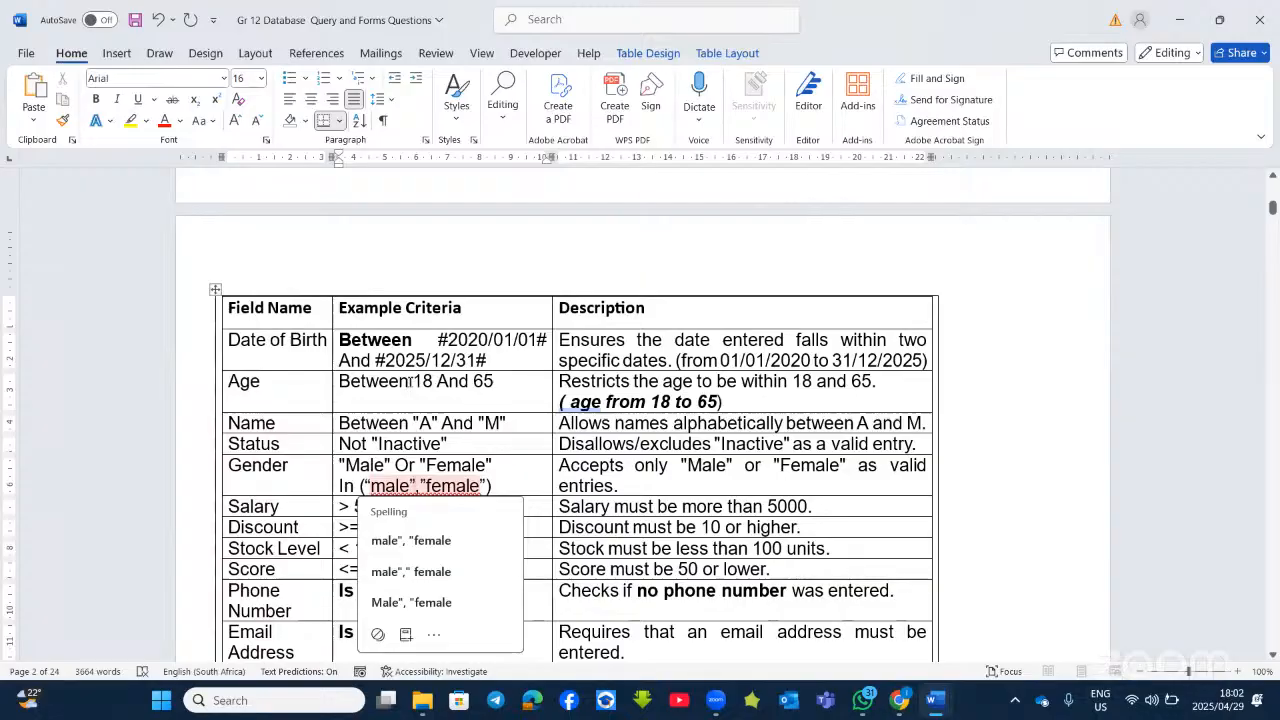
Step: Bold the <> operator in the Product Code "<>0000" example criterion of the Word table
scroll(443, 411, "down", 2)
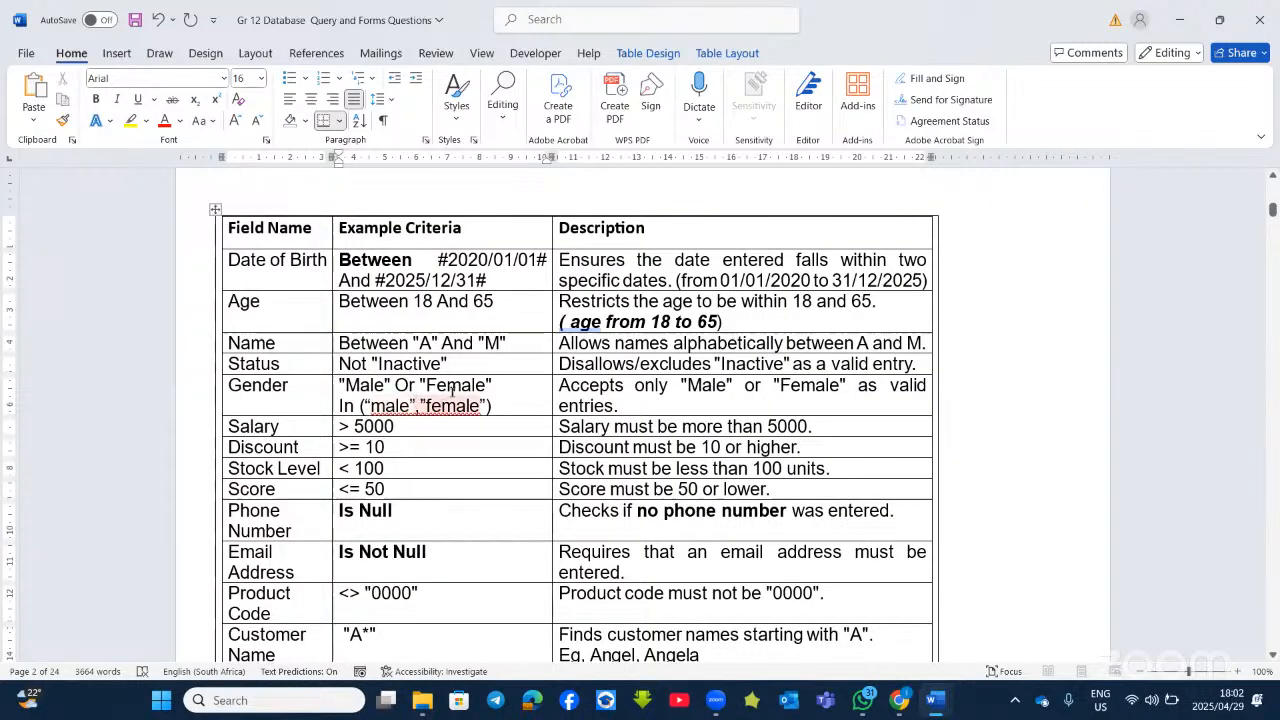
scroll(414, 487, "down", 1)
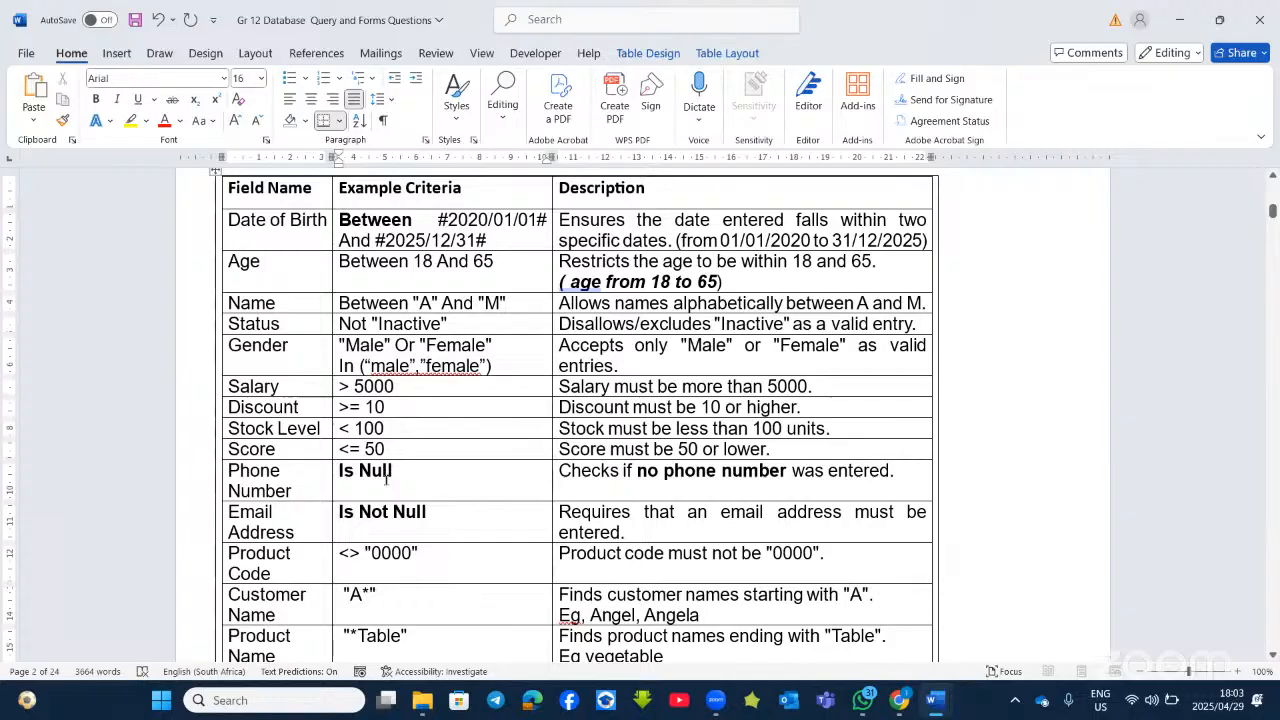
scroll(345, 480, "down", 1)
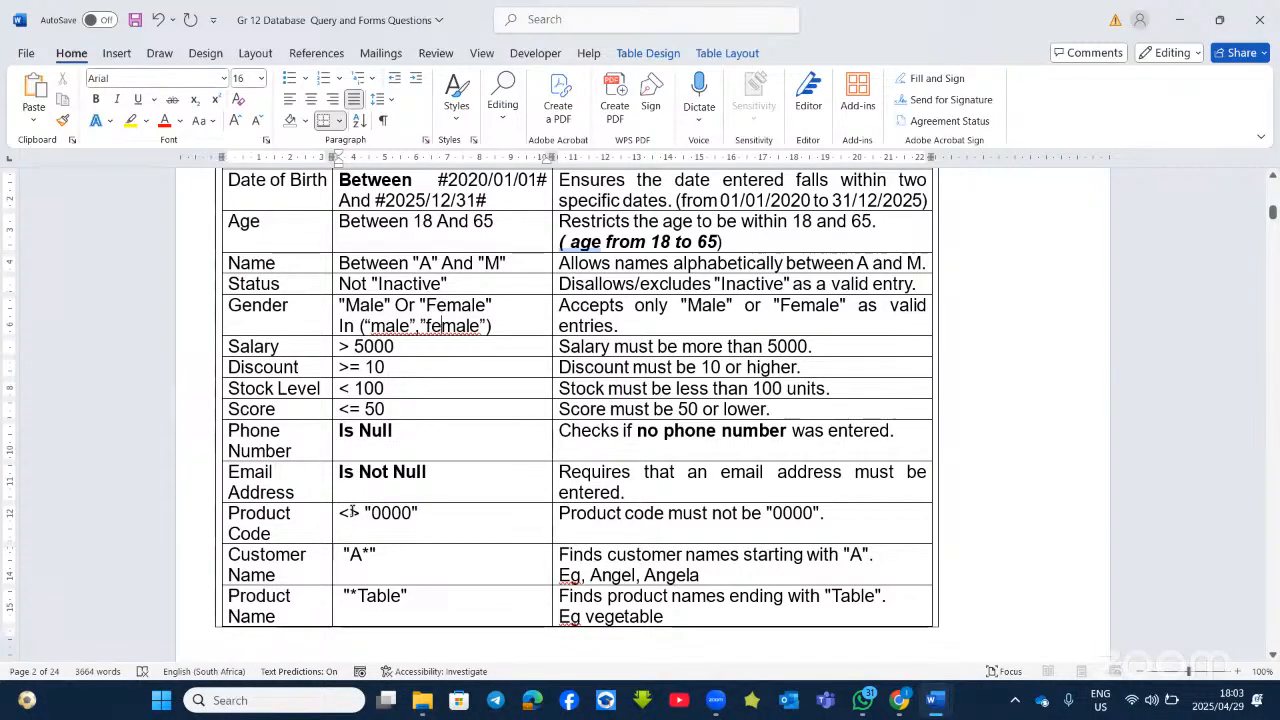
left_click(338, 512)
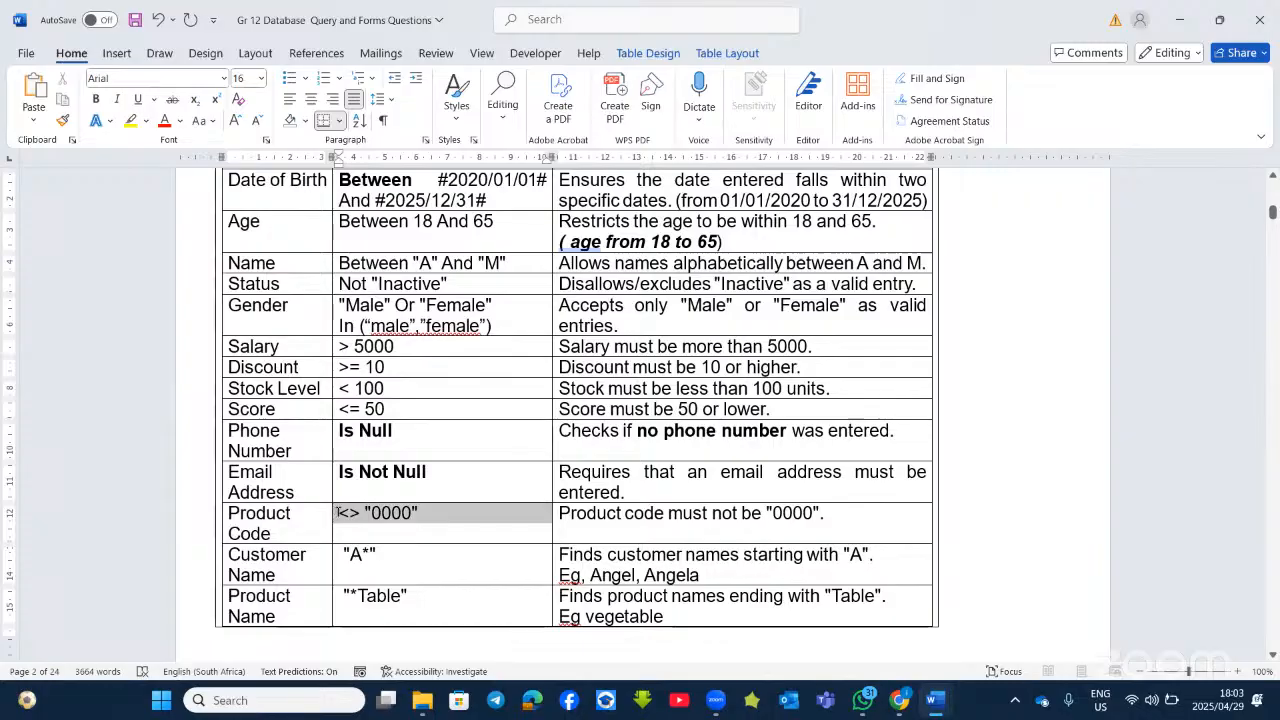
left_click(362, 513)
left_click_drag(361, 513, 339, 513)
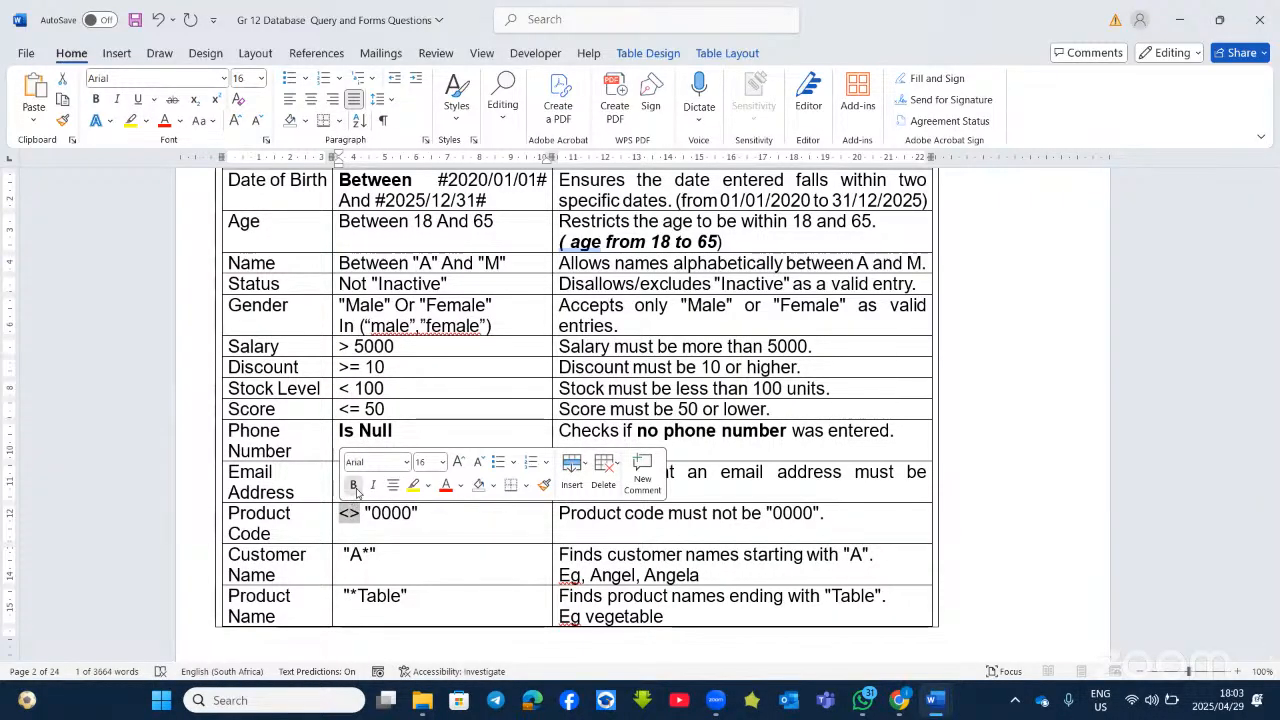
left_click(353, 486)
left_click(380, 554)
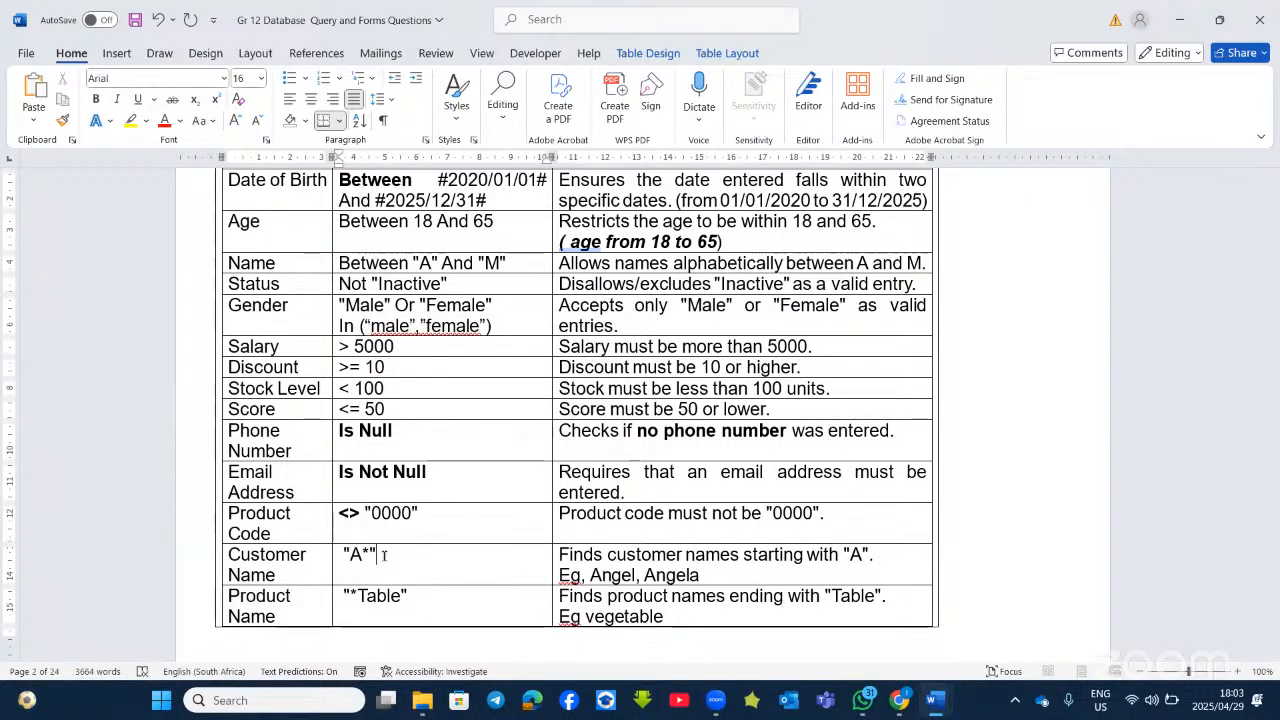
Step: Scroll down to the 4Participants question on page 3, briefly checking the database files folder
scroll(375, 545, "down", 10)
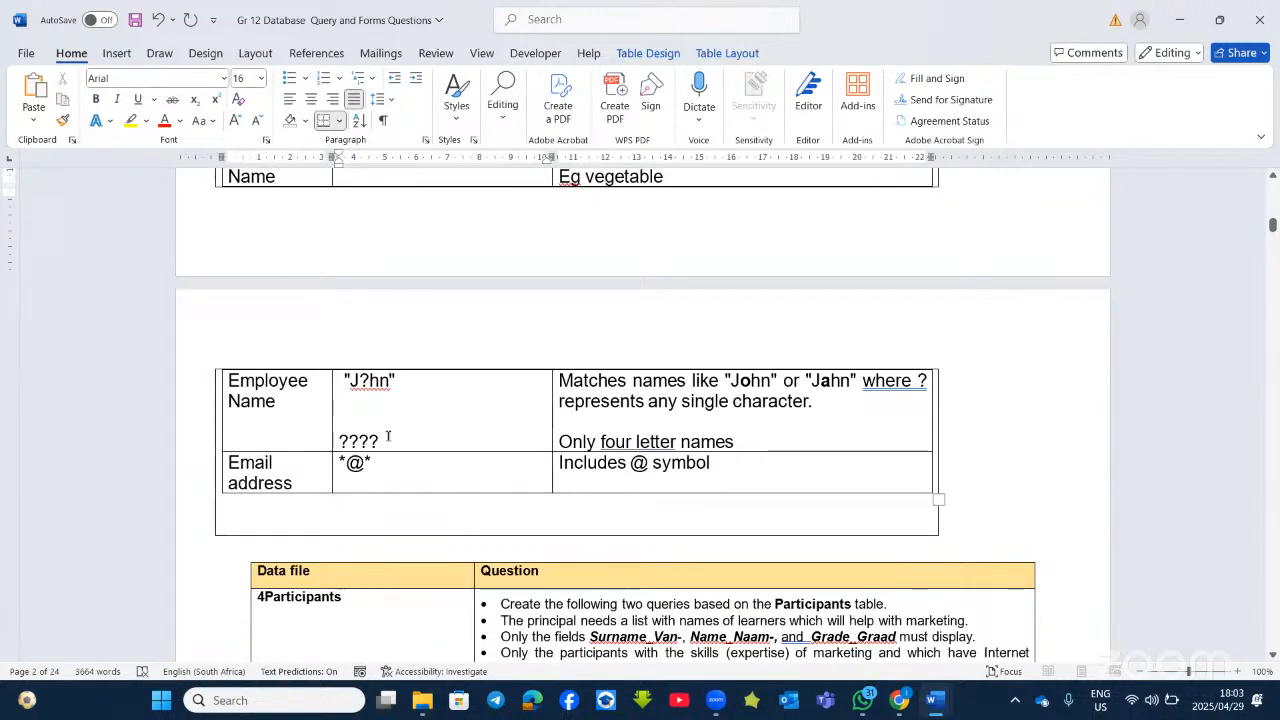
left_click_drag(402, 441, 337, 436)
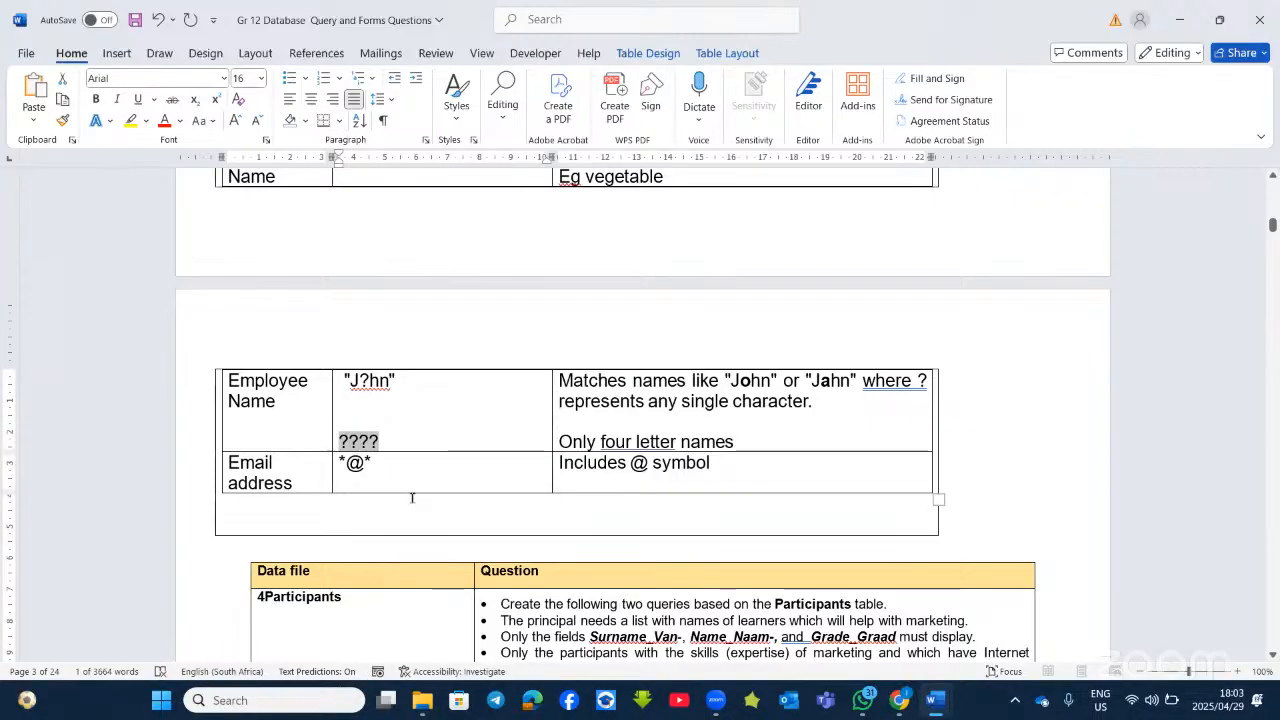
scroll(414, 496, "down", 2)
scroll(418, 501, "down", 2)
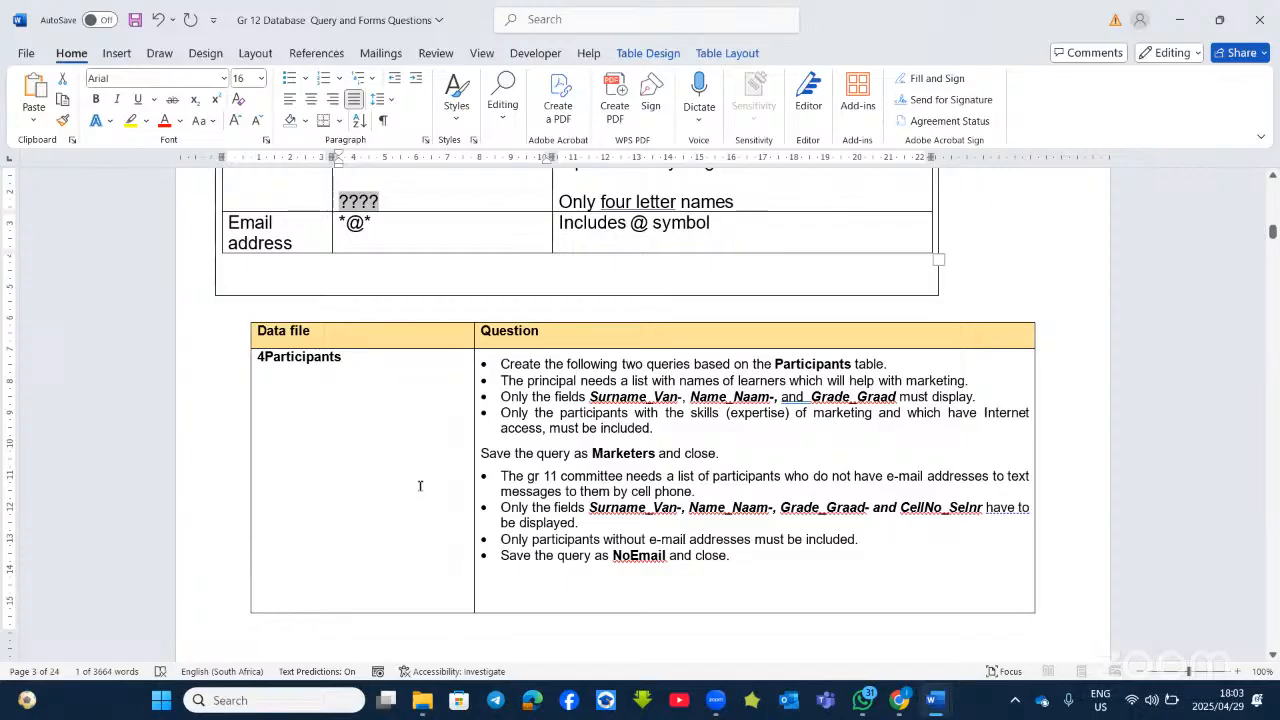
scroll(424, 460, "down", 1)
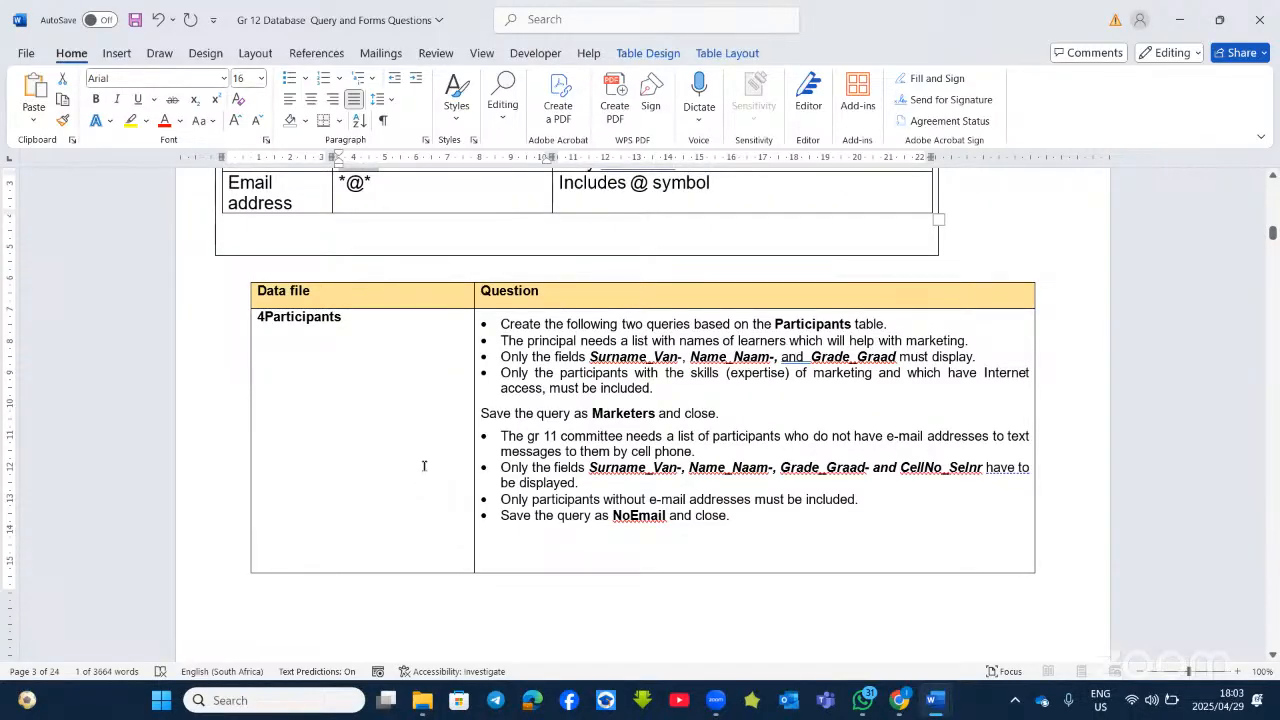
left_click(419, 710)
left_click(419, 710)
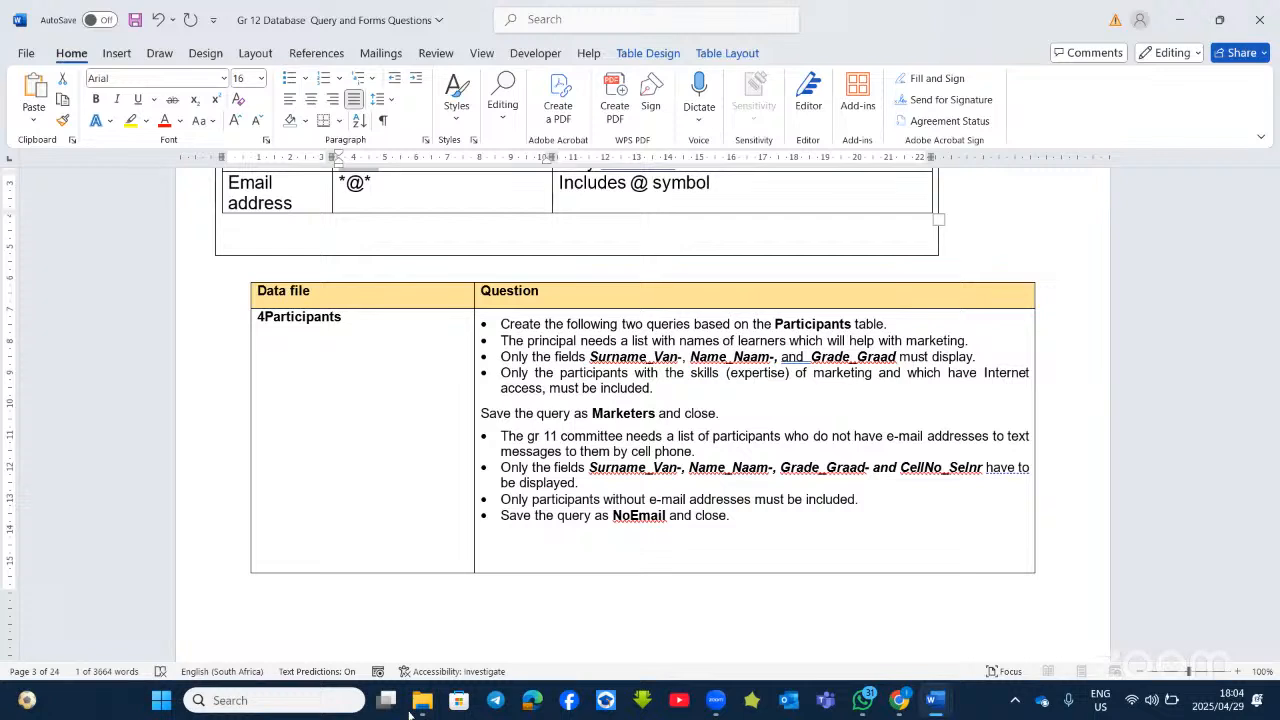
Step: Group the files in the database folder by Name
left_click(421, 700)
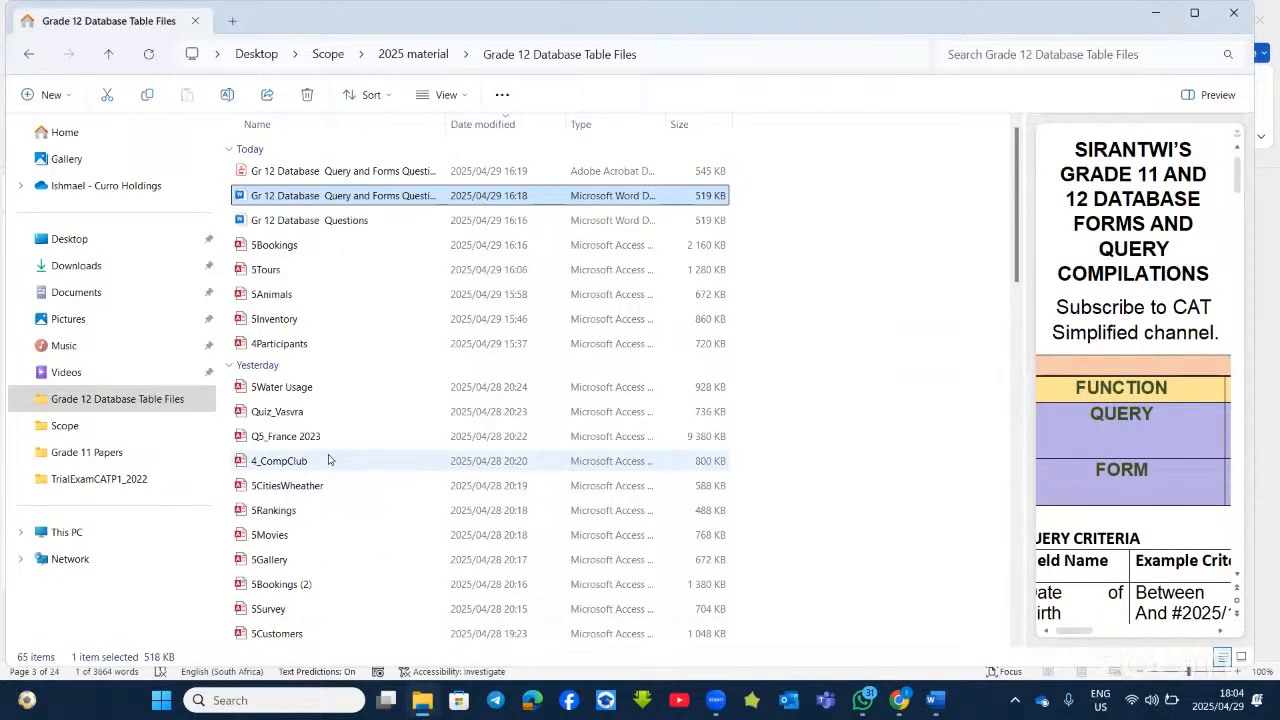
scroll(329, 459, "down", 5)
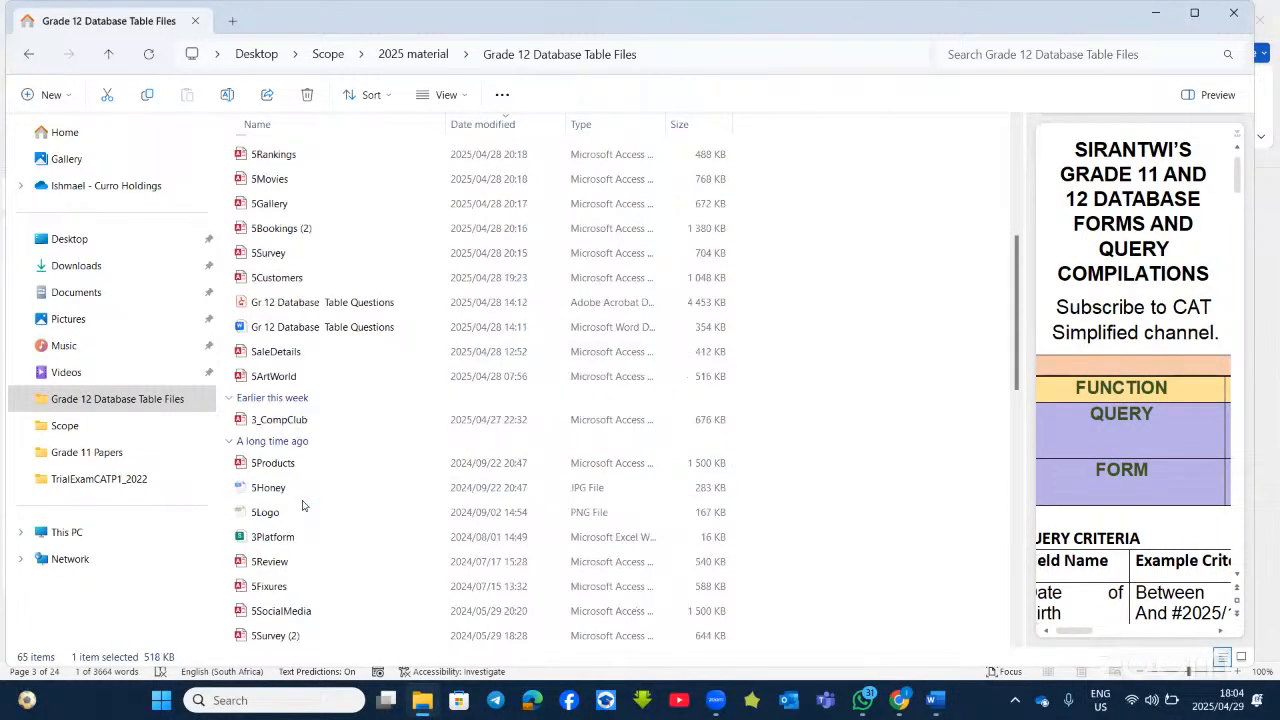
scroll(302, 505, "down", 10)
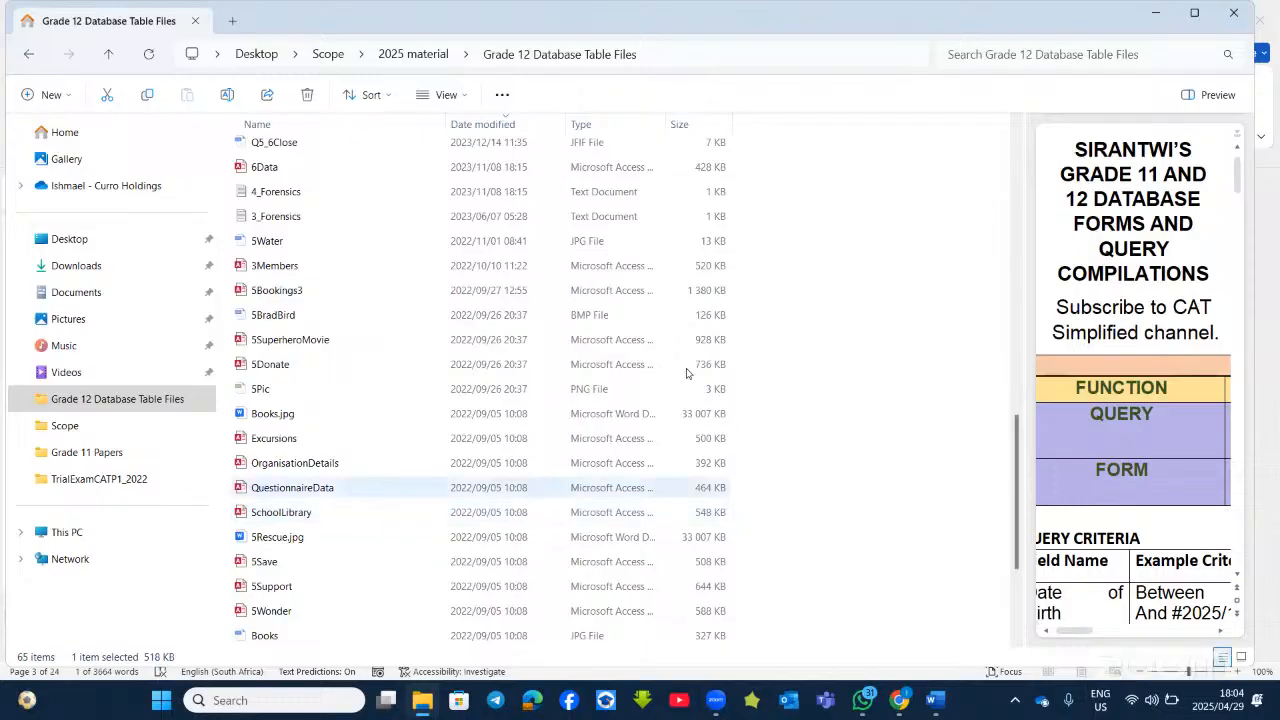
left_click(758, 330)
right_click(846, 314)
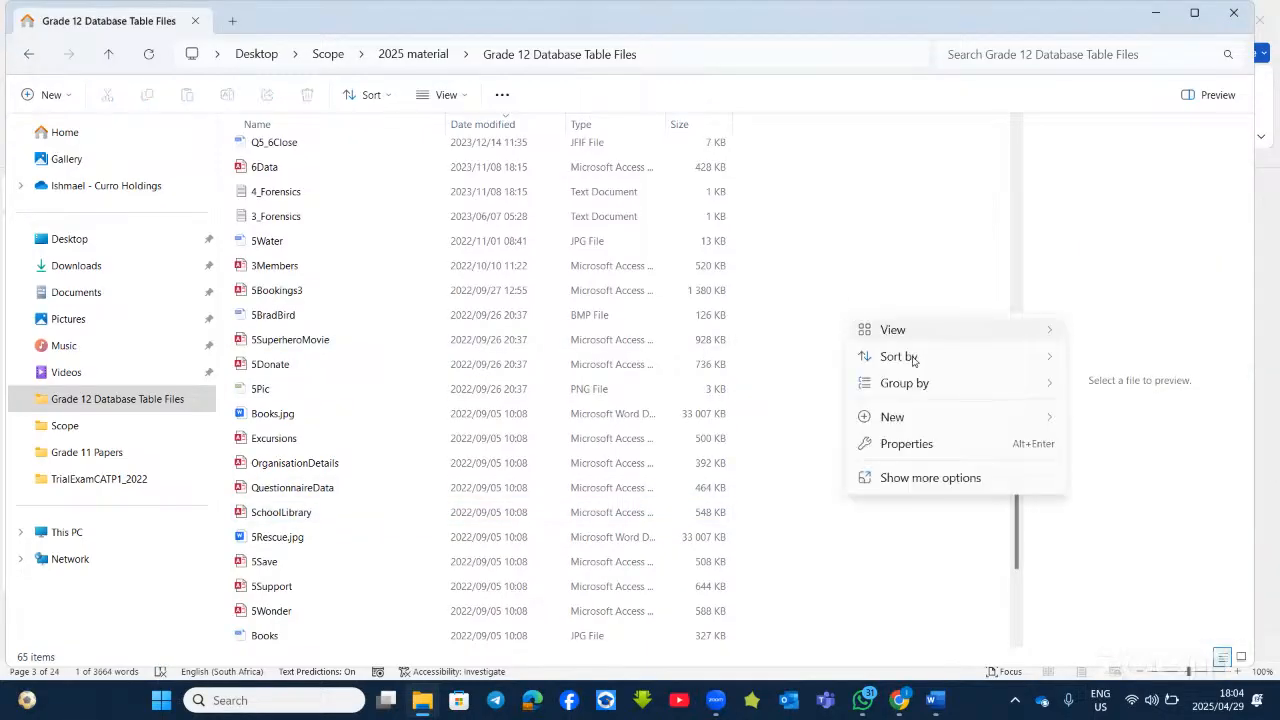
mouse_move(971, 391)
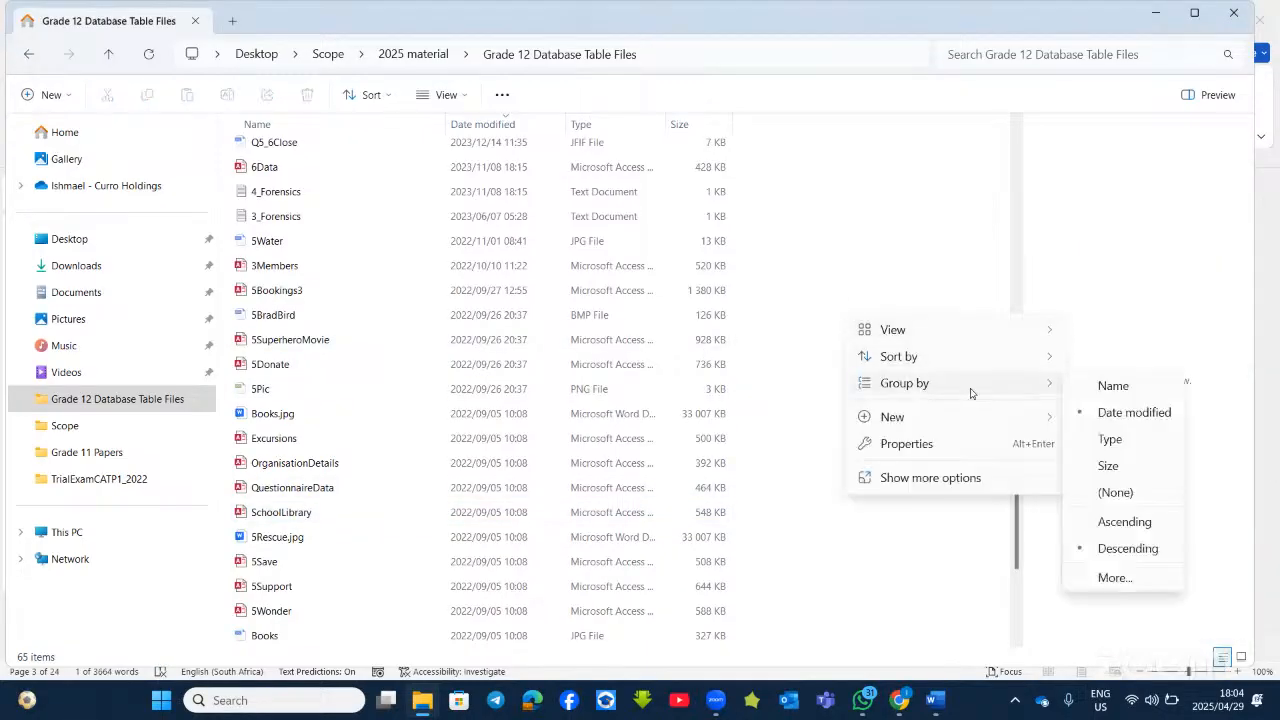
left_click(1113, 389)
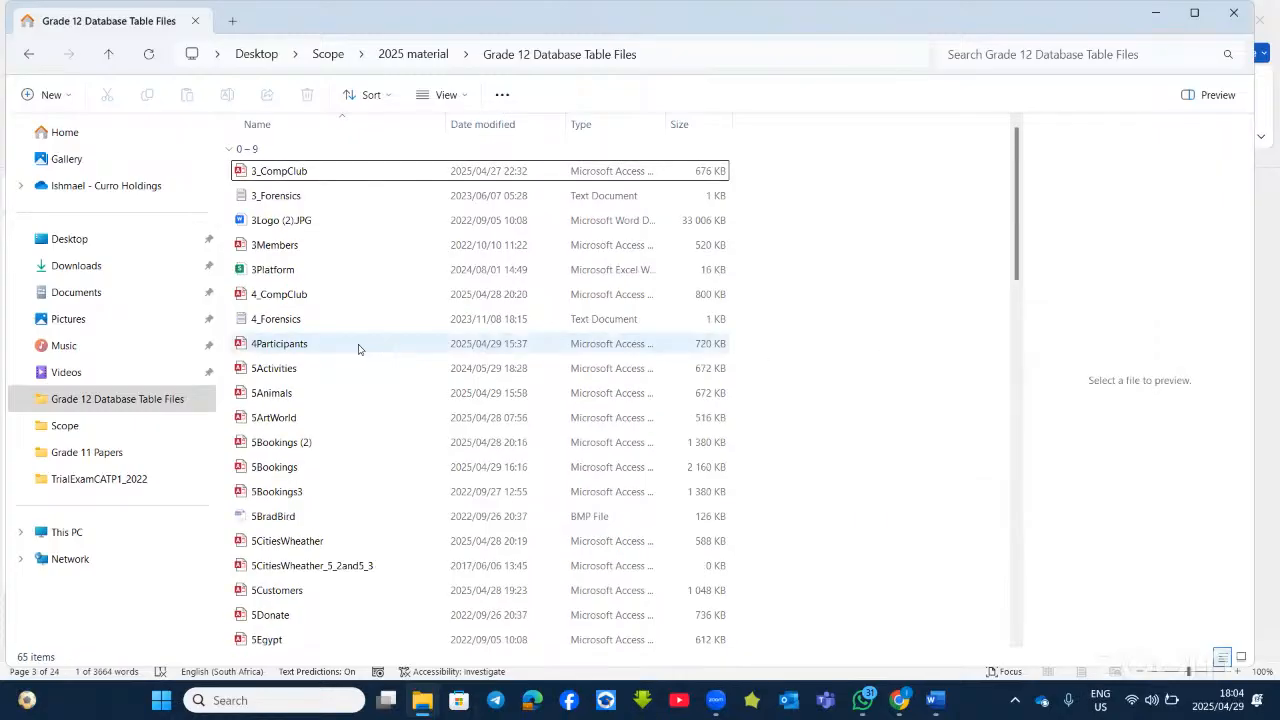
Step: Open the 4Participants database in Access
scroll(370, 405, "down", 1)
scroll(337, 323, "up", 1)
left_click(314, 345)
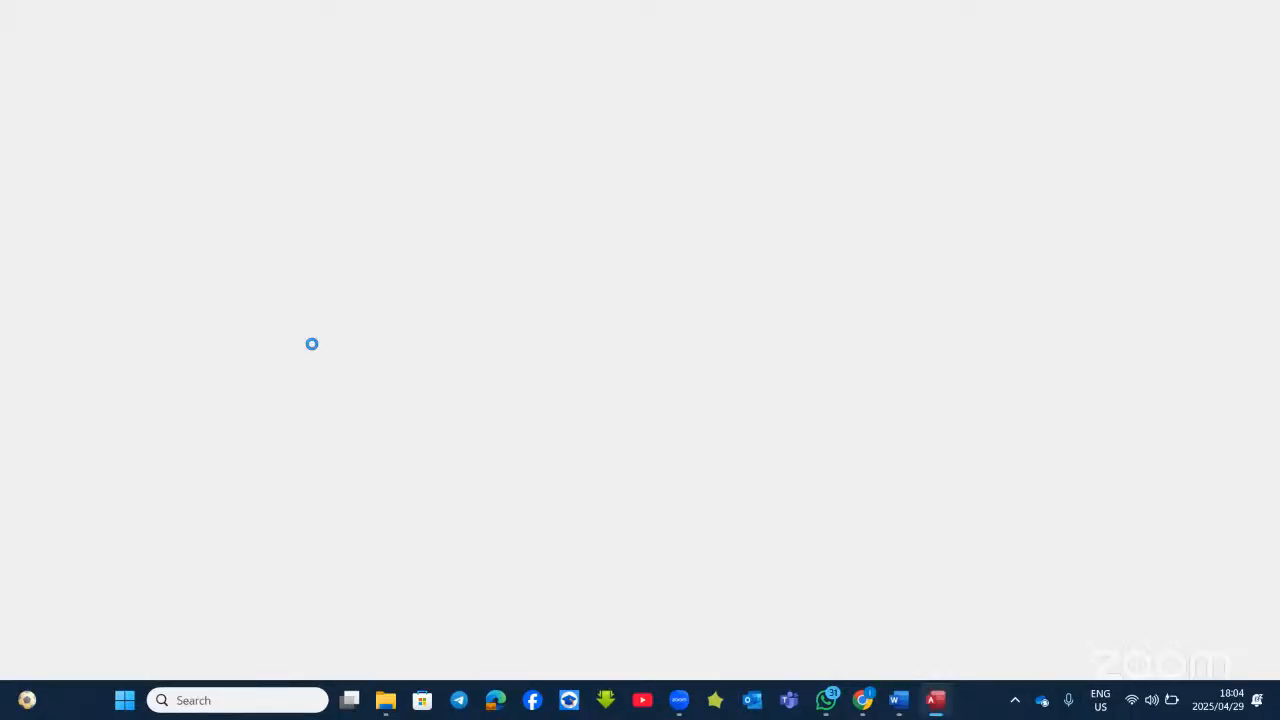
left_click(897, 702)
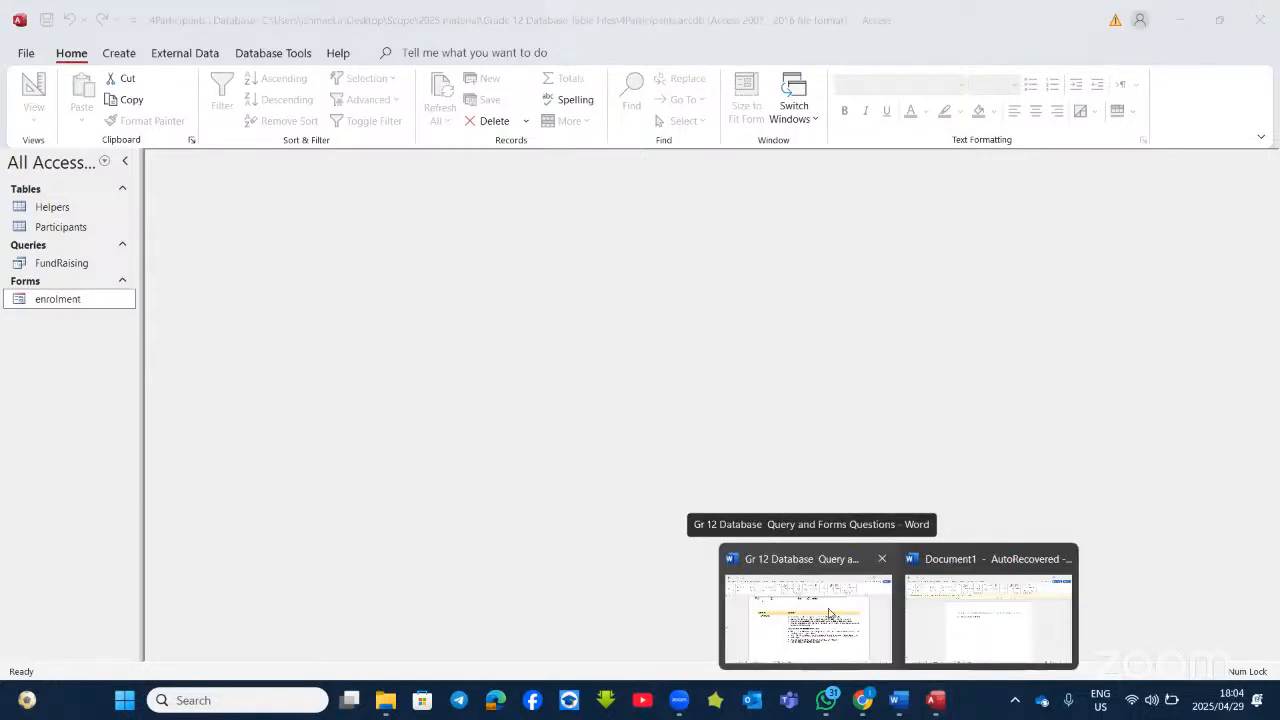
left_click(829, 612)
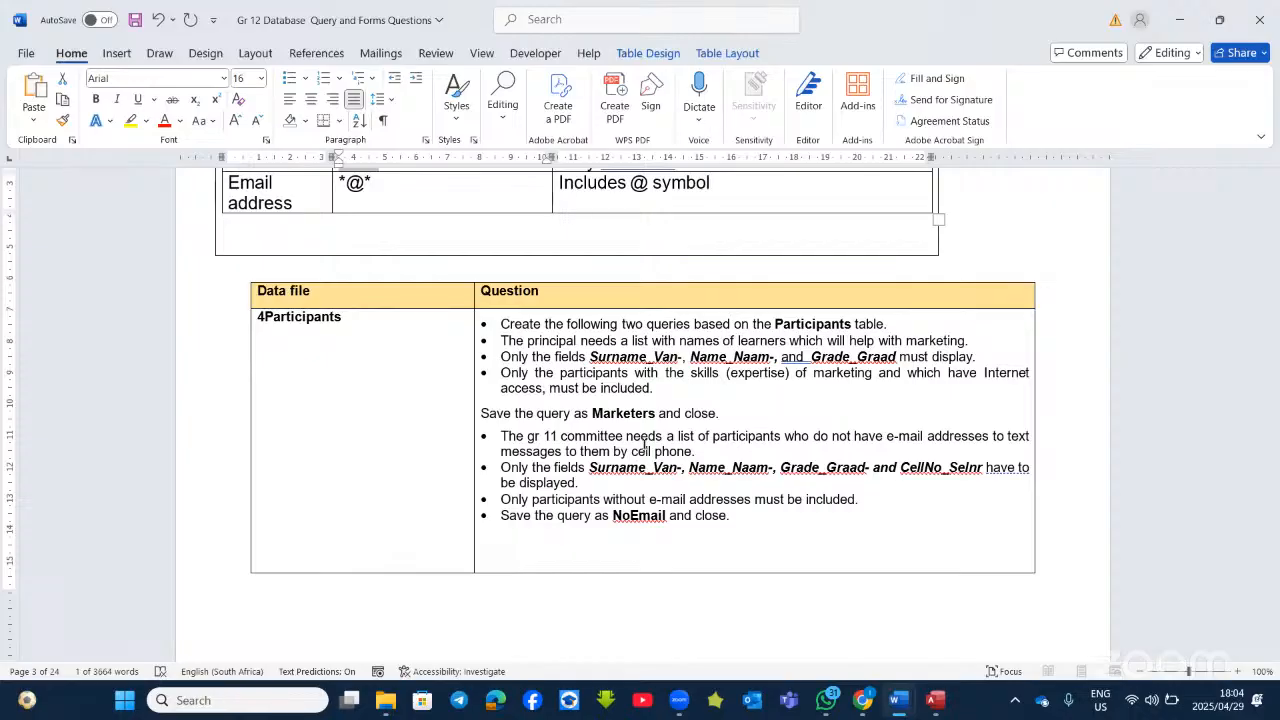
mouse_move(877, 691)
key("alt+Tab")
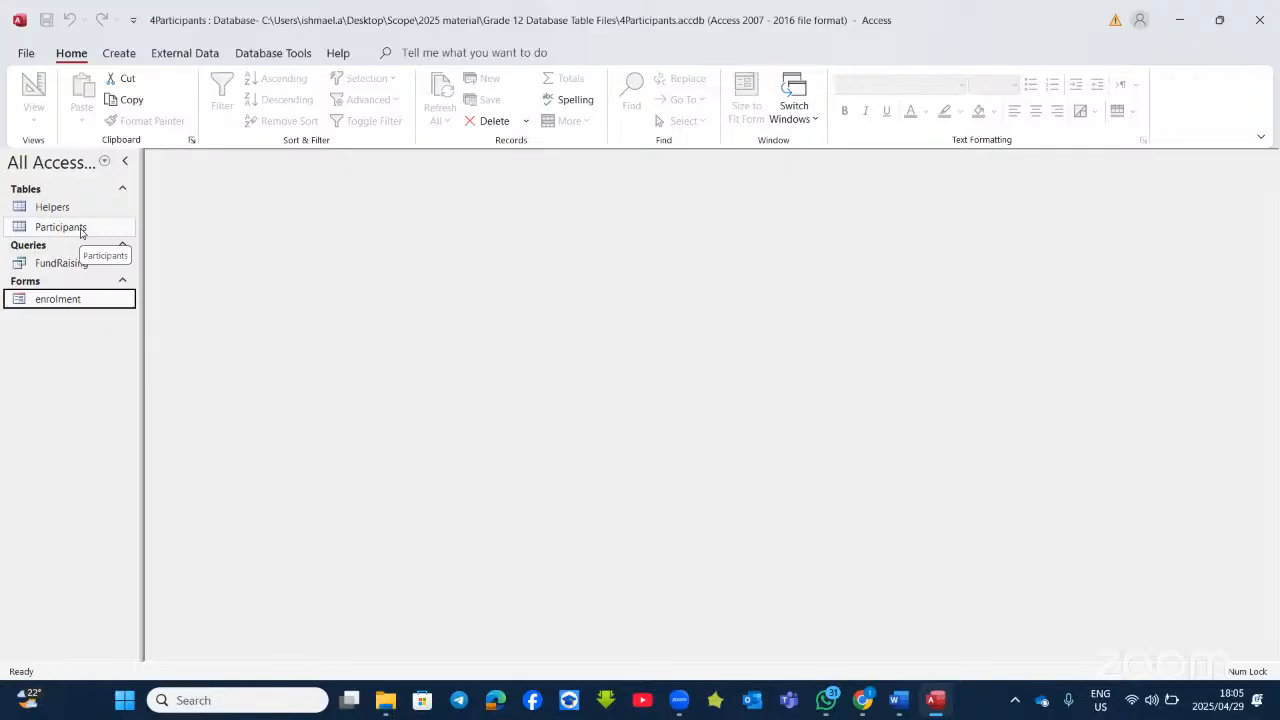
Step: Start a new blank query, Query1, with Query Design from the Create tab
left_click(120, 55)
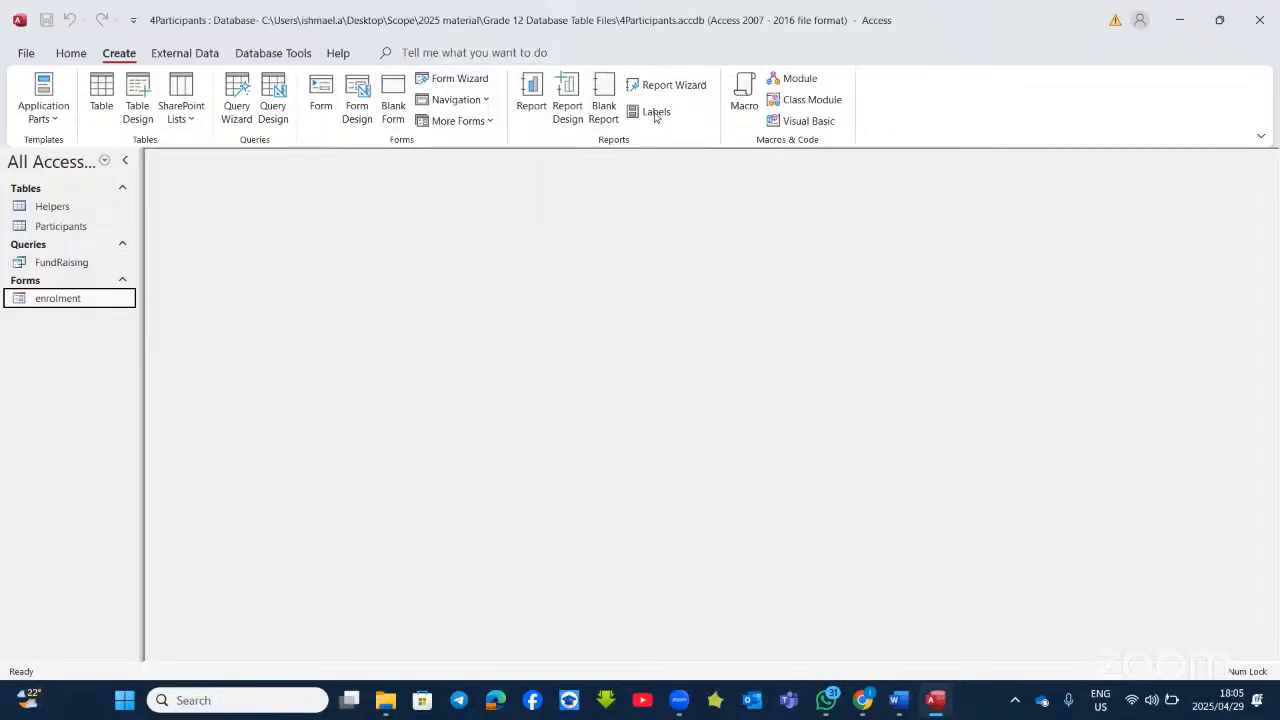
left_click(274, 104)
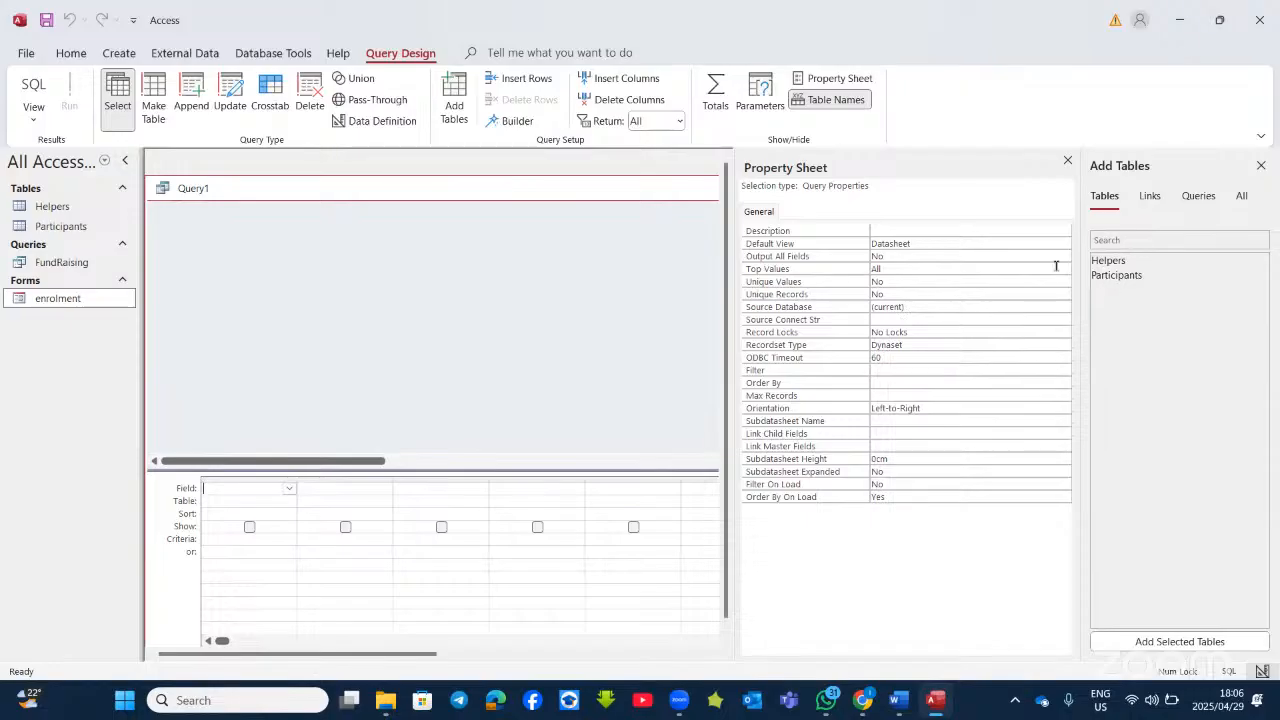
Step: Add the Participants table, remove the duplicate Participants_1 copy, and close the Property Sheet
double_click(1126, 279)
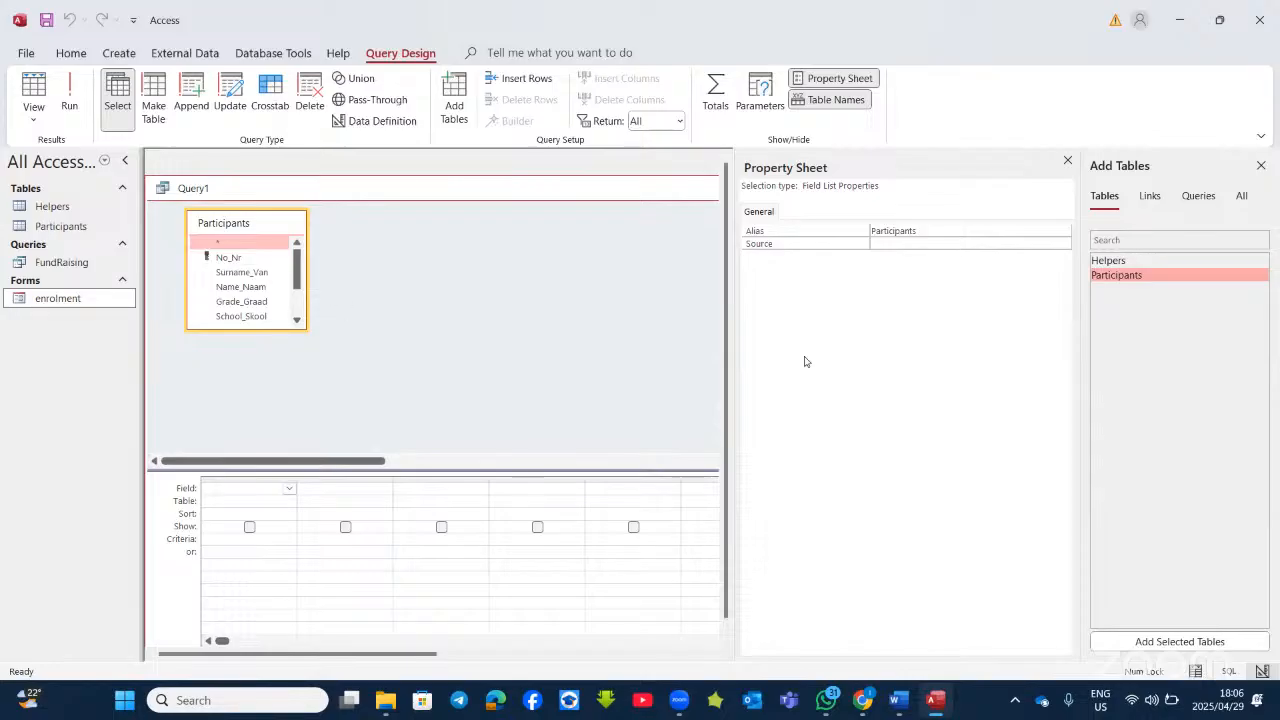
double_click(1118, 281)
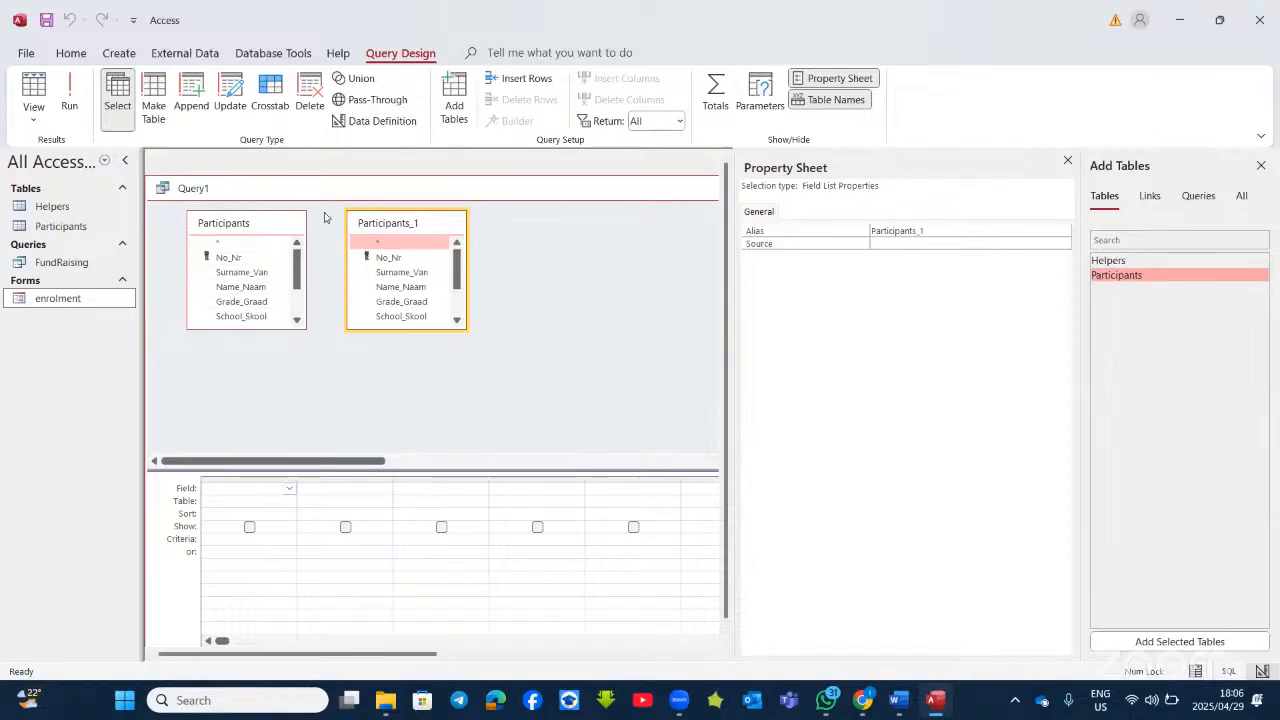
right_click(408, 222)
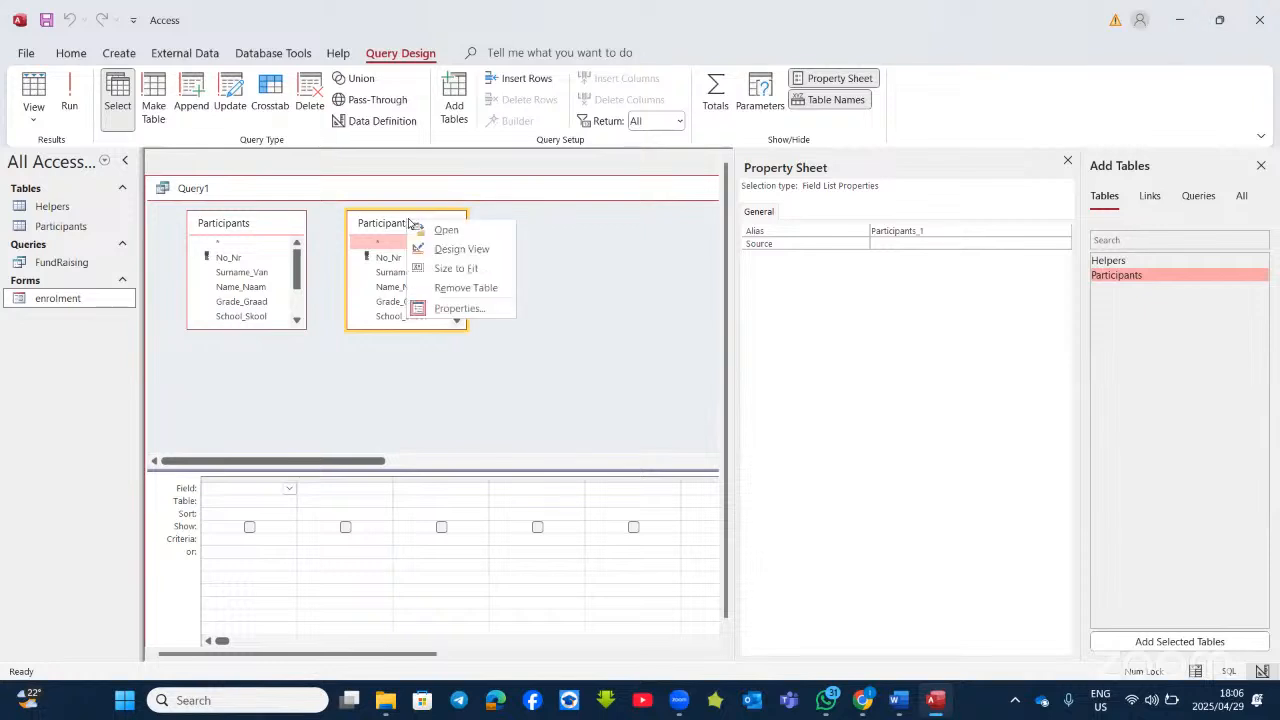
left_click(475, 293)
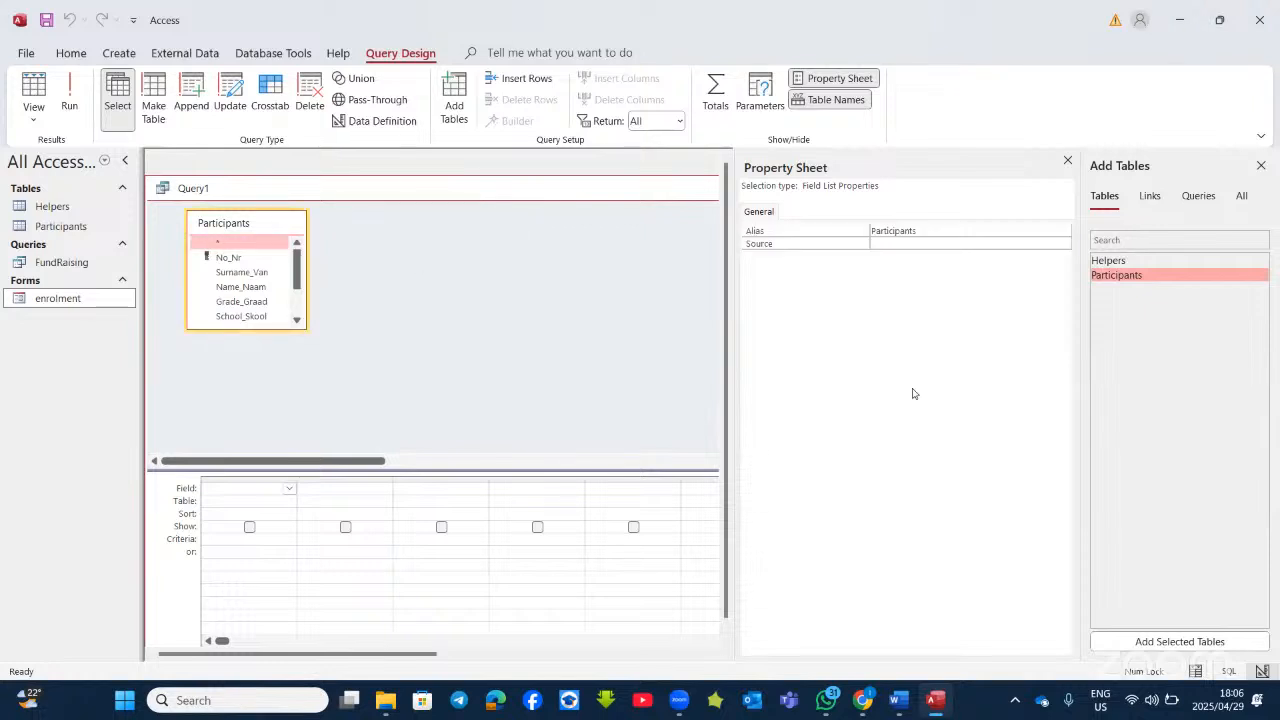
left_click(1067, 160)
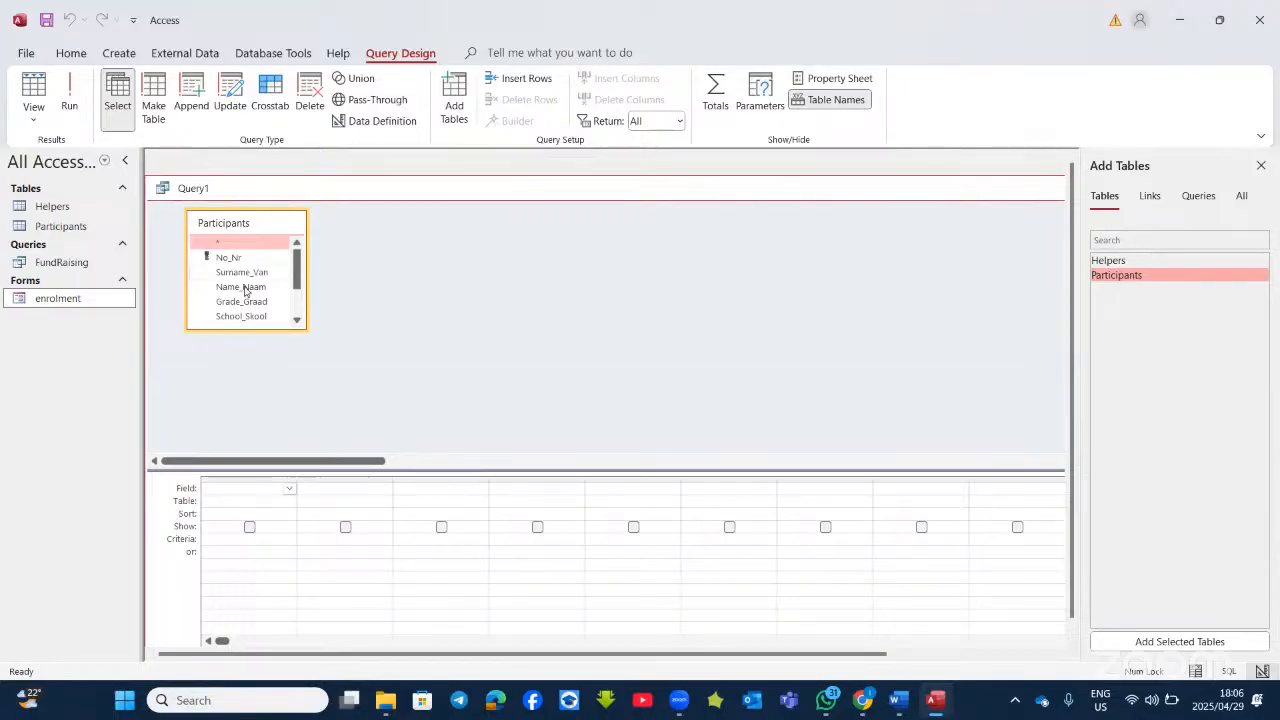
Step: Add Surname_Van, Name_Naam and Grade_Graad from Participants to the query grid
double_click(244, 287)
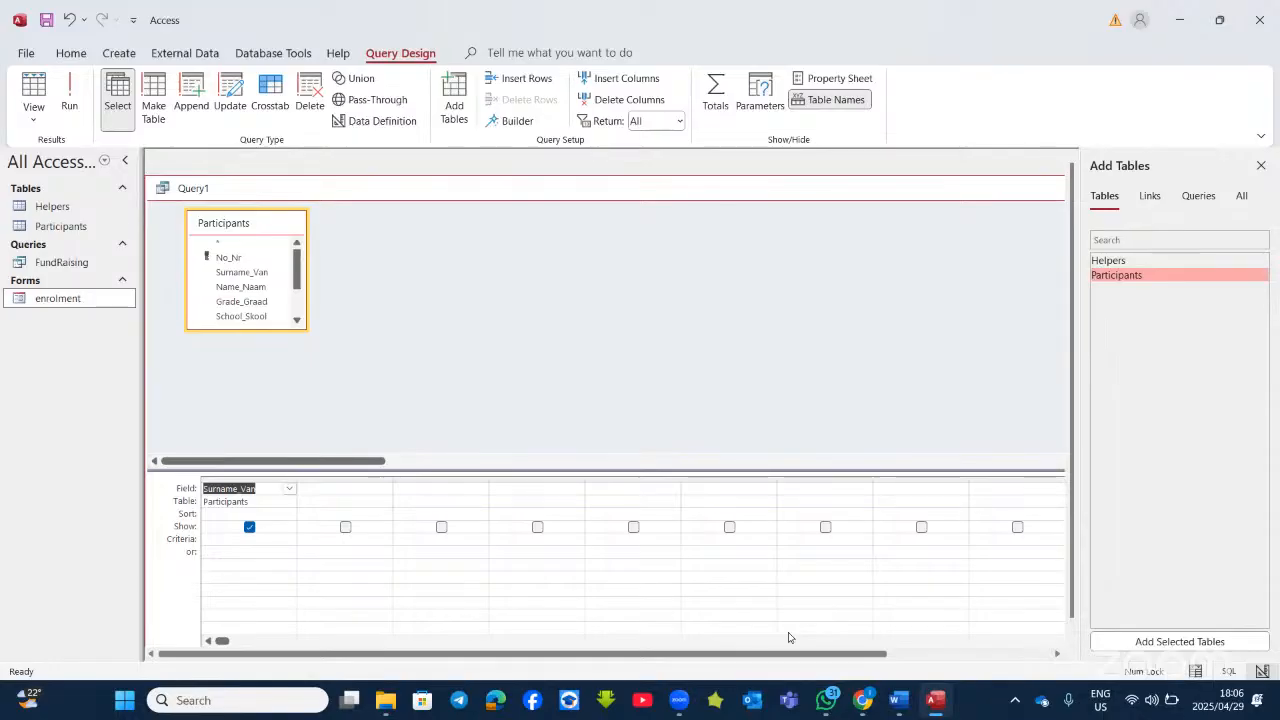
left_click(935, 704)
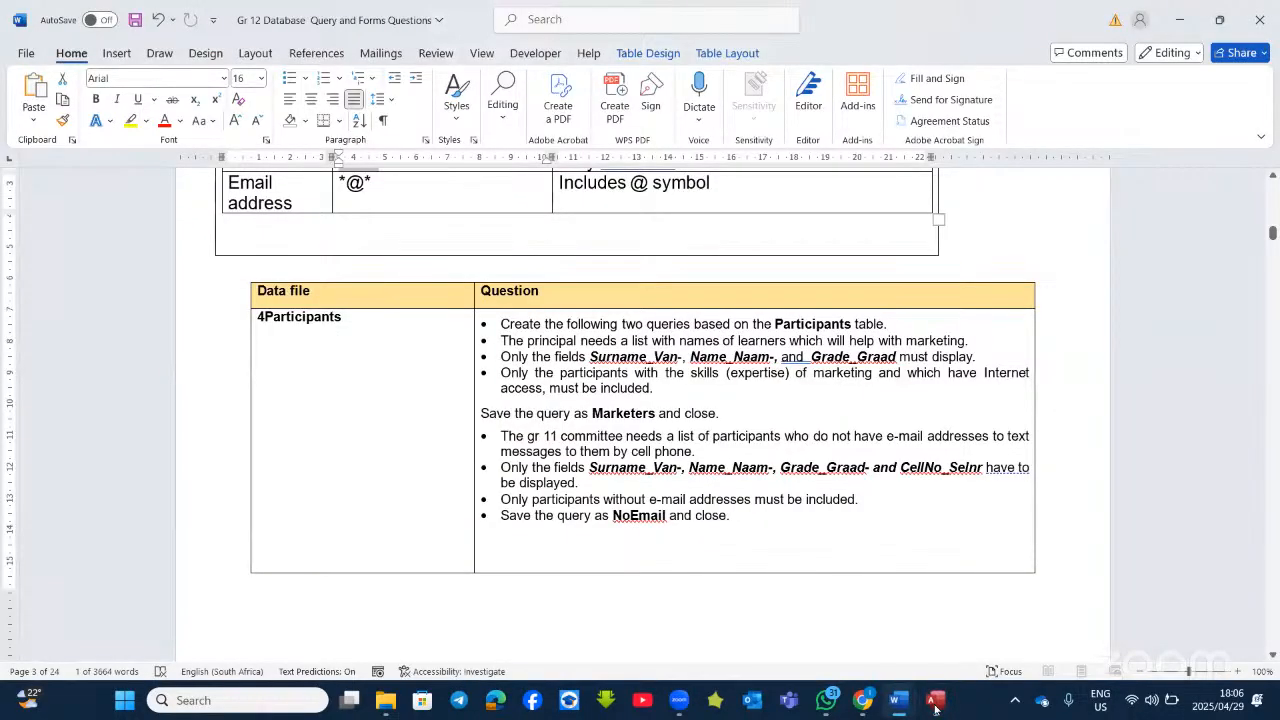
left_click(935, 704)
left_click(229, 289)
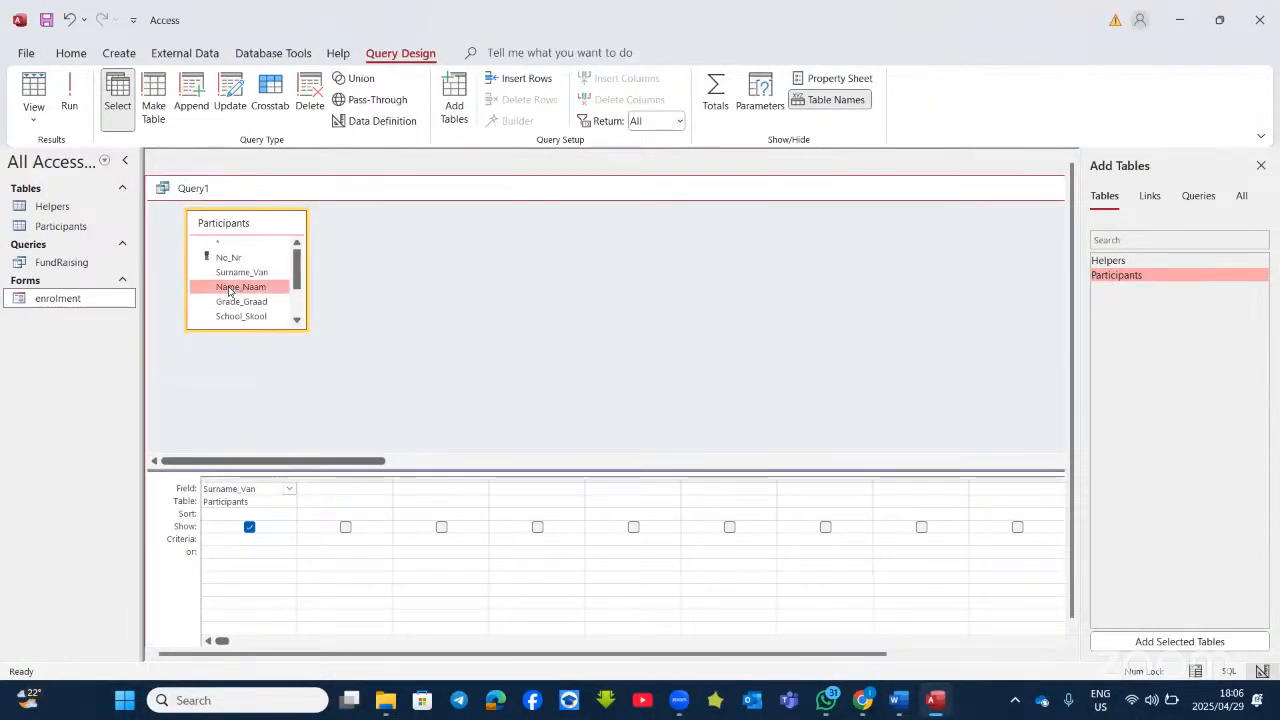
double_click(229, 289)
double_click(241, 301)
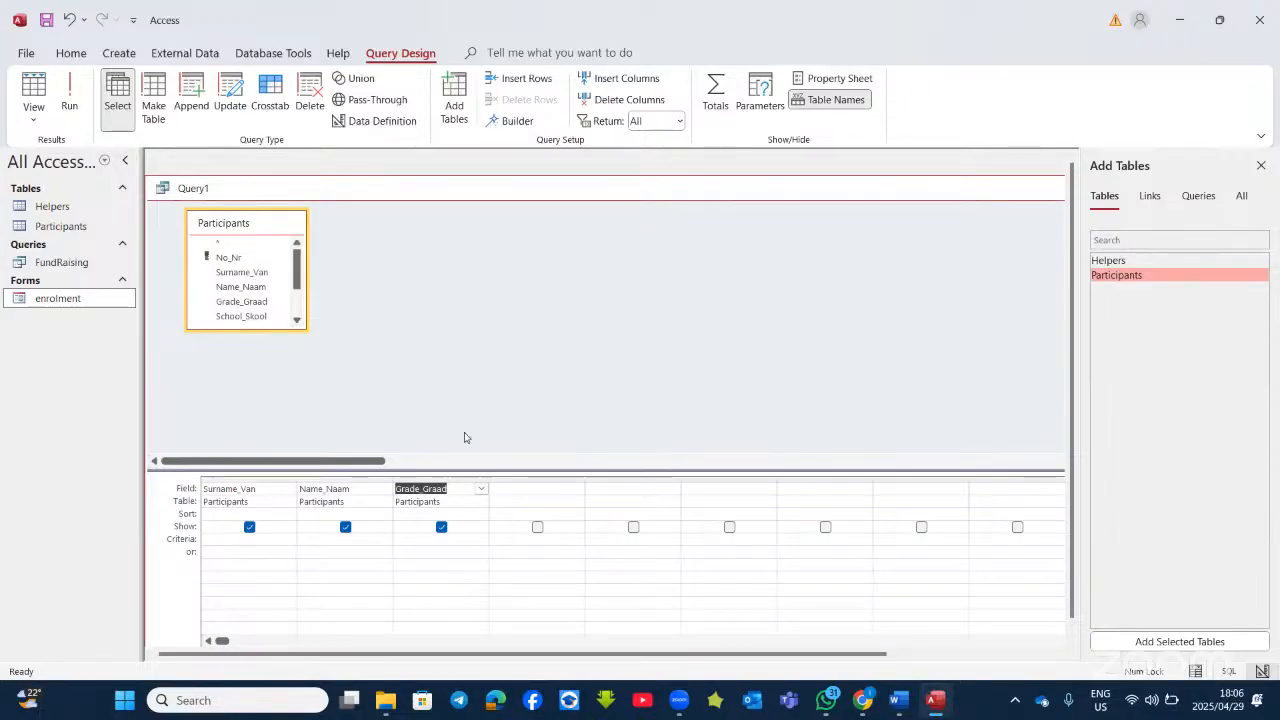
left_click_drag(446, 468, 462, 397)
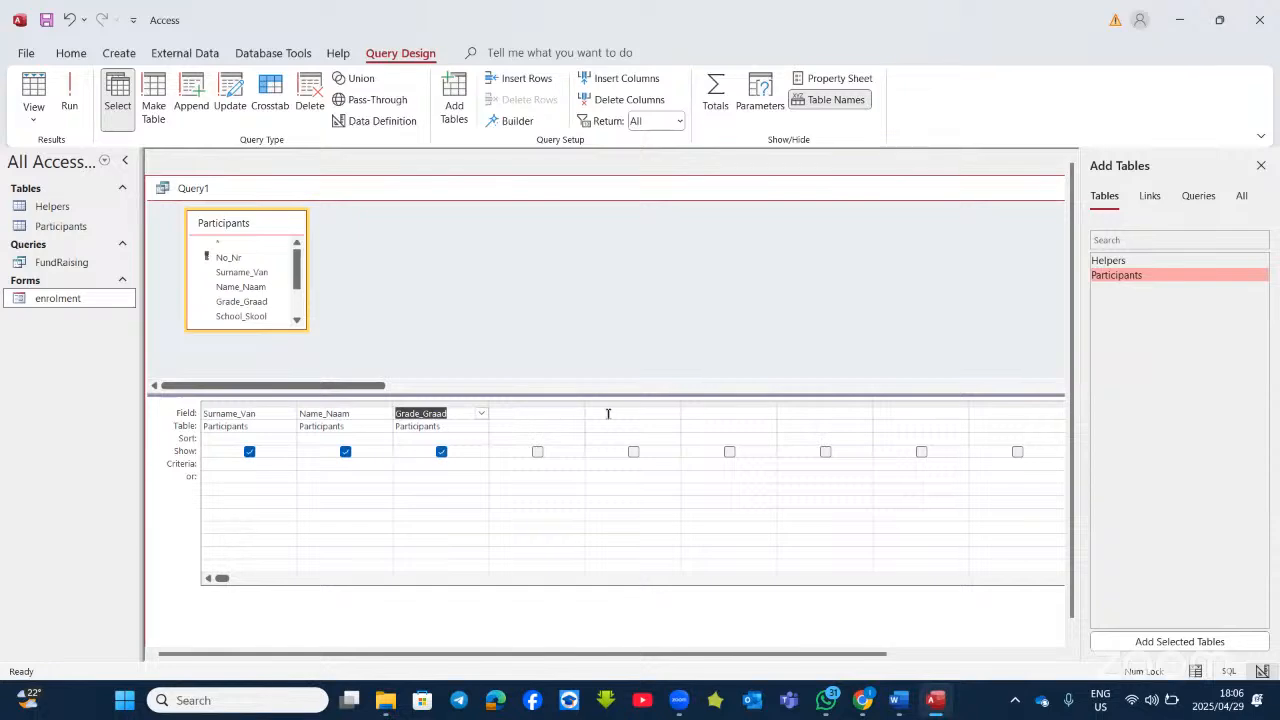
Step: Add InternetAccess and Expertise_Vaardigheid to the grid and run the query
left_click(940, 713)
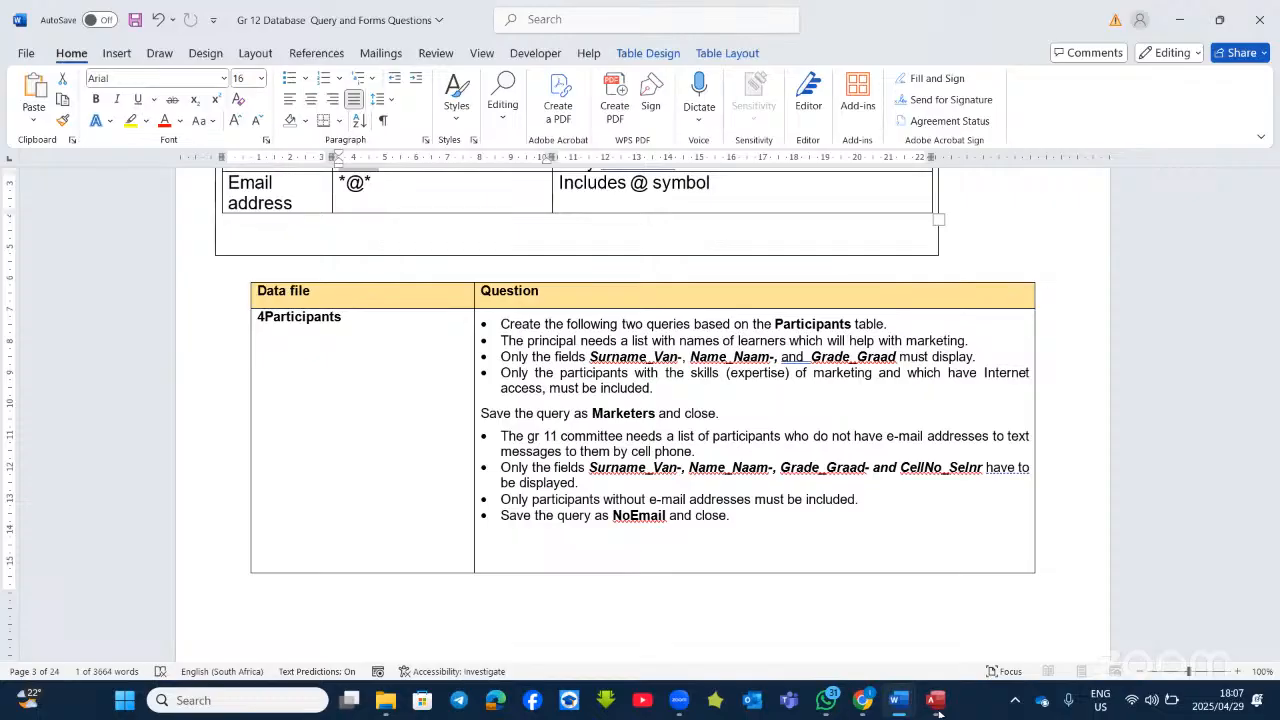
left_click(937, 708)
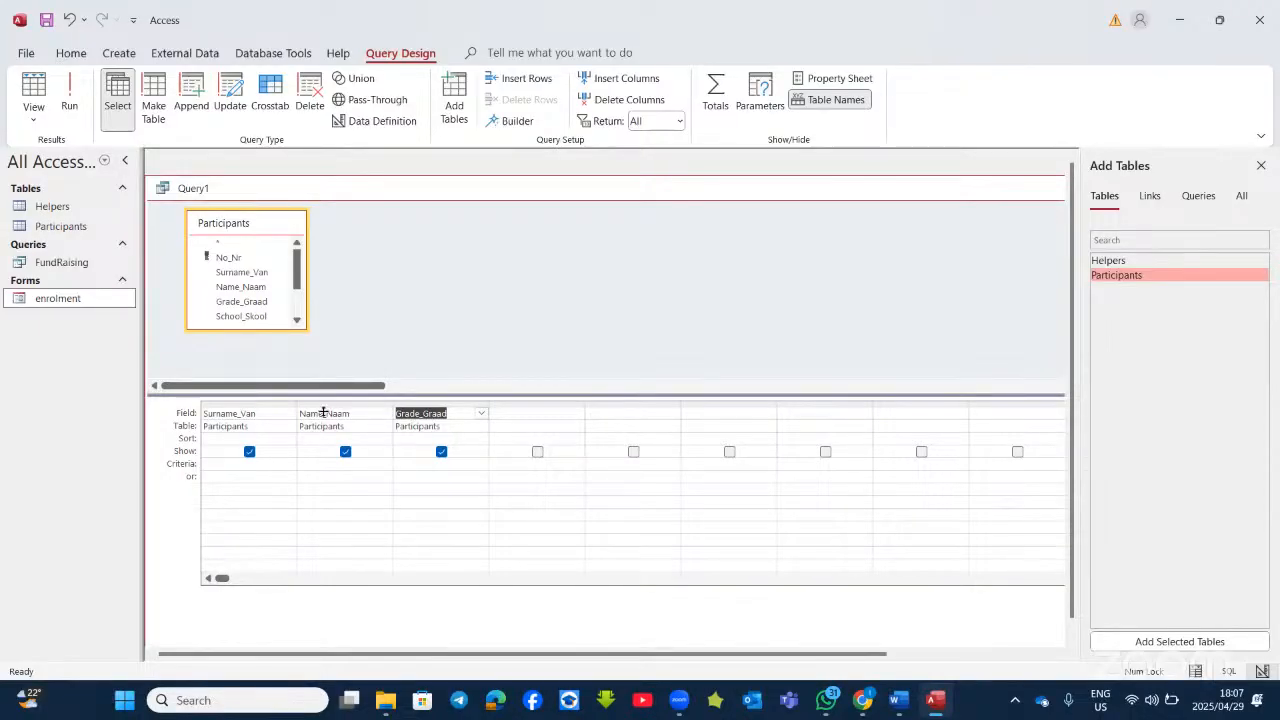
scroll(254, 317, "down", 1)
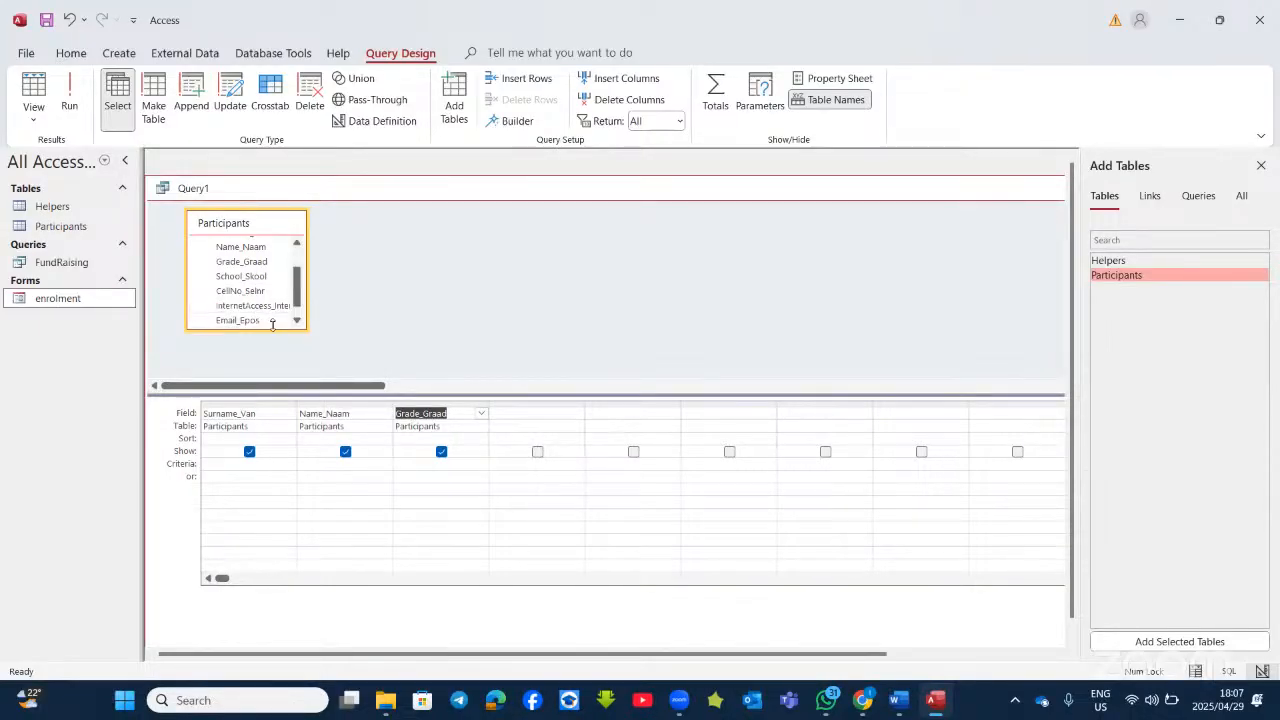
scroll(266, 307, "down", 1)
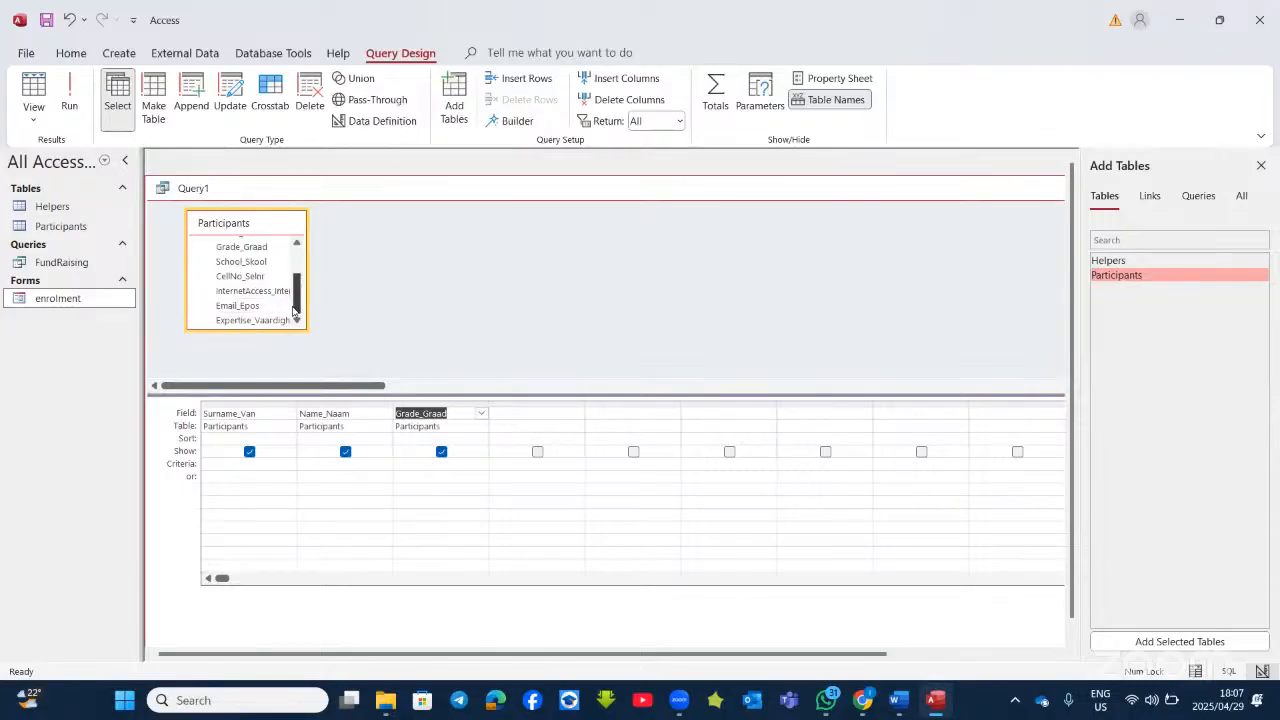
scroll(258, 316, "up", 3)
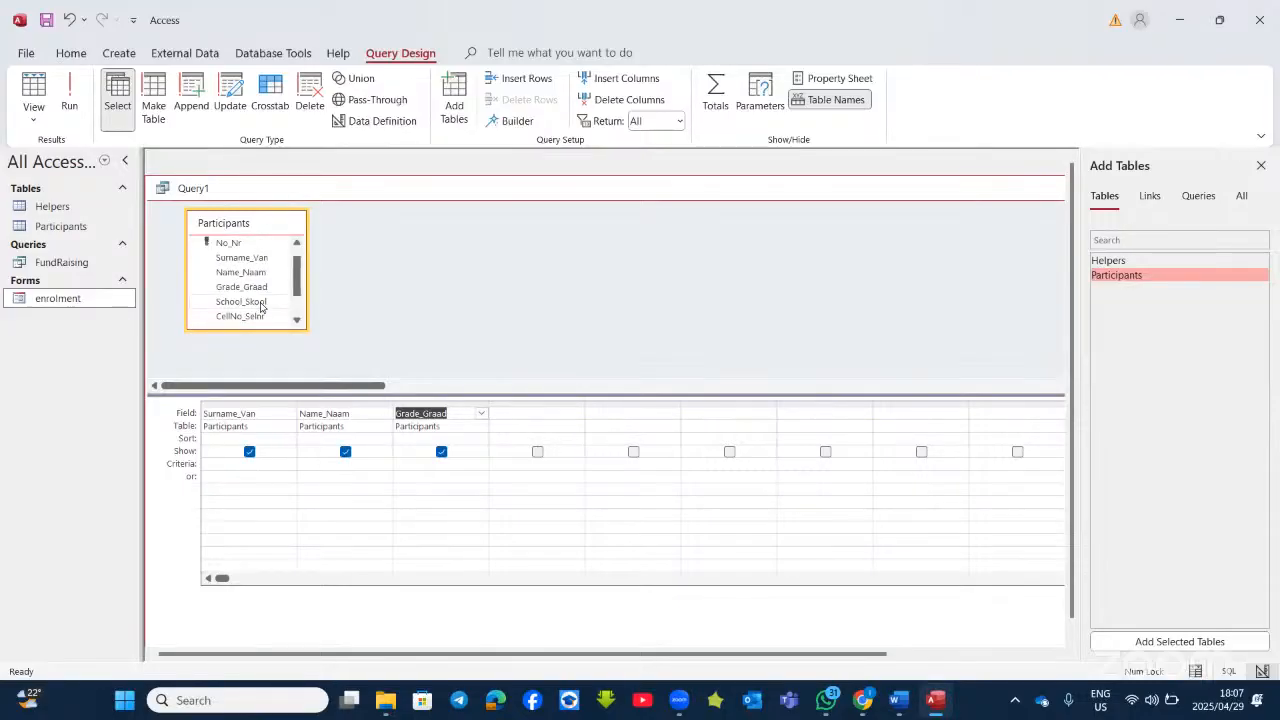
scroll(254, 308, "down", 3)
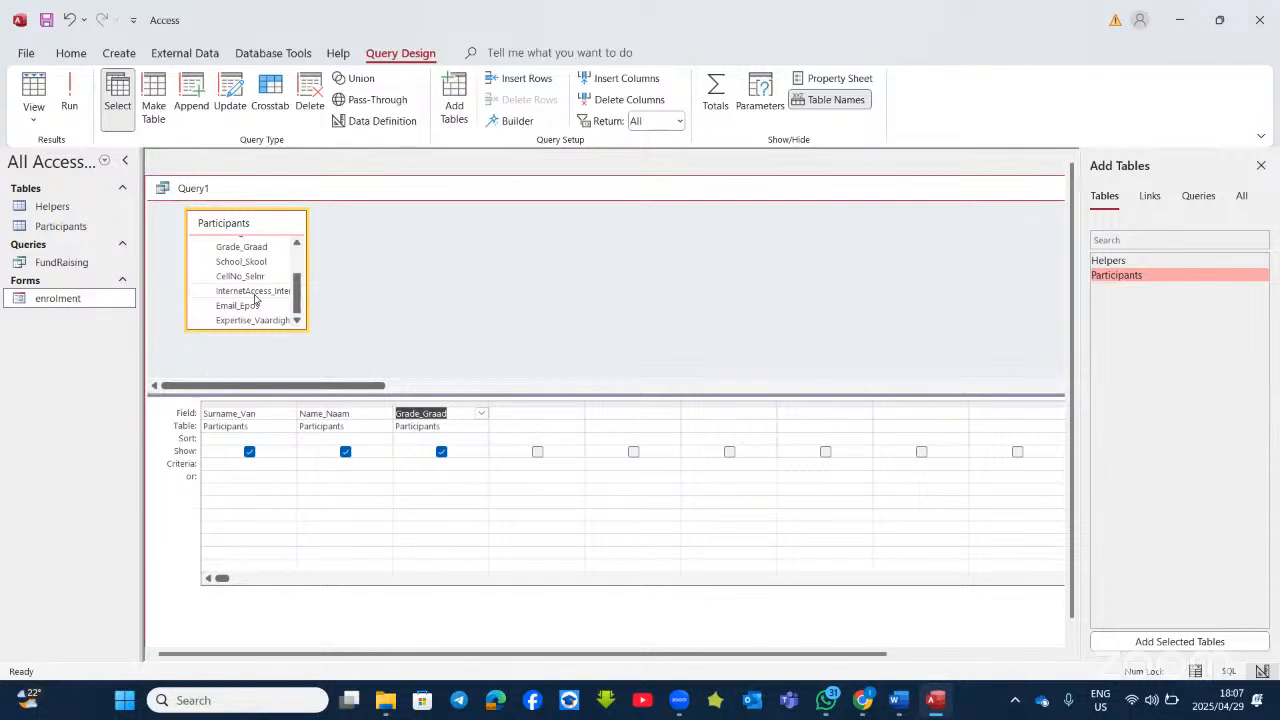
double_click(254, 291)
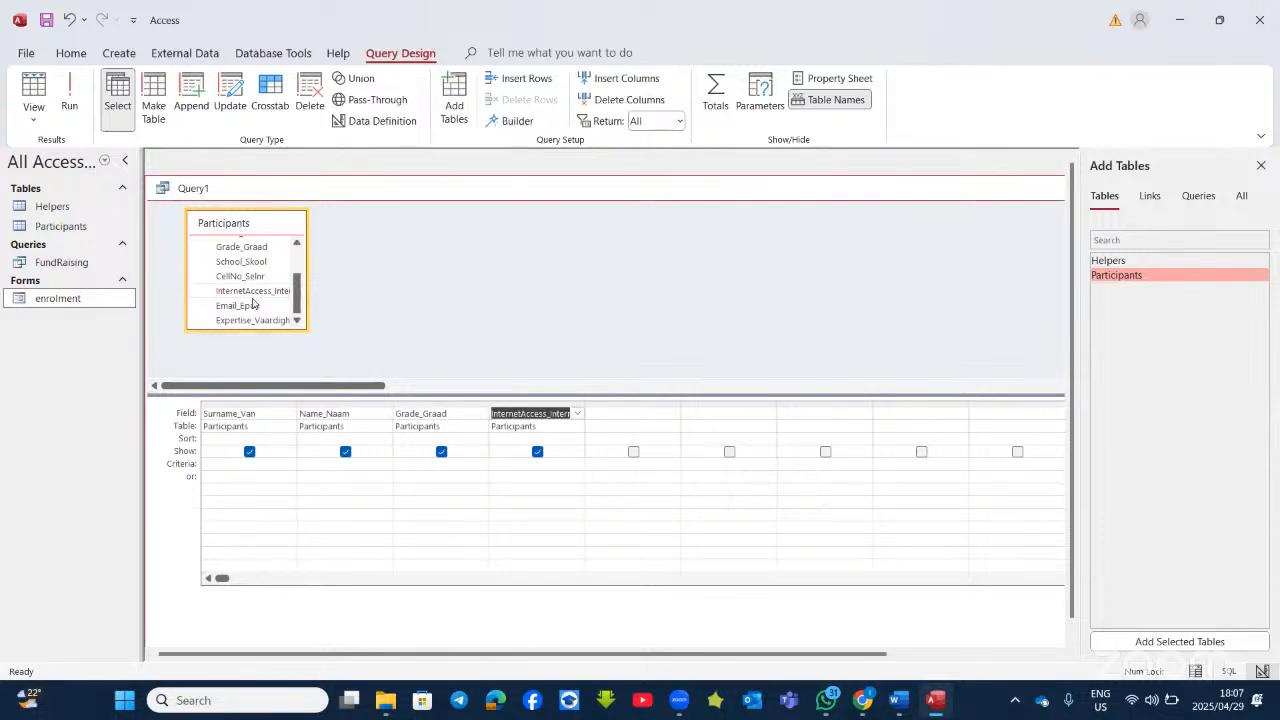
double_click(248, 321)
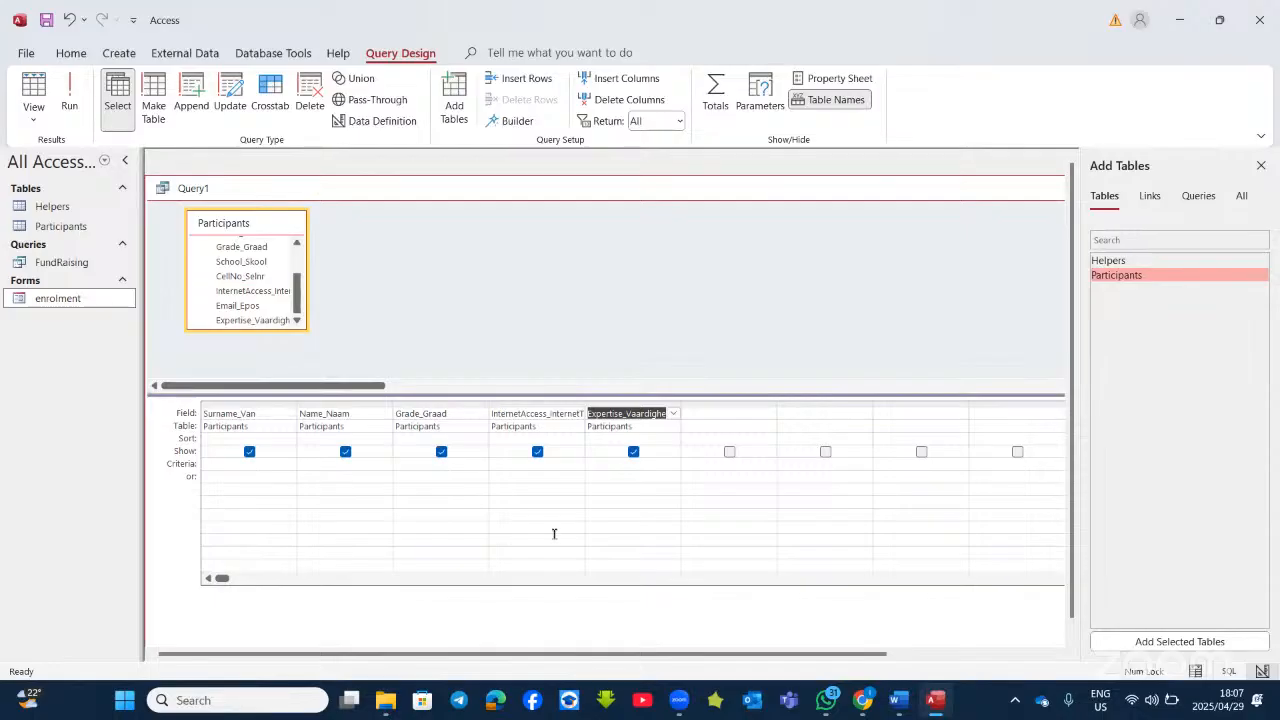
left_click(70, 92)
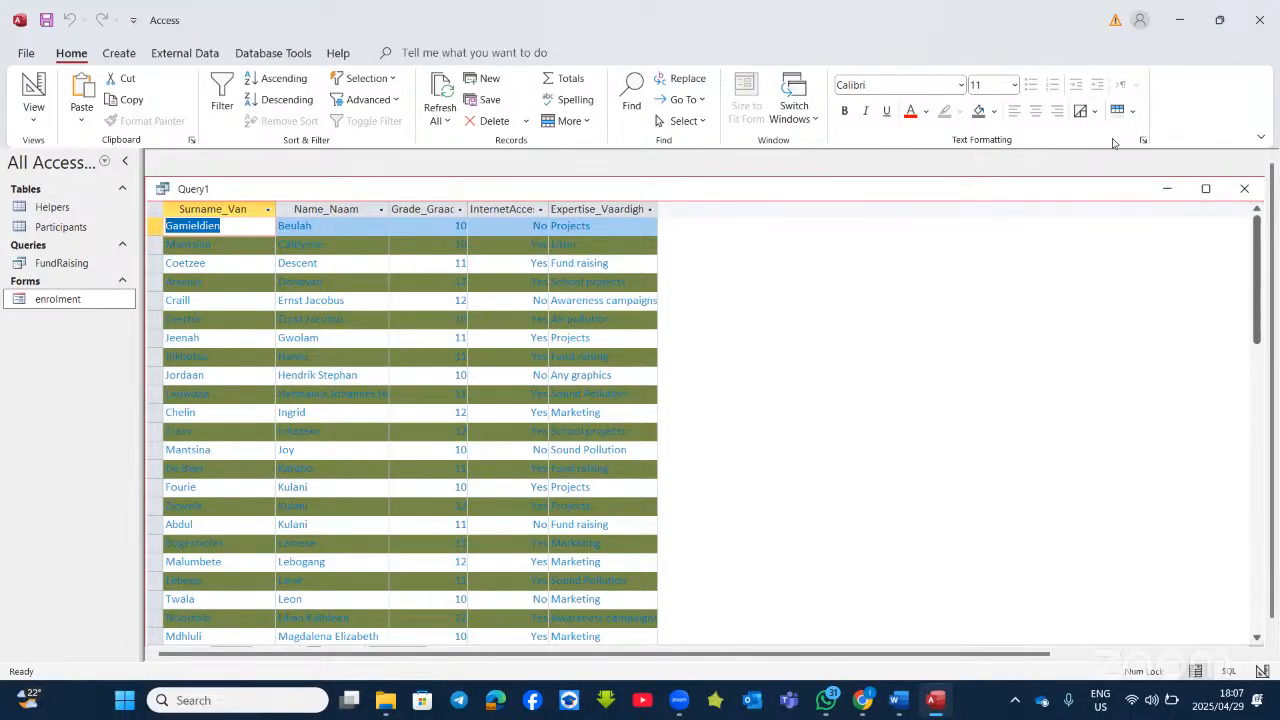
Step: Set the datasheet's Alternate Background Color to No Color and Gridline Color to black
left_click(1145, 141)
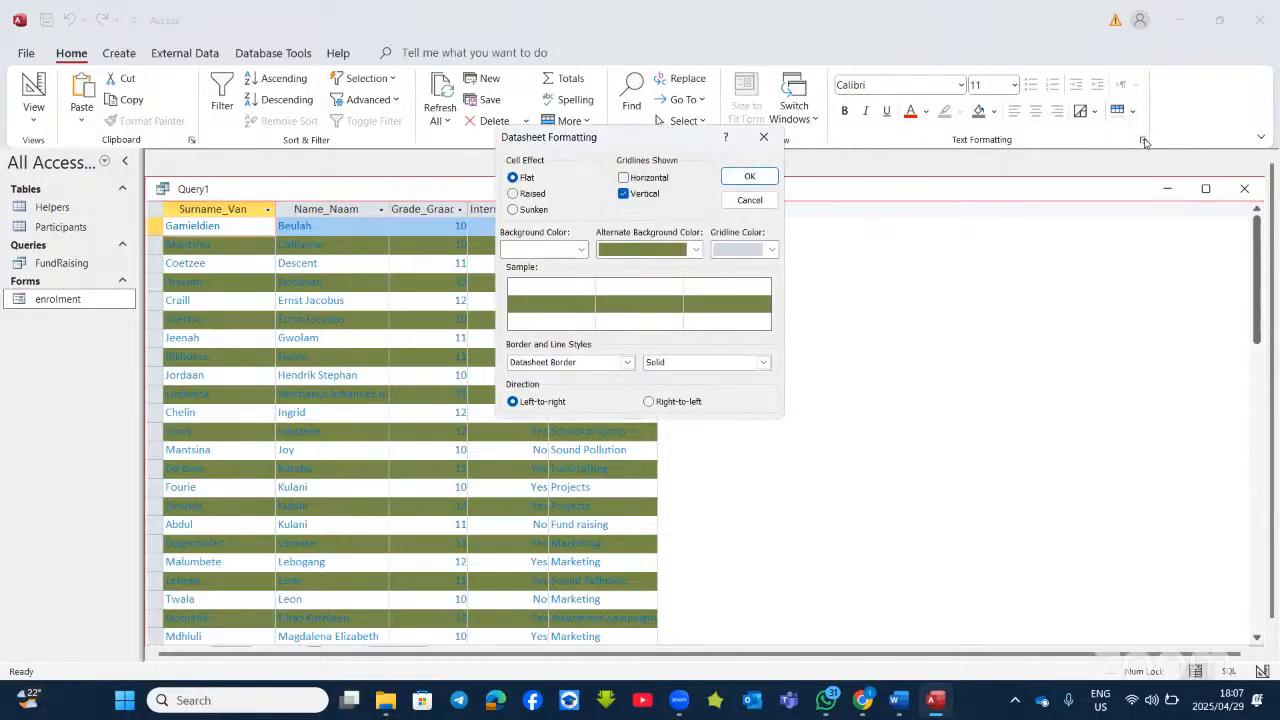
left_click(693, 250)
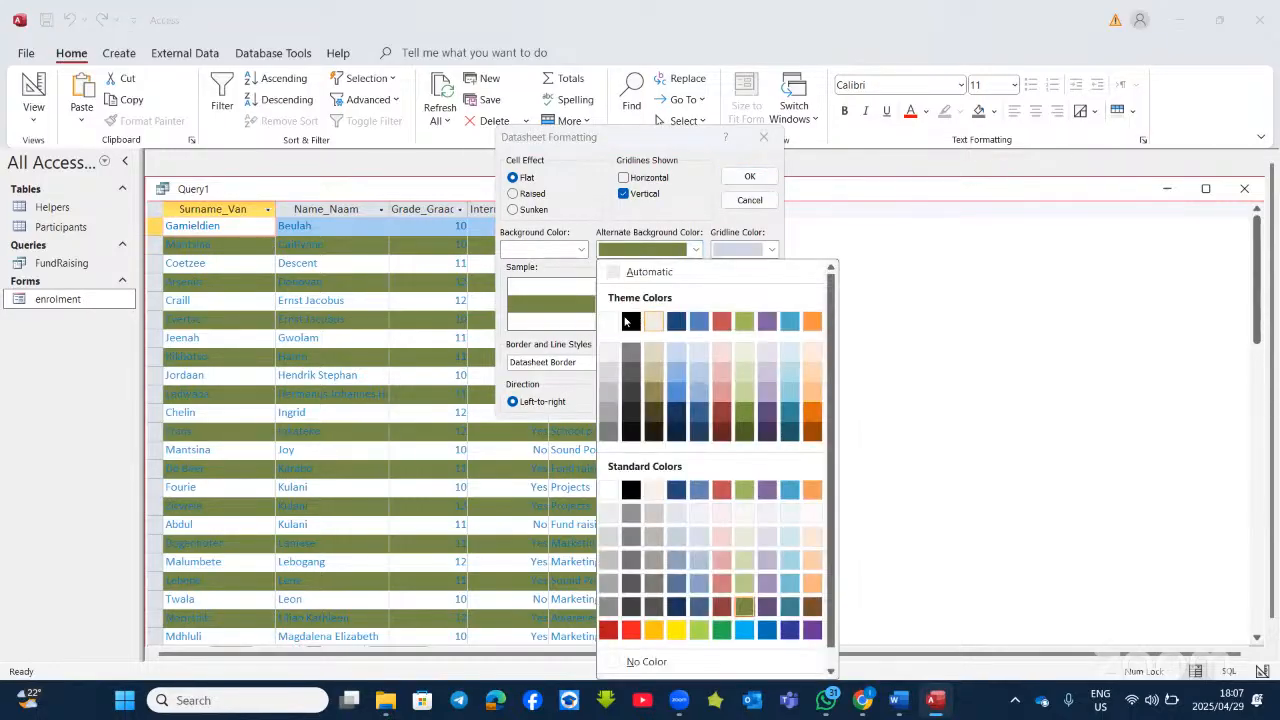
left_click(614, 318)
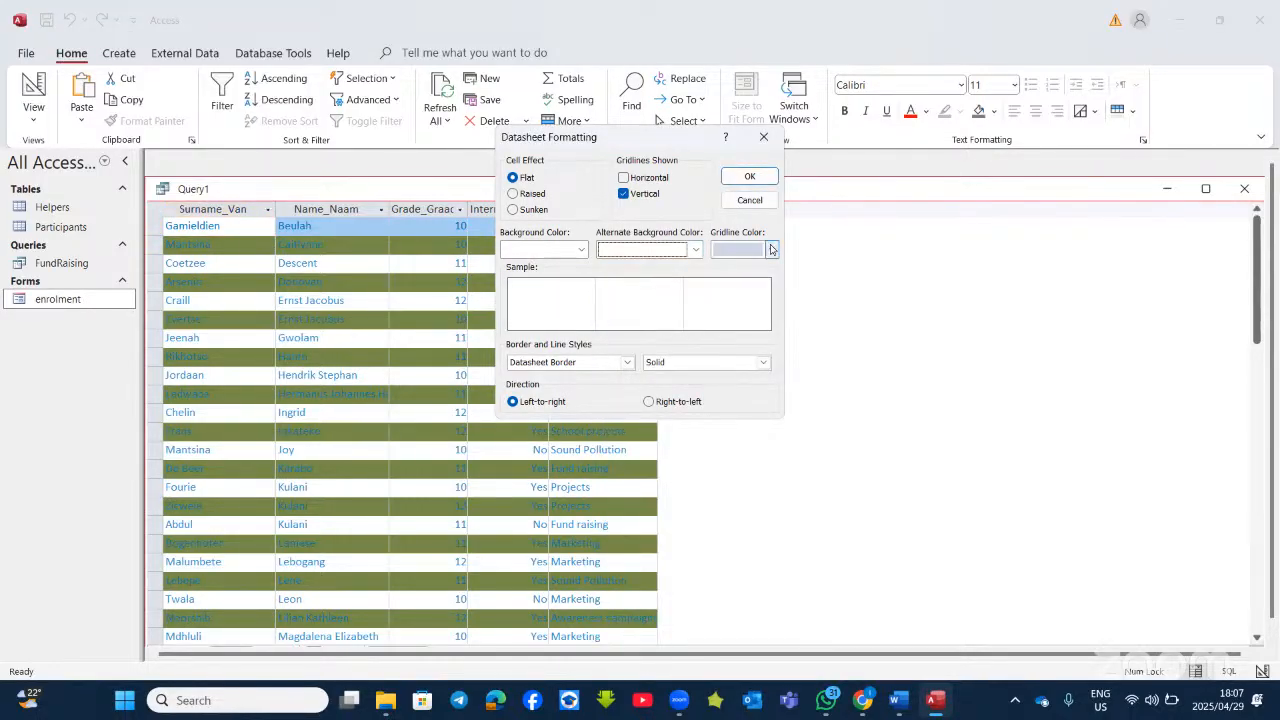
left_click(772, 250)
left_click(816, 376)
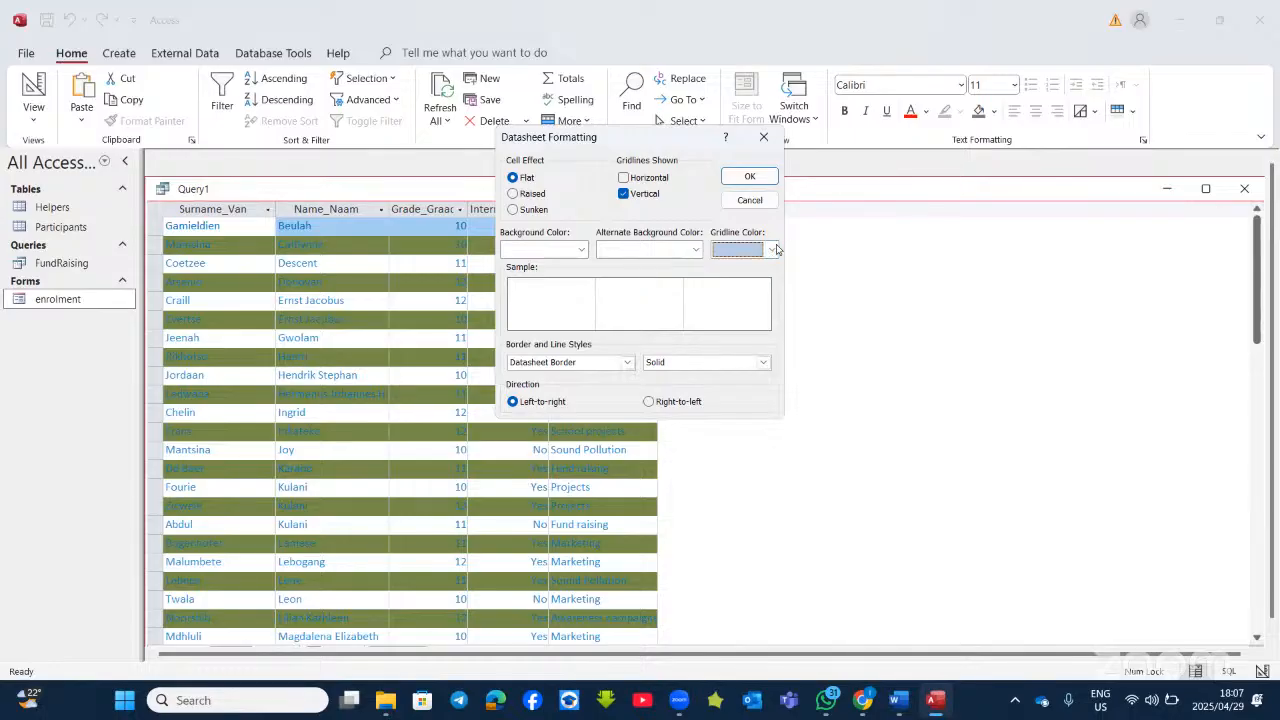
left_click(770, 250)
left_click(746, 320)
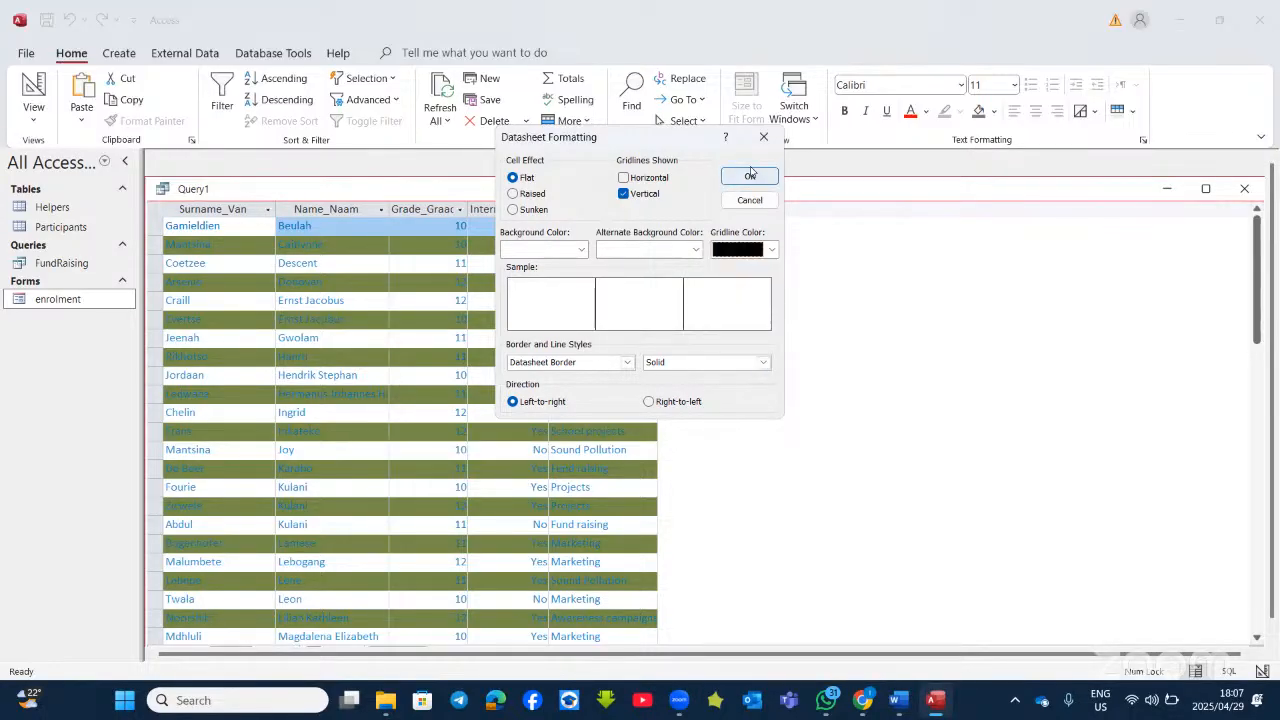
left_click(749, 177)
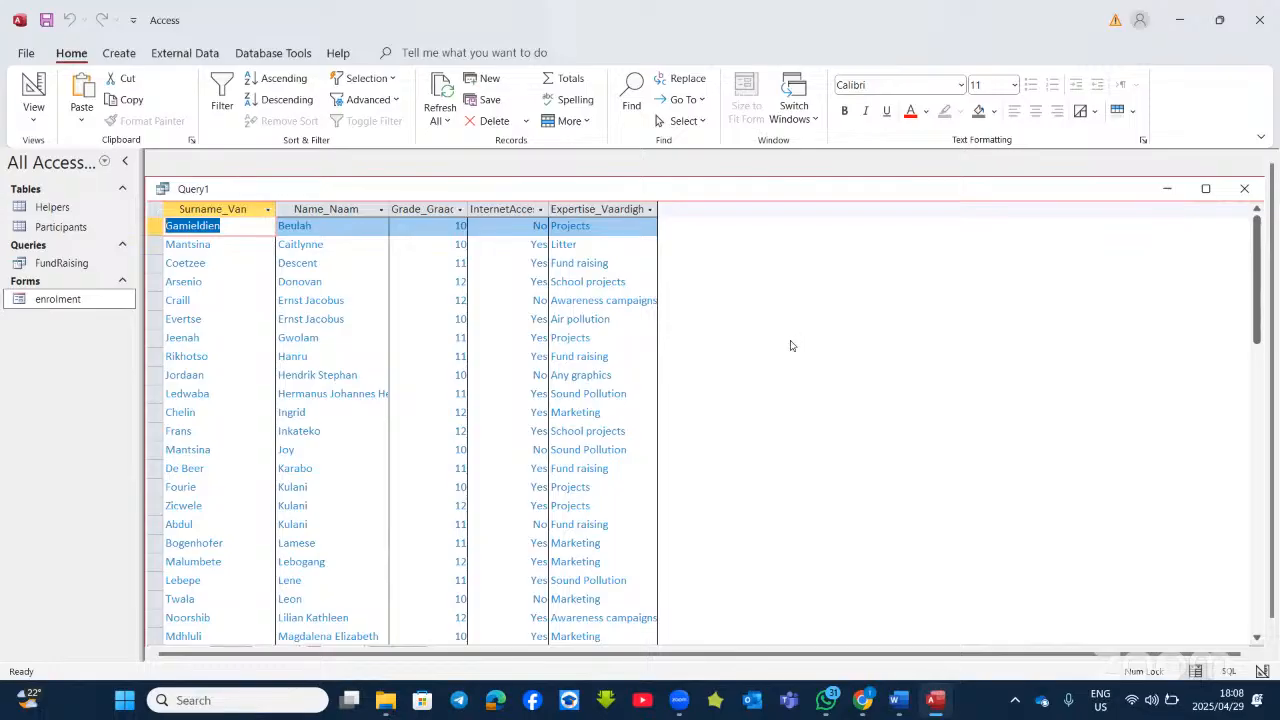
Step: Compare the Query1 results, including Marketing expertise values, with the Word task, then return to Design View
left_click(945, 705)
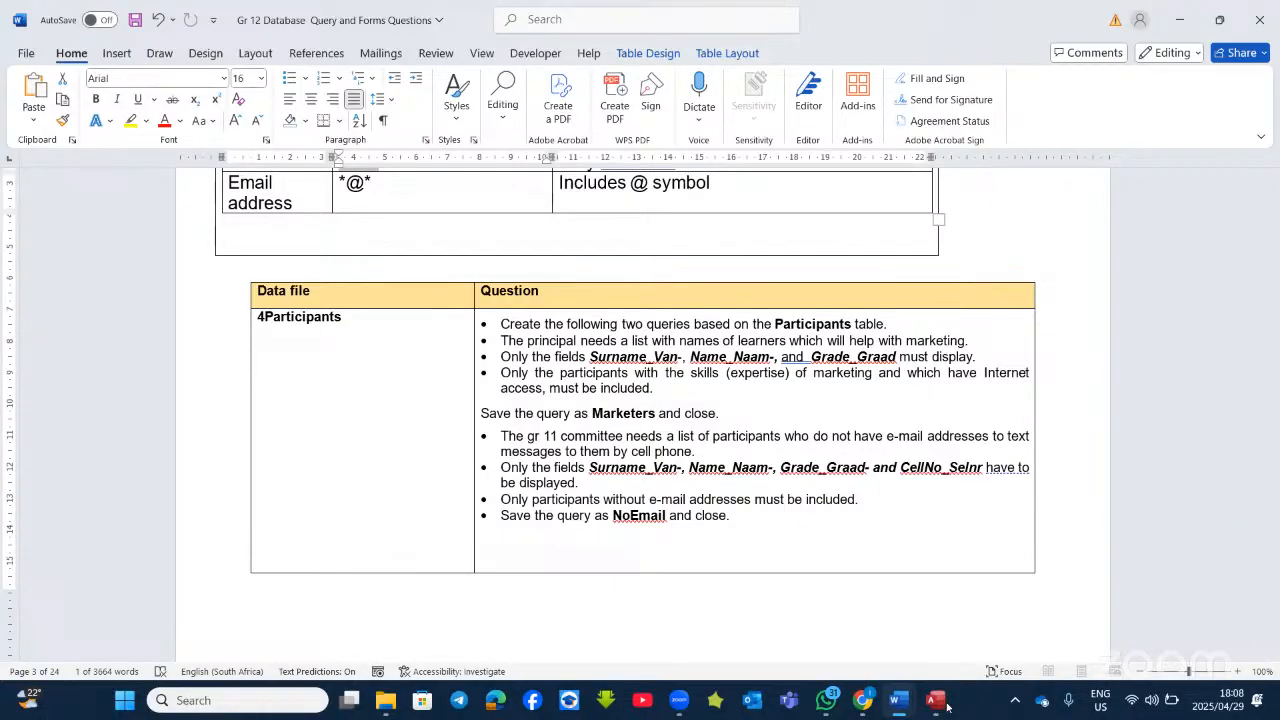
left_click(945, 705)
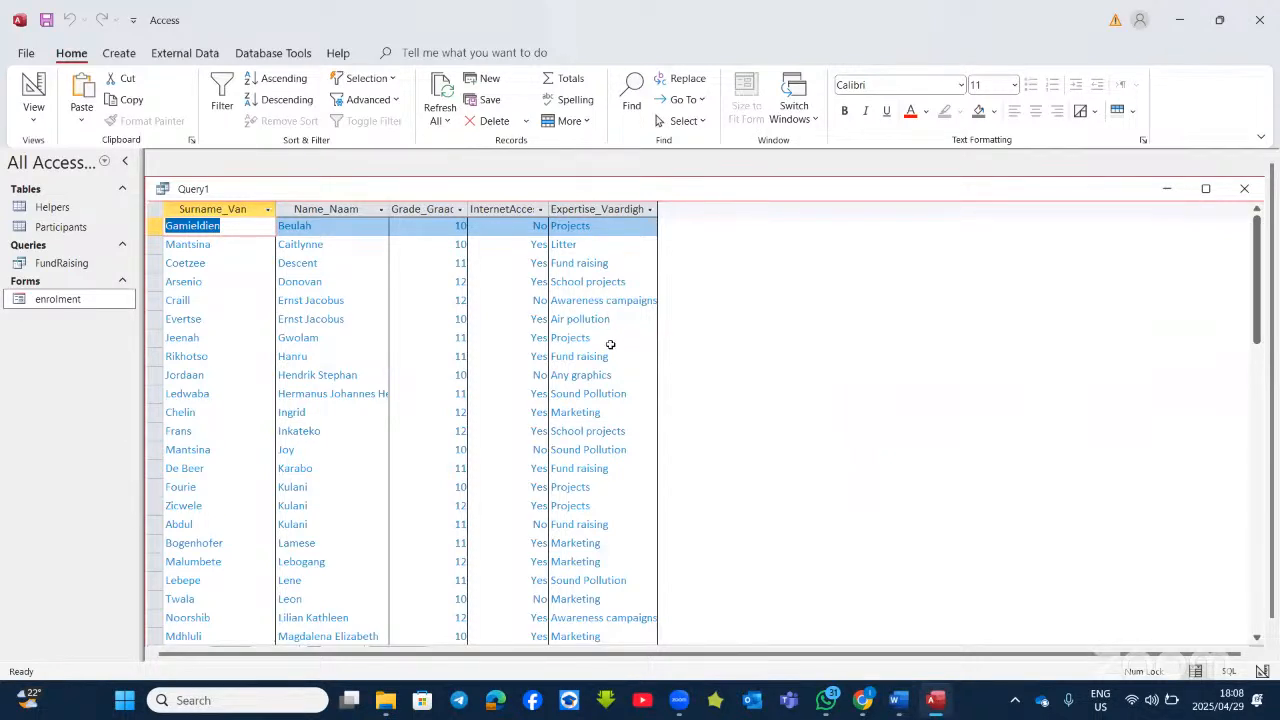
scroll(575, 322, "down", 2)
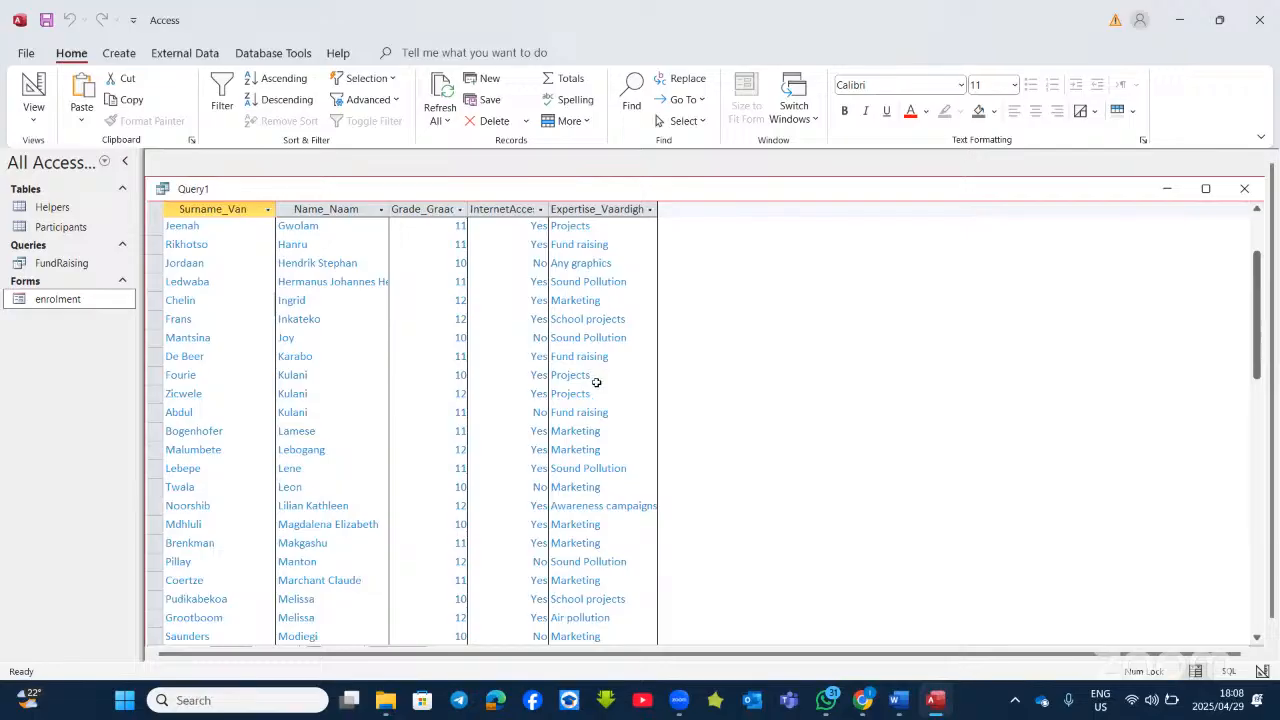
scroll(593, 375, "down", 4)
scroll(596, 396, "down", 1)
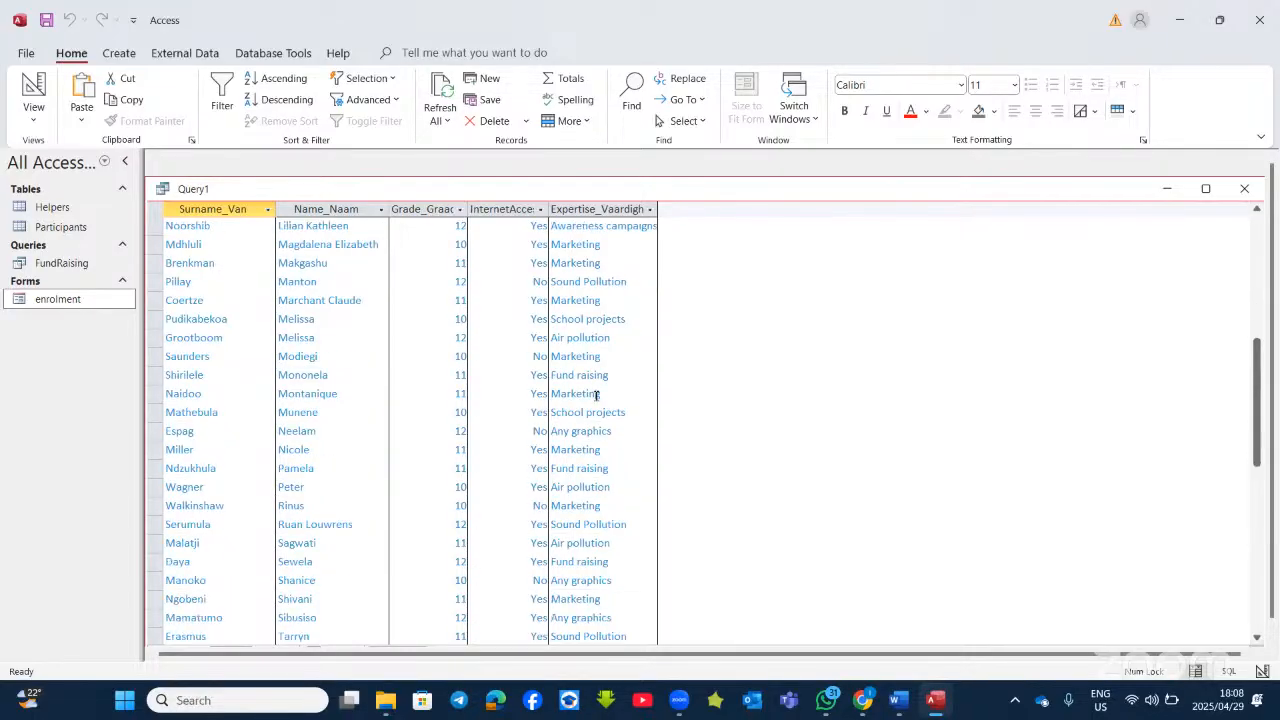
scroll(596, 396, "up", 9)
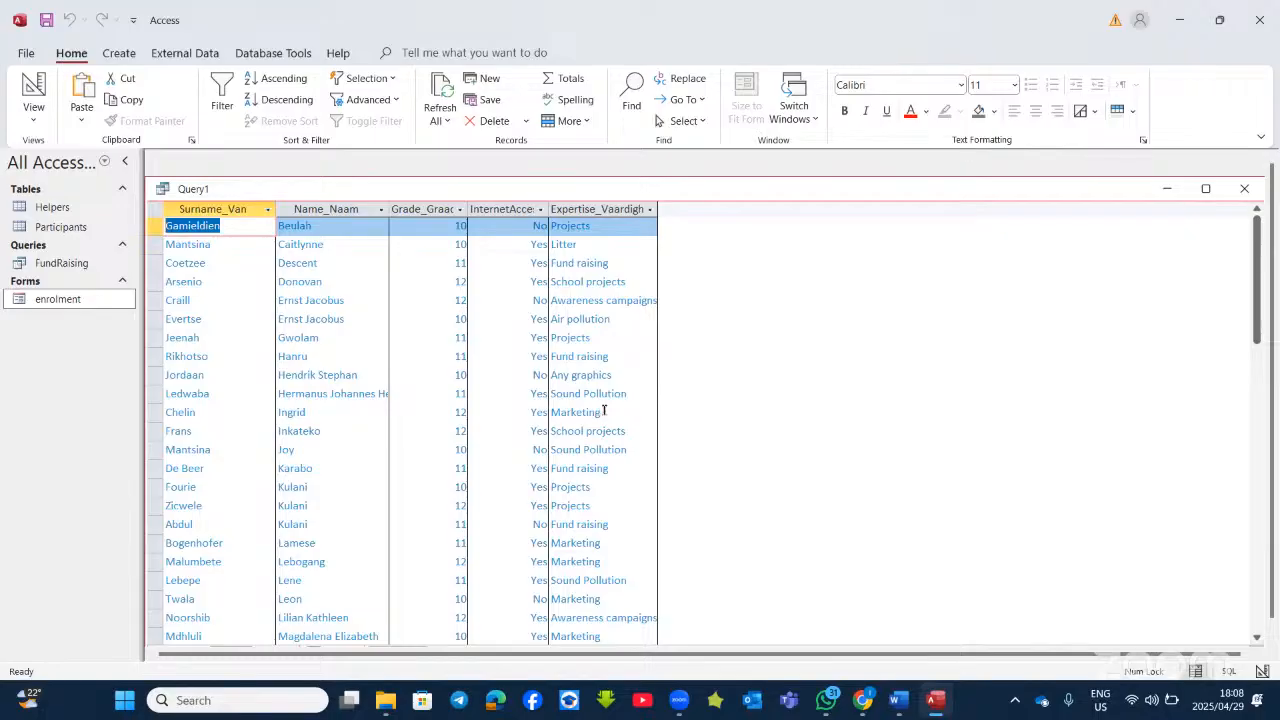
left_click_drag(602, 412, 540, 410)
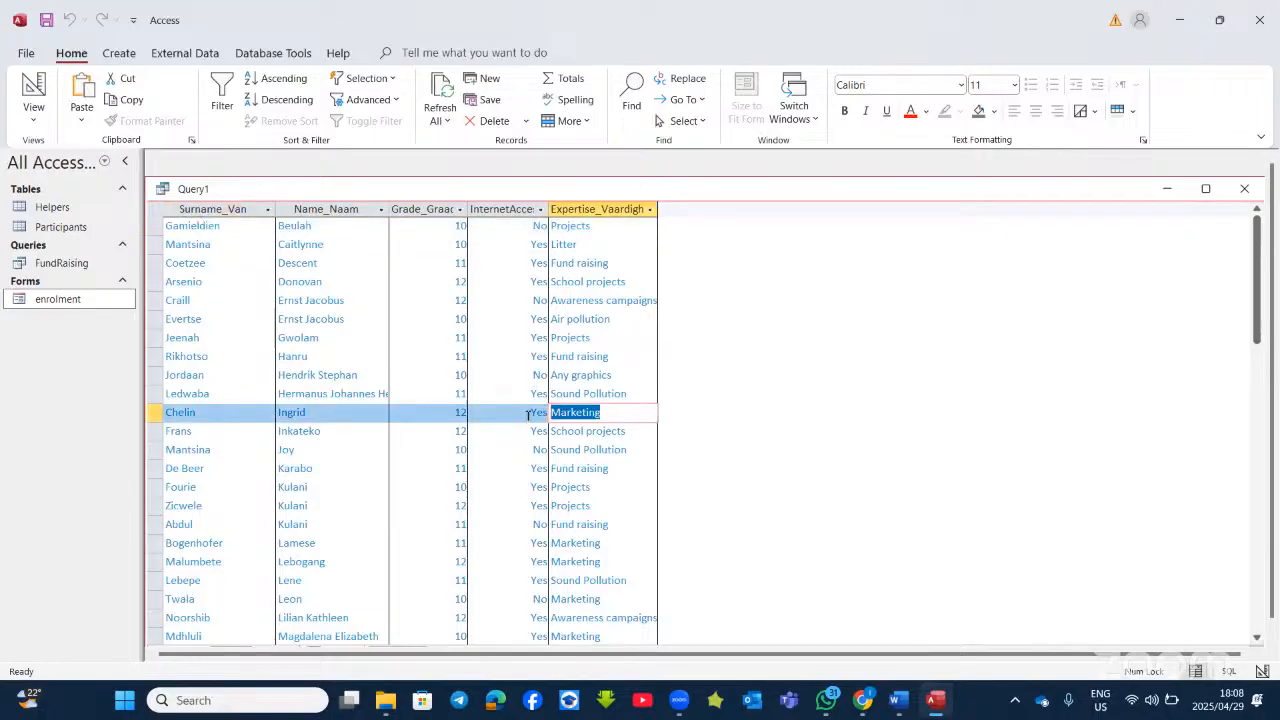
left_click(588, 412)
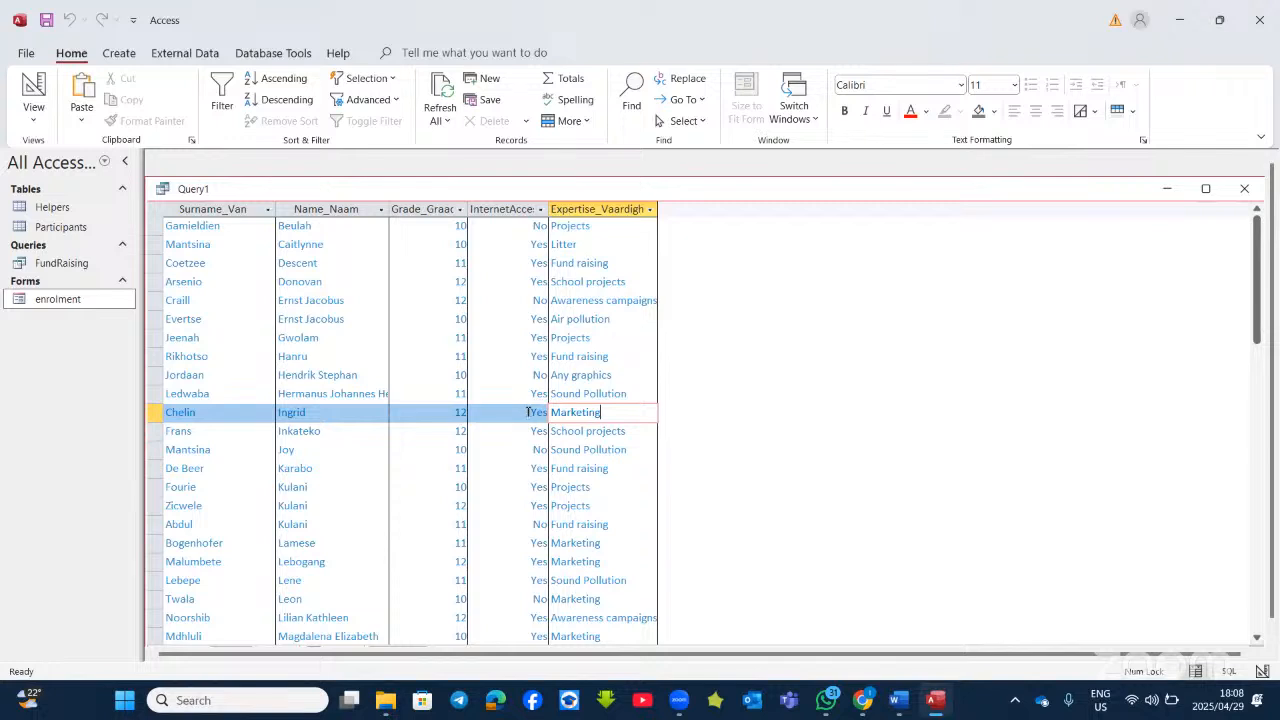
left_click(33, 88)
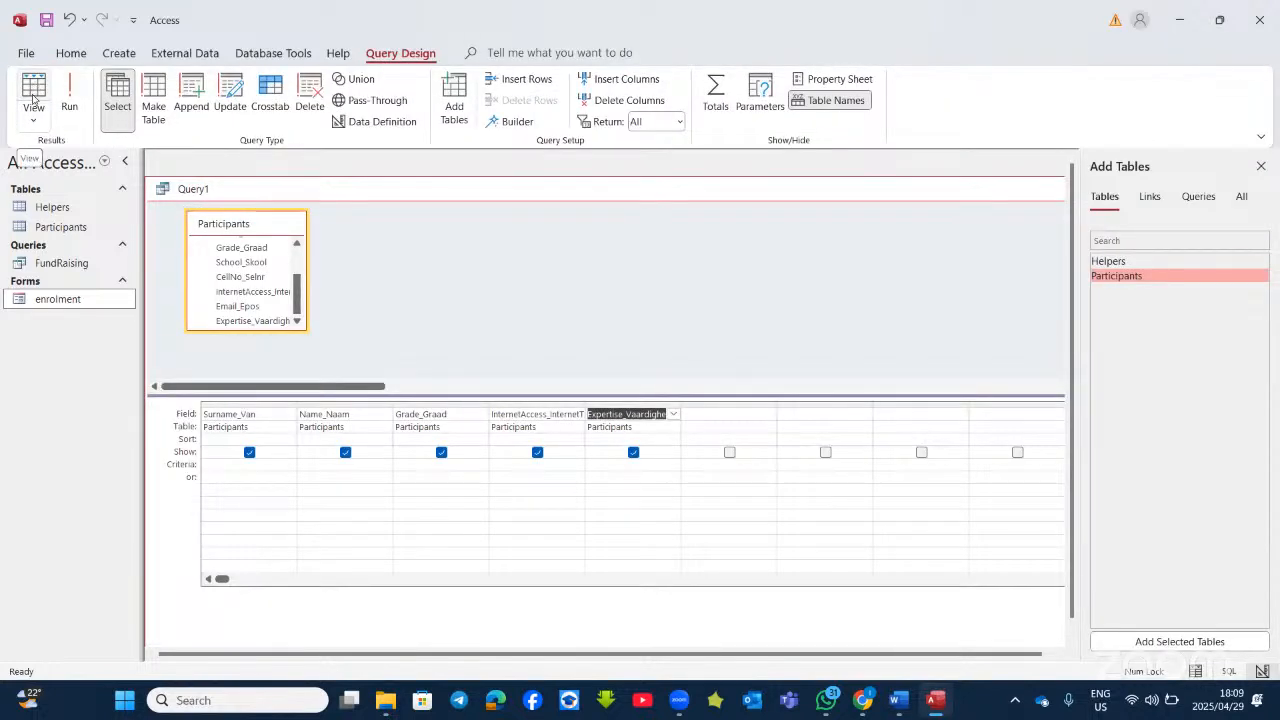
Step: Enter Yes as the InternetAccess criterion and a Marketing expertise criterion, then run the query
left_click(533, 458)
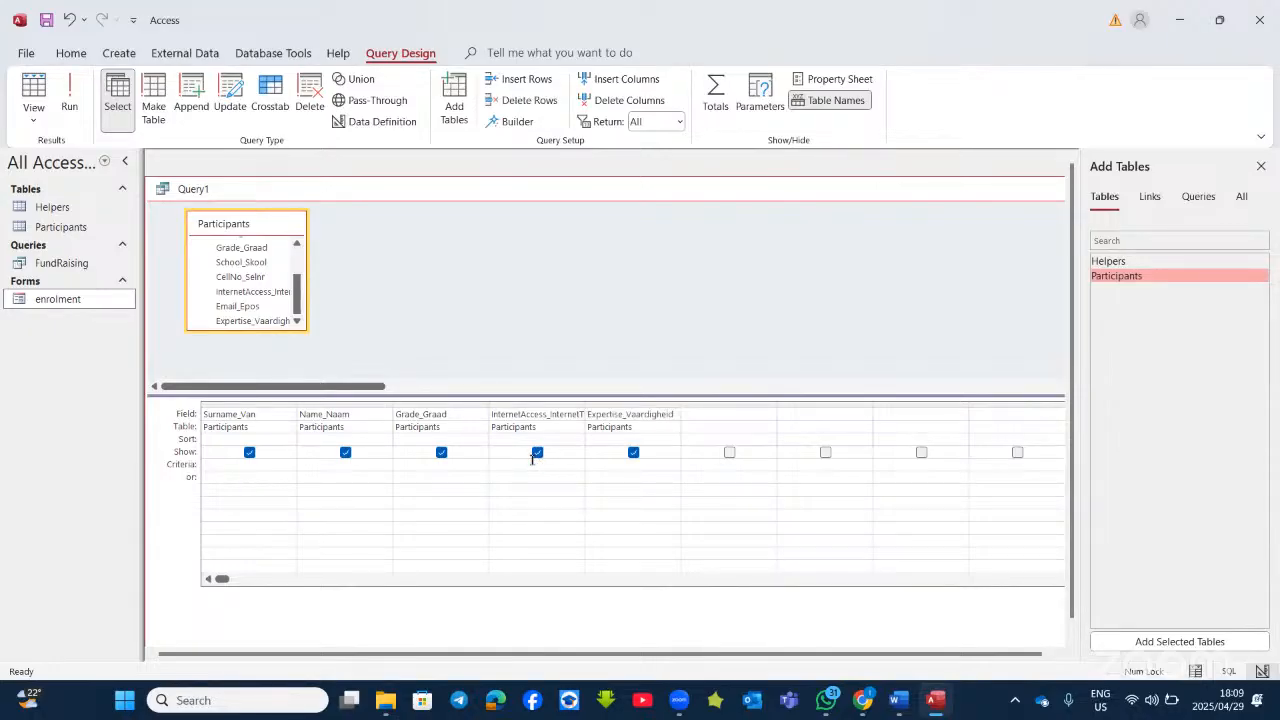
type("yes")
left_click(618, 467)
type("marketing")
left_click(597, 477)
left_click(69, 100)
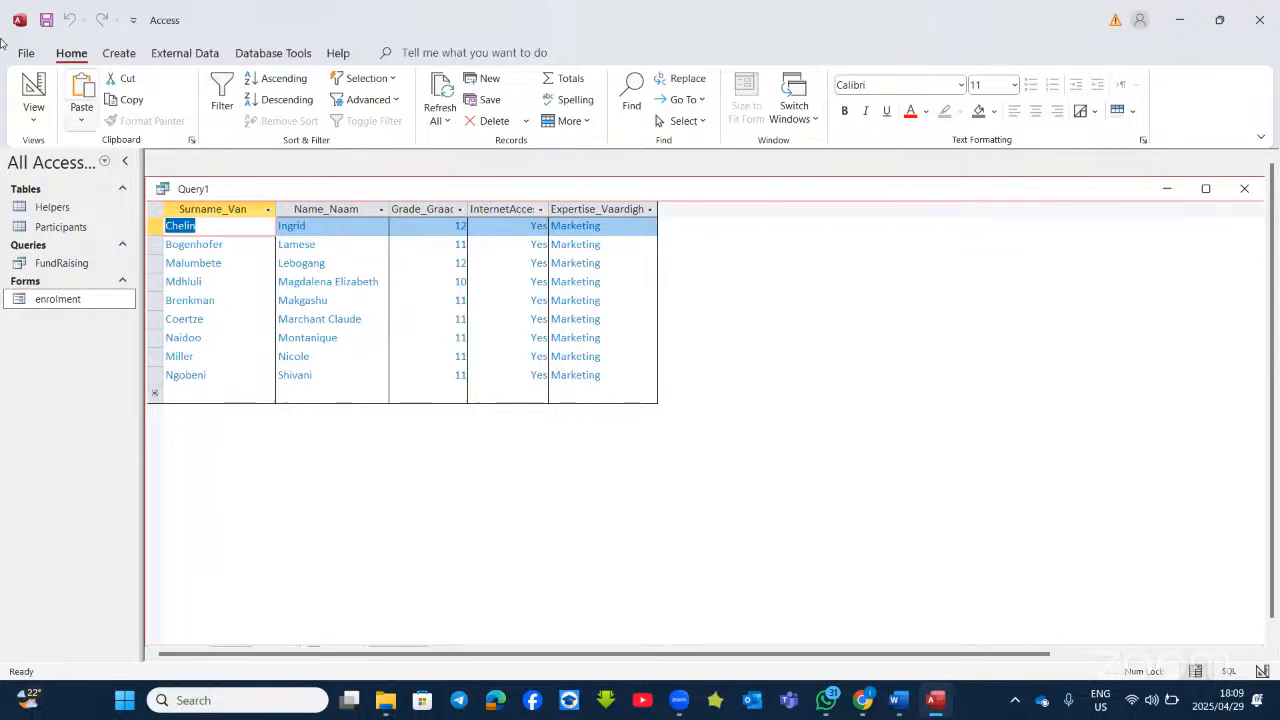
Step: Back in Design View, delete the expertise criterion text and switch to Word
left_click(33, 90)
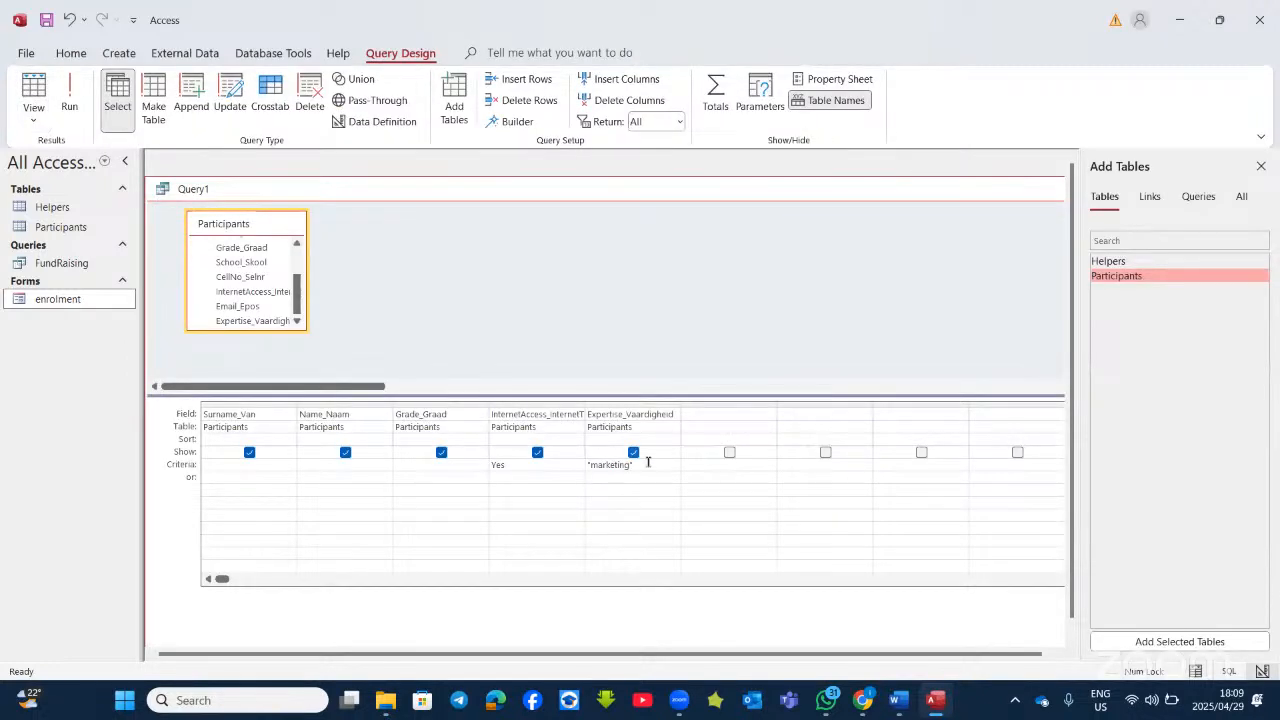
key("BackSpace")
key("BackSpace")
key("BackSpace")
key("BackSpace")
key("BackSpace")
key("BackSpace")
key("BackSpace")
key("BackSpace")
key("BackSpace")
key("BackSpace")
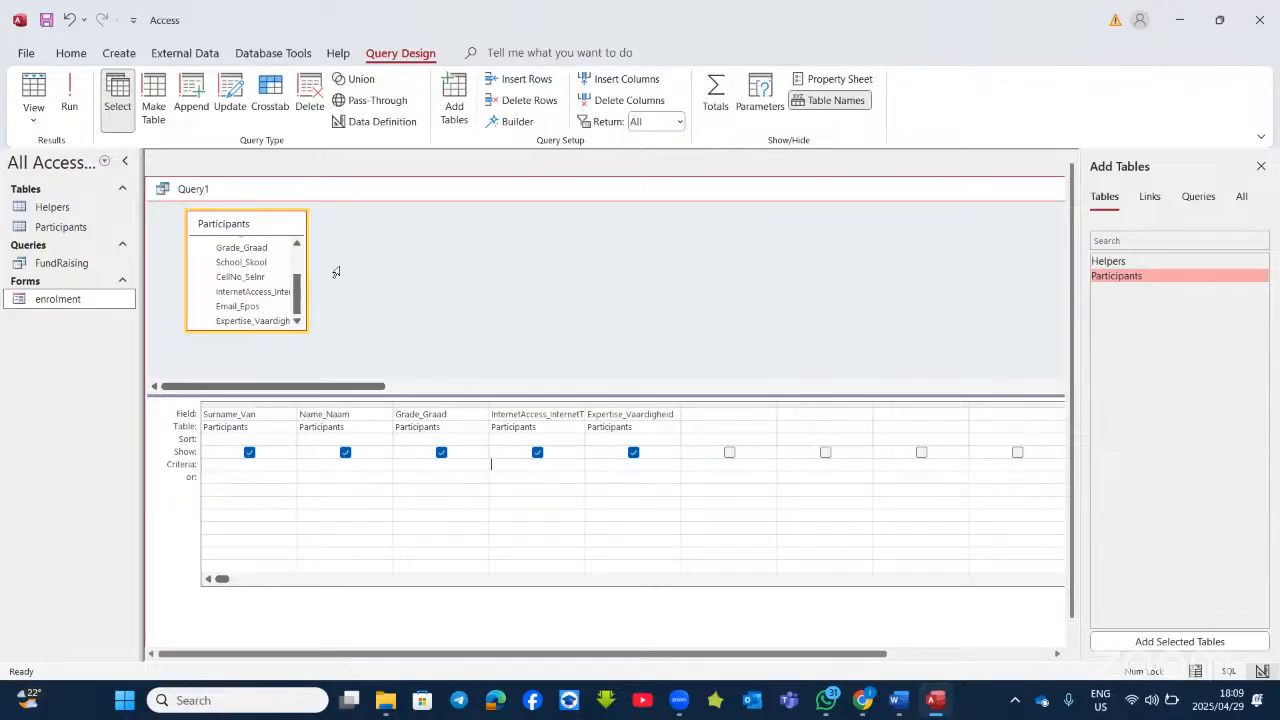
key("alt+Tab")
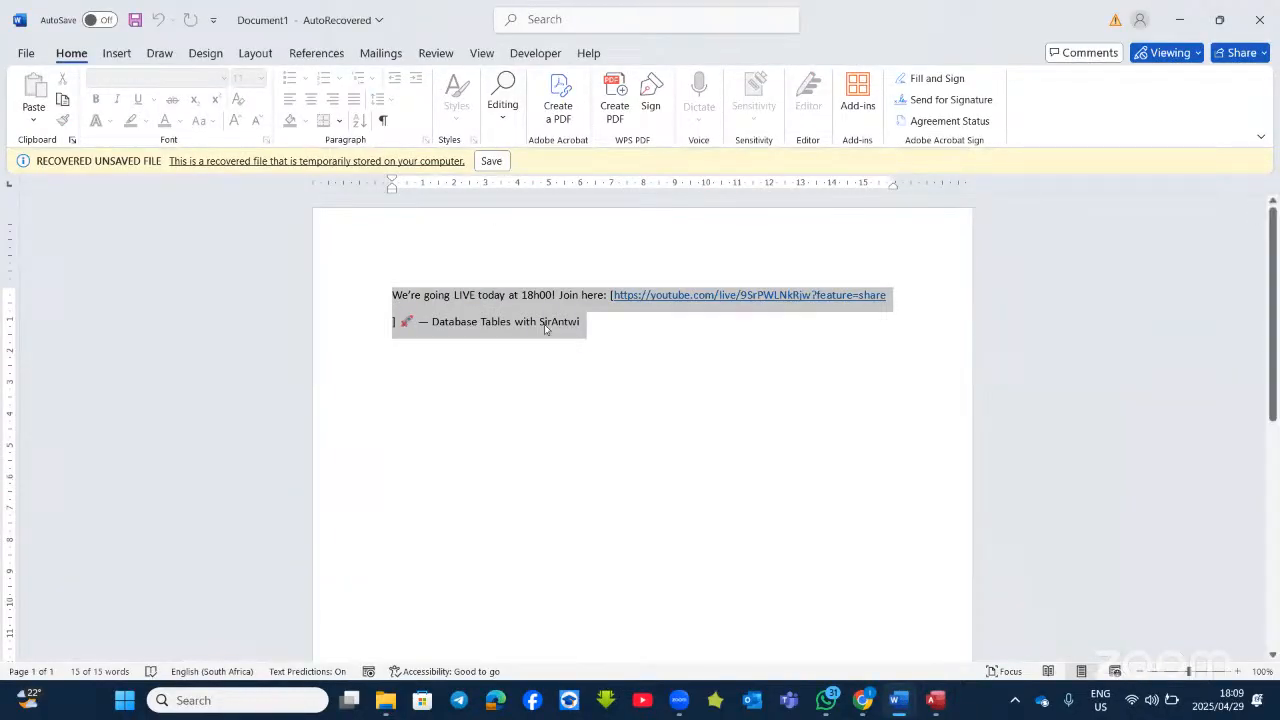
Step: In a new 26 pt document, type Marketing and M*, colouring the letters after M red
left_click(586, 310)
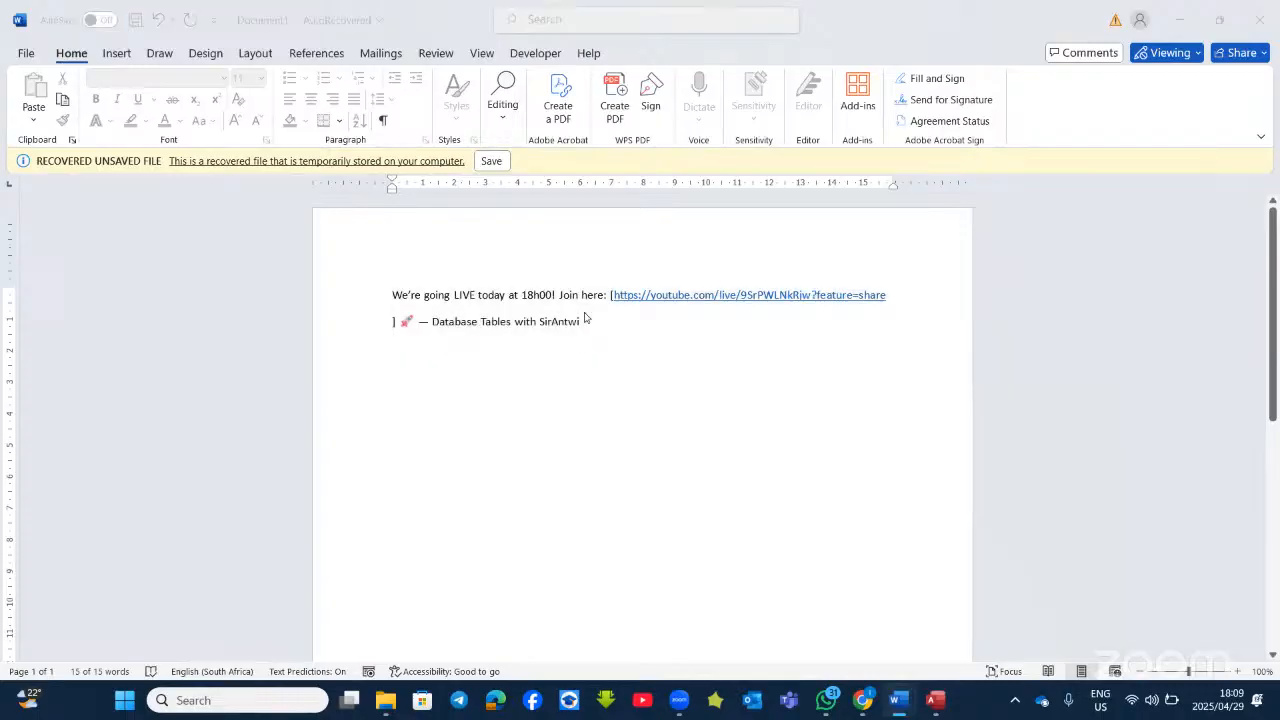
key("ctrl+n")
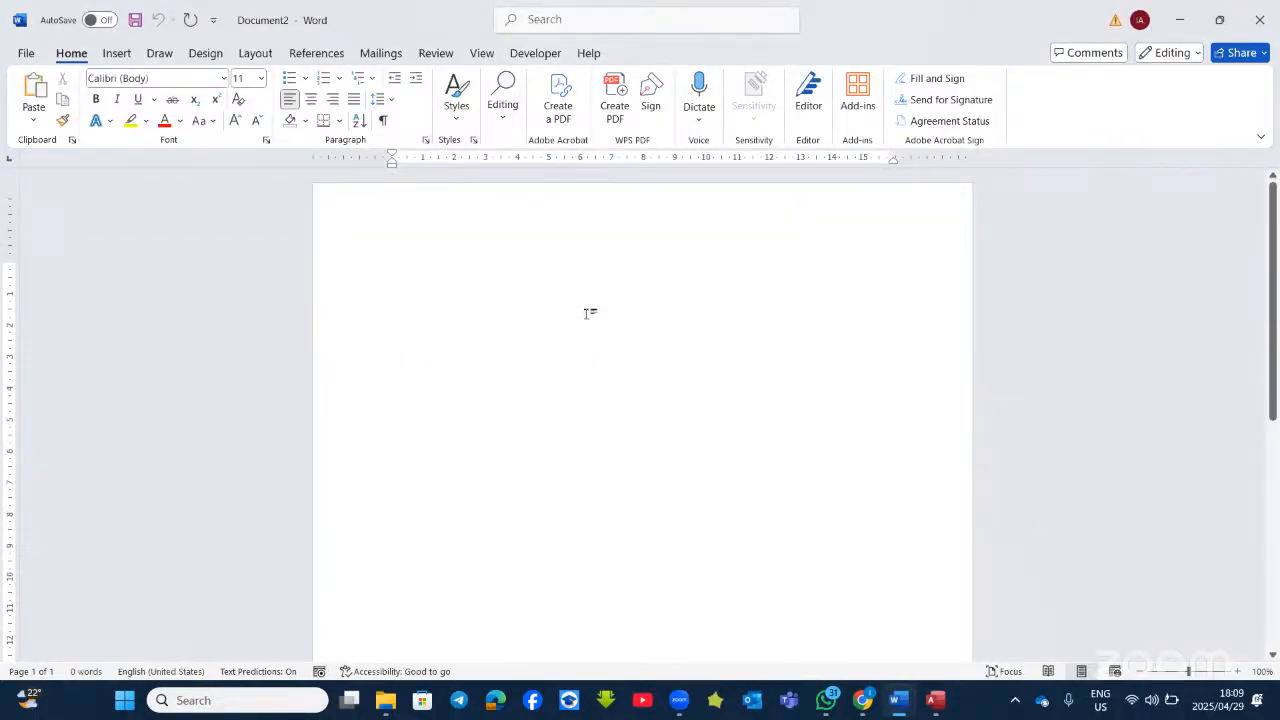
left_click(236, 128)
left_click(236, 128)
left_click(236, 128)
left_click(235, 121)
left_click(235, 121)
left_click(235, 121)
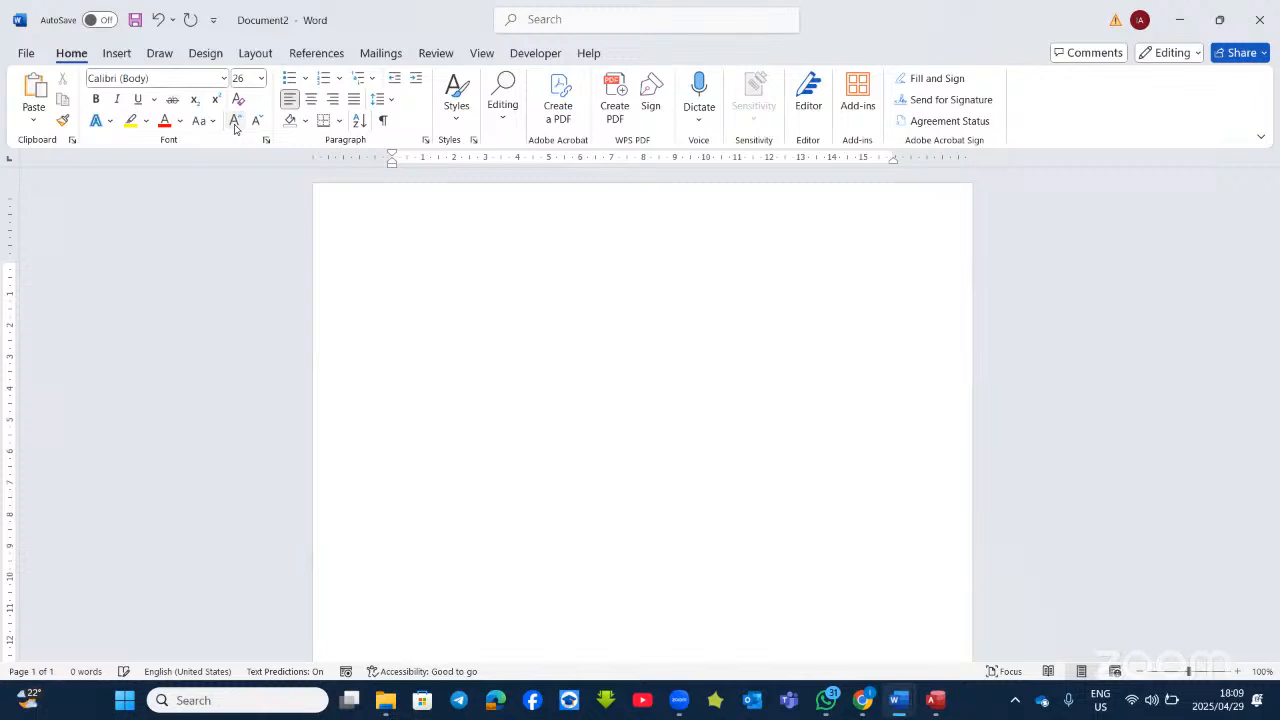
type("marke")
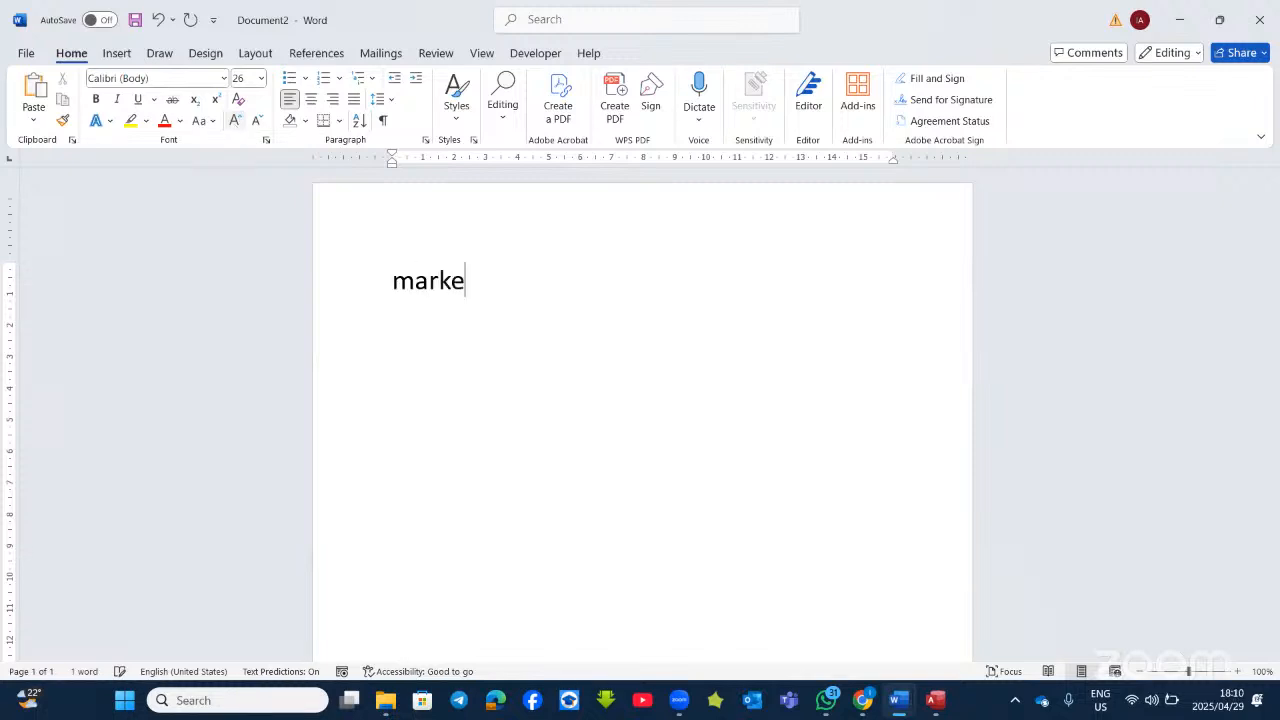
type("rting")
key("Return")
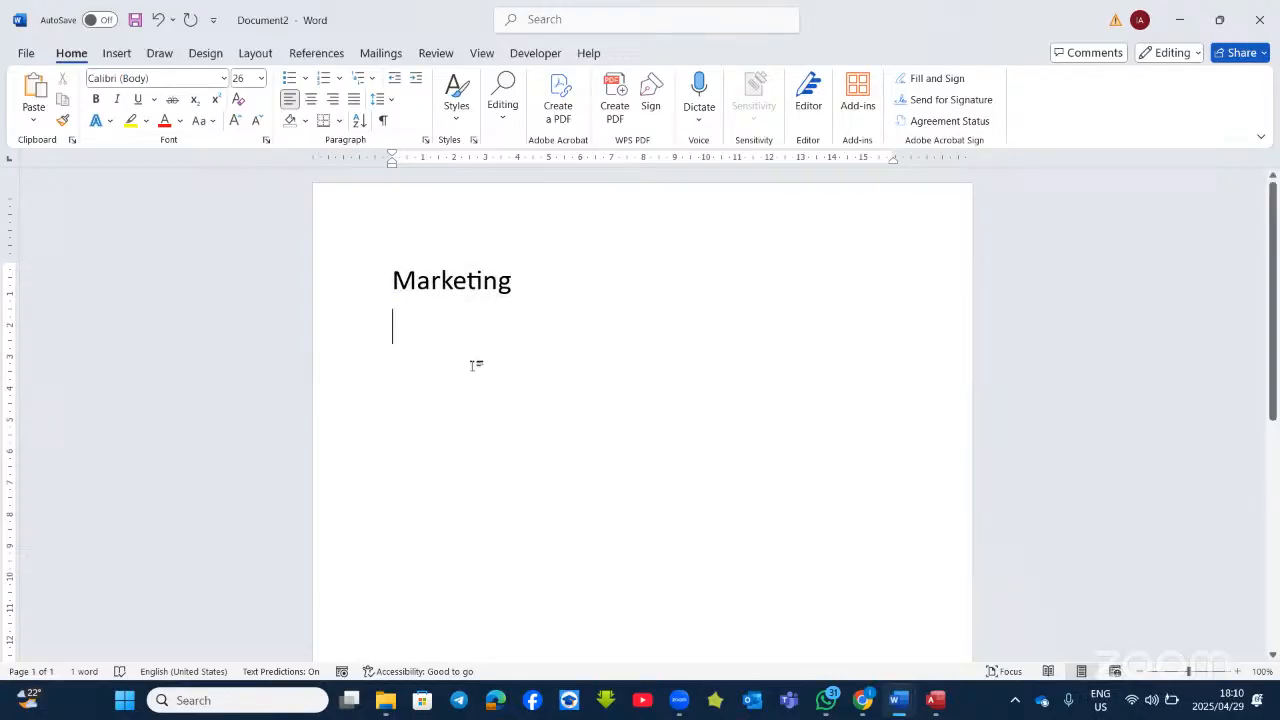
type("m")
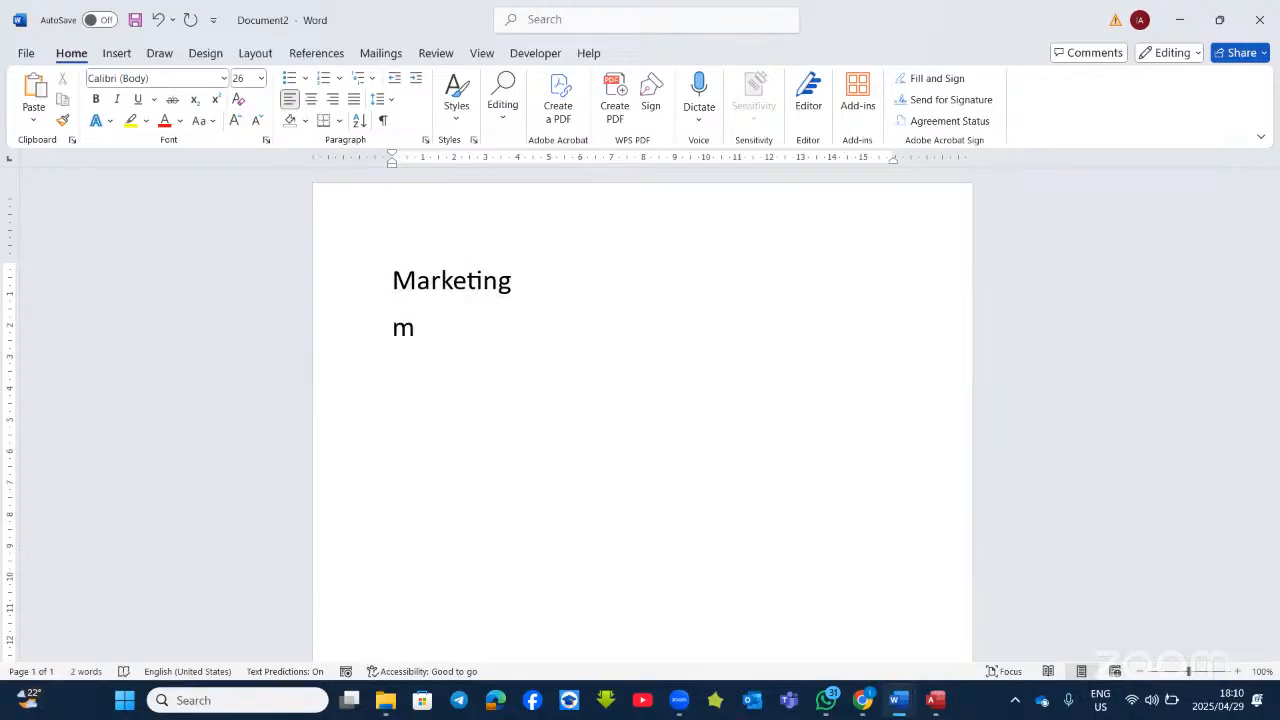
type("*")
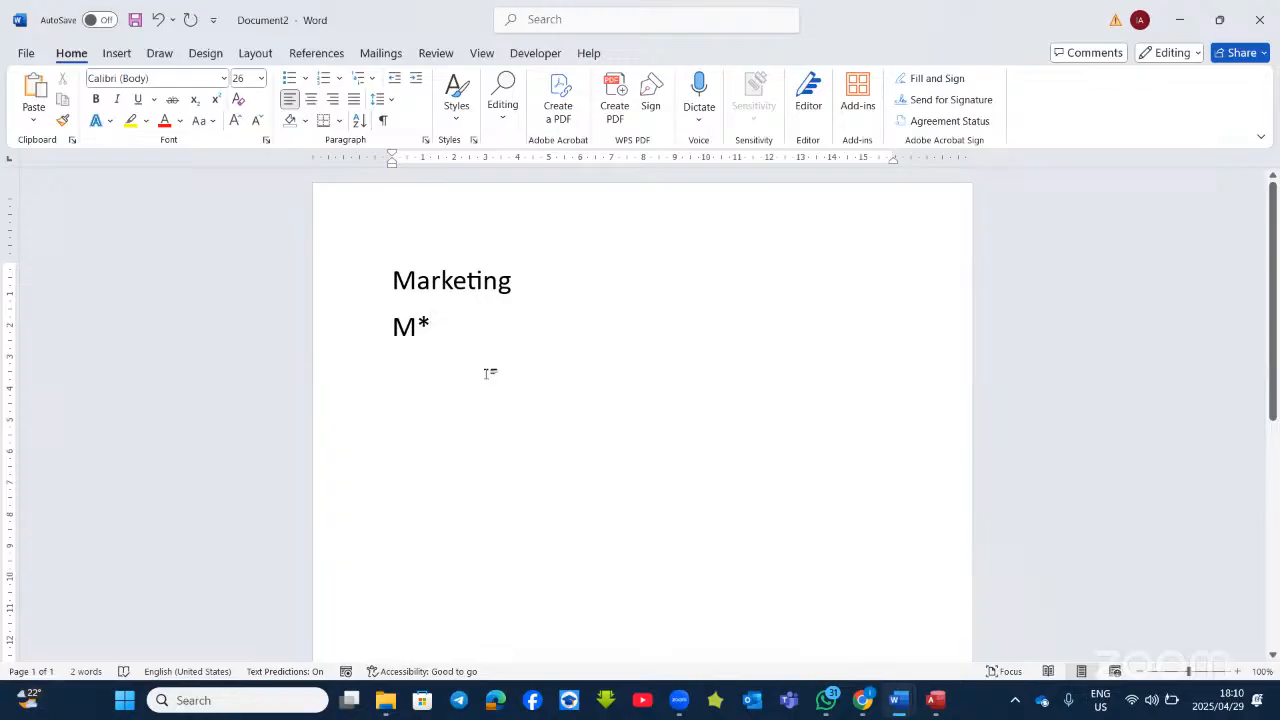
left_click_drag(518, 280, 418, 281)
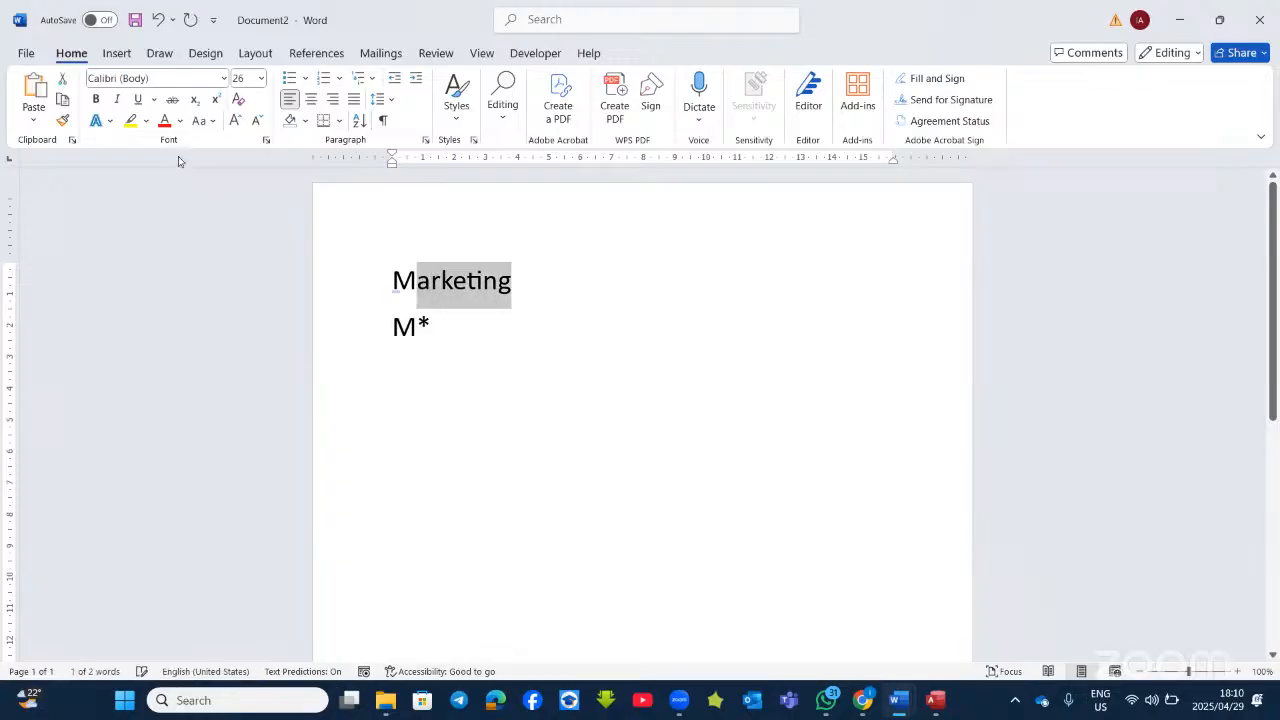
left_click(164, 120)
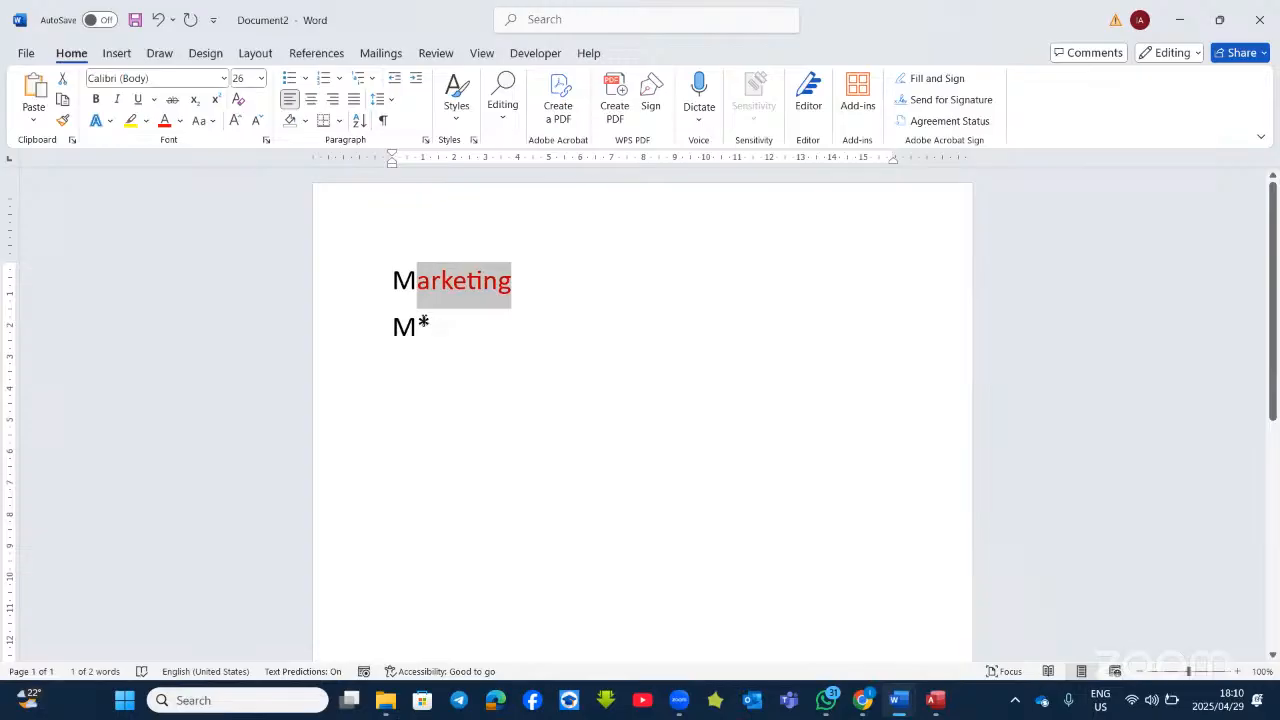
left_click_drag(428, 324, 418, 326)
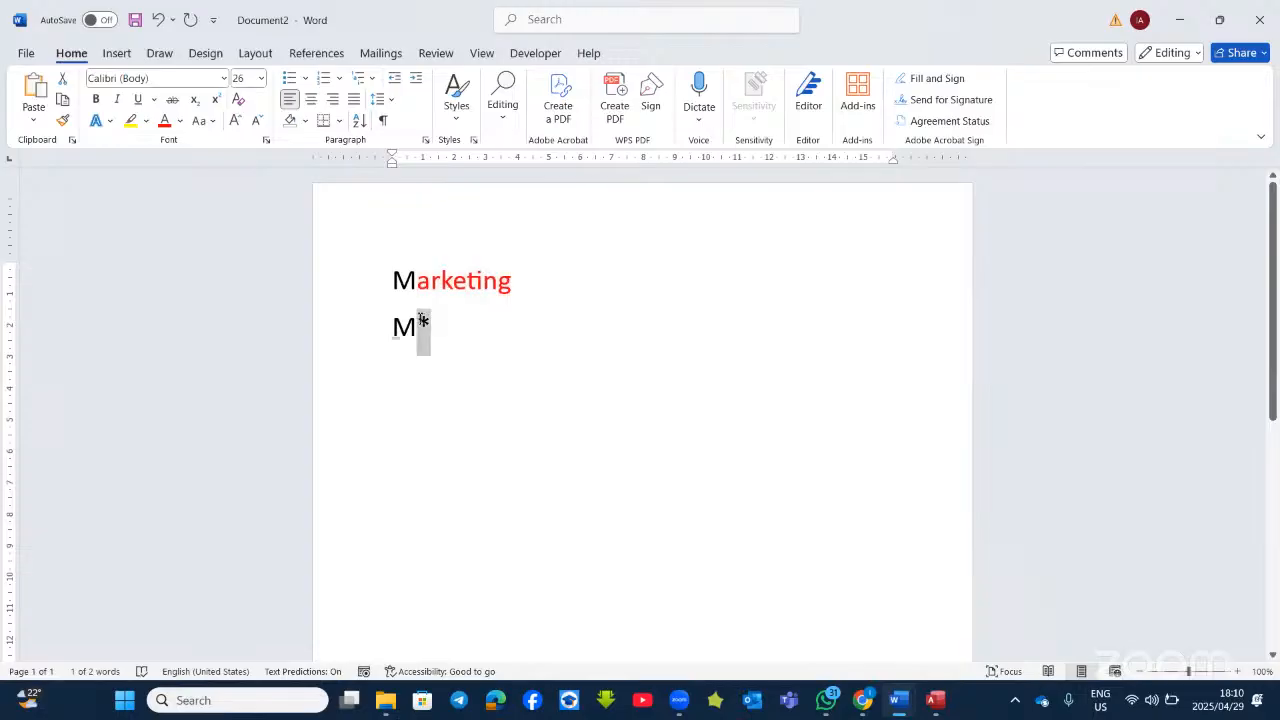
left_click(165, 120)
Step: Add Yes and Y* on new lines below, then switch back to Access
left_click(475, 345)
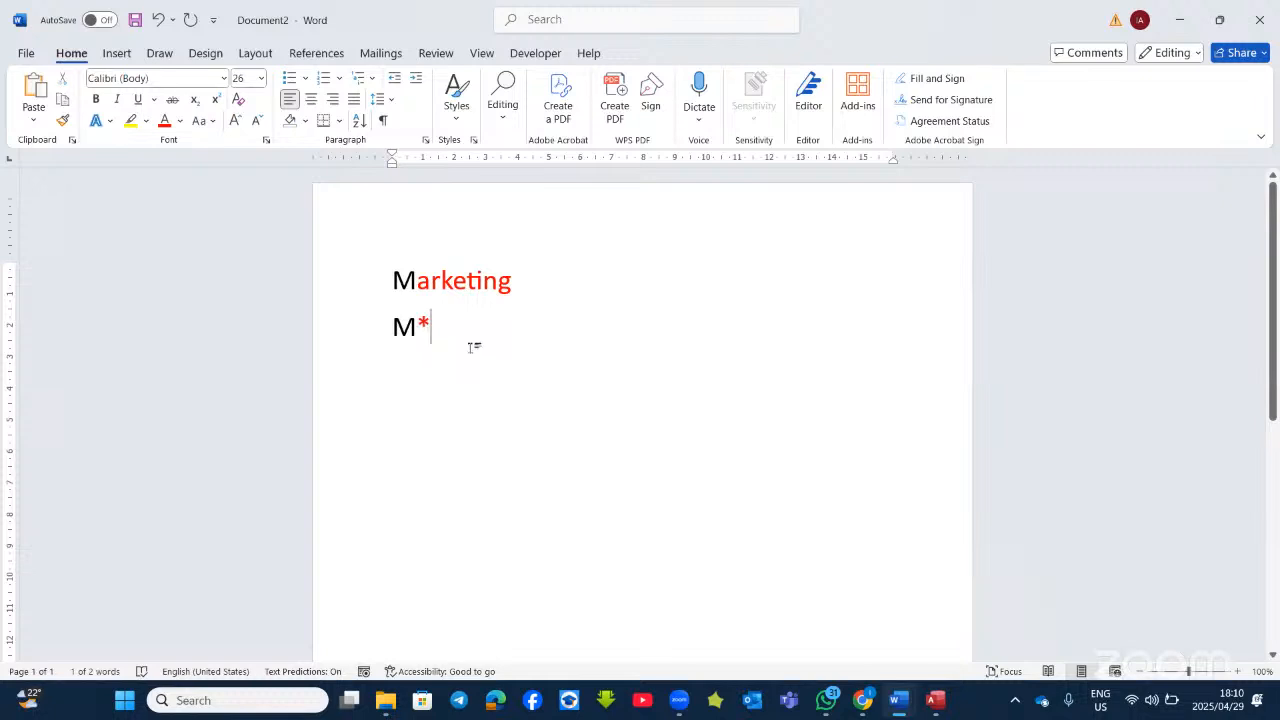
key("Return")
type("yes")
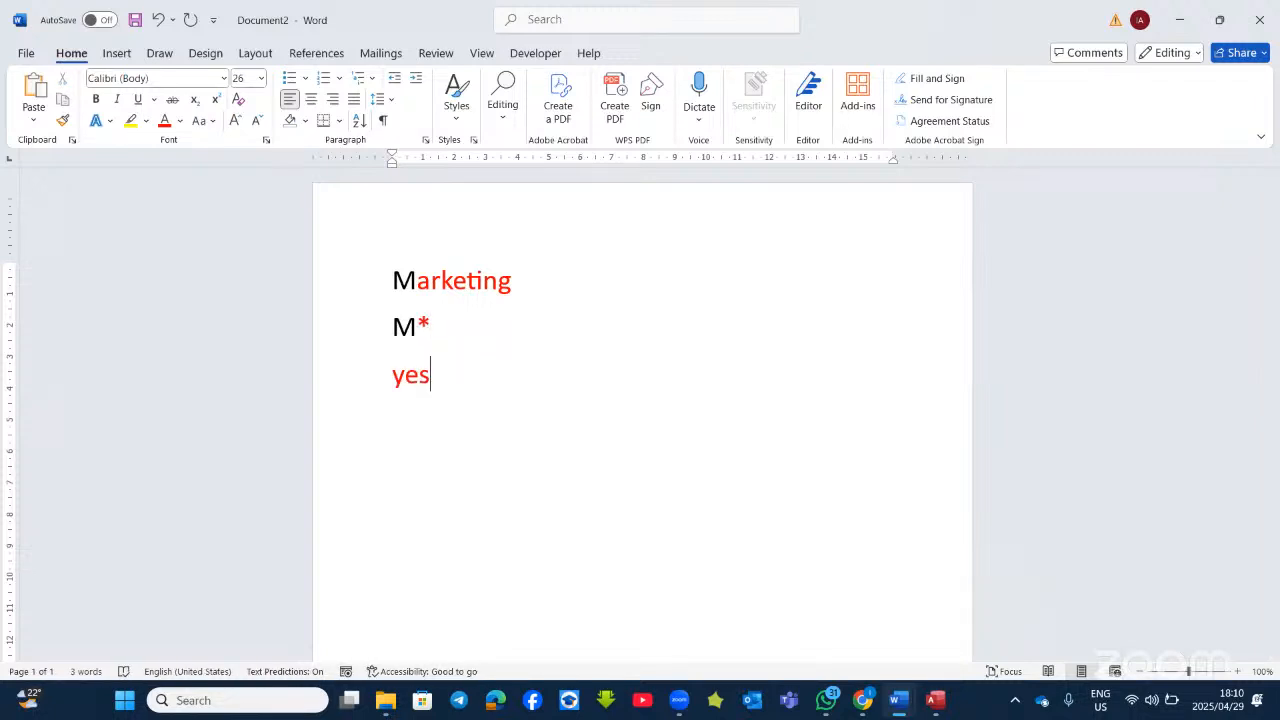
key("Return")
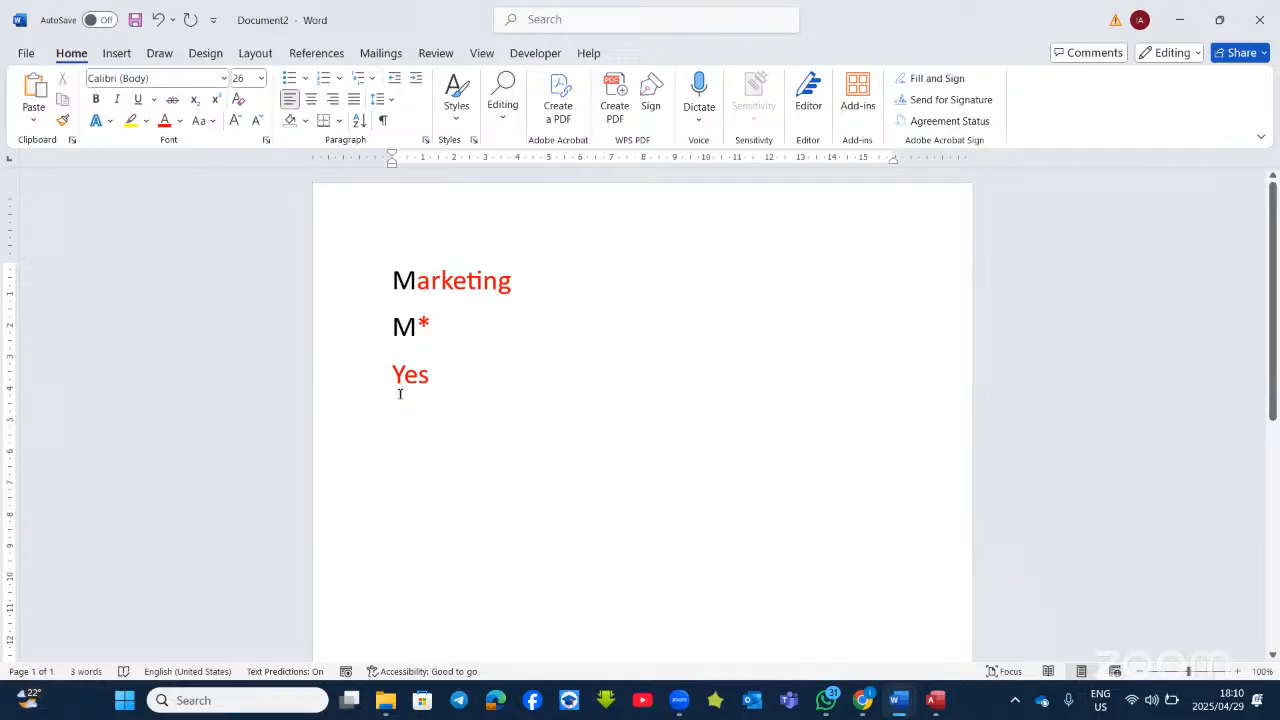
type("y*")
key("alt+Tab")
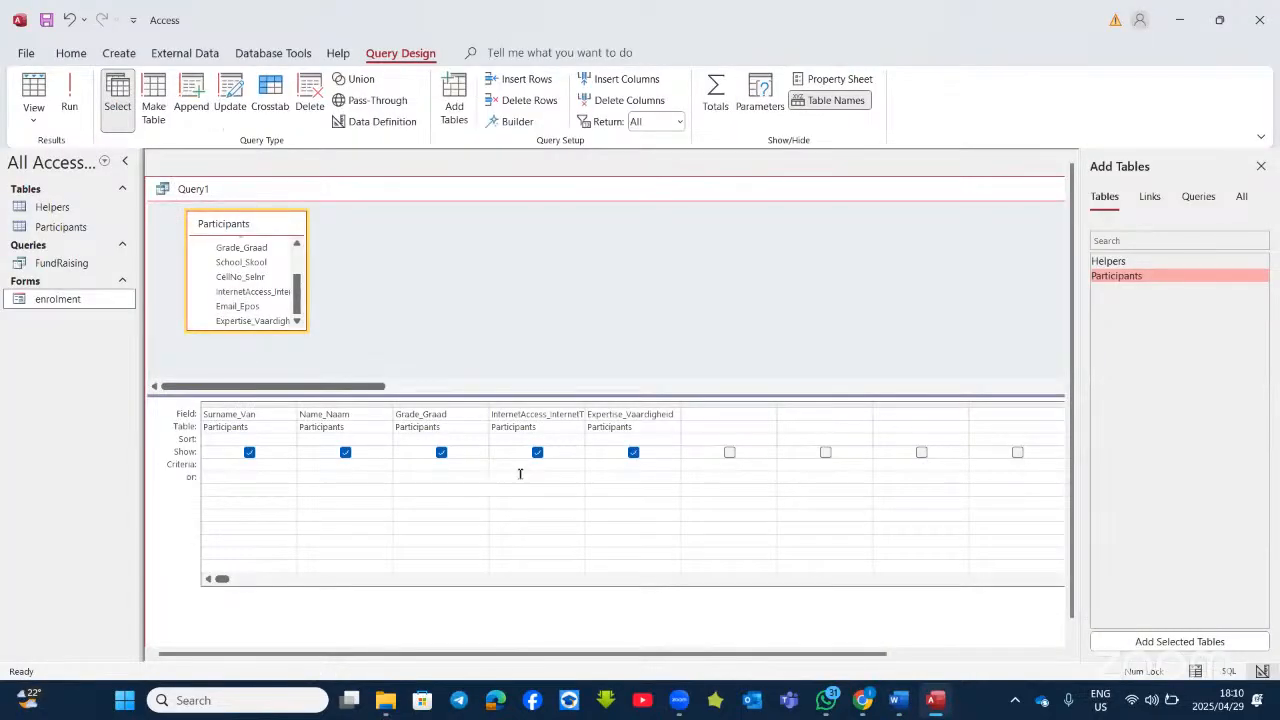
Step: Enter criteria y* for internet access and m* for expertise, then run Query1
left_click(524, 470)
type("y*")
left_click(620, 476)
type("m*")
left_click(635, 491)
left_click(68, 96)
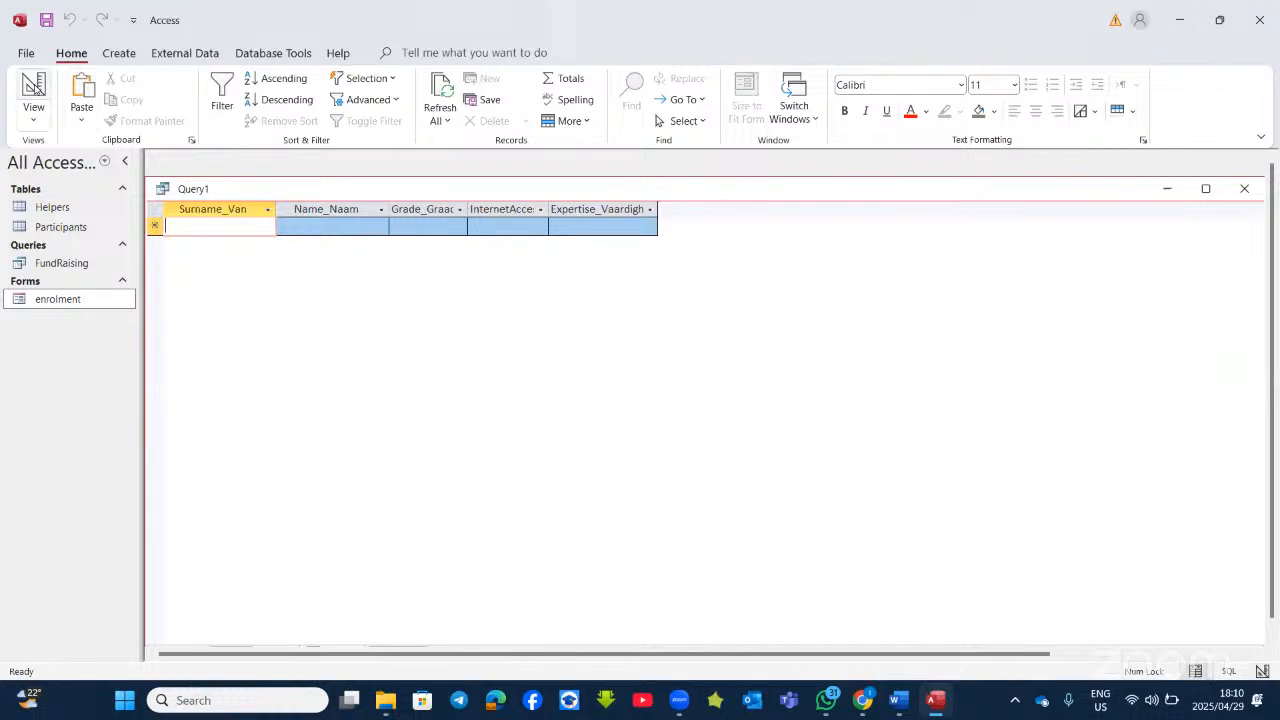
Step: Change the internet access criterion to Yes and rerun, listing nine Marketing participants, then switch to Word
left_click(33, 88)
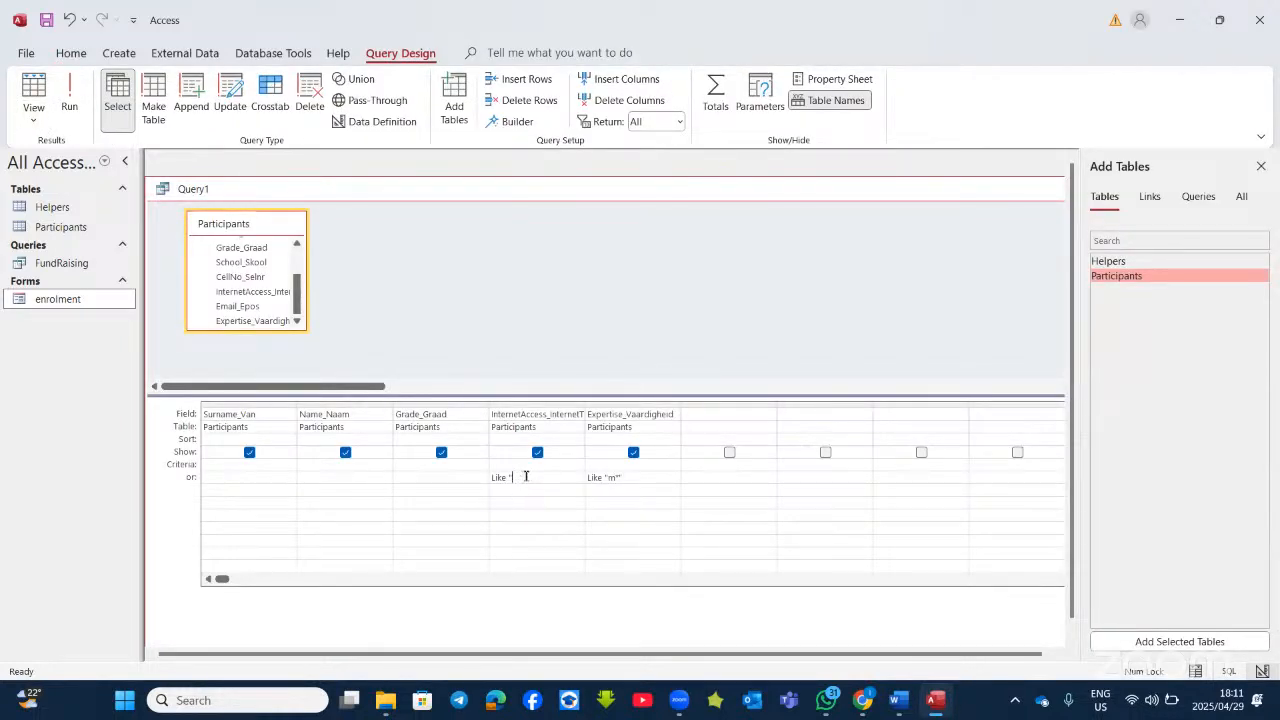
key("BackSpace")
left_click(72, 100)
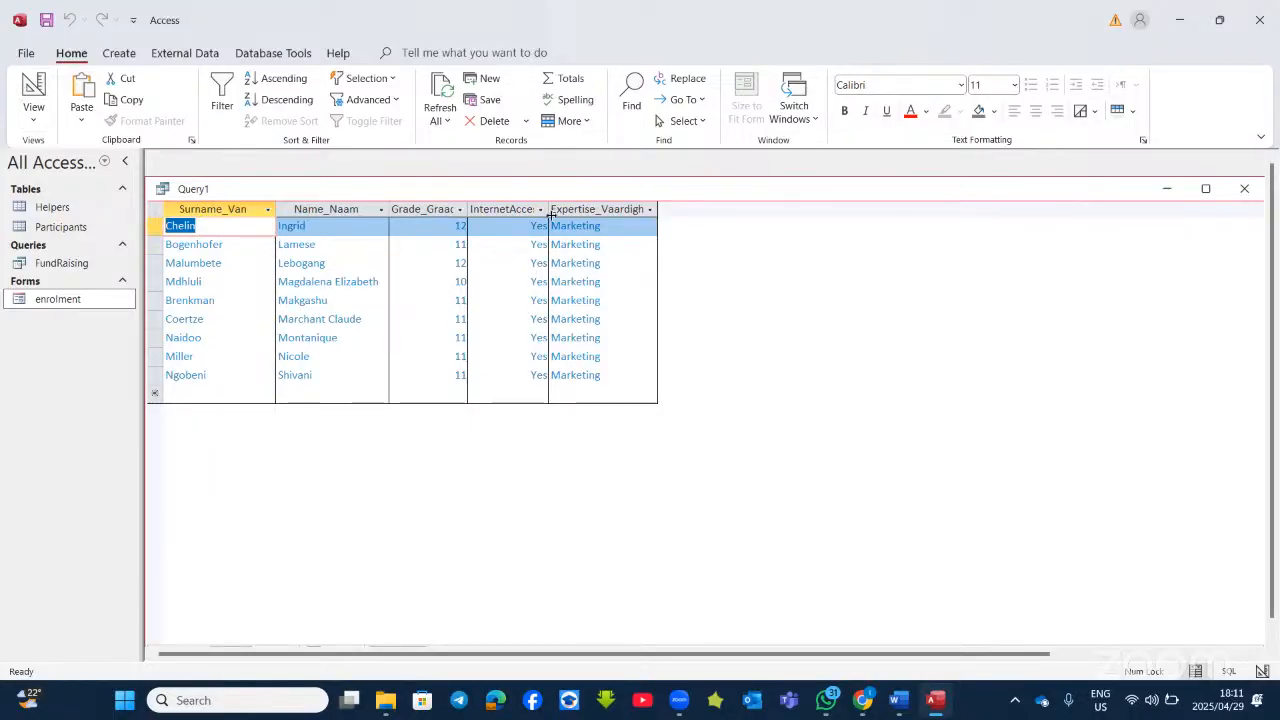
left_click(33, 92)
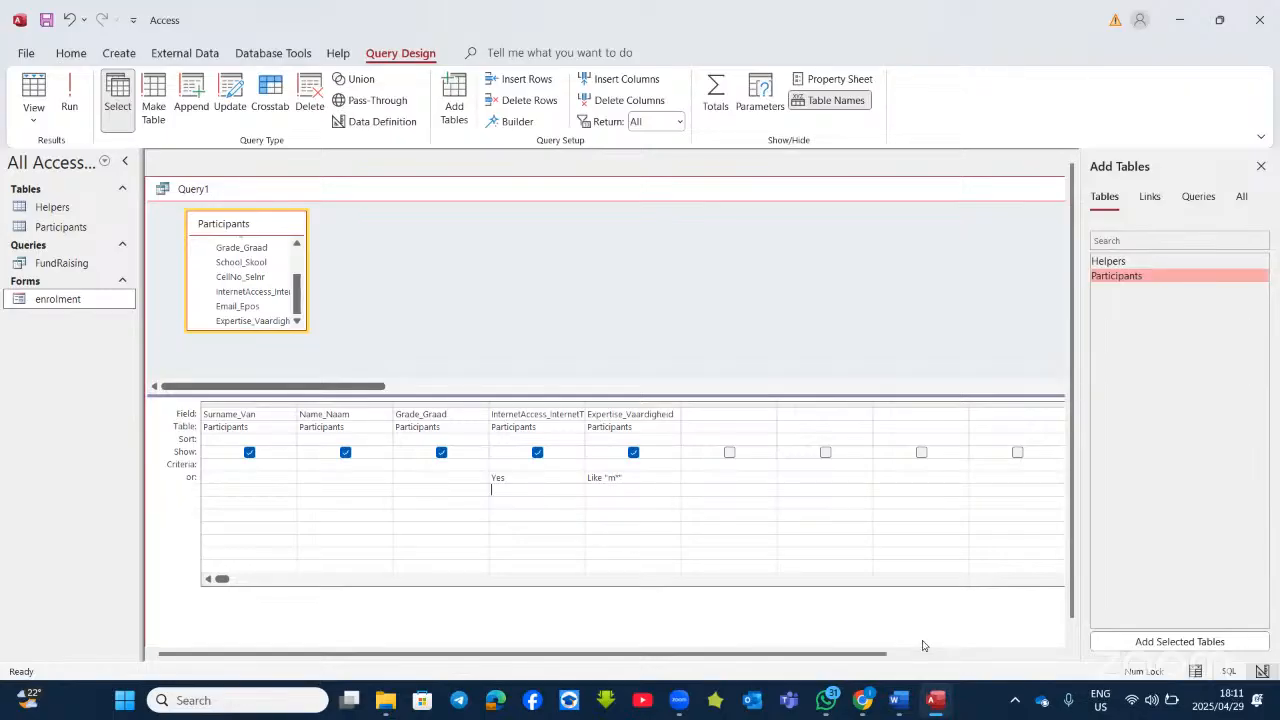
left_click(901, 705)
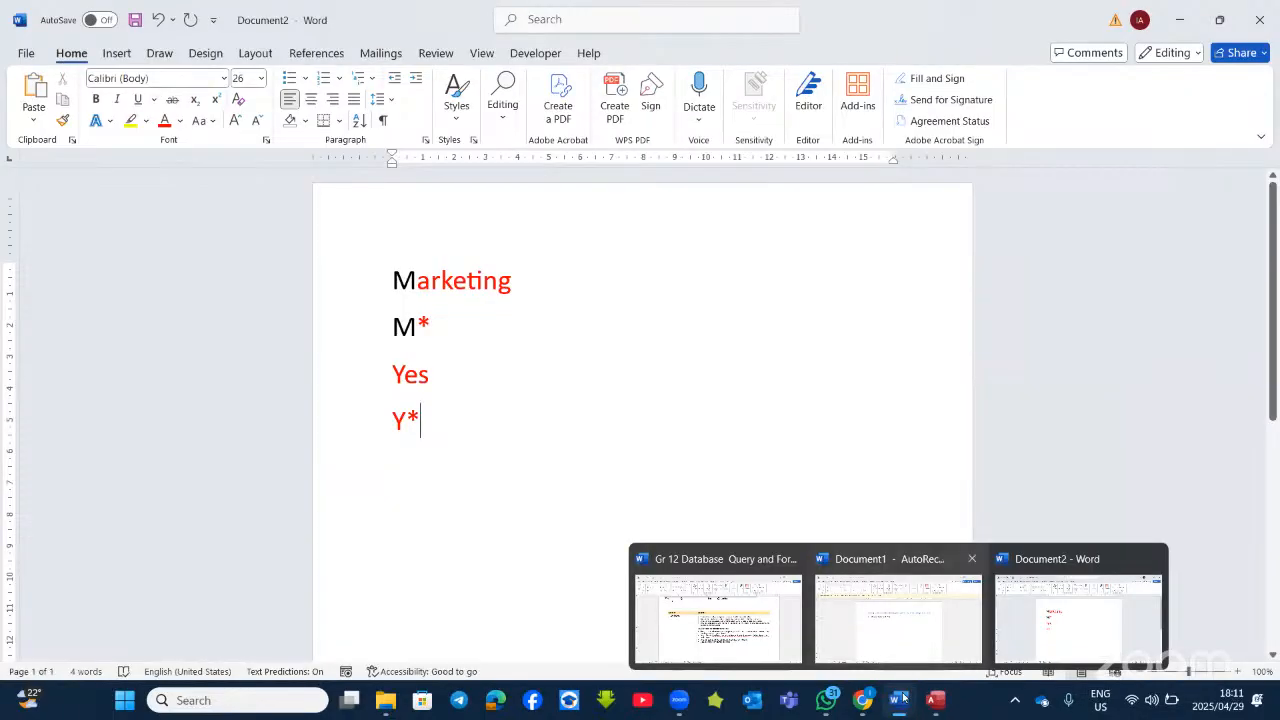
Step: Bring the Gr 12 Database Query and Forms Questions document to the front in Word
left_click(730, 615)
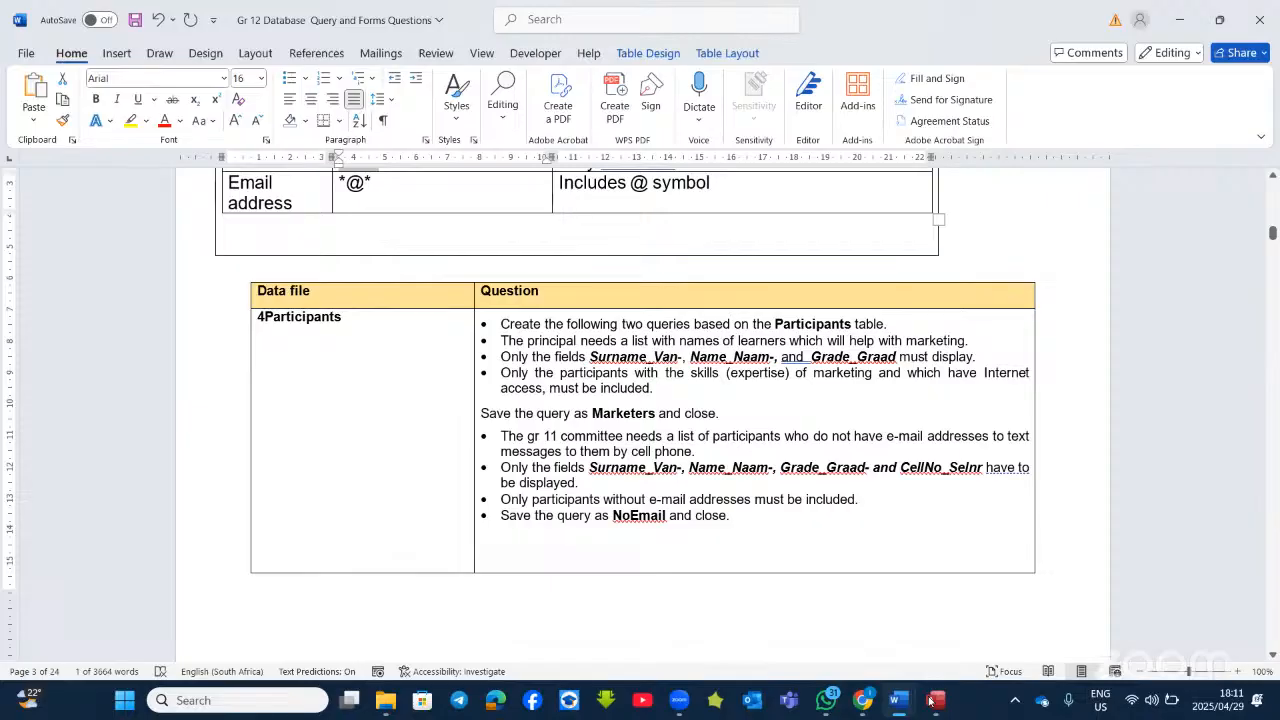
Step: Hide the InternetAccess and Expertise_Vaardigheid columns and rerun, showing only surname, name and grade
key("alt+Tab")
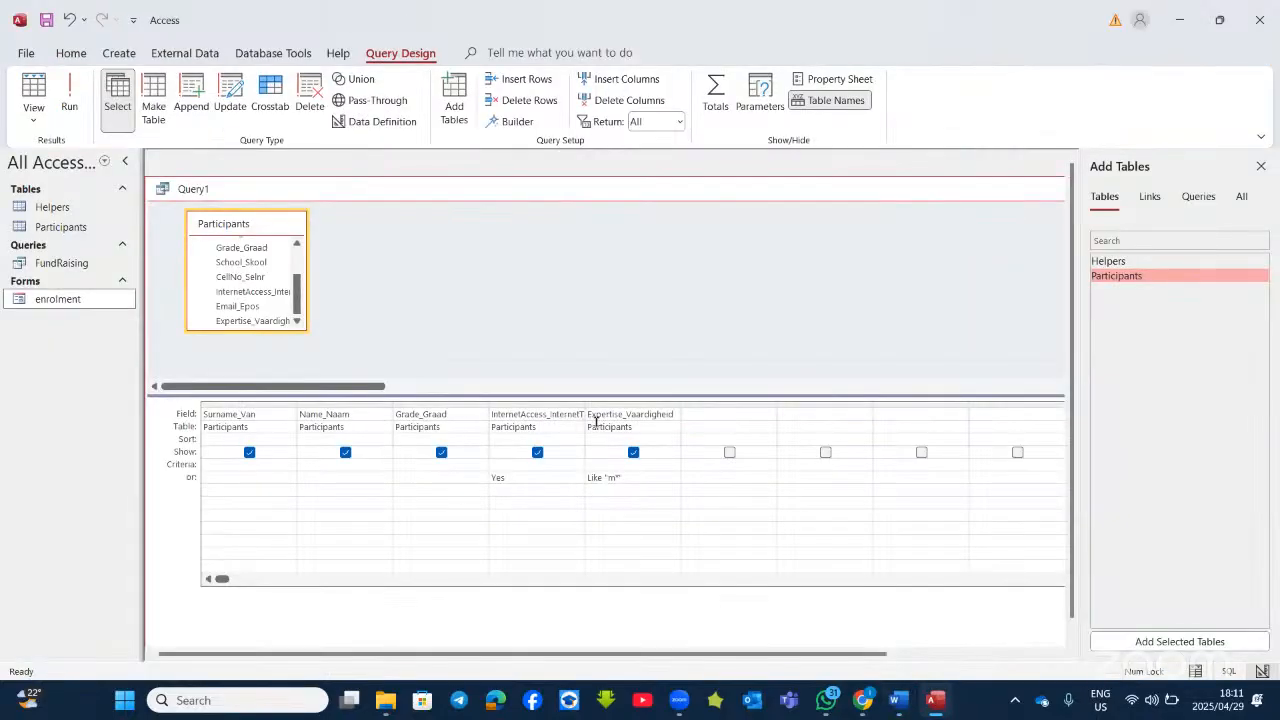
left_click(633, 452)
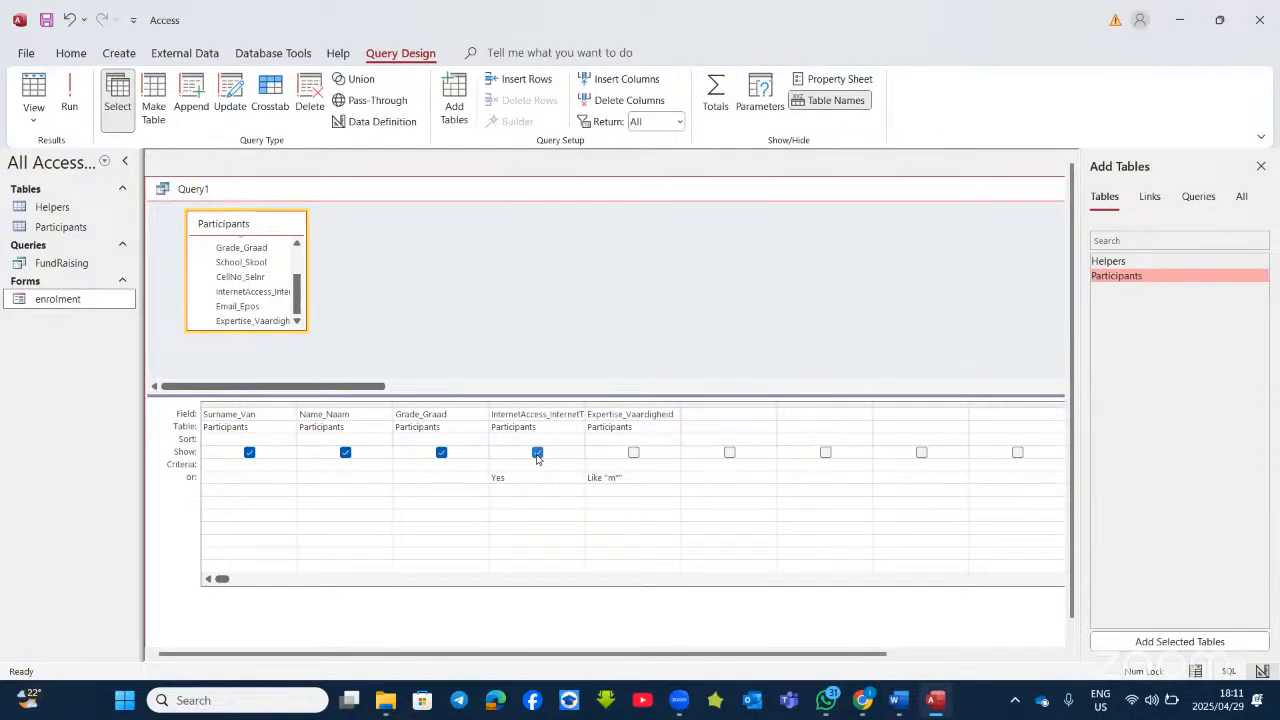
left_click(537, 452)
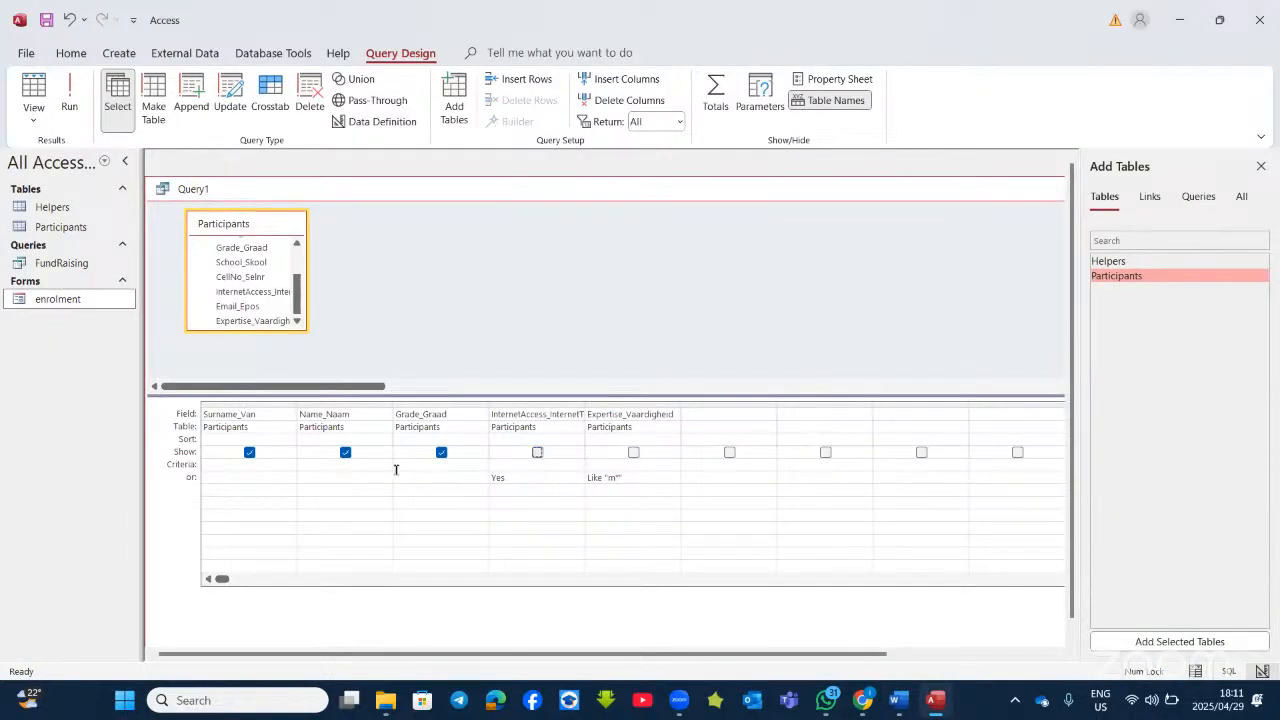
left_click(246, 403)
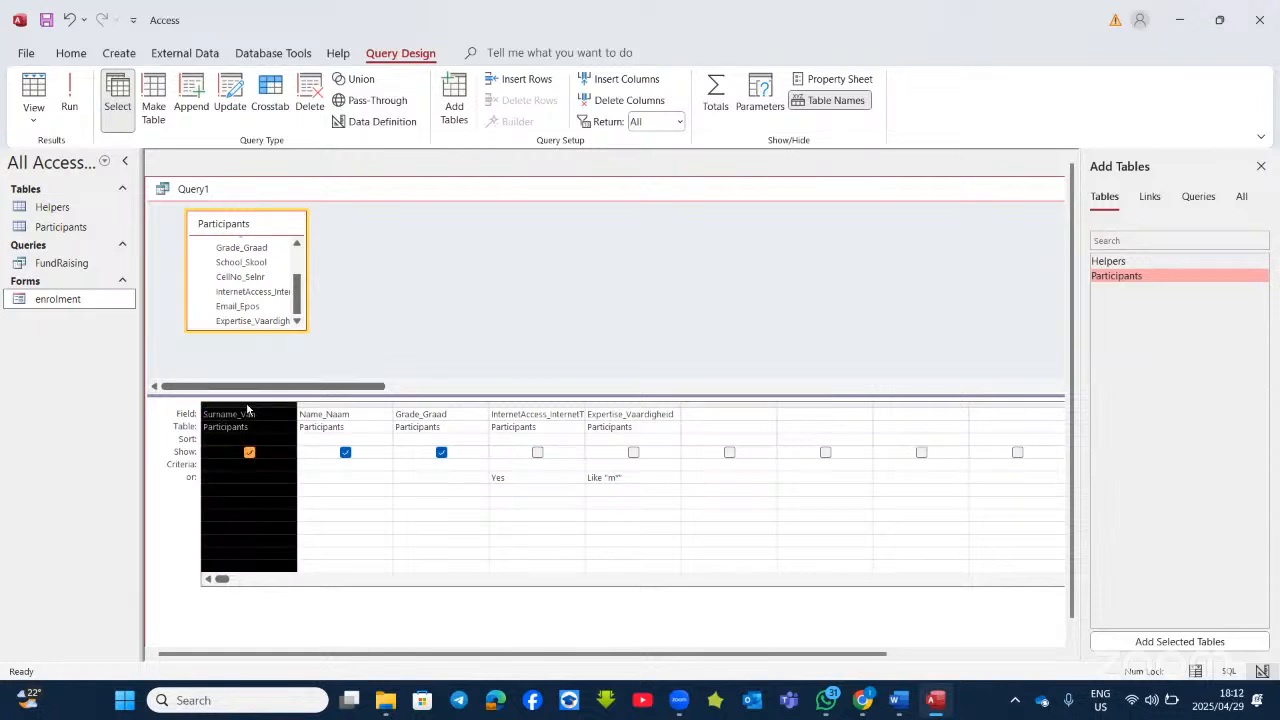
left_click(334, 414)
left_click(432, 414)
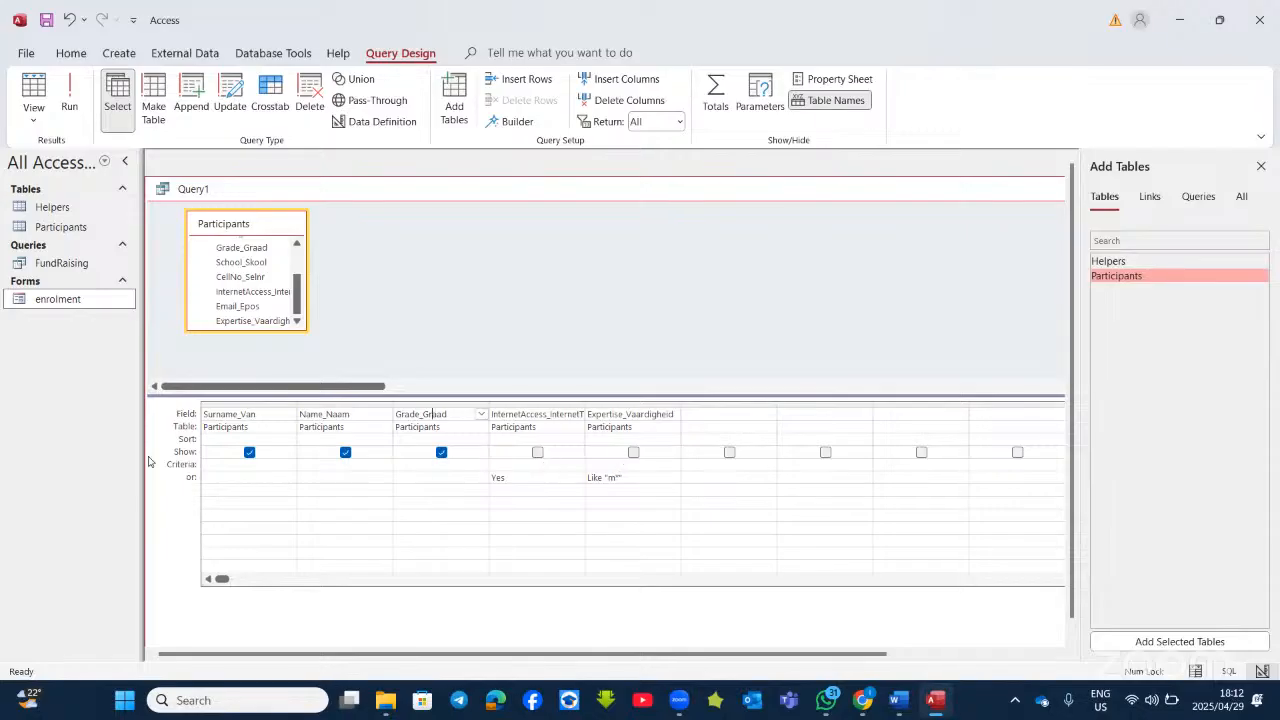
left_click(69, 100)
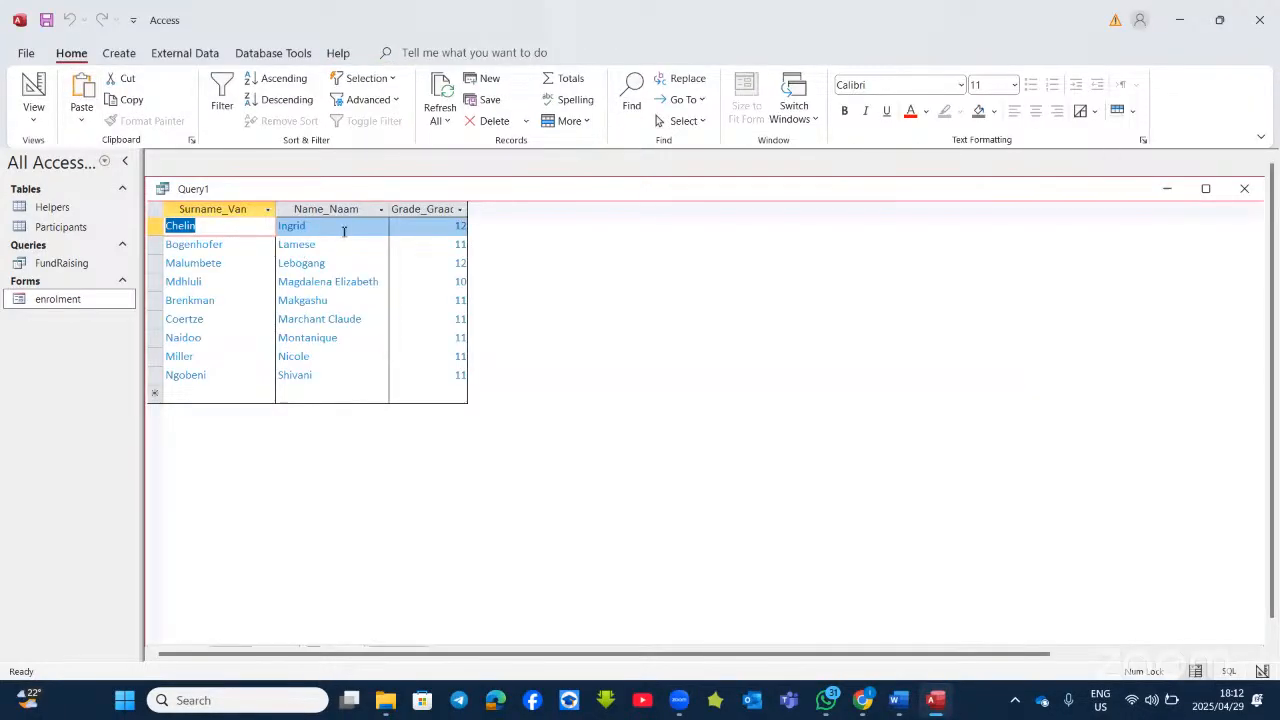
Step: Close Query1 without saving its design and return to the Word questions document
left_click(1252, 193)
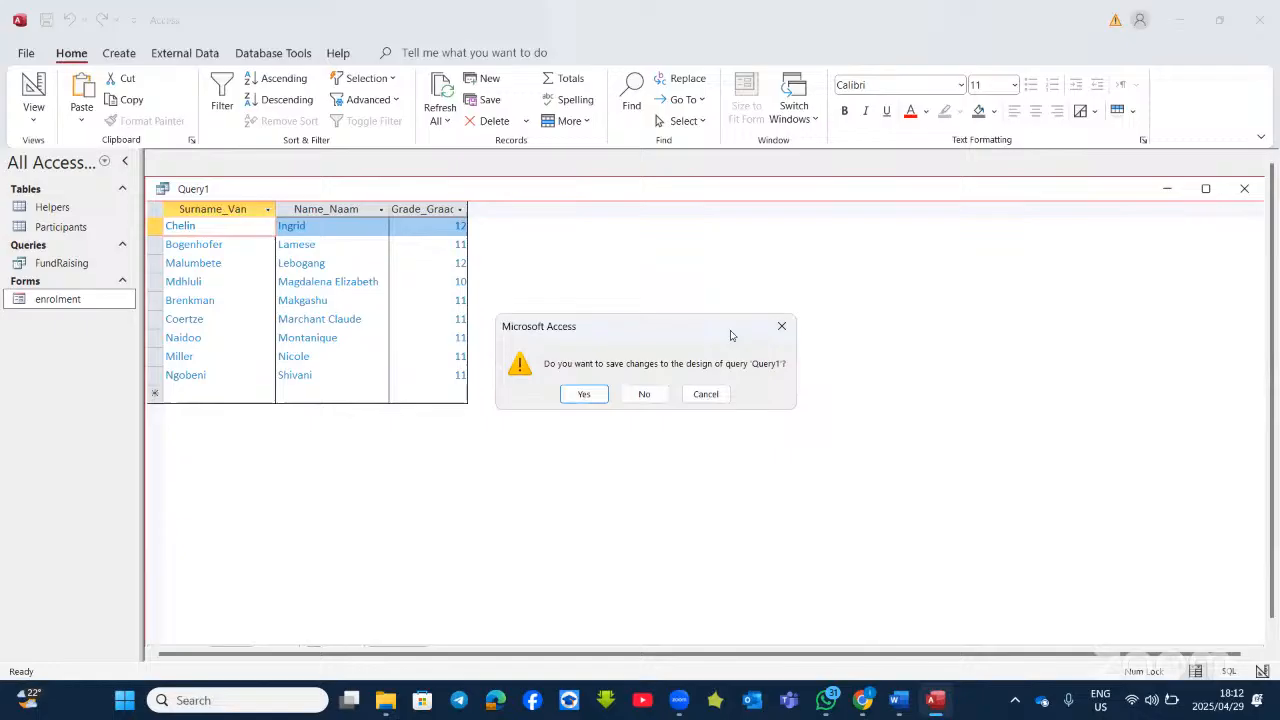
left_click(645, 392)
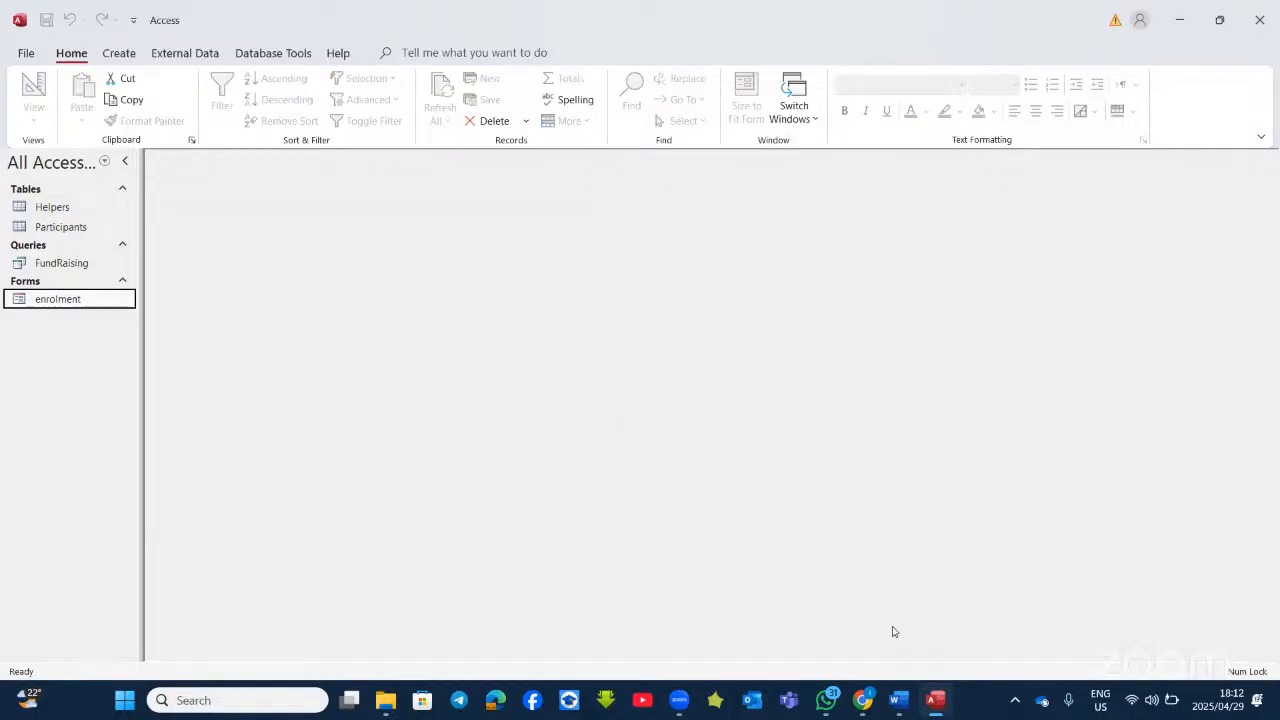
left_click(900, 706)
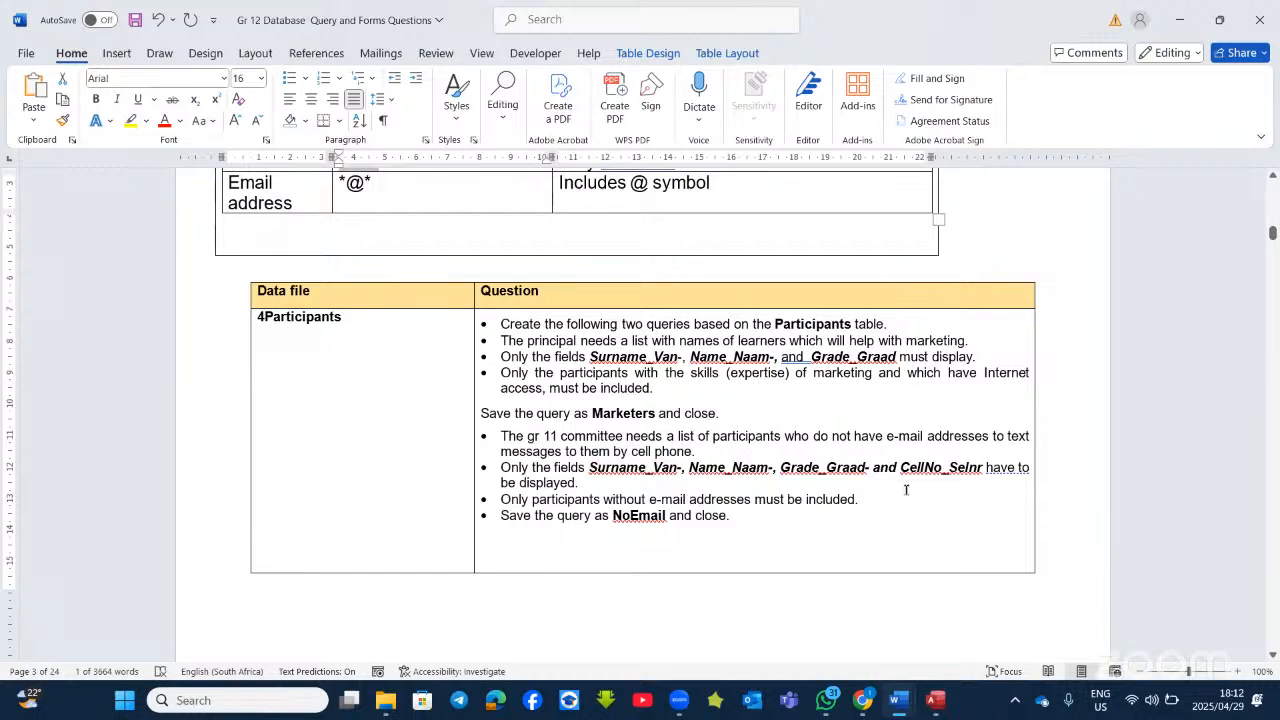
Step: Bring the 4Participants database in Access back to the front
left_click(937, 702)
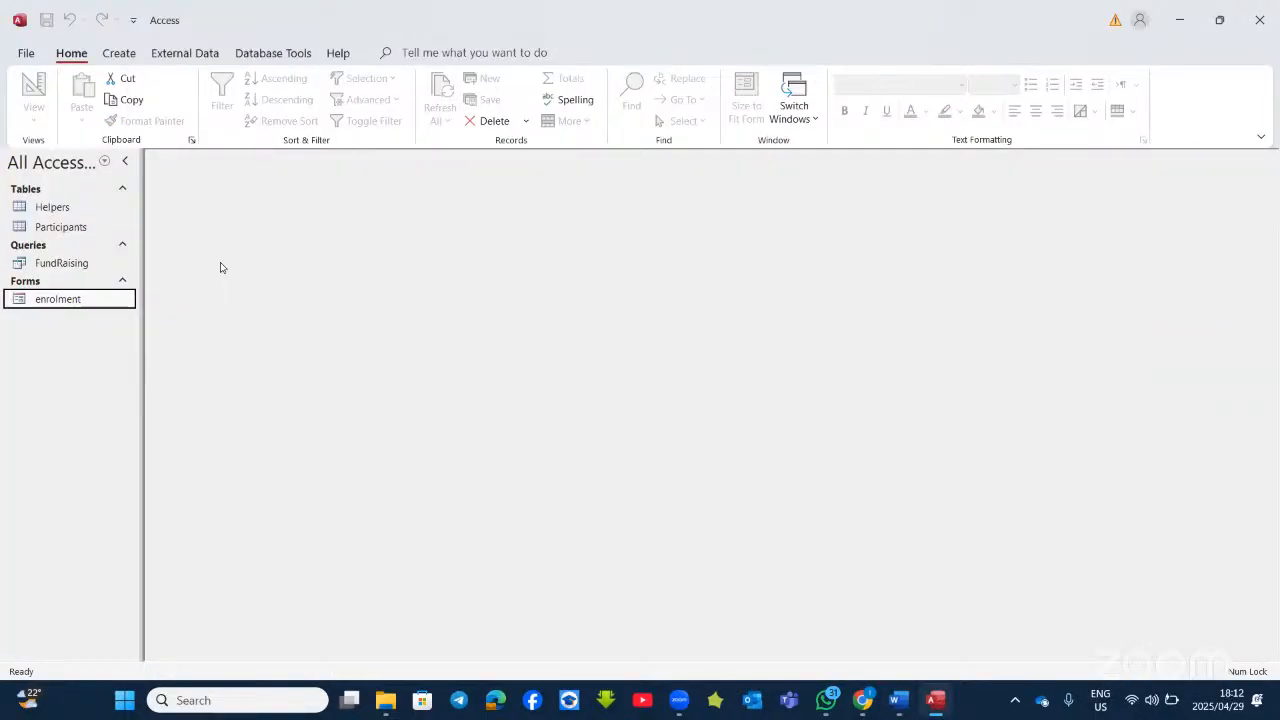
Step: Start a new design-view query on Participants with Surname_Van, Name_Naam and Grade_Graad
left_click(119, 53)
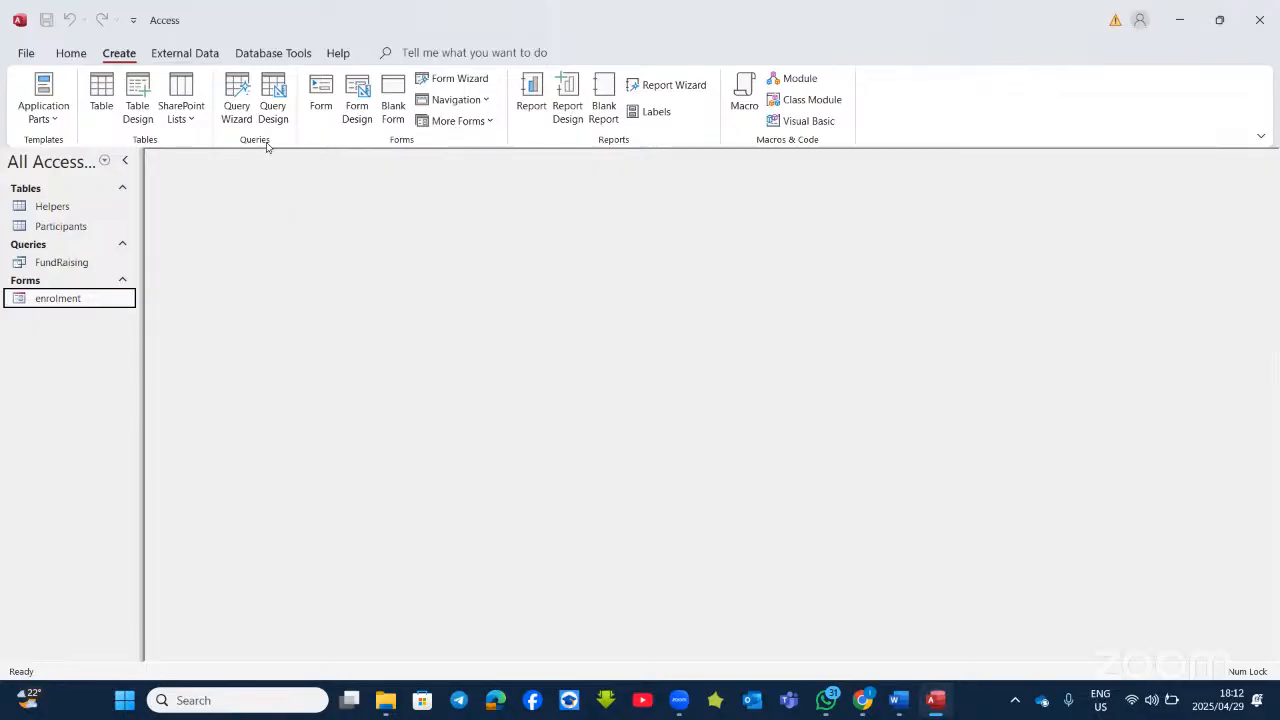
left_click(274, 108)
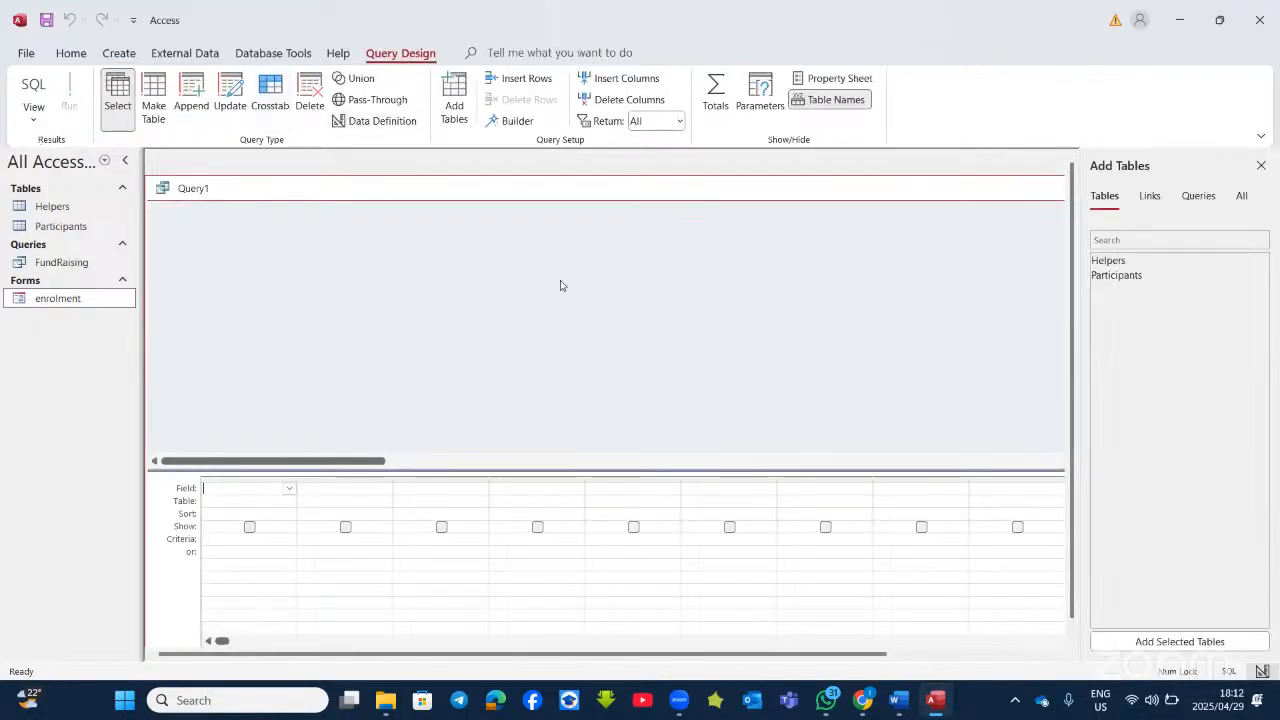
left_click(291, 490)
double_click(1118, 276)
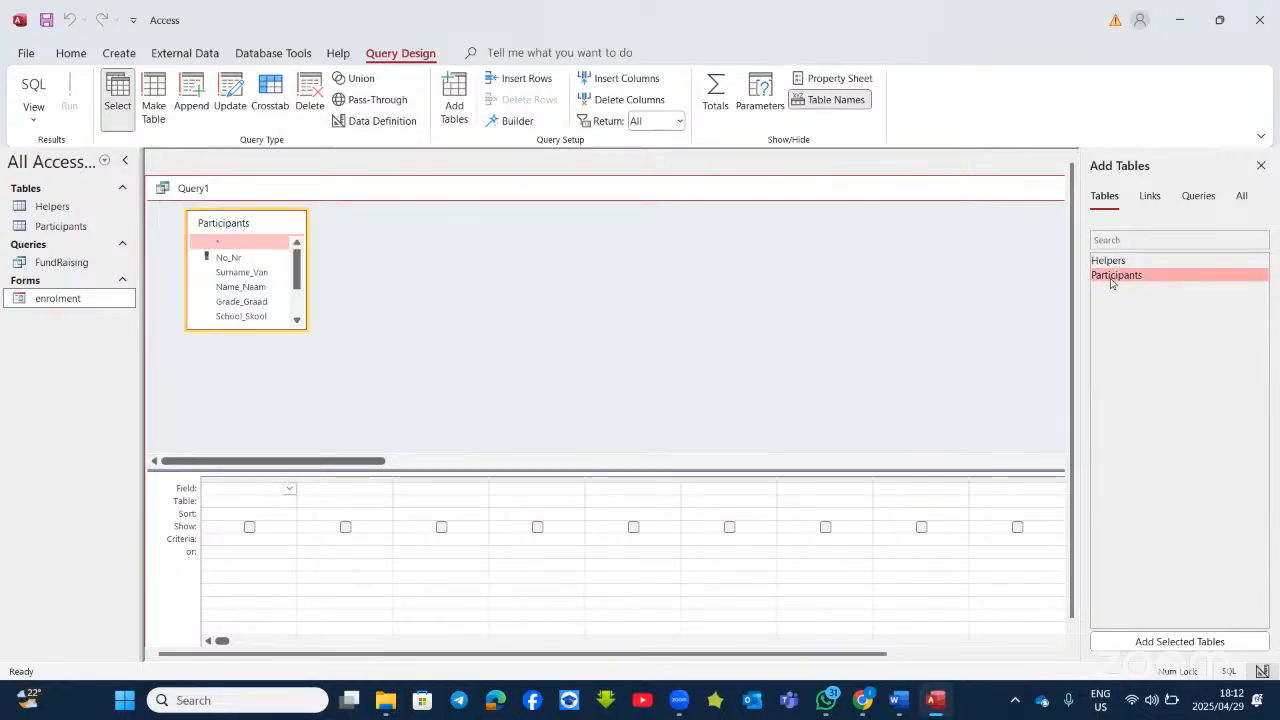
double_click(241, 272)
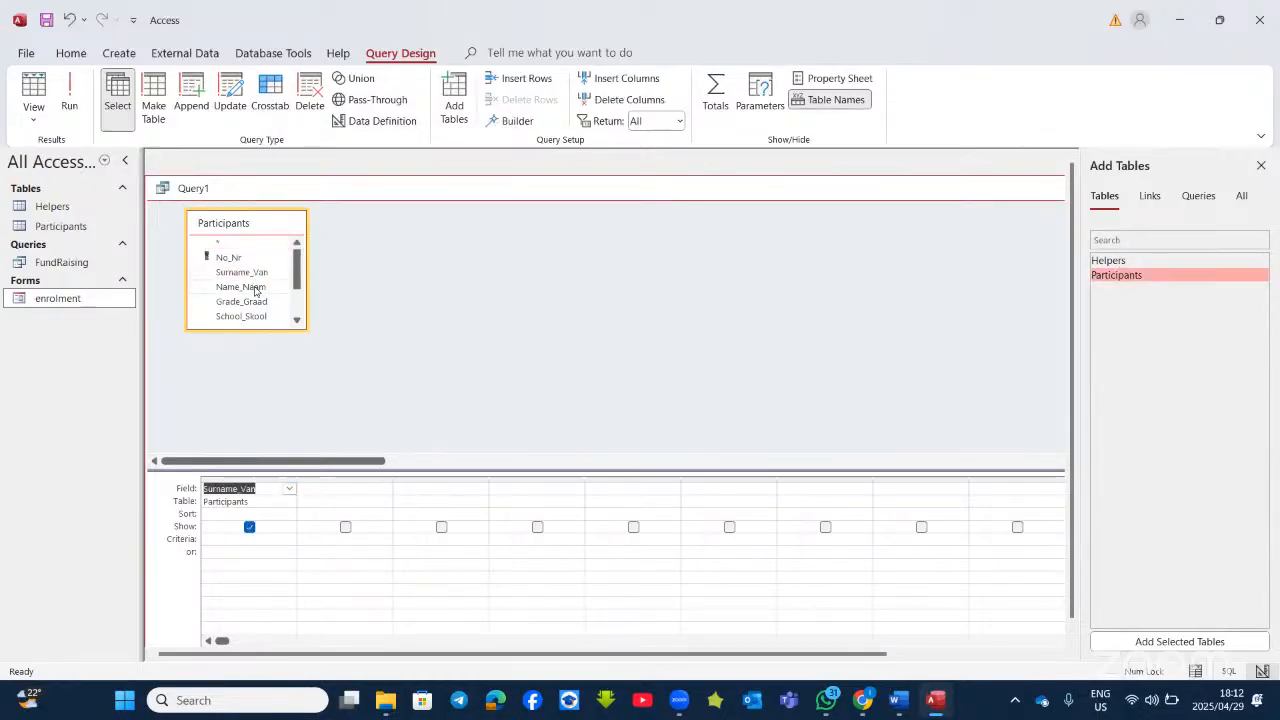
double_click(240, 287)
left_click(254, 302)
double_click(254, 302)
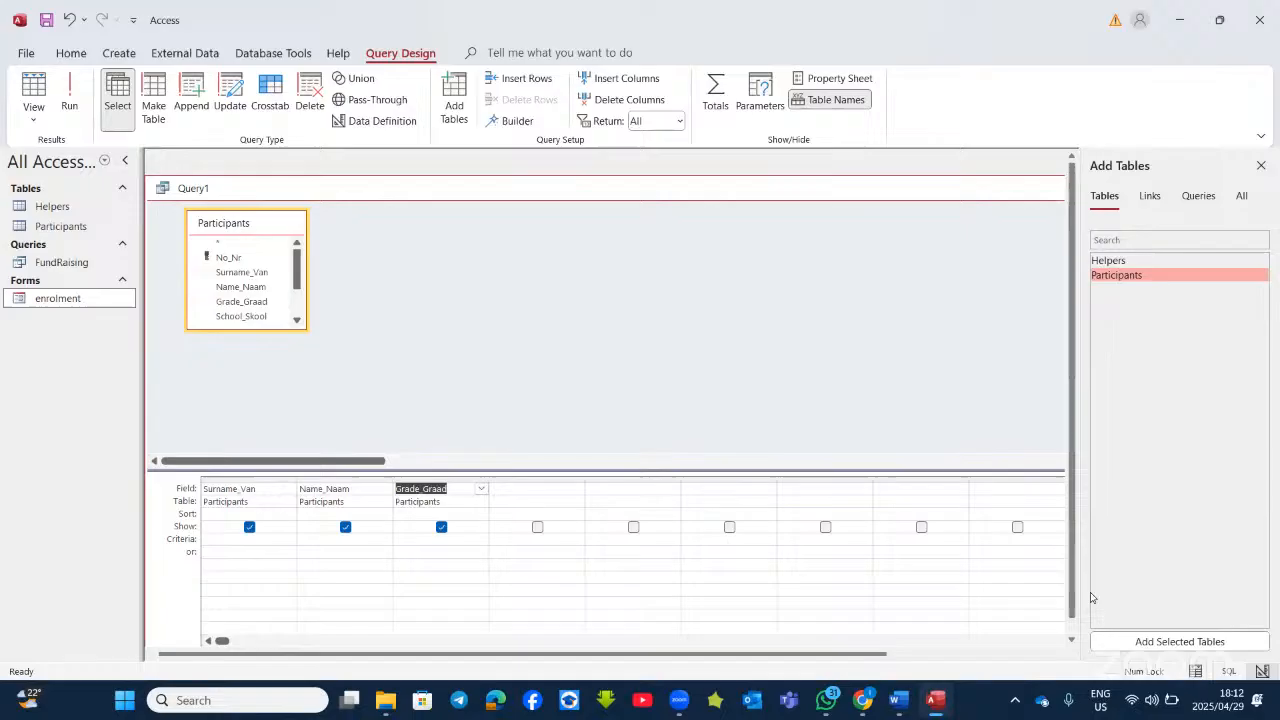
Step: Add CellNo_Selnr and Email_Epos to the grid and run the query
left_click(897, 705)
left_click(938, 702)
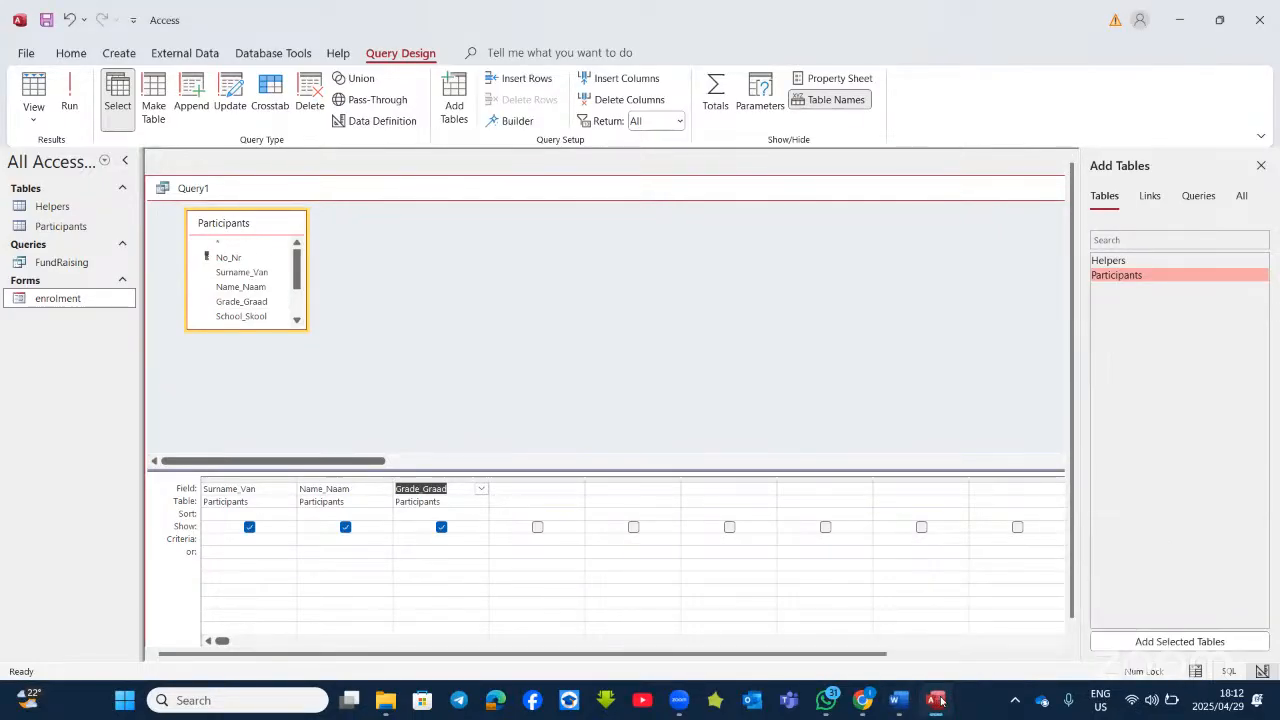
left_click(939, 701)
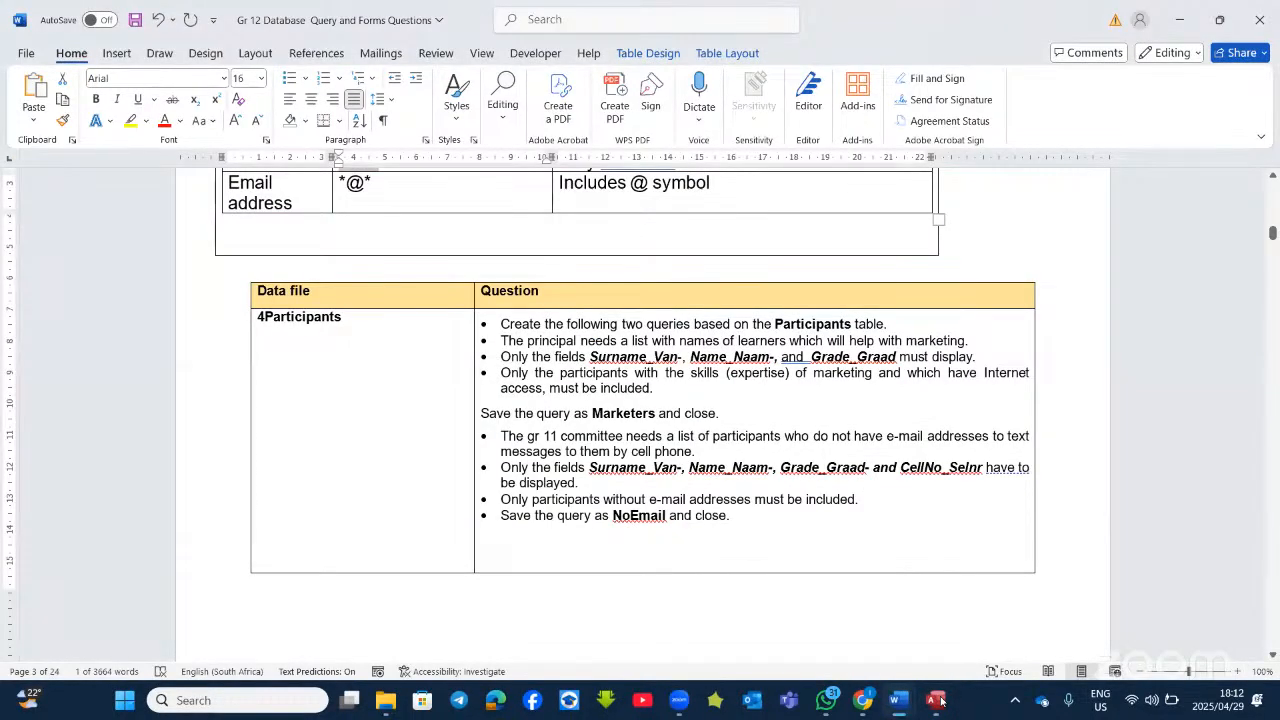
left_click(940, 701)
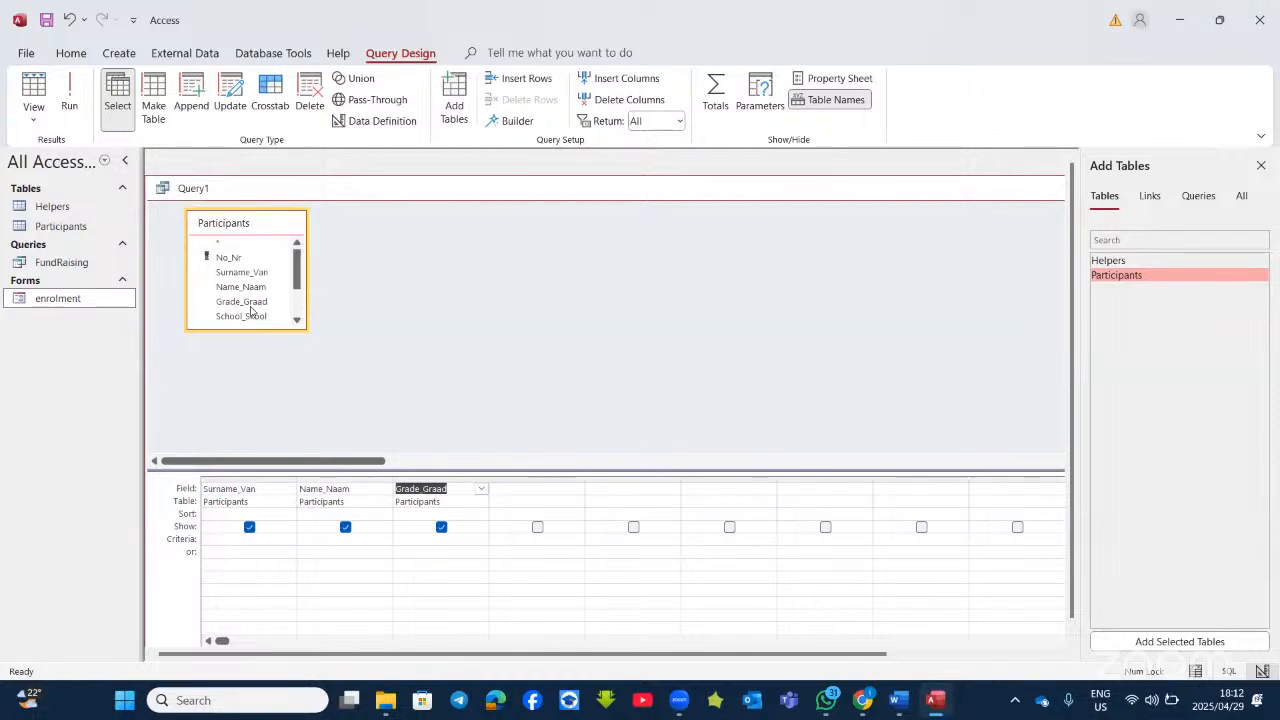
scroll(251, 310, "down", 2)
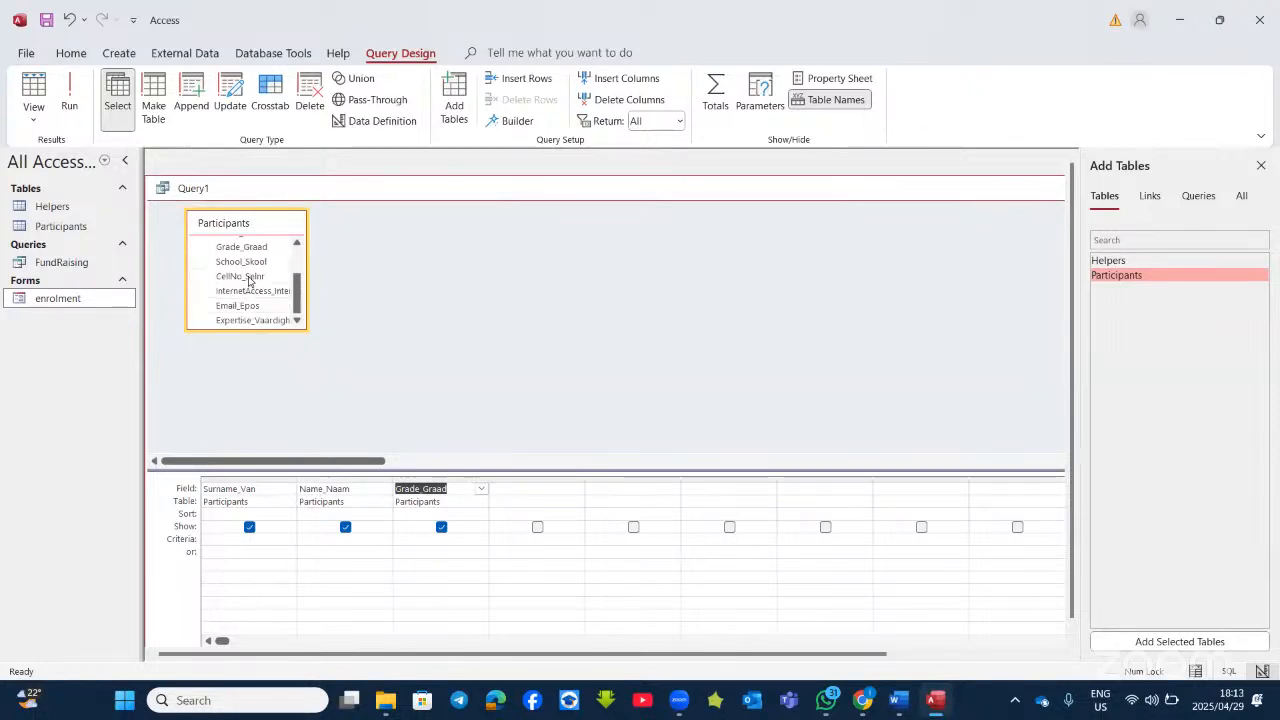
double_click(246, 277)
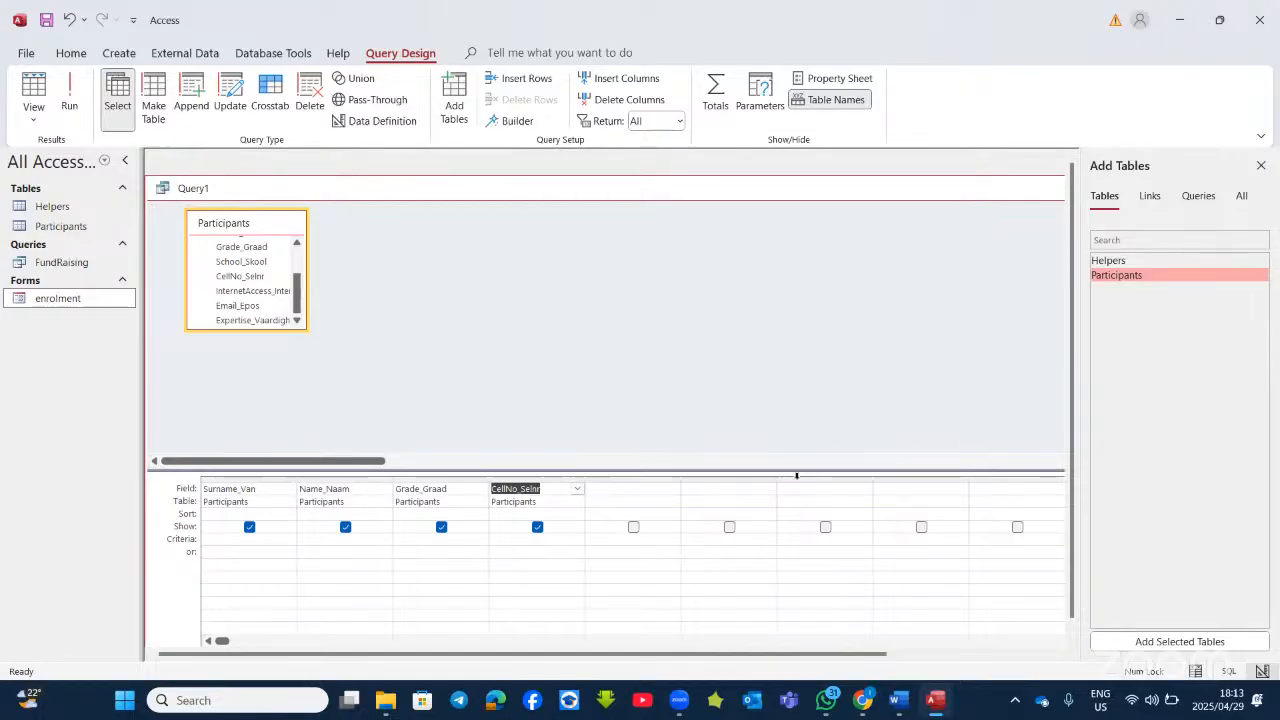
double_click(237, 306)
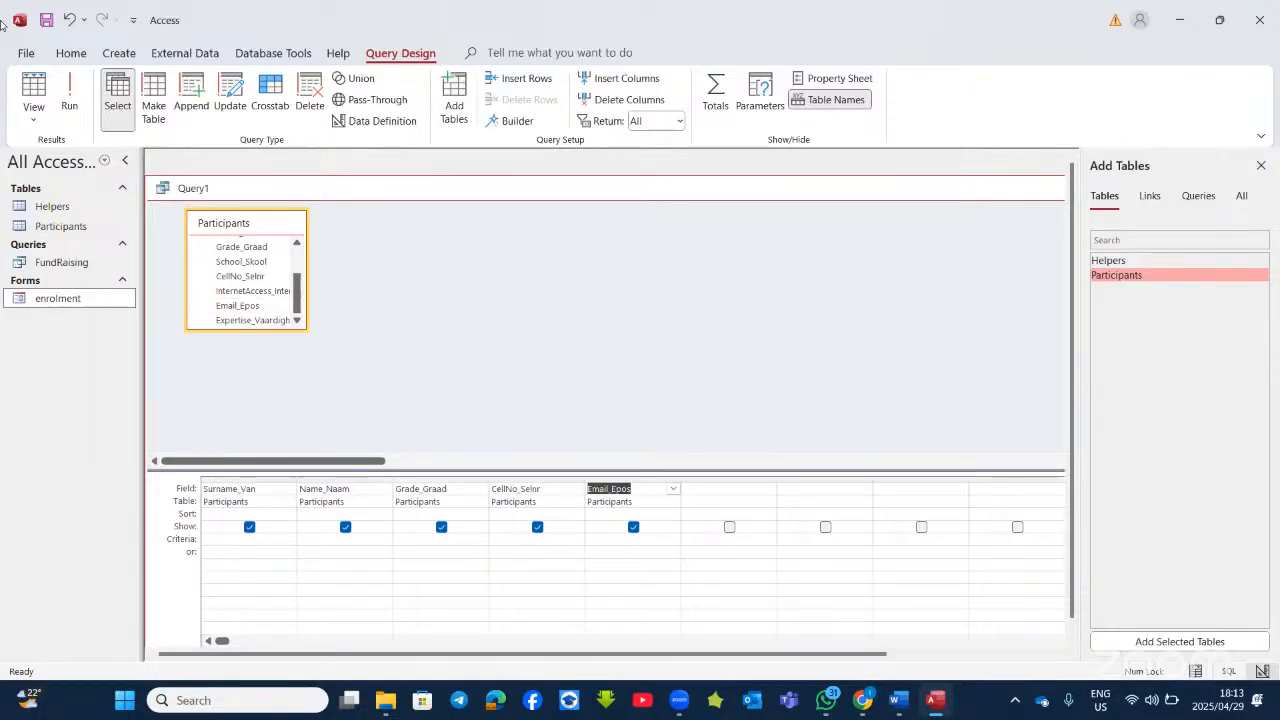
left_click(69, 92)
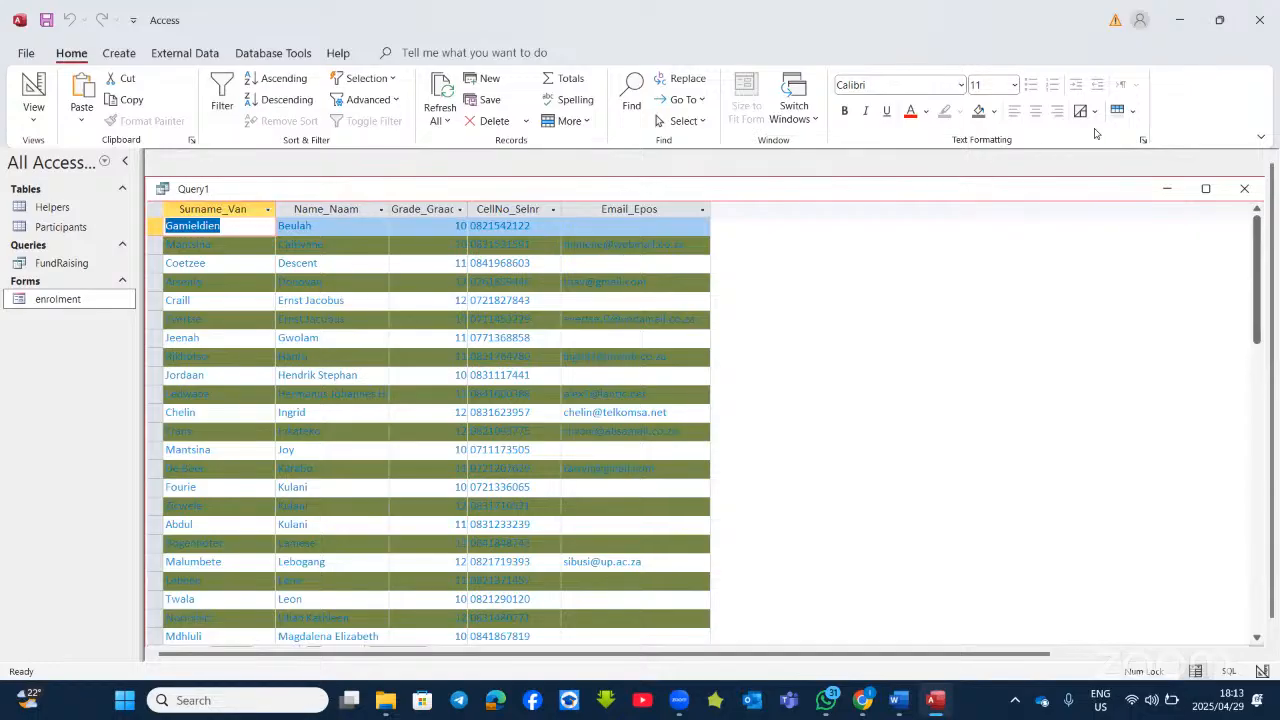
Step: Replace the green alternate row background colour in the datasheet's Text Formatting settings
left_click(1142, 140)
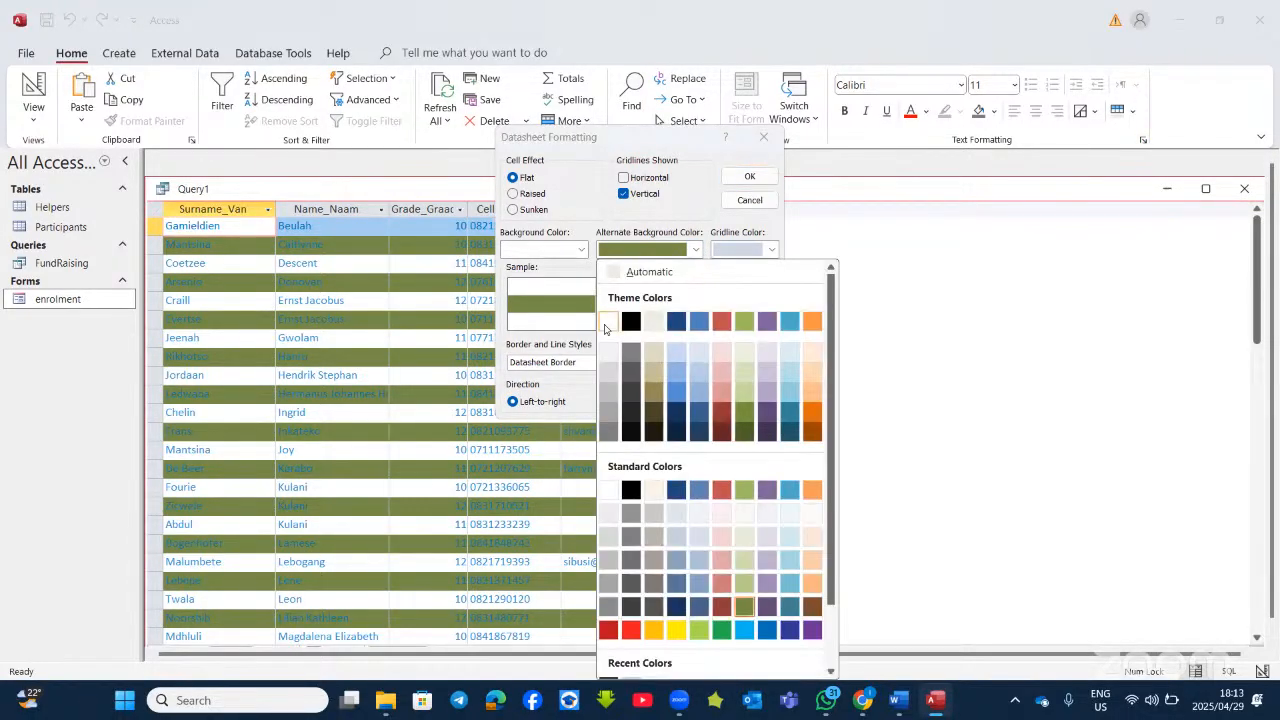
left_click(808, 217)
left_click(749, 176)
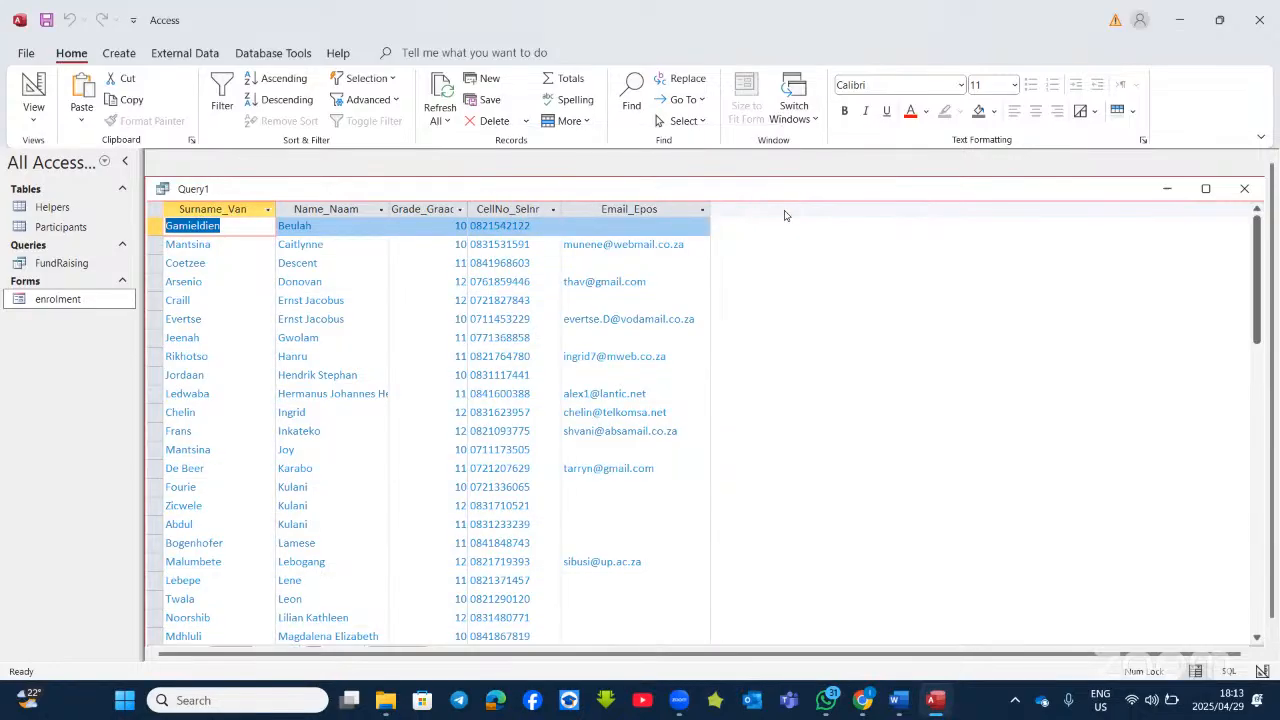
Step: Select the five result columns, clear the selection, and return to design view
left_click(216, 209)
left_click(318, 208)
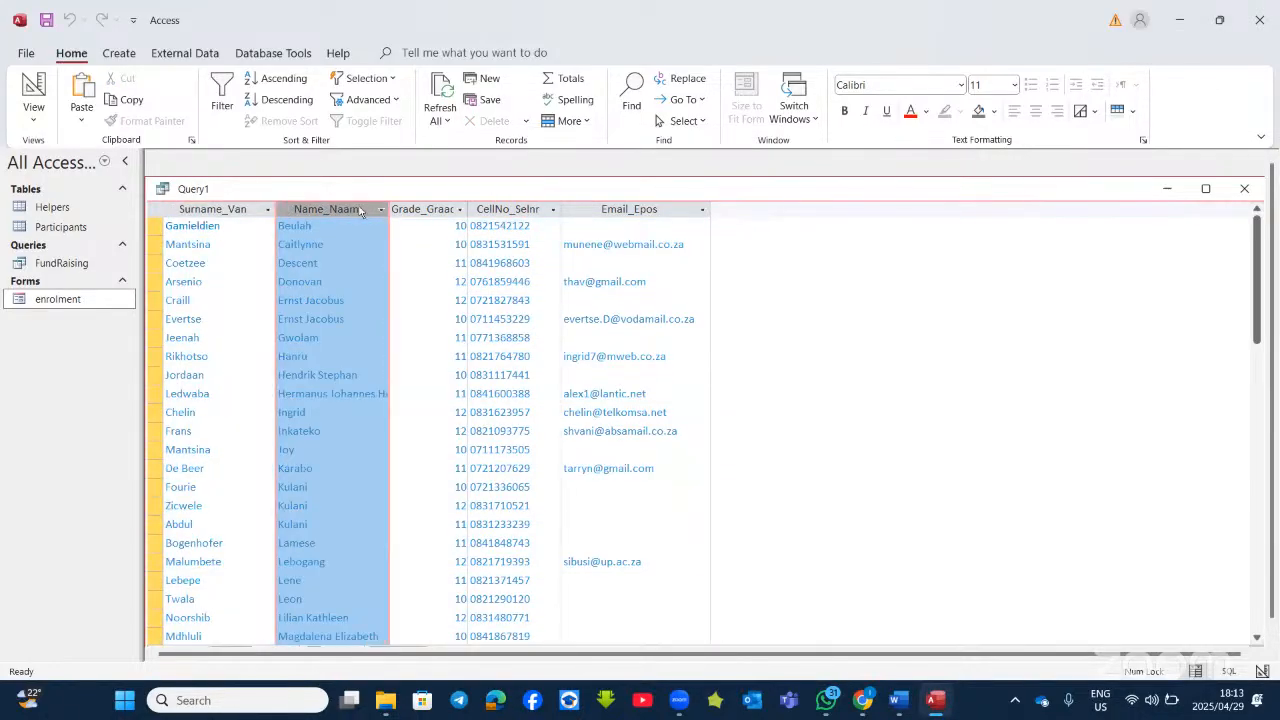
left_click(440, 208)
left_click(511, 208)
left_click(628, 208)
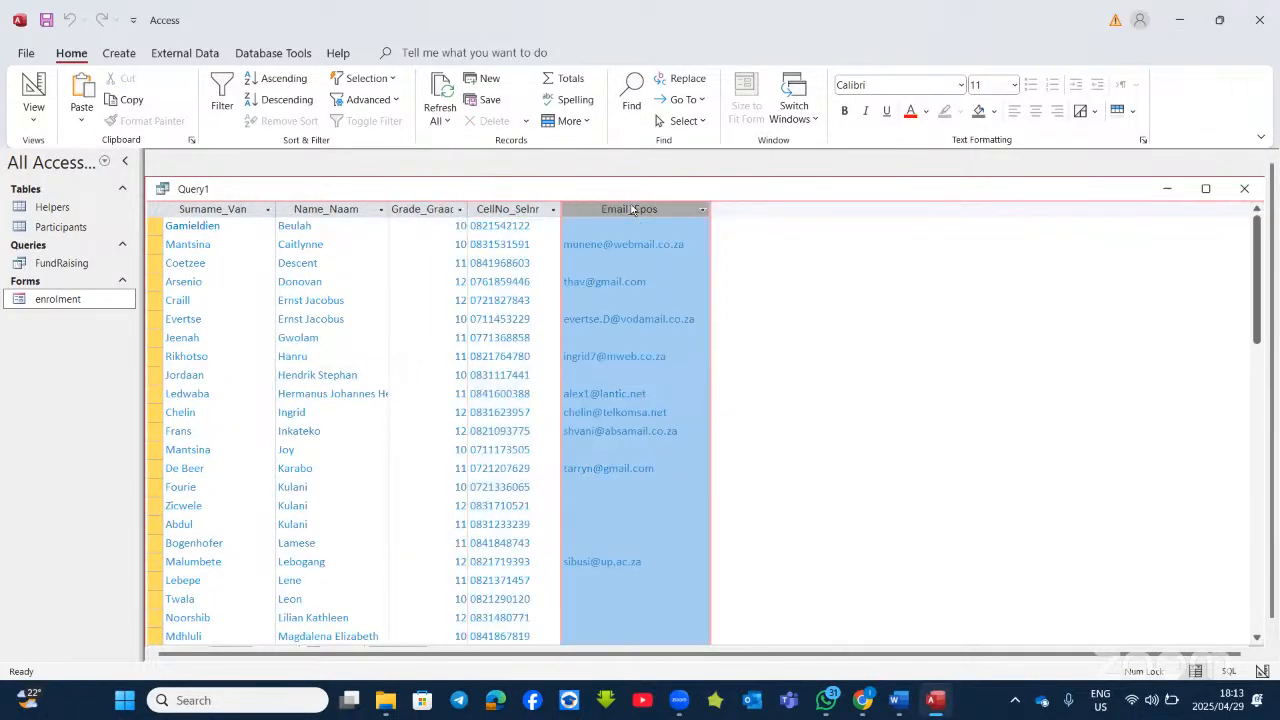
left_click(662, 231)
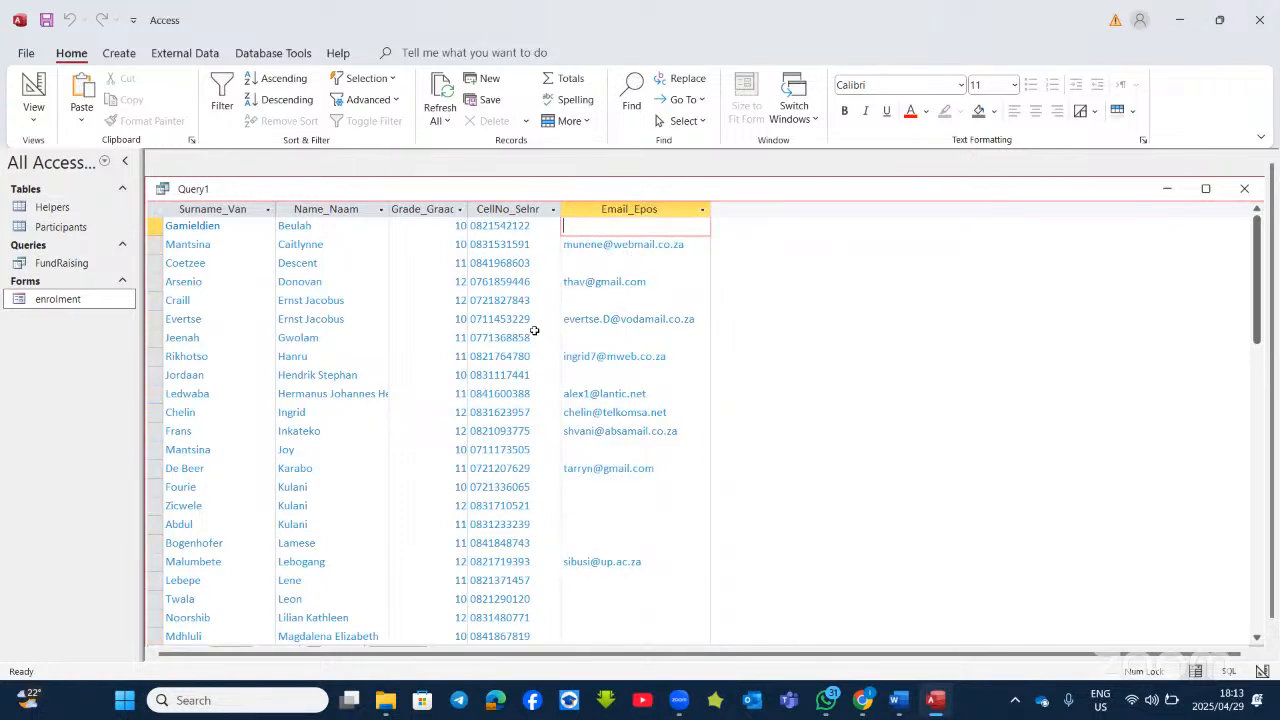
left_click(33, 92)
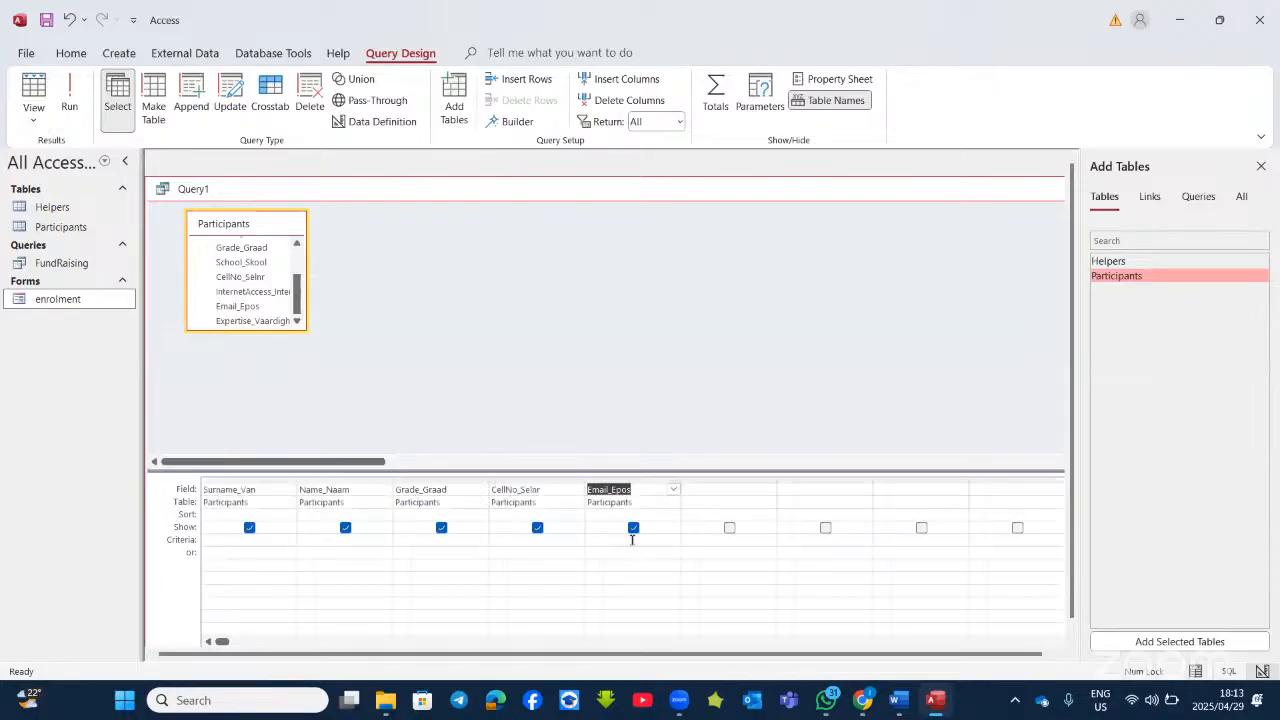
Step: Filter Email_Epos with Is Null, review the results, then begin retyping it as not null
left_click(616, 540)
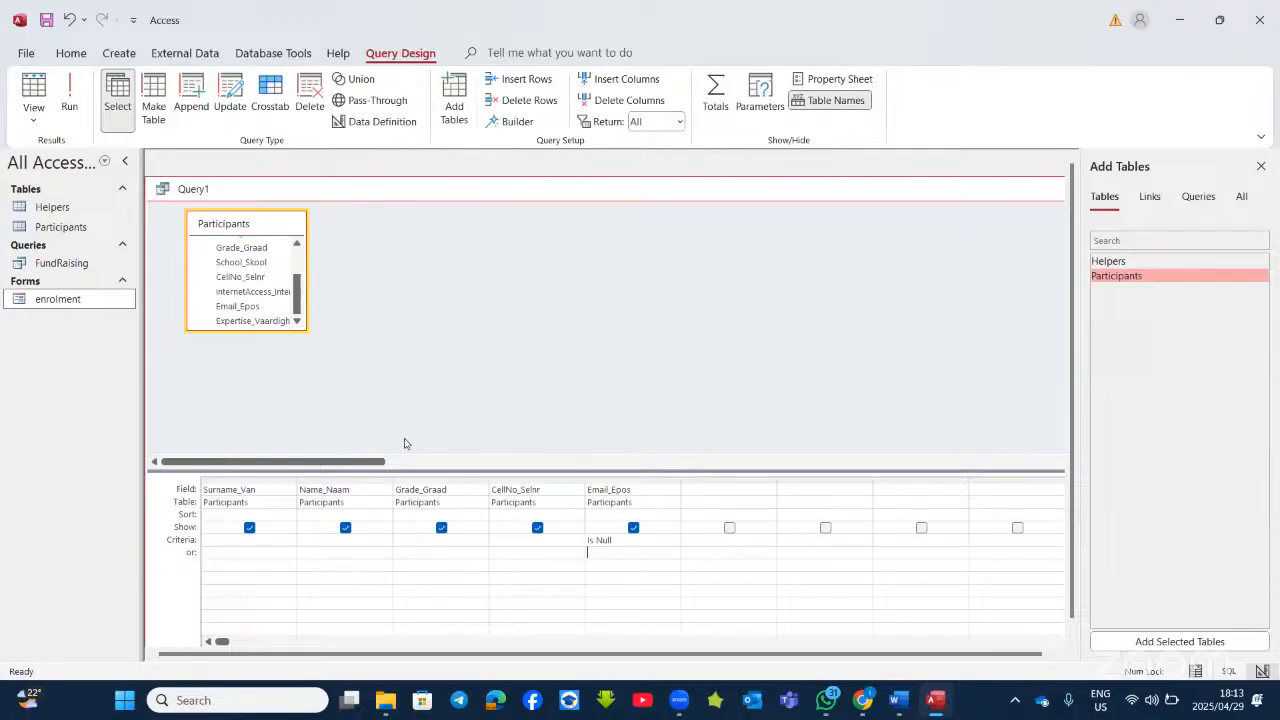
left_click(69, 95)
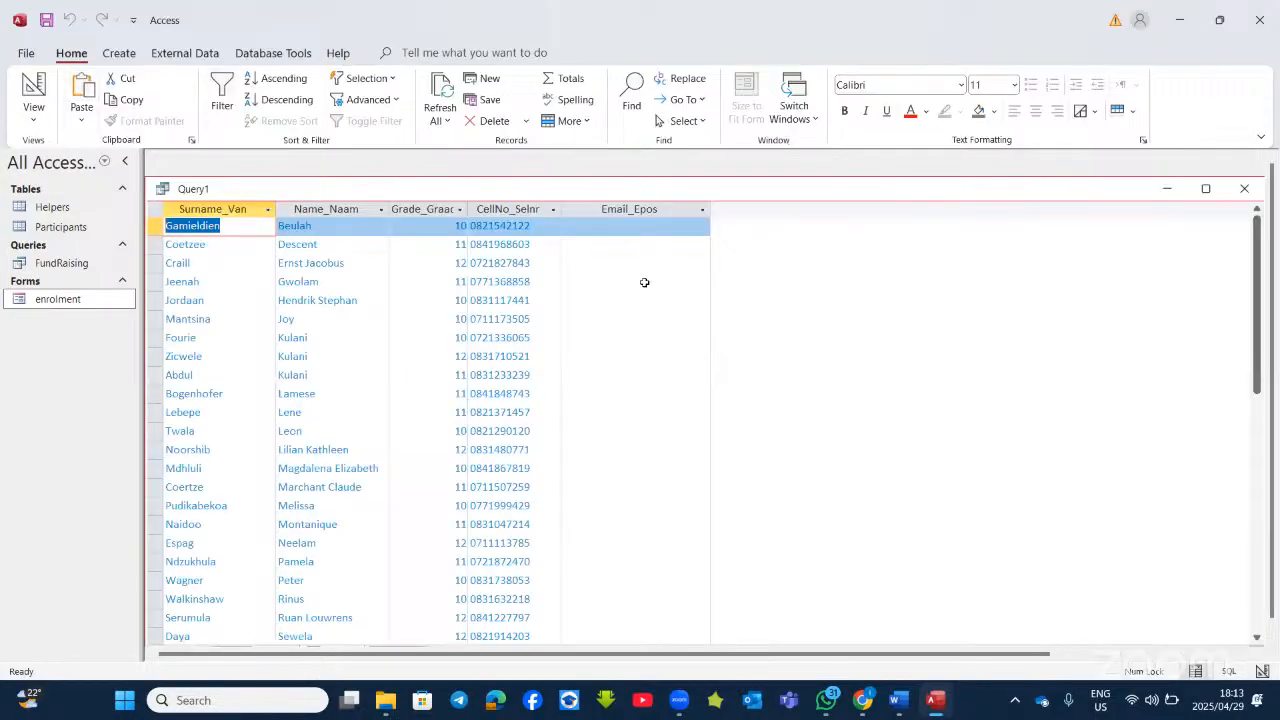
scroll(672, 505, "down", 8)
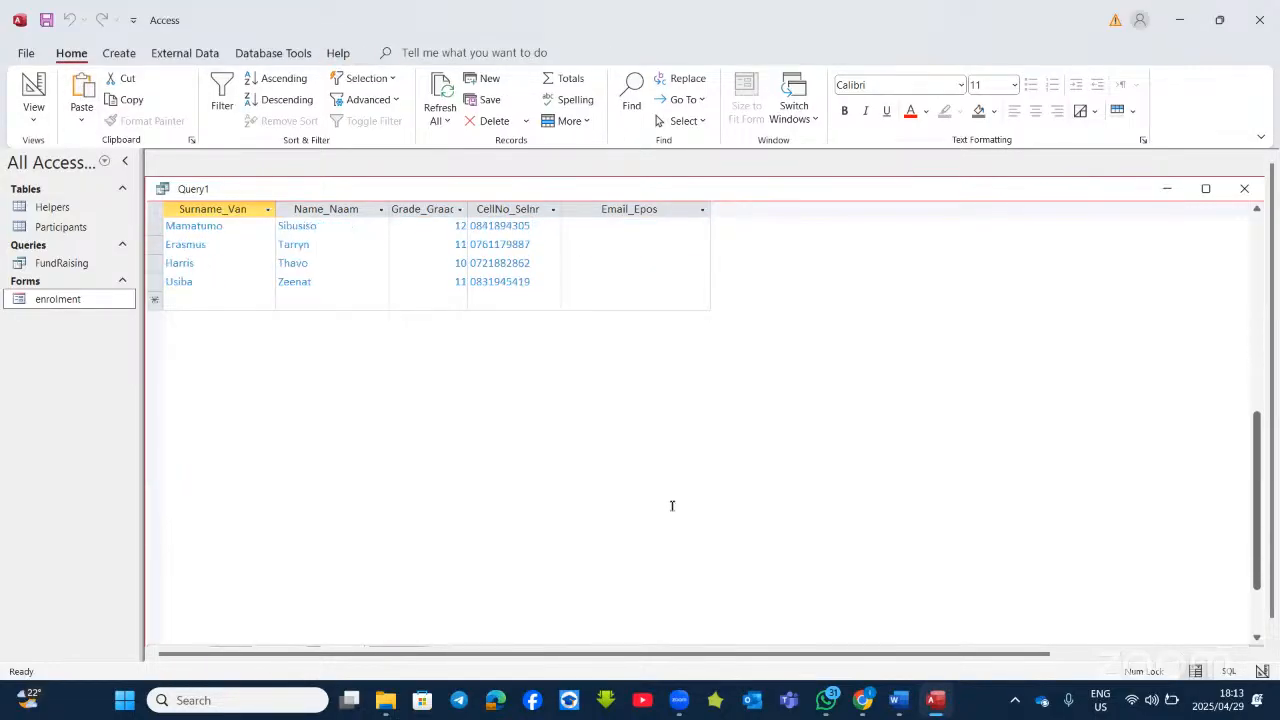
scroll(672, 505, "up", 8)
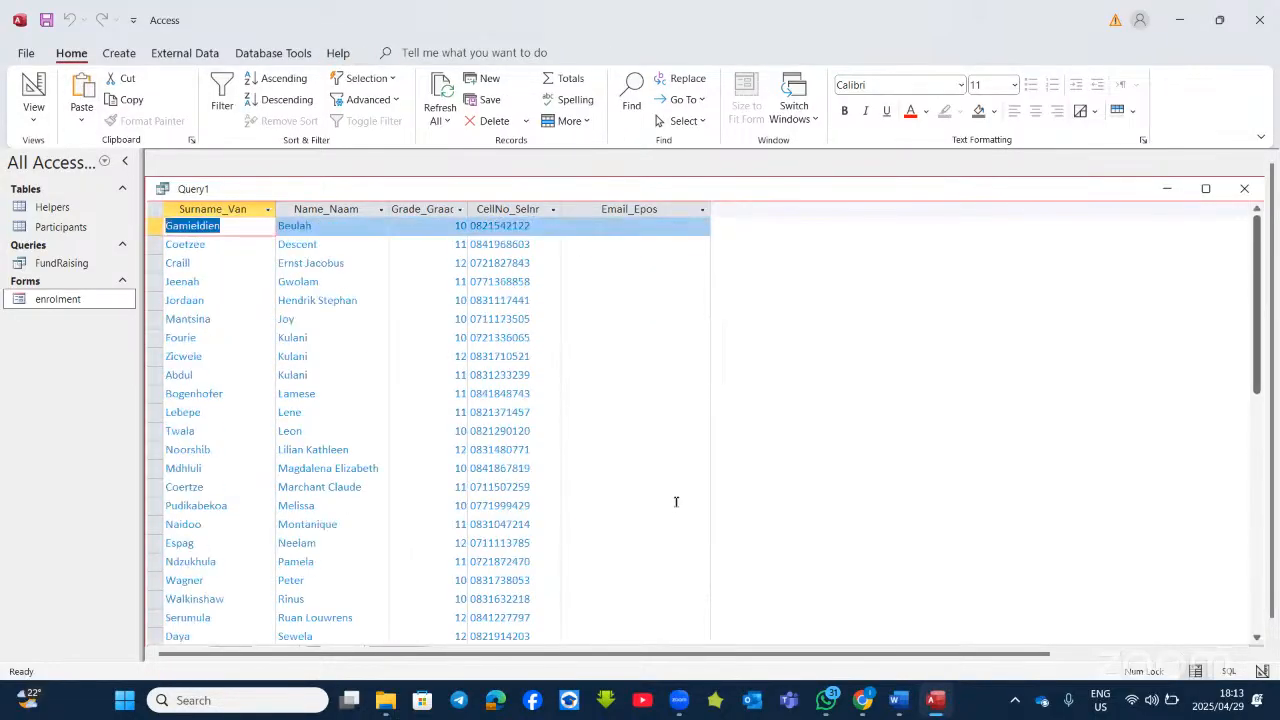
left_click(34, 90)
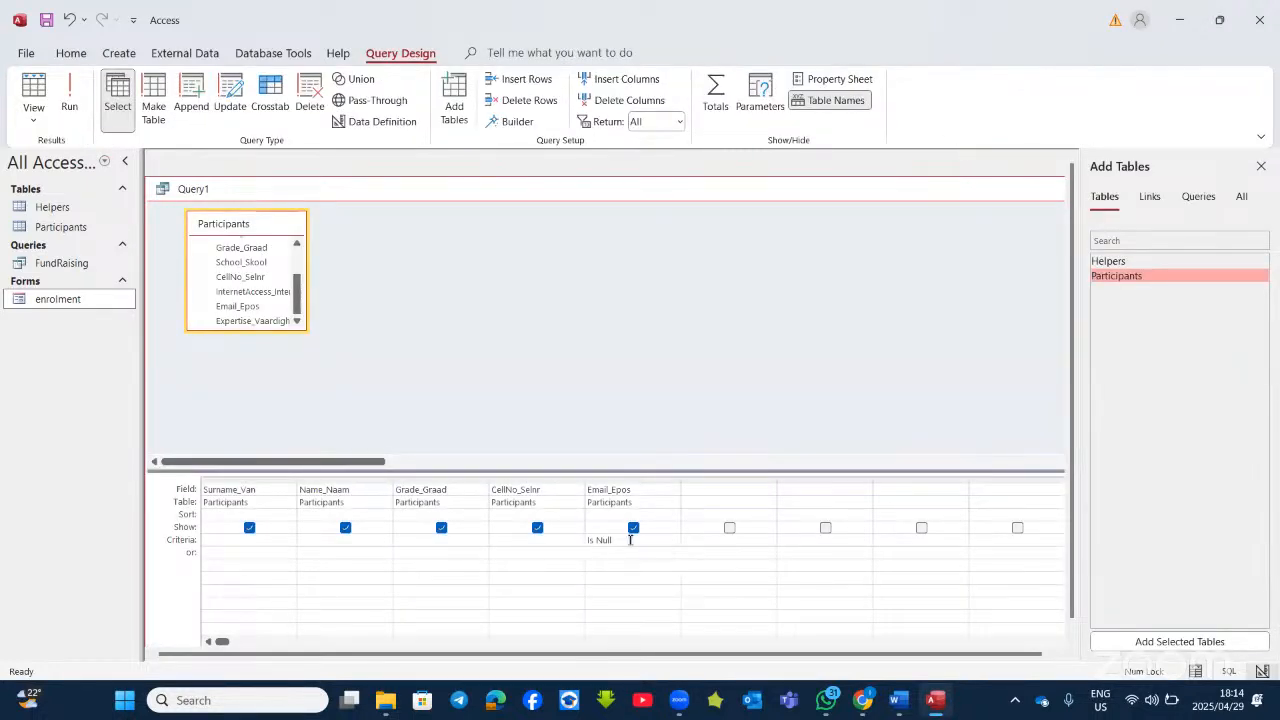
key("BackSpace")
key("BackSpace")
key("BackSpace")
key("BackSpace")
key("BackSpace")
key("BackSpace")
type("not")
Step: Run the query with the Is Not Null criterion on Email_Epos and return to design
left_click(604, 548)
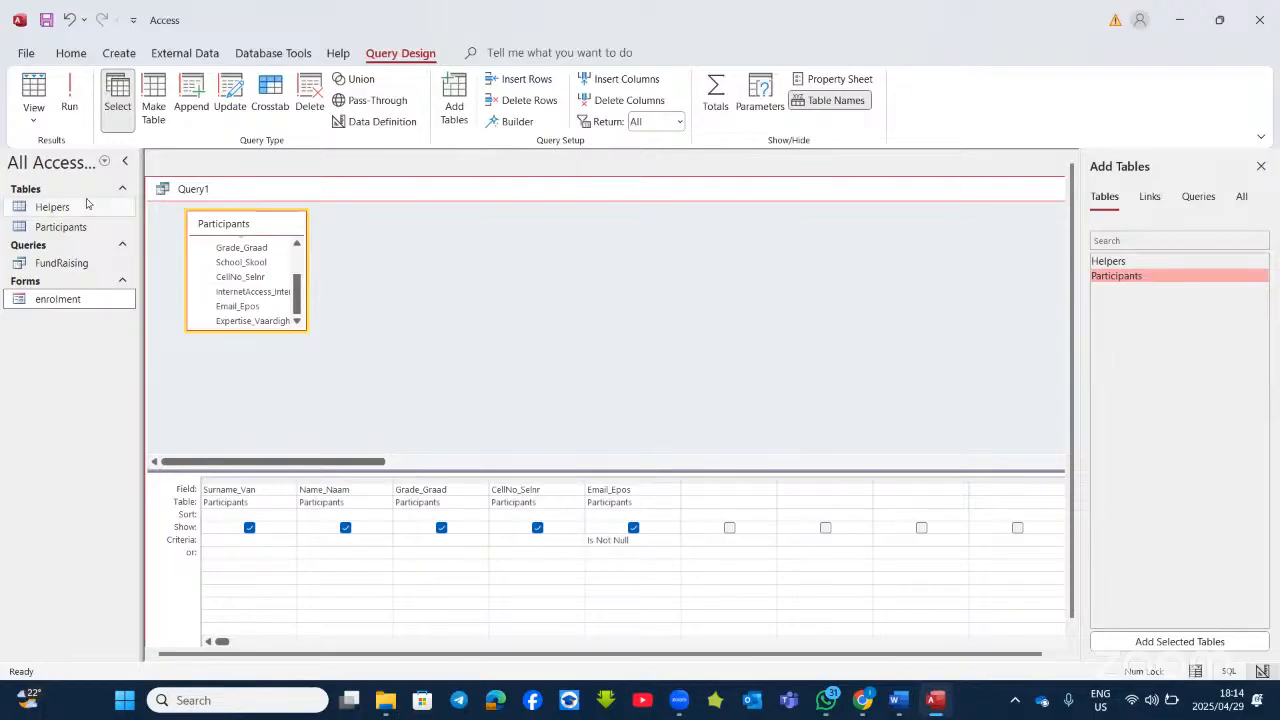
left_click(72, 82)
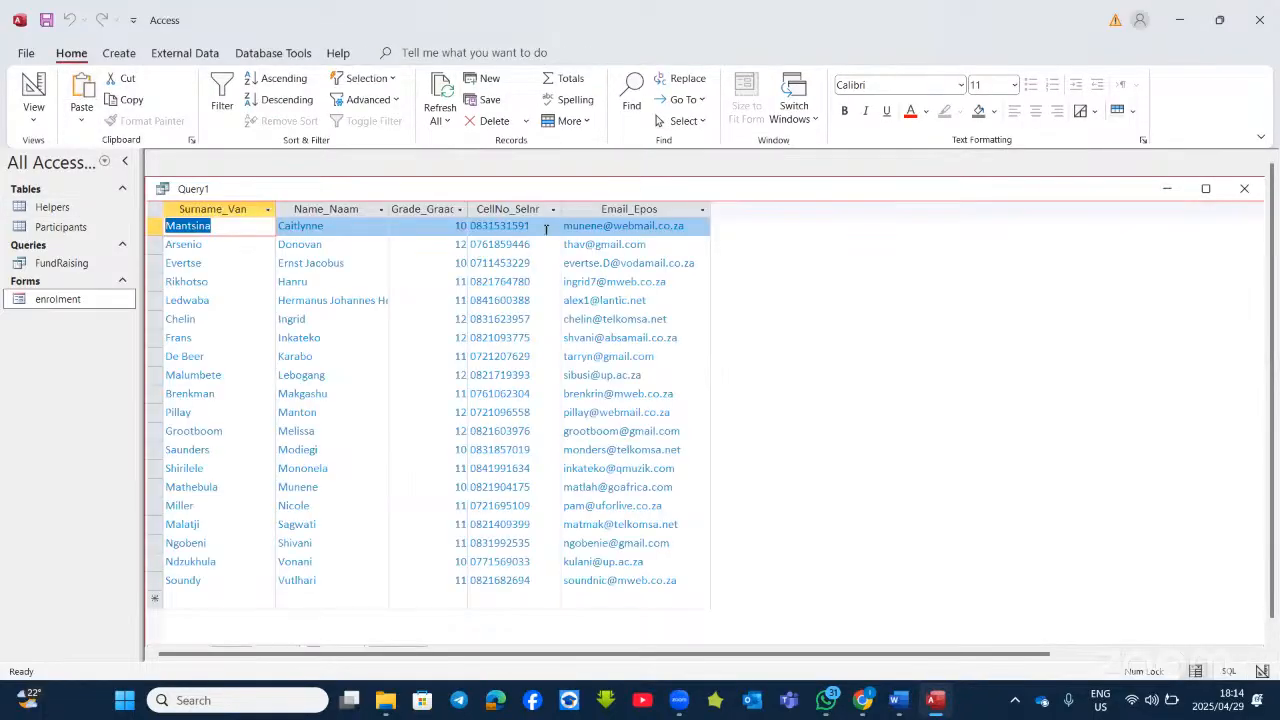
left_click(33, 95)
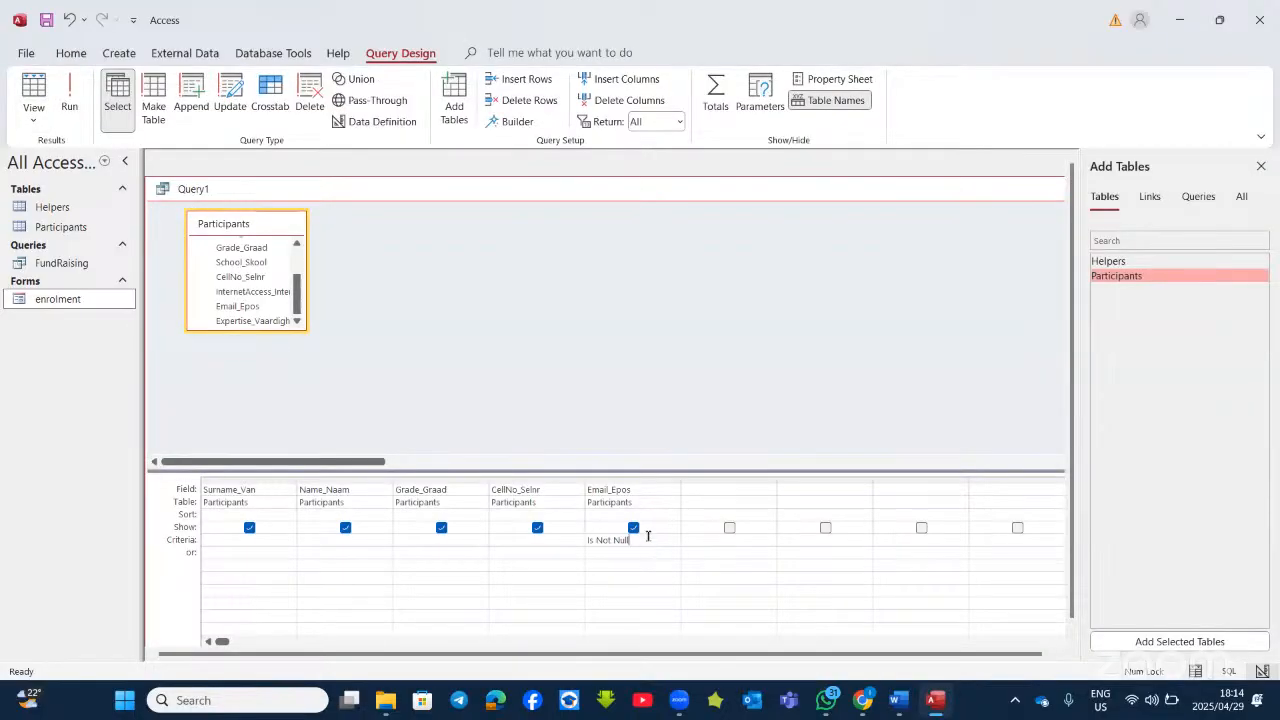
Step: Restore the Is Null criterion on Email_Epos, rerun, and go back to design view
key("BackSpace")
key("BackSpace")
key("BackSpace")
key("BackSpace")
key("BackSpace")
key("BackSpace")
key("BackSpace")
key("BackSpace")
key("BackSpace")
type("null")
left_click(69, 100)
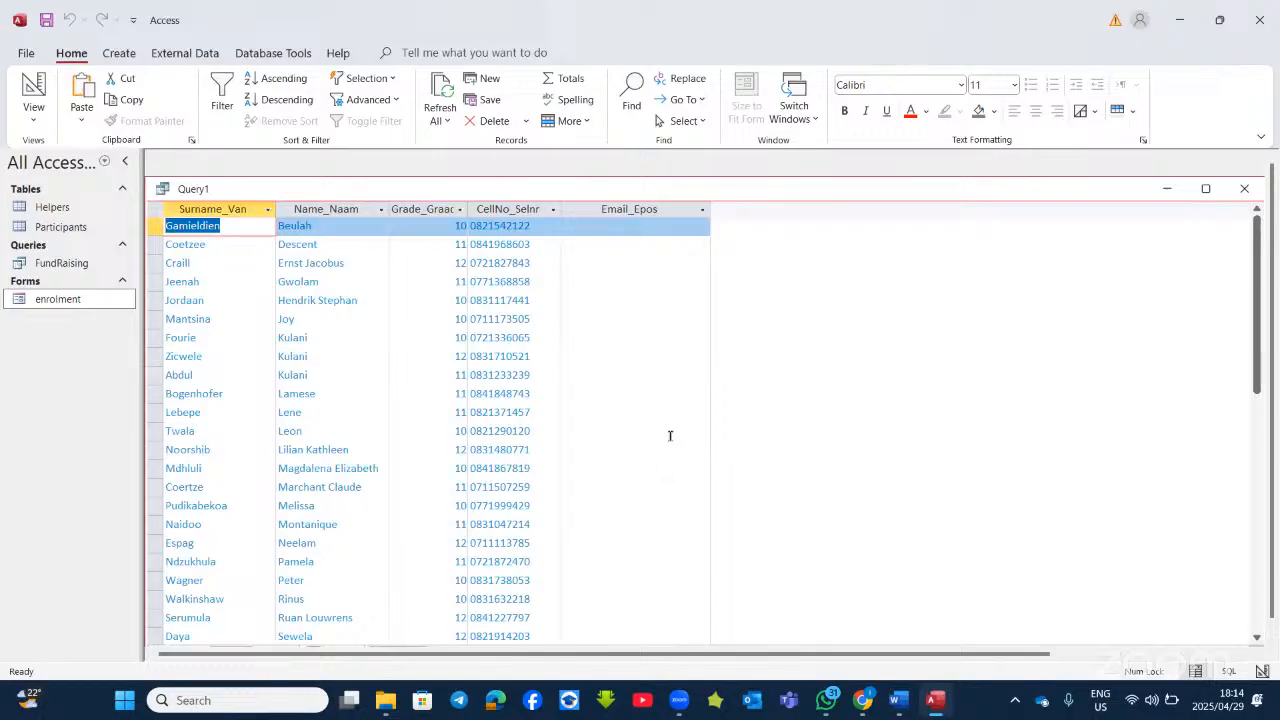
left_click(33, 92)
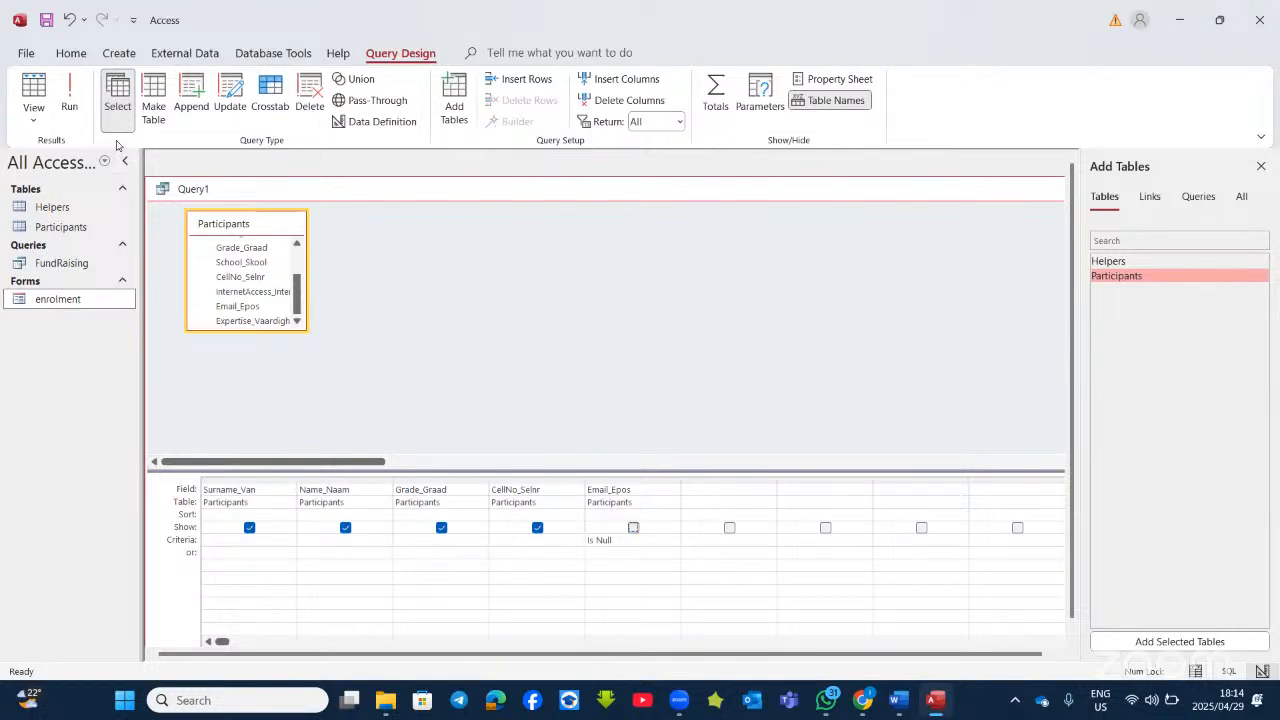
Step: Run the query with Email_Epos hidden and compare it against the Word question paper
left_click(69, 95)
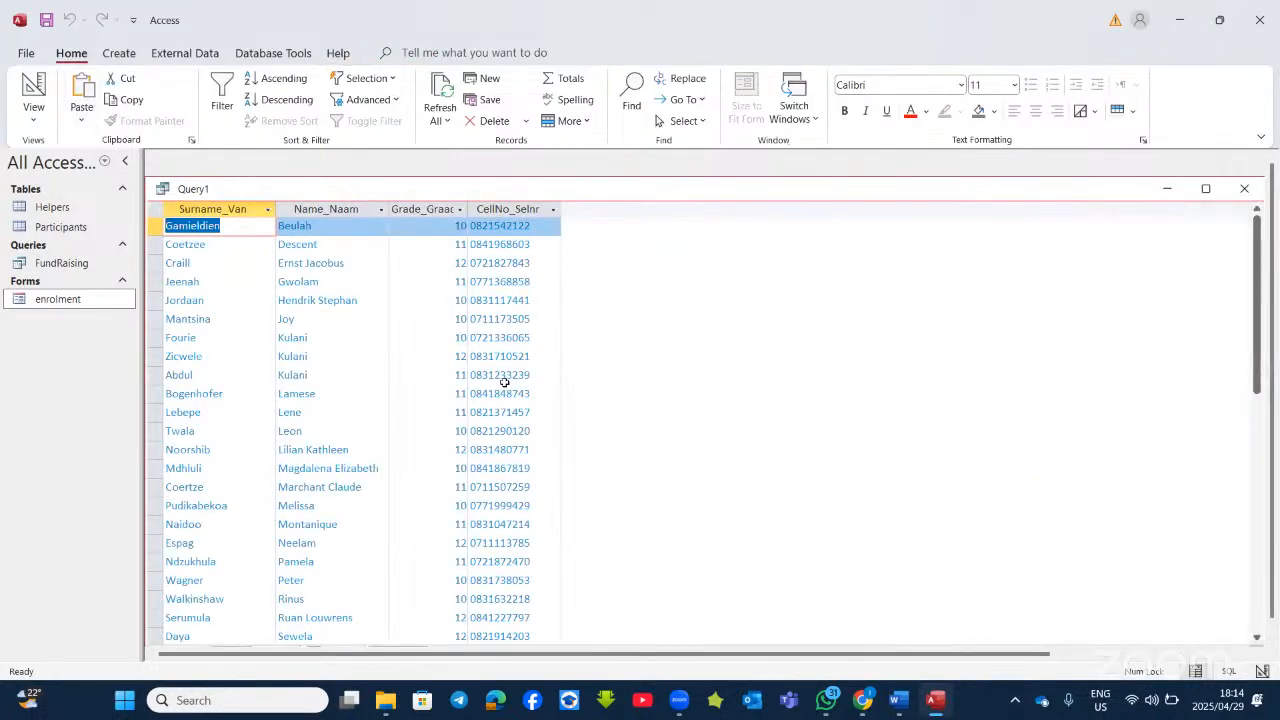
scroll(520, 395, "down", 5)
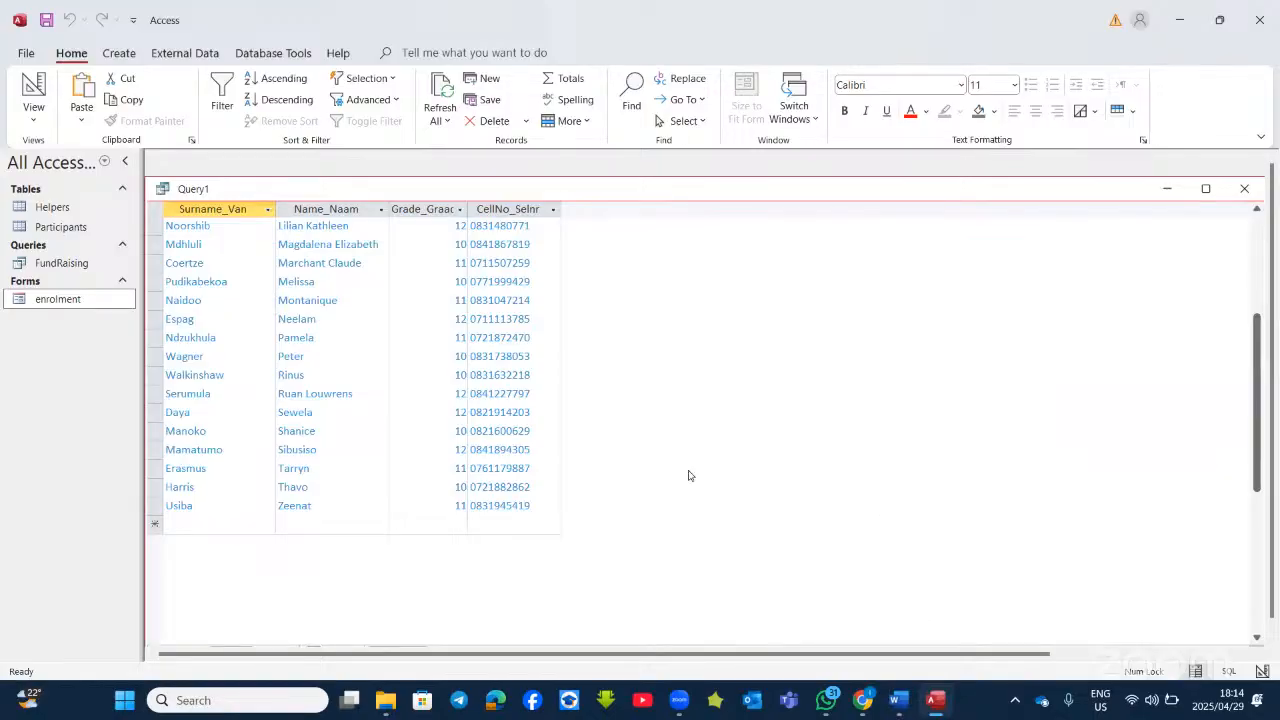
key("alt+Tab")
scroll(684, 422, "down", 1)
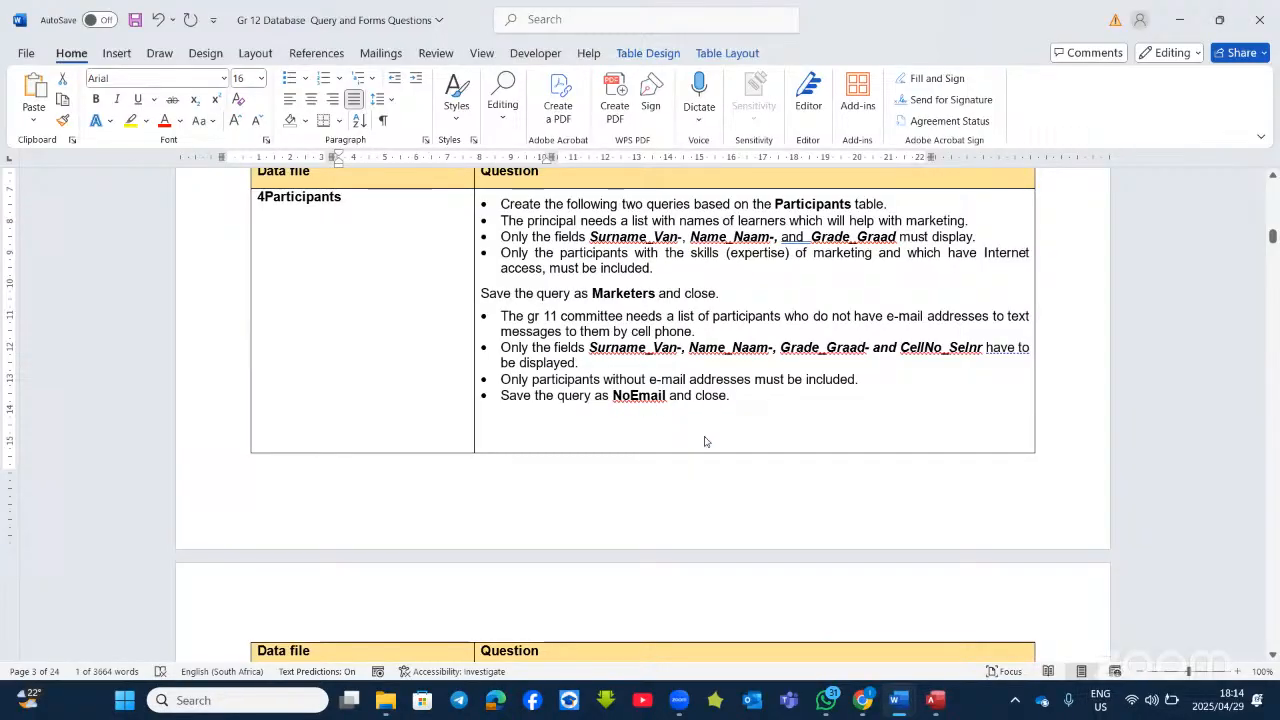
Step: Return to Access and close Query1, bringing up the save-changes prompt
left_click(935, 700)
left_click(898, 700)
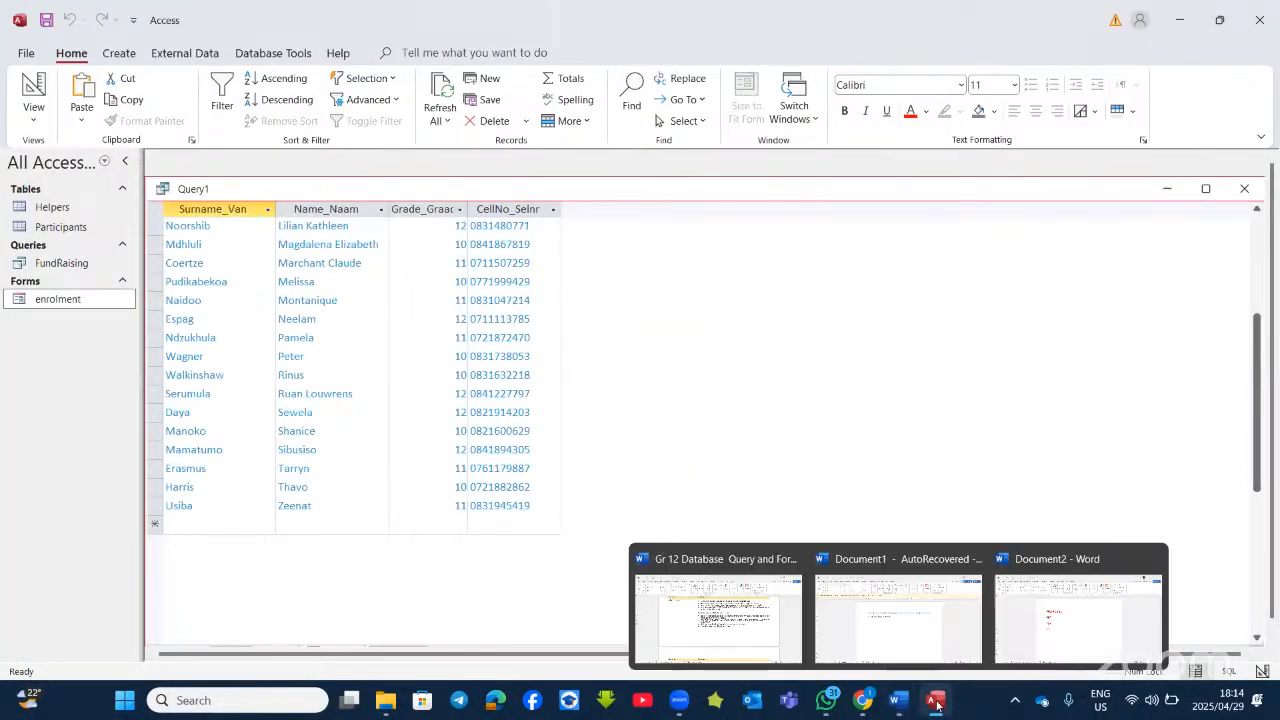
left_click(731, 612)
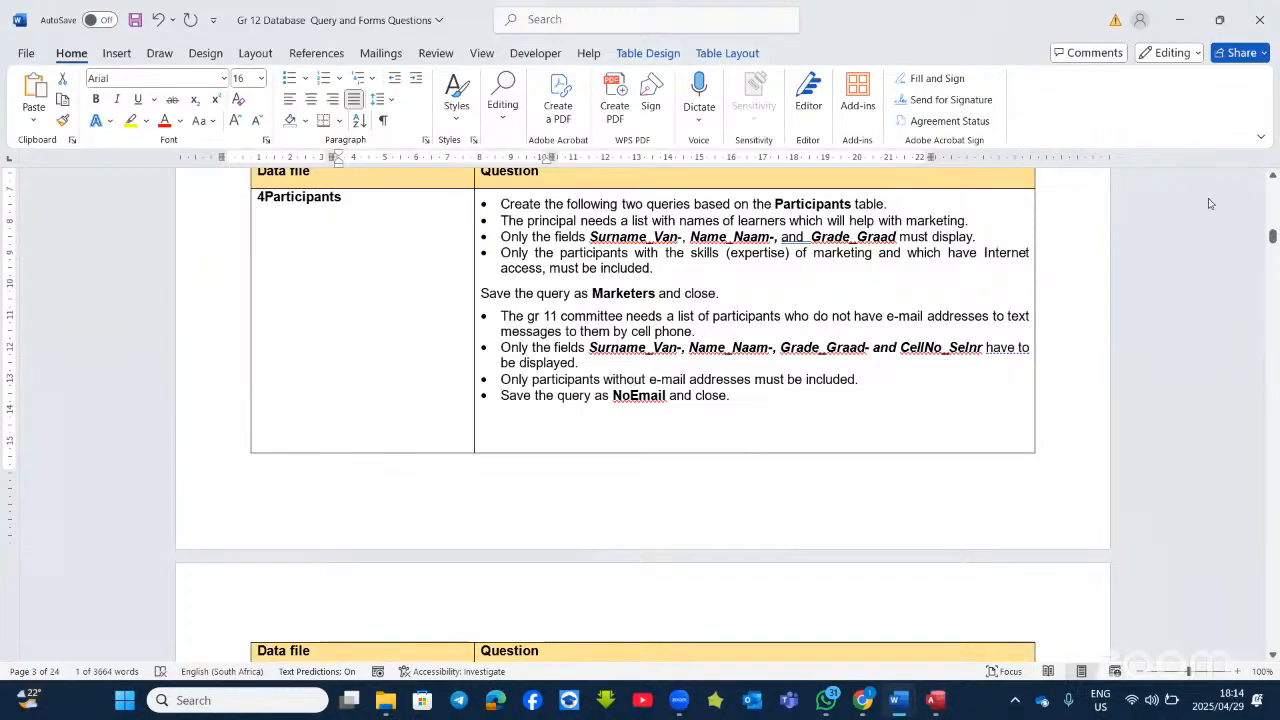
left_click(935, 700)
left_click(1244, 188)
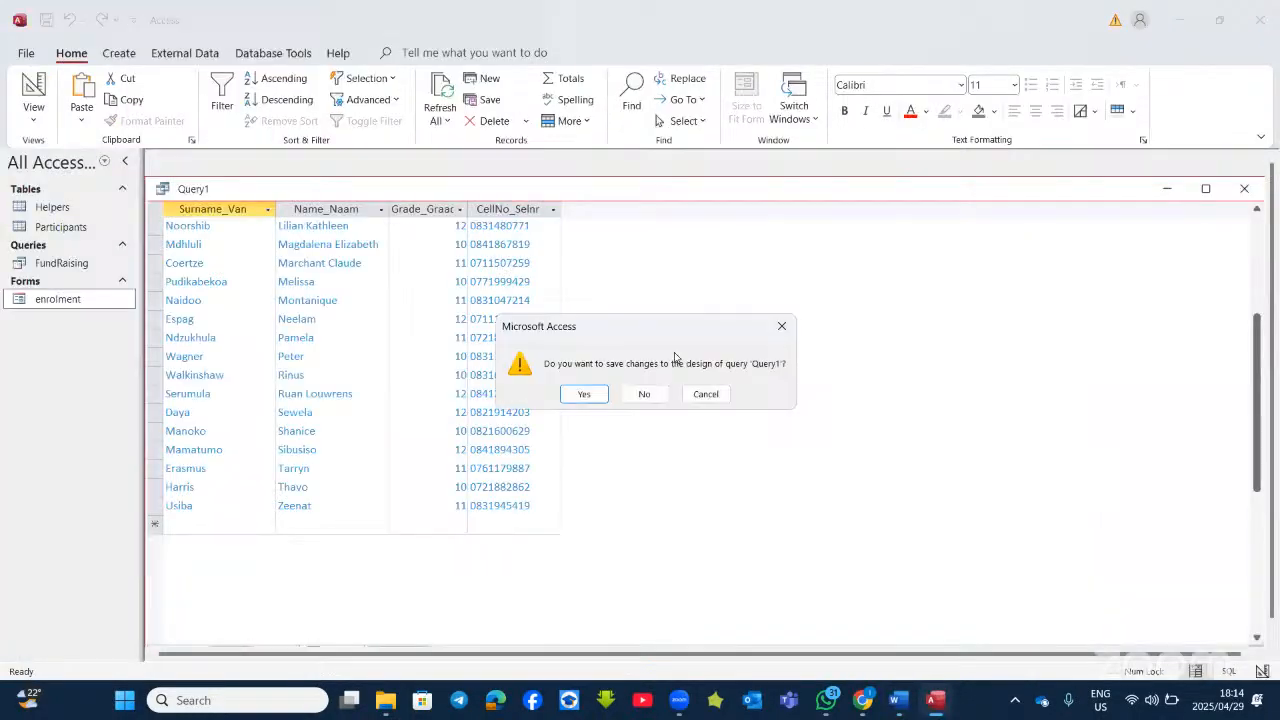
Step: Save Query1's design changes as a query named querynoemail
left_click(586, 395)
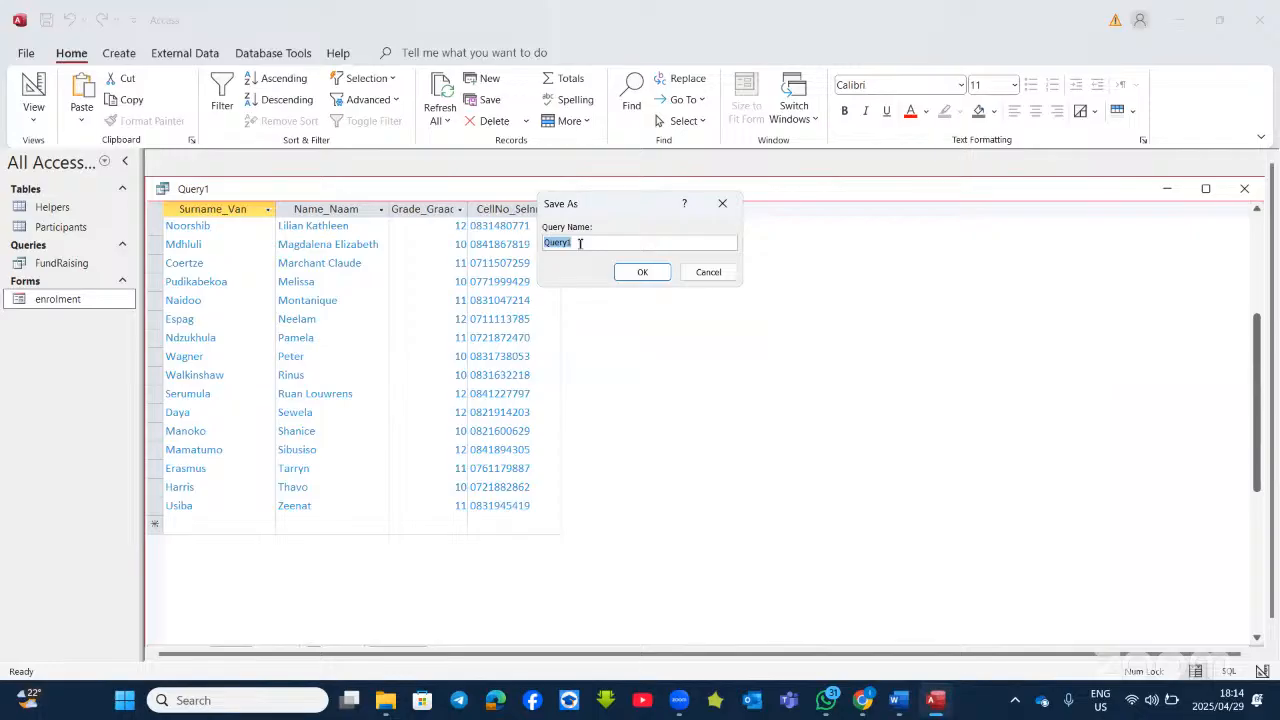
type("q")
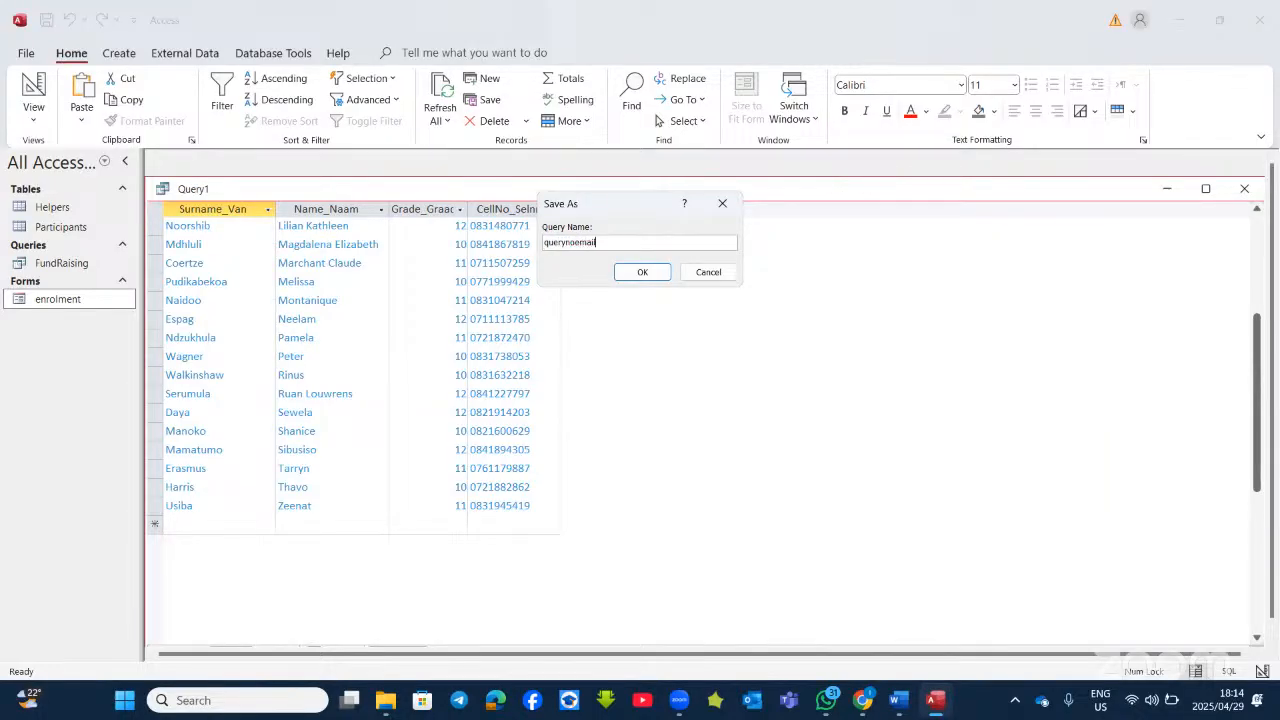
left_click(638, 274)
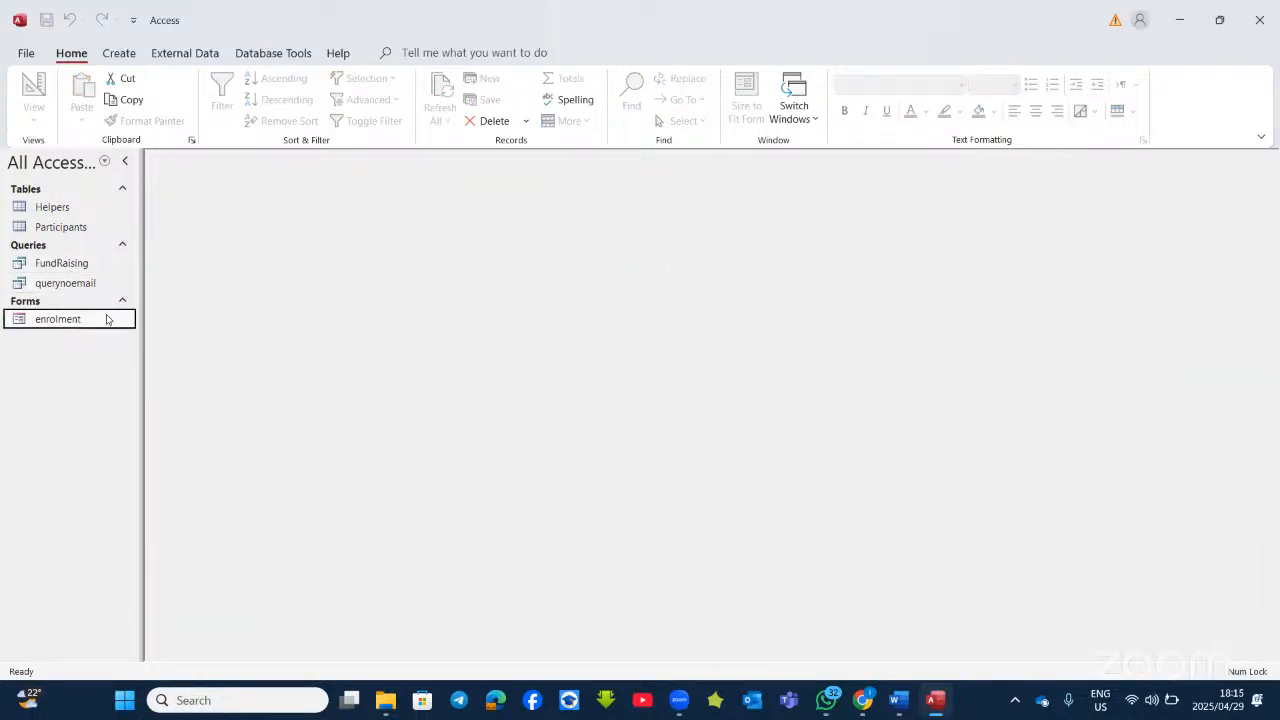
Step: Delete the querynoemail query from the Navigation Pane and confirm the deletion
left_click(65, 284)
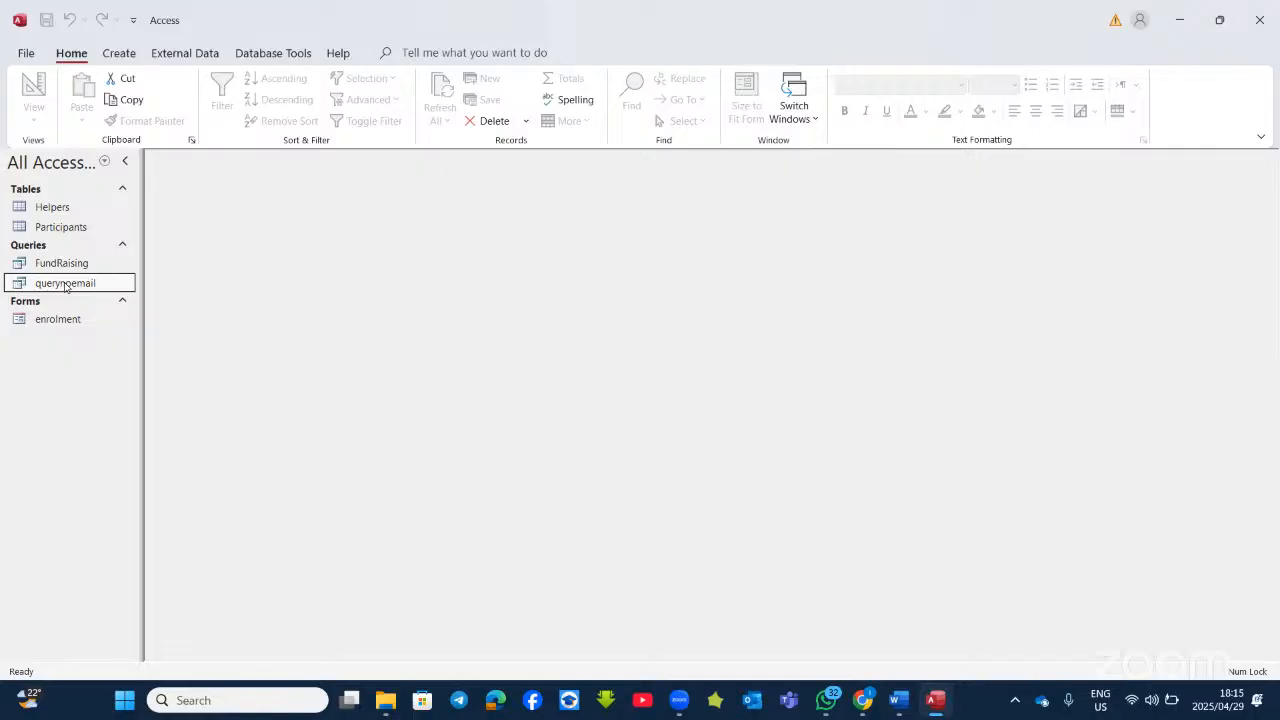
right_click(65, 286)
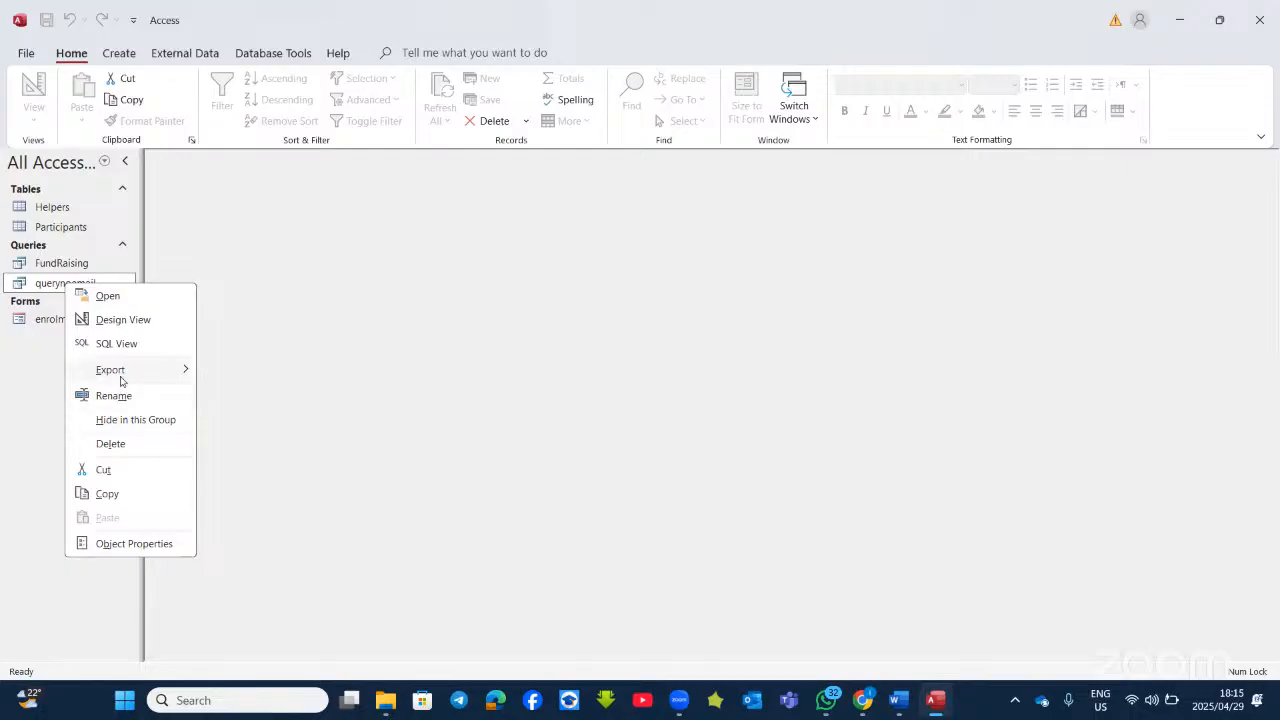
left_click(112, 444)
left_click(576, 401)
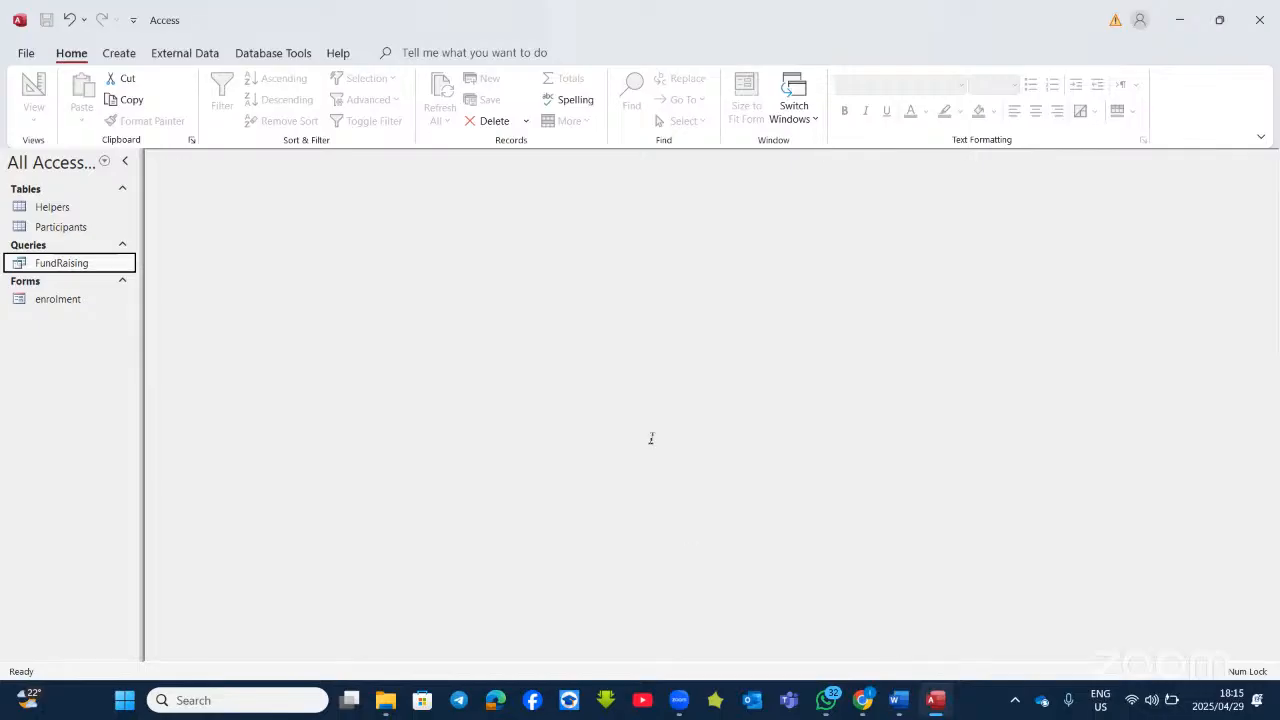
key("alt+Tab")
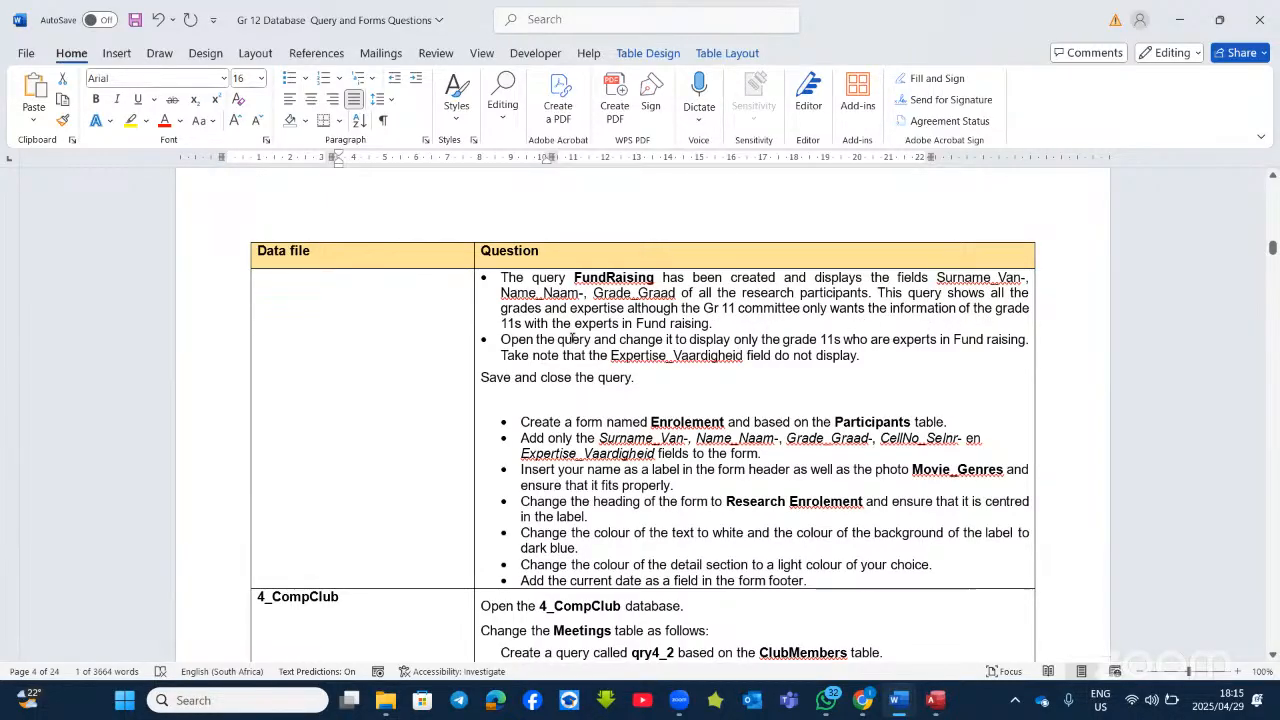
Step: Bold '11s' and 'Fund raising.' in both bullets of the FundRaising question
left_click_drag(502, 323, 524, 323)
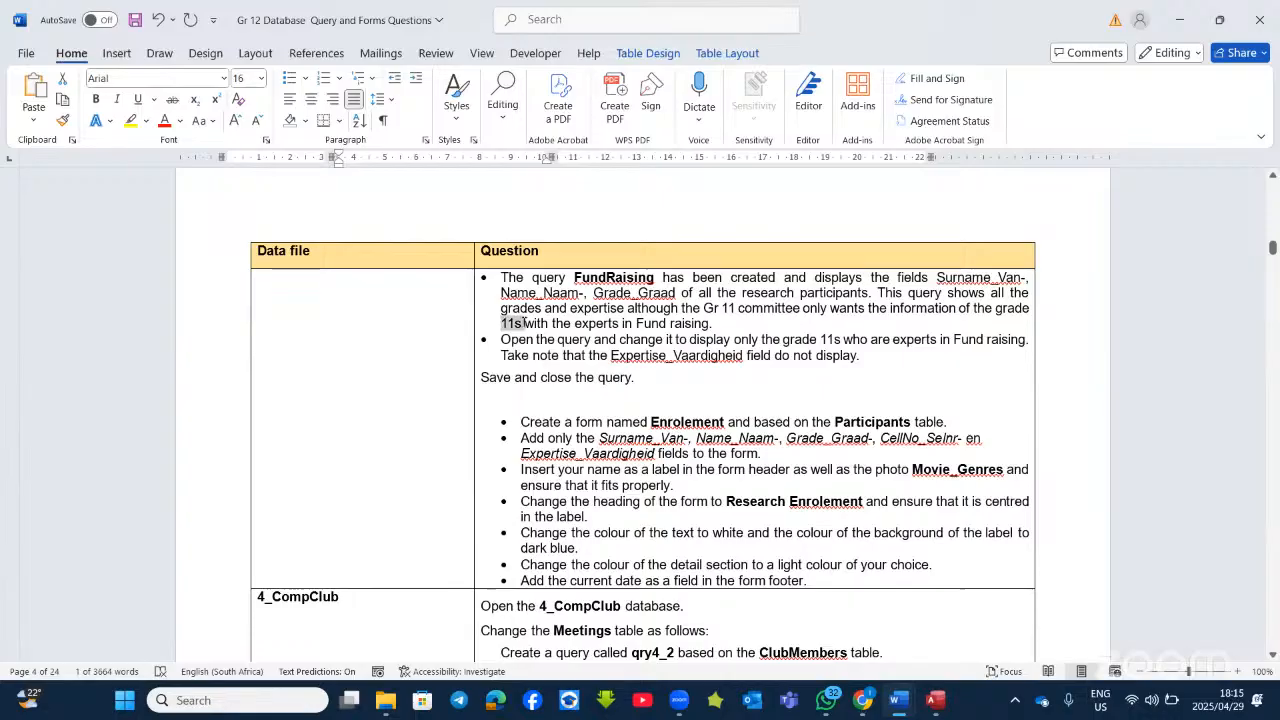
left_click(537, 294)
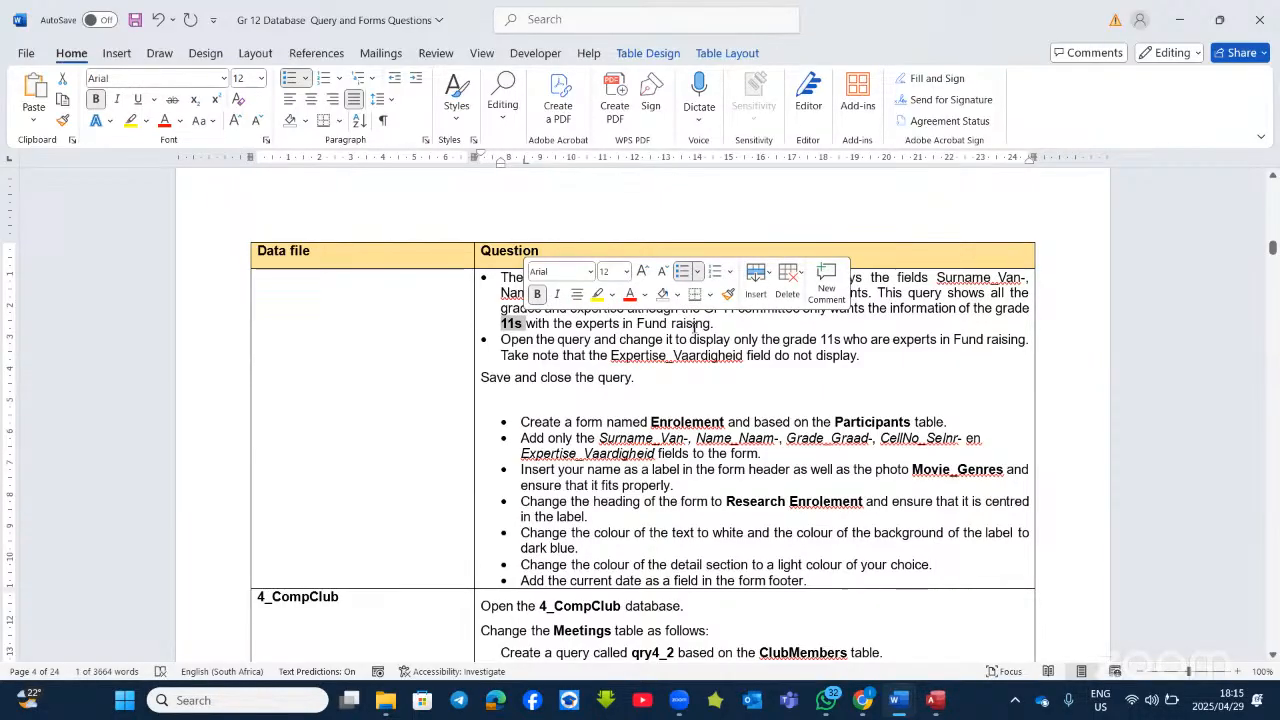
left_click_drag(715, 323, 637, 324)
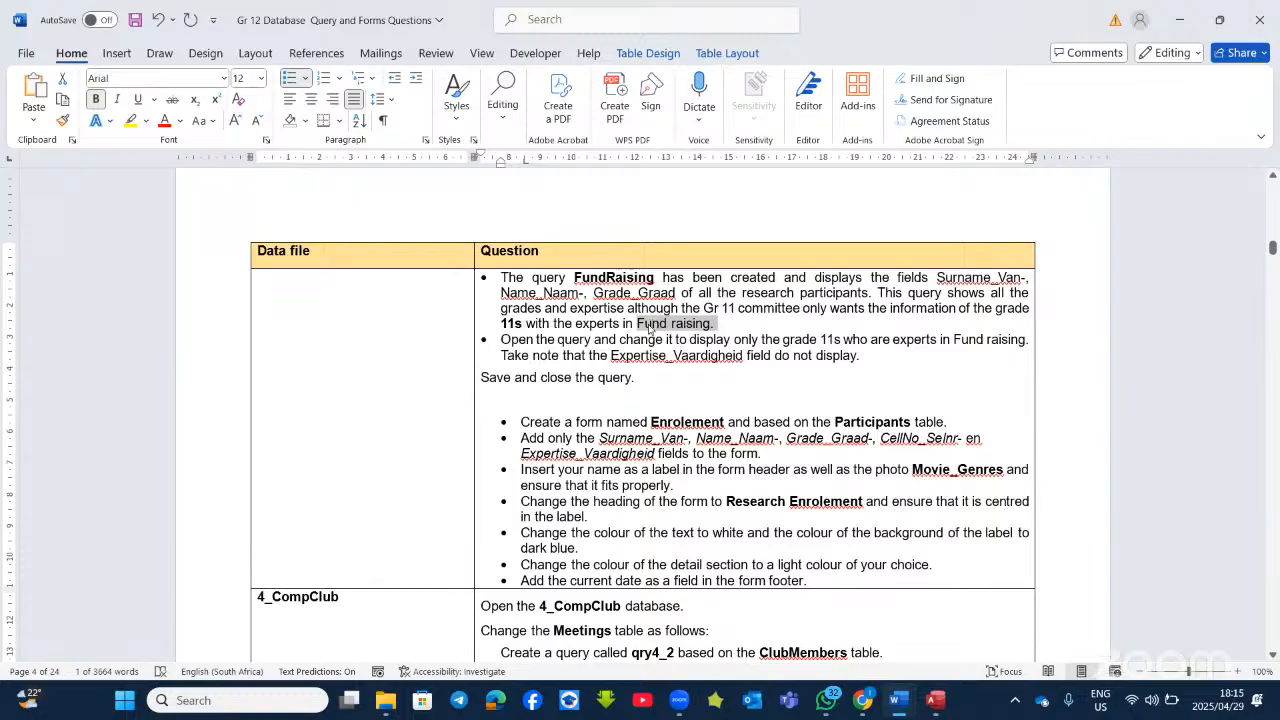
left_click(661, 295)
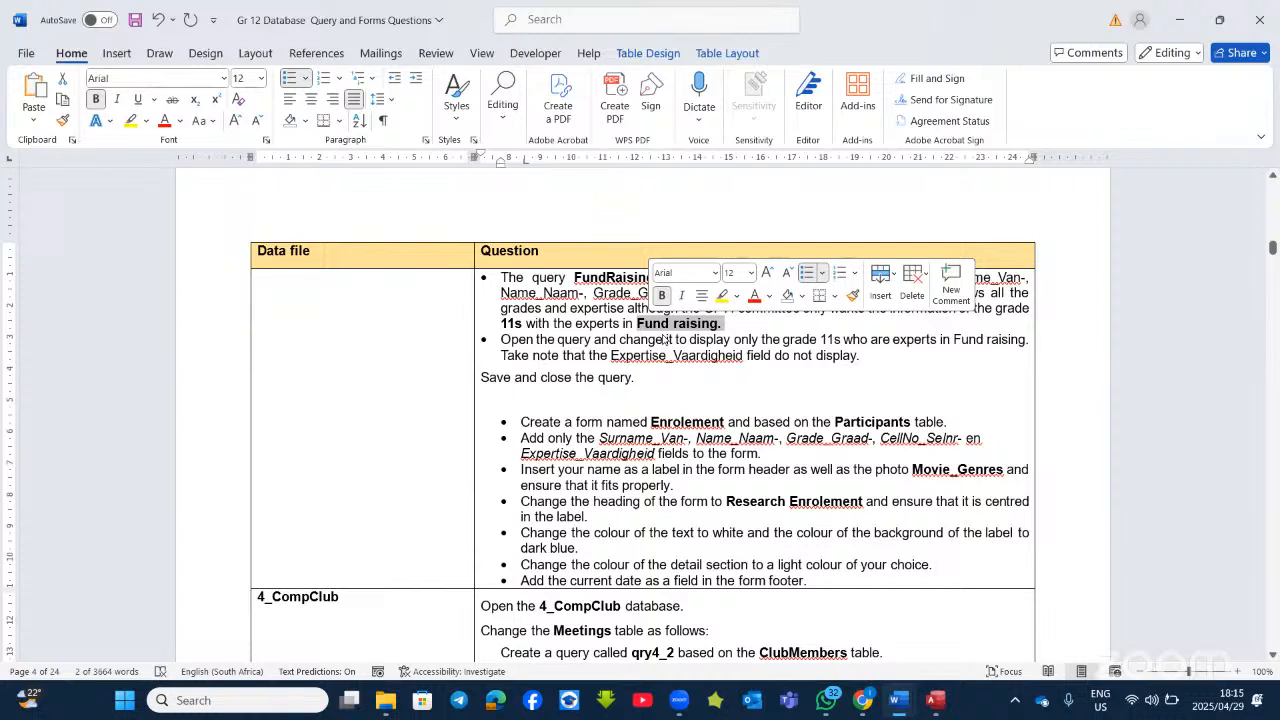
left_click(598, 355)
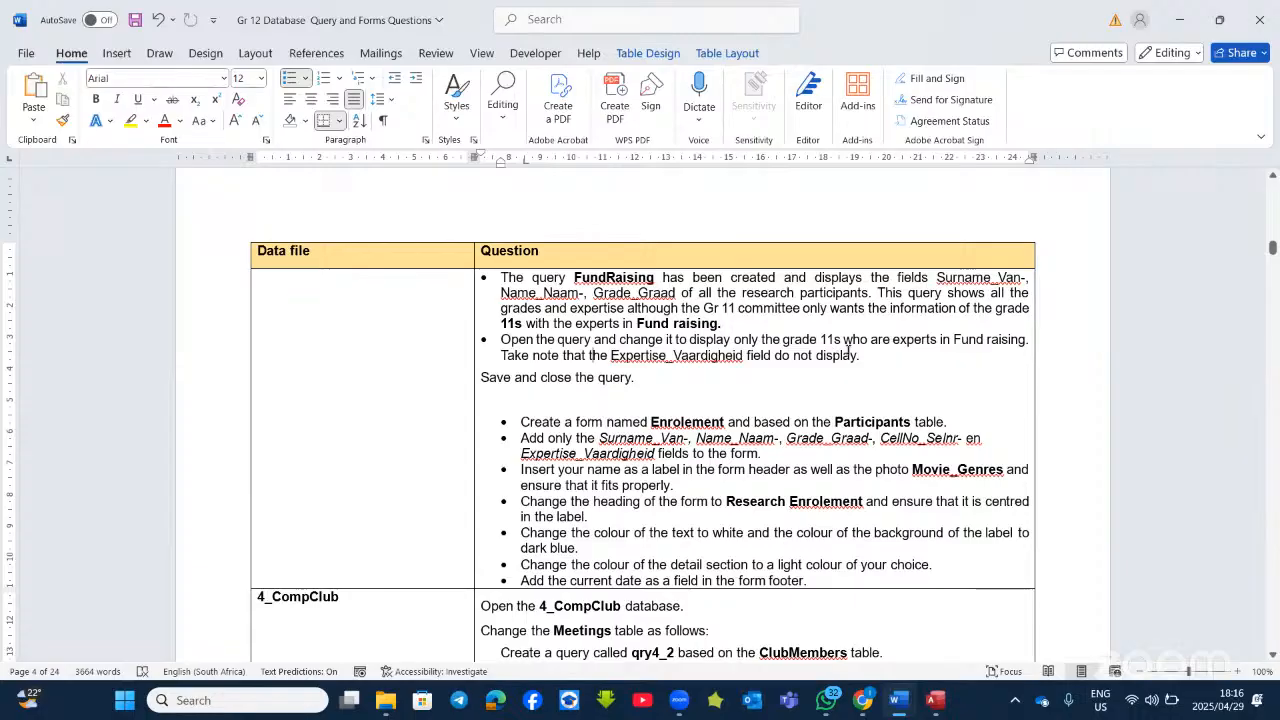
double_click(838, 340)
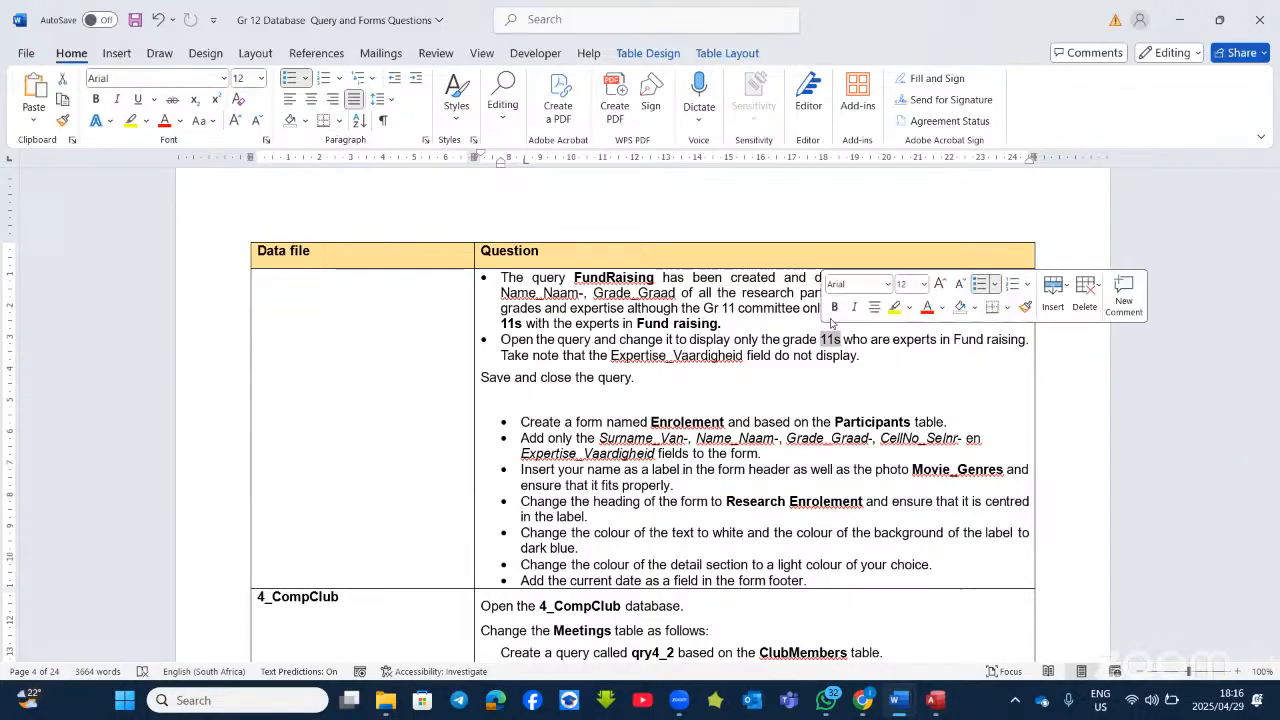
left_click(838, 309)
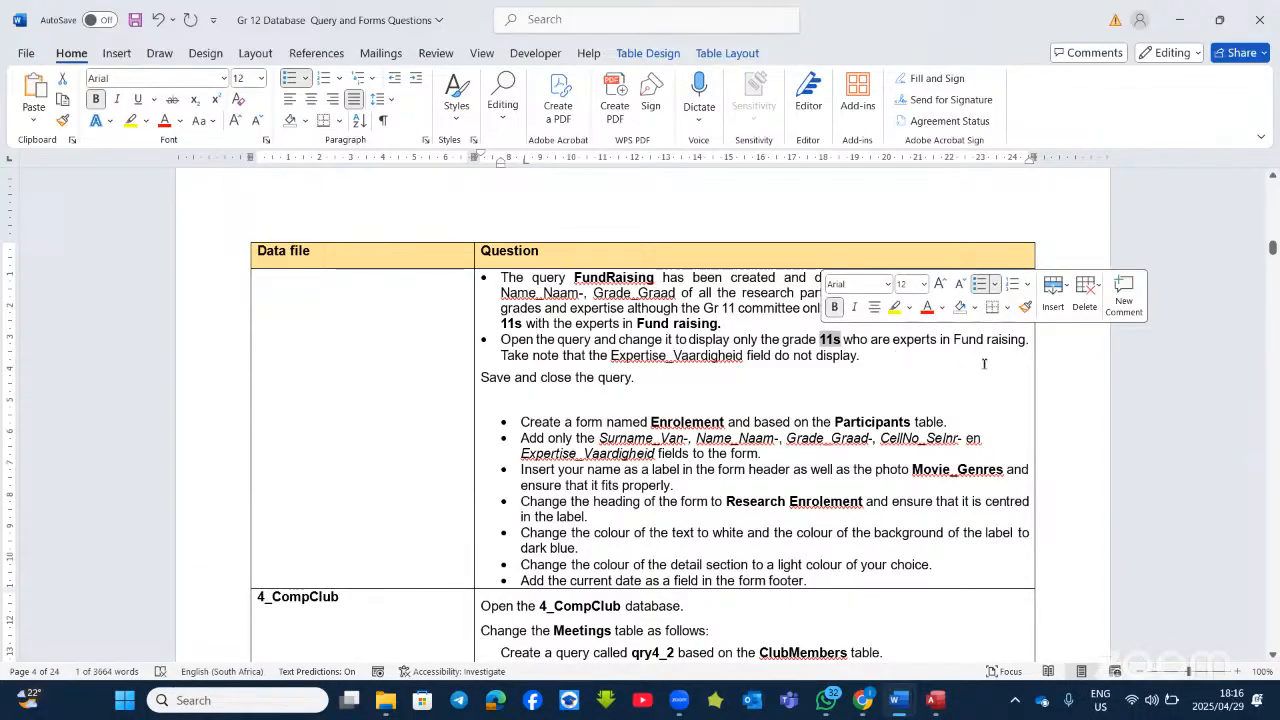
left_click_drag(1028, 341, 955, 340)
left_click(966, 303)
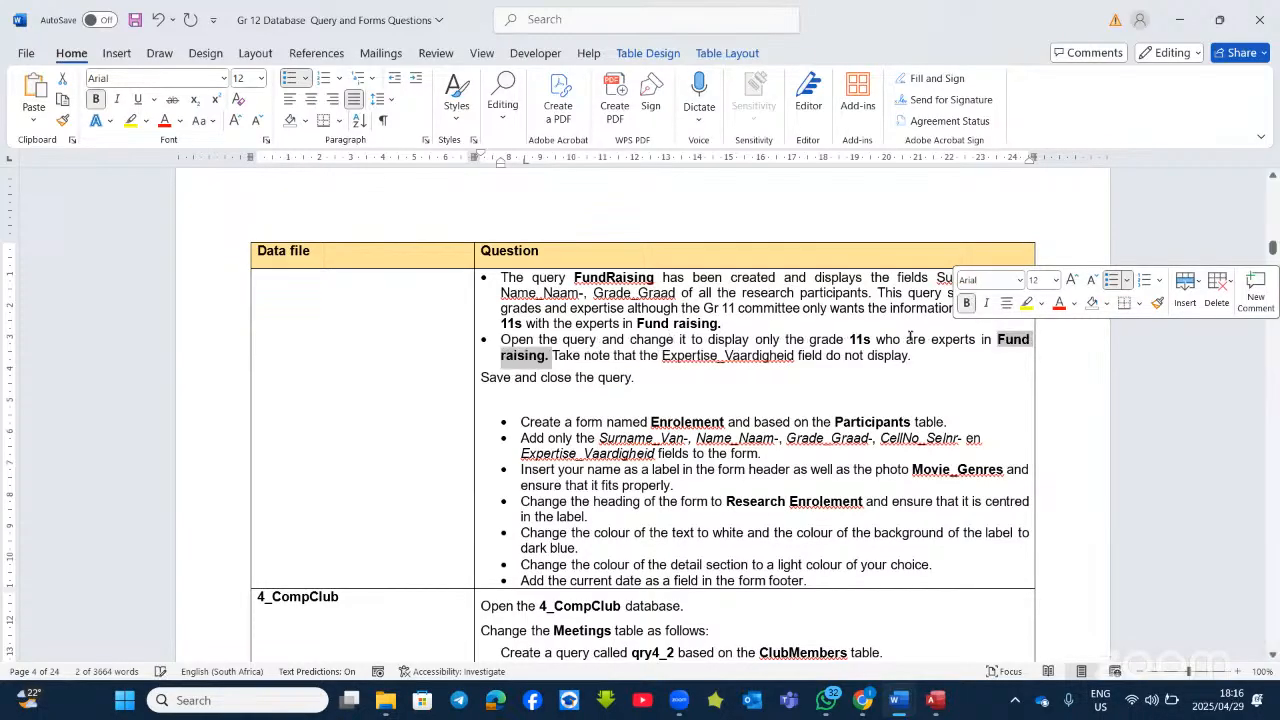
left_click(795, 468)
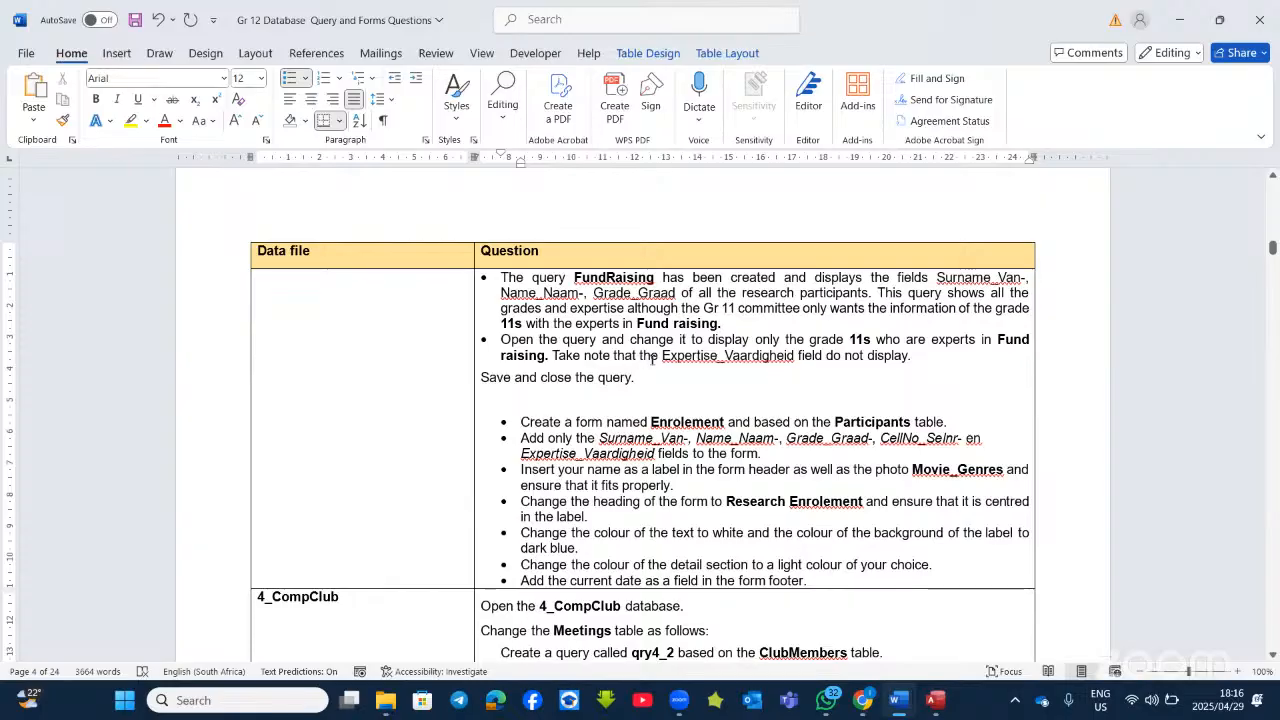
Step: Bold 'Expertise_Vaardigheid' and 'not display.', then return to Access
double_click(697, 357)
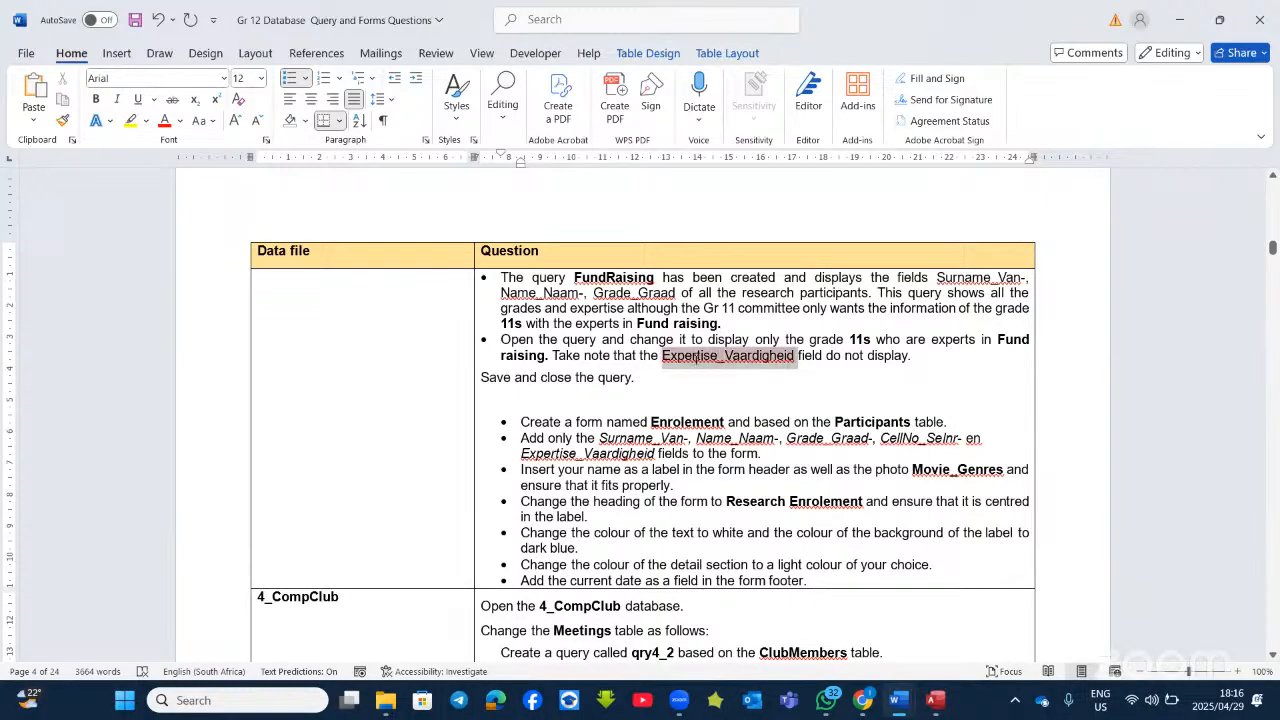
left_click(698, 331)
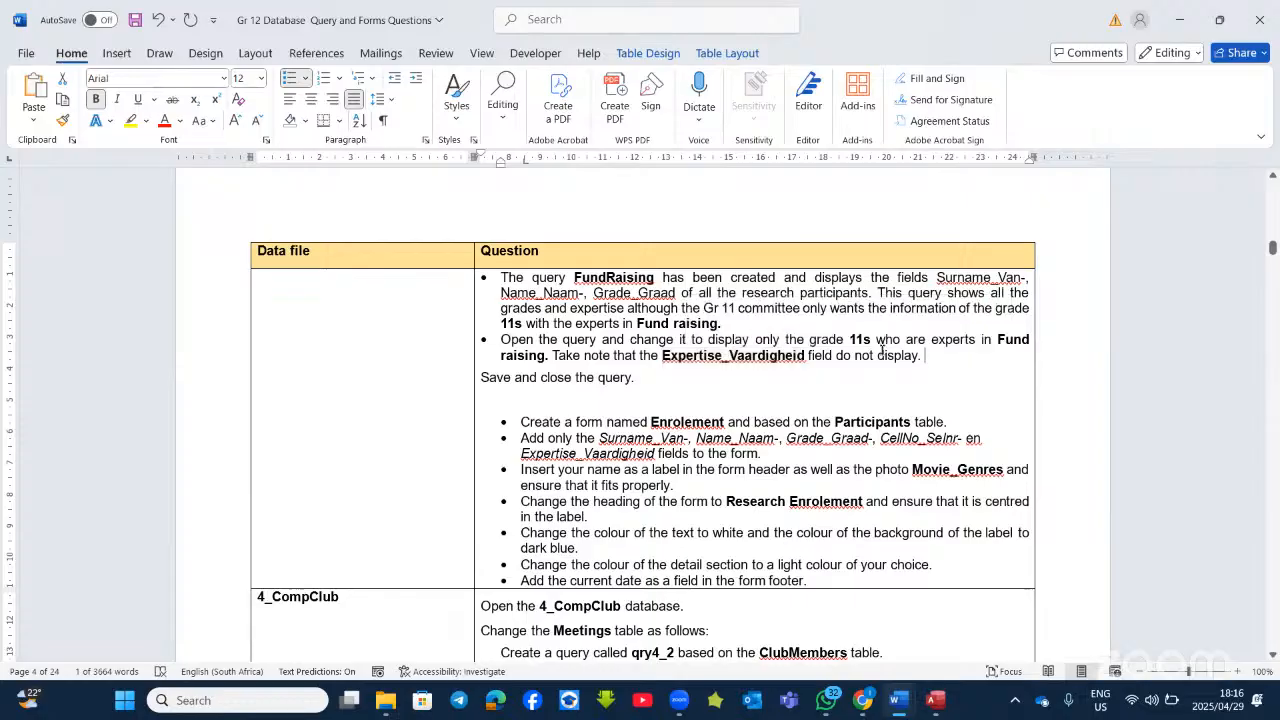
left_click_drag(922, 356, 858, 352)
left_click(873, 333)
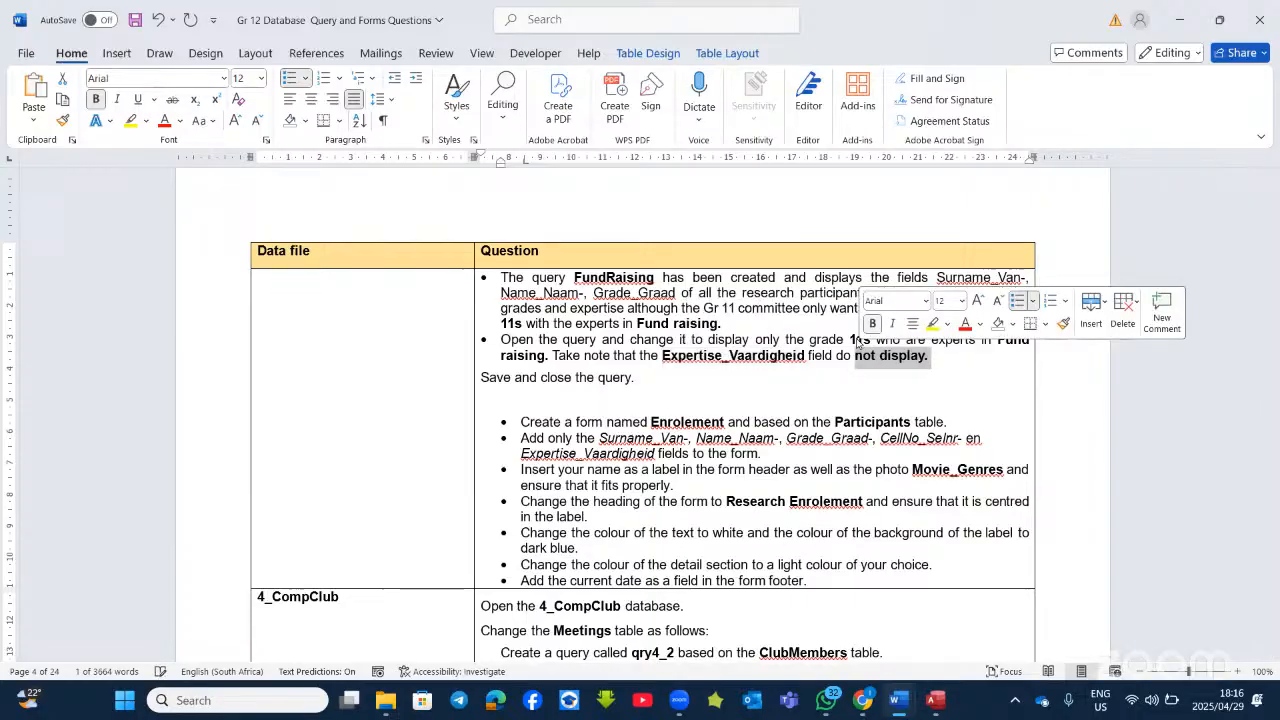
left_click(802, 393)
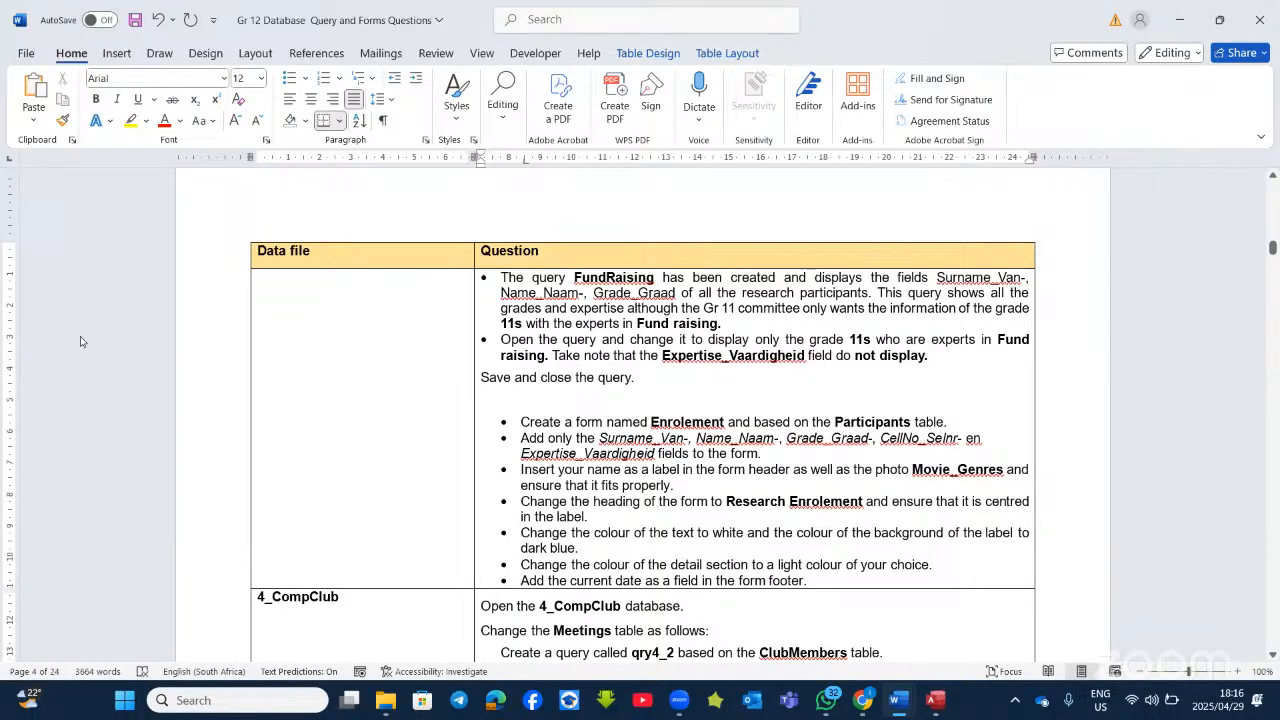
key("alt+Tab")
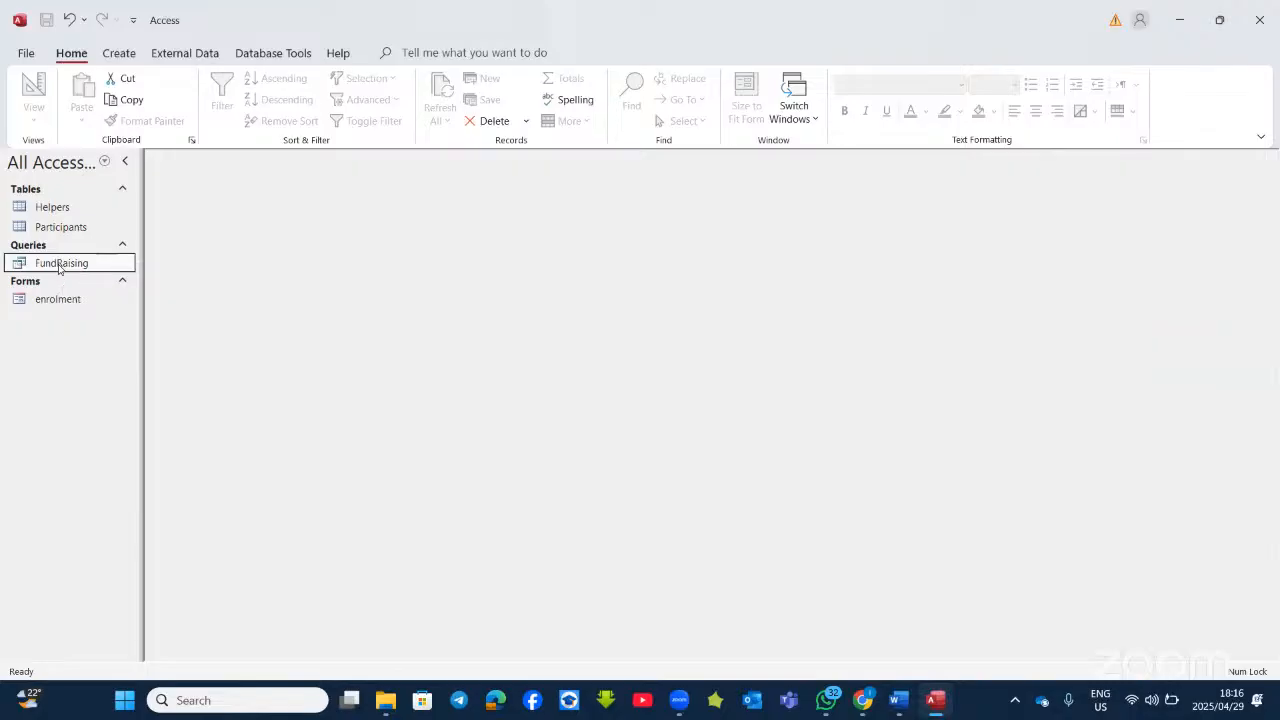
Step: Open FundRaising in Design View, set the expertise criterion to f*, and check the results
right_click(60, 266)
left_click(118, 301)
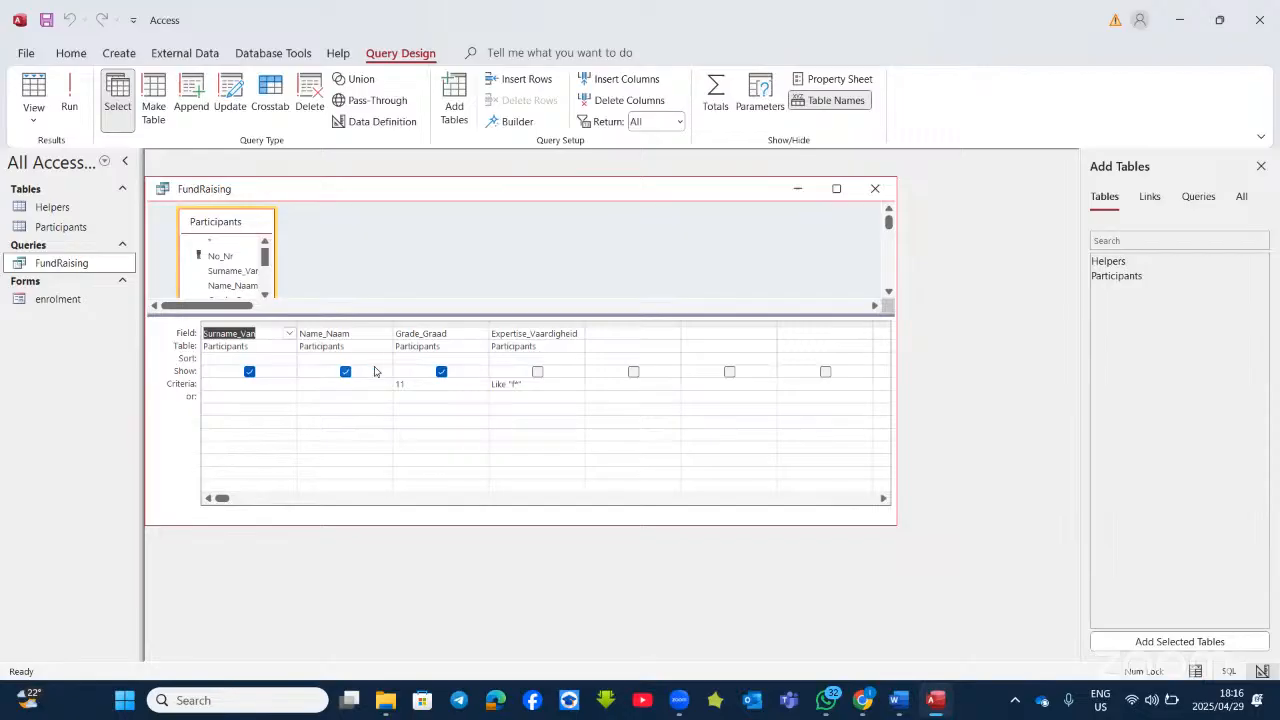
left_click(411, 383)
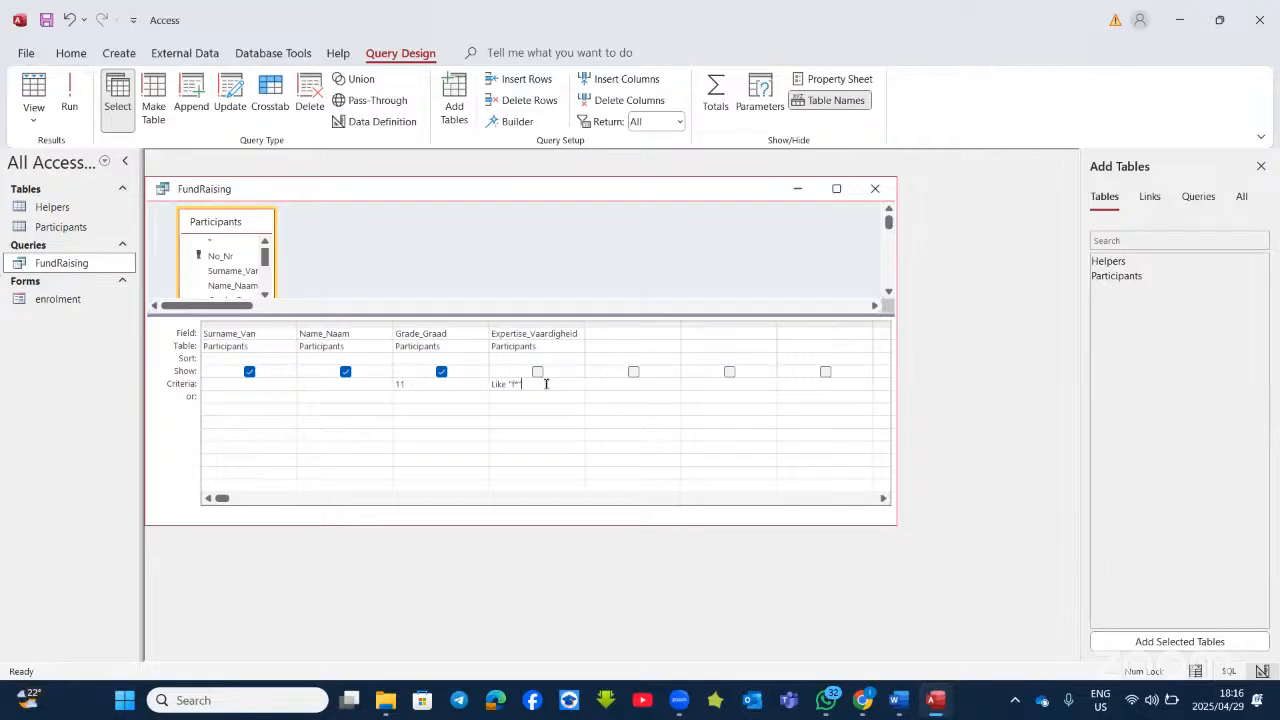
key("BackSpace")
key("BackSpace")
key("BackSpace")
key("BackSpace")
key("BackSpace")
key("BackSpace")
key("BackSpace")
key("BackSpace")
key("BackSpace")
type("f*")
left_click(80, 104)
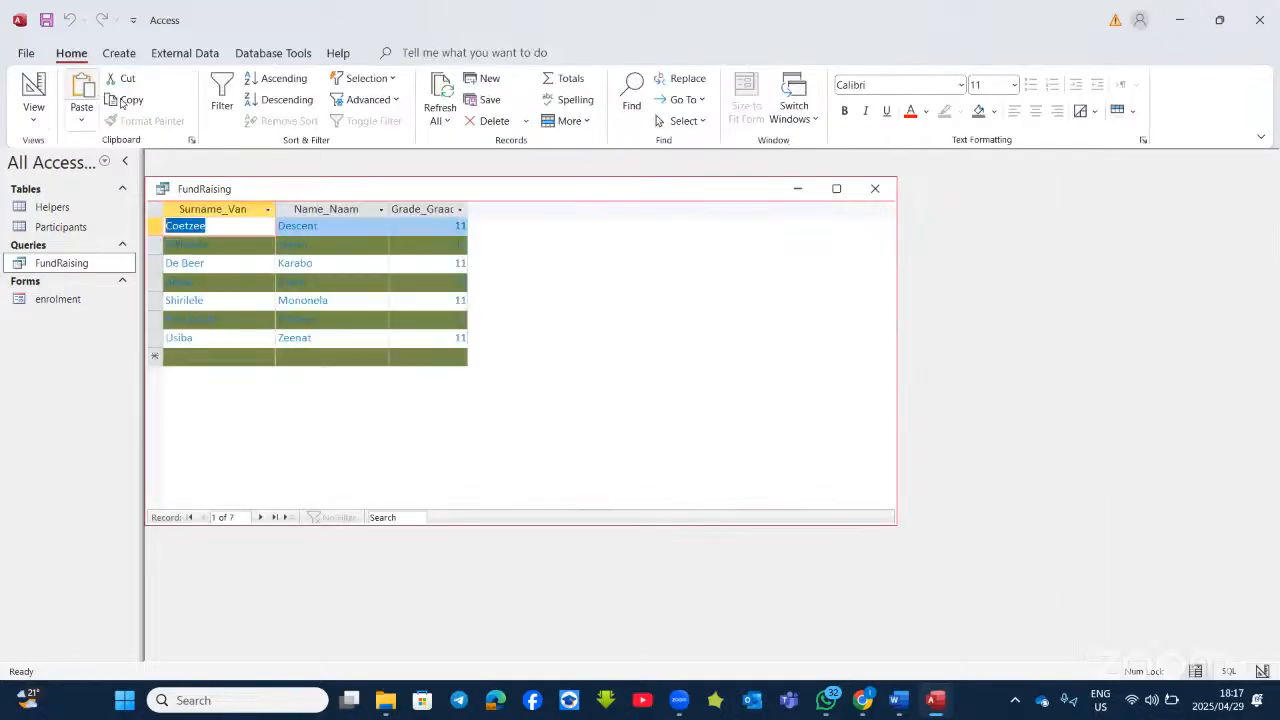
left_click(33, 95)
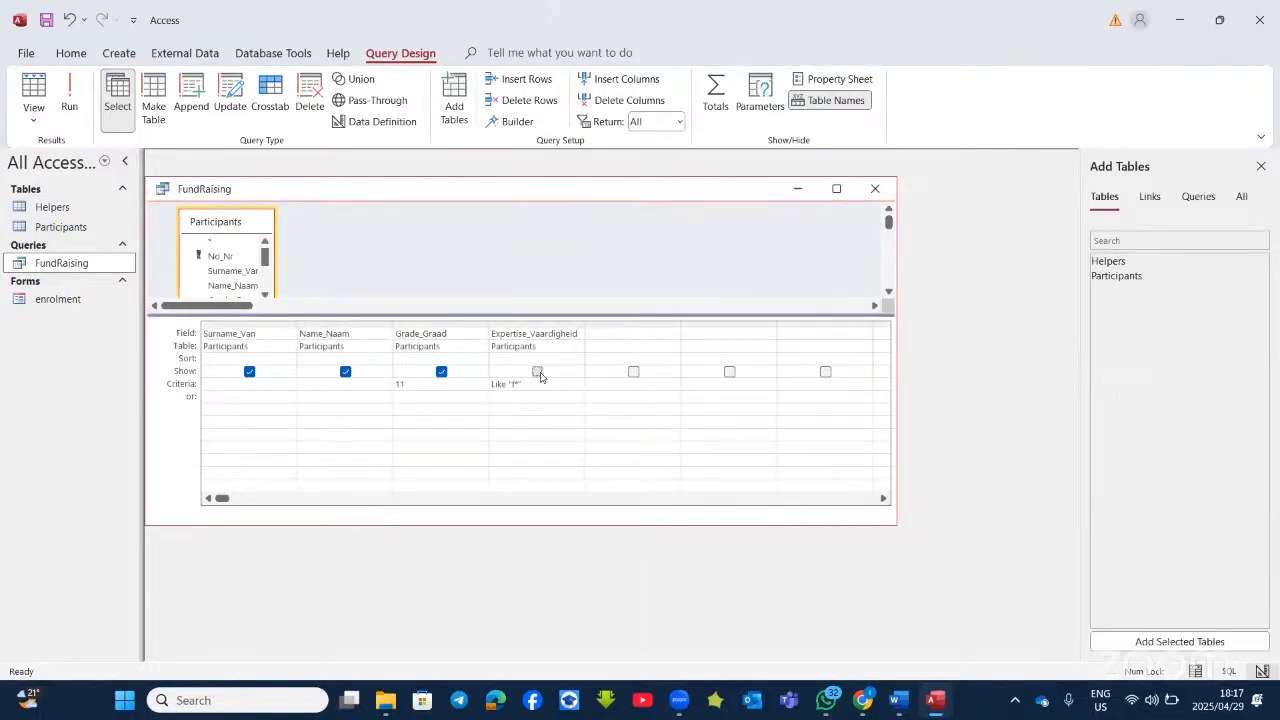
left_click(69, 100)
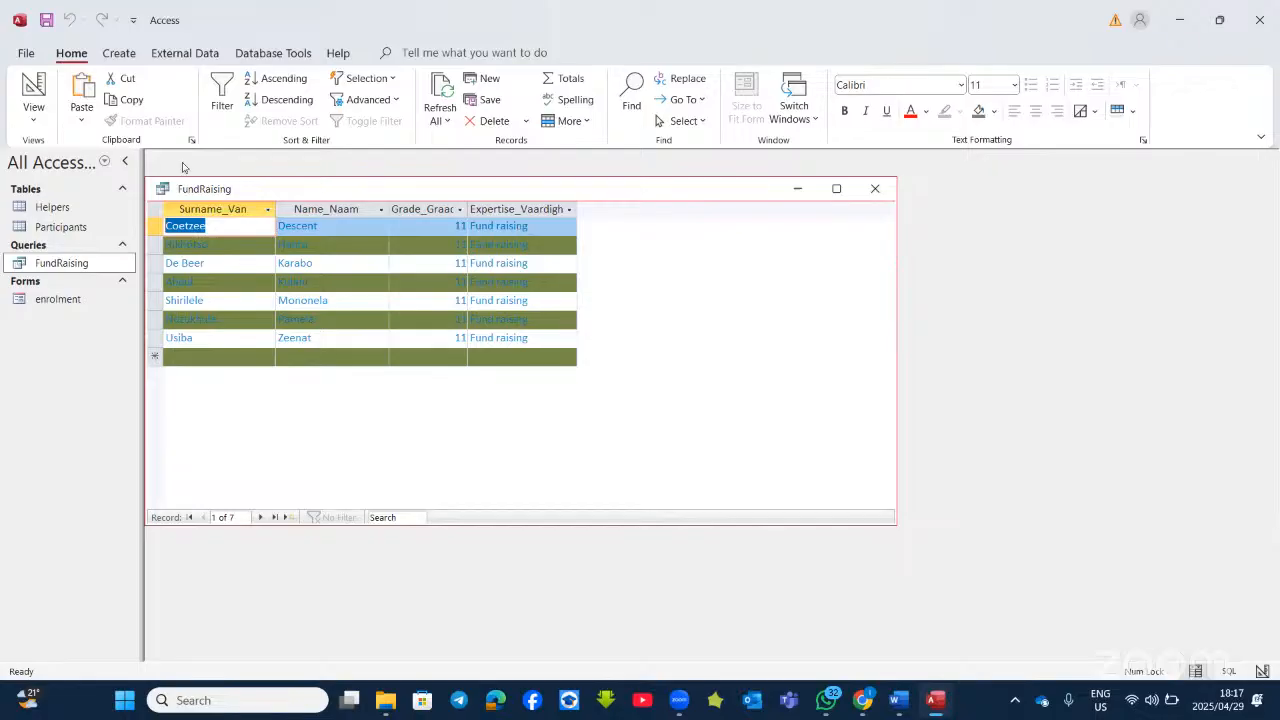
Step: Hide Expertise_Vaardigheid, delete its Like "f*" criterion, and run the query for 19 records
left_click(33, 88)
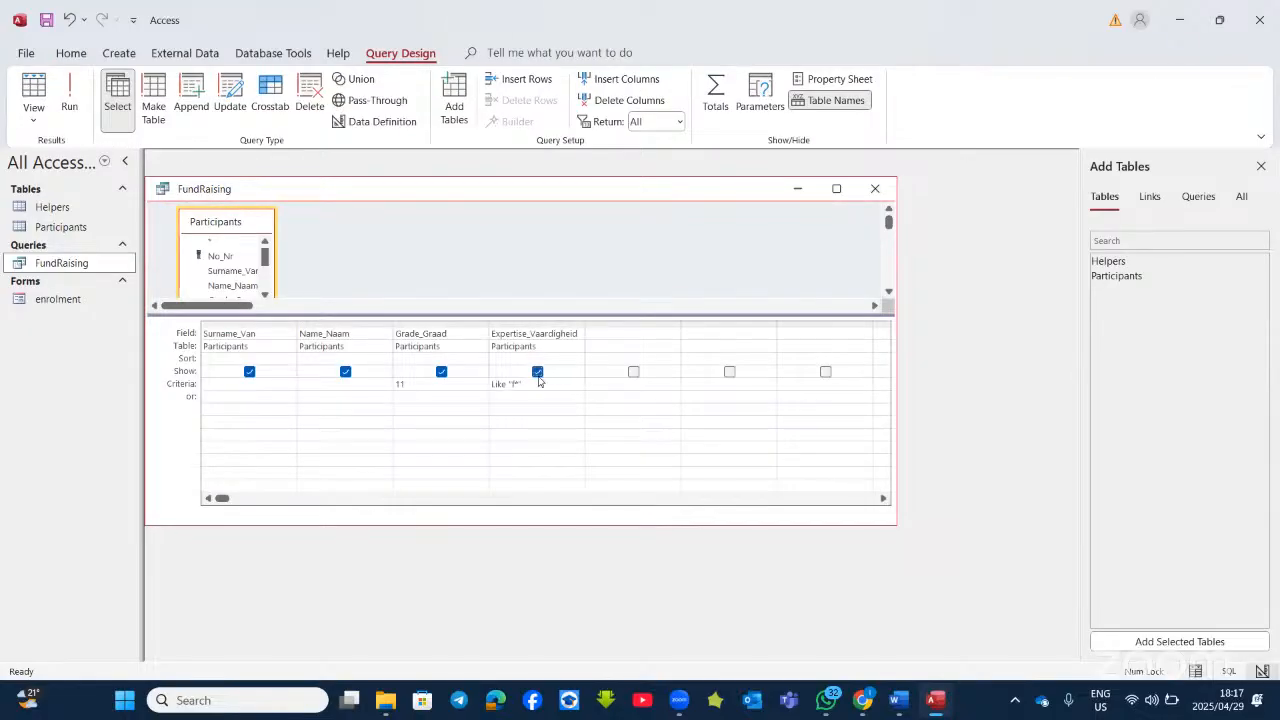
left_click(537, 372)
left_click(486, 384)
key("Delete")
left_click(69, 100)
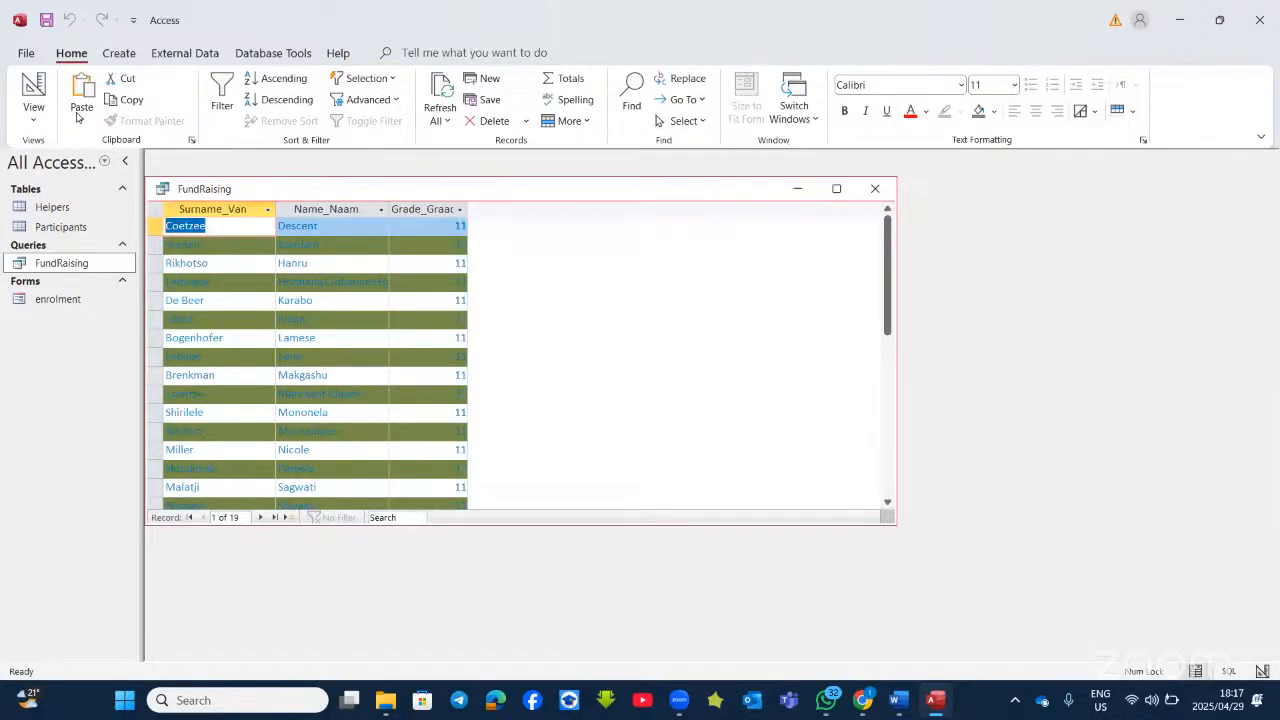
Step: Show Expertise_Vaardigheid again, run the query, and copy 'Fund raising' from the first record
left_click(33, 100)
left_click(537, 372)
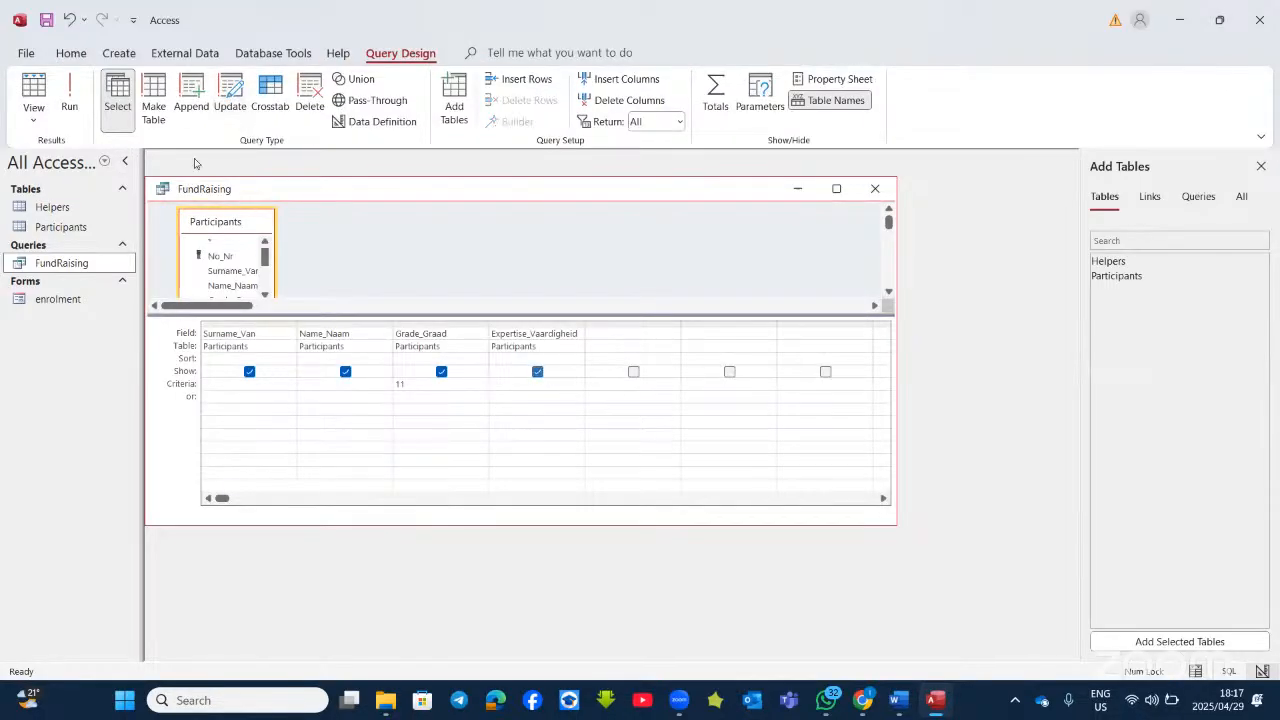
left_click(69, 95)
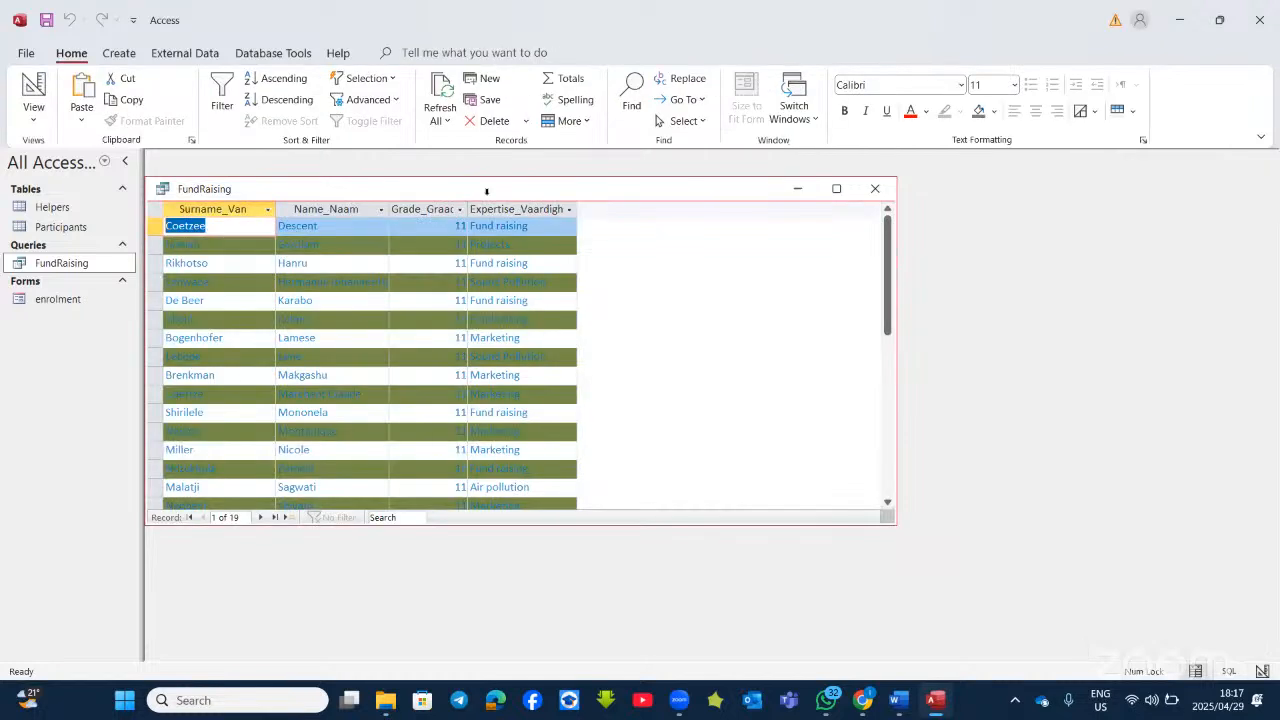
left_click_drag(528, 230, 470, 226)
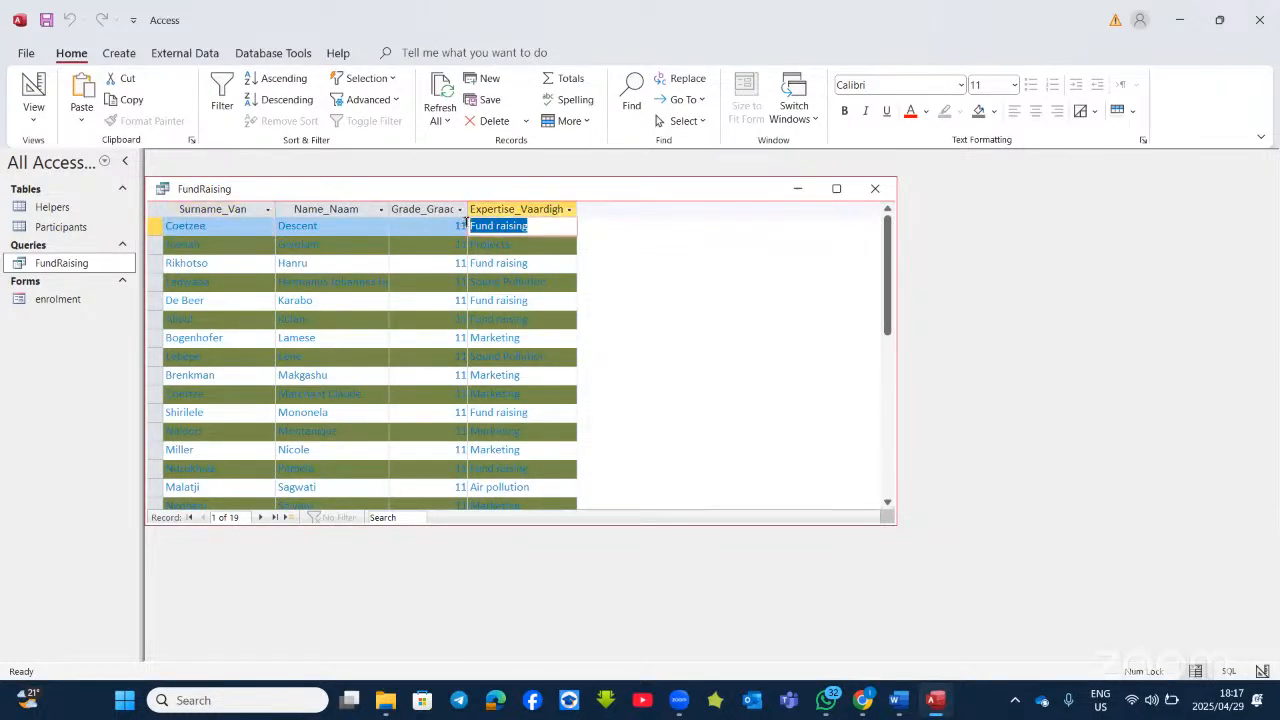
right_click(486, 224)
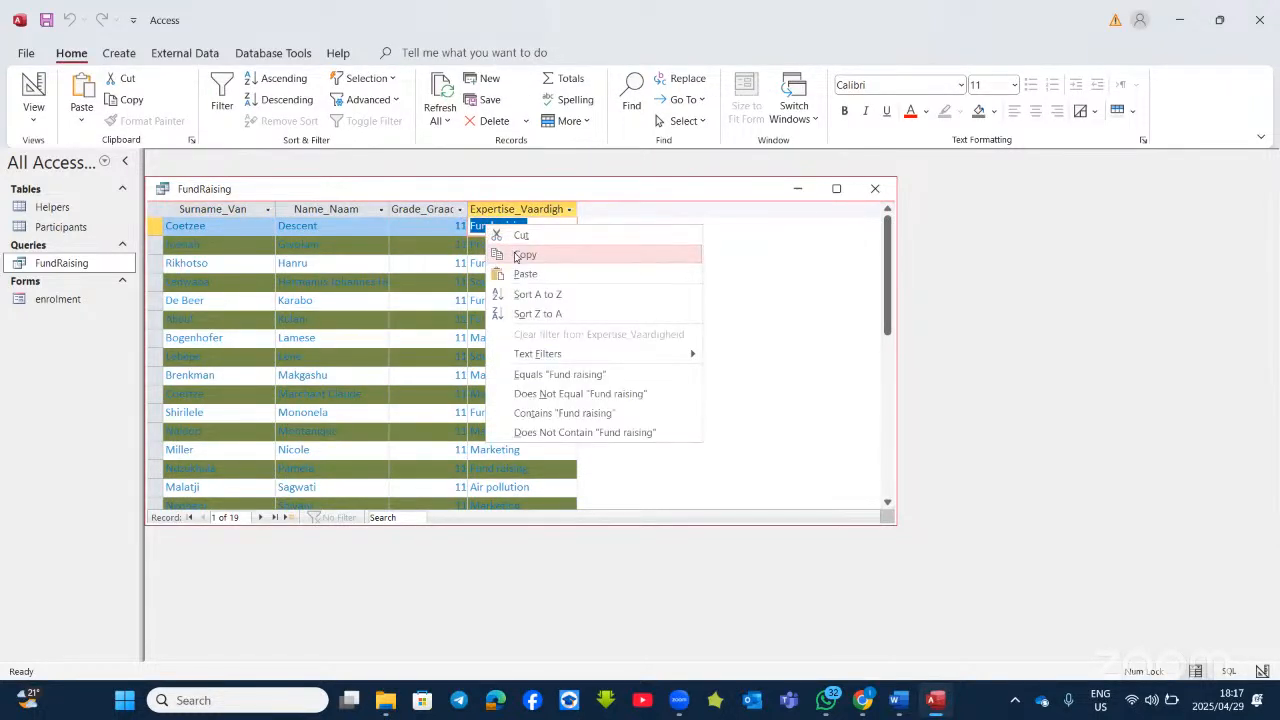
left_click(508, 251)
Step: Paste 'Fund raising' as the Expertise_Vaardigheid criterion and run the query showing 7 records
left_click(33, 88)
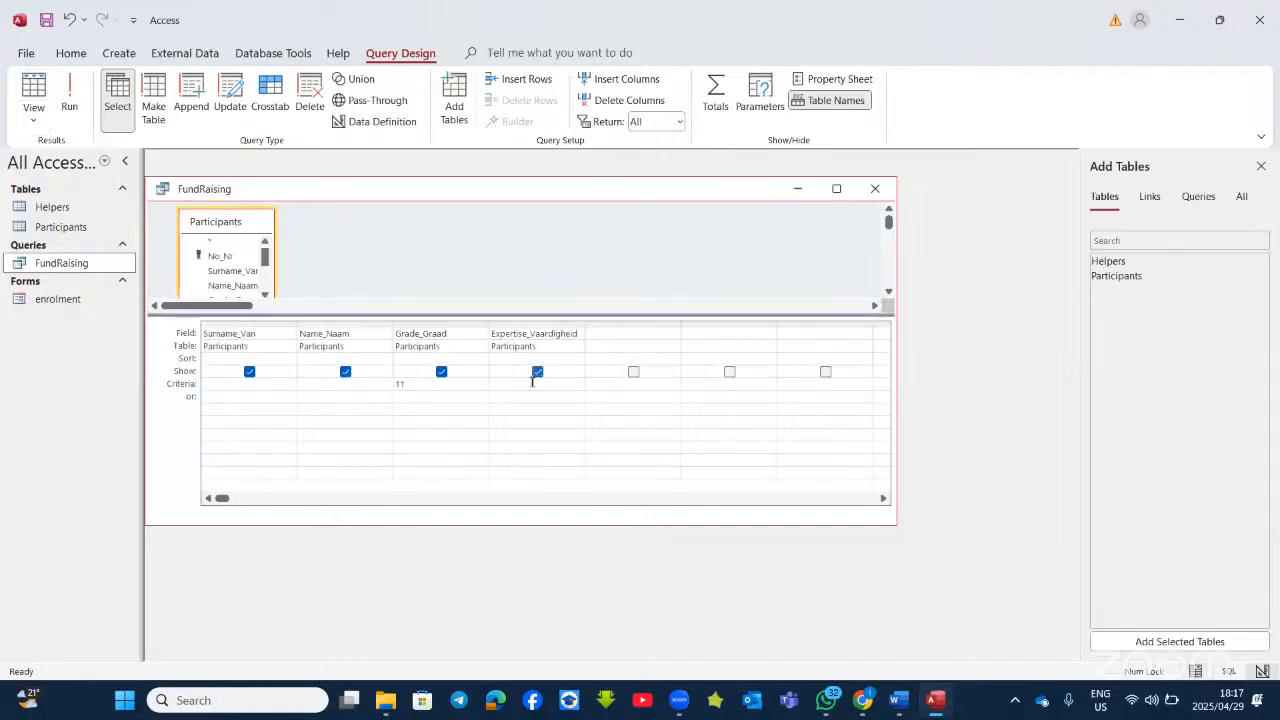
left_click(536, 383)
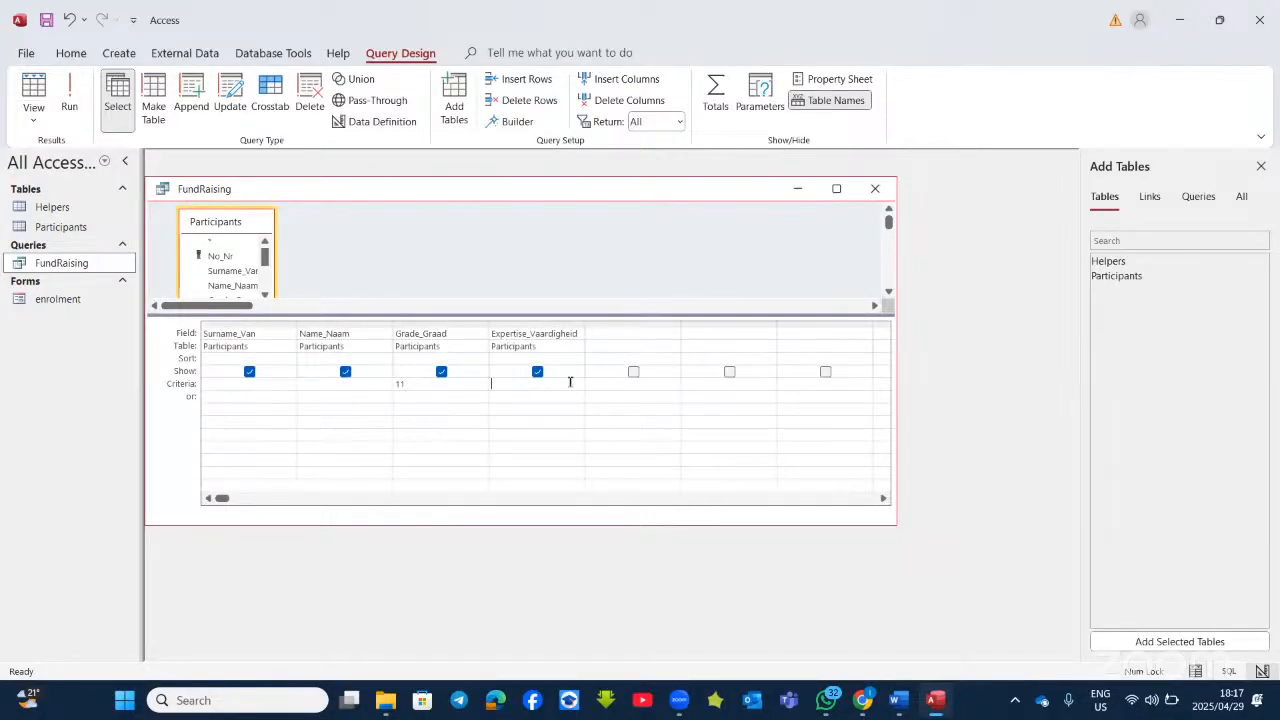
right_click(570, 382)
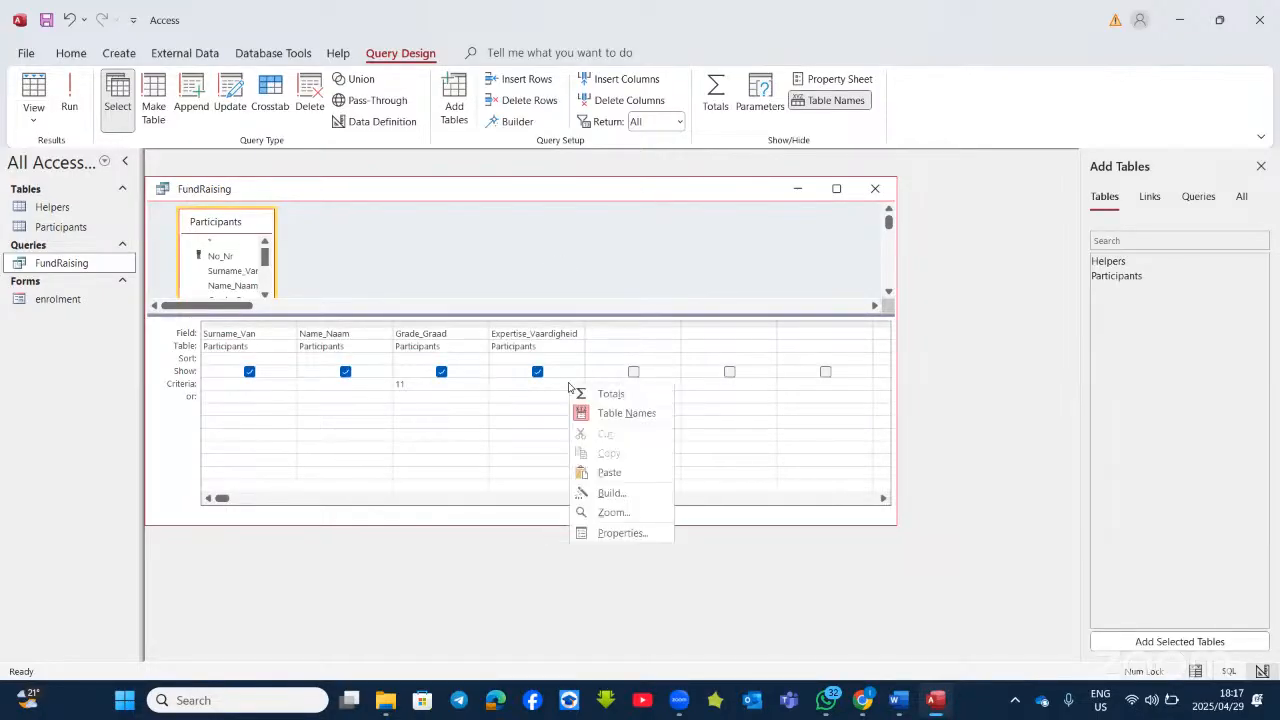
left_click(600, 474)
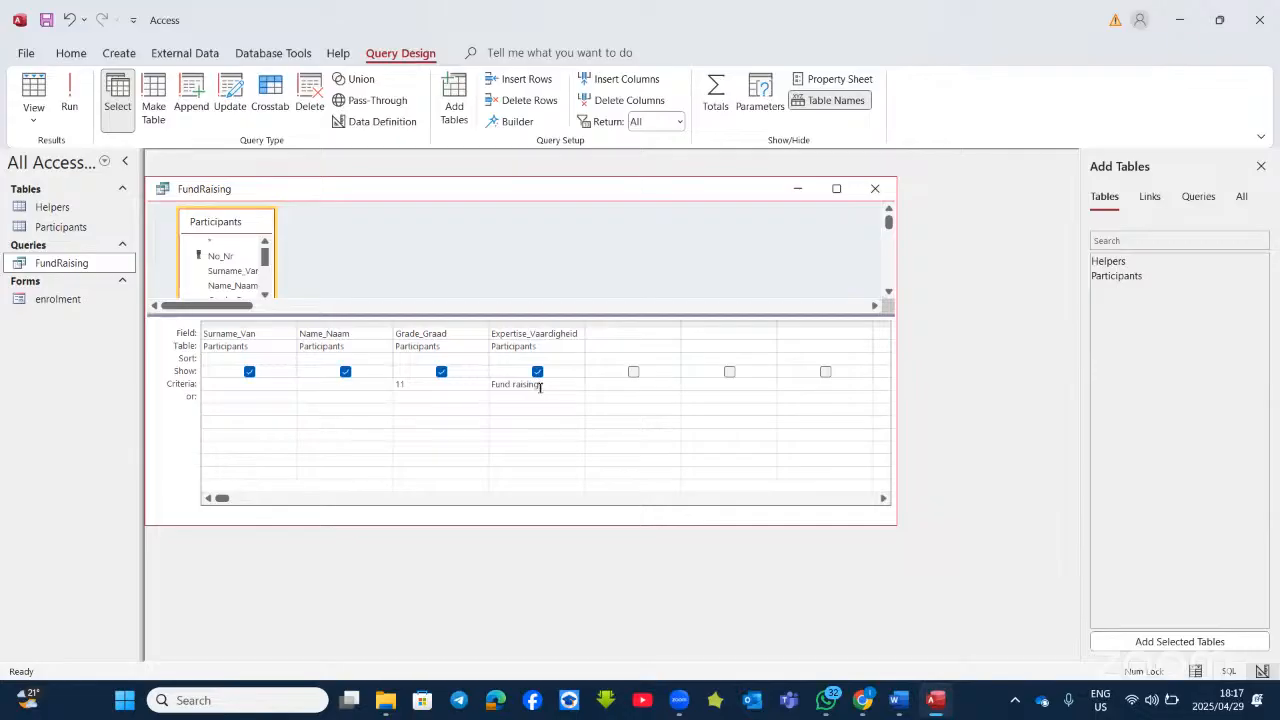
left_click(74, 100)
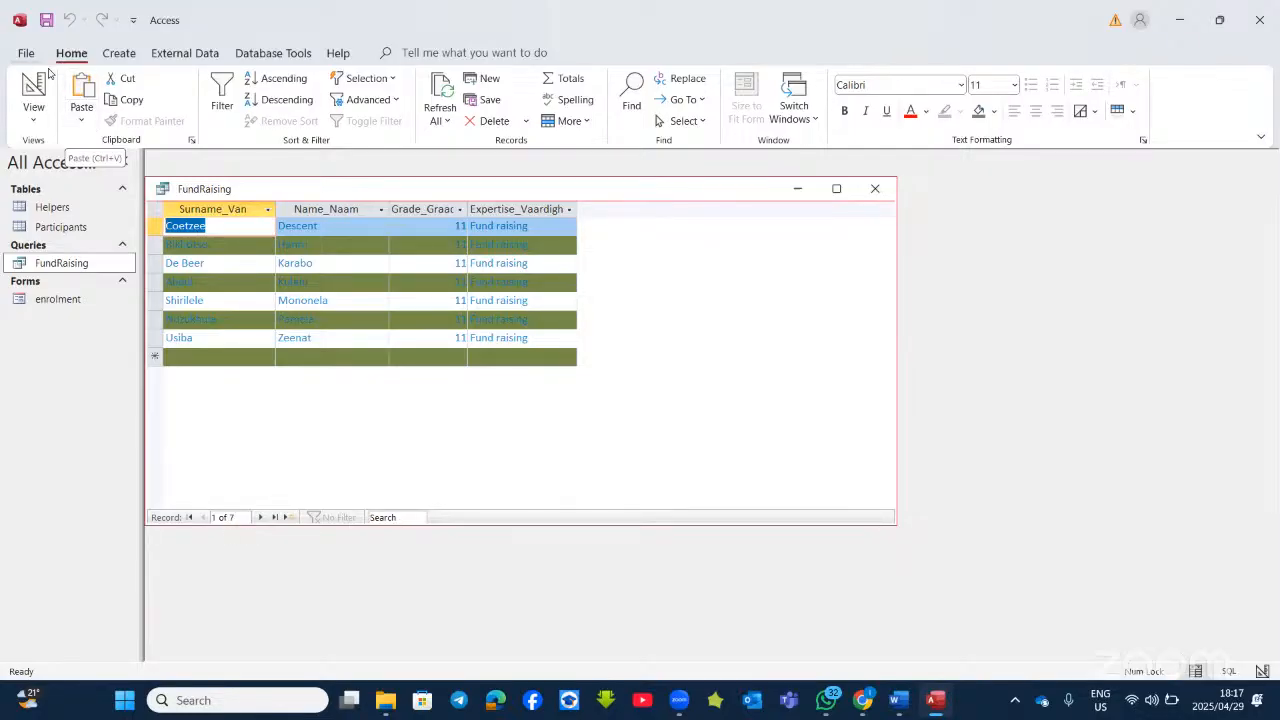
Step: Hide Expertise_Vaardigheid in the design and erase its 'Fund raising' criterion
left_click(33, 90)
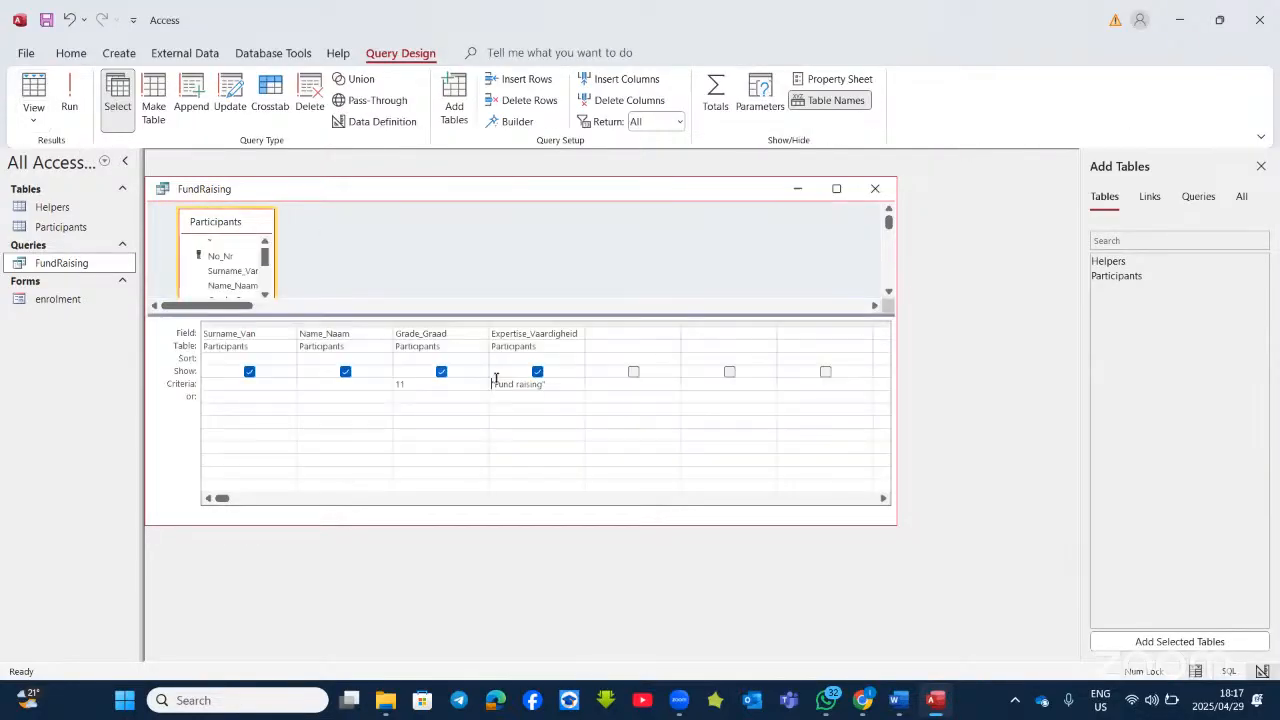
left_click(540, 374)
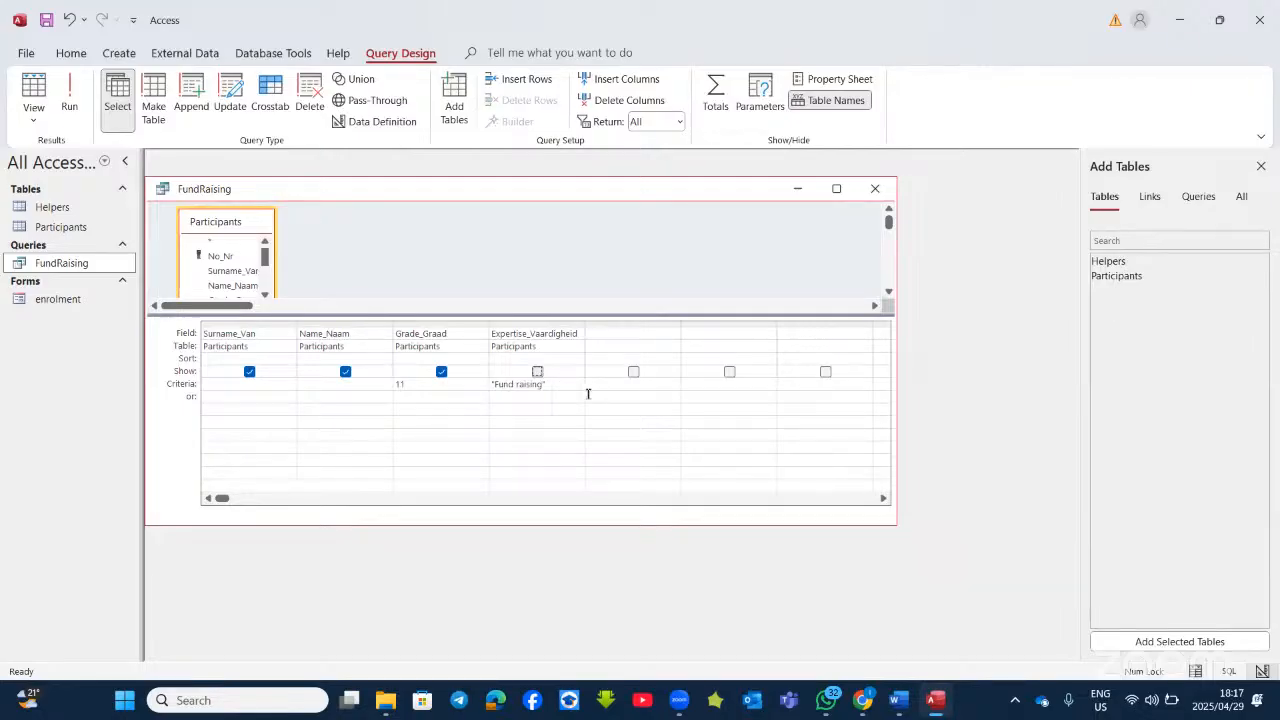
key("space")
left_click(537, 371)
key("BackSpace")
key("BackSpace")
key("BackSpace")
key("BackSpace")
key("BackSpace")
key("BackSpace")
key("BackSpace")
key("BackSpace")
key("BackSpace")
key("BackSpace")
key("BackSpace")
key("BackSpace")
key("BackSpace")
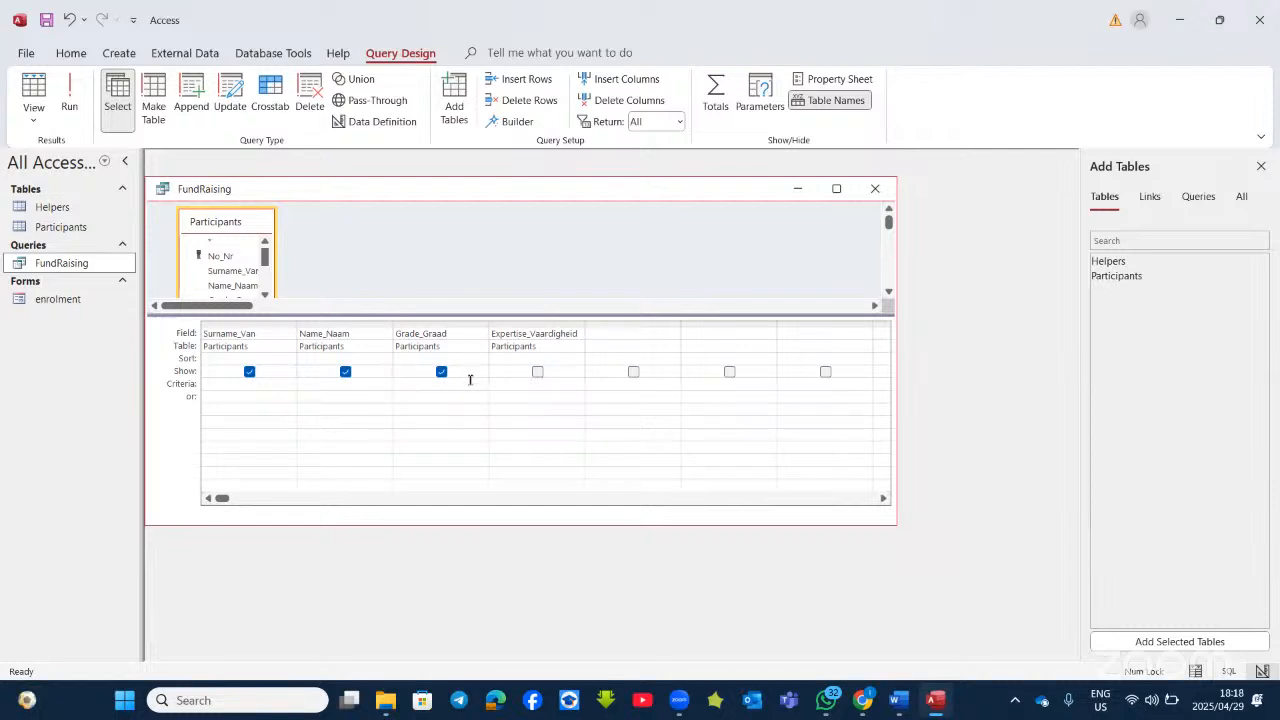
Step: Close Access answering the save prompt, read the form task in Word, and reopen 4Participants
left_click(1260, 20)
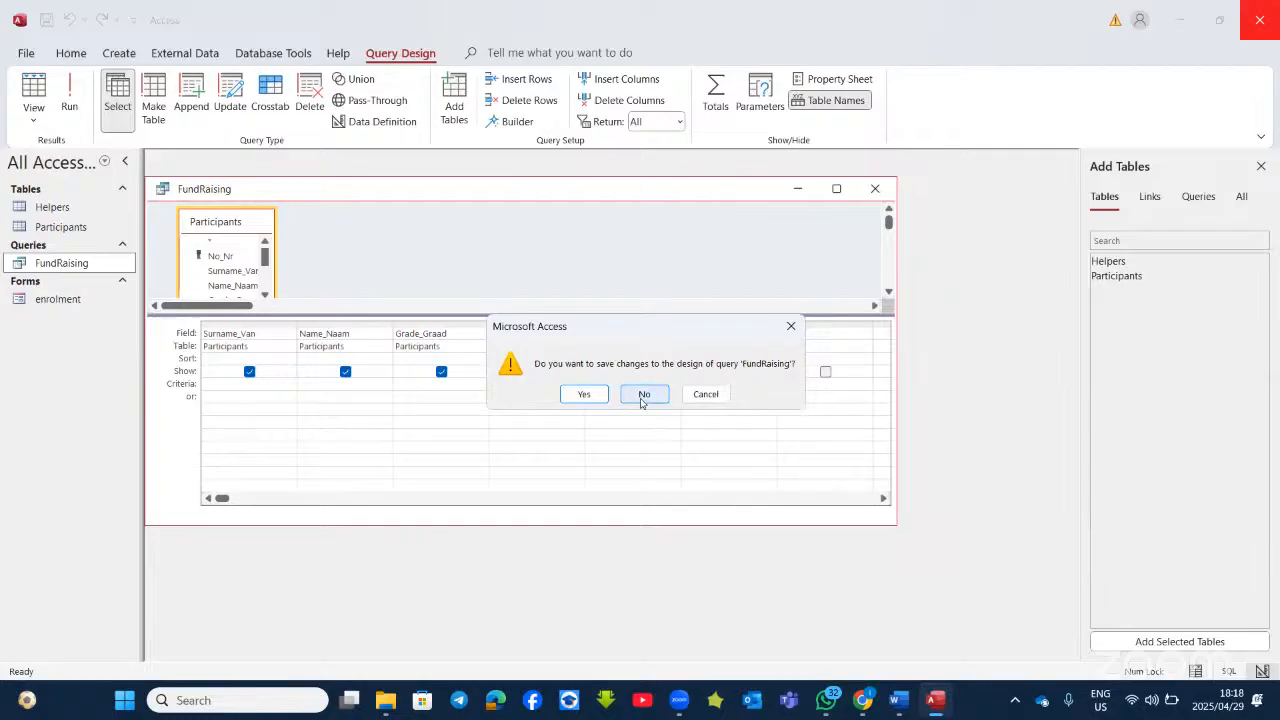
left_click(584, 396)
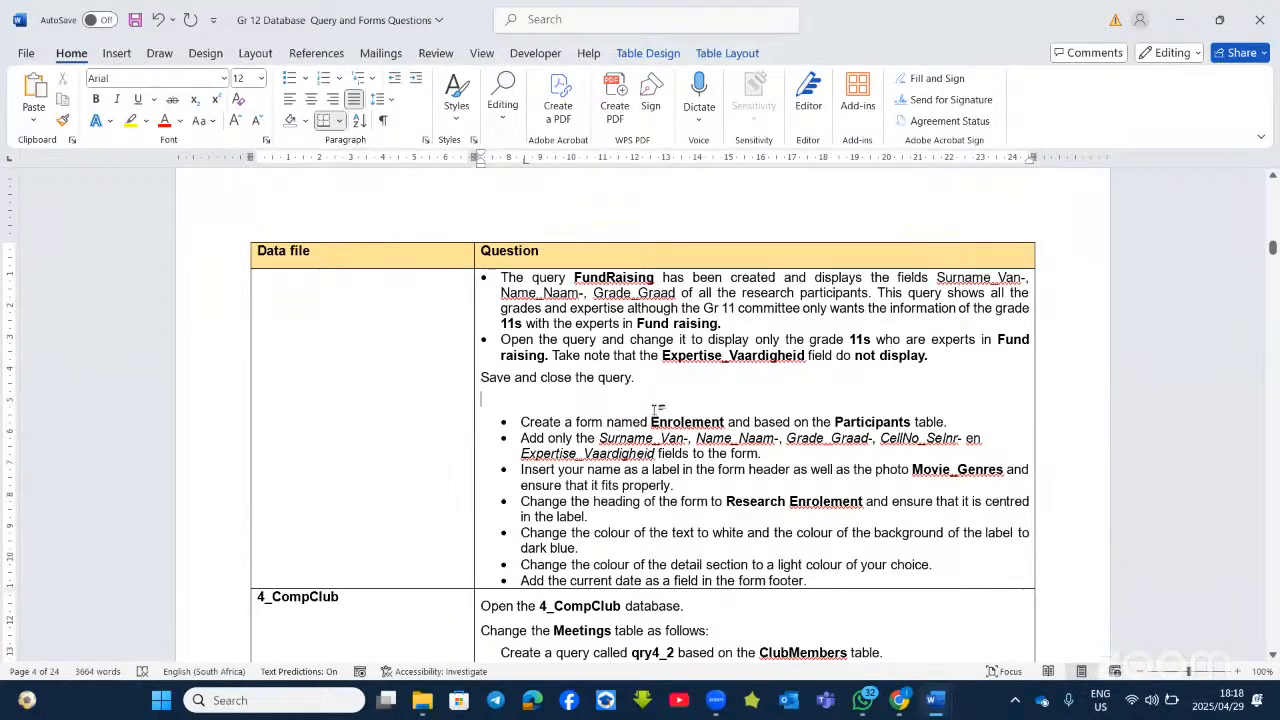
scroll(657, 408, "down", 1)
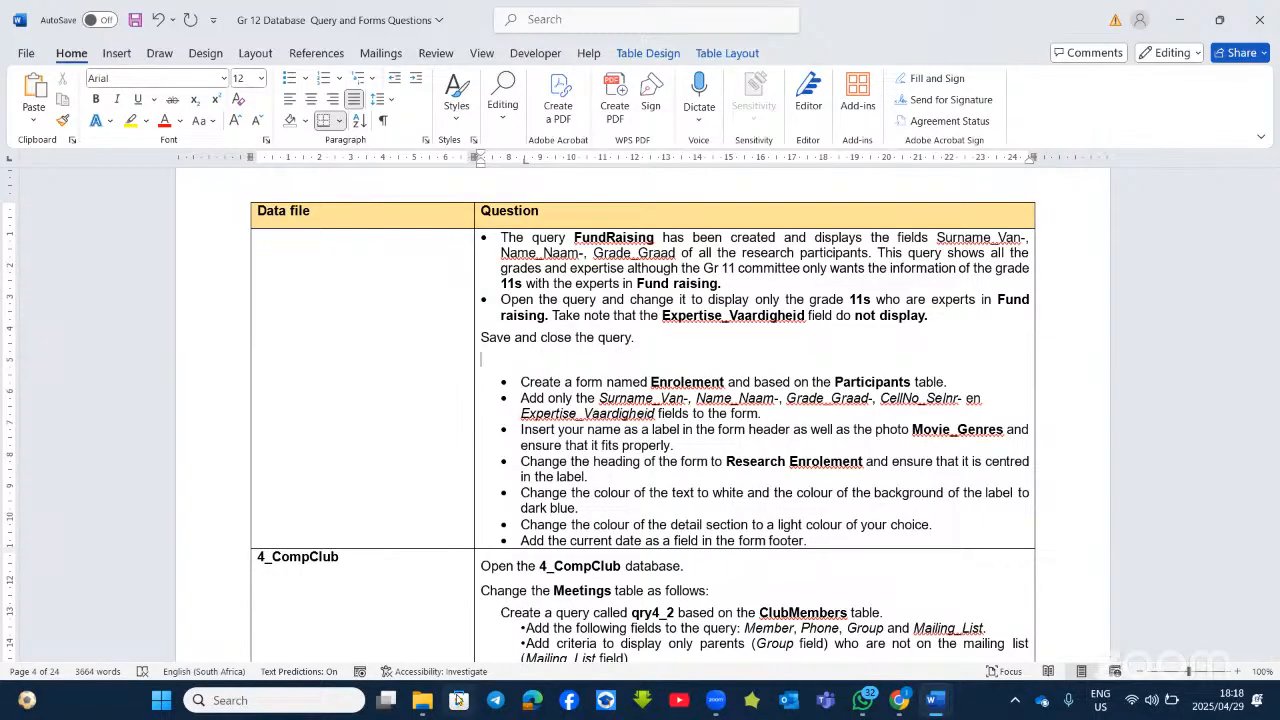
left_click(423, 702)
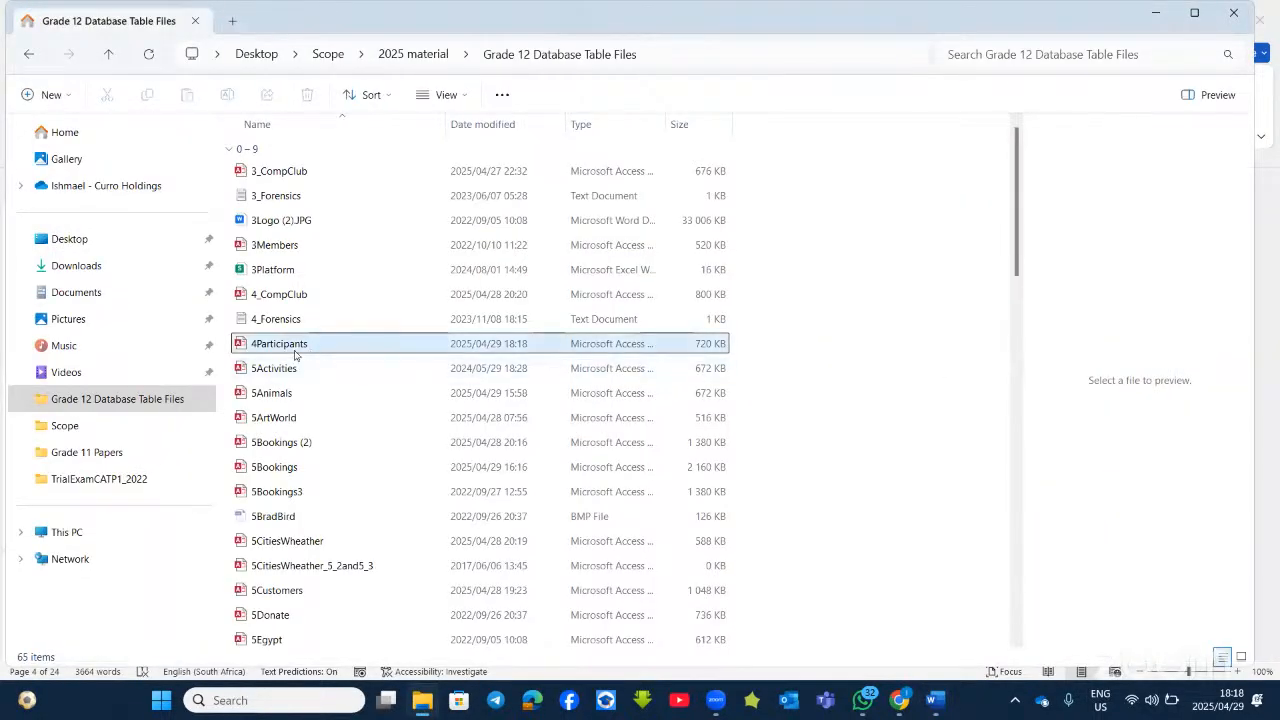
left_click(303, 345)
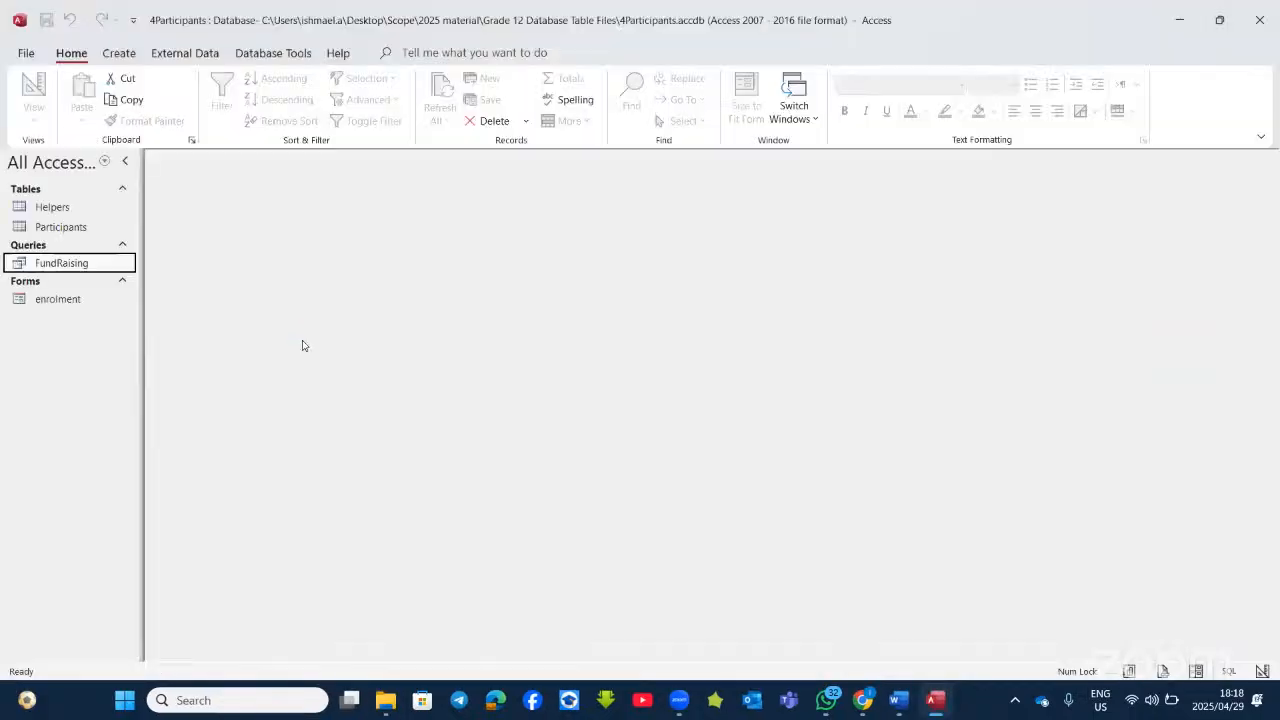
Step: Delete the existing enrolment form
right_click(77, 303)
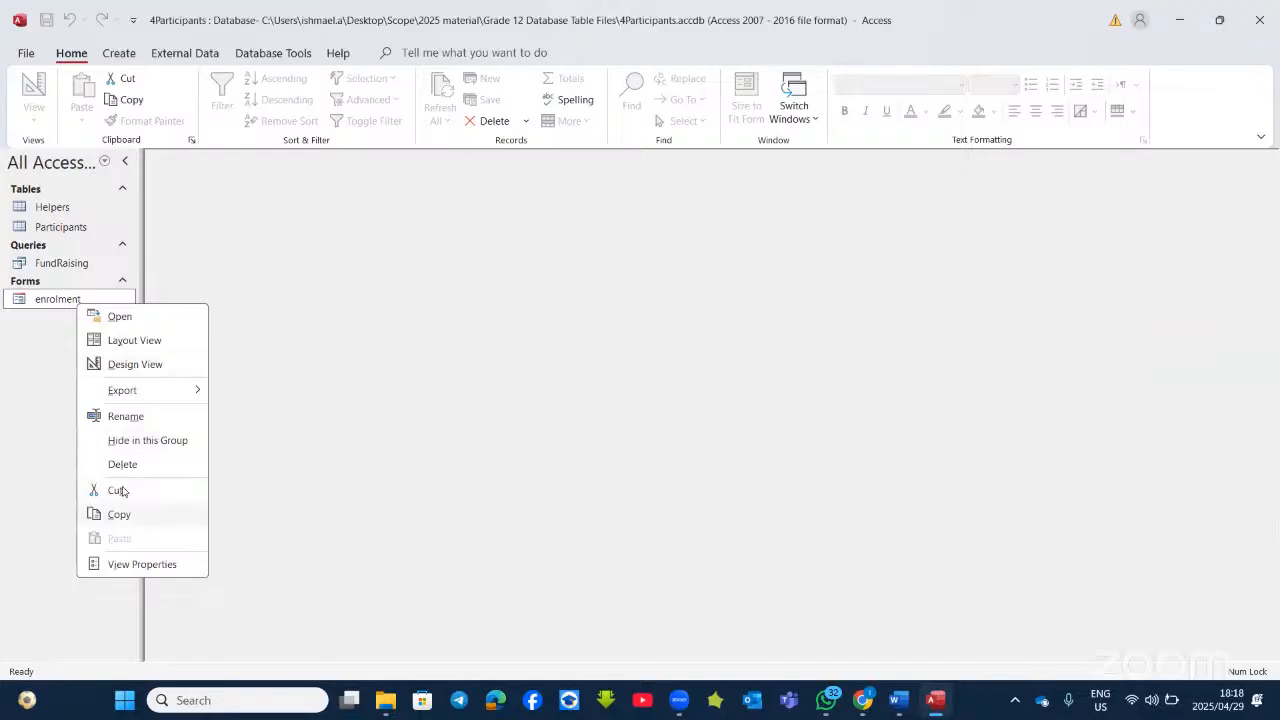
left_click(118, 465)
left_click(614, 398)
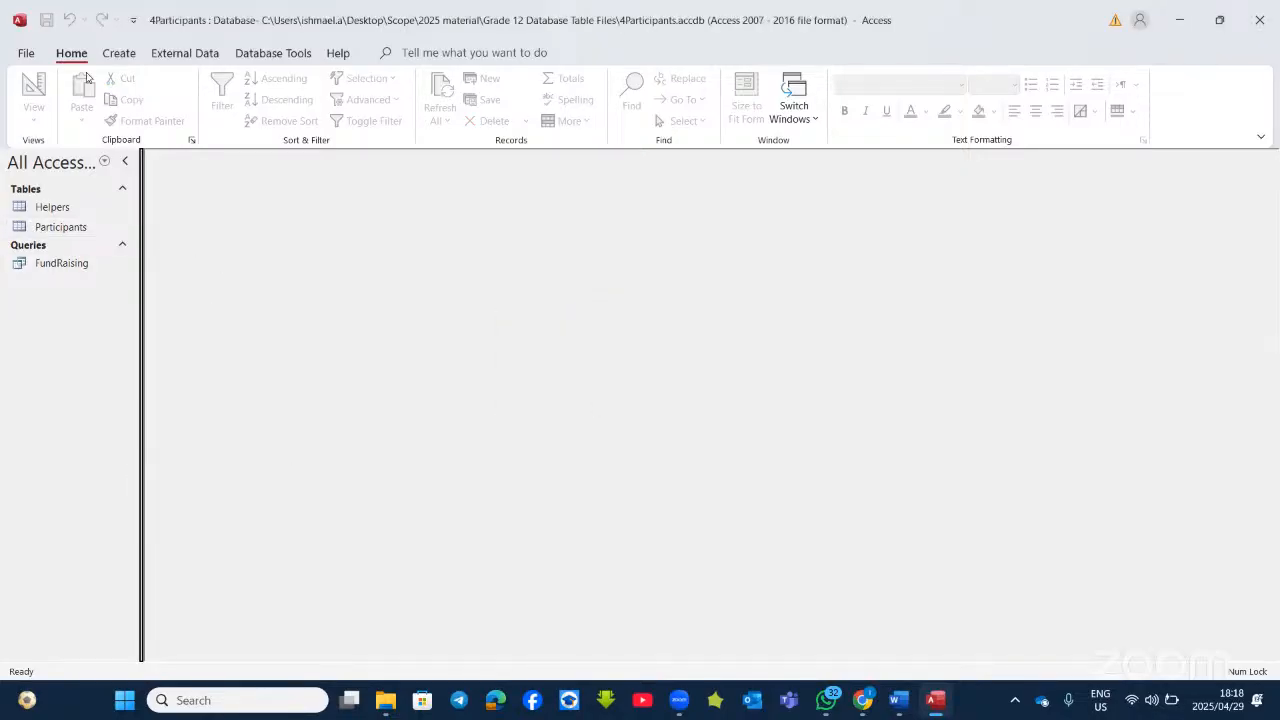
Step: Start the Form Wizard on Participants, adding Surname_Van, Name_Naam, Grade_Graad and Expertise_Vaardigheid
left_click(119, 54)
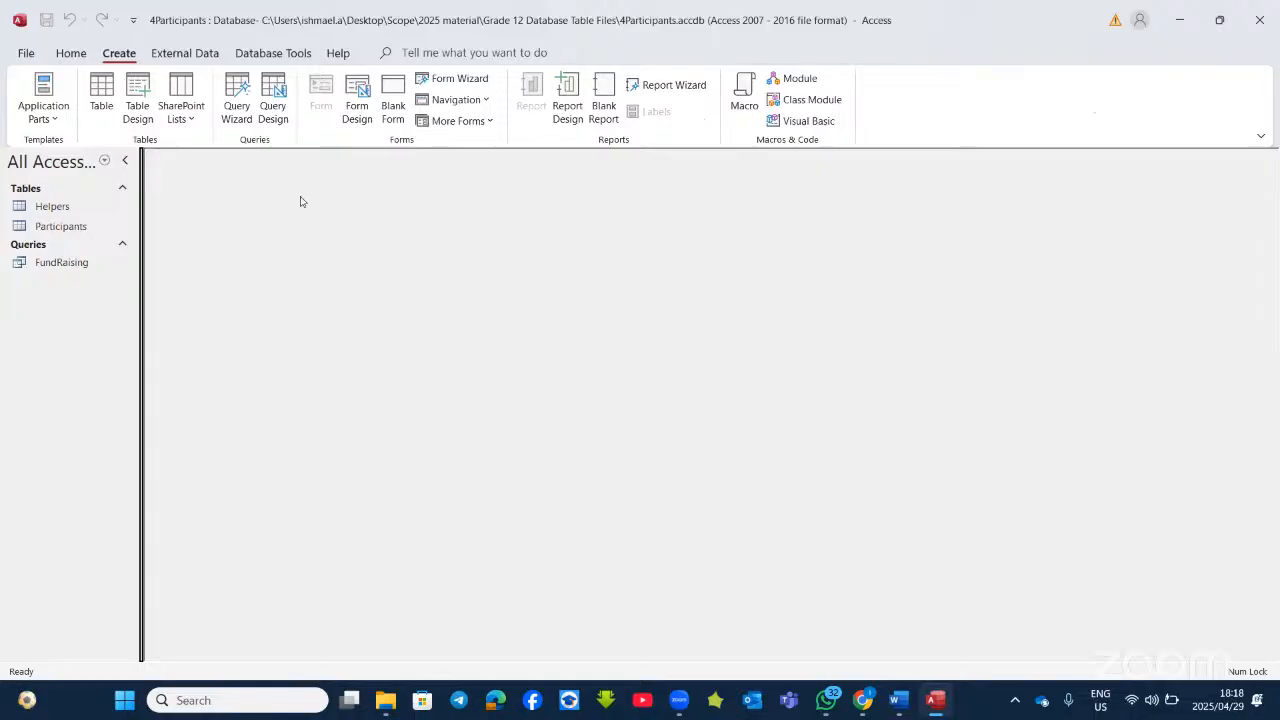
left_click(452, 80)
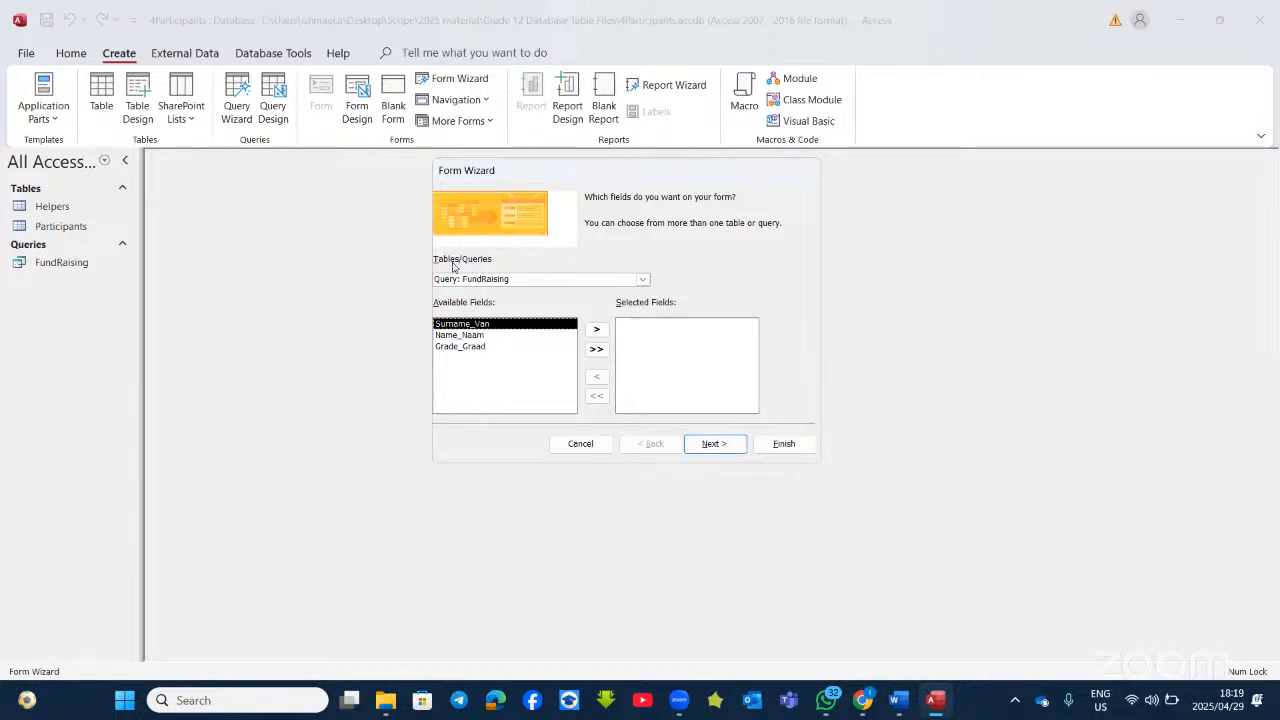
left_click(643, 279)
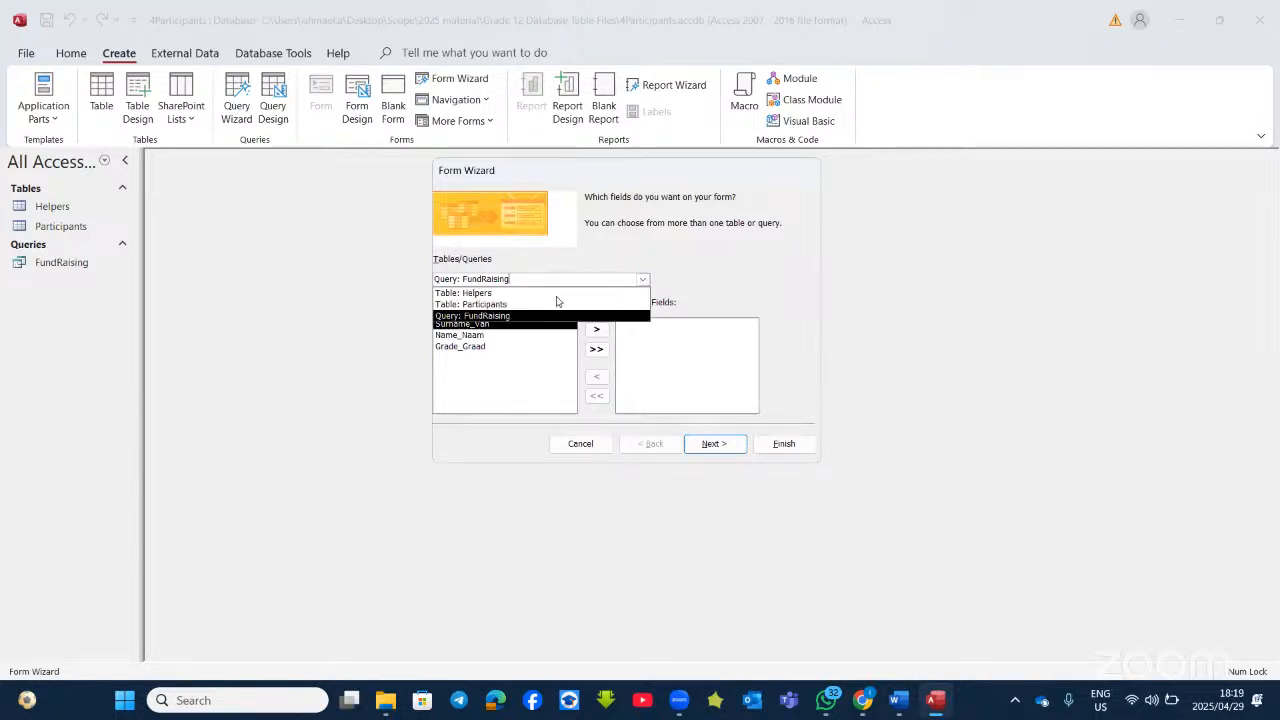
left_click(486, 305)
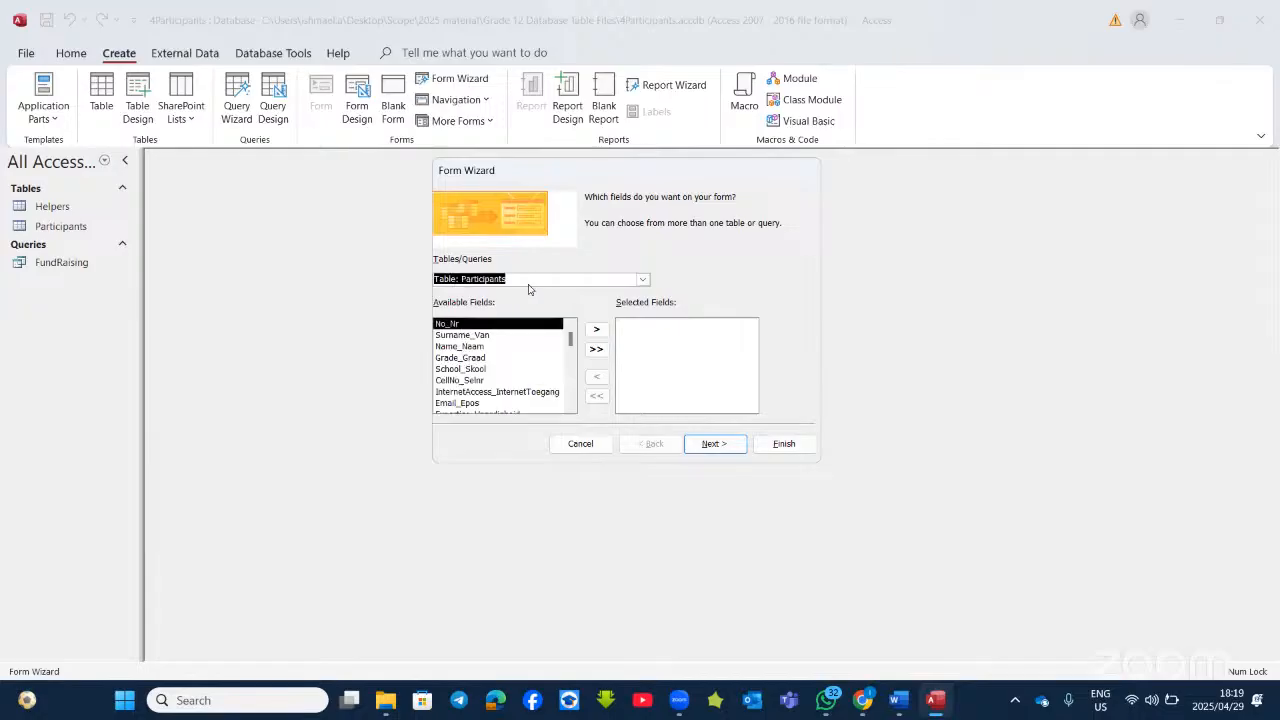
double_click(455, 335)
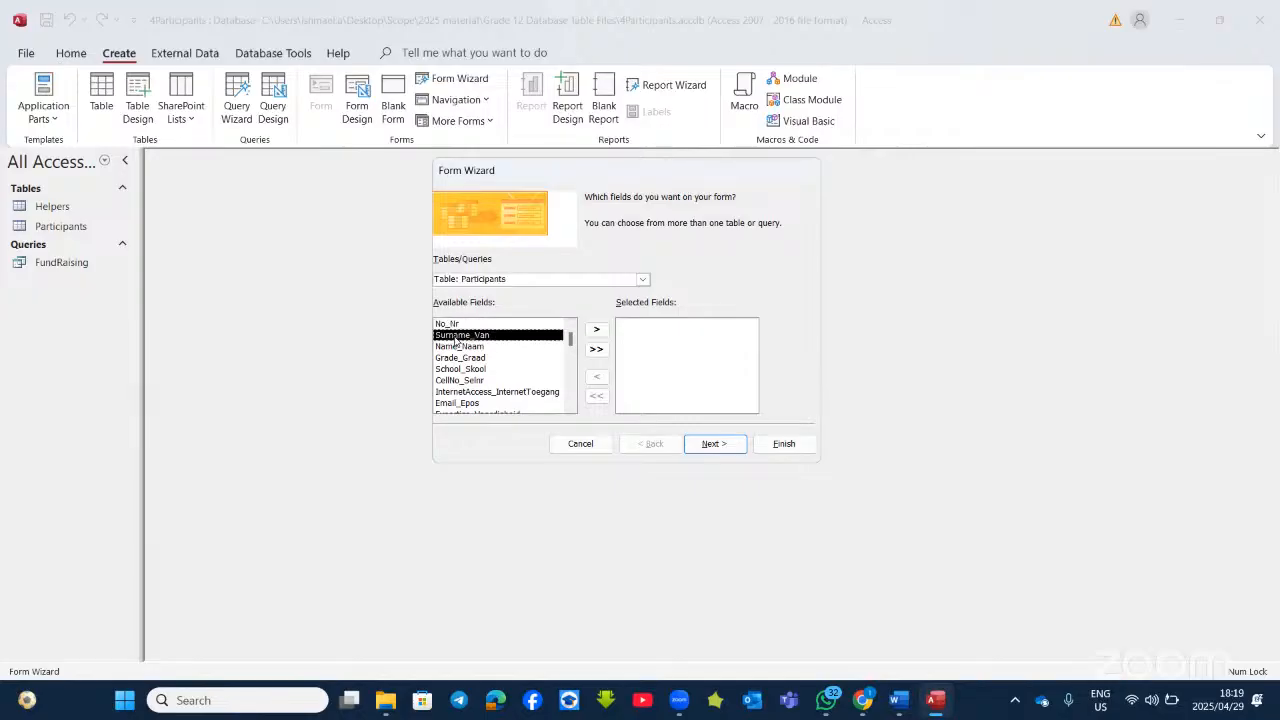
double_click(455, 336)
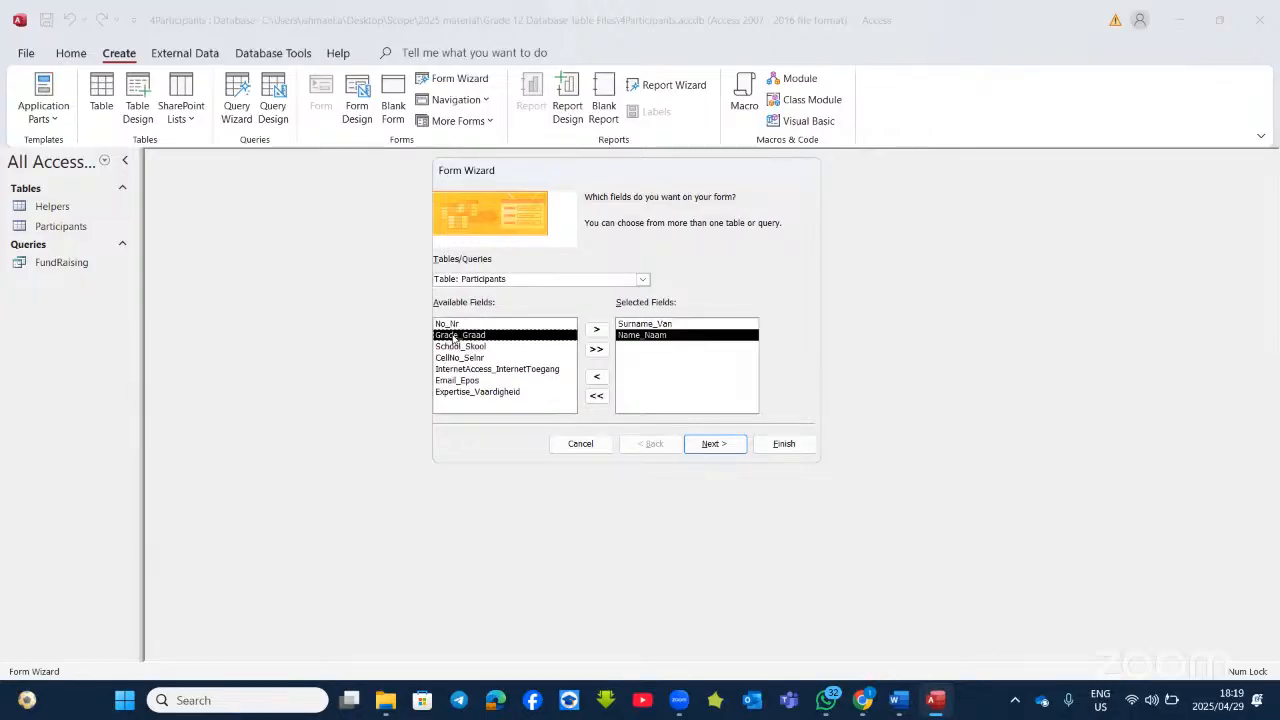
double_click(455, 336)
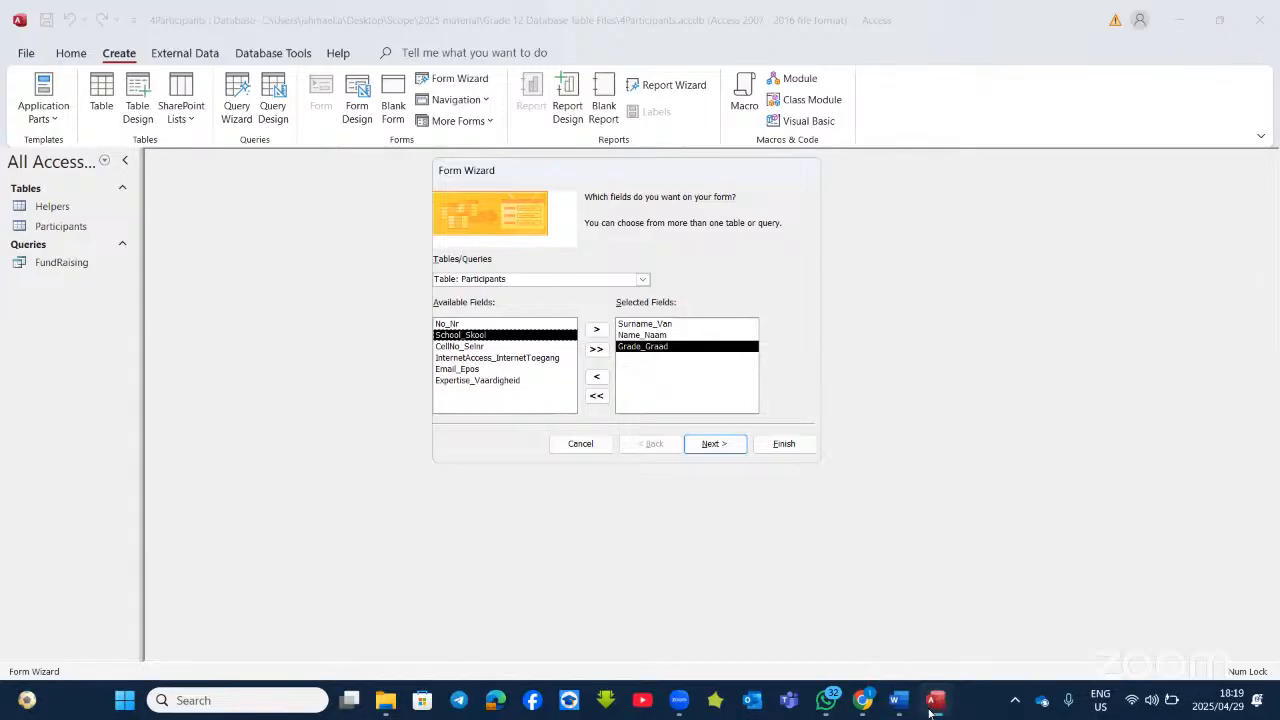
mouse_move(897, 697)
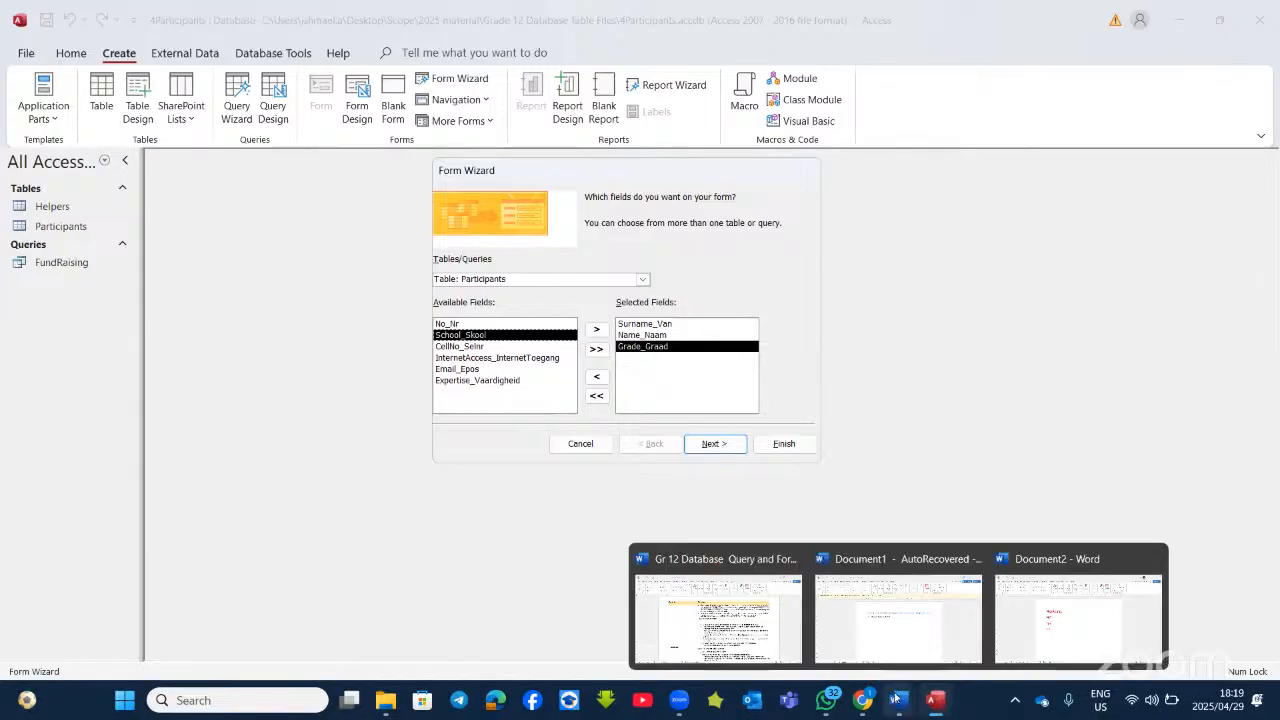
left_click(748, 597)
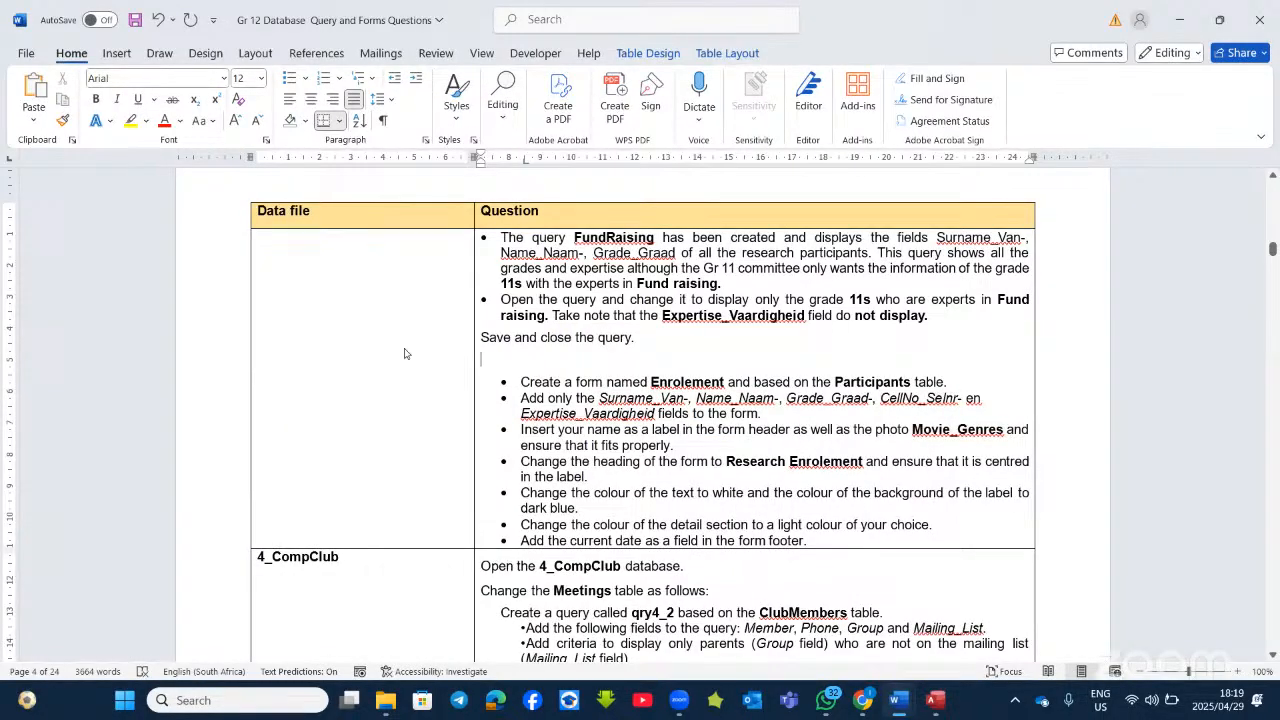
key("alt+Tab")
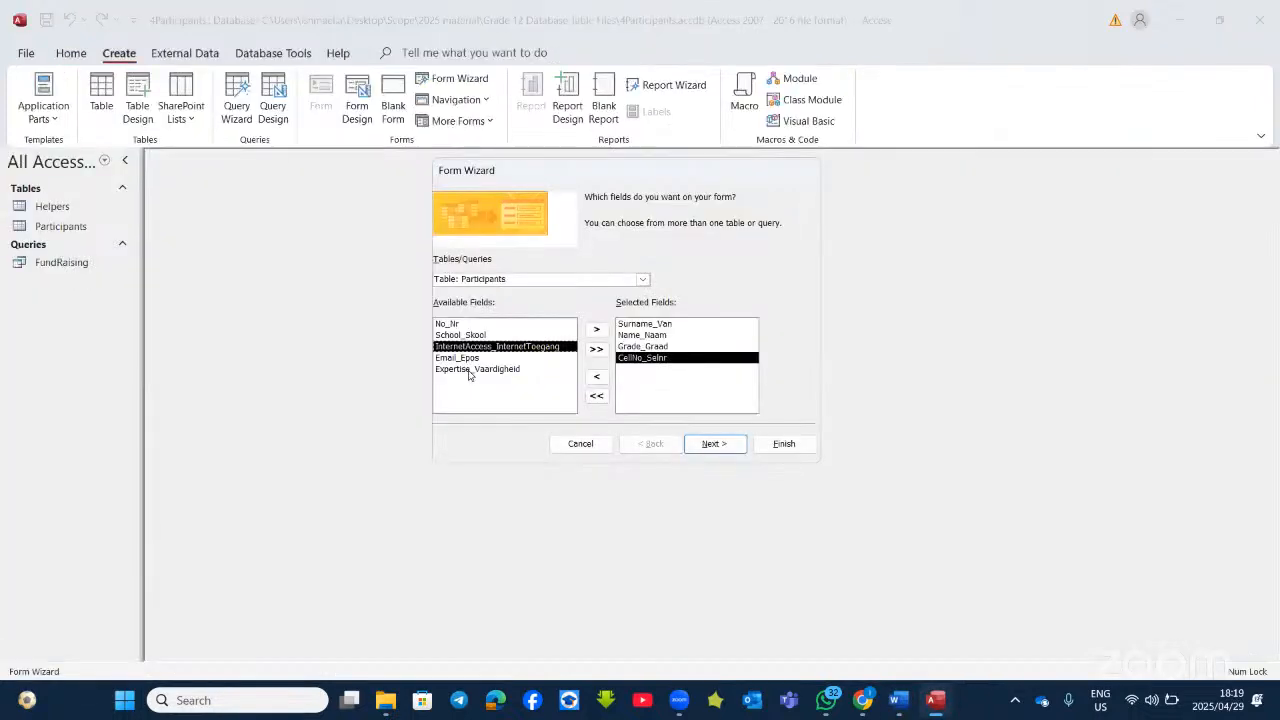
double_click(490, 369)
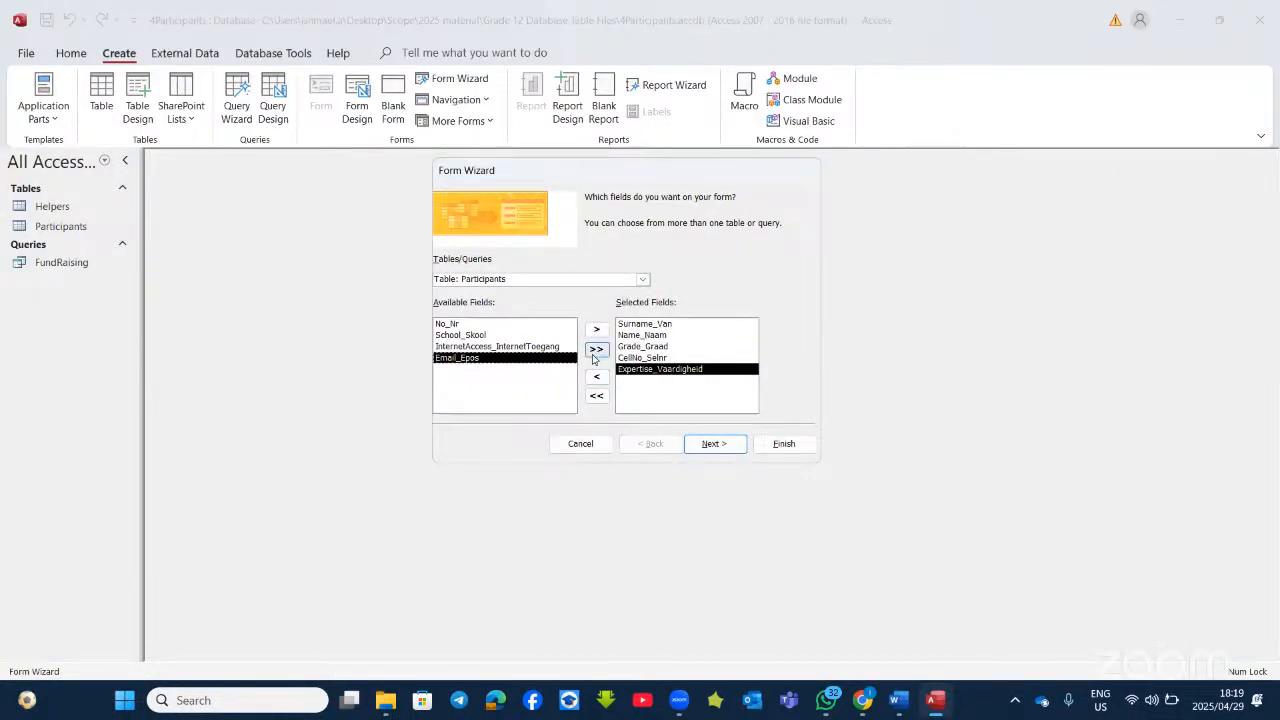
Step: Keep the Columnar layout, title the form enrolments, and finish to modify its design
left_click(719, 448)
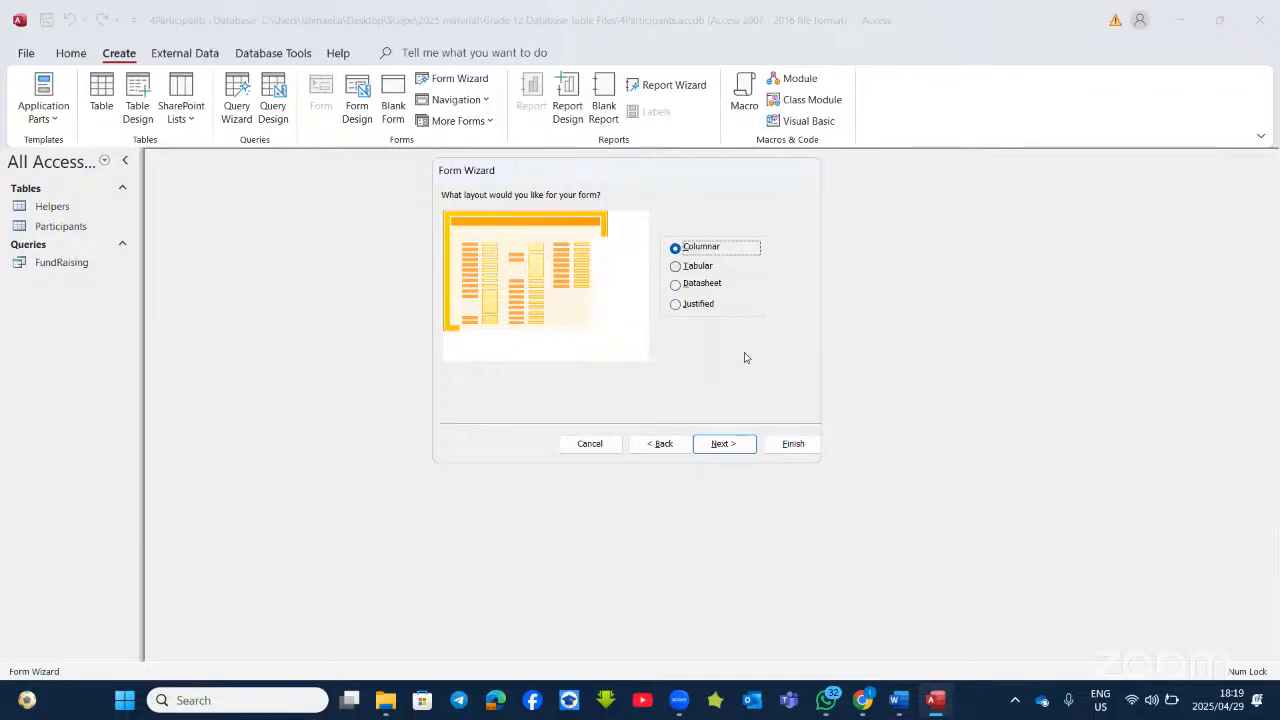
left_click(743, 449)
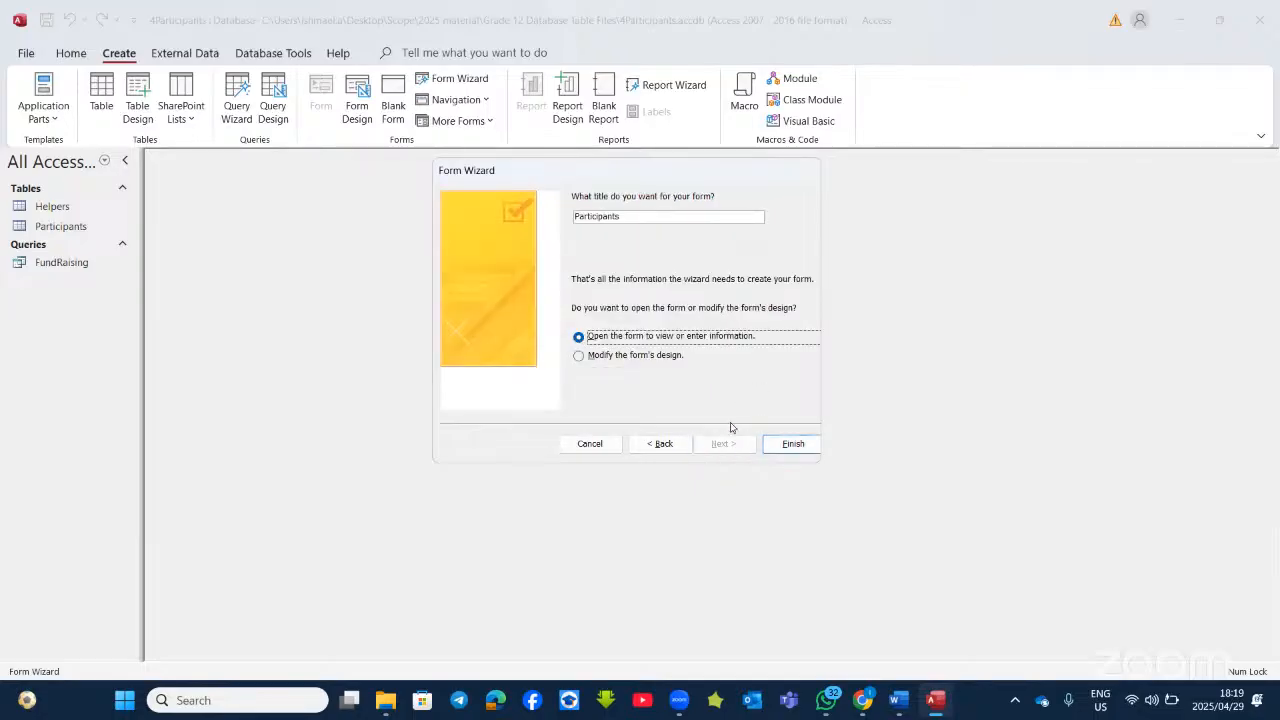
left_click(642, 216)
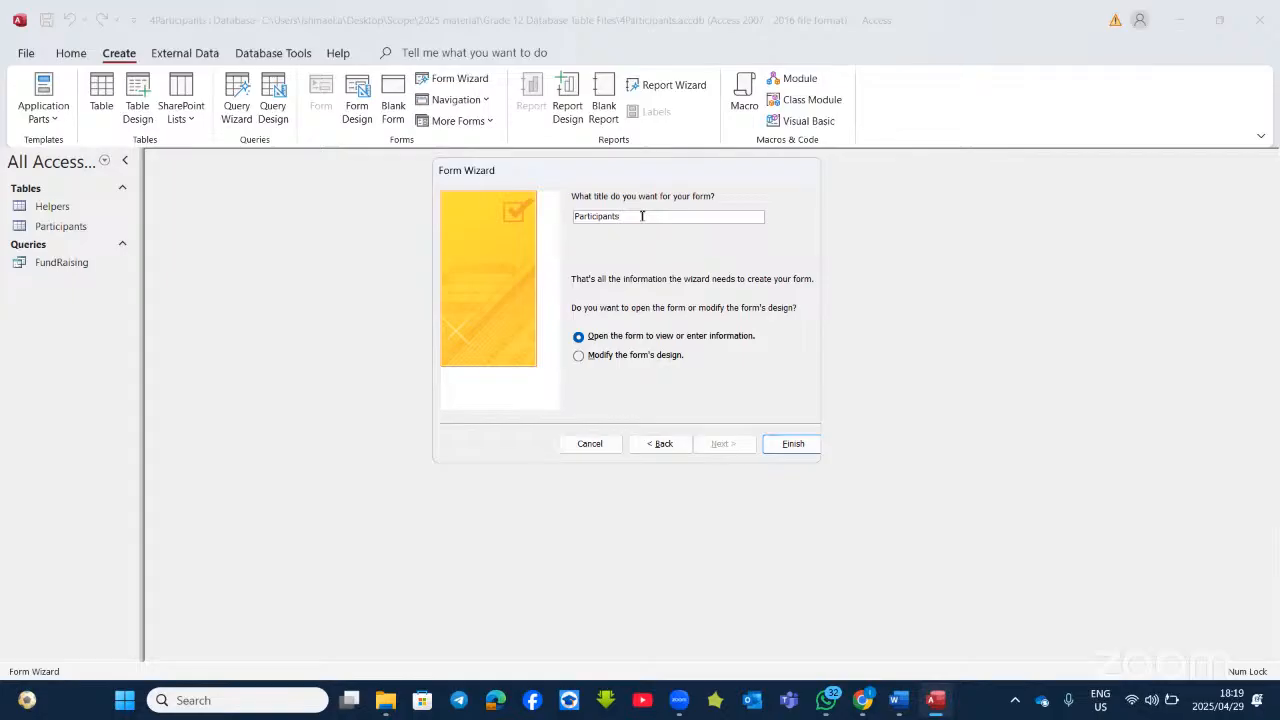
key("BackSpace")
key("BackSpace")
key("BackSpace")
key("BackSpace")
key("BackSpace")
key("BackSpace")
key("BackSpace")
key("BackSpace")
key("BackSpace")
left_click(625, 357)
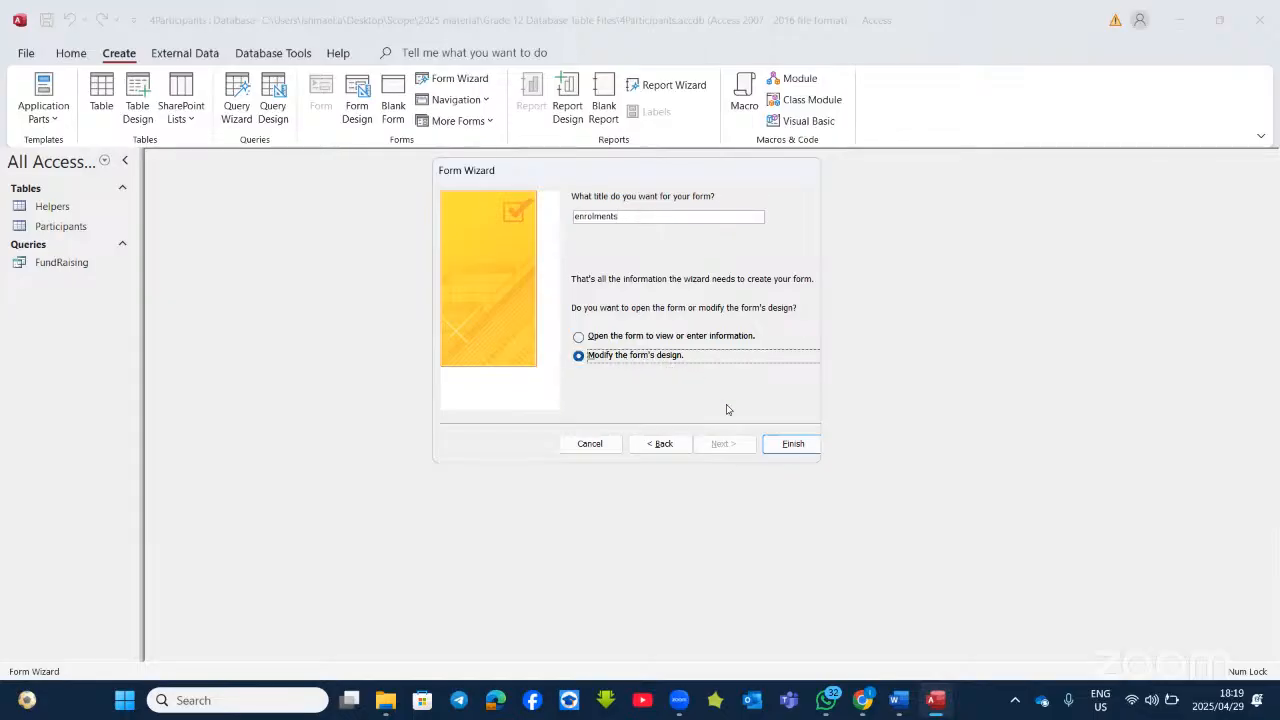
left_click(790, 448)
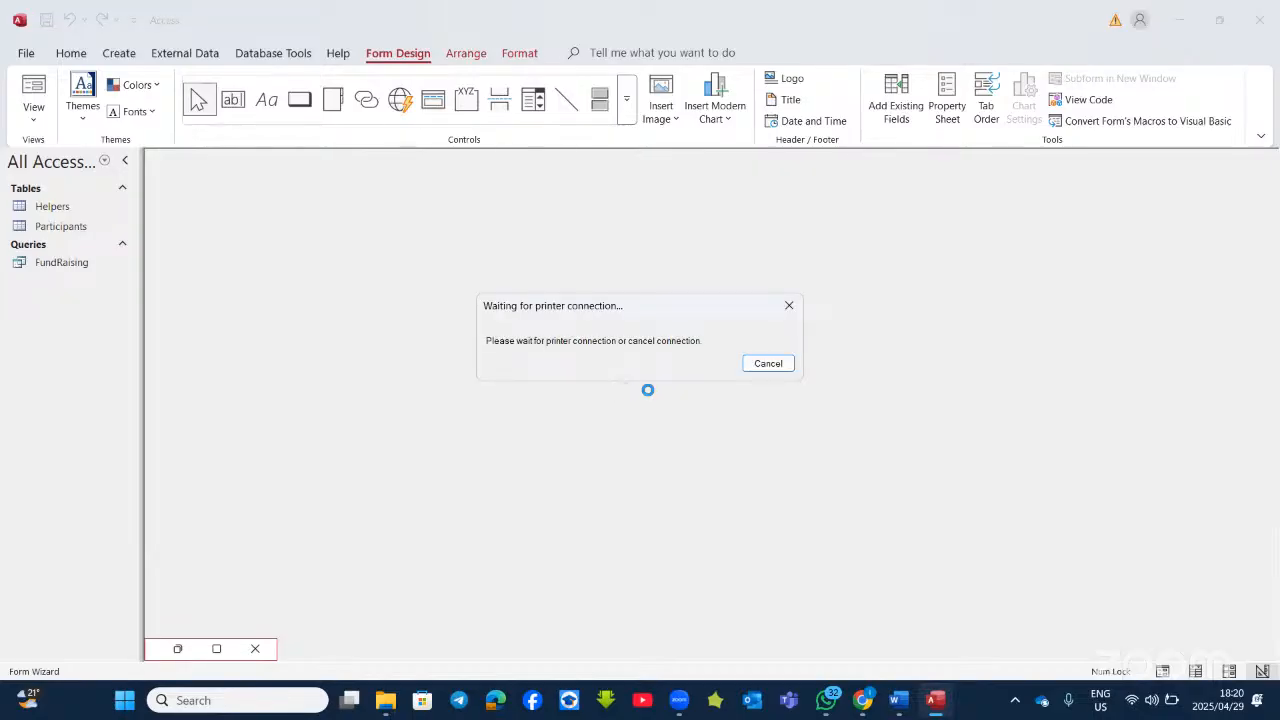
Step: Dismiss the printer wait, widen the form to about 28 cm, and enlarge footer and header
left_click(752, 366)
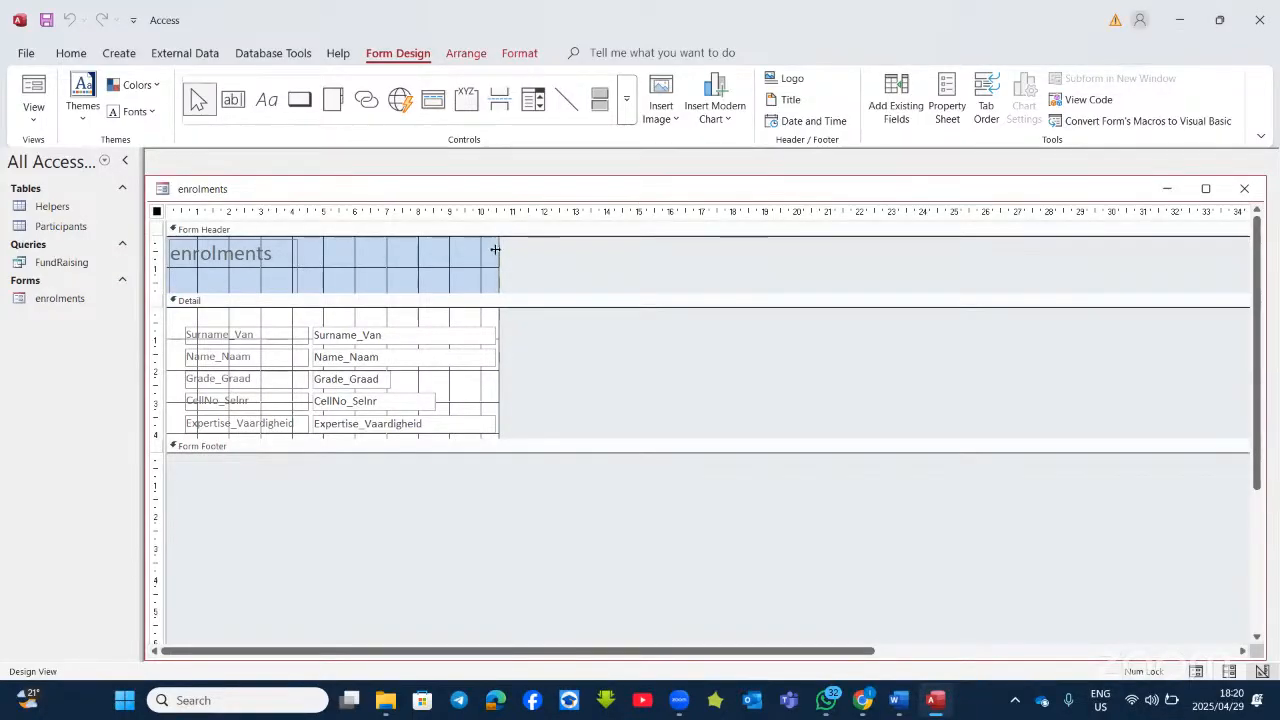
left_click_drag(498, 250, 1038, 275)
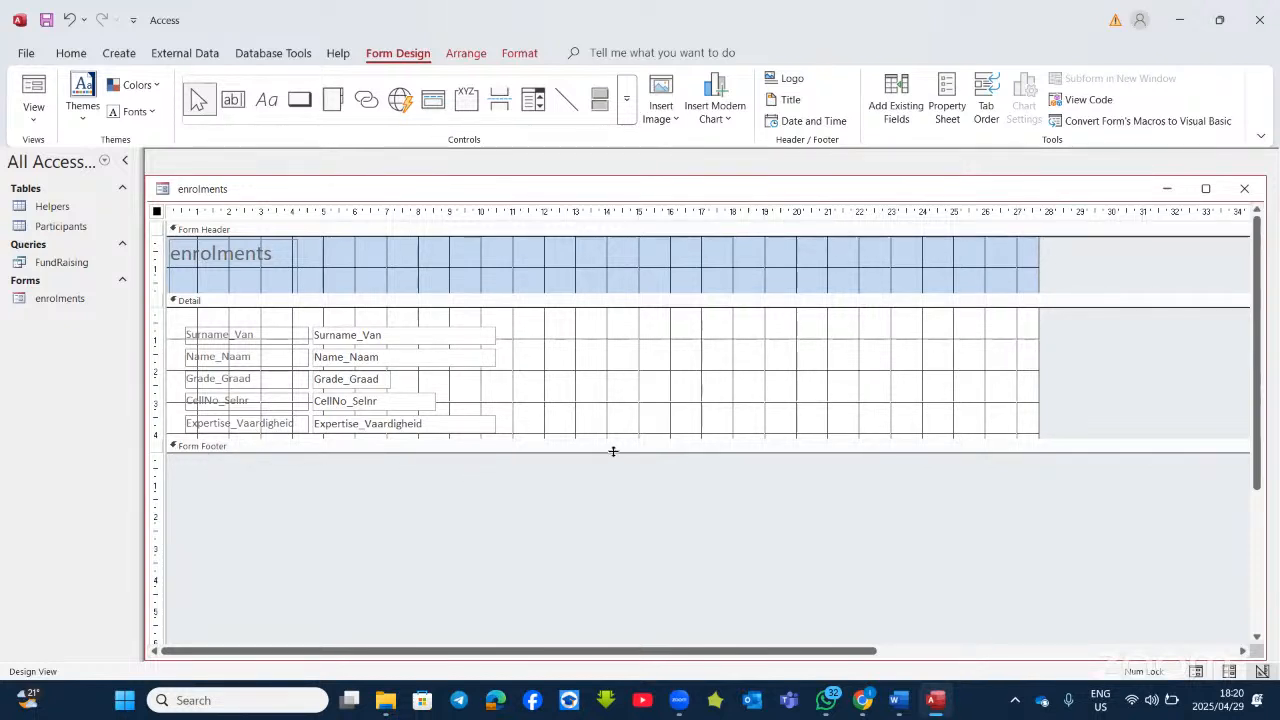
left_click_drag(613, 451, 633, 561)
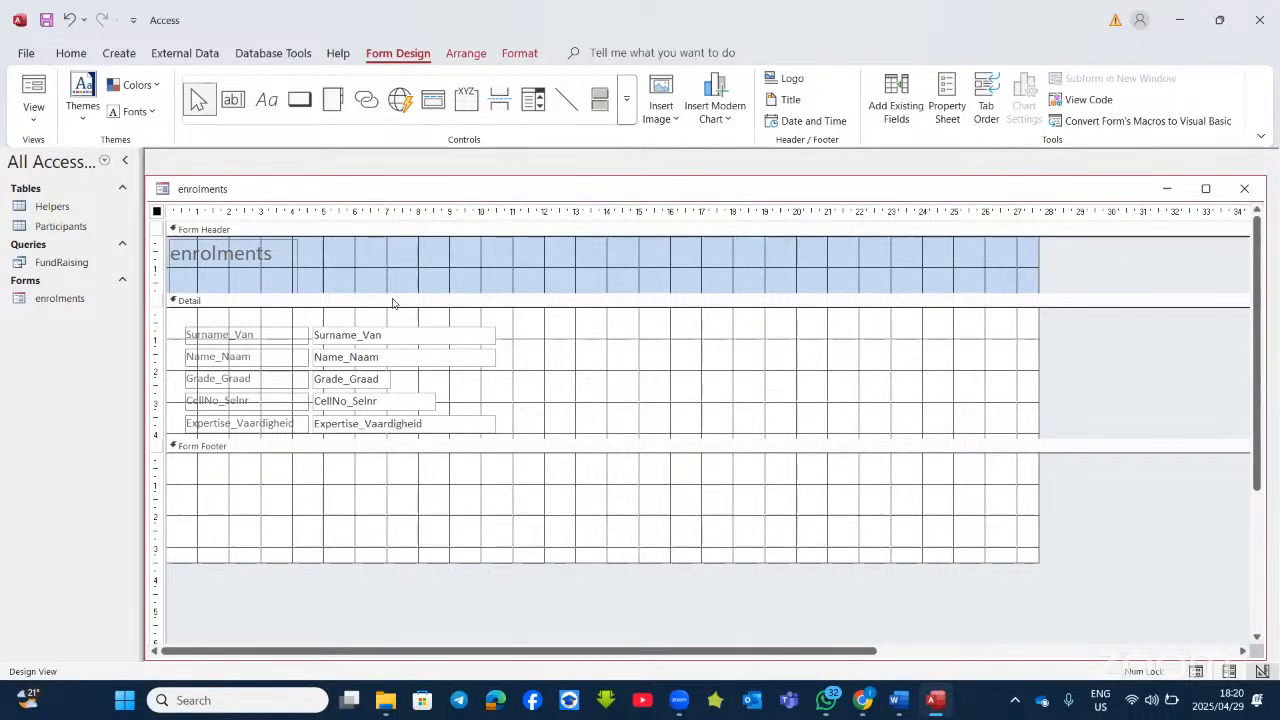
left_click_drag(394, 294, 395, 322)
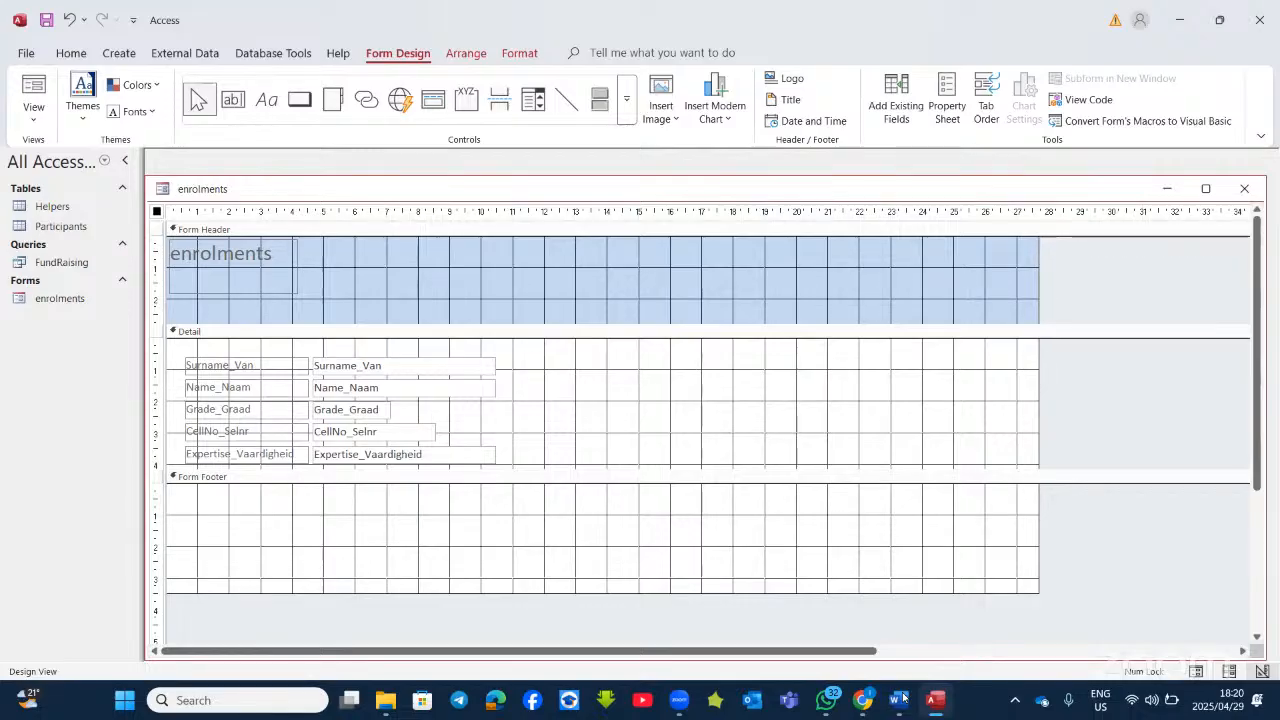
key("alt+Tab")
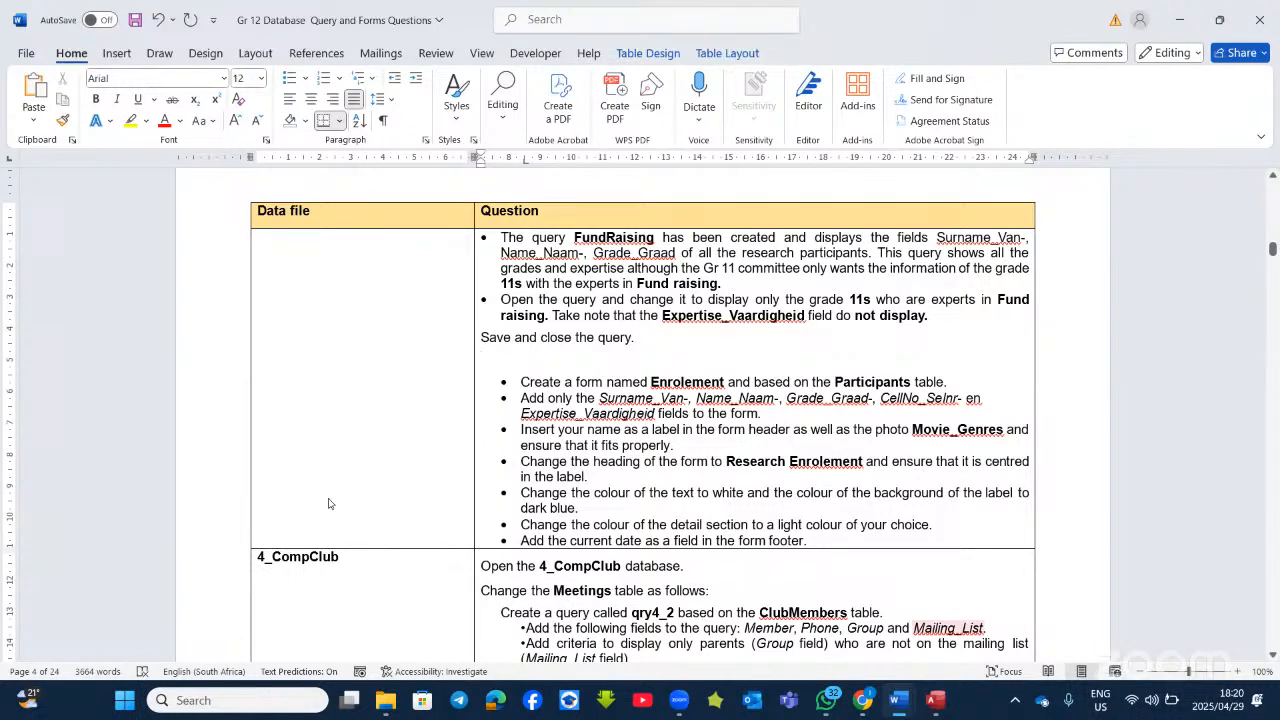
Step: Switch from Word back to the enrolments form design in Access
key("alt+Tab")
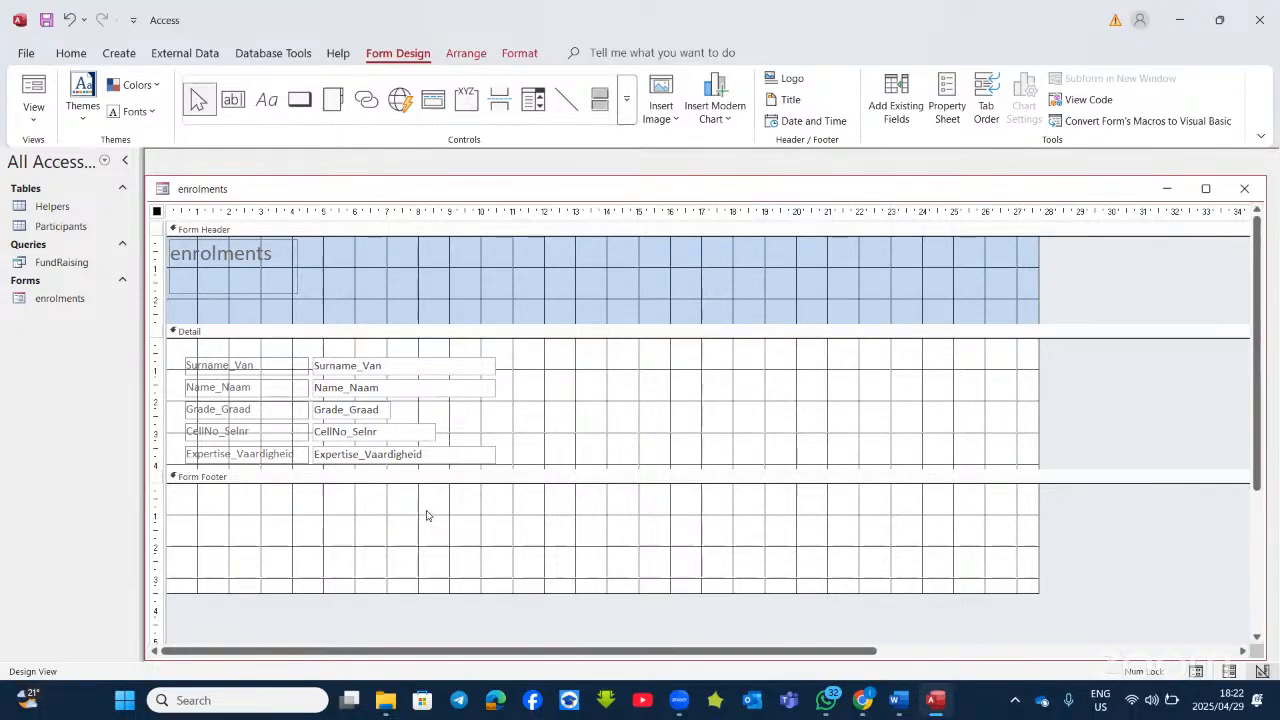
Step: Draw a label in the Form Footer containing the student's name
left_click(266, 100)
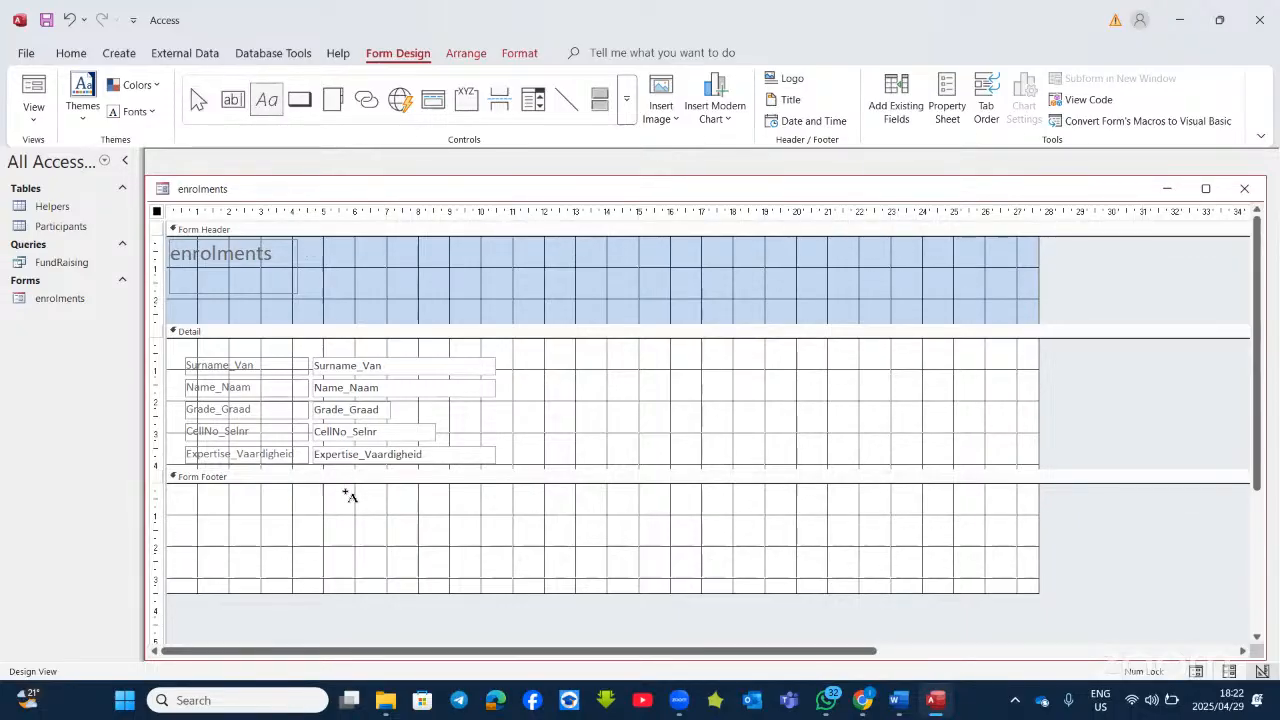
left_click_drag(320, 499, 522, 562)
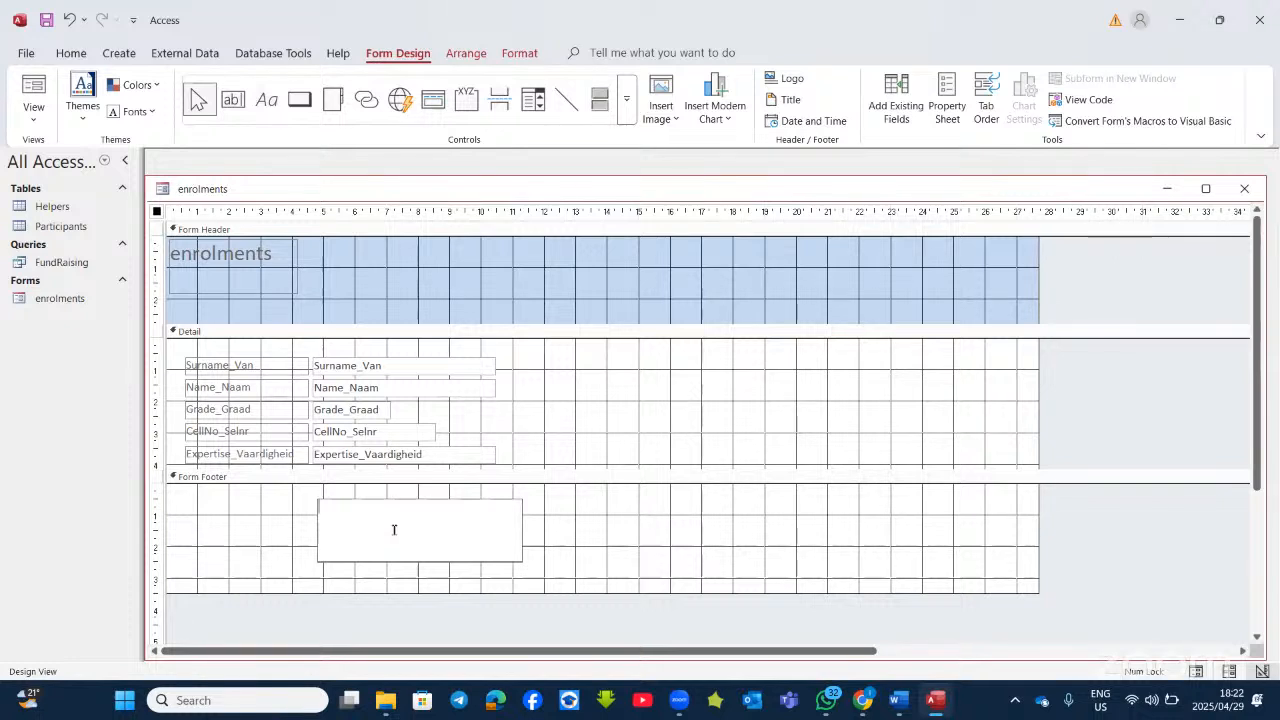
type("sirantwi")
left_click(568, 531)
left_click(384, 511)
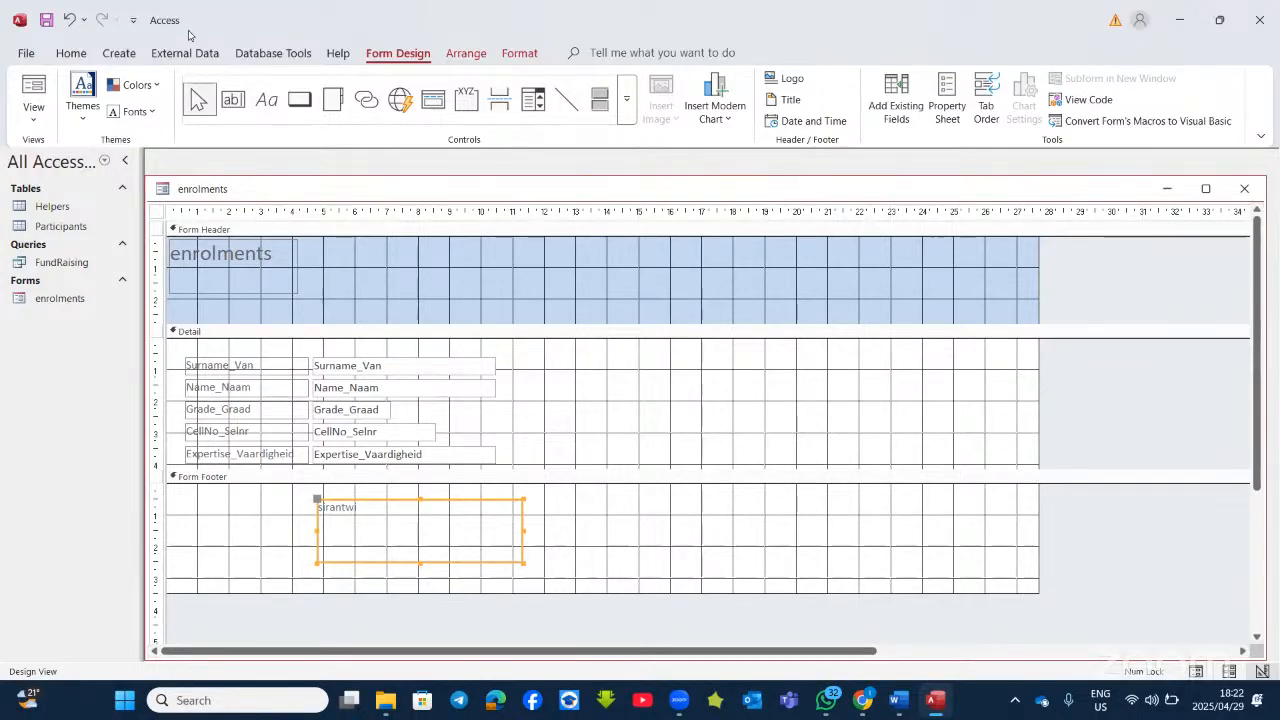
Step: Format the name label as 18 pt, red, bold and underlined
left_click(73, 53)
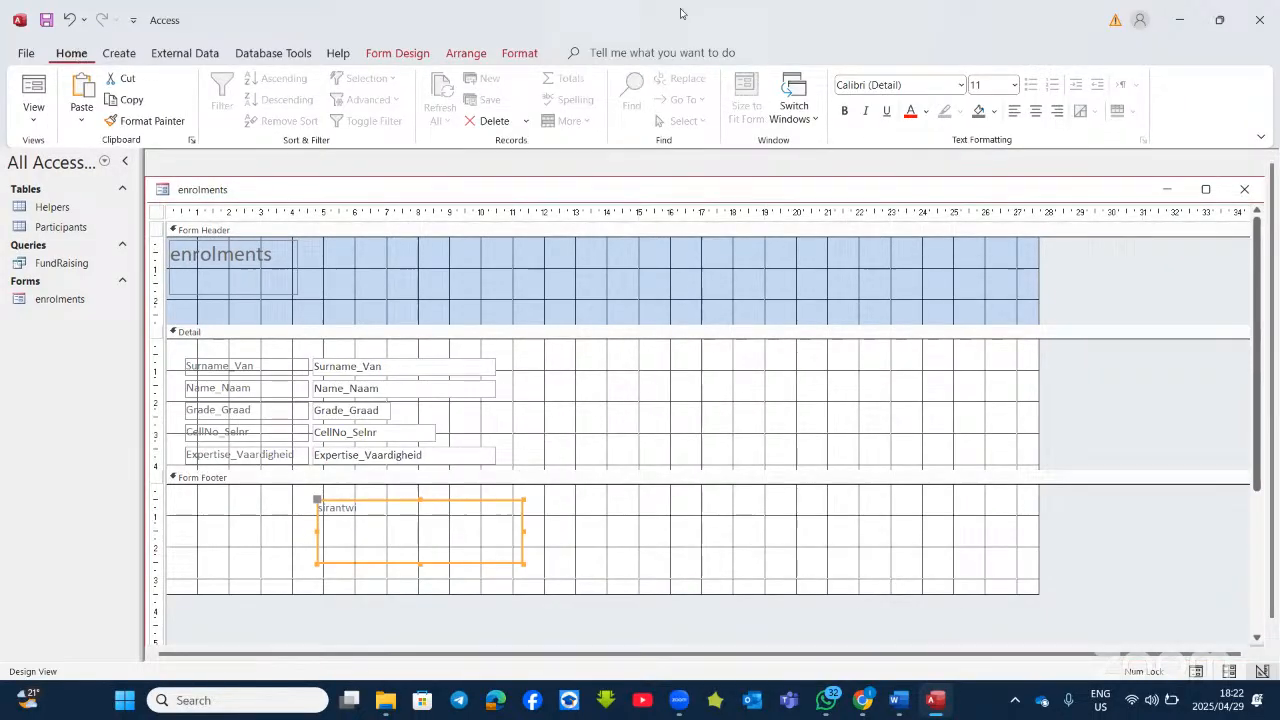
left_click(1013, 84)
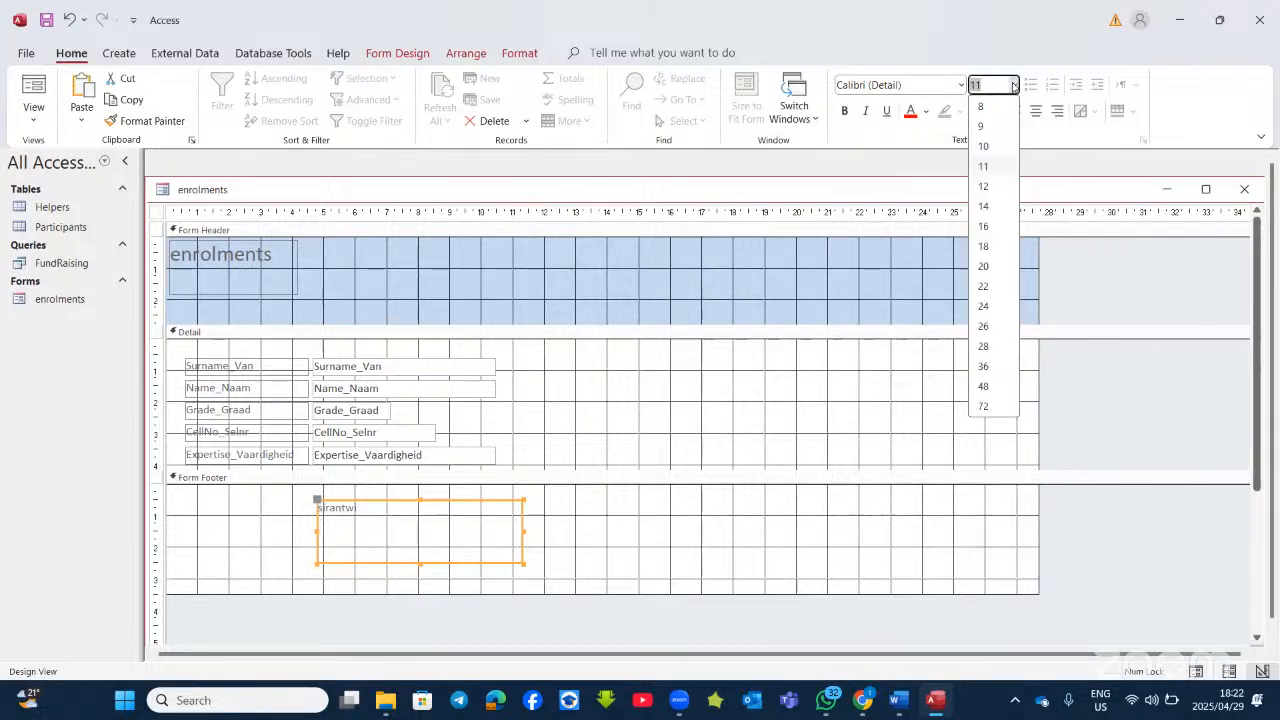
left_click(989, 252)
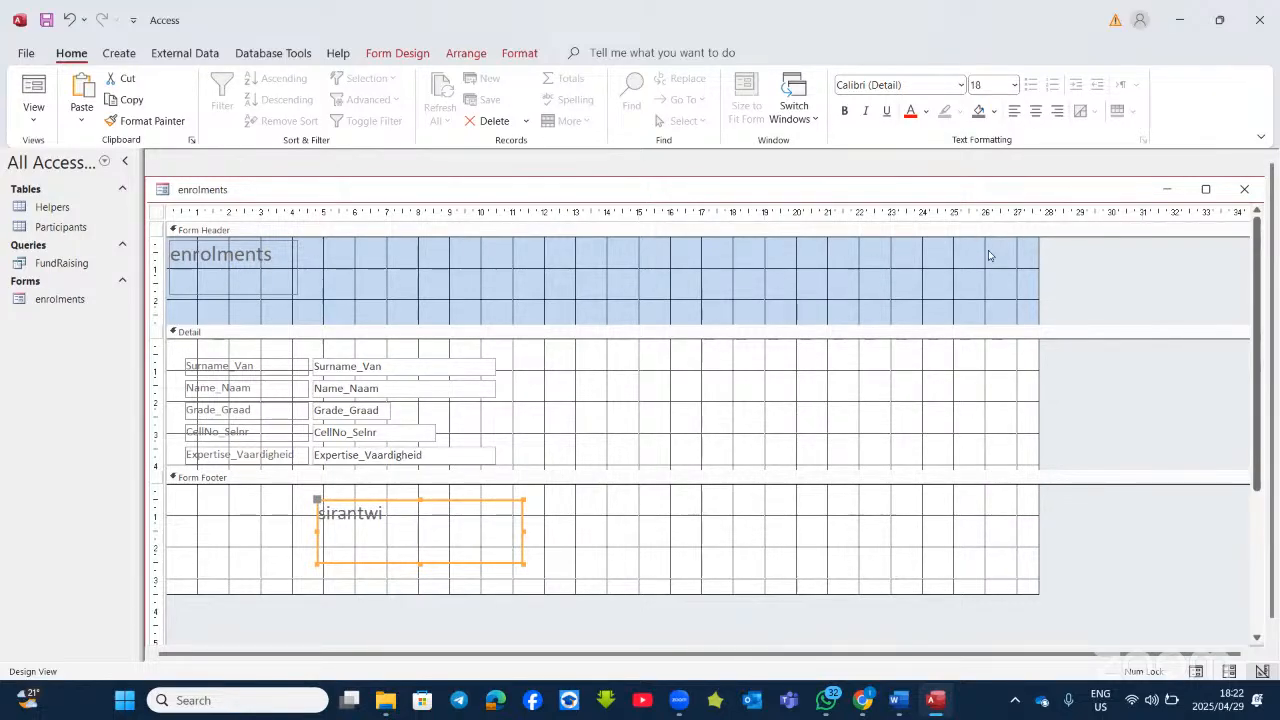
left_click(909, 111)
left_click(845, 111)
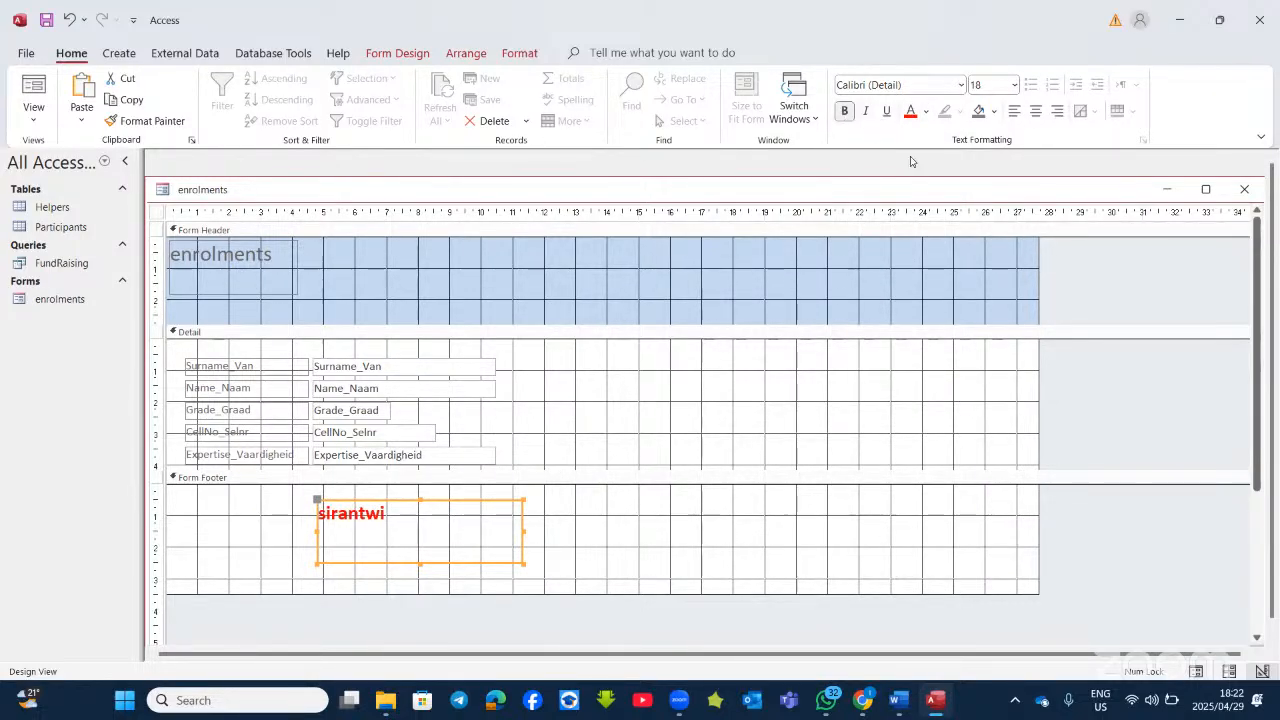
left_click(886, 111)
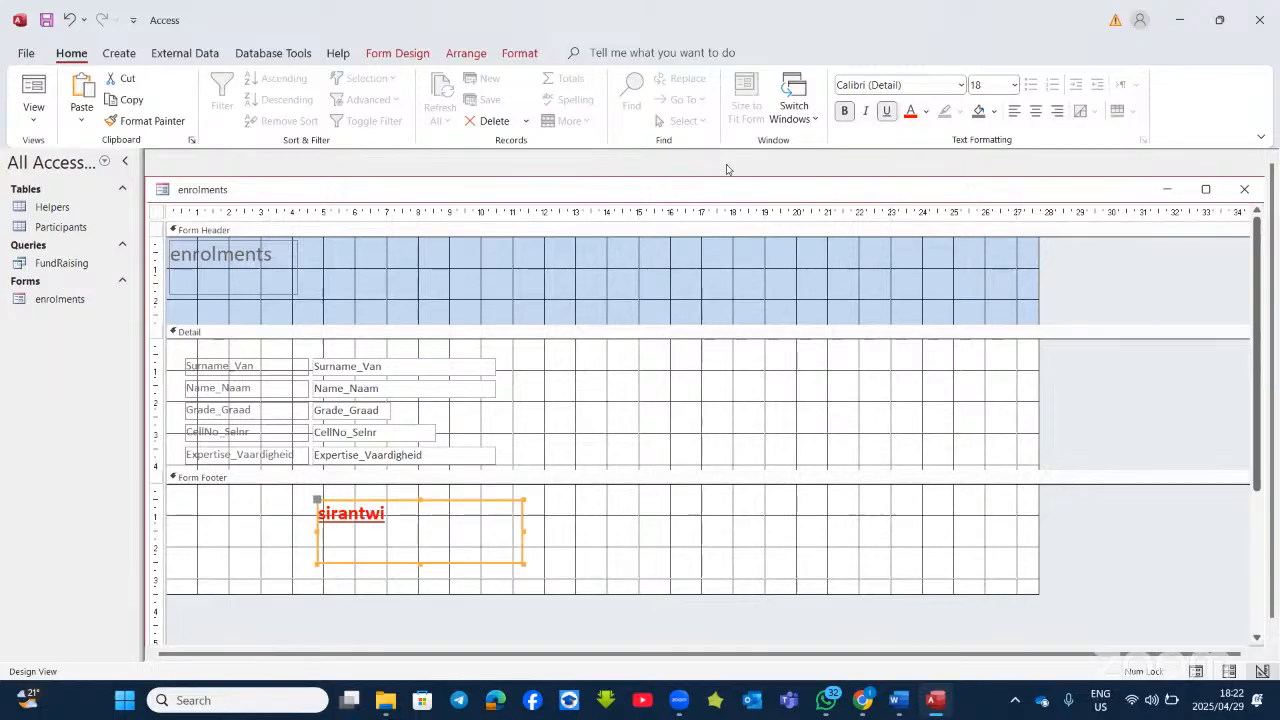
left_click(607, 523)
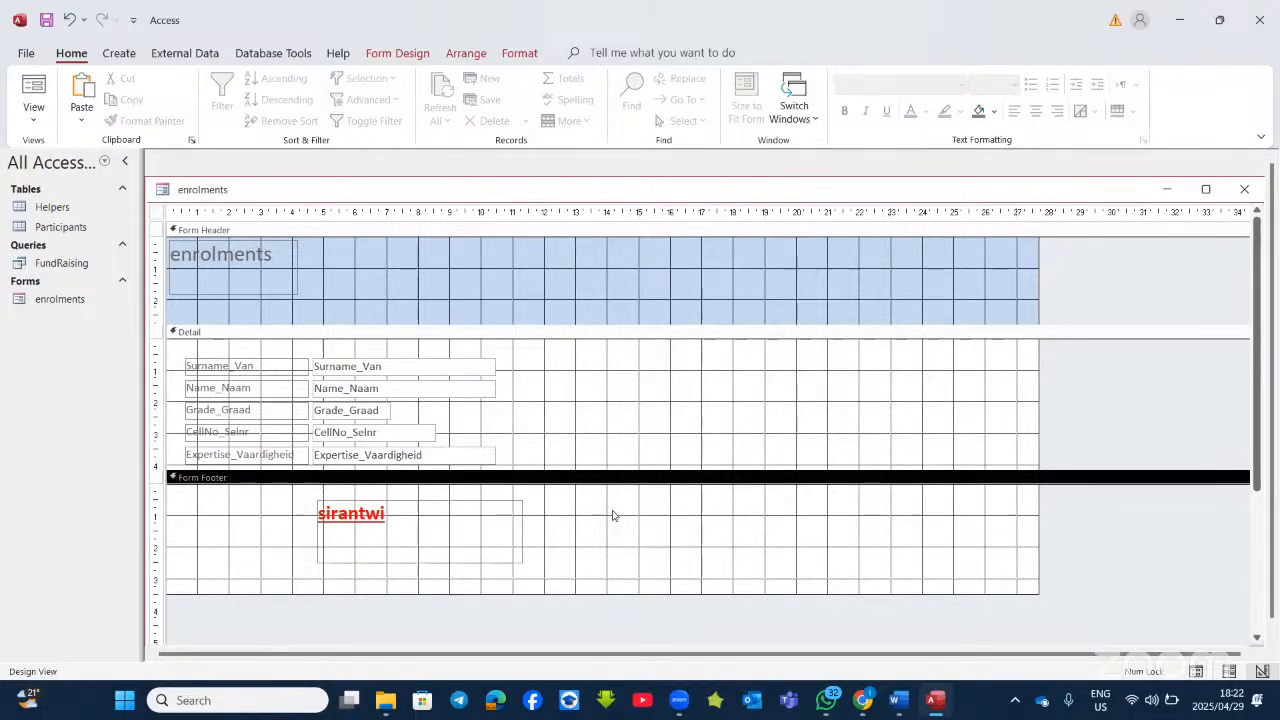
left_click(397, 56)
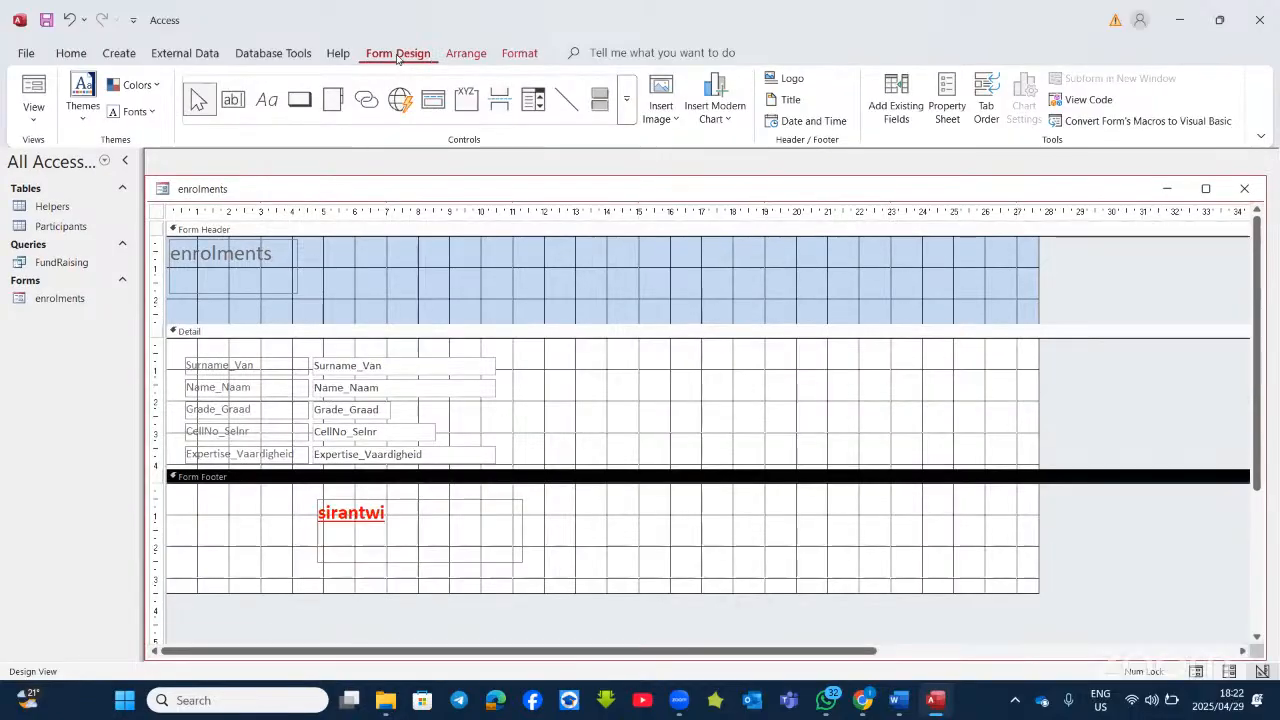
Step: Insert the MovieGenres image into a rectangle in the Form Footer, right of the name label
left_click(676, 120)
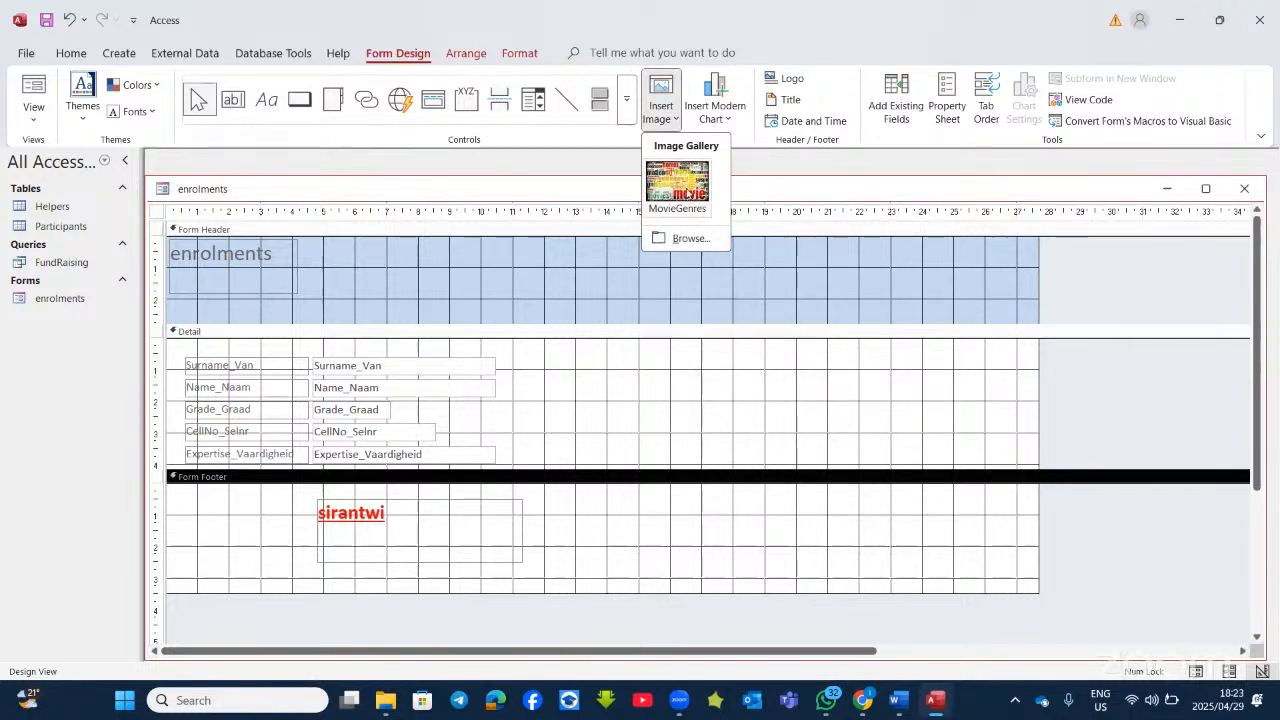
left_click(695, 195)
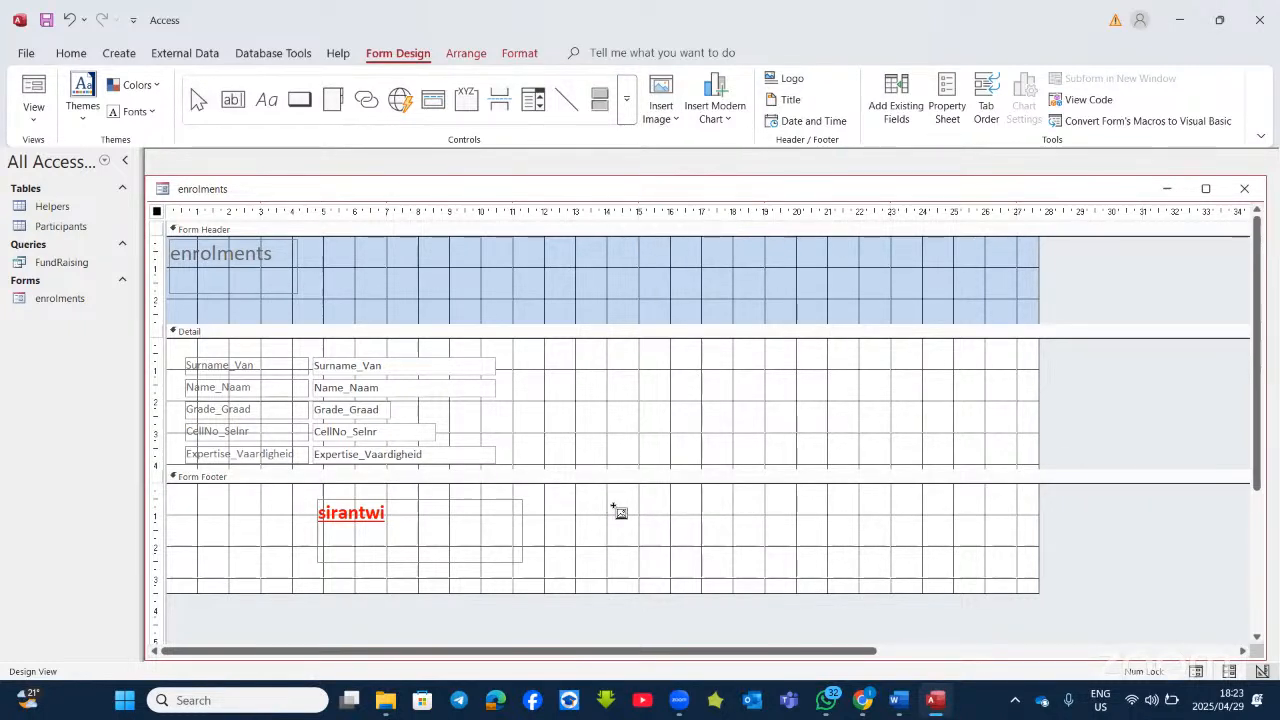
left_click_drag(613, 499, 822, 576)
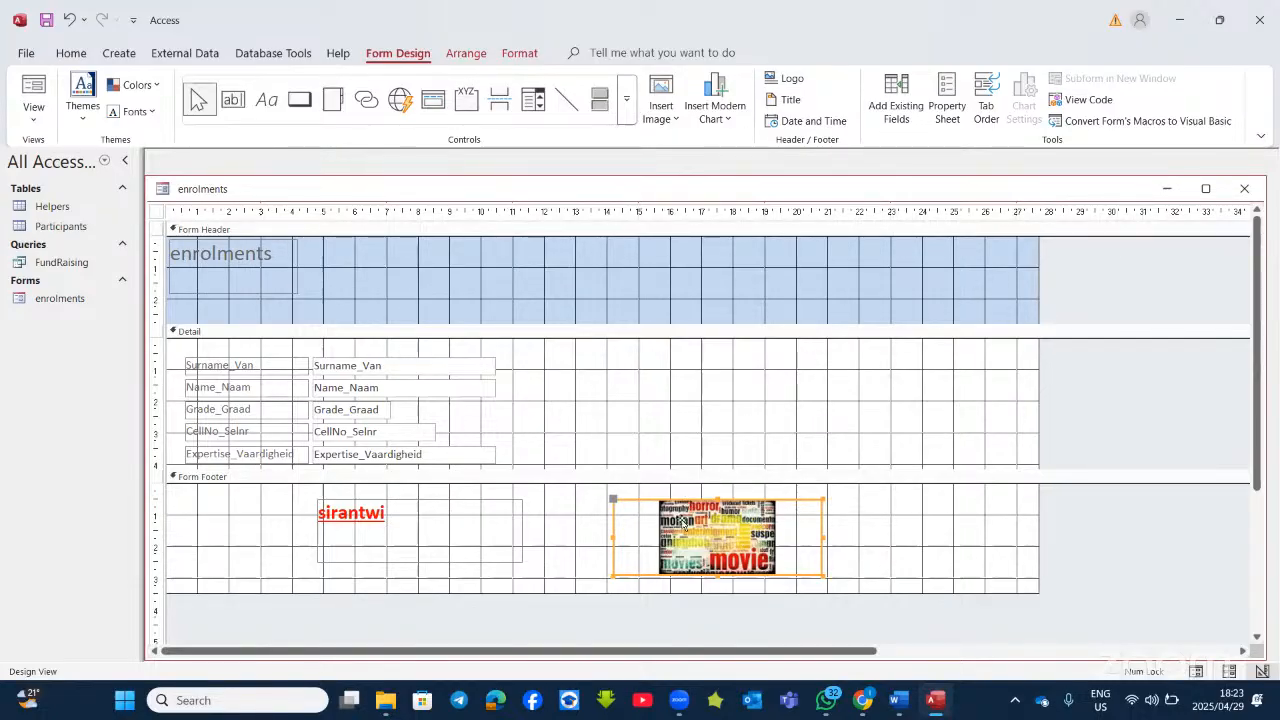
Step: Set the footer picture's Size Mode to Stretch, then bring the Word task document forward
right_click(763, 519)
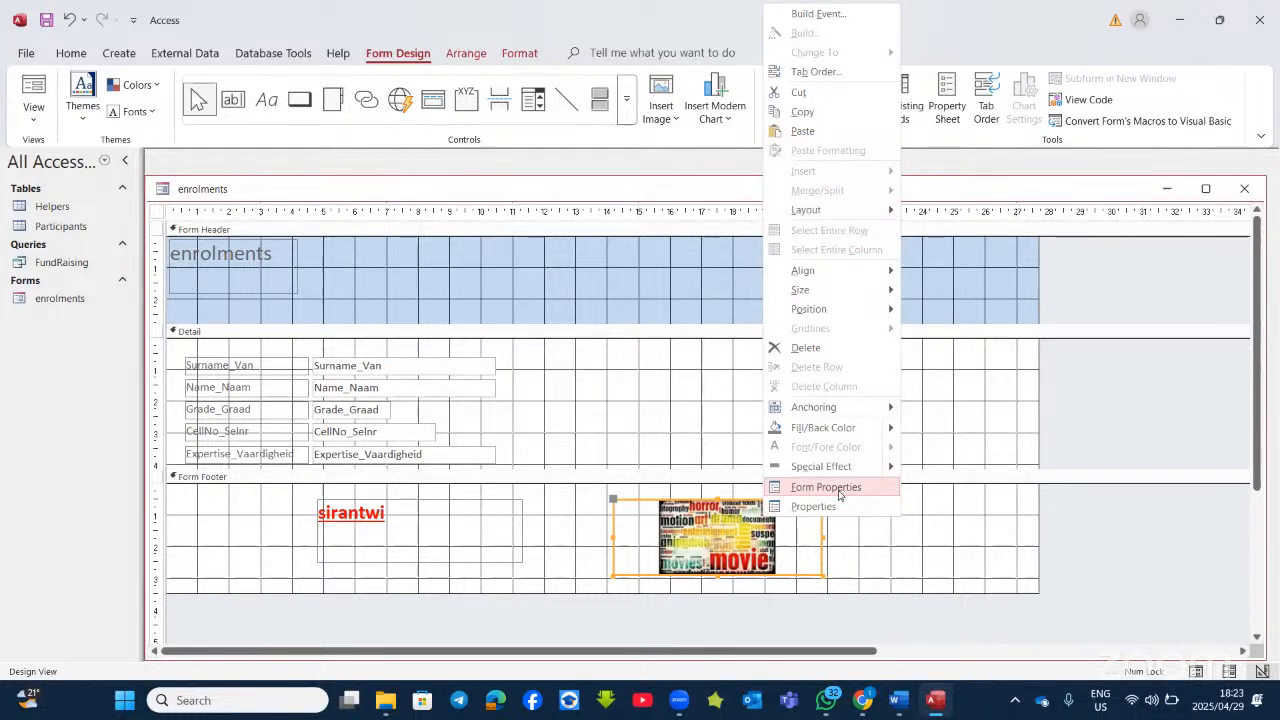
left_click(838, 490)
left_click(750, 520)
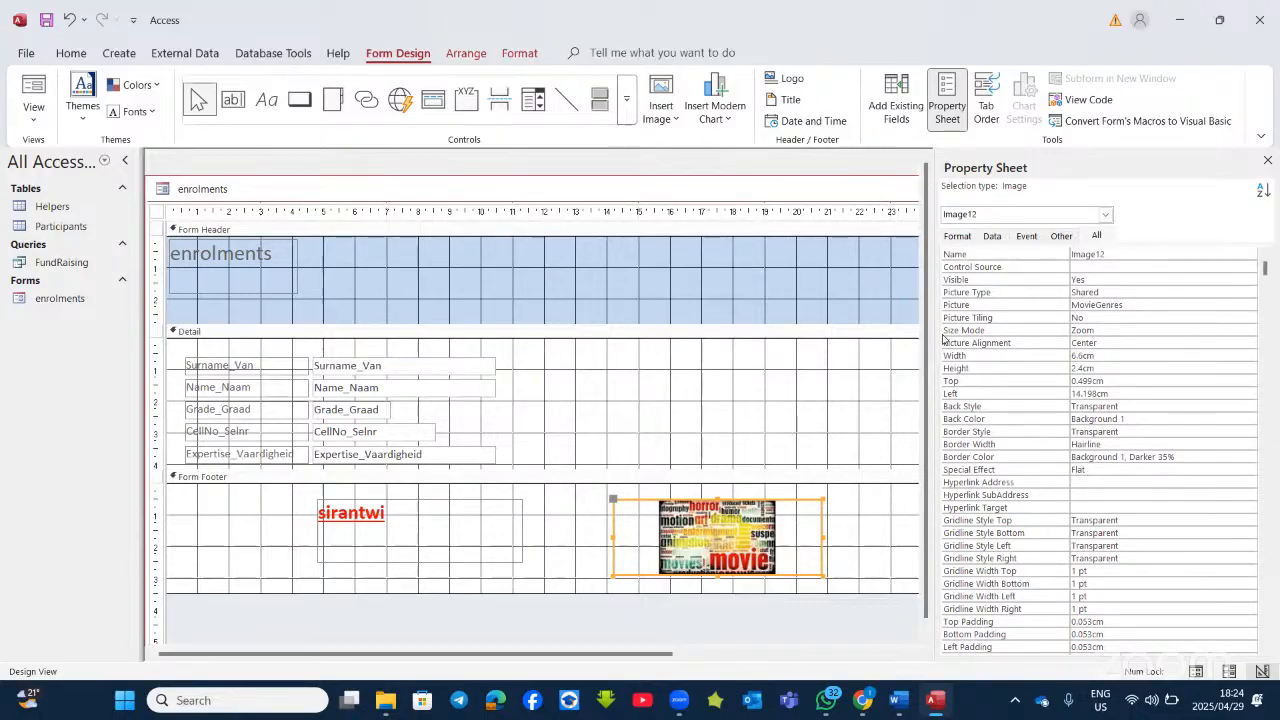
left_click(1114, 329)
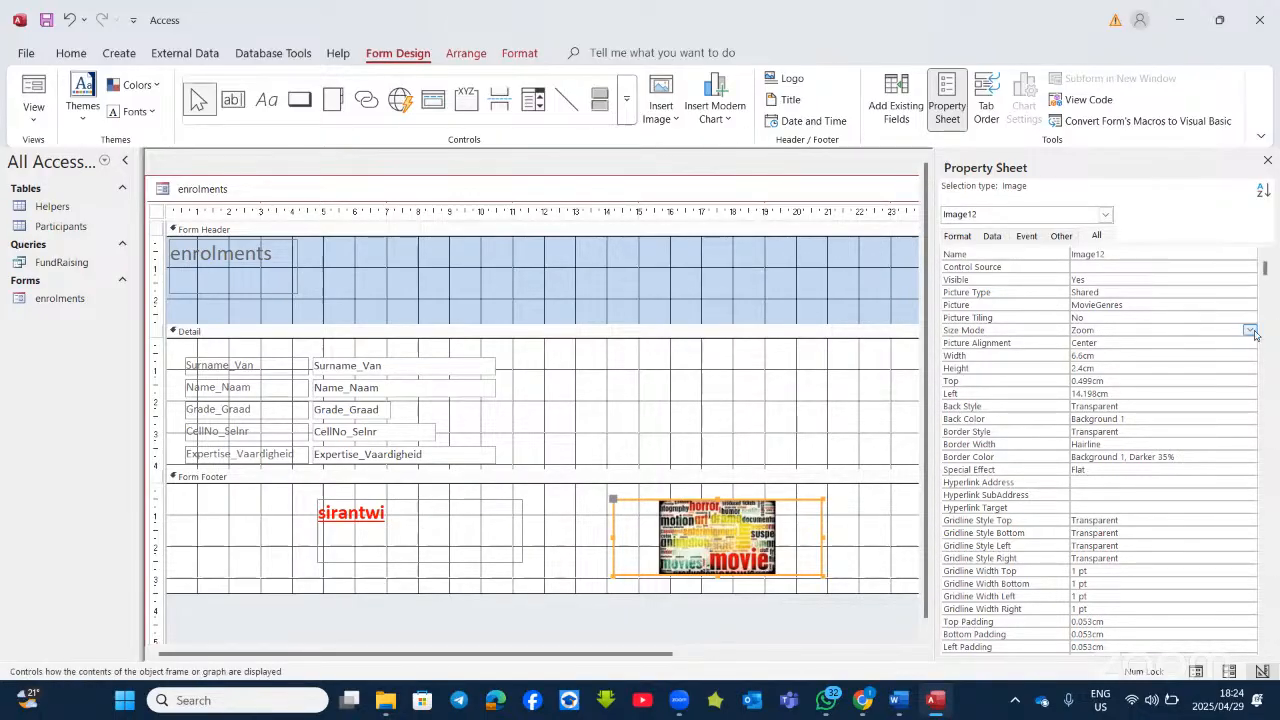
left_click(1250, 330)
left_click(1200, 355)
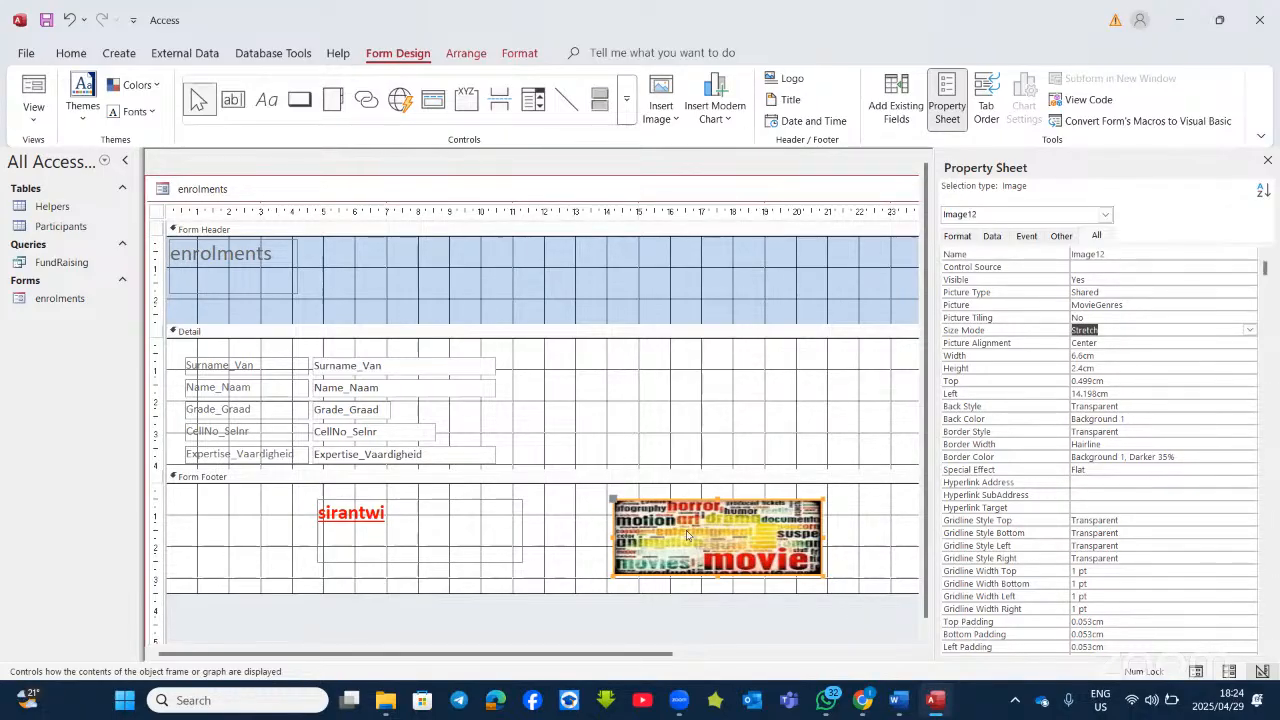
left_click(900, 700)
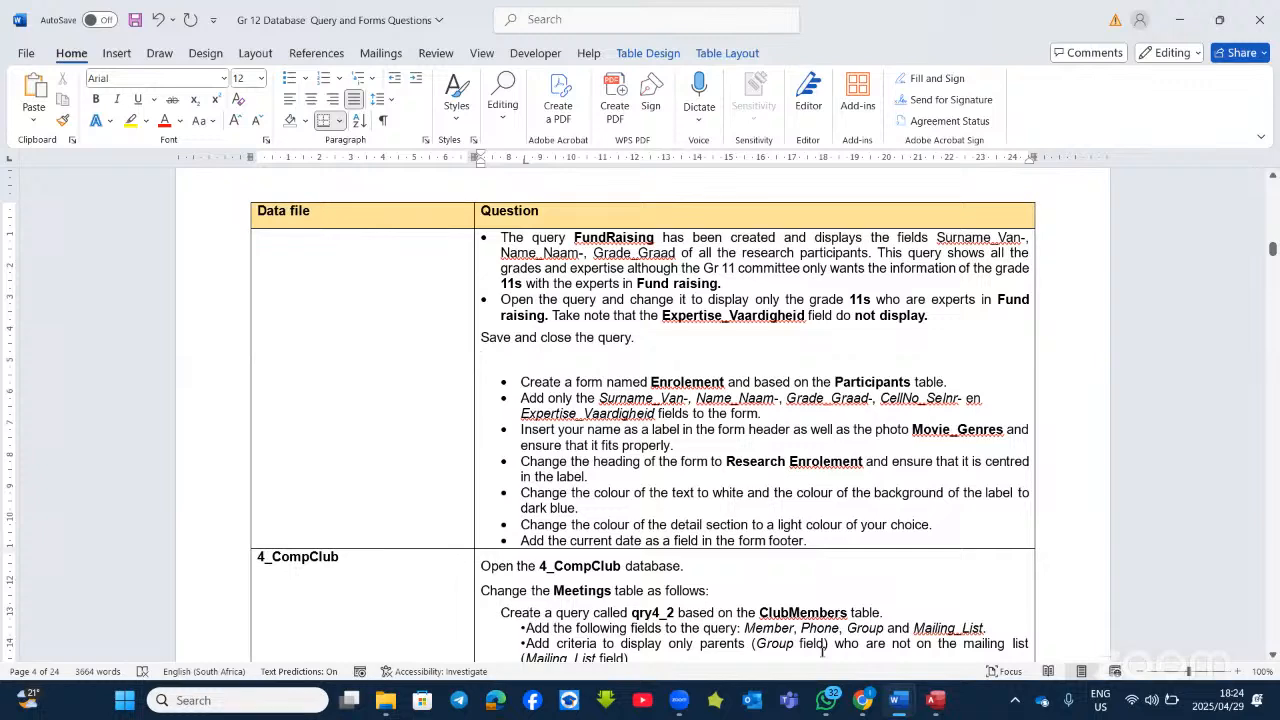
Step: Change the form heading text to 'Research enrolments'
left_click(935, 700)
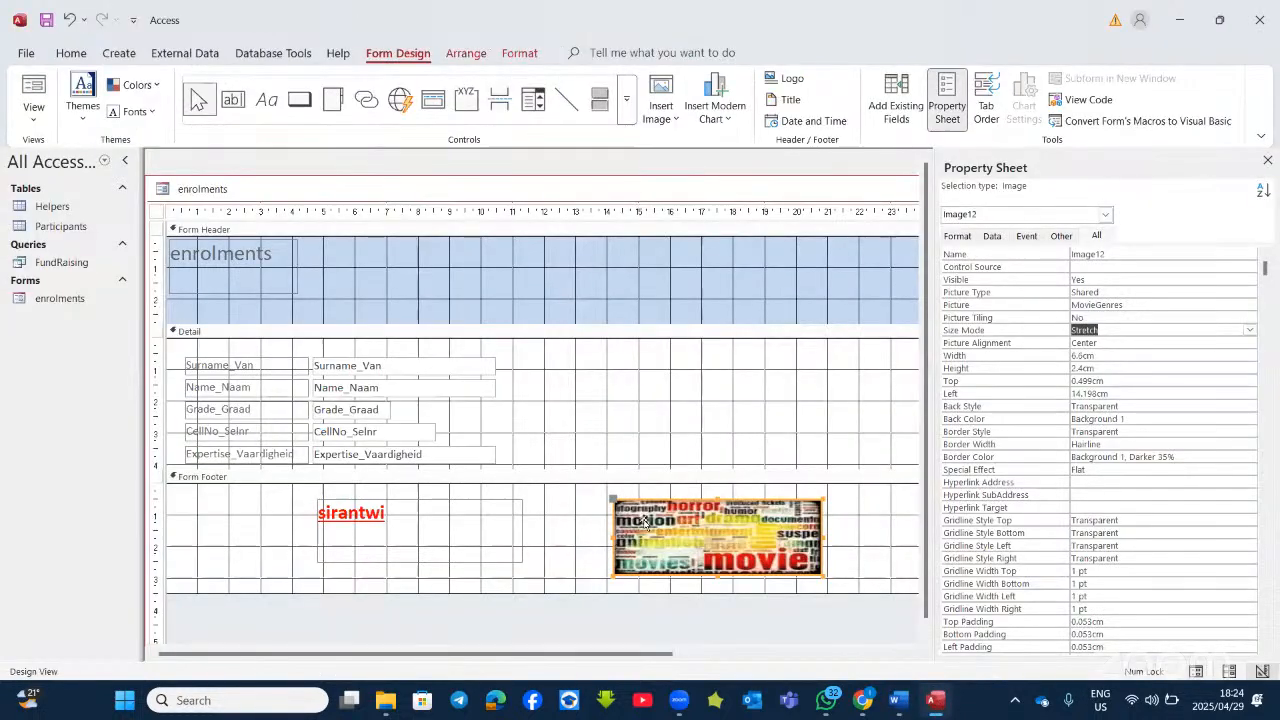
left_click(246, 259)
left_click(171, 252)
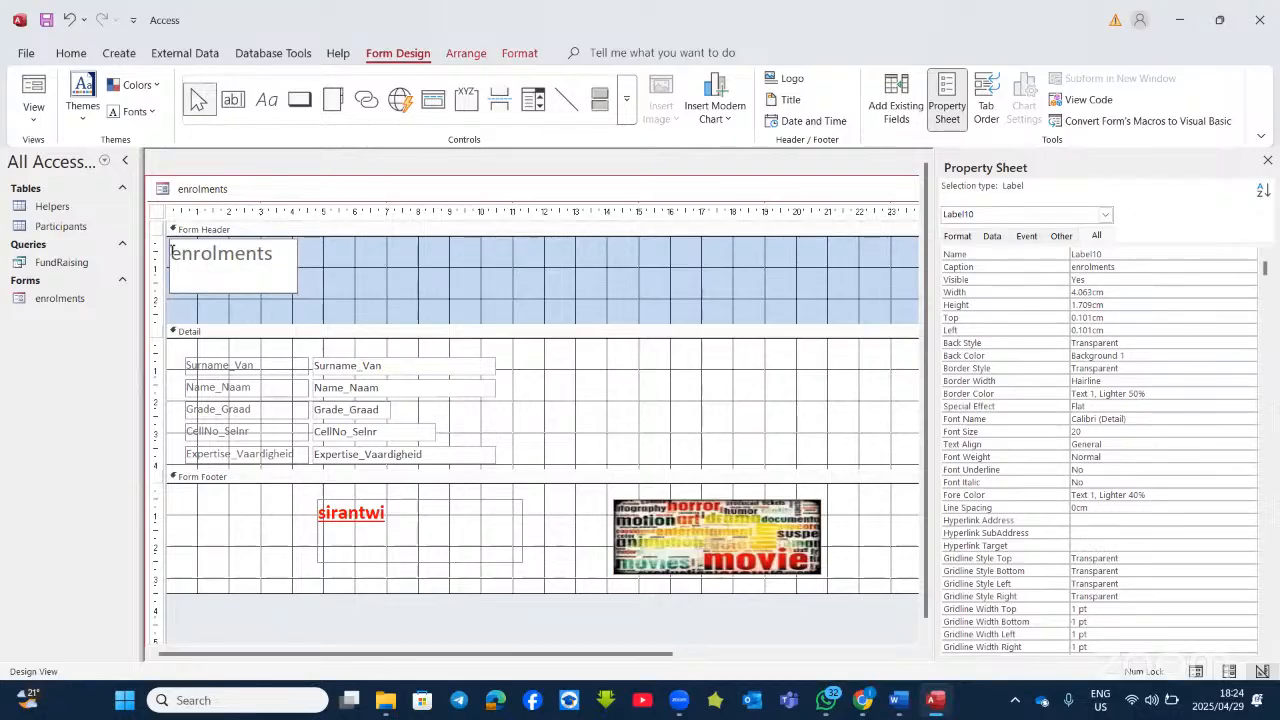
type("Research")
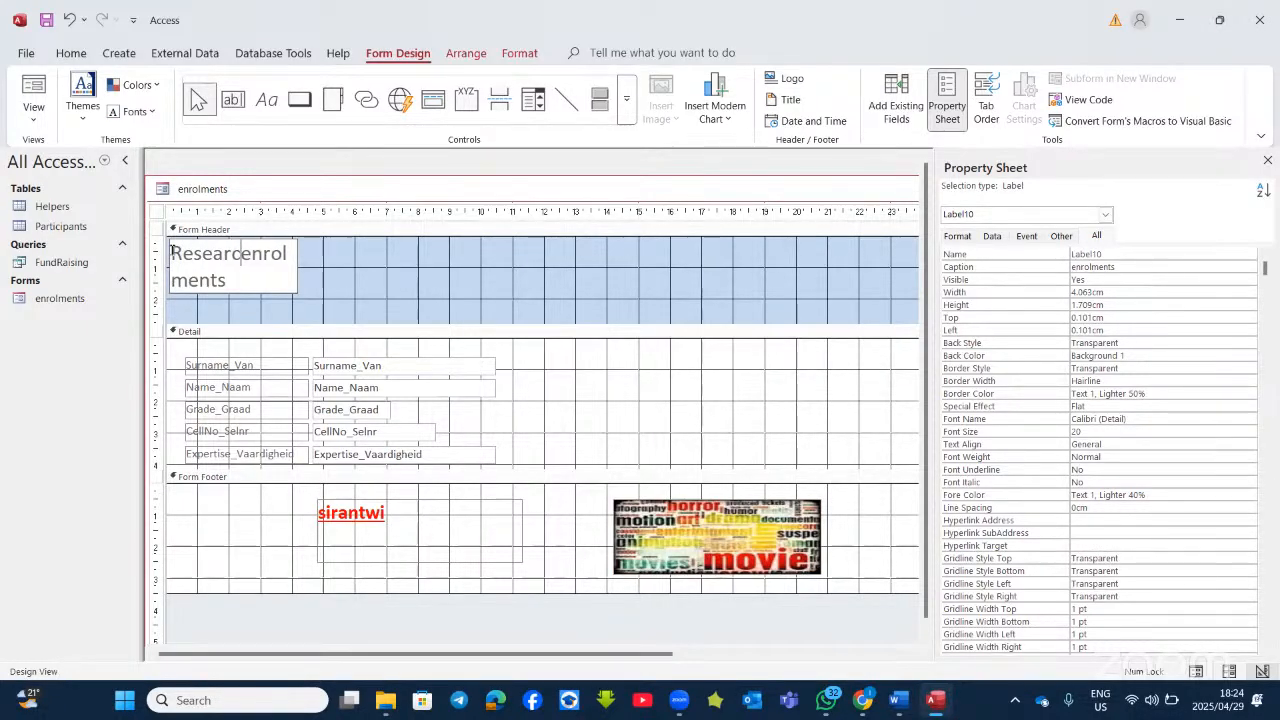
left_click(322, 278)
Step: Widen the heading label to 11.09 cm so it fits on one line
left_click(284, 274)
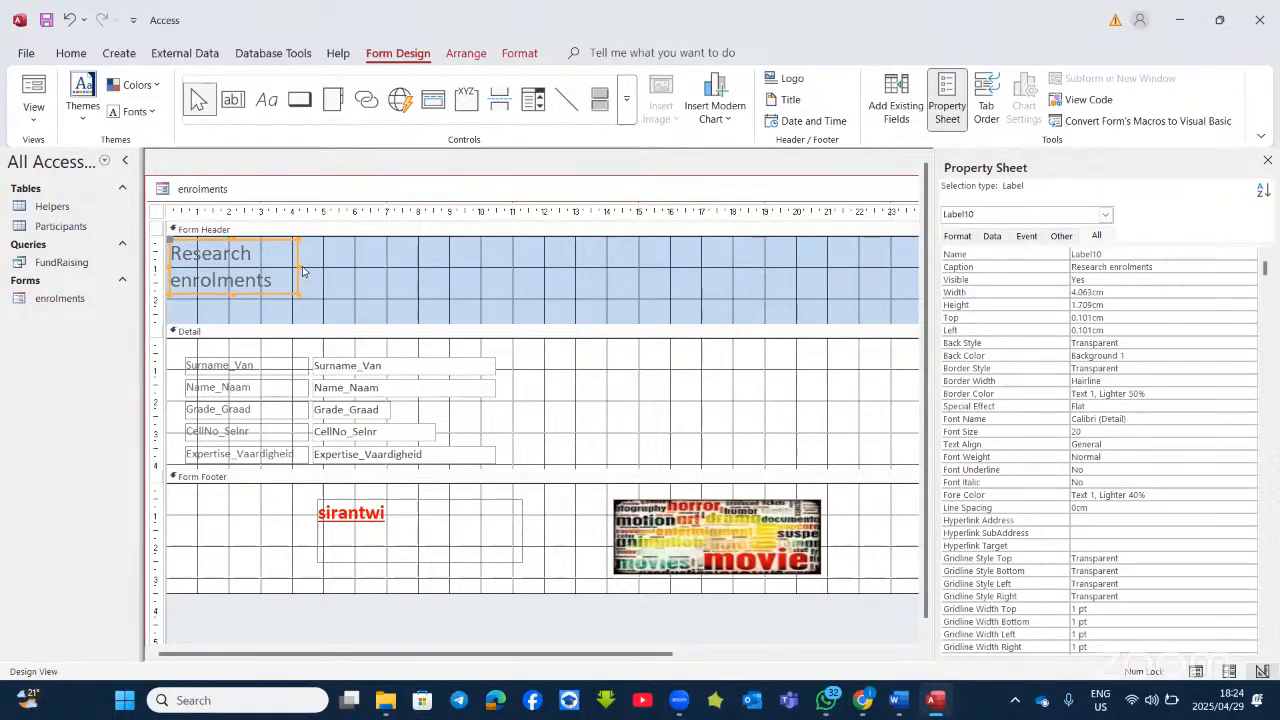
left_click_drag(318, 267, 477, 272)
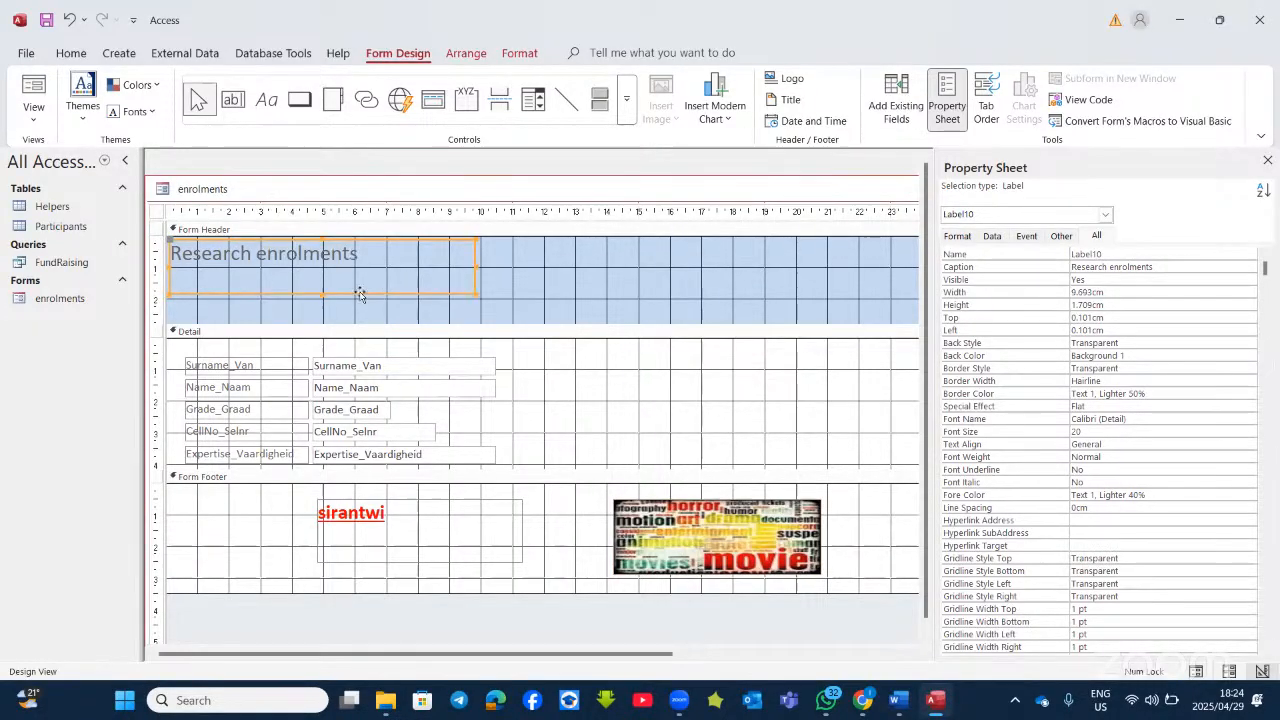
left_click(498, 272)
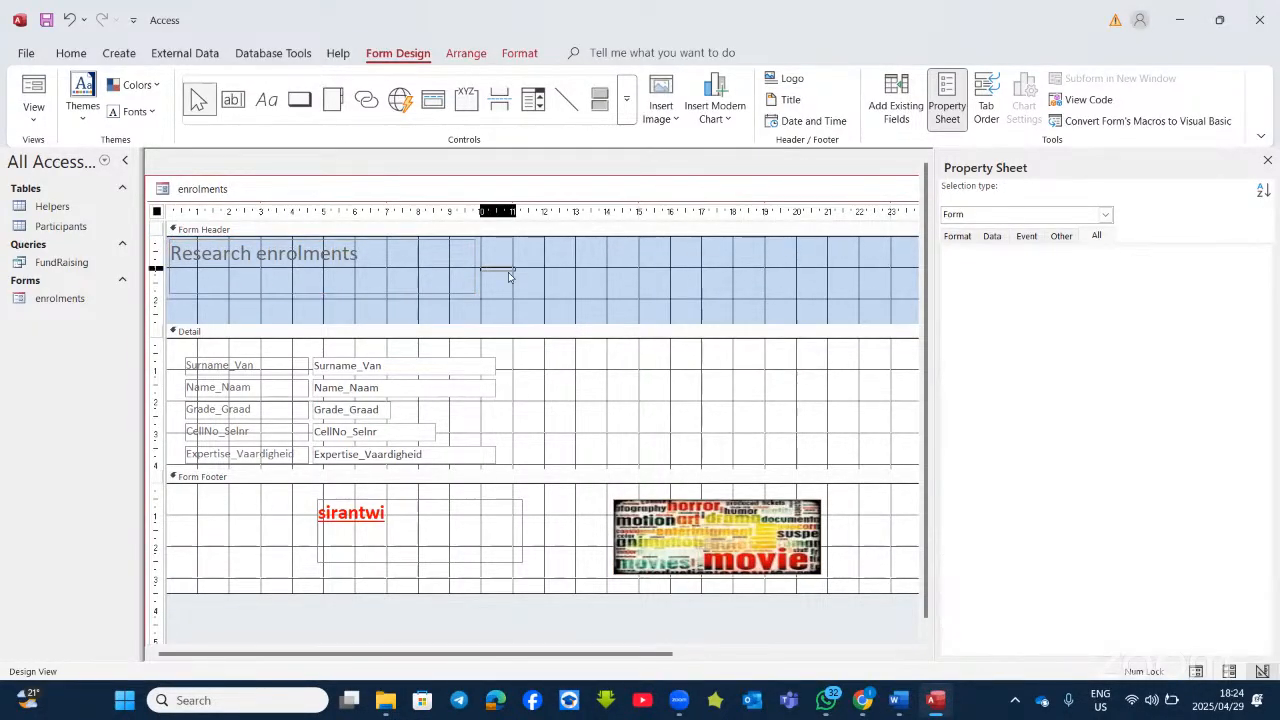
left_click(423, 263)
left_click(480, 268)
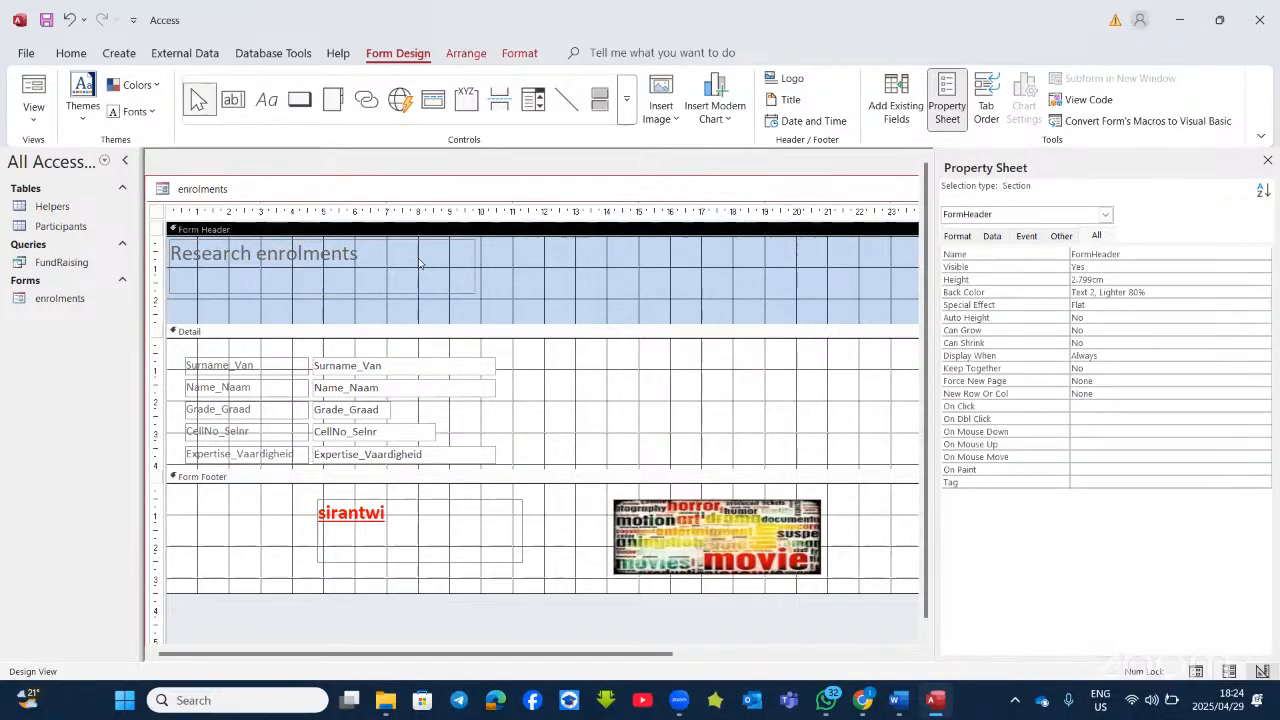
left_click(467, 263)
left_click_drag(474, 264, 520, 265)
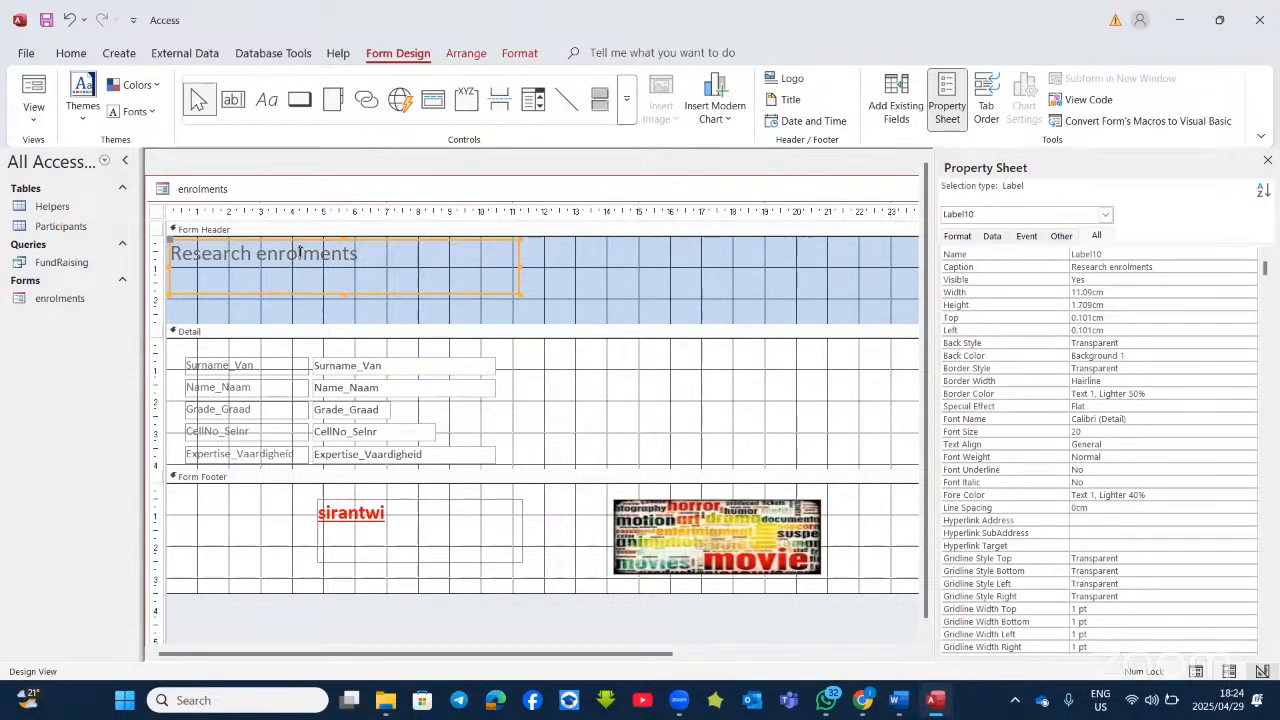
left_click(600, 266)
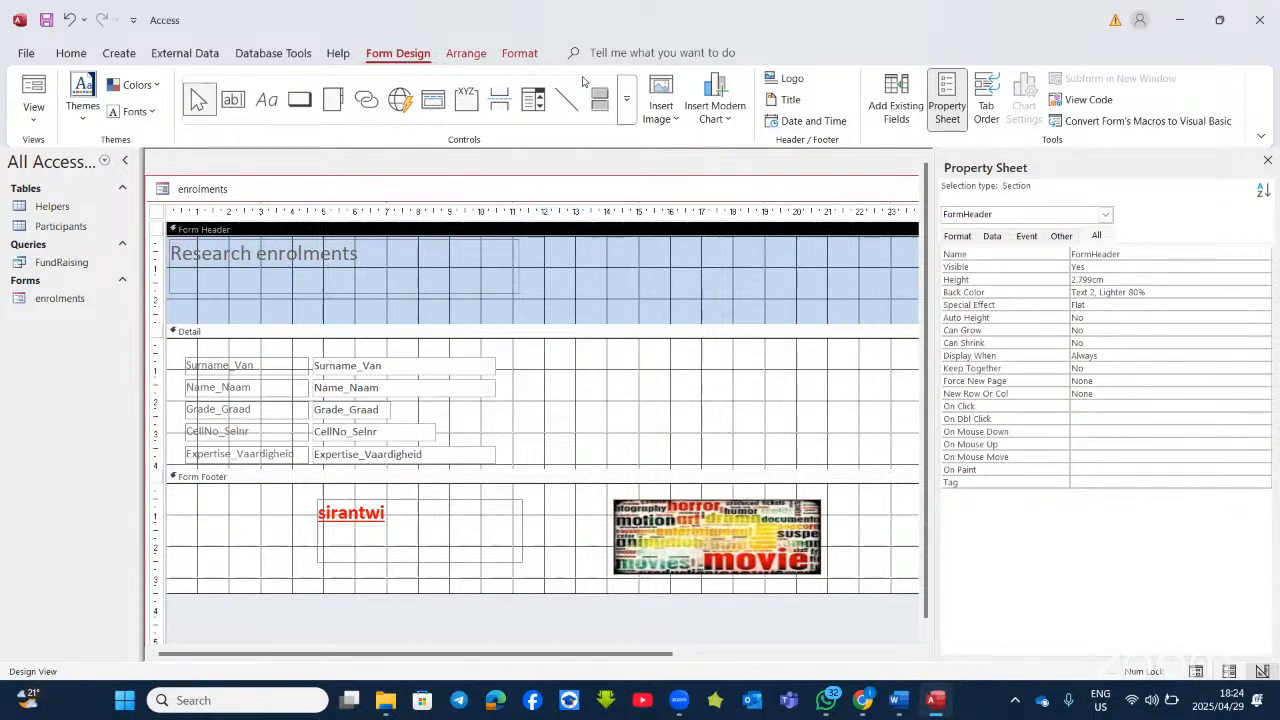
Step: Insert the date in long format and the current time into the form header
left_click(800, 121)
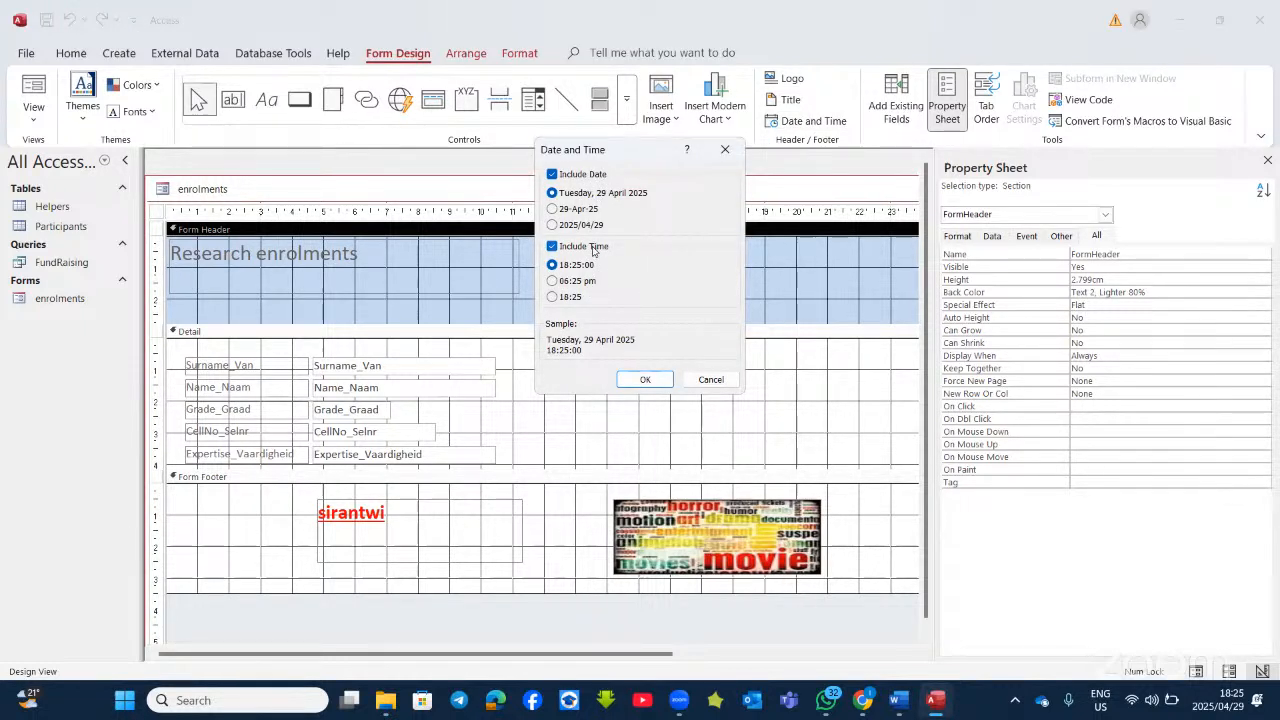
left_click(555, 176)
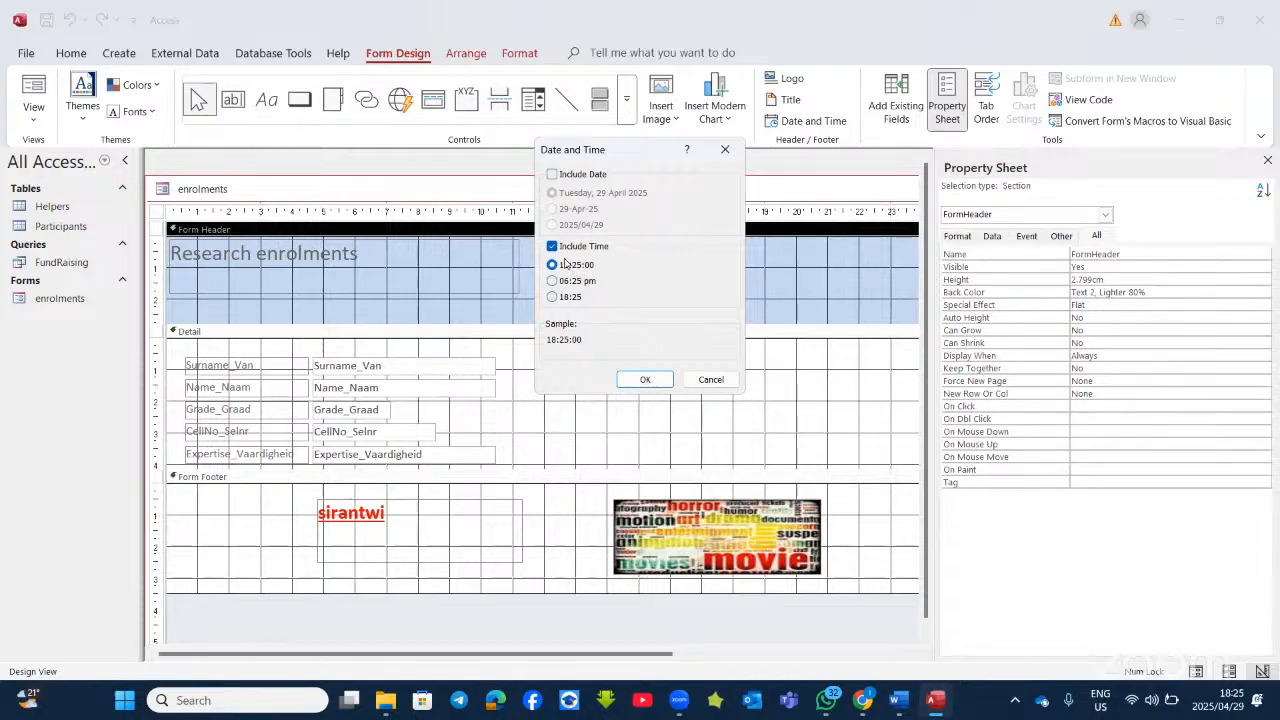
left_click(556, 177)
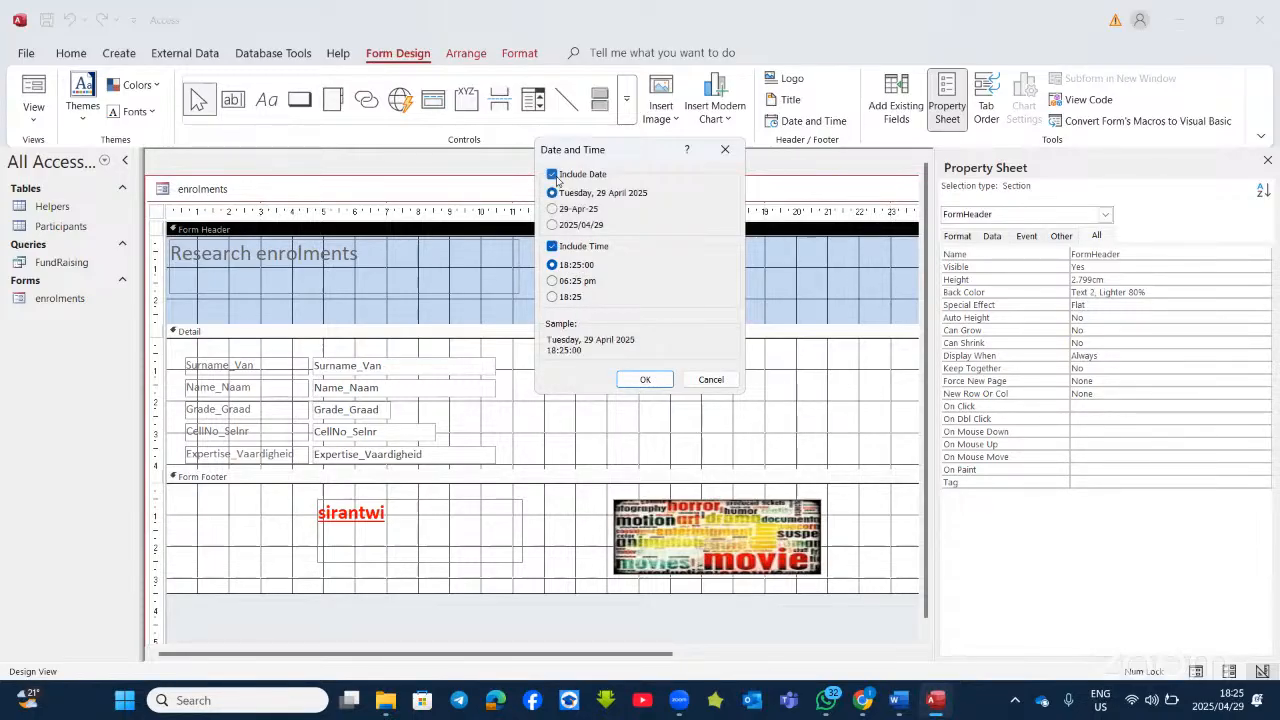
left_click(552, 246)
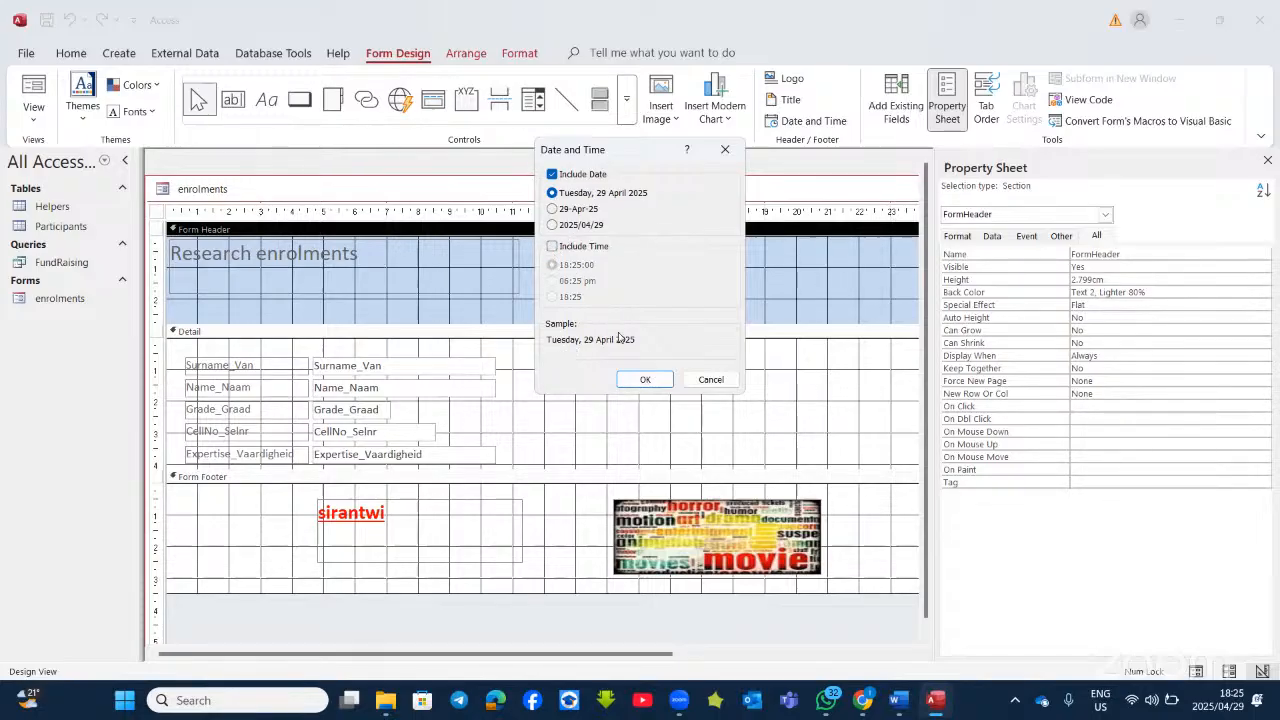
left_click(552, 246)
left_click(633, 379)
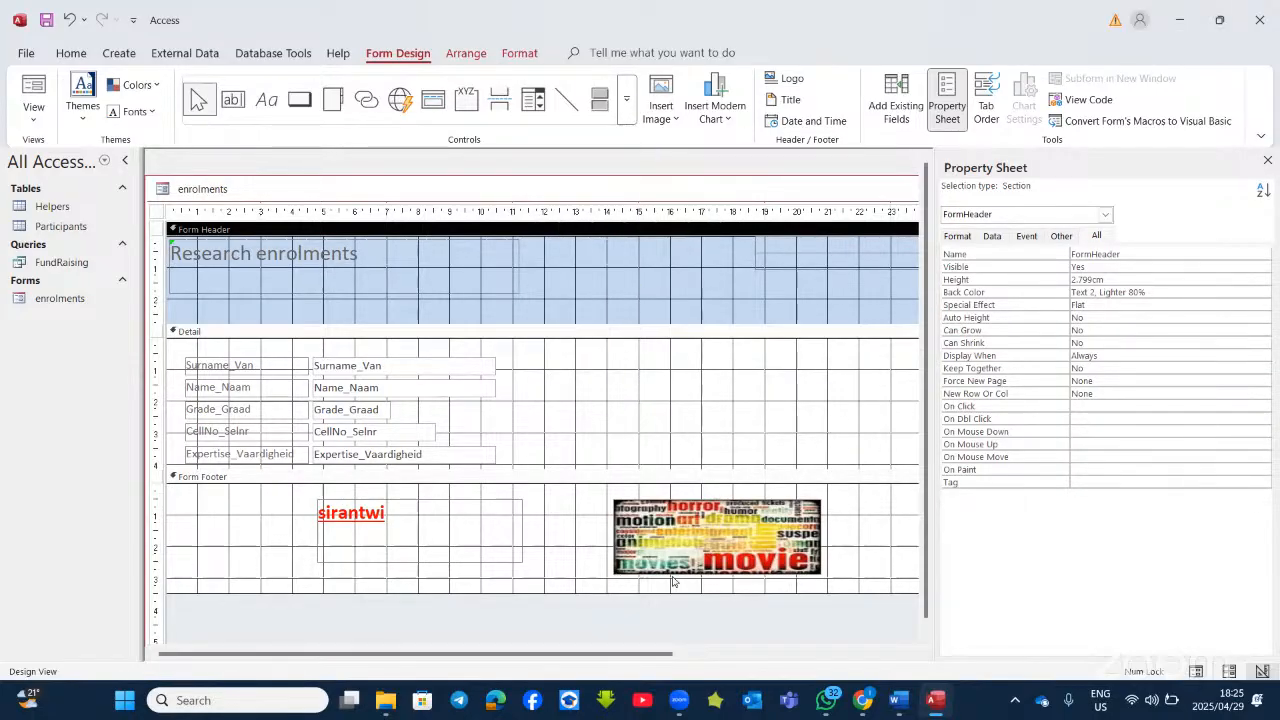
left_click(797, 289)
Step: Close the Property Sheet, move the =Date() control into the Form Footer, and make the footer taller
left_click(1267, 161)
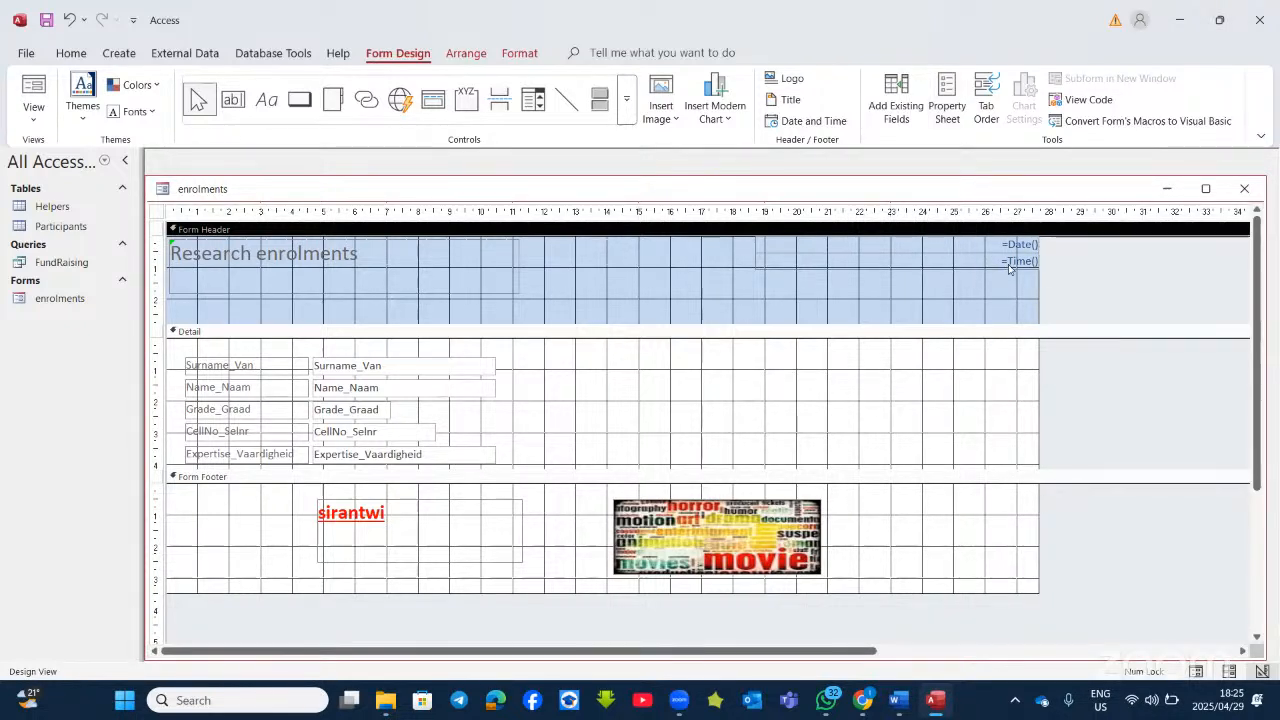
left_click(896, 240)
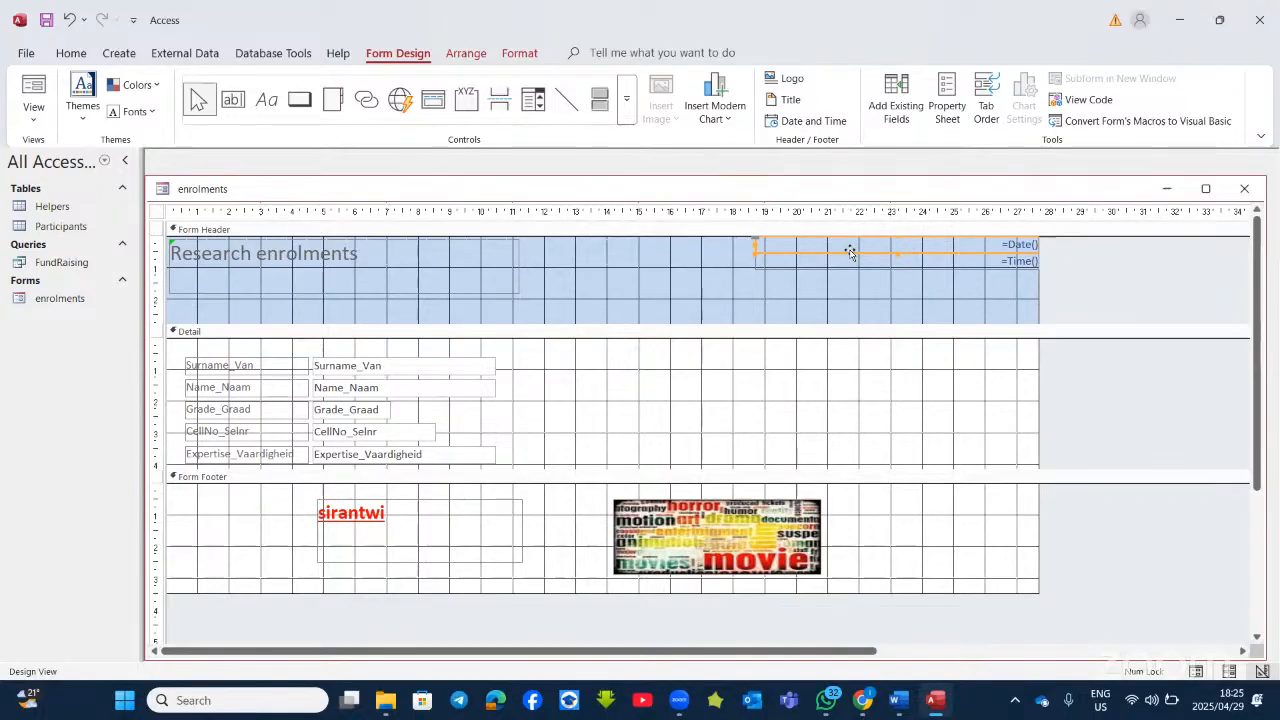
left_click_drag(850, 250, 280, 587)
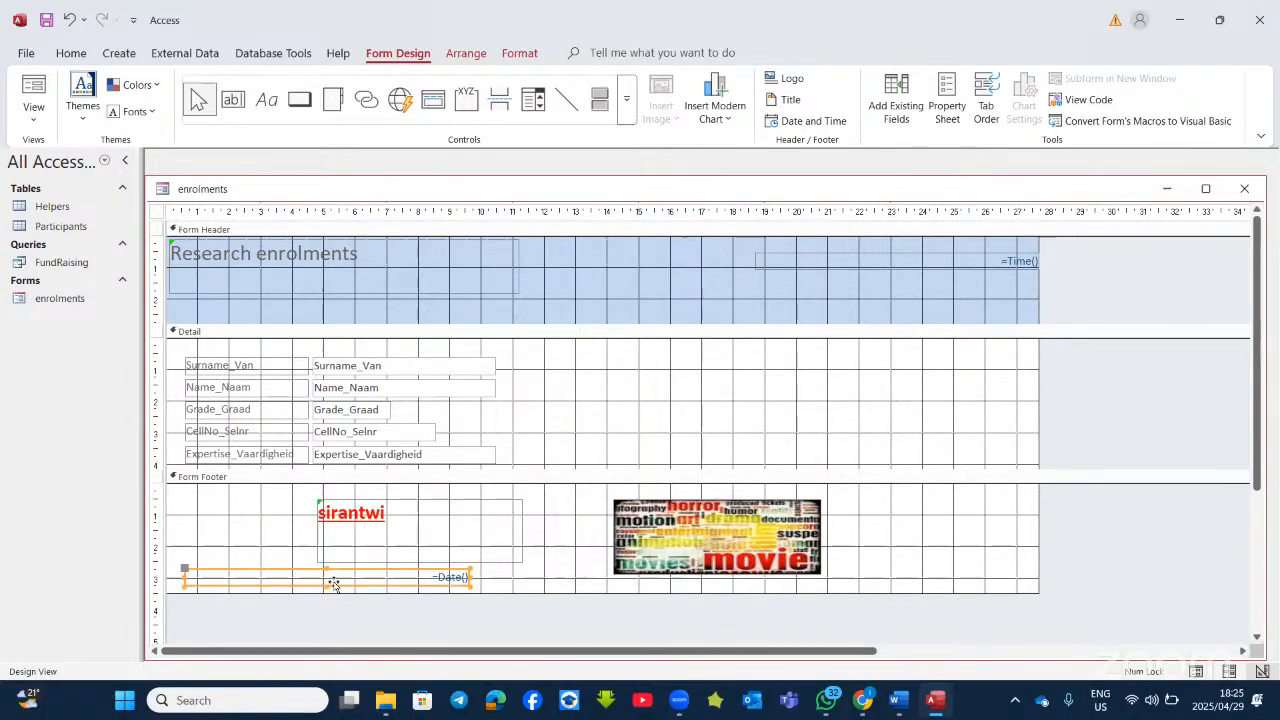
left_click_drag(587, 591, 586, 634)
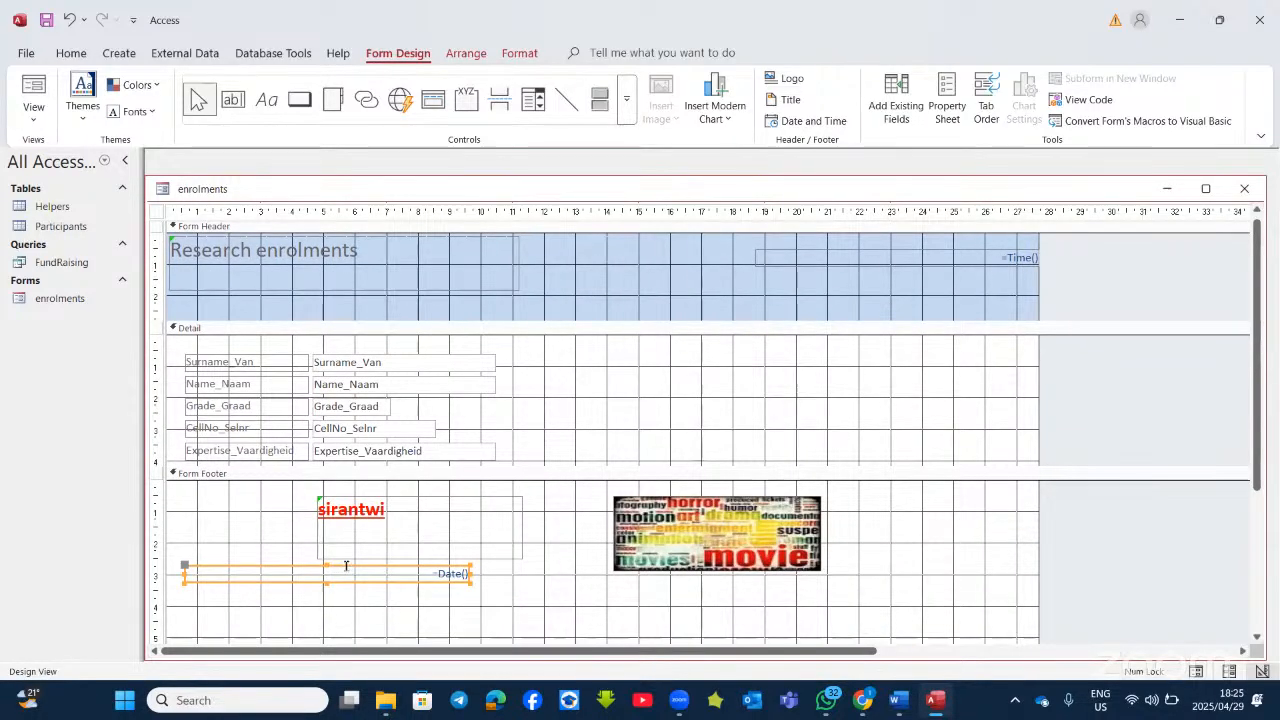
left_click_drag(348, 567, 358, 599)
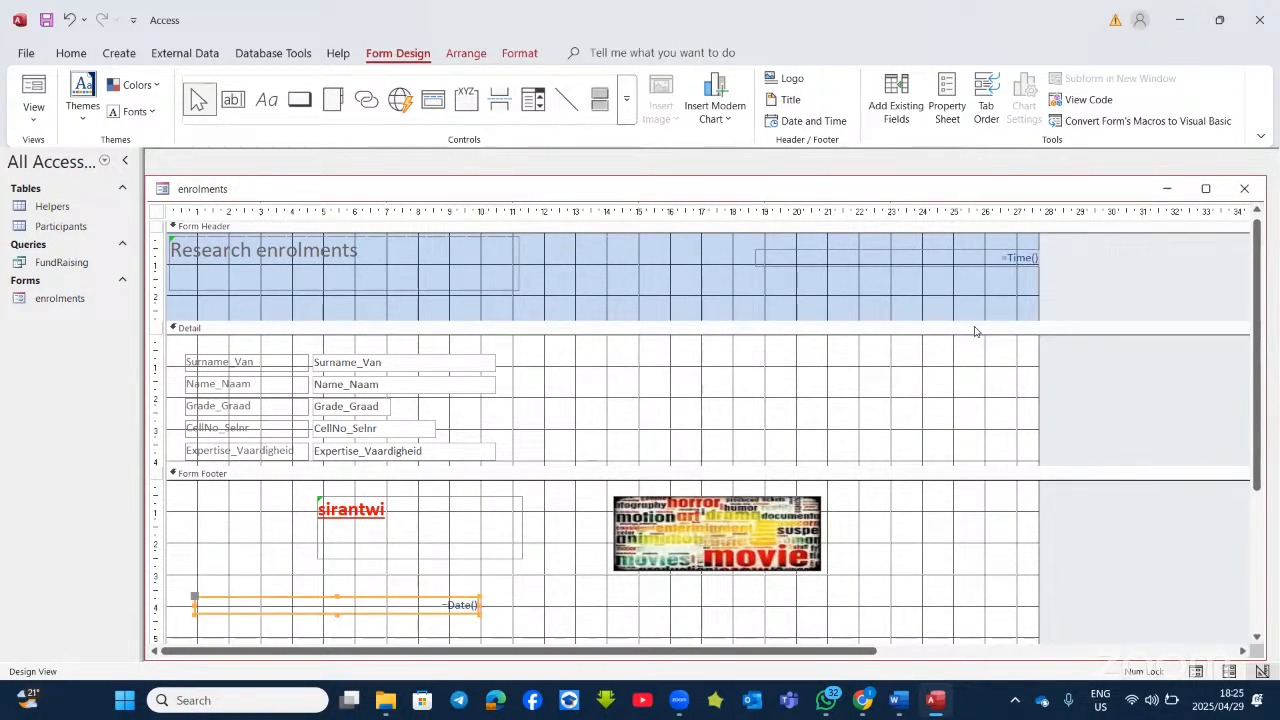
Step: Move the =Time() control to the footer's bottom right and preview the form in Form View
left_click(1005, 259)
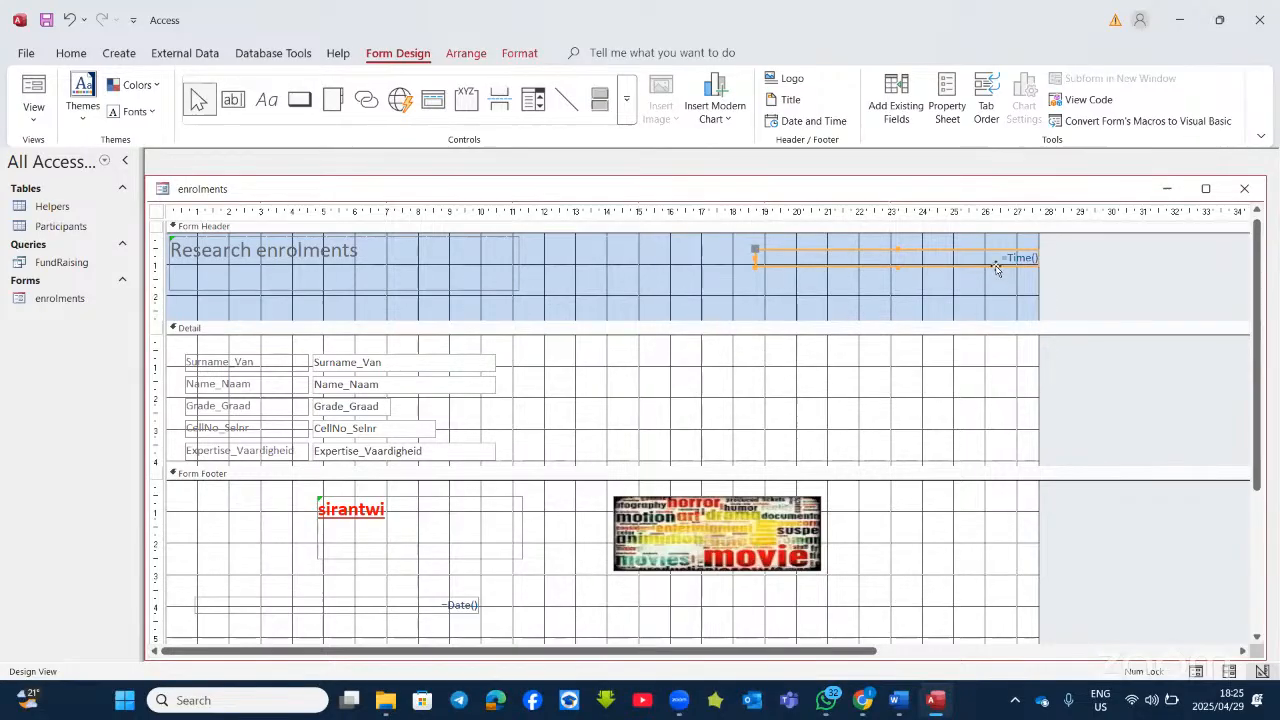
left_click_drag(996, 264, 1008, 621)
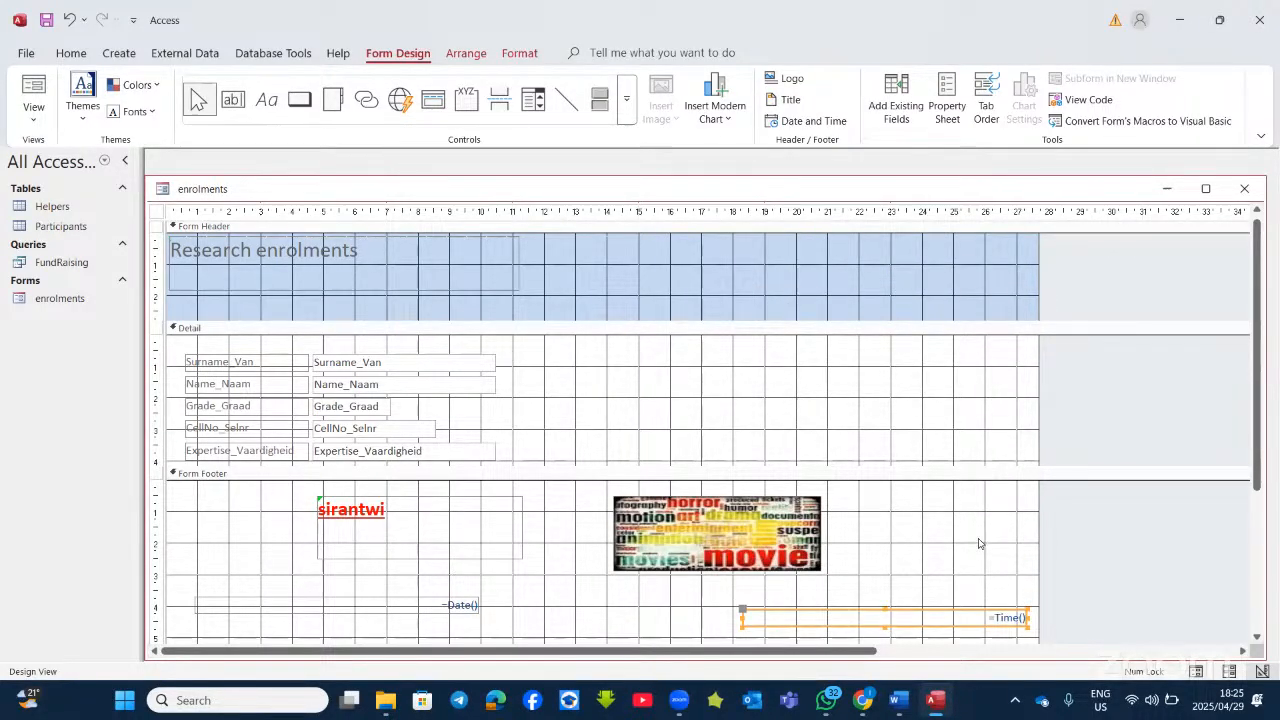
left_click(42, 88)
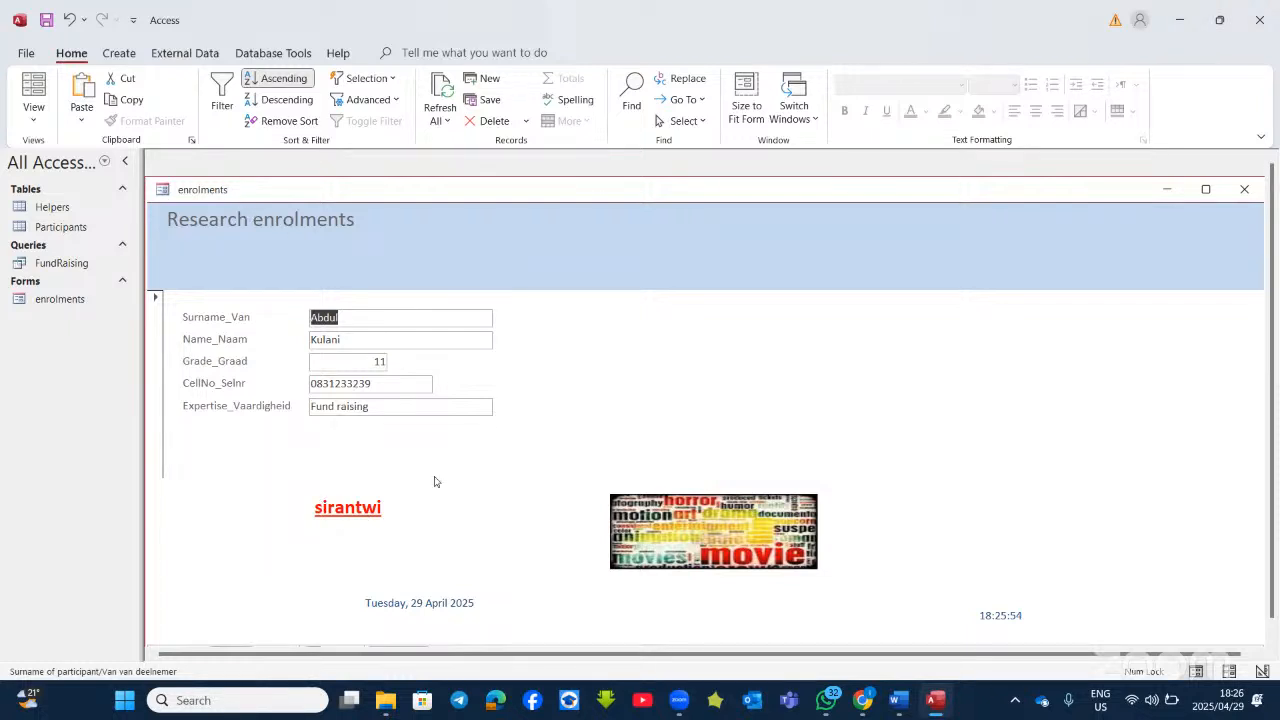
Step: Return the enrolments form to Design View and switch to the Word task document
left_click(33, 112)
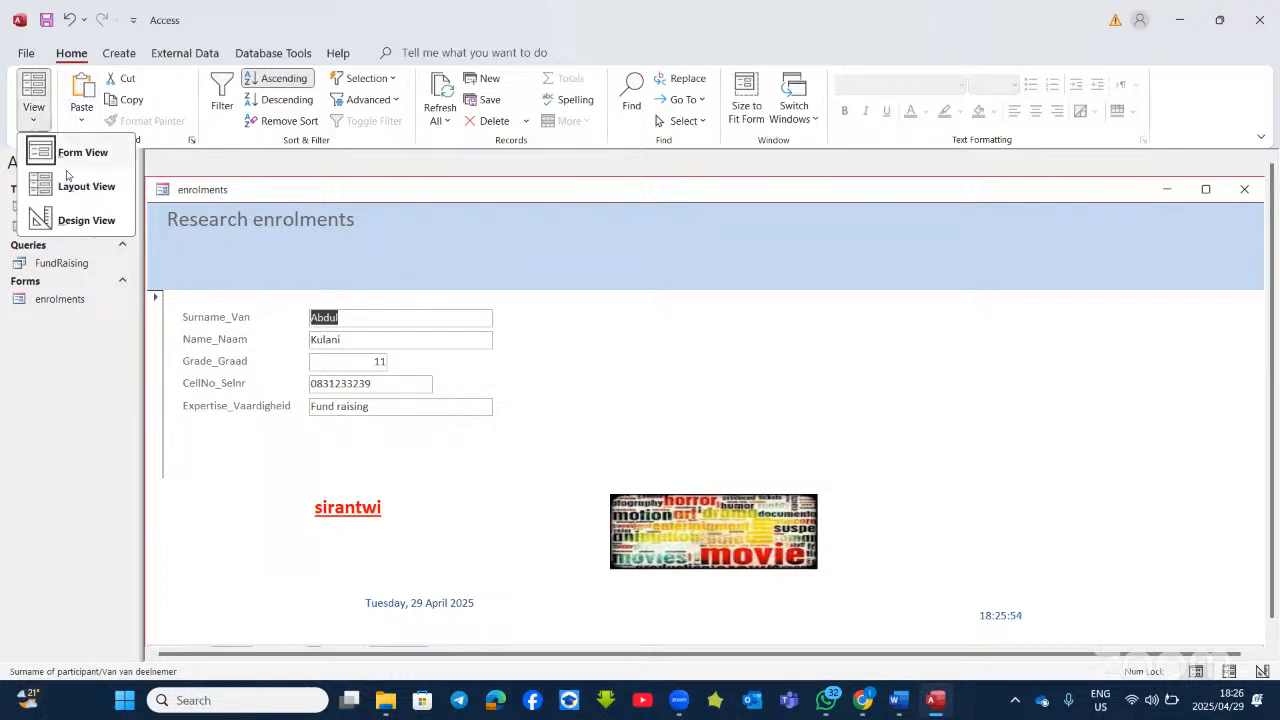
left_click(84, 220)
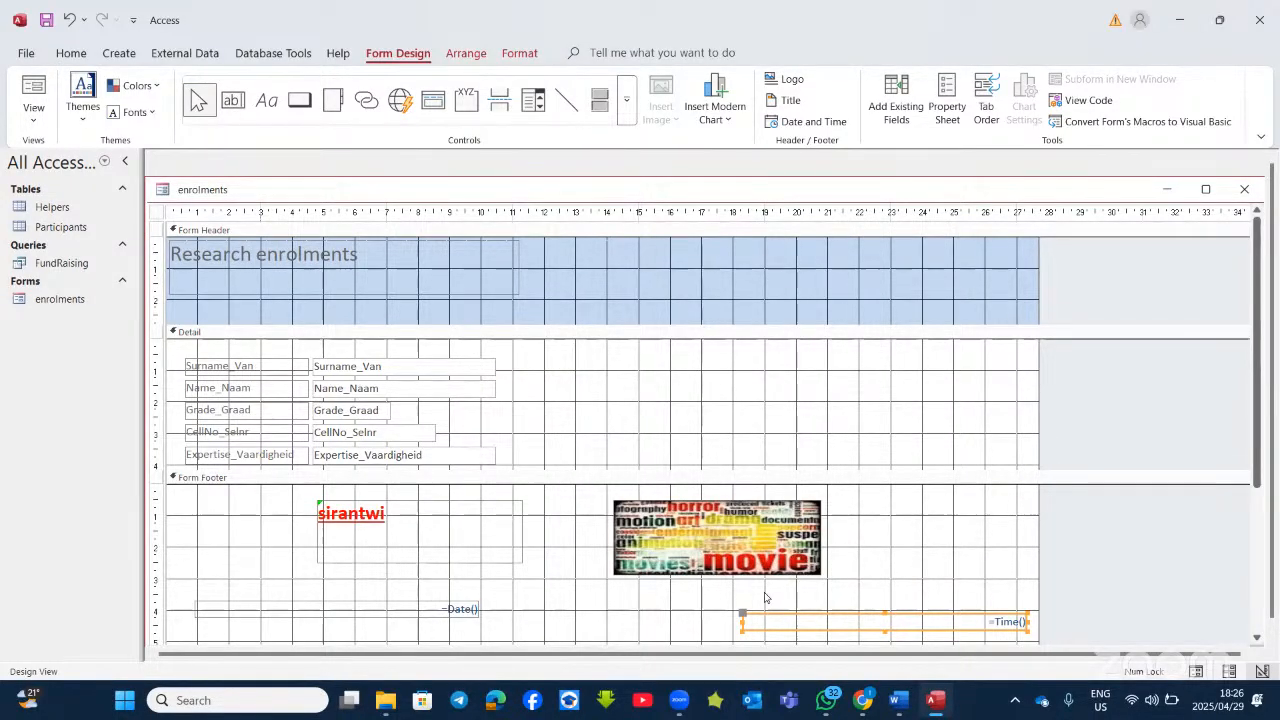
key("alt+Tab")
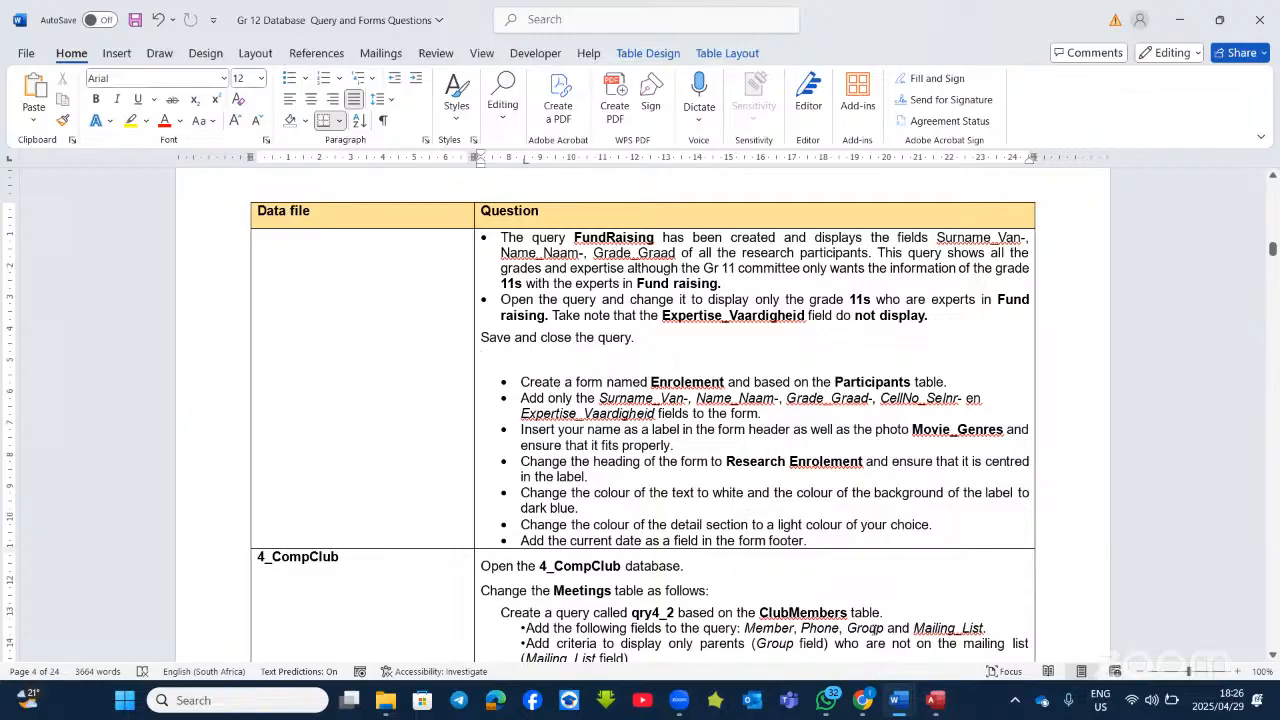
Step: Read the remaining Enrolement form requirements in the Word document
mouse_move(903, 710)
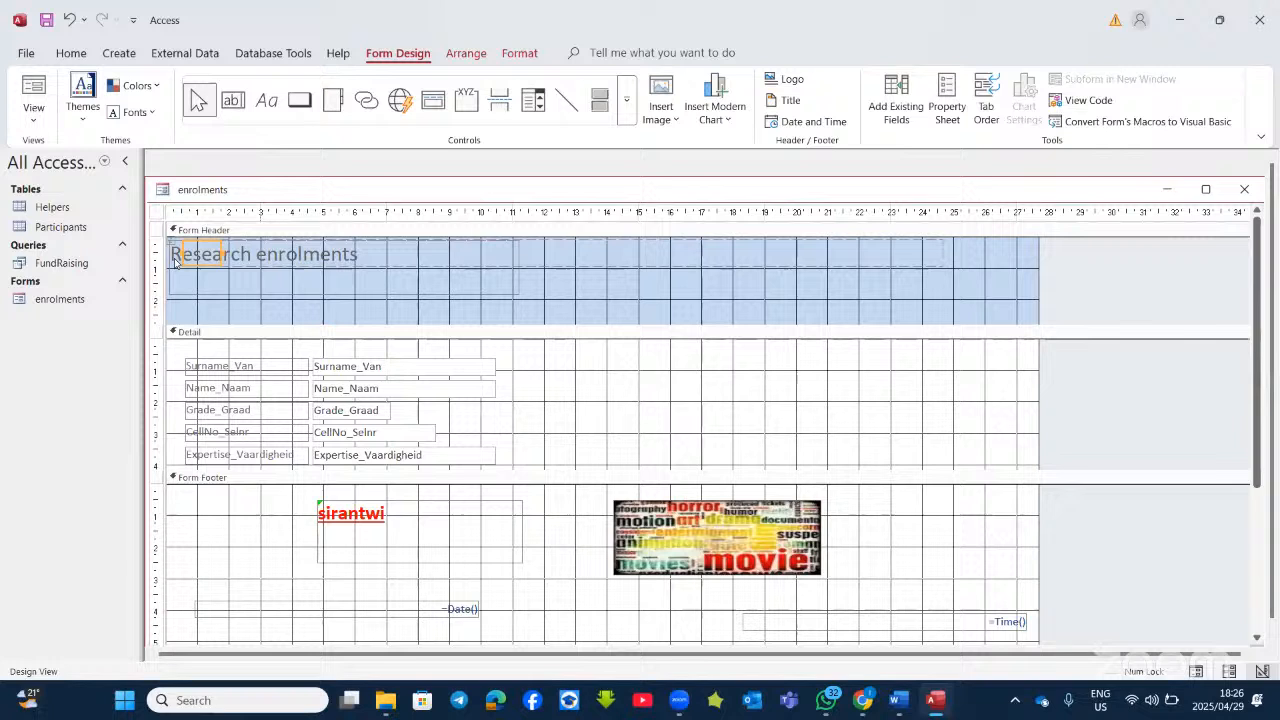
Step: Make the Research enrolments heading text white on a dark navy background
left_click(175, 262)
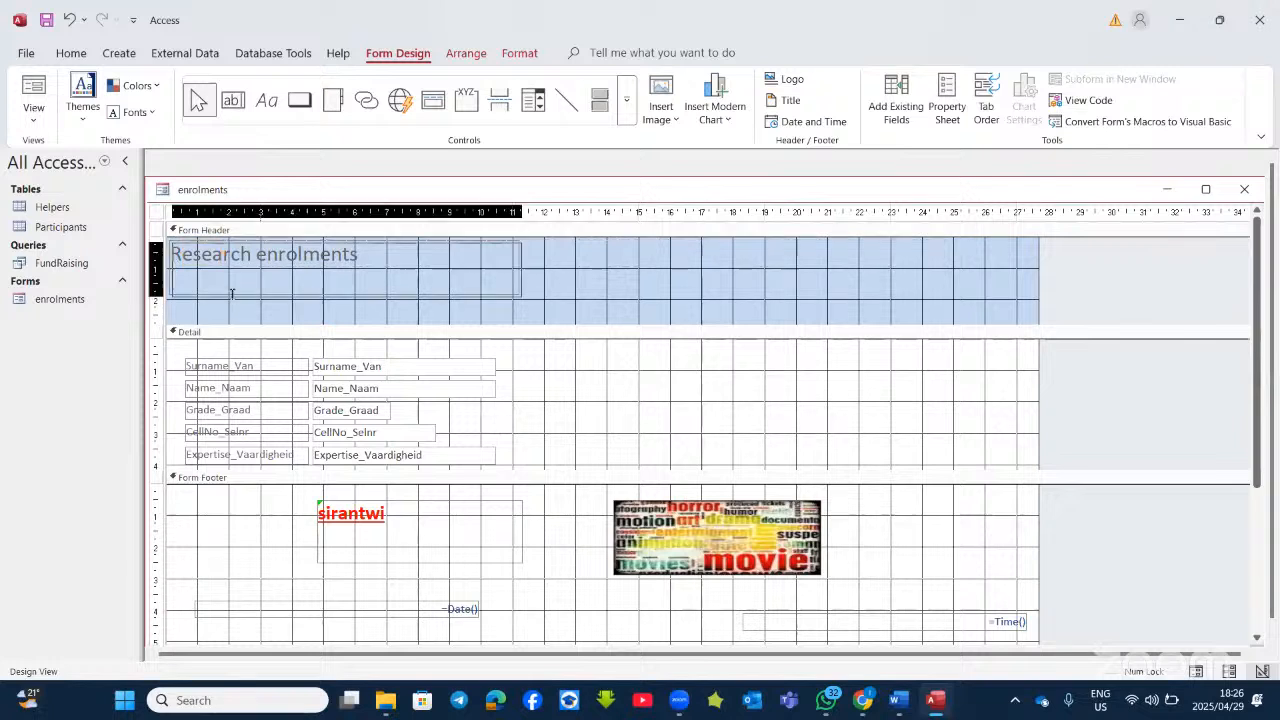
left_click(244, 263)
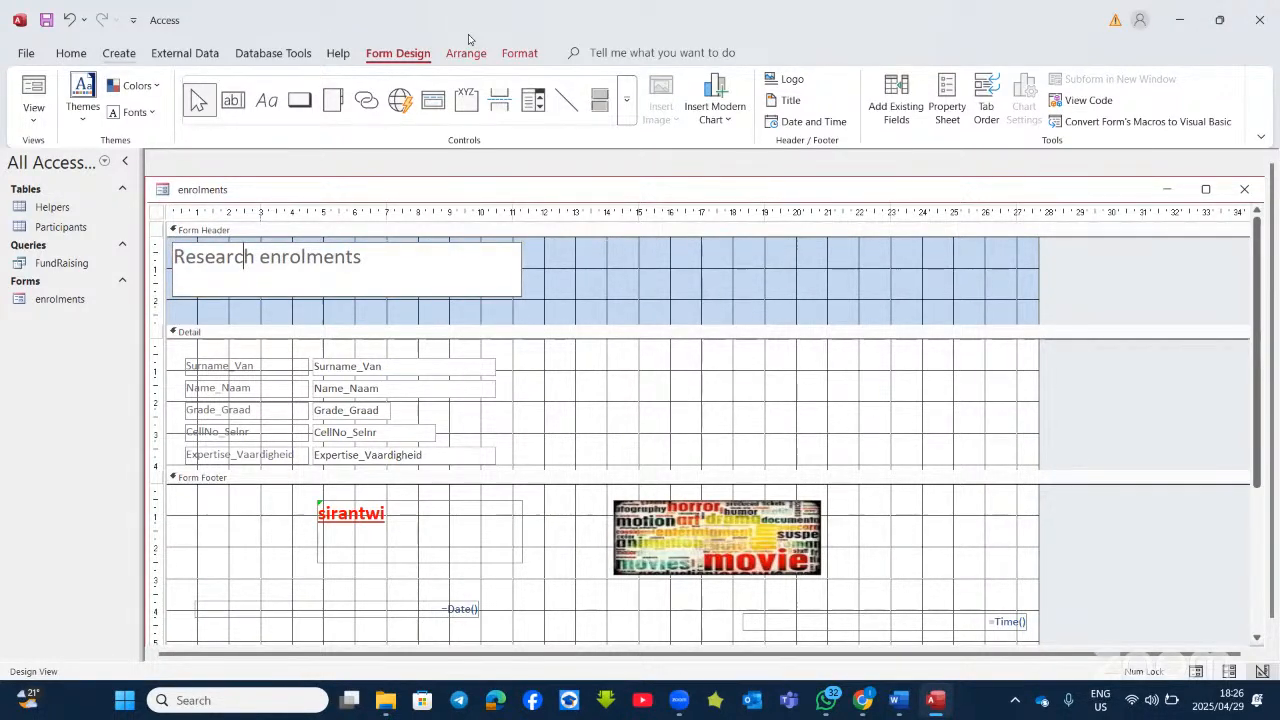
left_click(928, 113)
left_click(914, 185)
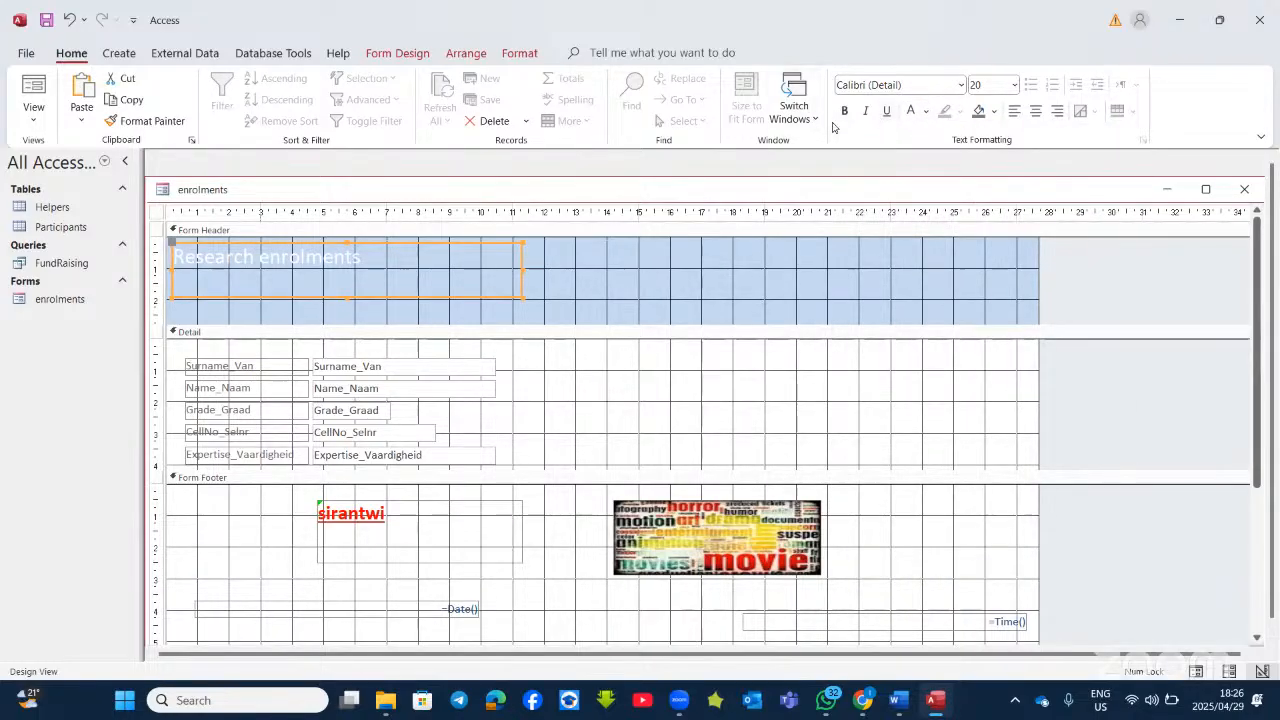
left_click(994, 113)
left_click(994, 113)
left_click(994, 113)
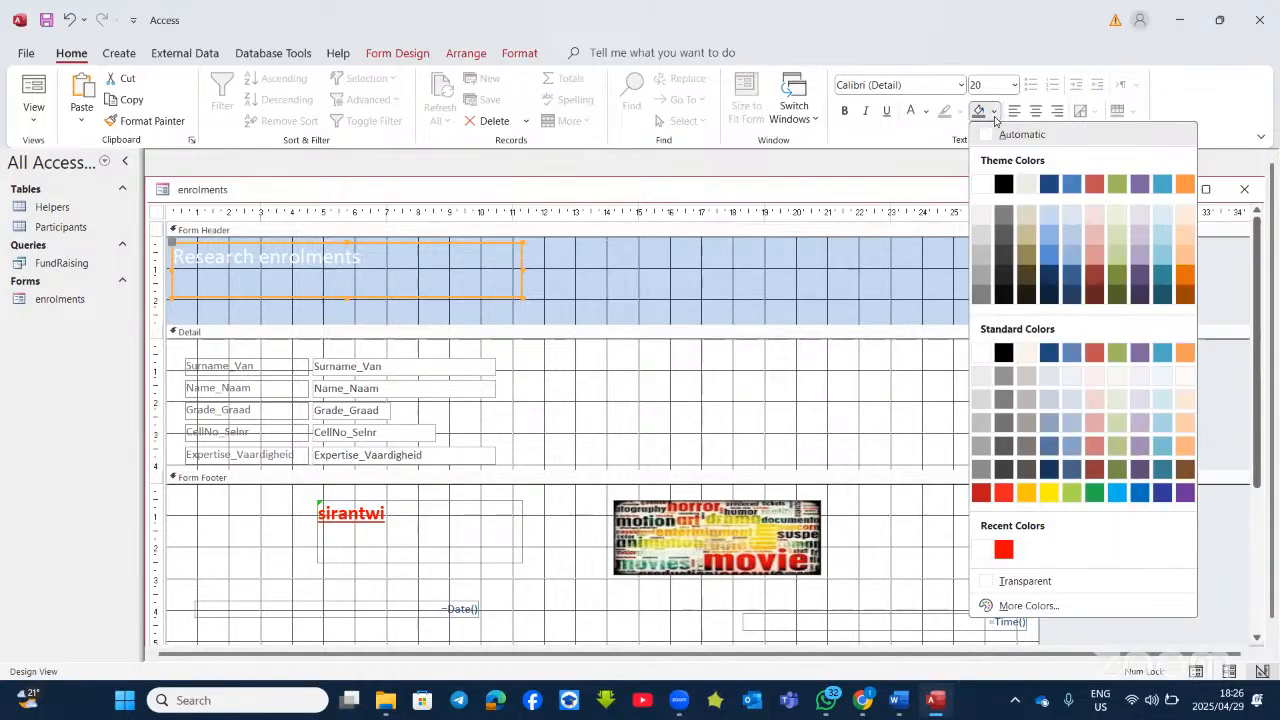
left_click(1050, 276)
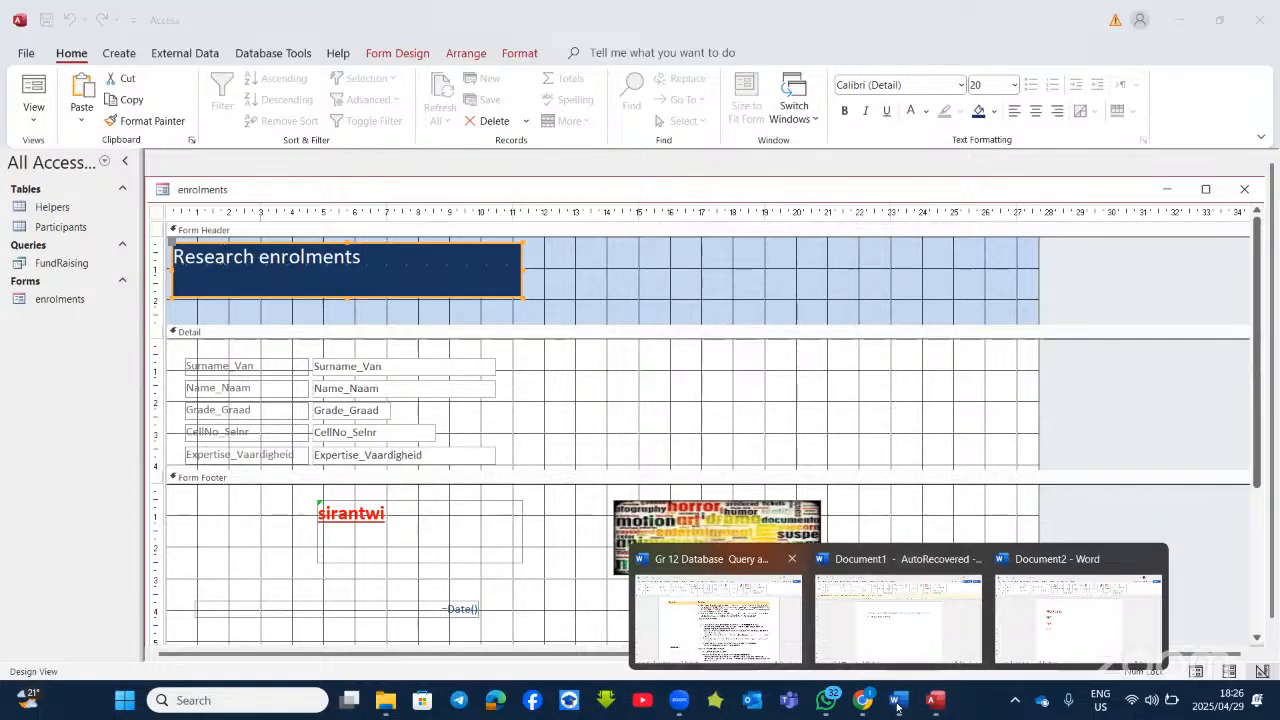
left_click(720, 610)
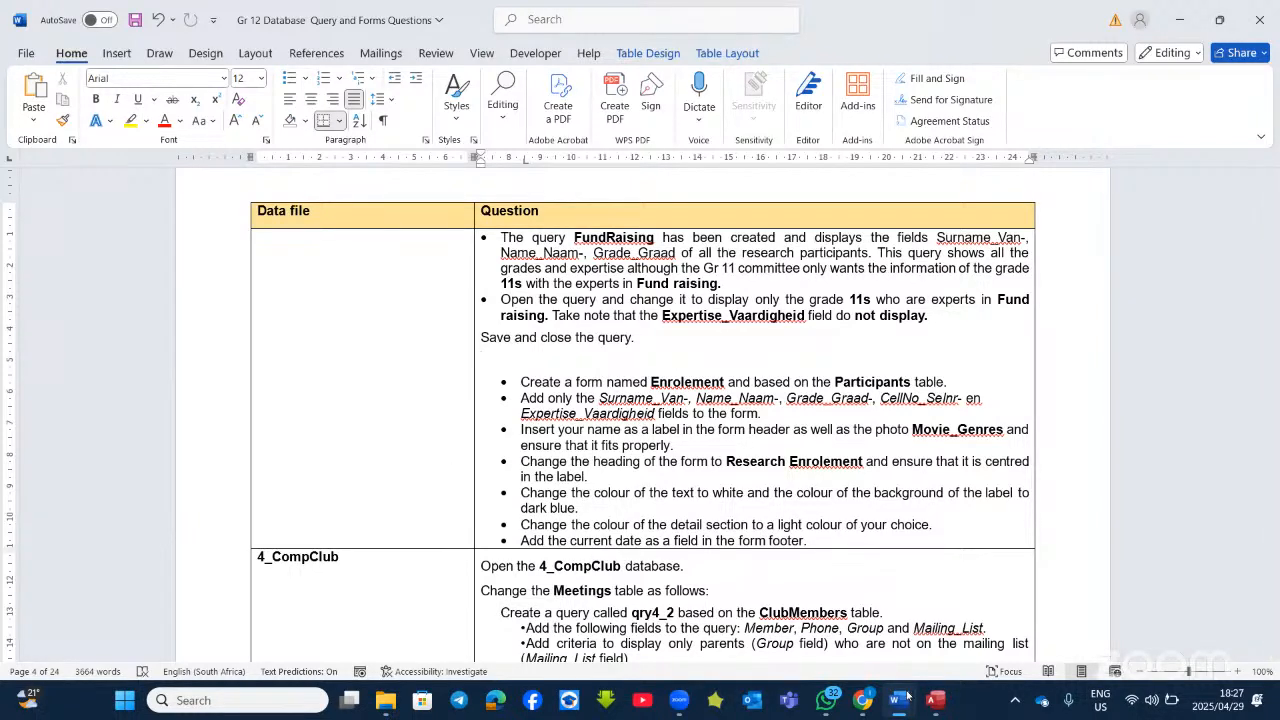
mouse_move(911, 711)
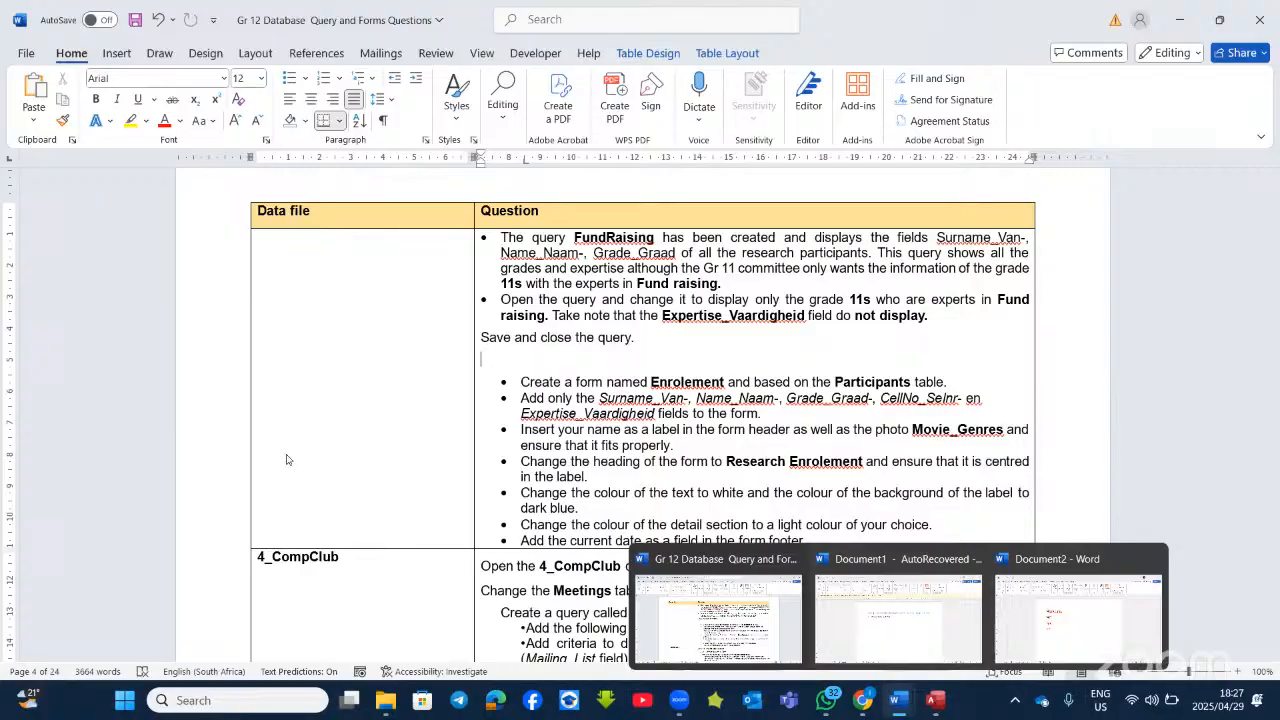
key("alt+Tab")
Step: Delete the =Time() text box from the Form Footer, leaving only =Date()
scroll(412, 499, "down", 2)
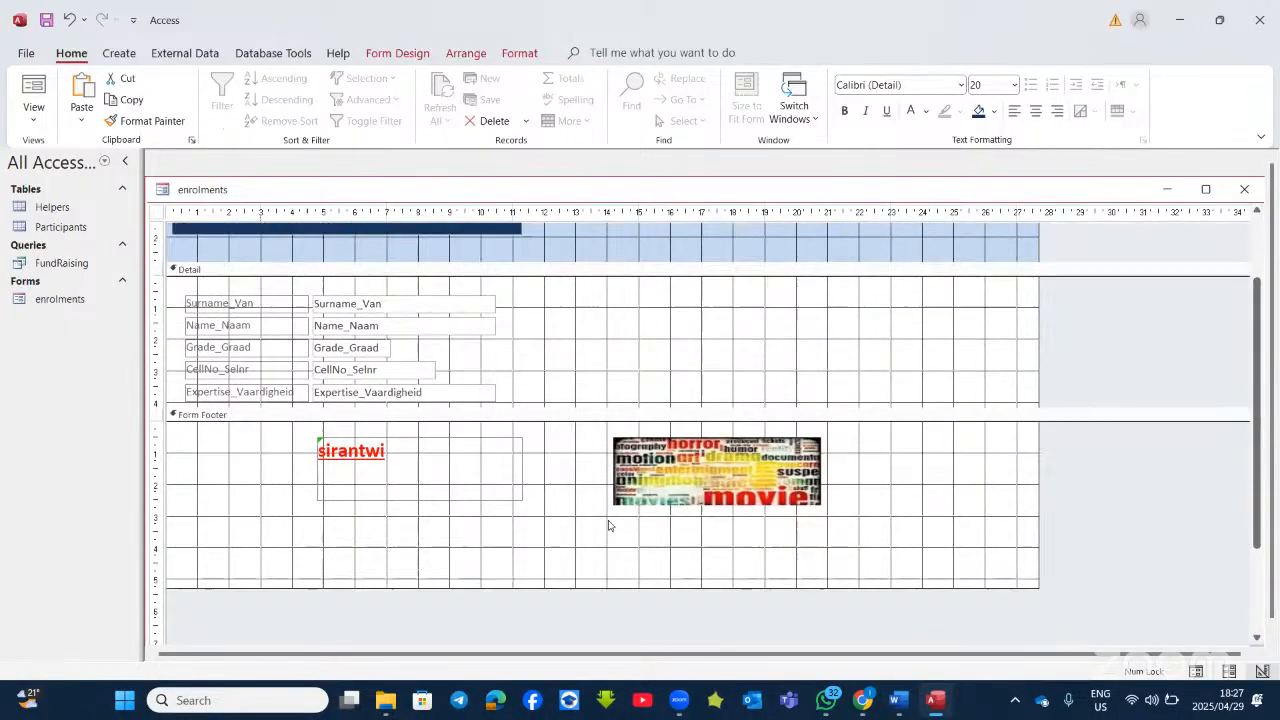
left_click(859, 550)
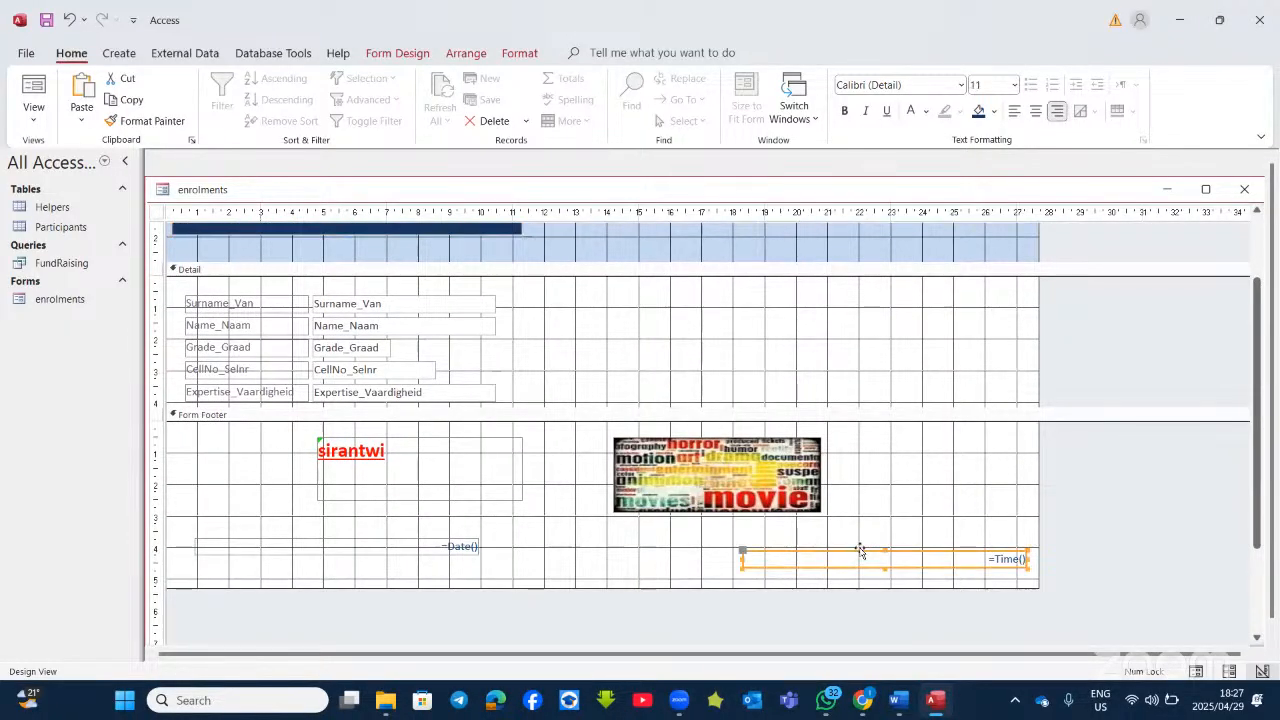
key("Delete")
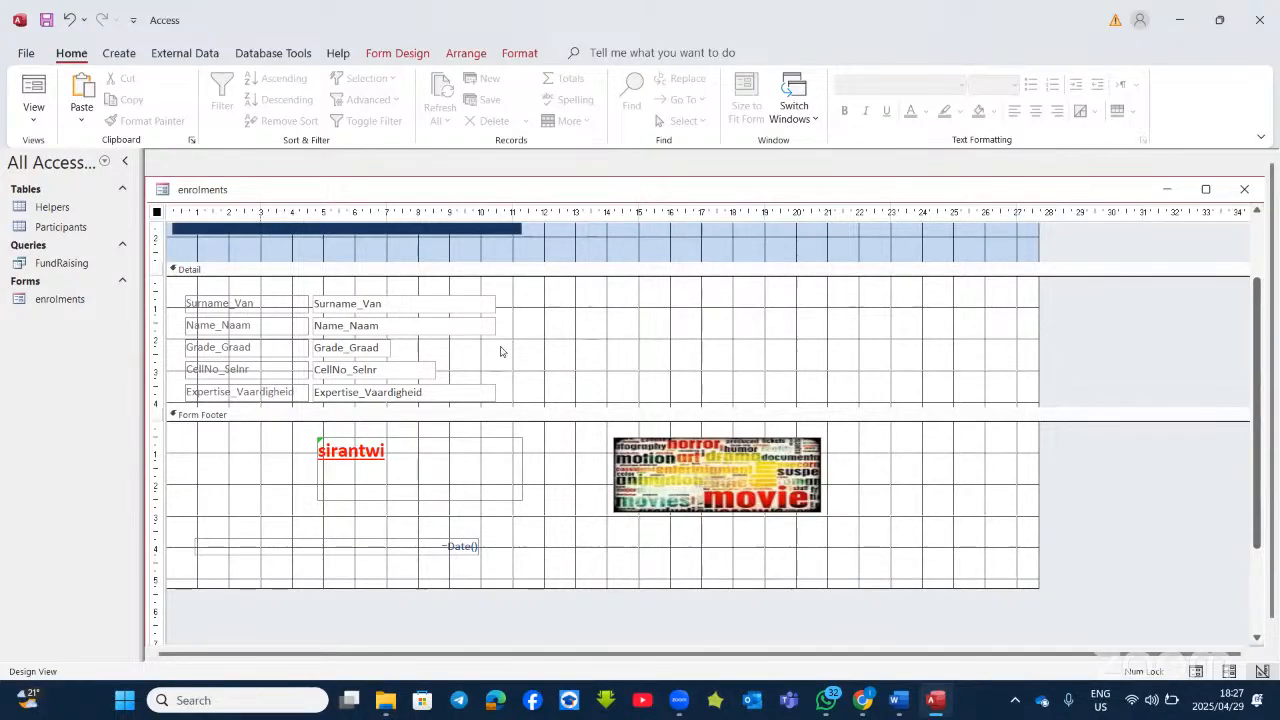
scroll(603, 358, "up", 2)
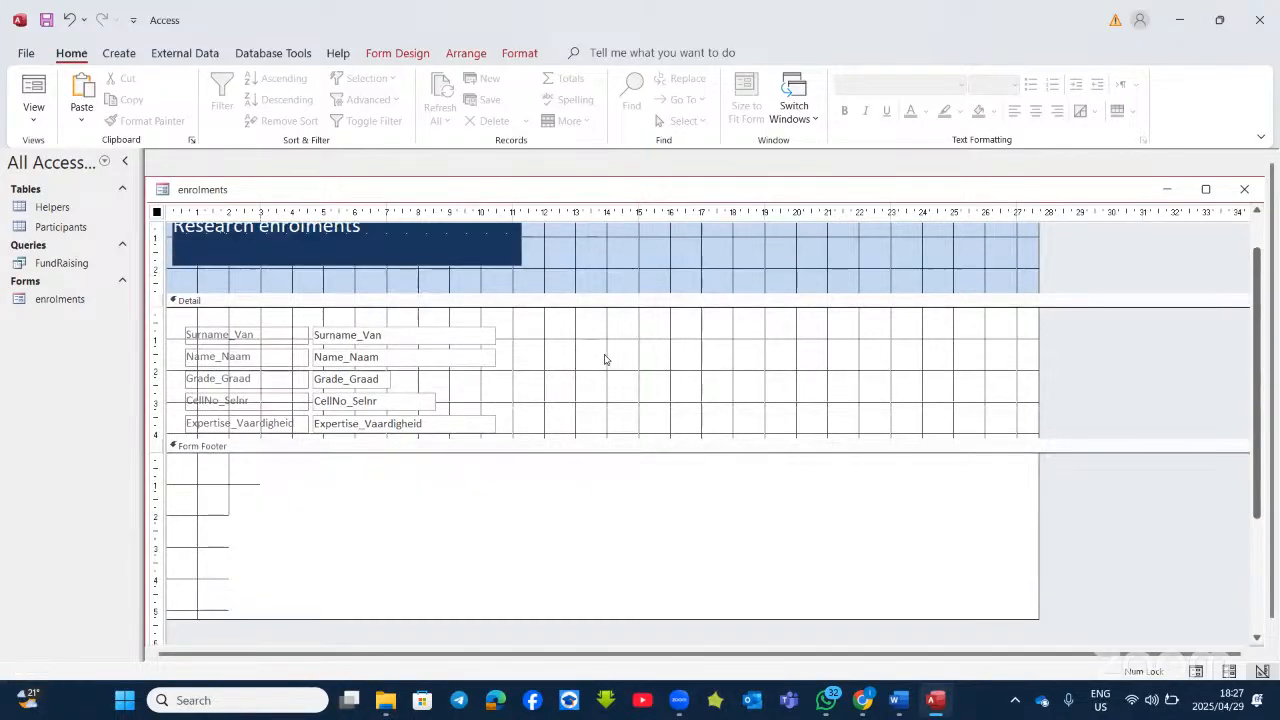
left_click(628, 381)
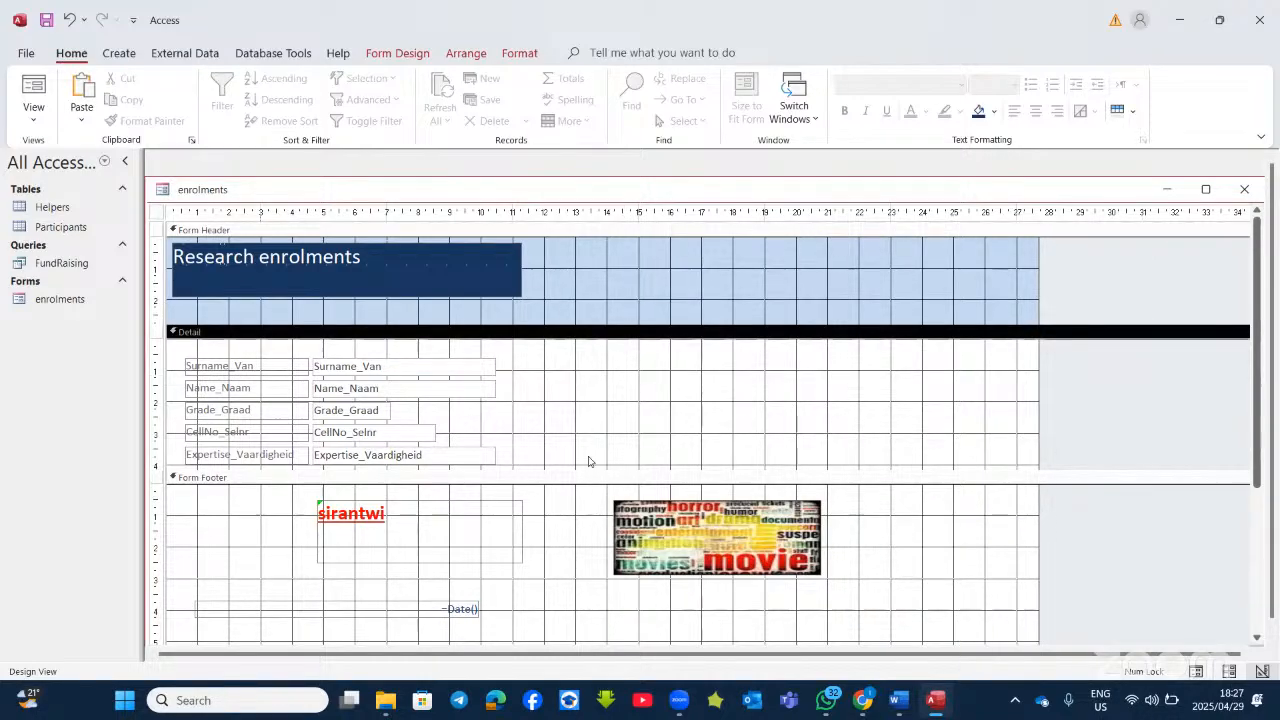
left_click(950, 543)
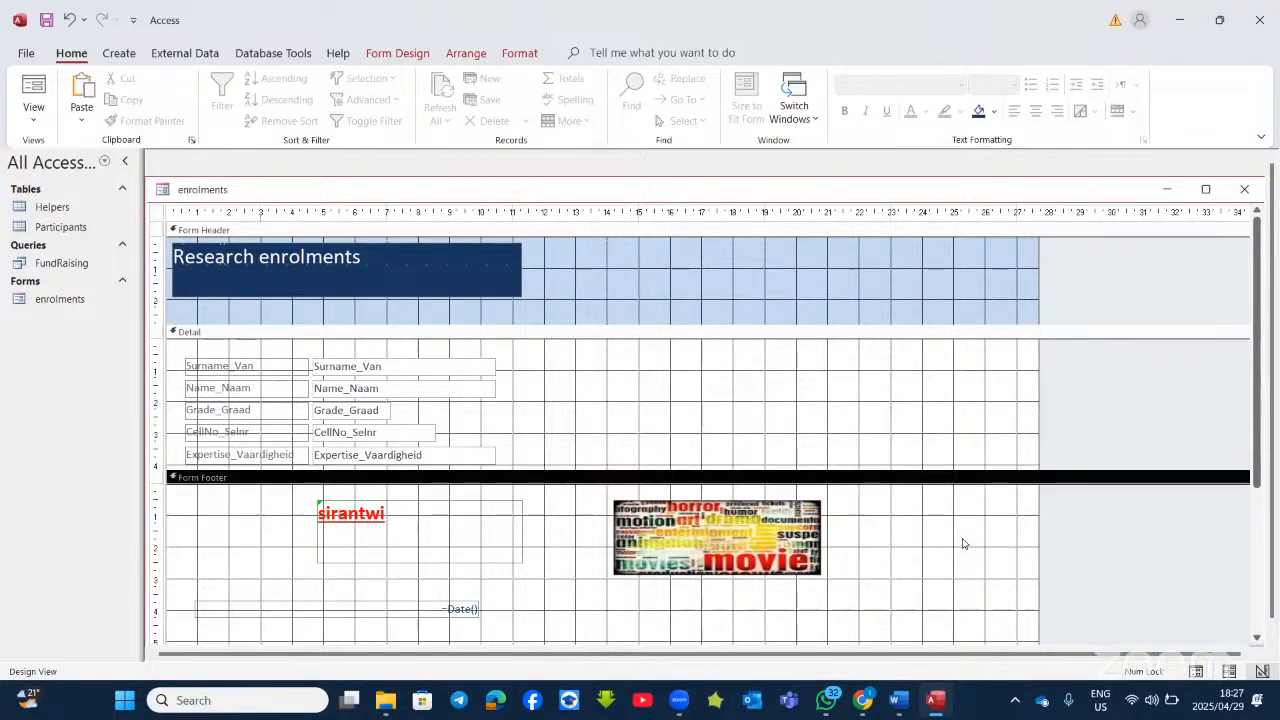
left_click(588, 370)
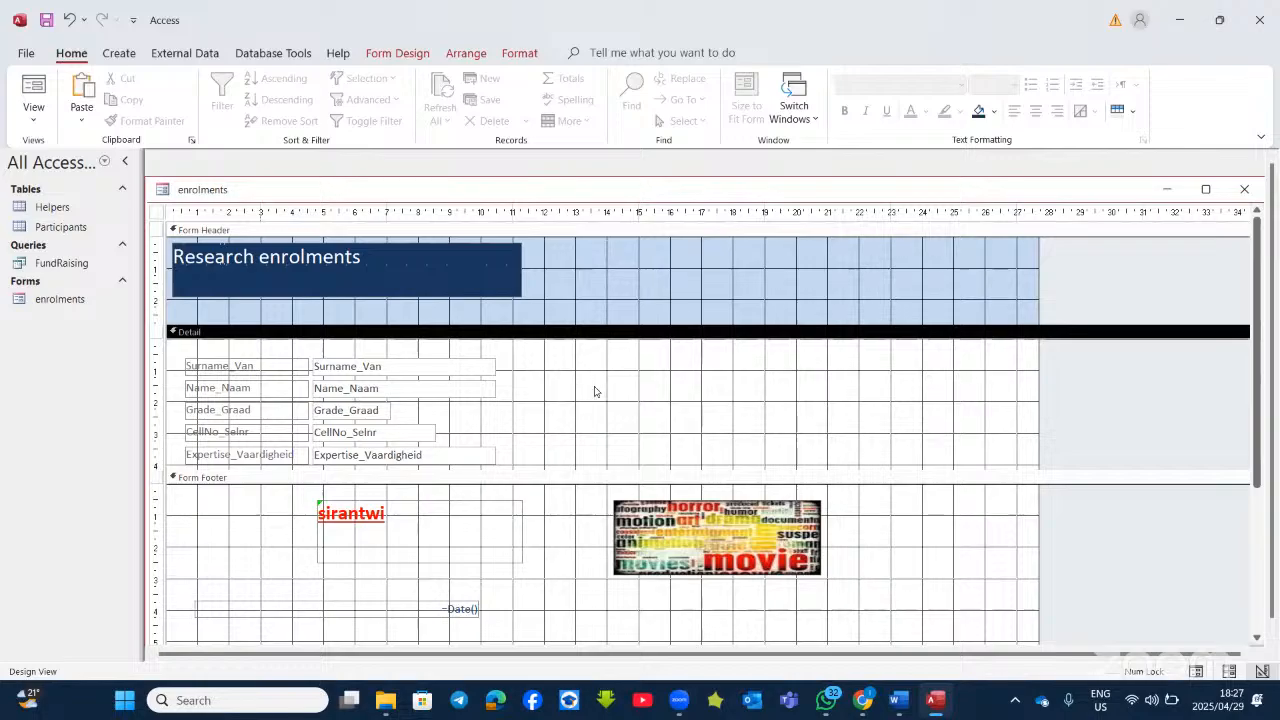
Step: Set the Detail section fill to taupe grey-brown, after trying medium blue and green
right_click(657, 375)
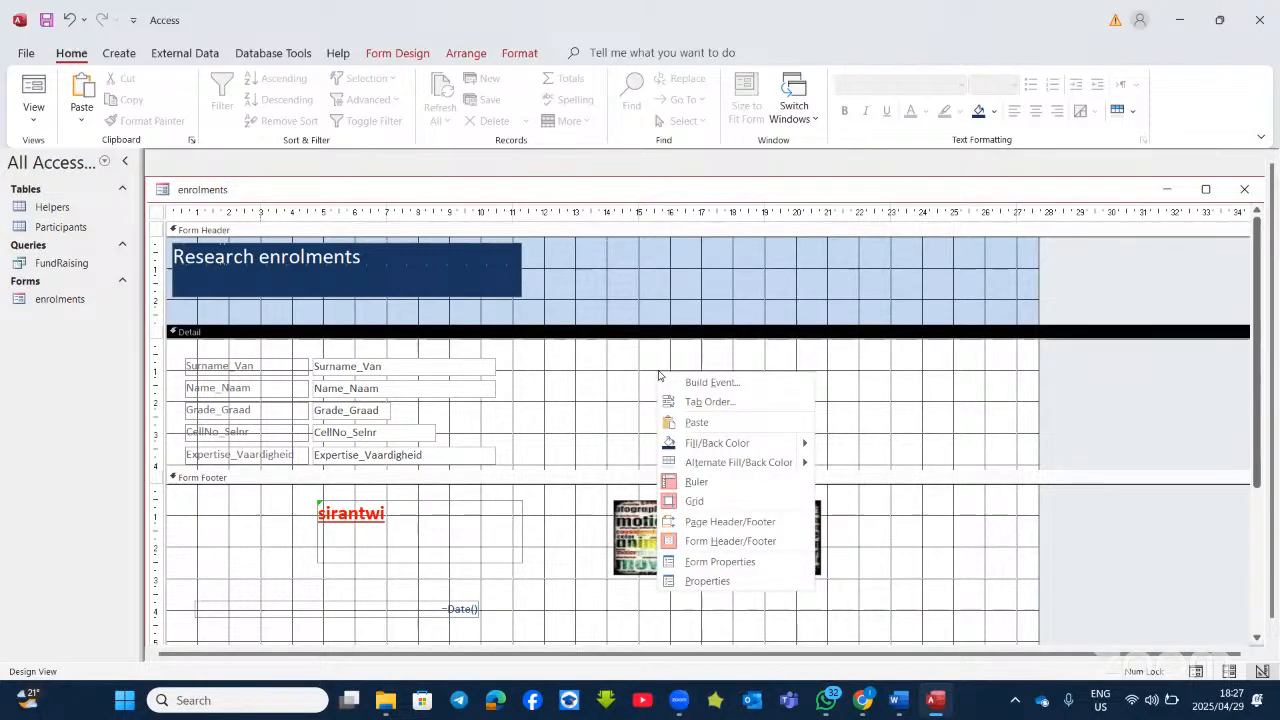
mouse_move(718, 443)
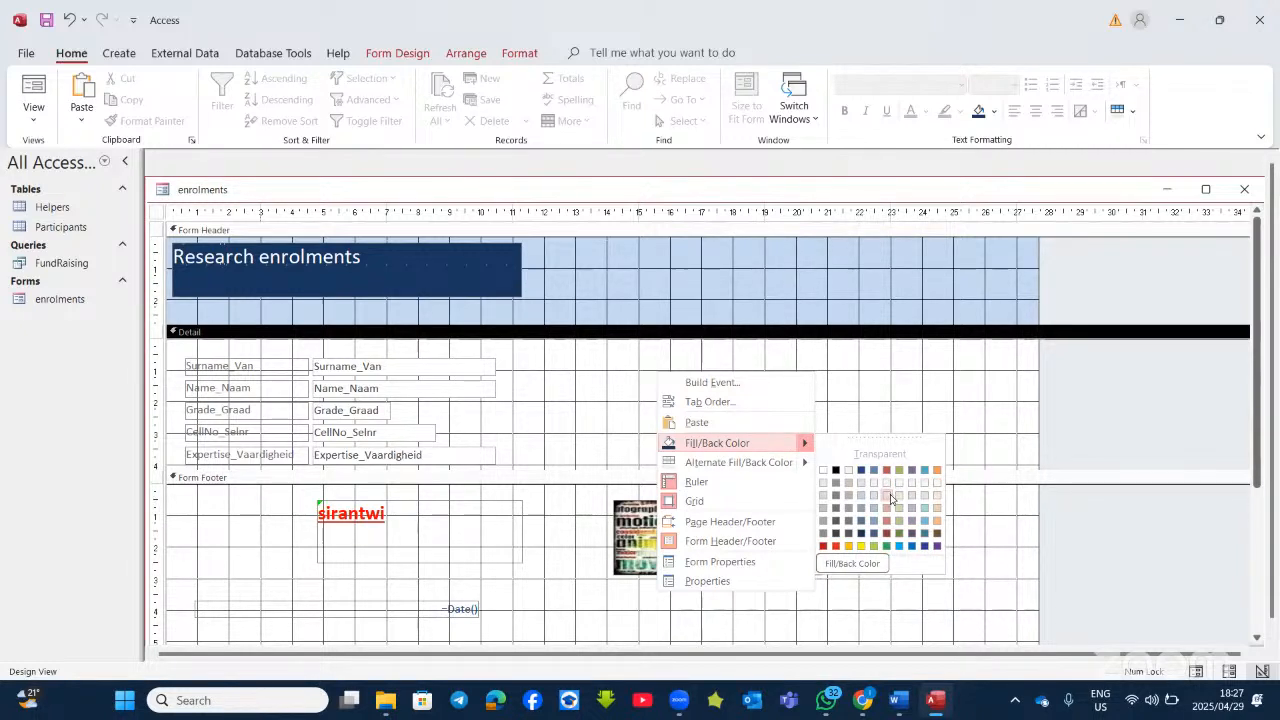
left_click(924, 521)
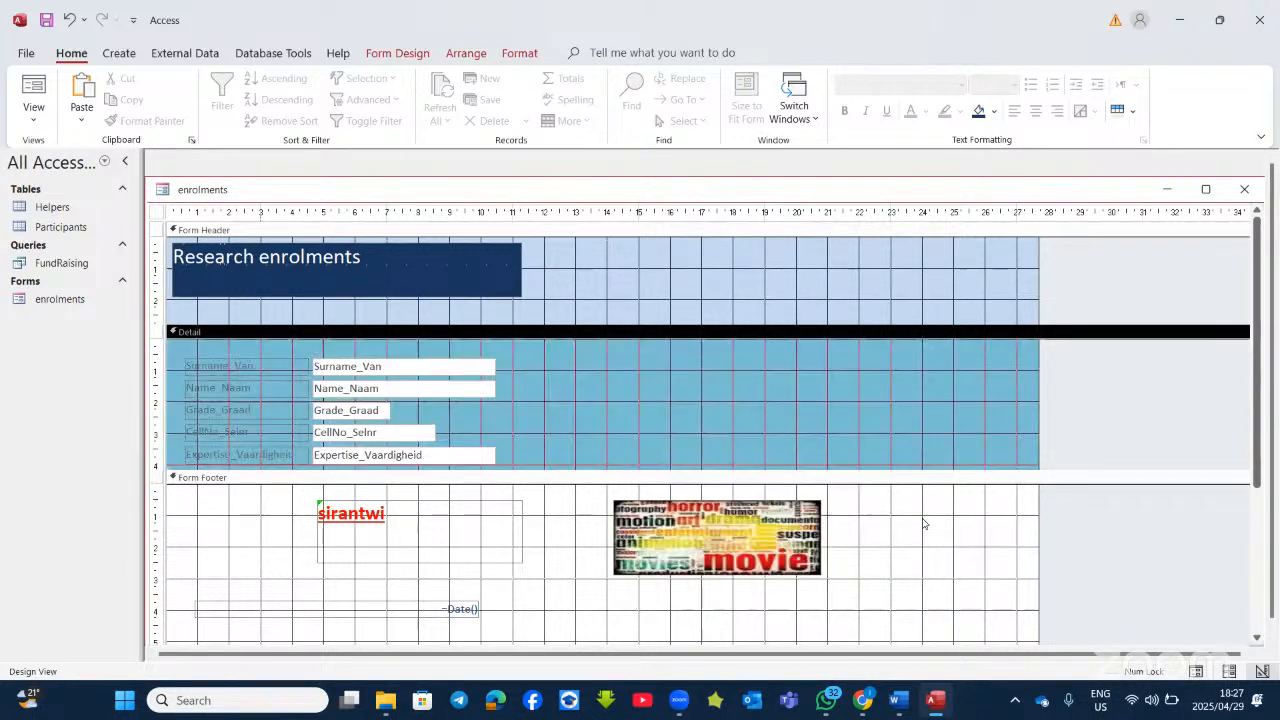
right_click(799, 369)
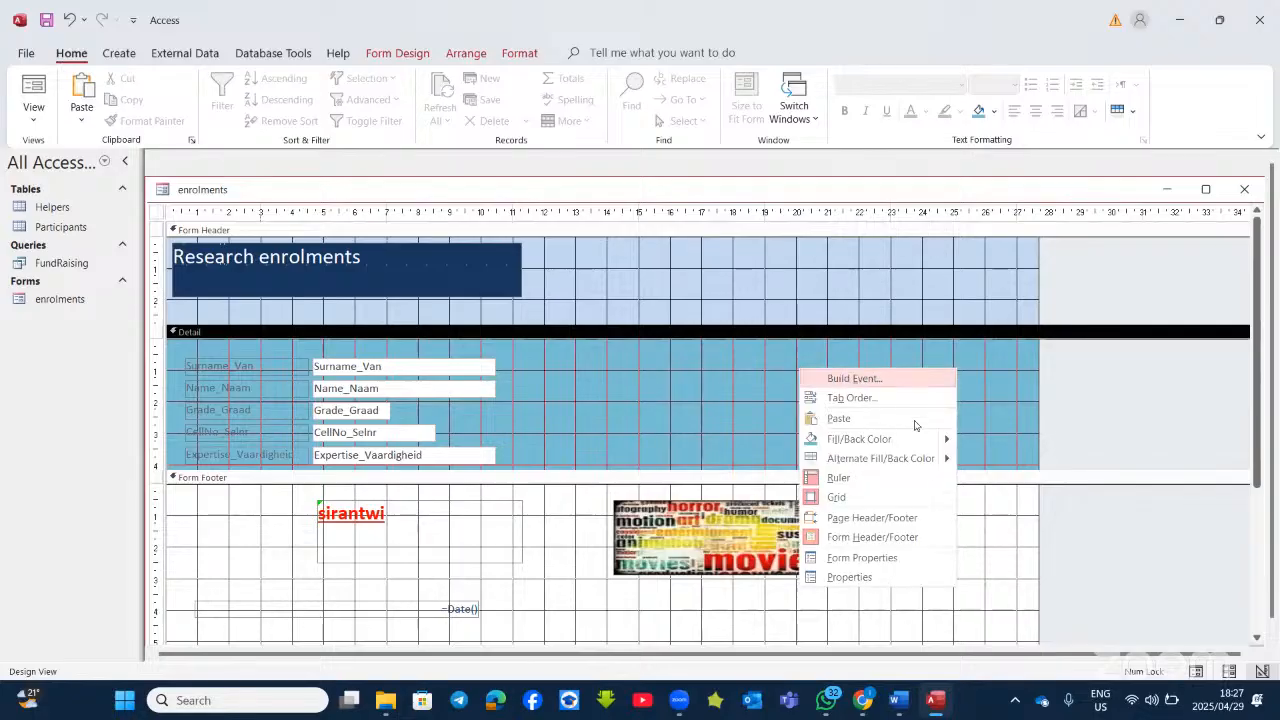
mouse_move(930, 447)
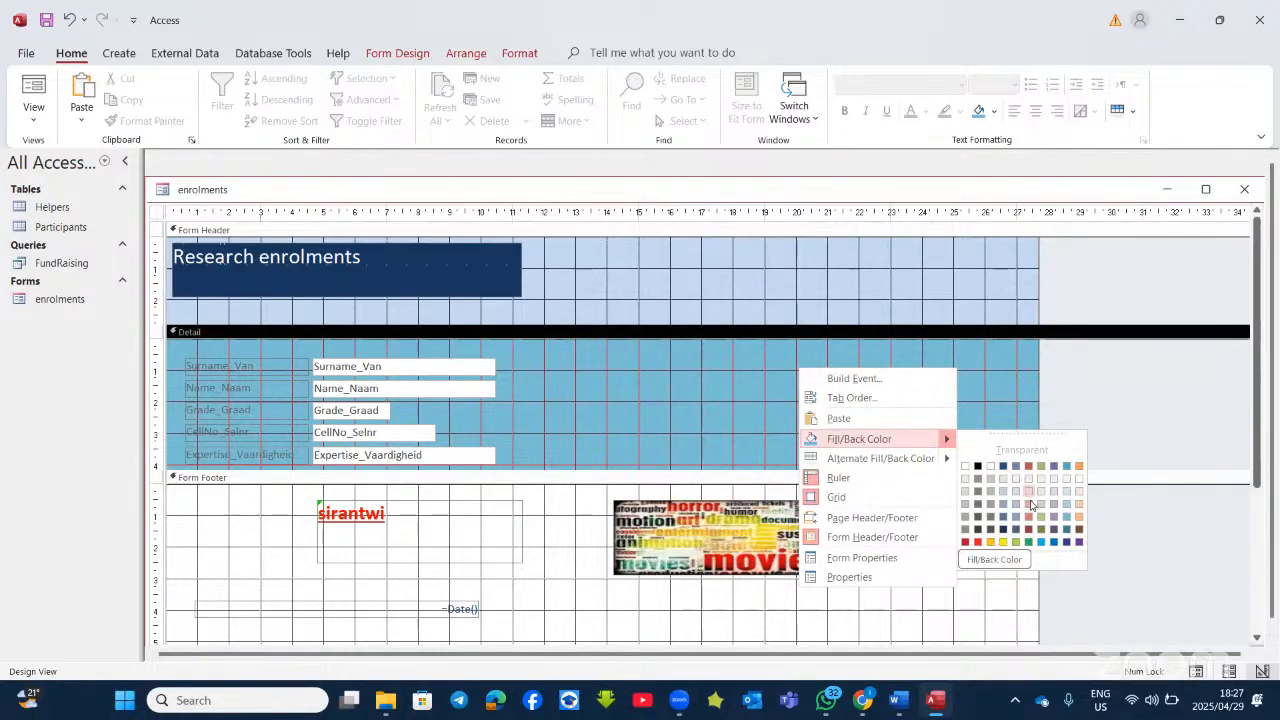
left_click(1029, 542)
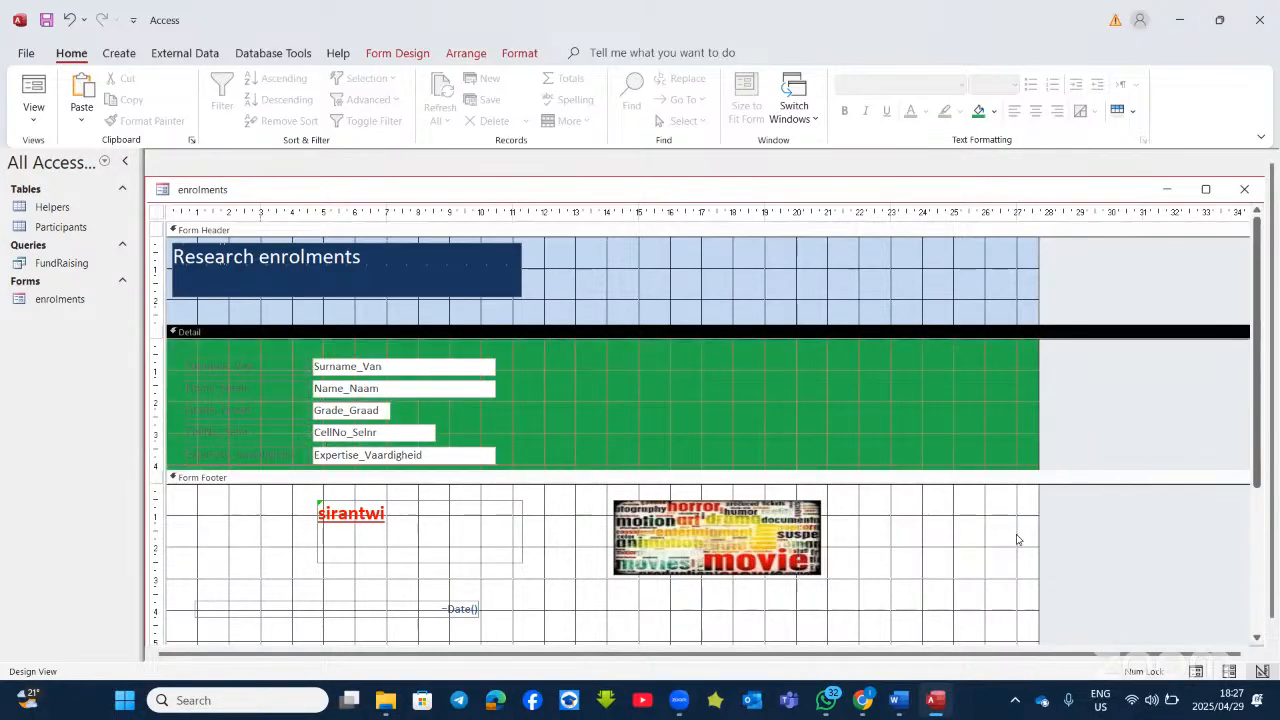
right_click(811, 355)
mouse_move(940, 443)
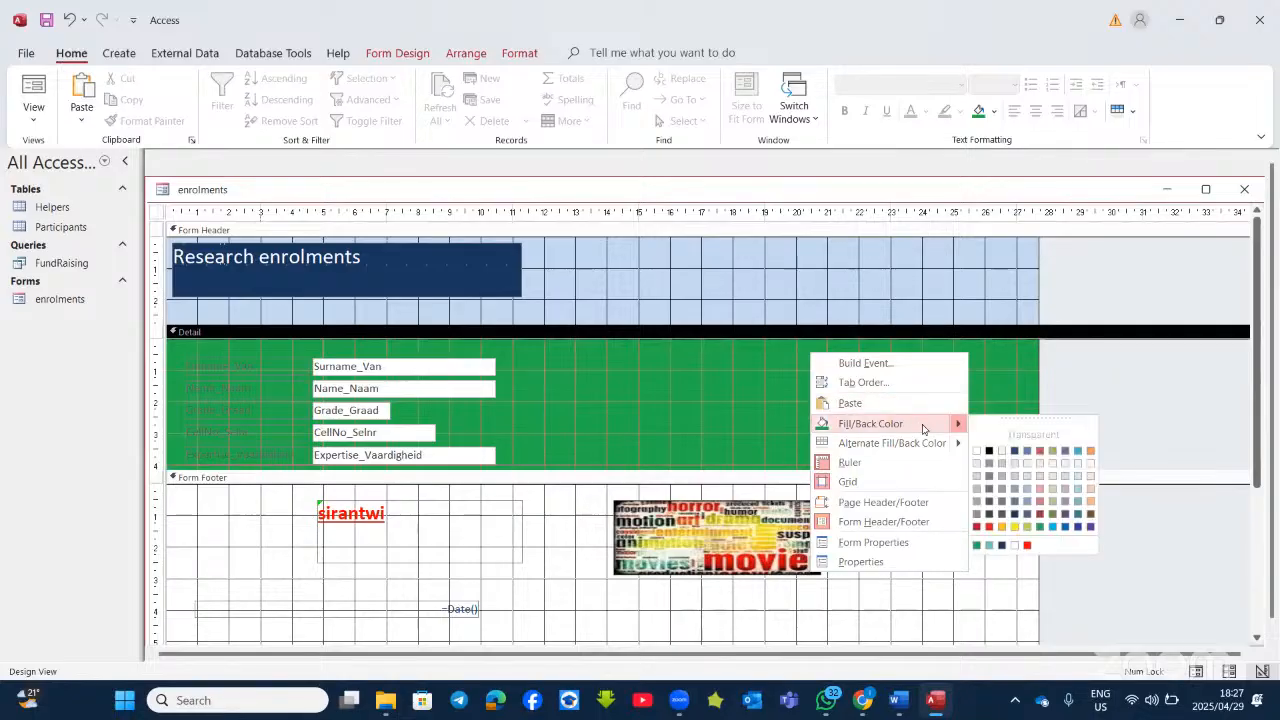
left_click(1002, 492)
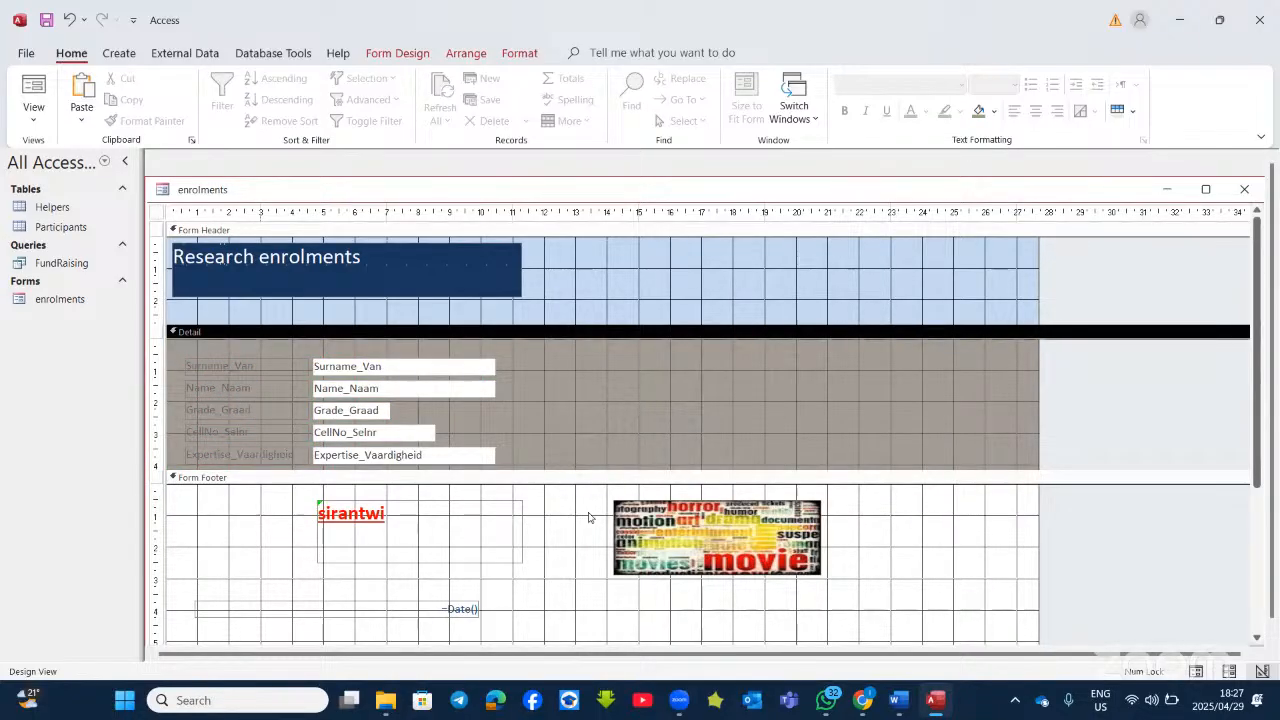
left_click(932, 540)
Step: Fill the Form Footer section red, then change its fill colour to orange-gold
right_click(932, 530)
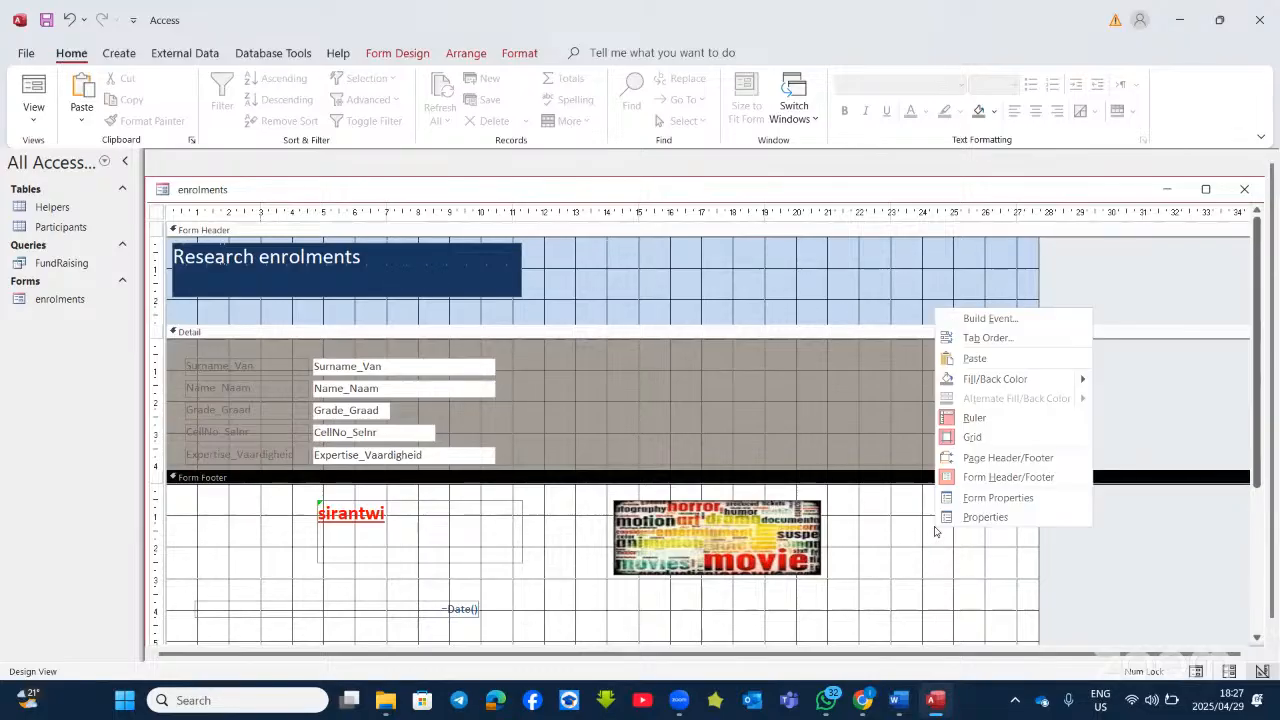
mouse_move(1076, 379)
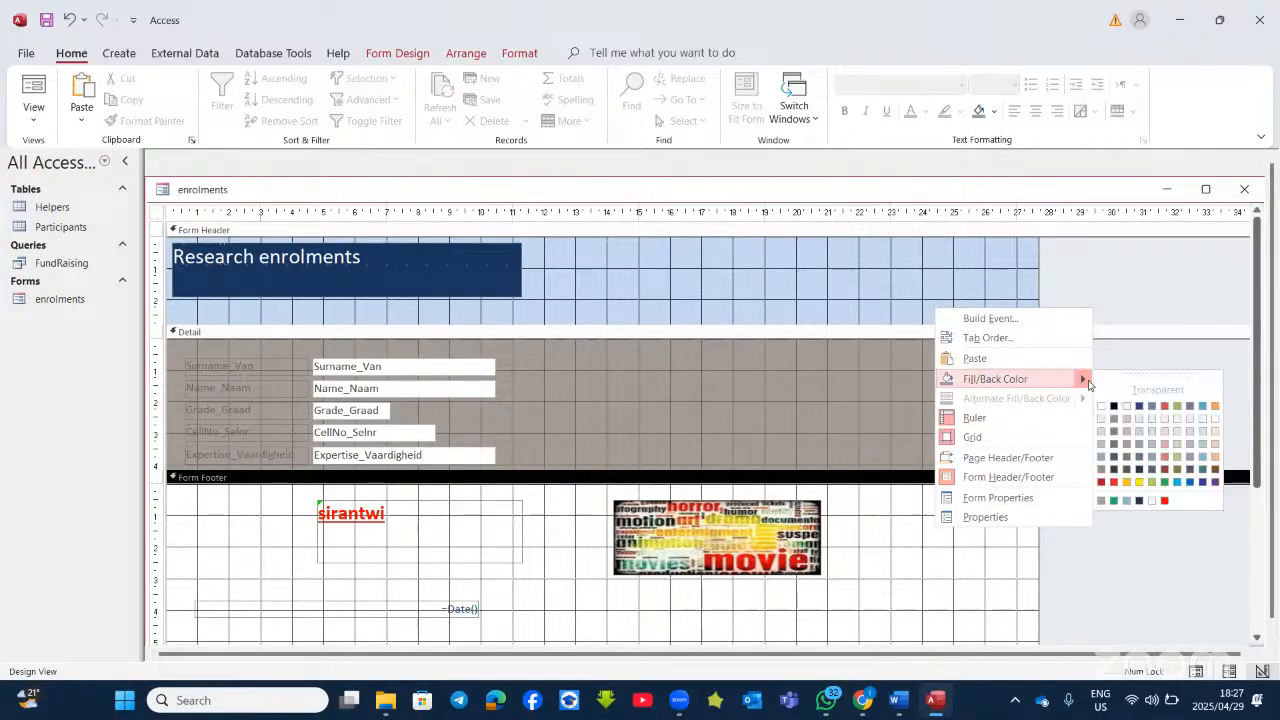
left_click(1164, 500)
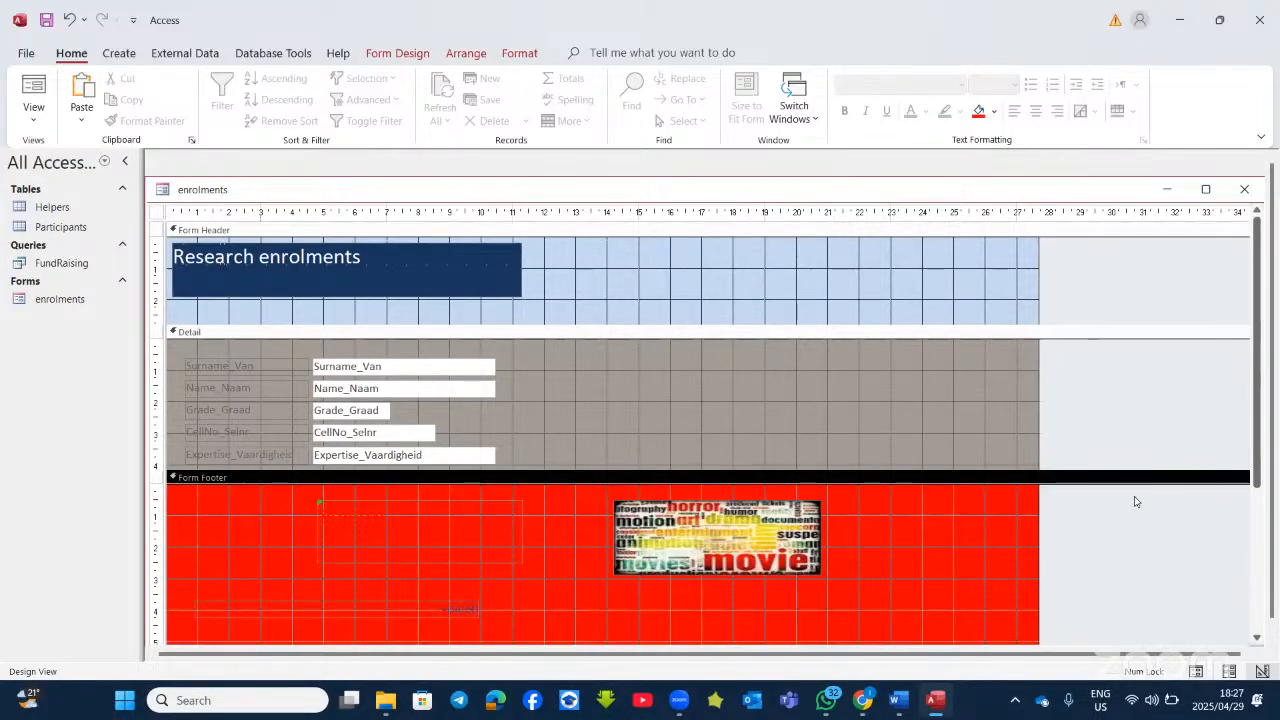
right_click(911, 512)
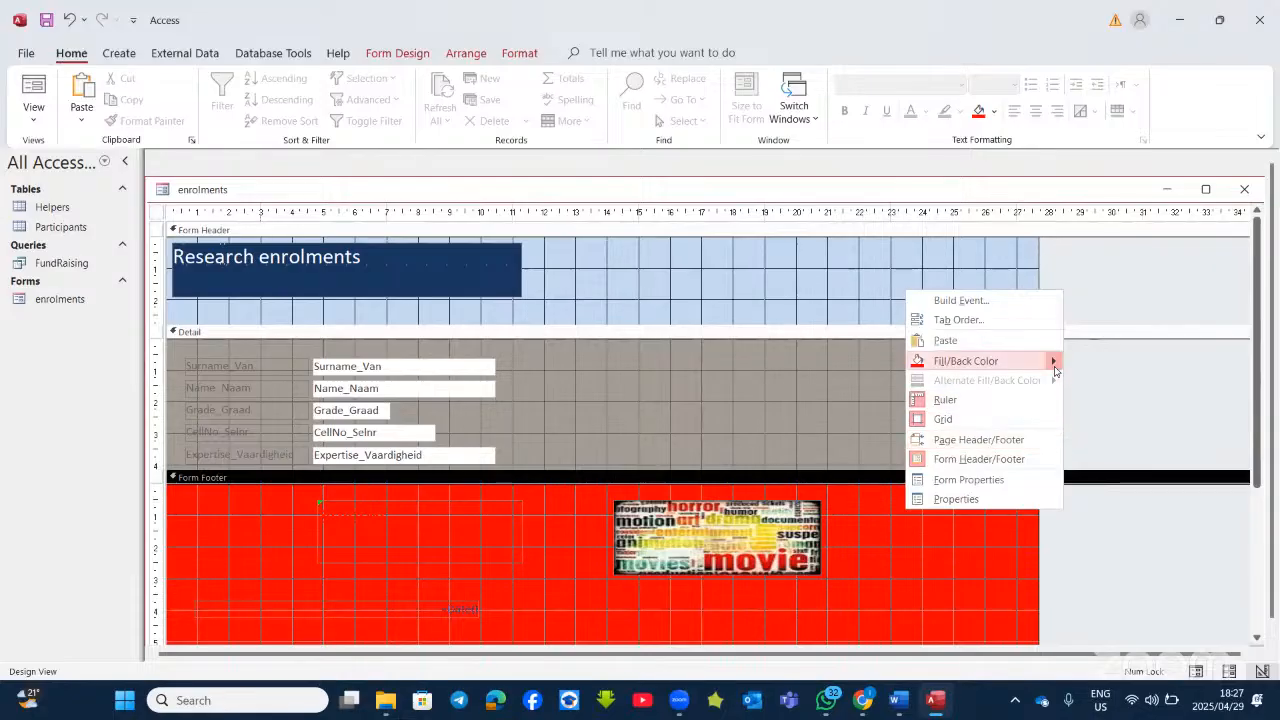
mouse_move(1055, 366)
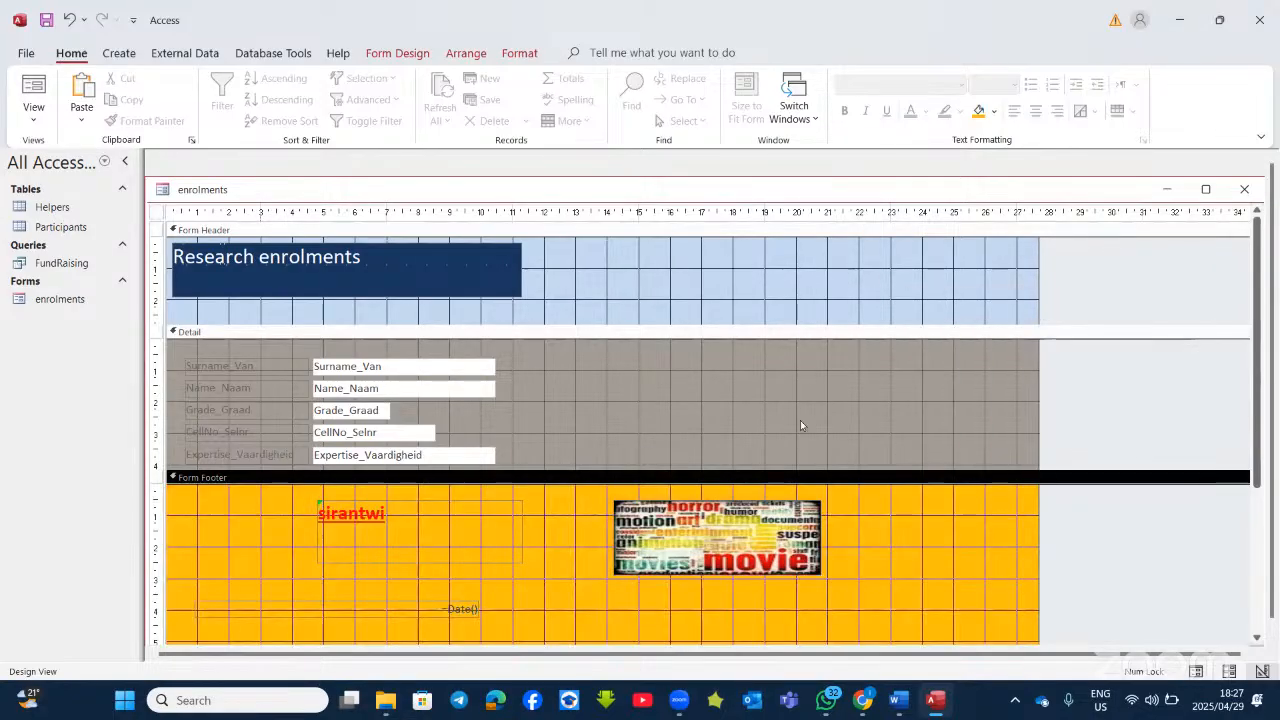
left_click(1097, 463)
right_click(750, 357)
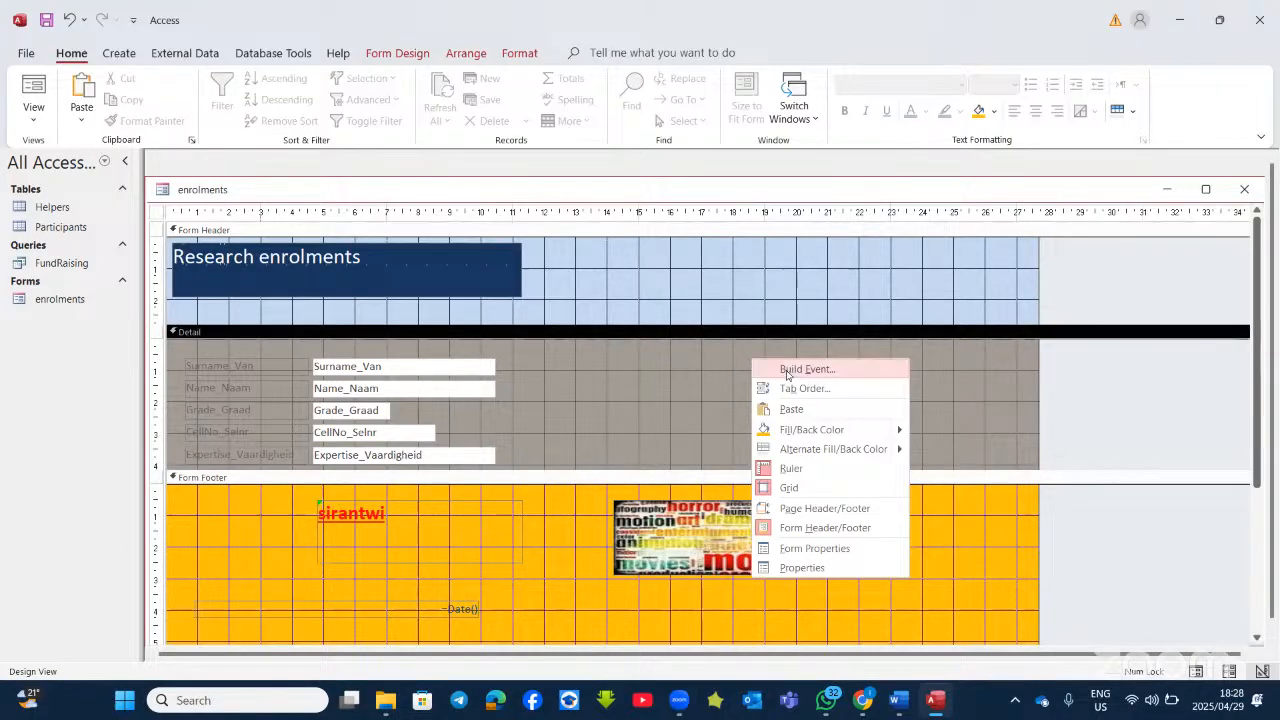
mouse_move(885, 429)
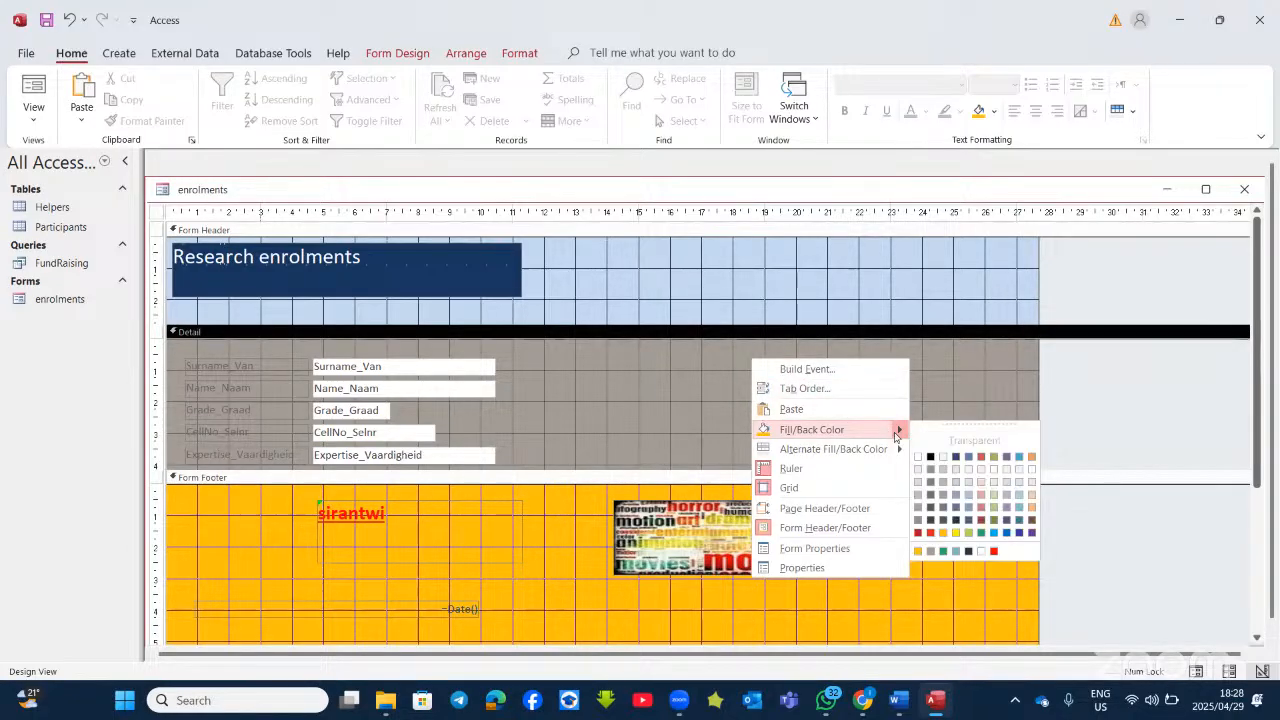
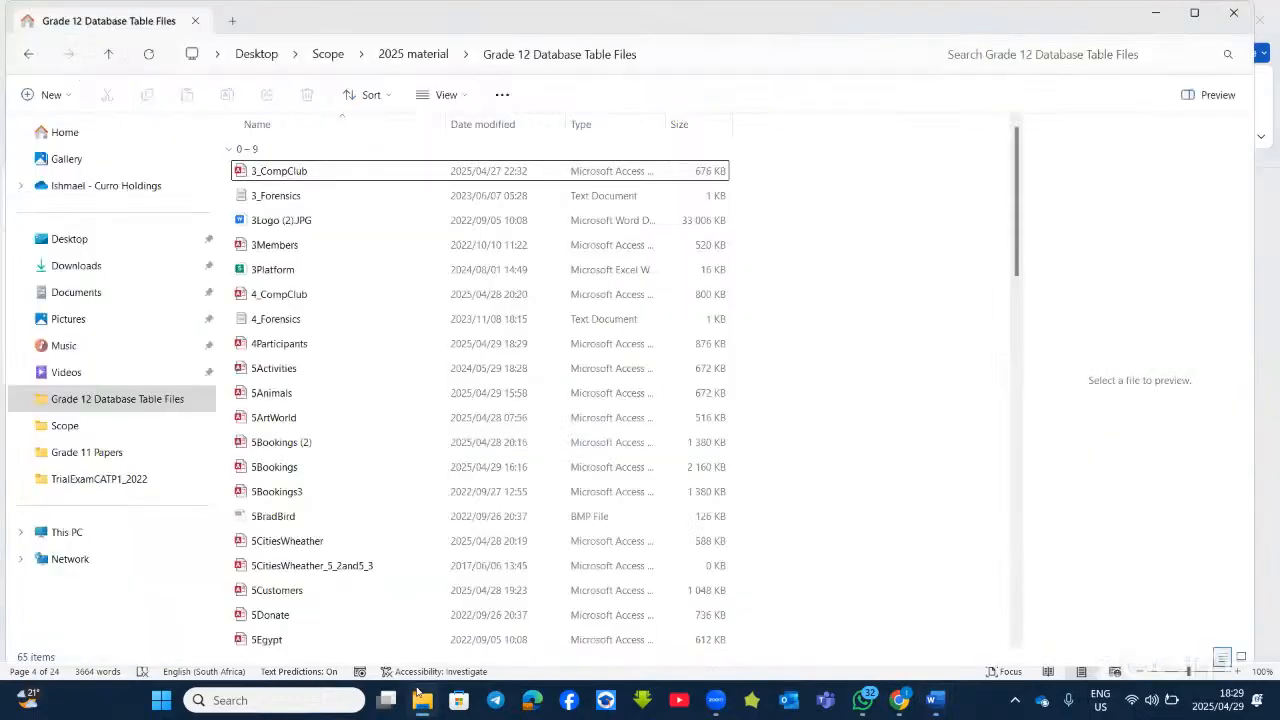
Step: Open the 4_CompClub Access file from the Grade 12 Database Table Files folder
left_click(300, 296)
double_click(301, 297)
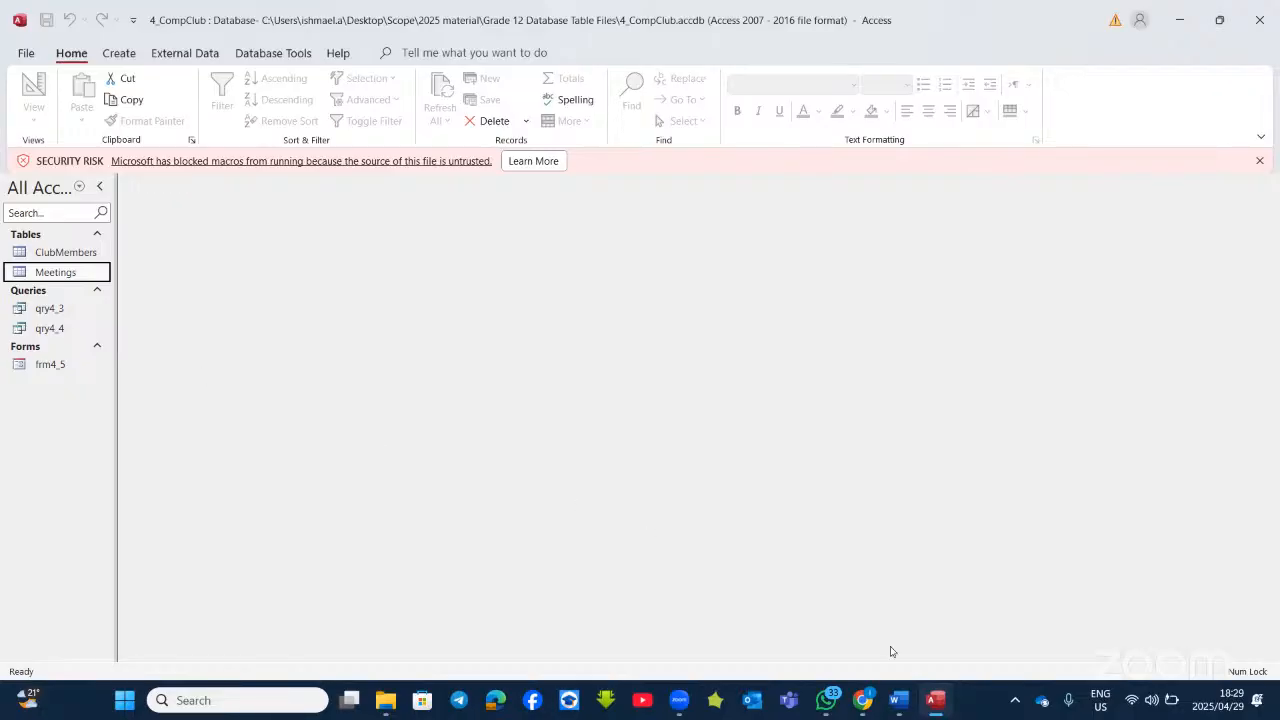
Step: Check the question paper in Word, then start a blank query in Query Design
left_click(900, 700)
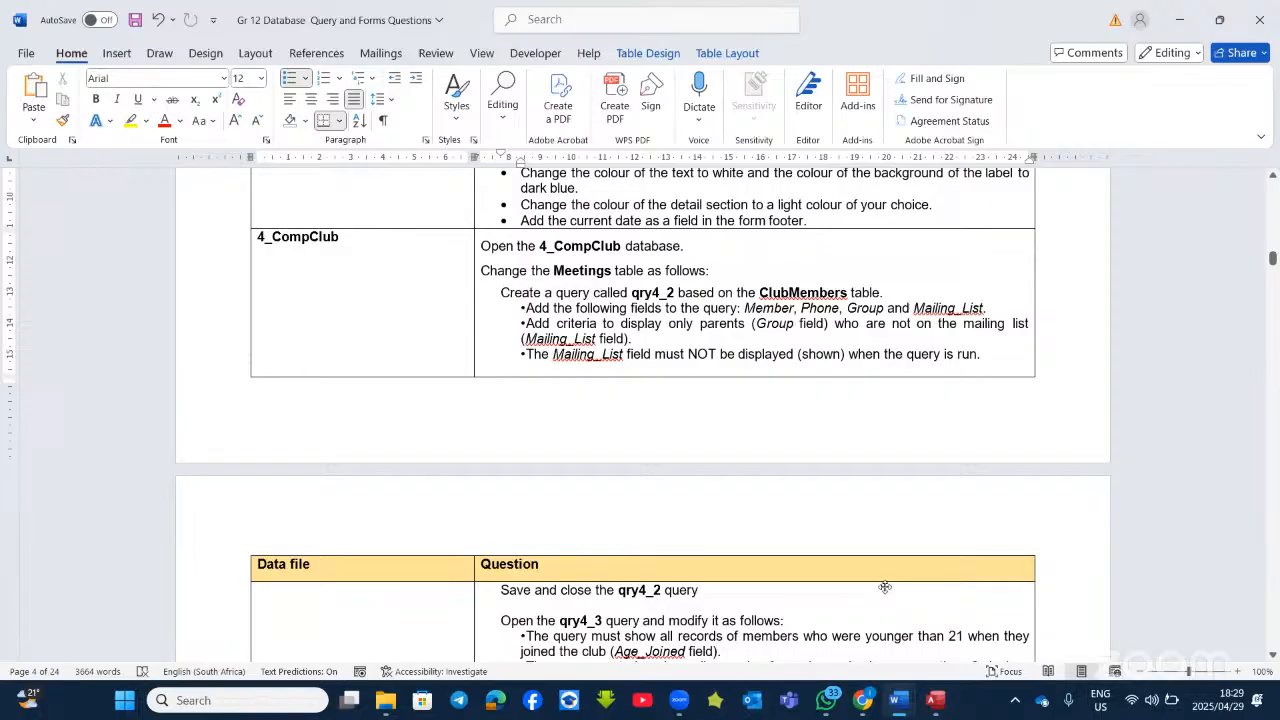
left_click(940, 710)
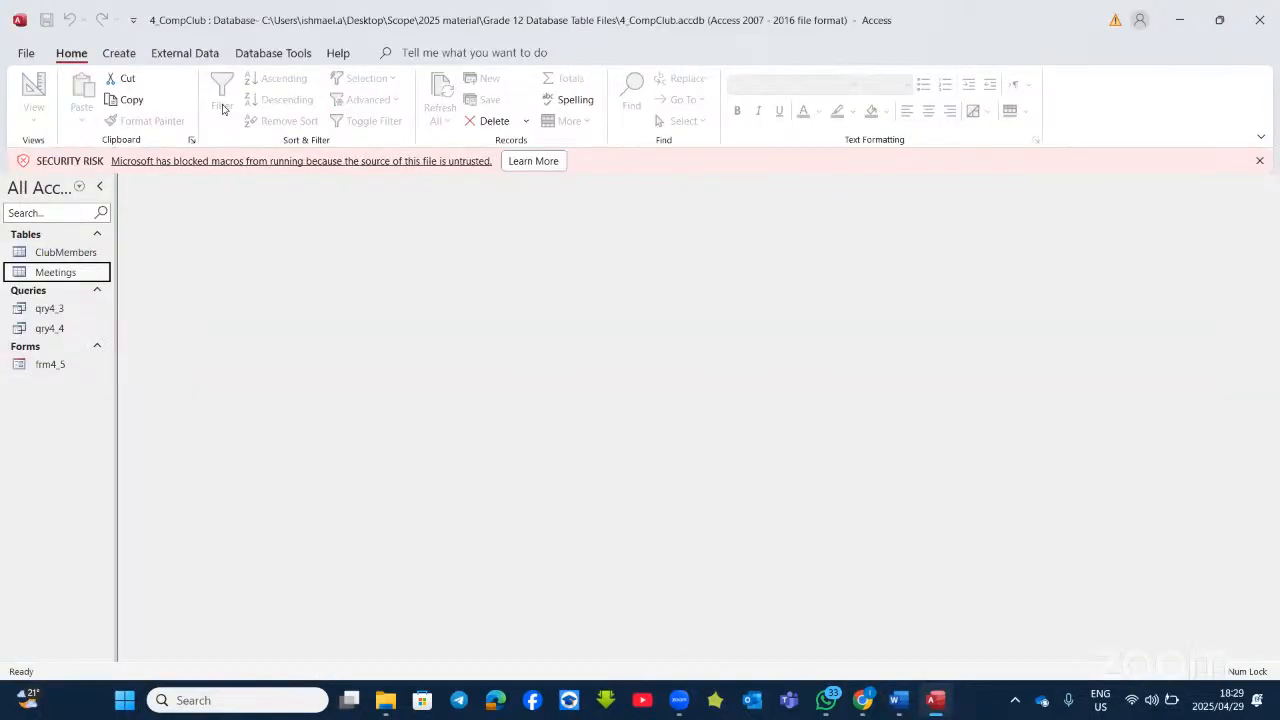
left_click(119, 53)
left_click(272, 97)
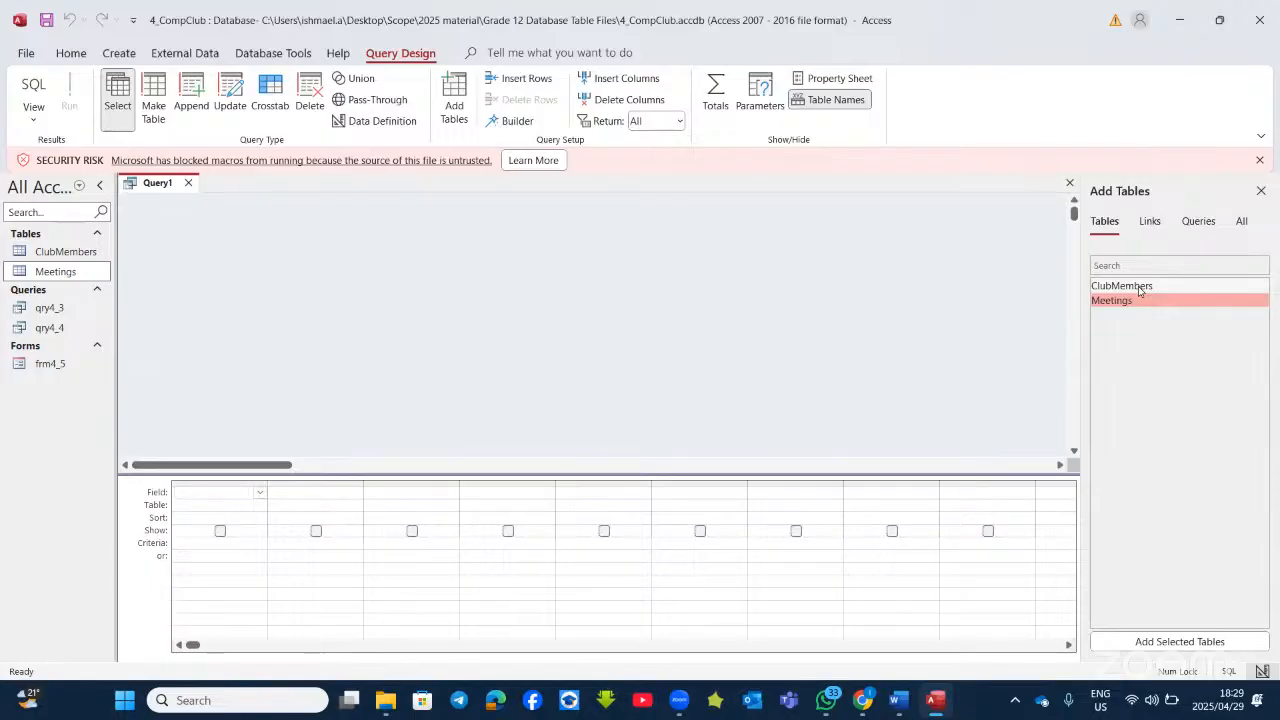
Step: Add the ClubMembers table and its Member, Phone, Group and Mailing_List fields to the grid
double_click(1138, 288)
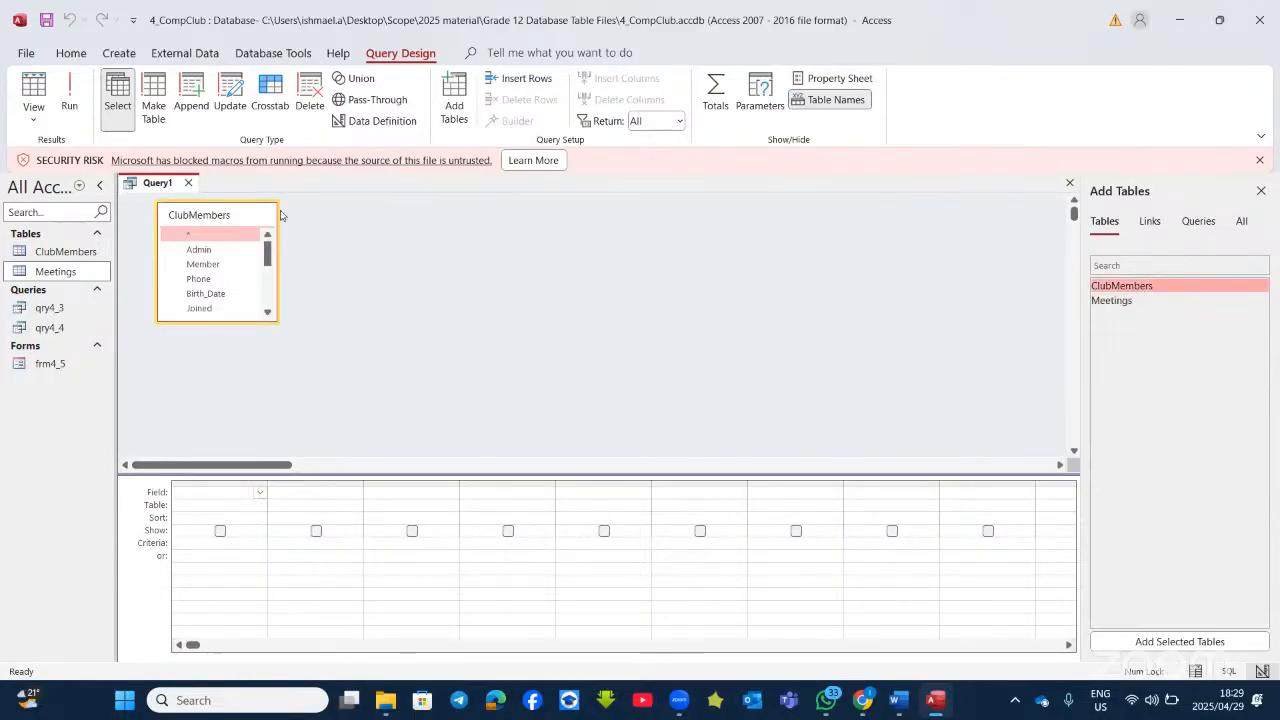
left_click(934, 705)
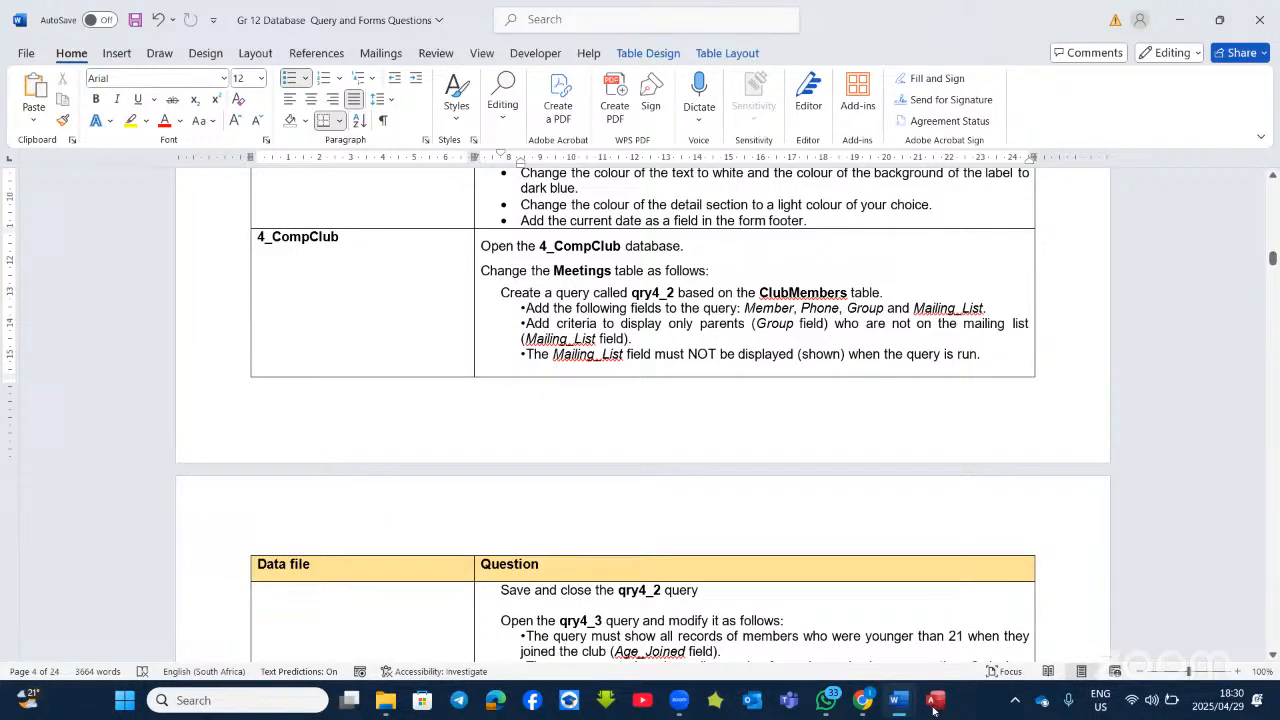
left_click(934, 705)
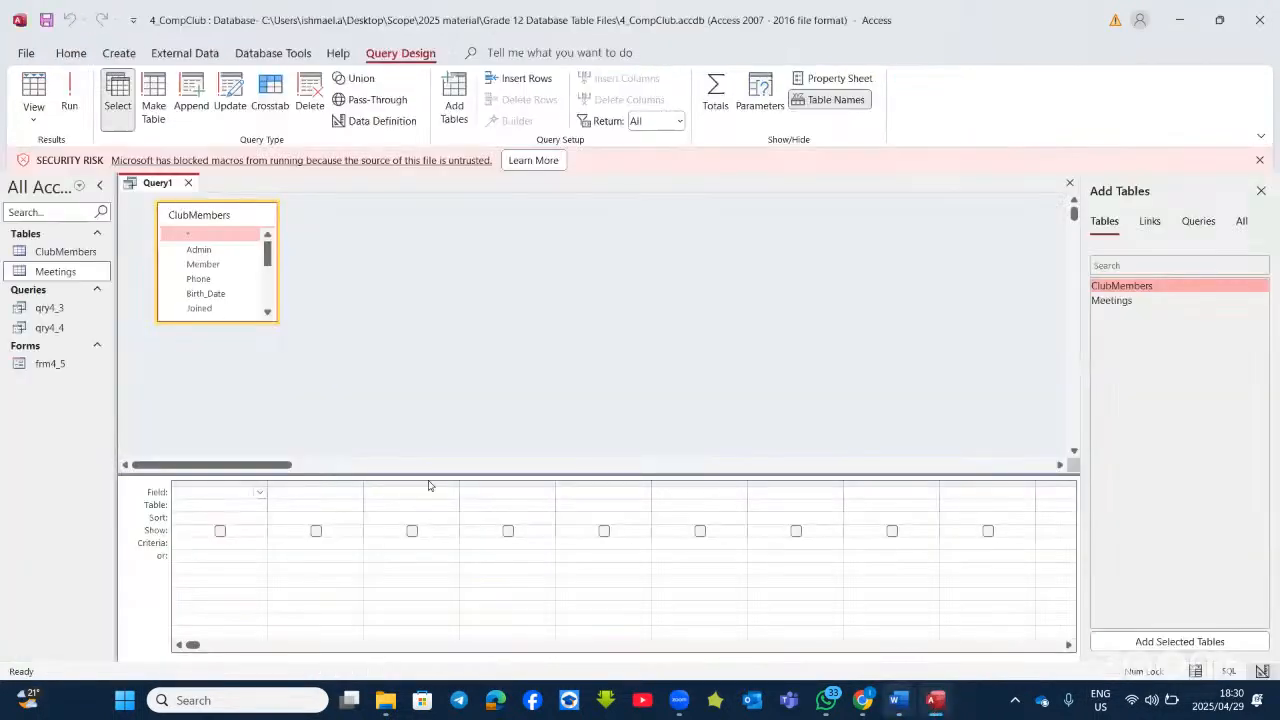
double_click(205, 265)
double_click(205, 279)
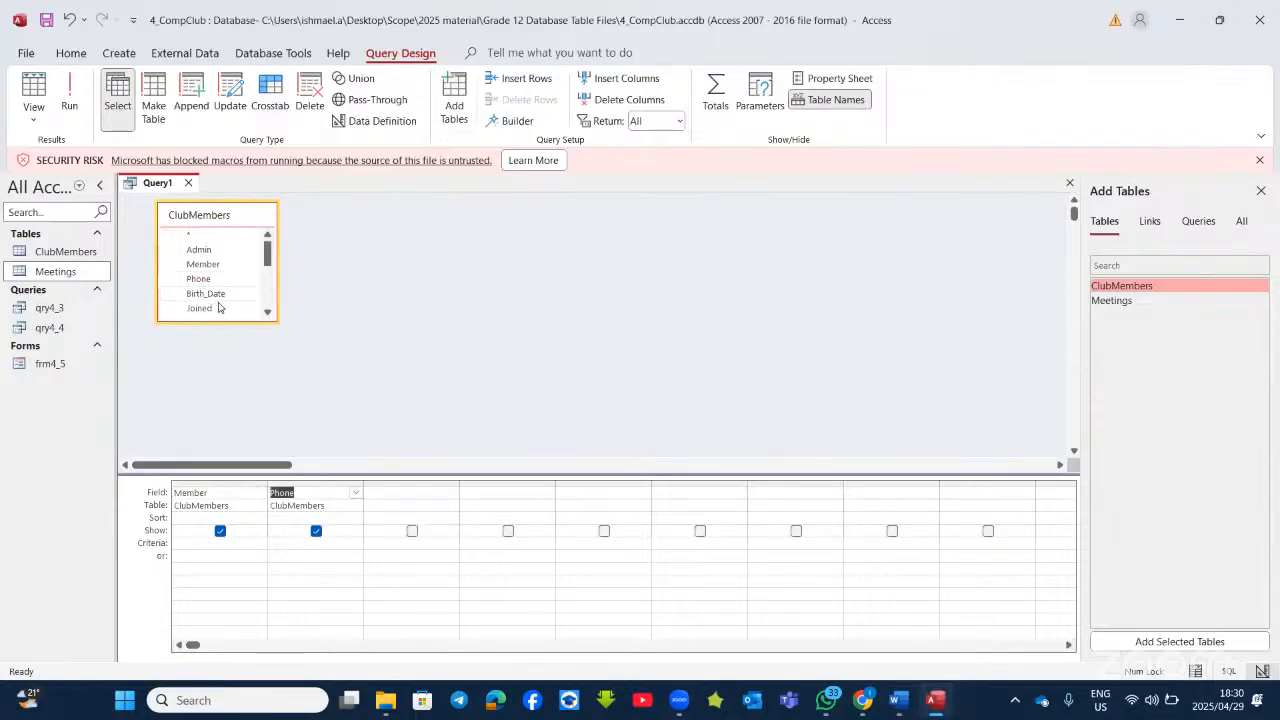
scroll(228, 311, "down", 1)
double_click(212, 298)
scroll(216, 305, "down", 1)
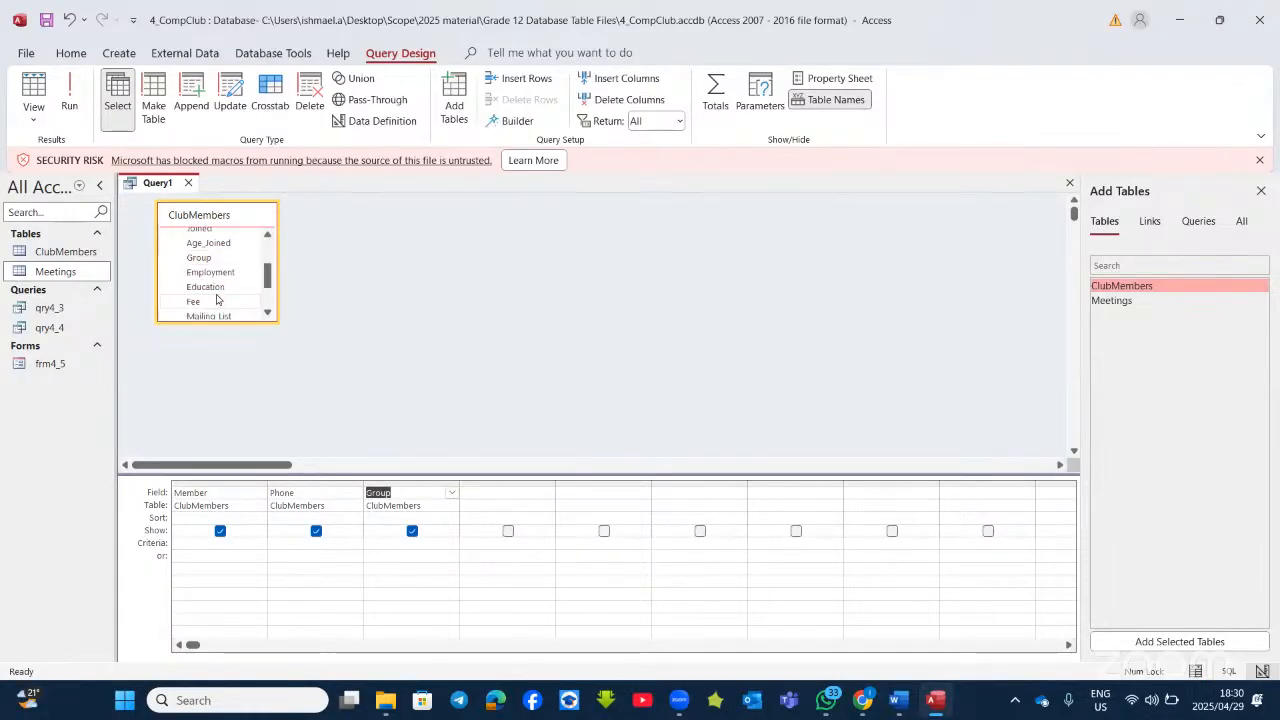
double_click(212, 314)
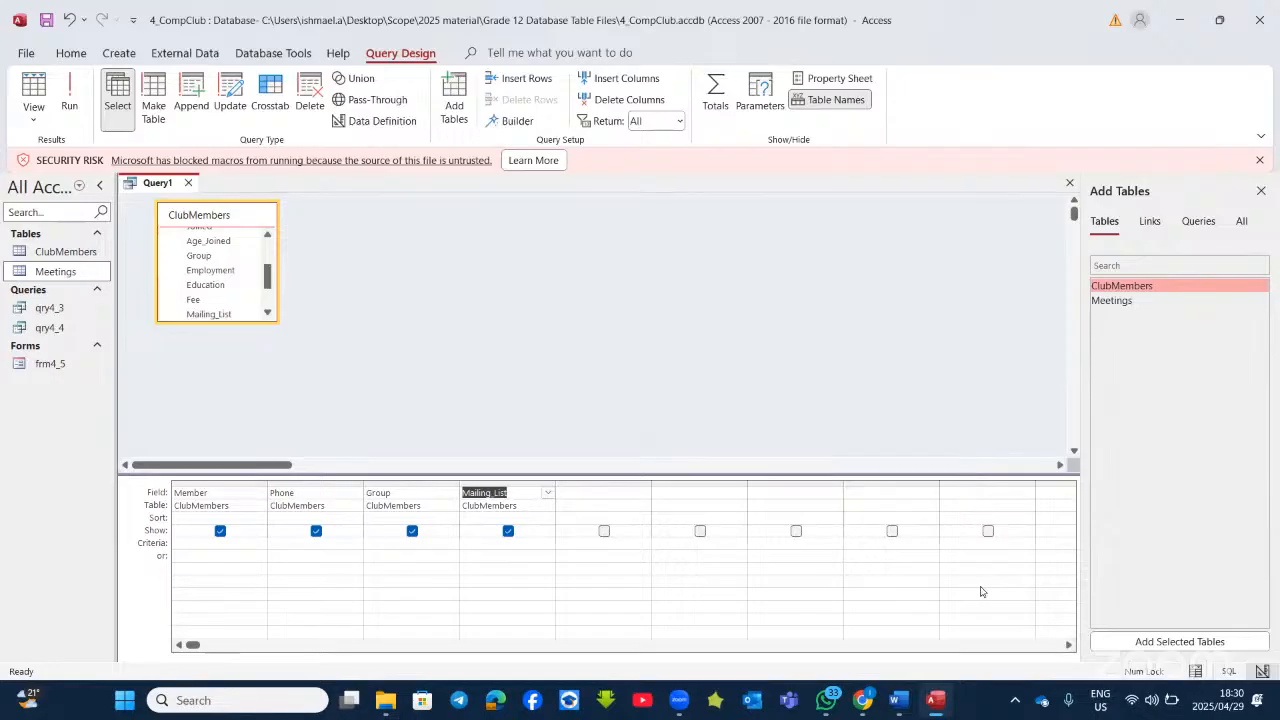
Step: Recheck the instructions and run the query to list all 55 records
left_click(934, 703)
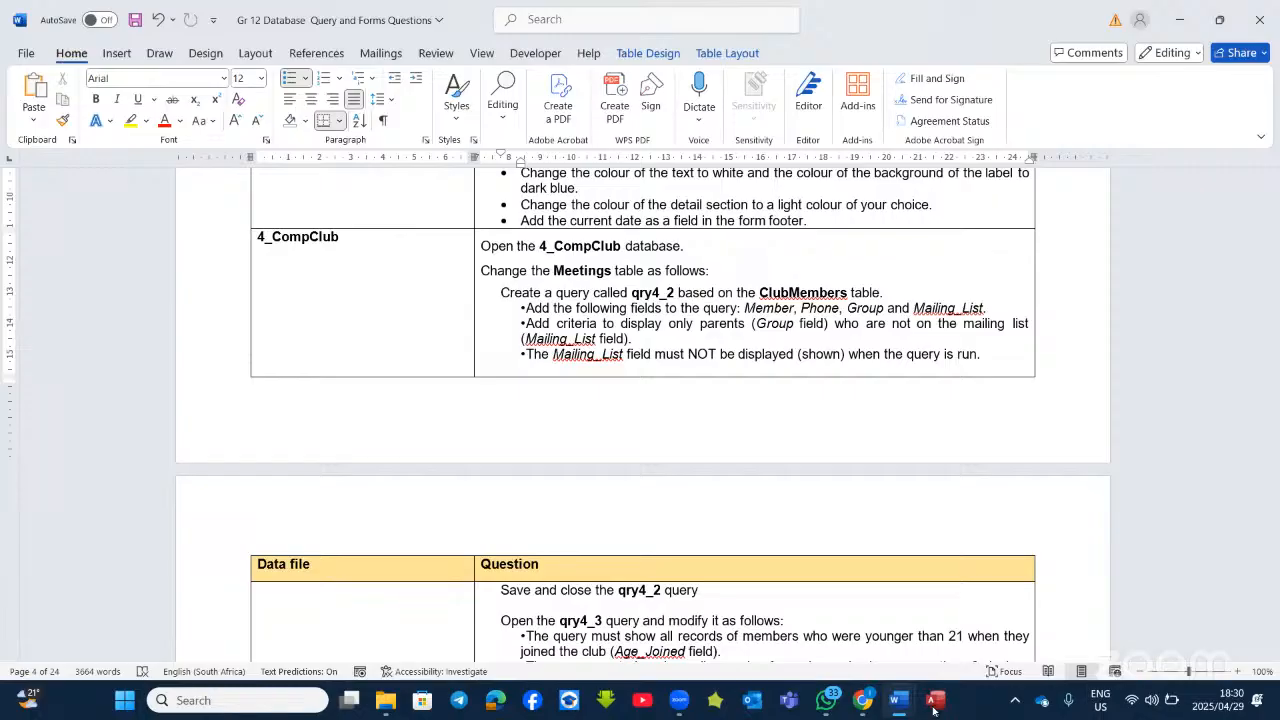
left_click(934, 701)
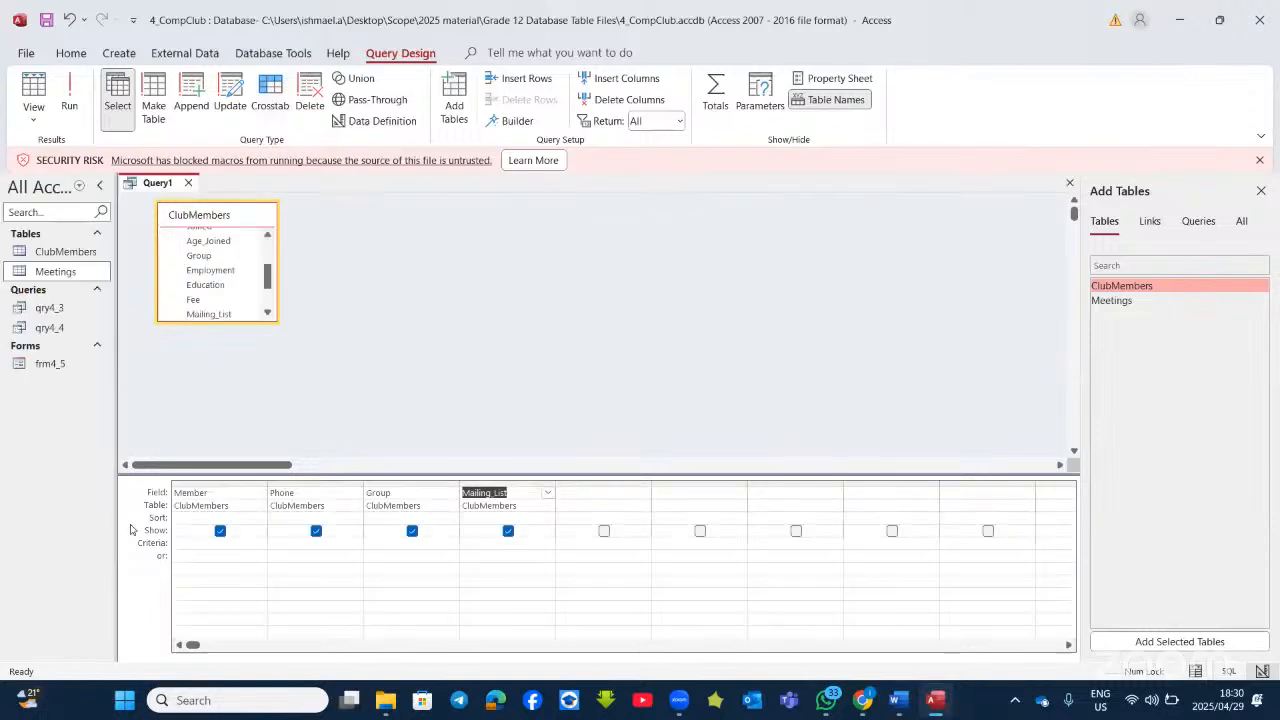
left_click(69, 105)
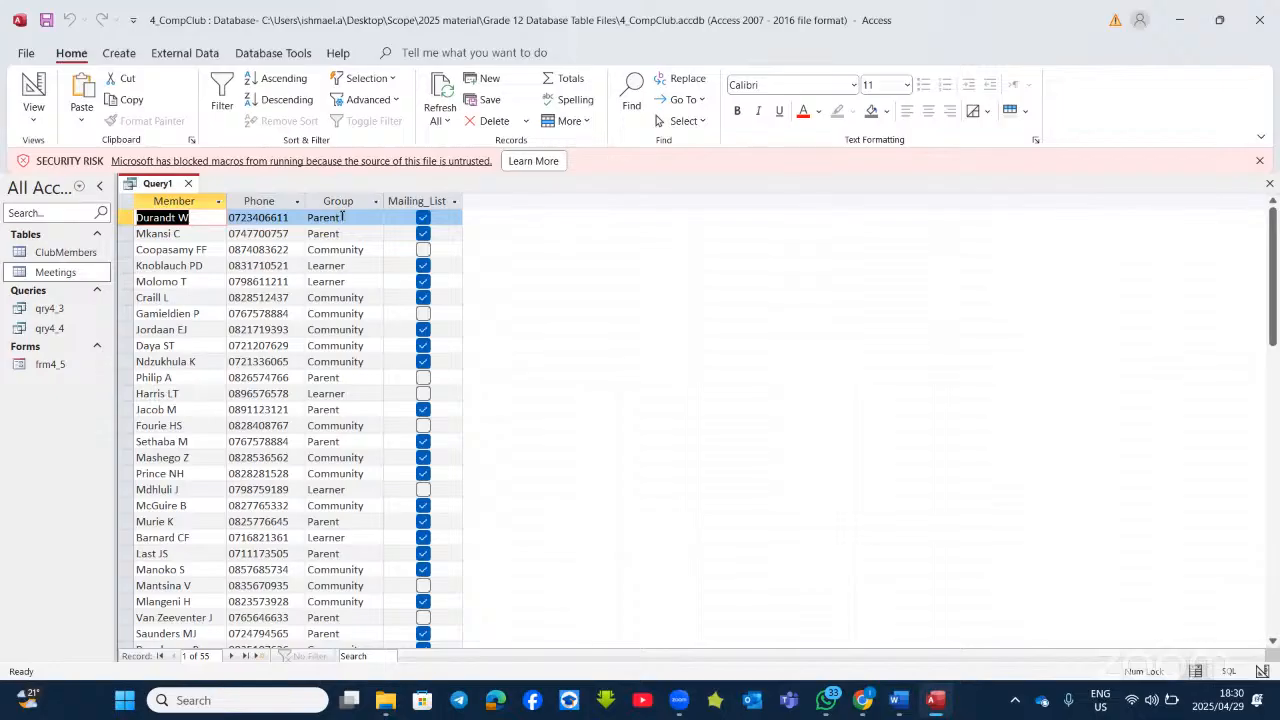
Step: Copy the word 'Parent' from the first Group cell and return Query1 to Design view
left_click_drag(342, 217, 309, 219)
right_click(310, 218)
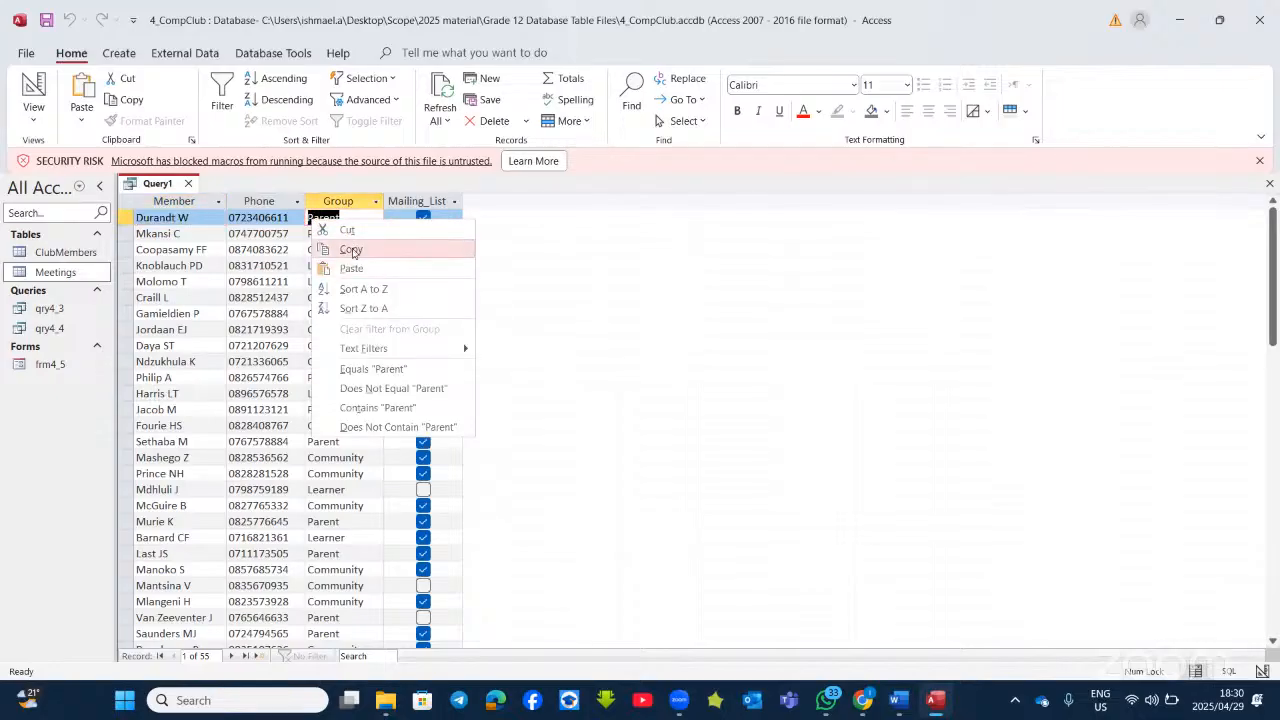
left_click(352, 251)
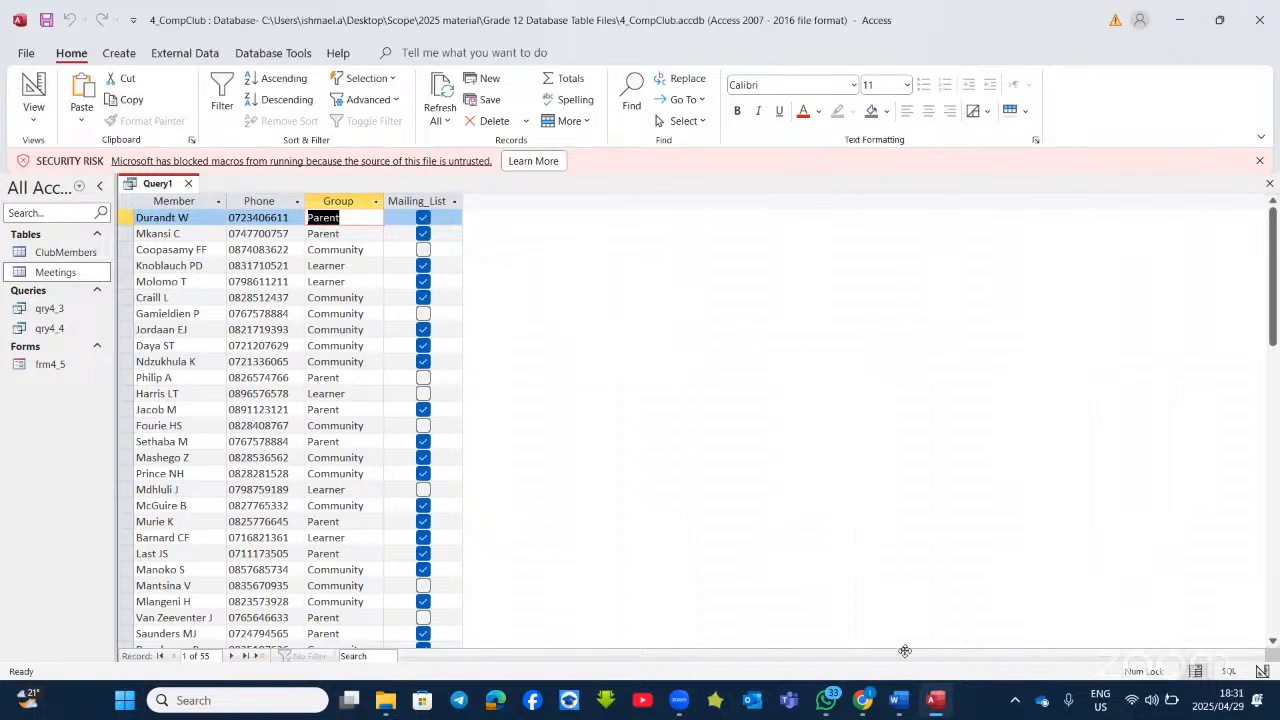
left_click(933, 699)
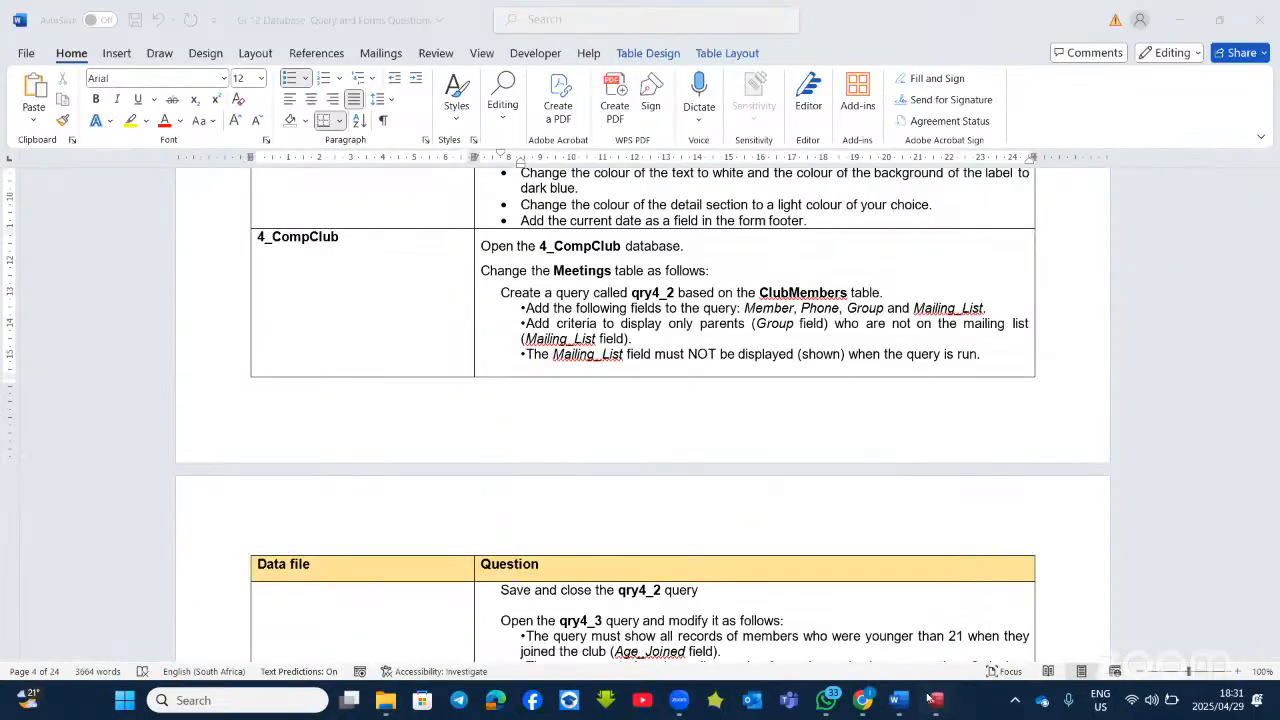
left_click(926, 699)
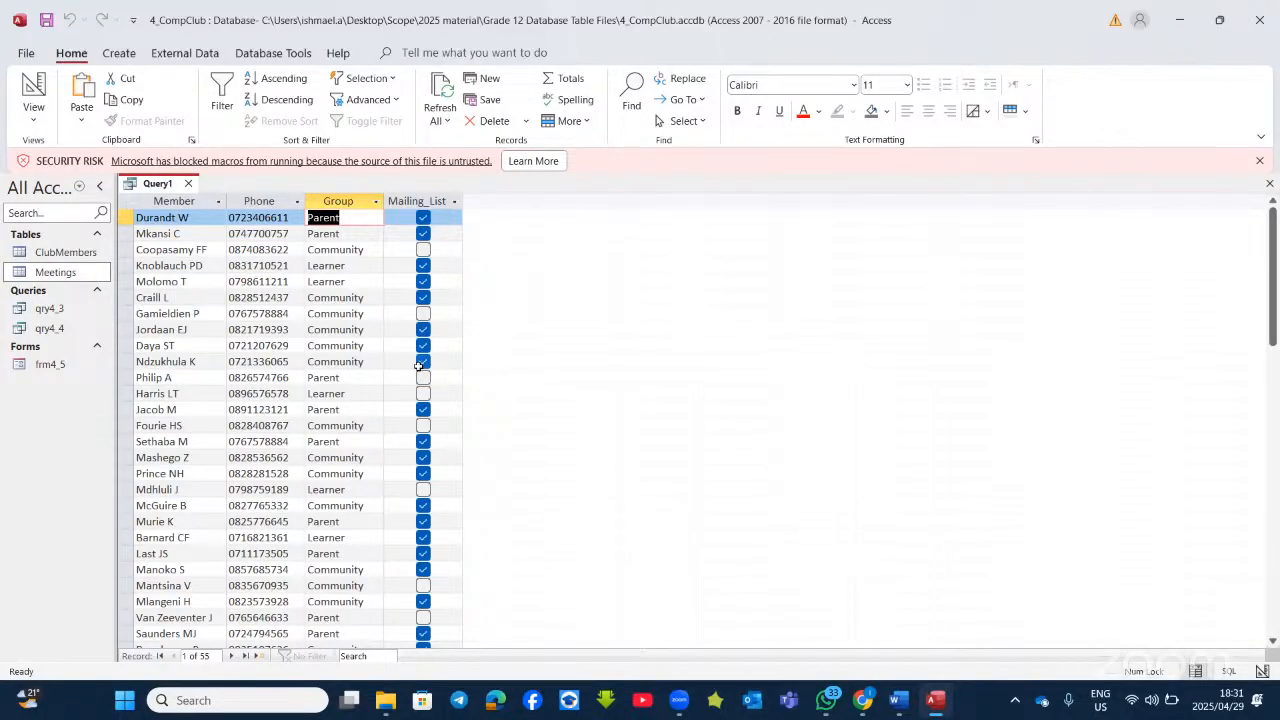
left_click(34, 88)
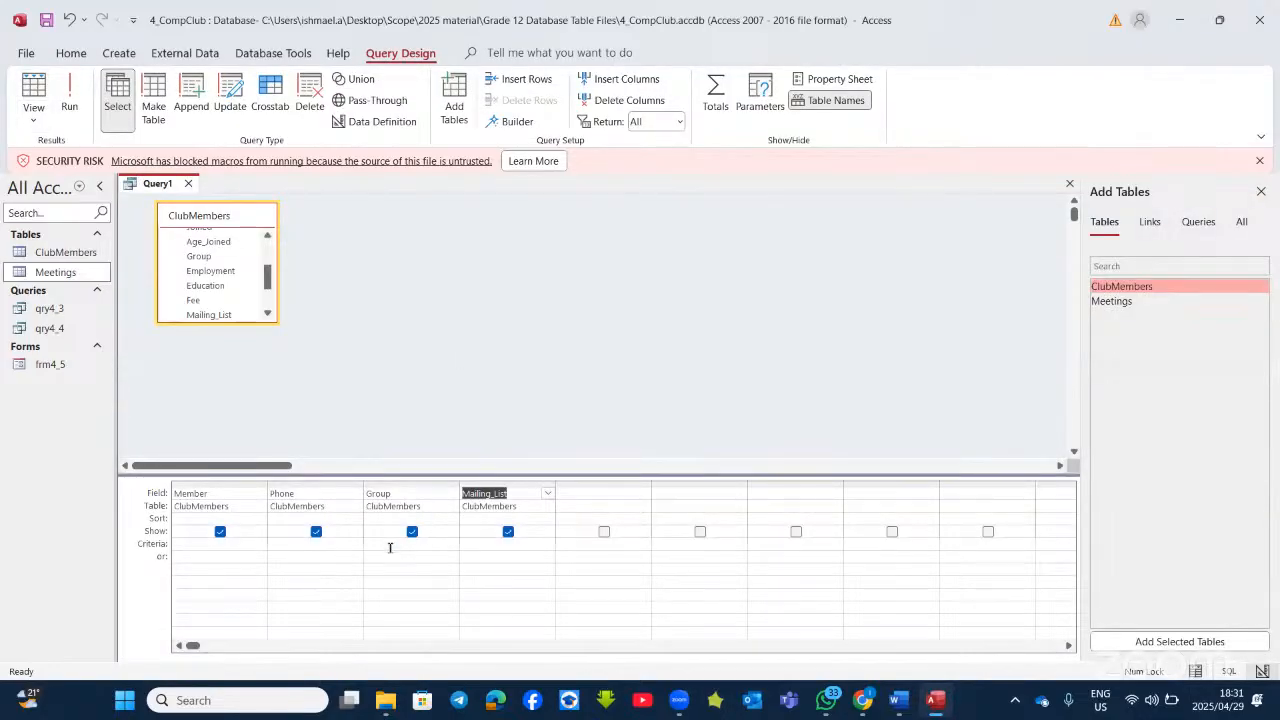
Step: Set the Group criterion to P* and the Mailing_List criterion to no, then run the query
left_click(390, 547)
right_click(389, 547)
left_click(404, 499)
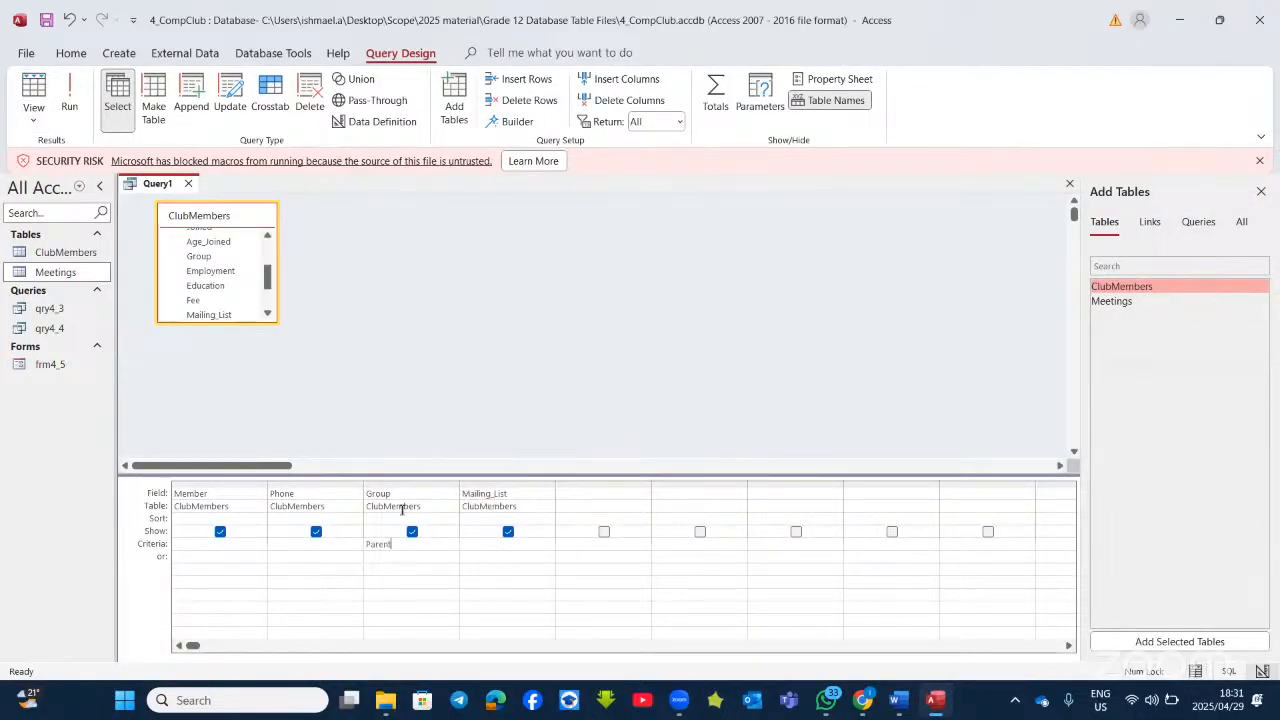
key("BackSpace")
key("BackSpace")
key("BackSpace")
key("BackSpace")
key("BackSpace")
key("BackSpace")
type("P*")
left_click(502, 542)
type("no")
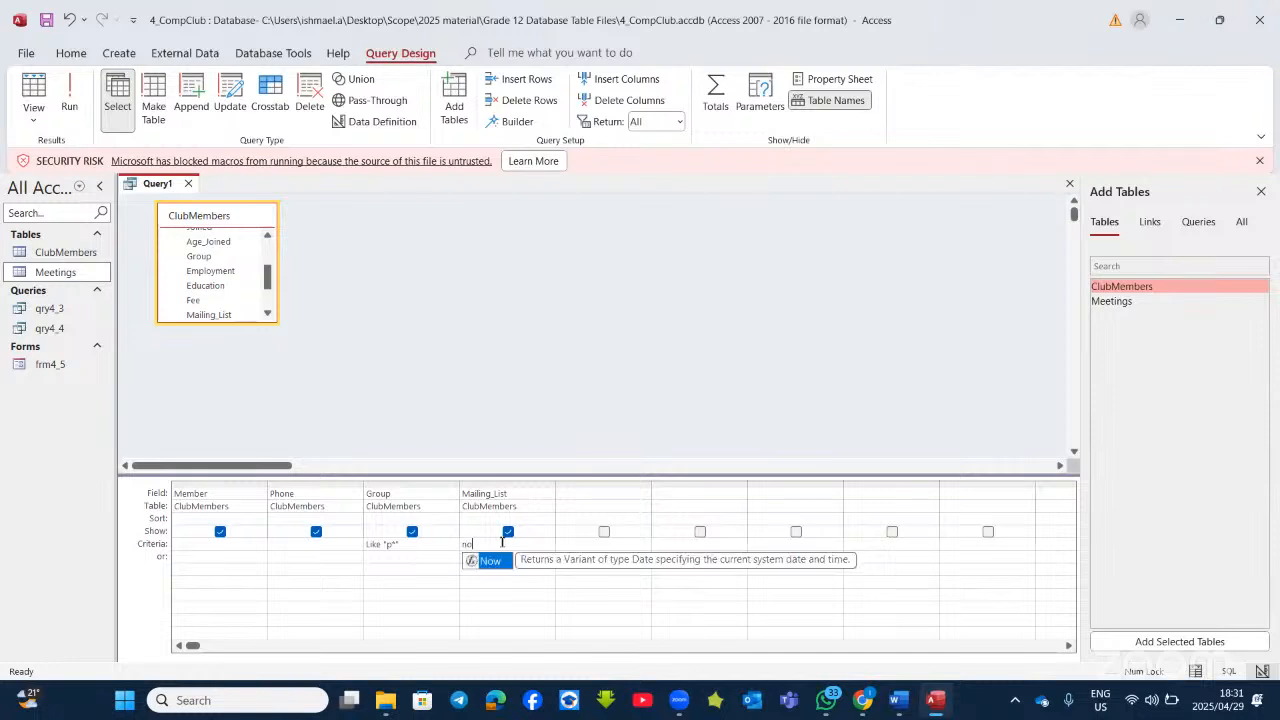
left_click(72, 92)
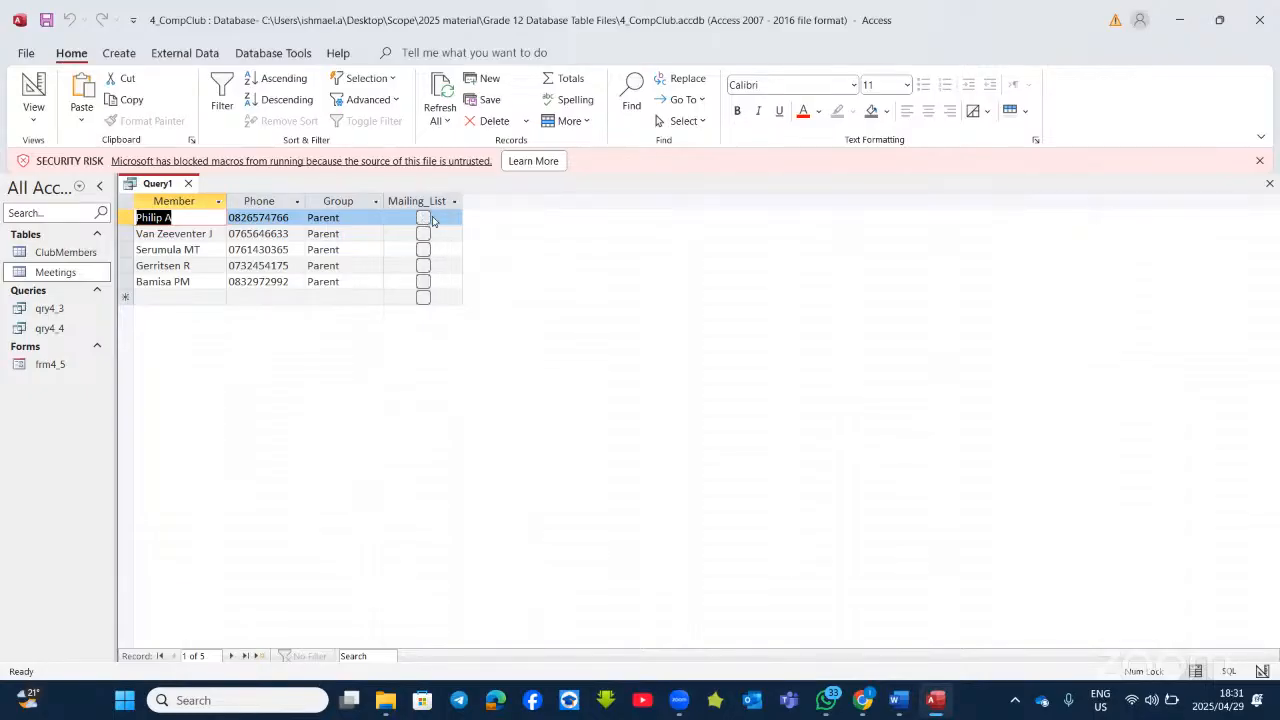
Step: Untick Show for Mailing_List and rerun, returning 5 Parent records
left_click(33, 87)
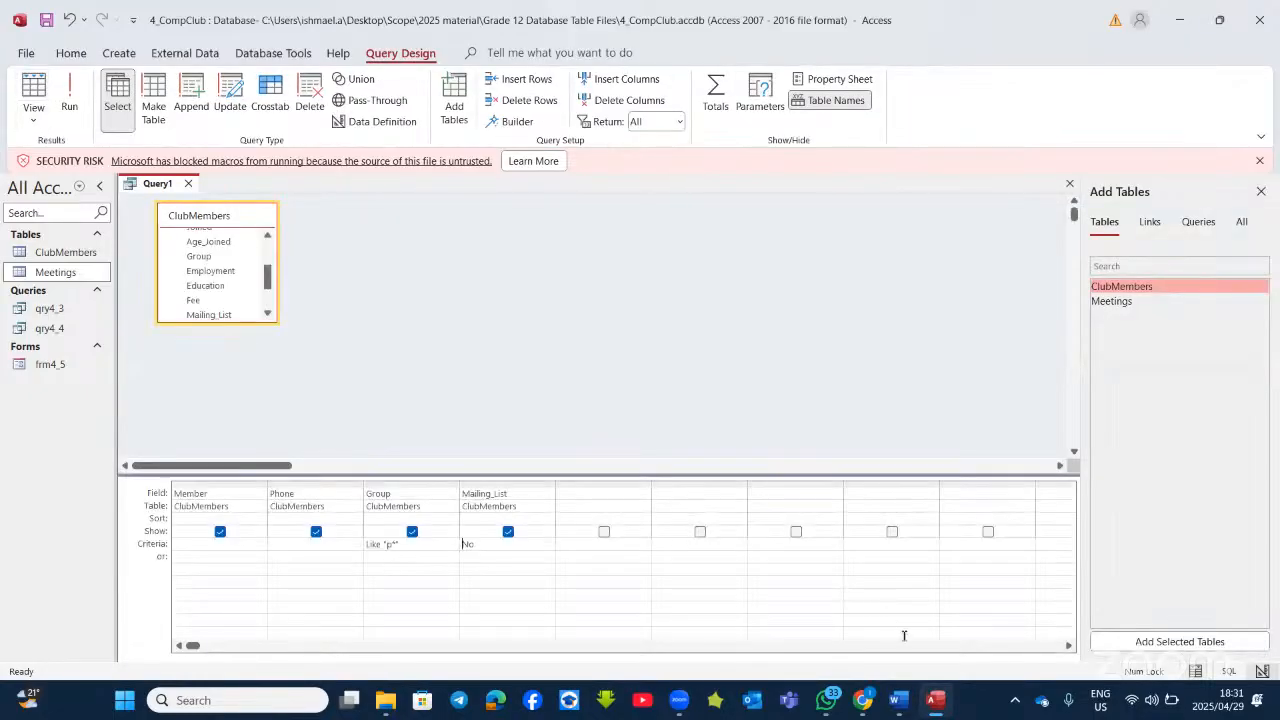
left_click(936, 699)
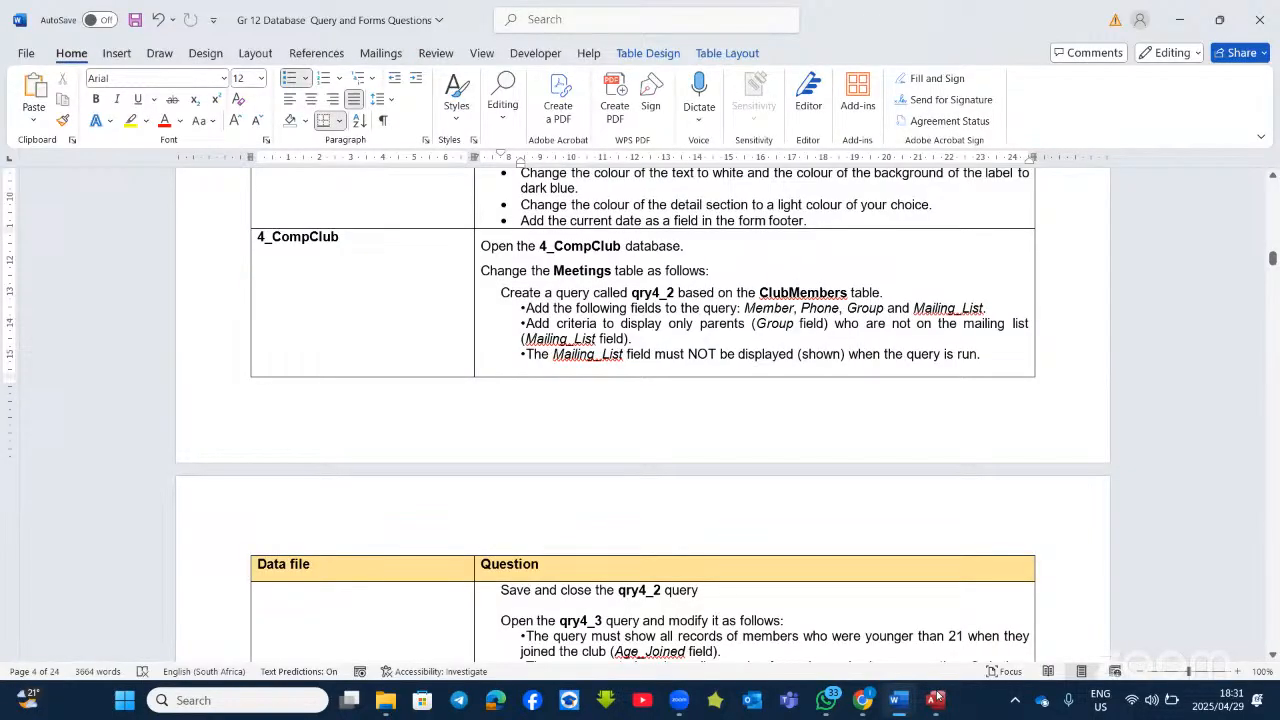
left_click(936, 699)
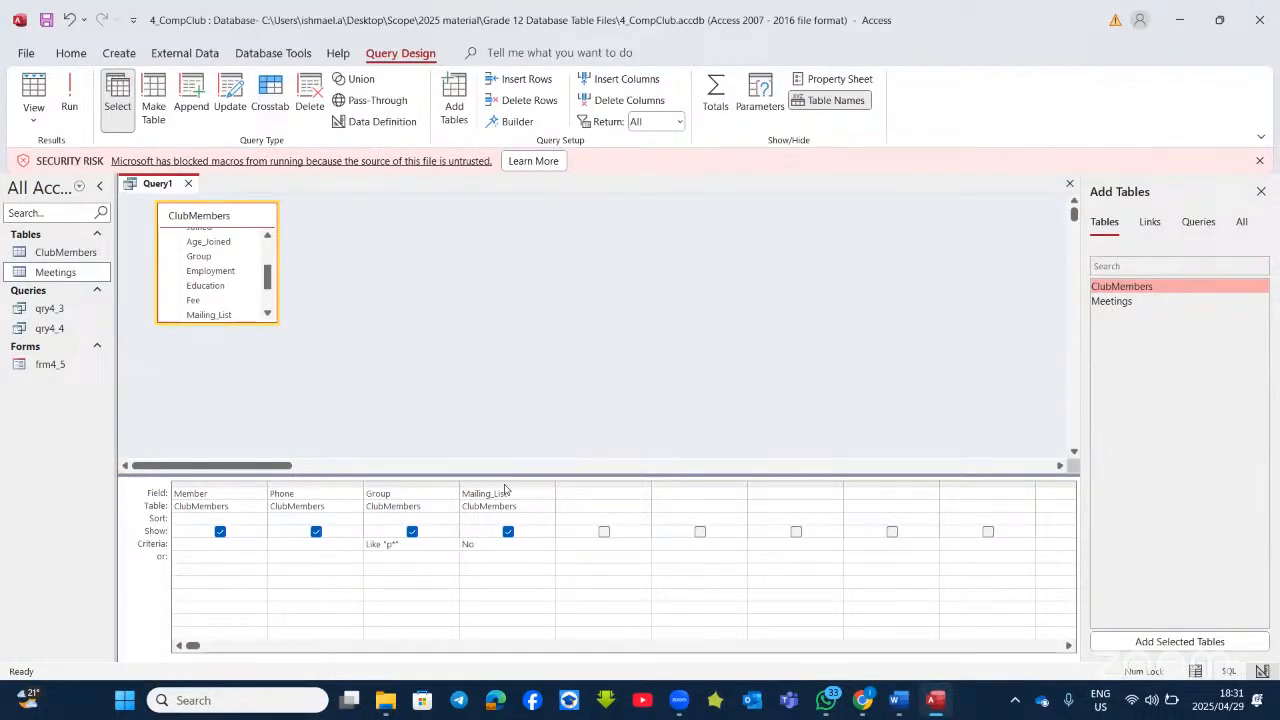
left_click(508, 531)
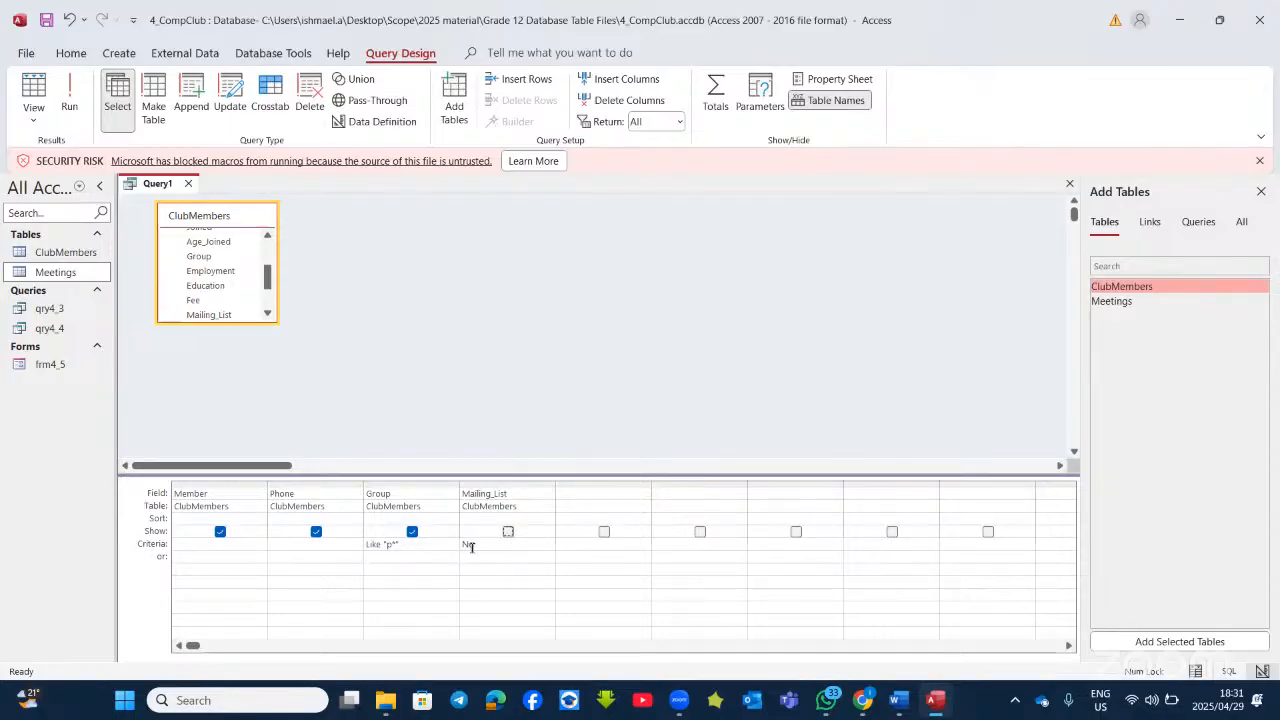
left_click(69, 95)
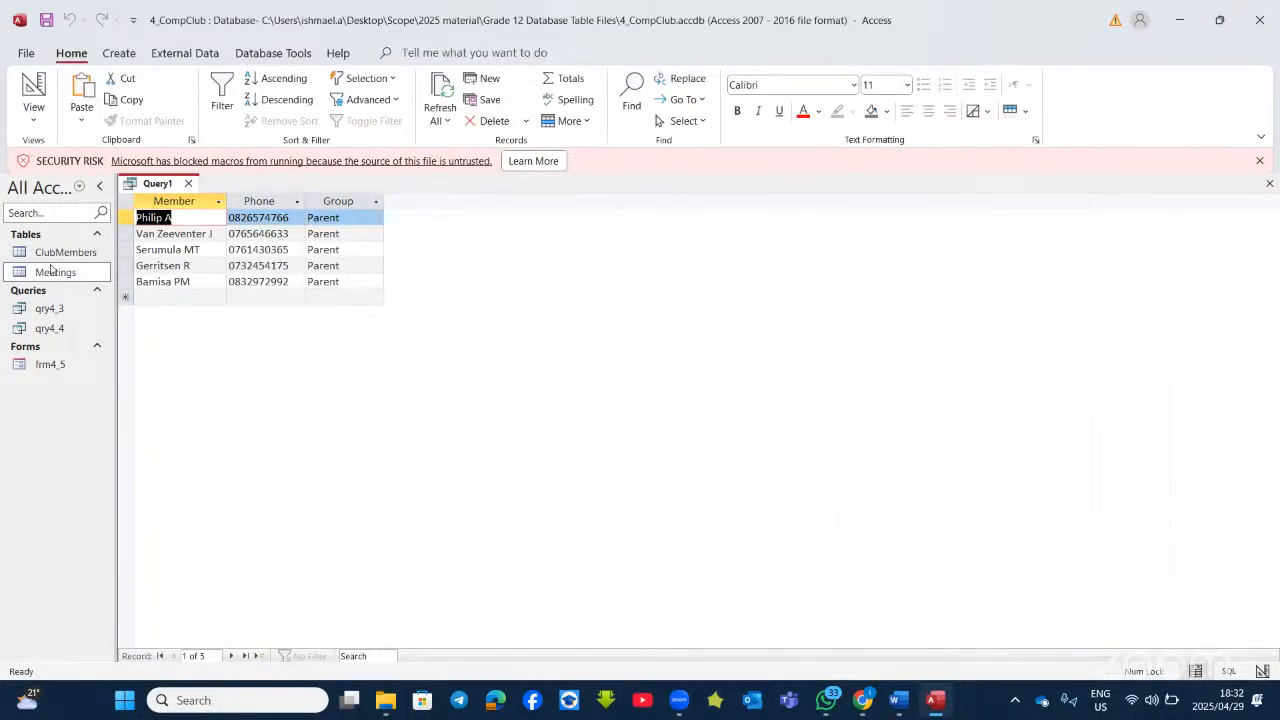
Step: Close the query and save it as qry4_2
left_click(1270, 183)
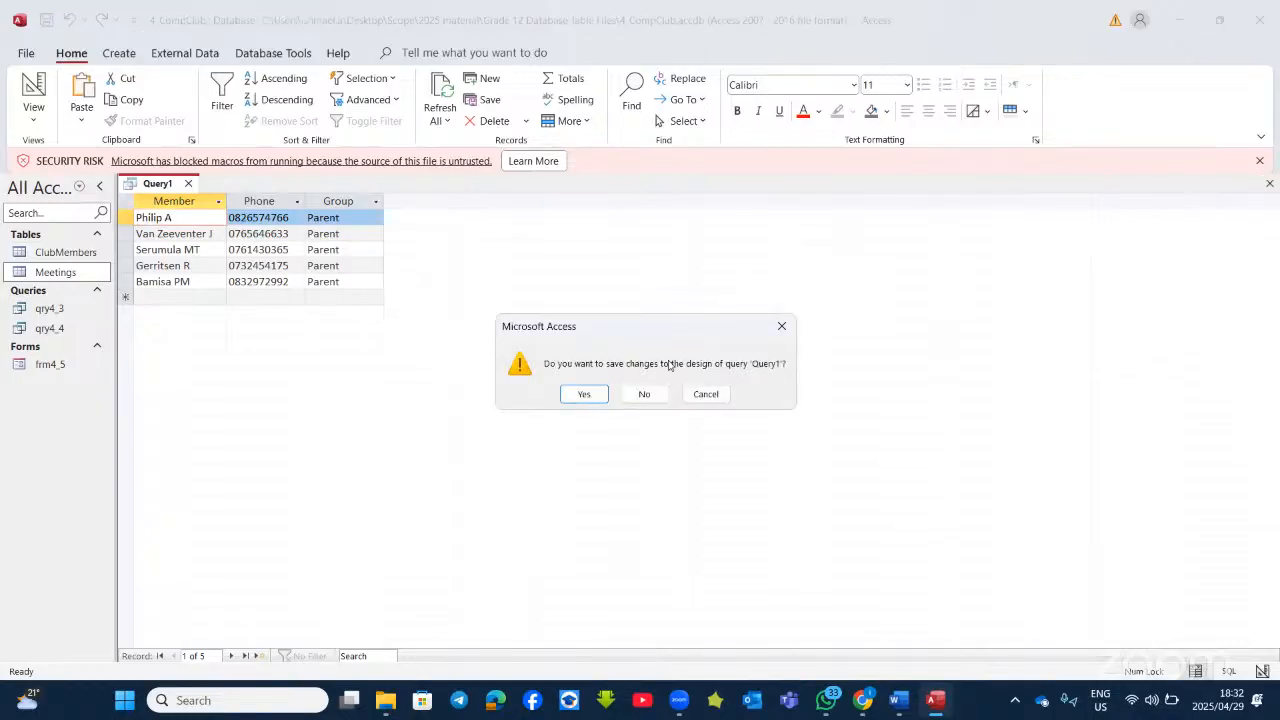
left_click(584, 395)
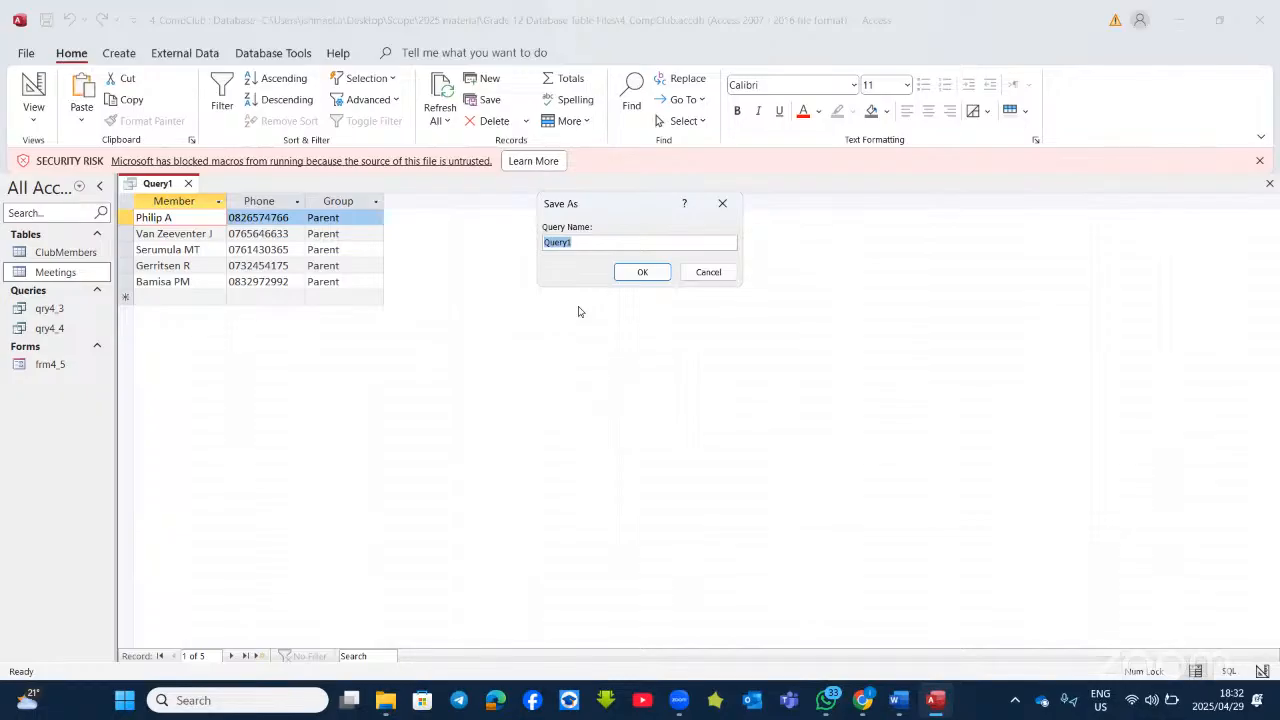
type("qr")
type("y4_2")
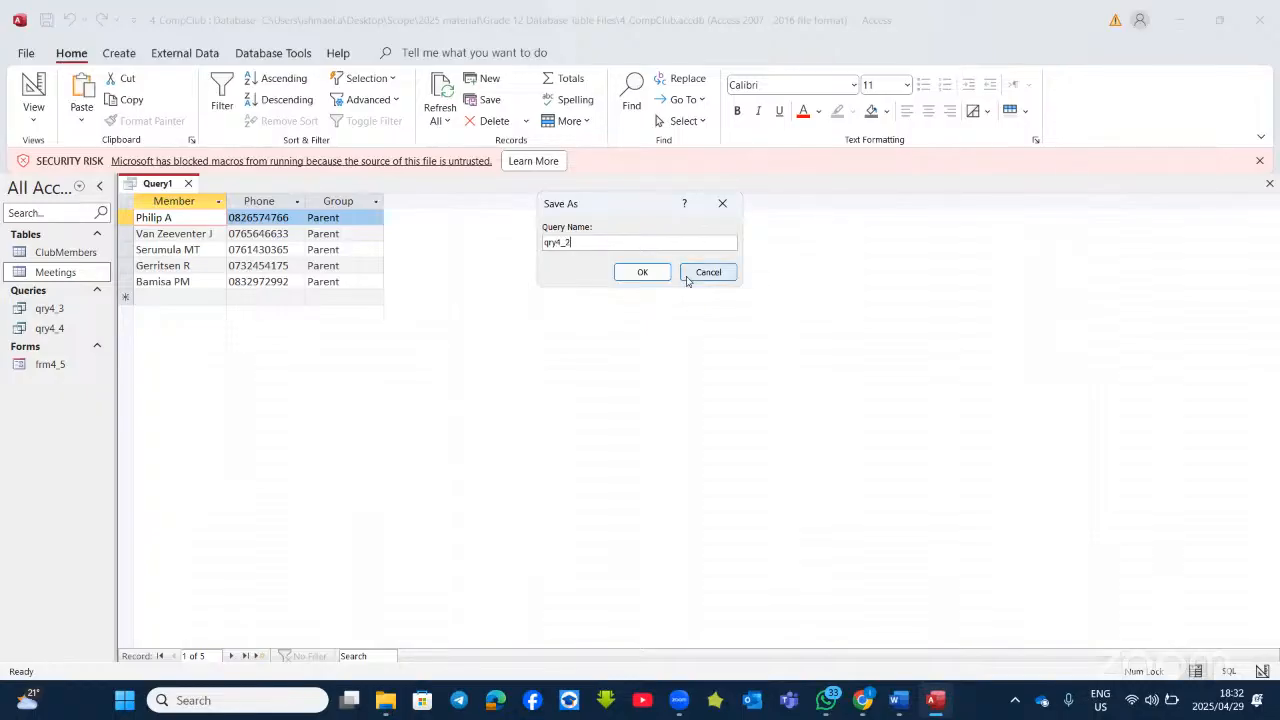
left_click(643, 272)
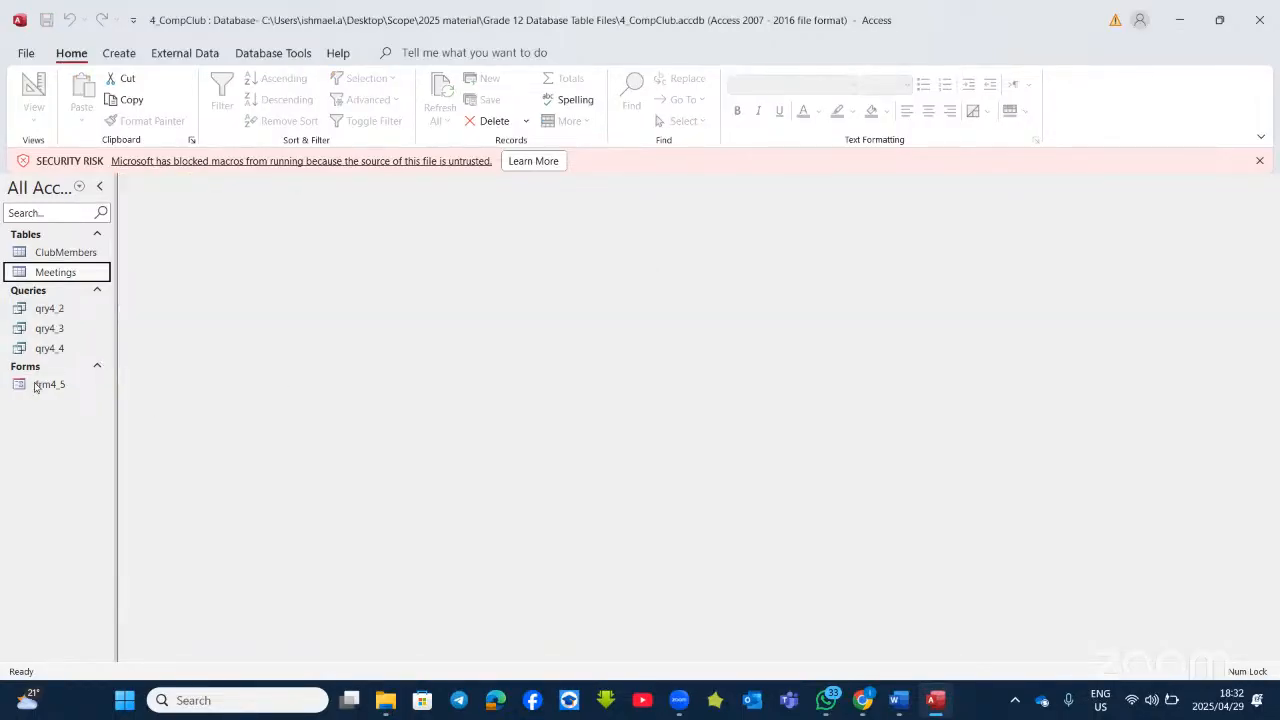
Step: Delete the qry4_2 query from the Navigation Pane
left_click(60, 310)
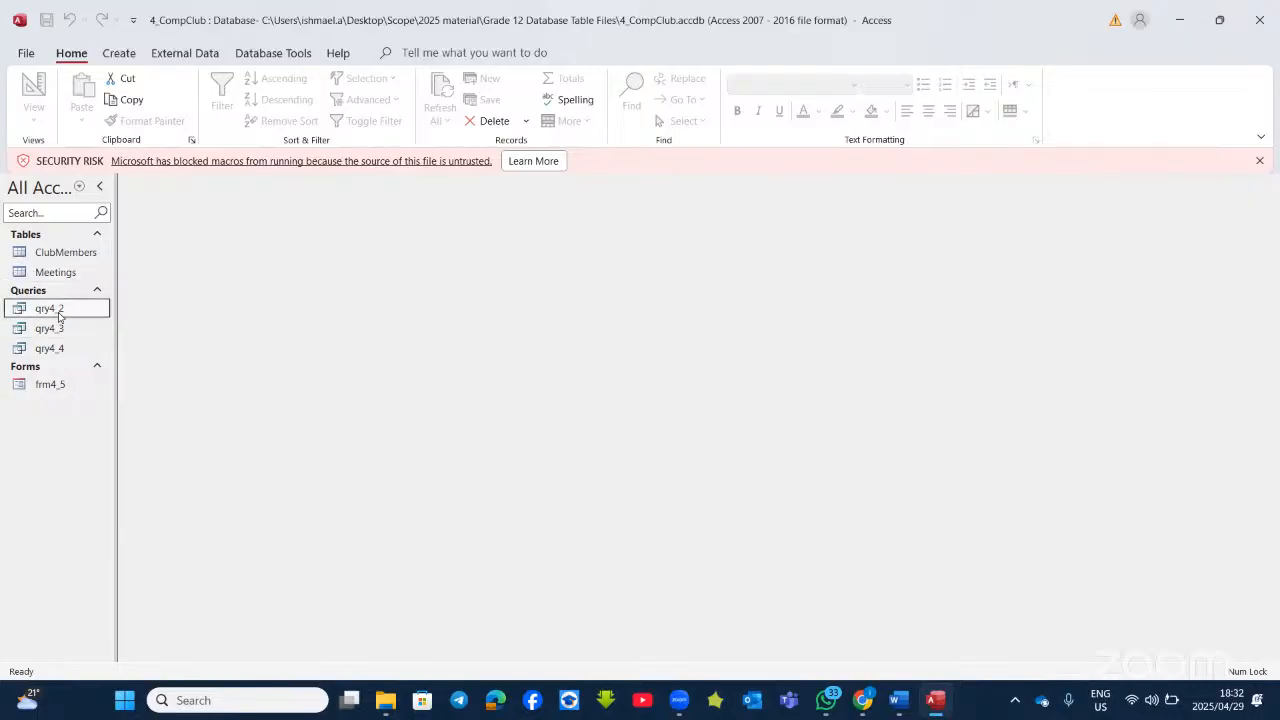
right_click(65, 311)
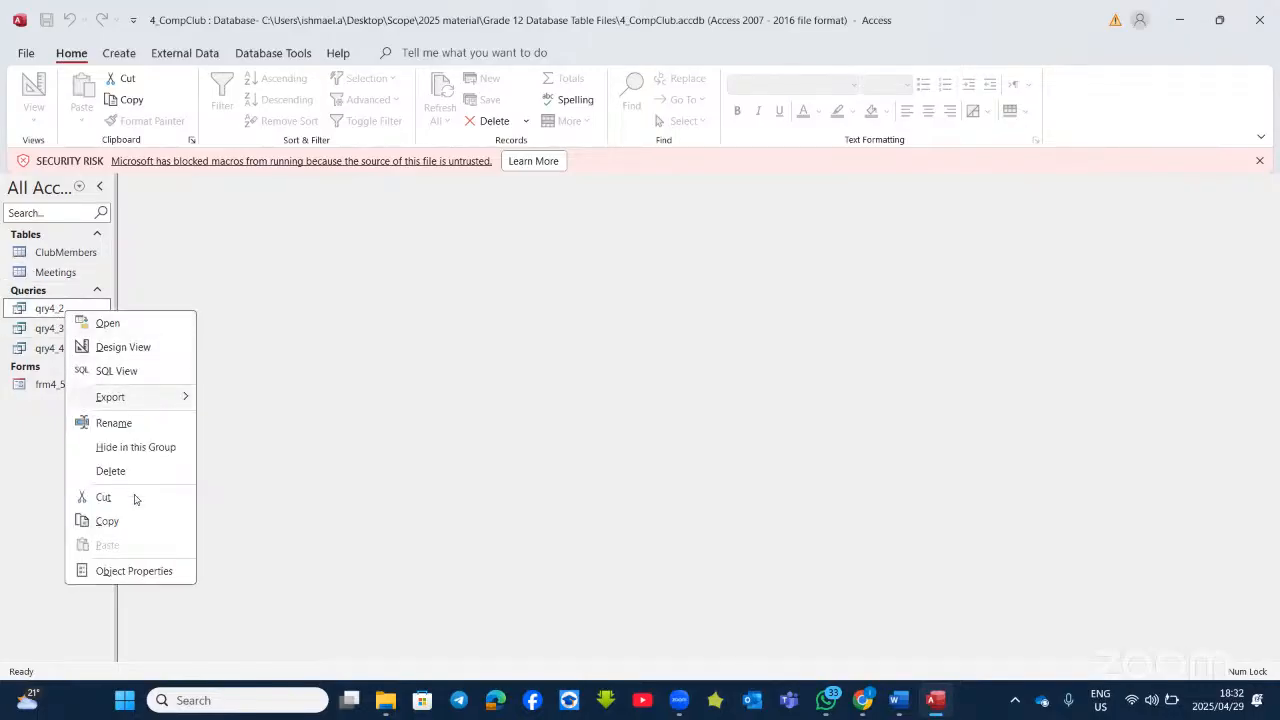
left_click(112, 471)
left_click(598, 404)
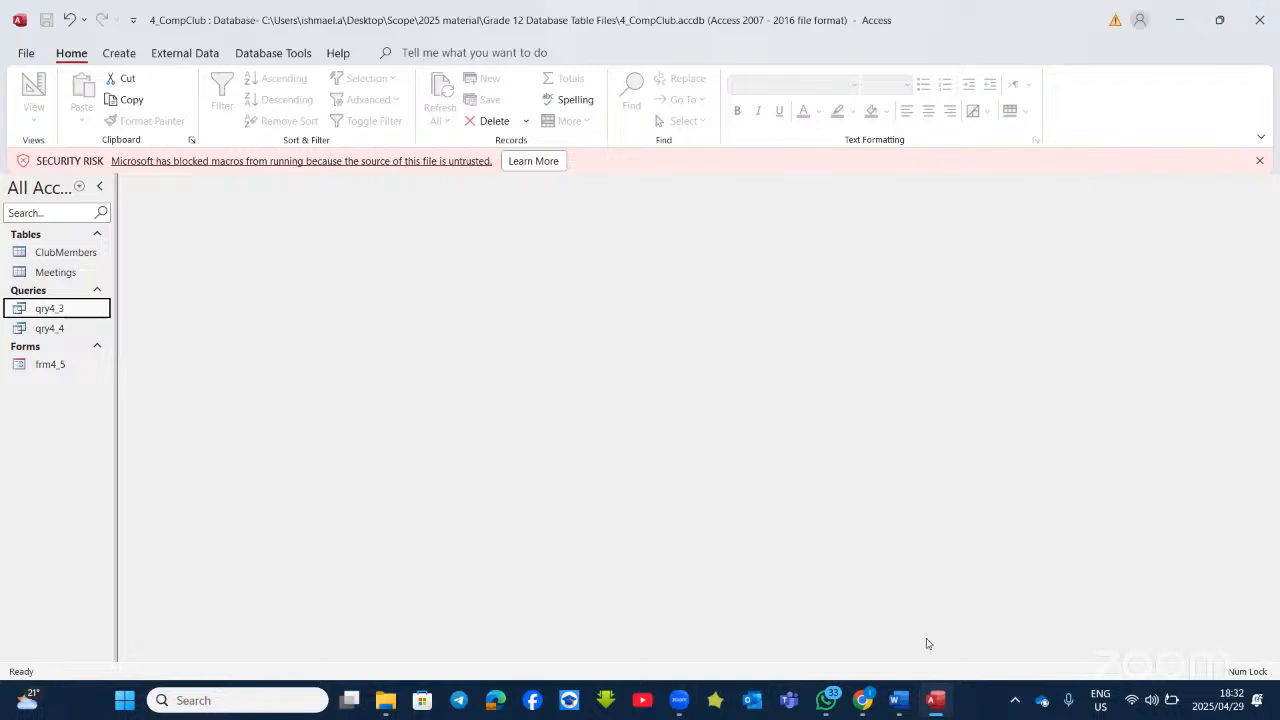
Step: Switch to the Word question document and scroll to the qry4_3 instructions
left_click(903, 704)
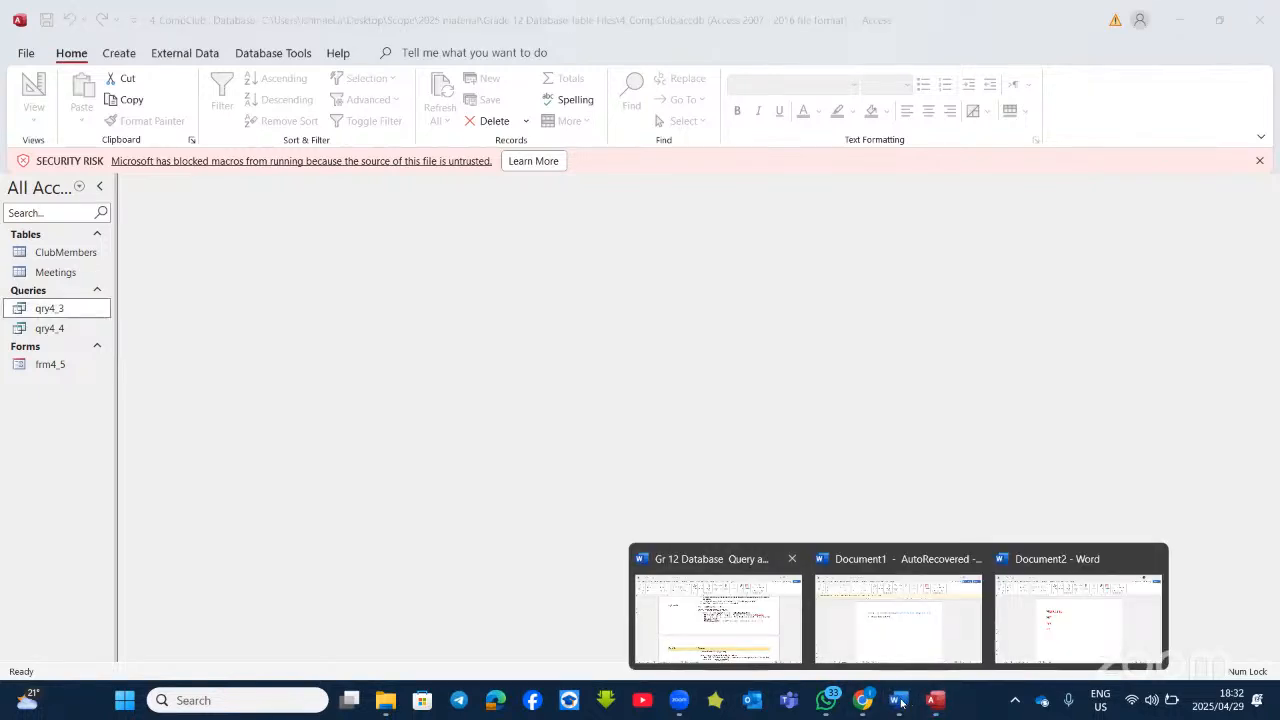
left_click(718, 618)
scroll(541, 466, "down", 3)
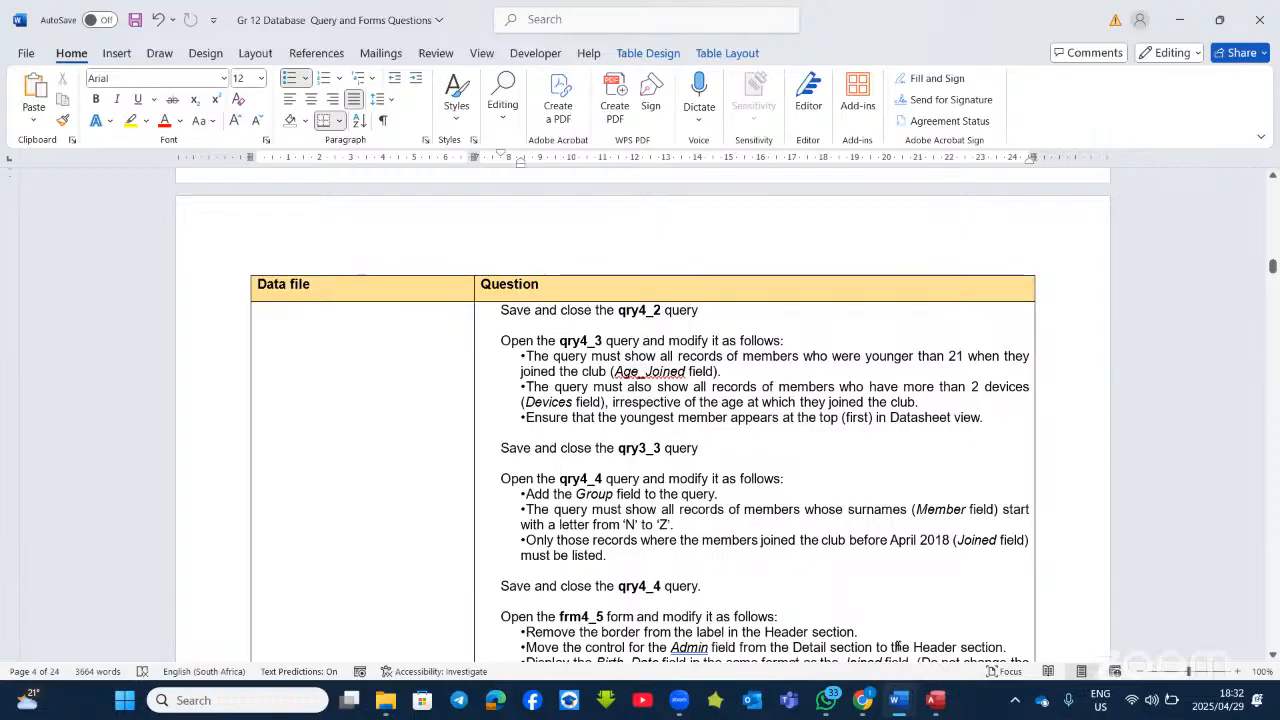
Step: Open qry4_3 in Design view and run it to compare its results with the question
key("alt+Tab")
right_click(46, 311)
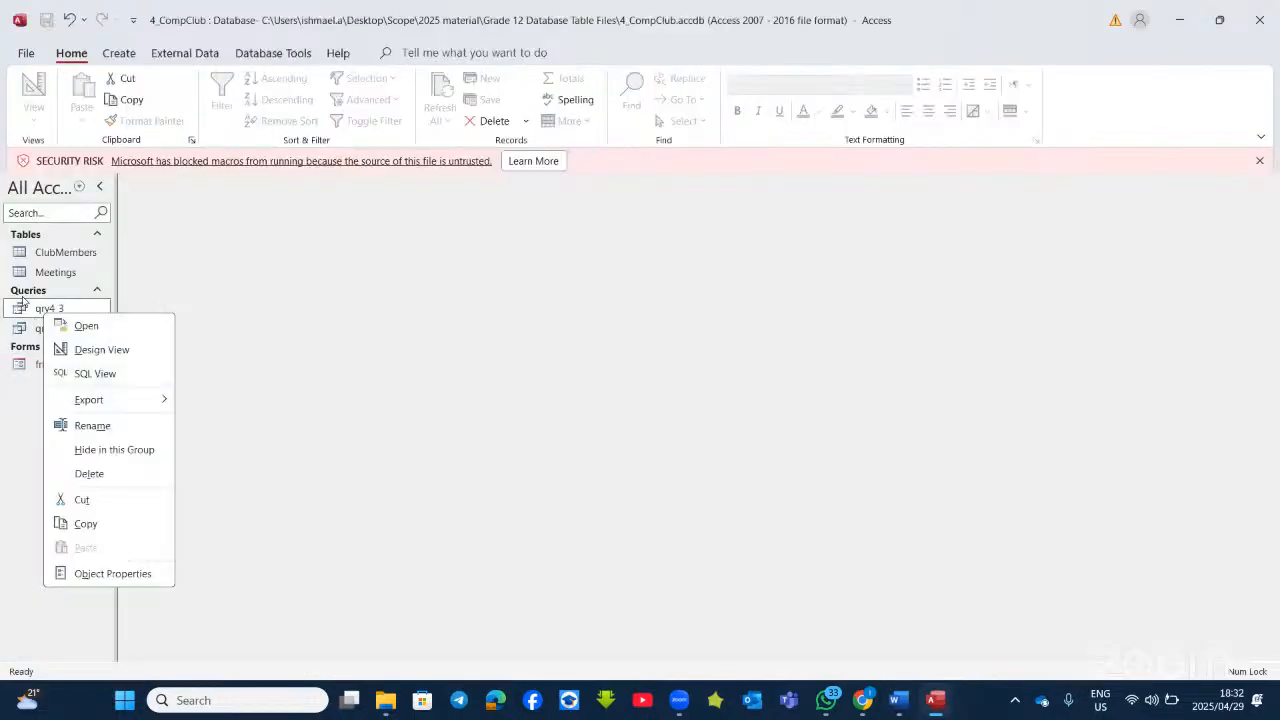
left_click(31, 313)
right_click(31, 315)
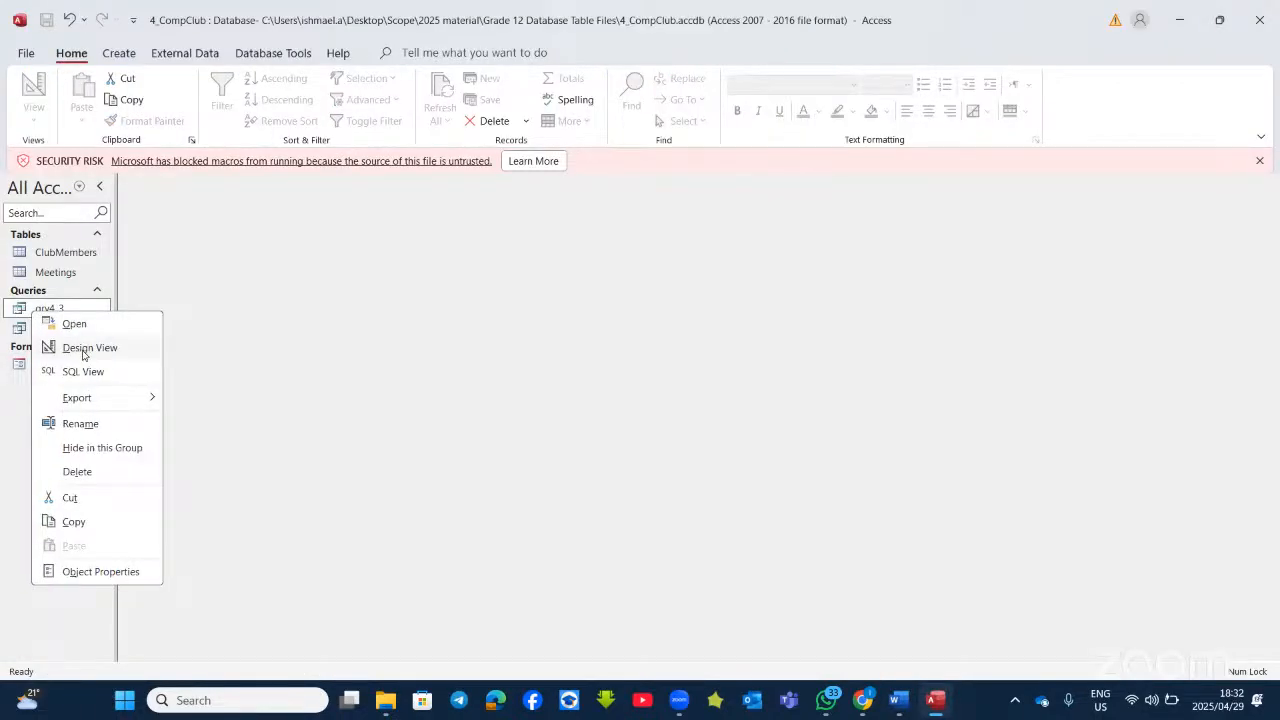
left_click(84, 348)
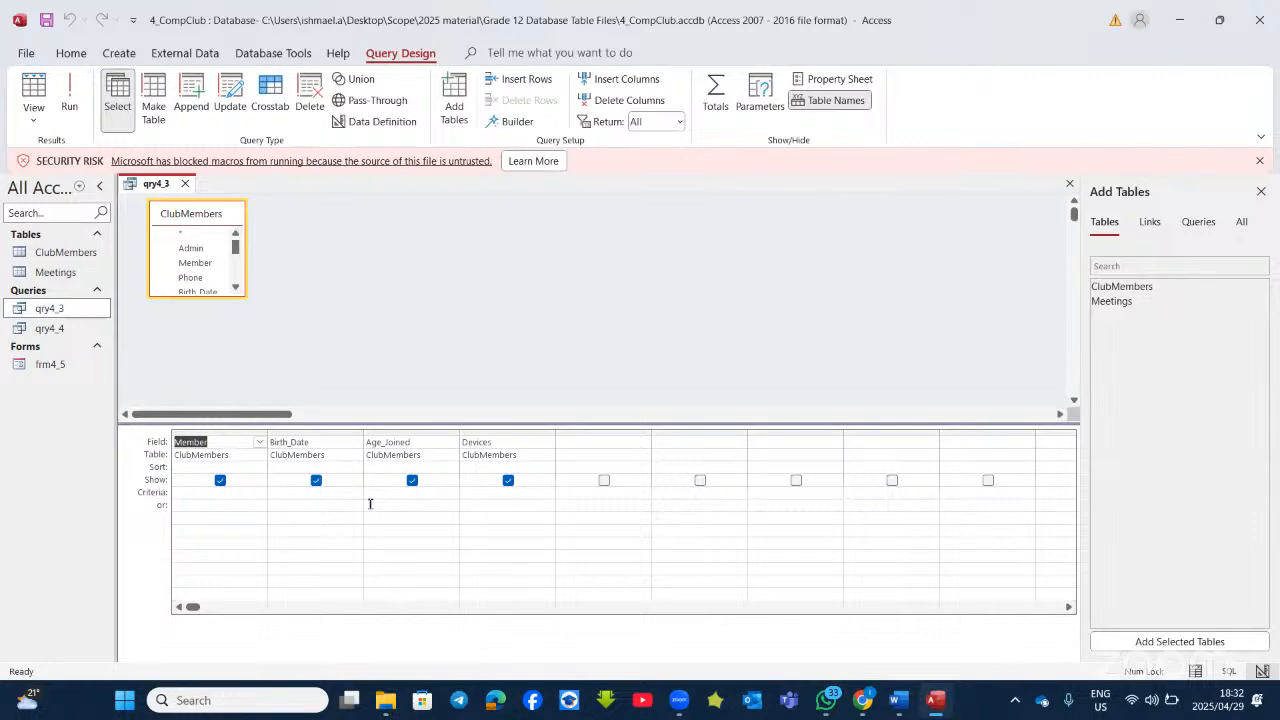
left_click(69, 100)
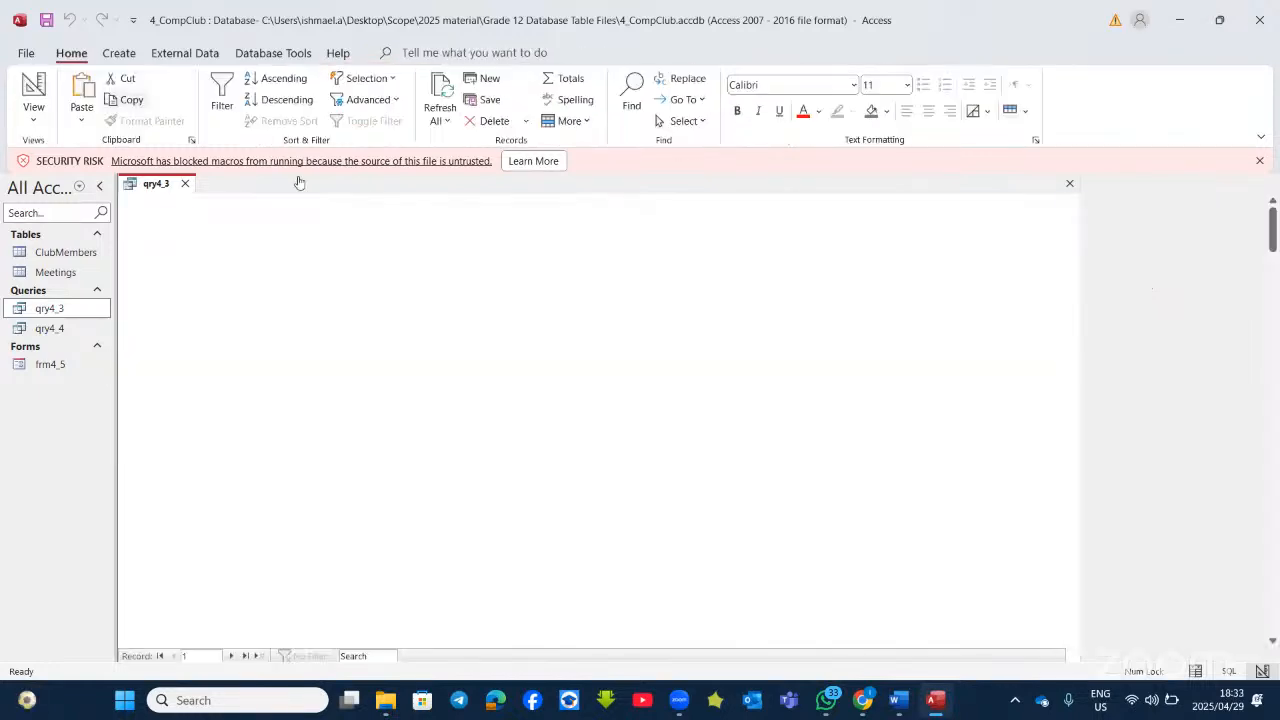
left_click(935, 711)
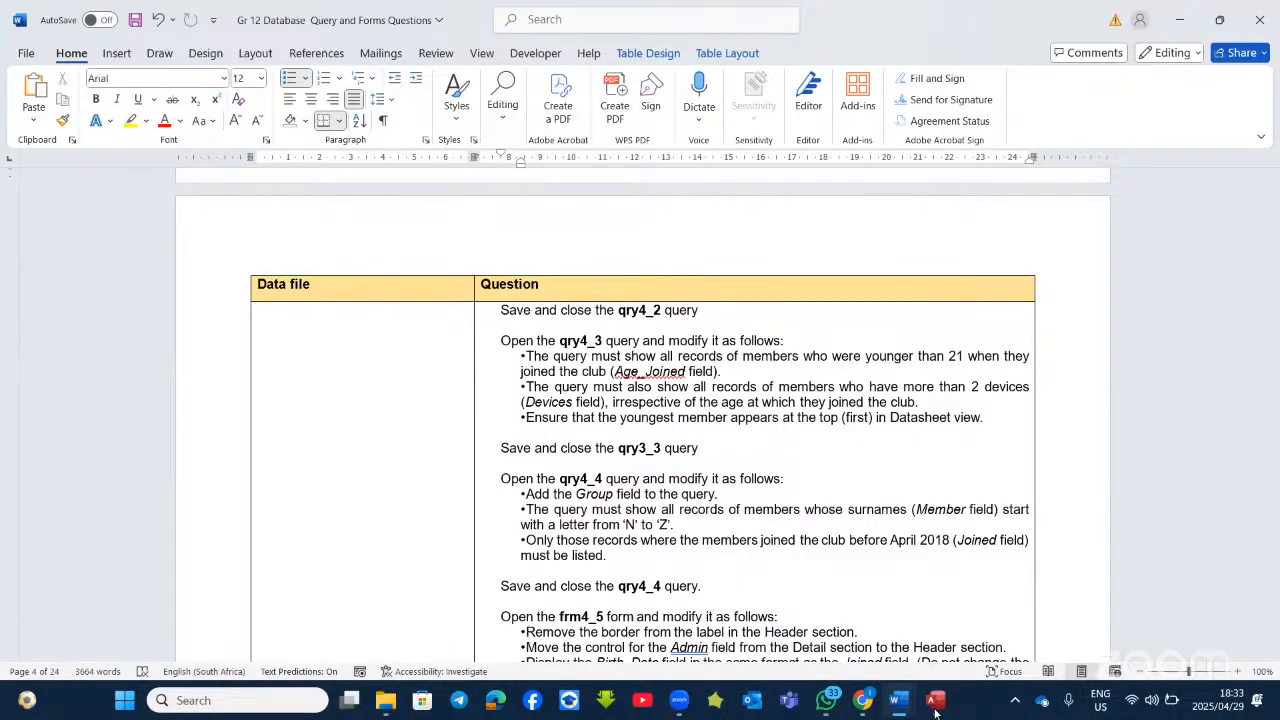
left_click(935, 711)
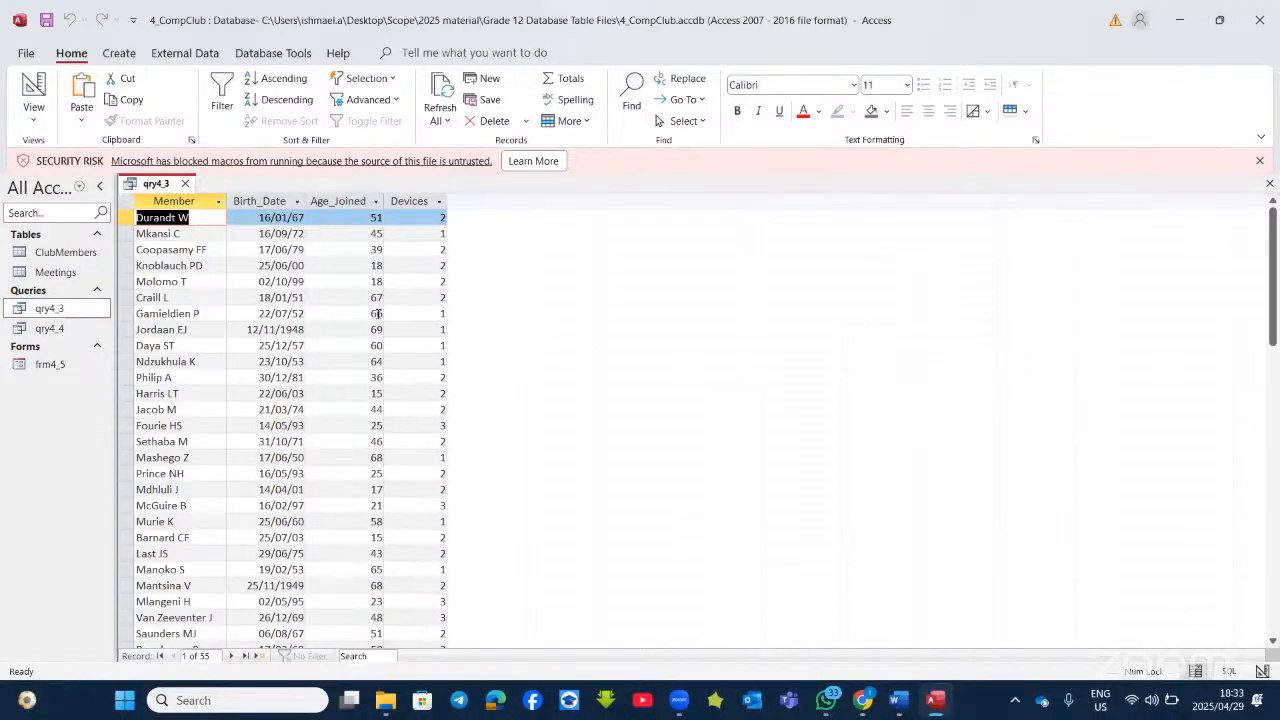
Step: Add <21 as the Age_Joined criterion and run qry4_3 to check the filter
left_click(34, 92)
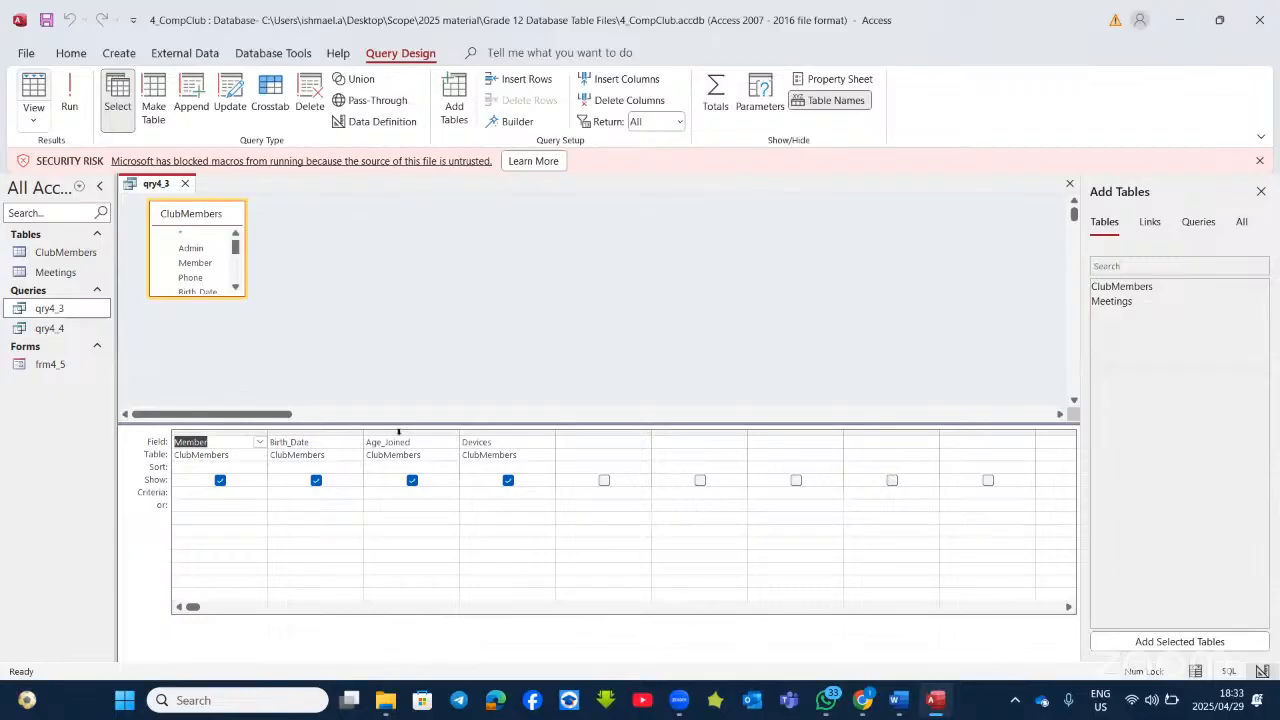
left_click(368, 491)
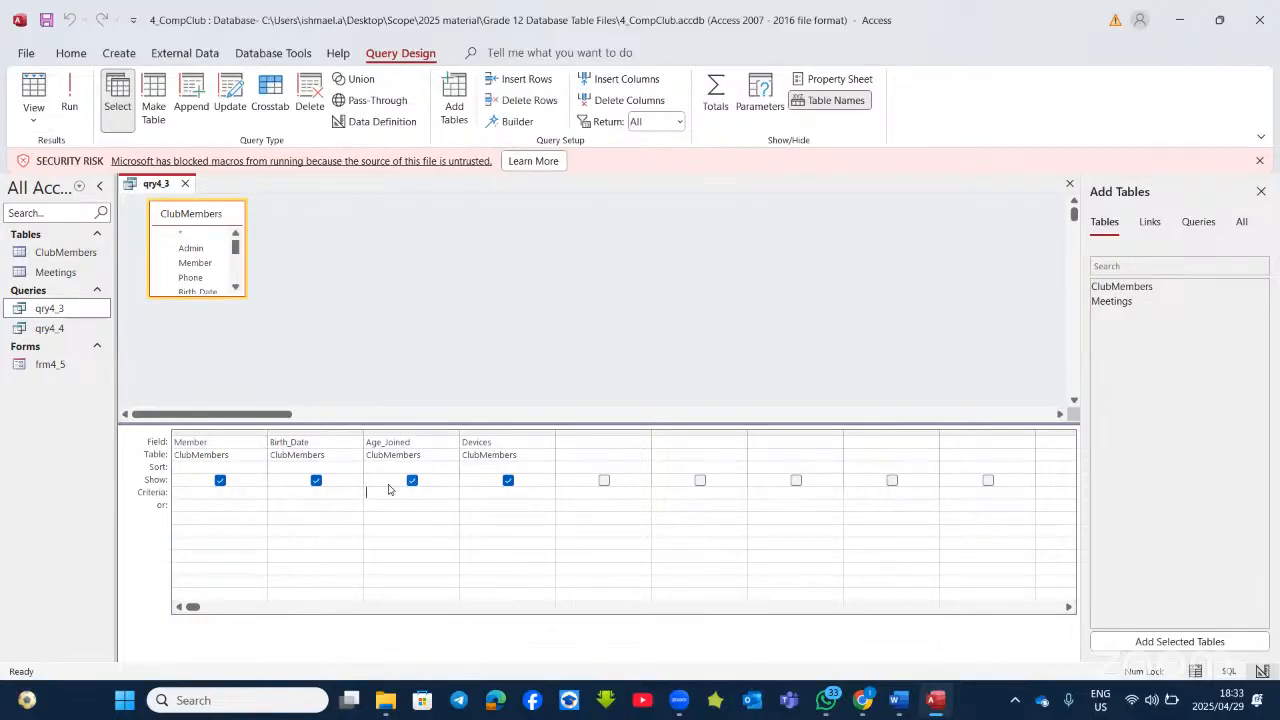
type("<21")
left_click(69, 98)
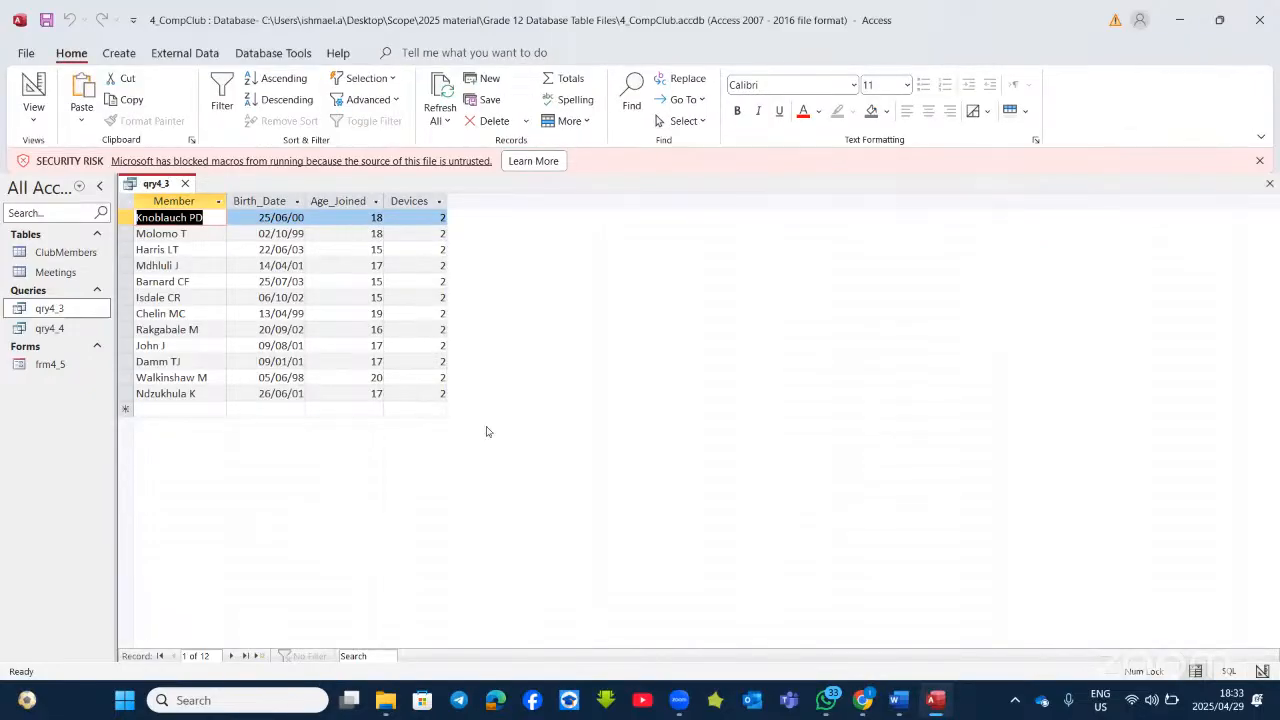
left_click(928, 706)
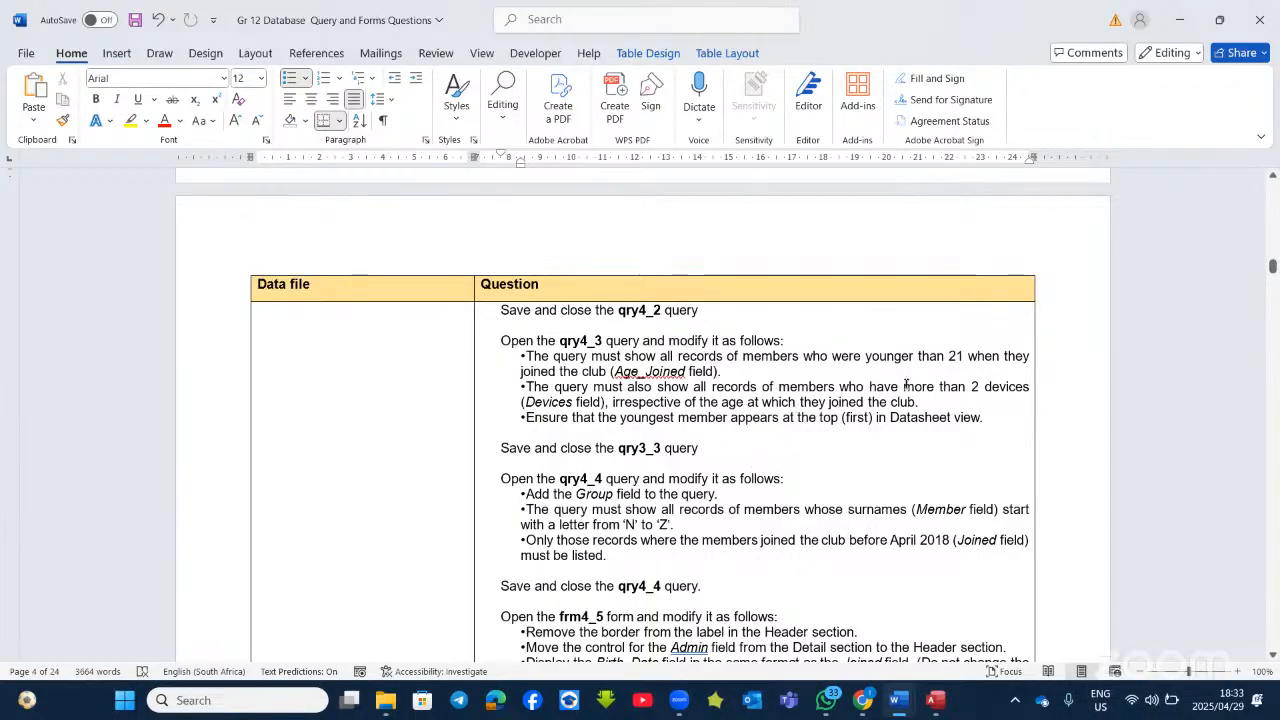
Step: Bold the phrases 'more than 2 devices' and 'the age' in the qry4_3 question
left_click_drag(903, 386, 1030, 388)
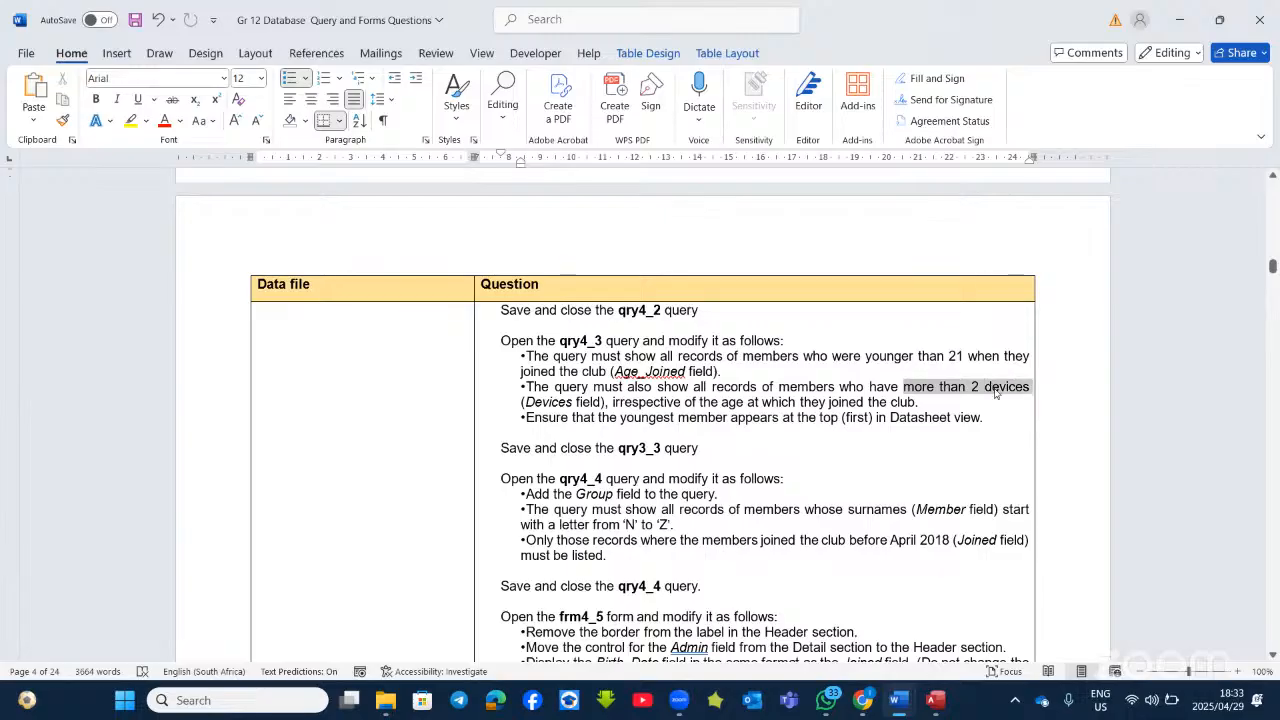
left_click(966, 361)
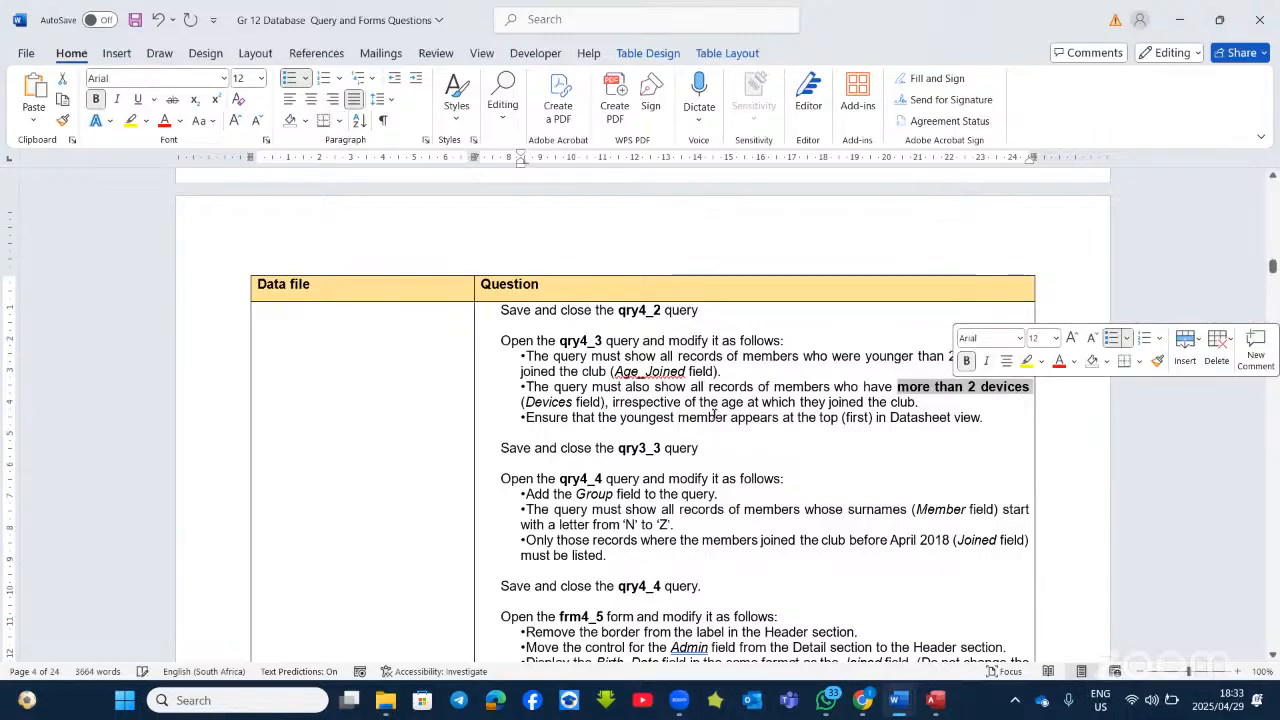
left_click_drag(747, 402, 699, 403)
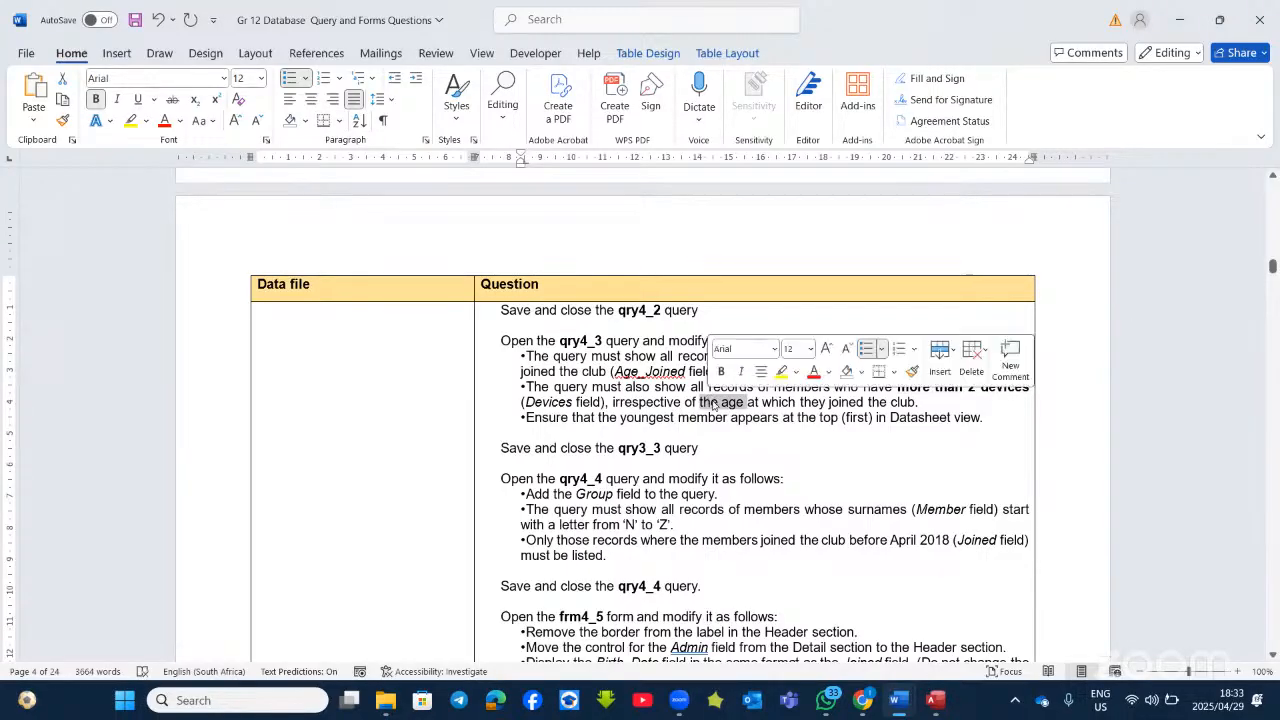
left_click(722, 371)
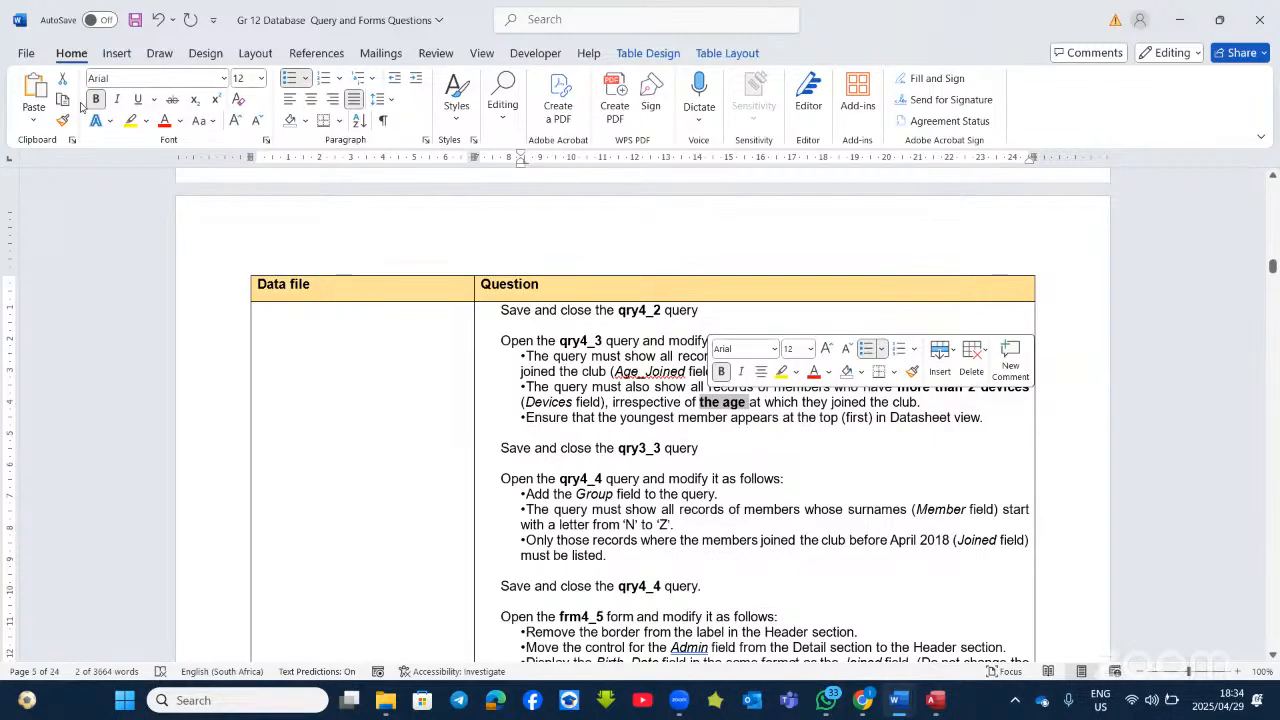
key("alt+Tab")
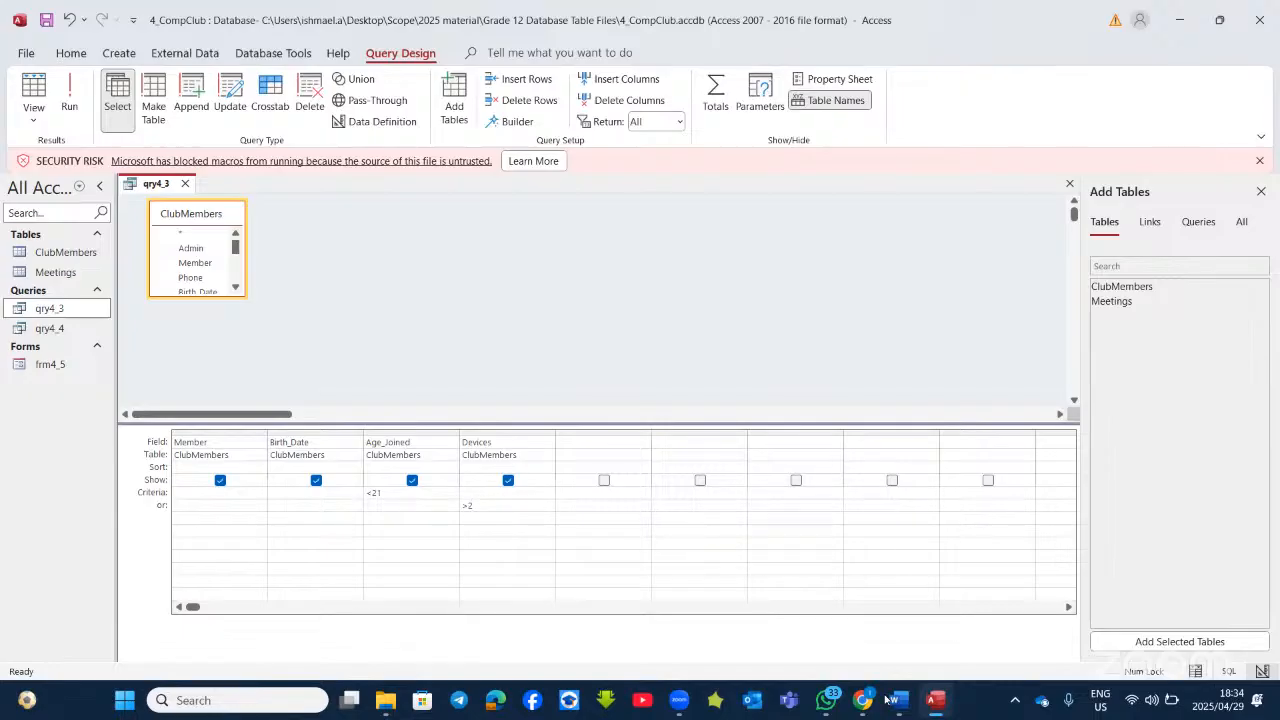
Step: Run qry4_3 to confirm 21 records, then return to Design view at Age_Joined's Sort cell
left_click(933, 705)
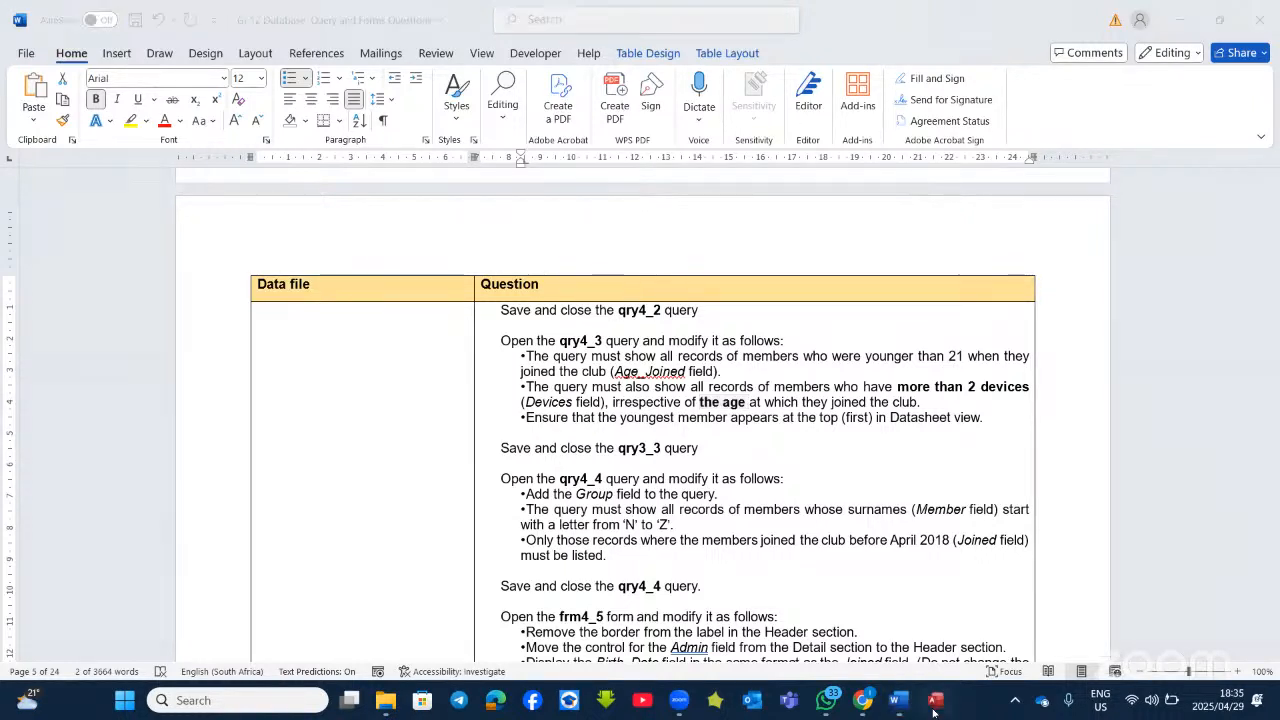
left_click(933, 703)
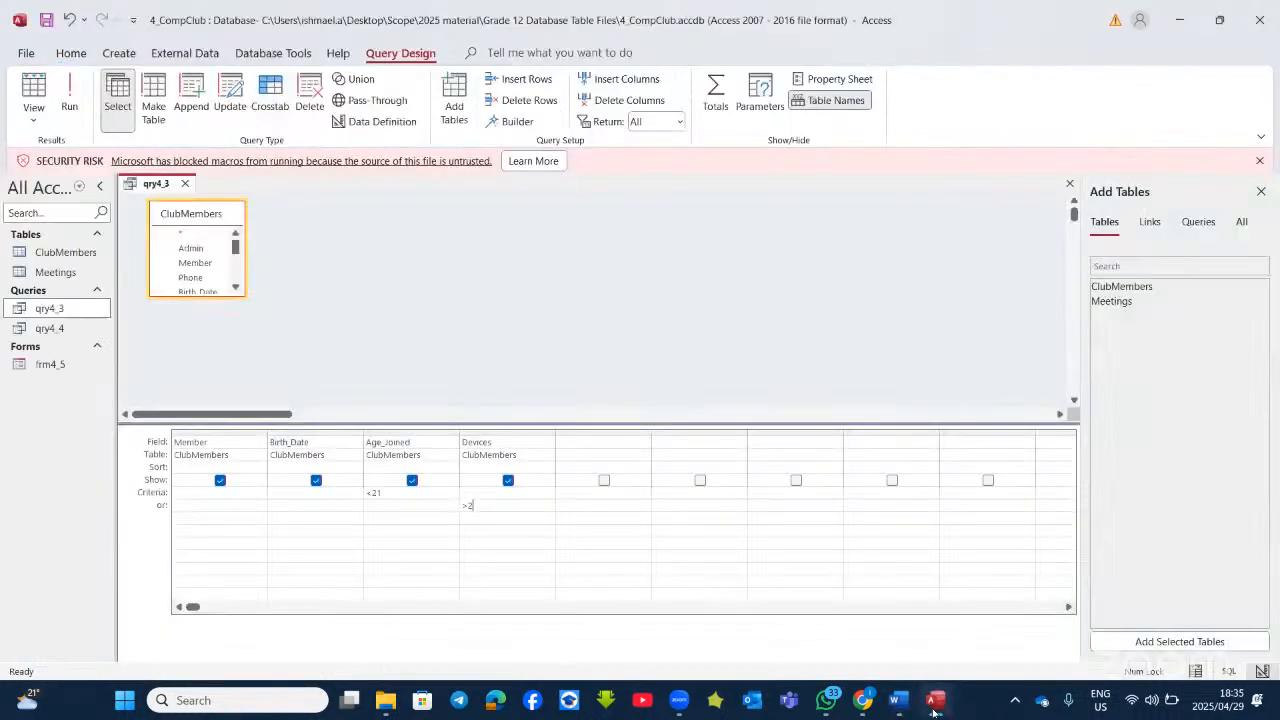
left_click(69, 92)
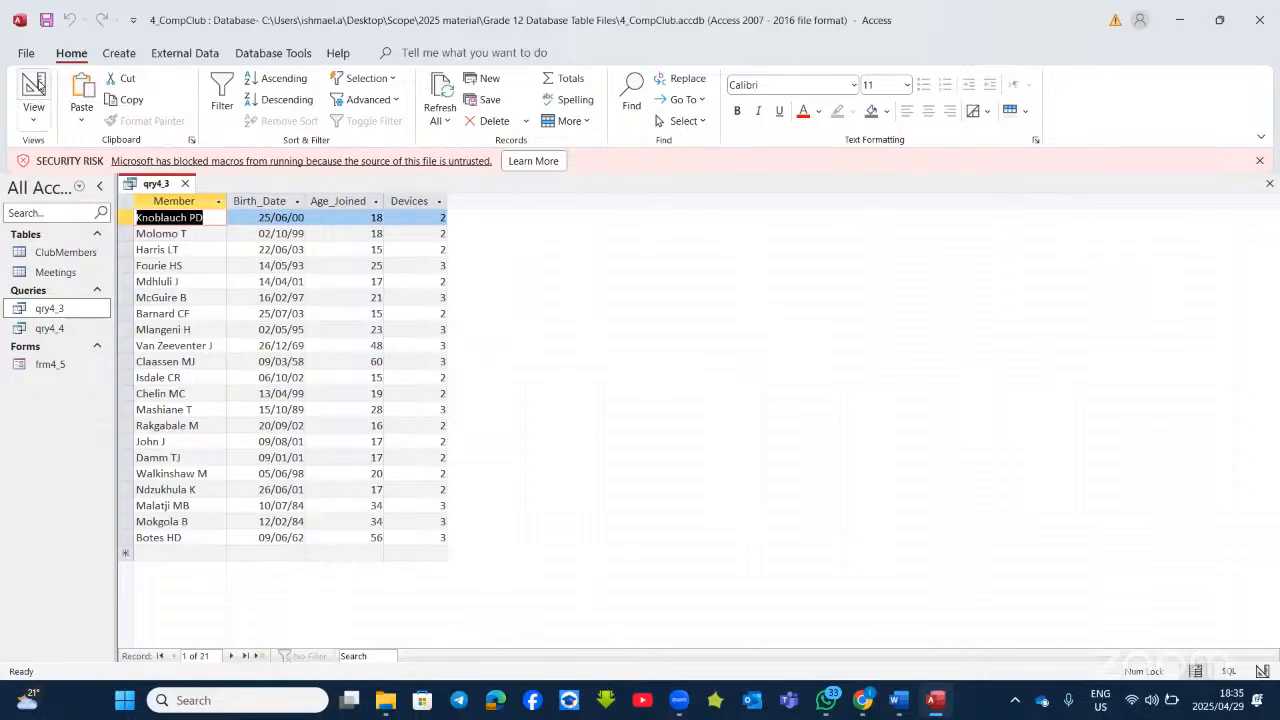
left_click(34, 86)
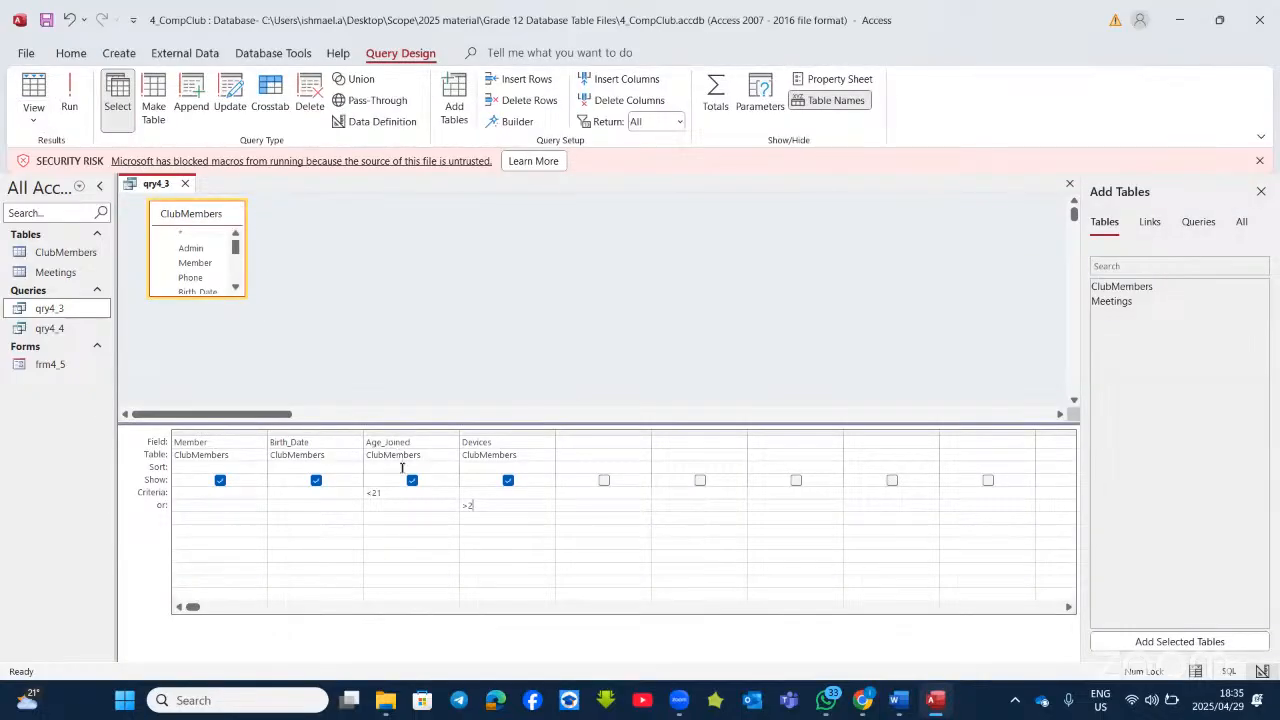
left_click(393, 467)
Step: Sort qry4_3's Age_Joined column Ascending, run it to check, and return to Design View
left_click(452, 467)
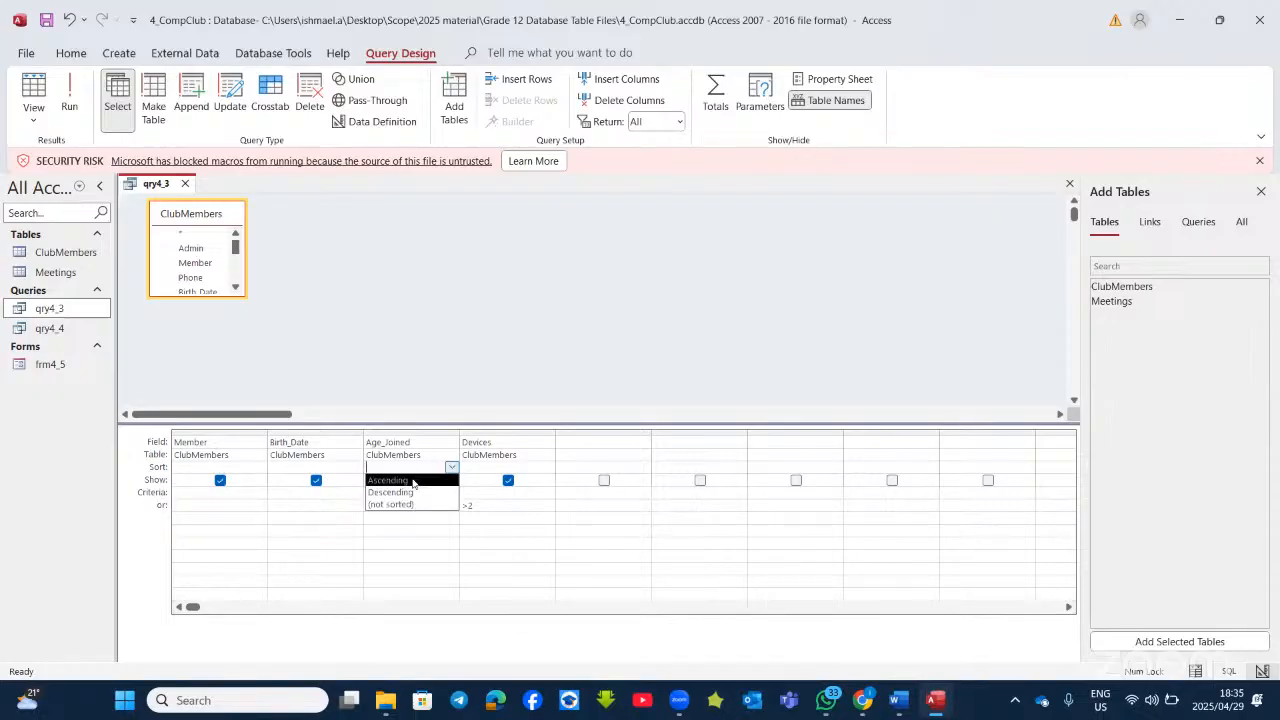
left_click(412, 481)
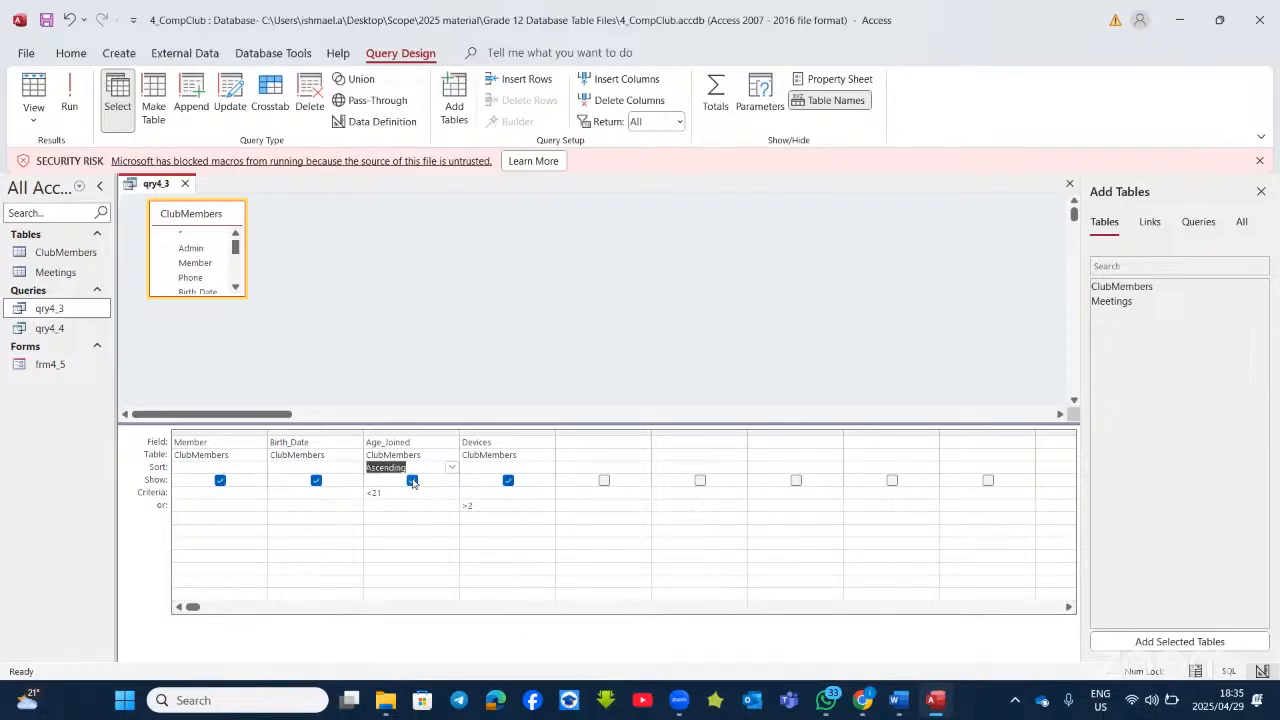
left_click(72, 104)
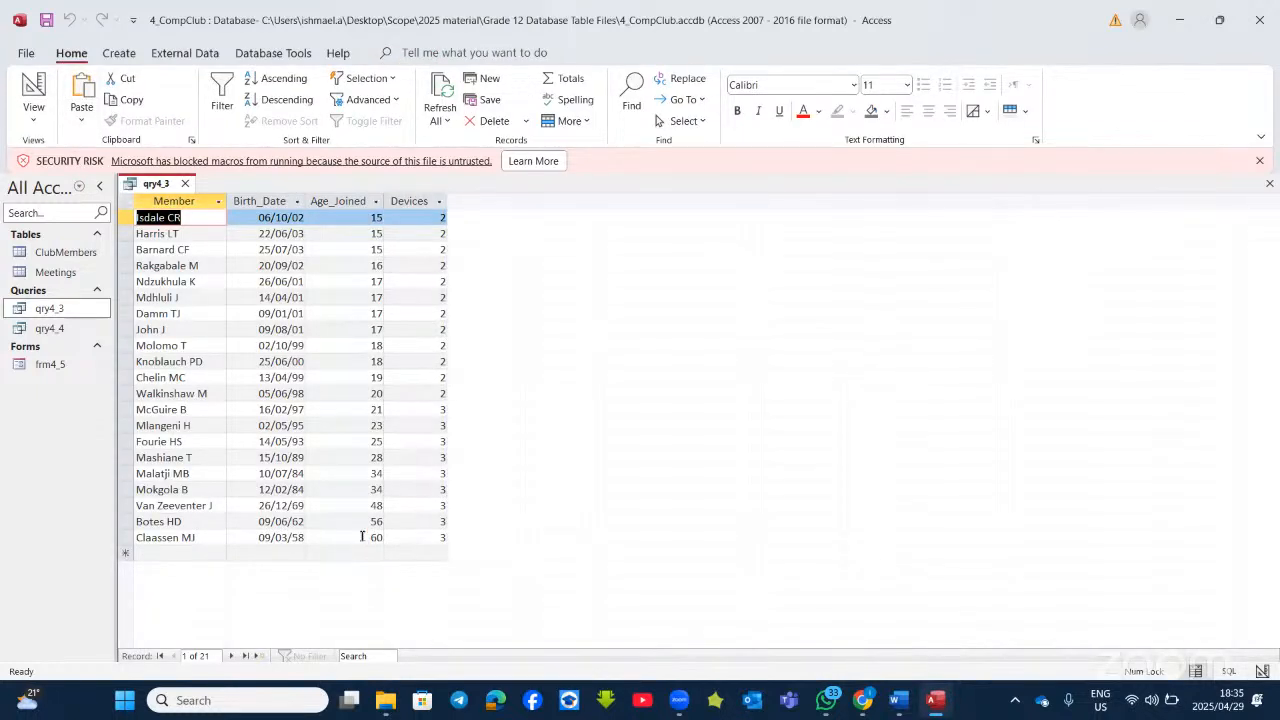
left_click(40, 84)
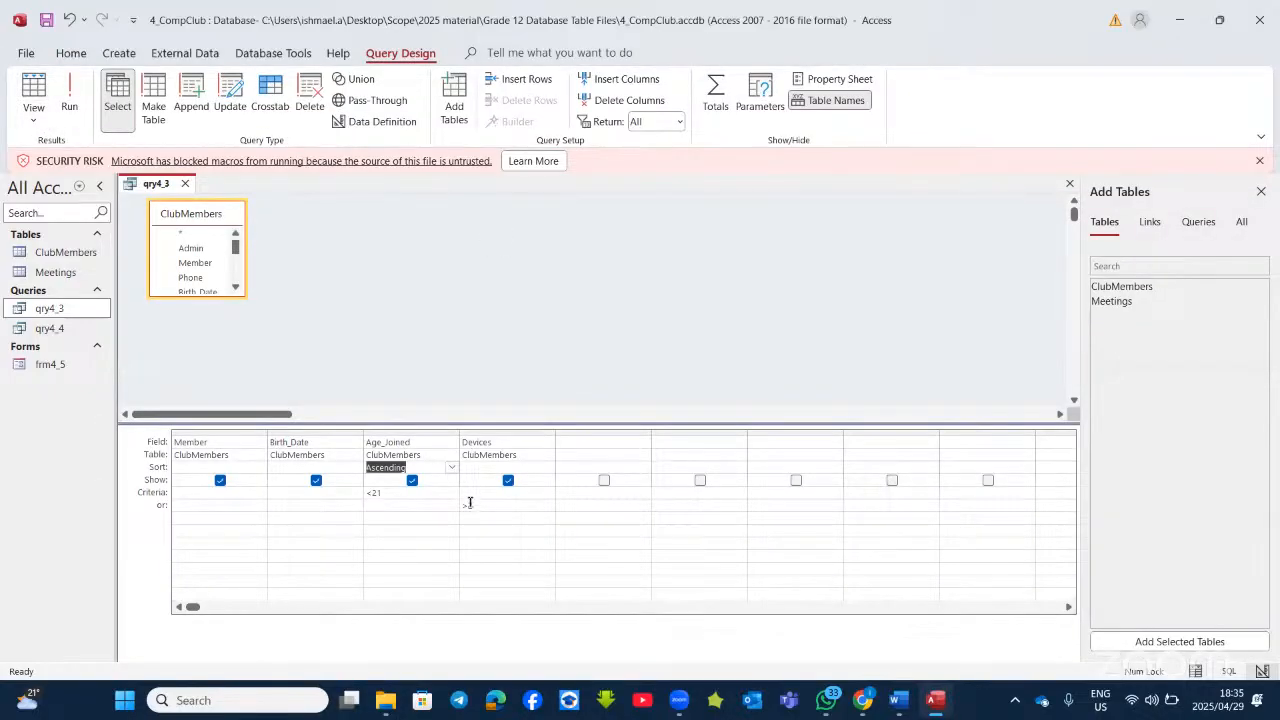
left_click(476, 492)
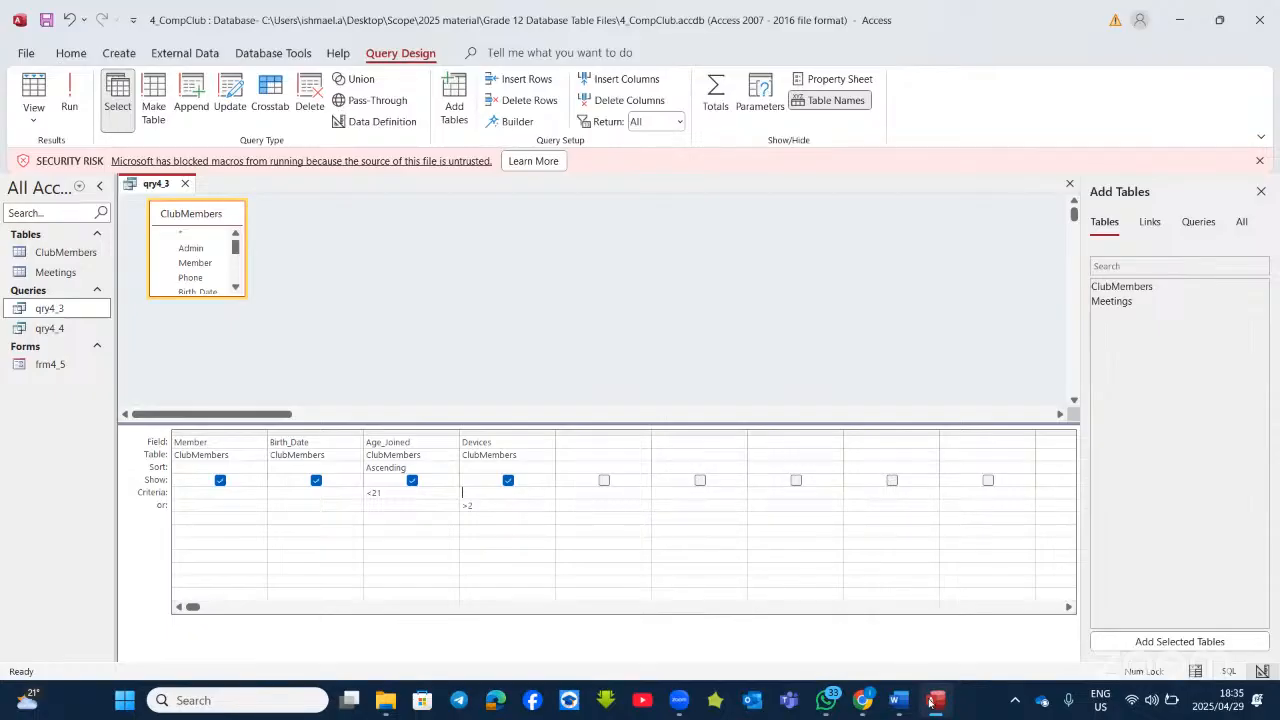
Step: Read the qry4_4 section of the Word question paper, then go back to Access
left_click(899, 700)
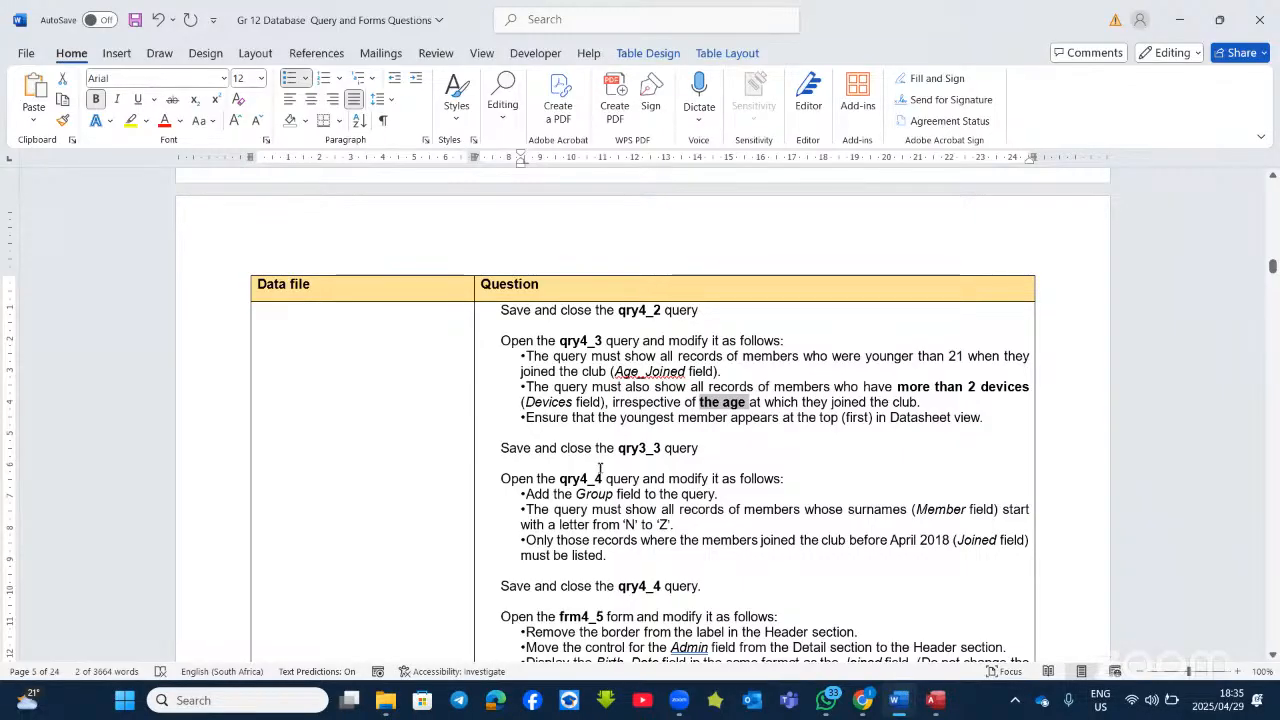
scroll(600, 468, "down", 2)
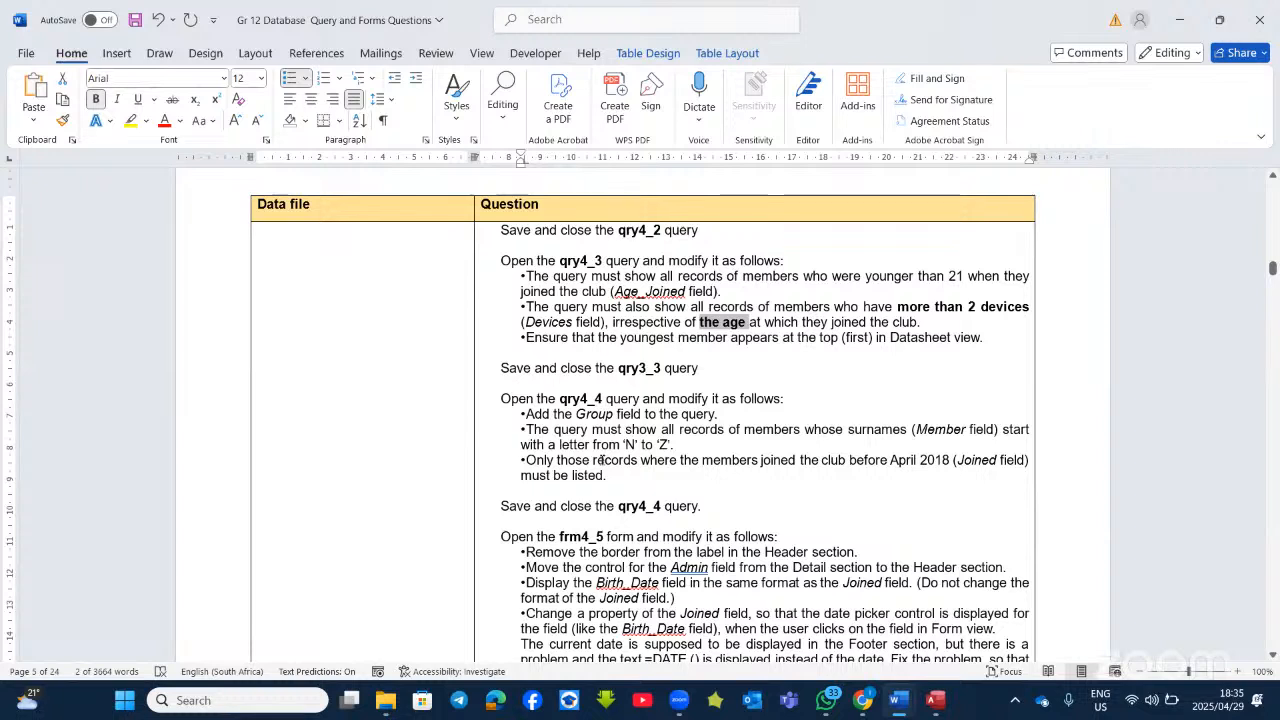
scroll(650, 425, "down", 1)
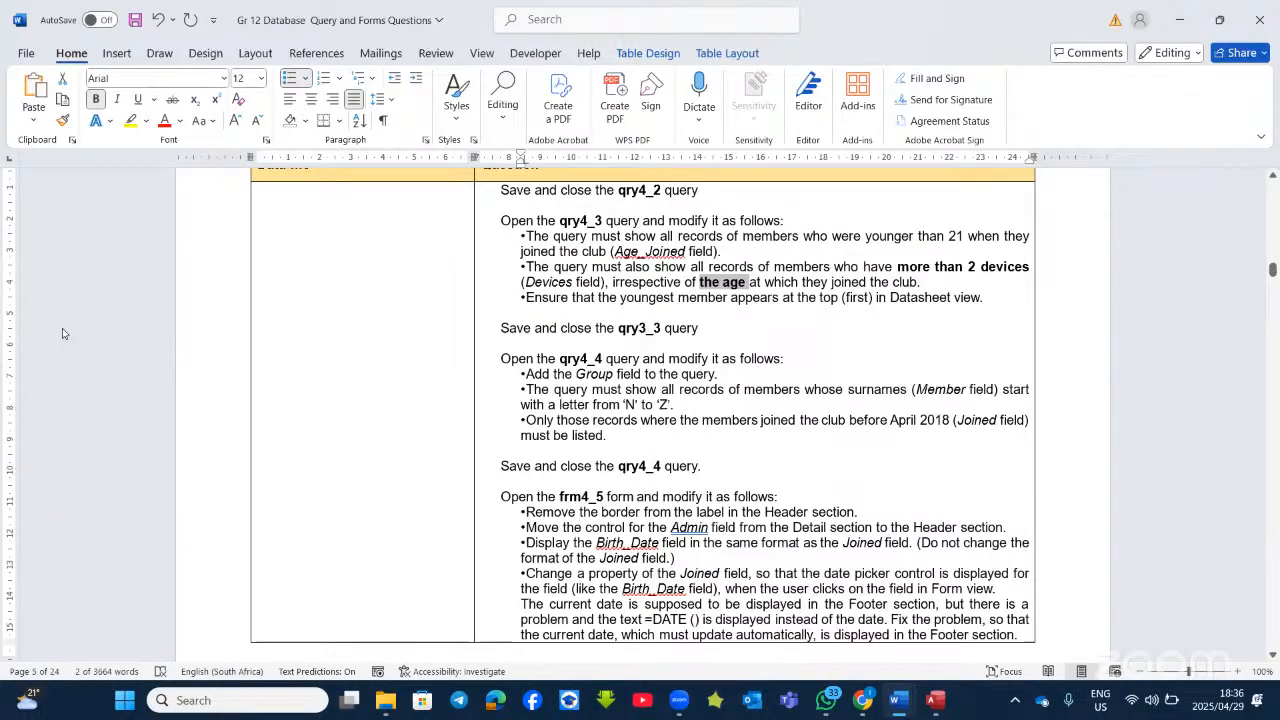
key("alt+Tab")
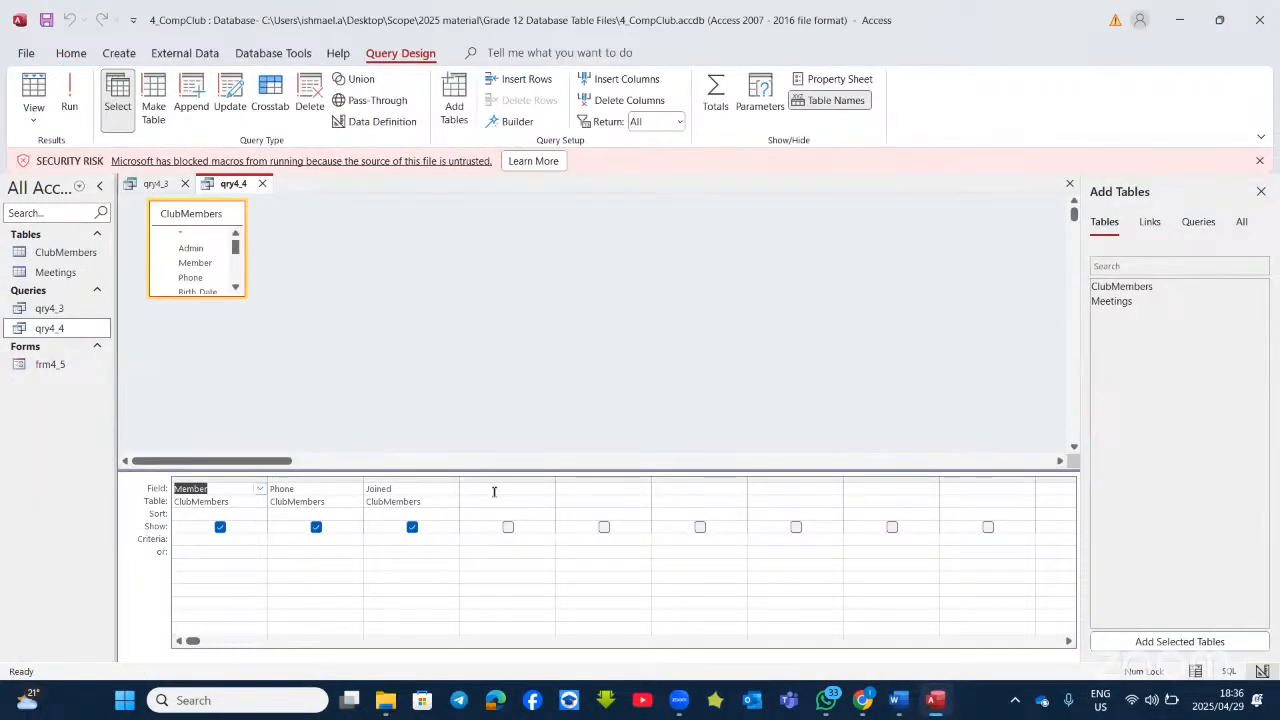
Step: Drag the Group field from ClubMembers into qry4_4's next empty grid column
scroll(206, 284, "down", 1)
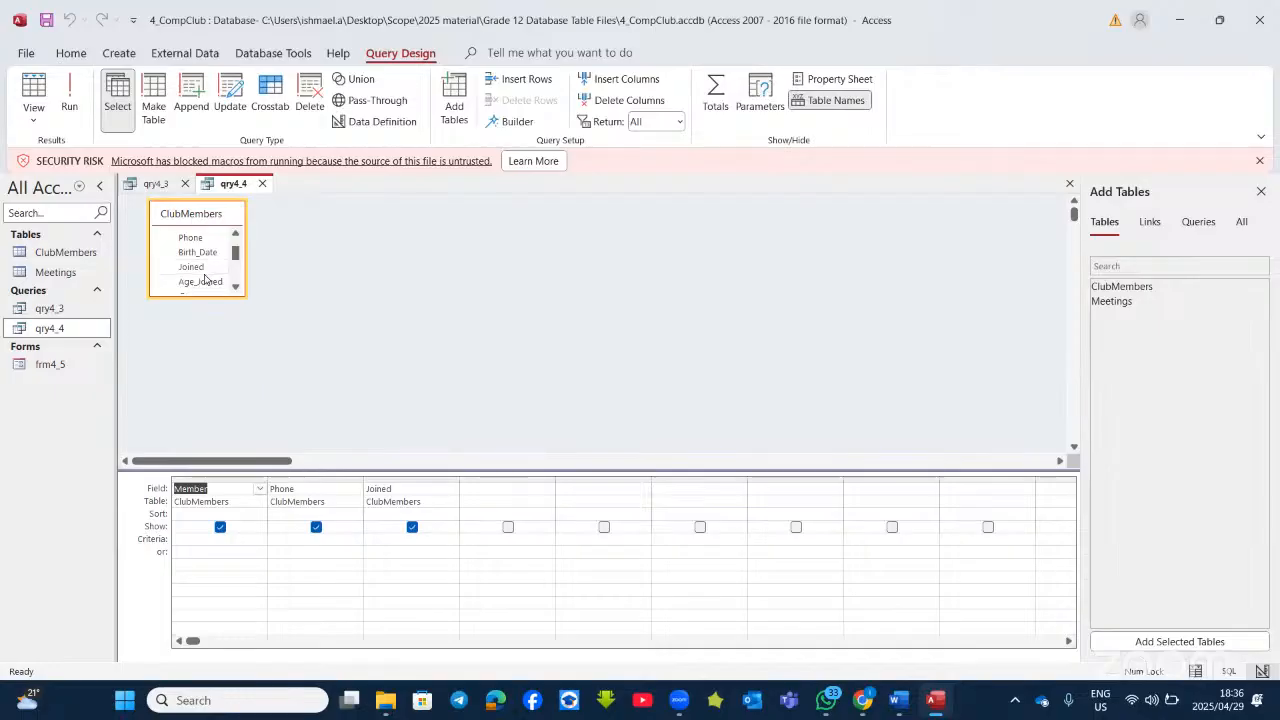
scroll(205, 280, "down", 1)
left_click_drag(192, 256, 481, 487)
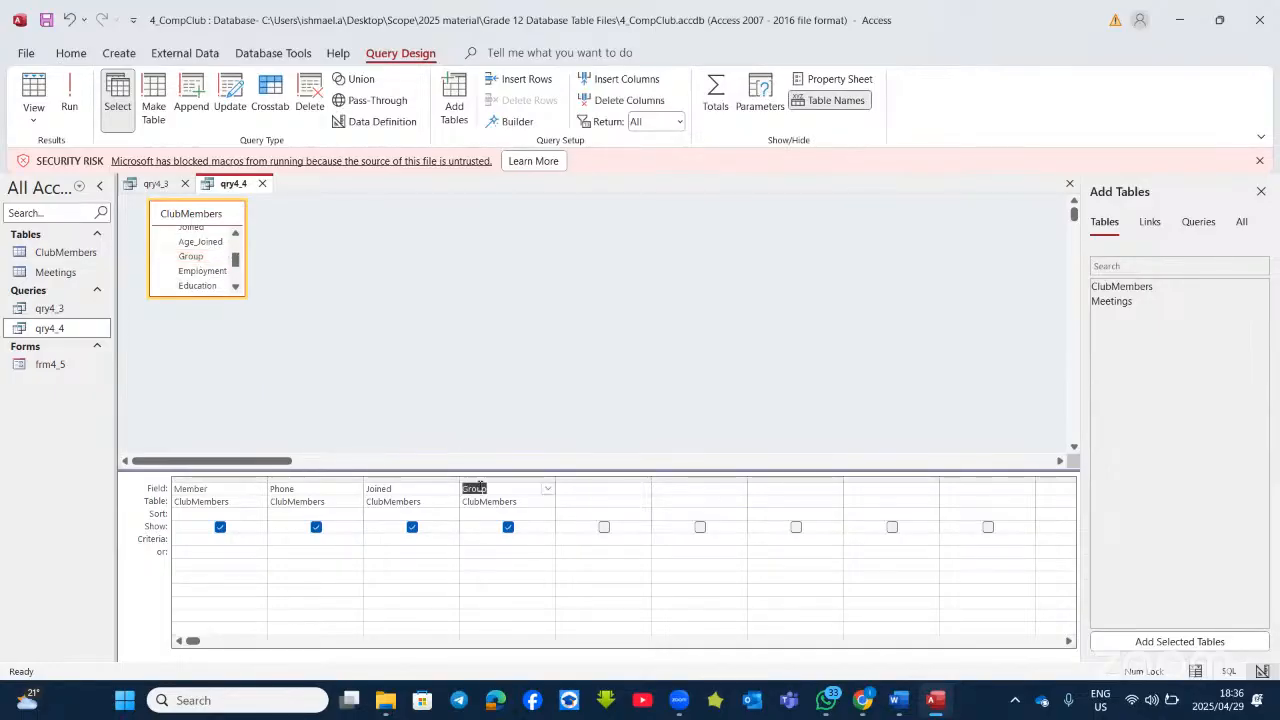
Step: Recheck the Word instructions, then test-run qry4_4 (55 members) and return to Design View
left_click(935, 700)
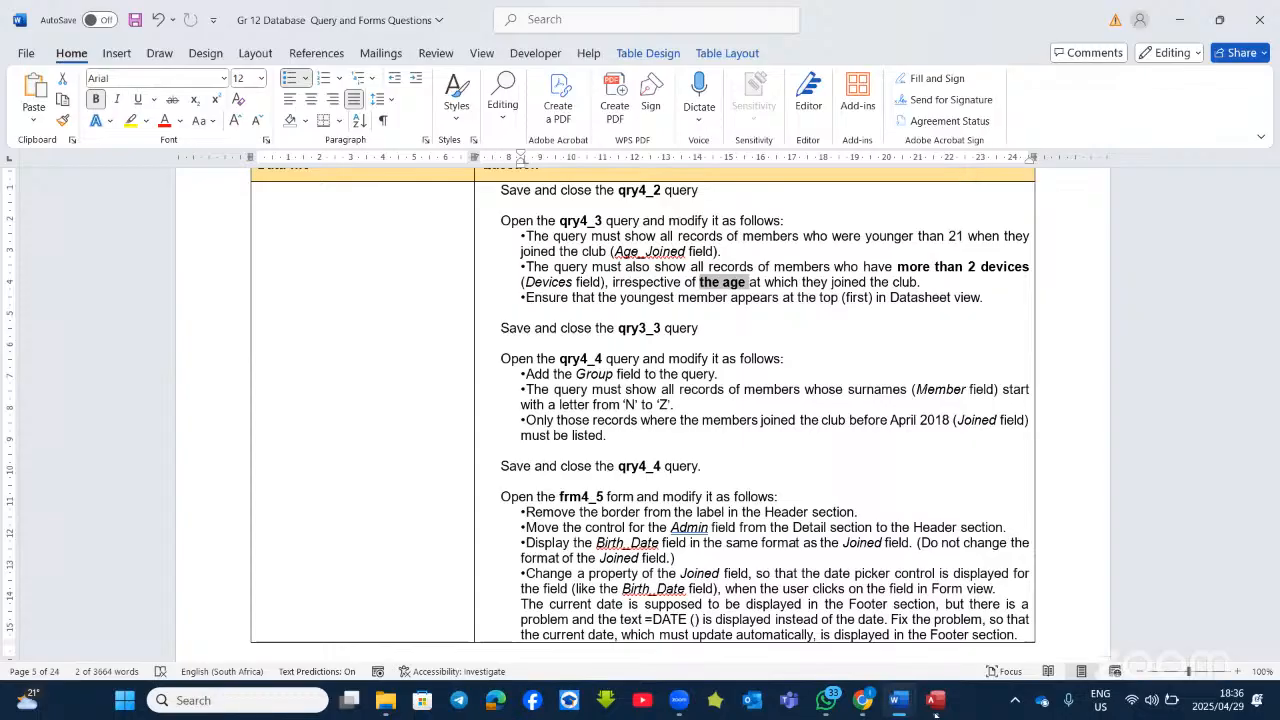
left_click(935, 705)
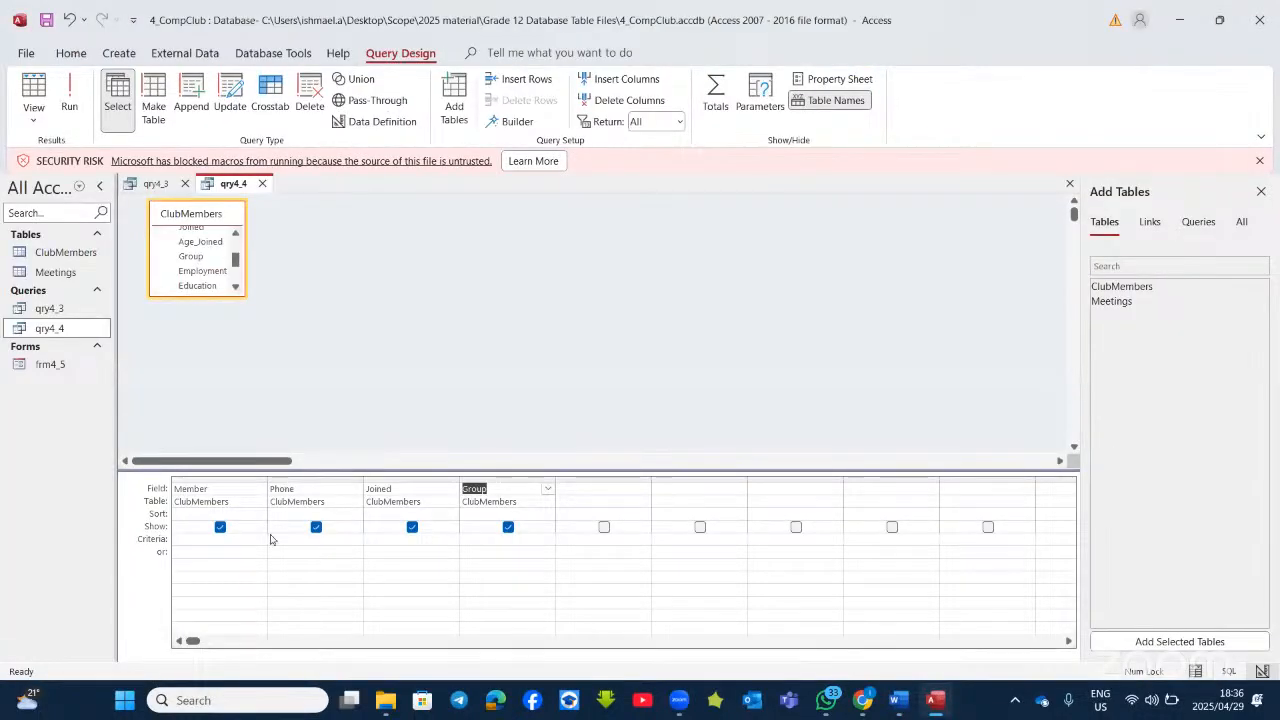
left_click(196, 539)
left_click(74, 100)
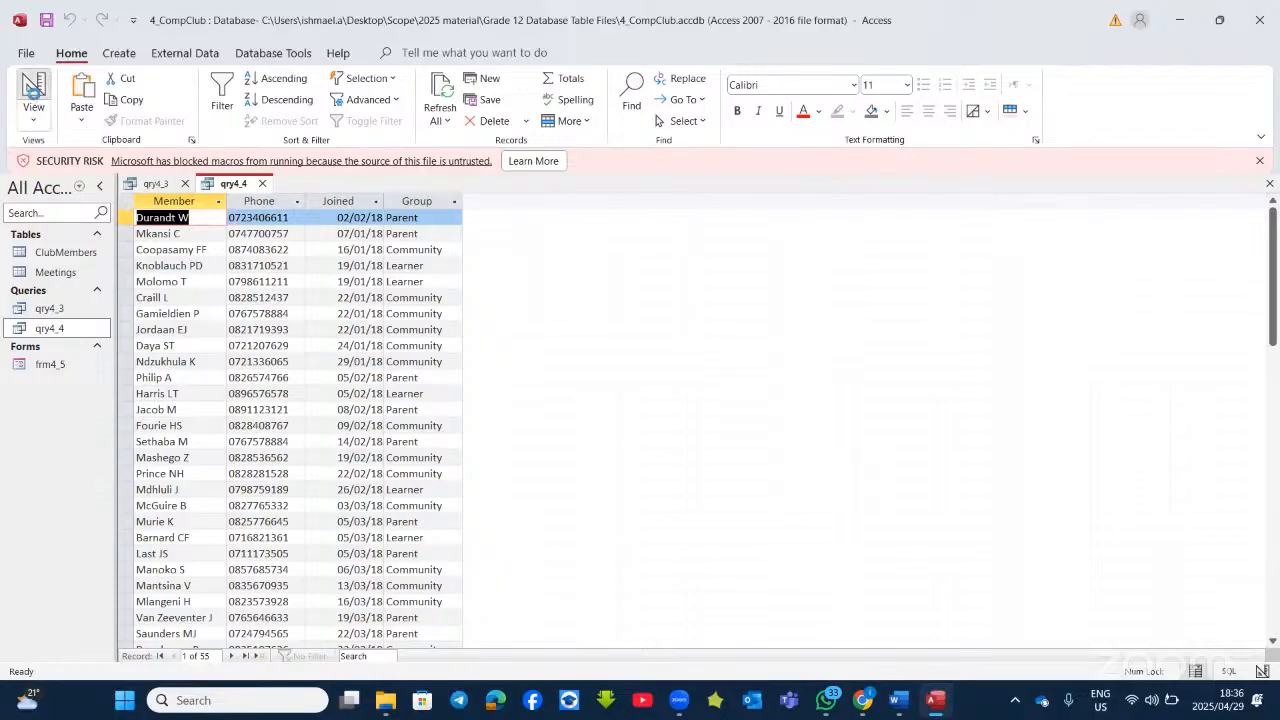
left_click(34, 92)
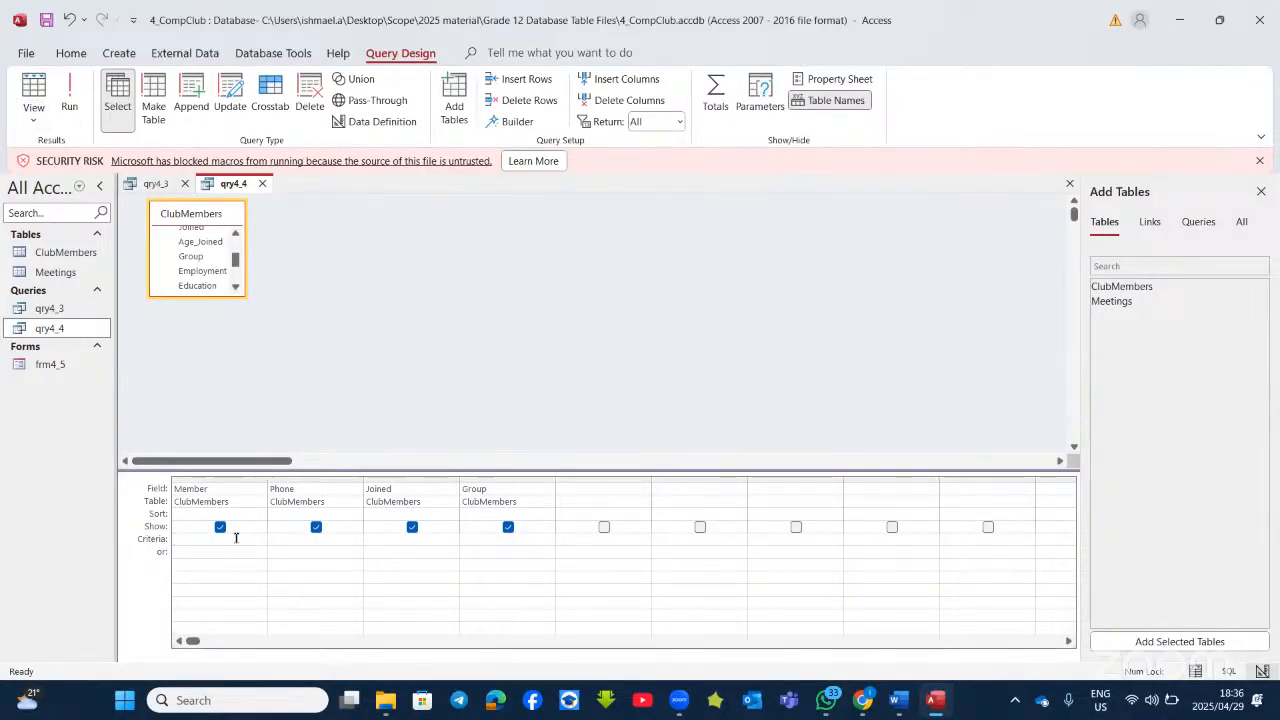
Step: Give the Member column the criterion Between "N" And "Z" and run it to show 14 records
key("Caps_Lock")
type("BET")
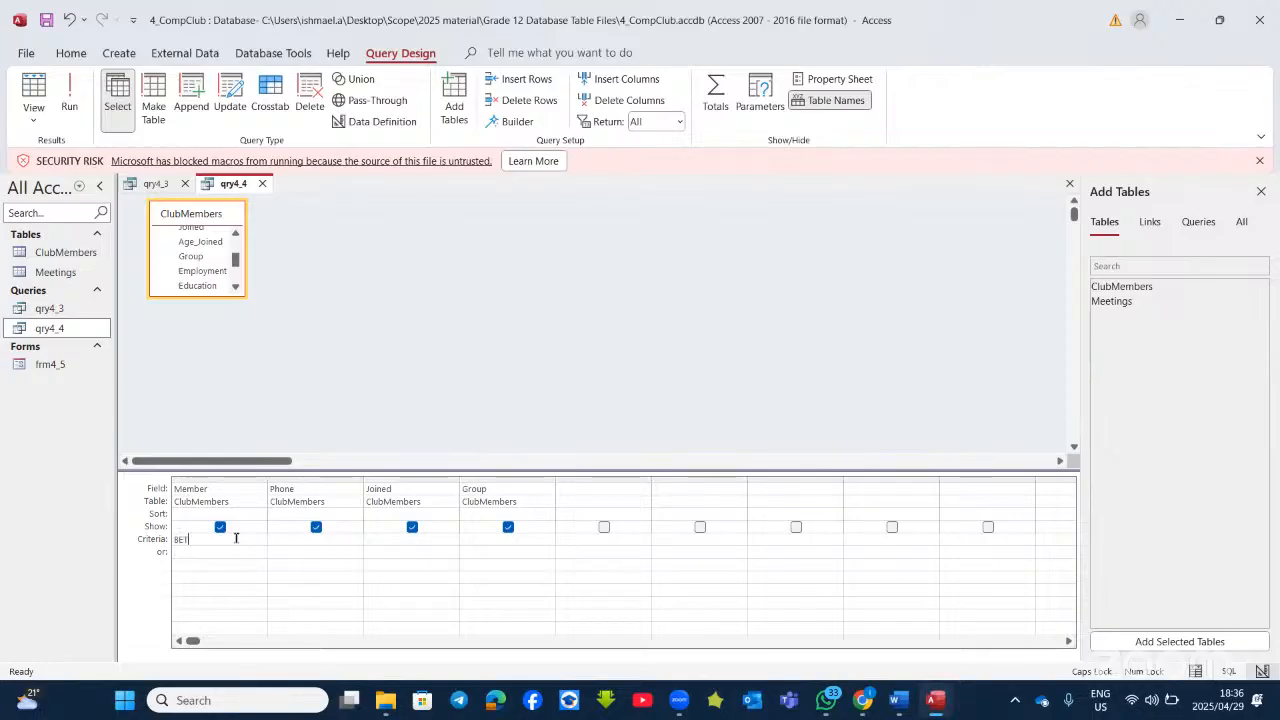
type("WEEN N AND Z")
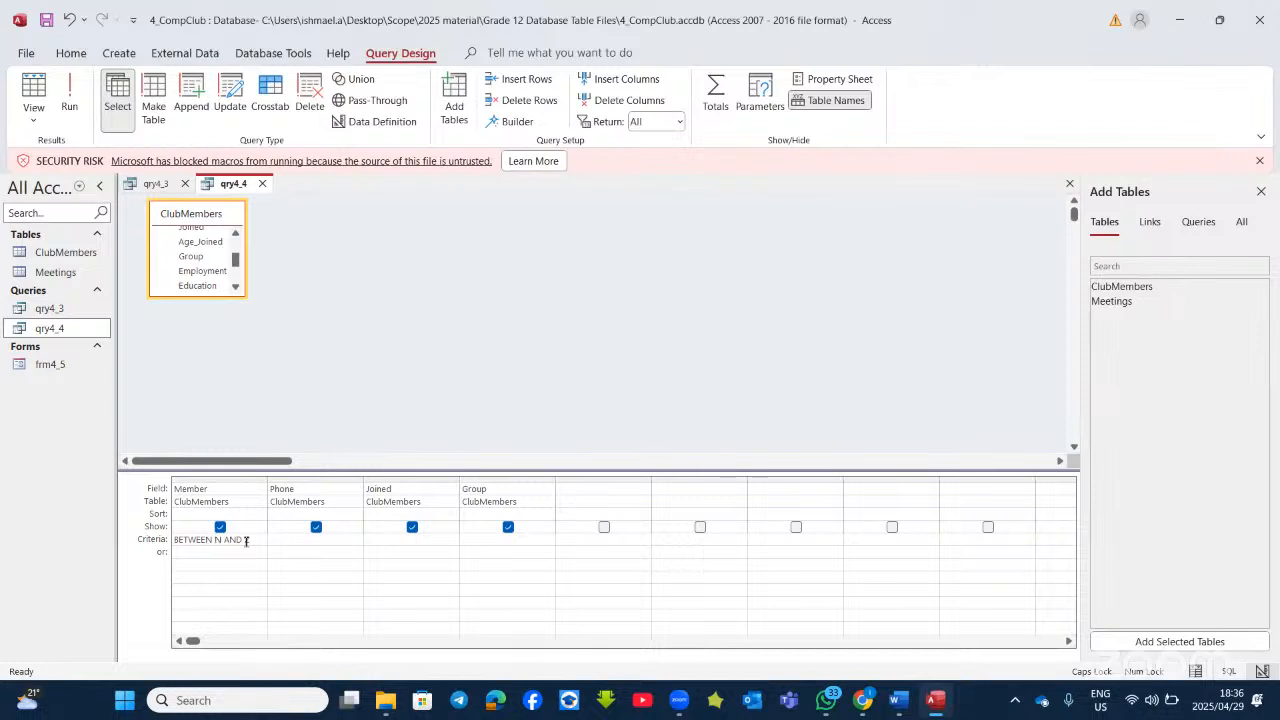
left_click(69, 95)
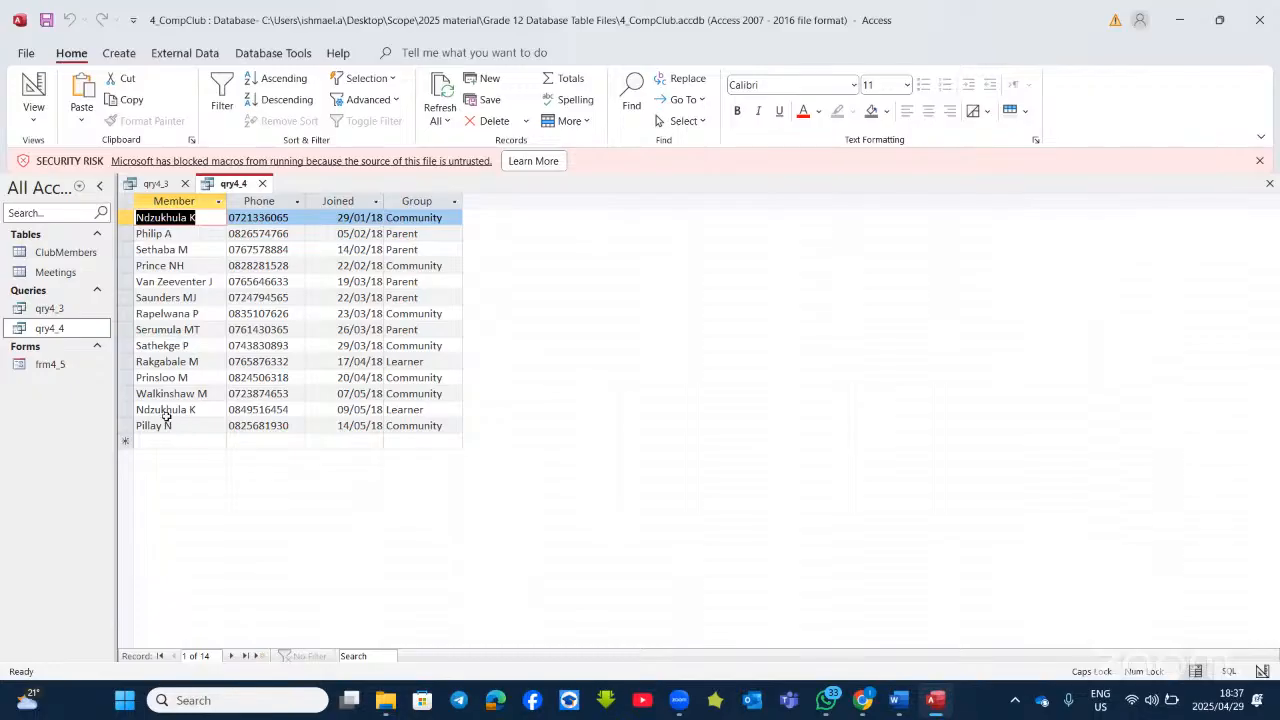
left_click(33, 88)
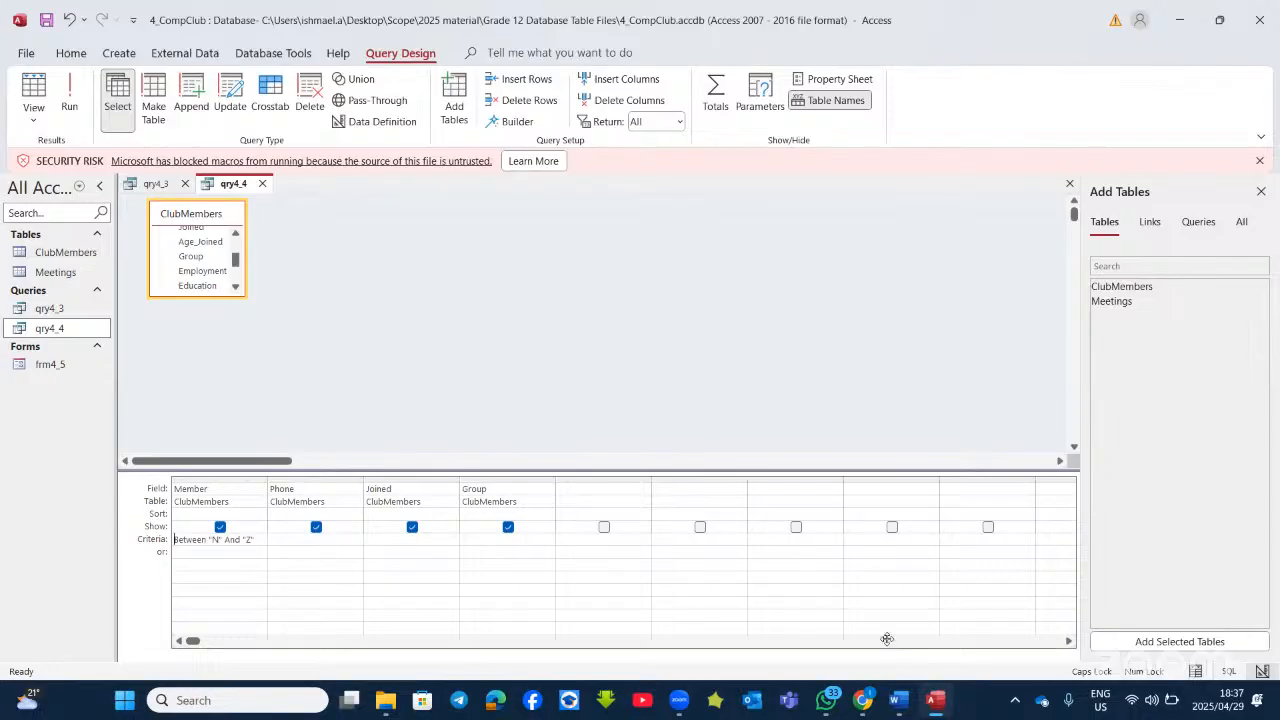
left_click(899, 700)
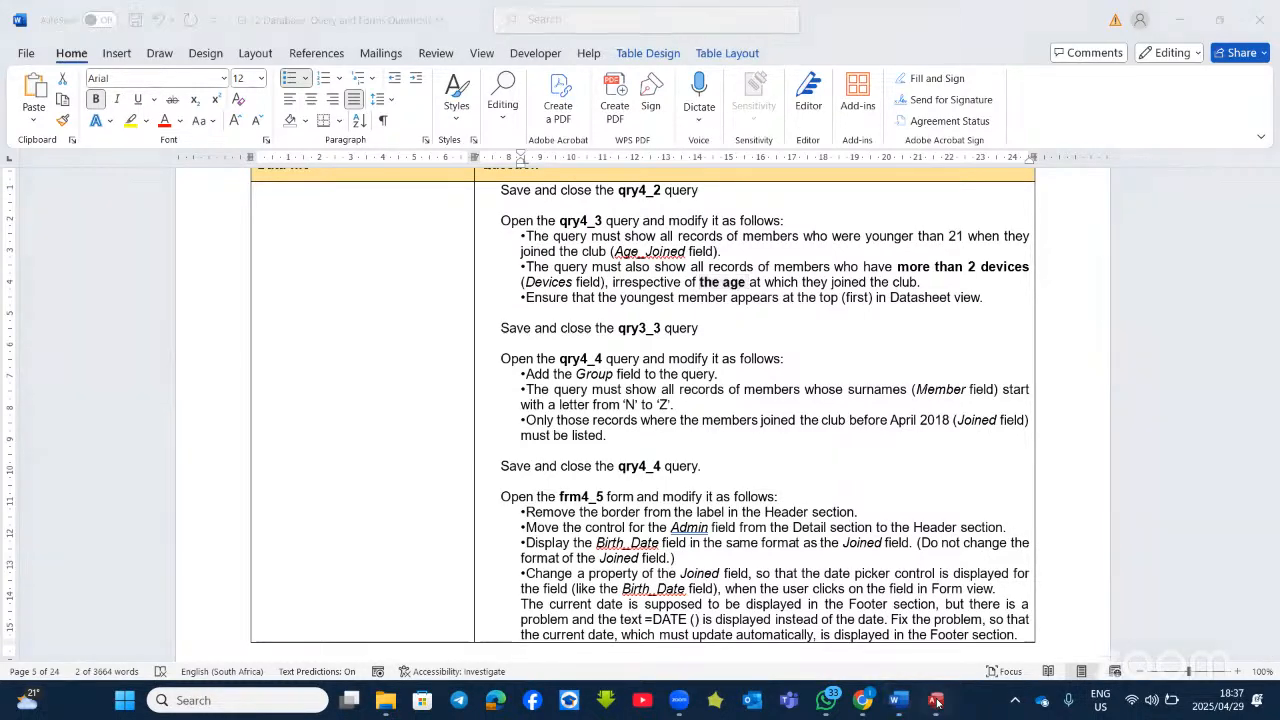
left_click(936, 702)
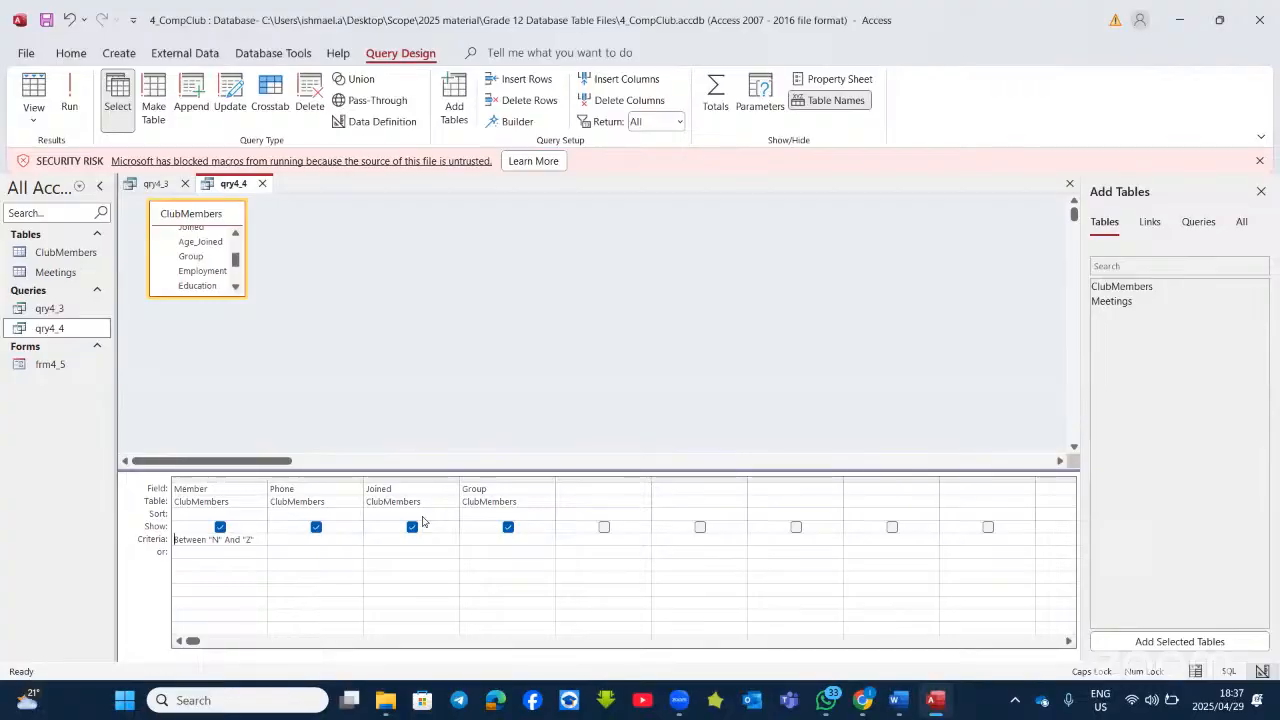
left_click(69, 95)
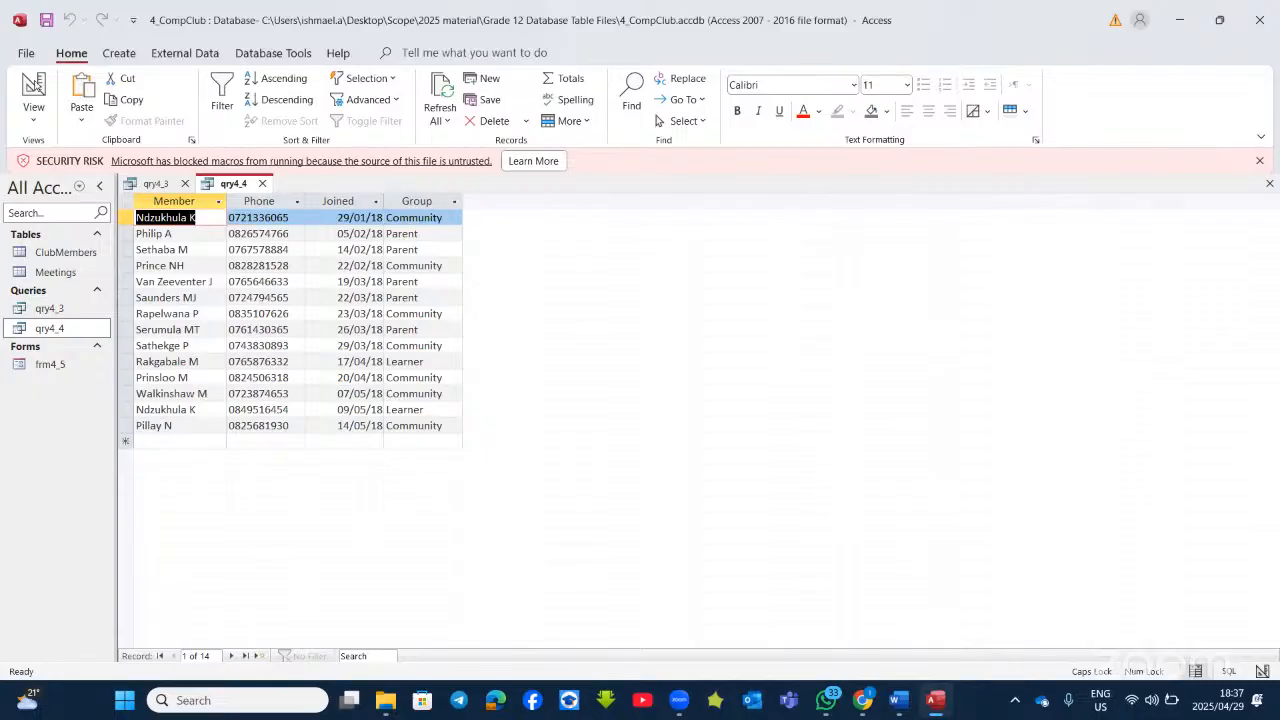
Step: Add <=31/03/2018 as the Joined criterion and run qry4_4, leaving 9 members
left_click(33, 88)
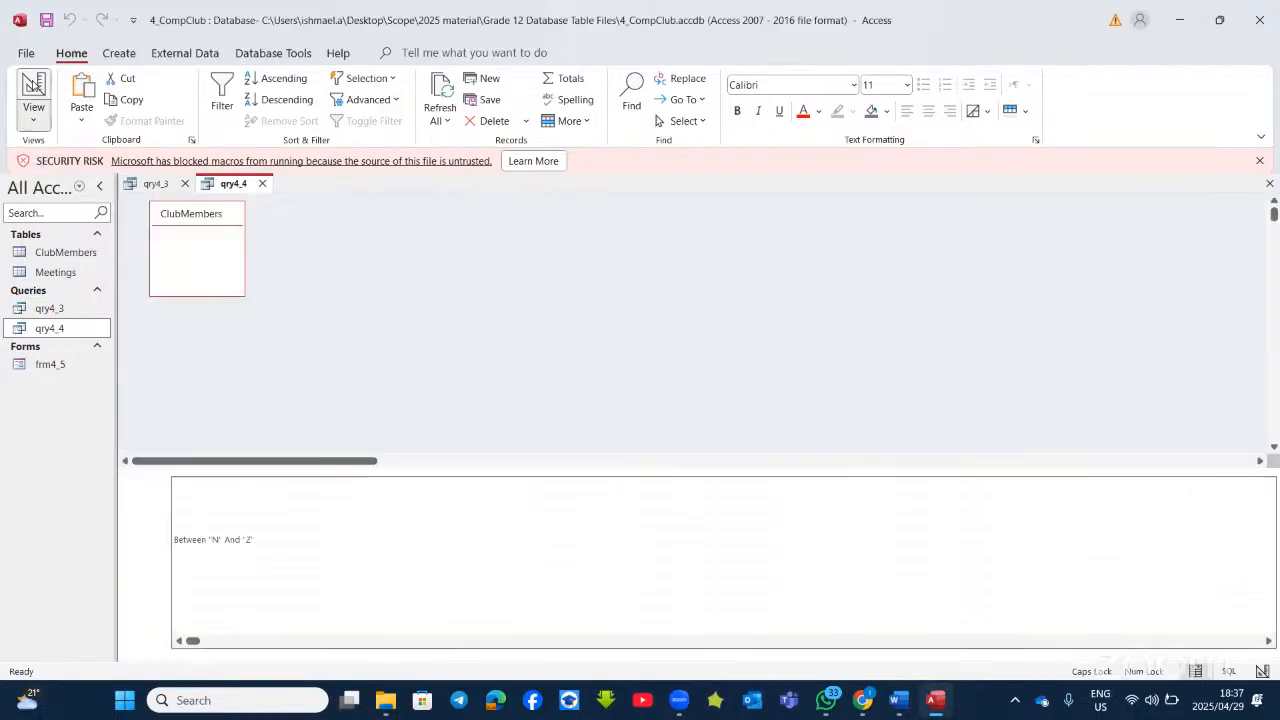
left_click(384, 540)
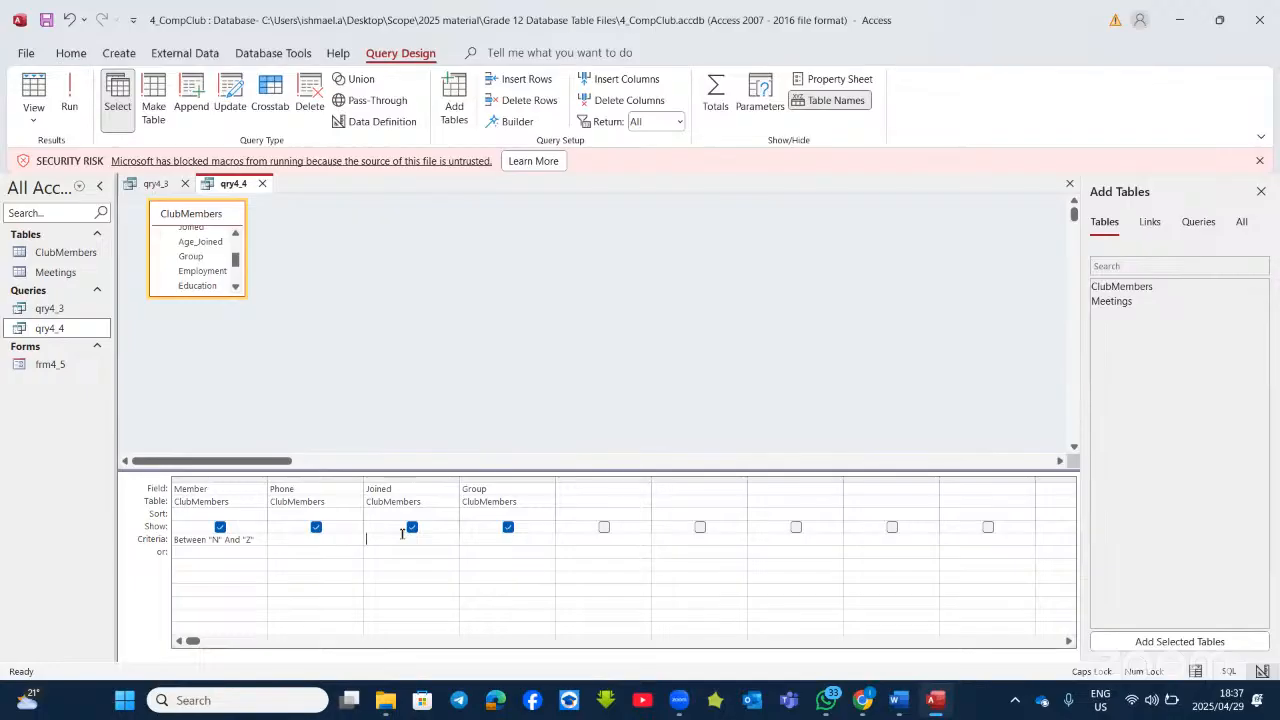
type("<")
type("=31/03/2018")
left_click(423, 552)
left_click(69, 100)
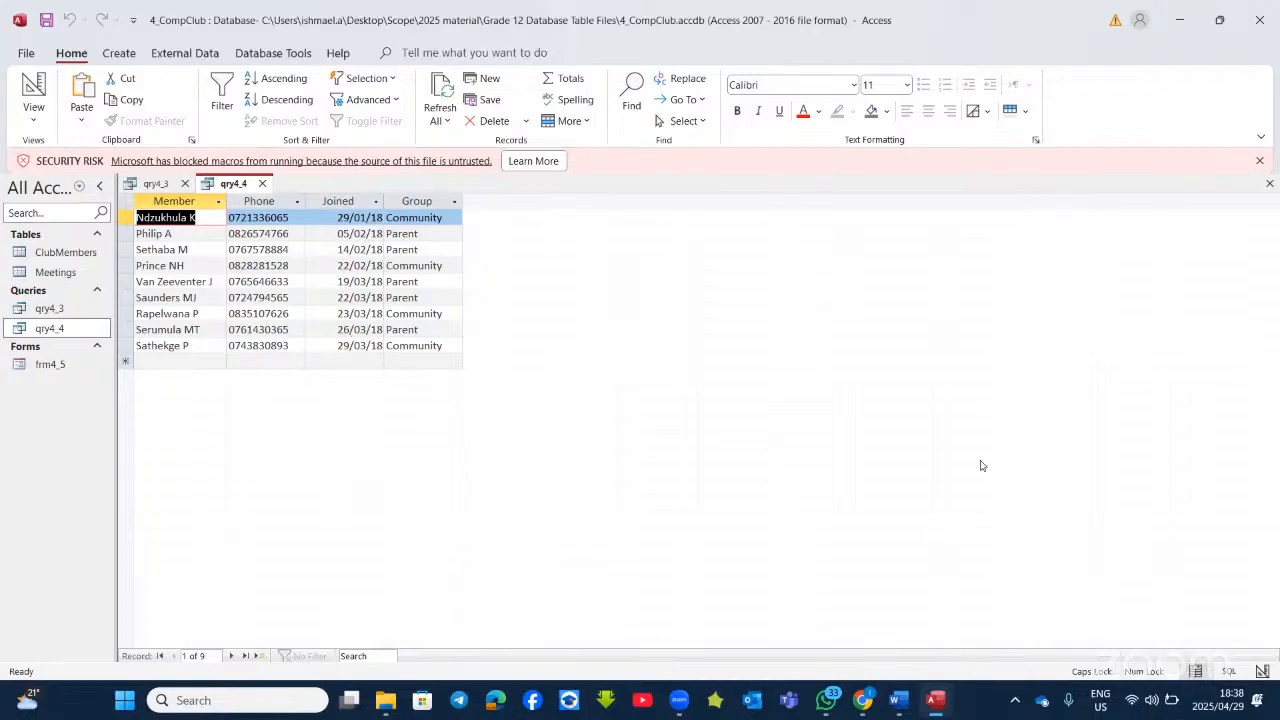
Step: Scroll the Word paper to the frm4_5 instructions, then return to the qry4_4 results
left_click(928, 704)
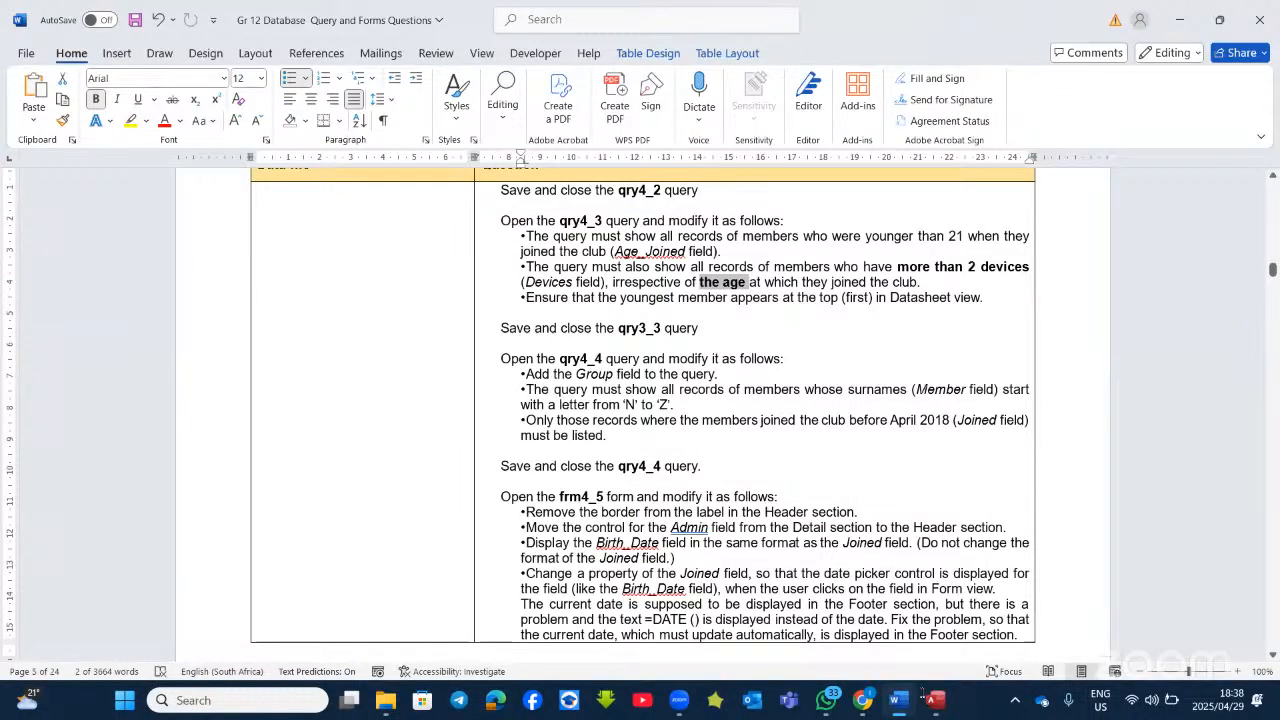
scroll(563, 396, "down", 3)
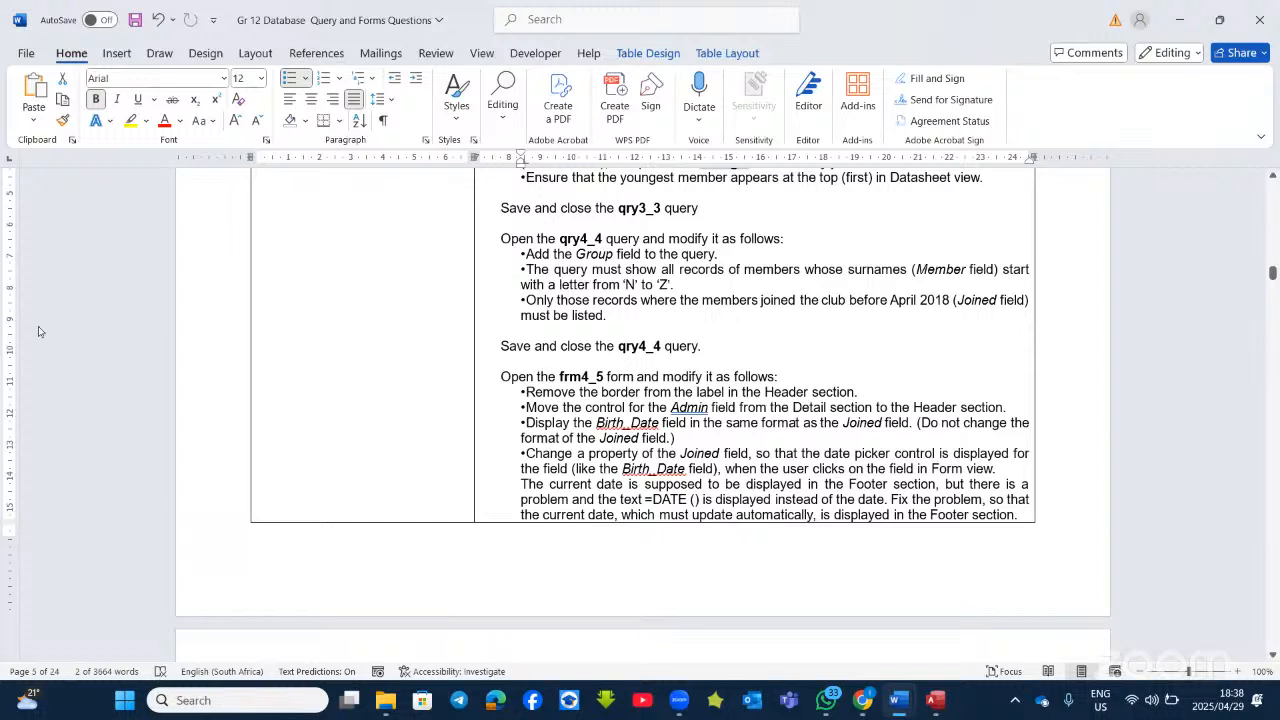
key("alt+Tab")
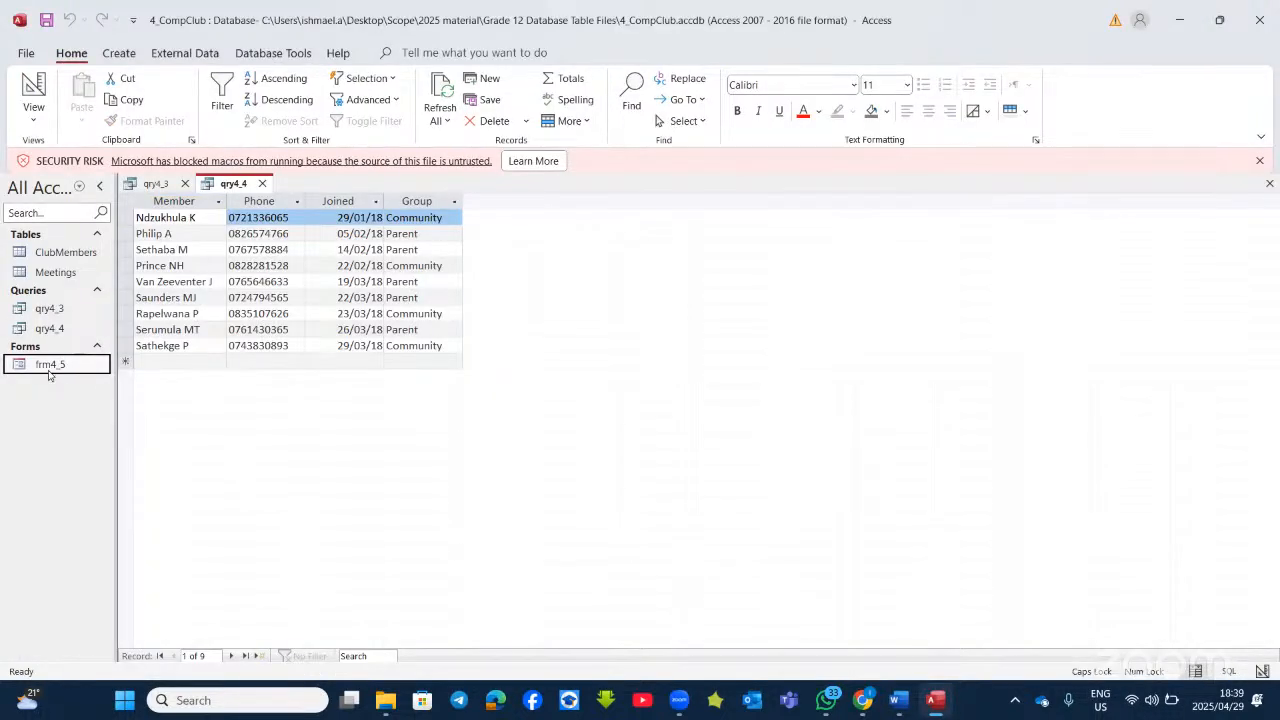
Step: Open frm4_5 in Design View and select the ClubMembers header label
right_click(50, 368)
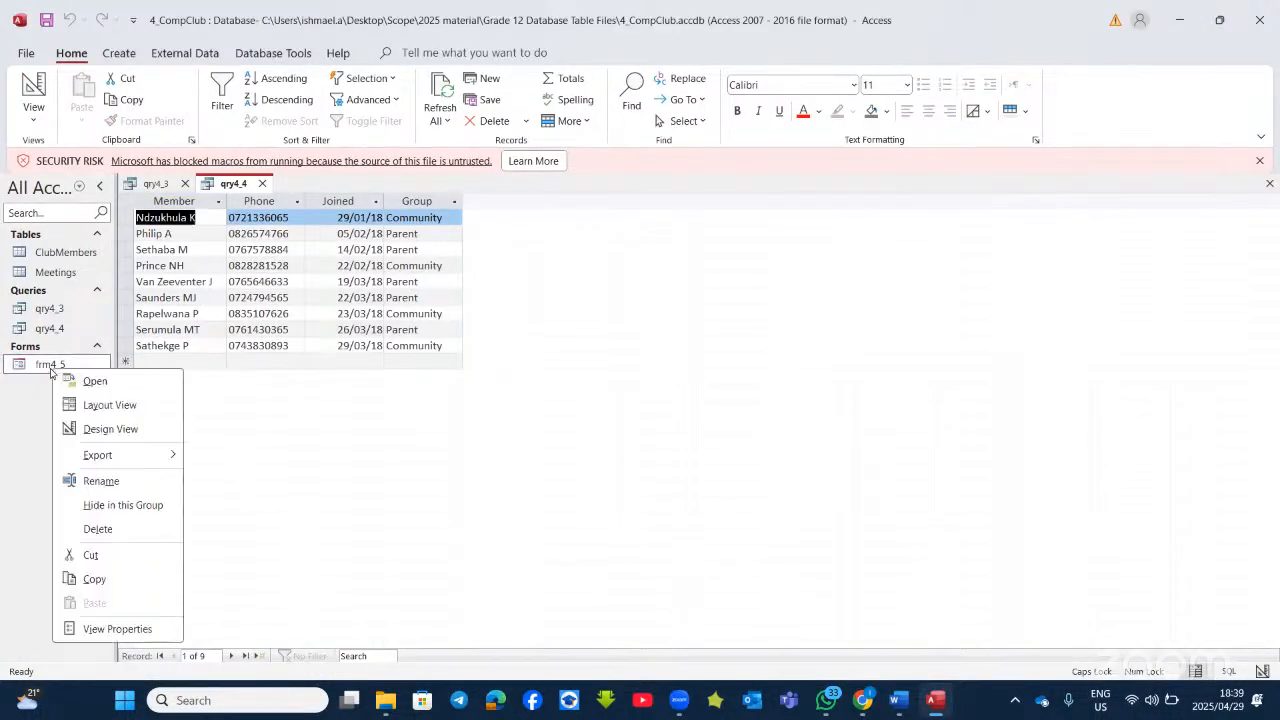
left_click(100, 430)
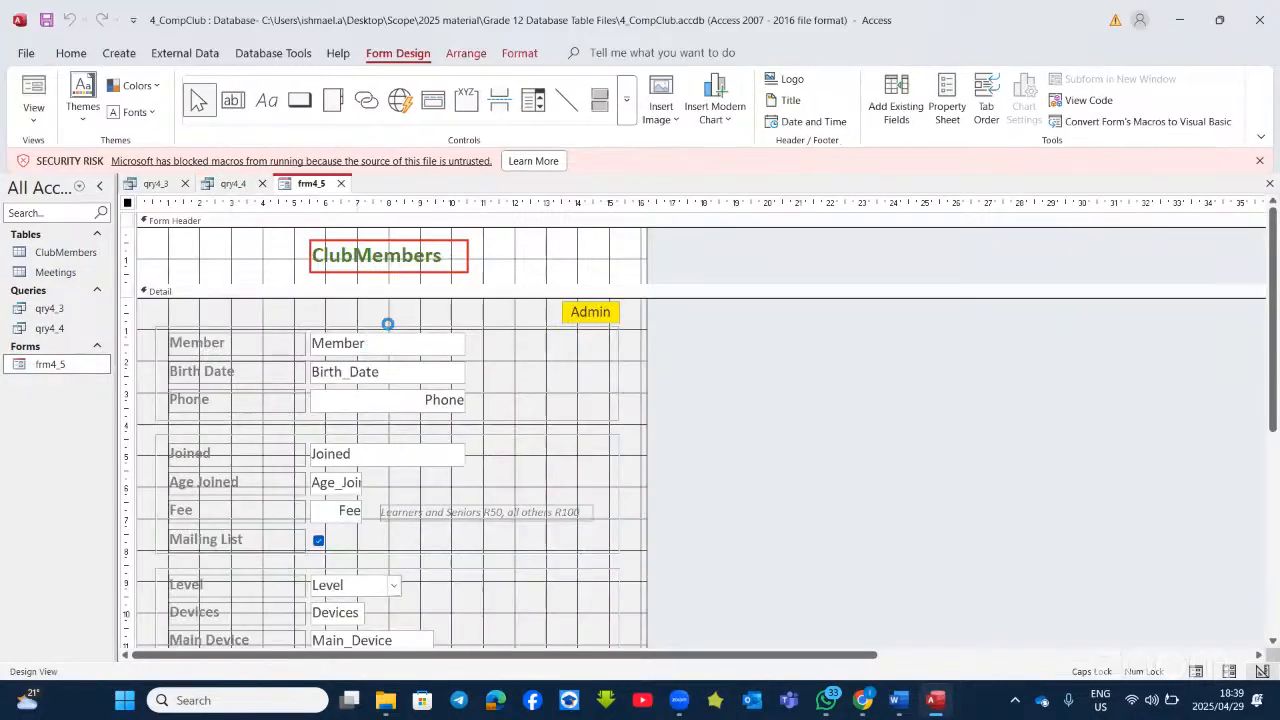
left_click(445, 268)
left_click(536, 277)
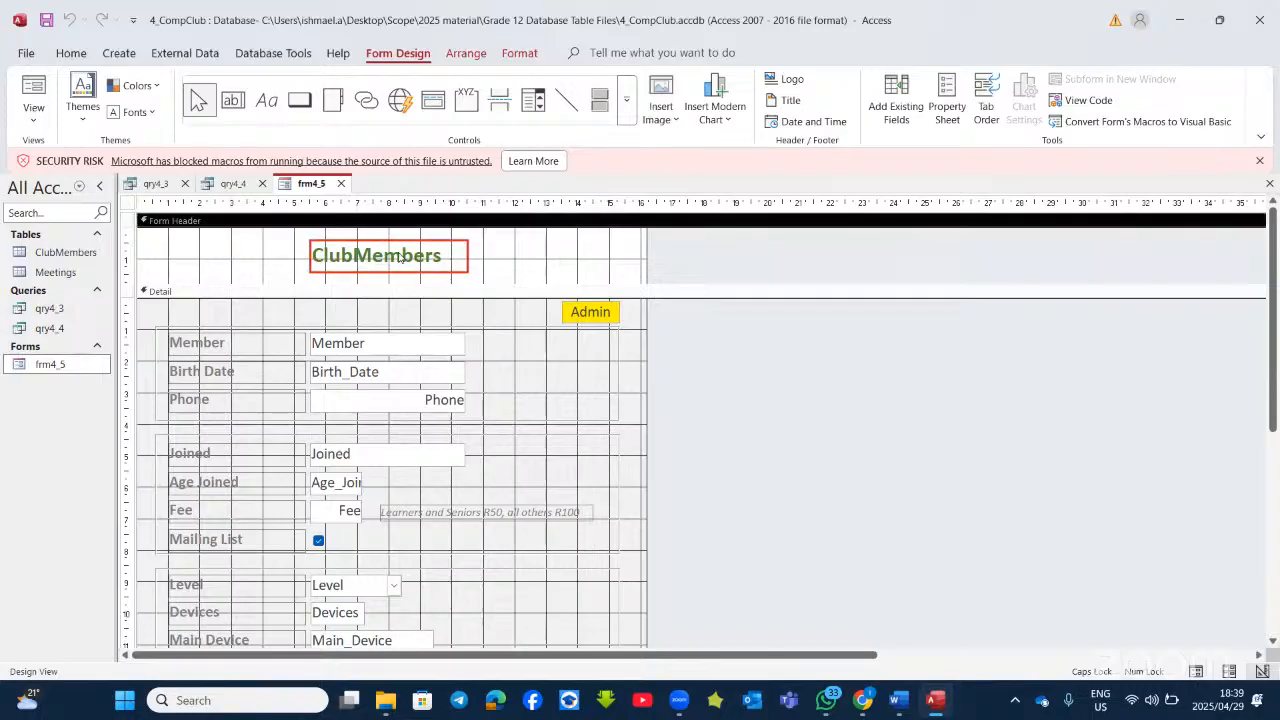
left_click(397, 277)
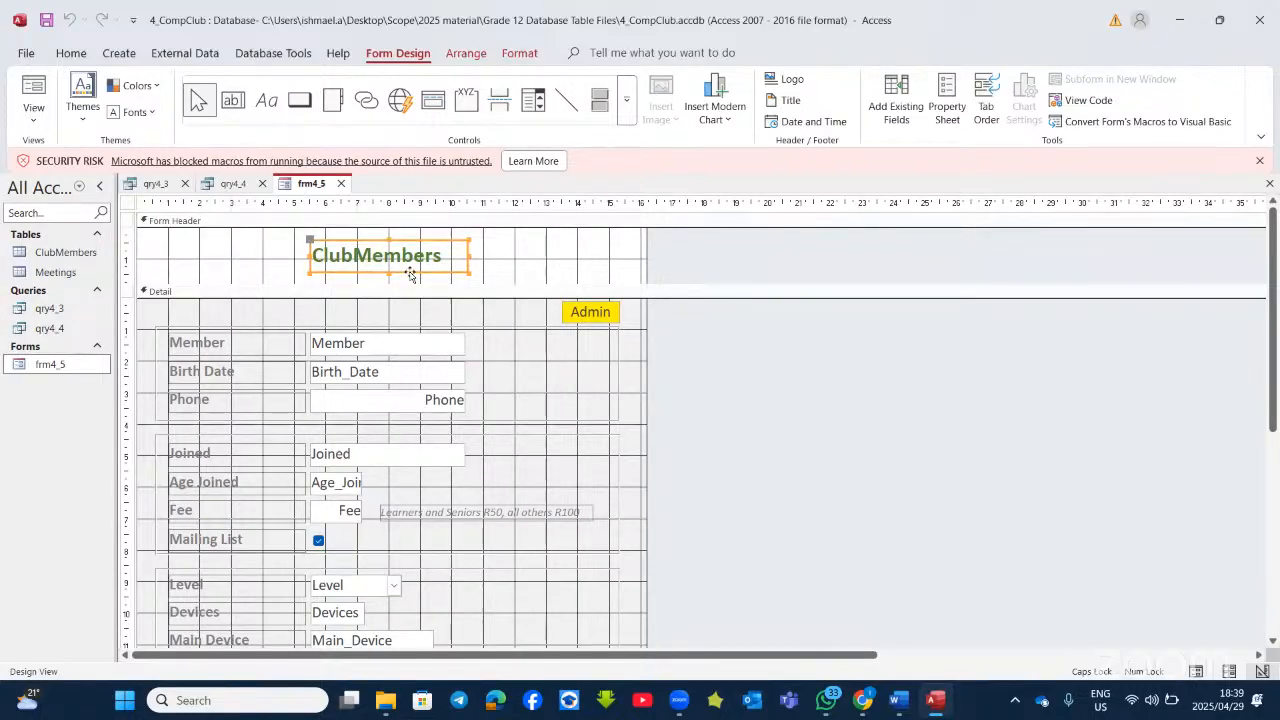
Step: In the label's Property Sheet, set Border Style to Transparent
right_click(410, 273)
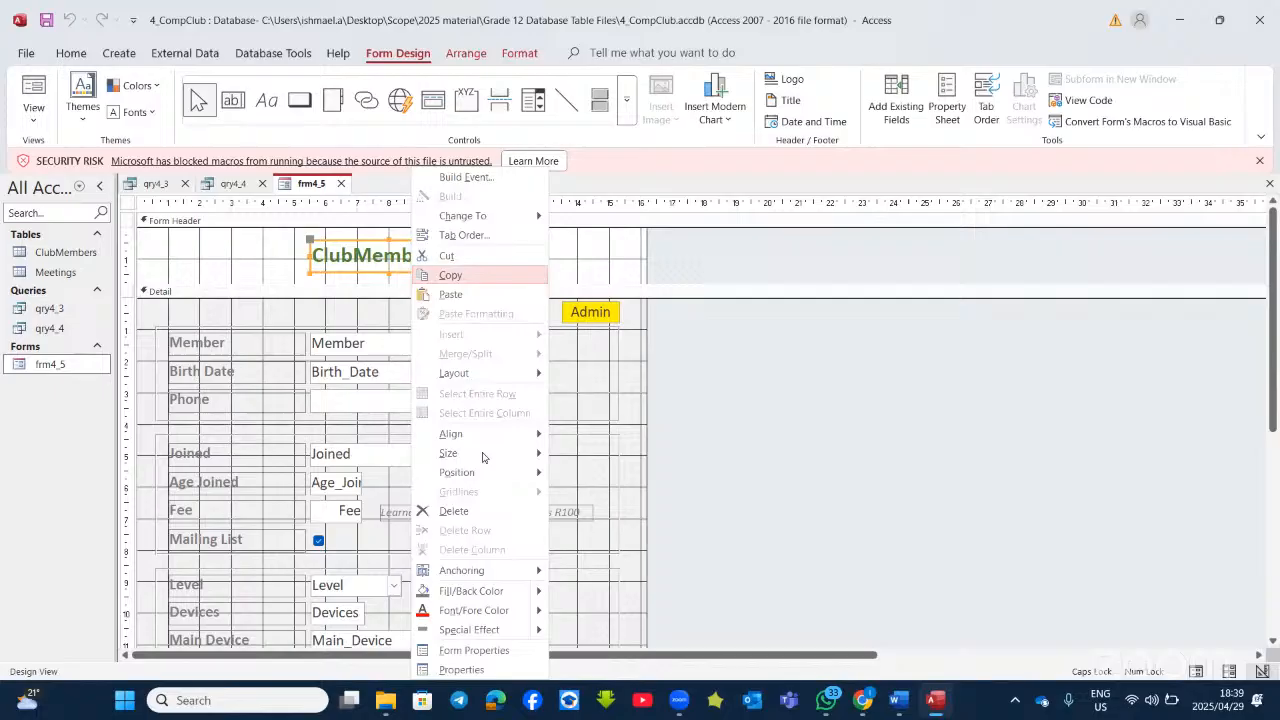
left_click(462, 670)
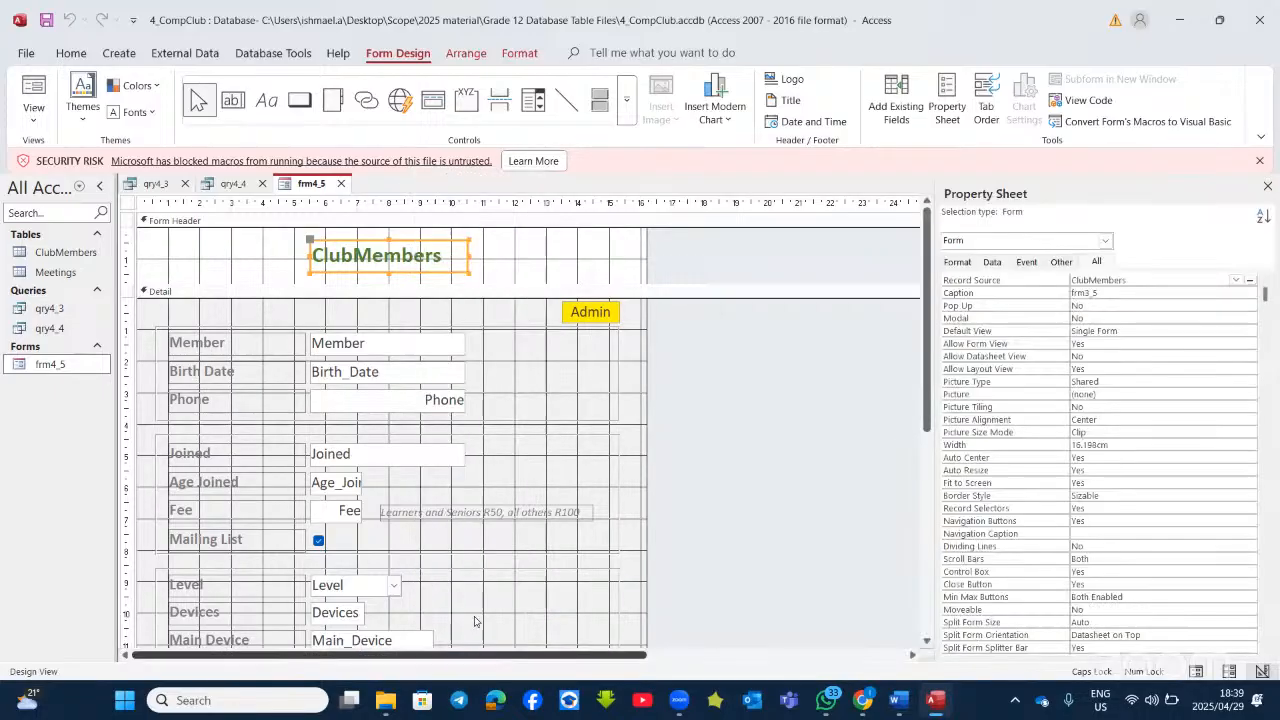
left_click(420, 262)
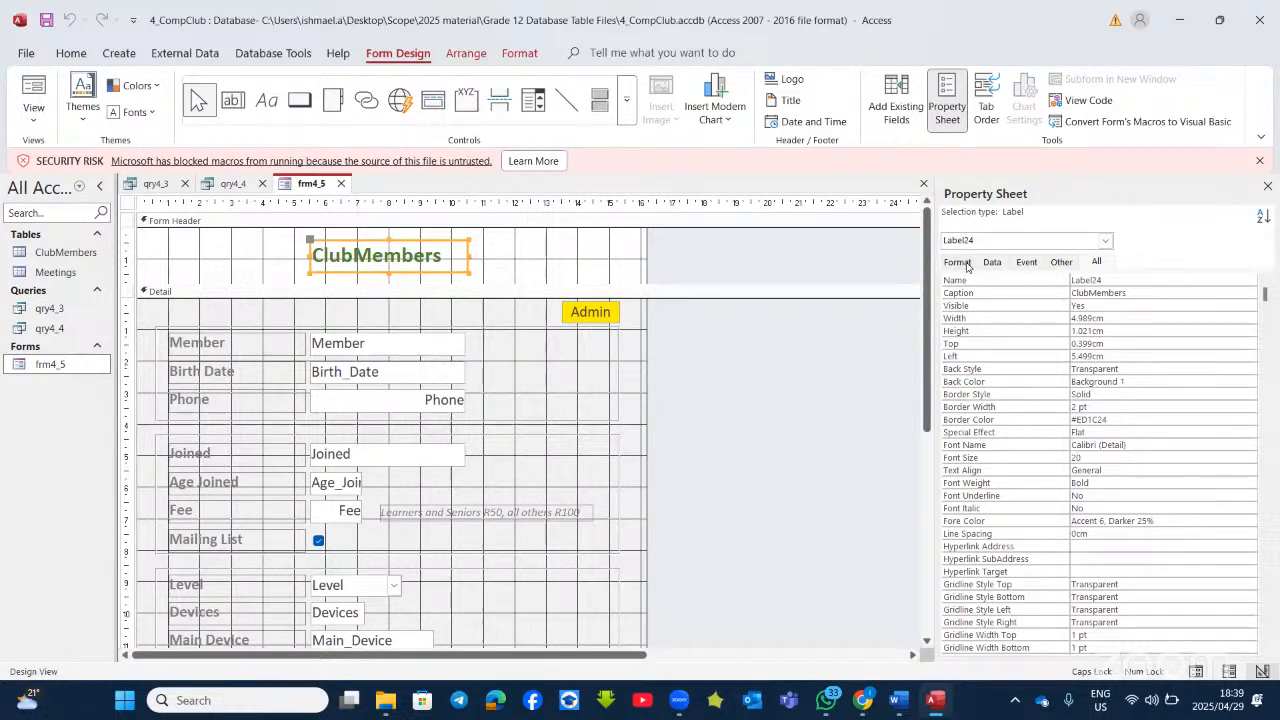
left_click(1092, 263)
left_click(1102, 392)
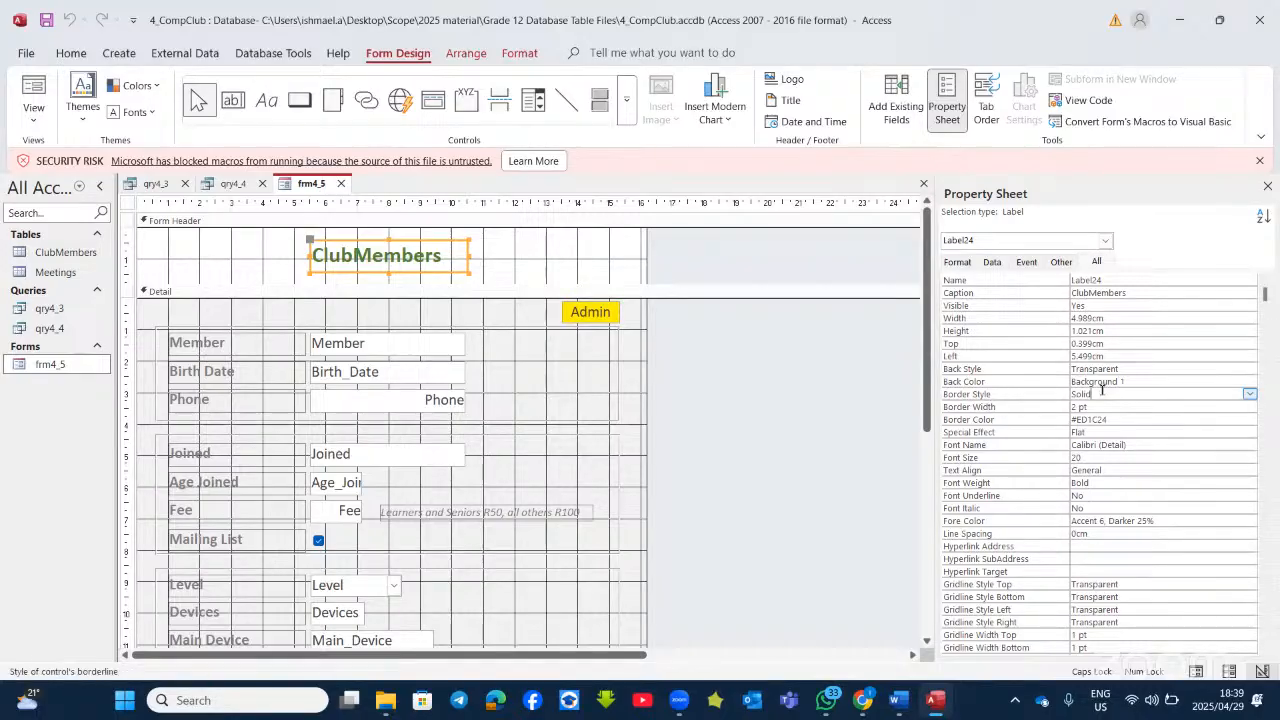
left_click(1249, 396)
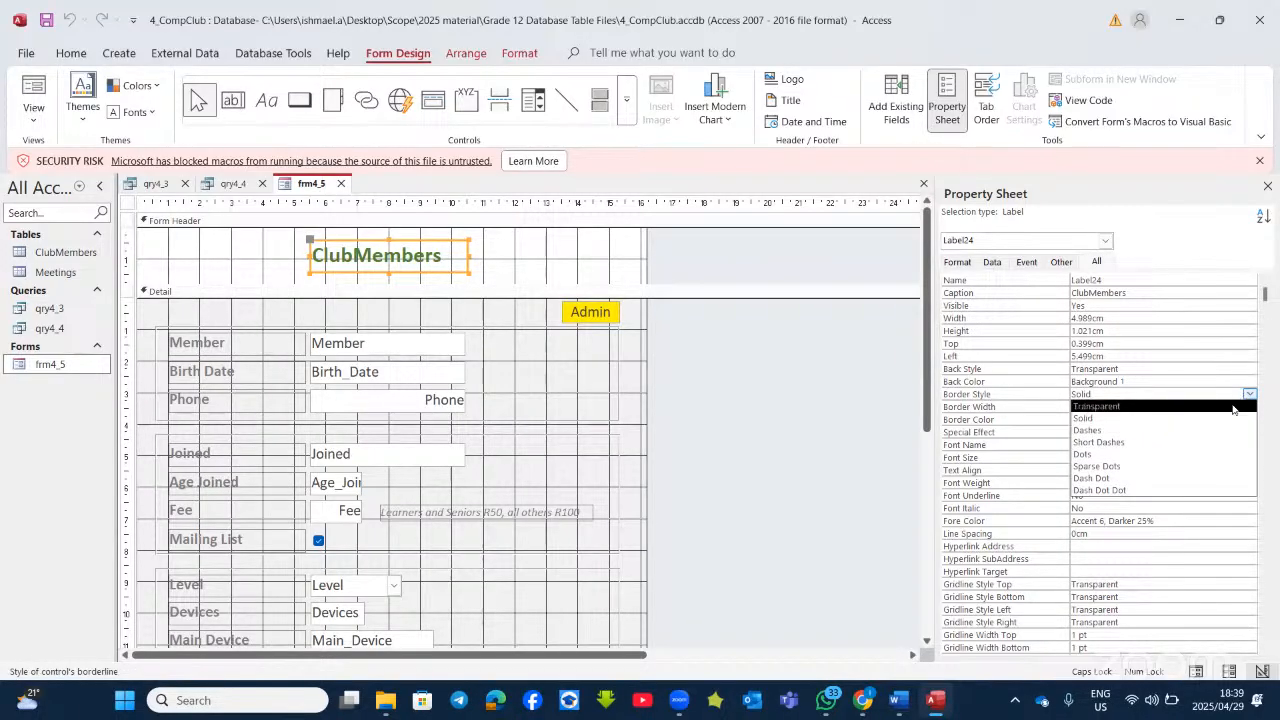
left_click(1233, 407)
left_click(600, 264)
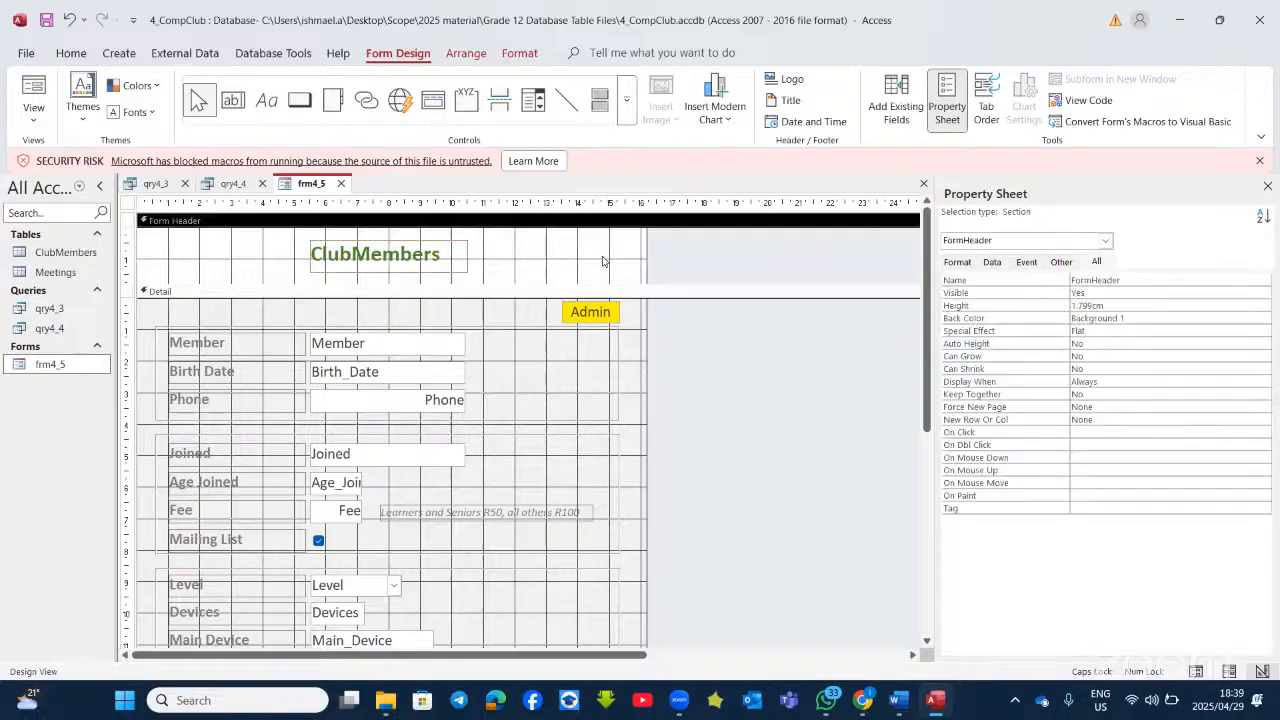
left_click(452, 260)
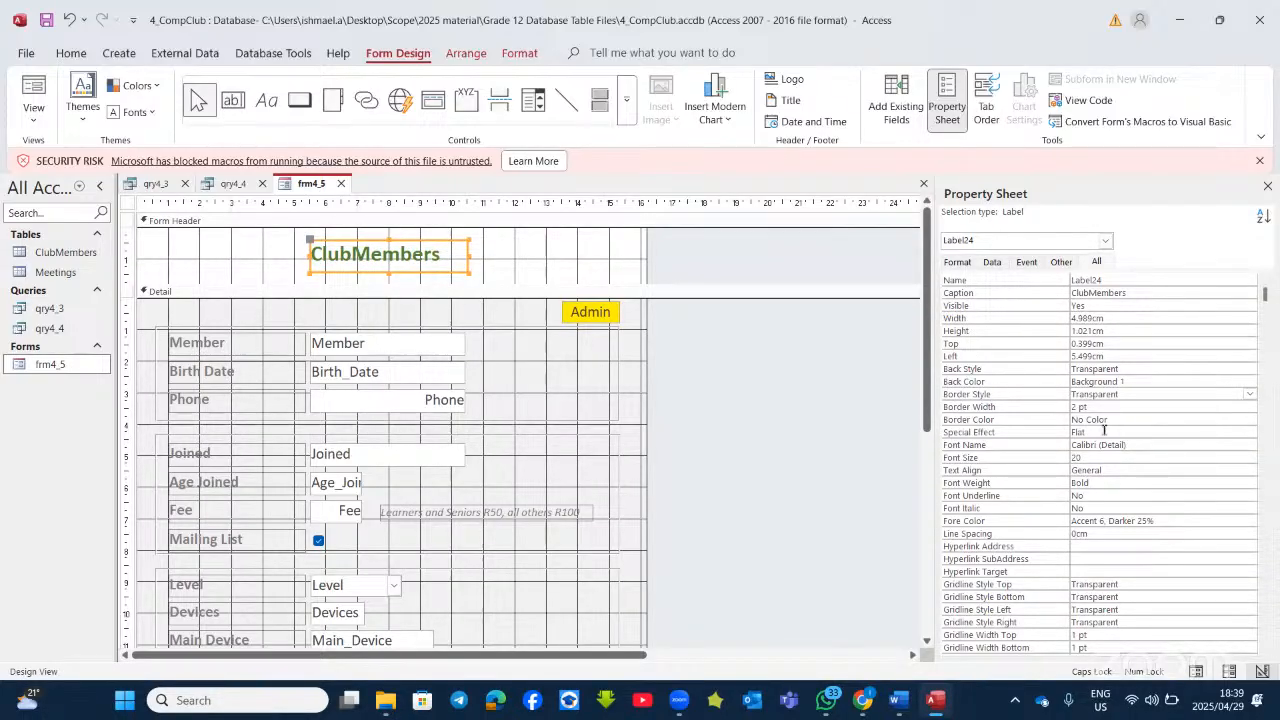
Step: Set the label's Border Width to Hairline and reconfirm Border Style as Transparent
left_click(1210, 406)
left_click(1248, 408)
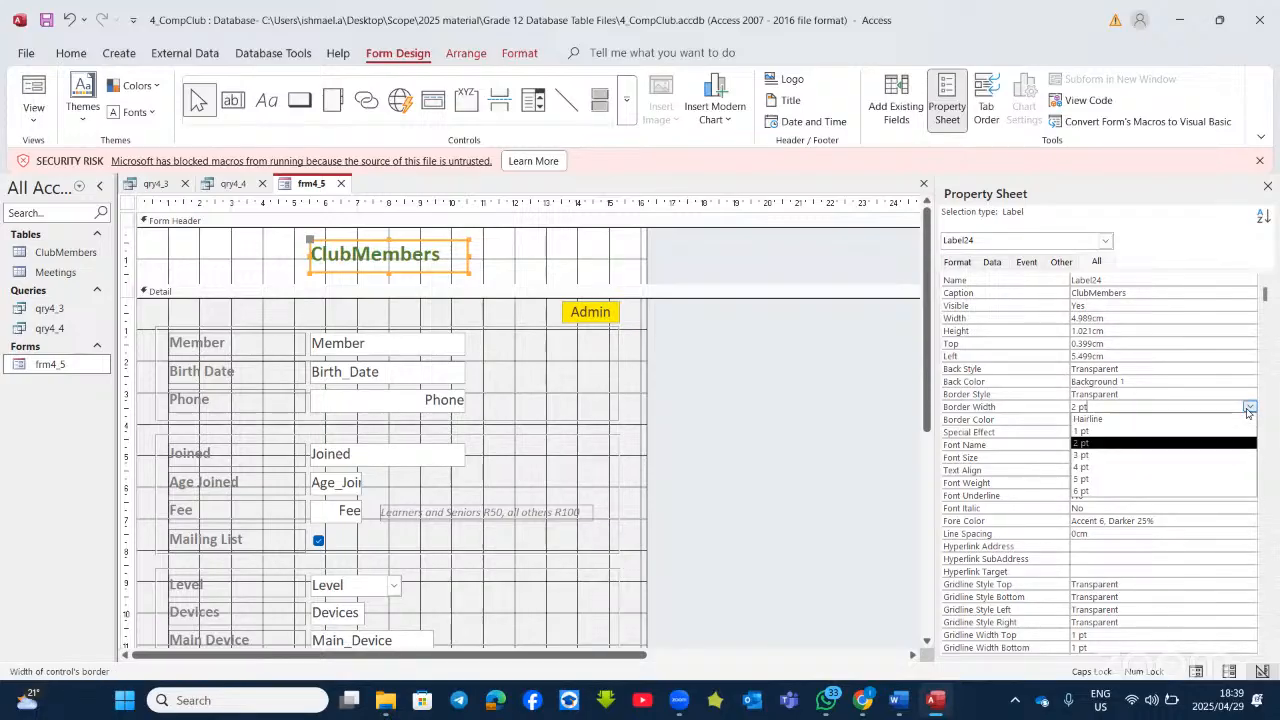
left_click(1193, 421)
left_click(1240, 393)
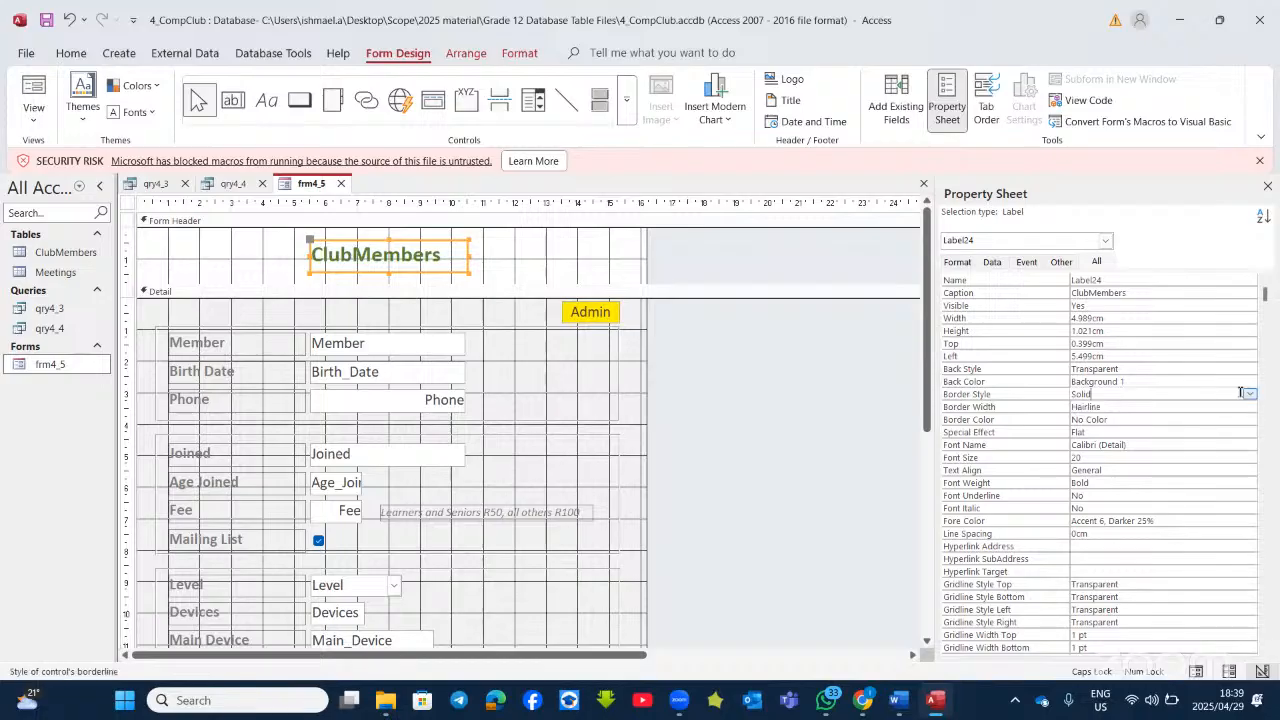
left_click(1249, 394)
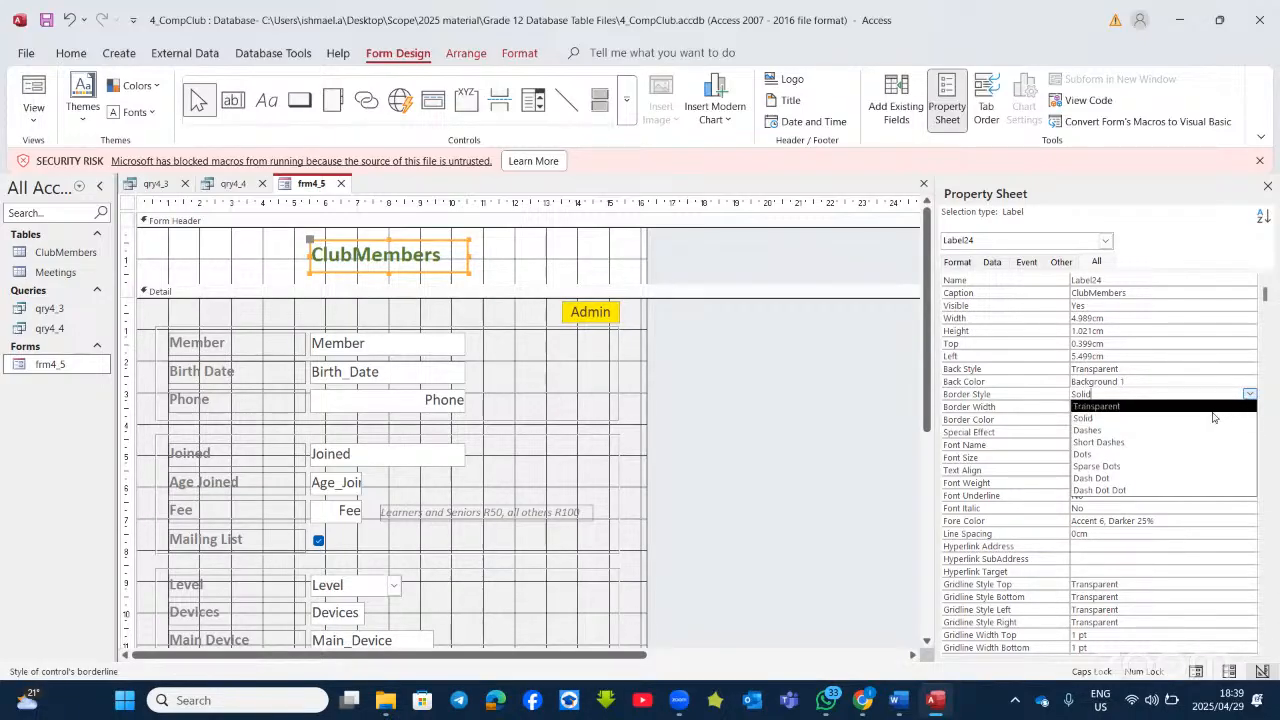
left_click(1201, 407)
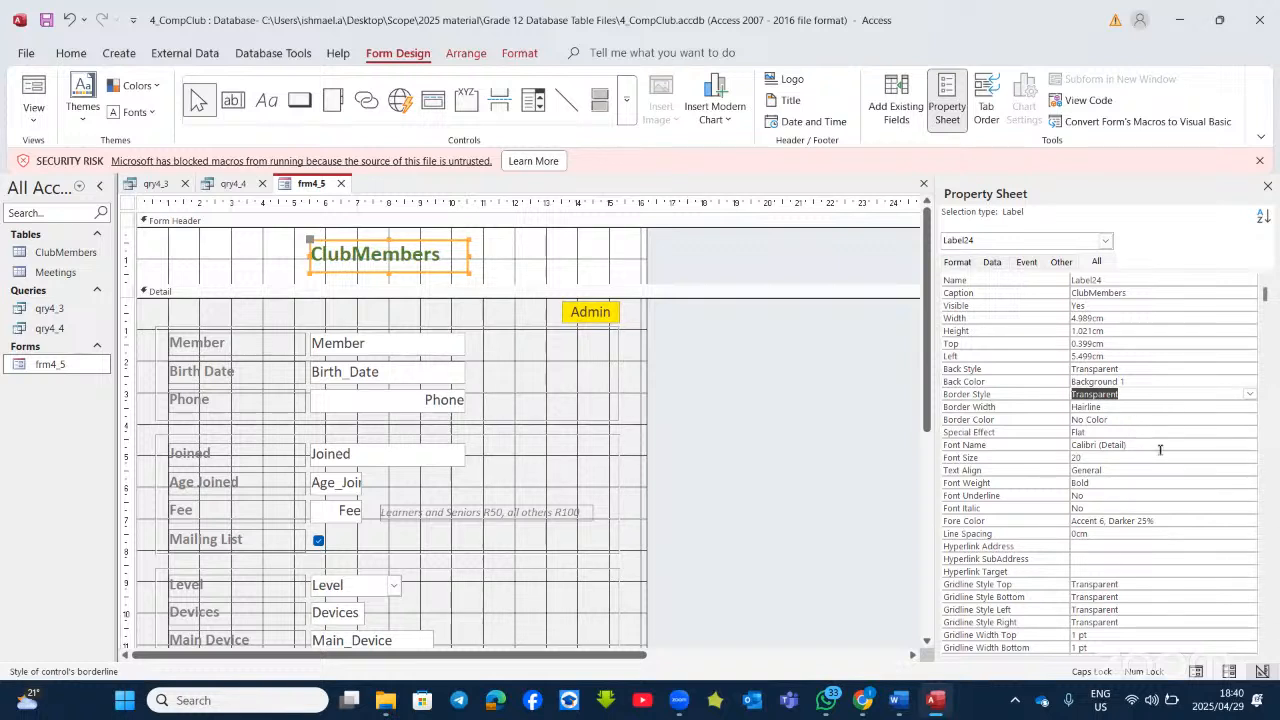
left_click(598, 266)
left_click(448, 254)
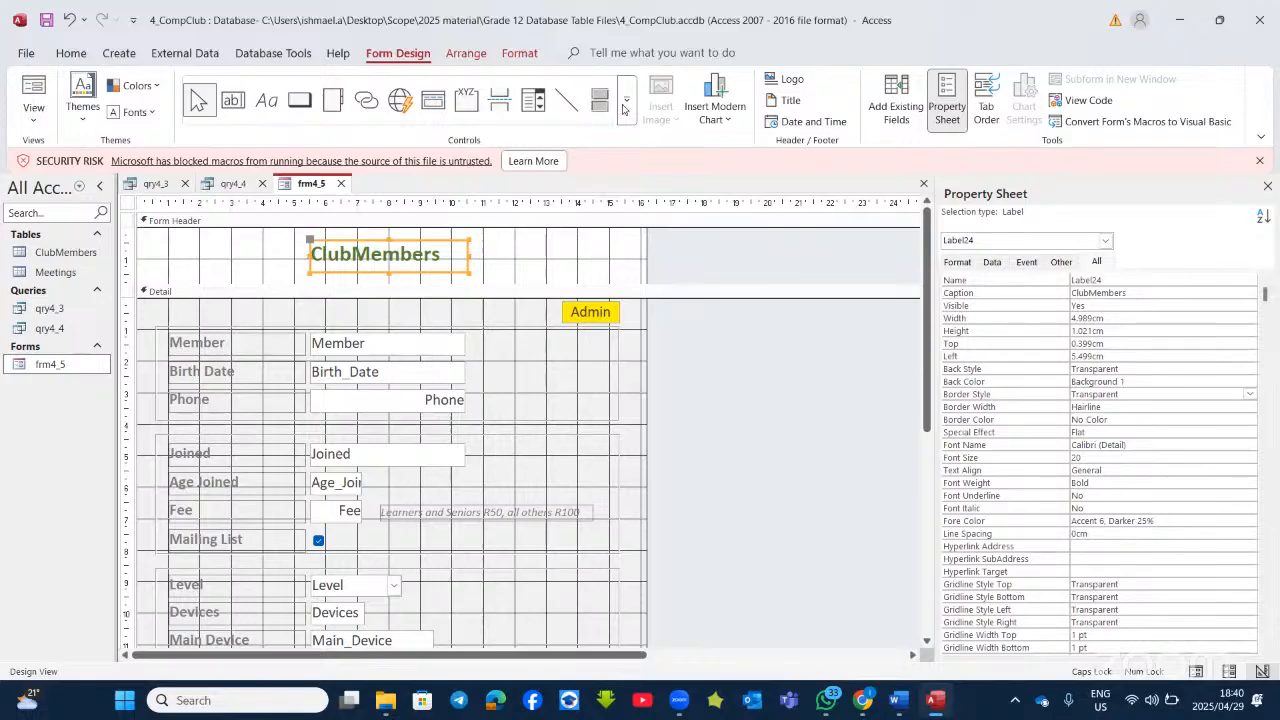
left_click(516, 56)
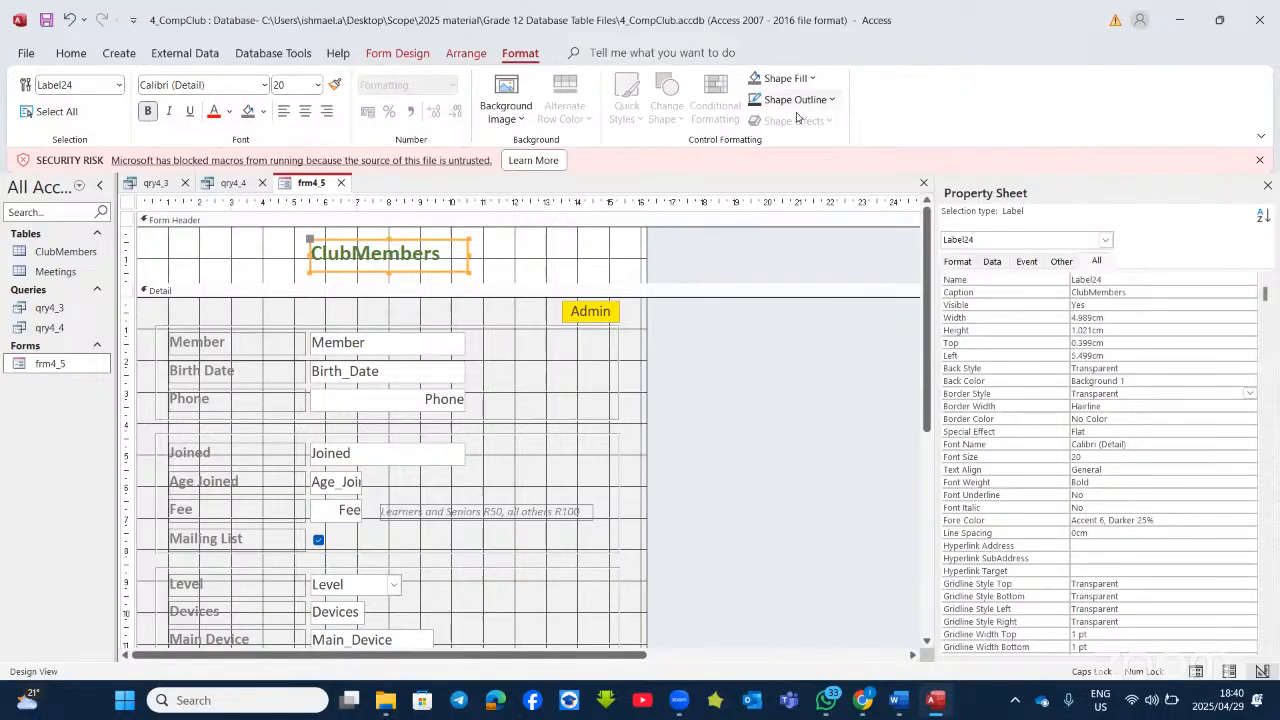
left_click(831, 100)
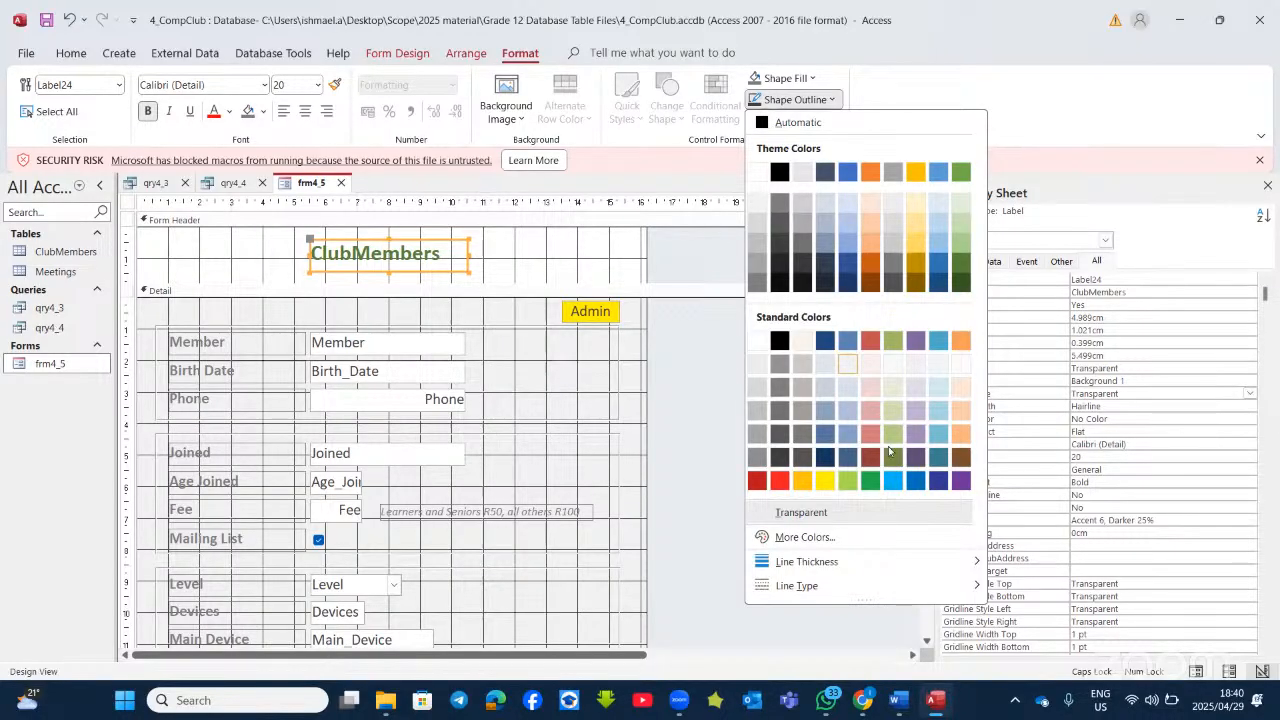
mouse_move(931, 569)
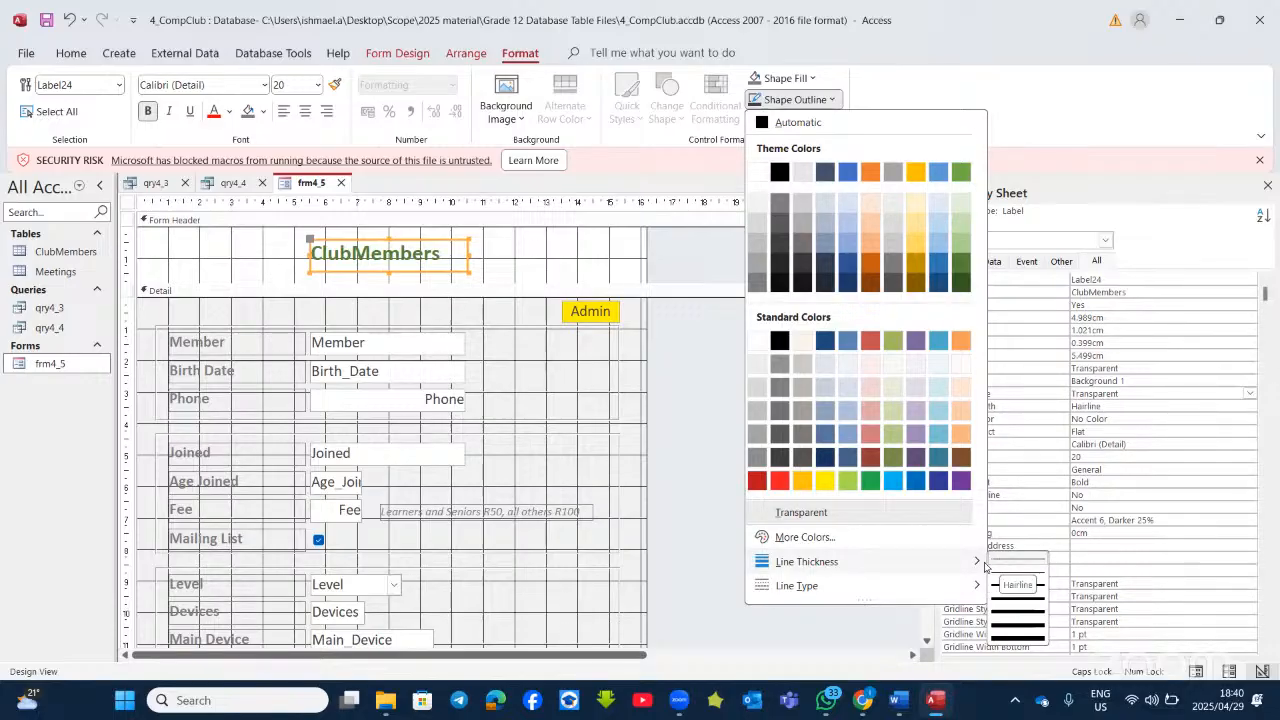
mouse_move(946, 590)
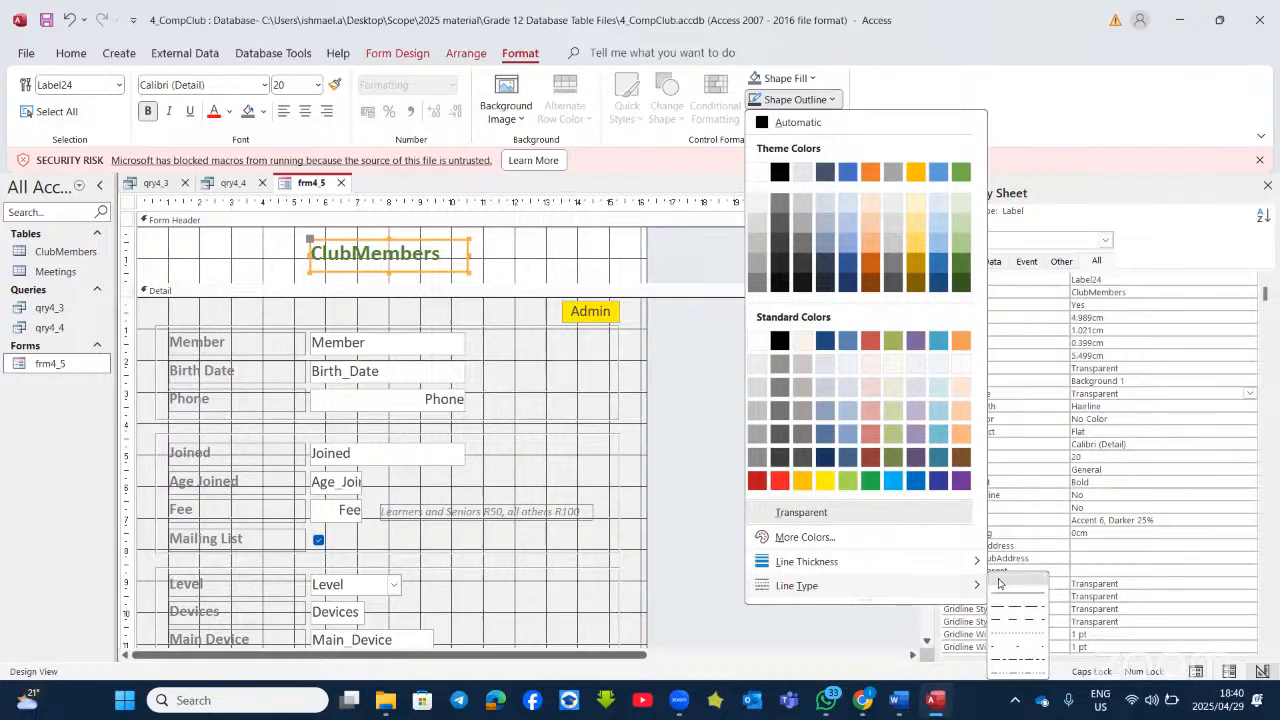
left_click(996, 584)
left_click(627, 260)
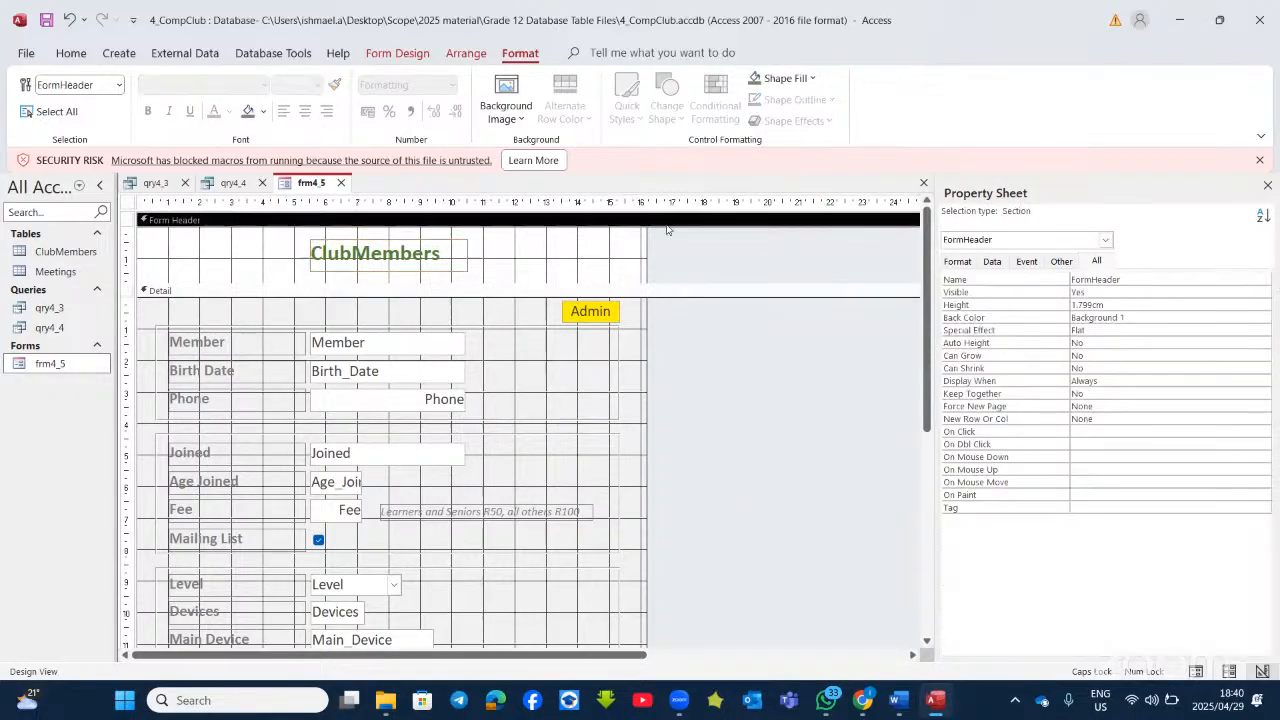
left_click(452, 262)
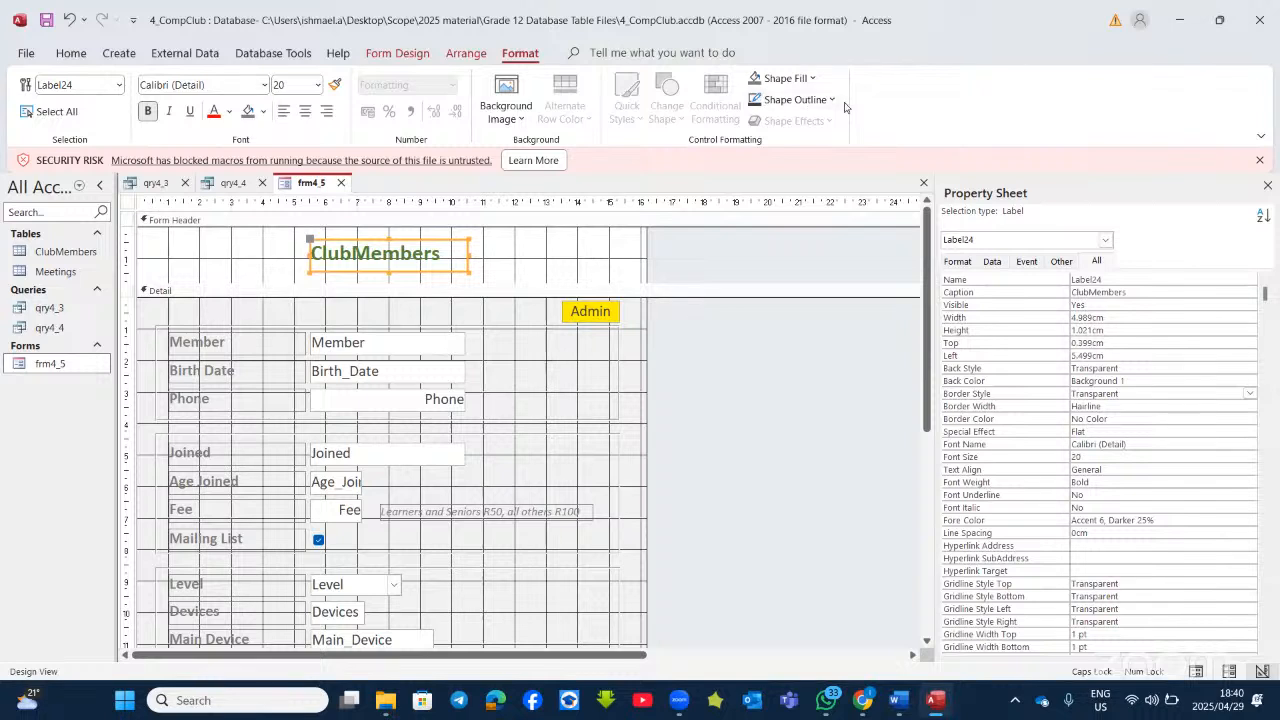
left_click(834, 100)
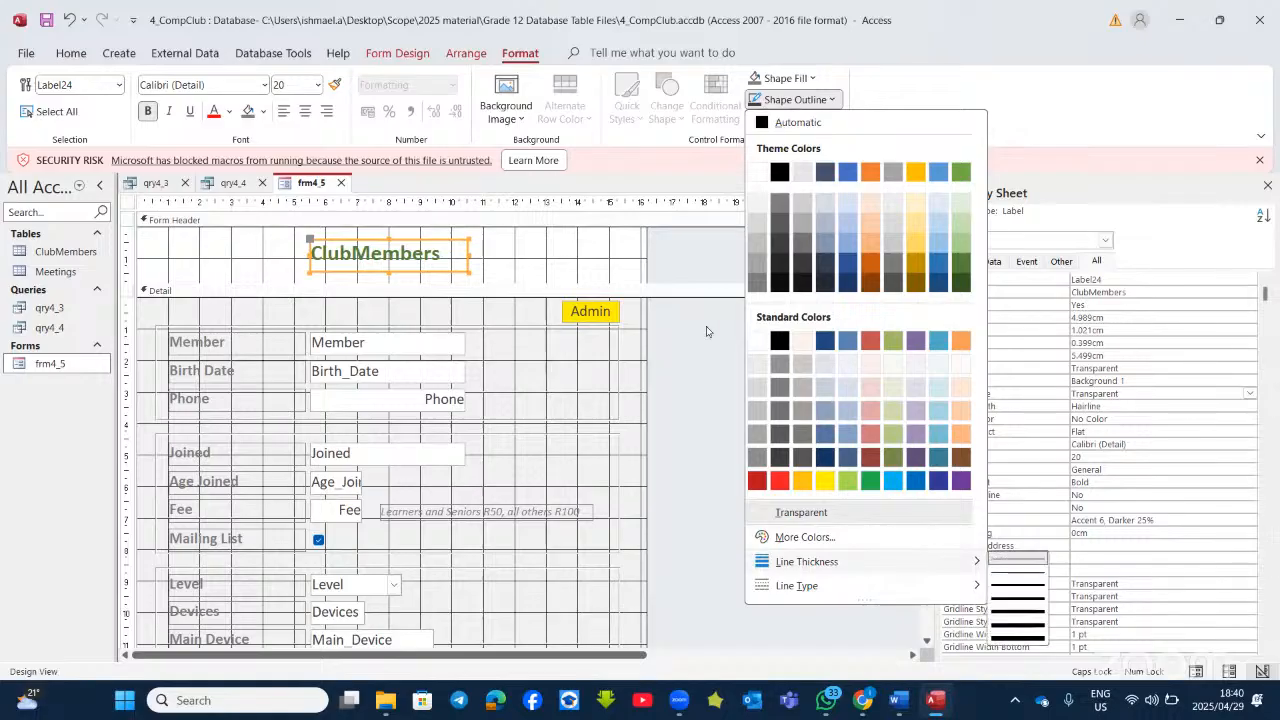
left_click(530, 266)
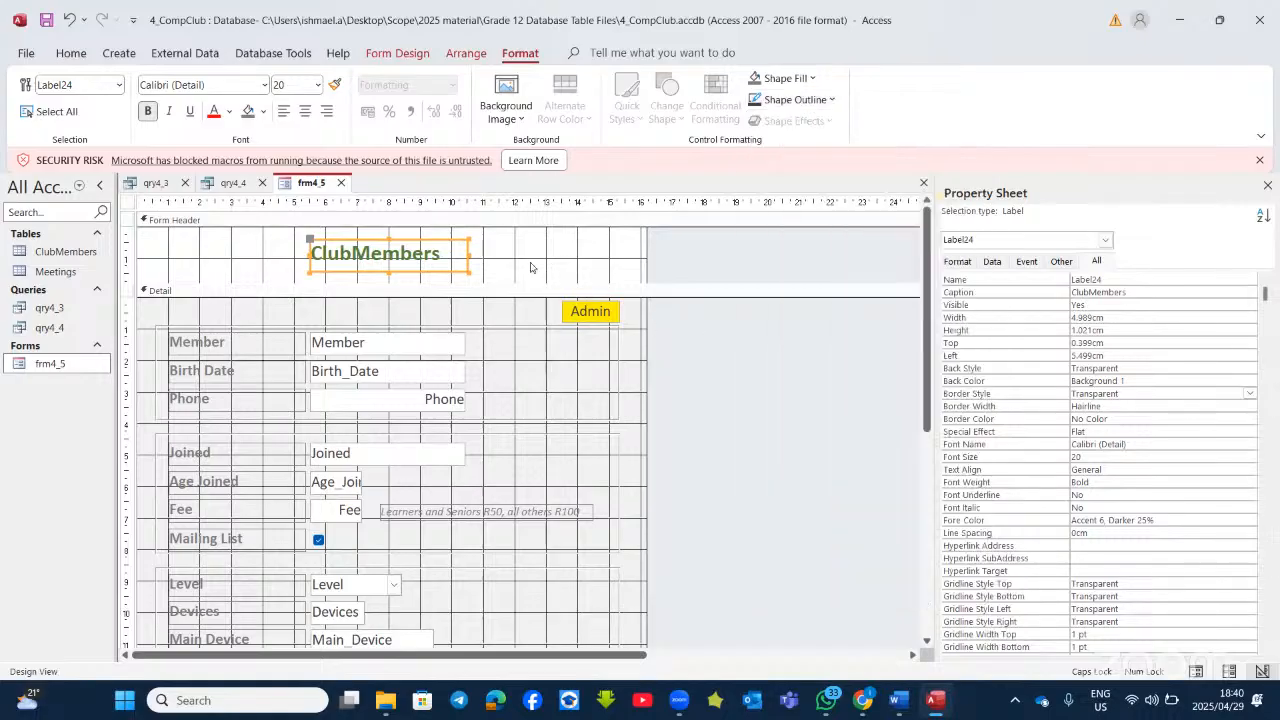
left_click(1156, 419)
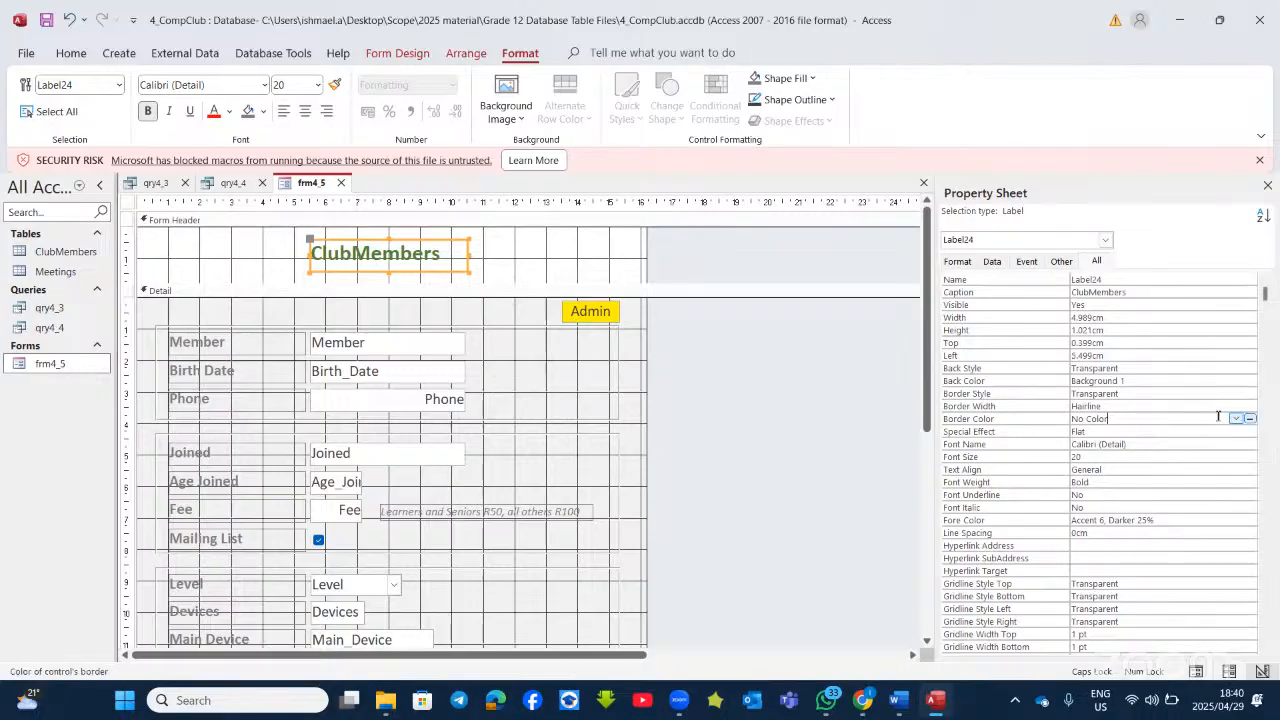
left_click(1164, 404)
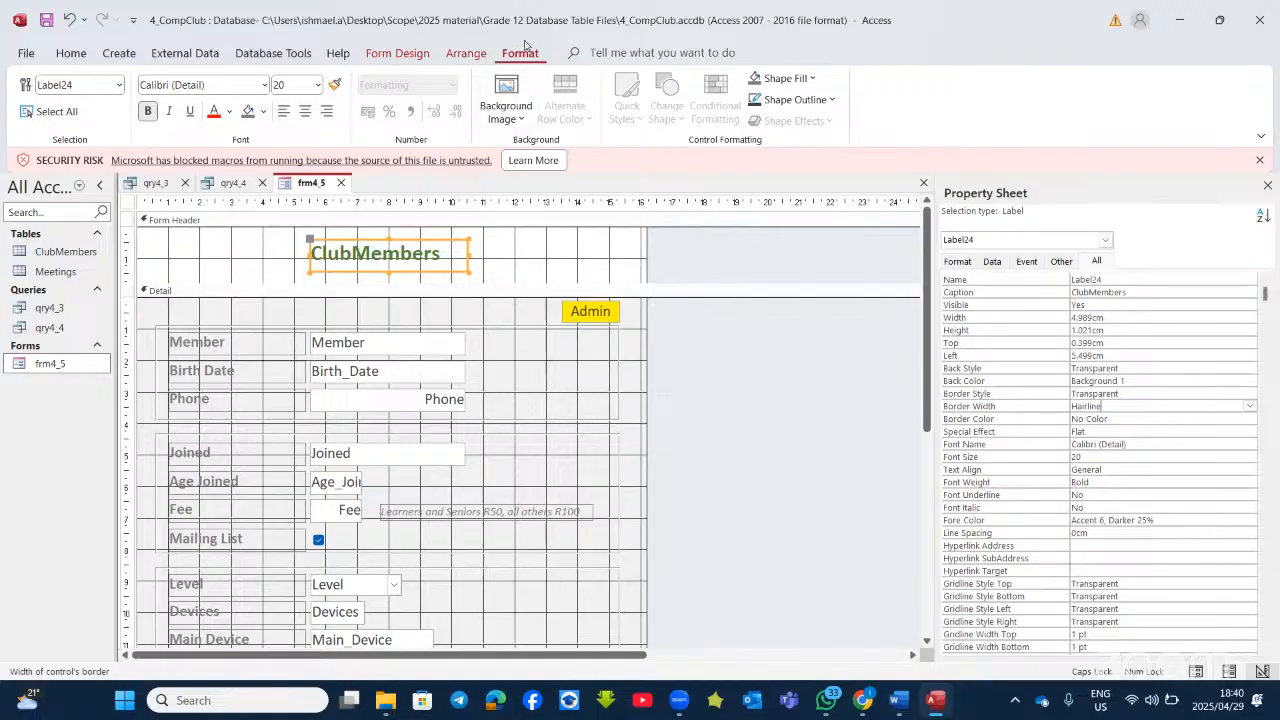
left_click(831, 101)
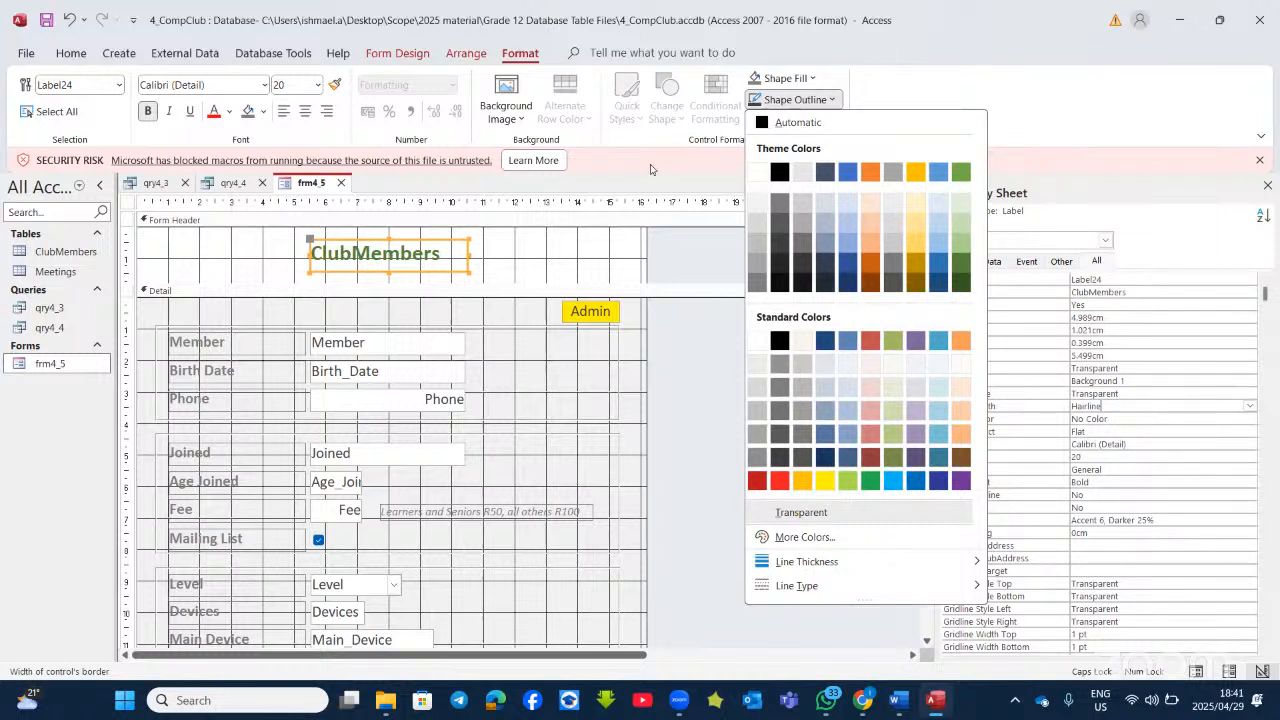
left_click(568, 251)
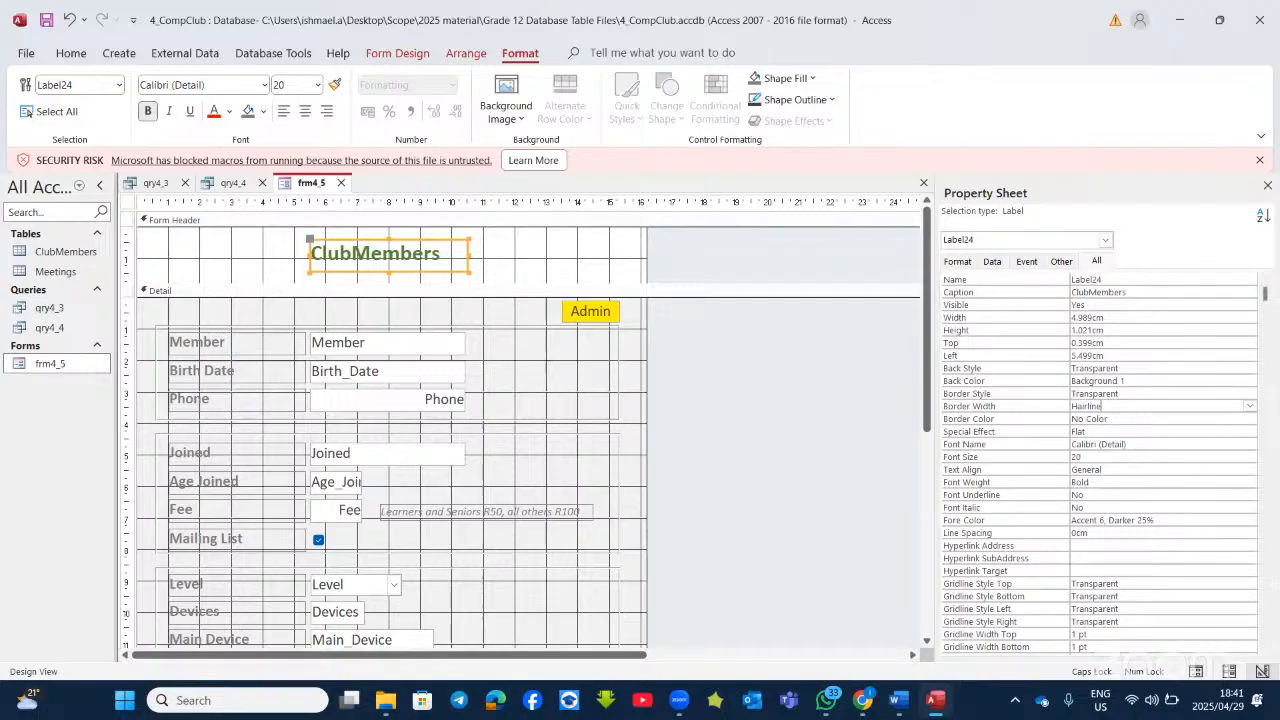
Step: Drag the yellow Admin text box from Detail into the Form Header beside ClubMembers
left_click(942, 703)
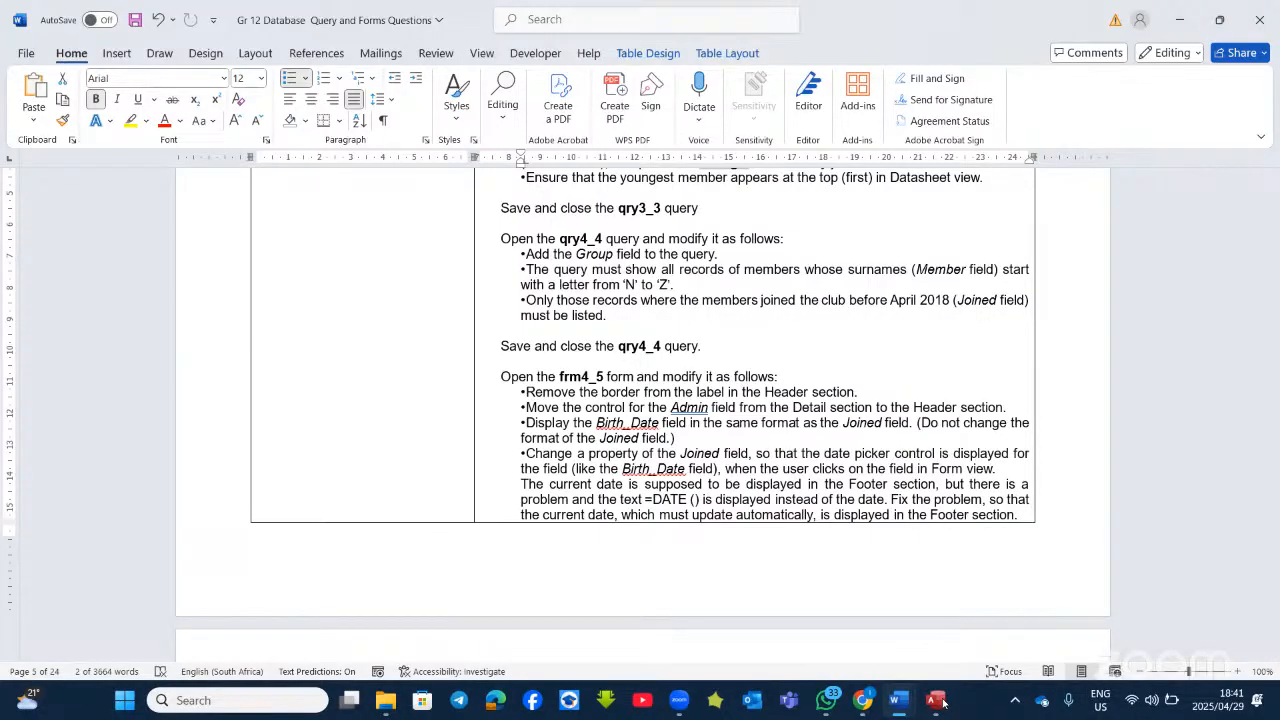
left_click(942, 703)
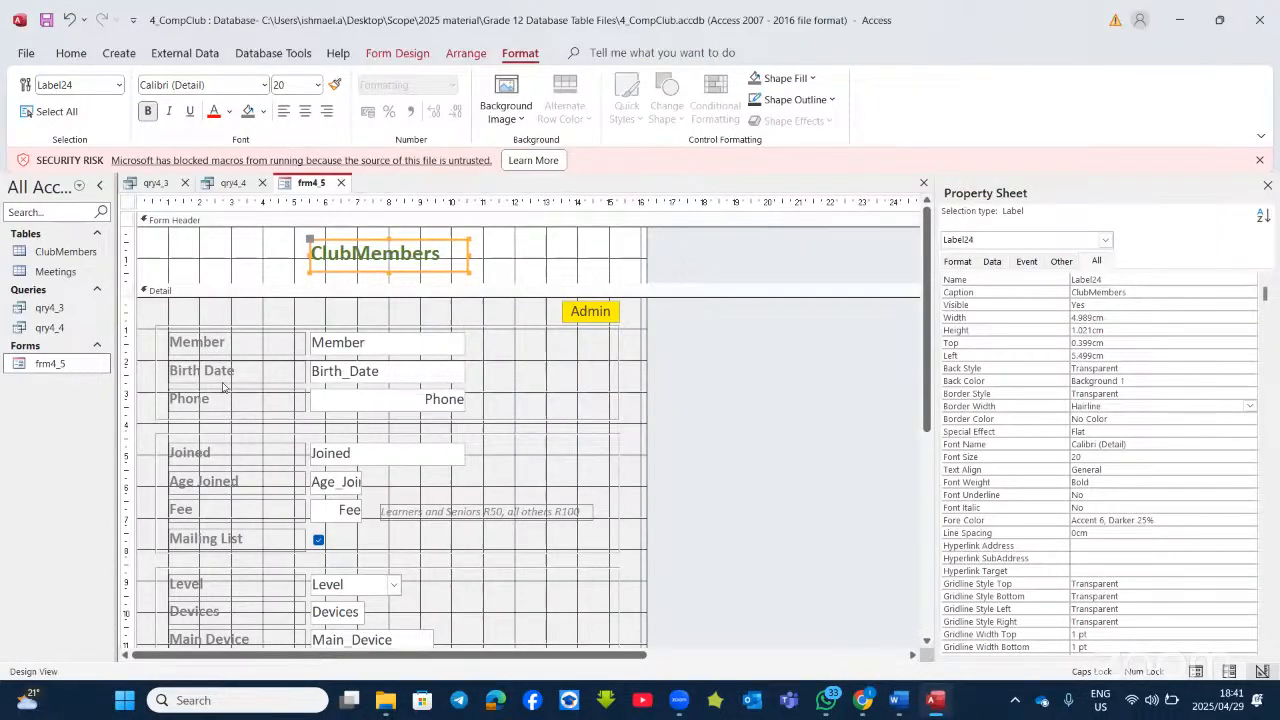
scroll(250, 495, "down", 2)
scroll(250, 499, "down", 1)
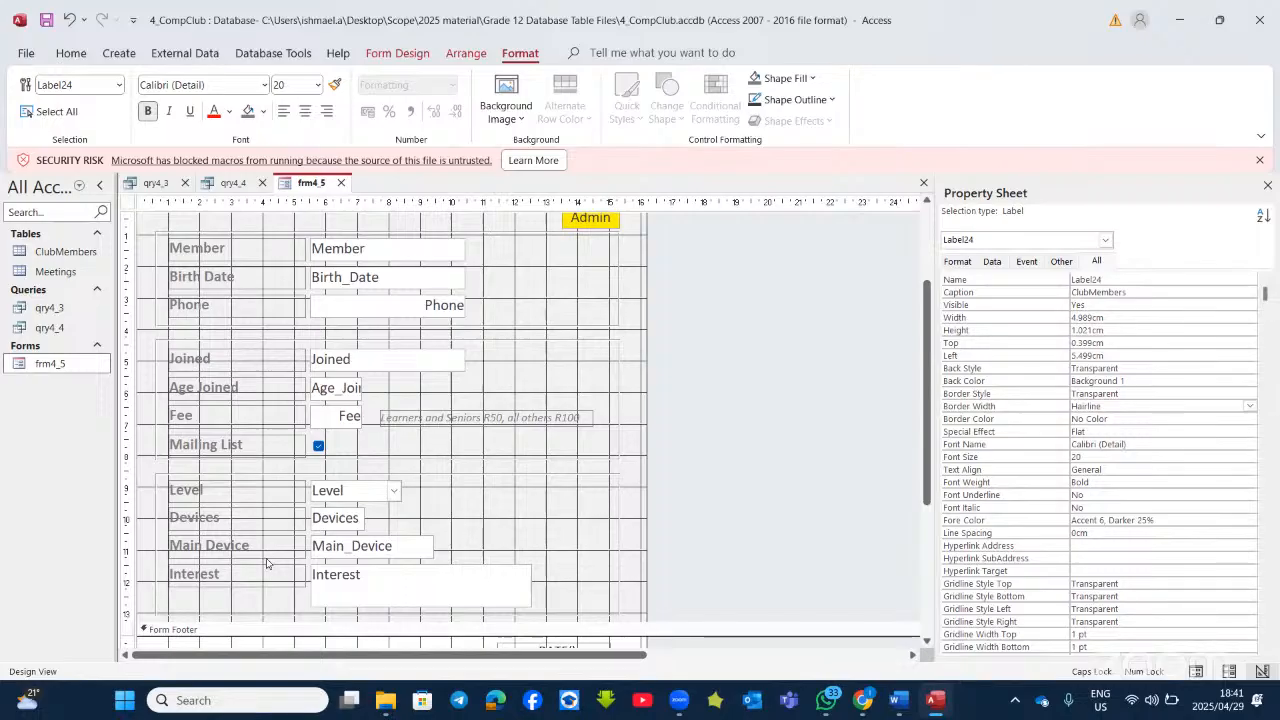
scroll(268, 563, "up", 2)
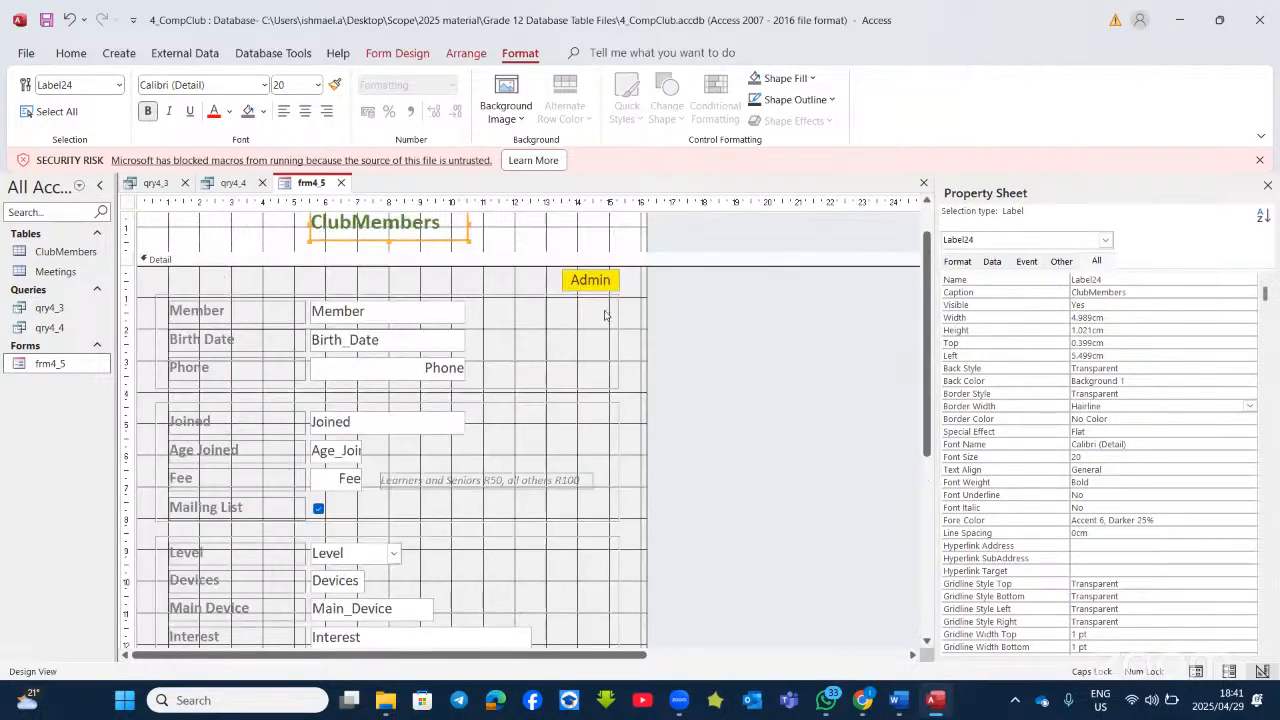
left_click(591, 288)
scroll(565, 306, "up", 1)
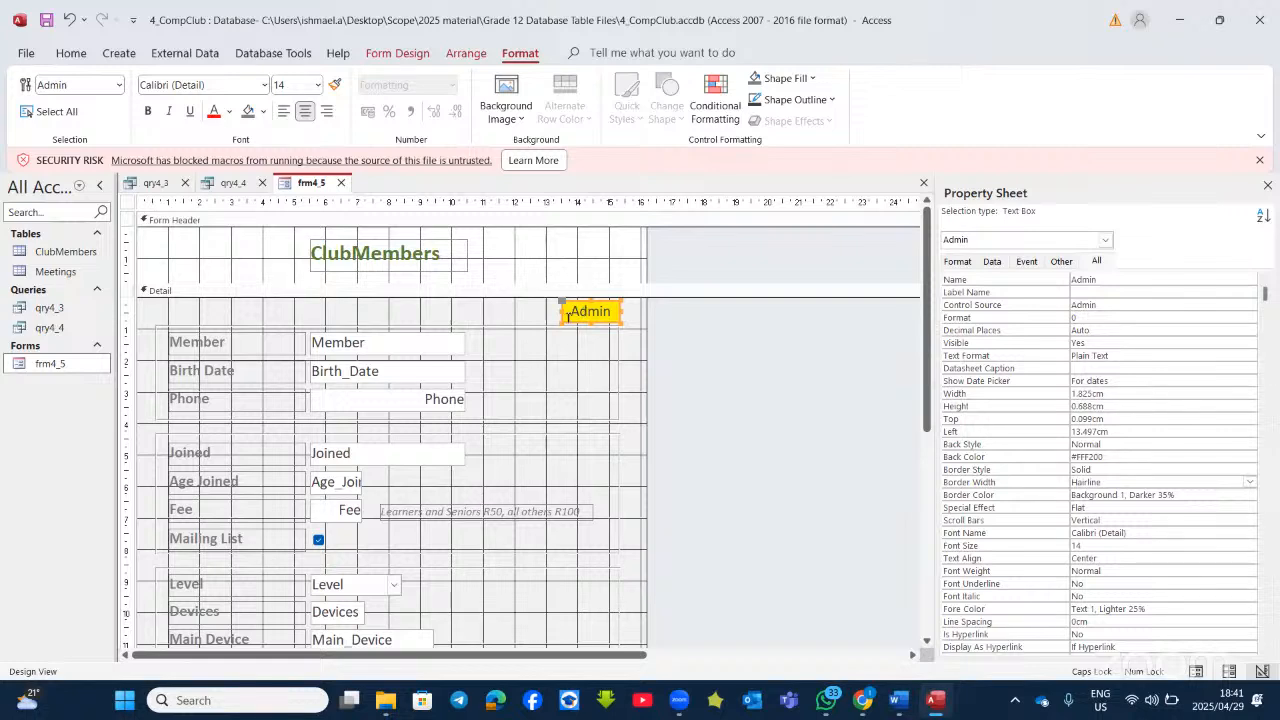
left_click(555, 321)
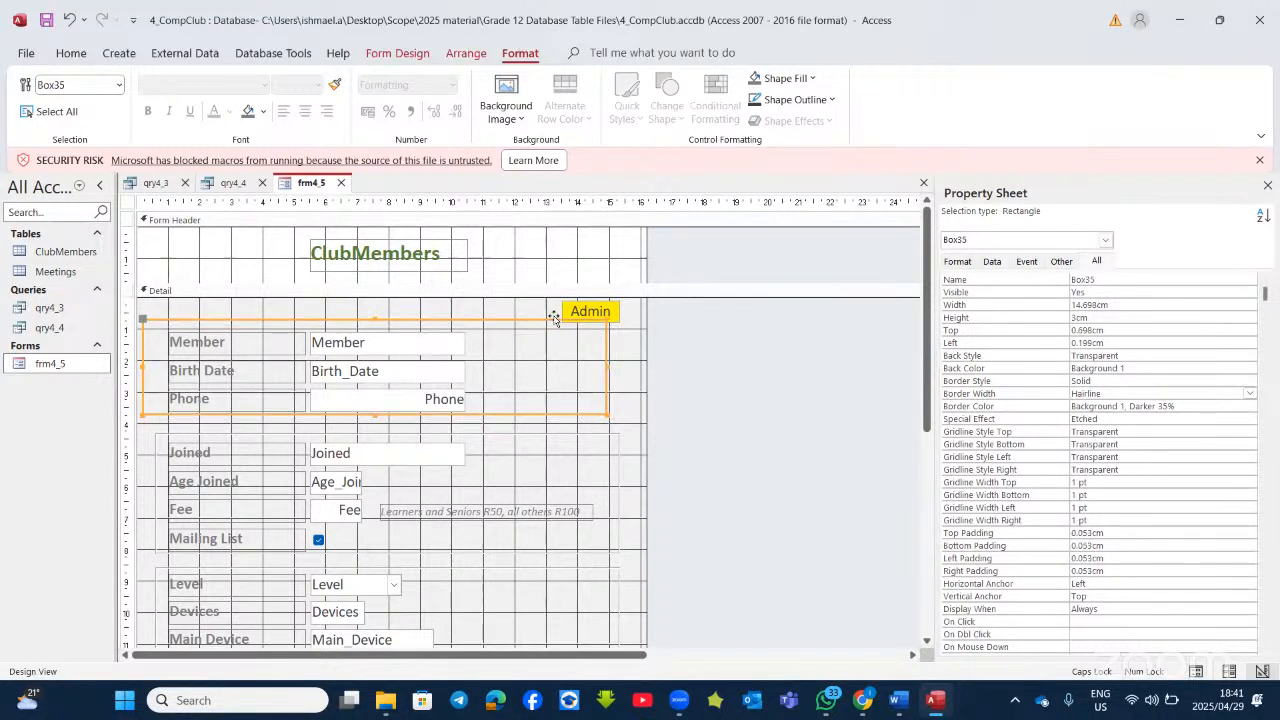
left_click(607, 302)
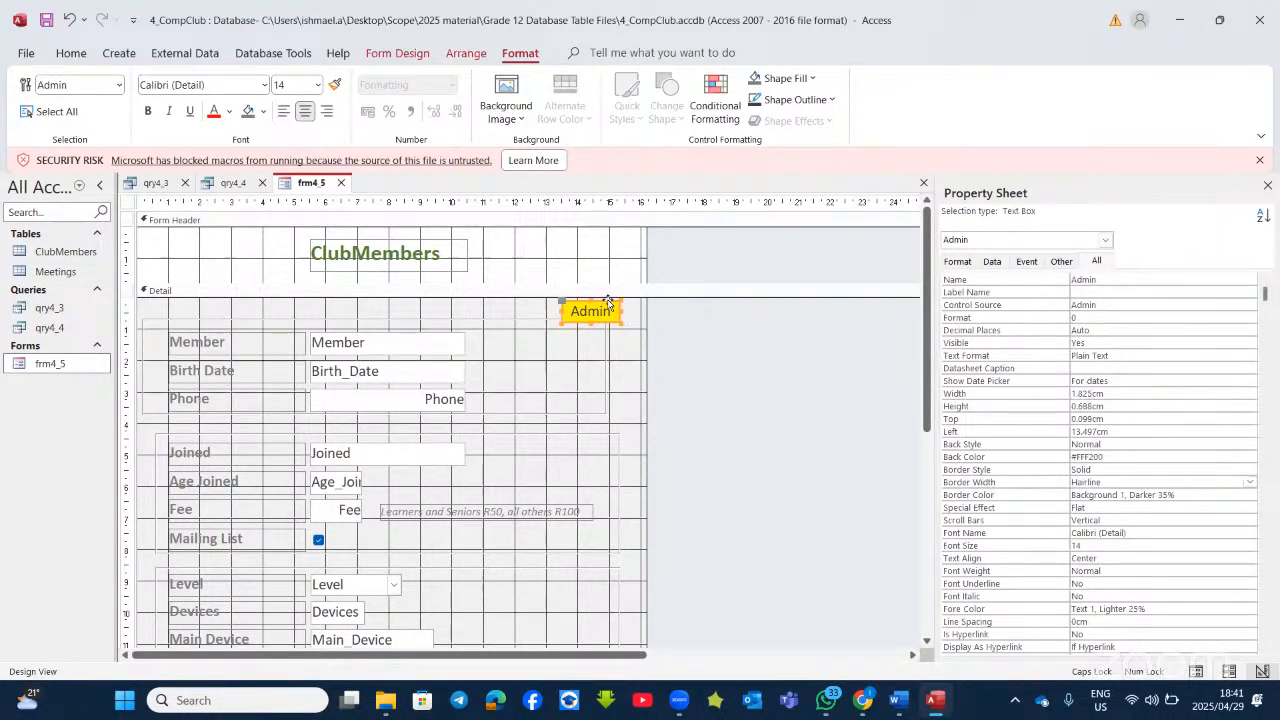
left_click_drag(607, 302, 565, 256)
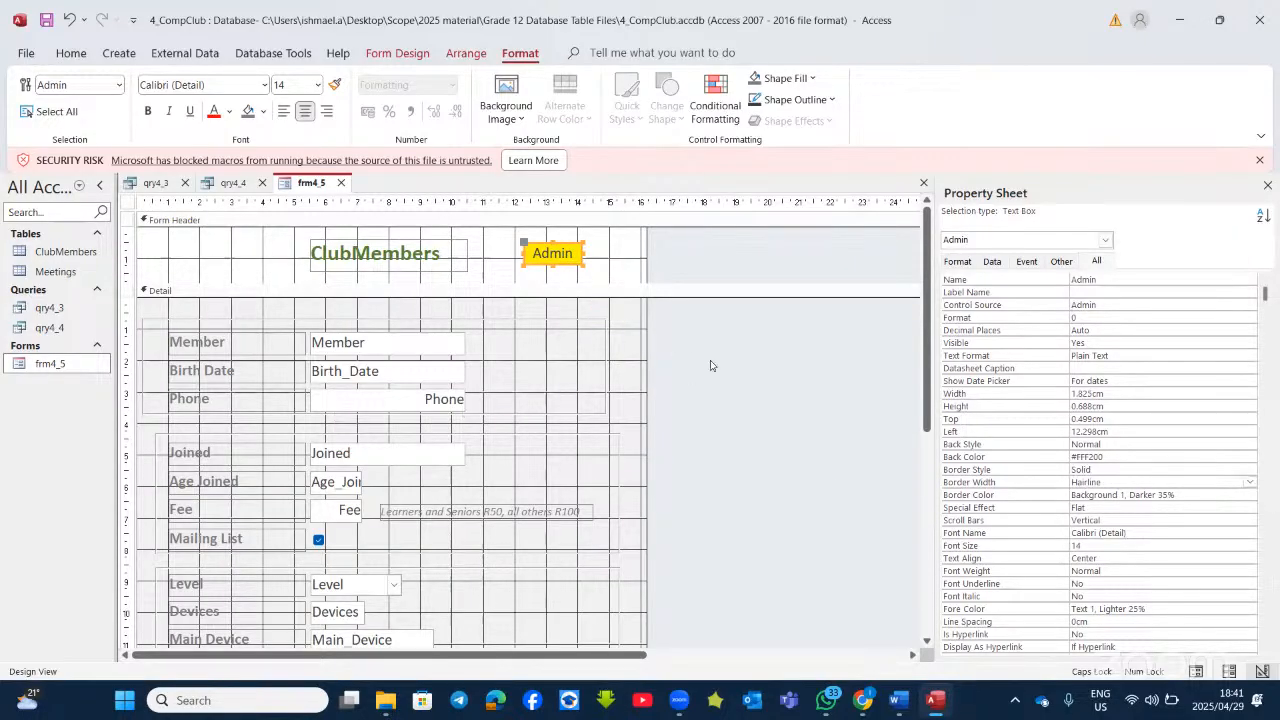
left_click(897, 701)
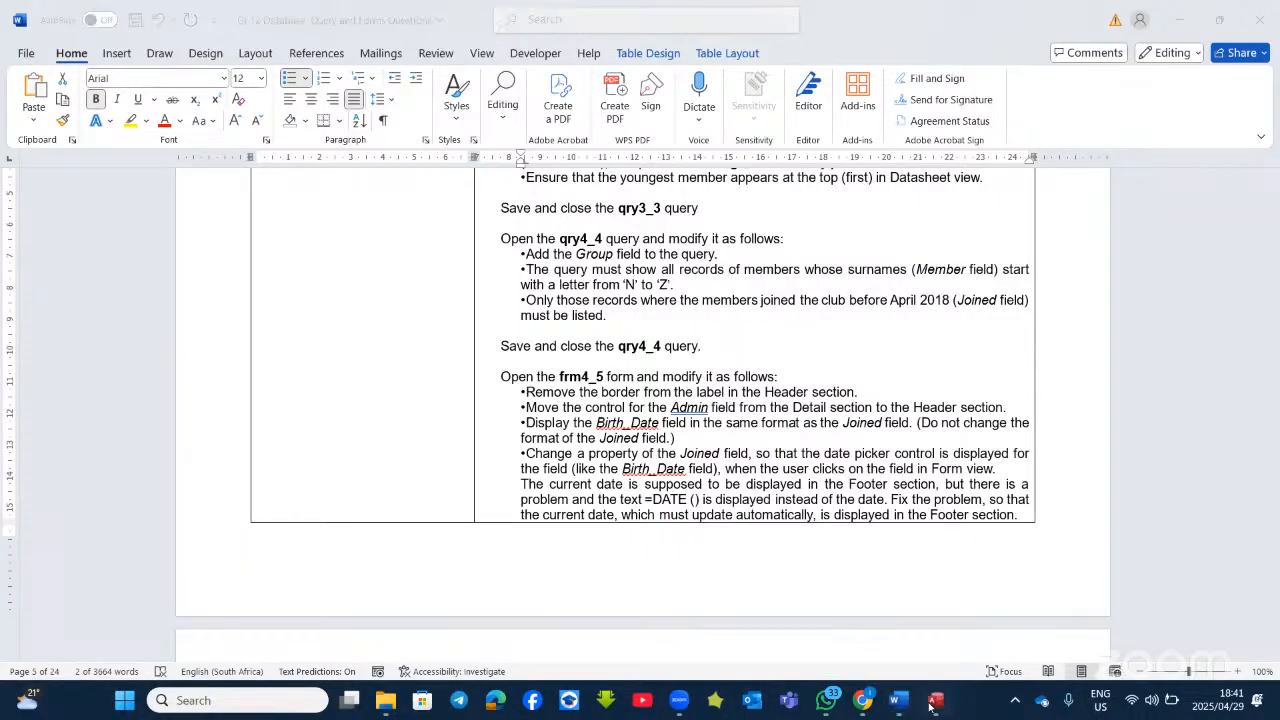
left_click(933, 701)
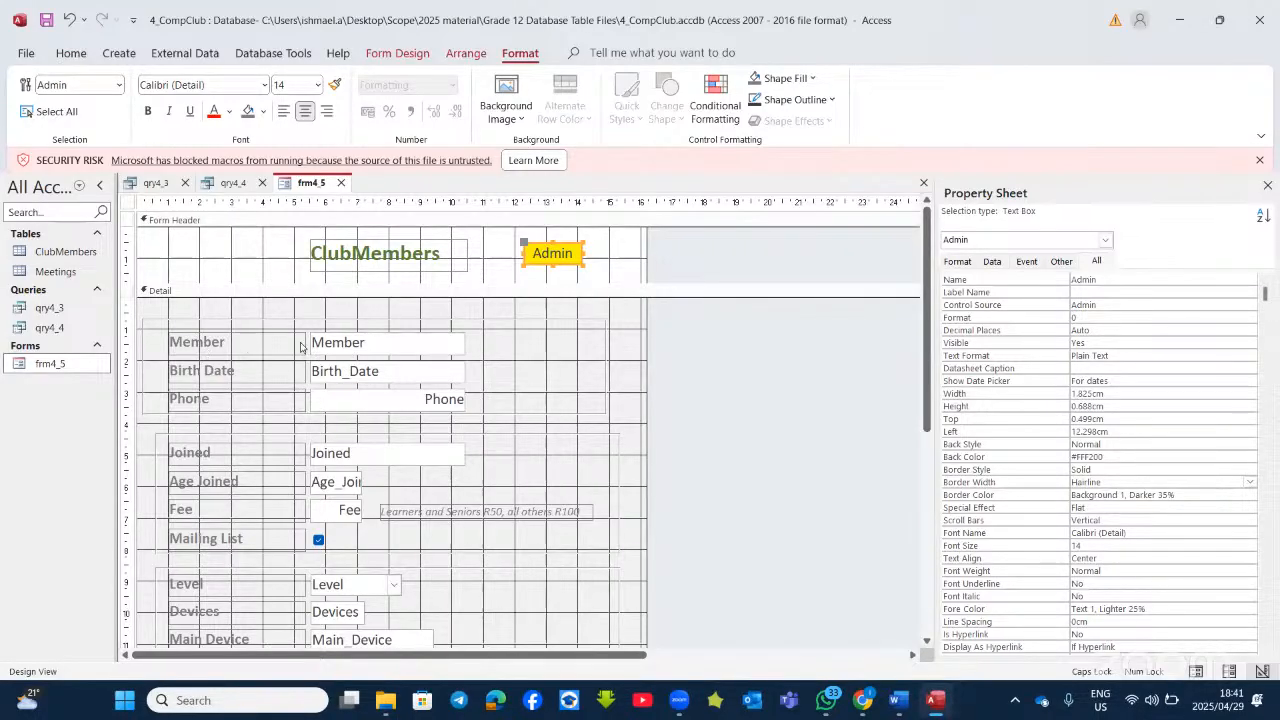
left_click(357, 350)
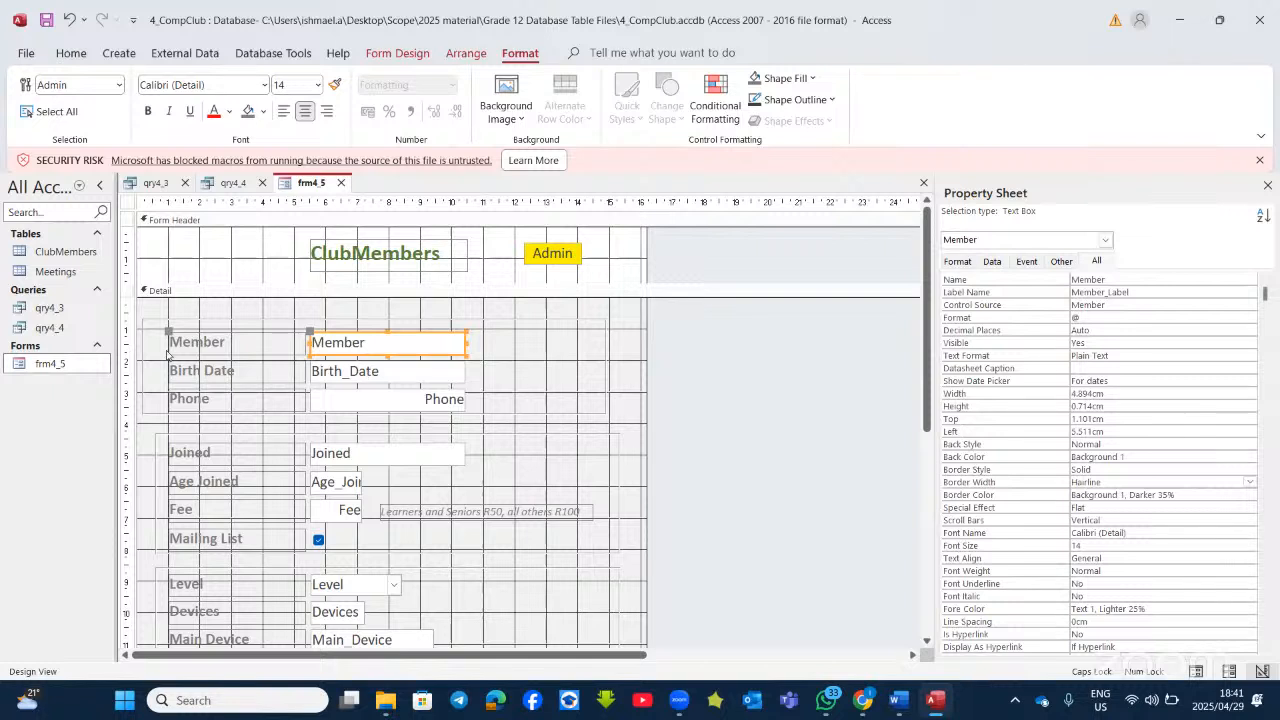
left_click(209, 344)
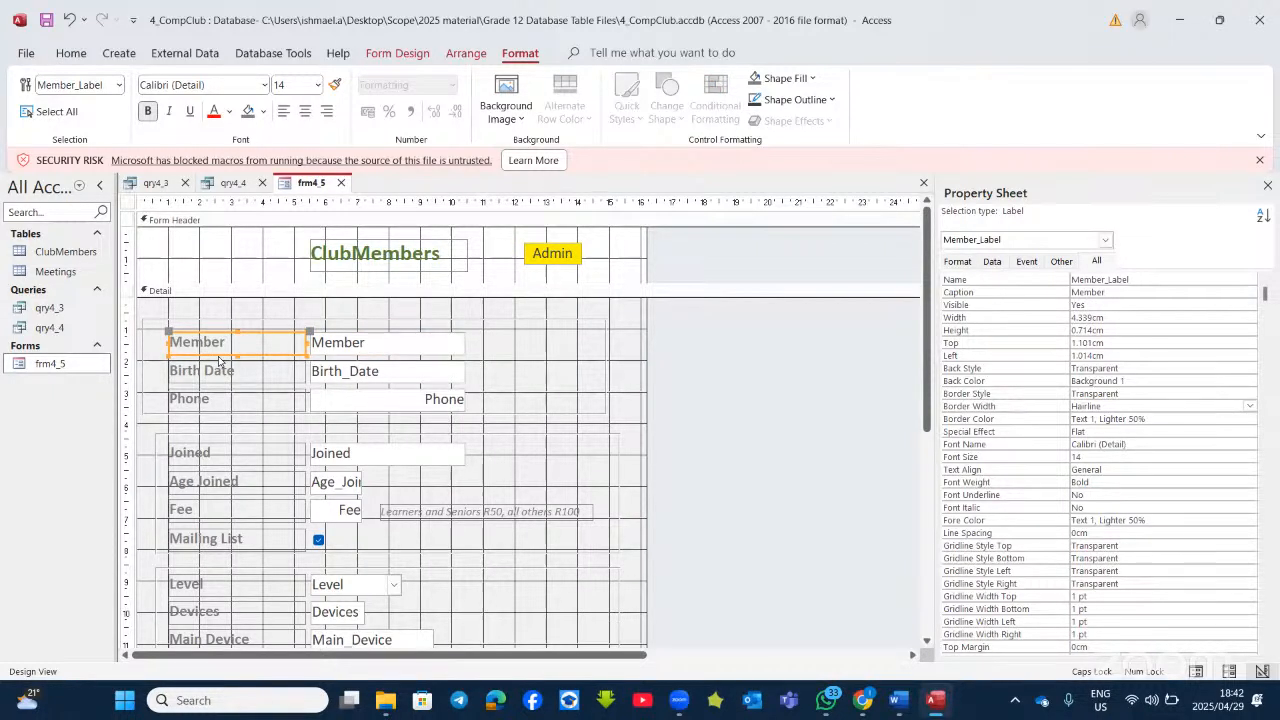
left_click(338, 350)
left_click(340, 372)
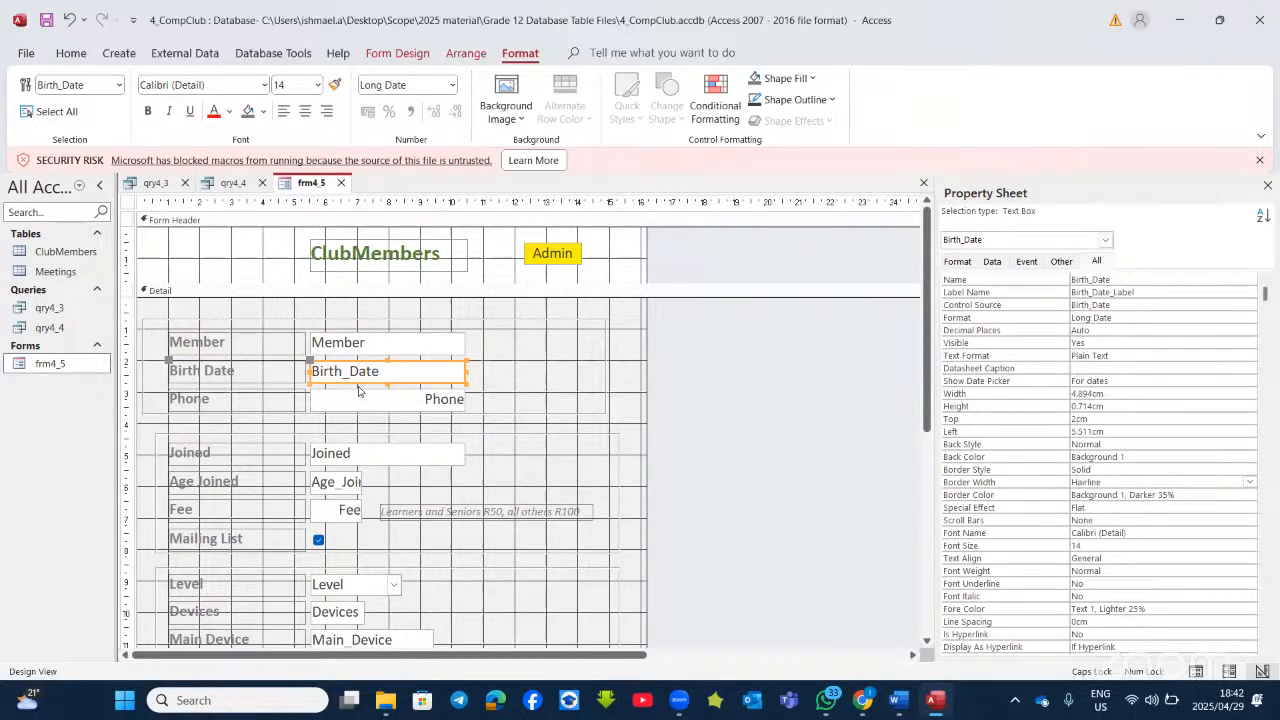
left_click(352, 446)
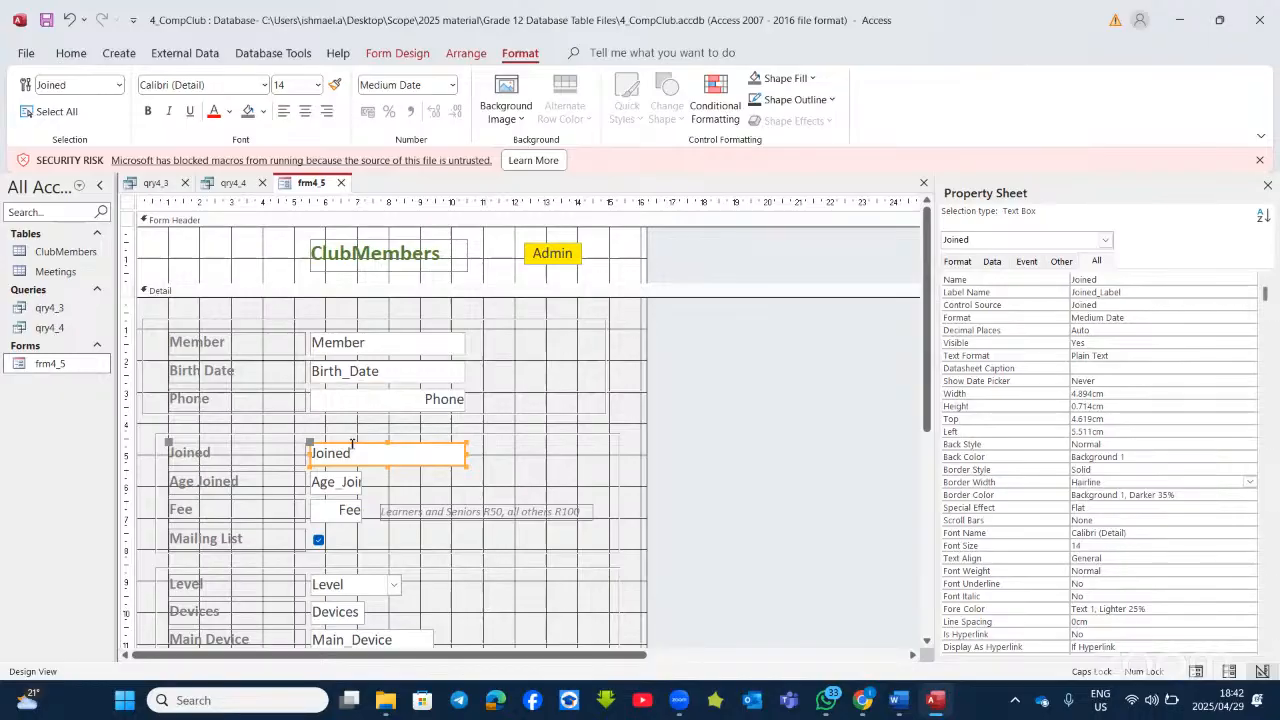
left_click(369, 377)
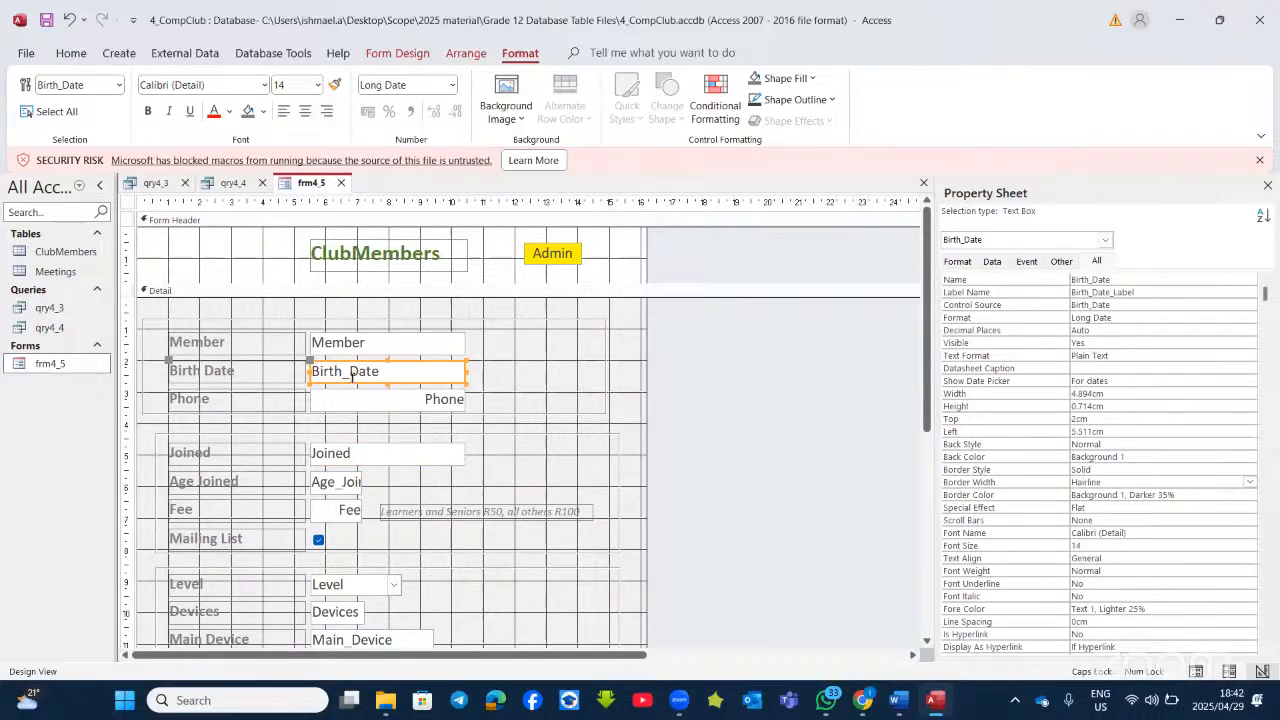
left_click(80, 55)
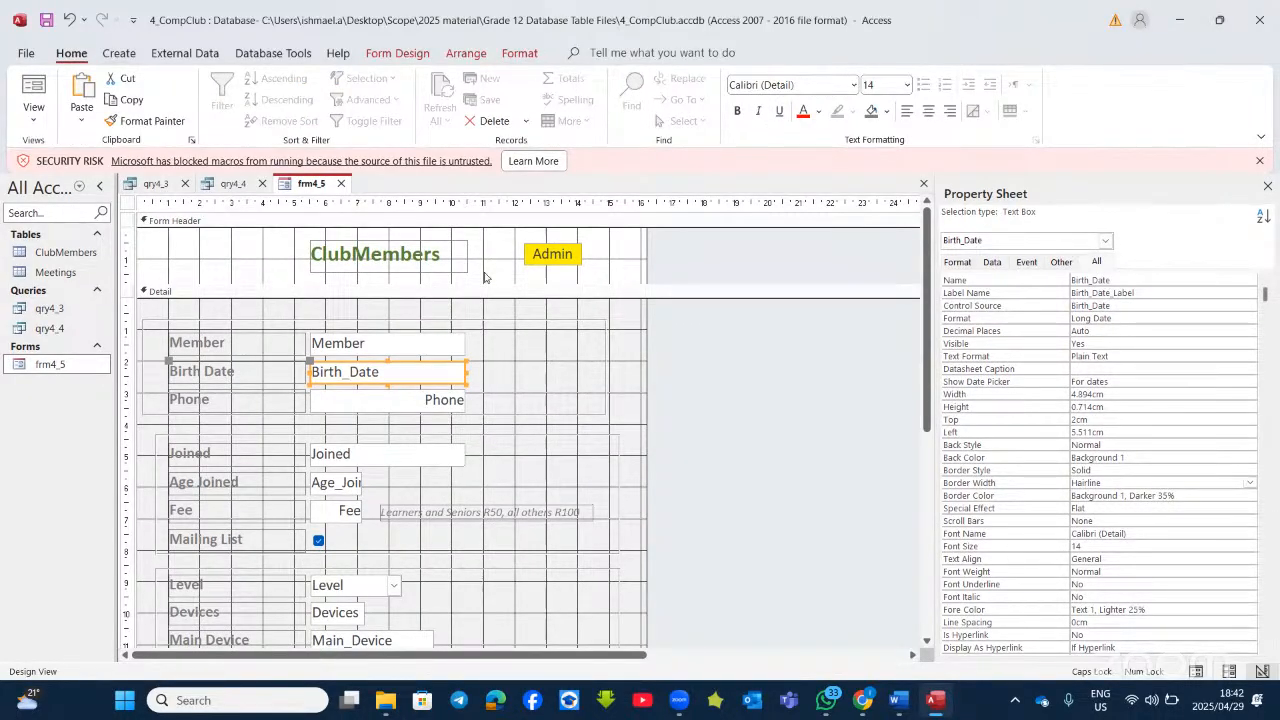
left_click(360, 446)
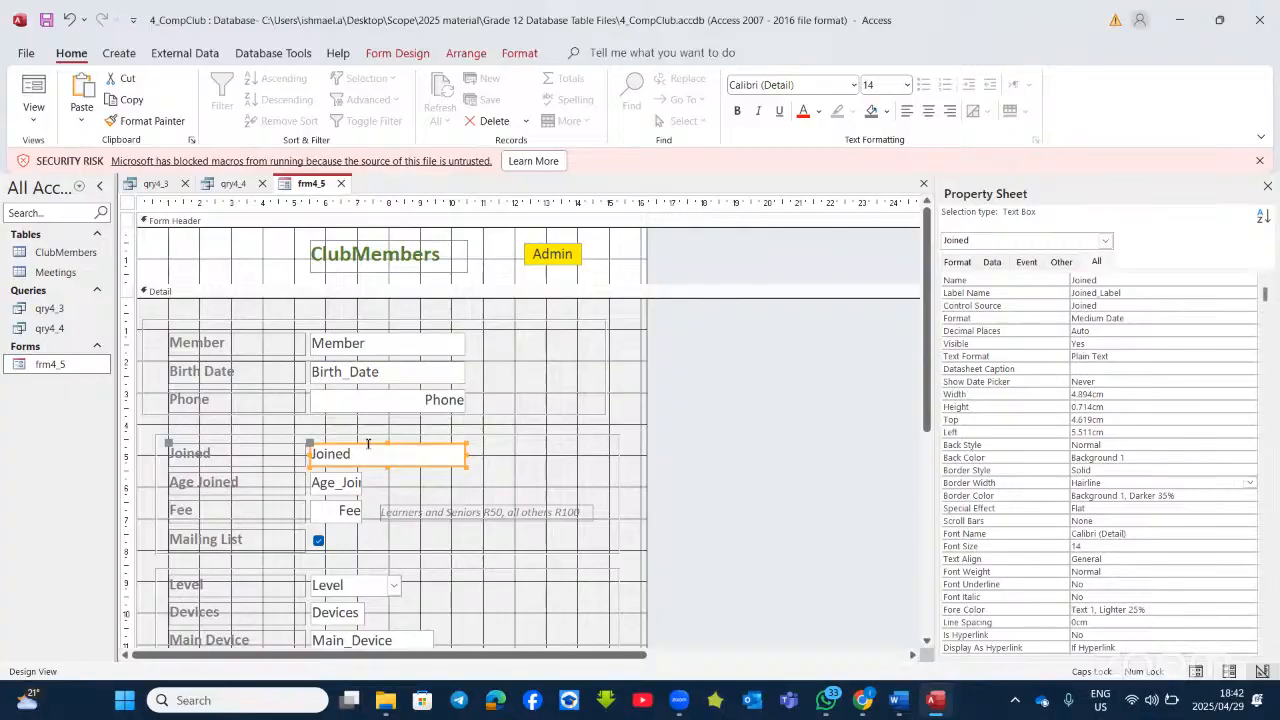
left_click(145, 121)
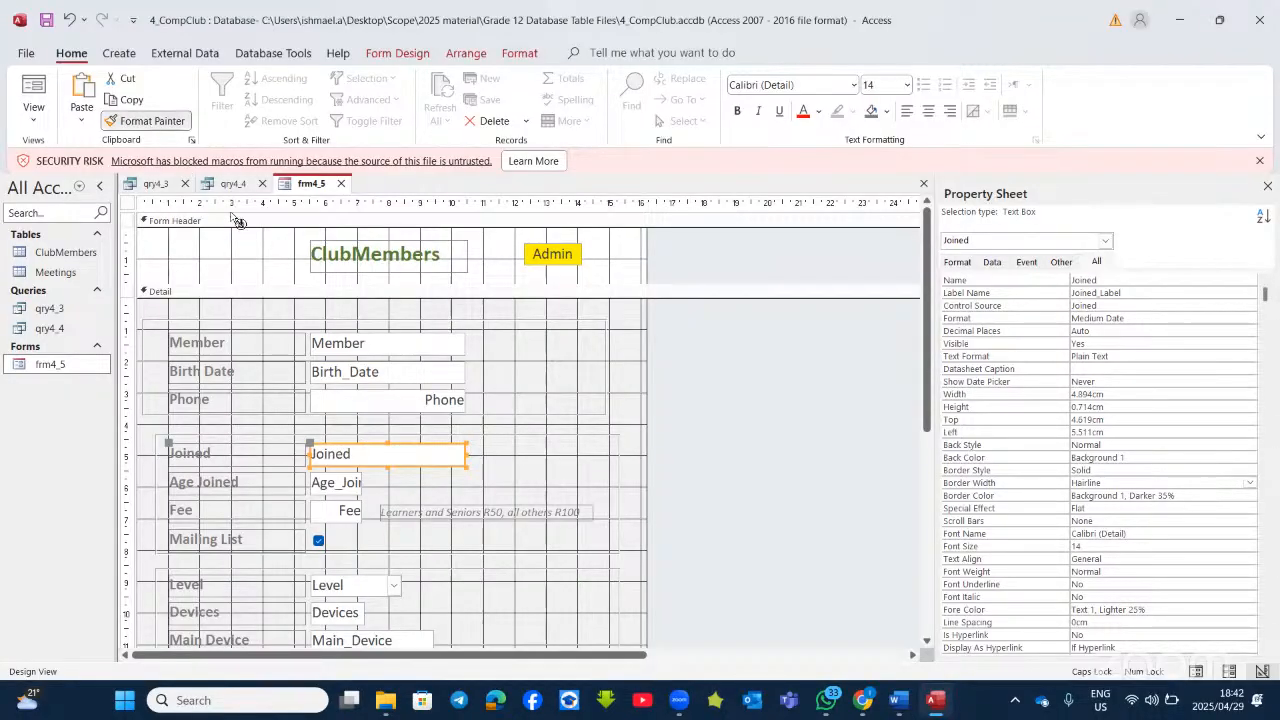
left_click(336, 364)
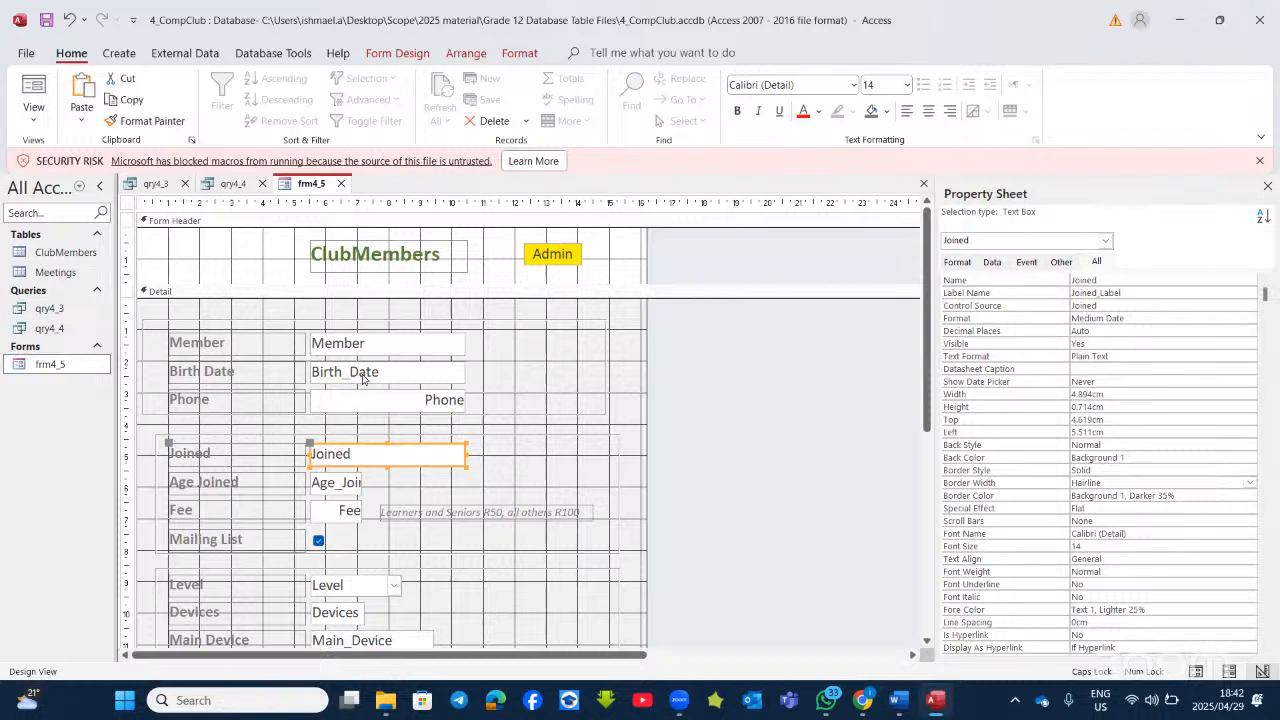
left_click(366, 373)
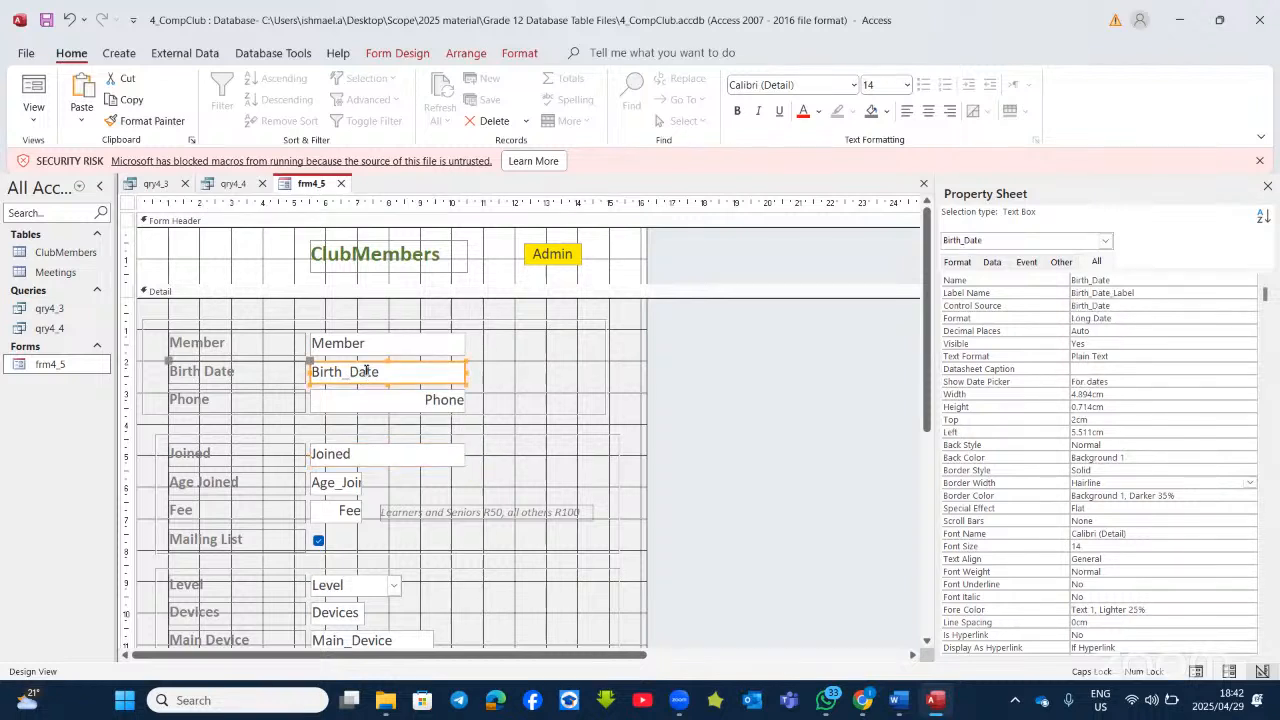
left_click(355, 456)
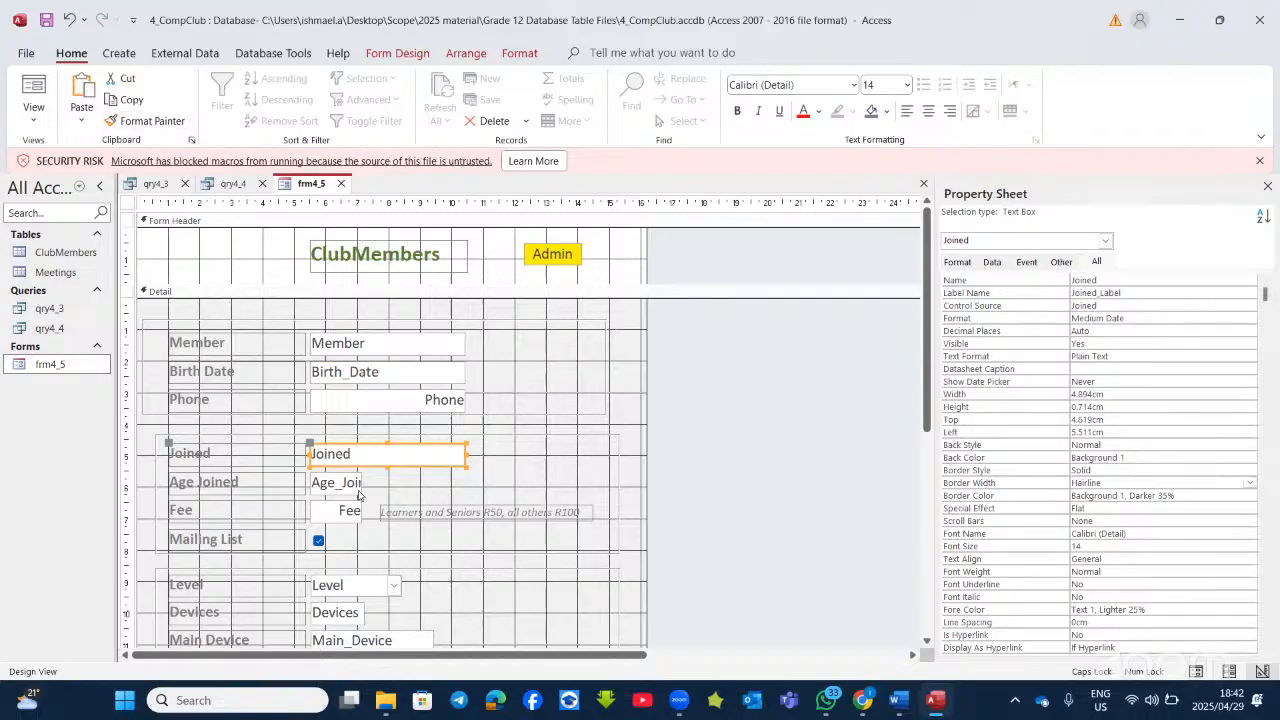
left_click(143, 120)
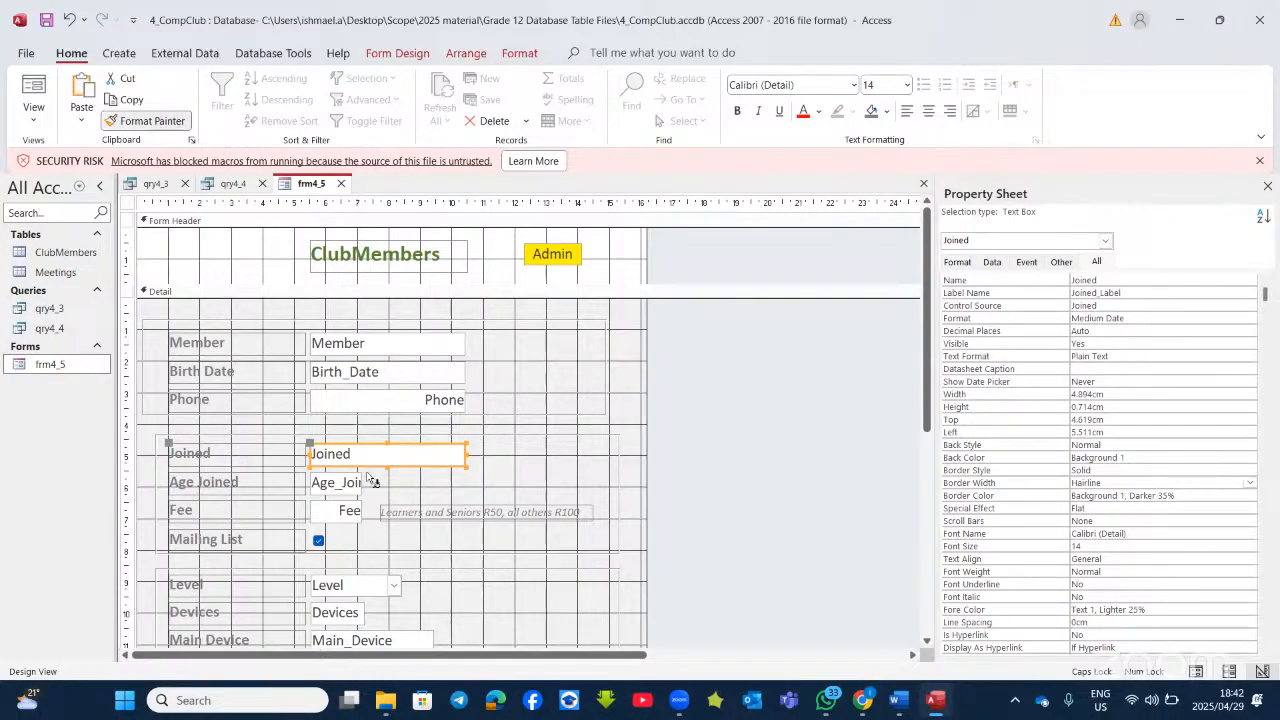
left_click(379, 373)
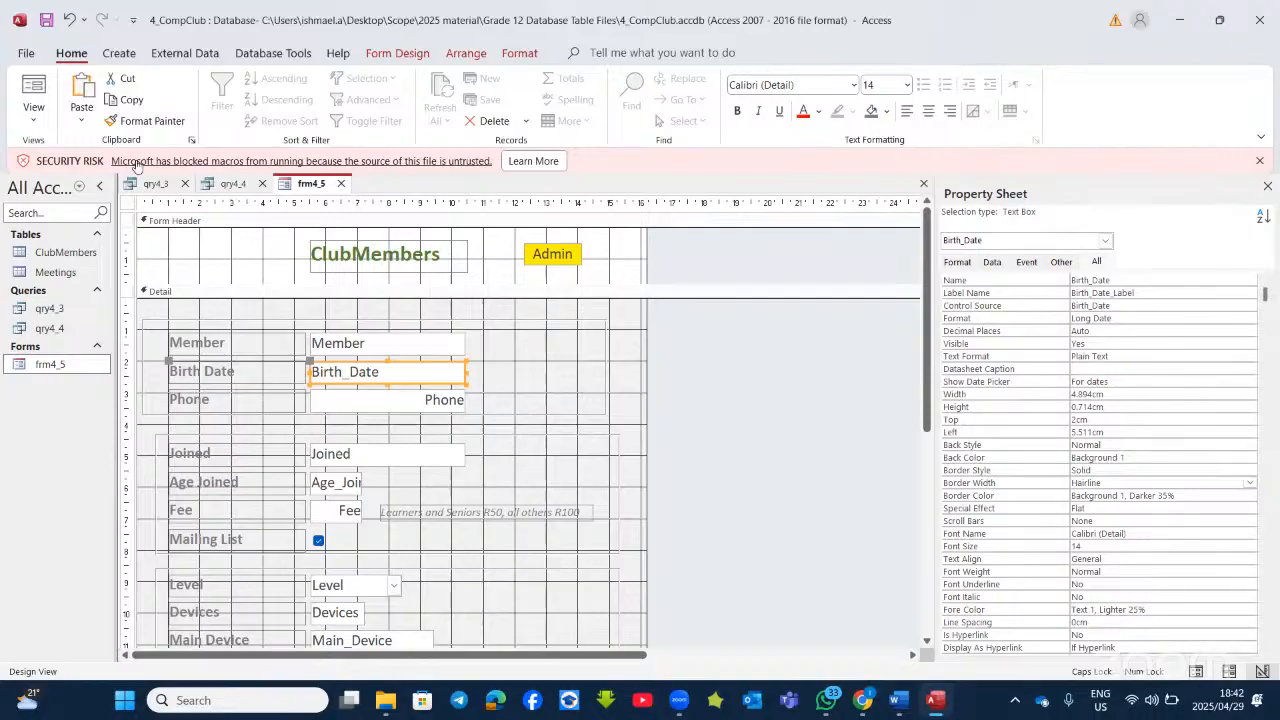
left_click(34, 90)
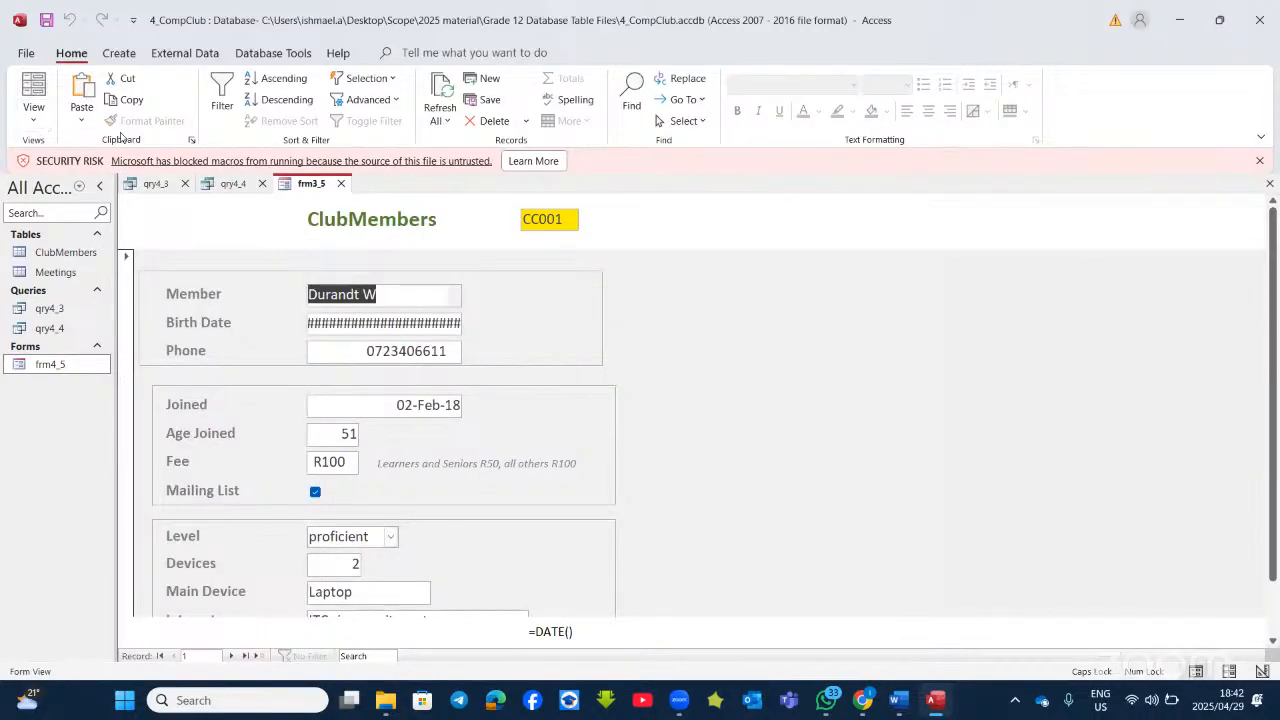
left_click(407, 323)
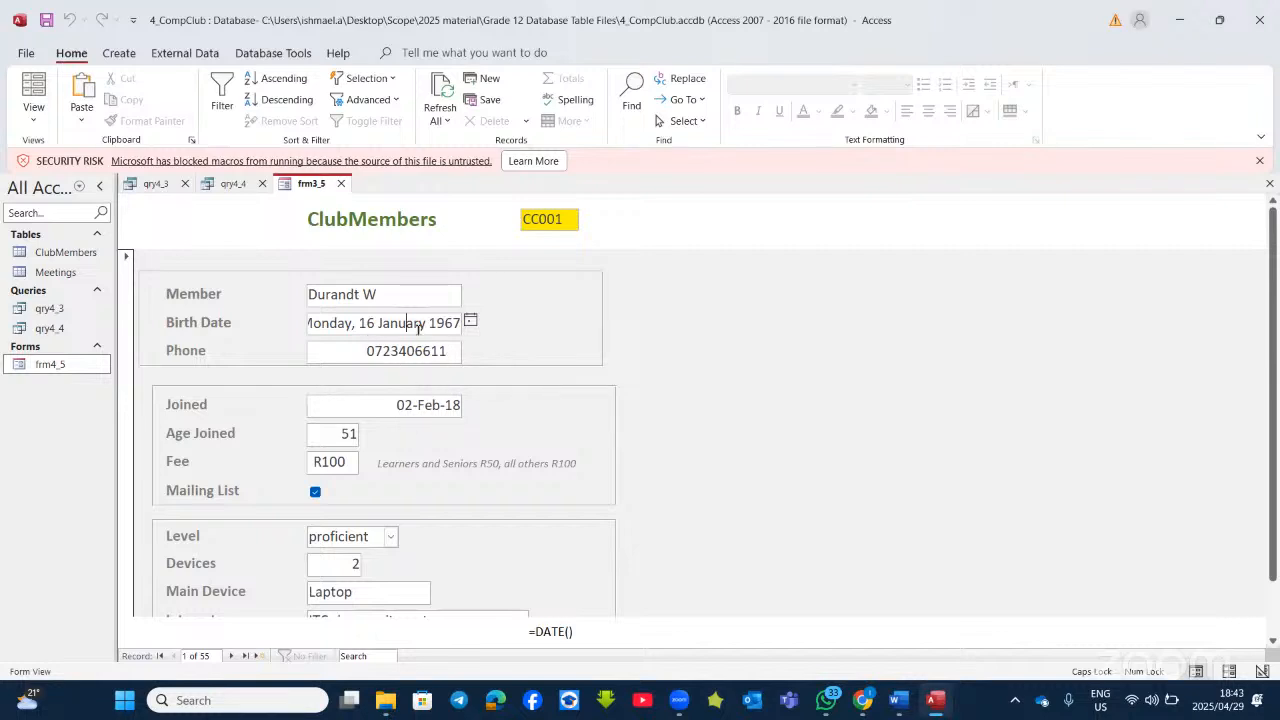
left_click(27, 120)
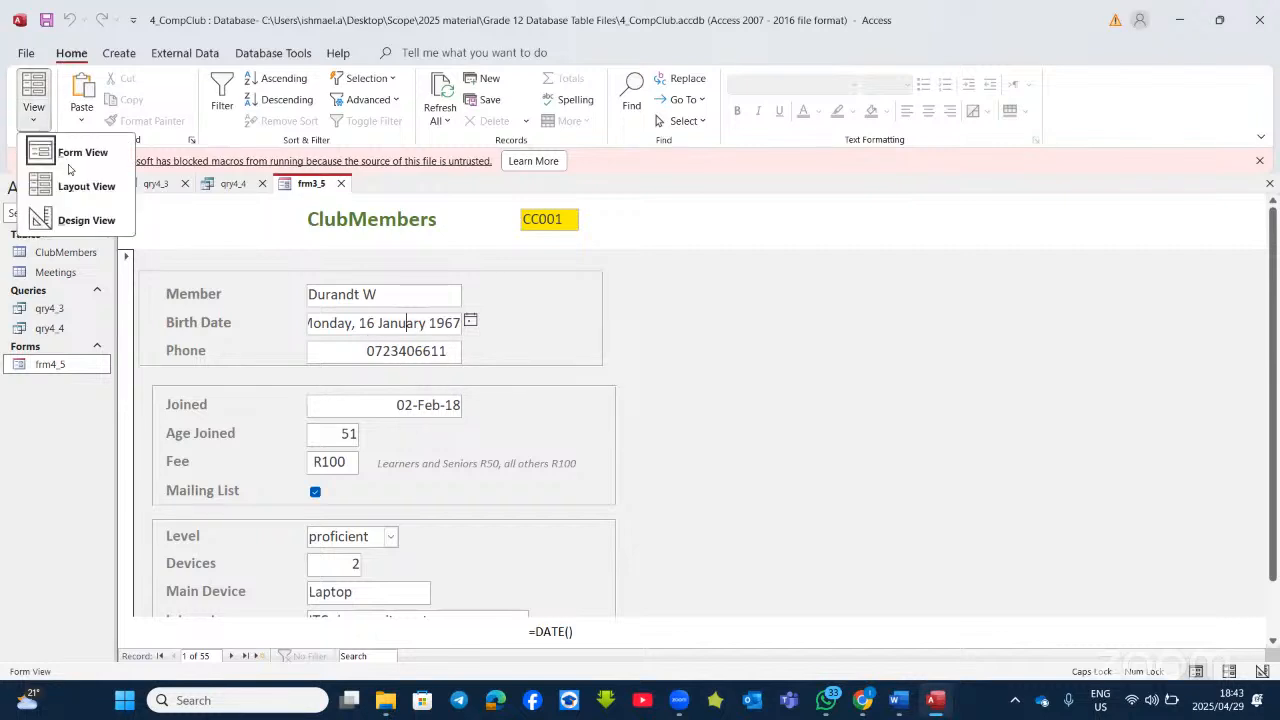
left_click(86, 218)
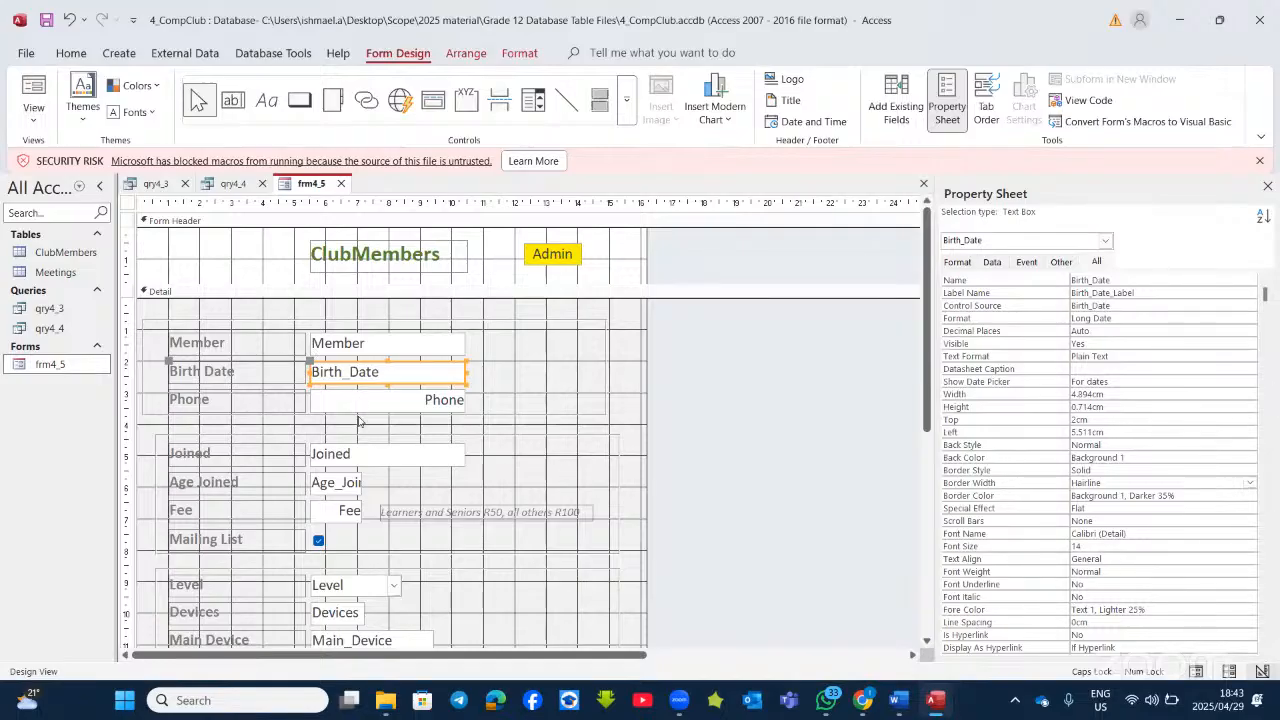
Step: Set Birth_Date's Format to Short Date and preview it in Form View
left_click(365, 462)
left_click(371, 376)
left_click(1160, 316)
left_click(1249, 318)
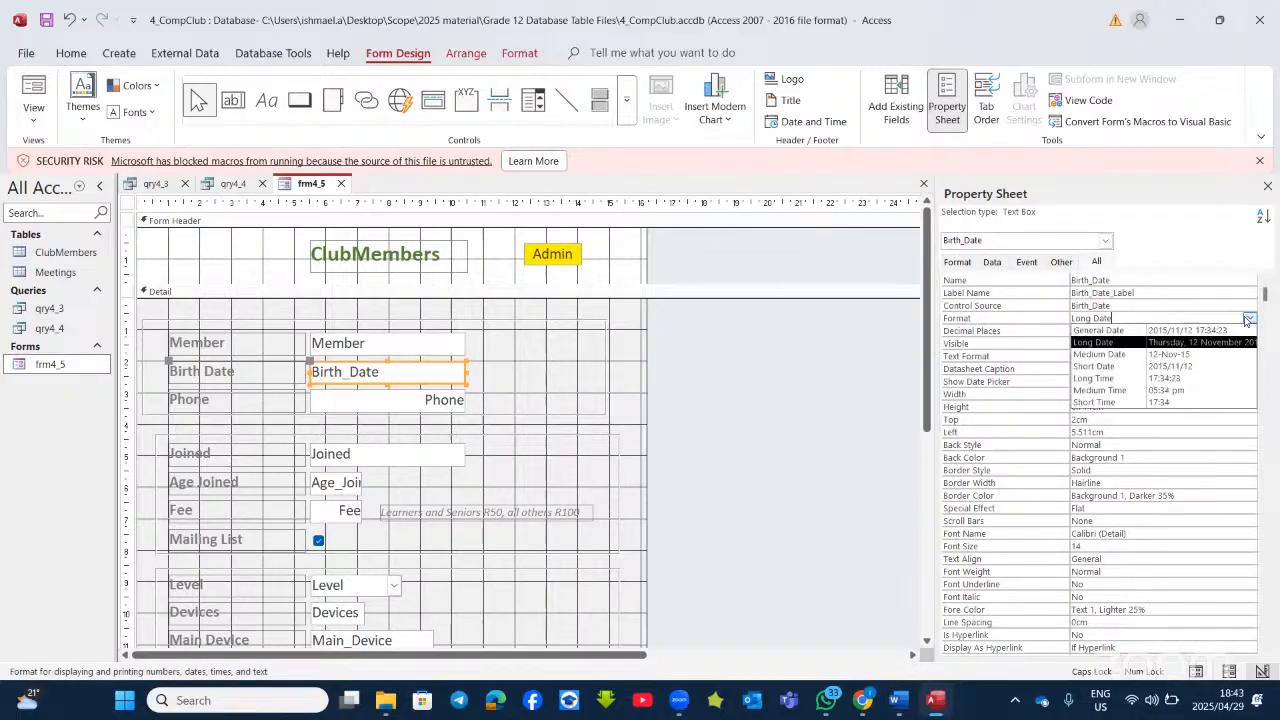
left_click(1196, 368)
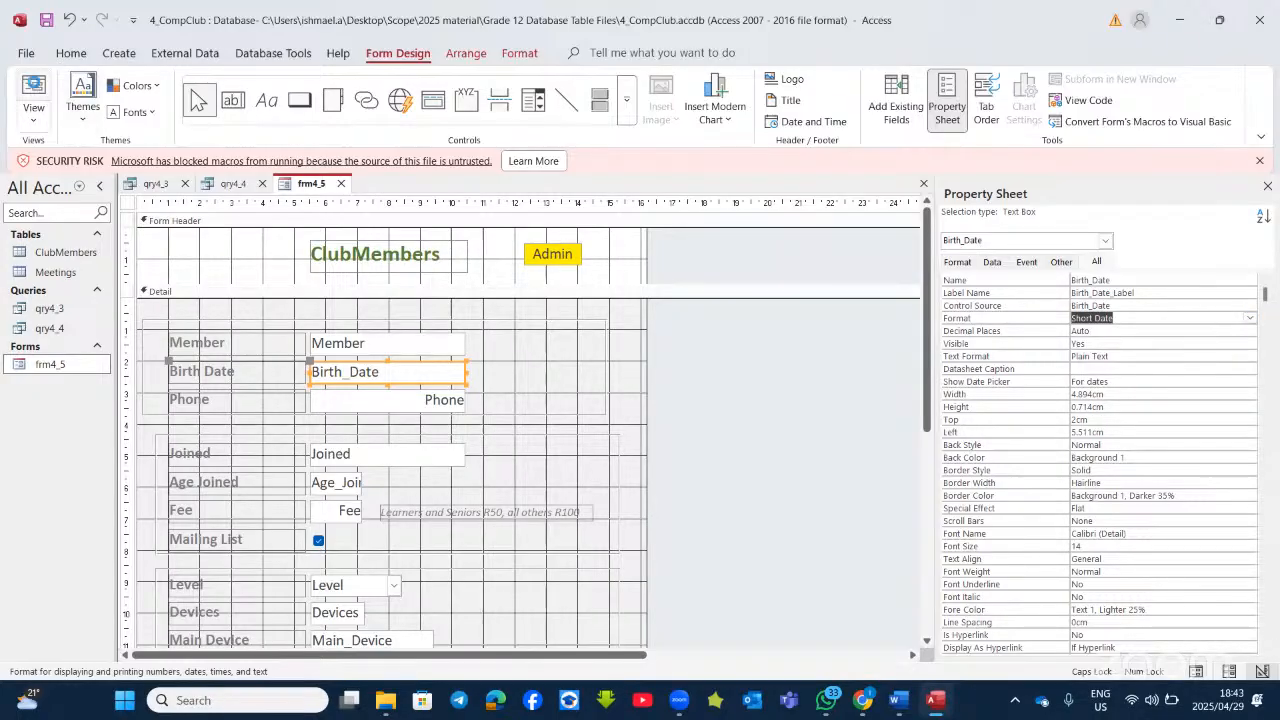
left_click(33, 88)
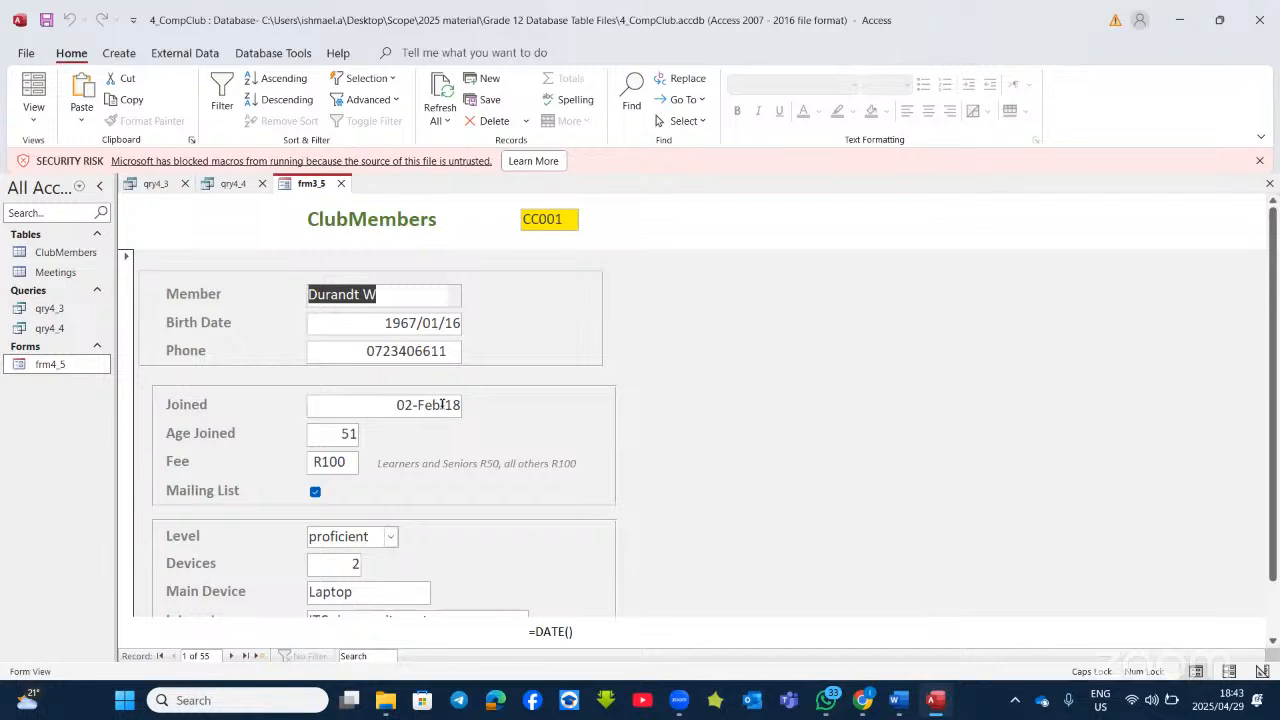
left_click(36, 124)
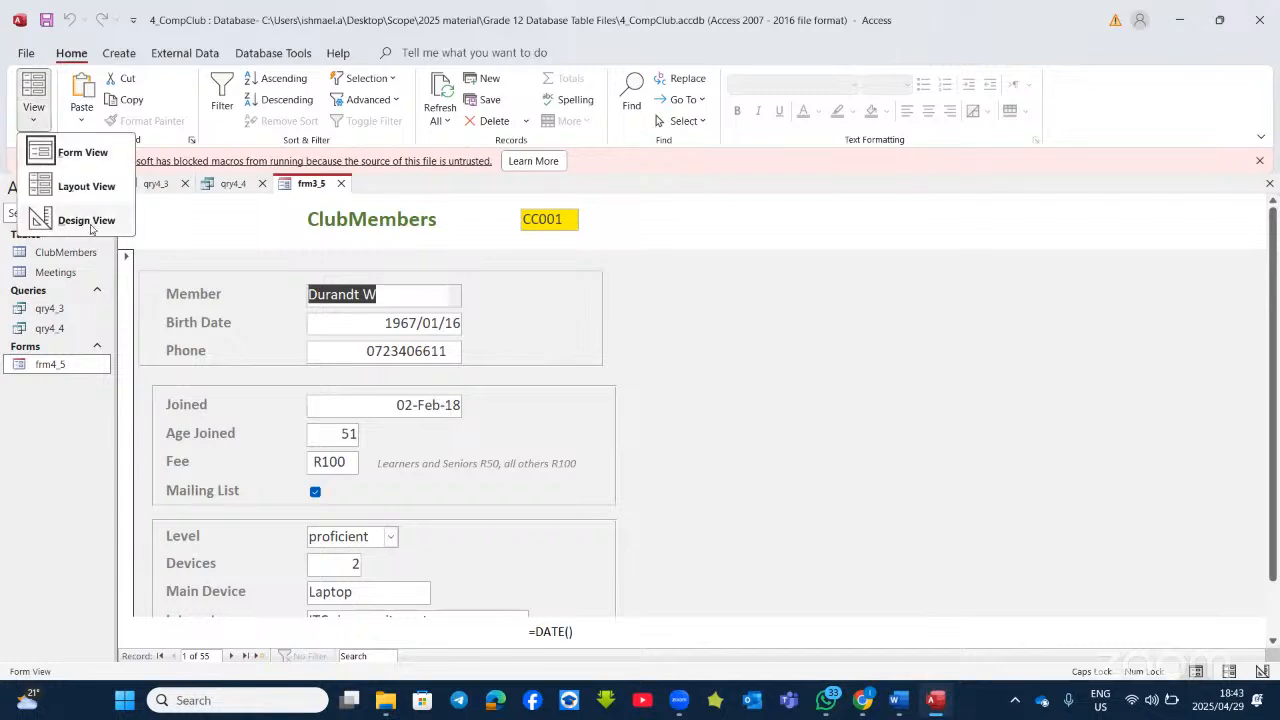
left_click(86, 220)
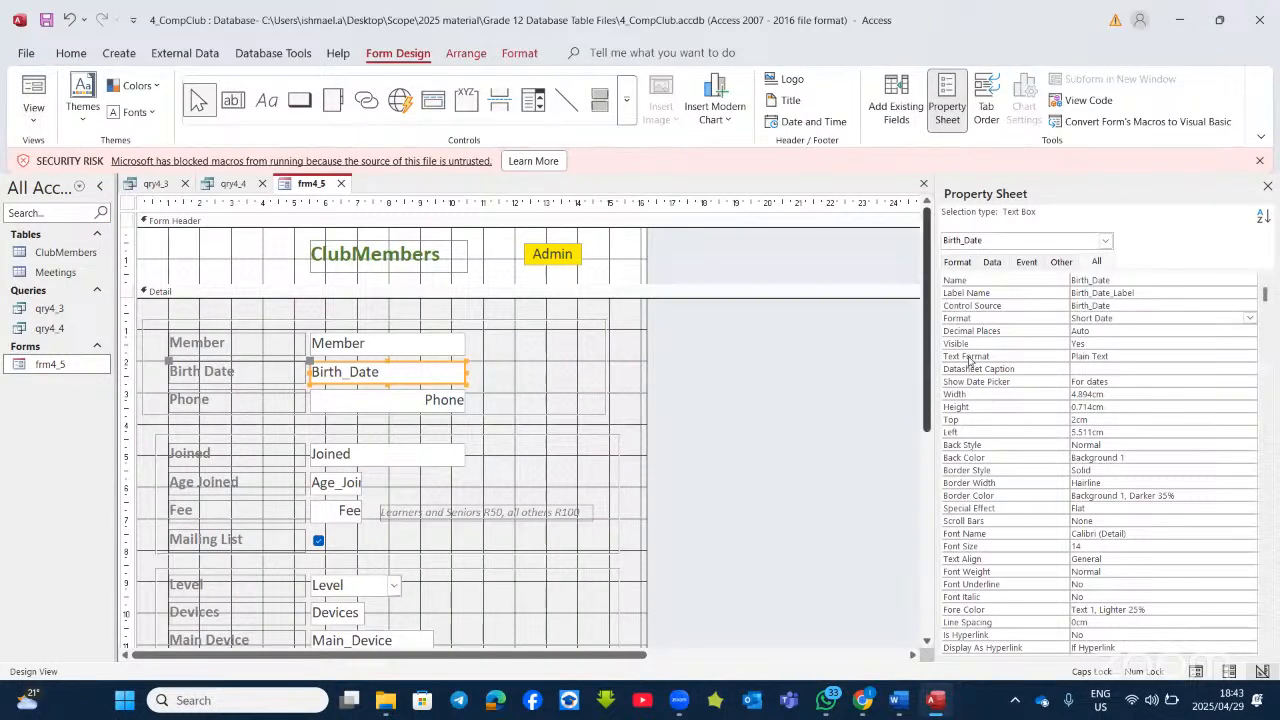
Step: Change Birth_Date's Format to custom dd-mmm-yy to match Joined, then view the Word instructions
left_click(1166, 316)
left_click(1249, 318)
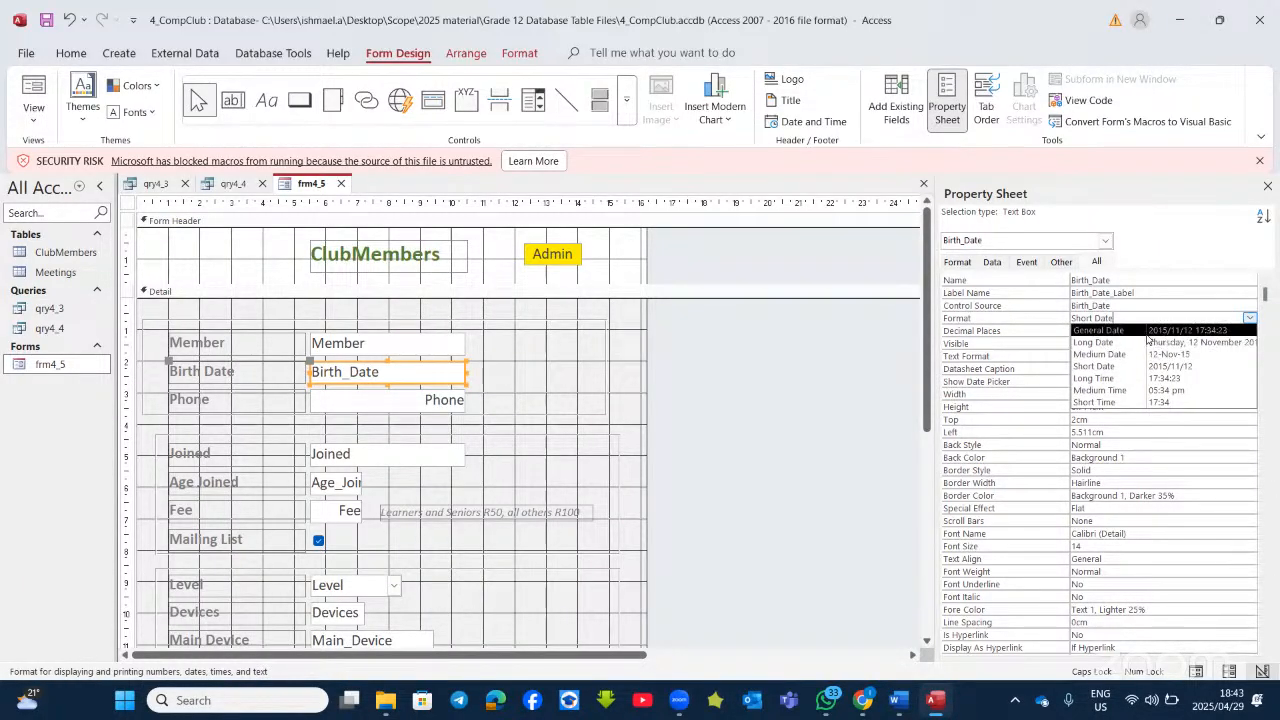
key("BackSpace")
key("BackSpace")
key("BackSpace")
key("BackSpace")
key("BackSpace")
key("BackSpace")
key("BackSpace")
key("BackSpace")
key("BackSpace")
key("BackSpace")
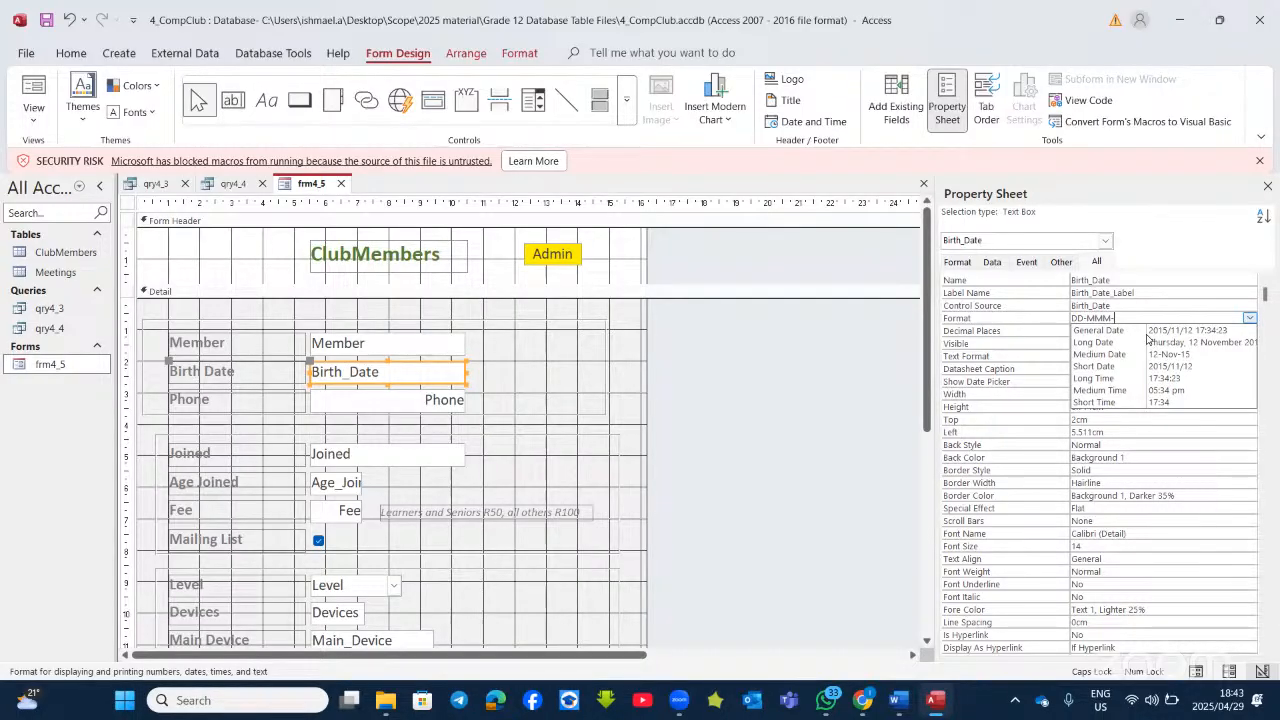
left_click(783, 383)
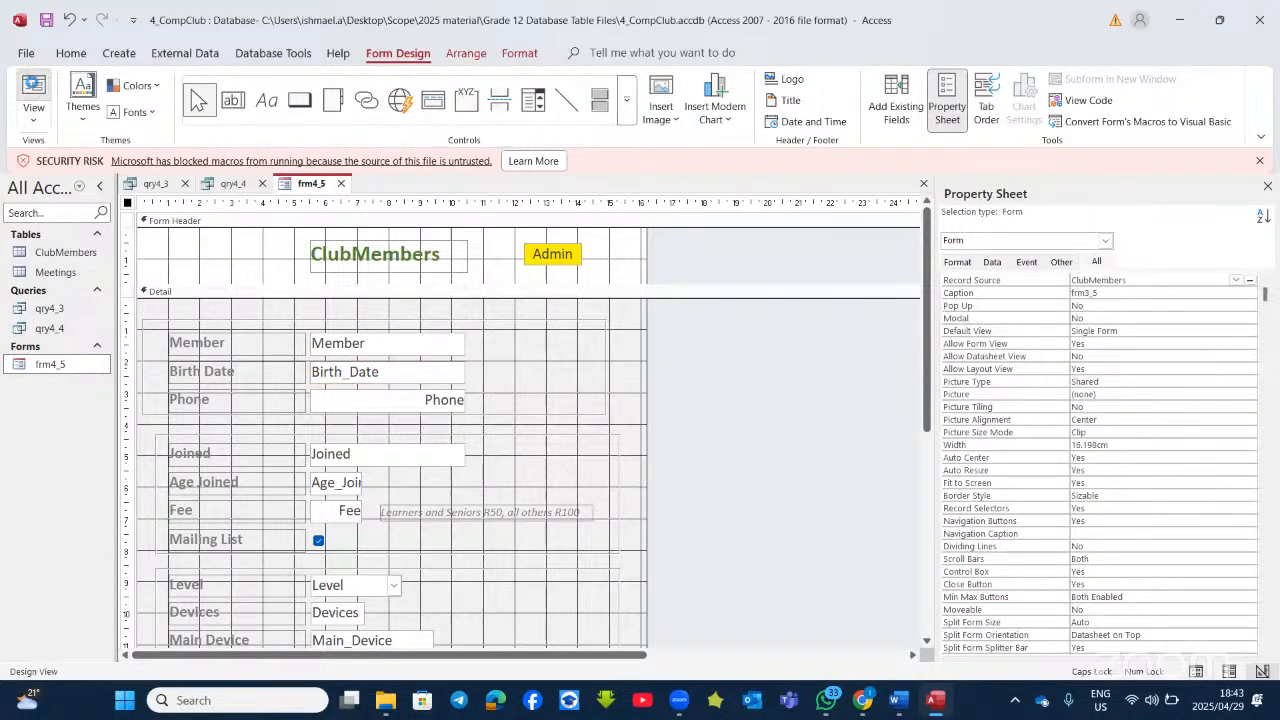
left_click(34, 90)
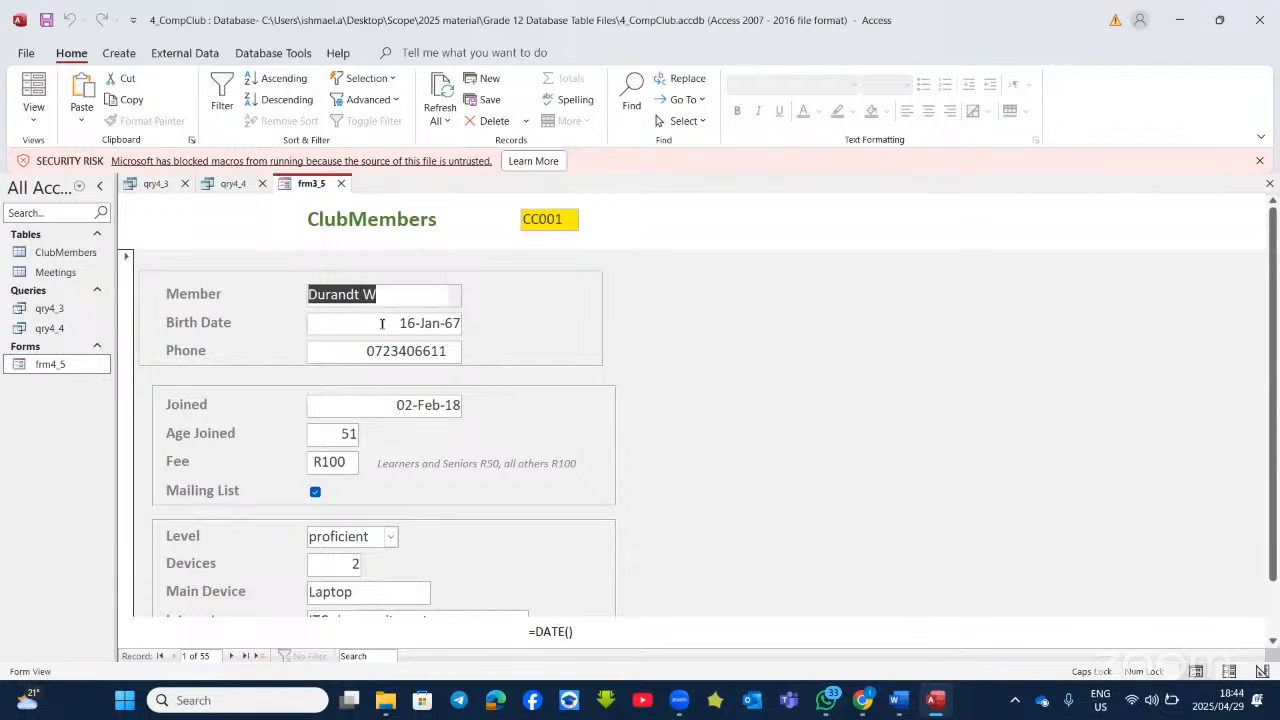
left_click(45, 122)
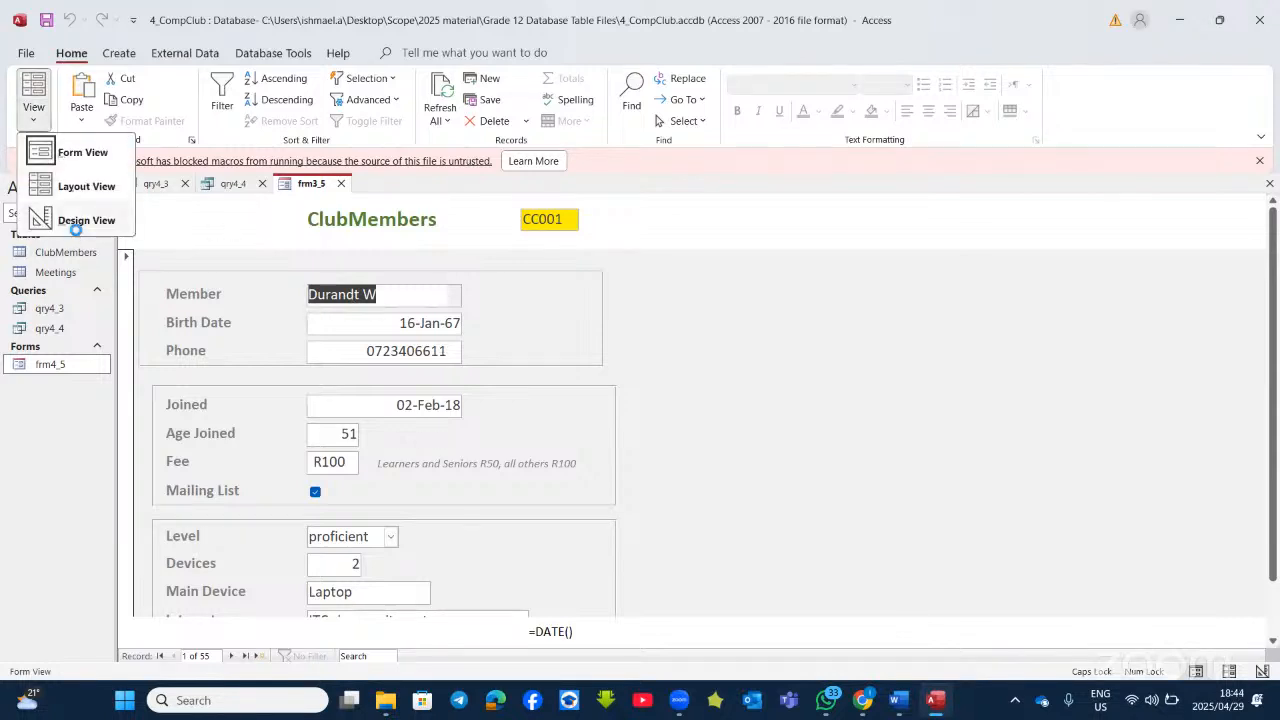
left_click(66, 220)
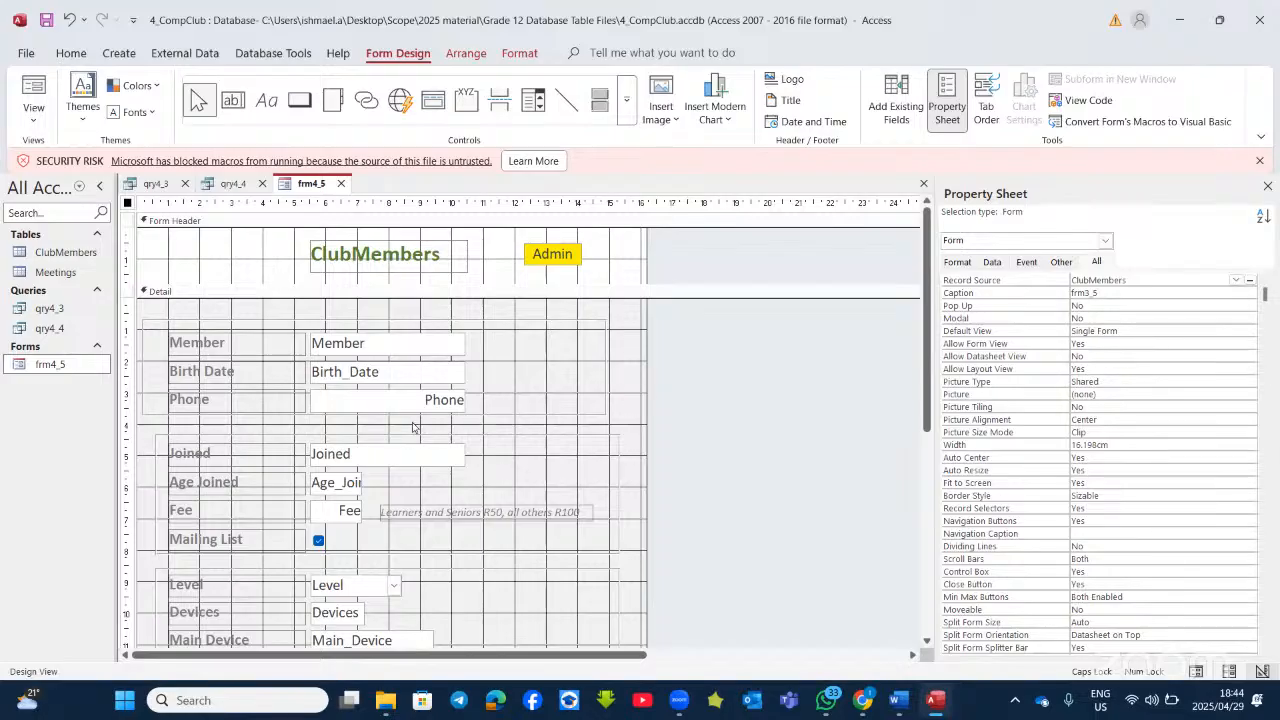
left_click(362, 454)
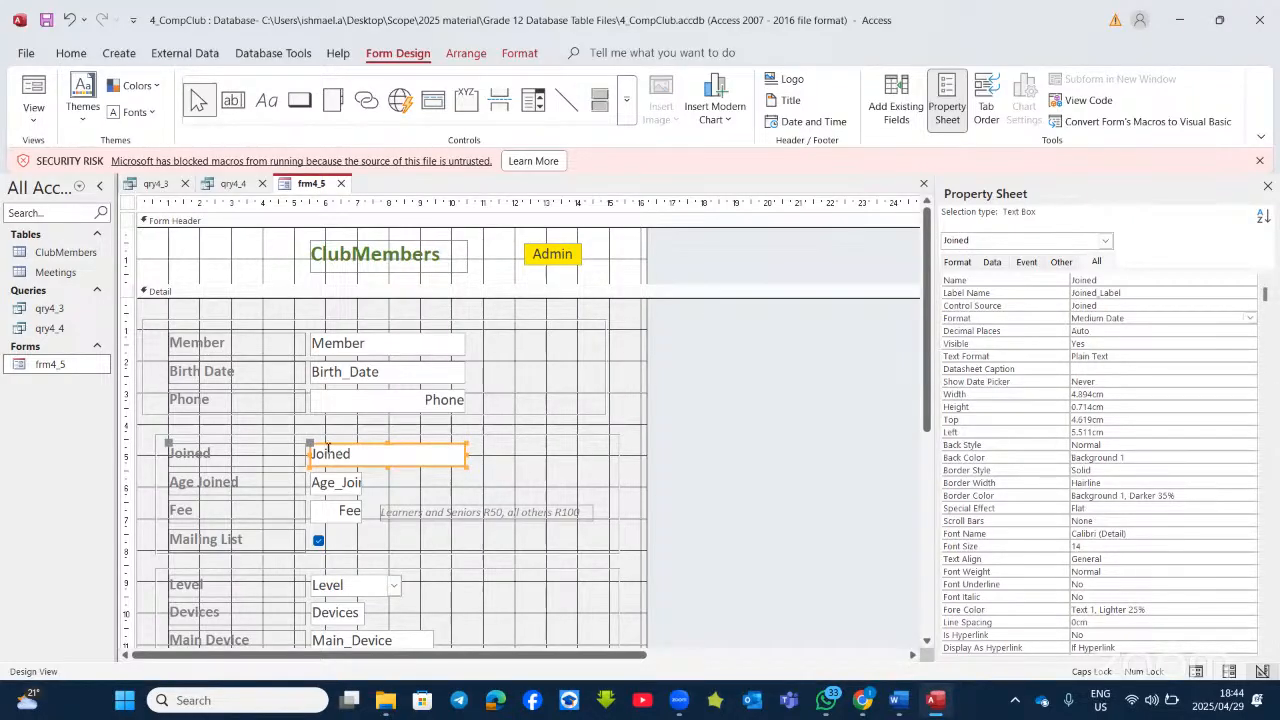
left_click(424, 374)
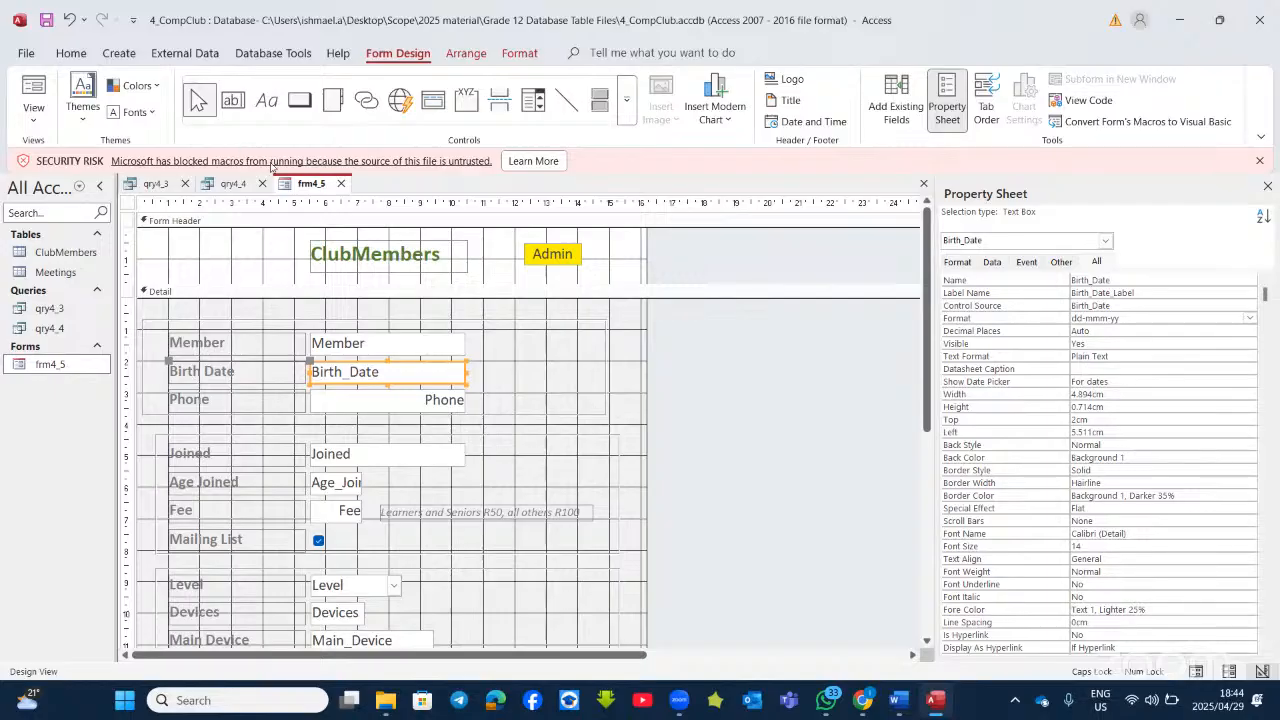
left_click(933, 703)
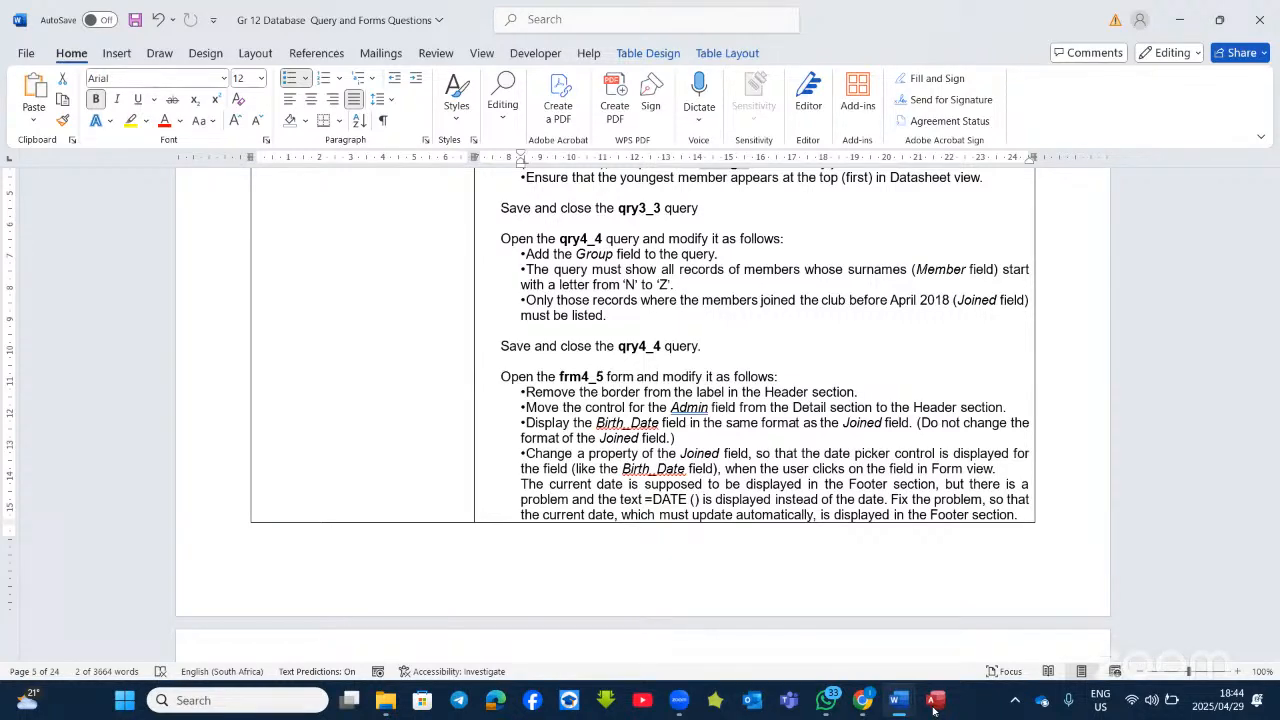
Step: Return from the Word paper to frm4_5 in Access Design View
left_click(933, 703)
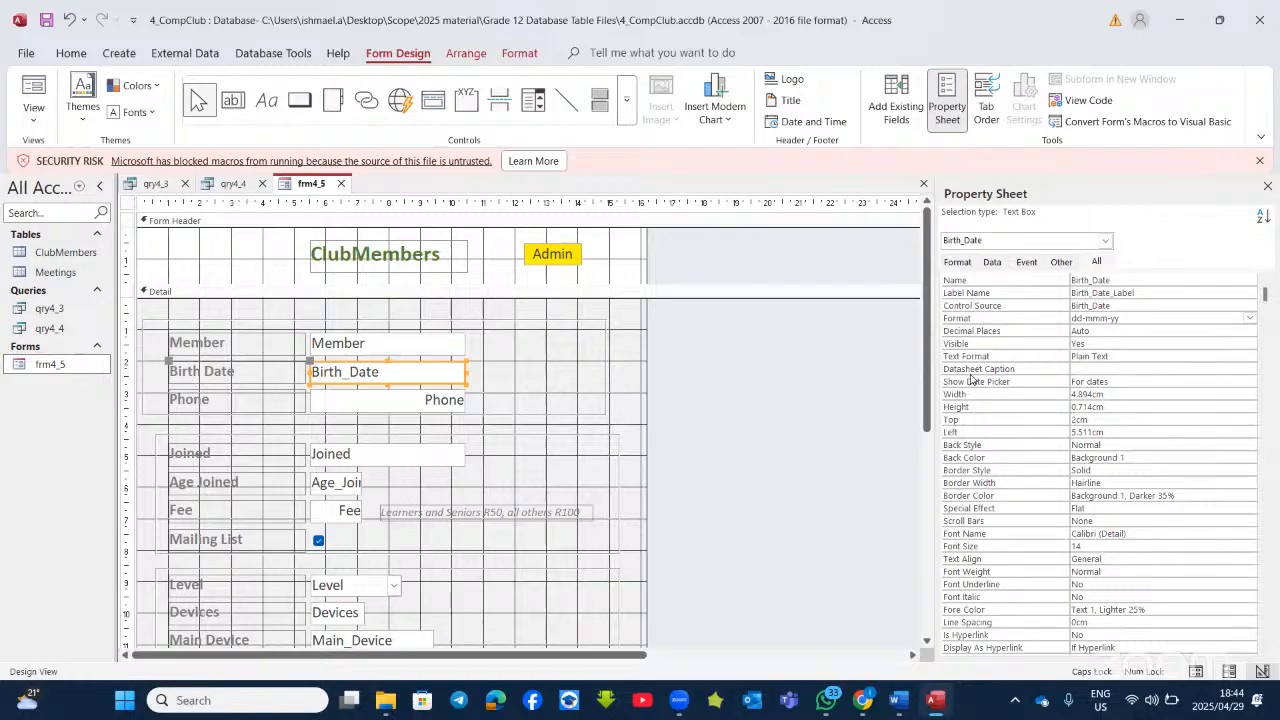
Step: Set the Joined text box's Show Date Picker property to For dates
left_click(1122, 381)
left_click(437, 460)
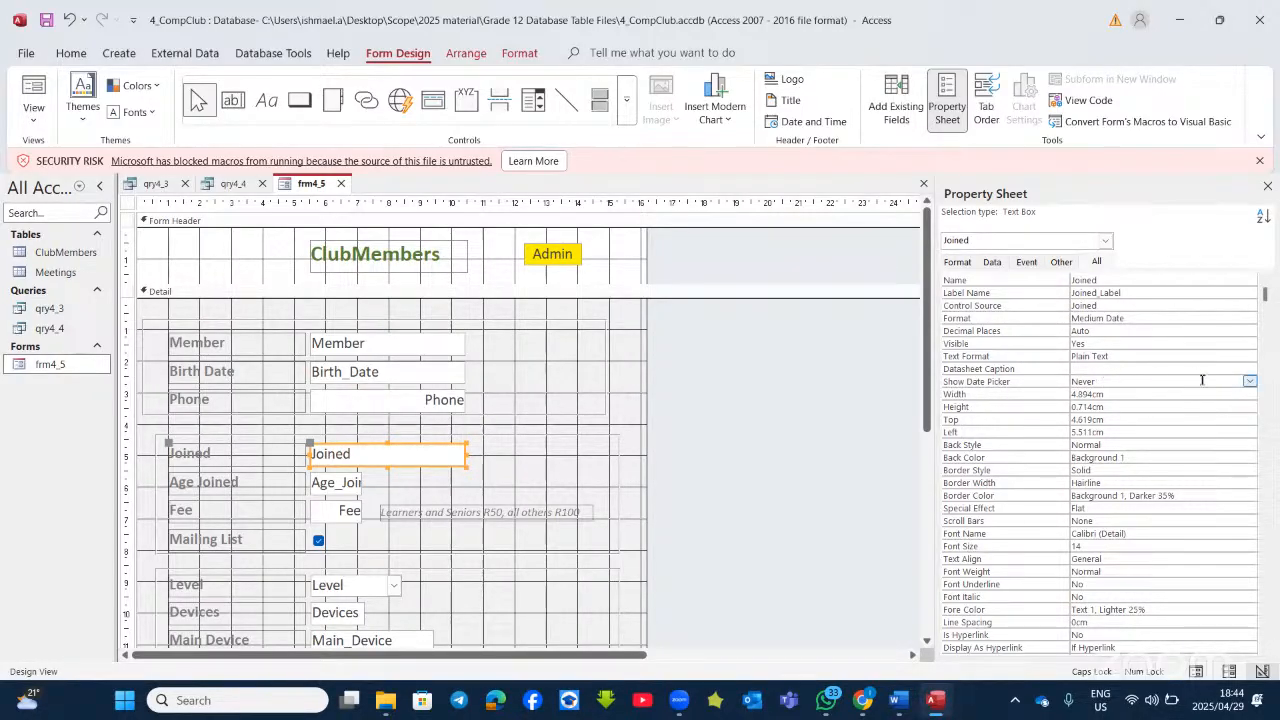
left_click(1249, 381)
left_click(1146, 403)
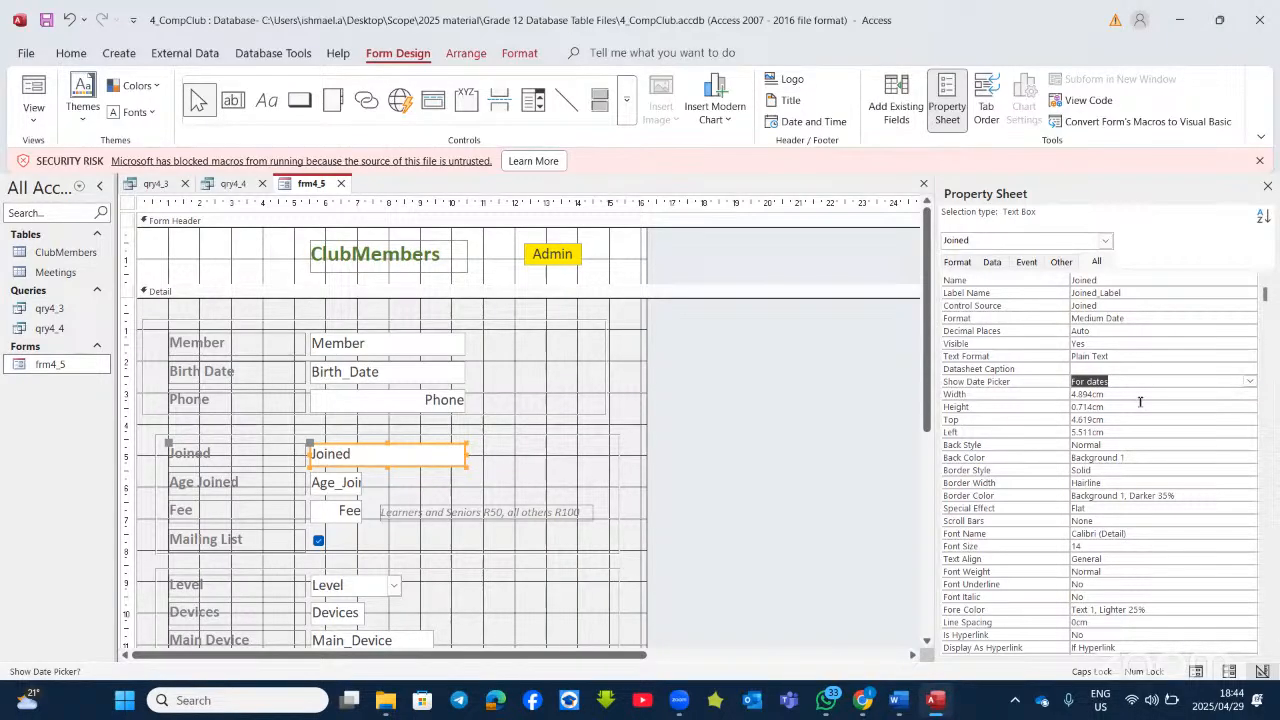
Step: Confirm Birth Date and Joined show date pickers in Form View, then return to Design View and minimize Access
left_click(40, 100)
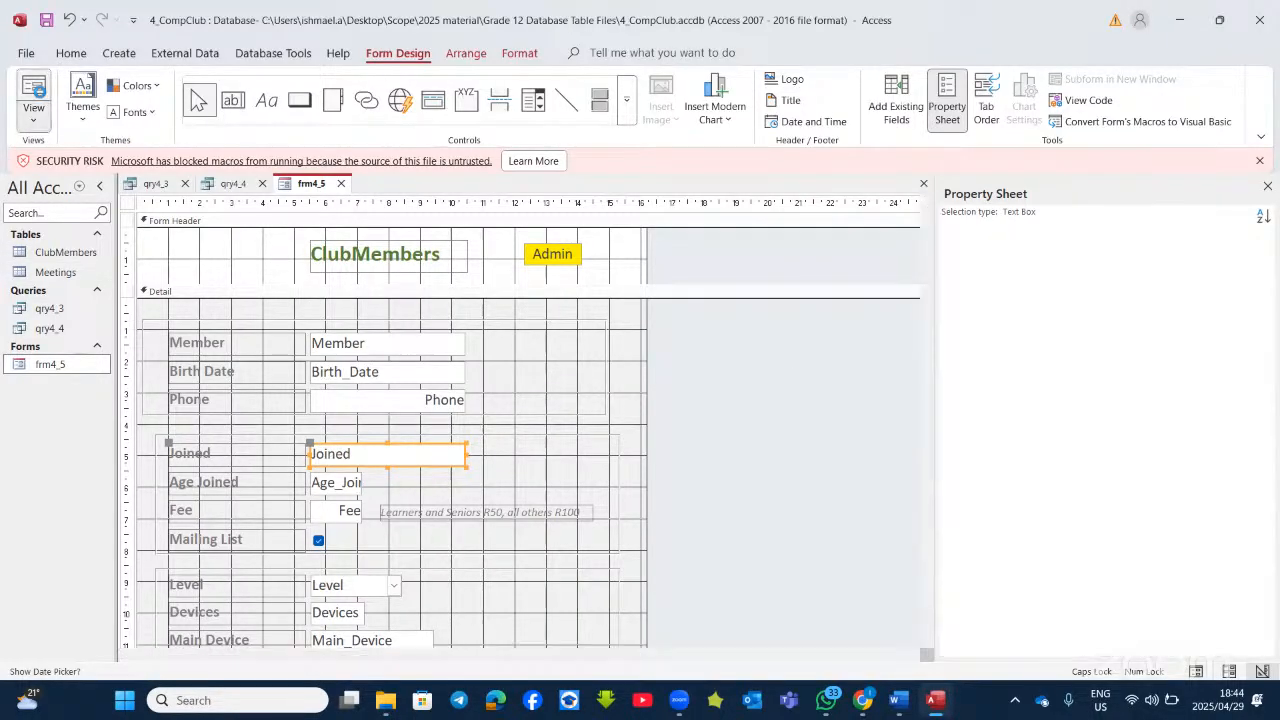
left_click(424, 321)
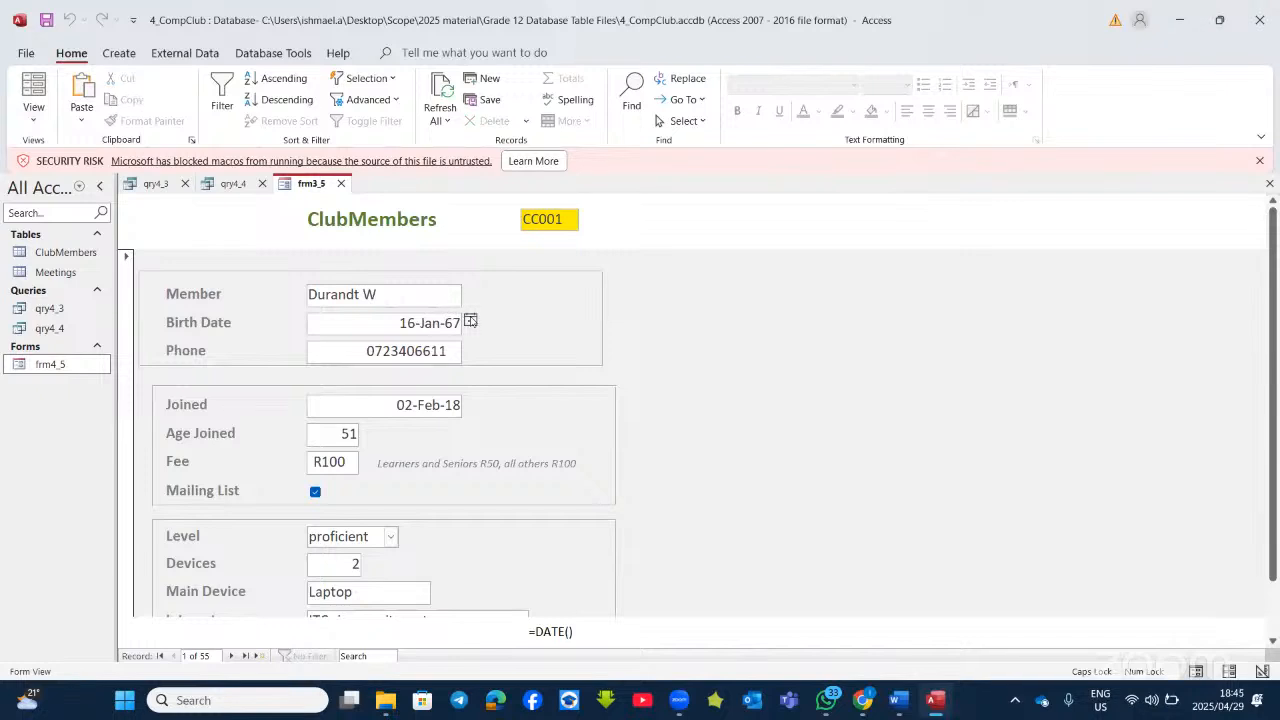
left_click(424, 402)
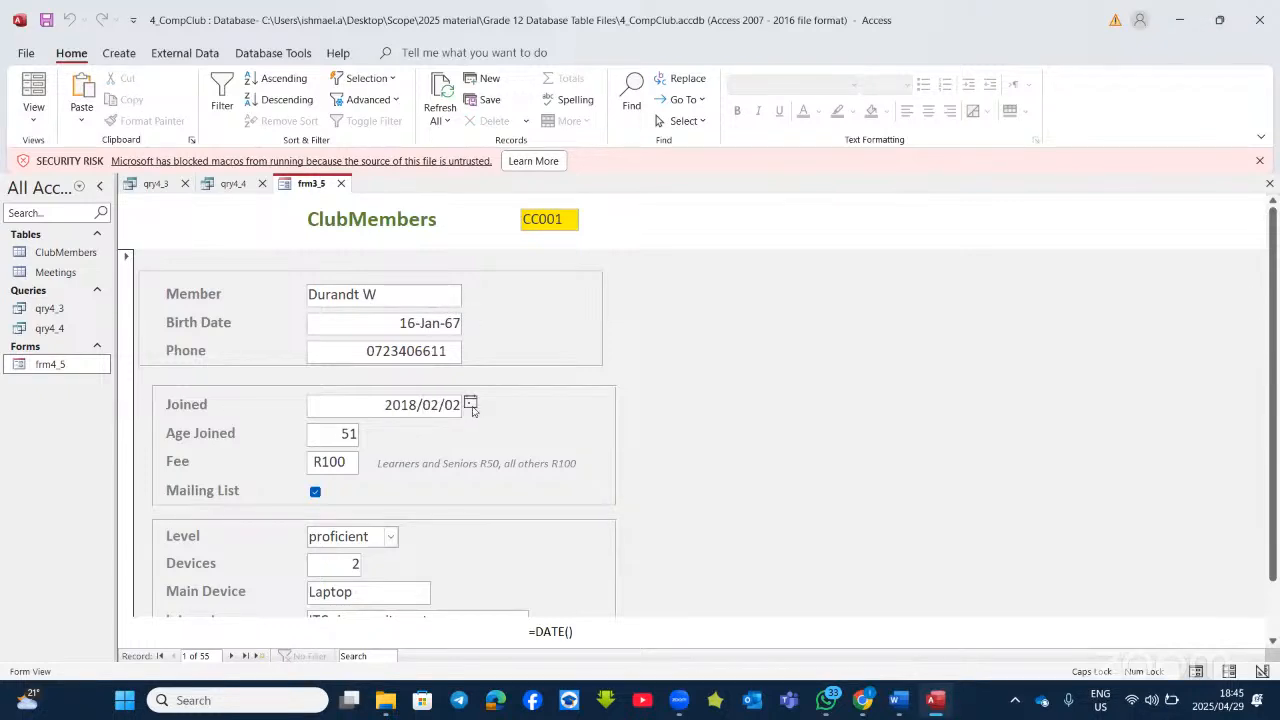
left_click(34, 114)
left_click(98, 219)
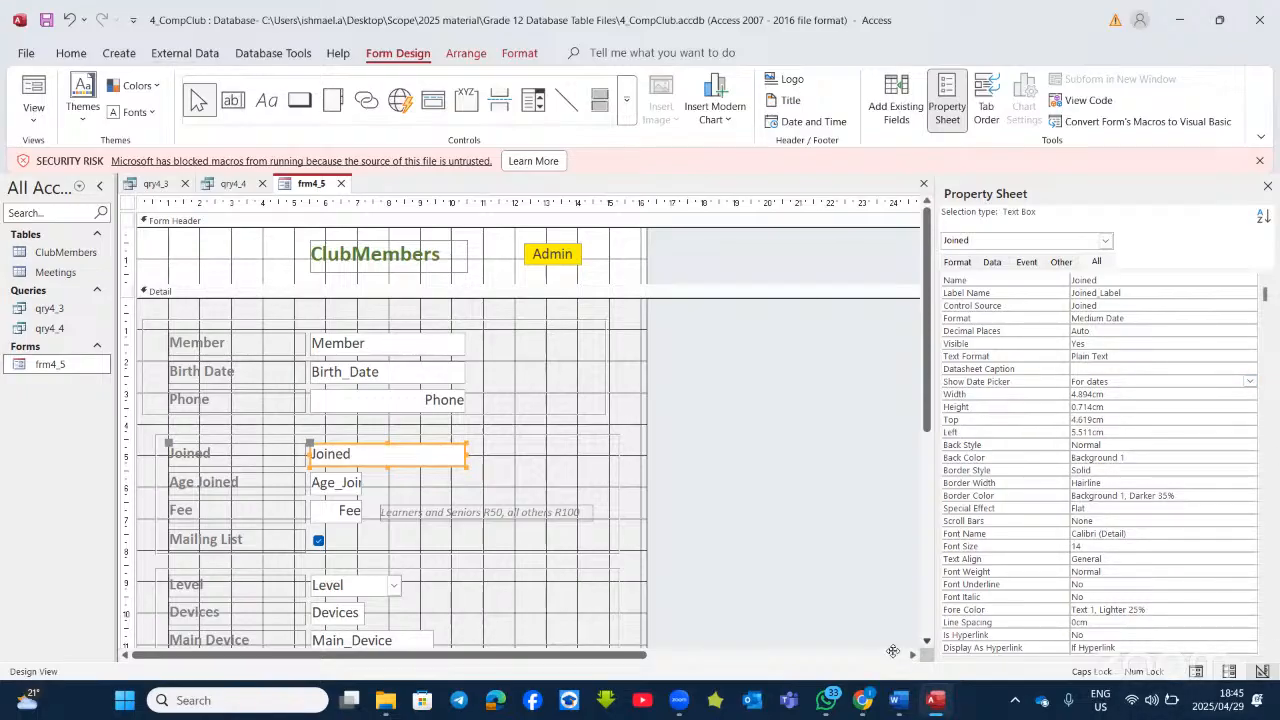
left_click(944, 703)
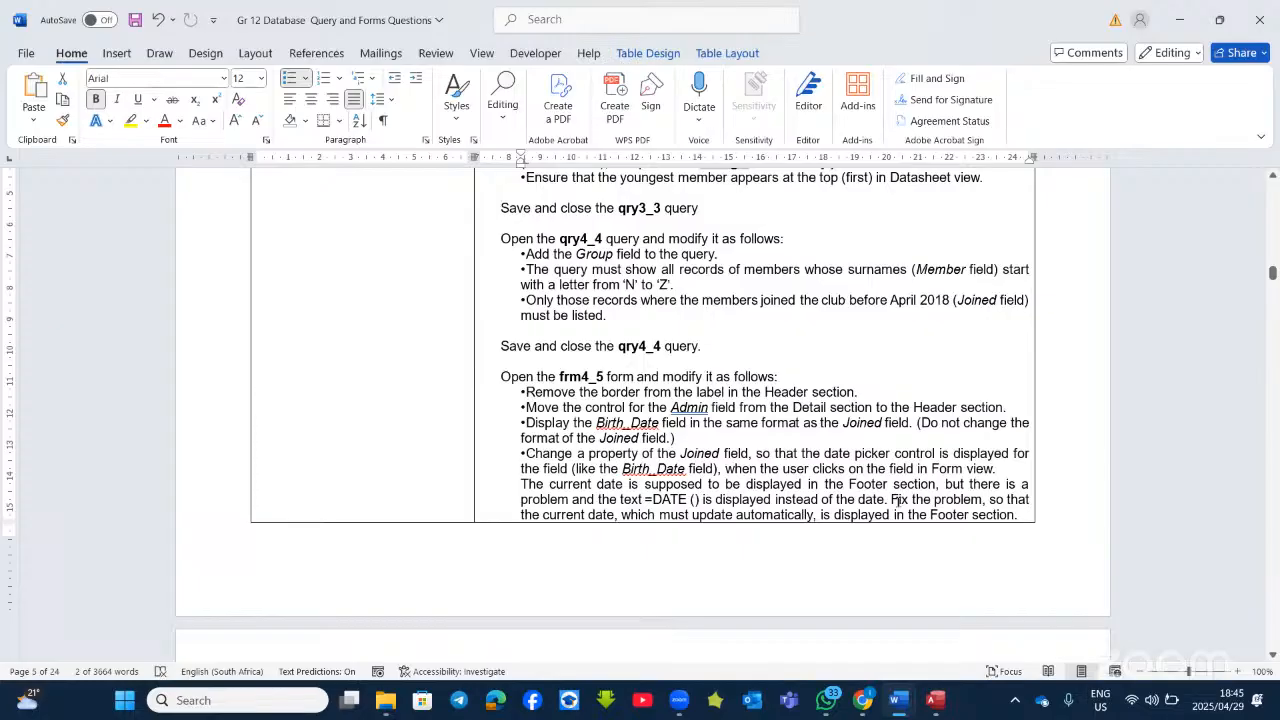
Step: Read the Note about the DATE( current-date function, then switch back to Access
scroll(897, 499, "down", 4)
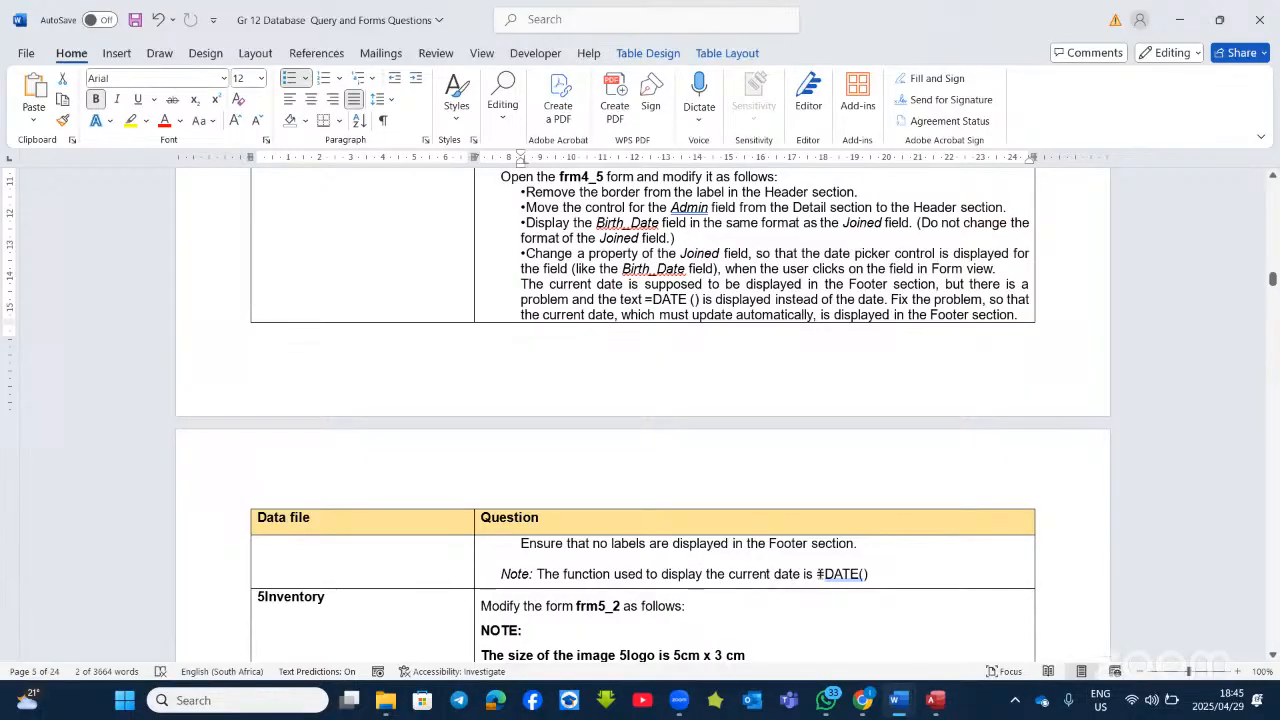
left_click_drag(823, 574, 865, 568)
left_click(870, 572)
key("alt+Tab")
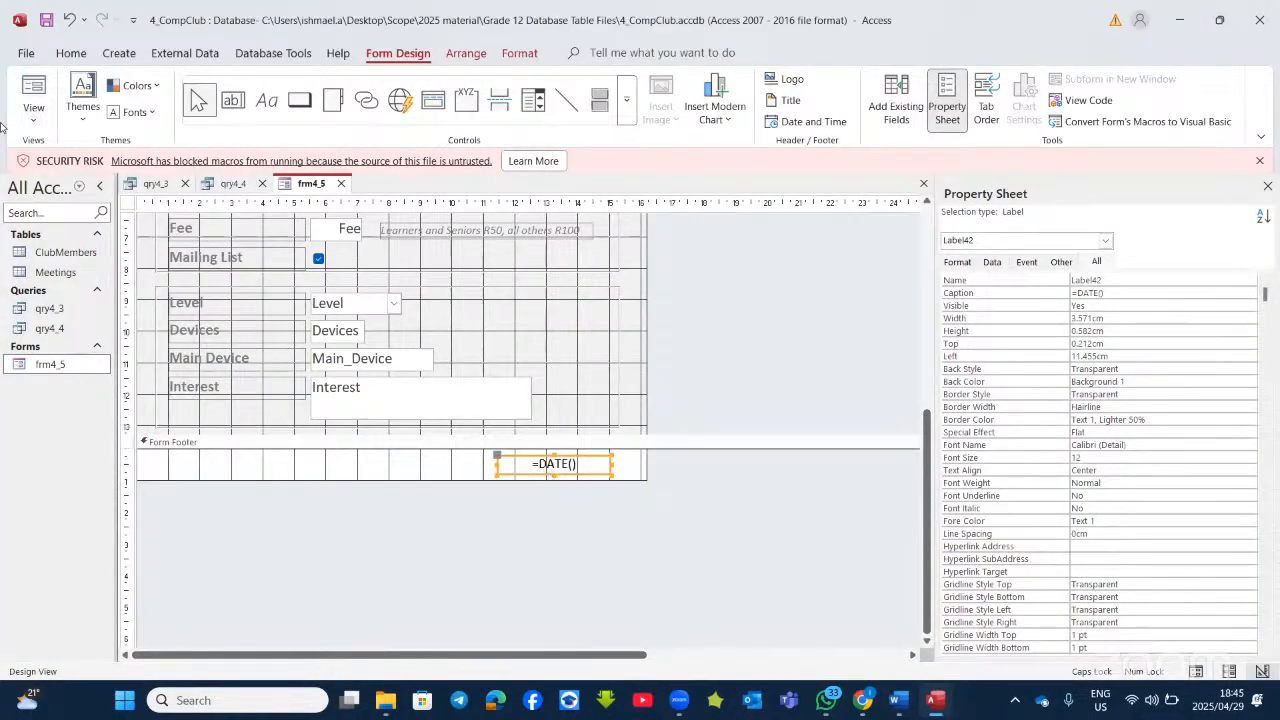
Step: Put frm4_5 in Design View, keeping Label42 as the selected control
left_click(33, 95)
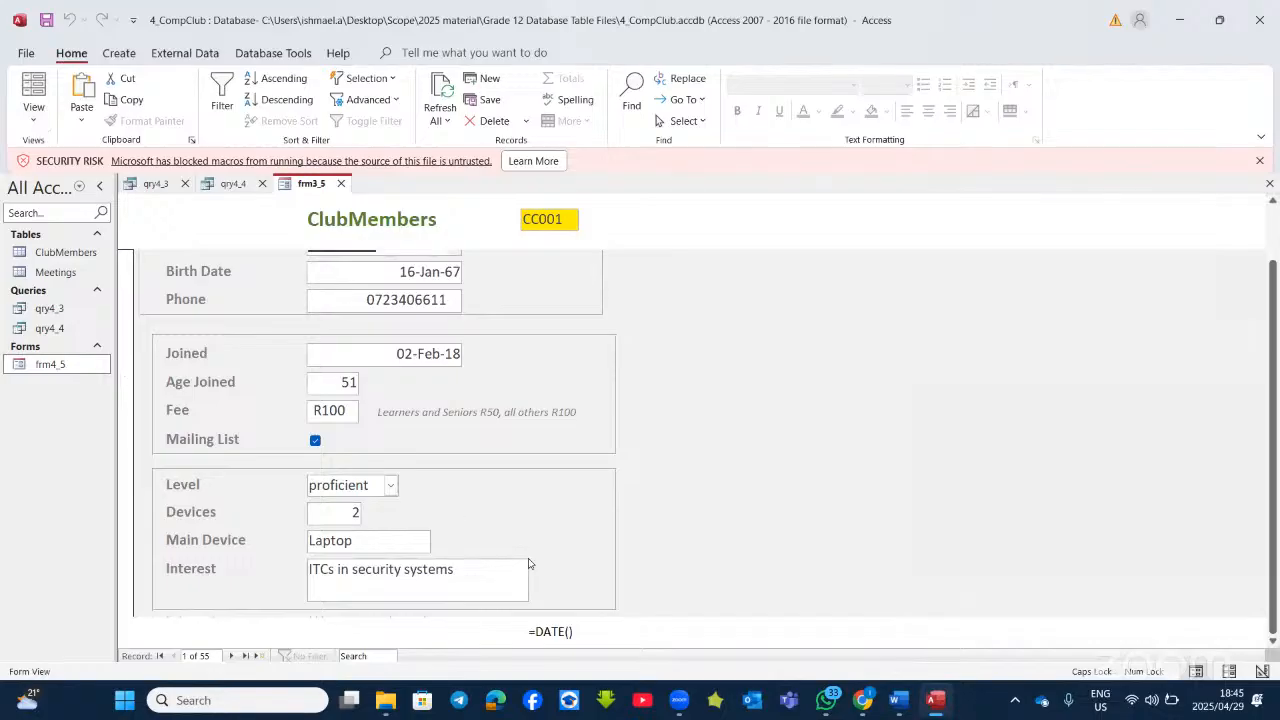
left_click(33, 112)
left_click(86, 220)
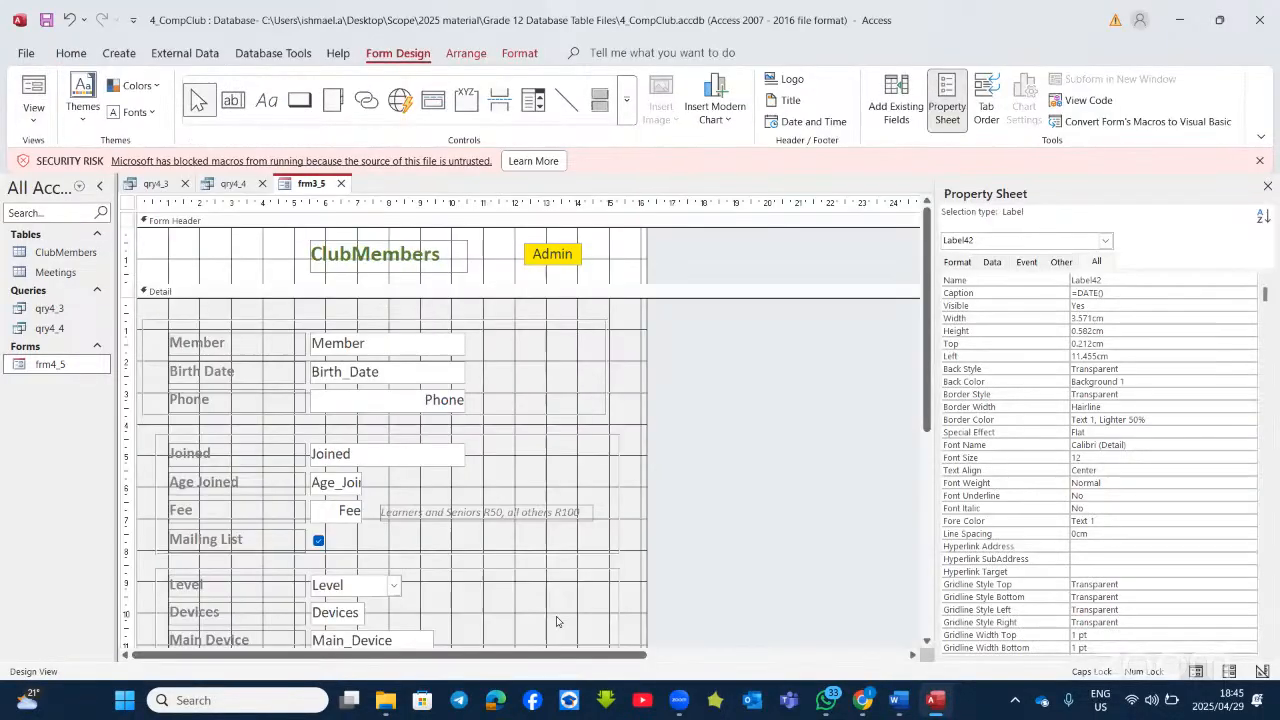
scroll(564, 562, "down", 5)
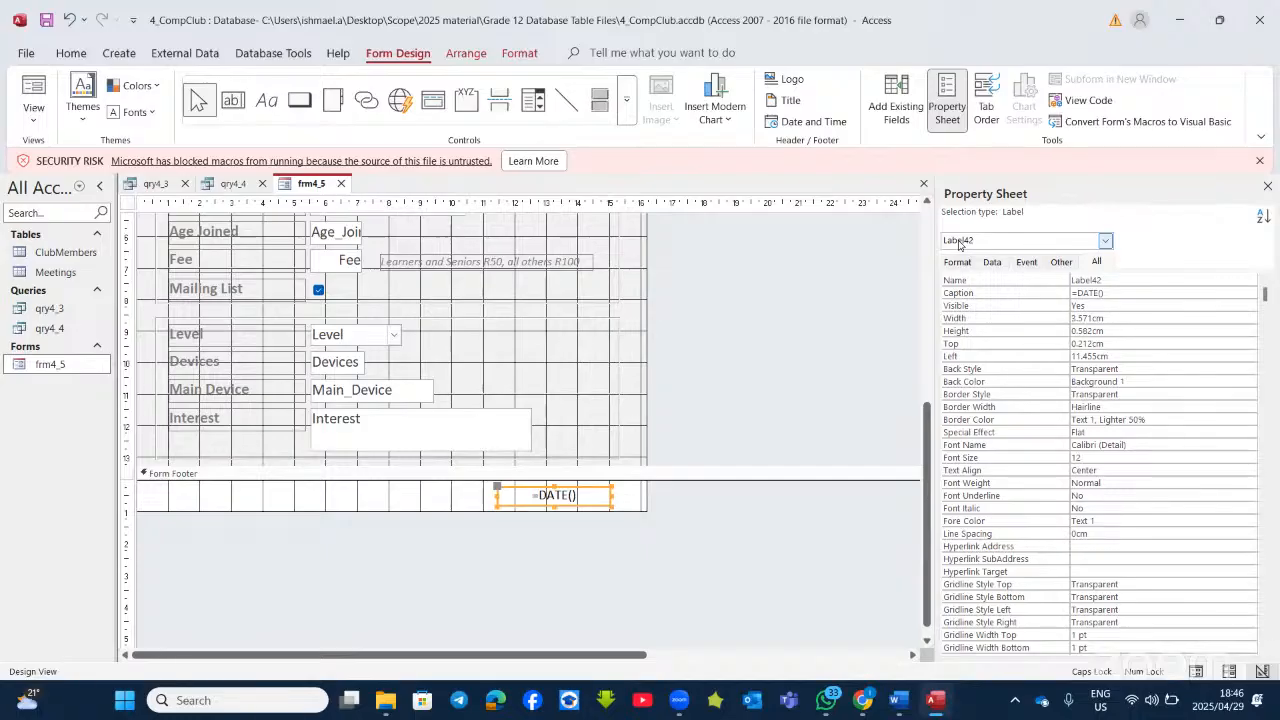
left_click(1105, 241)
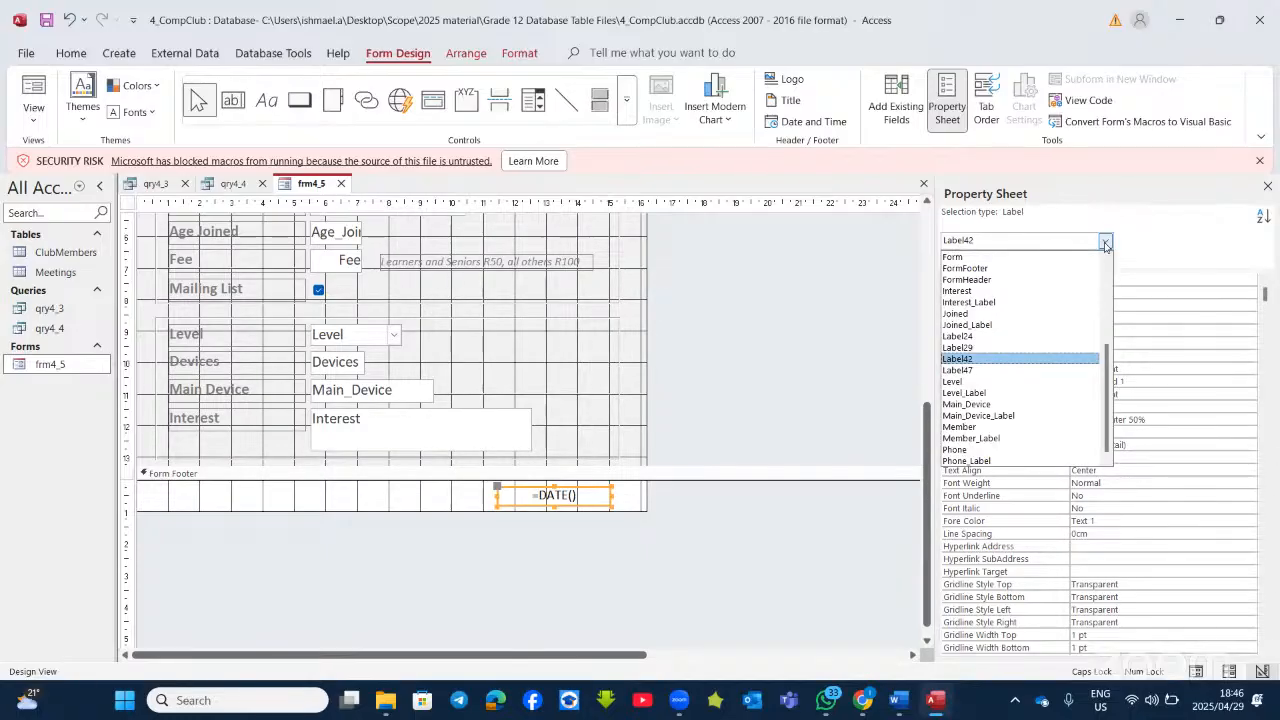
left_click(1105, 241)
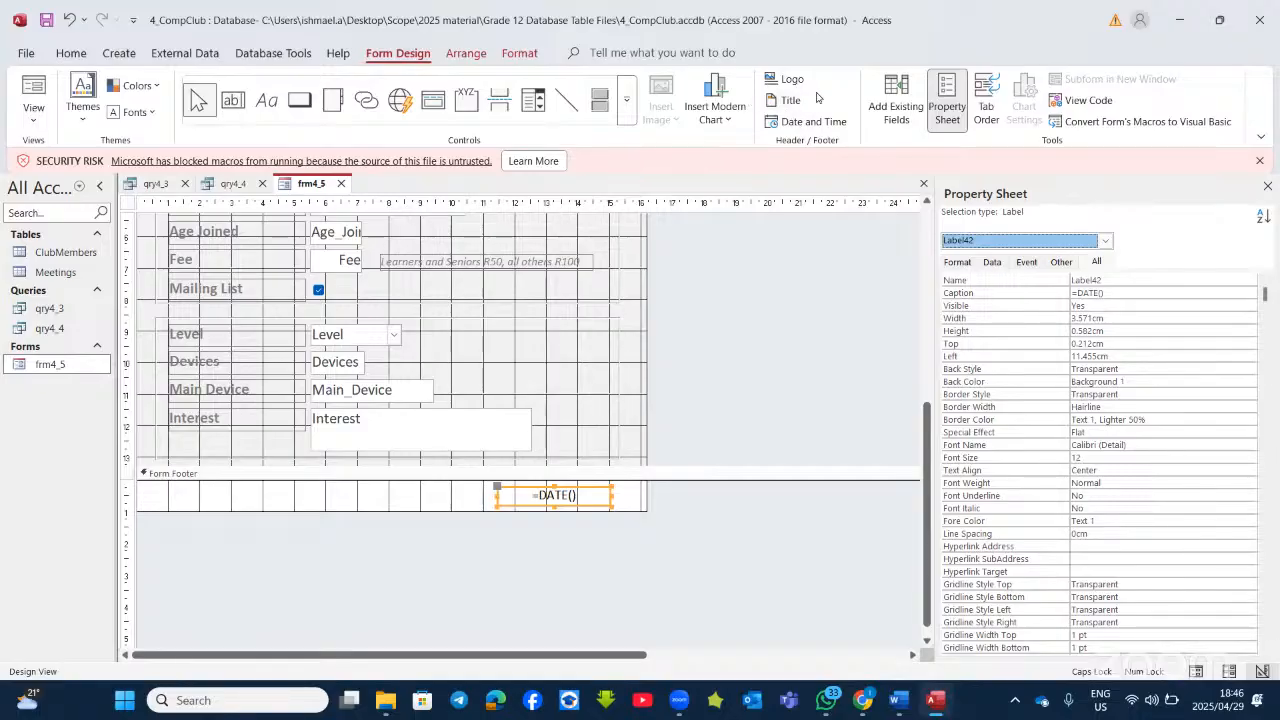
Step: Insert the current date in long format into the header, without the time
left_click(806, 122)
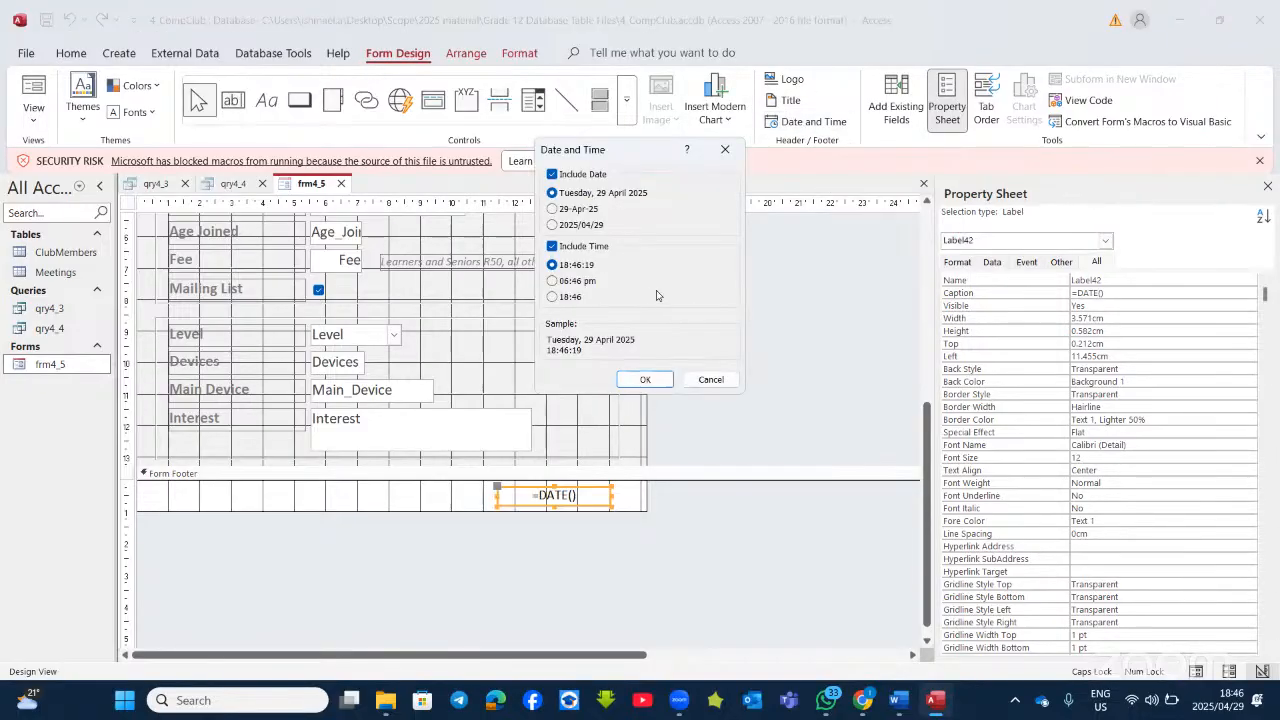
left_click(565, 247)
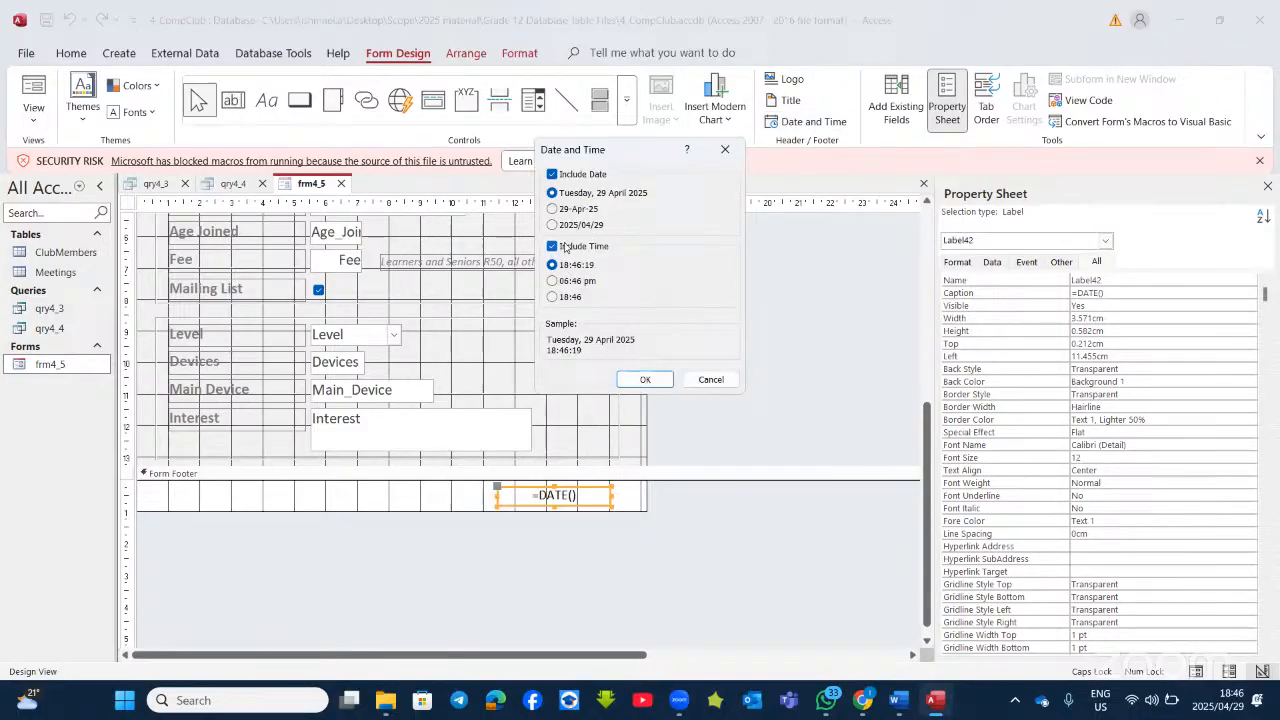
left_click(646, 380)
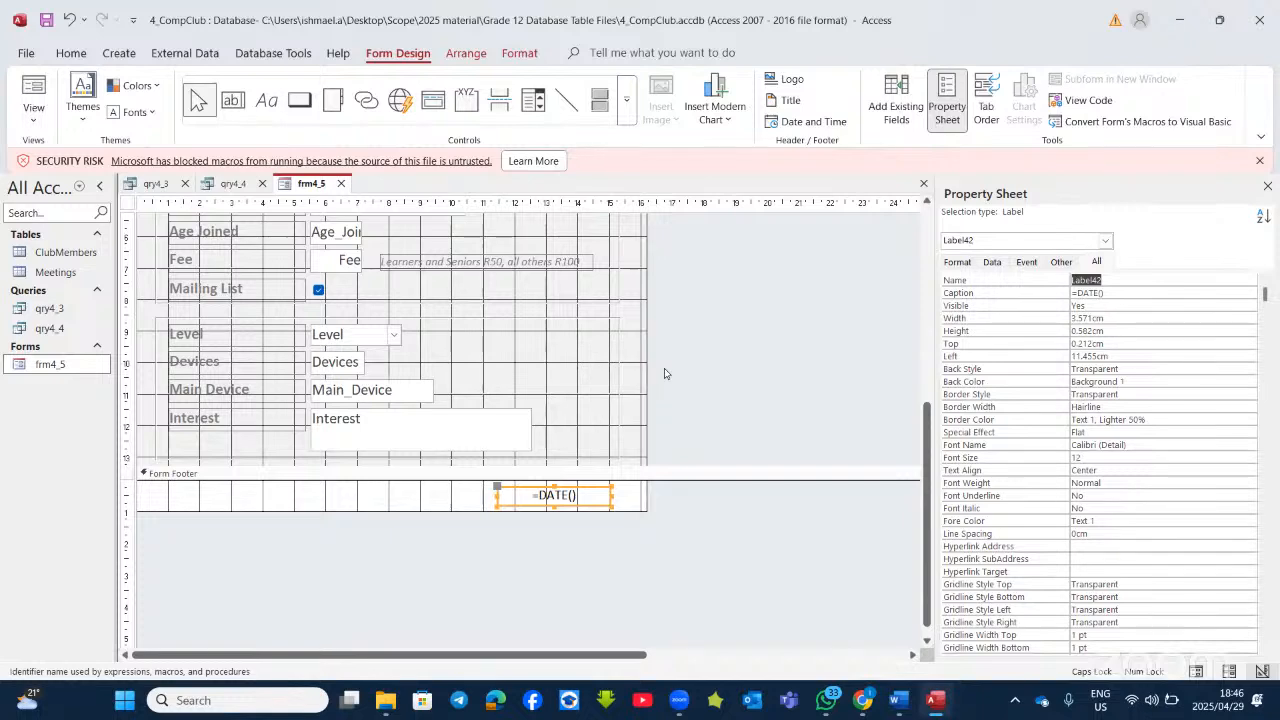
Step: Move the =Date() box into the Form Footer and delete the =DATE() label
scroll(669, 364, "up", 4)
left_click(620, 237)
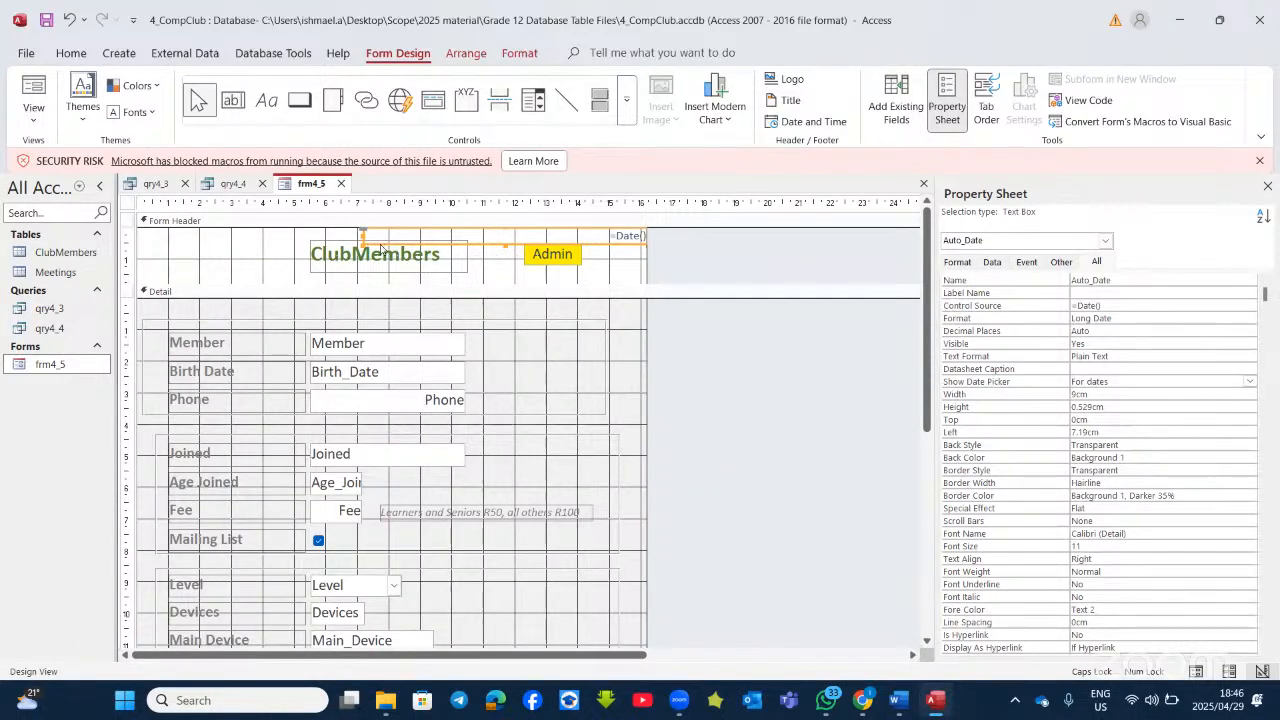
left_click_drag(380, 247, 213, 615)
left_click(530, 605)
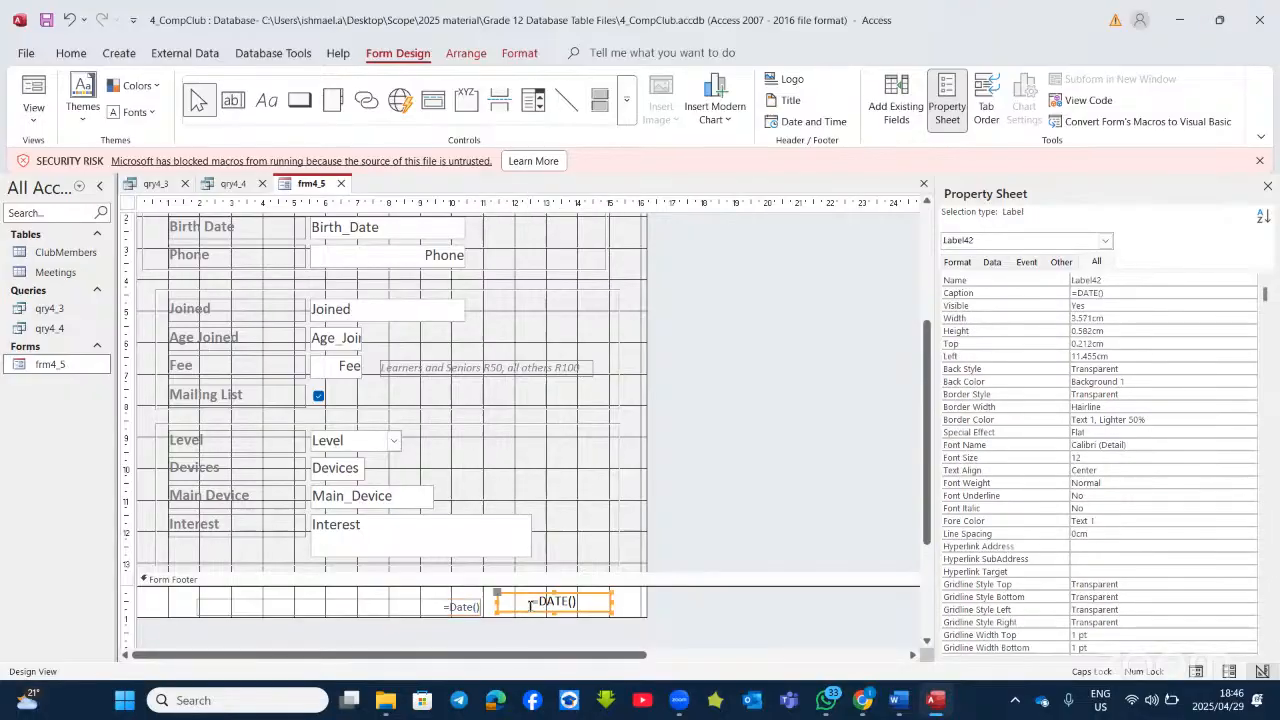
key("Delete")
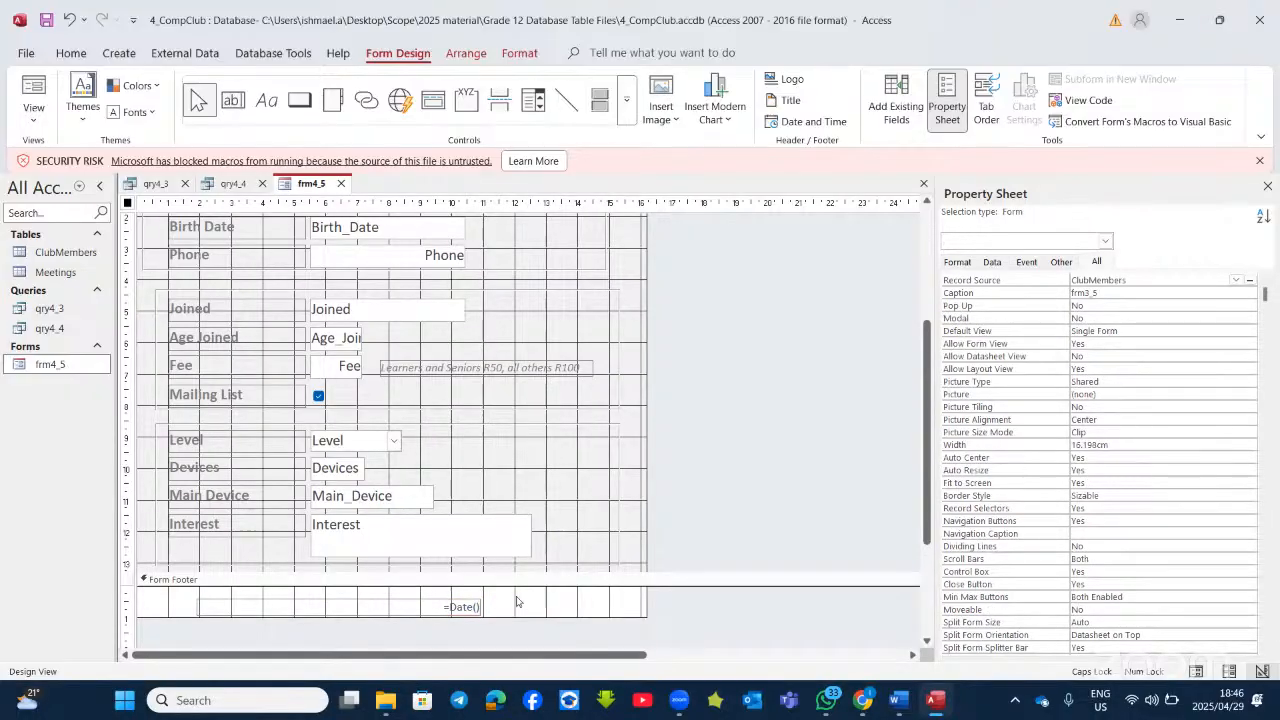
Step: Check the footer shows the date in Form View, return to Design View, then bring up the Query and Forms questions
left_click(476, 605)
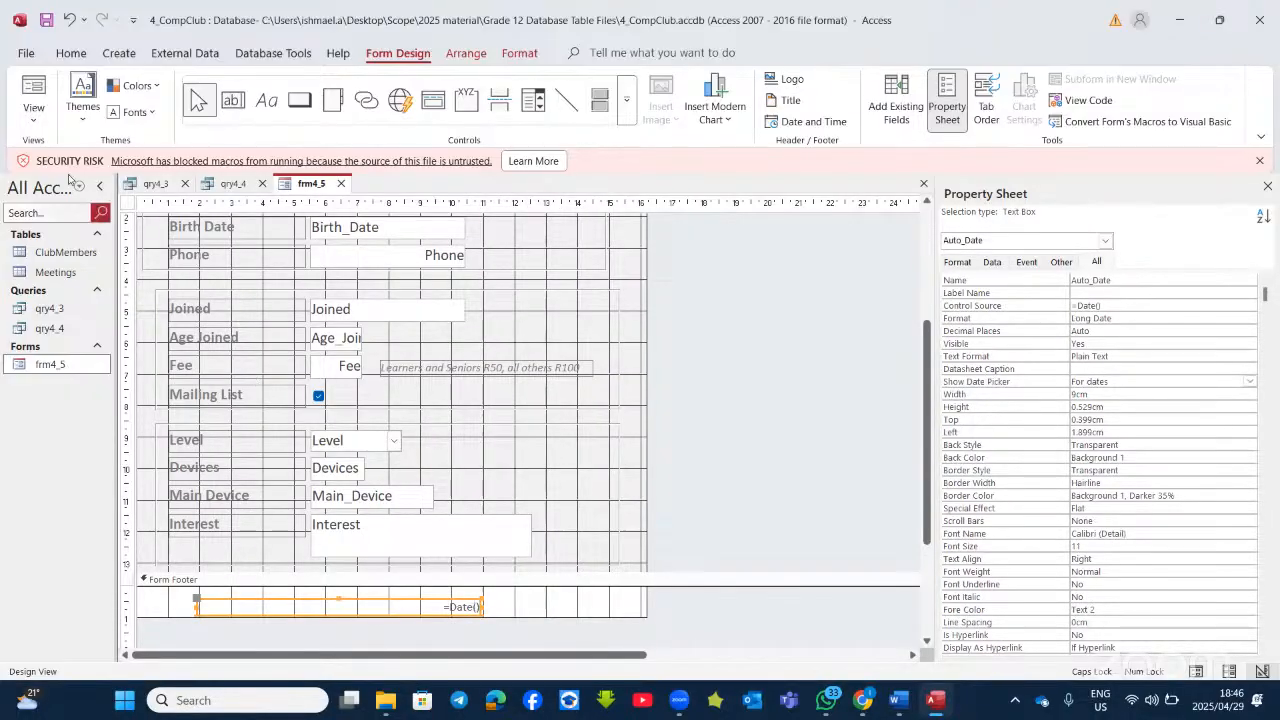
left_click(38, 100)
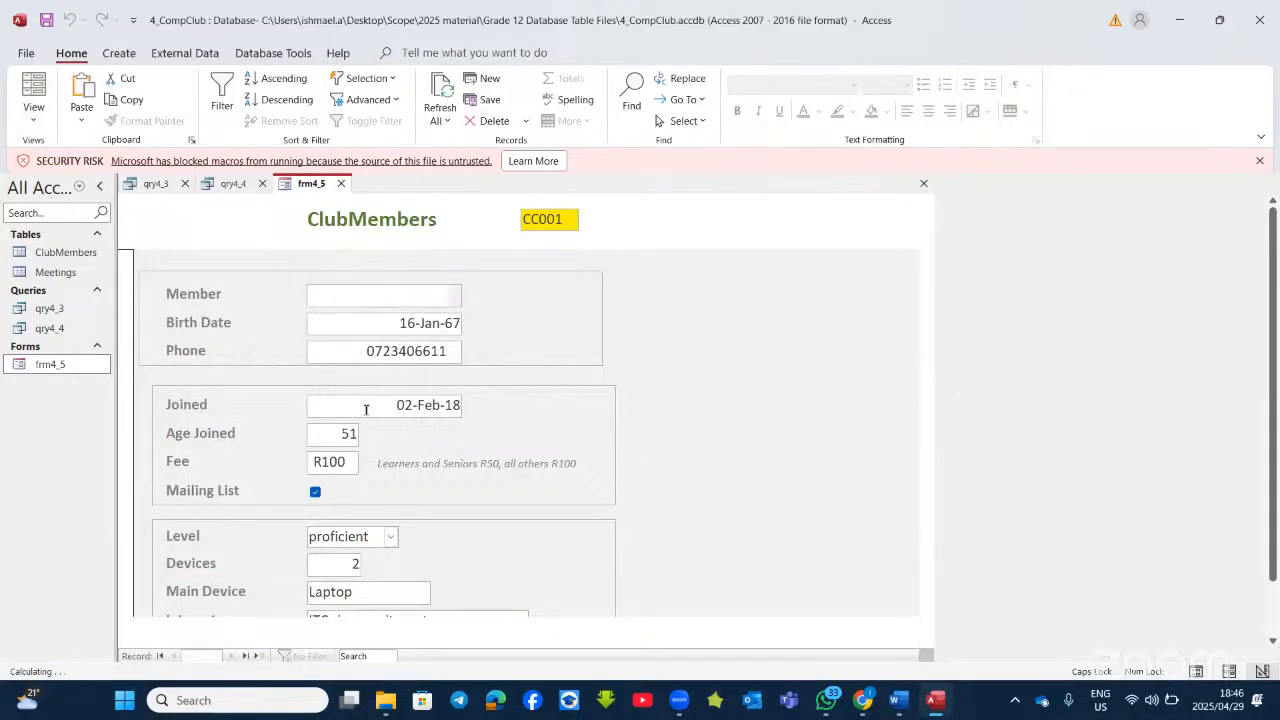
scroll(409, 643, "down", 1)
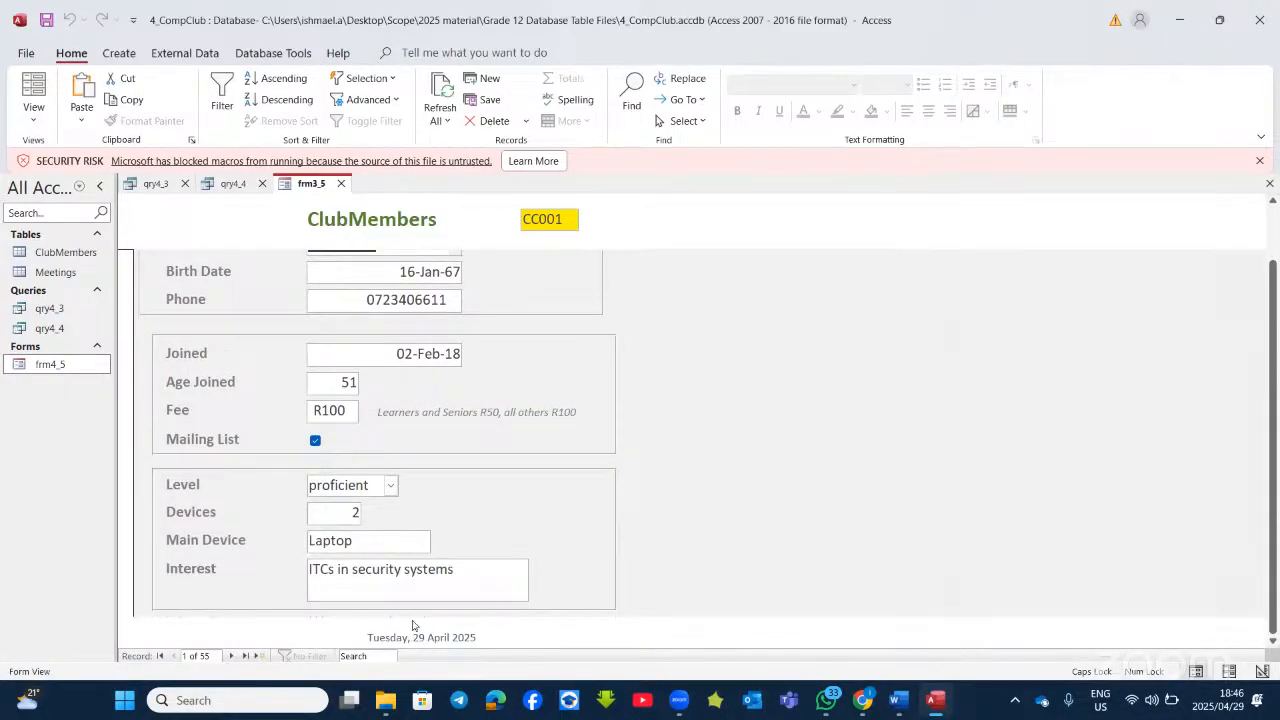
left_click(34, 116)
left_click(80, 220)
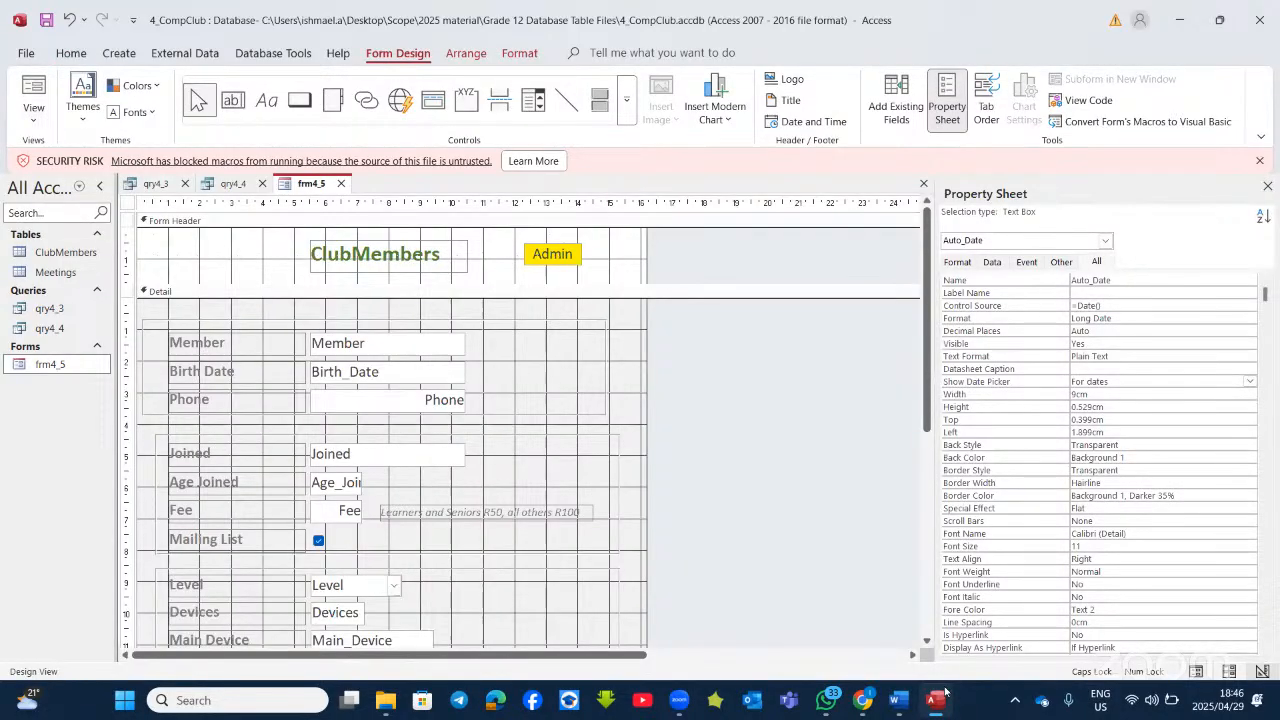
left_click(899, 701)
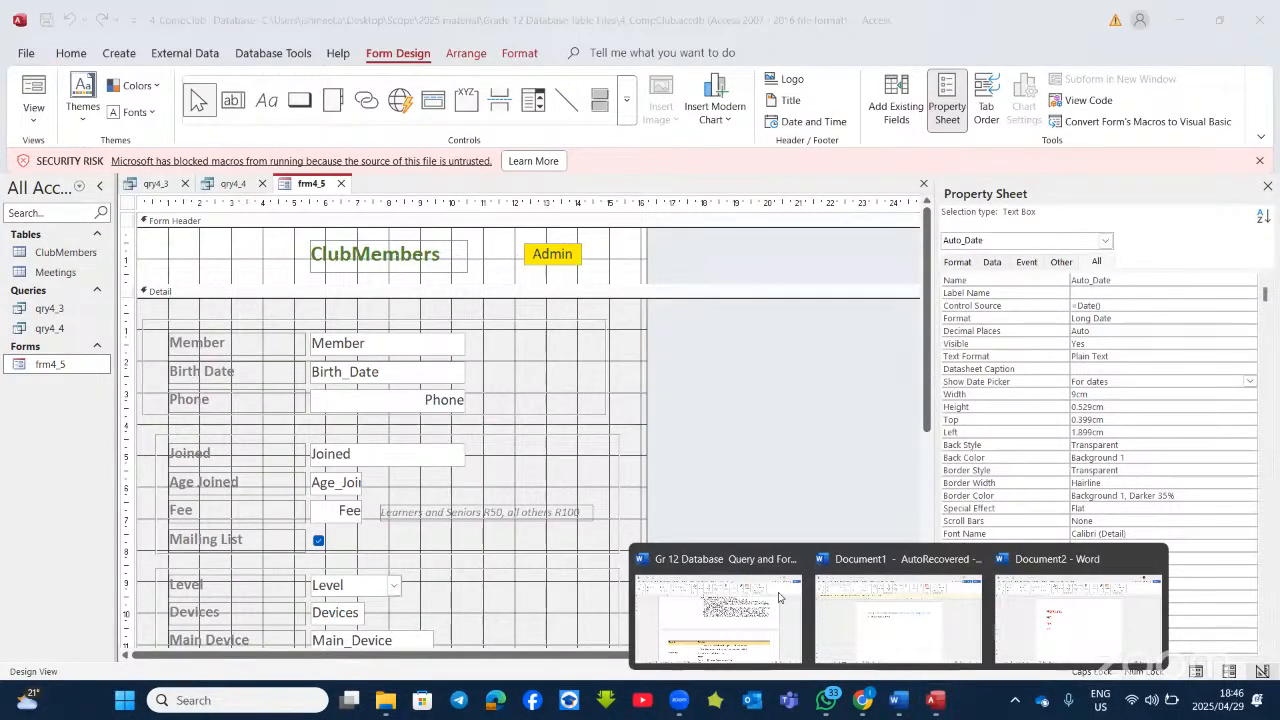
left_click(779, 597)
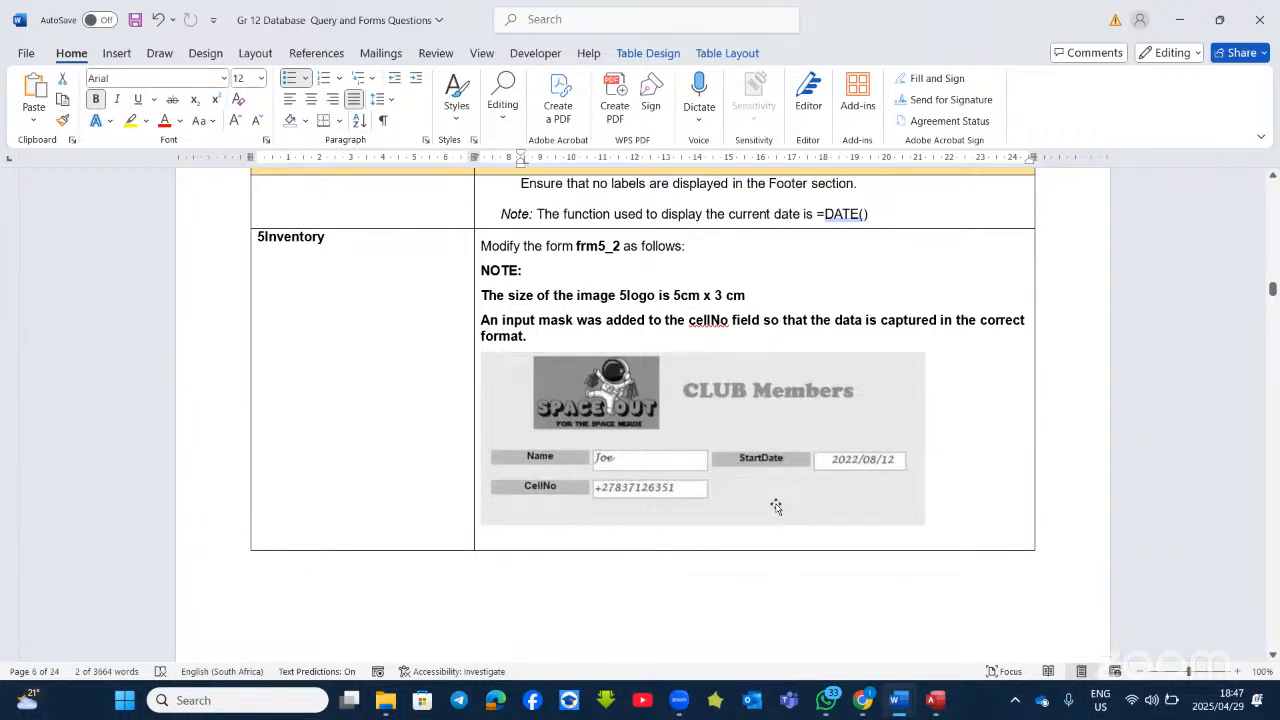
Step: Review the 5Inventory frm5_2 question, then close the CompClub database without saving the query changes
scroll(775, 500, "down", 5)
scroll(705, 490, "up", 1)
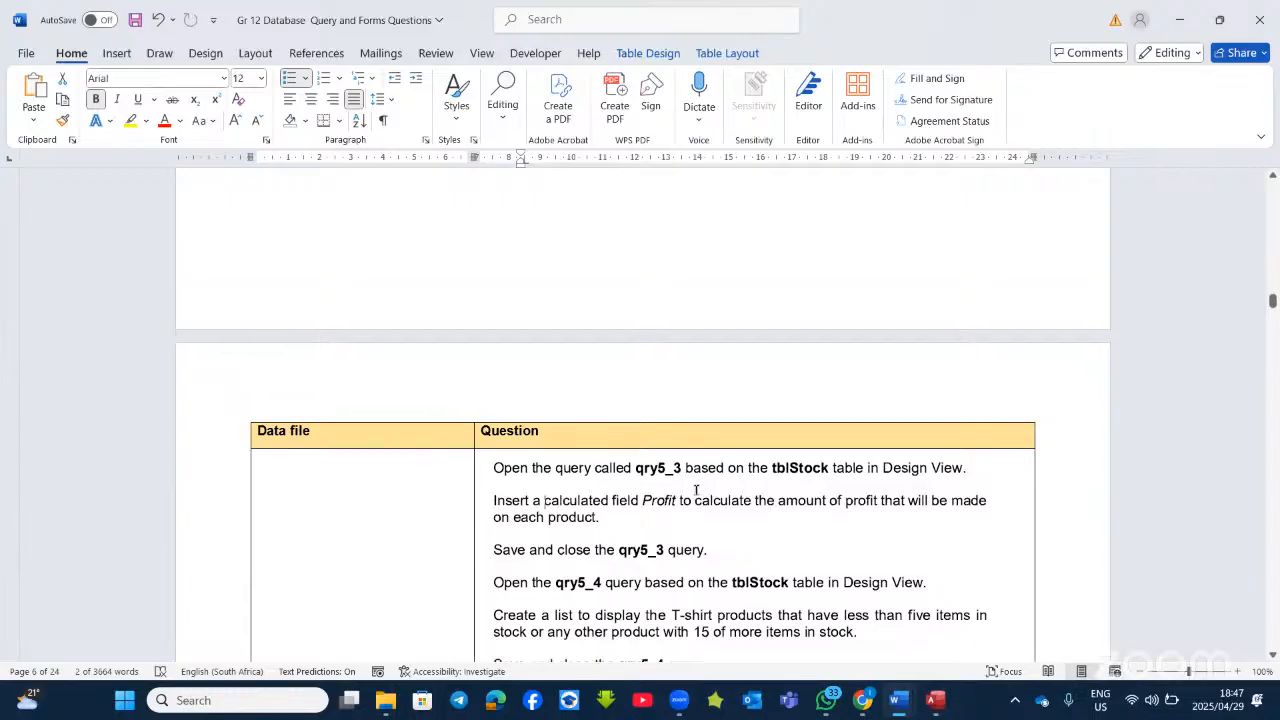
scroll(697, 490, "up", 3)
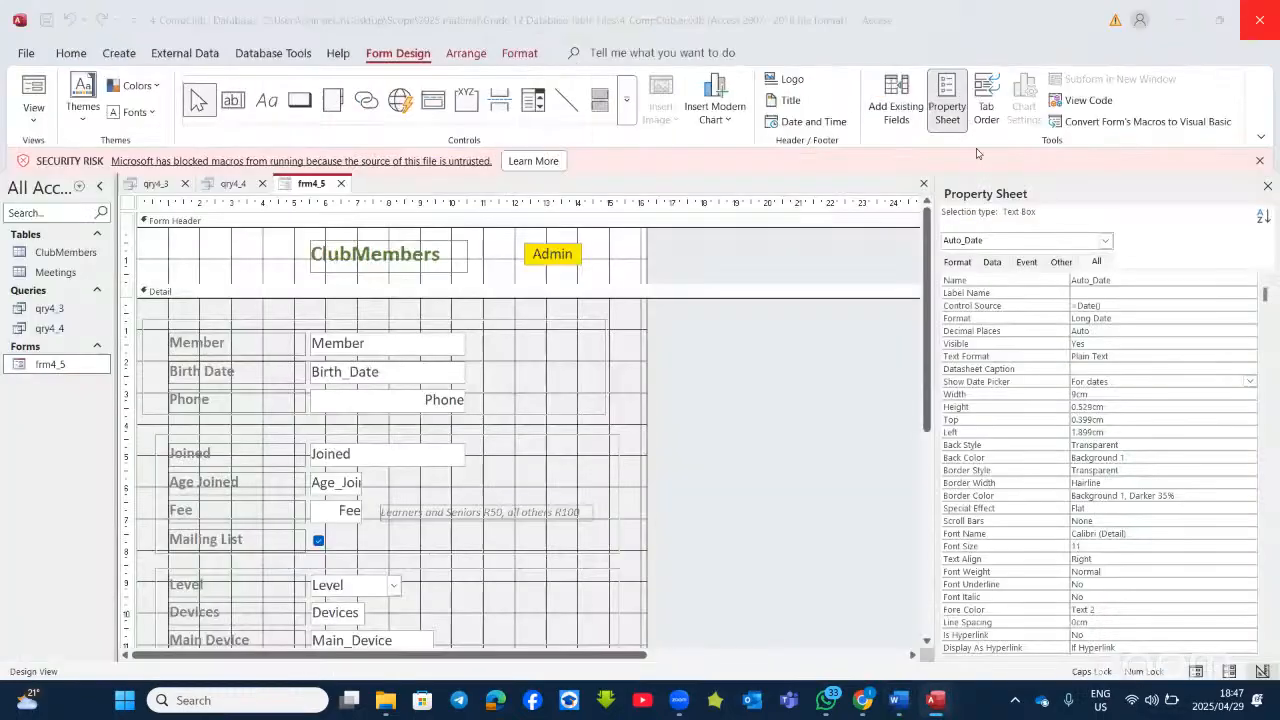
left_click(1182, 24)
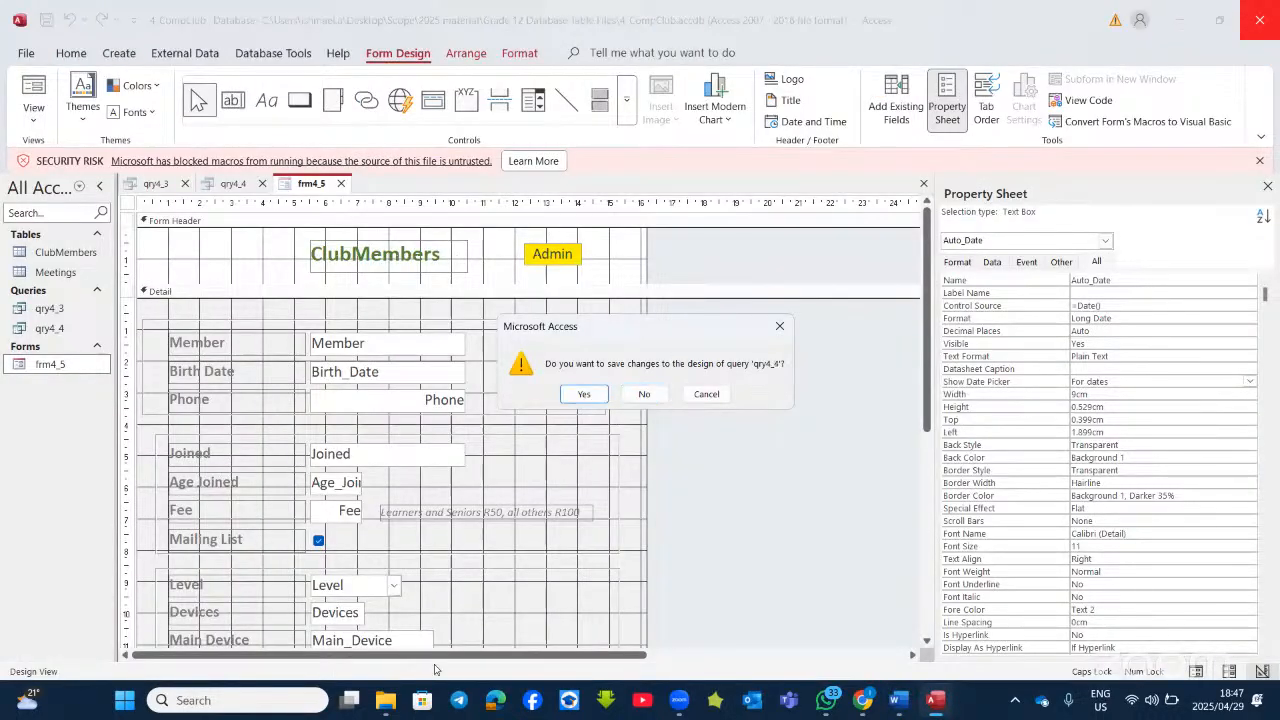
left_click(646, 395)
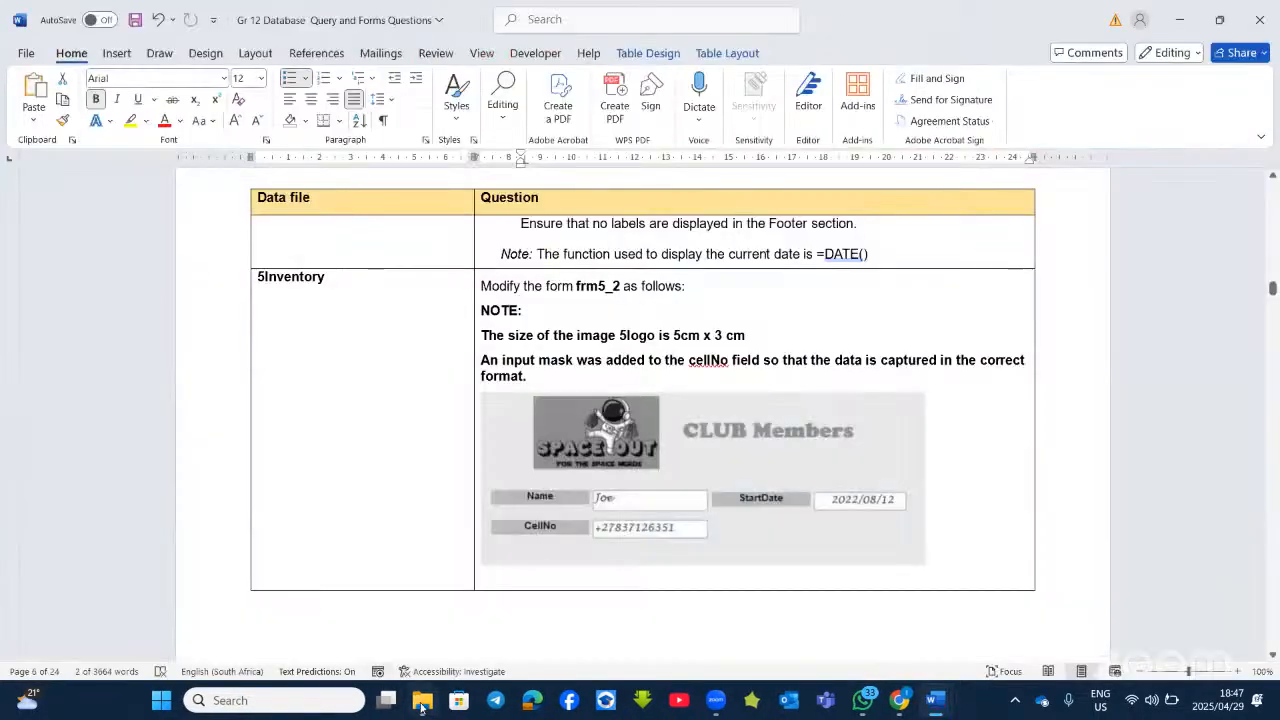
Step: Open the 5Inventory database from the Grade 12 Database Table Files folder
mouse_move(418, 697)
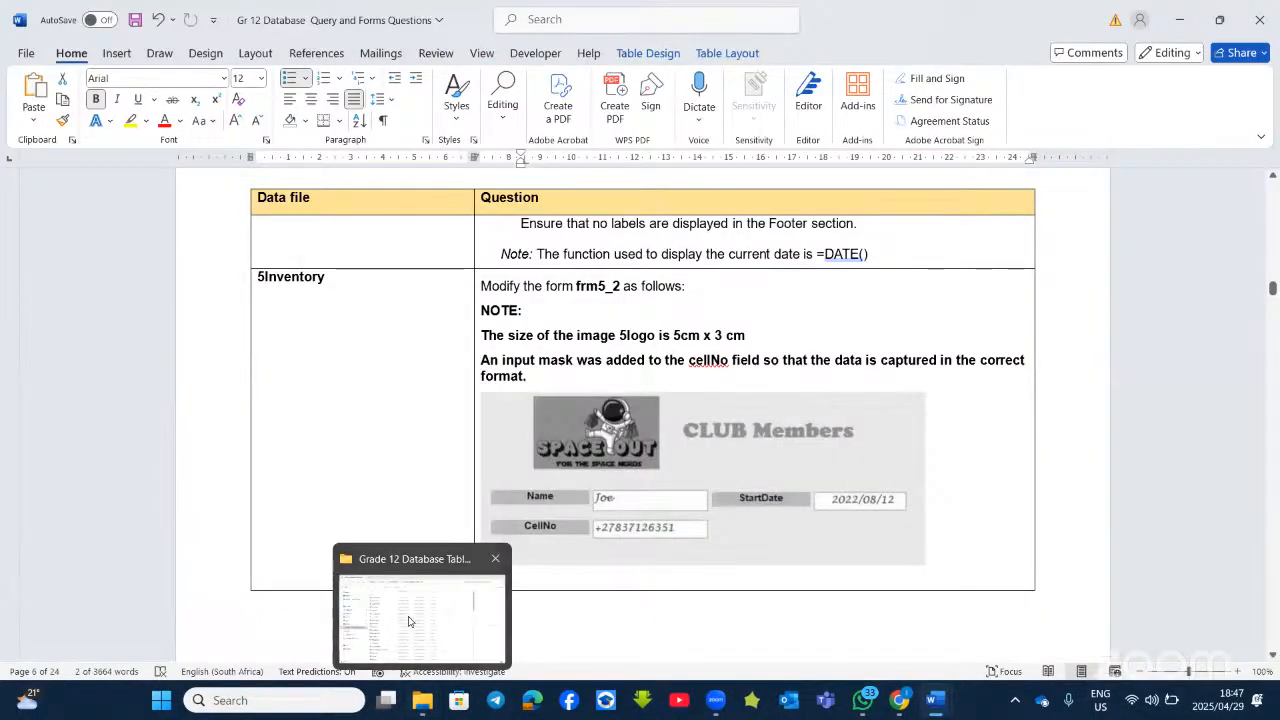
left_click(408, 621)
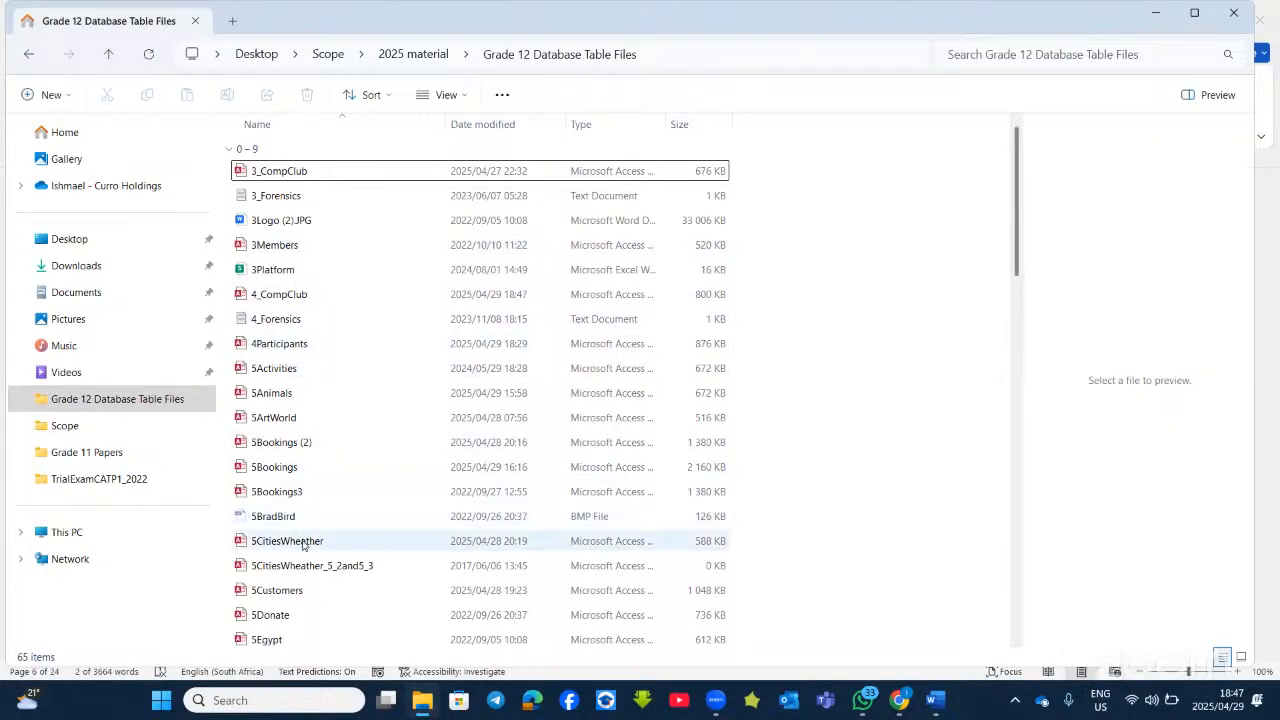
scroll(302, 548, "down", 2)
scroll(302, 548, "down", 3)
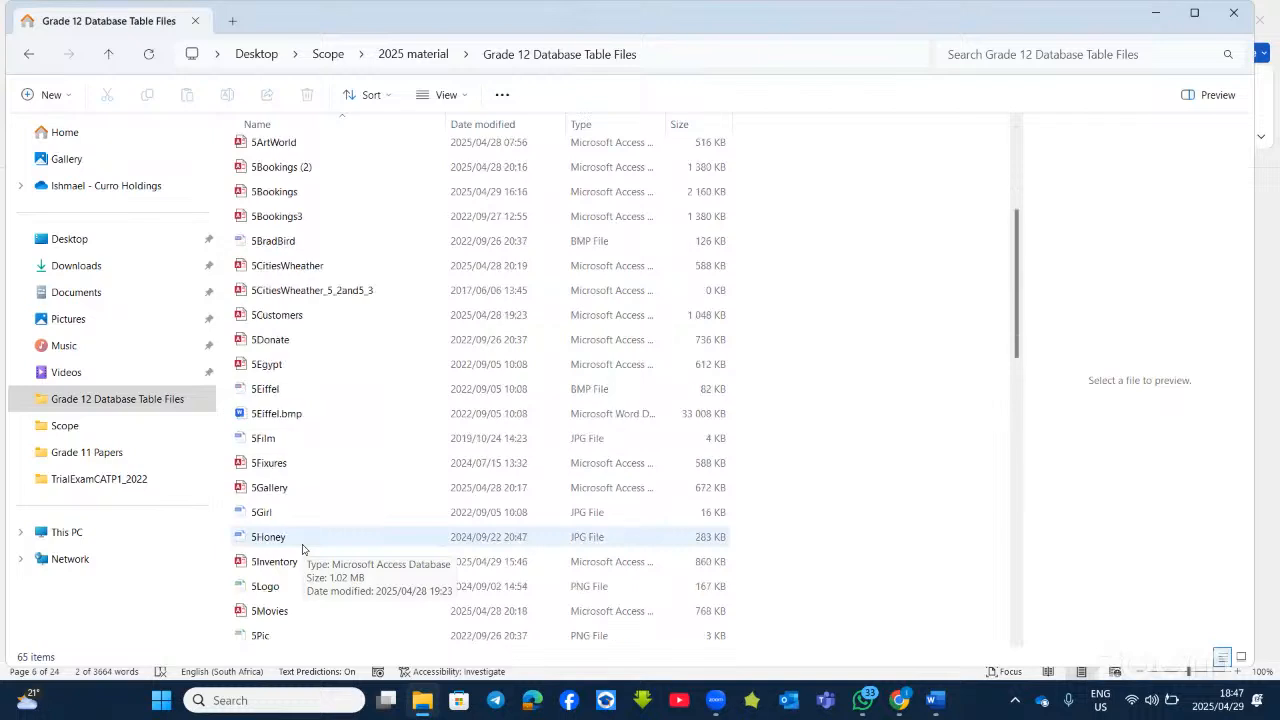
left_click(288, 487)
double_click(292, 486)
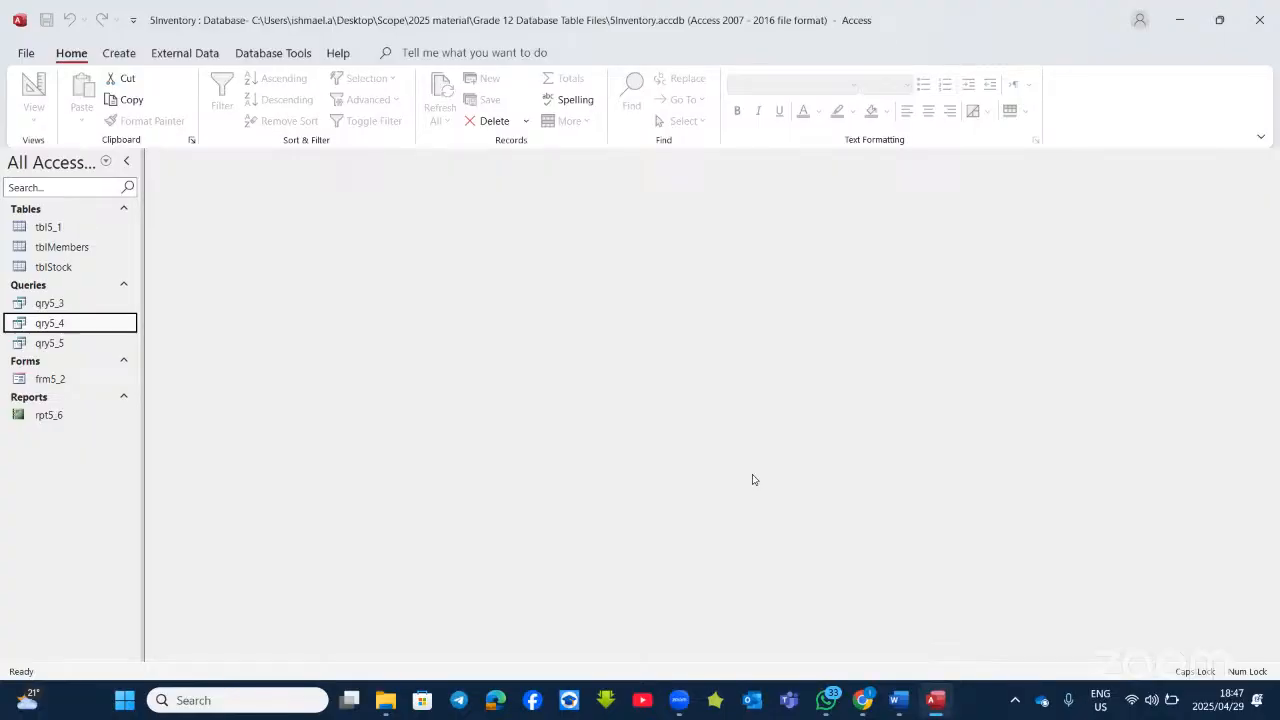
left_click(935, 700)
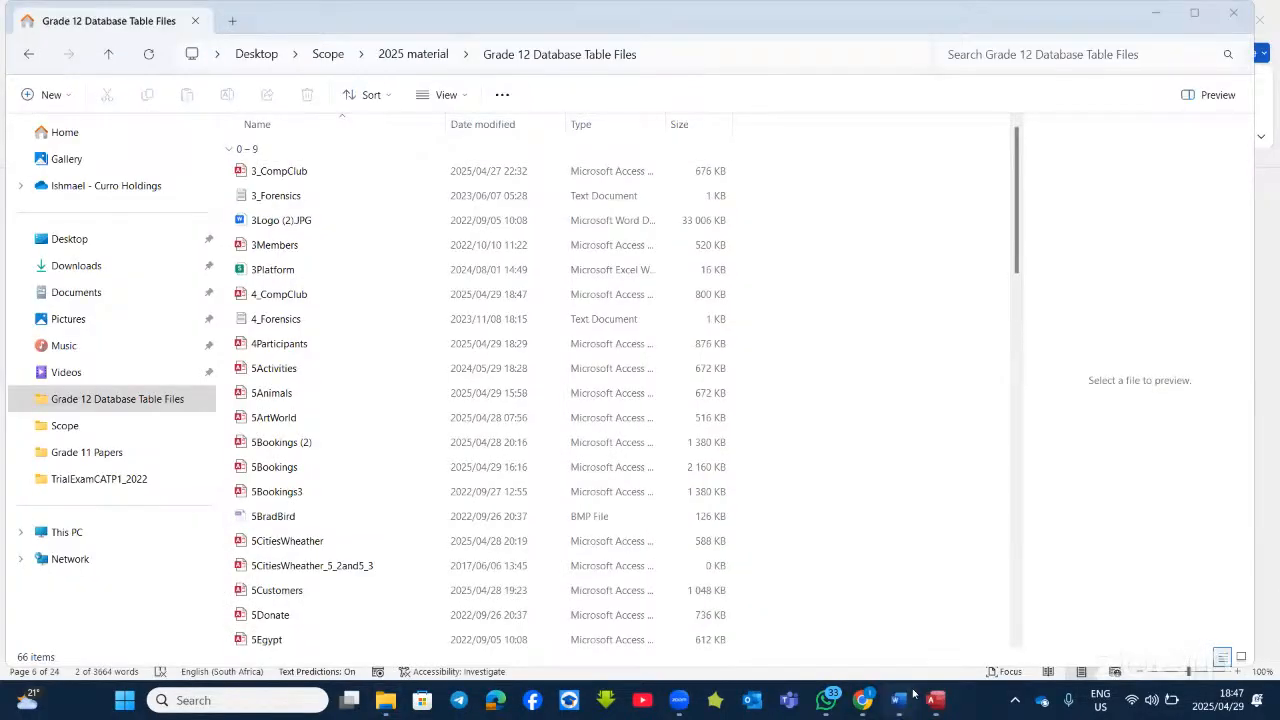
mouse_move(913, 693)
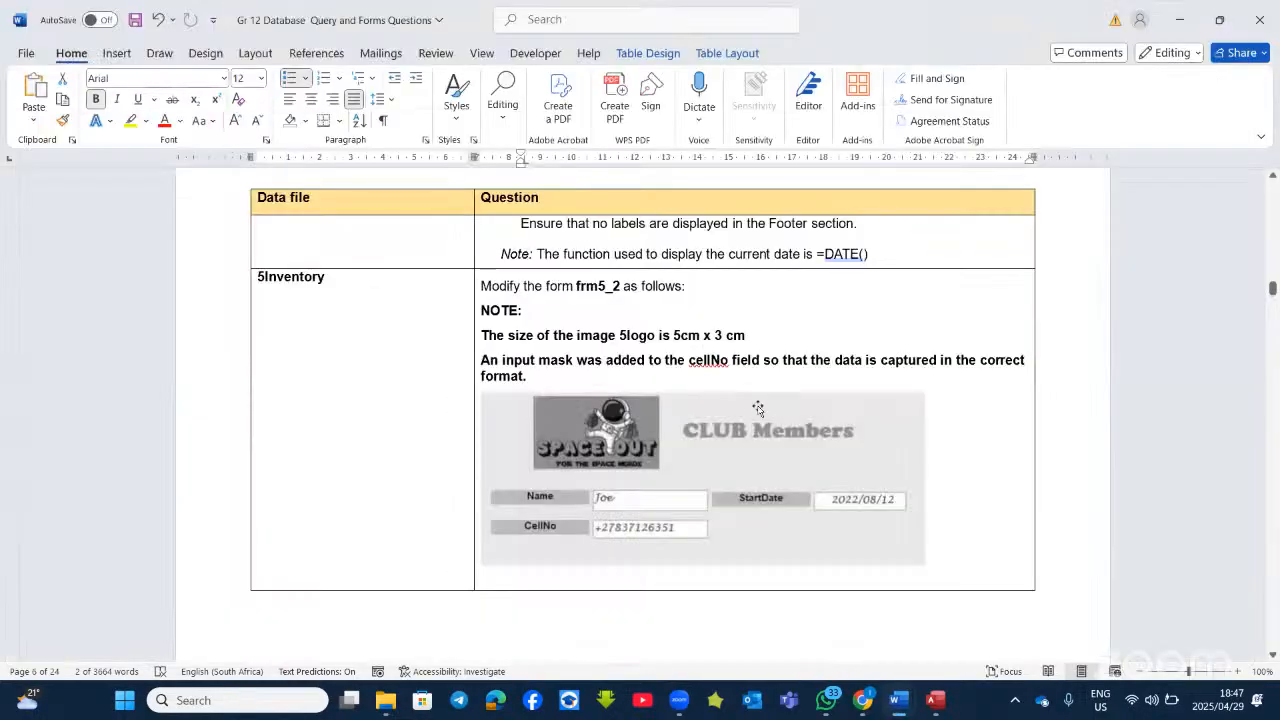
scroll(668, 412, "down", 1)
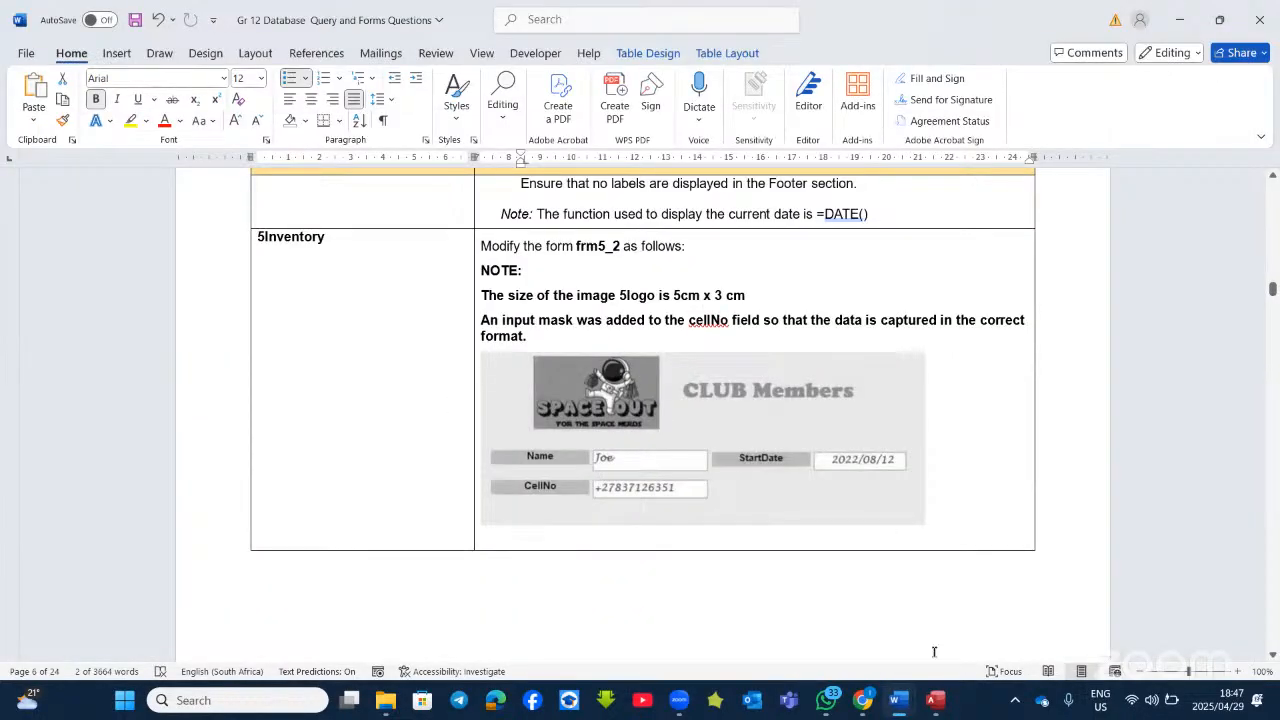
Step: Open frm5_2 in Design View and drag its header title right to about 10.797cm
key("alt+Tab")
right_click(67, 382)
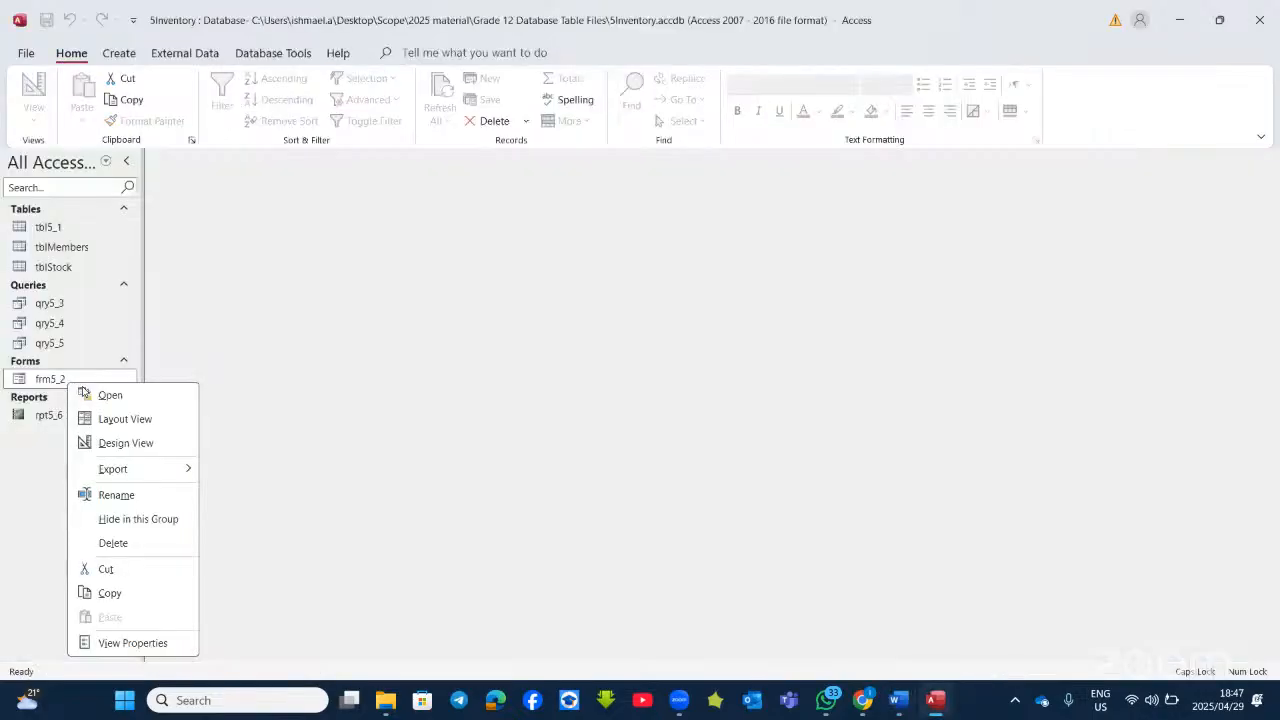
left_click(125, 444)
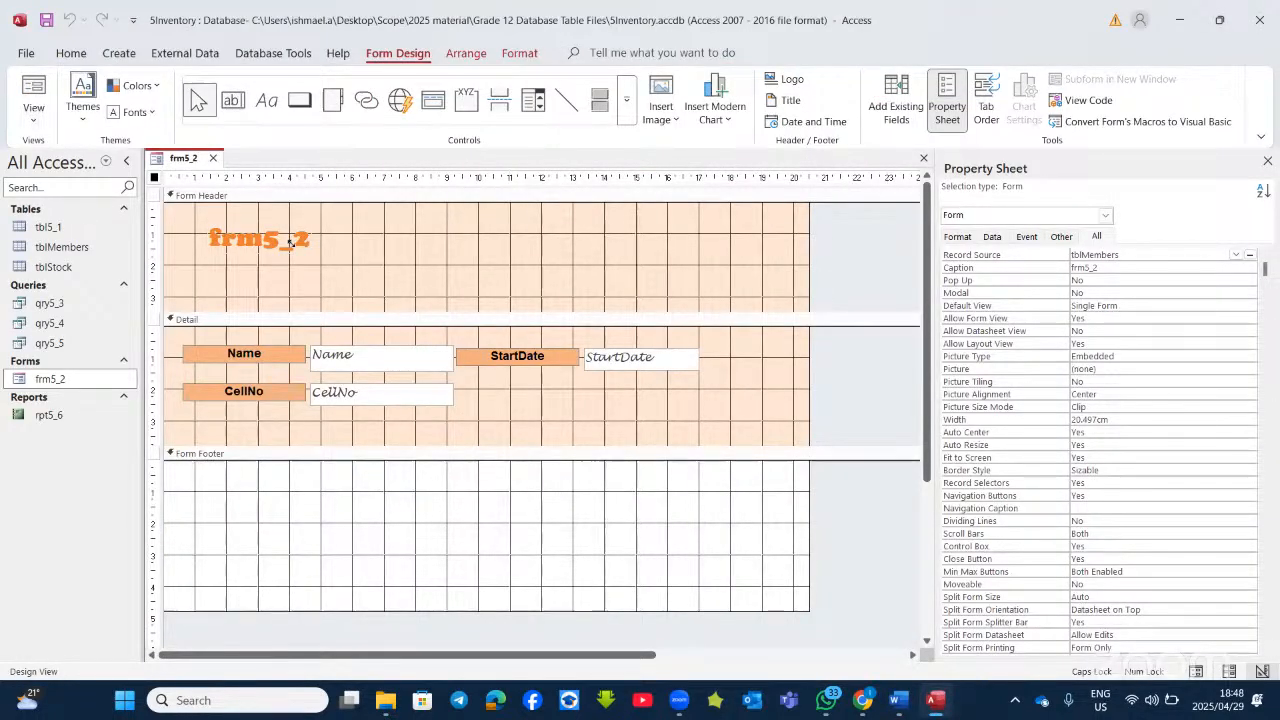
left_click(258, 238)
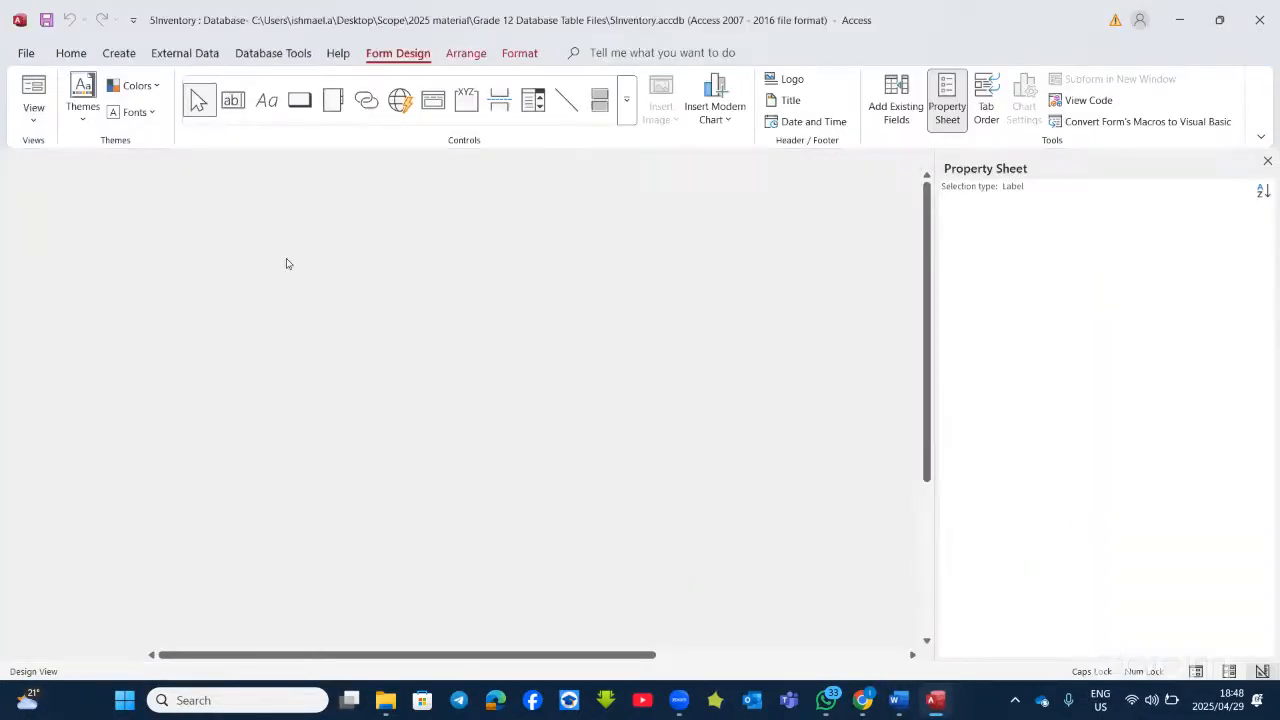
left_click_drag(280, 254, 580, 256)
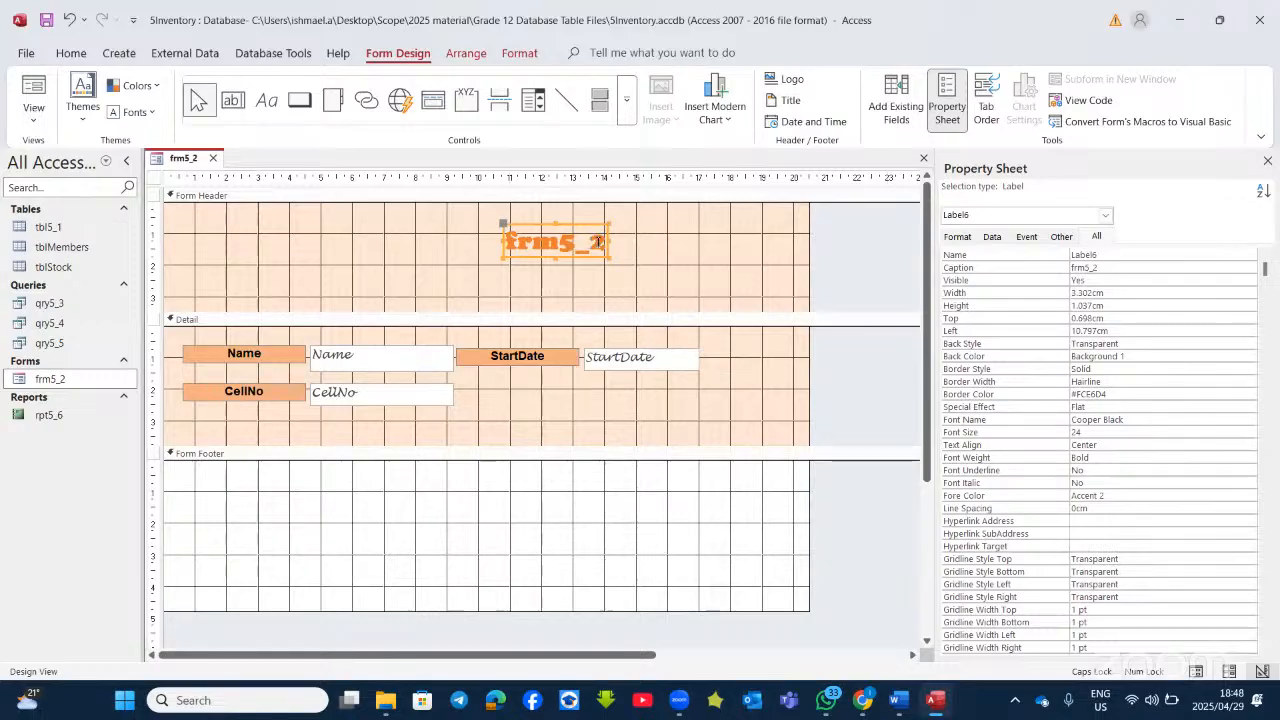
Step: Replace the frm5_2 header caption with 'Club Members' and dismiss the printer warning
left_click(597, 242)
key("BackSpace")
key("BackSpace")
key("BackSpace")
key("BackSpace")
key("BackSpace")
key("BackSpace")
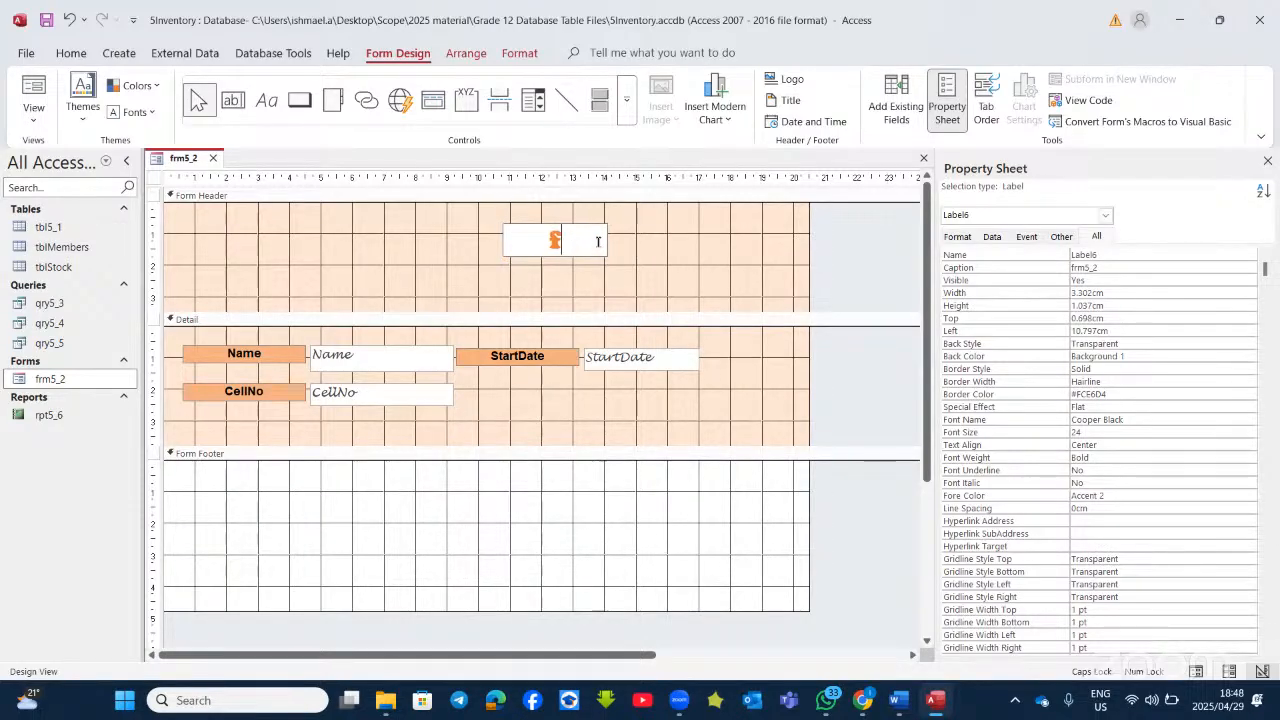
type("C")
key("BackSpace")
type("Clu")
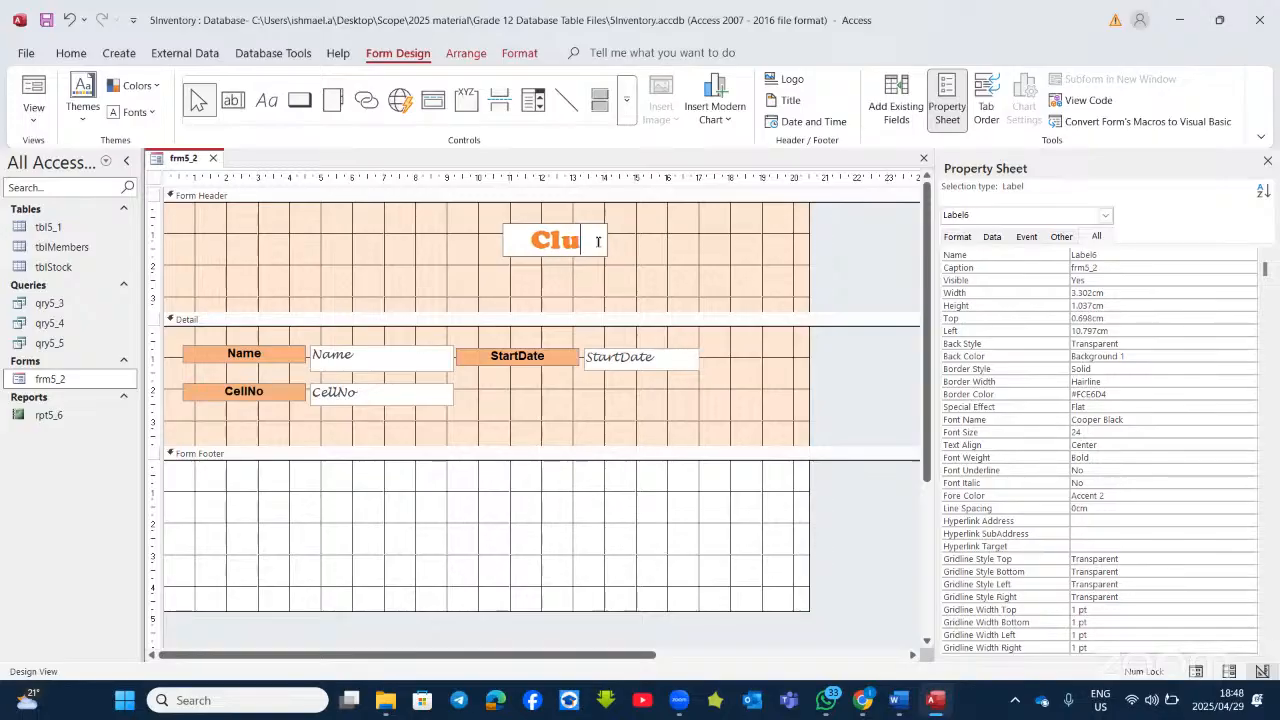
type("b Me")
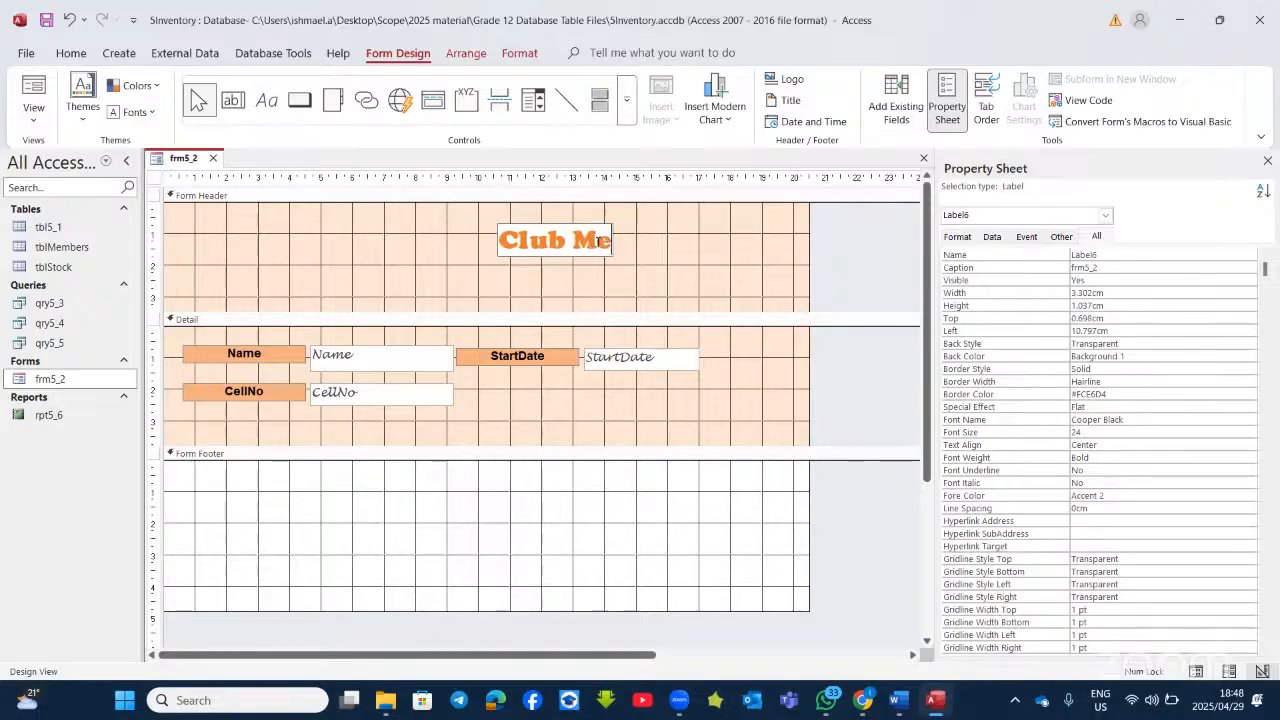
type("mbers")
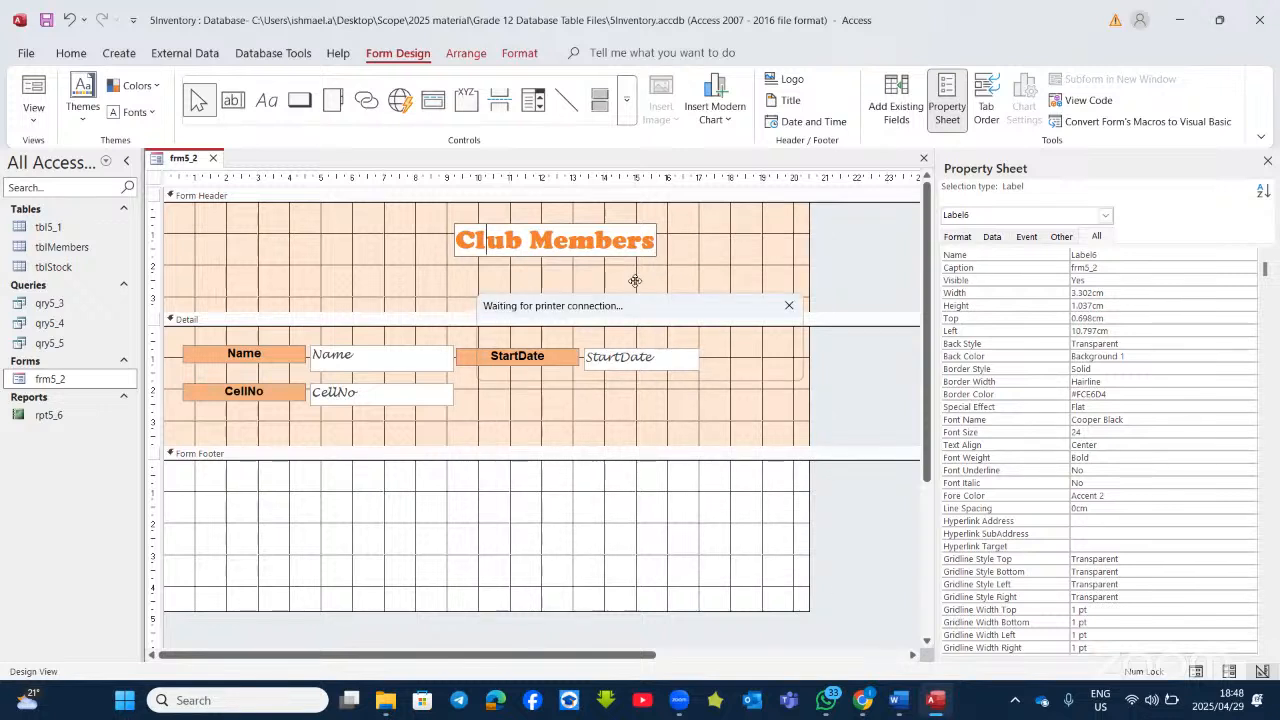
left_click(789, 305)
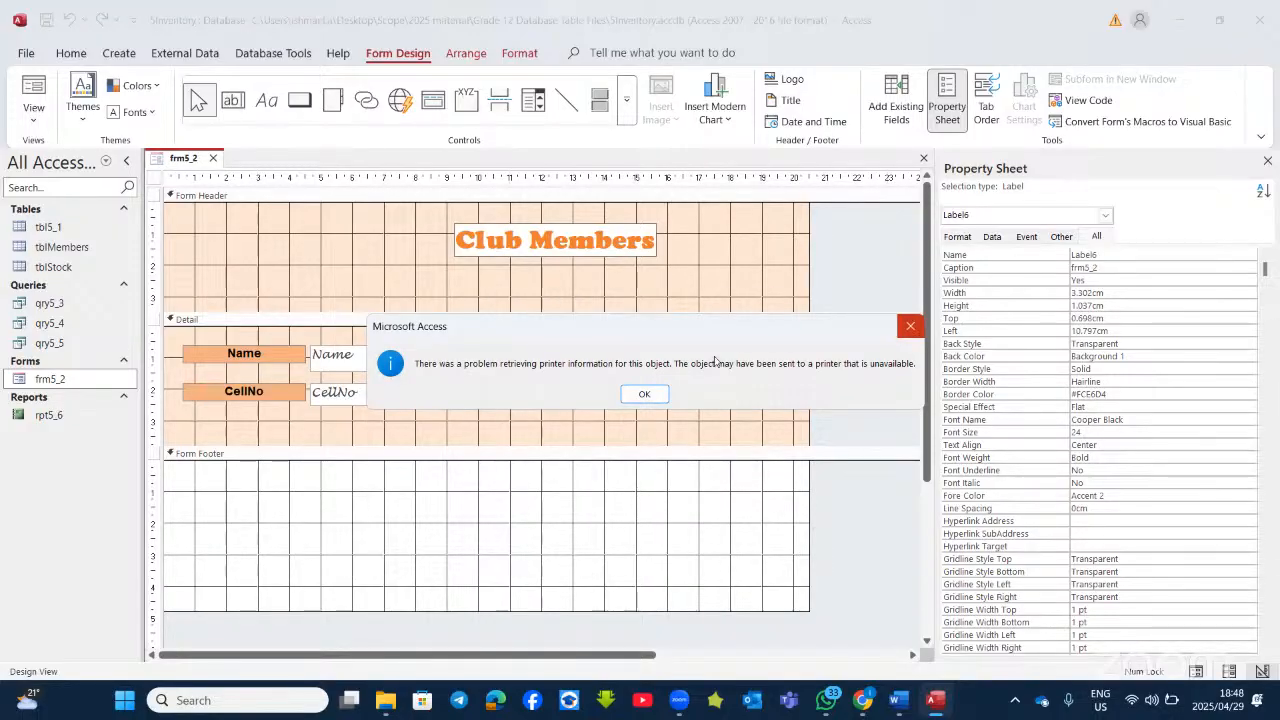
left_click(910, 326)
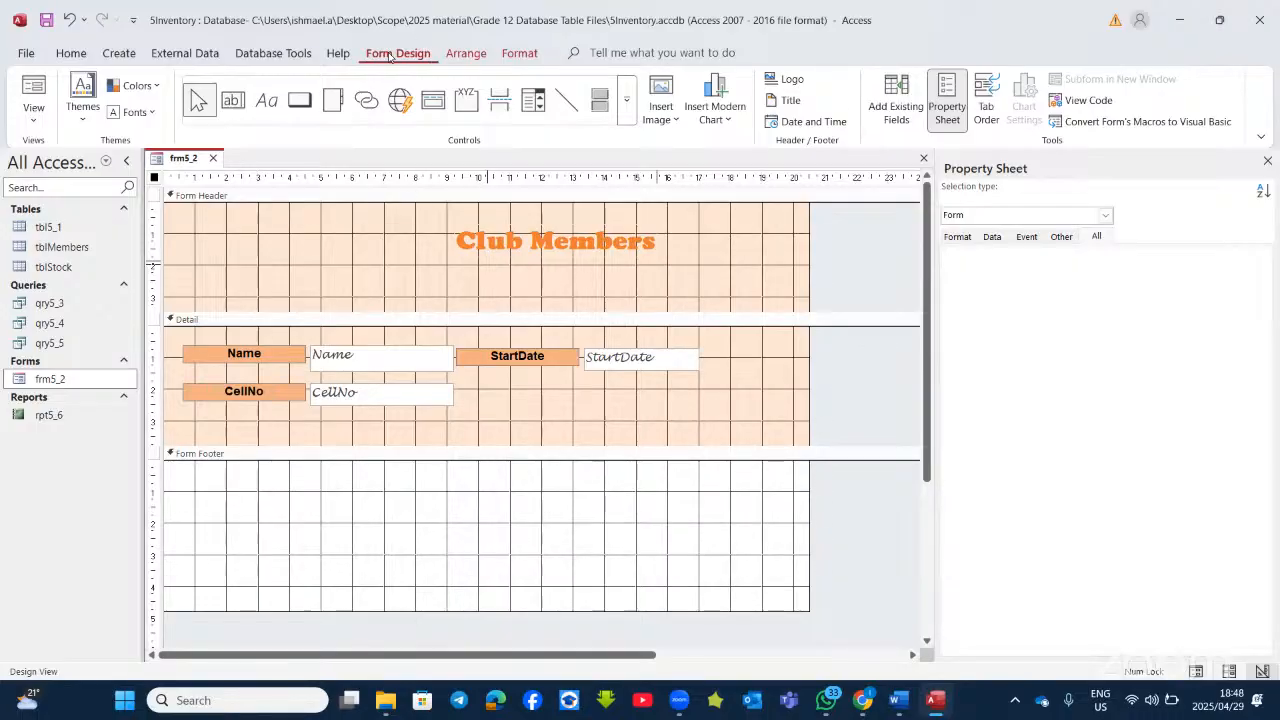
Step: Insert the 5Logo image into the header's top-left corner, then check the Word instructions
left_click(661, 105)
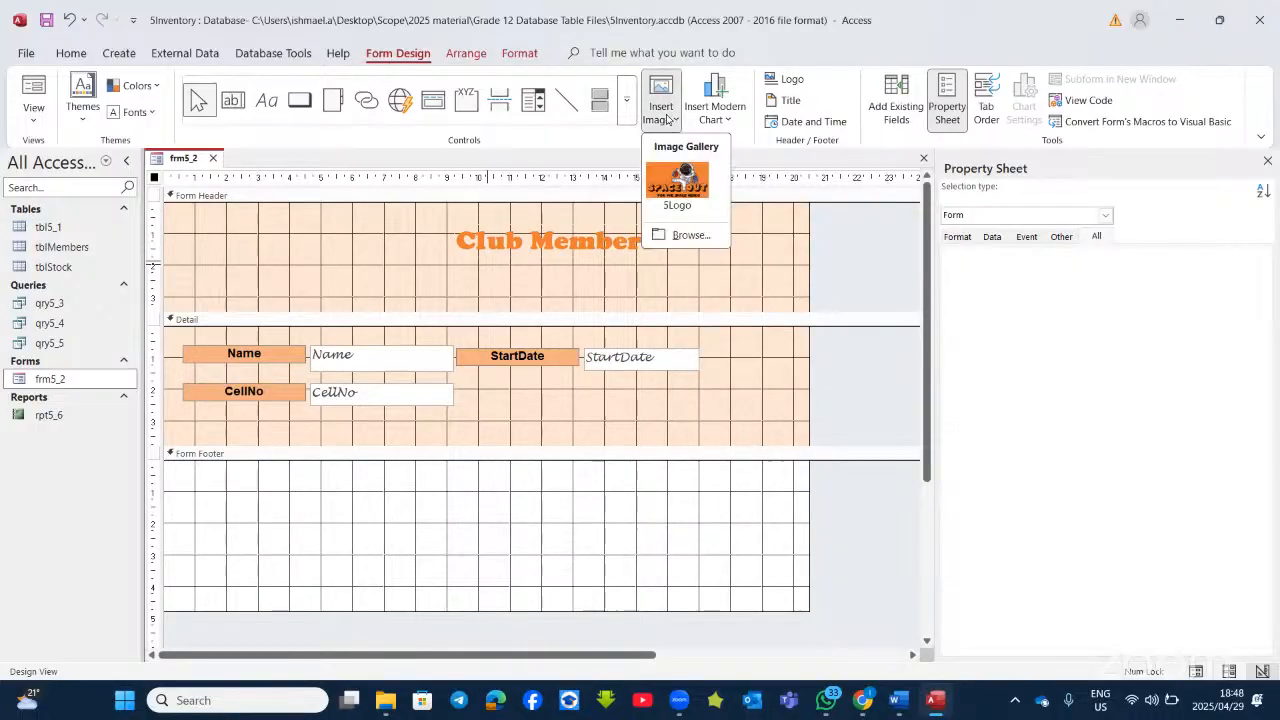
left_click(680, 186)
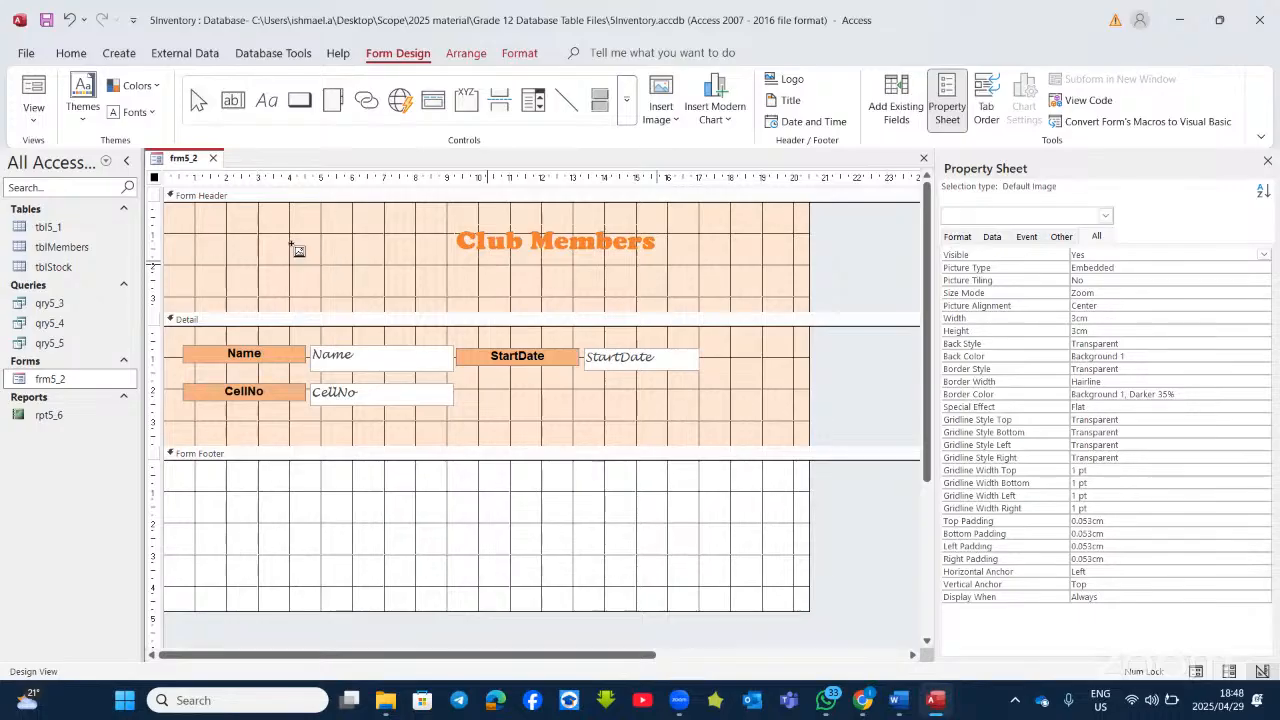
left_click_drag(230, 218, 437, 290)
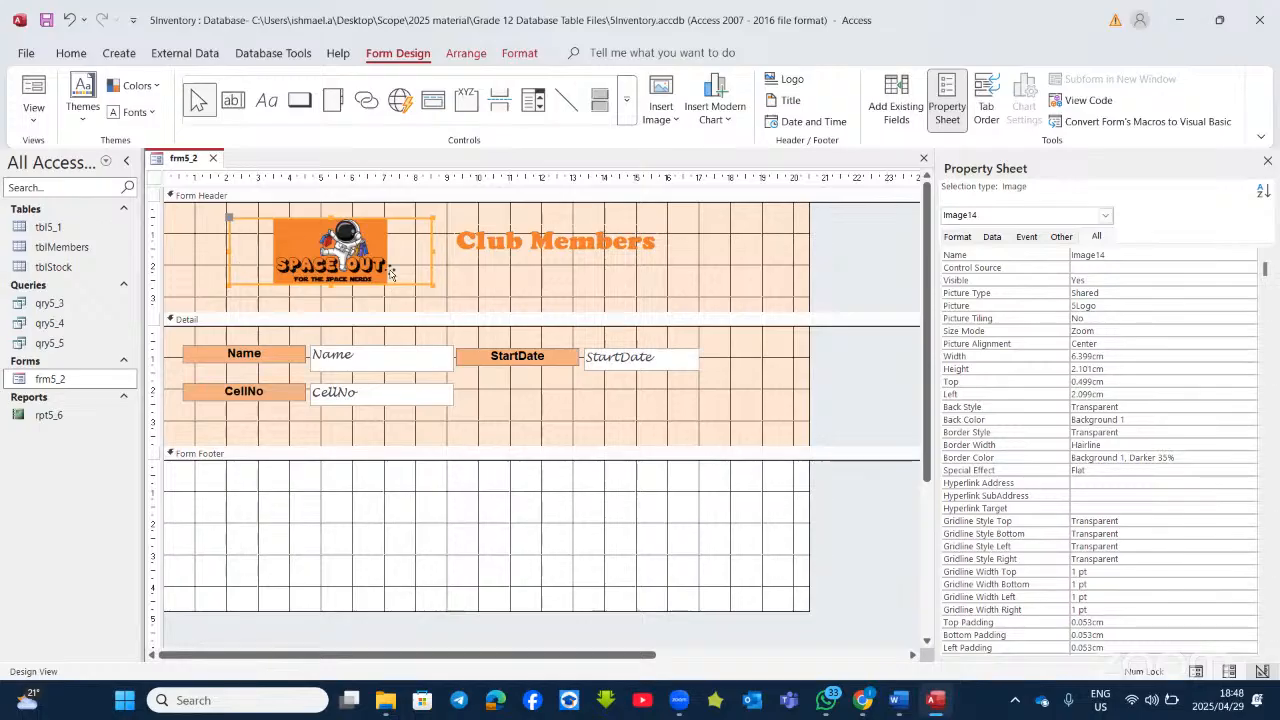
left_click(935, 706)
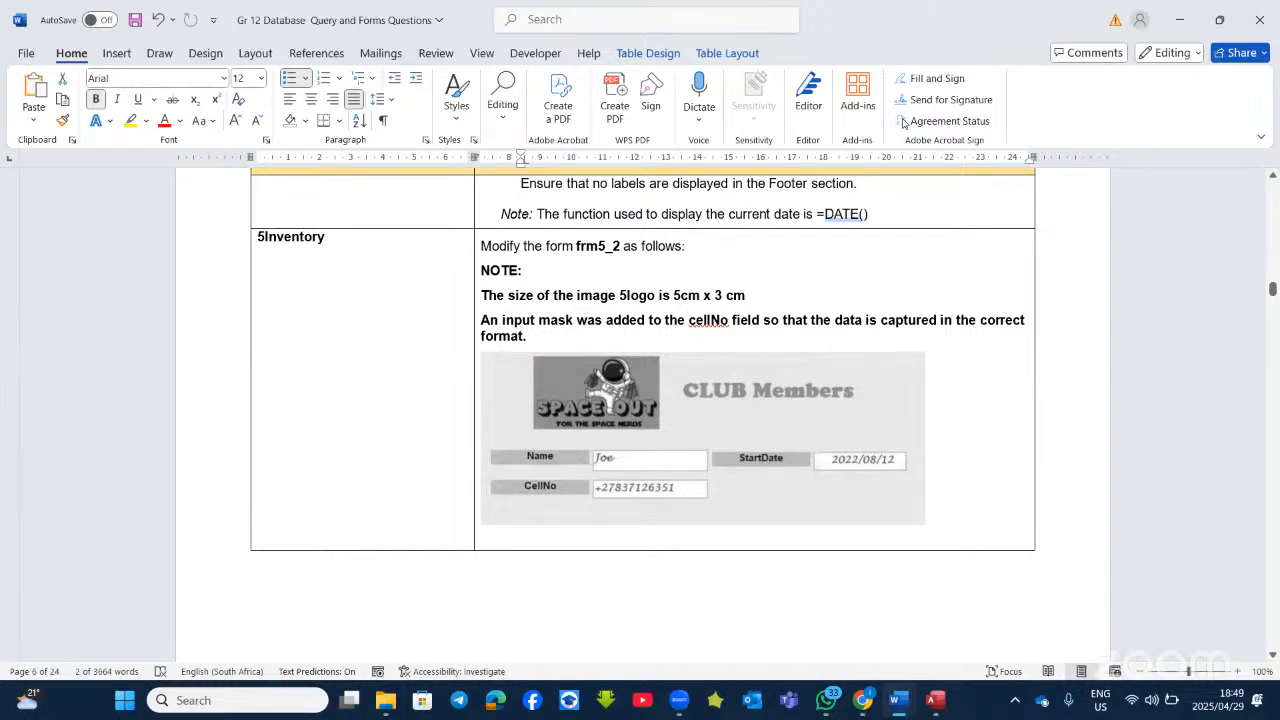
Step: Set the 5Logo image's Width to 5cm and Height to 3cm in the Property Sheet
key("alt+Tab")
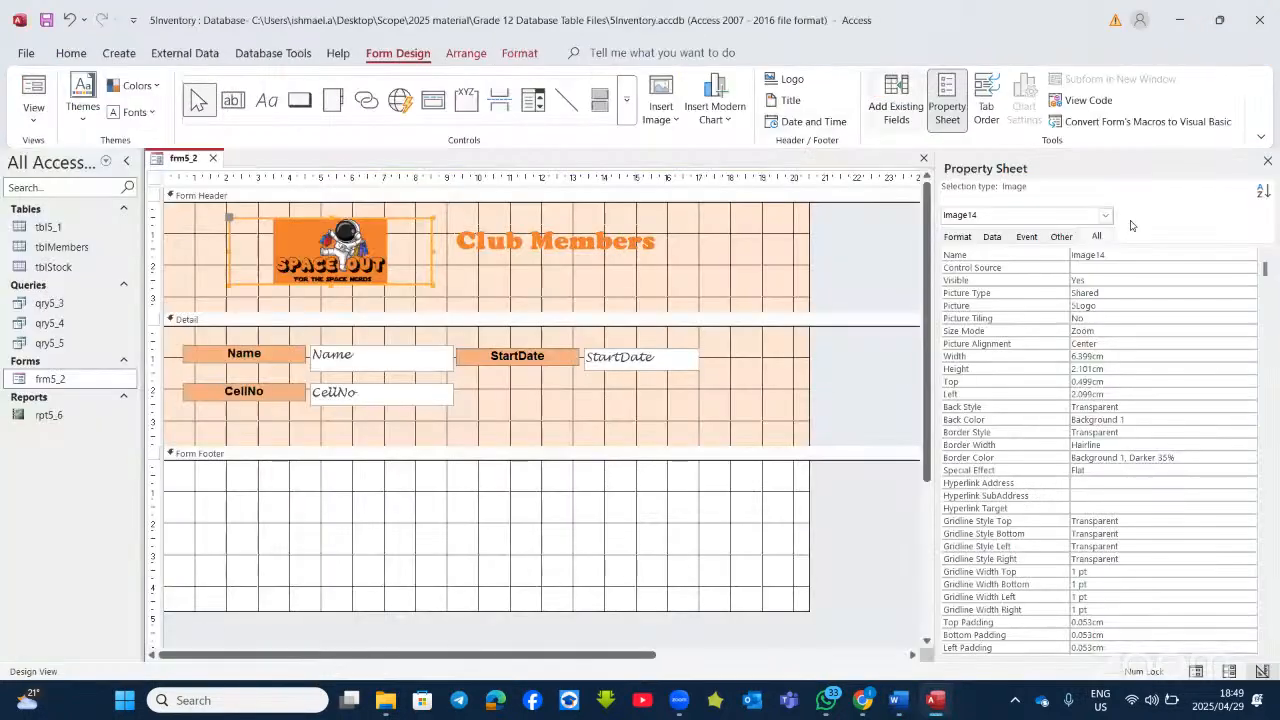
left_click(1093, 357)
key("BackSpace")
key("BackSpace")
key("BackSpace")
type("5")
left_click(1092, 369)
key("BackSpace")
key("BackSpace")
key("BackSpace")
key("BackSpace")
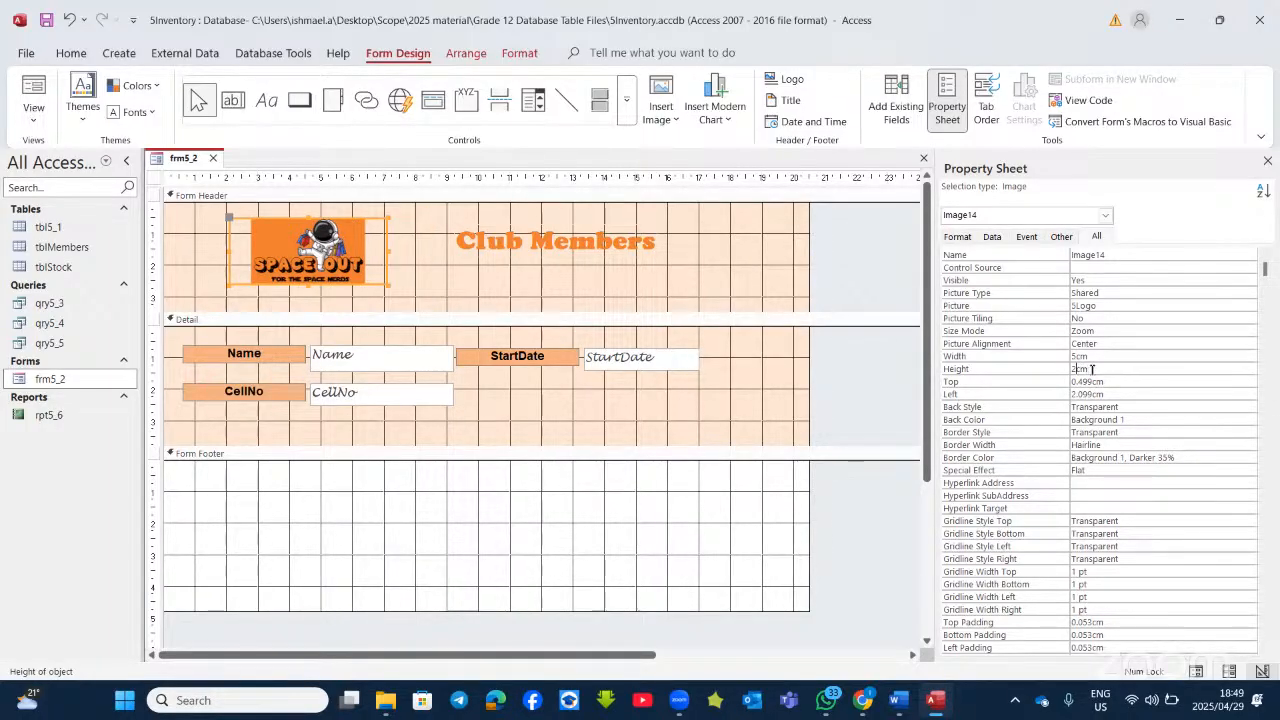
key("BackSpace")
type("3")
left_click(1098, 342)
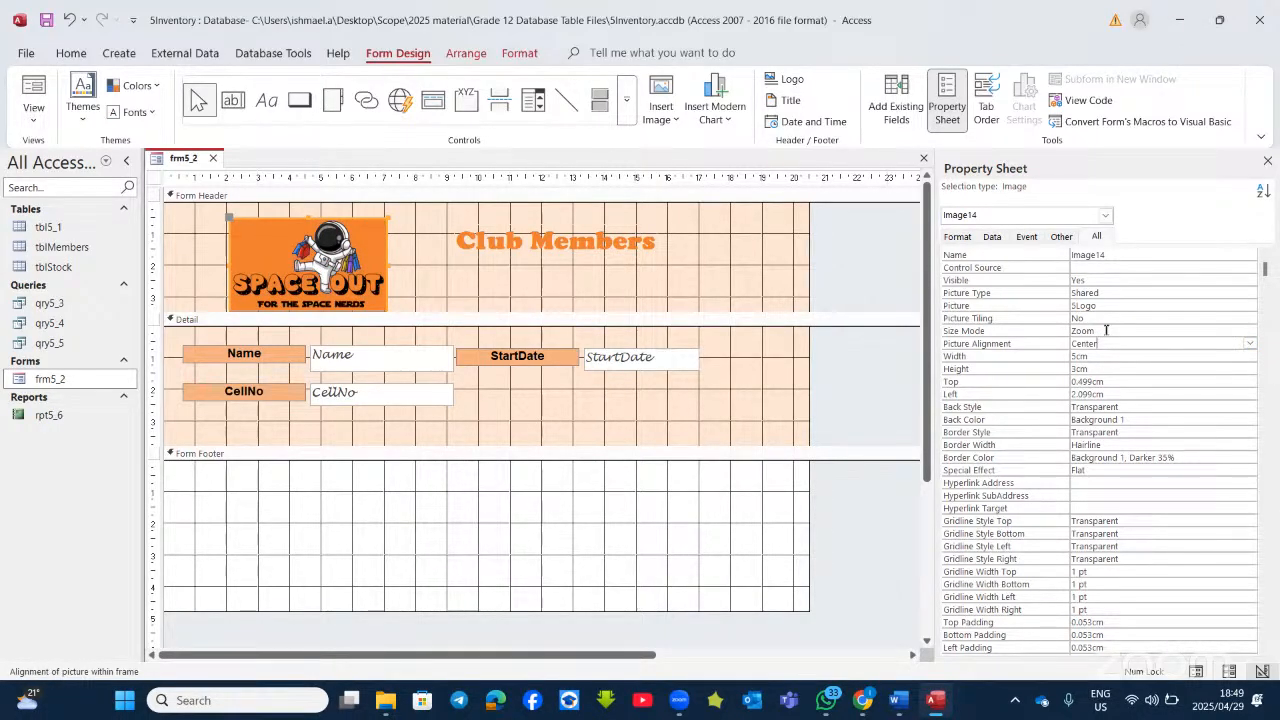
left_click(1106, 330)
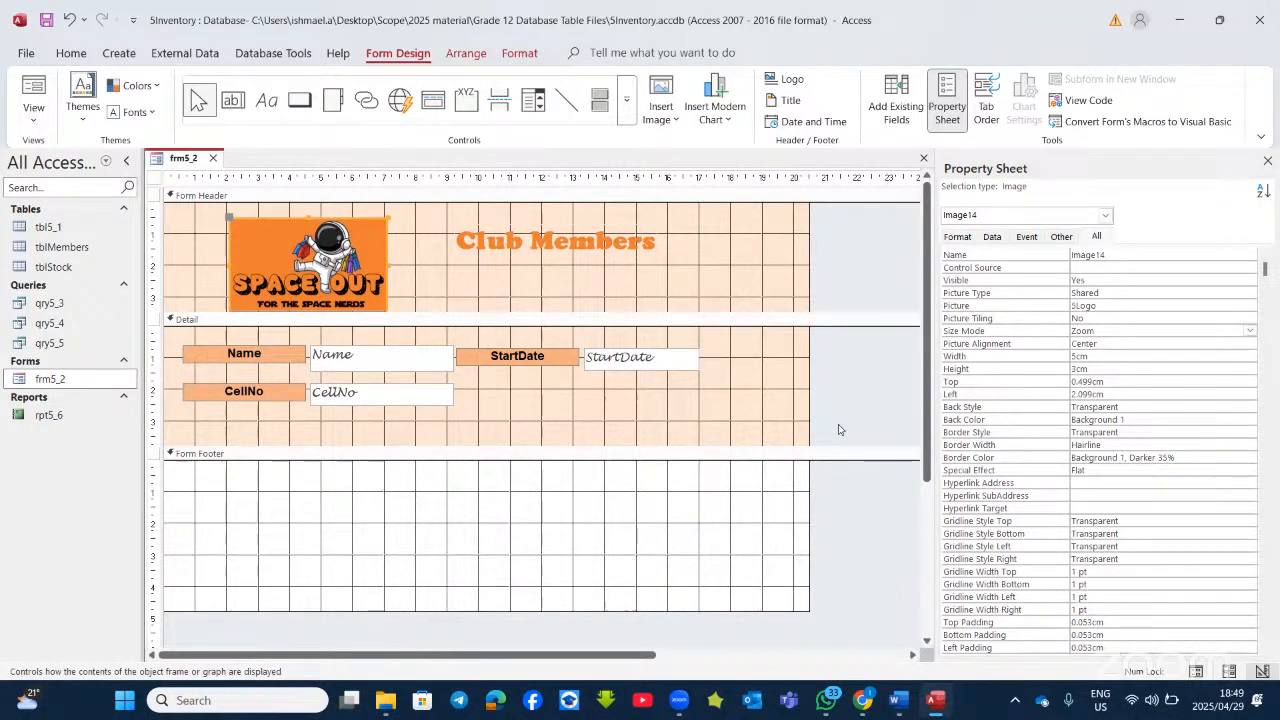
Step: Recheck the Word task instructions, then return to frm5_2's Design View in Access
left_click(899, 700)
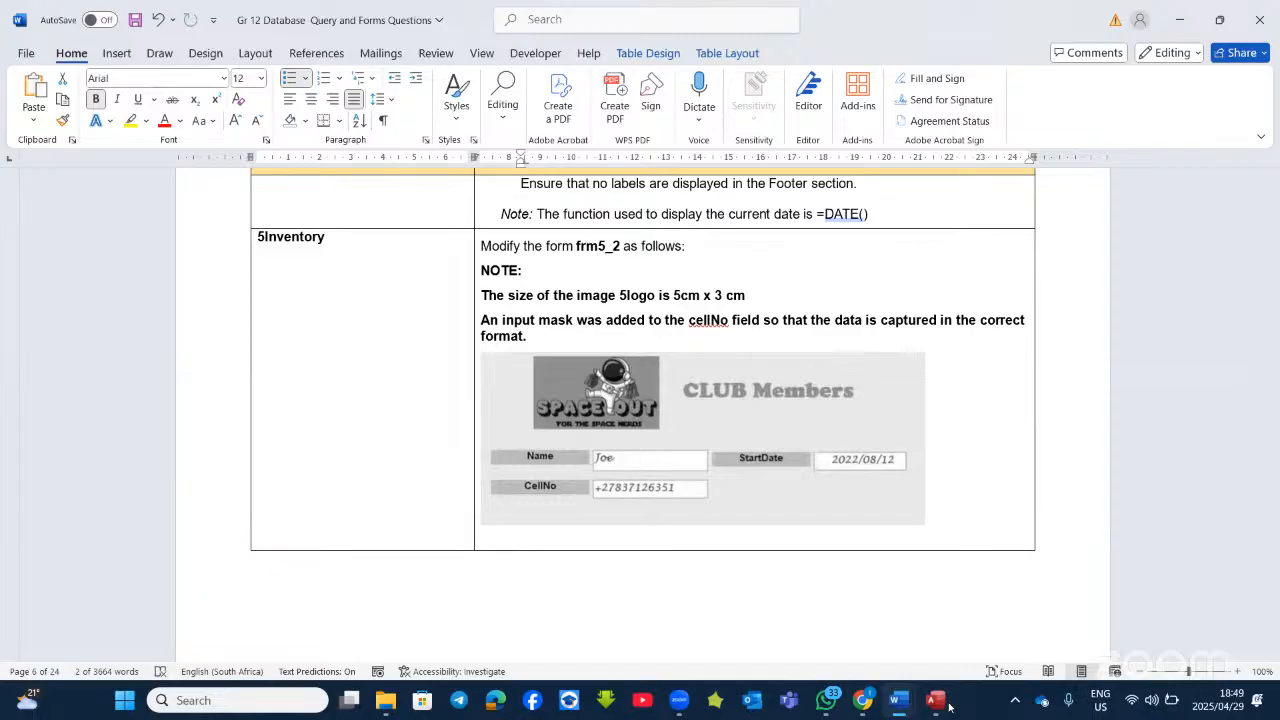
left_click(949, 707)
left_click(949, 707)
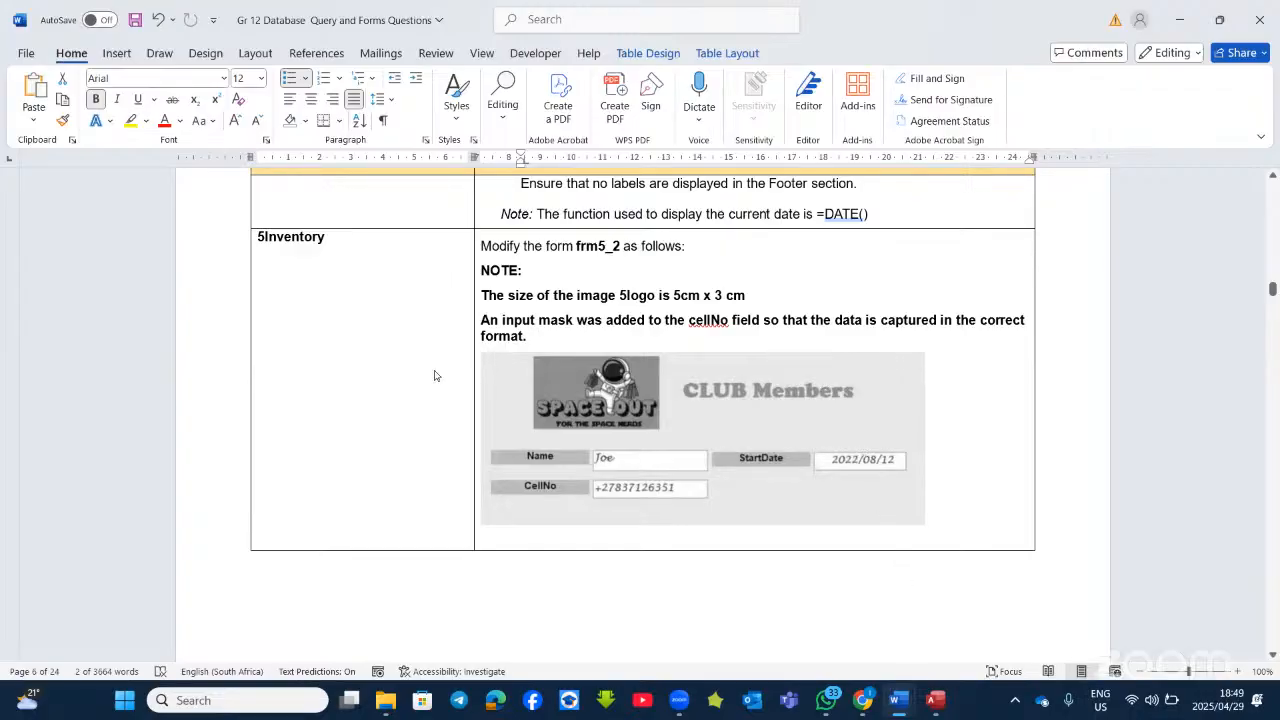
key("alt+Tab")
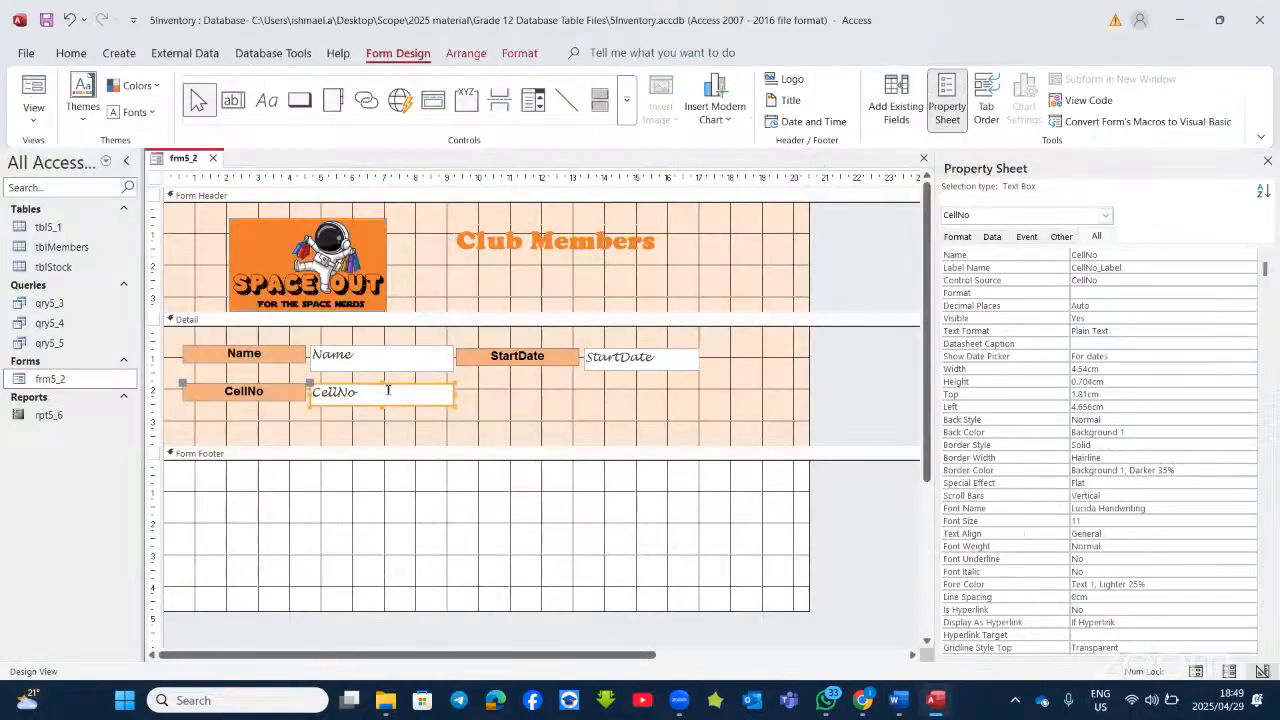
Step: Select the CellNo text box on frm5_2 and show its Data properties
left_click(245, 397)
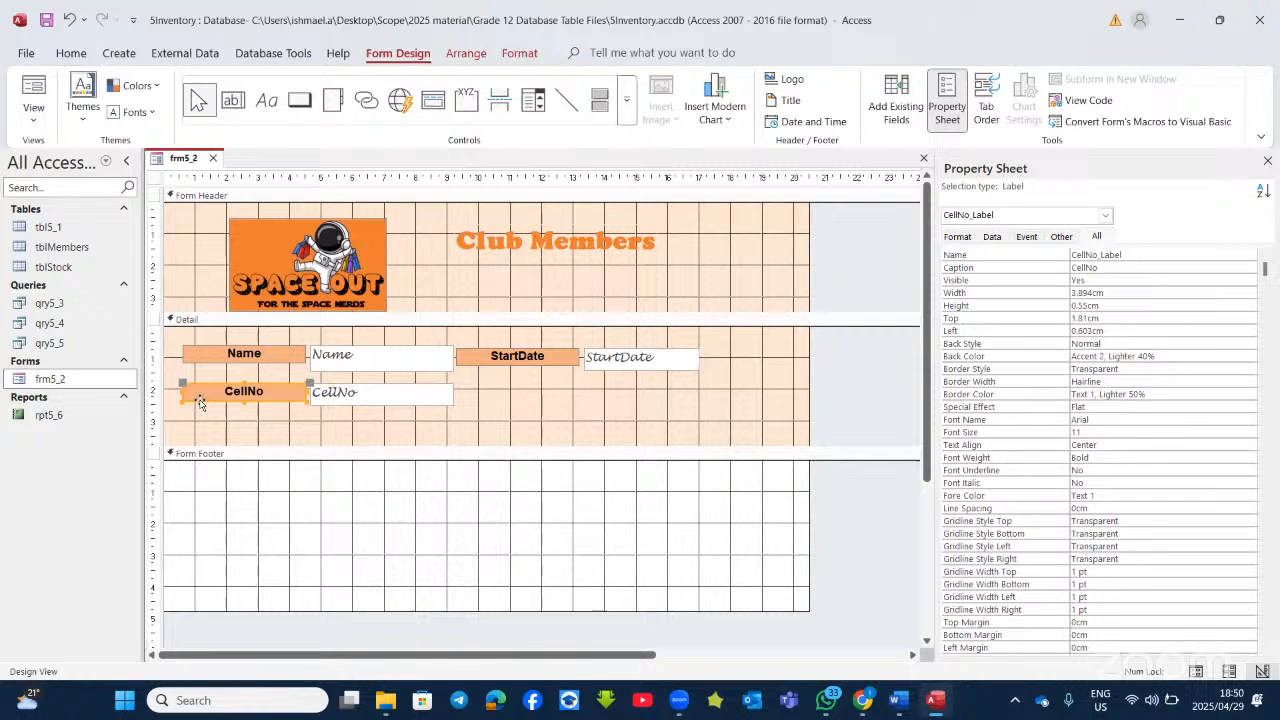
left_click(348, 400)
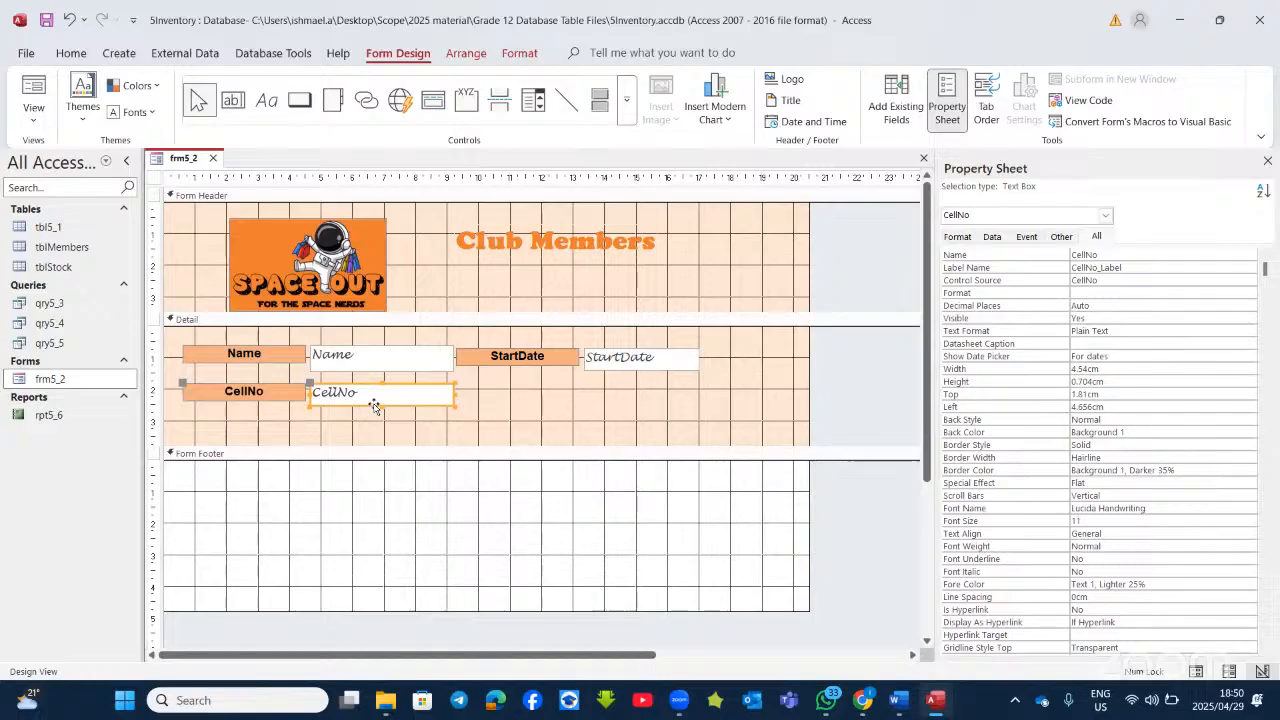
left_click(375, 407)
left_click(991, 238)
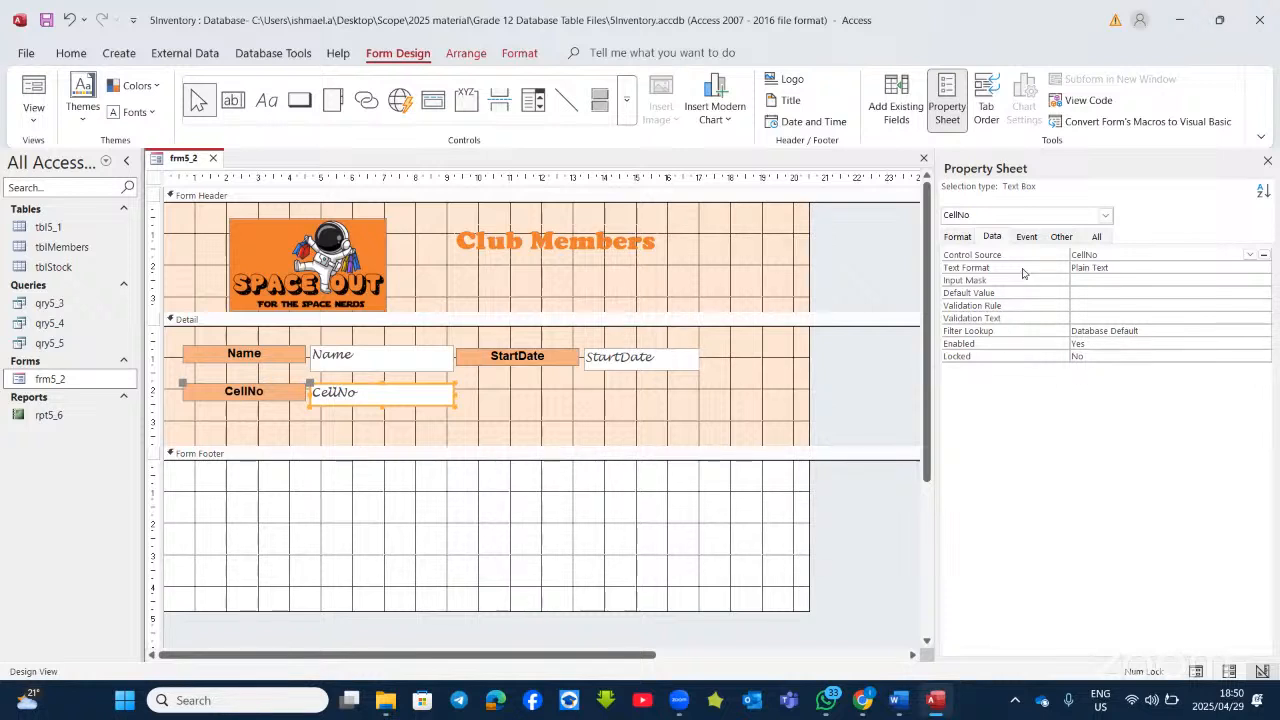
left_click(992, 238)
Step: Give CellNo the input mask "+27"000000000, then scroll down the Word question paper
left_click(1076, 279)
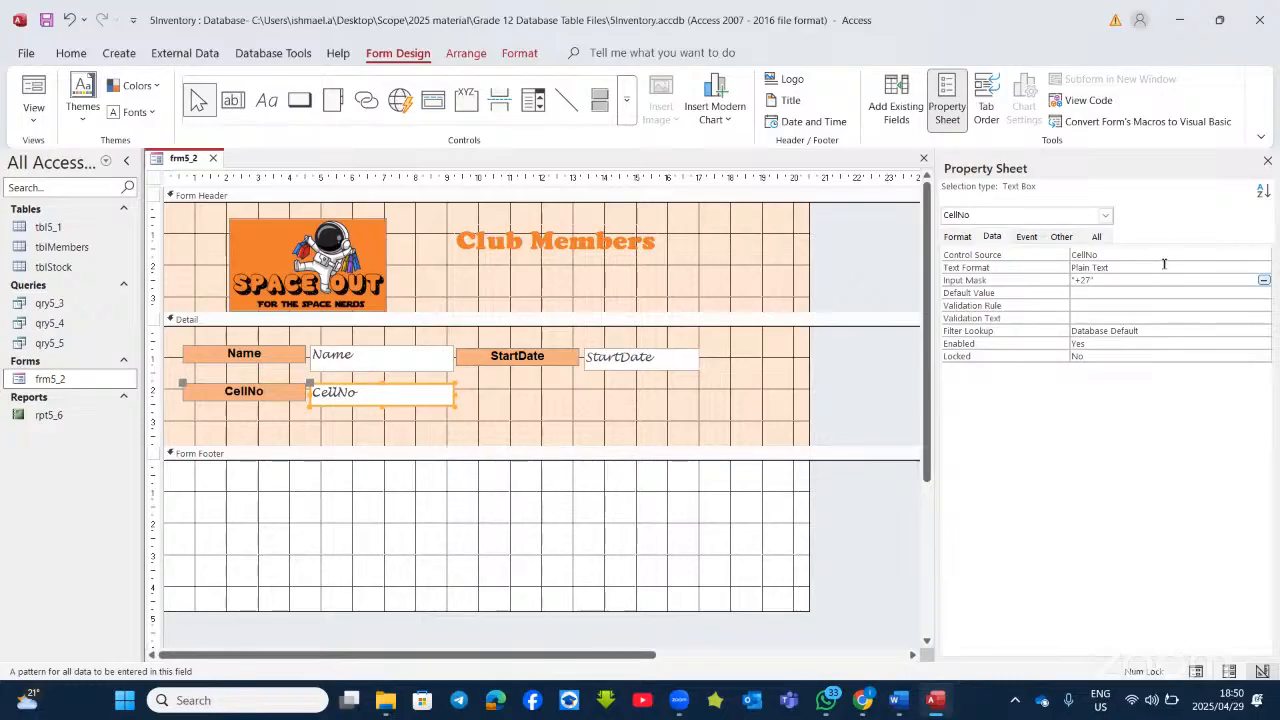
key("Return")
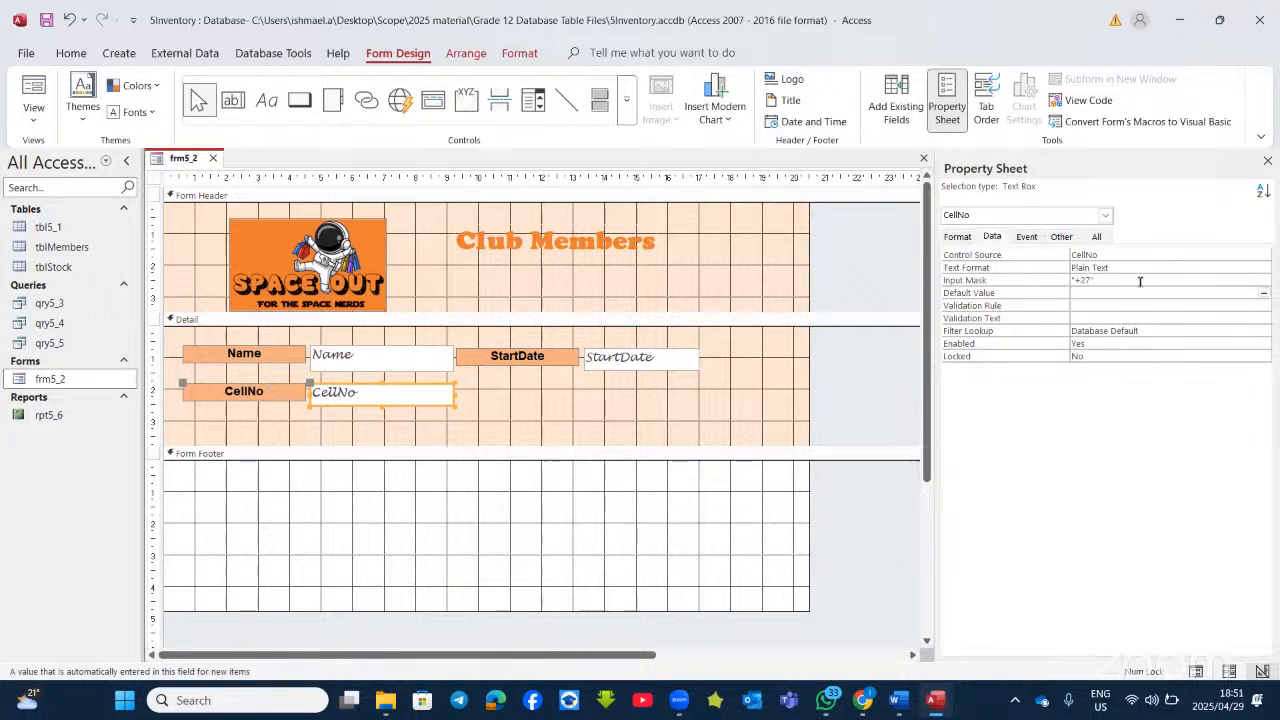
left_click(1139, 280)
type("00")
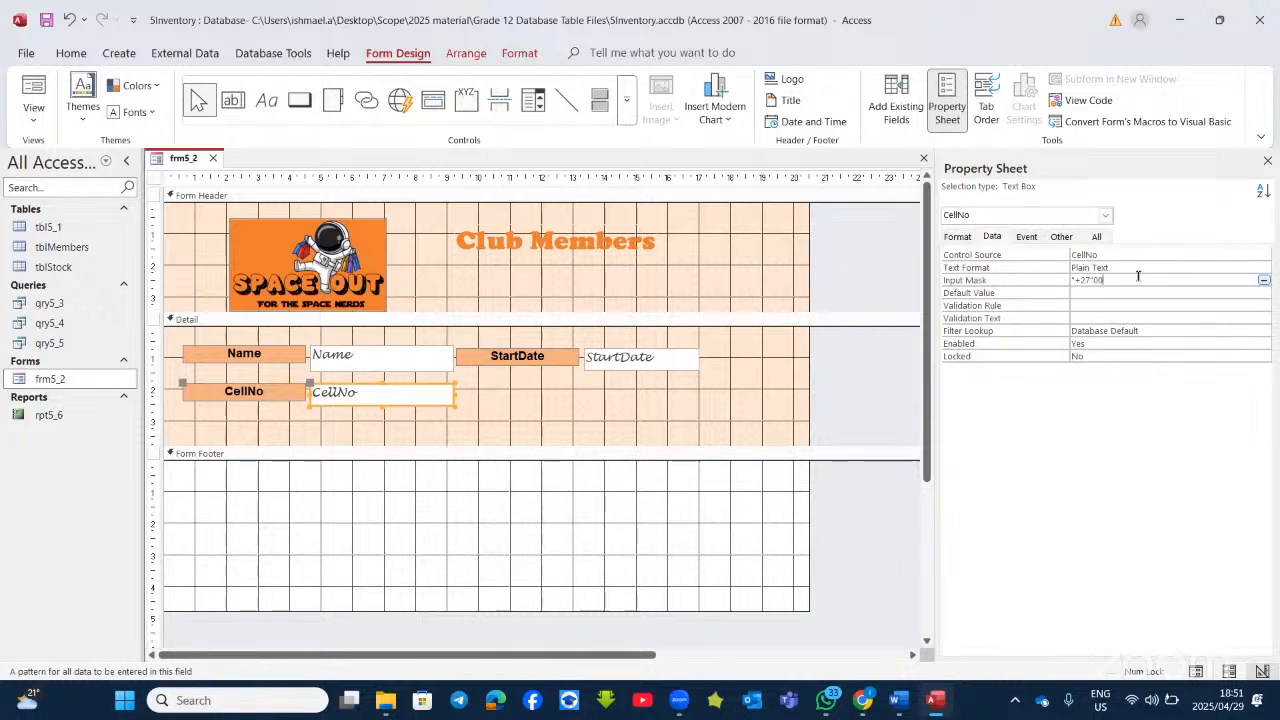
type("0000")
left_click(1116, 292)
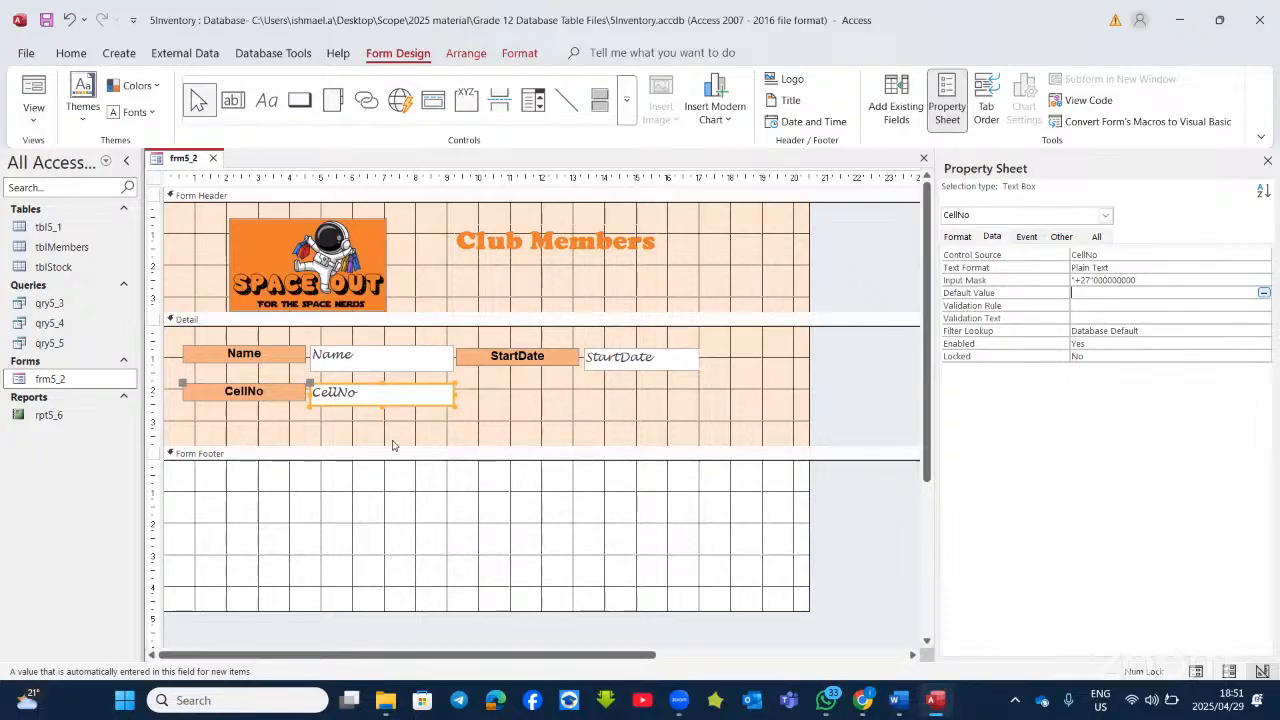
left_click(935, 701)
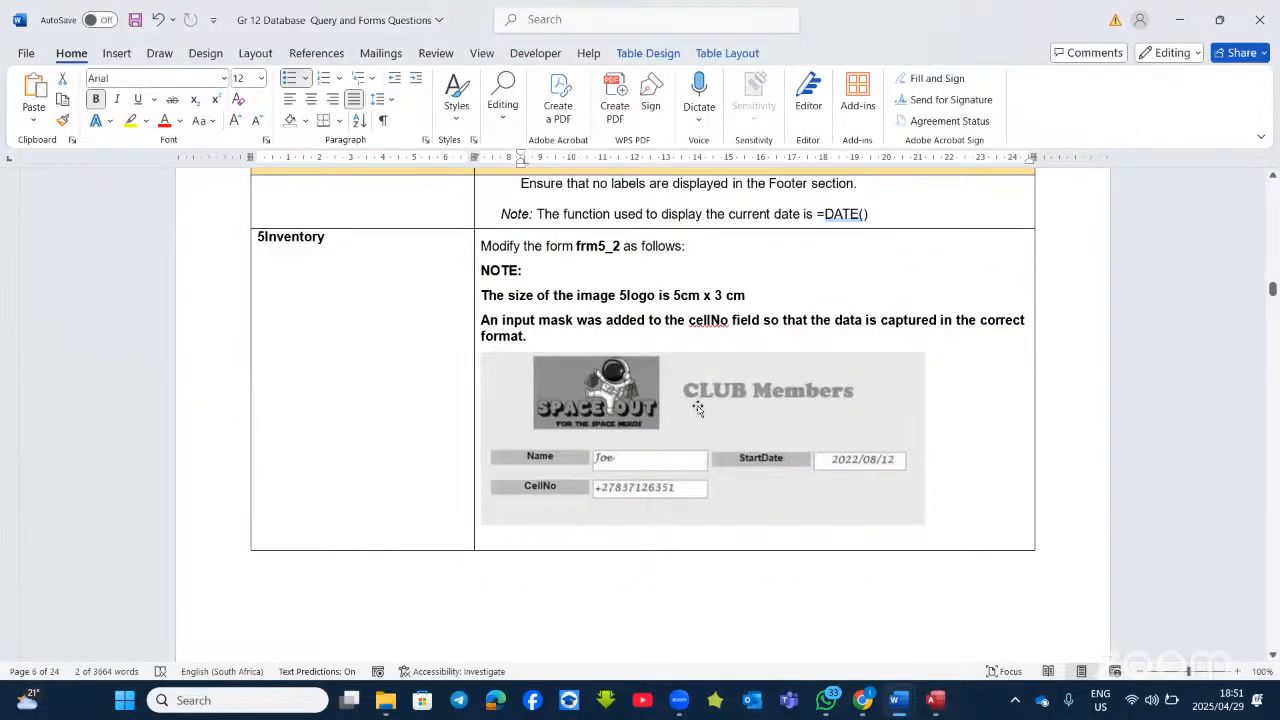
scroll(697, 408, "down", 5)
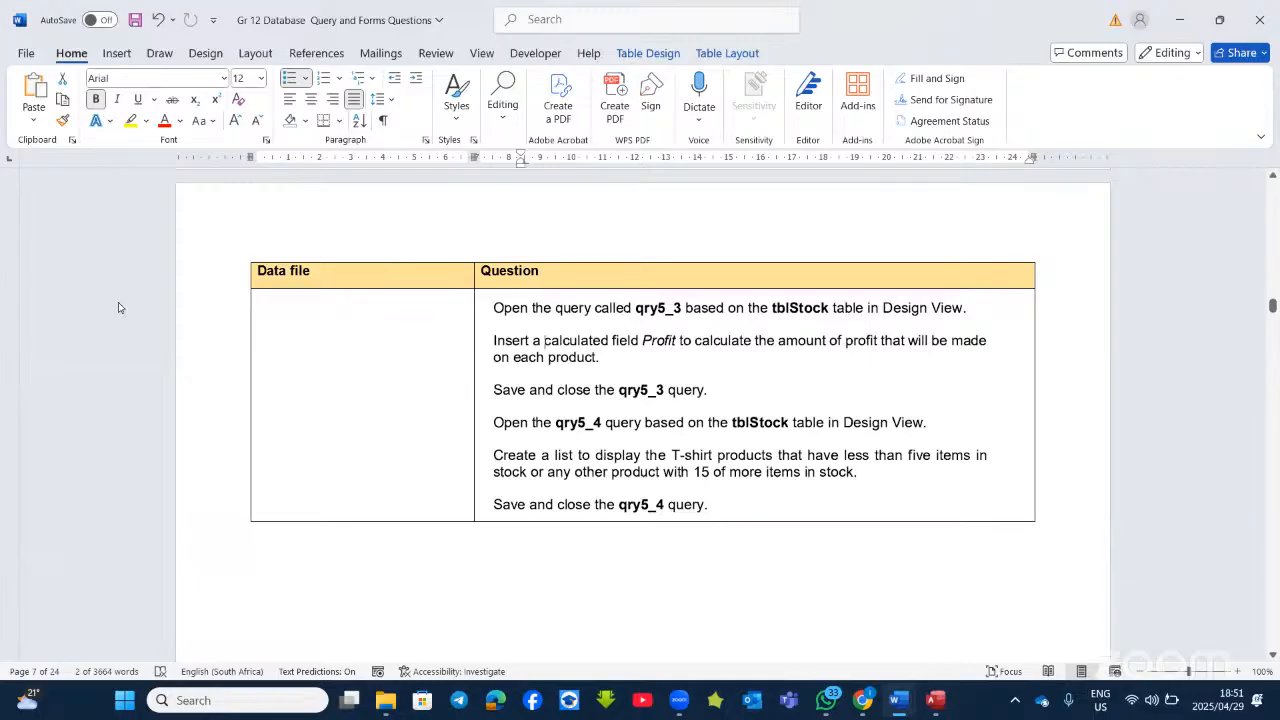
Step: Open qry5_3 in Design View and select the empty fifth Field cell
key("alt+Tab")
right_click(49, 304)
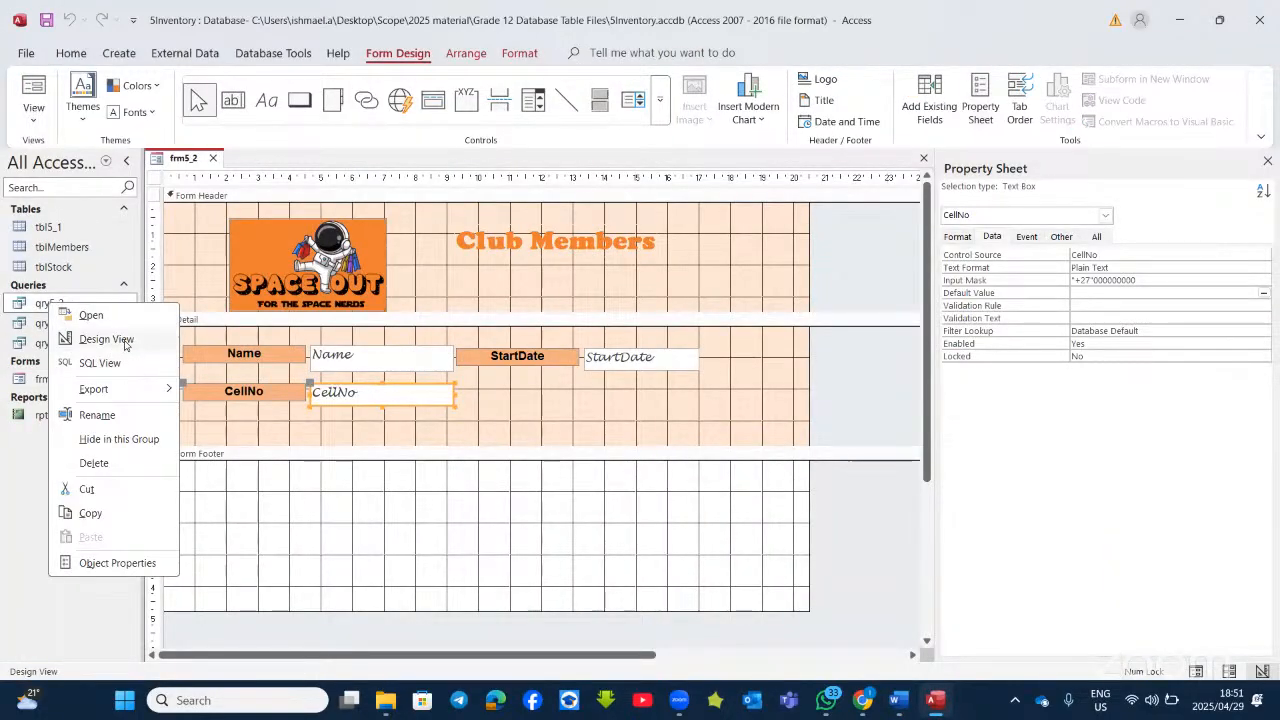
left_click(125, 345)
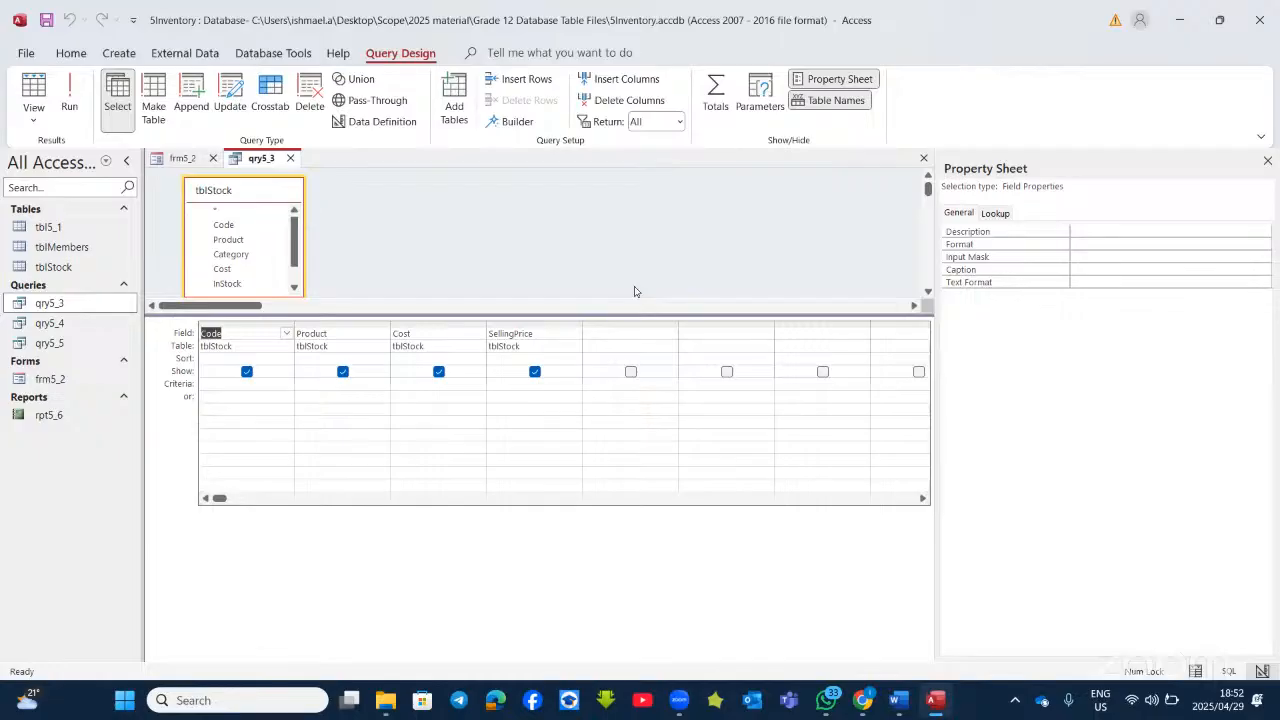
left_click(612, 334)
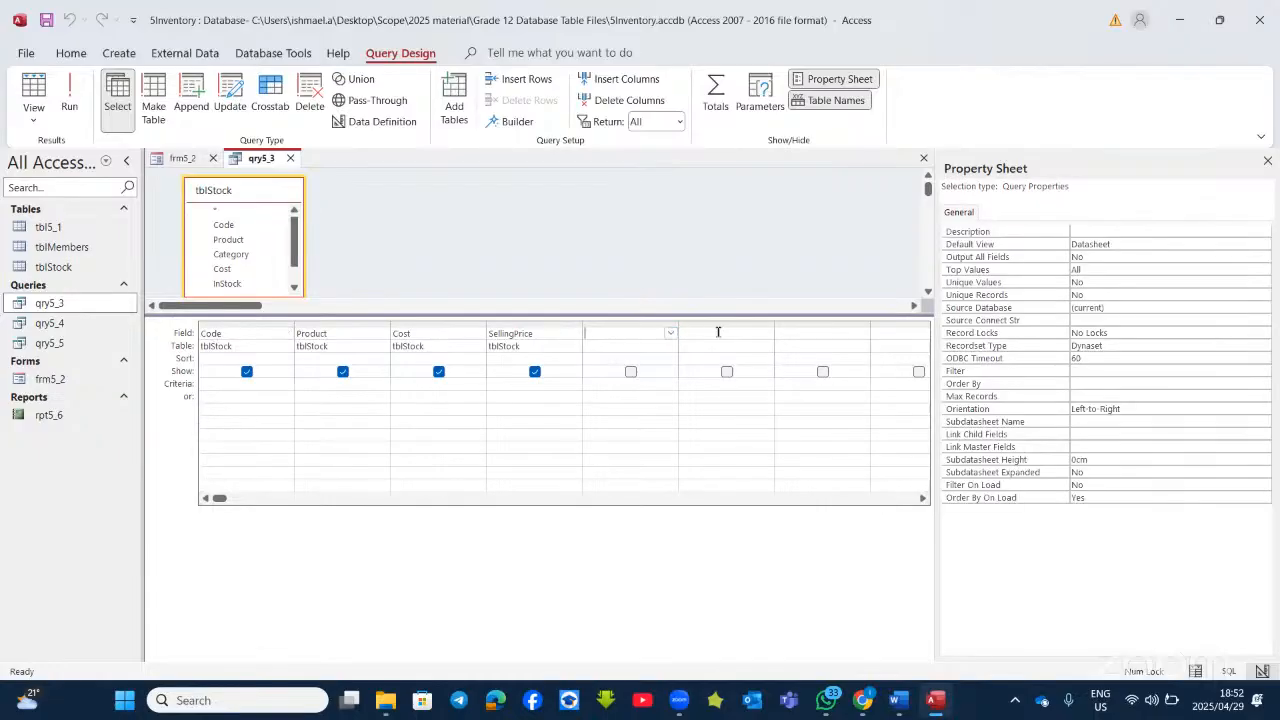
left_click(812, 334)
left_click(629, 337)
Step: Open the Expression Builder for the empty Field cell, then close it unchanged
right_click(627, 337)
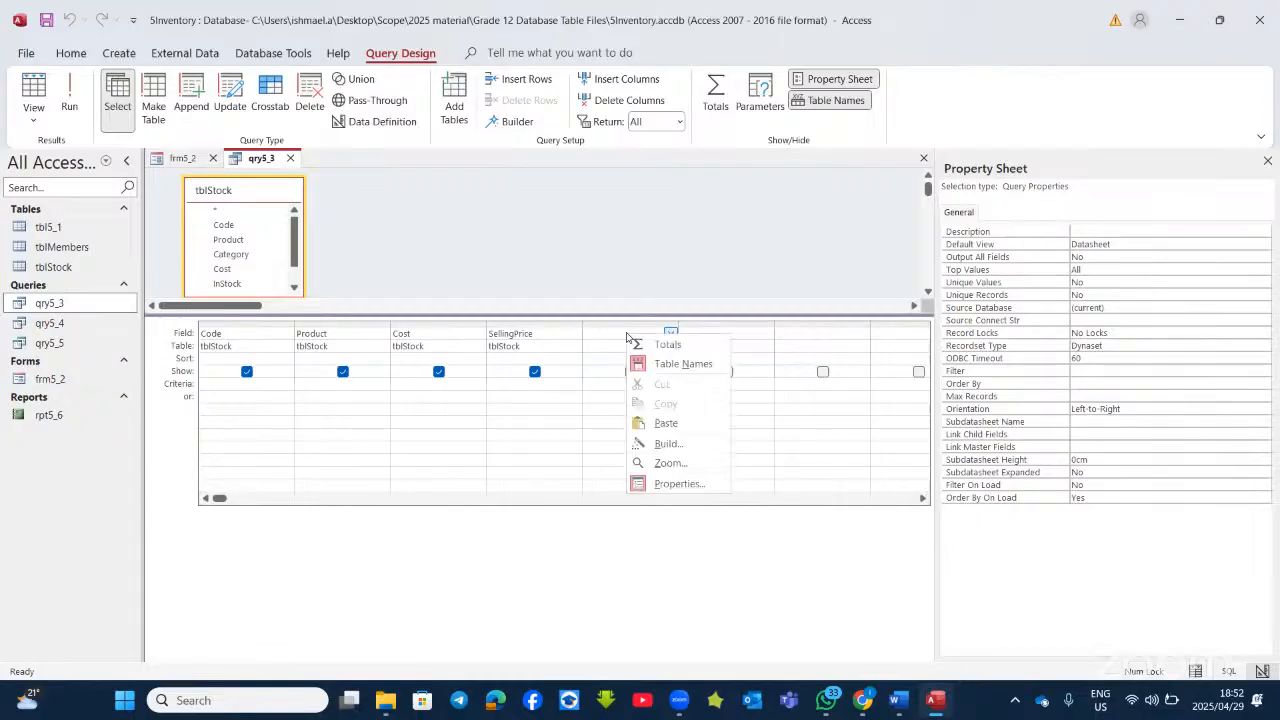
left_click(668, 445)
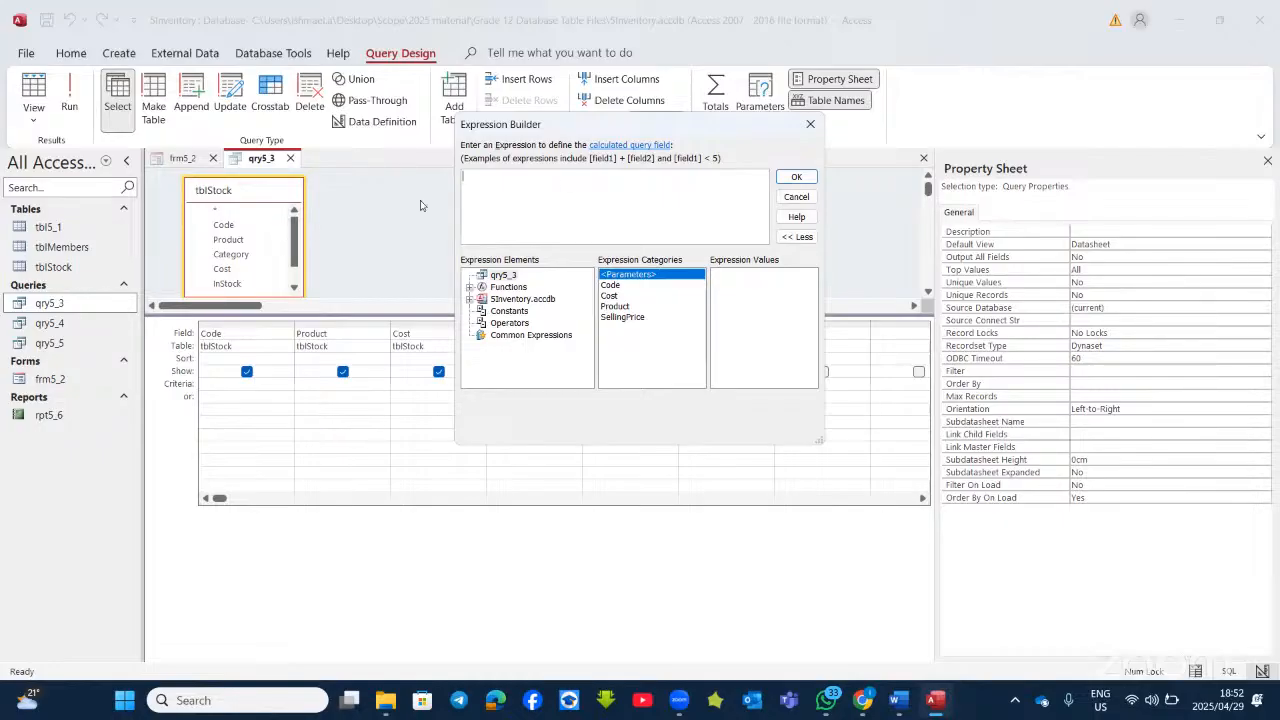
left_click(809, 127)
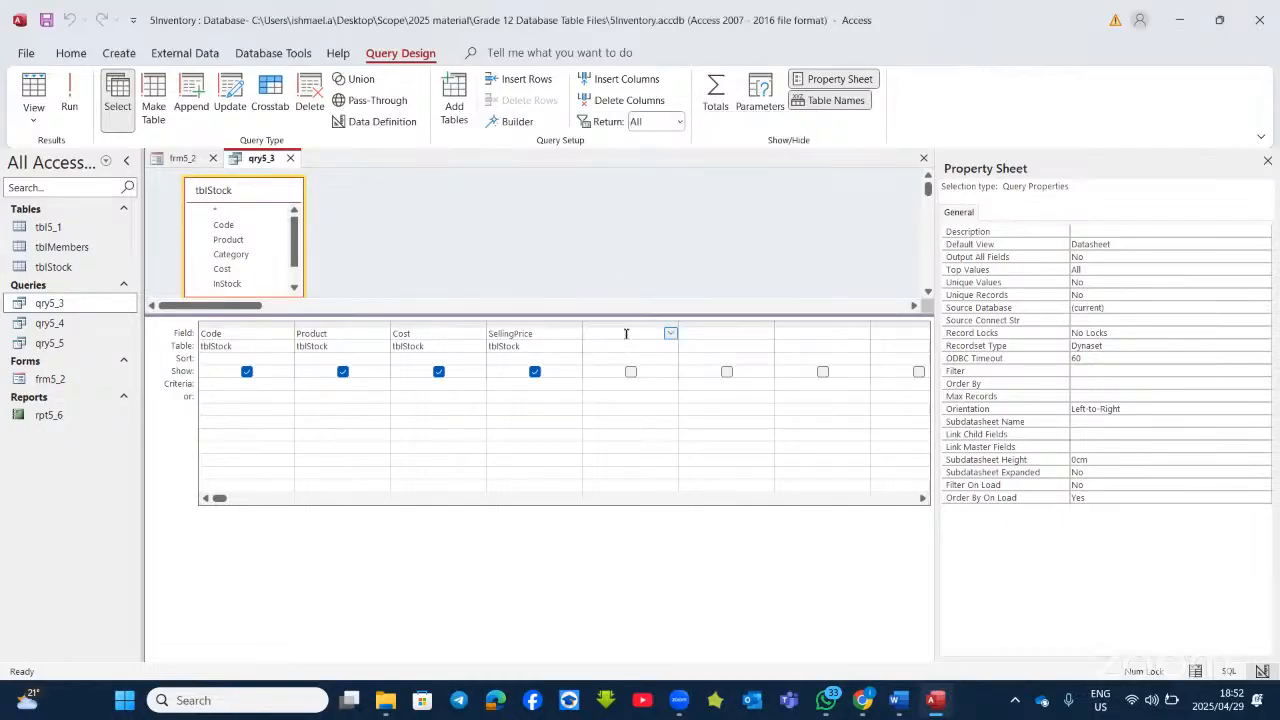
left_click(507, 122)
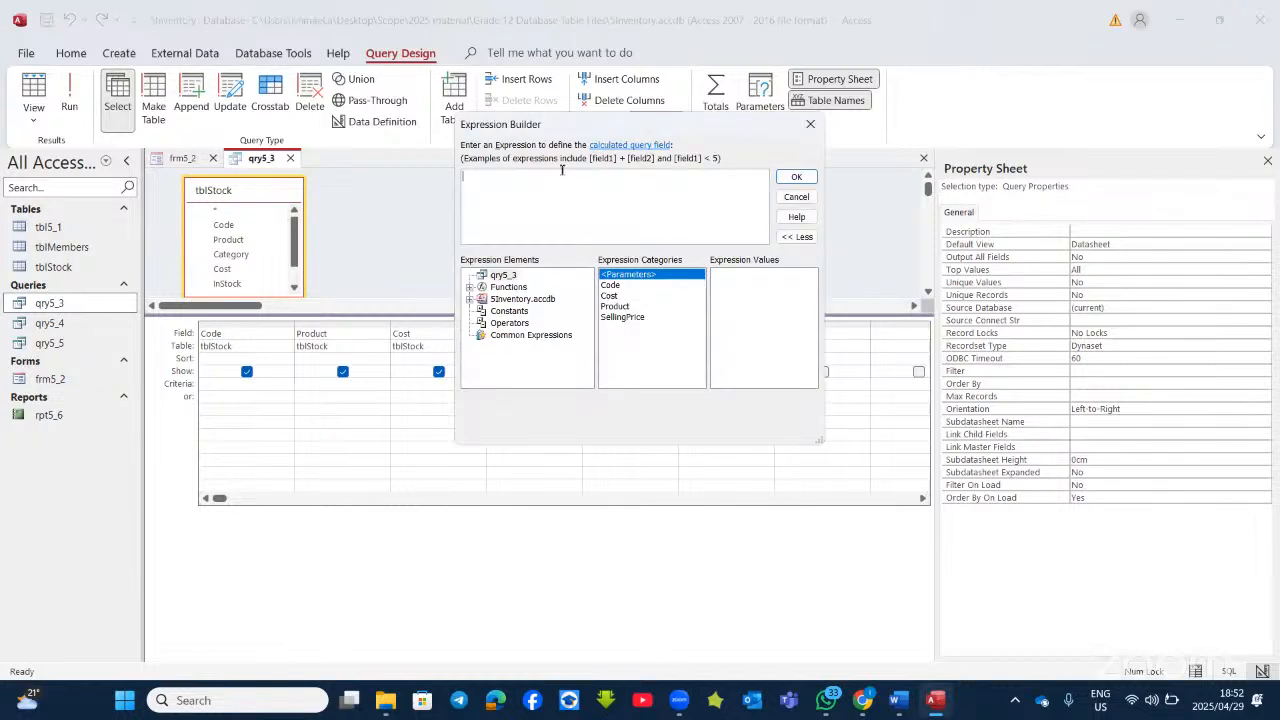
left_click(817, 130)
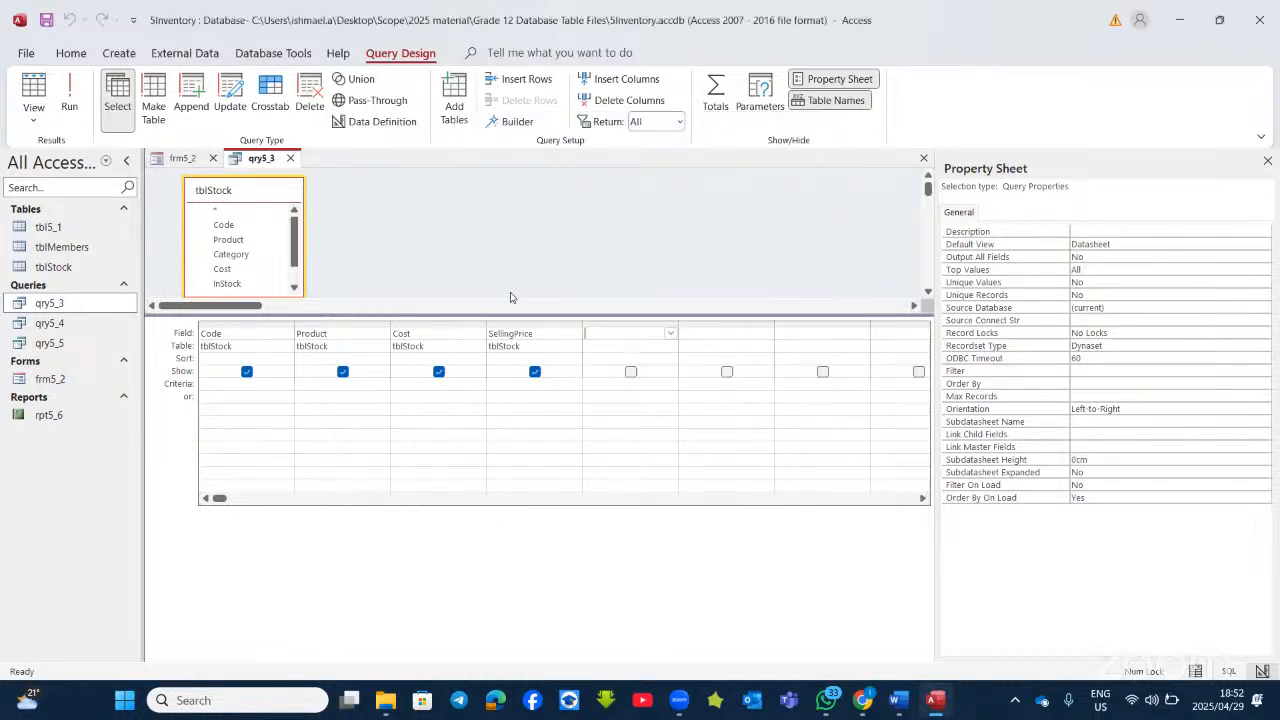
Step: Build the calculated field [SellingPrice] - [Cost] in the fifth column
right_click(596, 333)
left_click(637, 442)
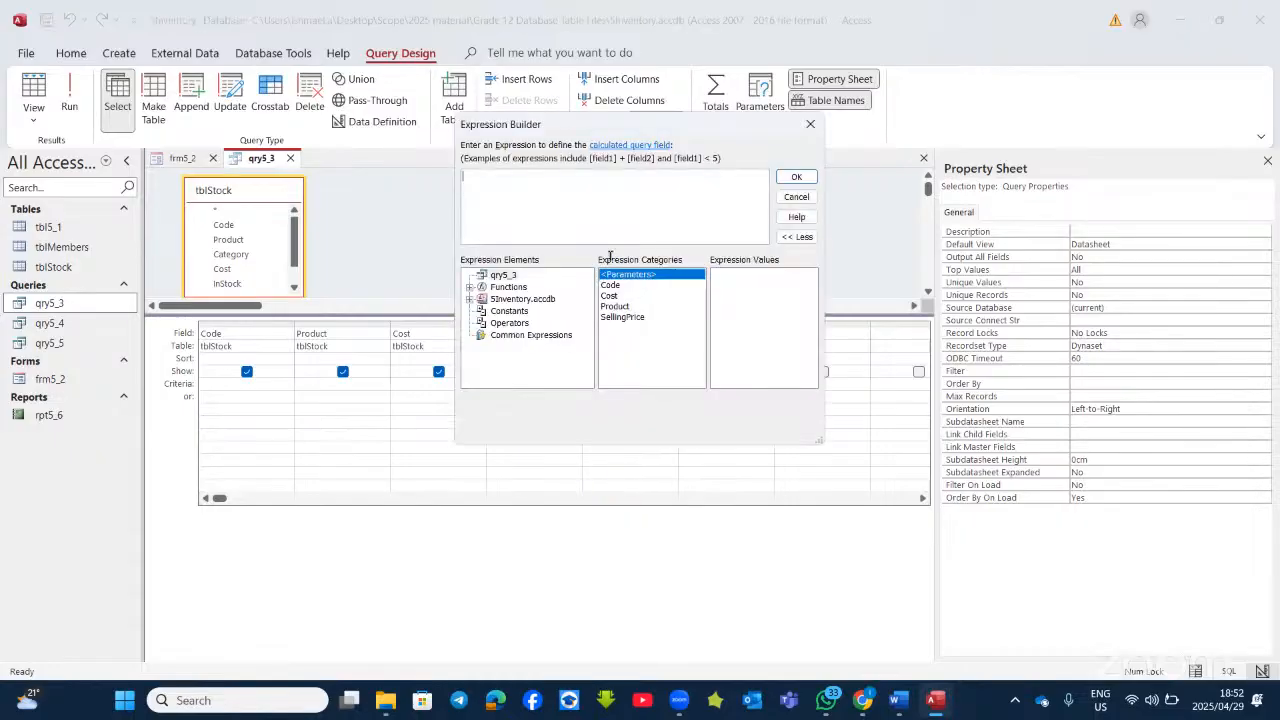
left_click_drag(704, 173, 785, 191)
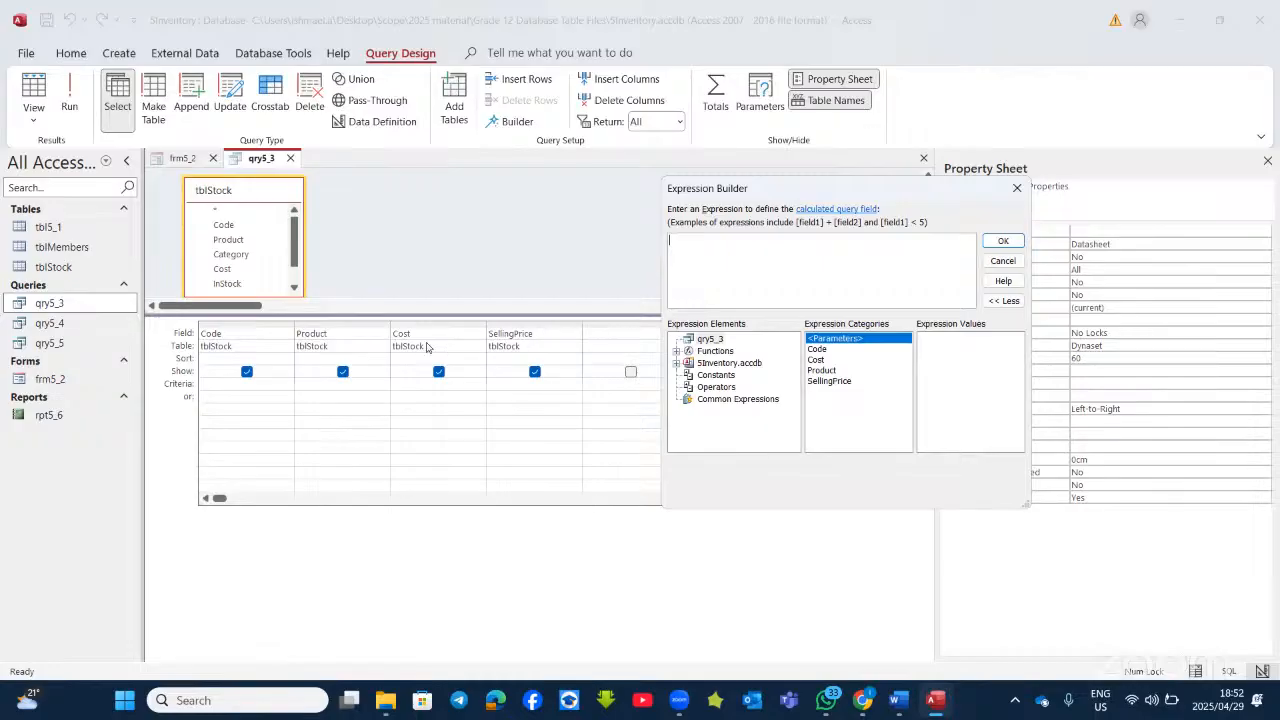
double_click(820, 383)
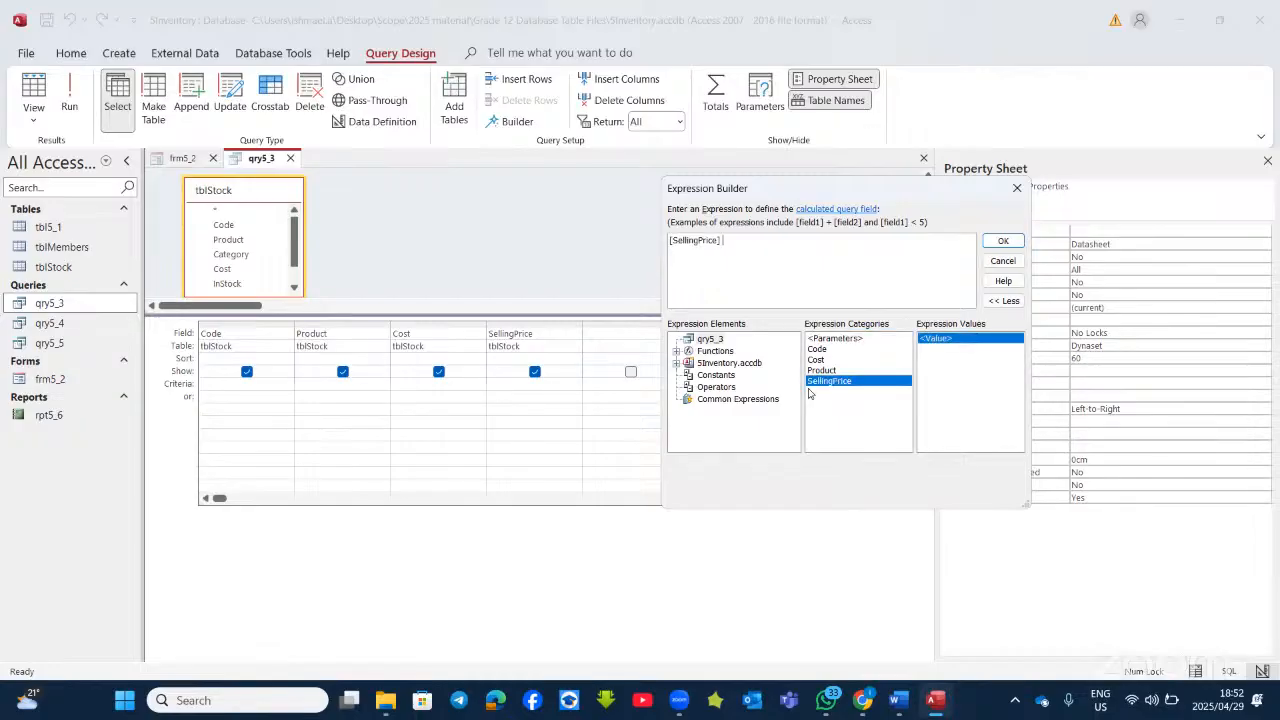
type("-")
left_click(818, 360)
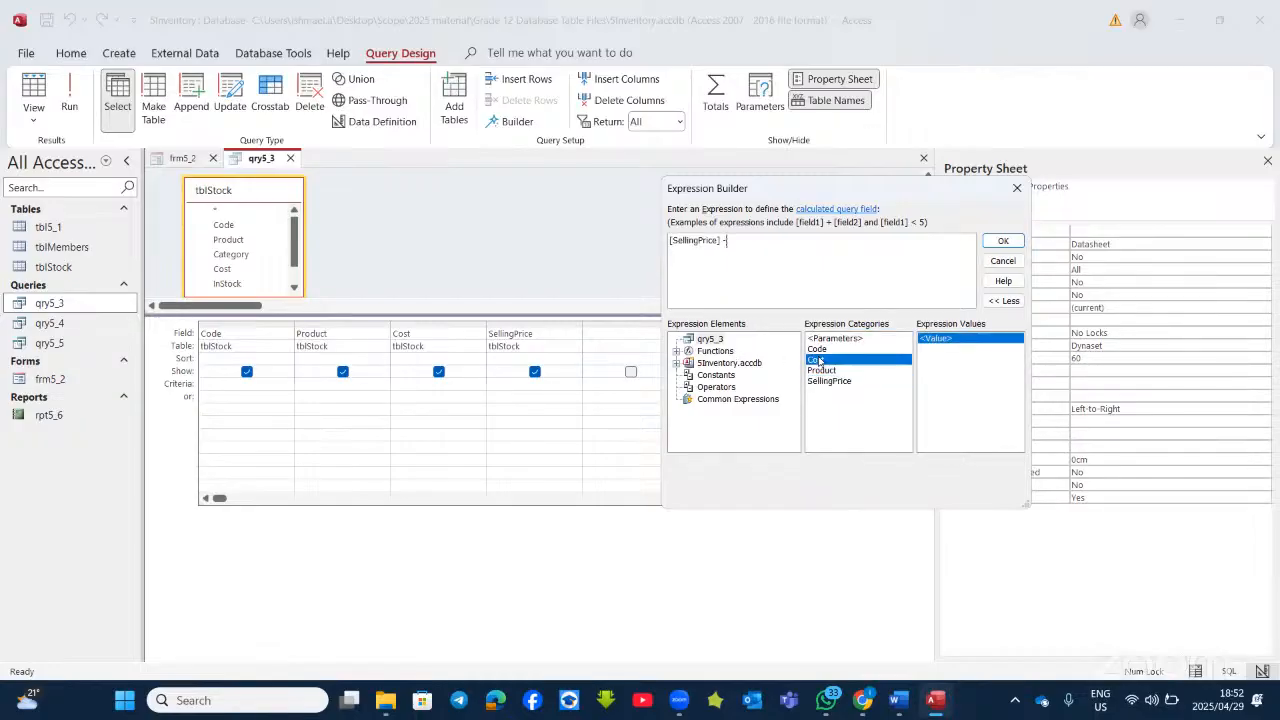
double_click(818, 360)
left_click(1005, 242)
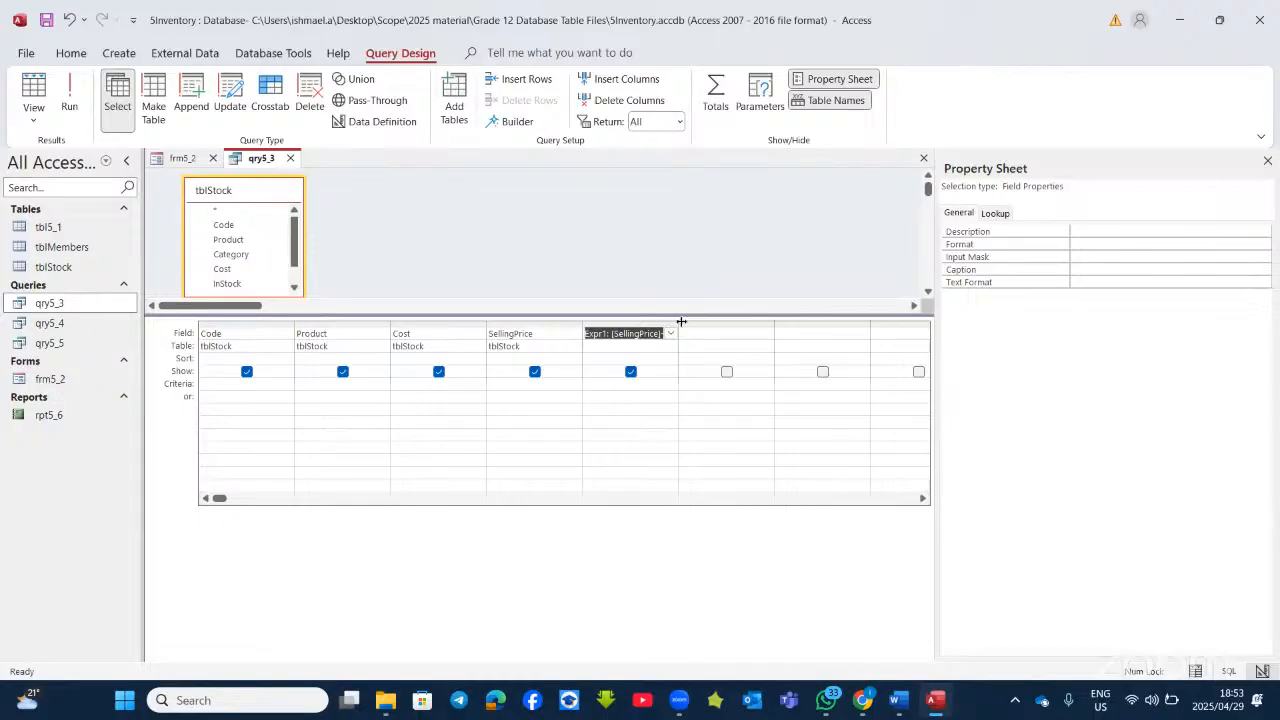
Step: Widen the Expr1 column, run qry5_3 to view the profits, and return to Design View
left_click_drag(680, 322, 769, 325)
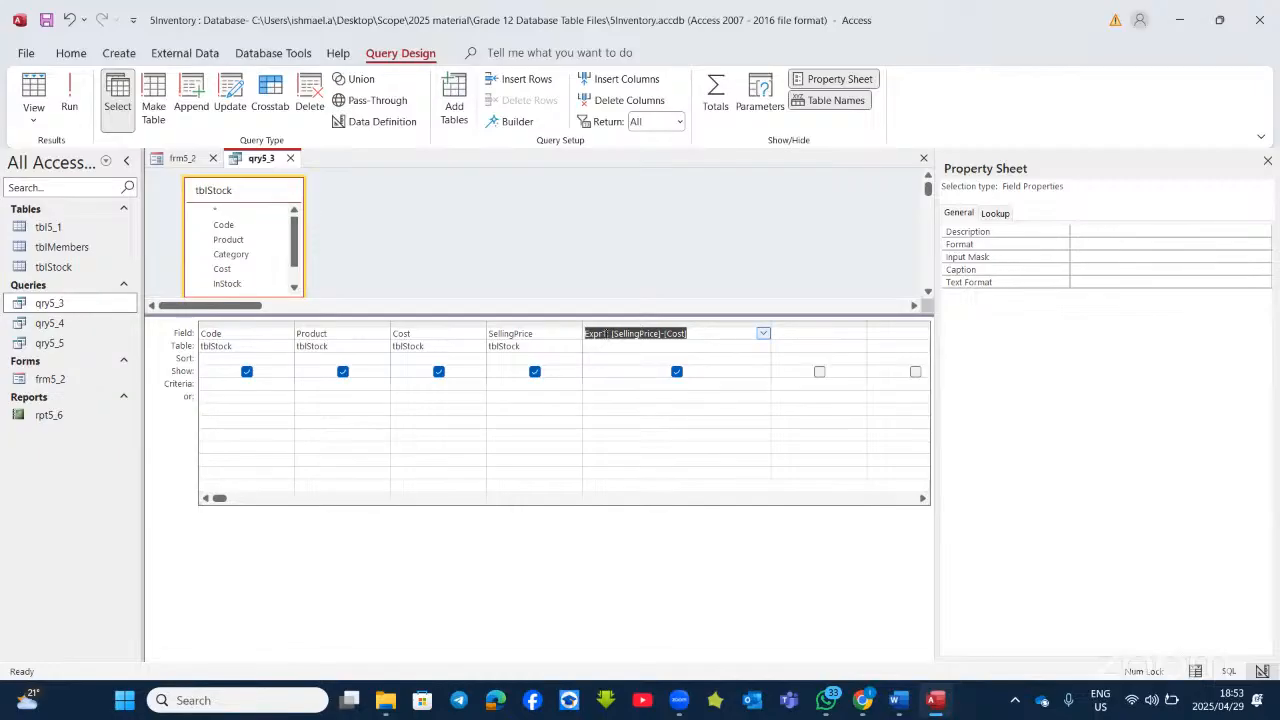
left_click(69, 100)
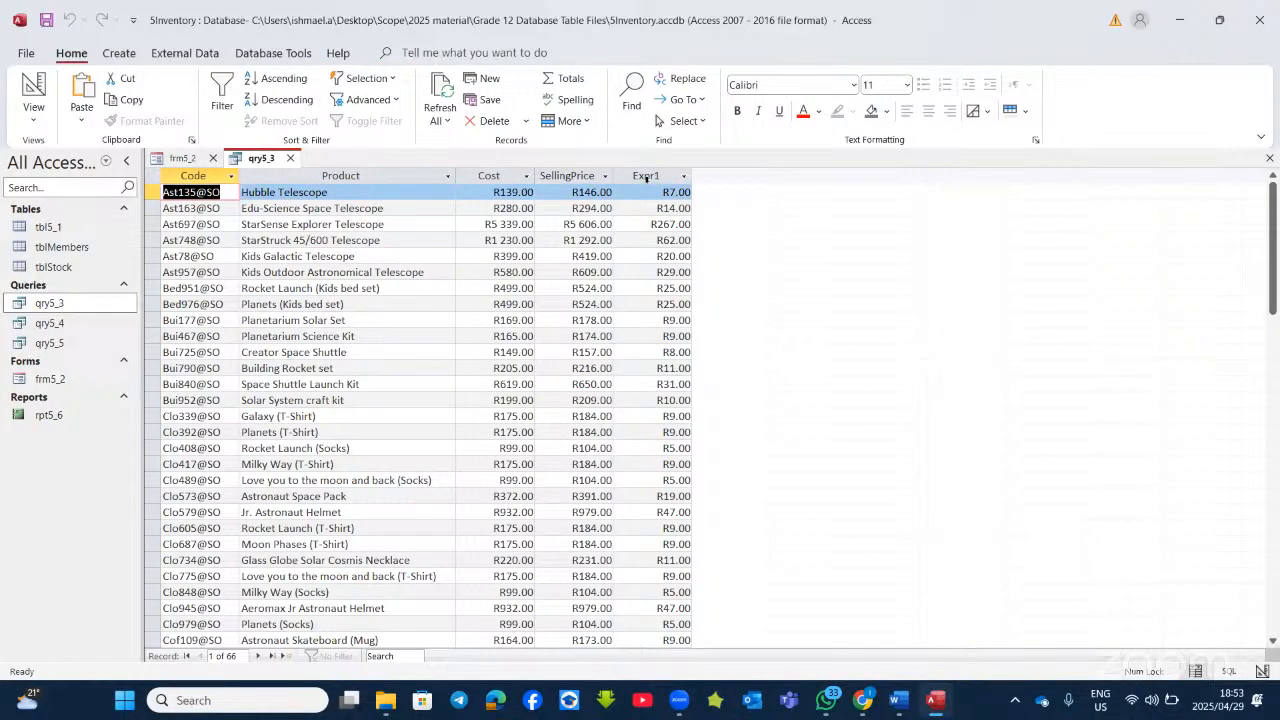
left_click(935, 699)
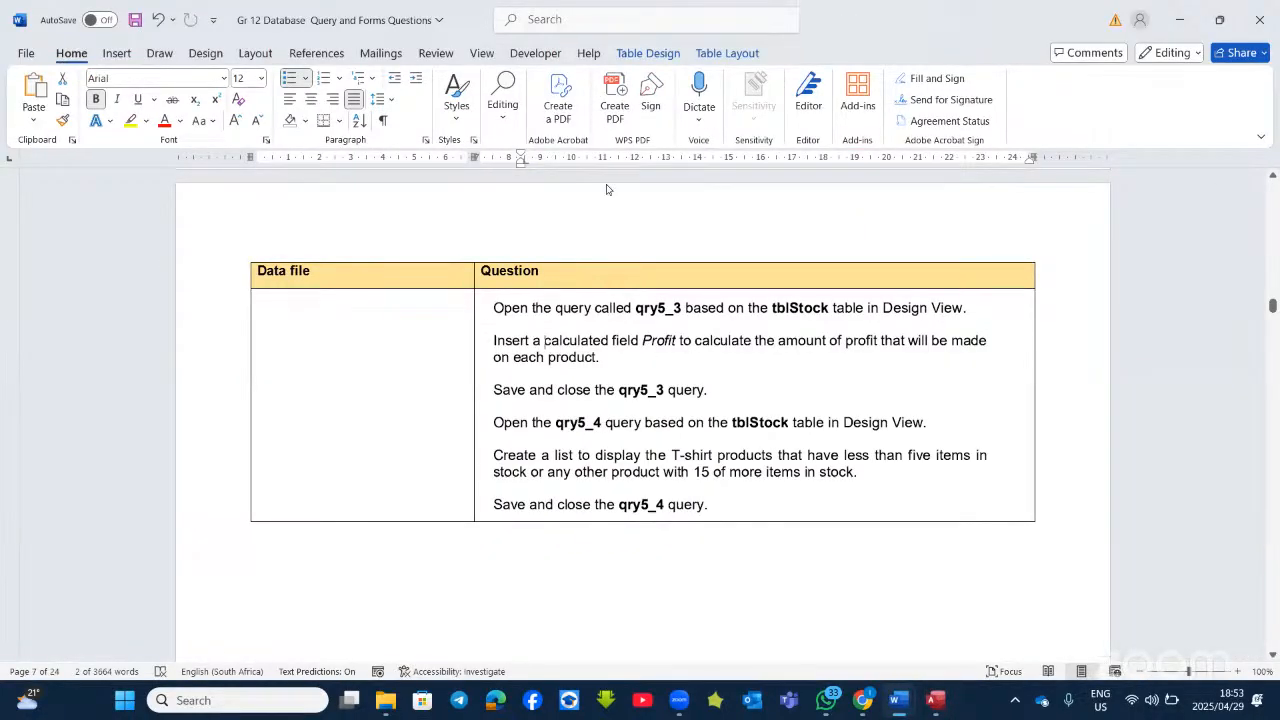
key("alt+Tab")
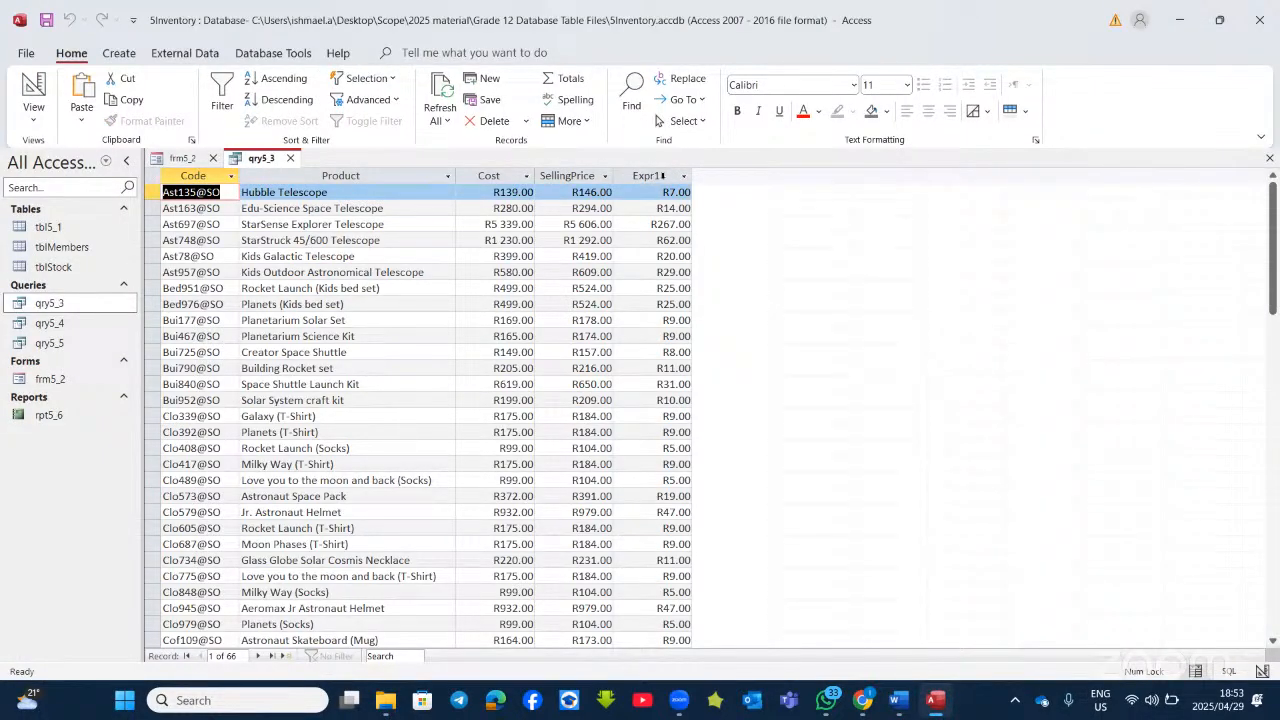
left_click(30, 90)
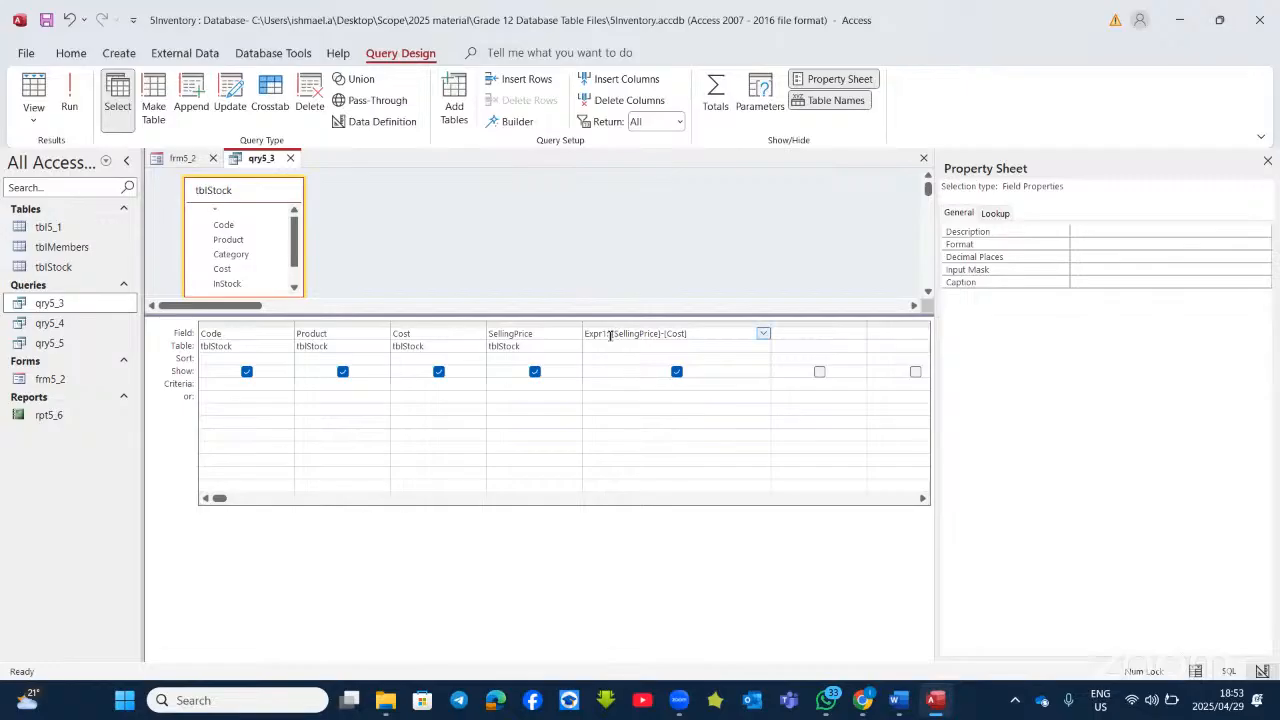
Step: Rename Expr1 to Profit, run qry5_3 to check it, and bring up the Word sheet
left_click(607, 335)
key("BackSpace")
key("BackSpace")
key("BackSpace")
key("BackSpace")
key("BackSpace")
type("Profit")
left_click(69, 100)
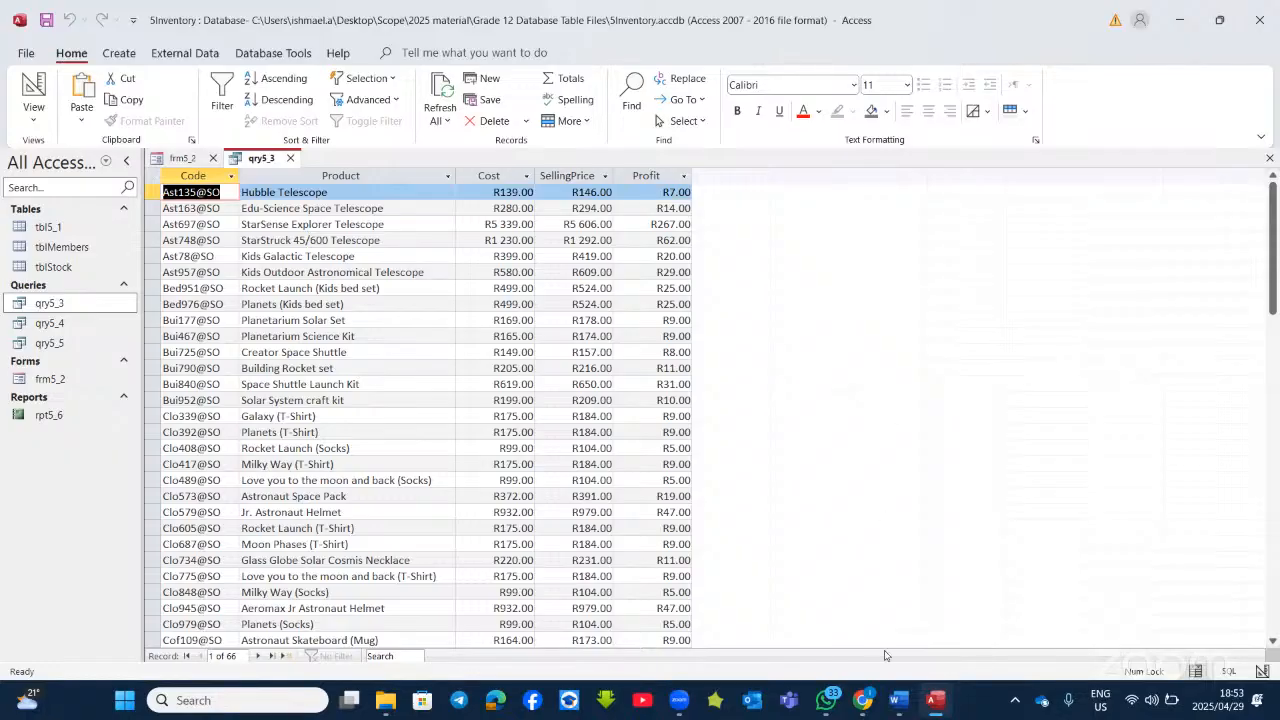
left_click(912, 697)
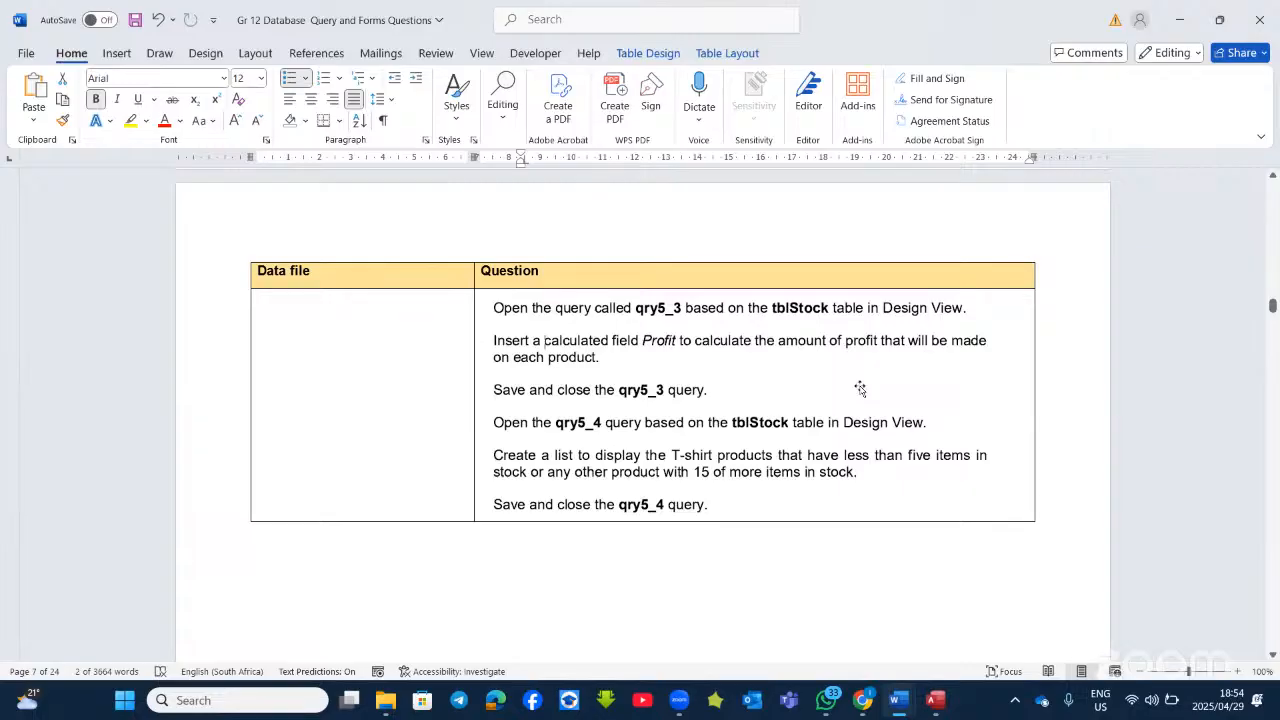
Step: Open the qry5_4 query in Design View
left_click(934, 704)
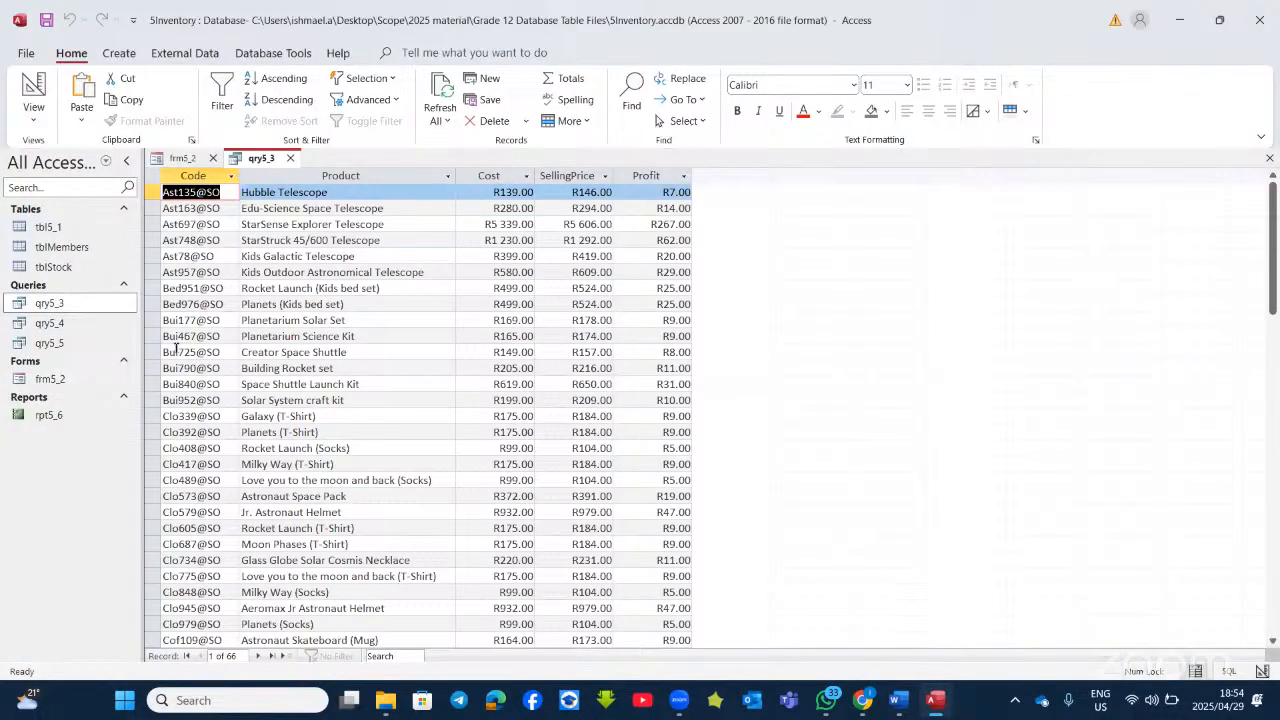
right_click(47, 323)
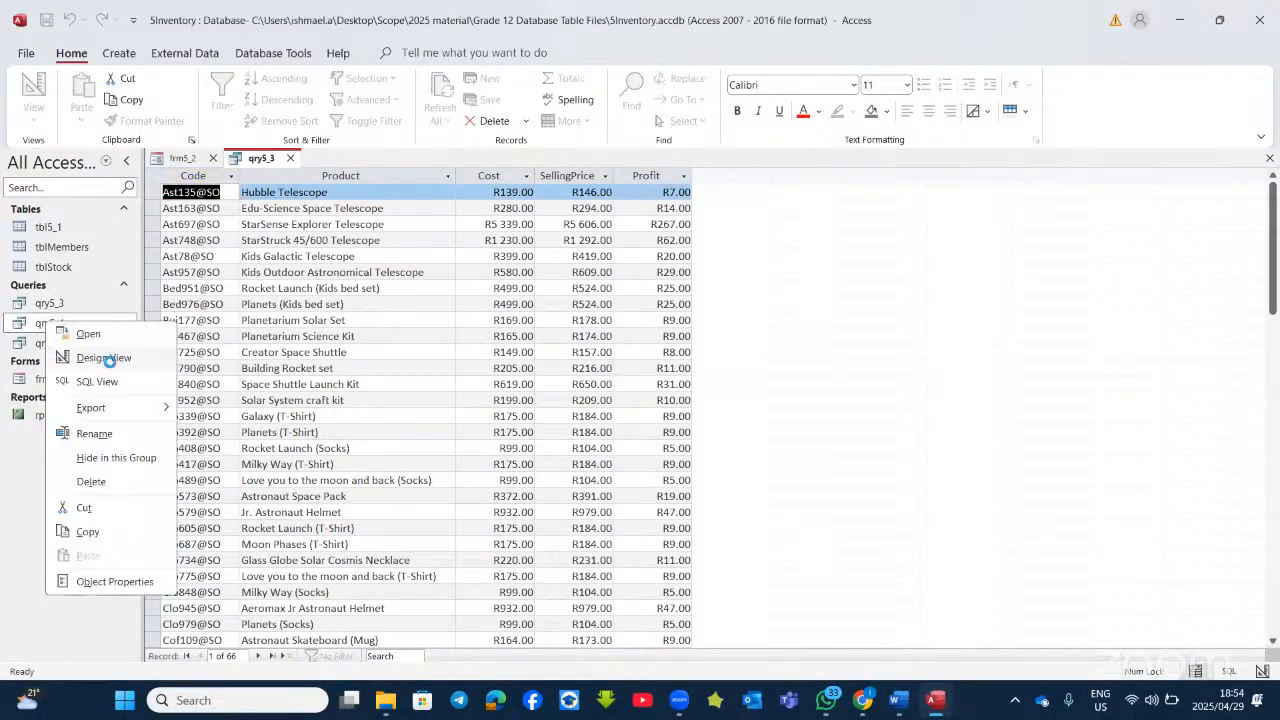
left_click(104, 358)
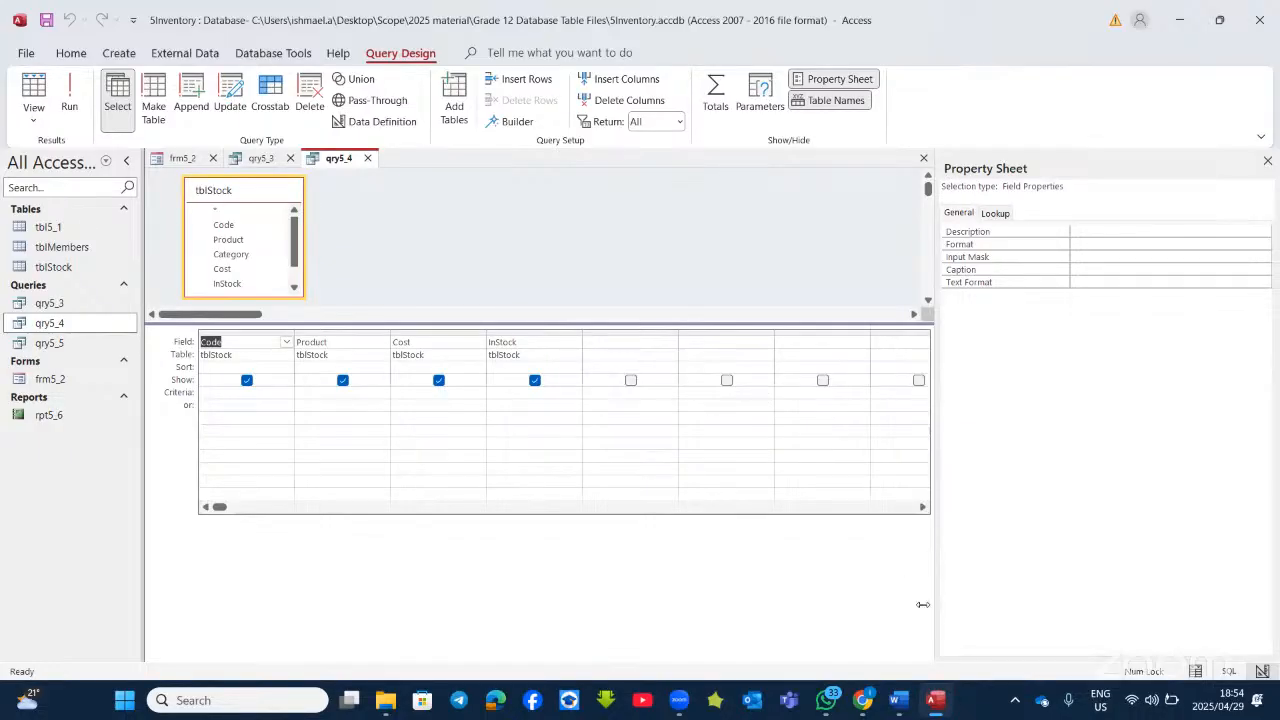
Step: Reread the qry5_4 question in Word, then return to Access
left_click(937, 712)
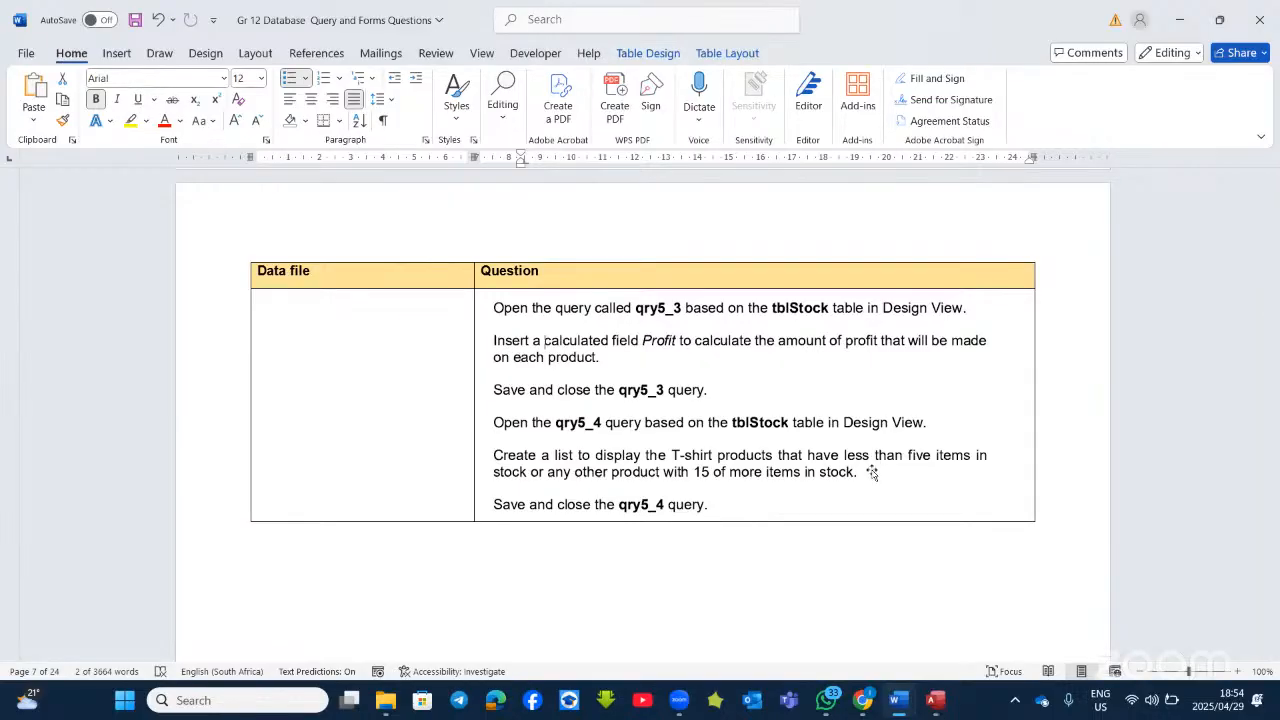
left_click(985, 514)
left_click(1037, 505)
scroll(906, 488, "down", 4)
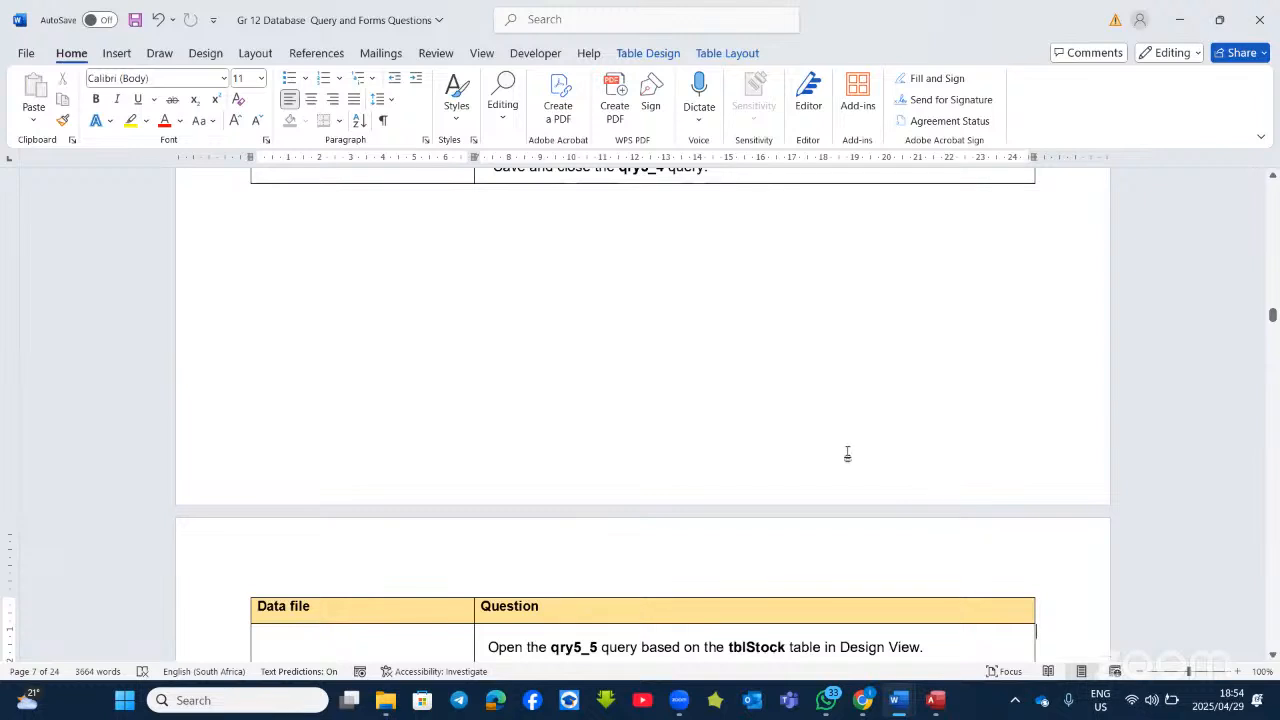
scroll(846, 451, "up", 5)
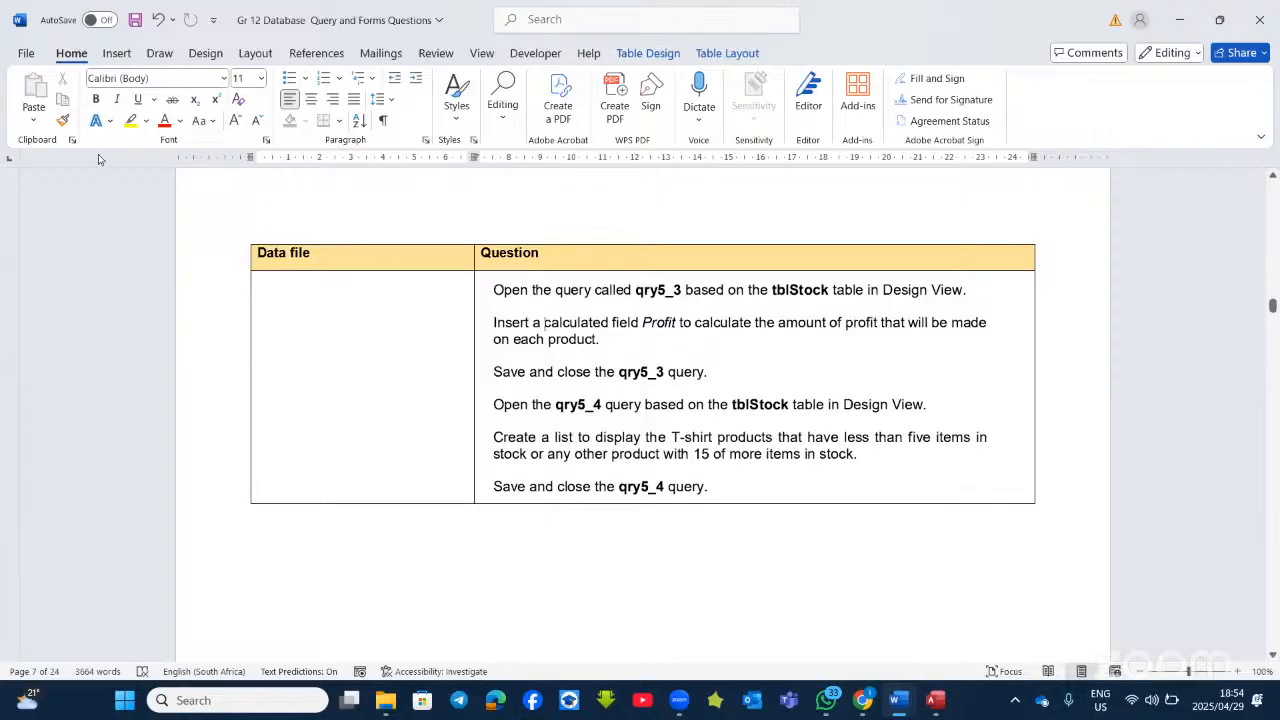
key("alt+Tab")
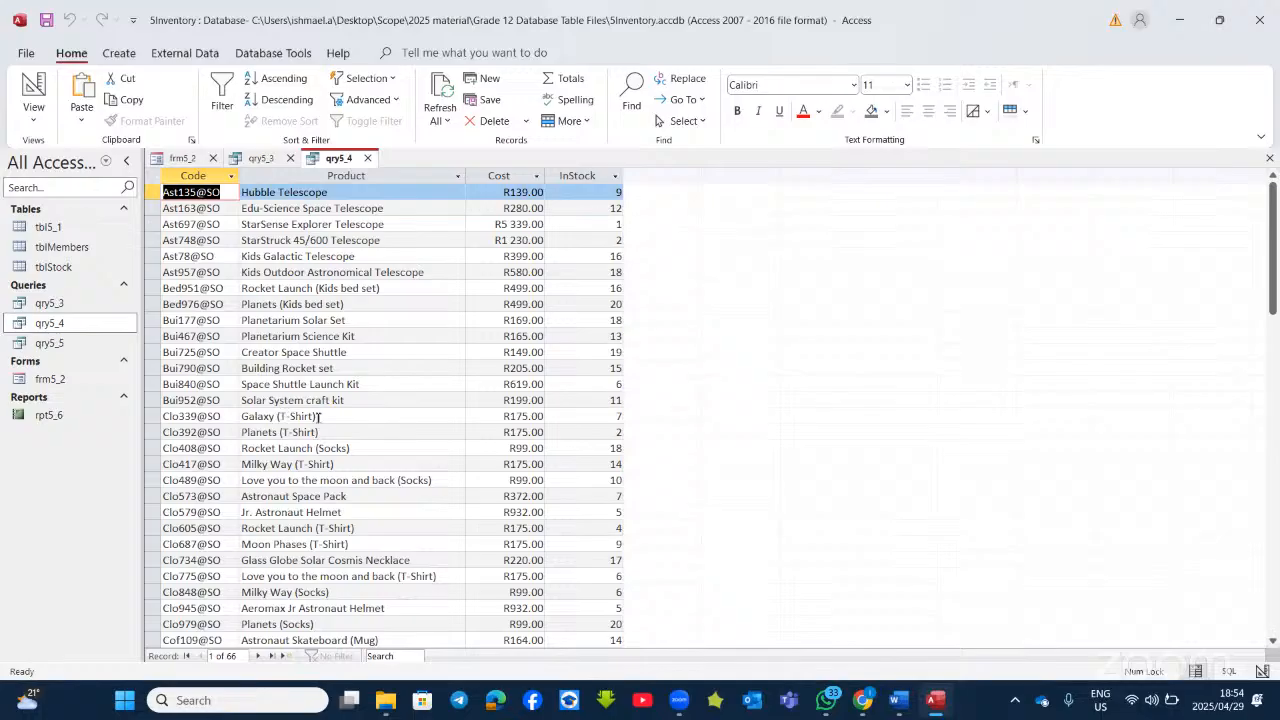
Step: Inspect the T-Shirt product names in qry5_4's results and go back to Design View
left_click_drag(318, 417, 263, 417)
left_click(268, 430)
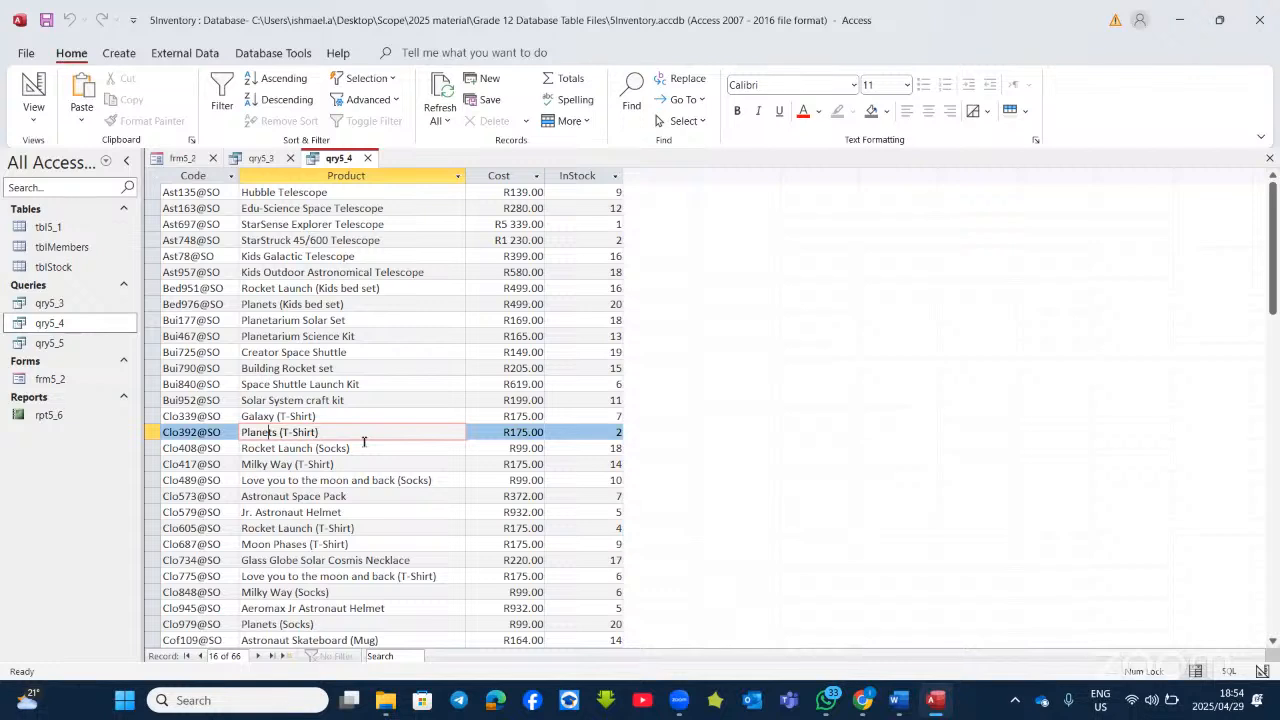
left_click(44, 92)
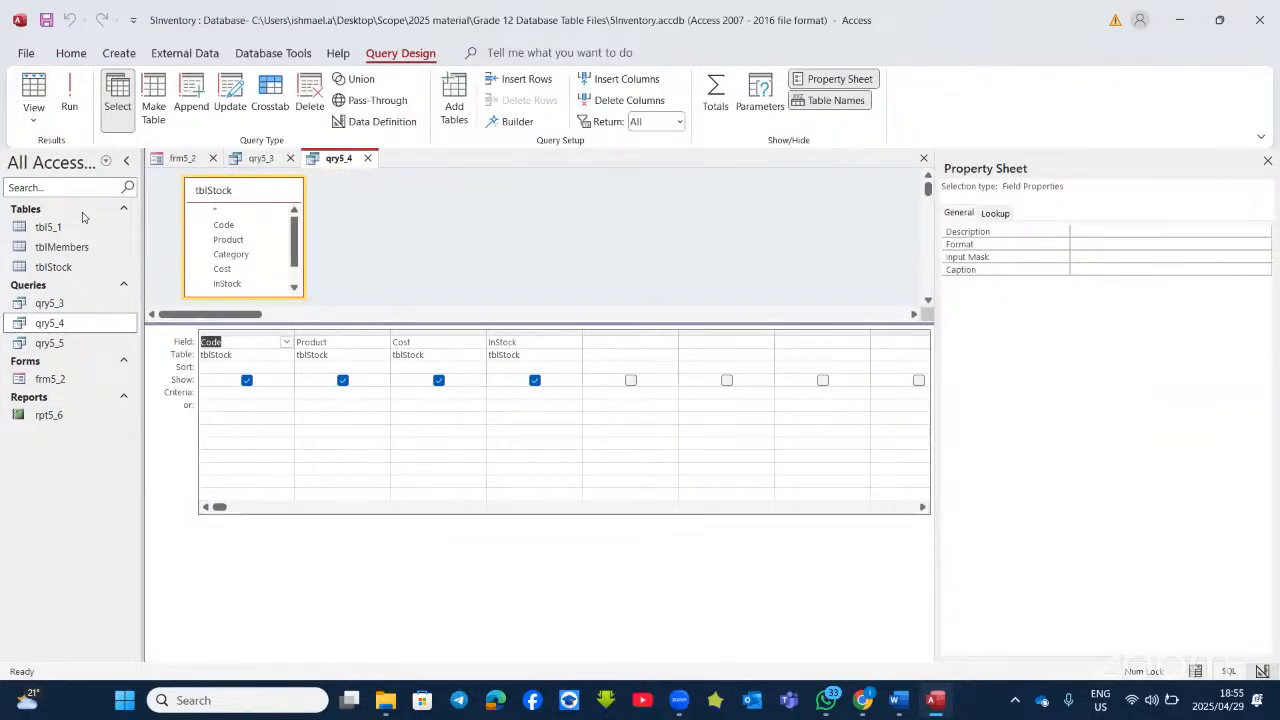
left_click(69, 100)
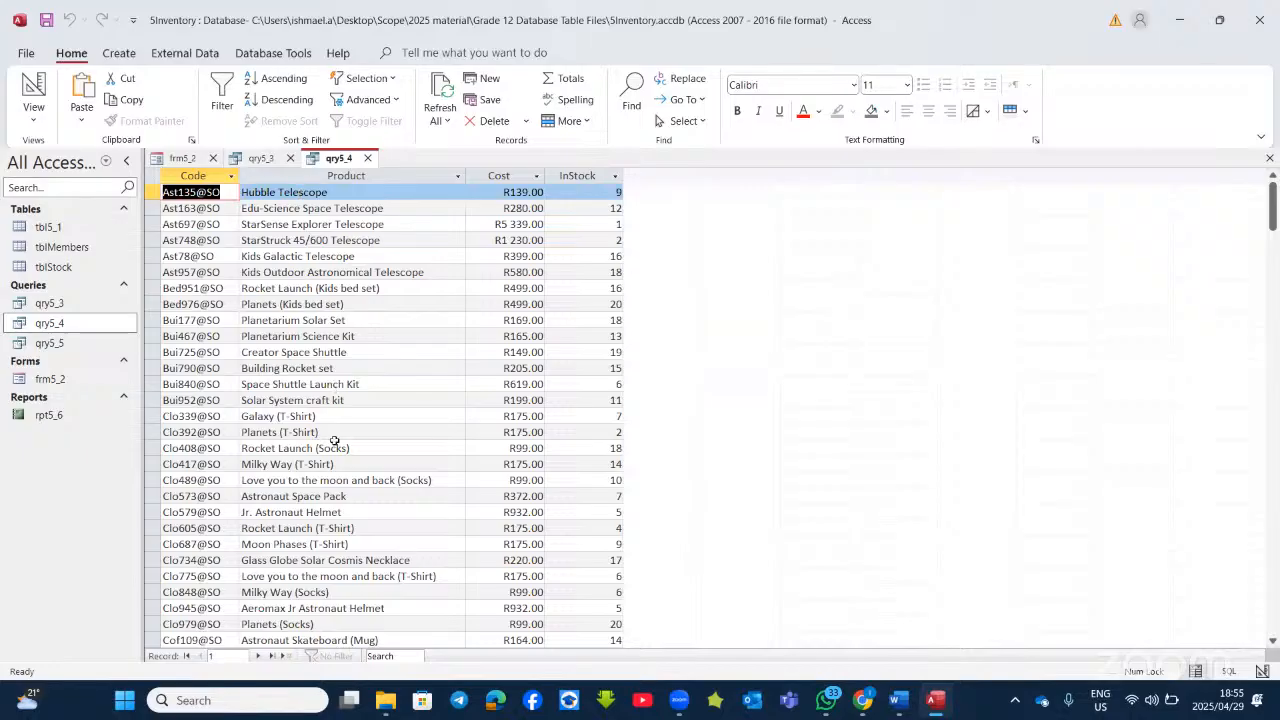
left_click(34, 92)
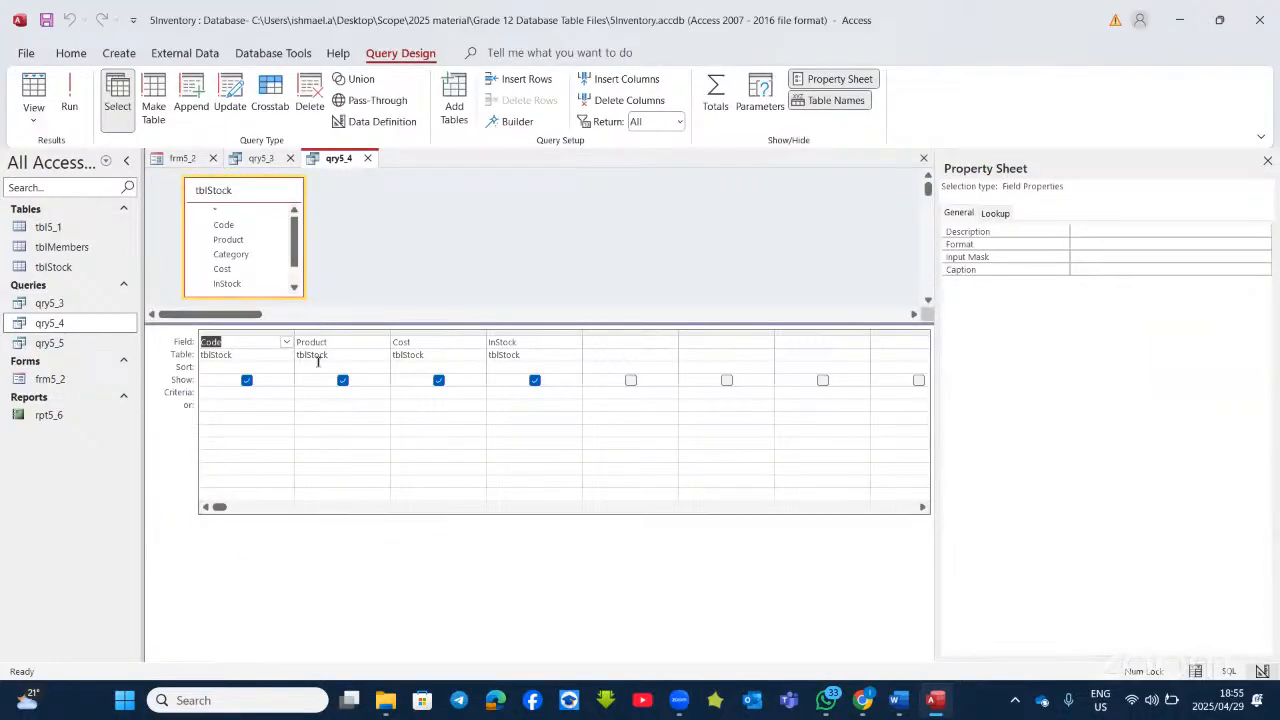
Step: Enter *t-shirt* as the Product criterion in qry5_4
left_click(318, 390)
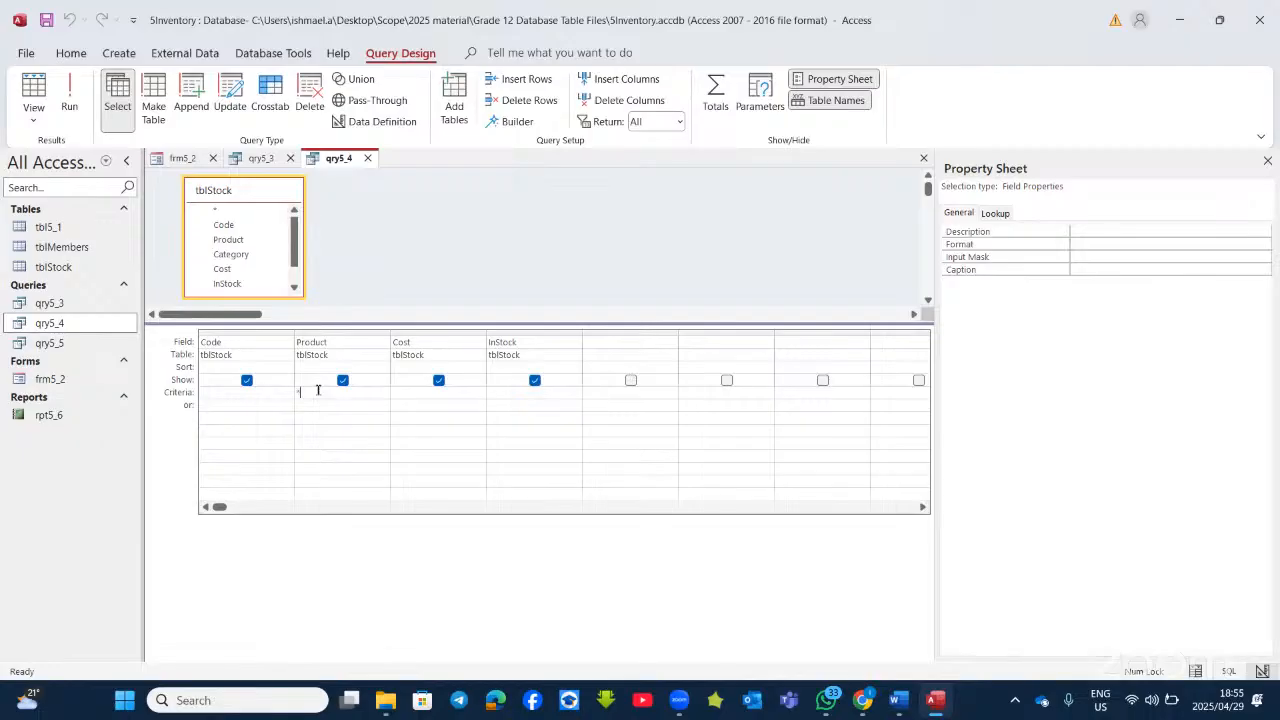
type("*t")
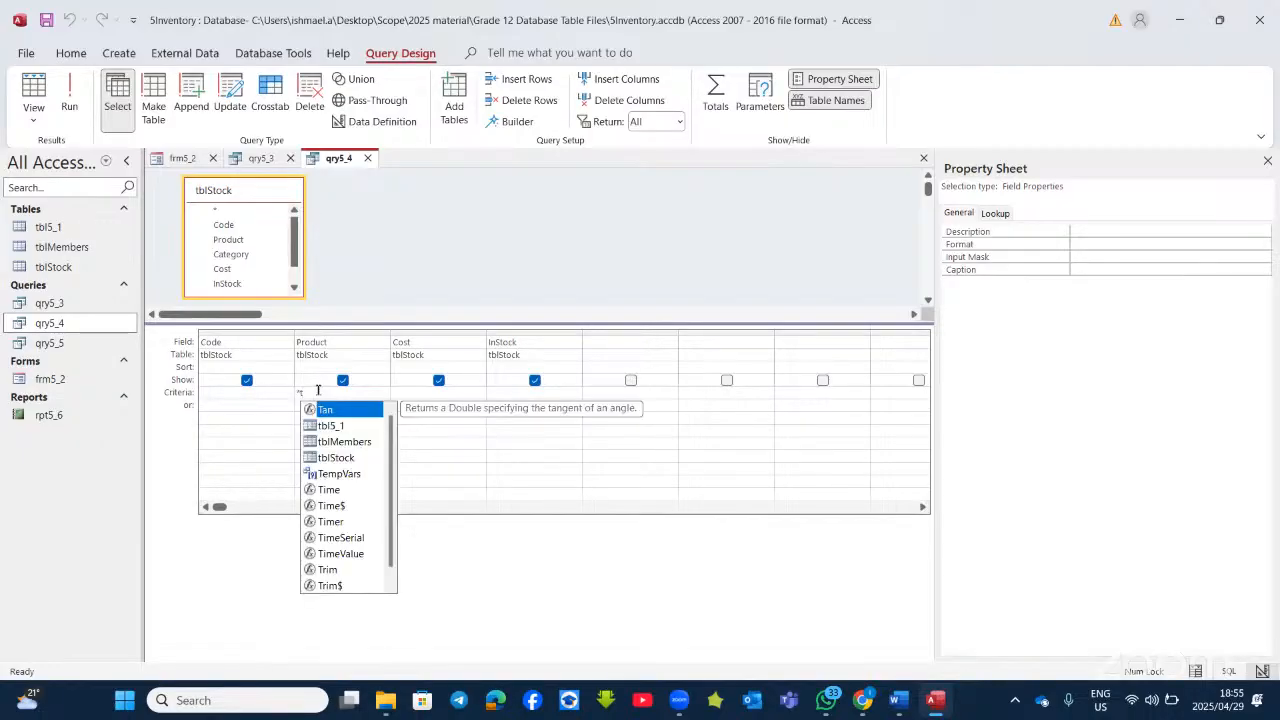
type("-sh")
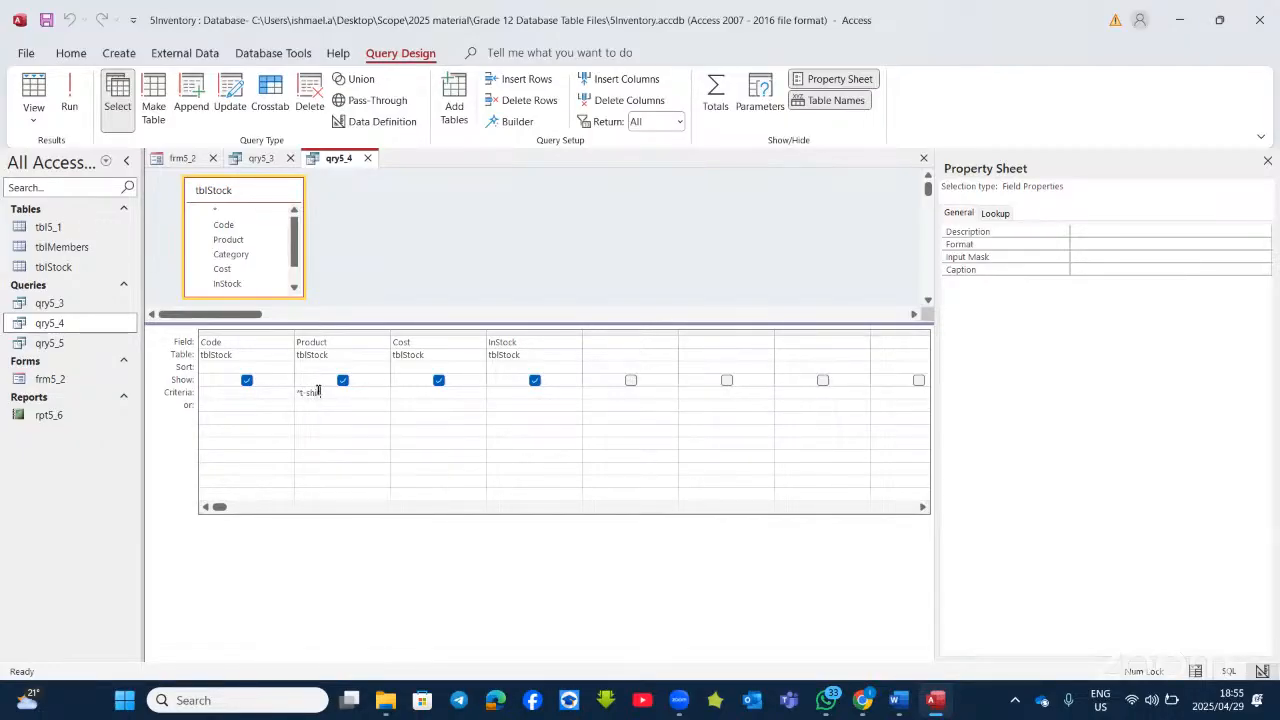
type("irt*")
mouse_move(903, 703)
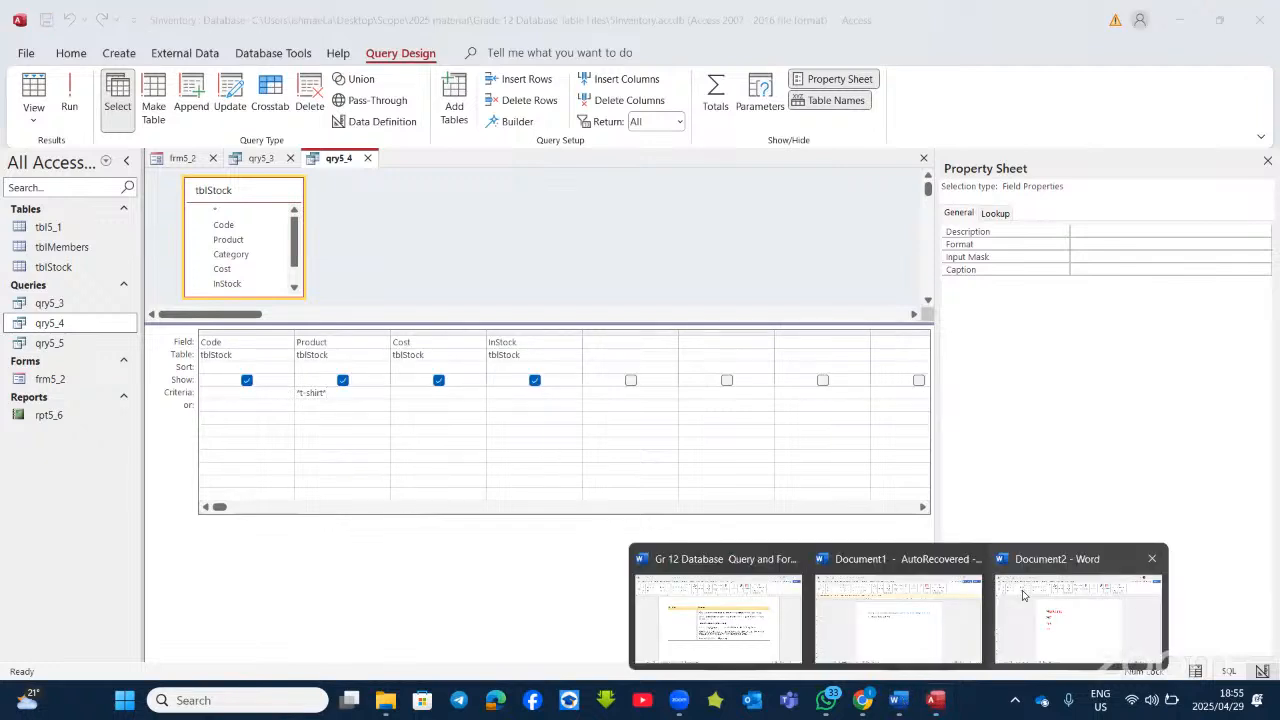
left_click(1060, 600)
Step: Add the note '*t-shirt*------ contains t-shirt' below Y* in Document2
left_click(533, 495)
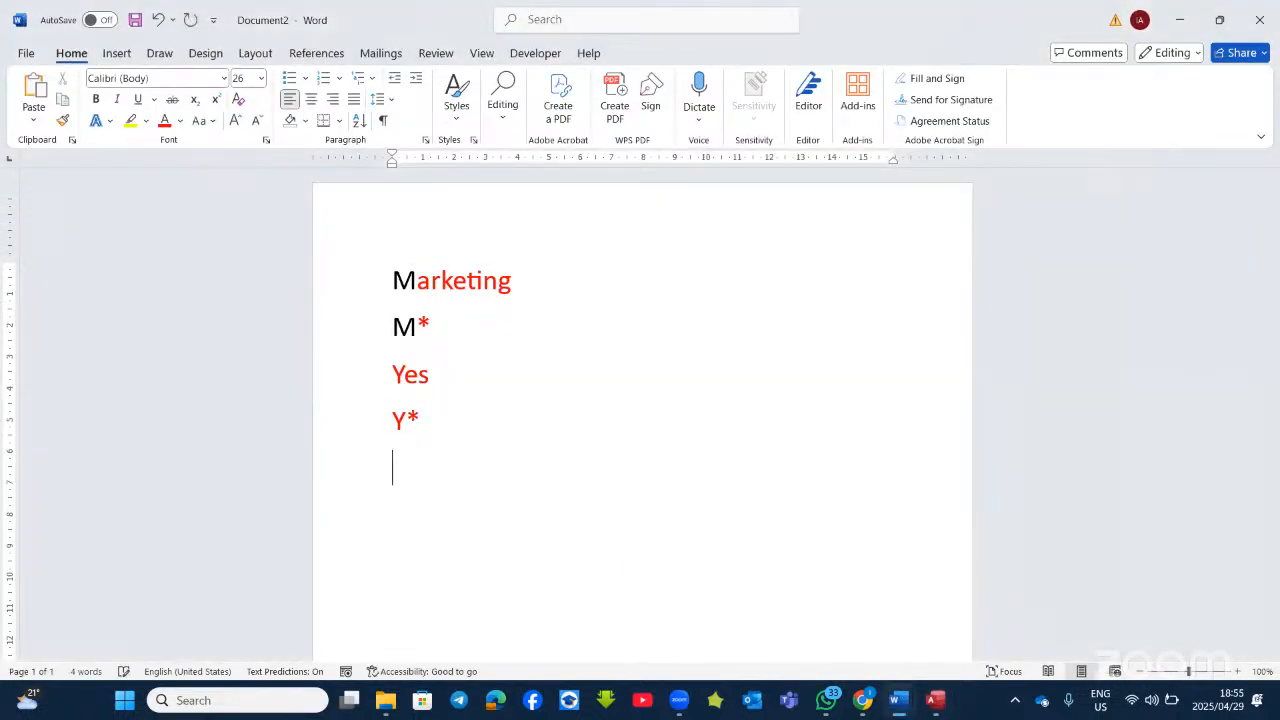
type("*t-shirt*")
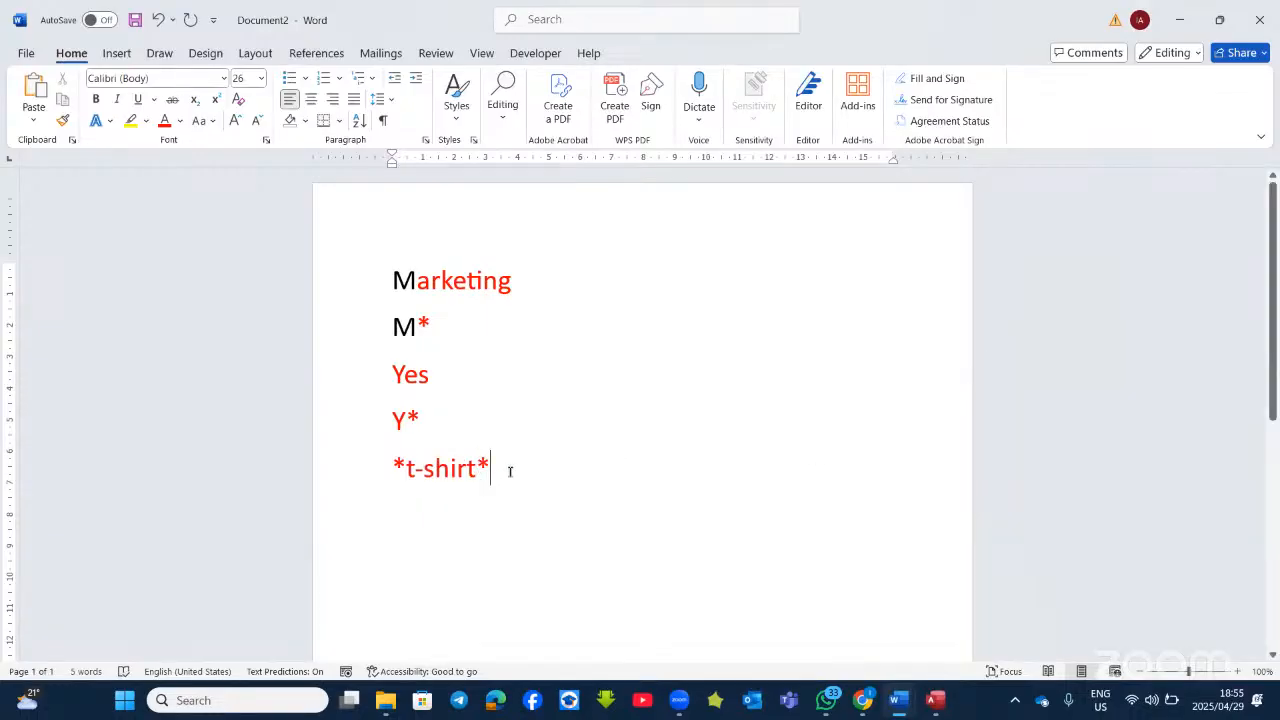
type("------ c")
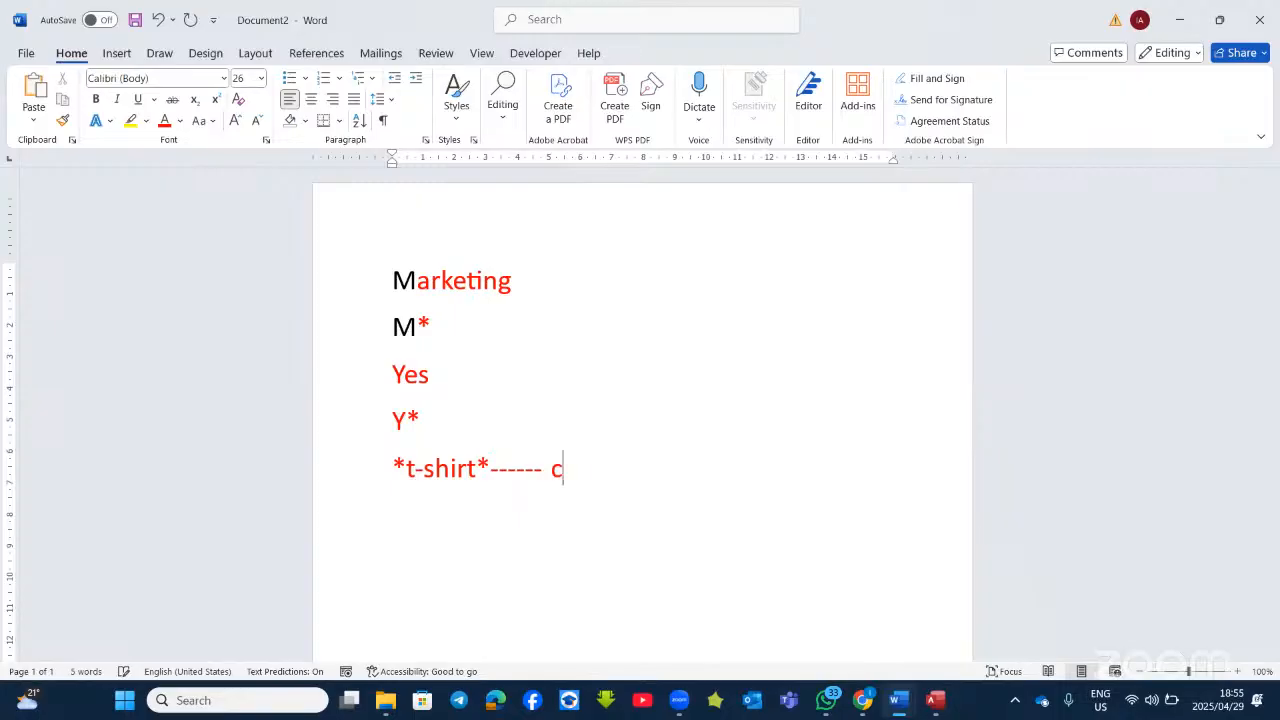
type("ontains ")
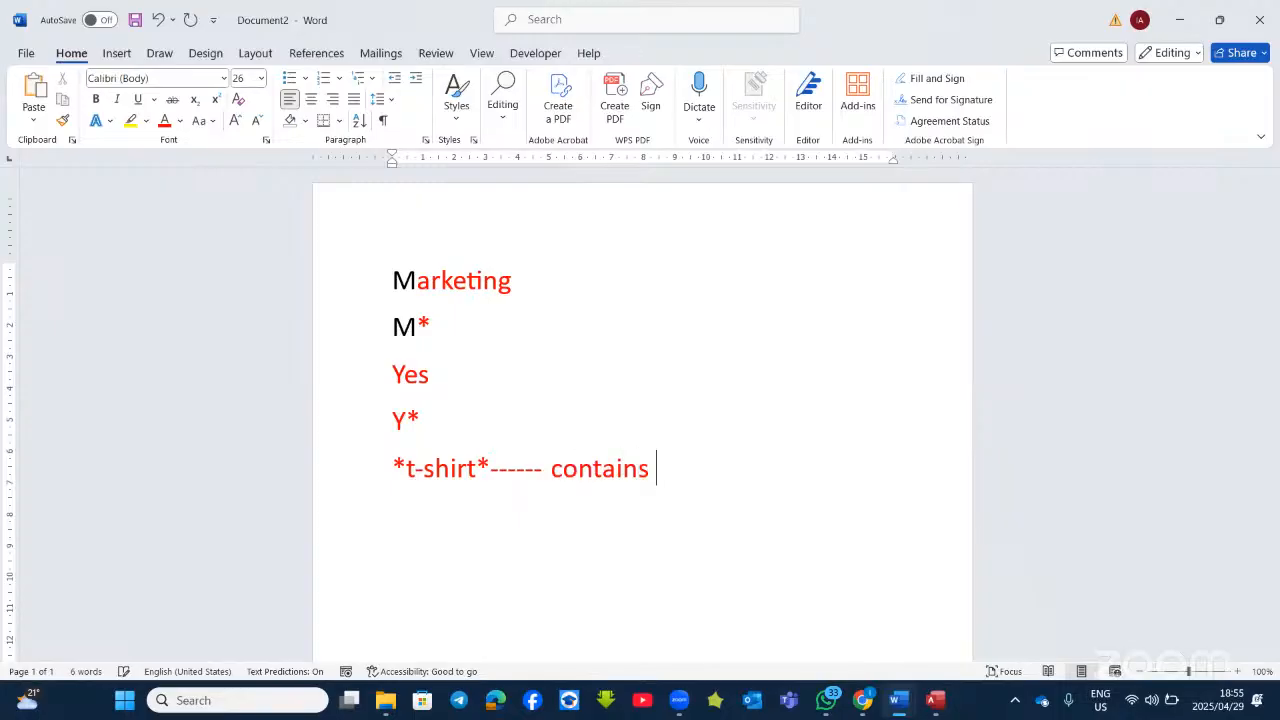
type("t-shirt")
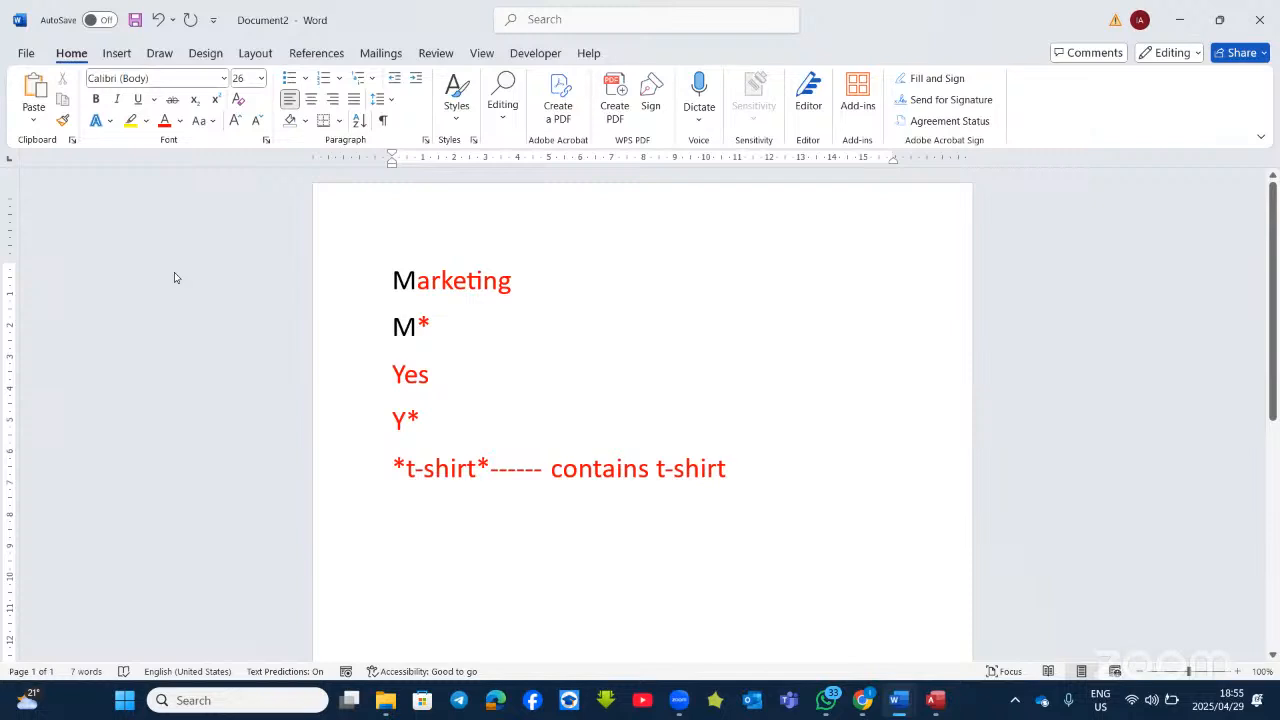
key("alt+Tab")
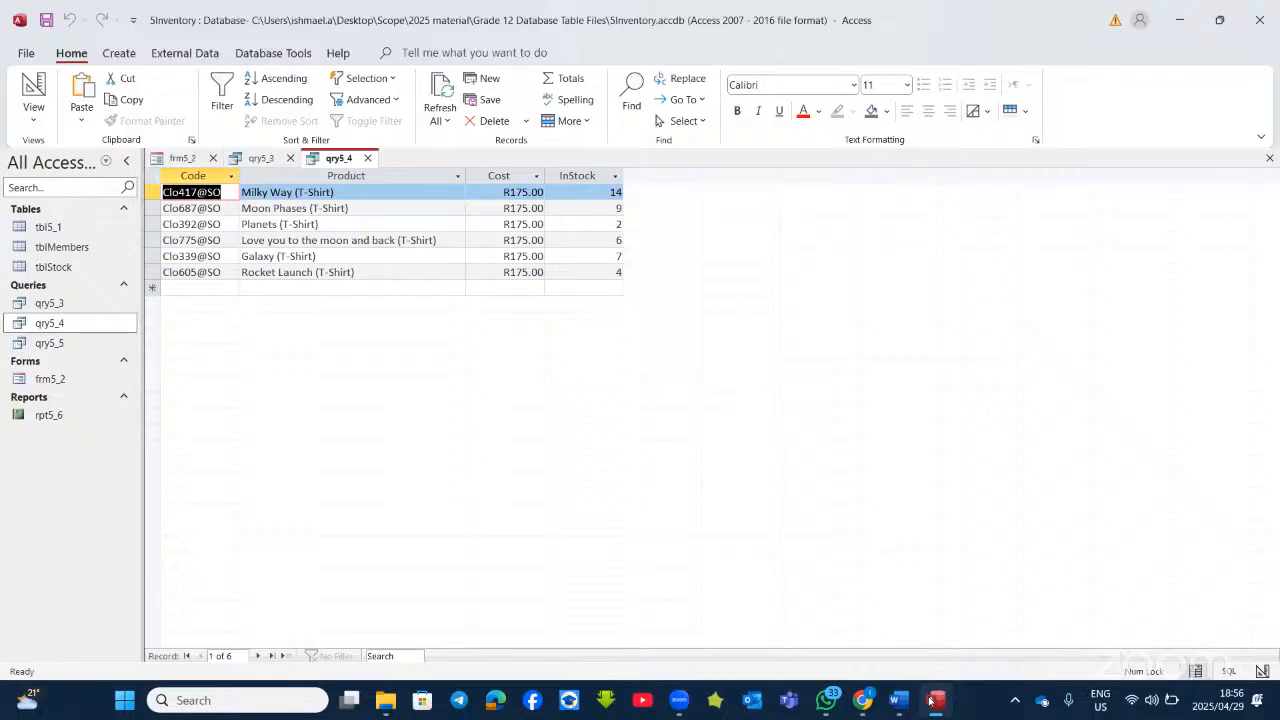
Step: Bring the Word question document for qry5_4 back to the front
mouse_move(898, 700)
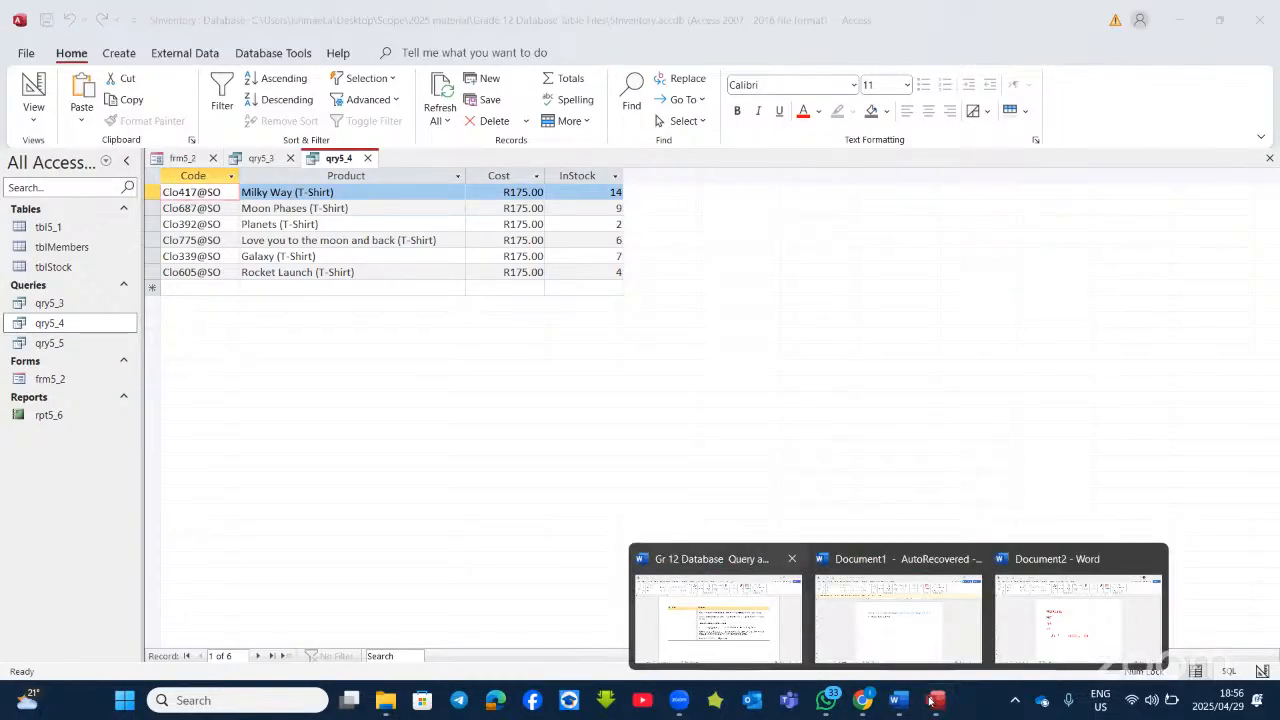
left_click(740, 610)
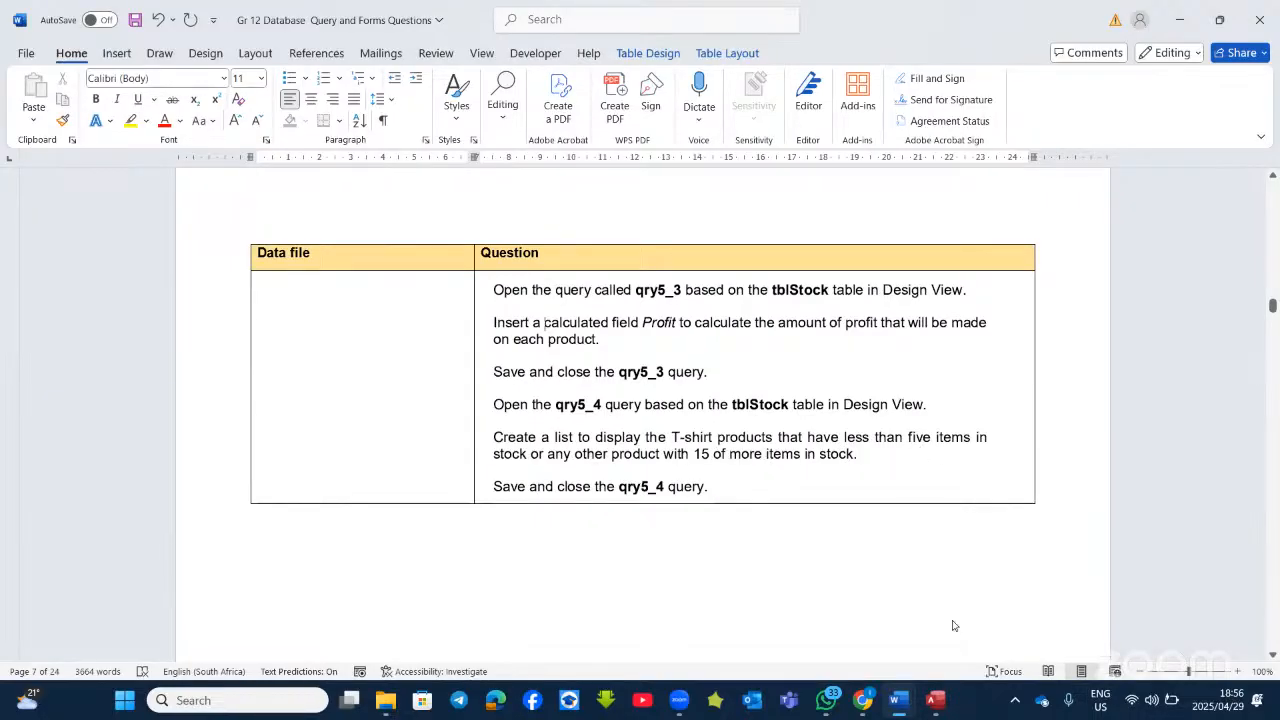
Step: Add an InStock criterion of <5 and run qry5_4, leaving two T-shirts
left_click(935, 700)
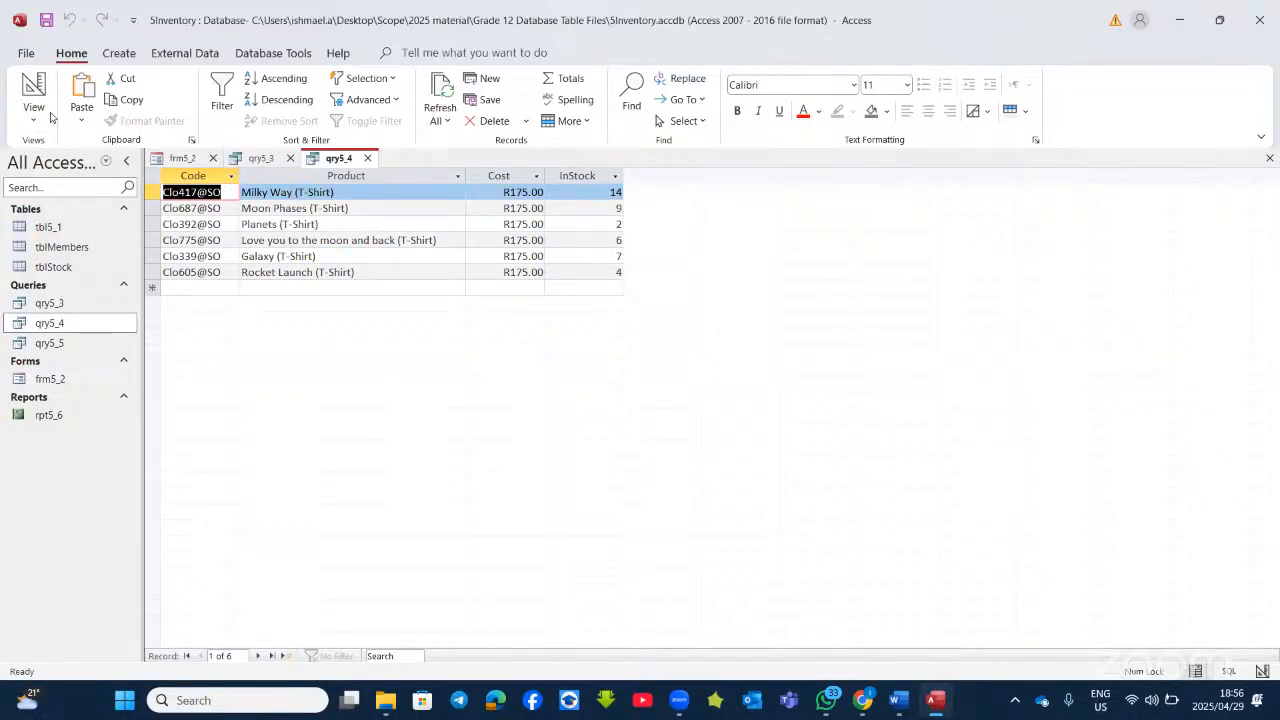
left_click(24, 93)
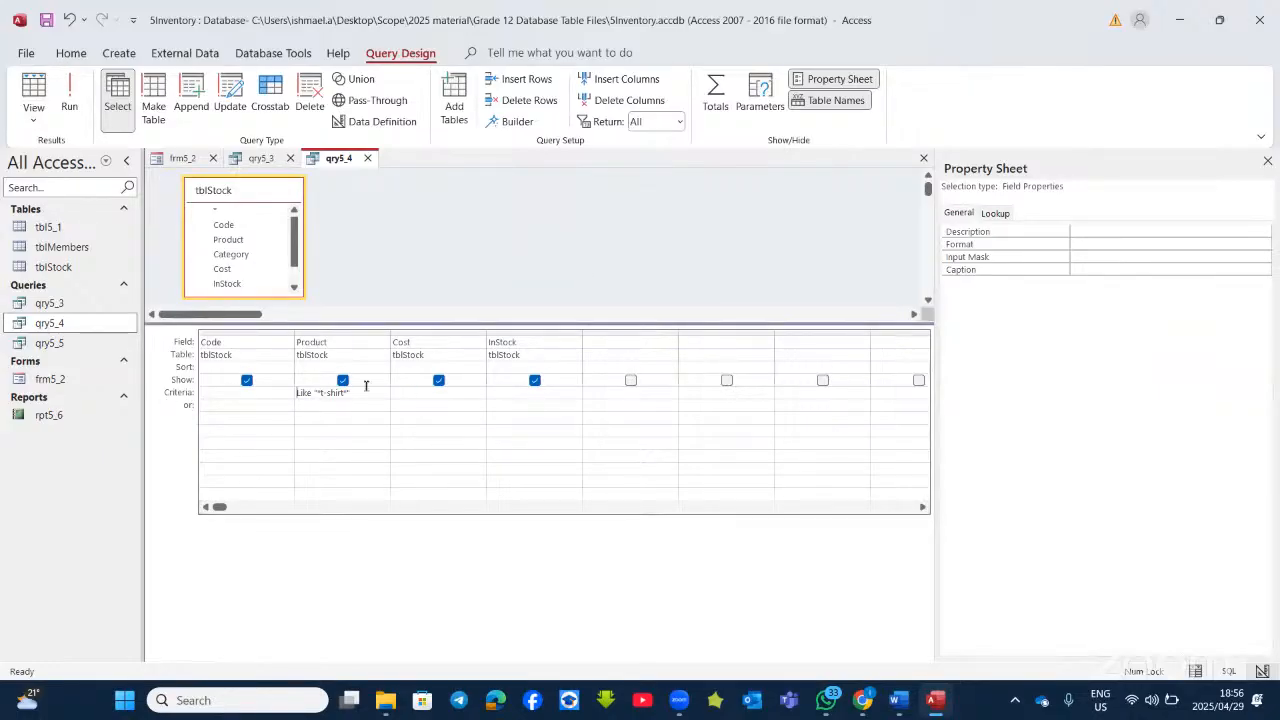
left_click(511, 391)
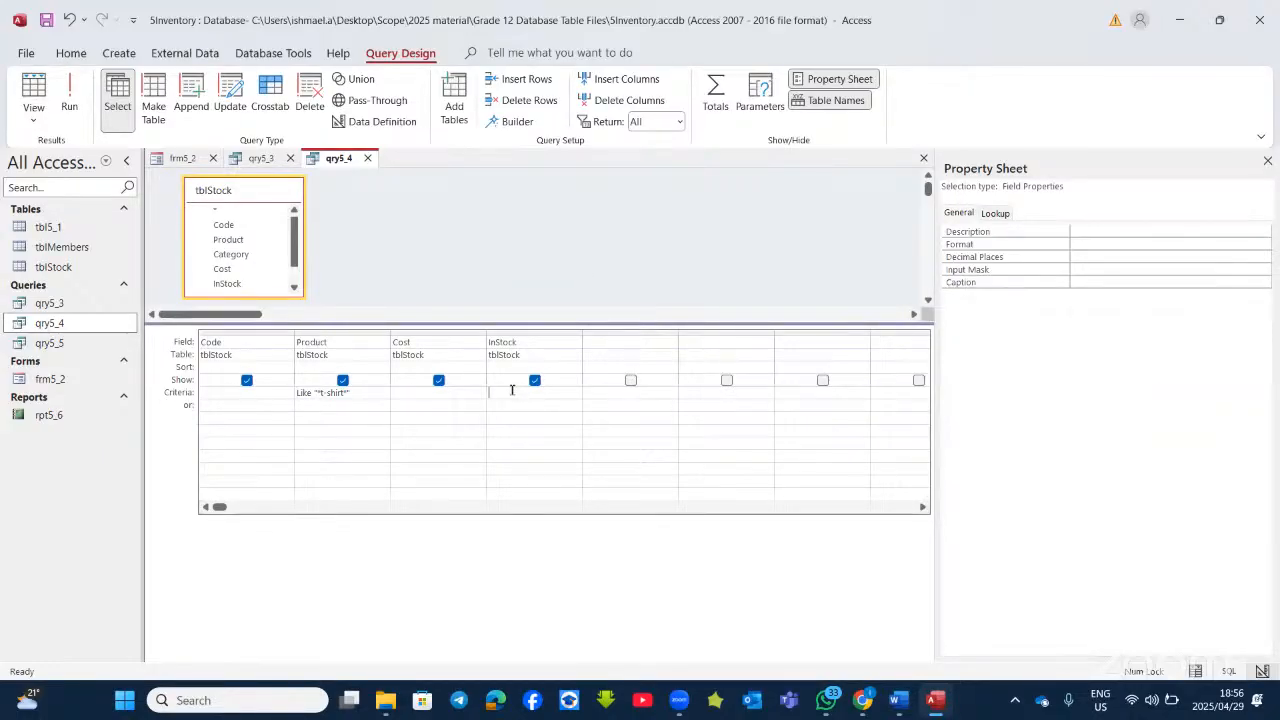
type("<5")
left_click(69, 92)
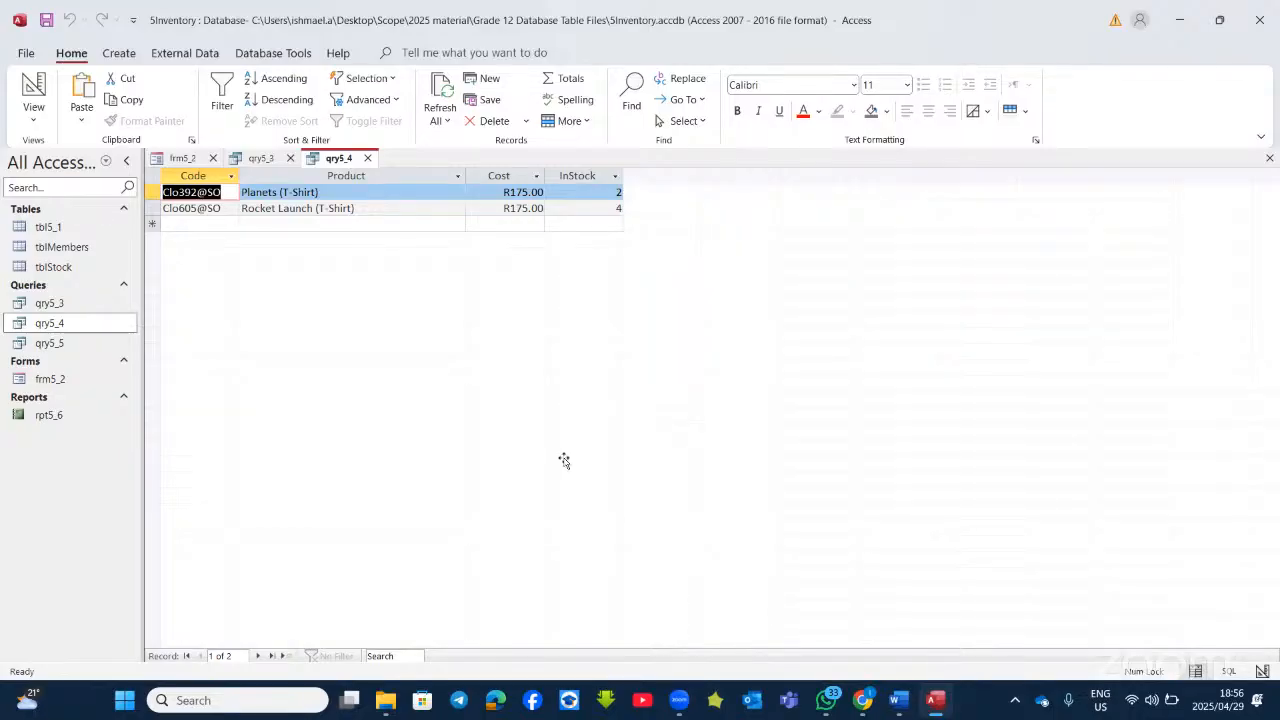
key("alt+Tab")
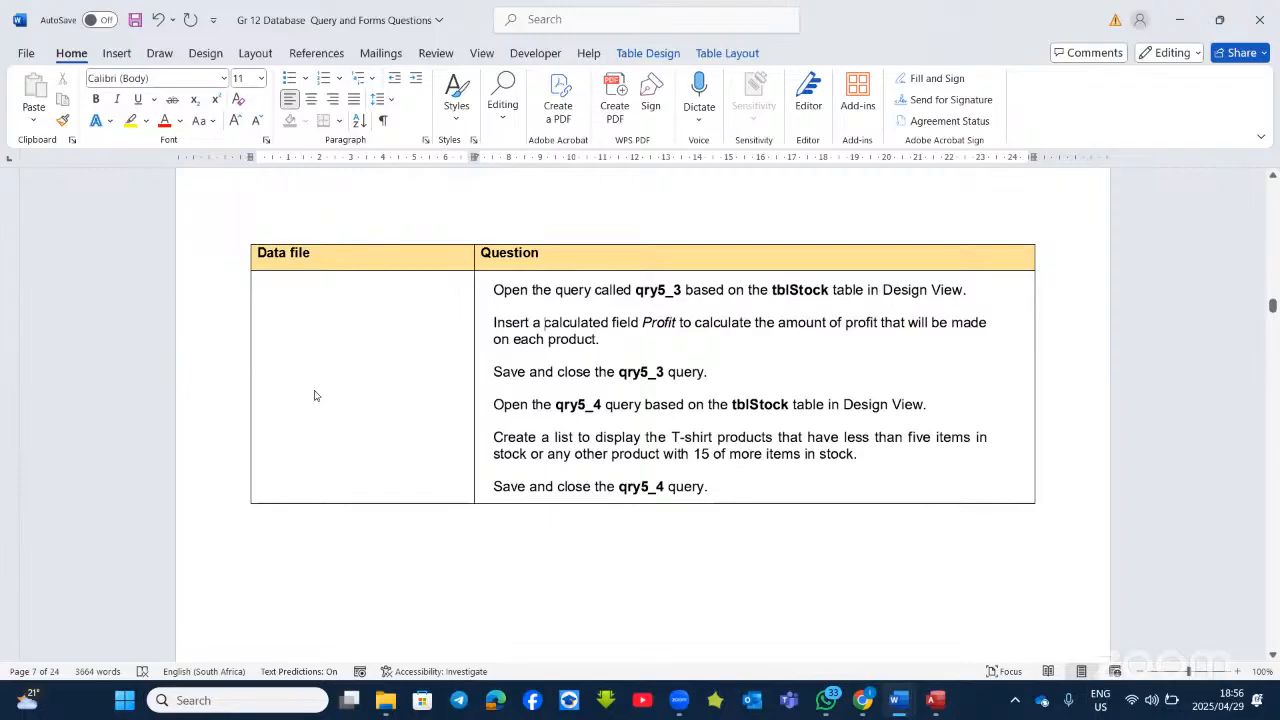
Step: Add >=15 on the InStock or row and run qry5_4, giving four records
key("alt+Tab")
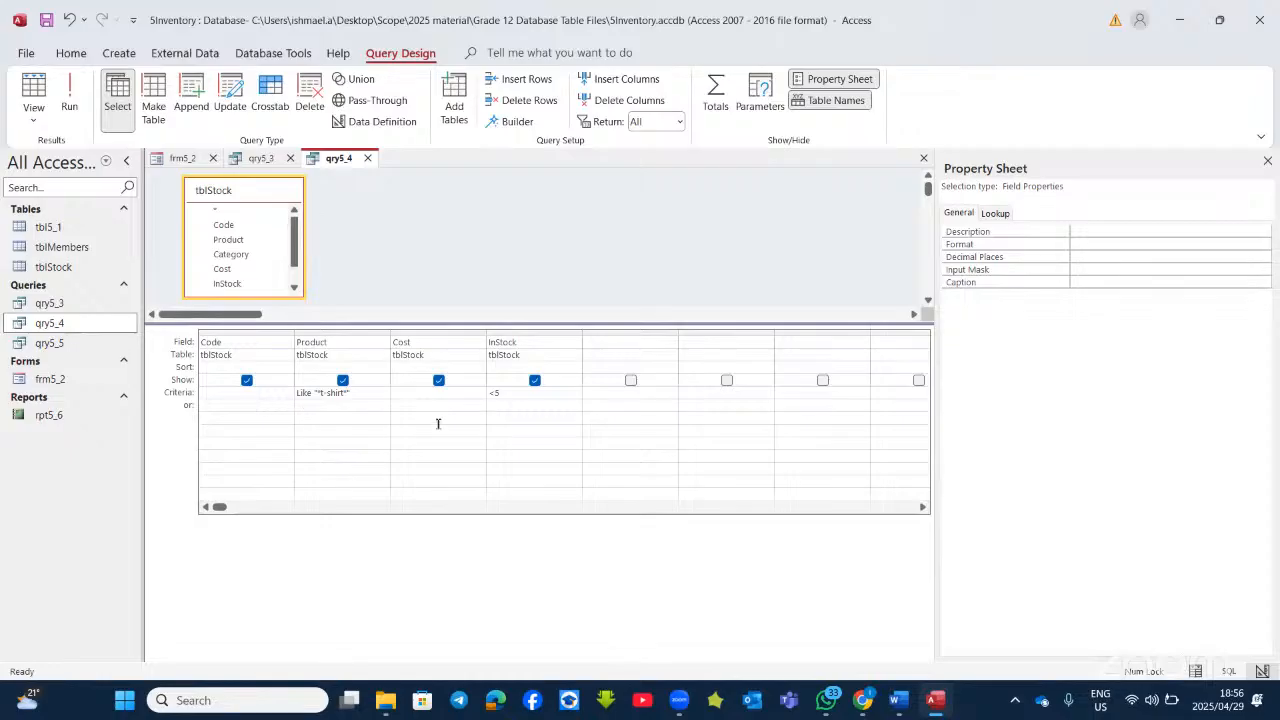
left_click(509, 407)
type(">=15")
left_click(935, 705)
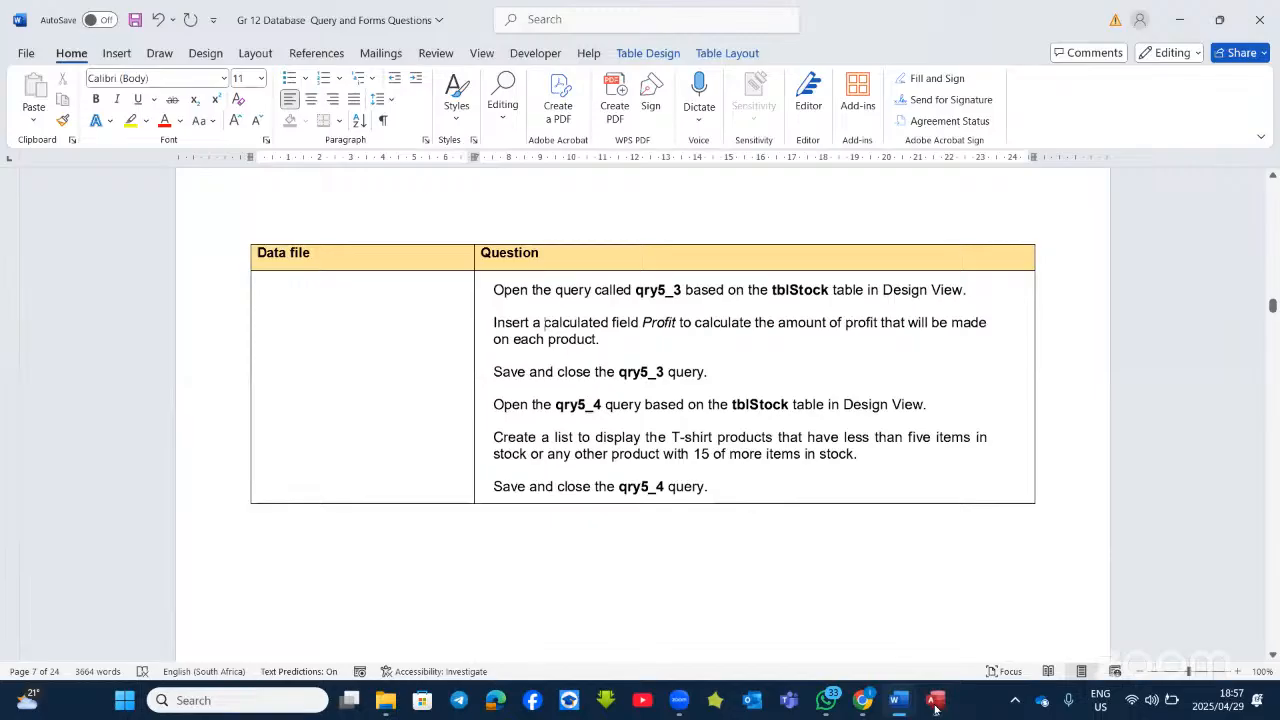
left_click(935, 705)
left_click(935, 705)
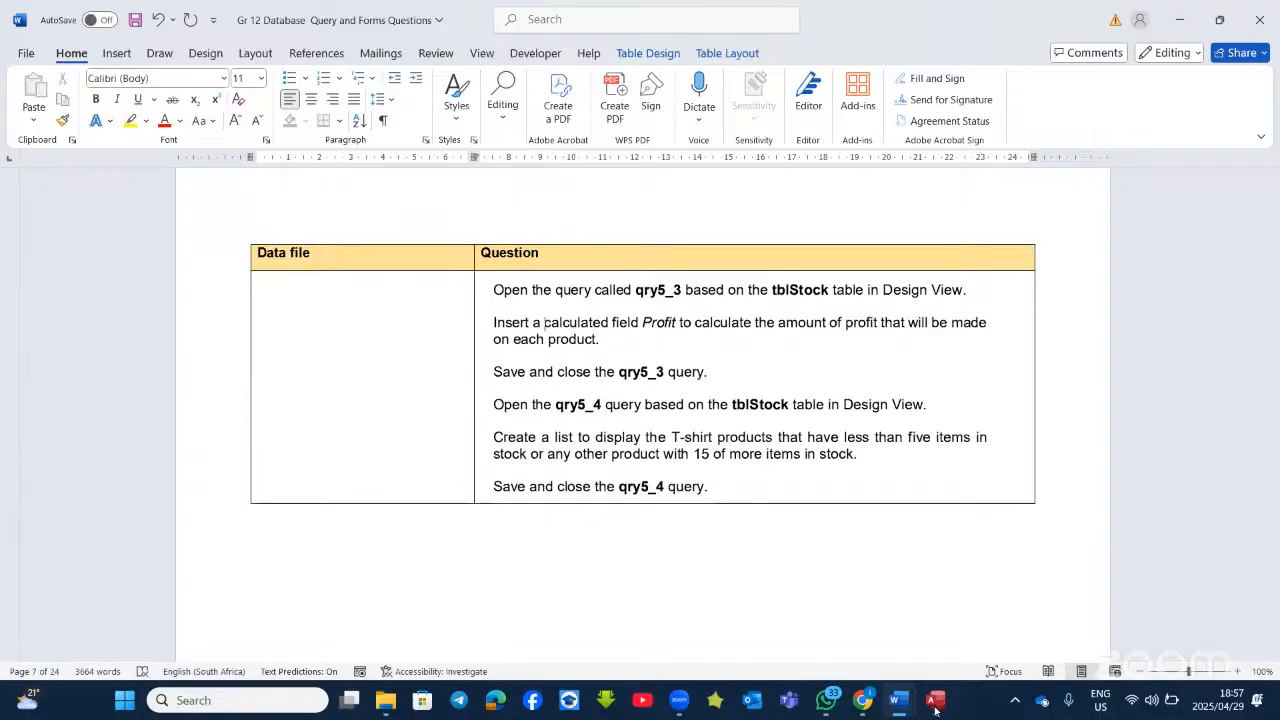
left_click(935, 705)
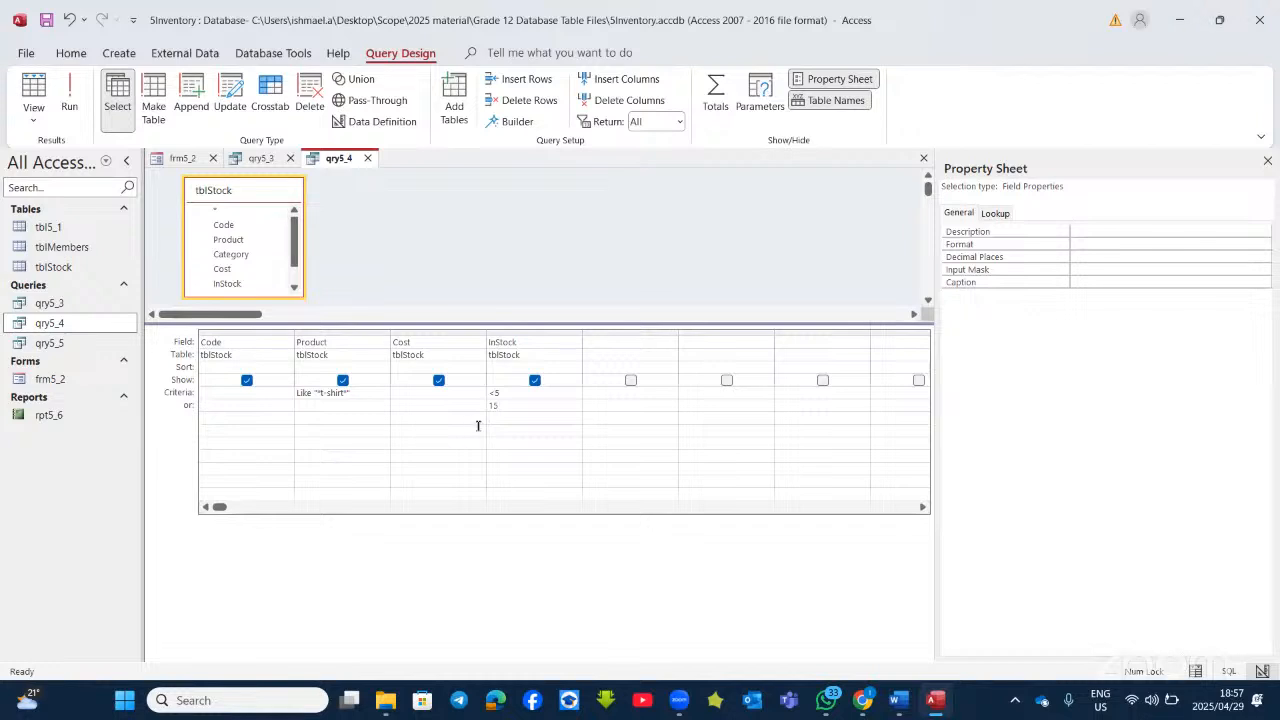
left_click(65, 88)
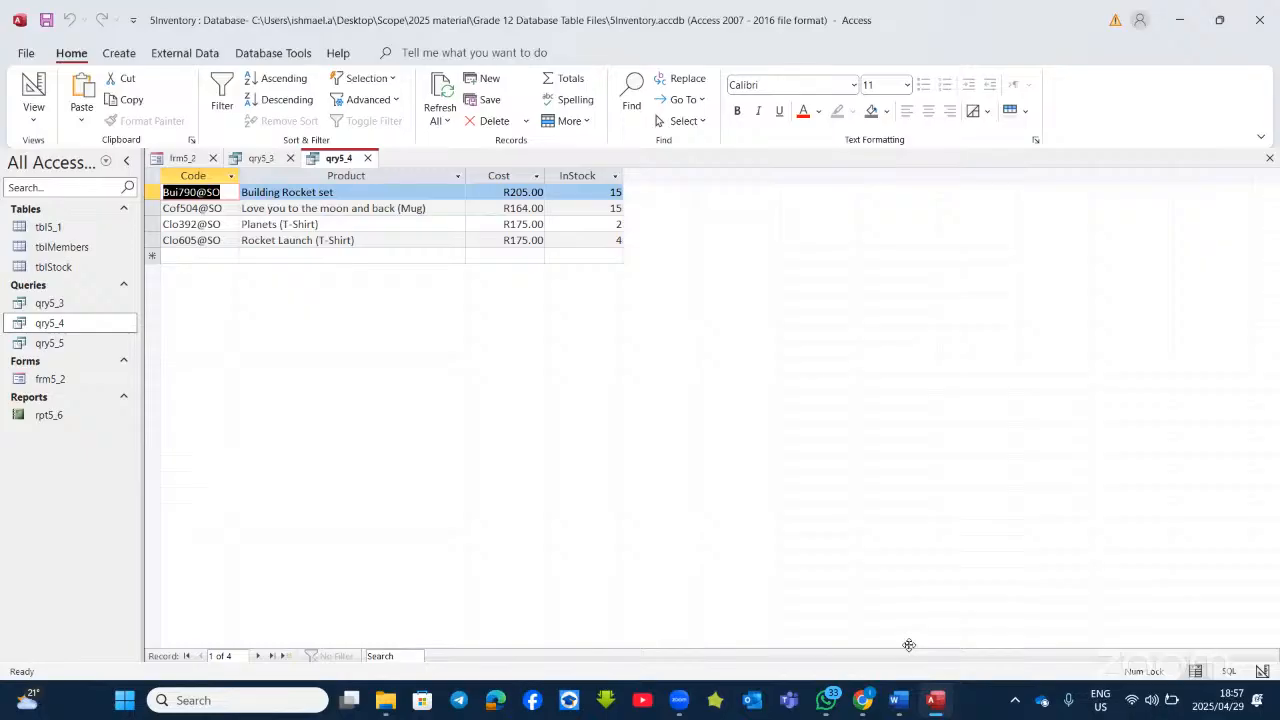
left_click(903, 704)
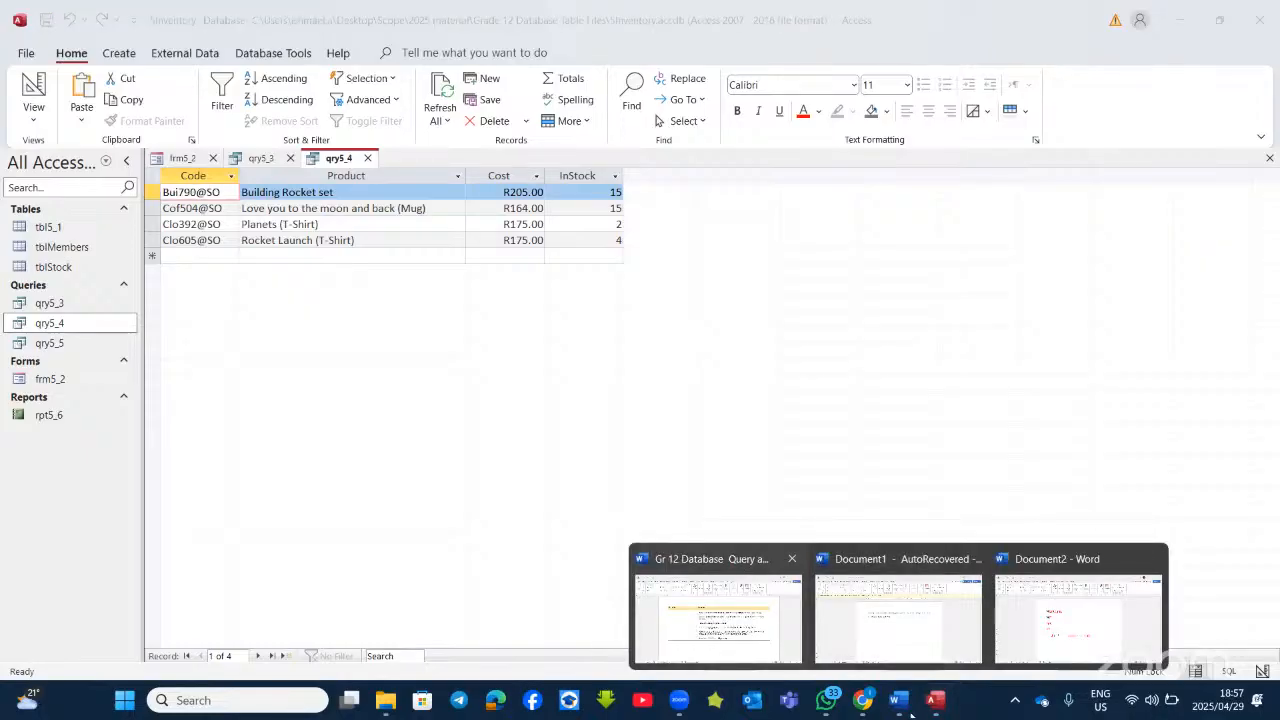
Step: Read through the qry5_5 question in the Word document
left_click(740, 570)
scroll(680, 495, "down", 10)
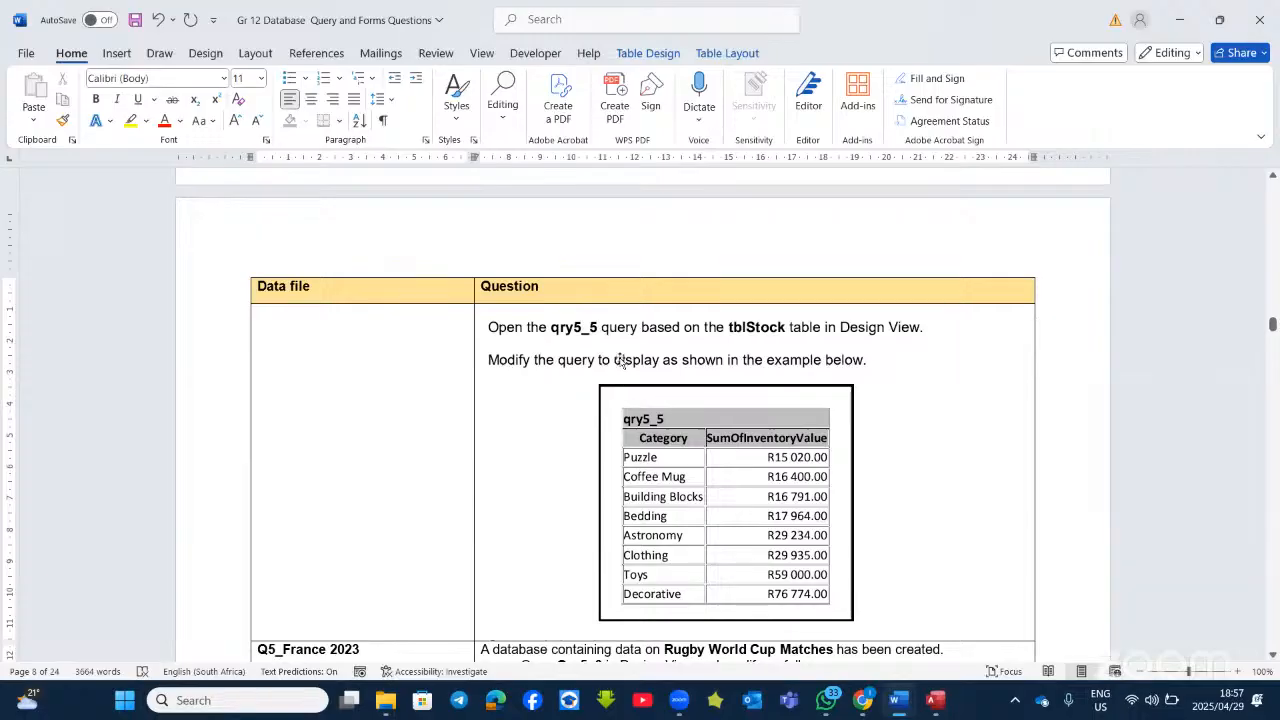
scroll(624, 357, "down", 2)
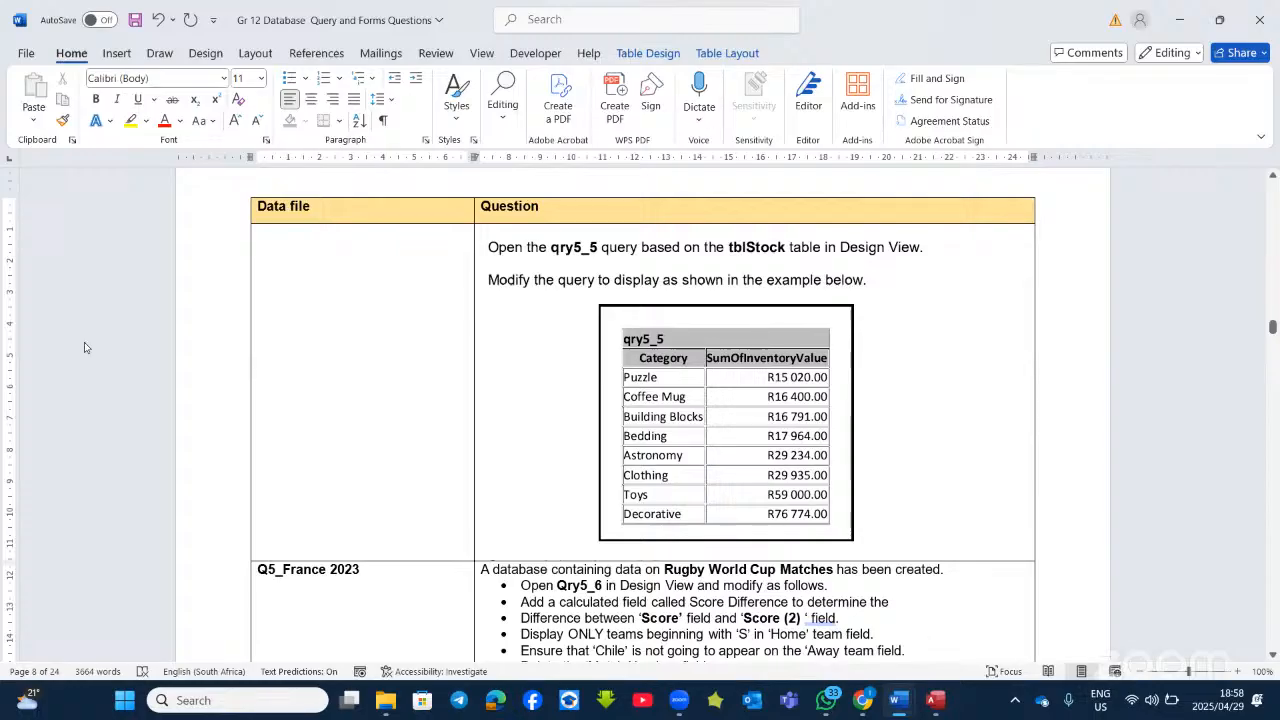
Step: Compare the qry5_5 results in Access with Word's example table, then open qry5_5 in Design View
key("alt+Tab")
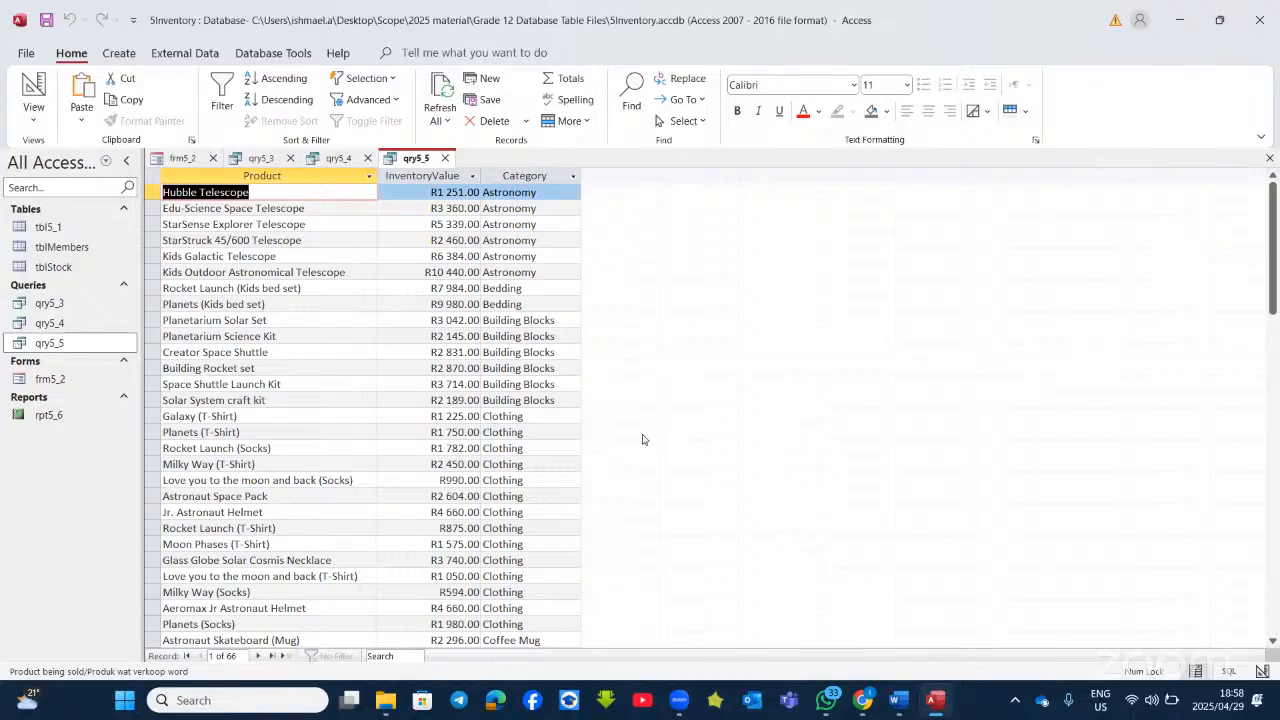
left_click(934, 702)
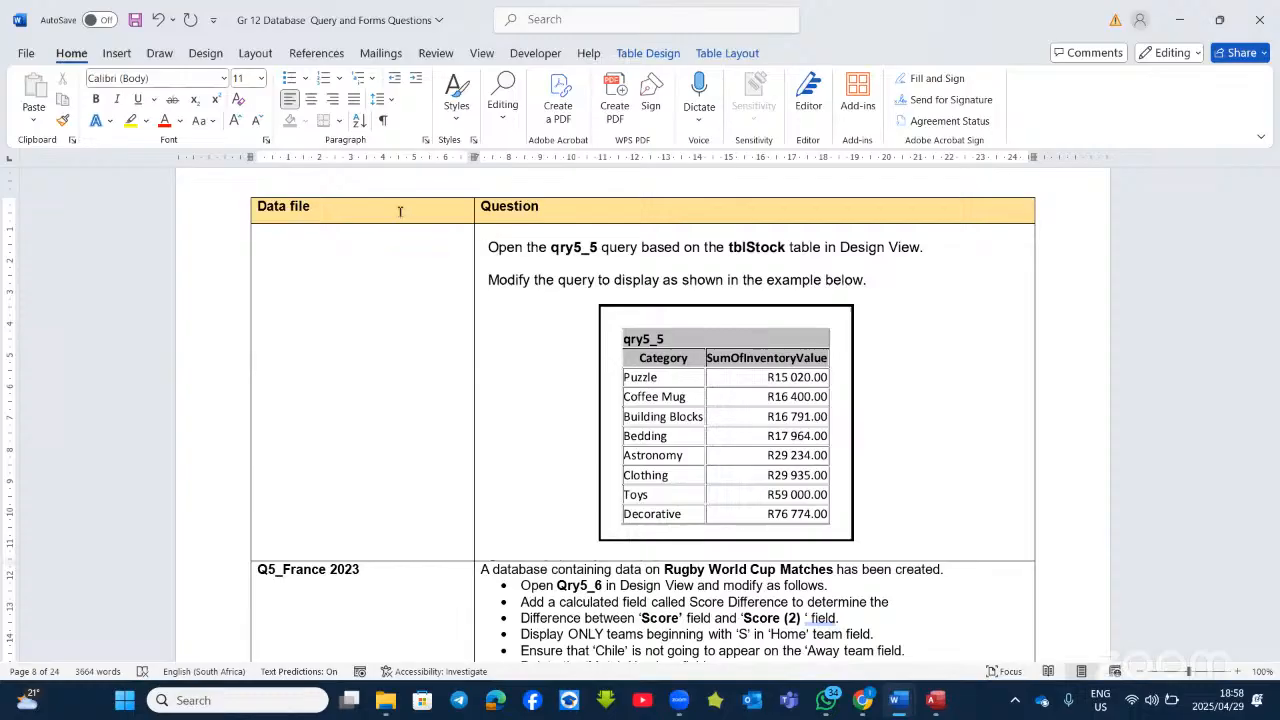
key("alt+Tab")
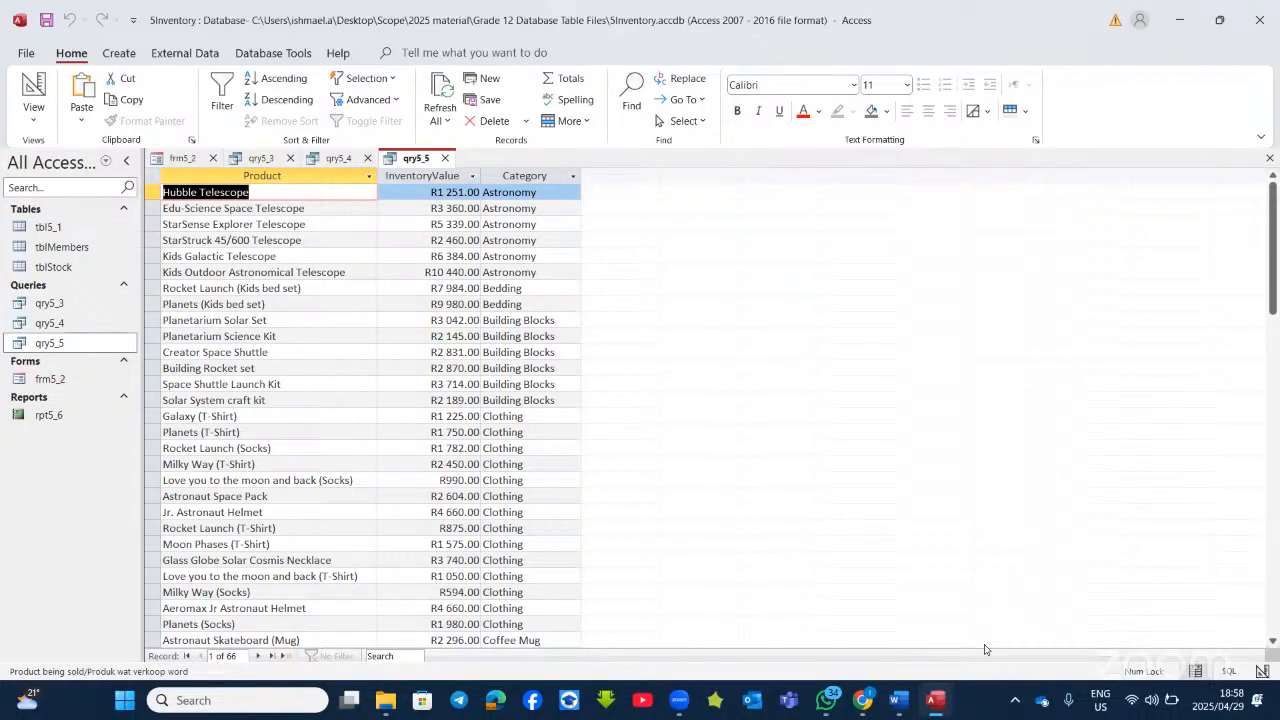
left_click(934, 703)
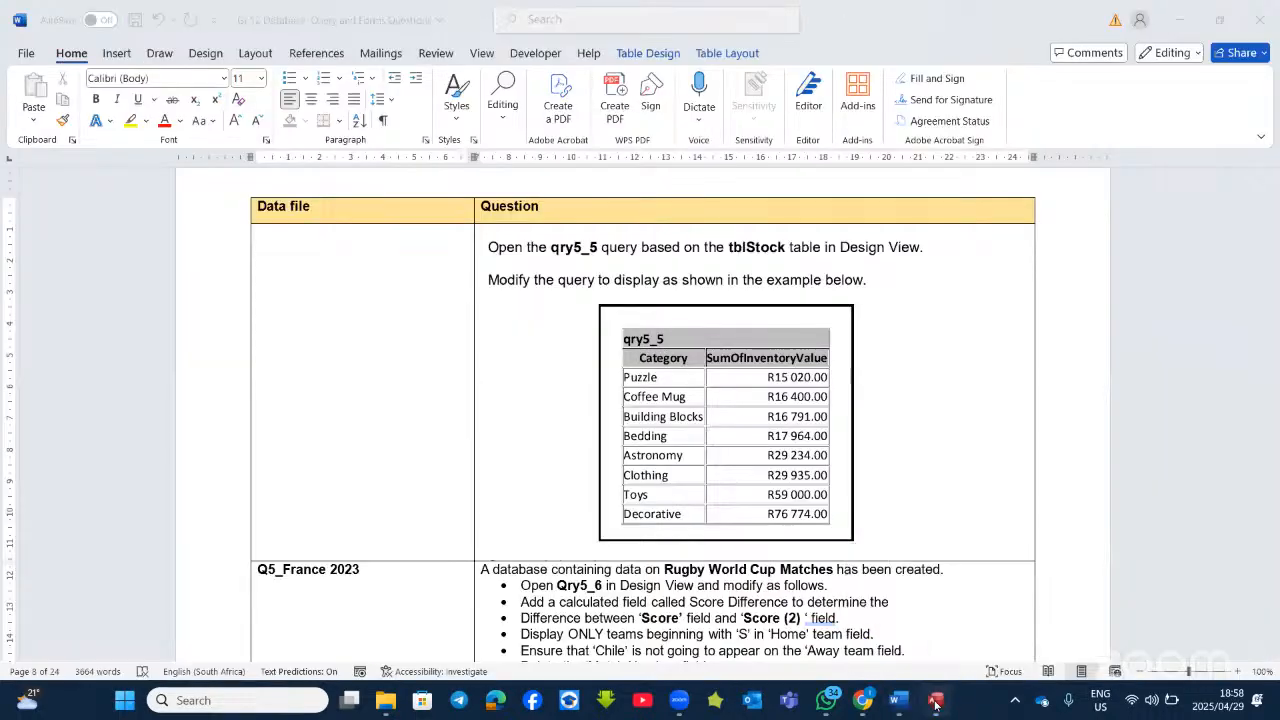
left_click(934, 702)
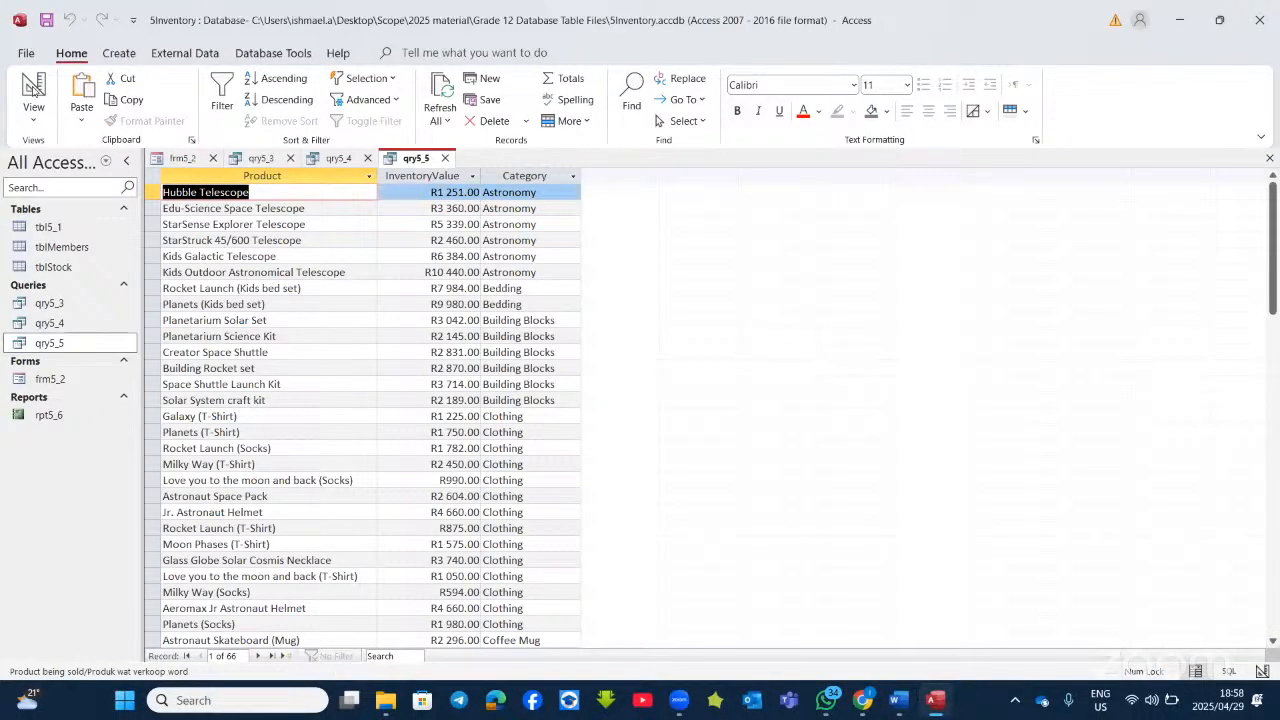
left_click(33, 90)
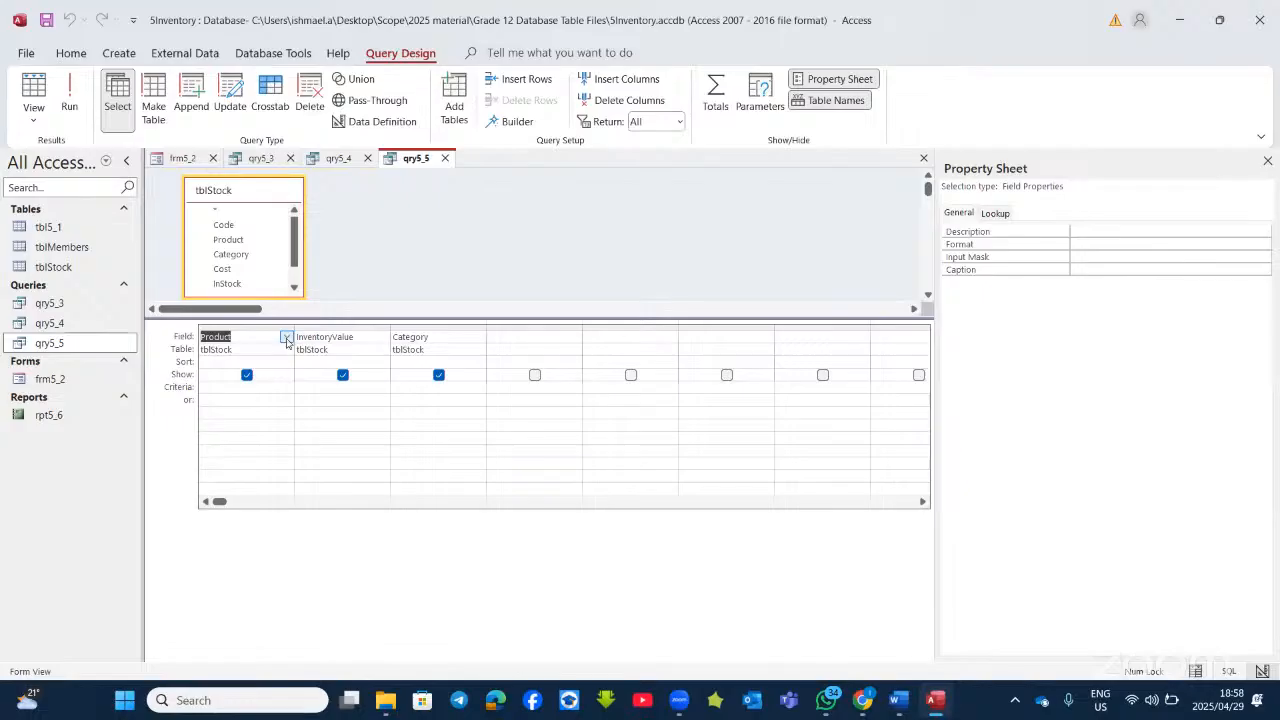
Step: Replace Product with Category in the first column and delete the duplicate Category column
left_click(286, 338)
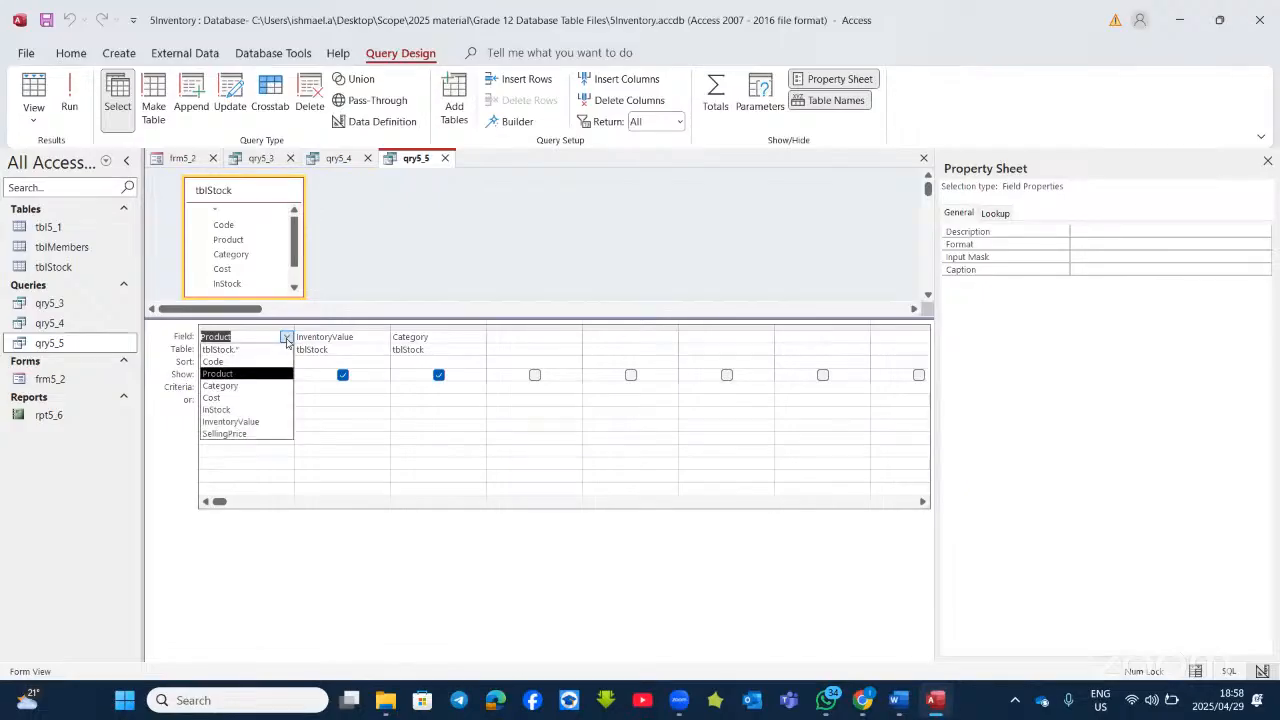
left_click(251, 393)
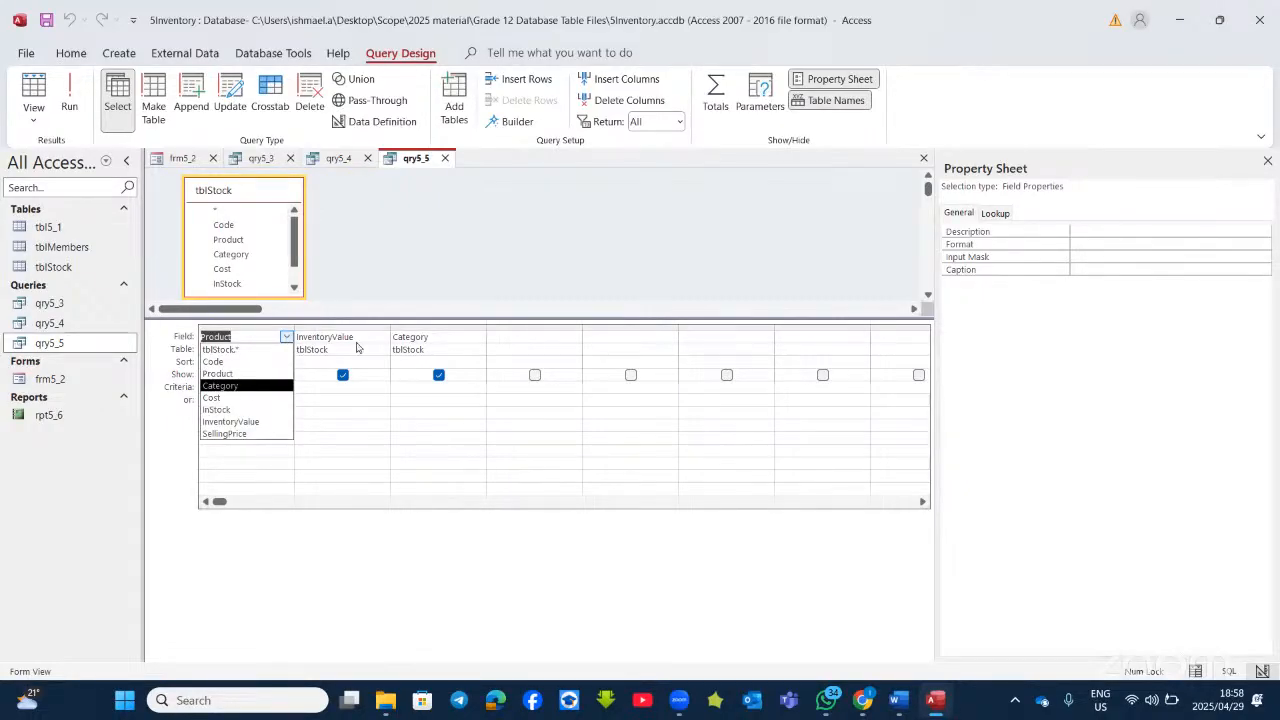
left_click(450, 337)
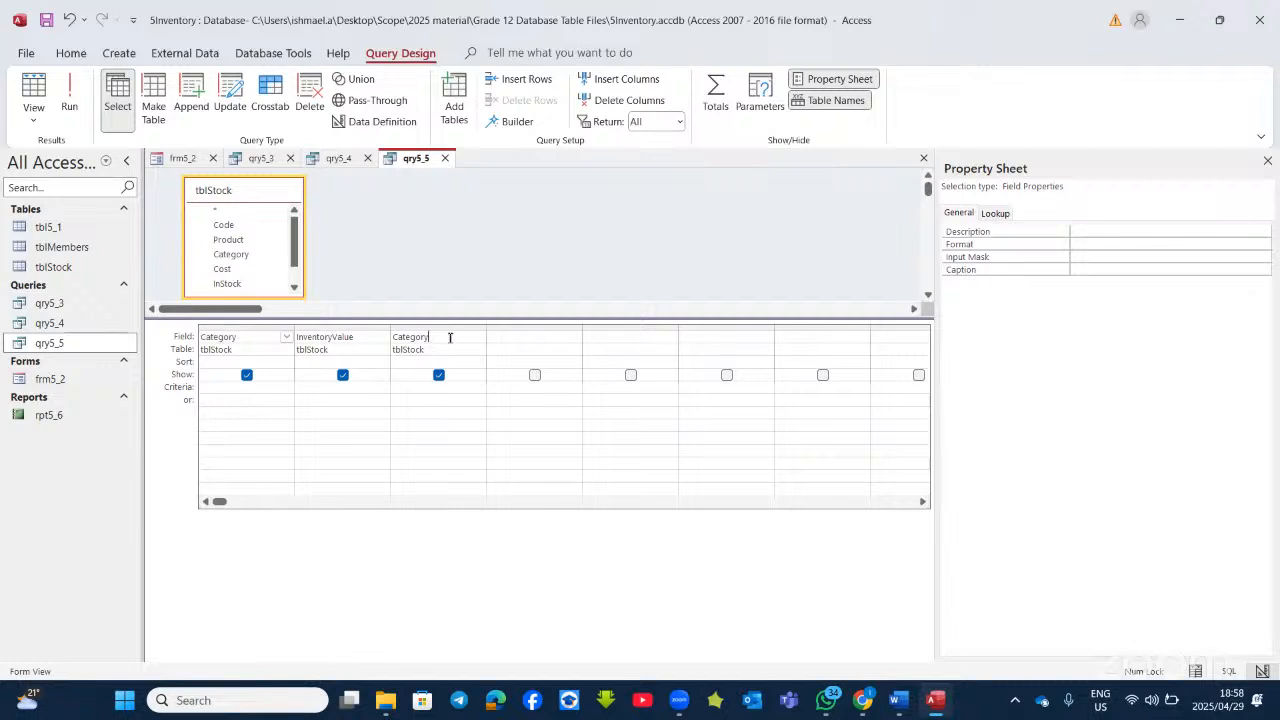
key("BackSpace")
key("BackSpace")
key("BackSpace")
left_click(530, 412)
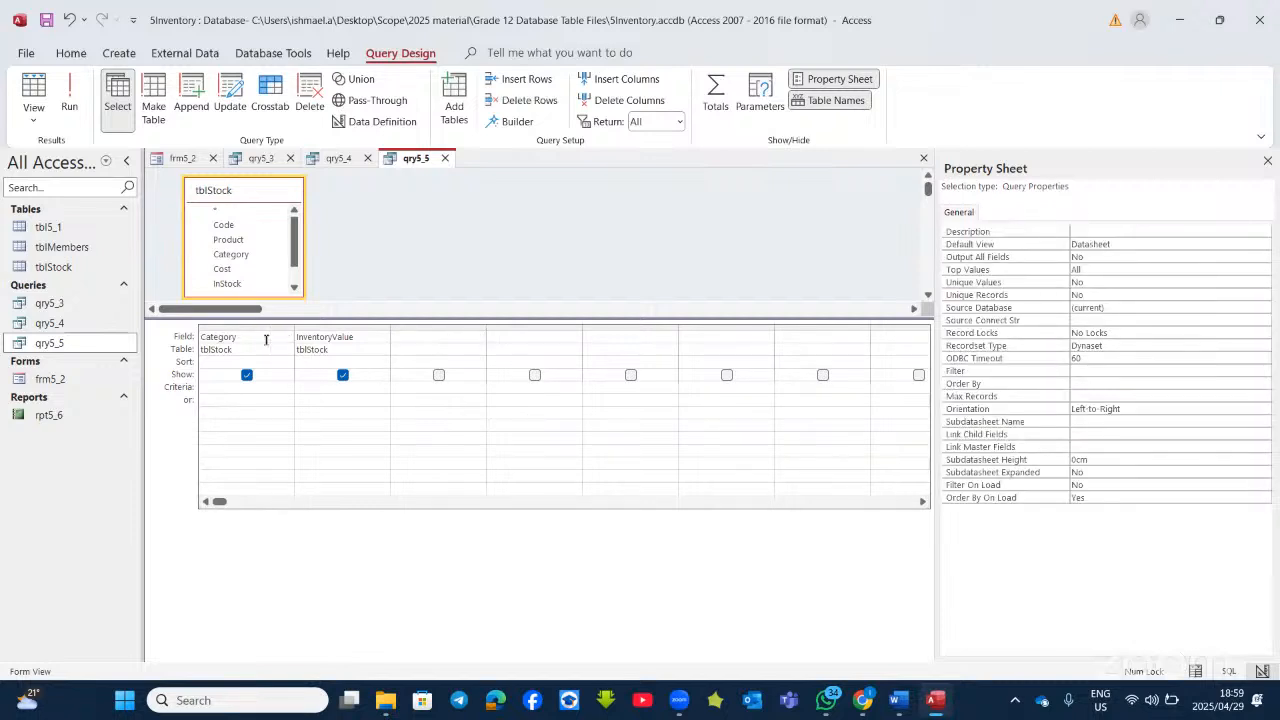
Step: Run qry5_5 to check the Category and InventoryValue results, then compare with the Word question
left_click(69, 100)
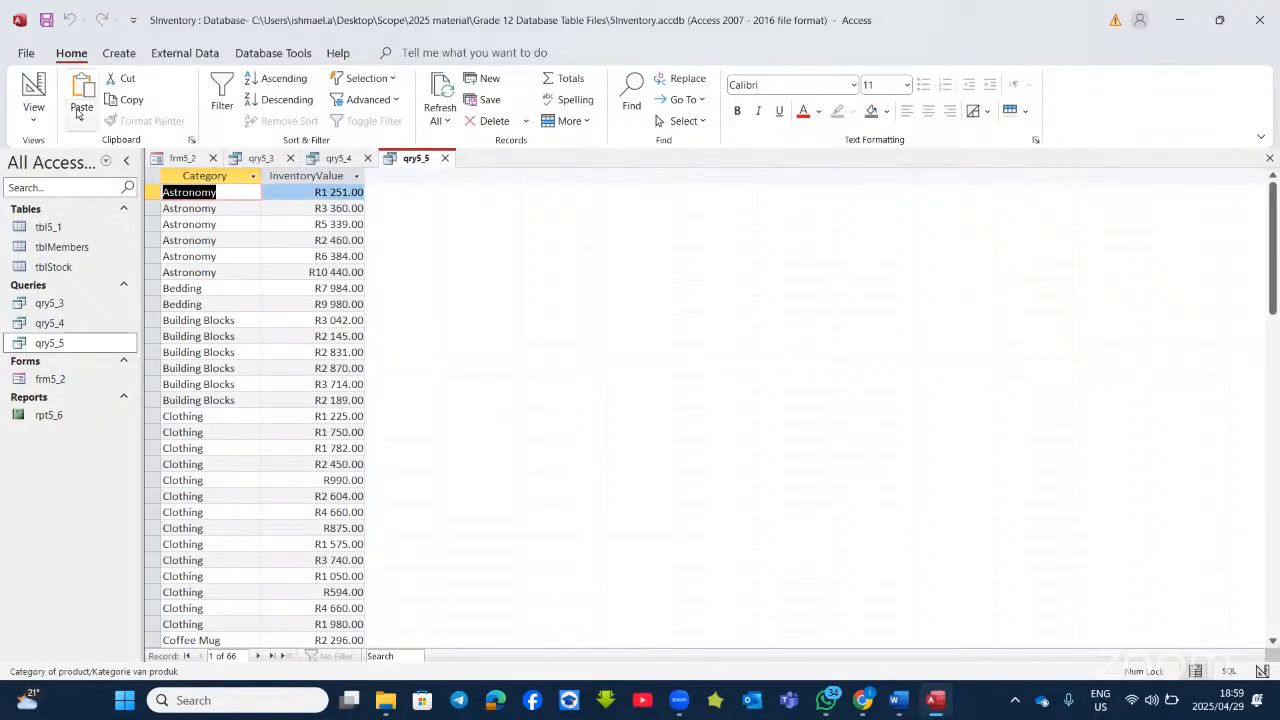
left_click(34, 87)
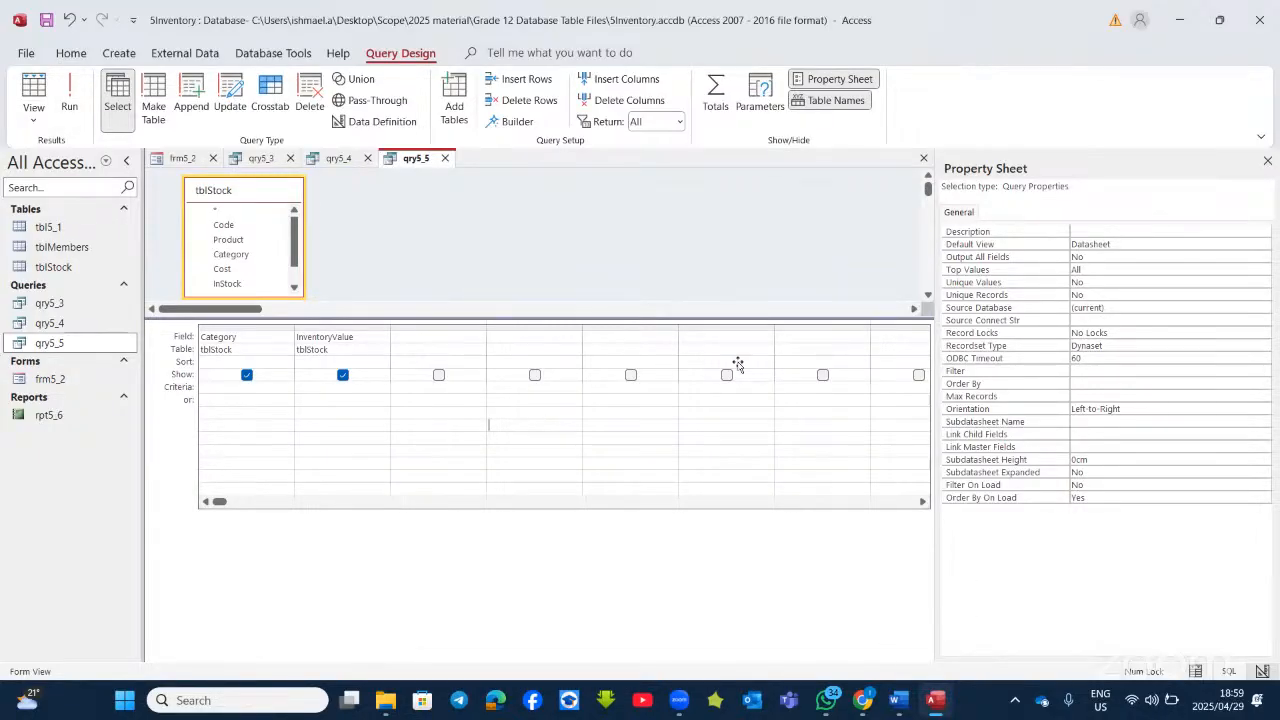
key("alt+Tab")
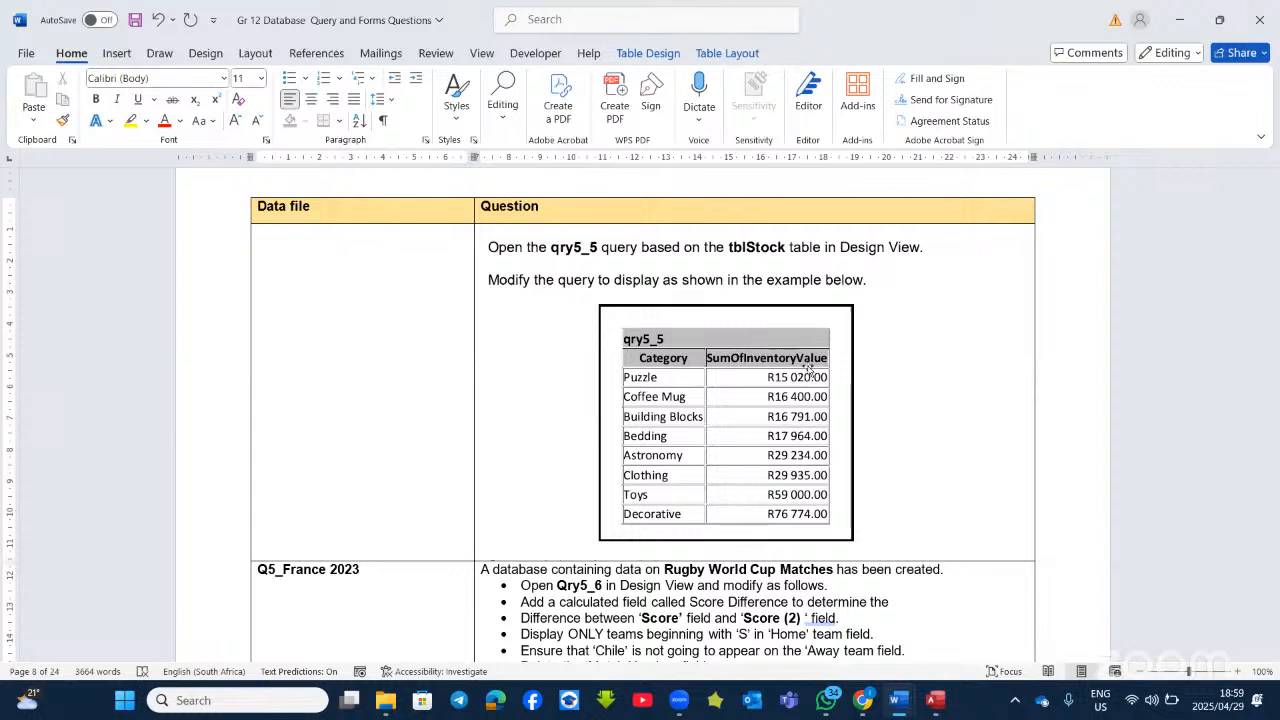
left_click(935, 702)
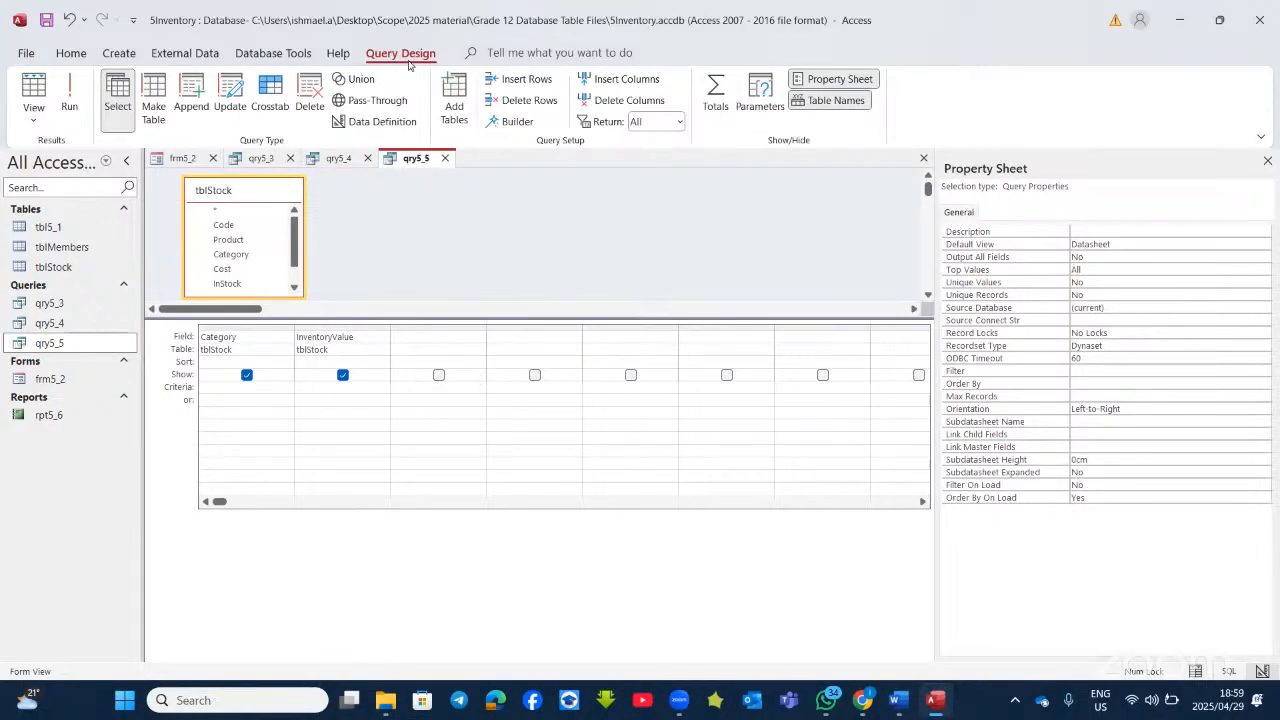
Step: Turn on the Totals row for qry5_5 and recheck the question in Word
left_click(715, 88)
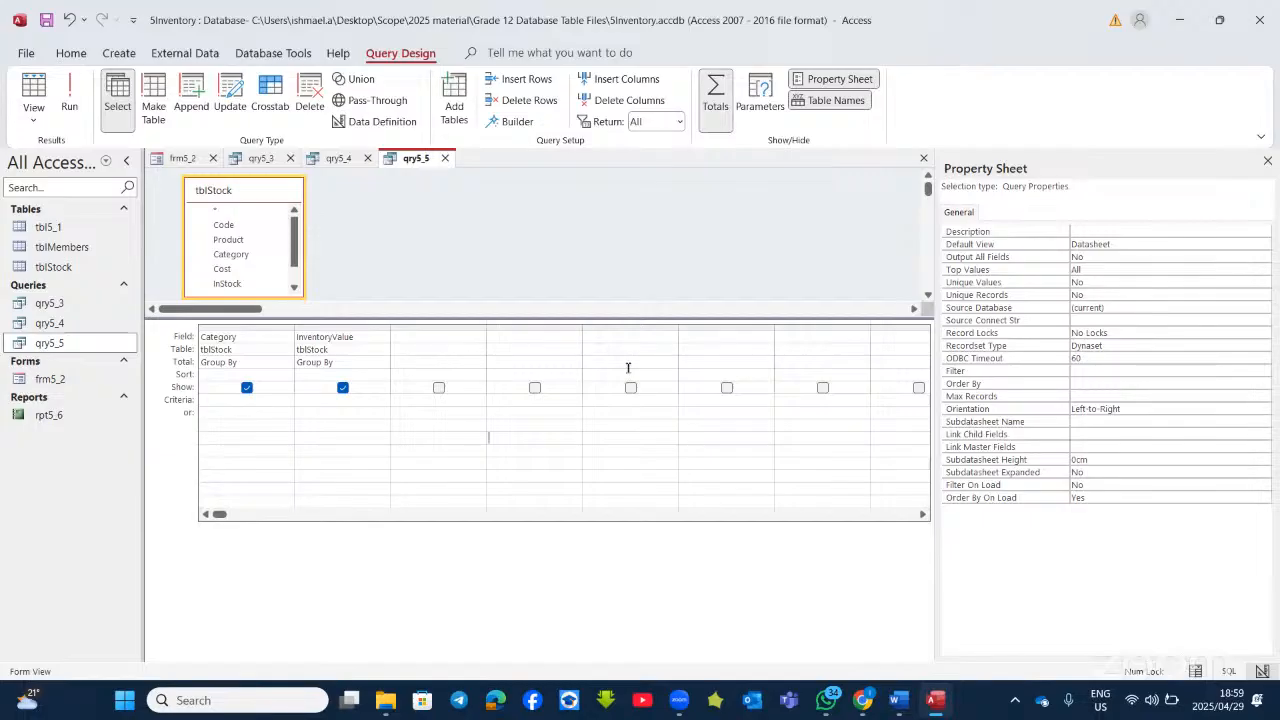
left_click(714, 92)
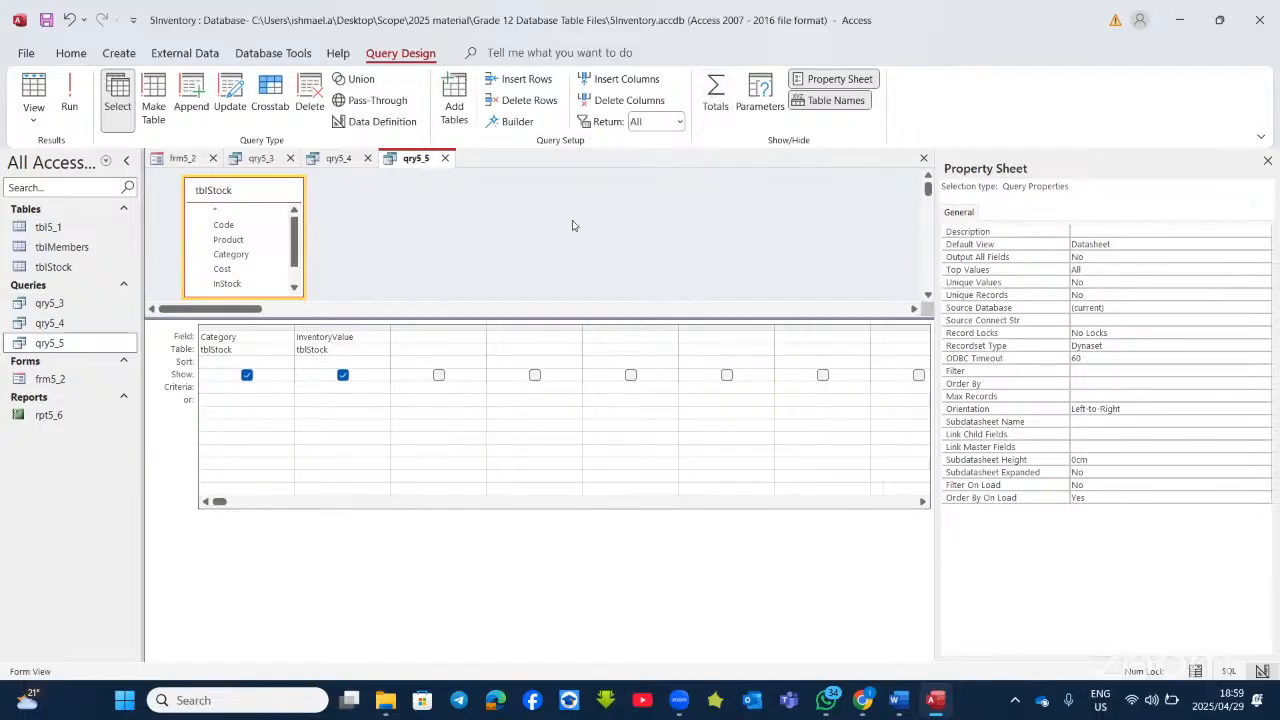
left_click(715, 95)
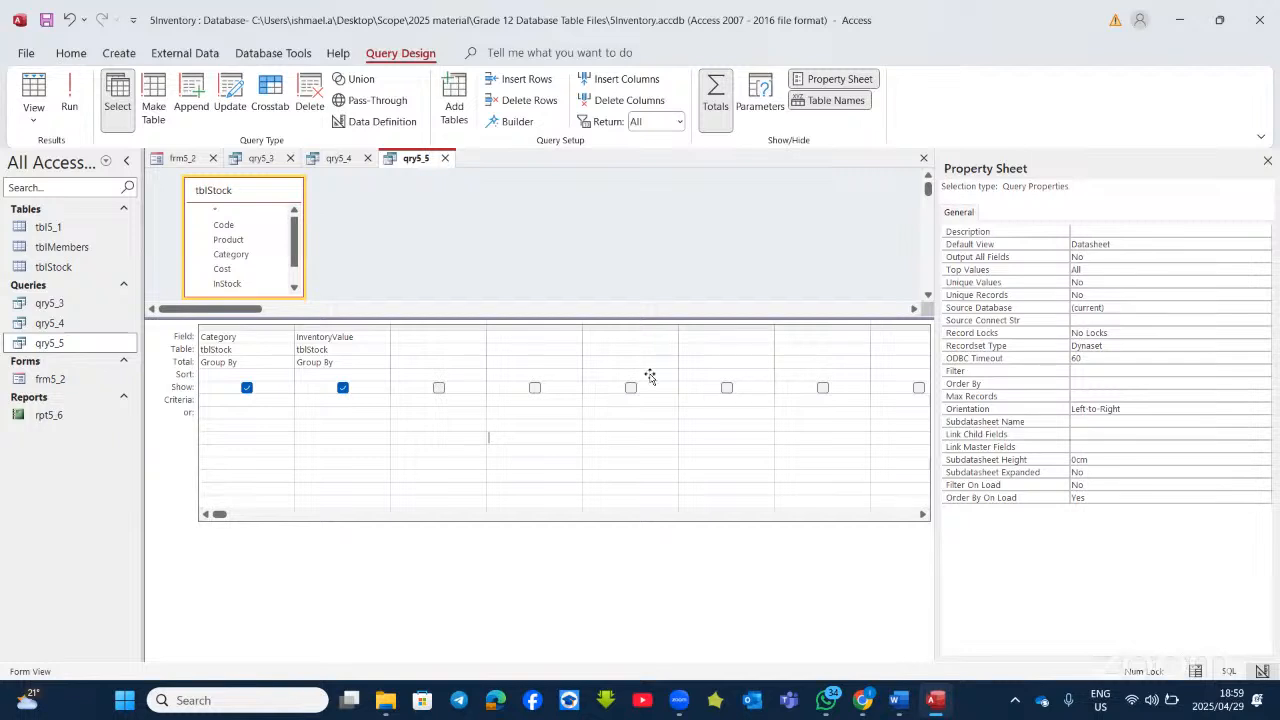
key("alt+Tab")
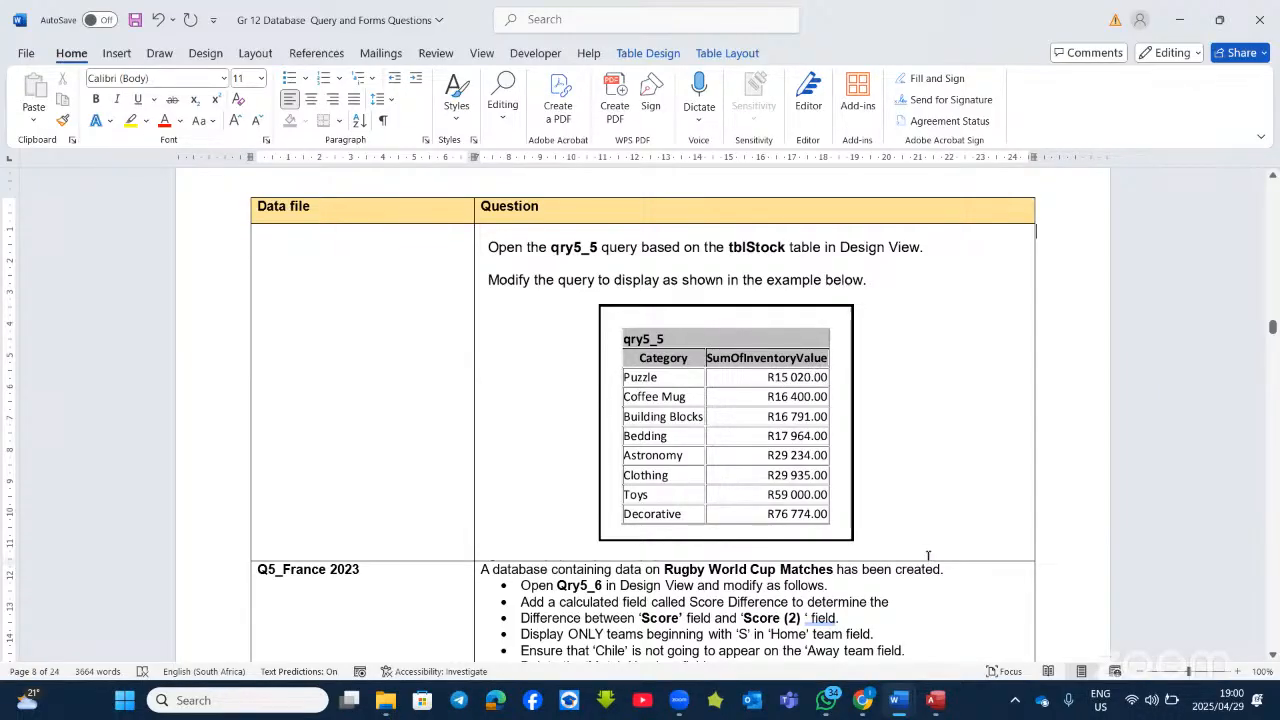
key("alt+Tab")
Step: Set InventoryValue's Total to Sum, run it, and widen the SumOfInventoryValue column
left_click(382, 362)
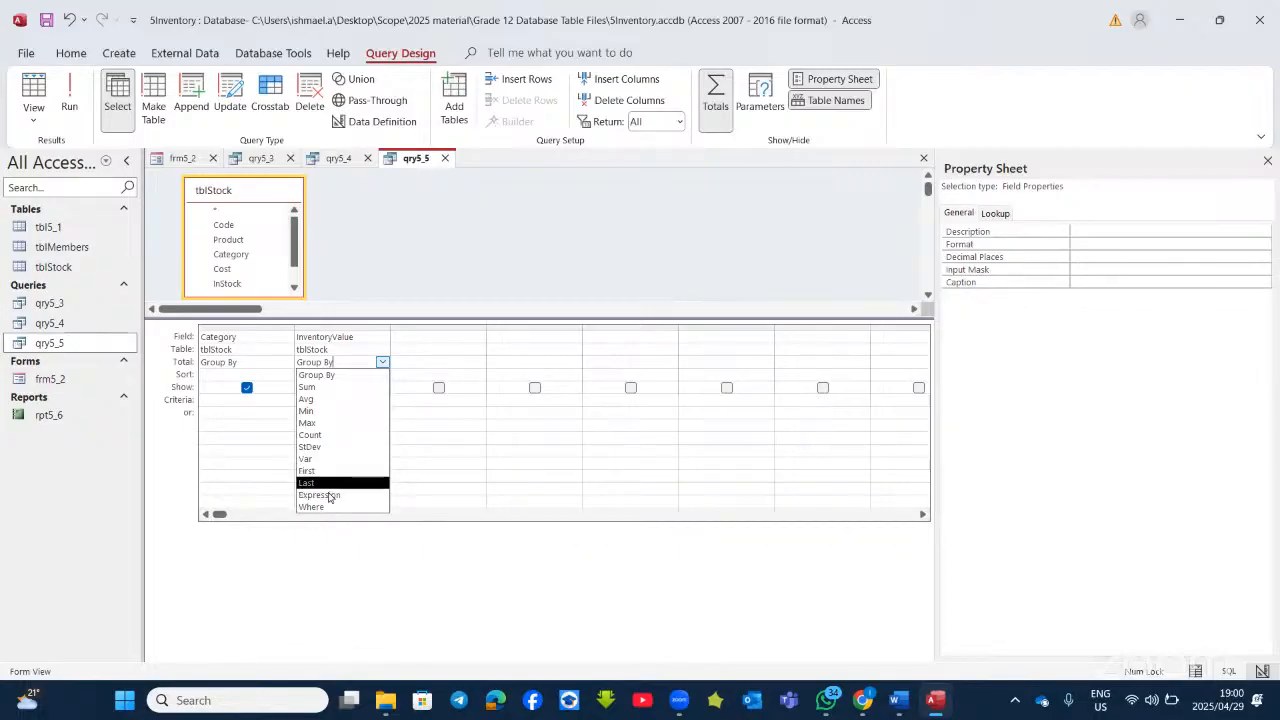
left_click(335, 388)
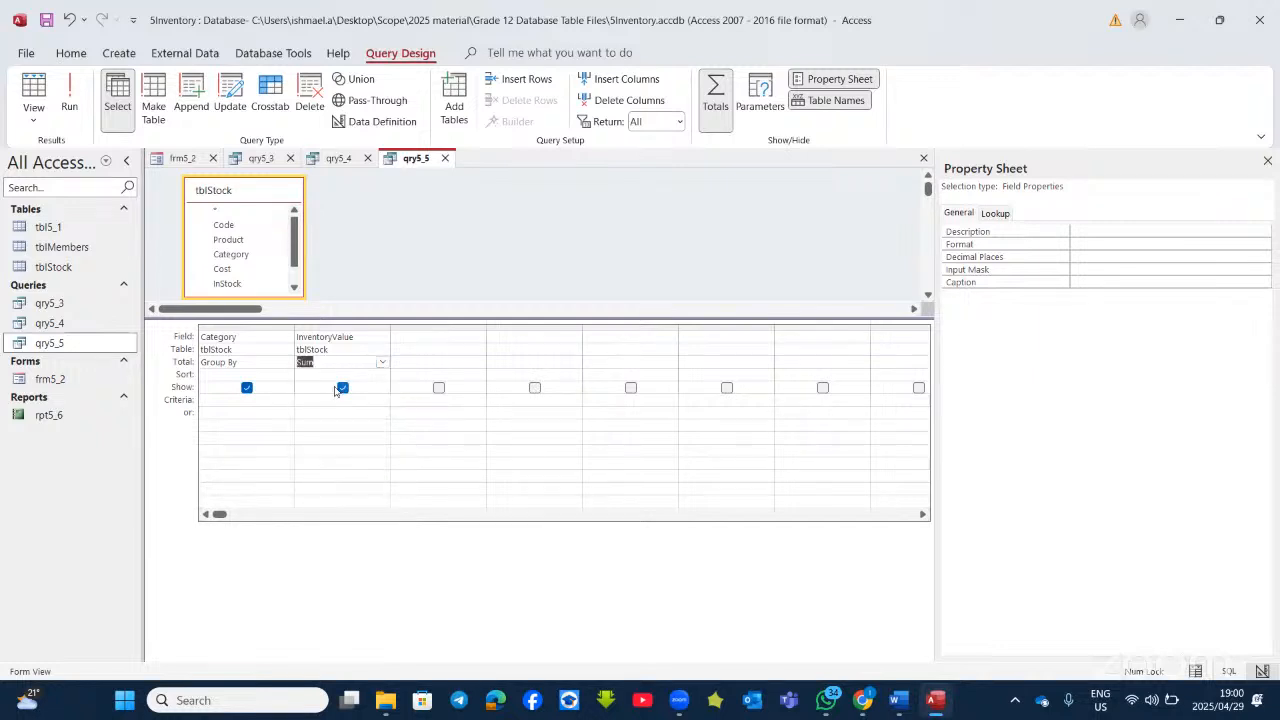
left_click(69, 100)
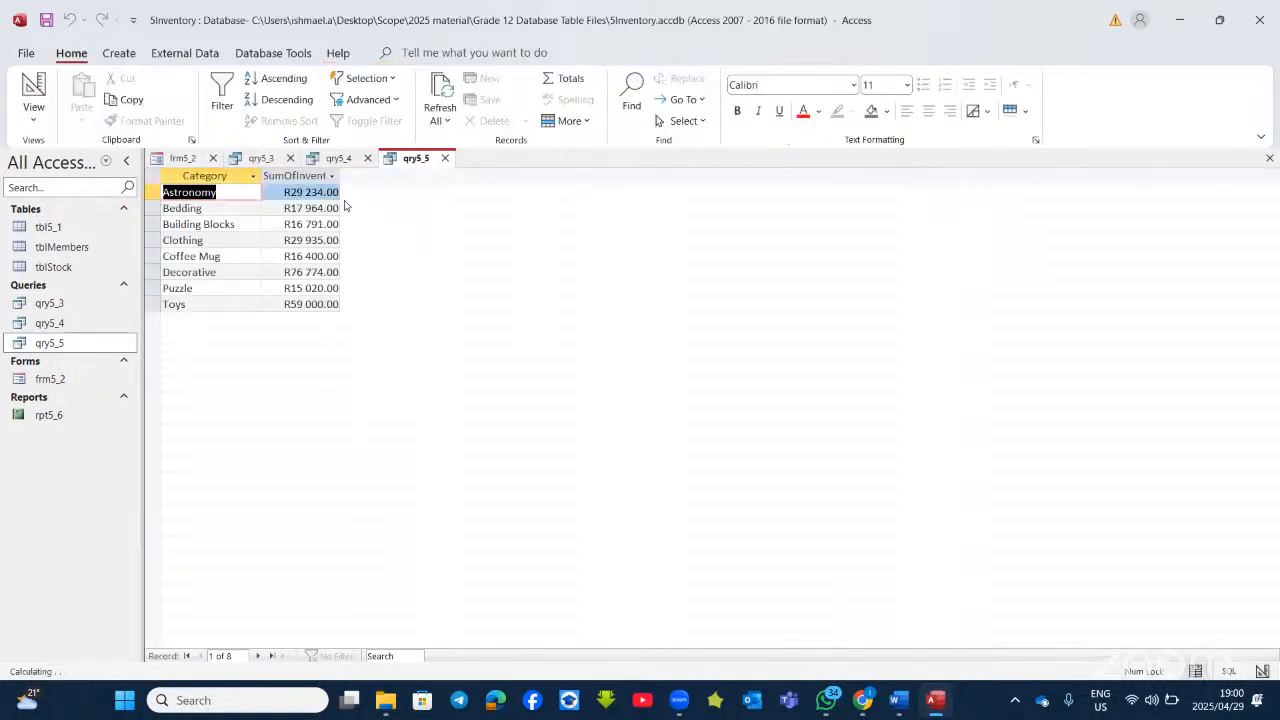
left_click_drag(340, 175, 508, 195)
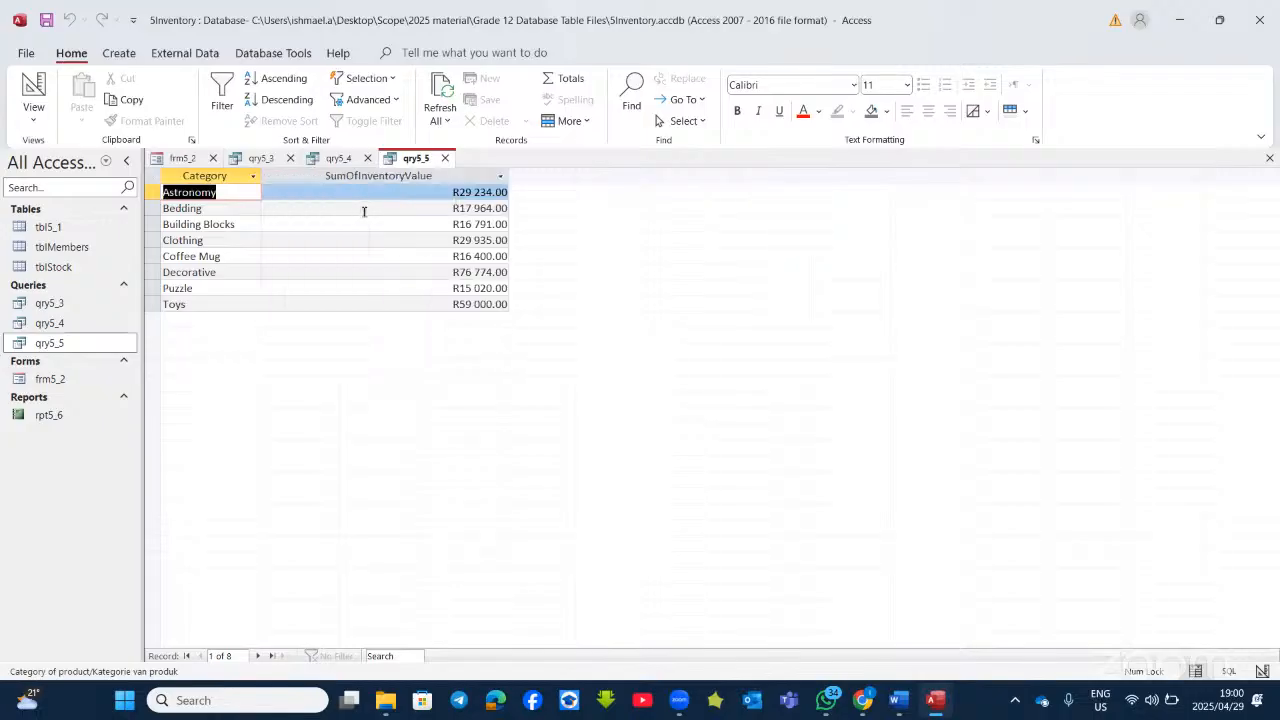
left_click(34, 88)
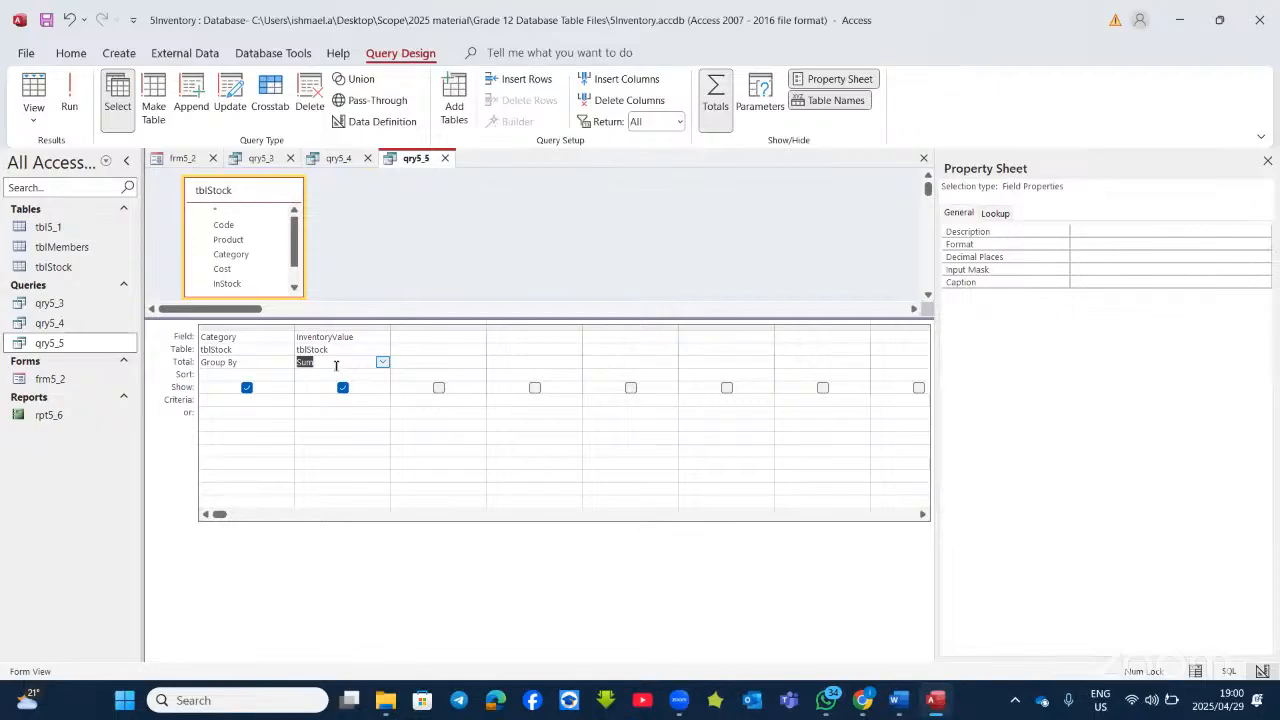
Step: Rerun qry5_5 to check the eight category totals, then close Access without saving qry5_5 or qry5_3
left_click(63, 100)
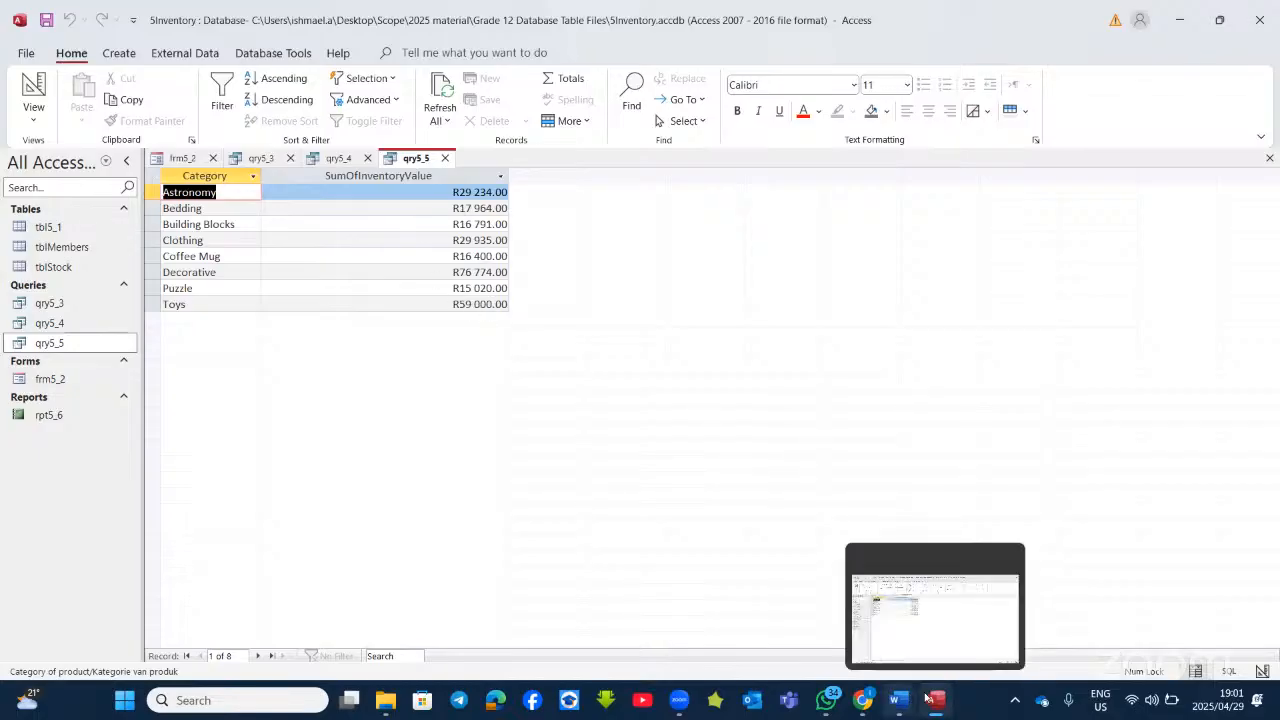
left_click(1260, 22)
left_click(646, 394)
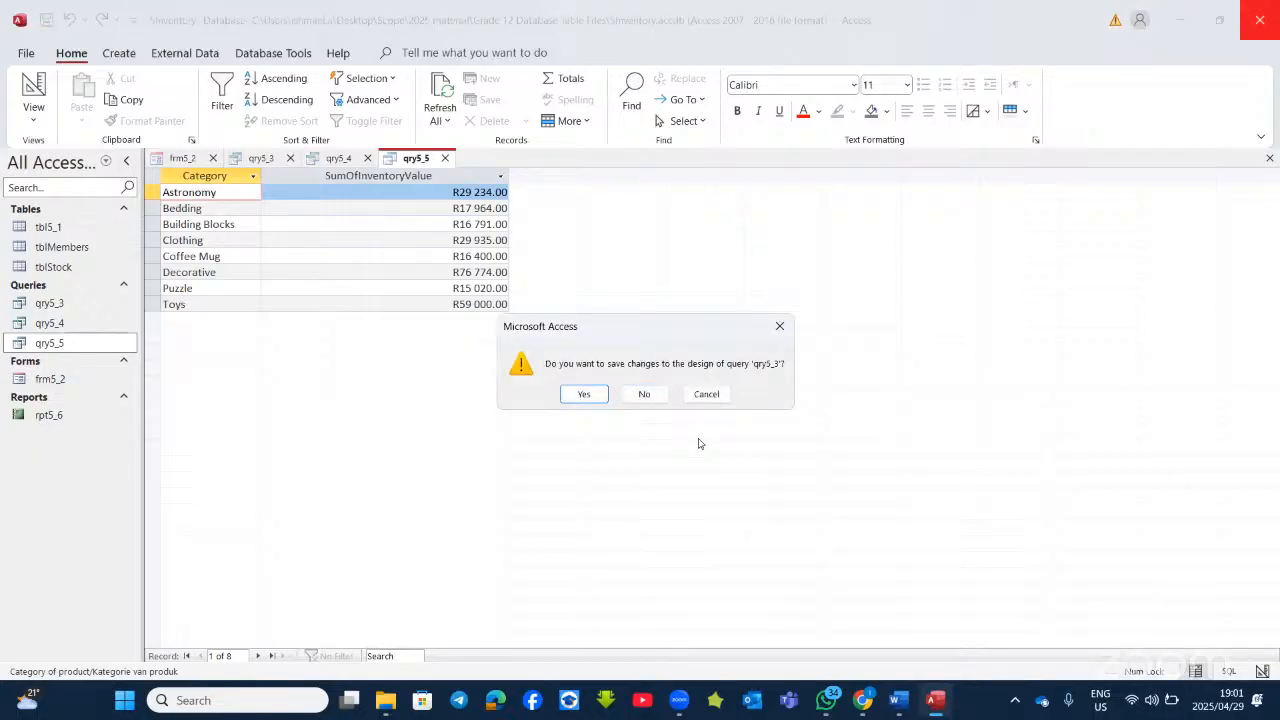
left_click(645, 394)
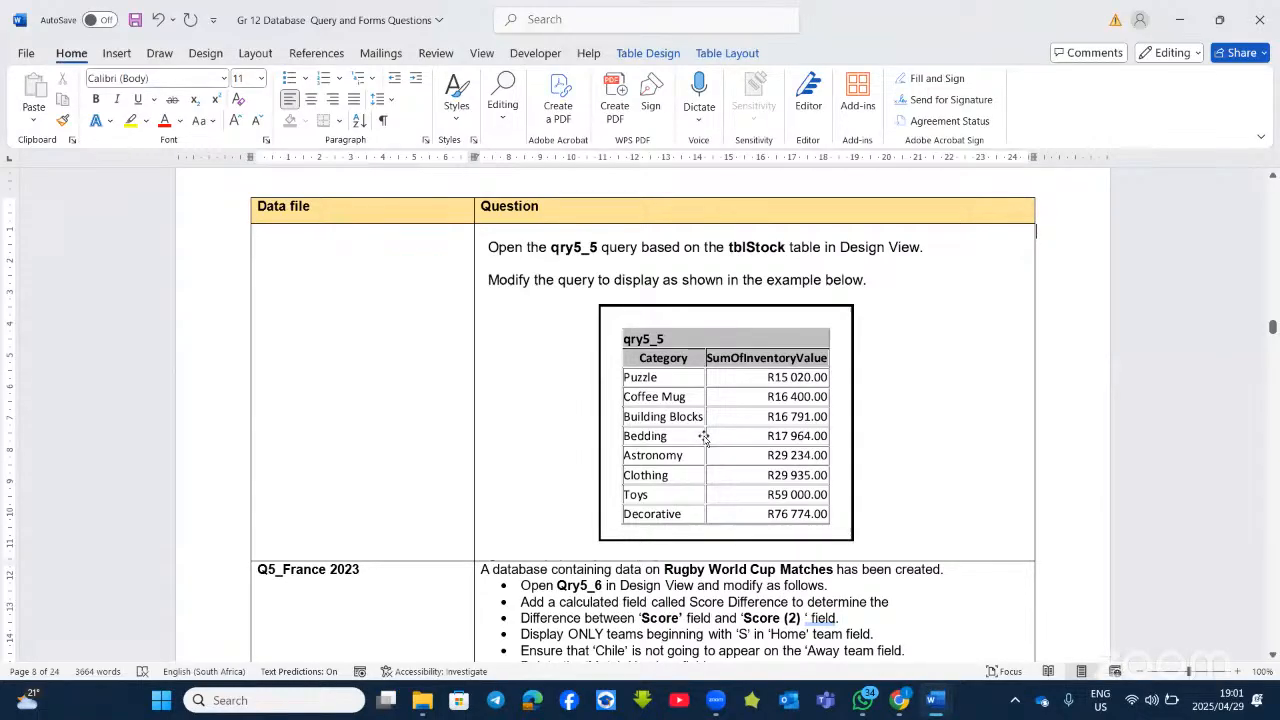
Step: Scroll the Word document ahead to read the rugby Qry5_6 question
scroll(690, 467, "down", 6)
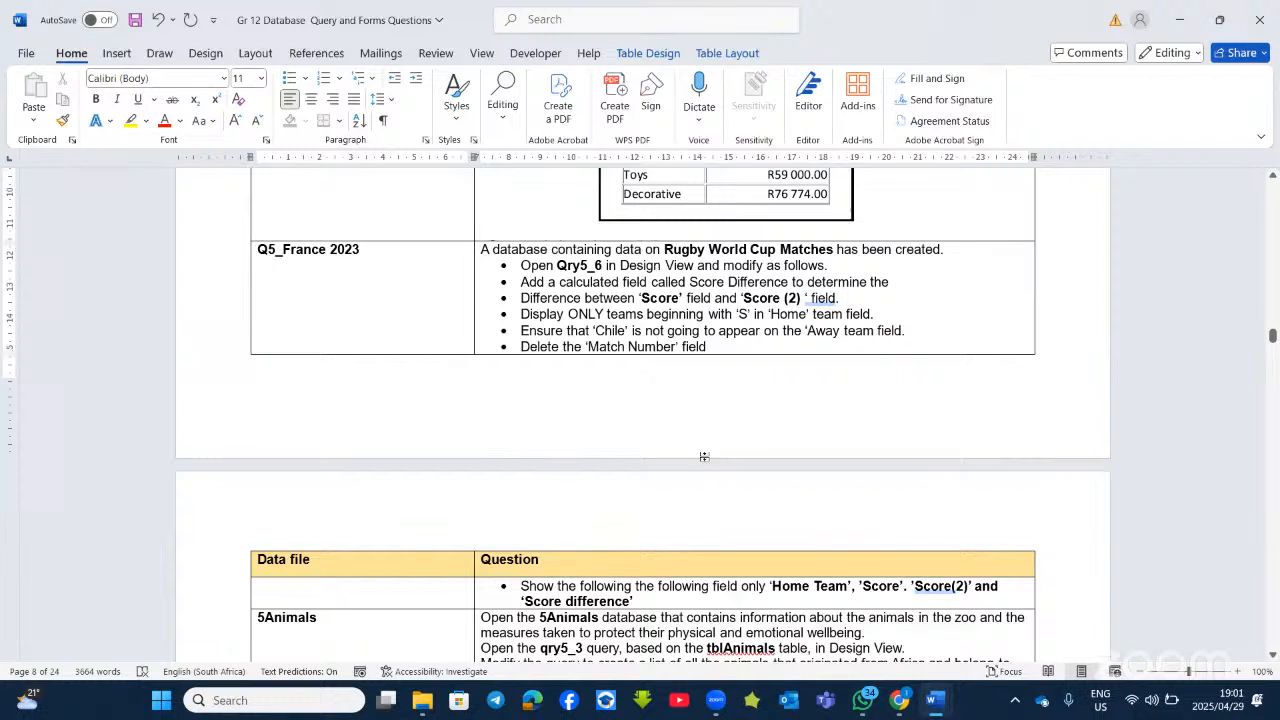
scroll(695, 471, "down", 3)
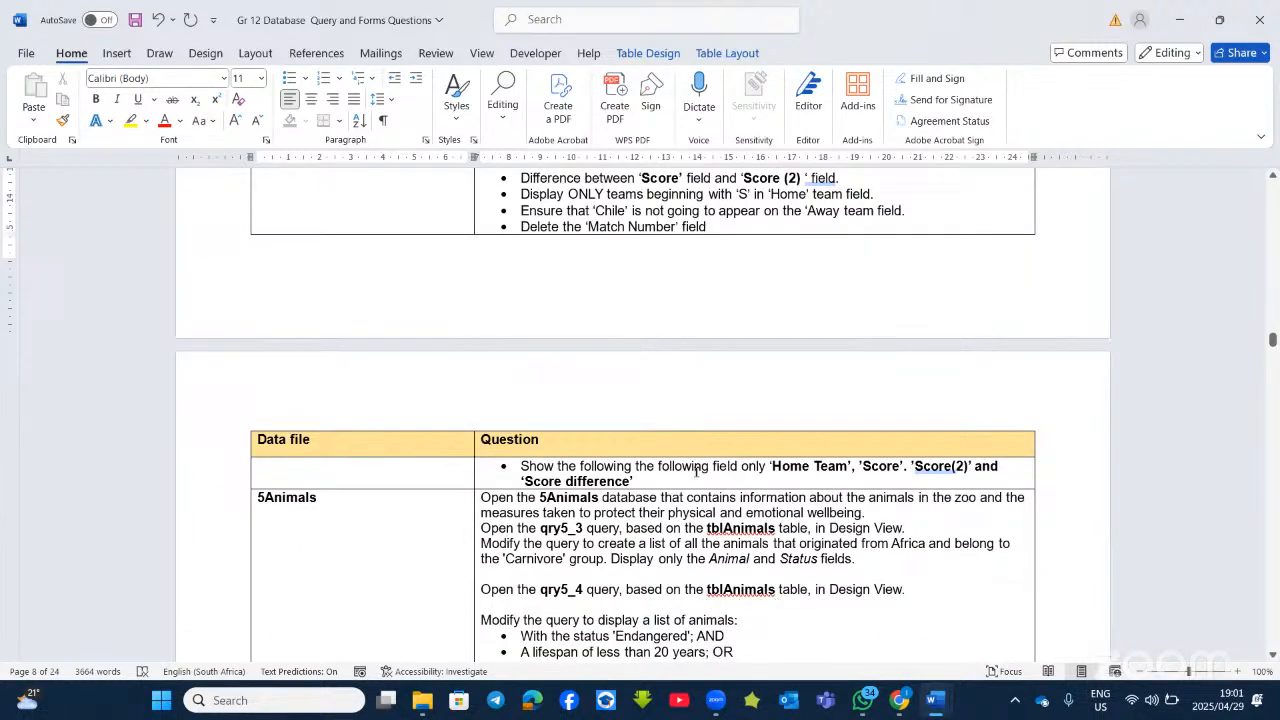
scroll(695, 470, "up", 3)
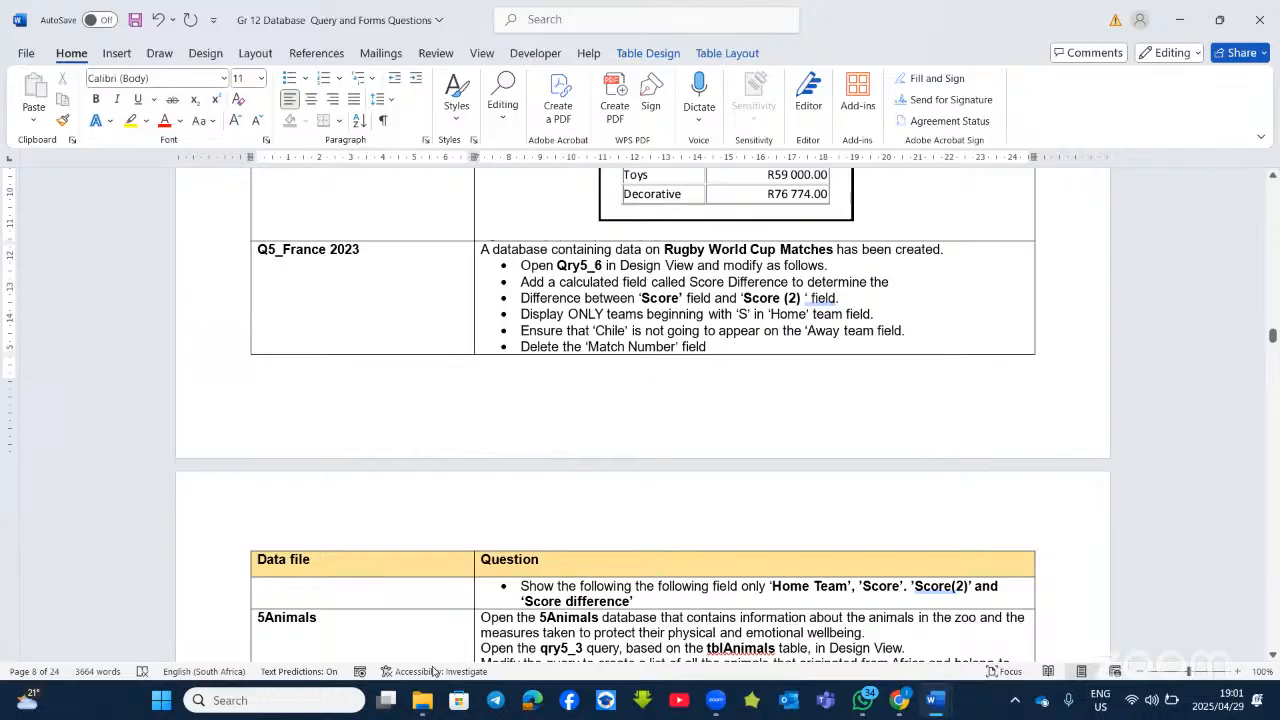
Step: Open Q5_France 2023 in Access from the Q–Z group of the Grade 12 Database Table Files folder
mouse_move(422, 700)
left_click(405, 594)
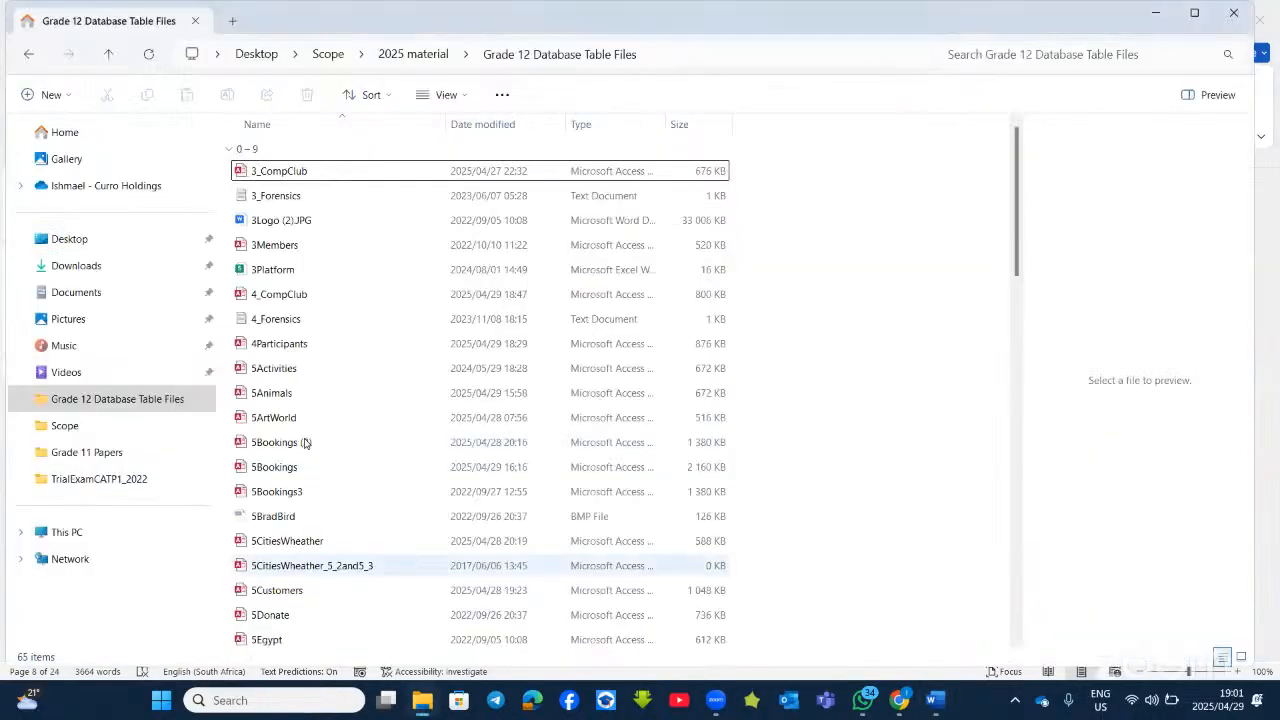
scroll(310, 544, "down", 9)
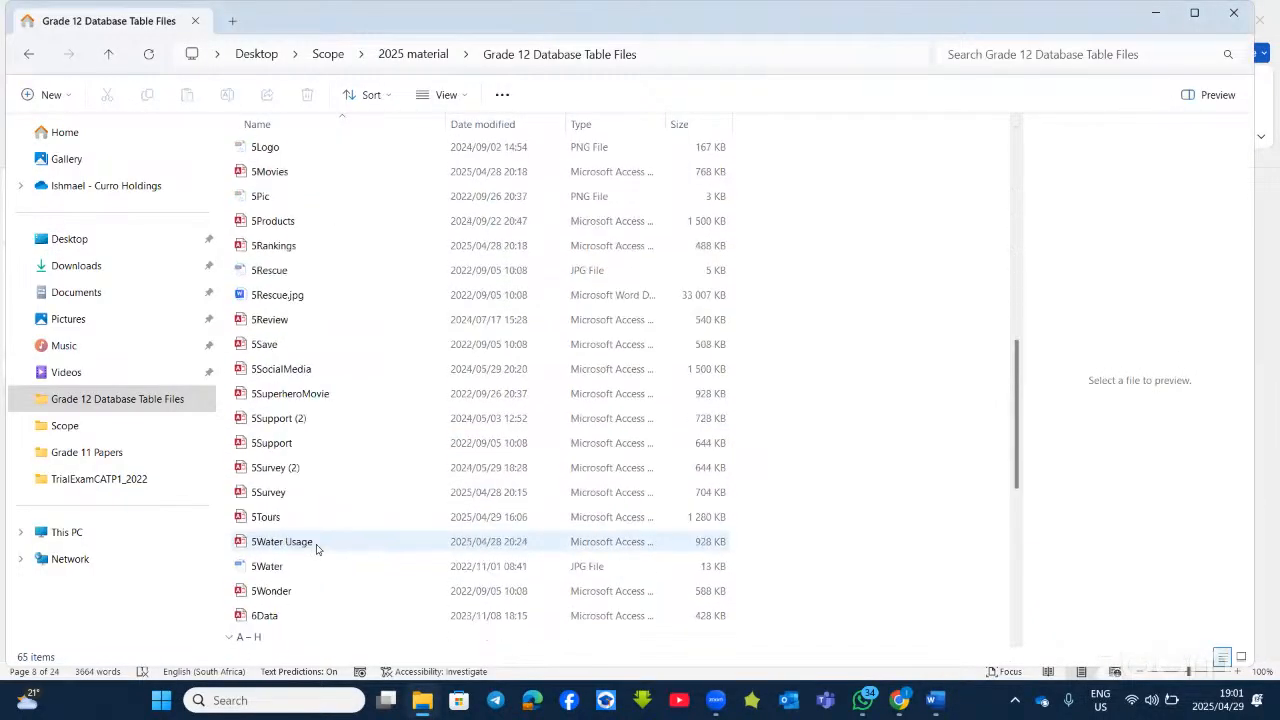
scroll(316, 548, "down", 6)
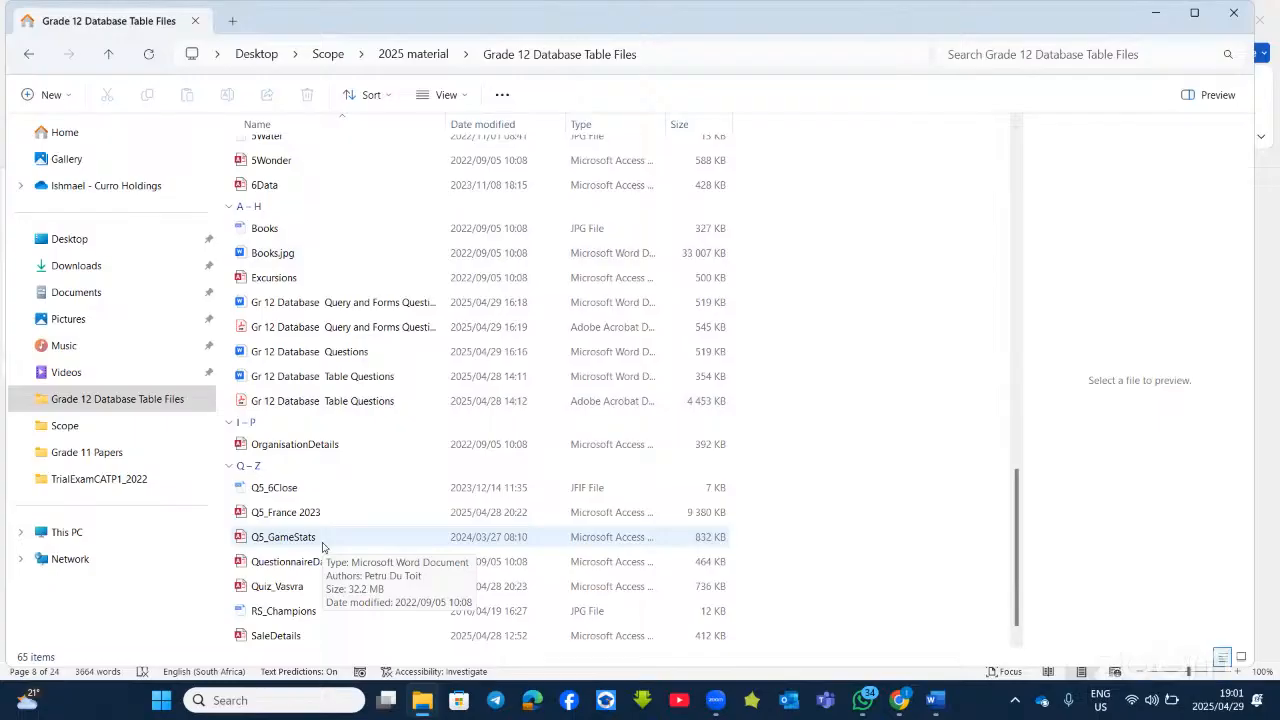
scroll(300, 600, "down", 1)
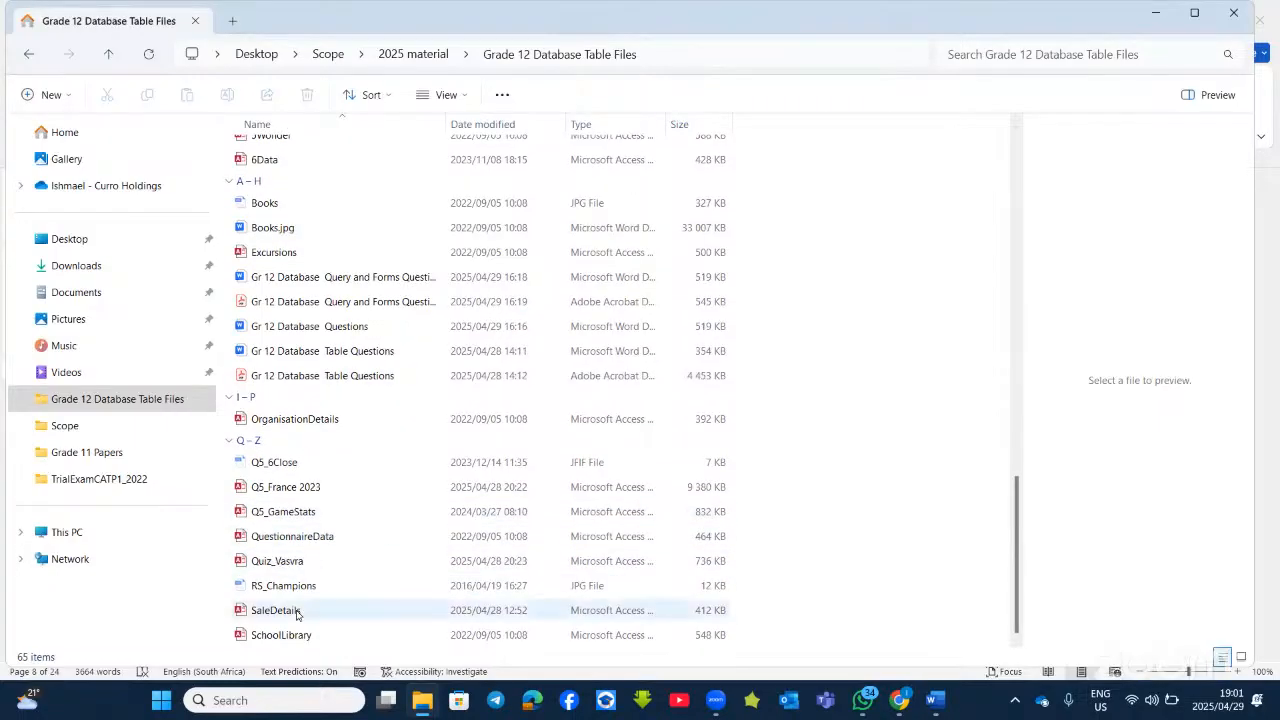
double_click(300, 490)
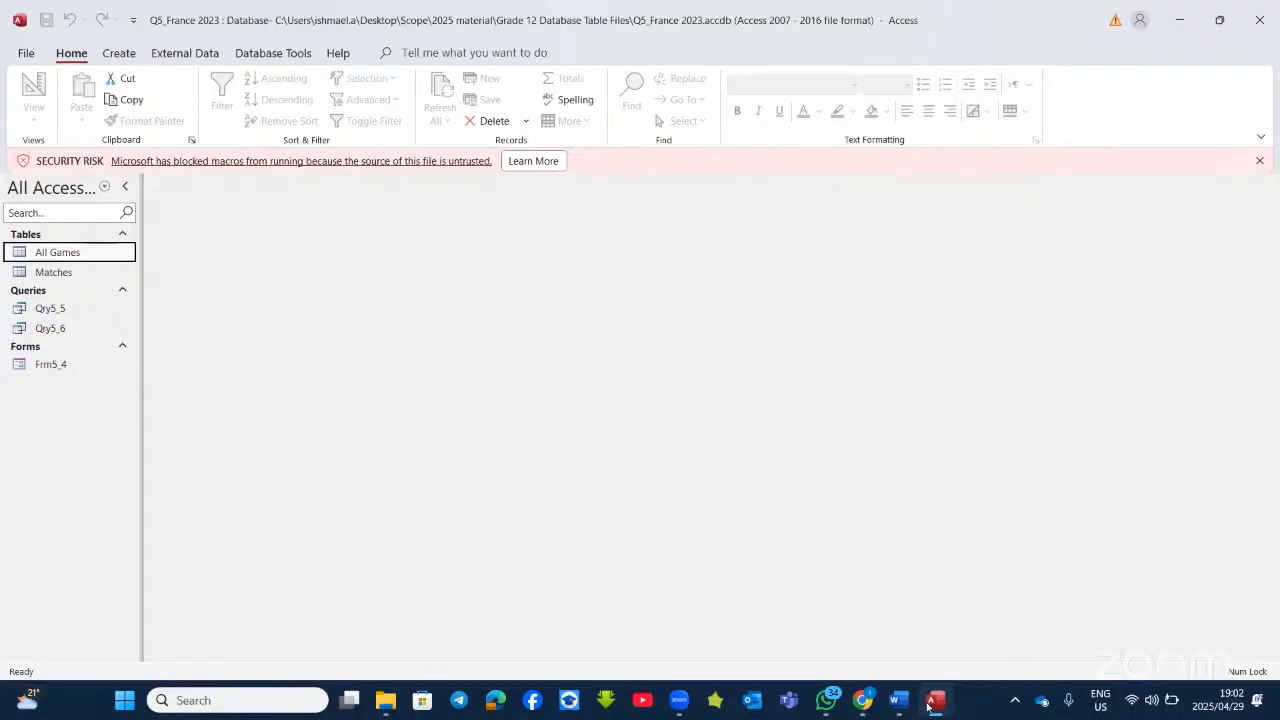
Step: Make the words 'Score Difference' bold in the Qry5_6 question of the Word document
mouse_move(903, 697)
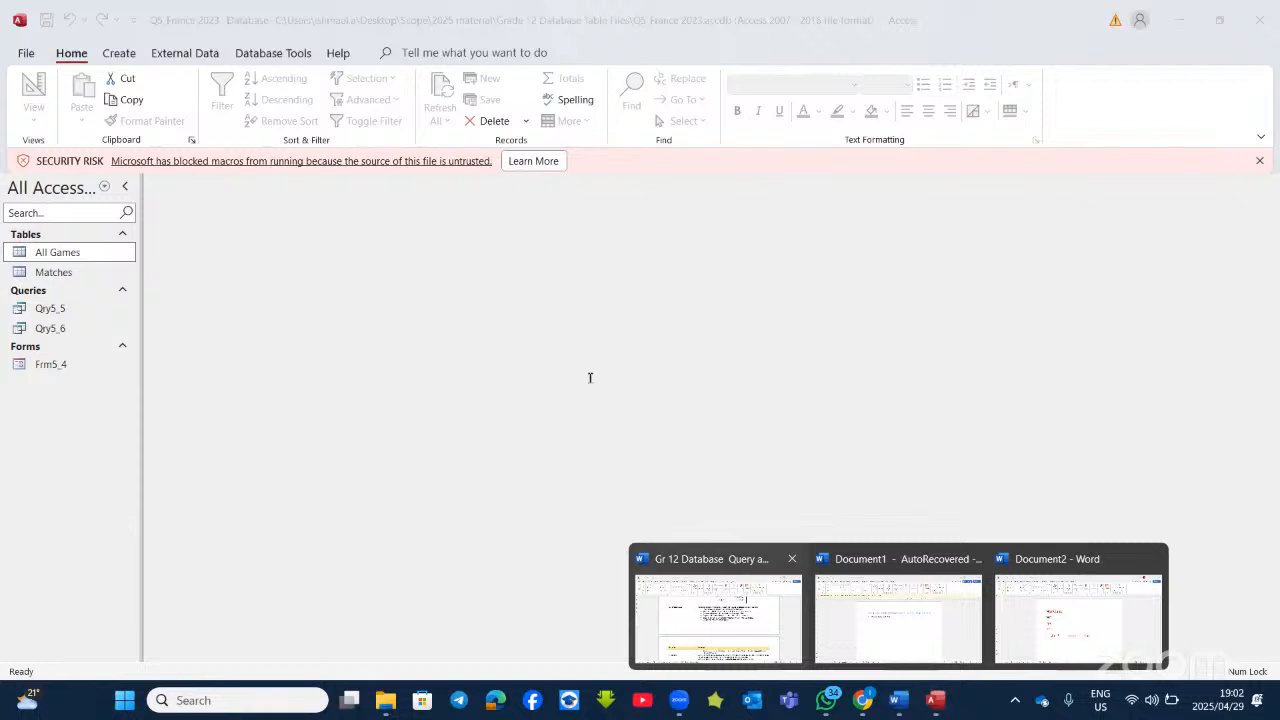
left_click(718, 618)
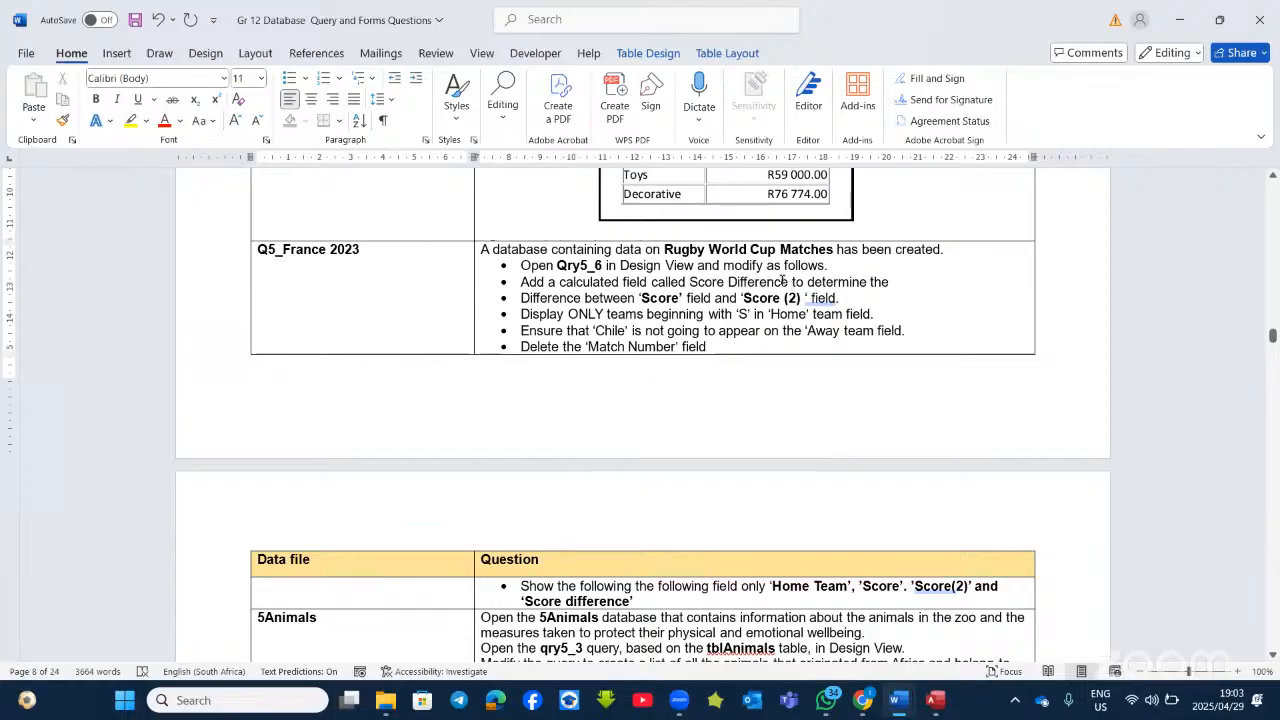
left_click_drag(750, 283, 691, 283)
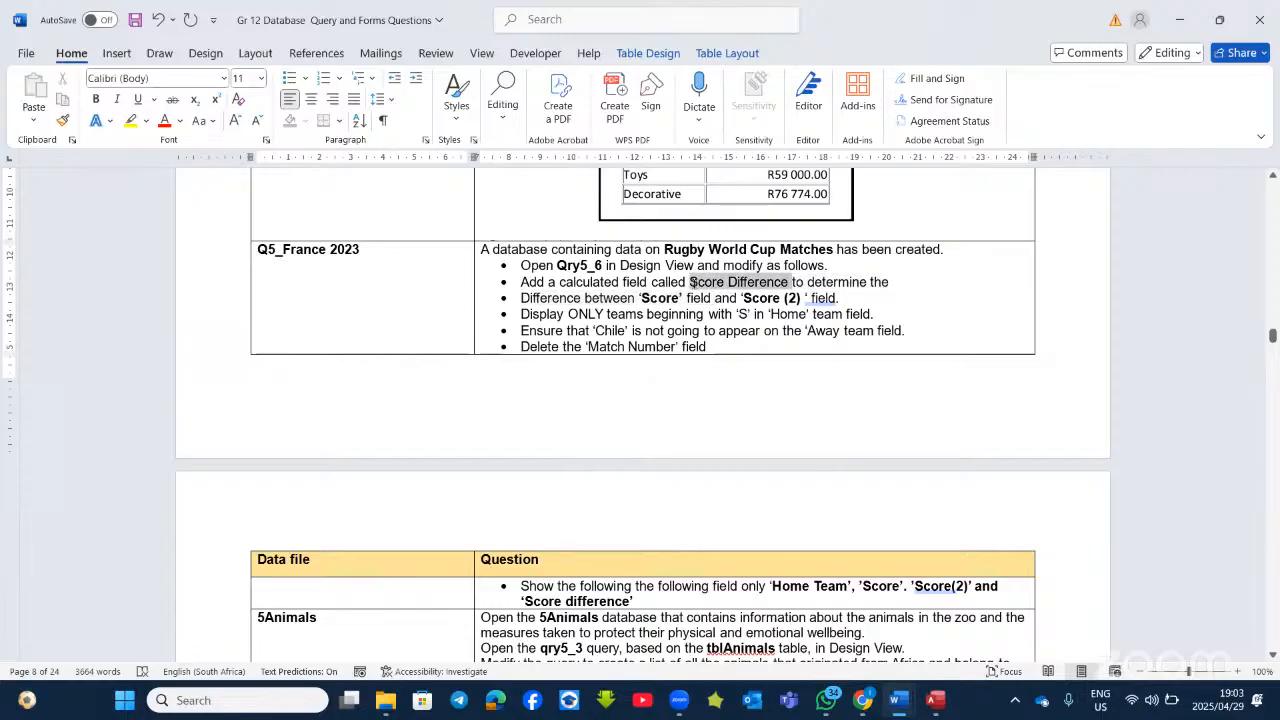
left_click(707, 255)
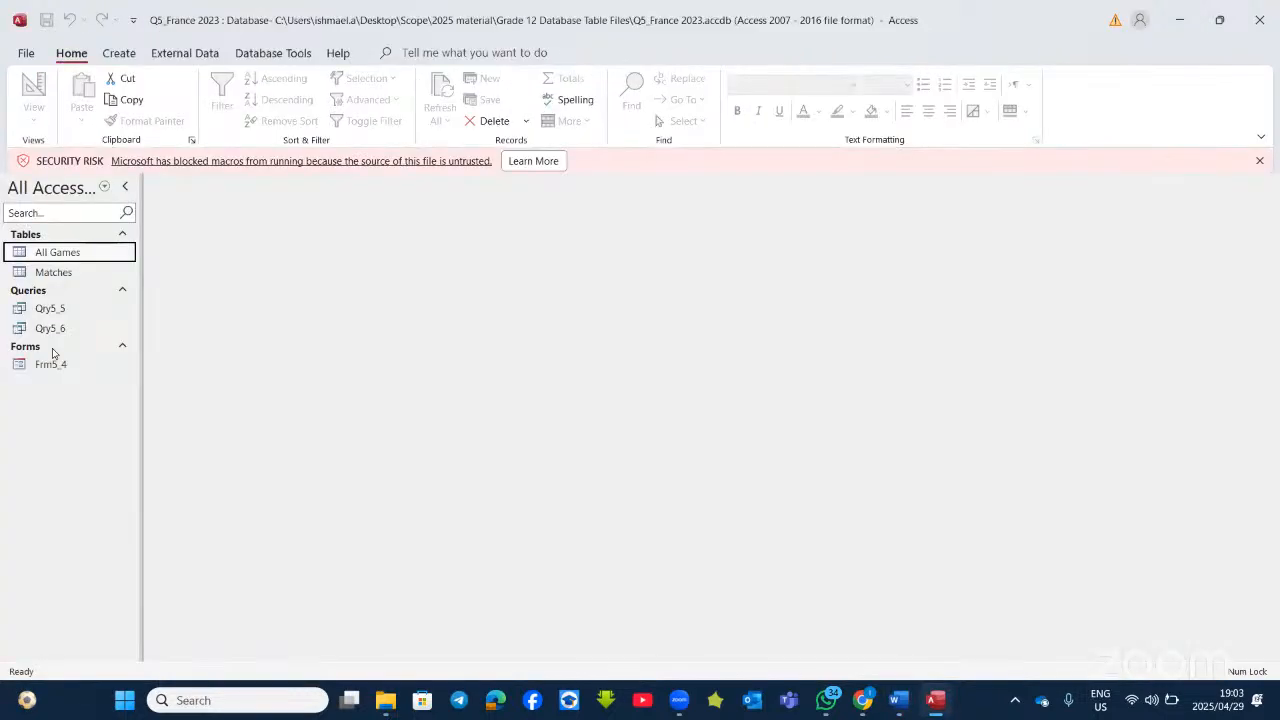
Step: Open Qry5_6 in Design View and move to the first empty grid column
right_click(67, 335)
left_click(120, 360)
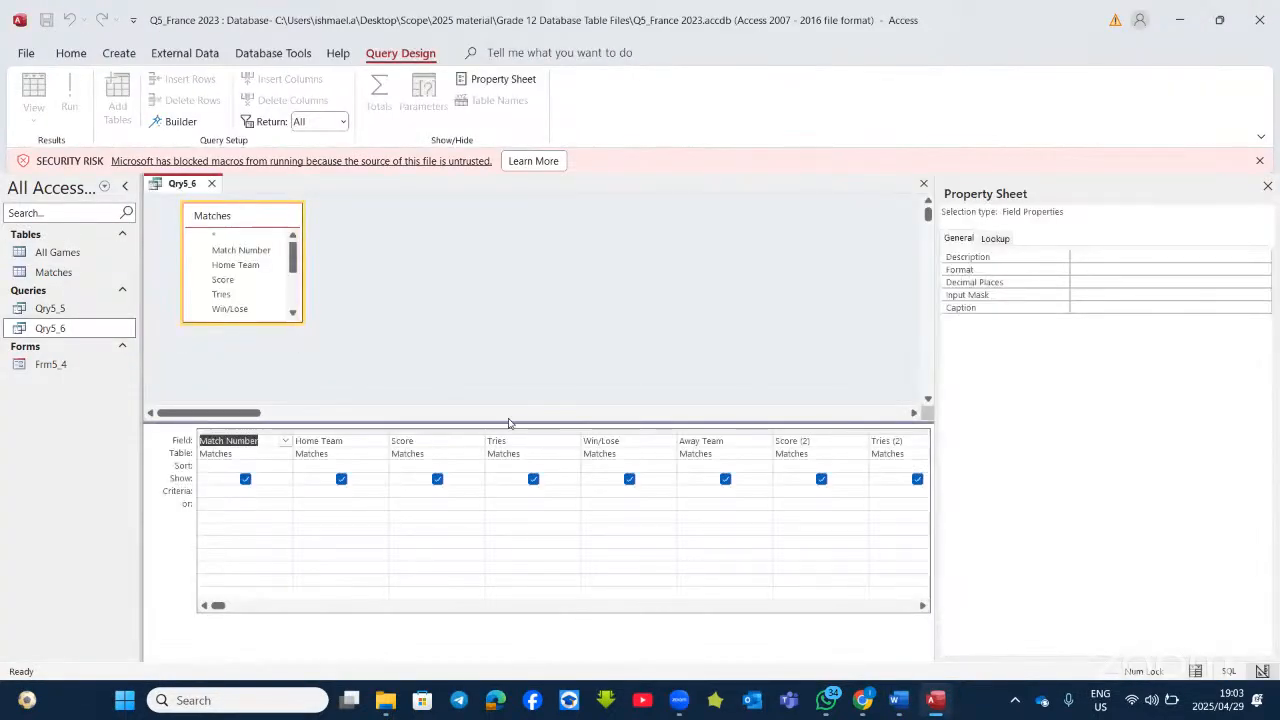
left_click(910, 441)
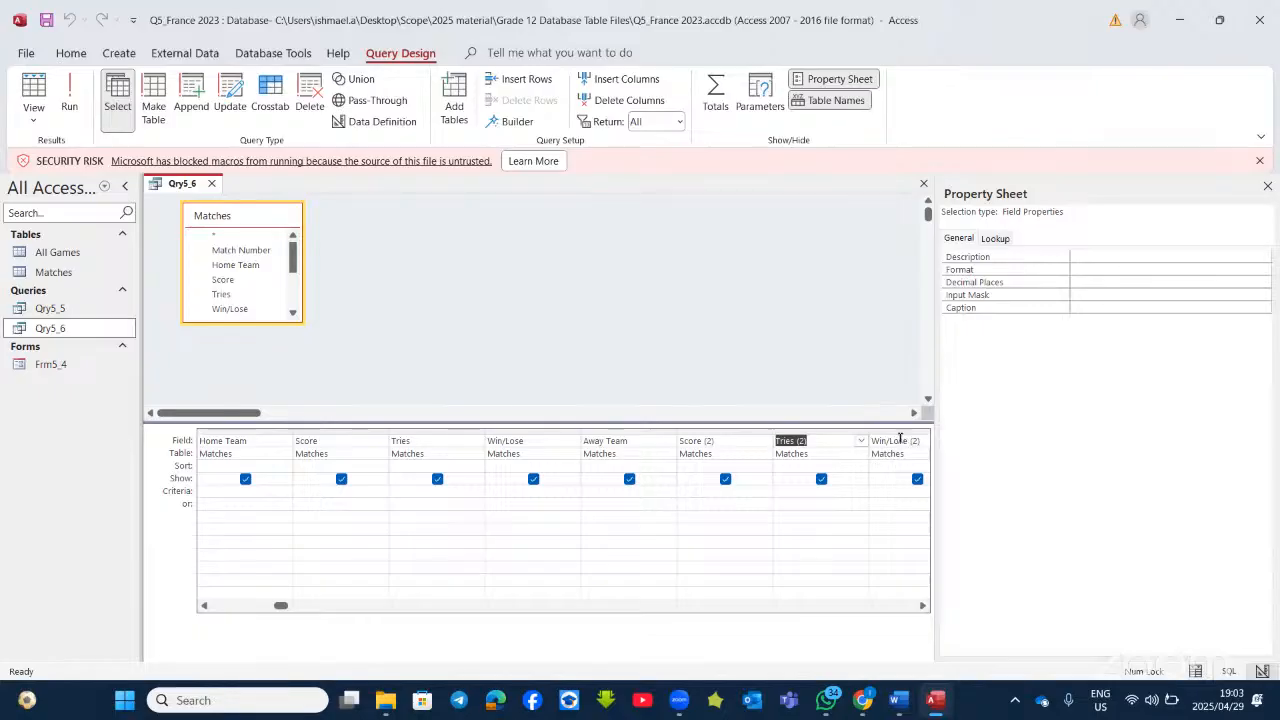
left_click(900, 441)
left_click(890, 440)
left_click(890, 438)
left_click(893, 440)
left_click(893, 440)
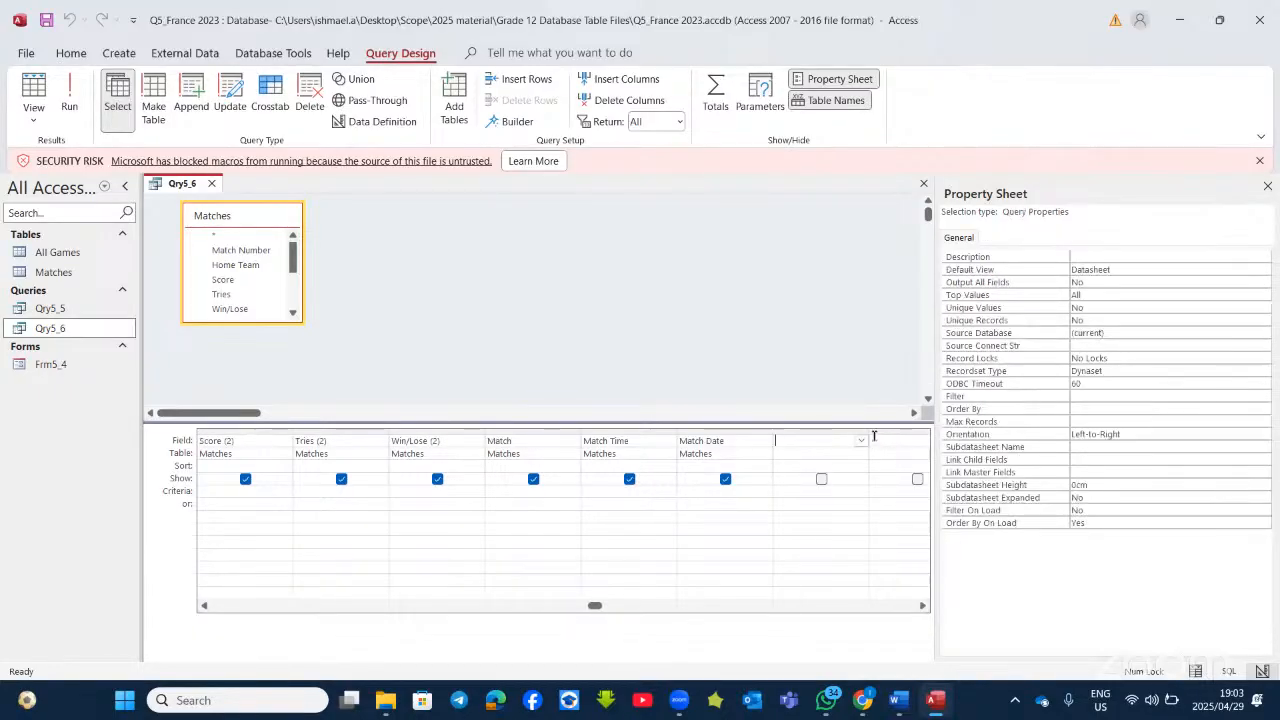
Step: Build the calculated field [Score] - [Score (2)] in that column with the Expression Builder
right_click(816, 440)
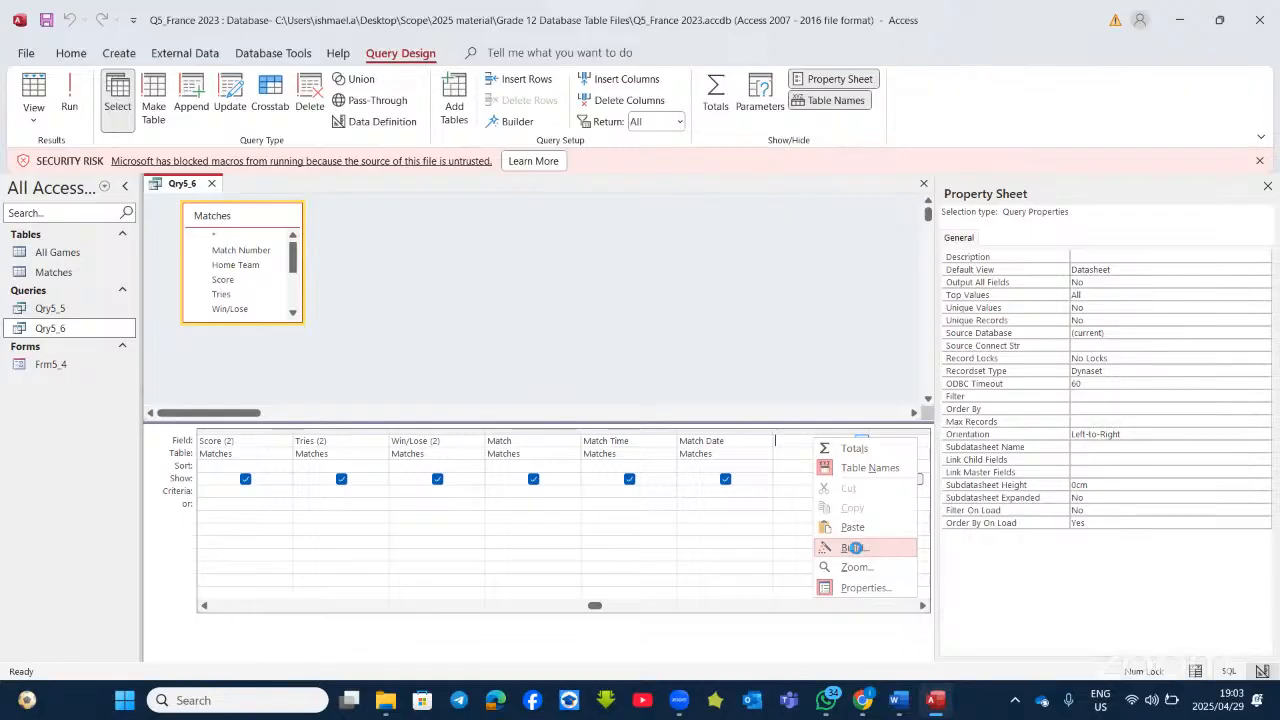
left_click(855, 547)
left_click_drag(556, 119, 544, 174)
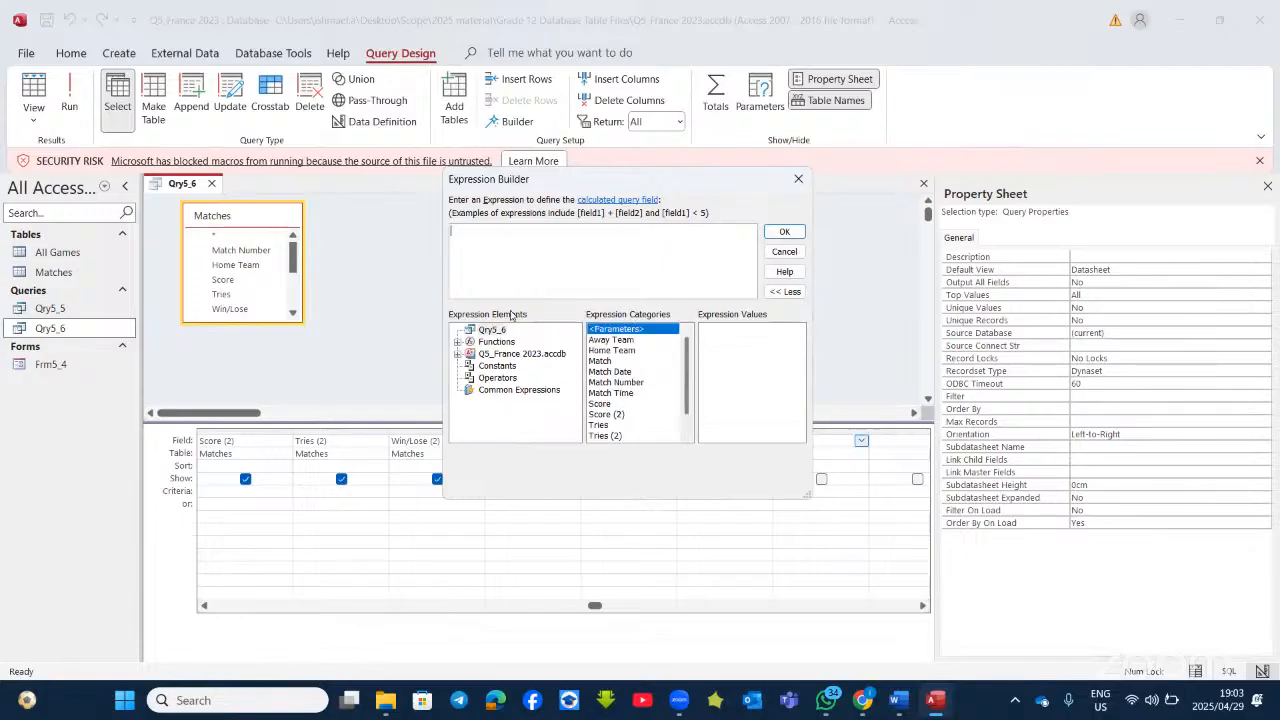
double_click(604, 405)
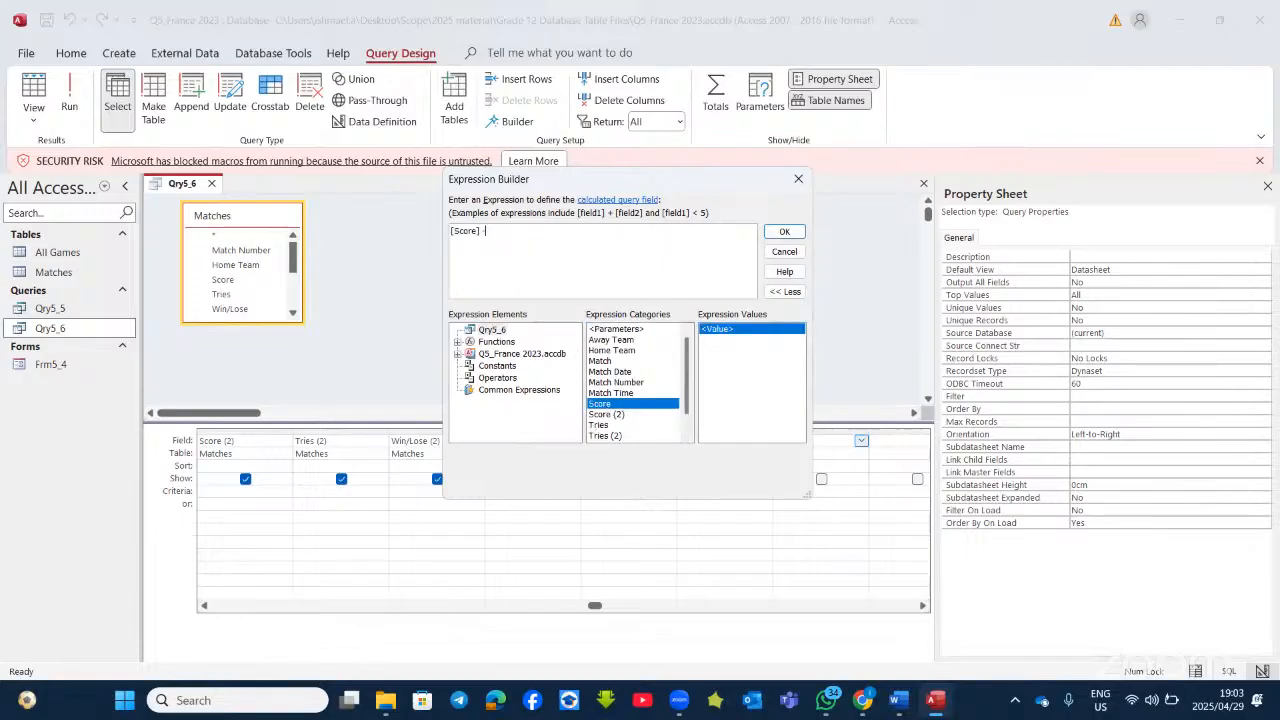
type("-")
double_click(596, 414)
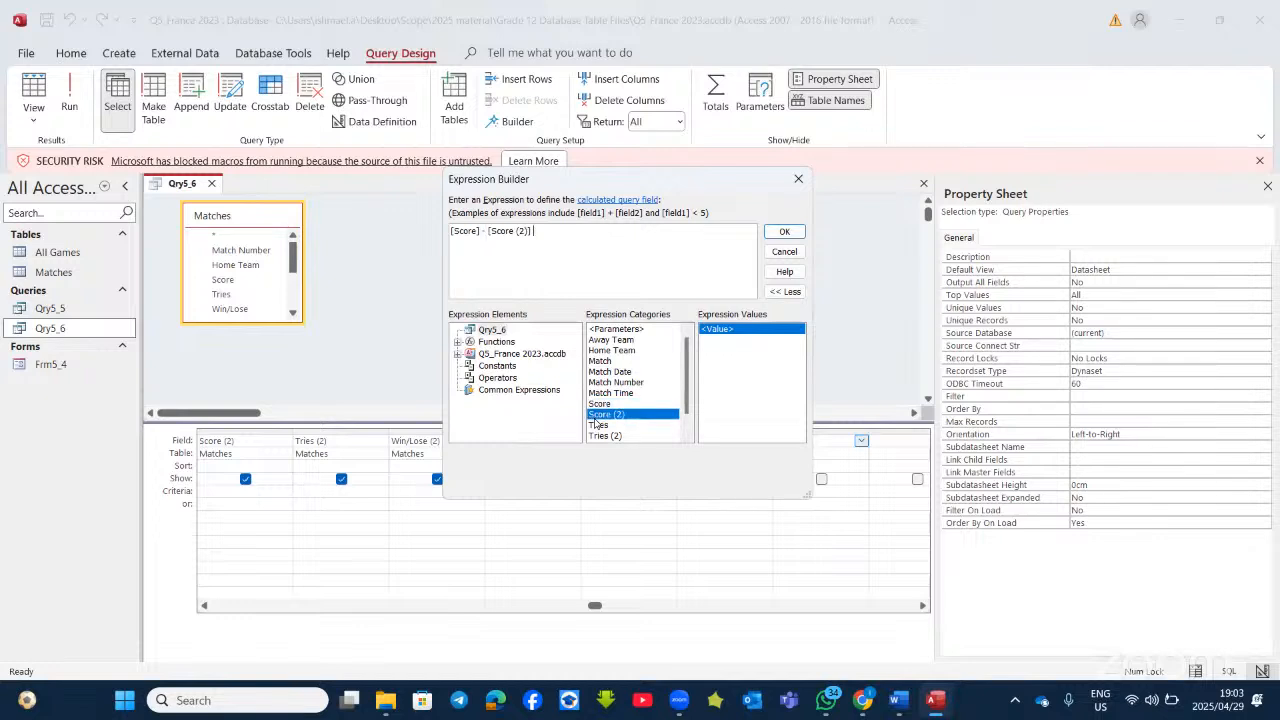
left_click(782, 233)
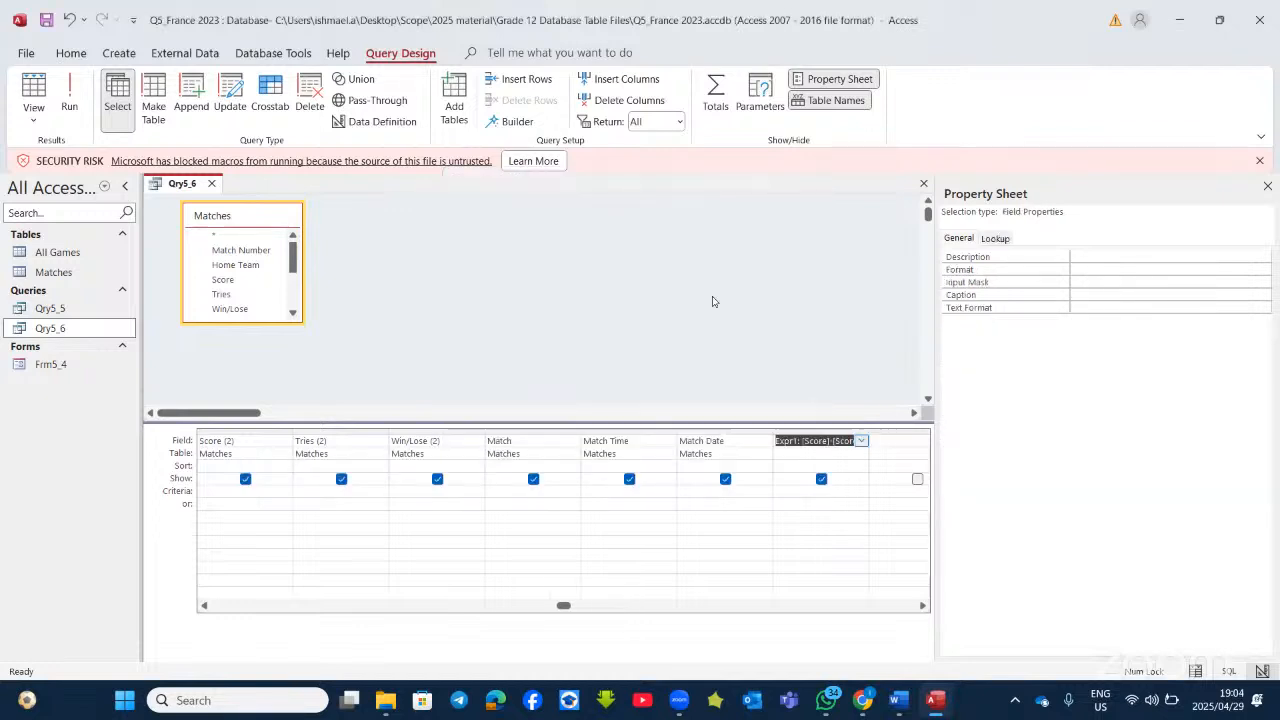
Step: Rename Expr1 to 'Score Difference' and widen the column to show the full expression
left_click(796, 440)
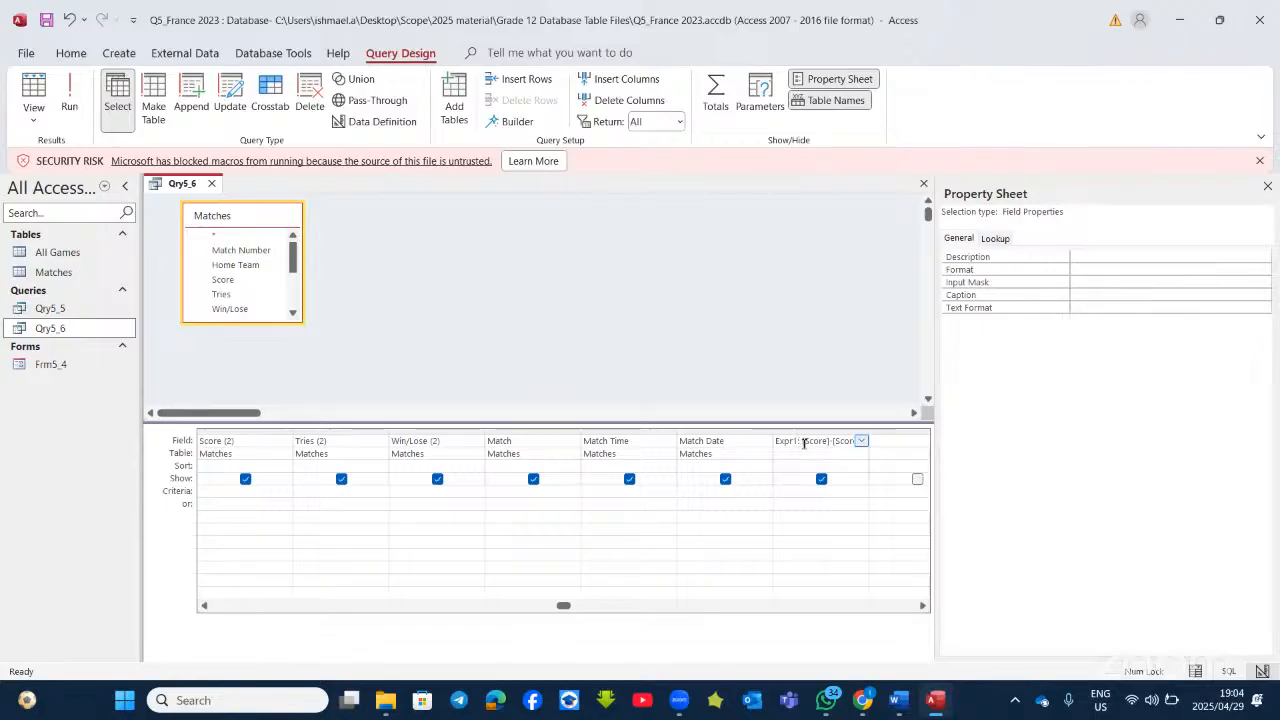
key("BackSpace")
key("BackSpace")
key("BackSpace")
key("BackSpace")
key("BackSpace")
key("BackSpace")
type("Score Difference")
left_click(1267, 187)
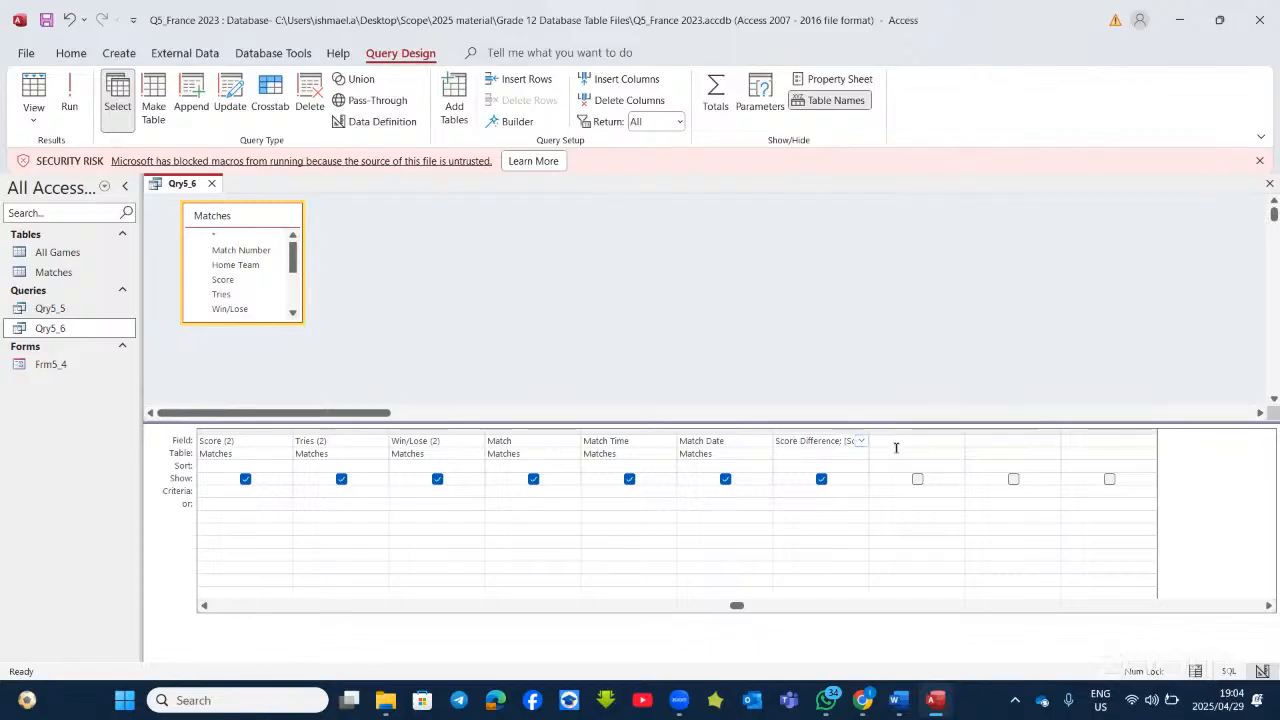
left_click_drag(867, 431, 955, 431)
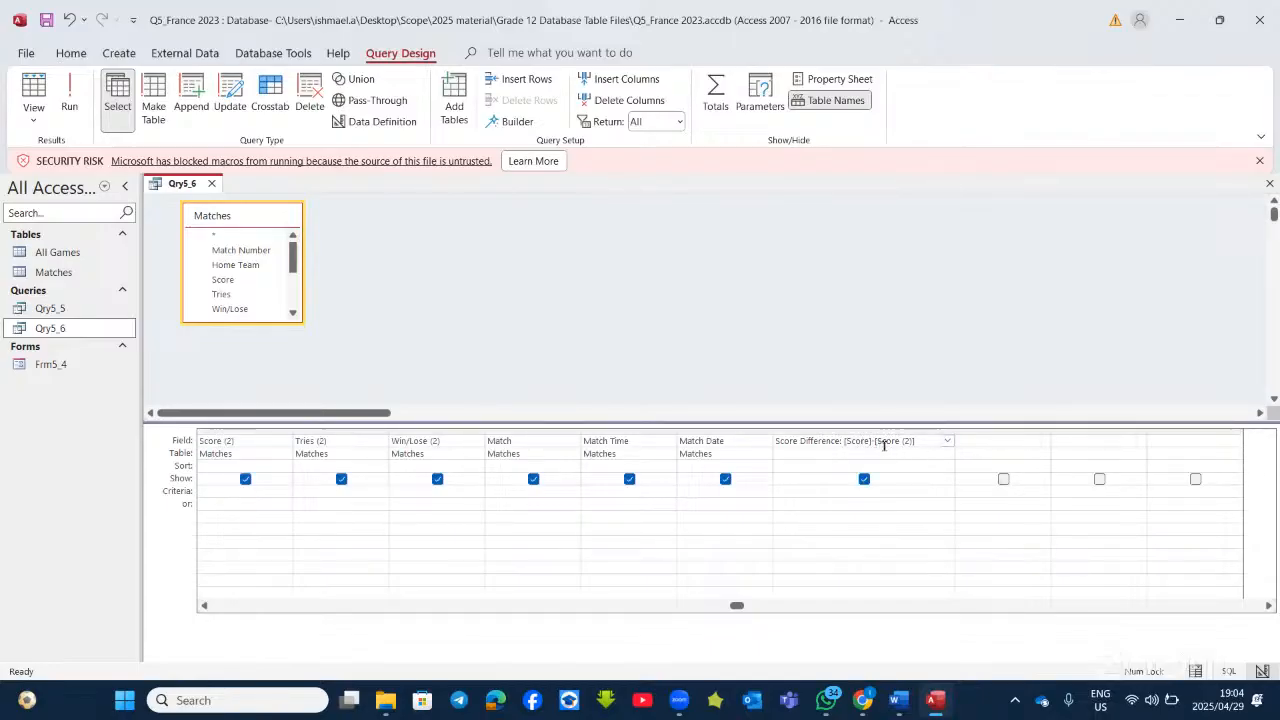
Step: Run Qry5_6 to check the Score Difference values against the Word question
left_click(70, 108)
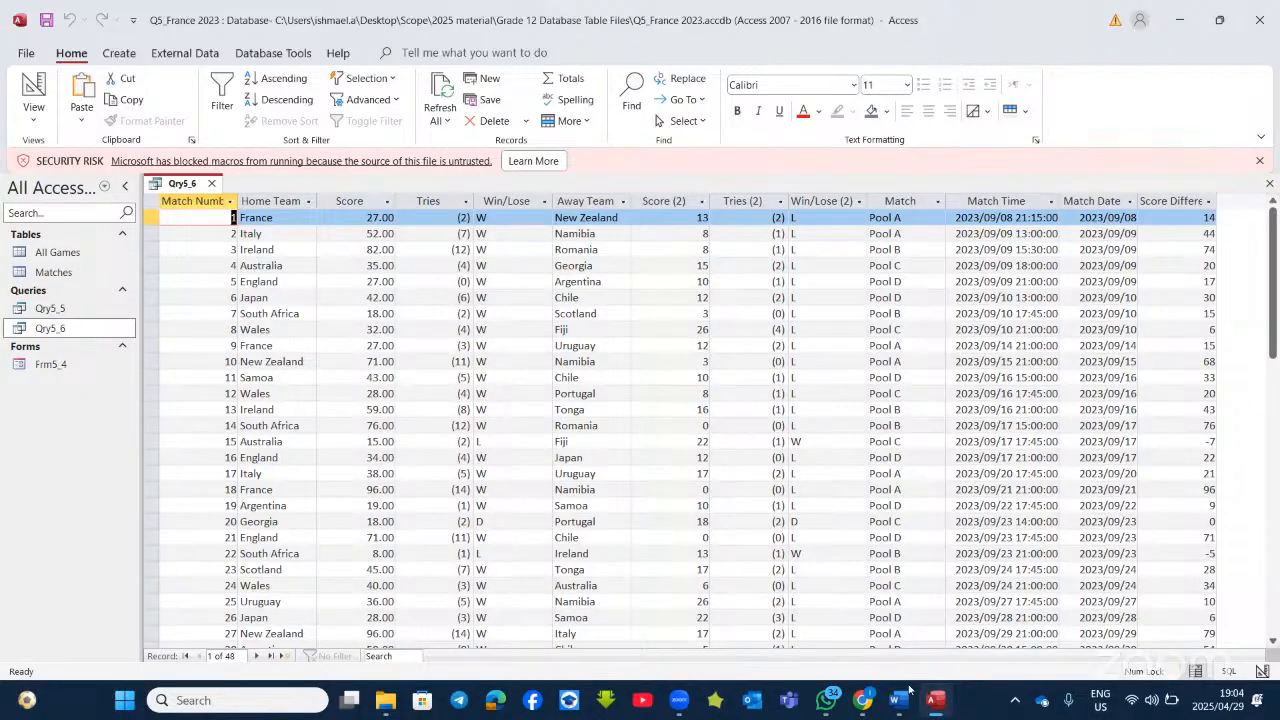
left_click(937, 704)
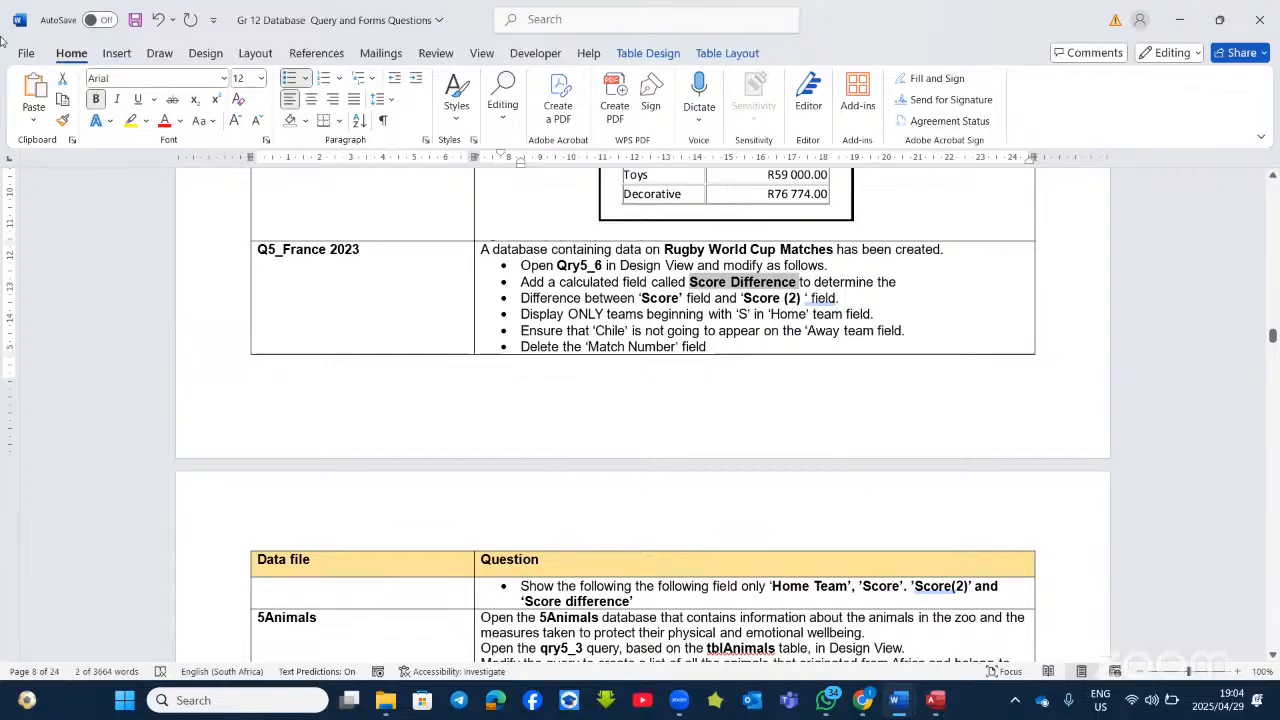
key("alt+Tab")
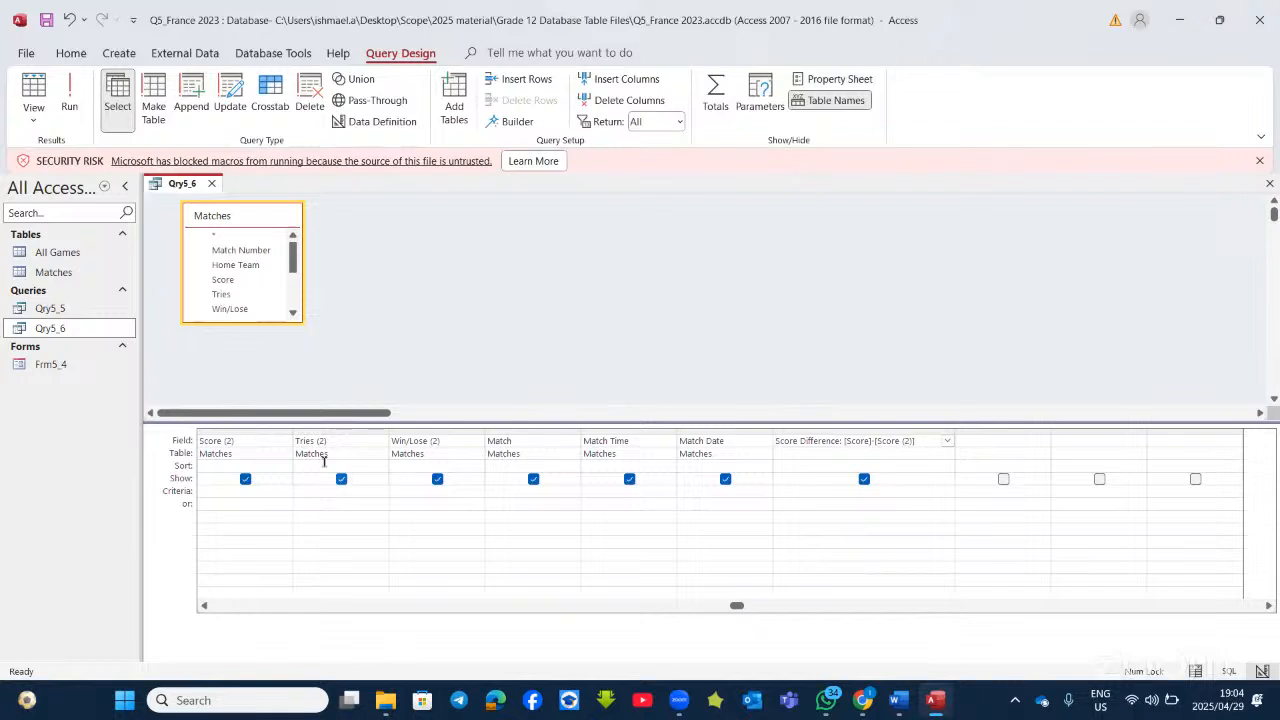
Step: Give Home Team the criterion s* (Like "s*"), run to see seven matches, and return to Design View
left_click(348, 440)
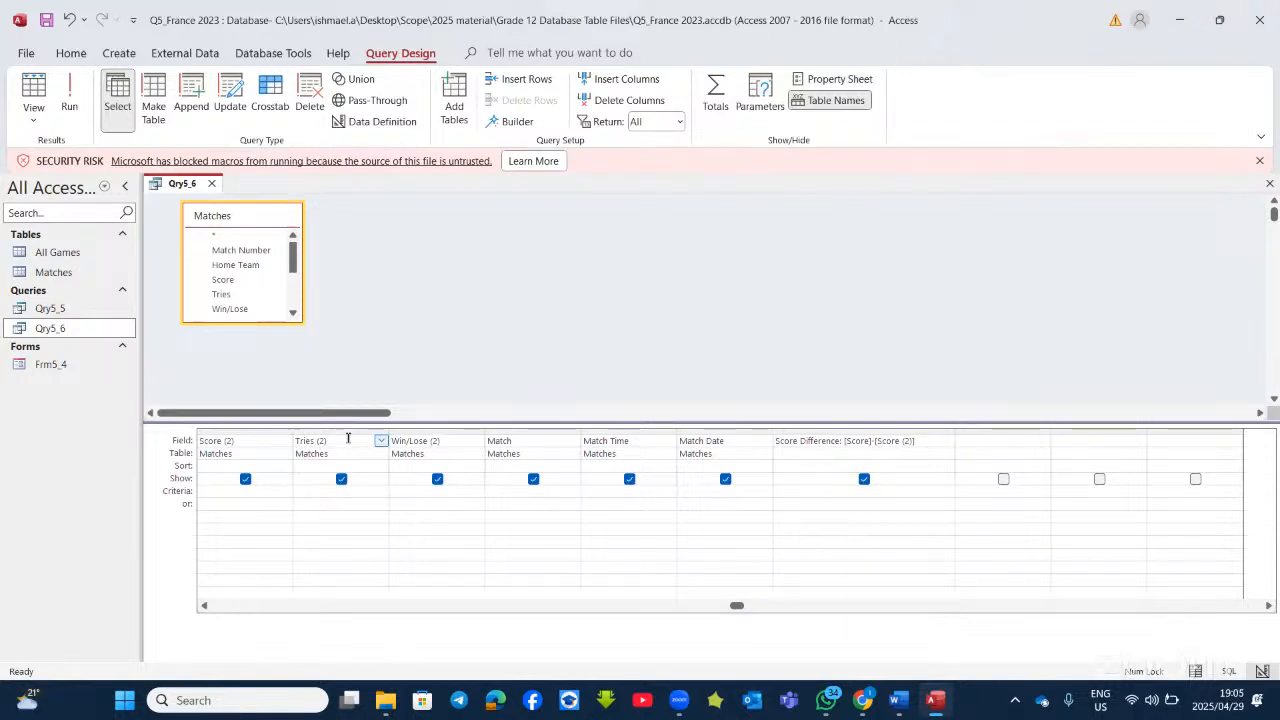
key("Home")
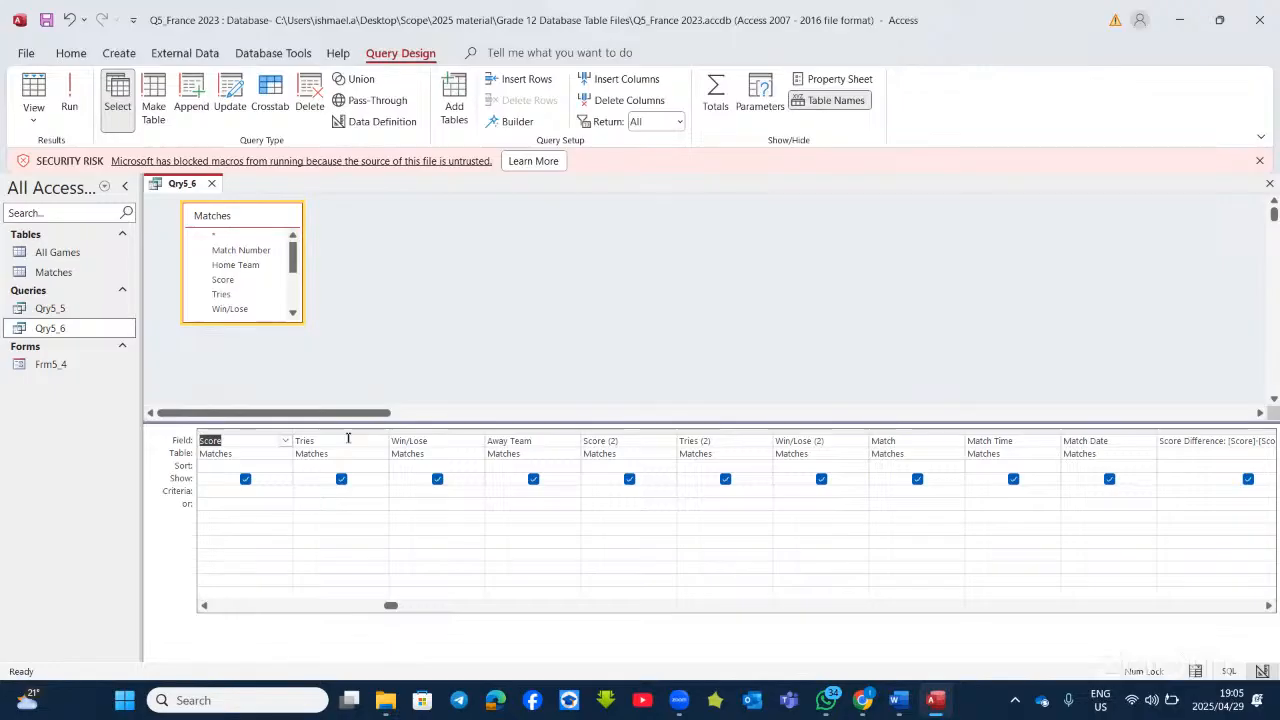
key("Left")
key("Left")
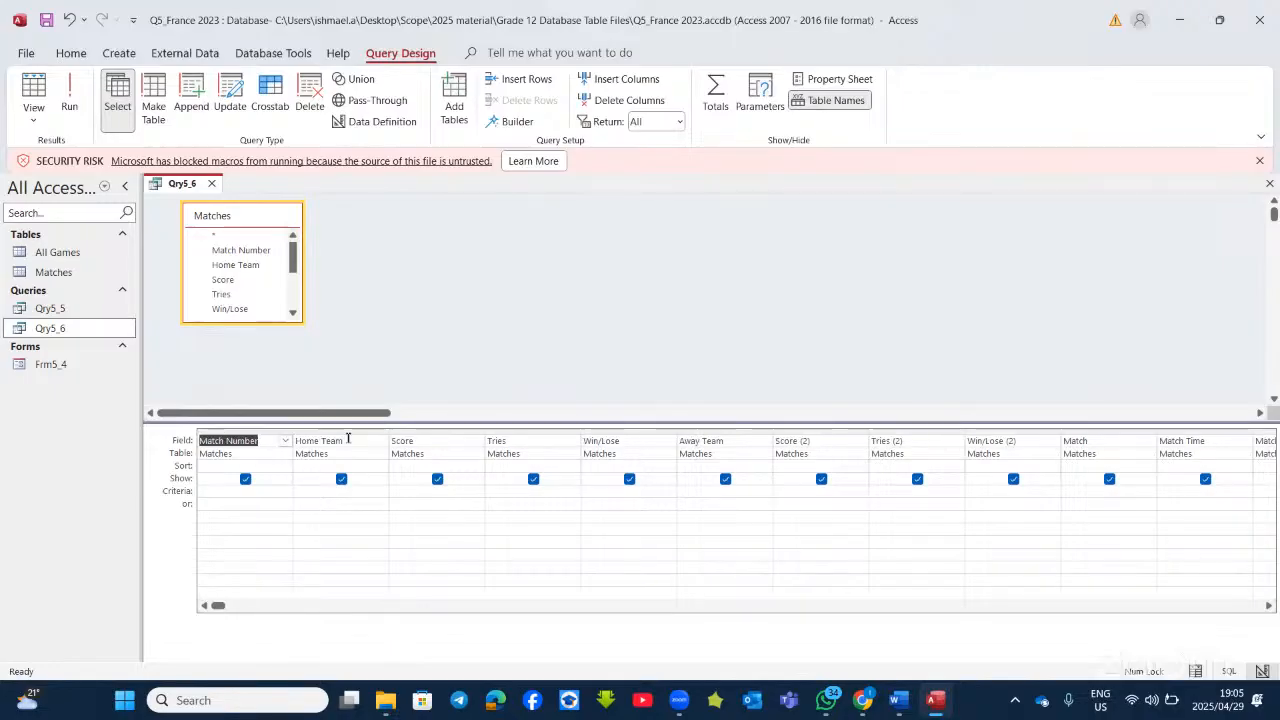
left_click(350, 440)
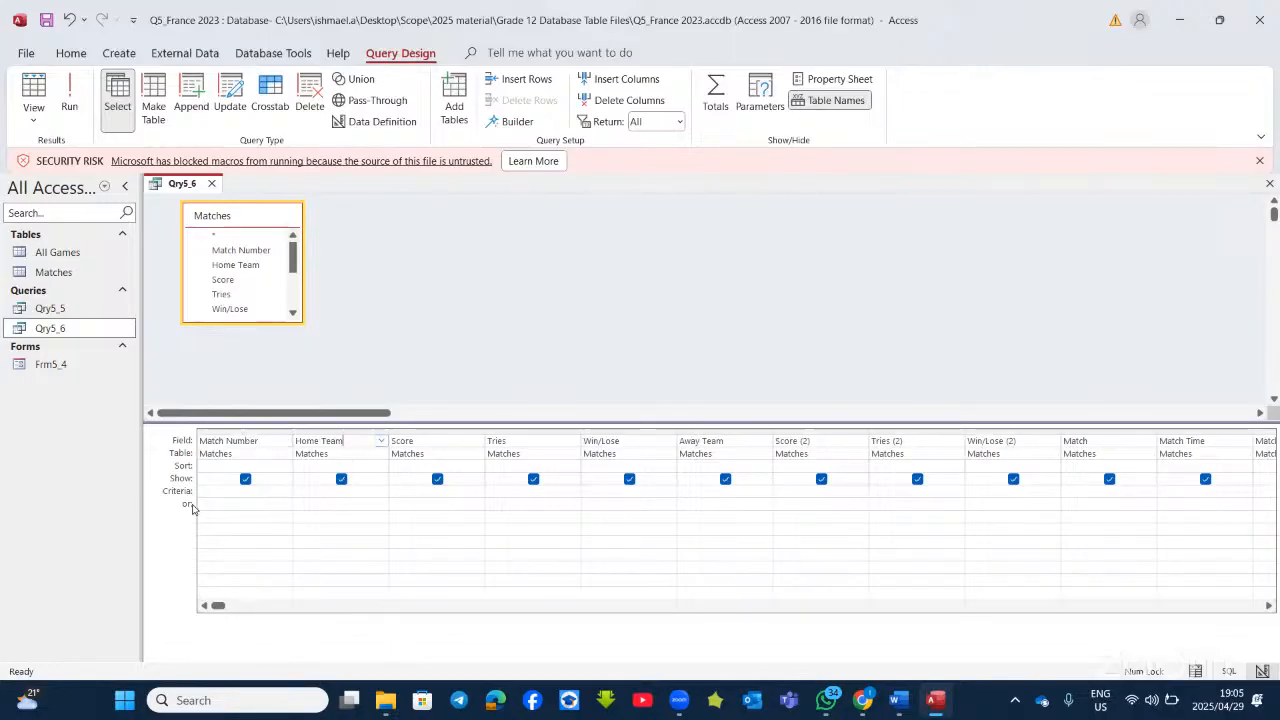
left_click(334, 492)
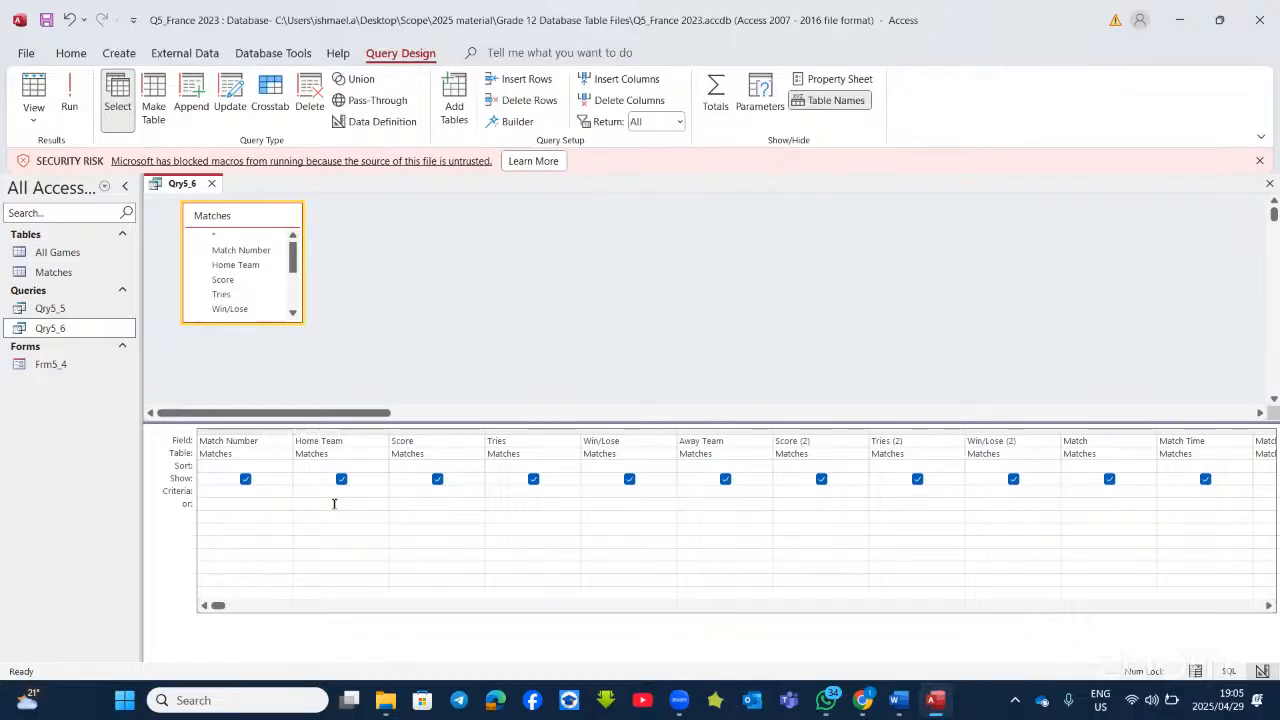
type("s*")
left_click(69, 95)
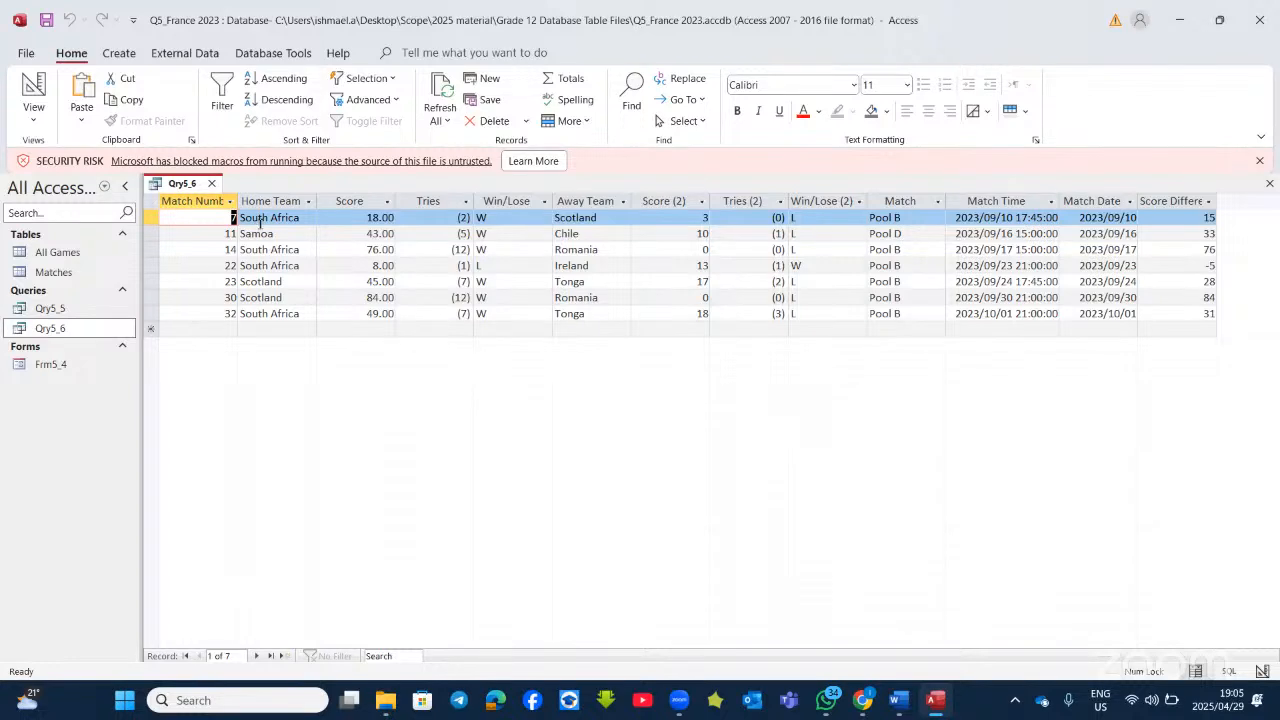
left_click(36, 90)
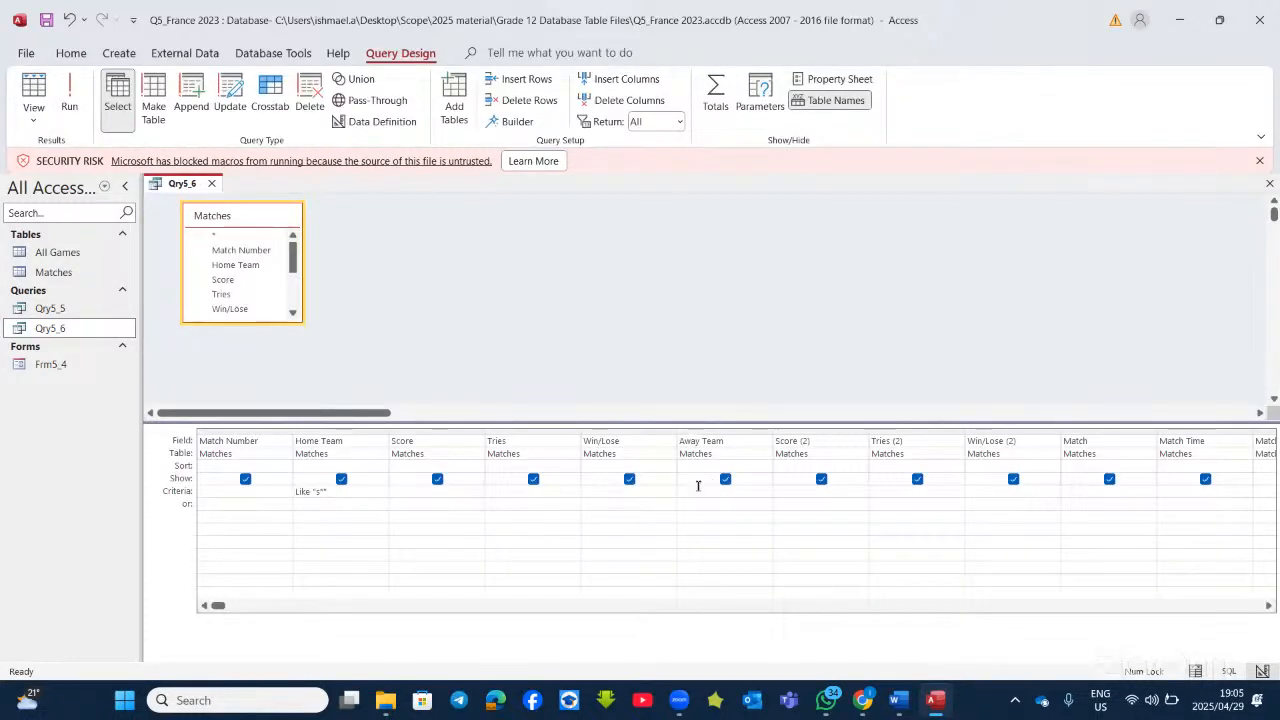
Step: Add the Away Team criterion <>"chile" to Qry5_6, run it to confirm six matches, and return to Design View
left_click(67, 90)
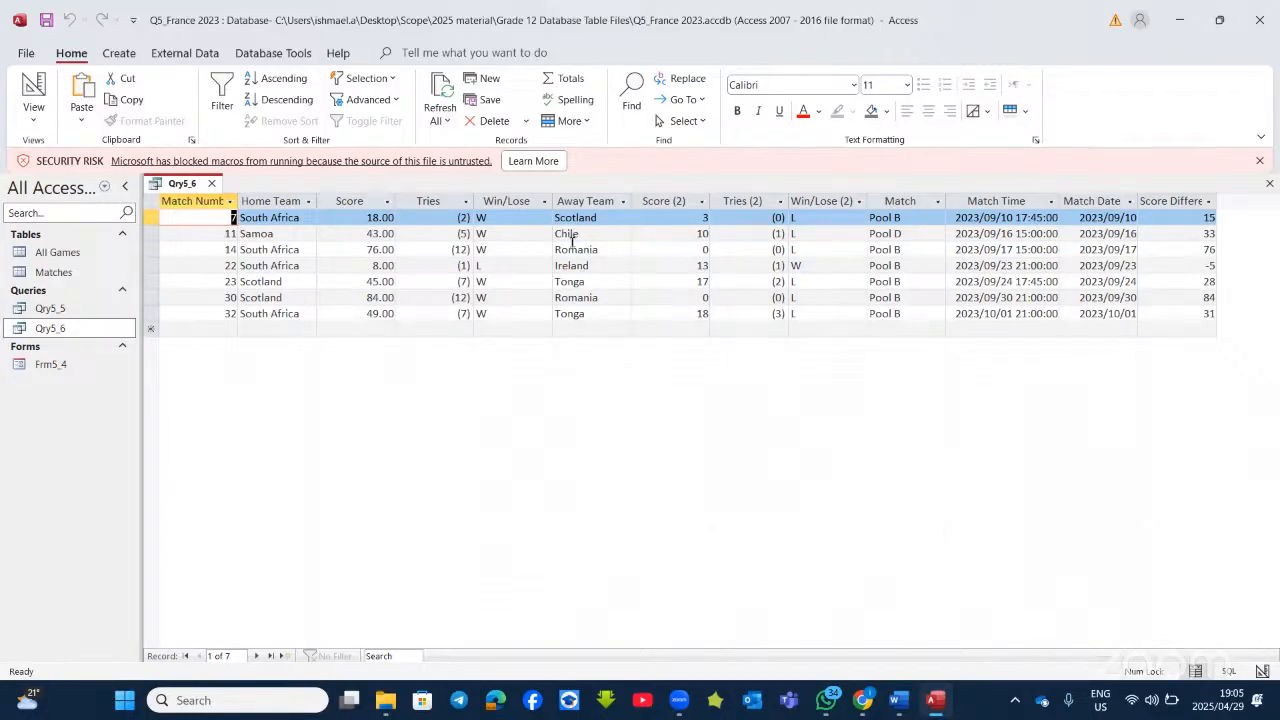
left_click(33, 88)
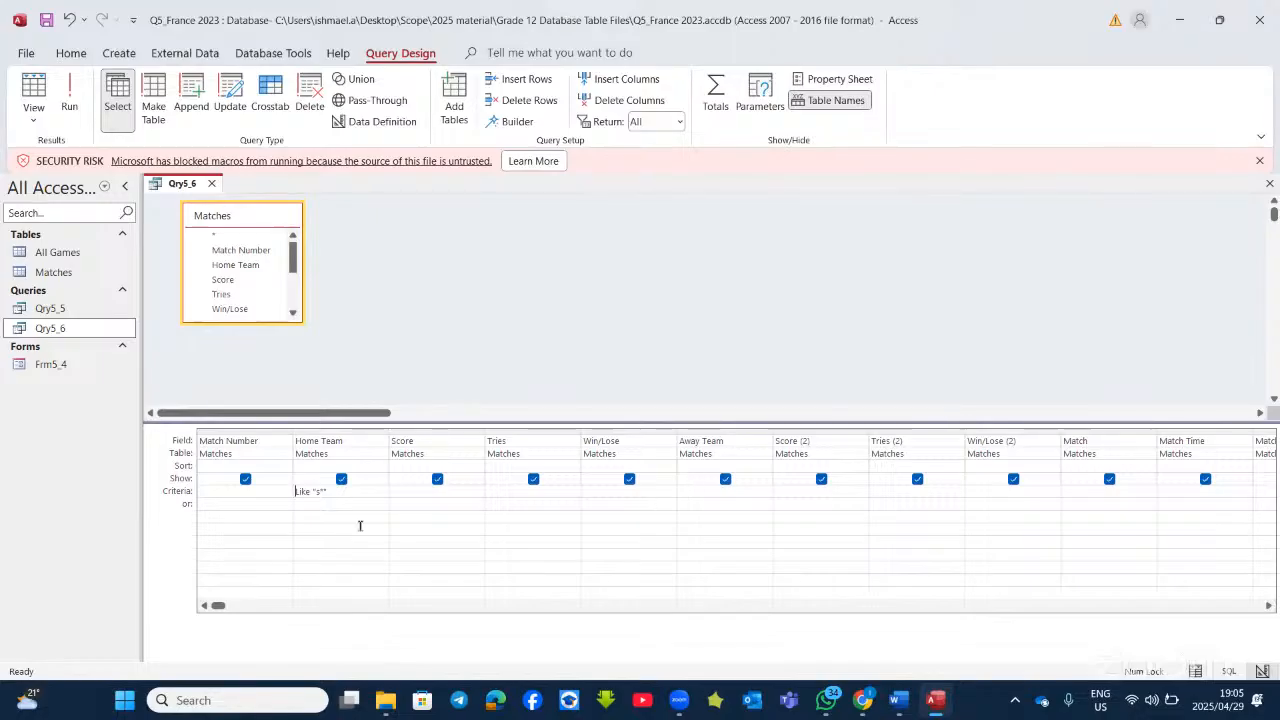
left_click(711, 491)
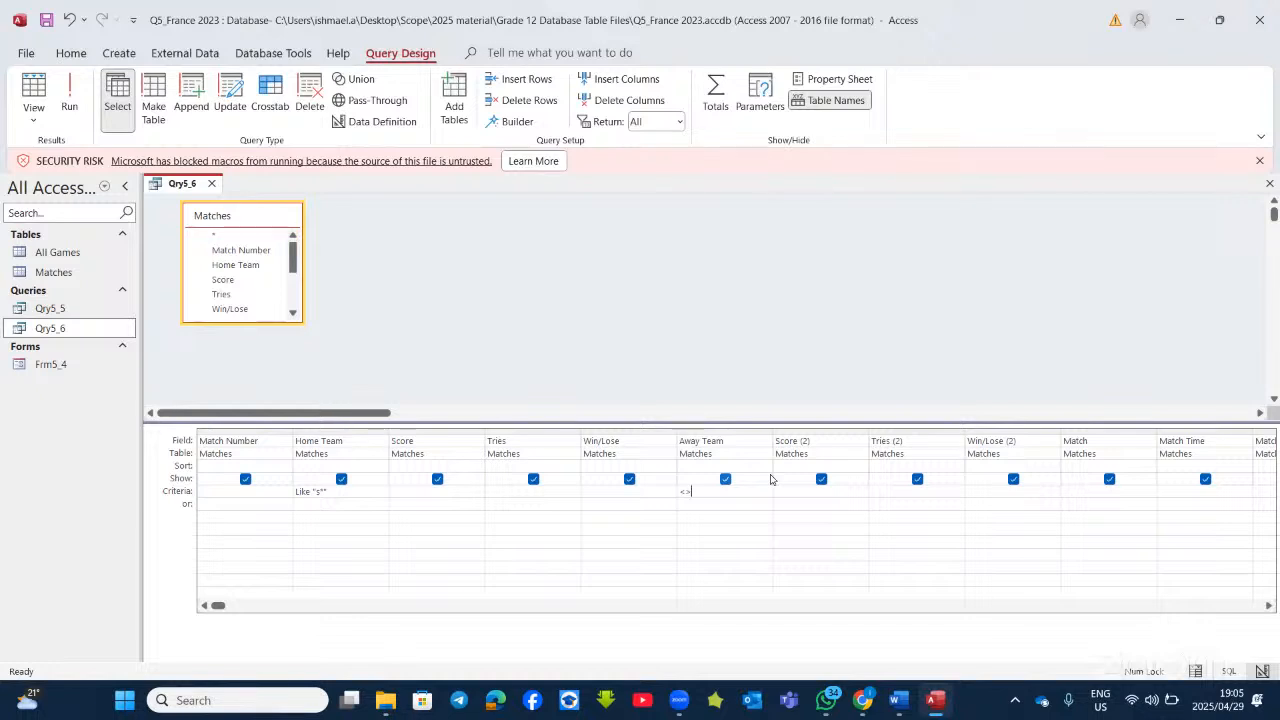
type("hile")
left_click(718, 502)
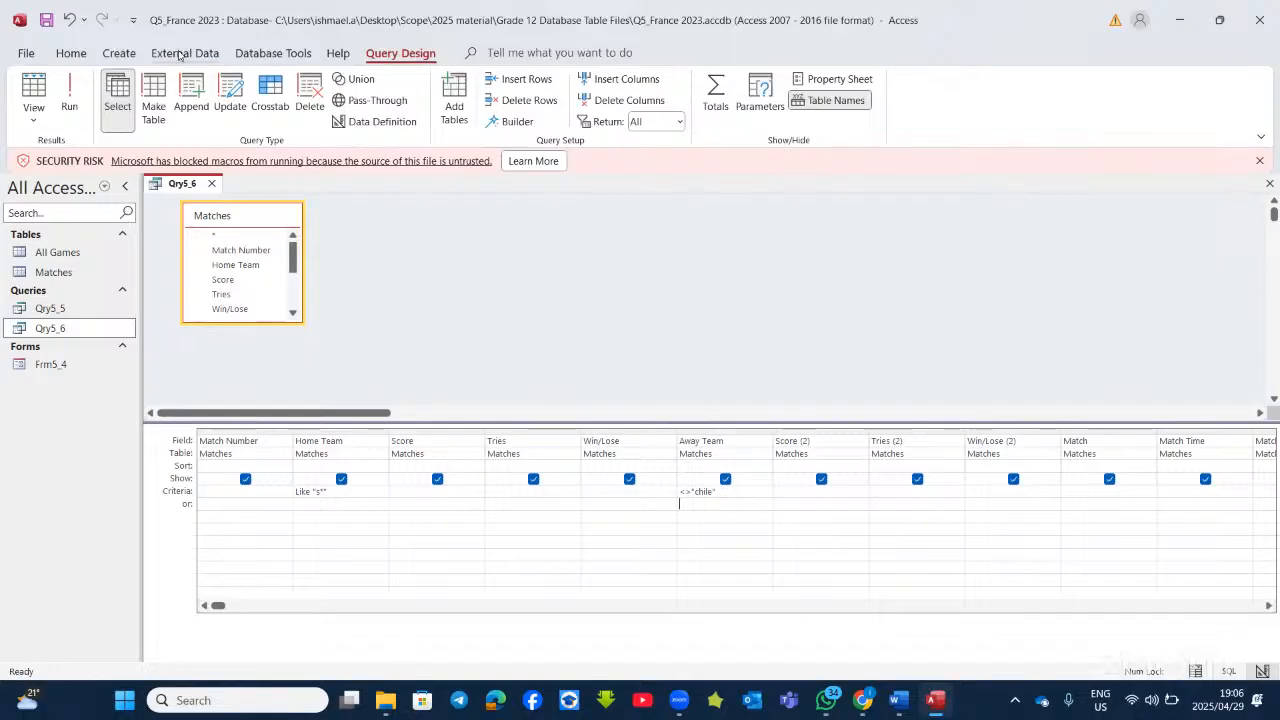
left_click(72, 90)
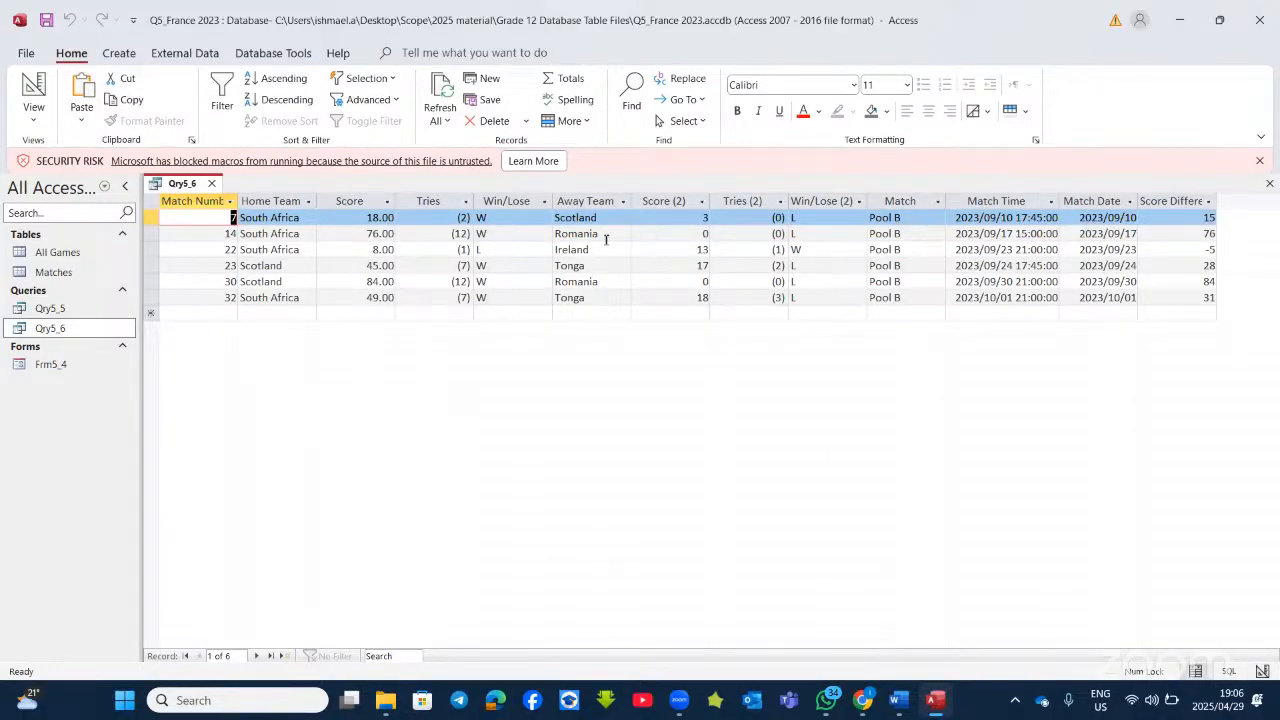
left_click(33, 92)
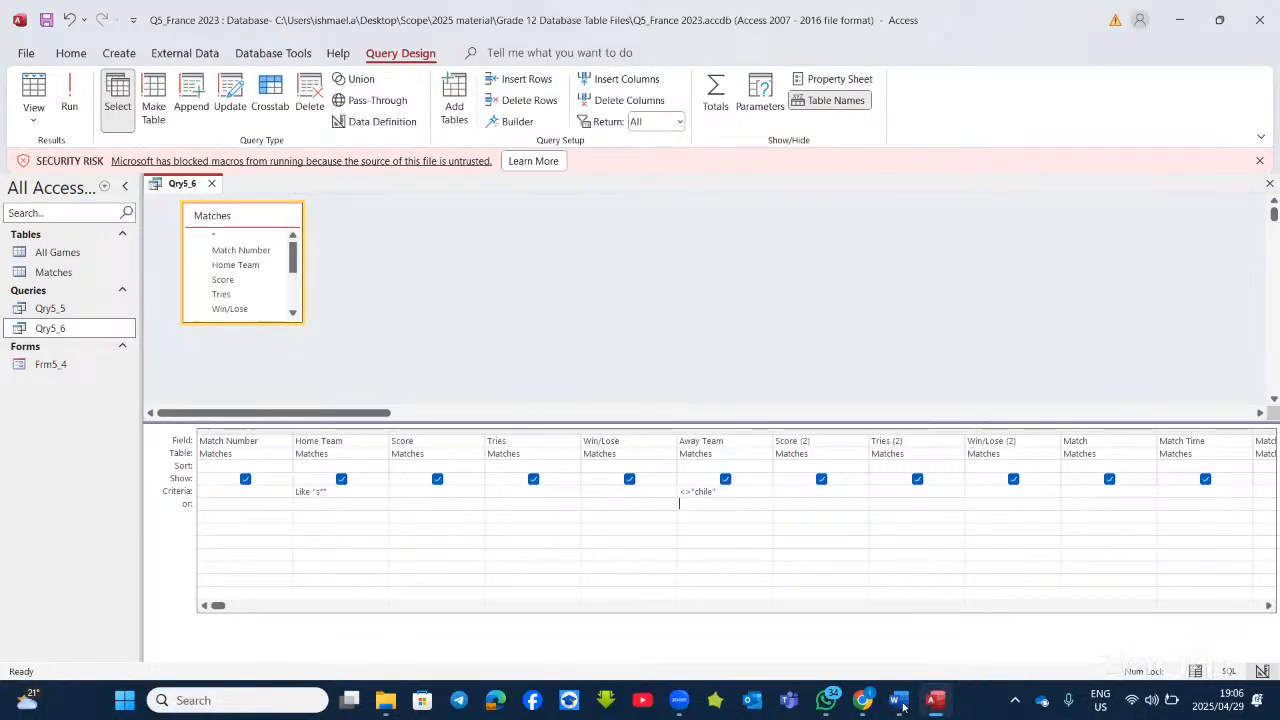
Step: In the Word notes, write S* and <>"chile" on a new line, fixing the missing quote
key("alt+Tab")
type("S*")
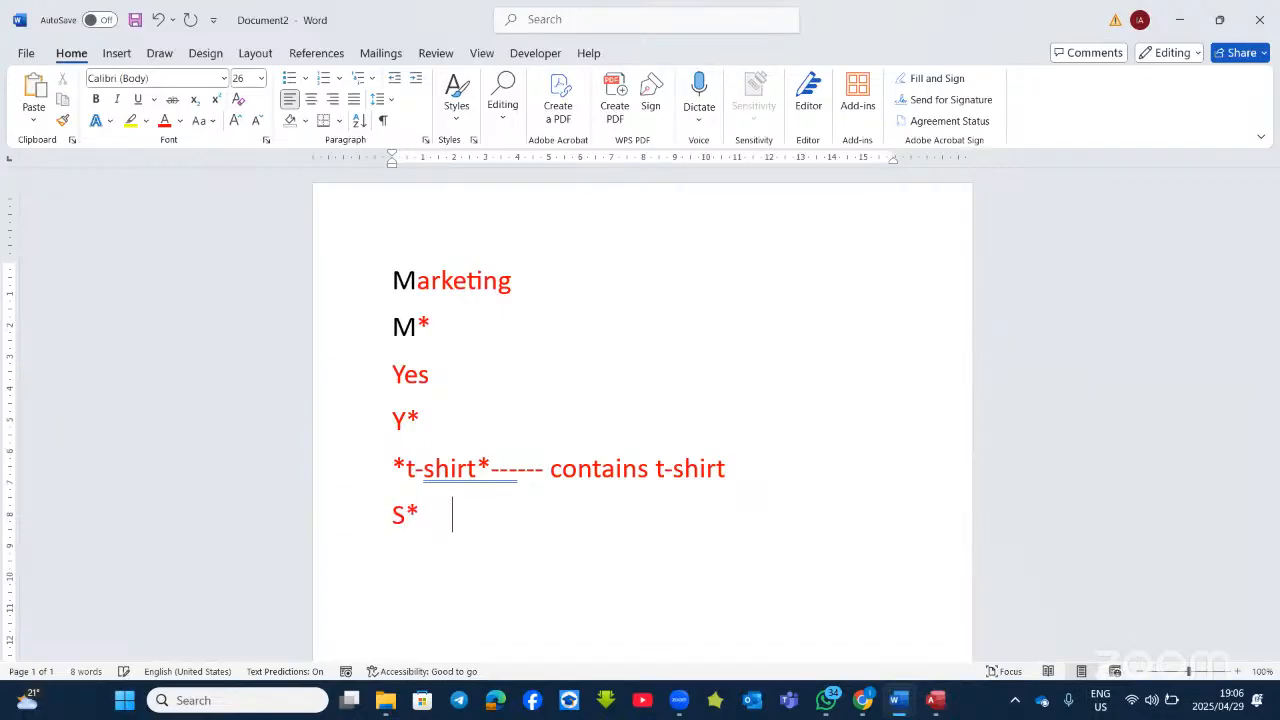
type("       <>chile")
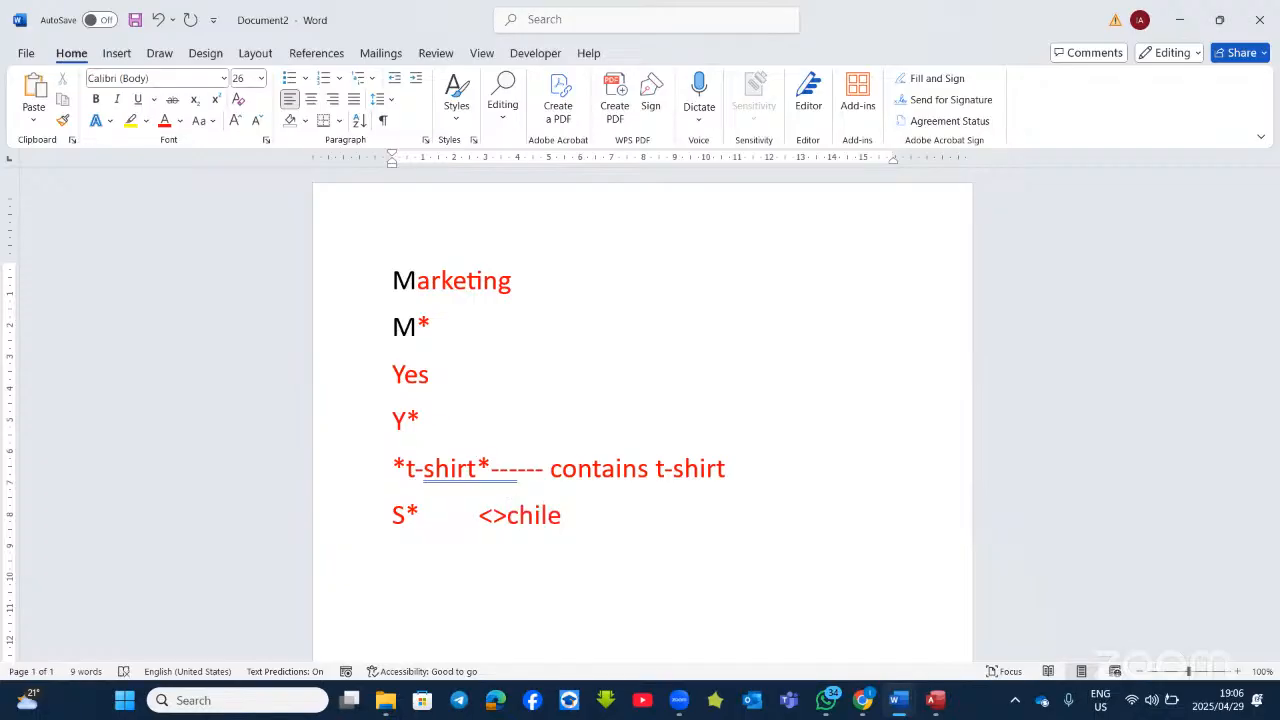
type("\"")
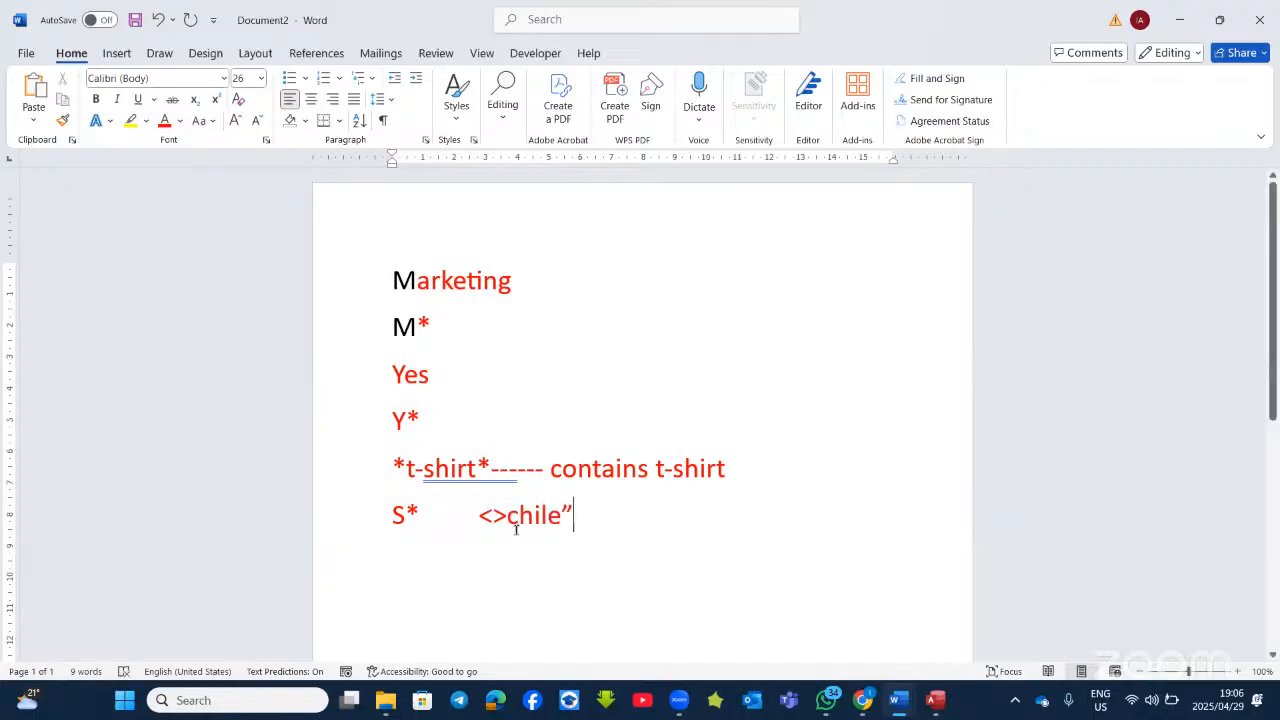
left_click(507, 514)
type("\"")
left_click(590, 518)
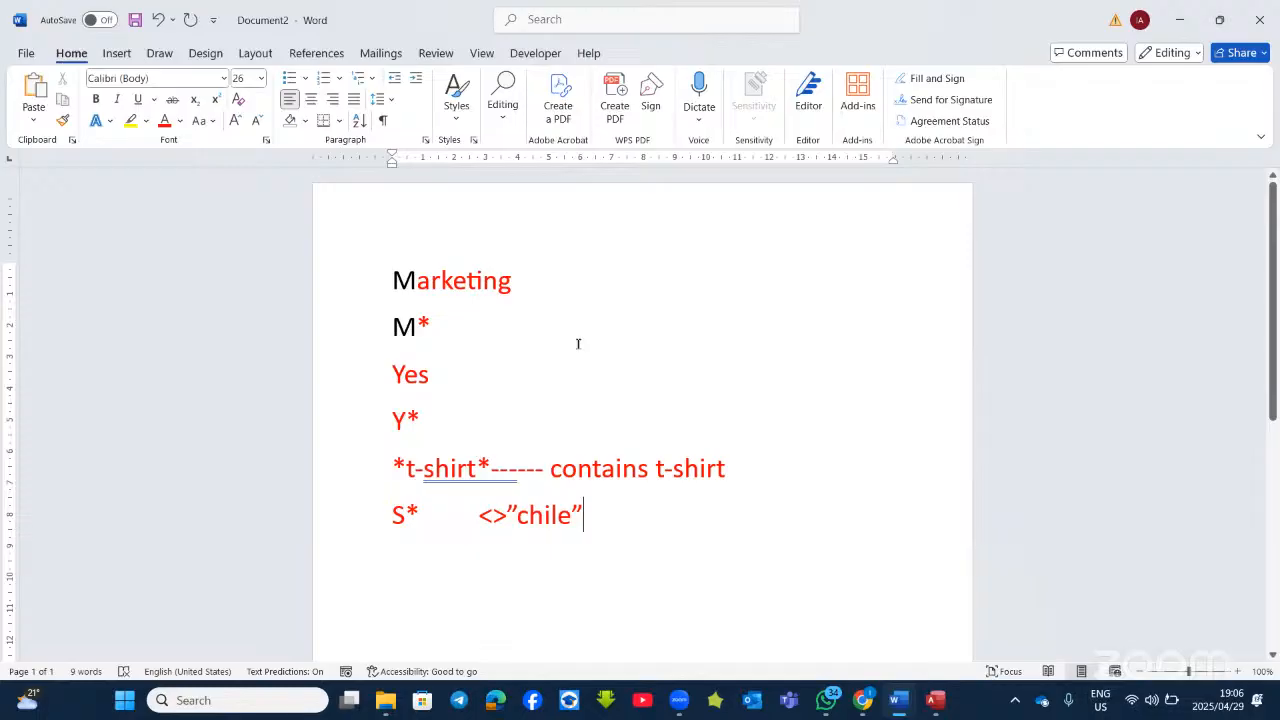
Step: Review the Qry5_6 instructions in the questions document, then return to the Access design grid
key("alt+Tab")
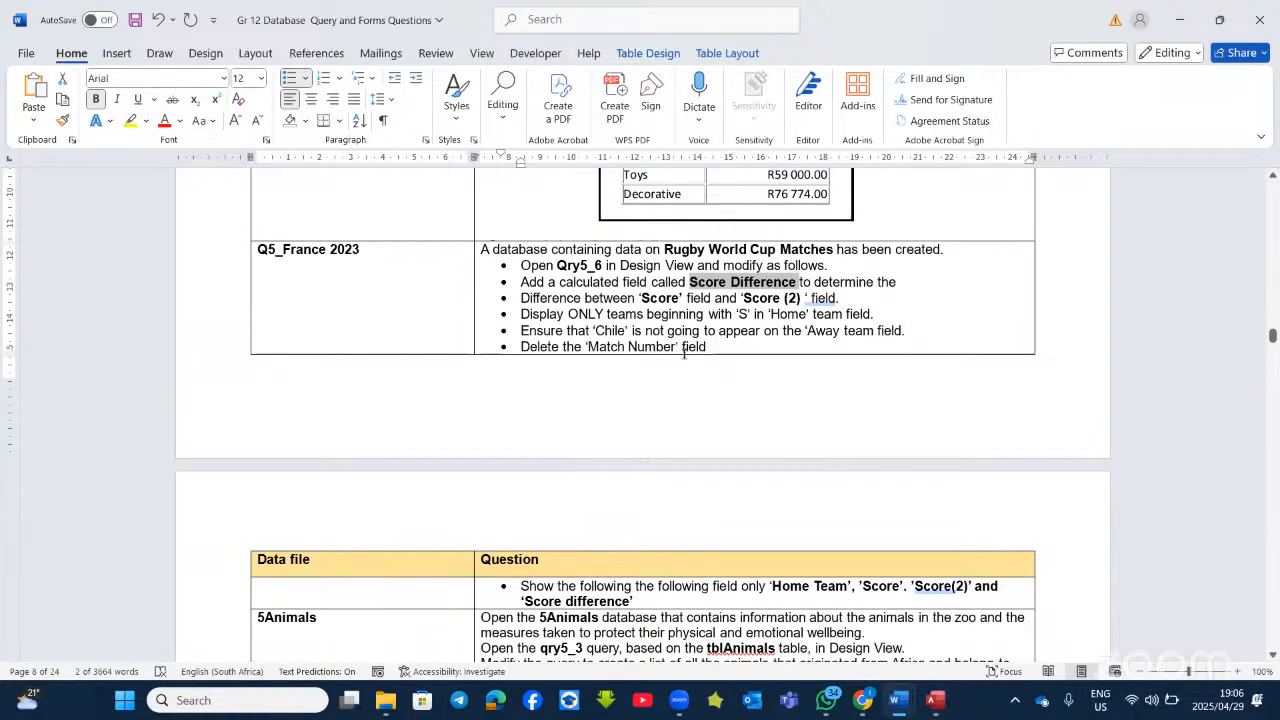
scroll(664, 430, "down", 2)
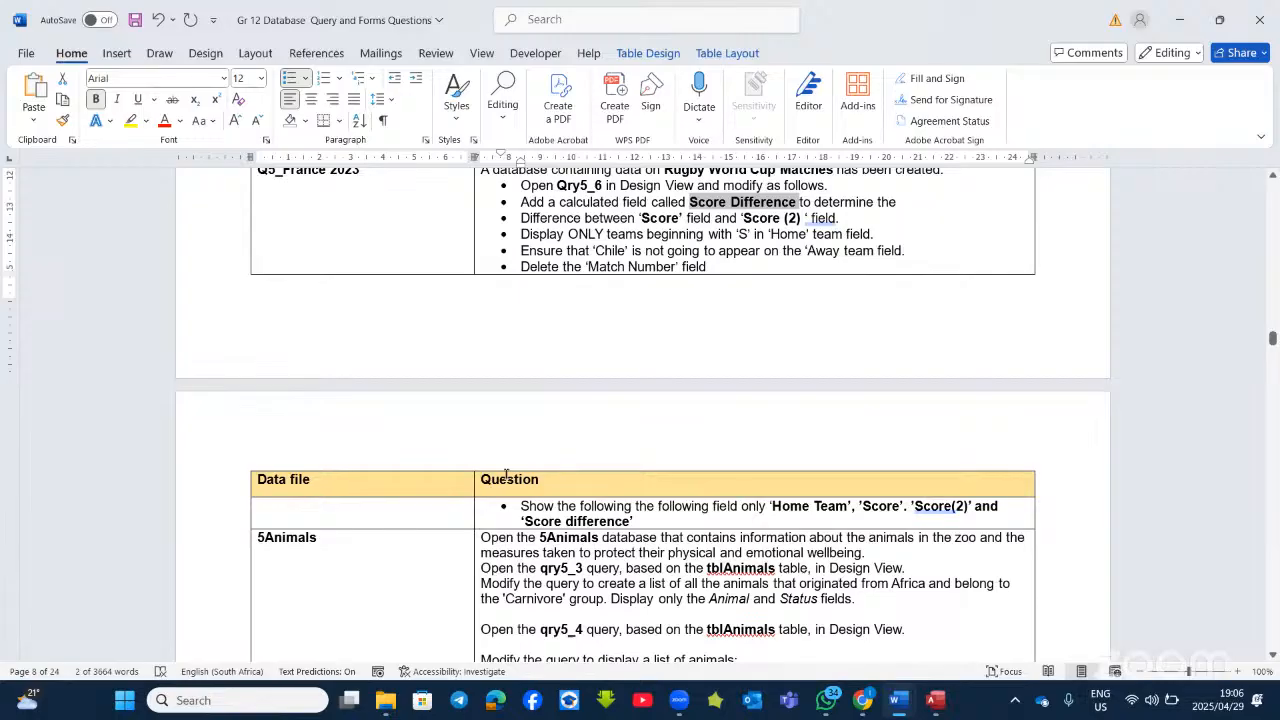
key("alt+Tab")
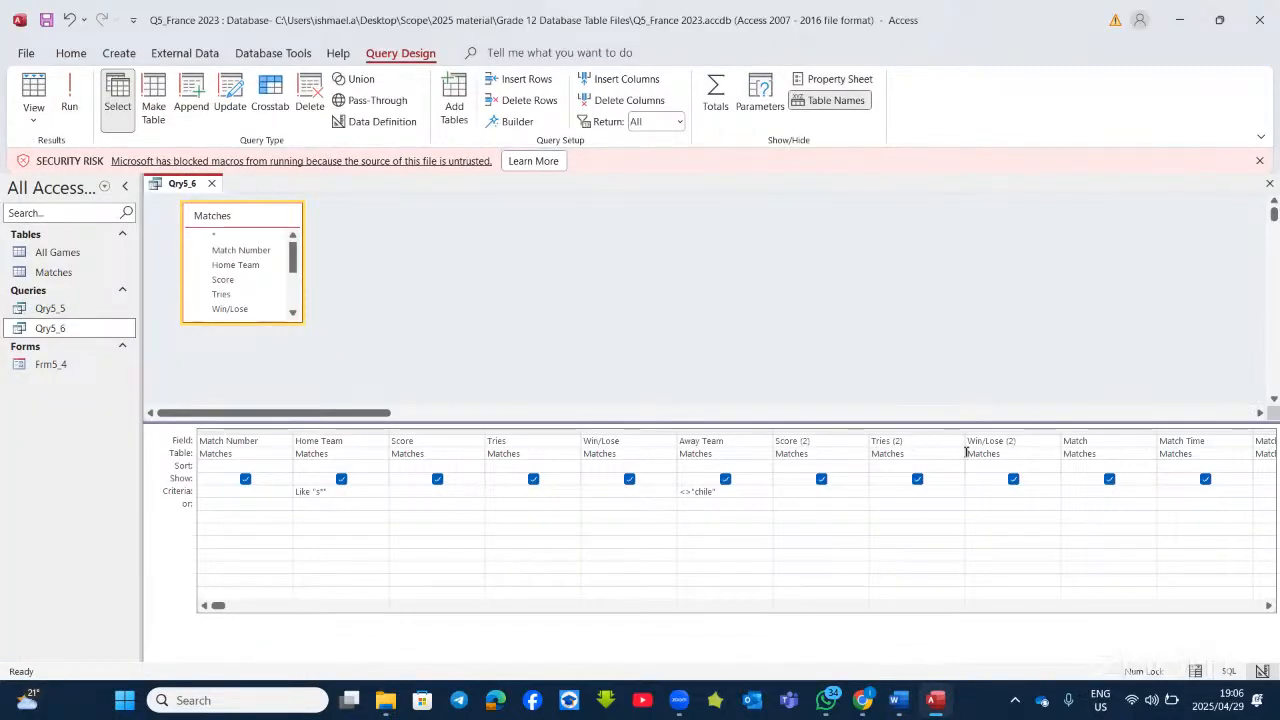
left_click(1084, 440)
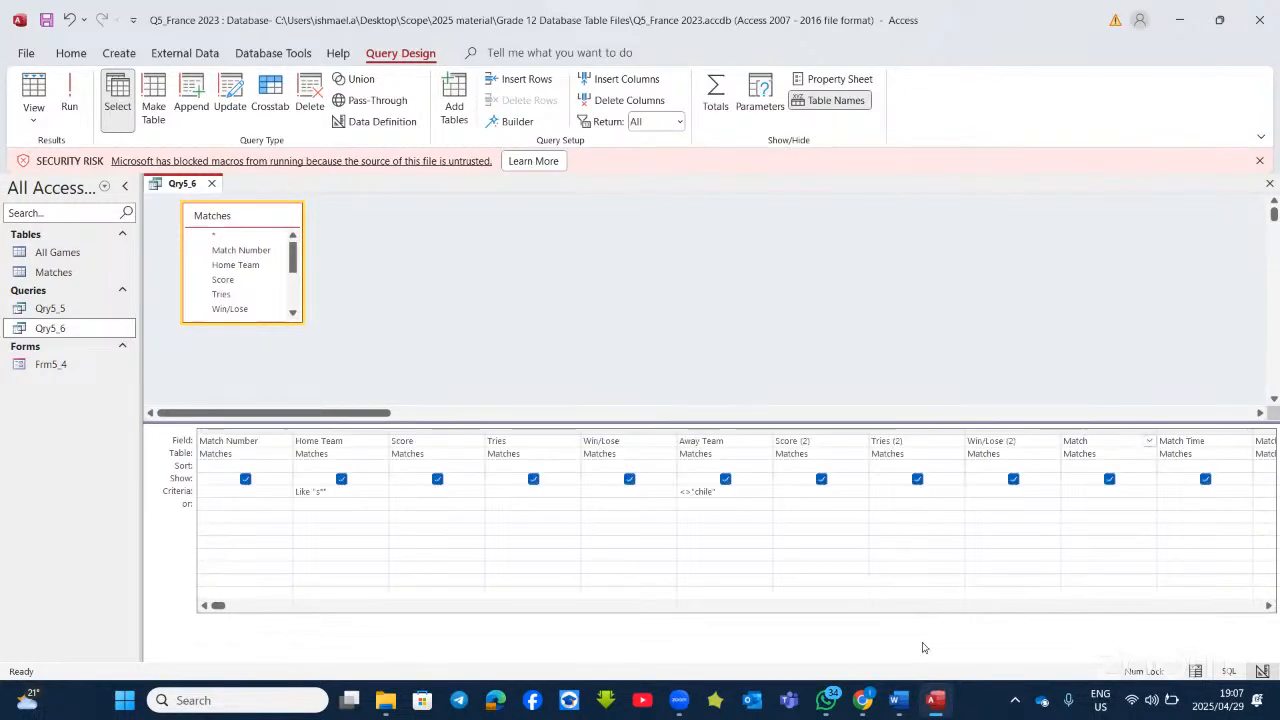
Step: Bring the Qry5_6 design grid back and move through the fields toward Match Number
left_click(944, 700)
left_click(944, 700)
key("Tab")
key("Tab")
key("Tab")
key("Tab")
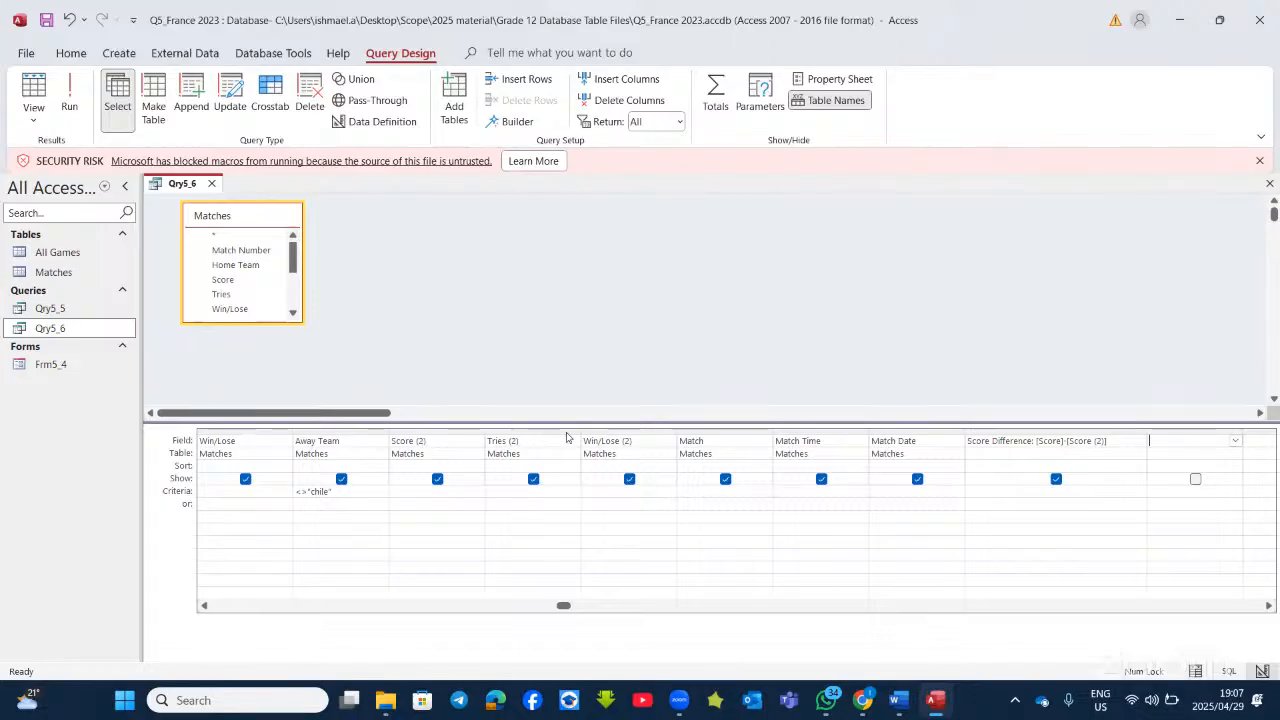
left_click(600, 441)
left_click(714, 440)
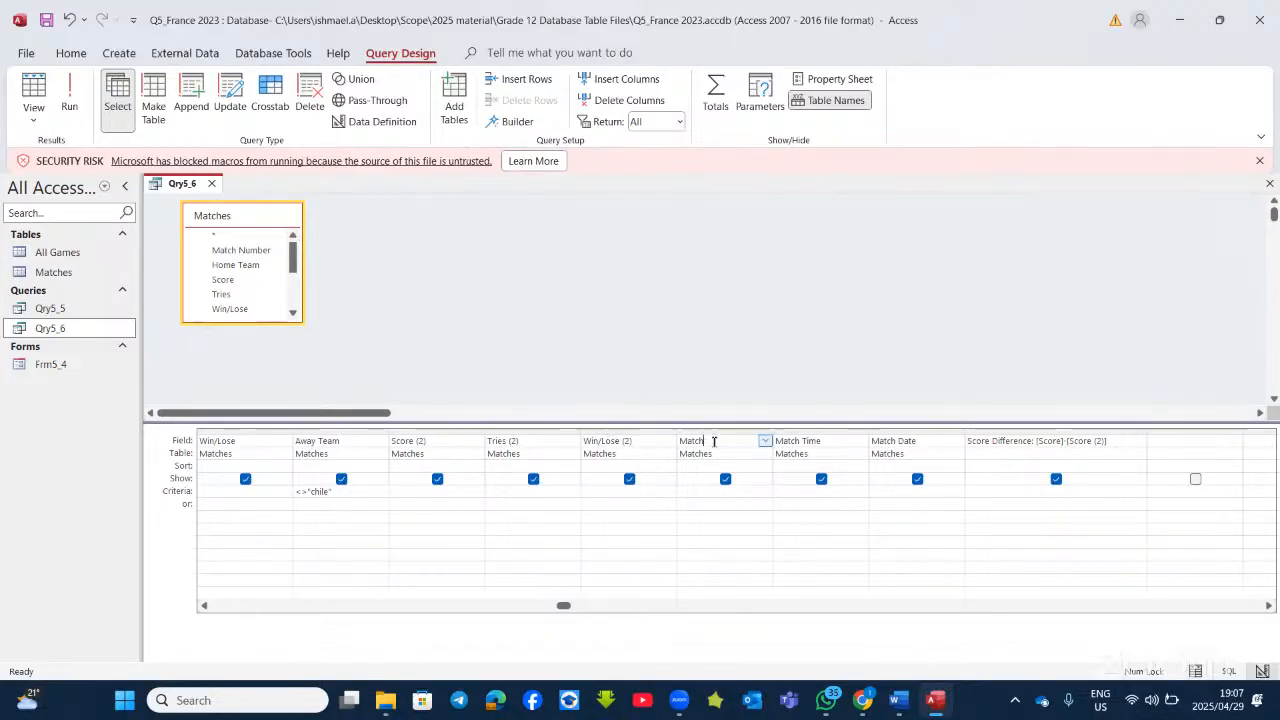
key("Left")
key("Left")
key("Left")
key("Left")
key("Left")
key("Left")
key("Left")
key("Left")
key("Left")
key("Left")
key("Left")
key("Left")
key("Left")
key("Left")
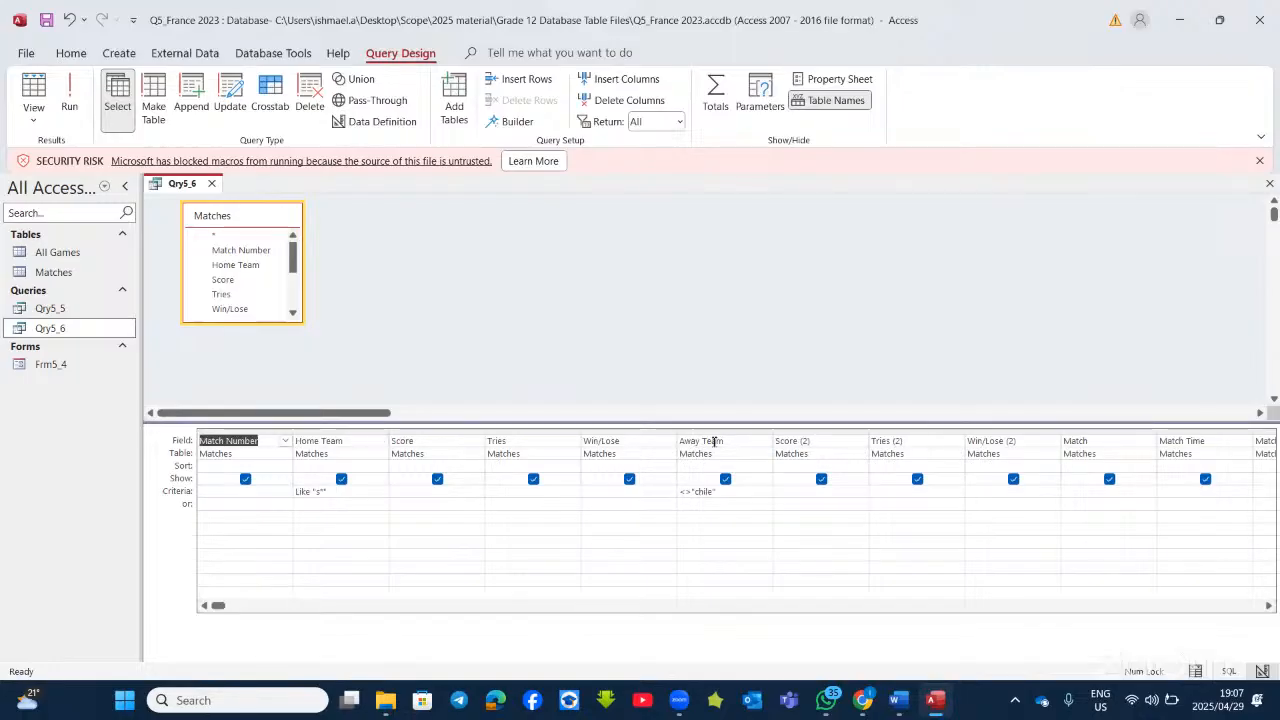
Step: Clear Match Number from the first grid column and run the query, still six records
right_click(261, 447)
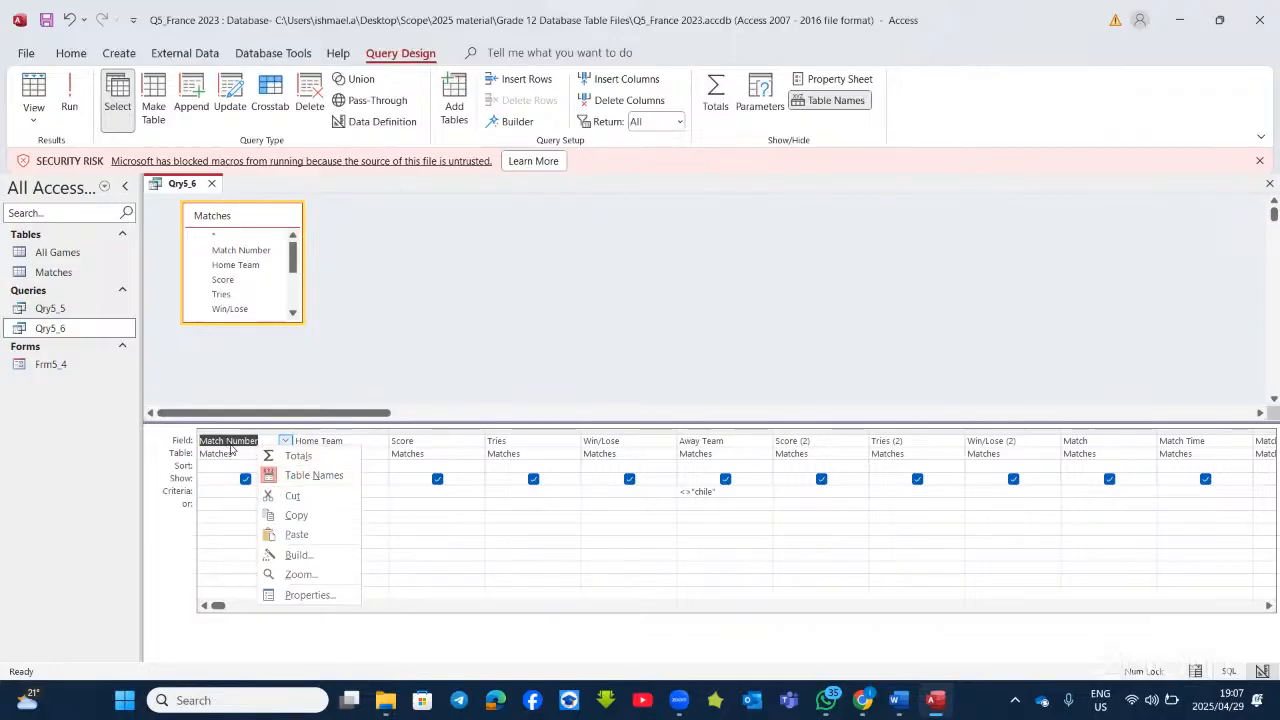
left_click(244, 440)
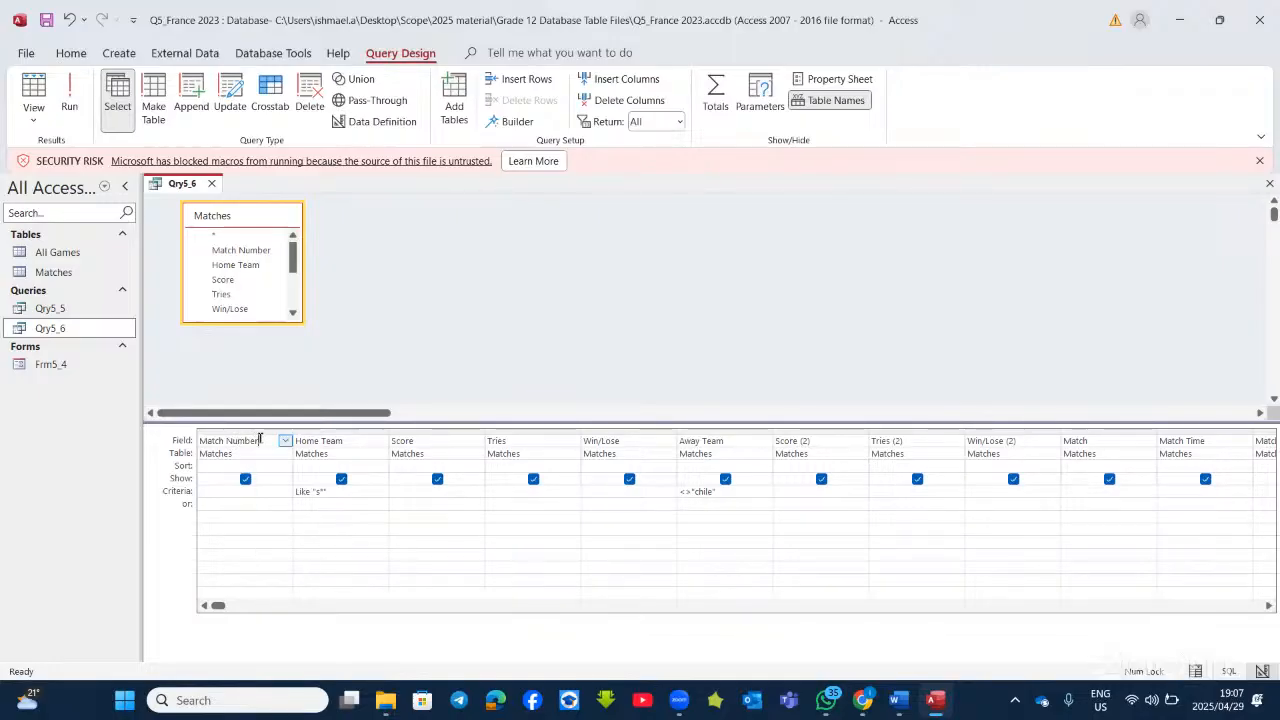
key("BackSpace")
key("BackSpace")
key("BackSpace")
key("BackSpace")
key("BackSpace")
key("BackSpace")
key("BackSpace")
key("BackSpace")
key("BackSpace")
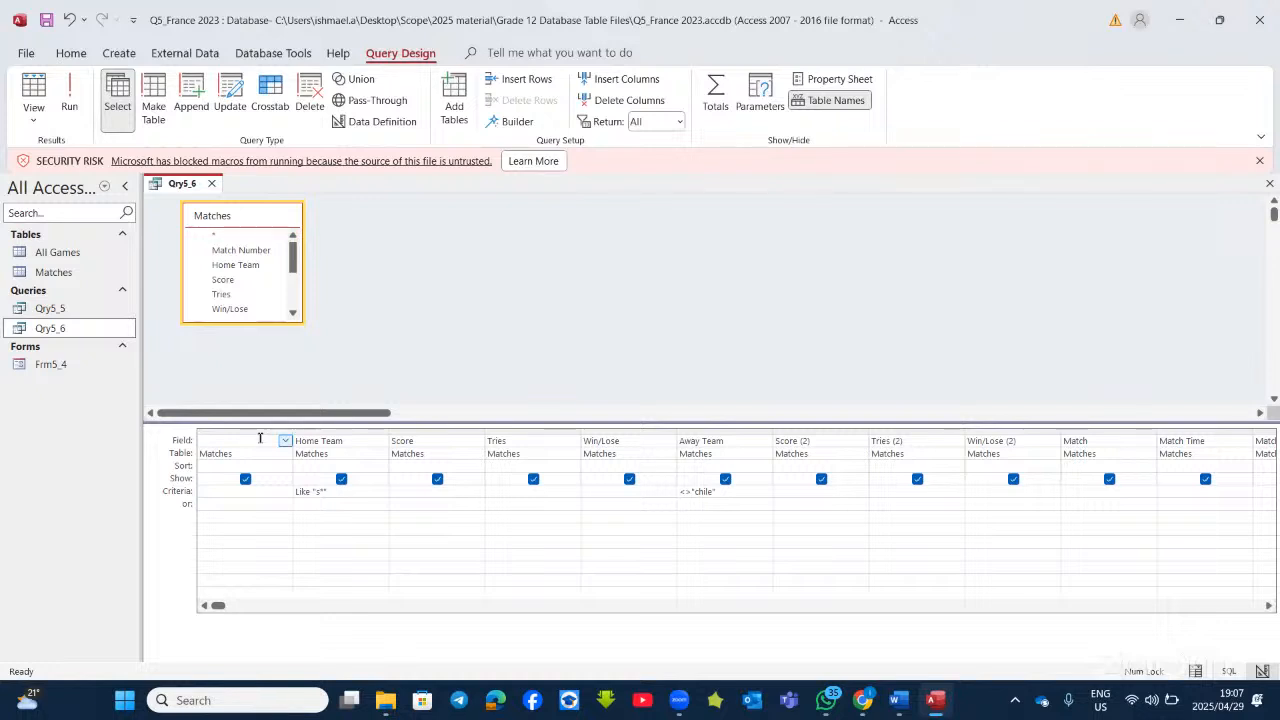
left_click(351, 506)
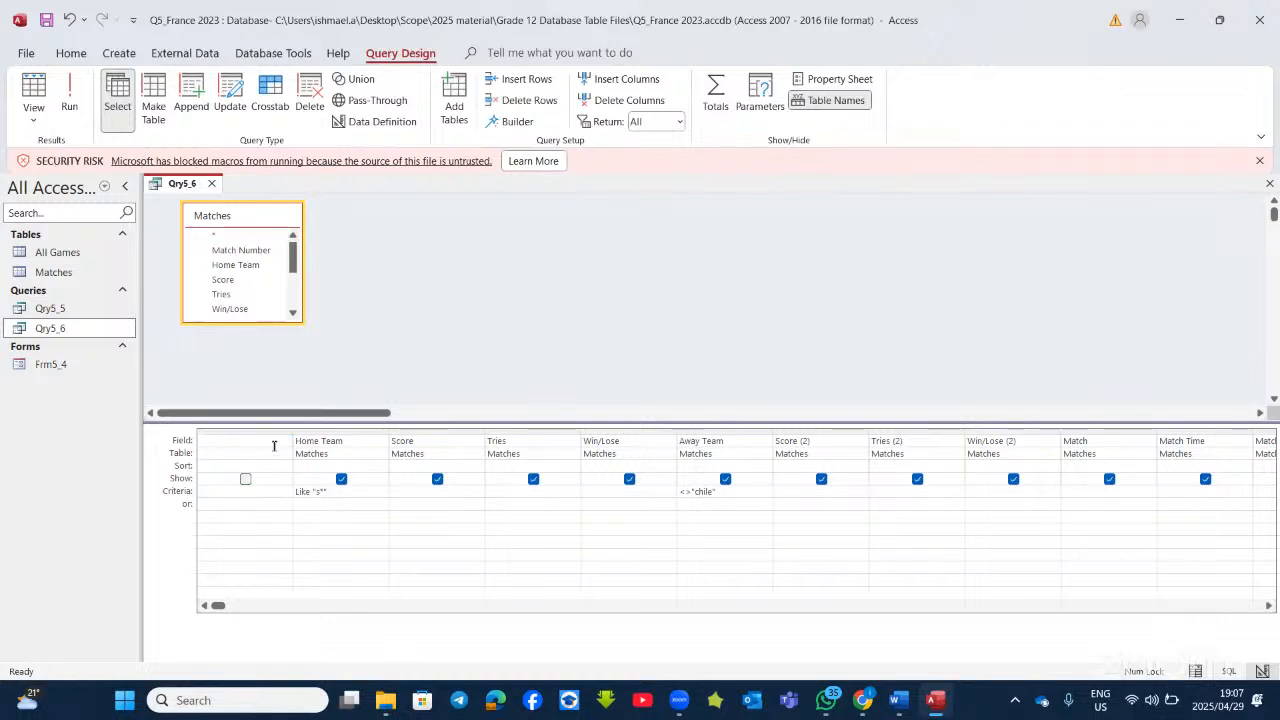
left_click(275, 444)
right_click(275, 446)
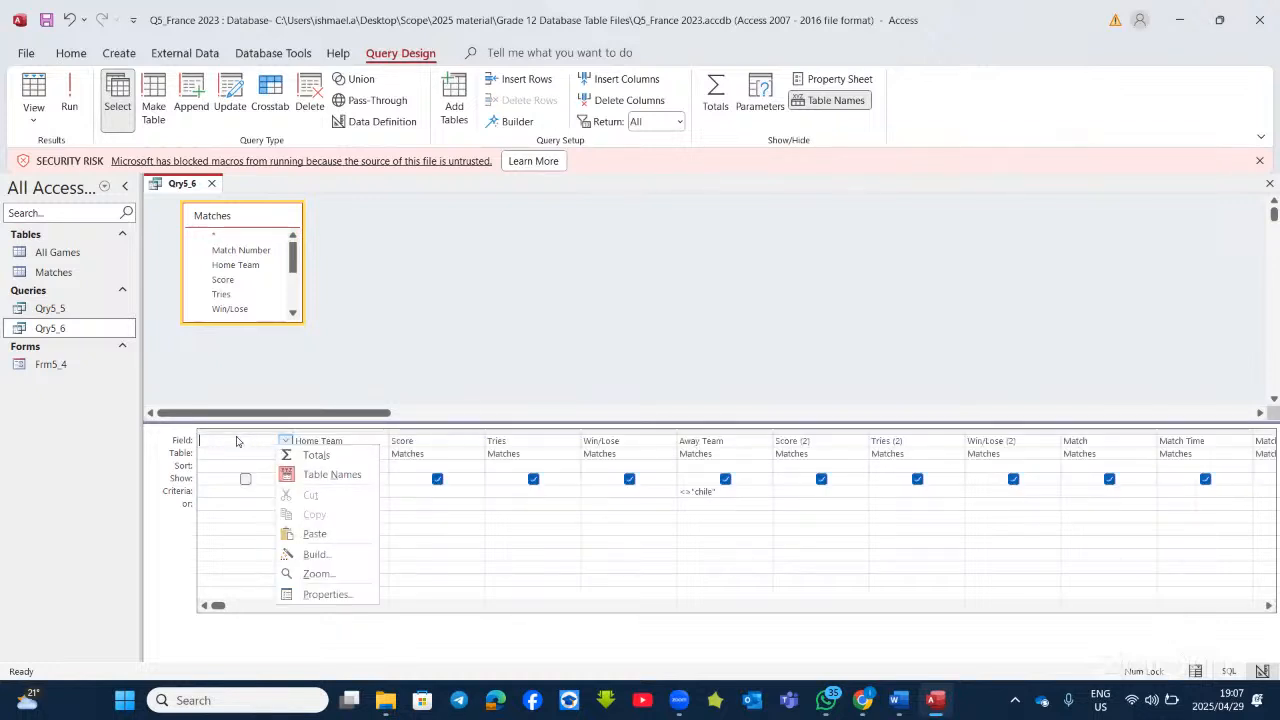
left_click(474, 555)
left_click(69, 97)
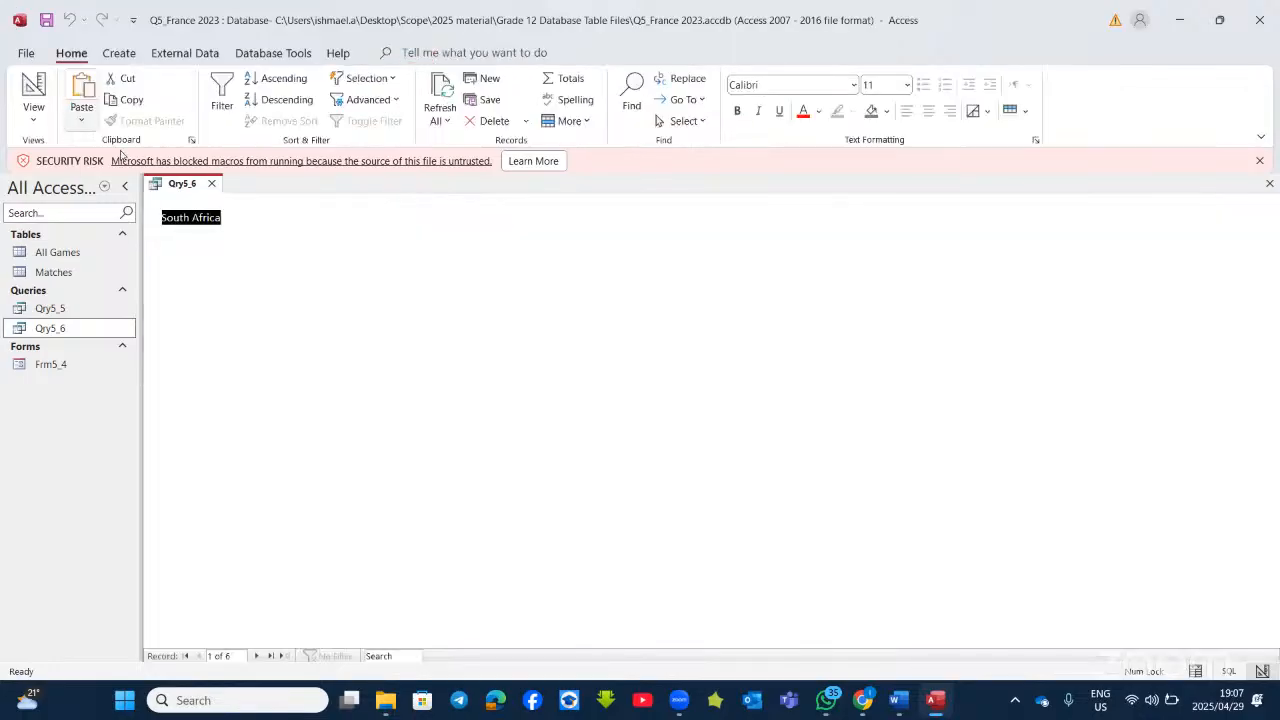
Step: In Design View, hide Tries, Win/Lose, Away Team, Tries (2), Win/Lose (2), Match and Match Time
left_click(33, 90)
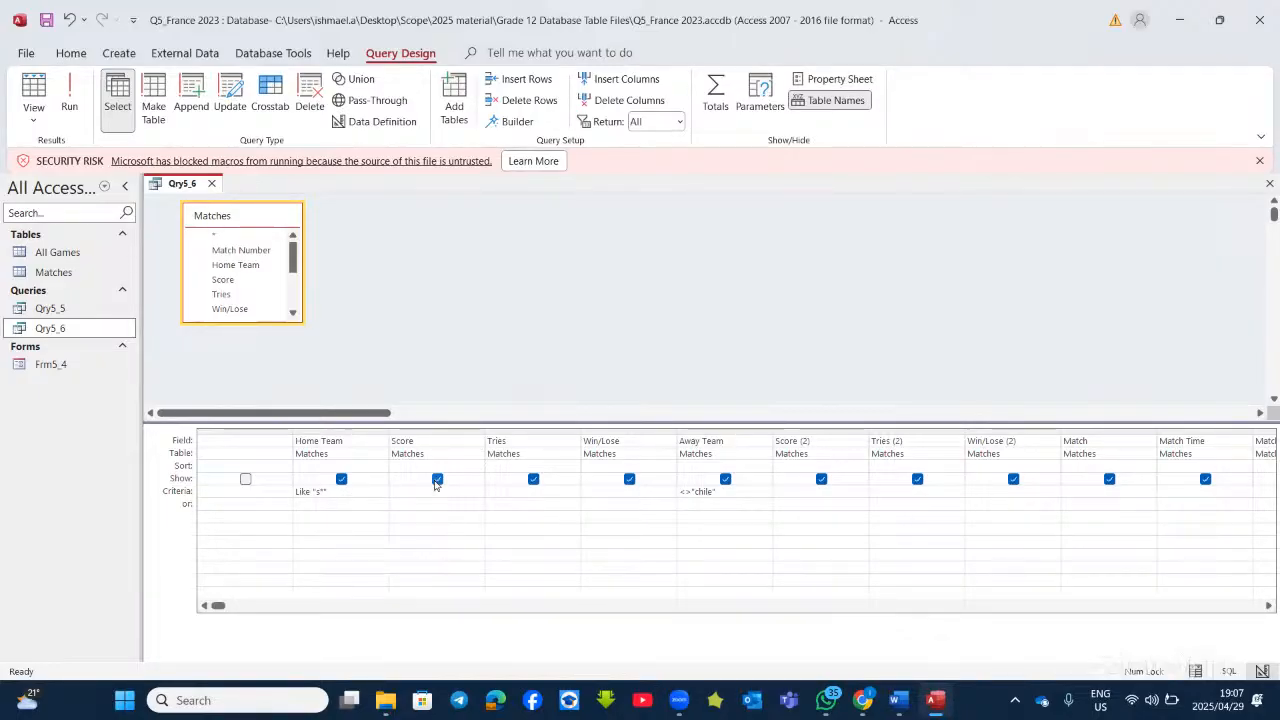
left_click(533, 479)
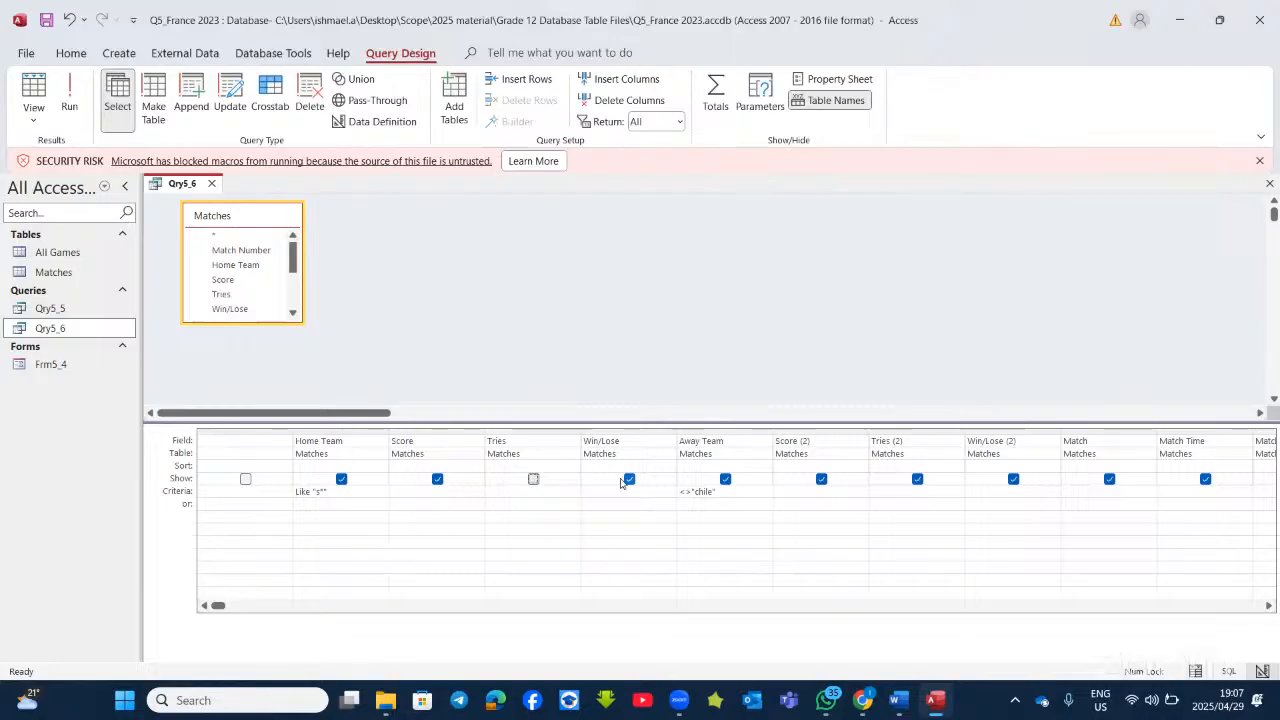
left_click(629, 479)
left_click(726, 479)
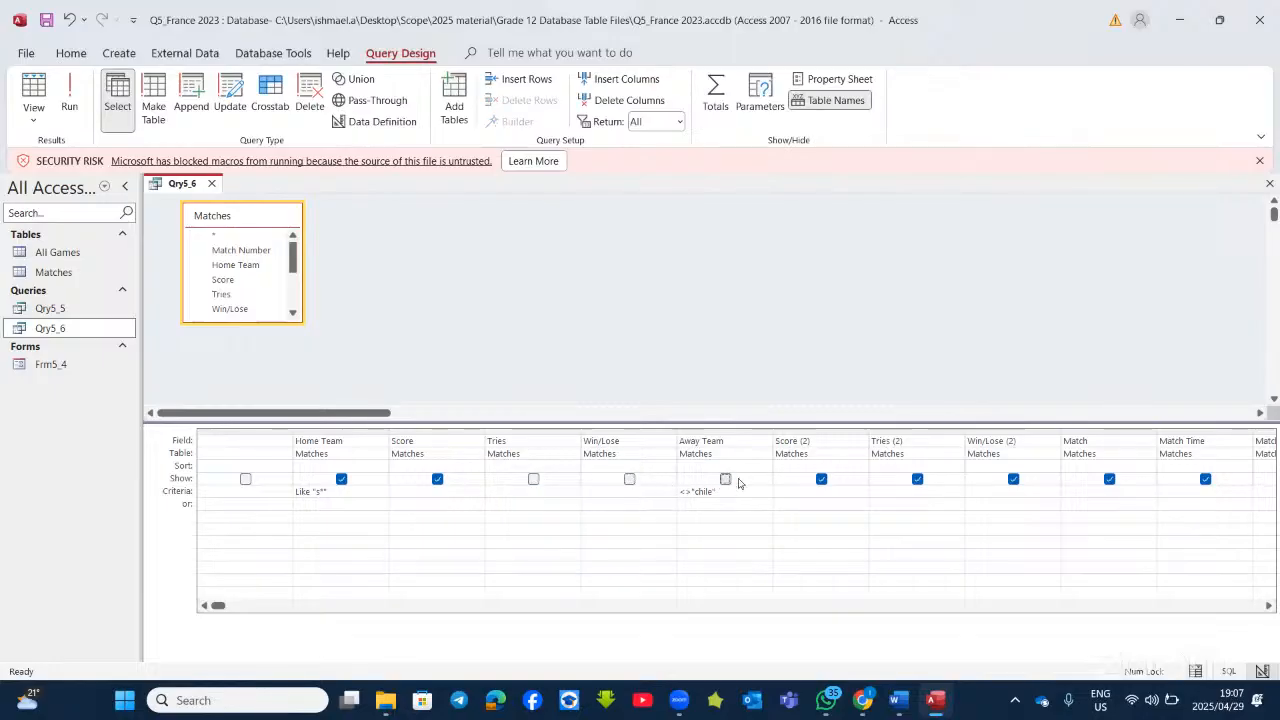
left_click(917, 480)
left_click(1013, 480)
left_click(1109, 480)
left_click(1205, 479)
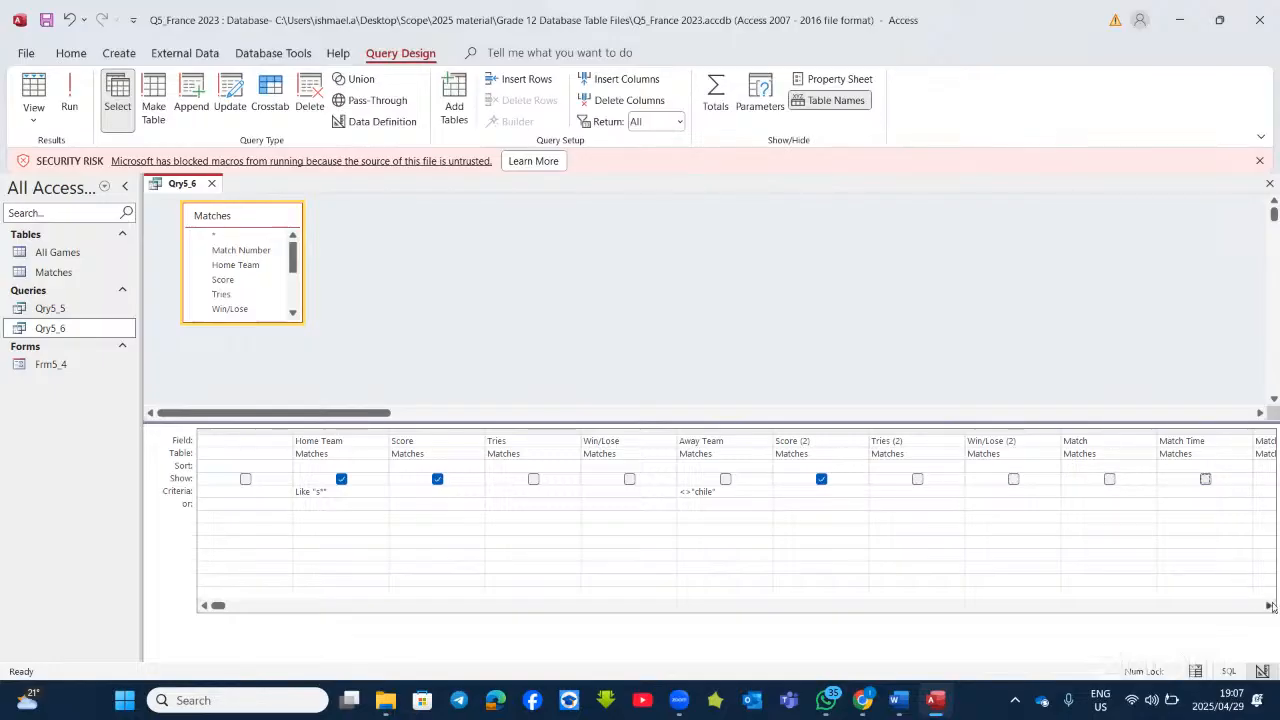
Step: Also hide Match Date, run the query to check the remaining fields, and return to Design View
left_click(1269, 606)
left_click(1269, 606)
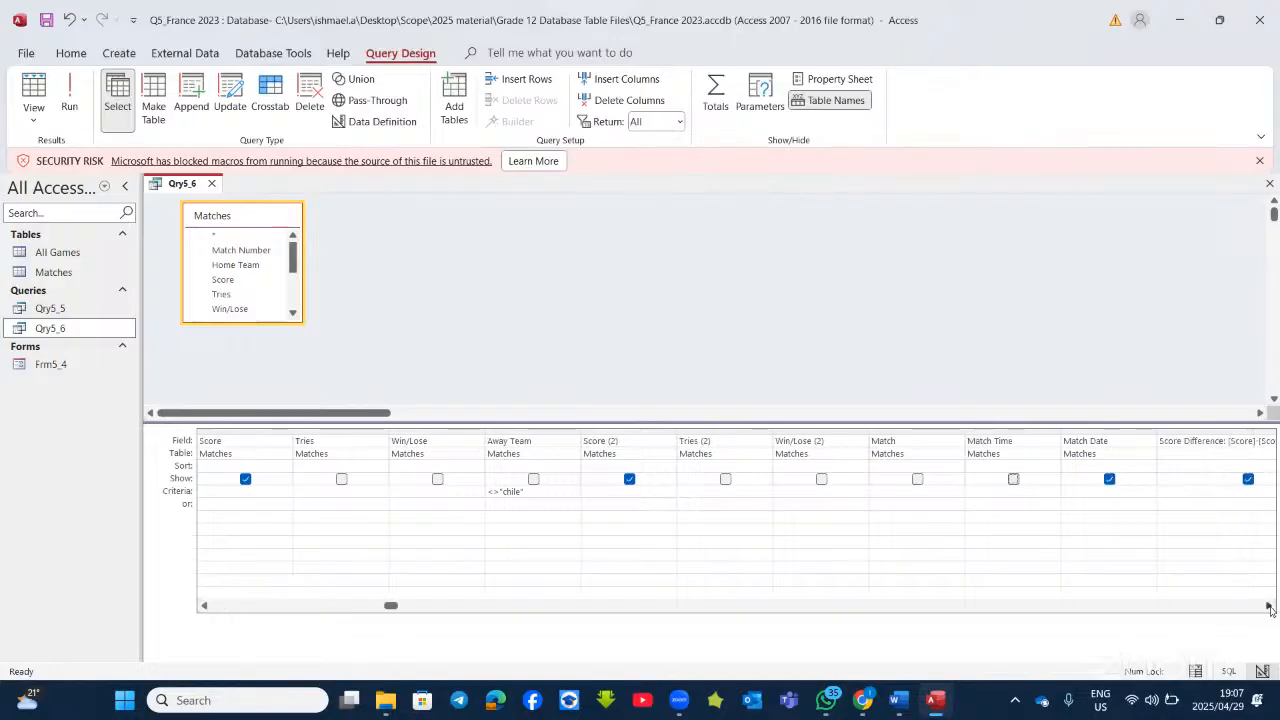
left_click(1109, 480)
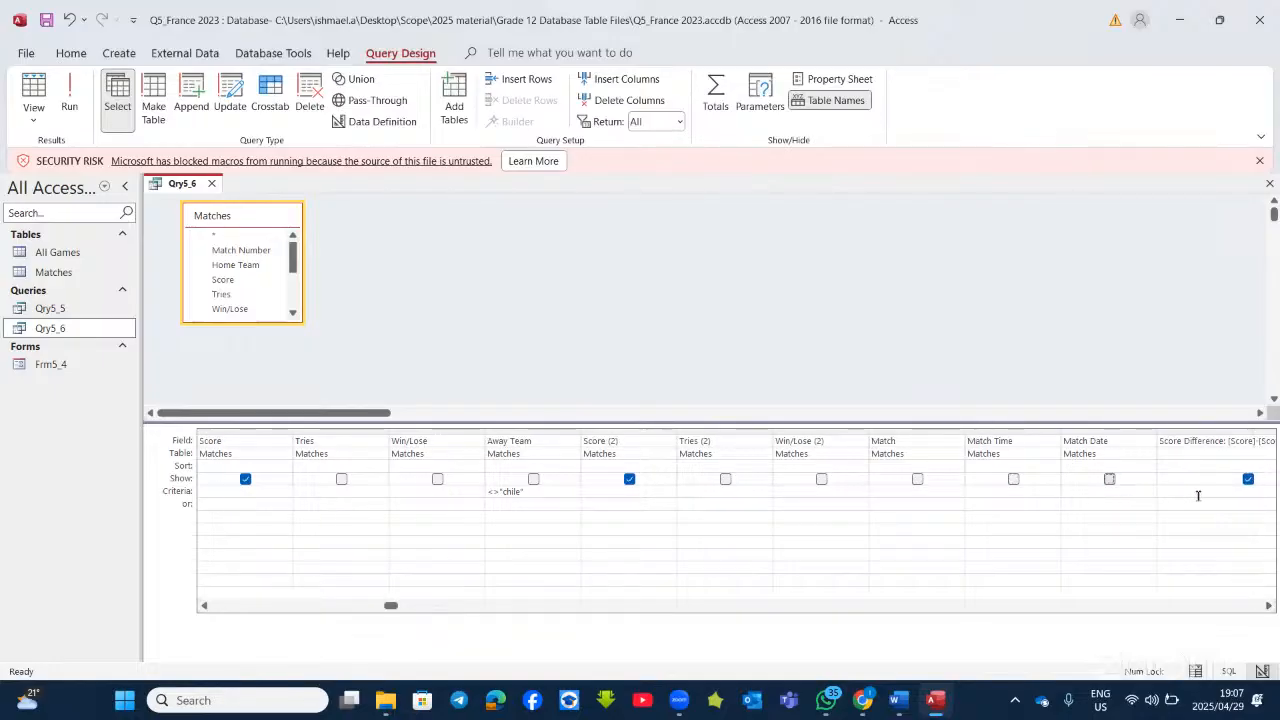
left_click(70, 95)
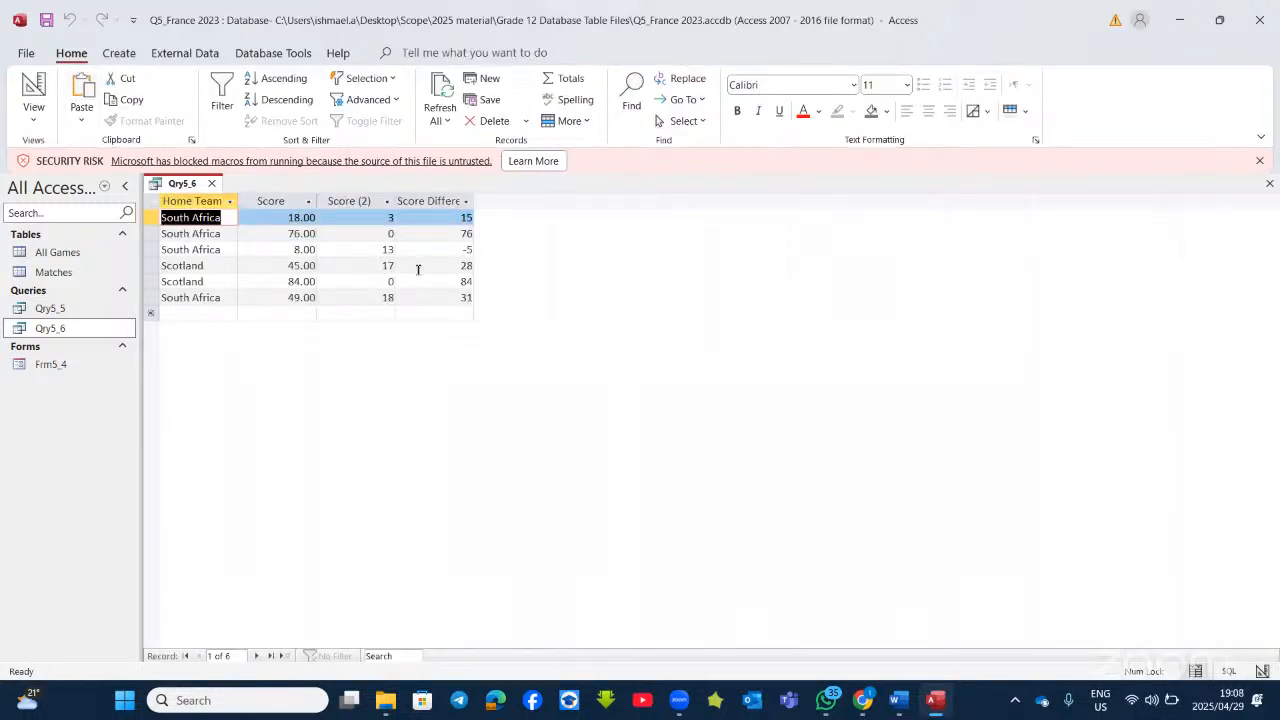
left_click(33, 95)
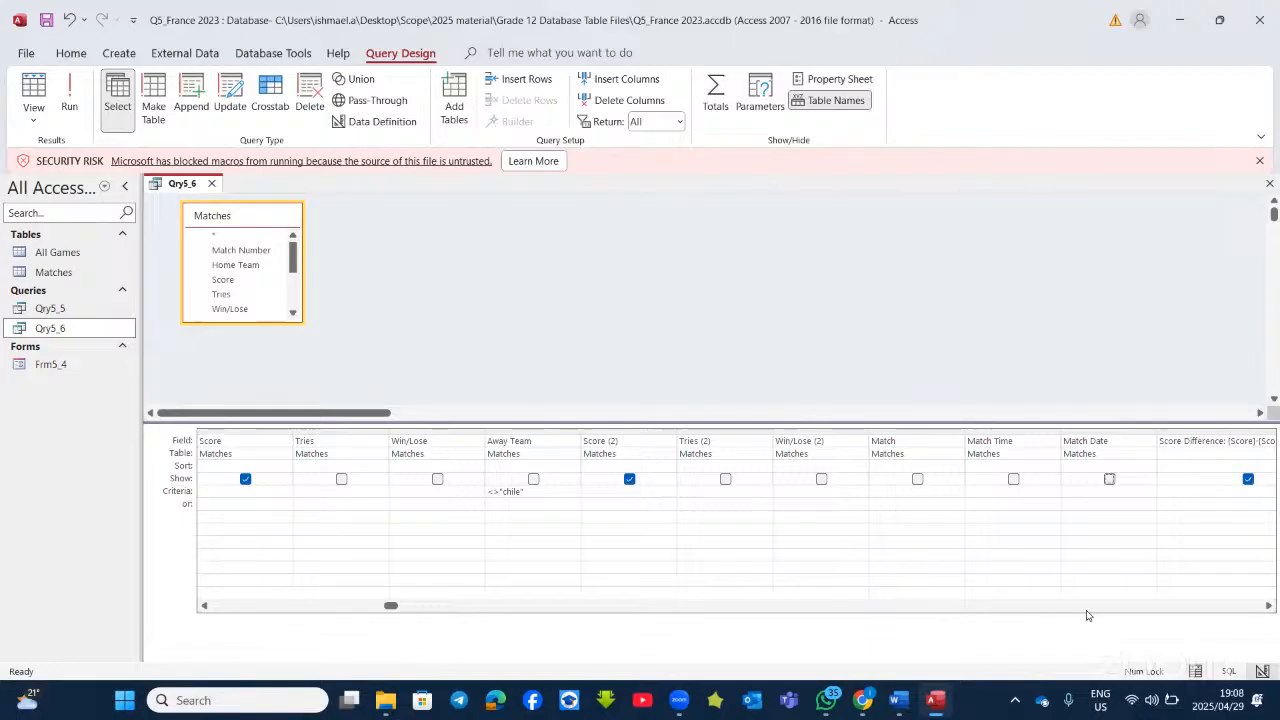
Step: Set the Sort row to Ascending for both Tries and Score
left_click_drag(391, 606, 271, 597)
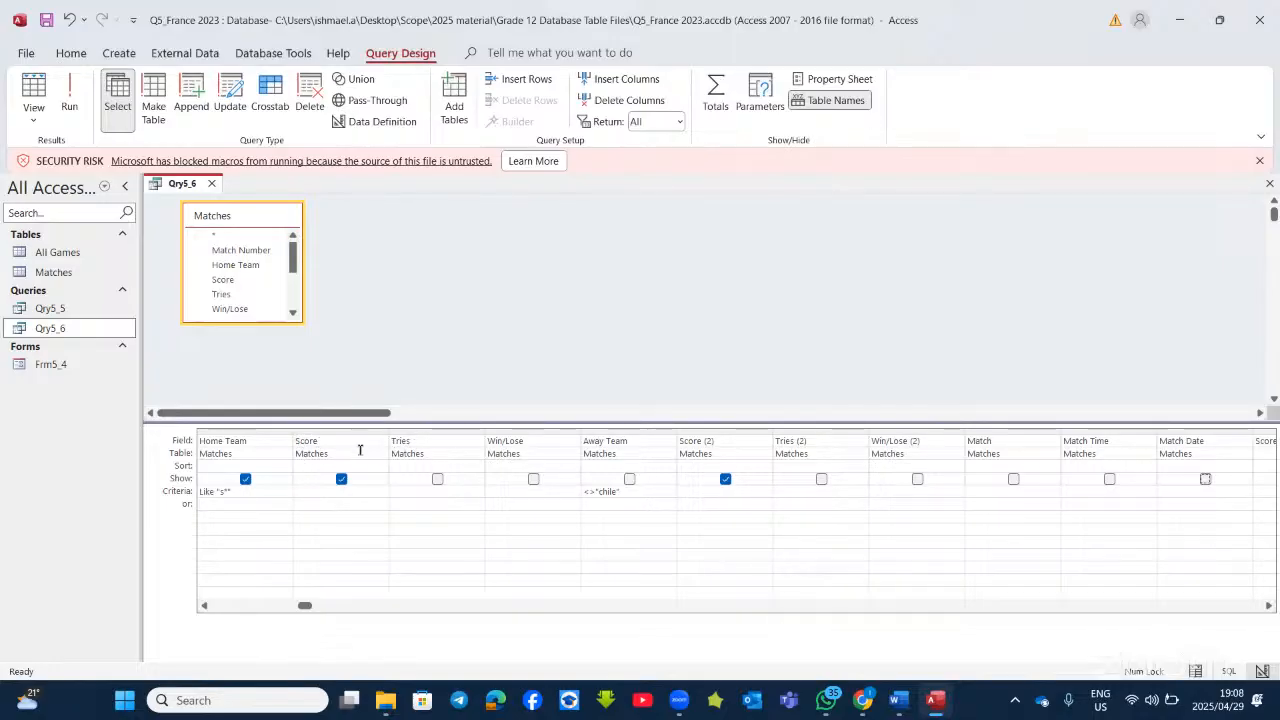
left_click(450, 466)
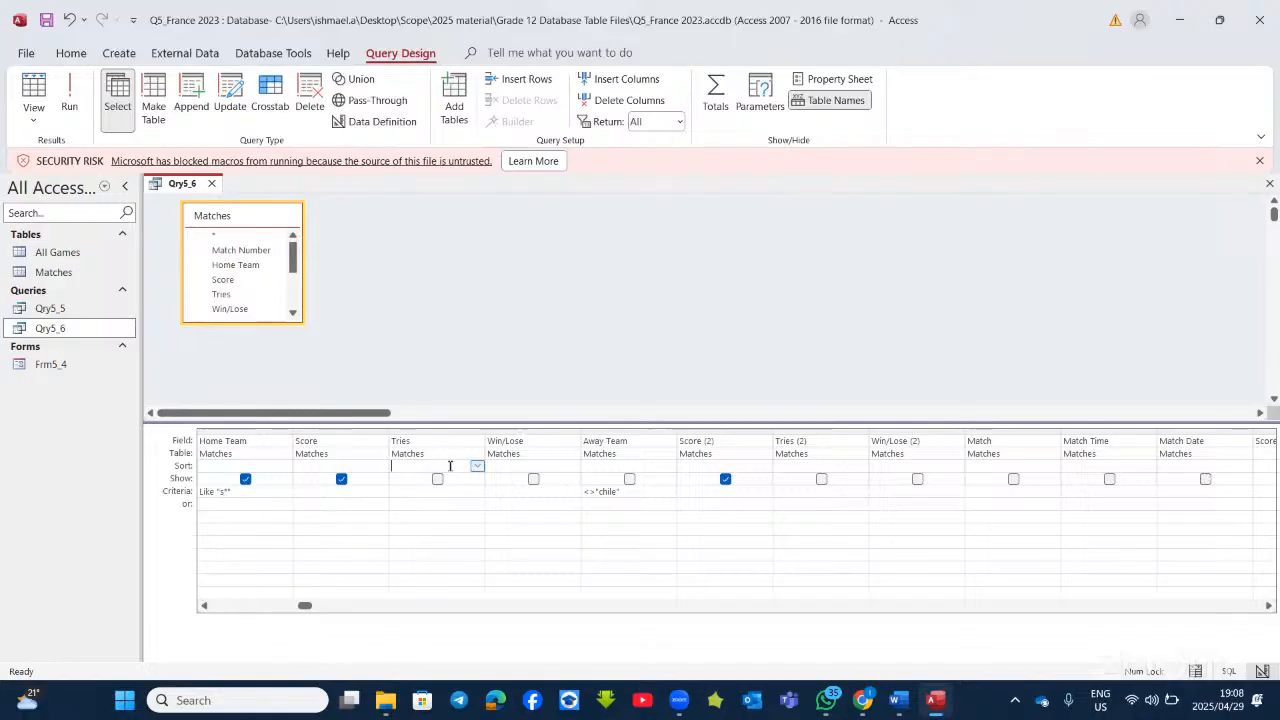
left_click(477, 466)
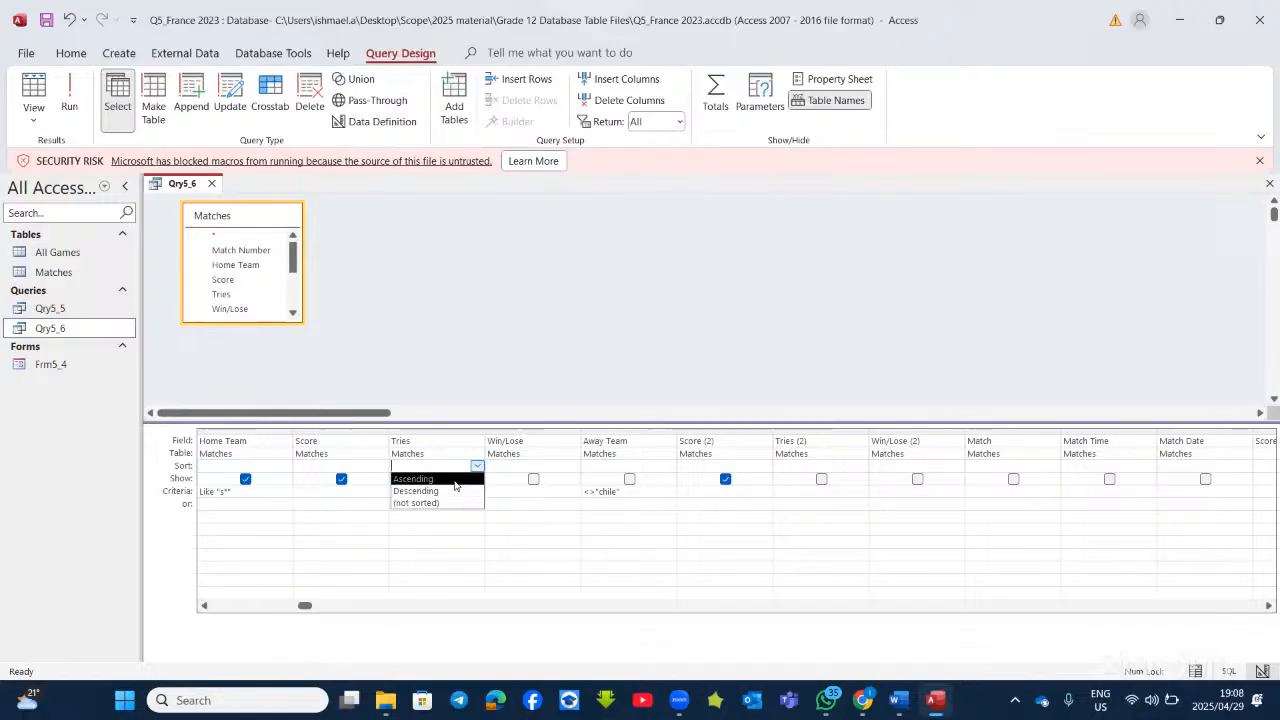
left_click(455, 479)
left_click(381, 466)
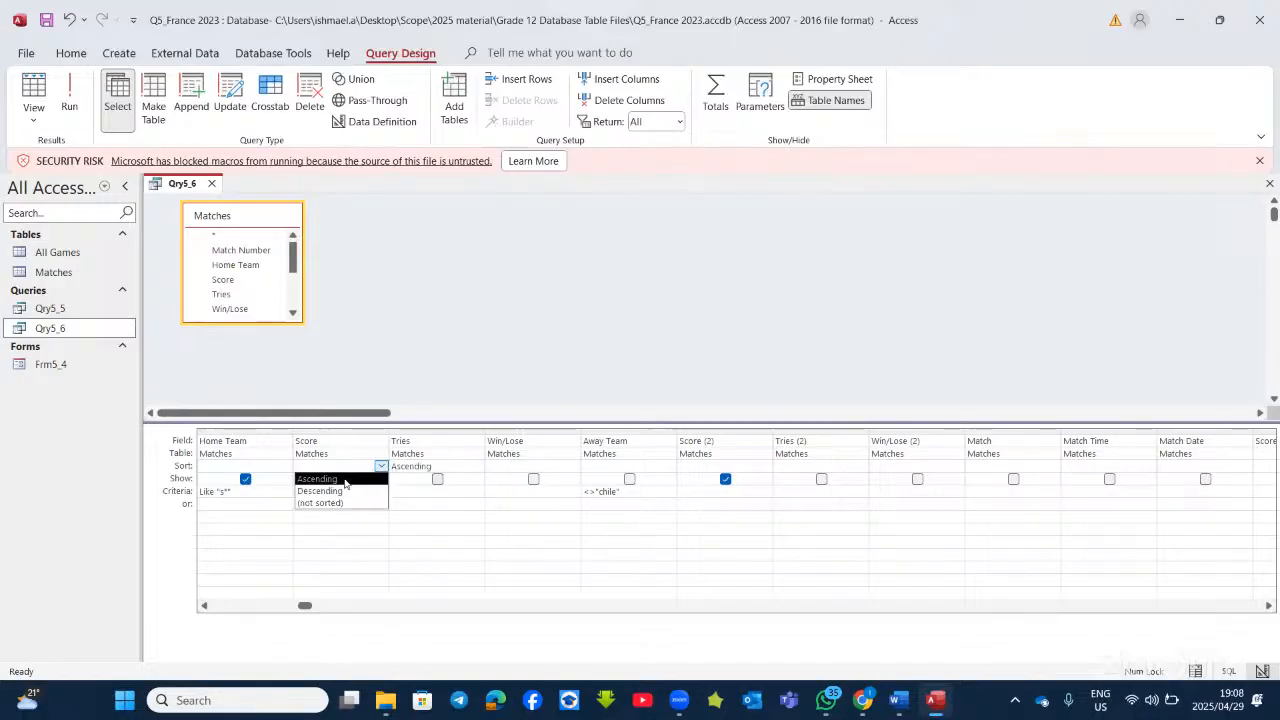
left_click(345, 480)
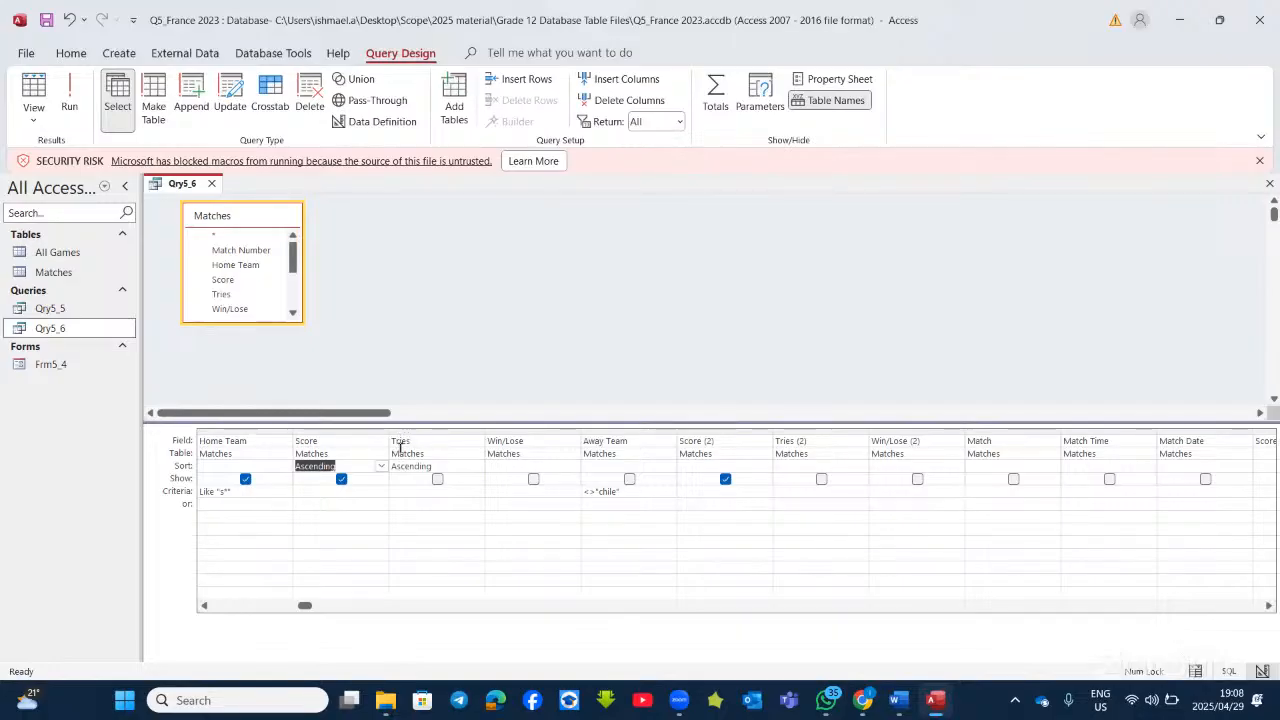
Step: Make column two show Tries and column three show Score, then run the query
left_click(341, 443)
left_click(381, 441)
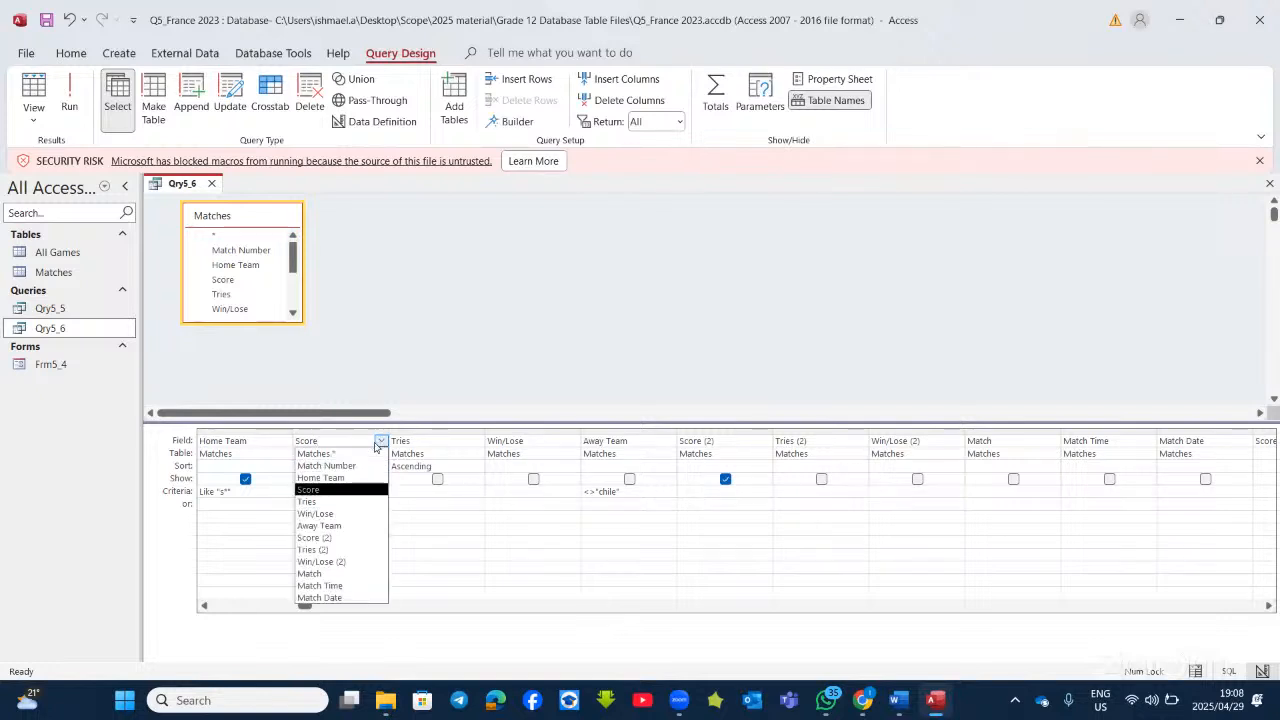
left_click(318, 501)
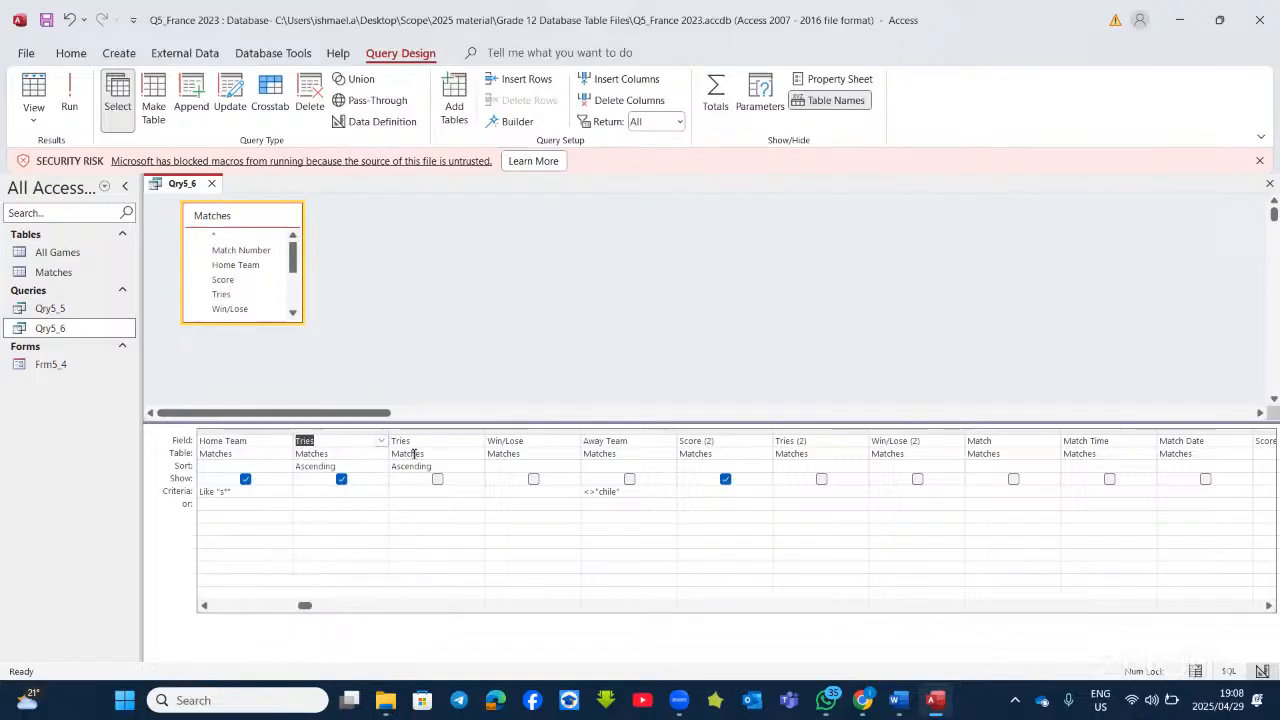
left_click(440, 440)
left_click(477, 441)
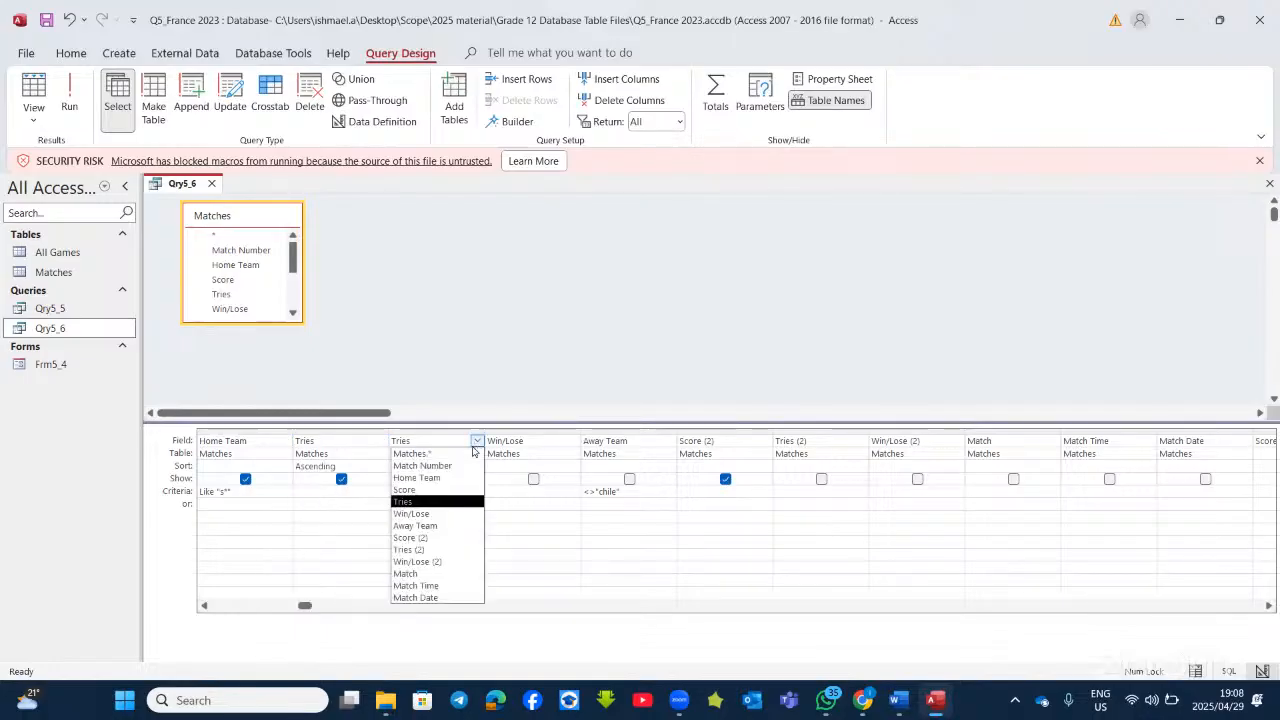
left_click(427, 490)
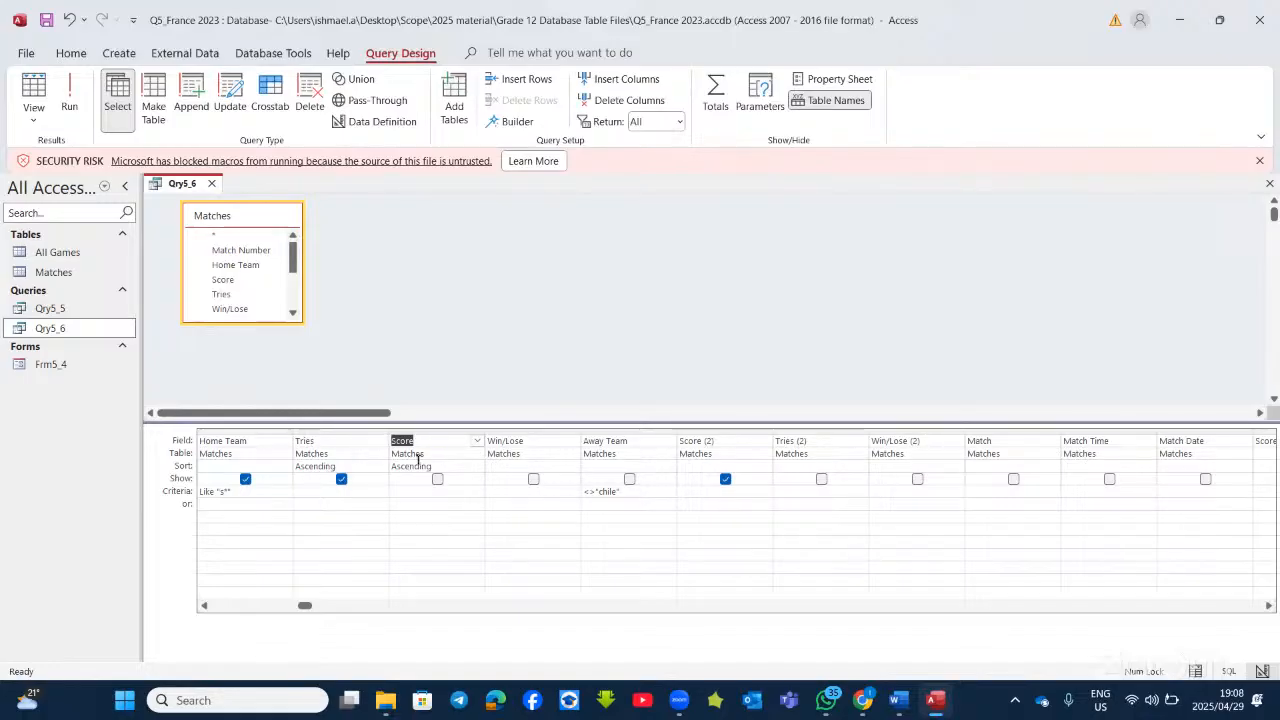
left_click(70, 98)
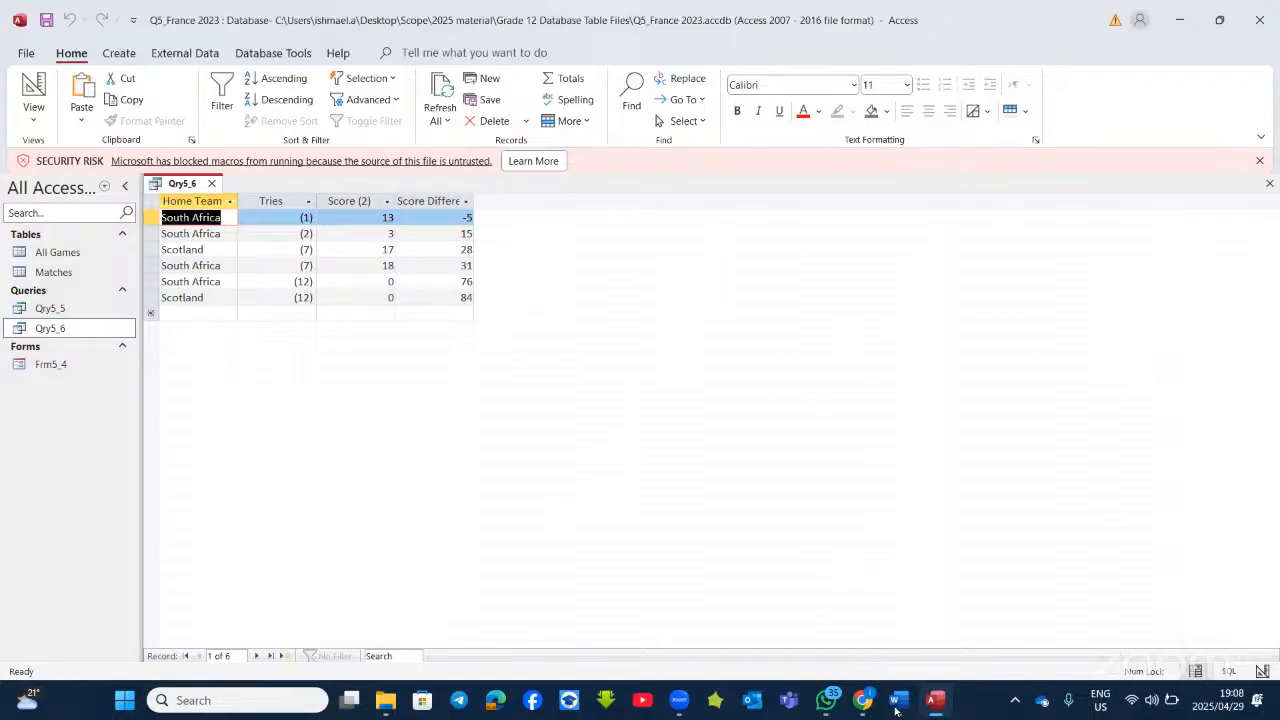
Step: Scroll the Word question document to the 5Animals block with the qry5_5 and frm5_2 requirements
key("alt+Tab")
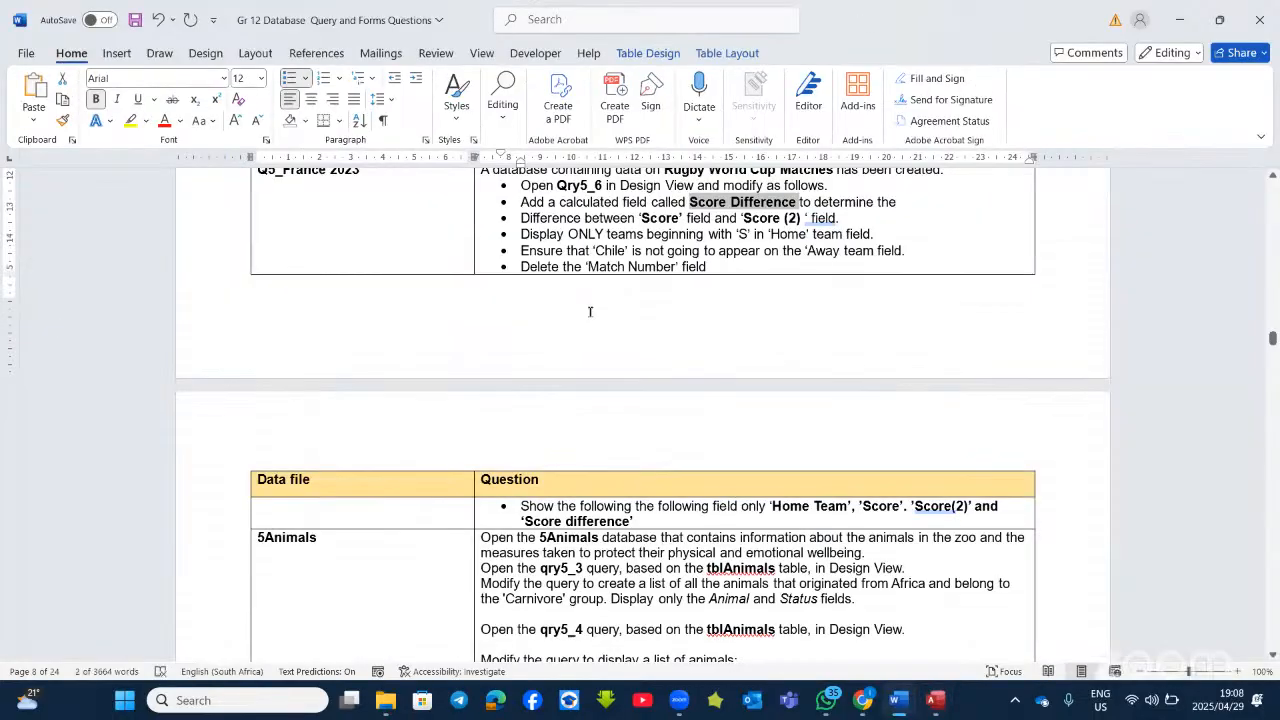
scroll(607, 411, "down", 1)
scroll(601, 473, "down", 1)
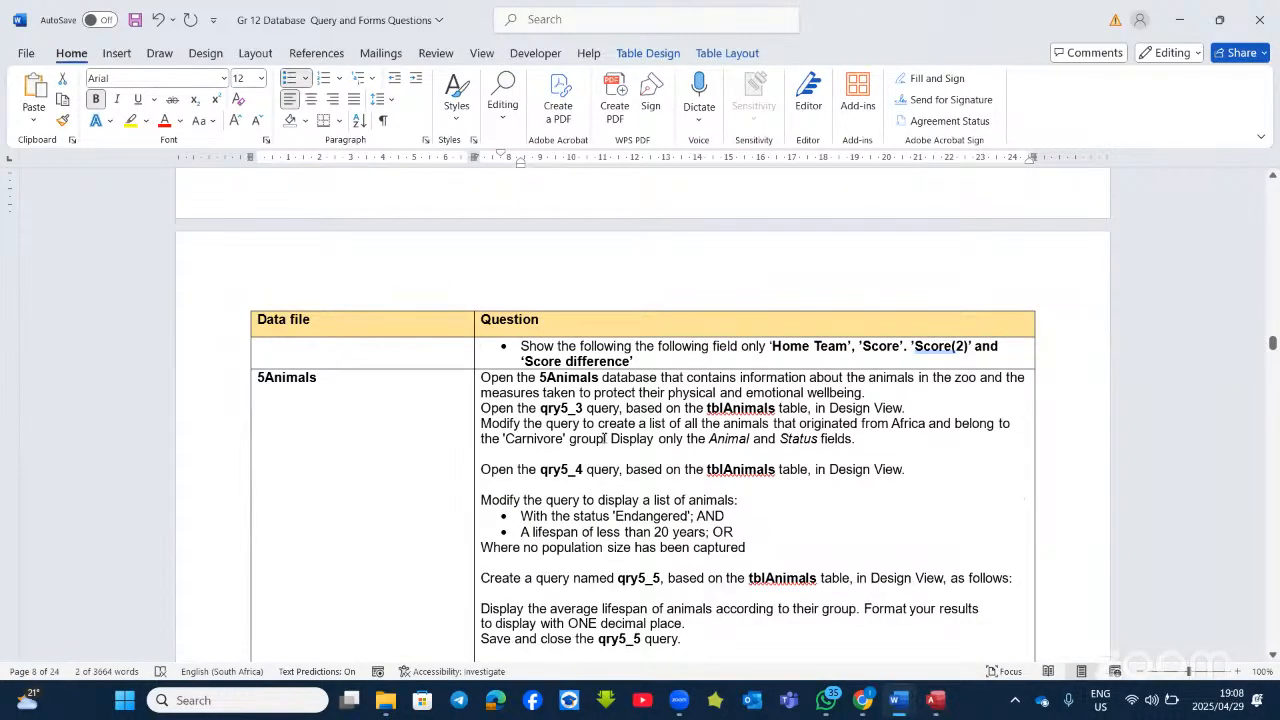
scroll(715, 380, "down", 1)
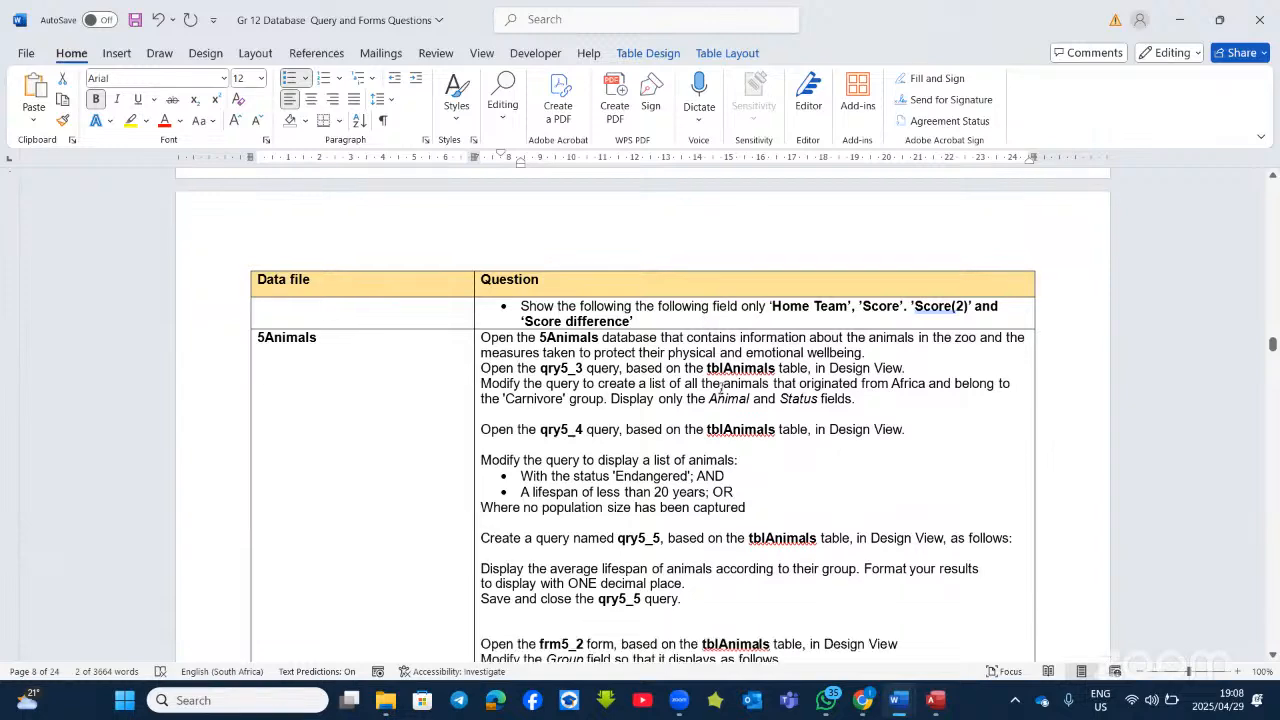
scroll(760, 478, "down", 3)
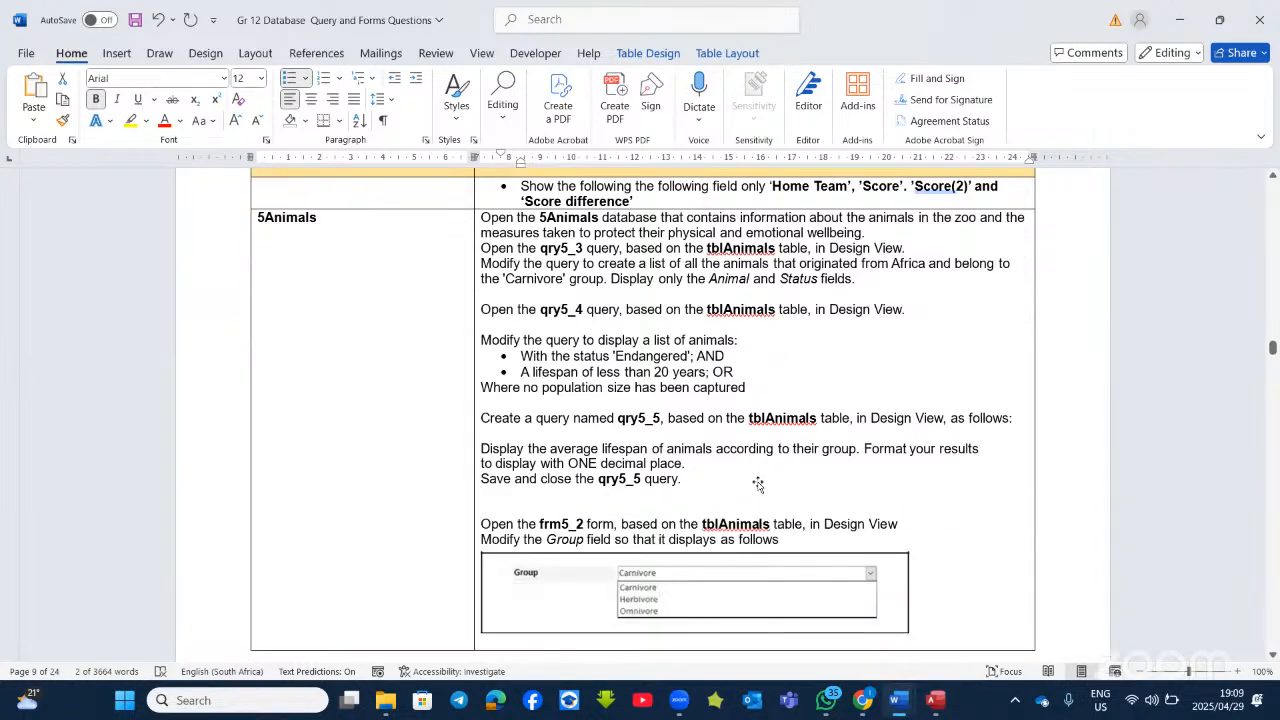
scroll(760, 484, "up", 3)
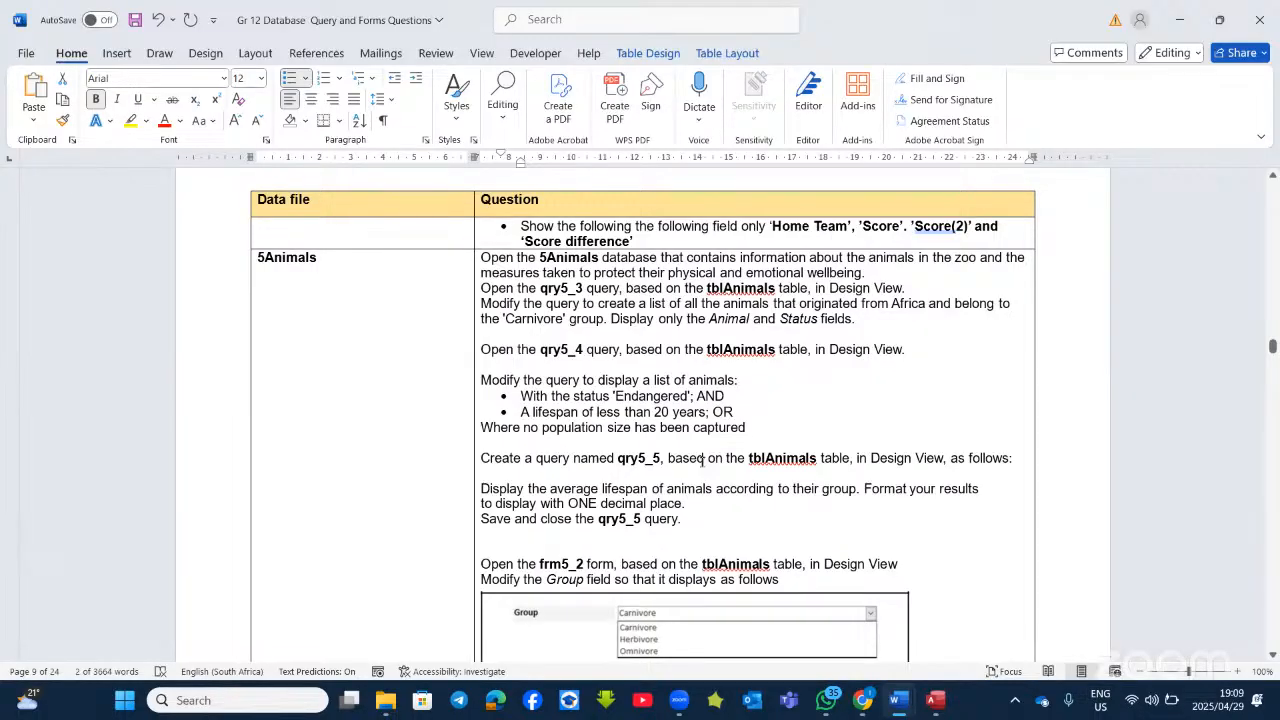
scroll(703, 461, "down", 4)
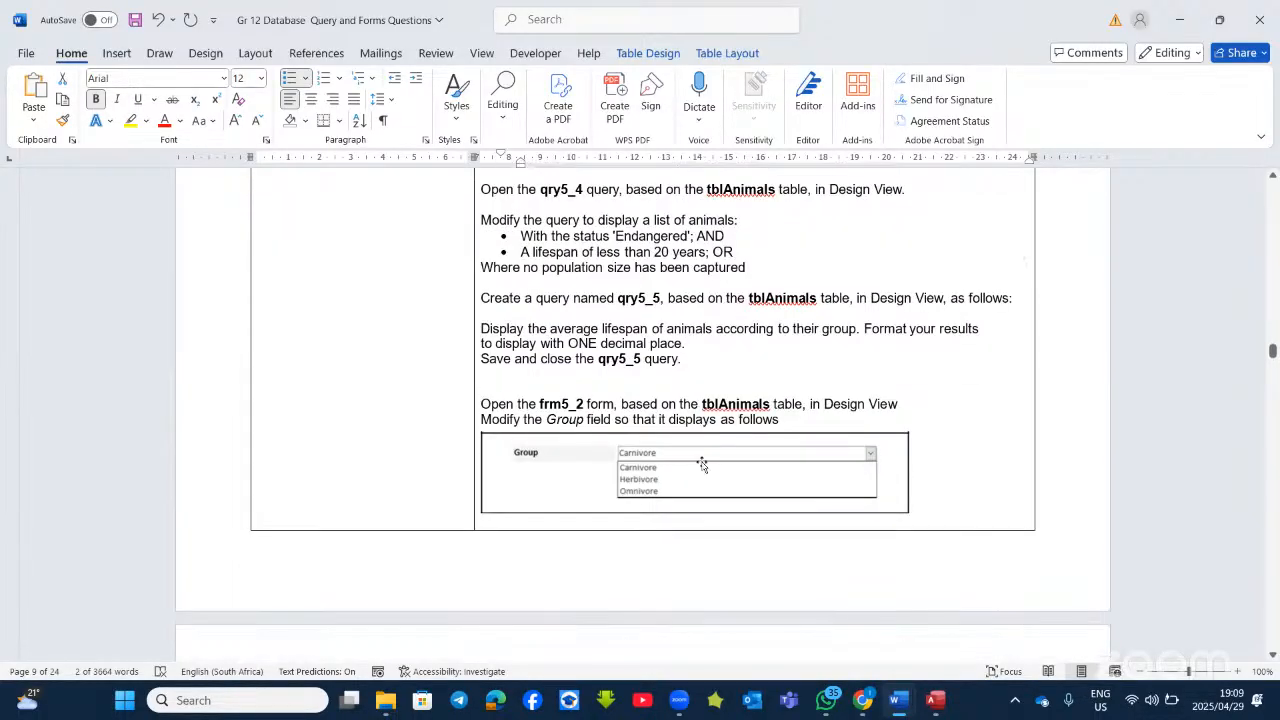
scroll(702, 462, "up", 2)
scroll(702, 461, "up", 1)
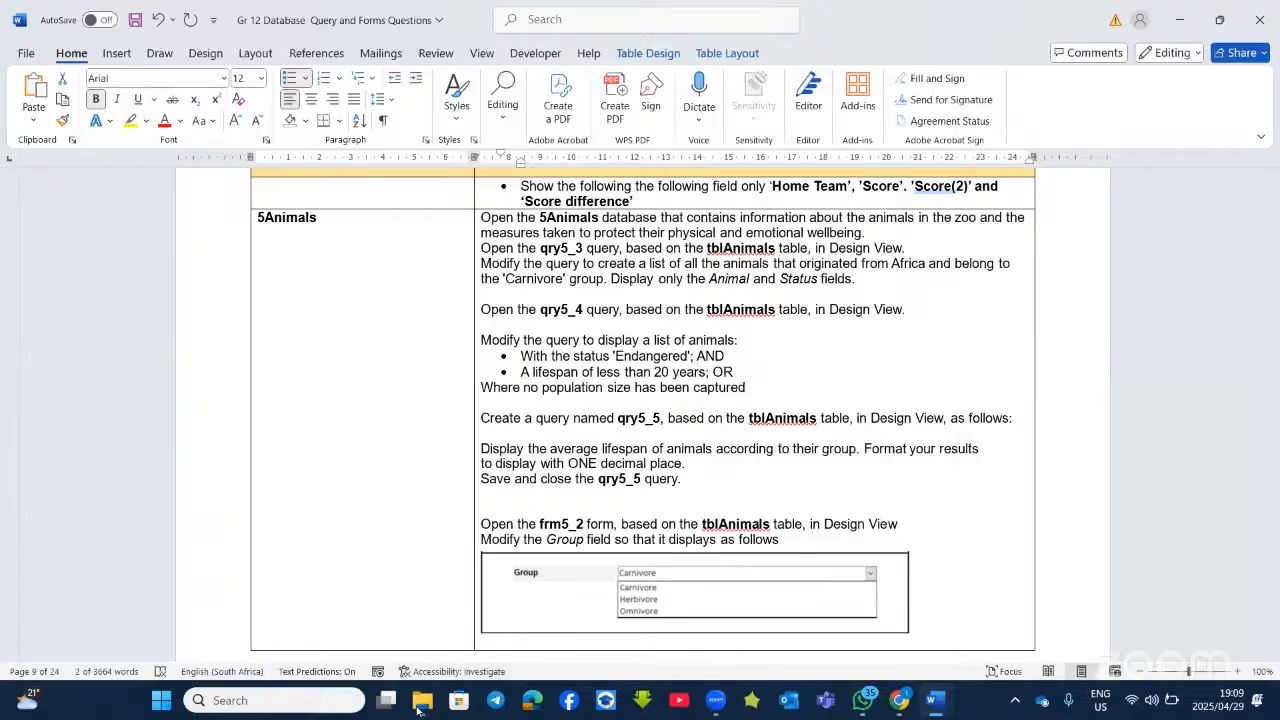
Step: Launch the 5Animals database in Access from the Grade 12 Database Table Files folder
mouse_move(420, 705)
left_click(372, 612)
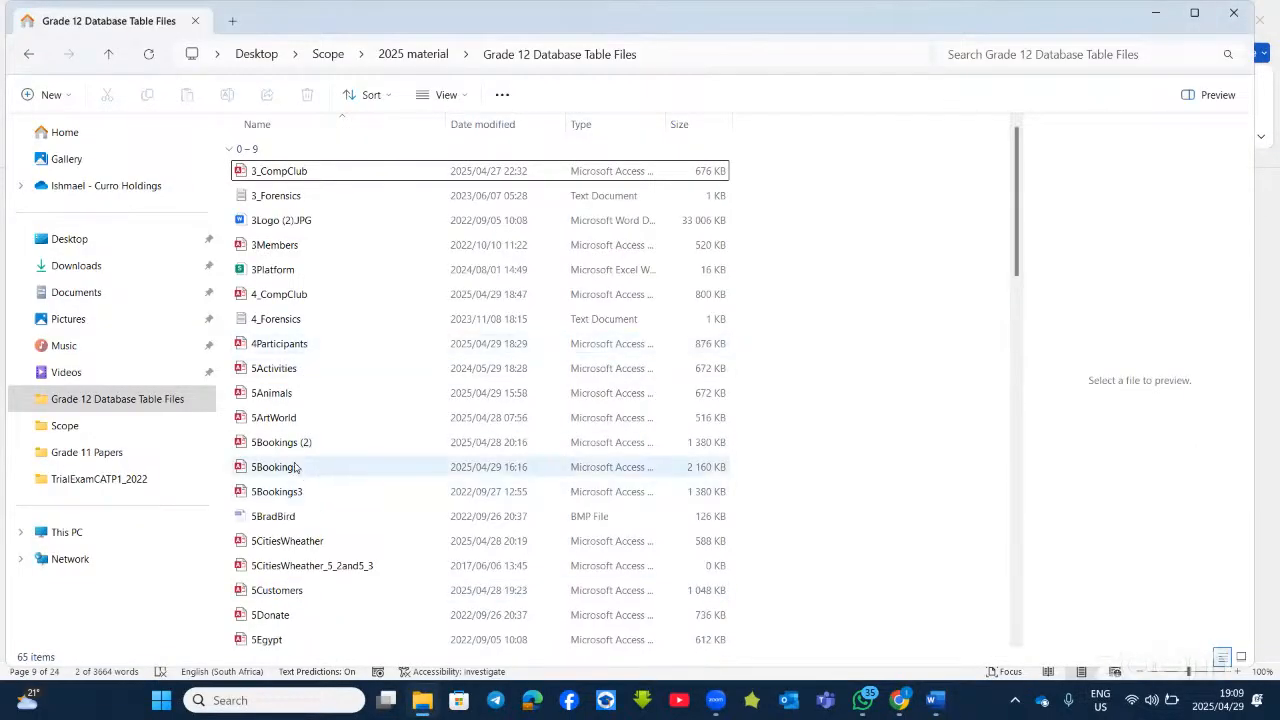
double_click(288, 395)
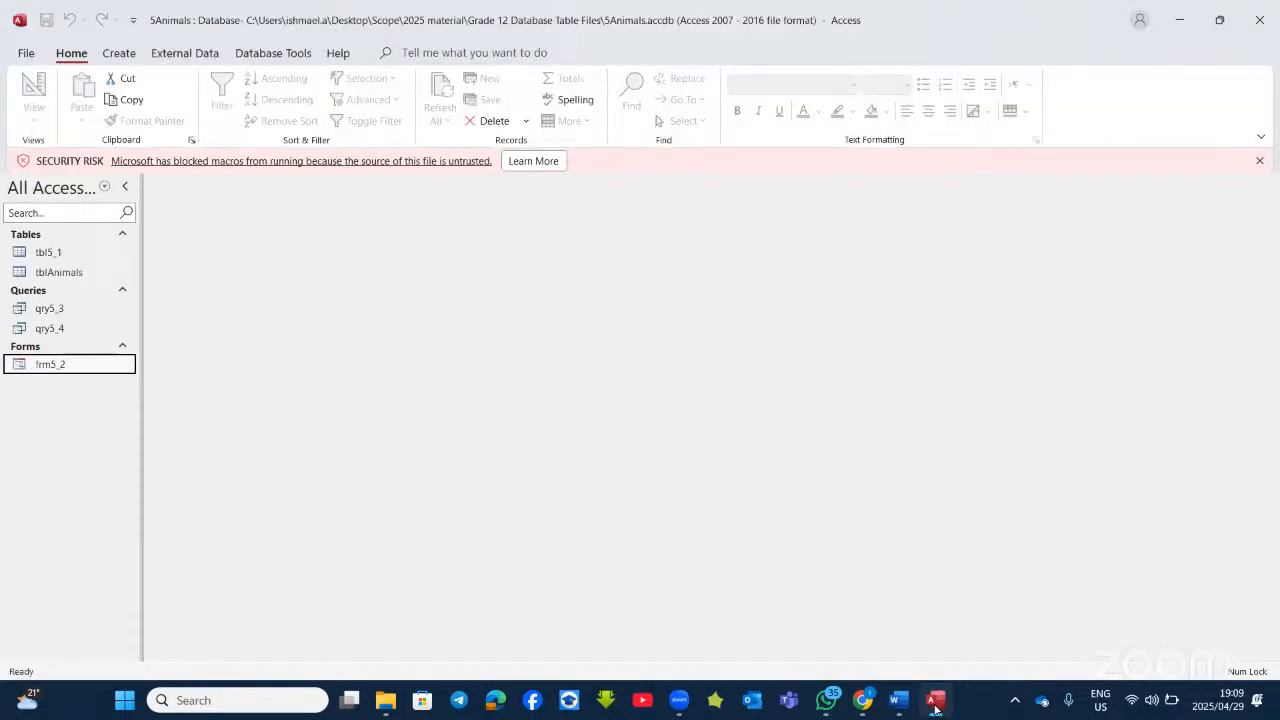
Step: Switch to the Word question document showing the qry5_3, qry5_4, qry5_5 and frm5_2 tasks
left_click(898, 702)
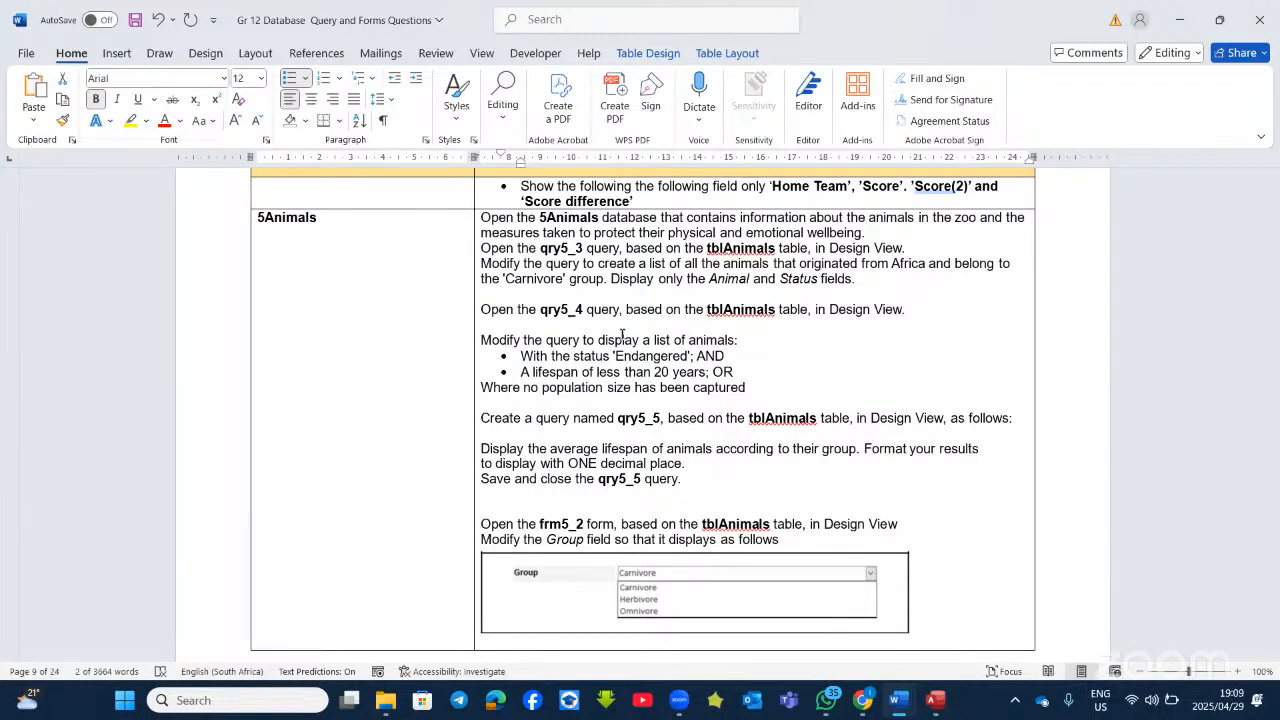
Step: Format the qry5_3 'Modify the query' instruction line as a bulleted item
left_click(728, 265)
left_click(289, 79)
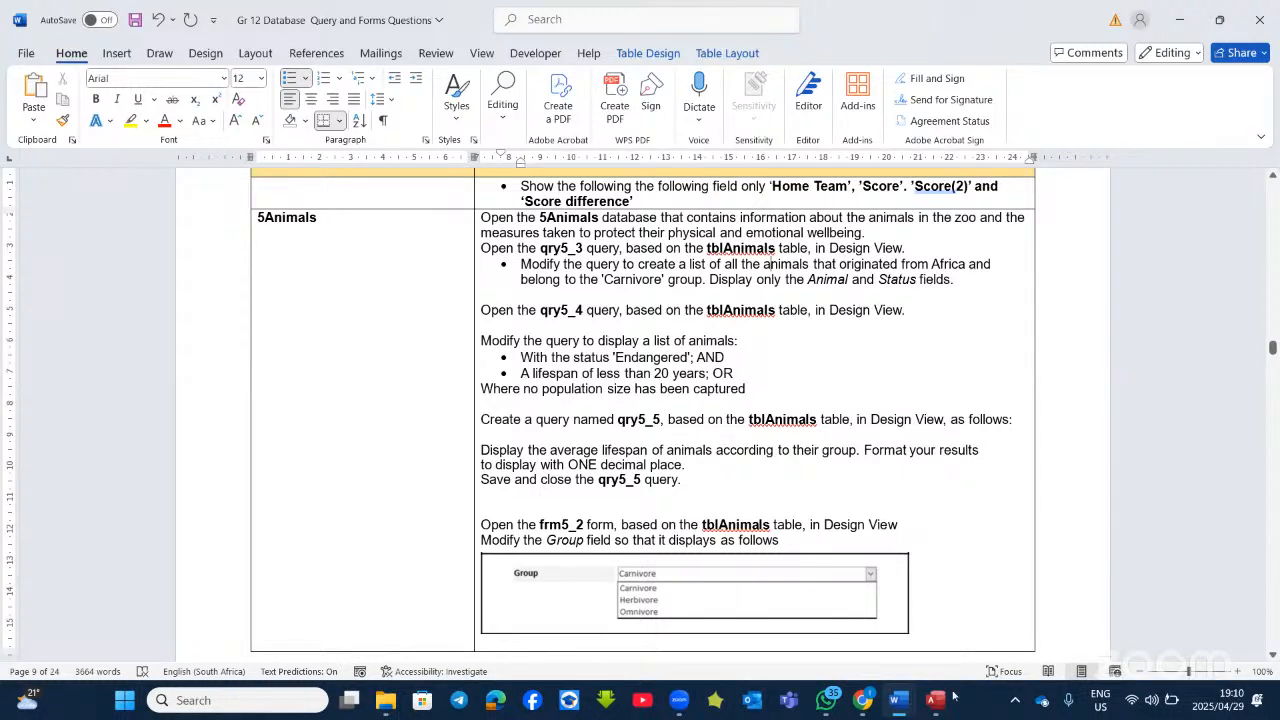
Step: Open qry5_3 in Design View and run it once to view its animal records
key("alt+Tab")
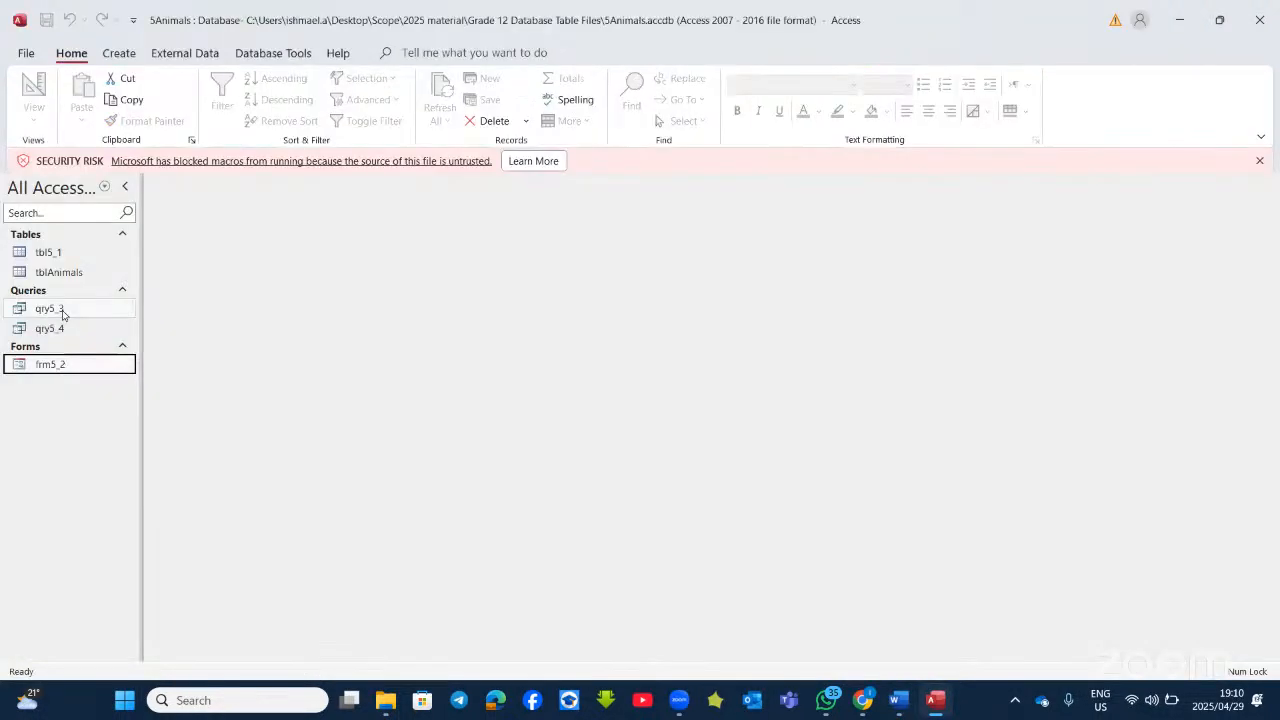
right_click(60, 310)
left_click(141, 347)
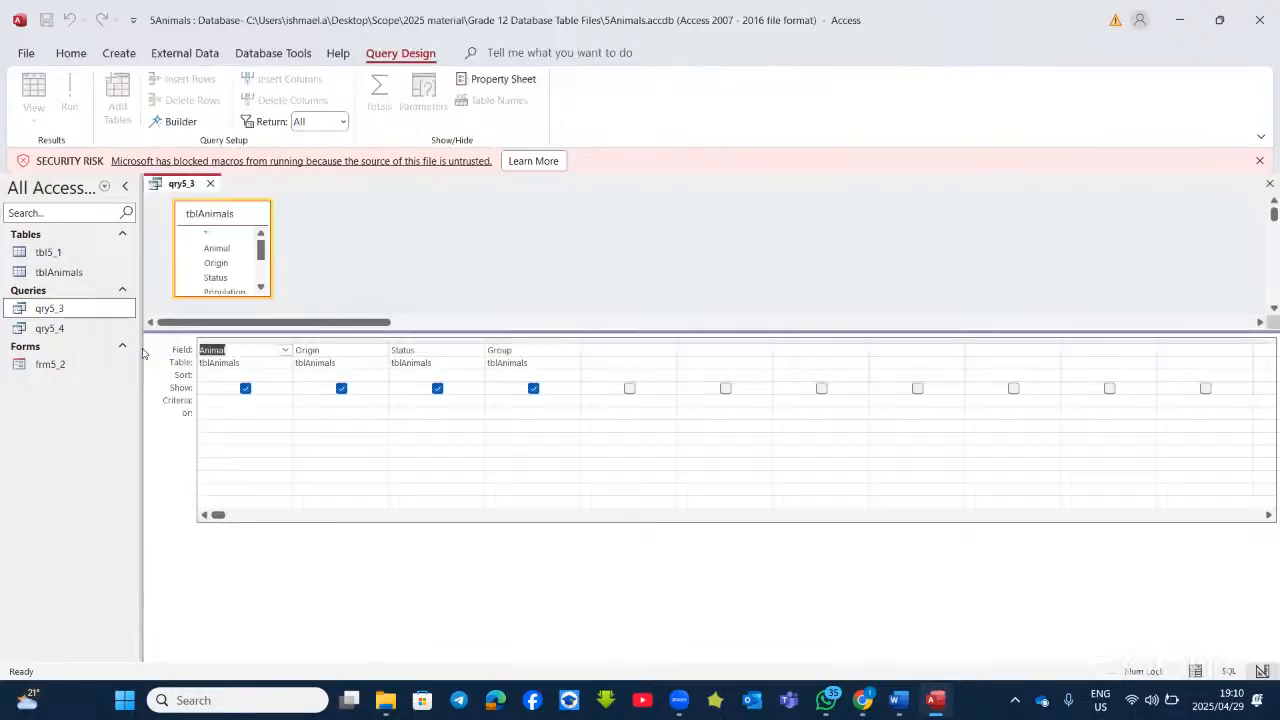
left_click(935, 701)
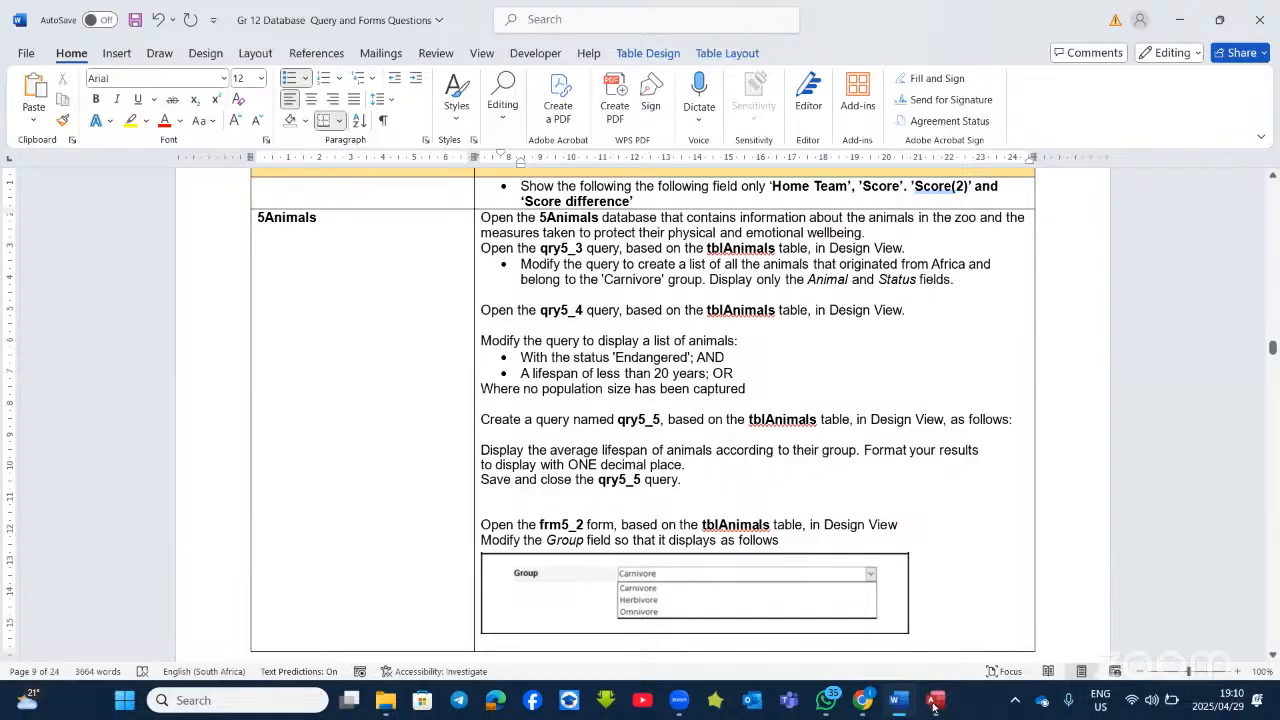
left_click(935, 701)
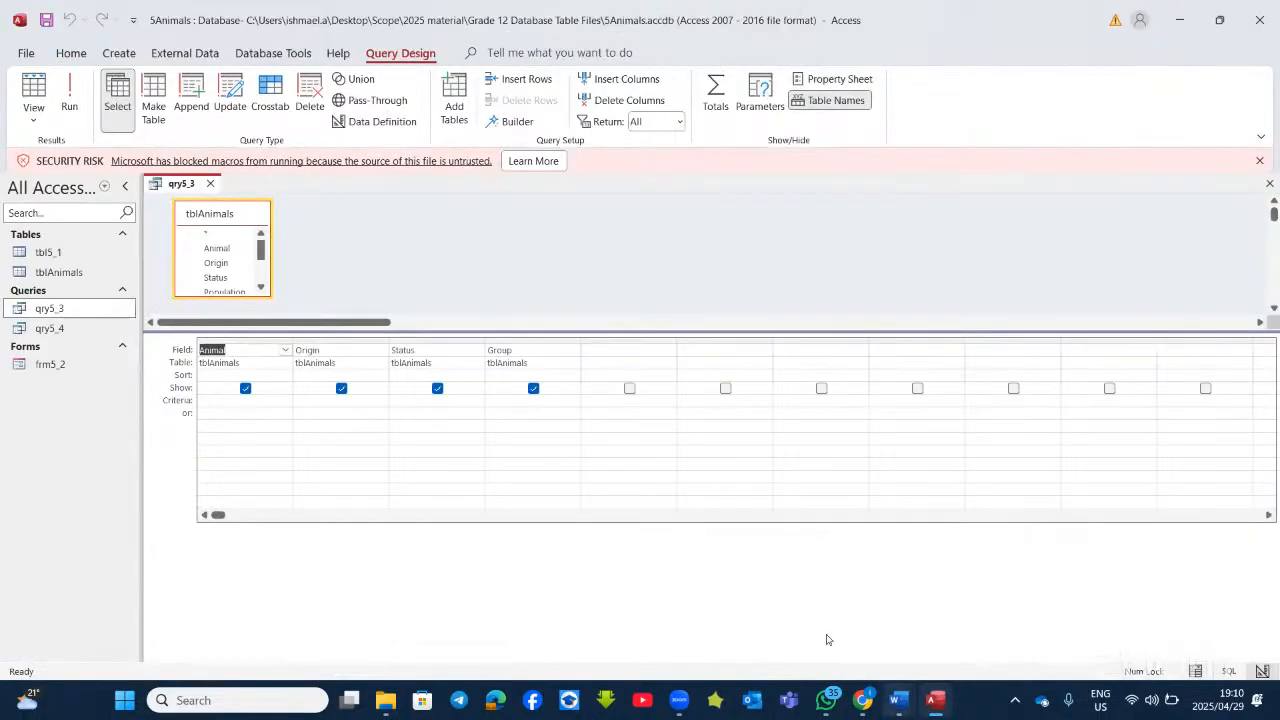
left_click(74, 86)
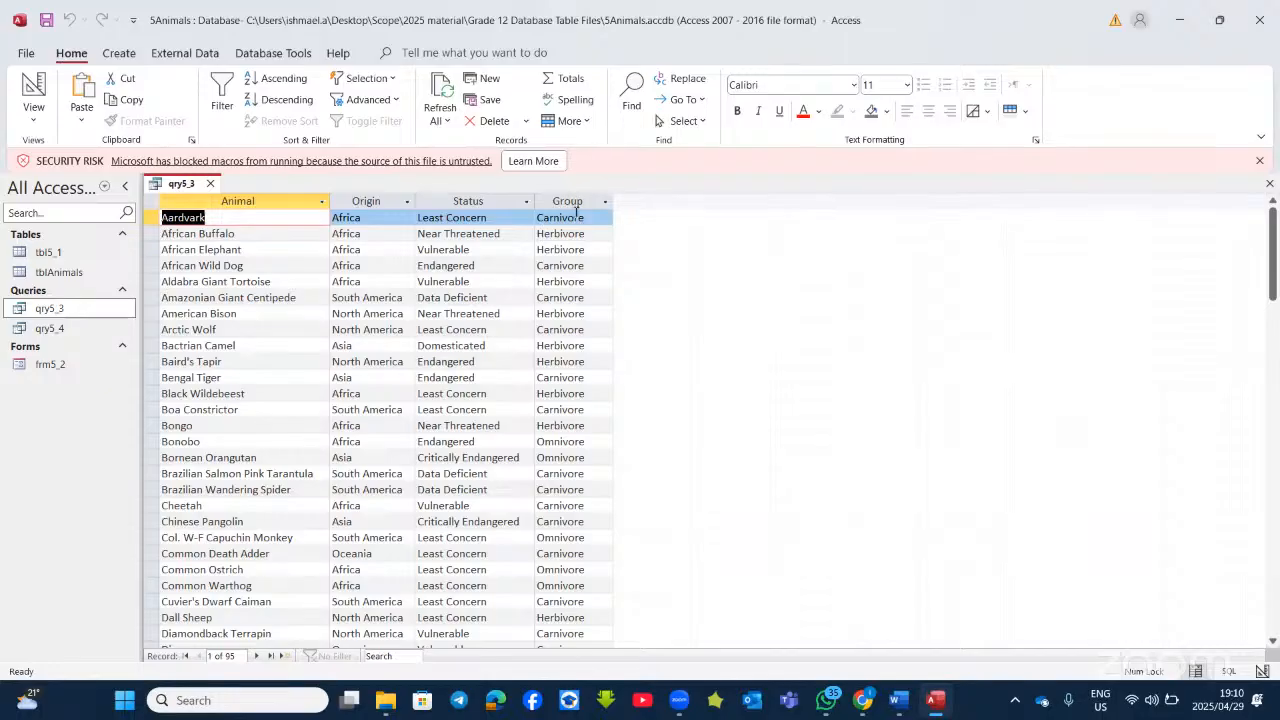
left_click(34, 88)
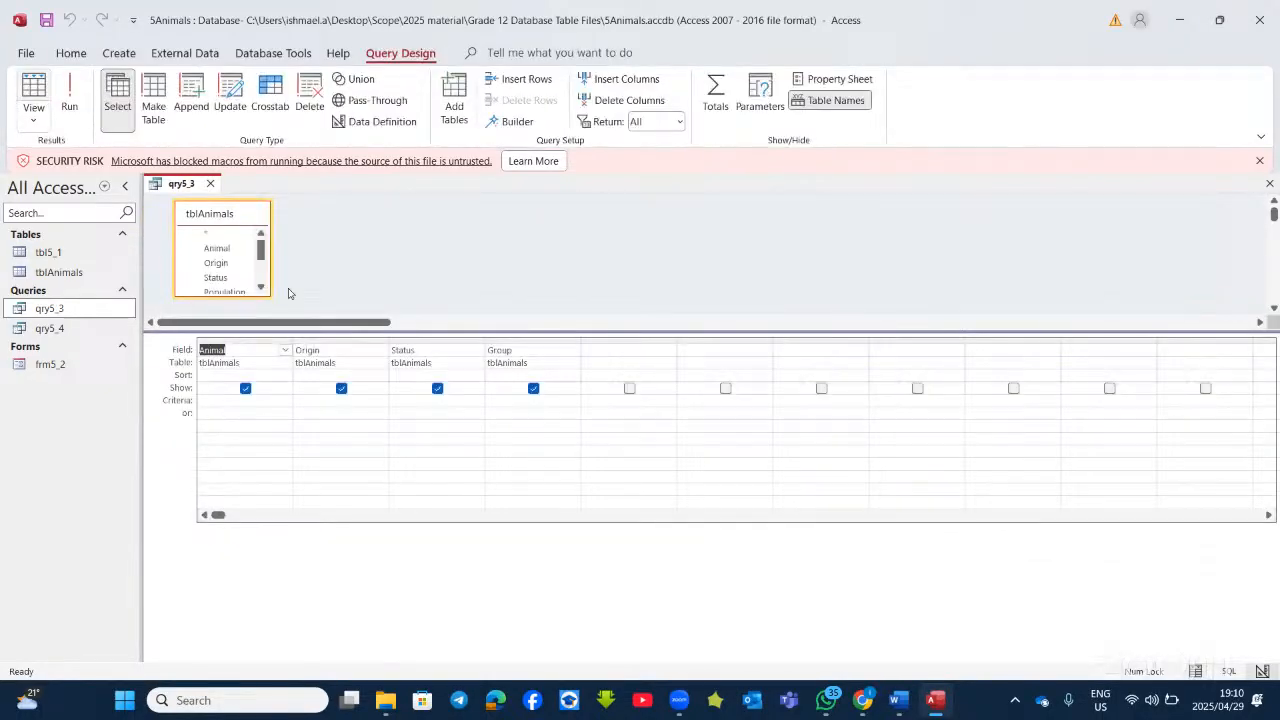
Step: Add the Origin criterion Like "af*" to restrict qry5_3 to African animals, checking the results
left_click(324, 400)
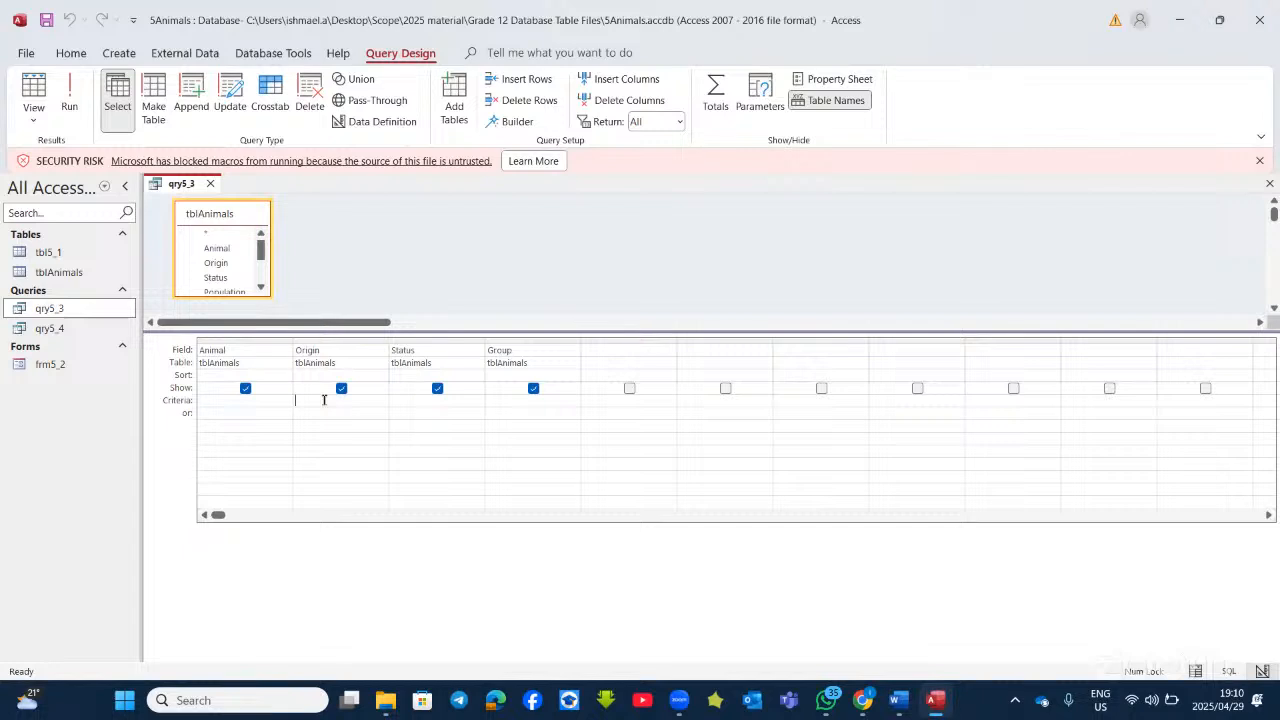
type("a")
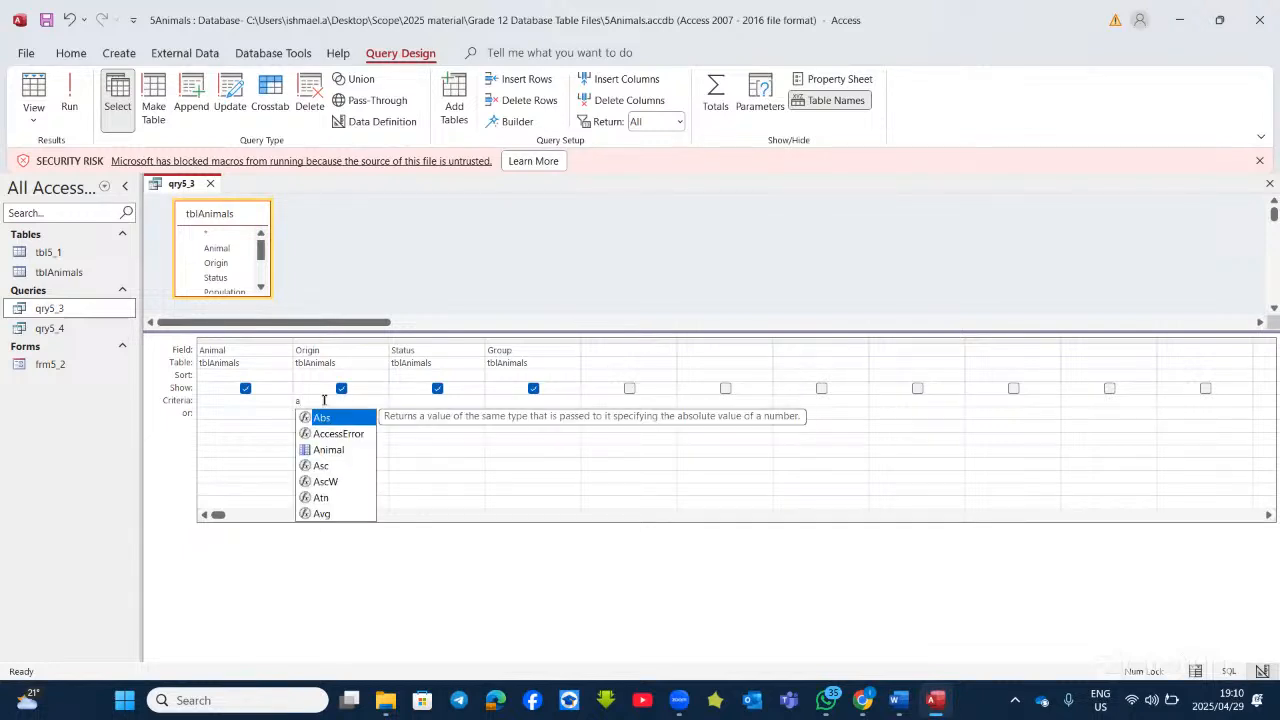
type("*")
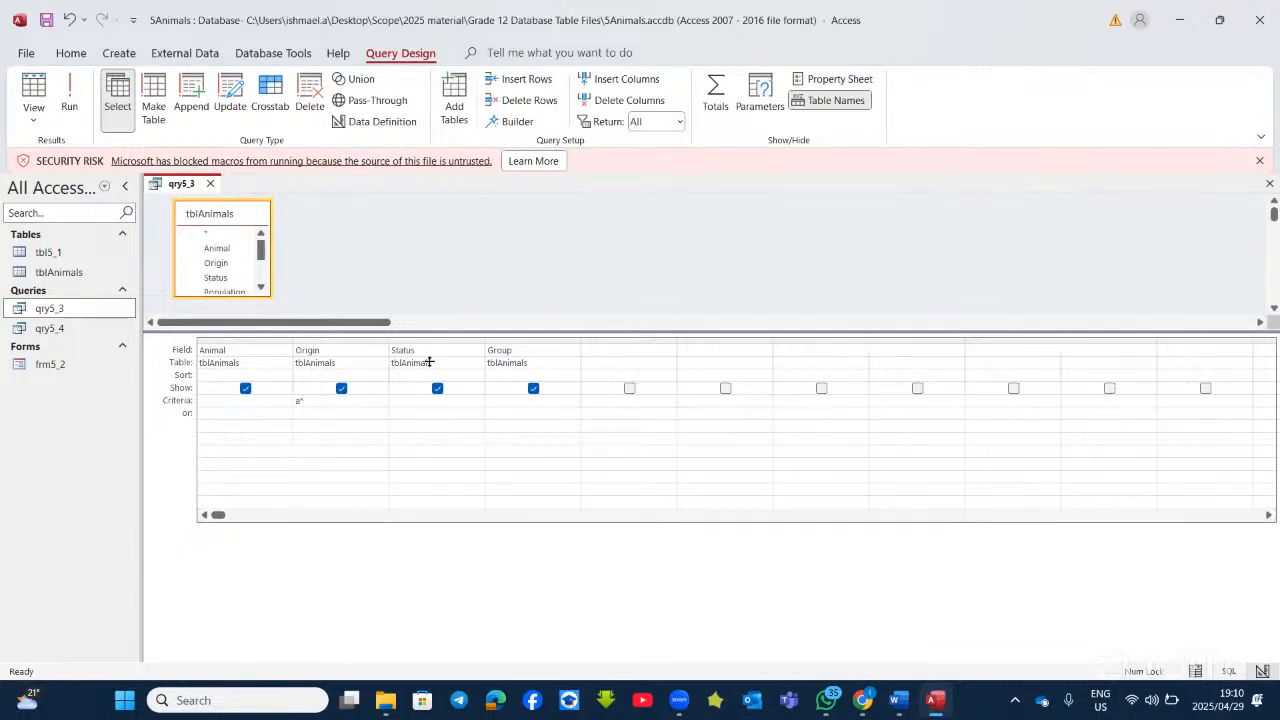
left_click(69, 100)
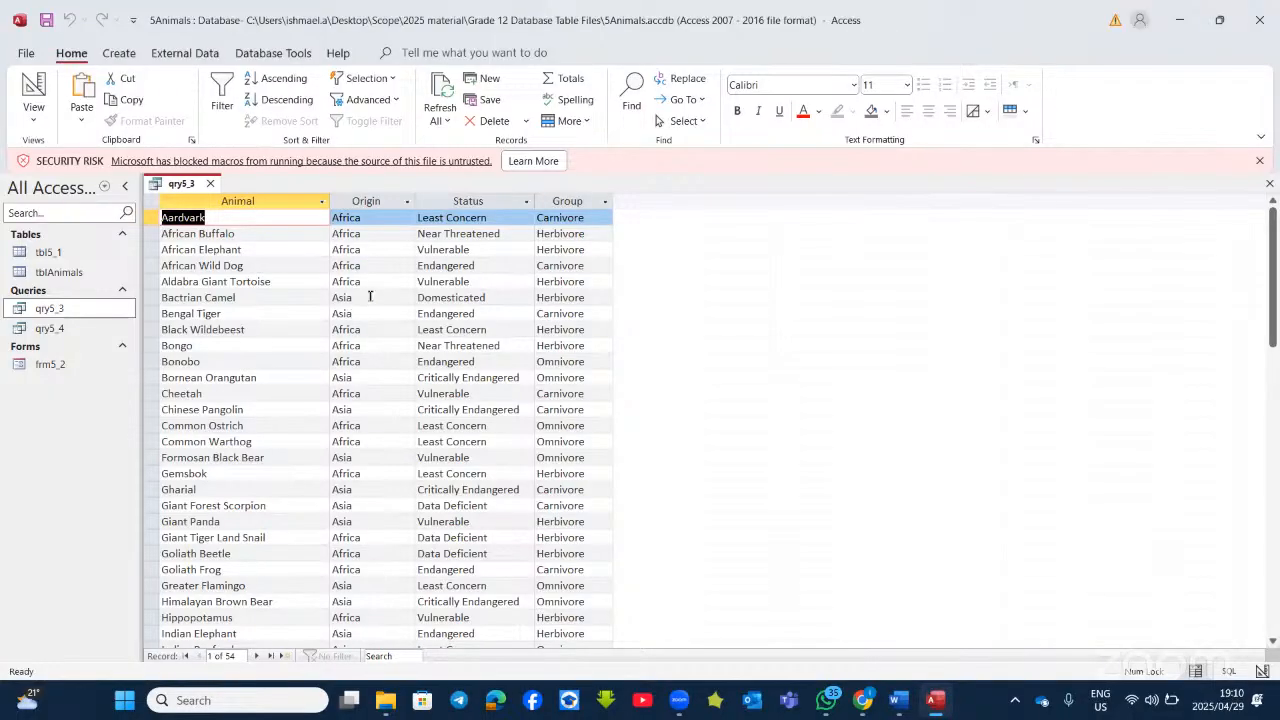
left_click(33, 95)
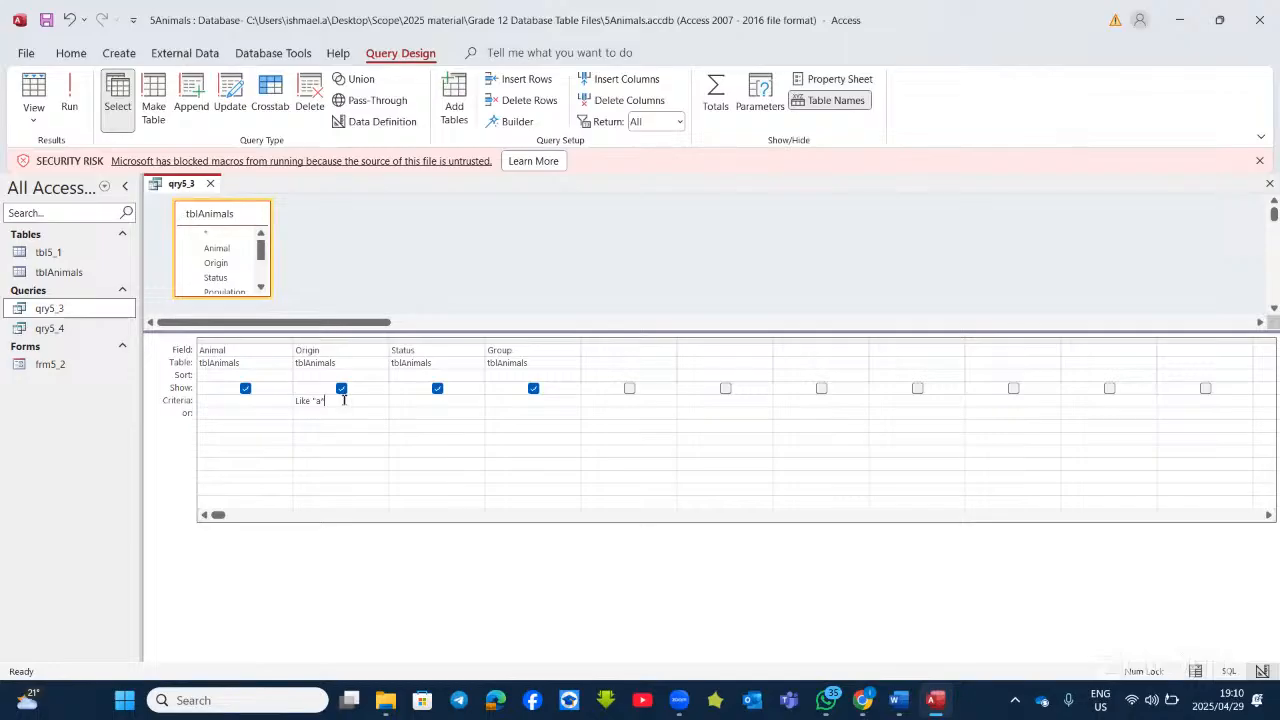
key("BackSpace")
key("BackSpace")
key("BackSpace")
key("BackSpace")
key("BackSpace")
key("BackSpace")
key("BackSpace")
key("BackSpace")
key("BackSpace")
type("a*")
left_click(69, 90)
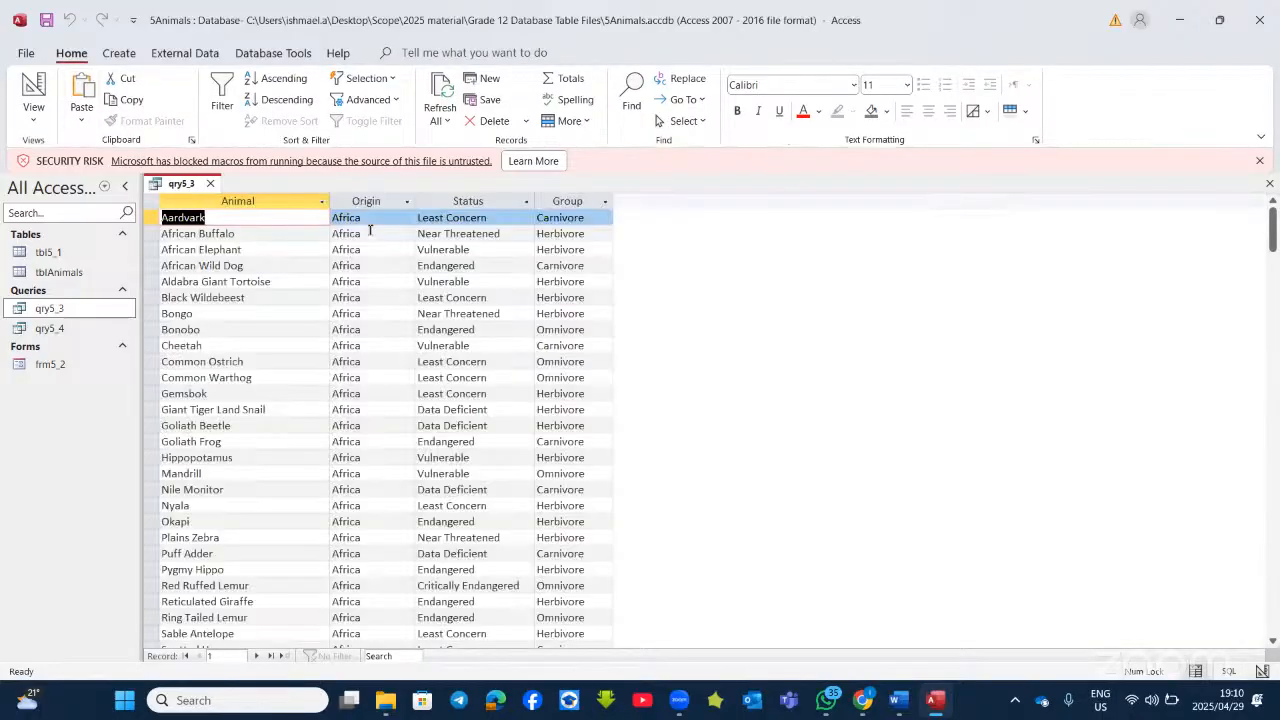
scroll(414, 473, "down", 7)
scroll(418, 473, "up", 7)
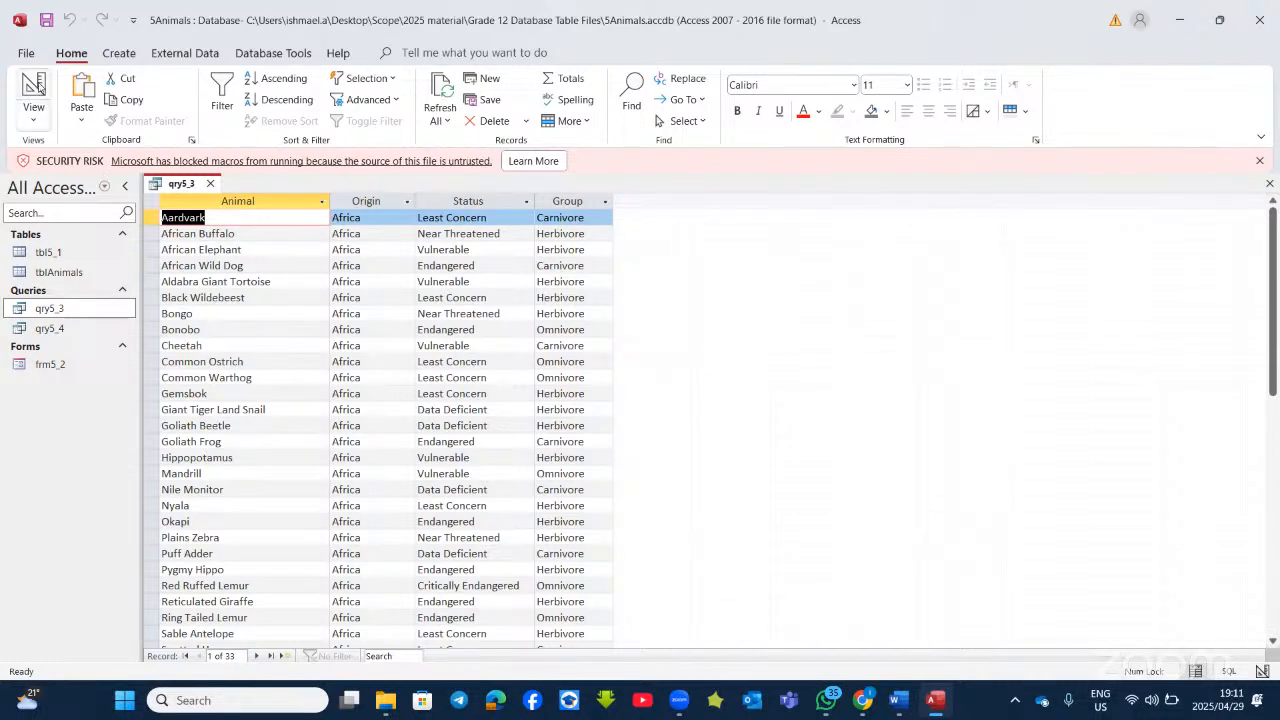
left_click(36, 88)
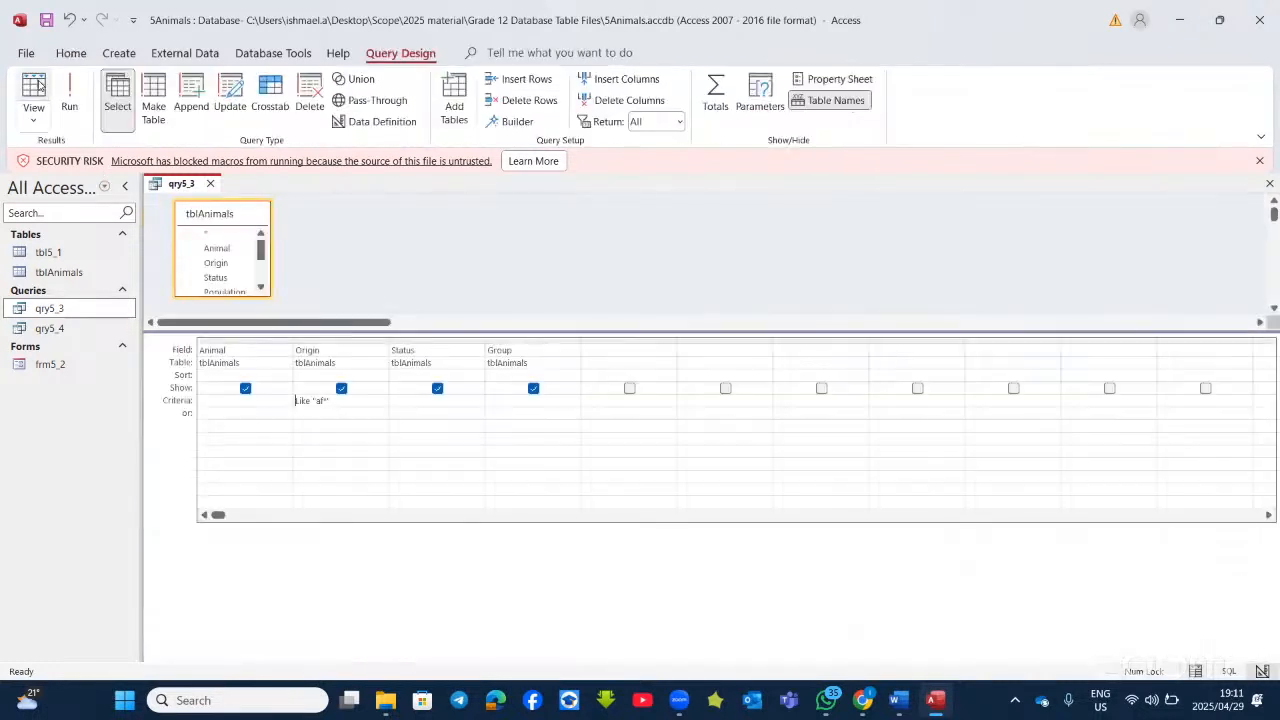
Step: Add the Group criterion Like "c*", confirm eight carnivores, then bring Word forward
left_click(510, 401)
type("c*")
left_click(69, 96)
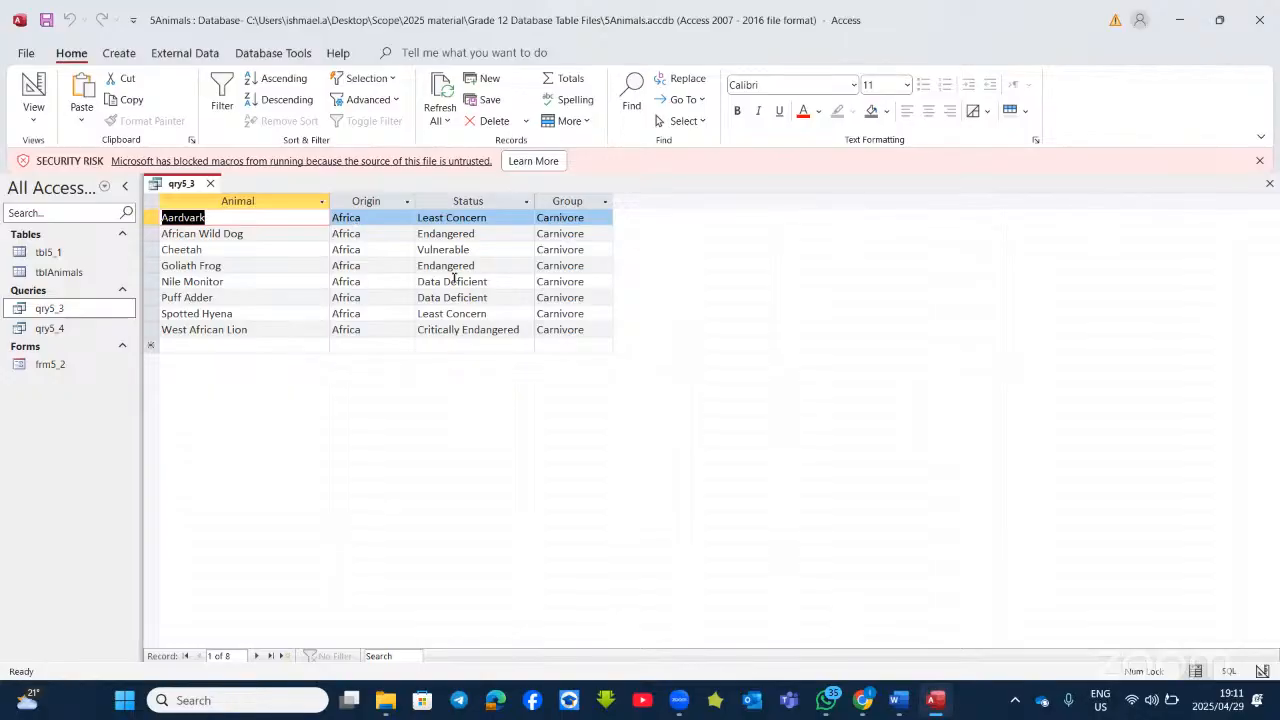
left_click(33, 88)
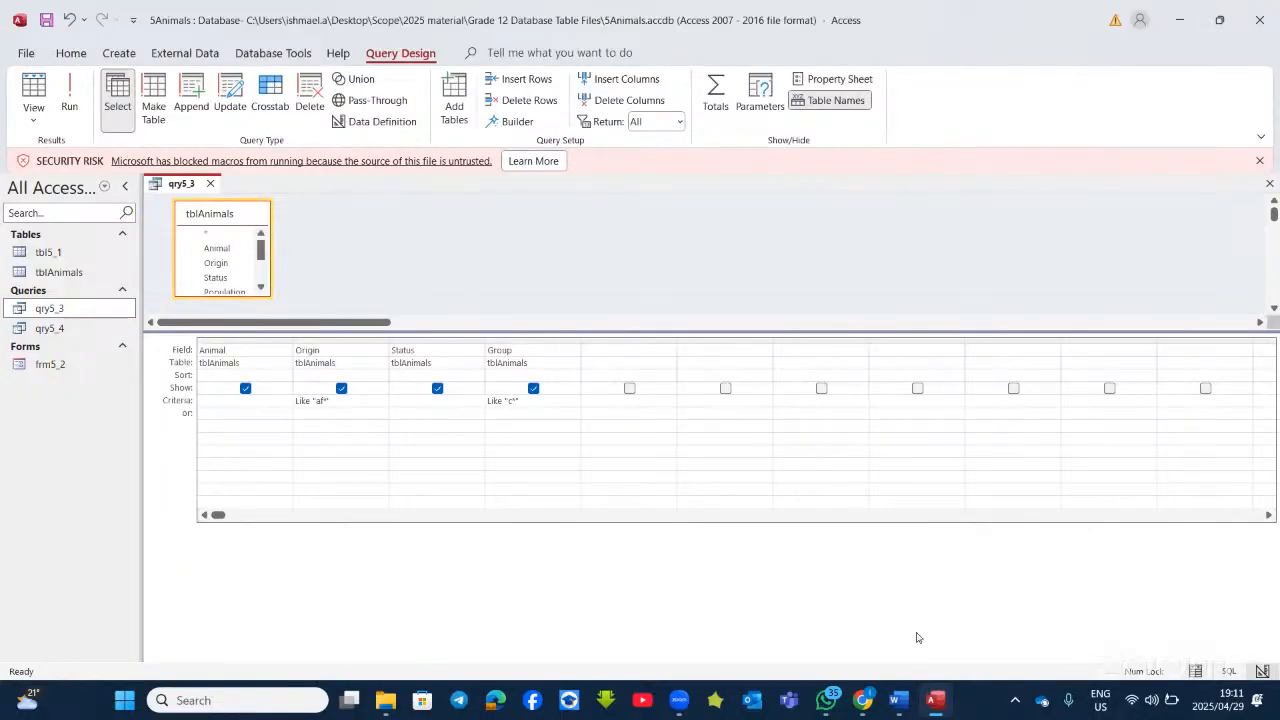
left_click(937, 701)
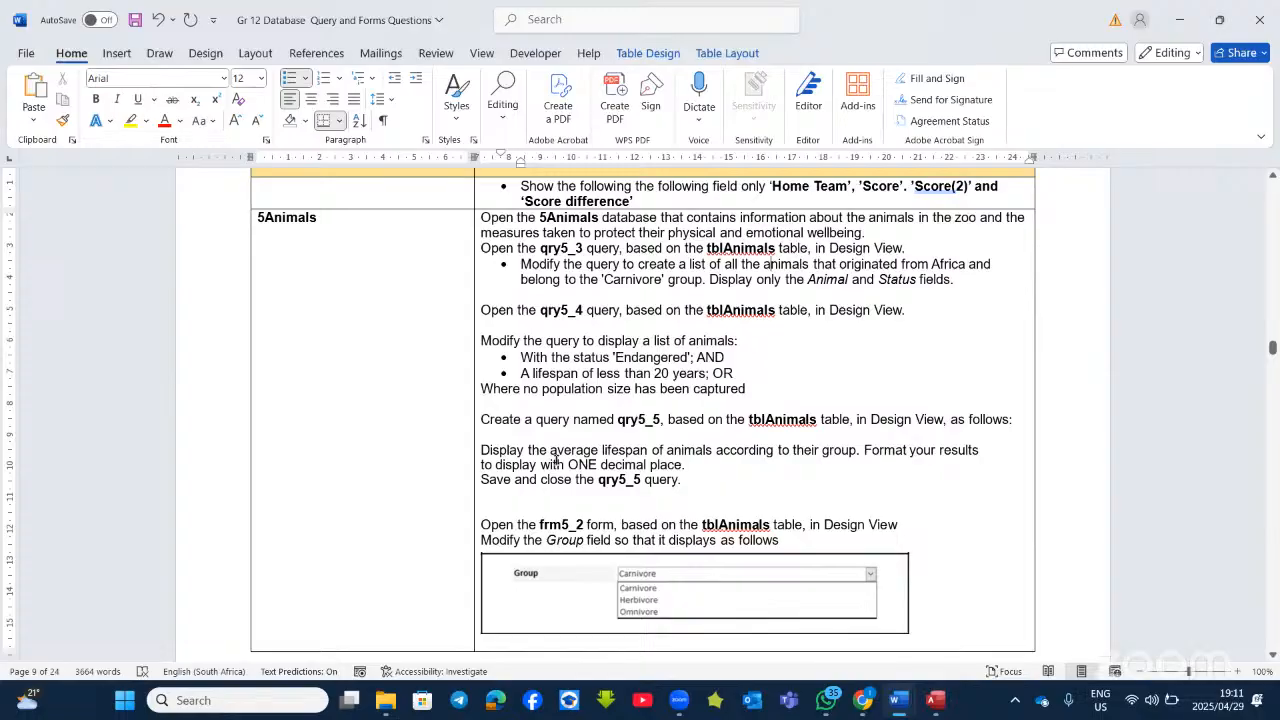
Step: Hide Origin and Group so qry5_3 lists only Animal and Status for eight African carnivores
key("alt+Tab")
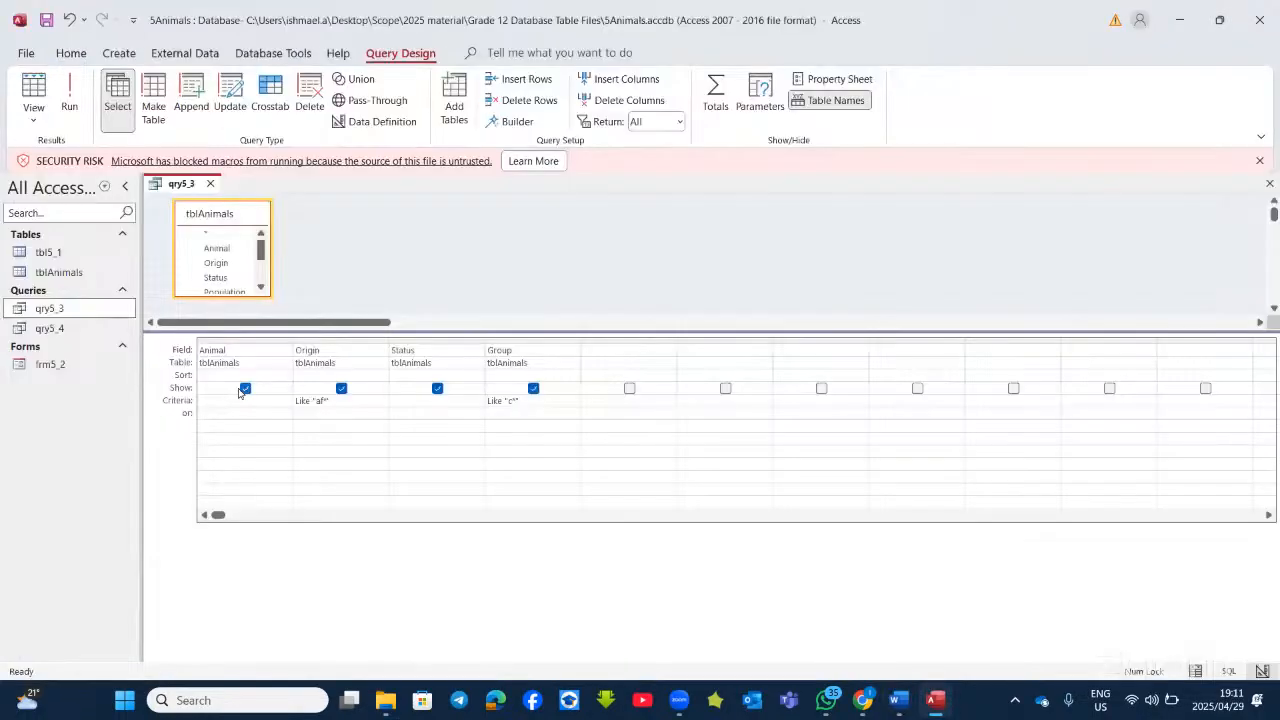
left_click(341, 388)
left_click(536, 391)
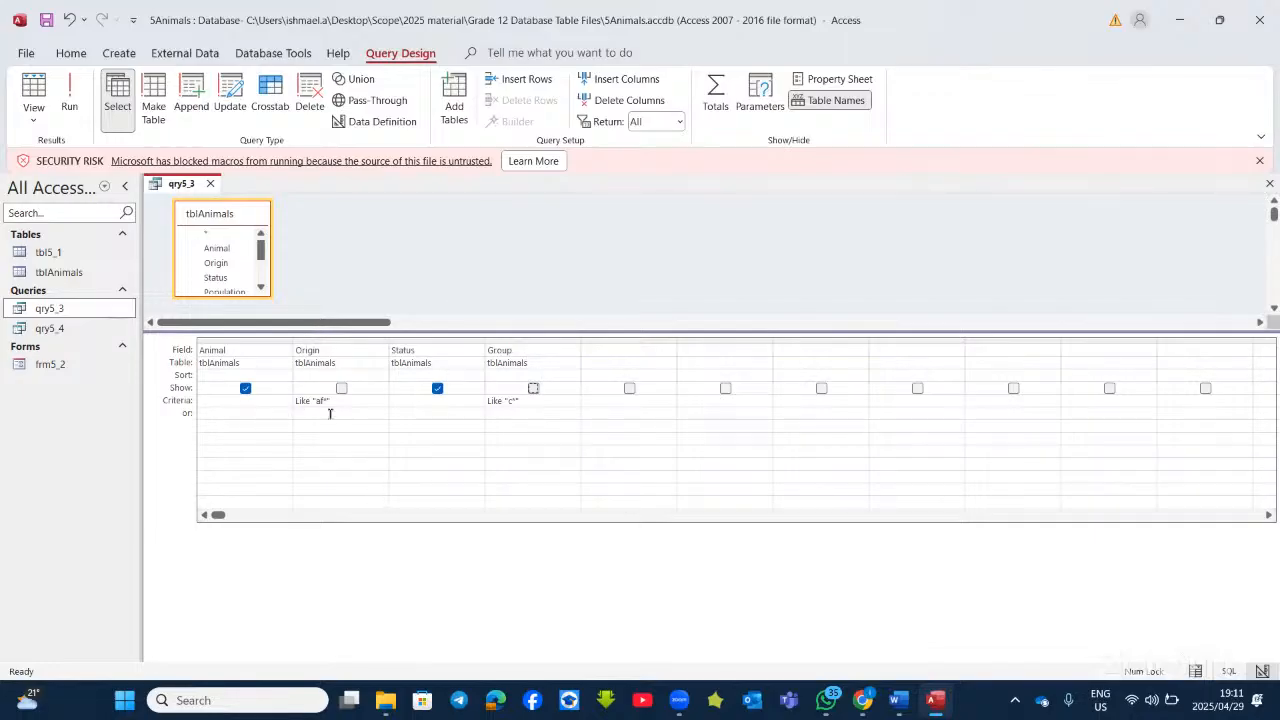
left_click(68, 92)
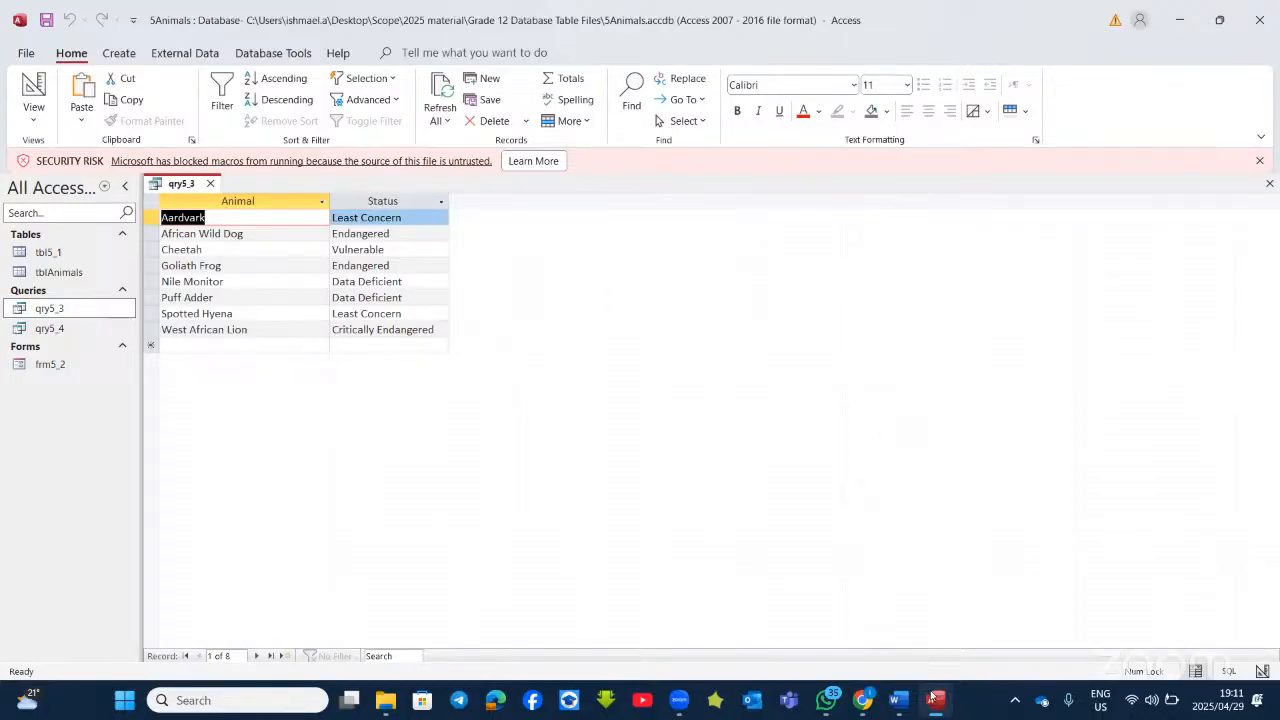
key("alt+Tab")
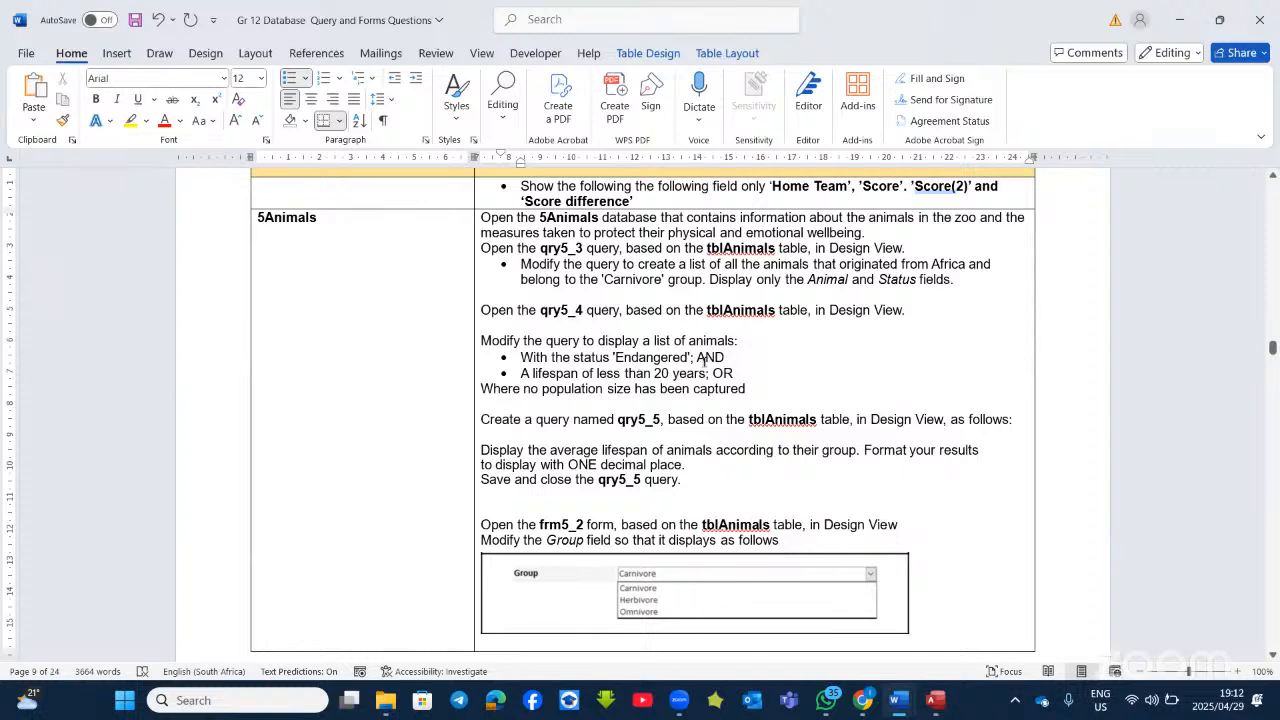
Step: Bullet the population-size line in Word, then open qry5_4 in Design View and run it
left_click(566, 387)
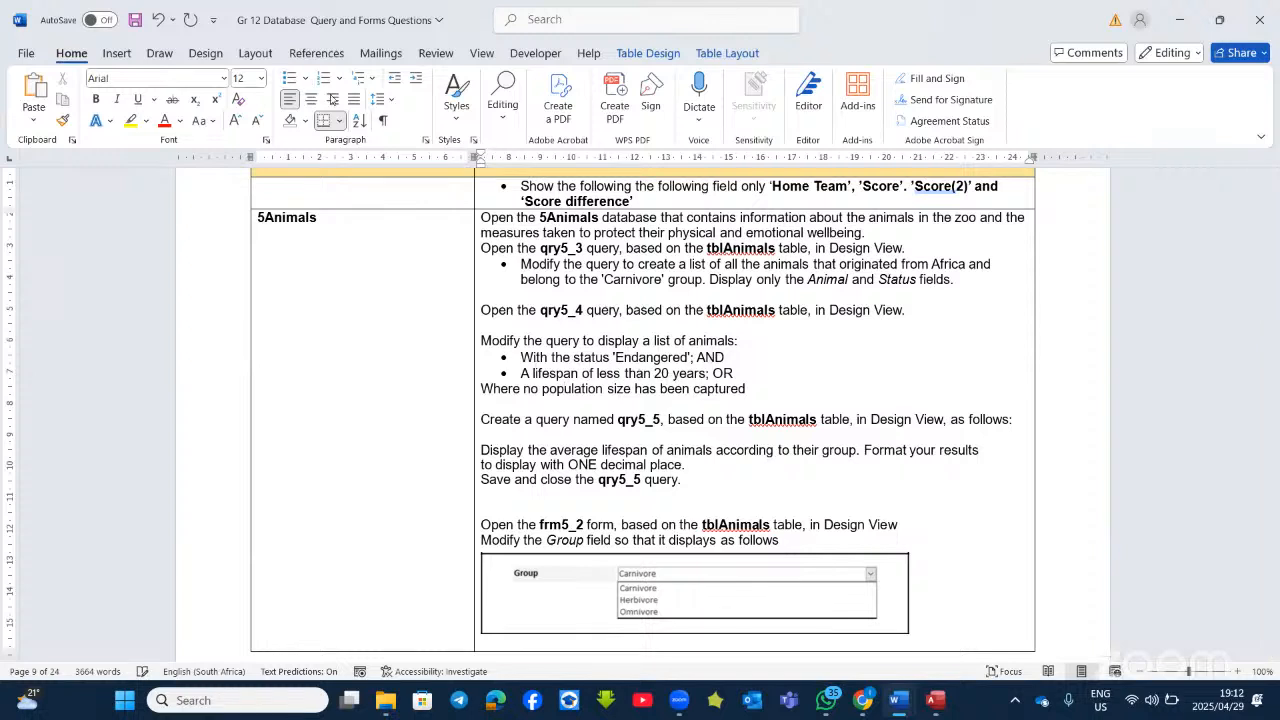
left_click(288, 78)
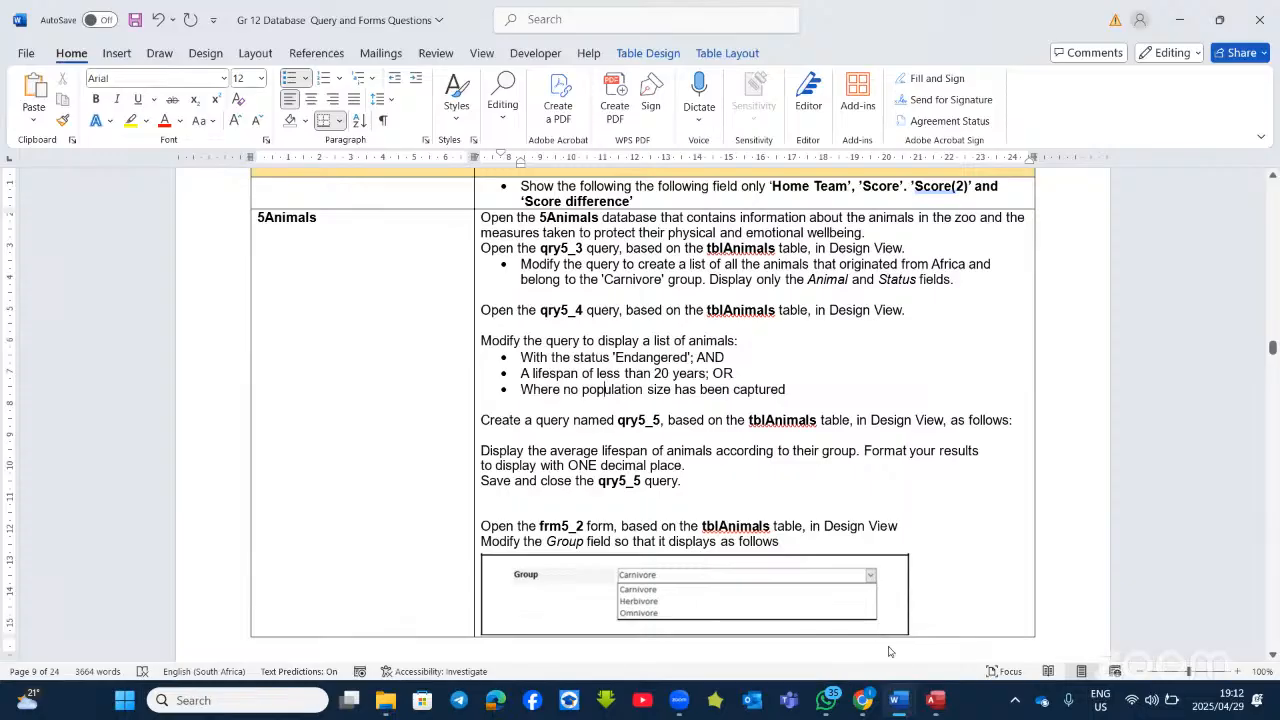
key("alt+Tab")
right_click(68, 331)
left_click(115, 370)
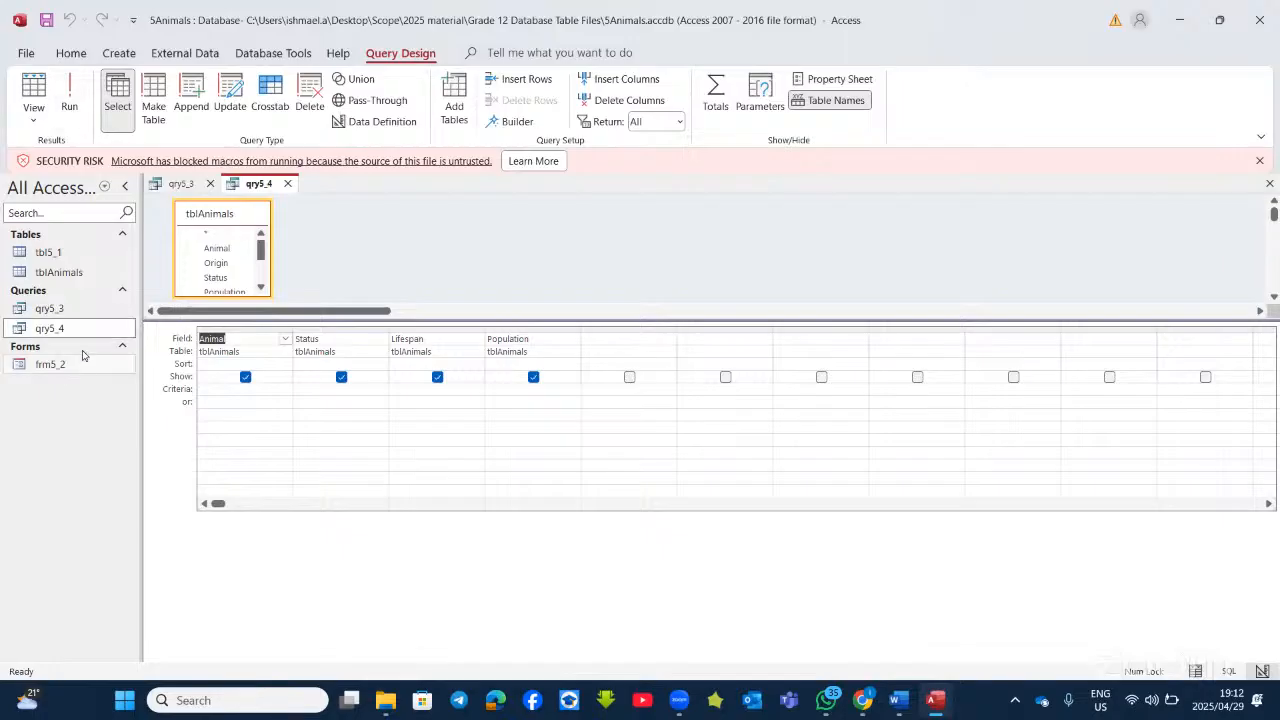
left_click(69, 103)
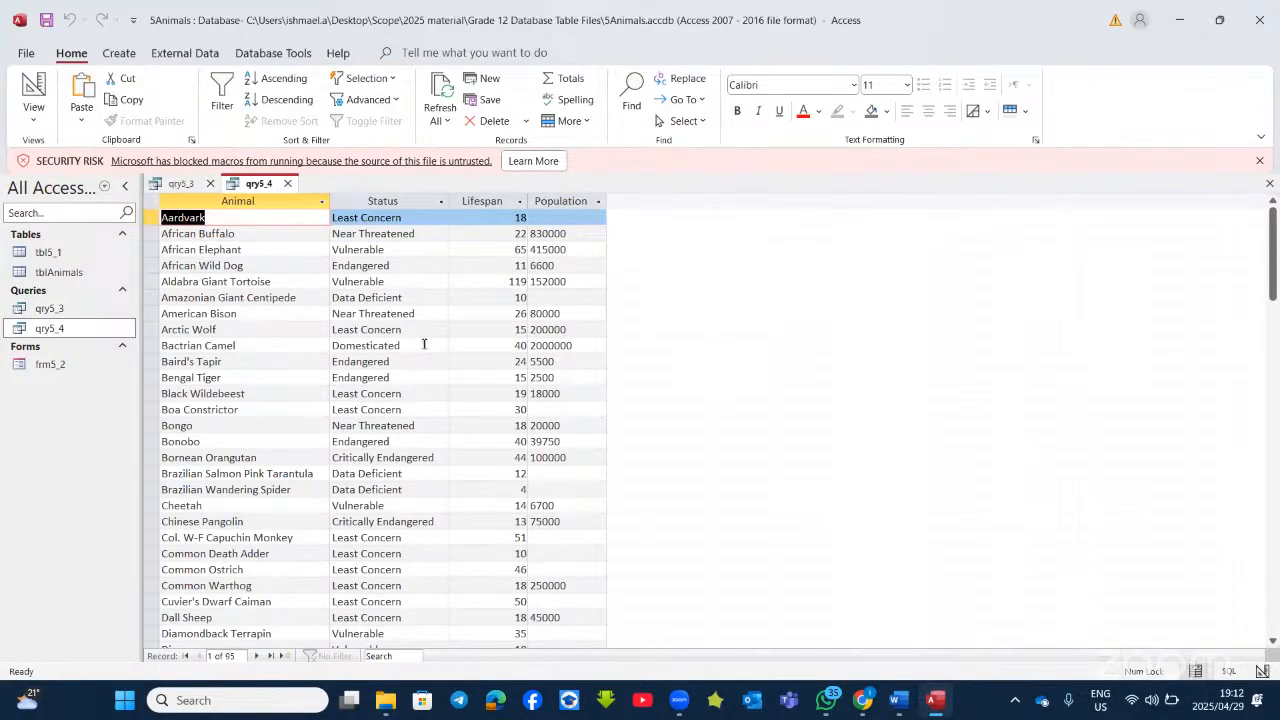
Step: Filter qry5_4's Status with Like "e*" and run it, returning 14 endangered animals
left_click(935, 704)
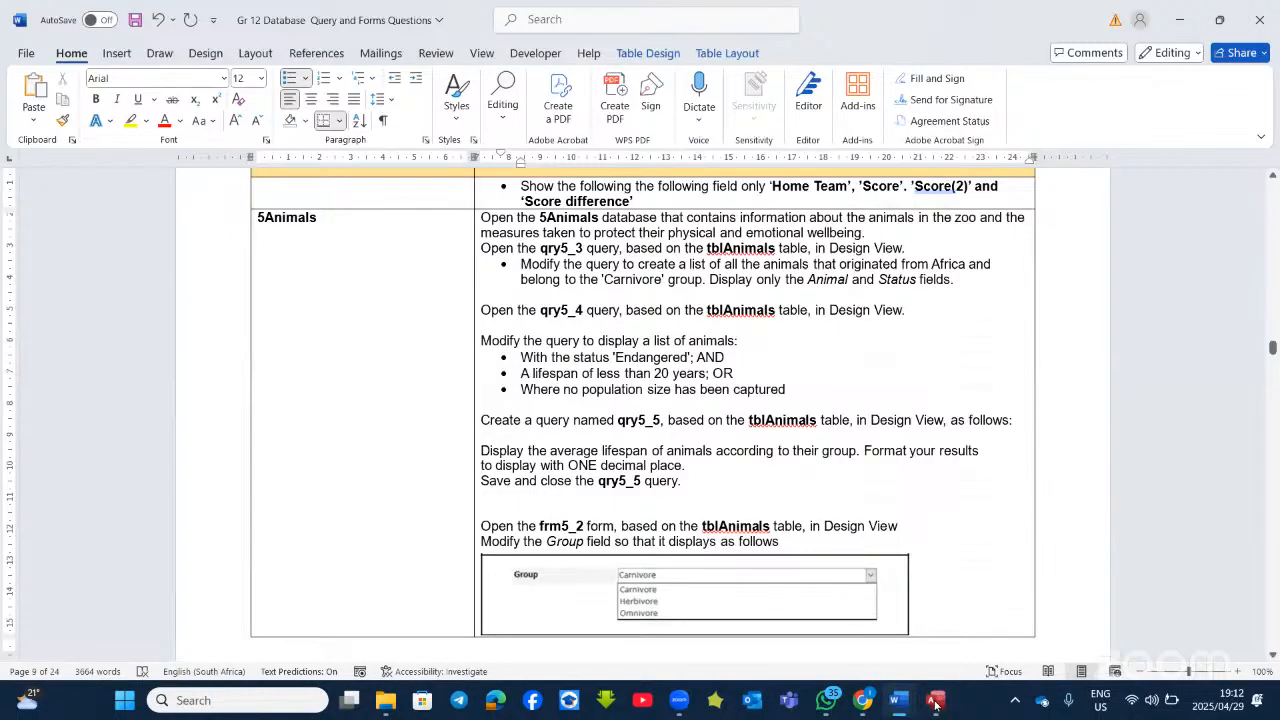
left_click(935, 704)
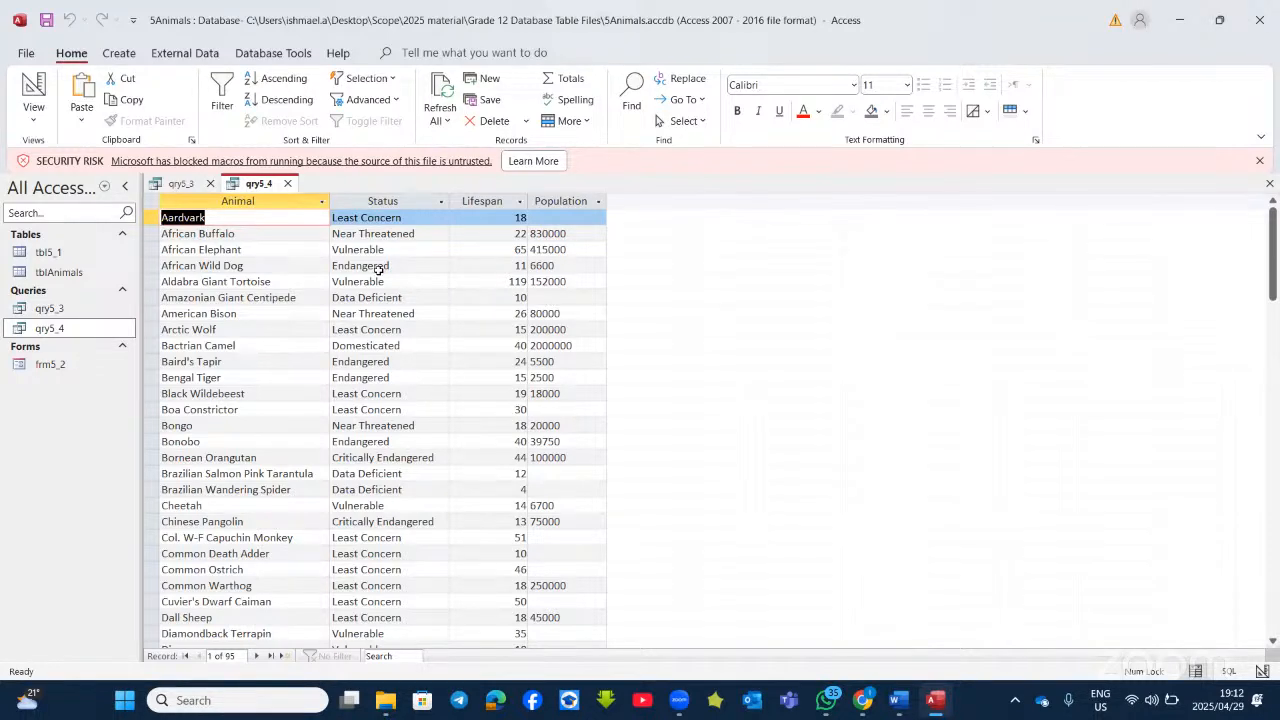
left_click(33, 88)
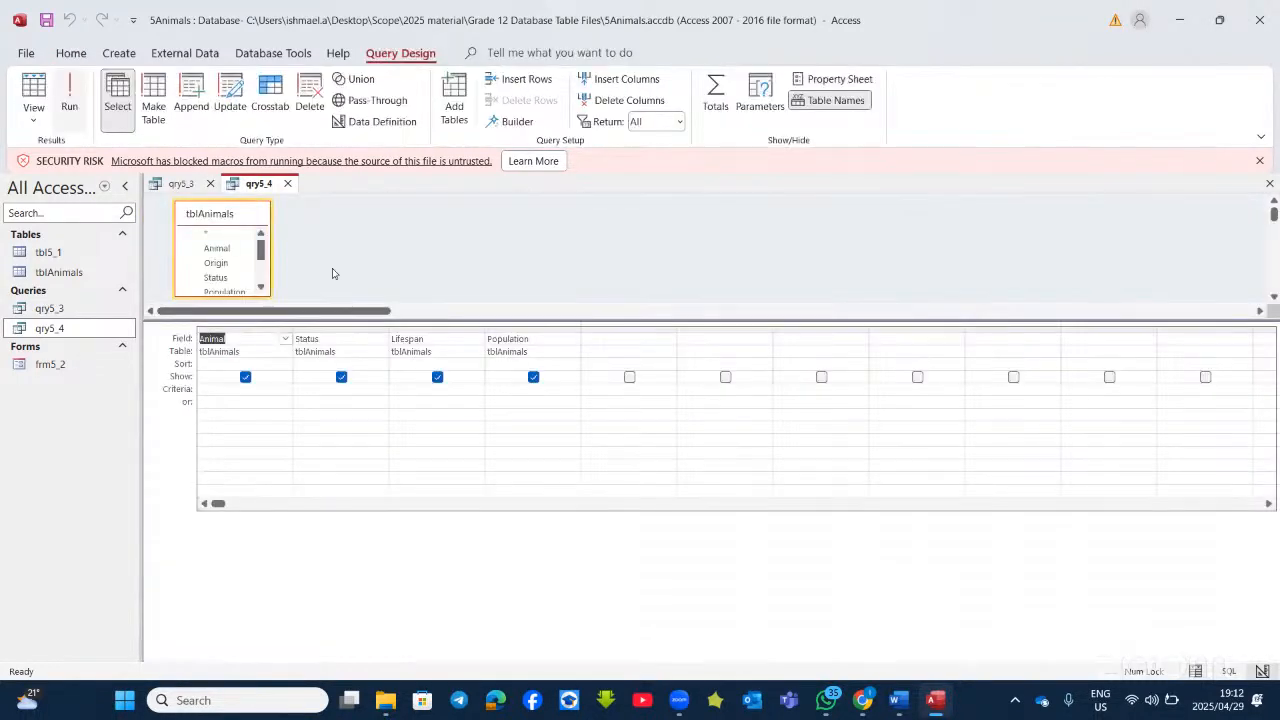
left_click(313, 387)
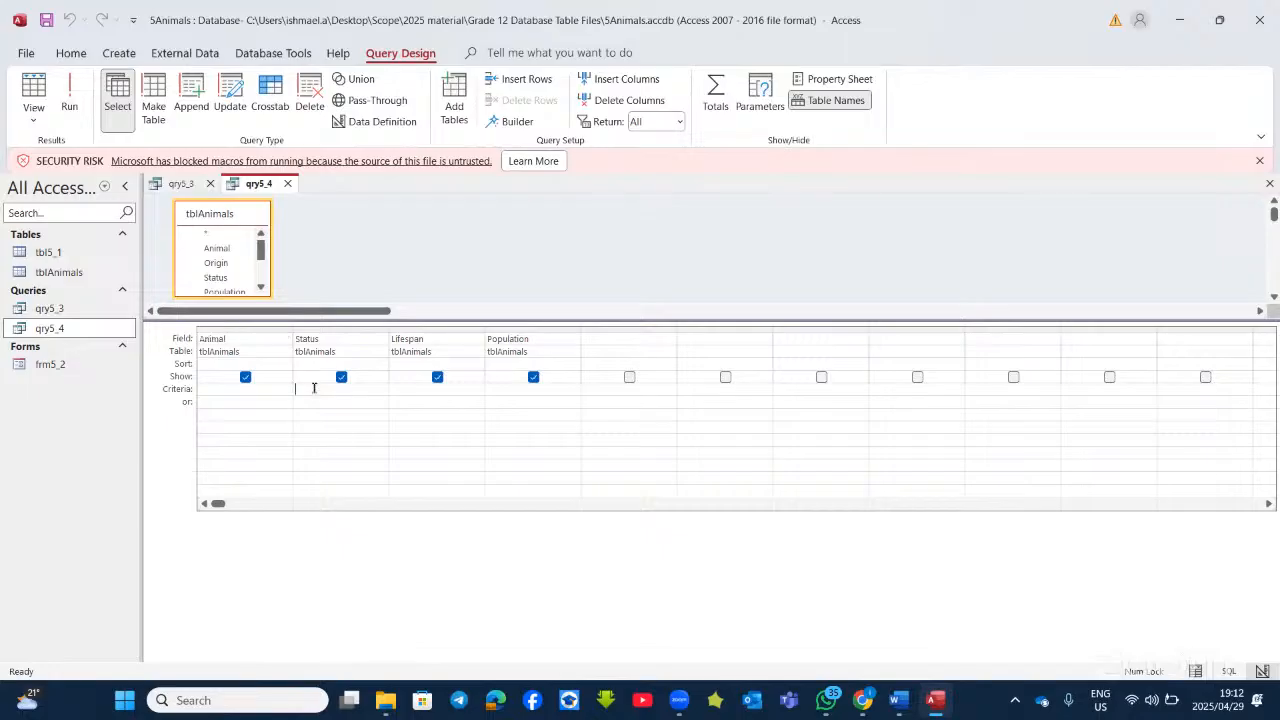
type("e*")
left_click(69, 92)
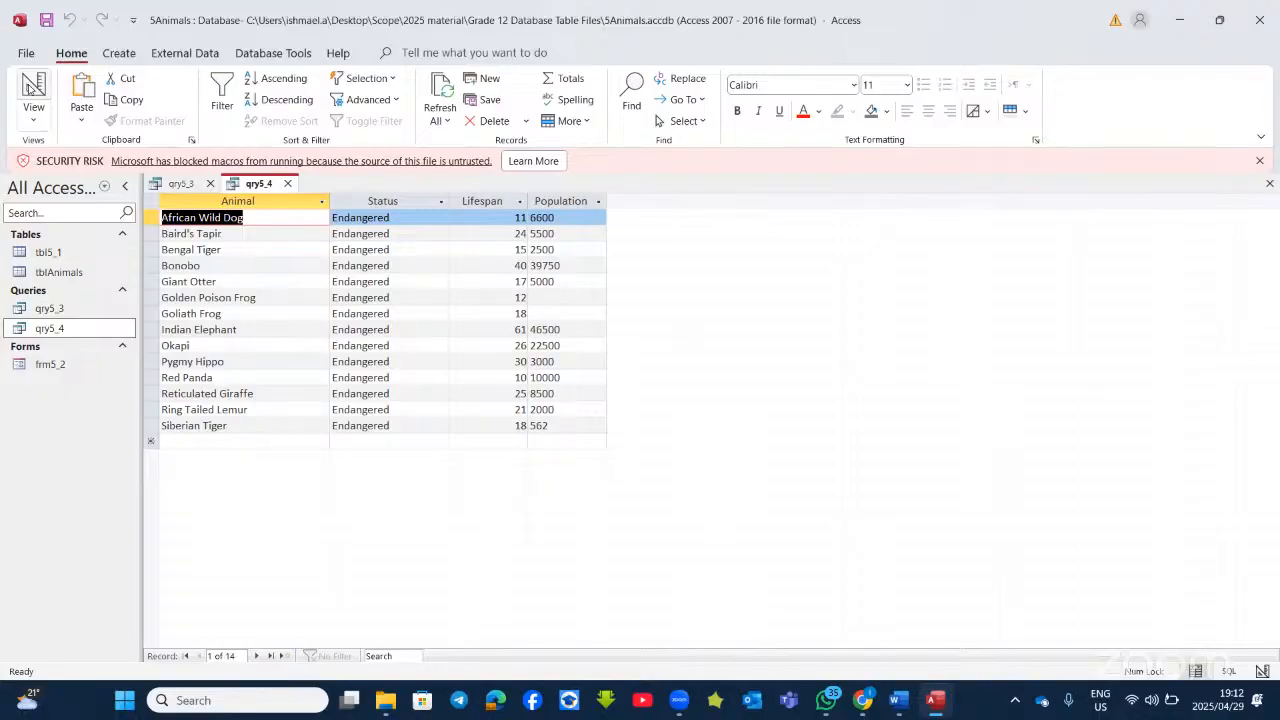
Step: Recheck the Word instructions and return to qry5_4's Design View
left_click(941, 702)
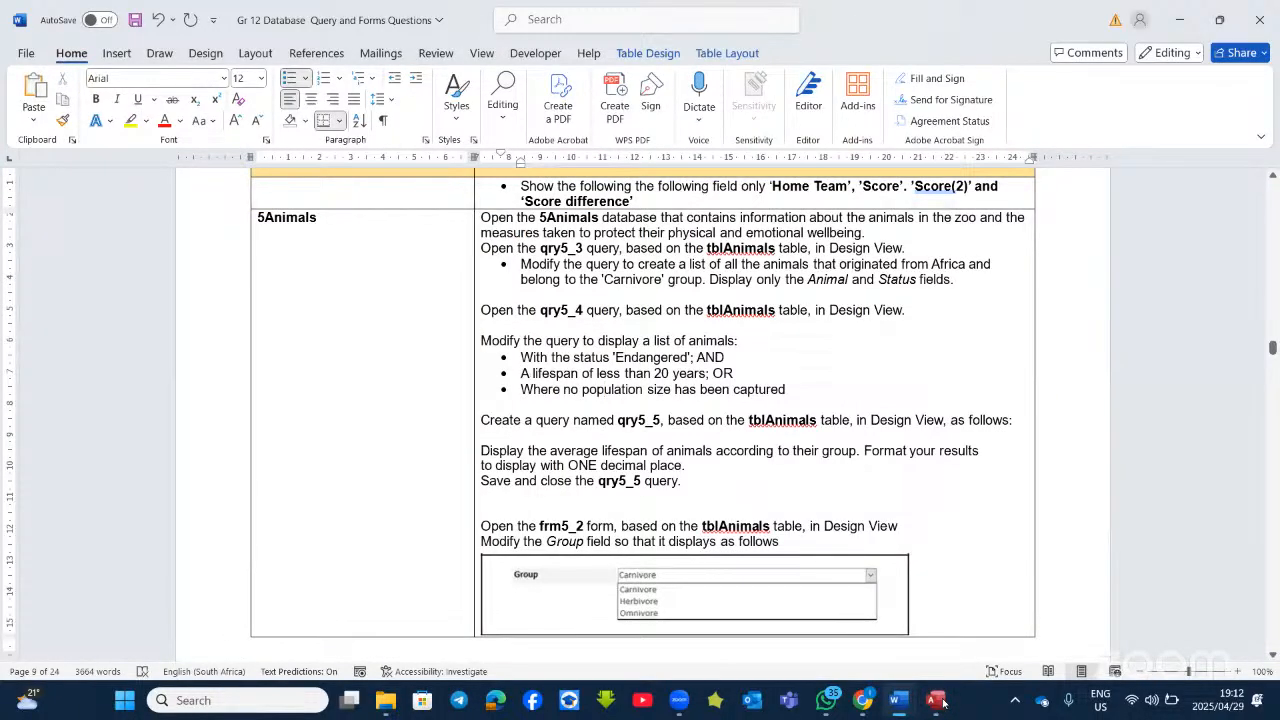
left_click(941, 702)
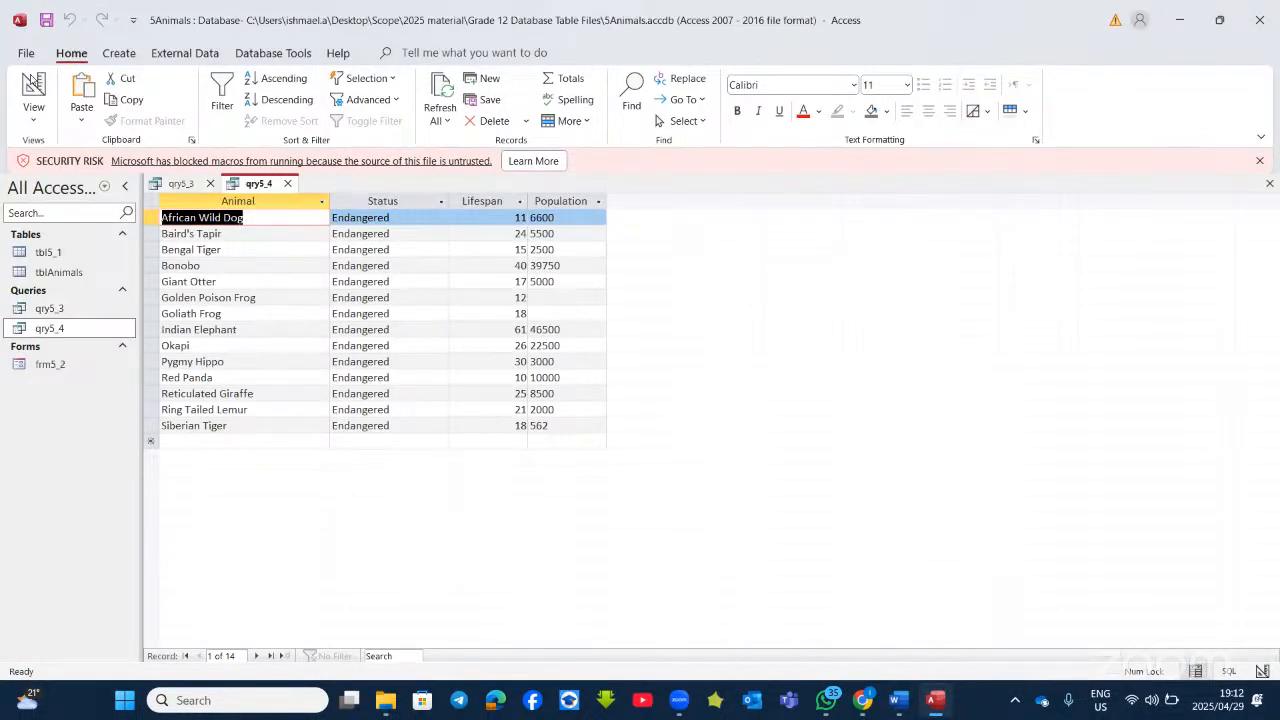
left_click(33, 85)
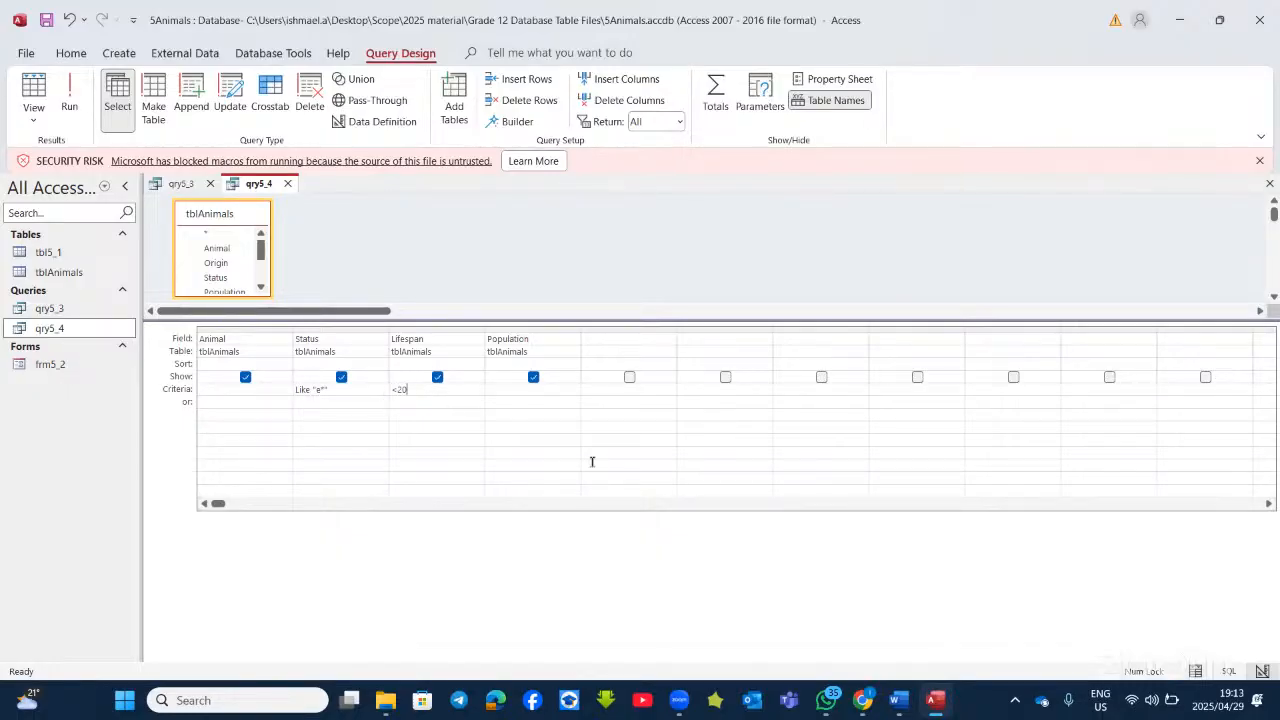
Step: Bold the word OR in the Word sheet's lifespan bullet
left_click(935, 706)
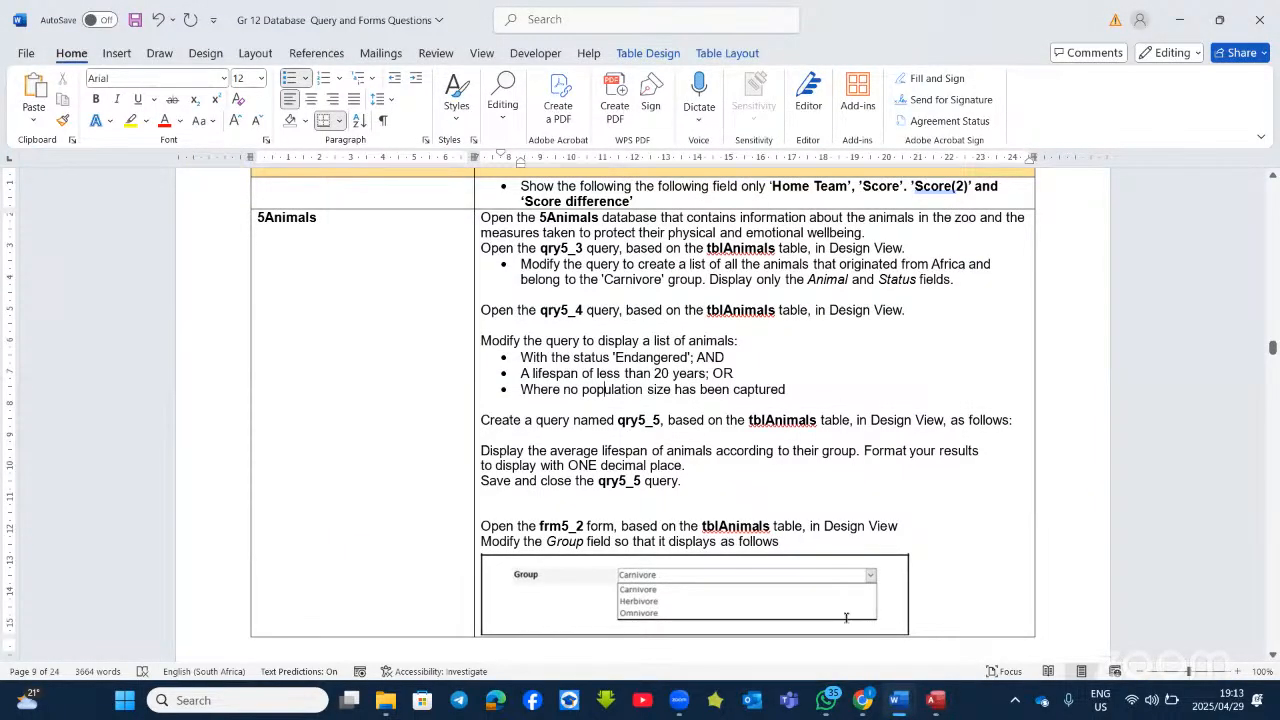
double_click(716, 373)
left_click(729, 344)
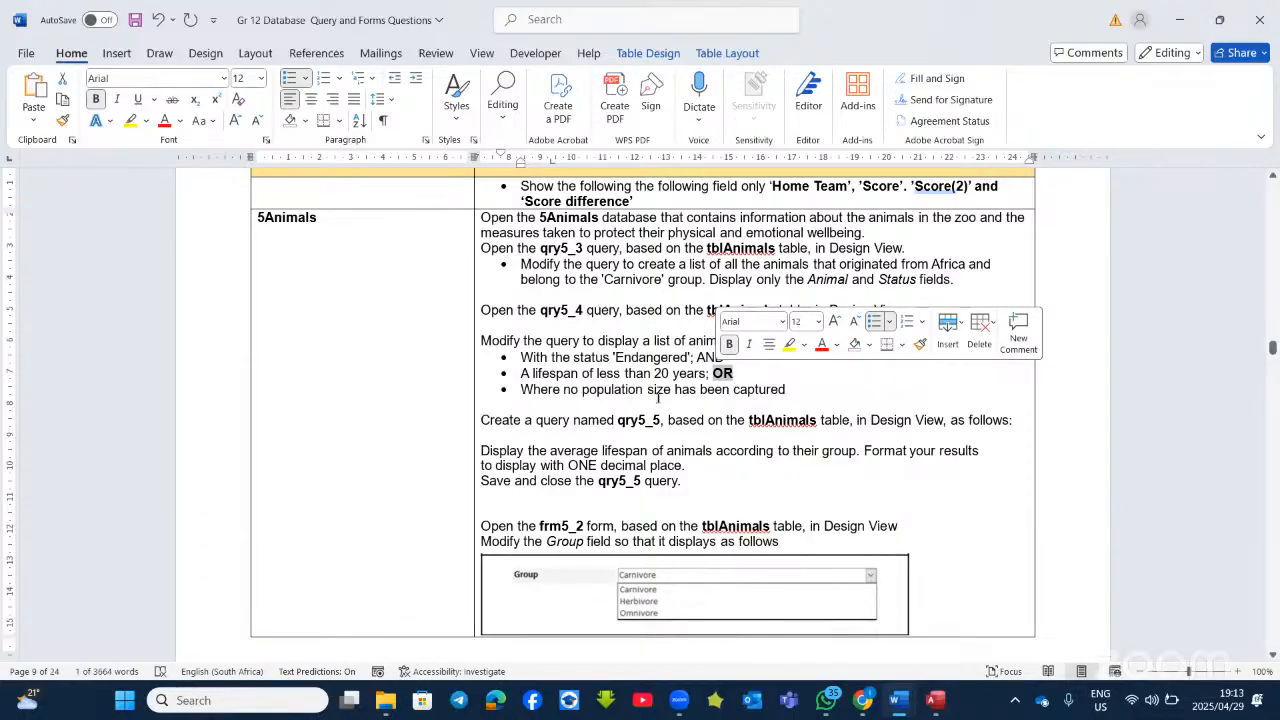
Step: Run qry5_4 and inspect the empty Population values of the Golden Poison and Goliath frogs
left_click(891, 695)
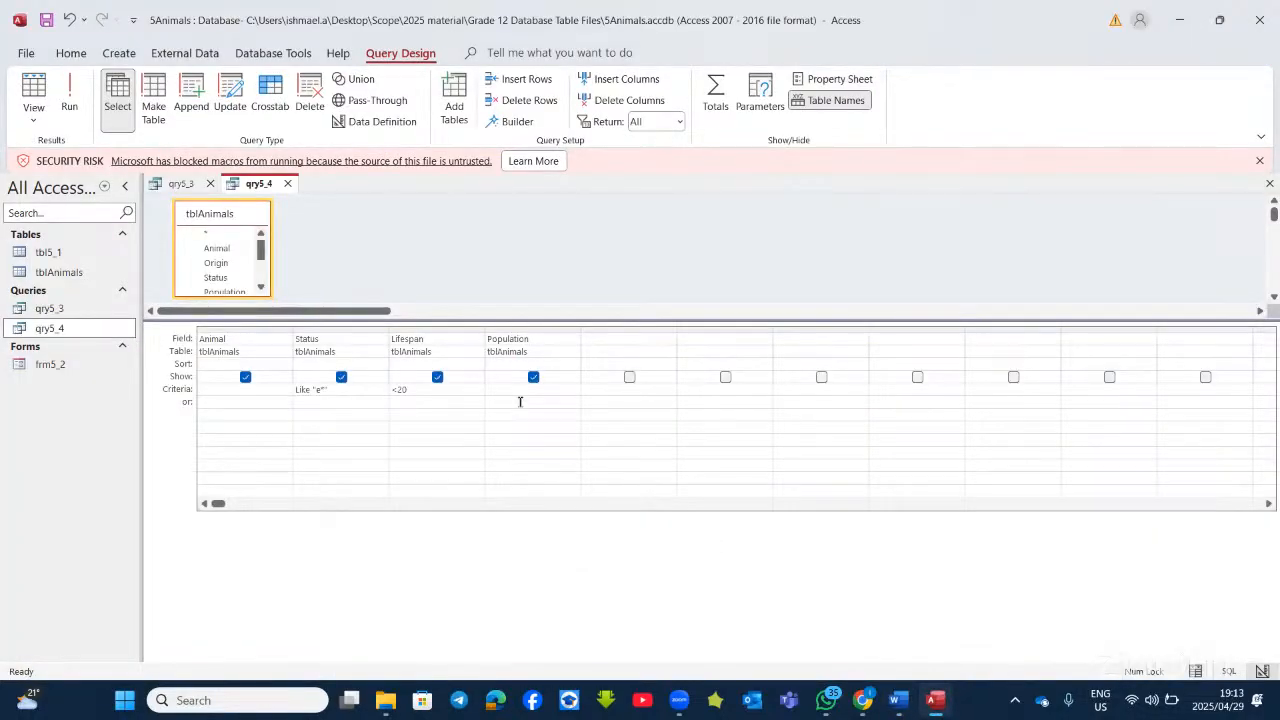
left_click(69, 100)
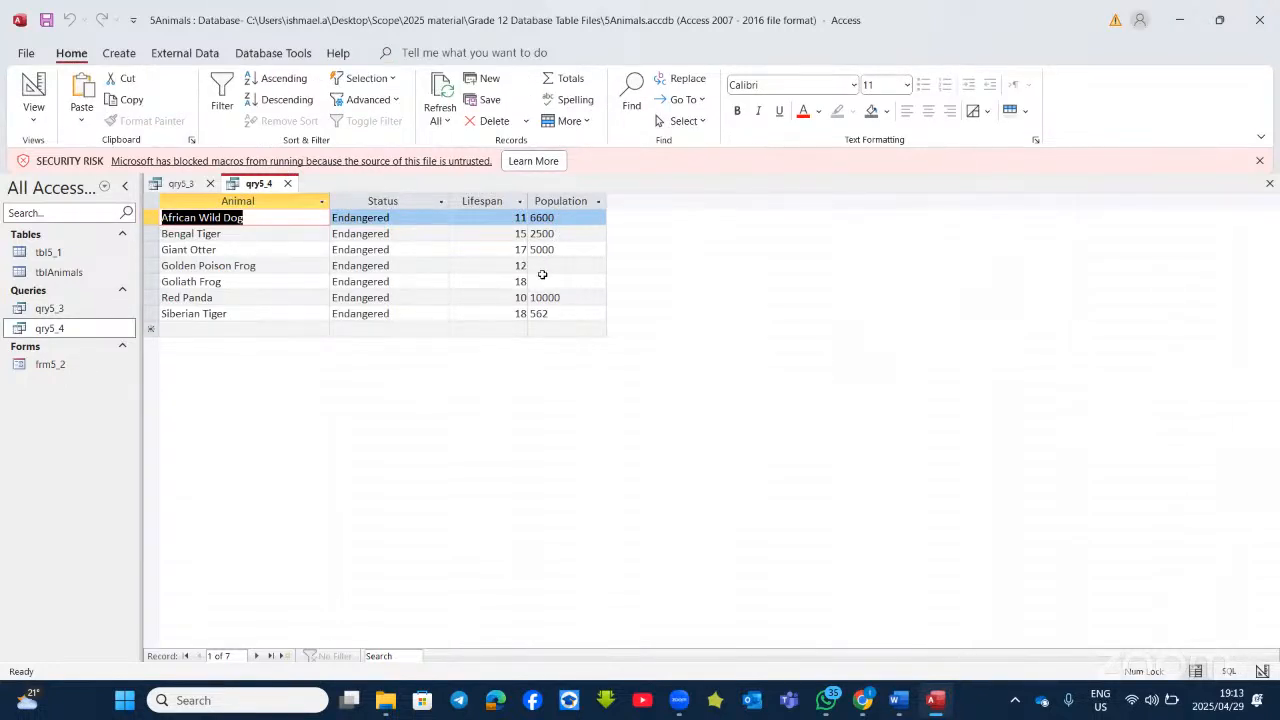
left_click(546, 270)
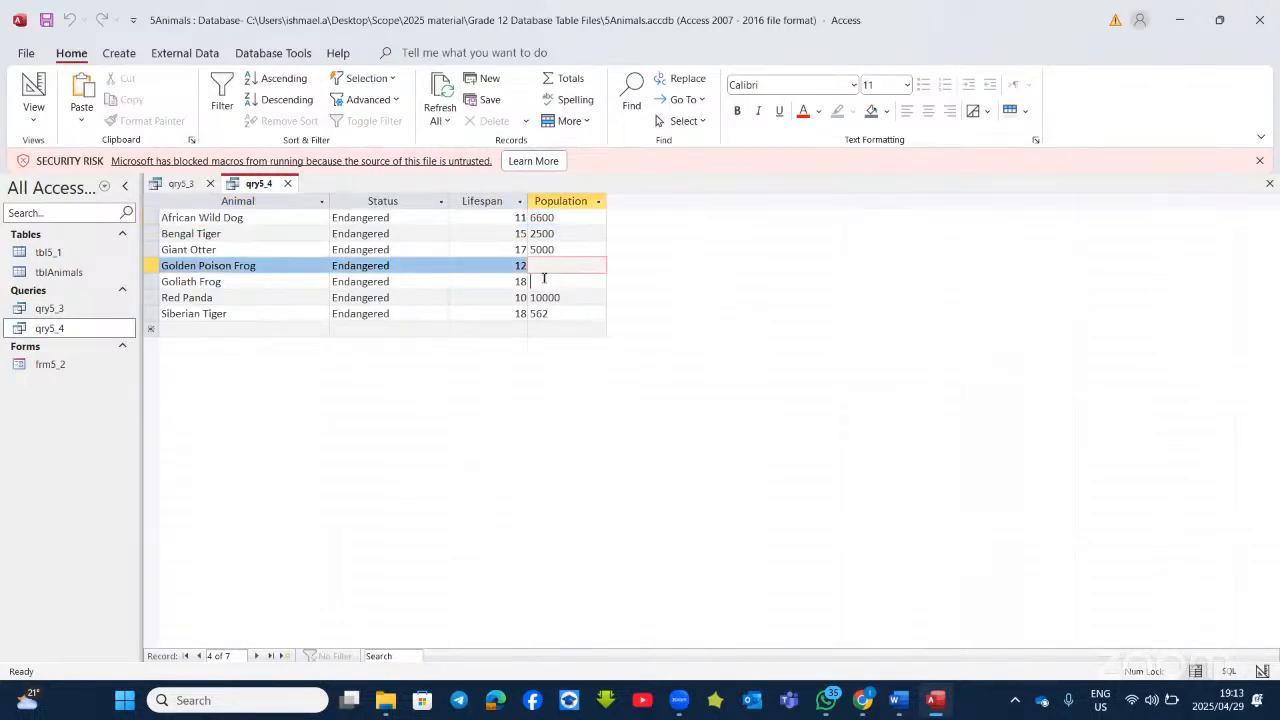
left_click(544, 280)
left_click(538, 264)
left_click(33, 80)
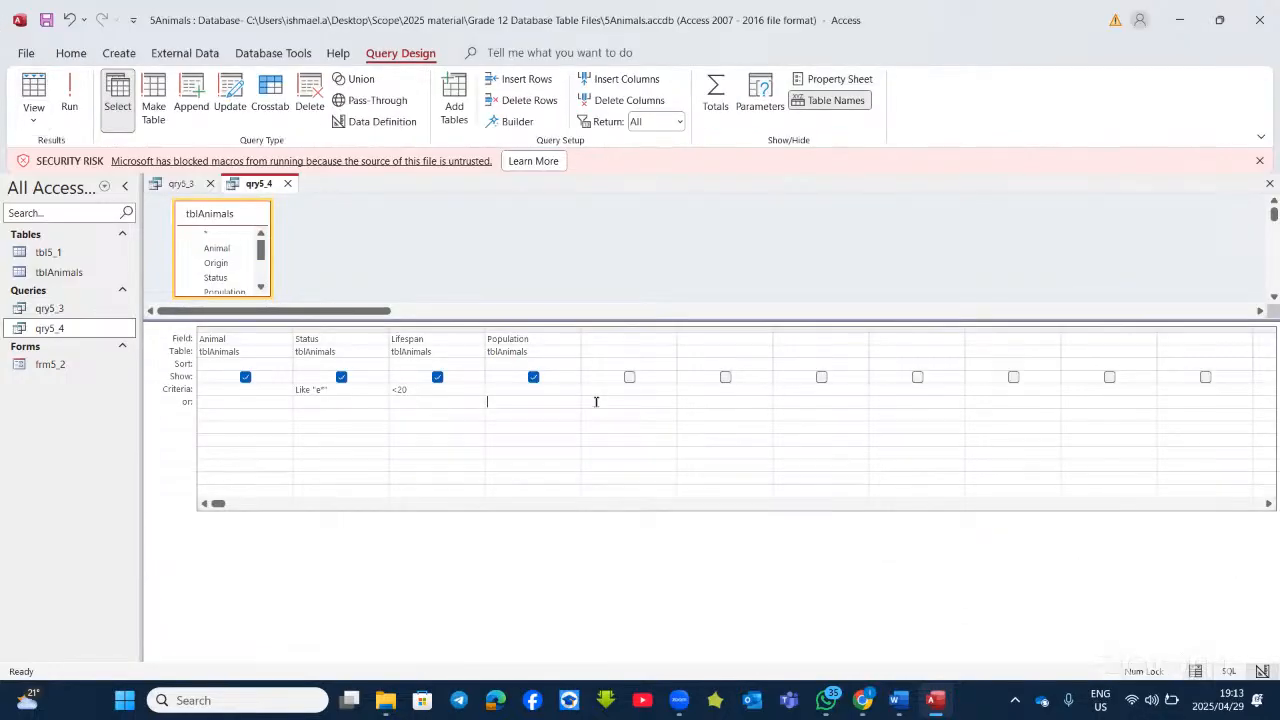
Step: Add Is Null to Population's or row and run qry5_4, returning 38 records
left_click(504, 403)
type("null")
left_click(69, 95)
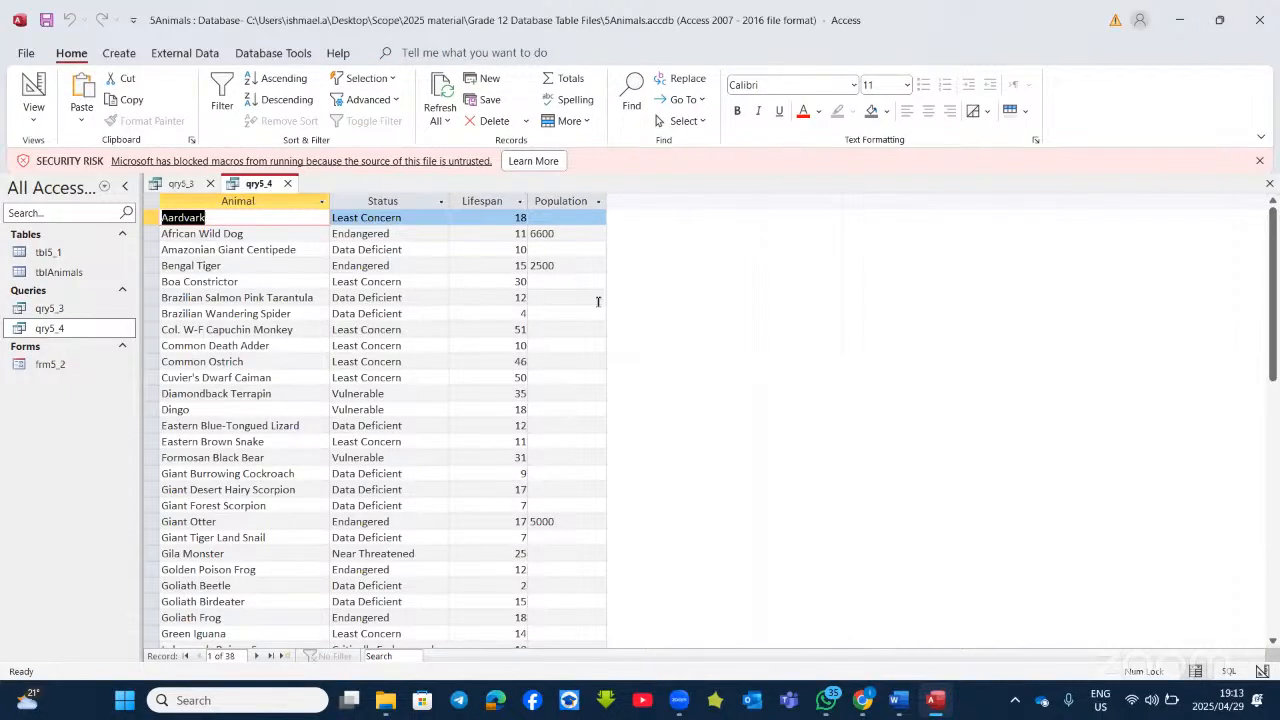
left_click(33, 90)
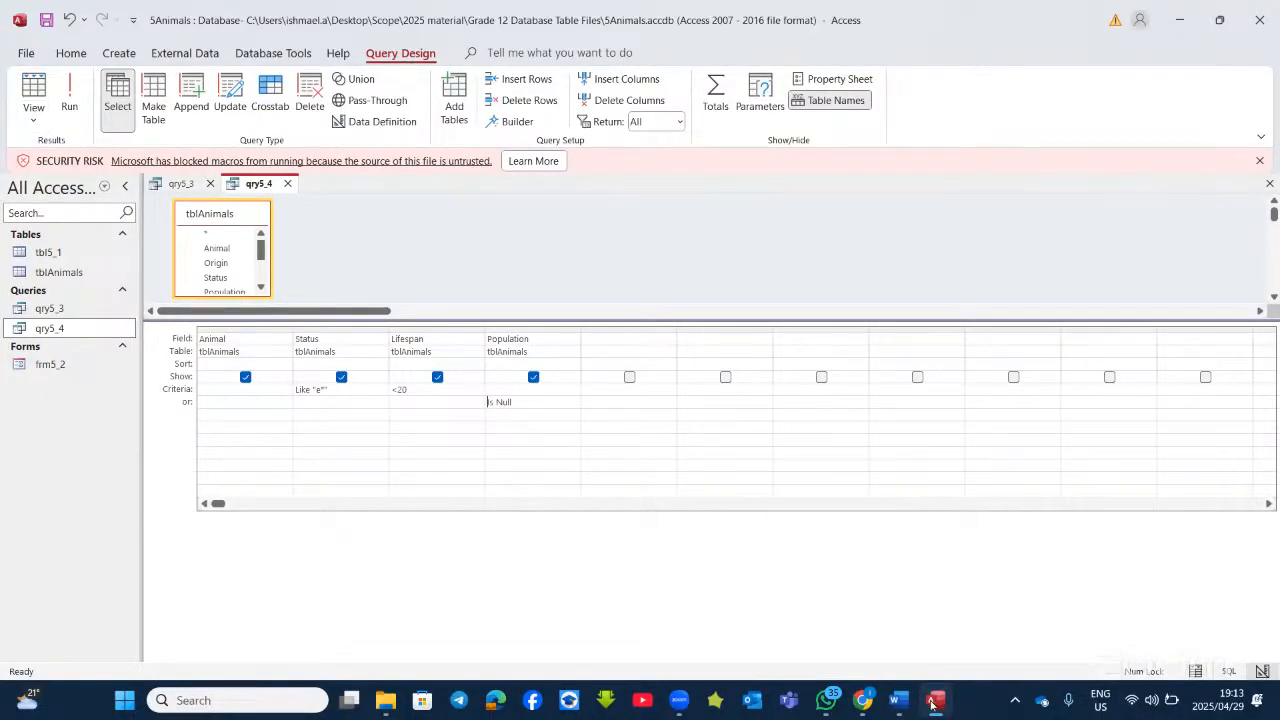
Step: Make the average-lifespan instruction in Word a bulleted item
key("alt+Tab")
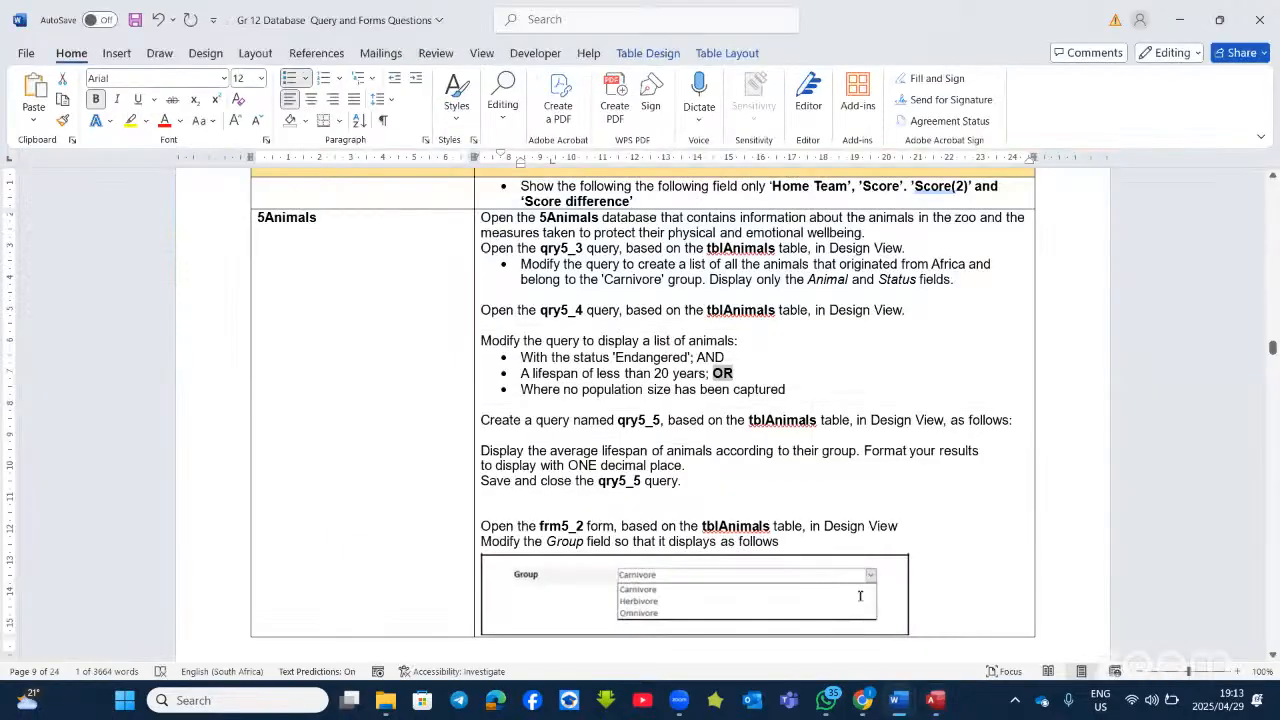
scroll(720, 428, "down", 3)
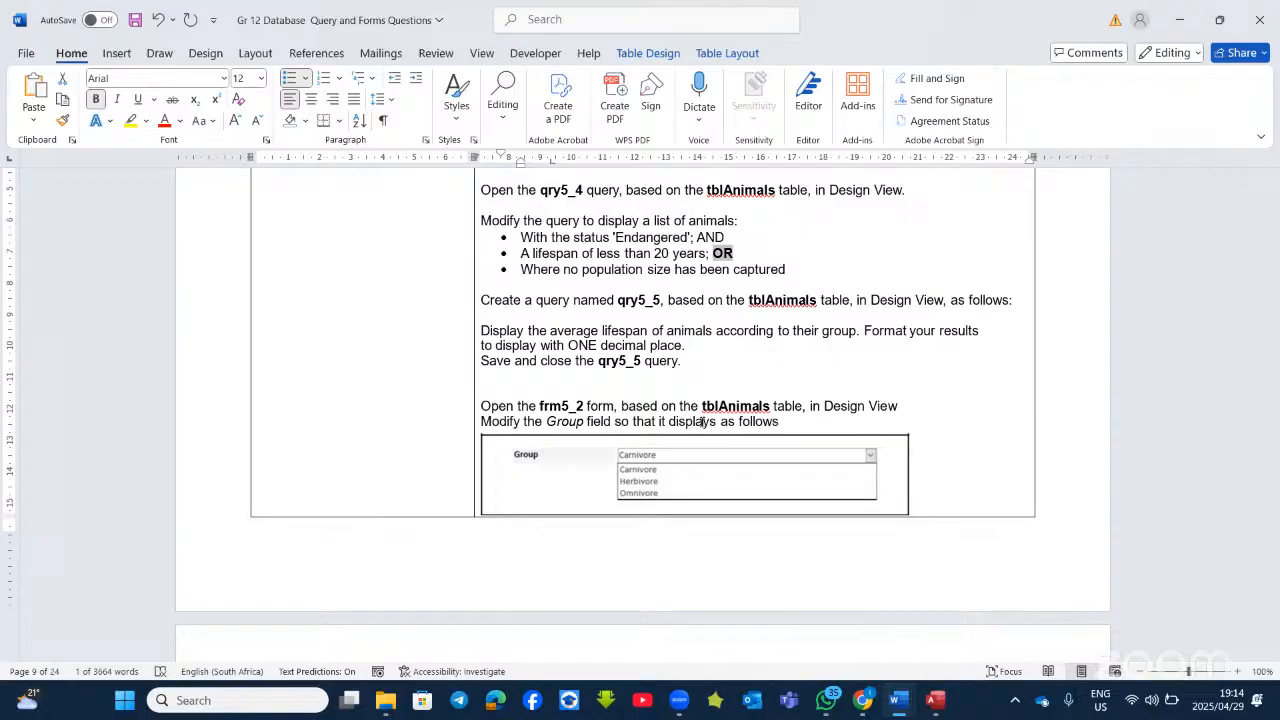
left_click(572, 330)
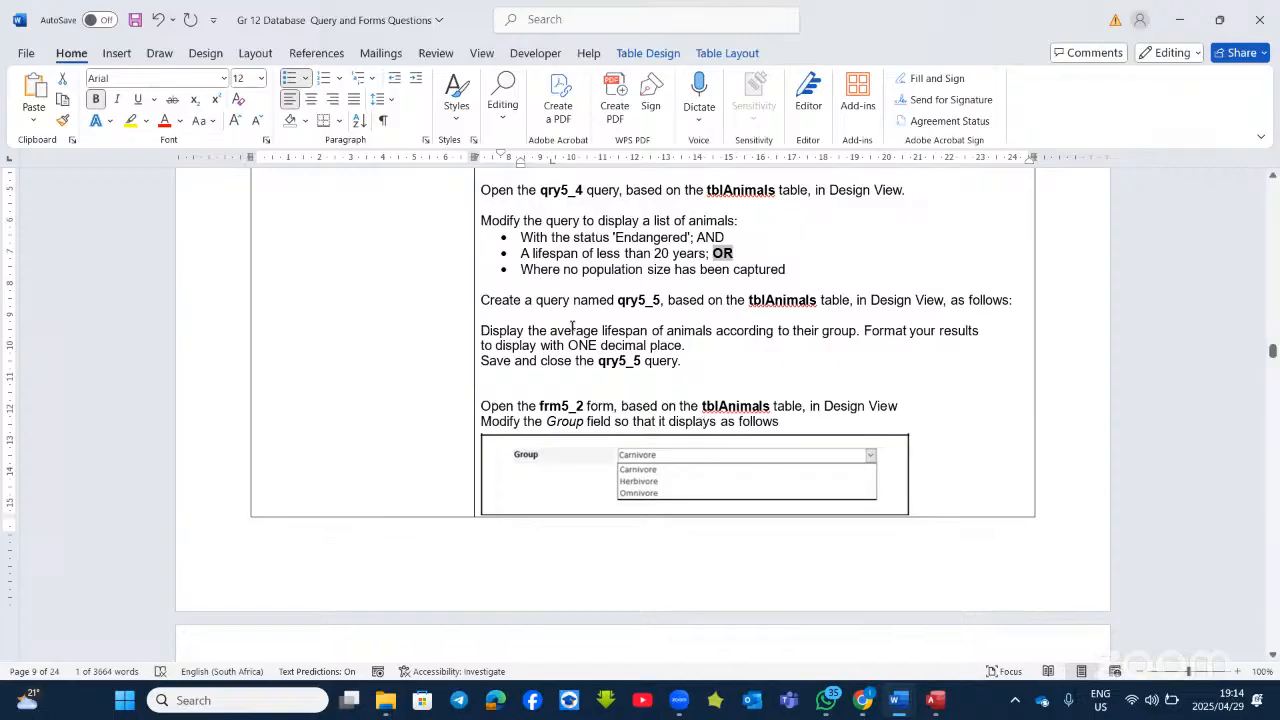
left_click(290, 79)
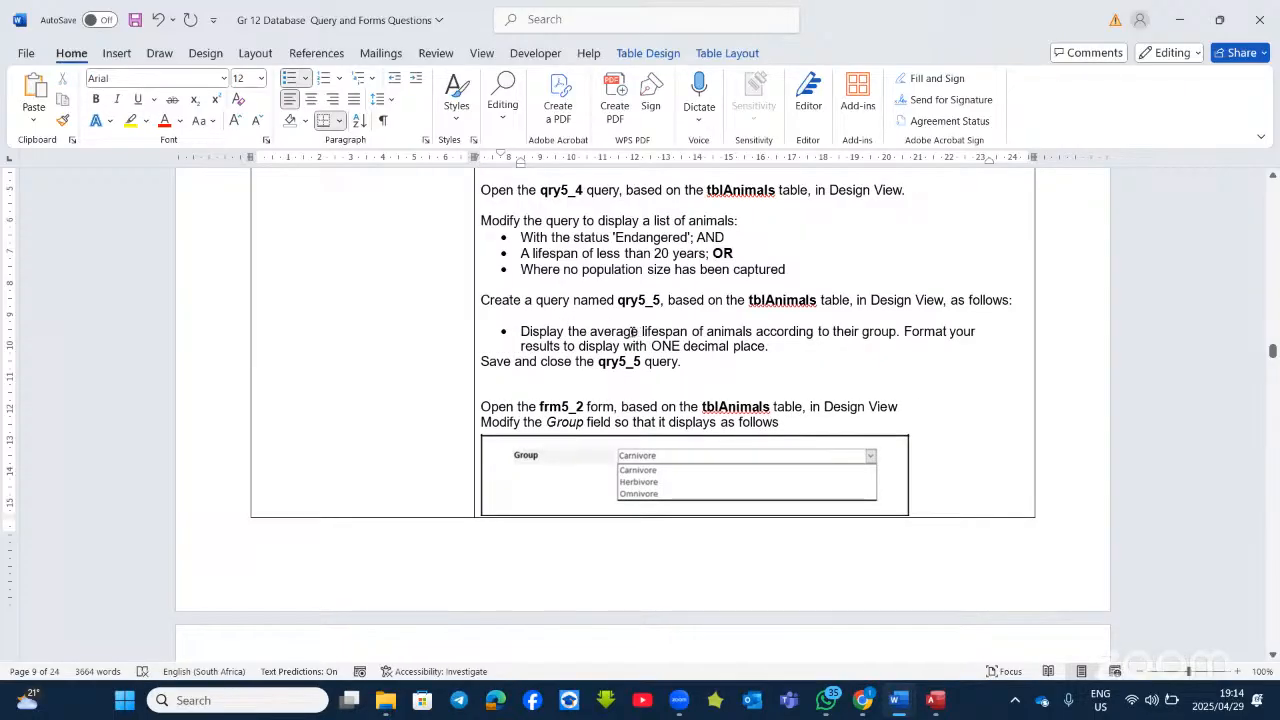
Step: Bold the words average, according to, and group in that instruction
left_click_drag(632, 331, 591, 331)
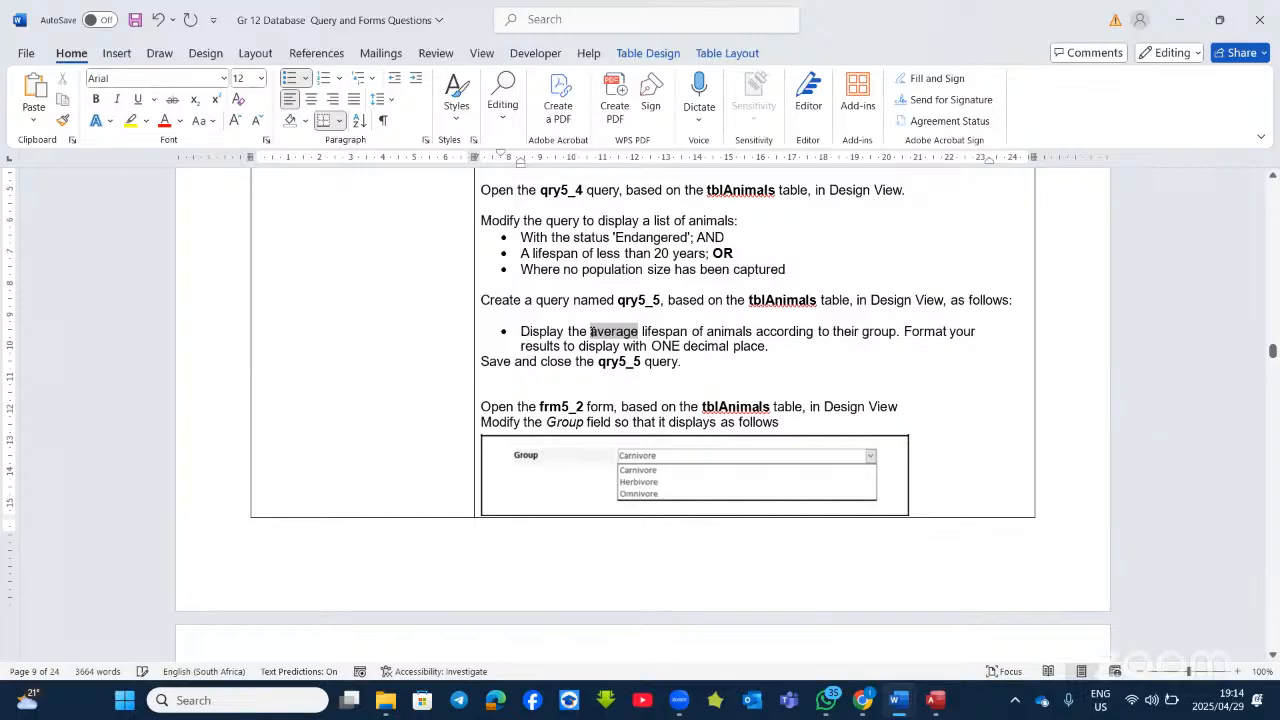
left_click(604, 303)
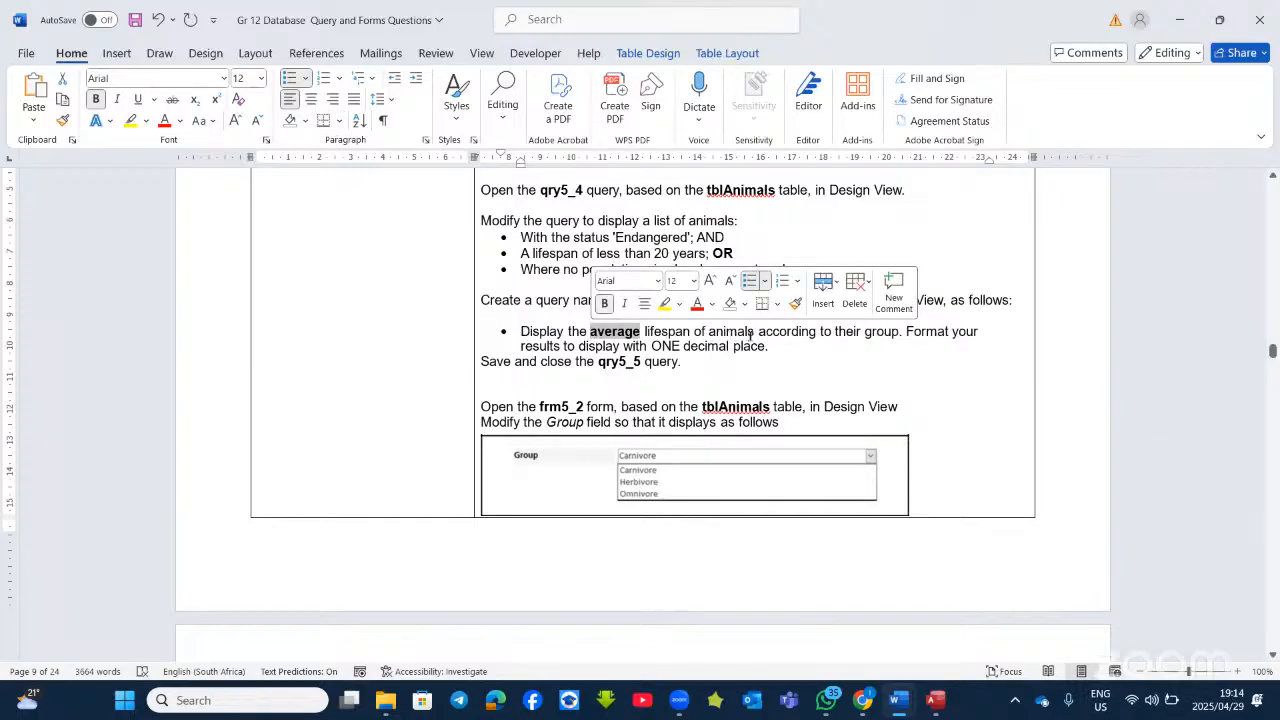
left_click_drag(832, 331, 772, 331)
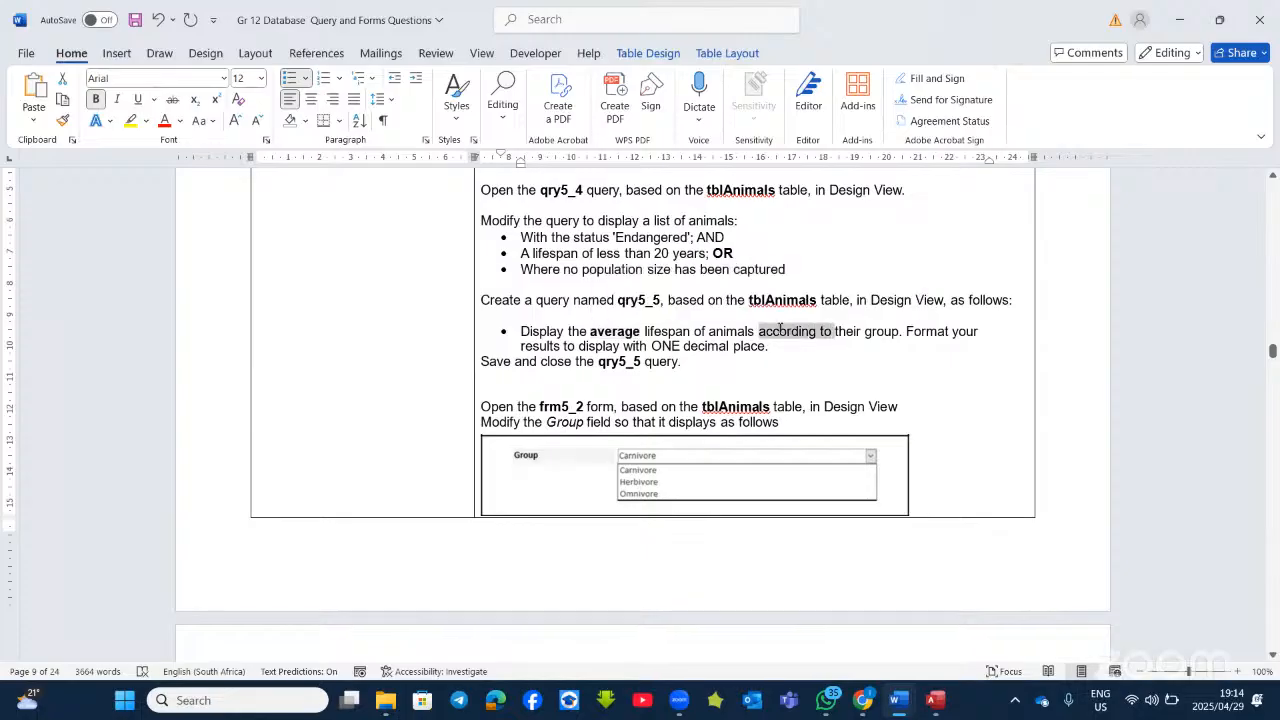
left_click(787, 298)
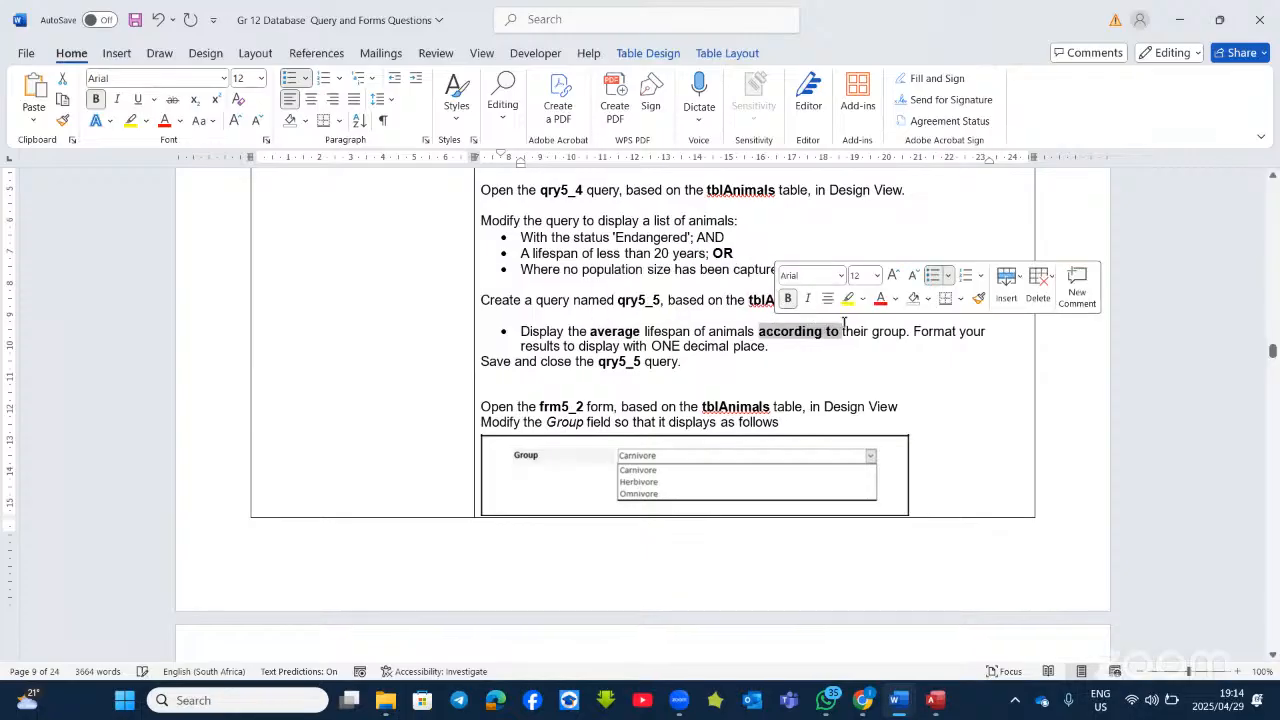
left_click_drag(912, 332, 872, 332)
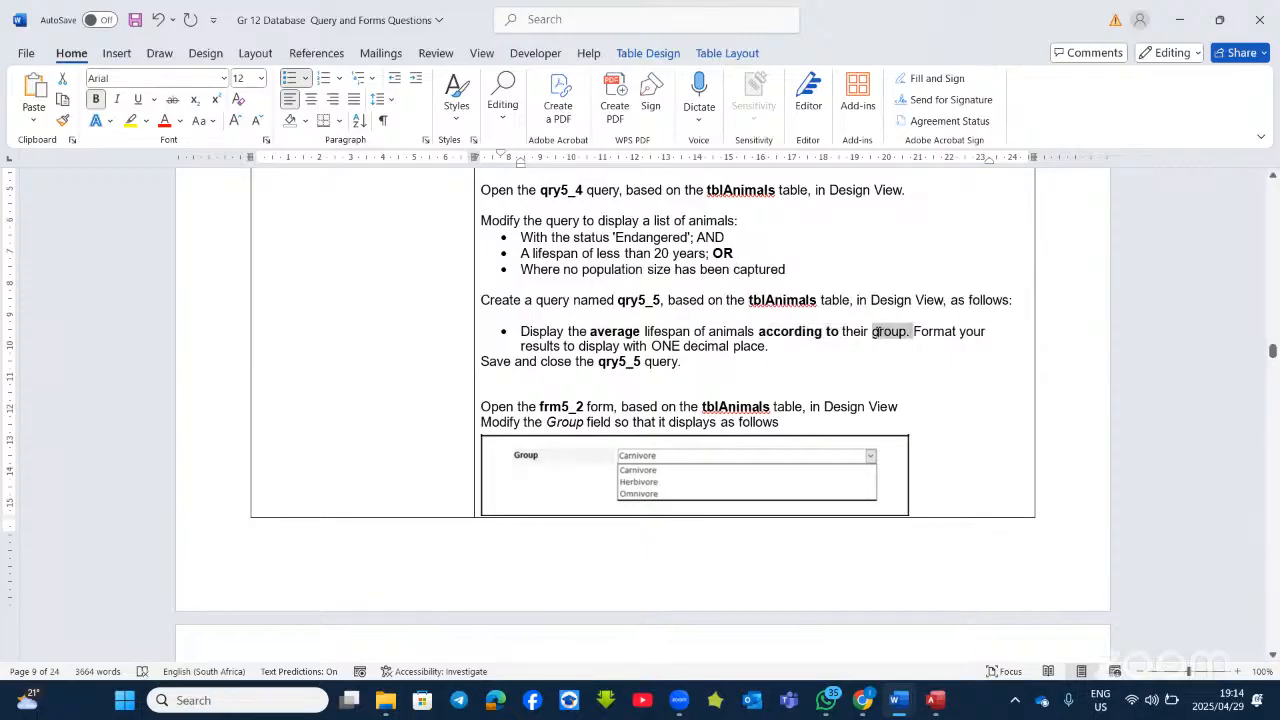
left_click(888, 303)
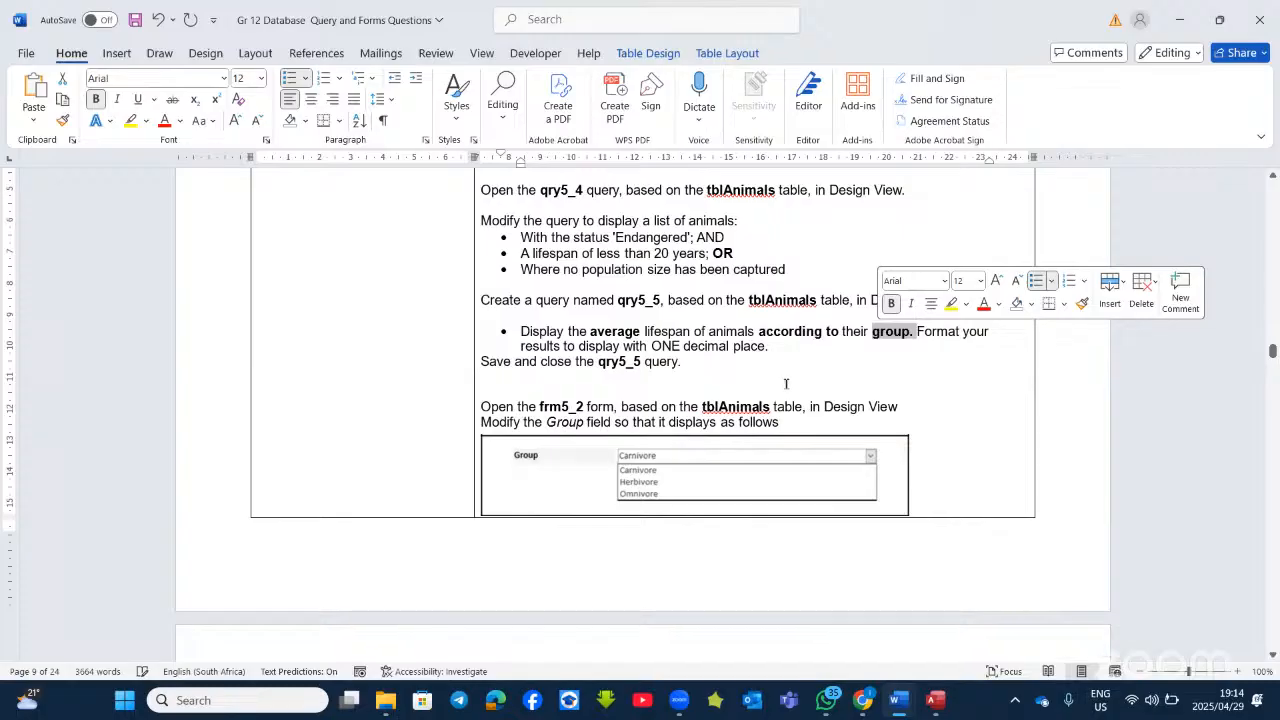
Step: Insert '/per/for each/by' right after 'according to'
left_click(838, 331)
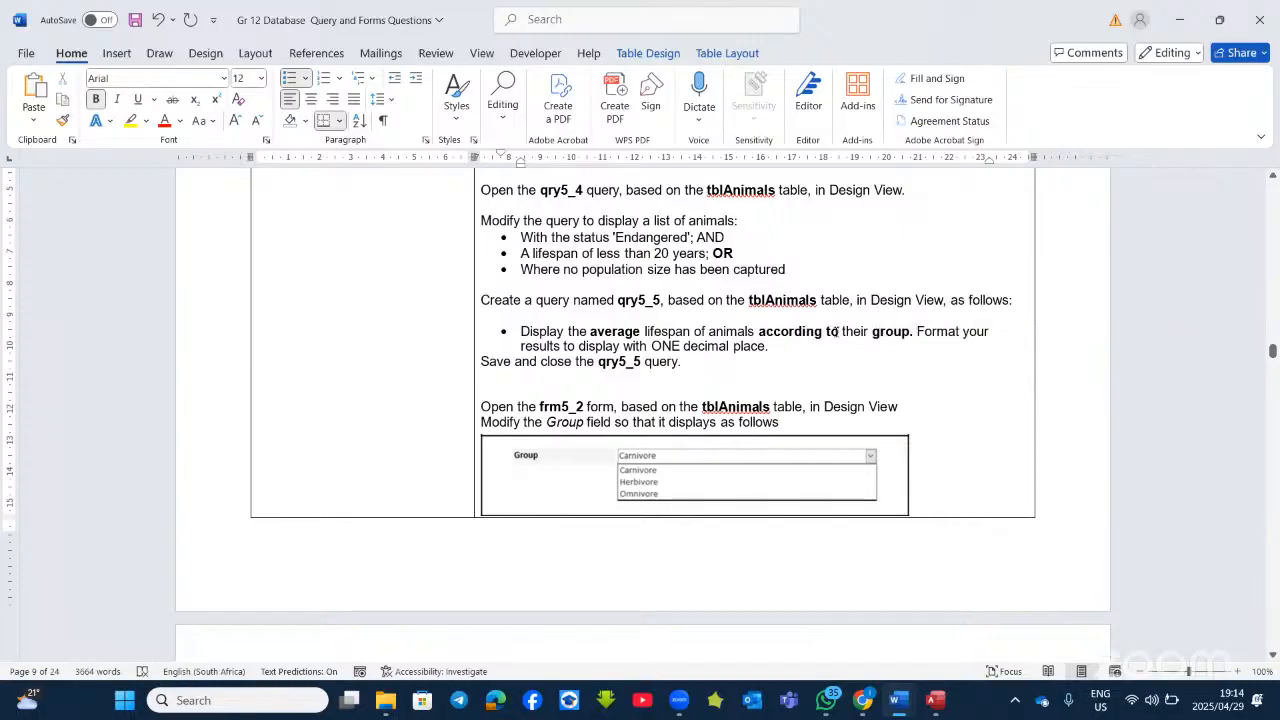
type("/per/for")
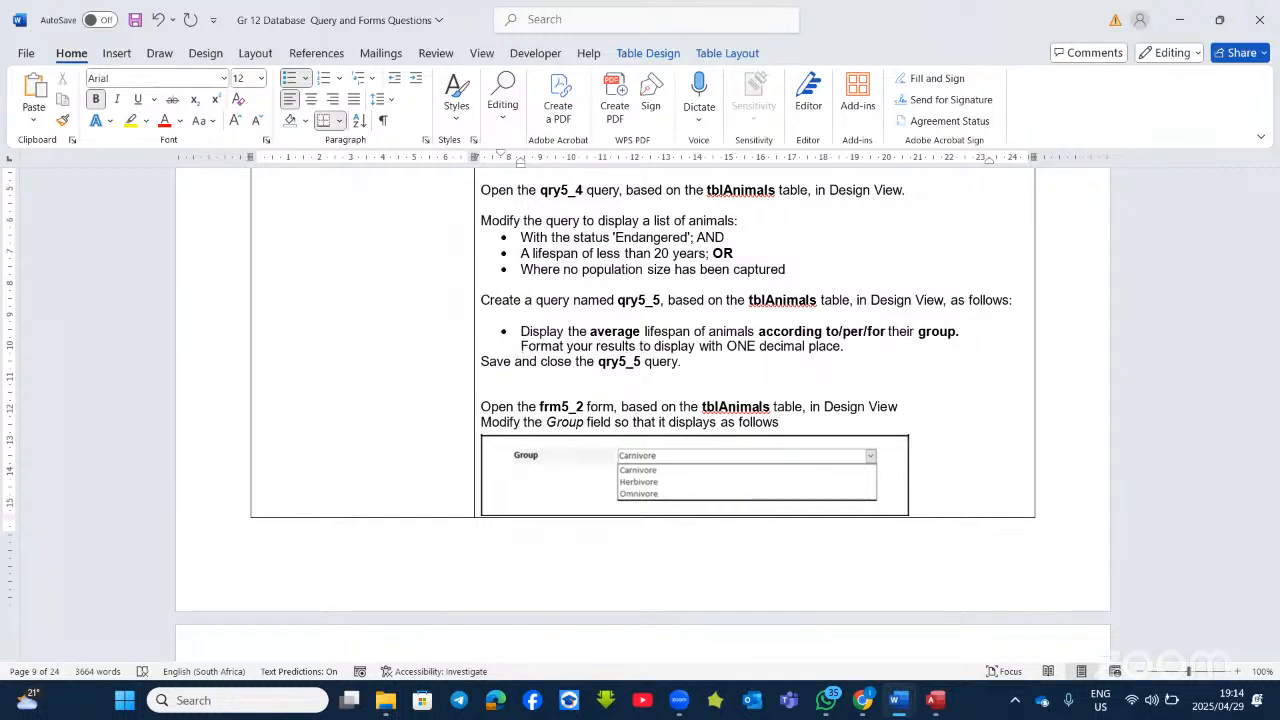
type(" each ")
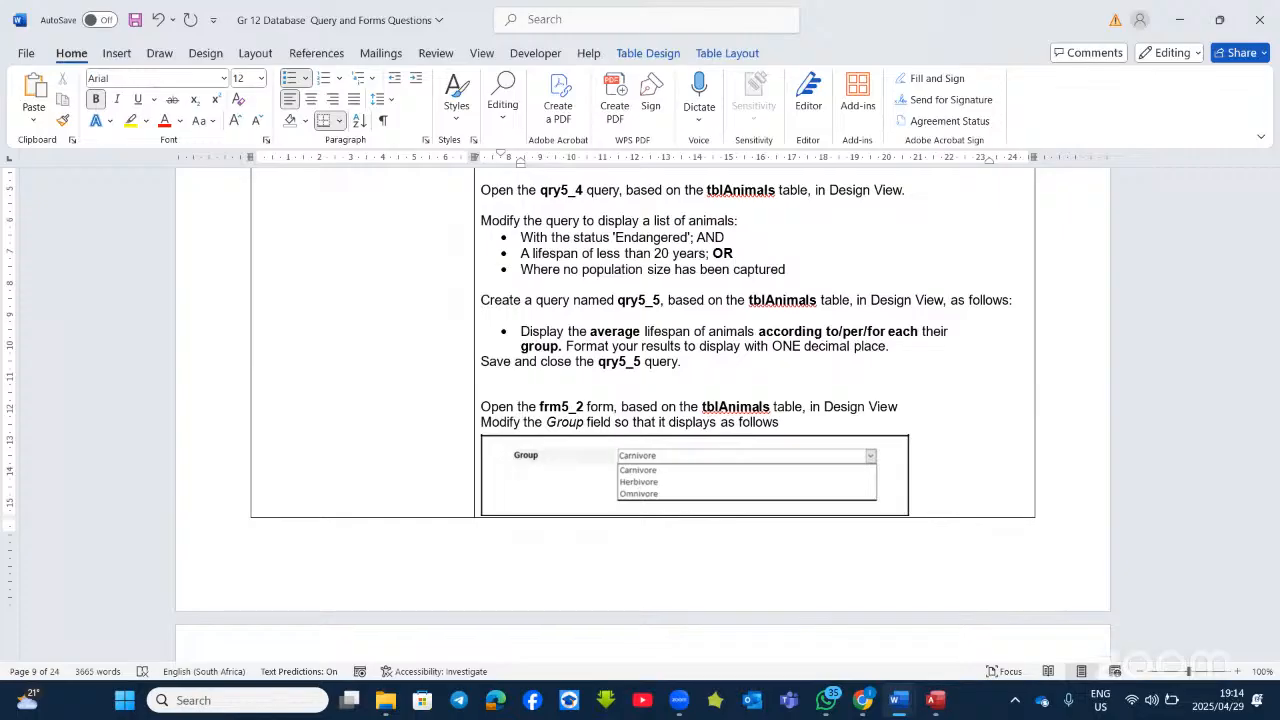
type("/by")
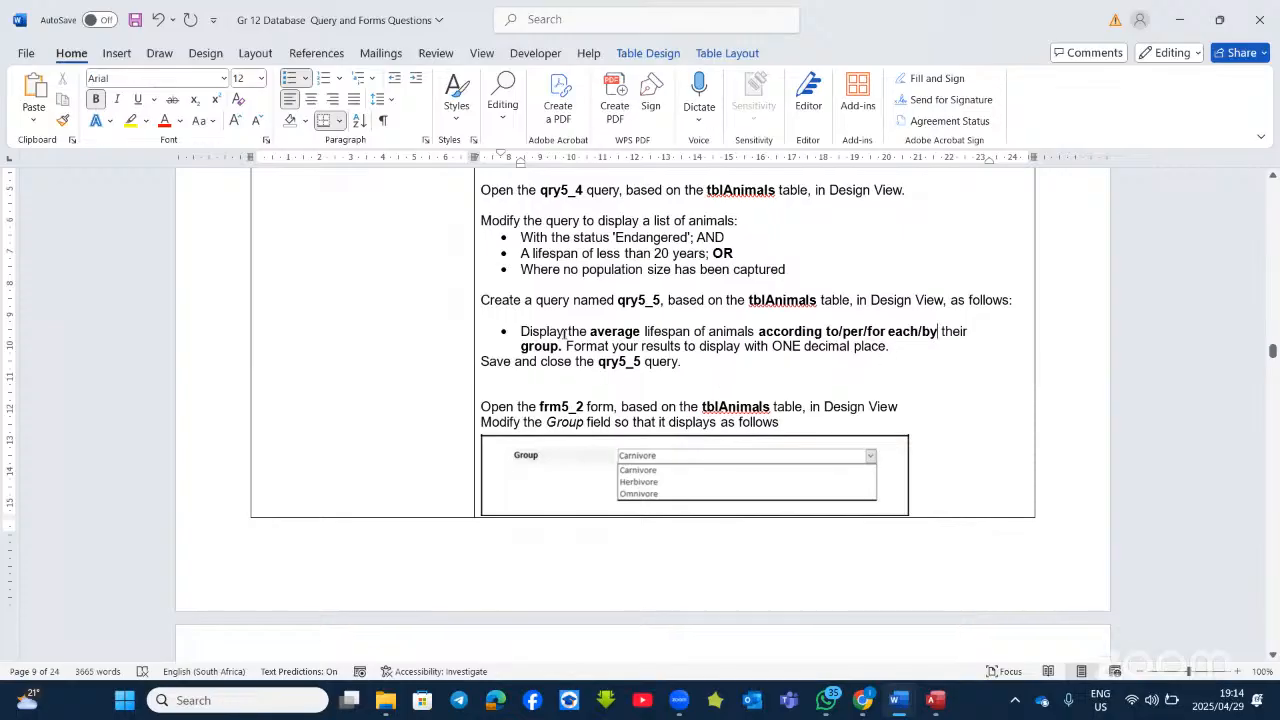
left_click(678, 328)
Step: Create a new Design View query containing tblAnimals, then bring Word's task sheet forward
key("alt+Tab")
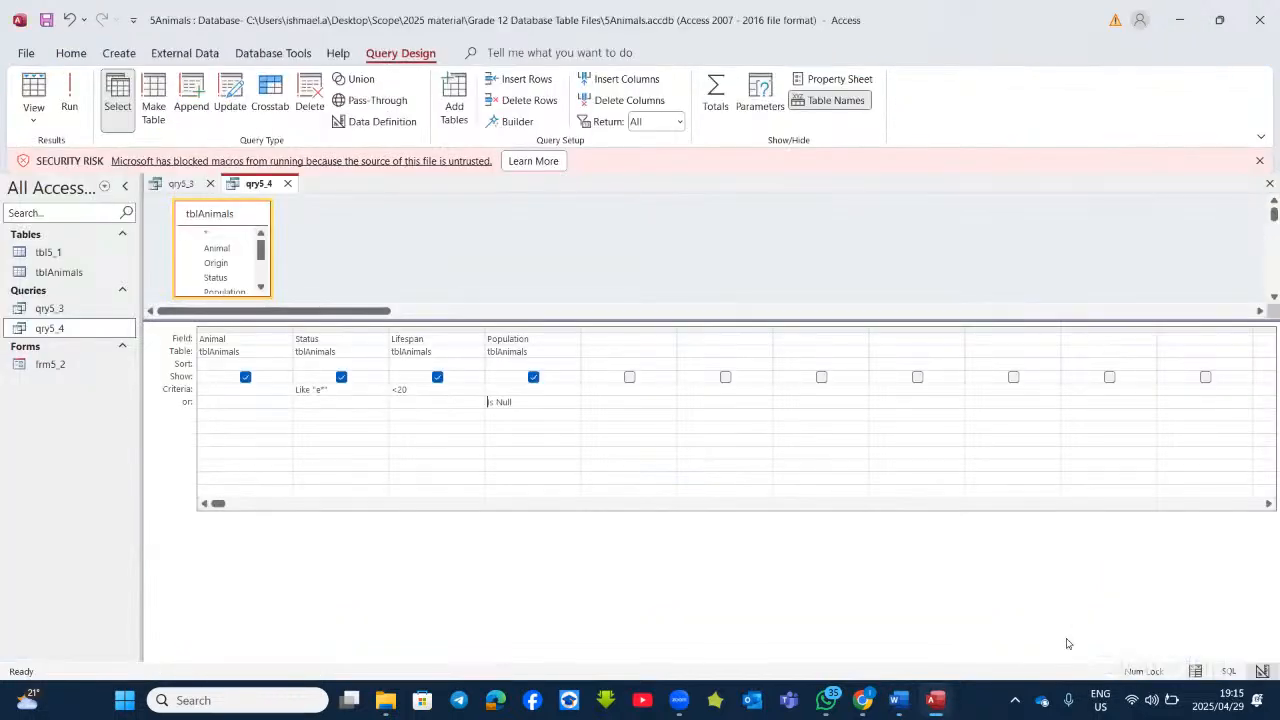
left_click(935, 702)
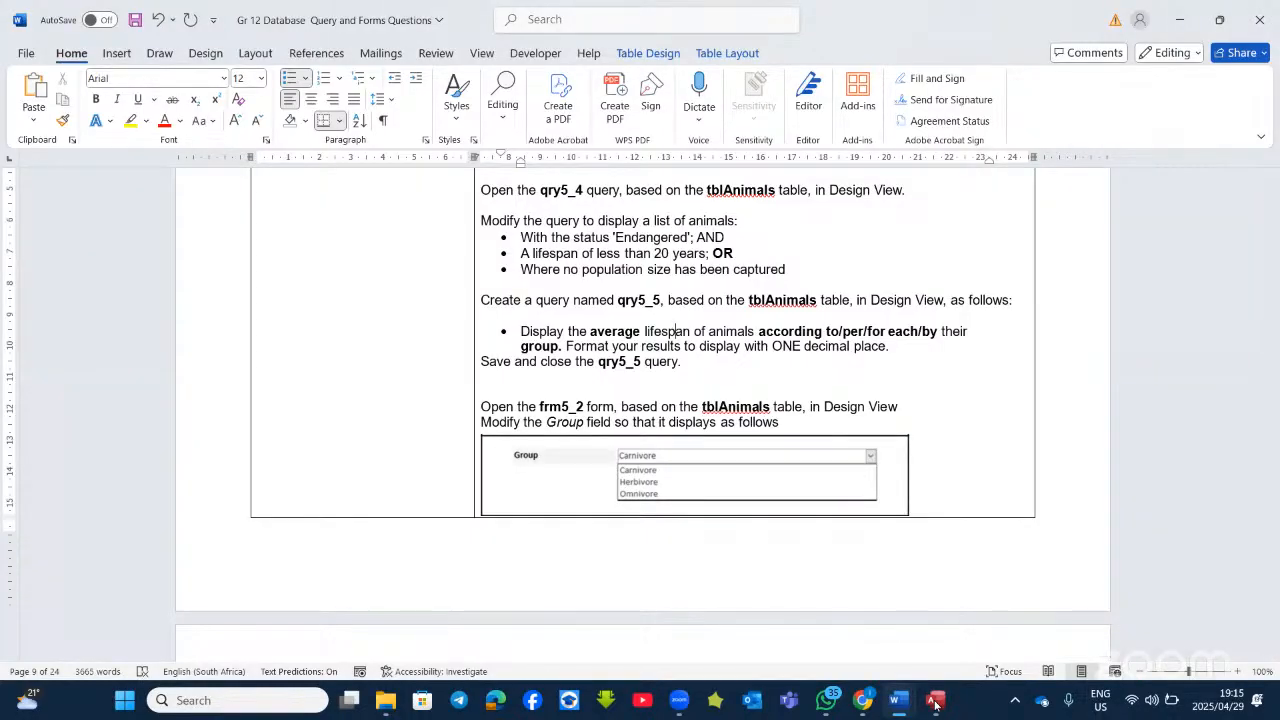
left_click(933, 703)
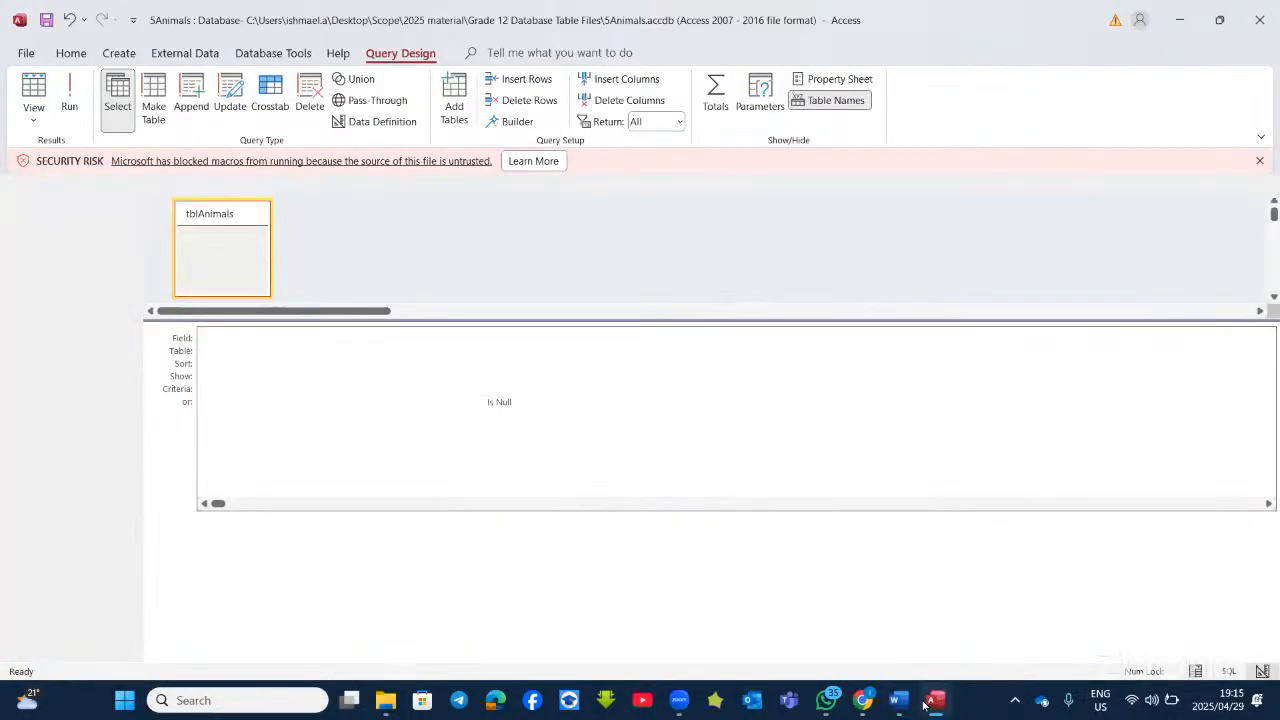
left_click(120, 53)
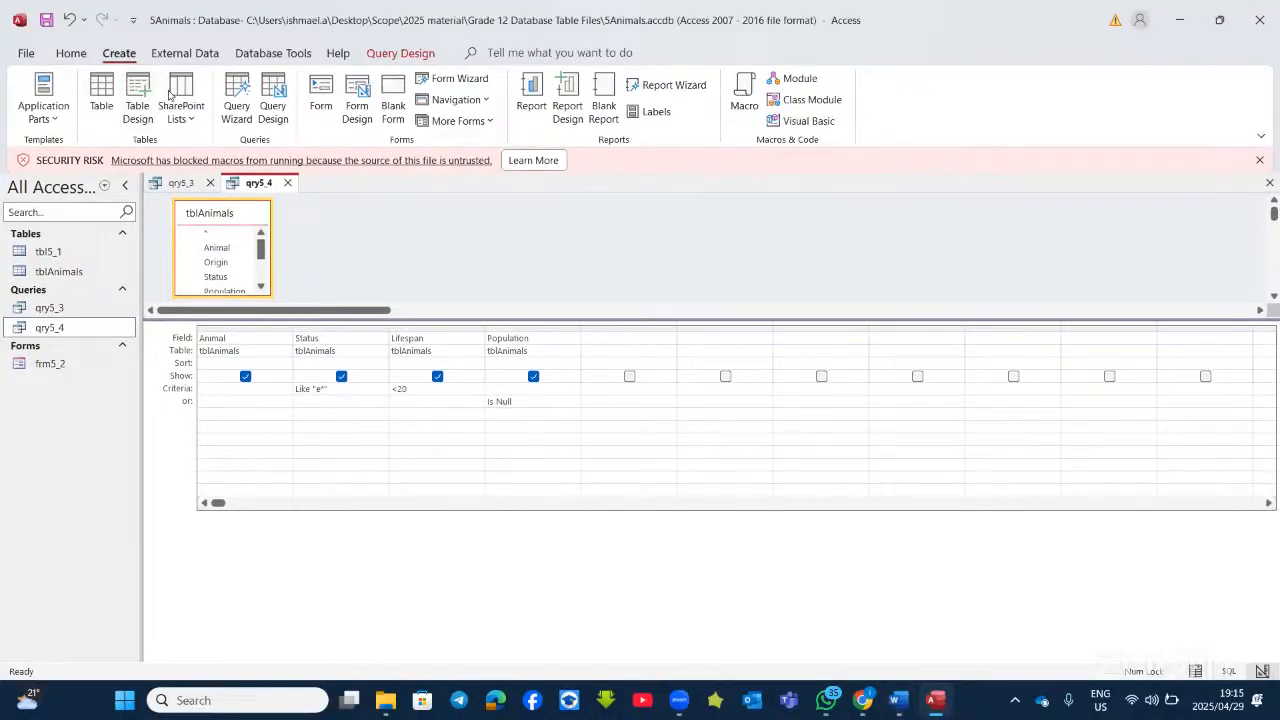
left_click(280, 97)
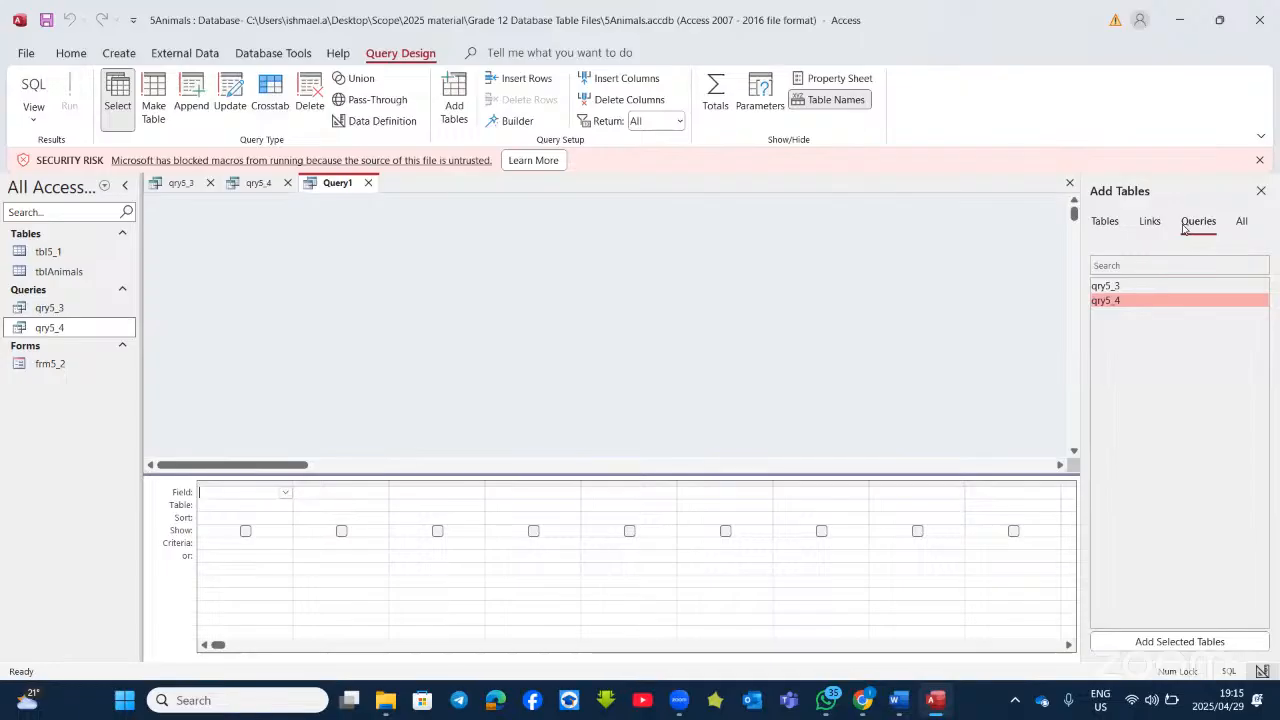
left_click(1105, 222)
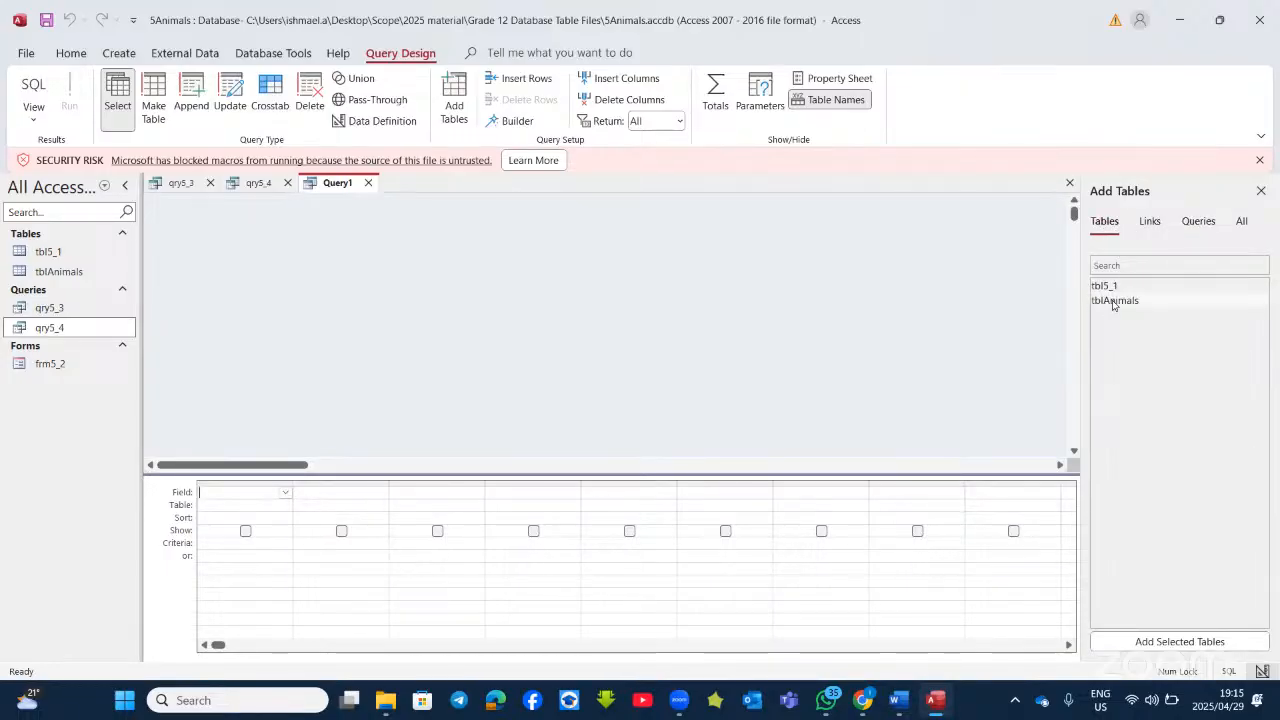
double_click(1112, 300)
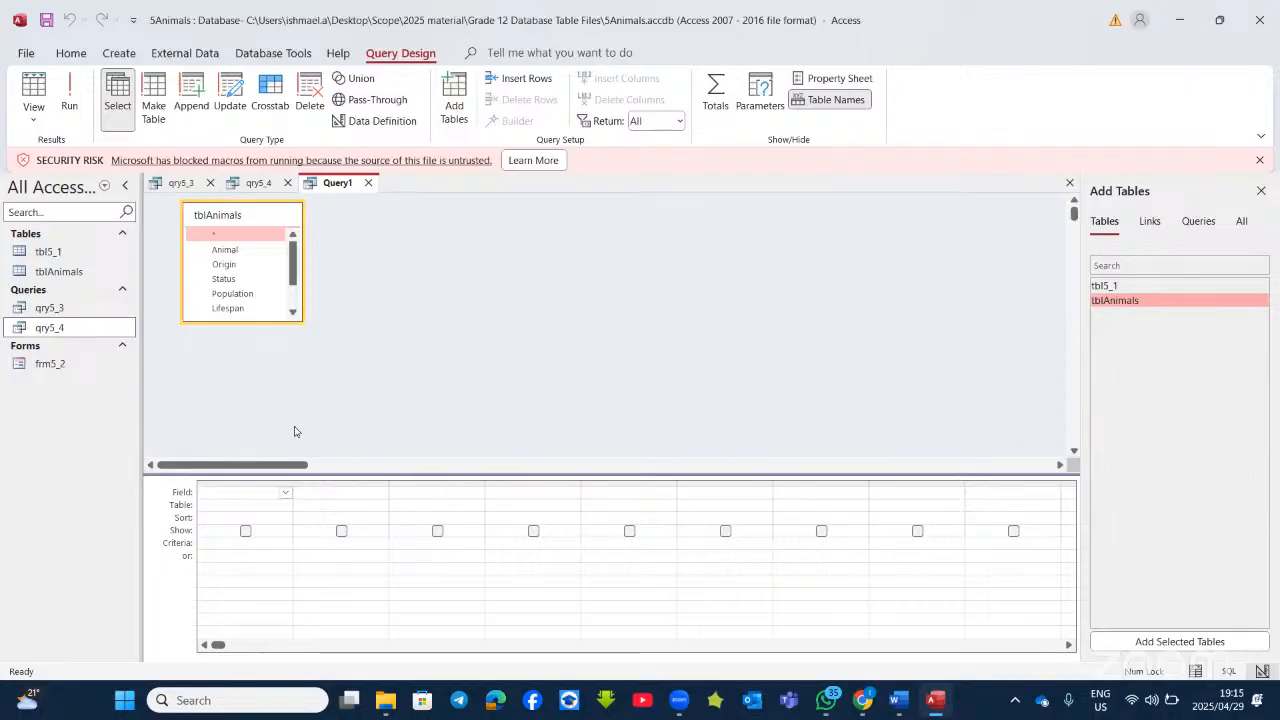
left_click(935, 702)
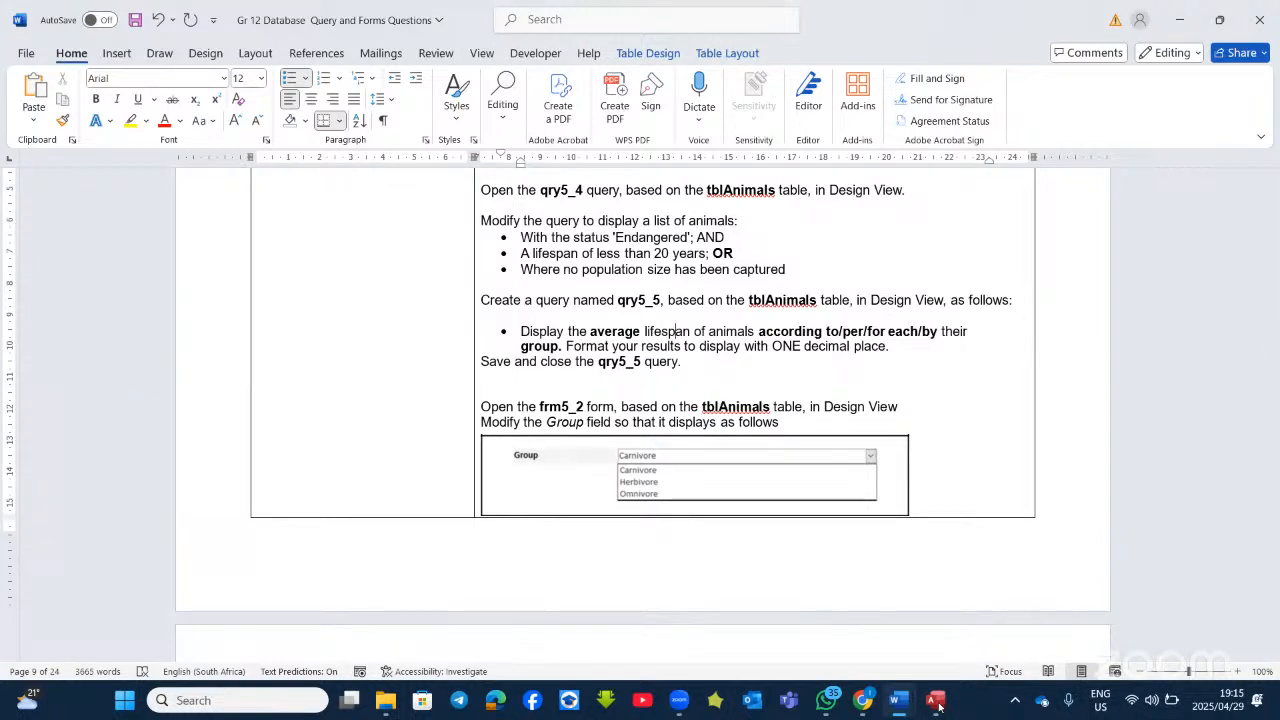
Step: Add Group and Lifespan from tblAnimals, turn on Totals, and set Lifespan's Total to Avg
left_click(935, 702)
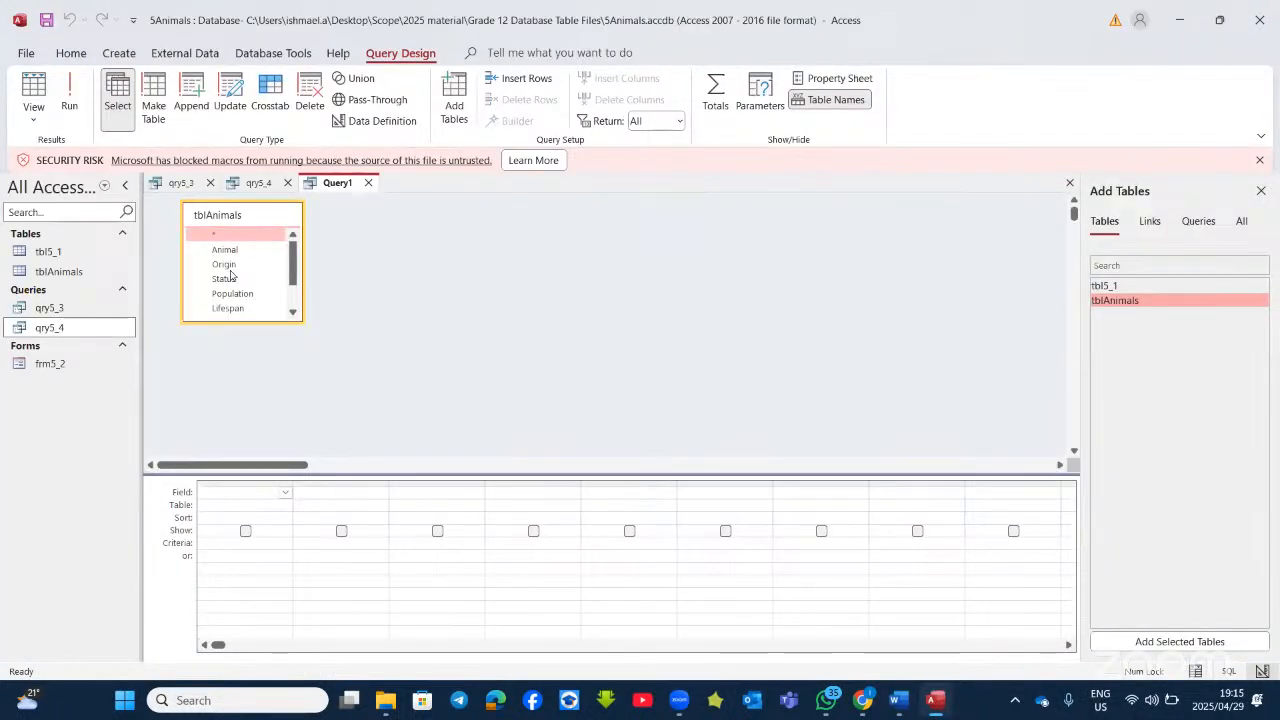
scroll(240, 305, "down", 1)
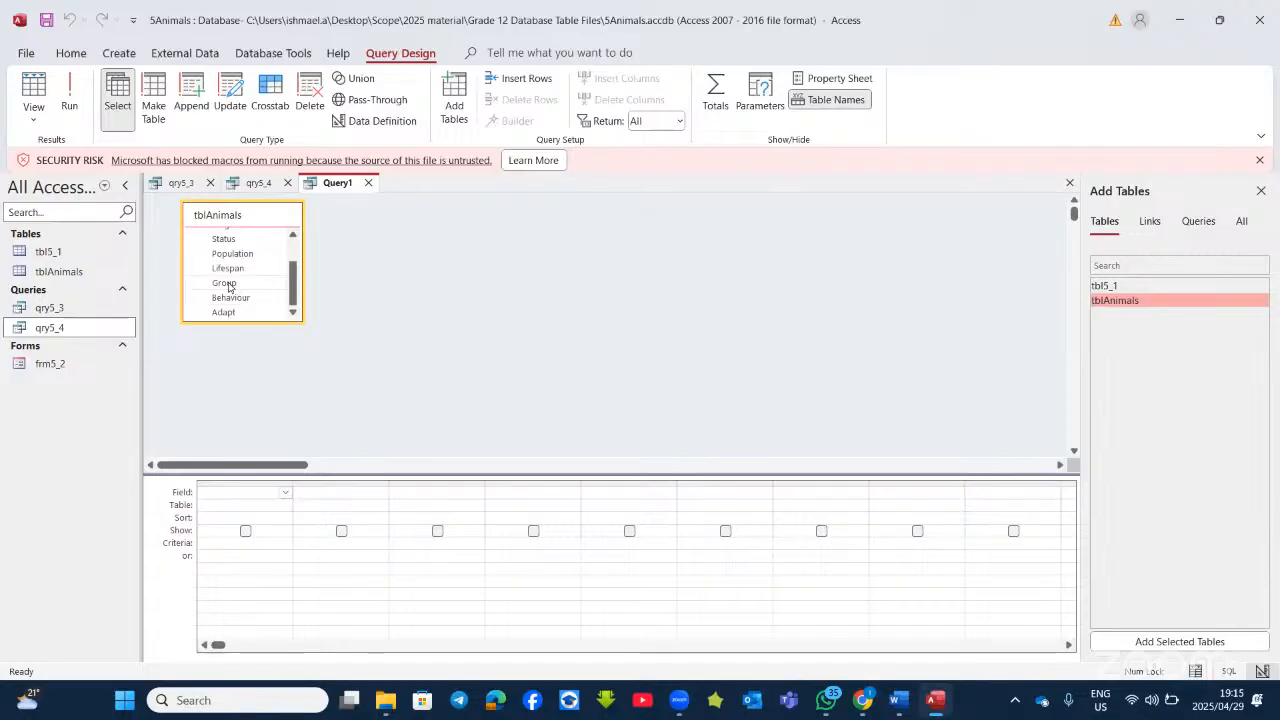
double_click(224, 283)
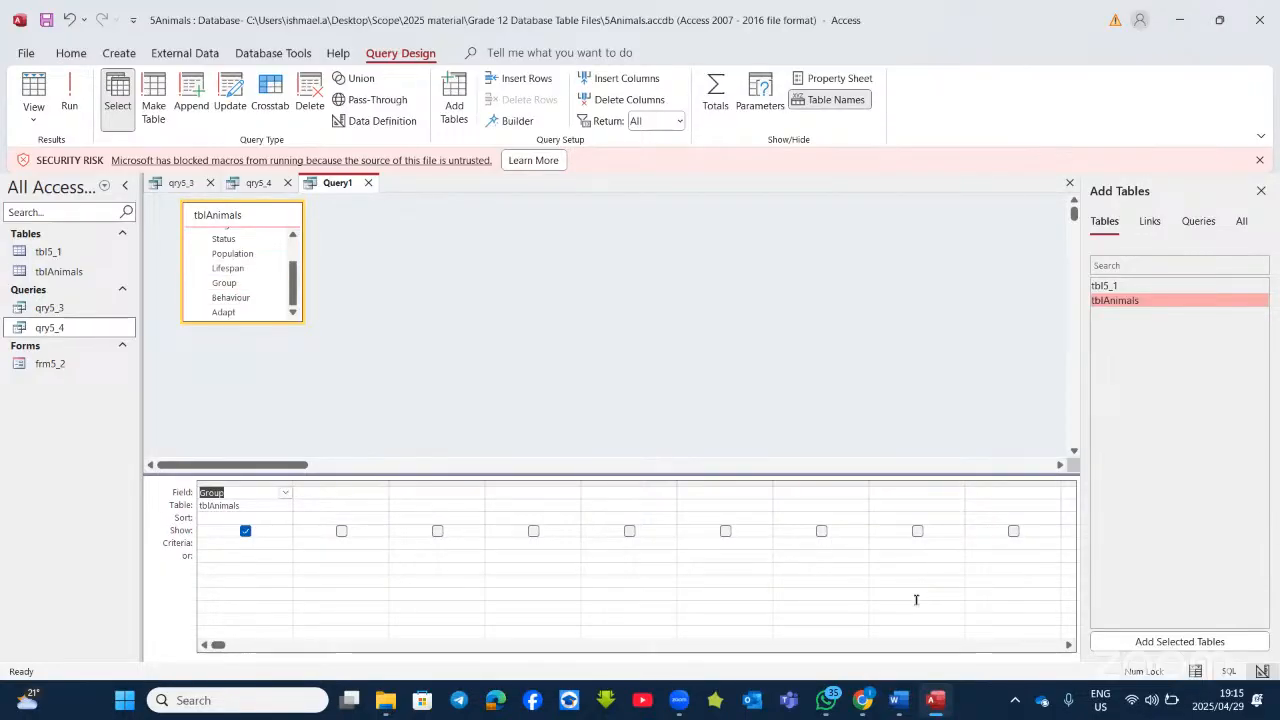
double_click(228, 268)
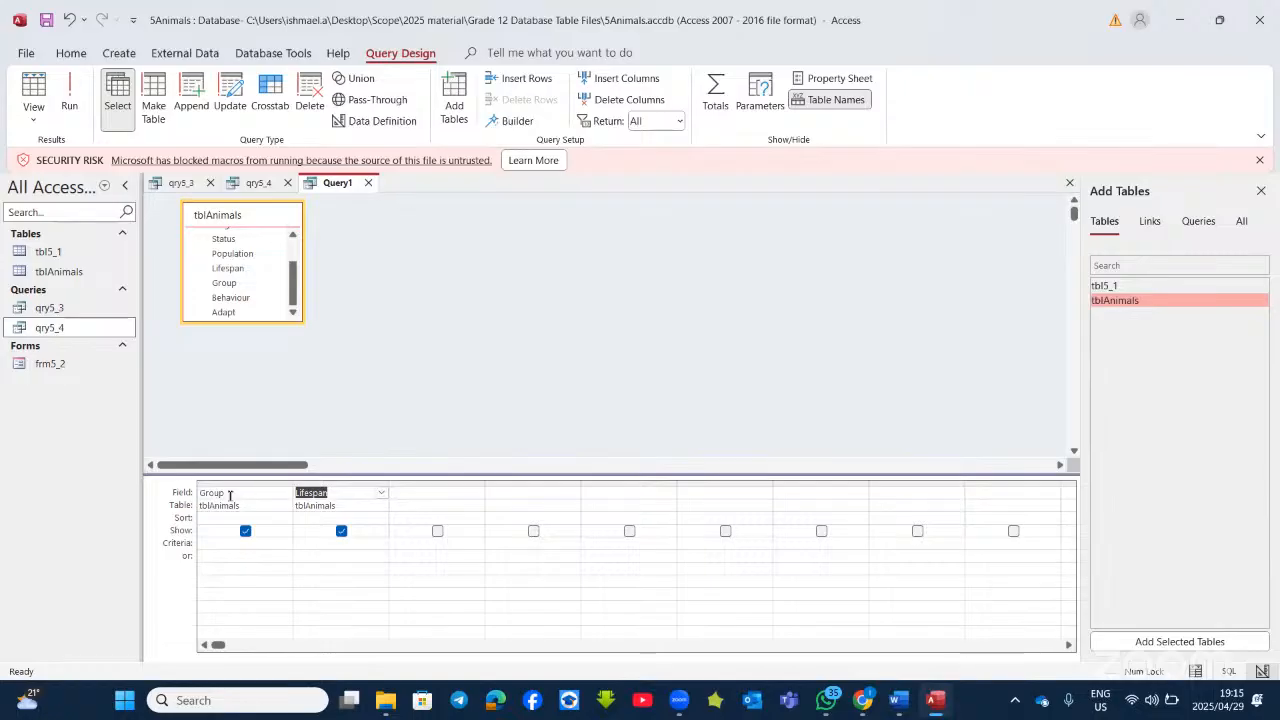
left_click(716, 98)
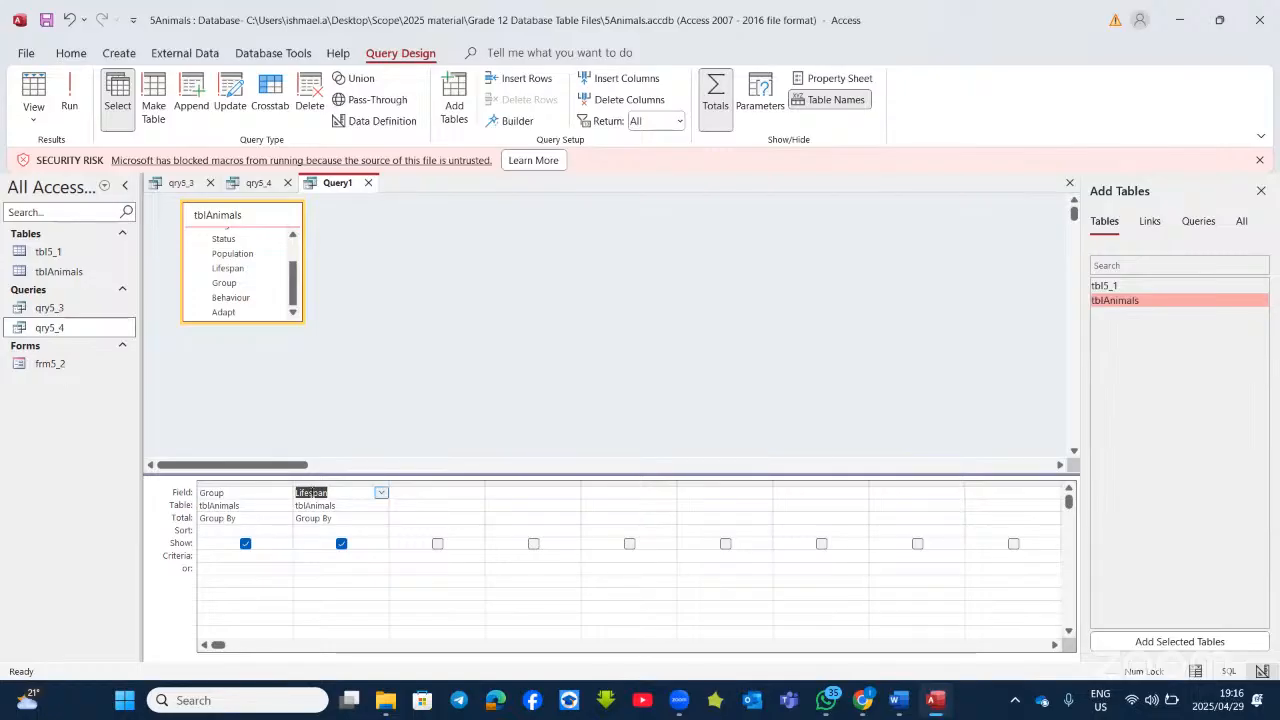
left_click(332, 515)
left_click(380, 518)
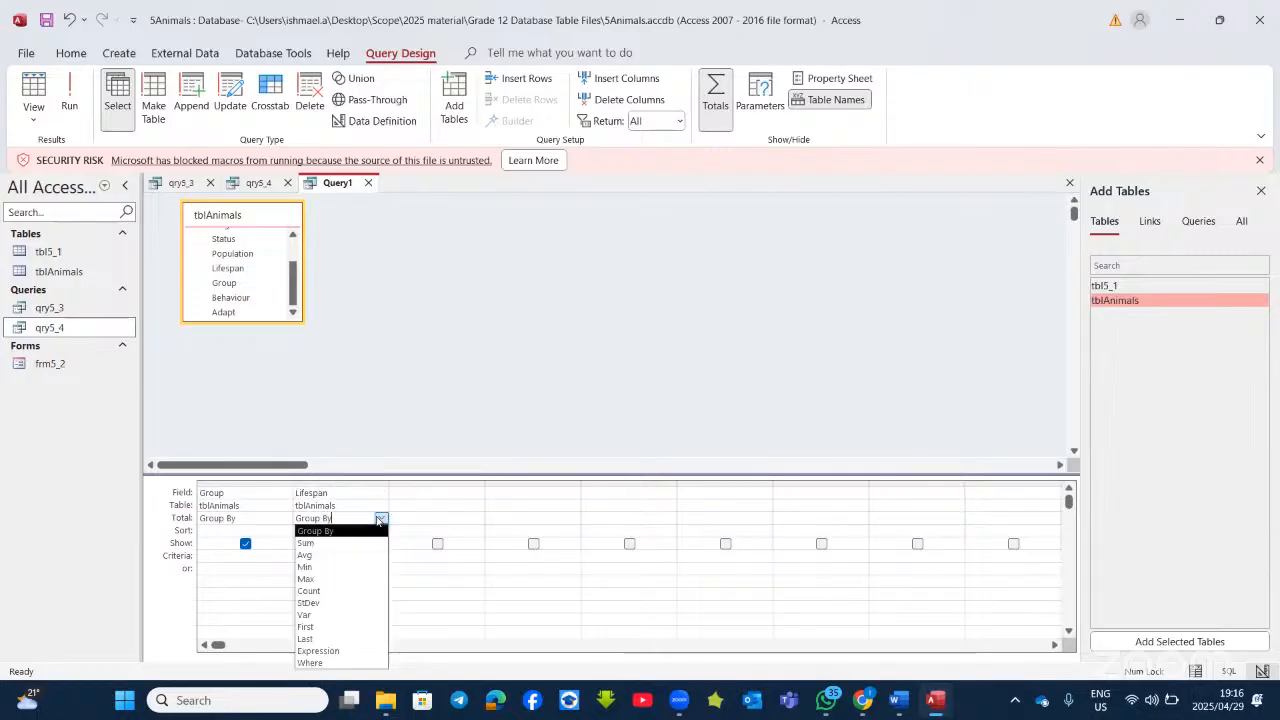
left_click(316, 555)
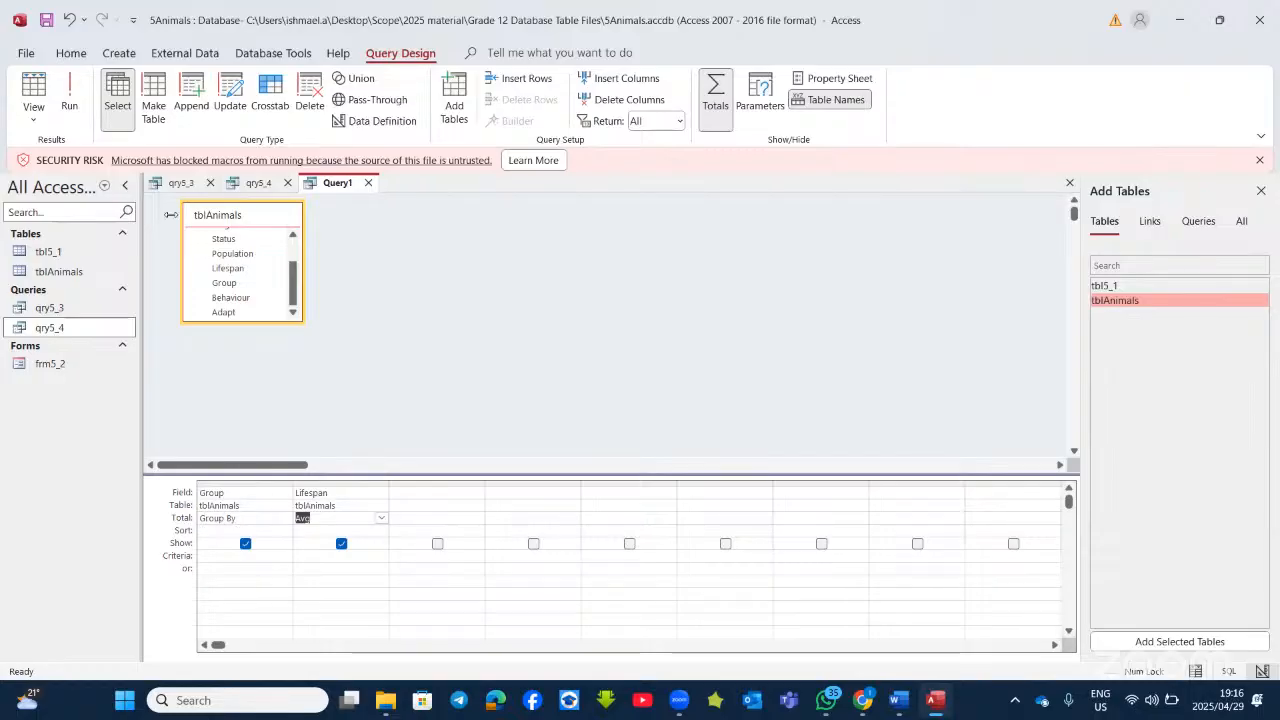
Step: Run the query, widen AvgOfLifespan to read full averages like 31.95, then return to design
left_click(64, 90)
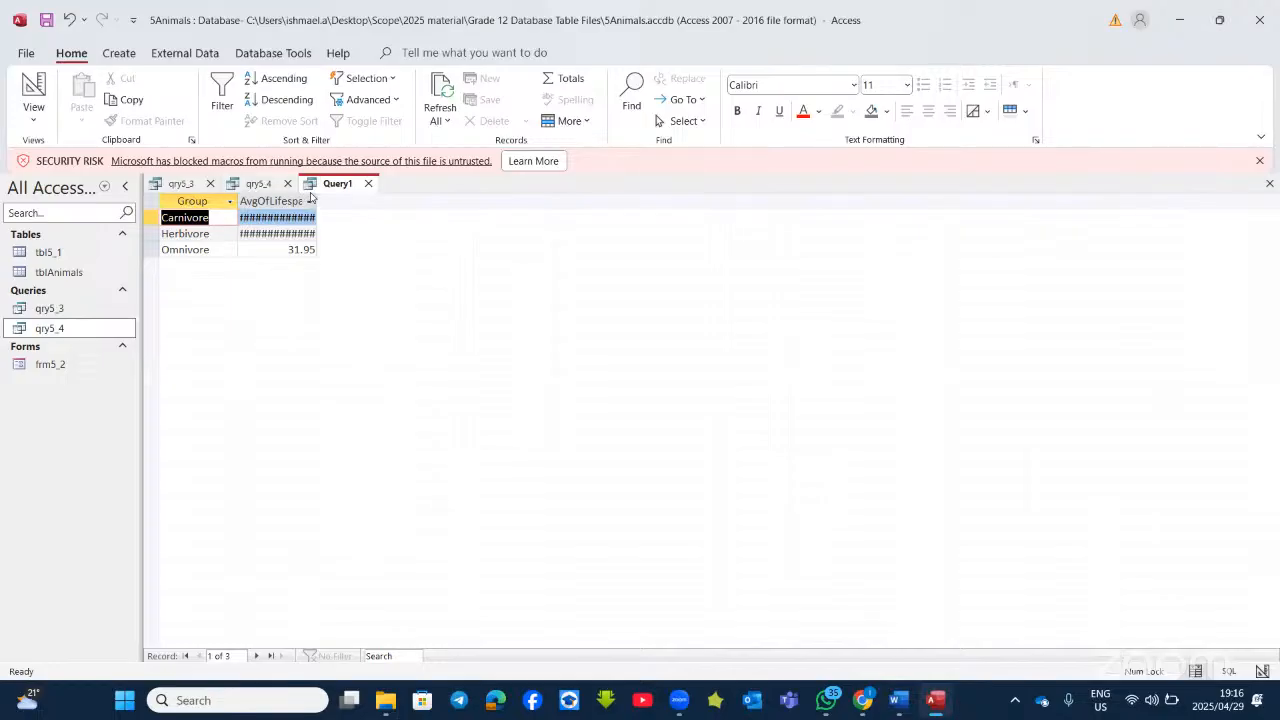
left_click_drag(316, 200, 502, 200)
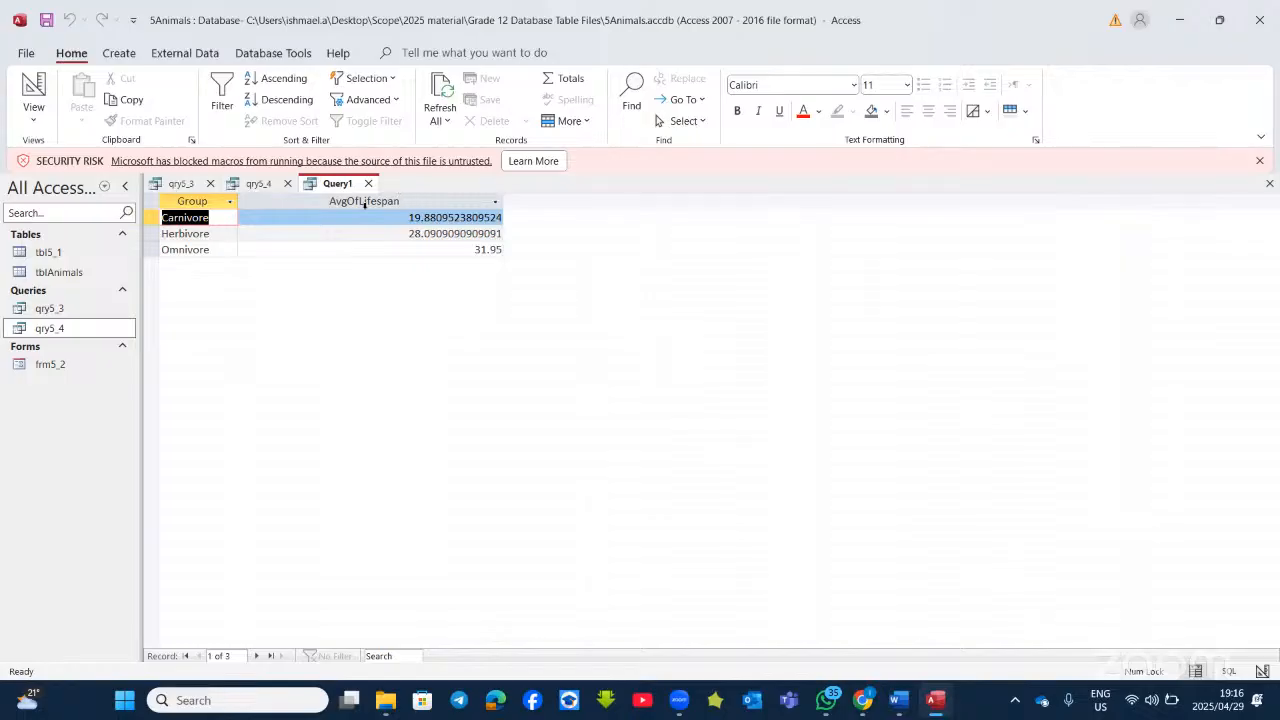
left_click(25, 92)
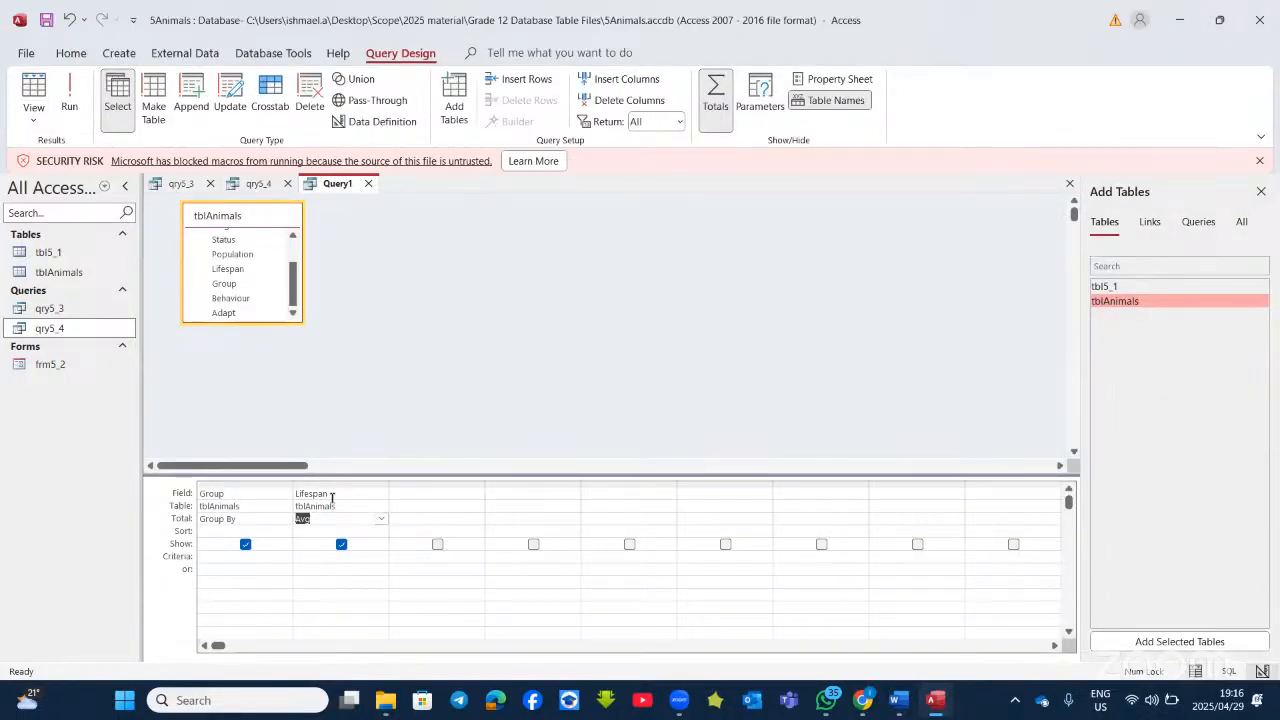
Step: Close the Add Tables pane and open the Lifespan column's Property Sheet
left_click(332, 494)
left_click(323, 518)
left_click(1258, 193)
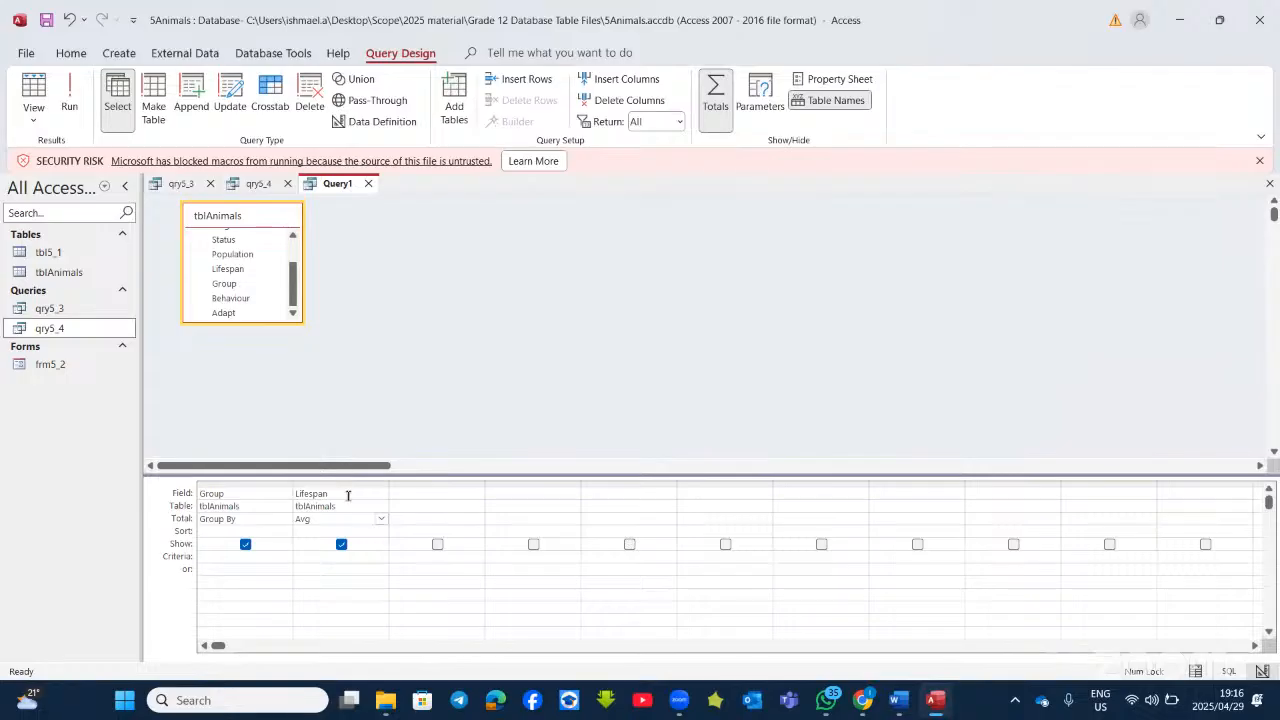
left_click(352, 499)
right_click(352, 501)
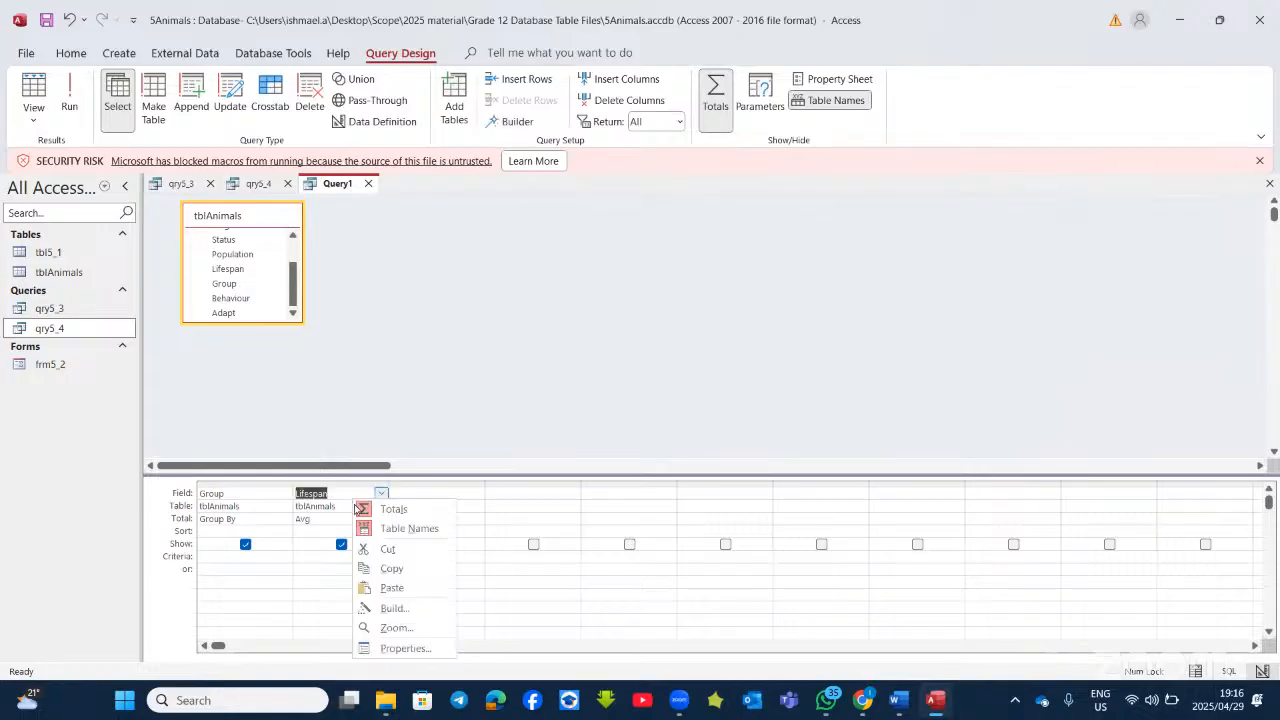
left_click(403, 650)
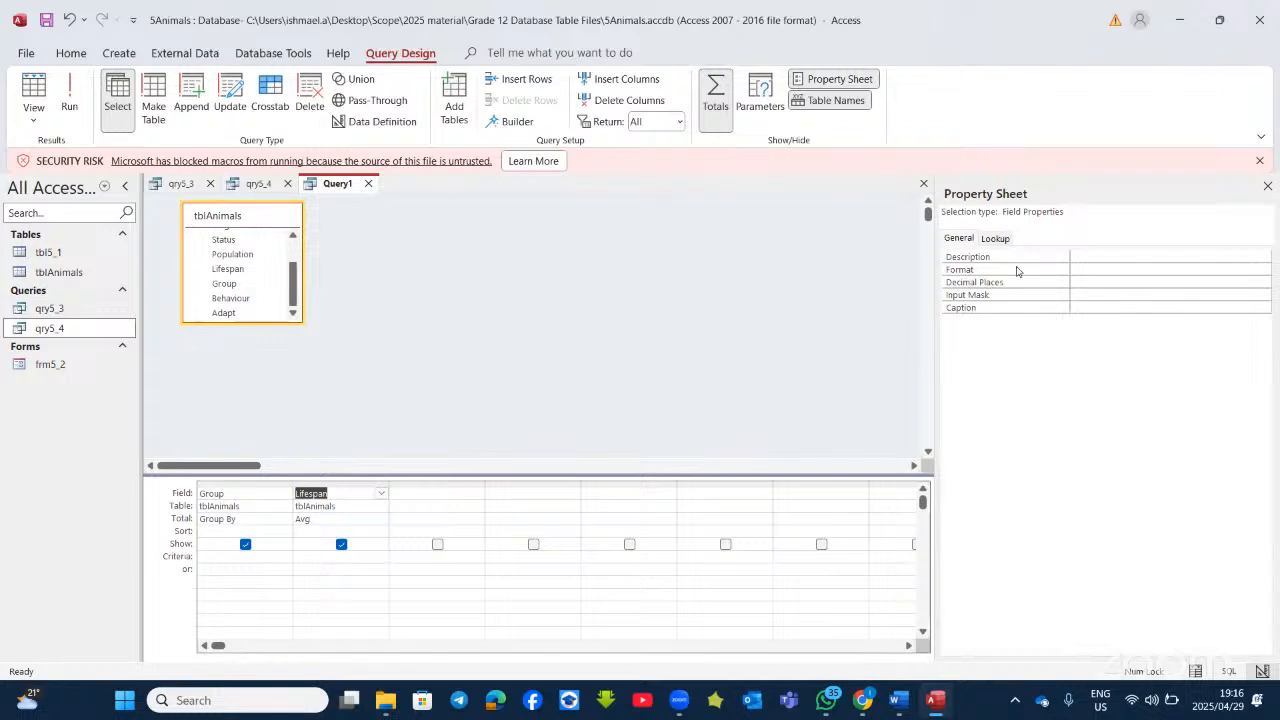
Step: Set Lifespan's Format to Fixed with 1 decimal place, giving 19.9, 28.1 and 32.0
left_click(1094, 268)
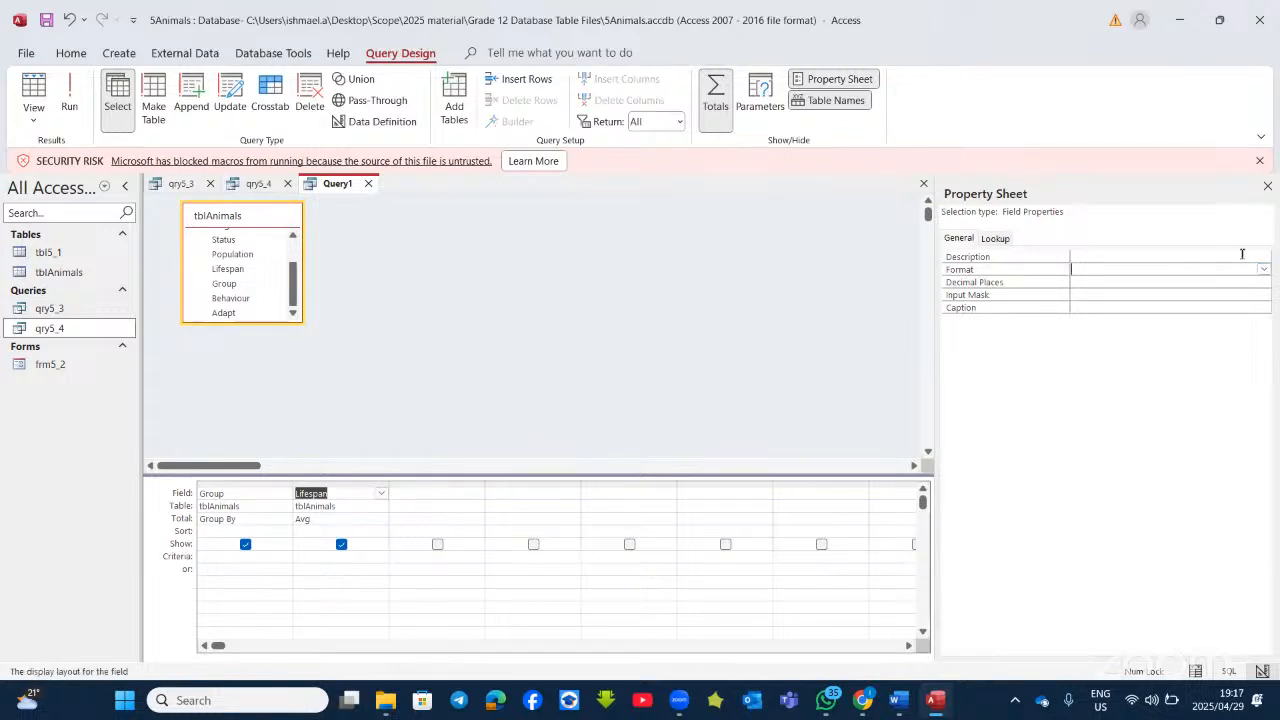
left_click(1263, 269)
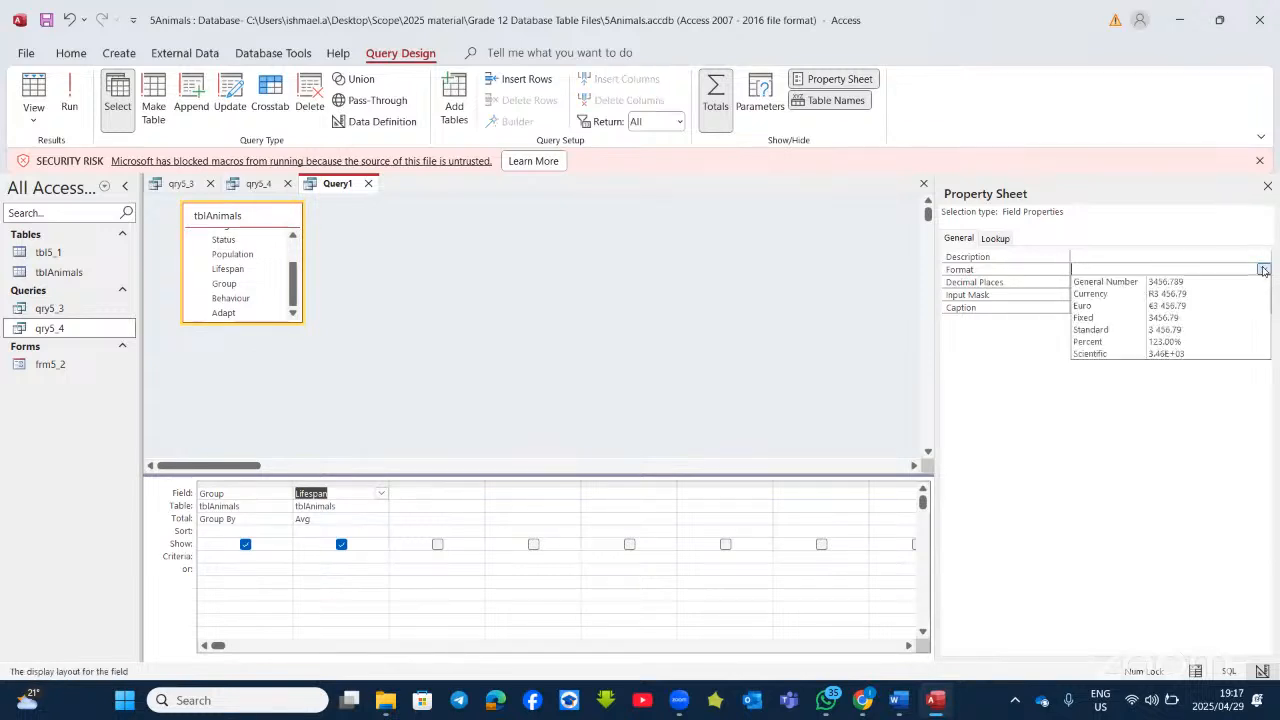
left_click(1160, 318)
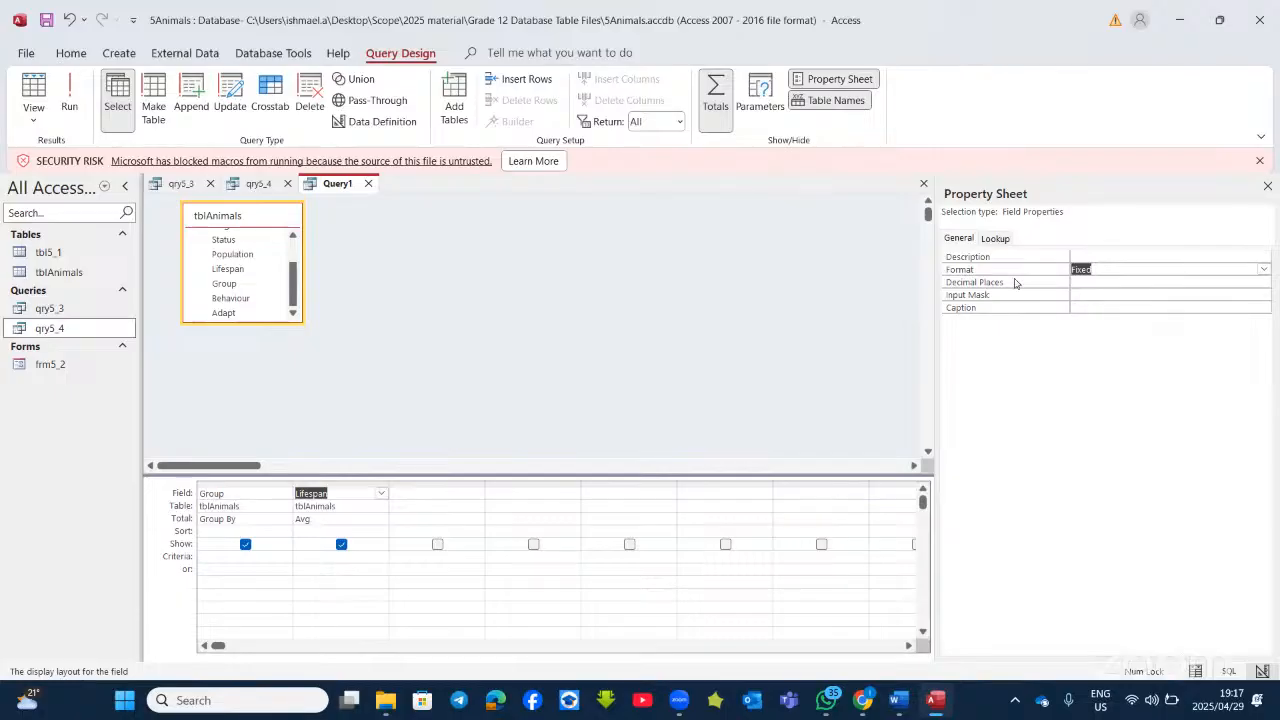
left_click(1112, 283)
left_click(1263, 282)
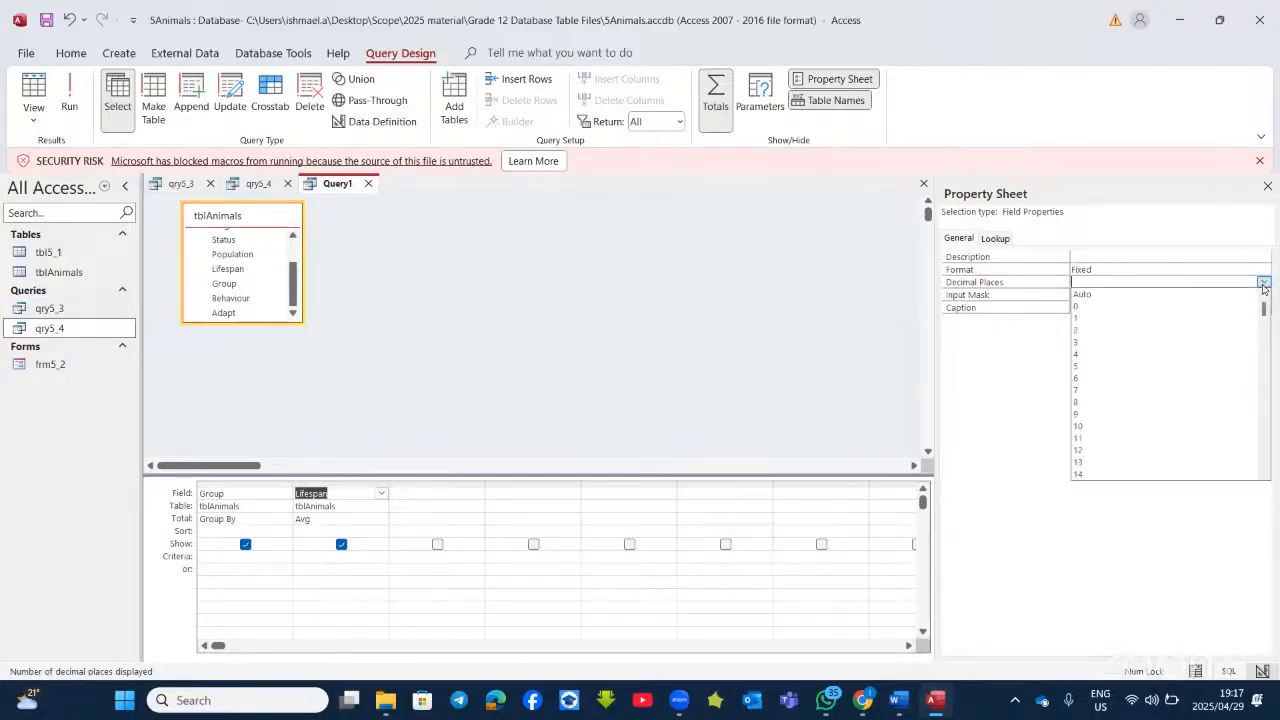
left_click(1155, 307)
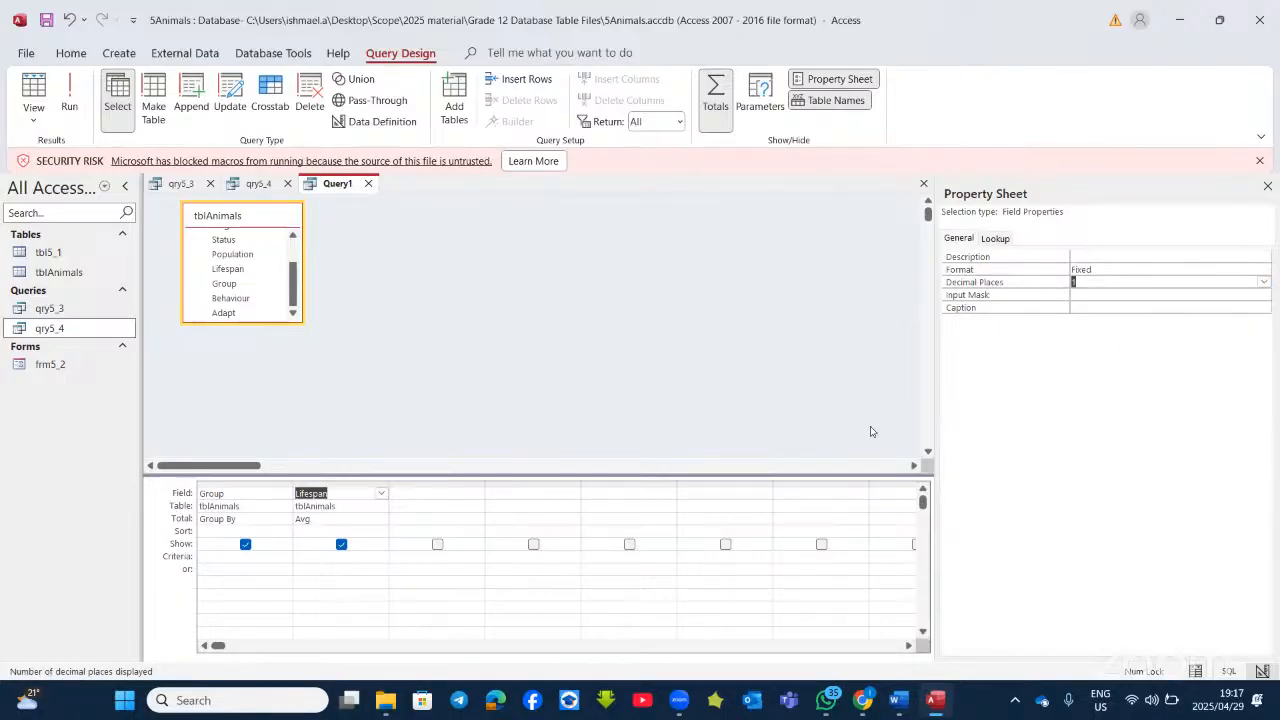
left_click(930, 703)
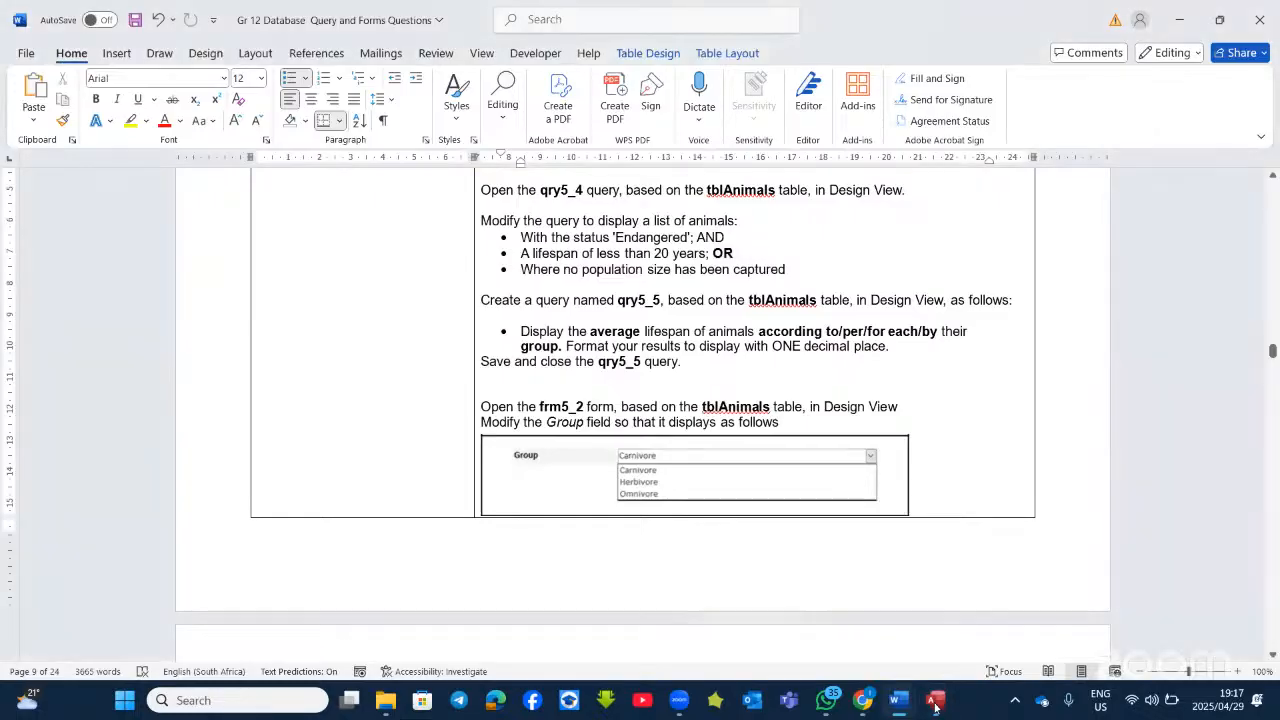
left_click(933, 703)
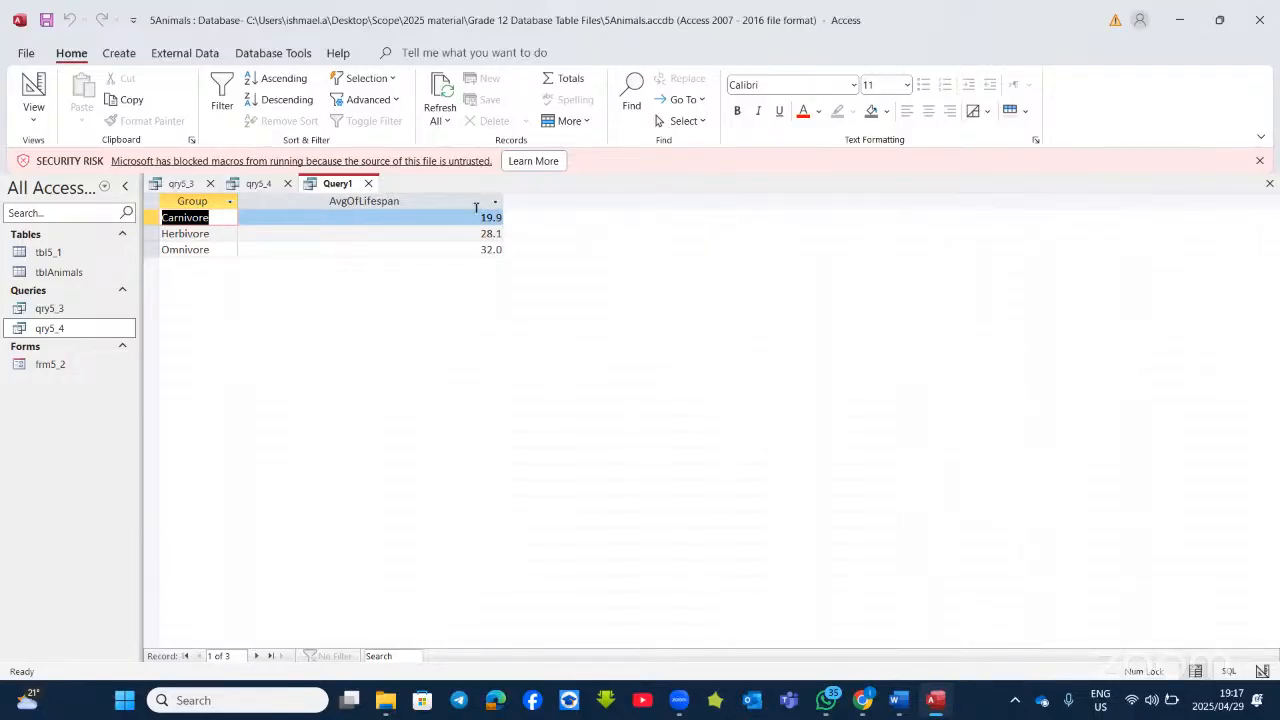
left_click(34, 88)
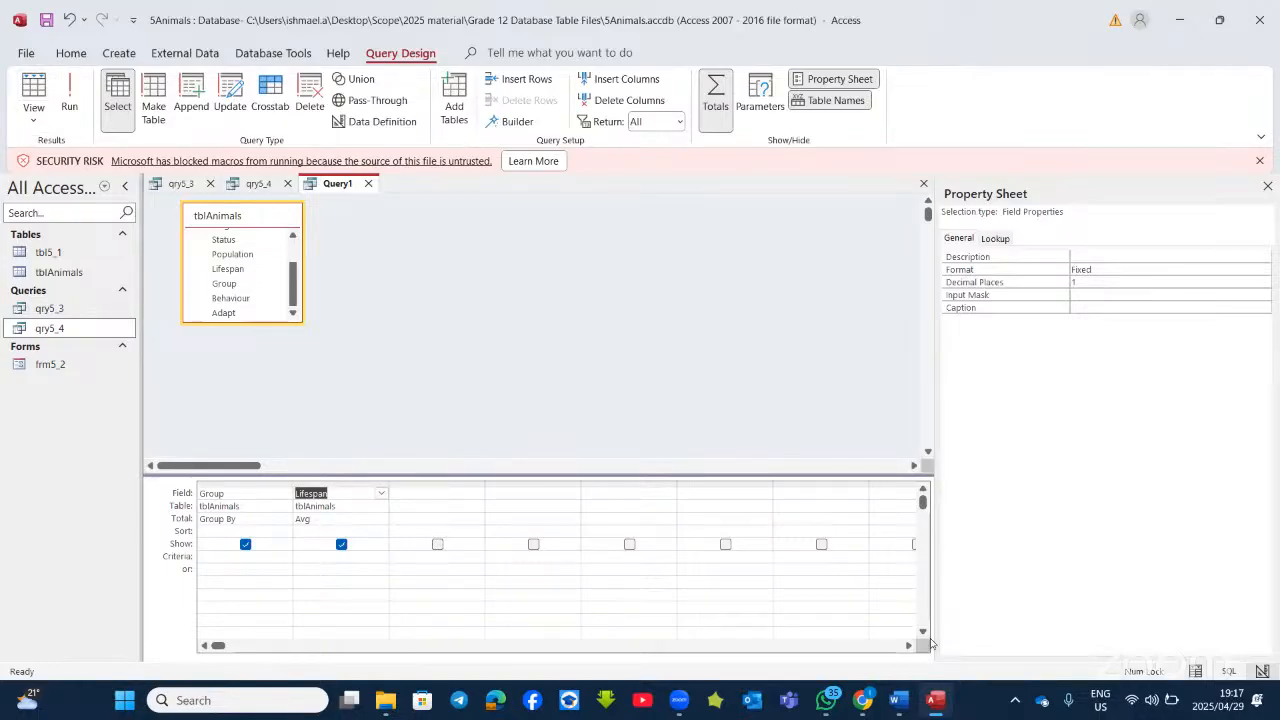
Step: Scroll Word's question sheet to the qry5_5 average-lifespan task
left_click(906, 688)
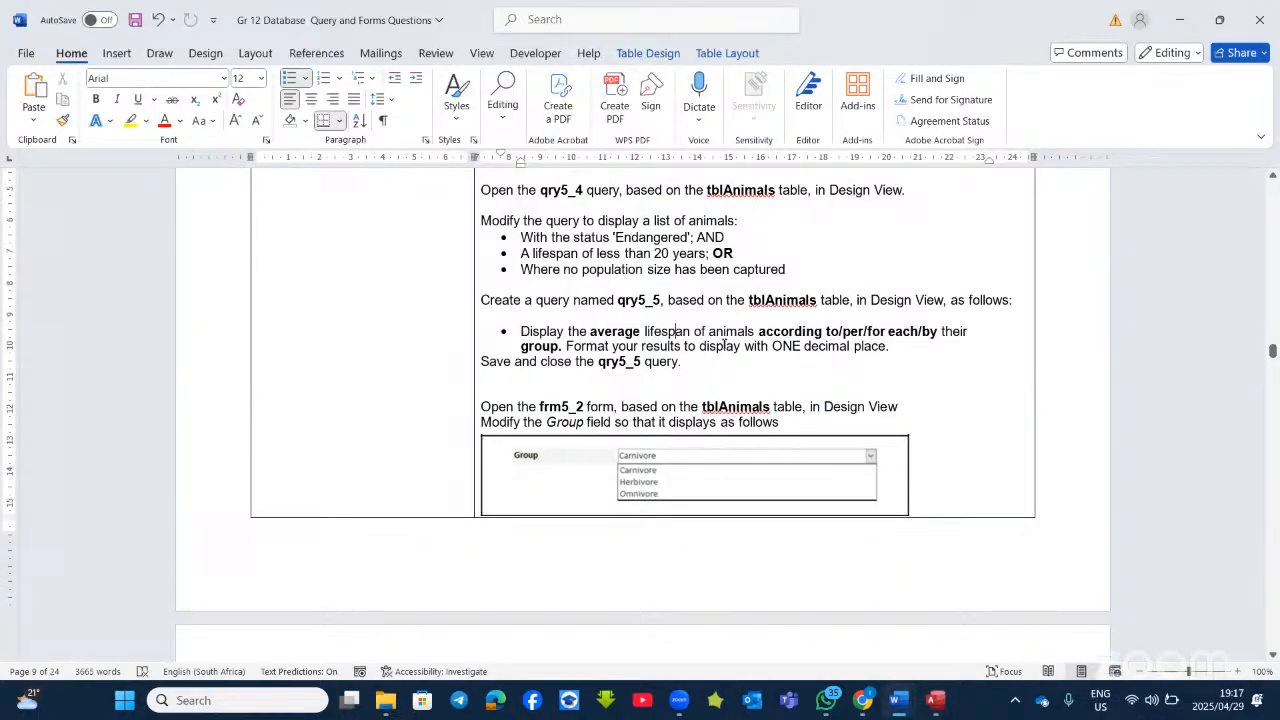
scroll(548, 400, "down", 1)
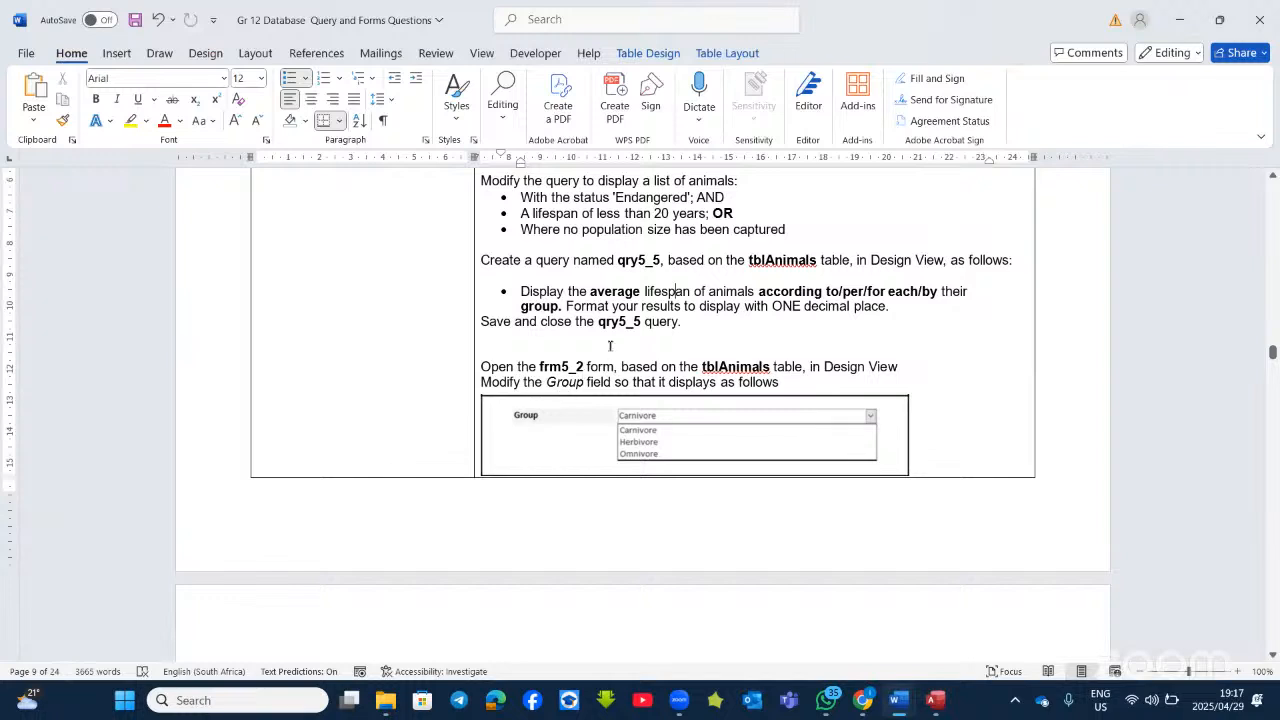
scroll(640, 375, "down", 4)
scroll(644, 381, "up", 3)
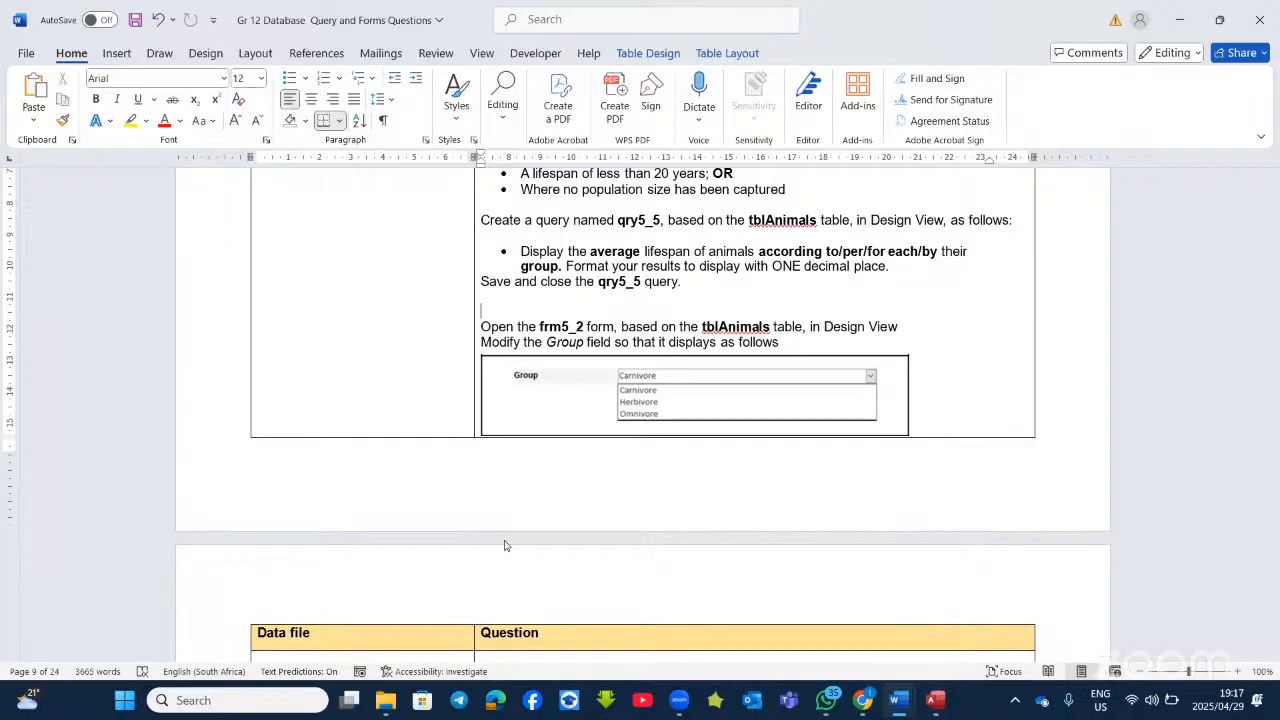
Step: Open frm5_2 in Access Design View, then return to Word's frm5_2 task
key("alt+Tab")
right_click(65, 370)
left_click(140, 410)
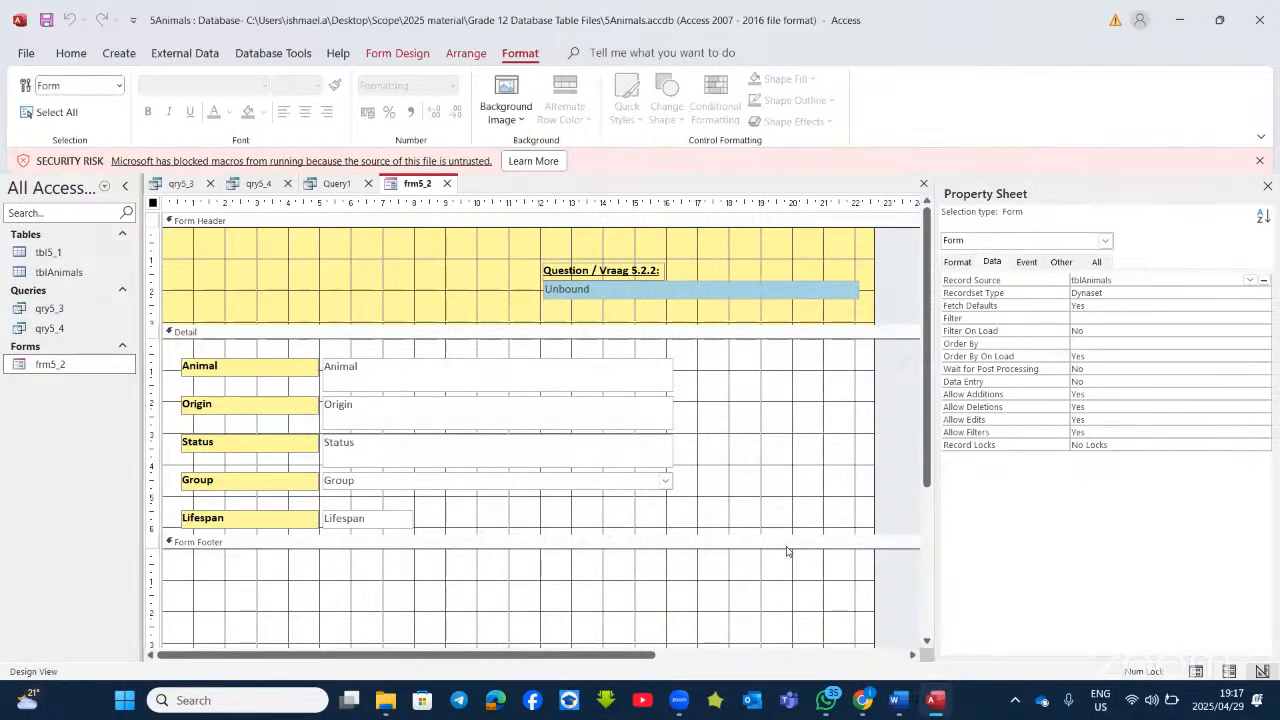
left_click(938, 702)
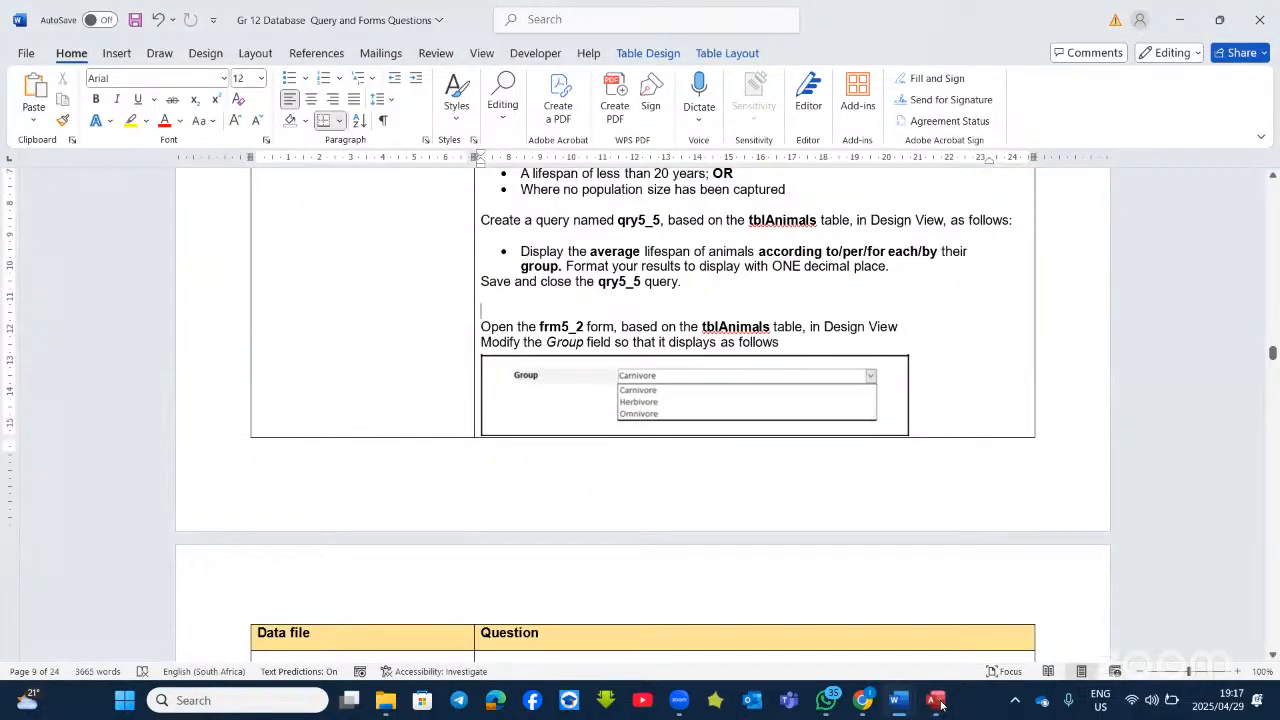
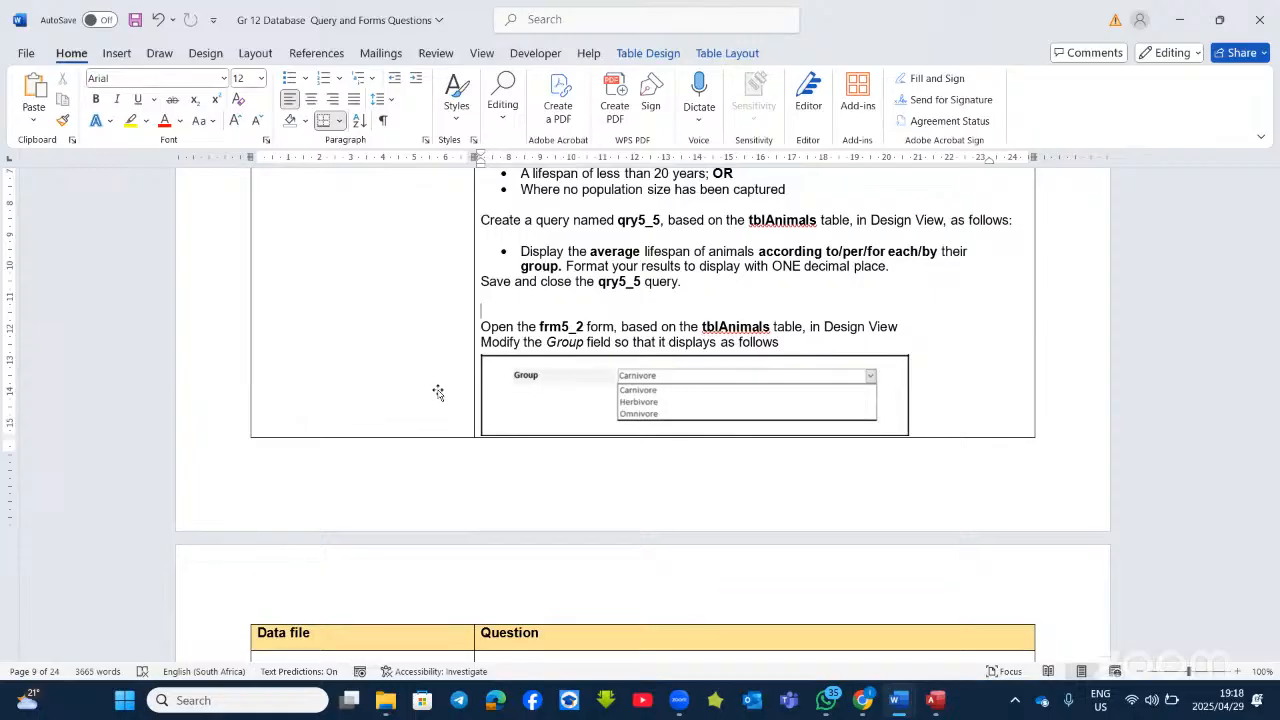
Step: Switch back to Access and open the shortcut menu of frm5_2's Group combo box
key("alt+Tab")
right_click(392, 447)
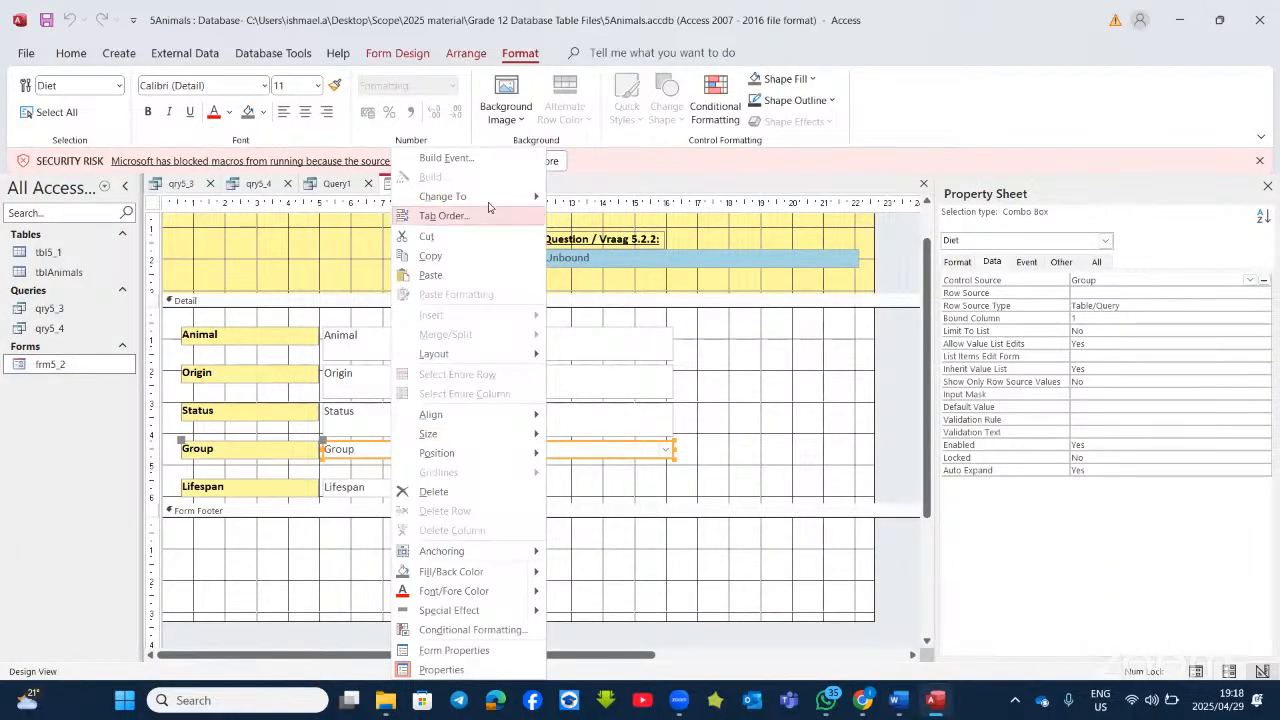
mouse_move(486, 198)
left_click(590, 199)
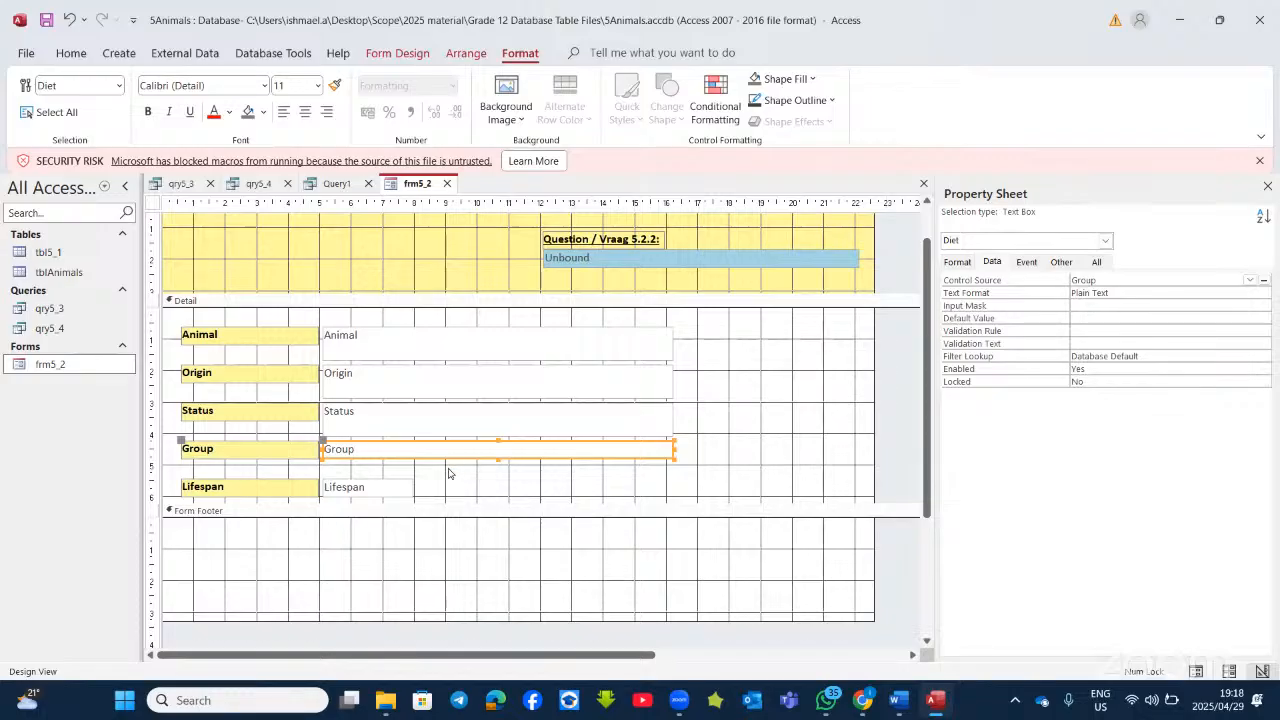
left_click(450, 475)
left_click(362, 456)
right_click(389, 461)
mouse_move(467, 201)
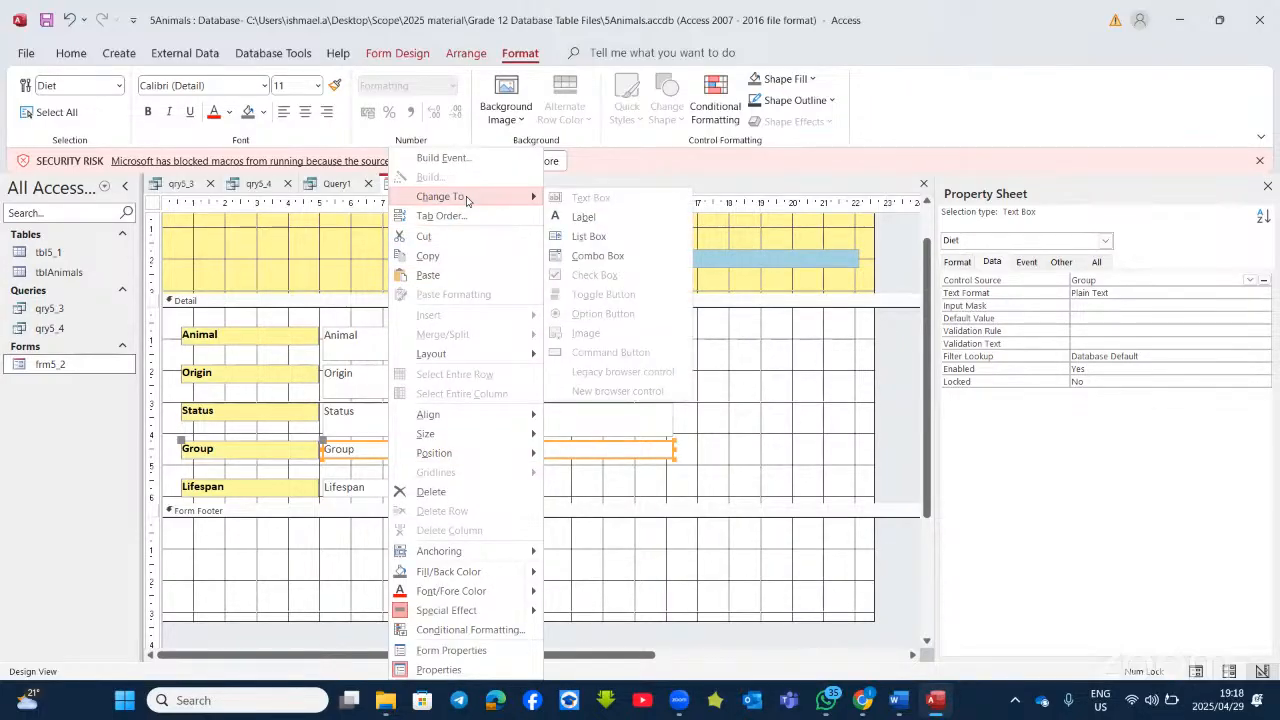
left_click(681, 476)
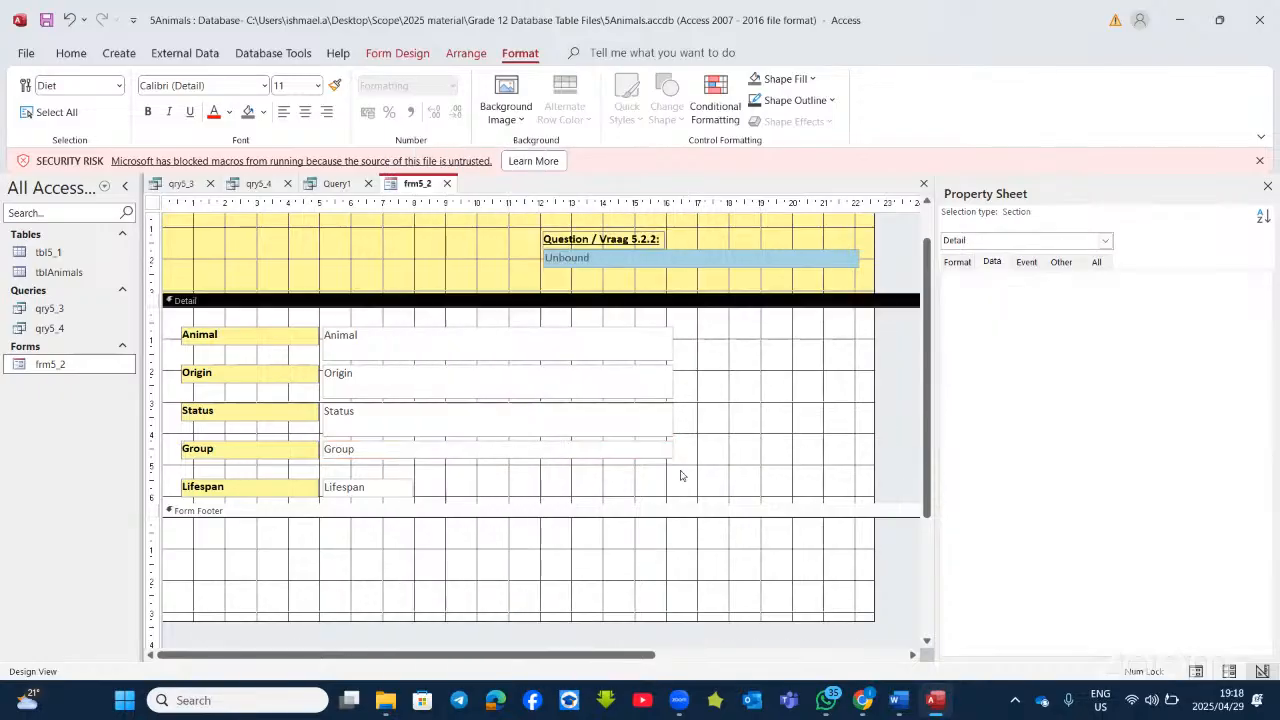
left_click(640, 457)
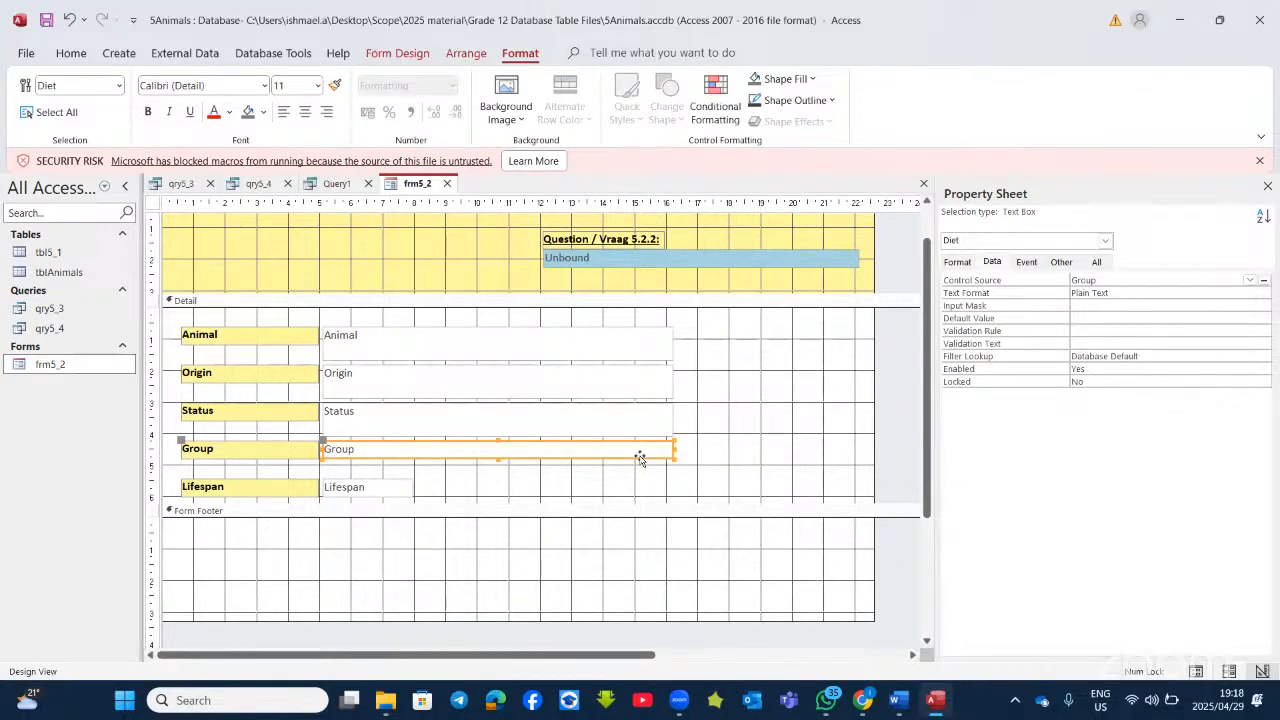
right_click(640, 457)
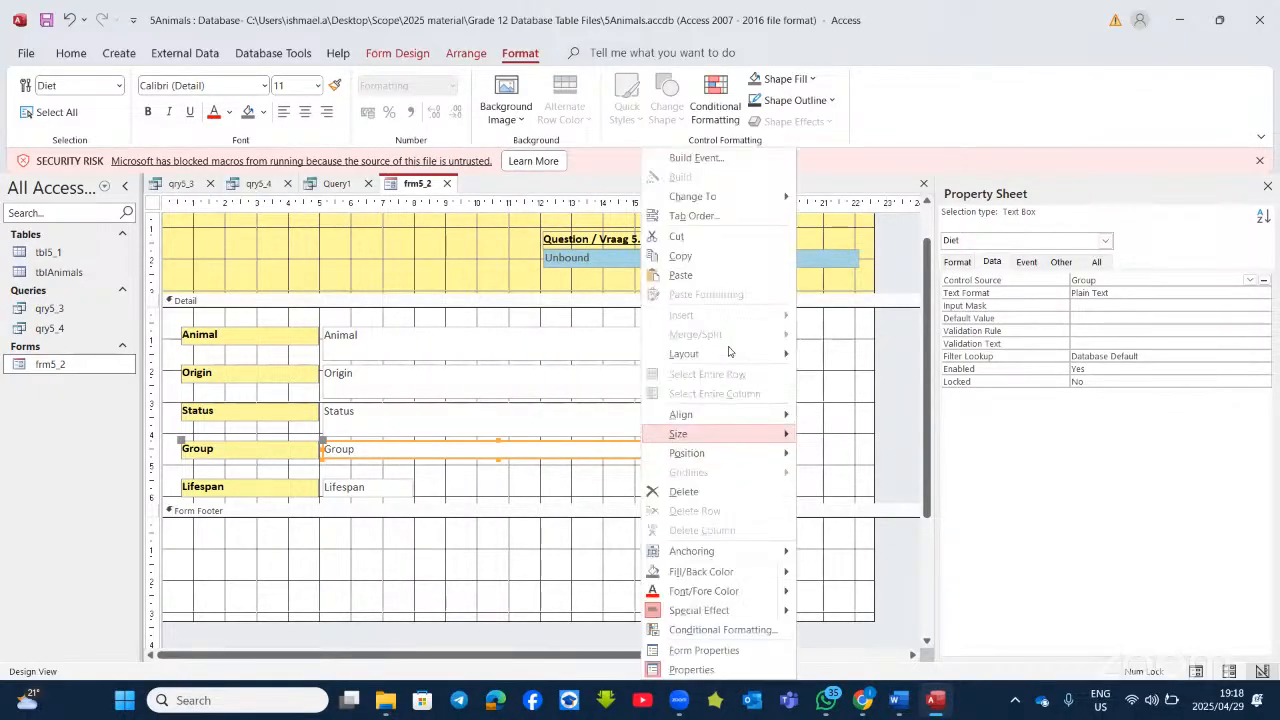
mouse_move(755, 193)
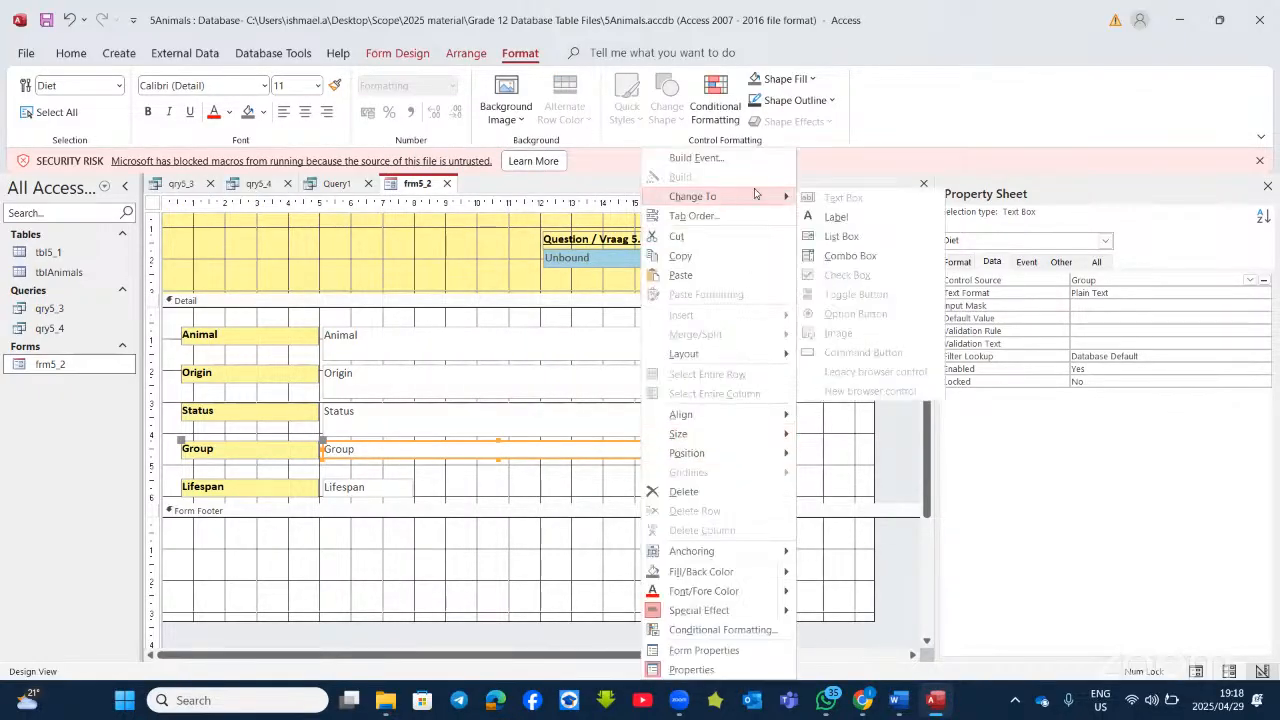
left_click(851, 258)
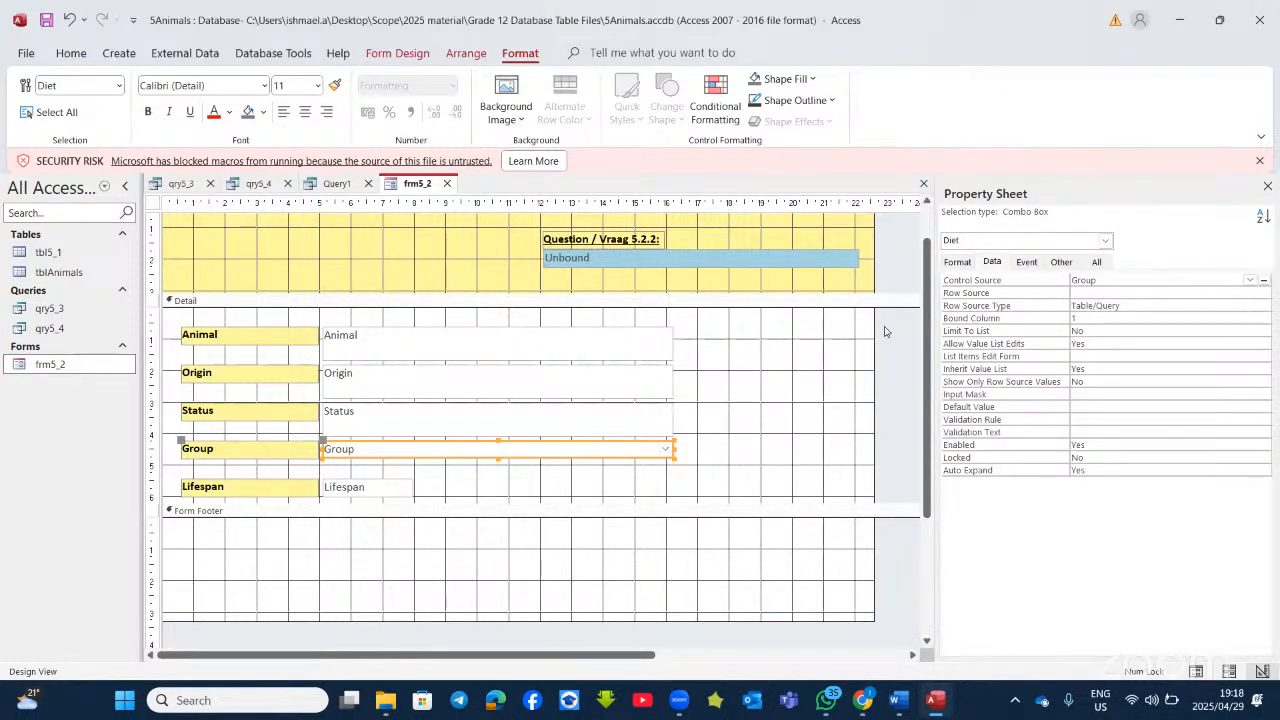
left_click(992, 262)
key("alt+Tab")
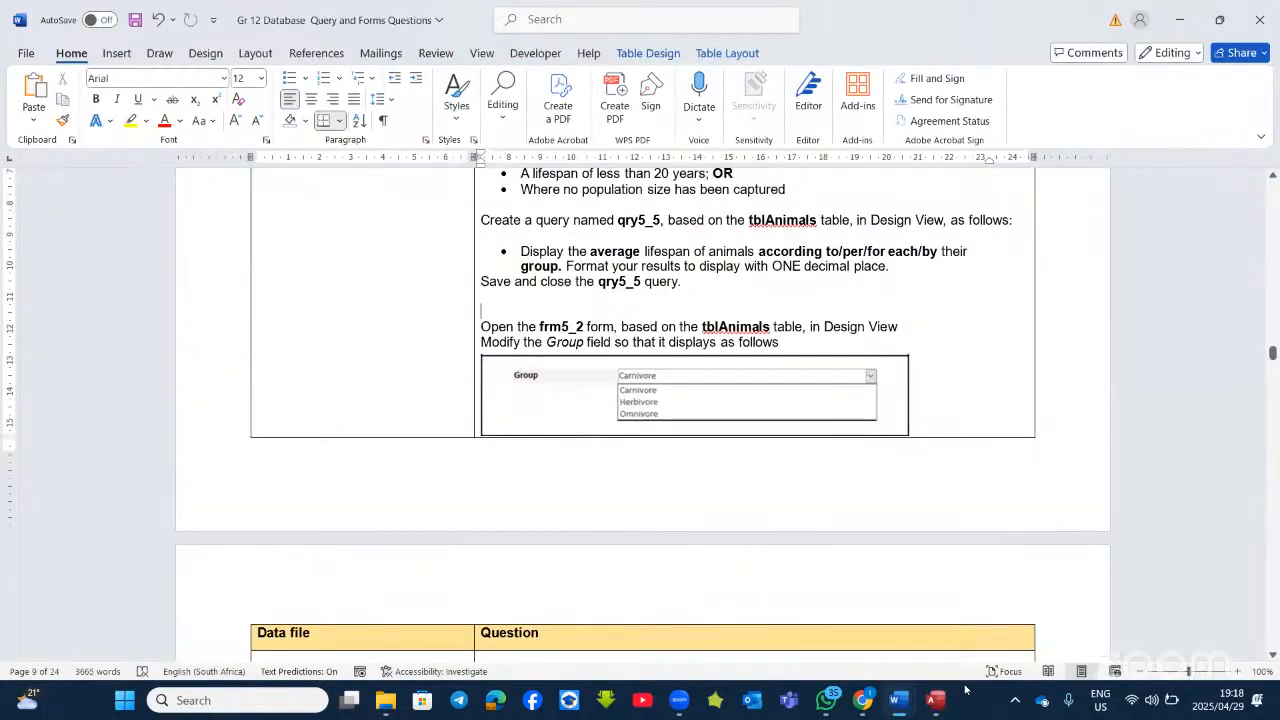
left_click(940, 702)
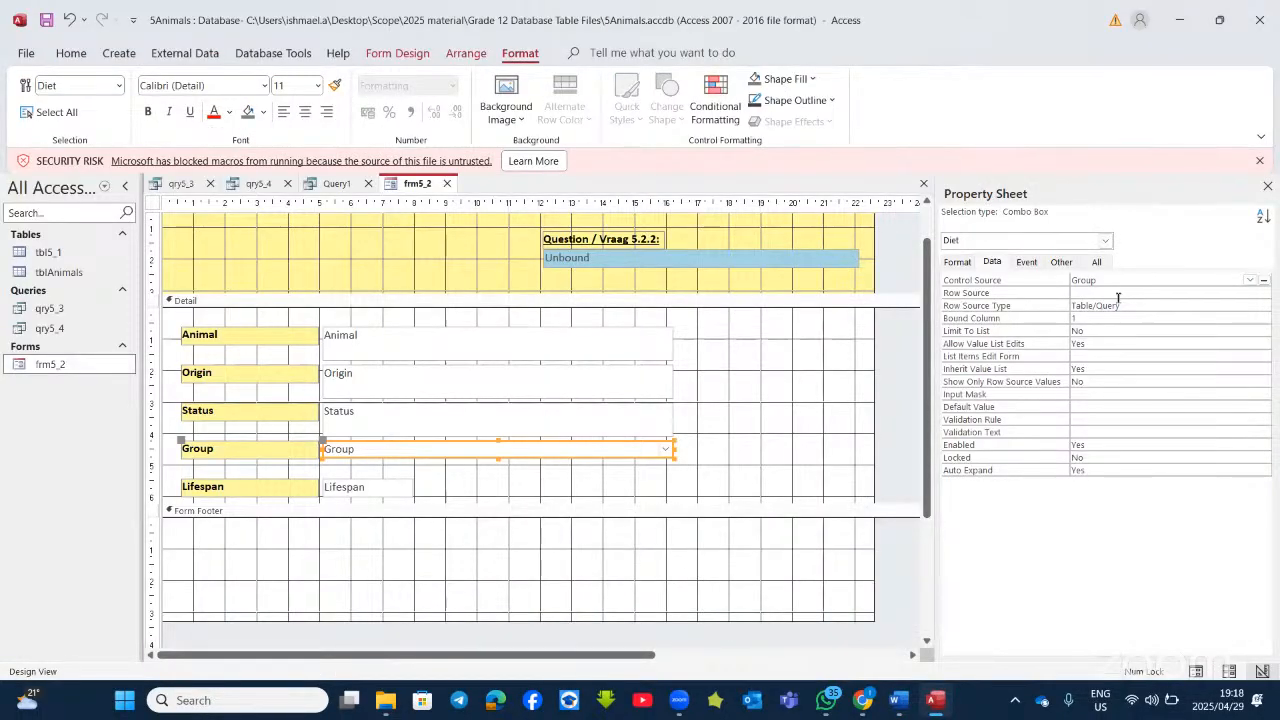
Step: Set Row Source Type to Value List with items carnivore, herbivore and omnivore
left_click(1162, 306)
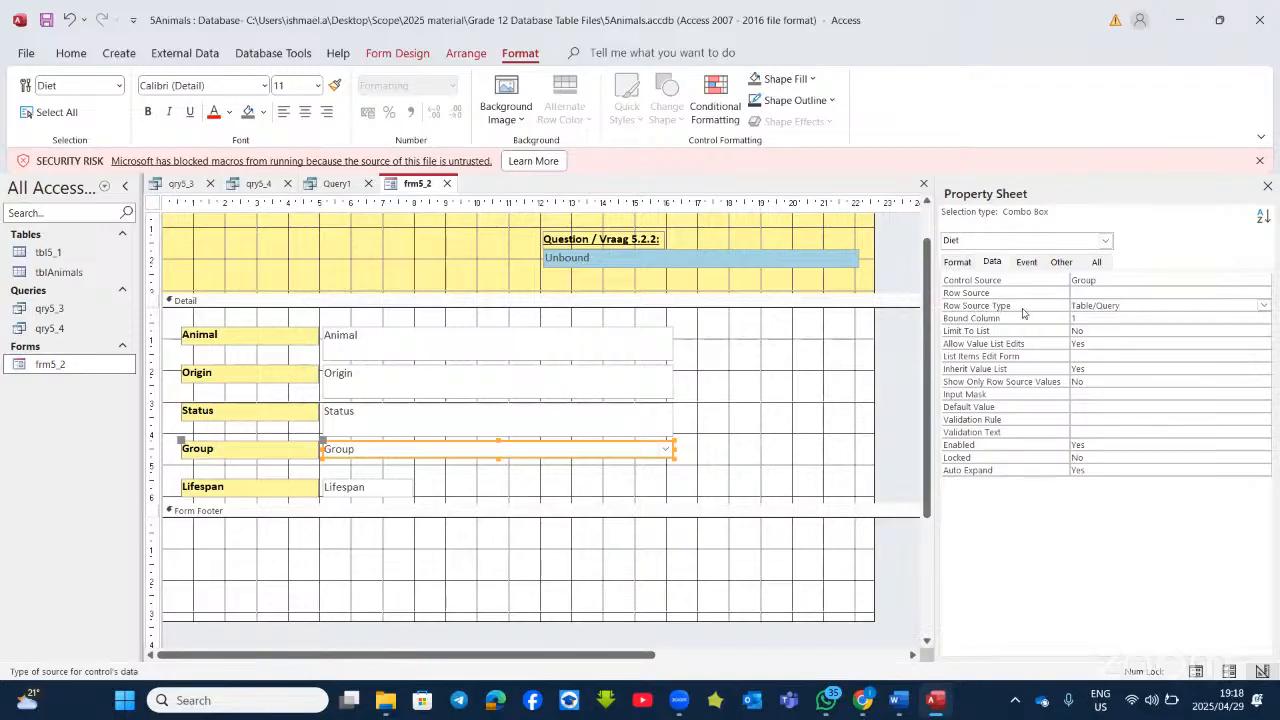
left_click(1264, 305)
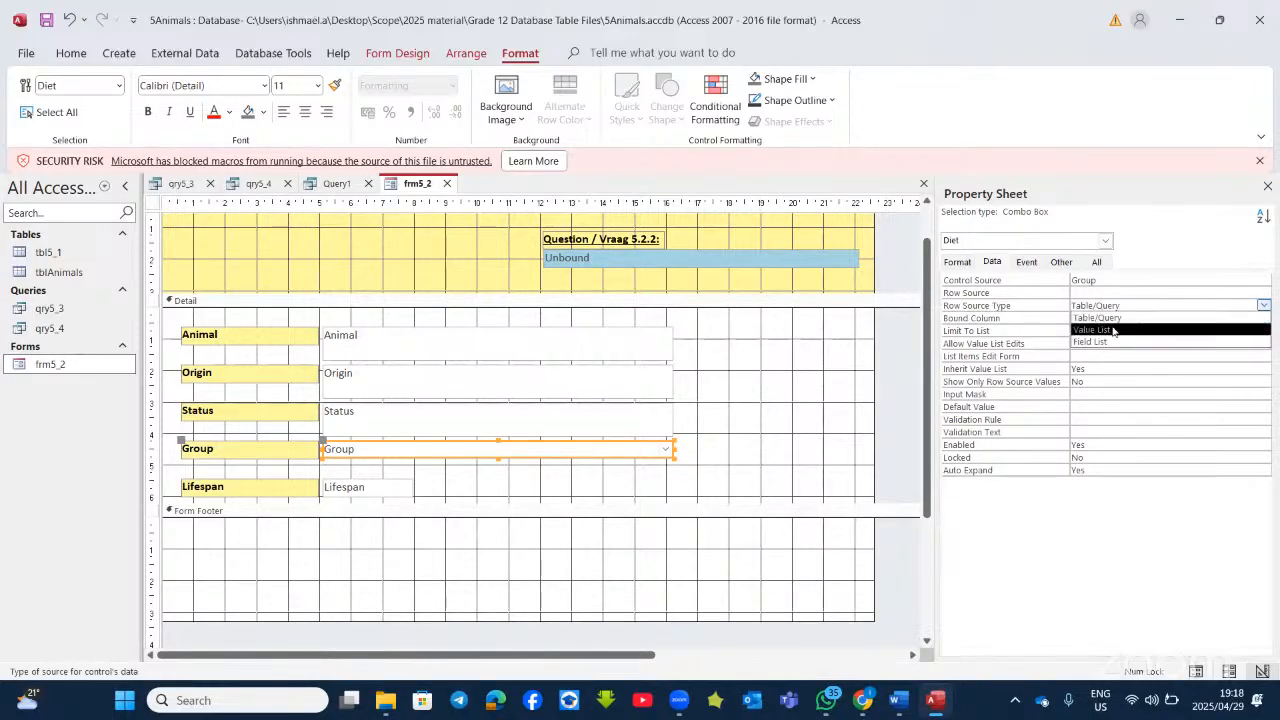
left_click(1105, 330)
left_click(1082, 294)
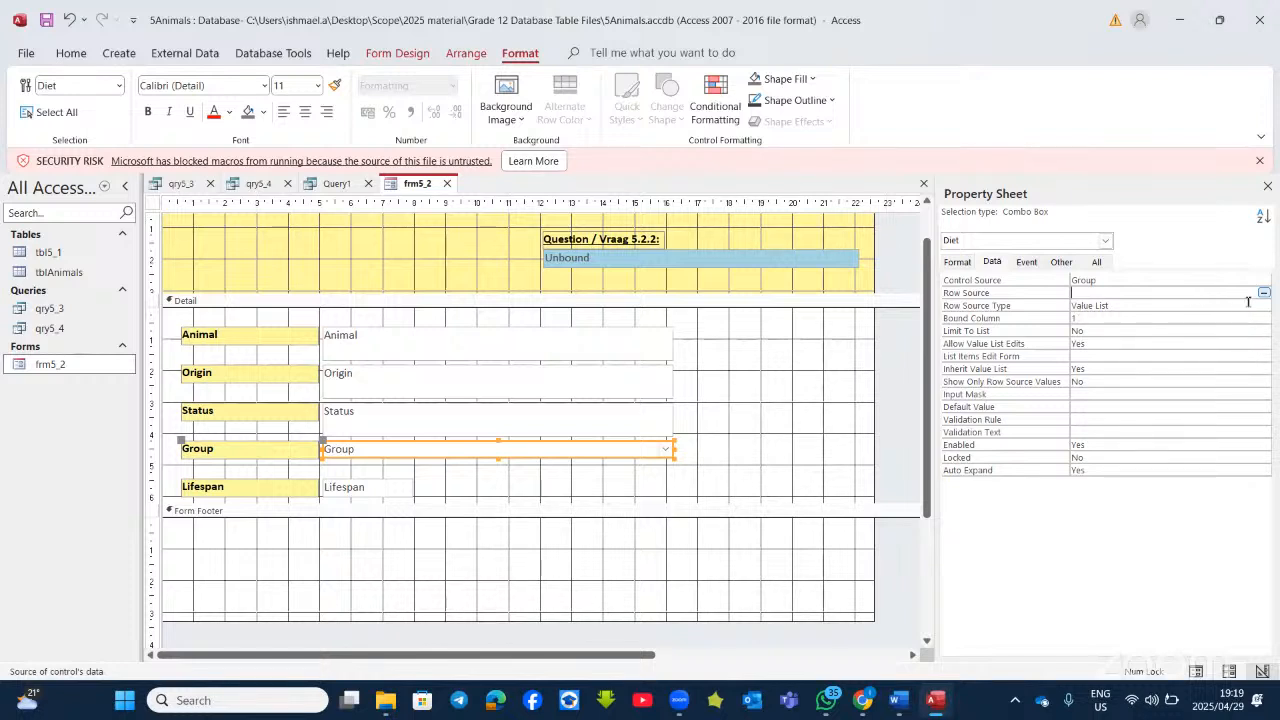
left_click(1250, 305)
left_click(1264, 305)
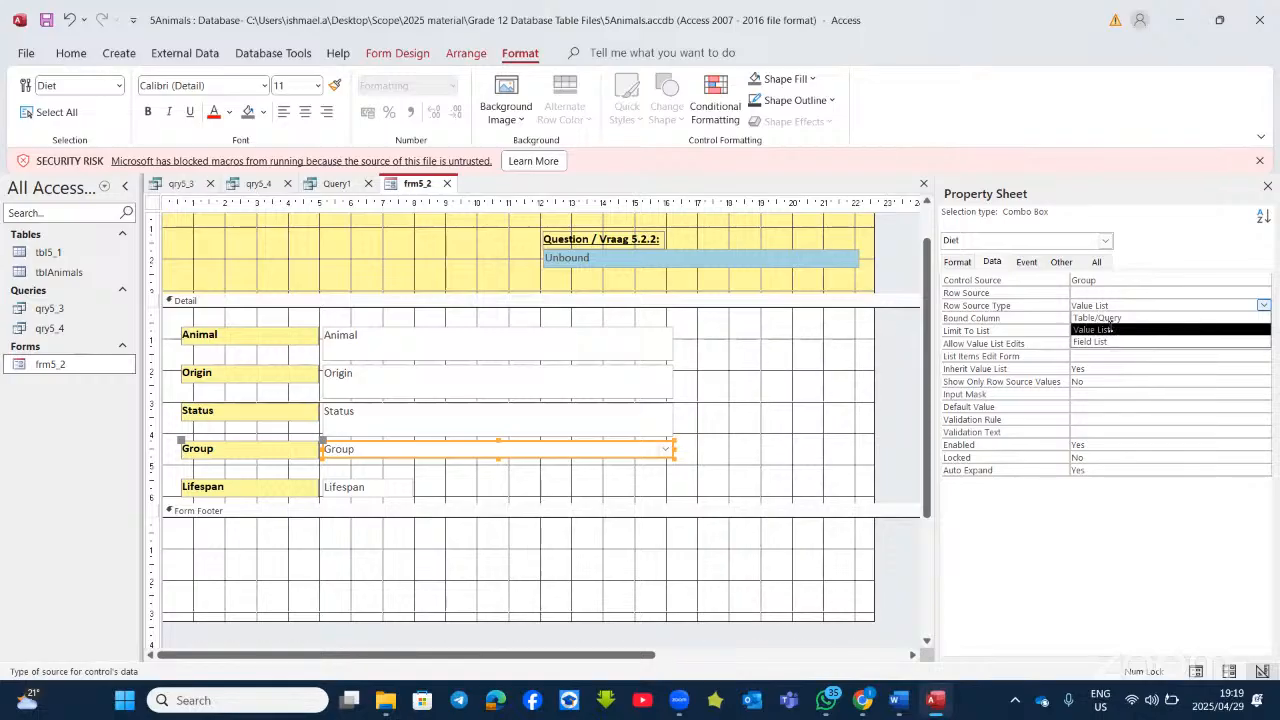
left_click(1113, 329)
left_click(1076, 292)
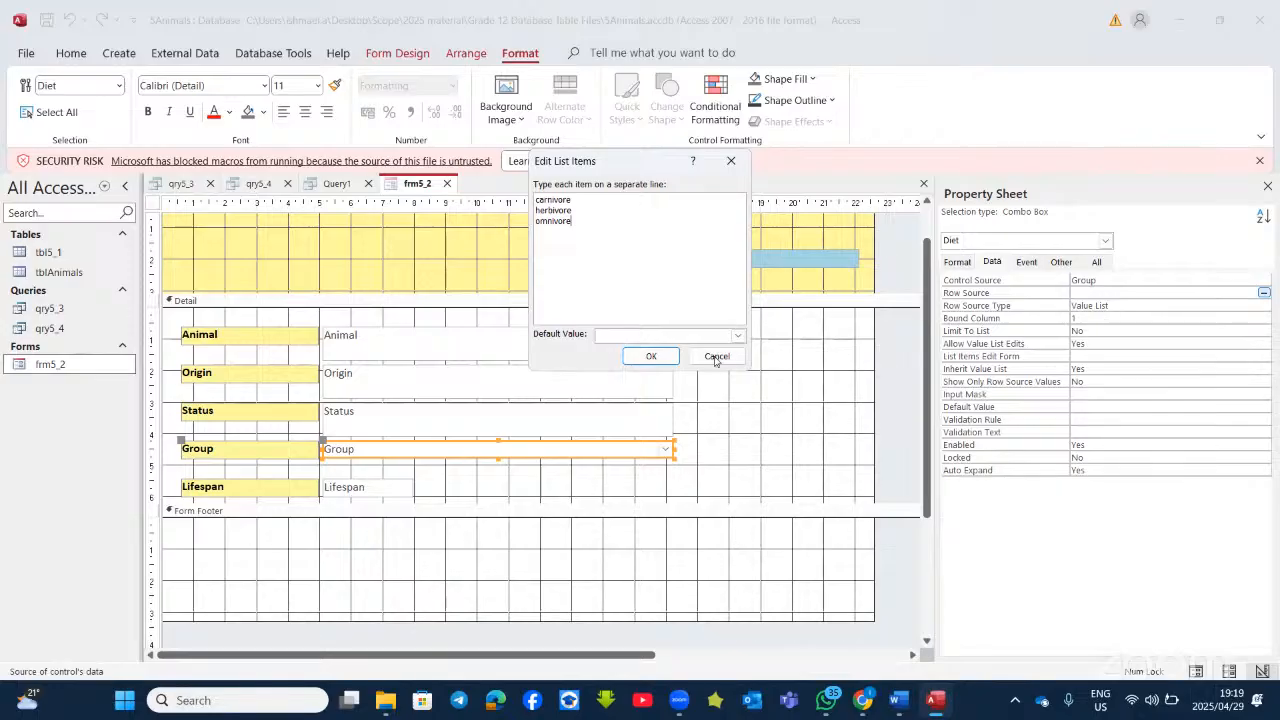
left_click(650, 357)
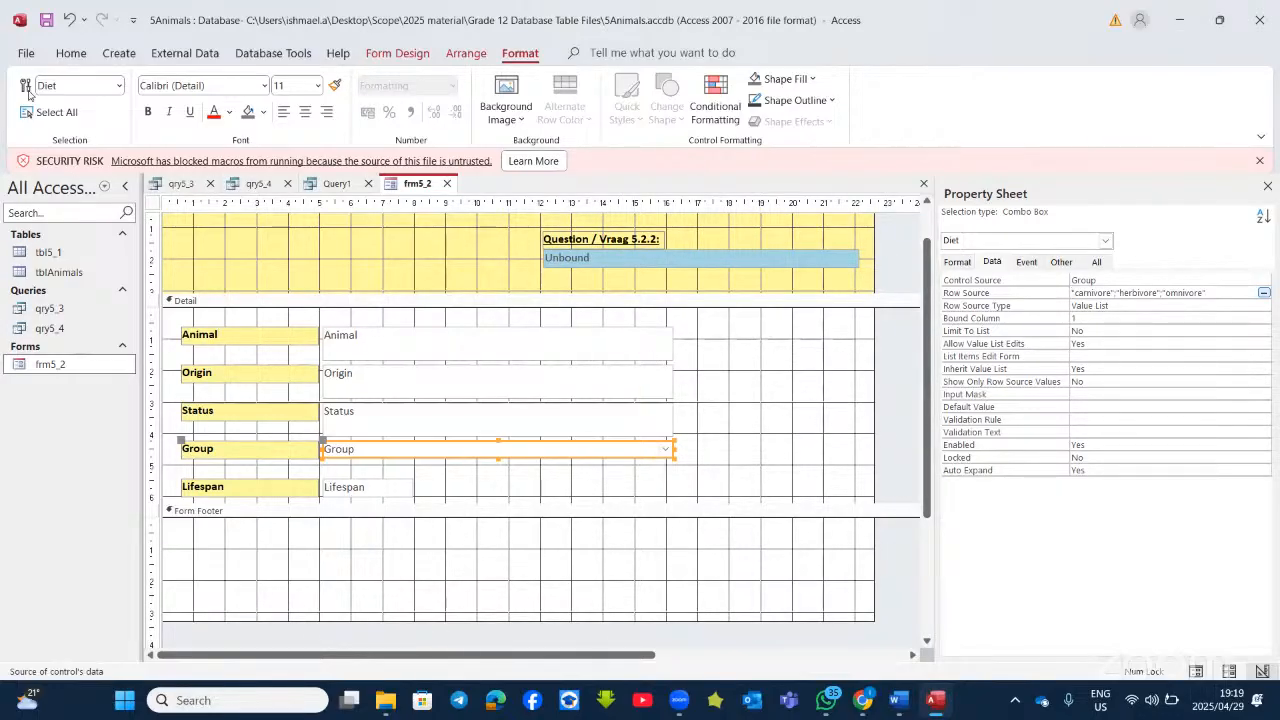
left_click(72, 56)
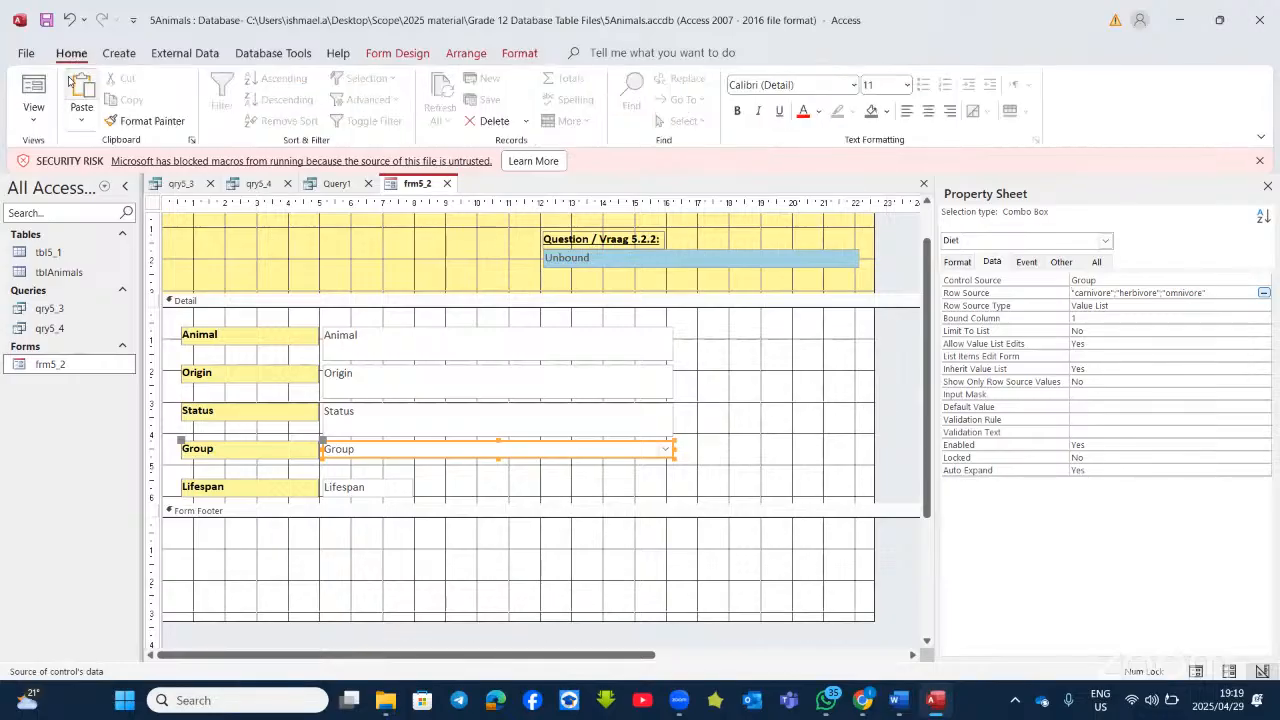
left_click(34, 90)
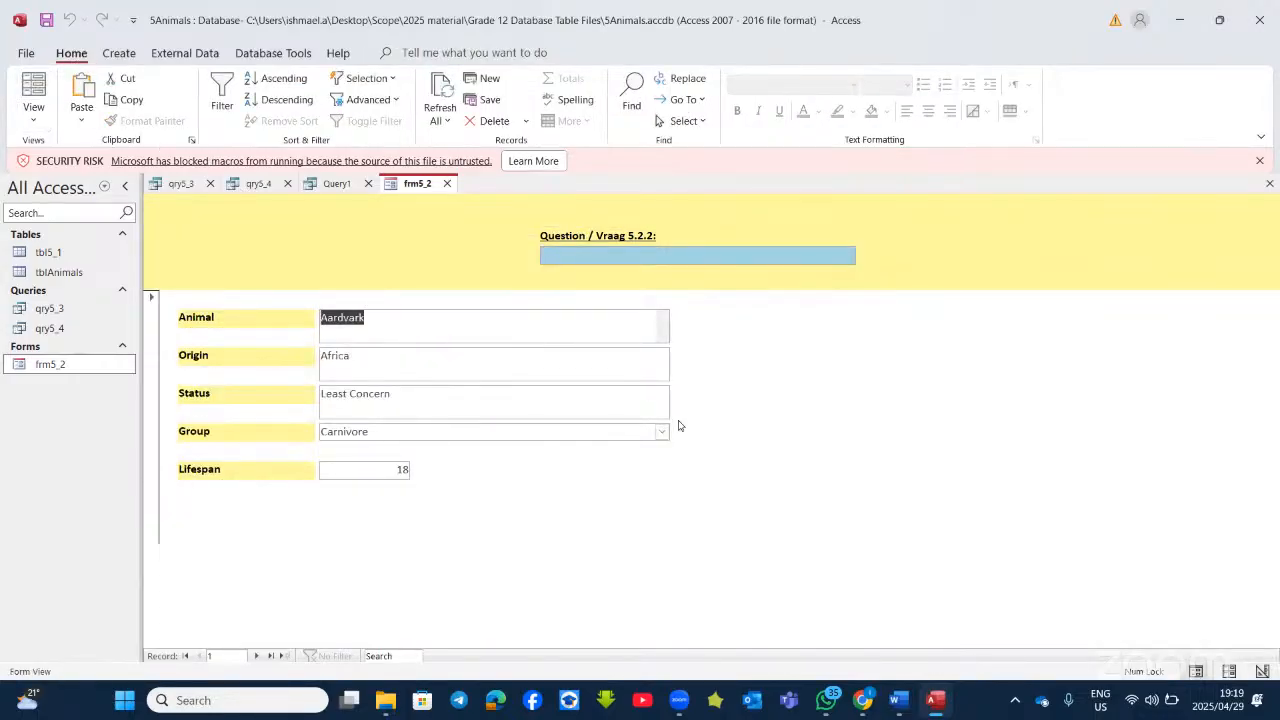
left_click(661, 431)
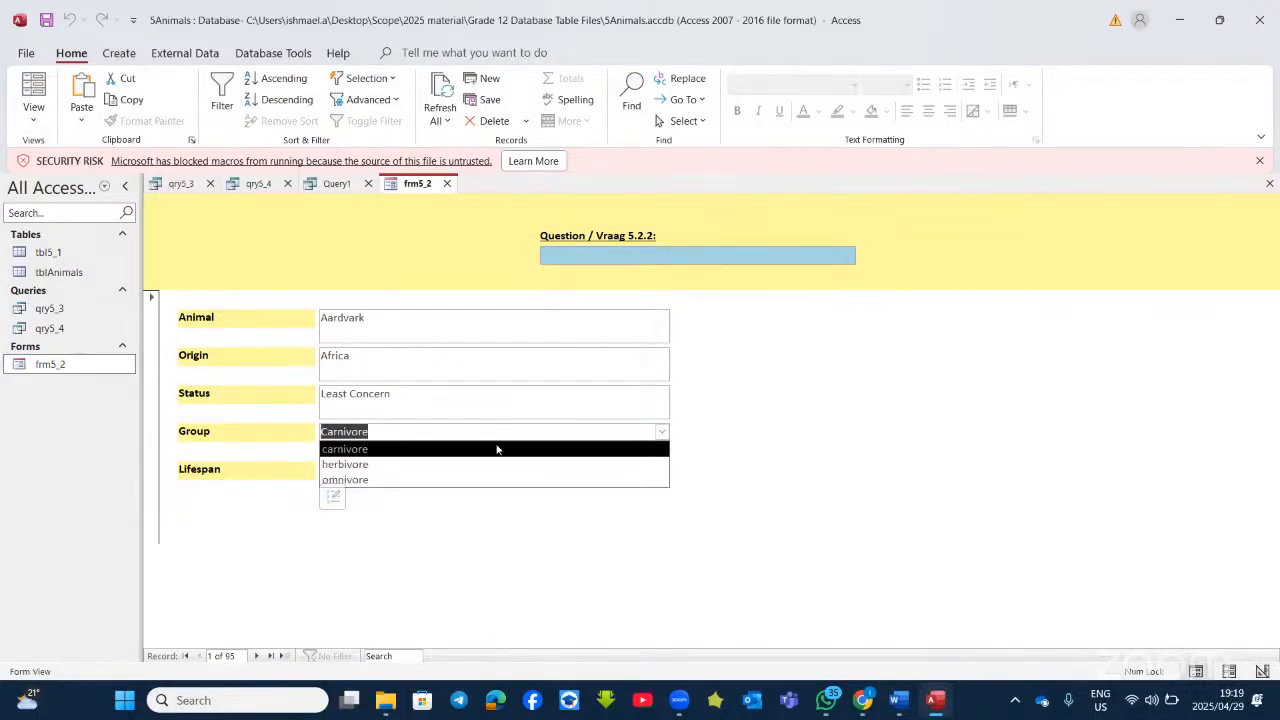
left_click(916, 421)
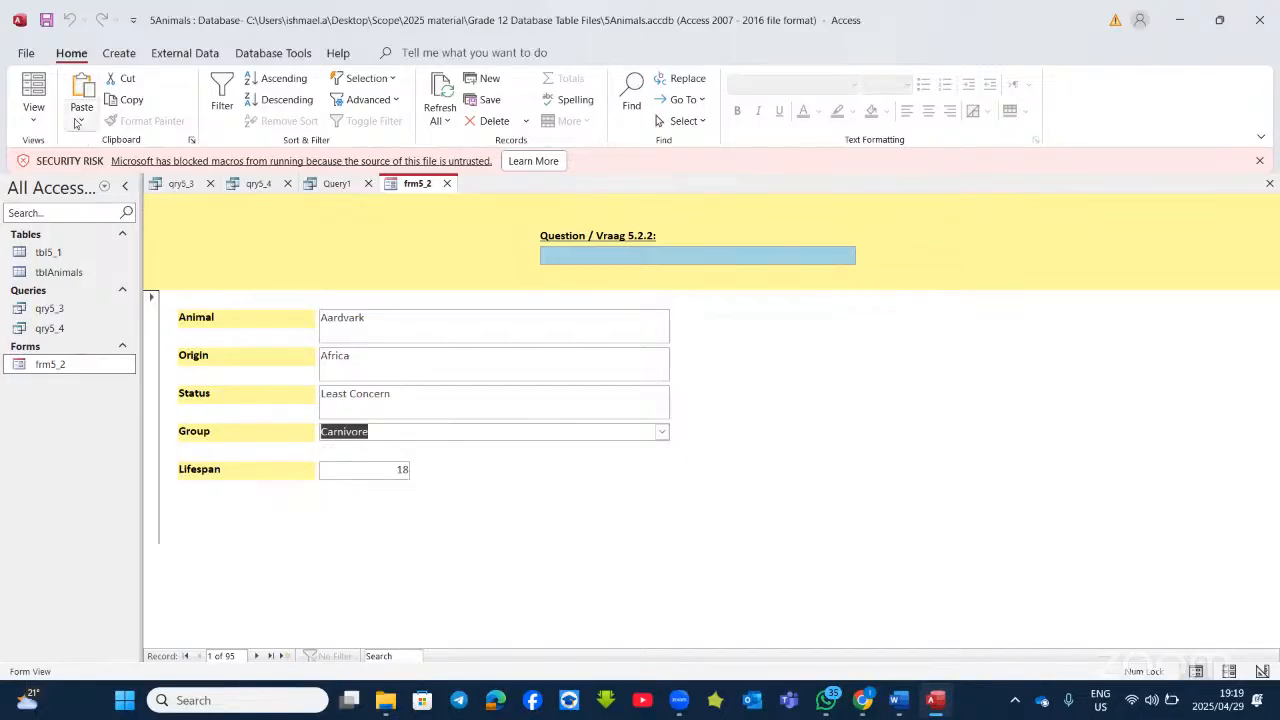
left_click(32, 122)
left_click(40, 220)
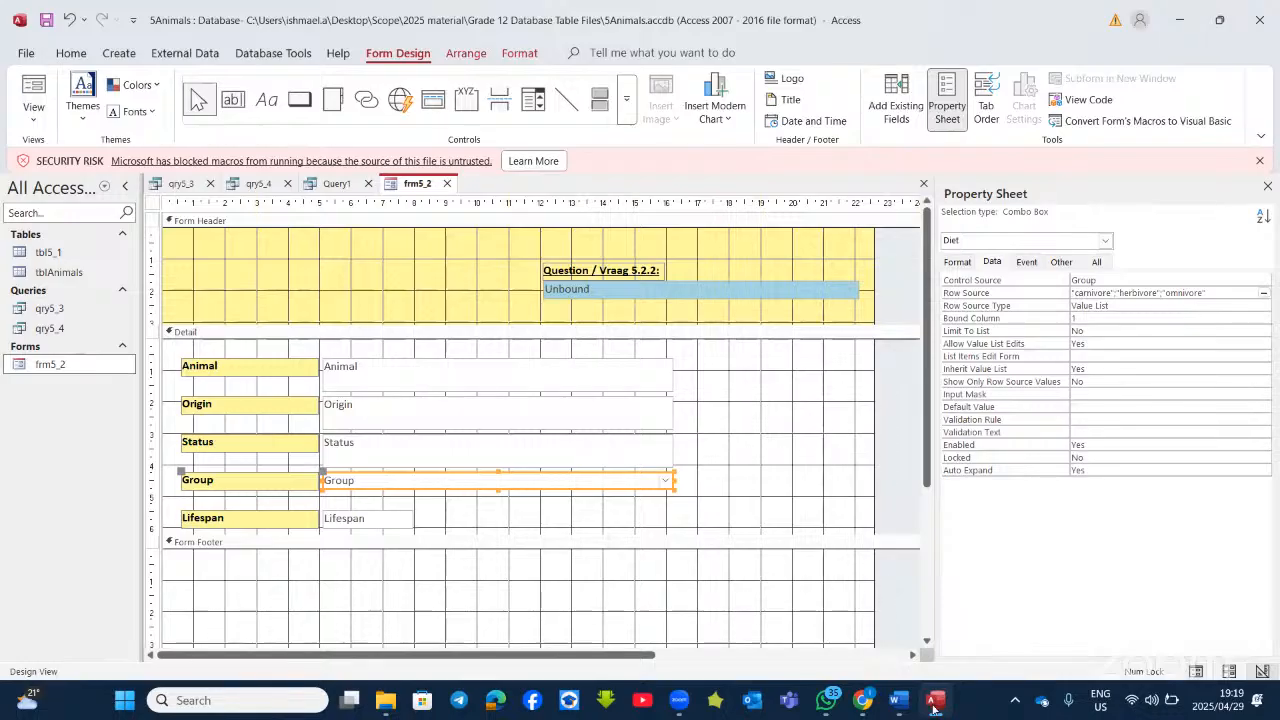
mouse_move(915, 707)
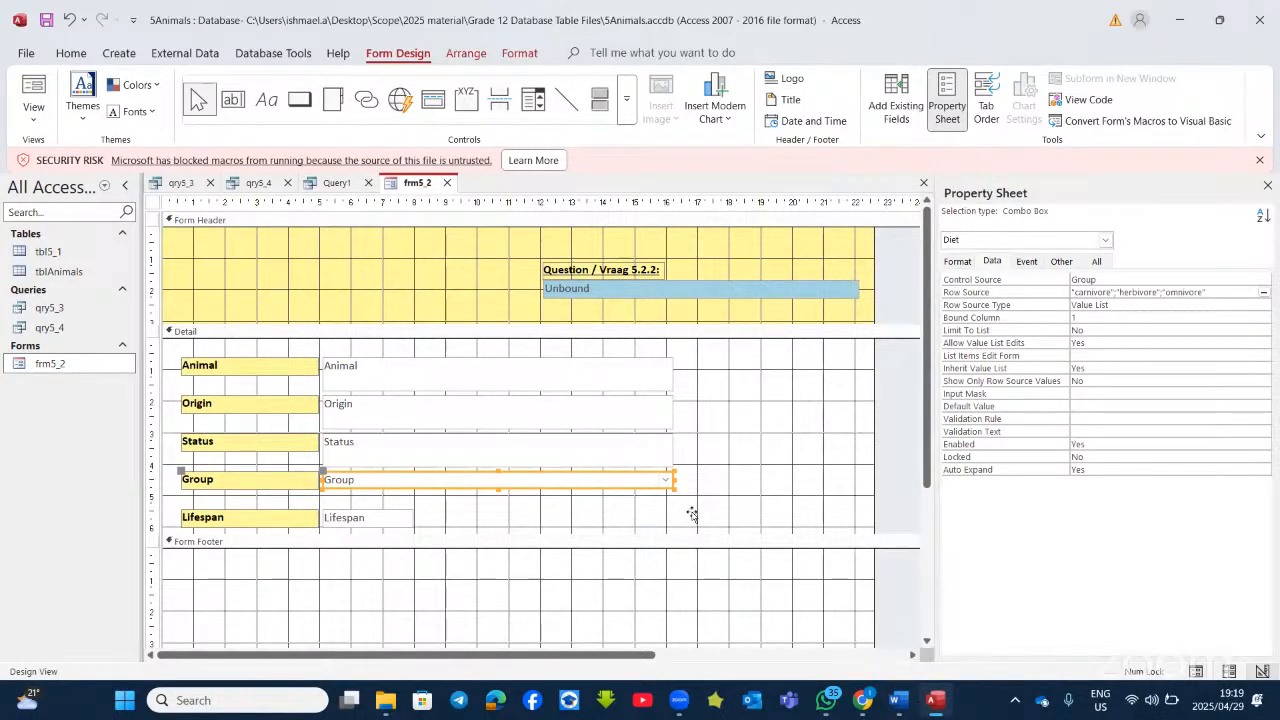
right_click(666, 481)
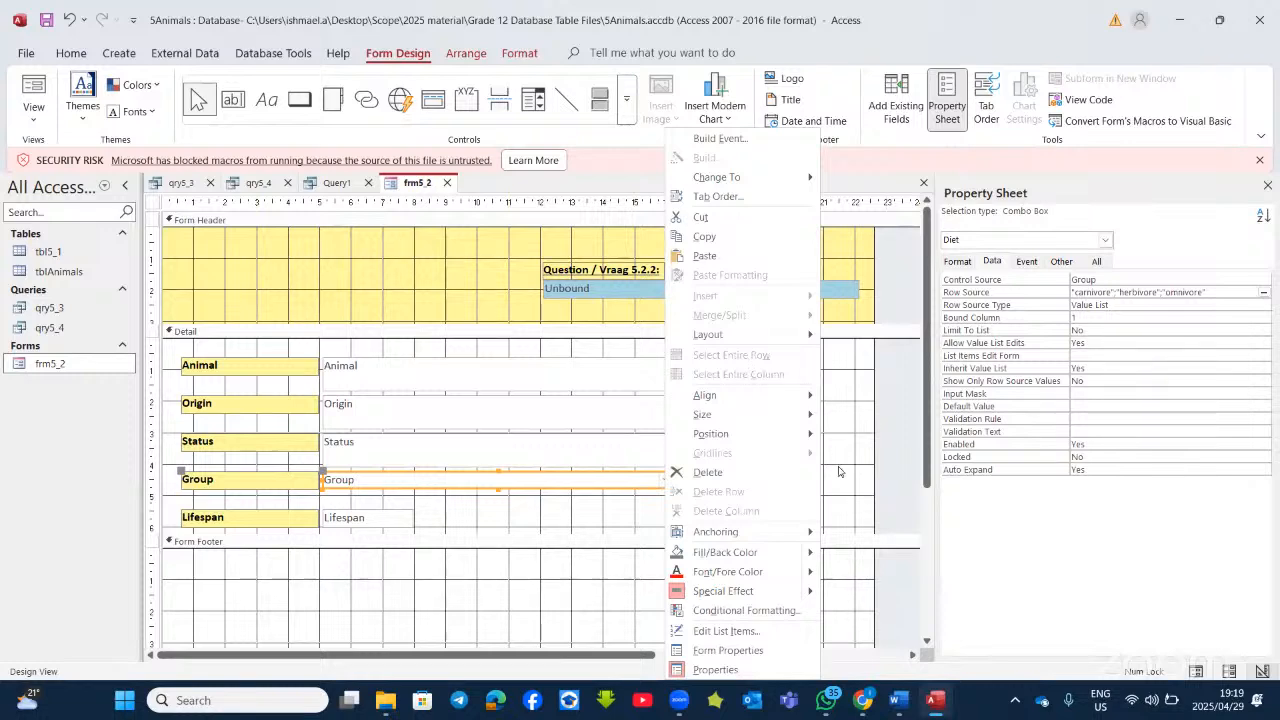
left_click(839, 471)
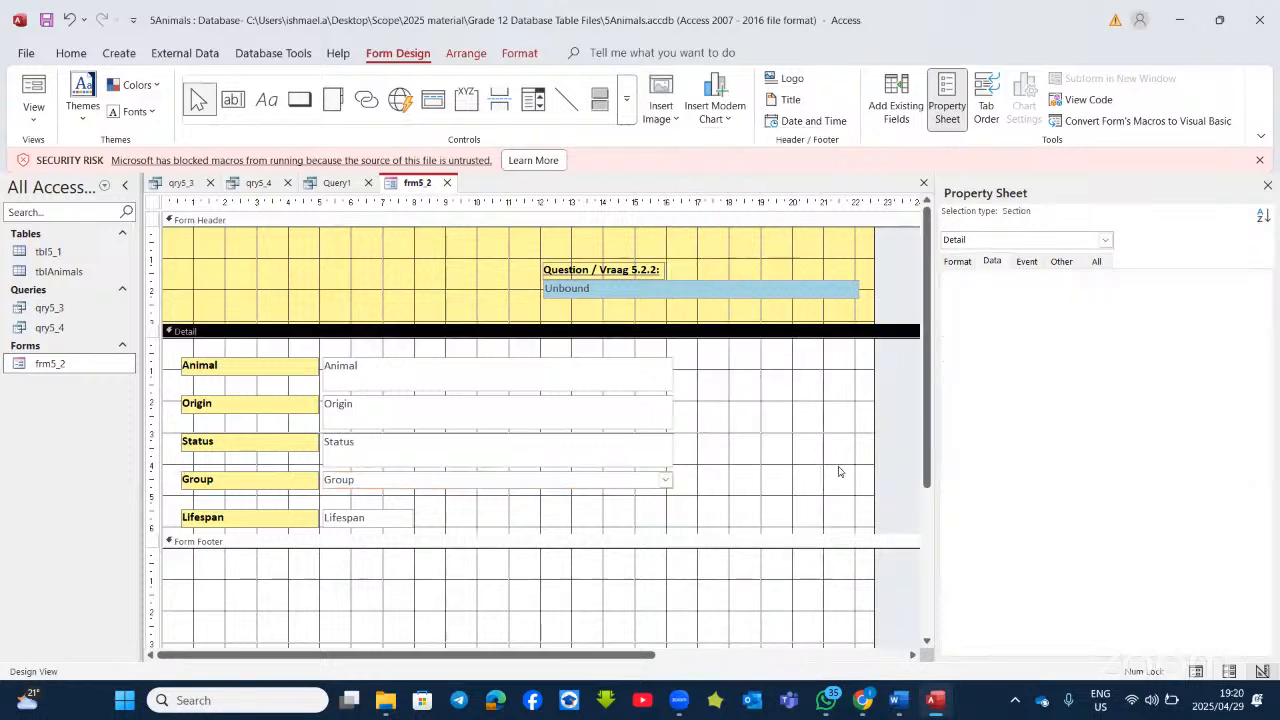
Step: Bold '25 years', 'Yes/No' and most of 'format' in Word's lifespan question, then return to Access
left_click(902, 700)
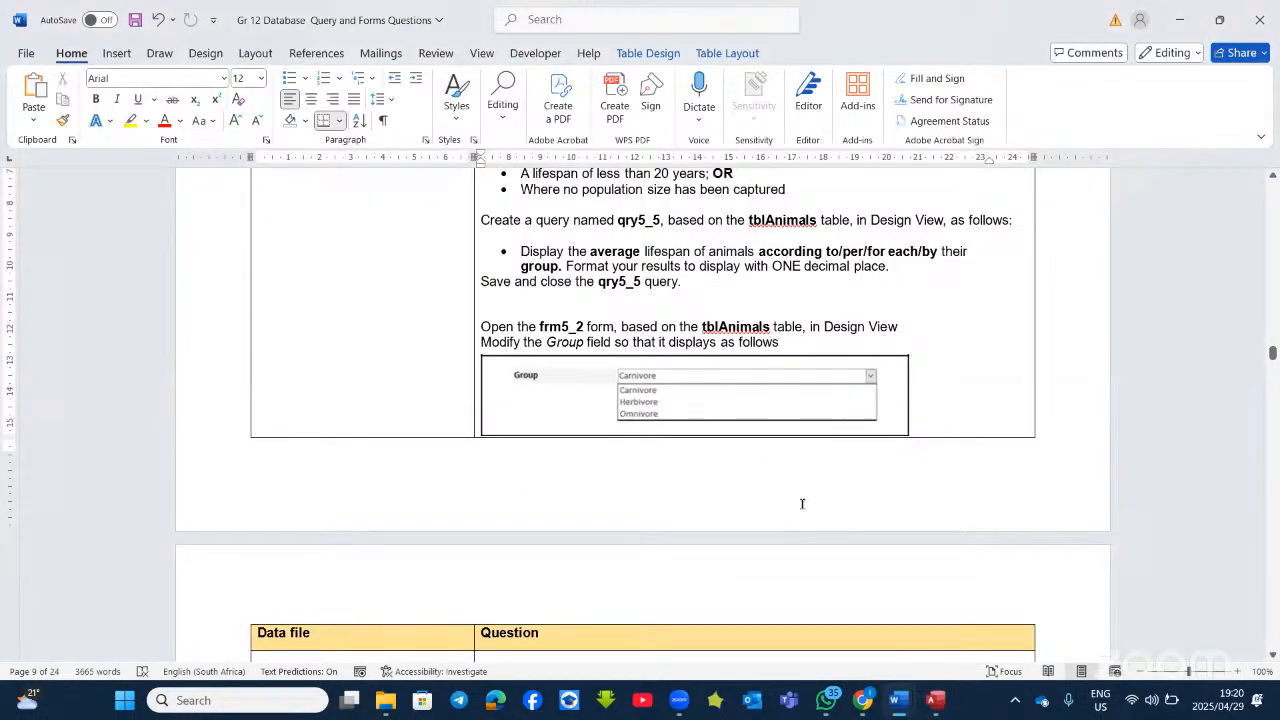
scroll(802, 503, "down", 5)
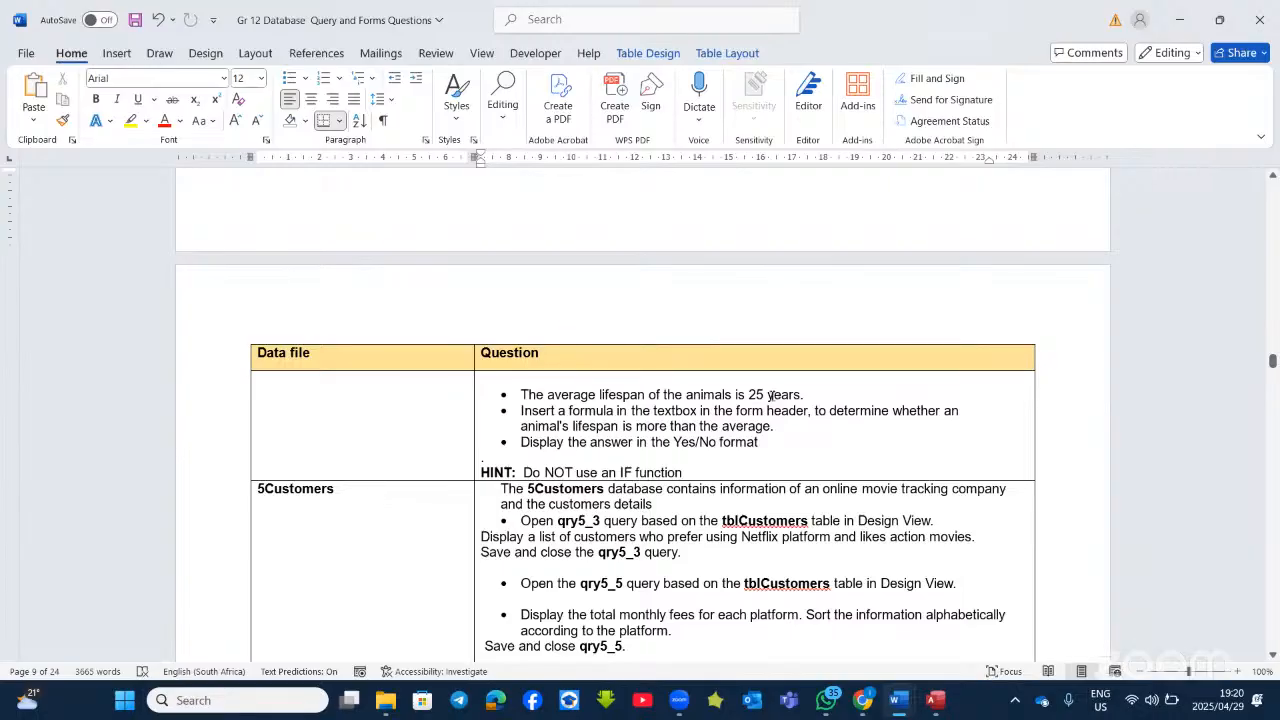
left_click_drag(800, 395, 749, 395)
left_click(763, 365)
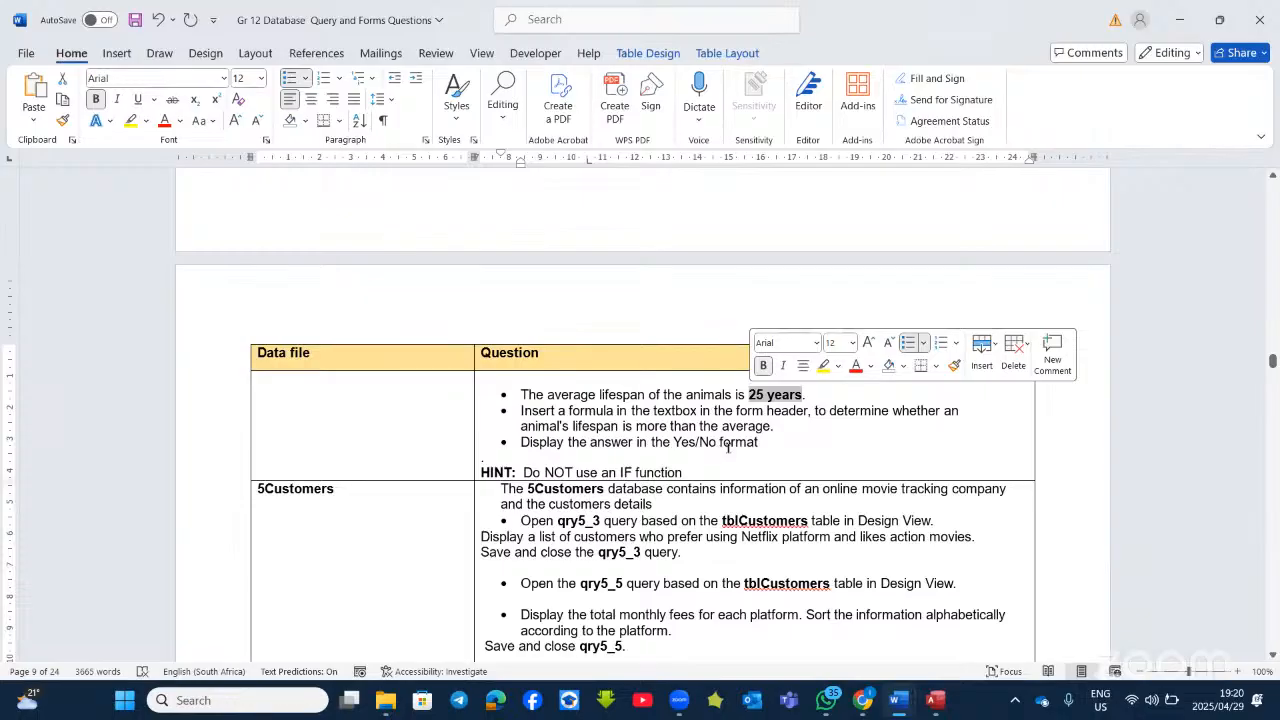
left_click_drag(719, 441, 673, 442)
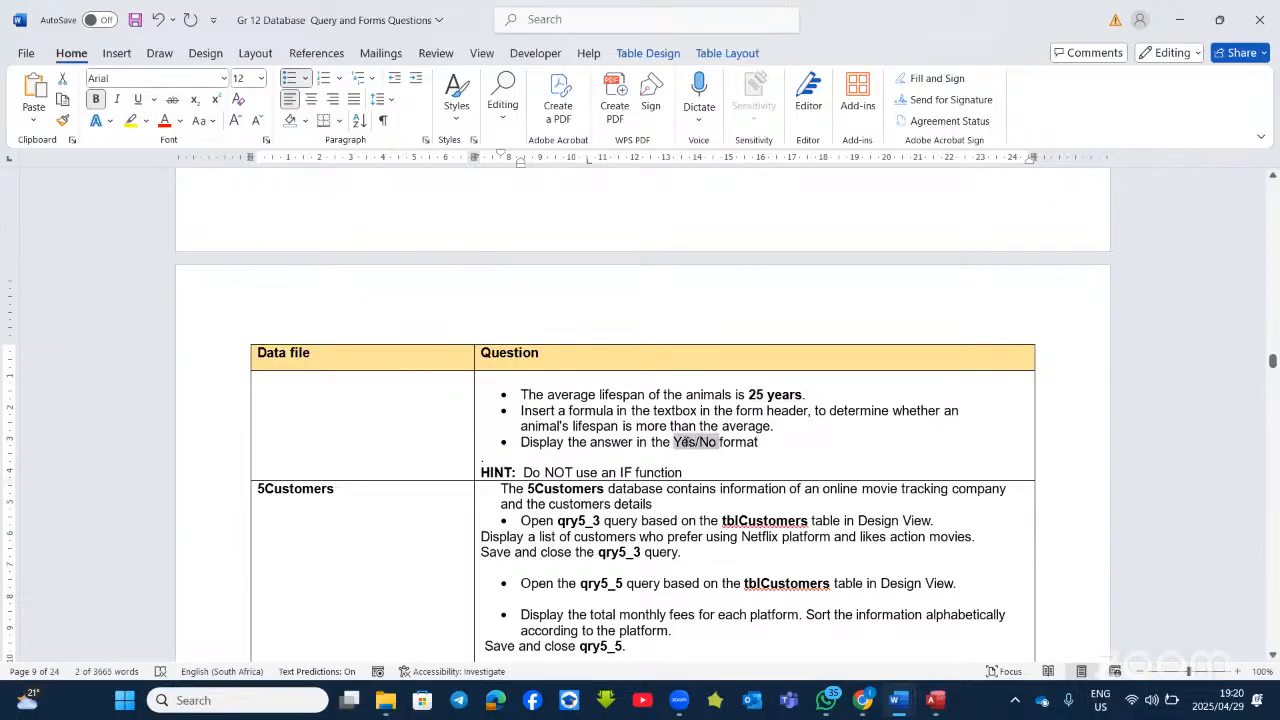
key("ctrl+b")
left_click_drag(761, 441, 728, 441)
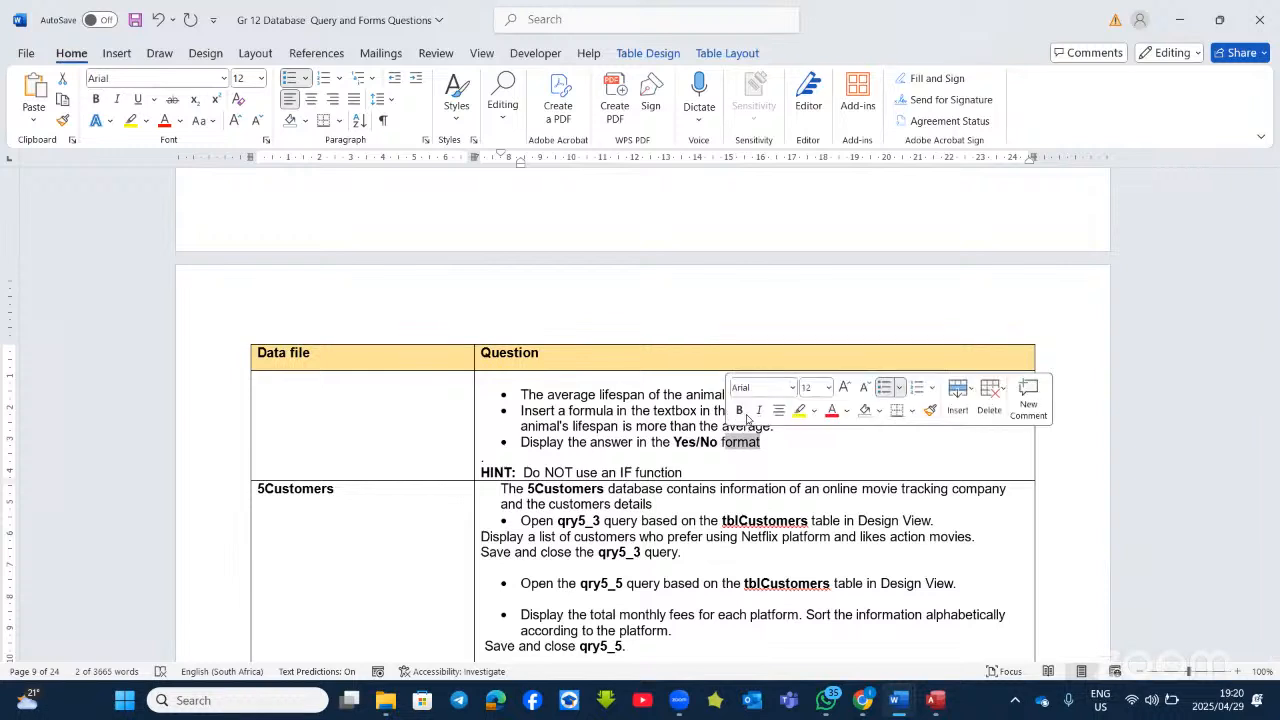
left_click(739, 410)
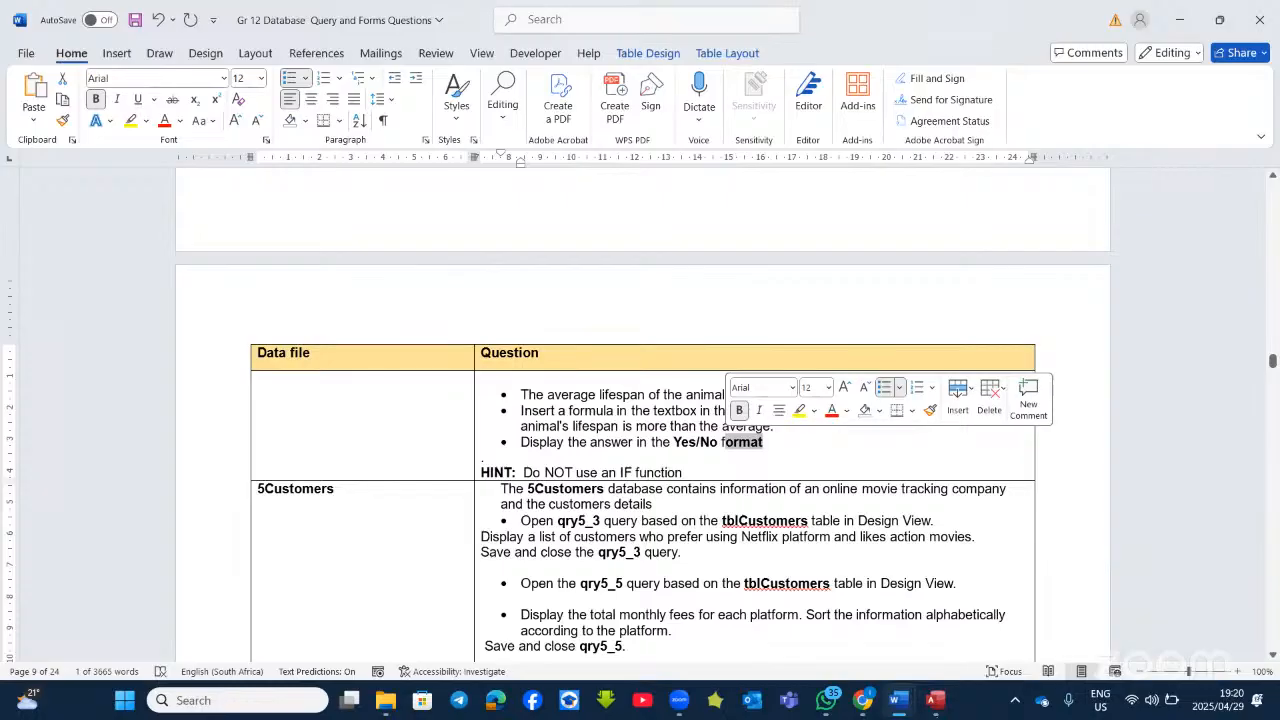
left_click(935, 700)
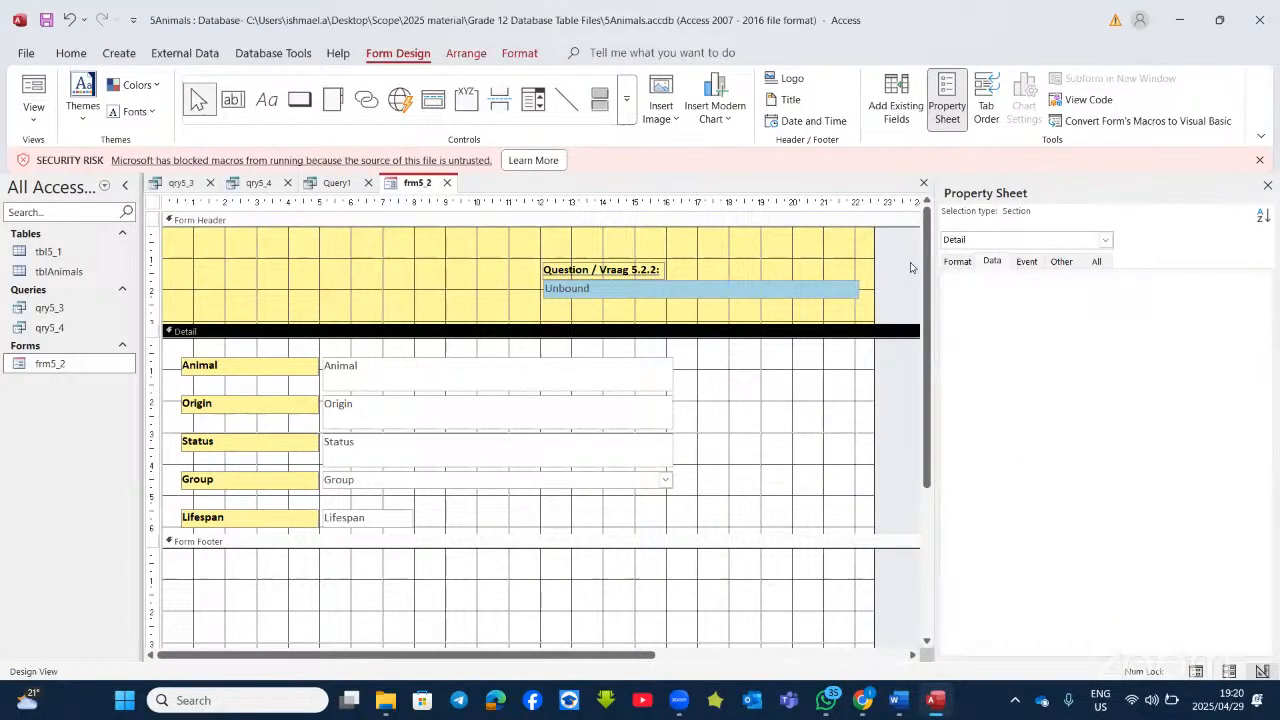
Step: Close the Property Sheet and select the Form Header's unbound text box
left_click(1267, 185)
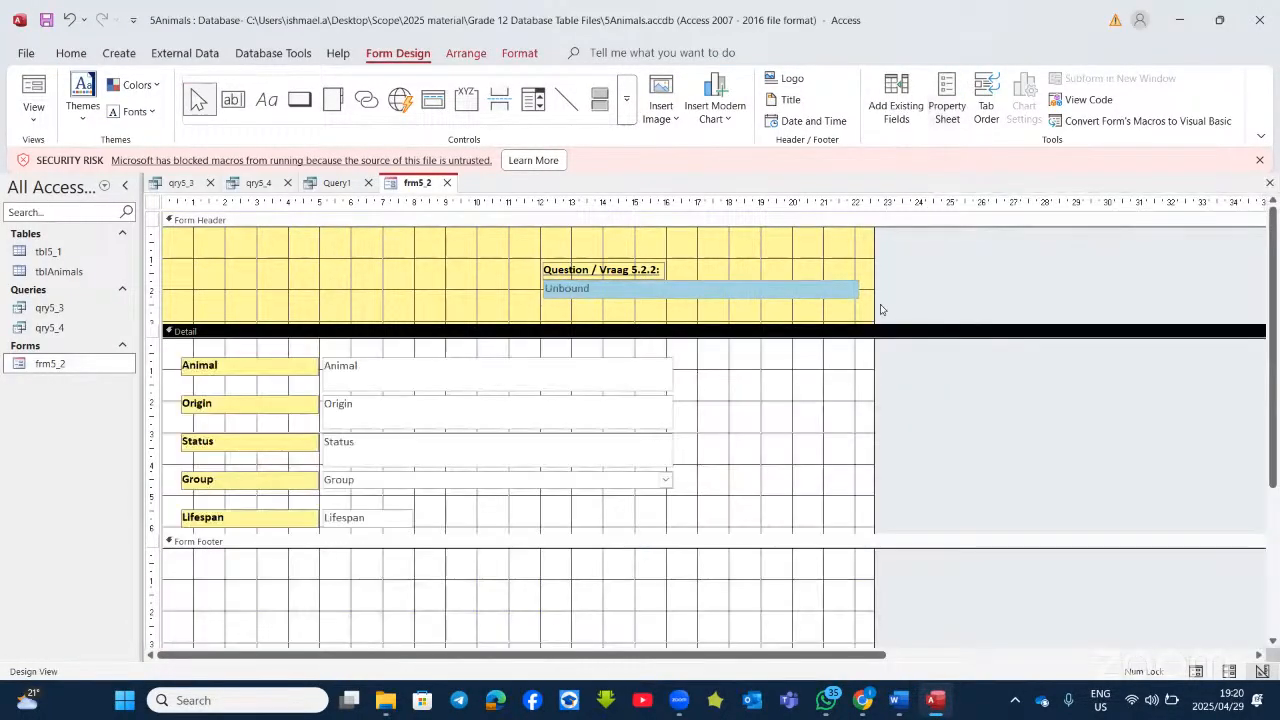
left_click(609, 289)
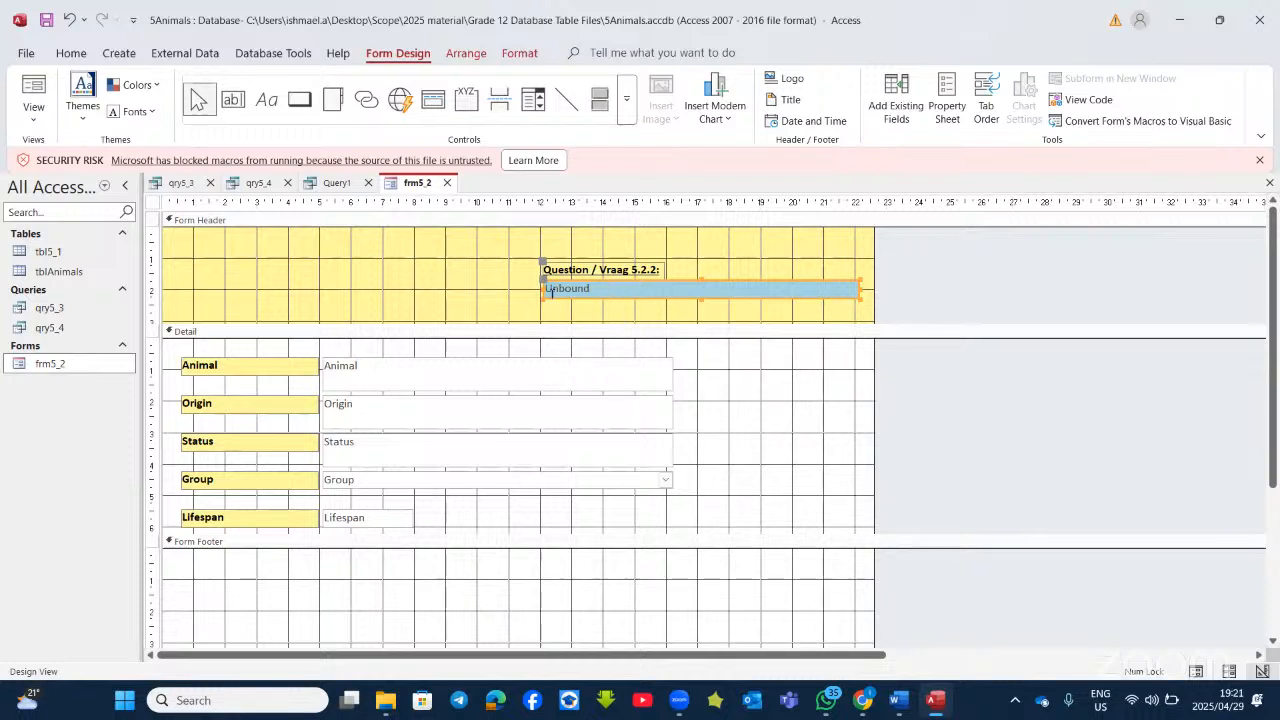
Step: Clear the header box's old expression and draft a [Lifespan] > condition in Expression Builder
right_click(614, 302)
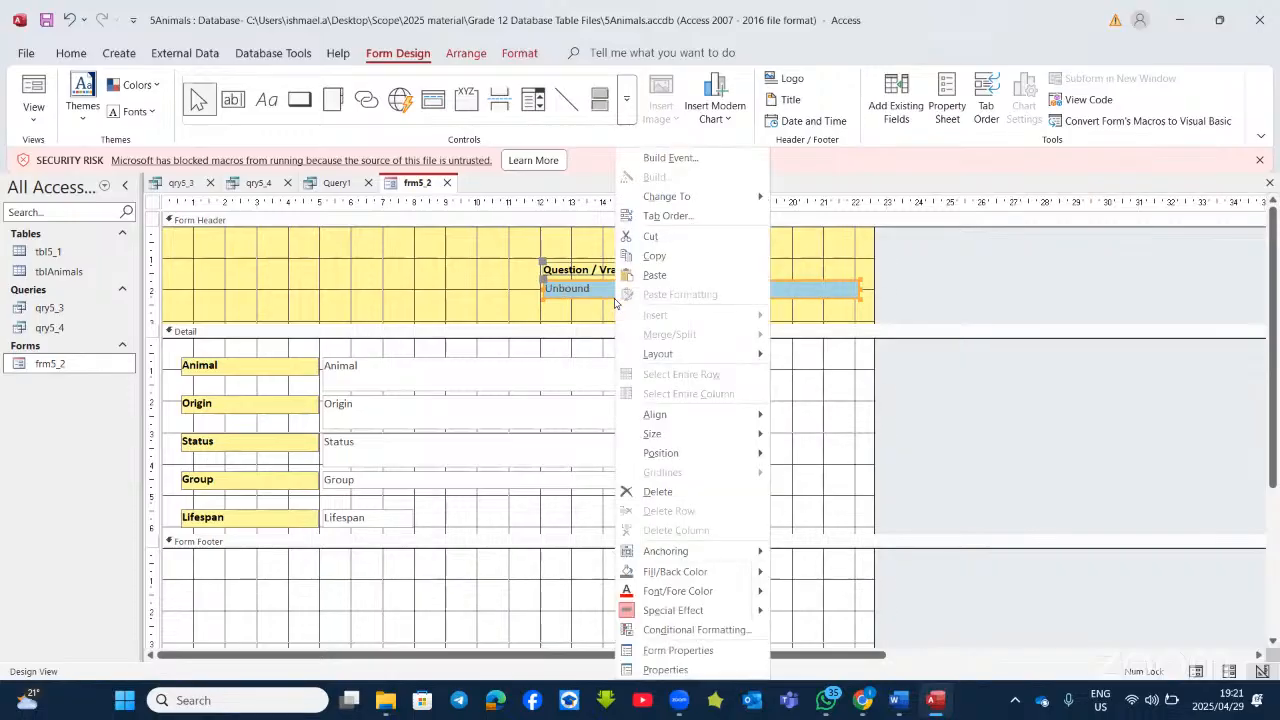
left_click(662, 162)
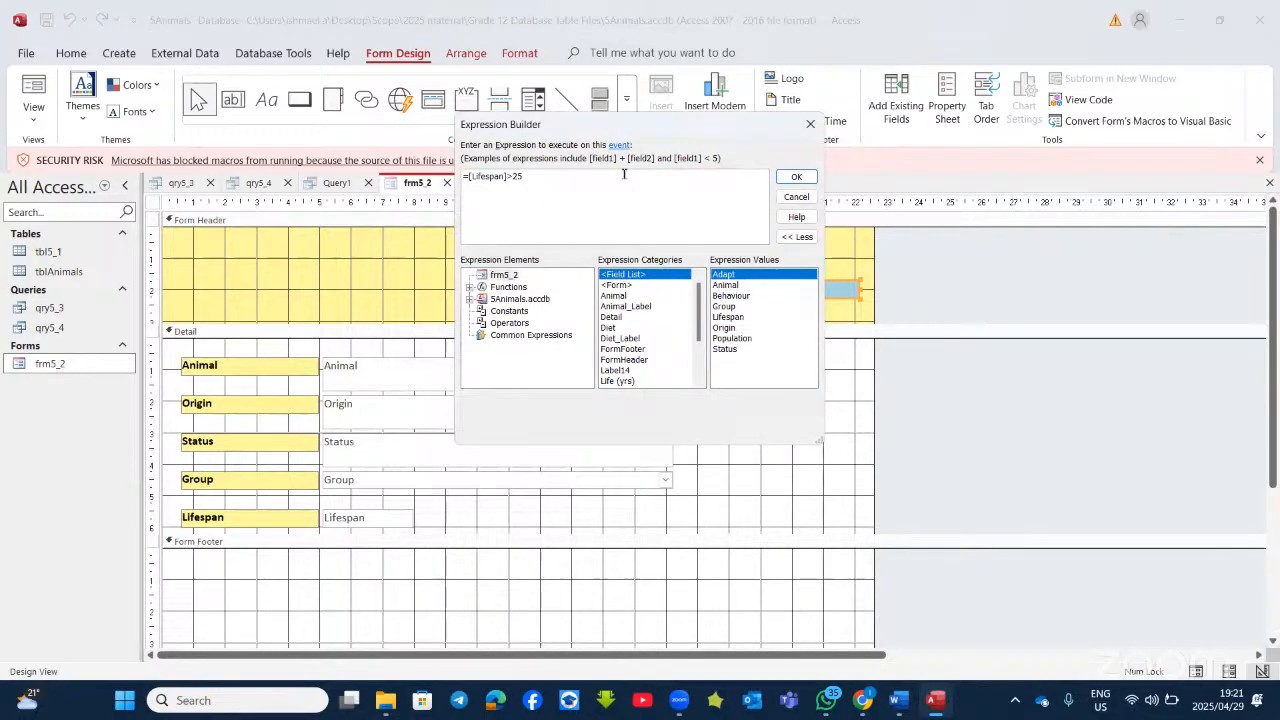
key("BackSpace")
key("BackSpace")
key("BackSpace")
key("BackSpace")
key("BackSpace")
key("BackSpace")
key("BackSpace")
key("BackSpace")
key("BackSpace")
key("BackSpace")
key("BackSpace")
key("BackSpace")
key("BackSpace")
left_click(796, 177)
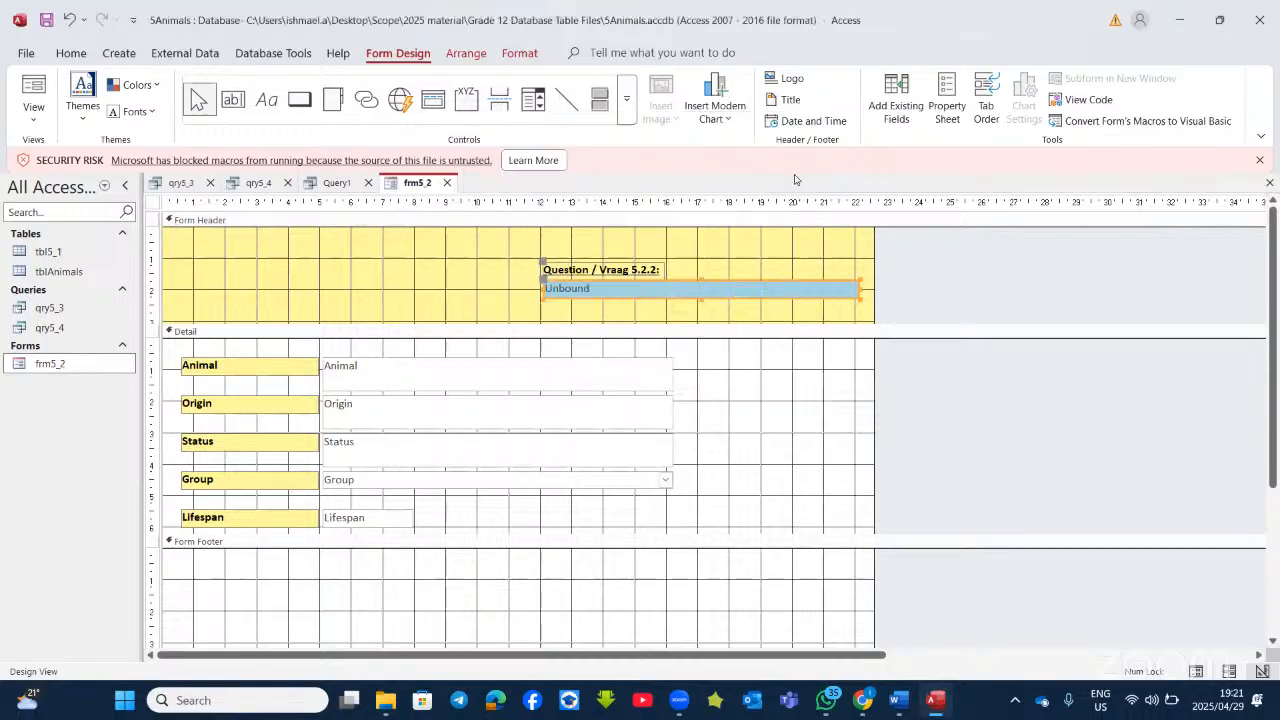
right_click(658, 302)
left_click(690, 310)
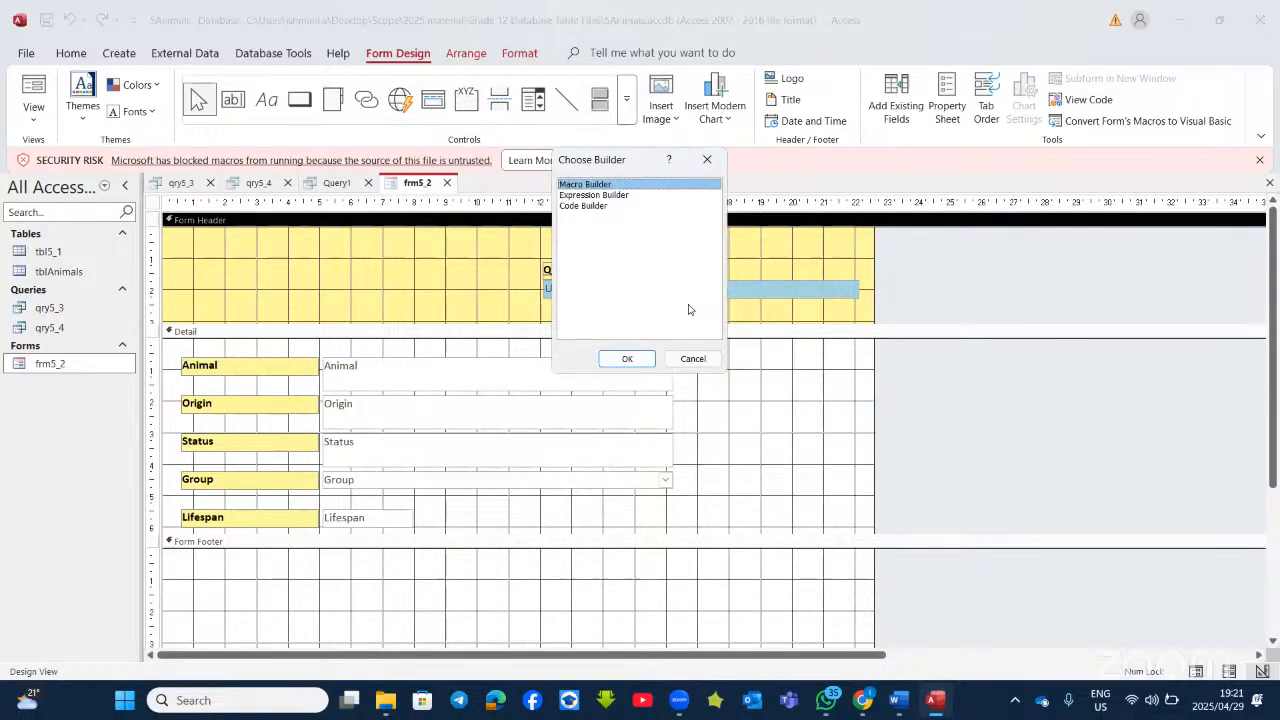
left_click(577, 197)
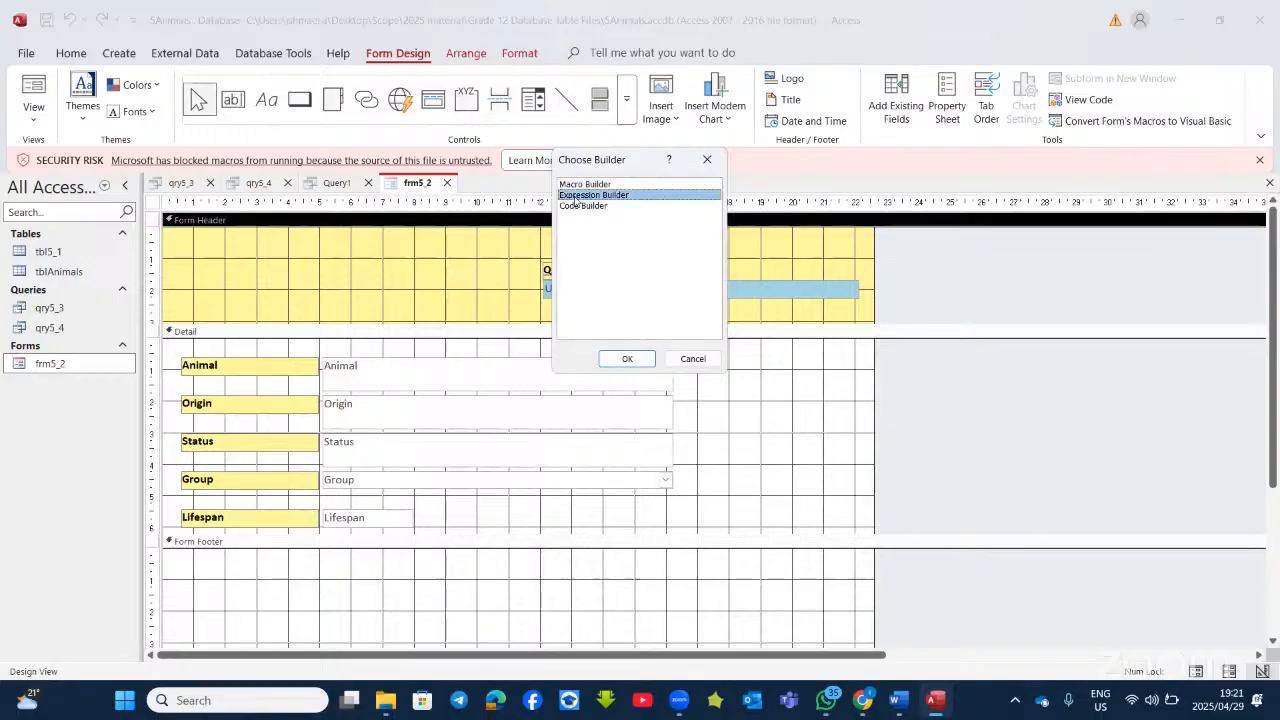
left_click(643, 363)
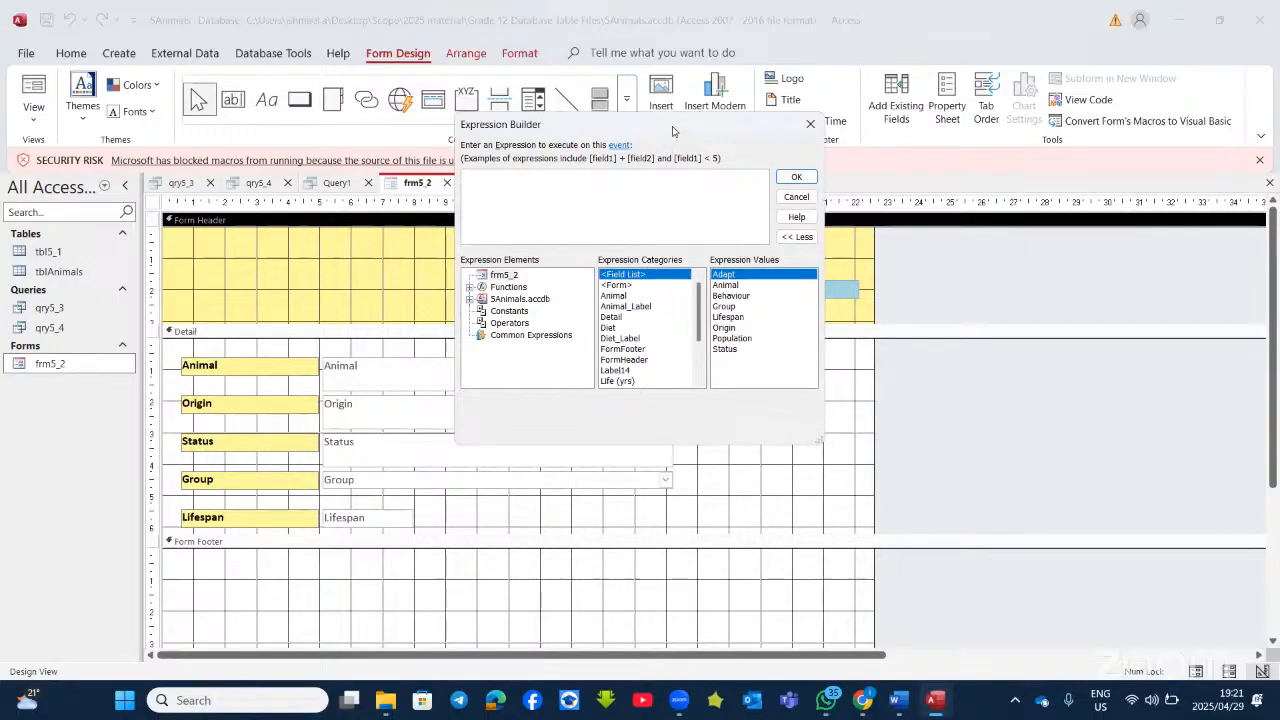
left_click_drag(674, 129, 679, 208)
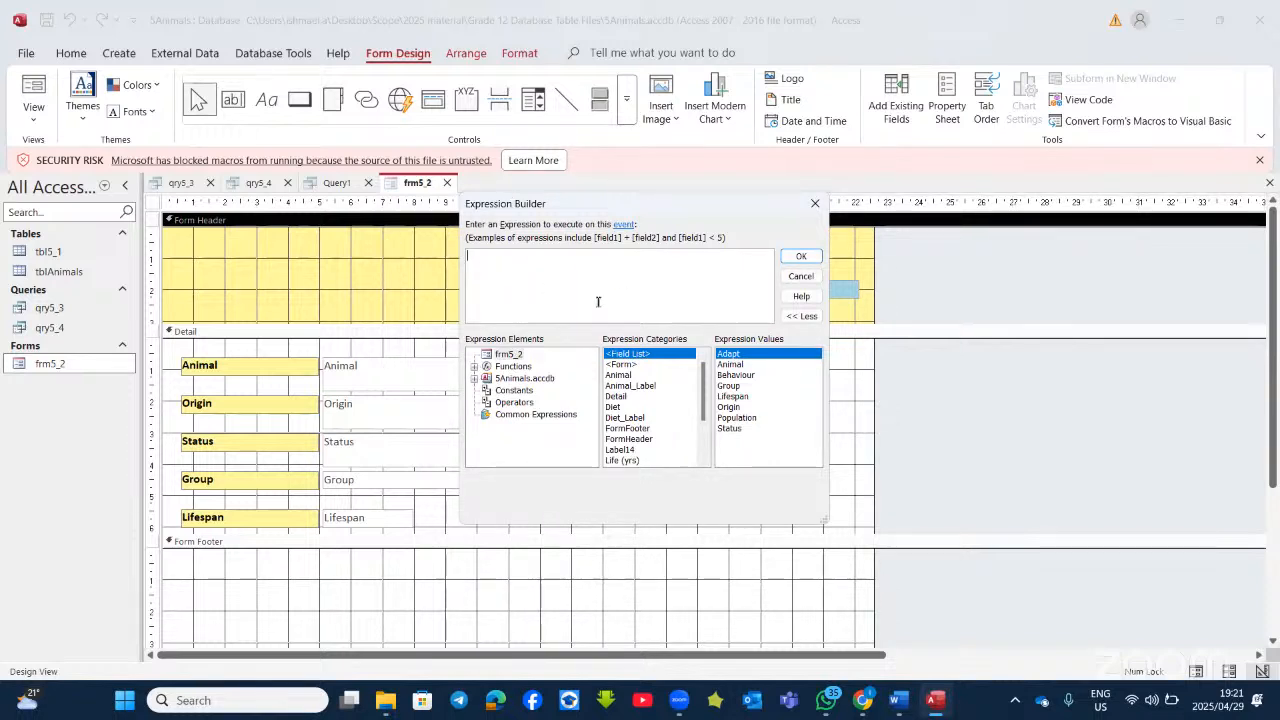
double_click(731, 397)
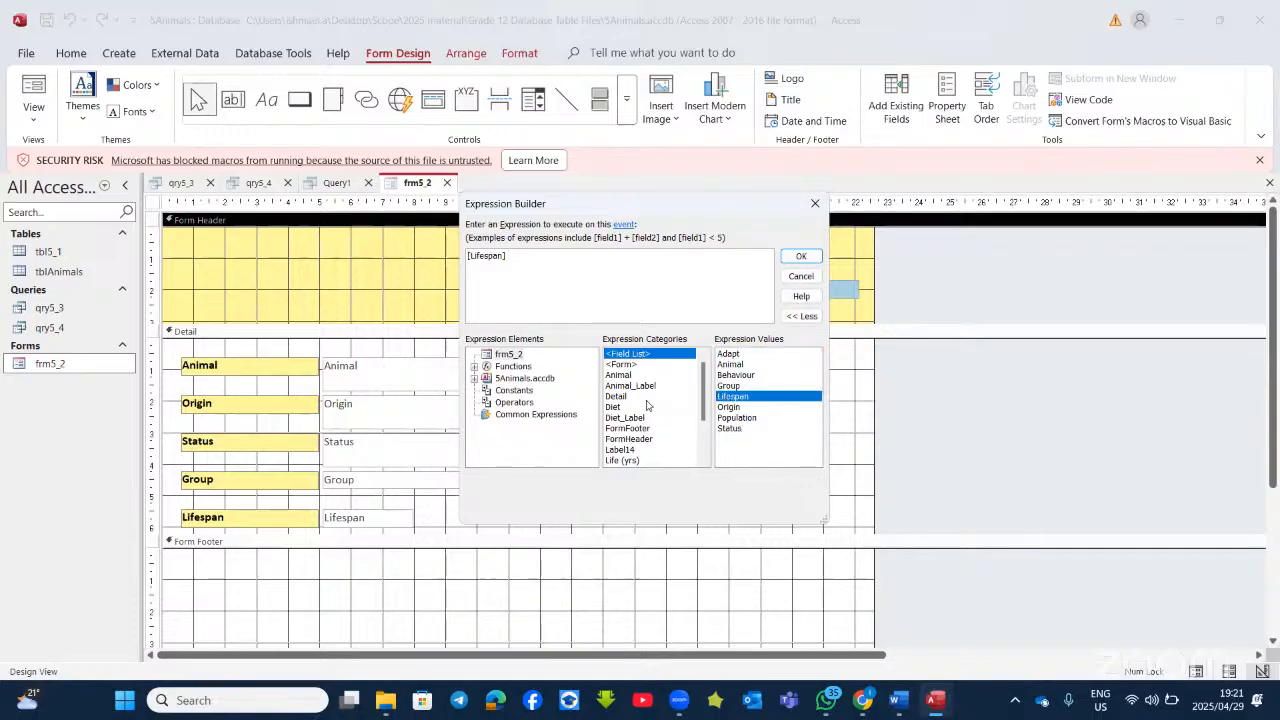
type(">25")
left_click(801, 257)
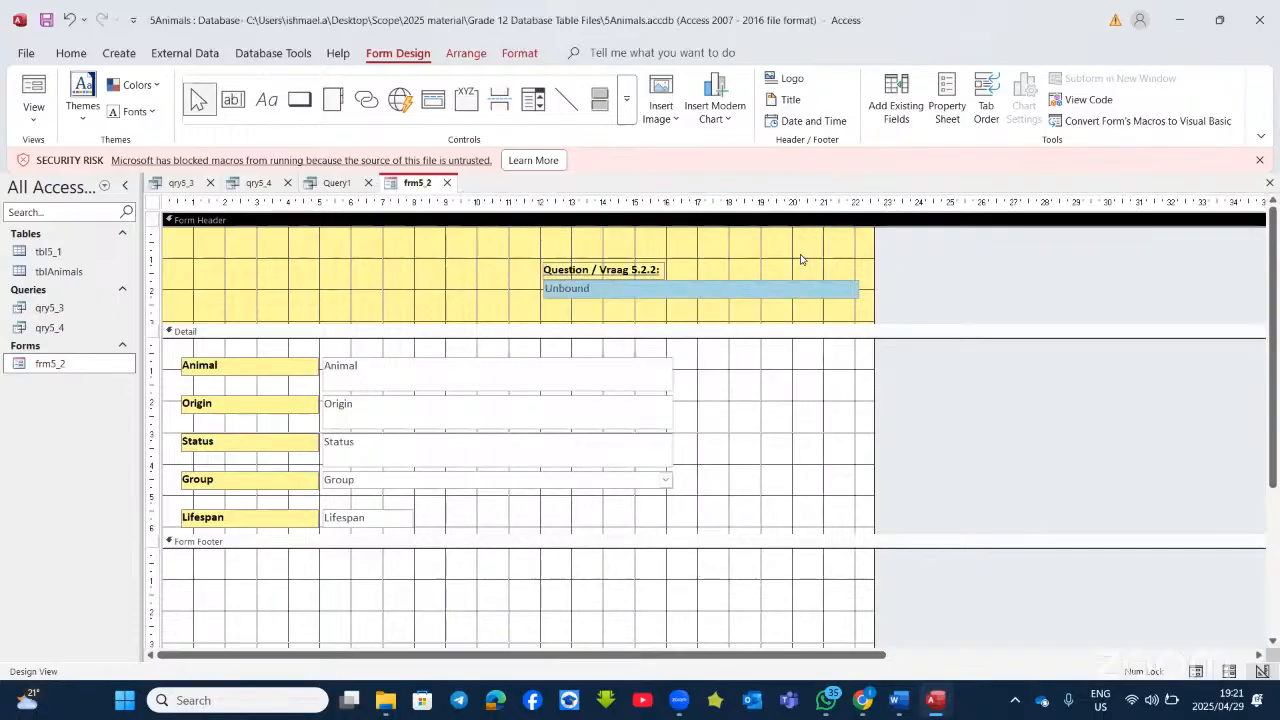
Step: Rebuild [Lifespan] >25 in Expression Builder, copy it, and start editing the header box
right_click(600, 296)
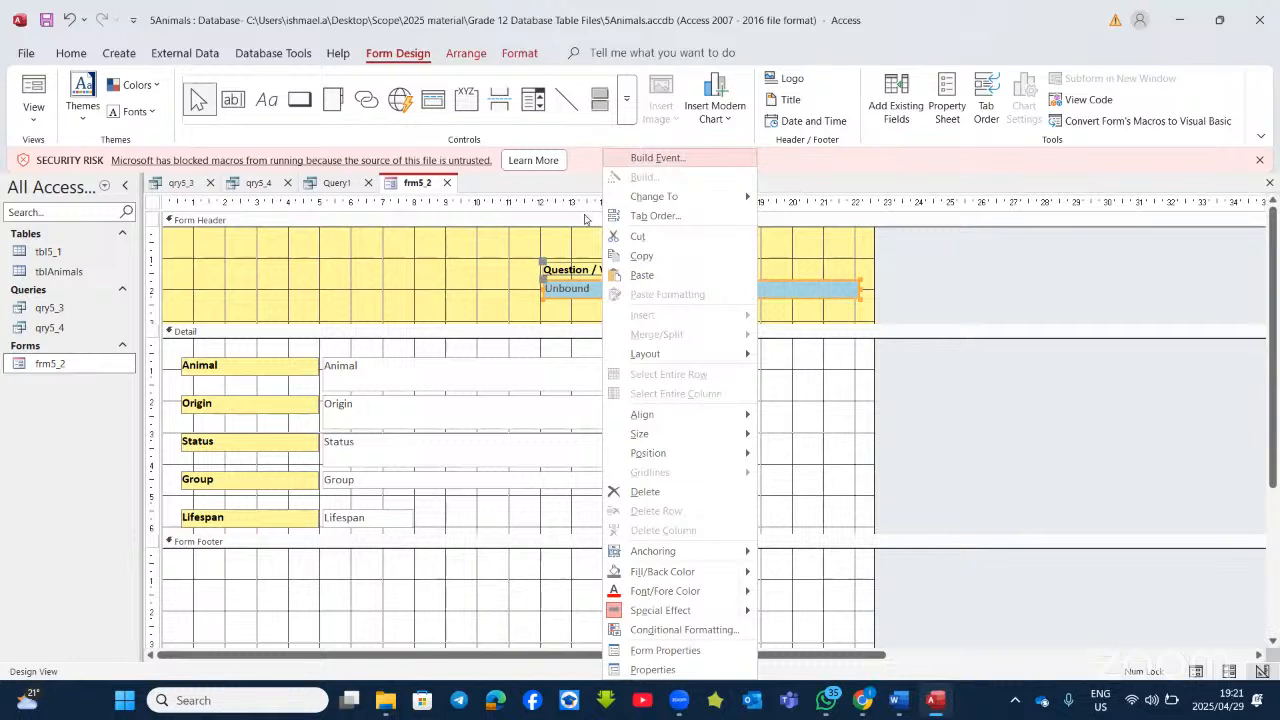
key("Return")
left_click(598, 192)
left_click(620, 358)
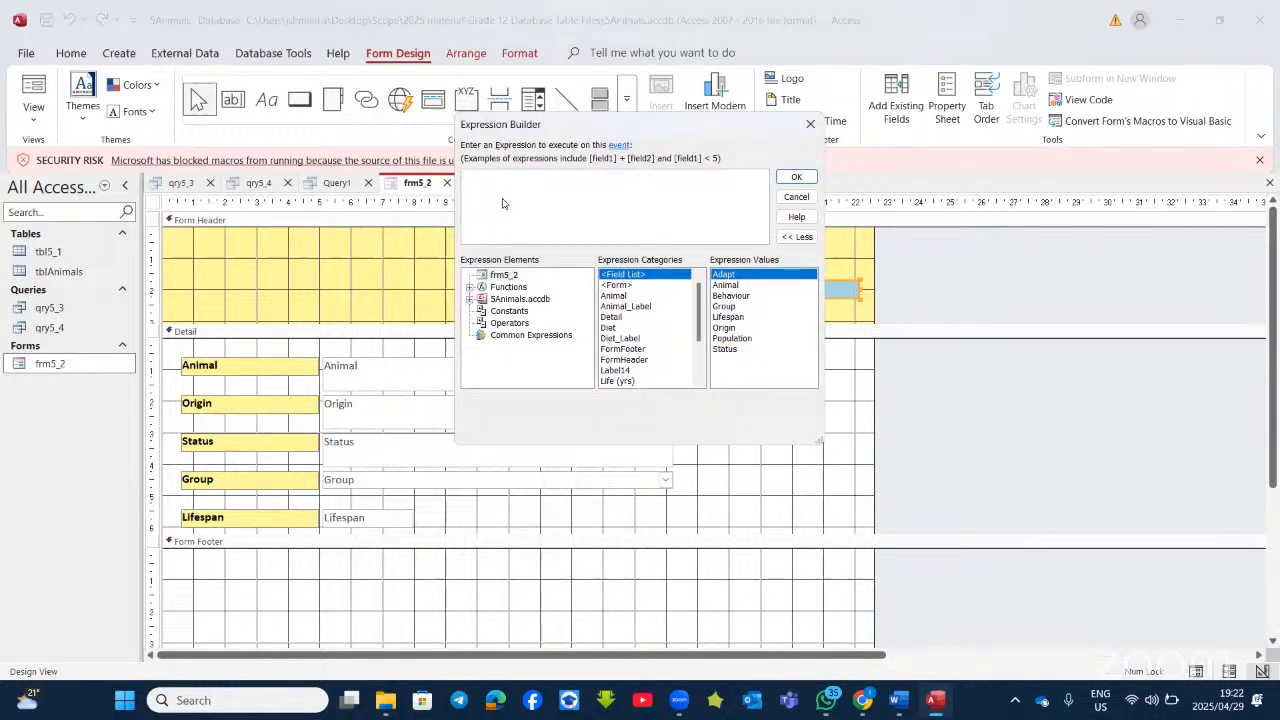
double_click(730, 317)
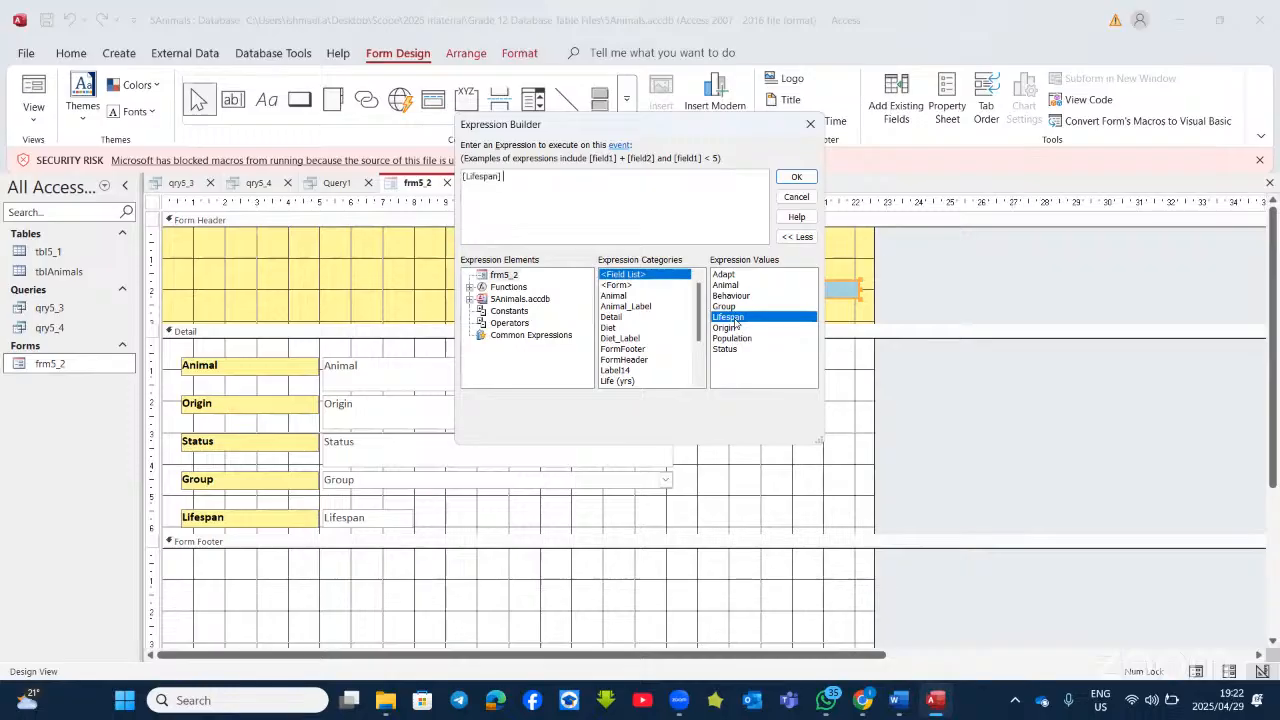
type(">25")
left_click_drag(541, 185, 464, 183)
key("ctrl+c")
left_click(796, 177)
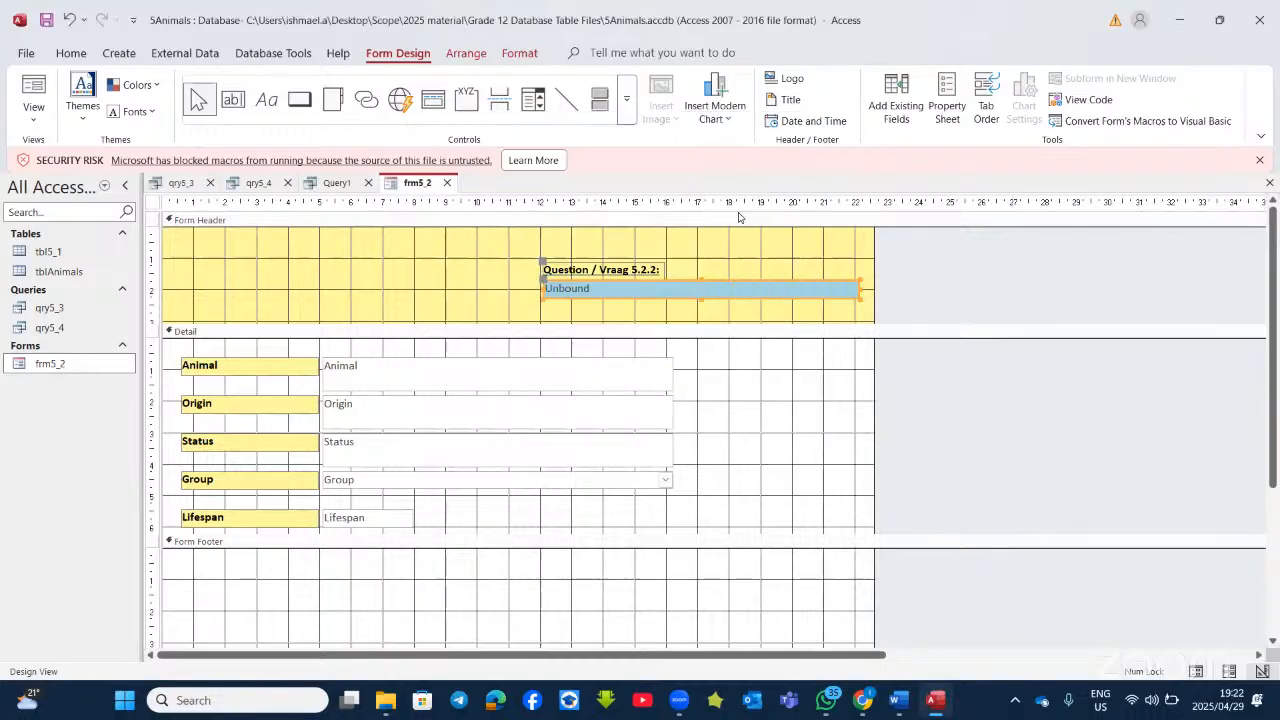
left_click(596, 289)
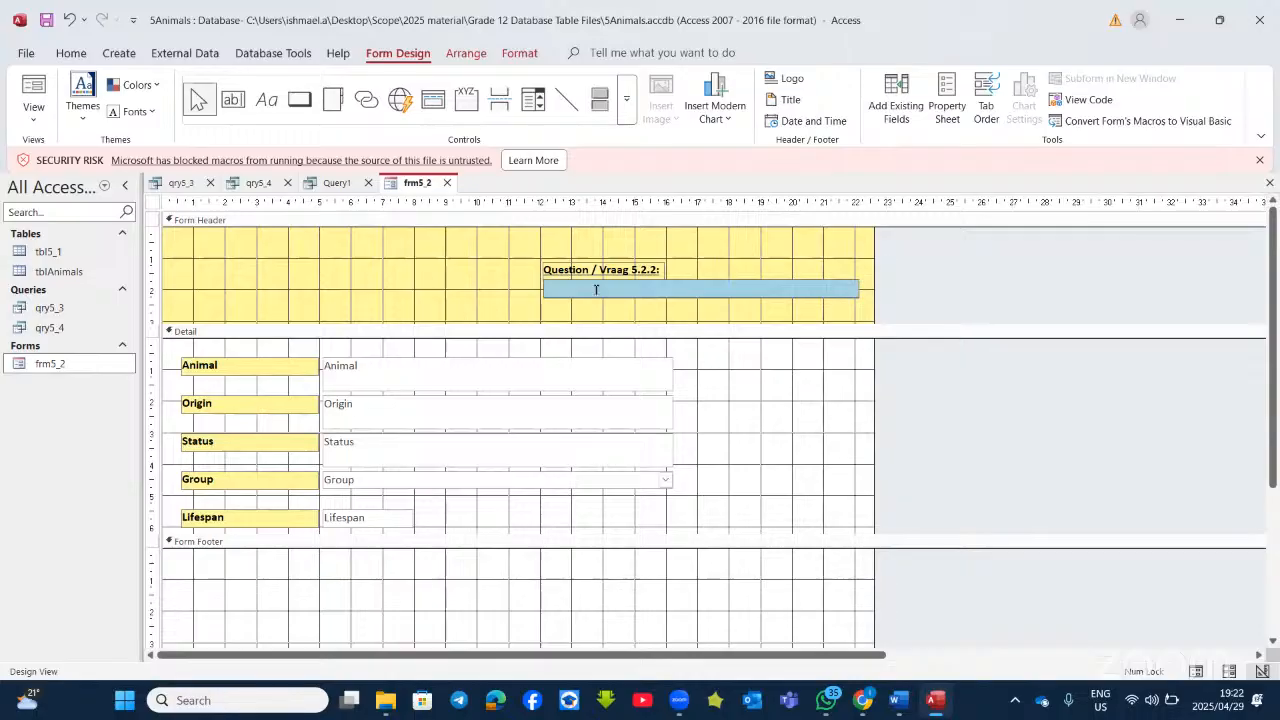
Step: Paste the condition into the header box and prefix it with = to make =[Lifespan]>25
key("ctrl+v")
left_click(547, 289)
type("=")
left_click(626, 293)
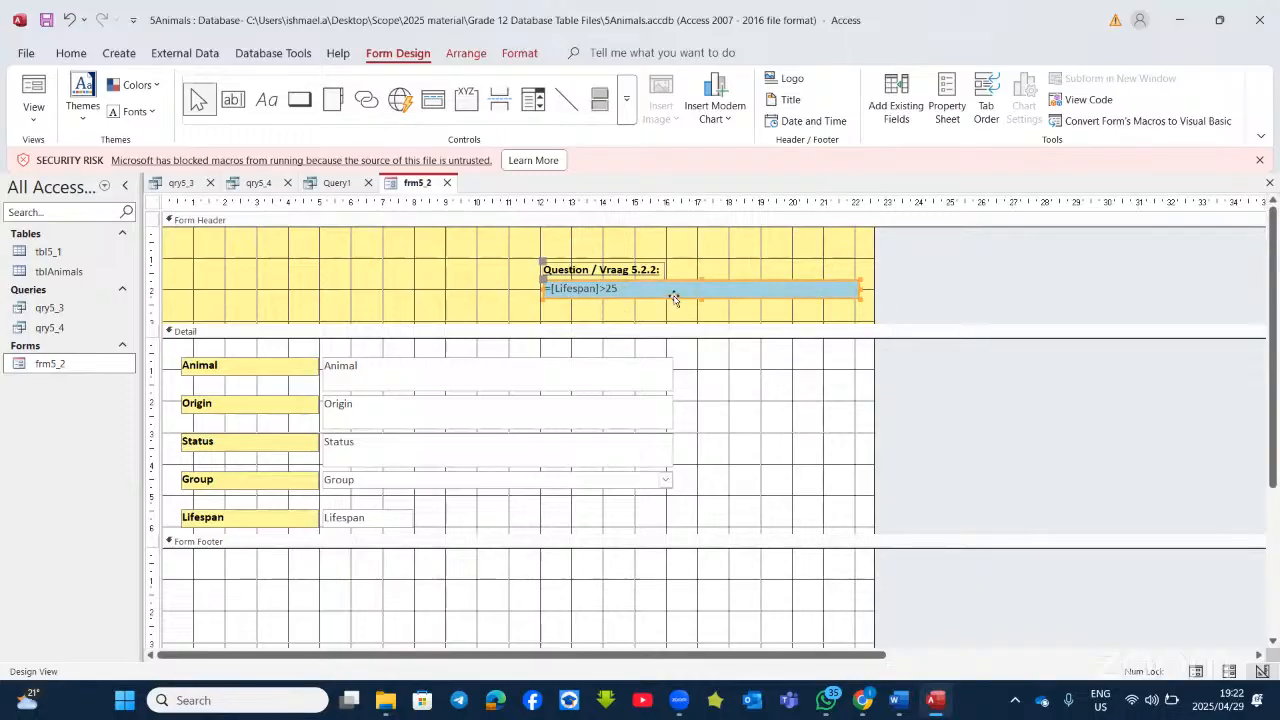
Step: Test it in Form View (0 for 18 years, -1 for 65), then return to Design View
left_click(34, 90)
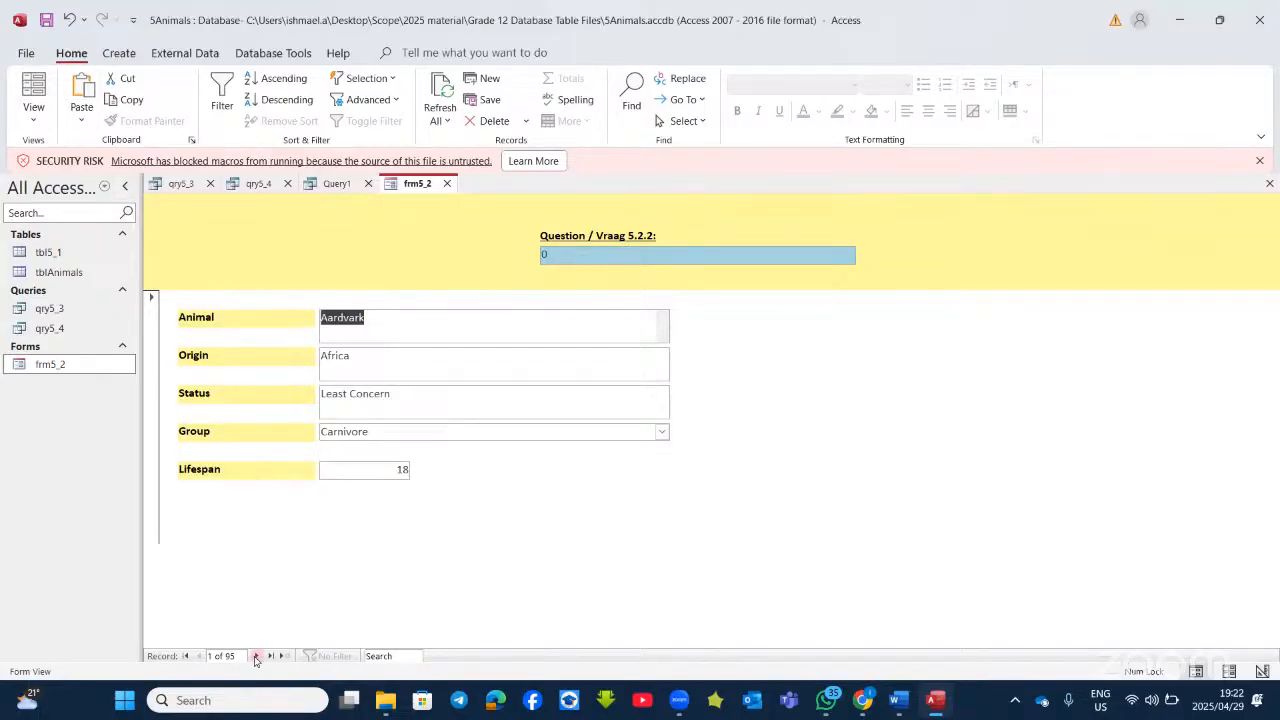
left_click(256, 656)
left_click(256, 656)
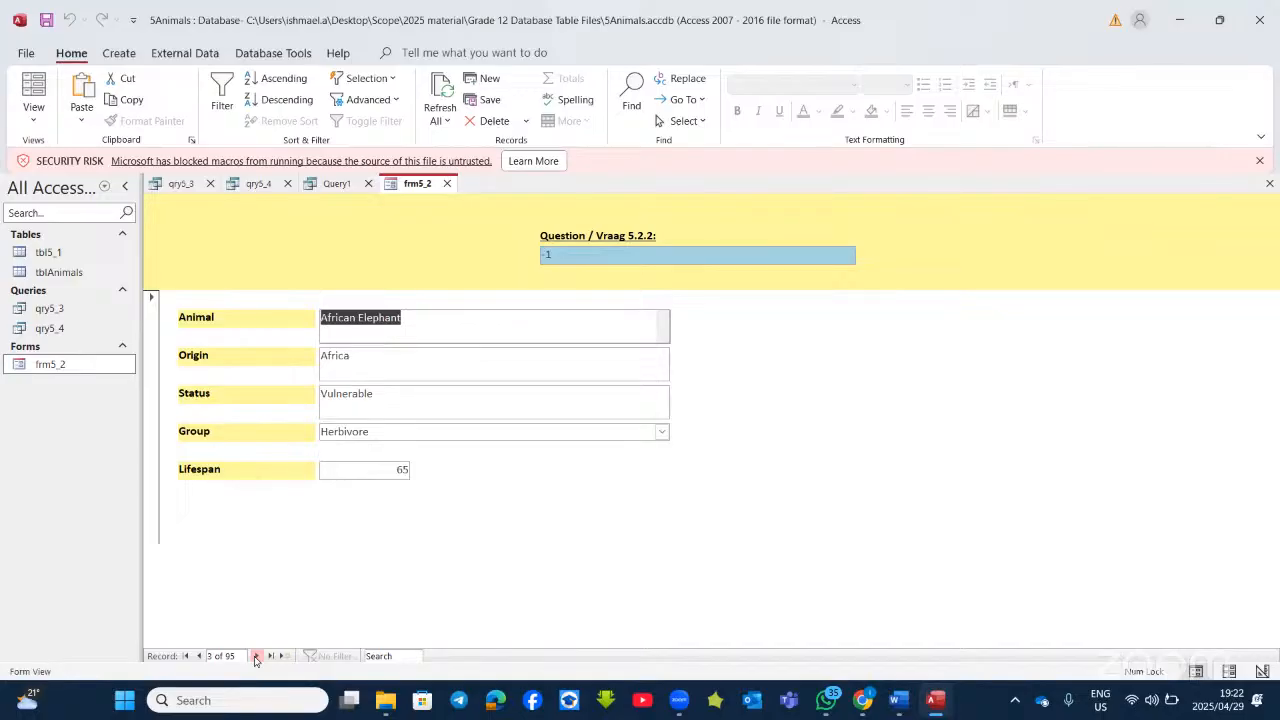
left_click(33, 112)
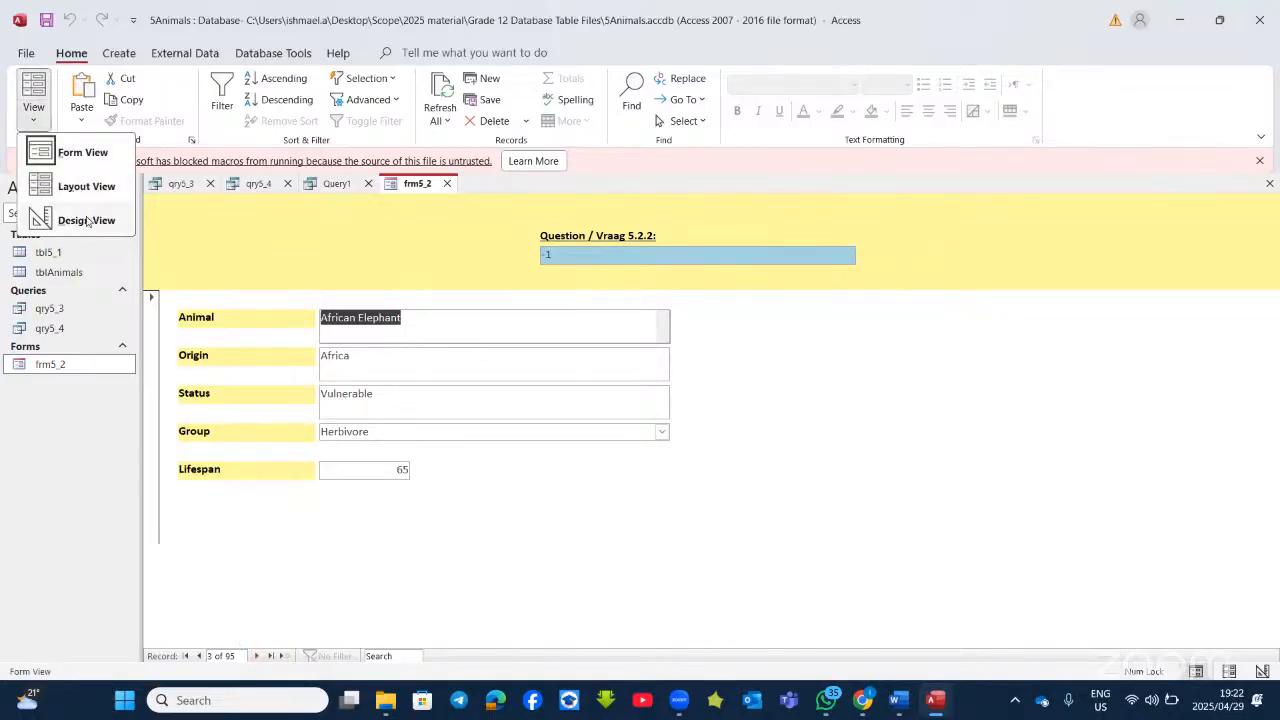
left_click(87, 221)
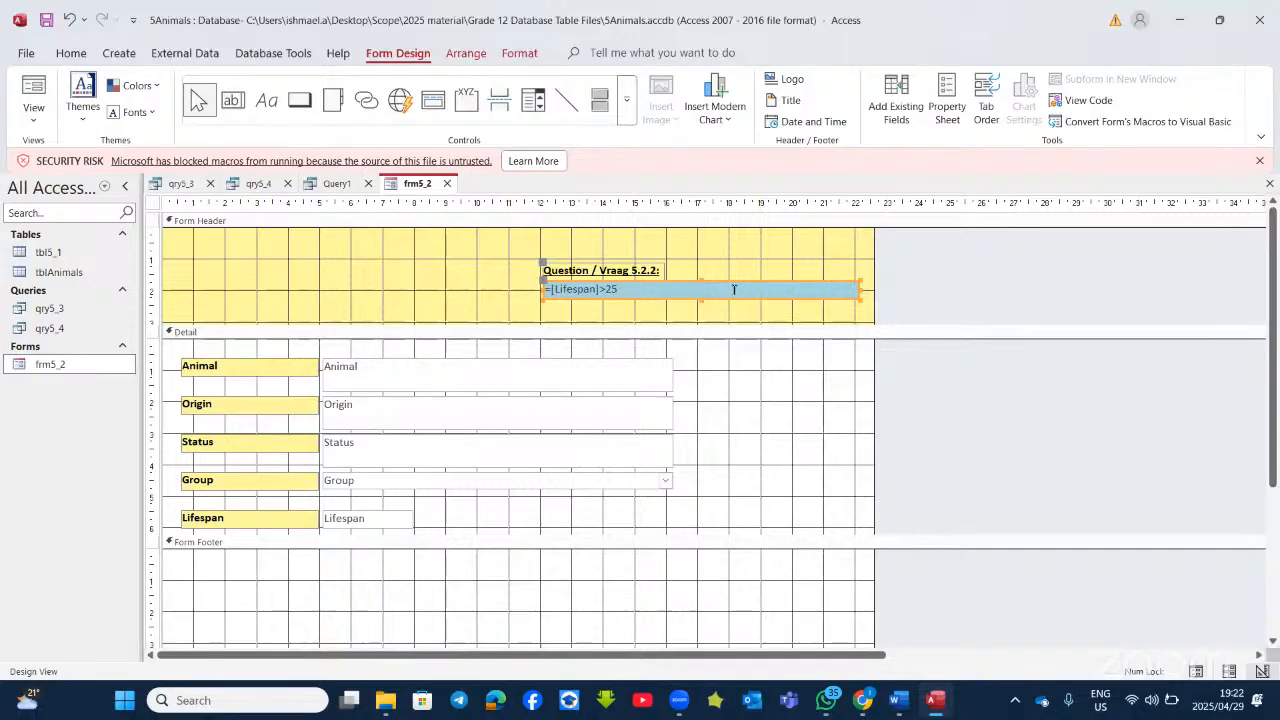
left_click(733, 289)
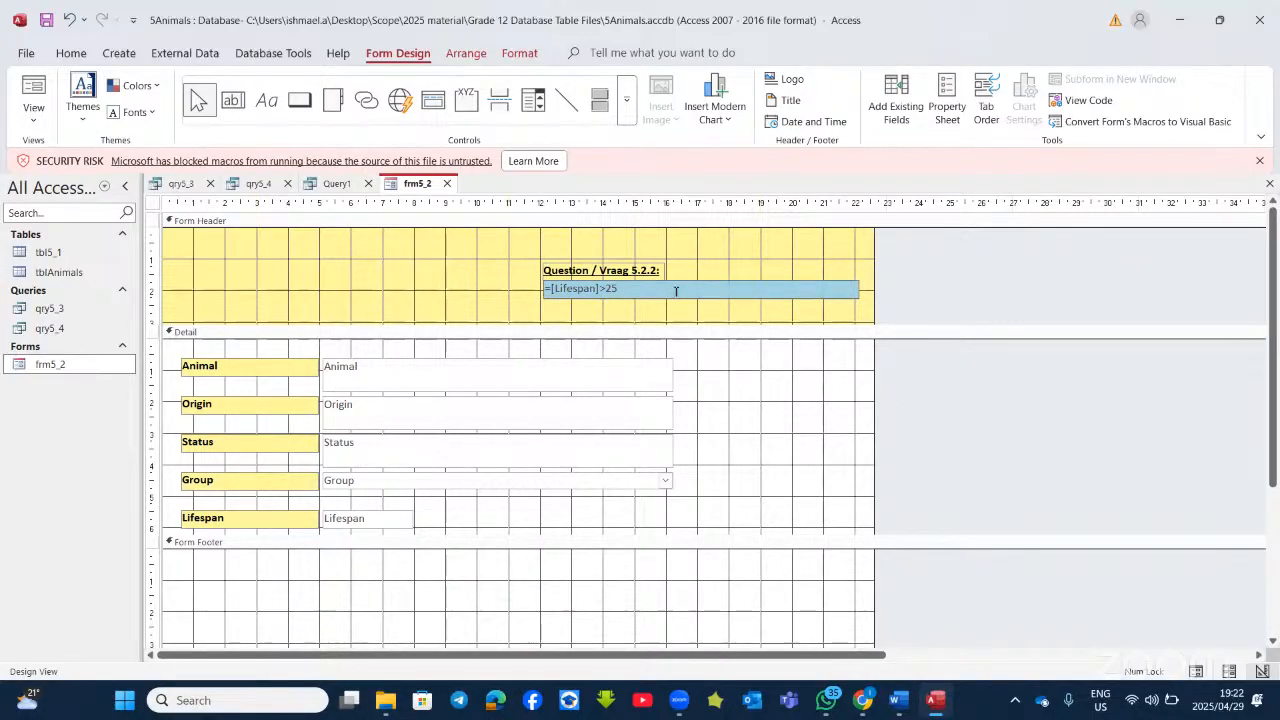
left_click(710, 281)
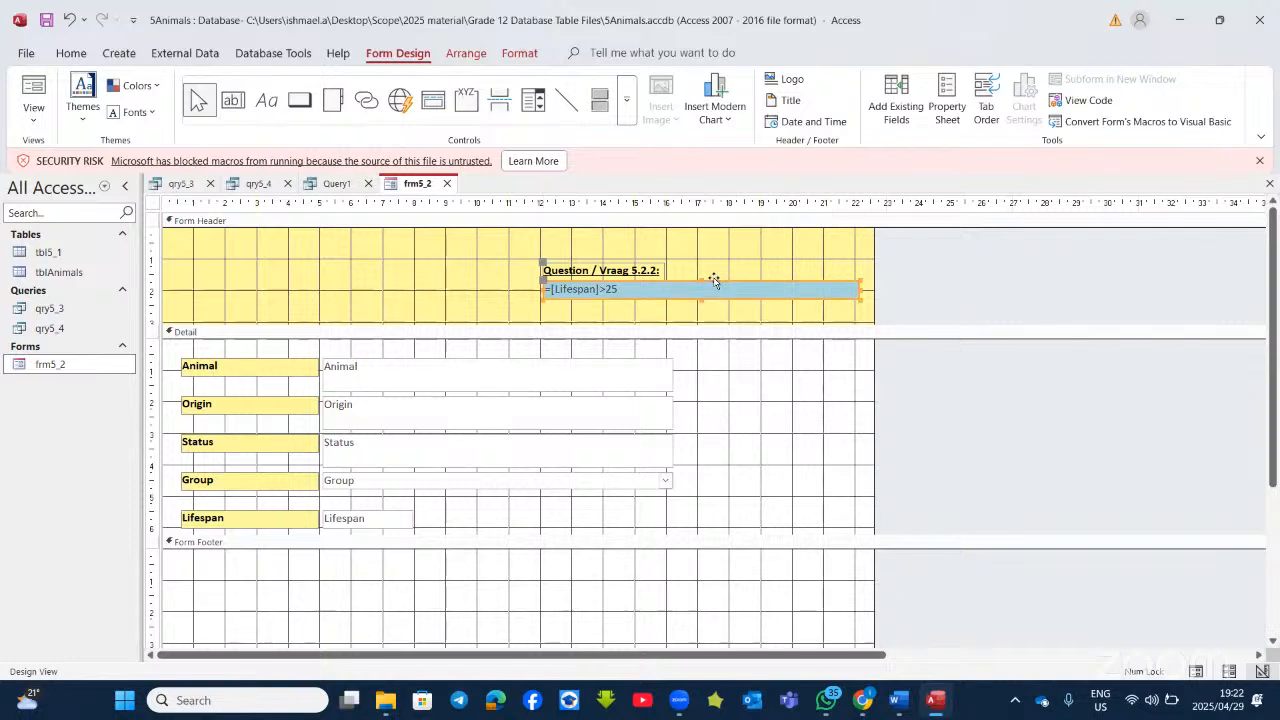
Step: Set the header box's Format to Yes/No and run the form, showing No for Aardvark
right_click(714, 282)
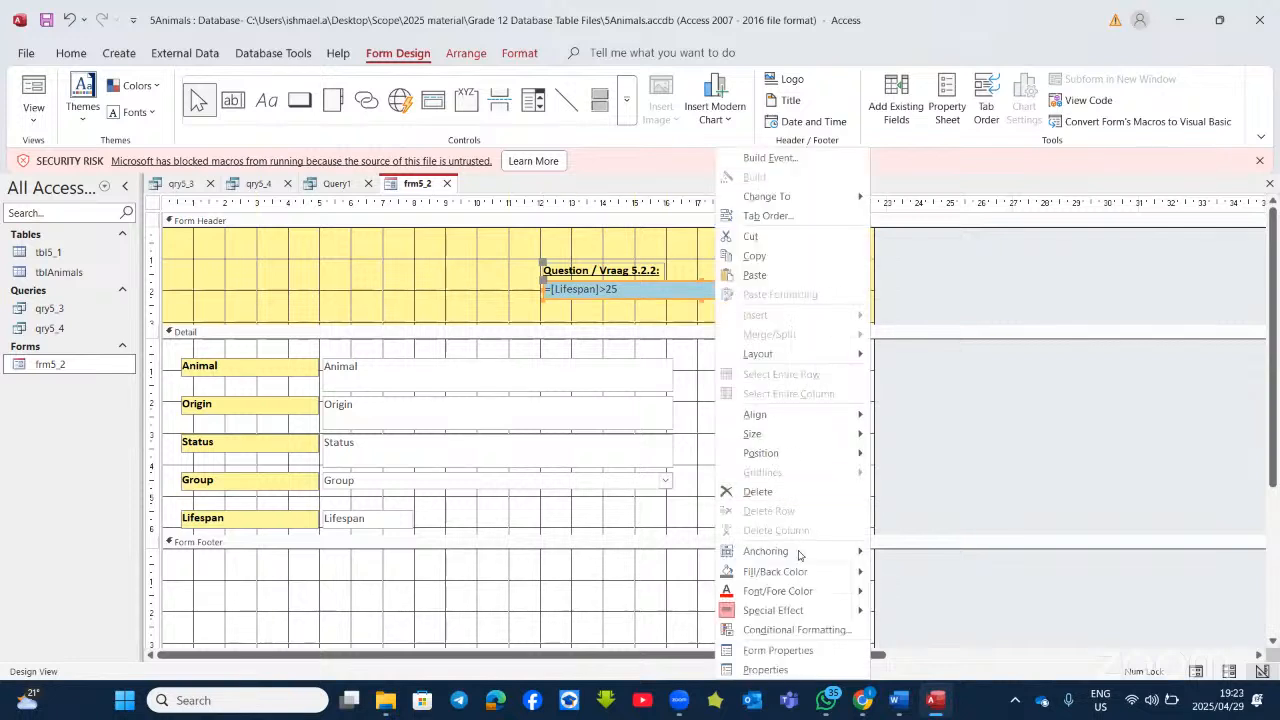
left_click(783, 651)
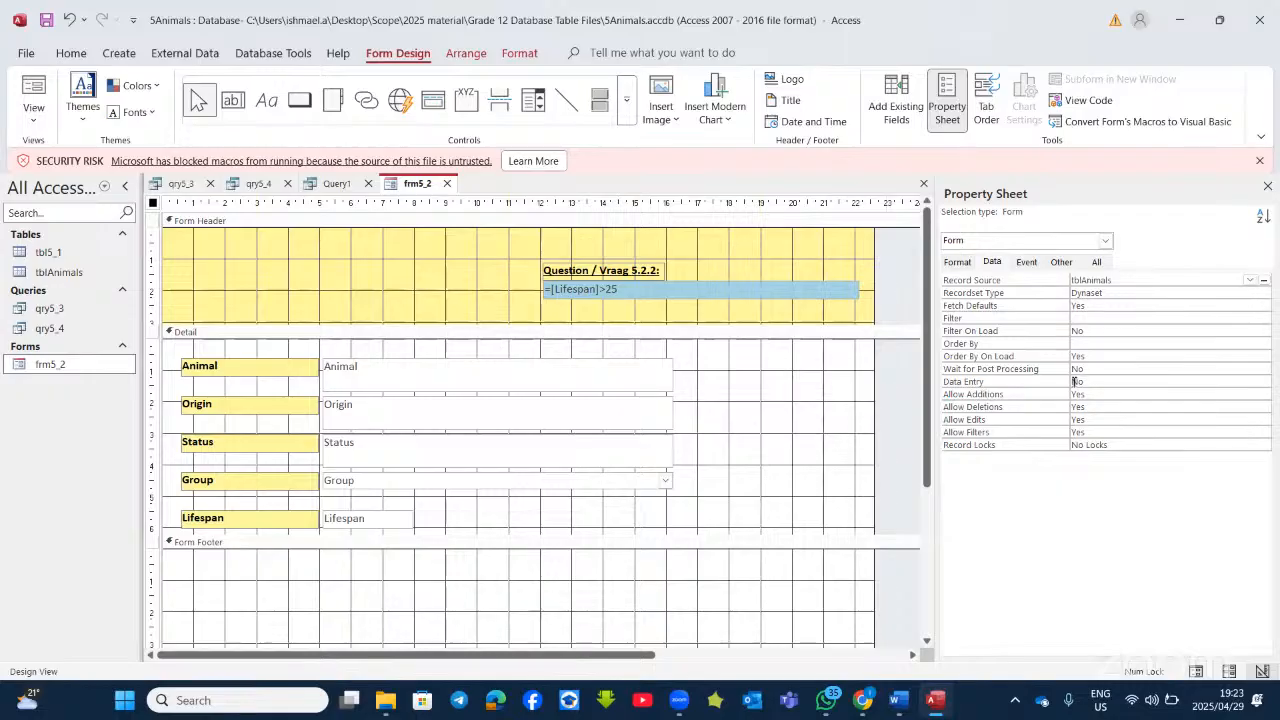
left_click(961, 261)
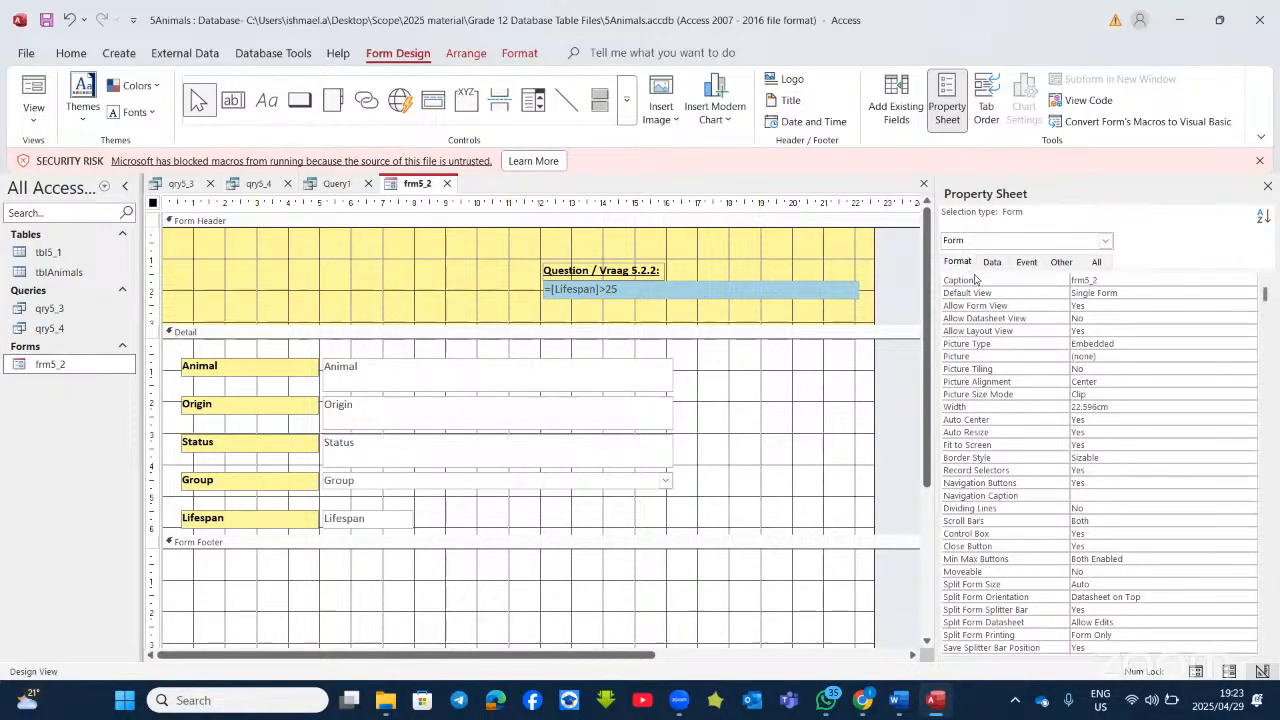
left_click(740, 287)
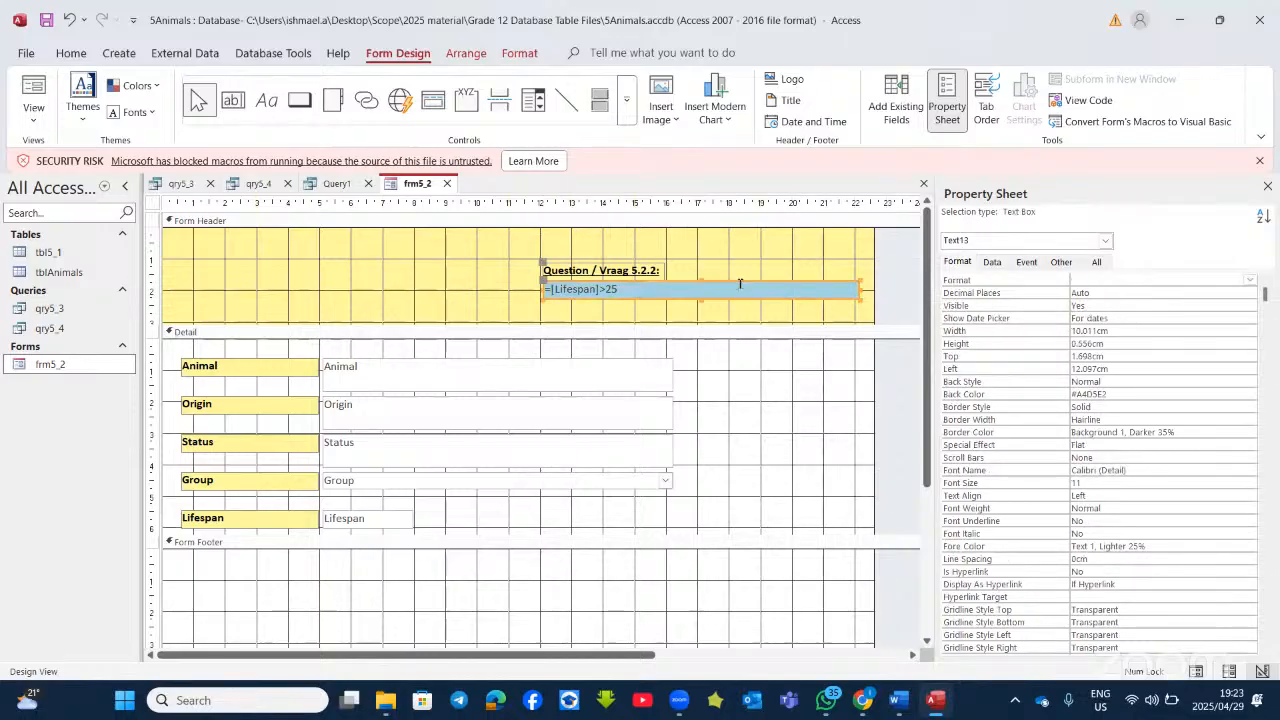
left_click(652, 287)
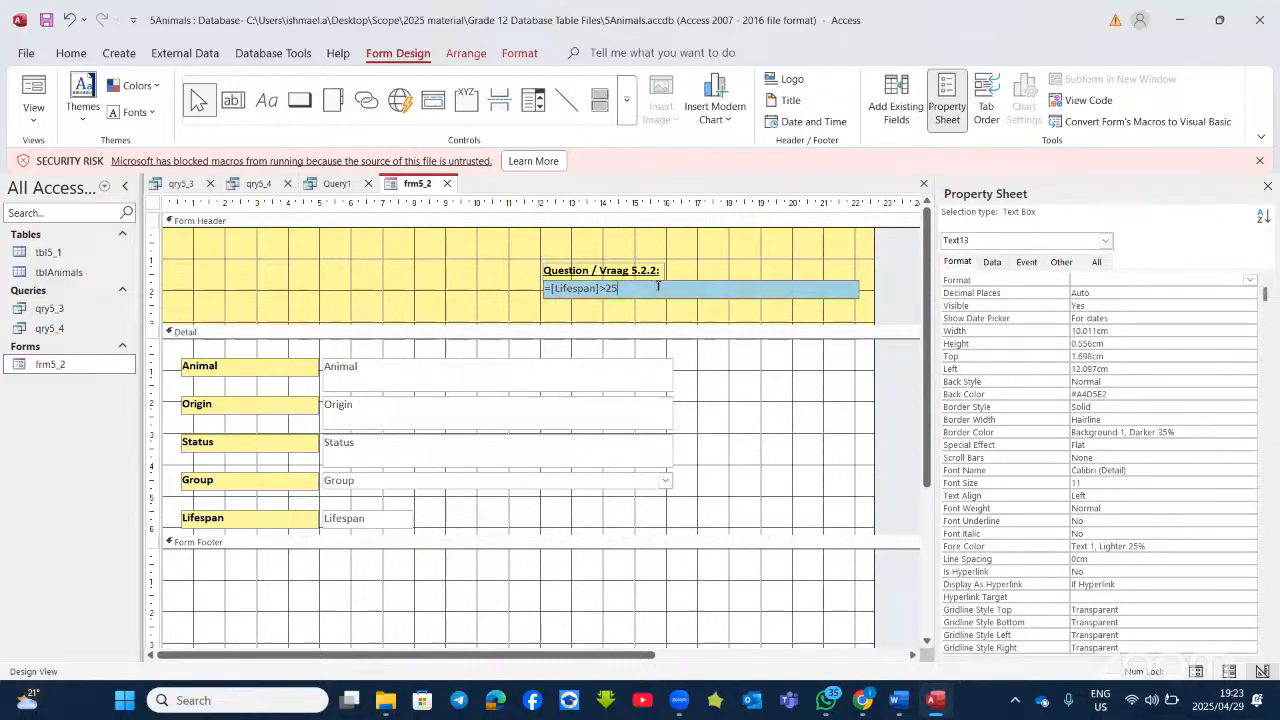
left_click(1082, 278)
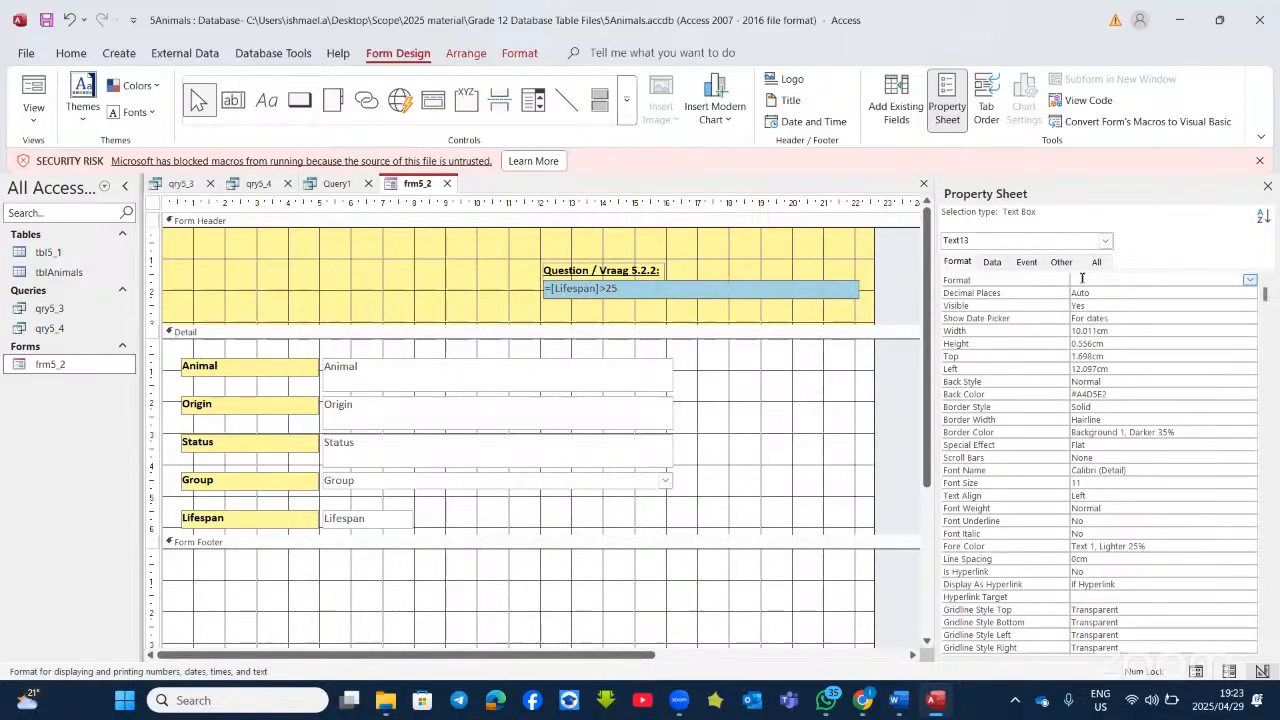
left_click(1250, 280)
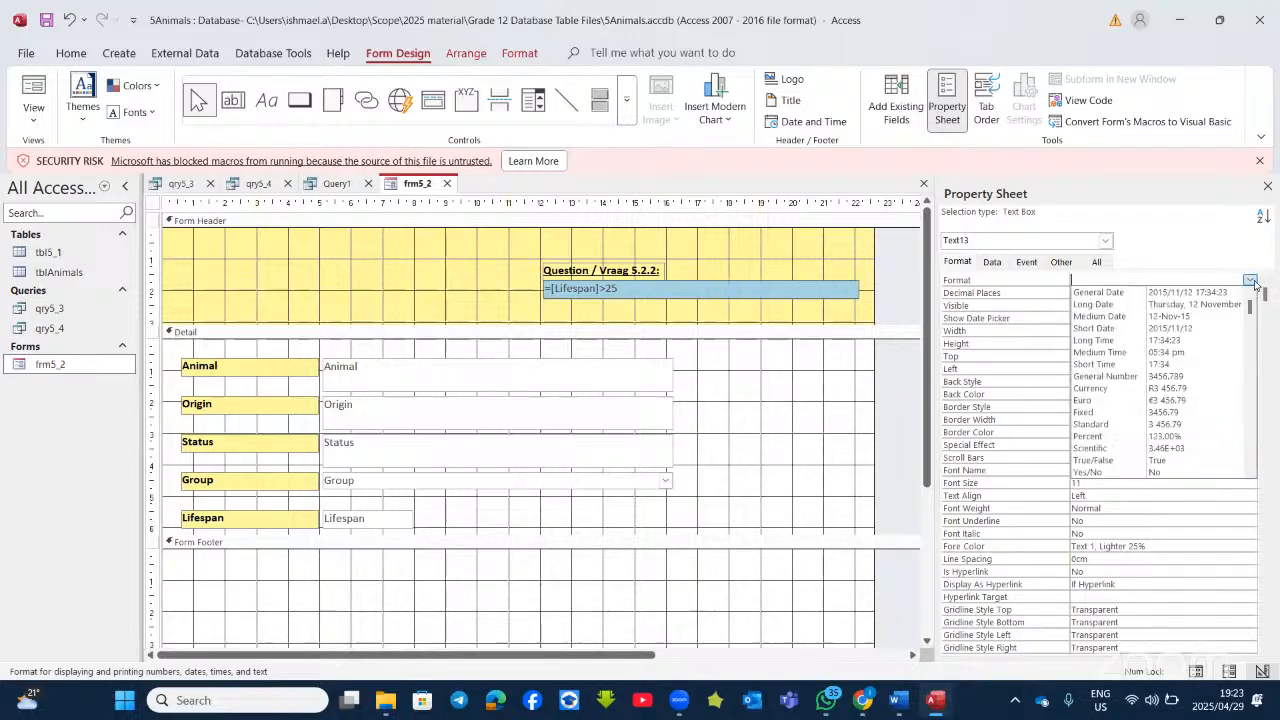
left_click(1175, 477)
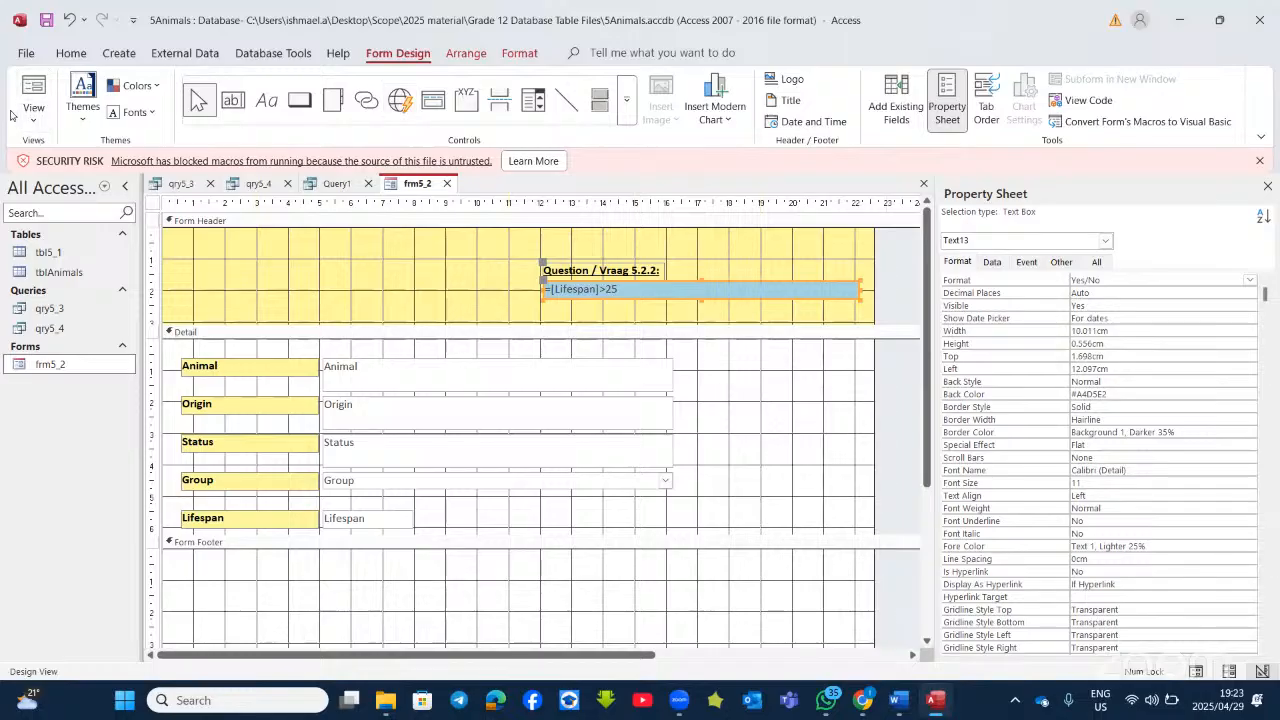
left_click(33, 90)
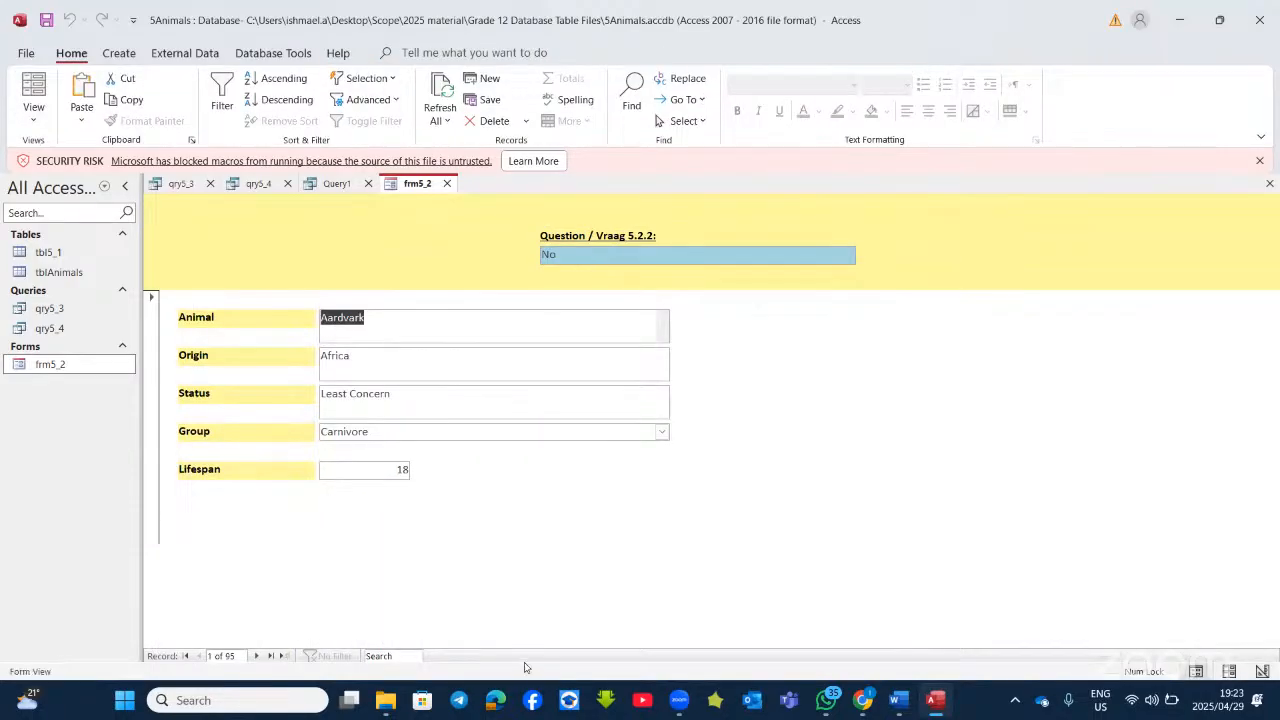
Step: Step through four more animal records to check their Yes/No lifespan answers
left_click(256, 656)
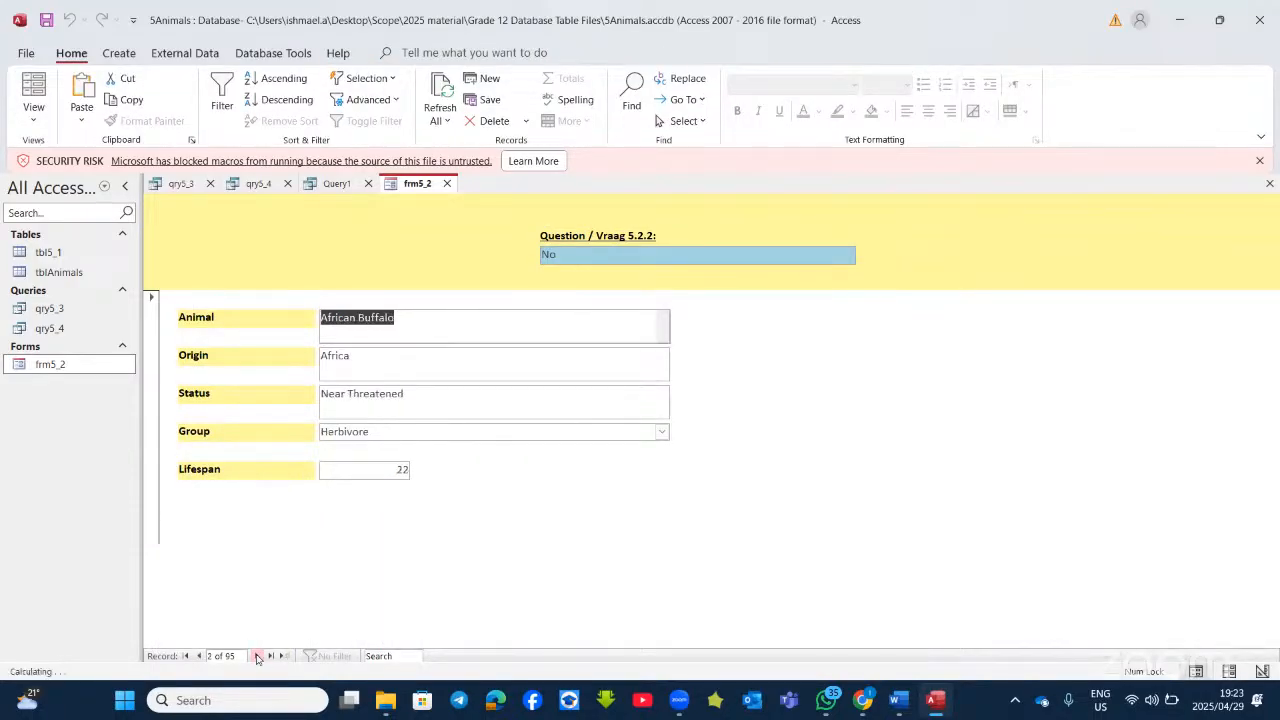
left_click(256, 656)
left_click(256, 656)
left_click(256, 656)
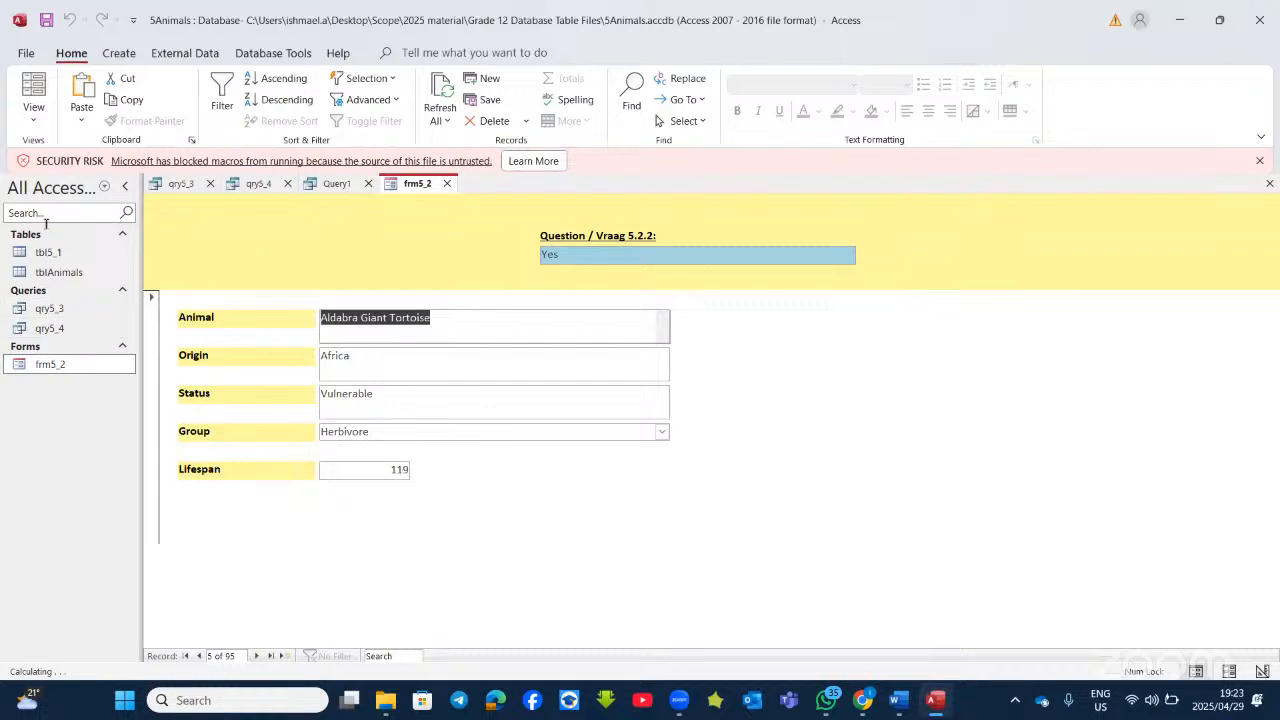
Step: Return frm5_2 to Design View, then minimize Access to reveal the Word questions
left_click(34, 112)
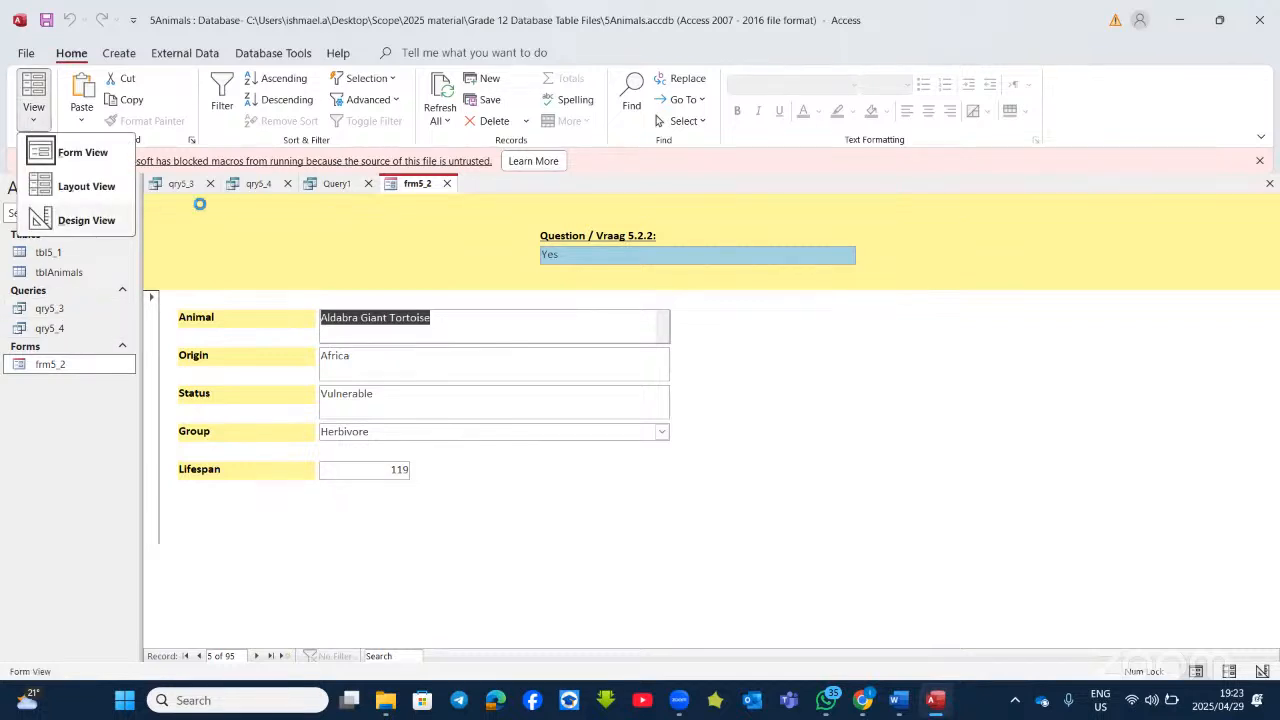
left_click(80, 220)
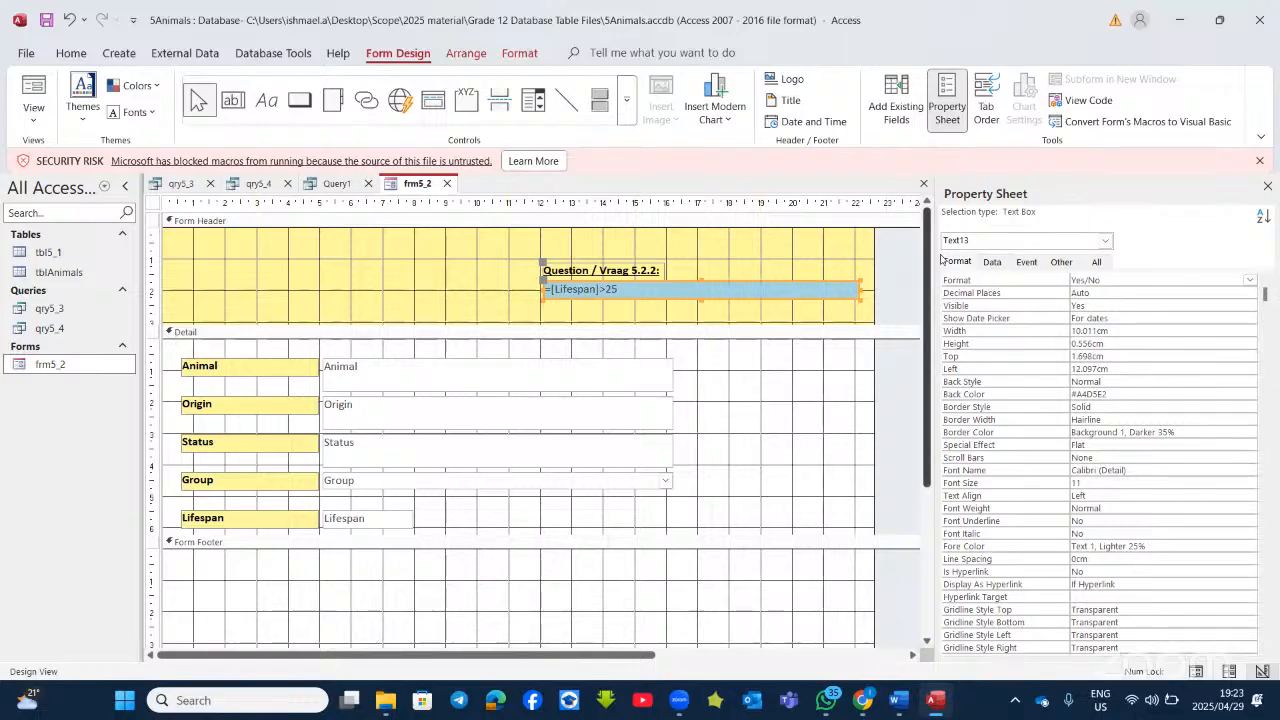
left_click(636, 291)
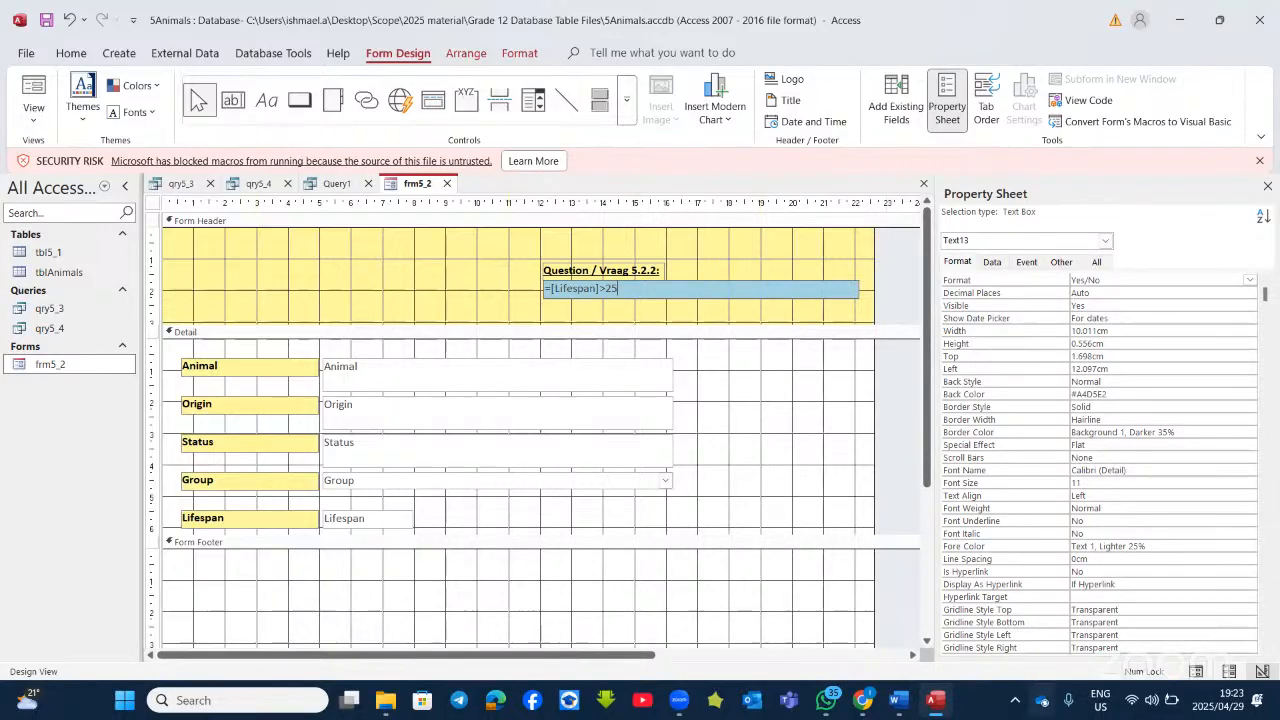
left_click(936, 703)
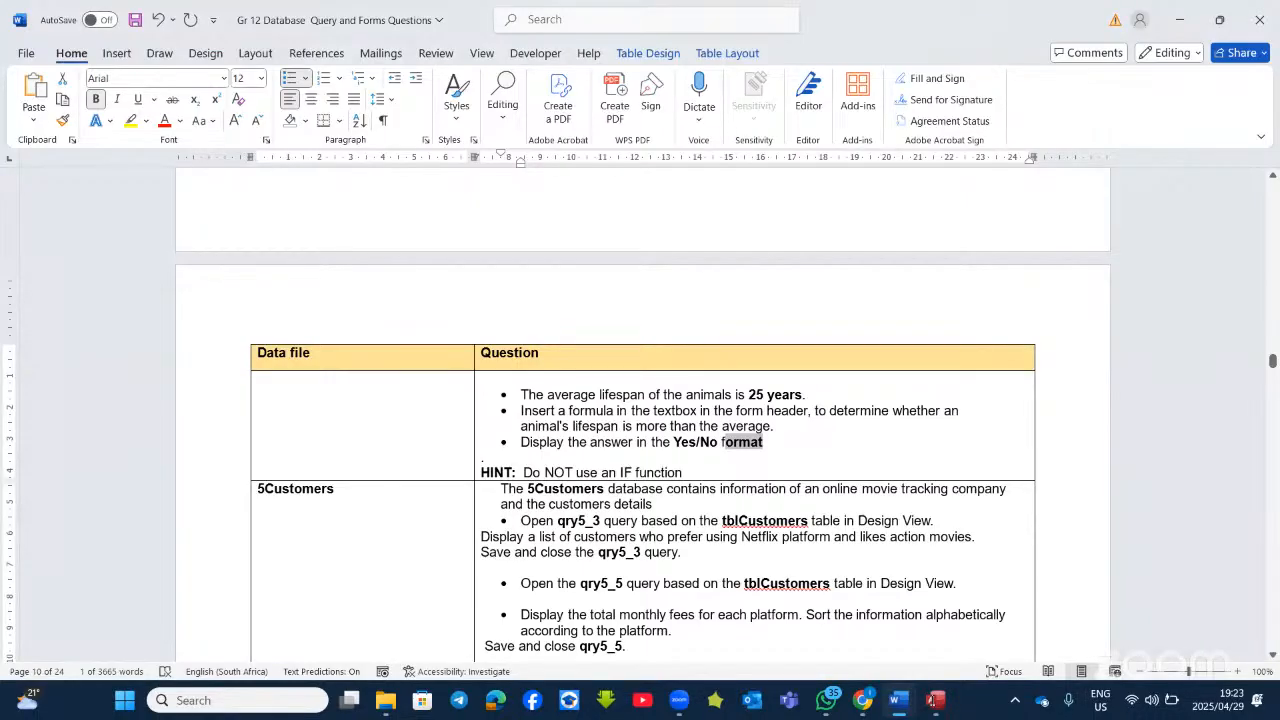
scroll(558, 447, "down", 4)
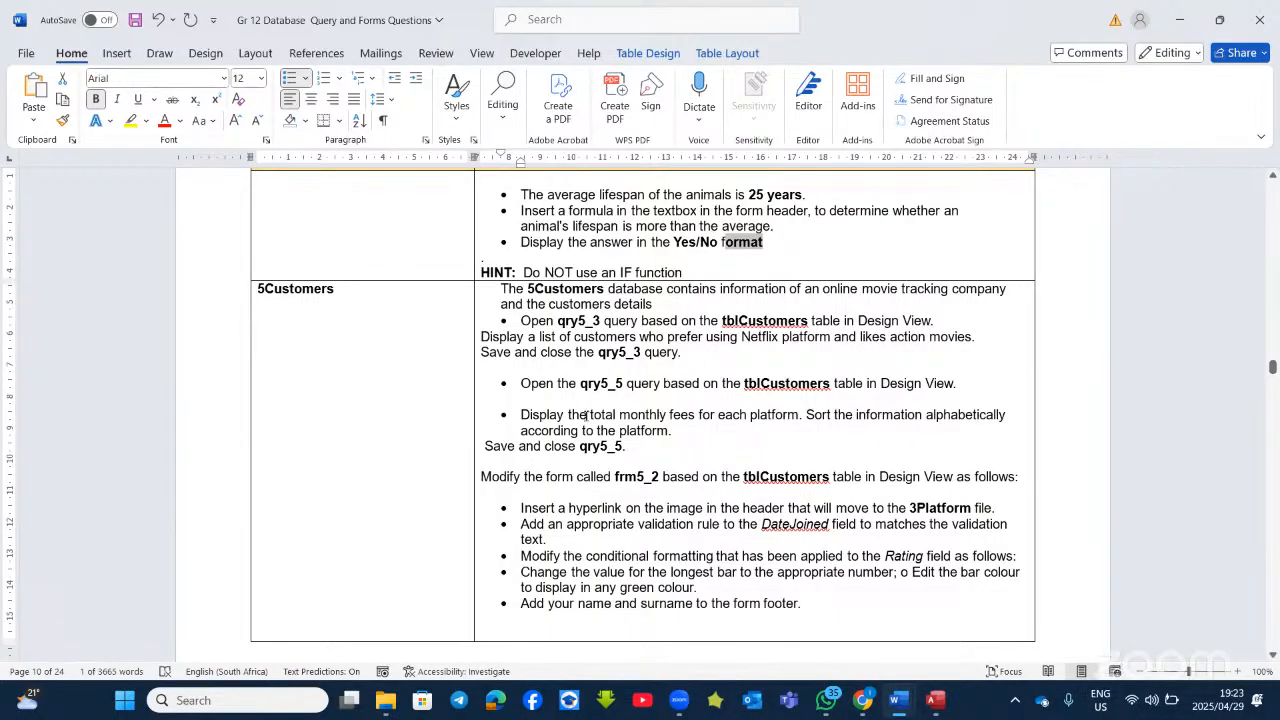
scroll(587, 414, "down", 10)
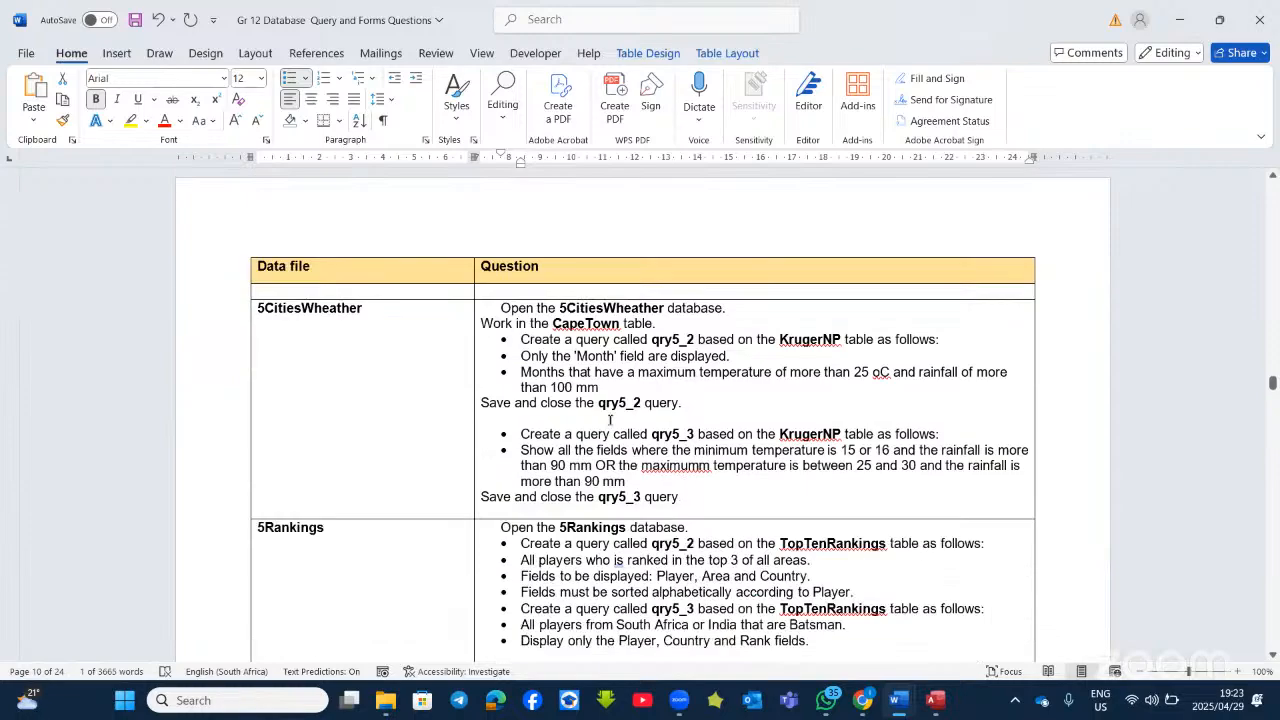
scroll(610, 419, "down", 20)
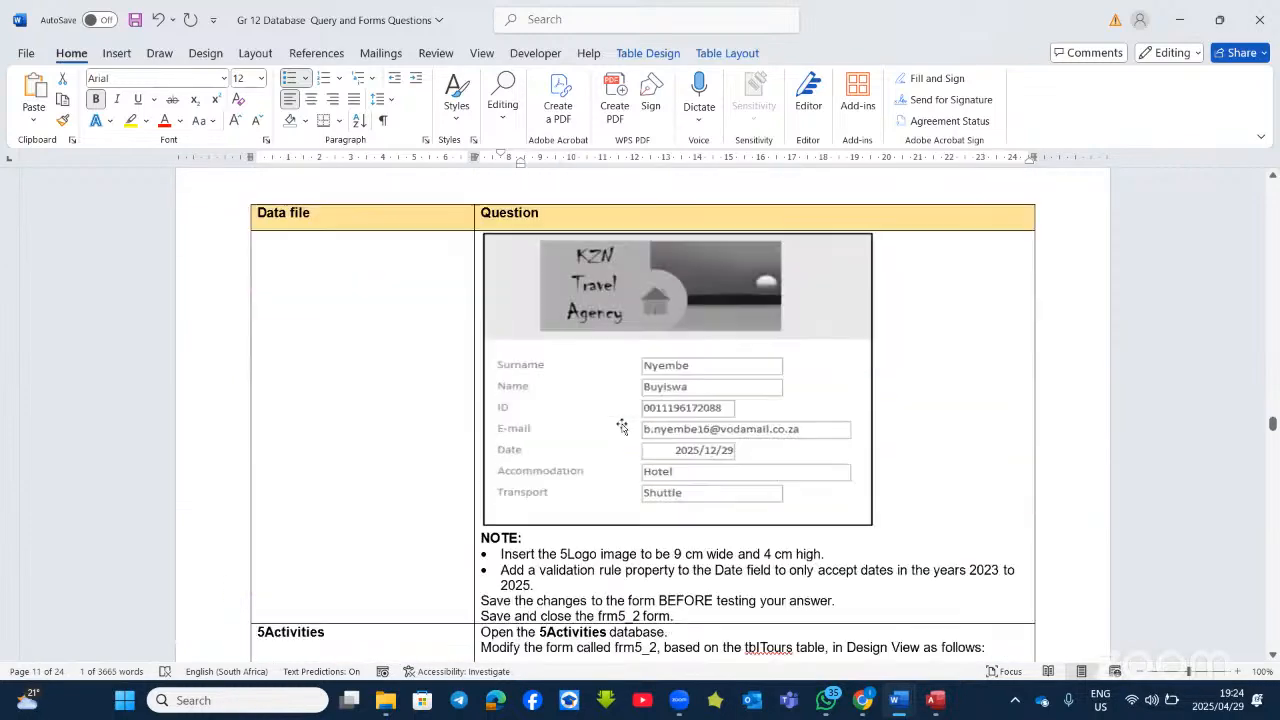
scroll(621, 427, "down", 20)
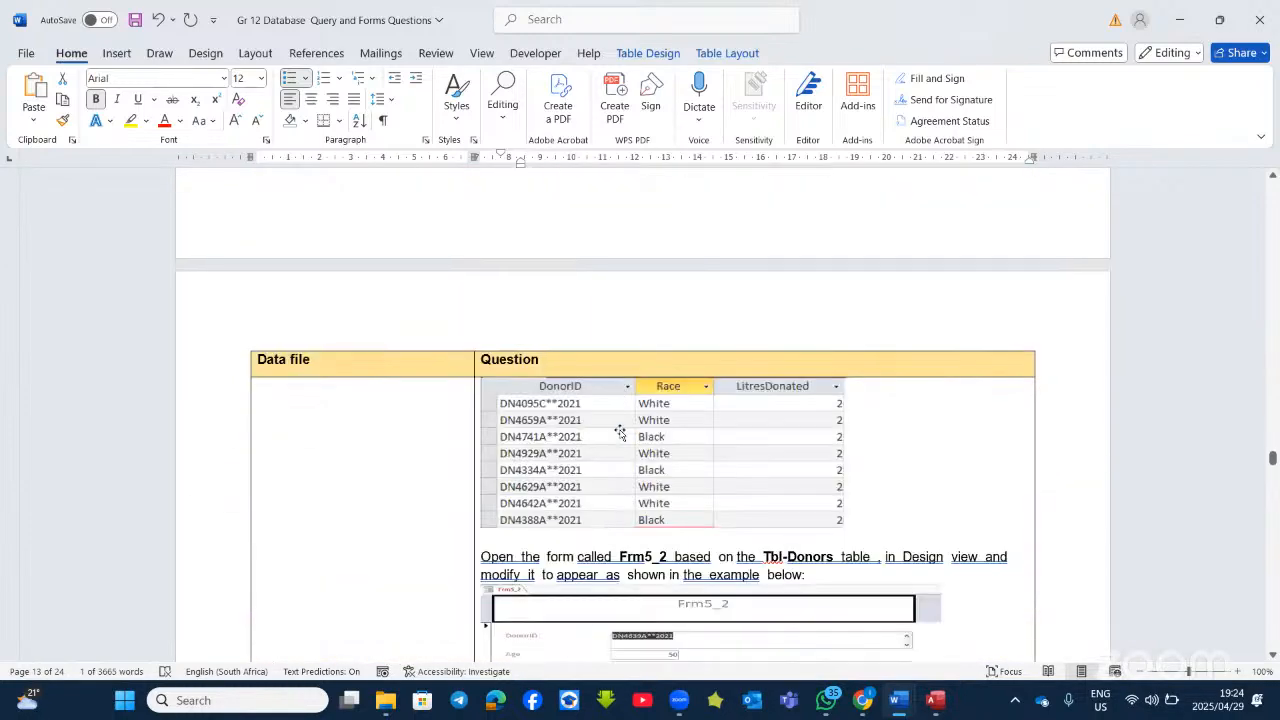
scroll(620, 430, "down", 10)
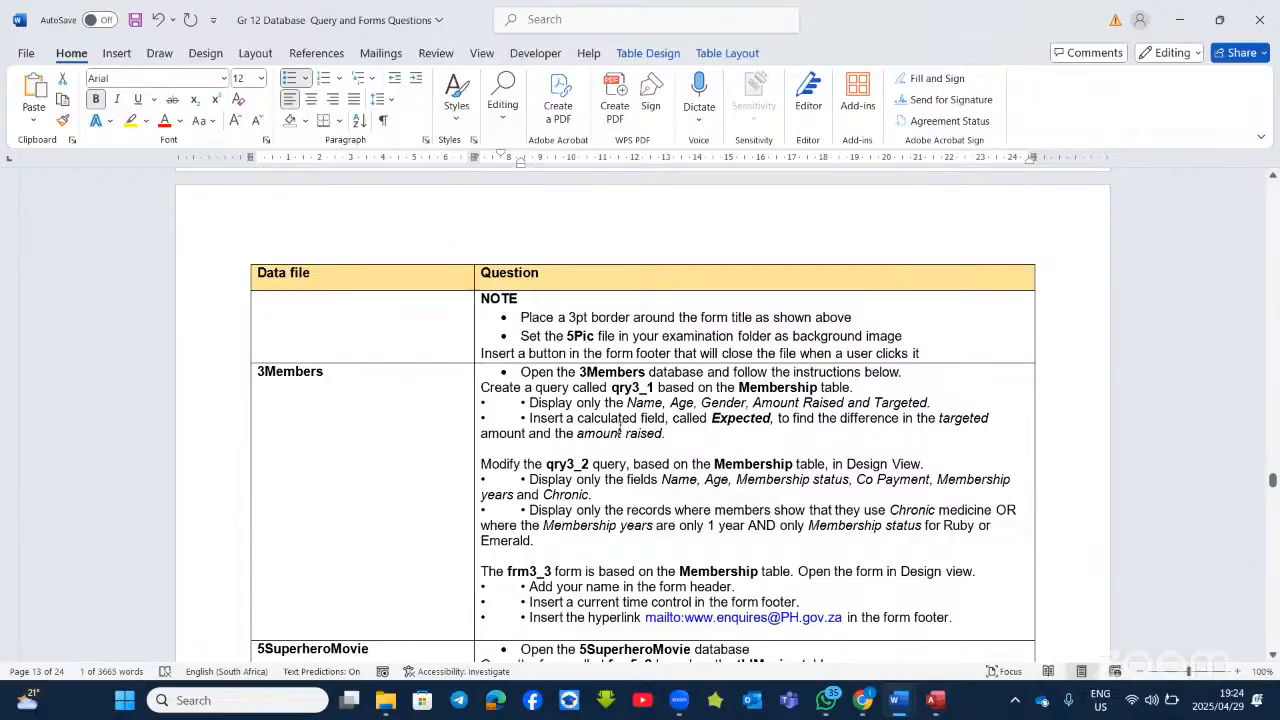
scroll(620, 430, "down", 4)
scroll(620, 432, "down", 10)
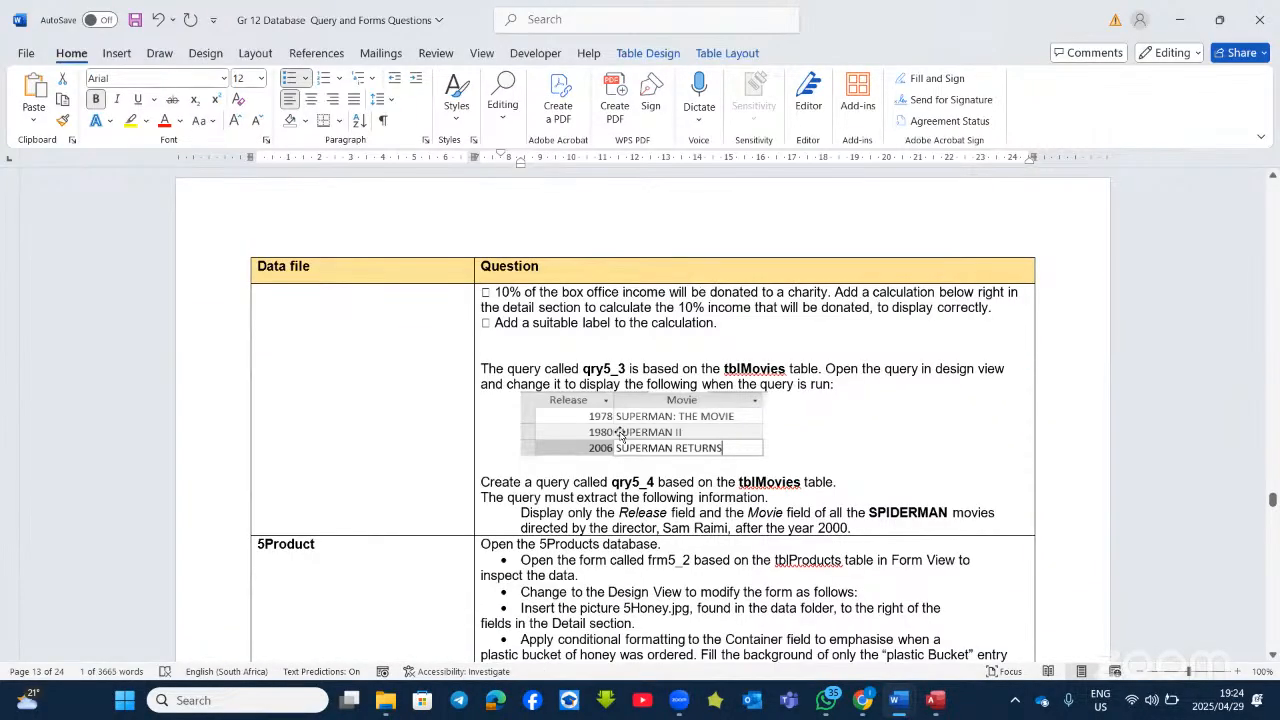
scroll(620, 433, "down", 3)
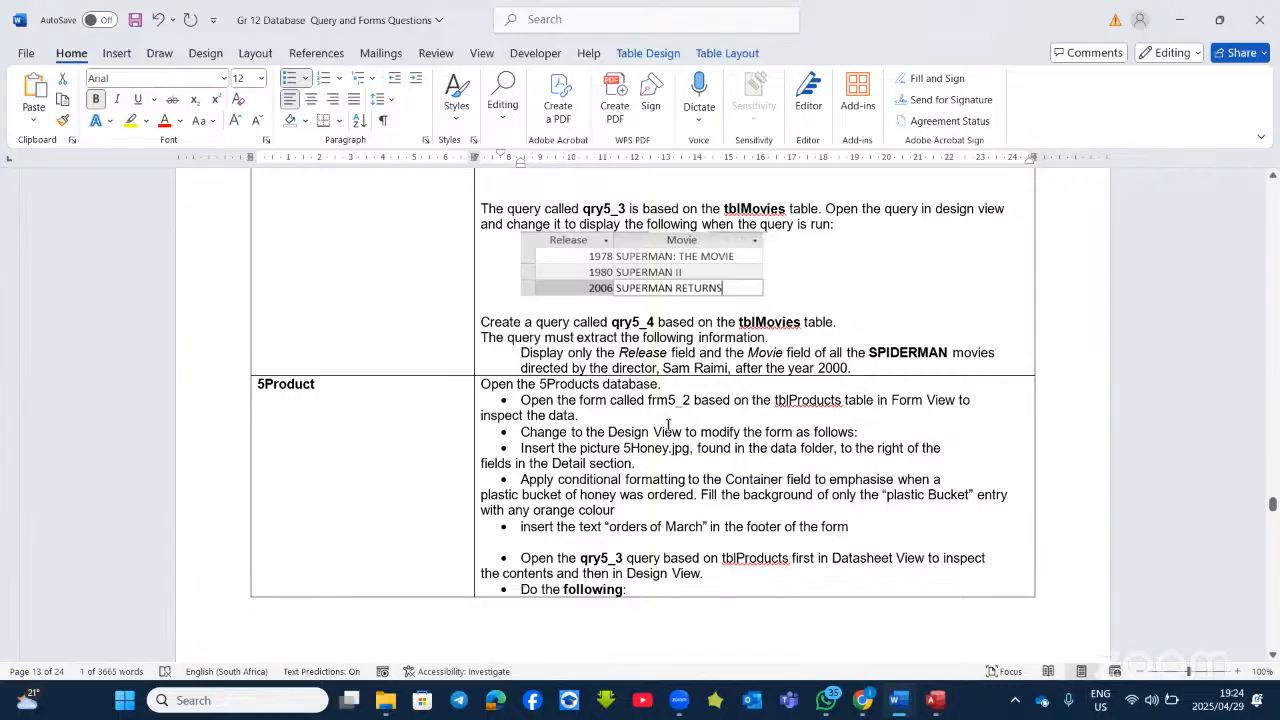
scroll(668, 425, "up", 20)
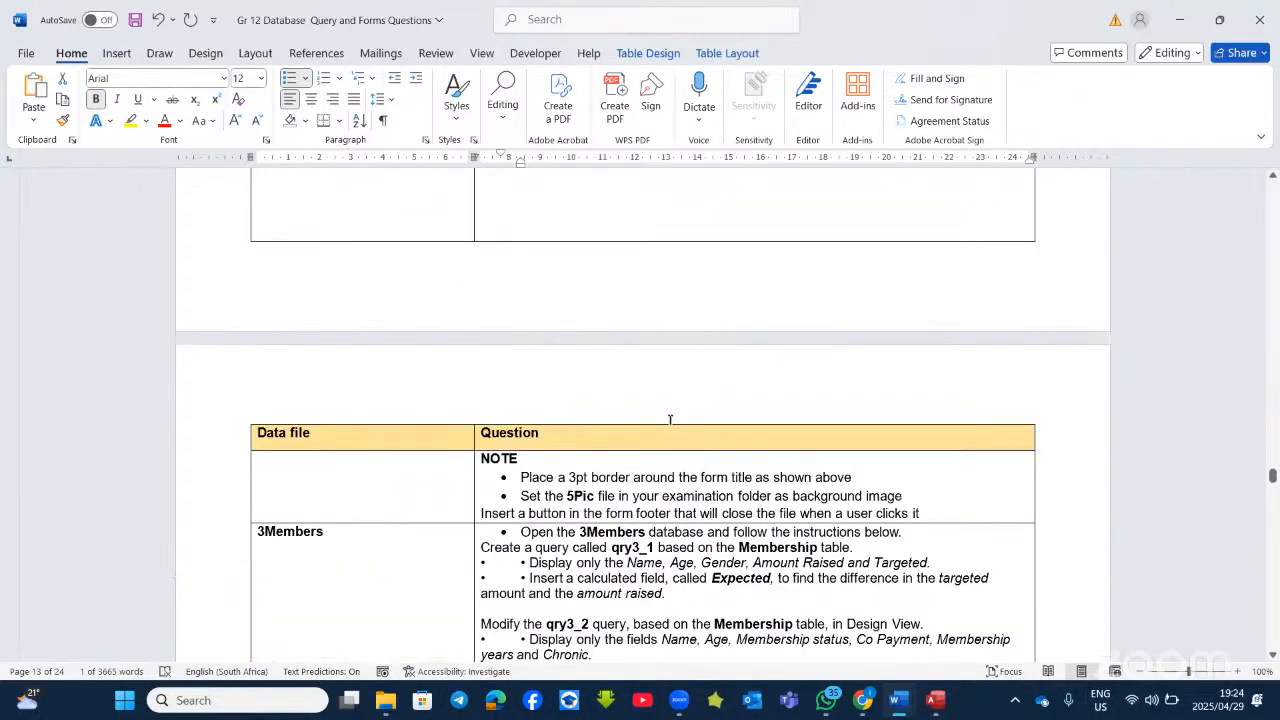
scroll(670, 419, "up", 15)
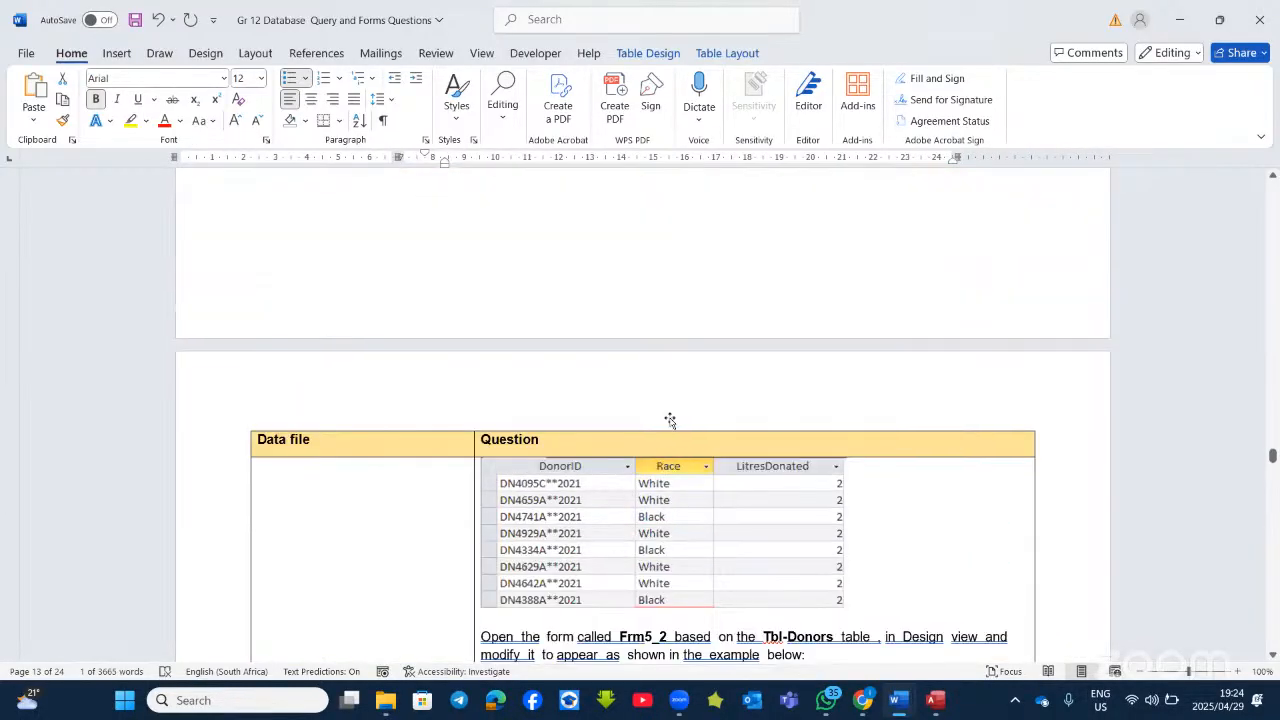
scroll(670, 419, "up", 15)
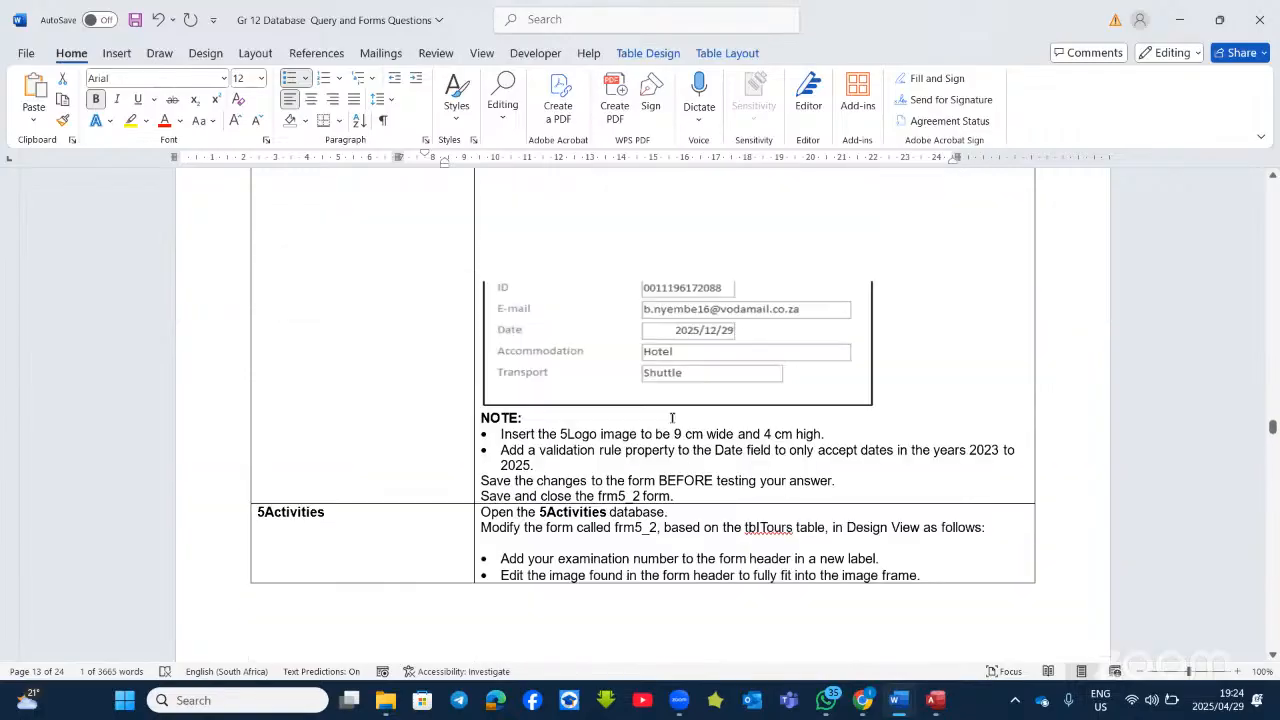
scroll(672, 418, "up", 15)
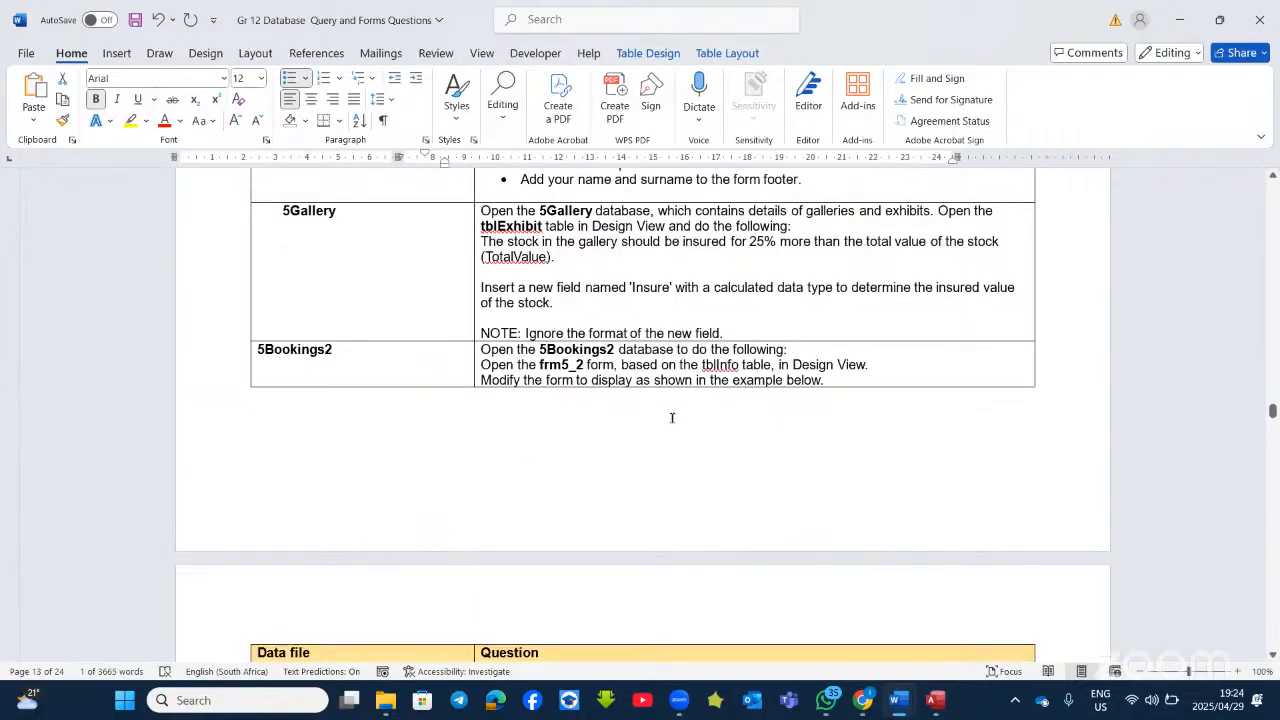
scroll(672, 418, "up", 12)
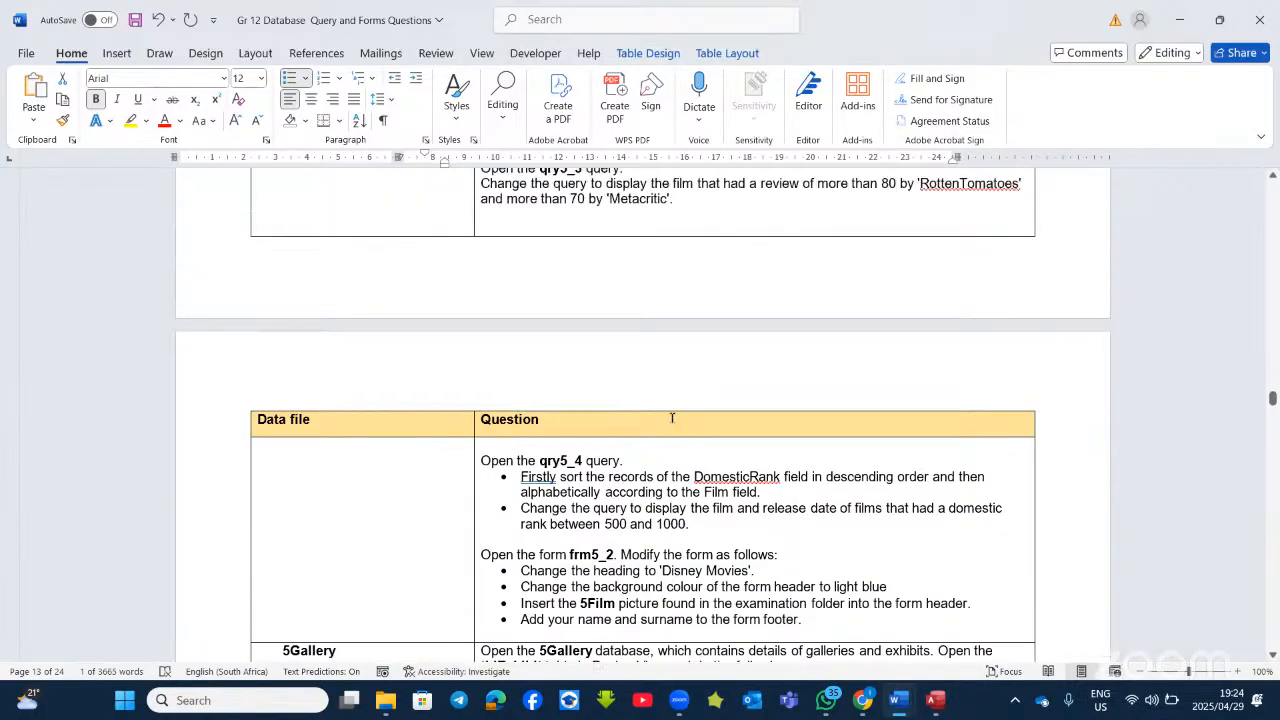
scroll(672, 418, "up", 12)
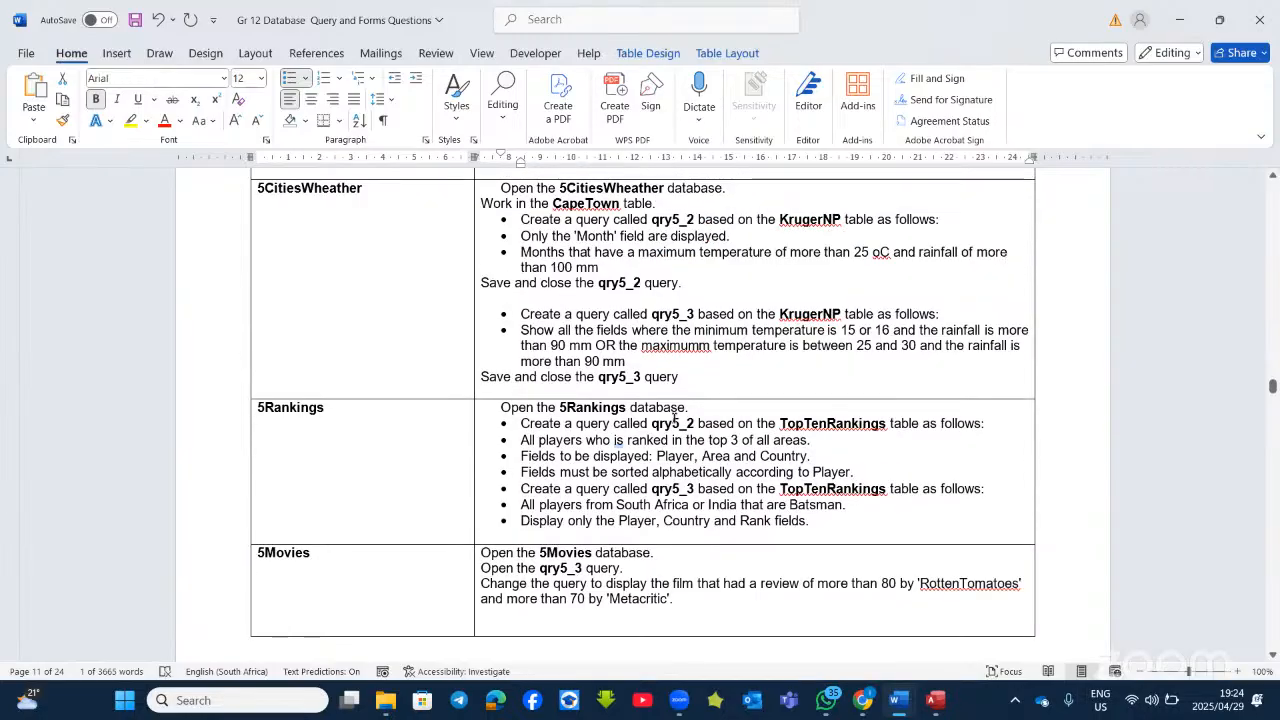
scroll(676, 418, "up", 3)
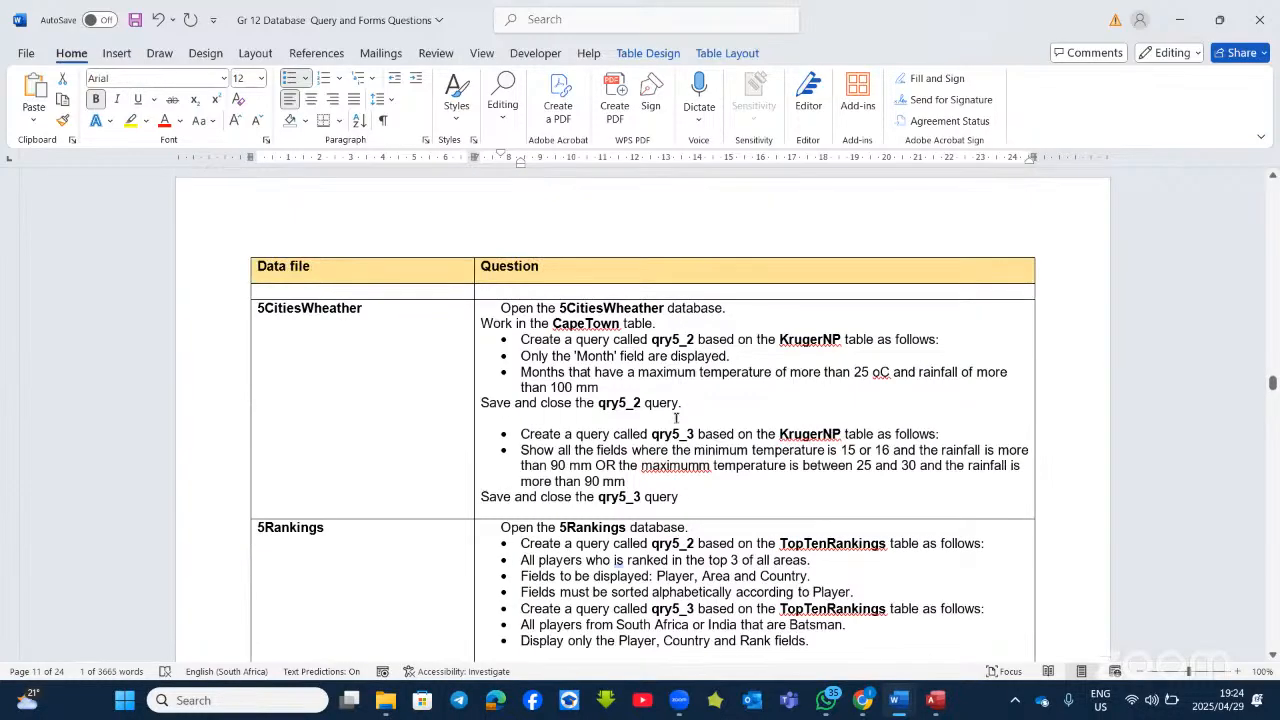
scroll(676, 418, "up", 2)
scroll(676, 418, "down", 15)
scroll(676, 418, "up", 1)
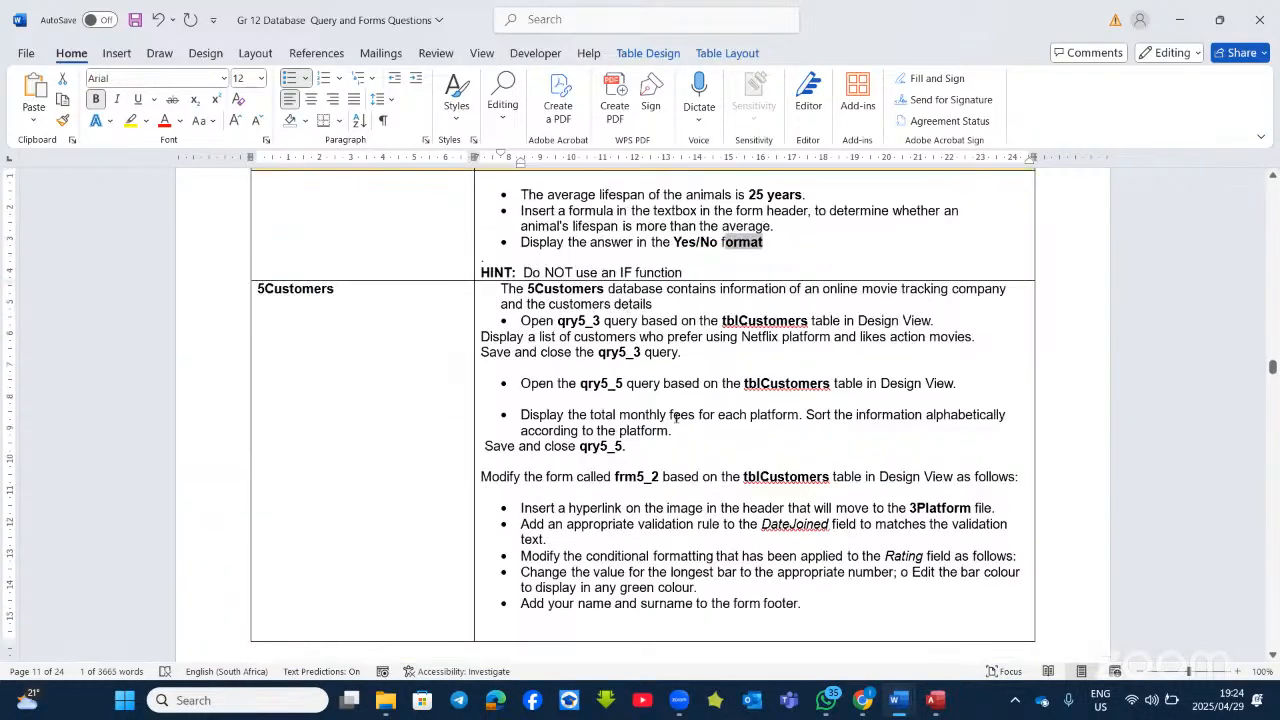
scroll(676, 418, "down", 1)
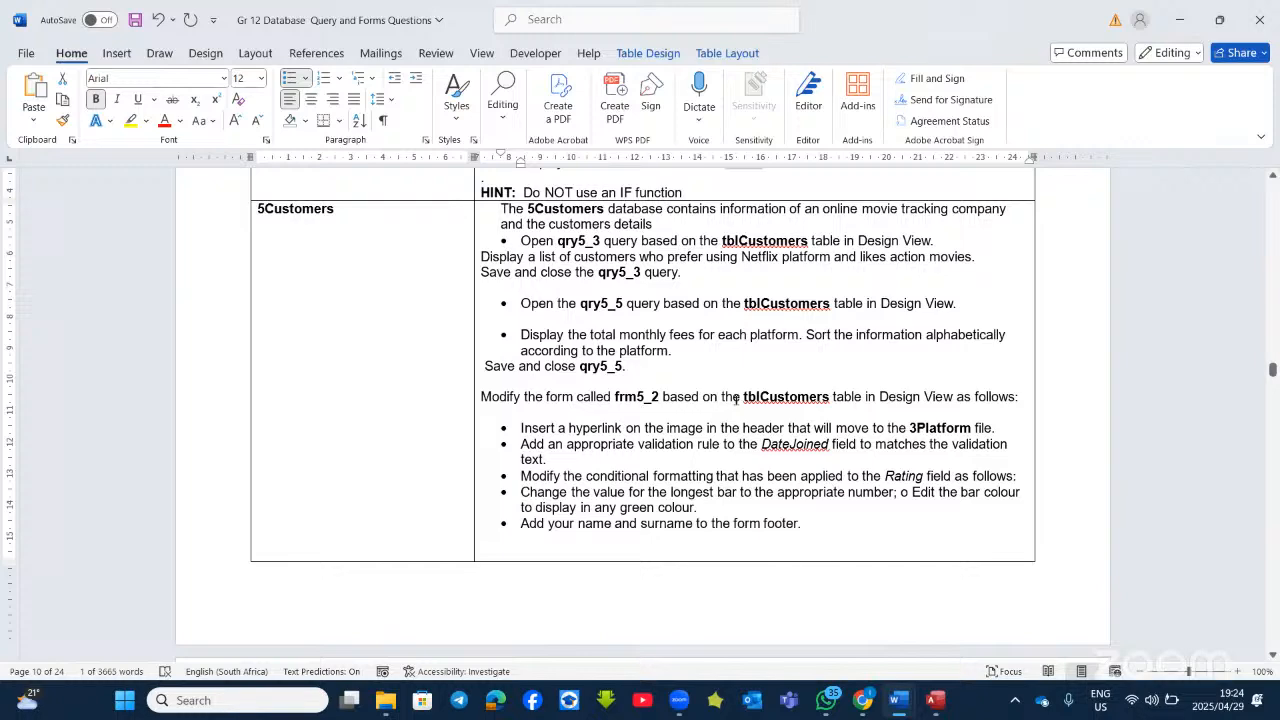
Step: Open the 5Customers database from the File Explorer folder
left_click(385, 700)
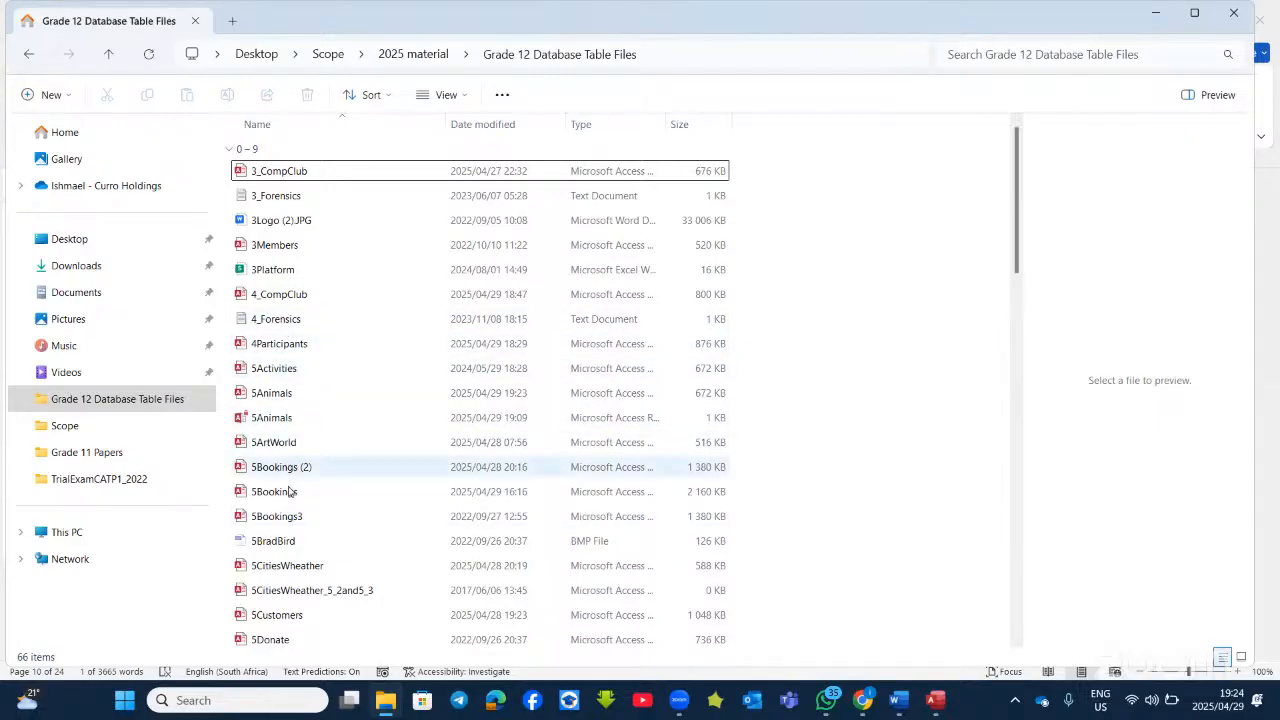
left_click(286, 617)
double_click(287, 621)
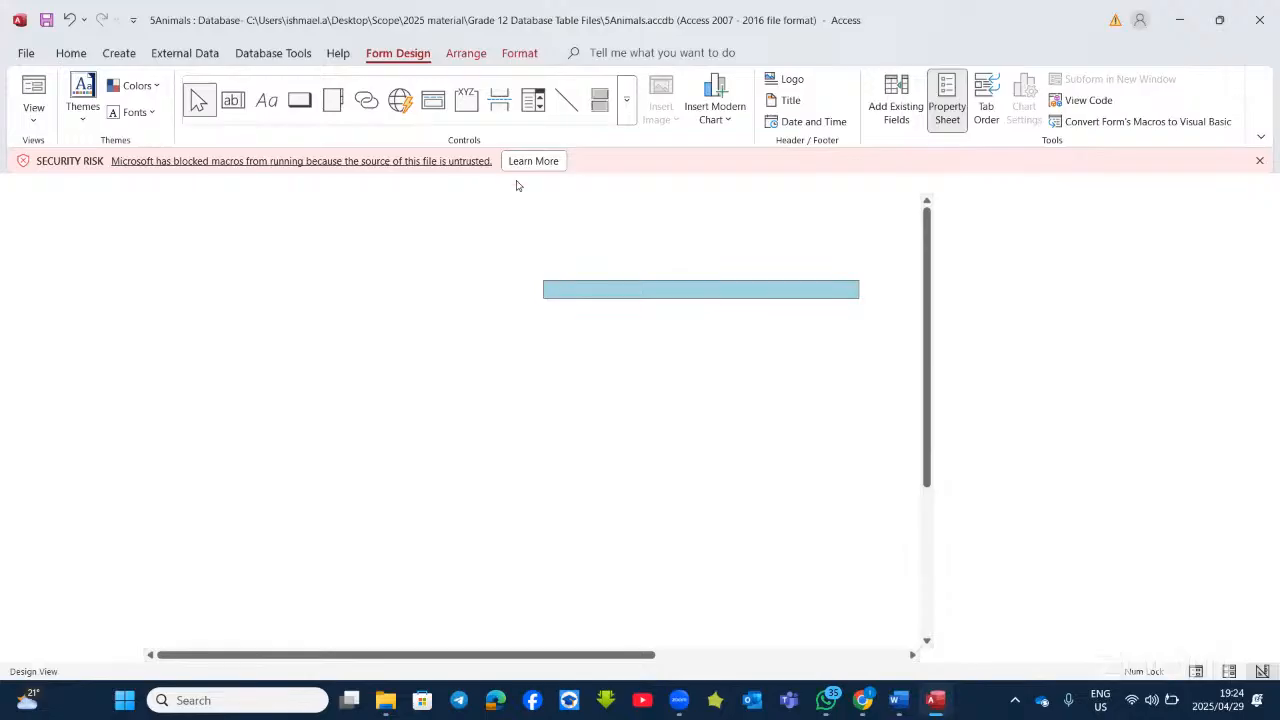
Step: Close 5Animals, declining to save qry5_3, qry5_4, Query1 and frm5_2
mouse_move(930, 703)
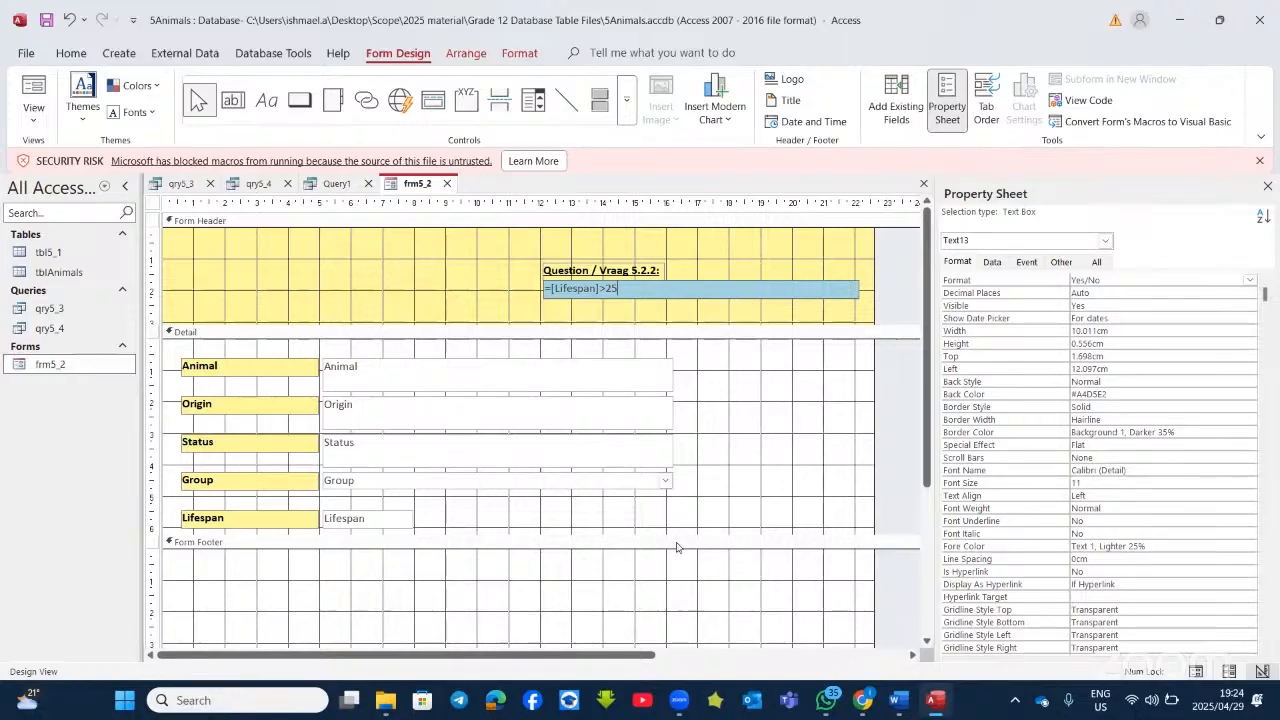
left_click(1264, 20)
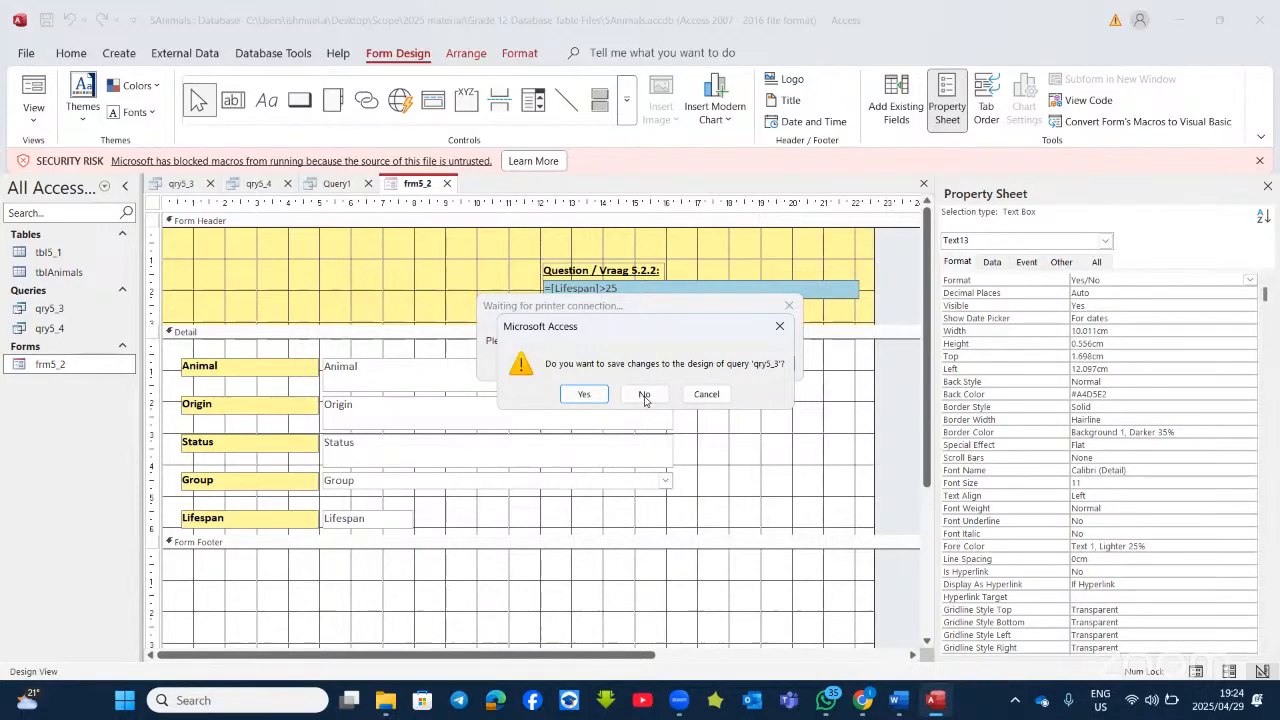
left_click(646, 395)
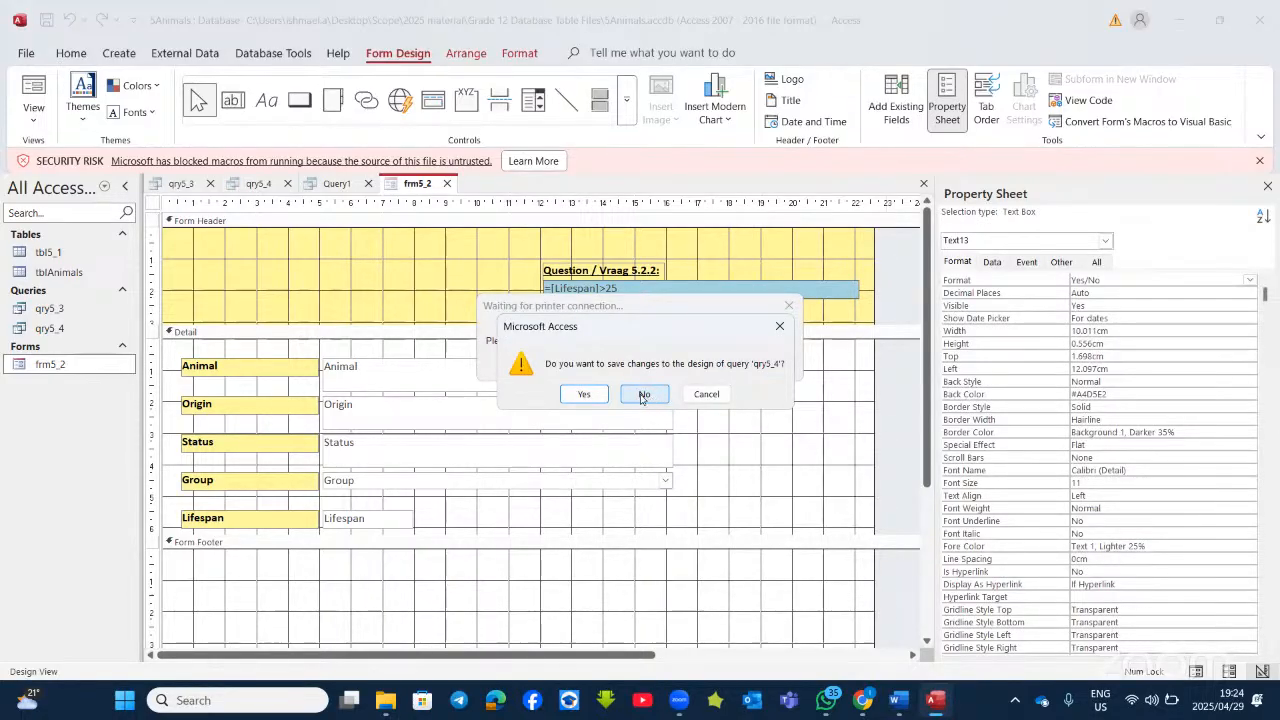
left_click(656, 394)
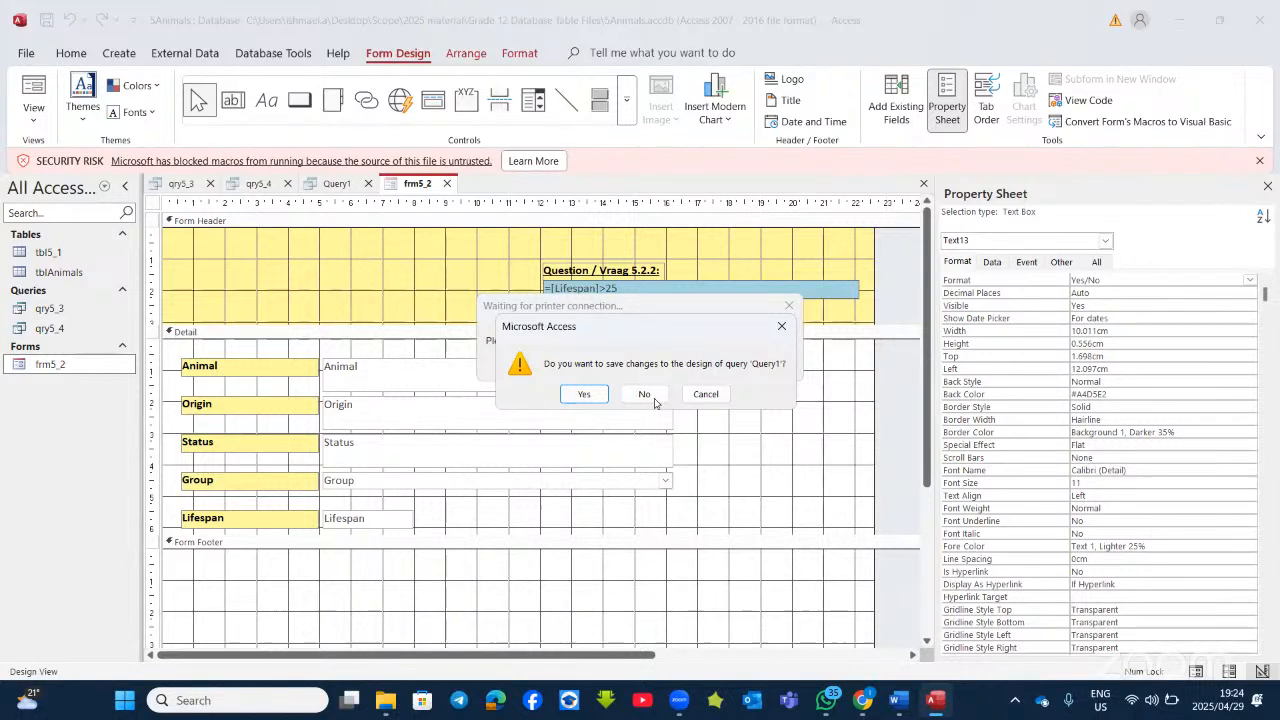
left_click(645, 395)
left_click(645, 394)
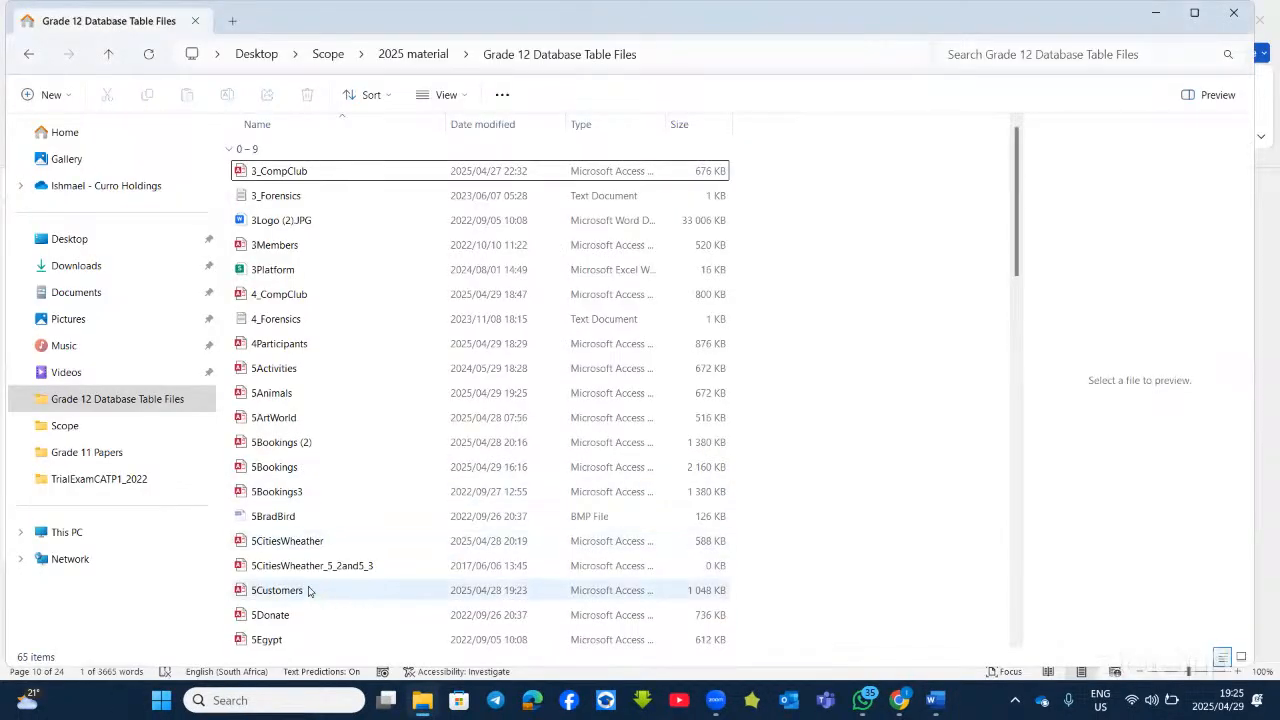
Step: Select 5Customers, then bring forward the Gr 12 Database Query and Forms Questions document
left_click(310, 590)
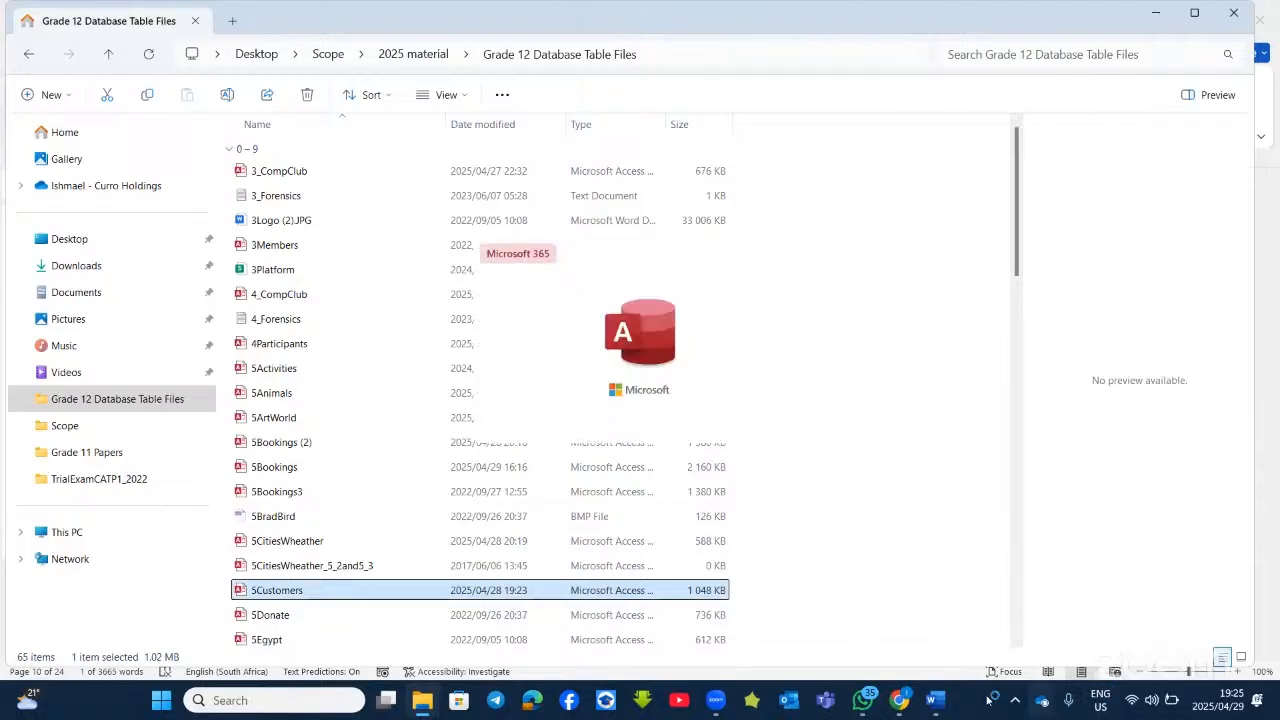
left_click(940, 704)
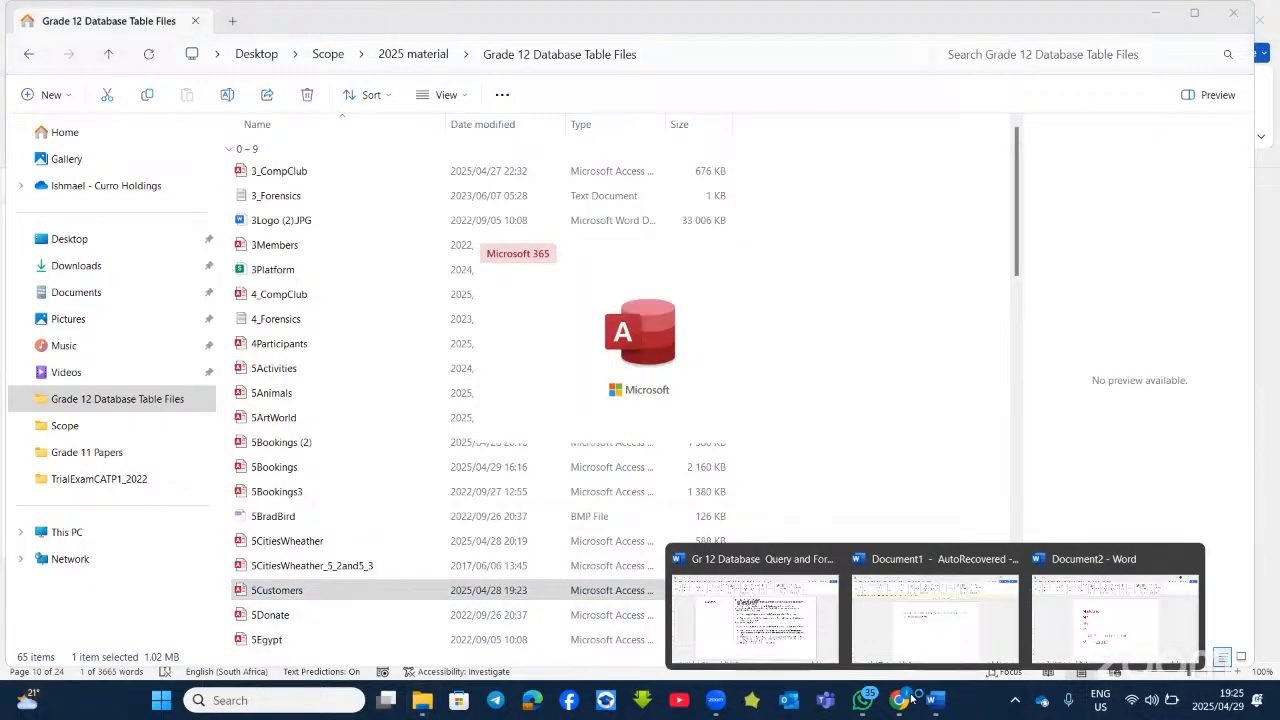
left_click(785, 615)
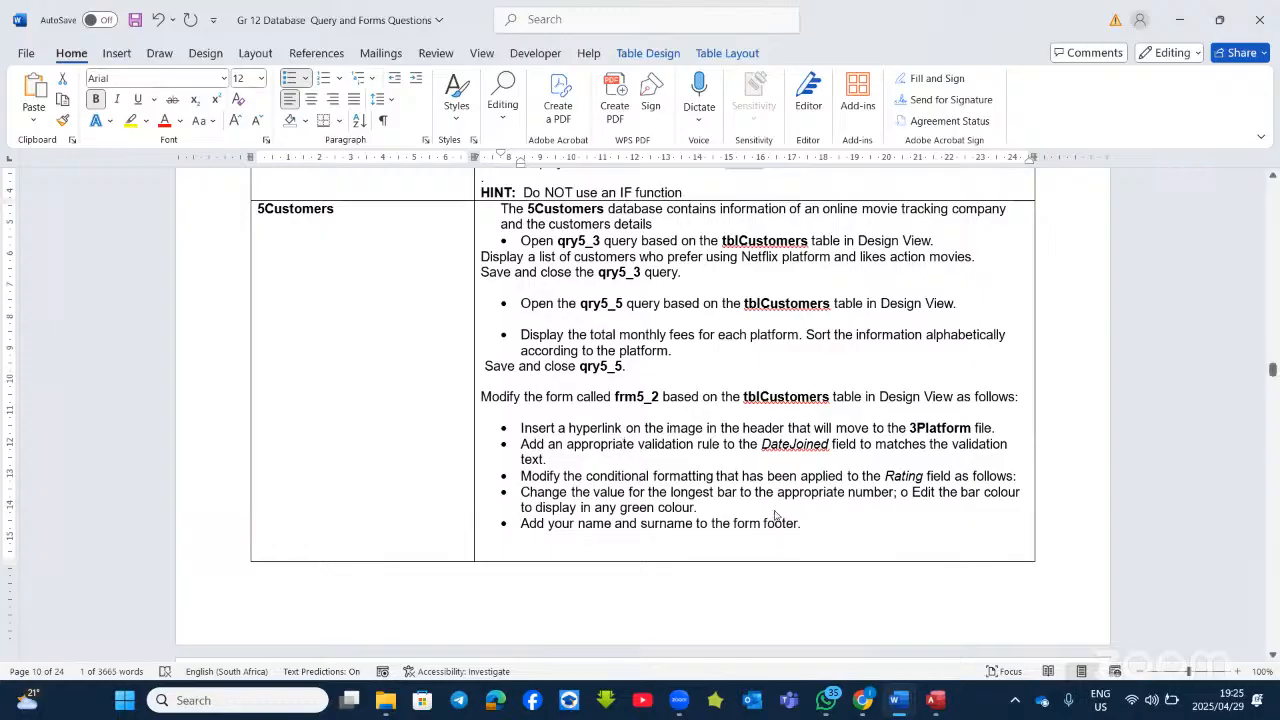
Step: In qry5_3's design, set Platform criterion n* and Genre criterion a*, then run it for five customers
right_click(58, 303)
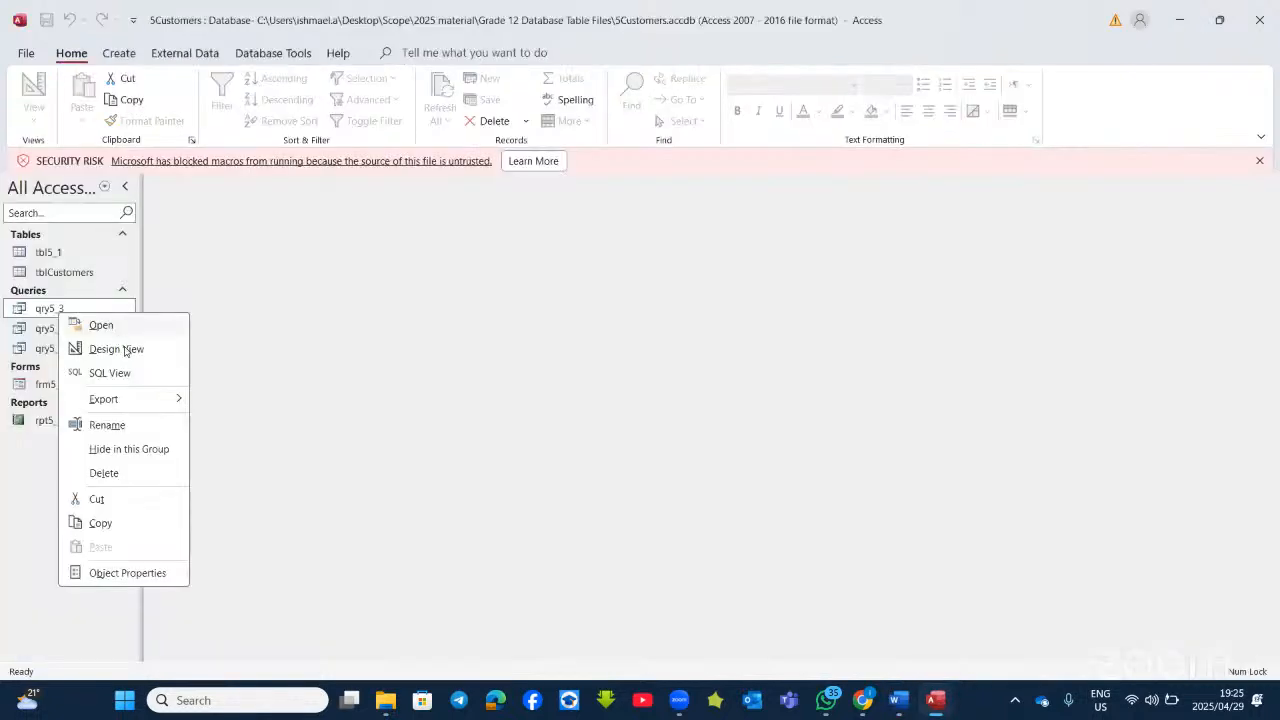
left_click(125, 349)
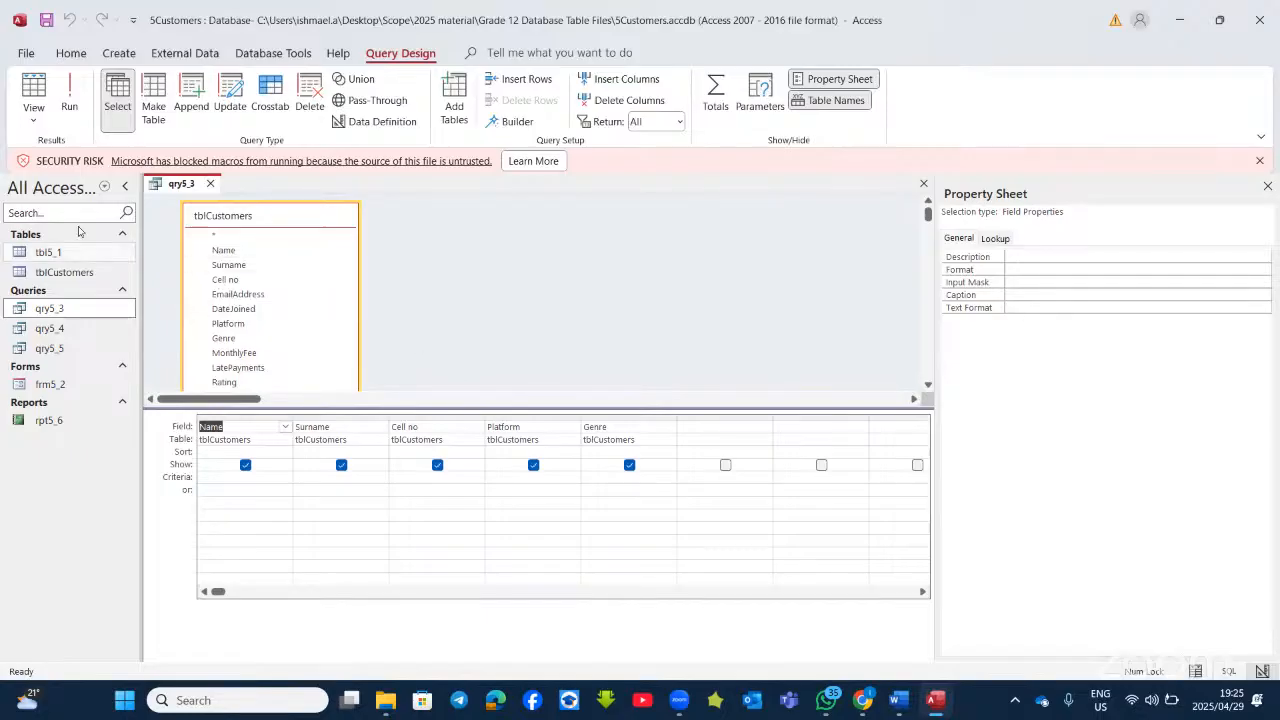
left_click(69, 92)
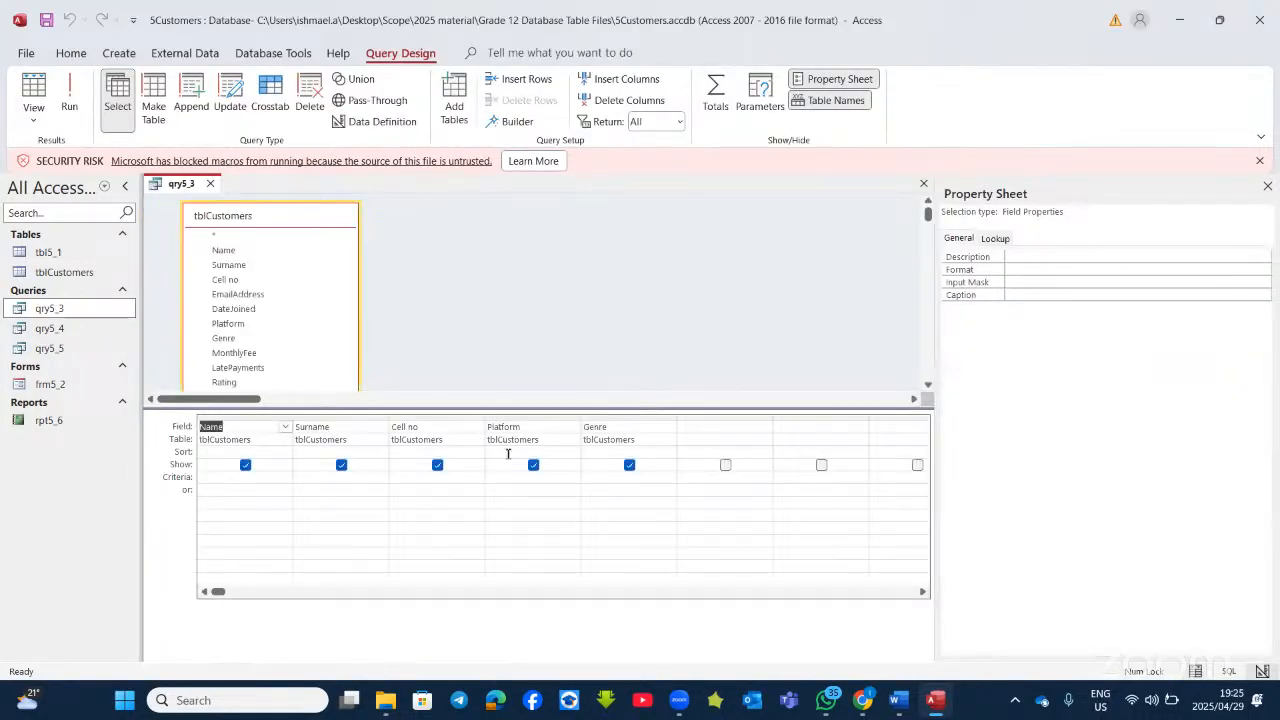
left_click(511, 478)
type("n*")
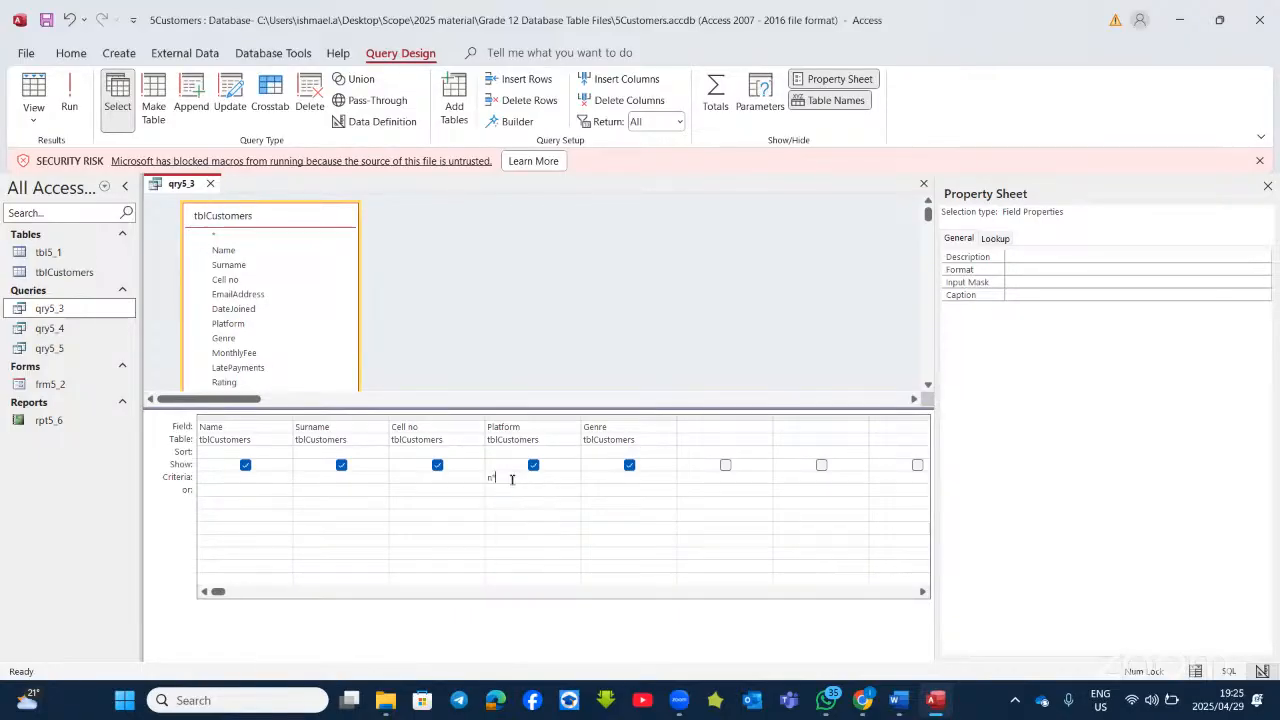
left_click(635, 478)
type("a*")
left_click(70, 100)
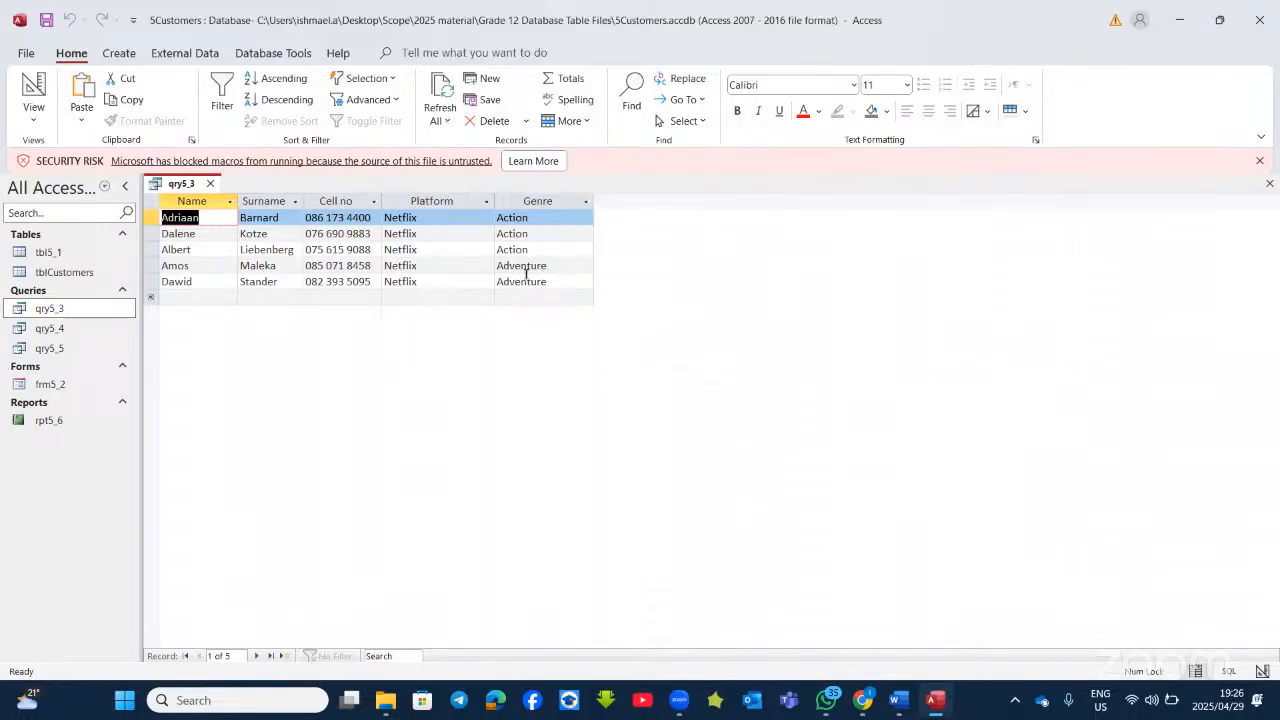
Step: Change qry5_3's Genre criterion to ac*, run it for three Netflix Action customers, then minimise Access
left_click(40, 125)
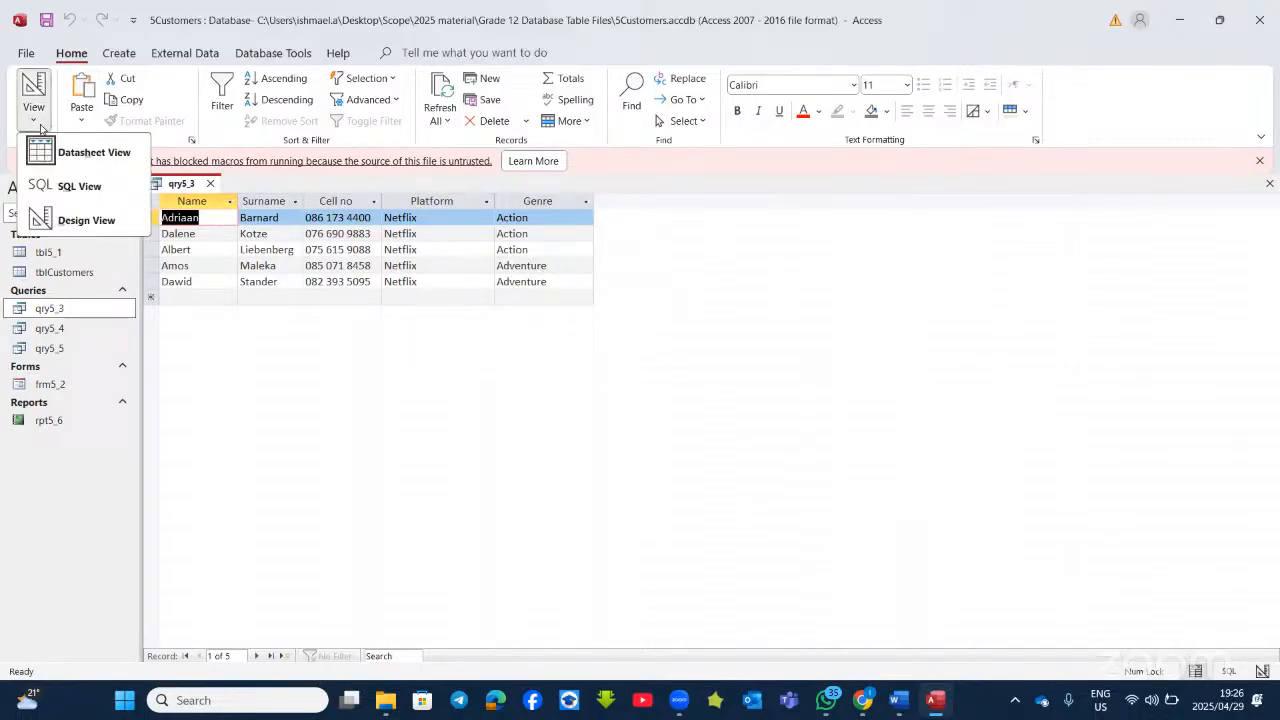
left_click(68, 217)
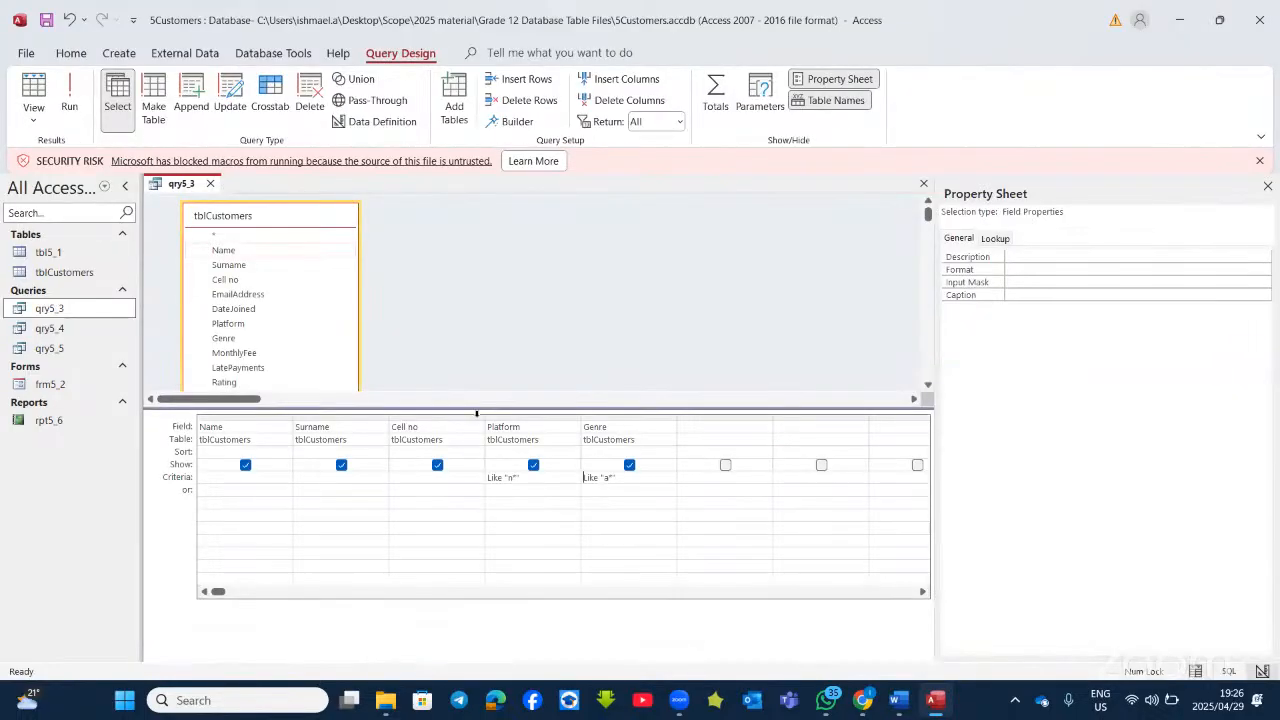
left_click(617, 477)
key("BackSpace")
key("BackSpace")
key("BackSpace")
key("BackSpace")
key("BackSpace")
key("BackSpace")
type("ac*")
left_click(70, 92)
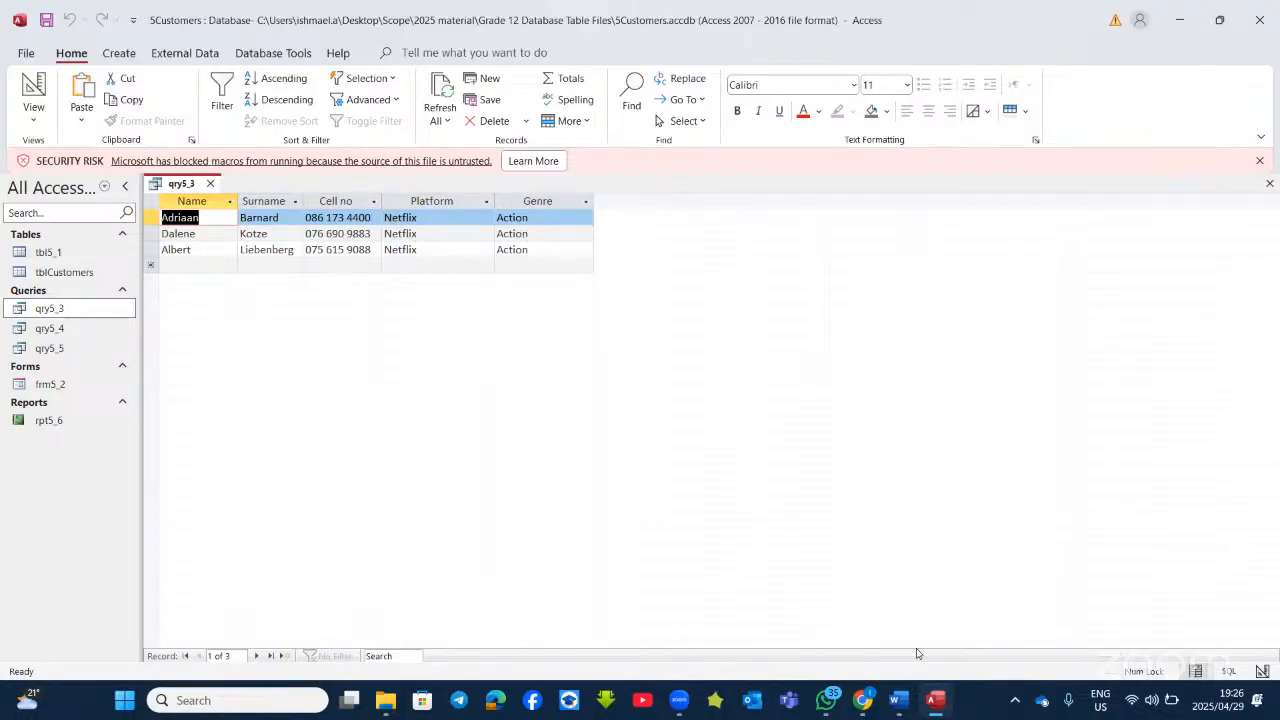
left_click(936, 702)
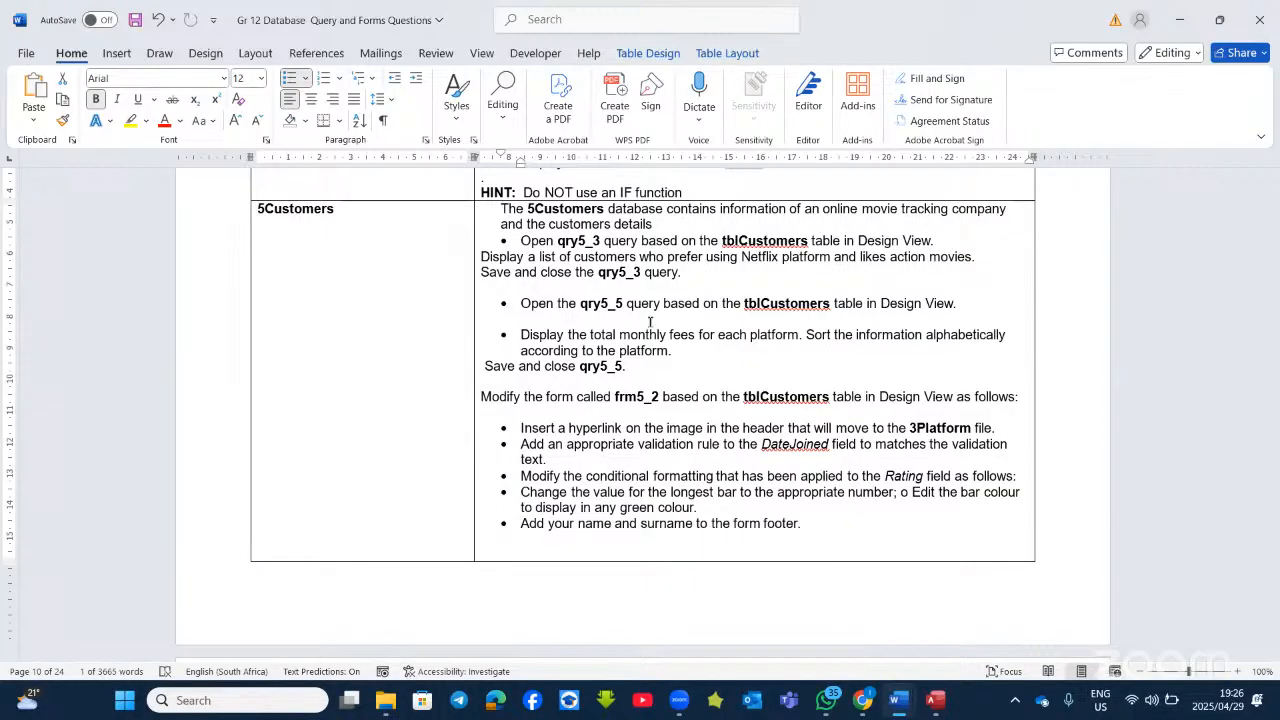
Step: Bold 'total monthly fees for each platform' in the qry5_5 instruction and colour 'for each' red
left_click_drag(698, 335, 613, 336)
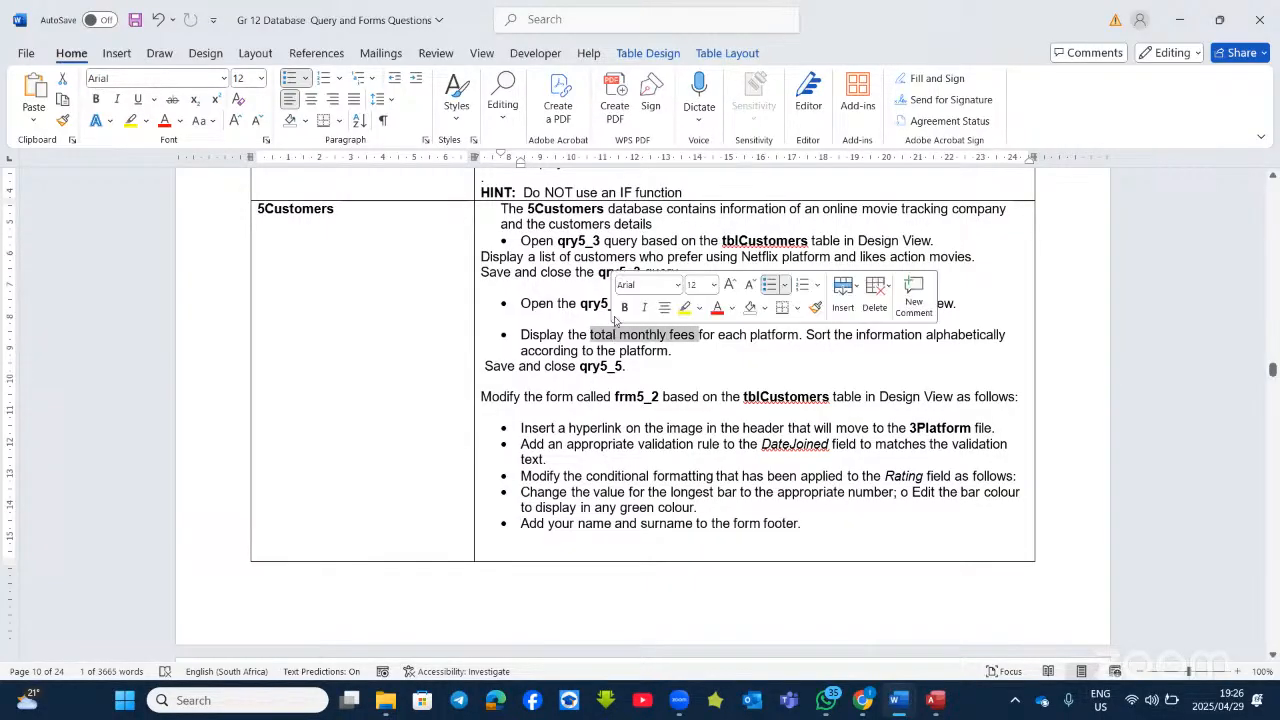
left_click(624, 307)
left_click_drag(756, 336, 712, 336)
key("ctrl+b")
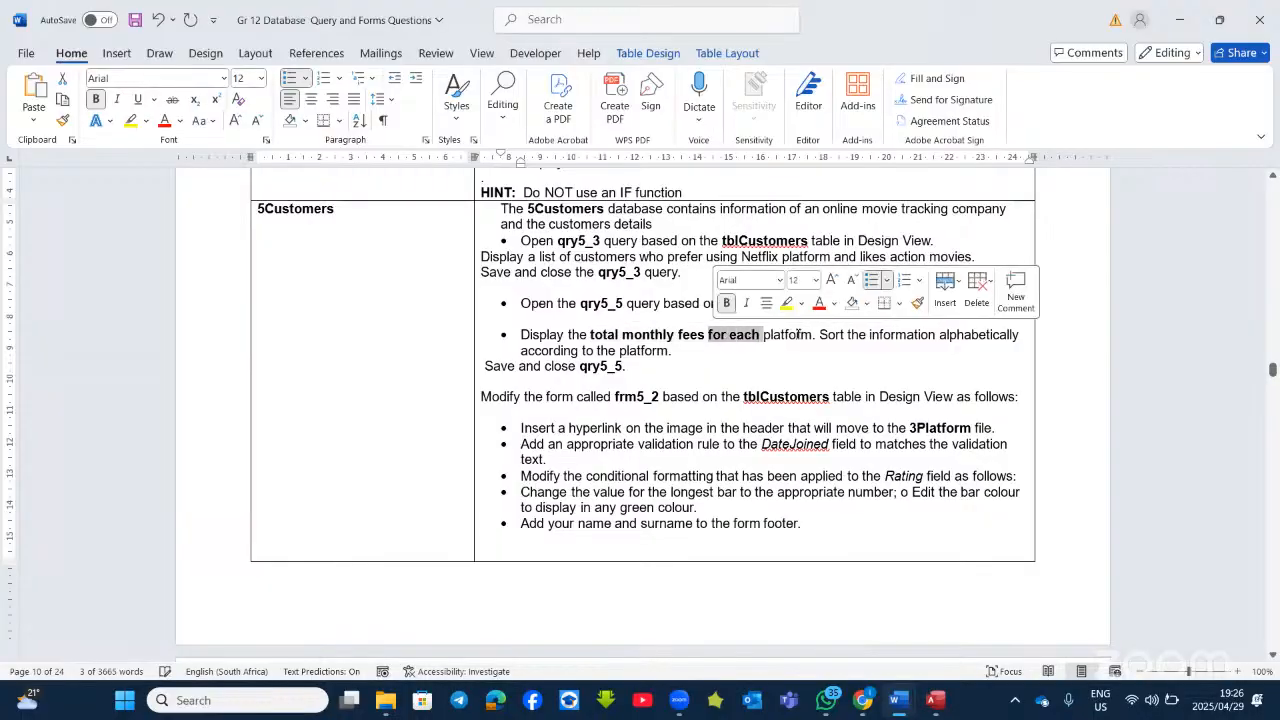
left_click_drag(813, 335, 762, 334)
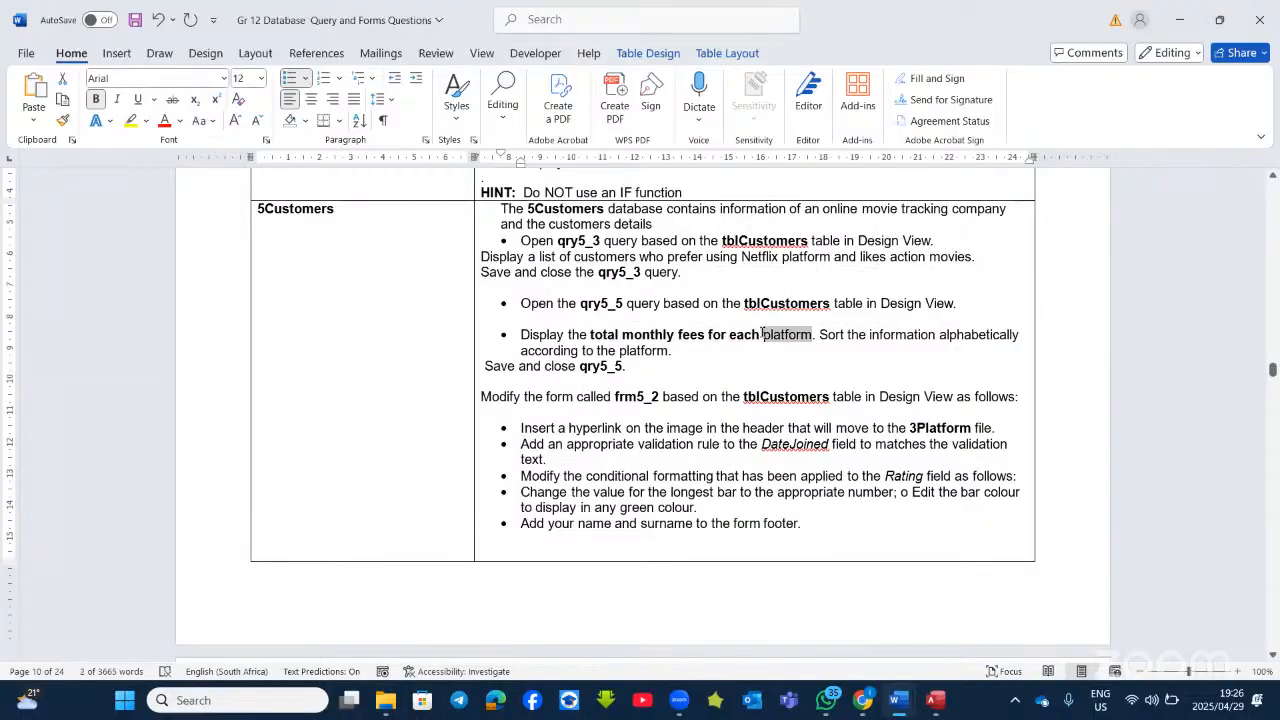
left_click(774, 304)
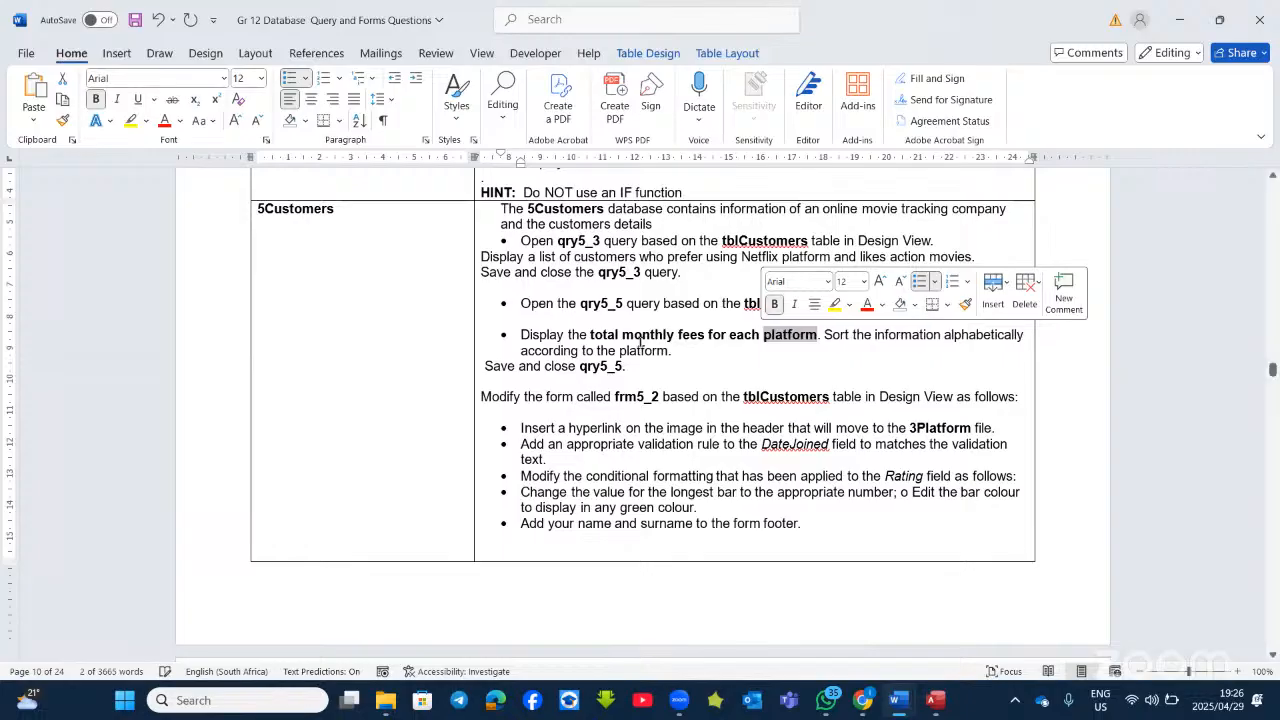
left_click_drag(760, 334, 708, 336)
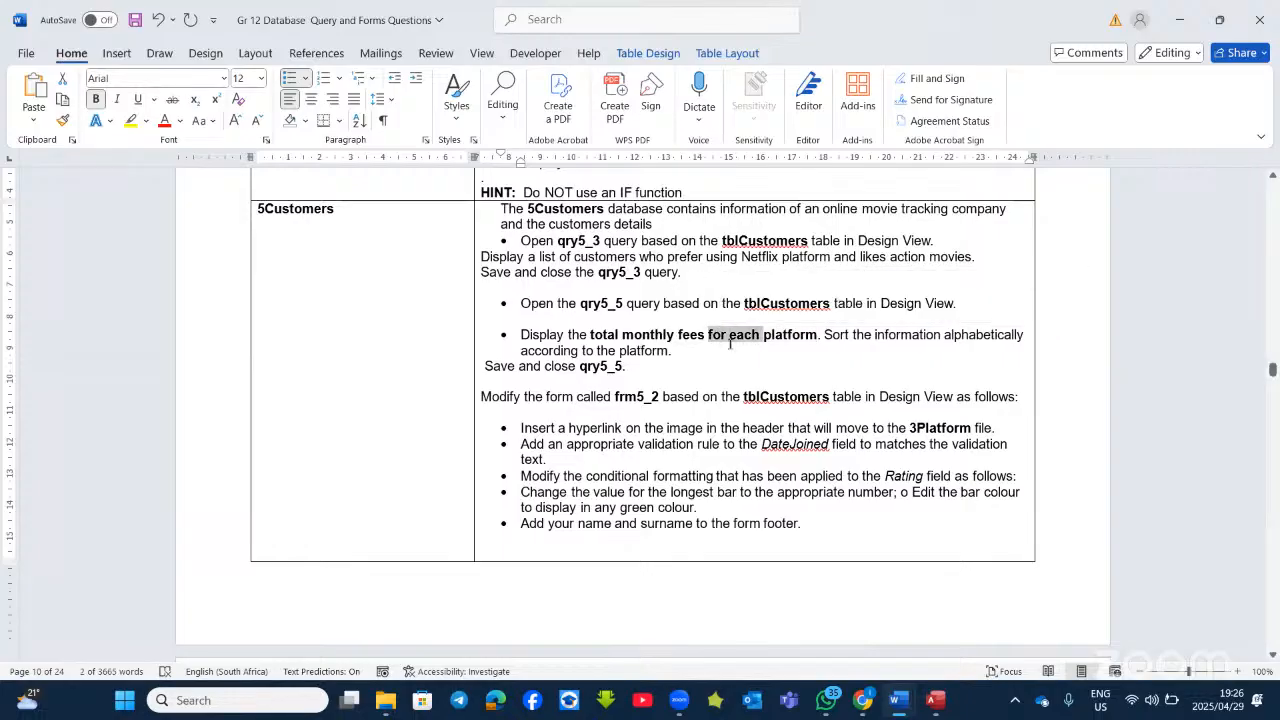
left_click(163, 120)
Step: Open qry5_5 in Design View, add the Totals row and set MonthlyFee to Sum
left_click(933, 699)
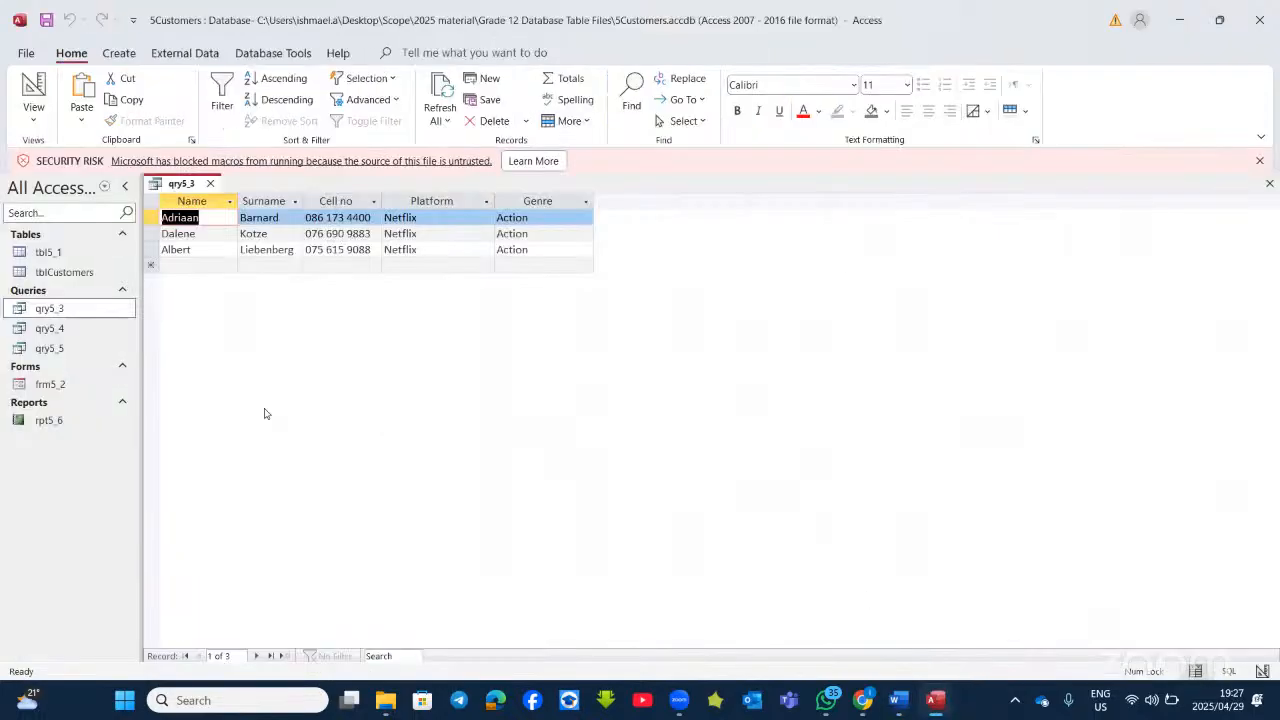
double_click(50, 348)
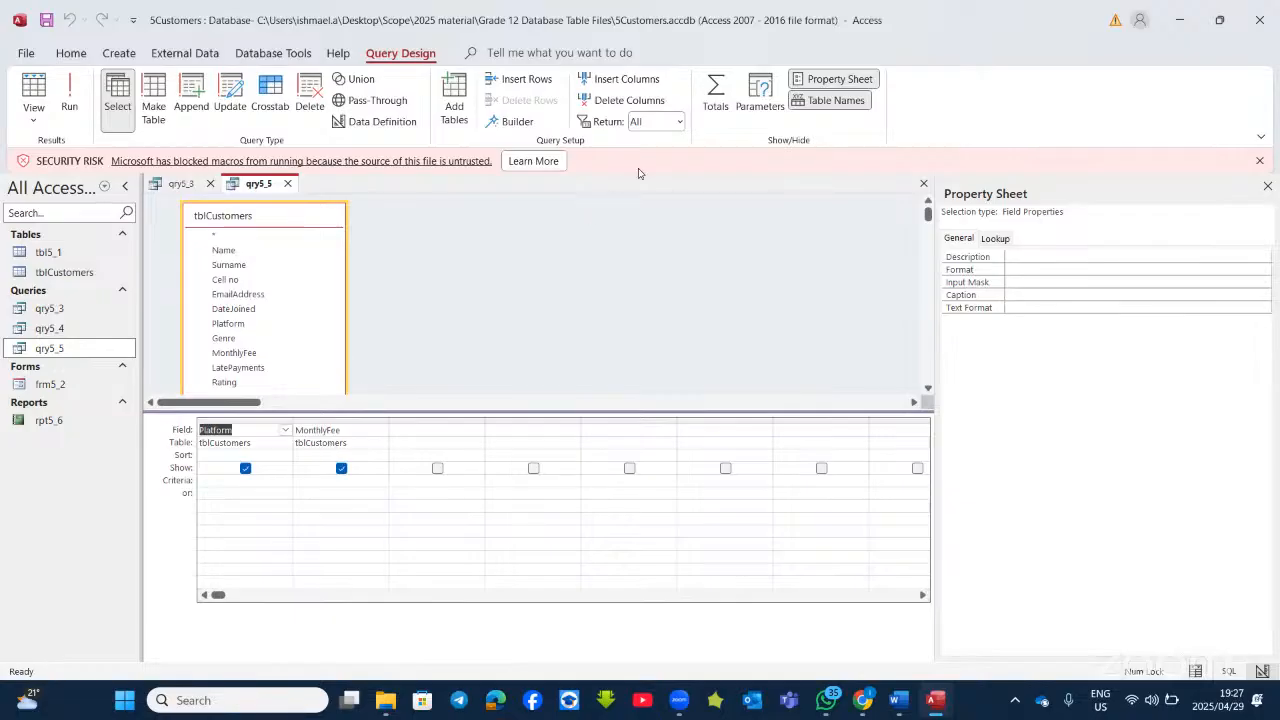
left_click(716, 92)
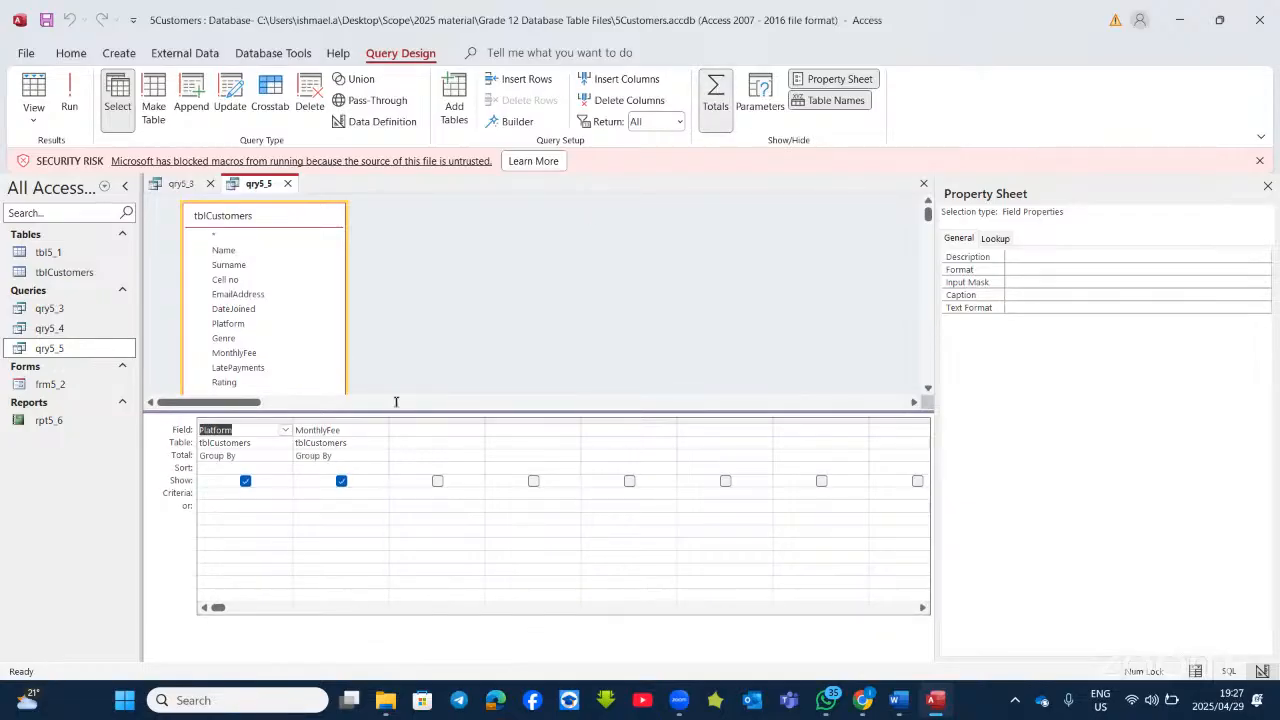
left_click(368, 455)
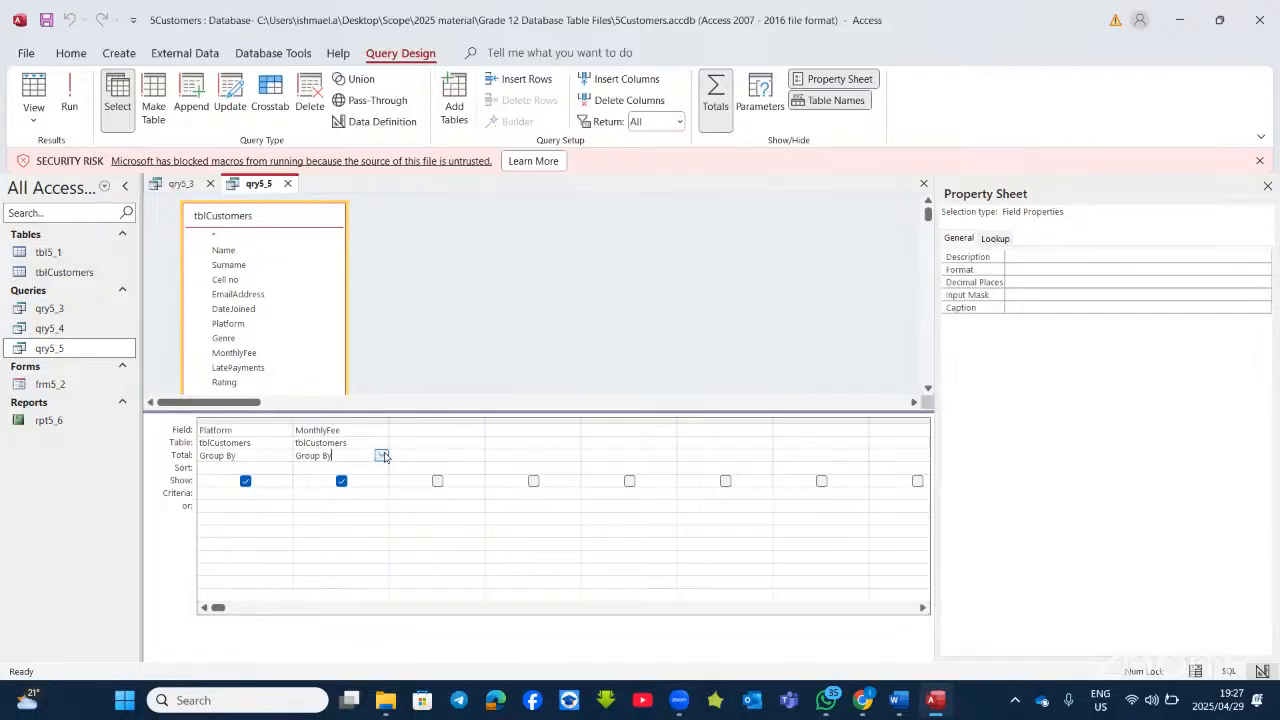
left_click(381, 455)
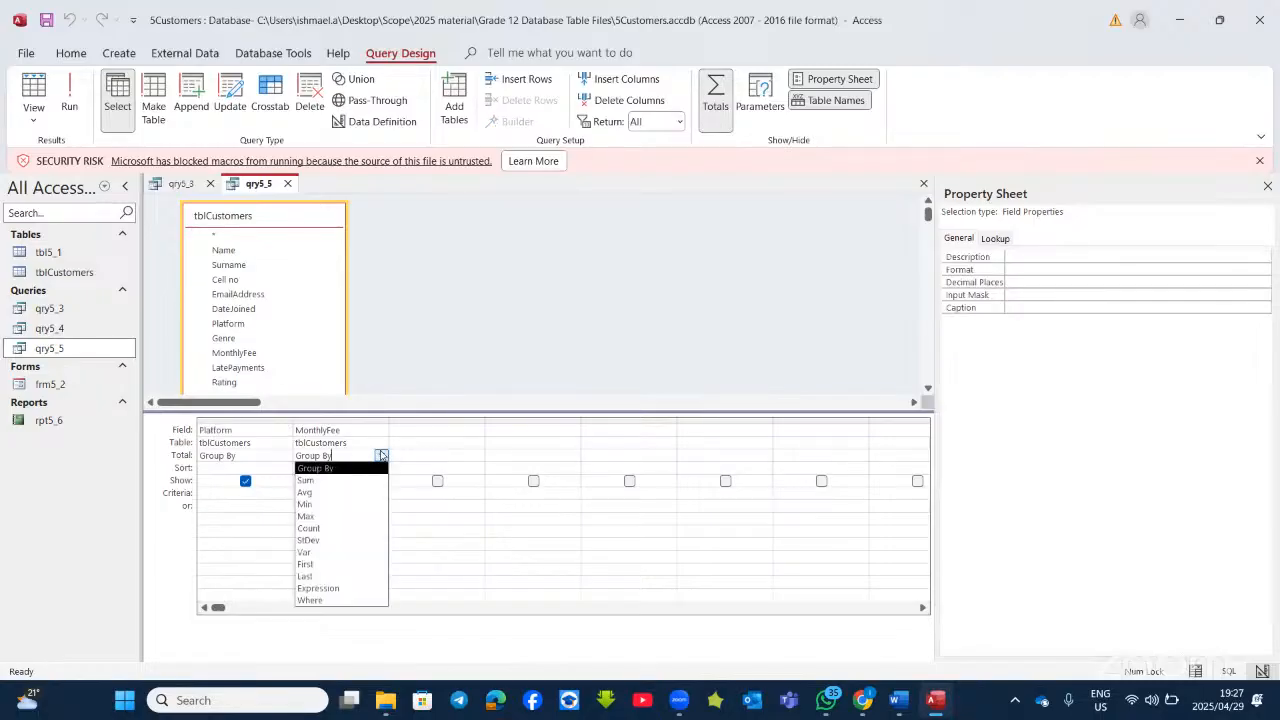
left_click(336, 480)
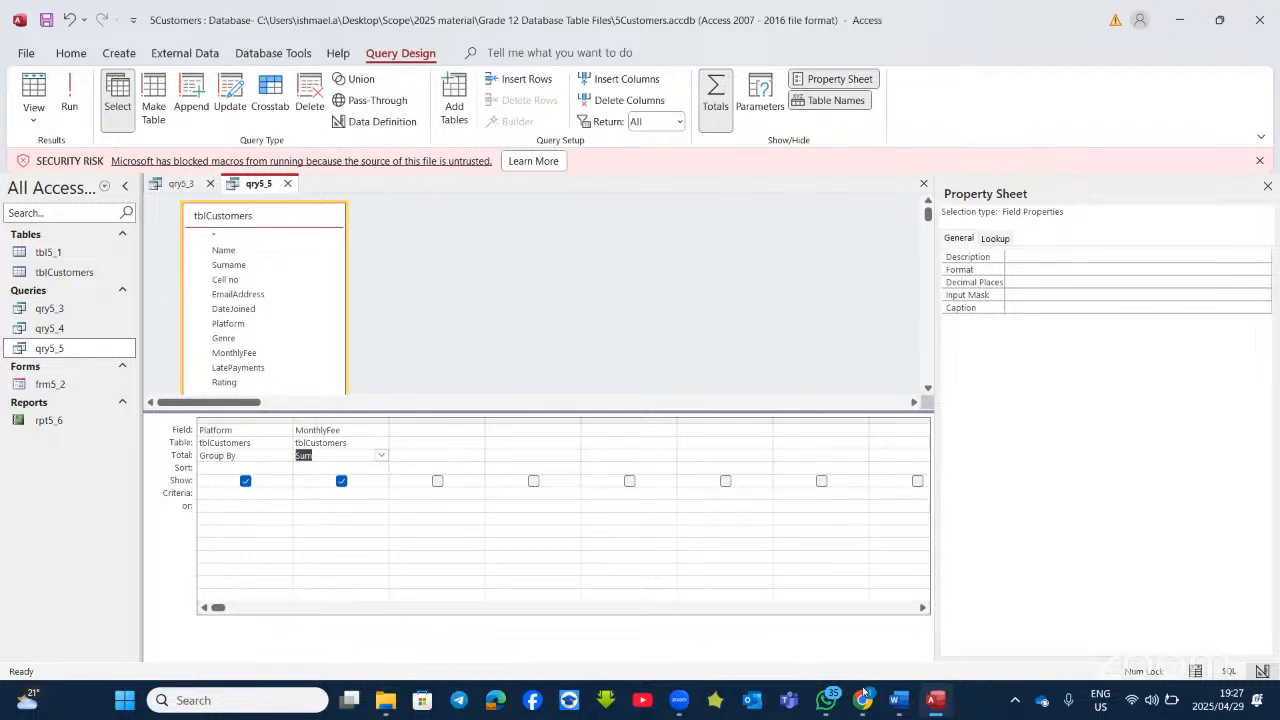
Step: Sort Platform ascending and run qry5_5 to list summed monthly fees per platform
left_click(932, 698)
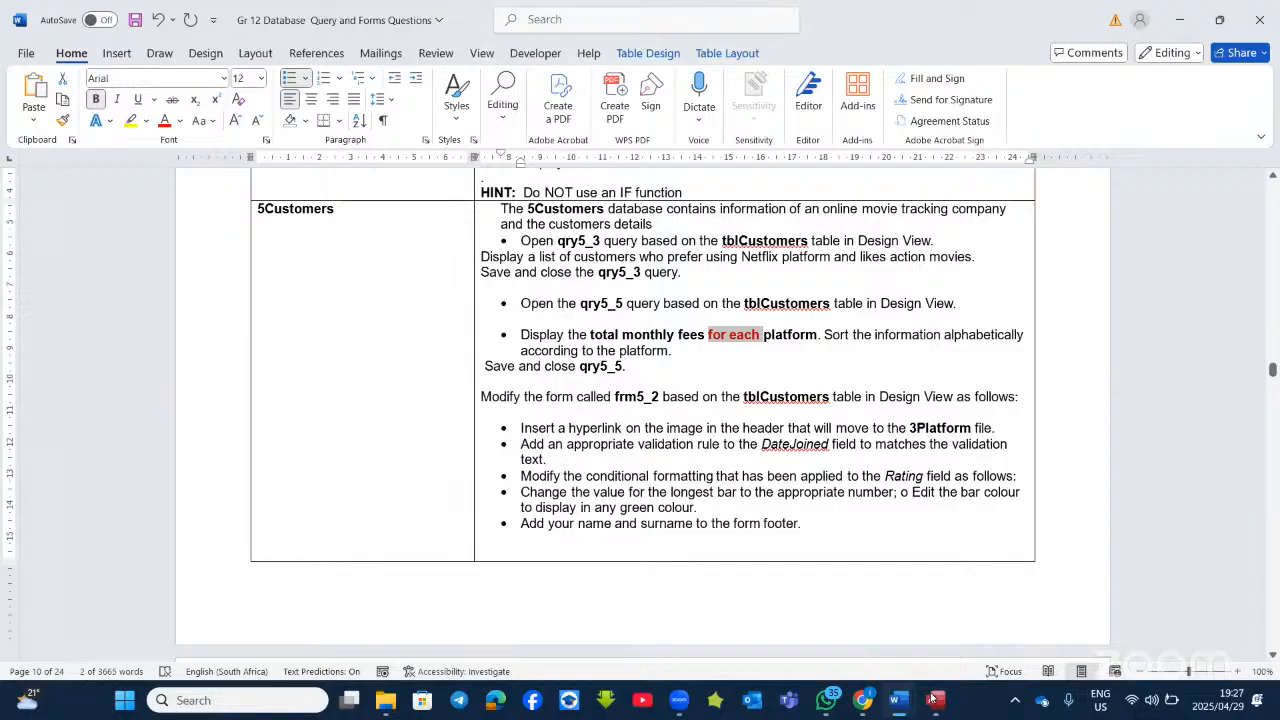
left_click(932, 698)
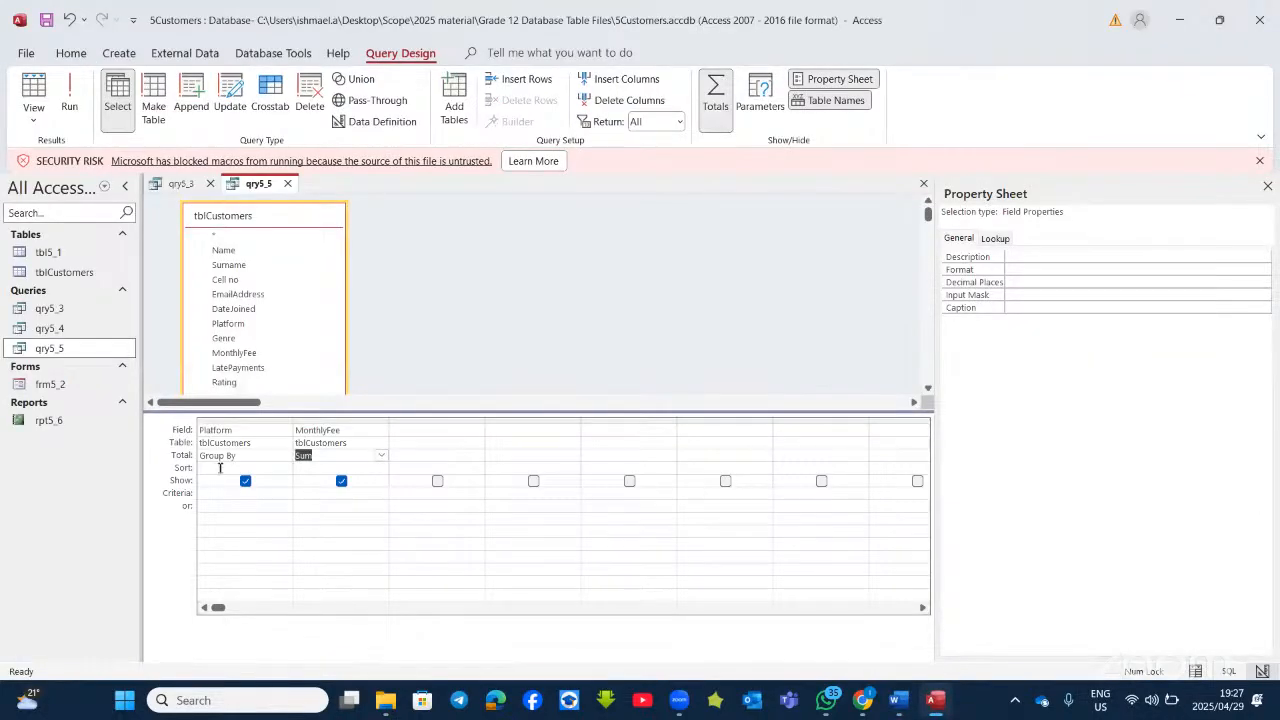
left_click(222, 468)
left_click(285, 468)
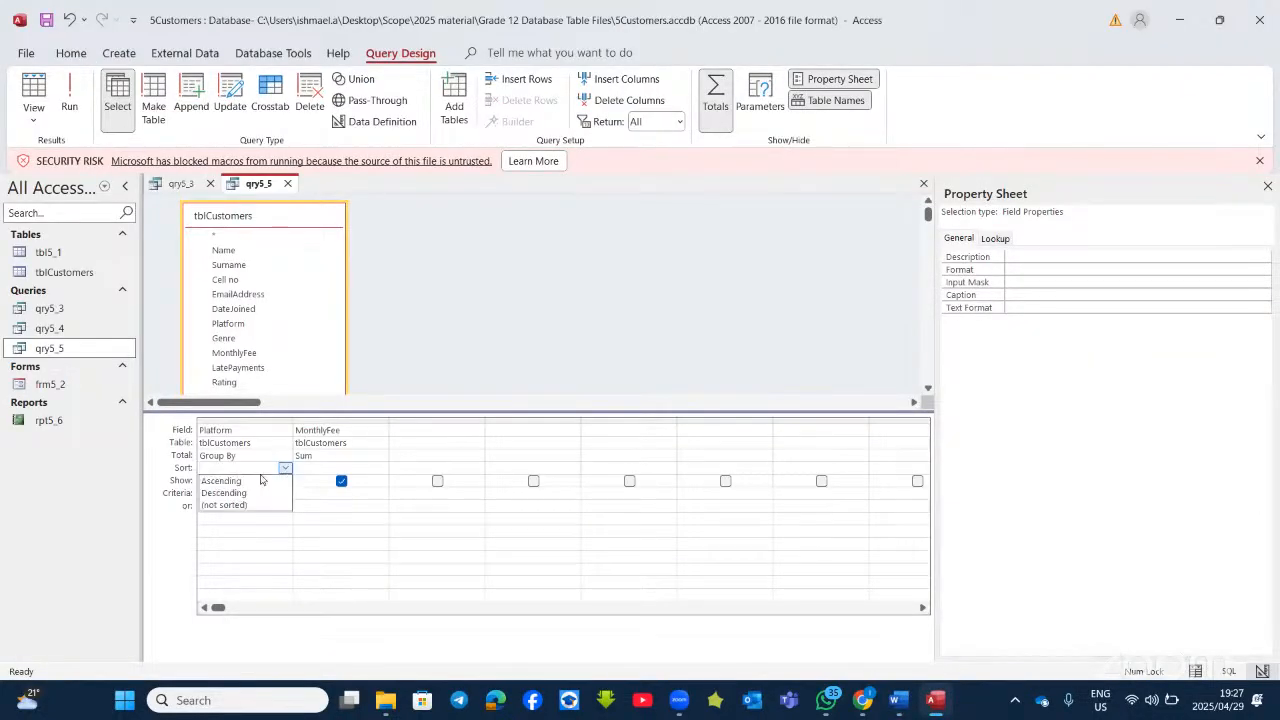
left_click(250, 483)
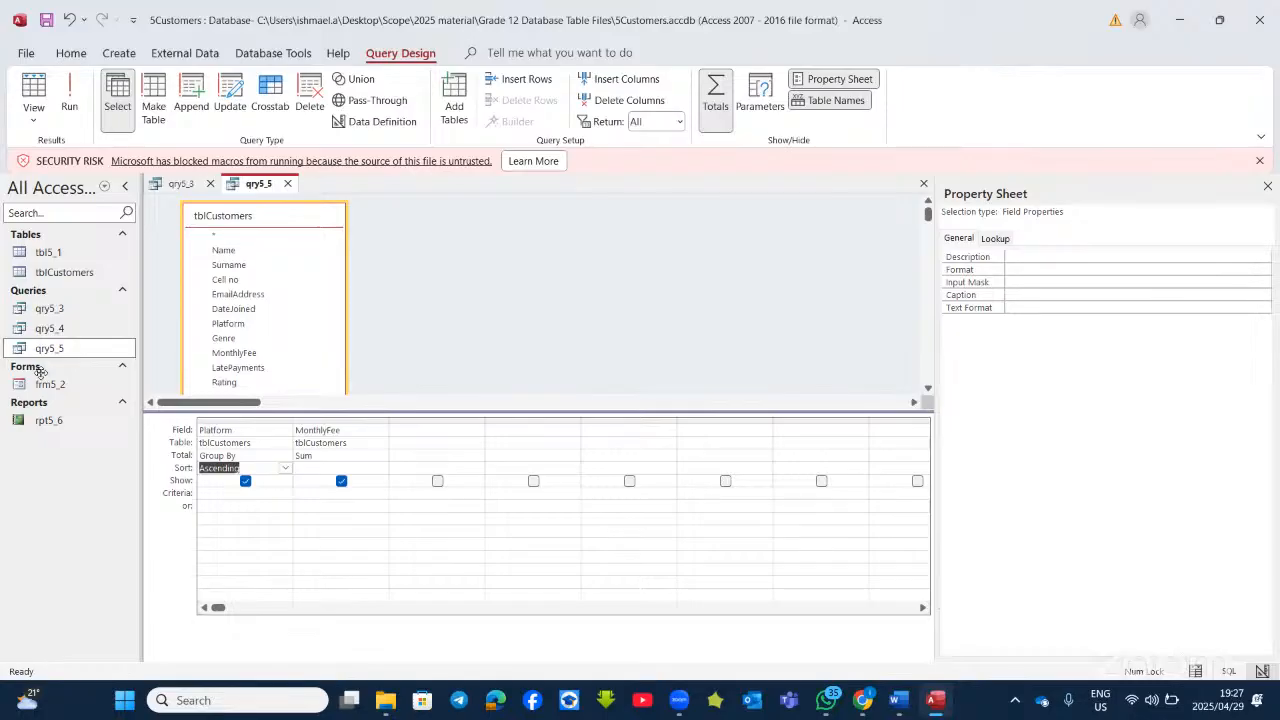
left_click(70, 95)
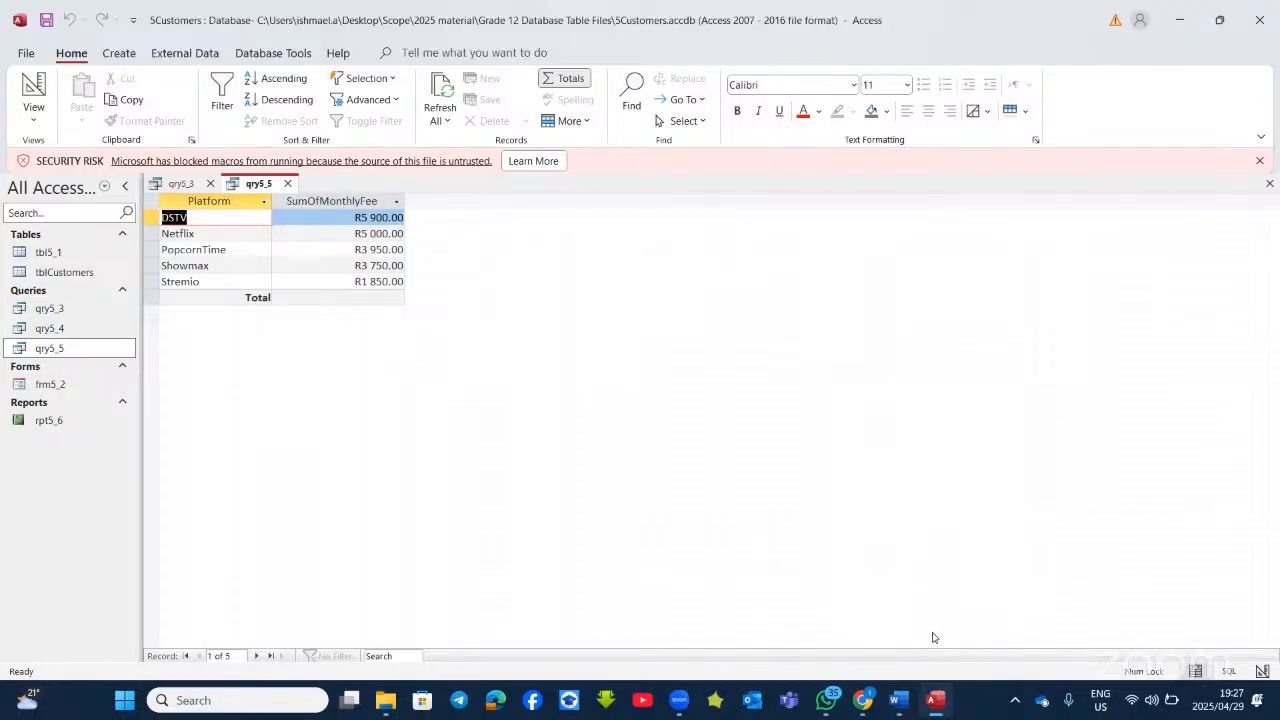
Step: Reread the frm5_2 instructions in Word, then open frm5_2 in Design View in Access
left_click(934, 699)
scroll(556, 440, "down", 4)
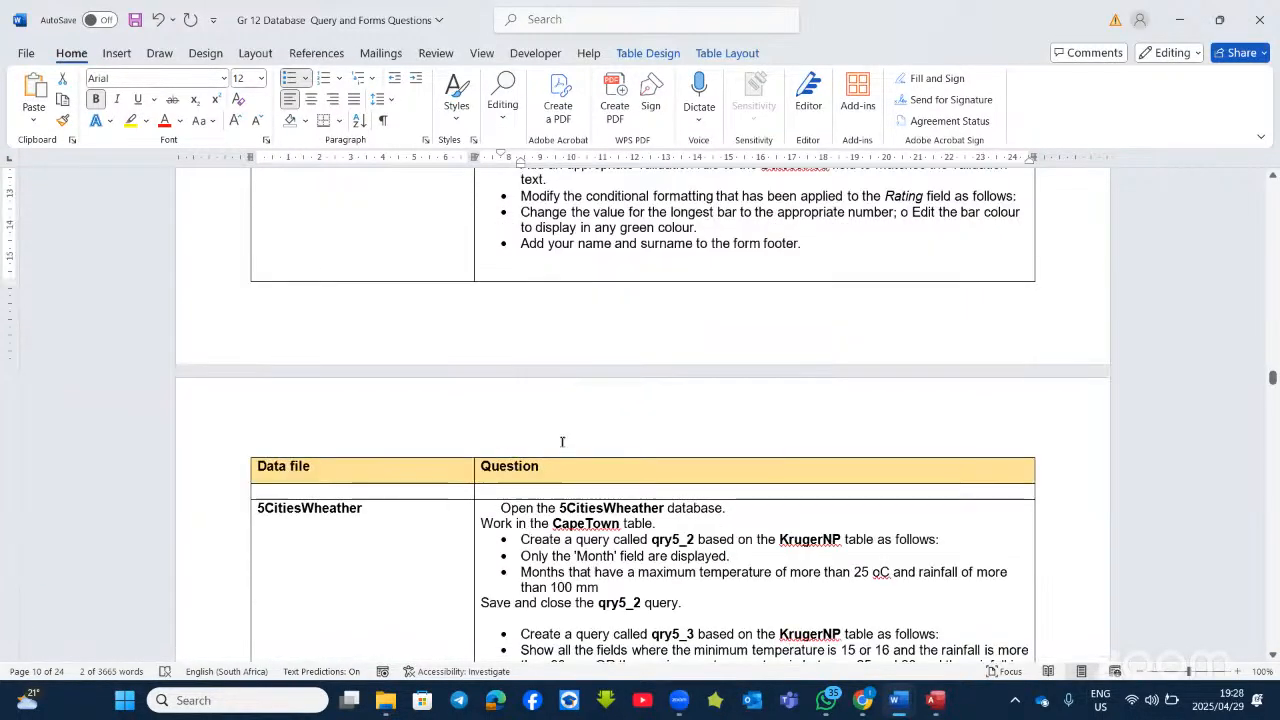
scroll(560, 442, "up", 3)
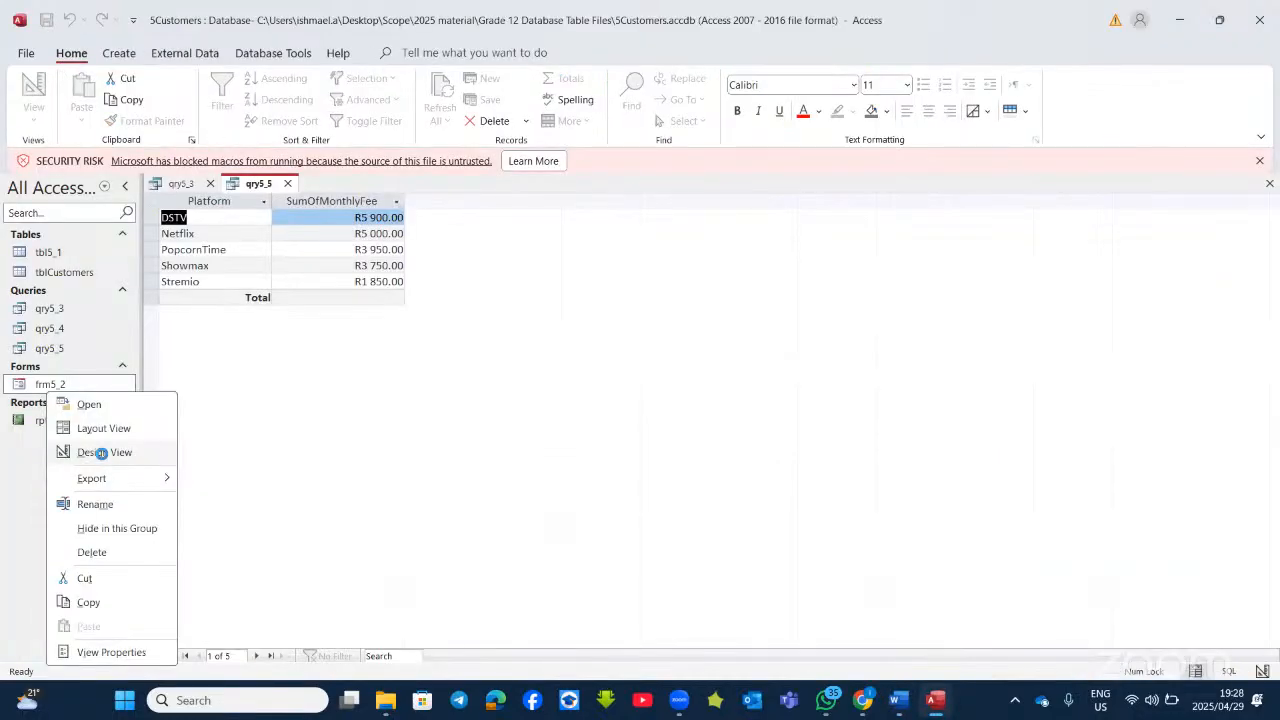
left_click(100, 453)
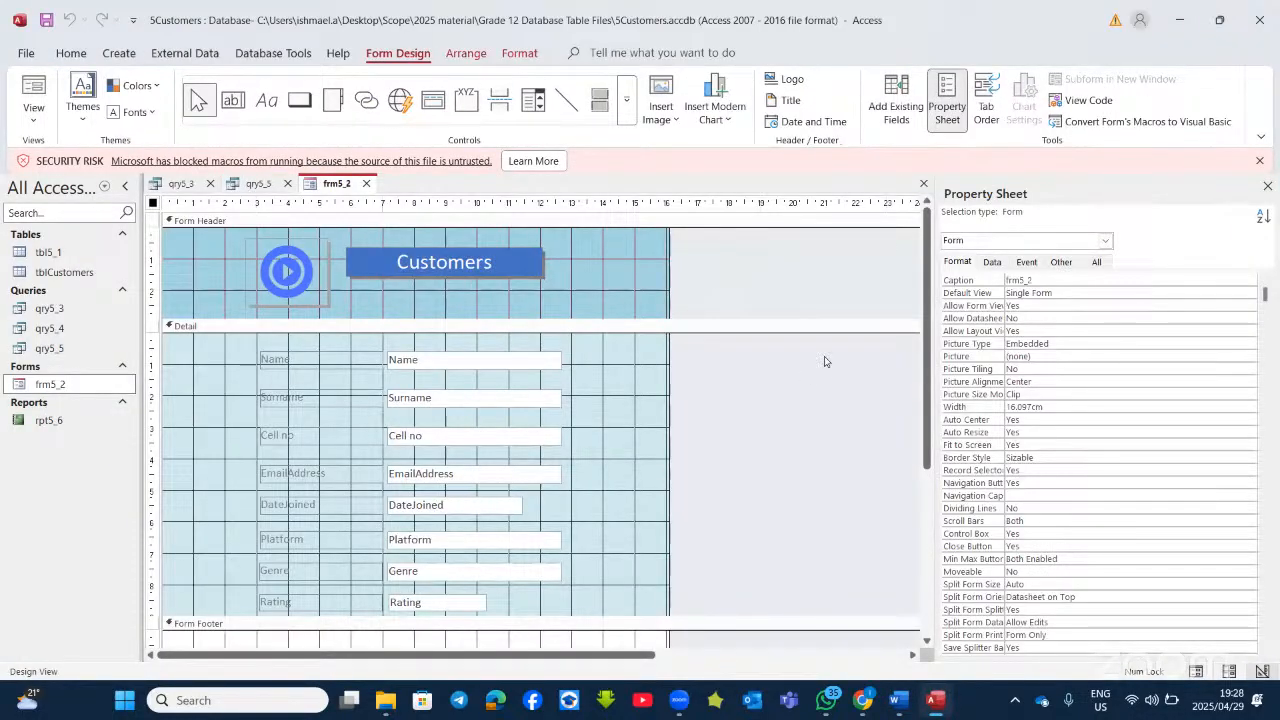
Step: Select the frm5_2 header image and look through its Format and Form Design ribbon tools
left_click(948, 708)
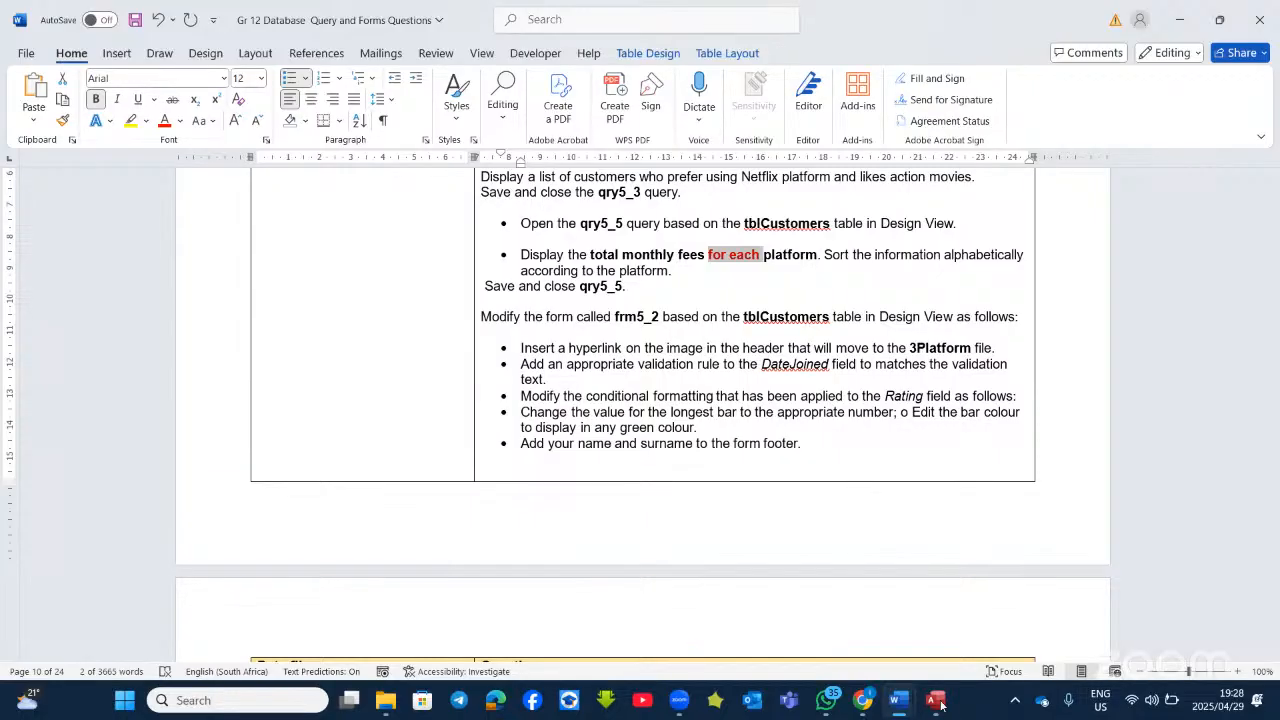
left_click(940, 703)
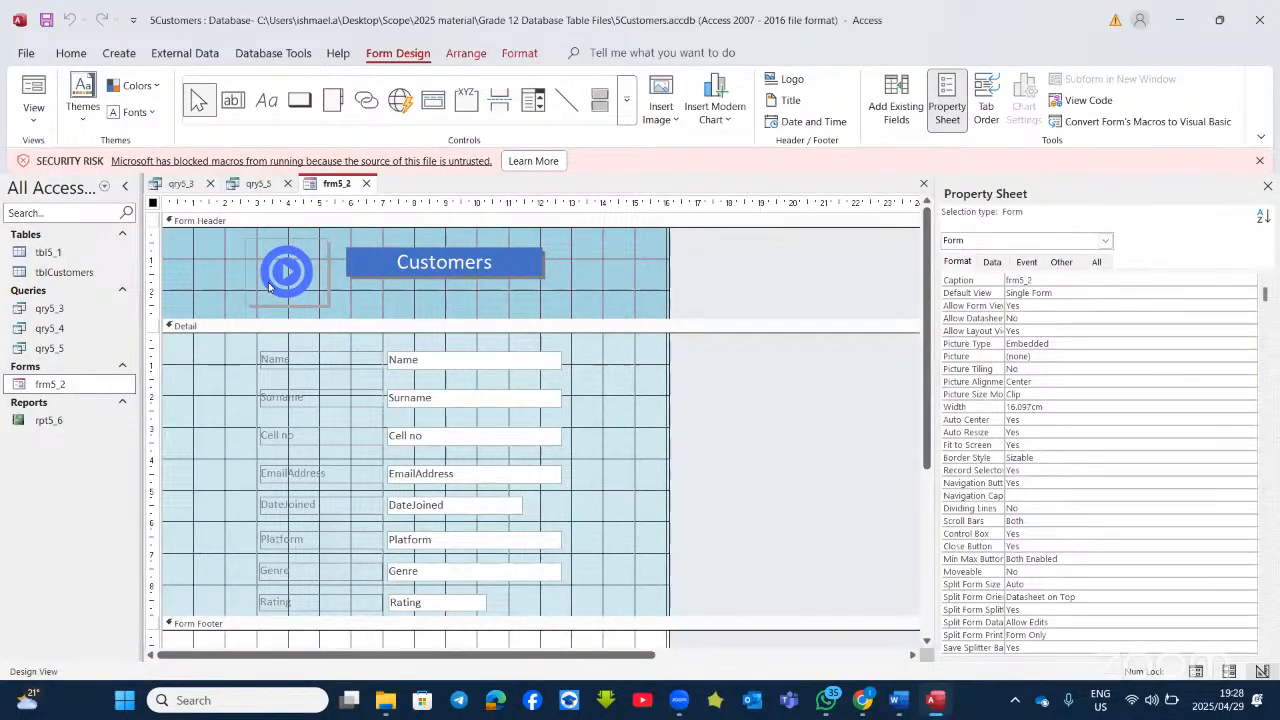
left_click(268, 285)
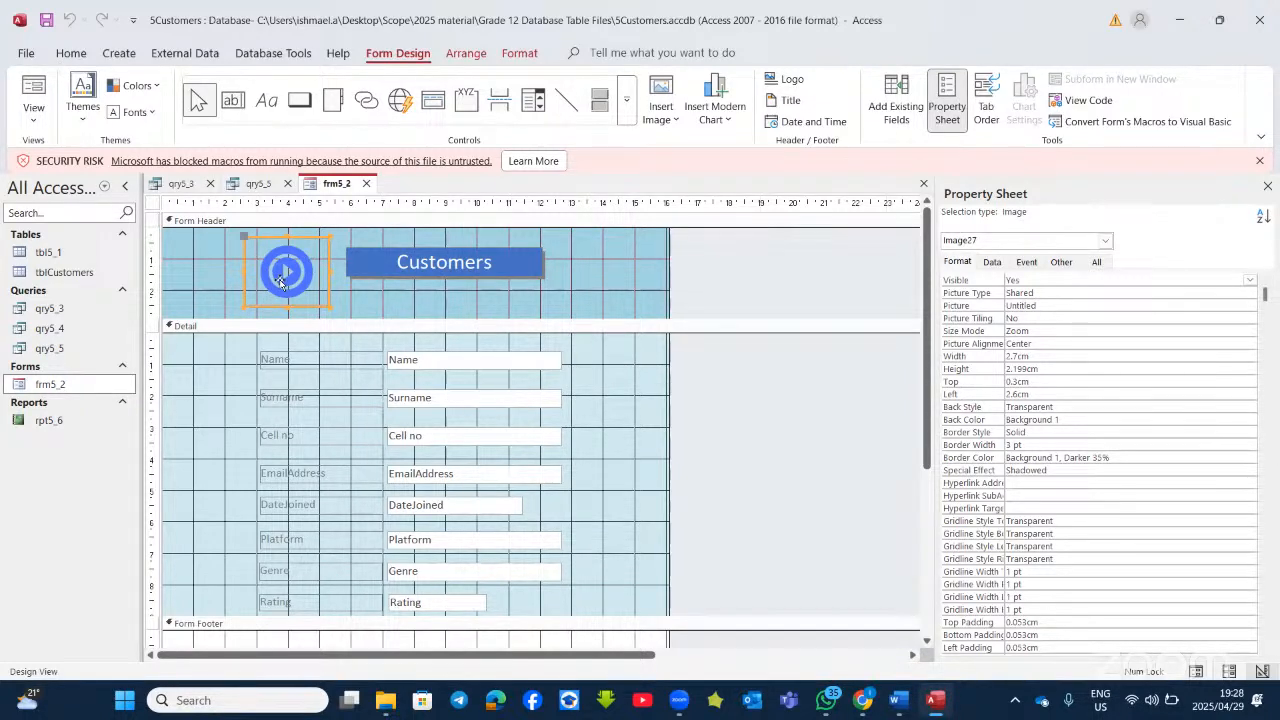
right_click(281, 283)
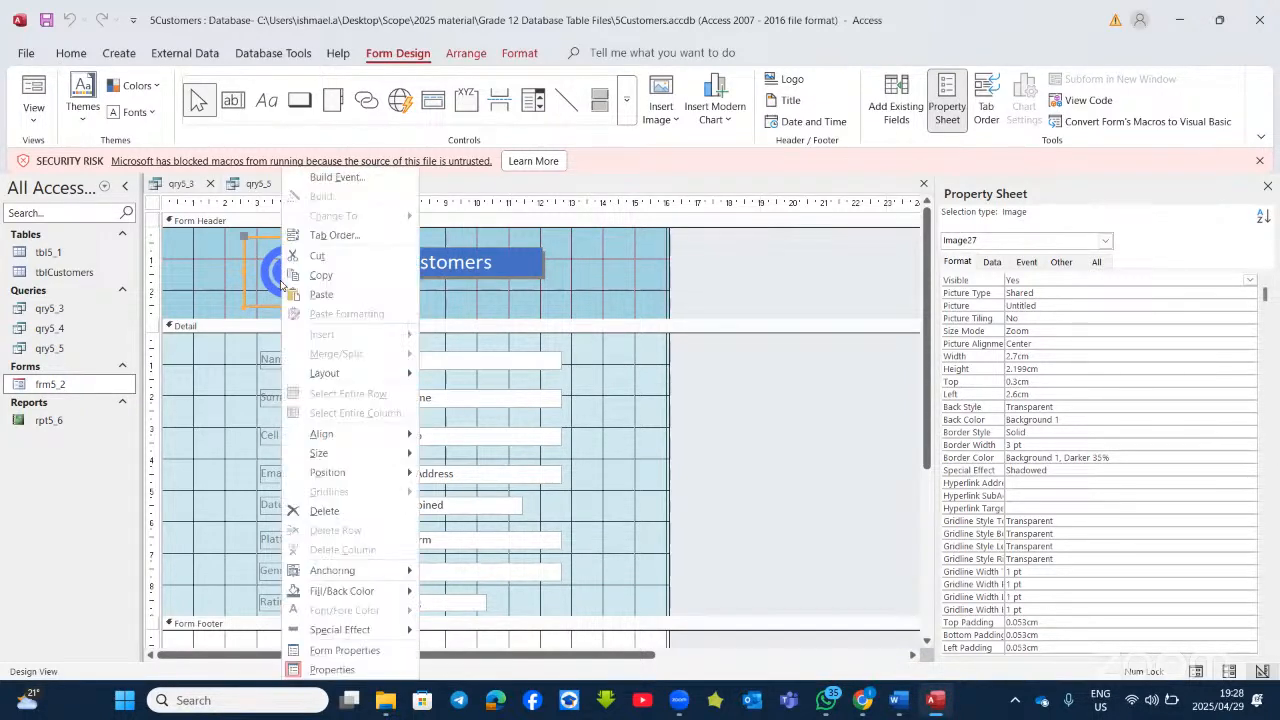
left_click(198, 256)
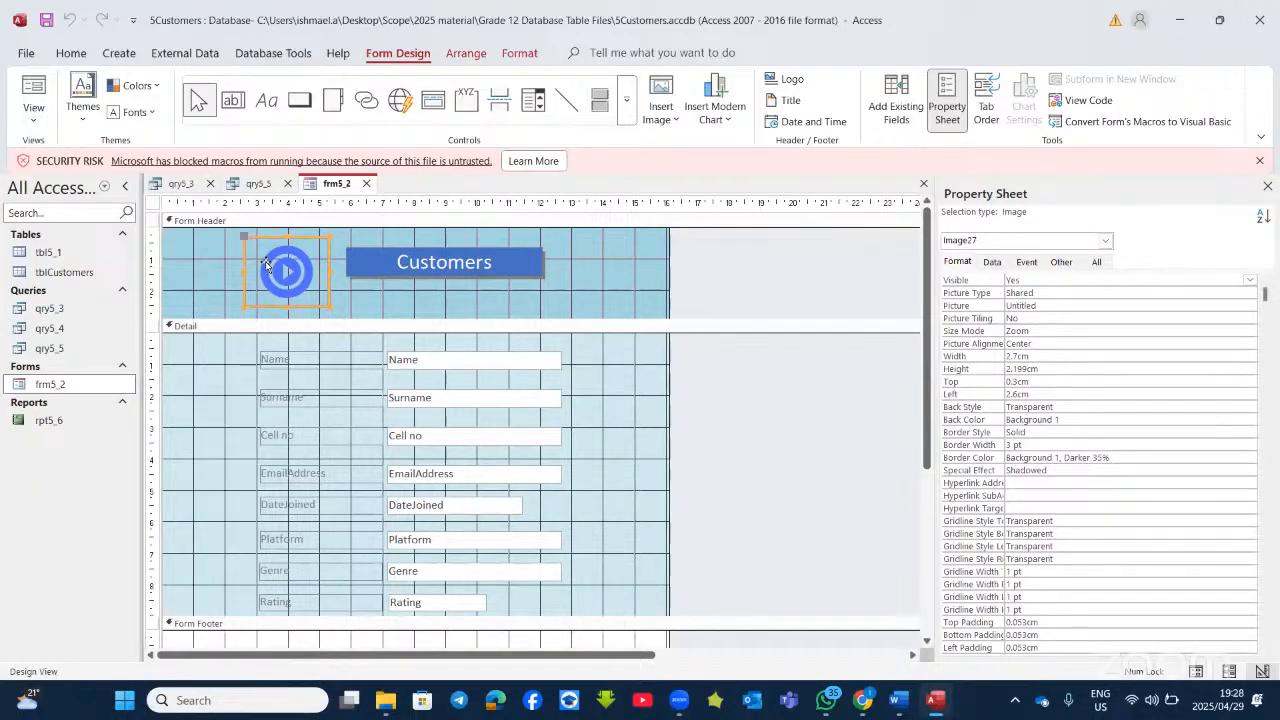
left_click(533, 55)
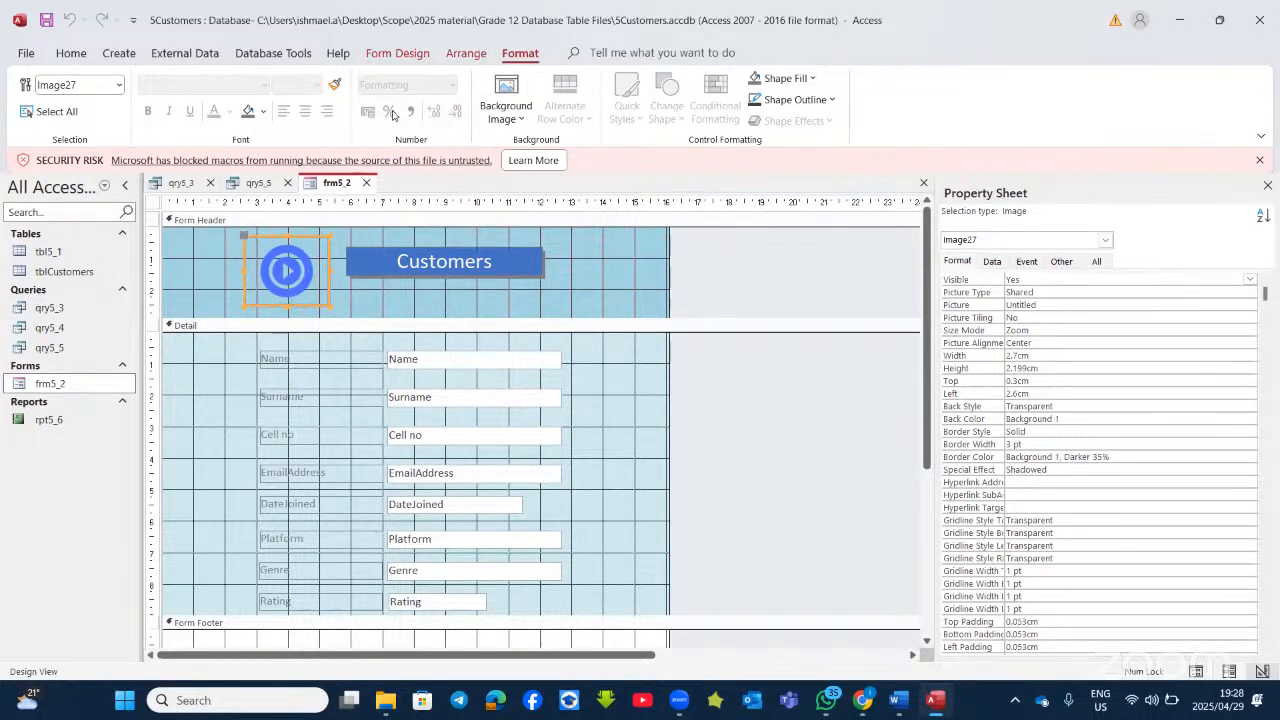
left_click(411, 56)
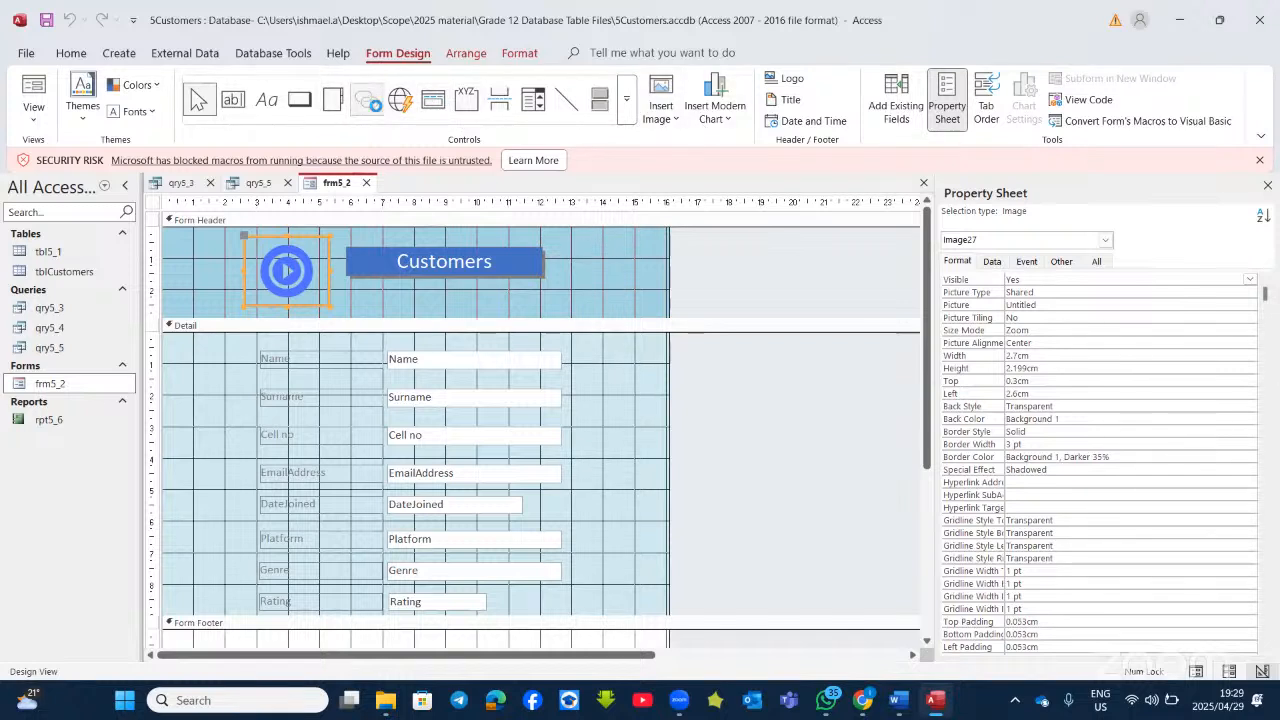
Step: Link the header image to 3Platform.xlsx through the Insert Hyperlink dialog
left_click(367, 100)
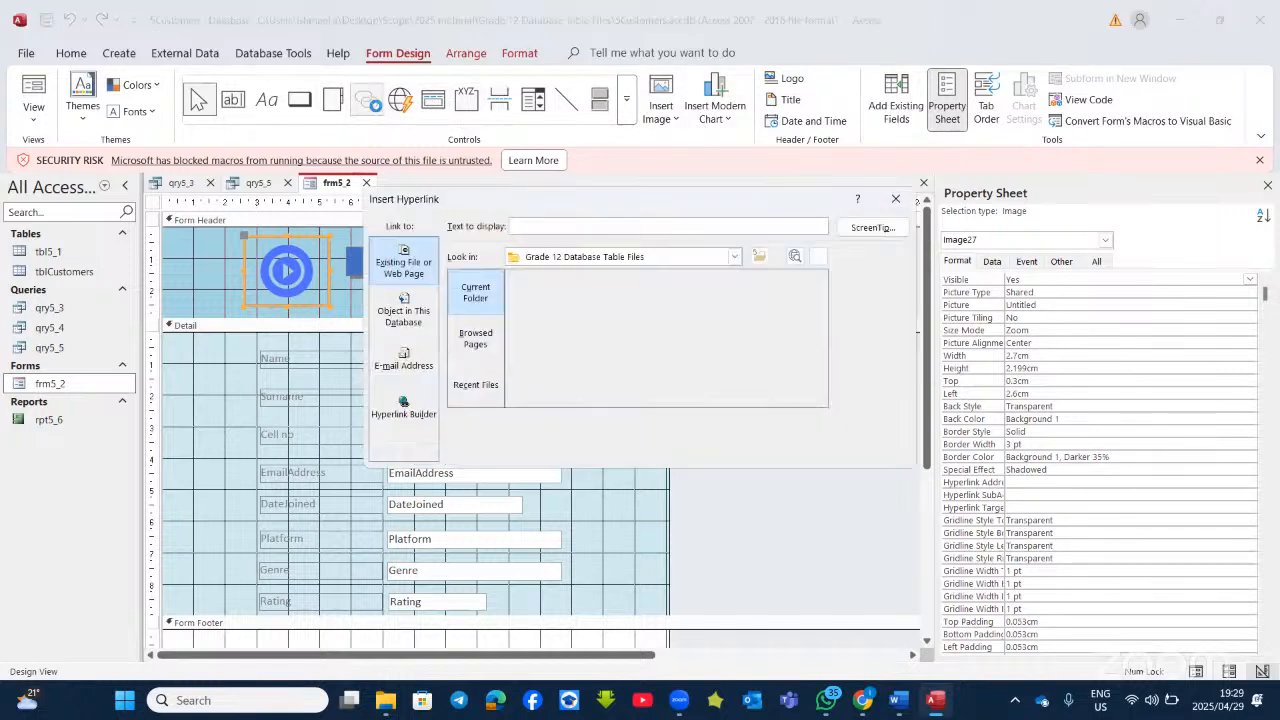
left_click(896, 198)
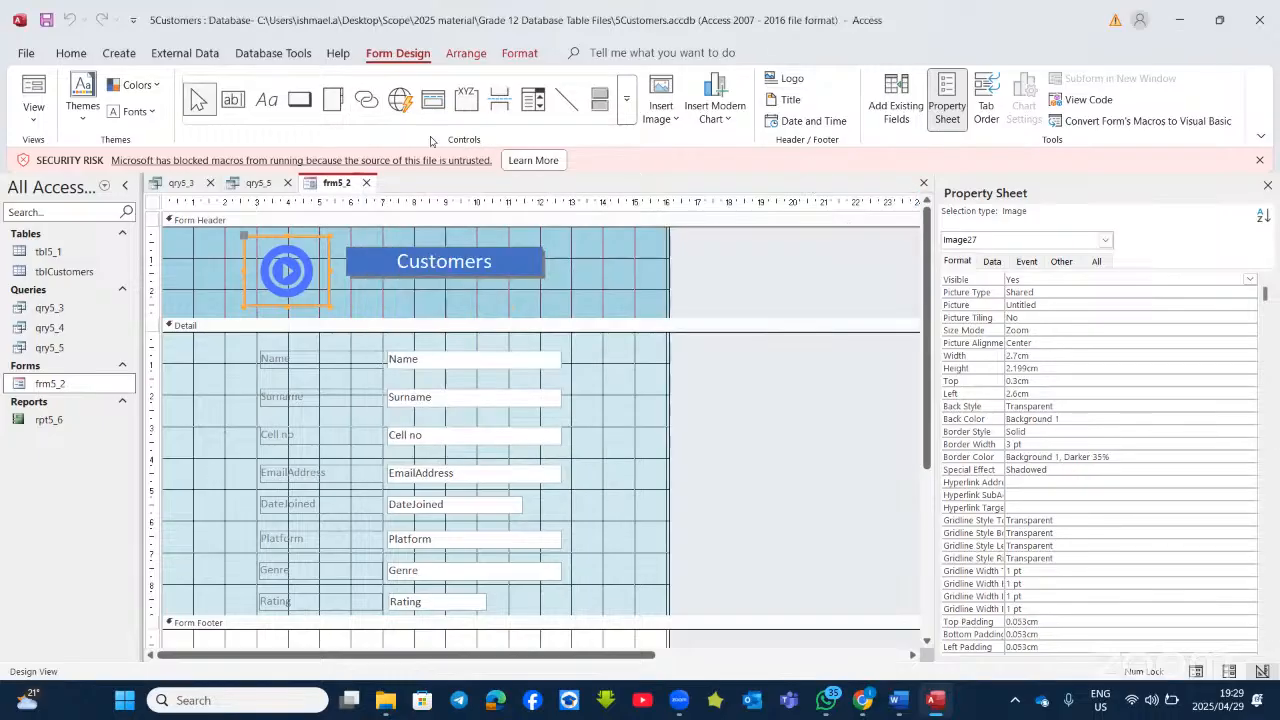
left_click(376, 110)
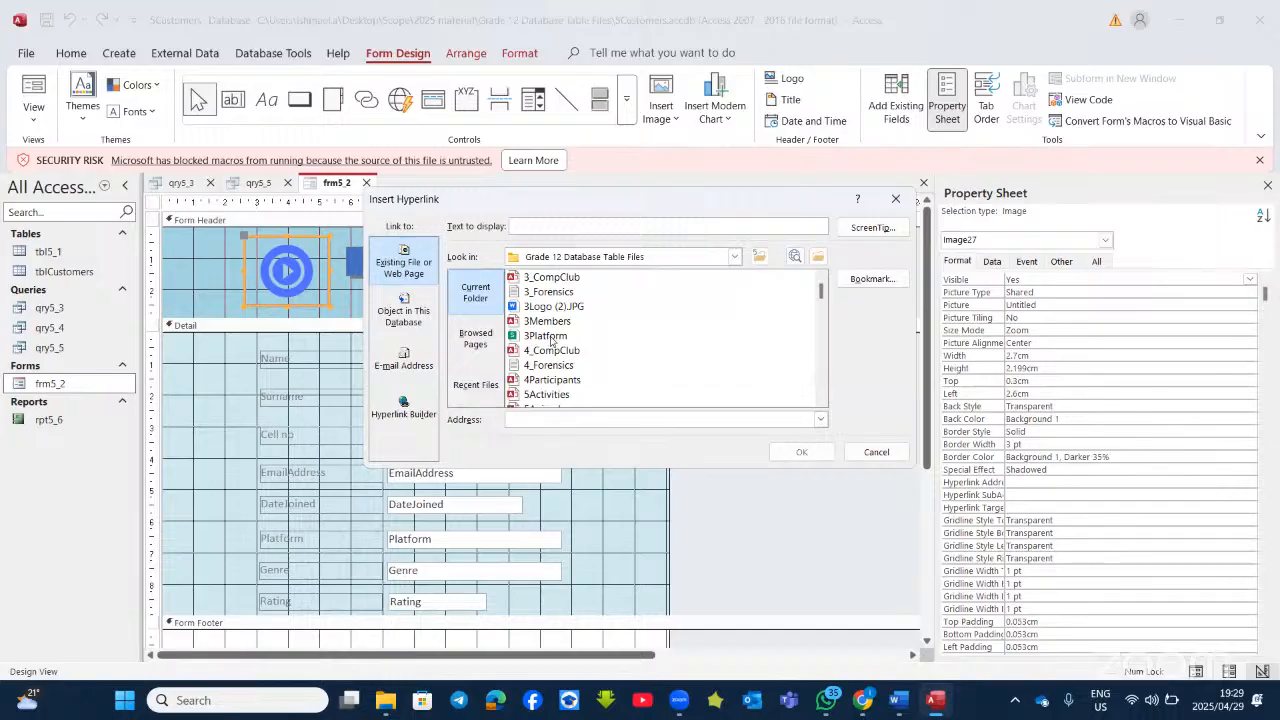
left_click(563, 337)
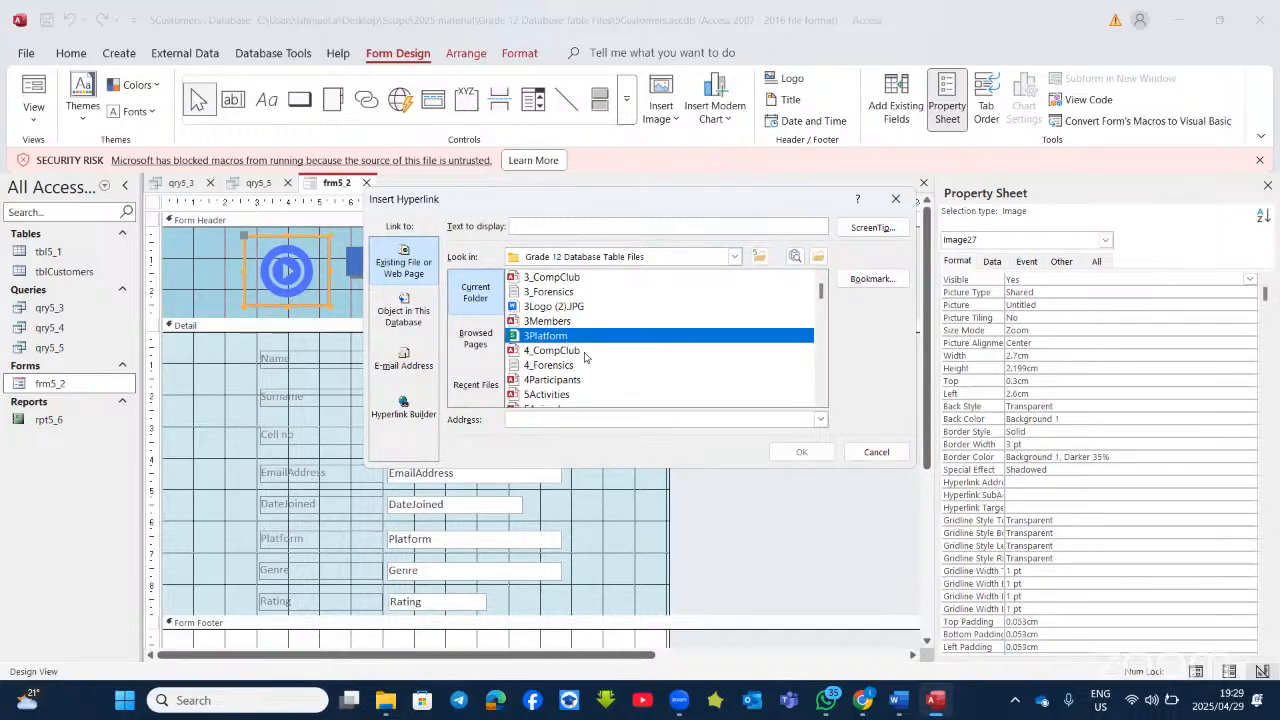
left_click(802, 452)
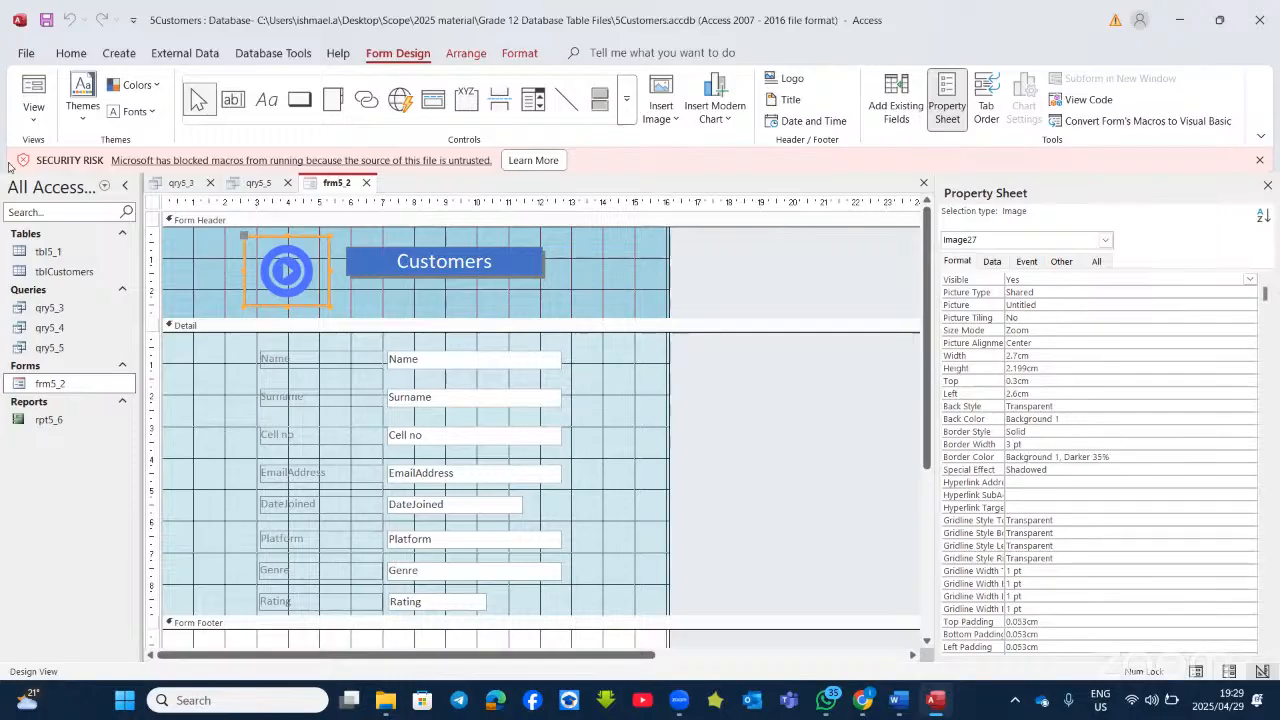
Step: Dismiss the printer information error and reopen the Insert Hyperlink dialog for the header image
left_click(33, 88)
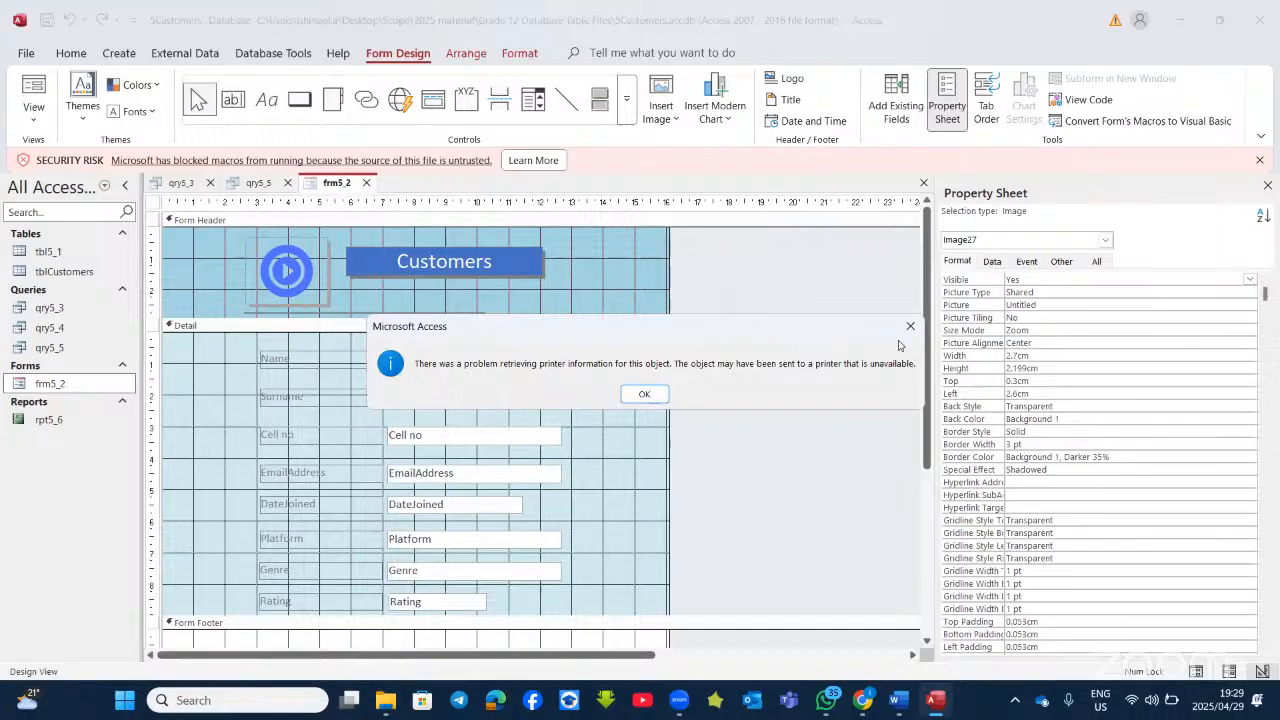
key("Return")
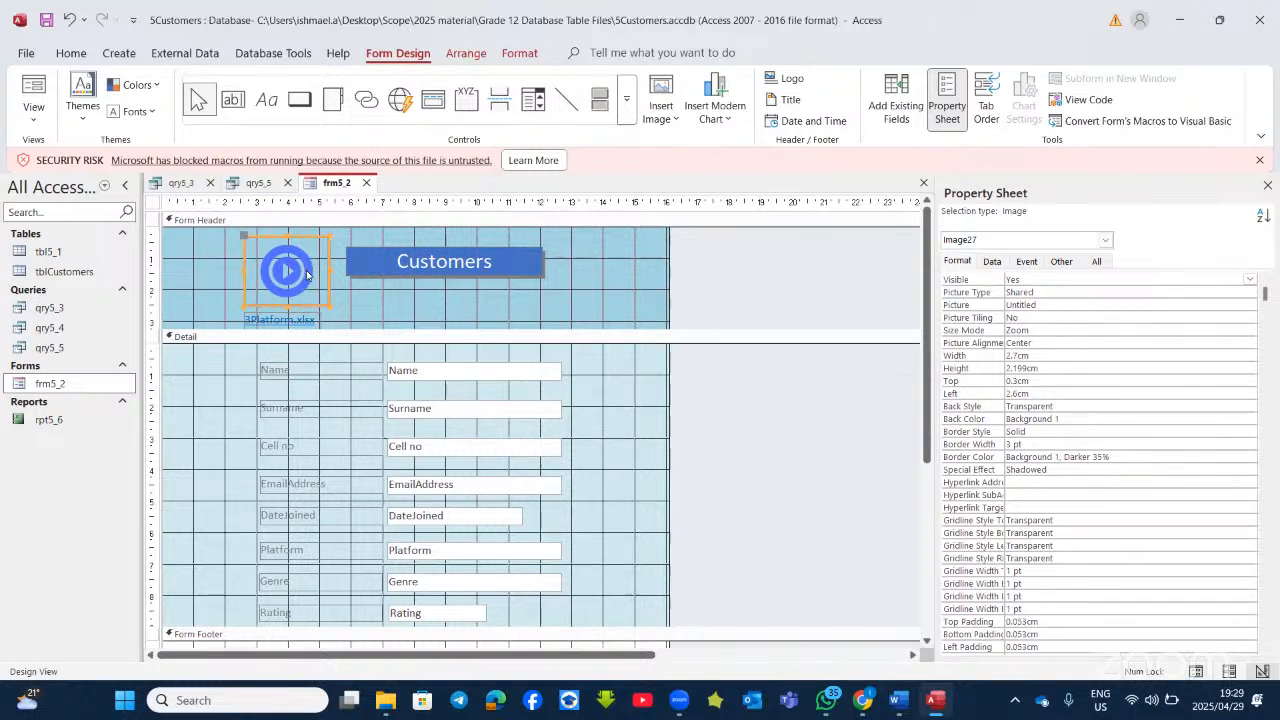
right_click(307, 275)
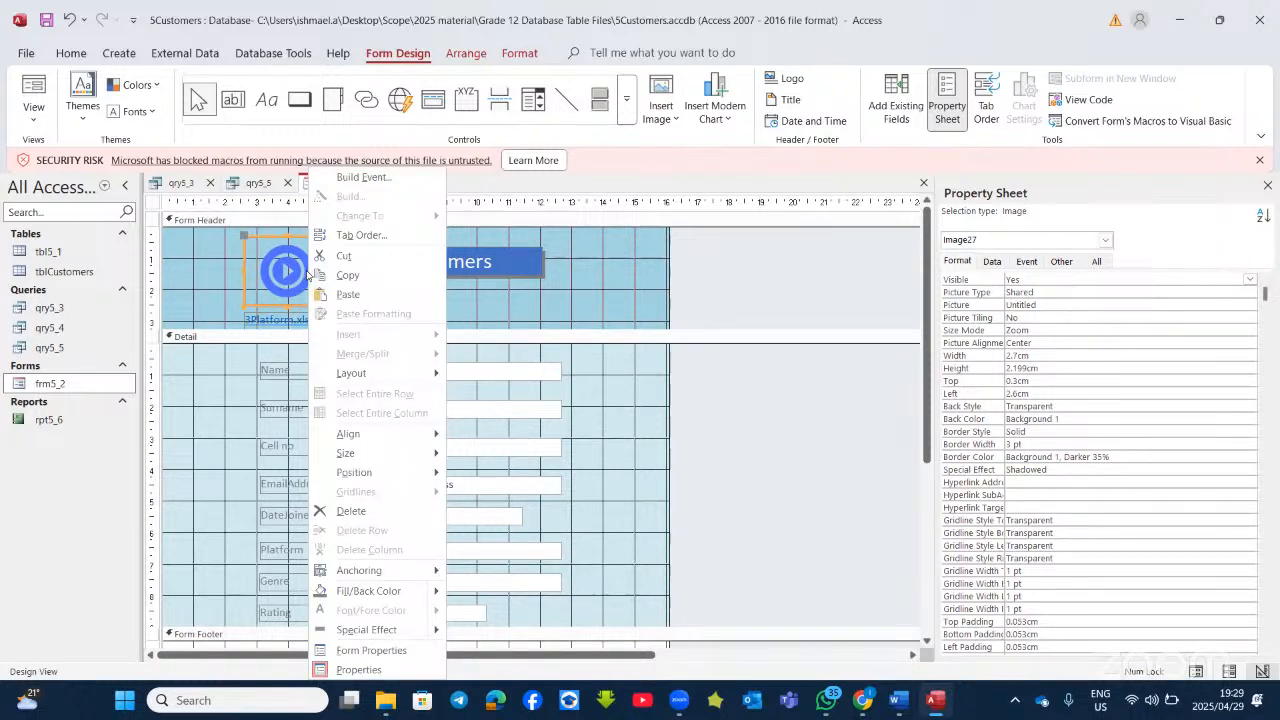
left_click(303, 270)
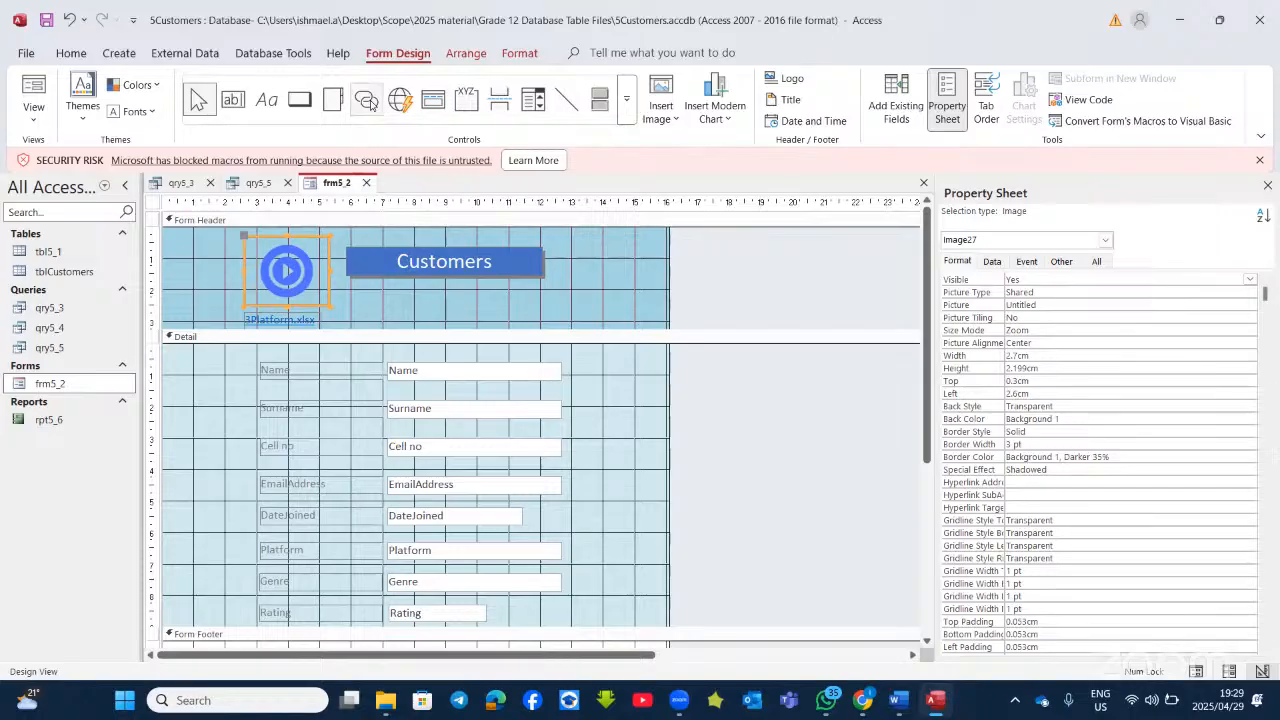
left_click(367, 100)
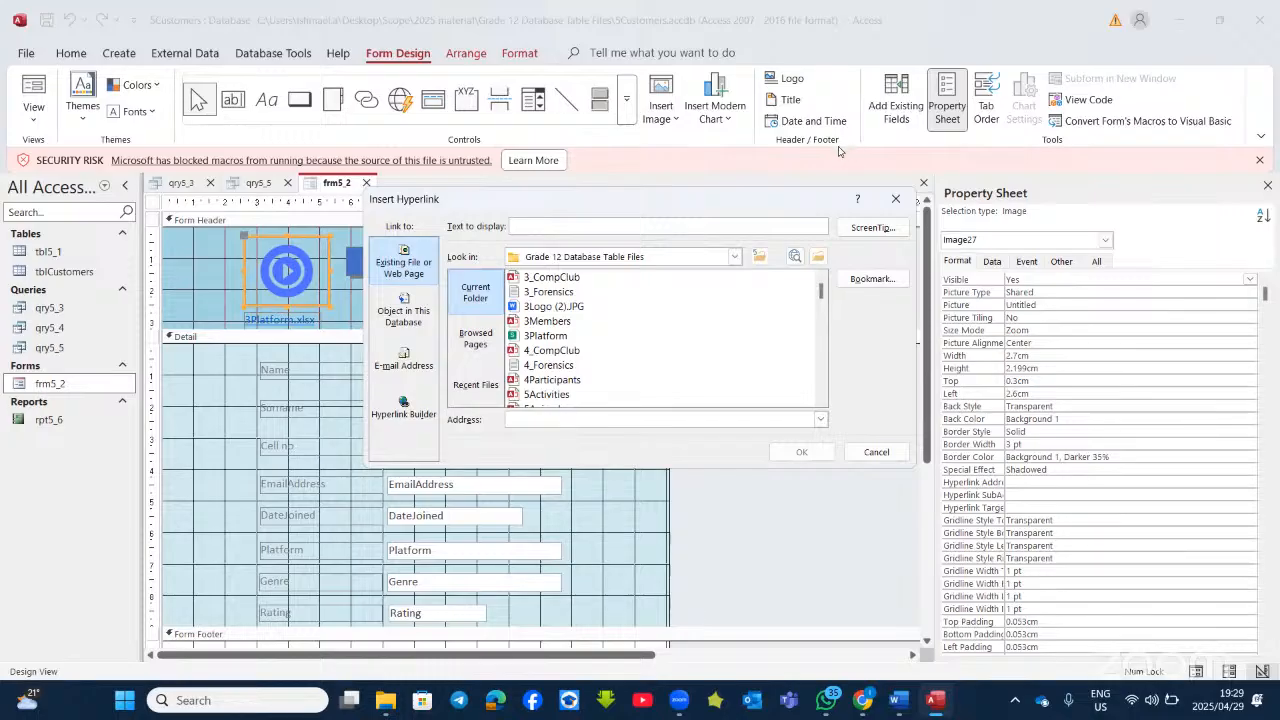
left_click(895, 198)
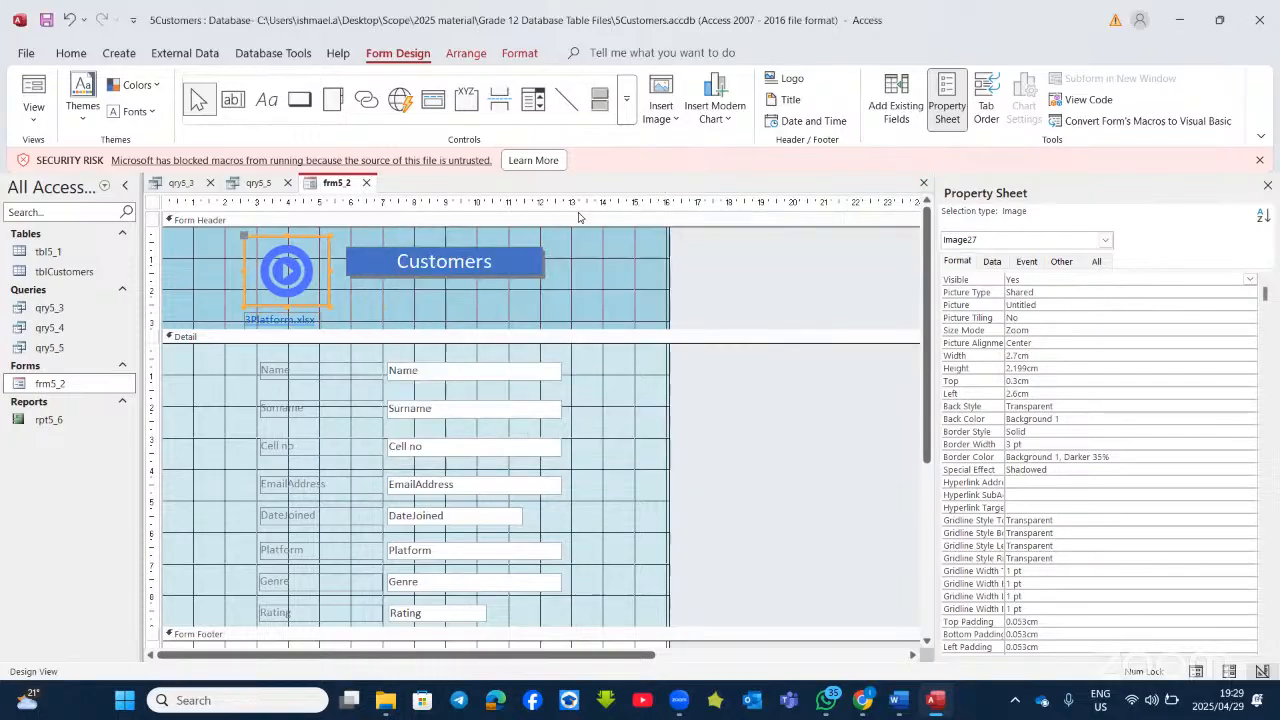
left_click(671, 56)
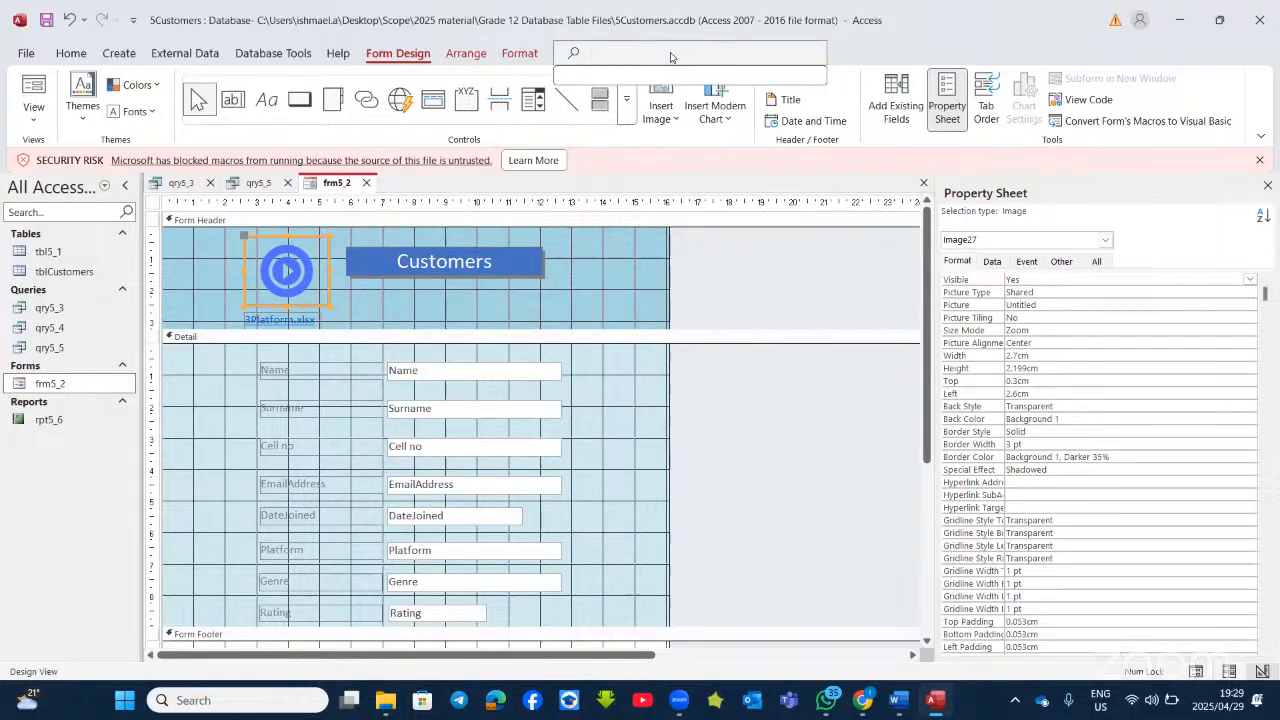
type("hy")
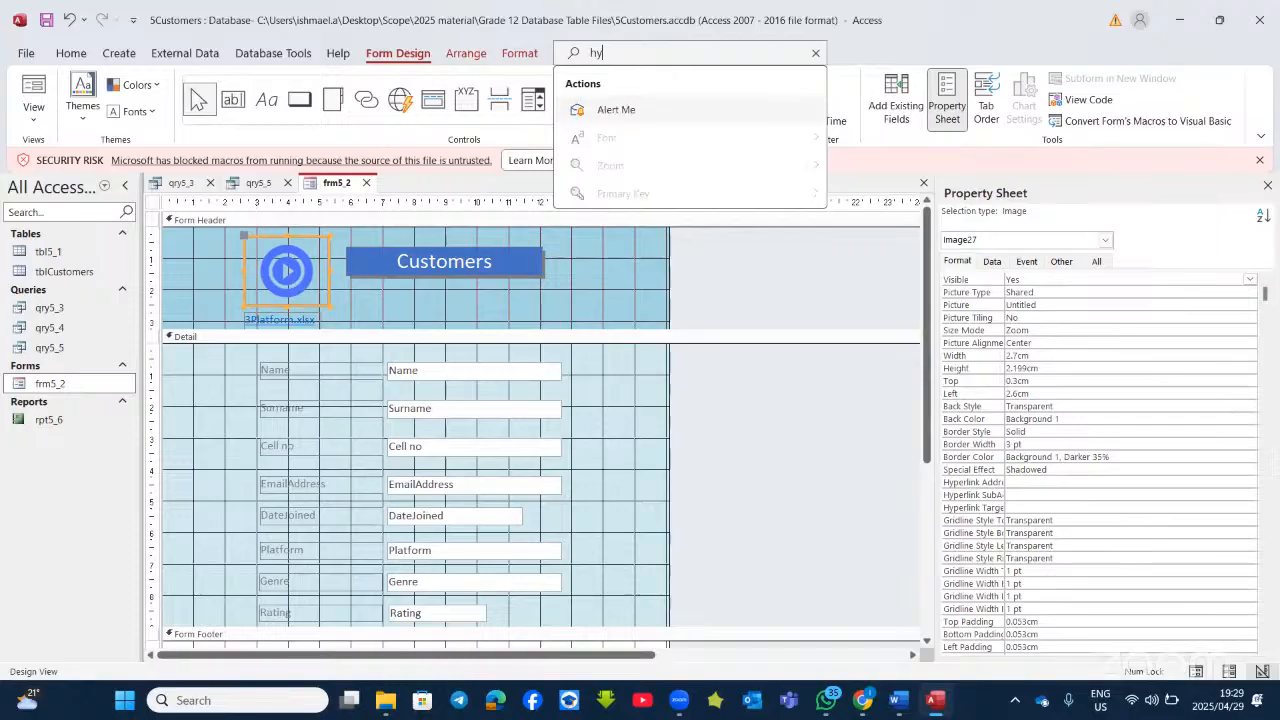
key("BackSpace")
key("BackSpace")
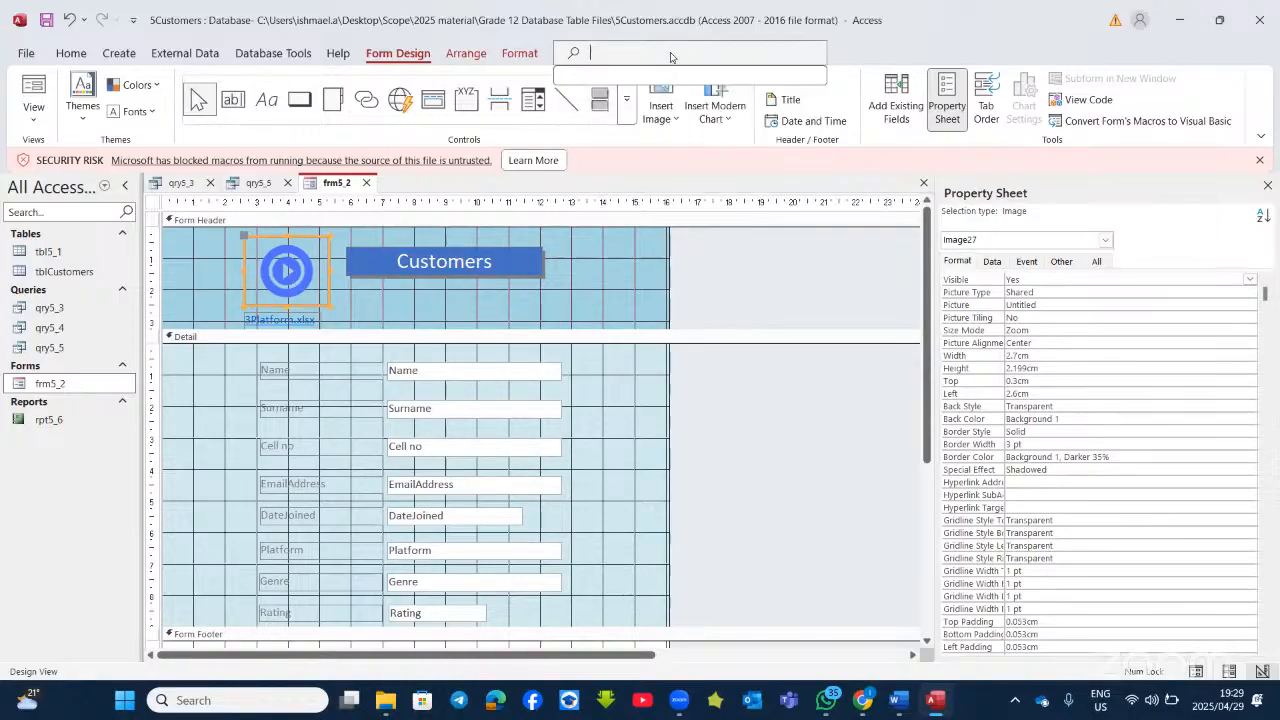
type("link")
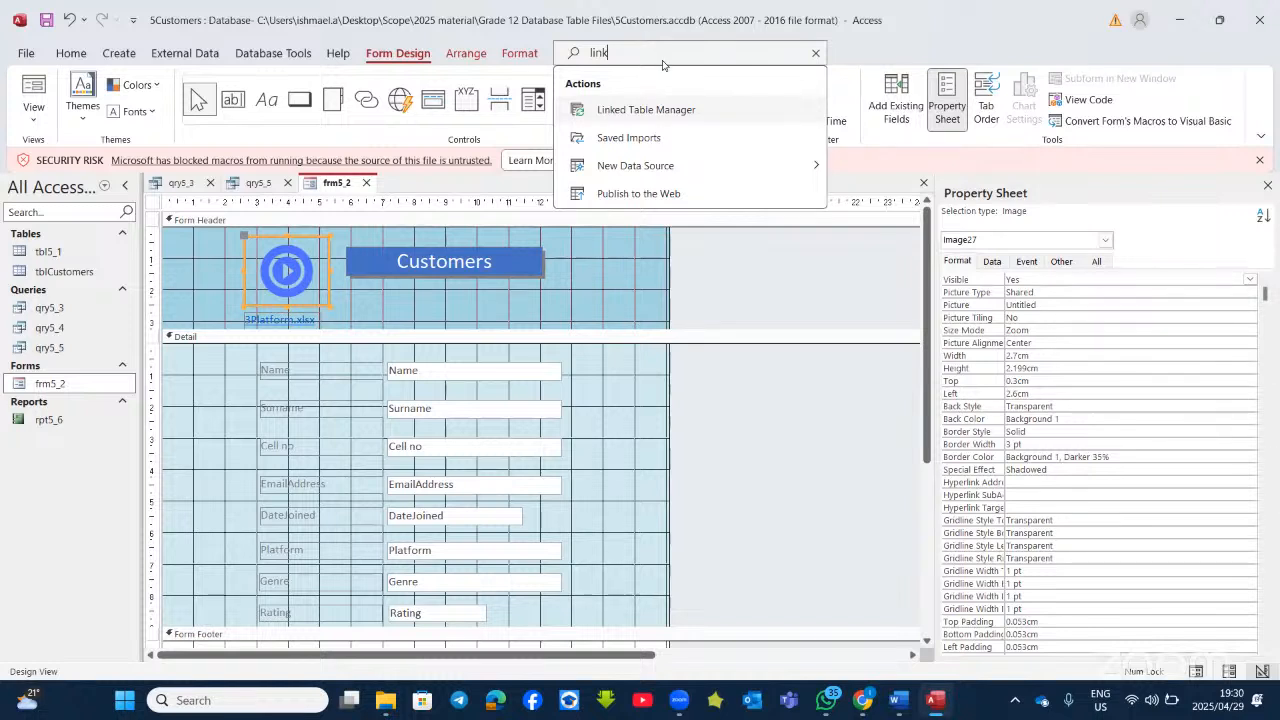
key("BackSpace")
key("BackSpace")
key("BackSpace")
key("BackSpace")
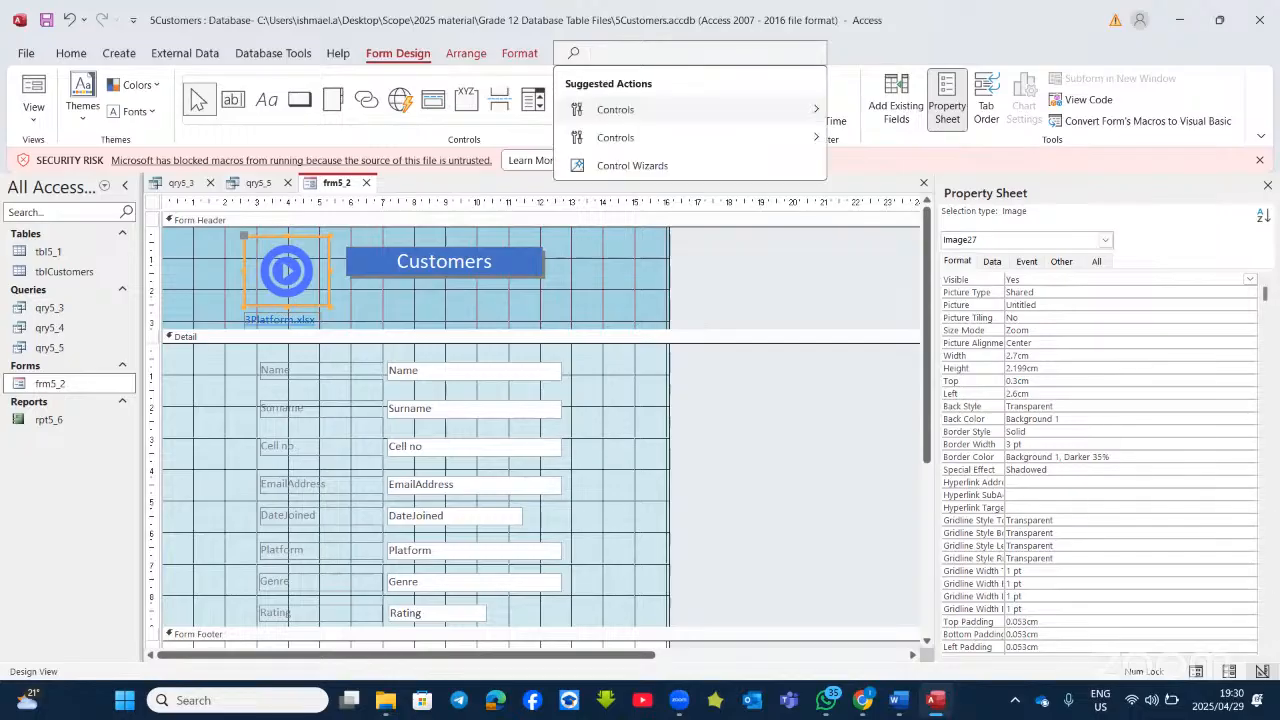
type("hyper")
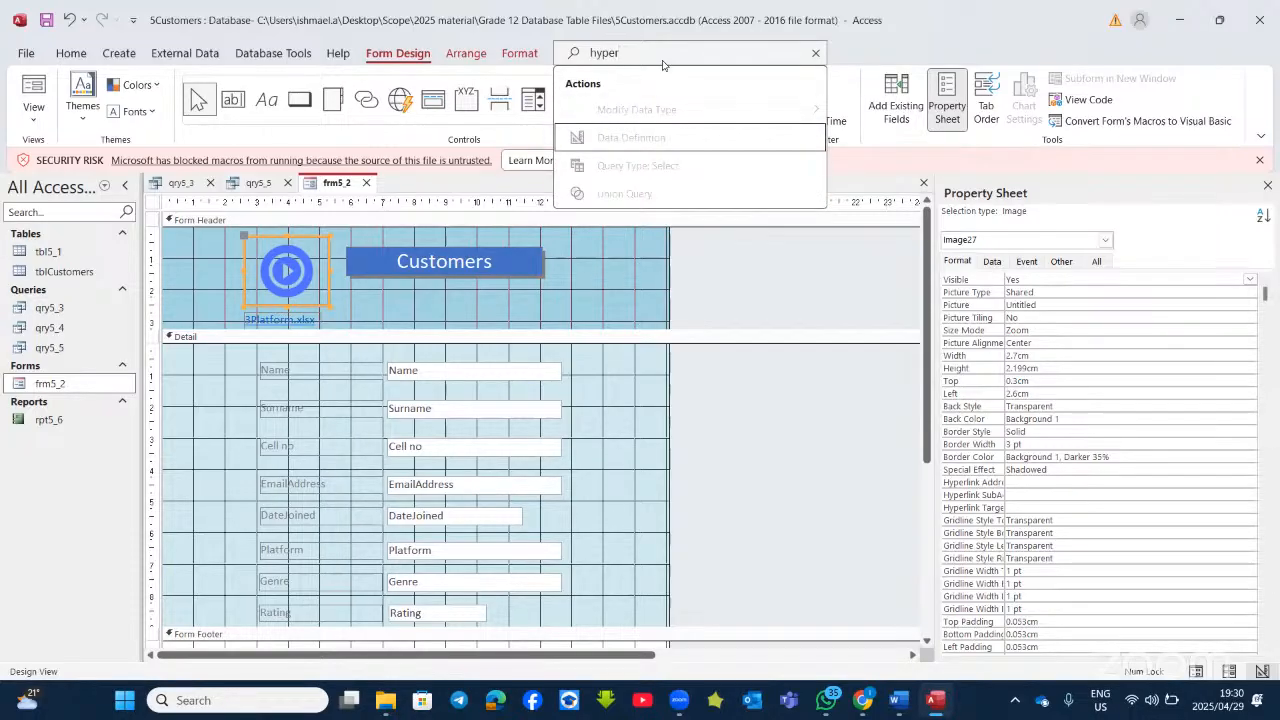
key("Escape")
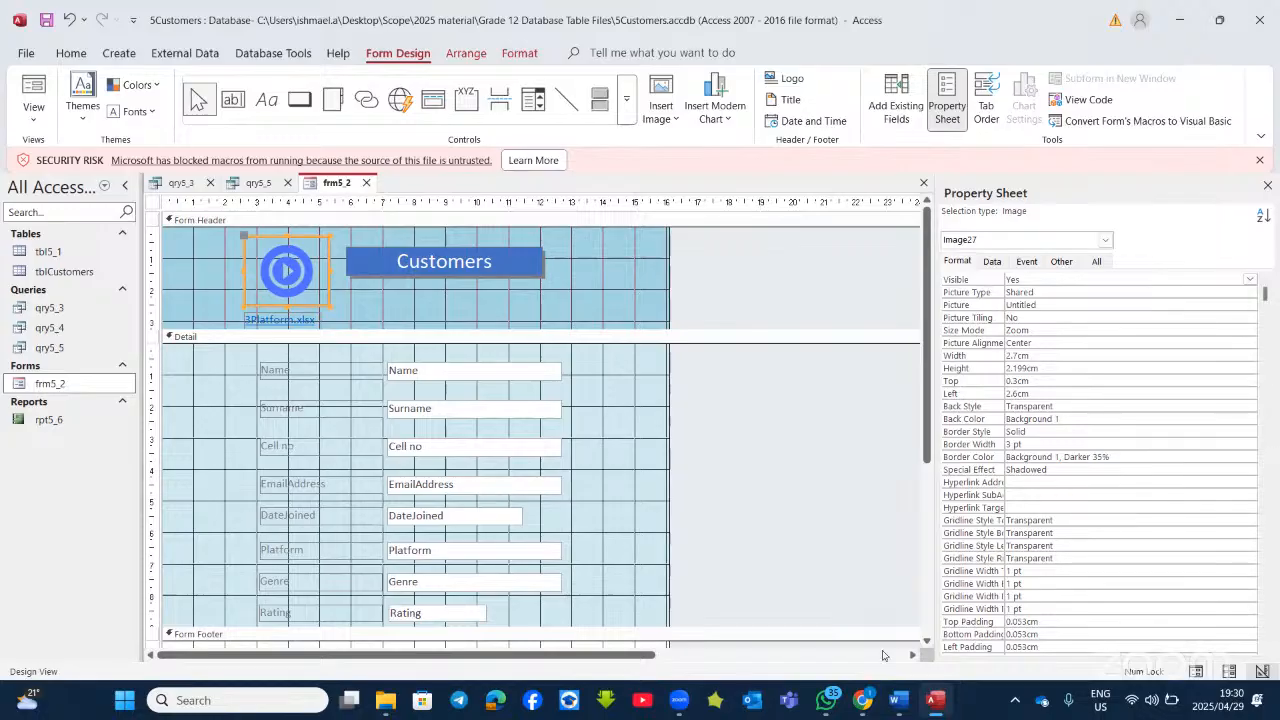
left_click(897, 703)
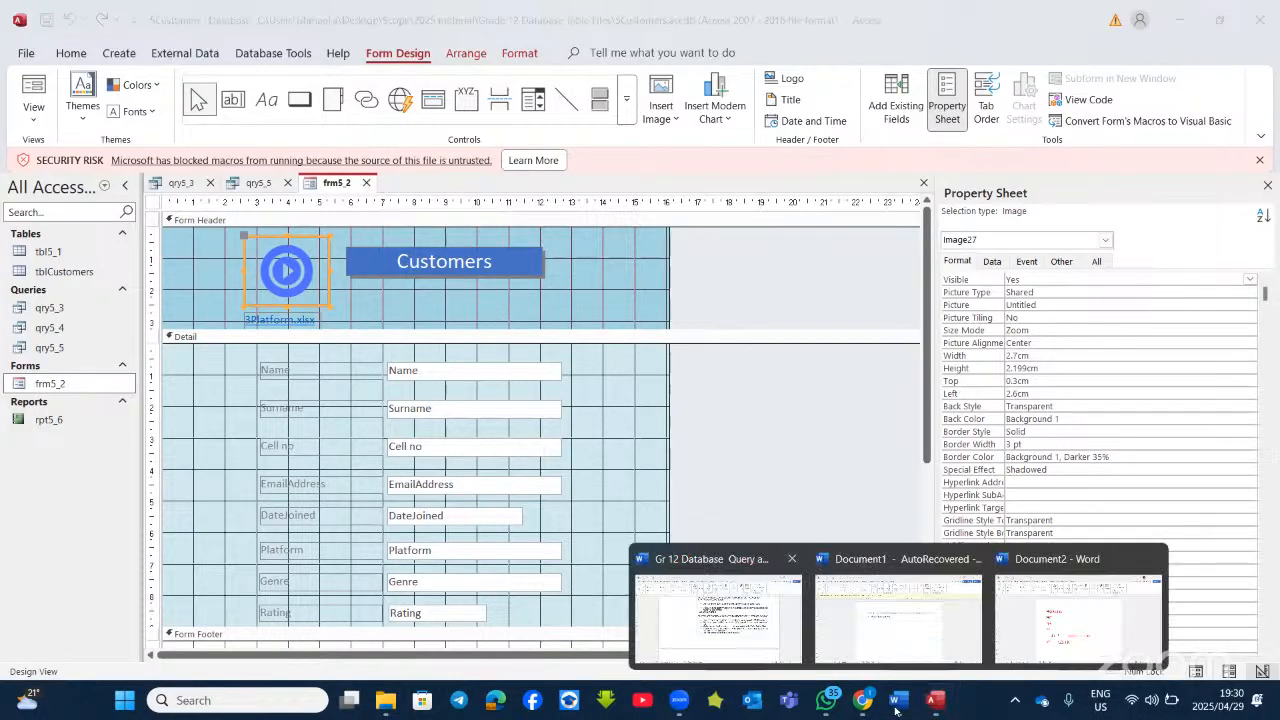
left_click(718, 610)
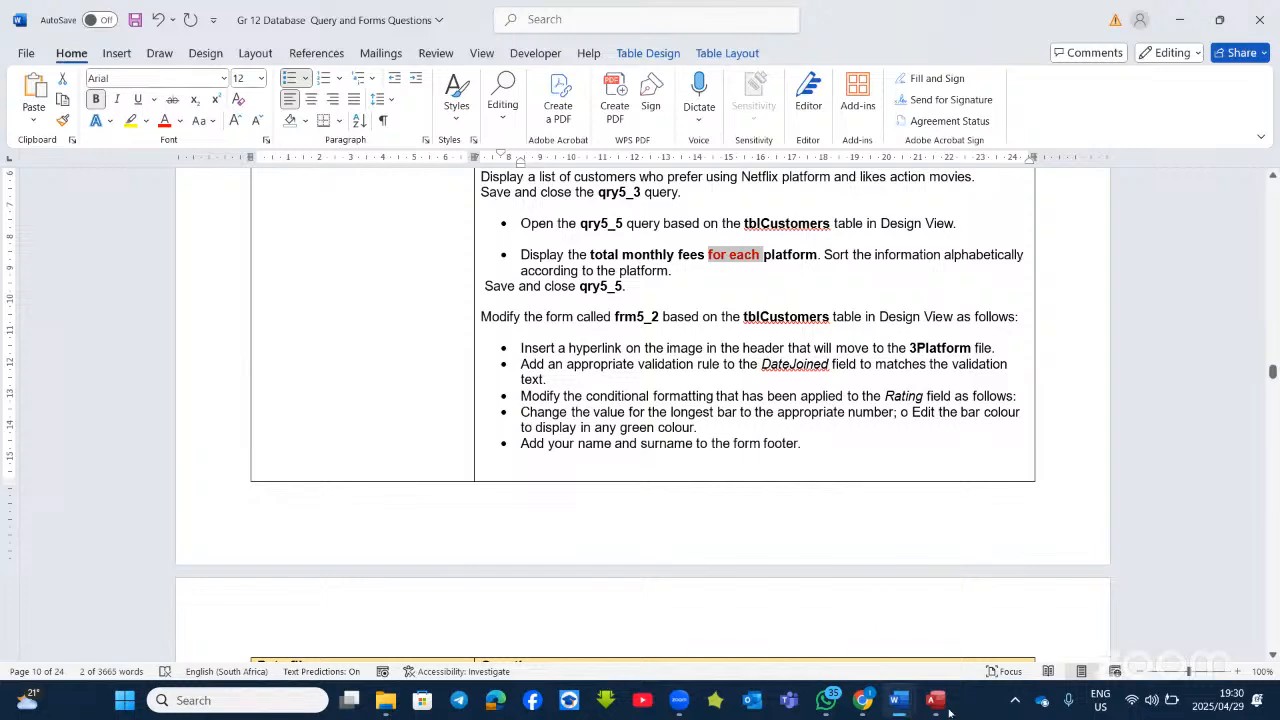
key("alt+Tab")
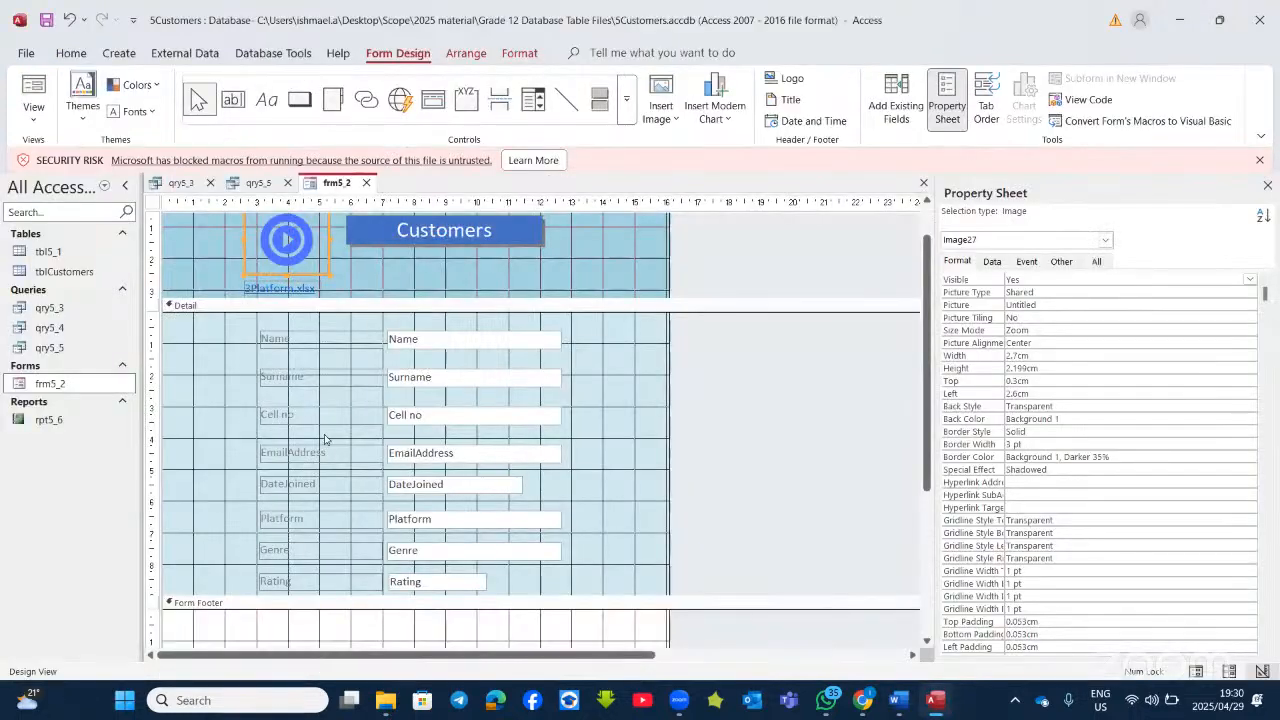
left_click(437, 484)
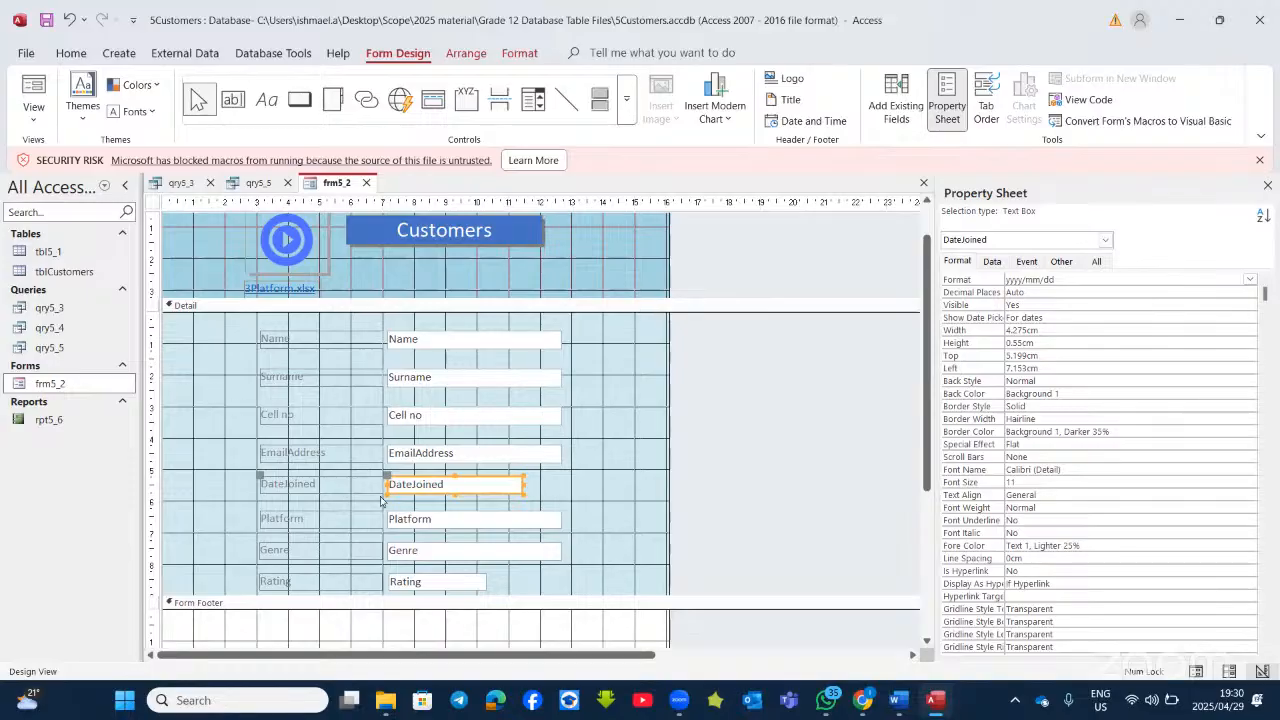
Step: Set the DateJoined text box's Validation Rule to >#2014/12/31# on the Property Sheet's Data tab
left_click(317, 486)
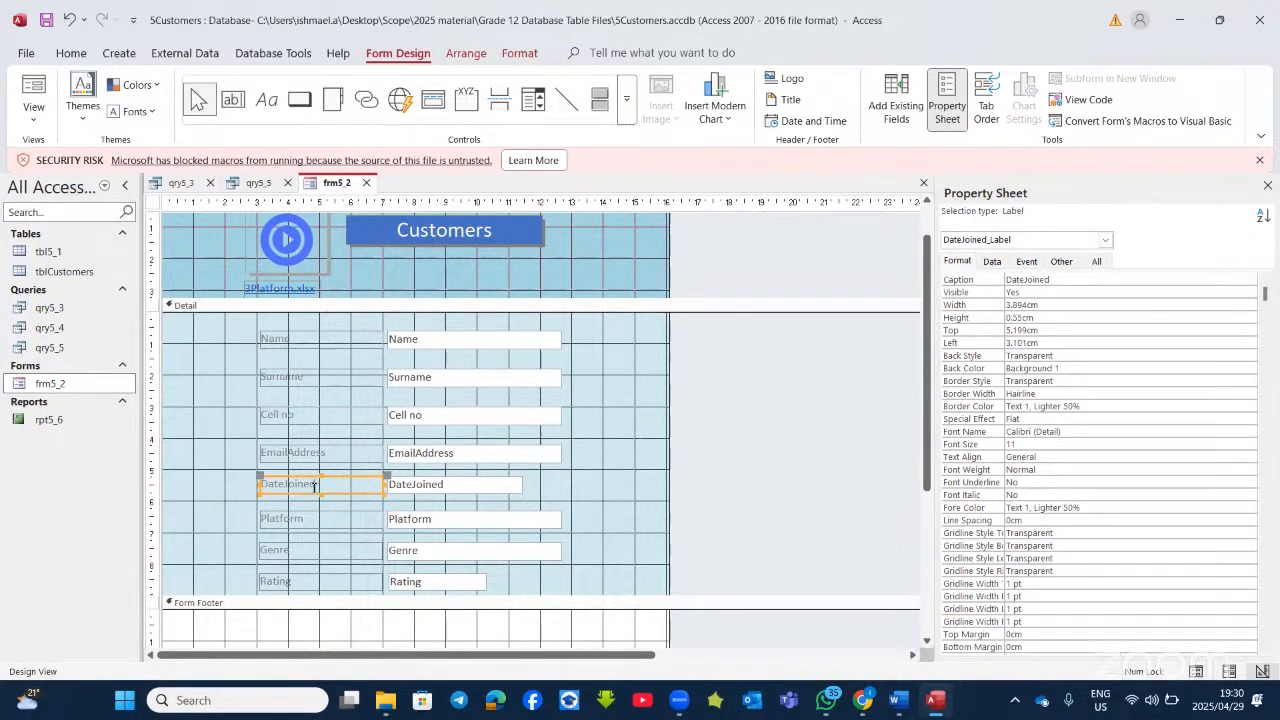
left_click(445, 486)
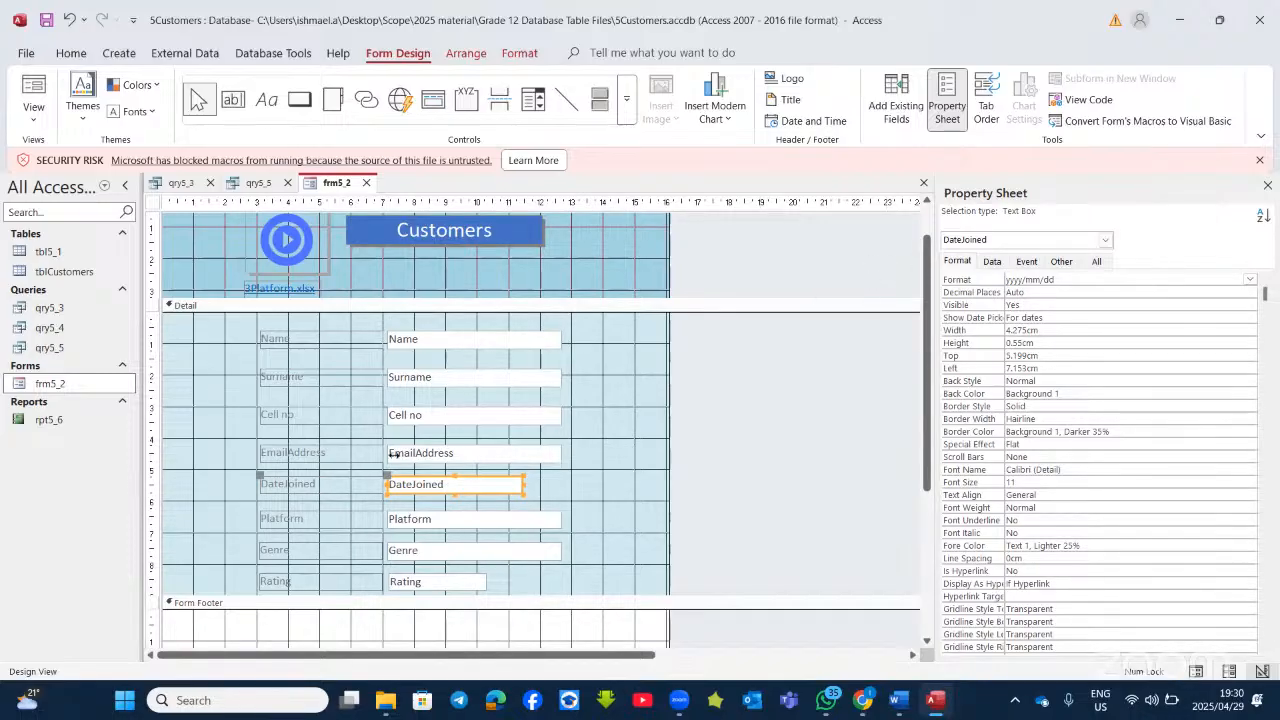
left_click(993, 262)
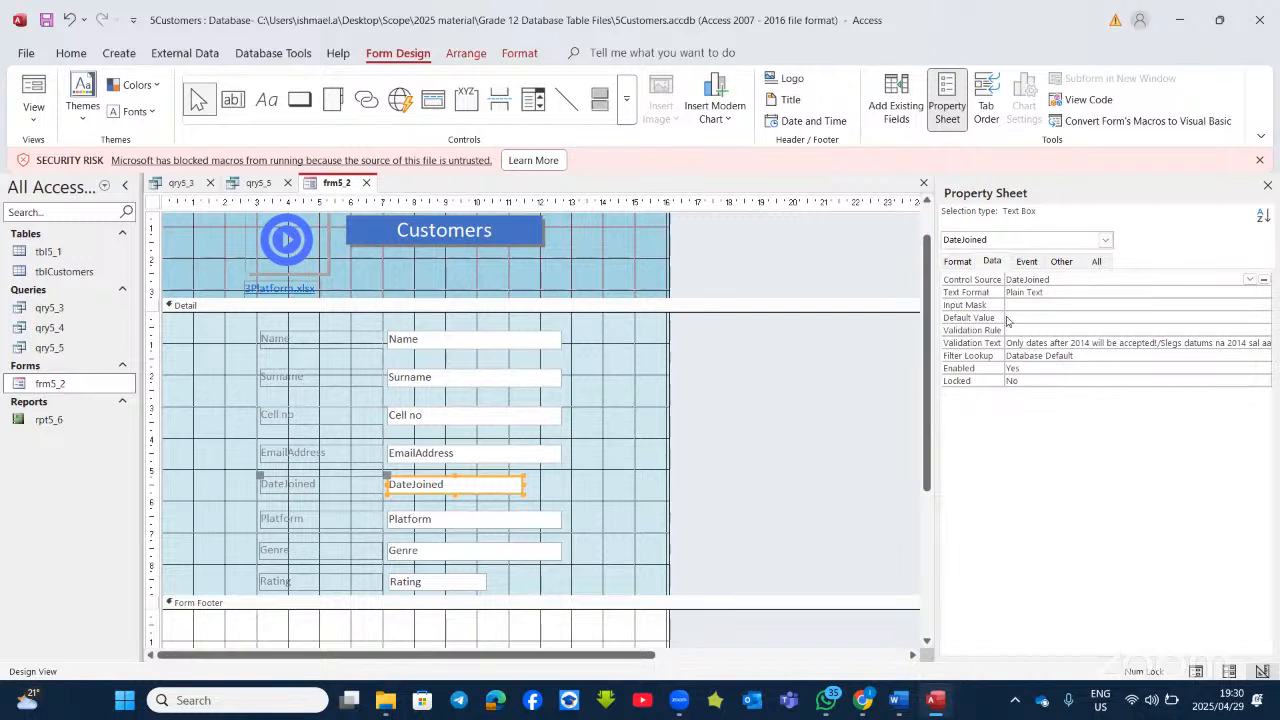
left_click(1012, 328)
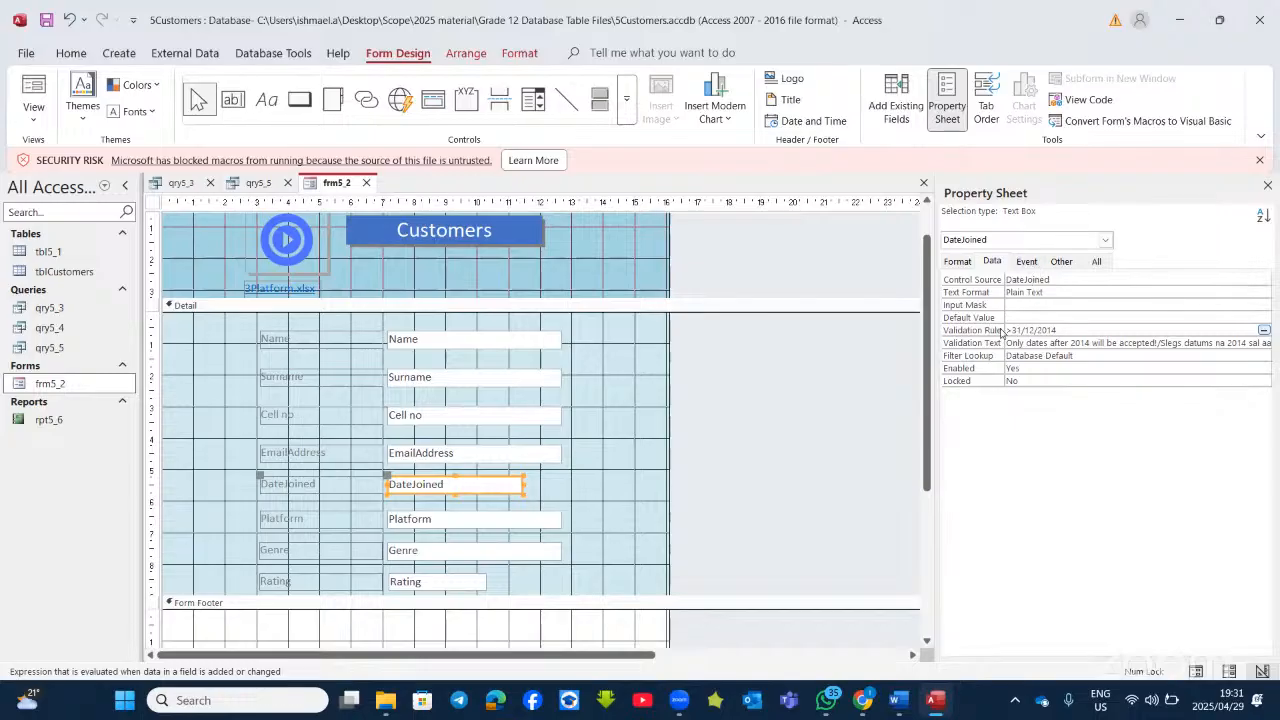
left_click(1022, 313)
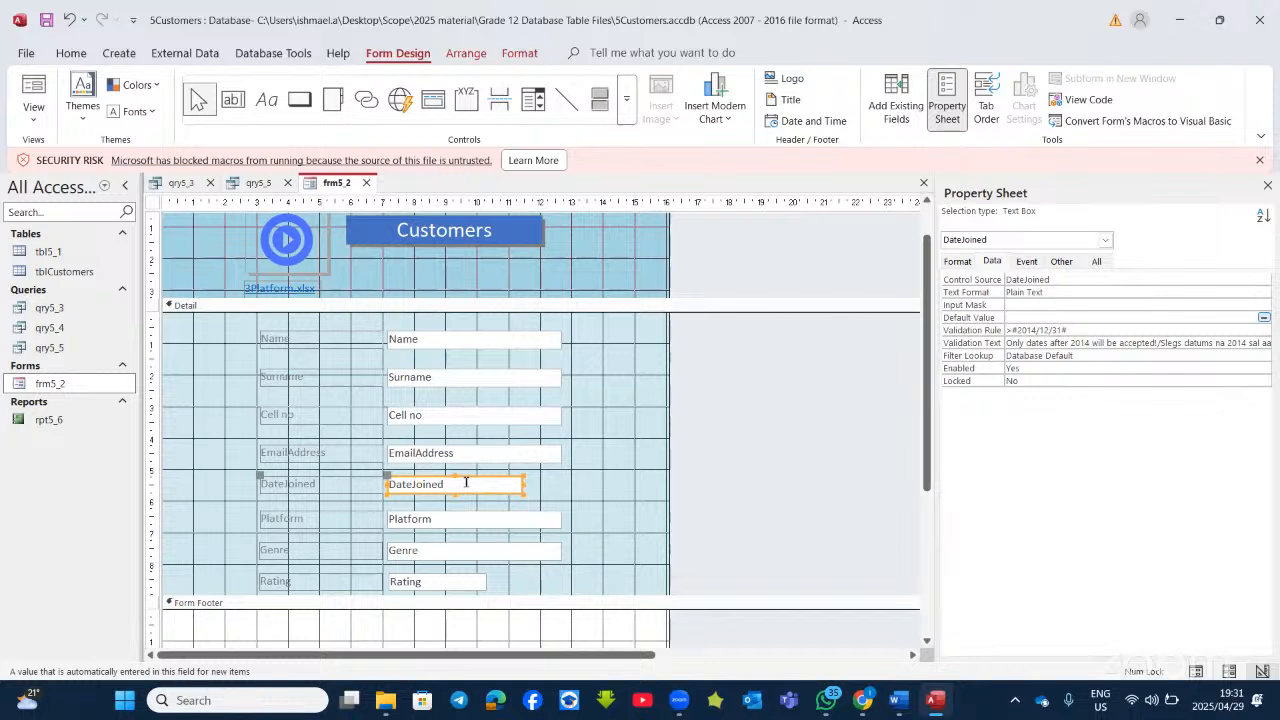
left_click(297, 232)
left_click(960, 264)
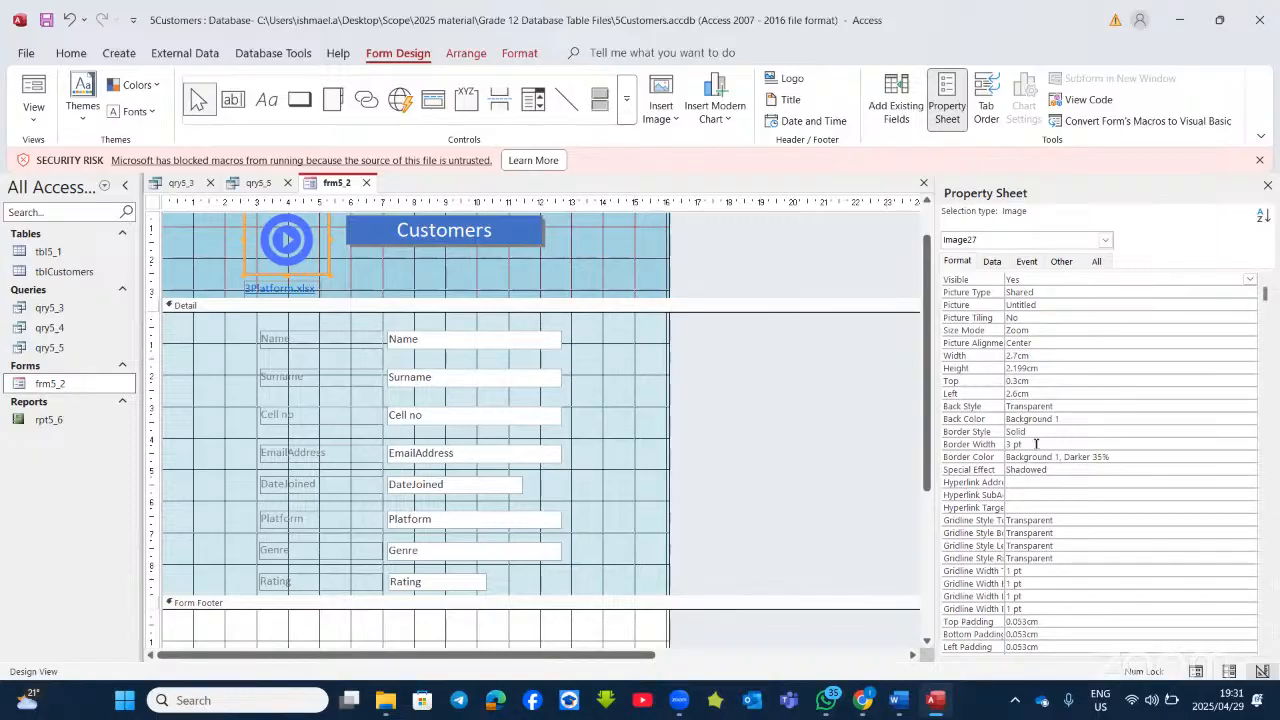
Step: Delete the separate 3Platform.xlsx text label beneath the header logo
scroll(1036, 443, "down", 2)
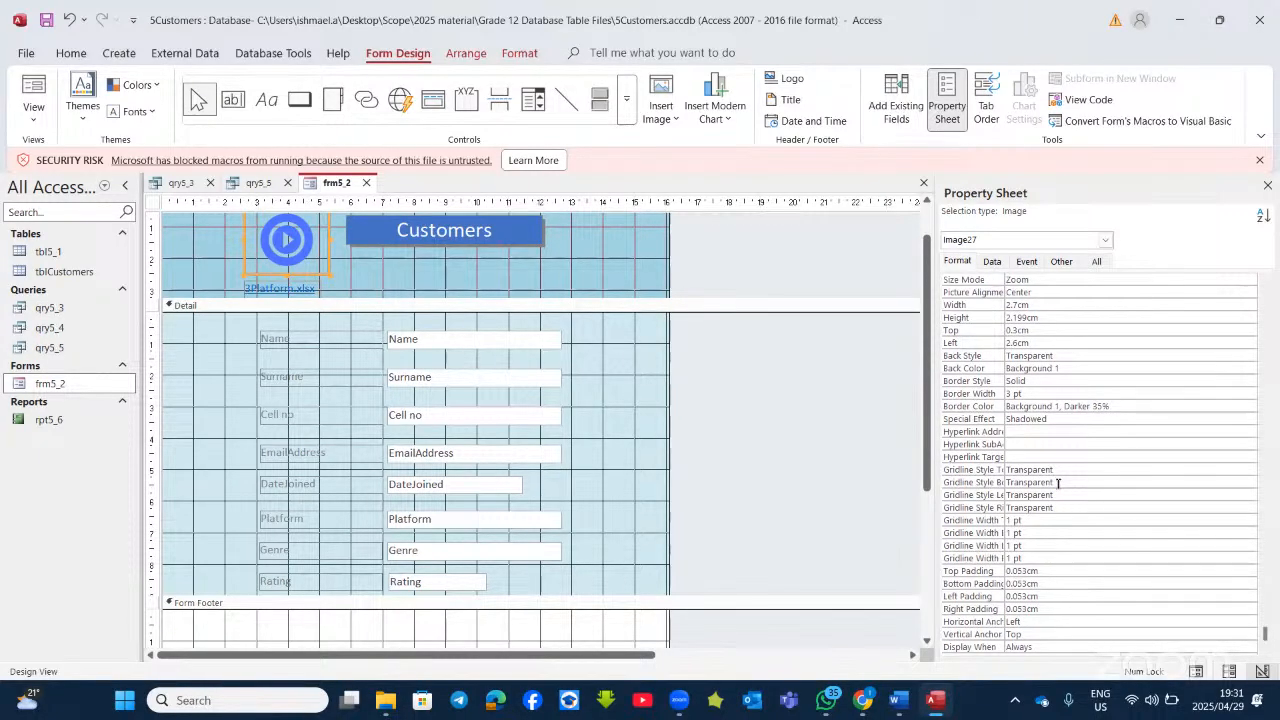
scroll(1040, 444, "up", 2)
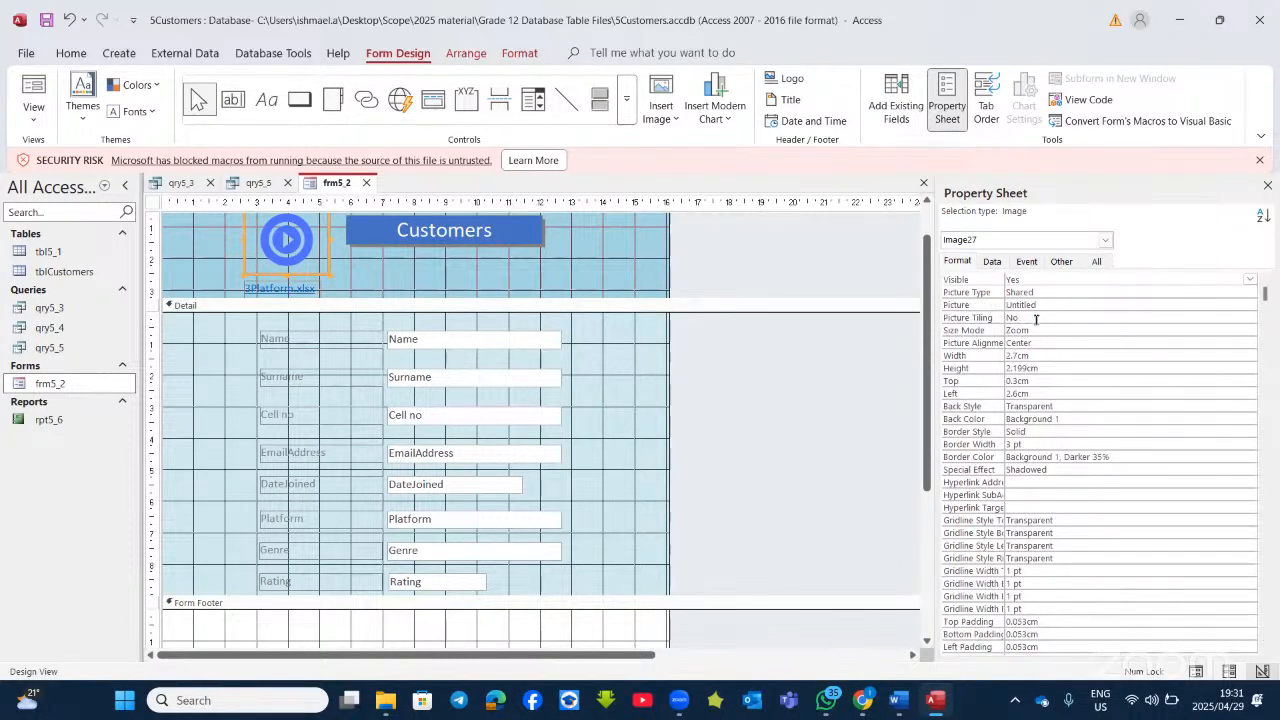
left_click(1042, 483)
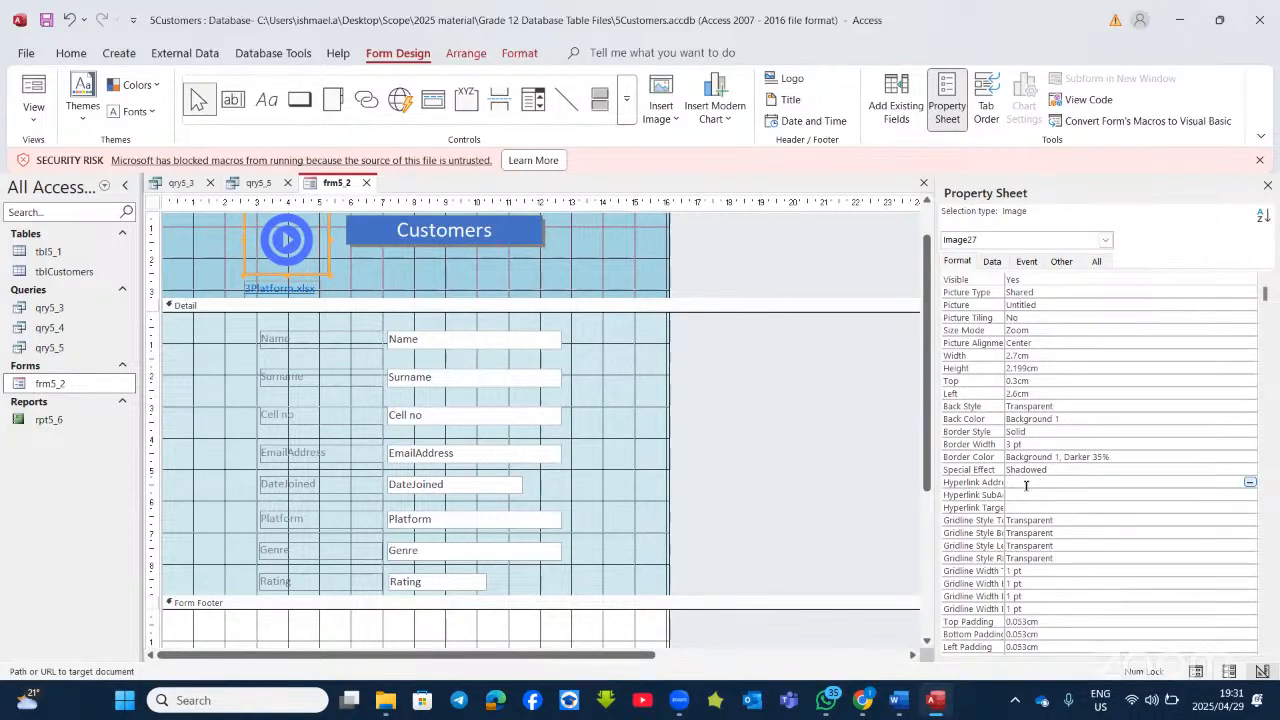
left_click(1249, 484)
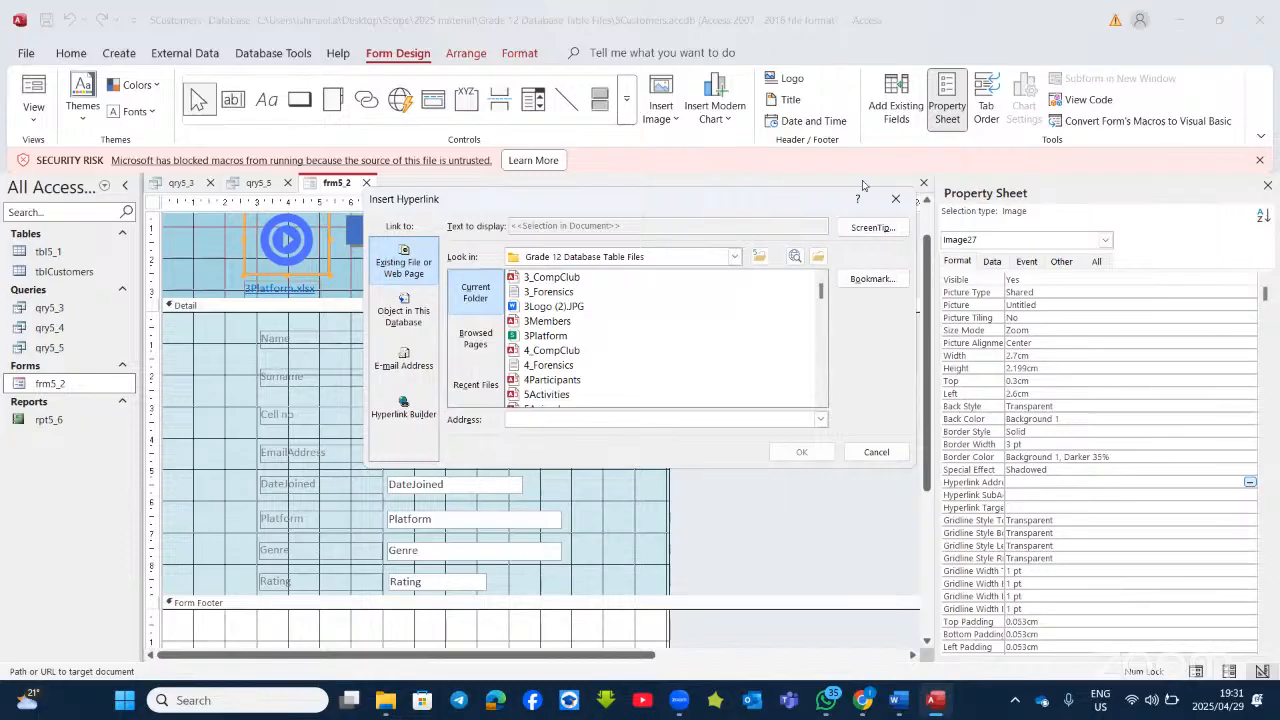
left_click(895, 199)
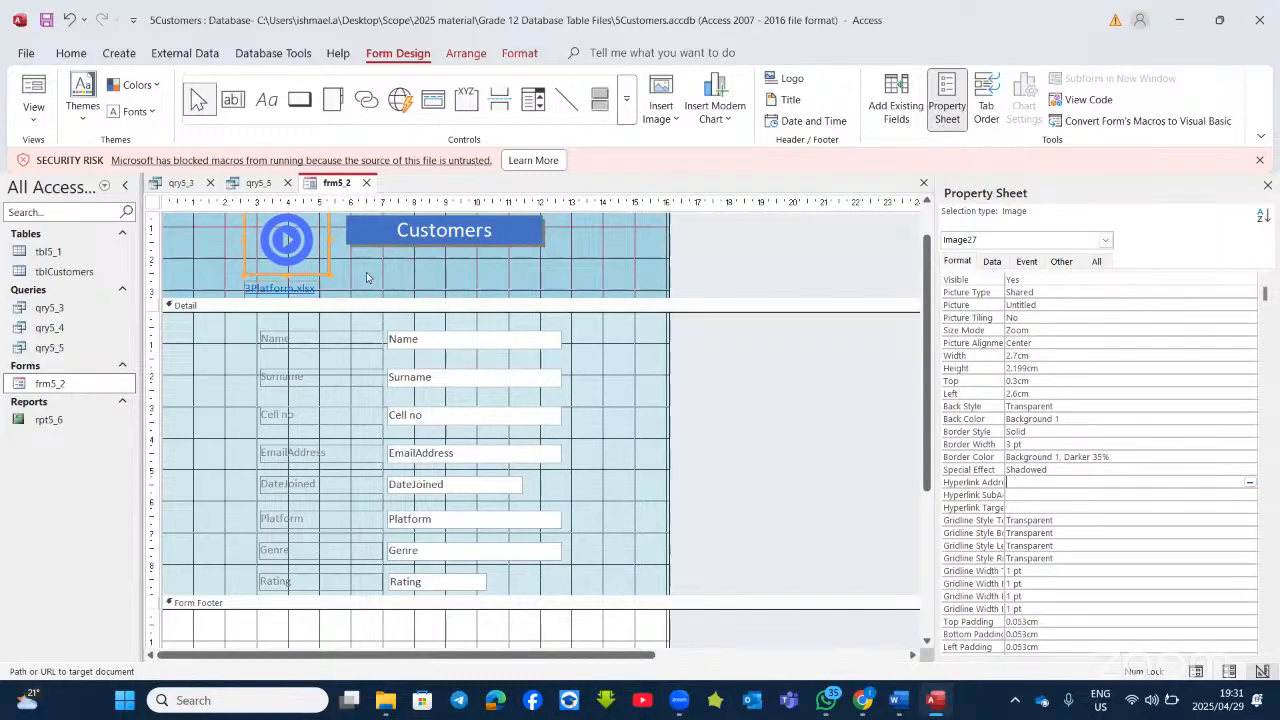
left_click(316, 290)
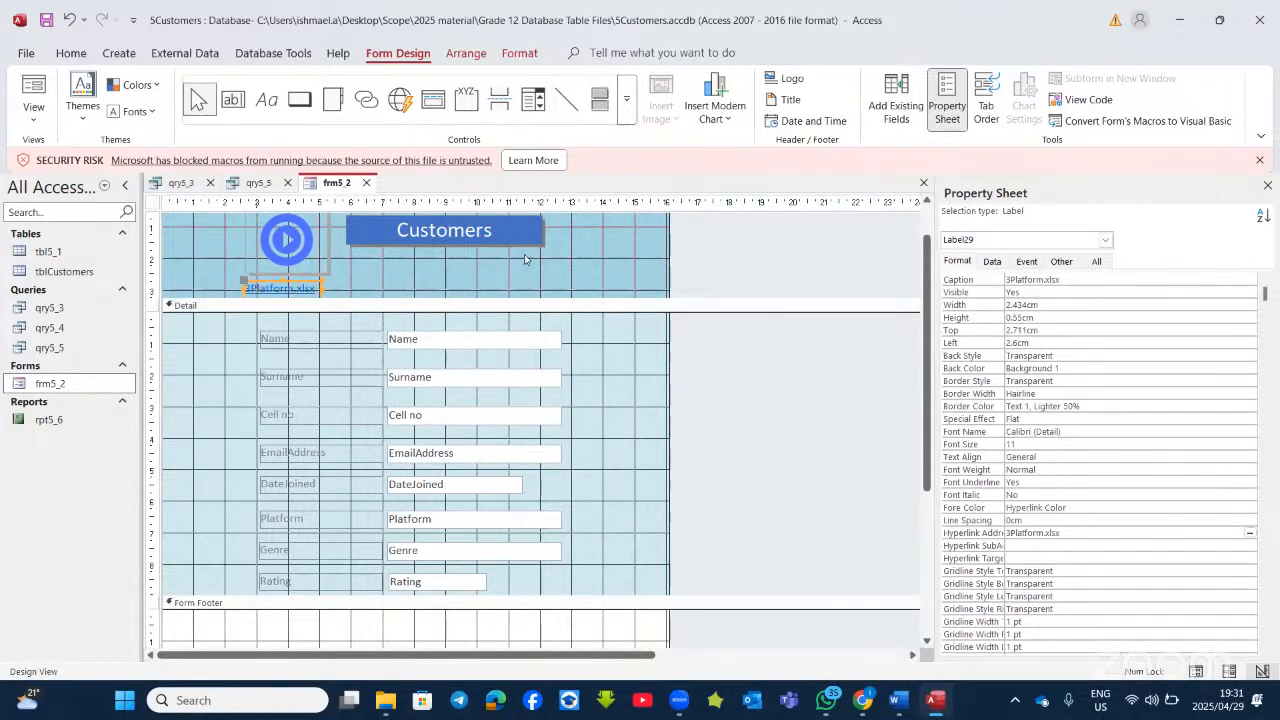
key("Delete")
Step: Set the logo image's Hyperlink Address to 3Platform.xlsx, then minimise Access
left_click(307, 238)
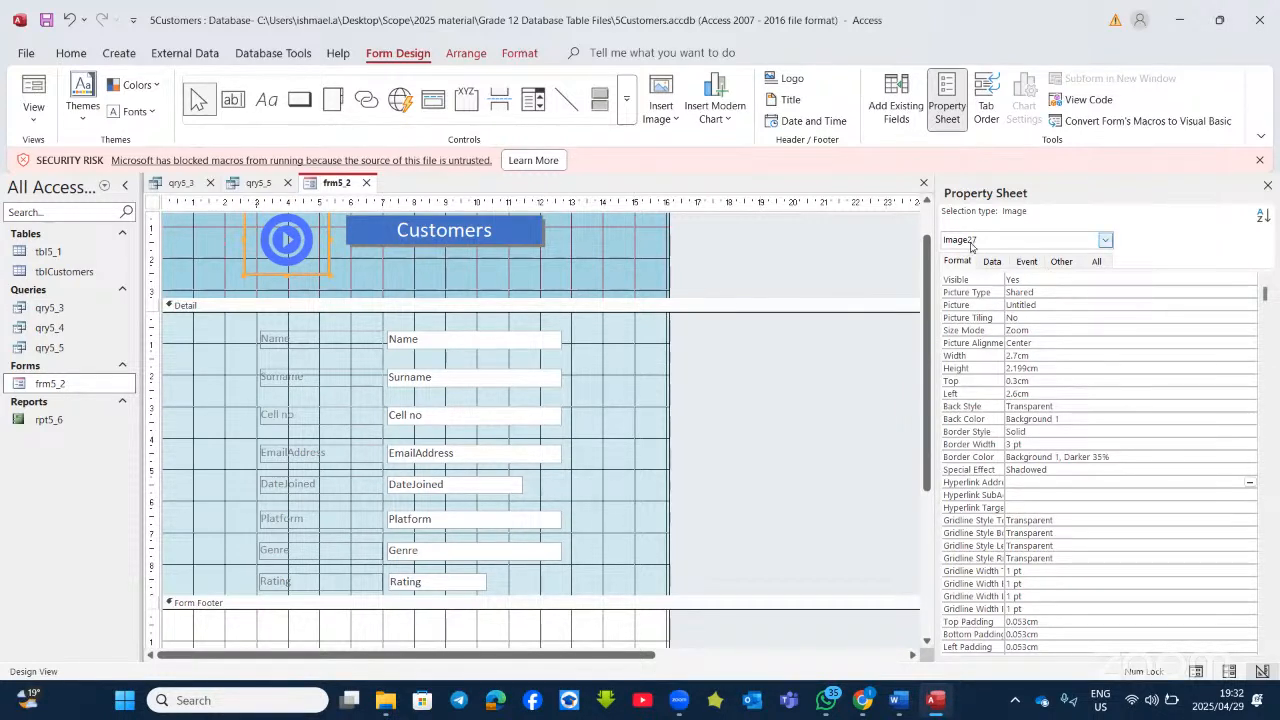
scroll(984, 548, "down", 2)
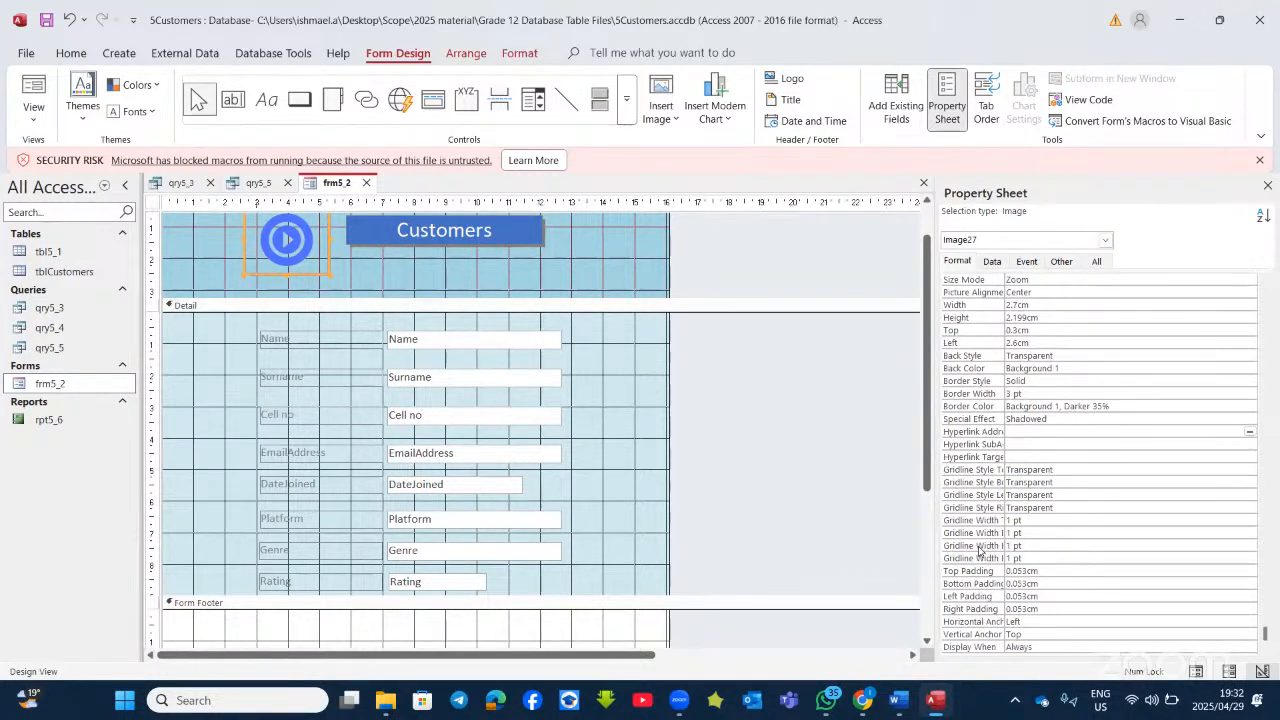
right_click(306, 241)
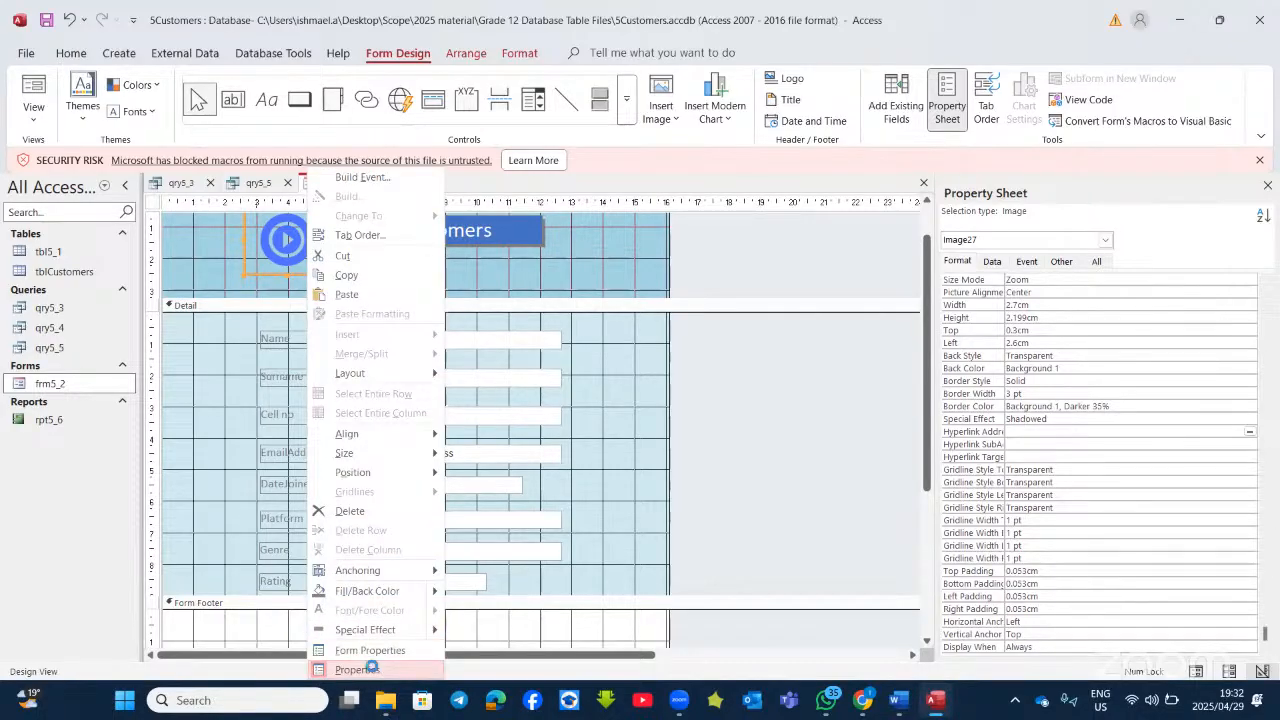
left_click(355, 669)
right_click(293, 258)
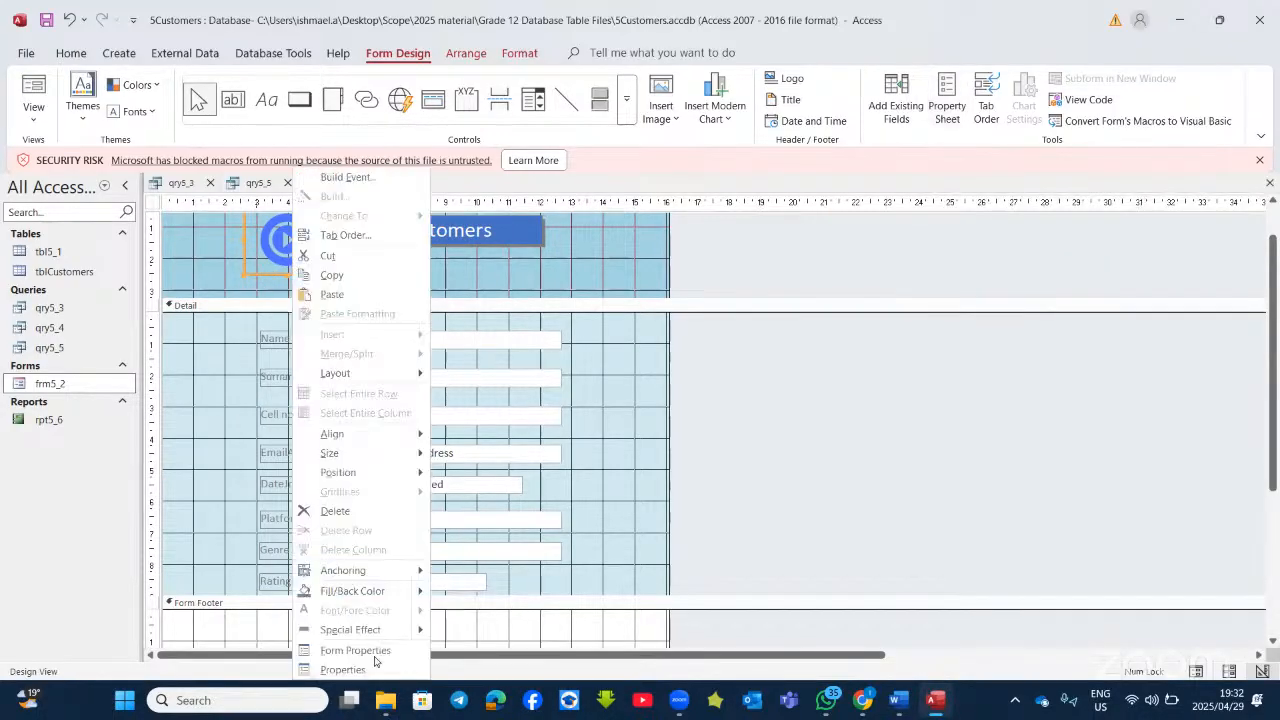
left_click(343, 669)
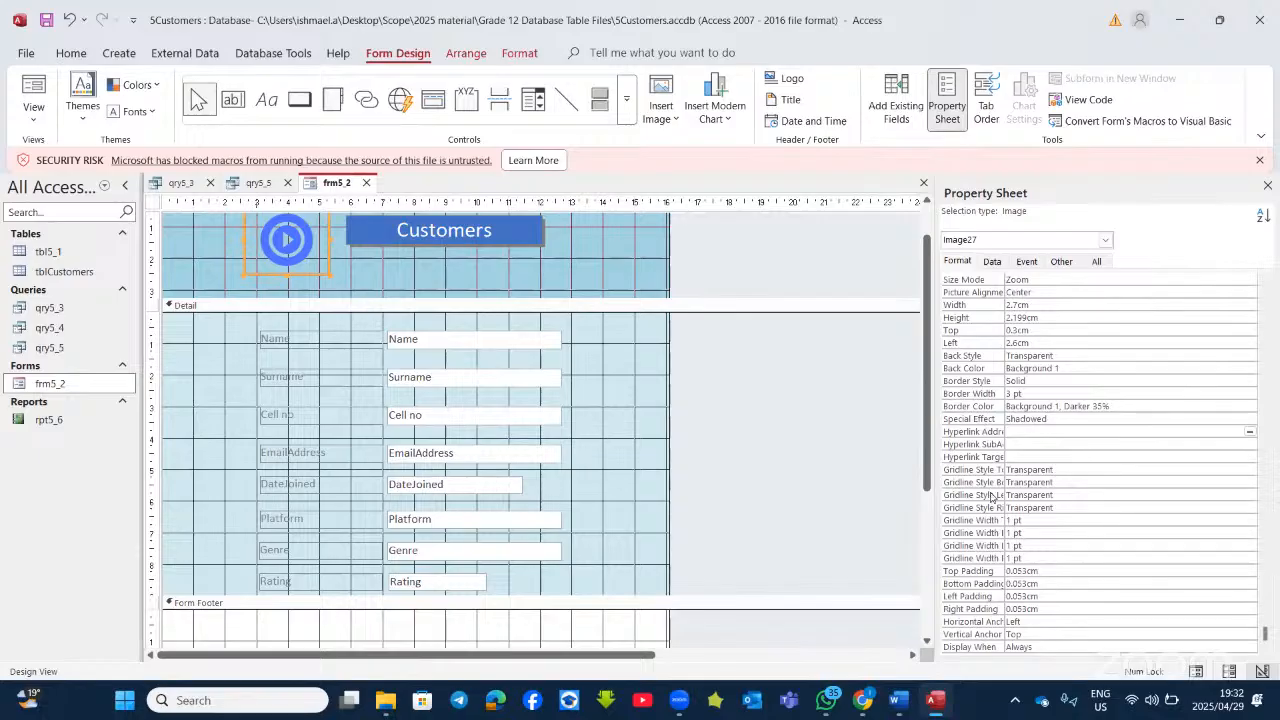
left_click(1026, 436)
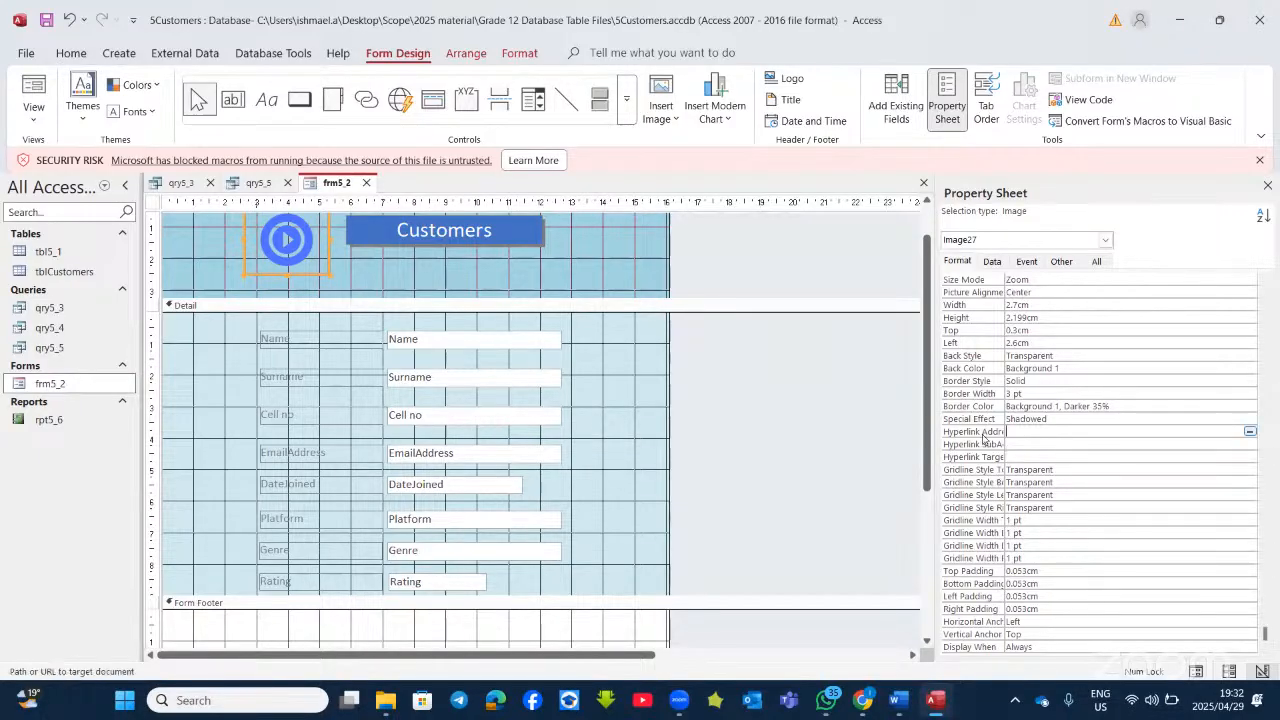
left_click(1249, 433)
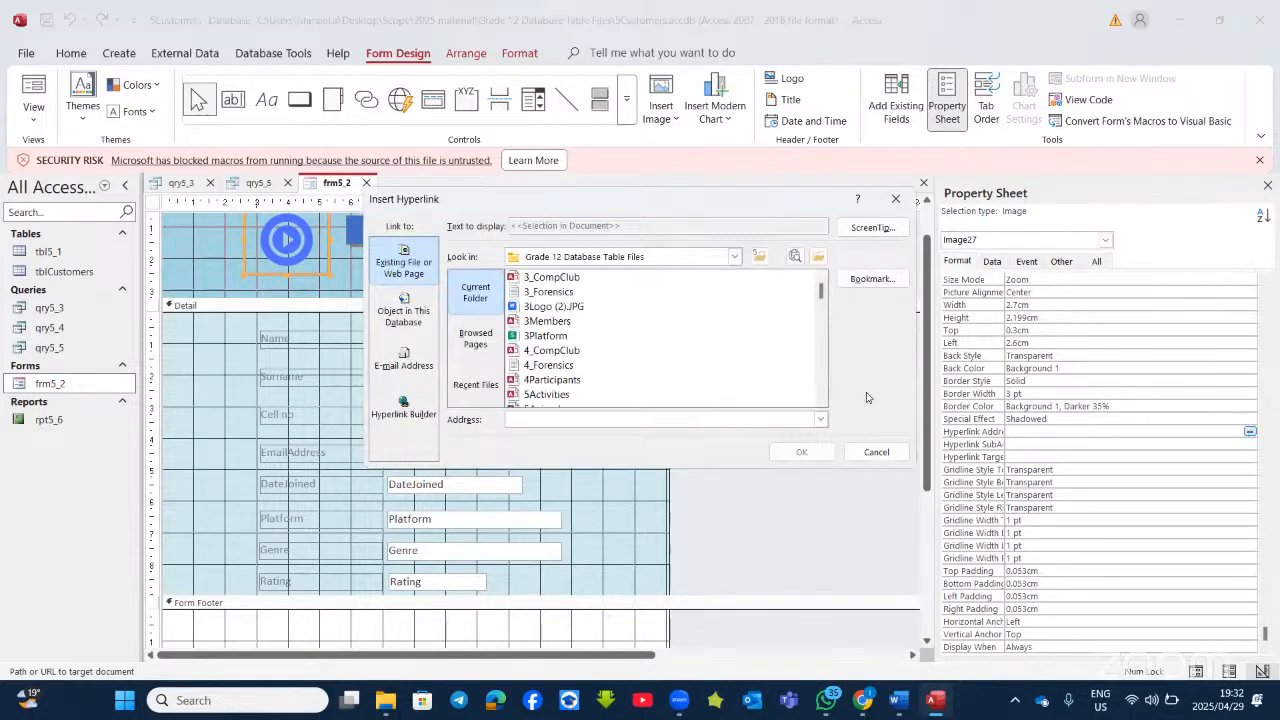
left_click(548, 336)
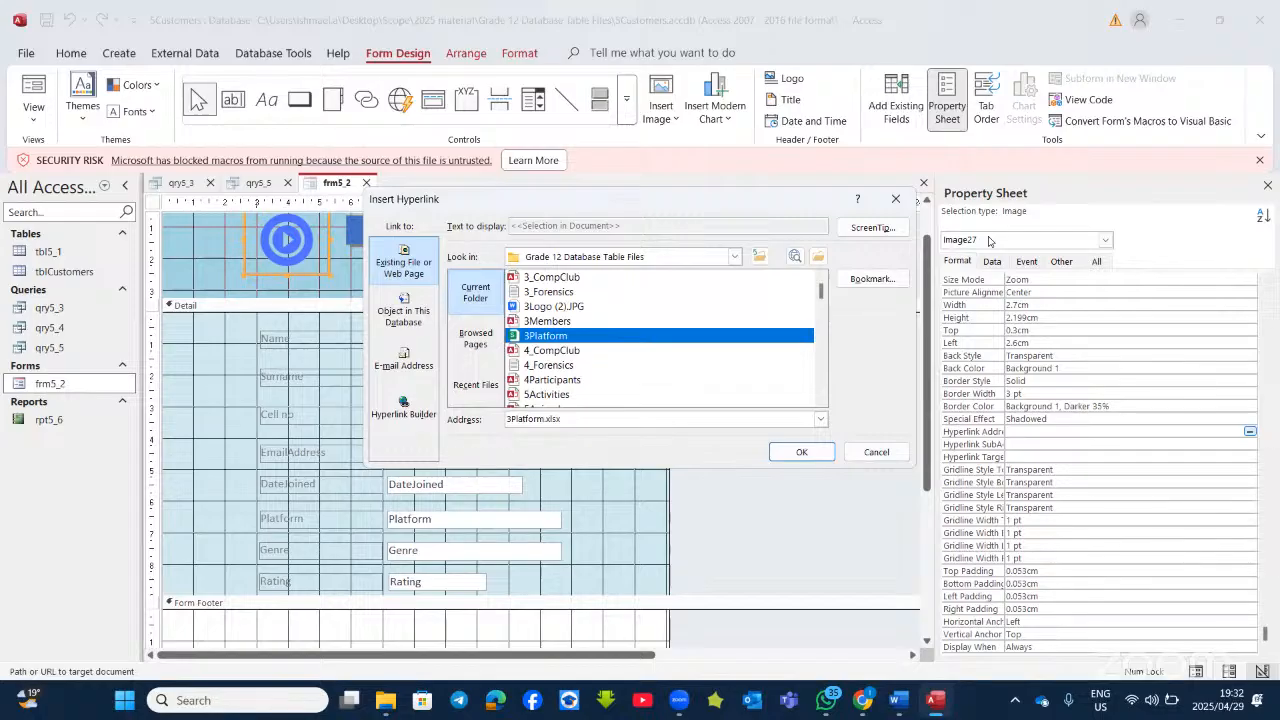
left_click(805, 451)
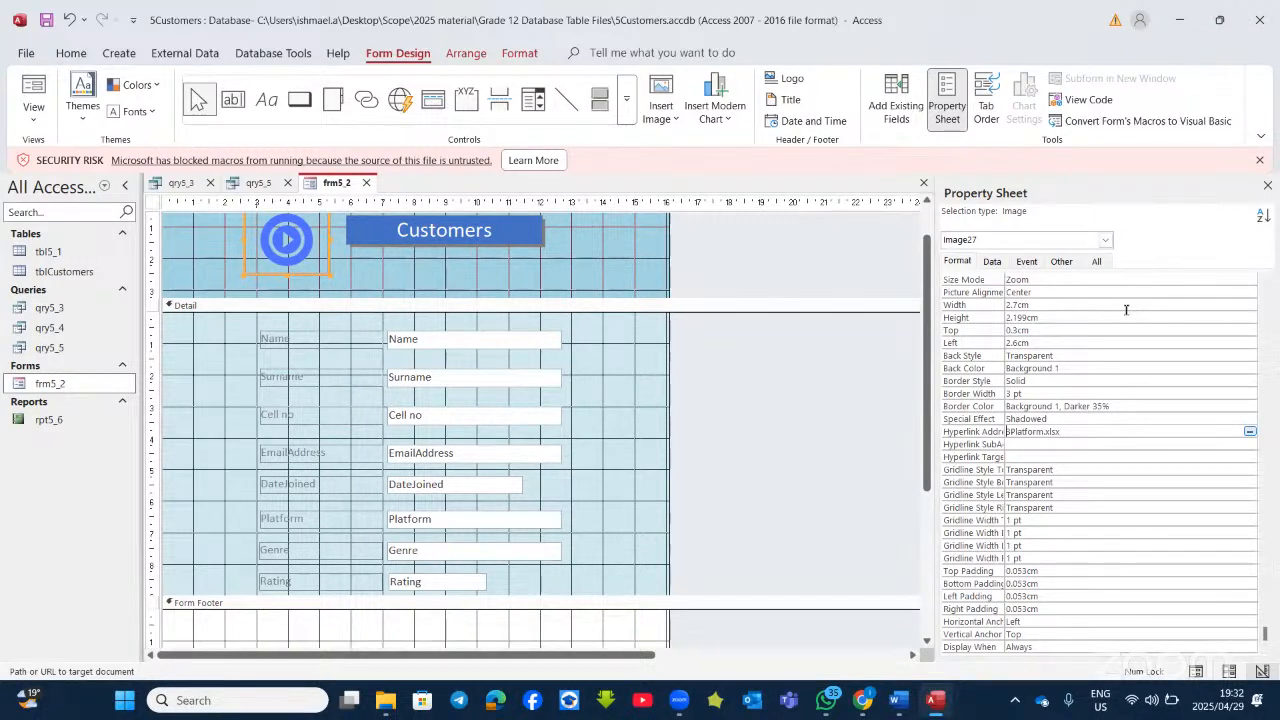
left_click(938, 700)
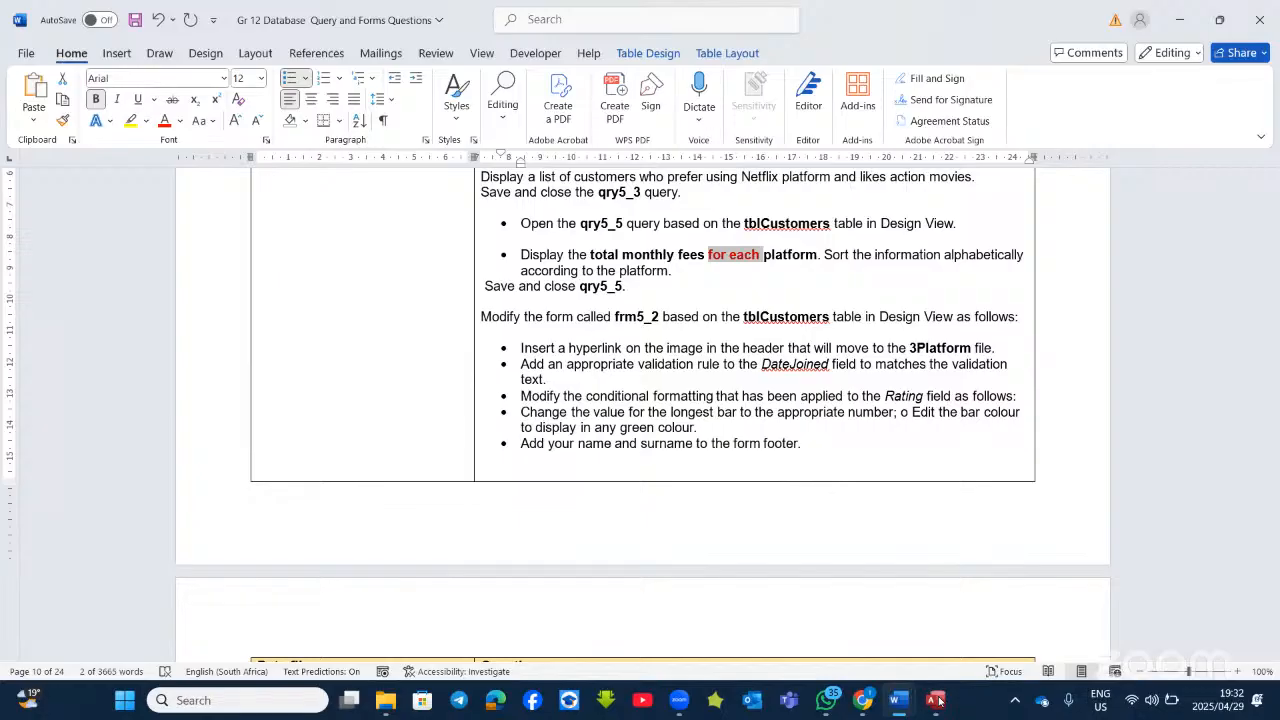
Step: Glance at Word's task list once more, then restore Access with frm5_2 in Design View
left_click(936, 700)
left_click(936, 700)
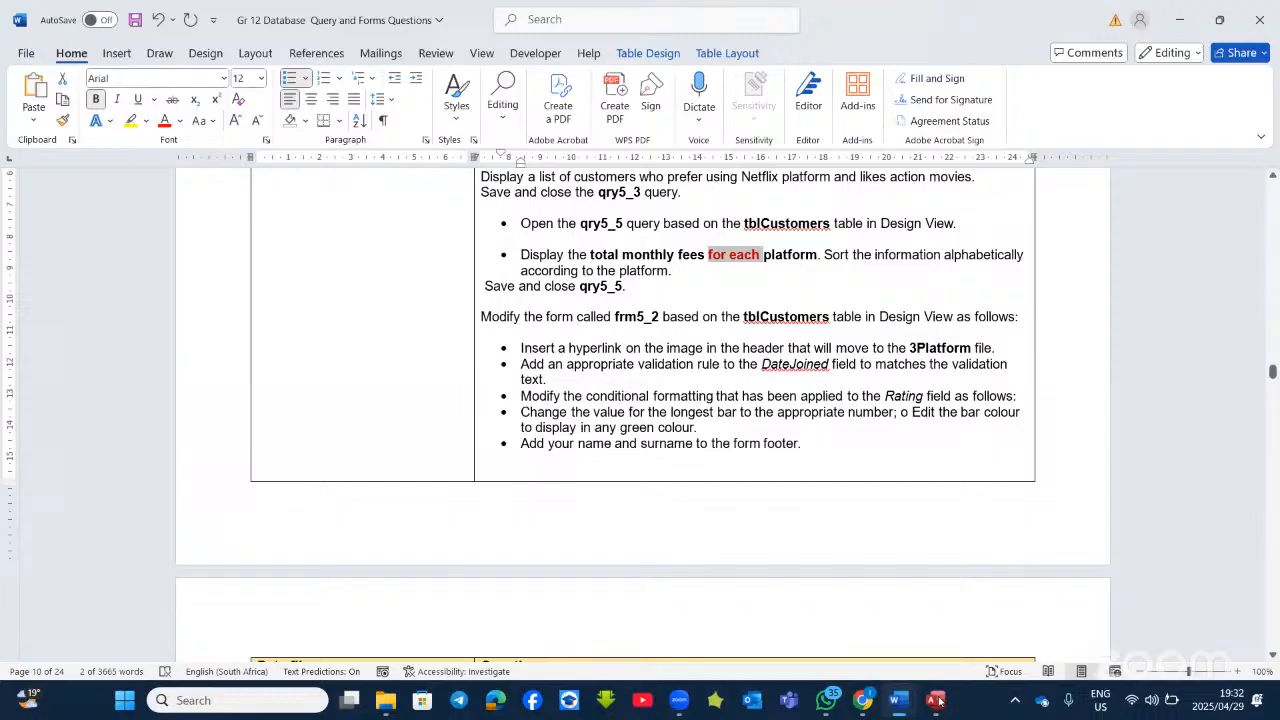
left_click(936, 700)
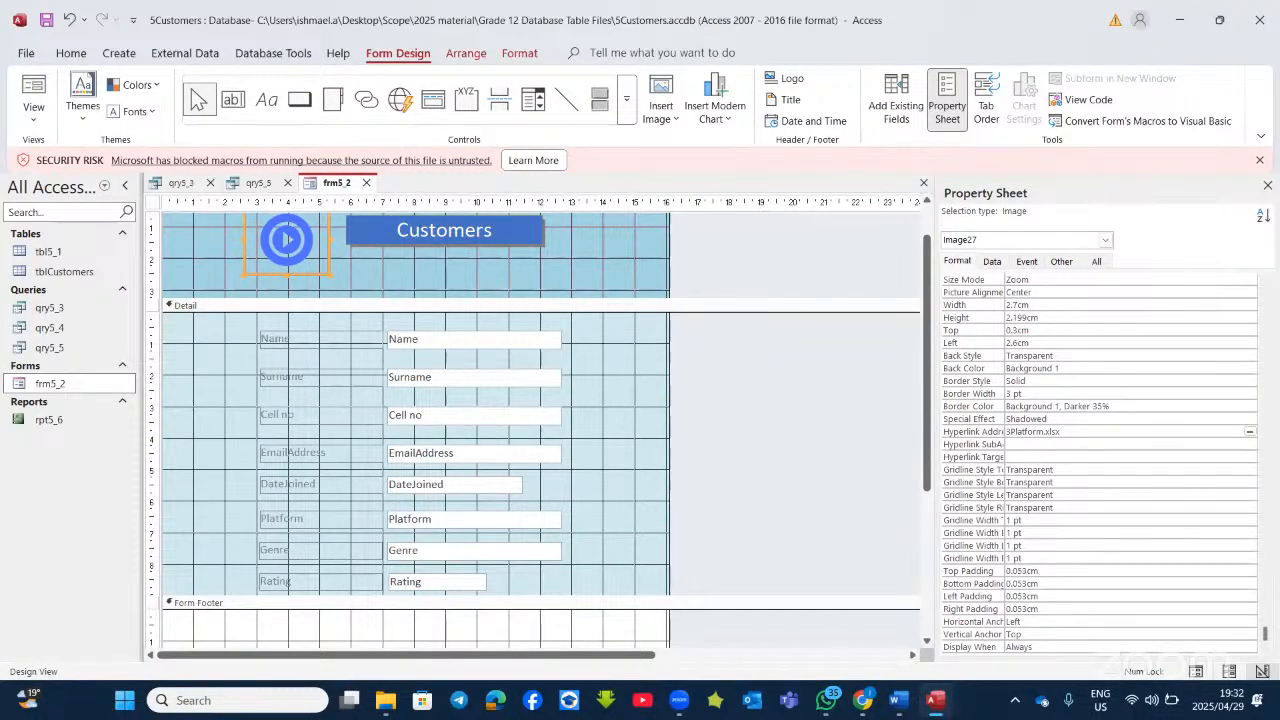
Step: Close the Property Sheet and select the Rating text box on frm5_2
left_click(1267, 185)
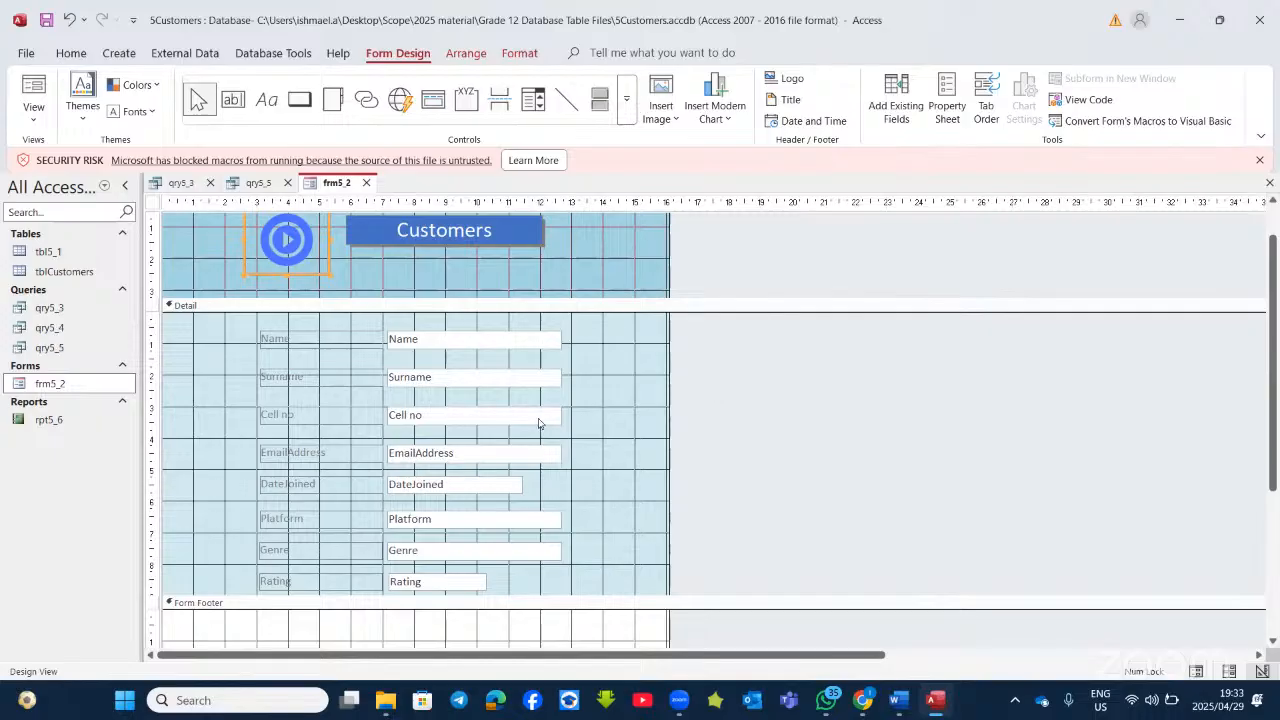
scroll(535, 423, "down", 1)
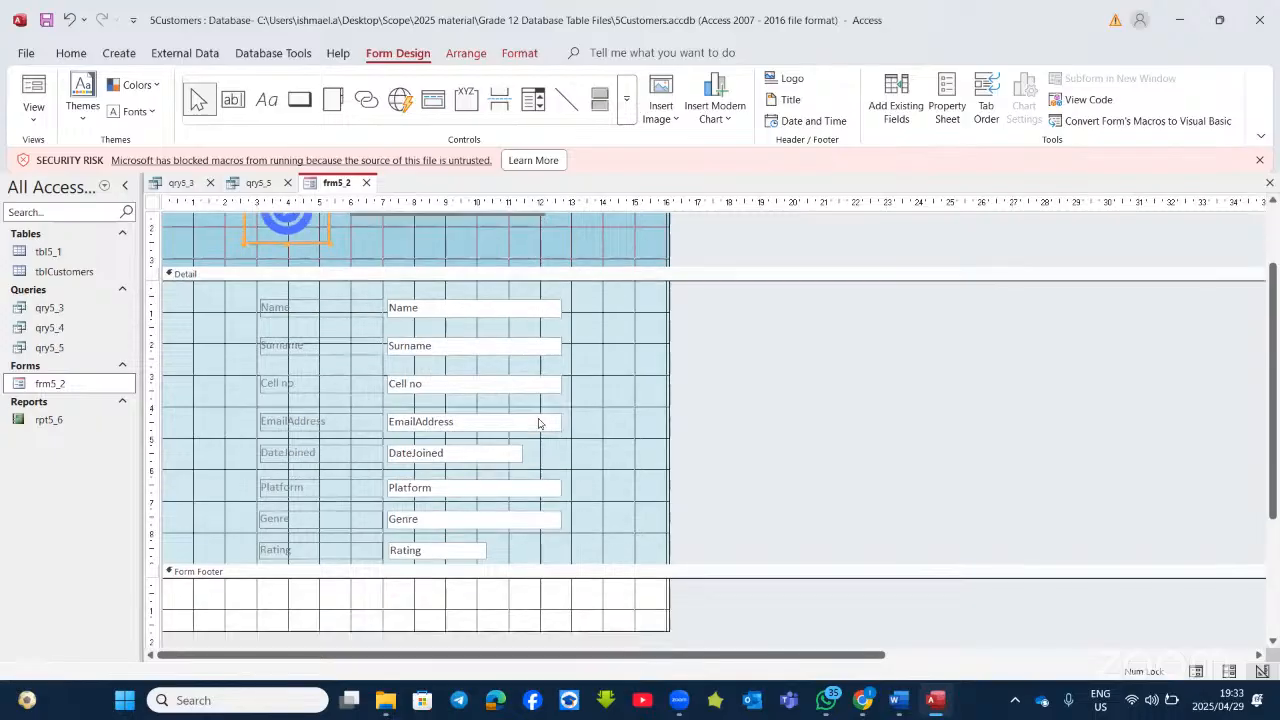
left_click(420, 553)
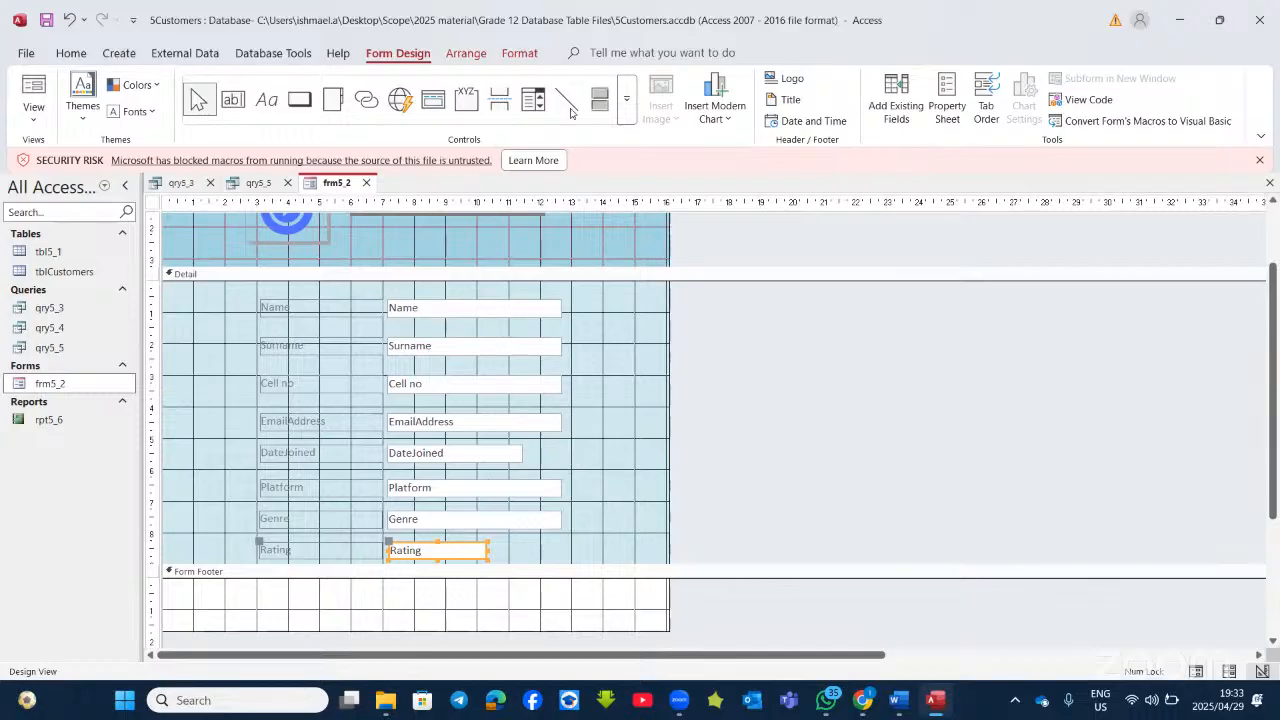
Step: Open Conditional Formatting for Rating via a 'cond' Tell me search and select its Data Bar rule
left_click(521, 53)
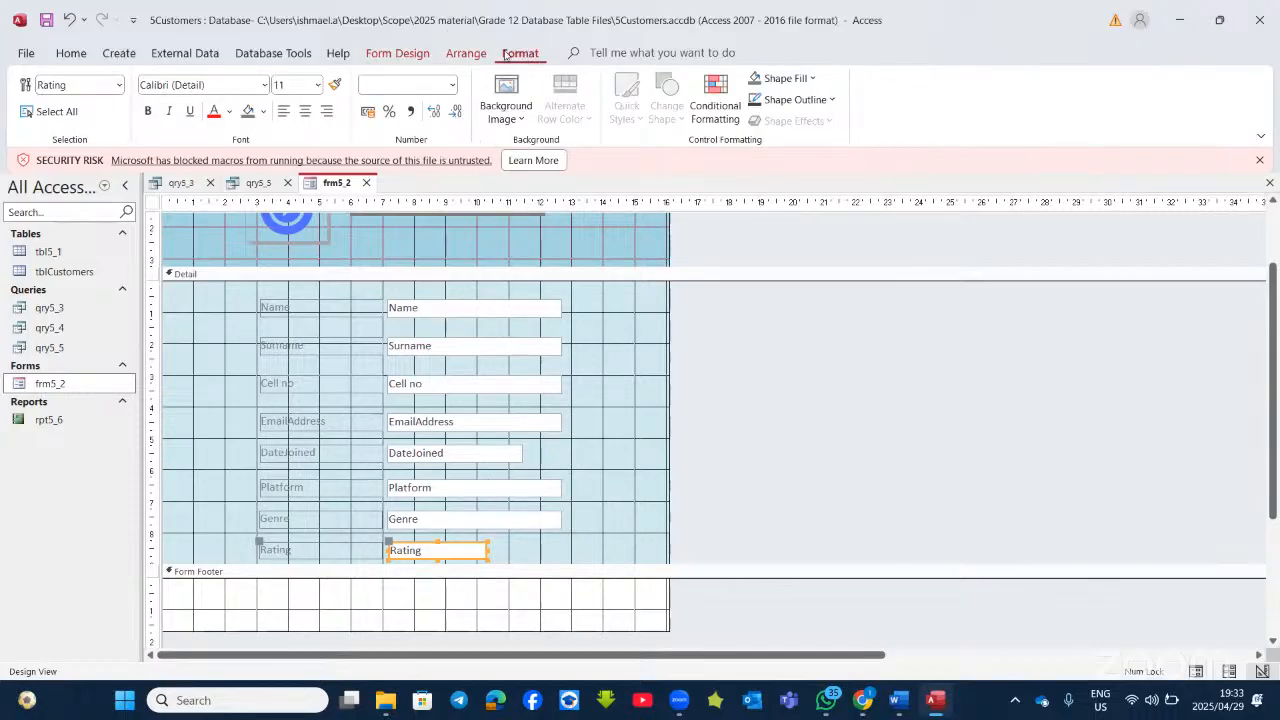
left_click(624, 53)
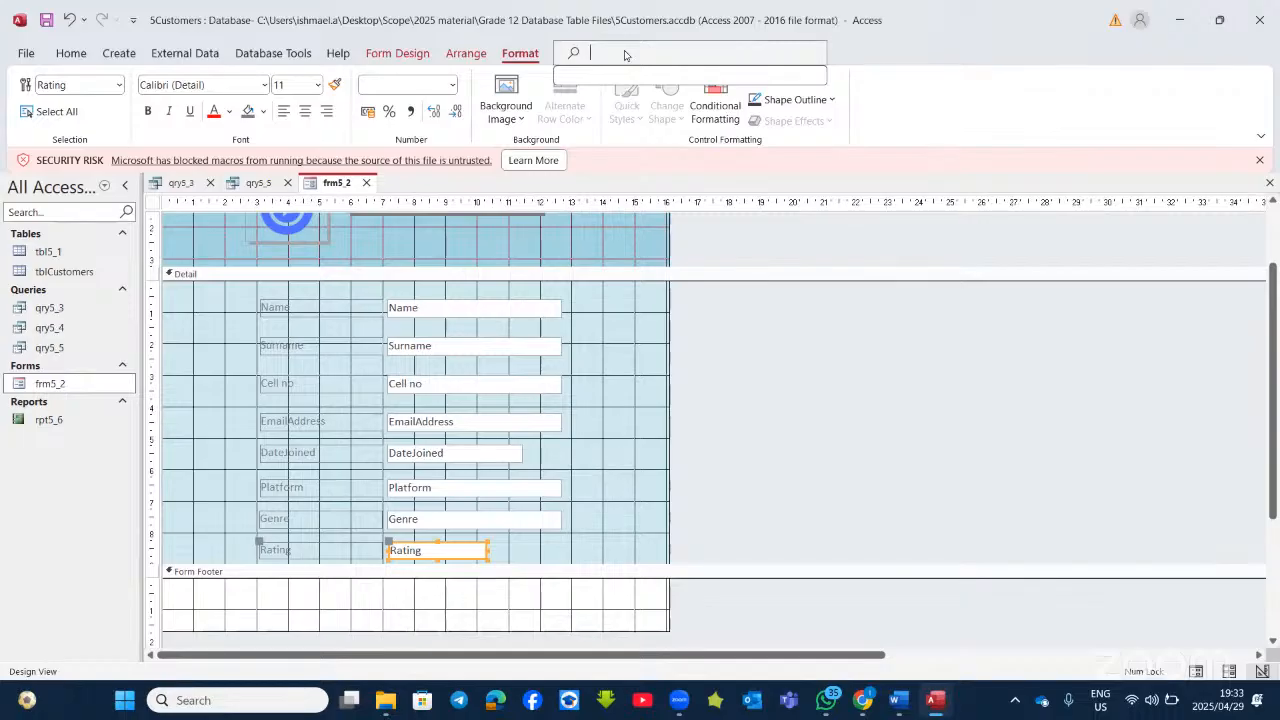
type("cond")
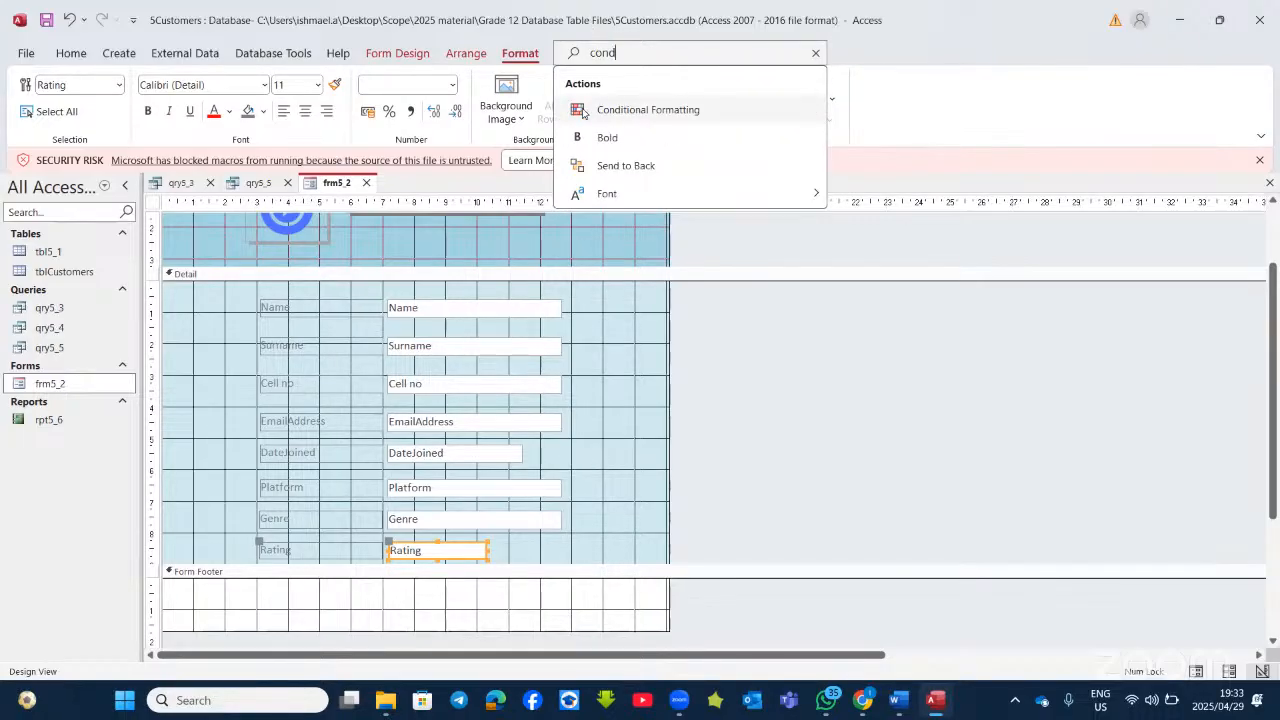
left_click(631, 112)
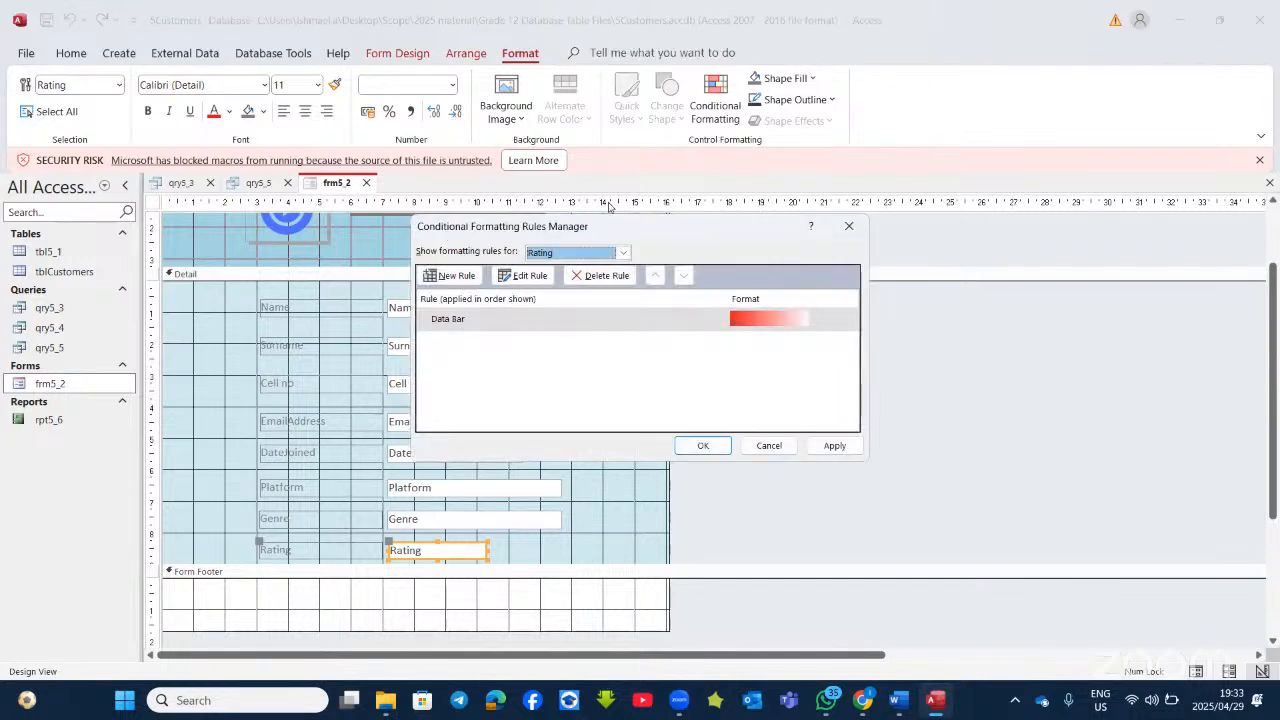
left_click_drag(622, 231, 867, 221)
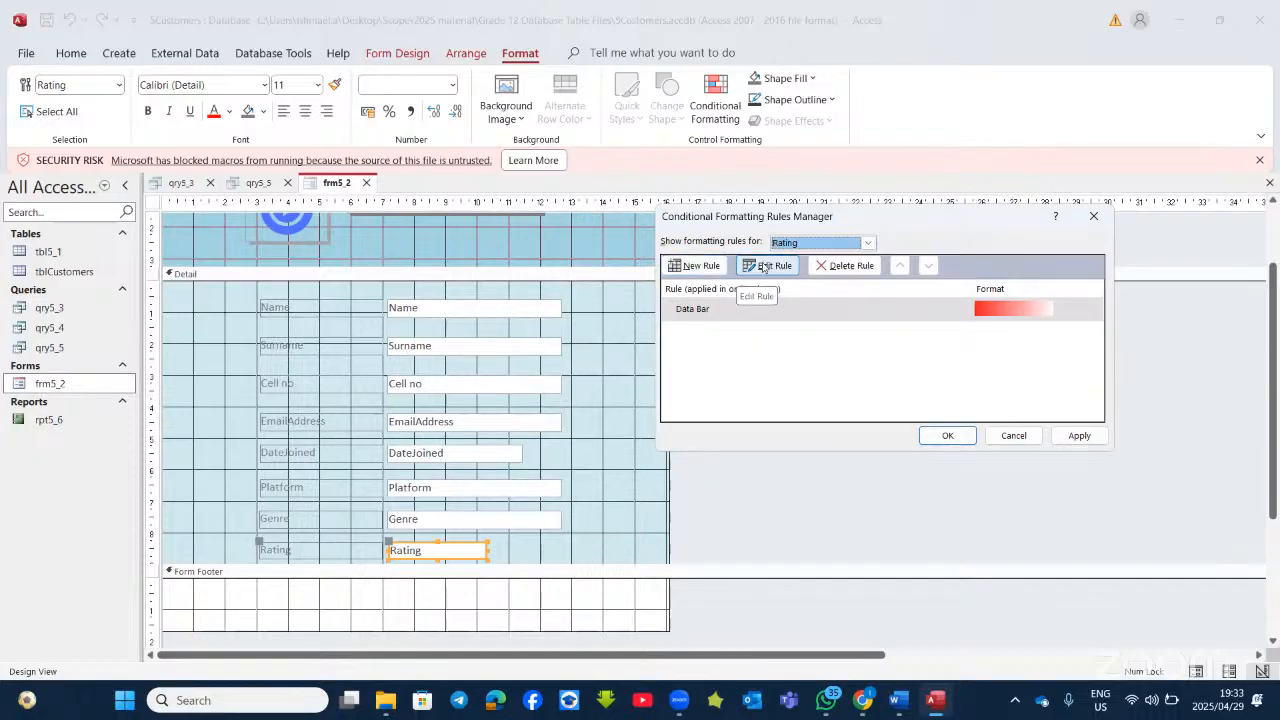
left_click(733, 306)
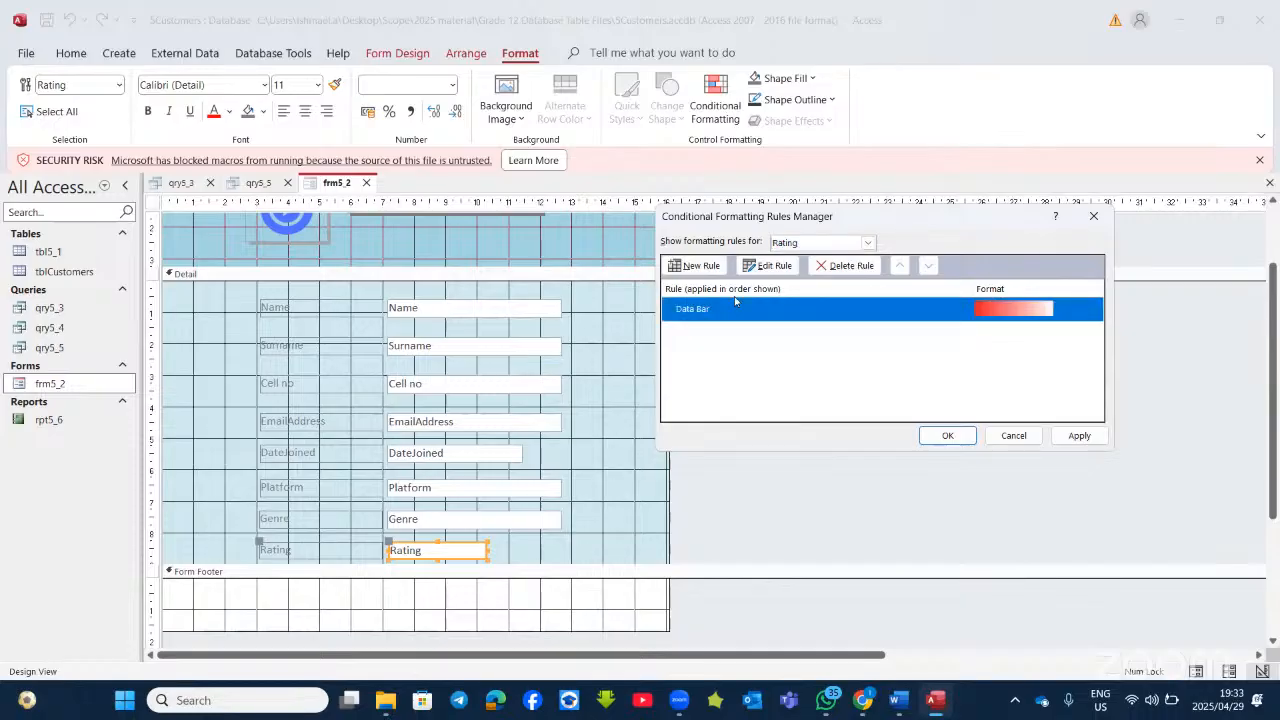
Step: Open the Data Bar rule for editing and keep the compare-to-other-records rule type
left_click(772, 268)
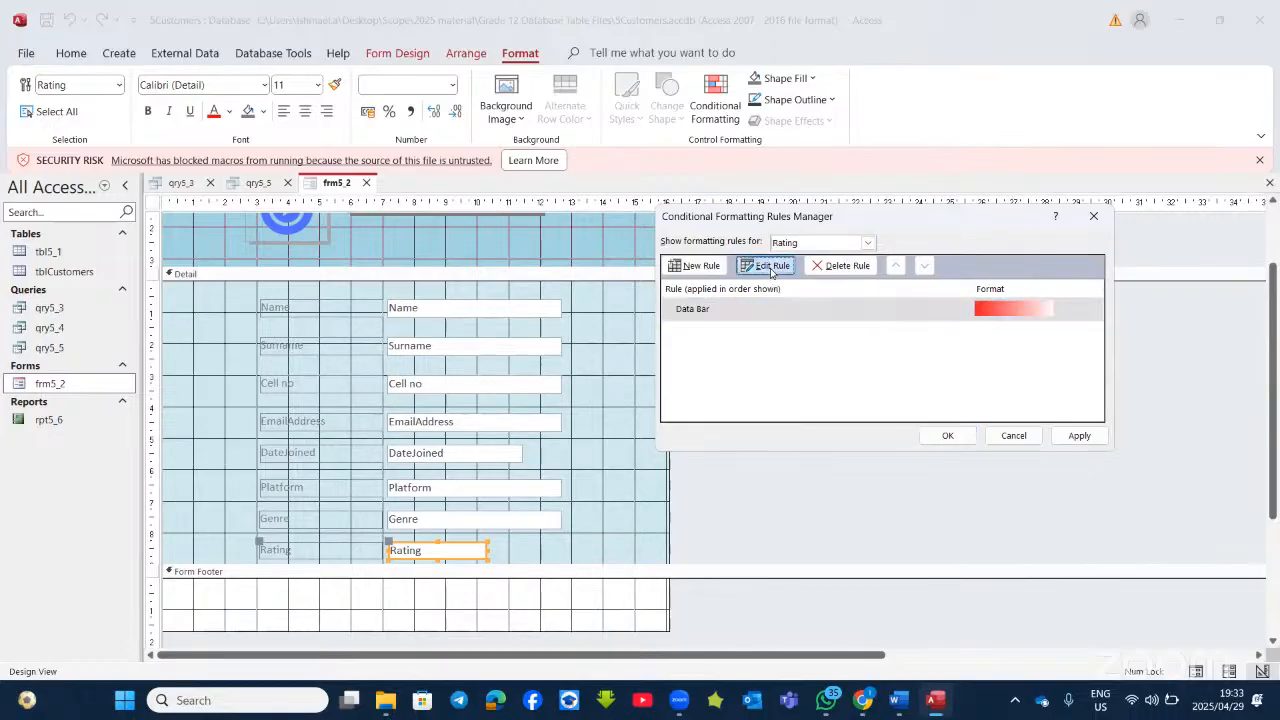
left_click_drag(783, 217, 653, 163)
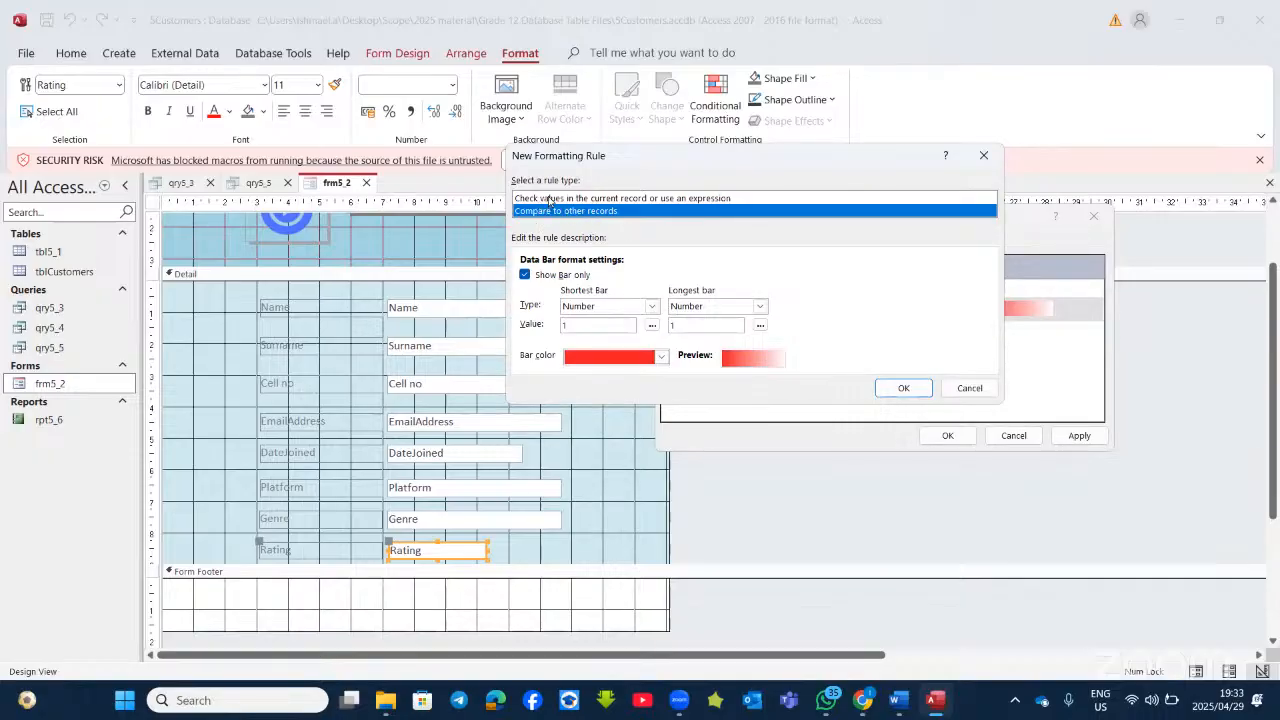
left_click(722, 197)
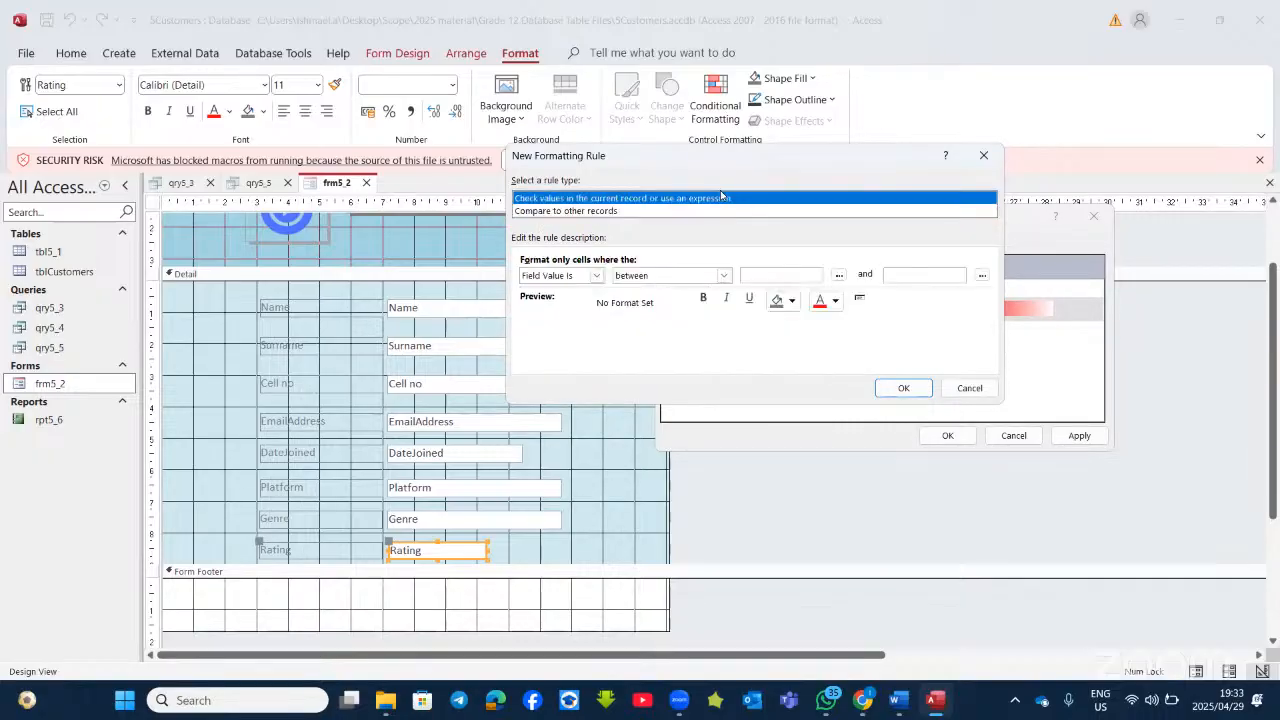
left_click(720, 277)
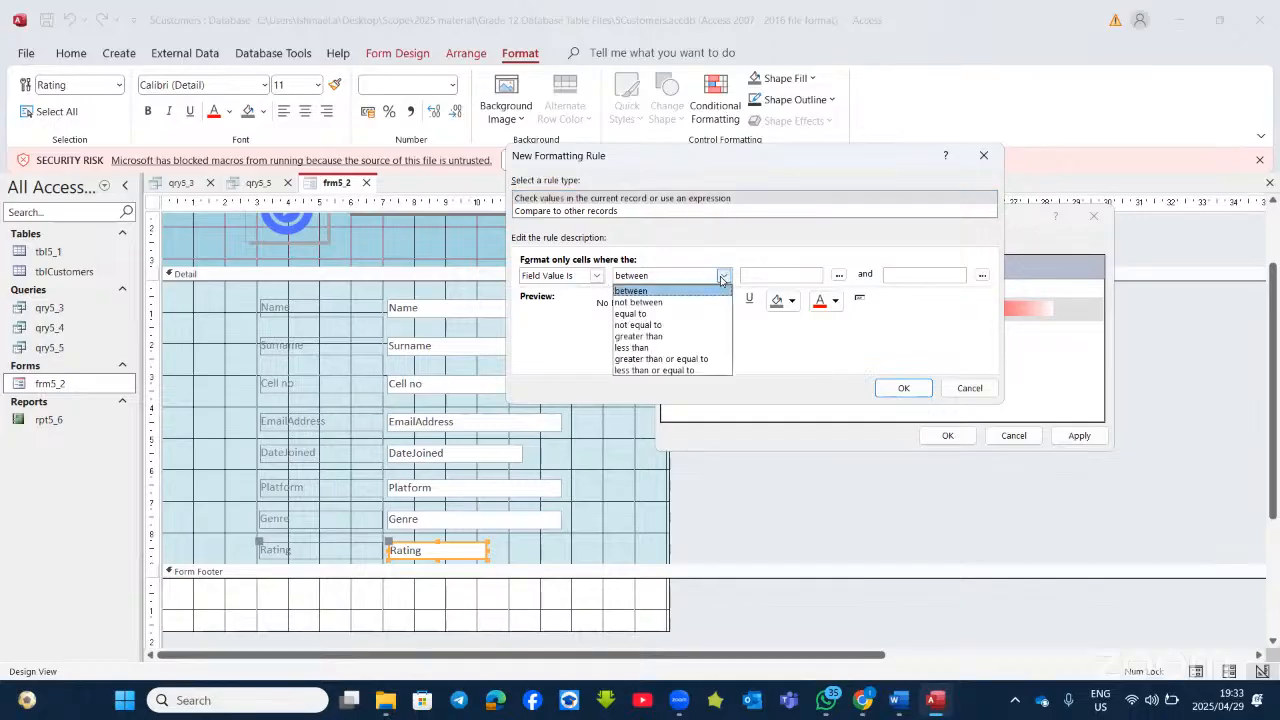
left_click(720, 287)
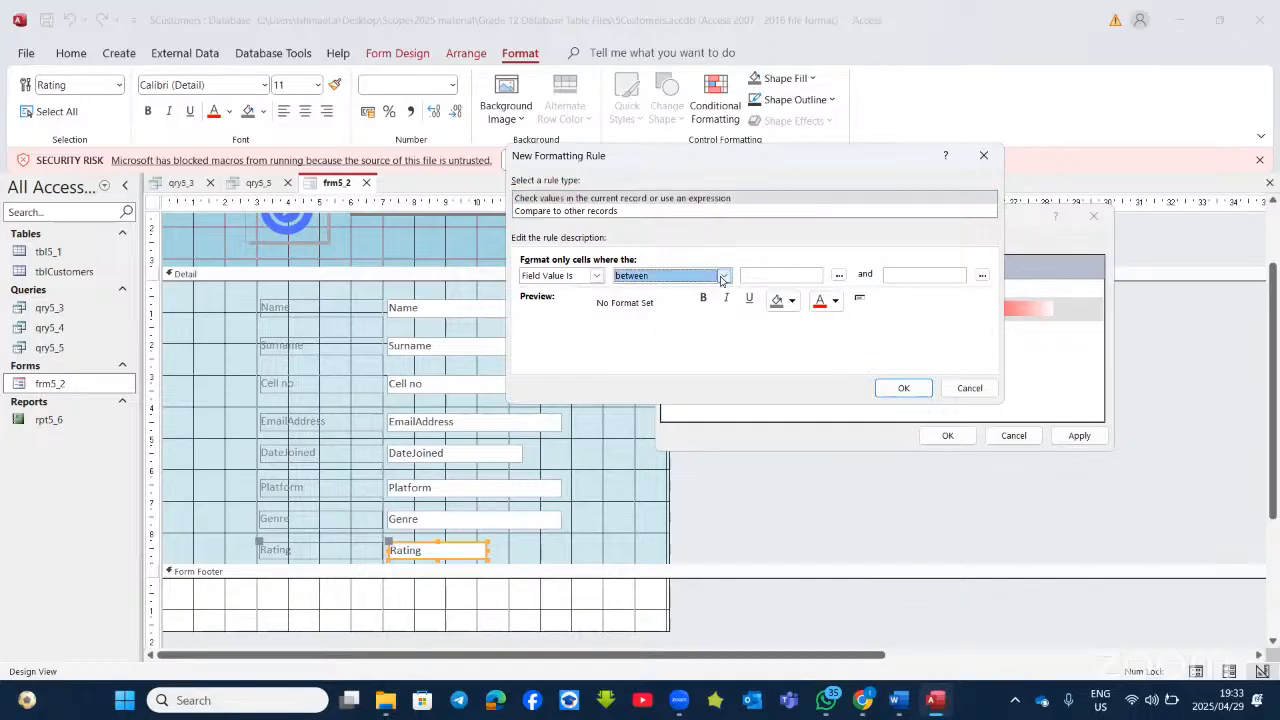
left_click(545, 211)
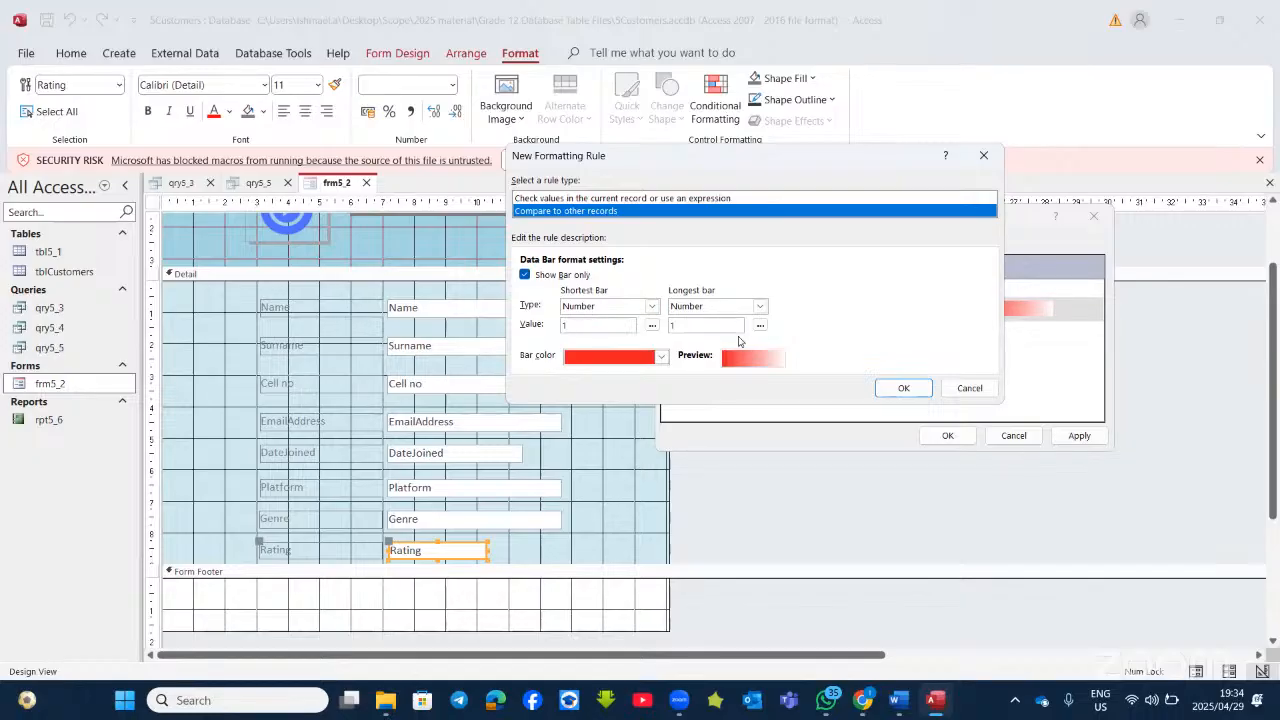
Step: Scale the data bar from Lowest value to Highest value in green, then apply and close
left_click(654, 308)
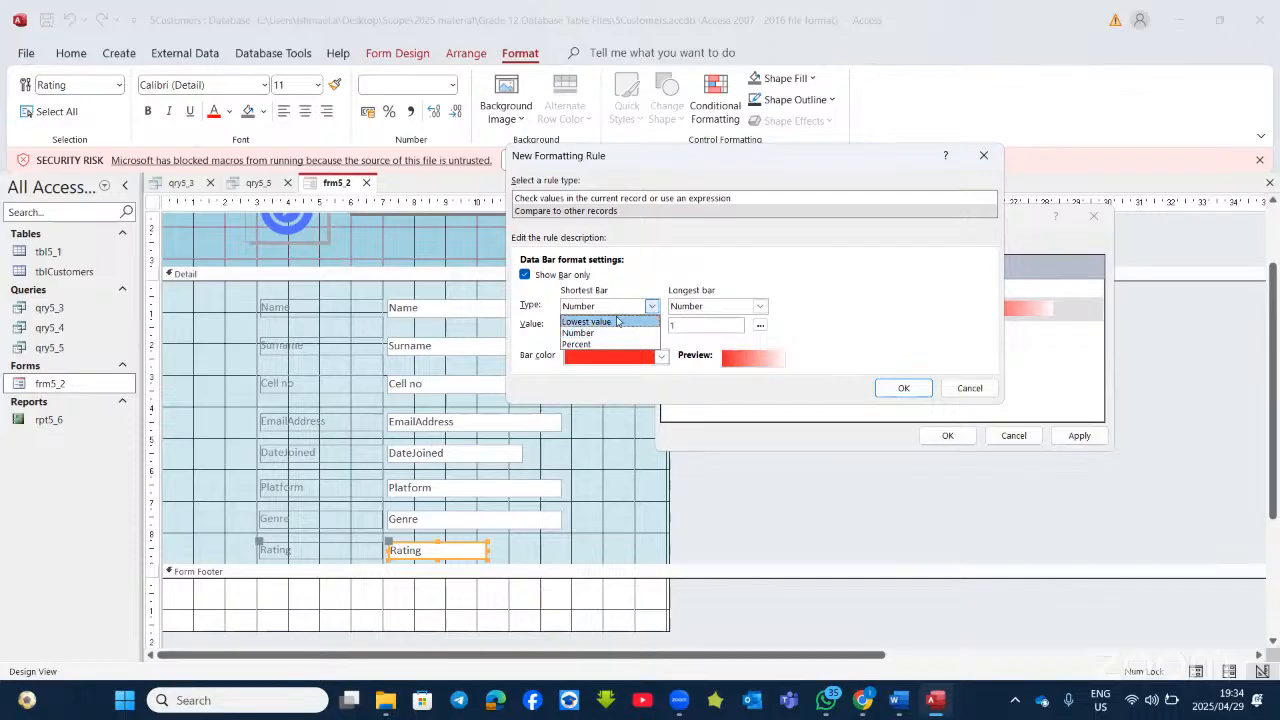
left_click(612, 322)
left_click(760, 306)
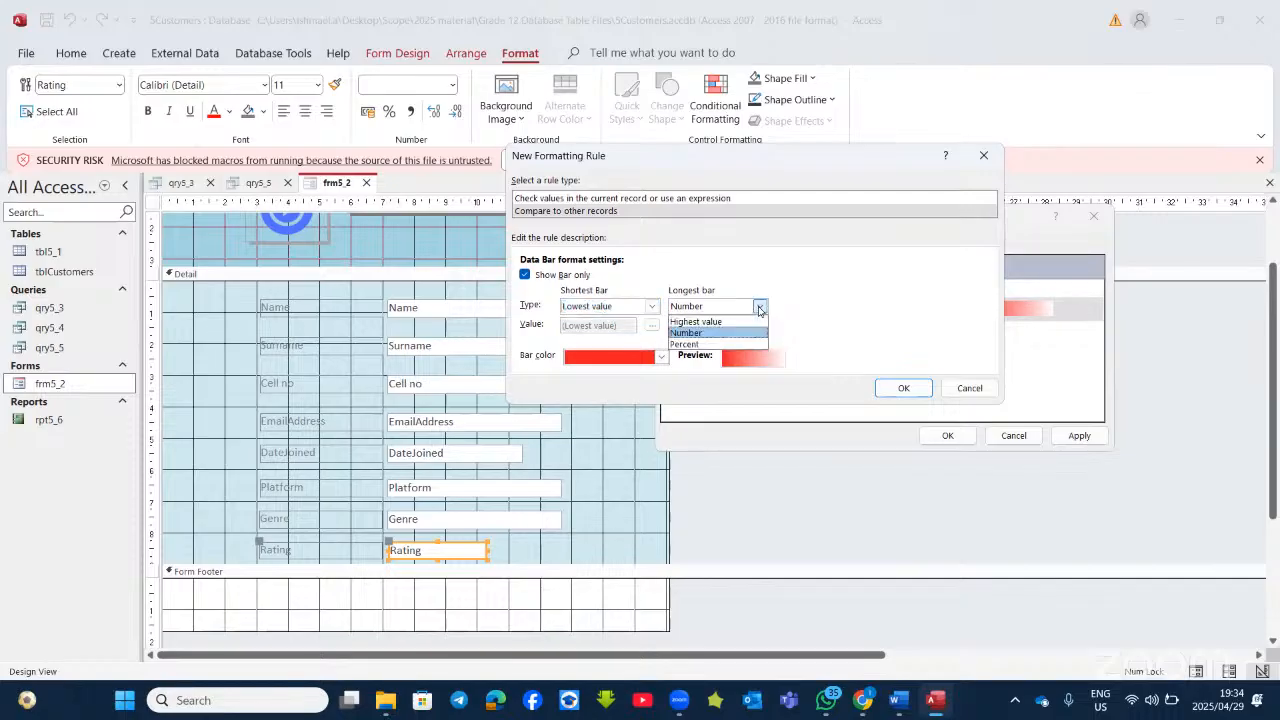
left_click(712, 320)
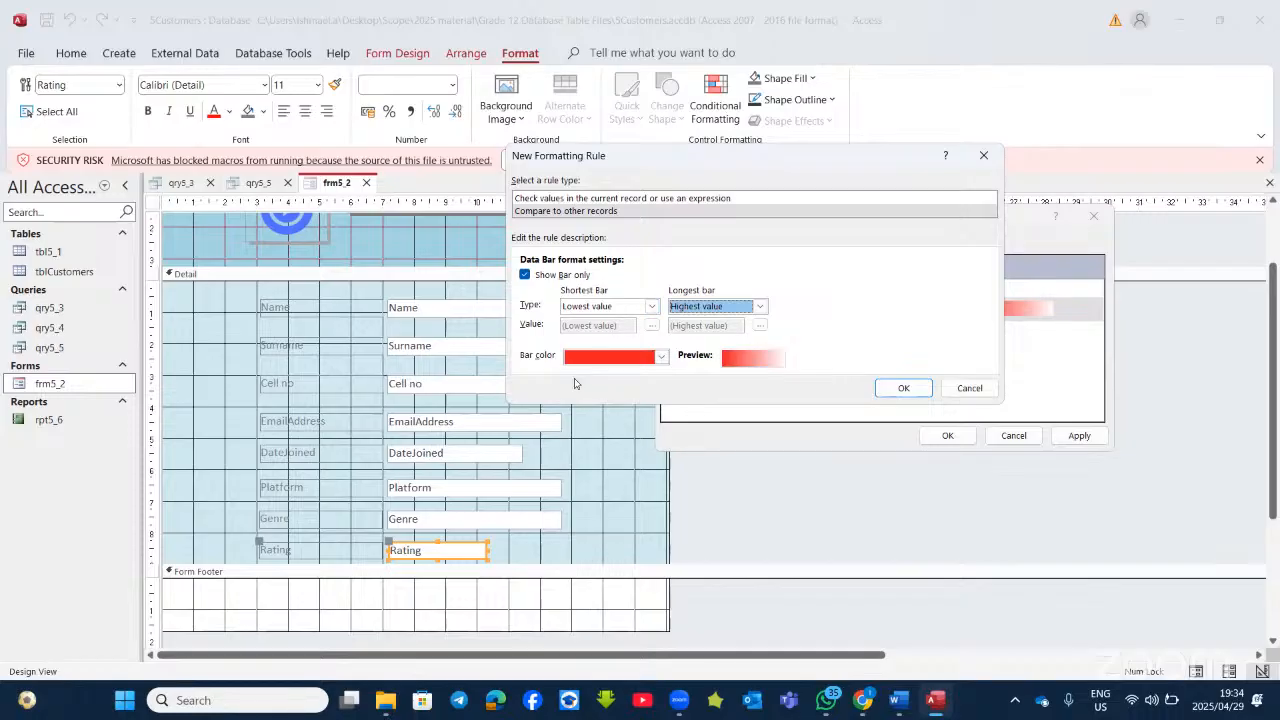
left_click(661, 357)
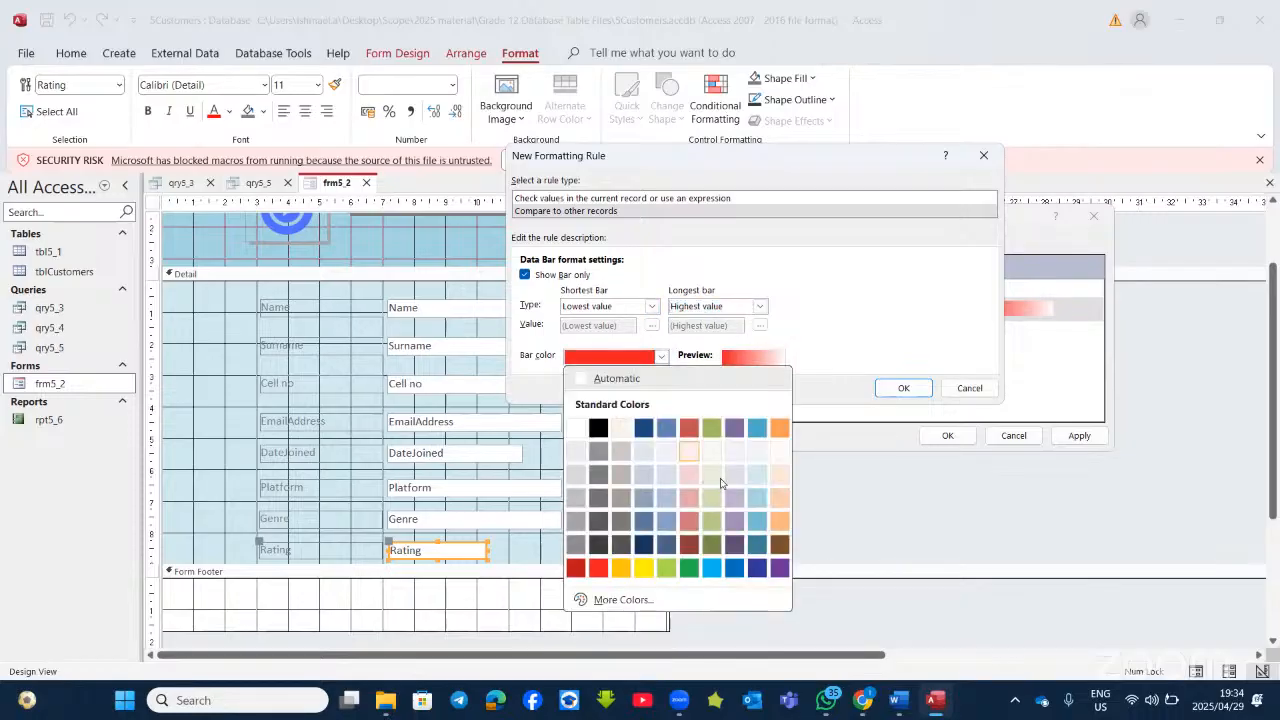
left_click(689, 567)
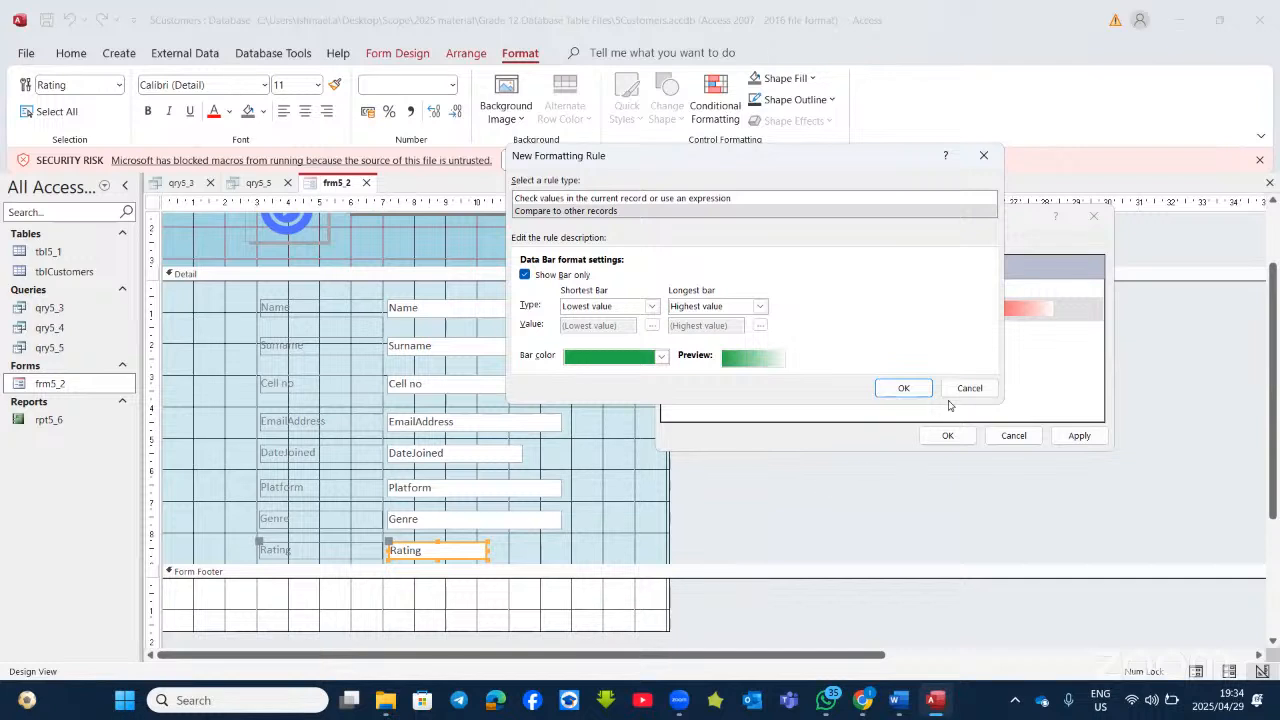
left_click(912, 392)
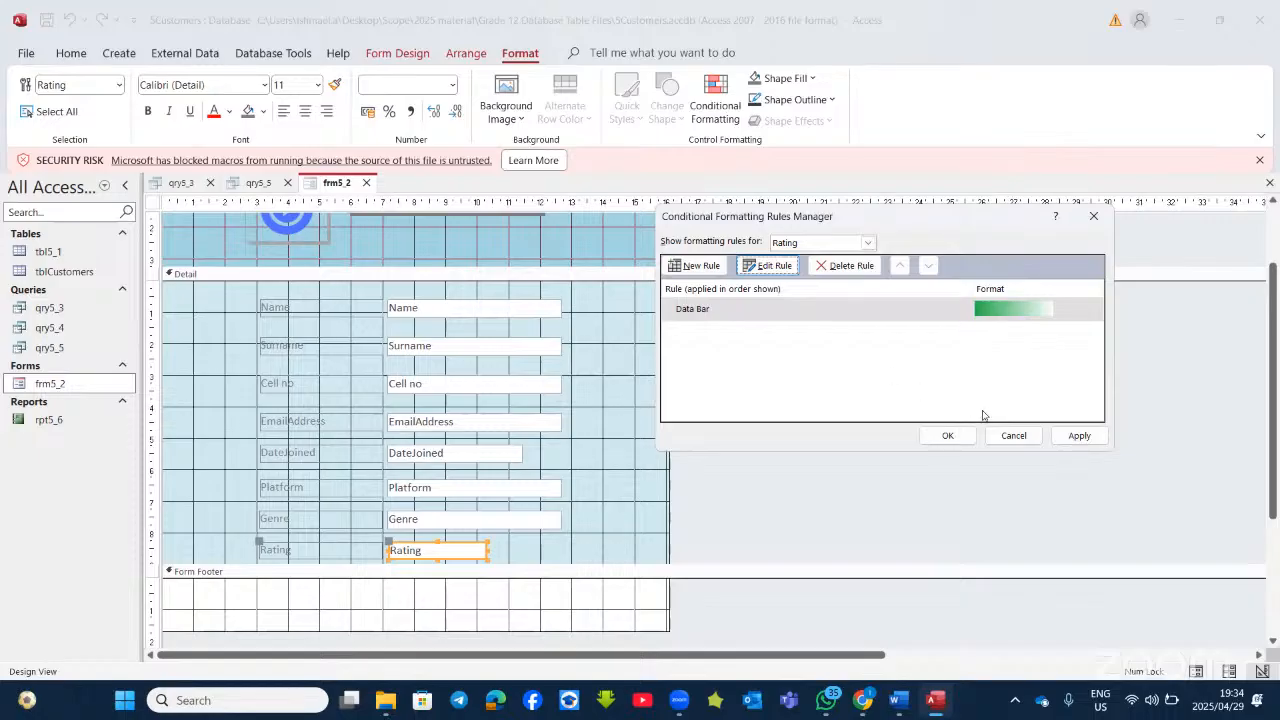
left_click(1077, 437)
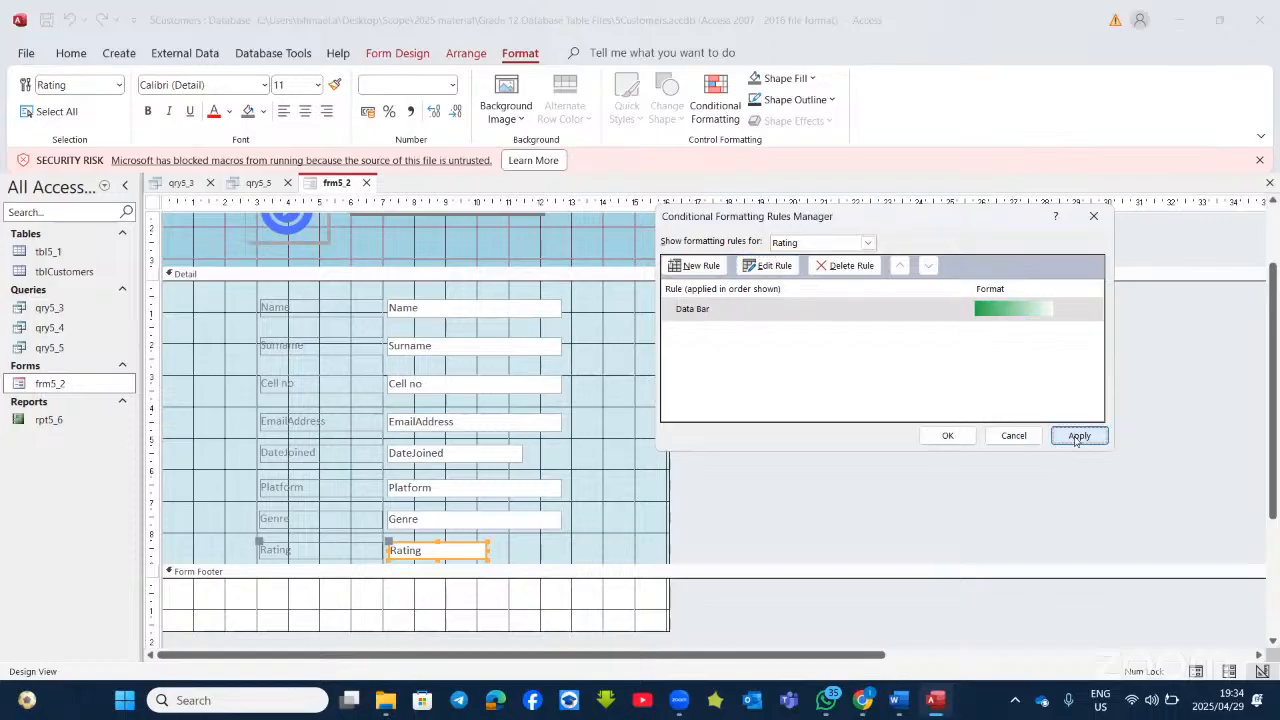
left_click(948, 435)
Step: Switch frm5_2 to Form View and advance five records to check the green Rating bars
left_click(71, 53)
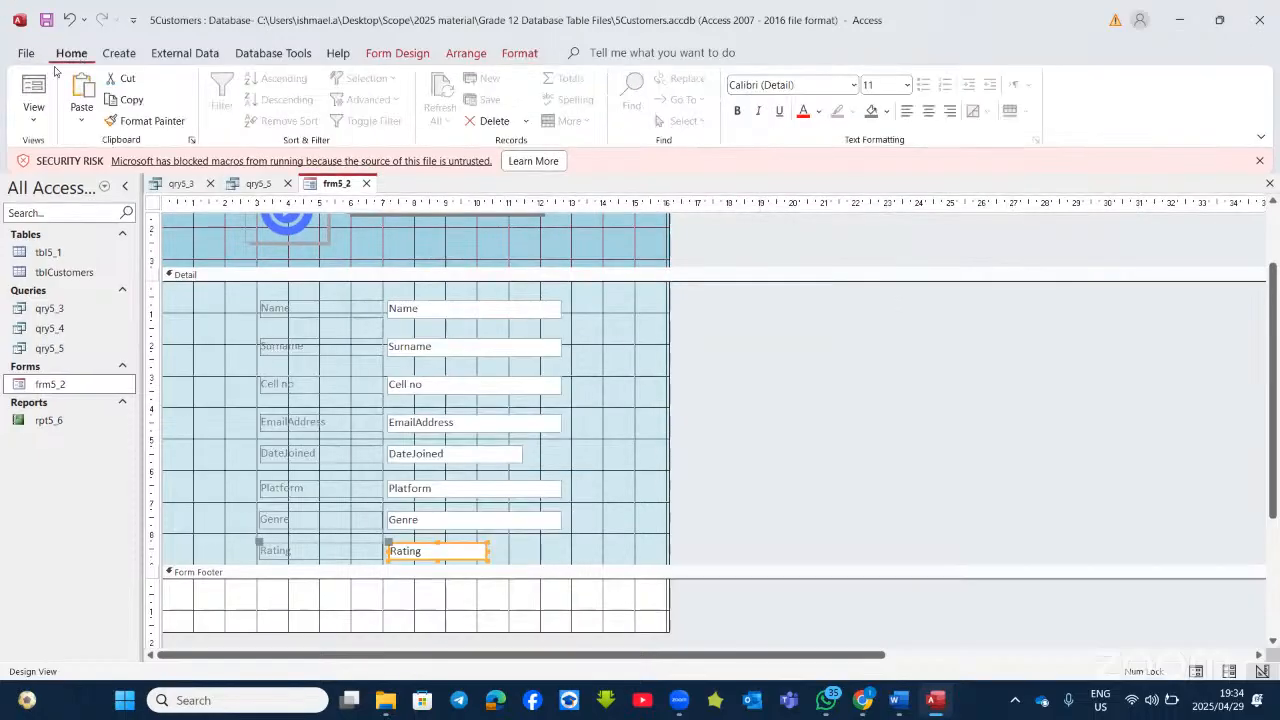
left_click(33, 91)
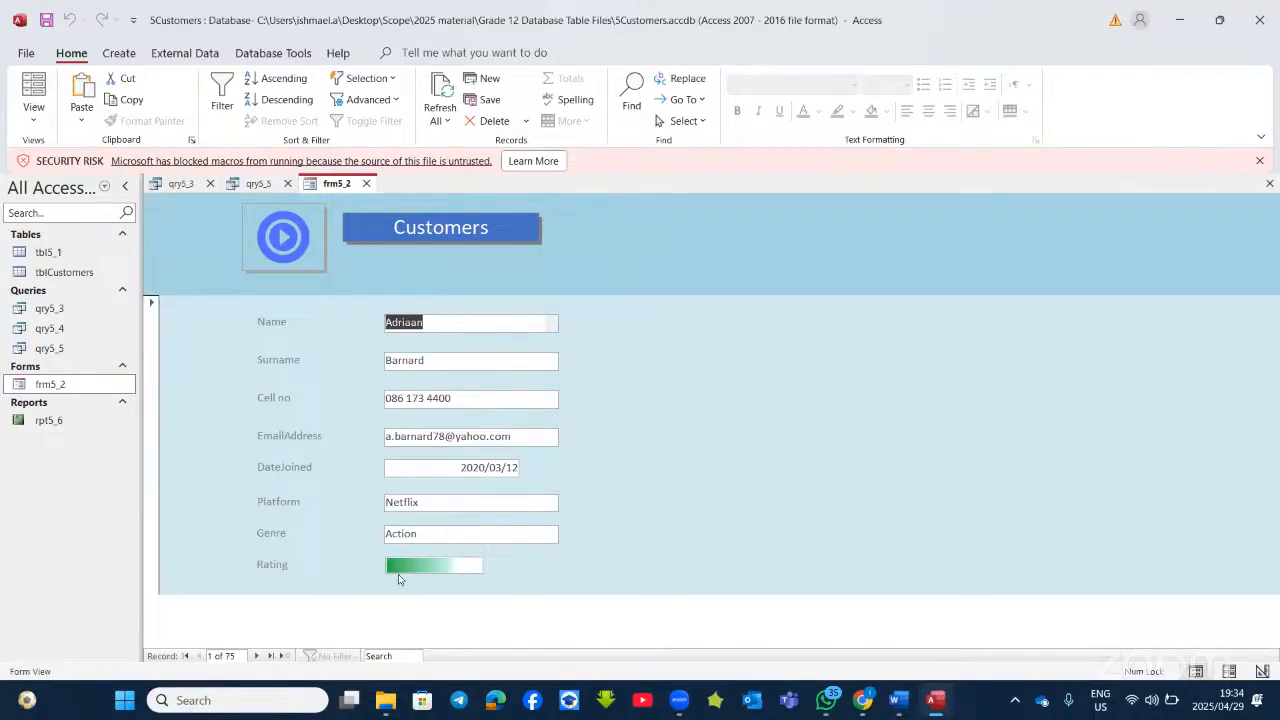
left_click(256, 656)
left_click(256, 656)
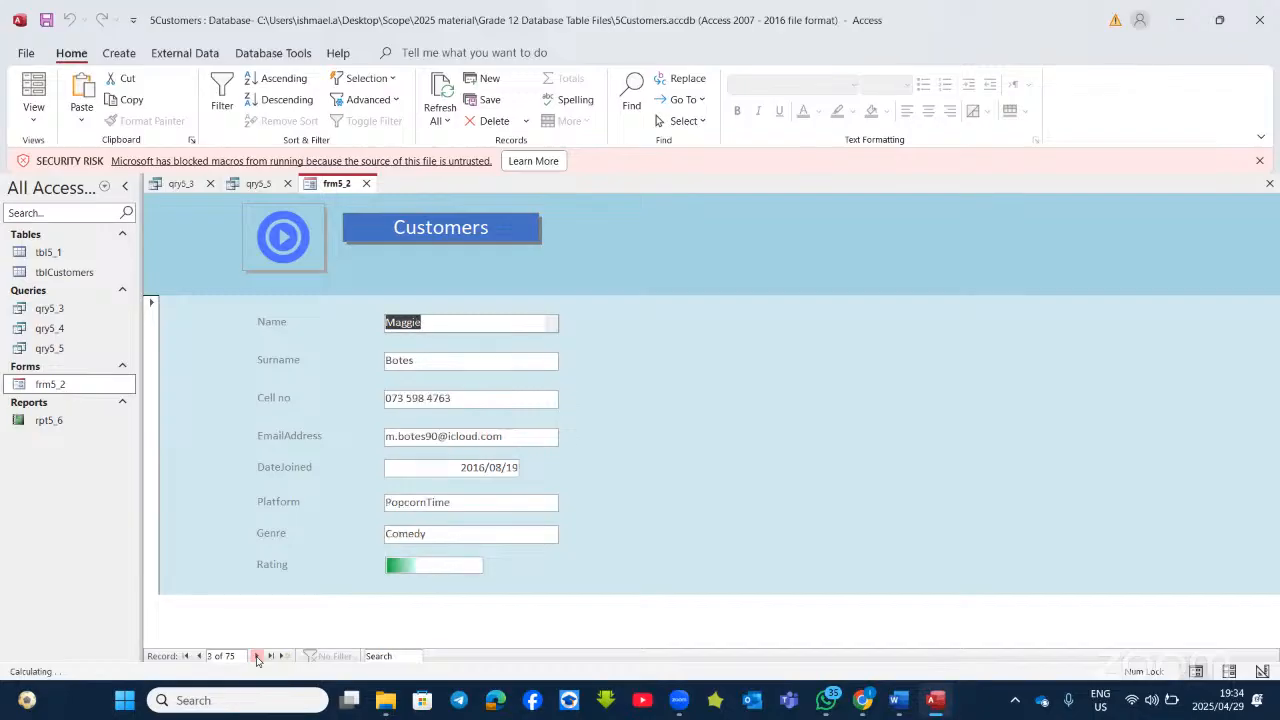
left_click(256, 656)
left_click(256, 656)
left_click(256, 656)
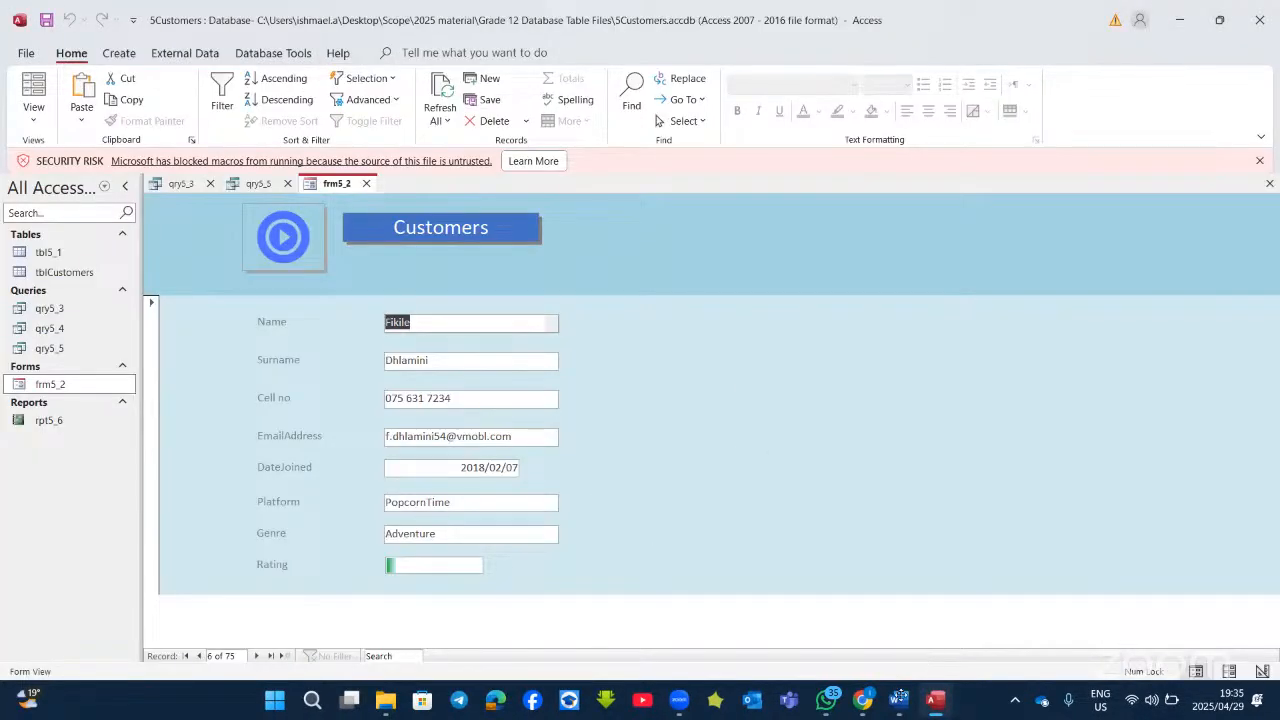
left_click(900, 695)
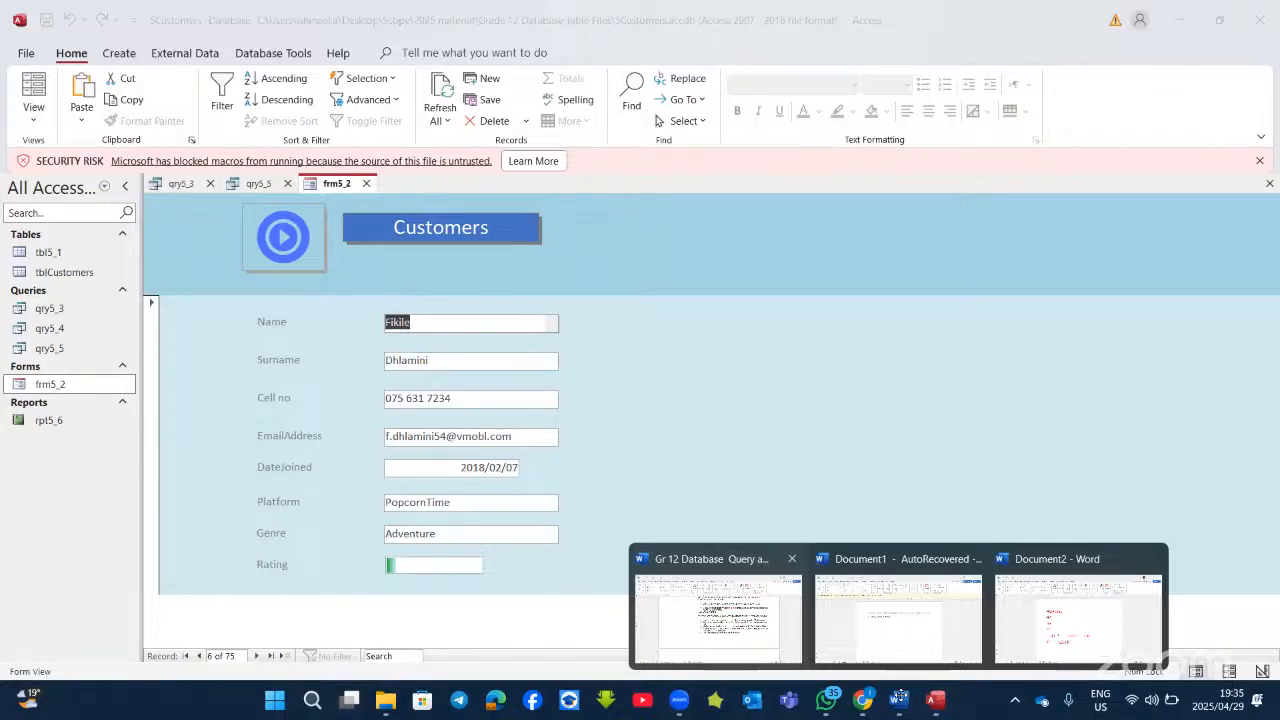
Step: Read the frm5_2 task in the Word questions document, then return to Access Design View showing the footer
left_click(718, 610)
scroll(694, 400, "down", 1)
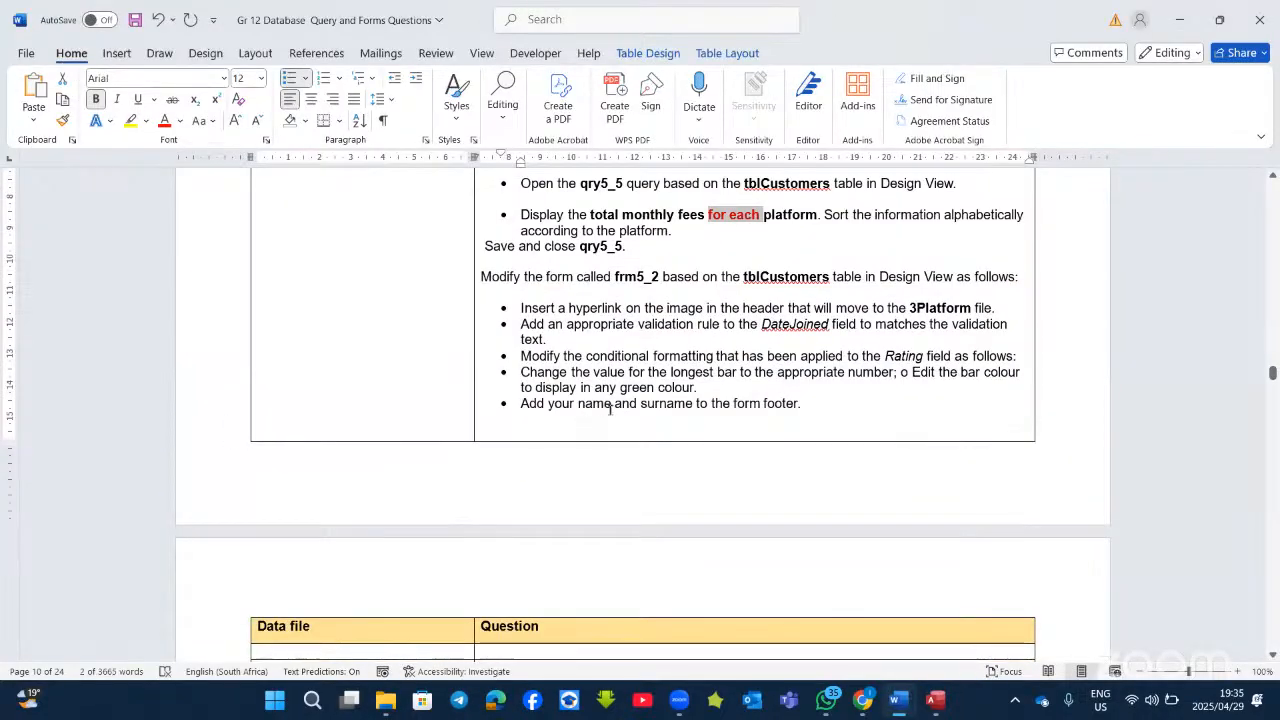
scroll(710, 426, "down", 1)
scroll(710, 426, "down", 1)
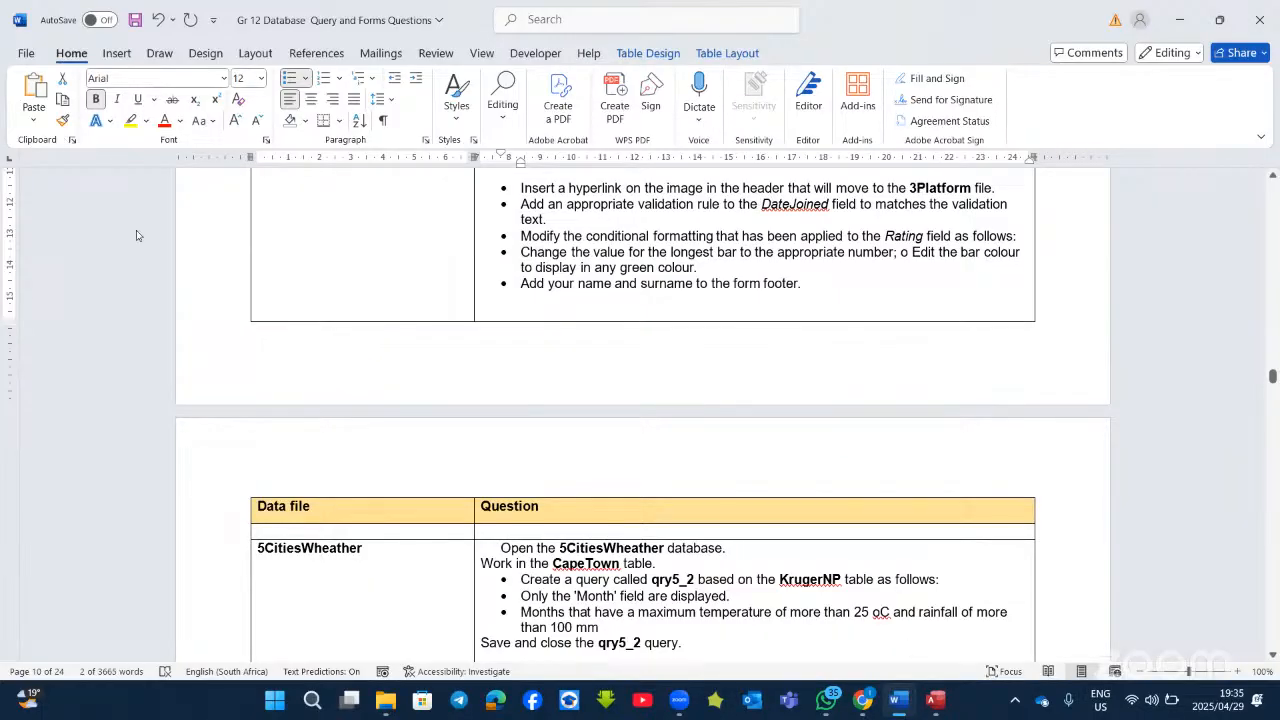
key("alt+Tab")
scroll(495, 502, "down", 3)
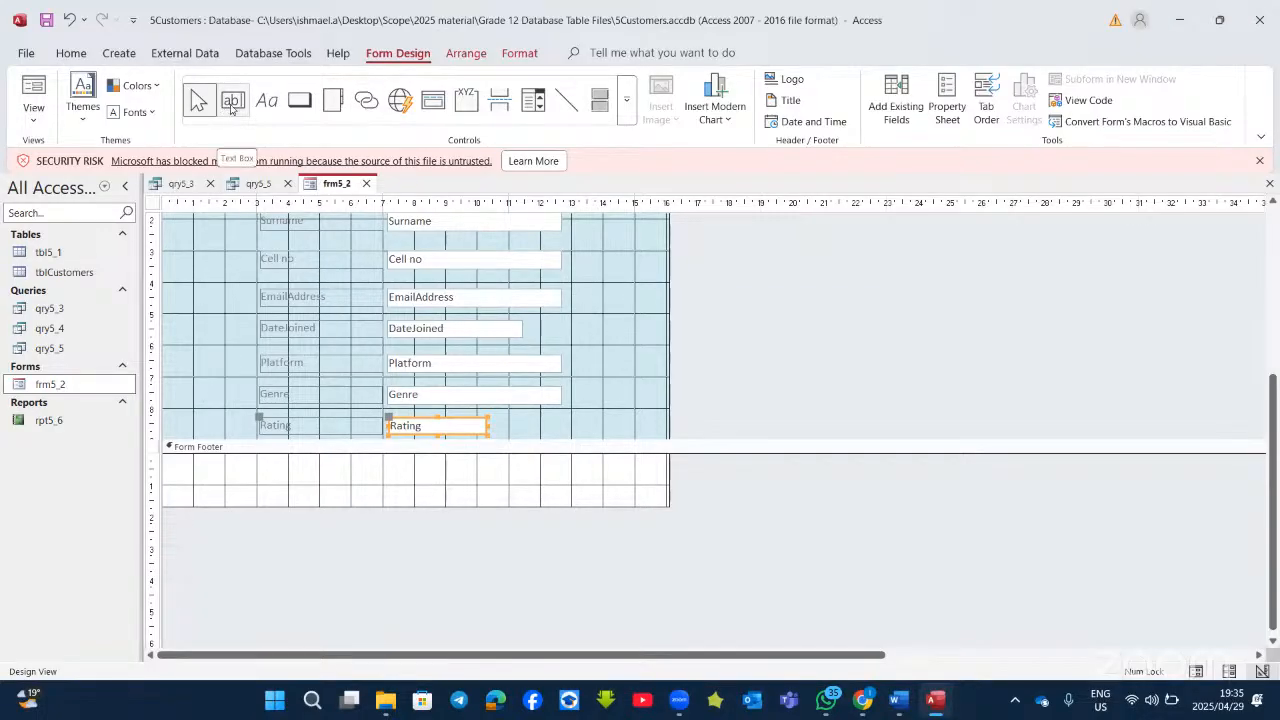
Step: Add a label with the student's name in the frm5_2 Form Footer and view it in Form View
left_click(266, 100)
left_click_drag(288, 457, 455, 500)
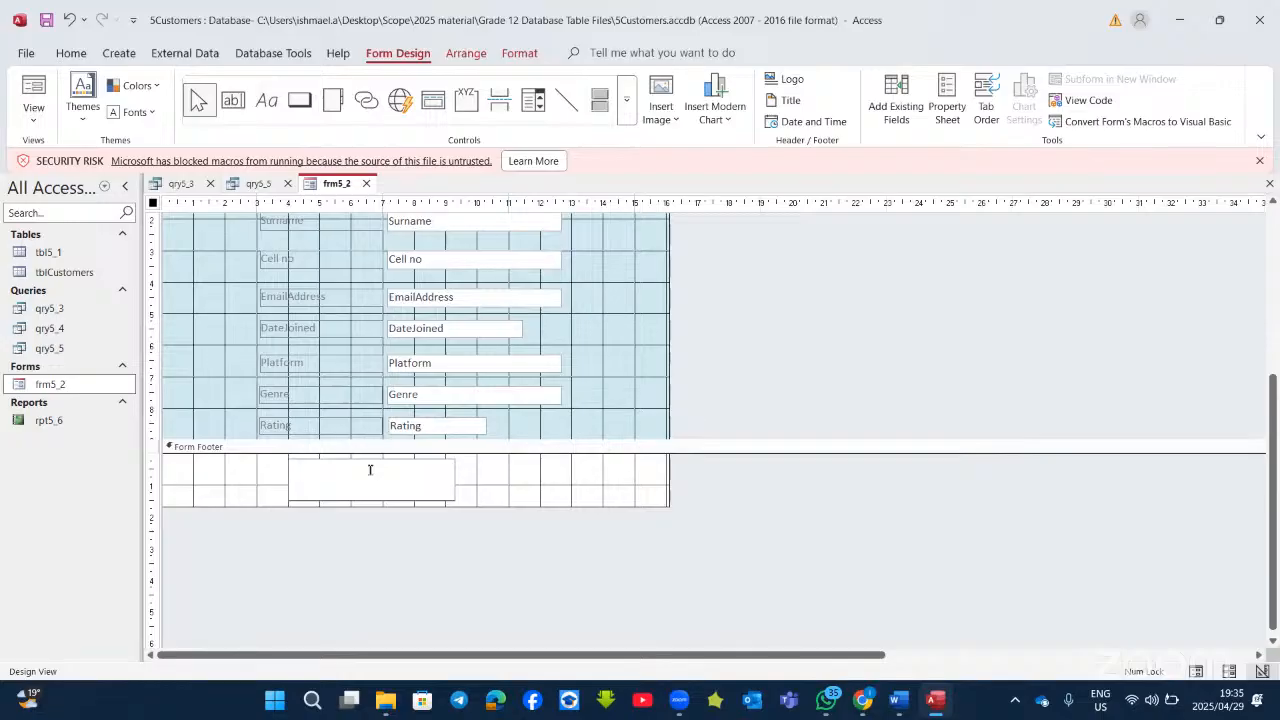
type("sirantwi")
left_click(33, 95)
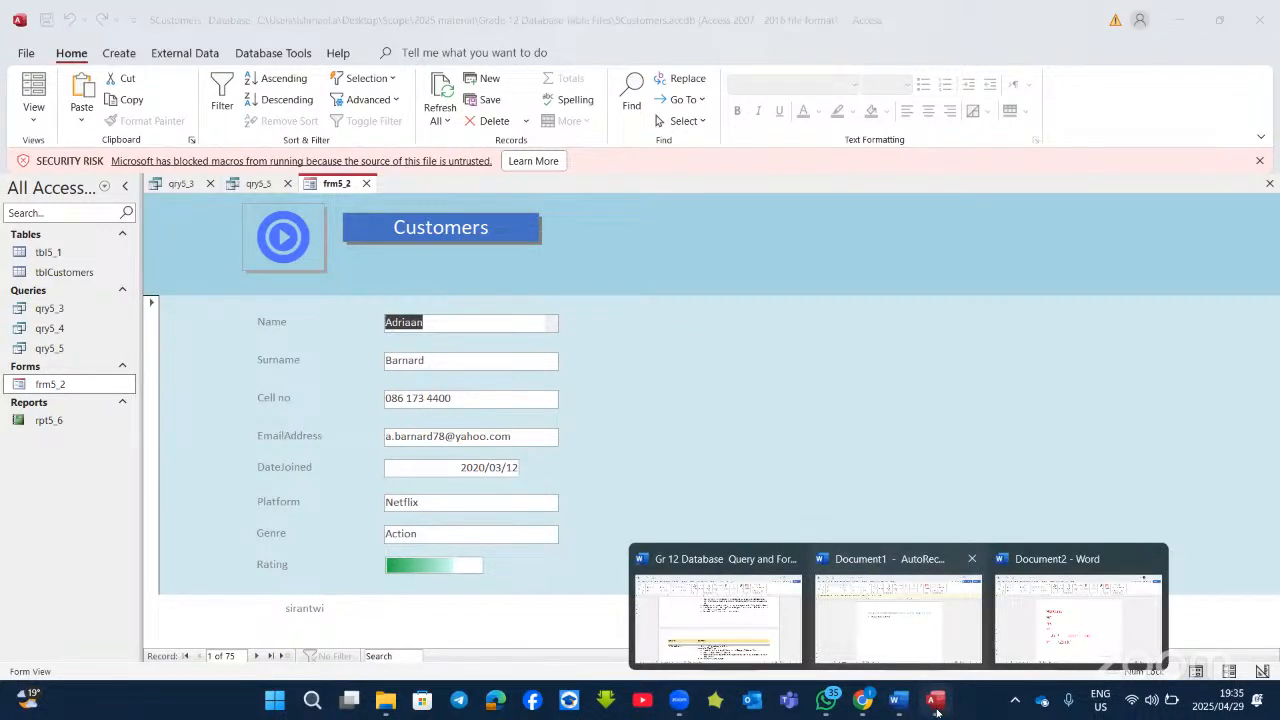
Step: In the Word questions document, insert a comma after 'Player' in the 5Rankings fields line
left_click(680, 560)
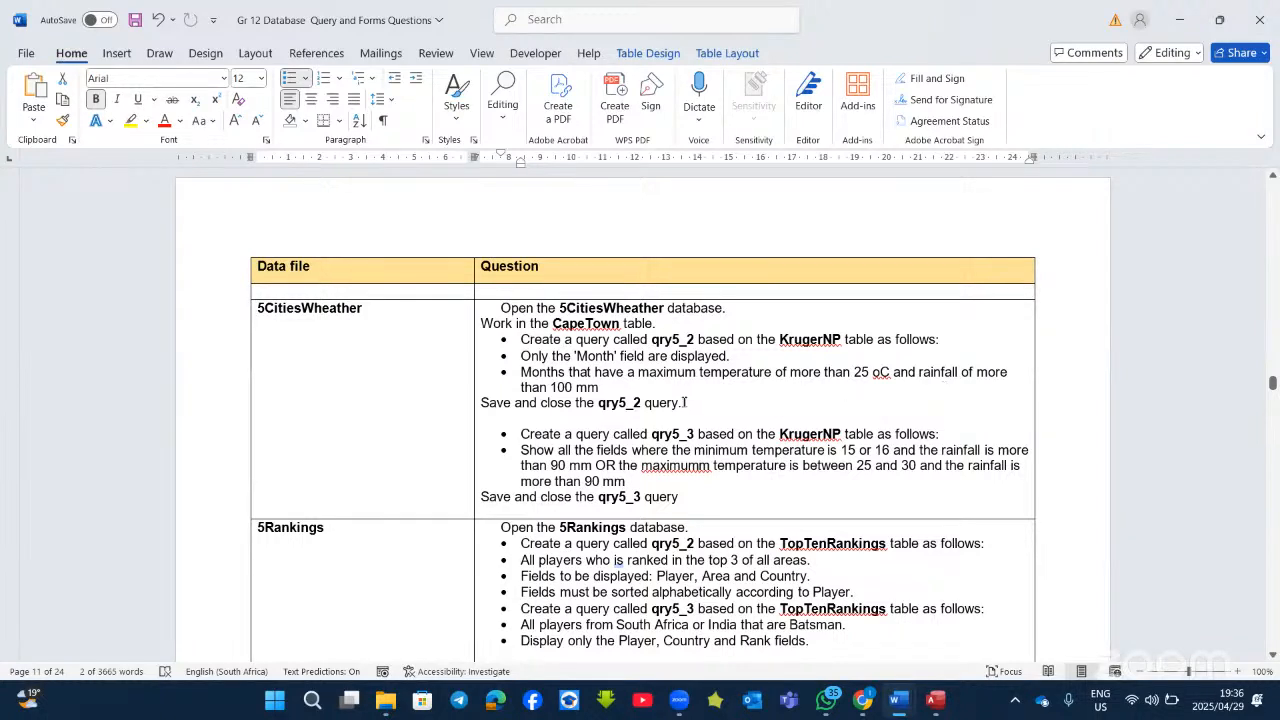
scroll(774, 416, "down", 2)
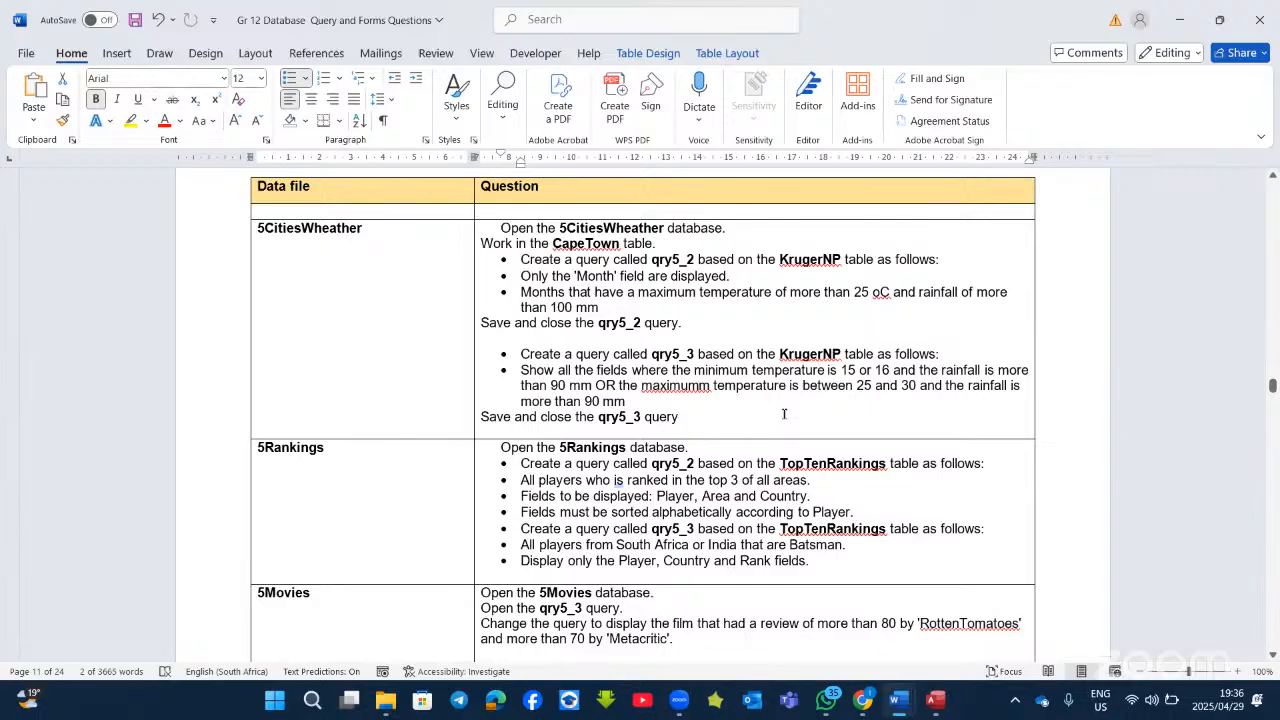
scroll(784, 413, "down", 2)
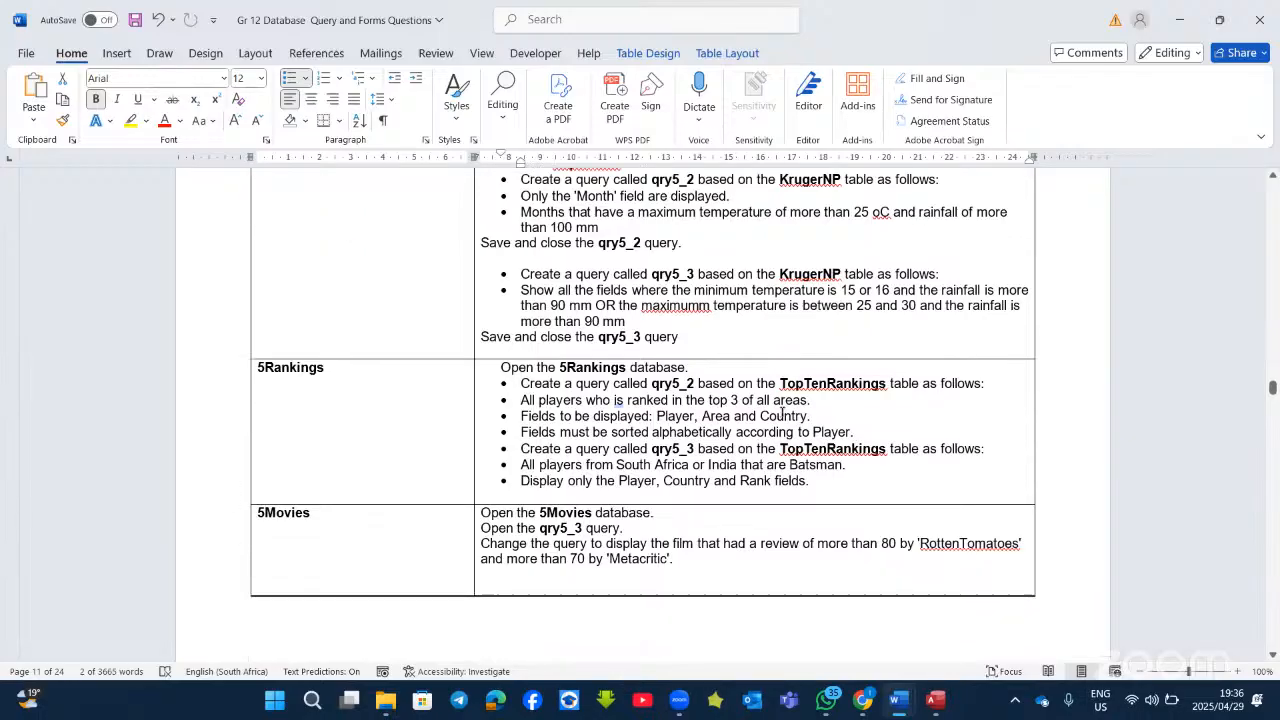
left_click(697, 418)
type(",")
Step: Close the Access database without saving changes to qry5_5, qry5_3 and the other object
left_click(1260, 20)
left_click(643, 399)
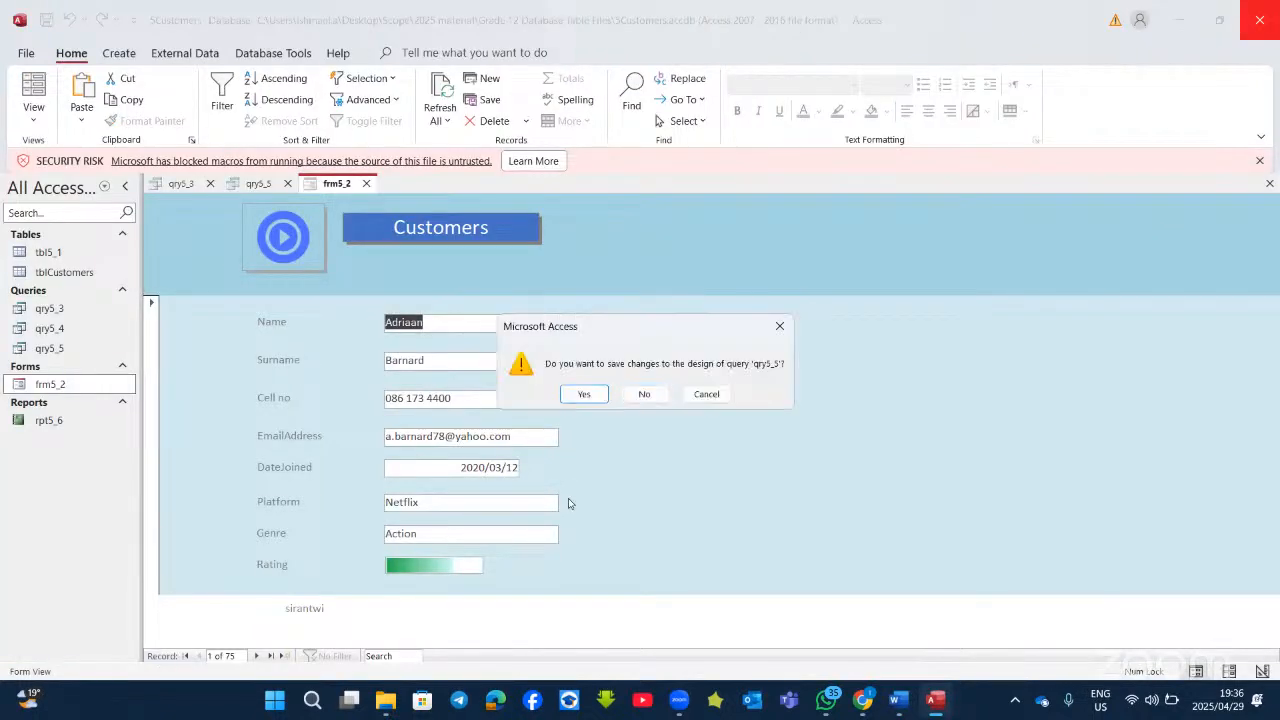
left_click(649, 397)
left_click(645, 395)
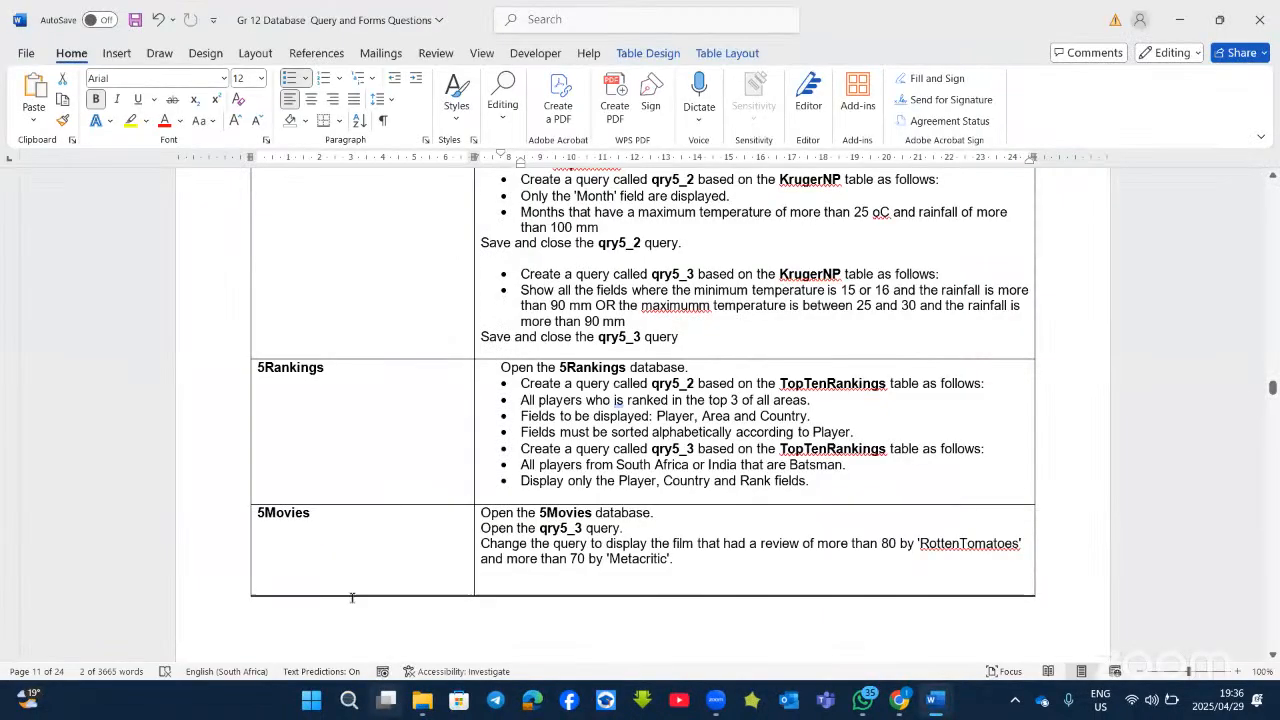
Step: Open 5Rankings.accdb from the Grade 12 Database Table Files folder
left_click(422, 699)
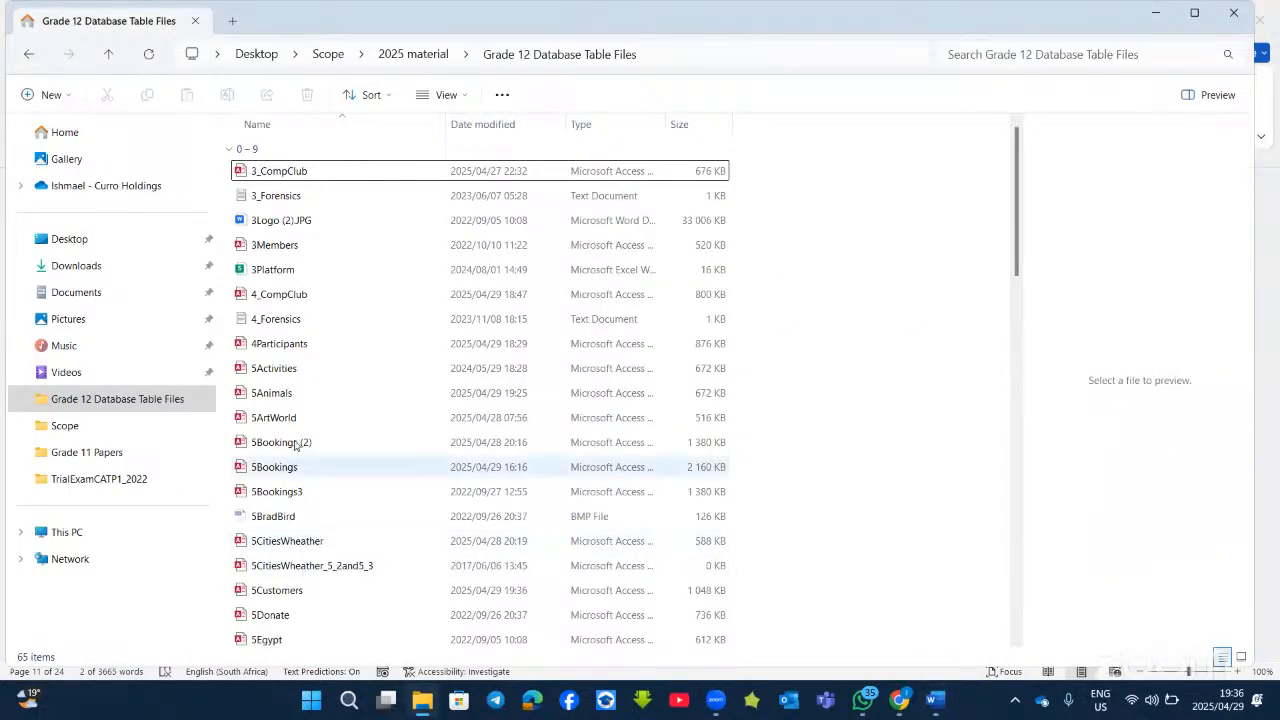
scroll(305, 573, "down", 1)
scroll(307, 573, "down", 1)
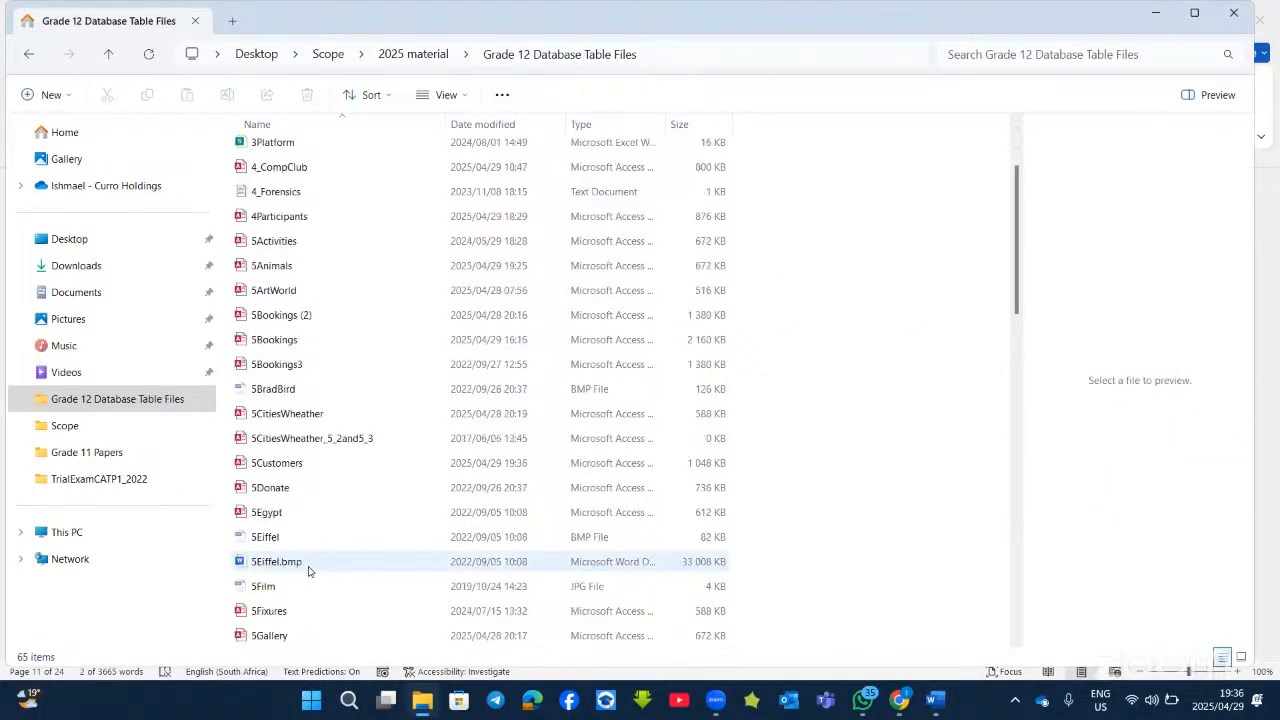
scroll(308, 572, "down", 3)
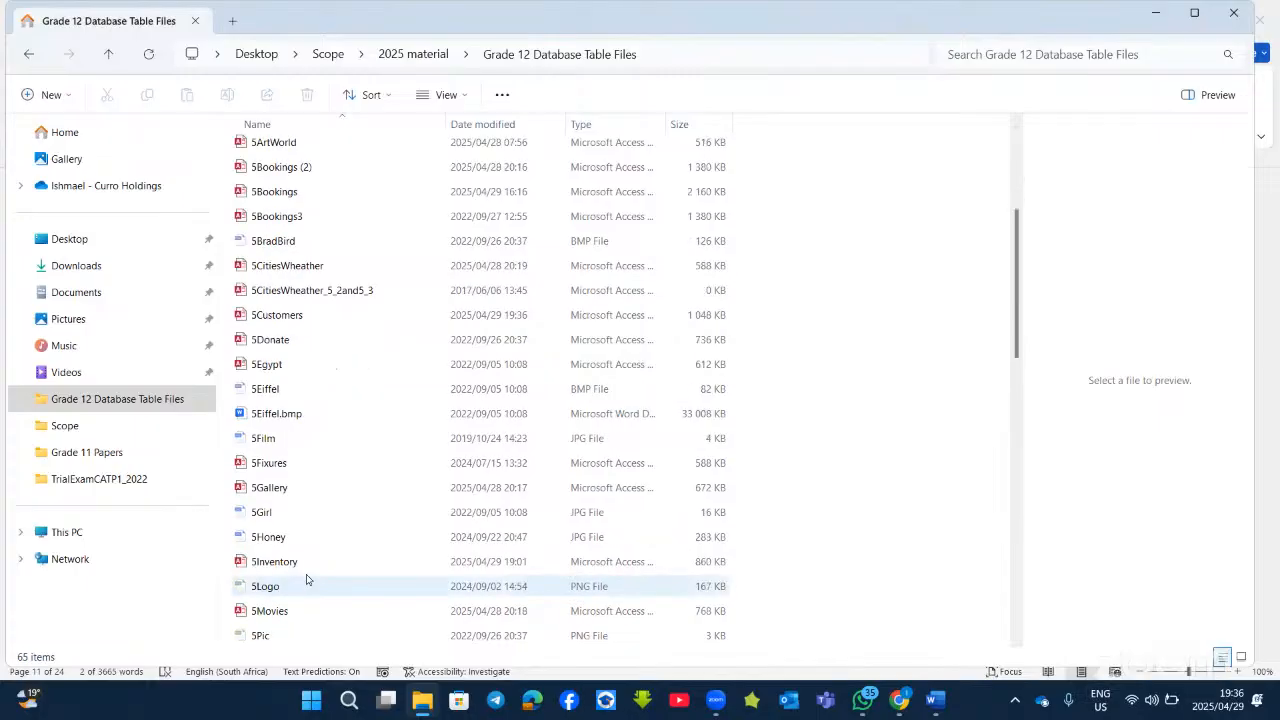
scroll(307, 579, "down", 1)
left_click(290, 538)
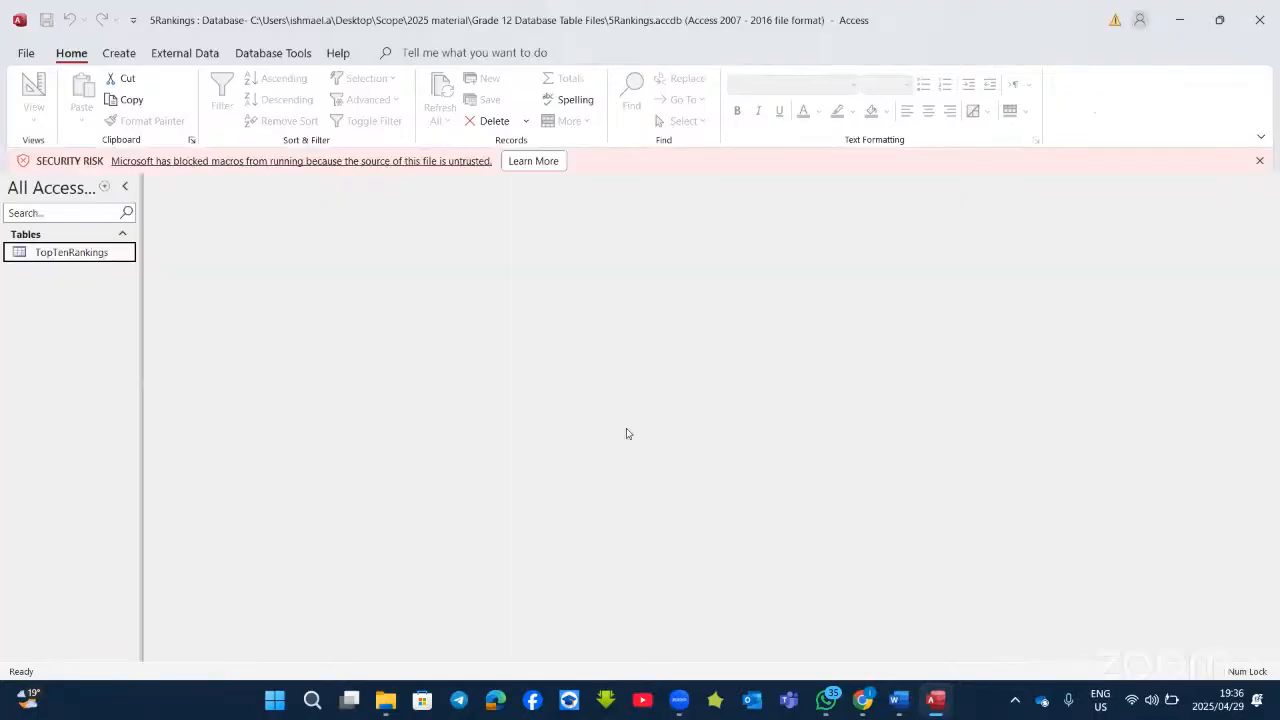
Step: Check the Word task, then start a new query design on the TopTenRankings table
left_click(933, 702)
mouse_move(899, 700)
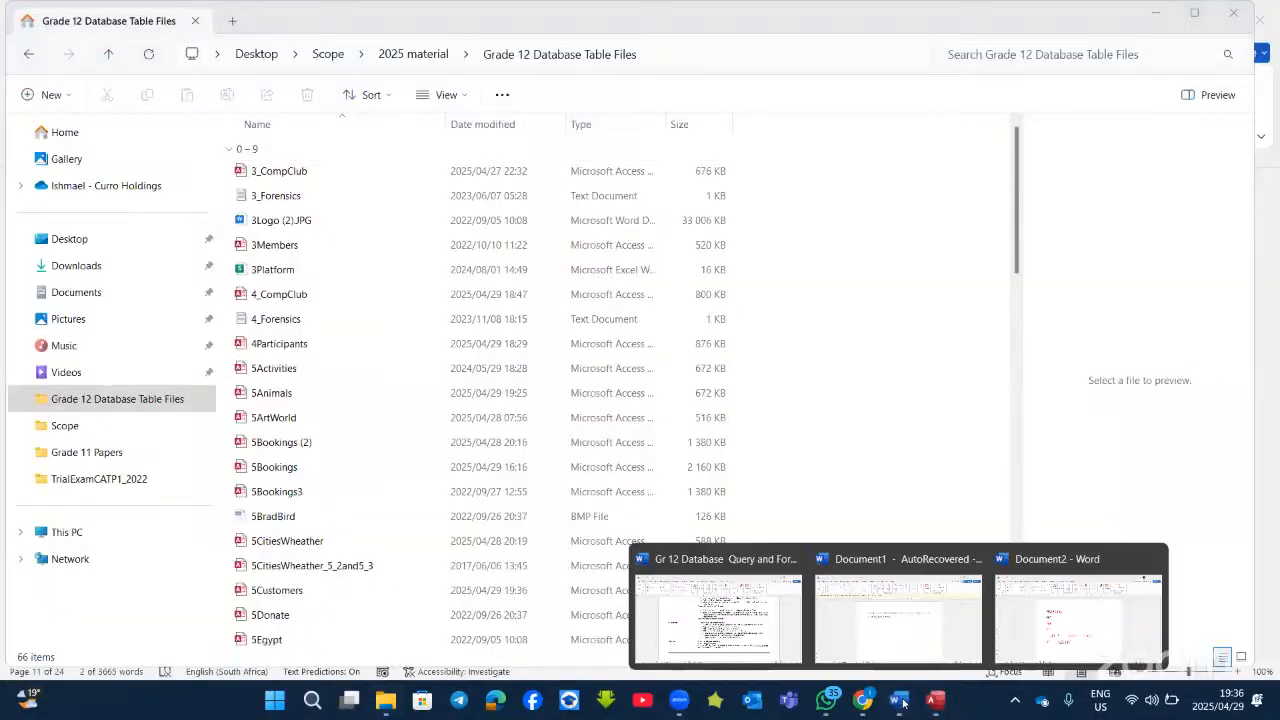
left_click(676, 551)
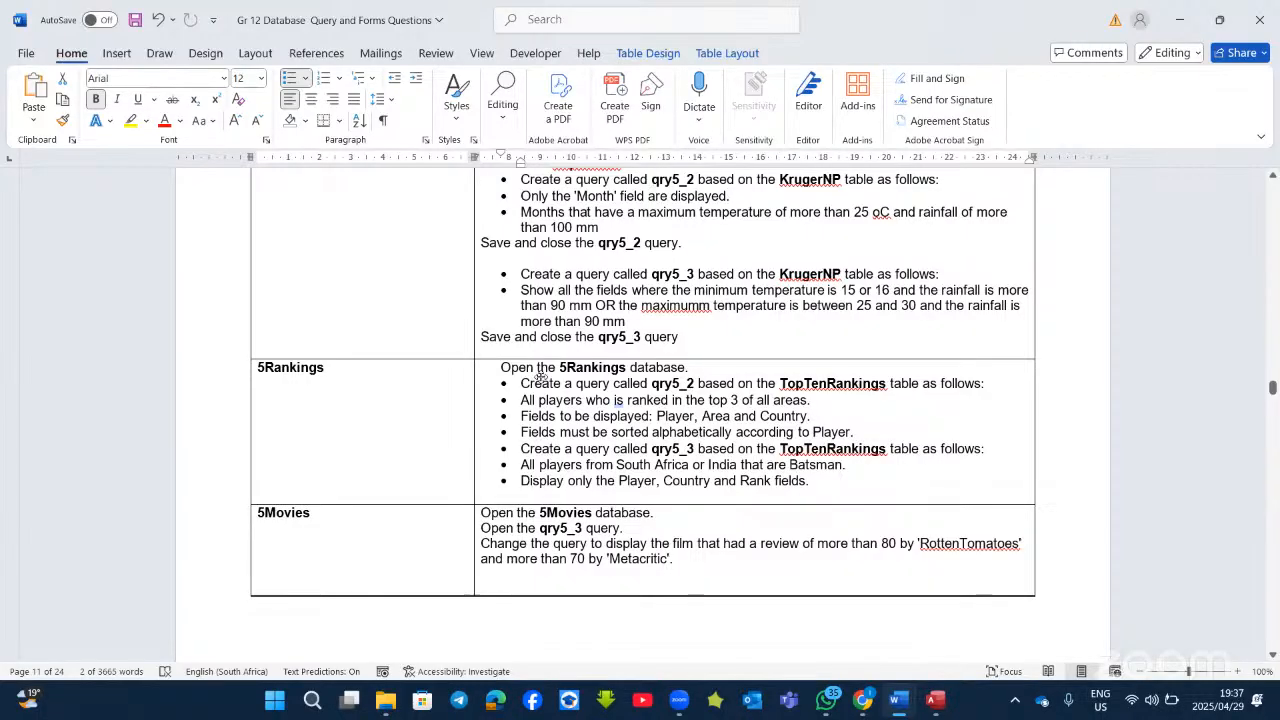
key("alt+Tab")
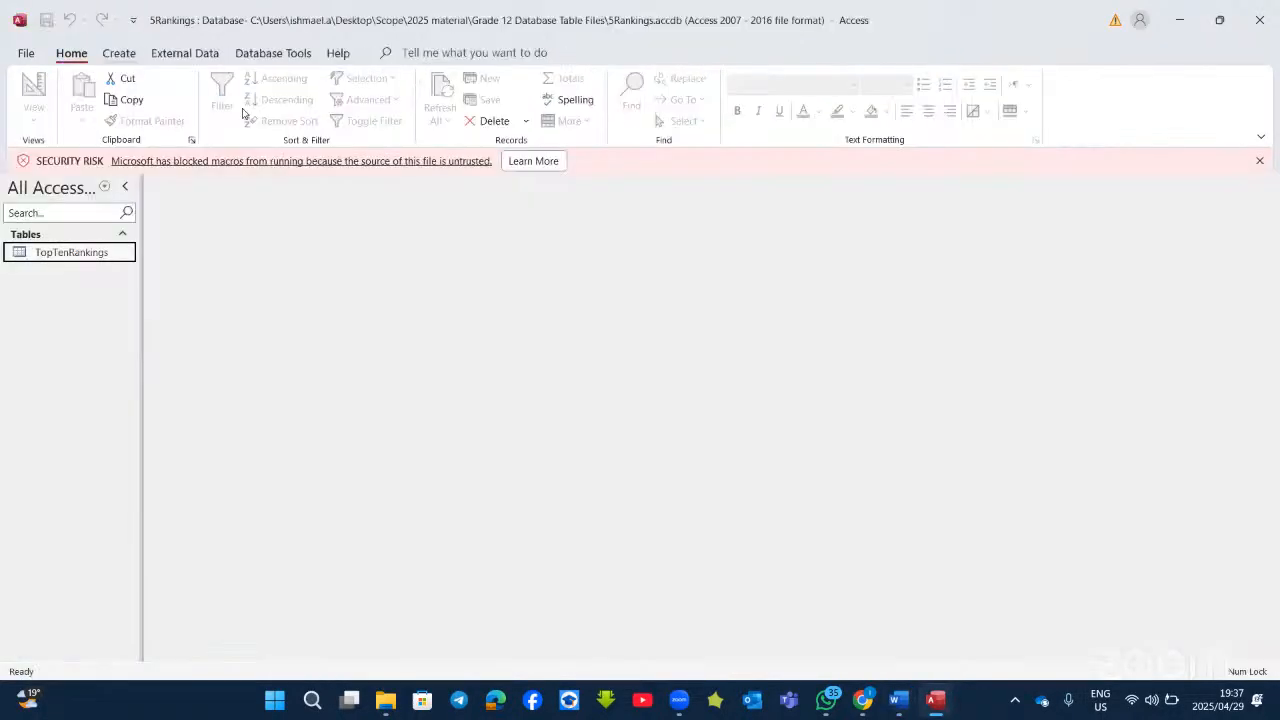
left_click(118, 53)
left_click(280, 100)
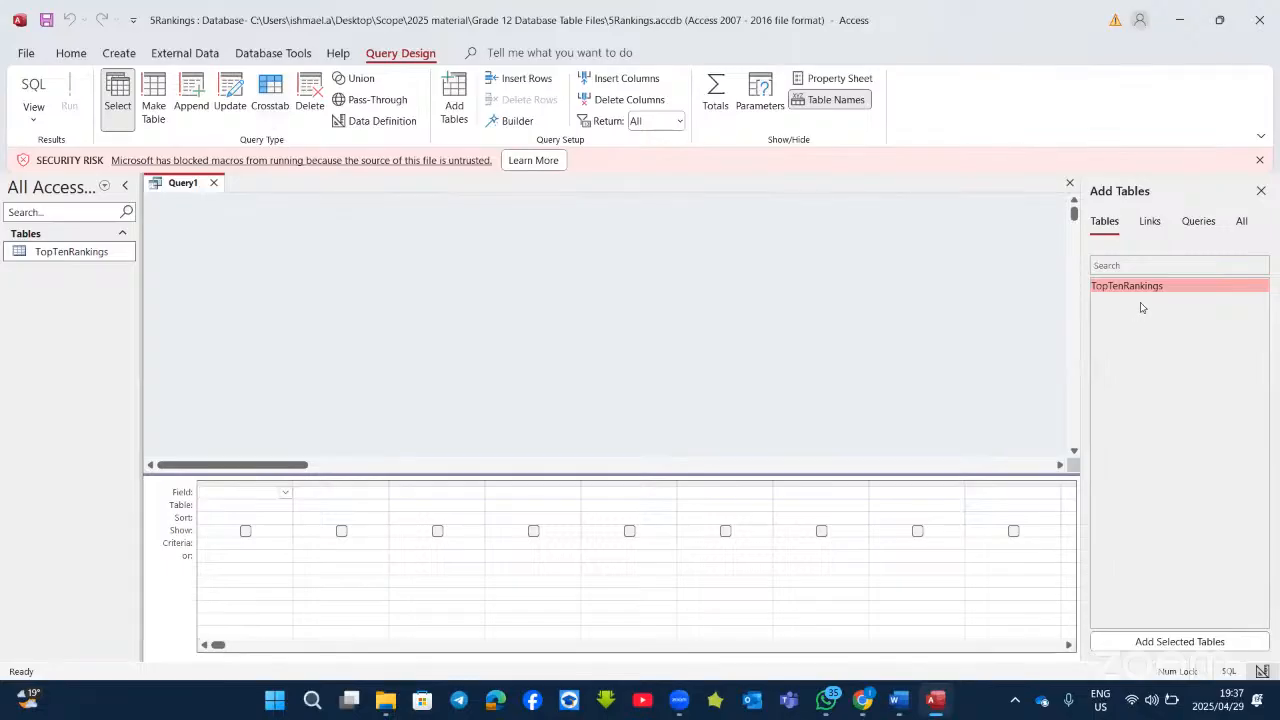
double_click(1153, 286)
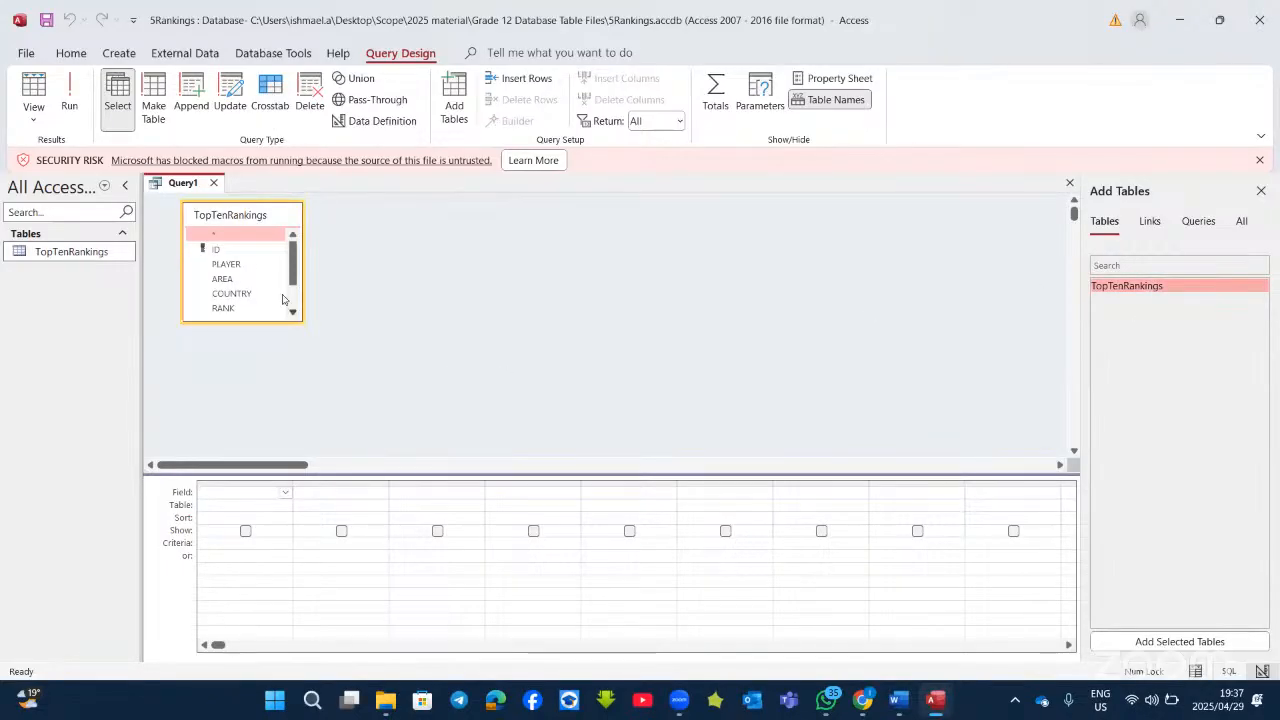
Step: Add PLAYER, AREA, COUNTRY and RANK to the query grid and run it
double_click(226, 264)
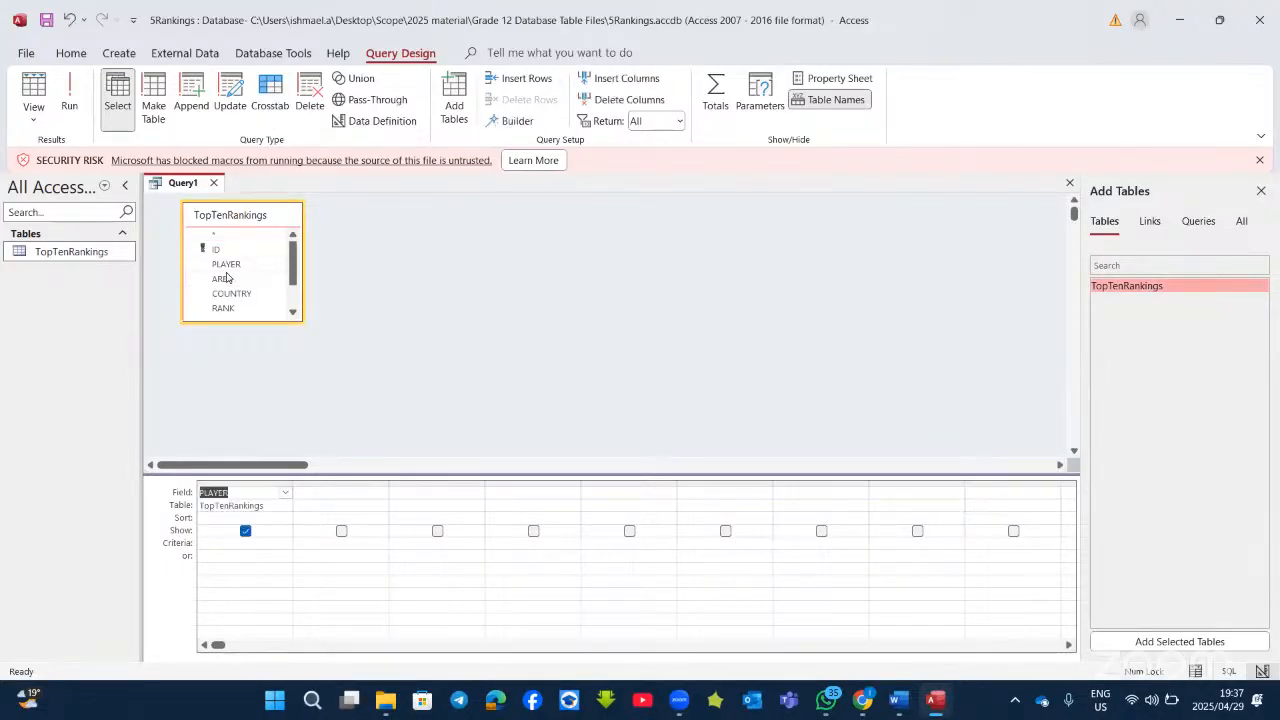
double_click(223, 279)
double_click(232, 294)
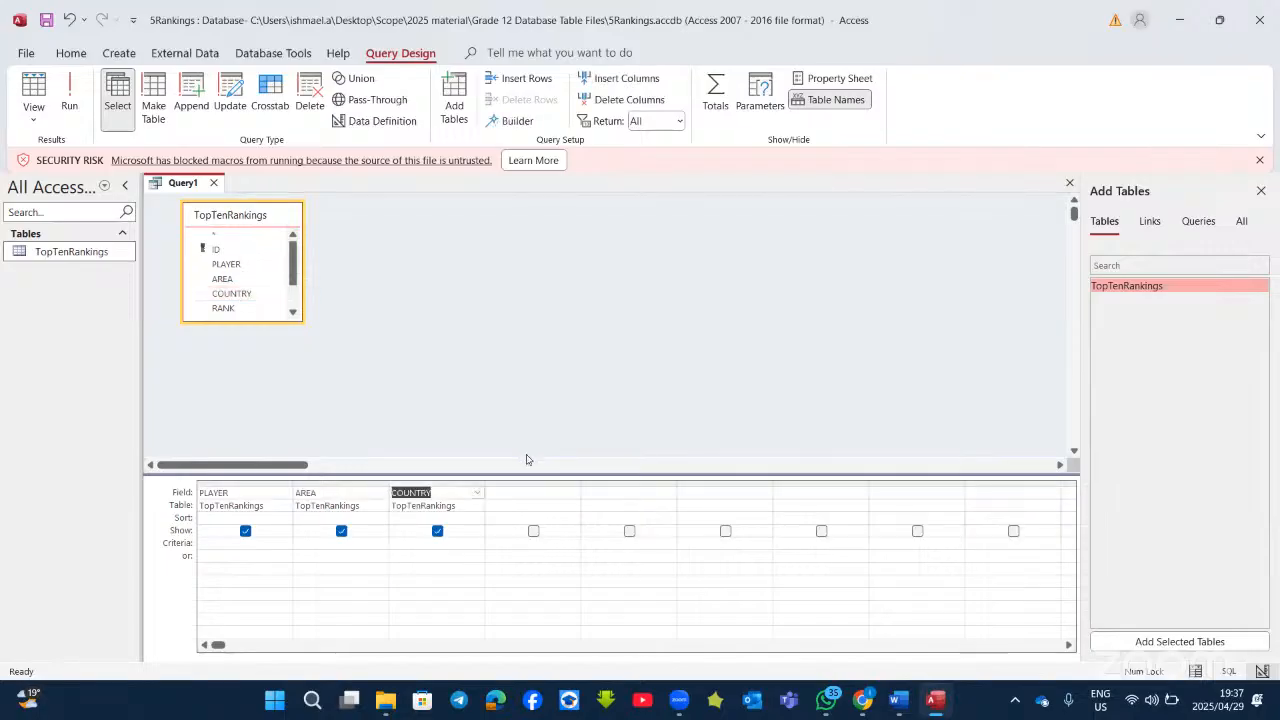
left_click(933, 708)
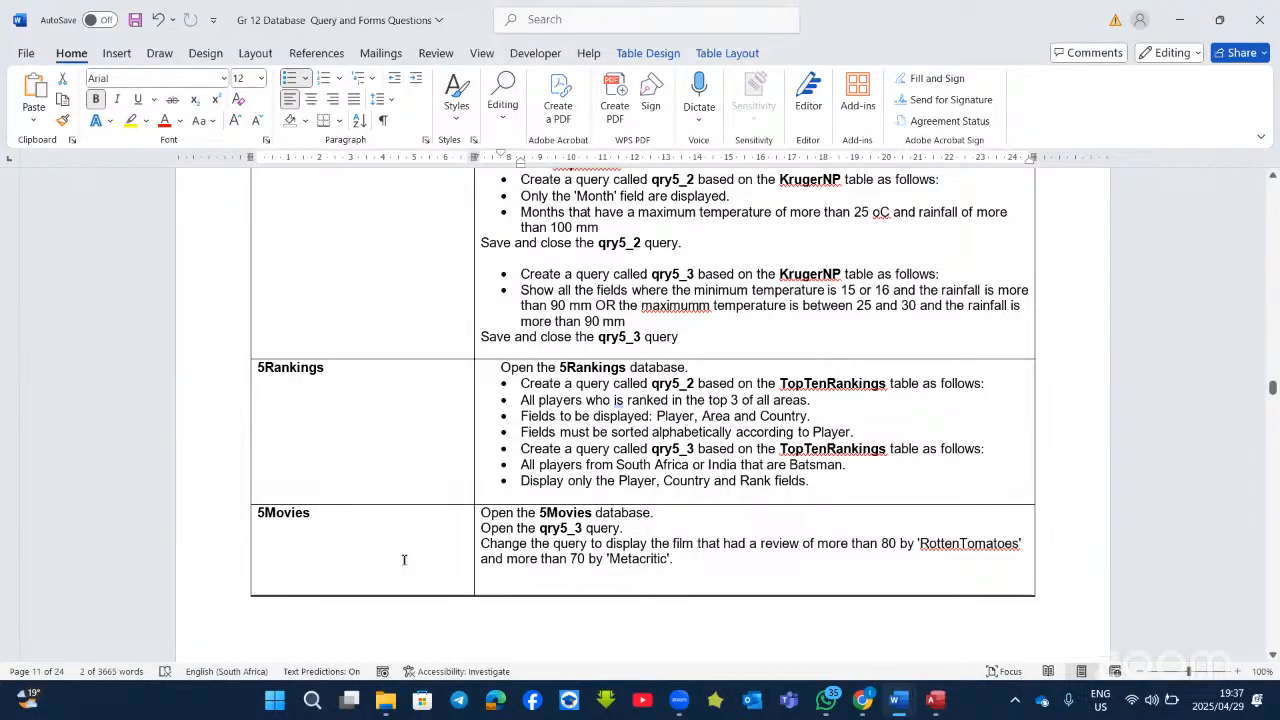
key("alt+Tab")
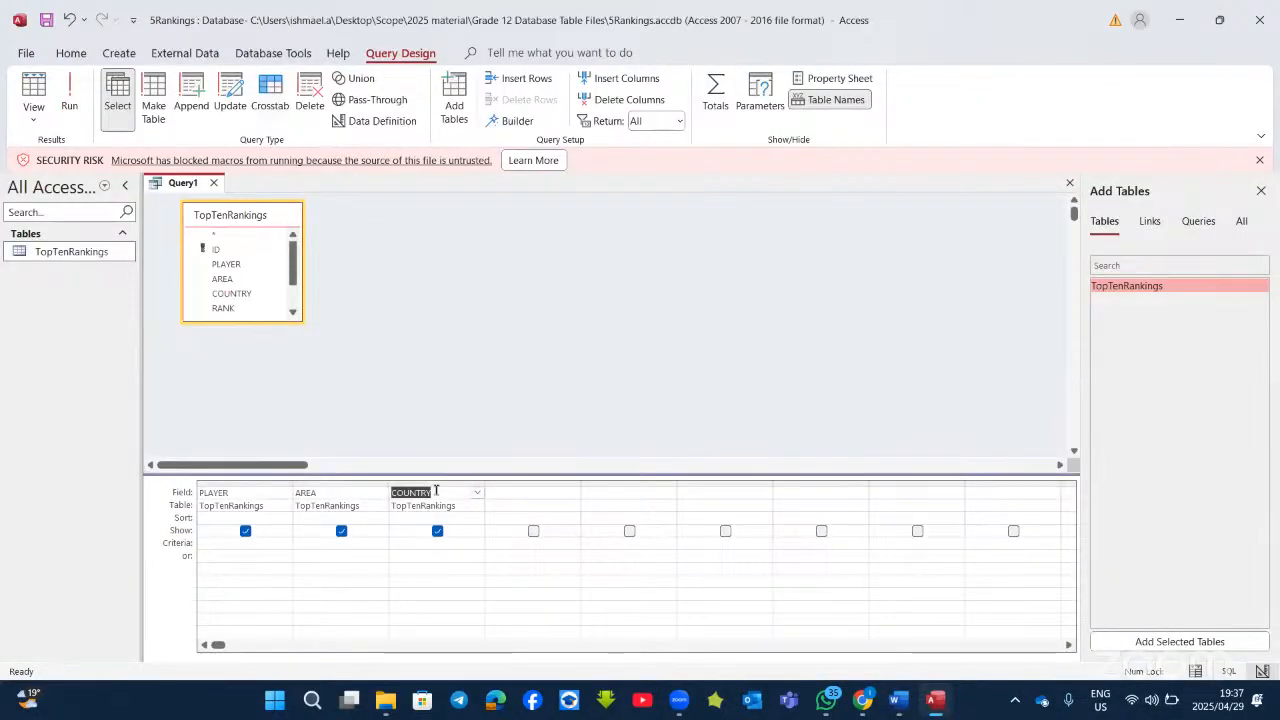
double_click(222, 308)
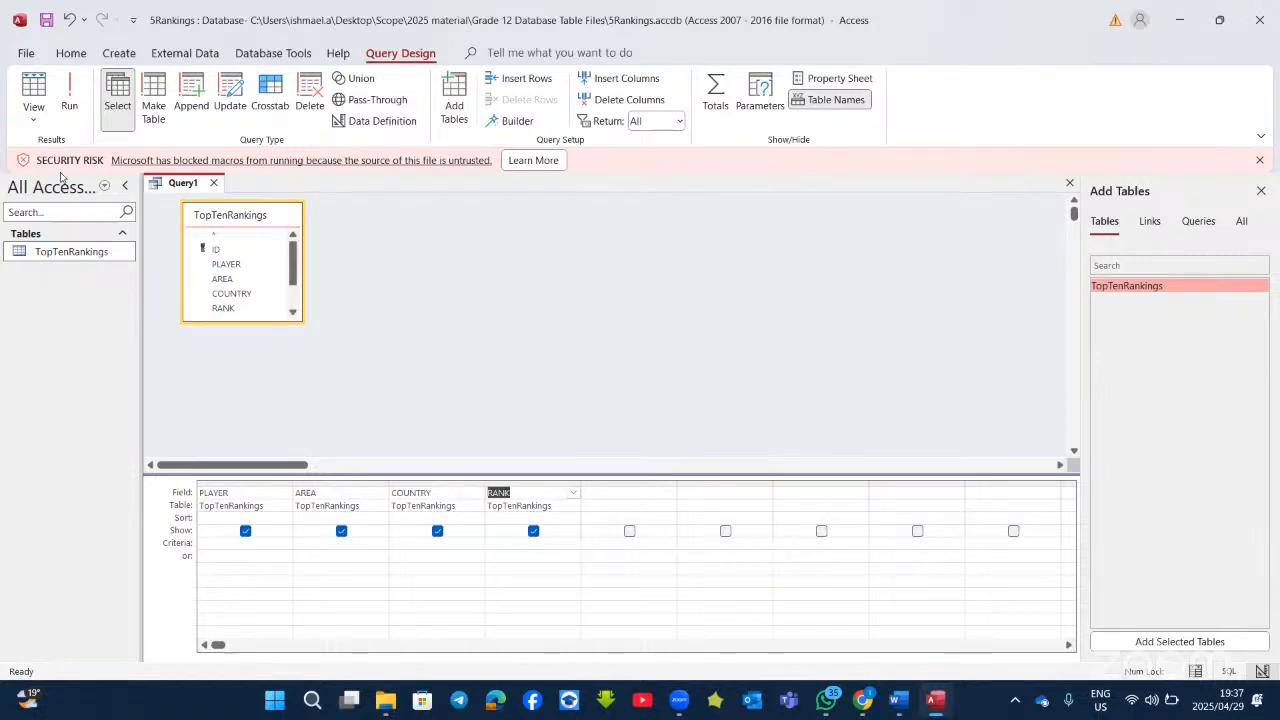
left_click(66, 84)
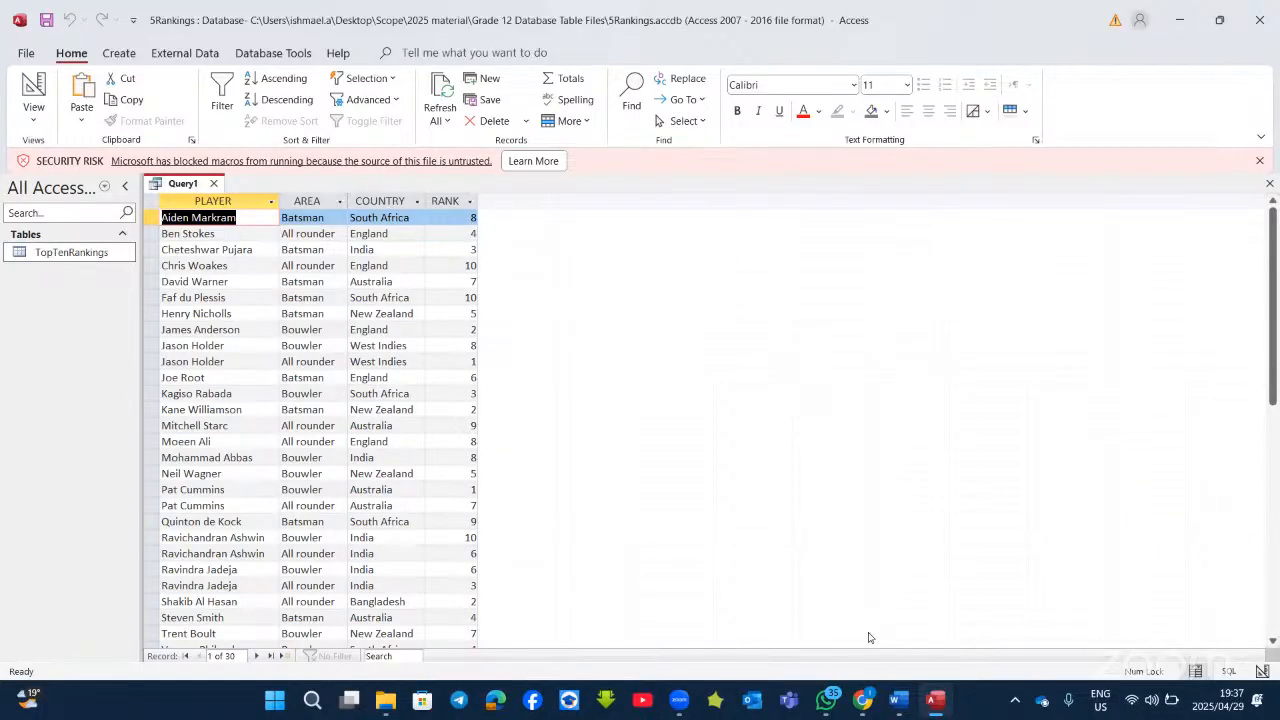
Step: Compare the 30 result rows with the Word task and switch Query1 back to Design View
left_click(897, 706)
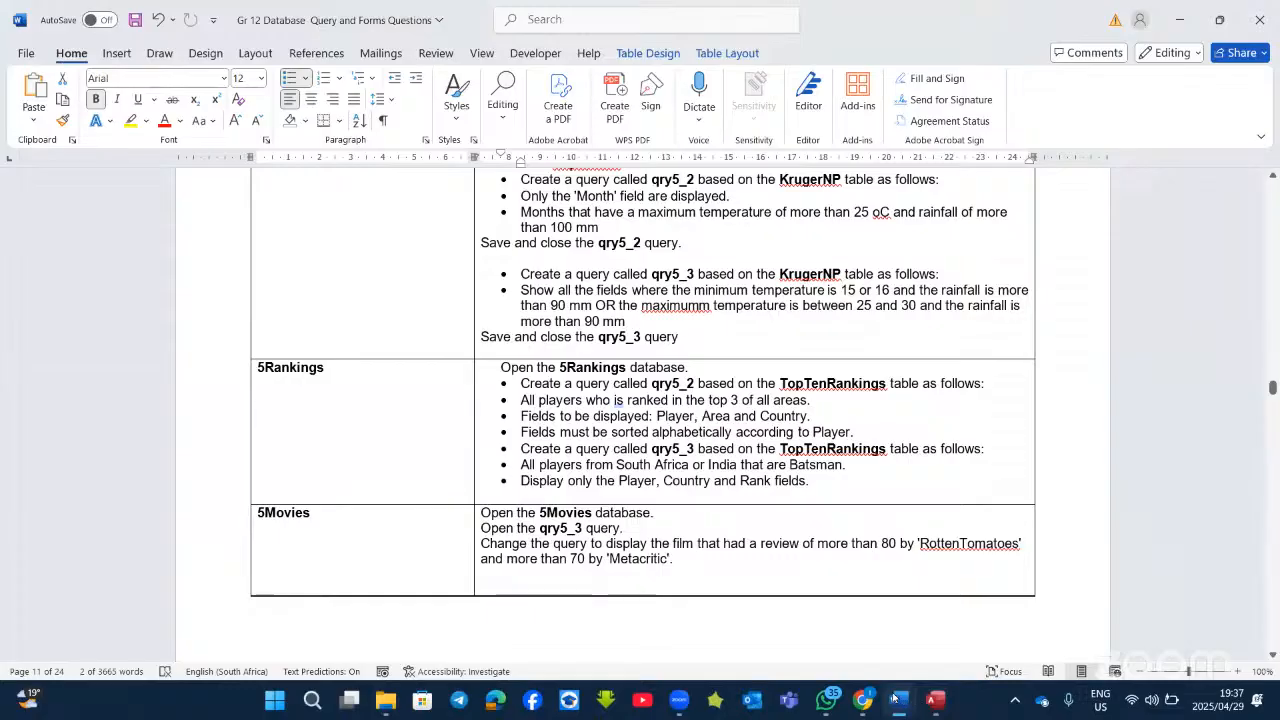
mouse_move(878, 690)
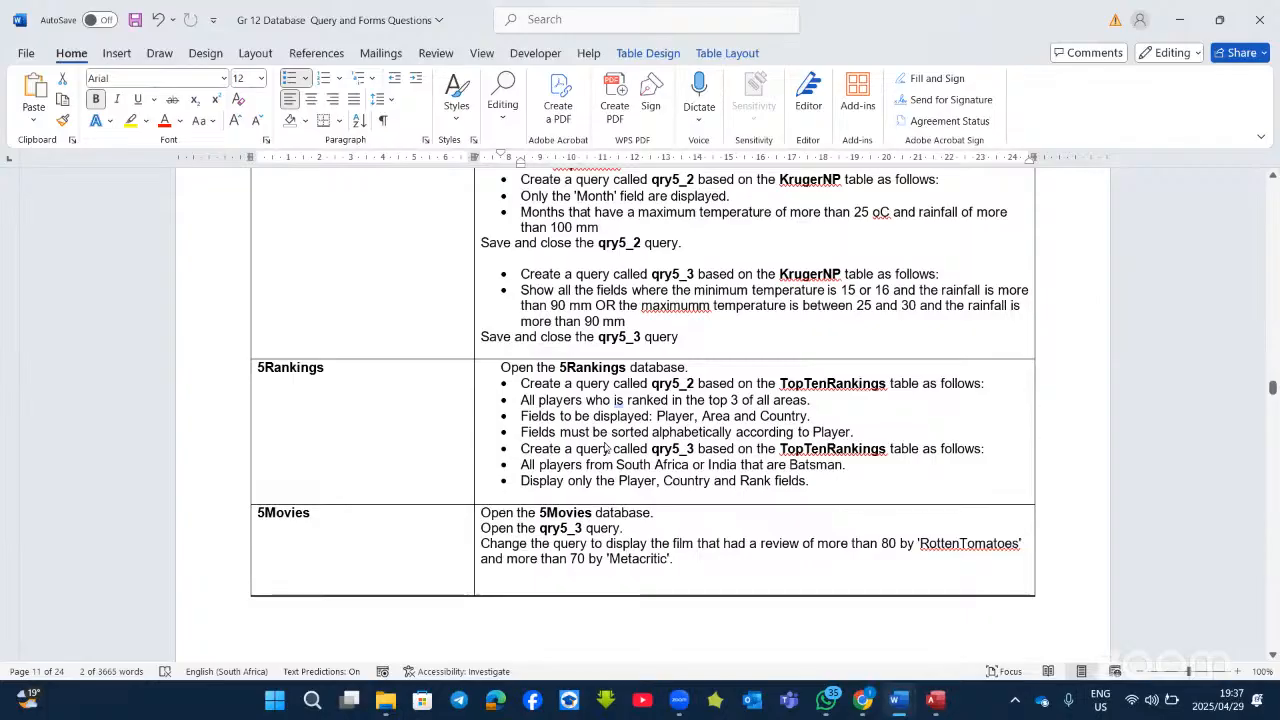
key("alt+Tab")
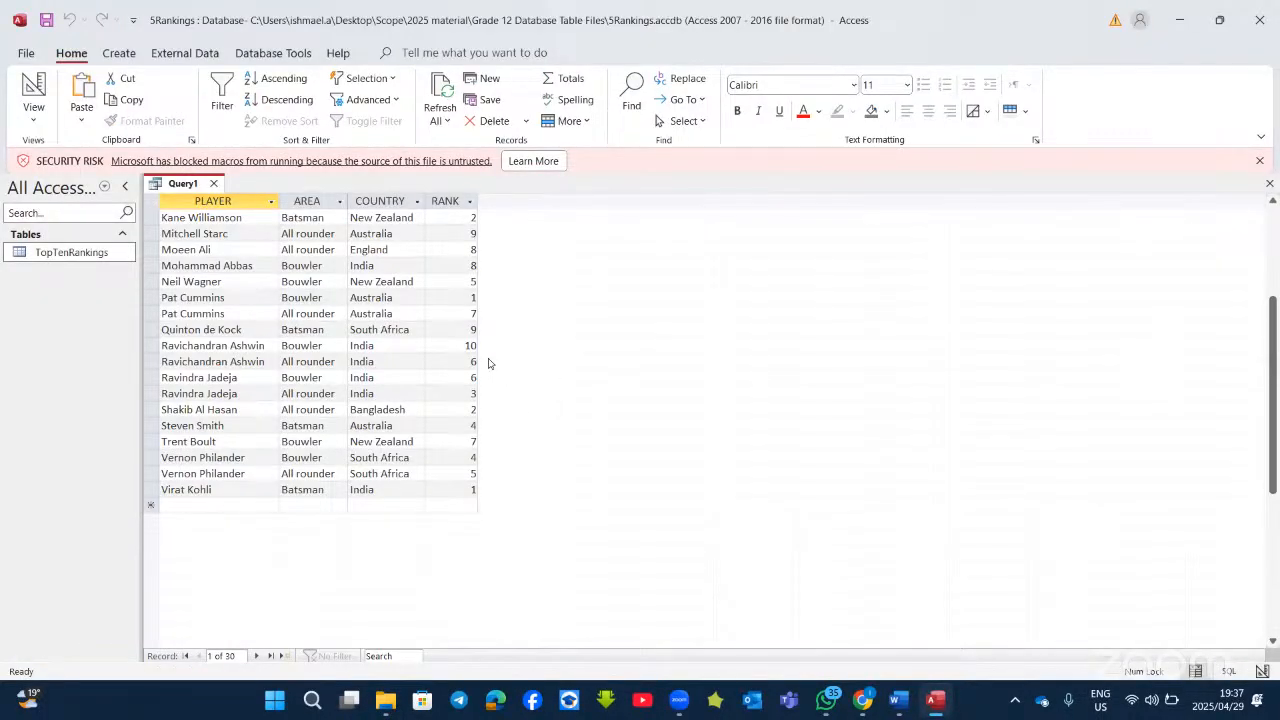
scroll(488, 360, "up", 4)
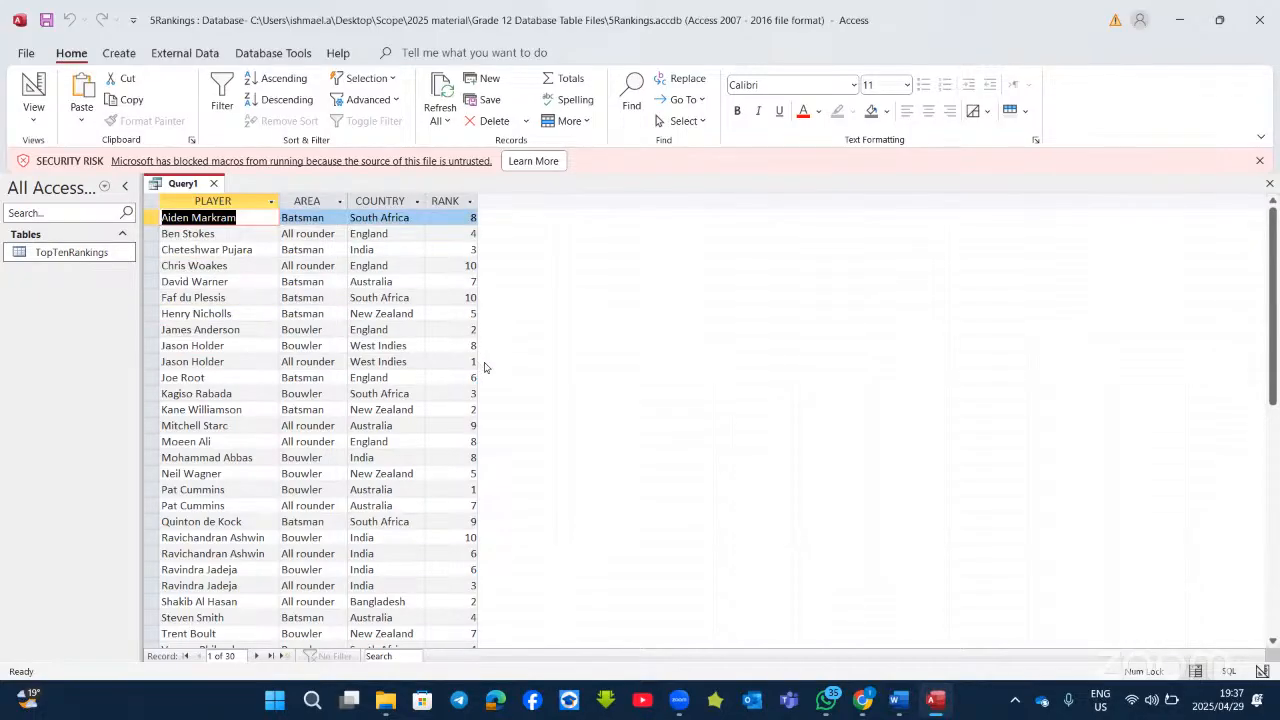
scroll(492, 365, "down", 3)
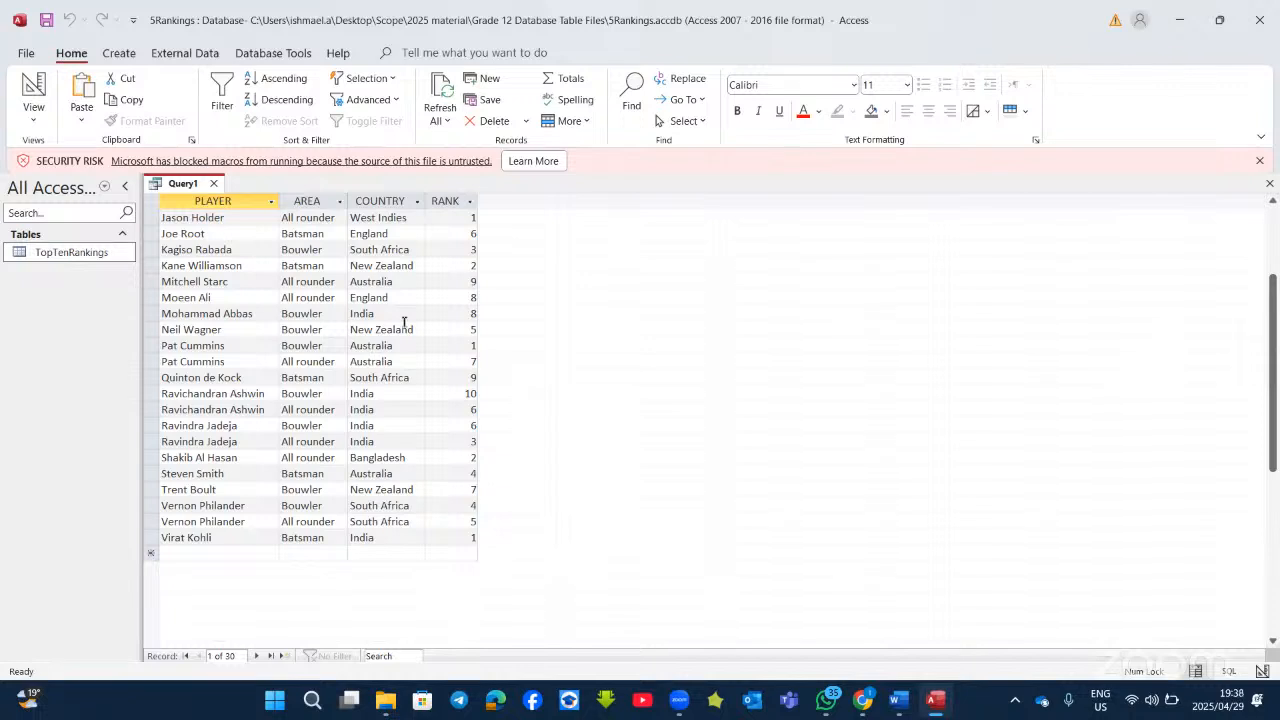
left_click(34, 90)
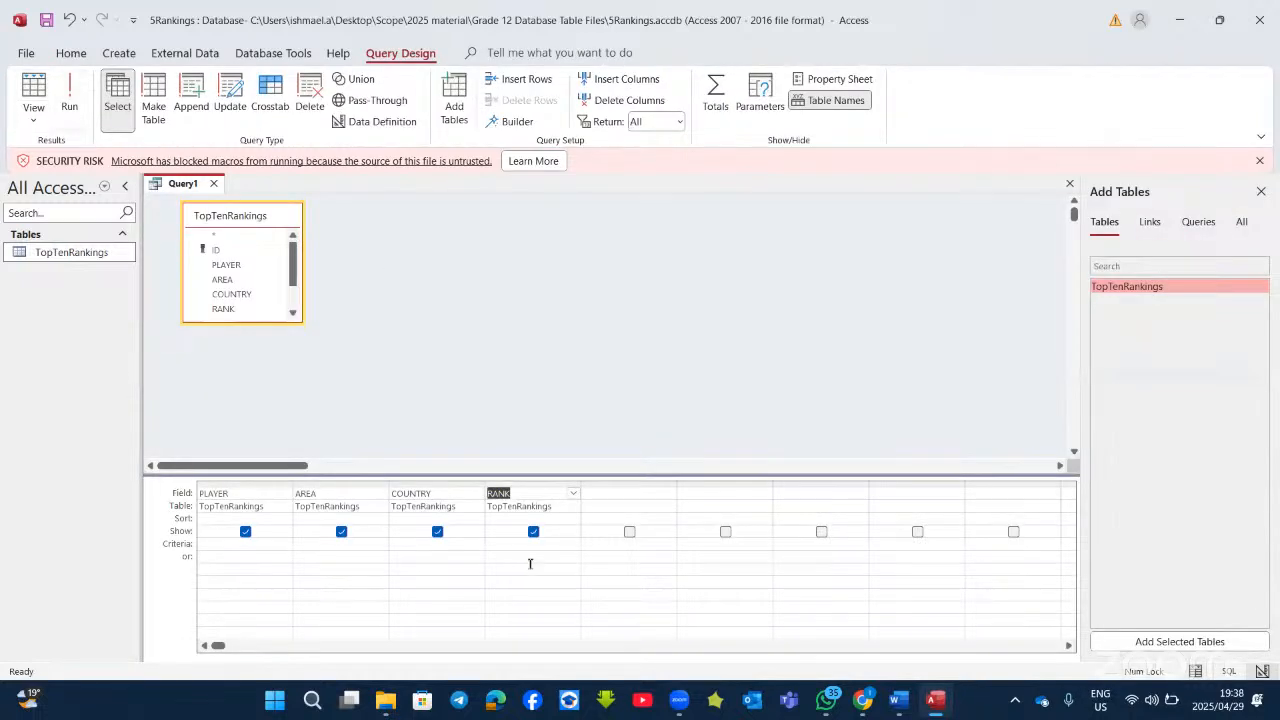
left_click(523, 544)
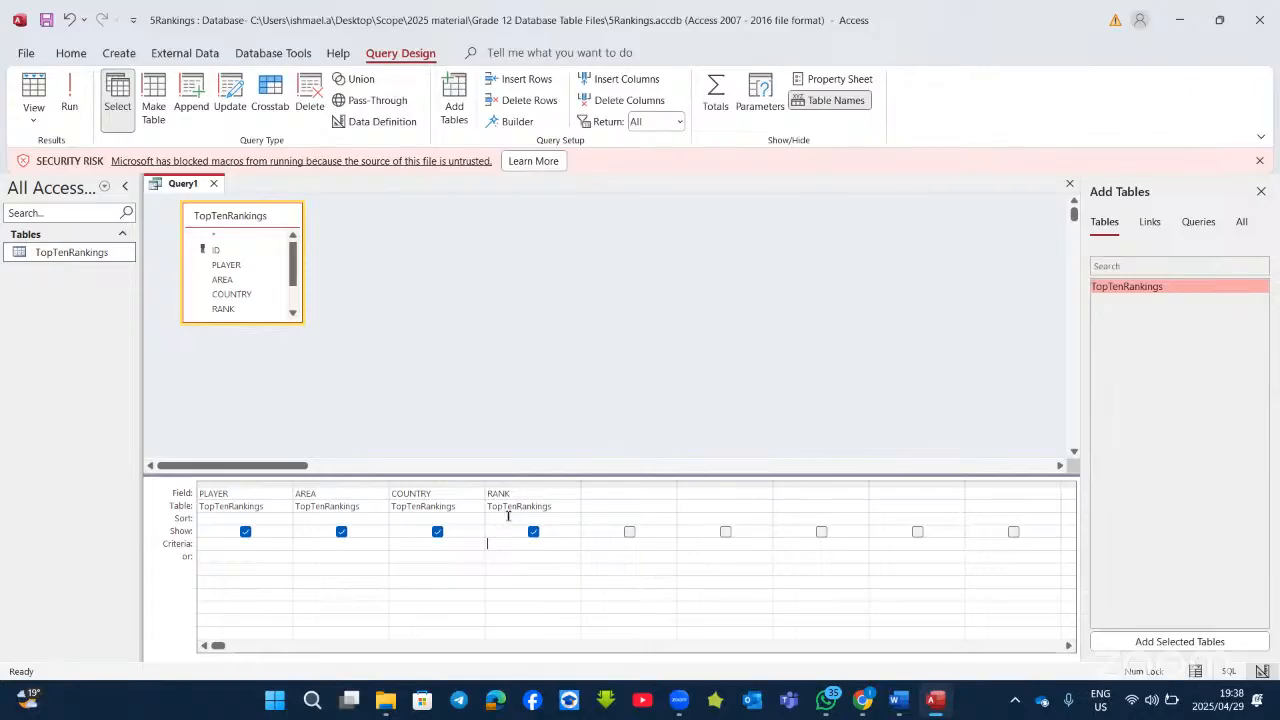
Step: Sort RANK descending and give it criterion 10, running the query to check each change
left_click(508, 517)
left_click(573, 518)
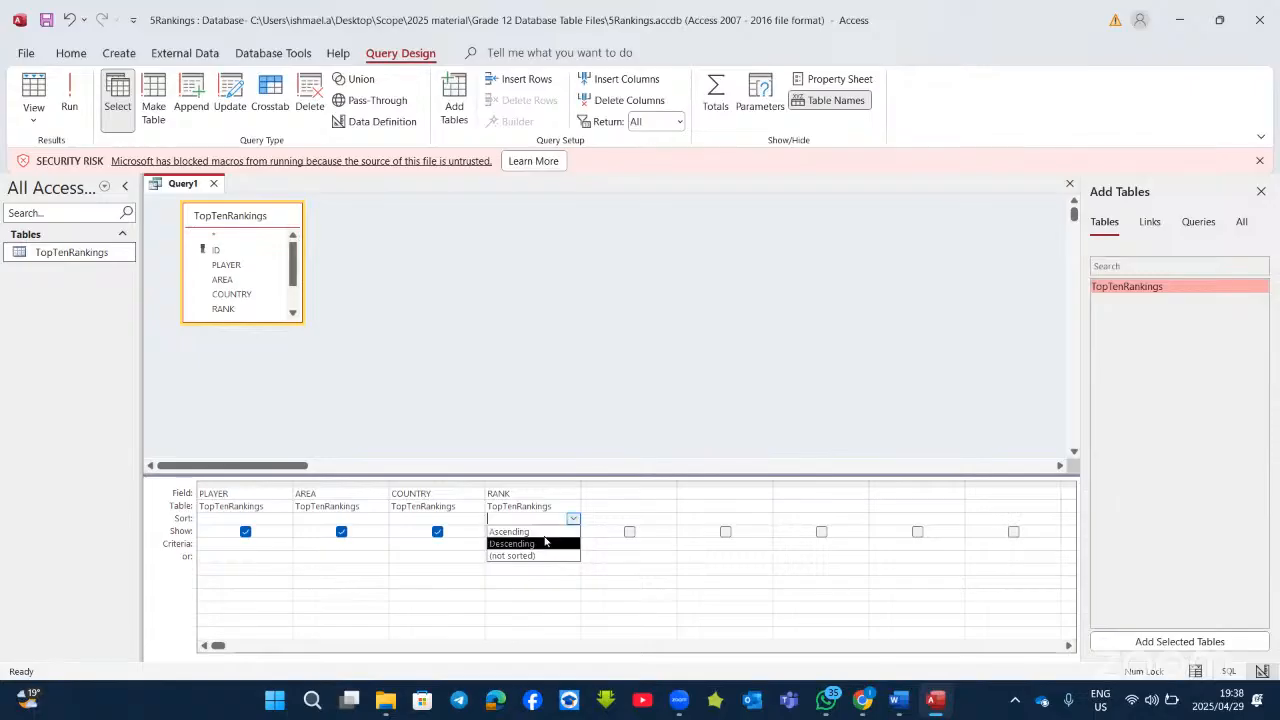
left_click(542, 544)
left_click(69, 100)
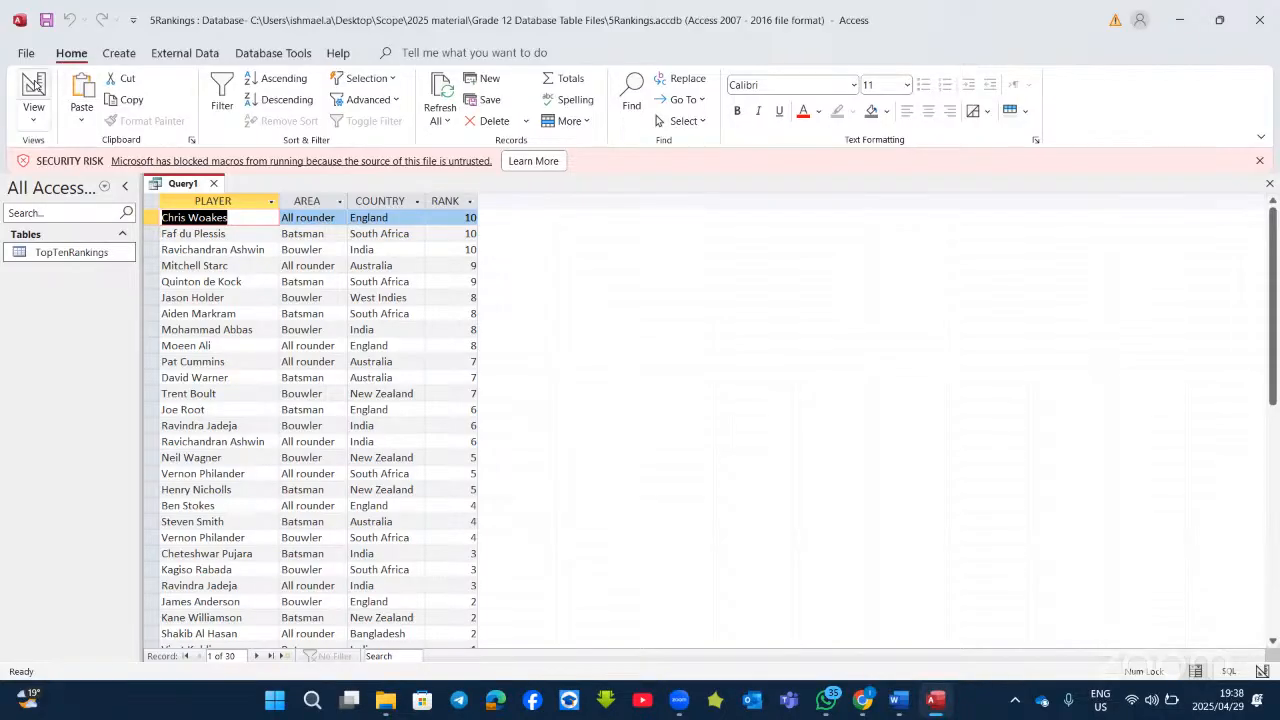
left_click(33, 95)
left_click(542, 545)
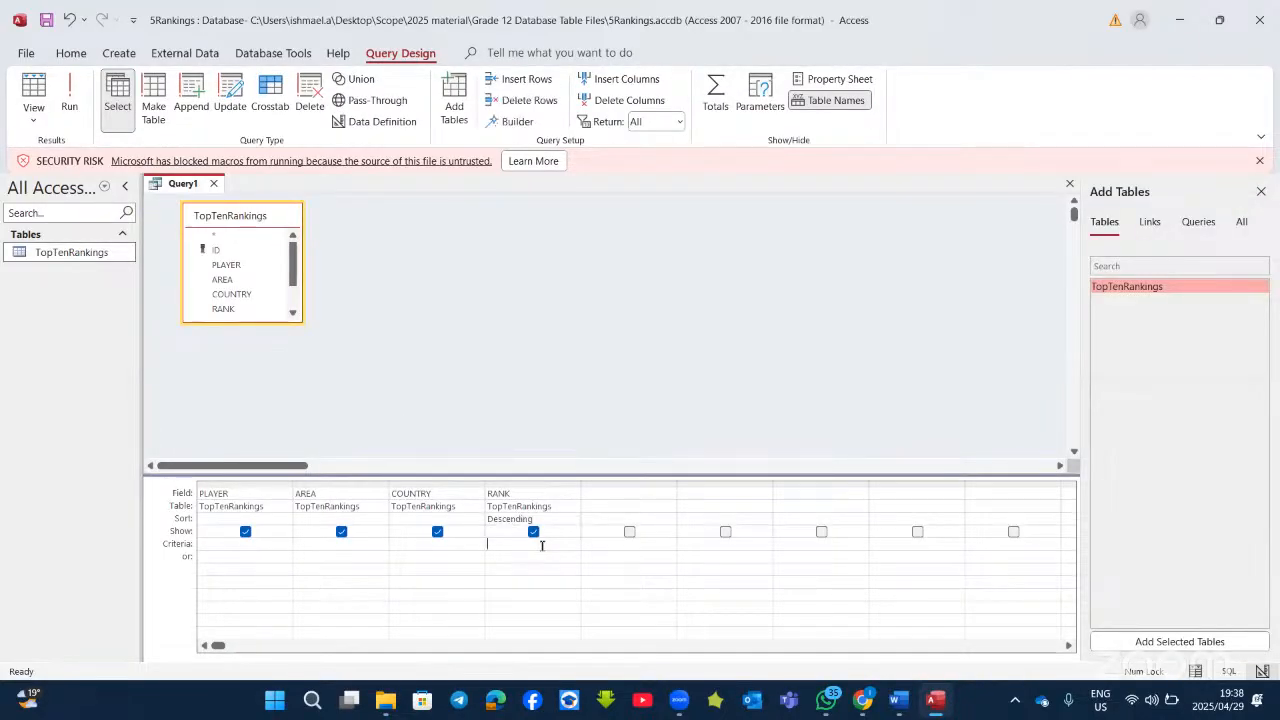
type("10")
left_click(67, 107)
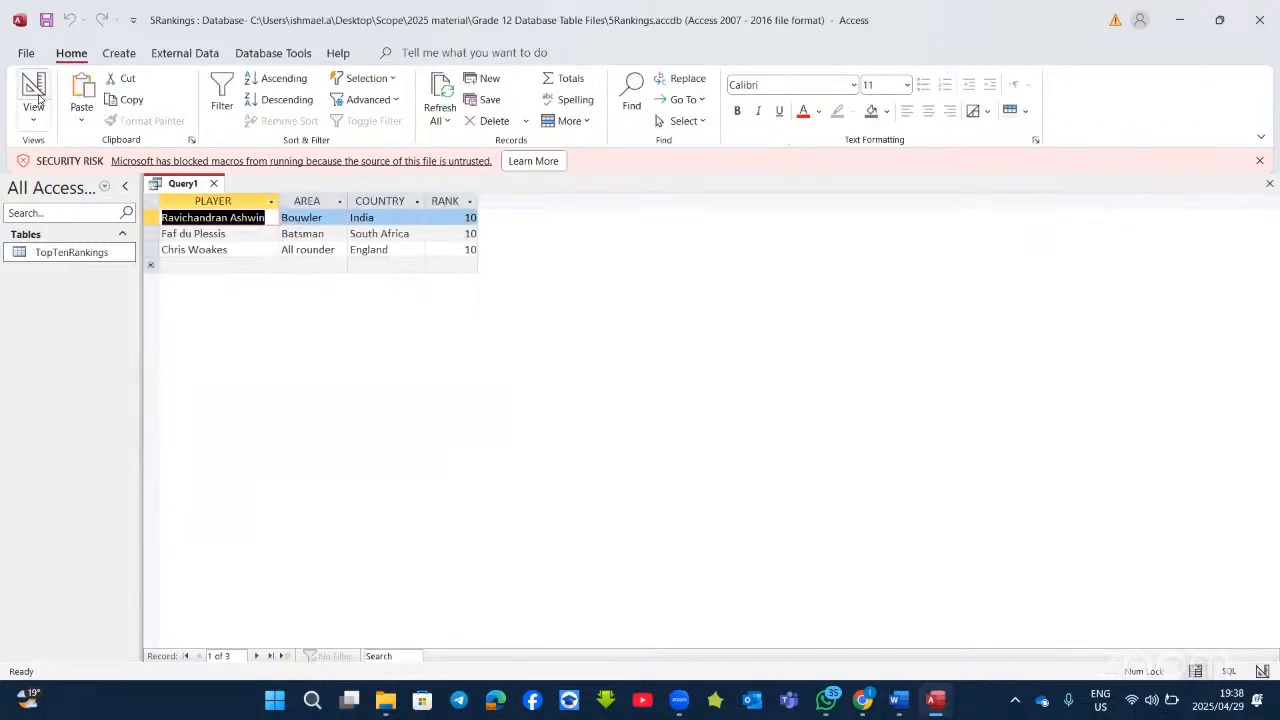
left_click(38, 97)
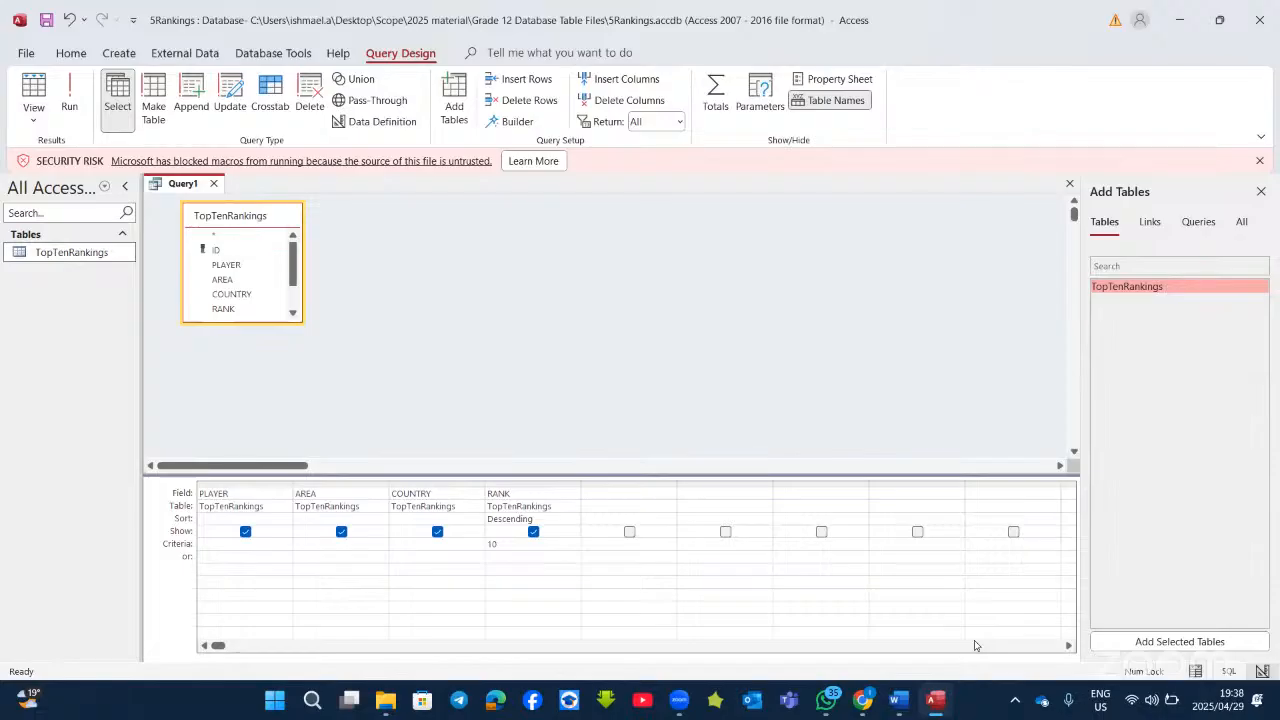
Step: Set the PLAYER sort to Ascending after rereading the Word task
left_click(898, 700)
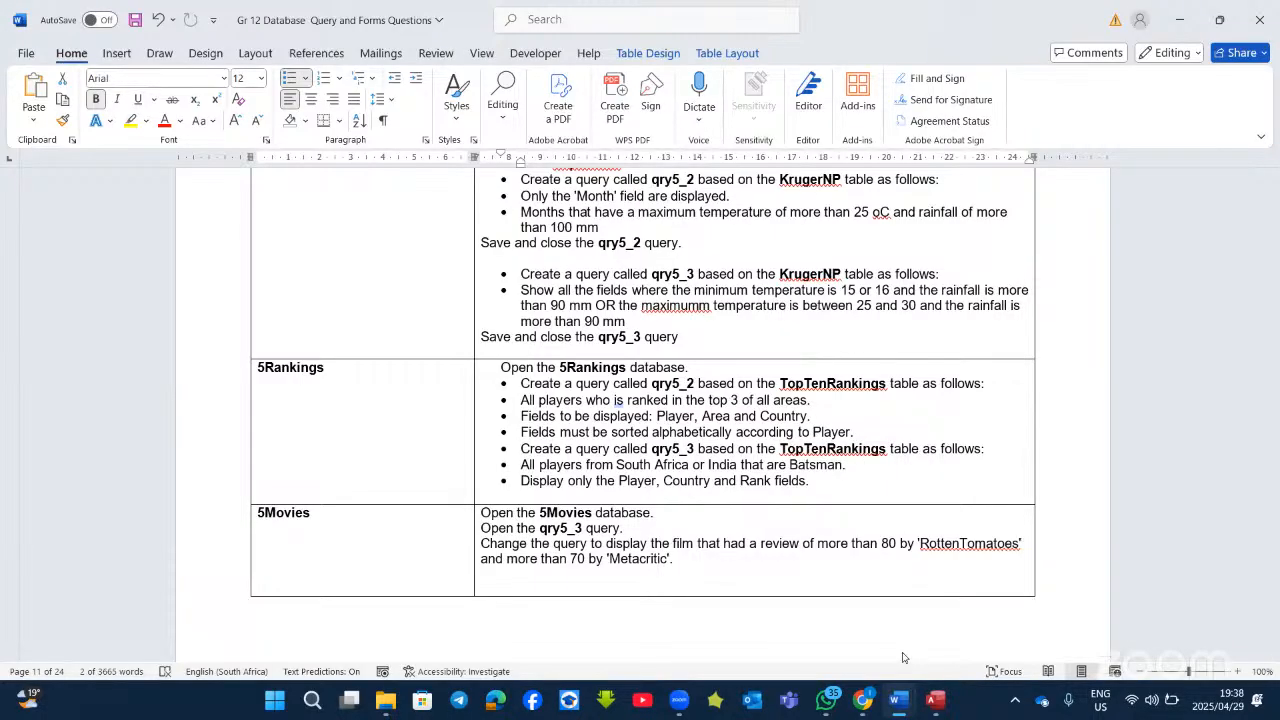
key("alt+Tab")
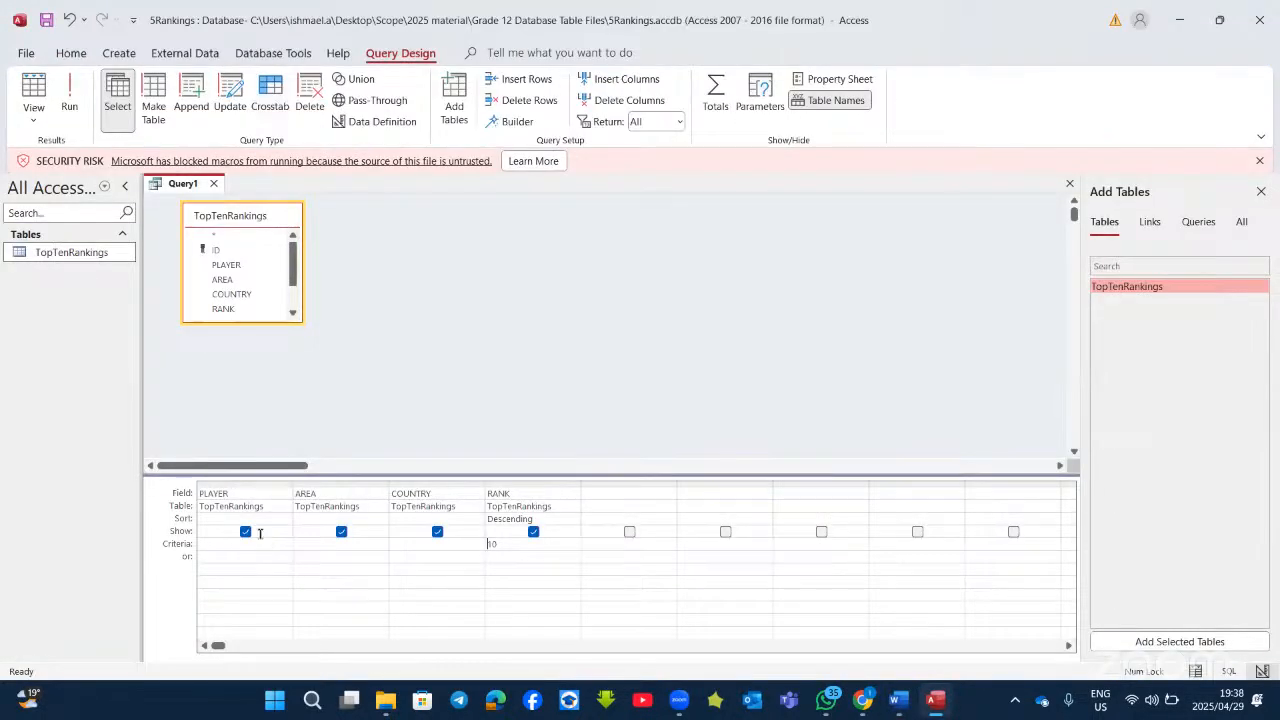
double_click(262, 520)
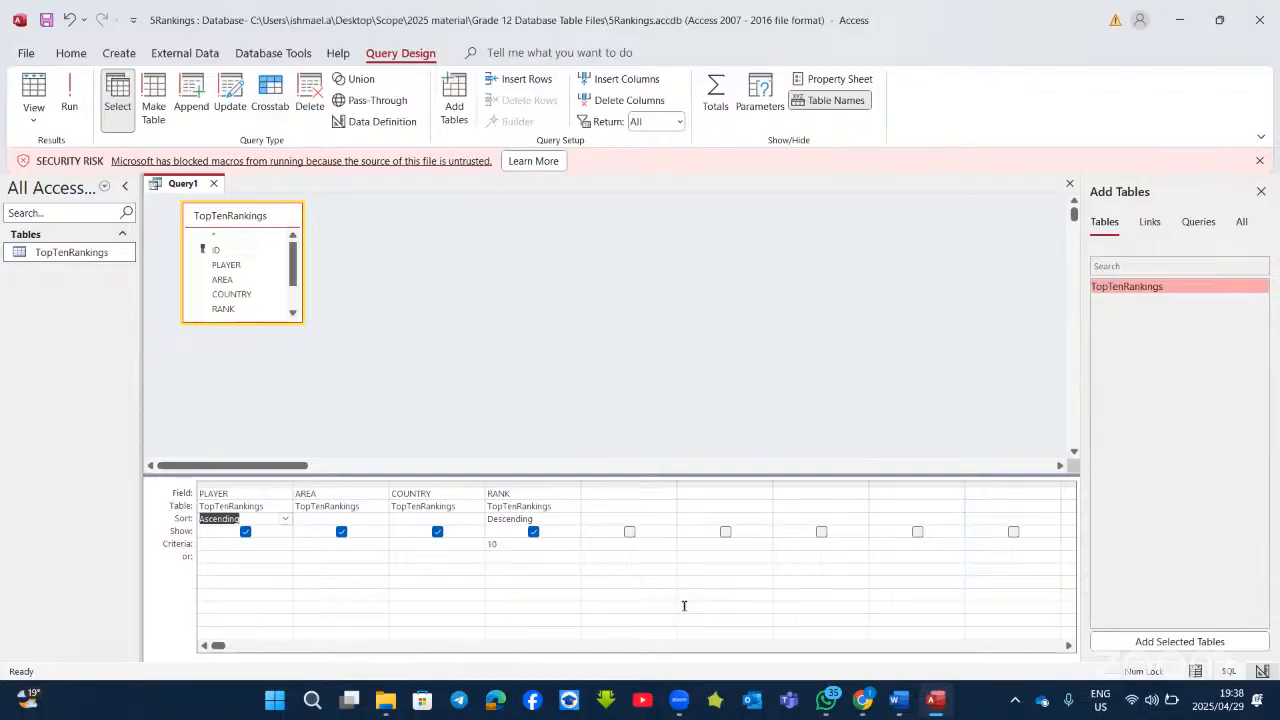
left_click(929, 706)
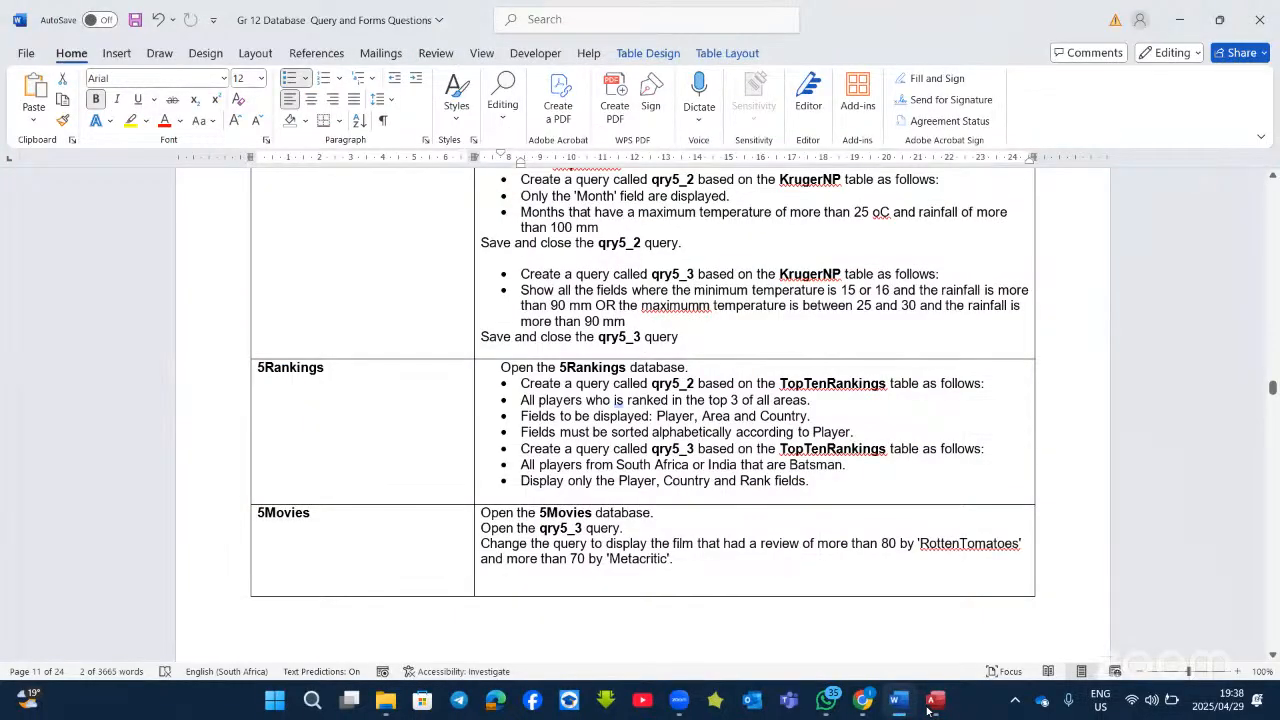
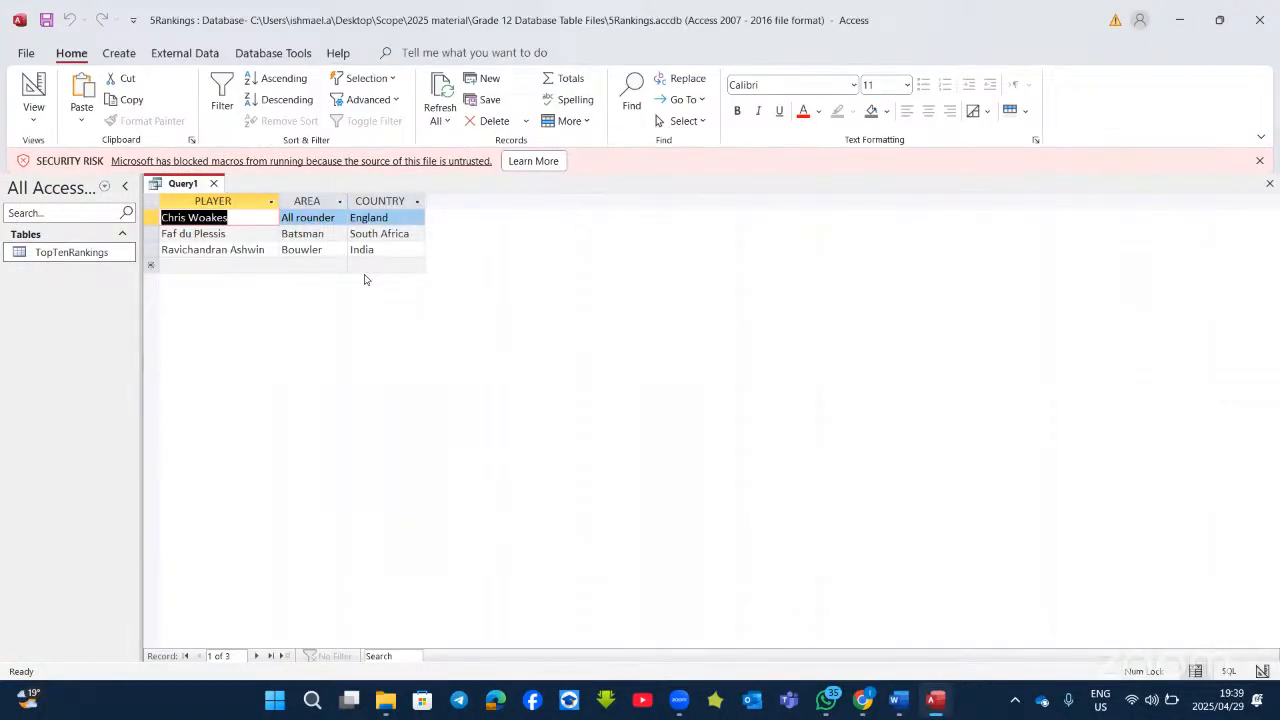
Step: Keep Query1 open by cancelling its close, and start a new design query on TopTenRankings
left_click(215, 184)
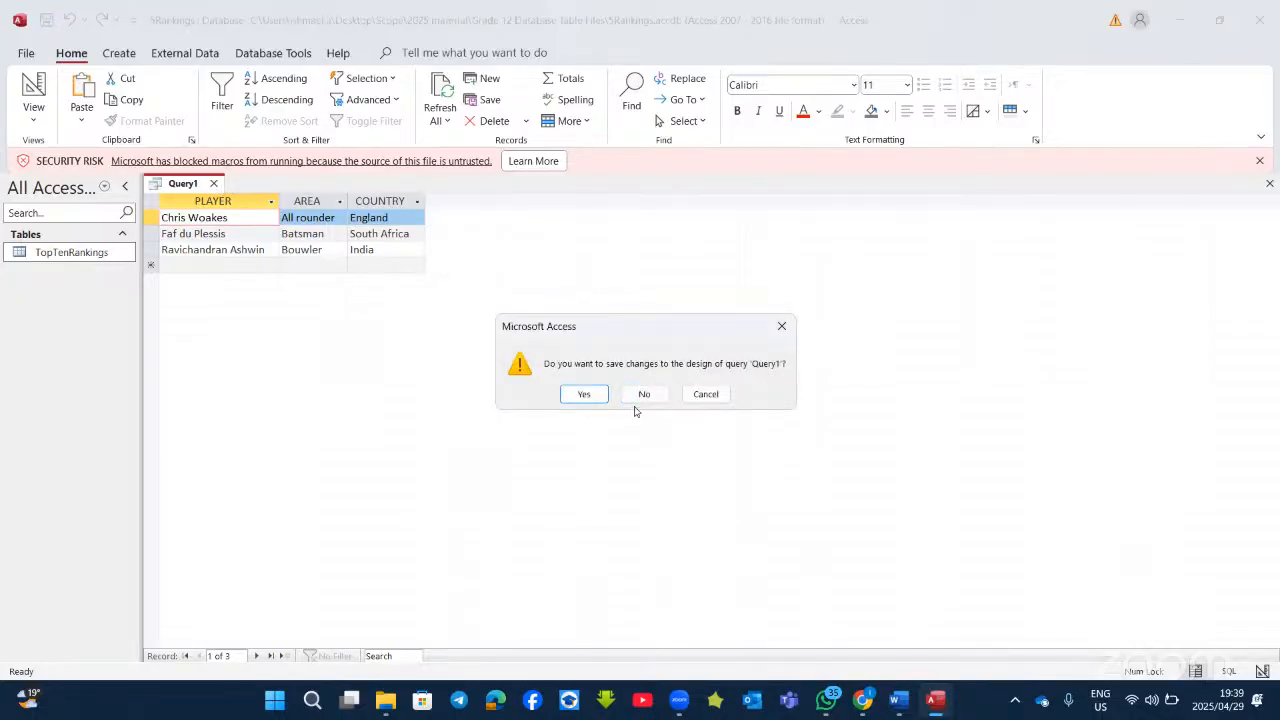
left_click(781, 327)
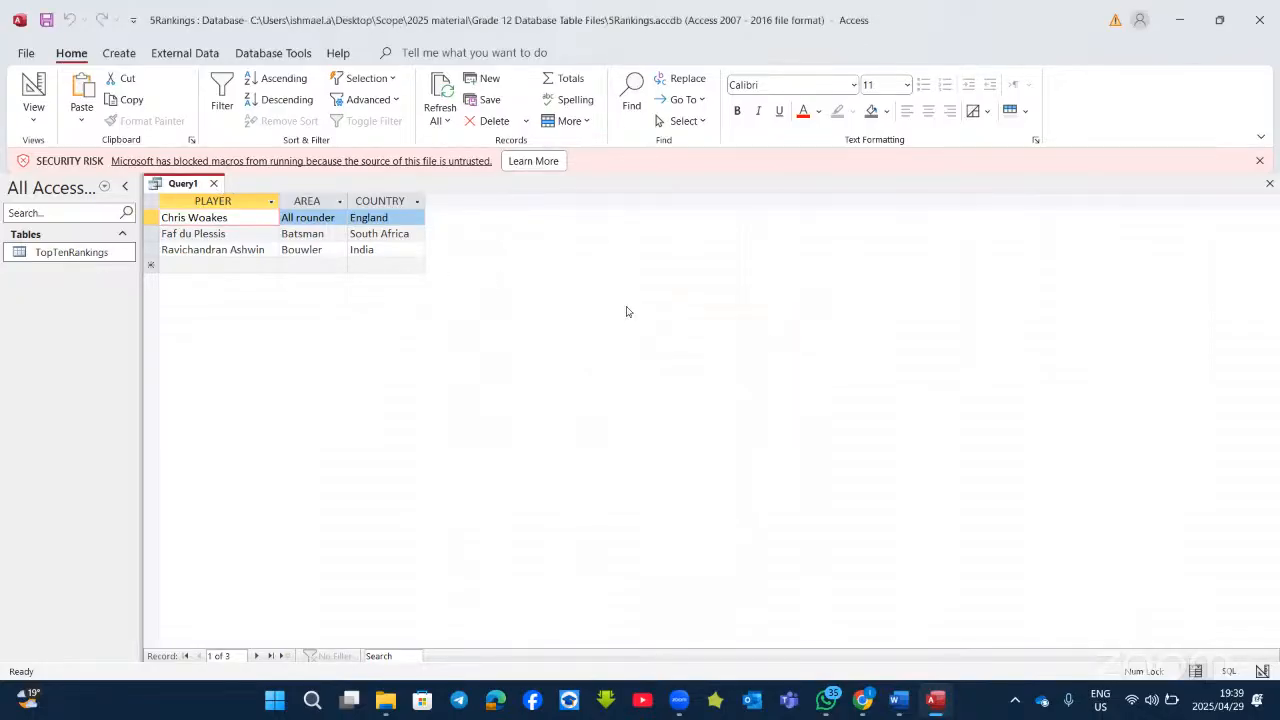
left_click(119, 53)
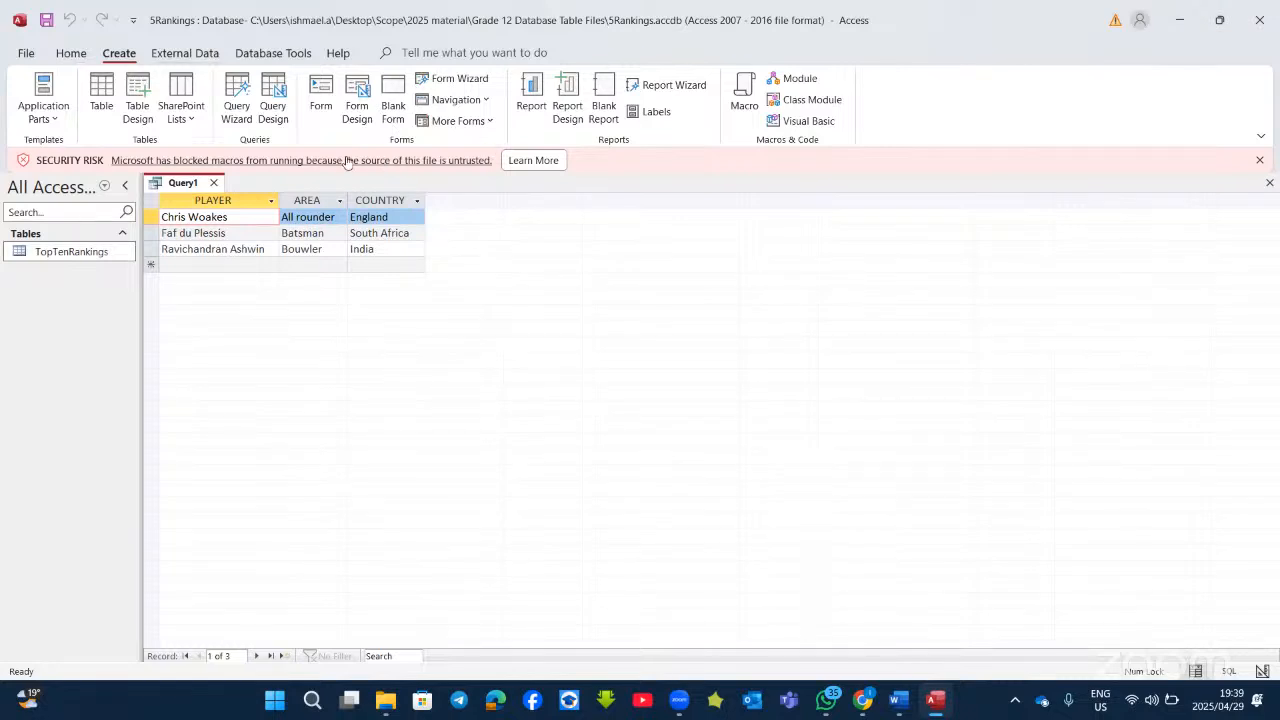
left_click(285, 120)
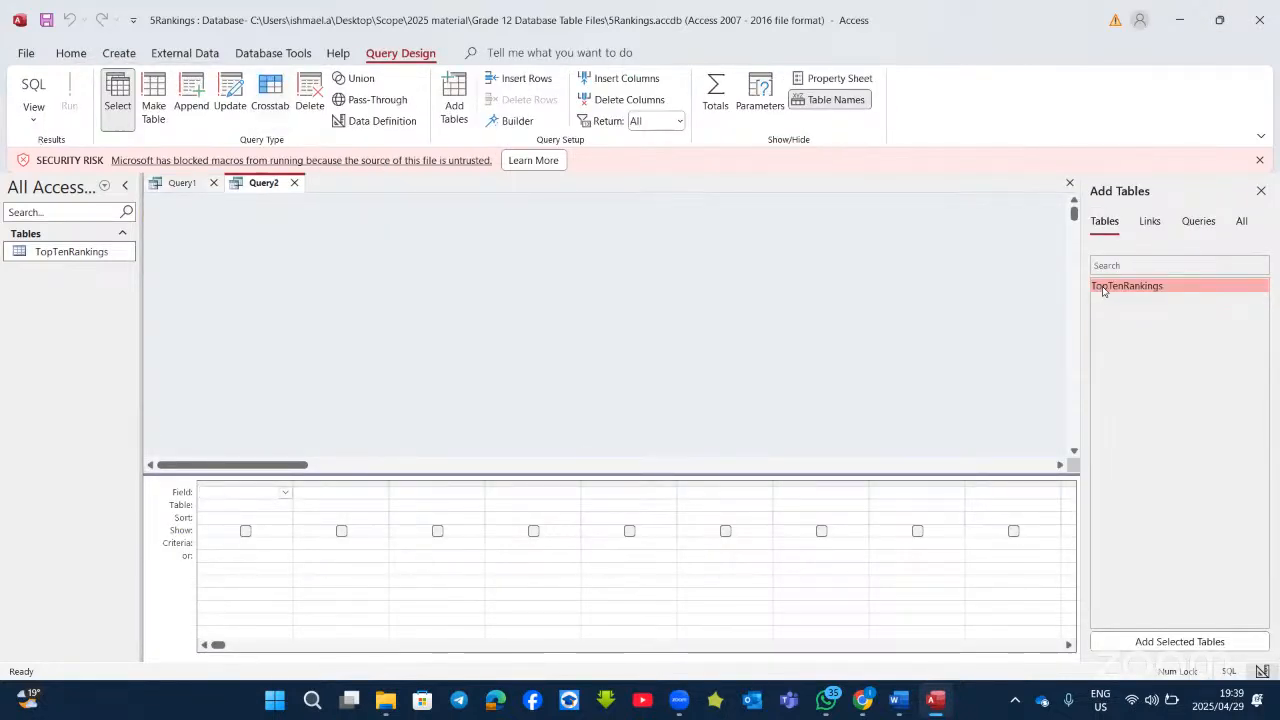
double_click(1100, 287)
Step: Add the PLAYER, AREA, COUNTRY and RANK fields, then bring up the Word task sheet
double_click(232, 264)
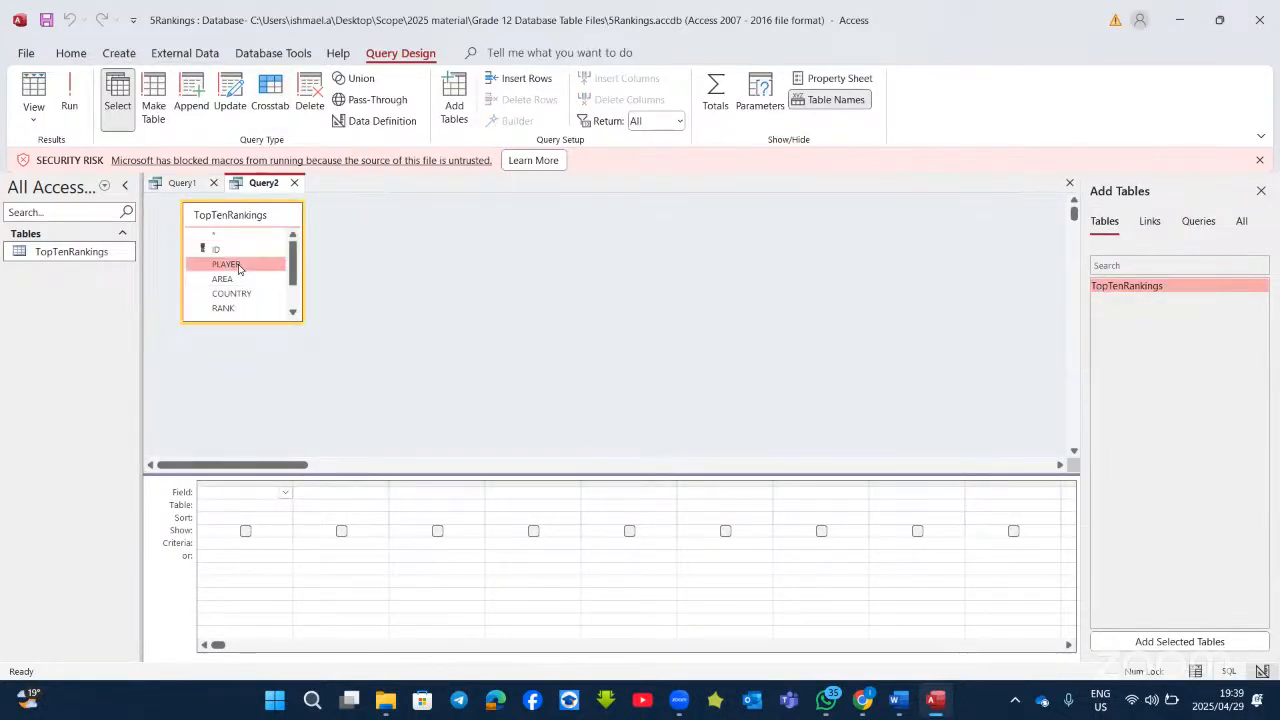
double_click(238, 280)
double_click(232, 293)
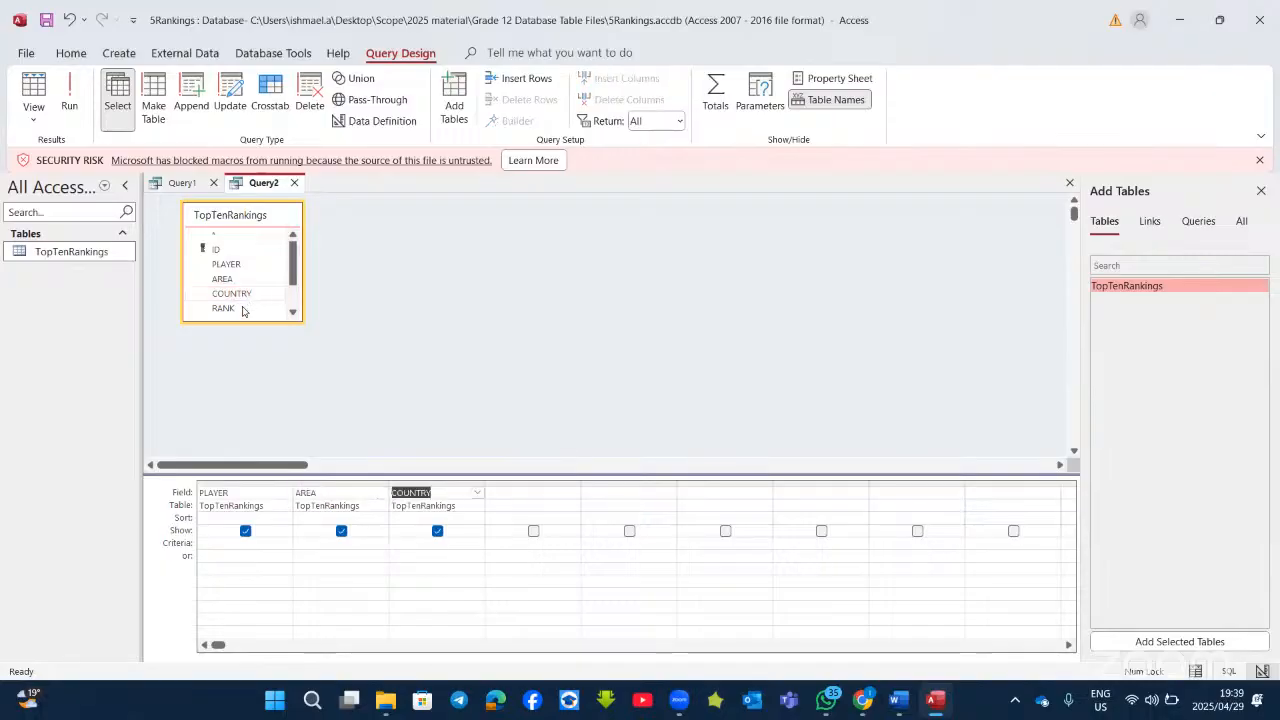
double_click(225, 308)
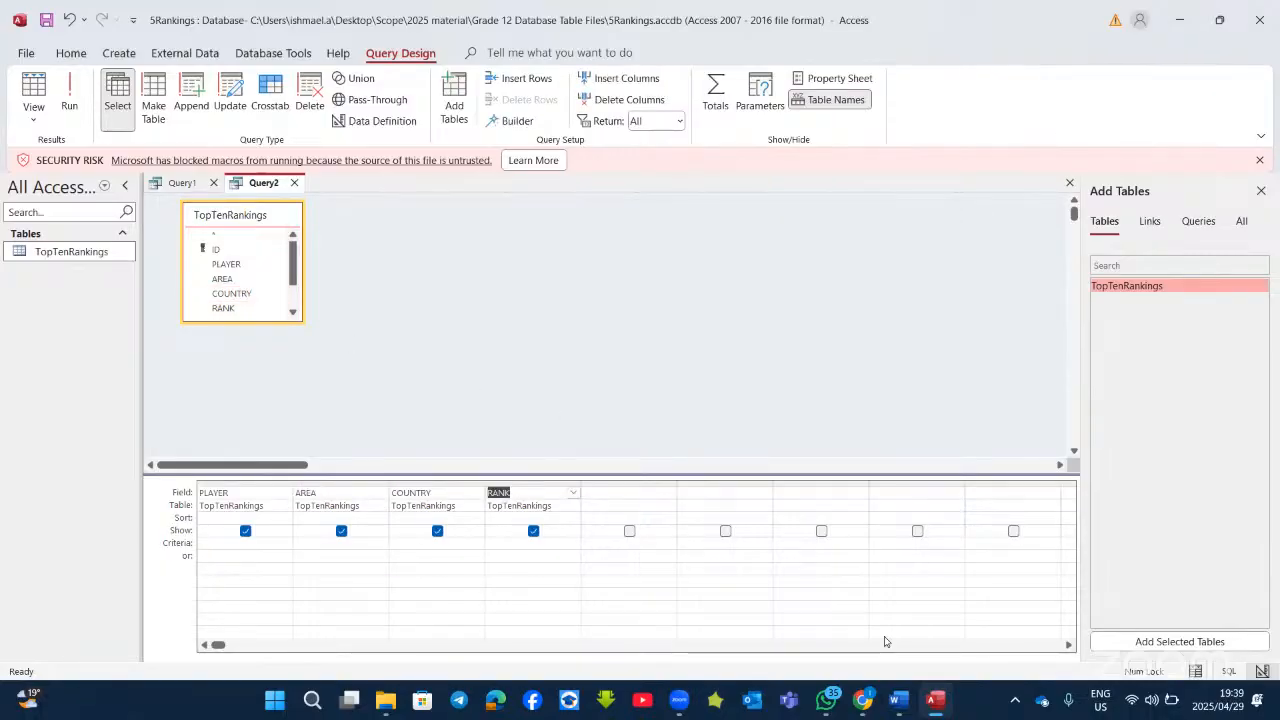
left_click(933, 706)
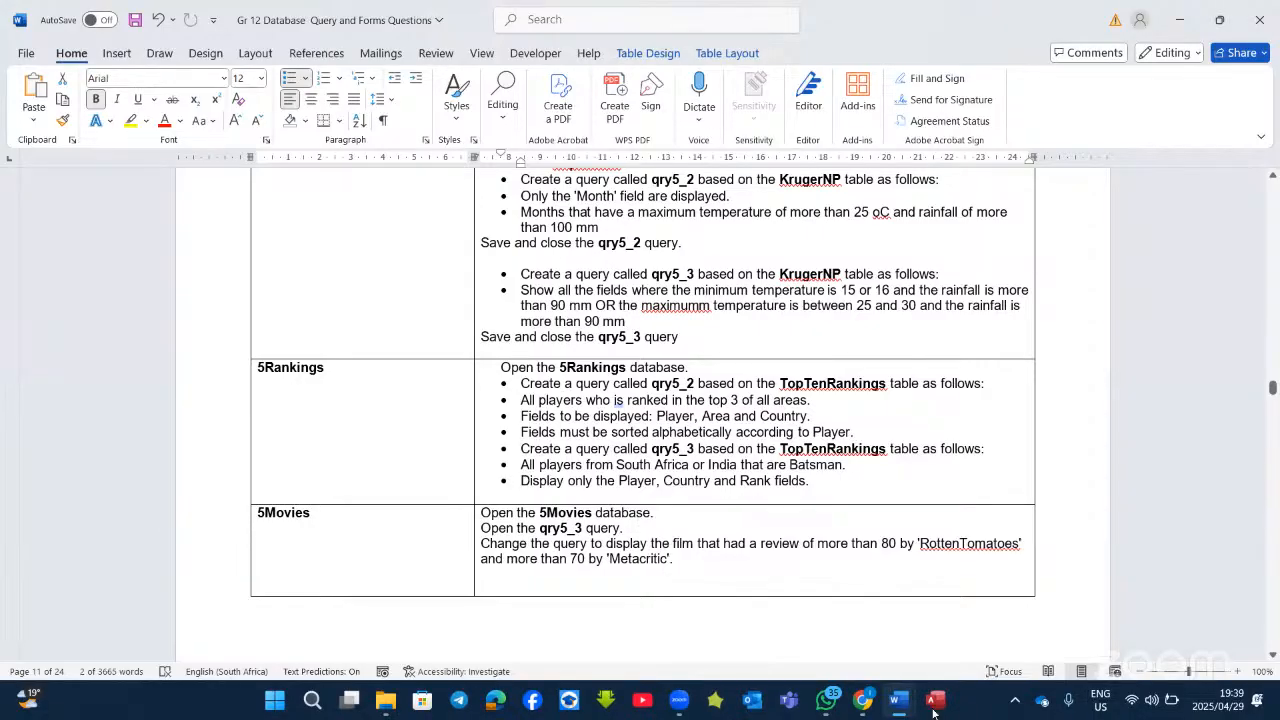
Step: Preview Query2, then give COUNTRY the criteria s*, i* and b* on successive rows and run it
left_click(933, 705)
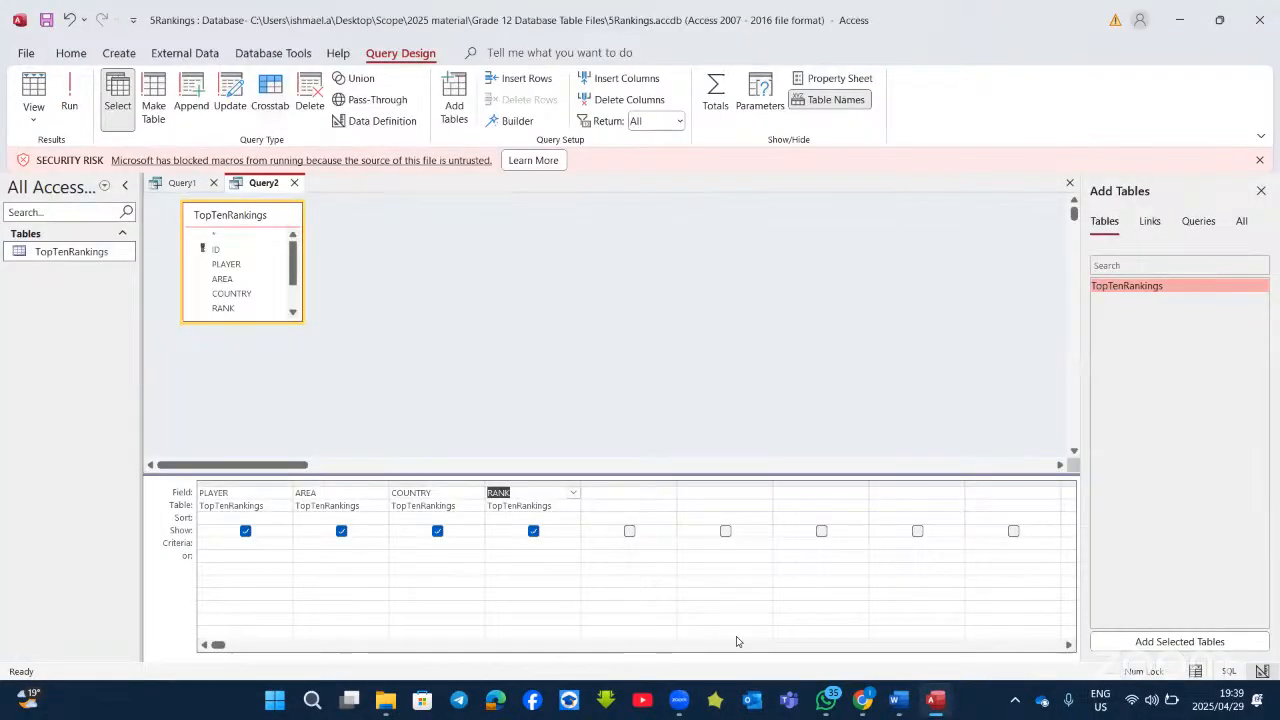
left_click(72, 92)
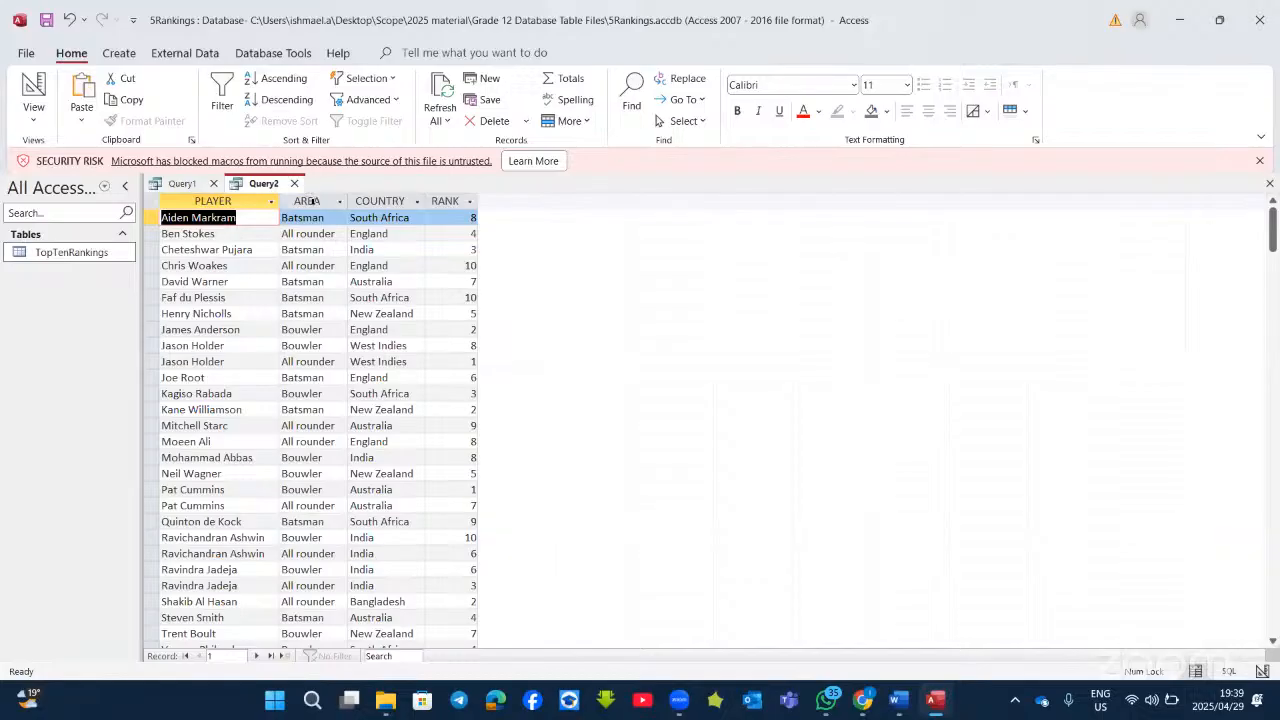
left_click(34, 90)
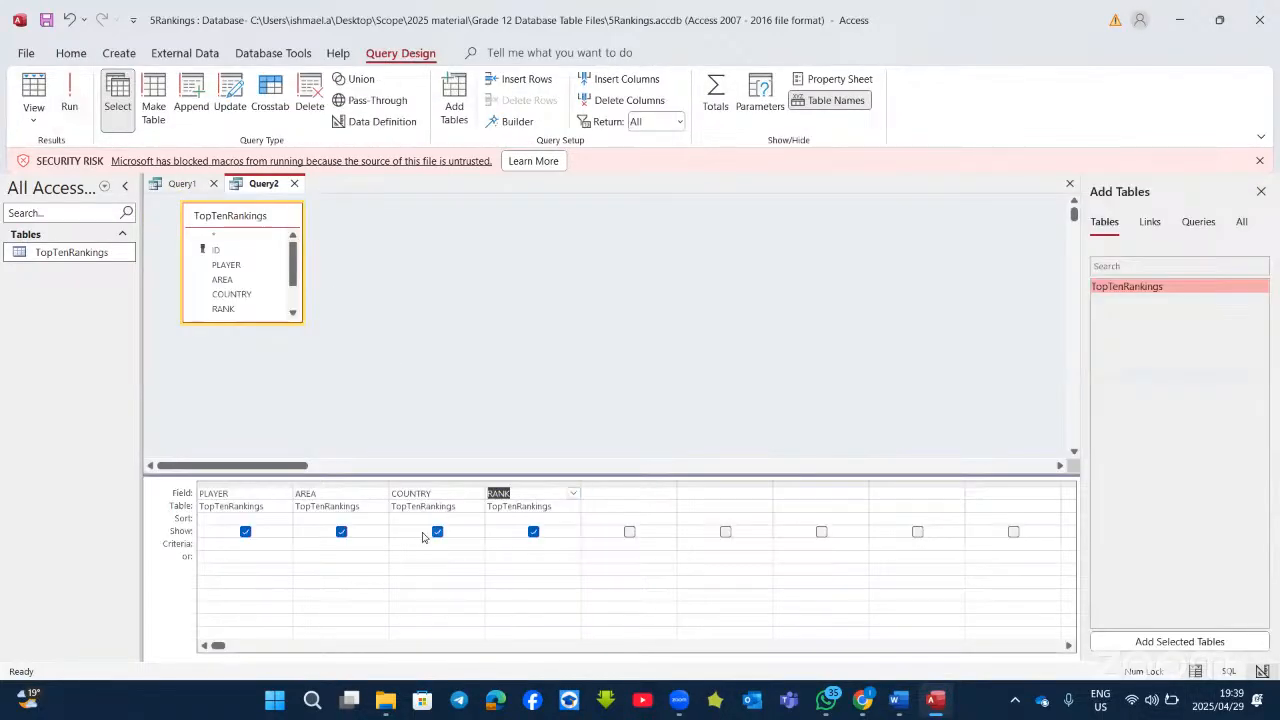
left_click(422, 539)
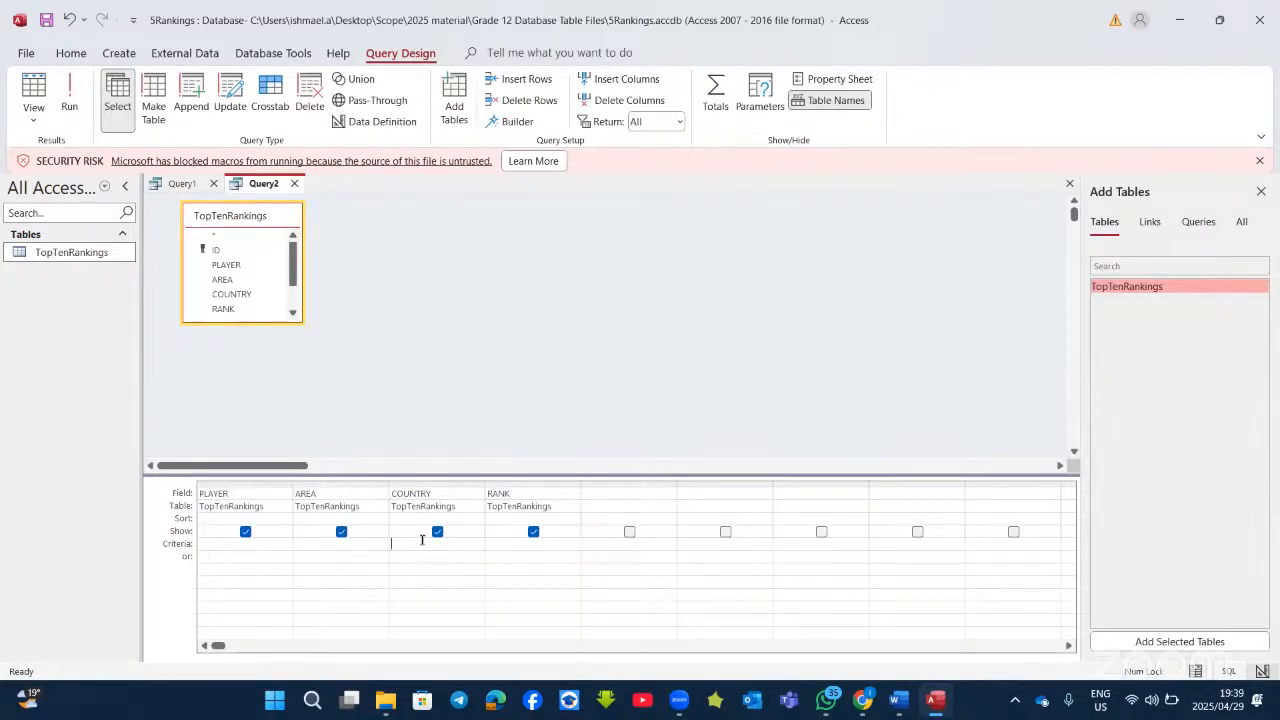
type("s*")
left_click(404, 559)
type("i*")
left_click(408, 569)
type("b*")
left_click(69, 98)
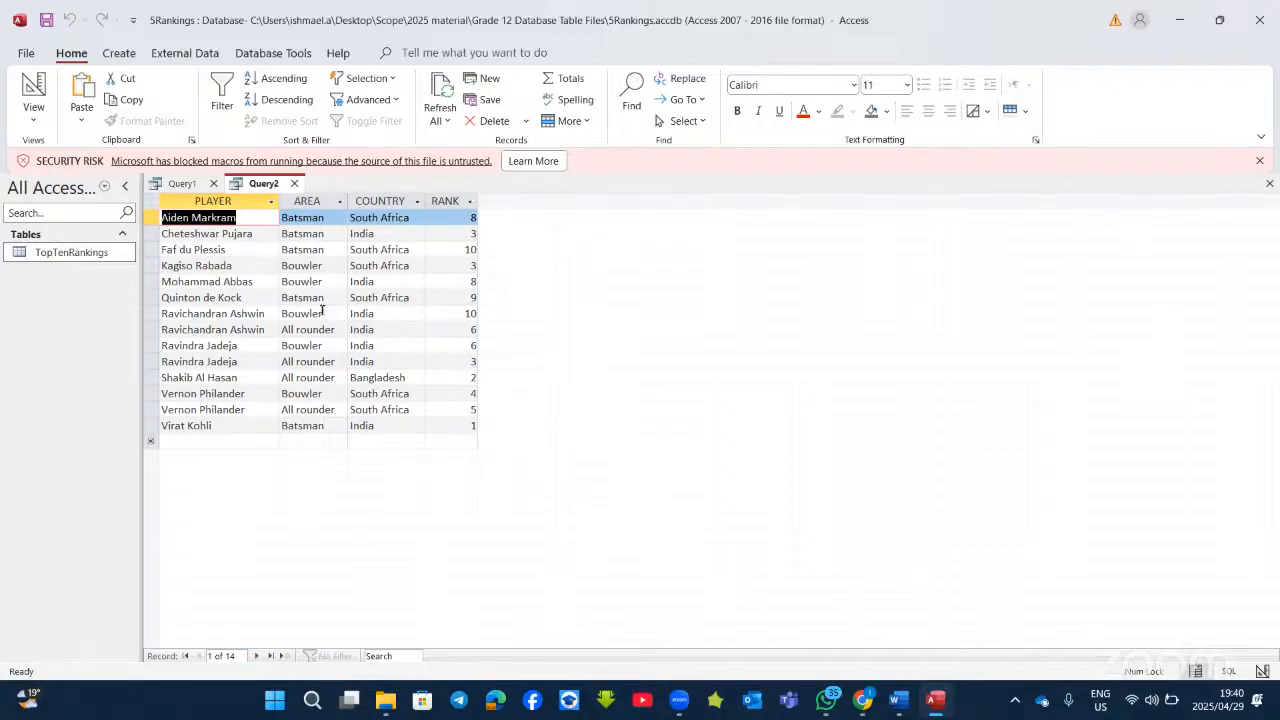
Step: Rerun Query2 from Design View to confirm the 14 records, then return to the Word task
left_click(45, 90)
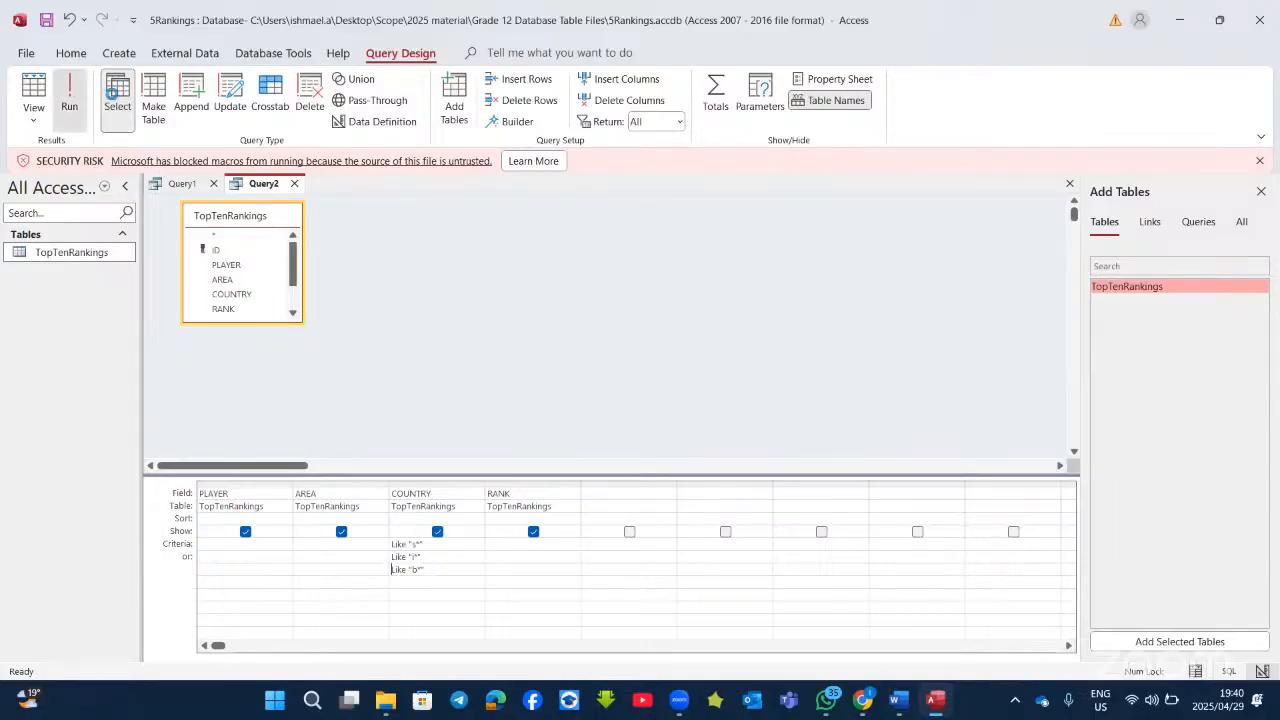
left_click(69, 100)
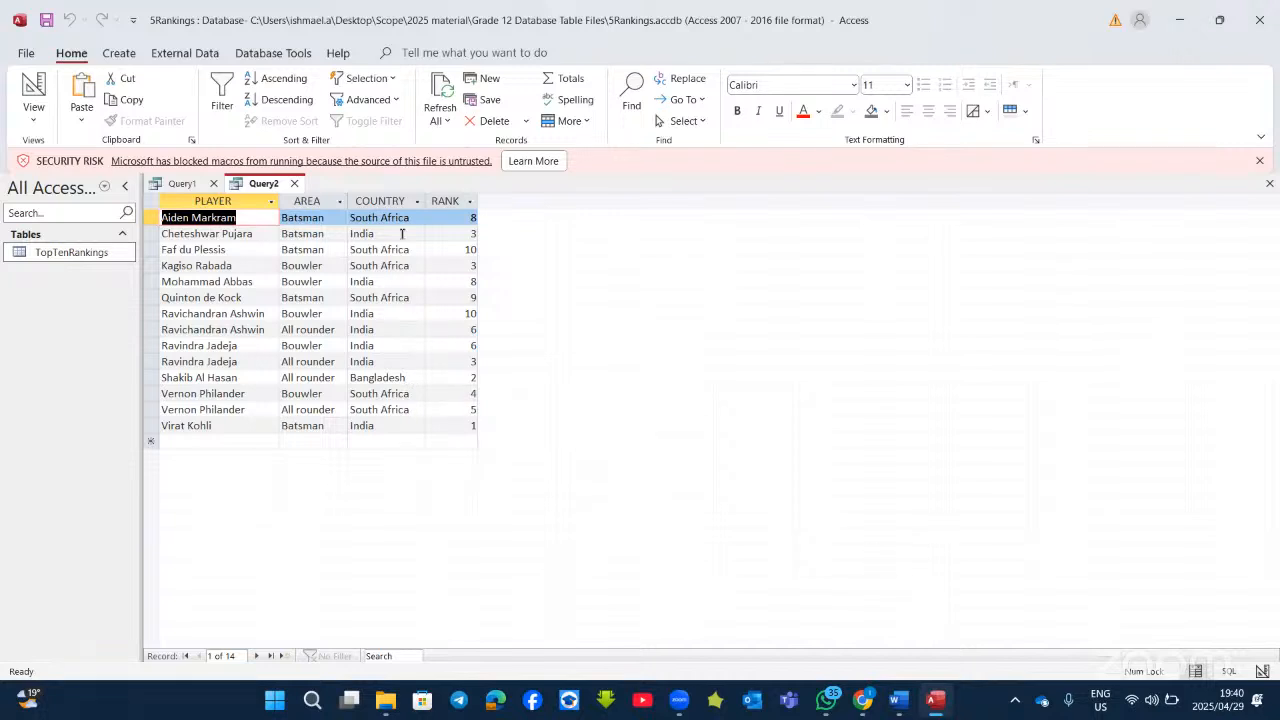
left_click(935, 700)
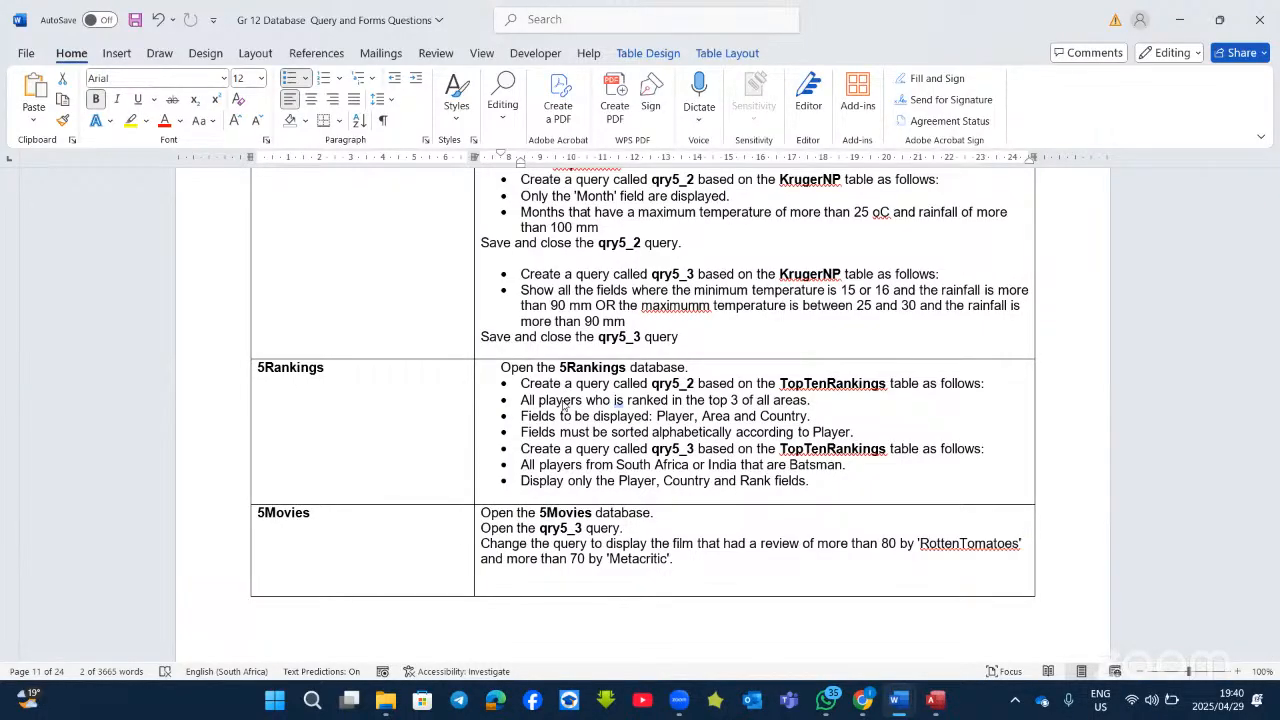
Step: Remove COUNTRY's b* criterion, put b* in both AREA criteria rows, and run Query2
key("alt+Tab")
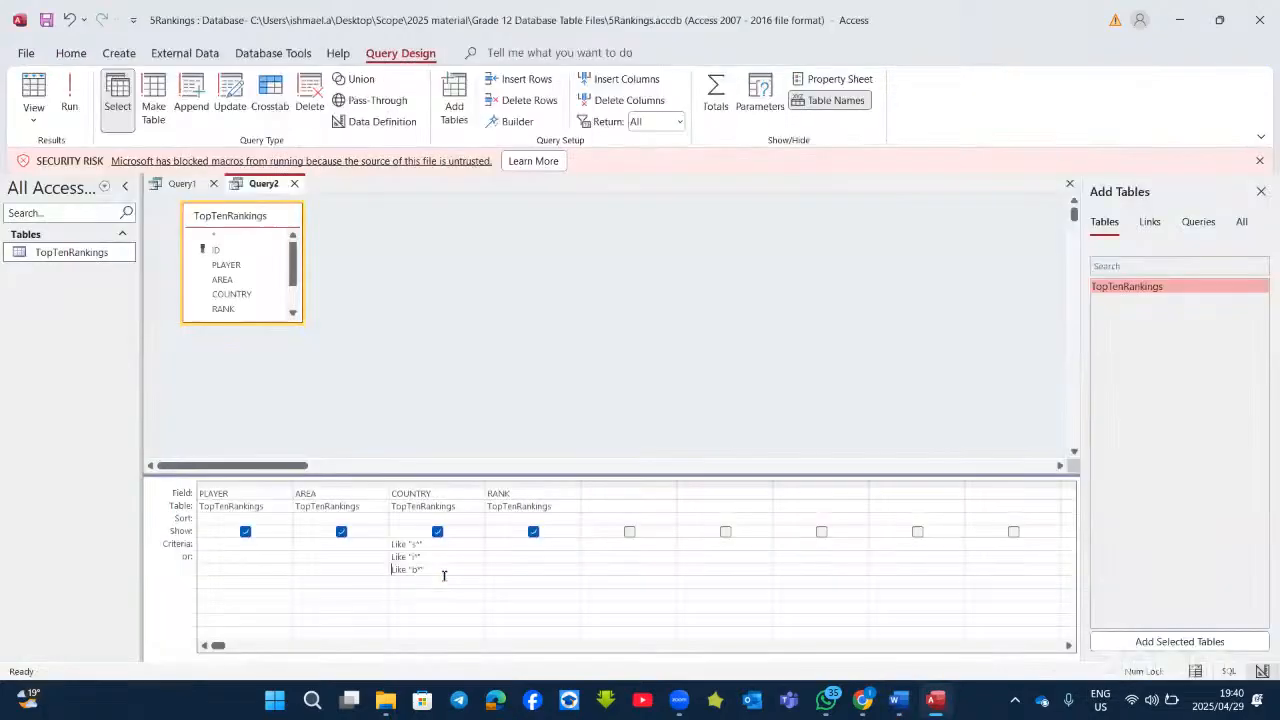
key("BackSpace")
key("BackSpace")
key("BackSpace")
key("BackSpace")
key("BackSpace")
key("BackSpace")
key("BackSpace")
key("BackSpace")
key("BackSpace")
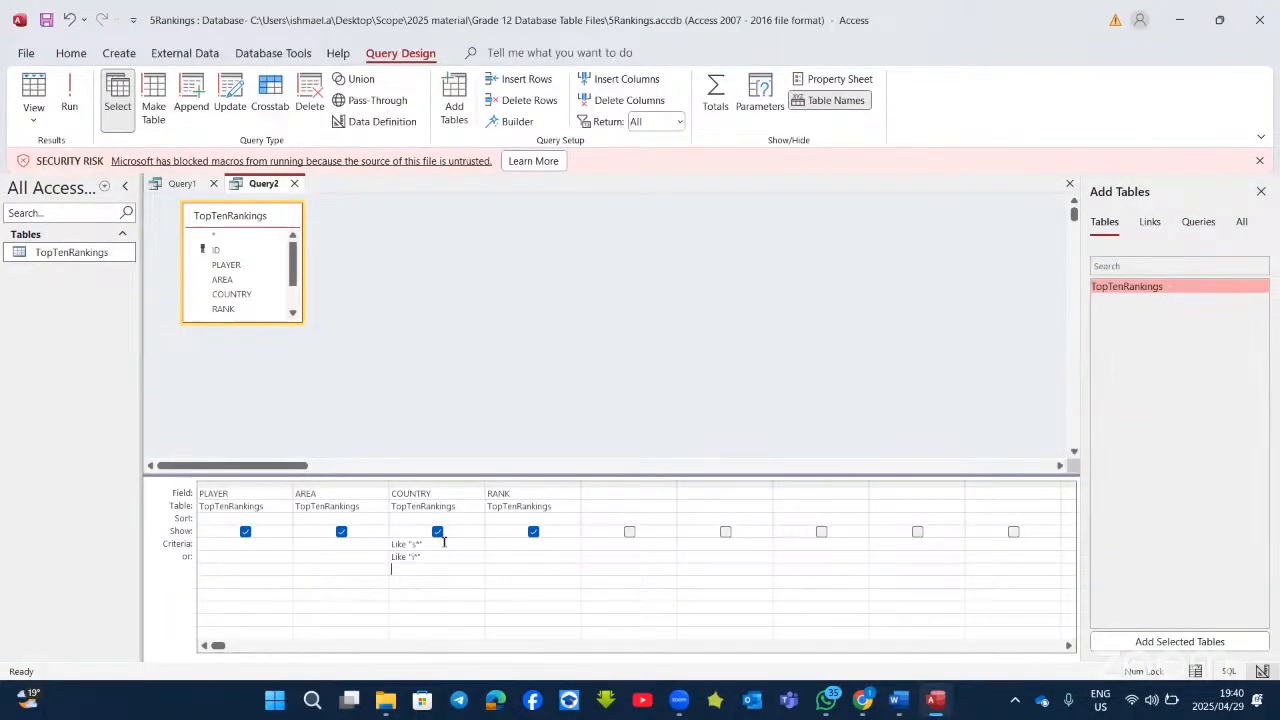
left_click(348, 541)
type("b*")
key("Down")
type("b*")
left_click(329, 571)
left_click(70, 95)
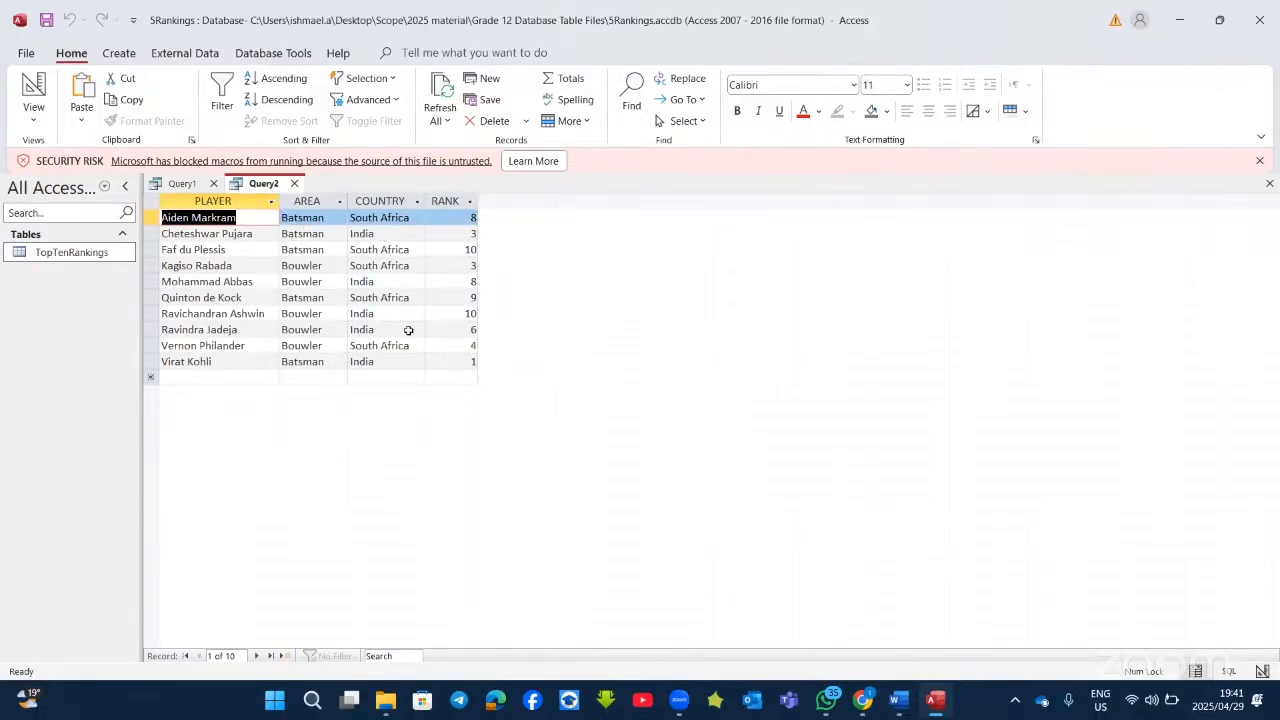
Step: Hide the AREA column, recheck the Word task, and rerun Query2 showing player, country and rank
left_click(25, 80)
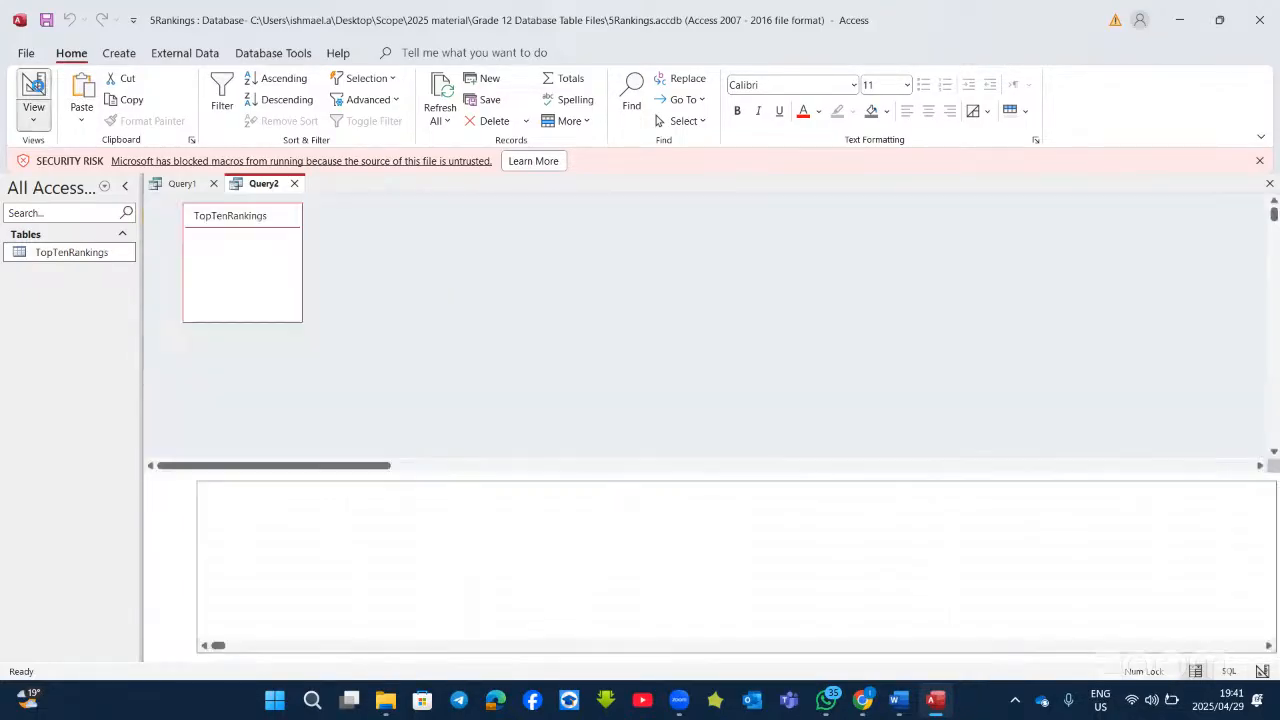
left_click(338, 568)
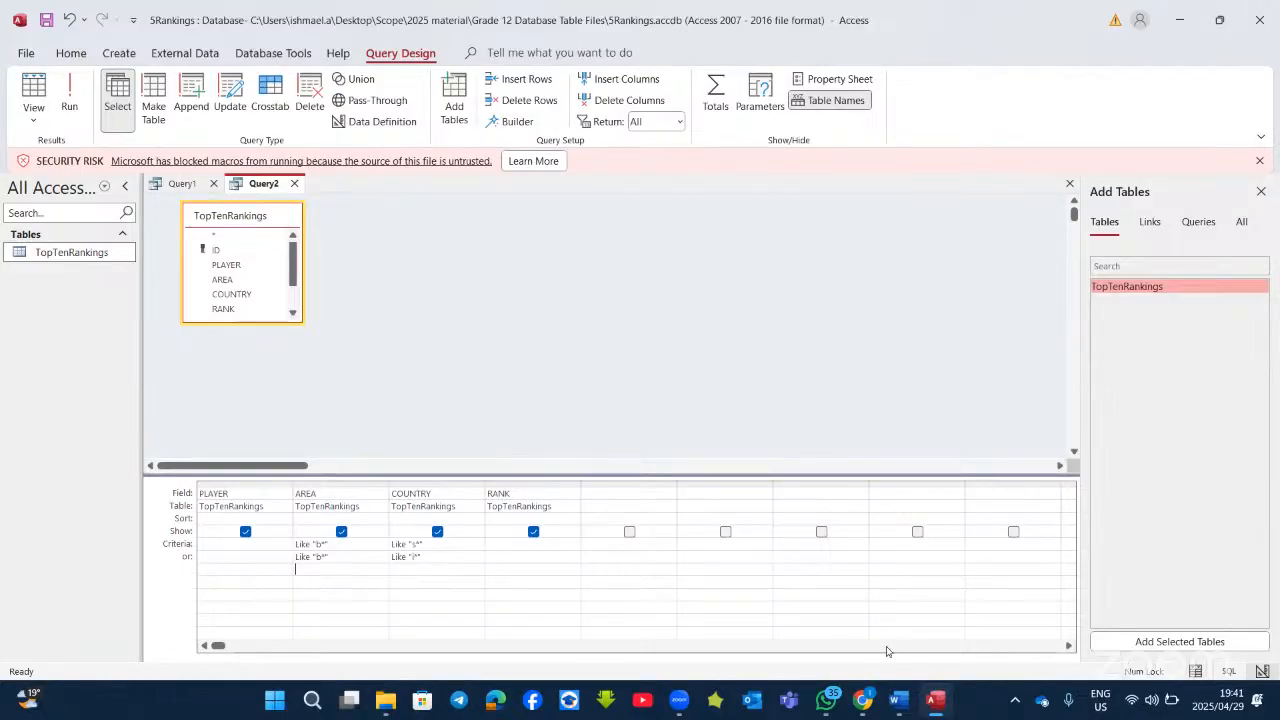
left_click(930, 703)
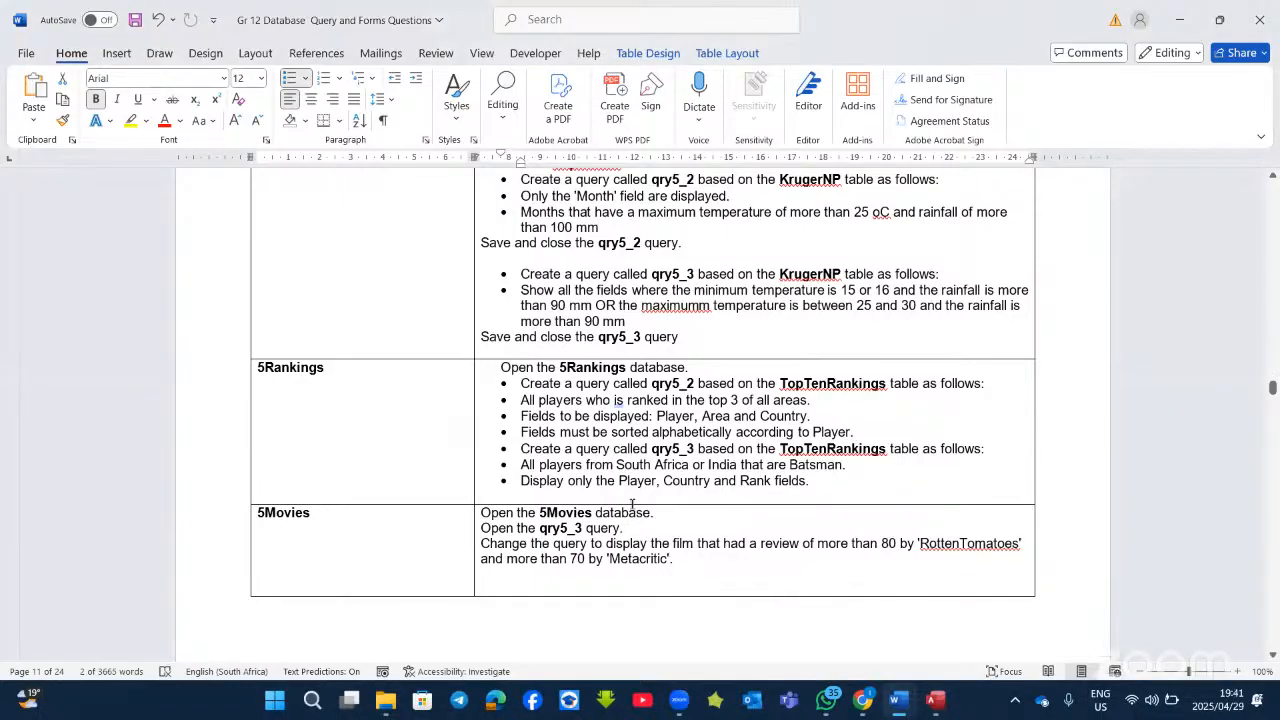
scroll(630, 500, "down", 2)
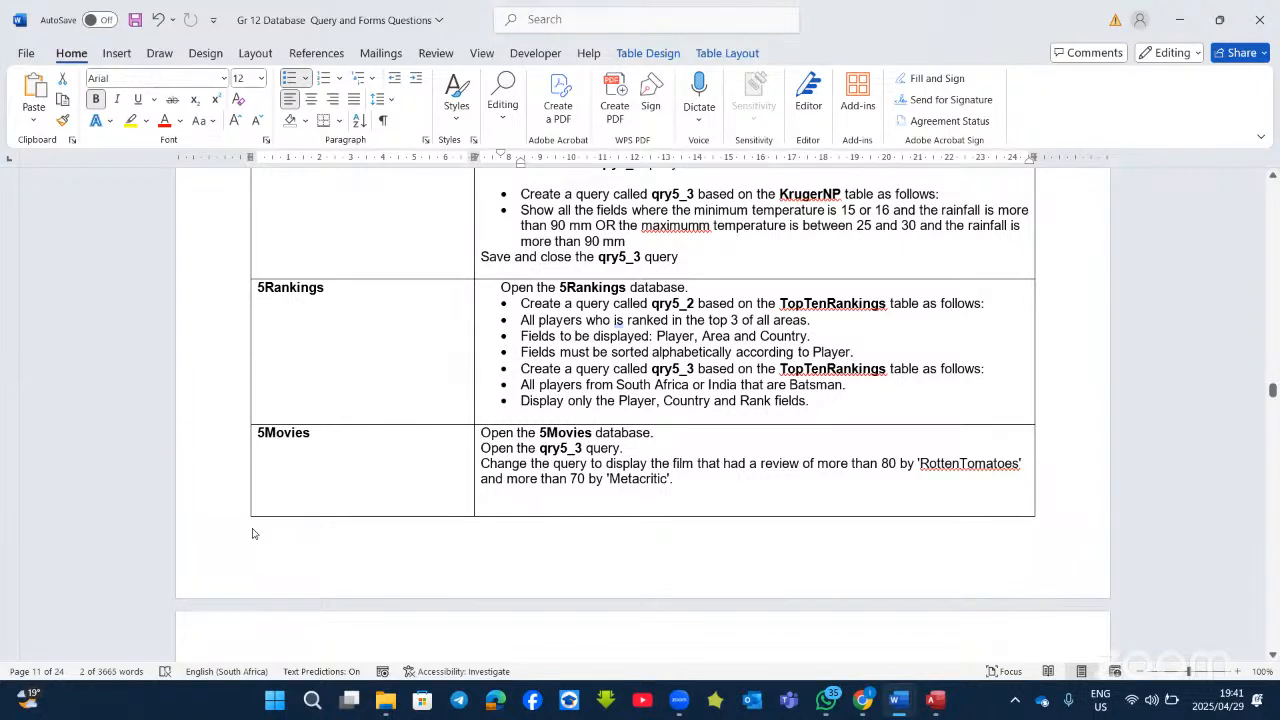
key("alt+Tab")
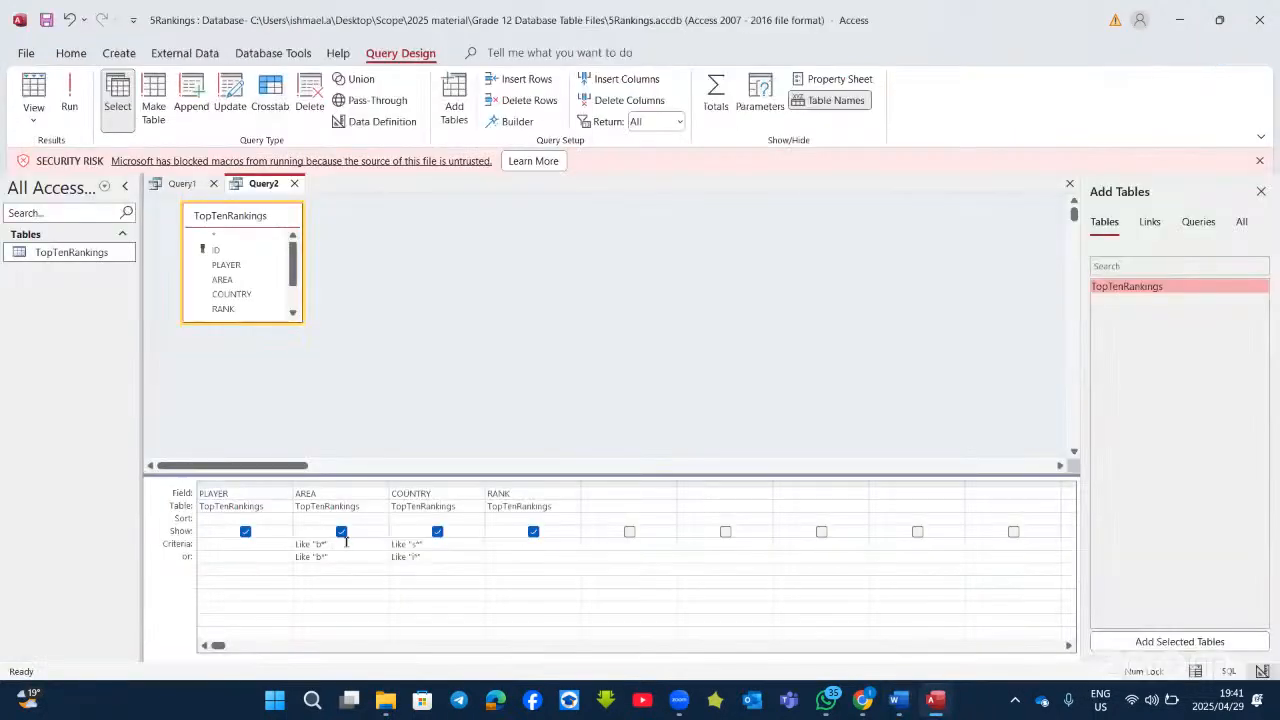
left_click(70, 95)
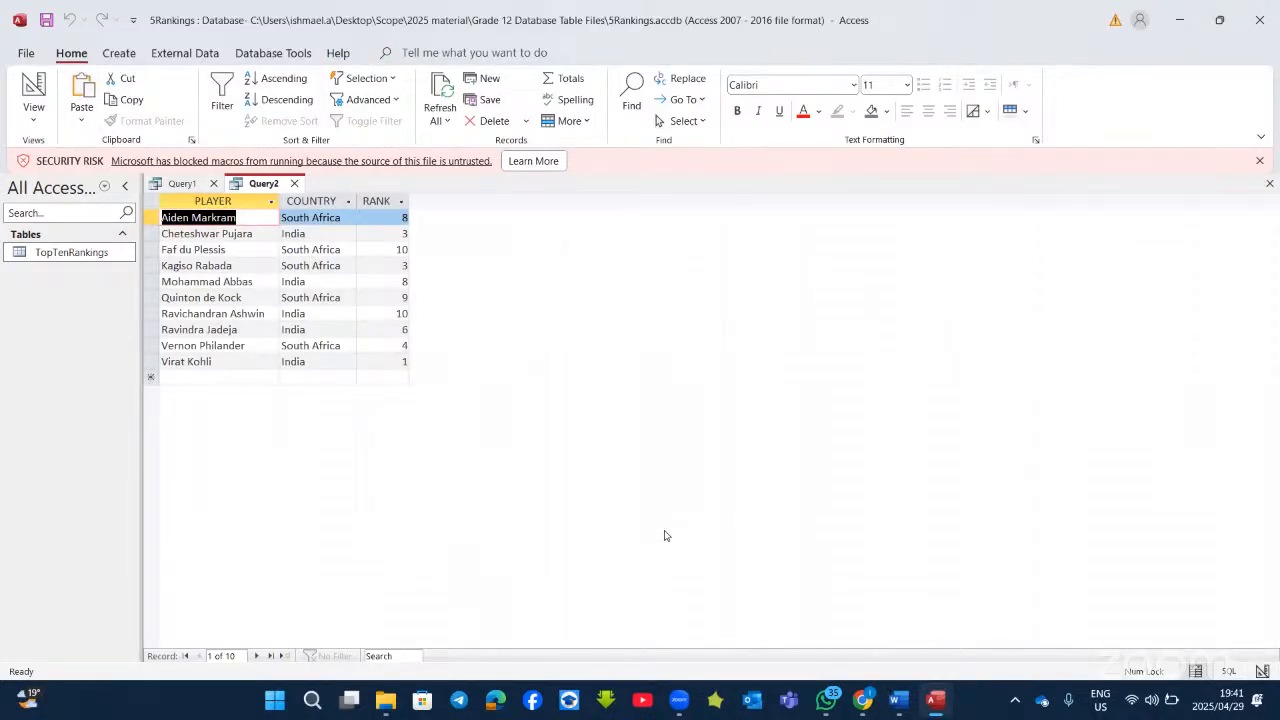
Step: Scroll through the Word task sheet to read the qry5_4 and frm5_2 questions
key("alt+Tab")
scroll(608, 437, "down", 3)
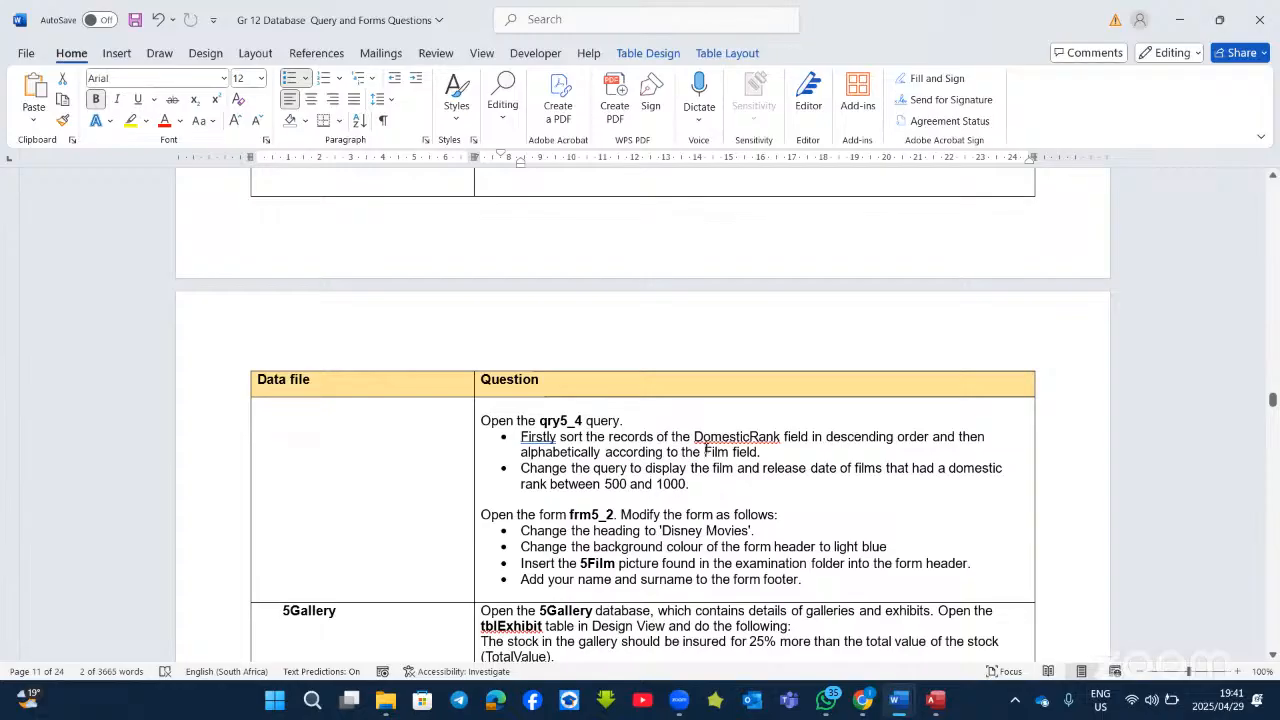
scroll(706, 449, "up", 3)
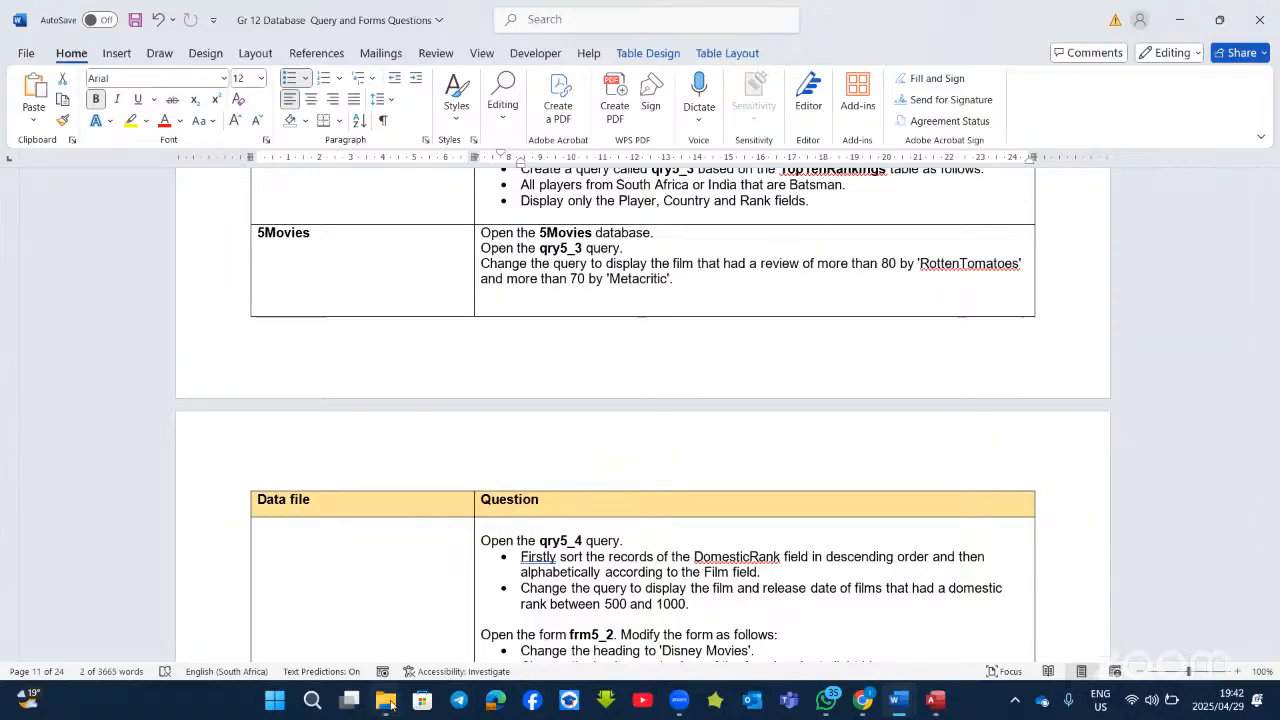
Step: Open the 5Movies database from the Grade 12 Database Table Files folder
mouse_move(389, 703)
left_click(366, 632)
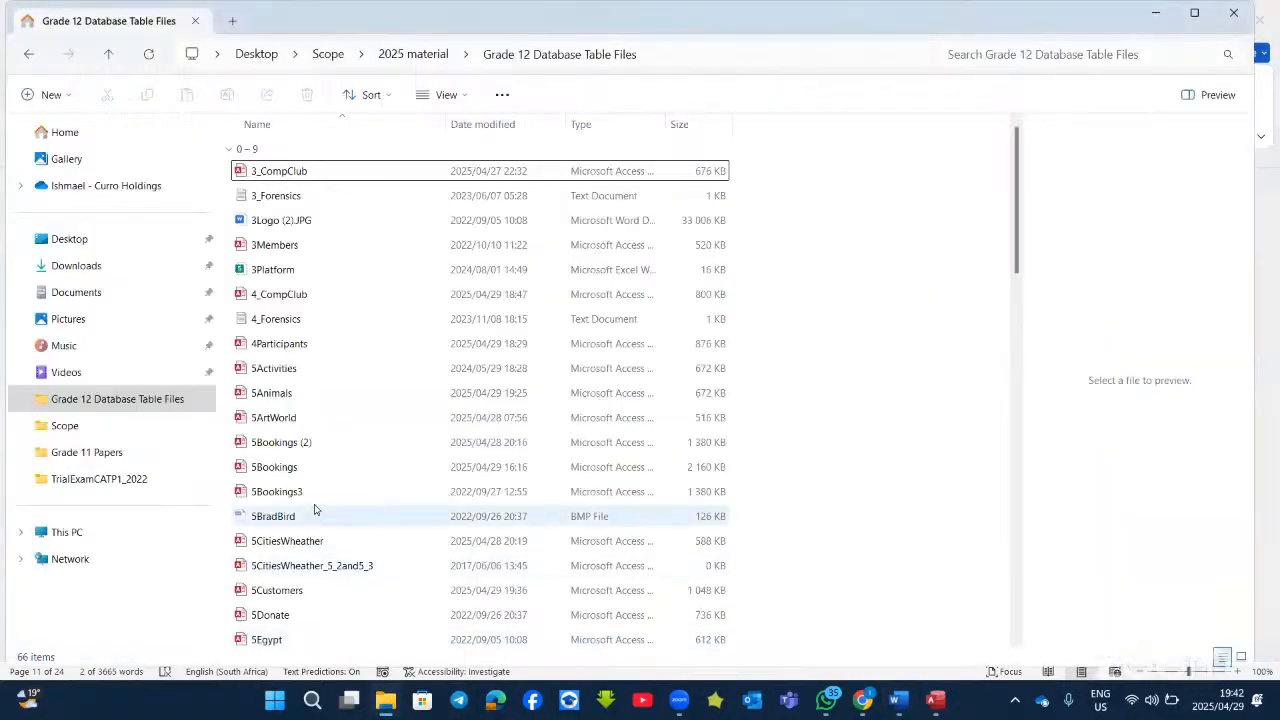
scroll(296, 565, "down", 1)
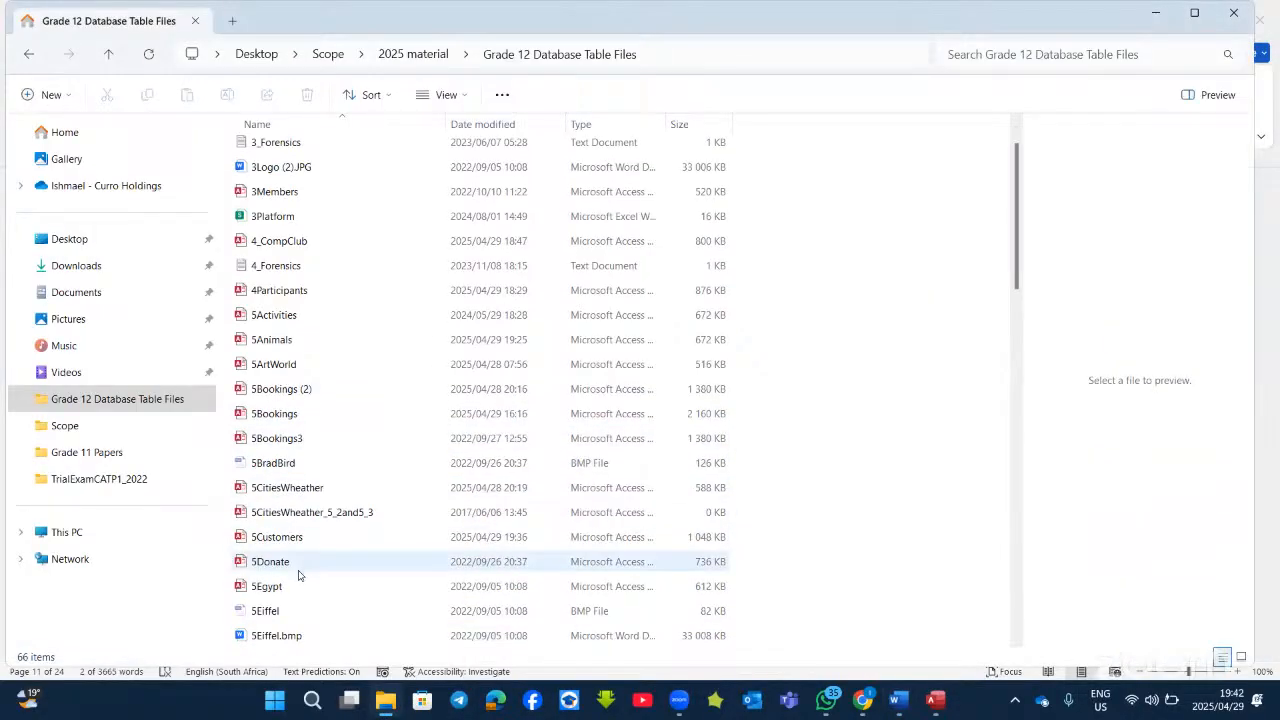
scroll(300, 563, "down", 5)
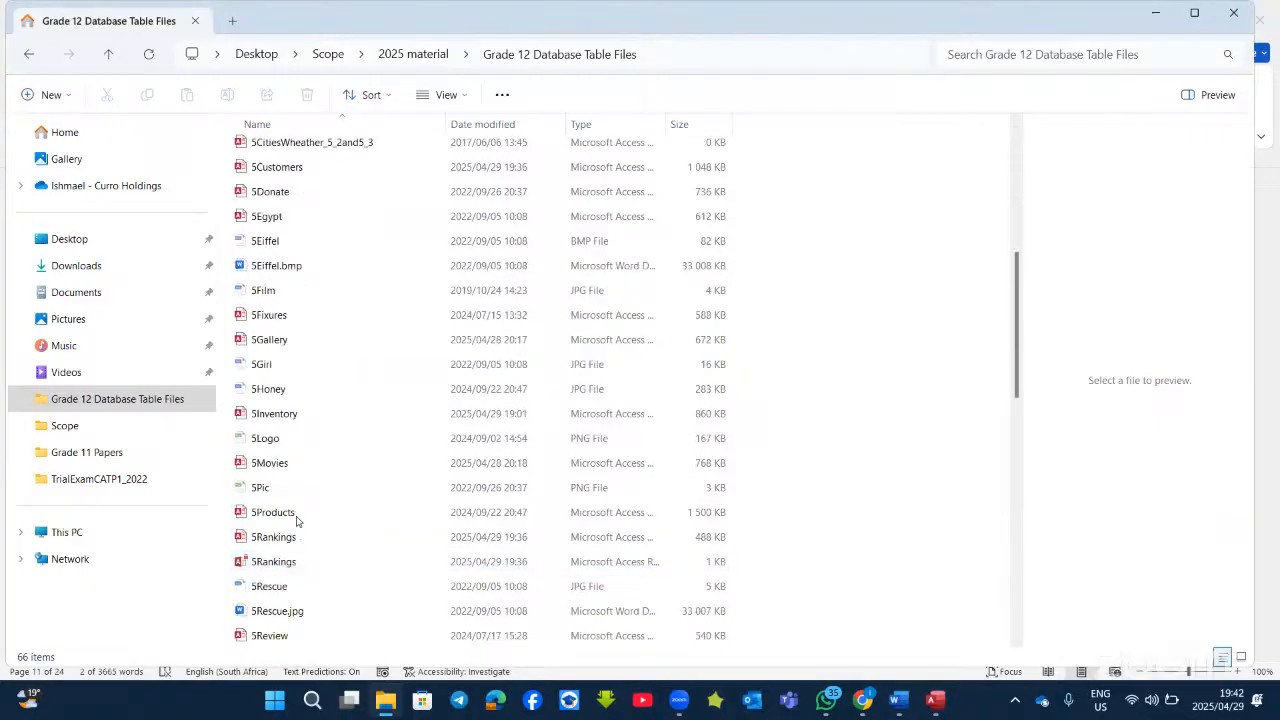
double_click(292, 463)
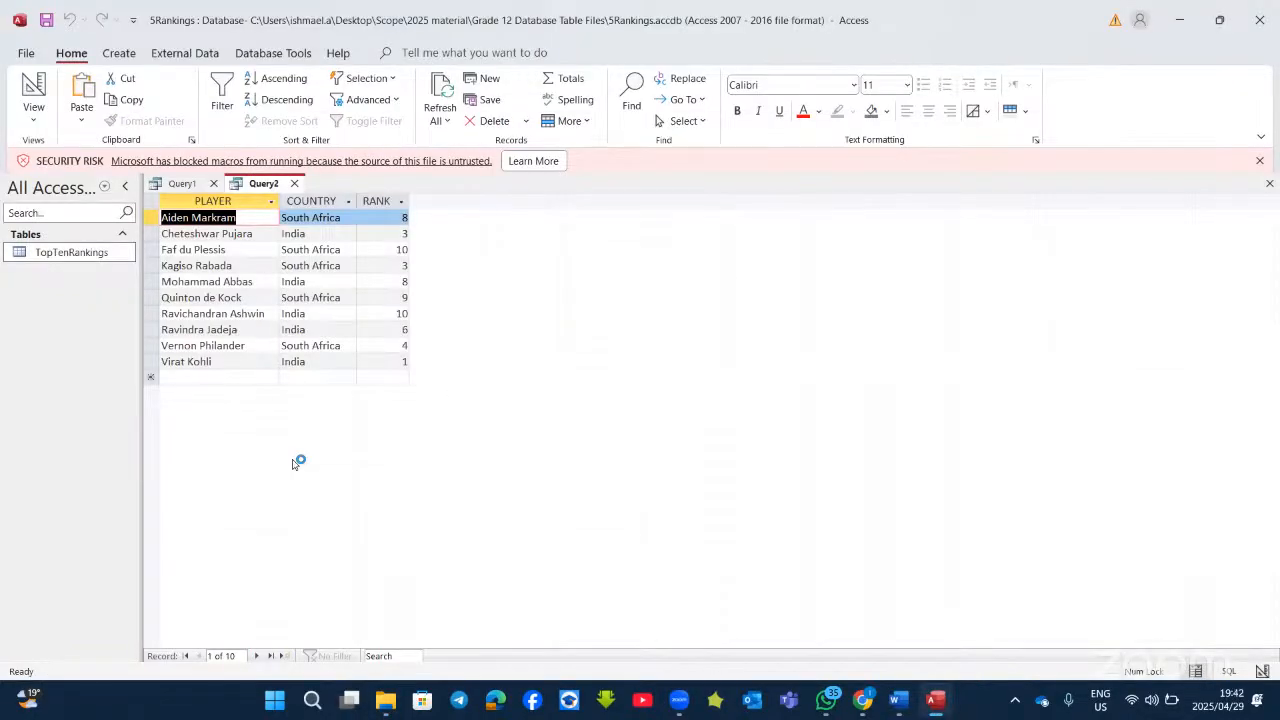
Step: Switch to the 5Movies database and open qry5_3 in Design View
mouse_move(937, 706)
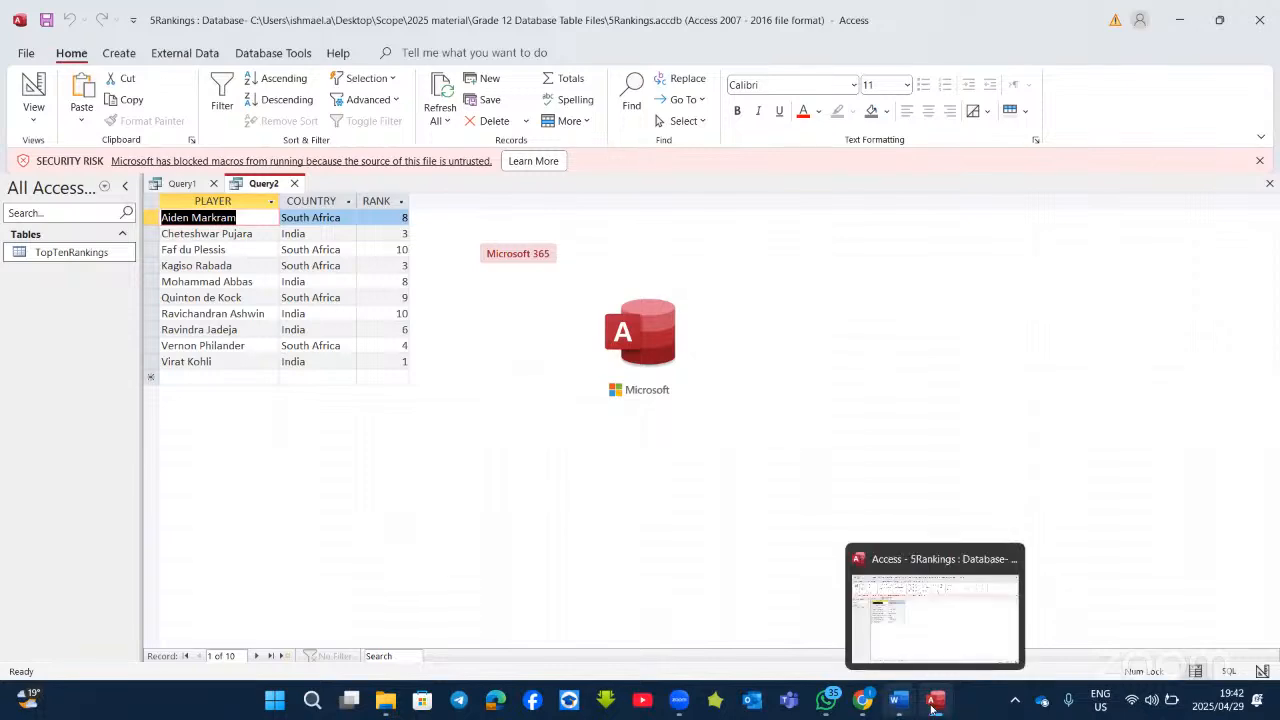
left_click(936, 702)
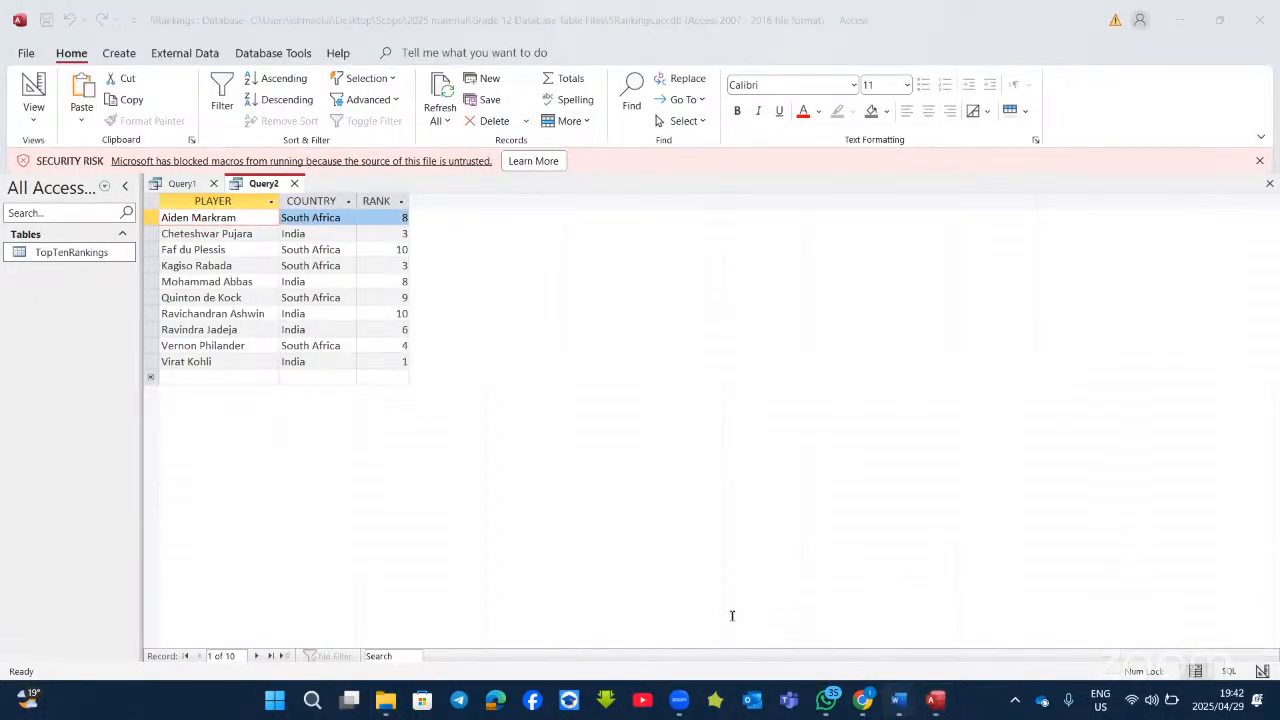
key("alt+Tab")
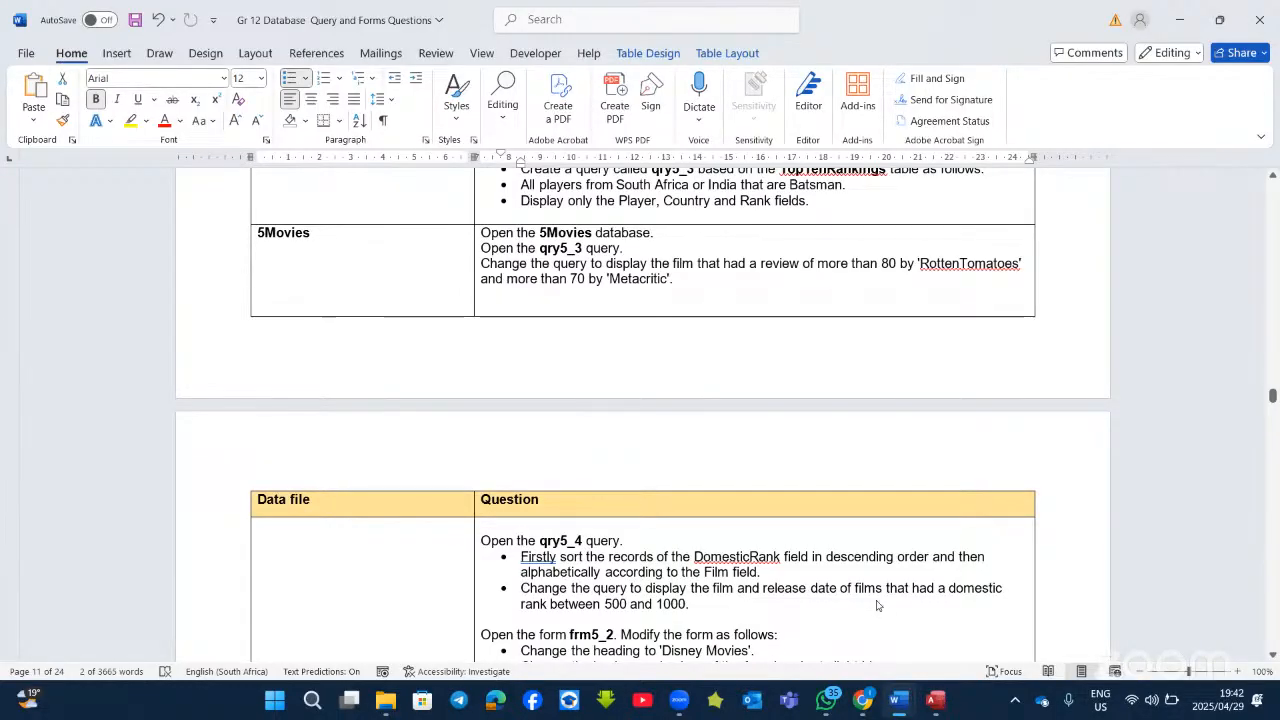
left_click(935, 700)
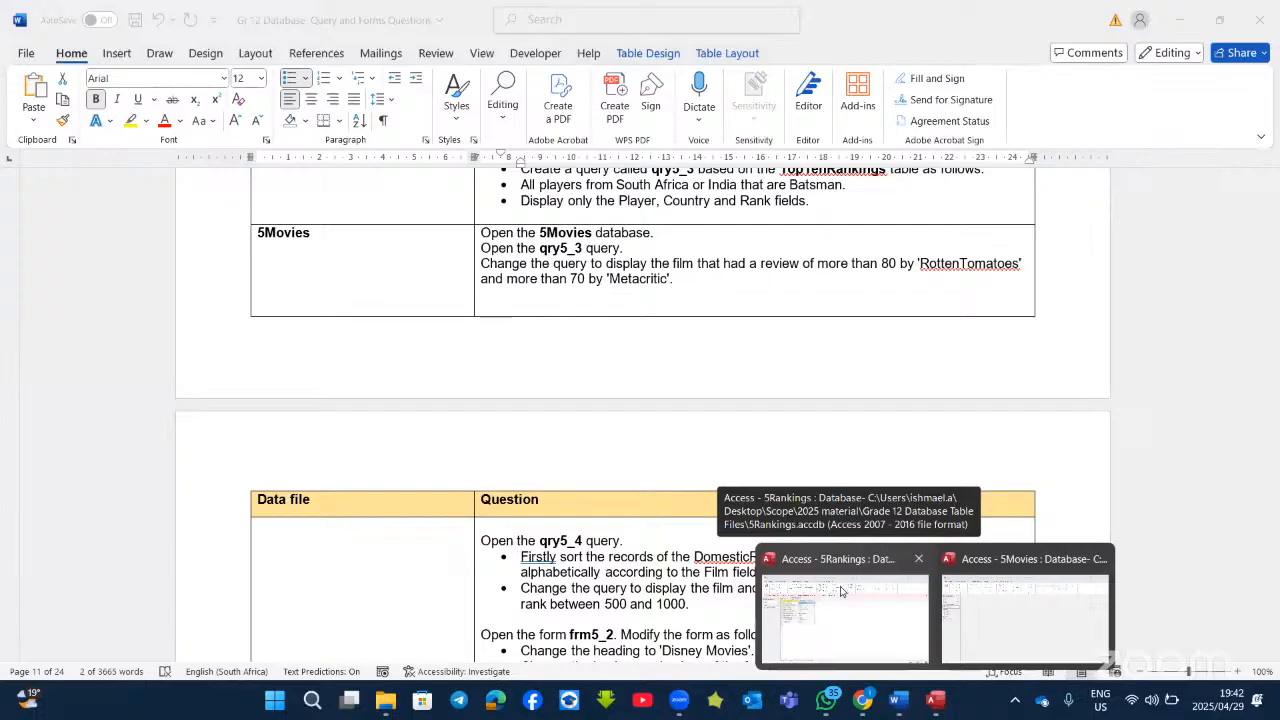
left_click(980, 590)
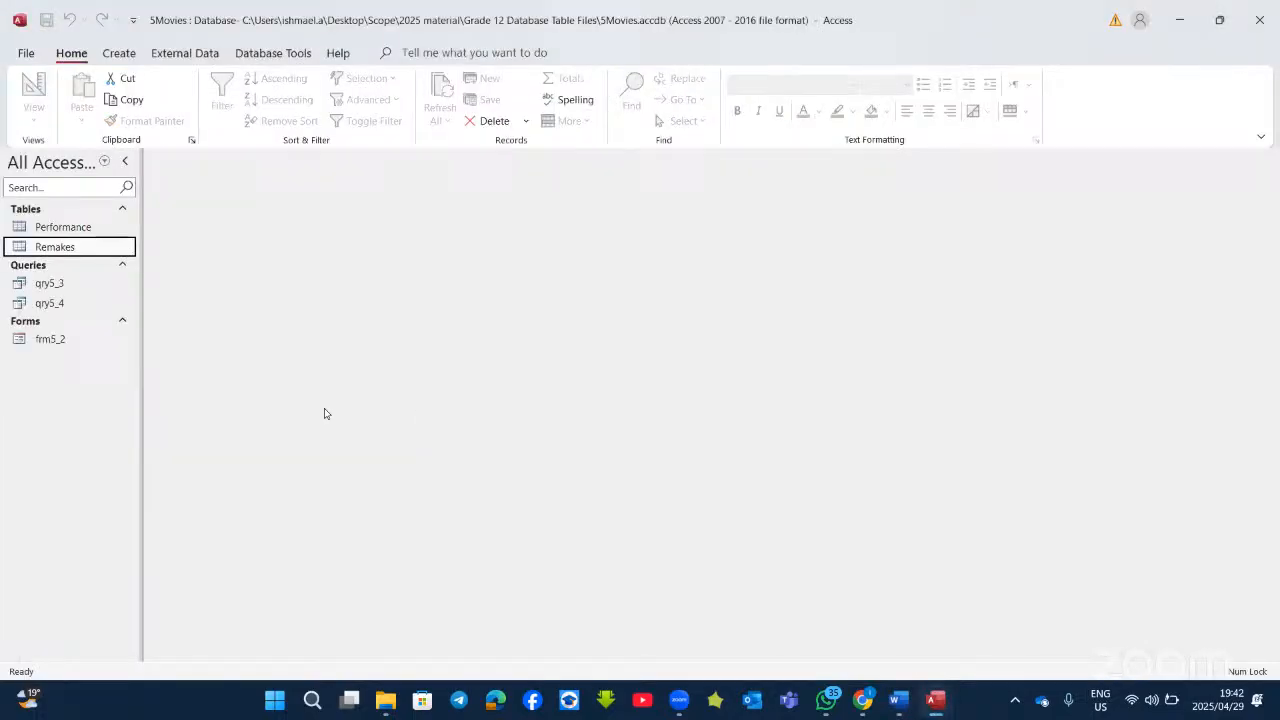
right_click(50, 284)
left_click(238, 340)
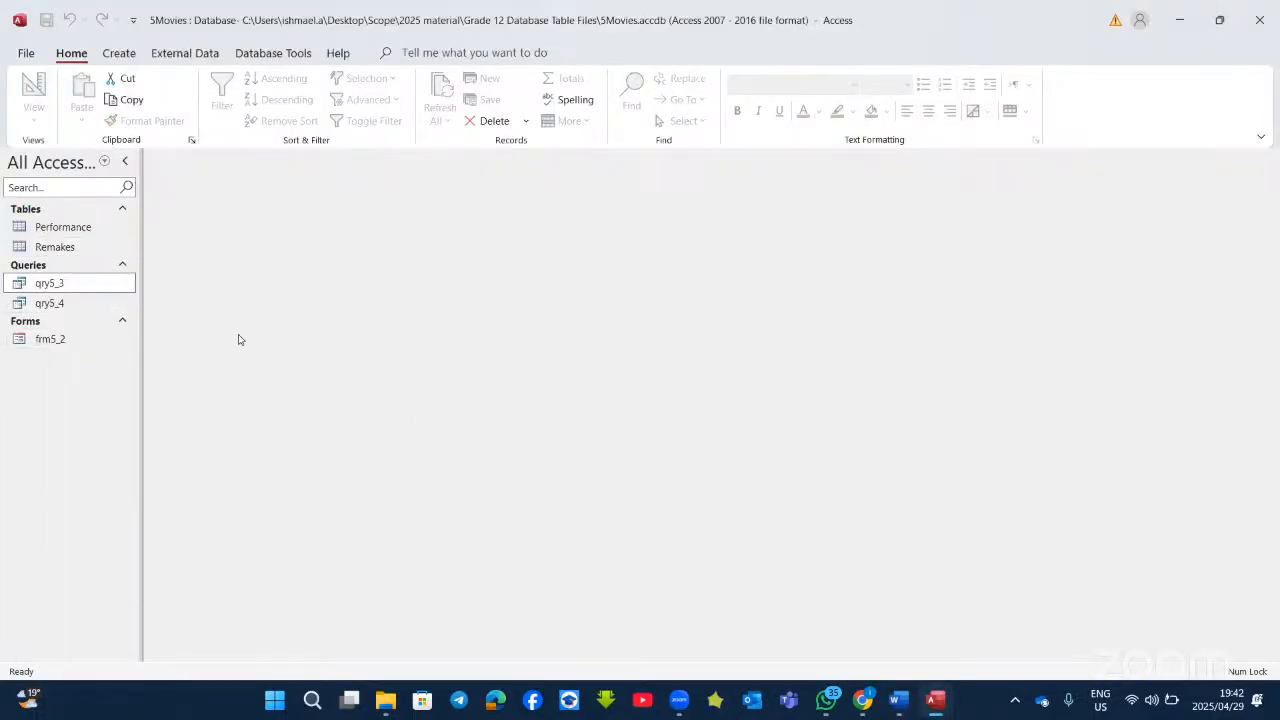
Step: Close the 5Rankings database without saving Query1, then check the Word question
left_click(910, 706)
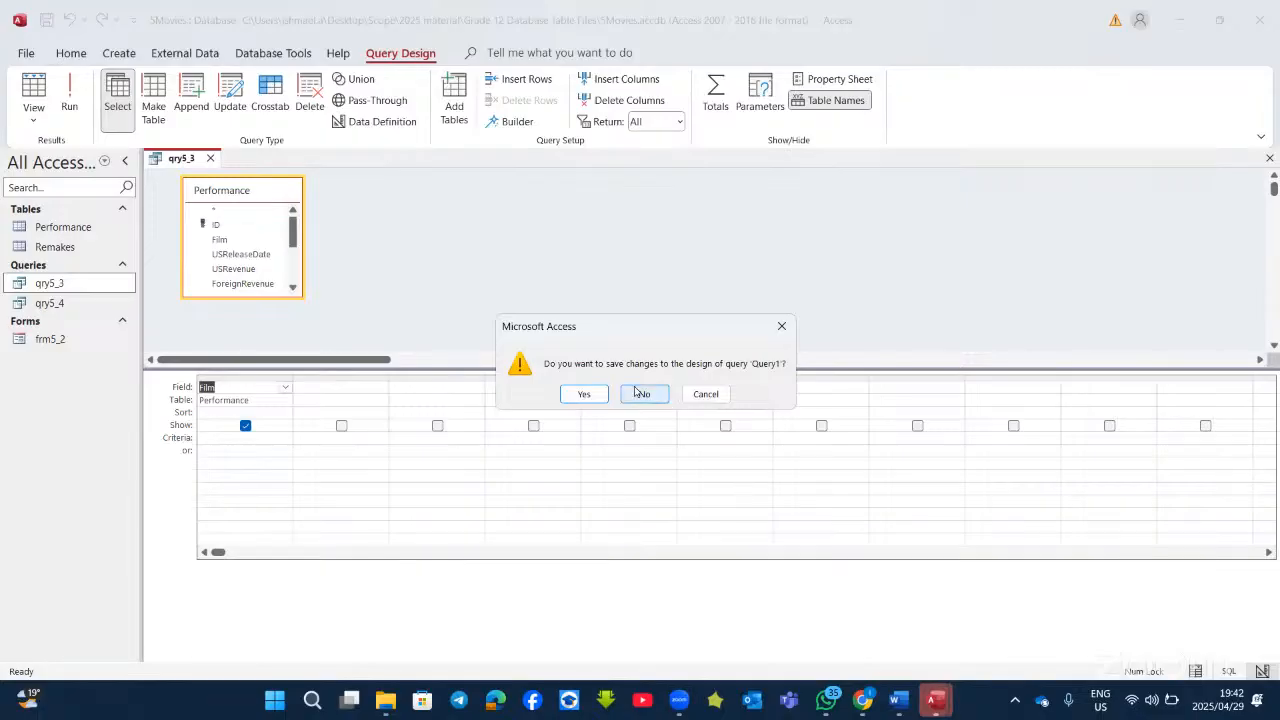
left_click(640, 394)
left_click(640, 394)
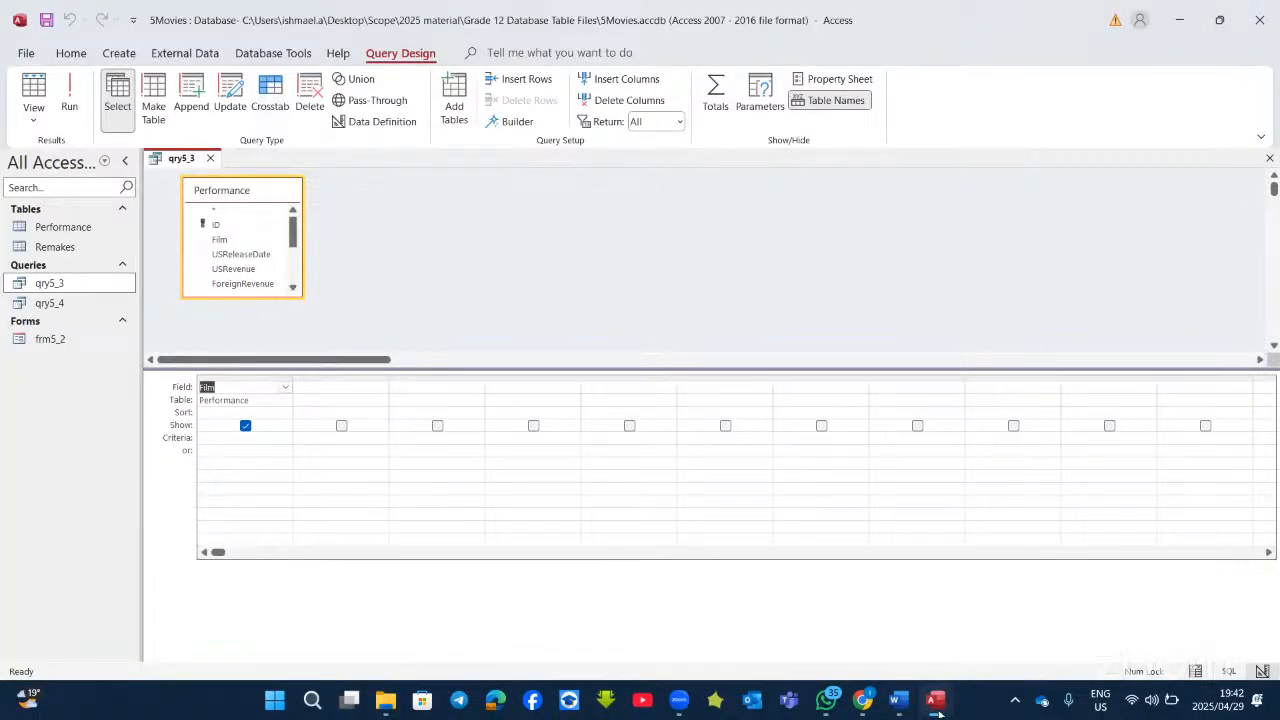
left_click(938, 710)
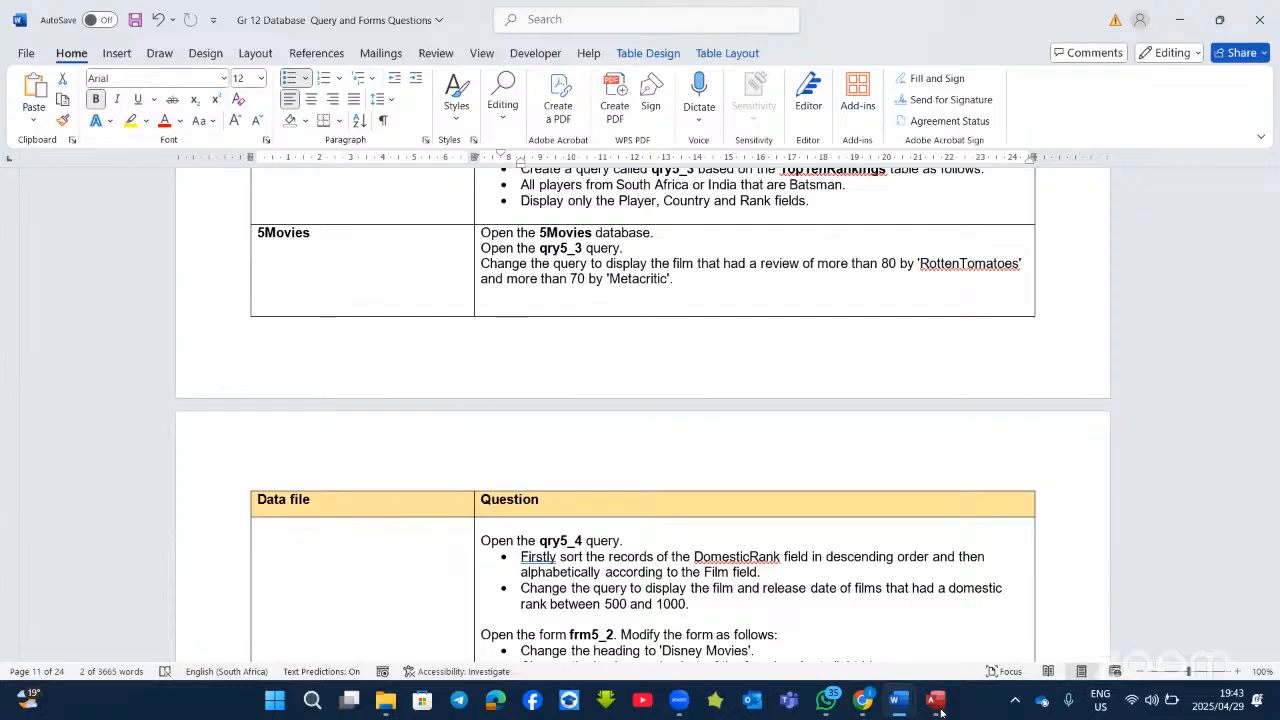
left_click(938, 705)
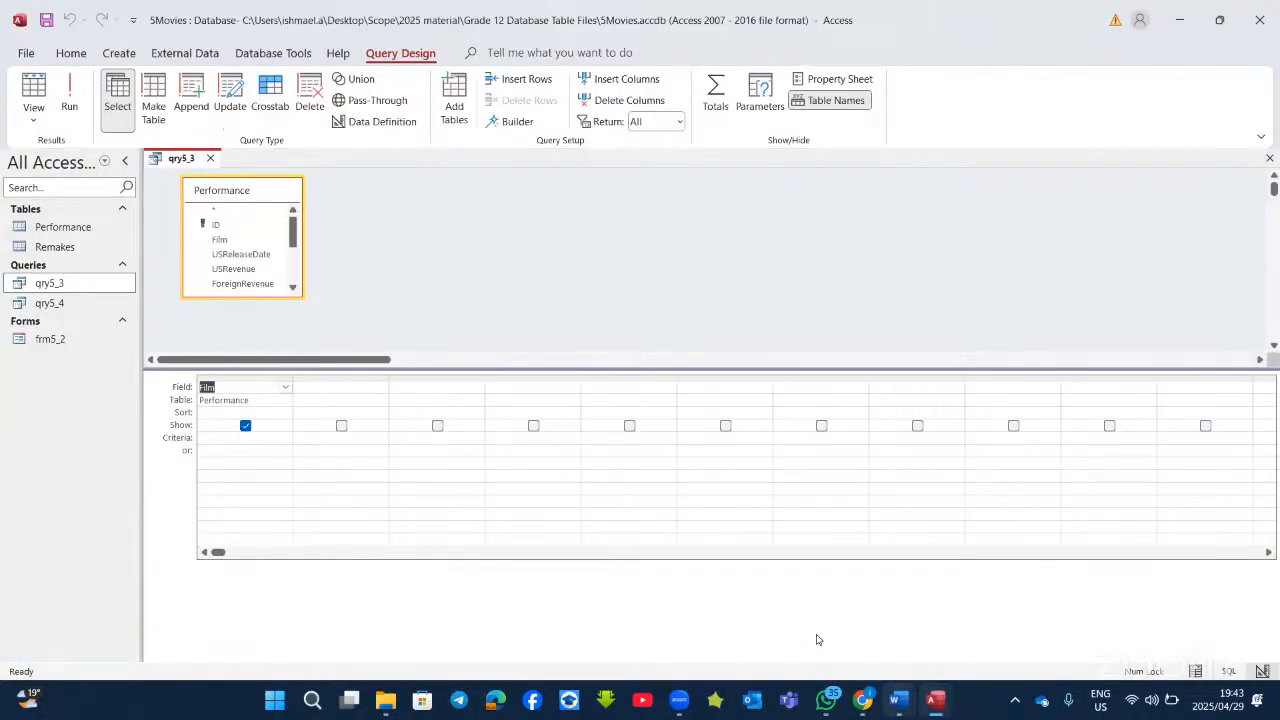
Step: Add RottenTomatoesReview and MetacriticReview from the Performance table beside Film in qry5_3
double_click(222, 241)
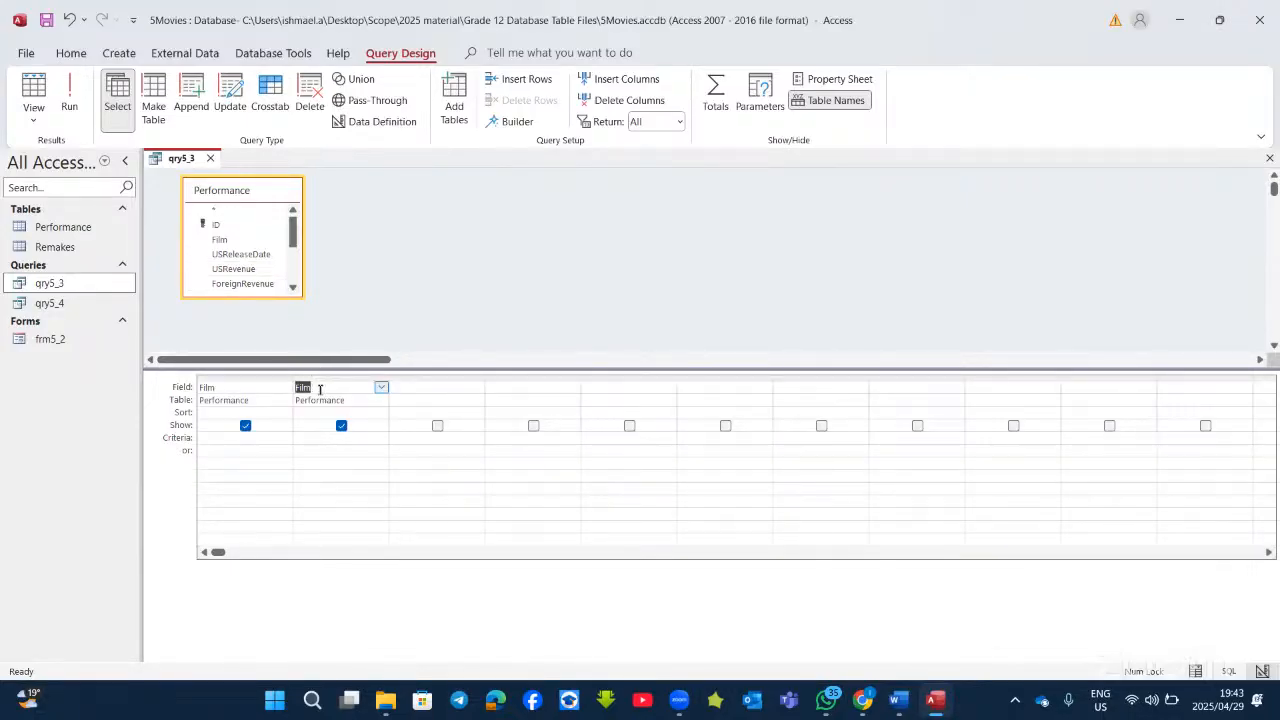
key("Delete")
scroll(251, 258, "down", 1)
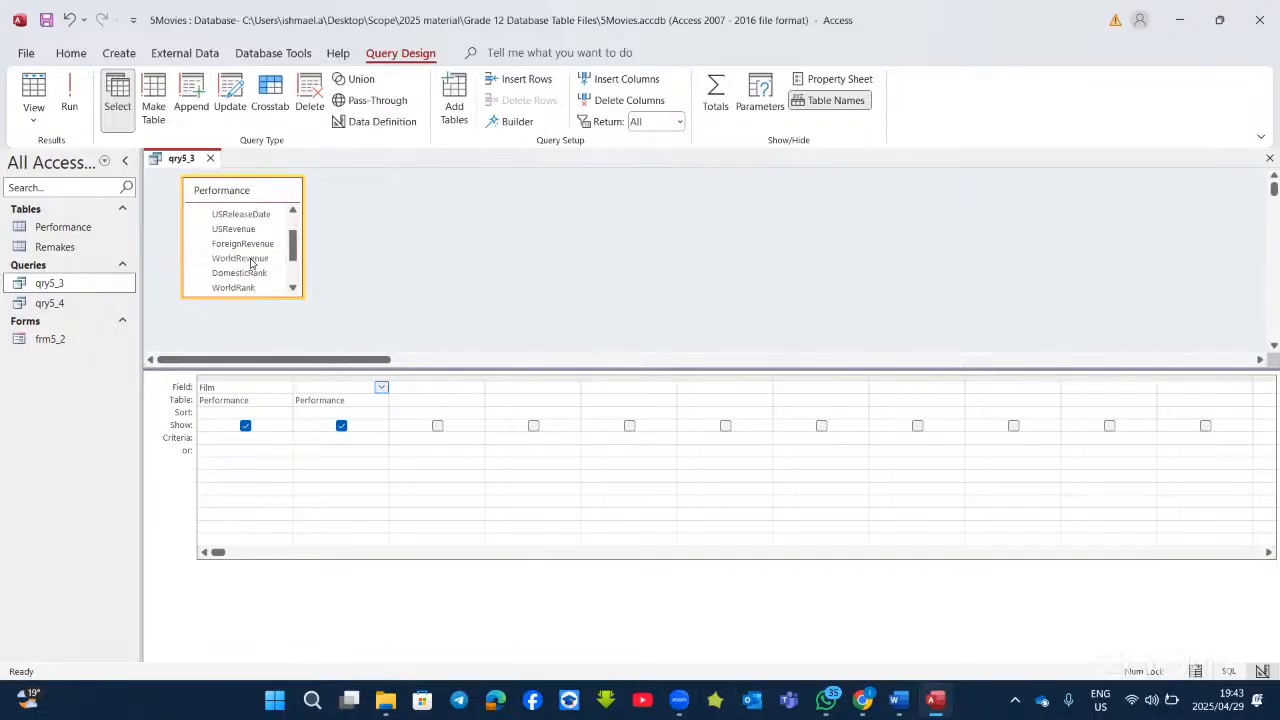
scroll(257, 288, "down", 1)
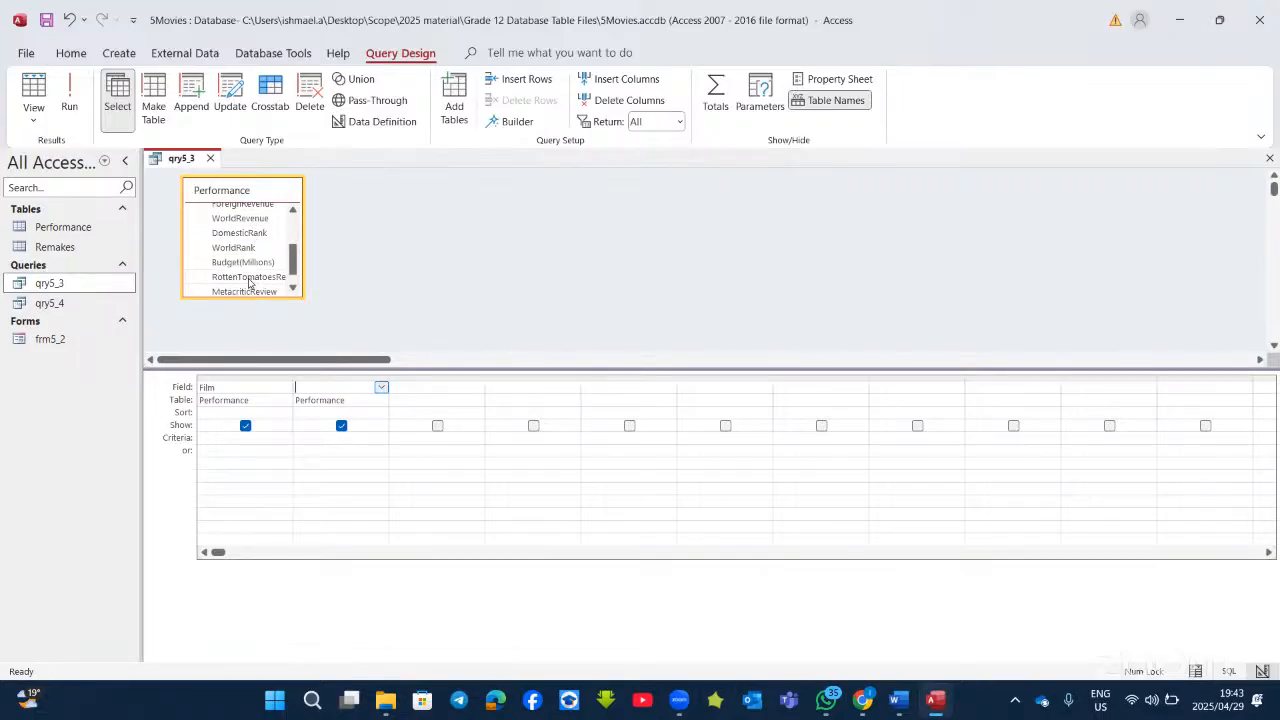
double_click(249, 278)
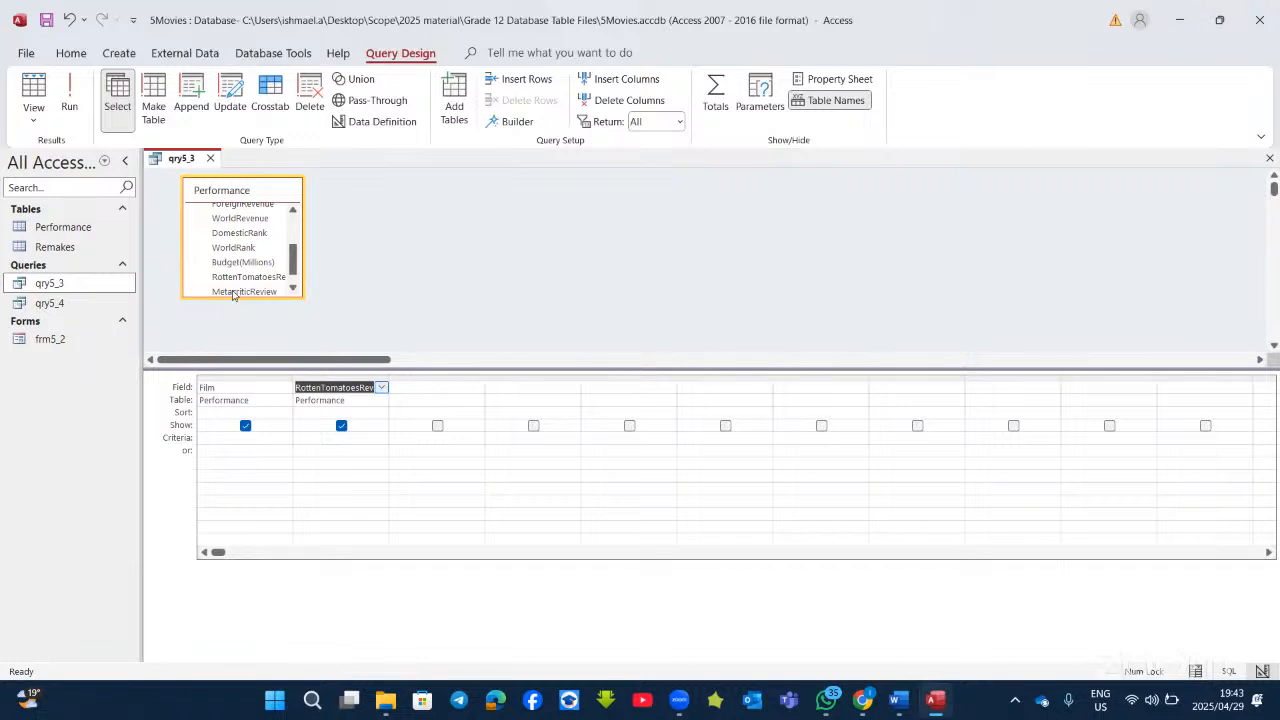
double_click(240, 291)
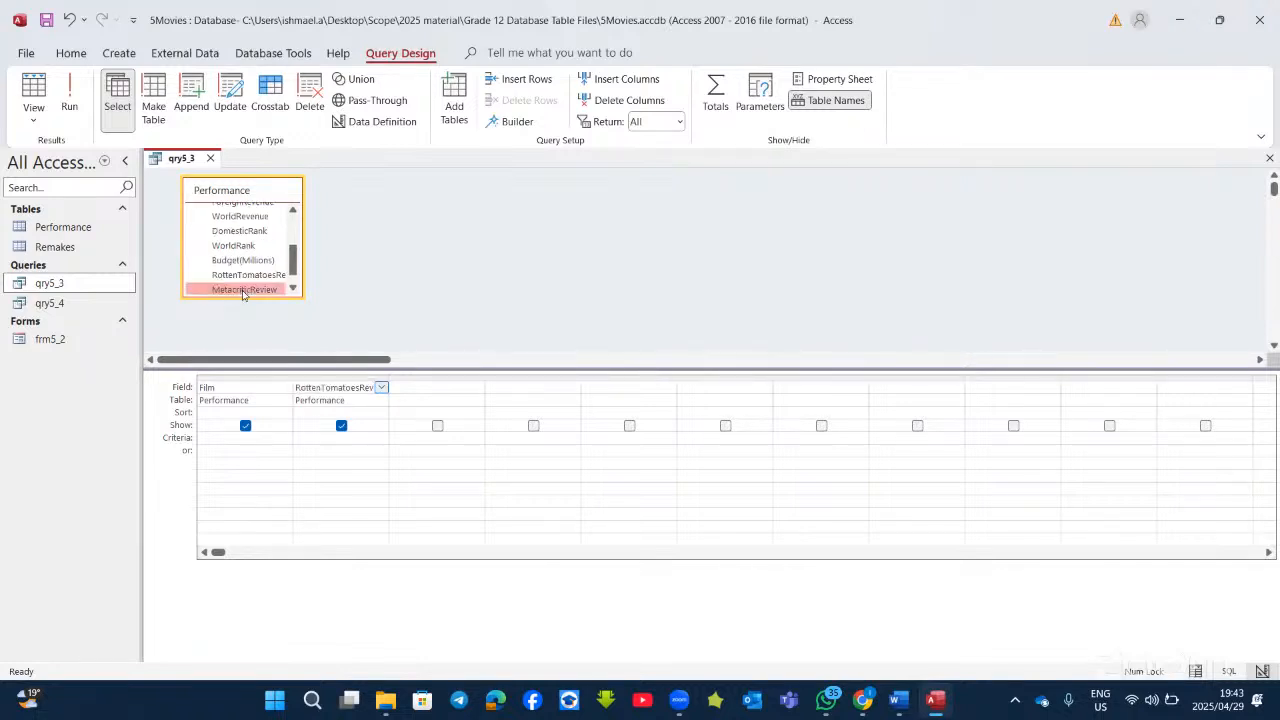
scroll(261, 278, "up", 1)
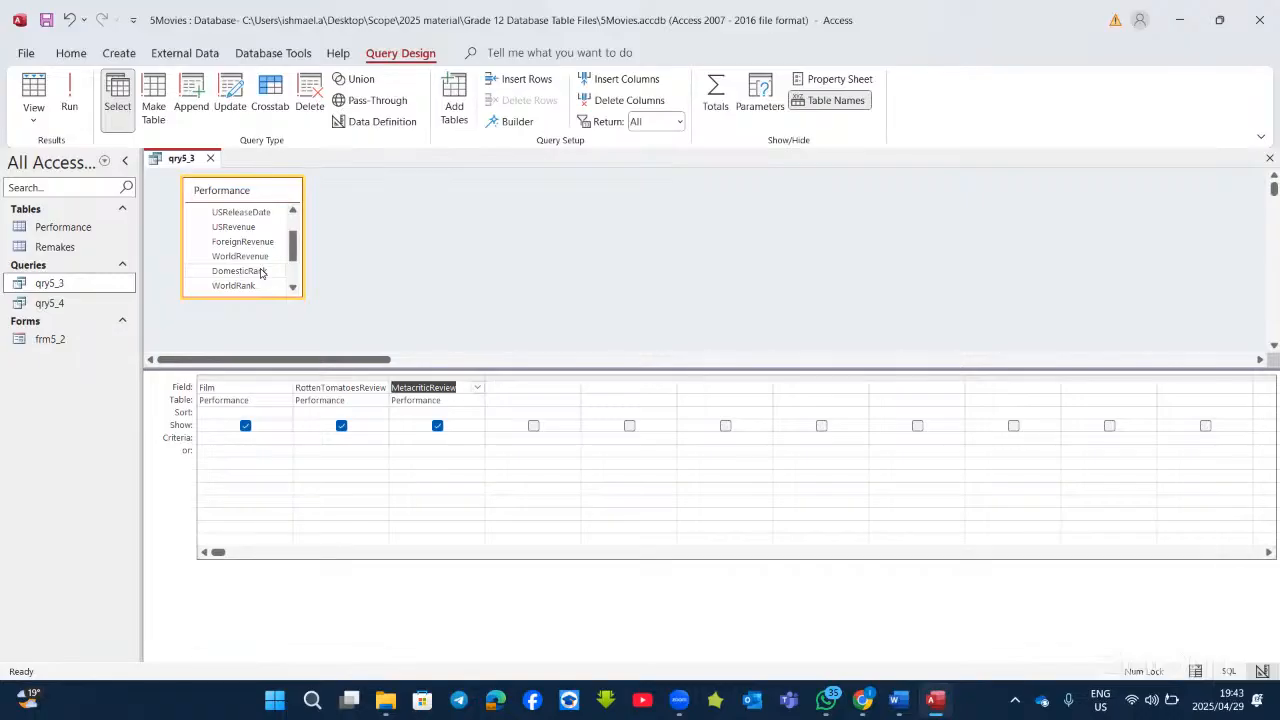
scroll(261, 273, "up", 2)
scroll(261, 273, "down", 2)
Step: Run qry5_3 to inspect the two review columns, then compare with the Word question
left_click(69, 100)
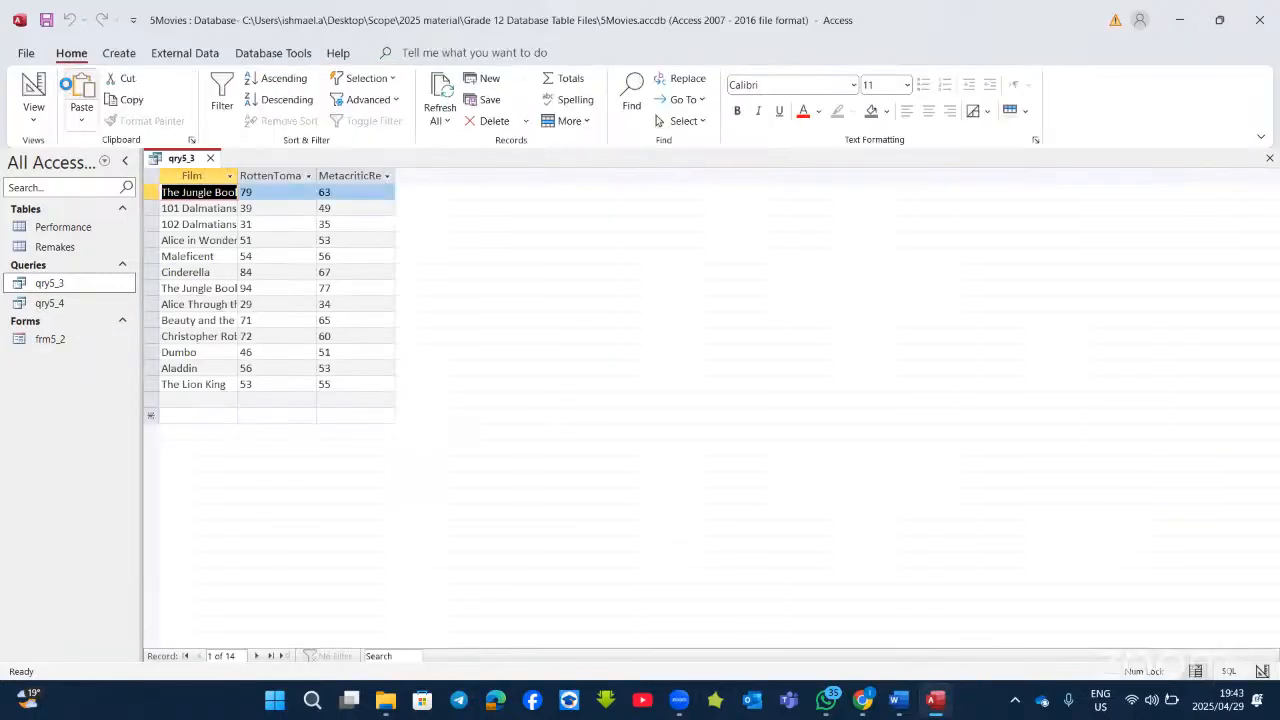
left_click(278, 175)
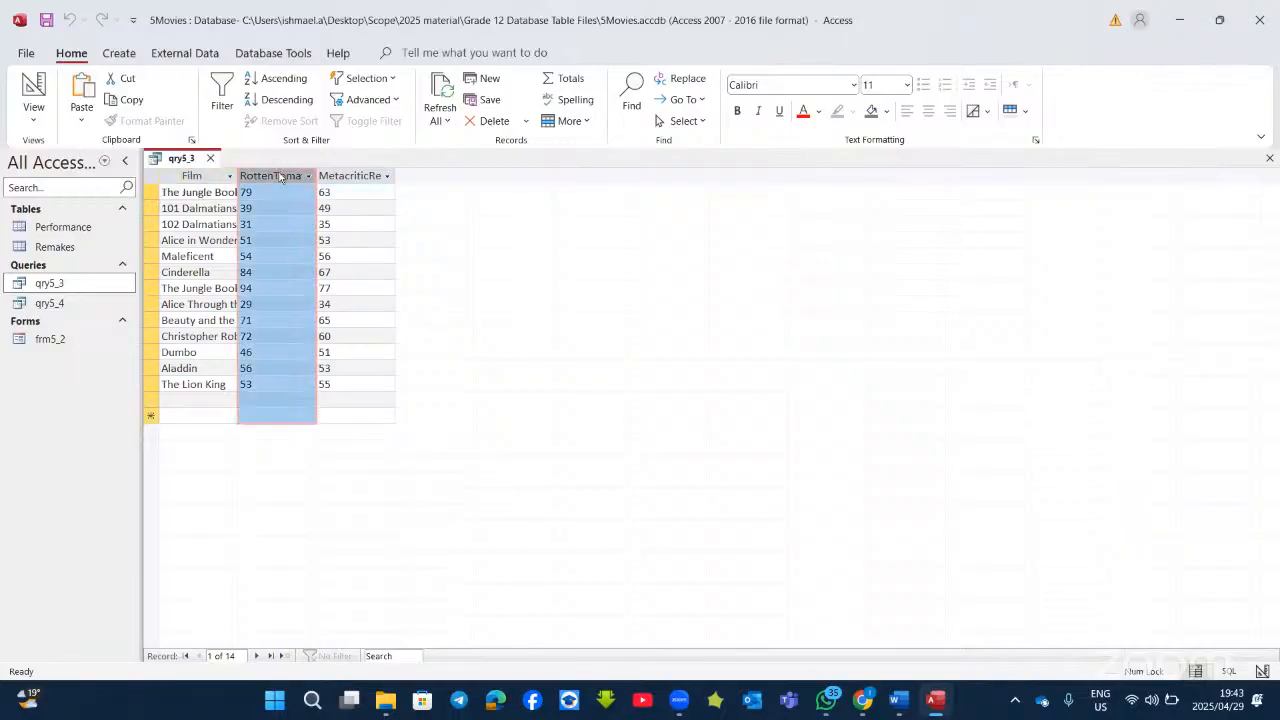
left_click(350, 175)
left_click(34, 88)
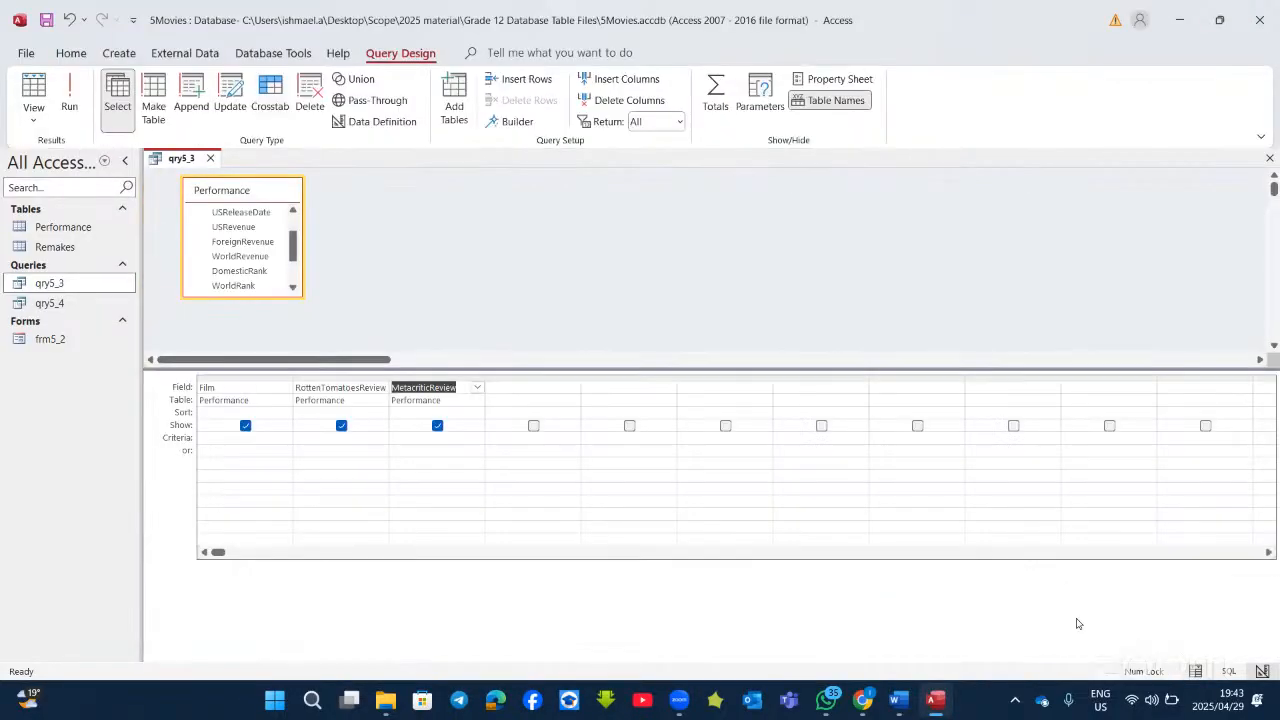
left_click(907, 700)
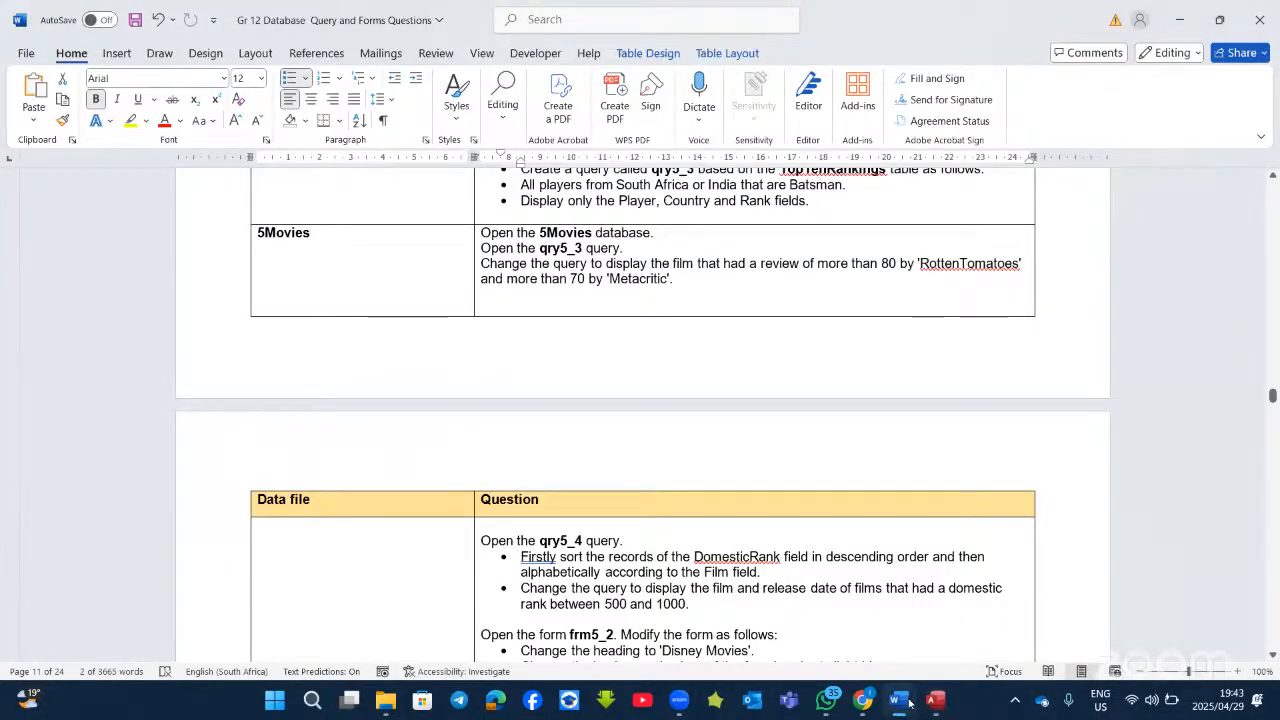
left_click(935, 700)
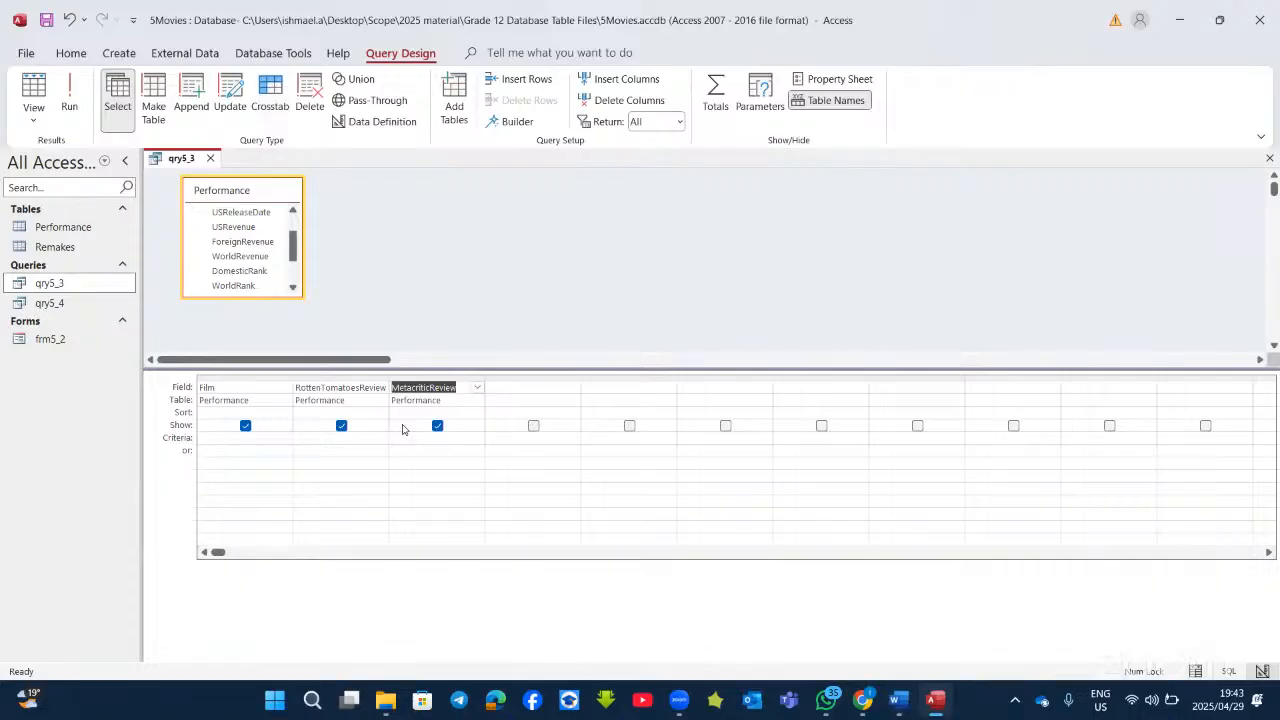
Step: Set criteria >80 for RottenTomatoesReview and >70 for MetacriticReview, and run qry5_3
left_click(297, 437)
type(">80")
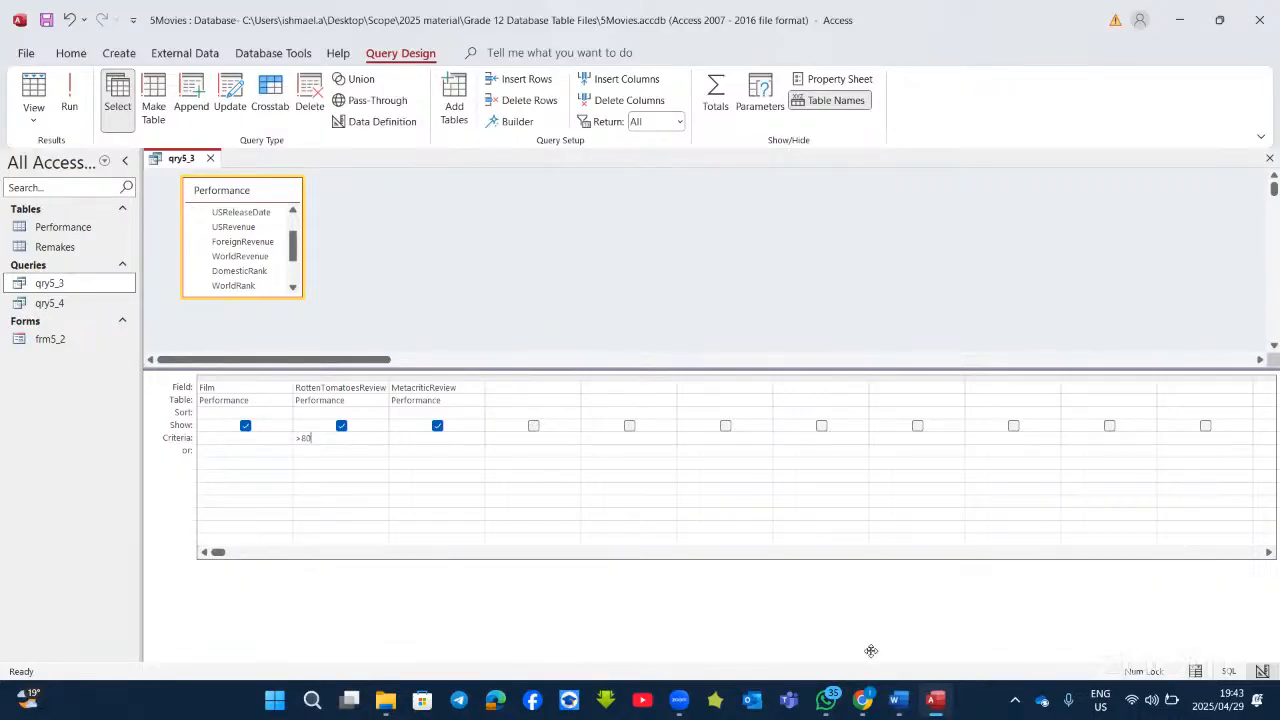
left_click(940, 703)
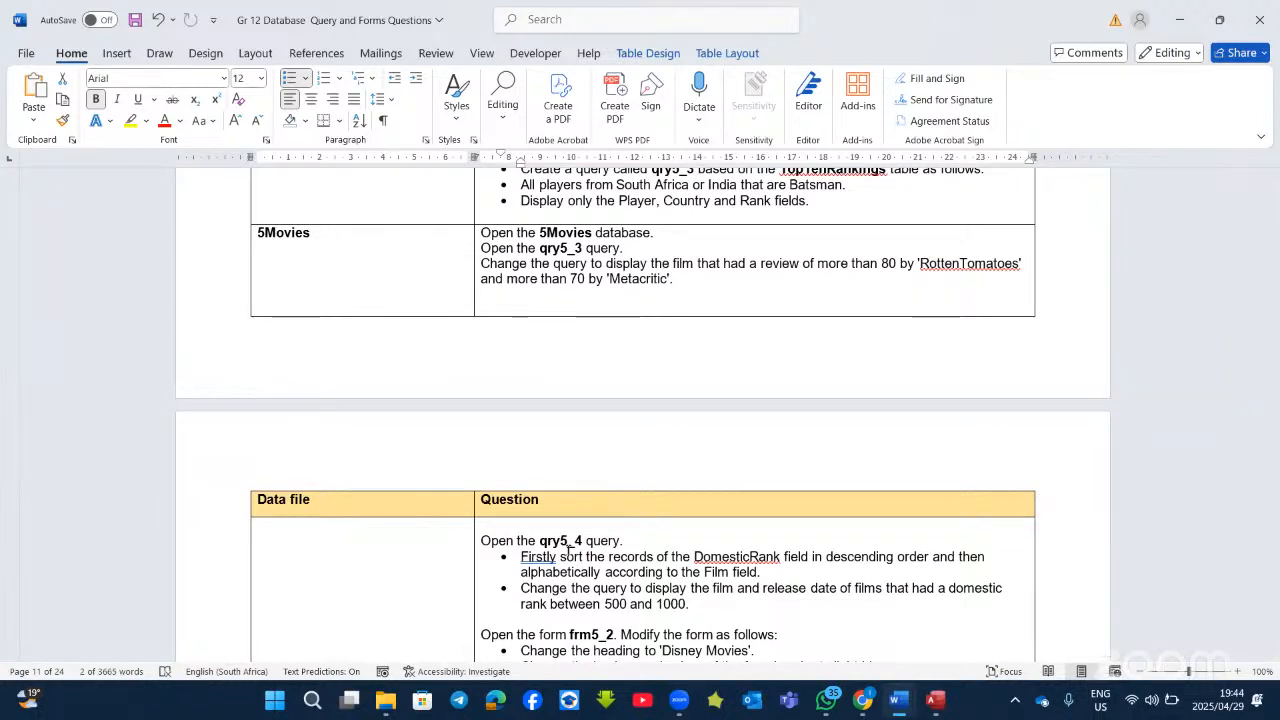
key("alt+Tab")
type(">7")
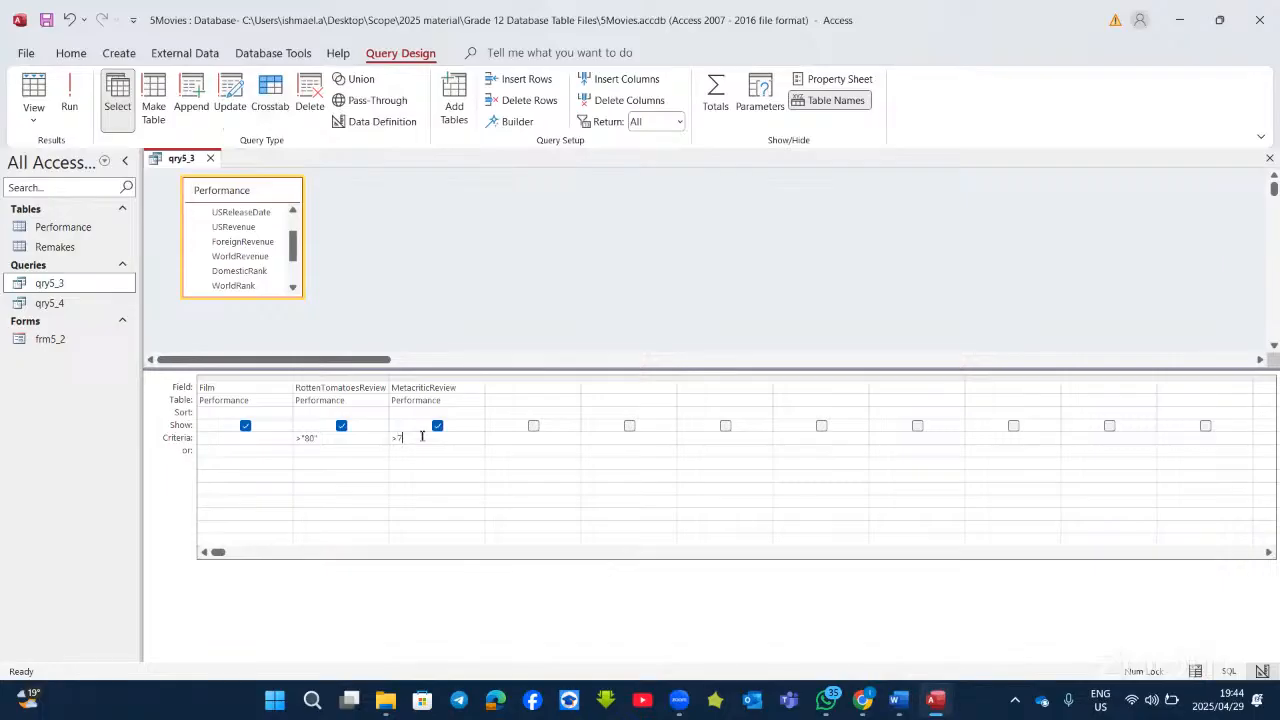
type("0")
left_click(69, 95)
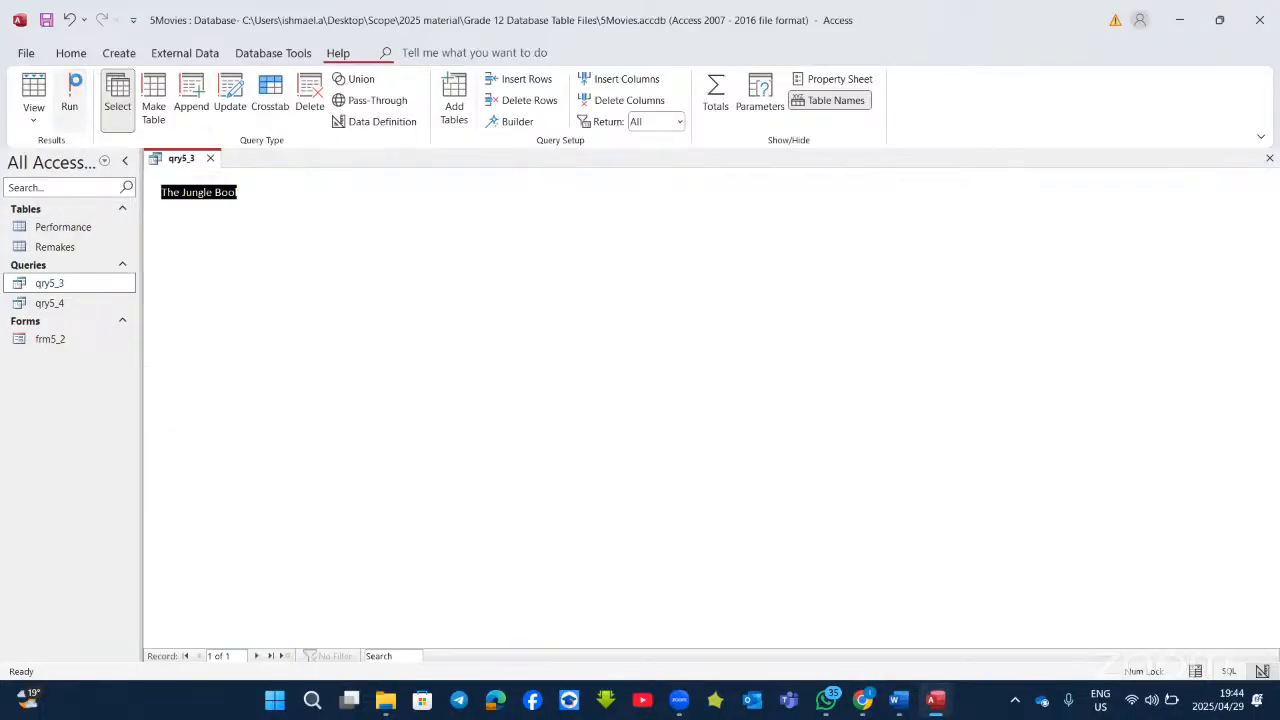
left_click(45, 92)
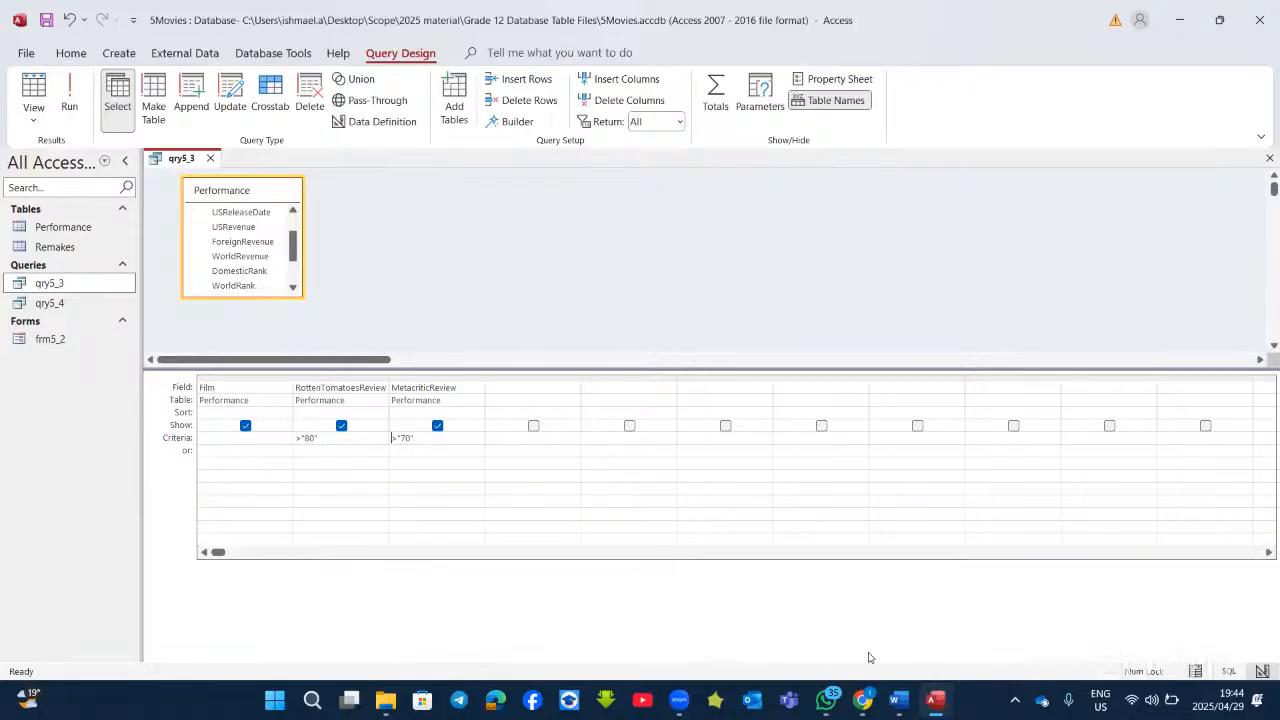
left_click(899, 700)
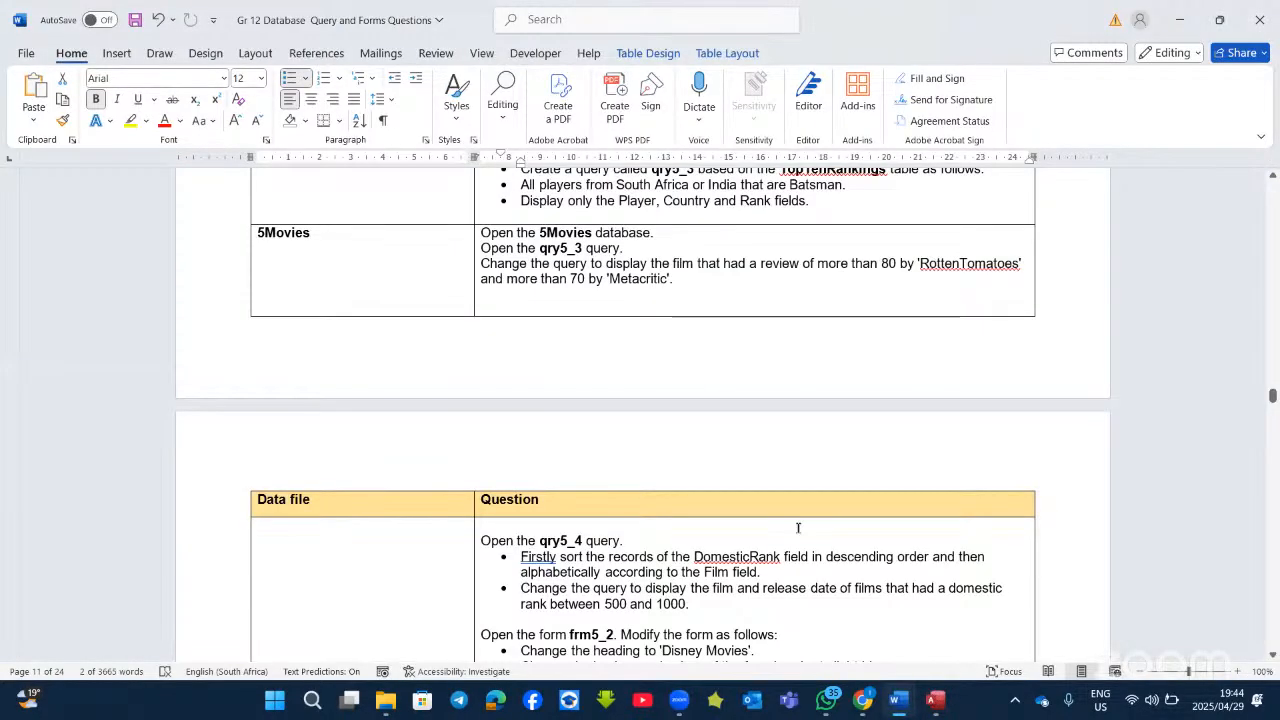
Step: Read the next Word questions, then close 5Movies without saving qry5_3 changes
scroll(790, 500, "down", 4)
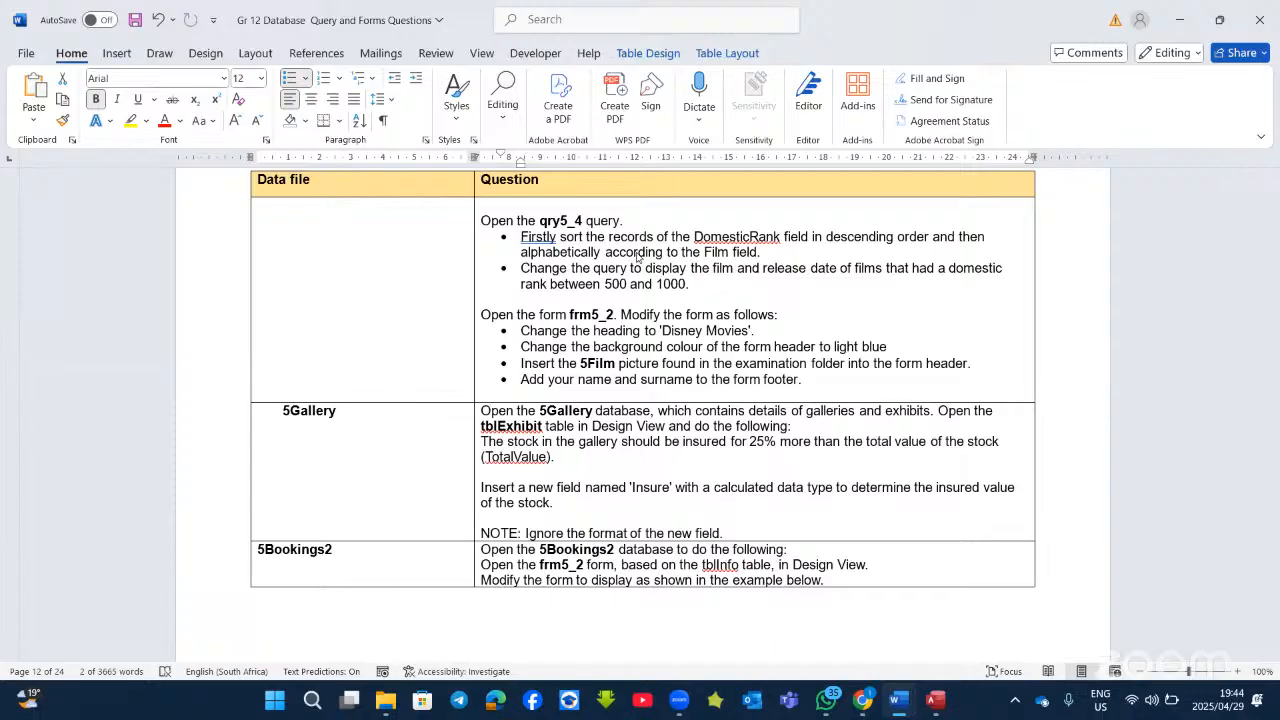
left_click(935, 699)
left_click(1260, 18)
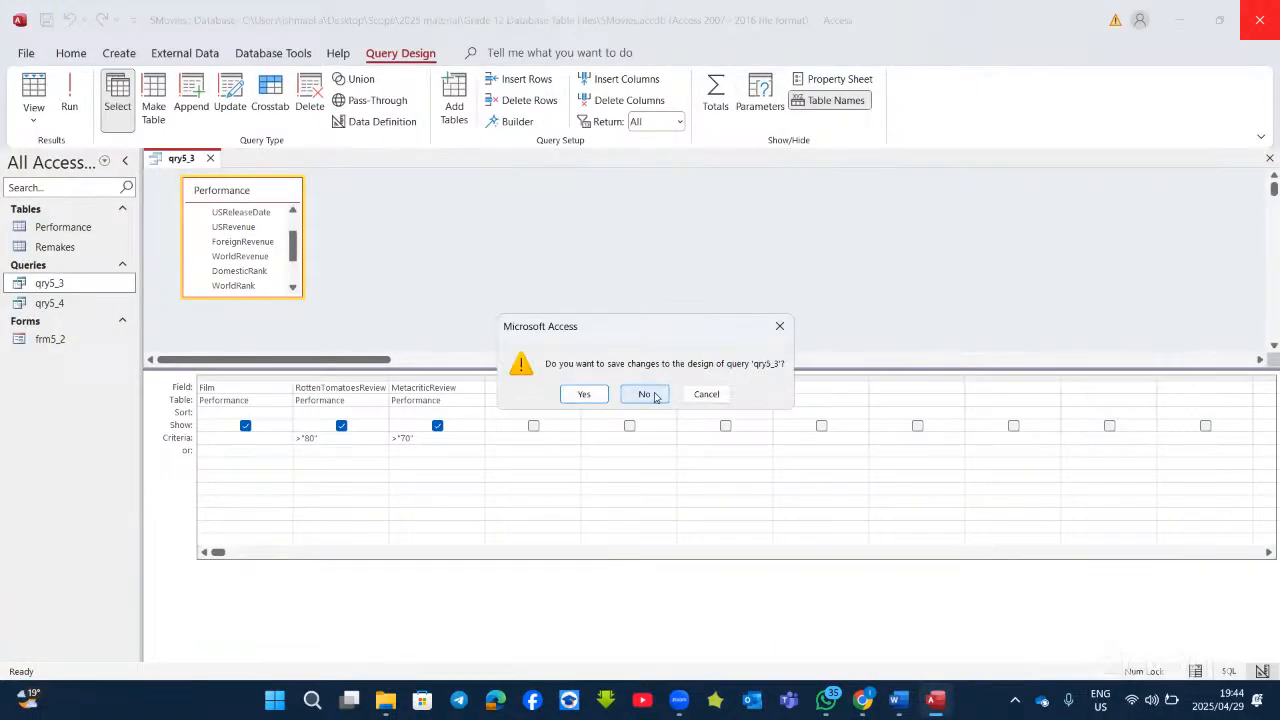
left_click(659, 398)
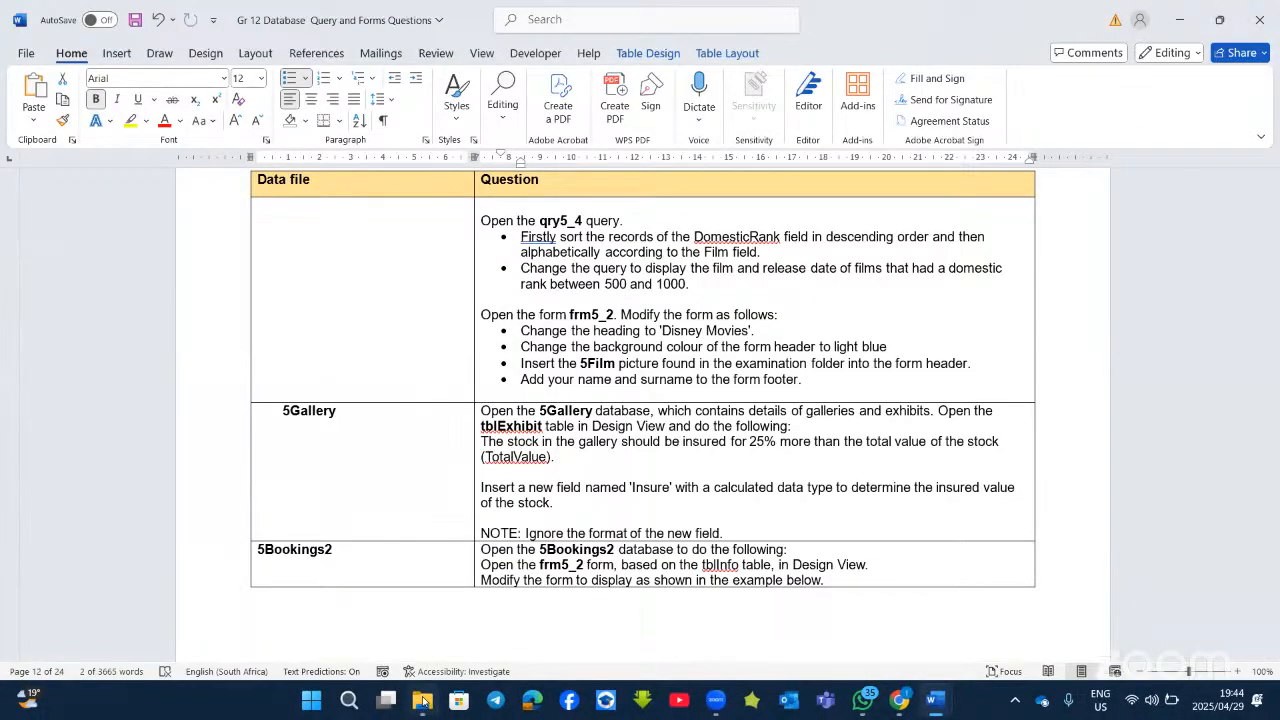
Step: Select the 5Gallery database in the Grade 12 Database Table Files folder and open it
mouse_move(422, 699)
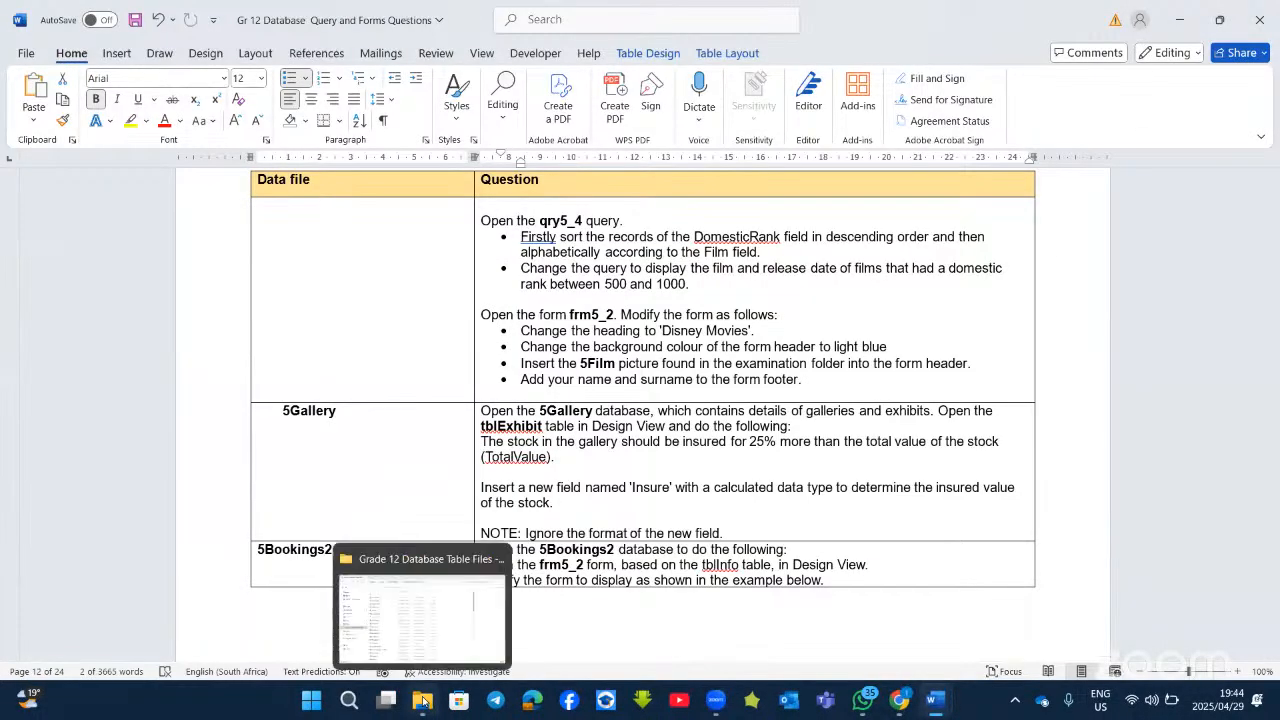
left_click(421, 600)
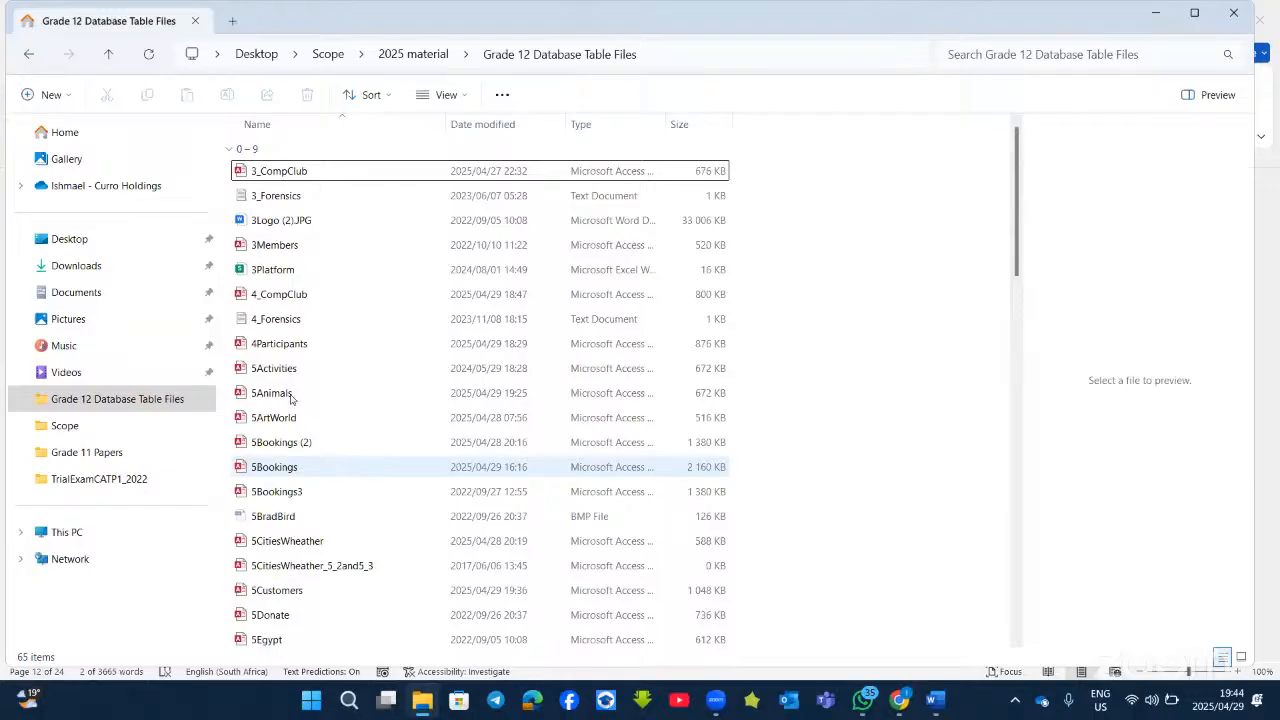
scroll(305, 560, "down", 2)
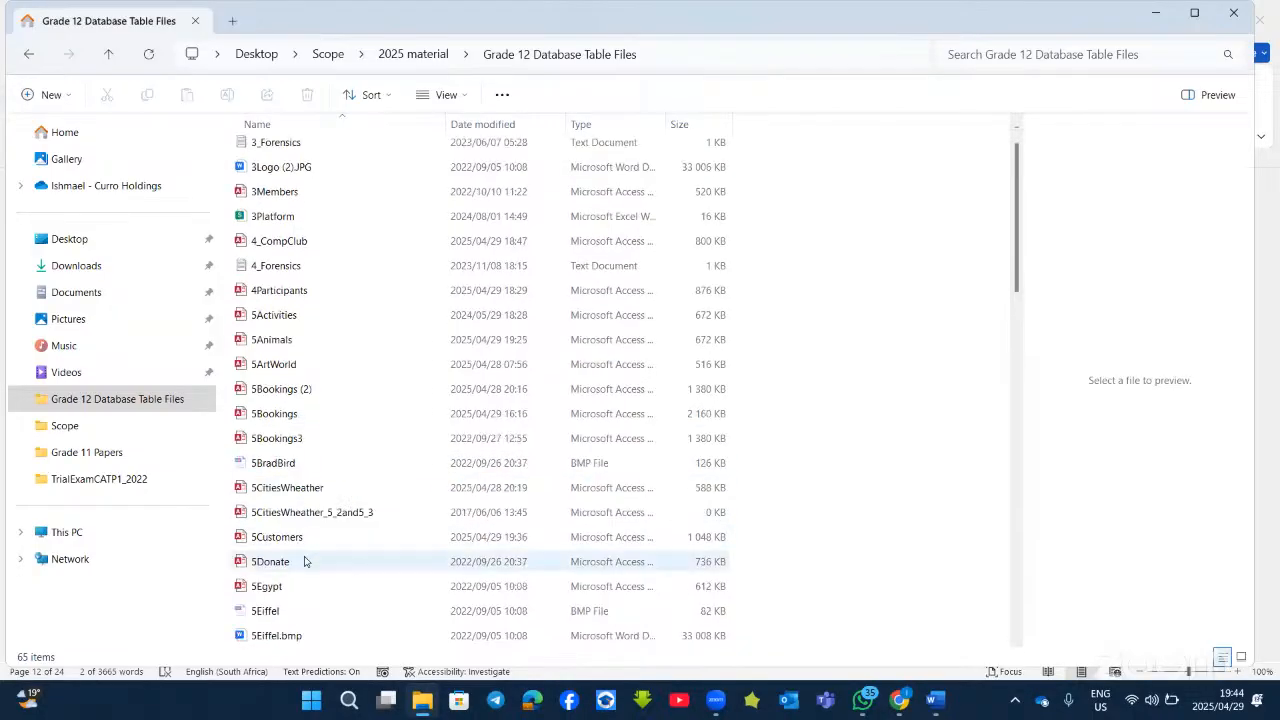
scroll(305, 562, "down", 1)
left_click(299, 561)
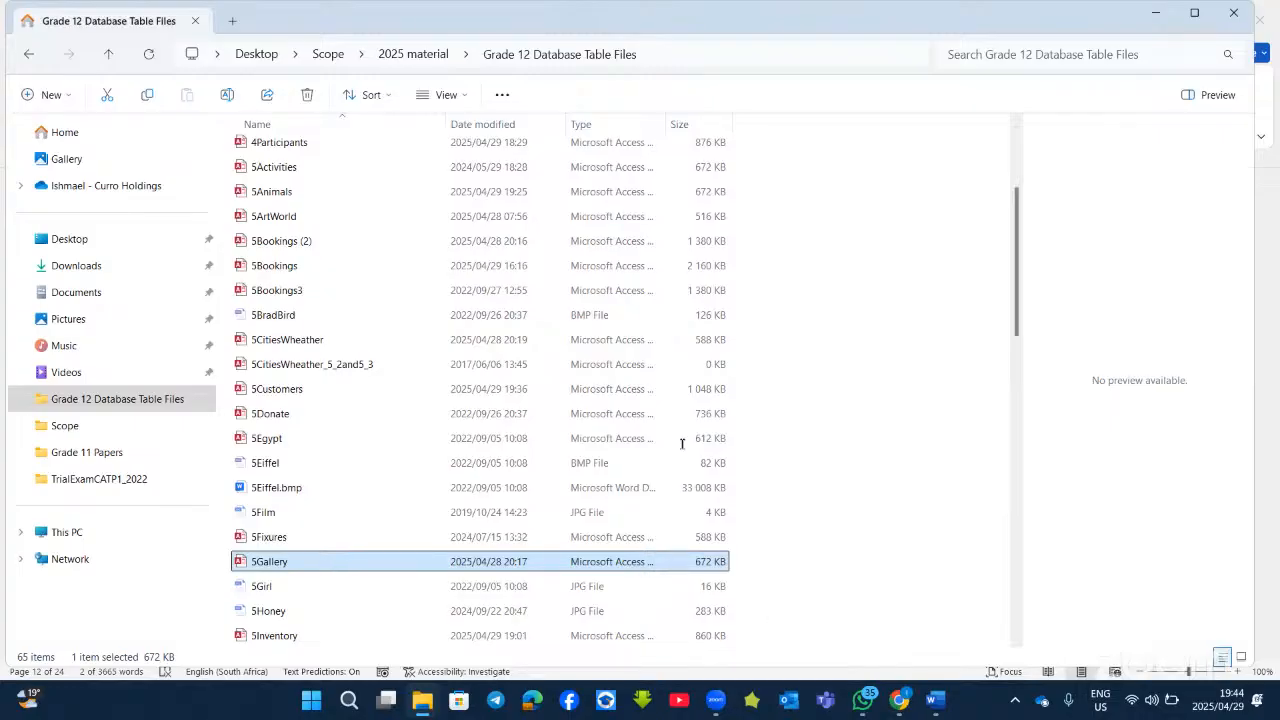
key("alt+Tab")
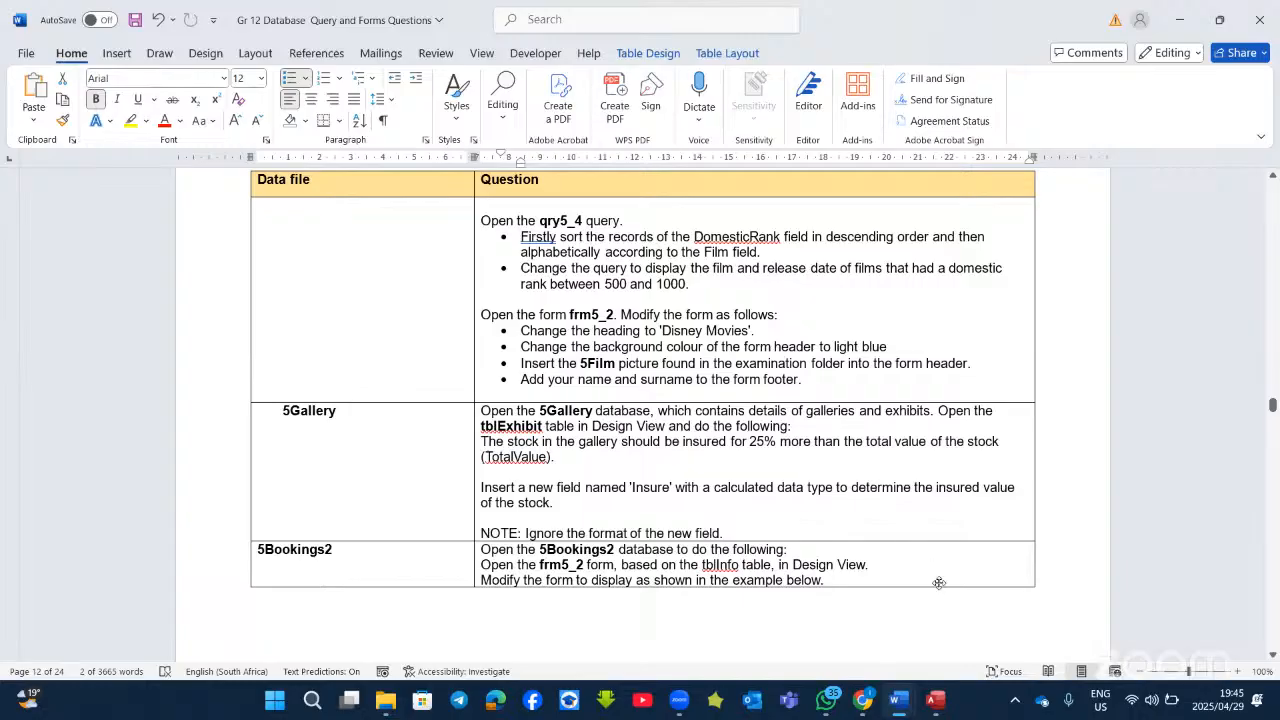
Step: Open qry5_2 in 5Gallery, switch it to Design View, then minimise Access
left_click(942, 700)
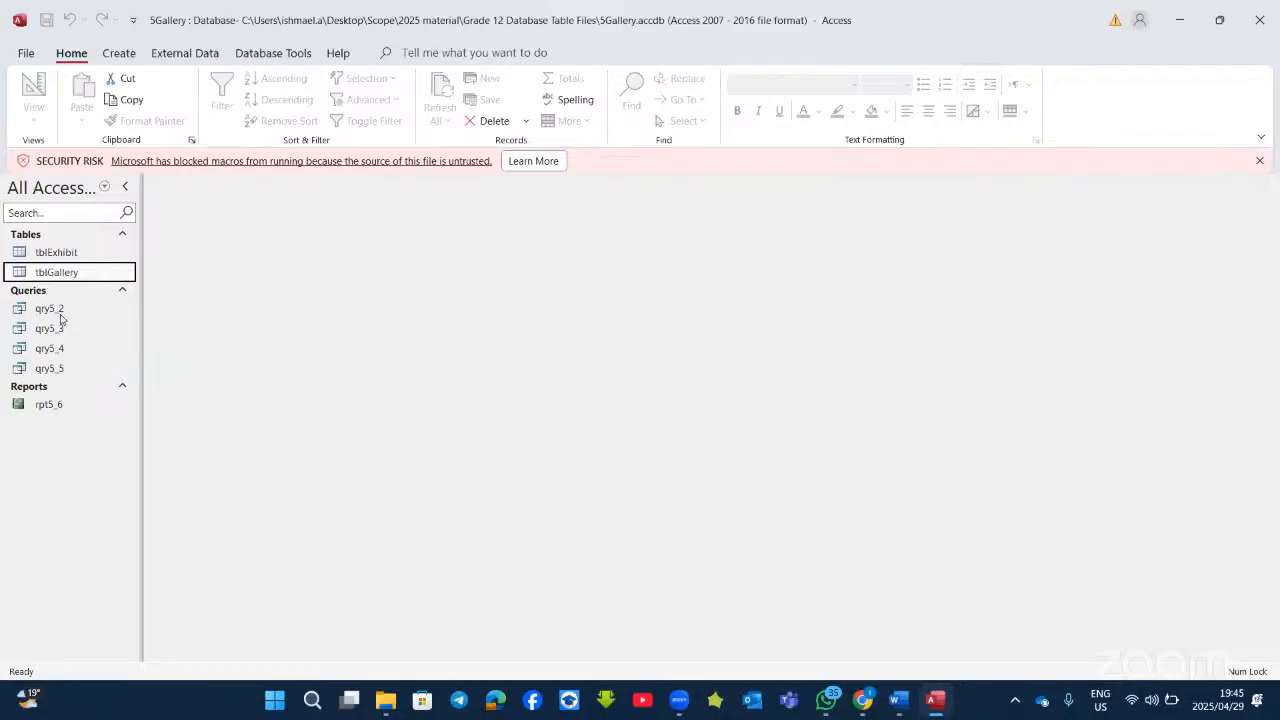
double_click(60, 314)
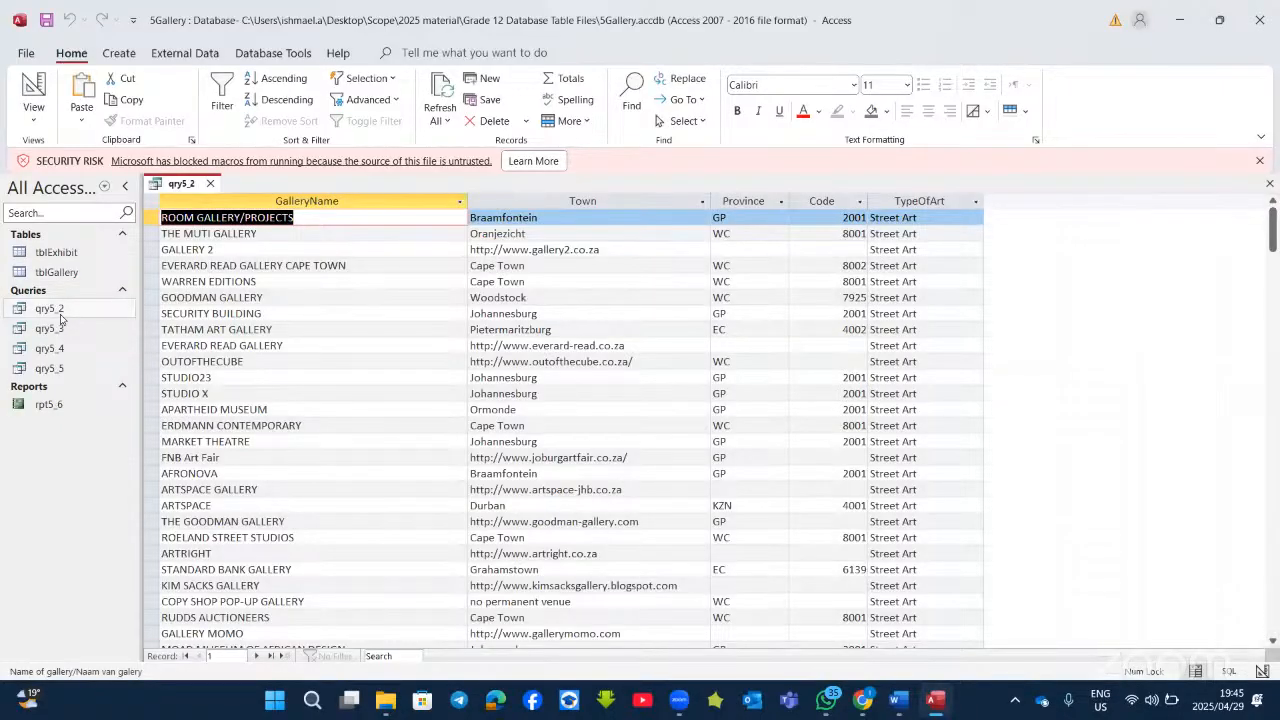
left_click(33, 92)
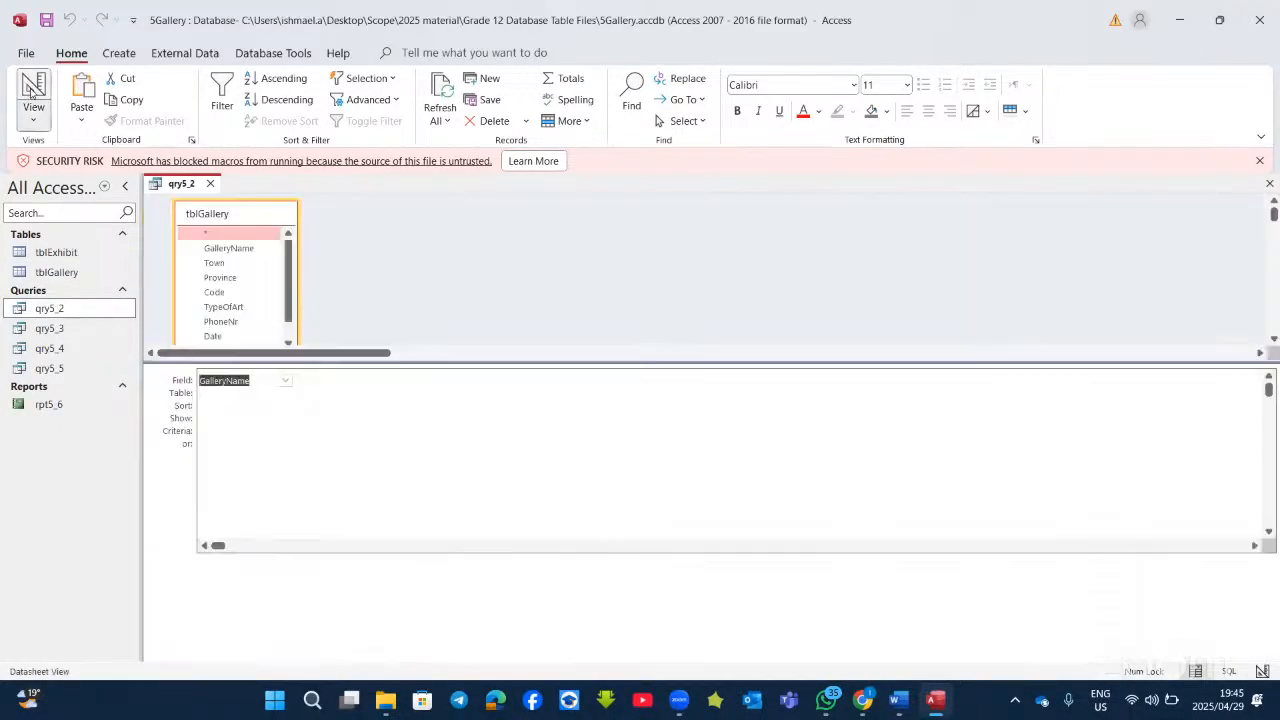
left_click(935, 703)
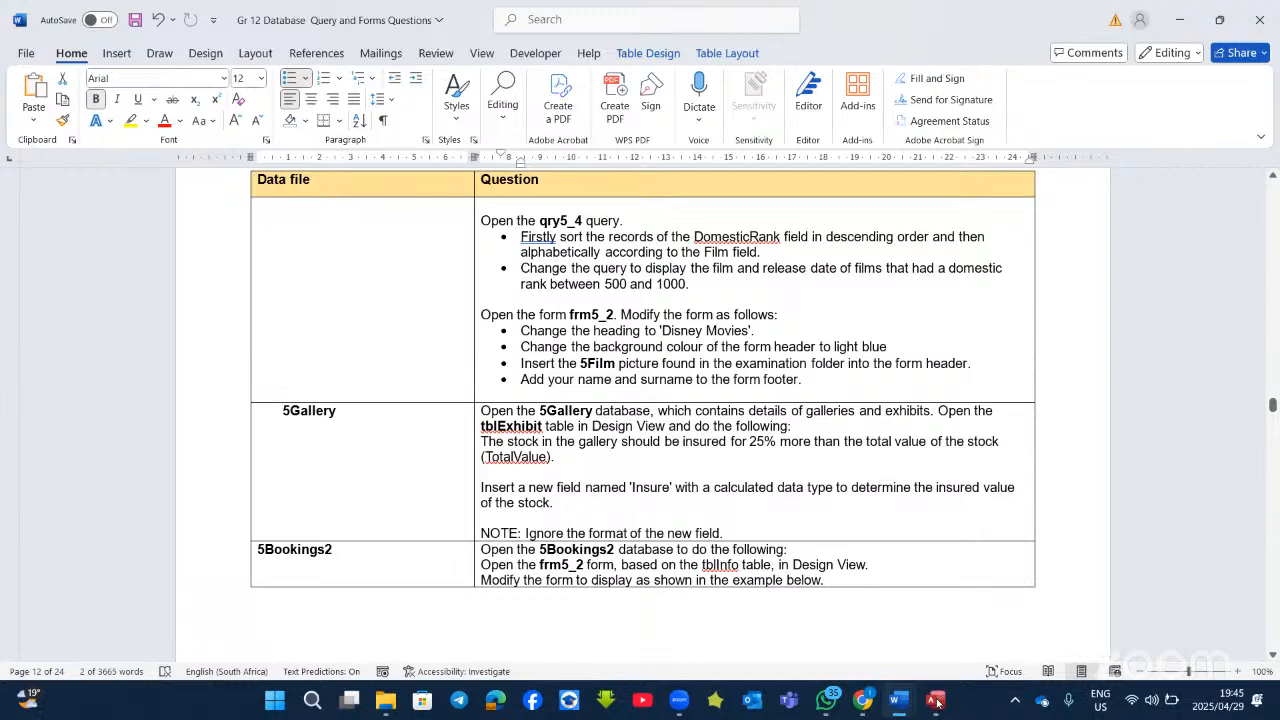
Step: Bold the word 'Insure' in the 5Gallery calculated-field question
double_click(639, 488)
left_click(648, 458)
left_click(732, 472)
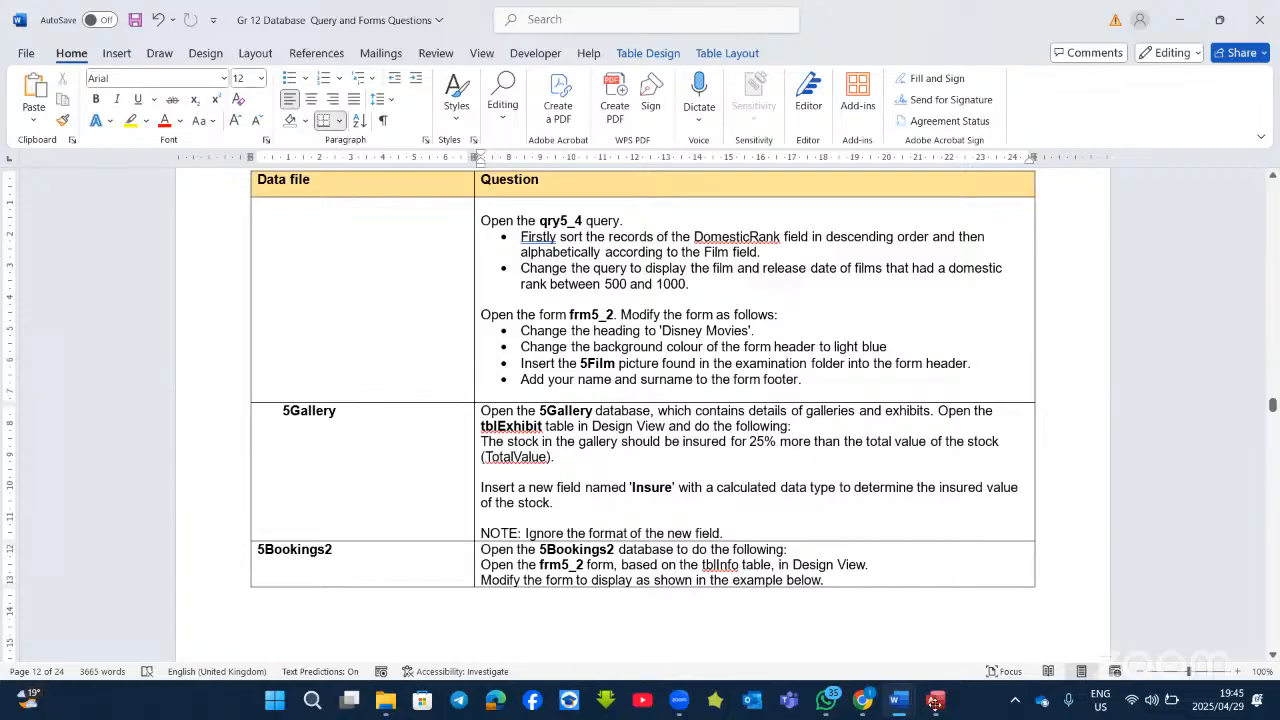
mouse_move(935, 703)
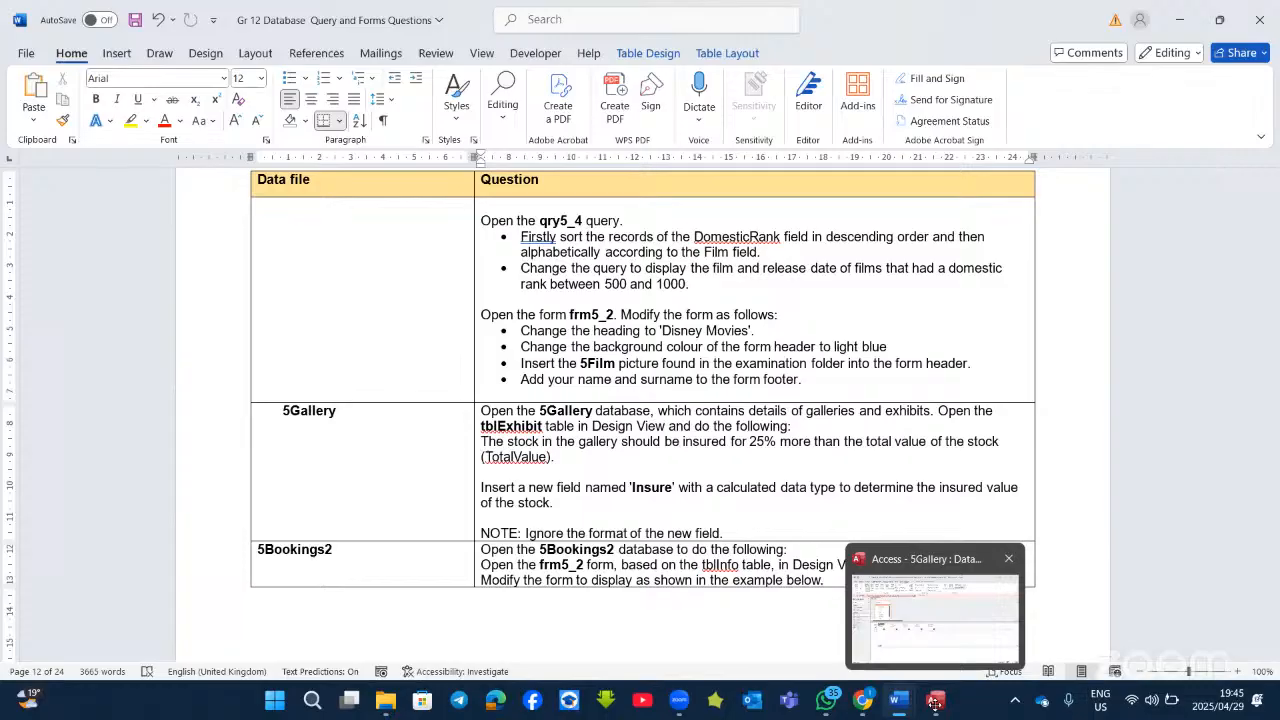
Step: Open the Expression Builder for the empty sixth field column of qry5_2
left_click(935, 705)
left_click(726, 381)
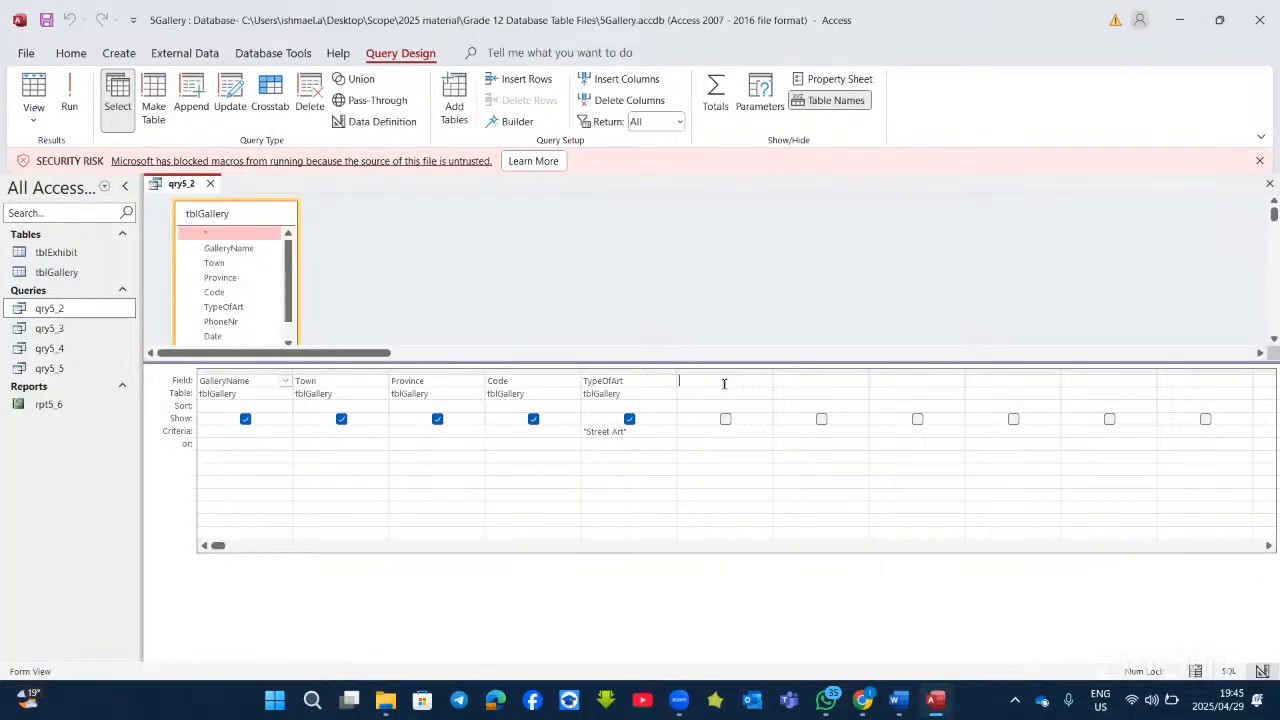
right_click(726, 381)
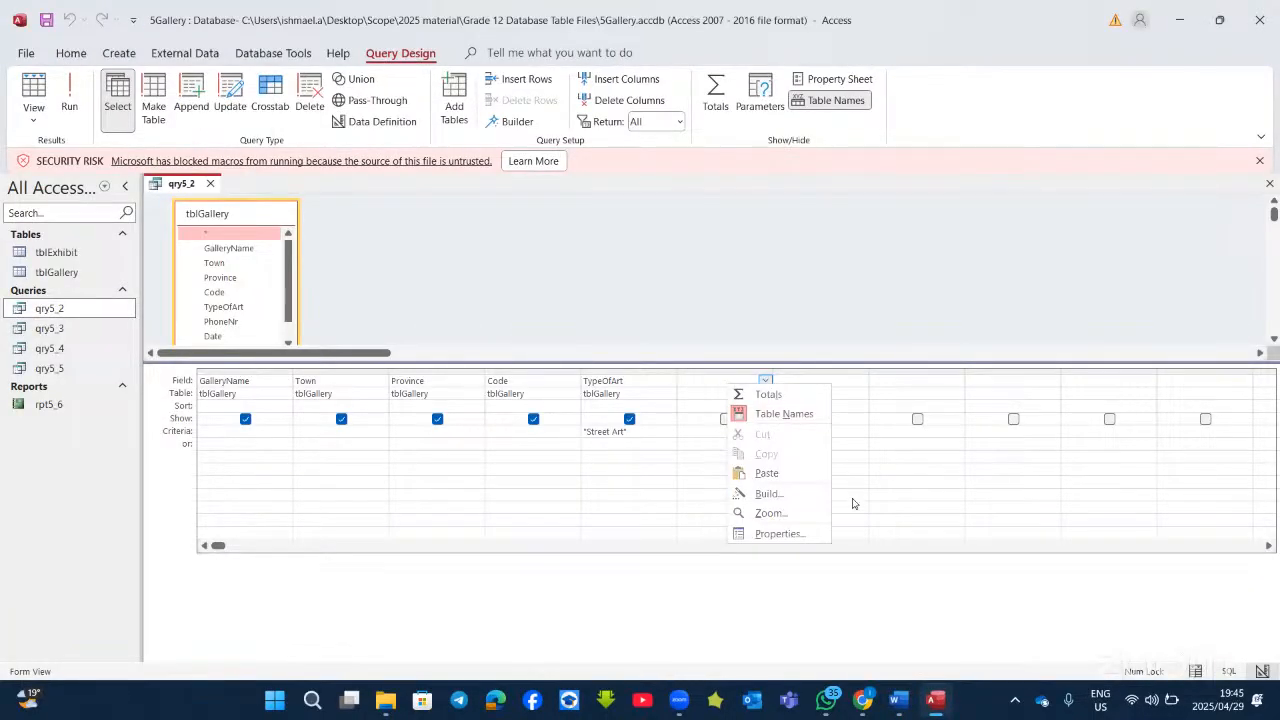
left_click(774, 499)
left_click_drag(594, 124, 641, 156)
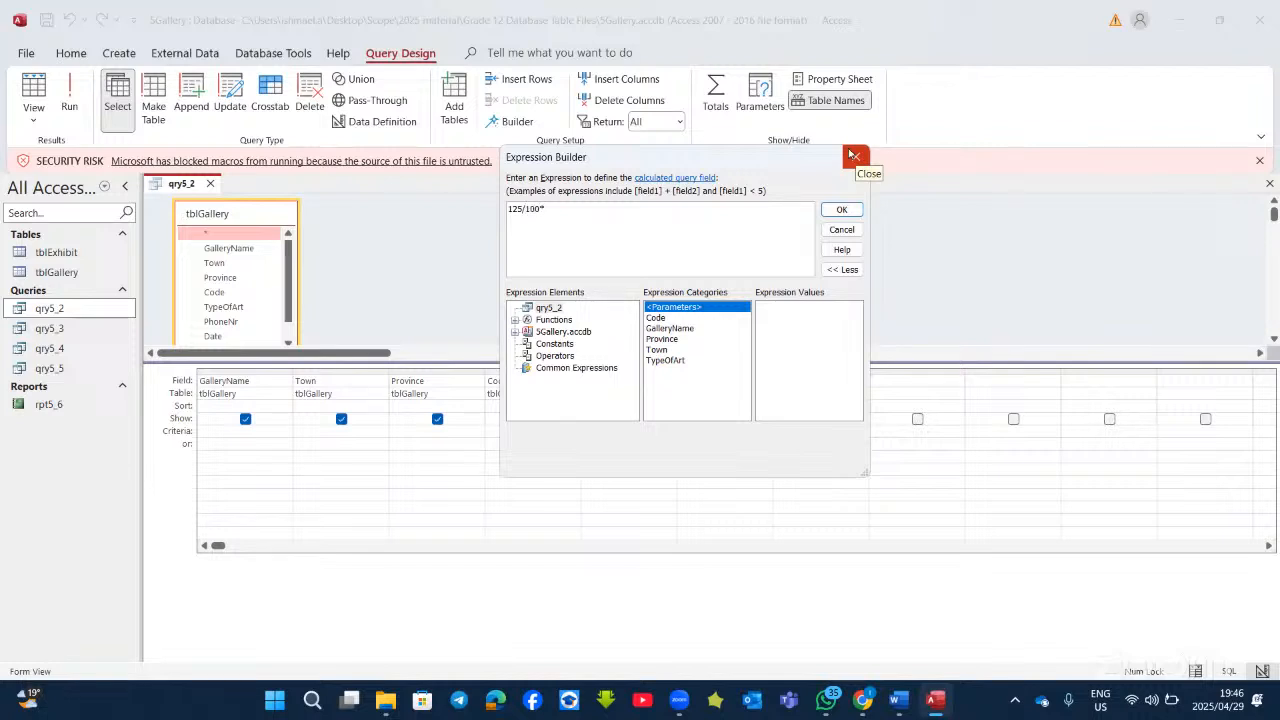
Step: Build 125/100*[tblExhibit]![TotalValue] as the new field and clear its Expr1 name
left_click(514, 333)
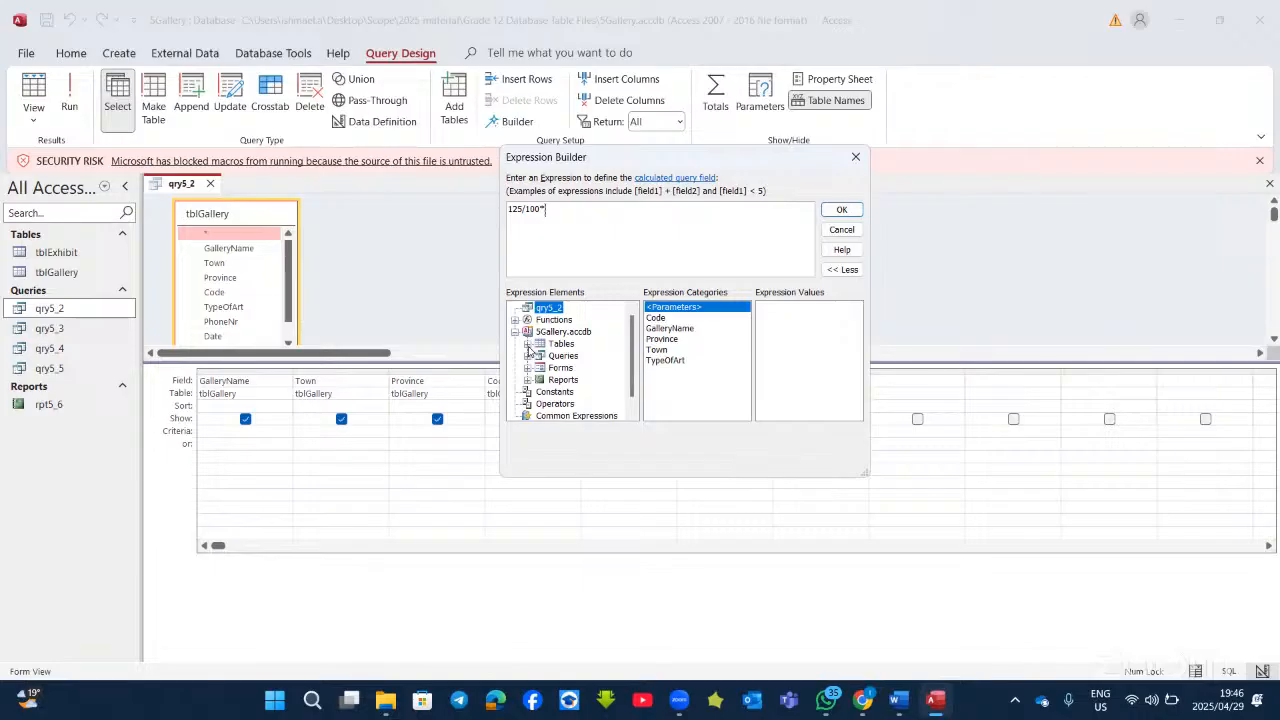
left_click(527, 344)
left_click(565, 357)
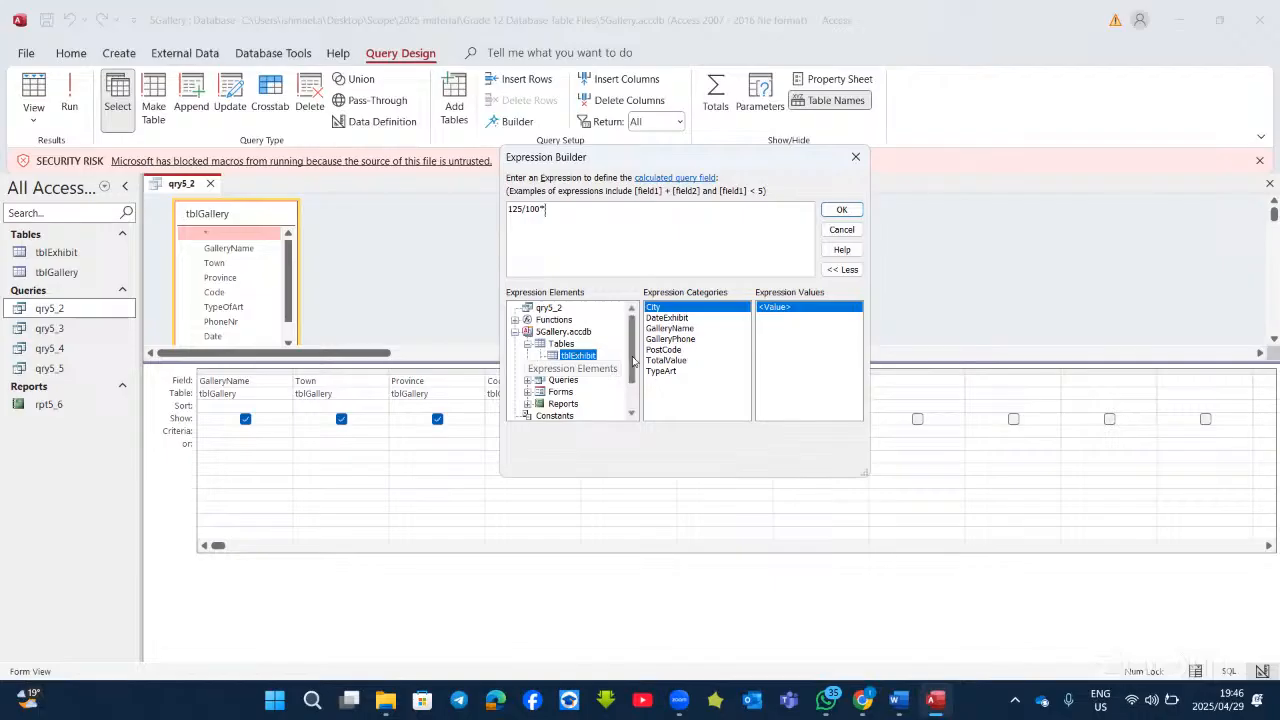
double_click(665, 361)
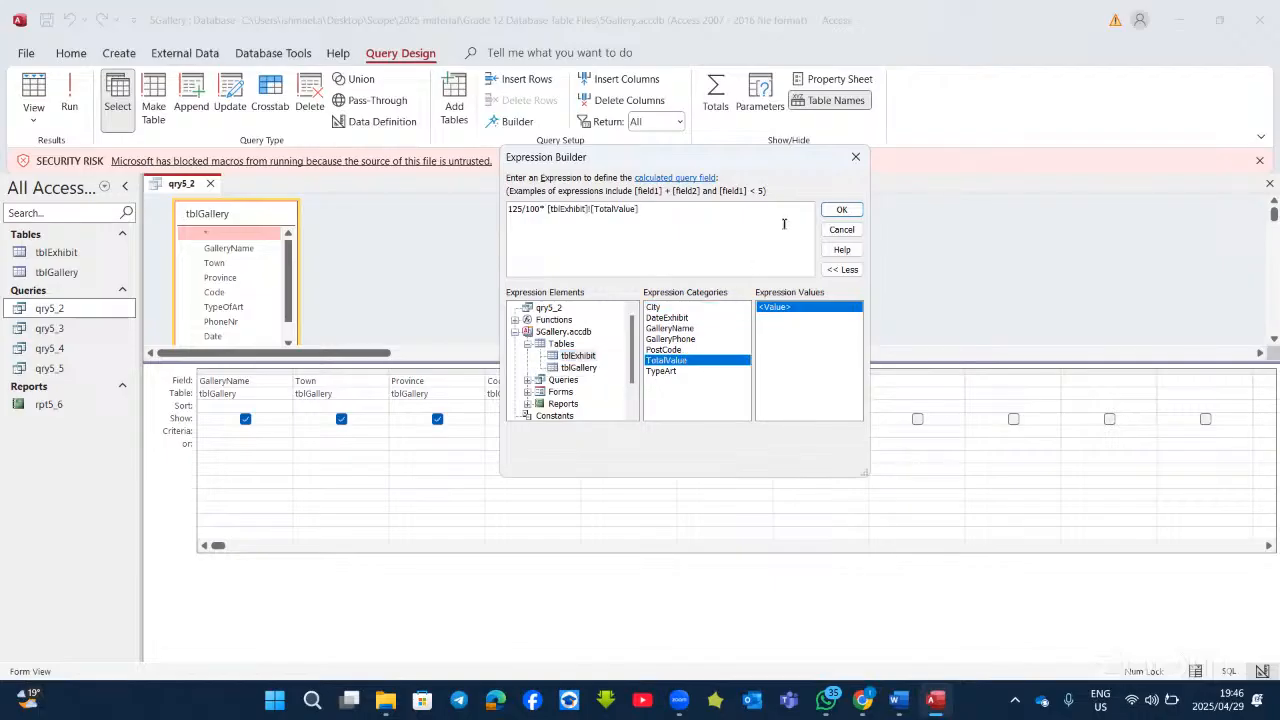
left_click(841, 210)
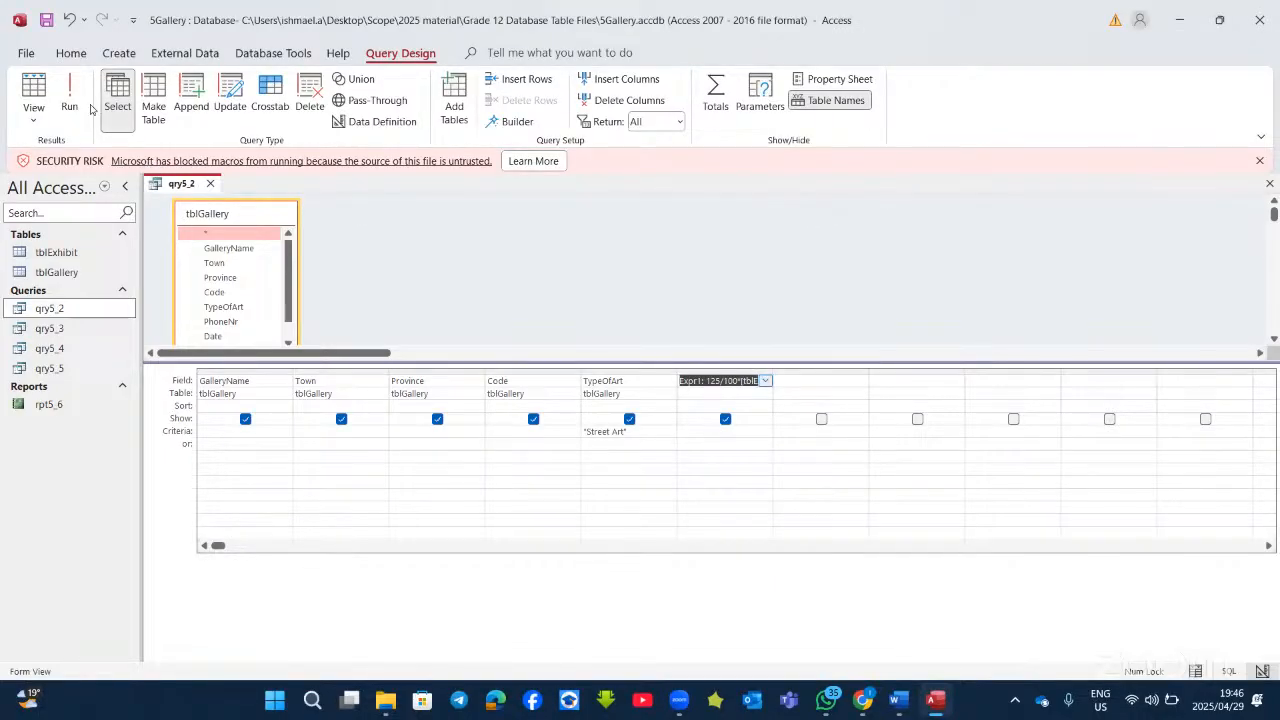
left_click(703, 382)
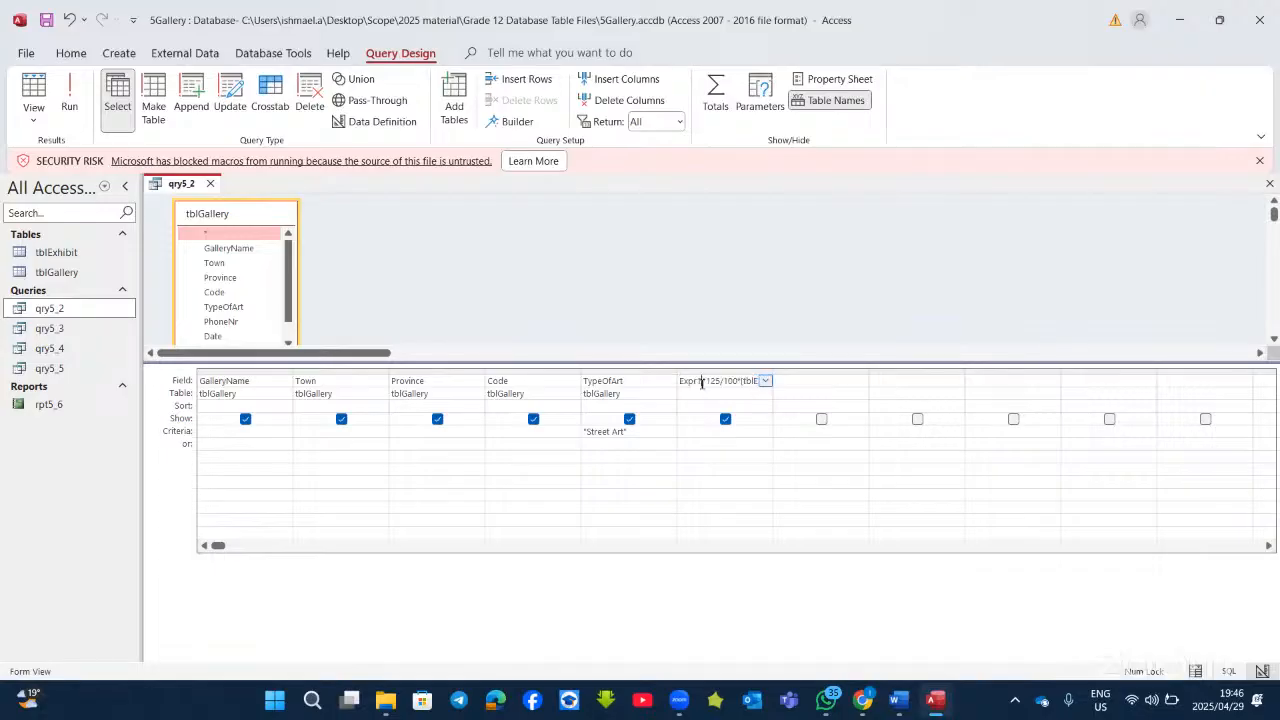
key("BackSpace")
key("BackSpace")
key("BackSpace")
key("BackSpace")
key("BackSpace")
key("BackSpace")
Step: Name the field Insure, test-run qry5_2, then close it without saving
type("Insure")
left_click(69, 100)
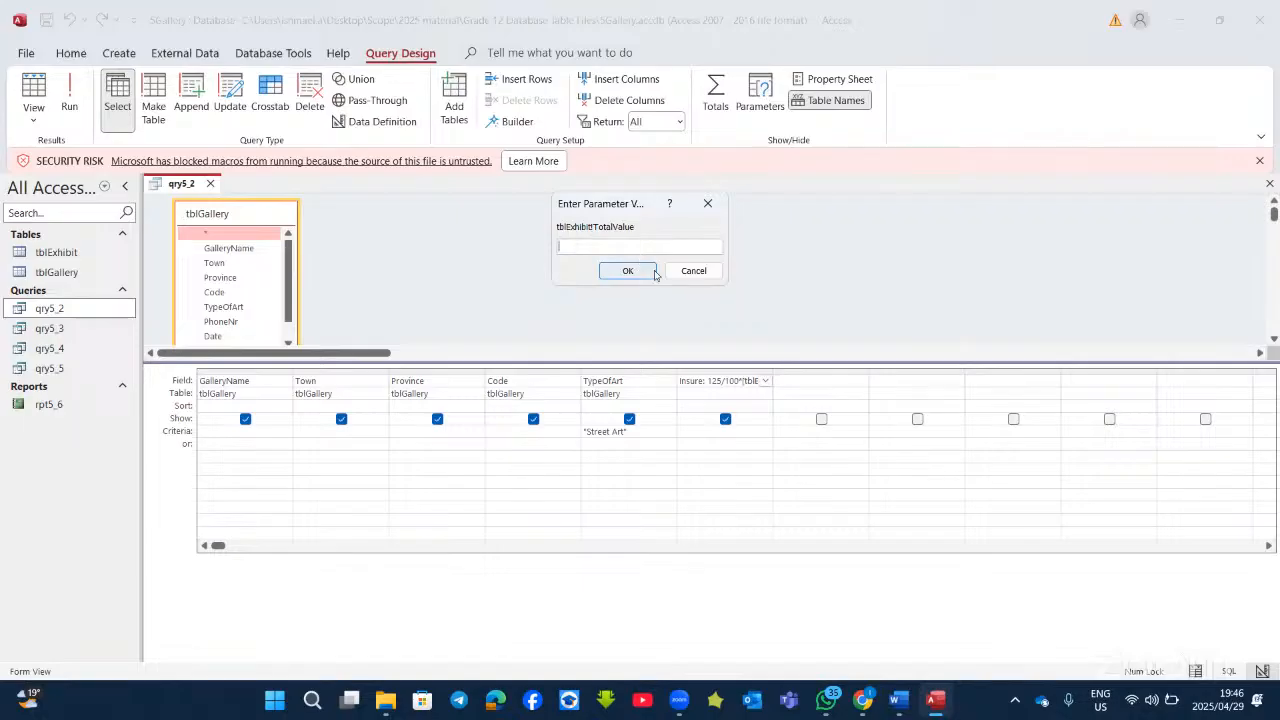
left_click(632, 278)
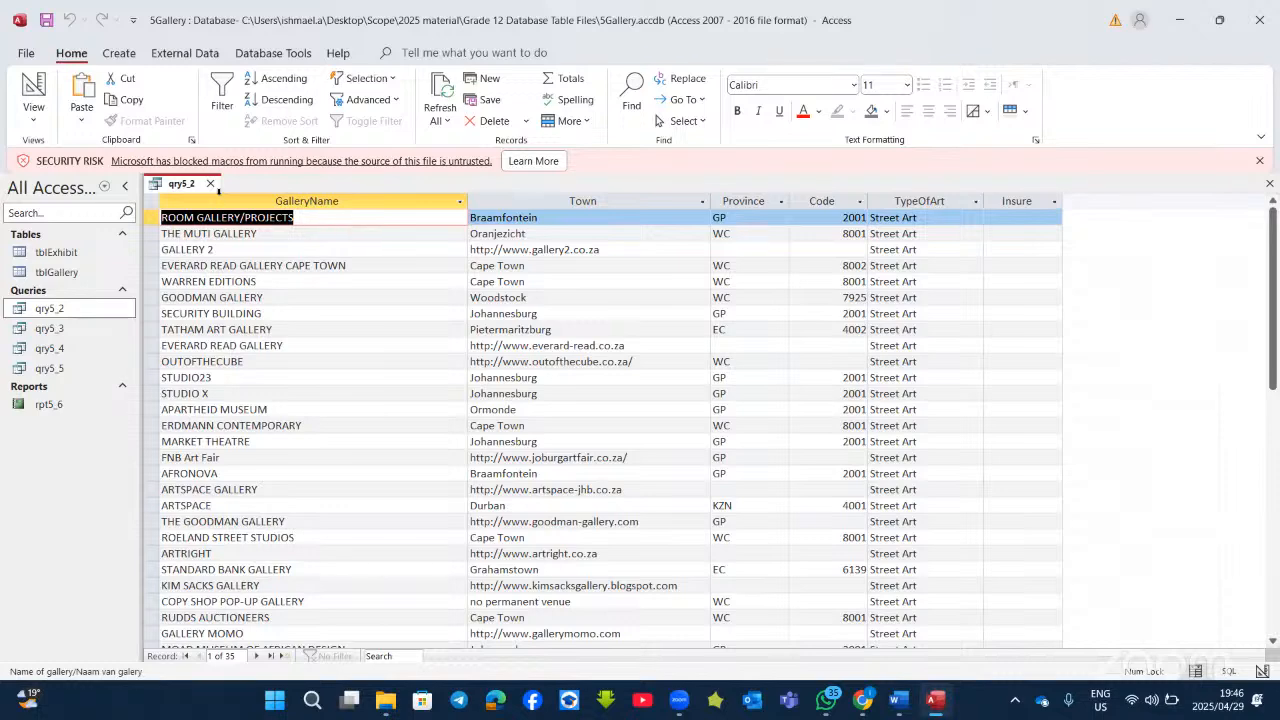
left_click(213, 186)
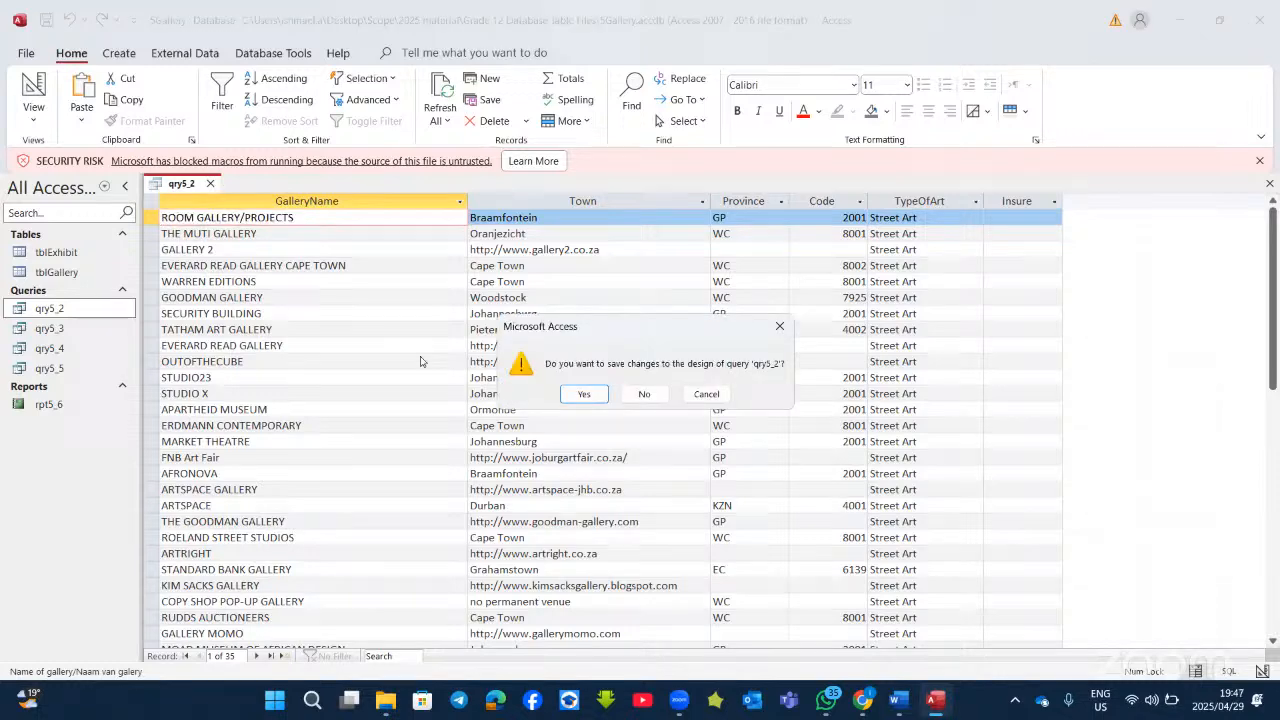
left_click(655, 394)
Step: Open qry5_3, qry5_4 and qry5_5, each in Design View
double_click(45, 329)
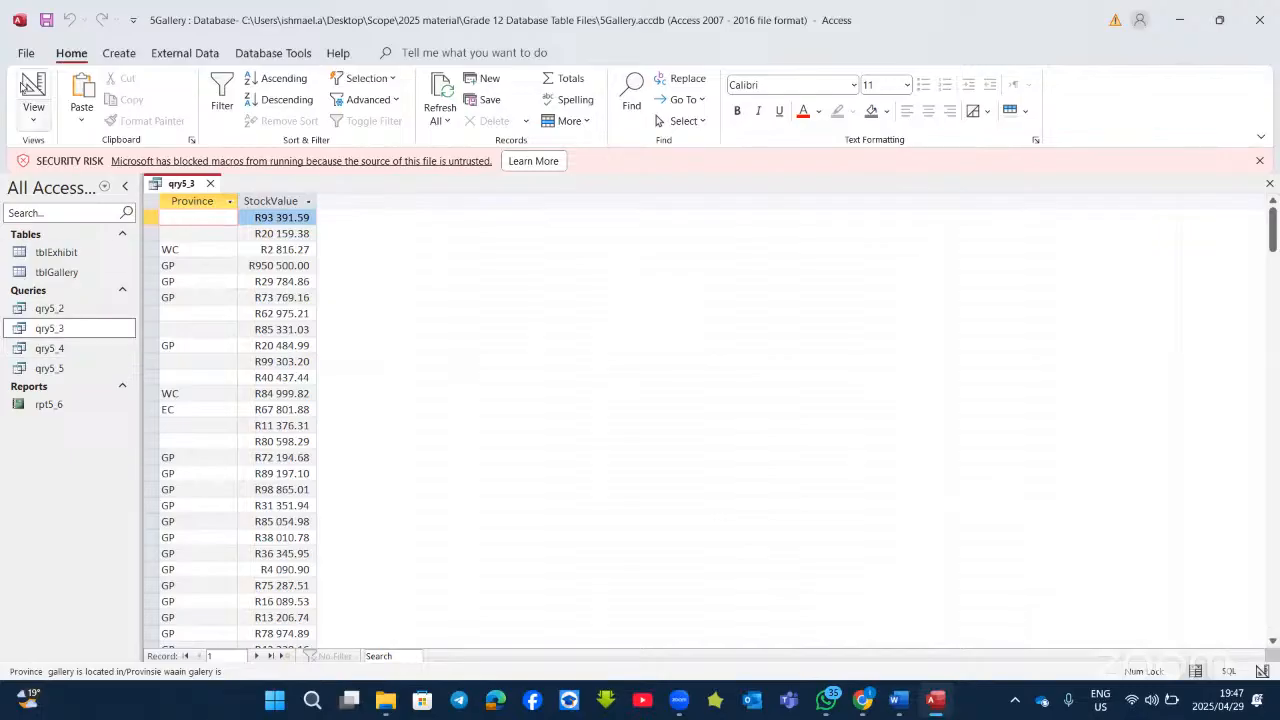
left_click(22, 88)
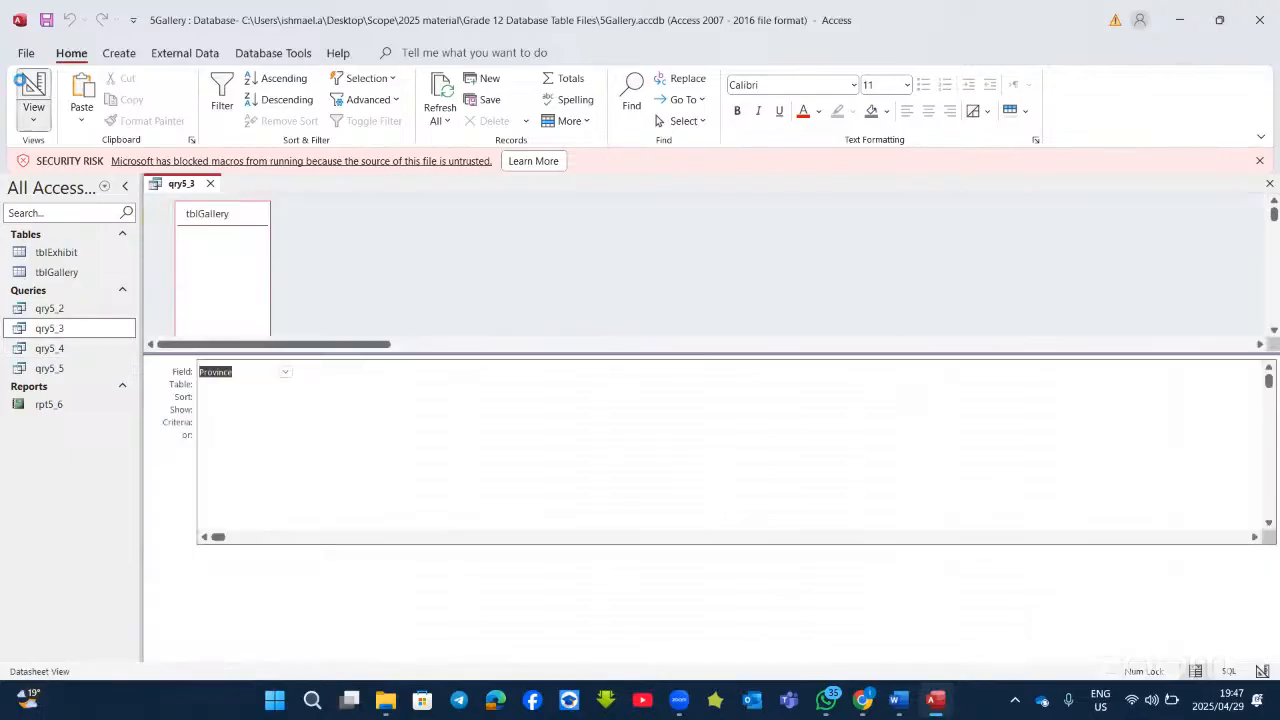
double_click(50, 348)
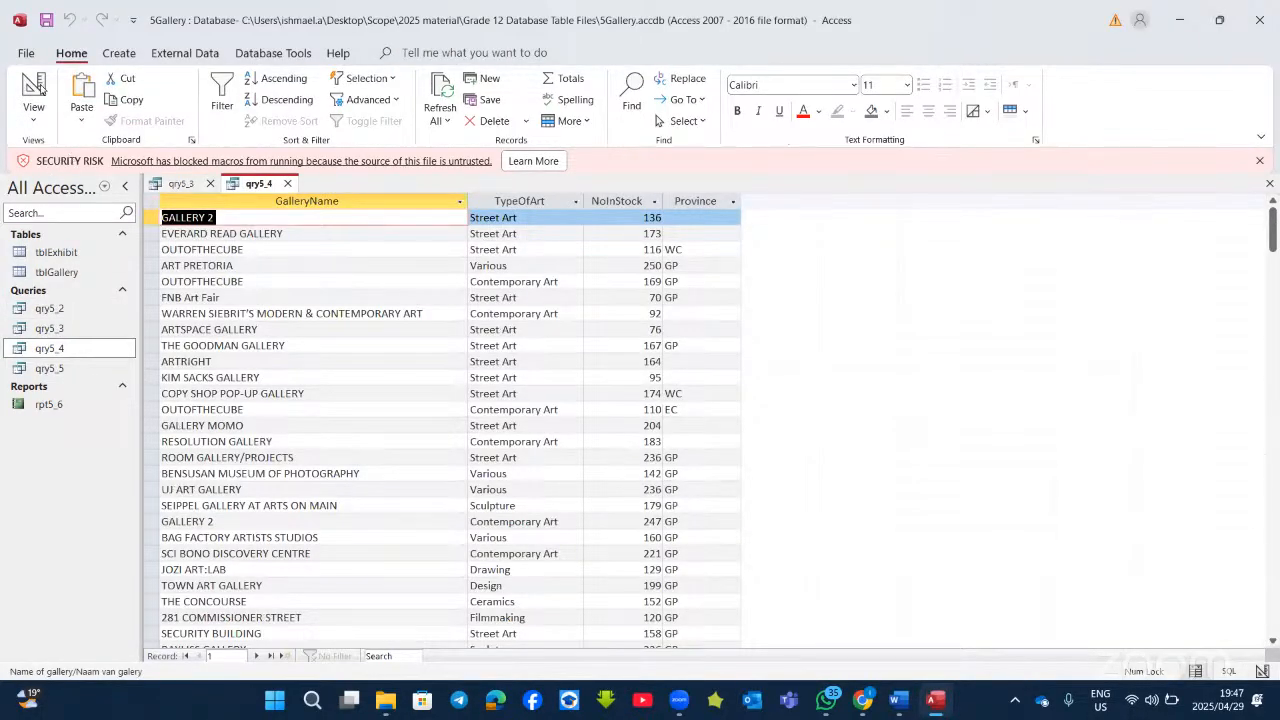
left_click(40, 90)
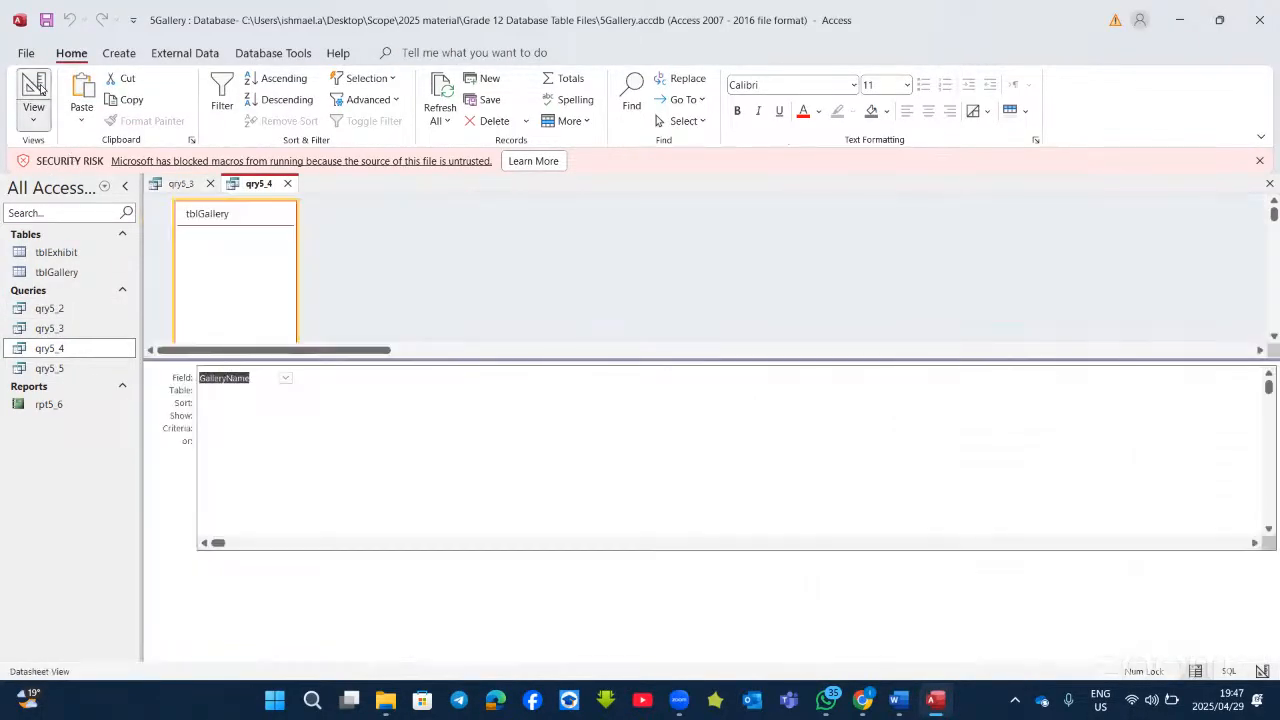
double_click(25, 368)
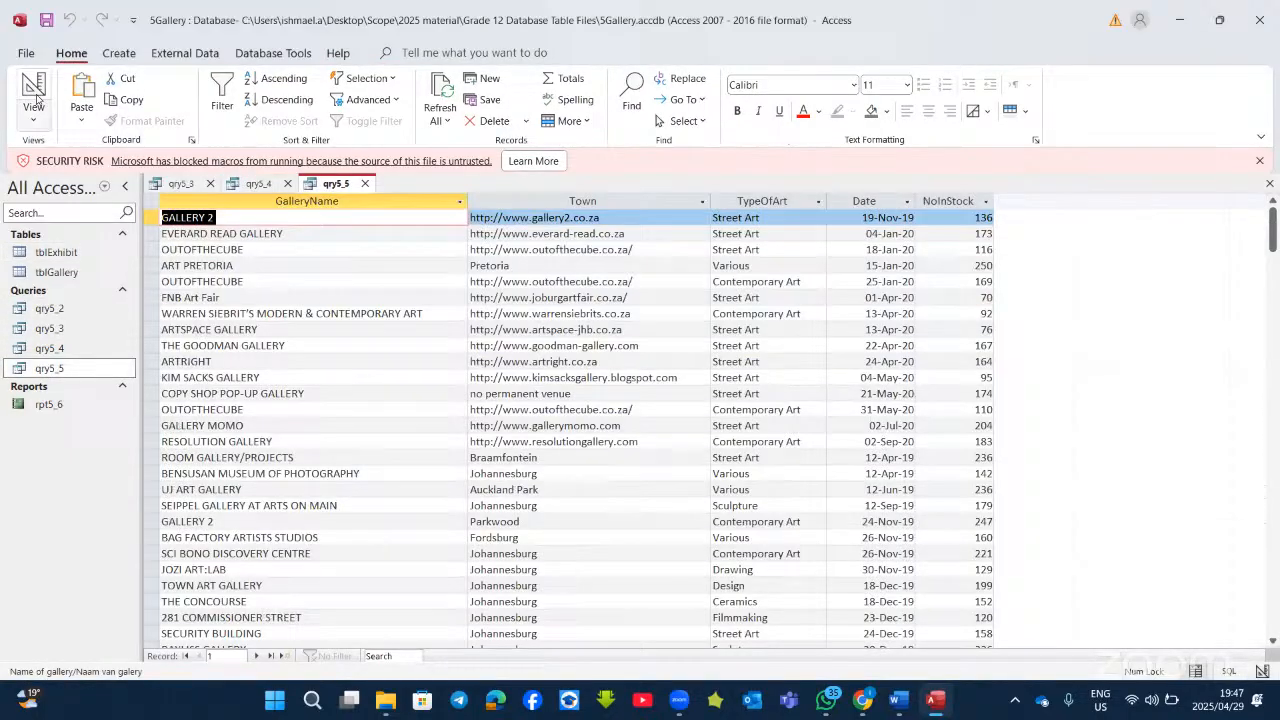
left_click(30, 105)
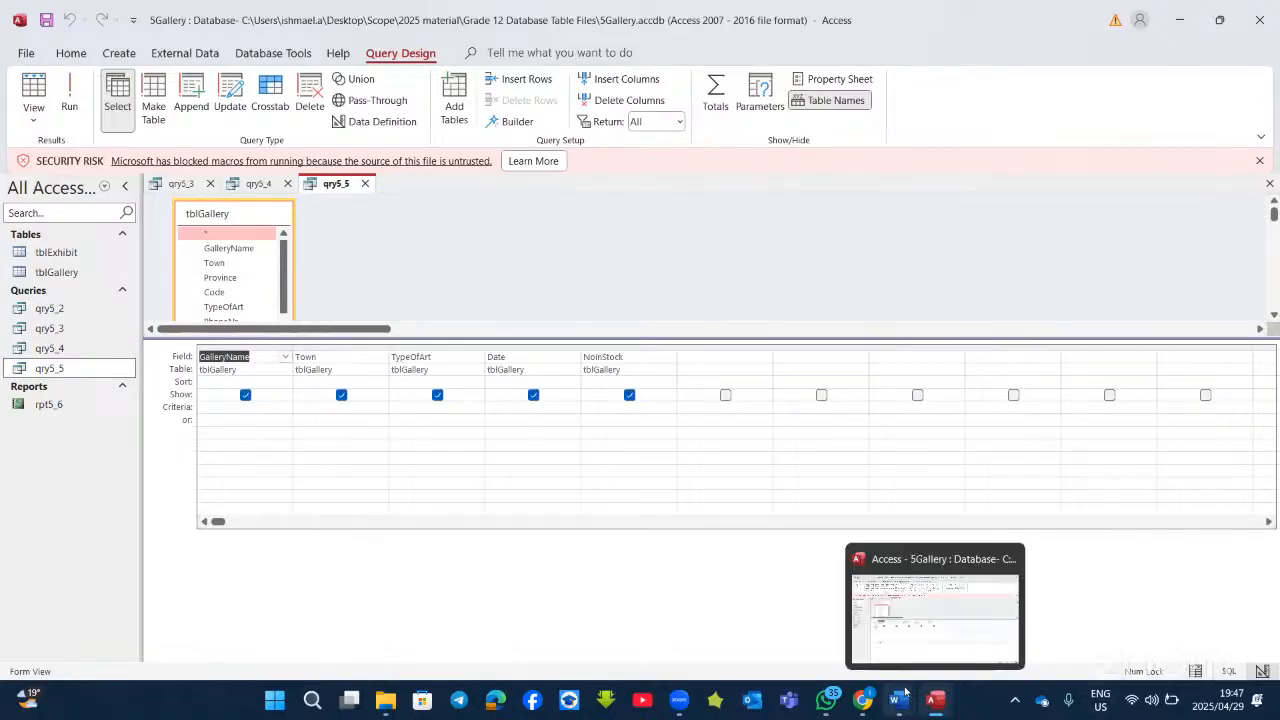
Step: Close Access and add blank lines after the NOTE line in the 5Gallery question
left_click(1260, 20)
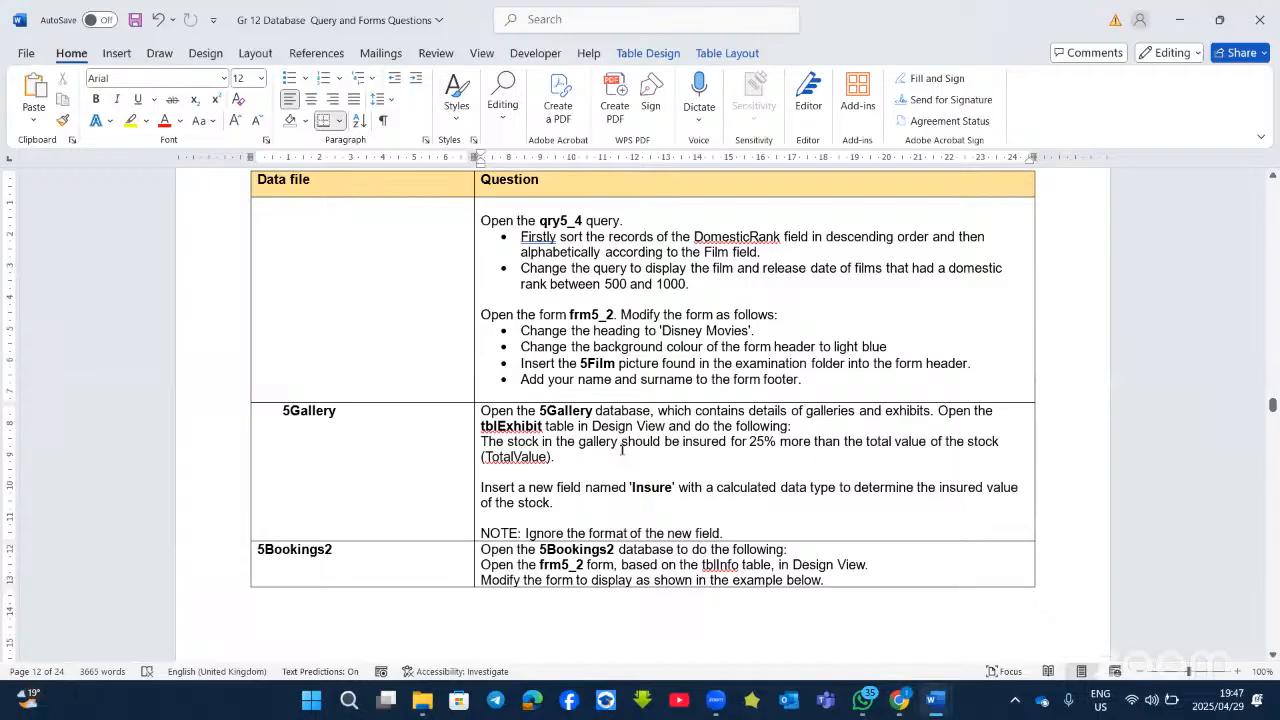
scroll(621, 450, "down", 5)
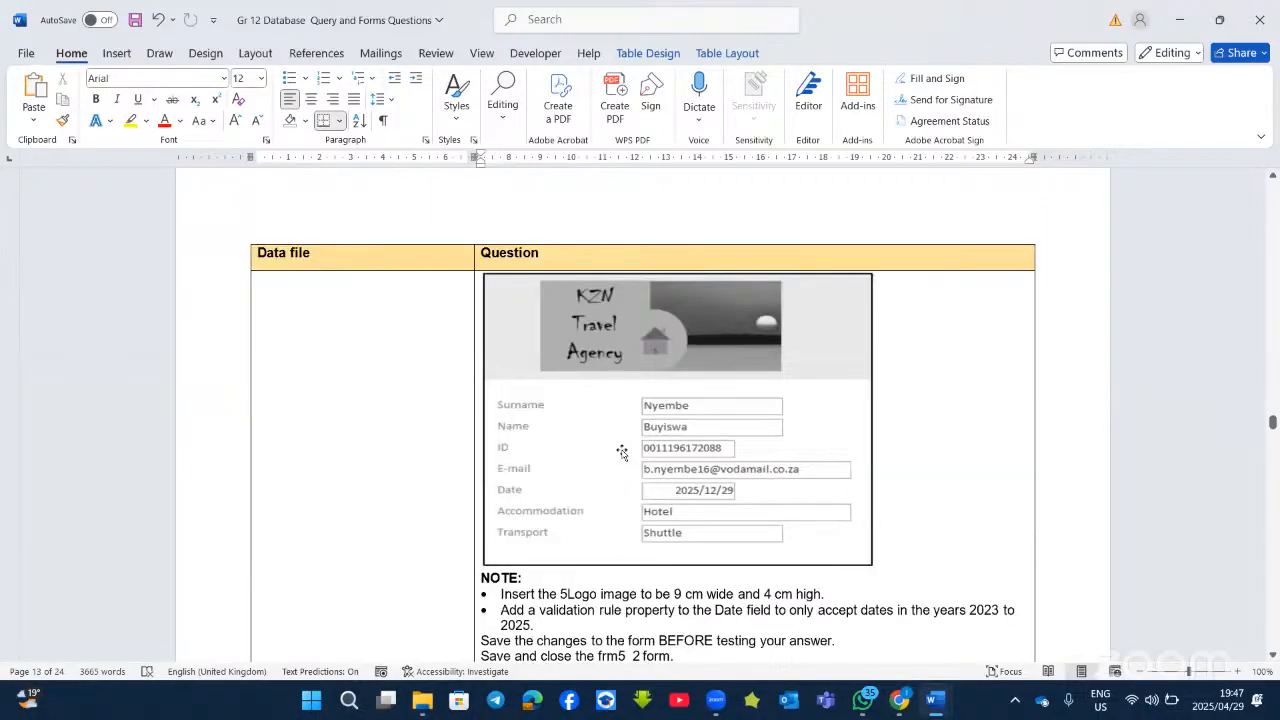
scroll(621, 450, "down", 3)
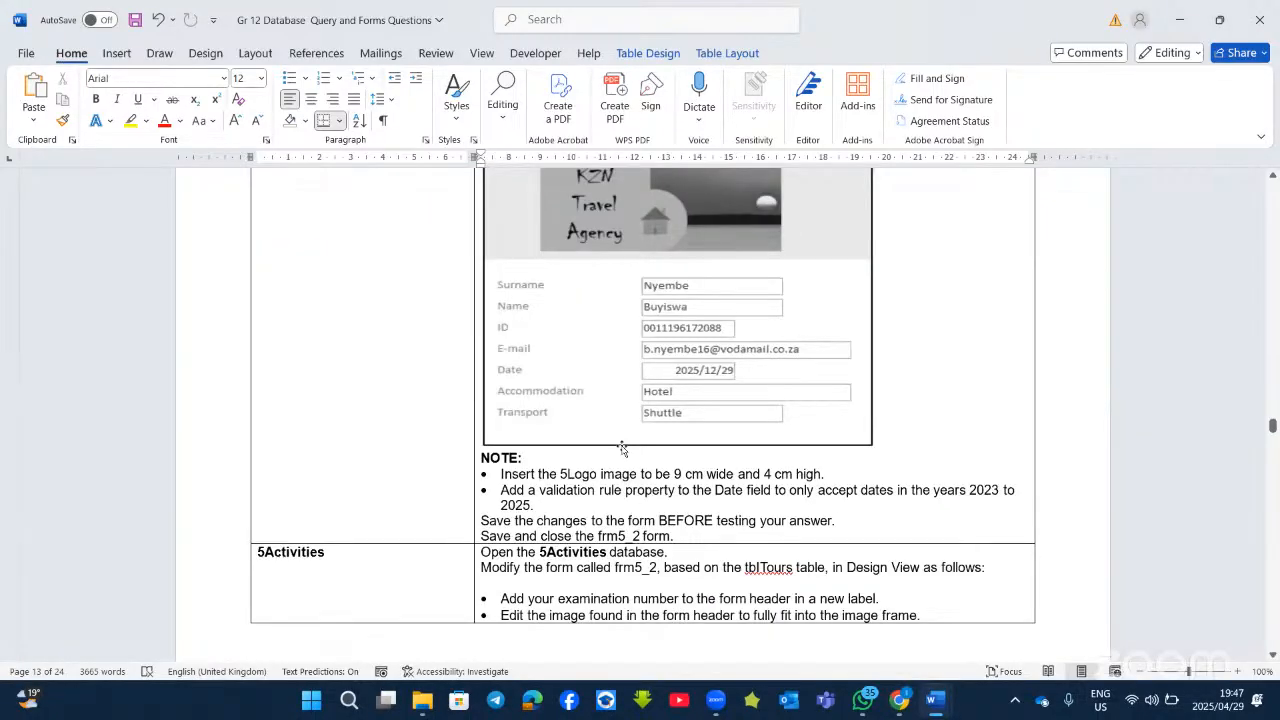
scroll(621, 447, "up", 10)
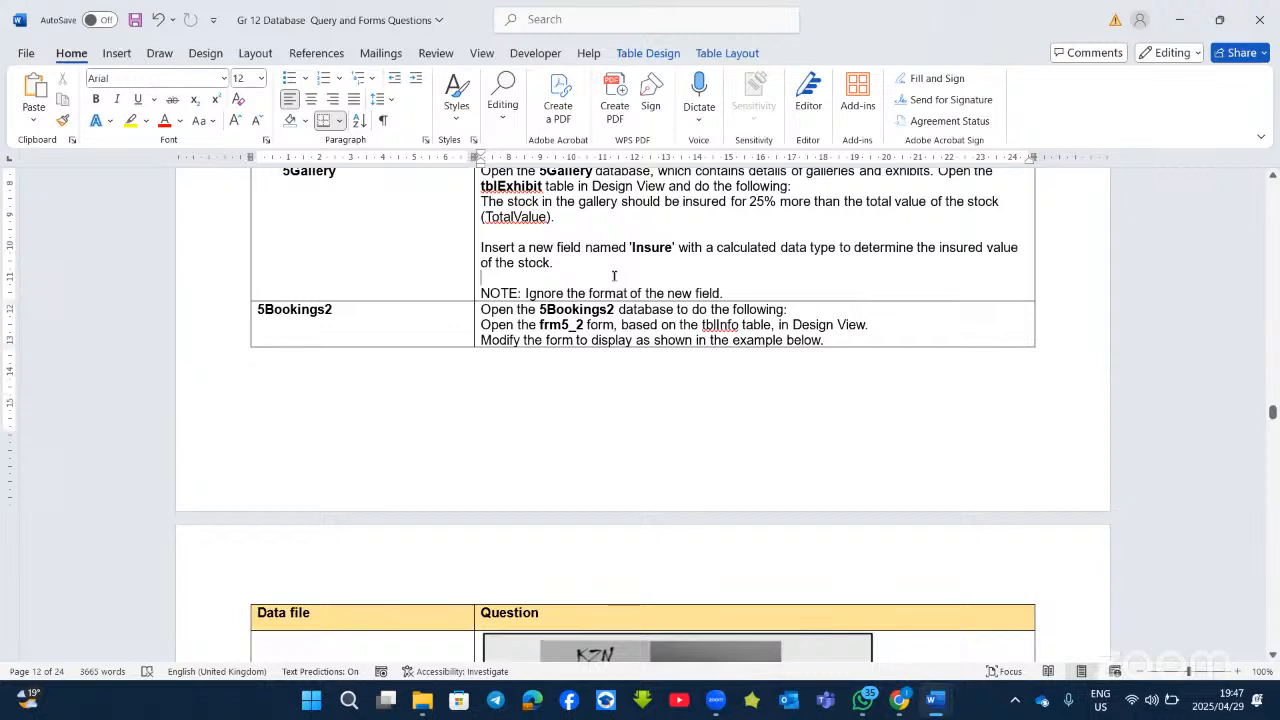
left_click(748, 290)
key("Return")
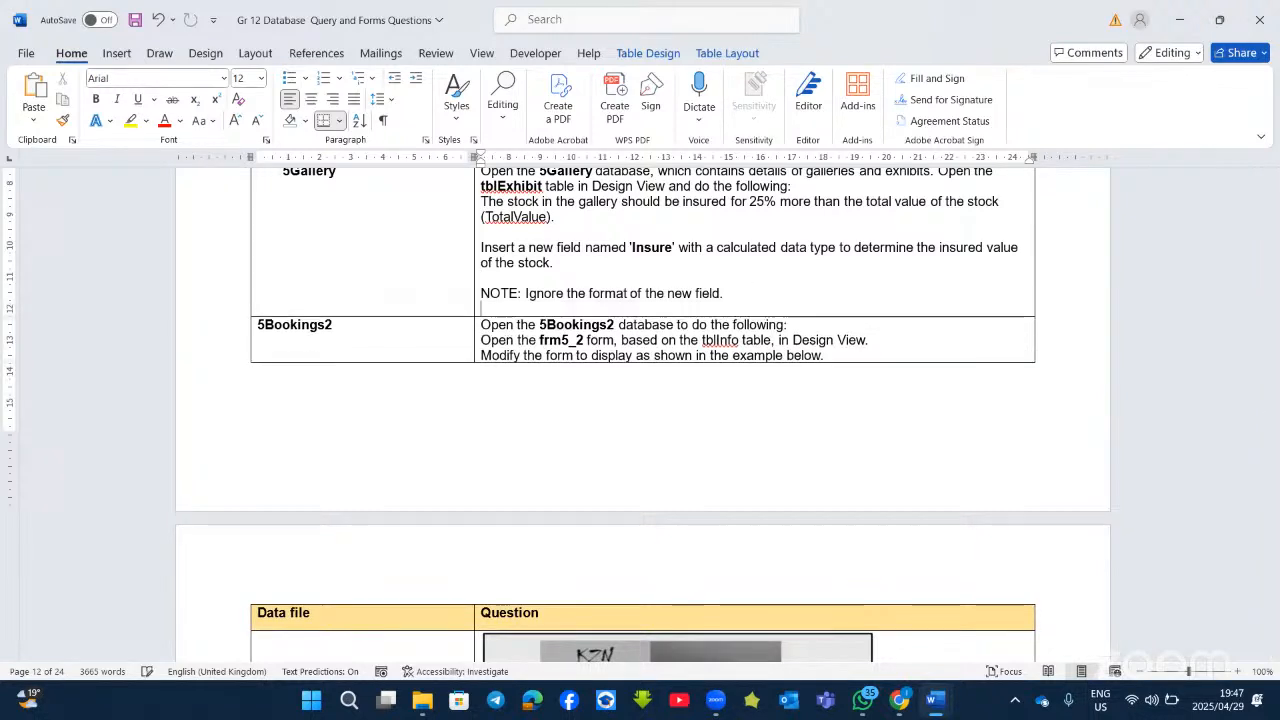
key("Return")
key("Return")
key("Return")
key("Return")
key("Return")
key("Return")
key("Return")
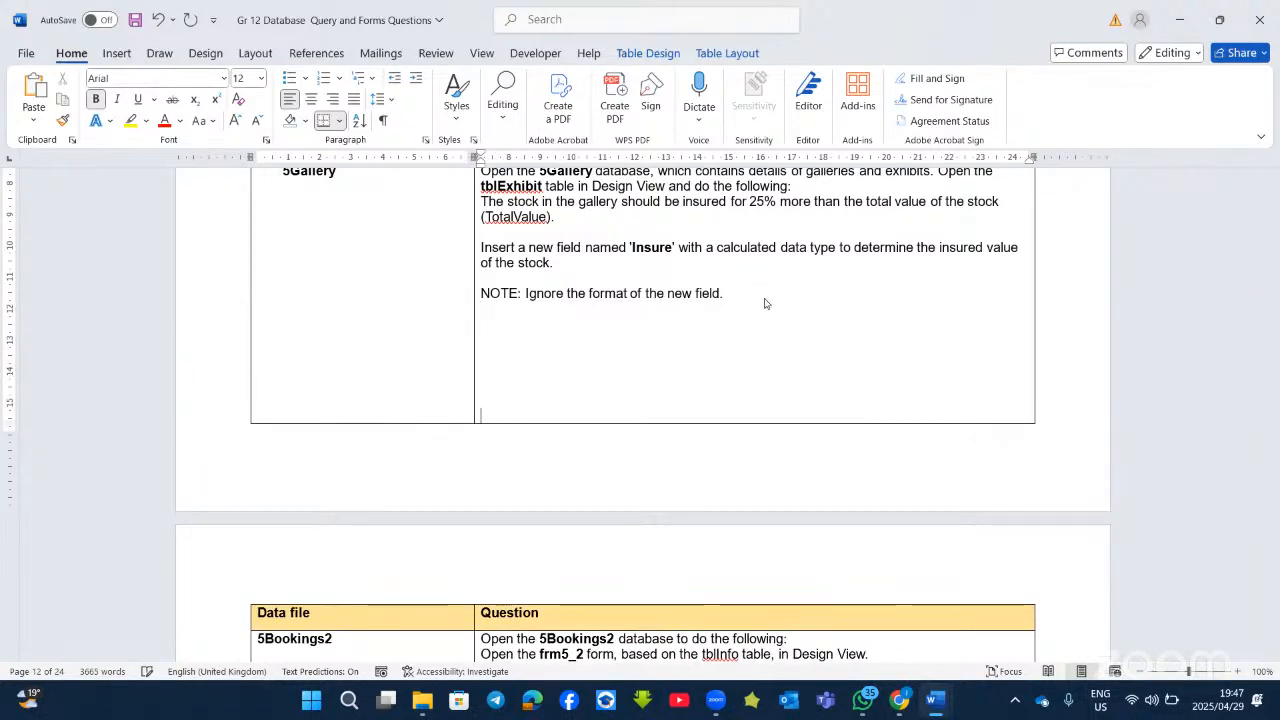
Step: Add an empty line after the 'Save and close the frm5_2 form.' note
scroll(765, 303, "down", 9)
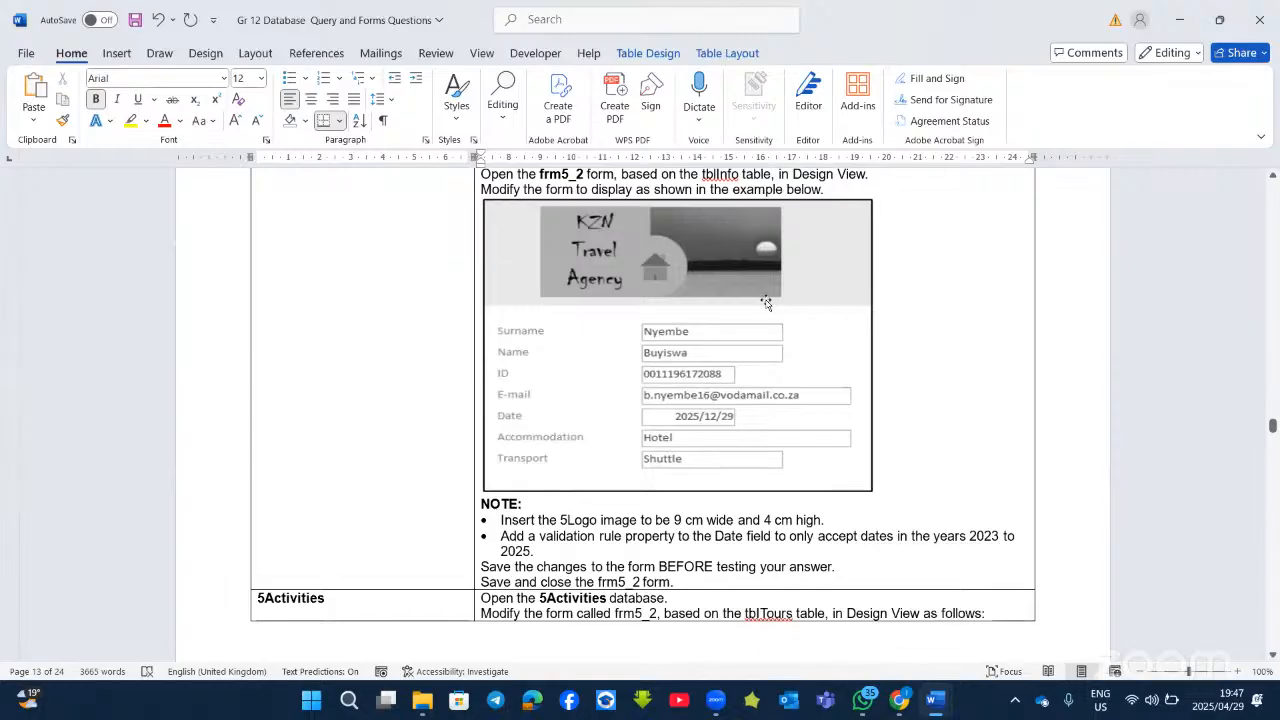
scroll(617, 391, "up", 2)
scroll(618, 391, "down", 3)
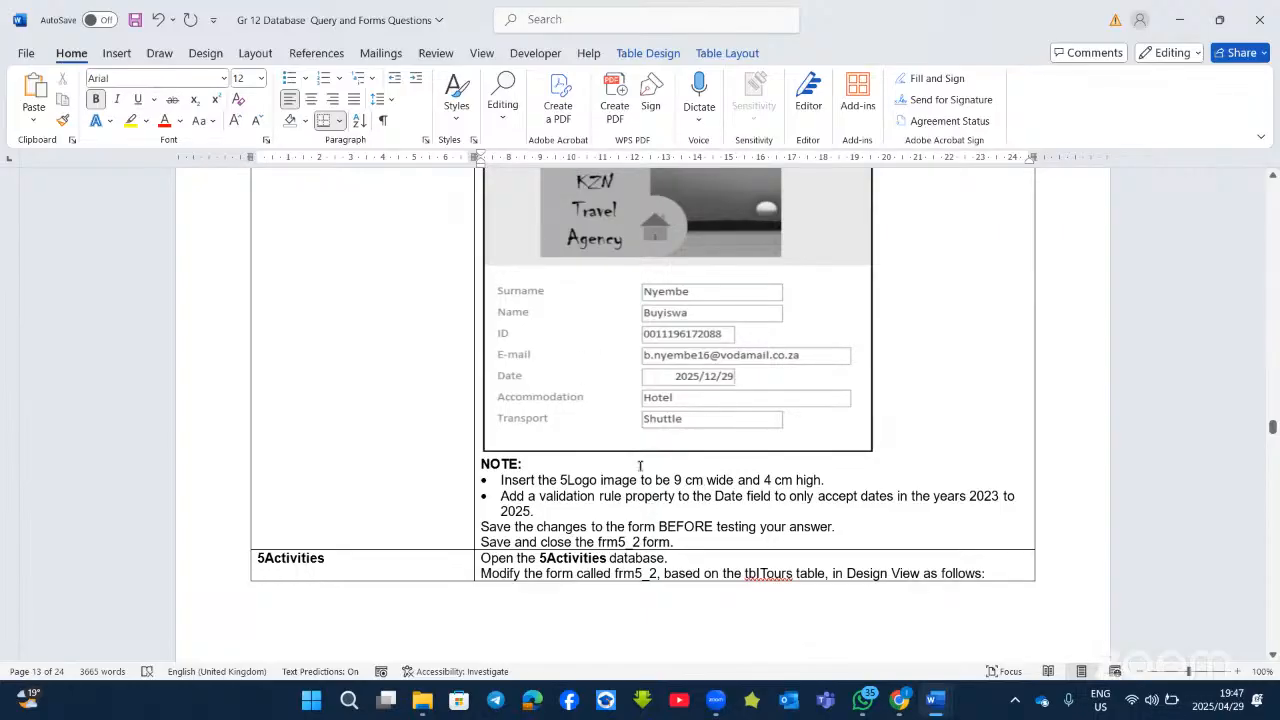
scroll(640, 470, "down", 3)
left_click(708, 420)
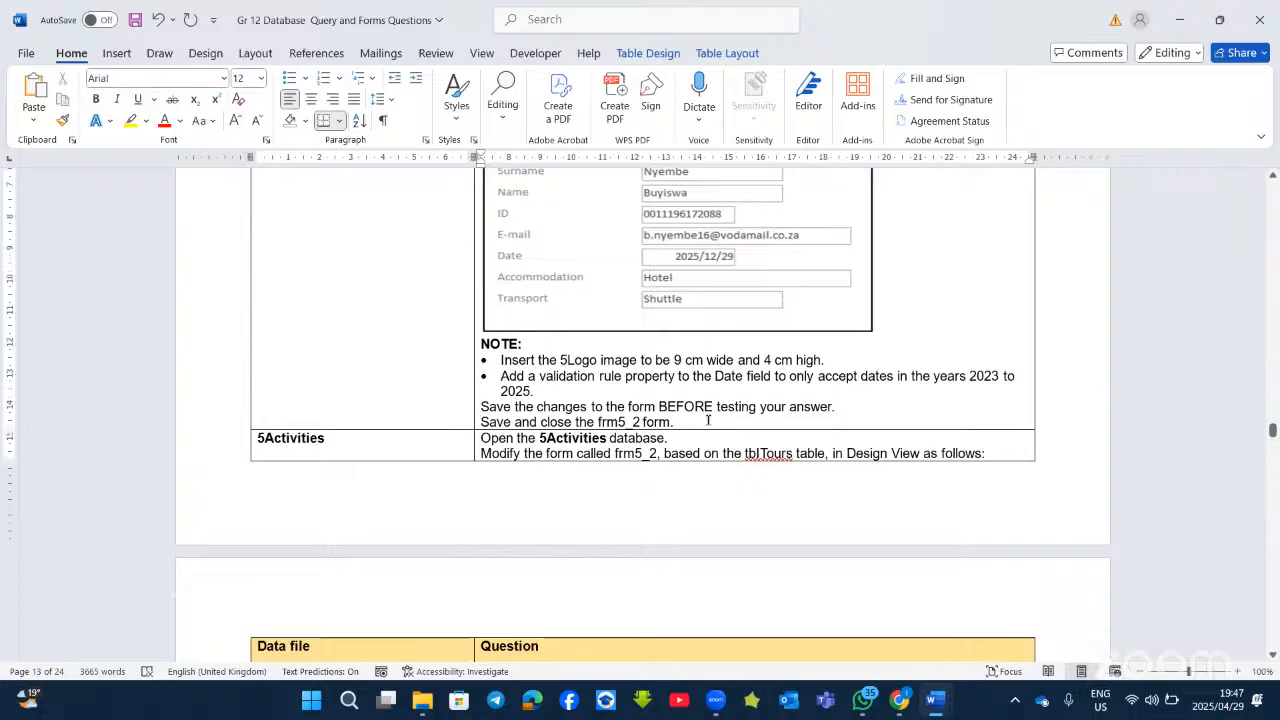
key("Return")
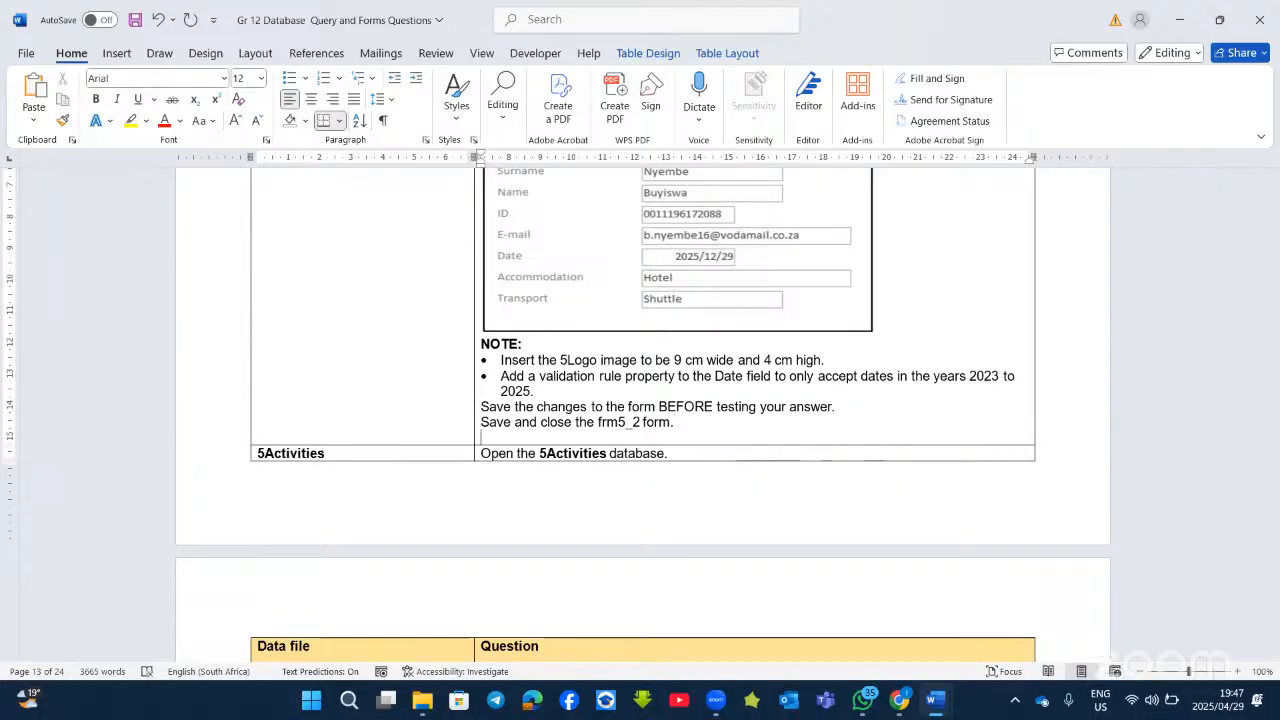
scroll(760, 455, "down", 11)
scroll(757, 459, "up", 1)
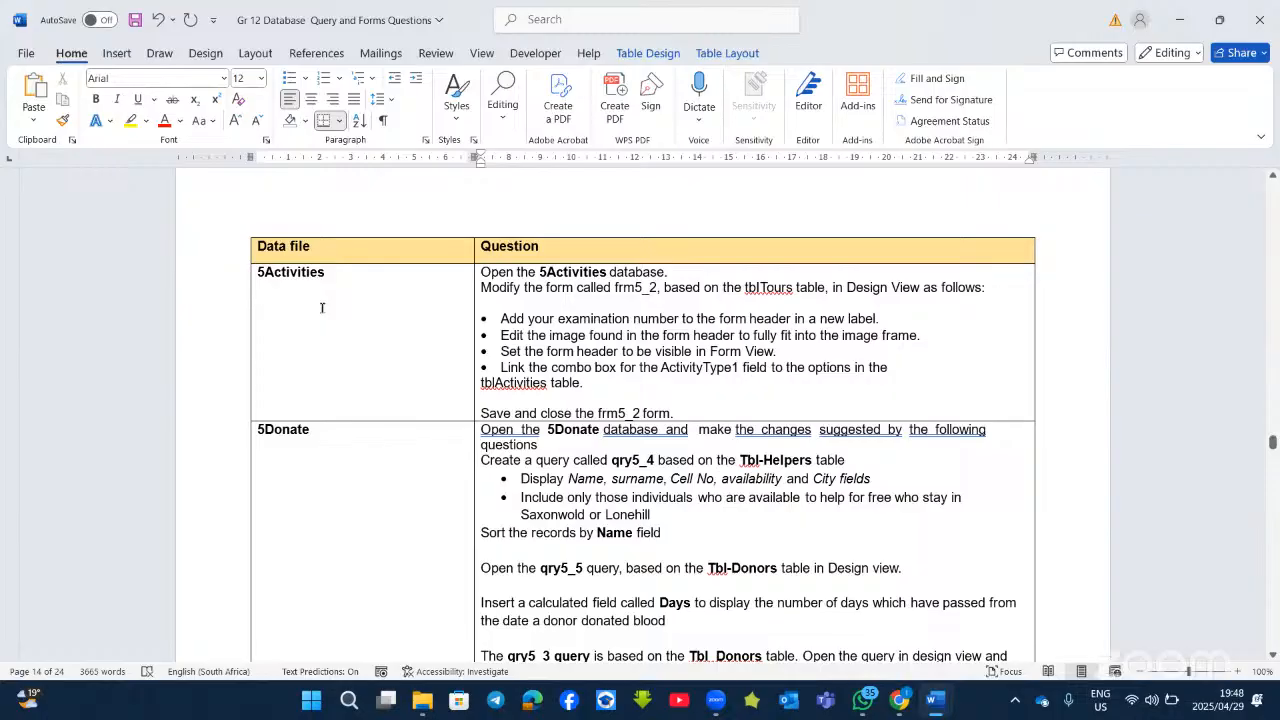
mouse_move(422, 700)
left_click(392, 623)
Step: Select the 5Activities database in the Grade 12 Database Table Files folder
scroll(380, 420, "down", 2)
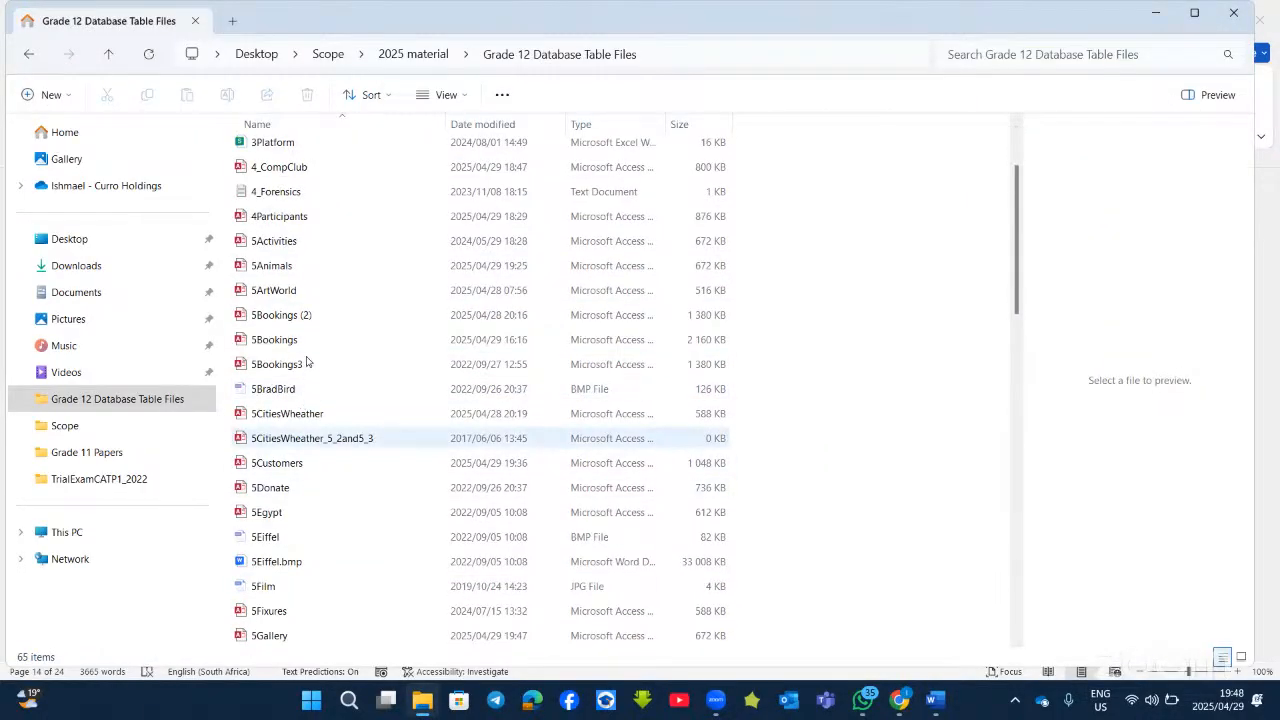
scroll(310, 340, "up", 1)
left_click(309, 298)
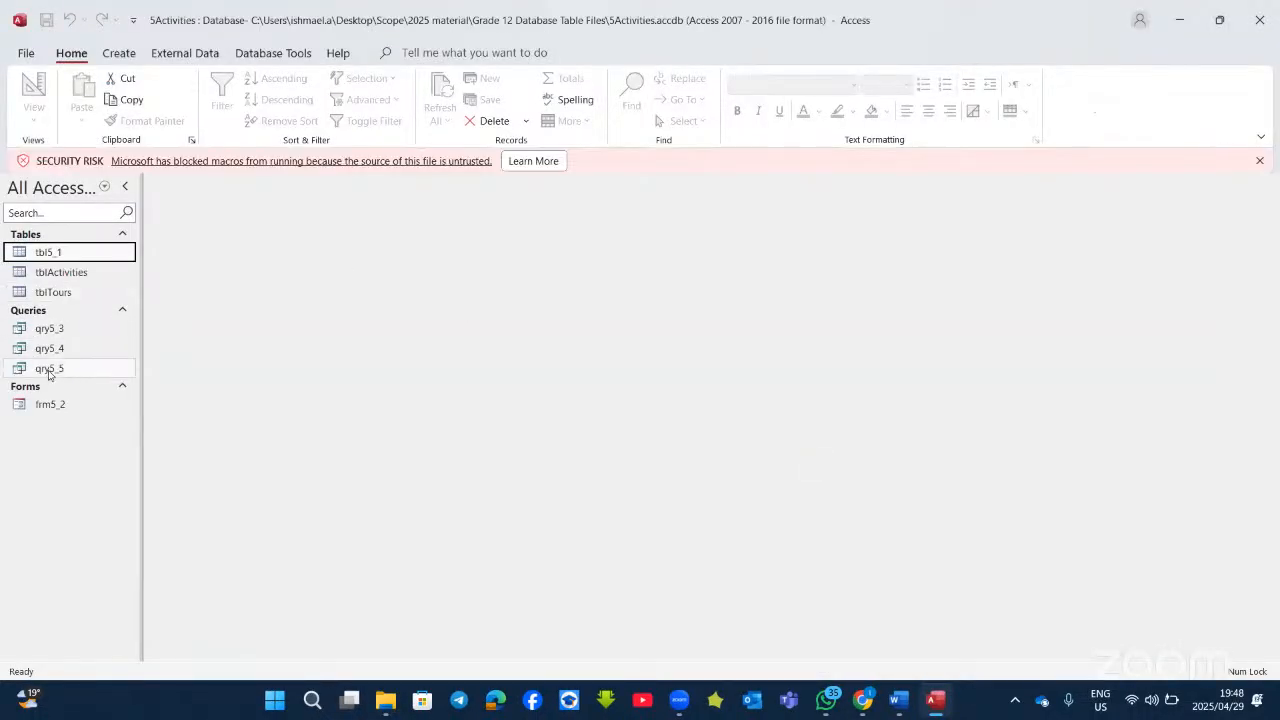
Step: Open frm5_2 in Design View, briefly checking the Word question
left_click(43, 405)
right_click(43, 405)
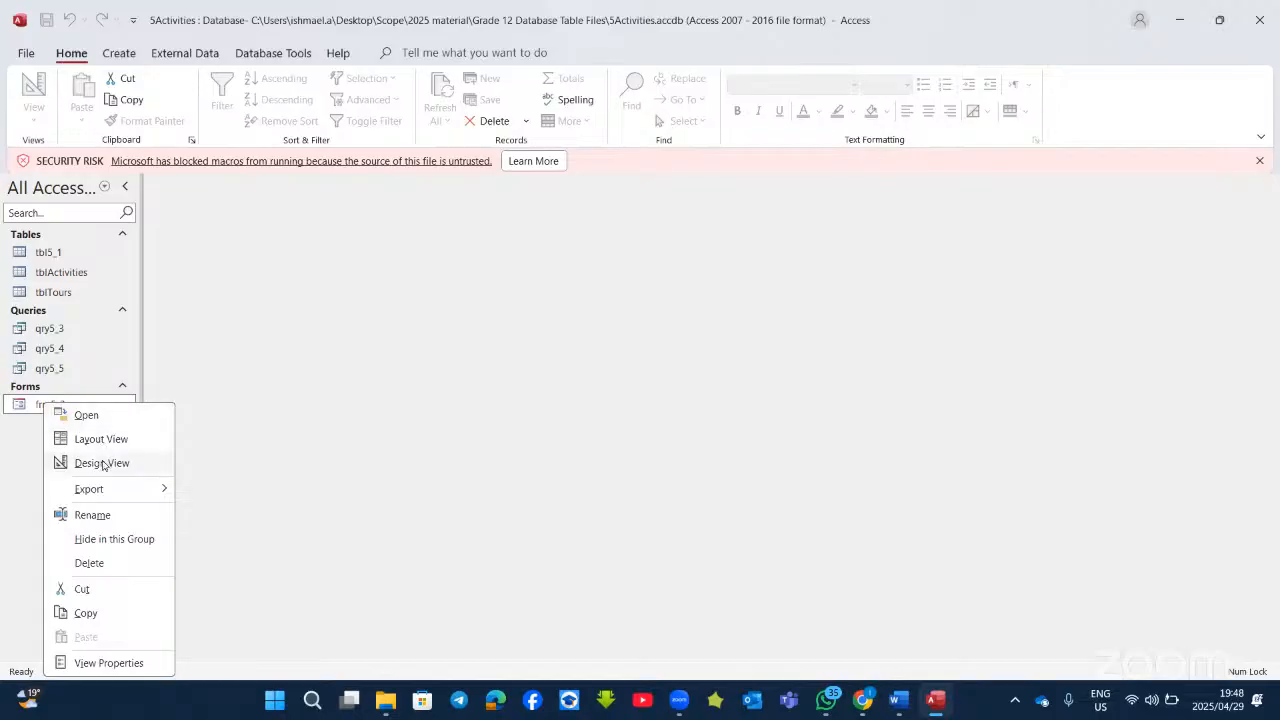
left_click(100, 460)
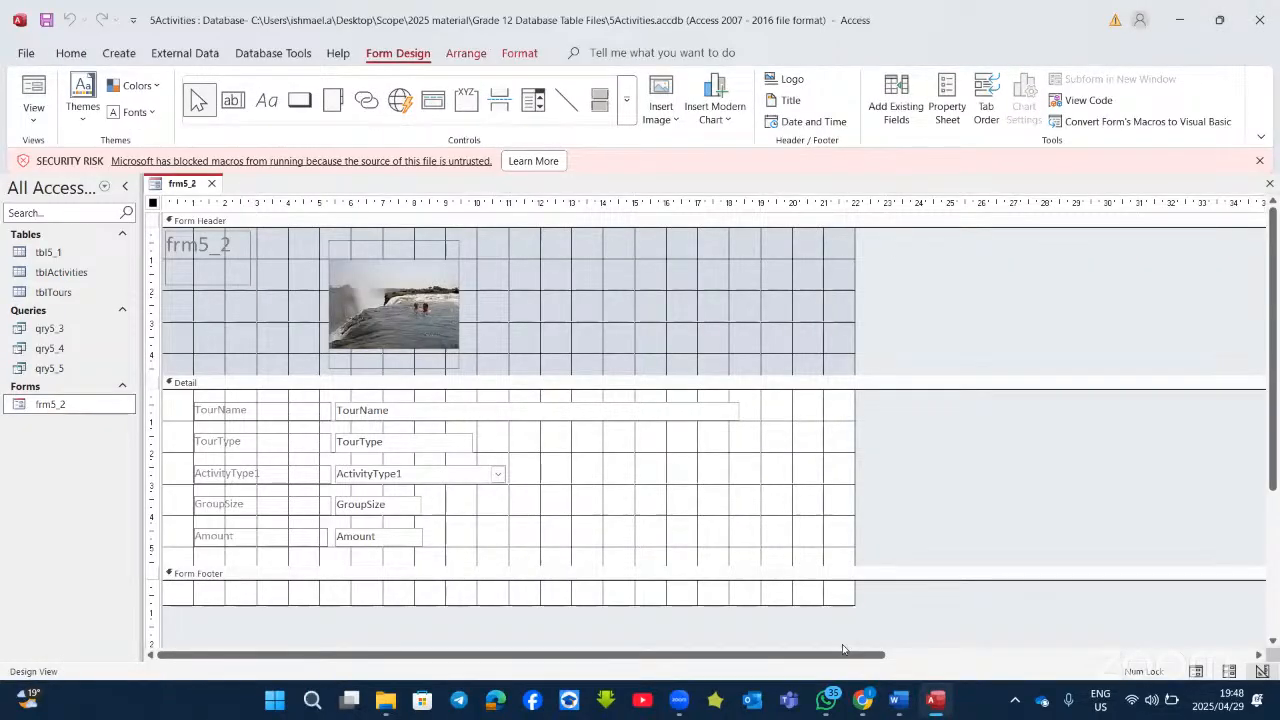
left_click(897, 699)
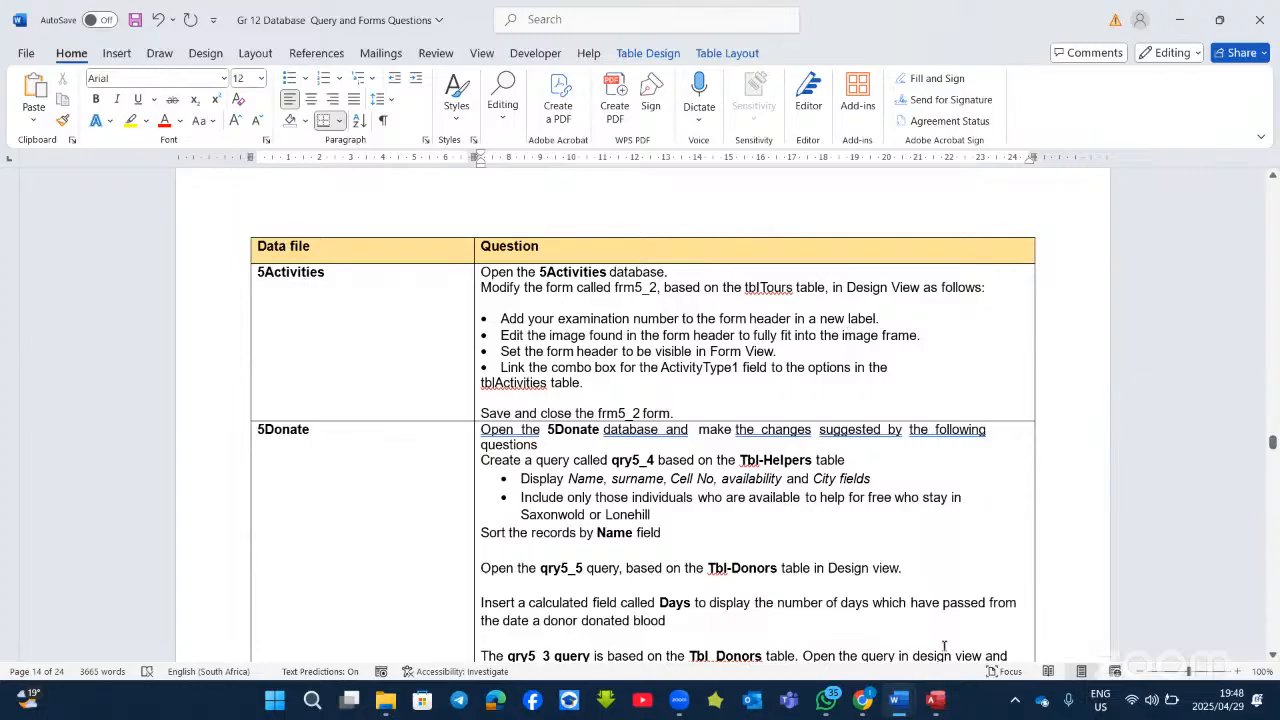
left_click(936, 700)
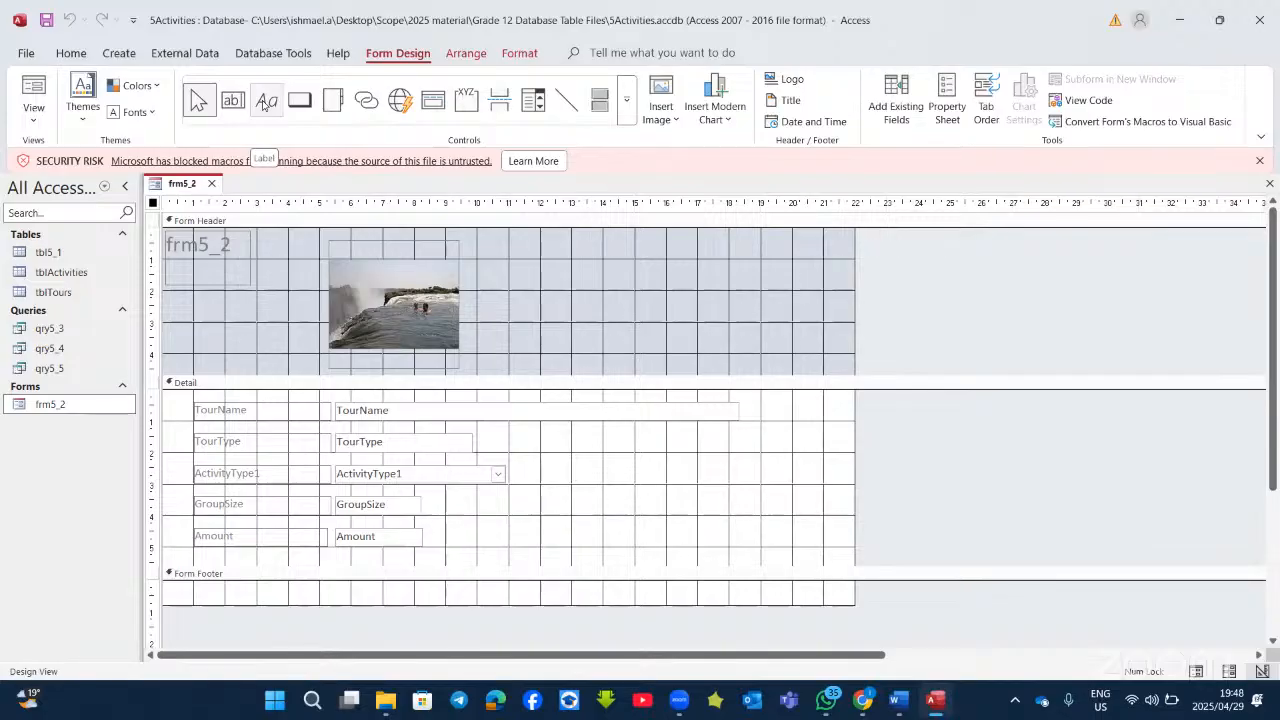
Step: Draw a label in frm5_2's Form Header and type the examination number into it
left_click(265, 100)
left_click_drag(540, 256, 718, 321)
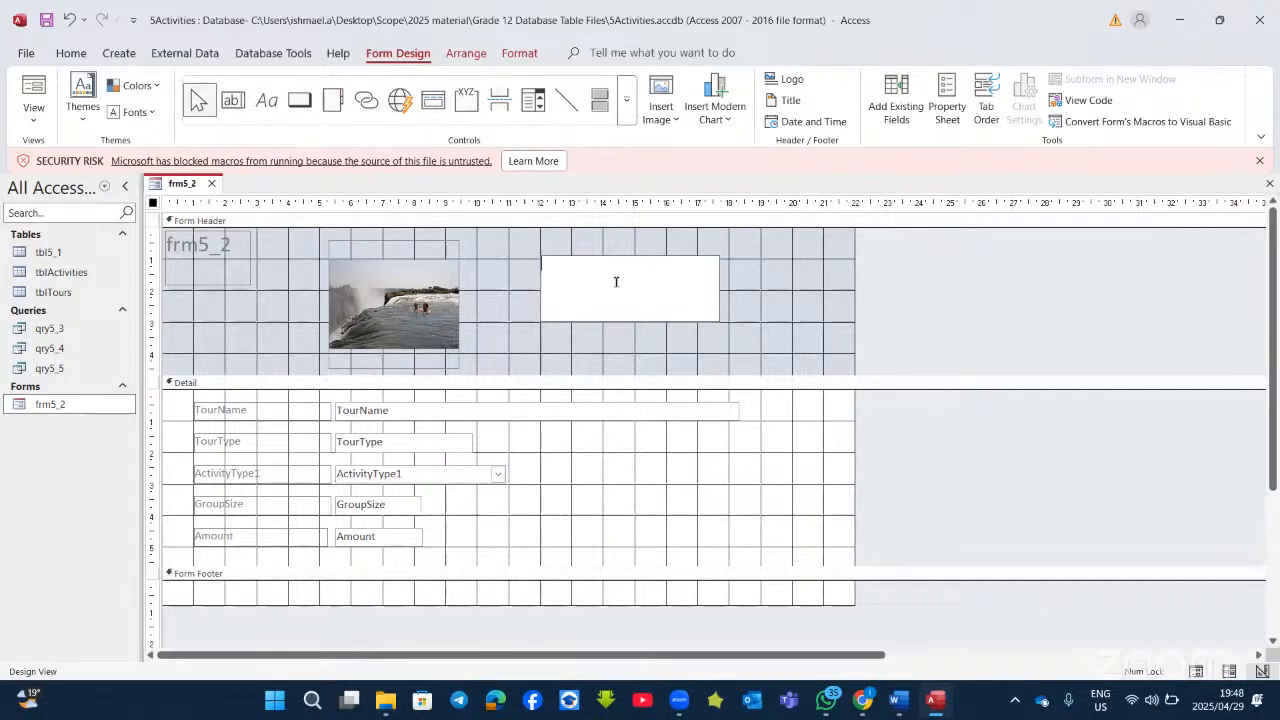
left_click(930, 700)
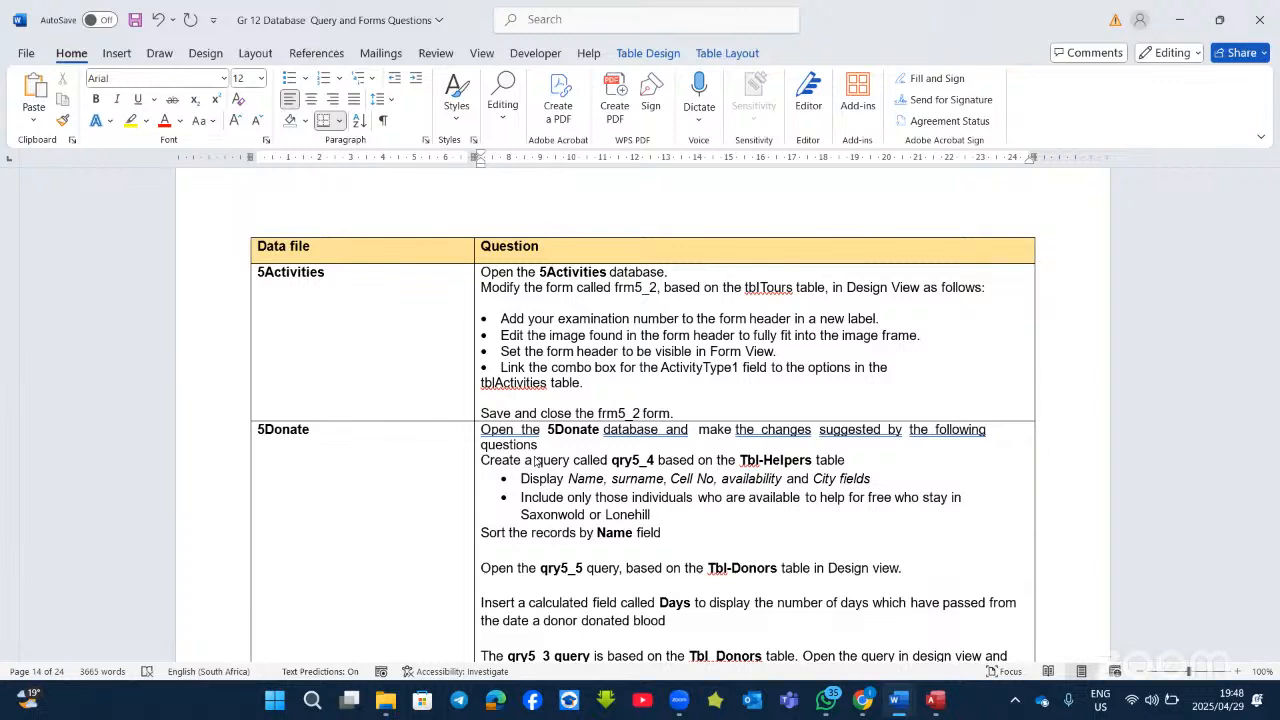
key("alt+Tab")
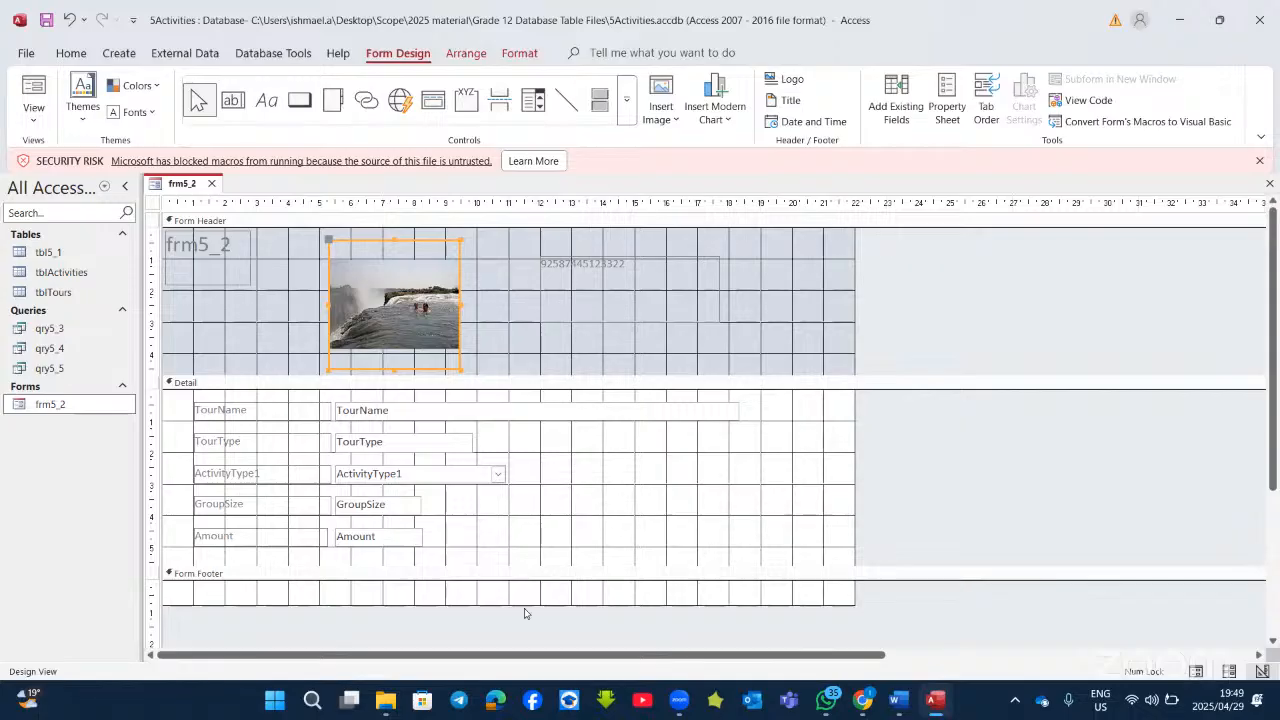
Step: Set the header picture's Size Mode to Stretch and view frm5_2 in Form View
right_click(501, 655)
left_click(501, 651)
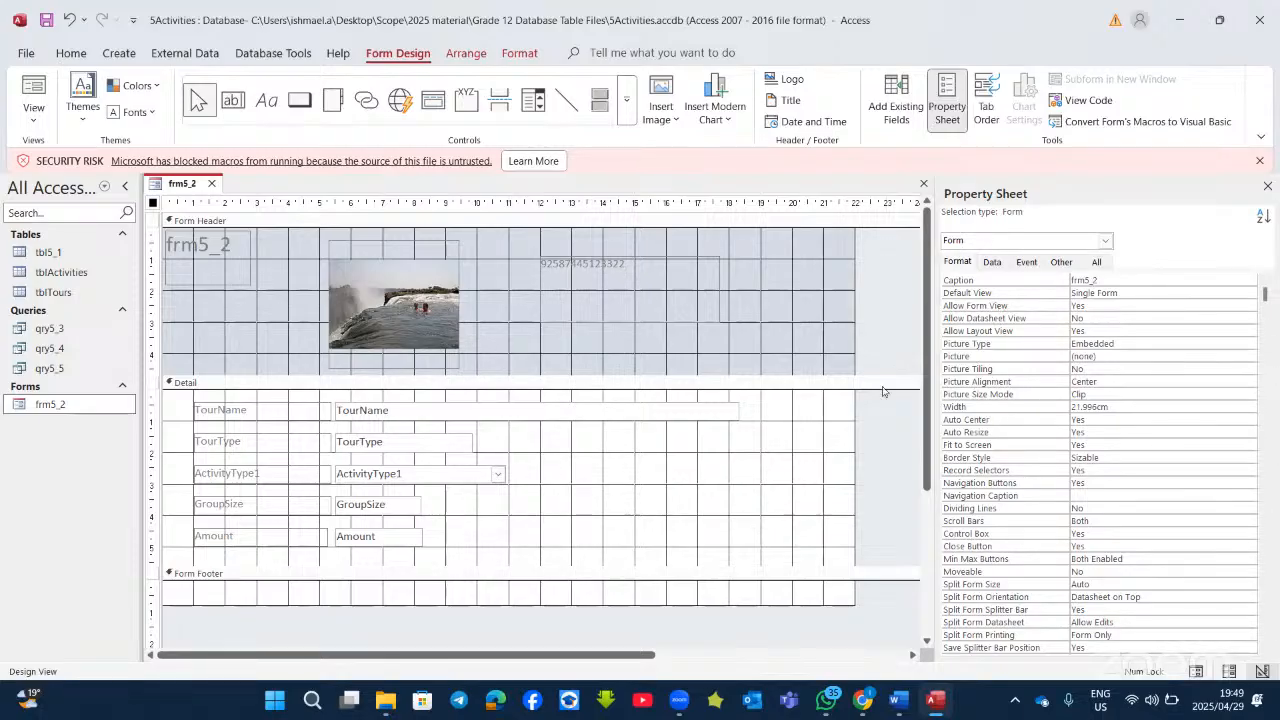
left_click(420, 296)
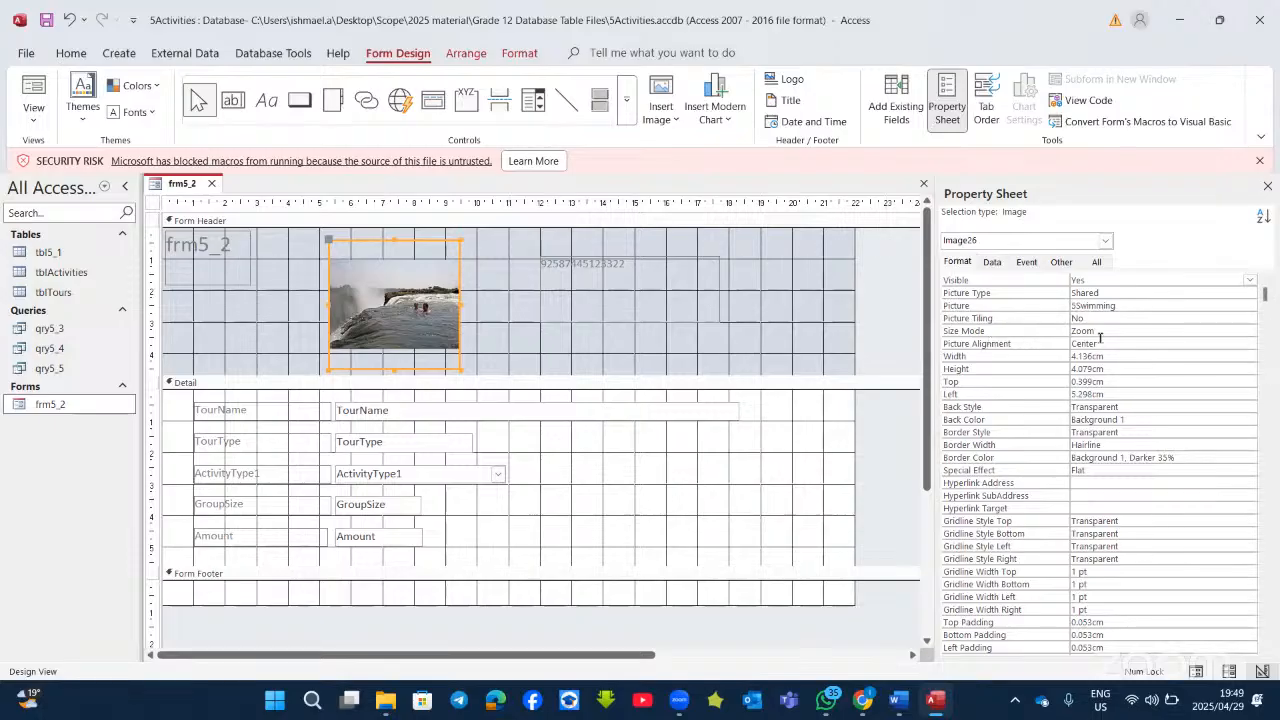
left_click(1249, 331)
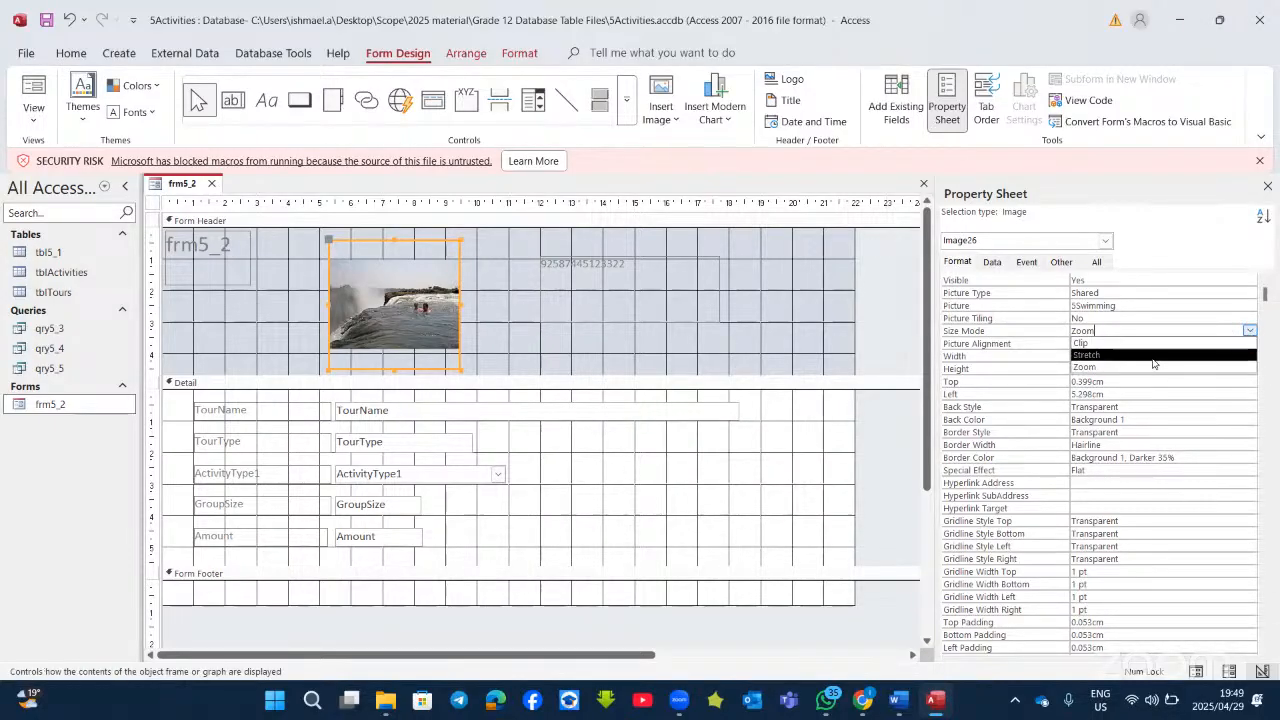
left_click(1149, 356)
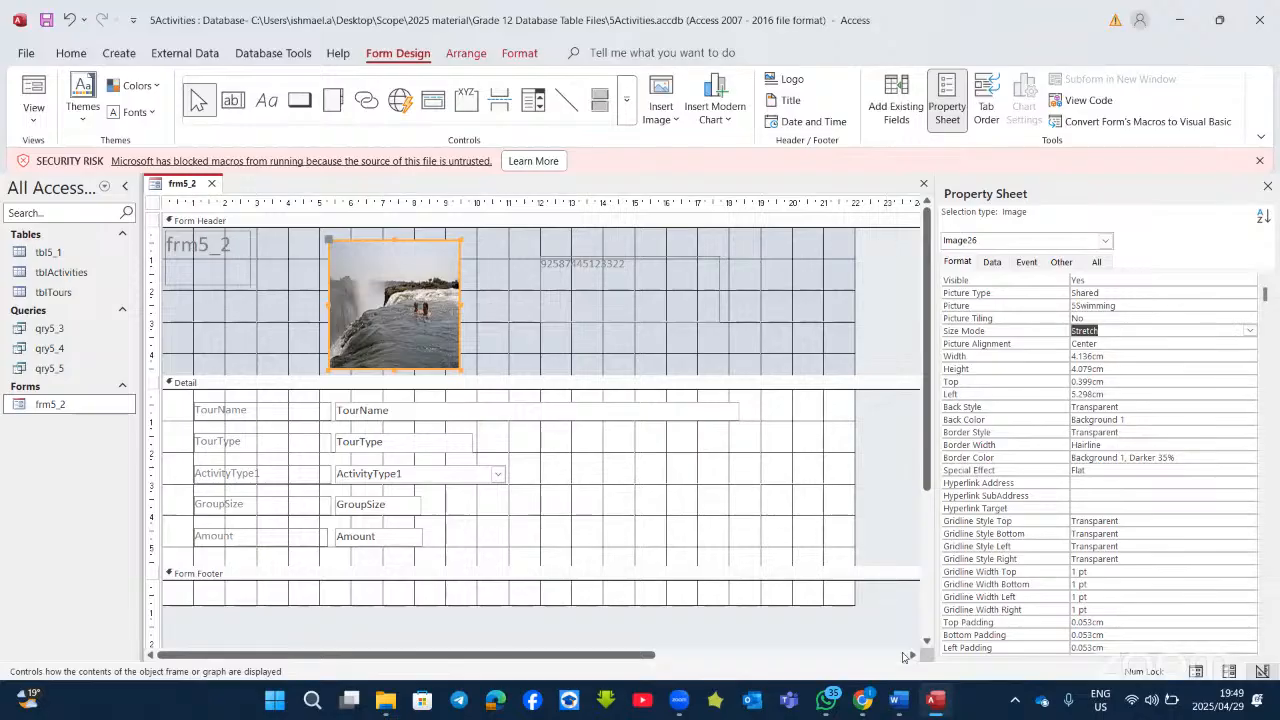
left_click(935, 703)
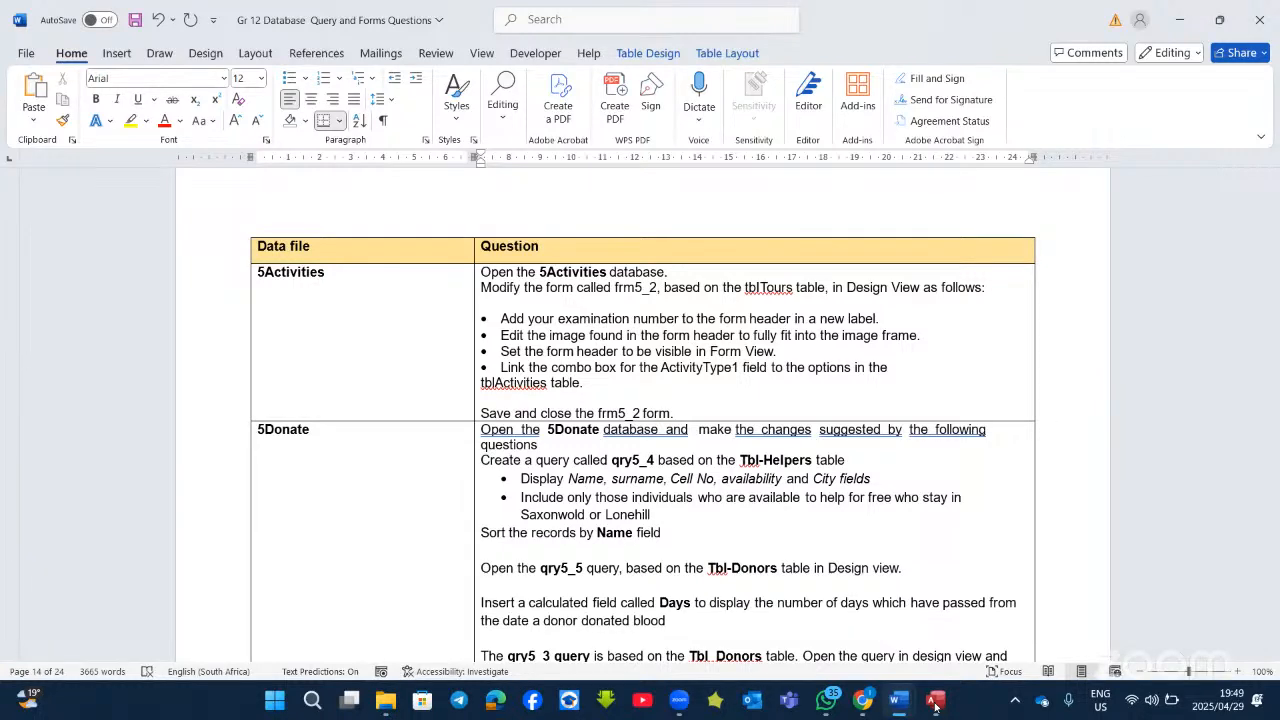
left_click(935, 703)
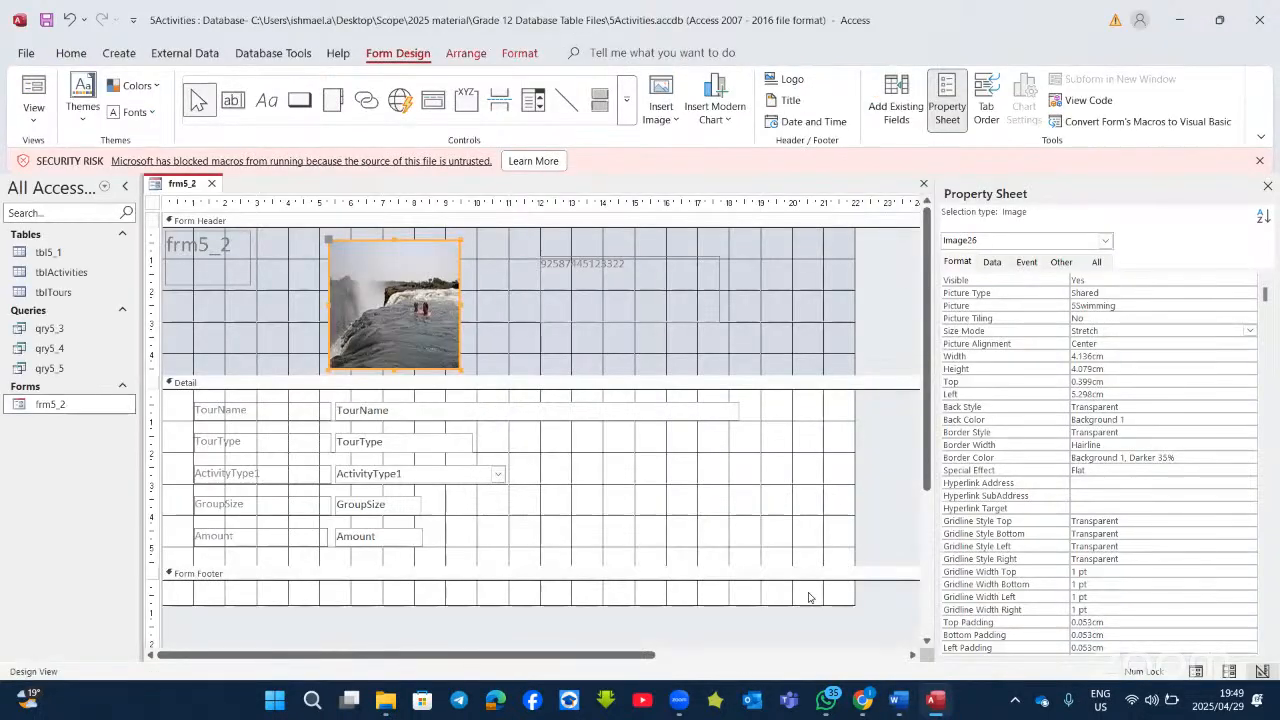
left_click(30, 95)
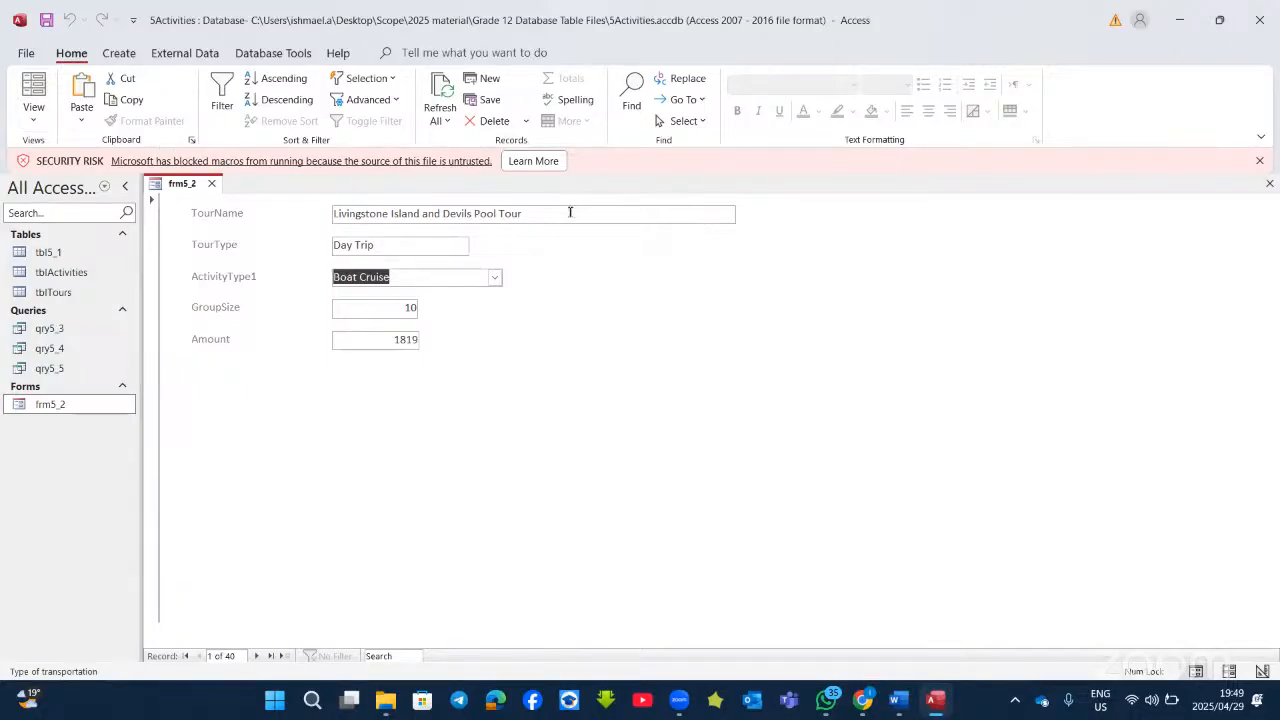
Step: Set the FormHeader's Display When to Screen Only and test it in Form View
left_click(31, 121)
left_click(70, 219)
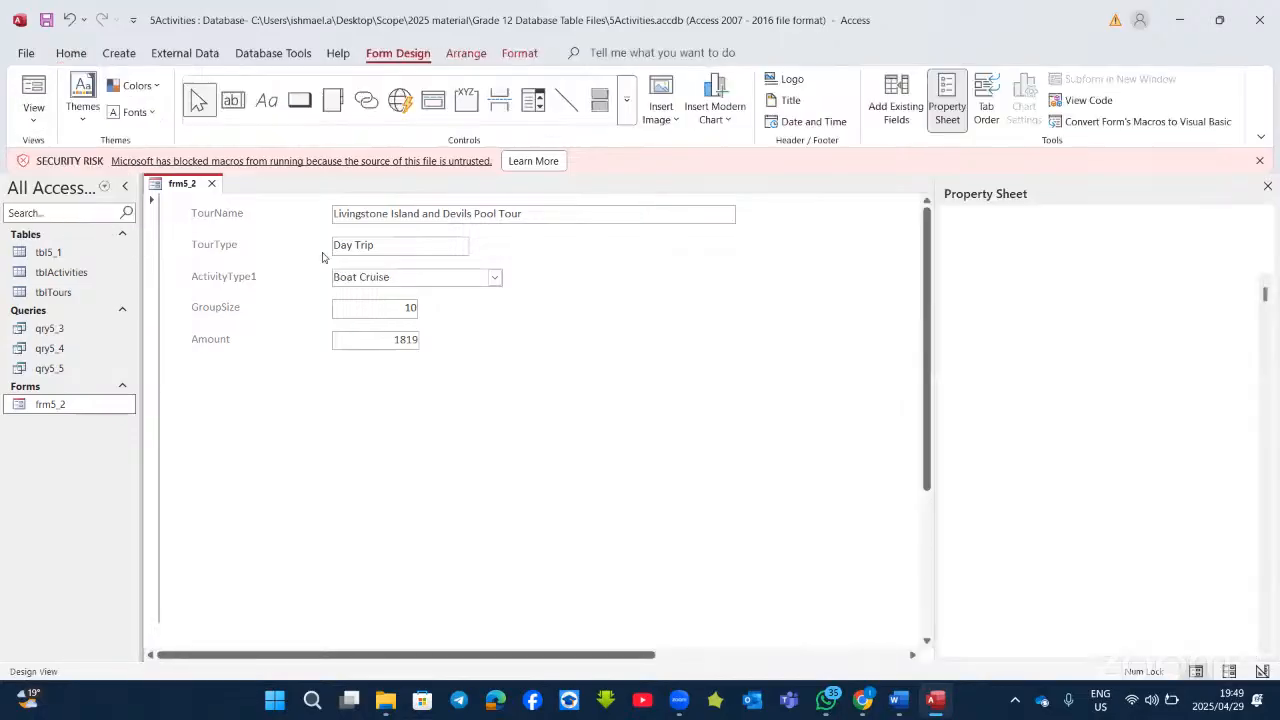
left_click(783, 300)
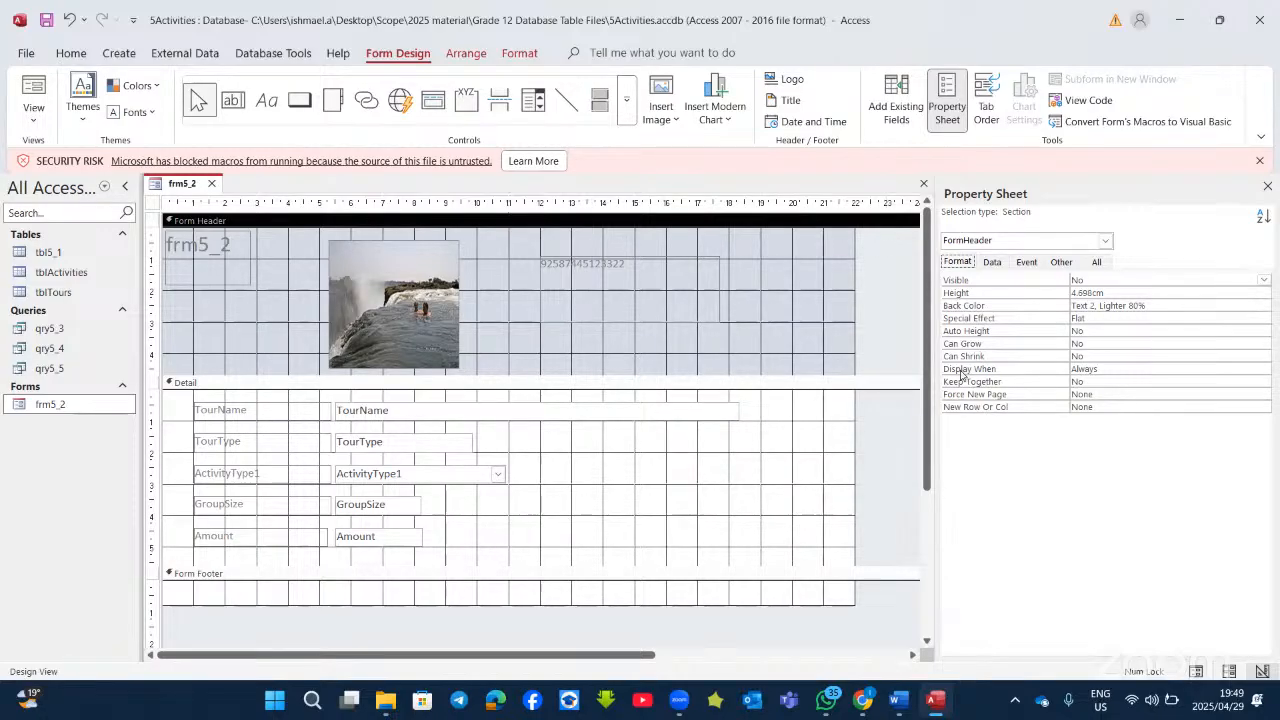
left_click(806, 302)
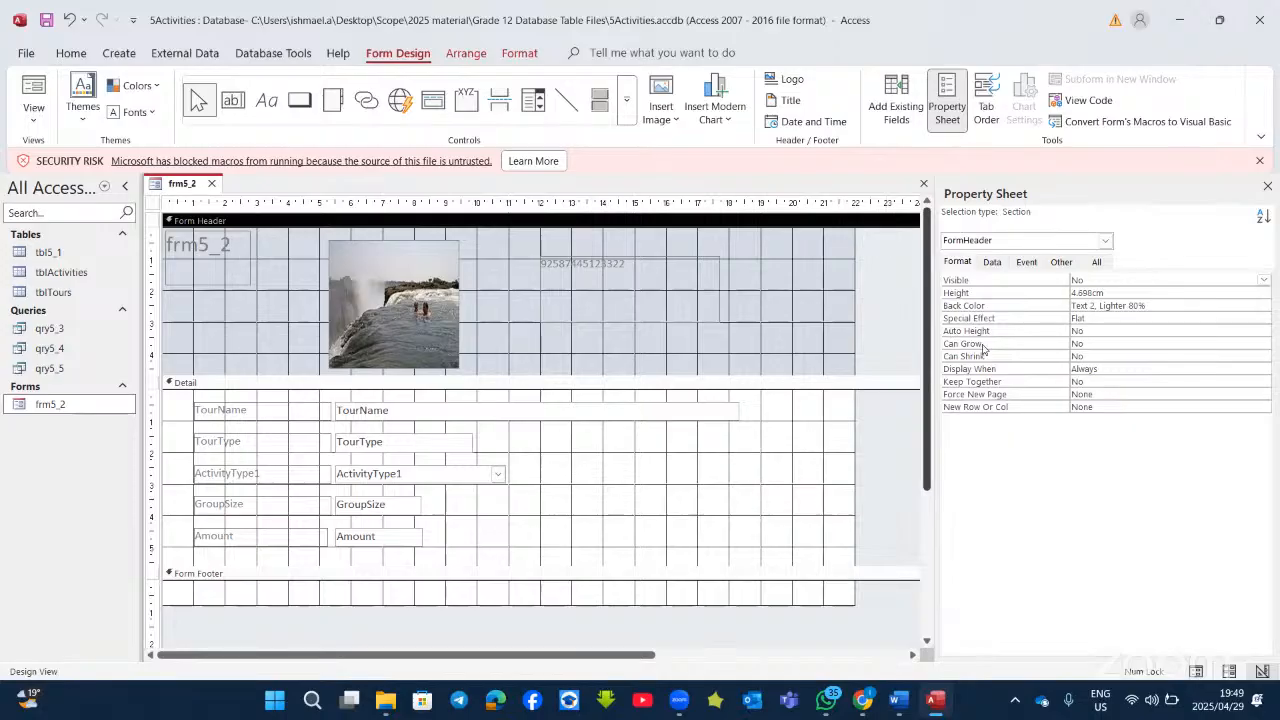
left_click(1126, 371)
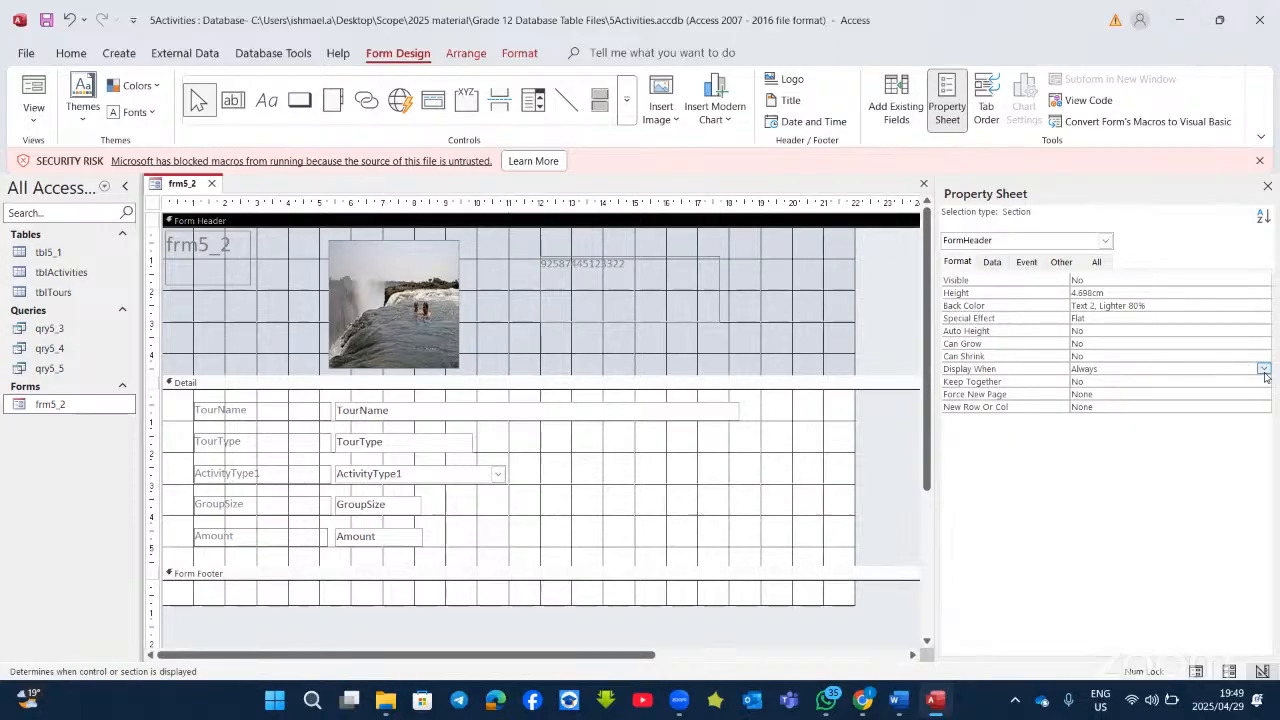
left_click(1264, 369)
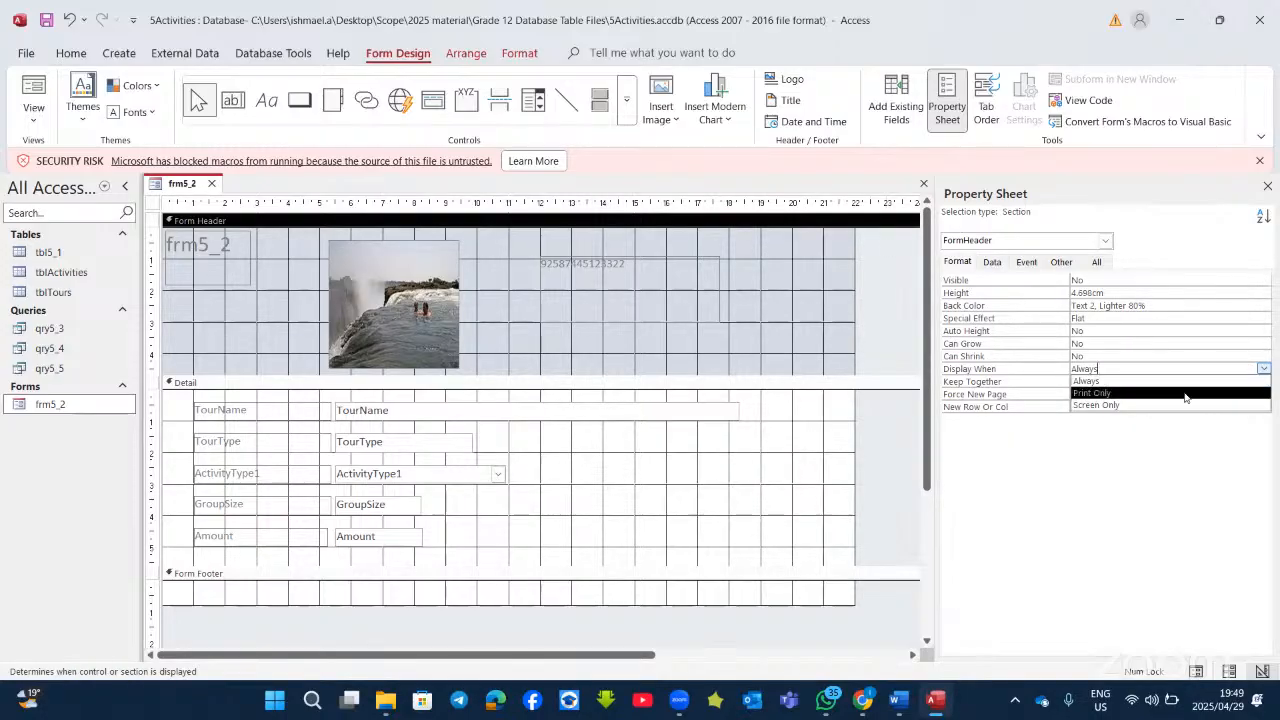
left_click(1096, 405)
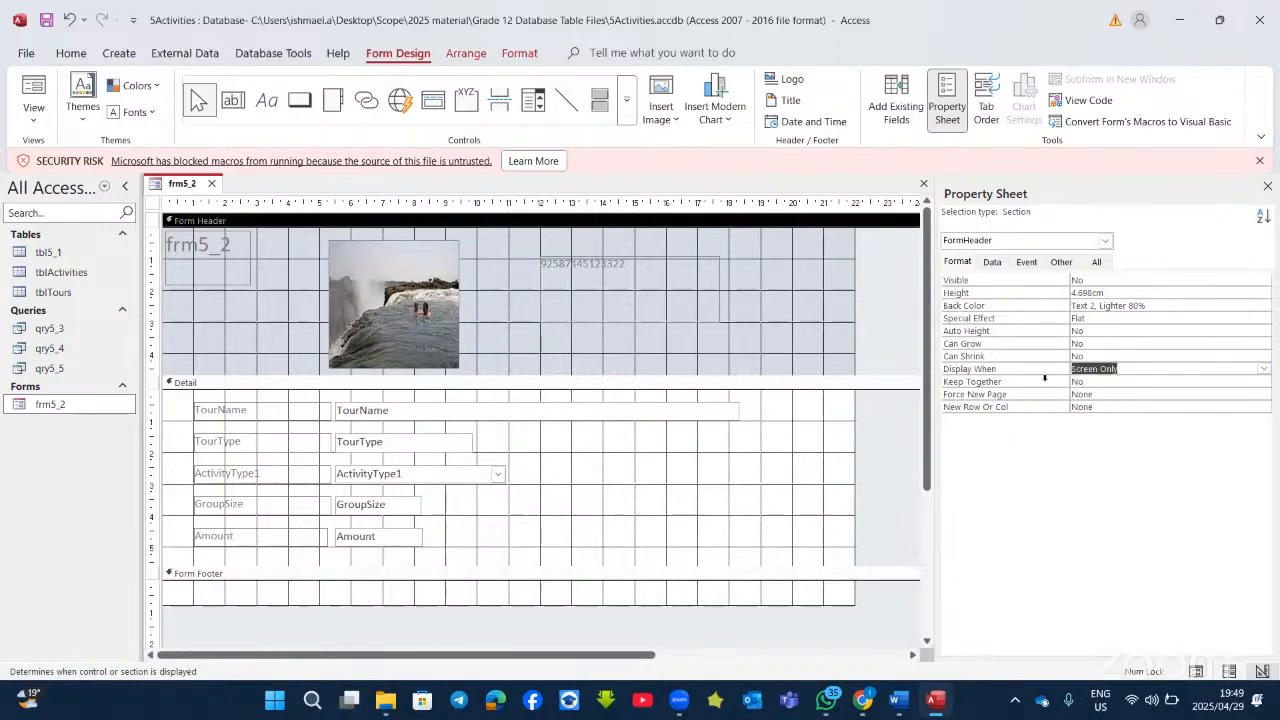
left_click(33, 90)
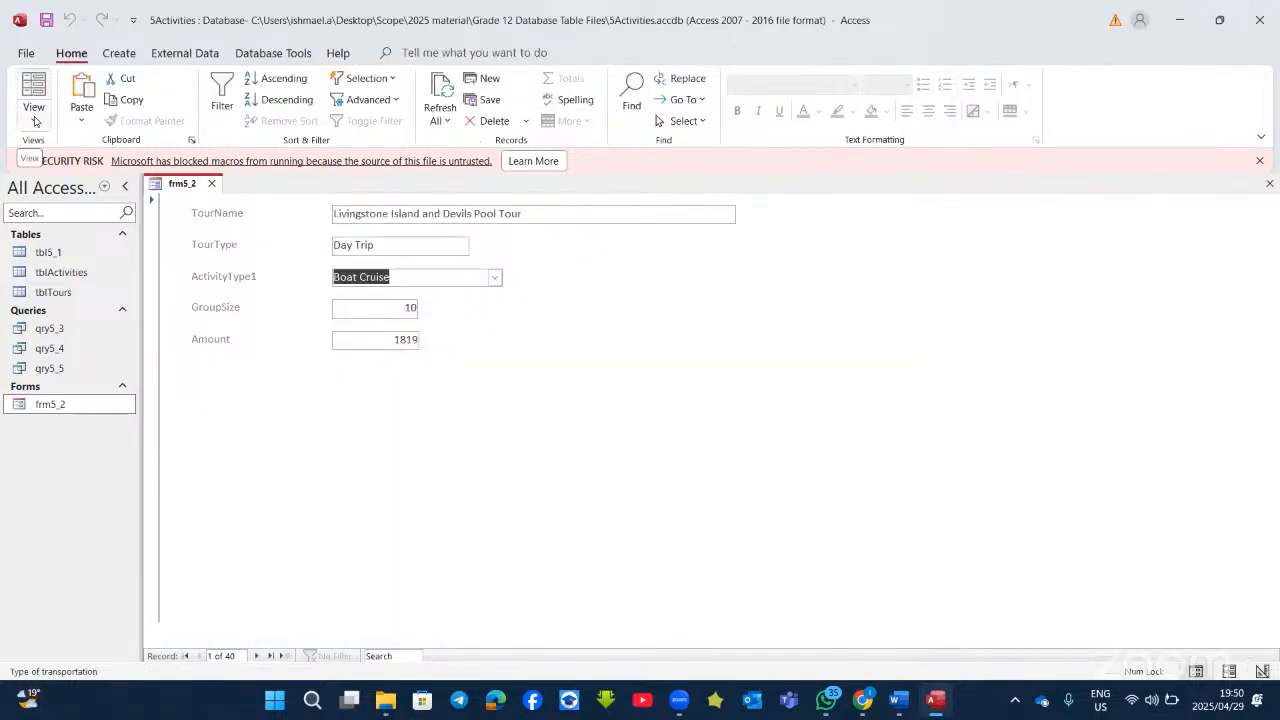
Step: Back in Design View, change the header's Display When to Always and preview the form
left_click(33, 117)
left_click(70, 220)
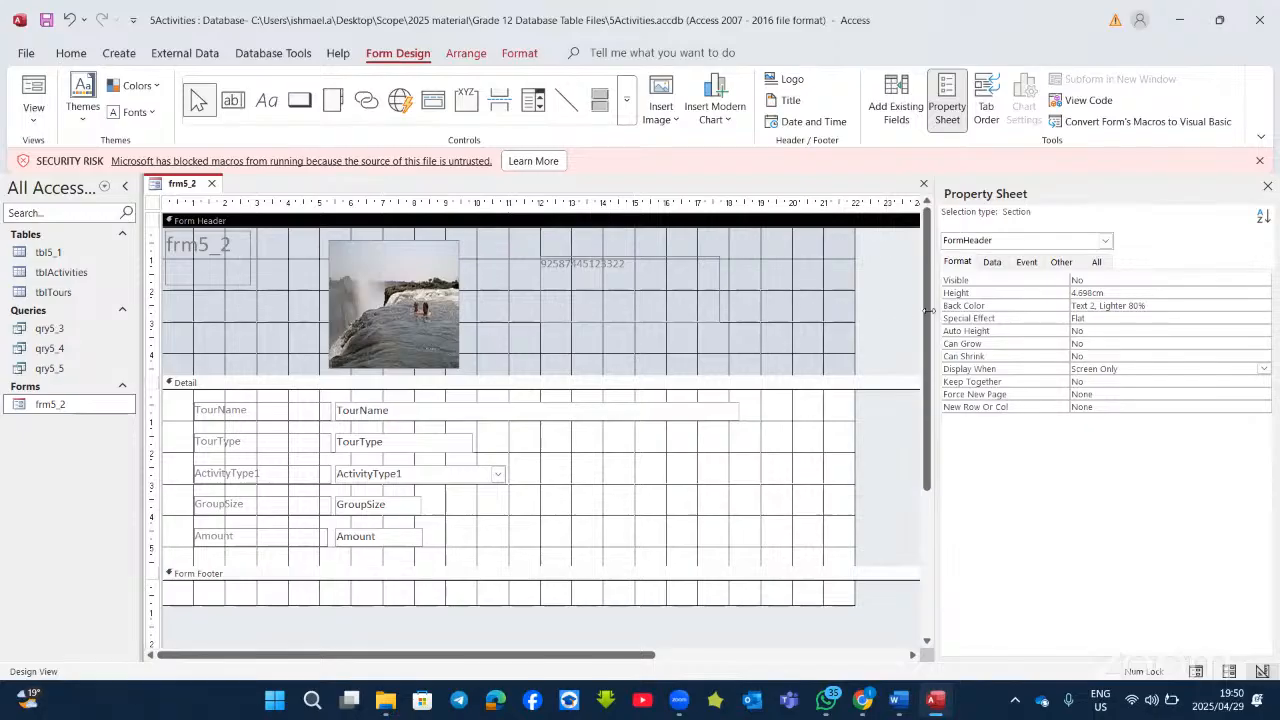
left_click(1095, 261)
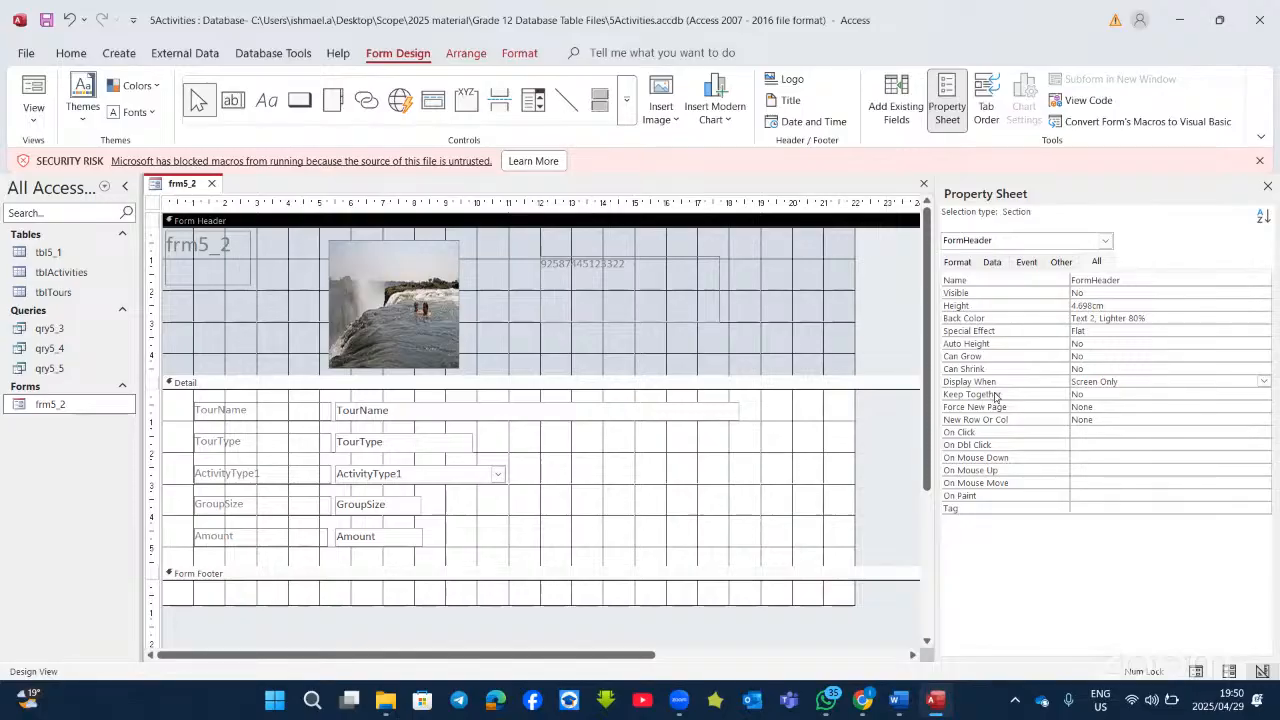
left_click(1264, 383)
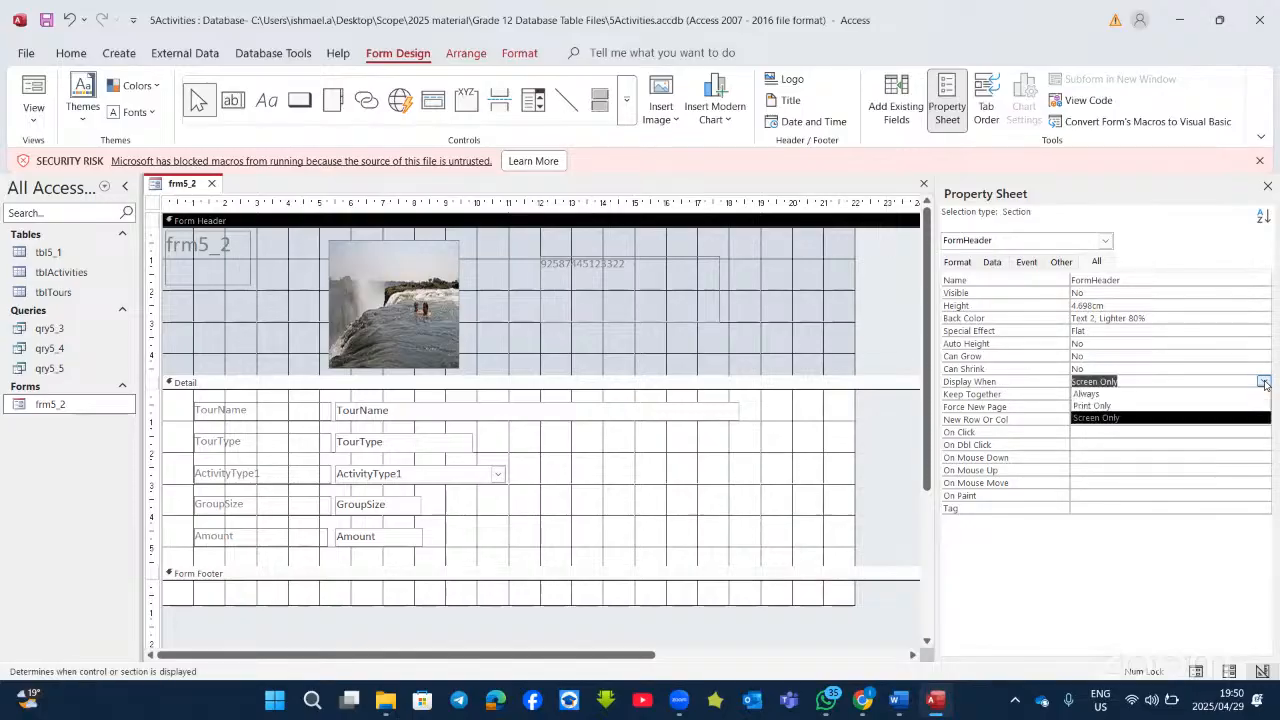
left_click(1208, 394)
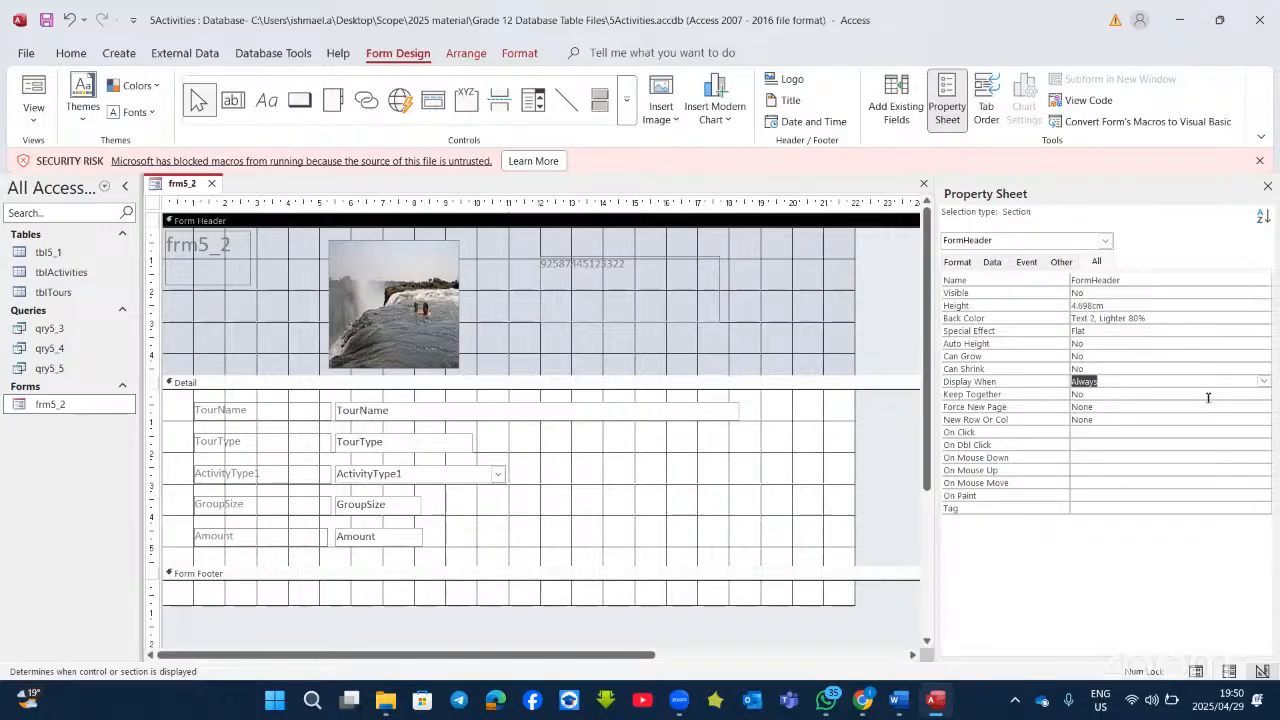
left_click(26, 92)
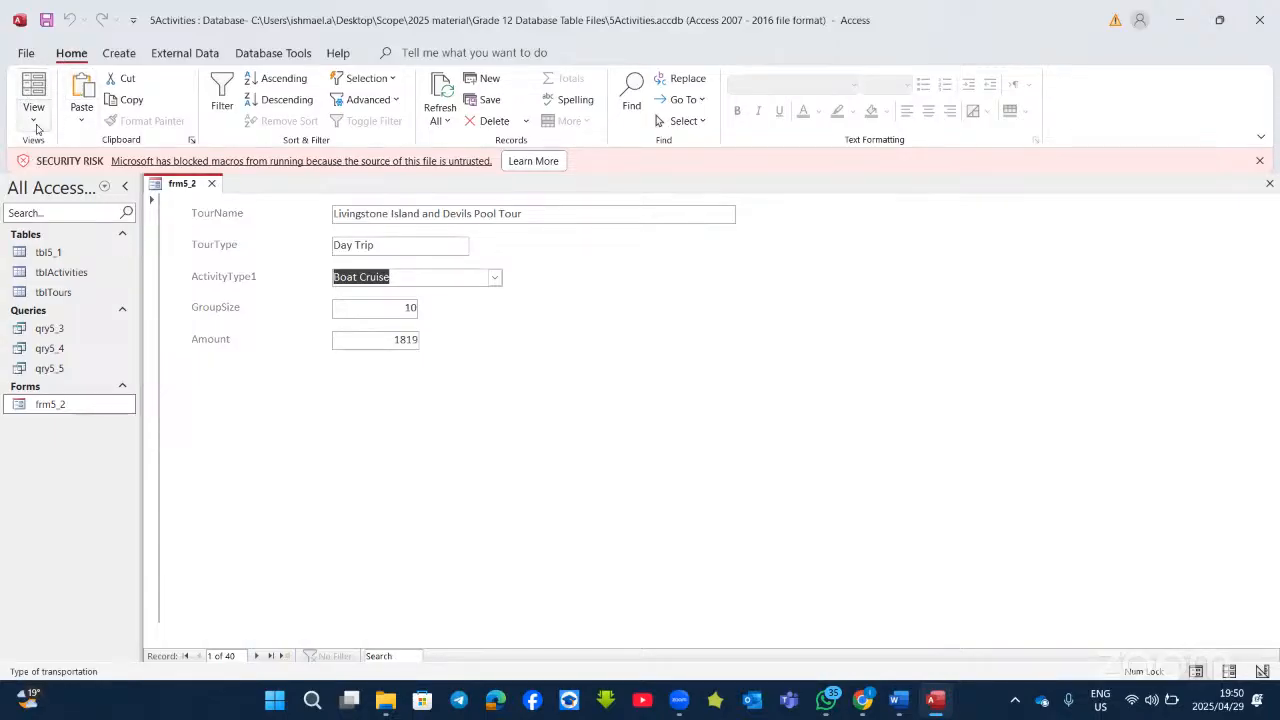
Step: Pick FormHeader from the Property Sheet list and set Display When to Always again
left_click(33, 112)
left_click(86, 221)
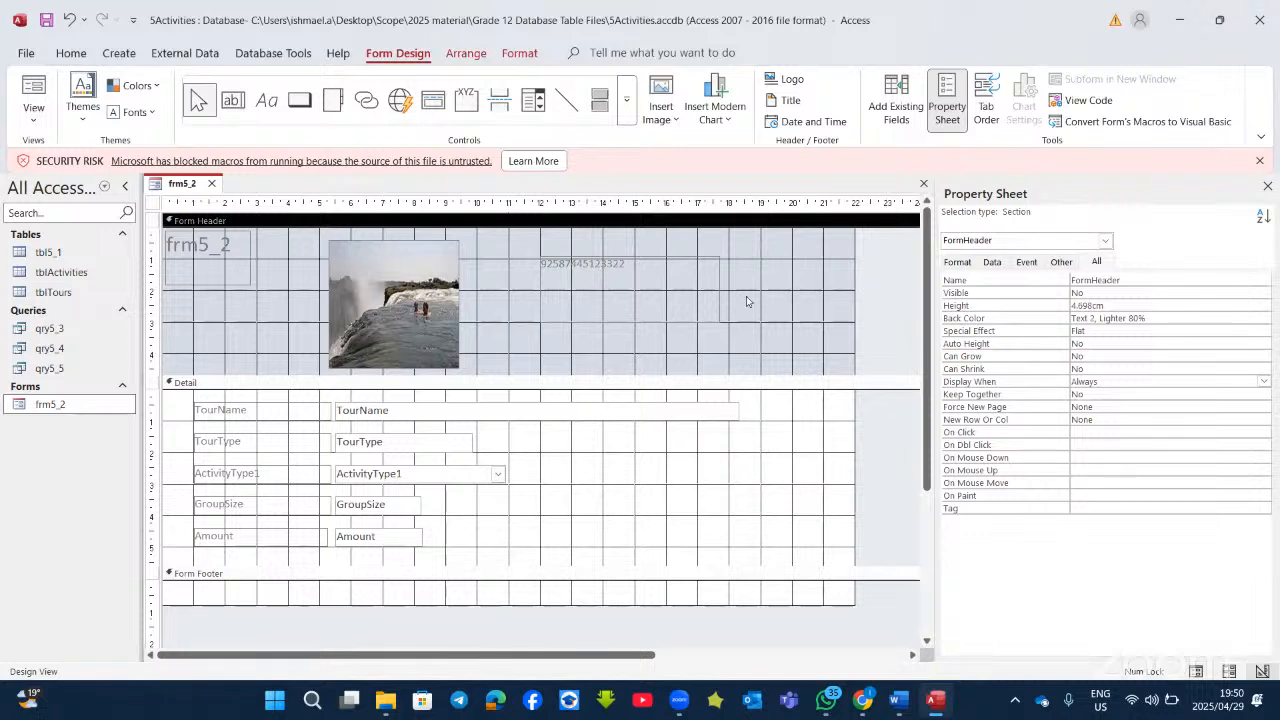
left_click(1104, 243)
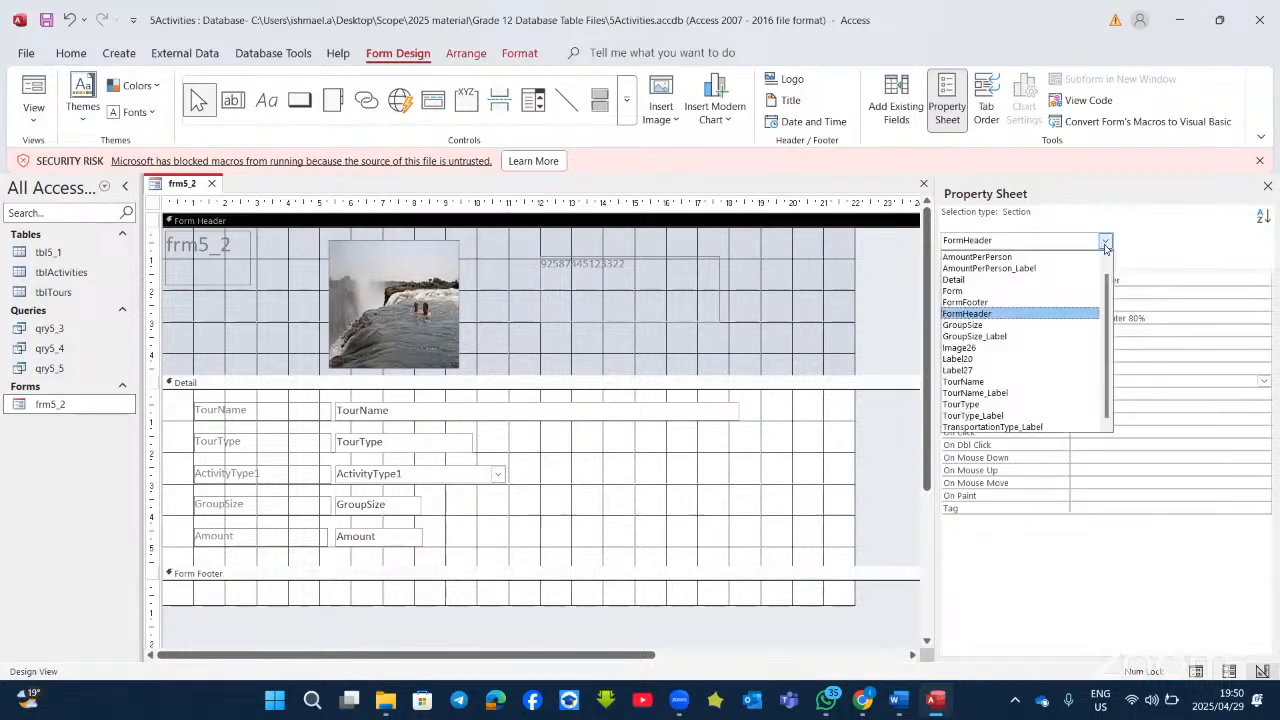
left_click(995, 314)
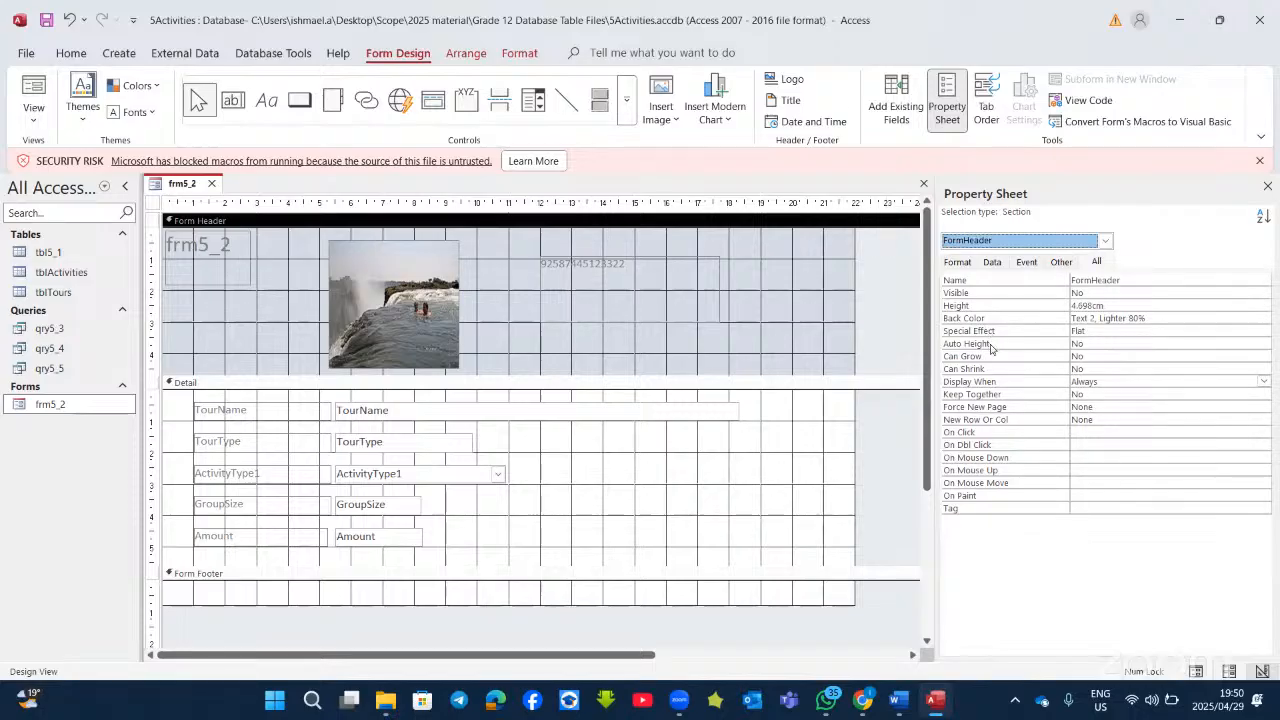
left_click(1122, 381)
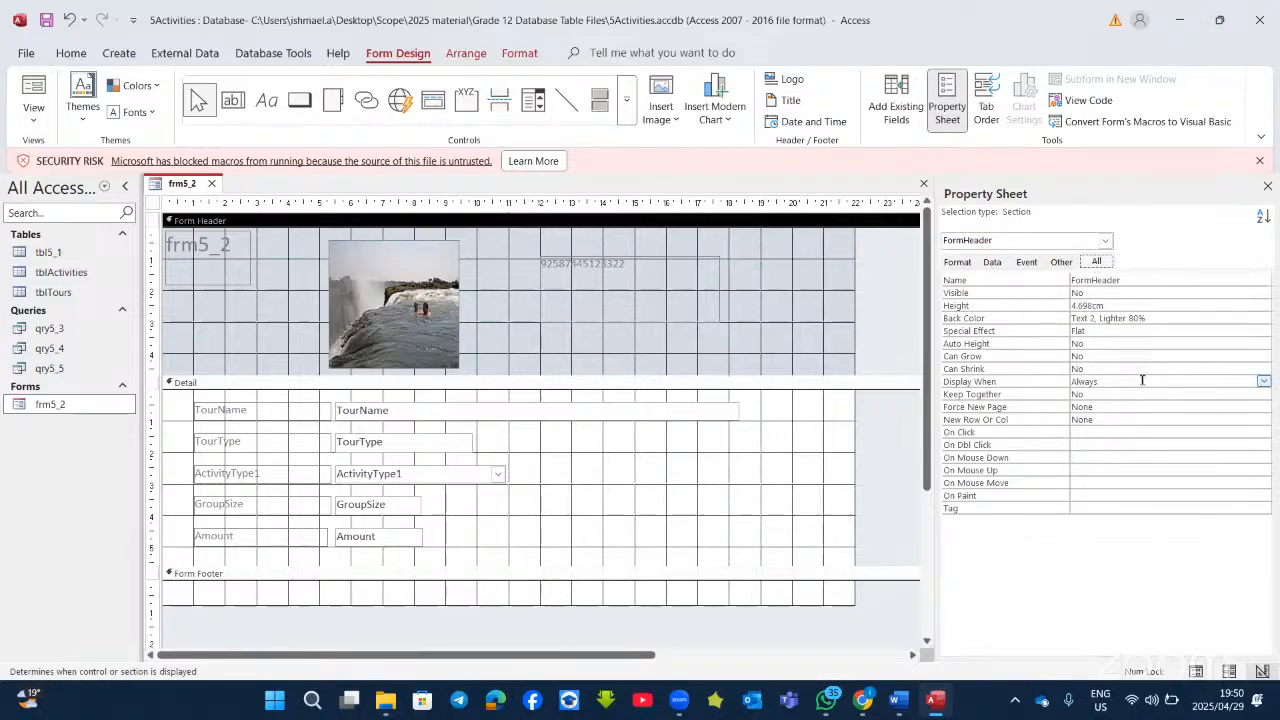
left_click(1260, 381)
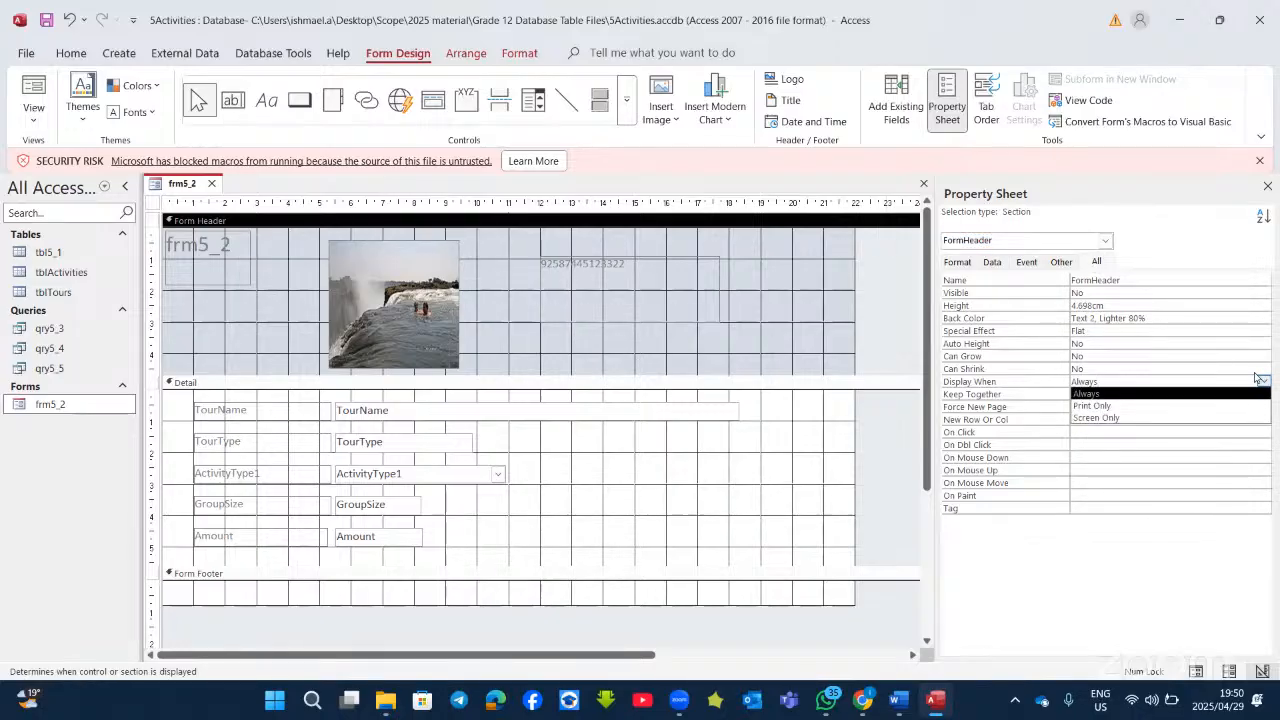
left_click(1100, 395)
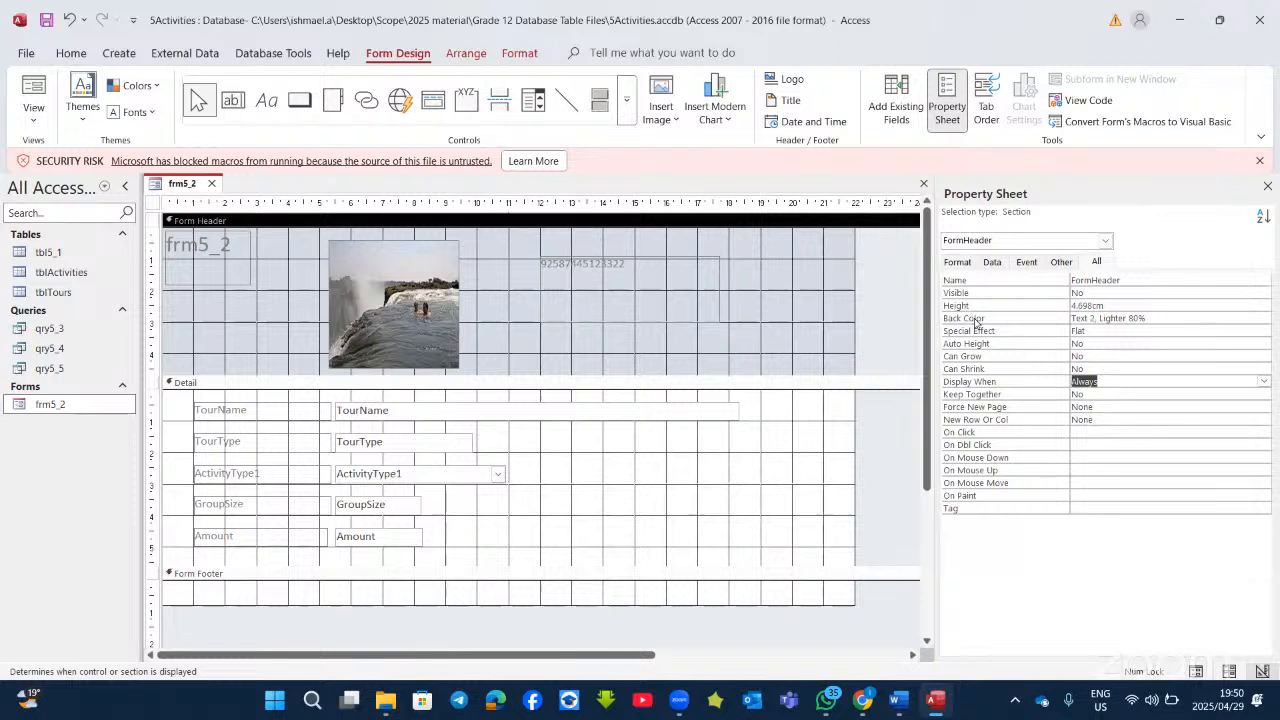
Step: Check the FormFooter's Display When setting and preview the form in Form View
left_click(1105, 240)
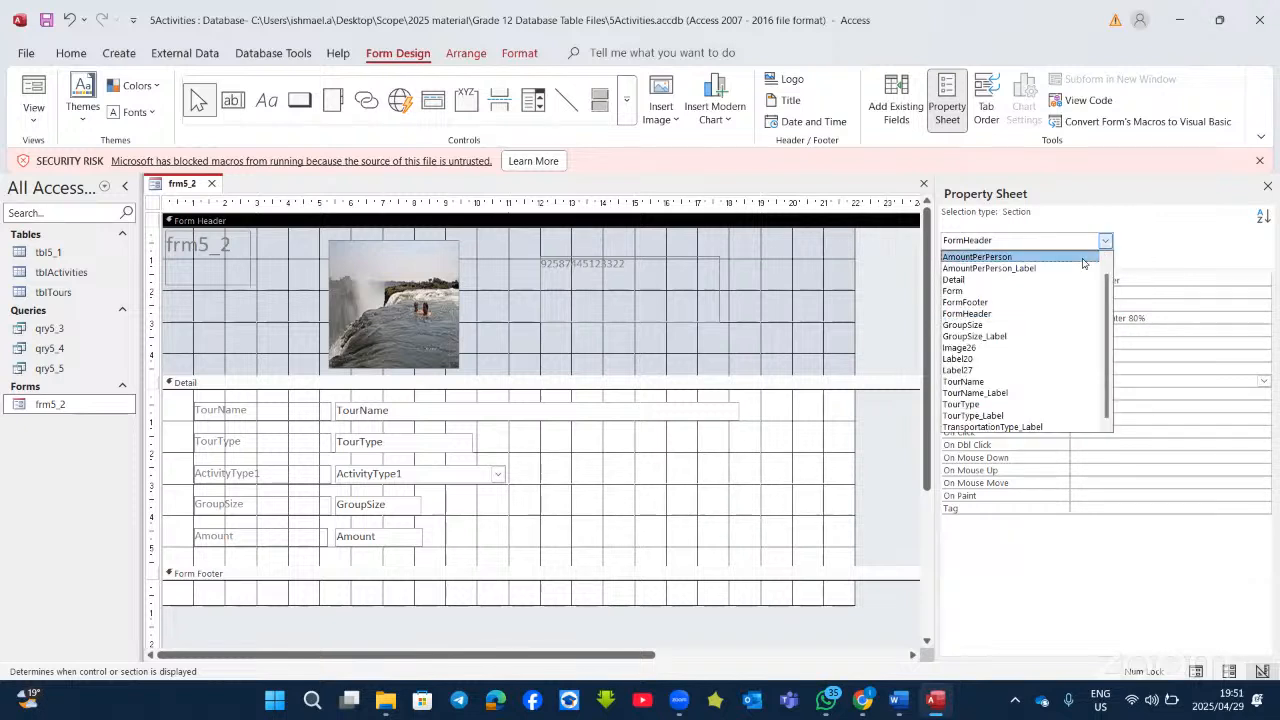
left_click(1003, 303)
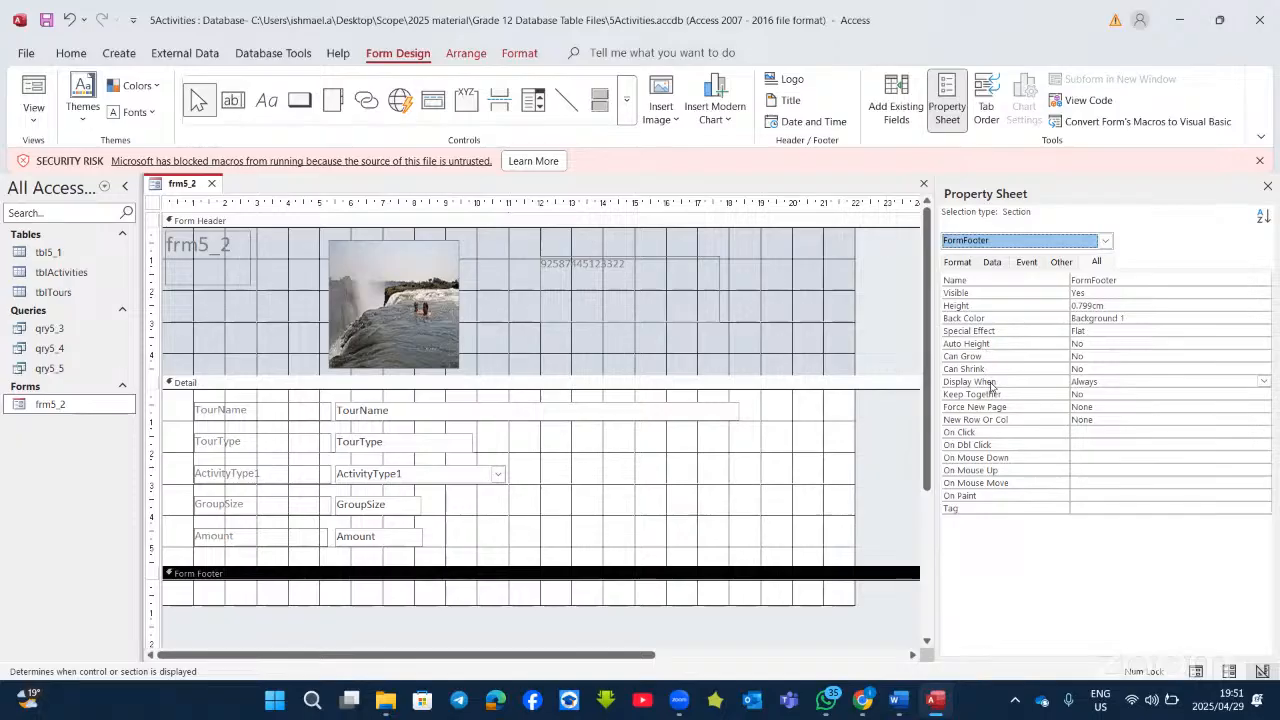
left_click(1150, 382)
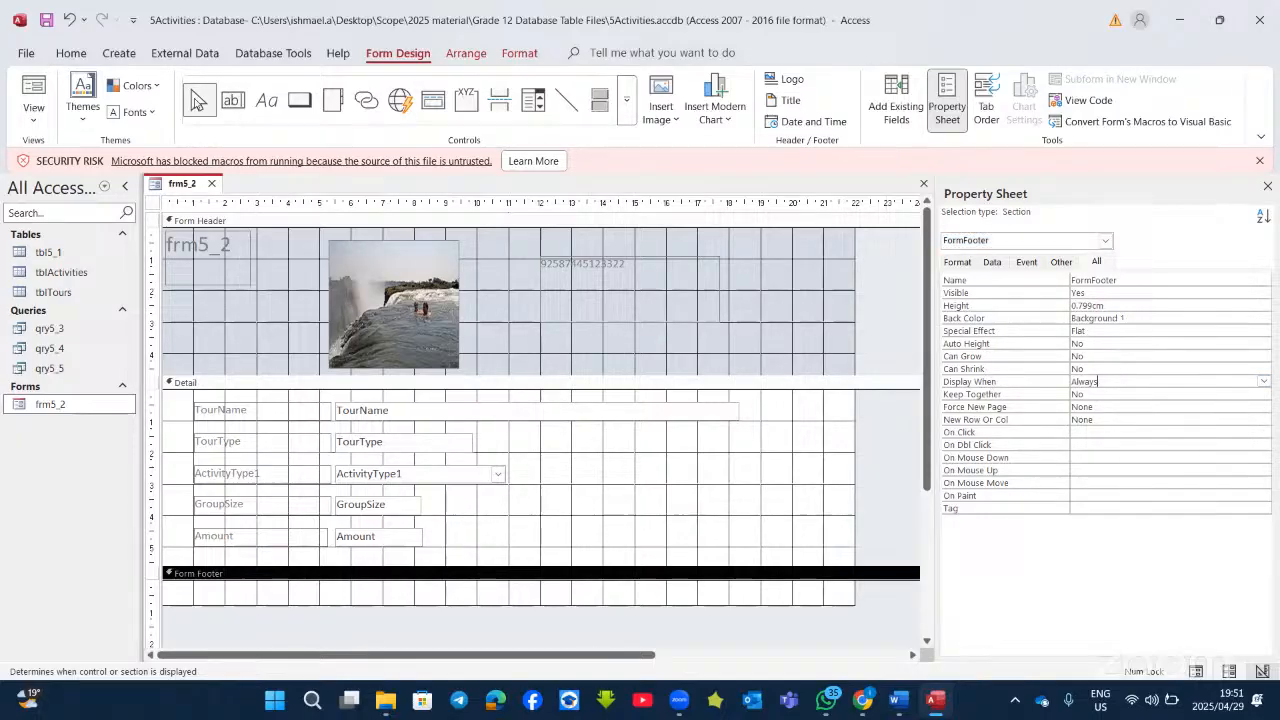
left_click(33, 90)
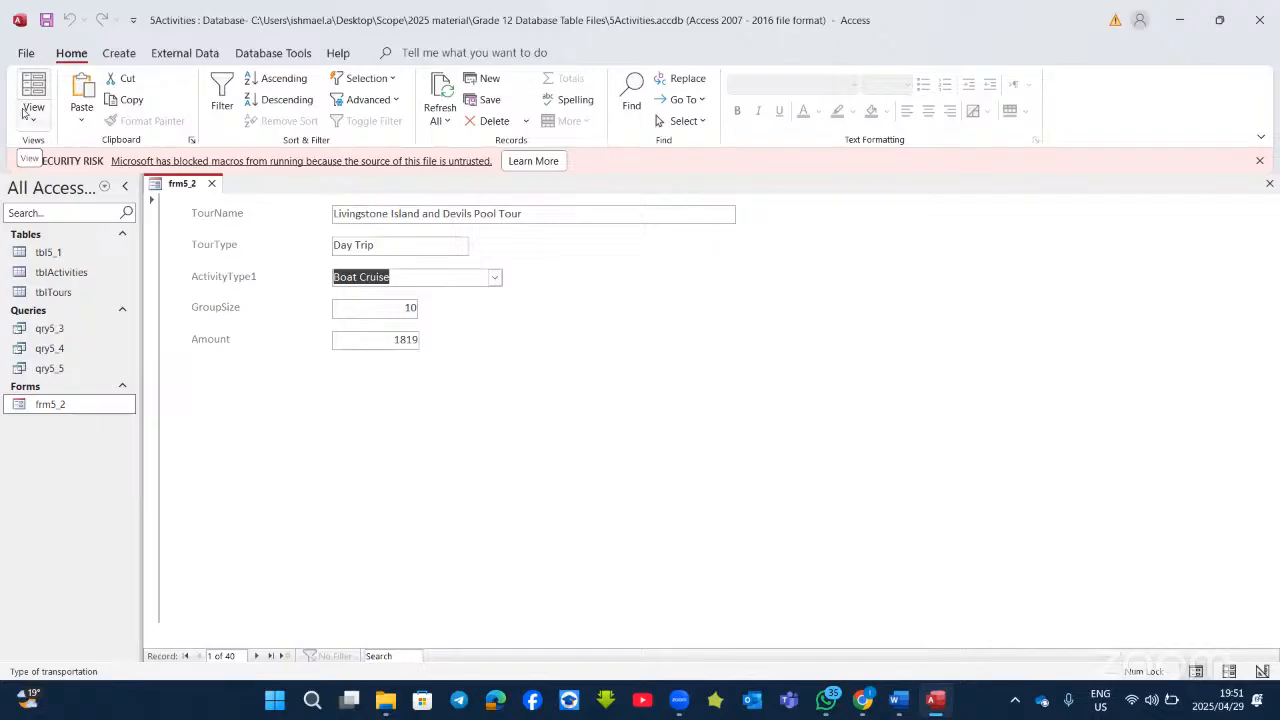
Step: Set the FormHeader's Visible property to Yes on the Format tab and preview the form
left_click(31, 120)
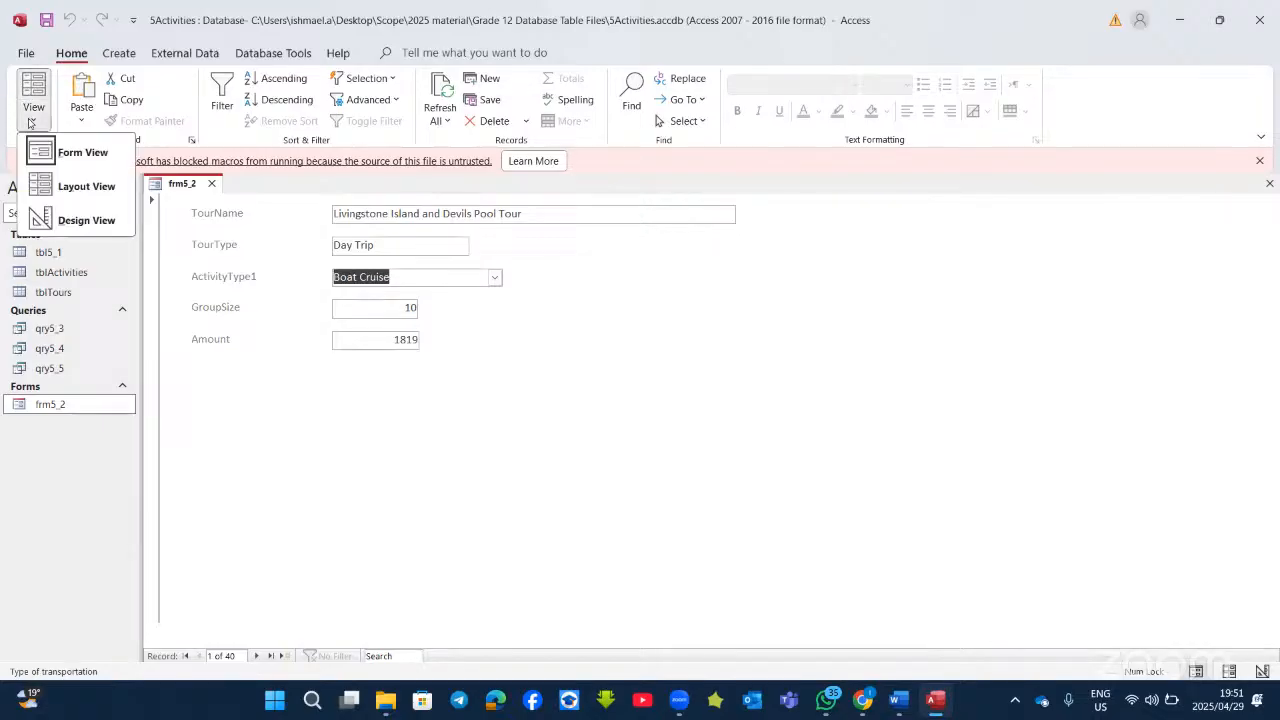
left_click(84, 220)
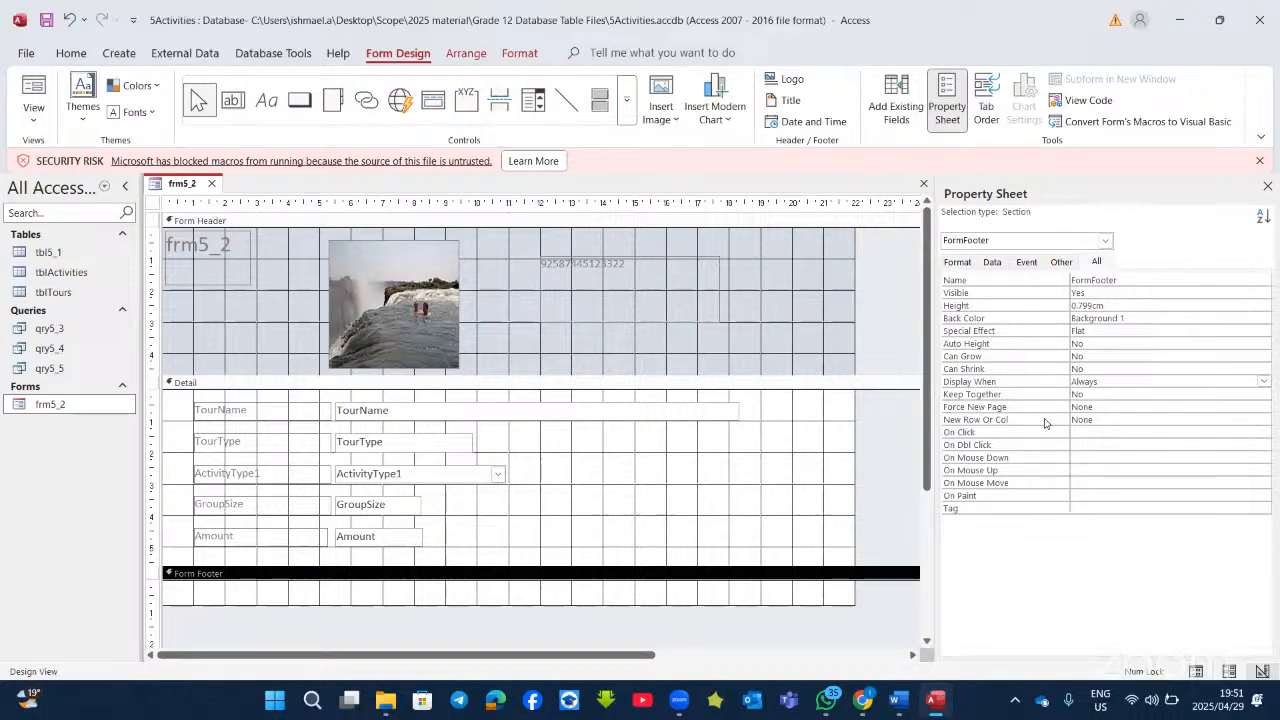
left_click(964, 268)
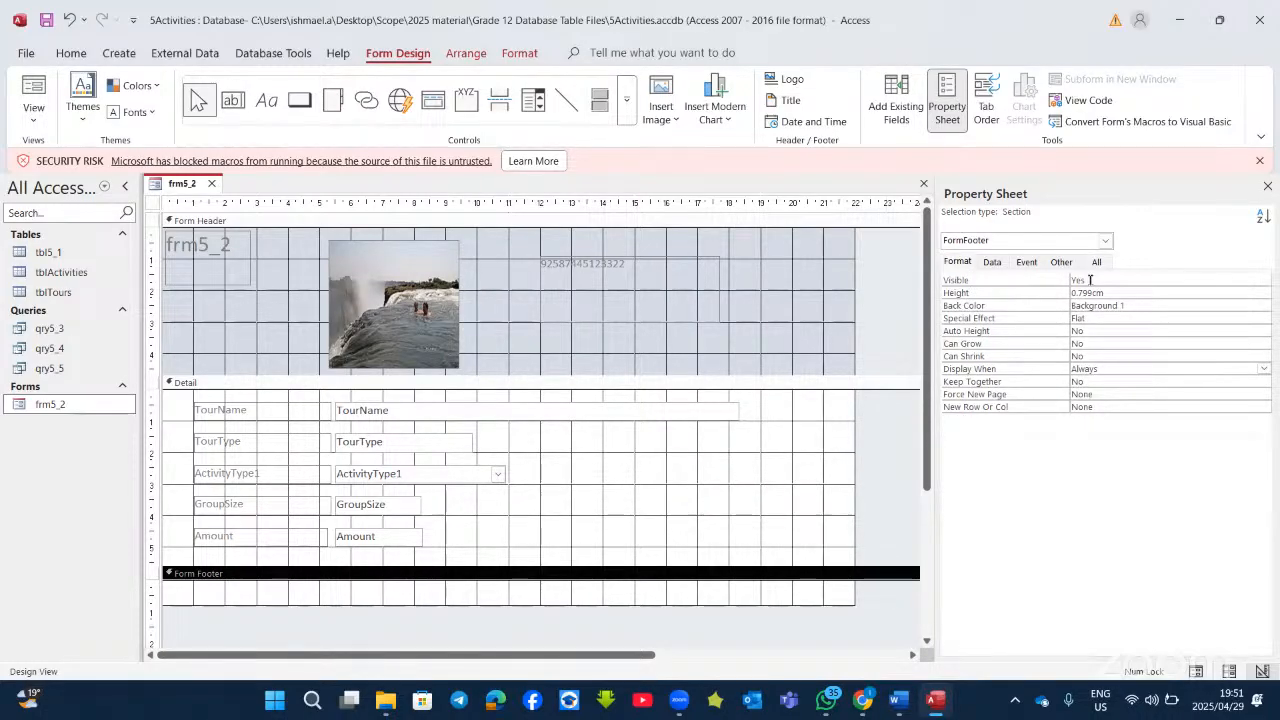
left_click(770, 299)
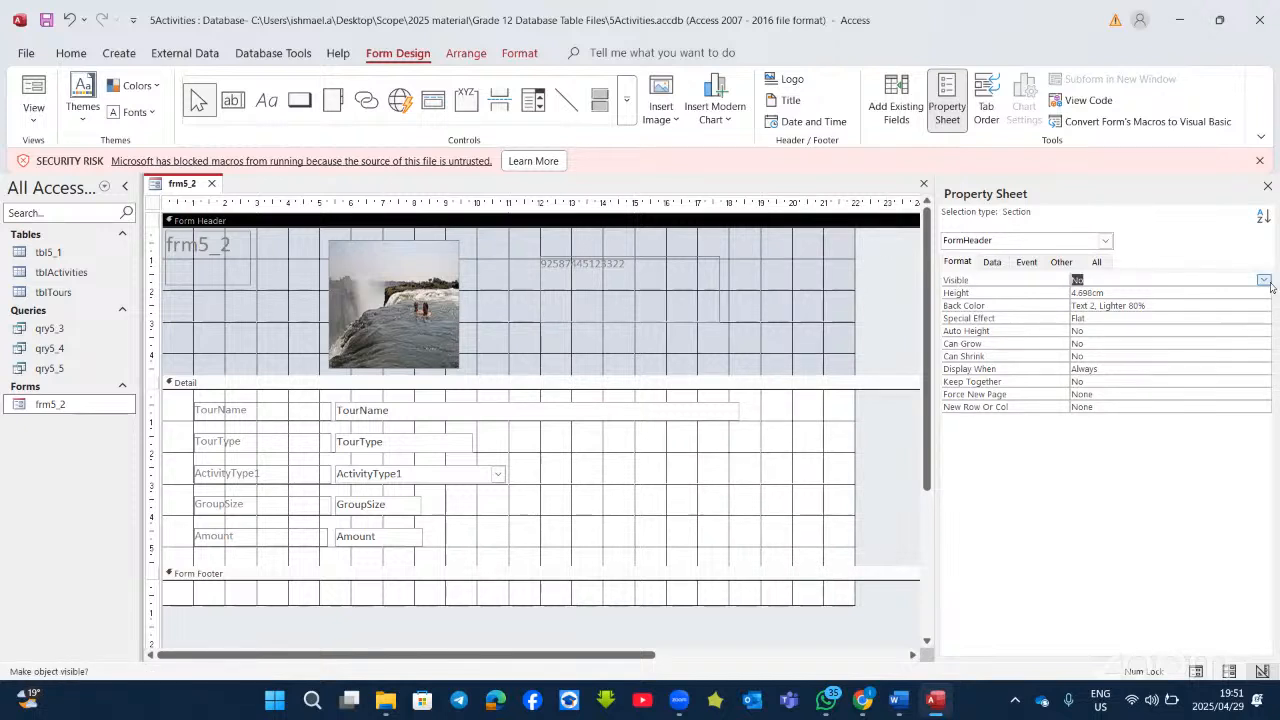
left_click(1264, 282)
left_click(1120, 292)
left_click(34, 86)
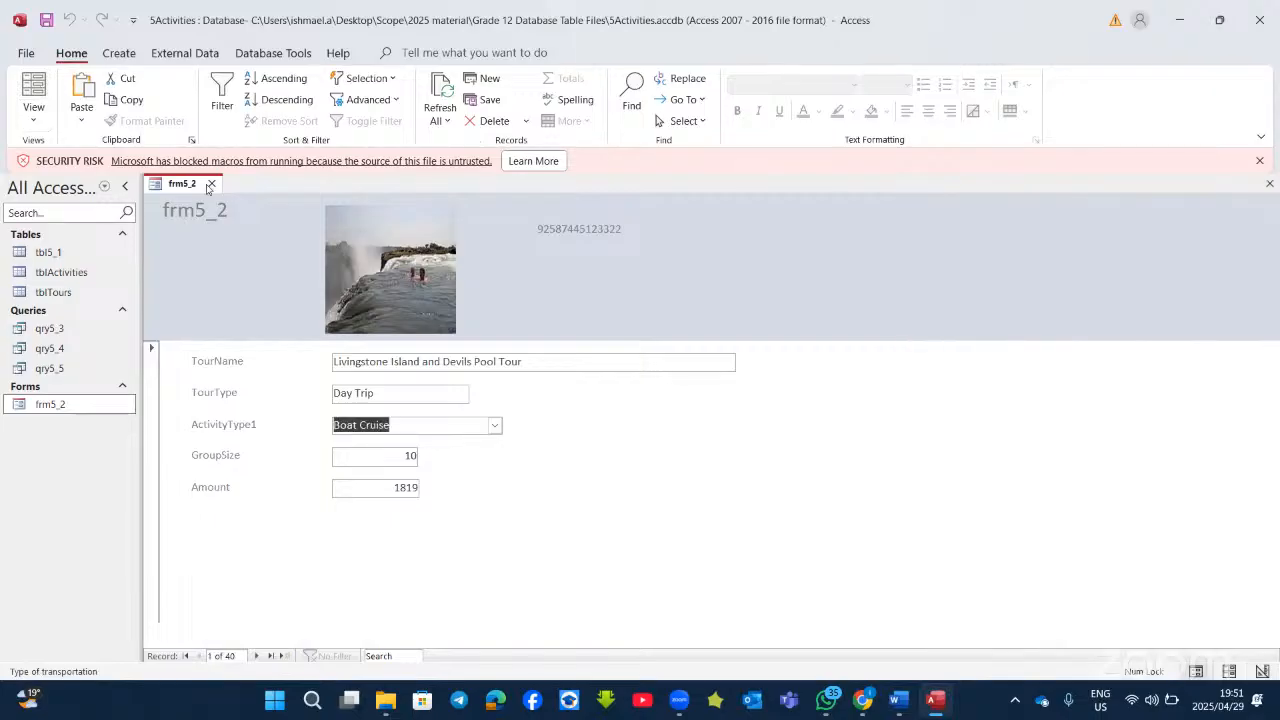
Step: Return to Design View and inspect the header's Display When options, leaving them unchanged
left_click(38, 120)
left_click(84, 220)
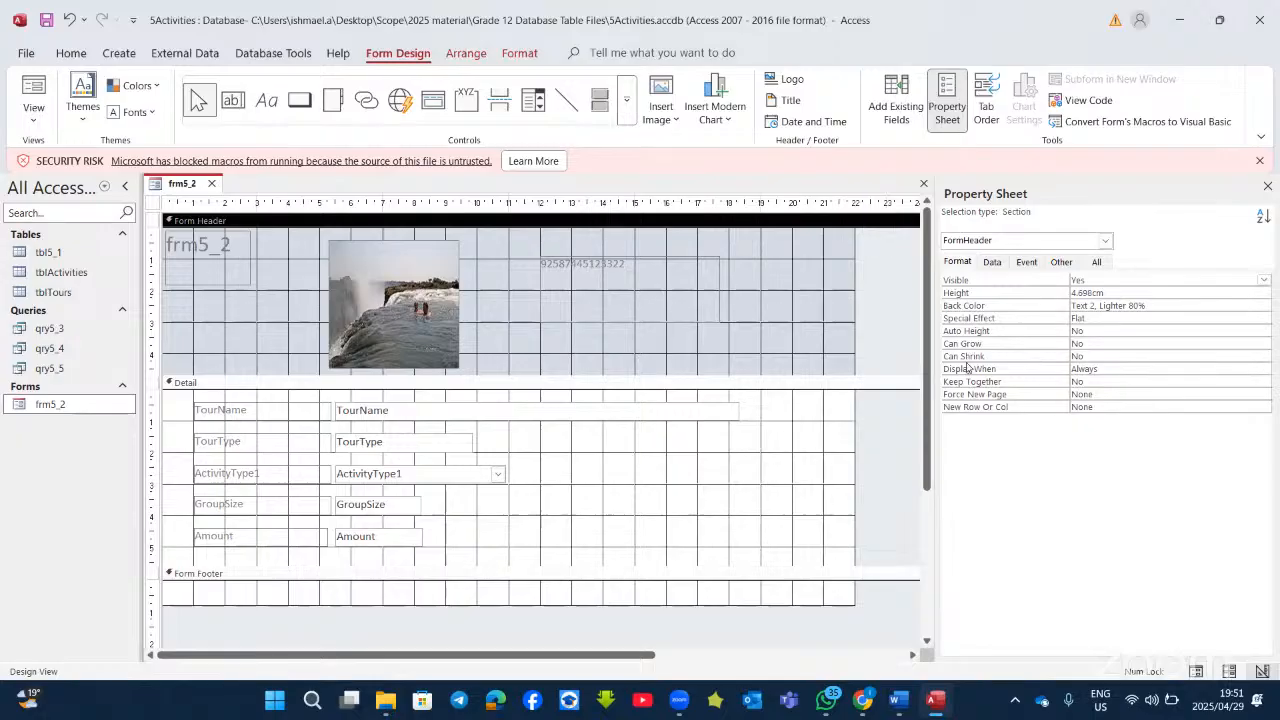
left_click(1178, 368)
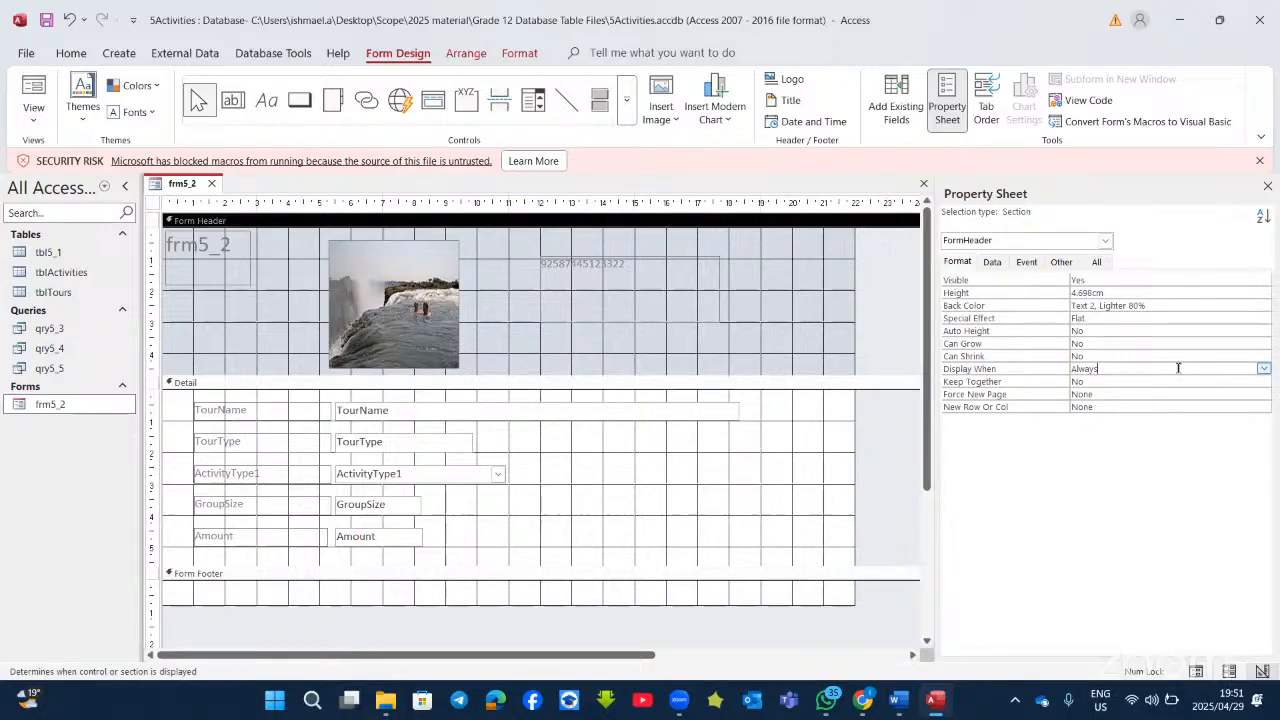
left_click(1263, 369)
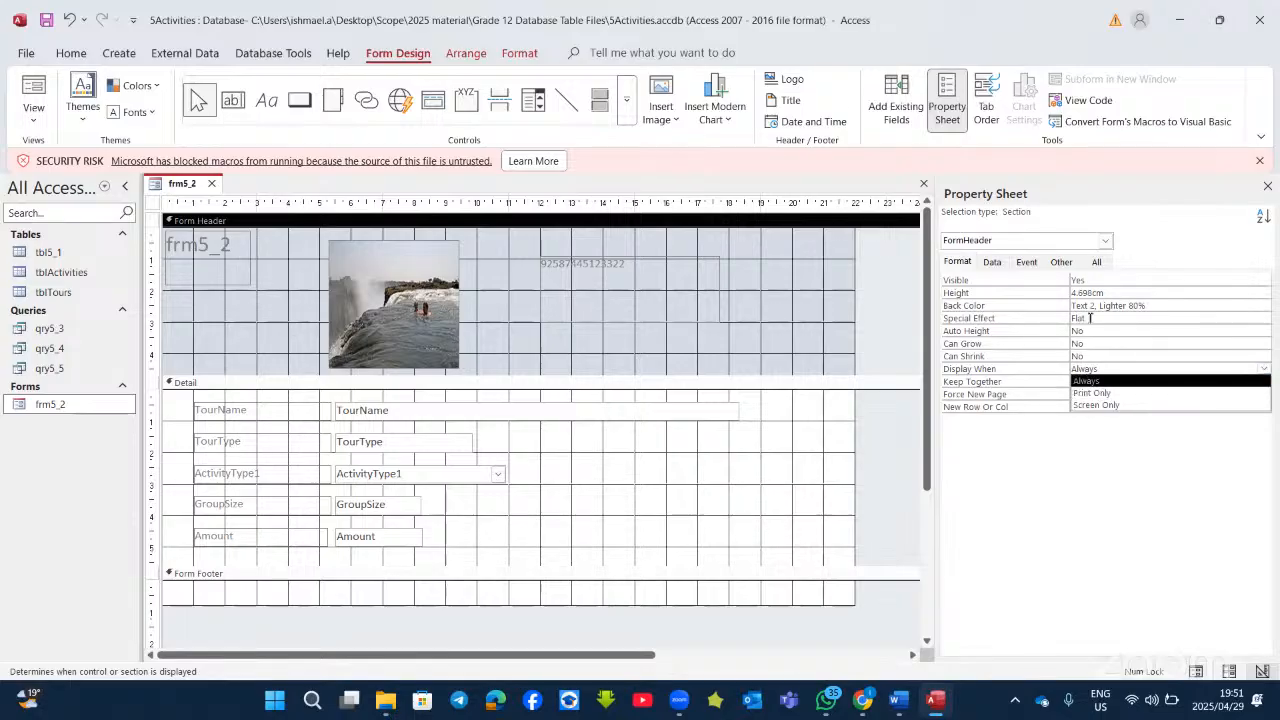
left_click(950, 259)
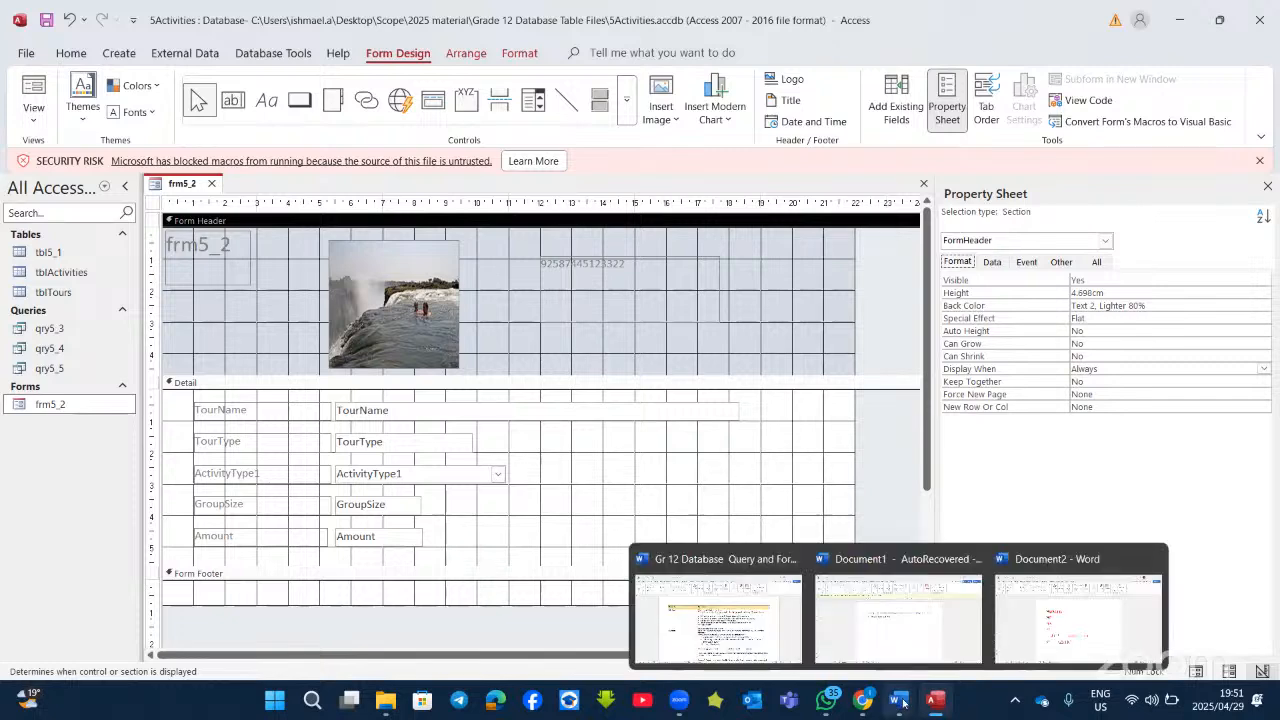
left_click(937, 703)
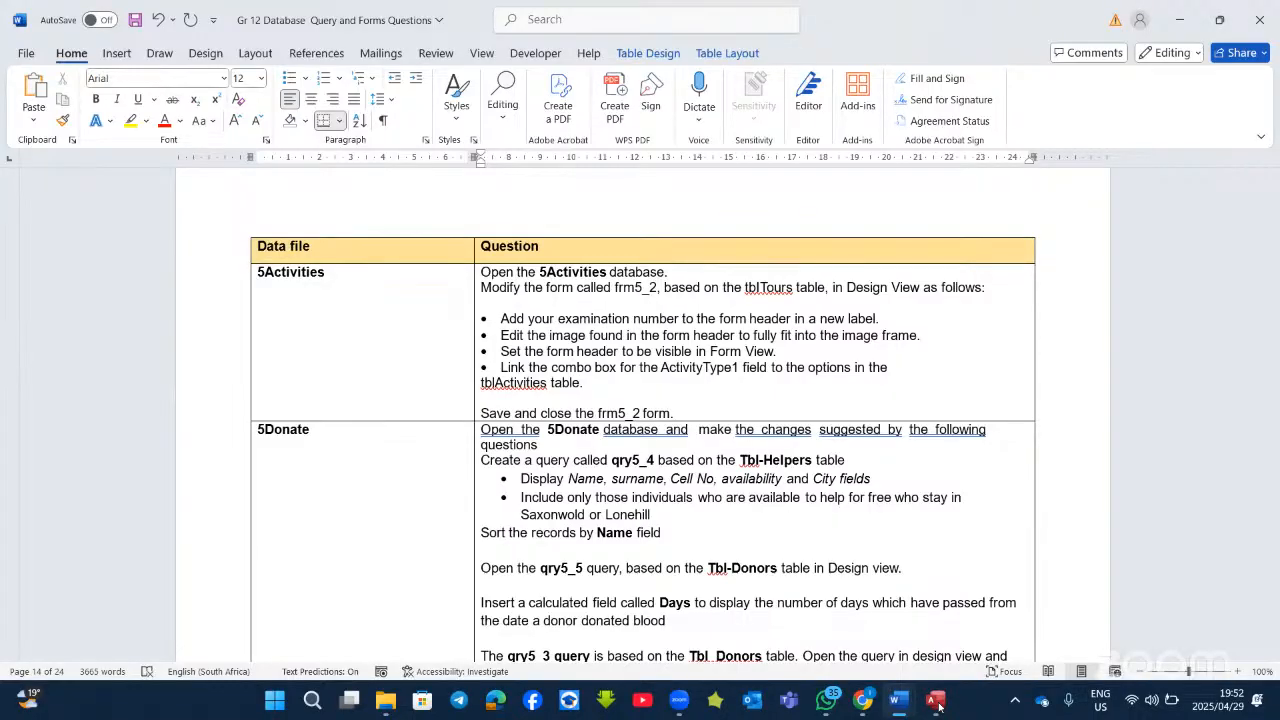
left_click(935, 700)
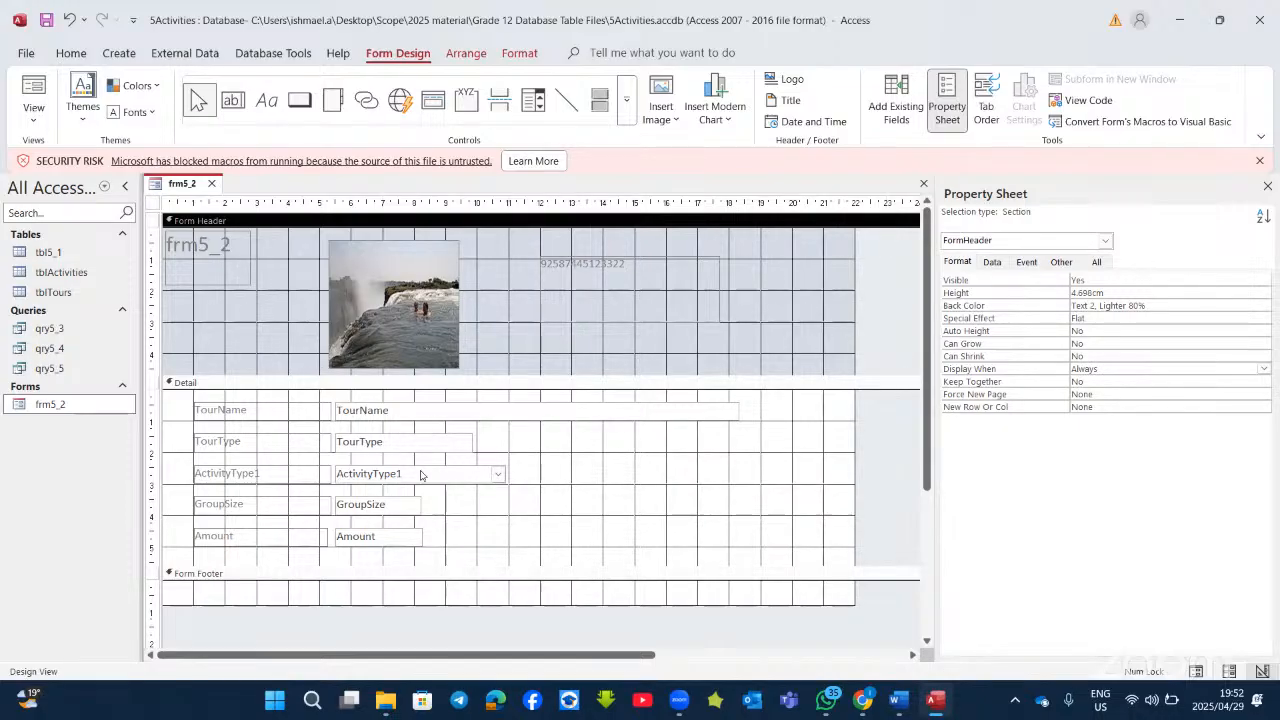
Step: Give the ActivityType1 combo box Row Source Type Table/Query and Row Source tblActivities, then show Word
left_click(420, 471)
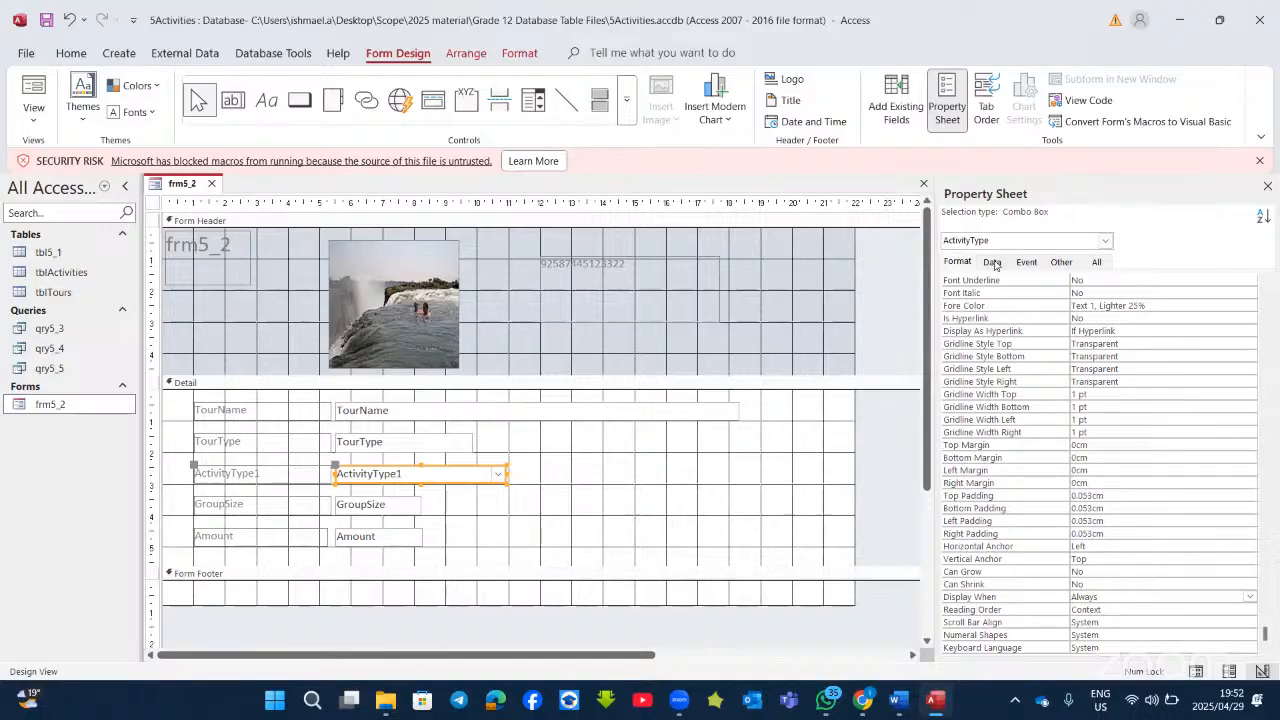
left_click(992, 262)
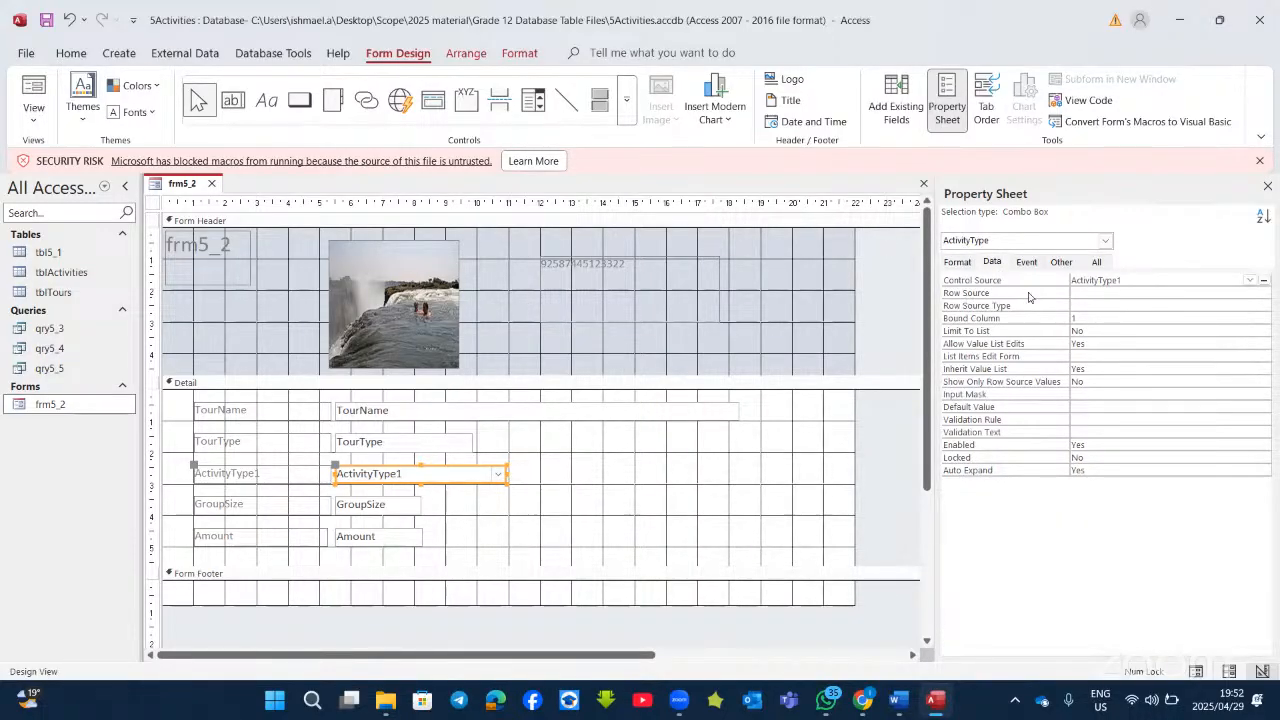
left_click(1100, 305)
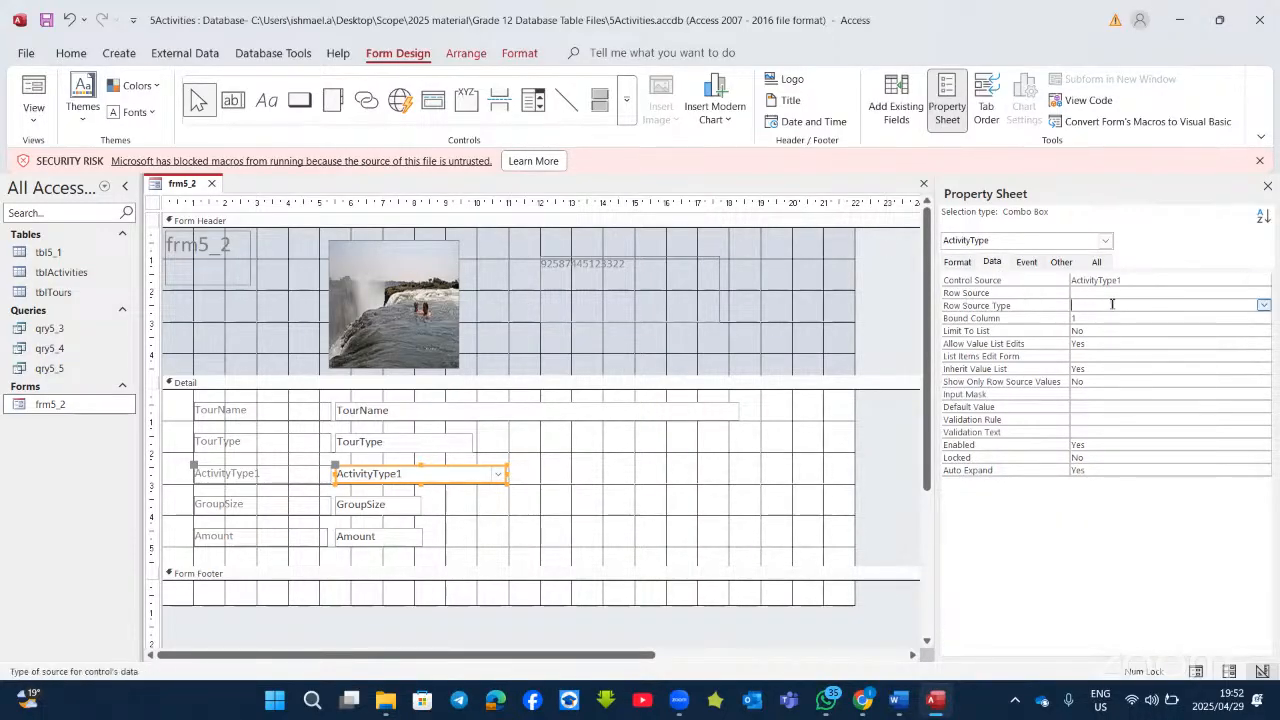
left_click(1264, 305)
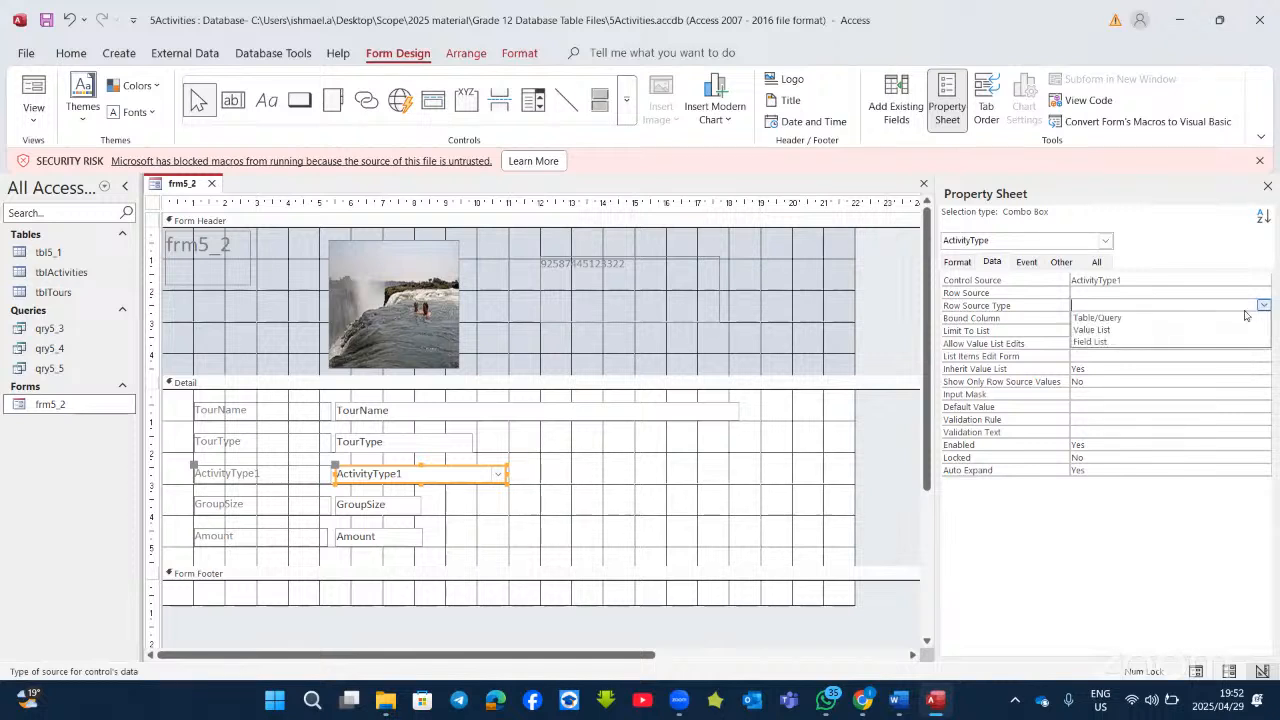
left_click(1120, 317)
left_click(1146, 292)
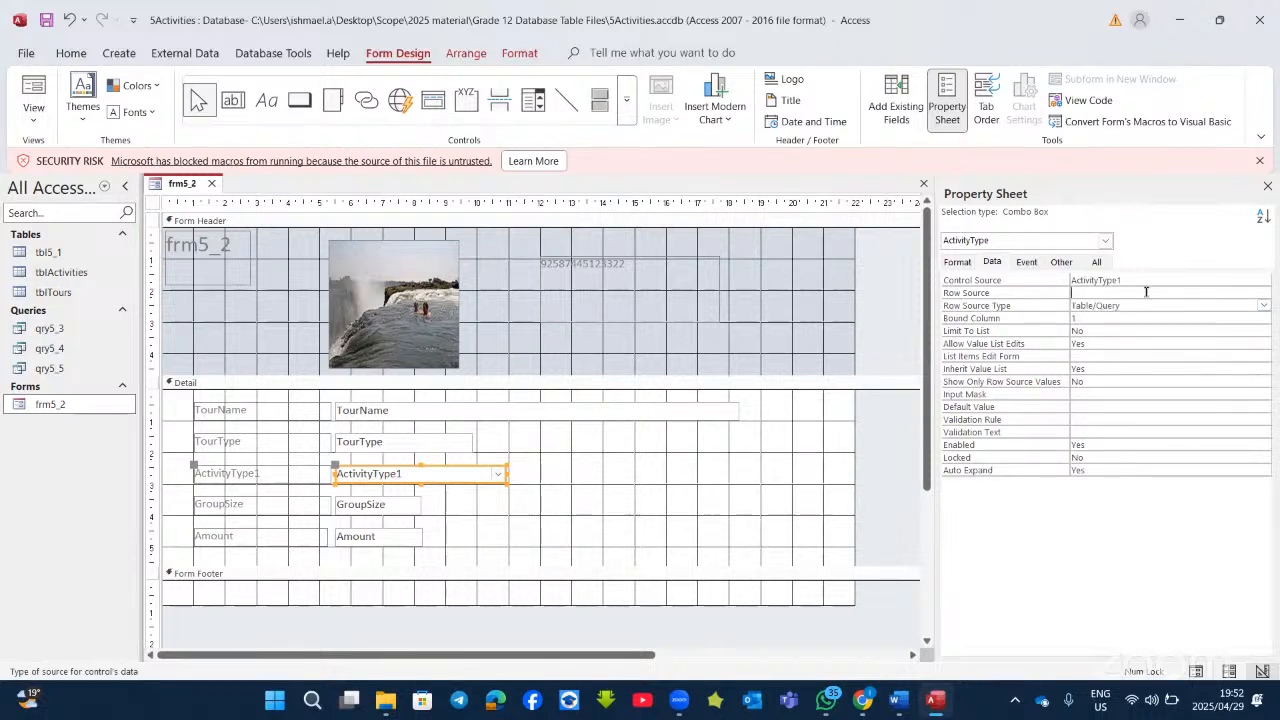
left_click(1250, 292)
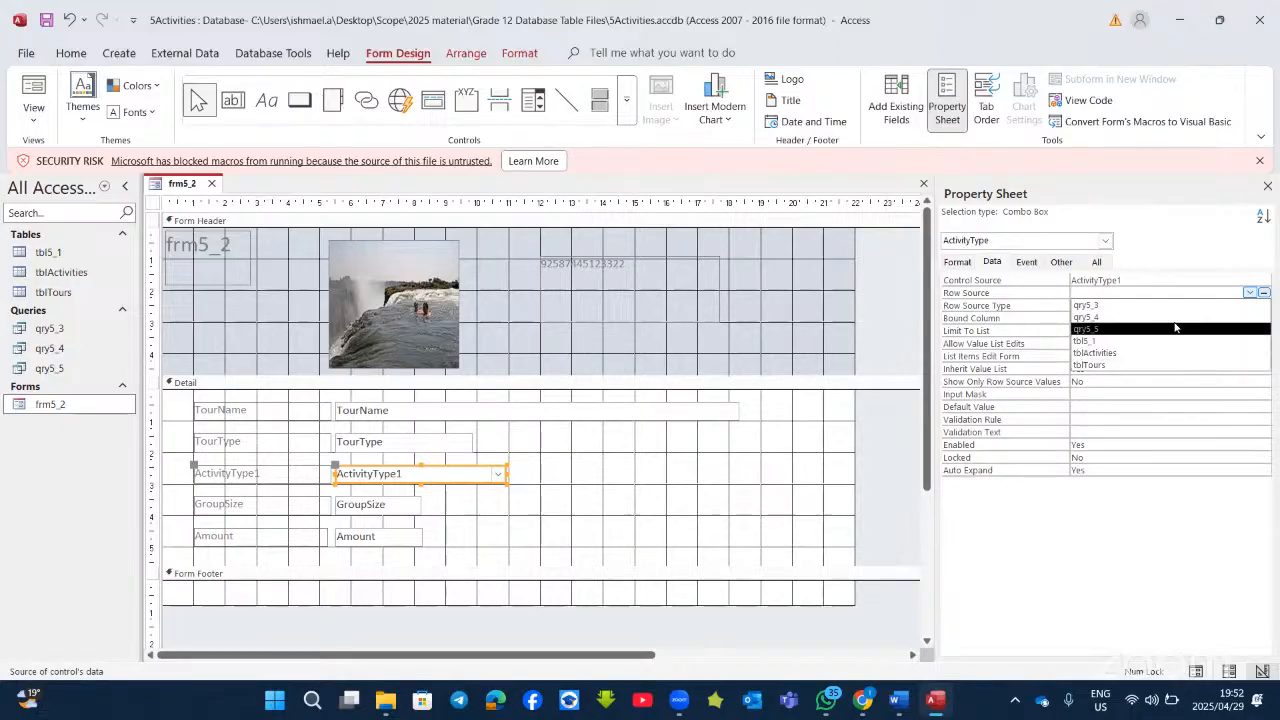
left_click(1114, 353)
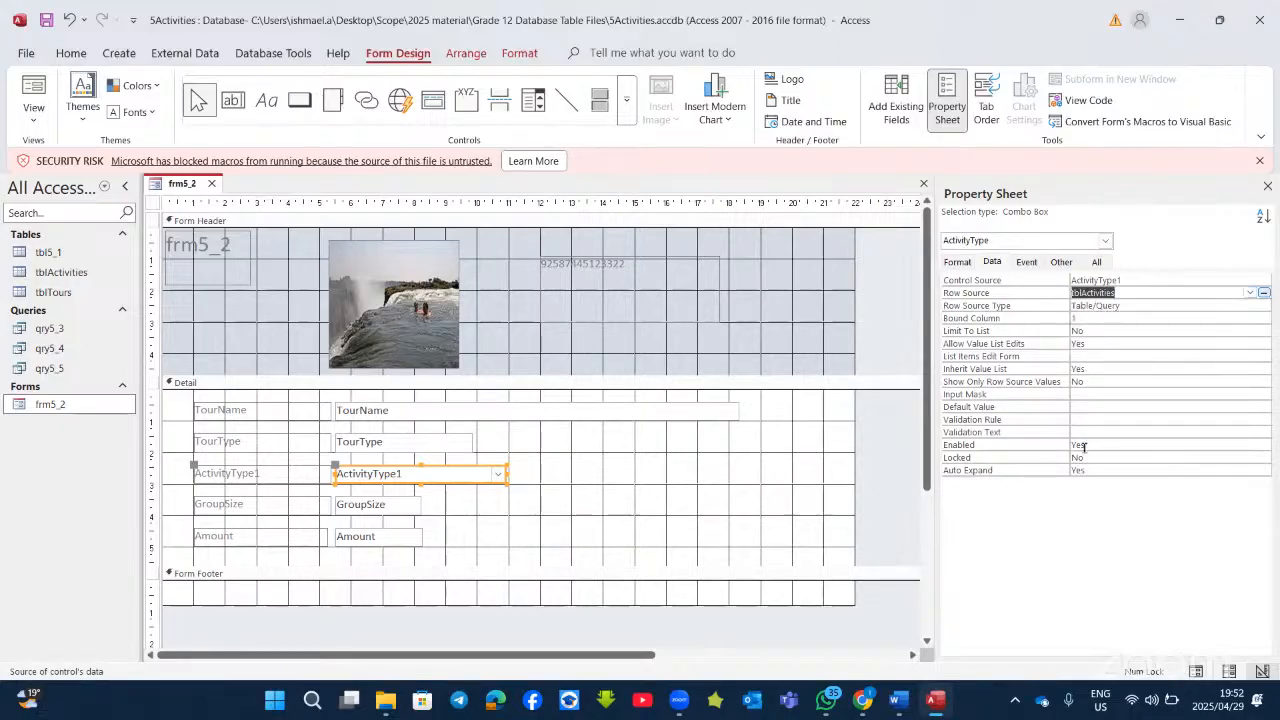
left_click(934, 703)
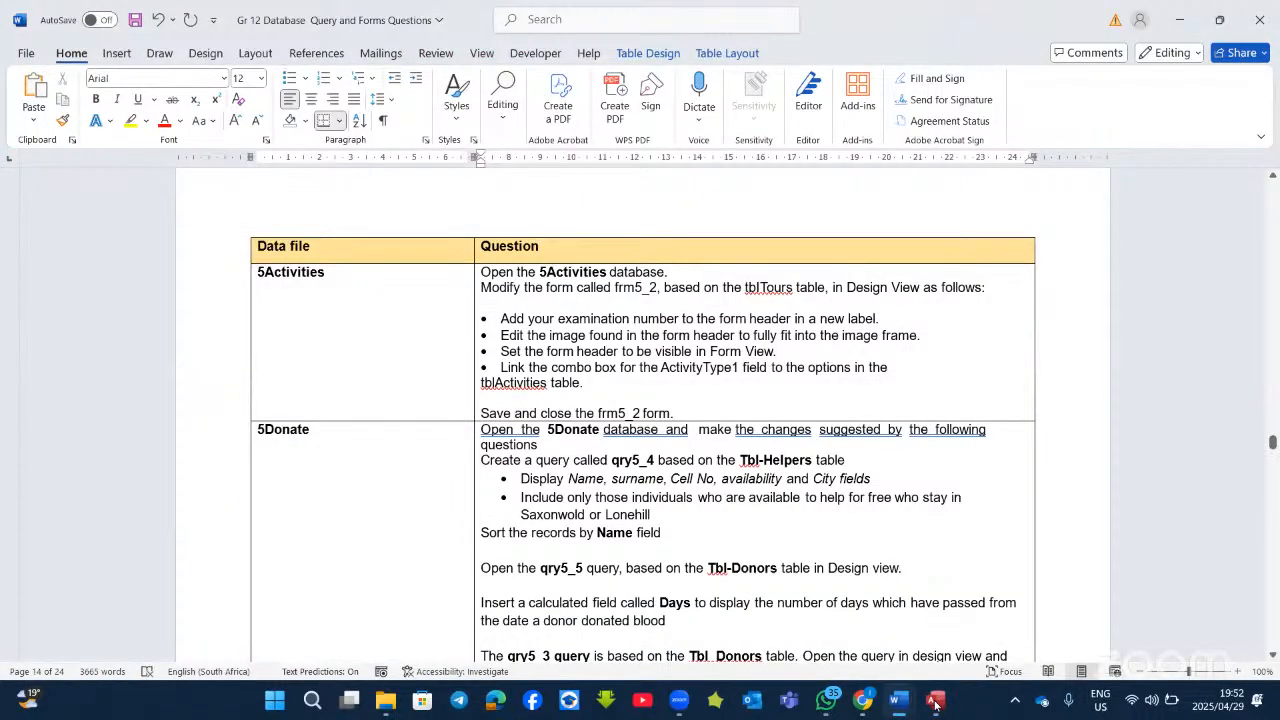
Step: Bring Access back with frm5_2 in Design View and the combo box's Property Sheet showing
left_click(934, 703)
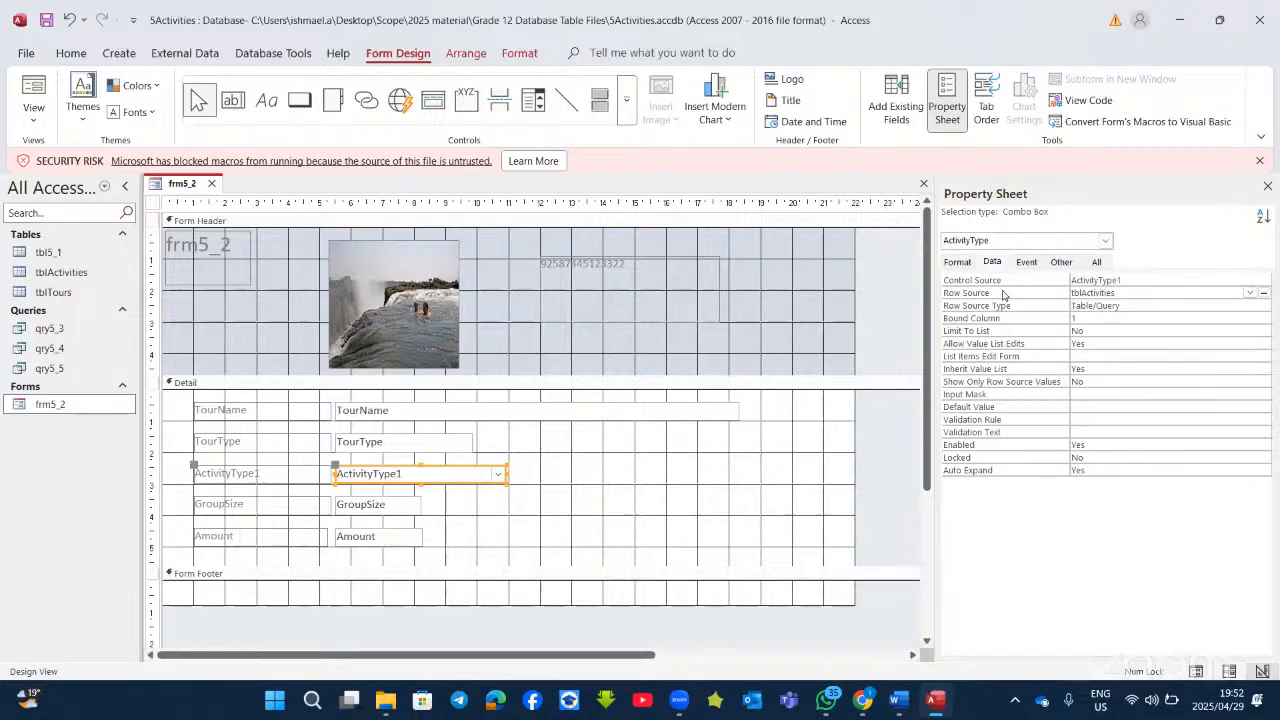
Step: Try Value List as the combo box's Row Source Type, then cancel the Edit List Items dialog
left_click(1250, 294)
left_click(1250, 295)
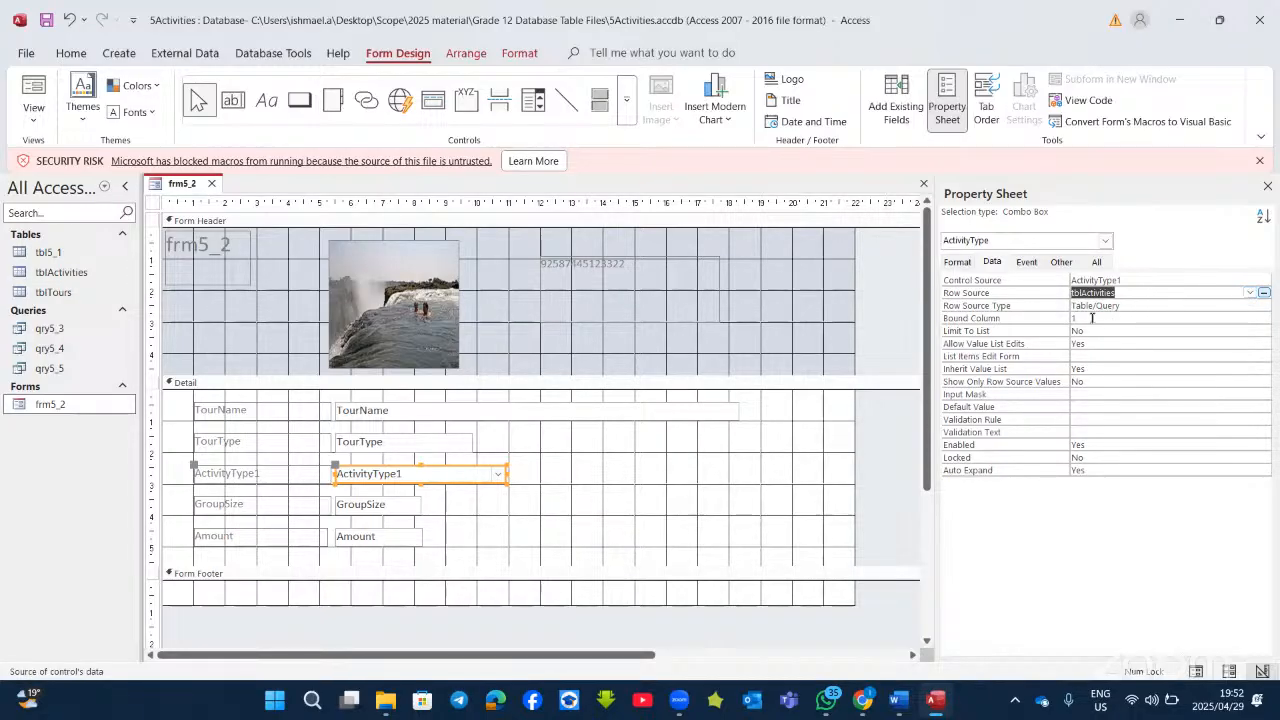
left_click(1146, 305)
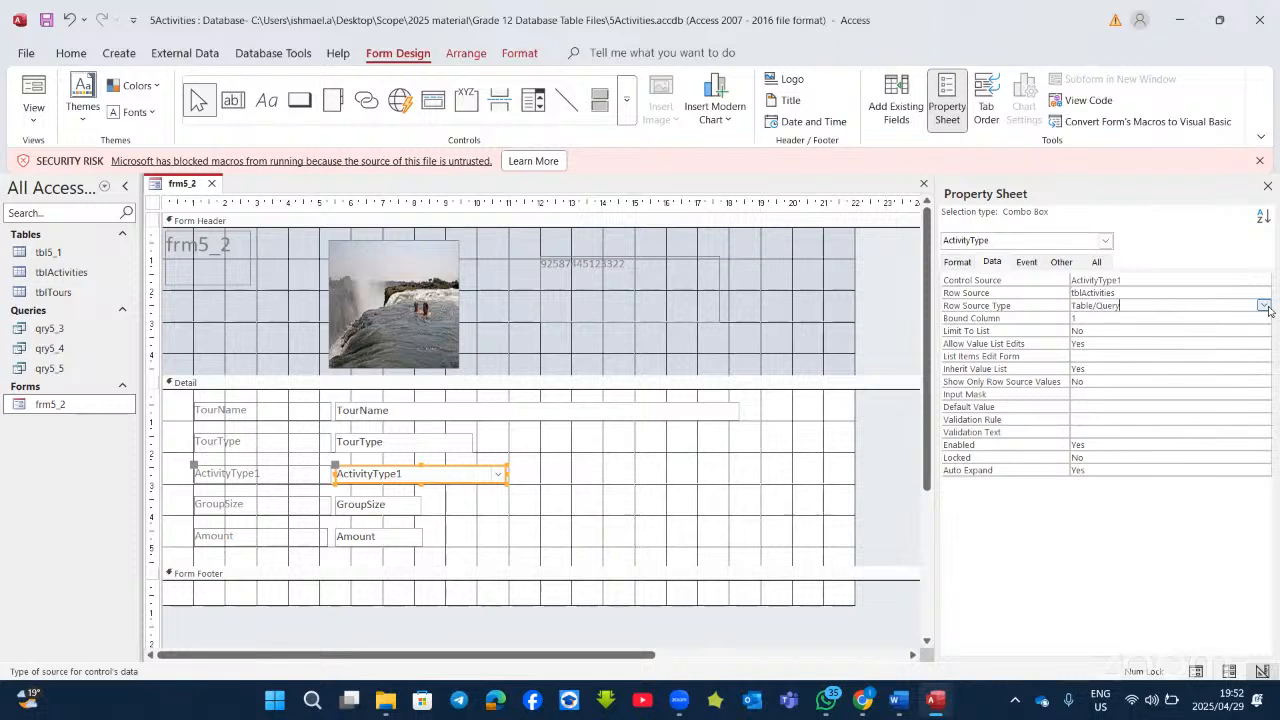
left_click(1264, 305)
left_click(1181, 330)
left_click(1262, 294)
left_click(1264, 293)
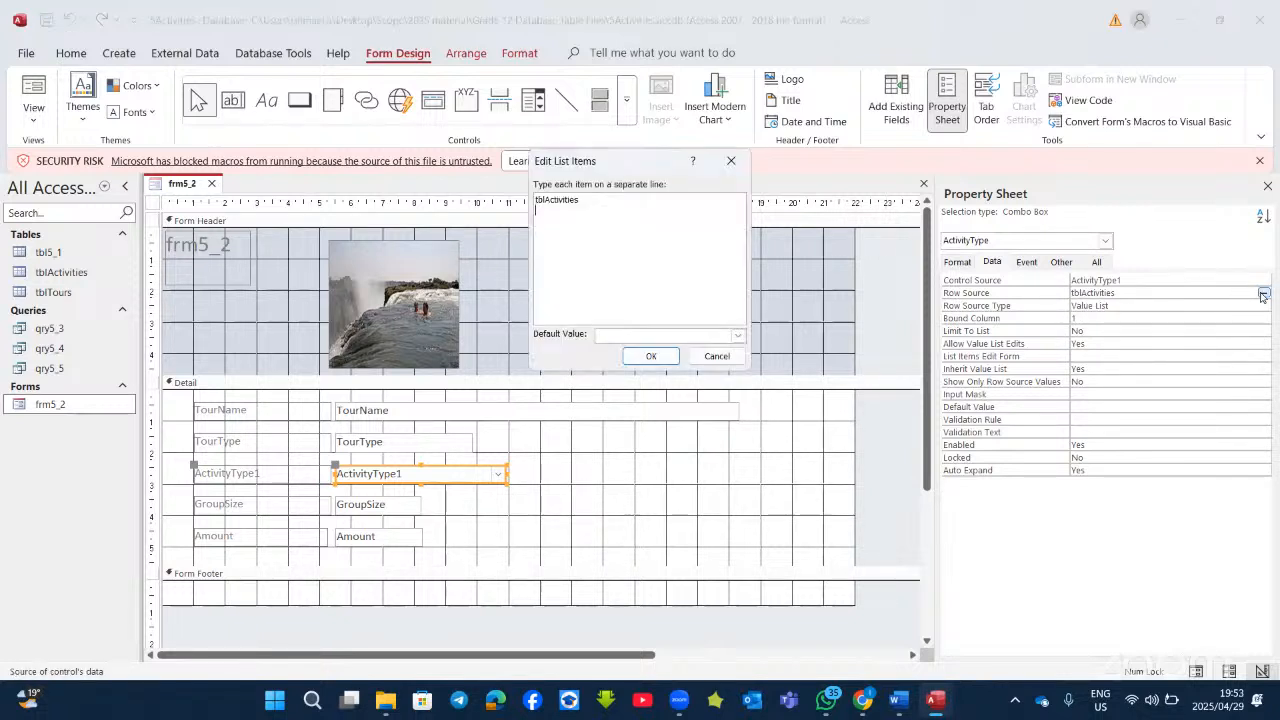
left_click(717, 356)
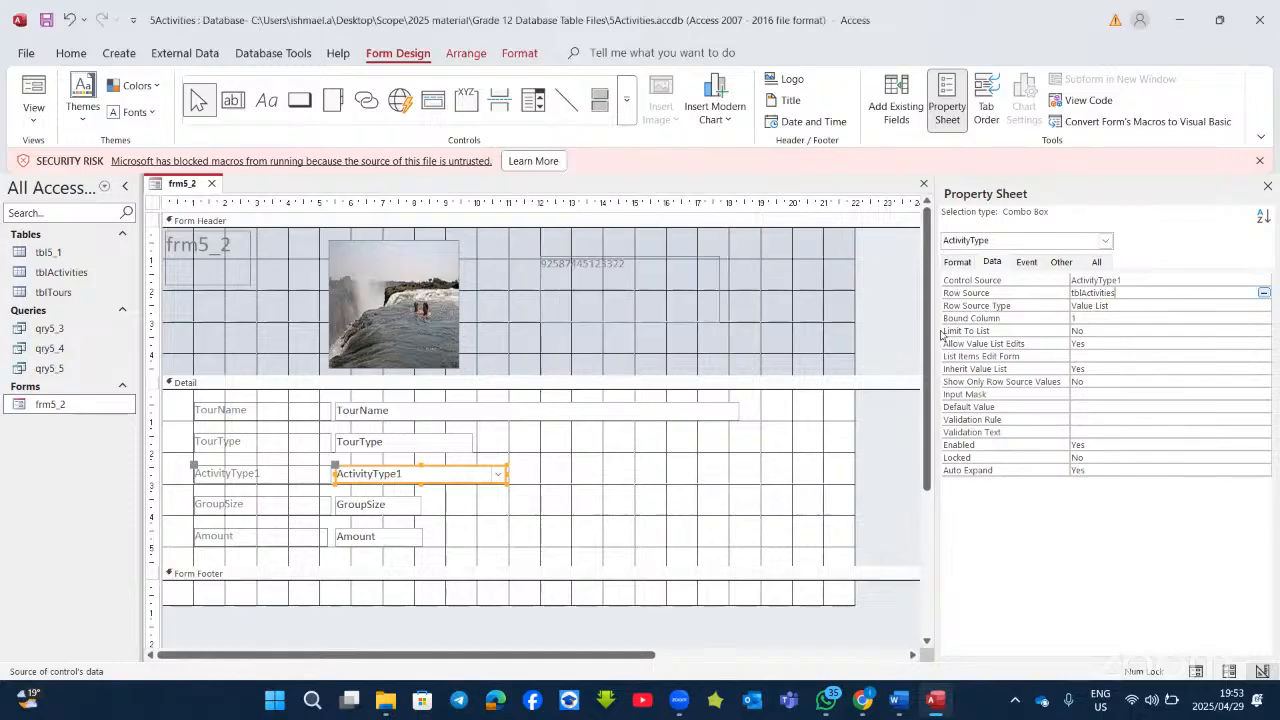
Step: Reset the Row Source Type to Table/Query with tblActivities as the row source
left_click(1156, 305)
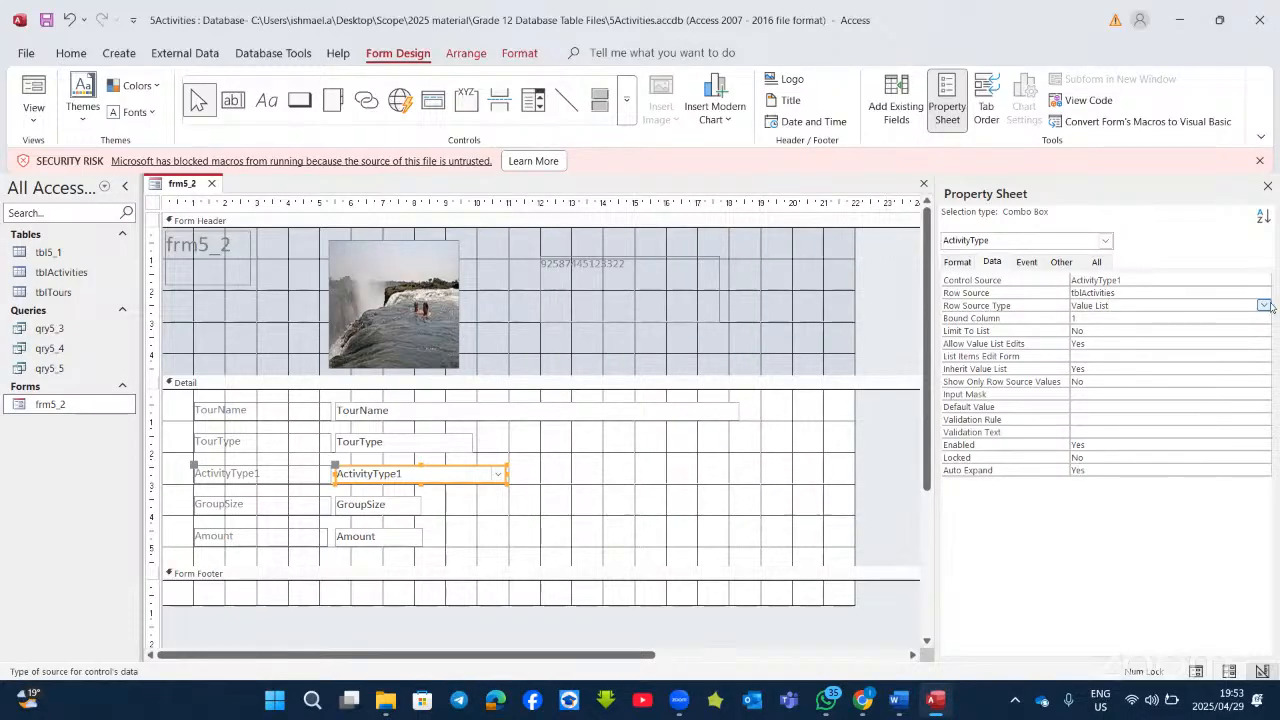
left_click(1264, 305)
left_click(1104, 318)
left_click(1182, 294)
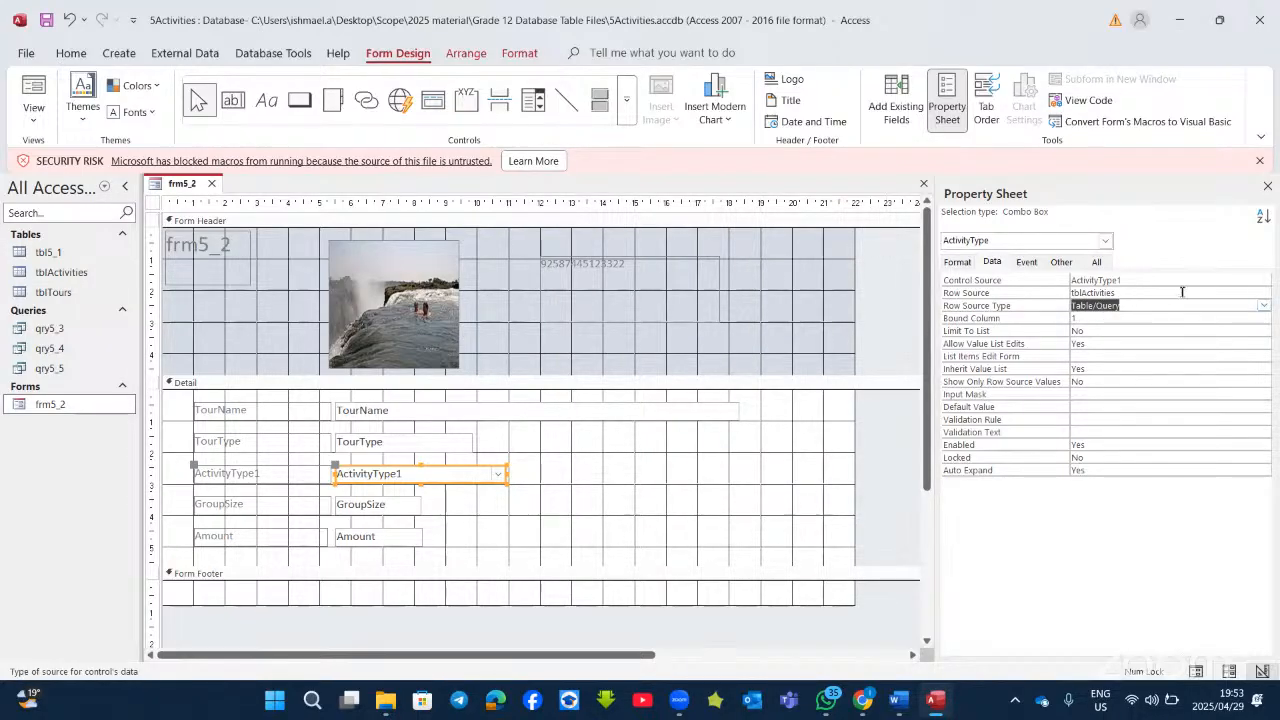
left_click(1251, 293)
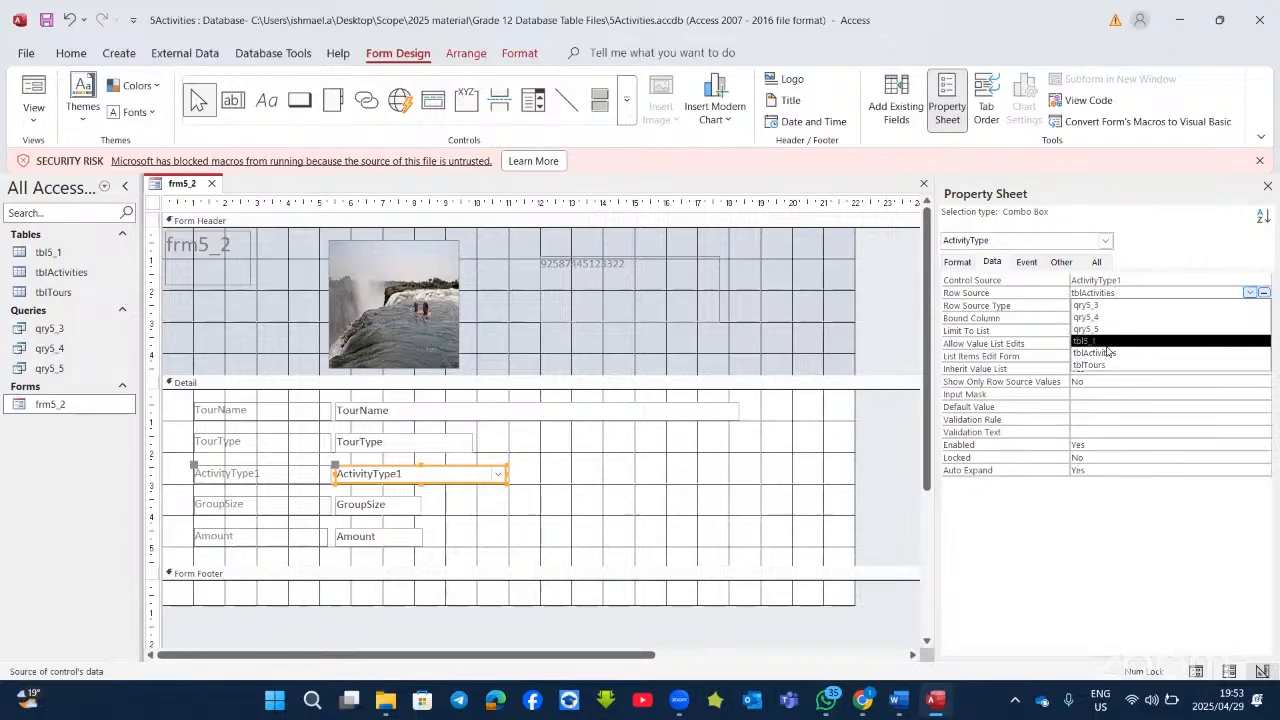
left_click(1079, 350)
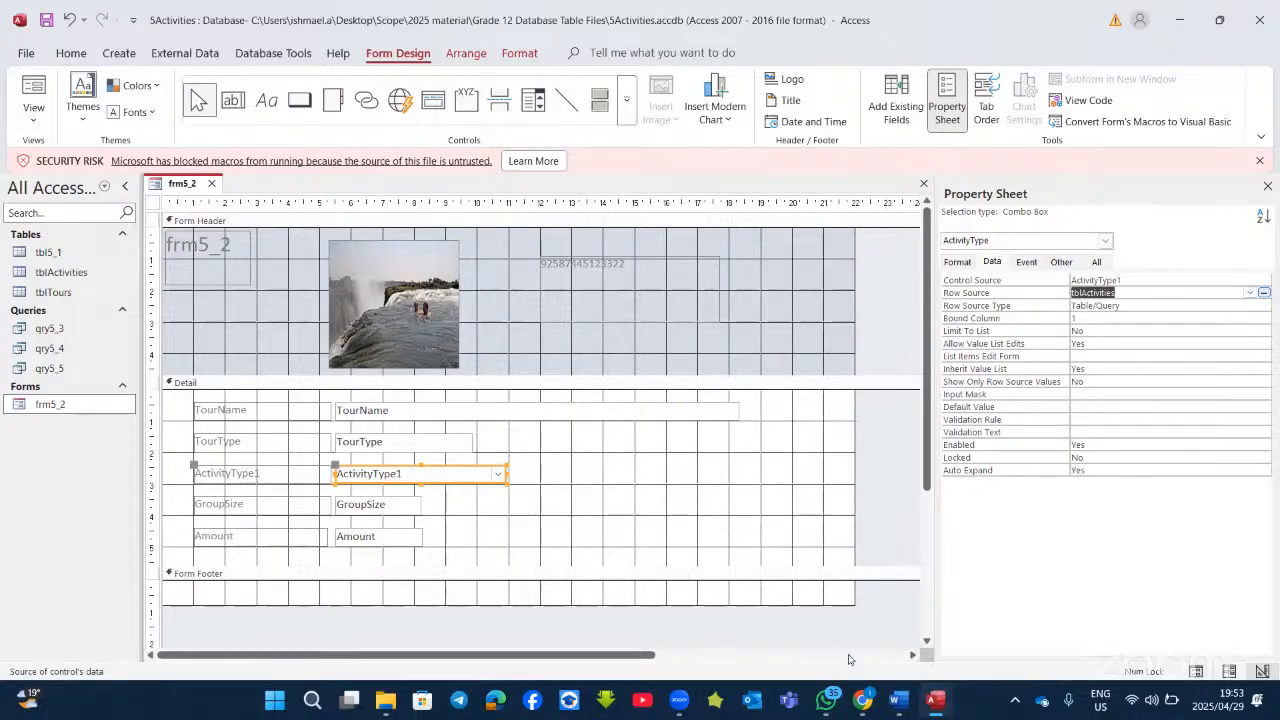
left_click(899, 701)
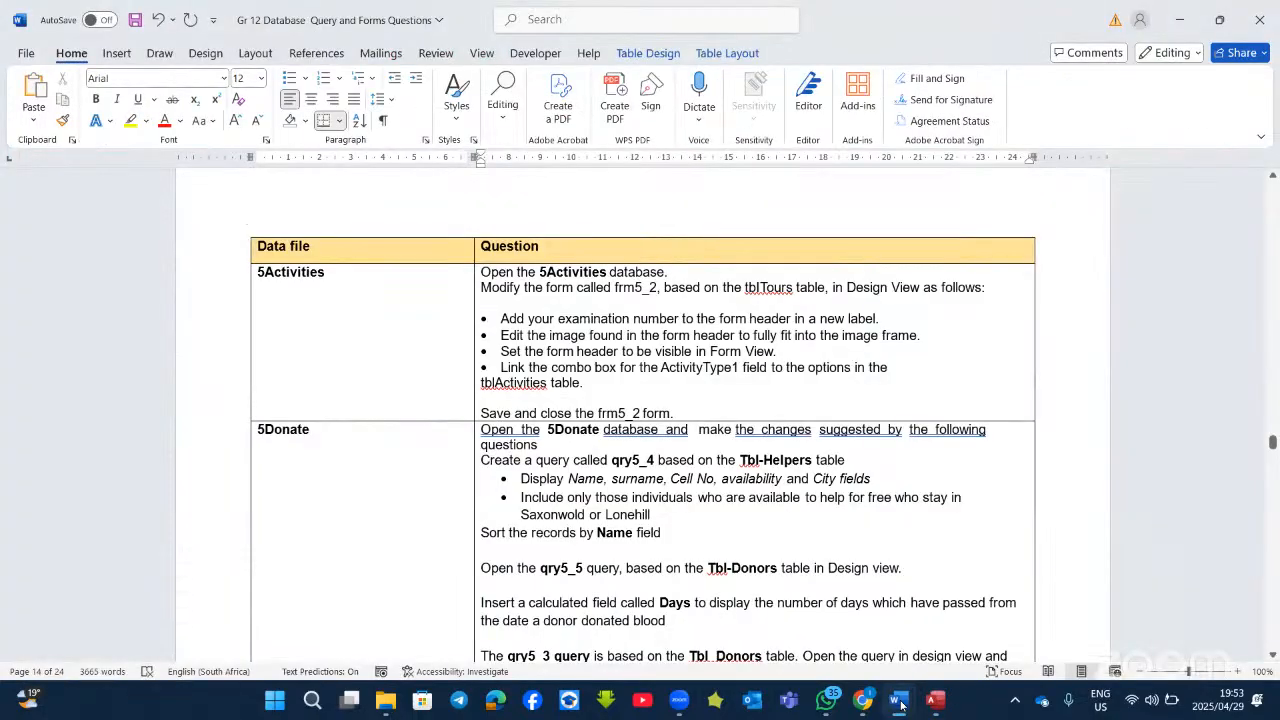
Step: Scroll through the 5Donate questions in the Word task sheet
left_click(643, 497)
scroll(665, 503, "down", 2)
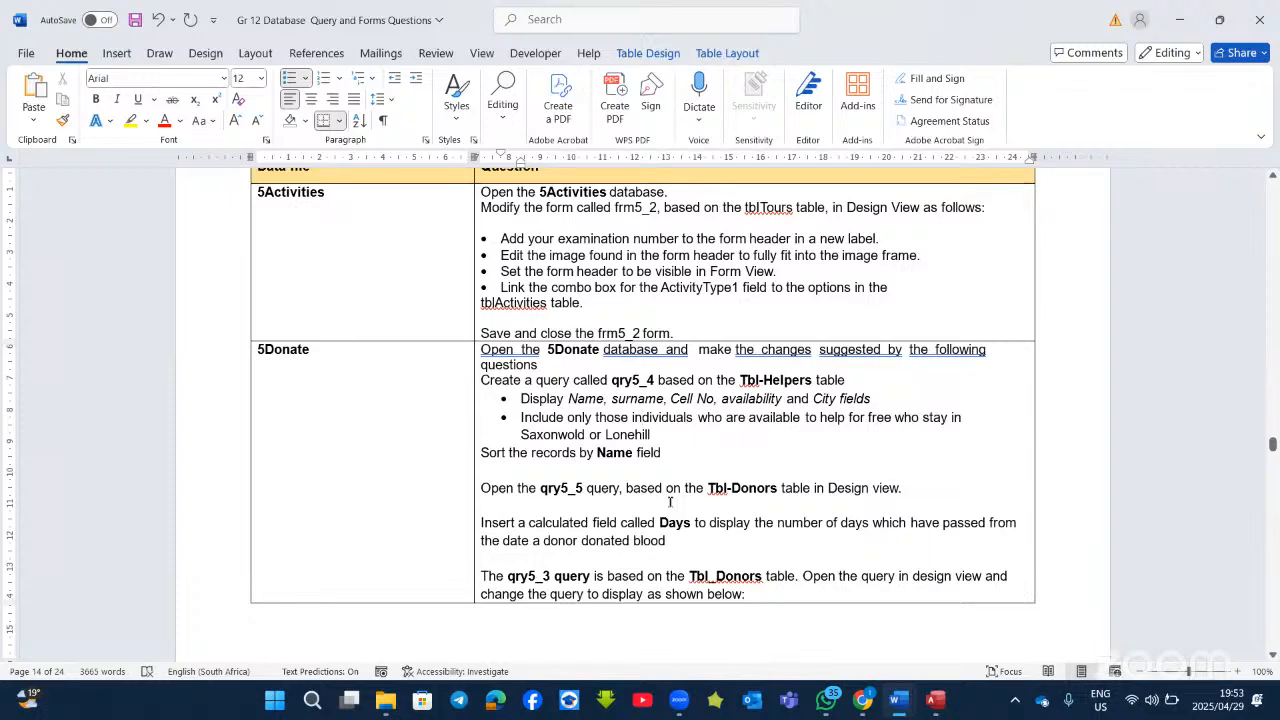
scroll(670, 502, "down", 10)
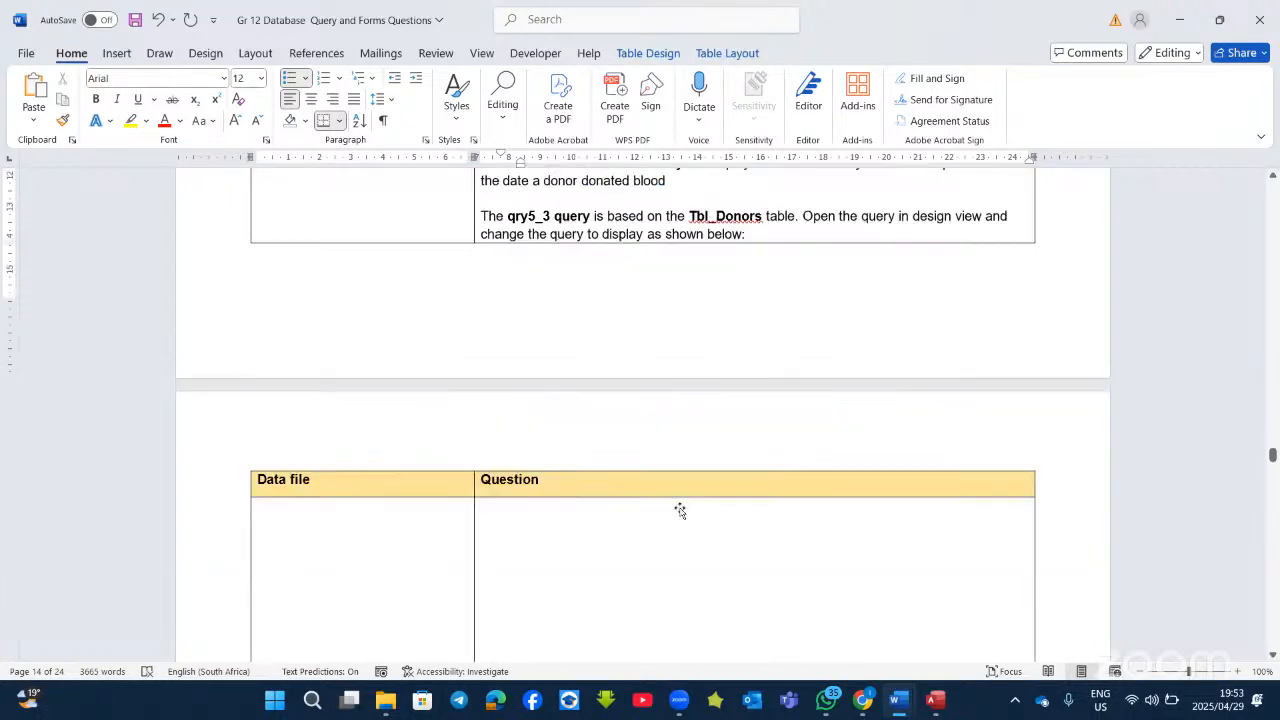
scroll(682, 508, "down", 7)
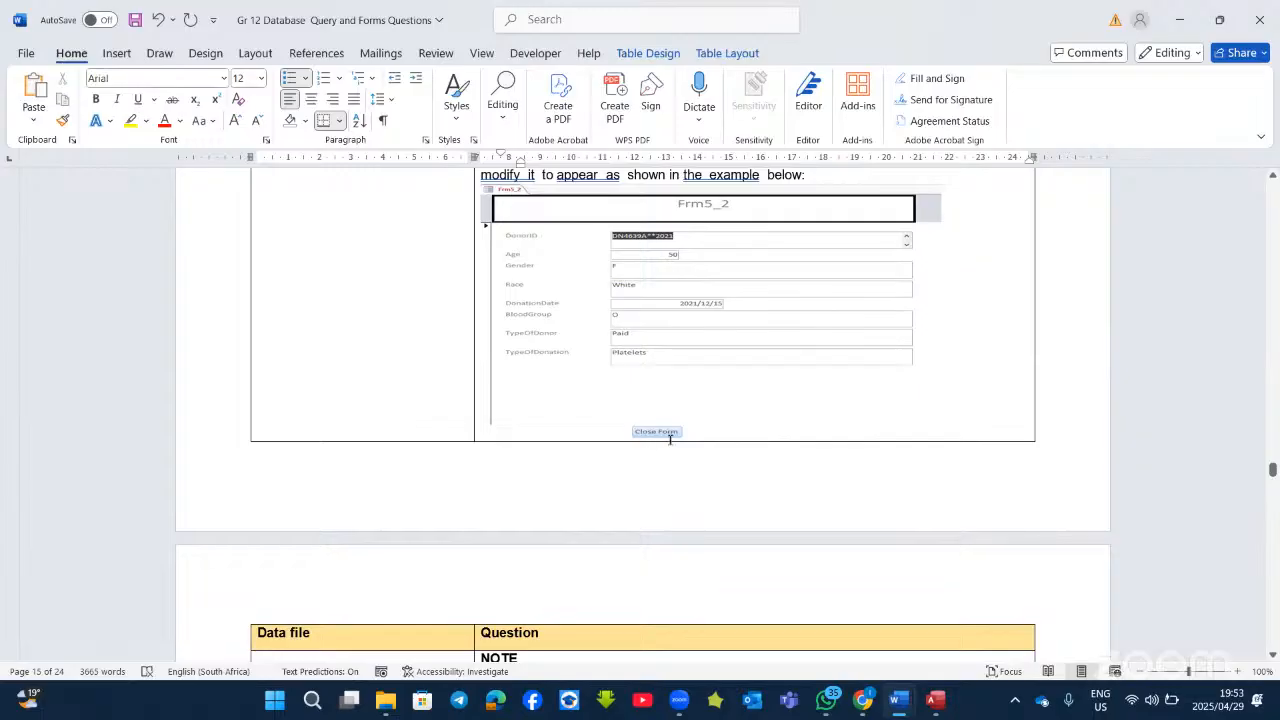
scroll(694, 437, "up", 6)
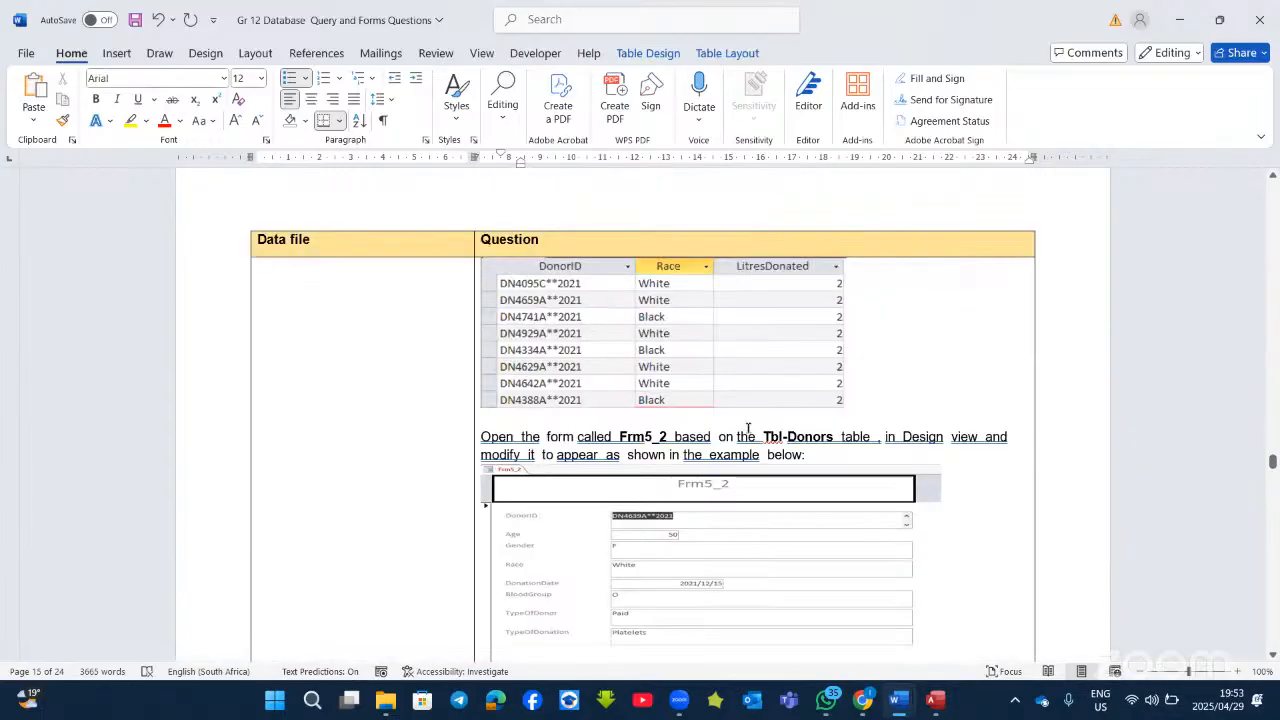
scroll(748, 428, "up", 12)
scroll(752, 422, "down", 10)
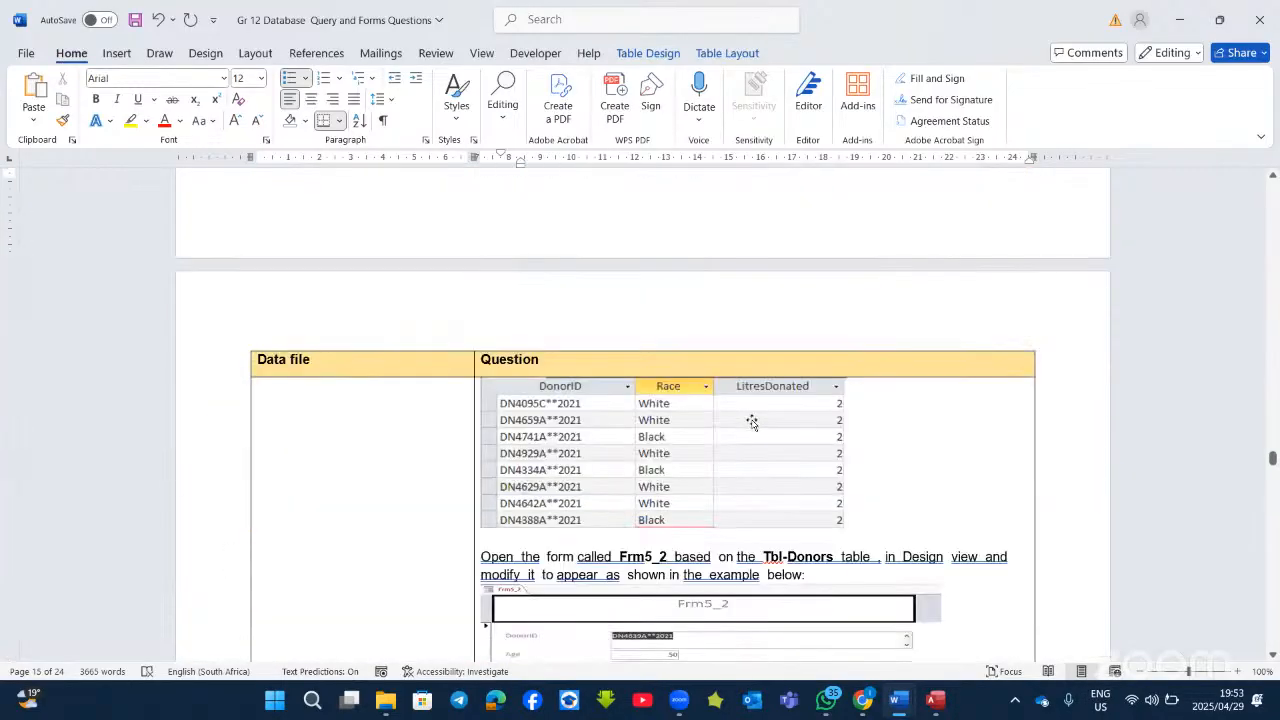
scroll(752, 422, "down", 15)
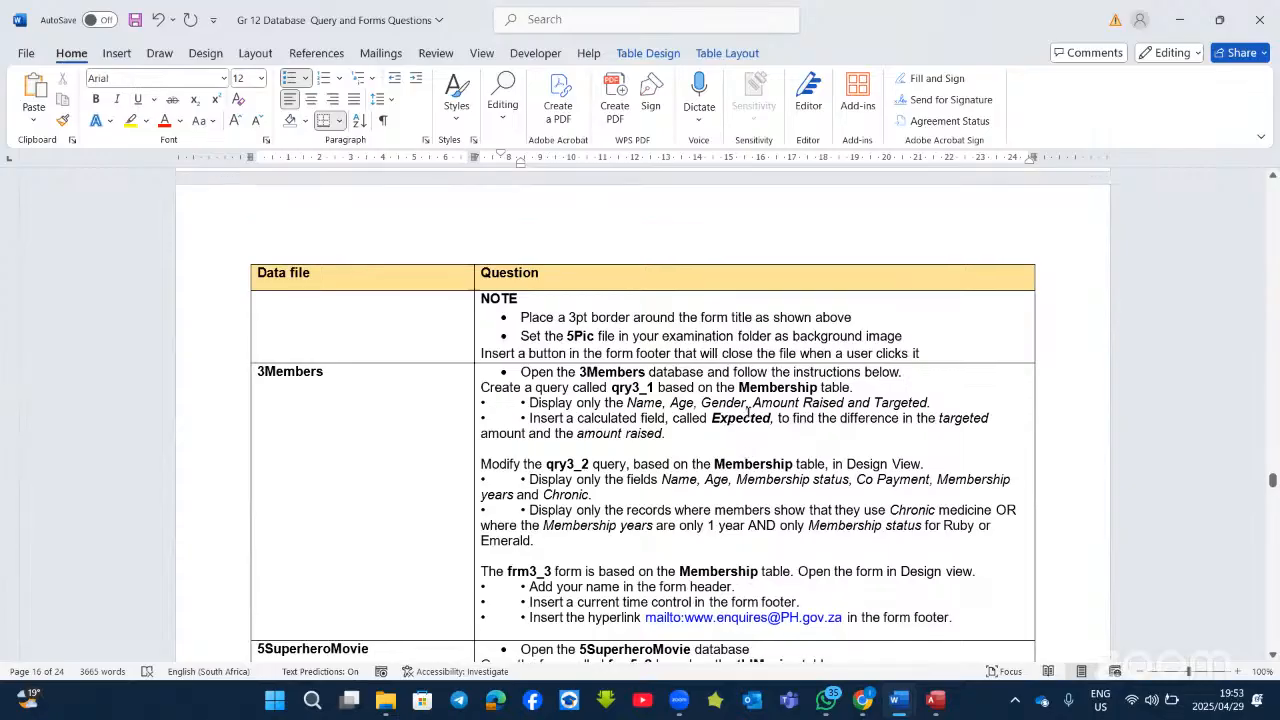
scroll(748, 412, "up", 20)
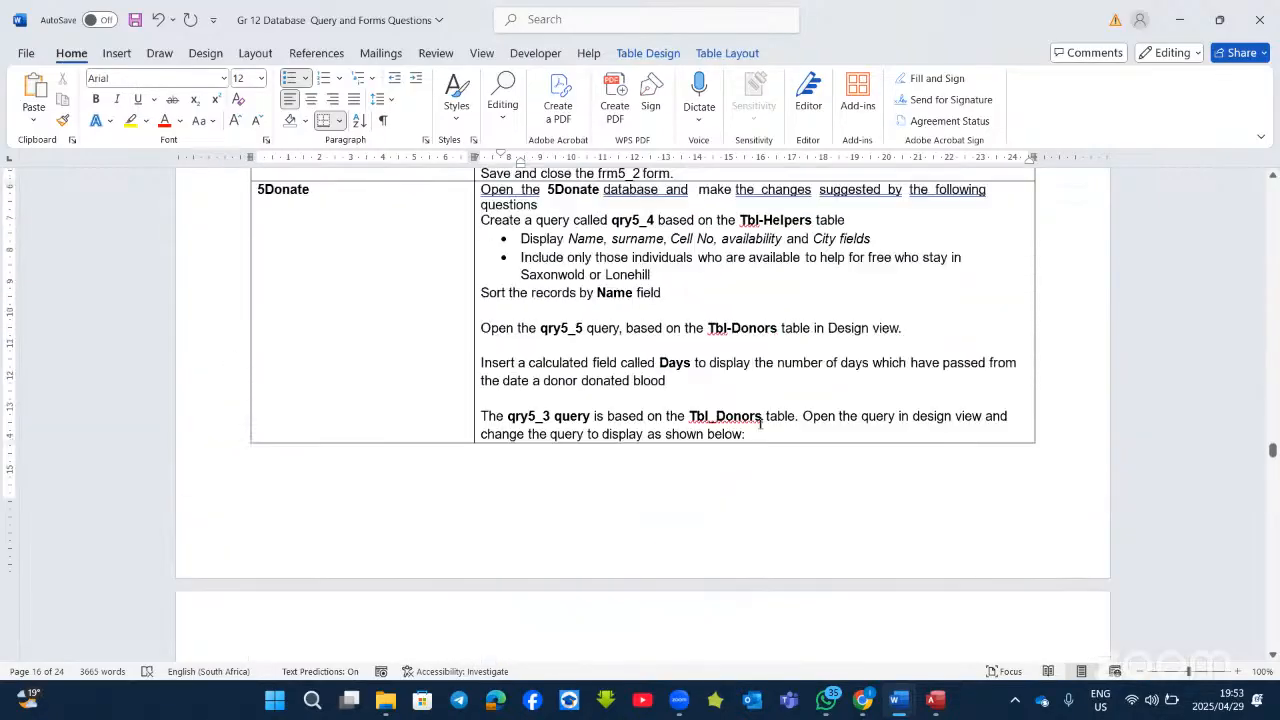
scroll(760, 420, "up", 2)
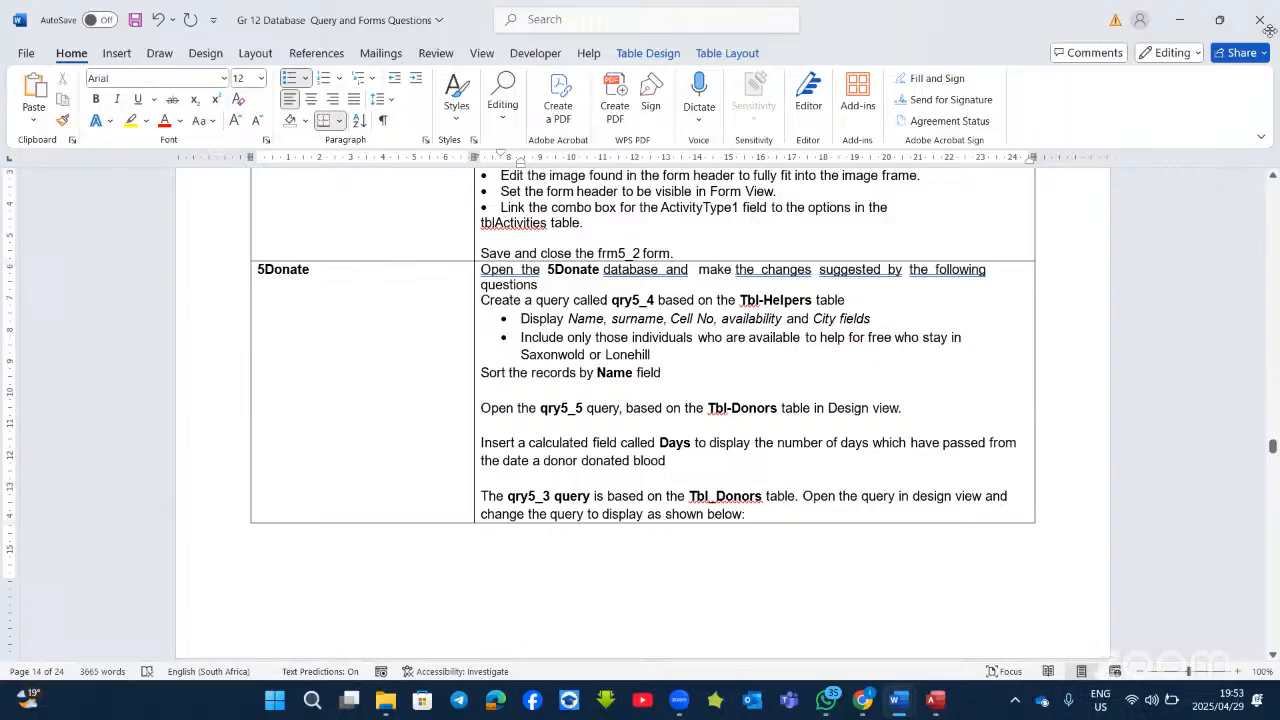
Step: Close Access and the 5Activities database without saving the frm5_2 changes
left_click(1180, 20)
left_click(1260, 20)
left_click(645, 394)
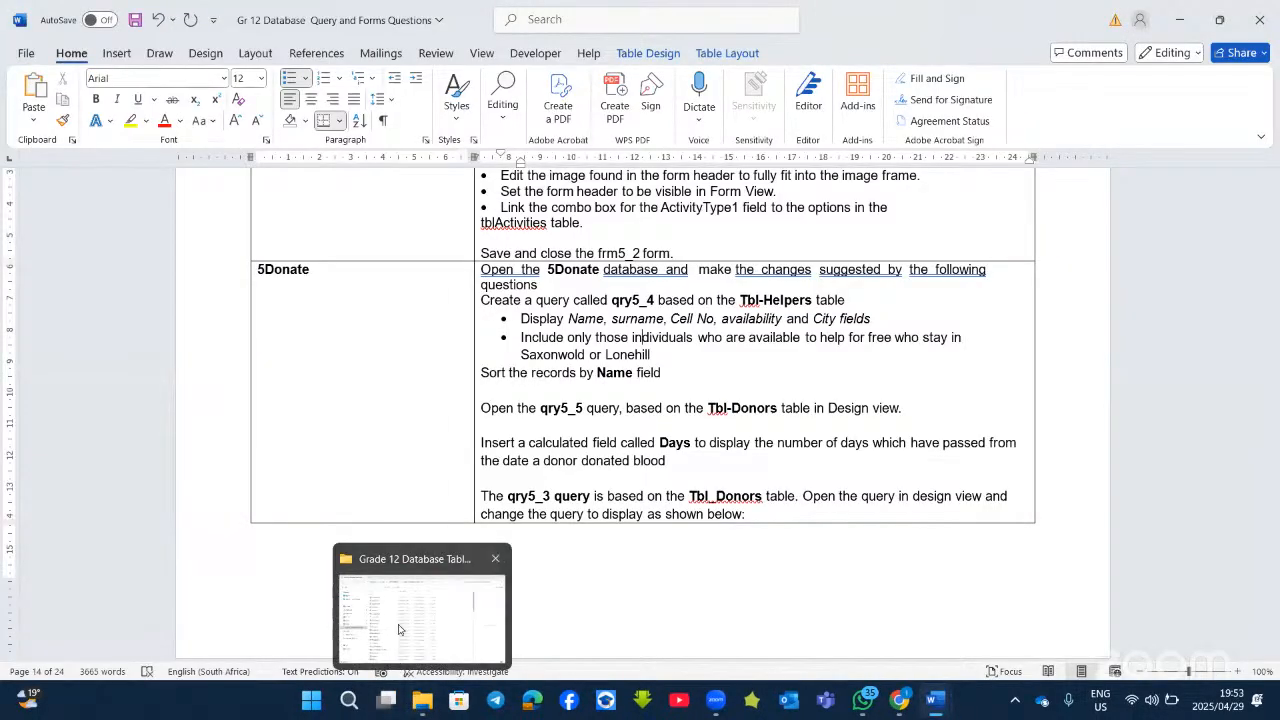
Step: Open the 5Donate database from the Grade 12 Database Table Files folder, then check the Word task
left_click(415, 610)
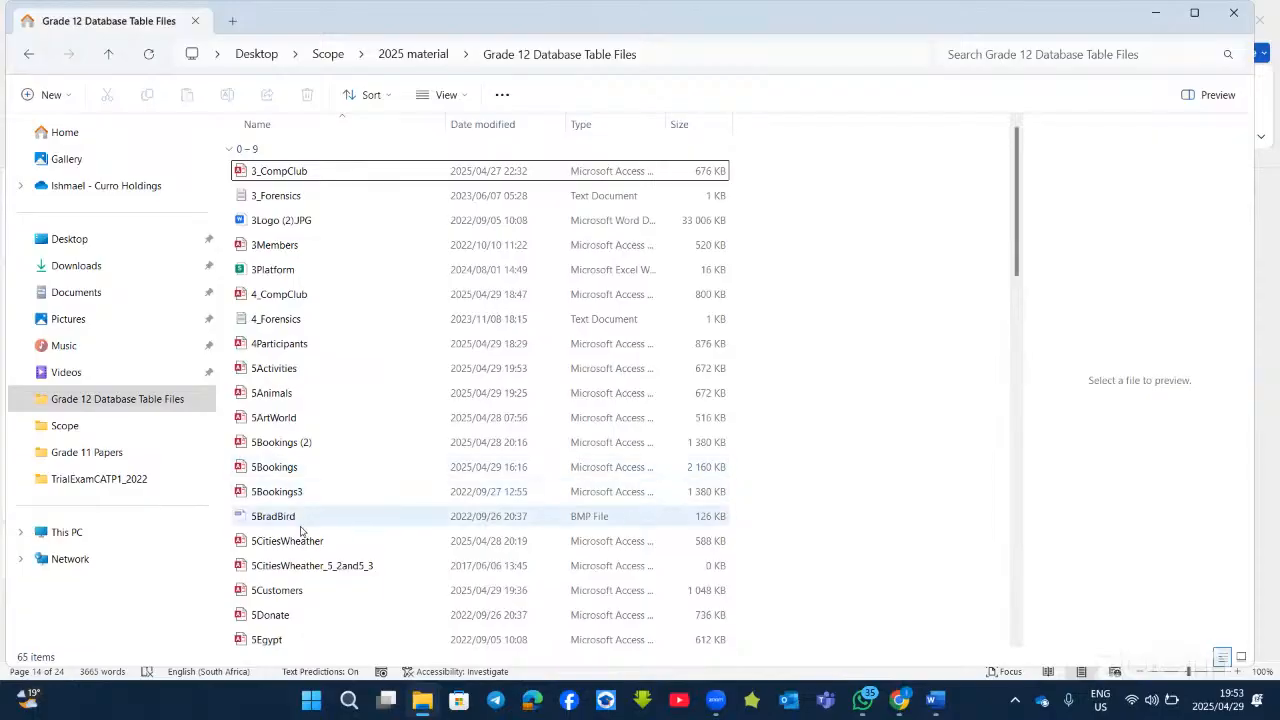
scroll(305, 531, "down", 1)
left_click(288, 563)
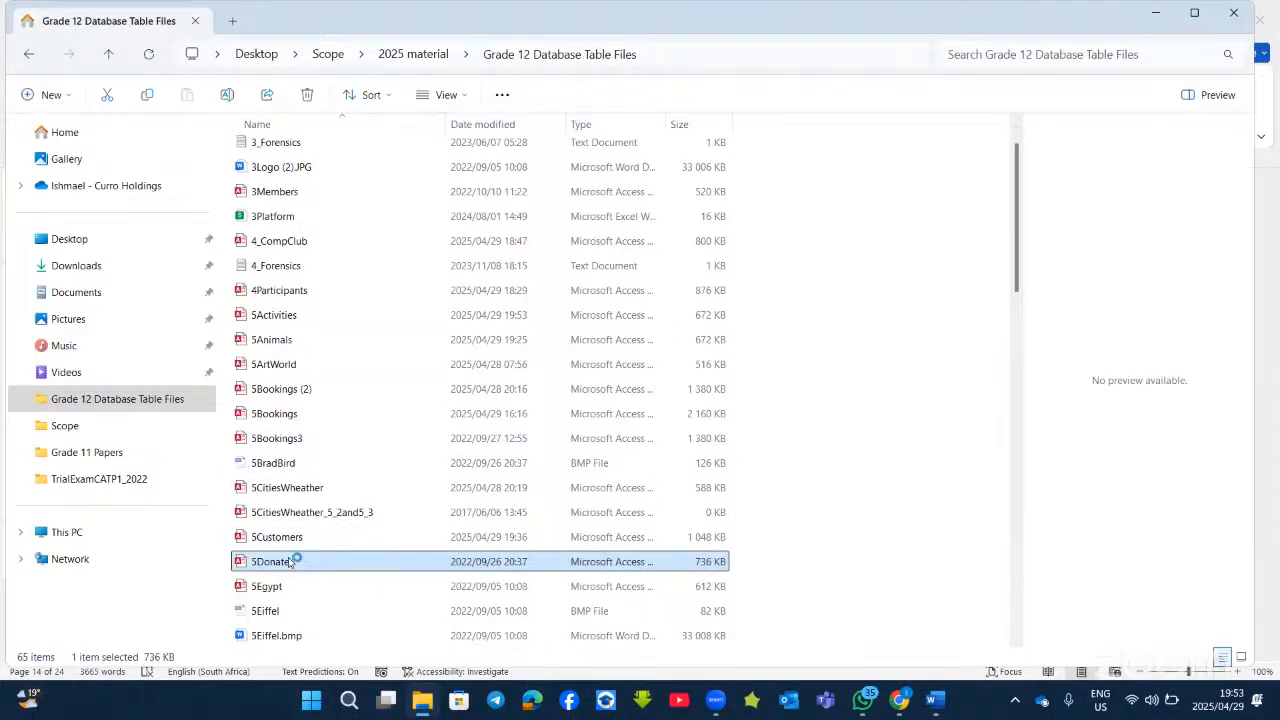
double_click(289, 562)
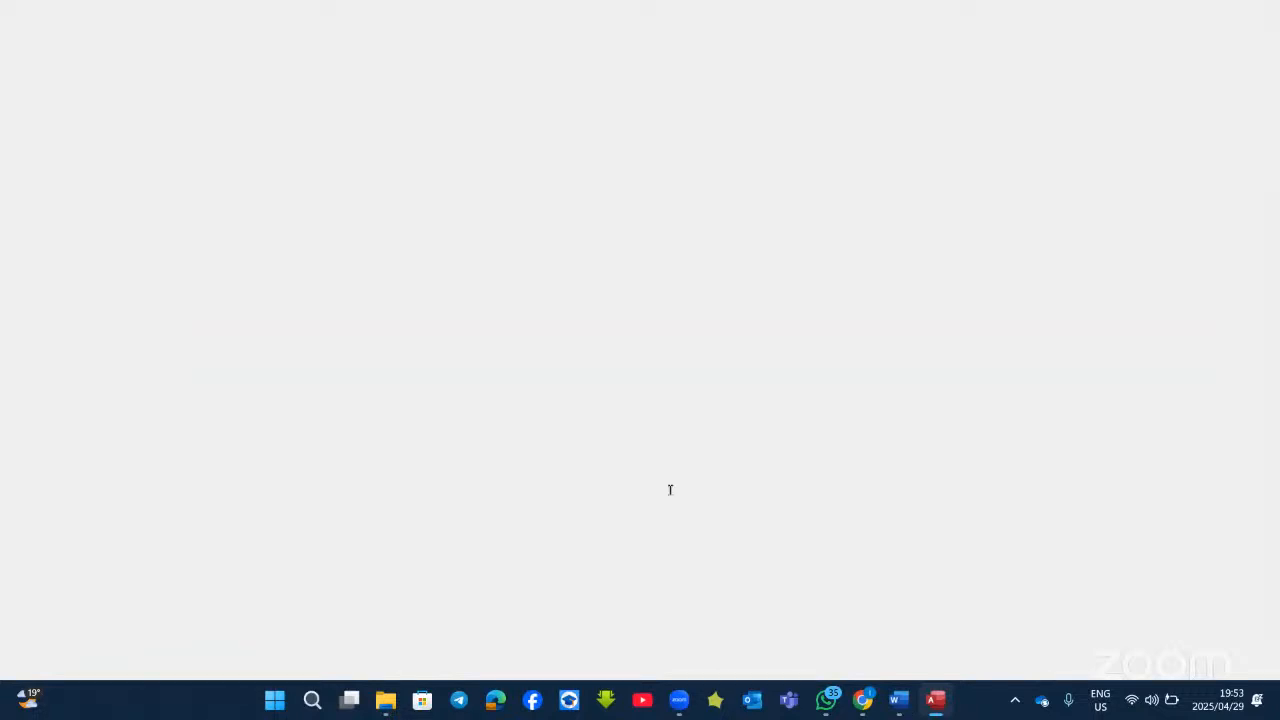
key("alt+Tab")
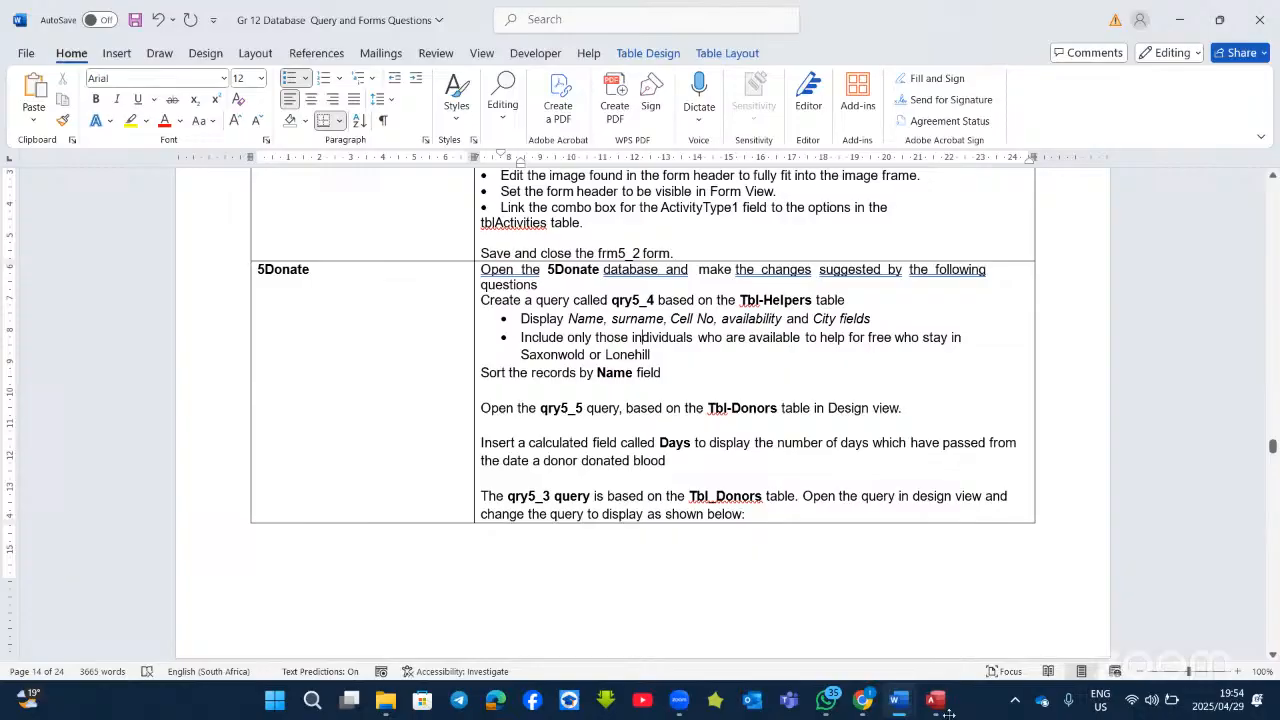
Step: Create a new query in Design View on tbl-Helpers and add the Surname and Name fields
key("alt+Tab")
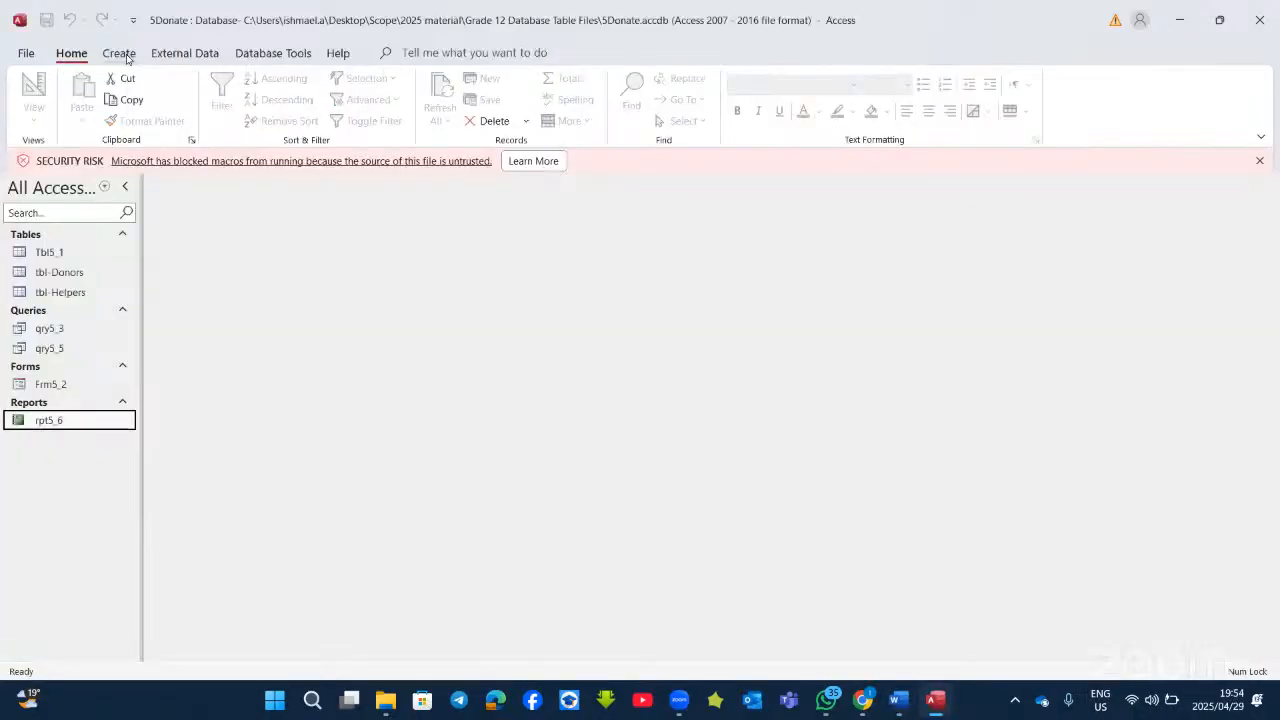
left_click(119, 53)
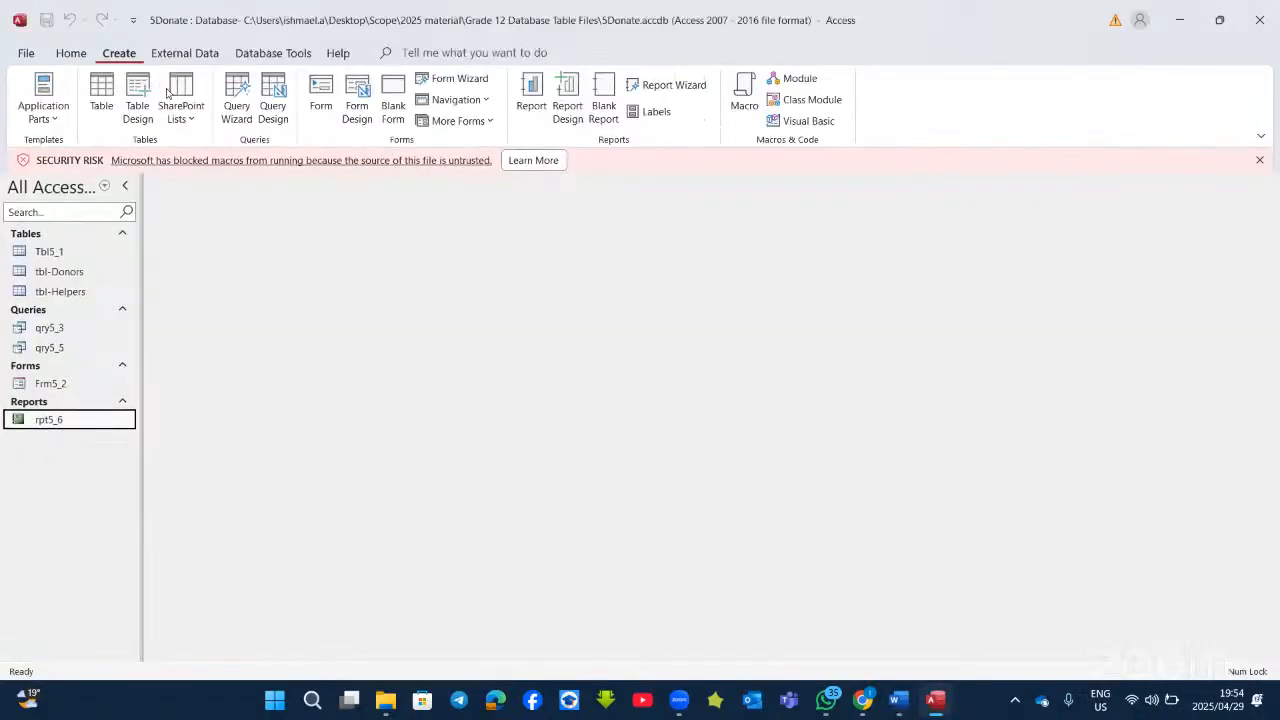
left_click(276, 100)
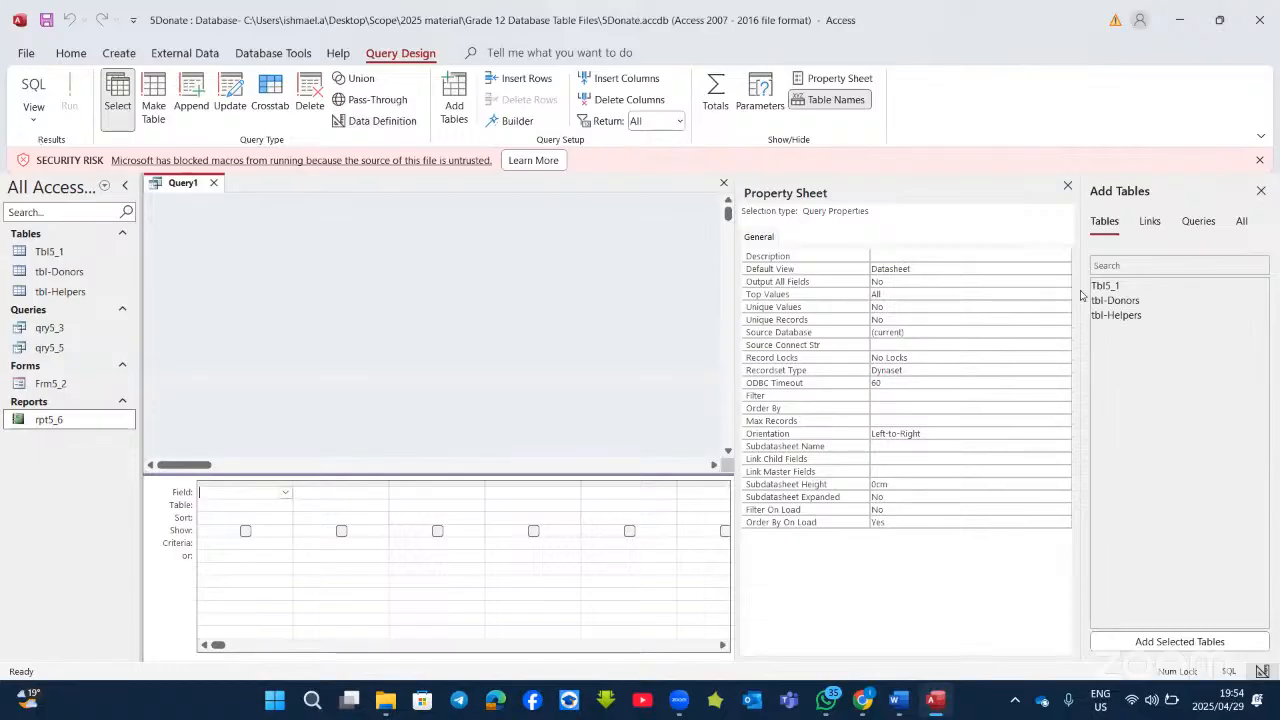
double_click(1115, 318)
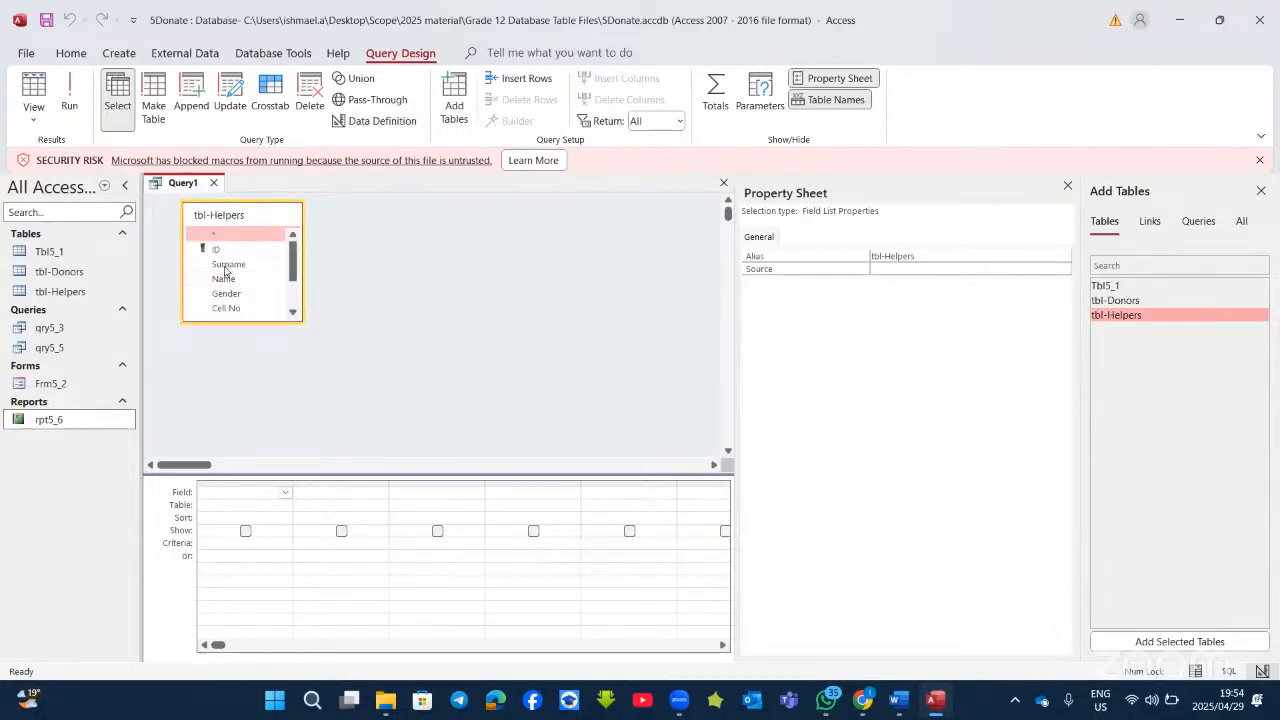
double_click(228, 265)
double_click(224, 279)
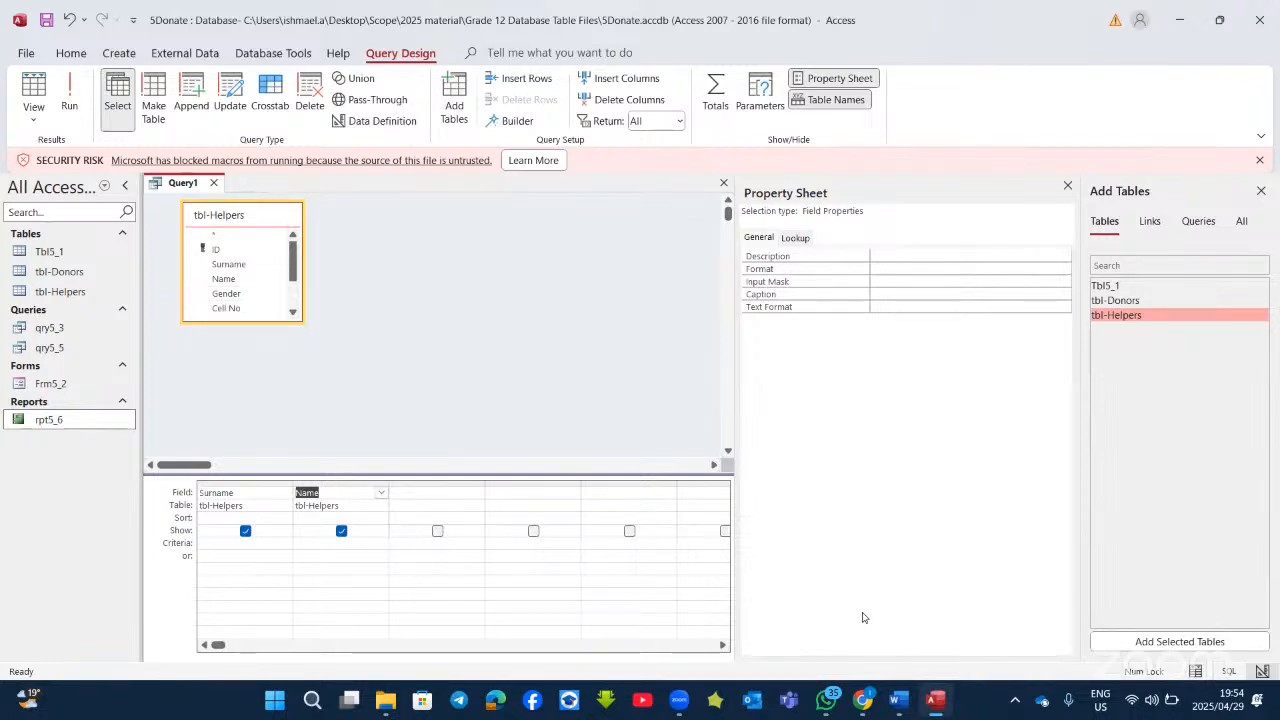
key("alt+Tab")
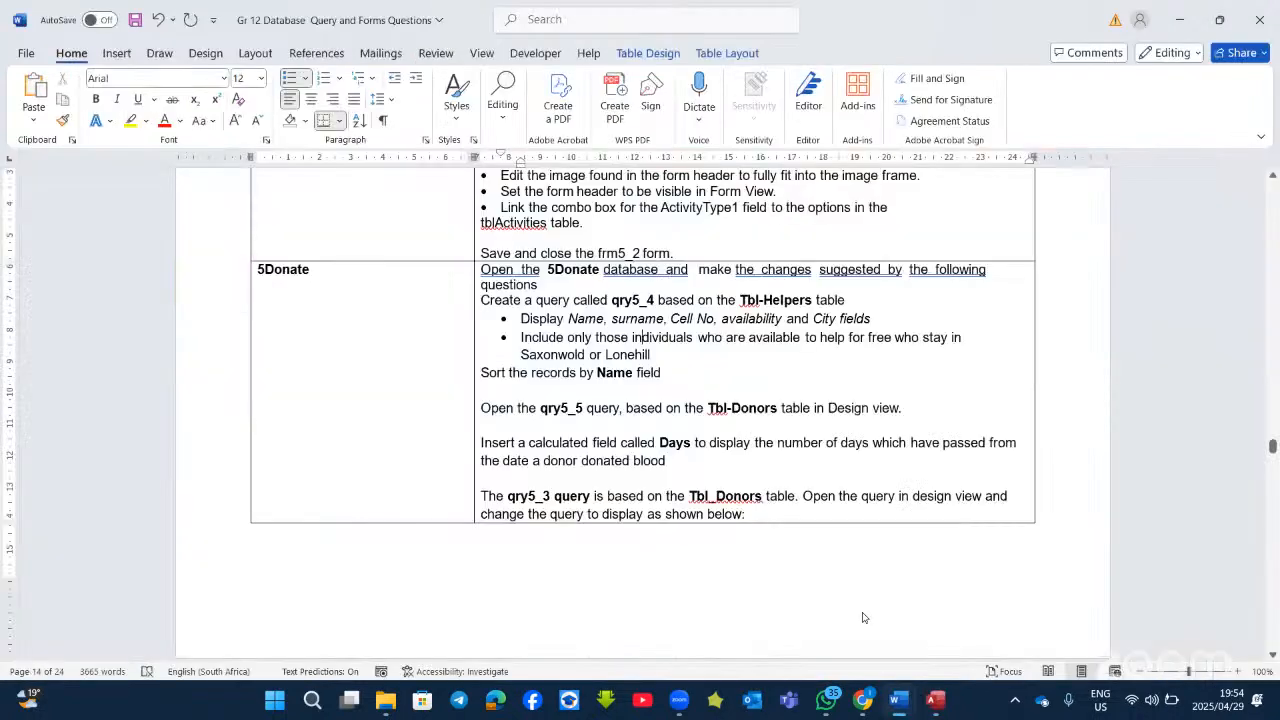
left_click(932, 704)
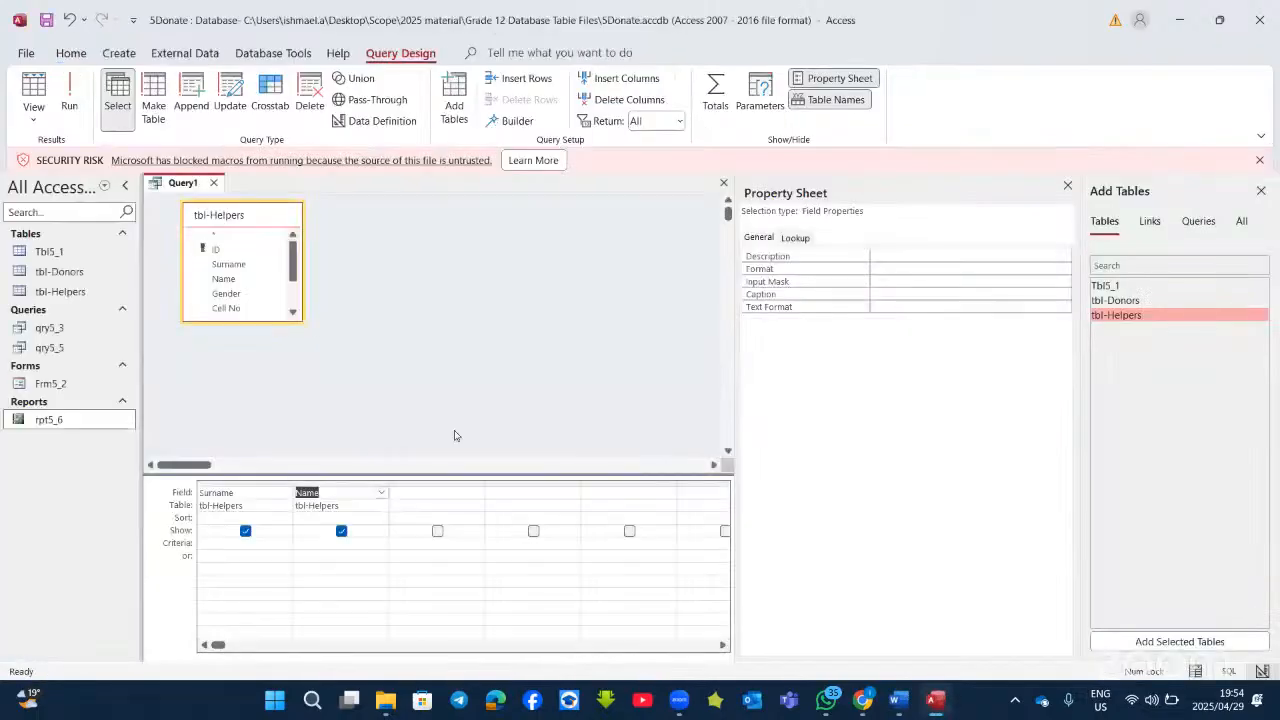
Step: Put Name in the first column and Surname in the second, then add Cell No
left_click(285, 492)
left_click(222, 542)
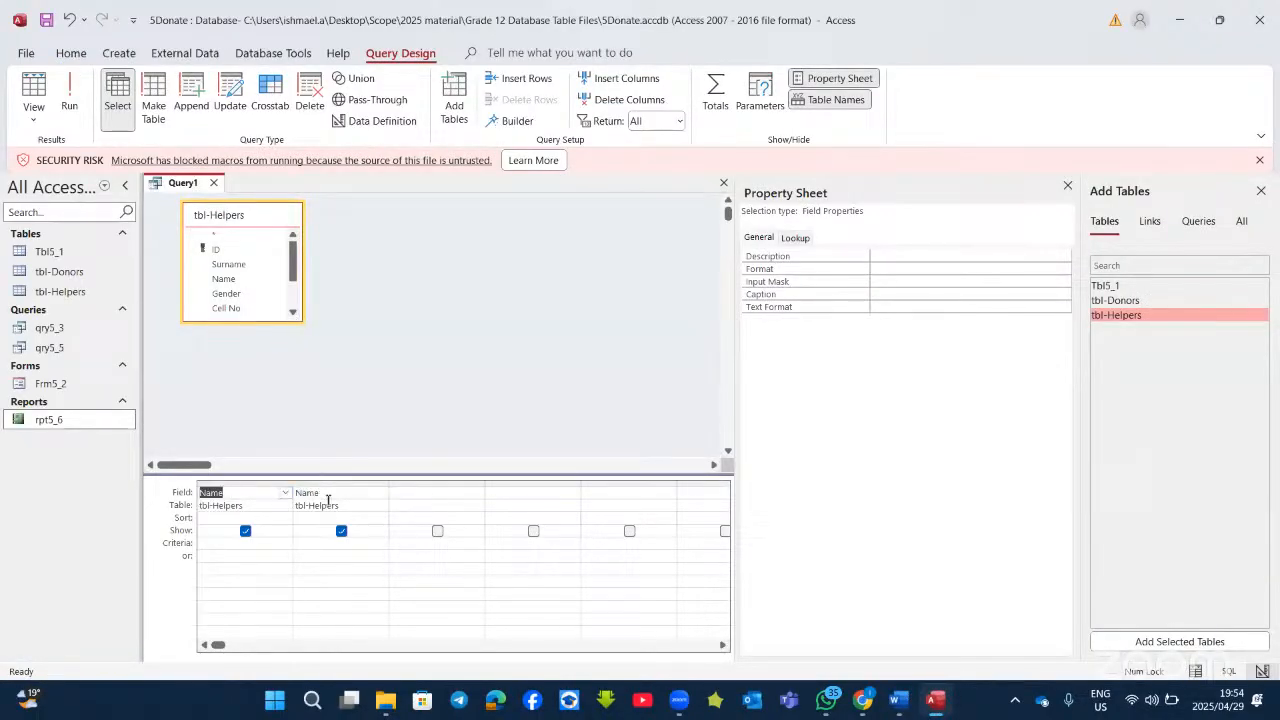
left_click(380, 494)
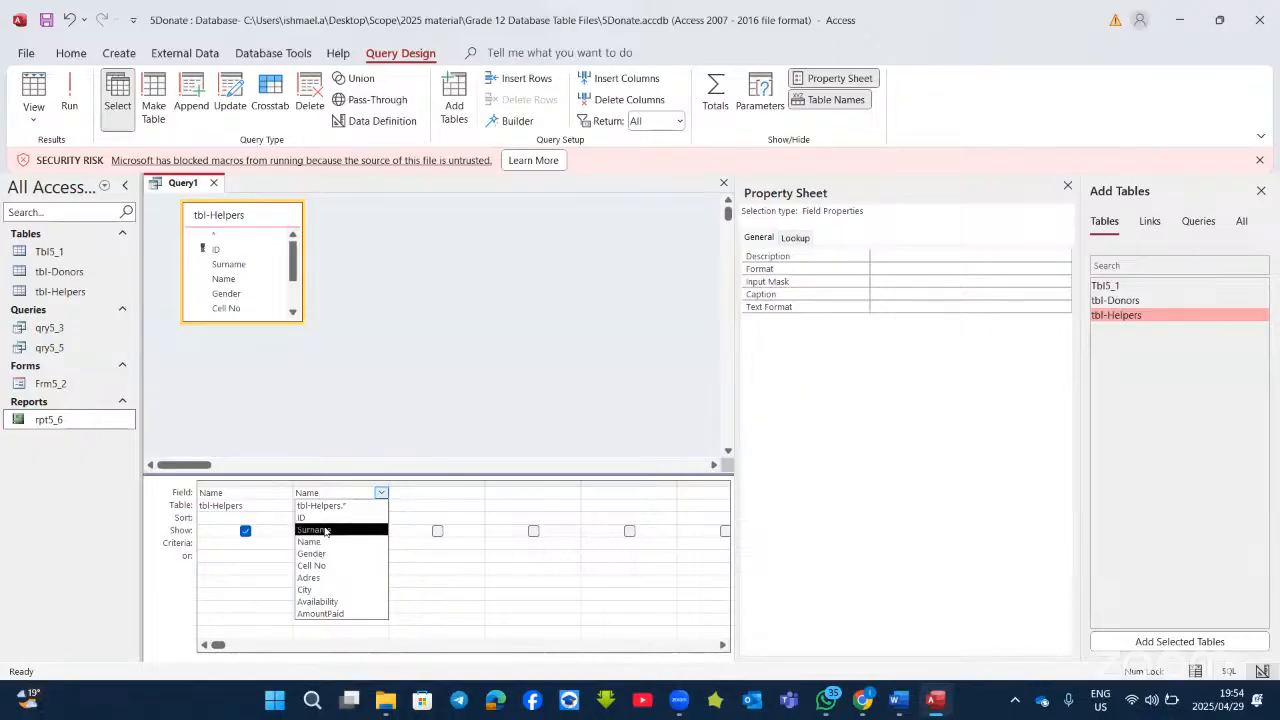
left_click(312, 529)
double_click(242, 314)
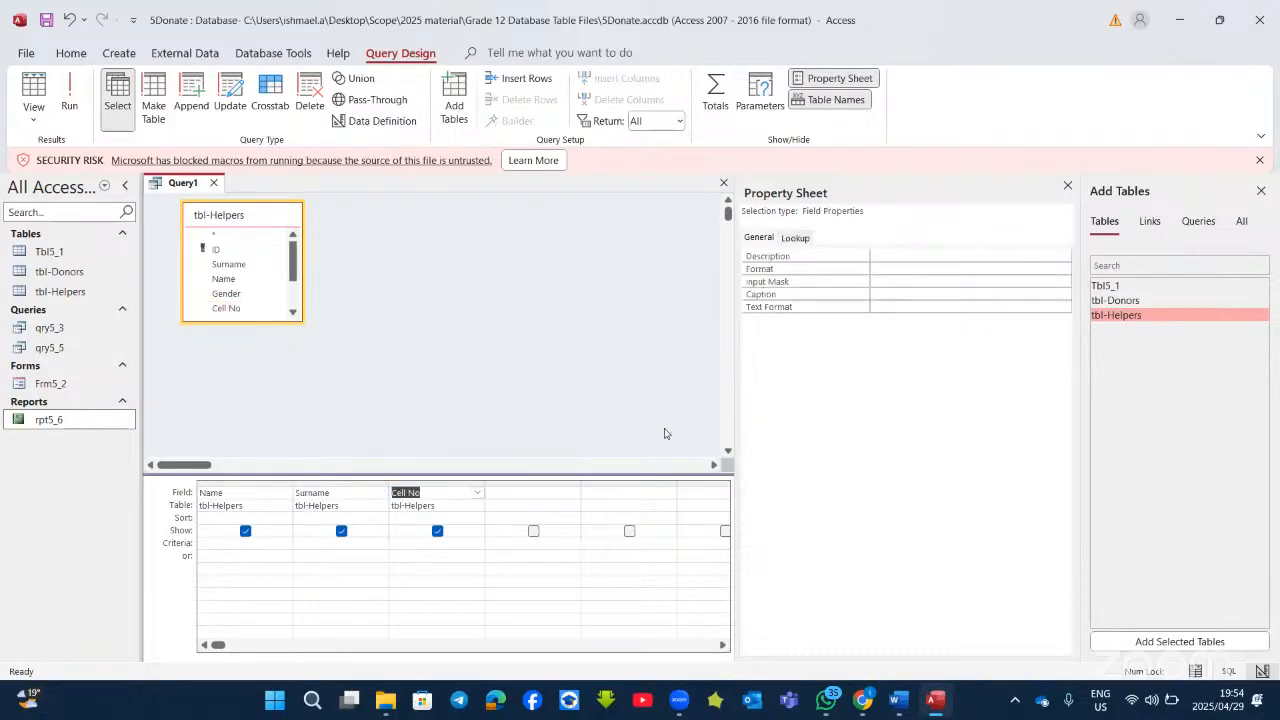
left_click(937, 704)
left_click(937, 704)
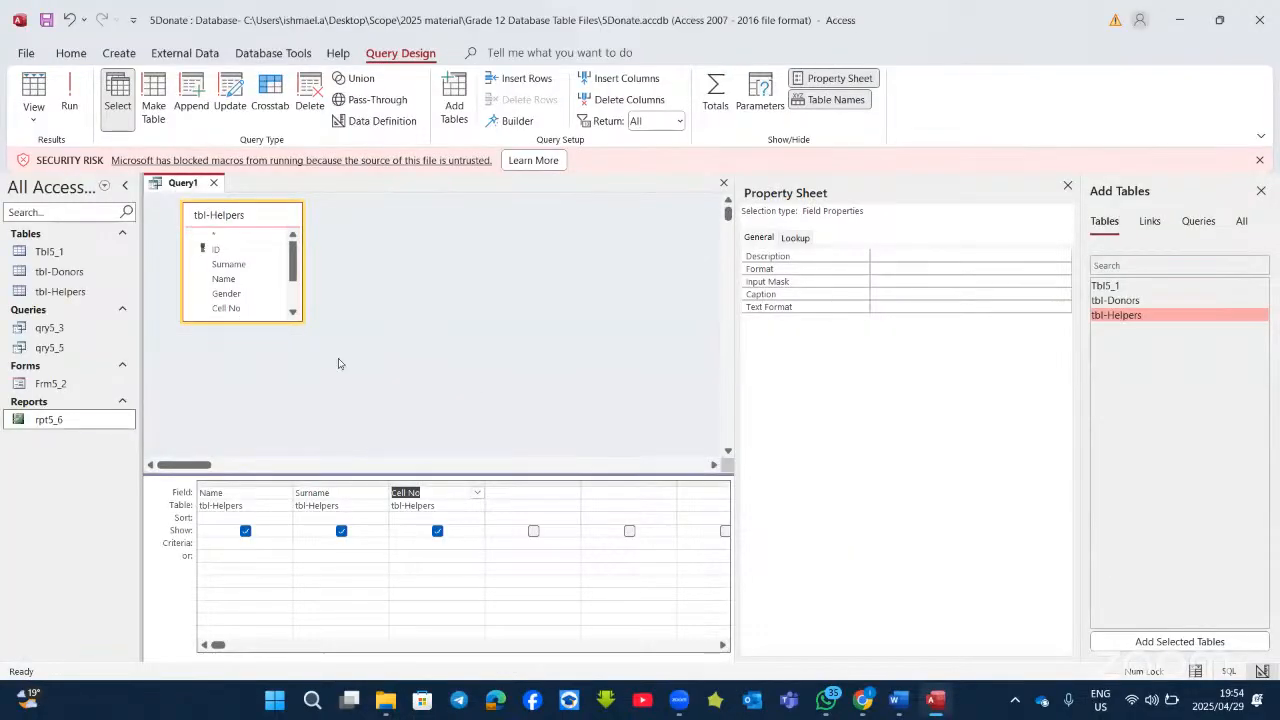
Step: Add the Availability and City fields to the grid and close the Property Sheet
scroll(240, 275, "down", 1)
double_click(232, 312)
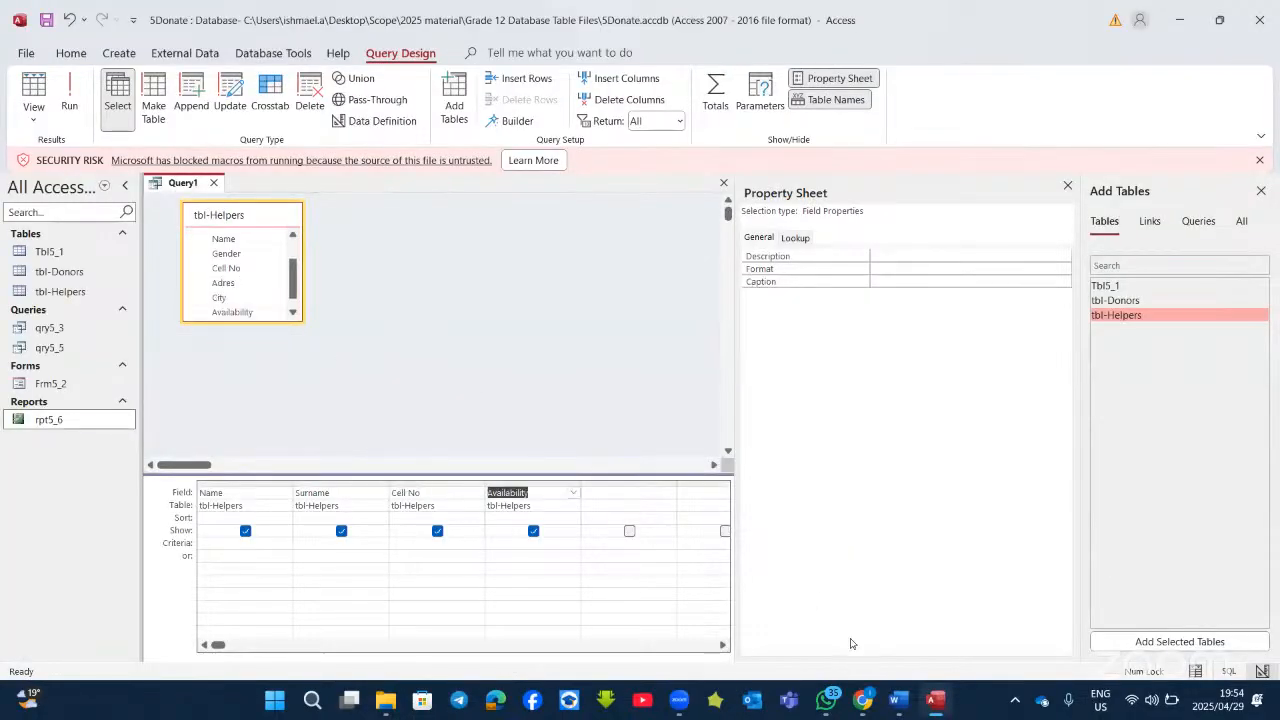
left_click(897, 702)
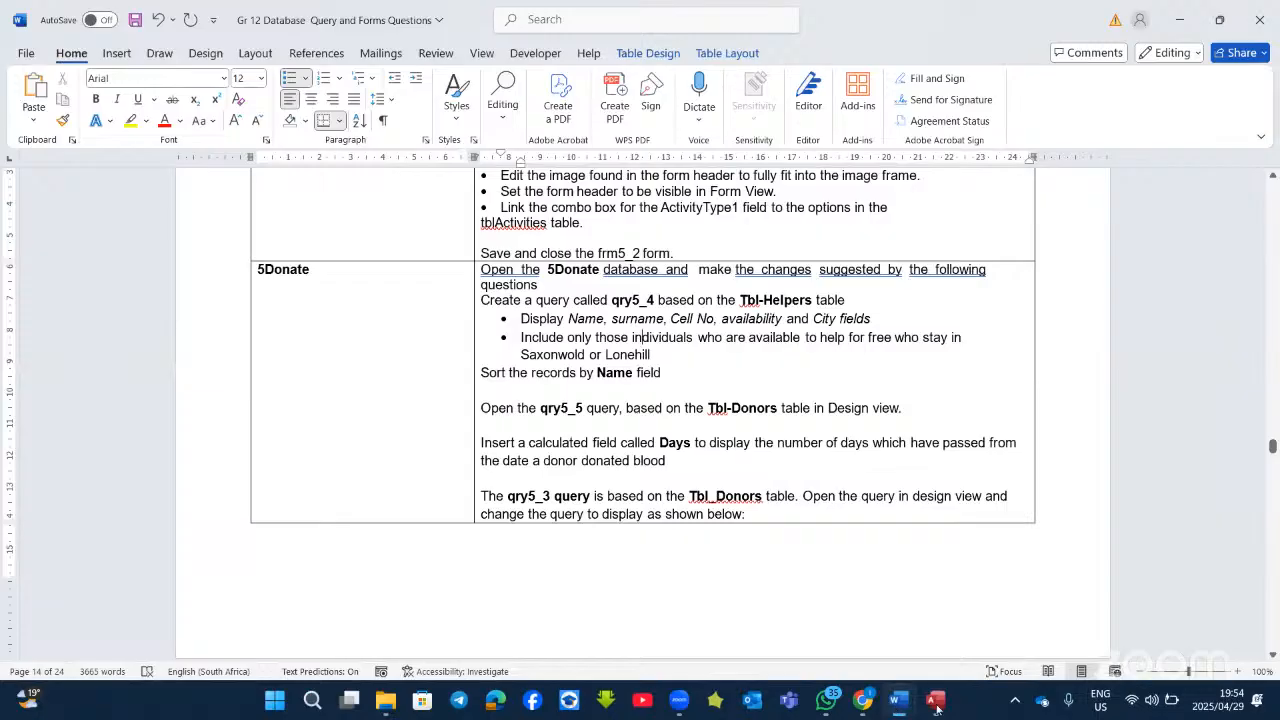
left_click(937, 704)
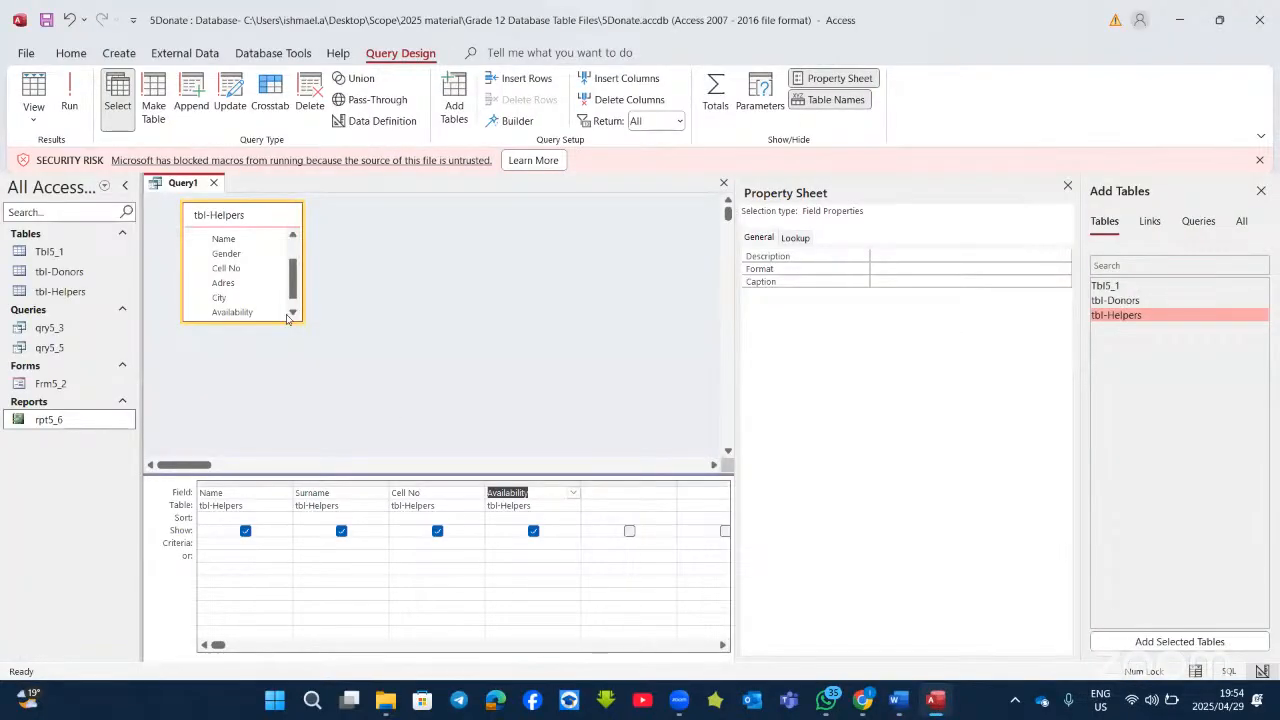
double_click(219, 298)
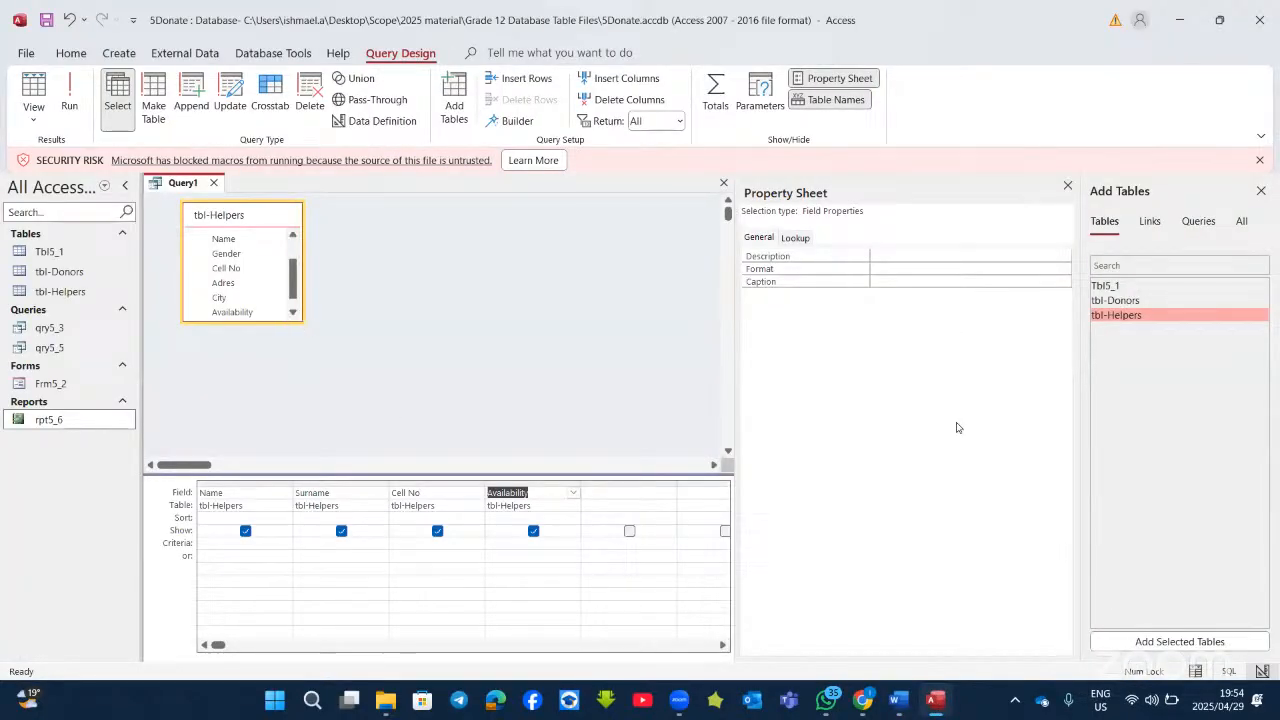
left_click(1067, 186)
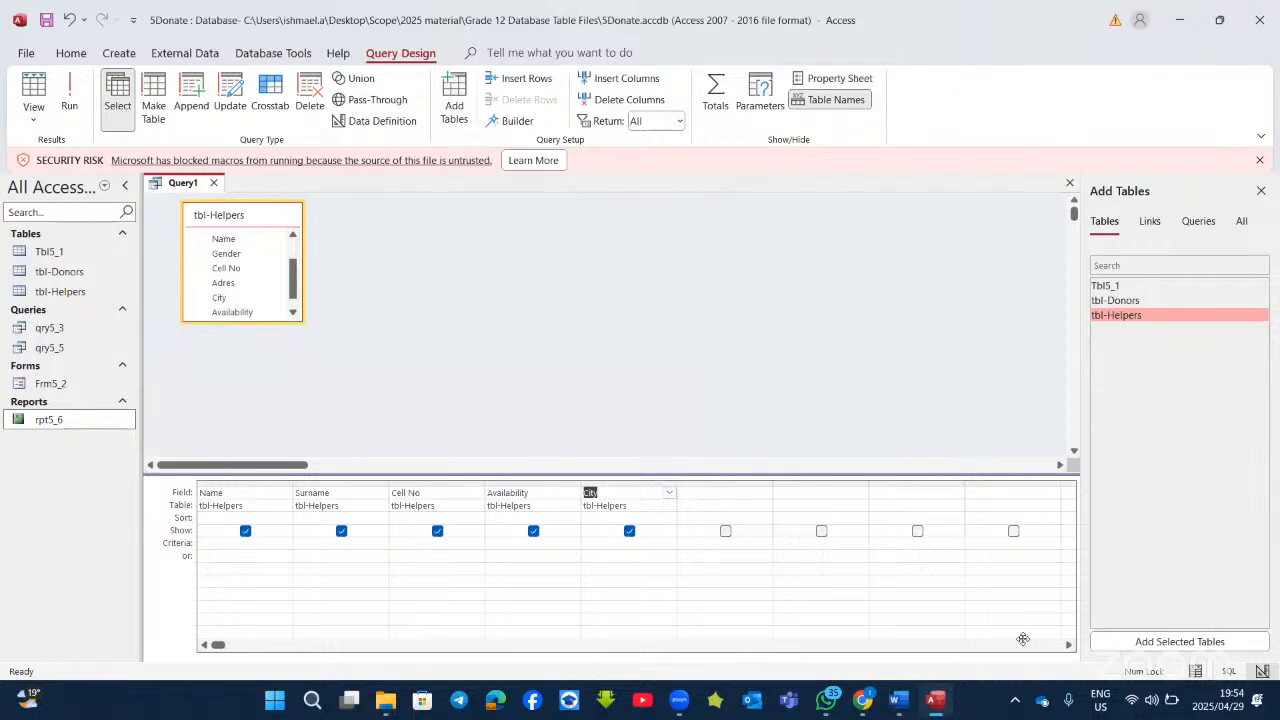
left_click(937, 703)
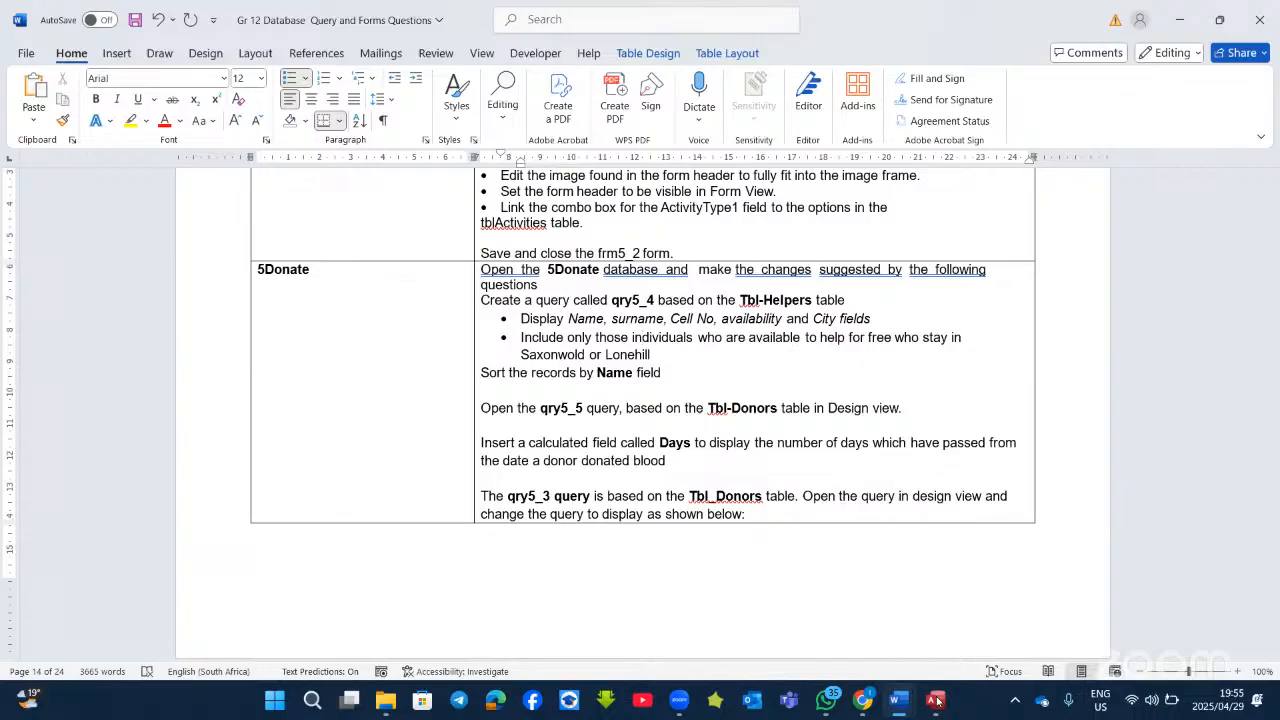
left_click(937, 701)
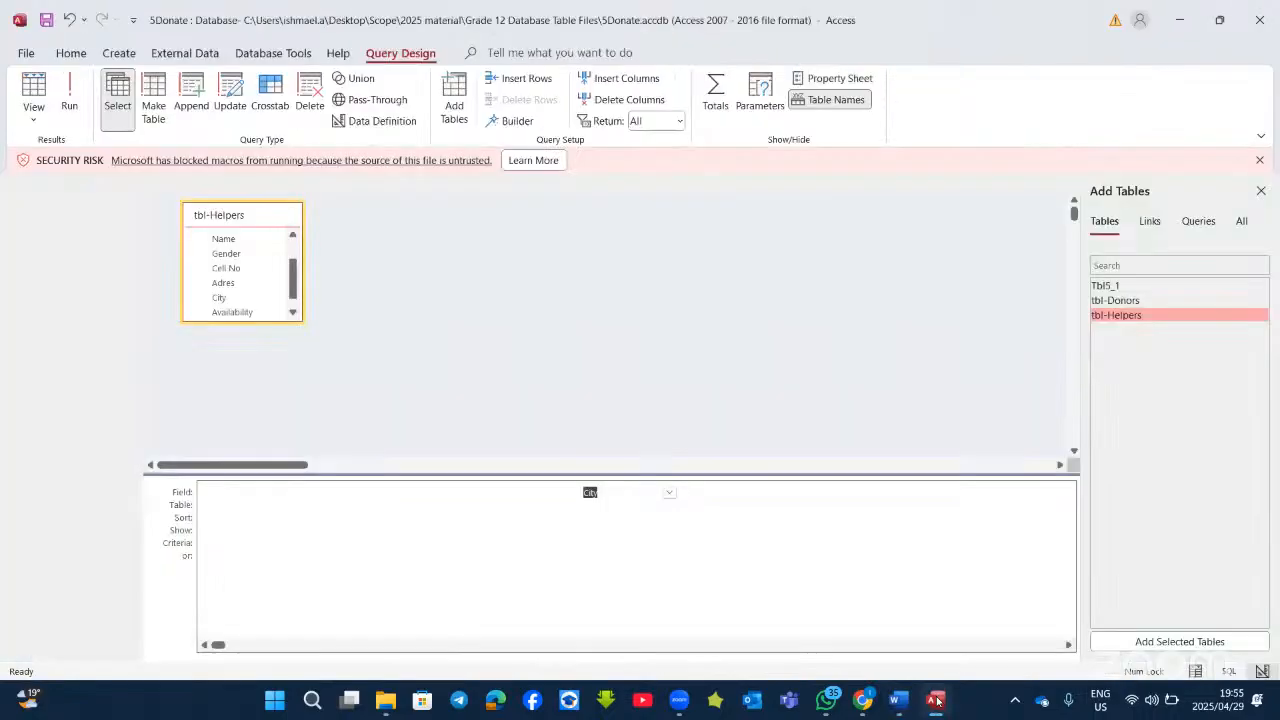
Step: Filter Query1 with Yes under Availability and Like "sa*" under City, returning four Saxonwold helpers
left_click(58, 78)
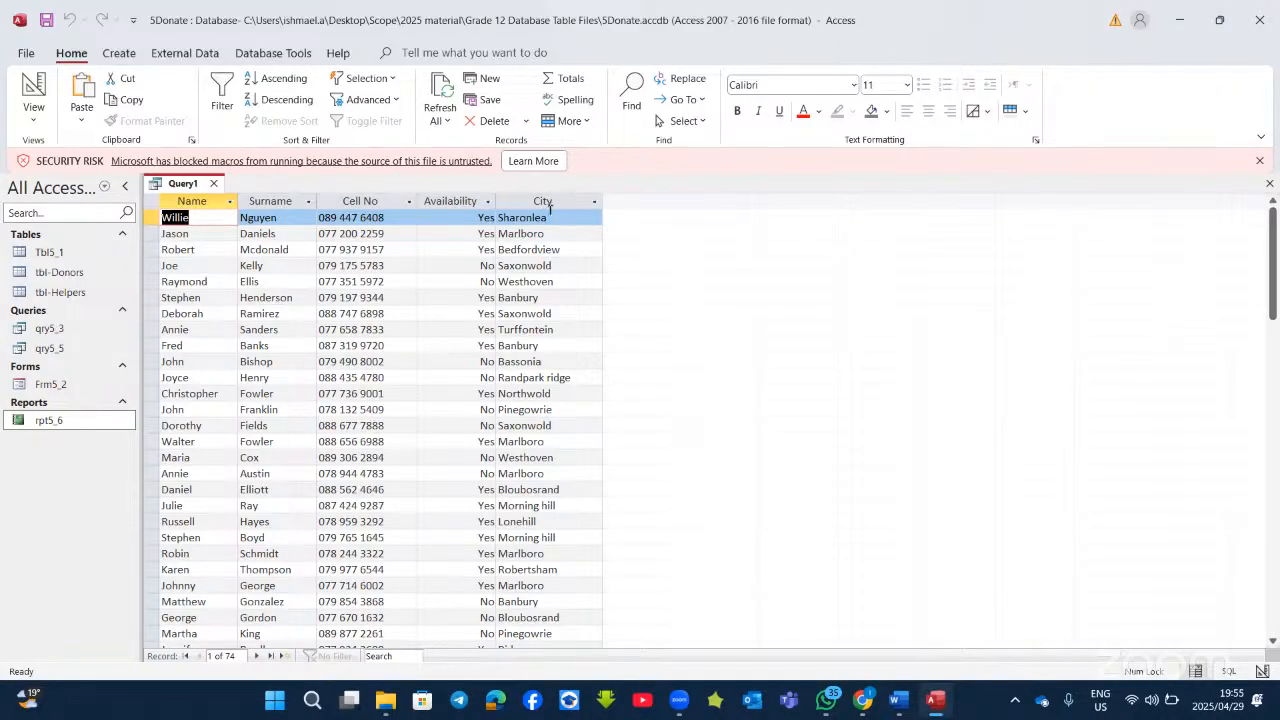
left_click(527, 266)
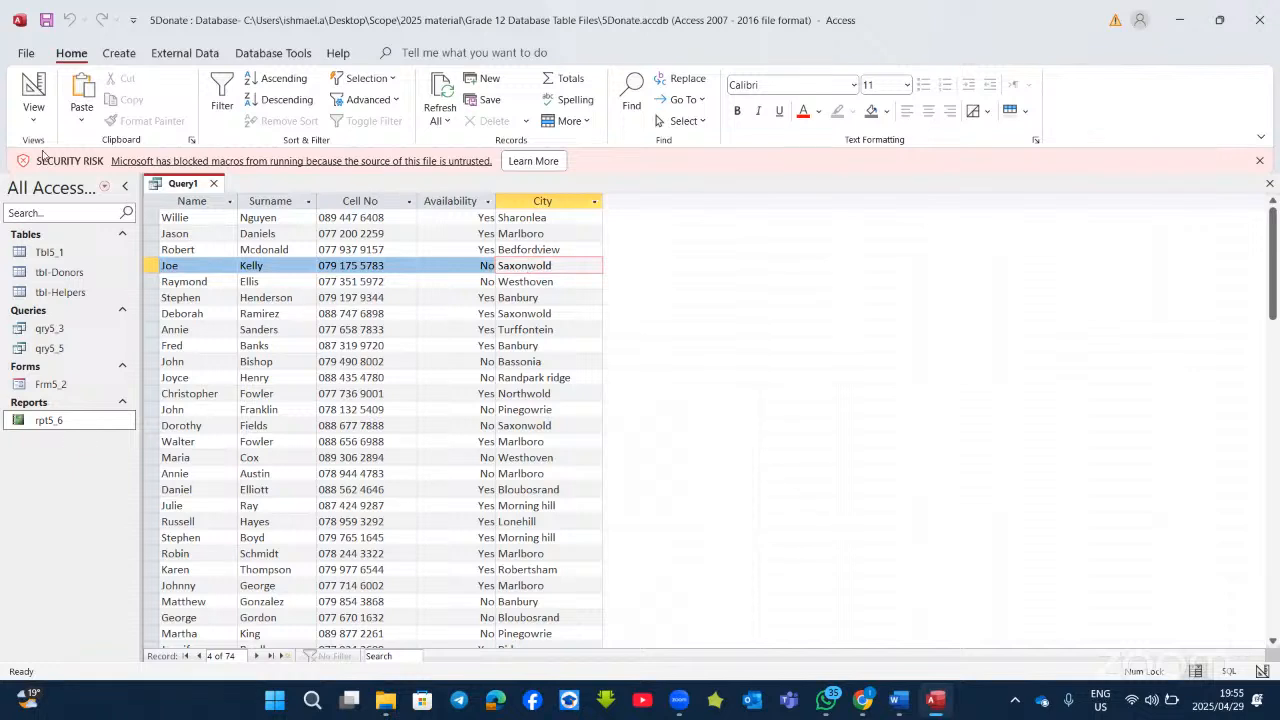
left_click(30, 110)
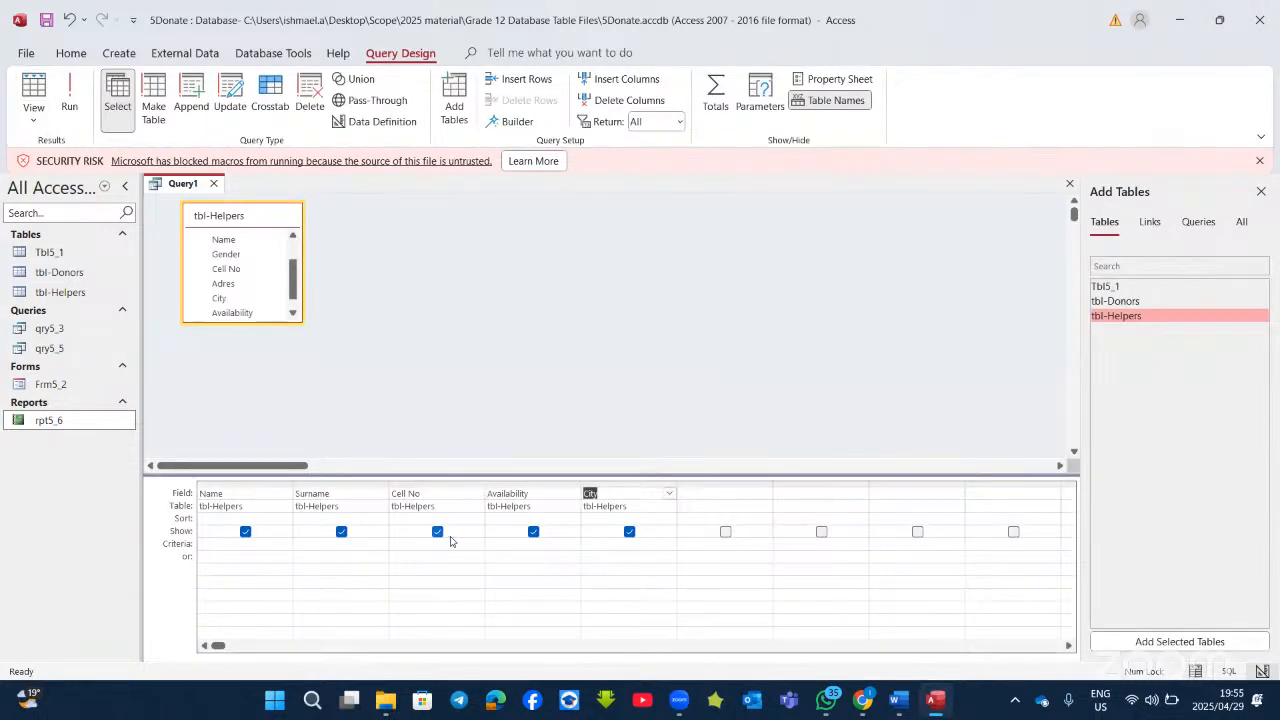
left_click(508, 542)
type("y")
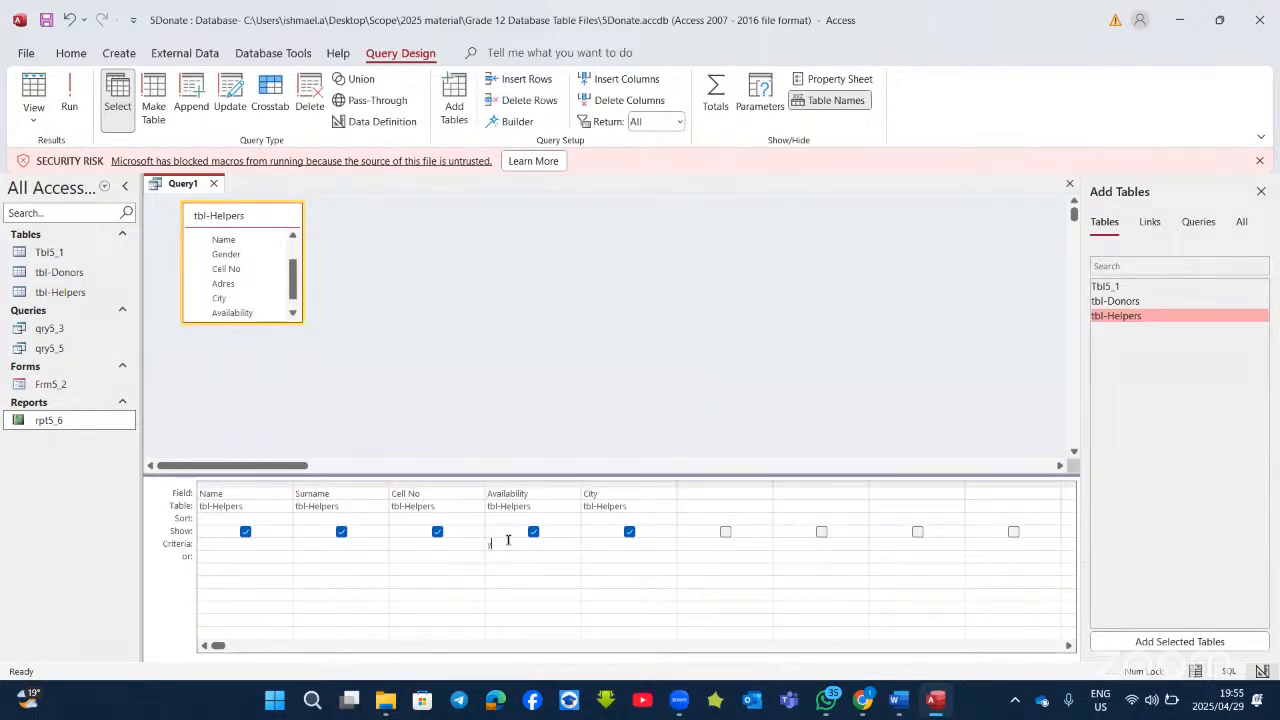
type("es")
left_click(69, 96)
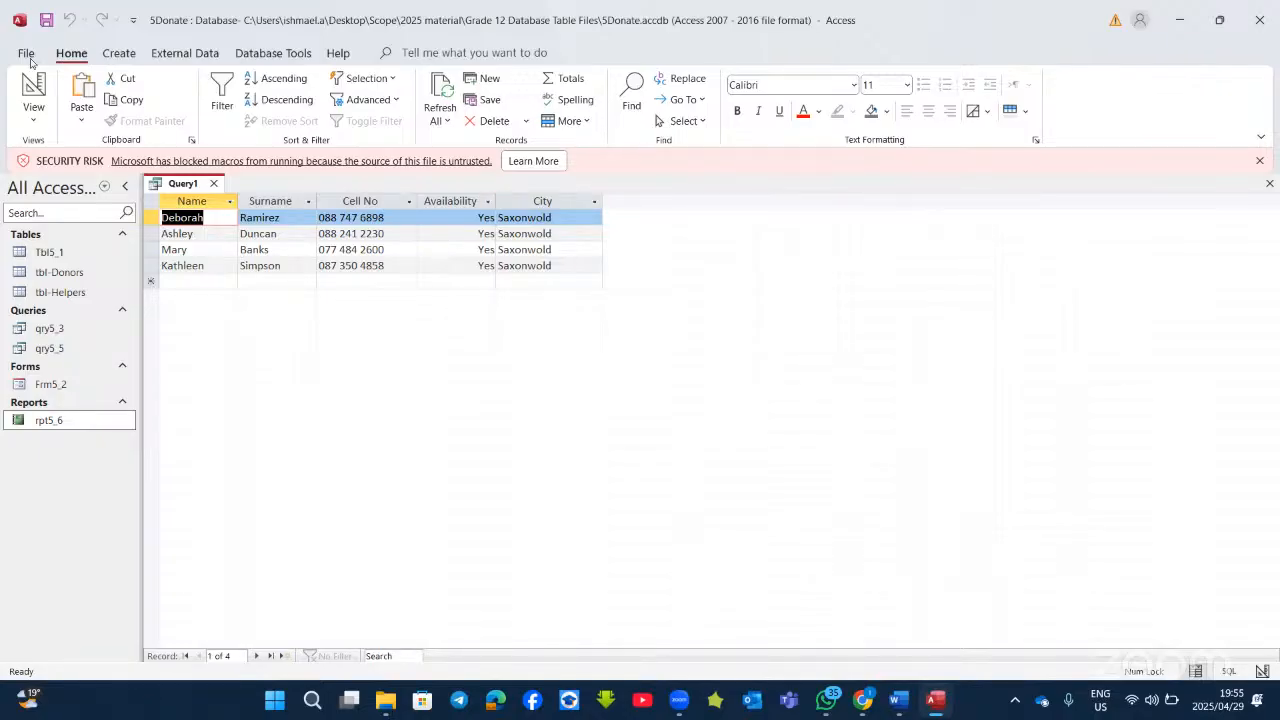
left_click(935, 702)
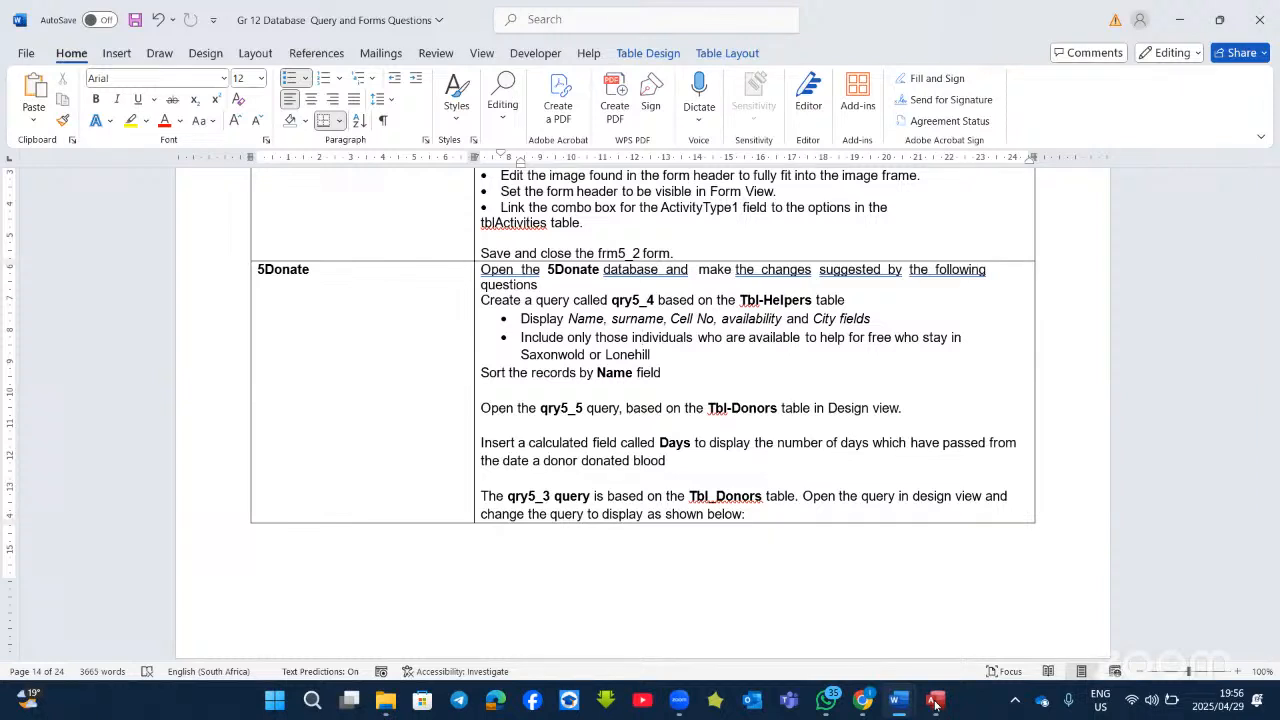
Step: Add an or-row with "Lo*" under City and Yes under Availability, returning seven helpers
left_click(935, 702)
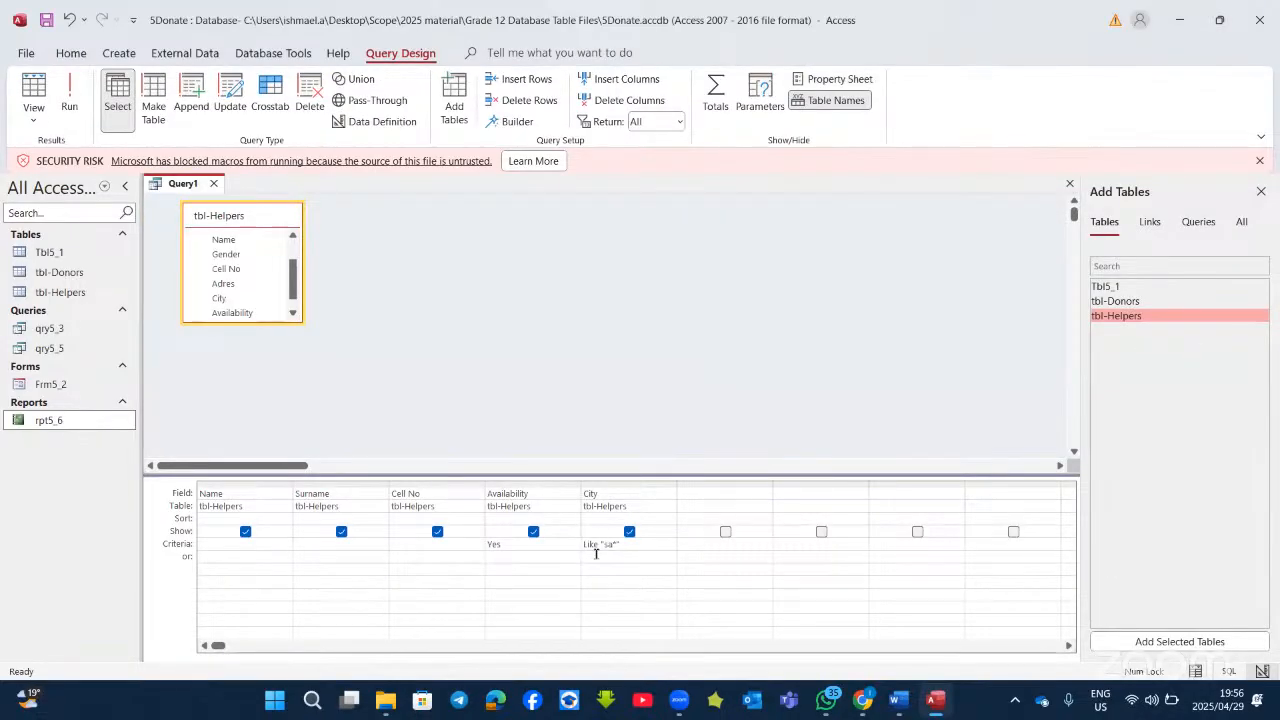
left_click(596, 553)
type("Lo")
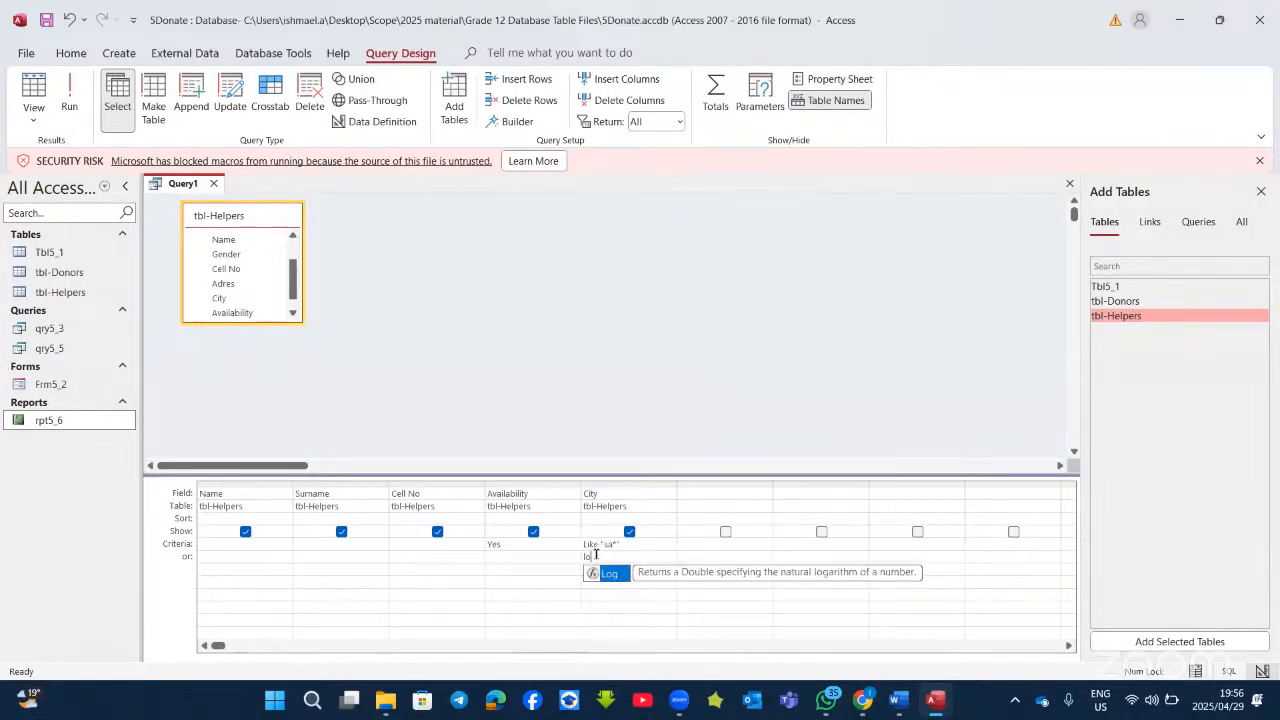
type("*")
left_click(528, 557)
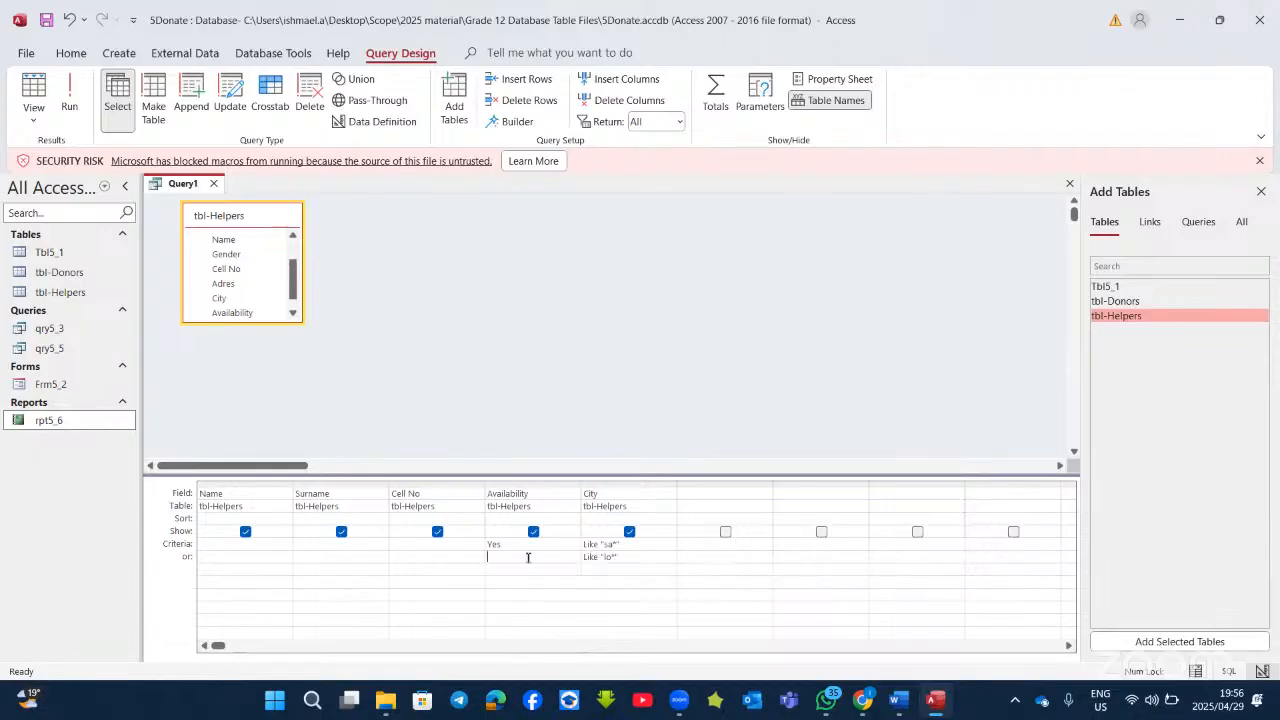
type("yes")
left_click(69, 91)
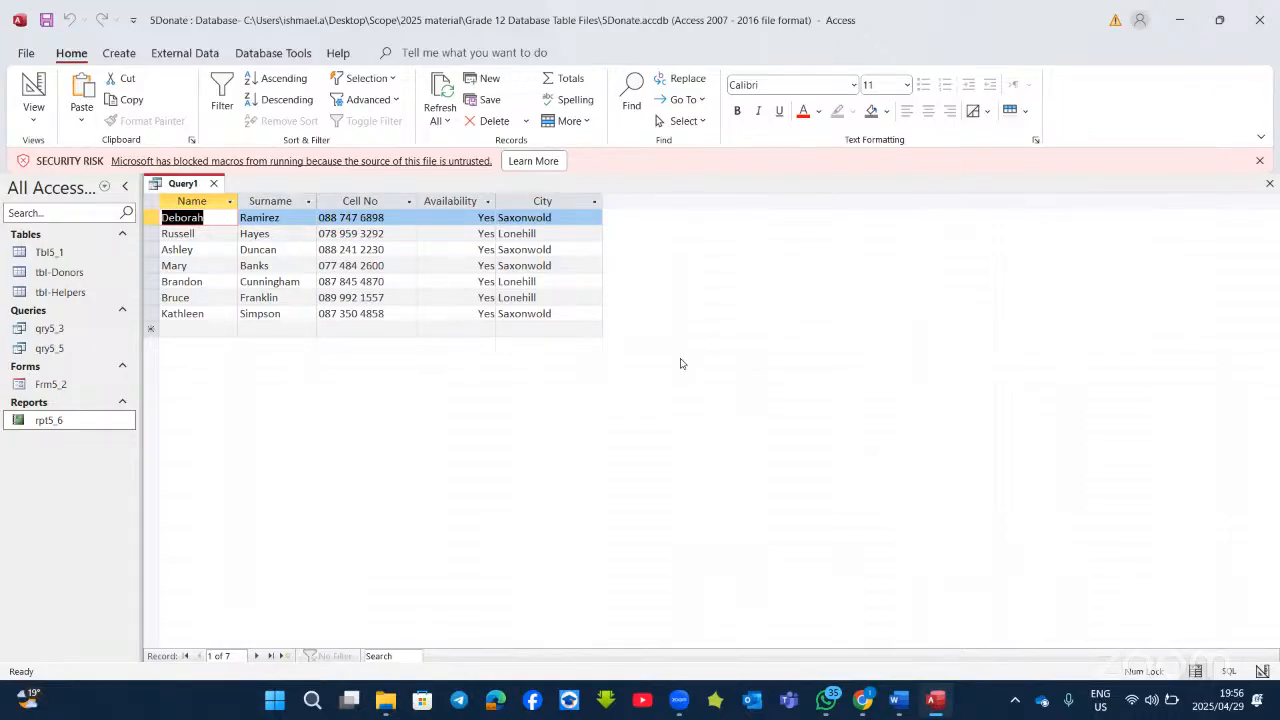
key("alt+Tab")
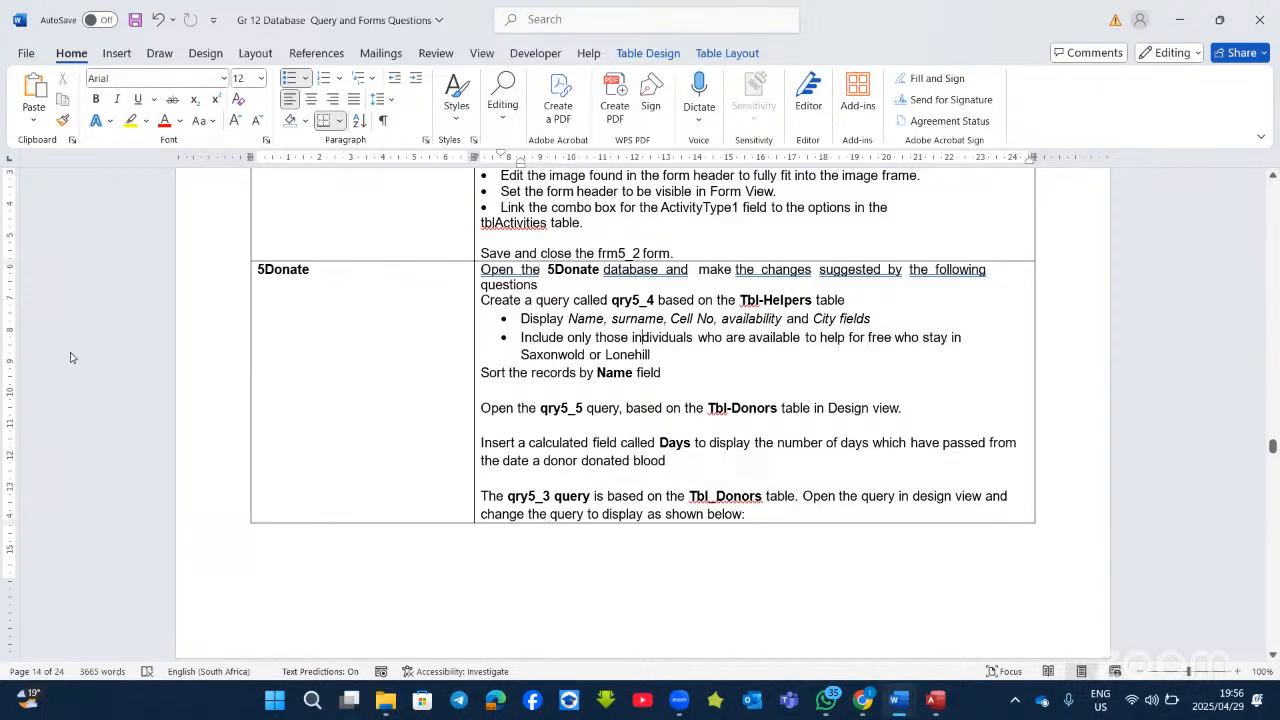
Step: Open the Expression Builder for a calculated field in qry5_5's empty third column
key("alt+Tab")
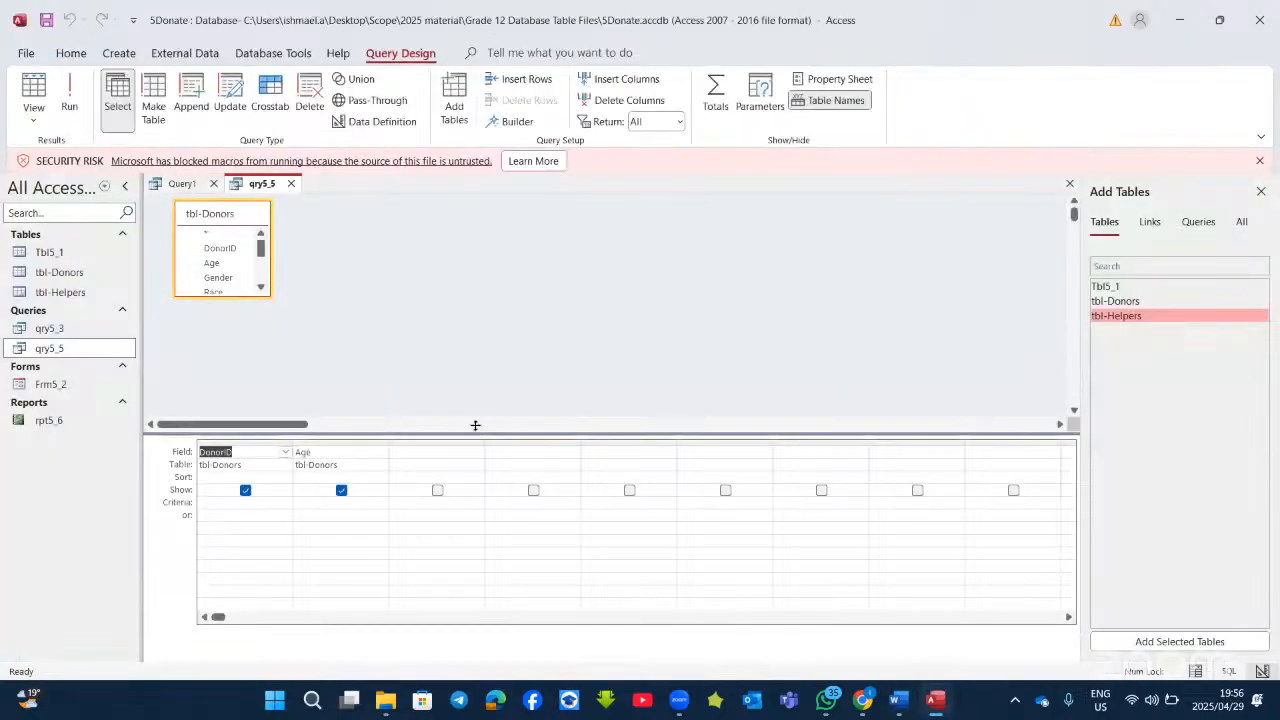
left_click(426, 452)
right_click(410, 463)
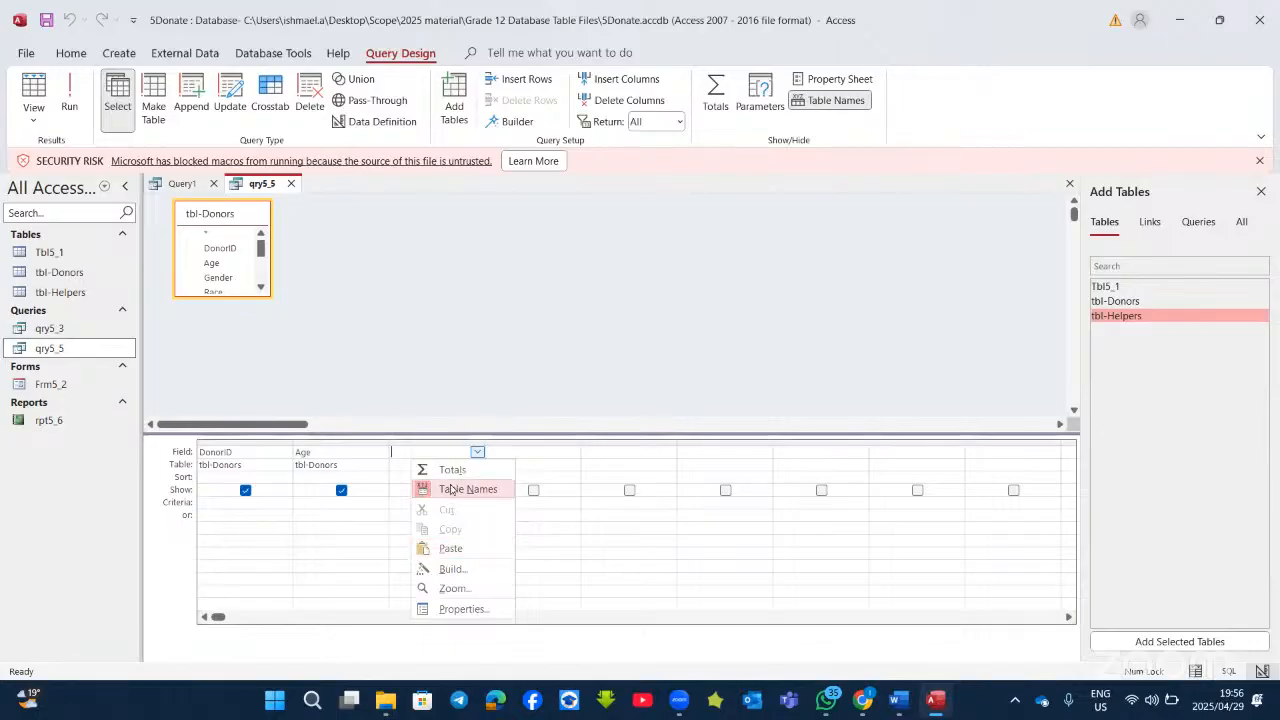
left_click(451, 568)
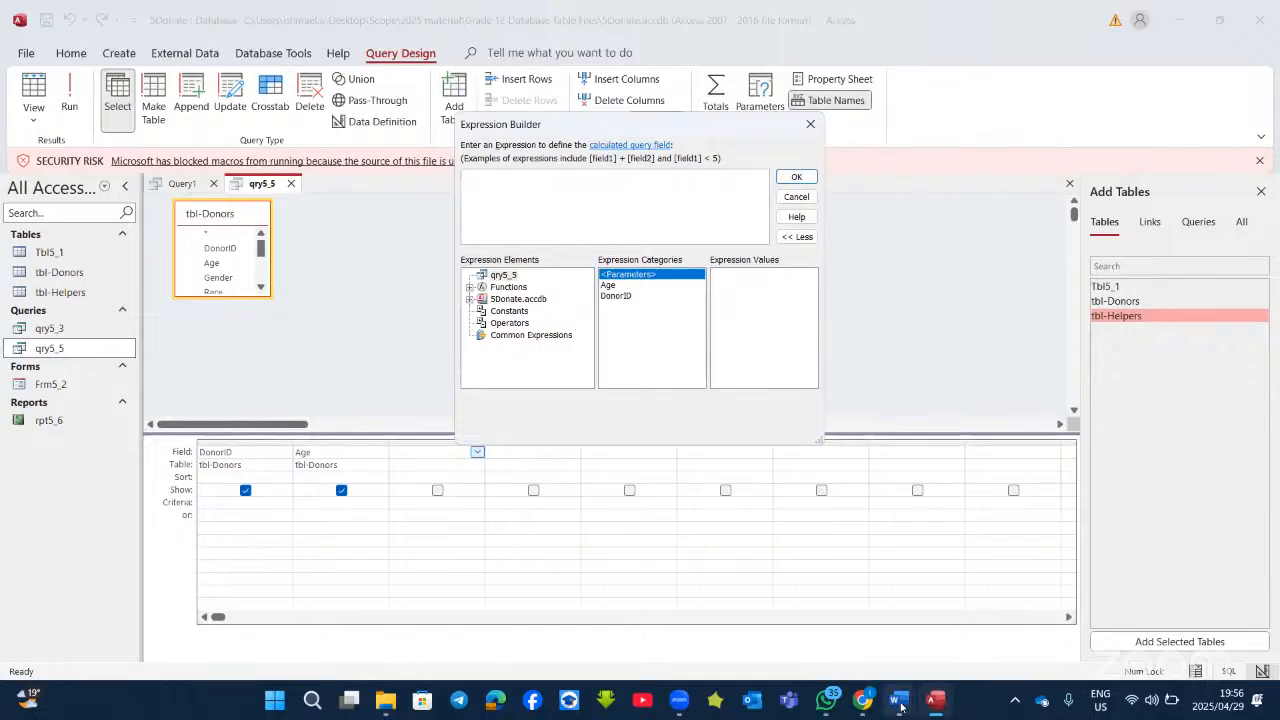
Step: Expand 5Donate.accdb > Tables in Expression Elements and select tbl-Donors to list its fields
mouse_move(900, 706)
left_click(710, 610)
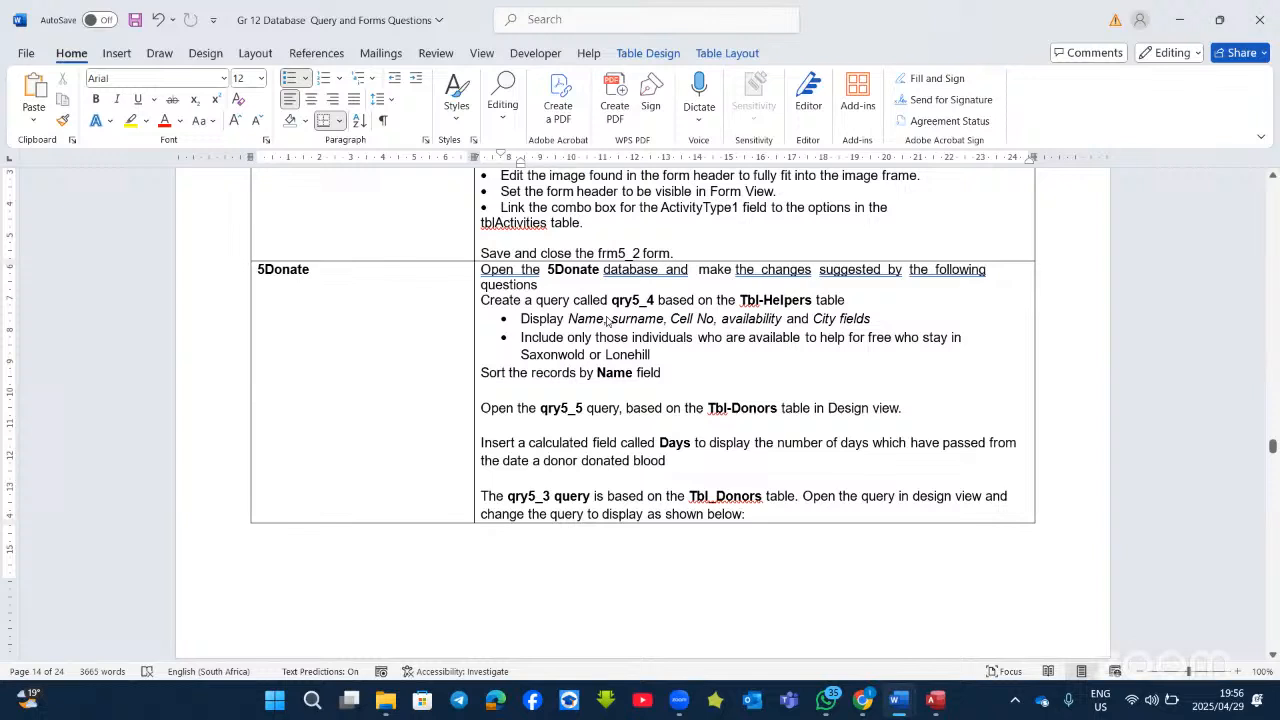
key("alt+Tab")
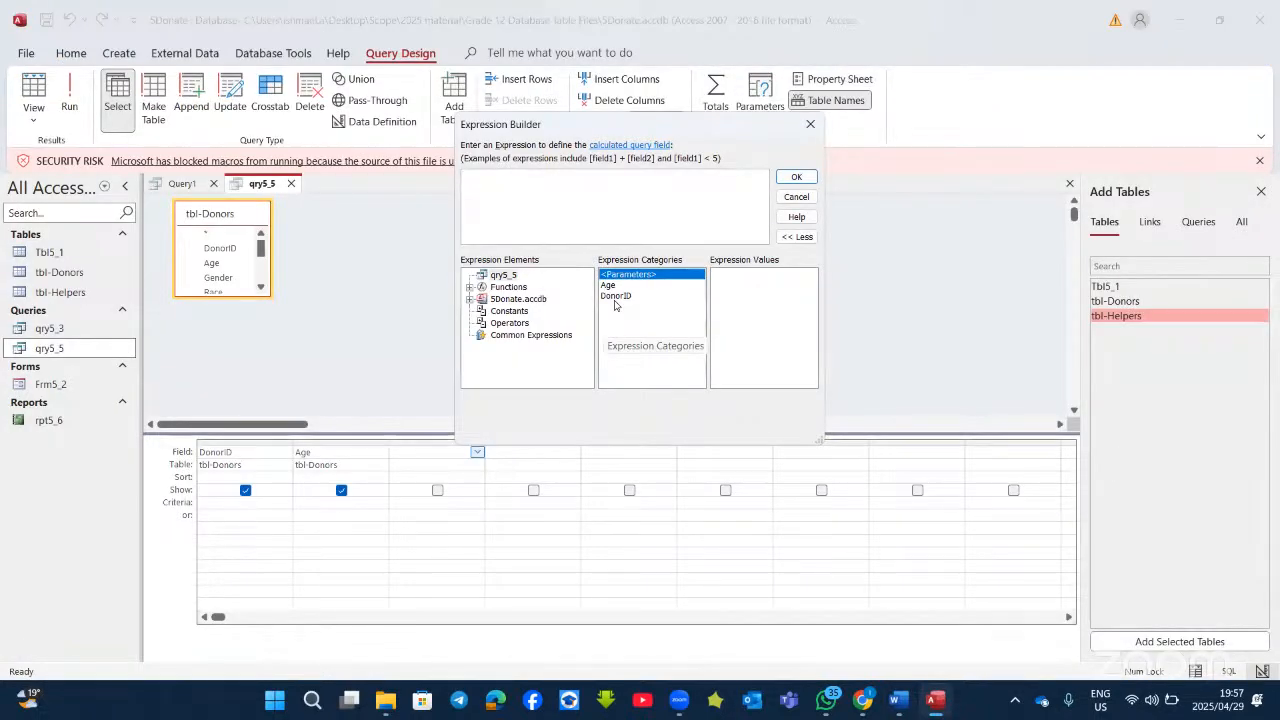
left_click(469, 299)
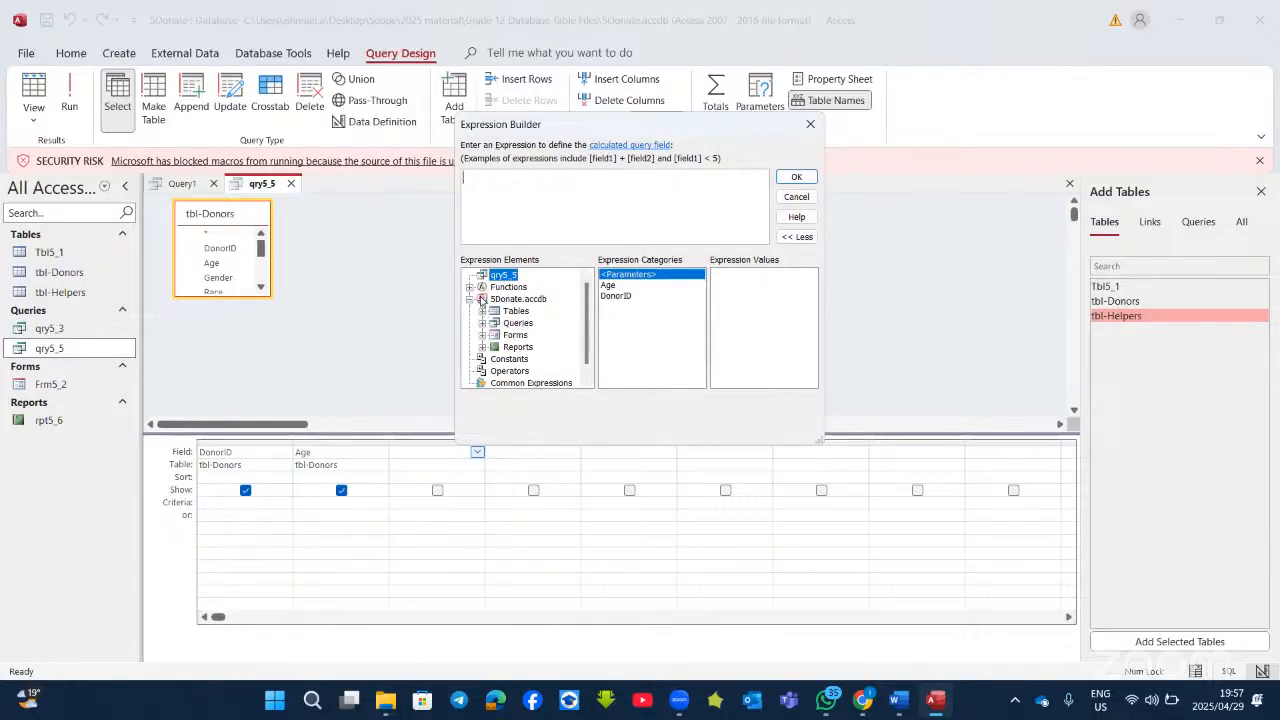
left_click(483, 311)
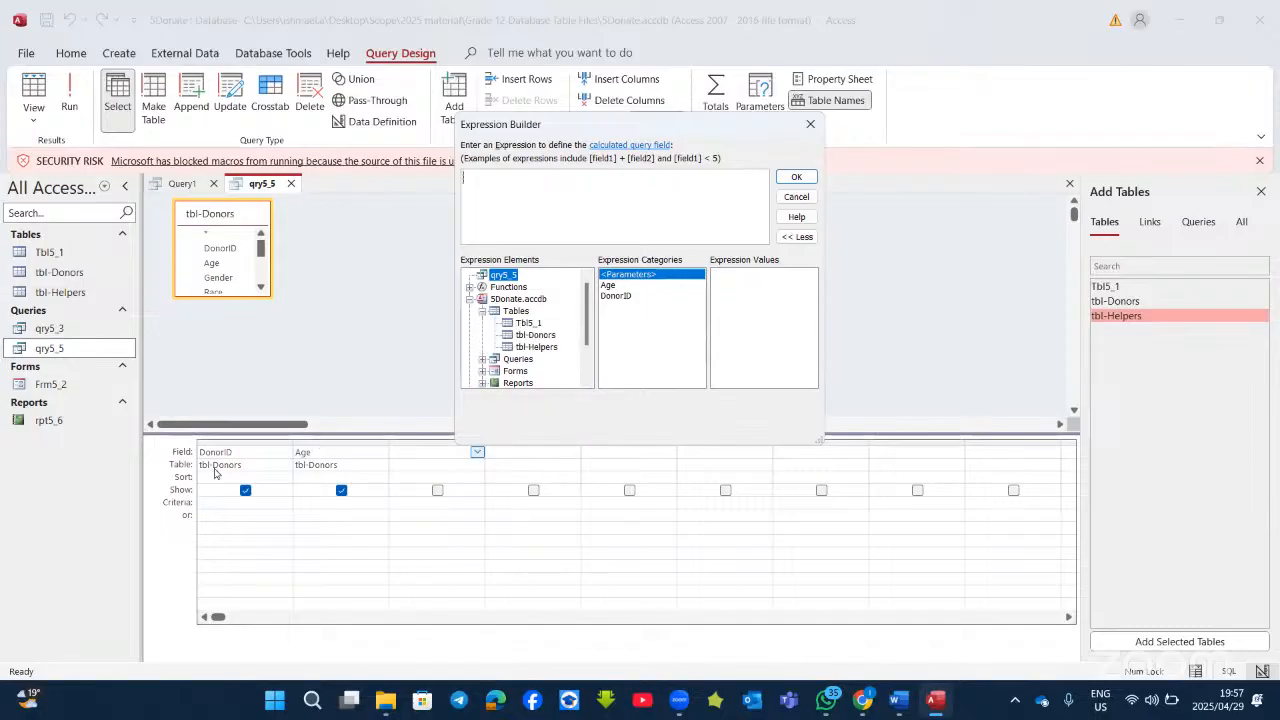
left_click(512, 335)
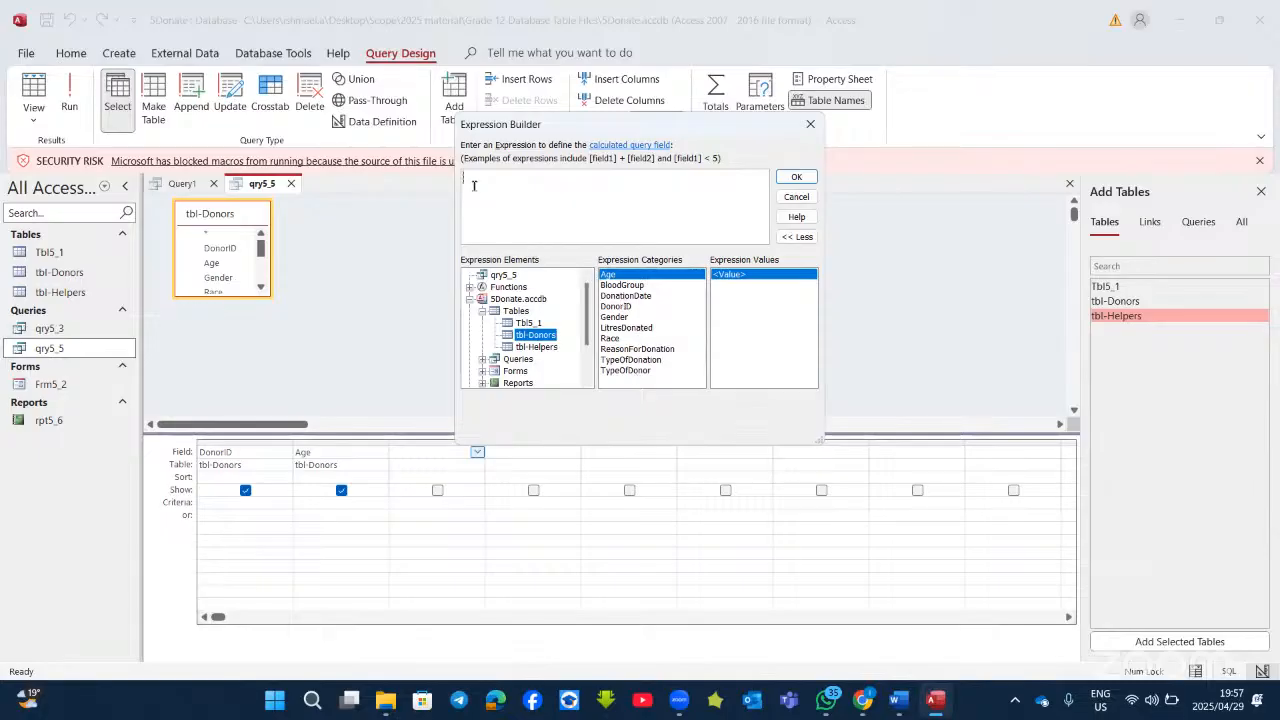
Step: Build the expression Date() - [tbl-Donors]![DonationDate] from the Date/Time functions and tbl-Donors fields
left_click(469, 288)
left_click(500, 299)
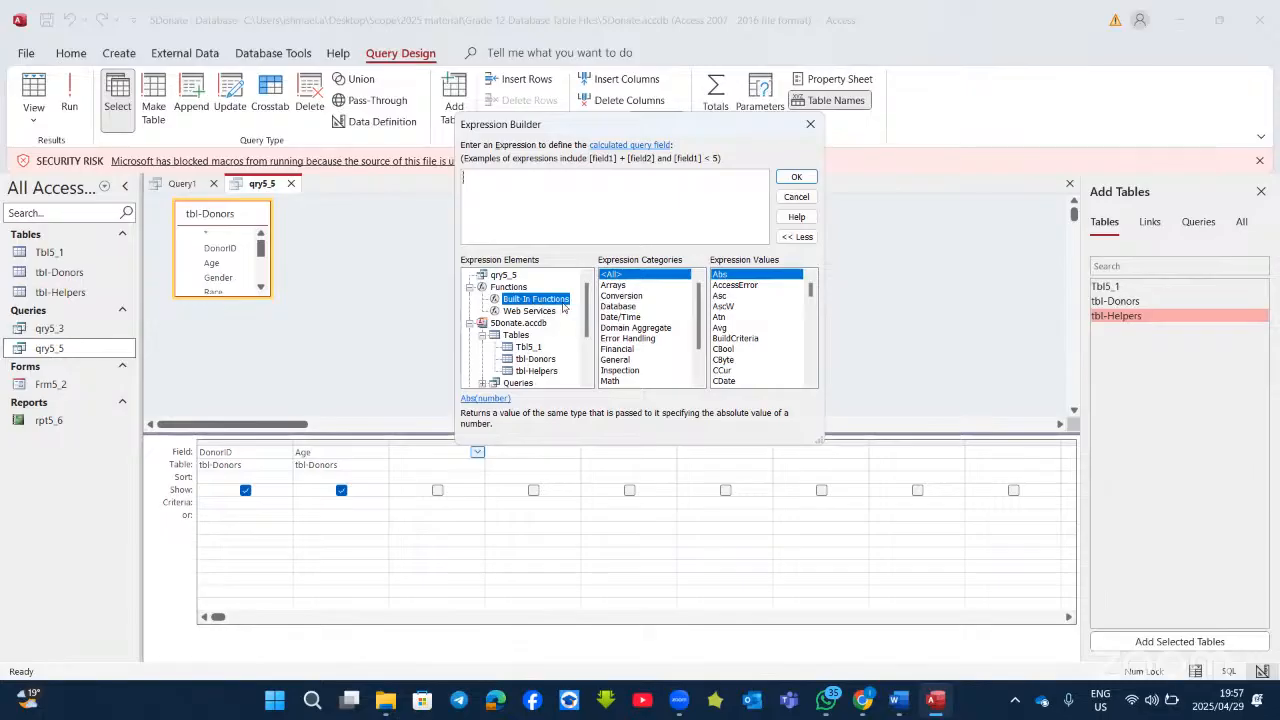
left_click(612, 318)
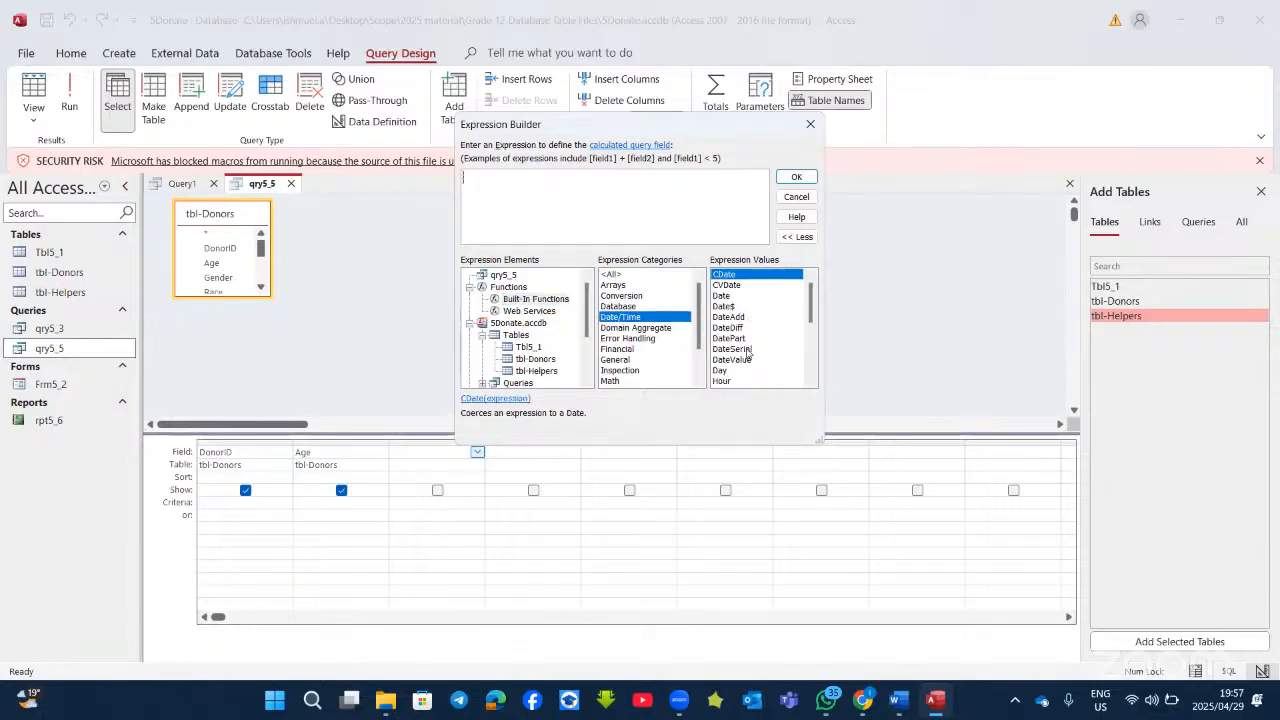
scroll(745, 381, "down", 3)
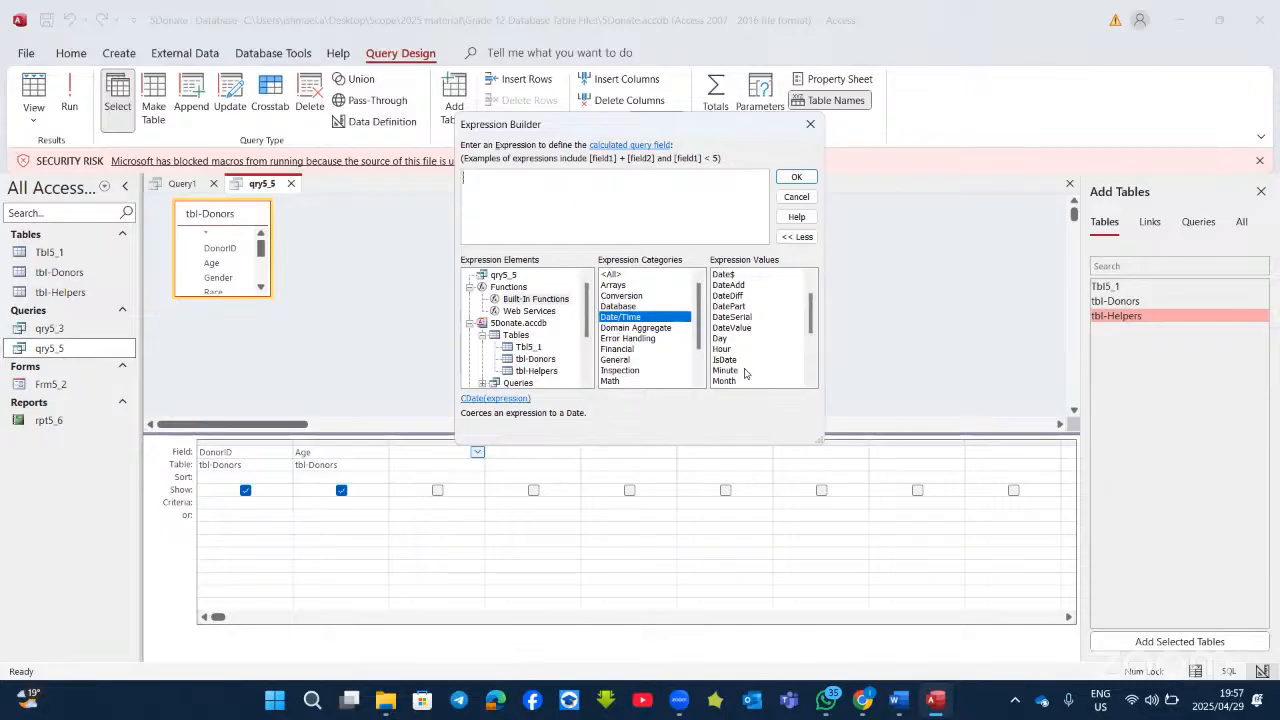
scroll(745, 373, "down", 2)
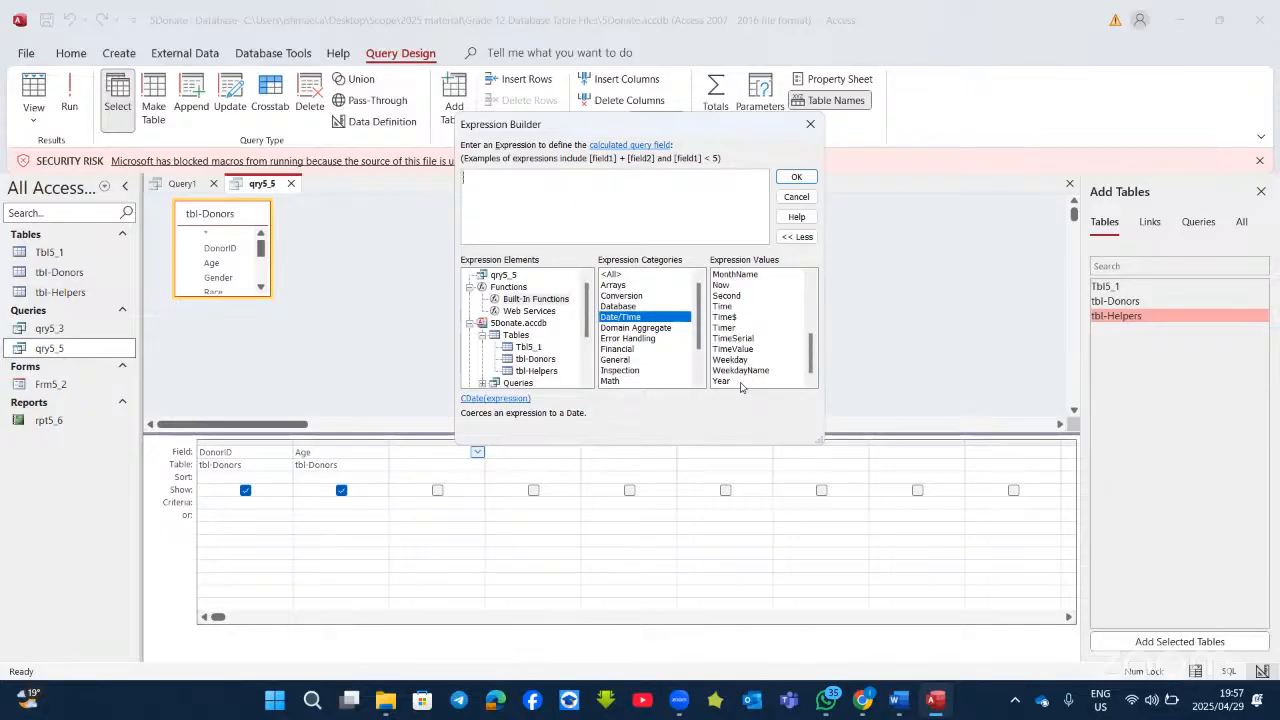
scroll(743, 382, "up", 3)
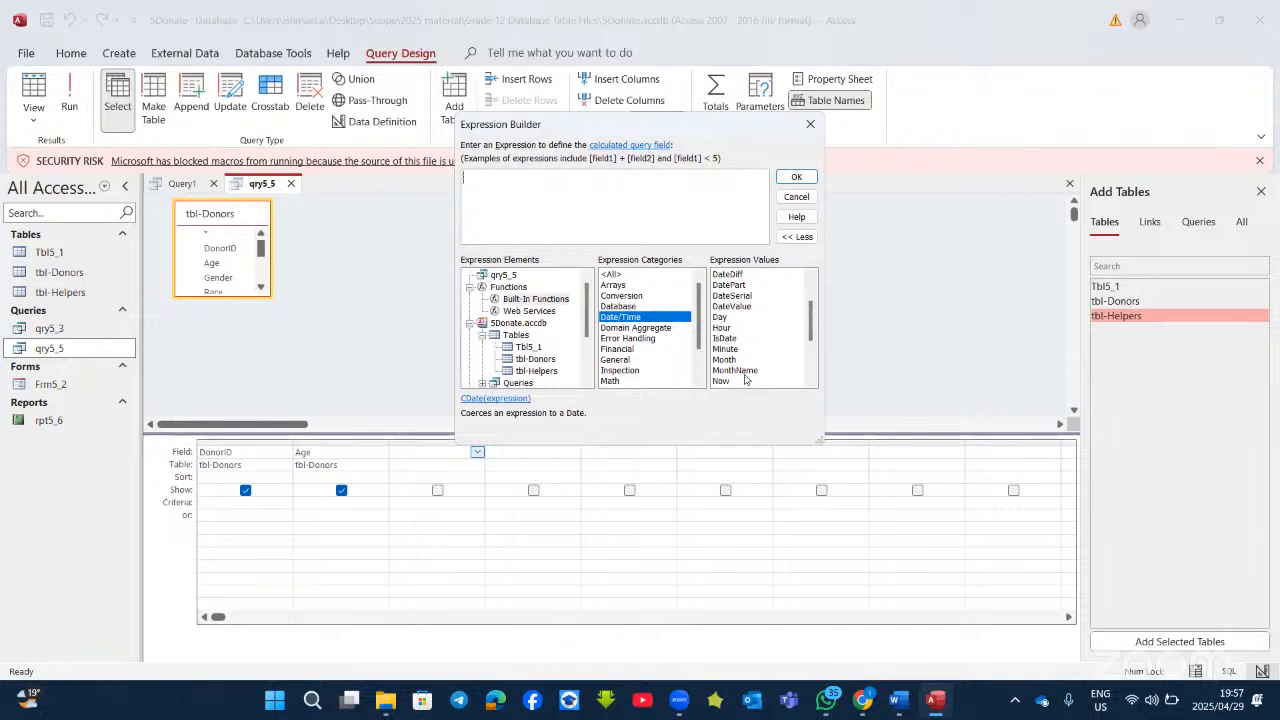
scroll(745, 378, "up", 2)
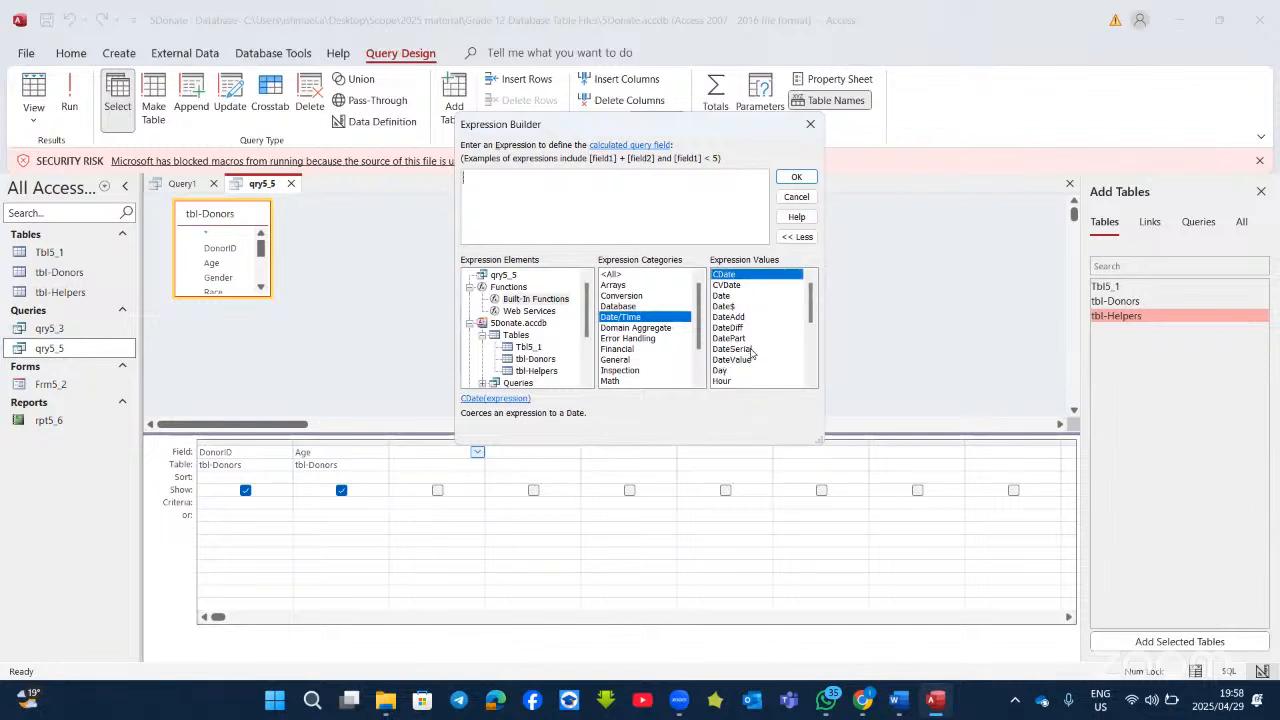
double_click(723, 297)
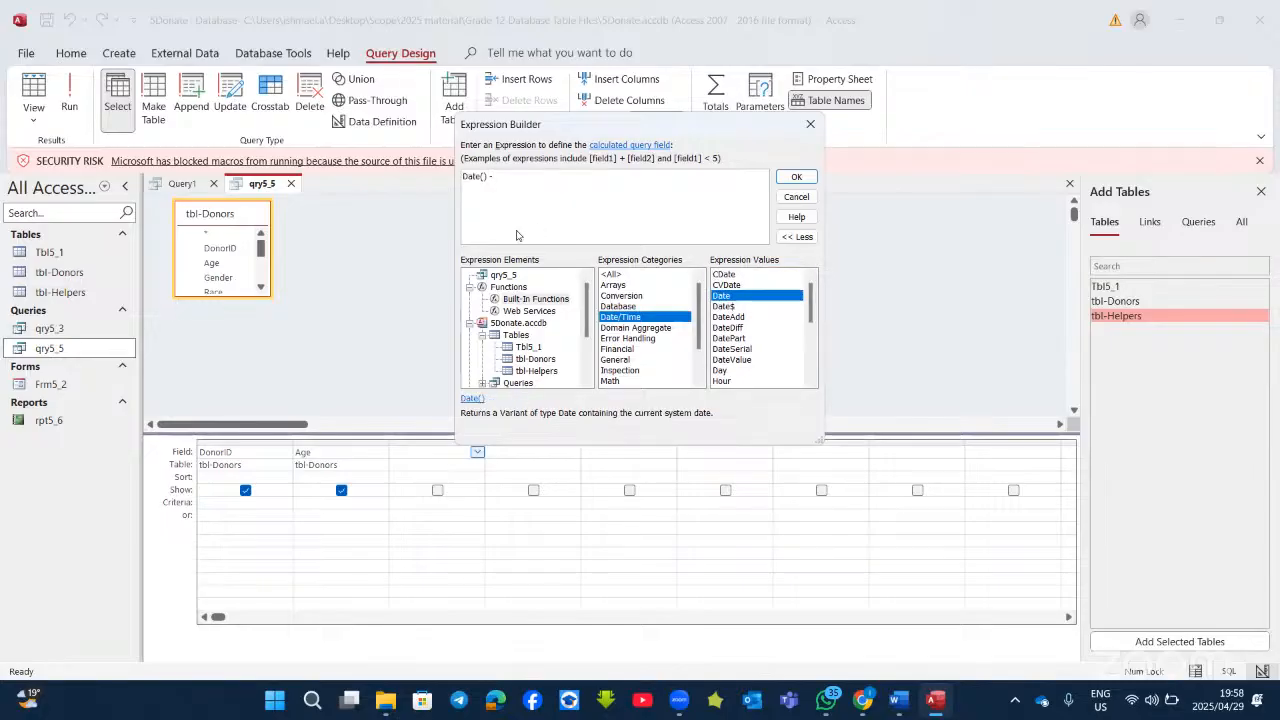
left_click(530, 363)
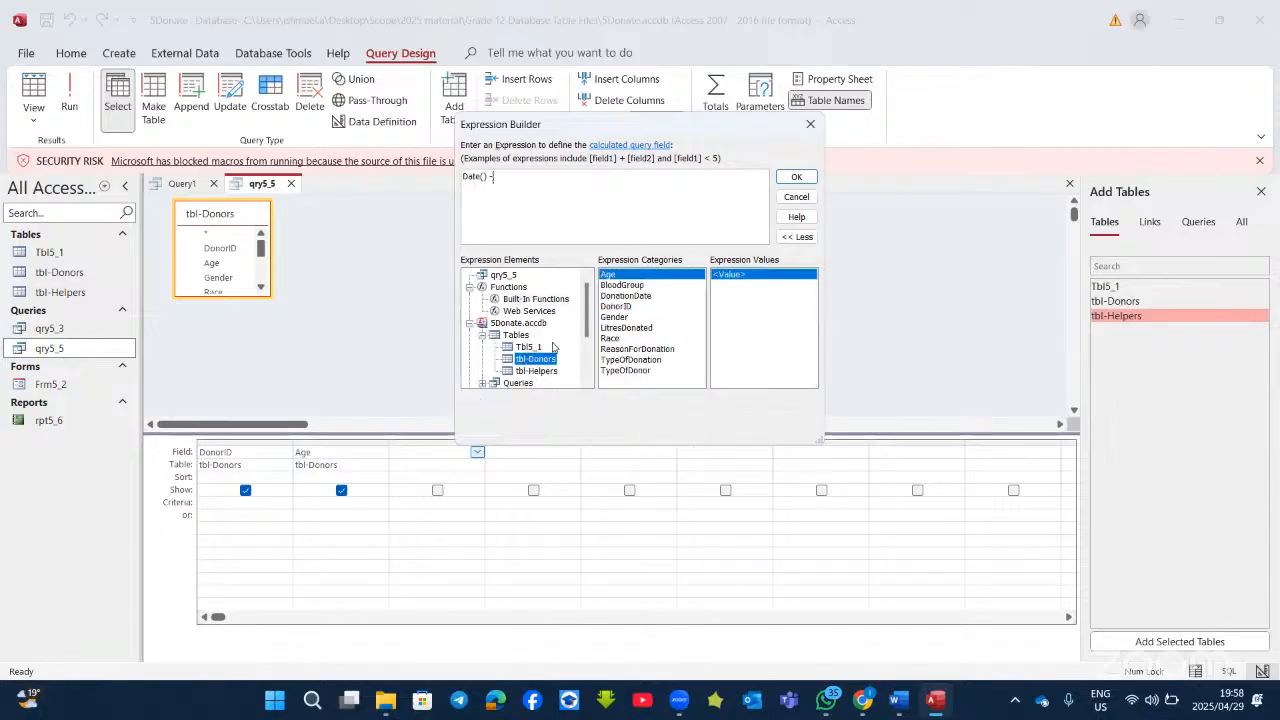
double_click(624, 296)
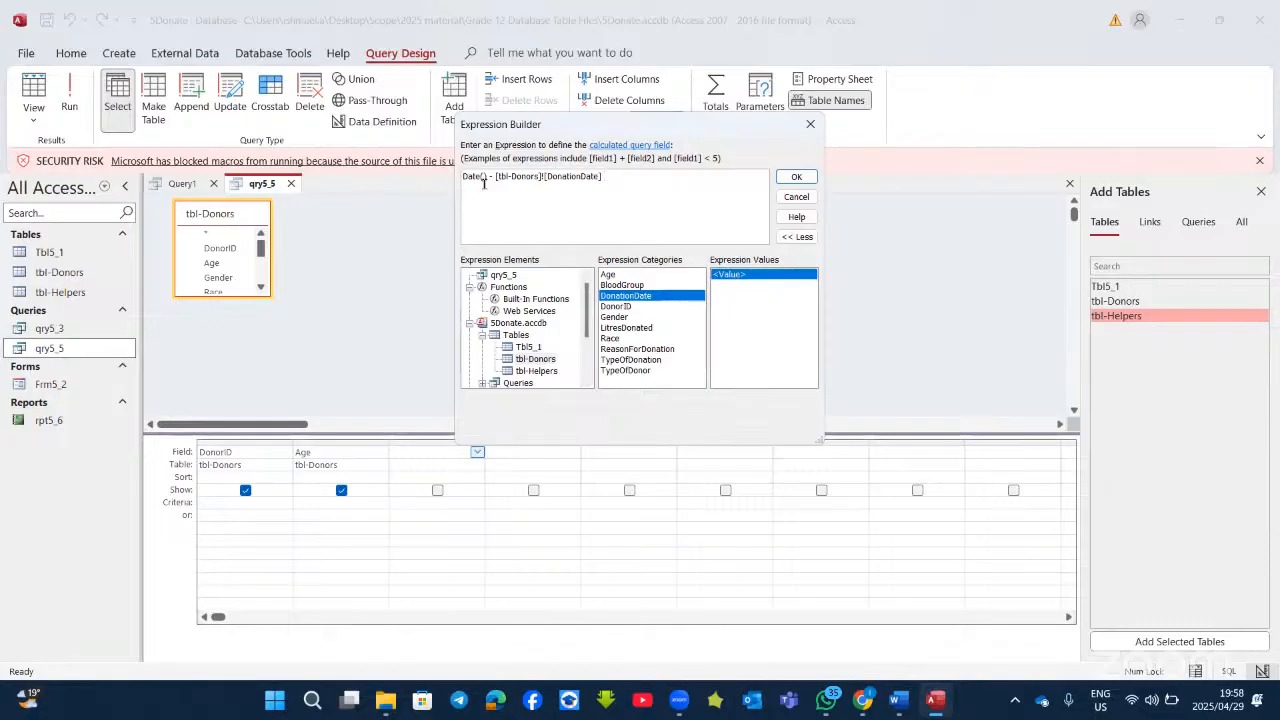
Step: Accept the expression into qry5_5 and preview its results
left_click(797, 182)
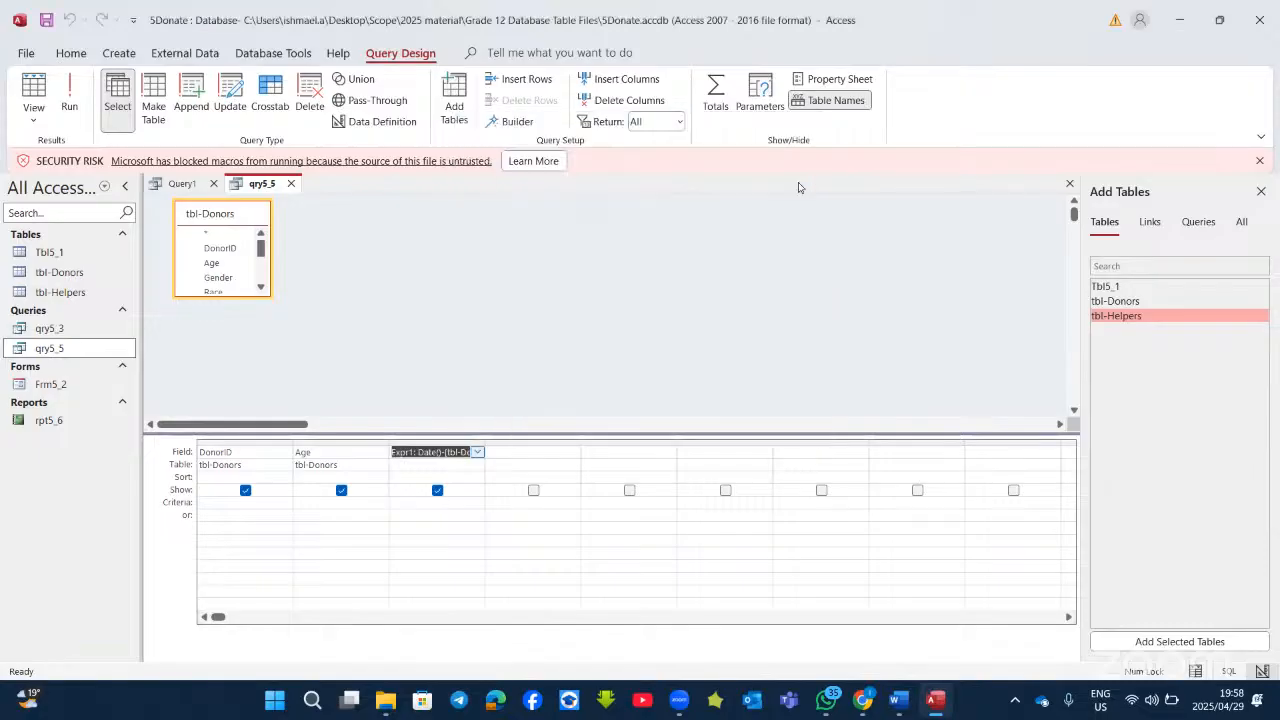
left_click(71, 88)
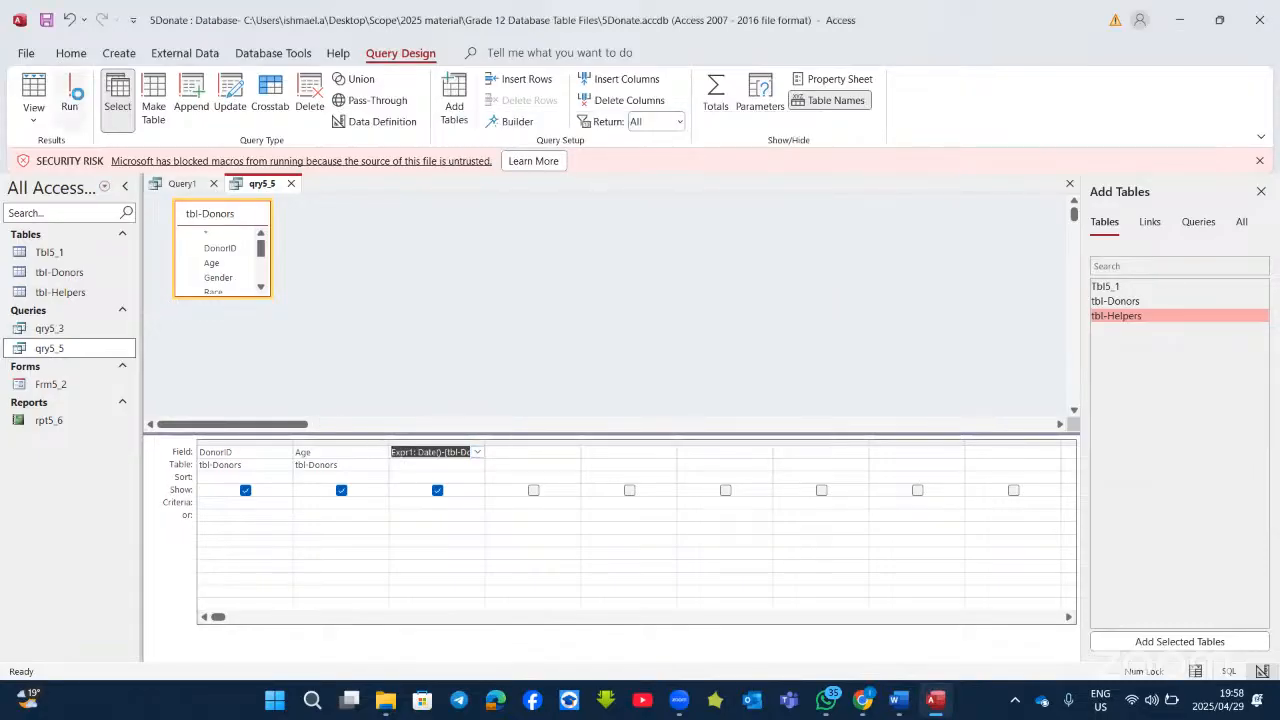
left_click(34, 88)
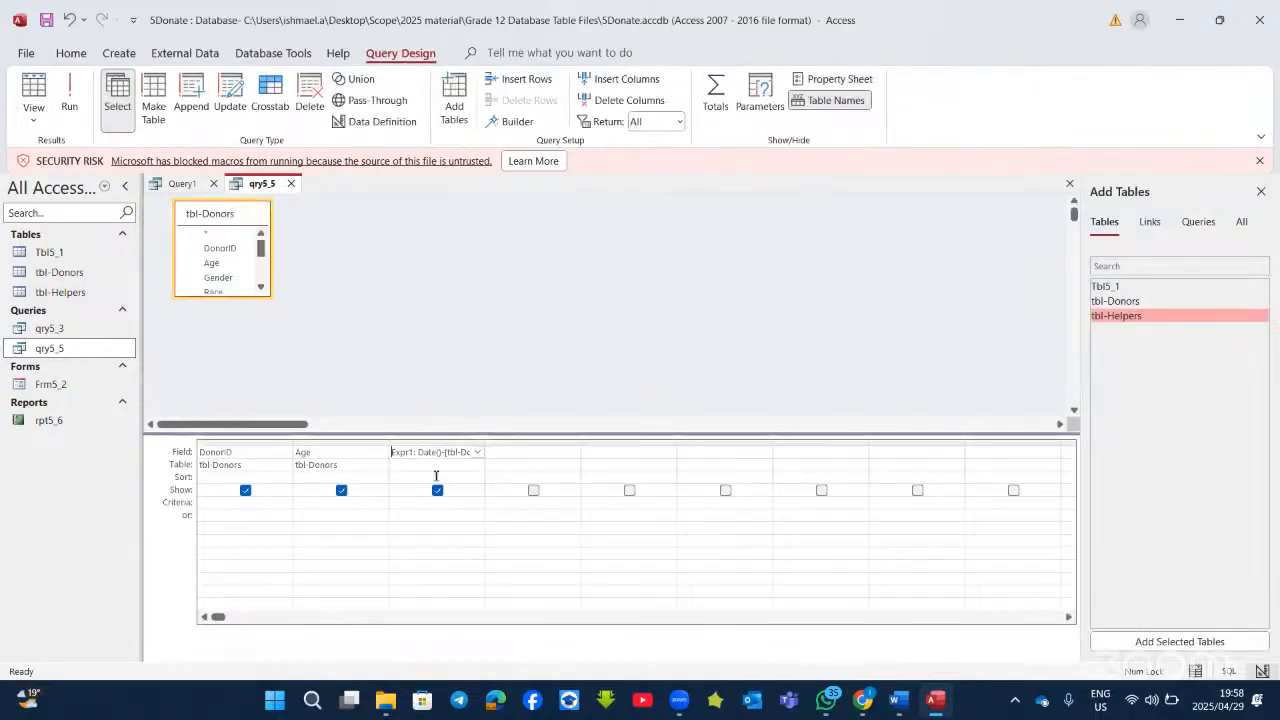
Step: Rename Expr1 to DAYS, check the day counts, and widen the column to show the expression
left_click(412, 450)
key("BackSpace")
key("BackSpace")
key("BackSpace")
key("BackSpace")
key("BackSpace")
key("BackSpace")
key("Caps_Lock")
type("DAYS")
key("Caps_Lock")
left_click(60, 92)
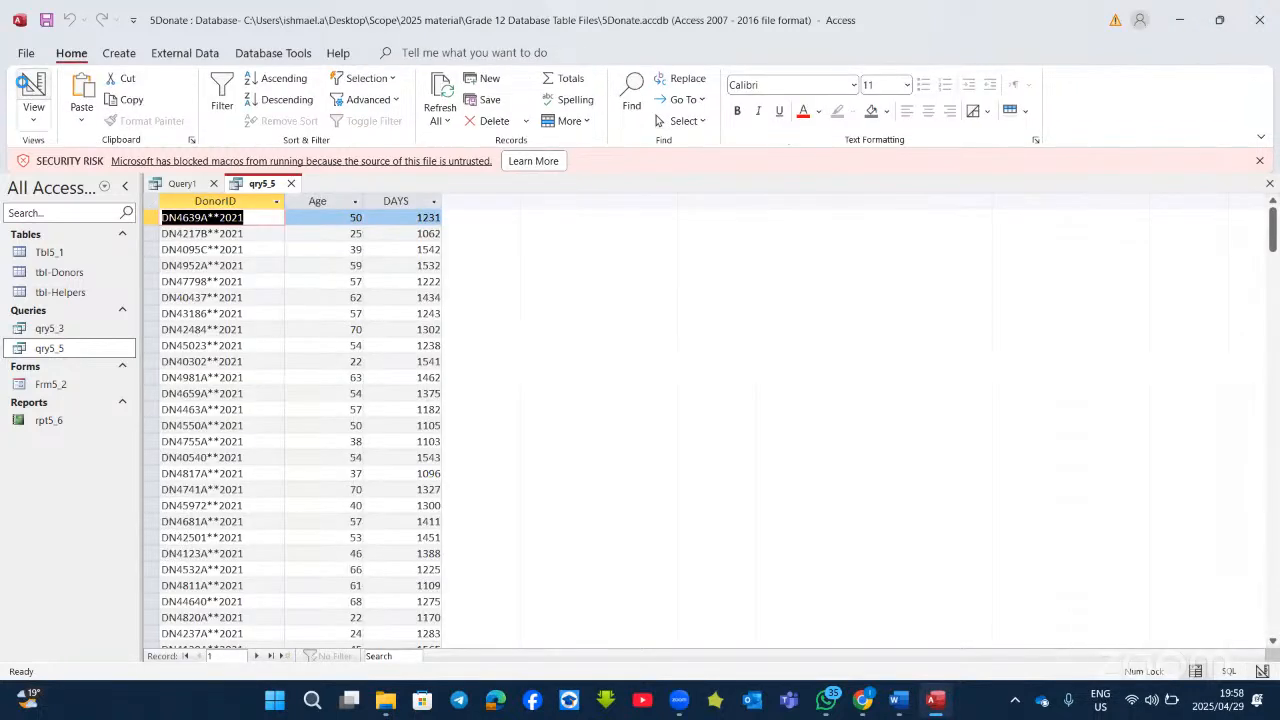
left_click(34, 88)
left_click_drag(484, 441, 569, 447)
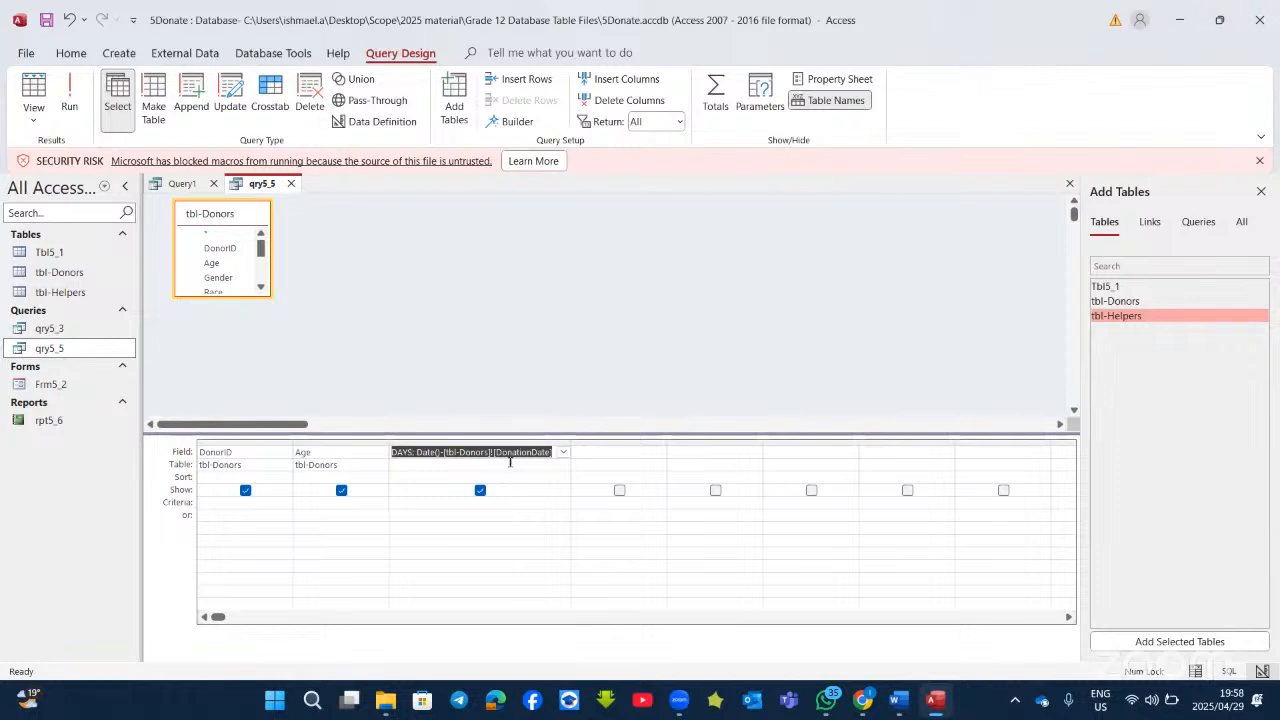
Step: Delete the calculated field and rebuild it, starting with the Date() function
key("Delete")
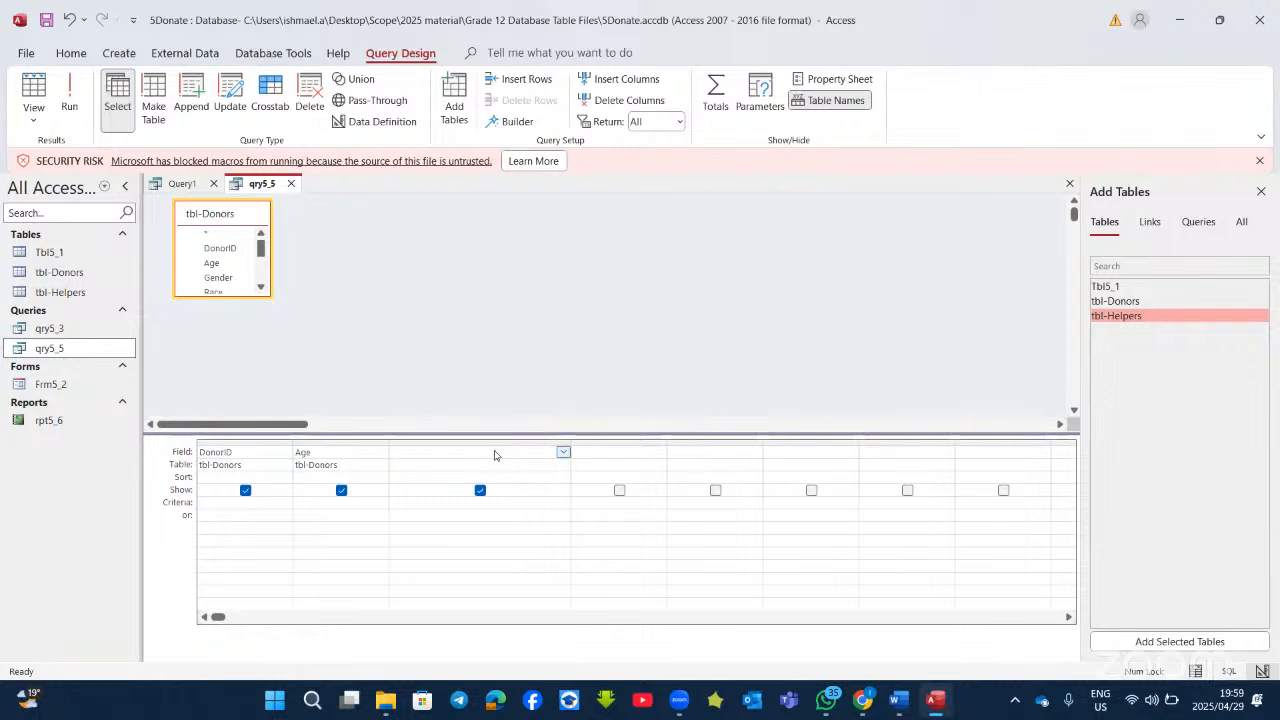
right_click(494, 452)
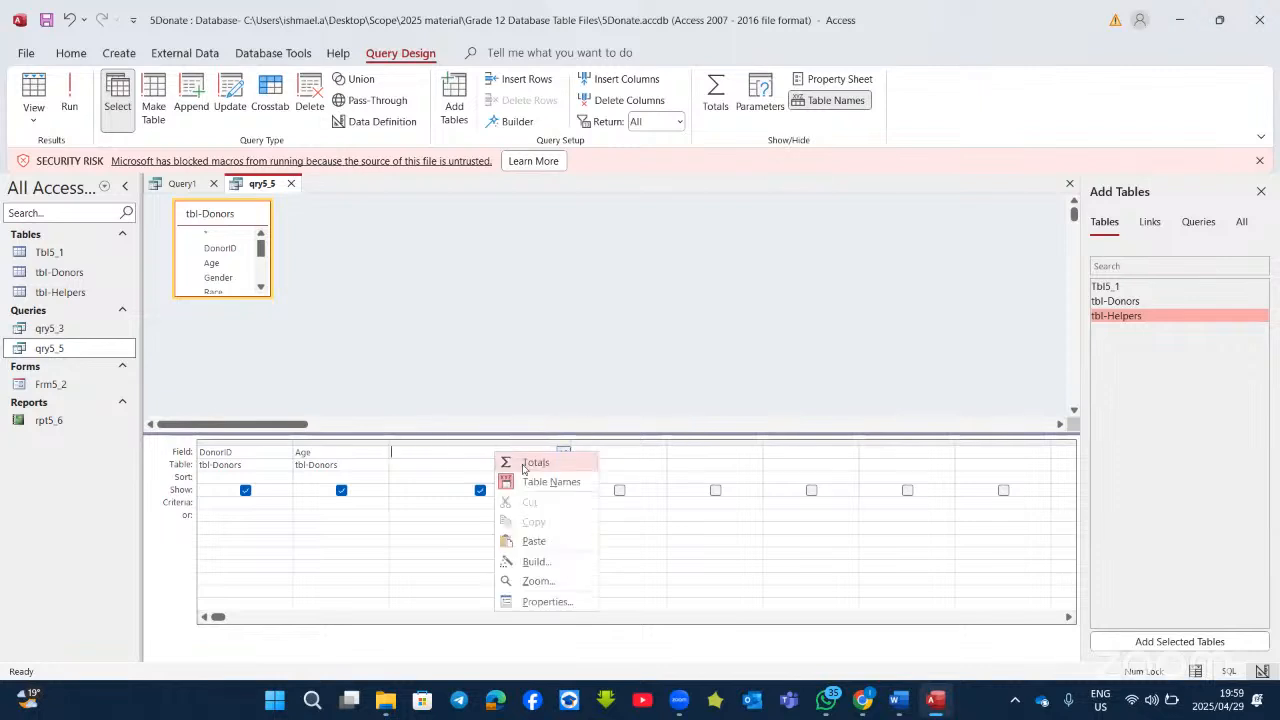
left_click(538, 561)
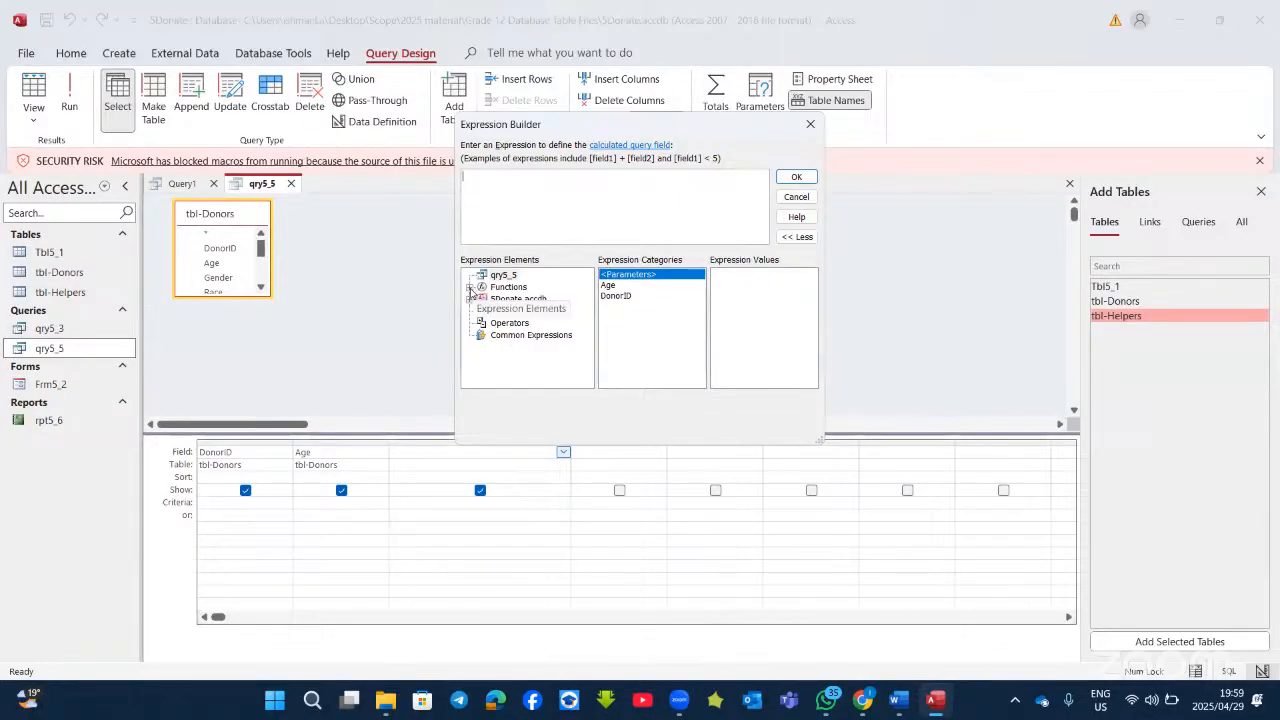
left_click(470, 288)
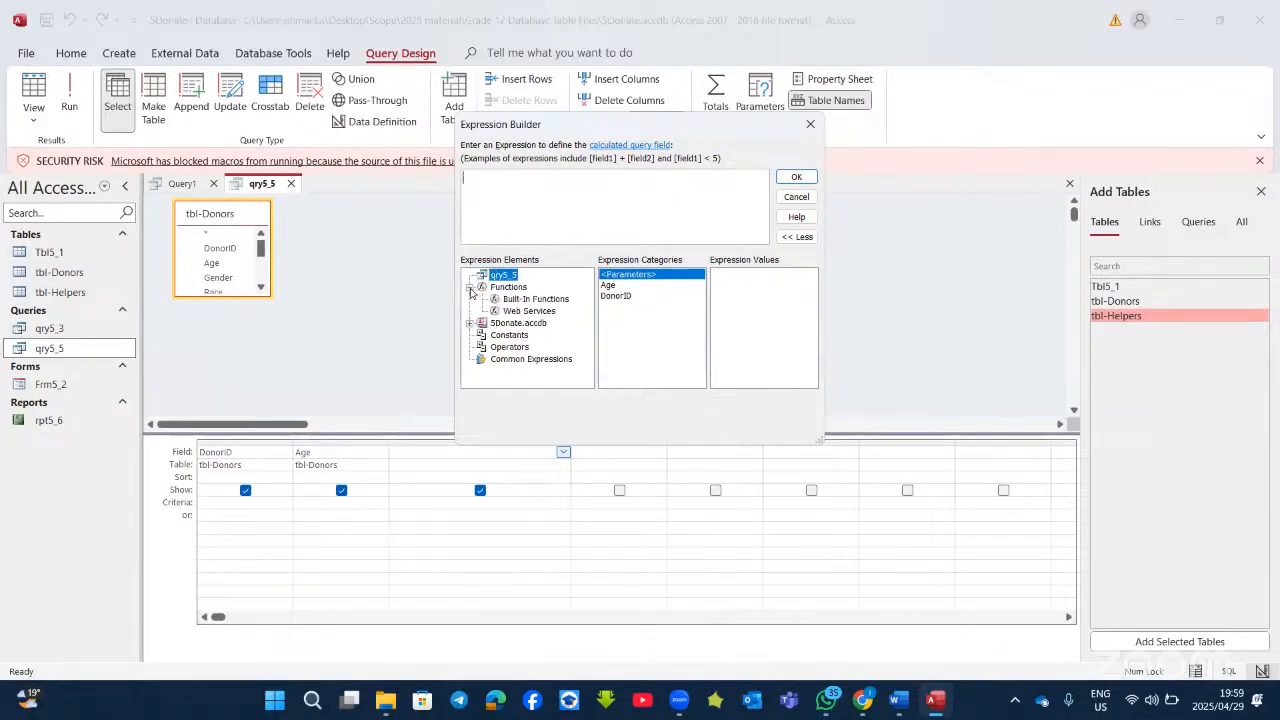
left_click(540, 300)
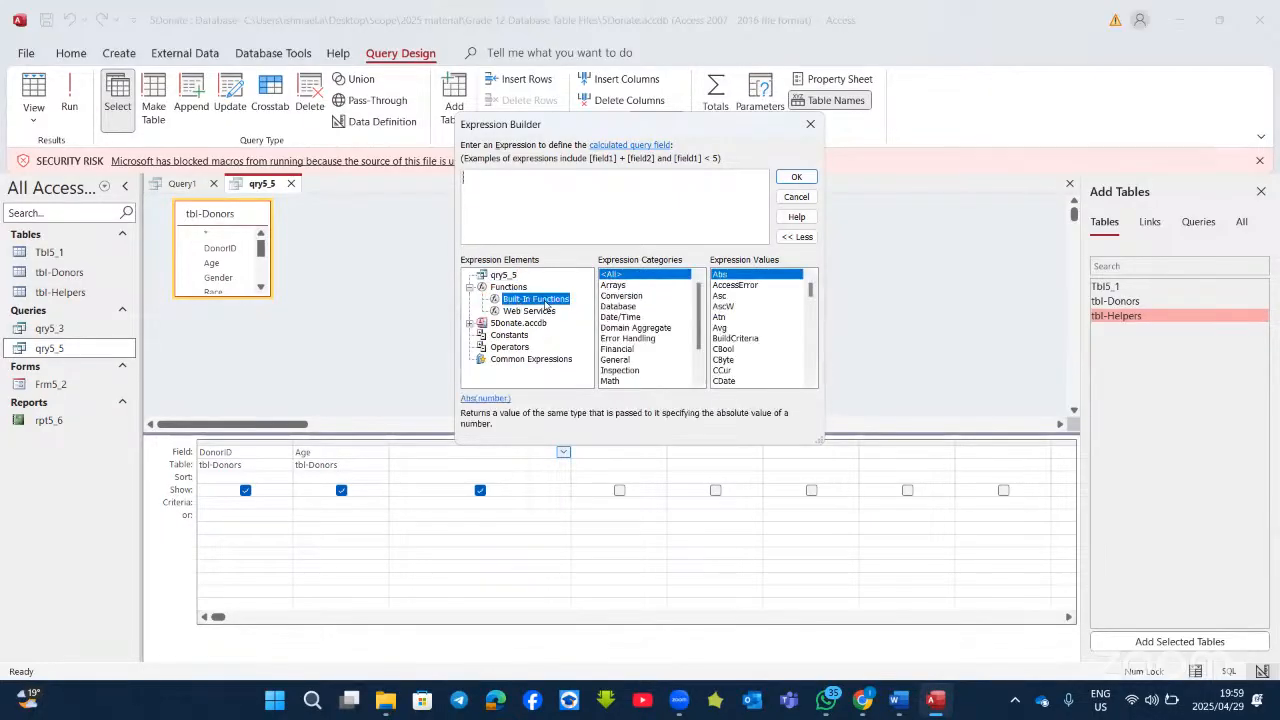
left_click(620, 317)
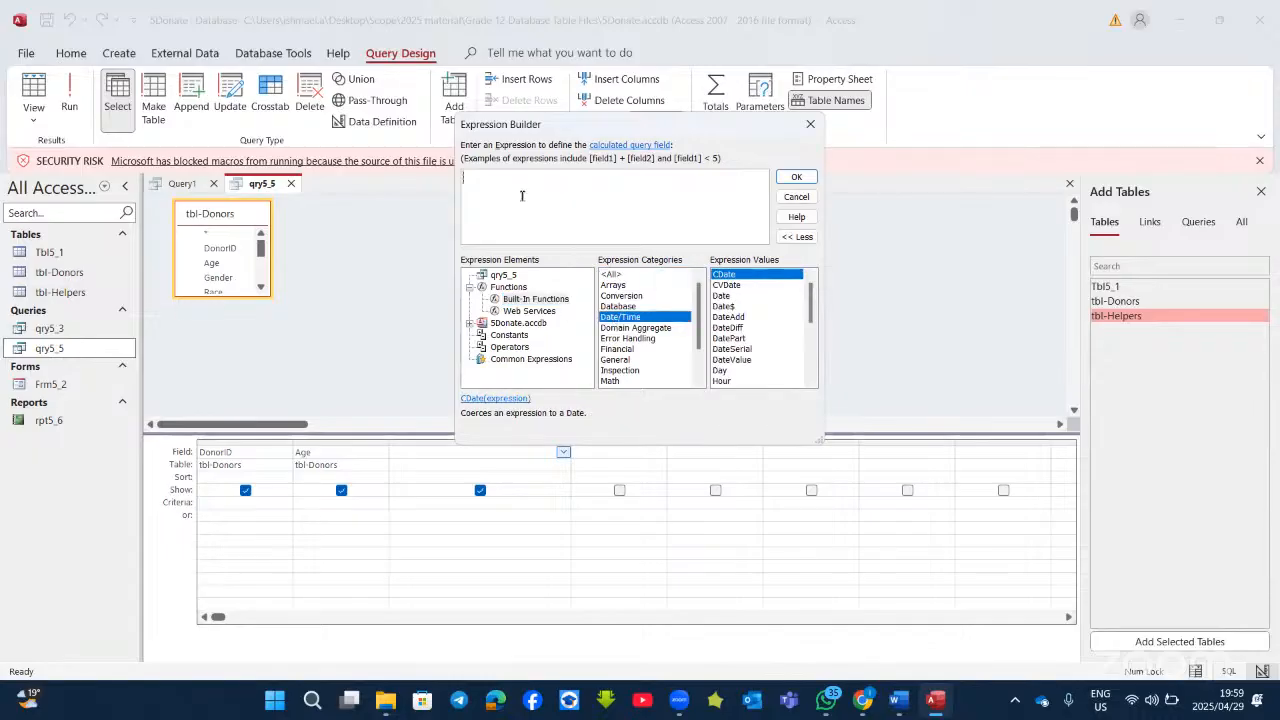
type("dat")
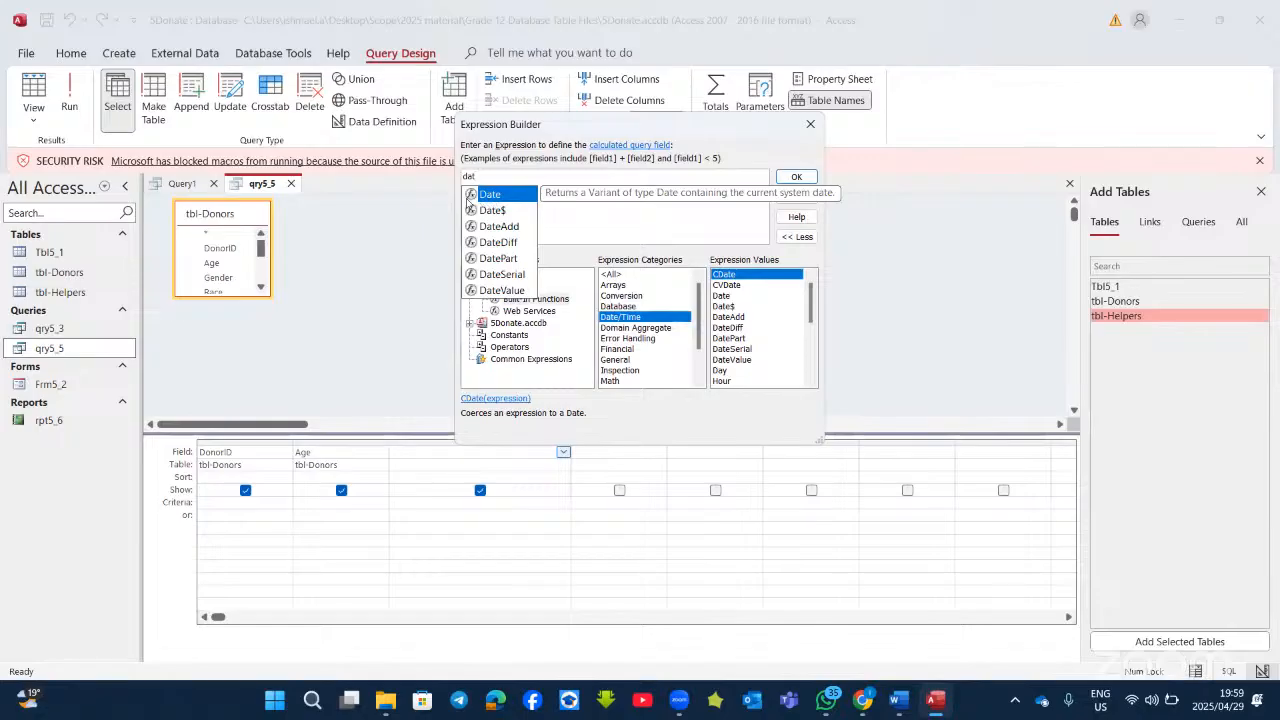
double_click(490, 194)
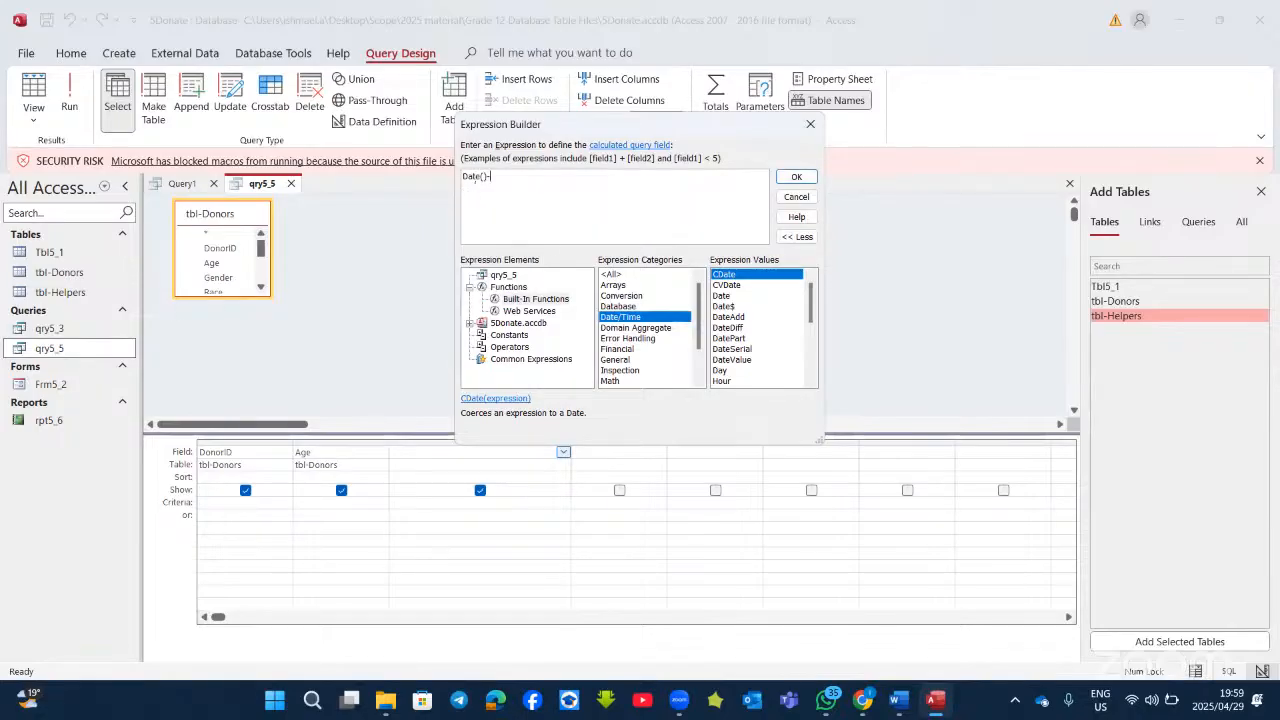
Step: Subtract tbl-Donors' DonationDate and accept the expression into the column
left_click(469, 327)
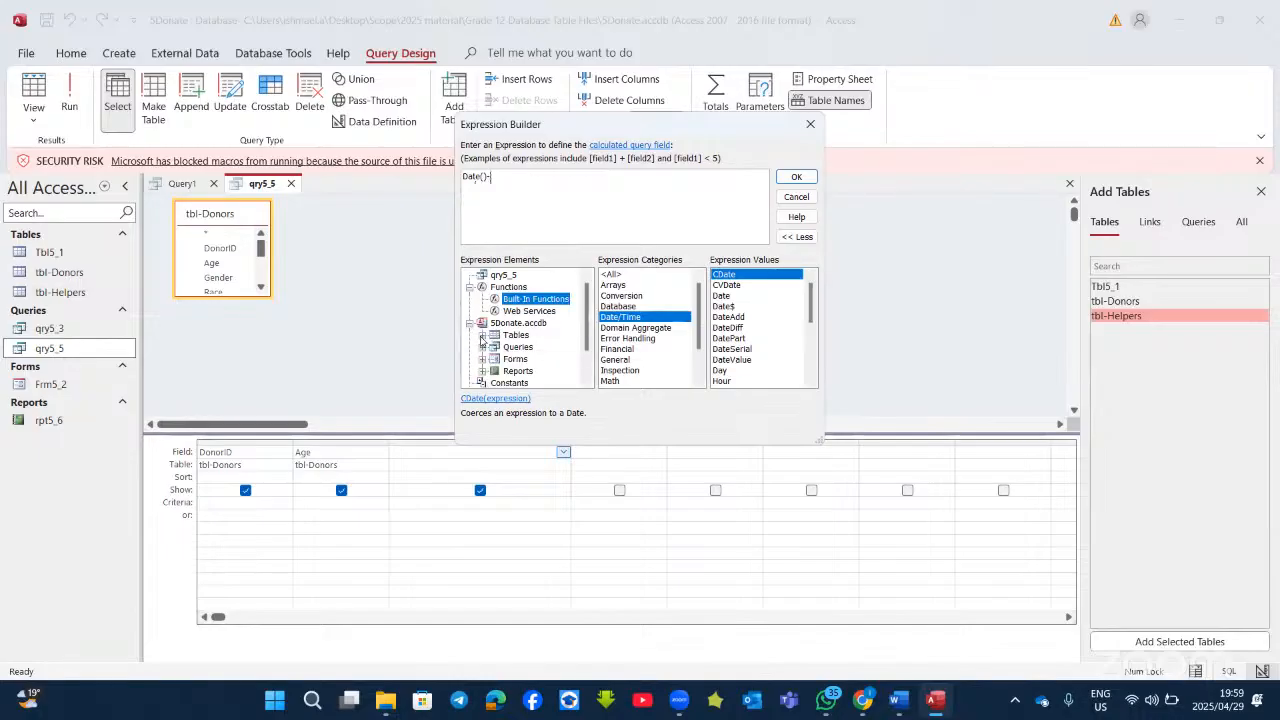
left_click(481, 338)
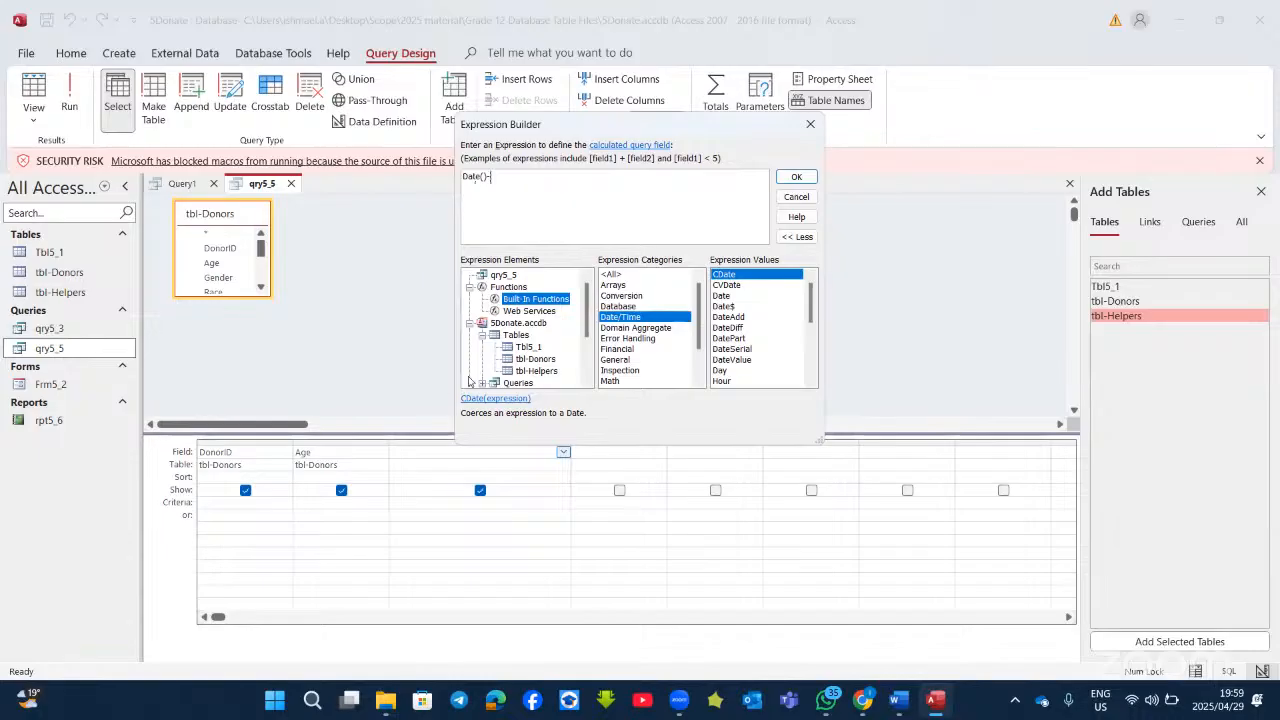
left_click(527, 360)
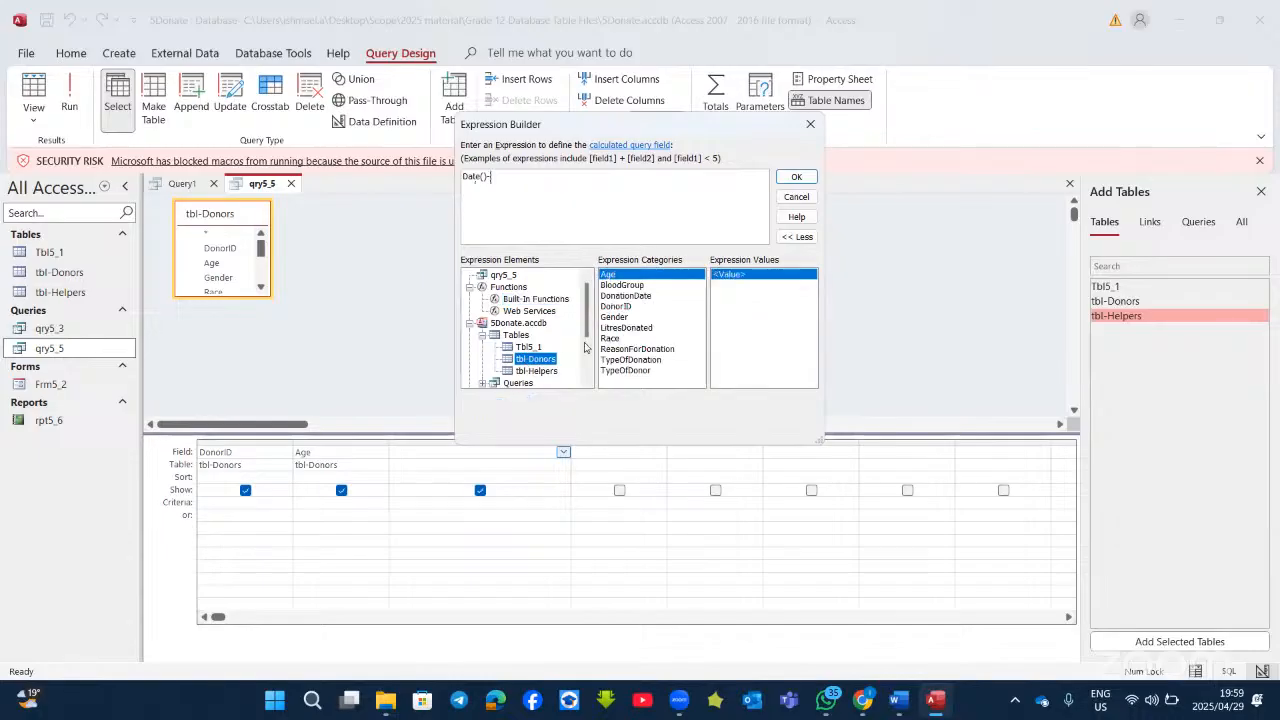
double_click(622, 296)
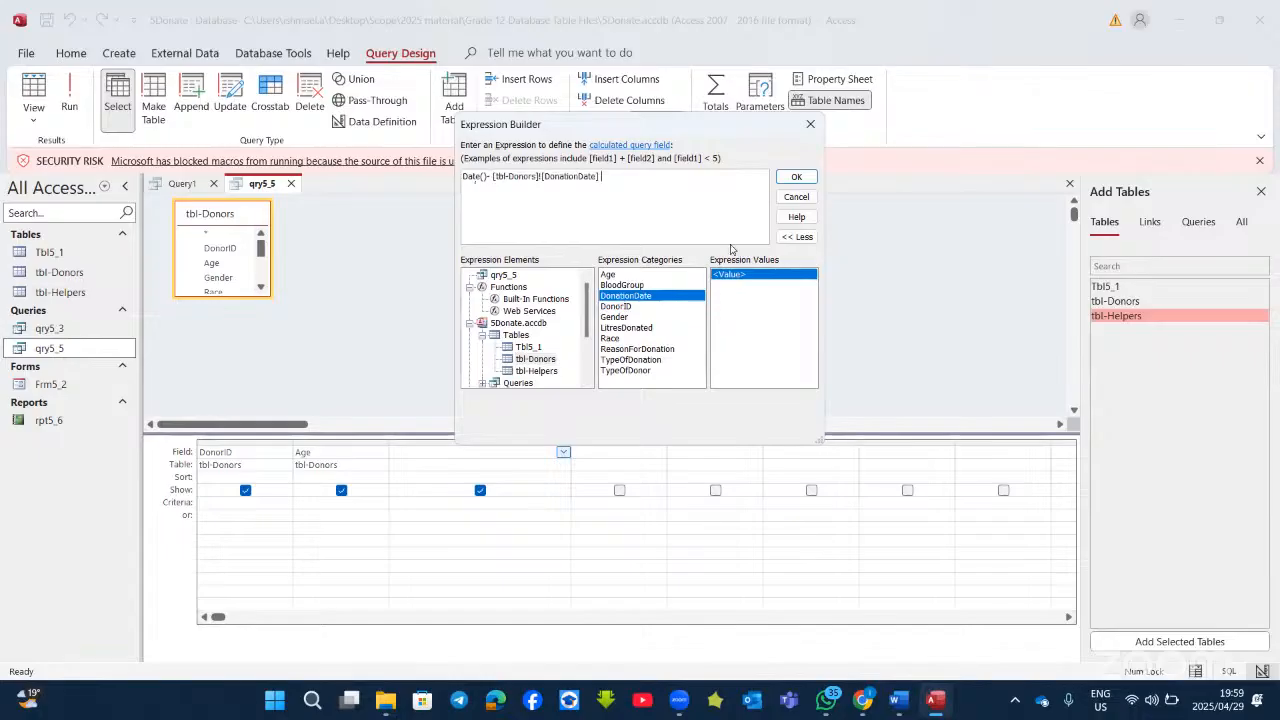
left_click(784, 180)
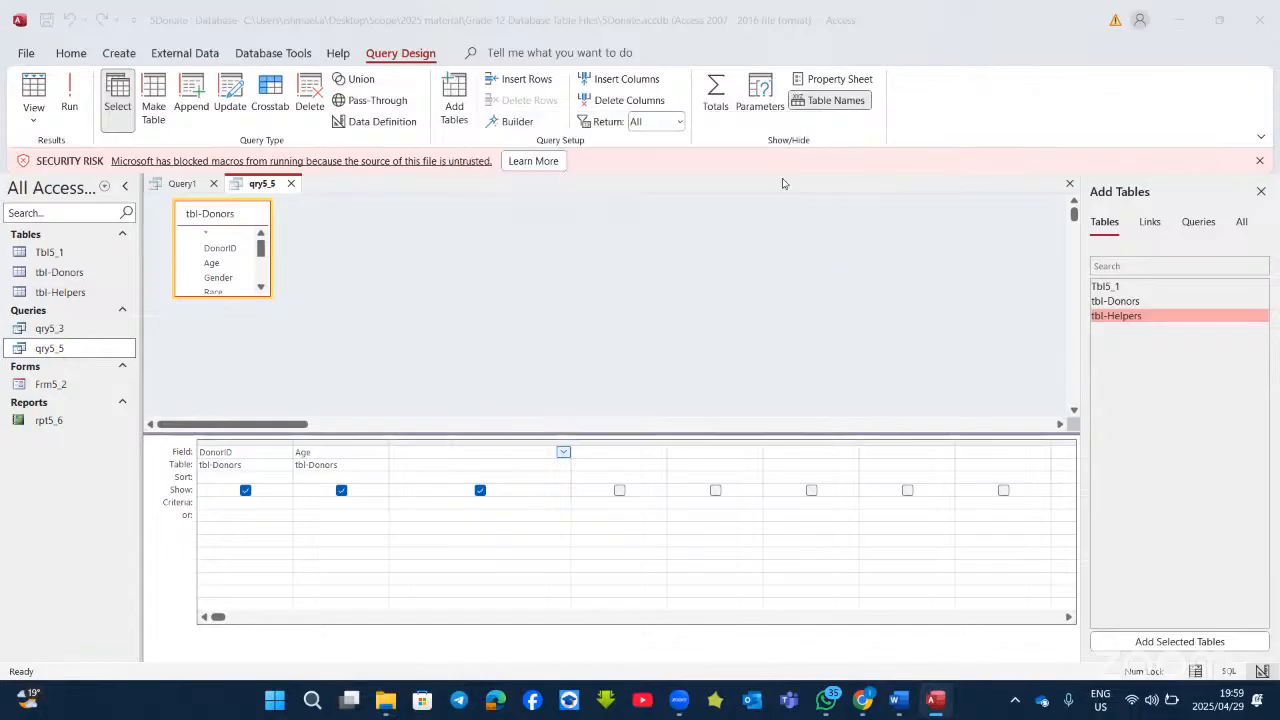
Step: Rename Expr1 to days and run qry5_5, showing 98 records
left_click(411, 453)
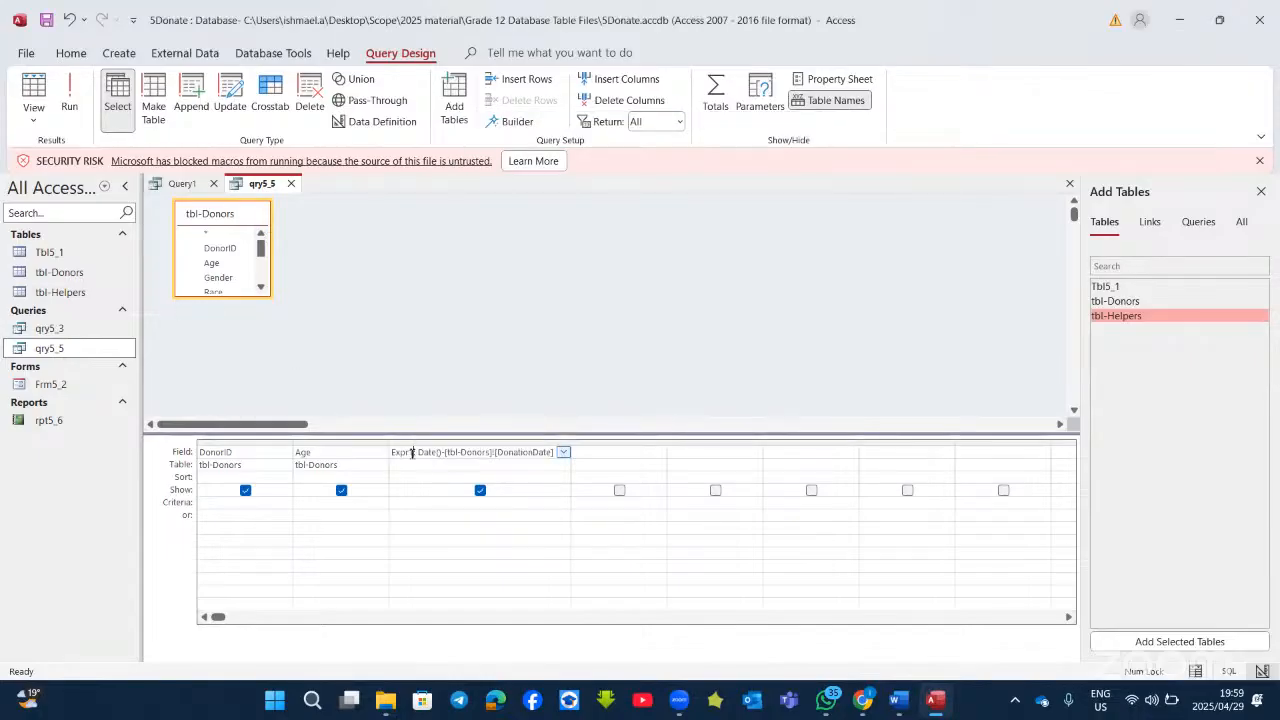
key("BackSpace")
key("BackSpace")
key("BackSpace")
key("BackSpace")
key("BackSpace")
key("BackSpace")
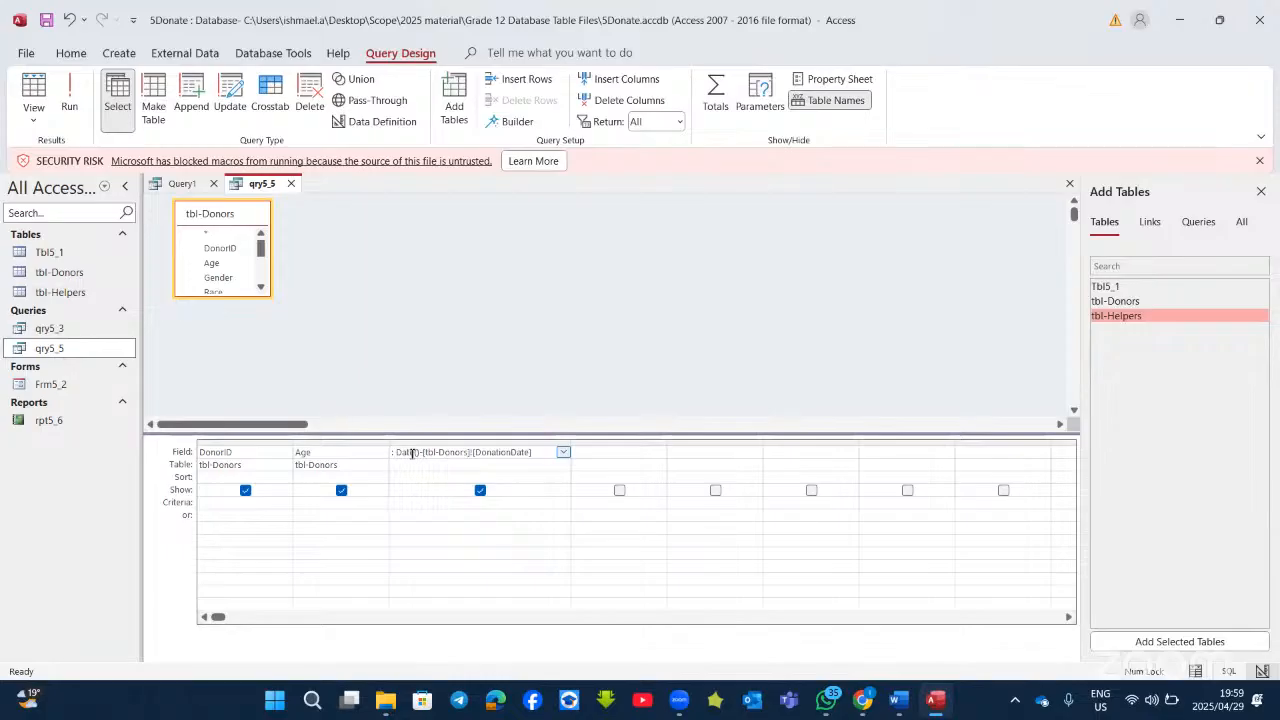
type("days")
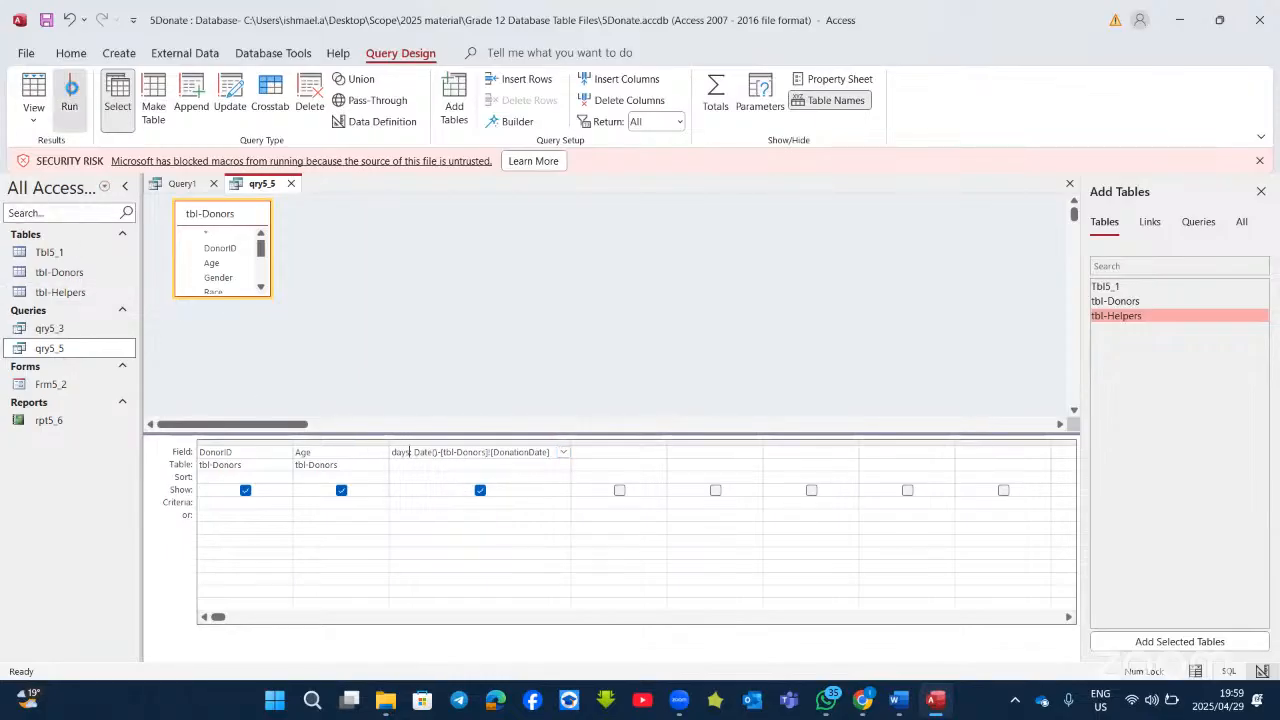
left_click(70, 98)
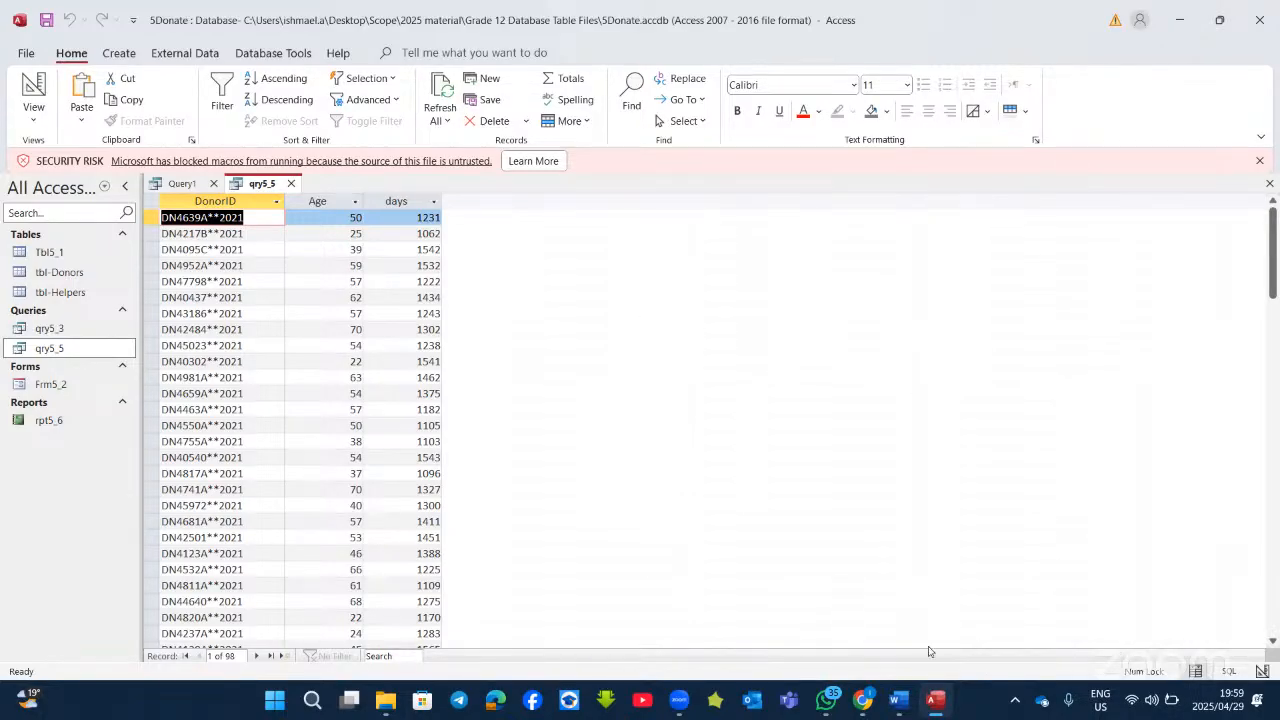
Step: Scroll the Word document to the qry5_3 task and its DonorID, Race, LitresDonated sample table
left_click(938, 703)
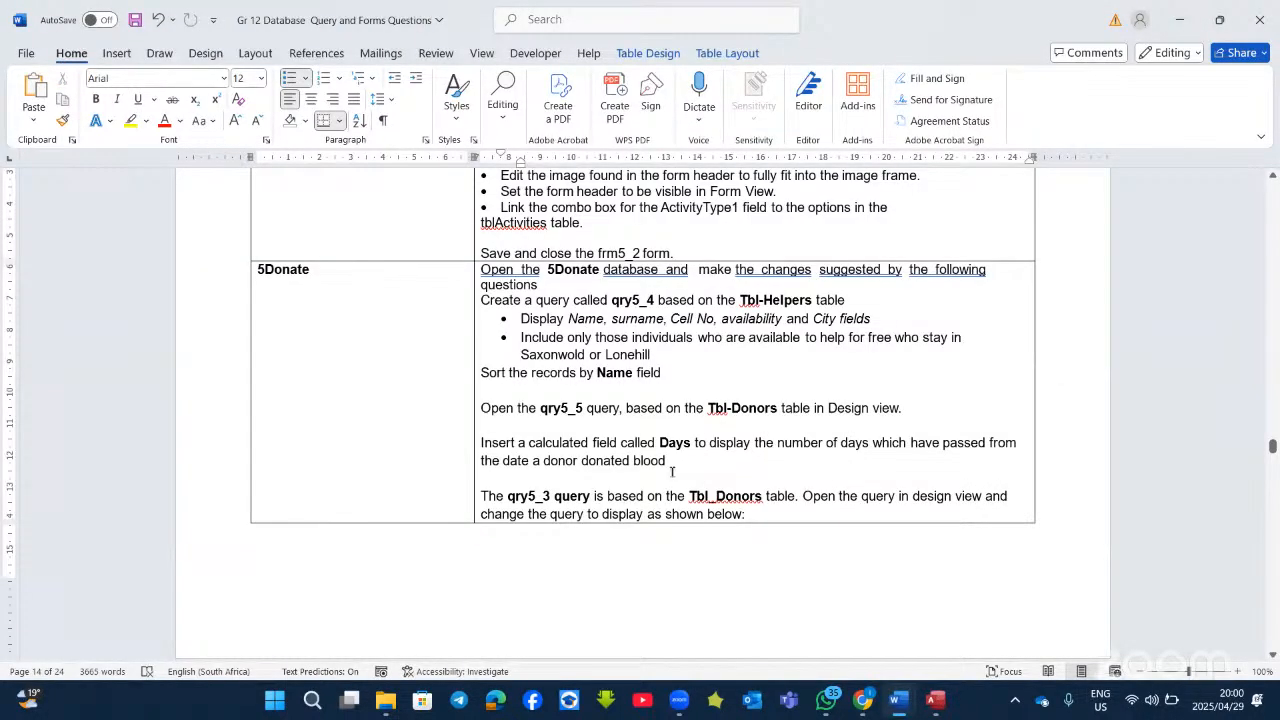
scroll(676, 466, "down", 3)
scroll(676, 467, "down", 2)
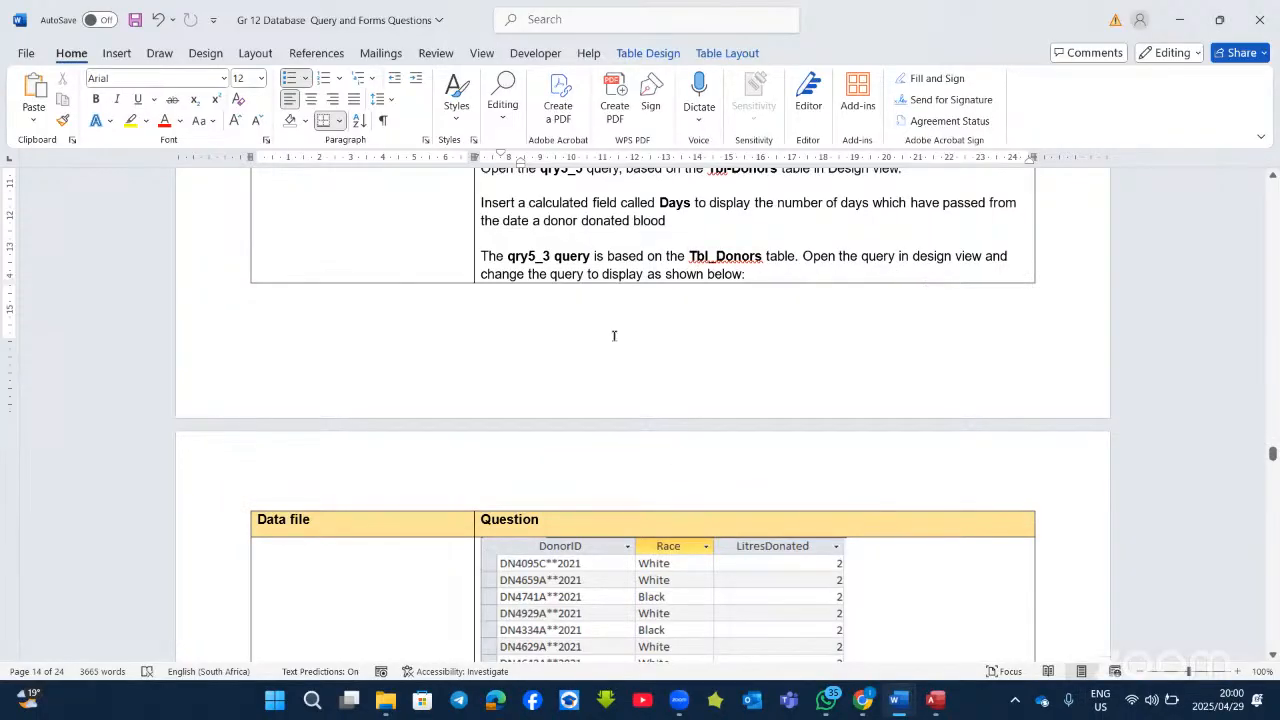
scroll(622, 342, "down", 2)
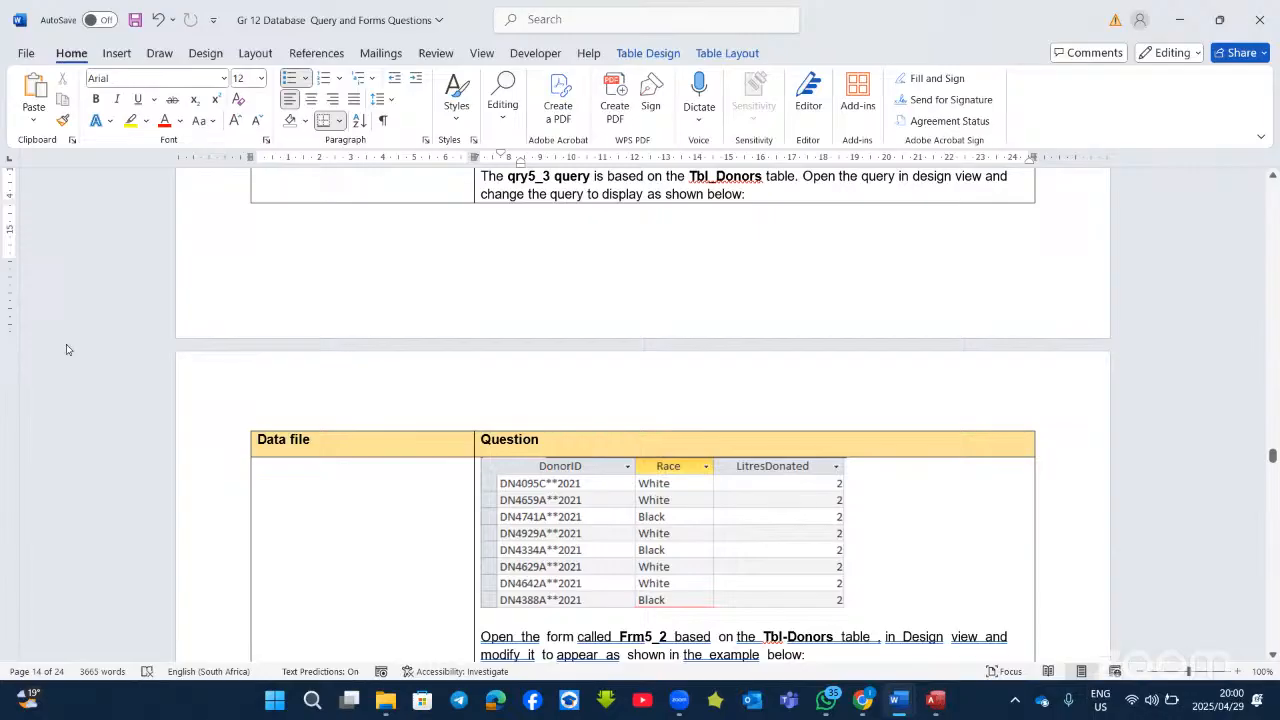
Step: Run qry5_3 and compare its current results with the question
key("alt+Tab")
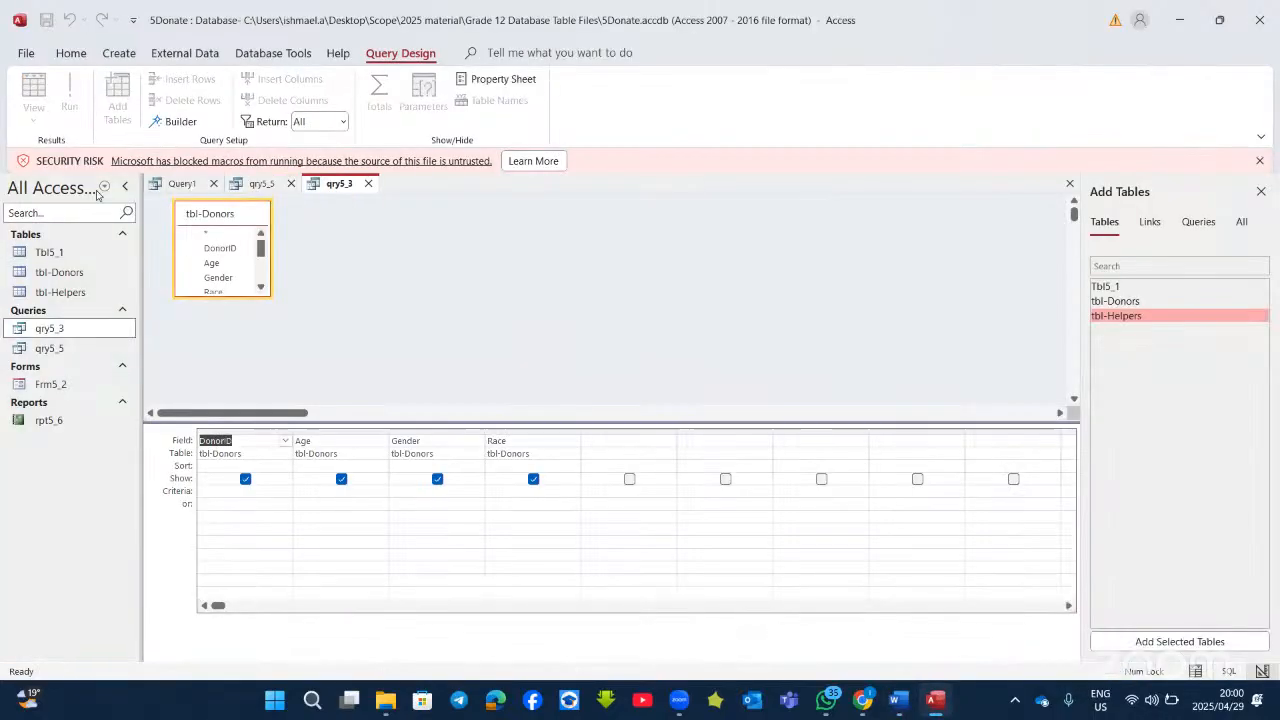
left_click(69, 92)
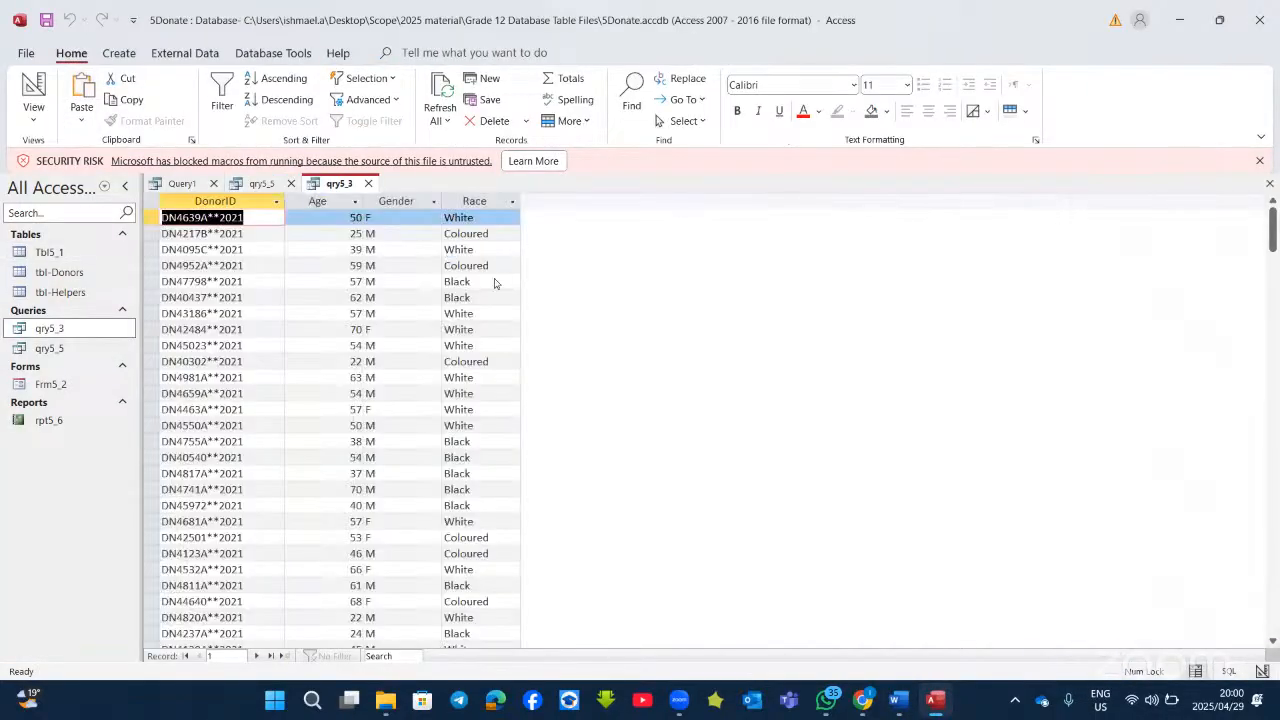
left_click(936, 707)
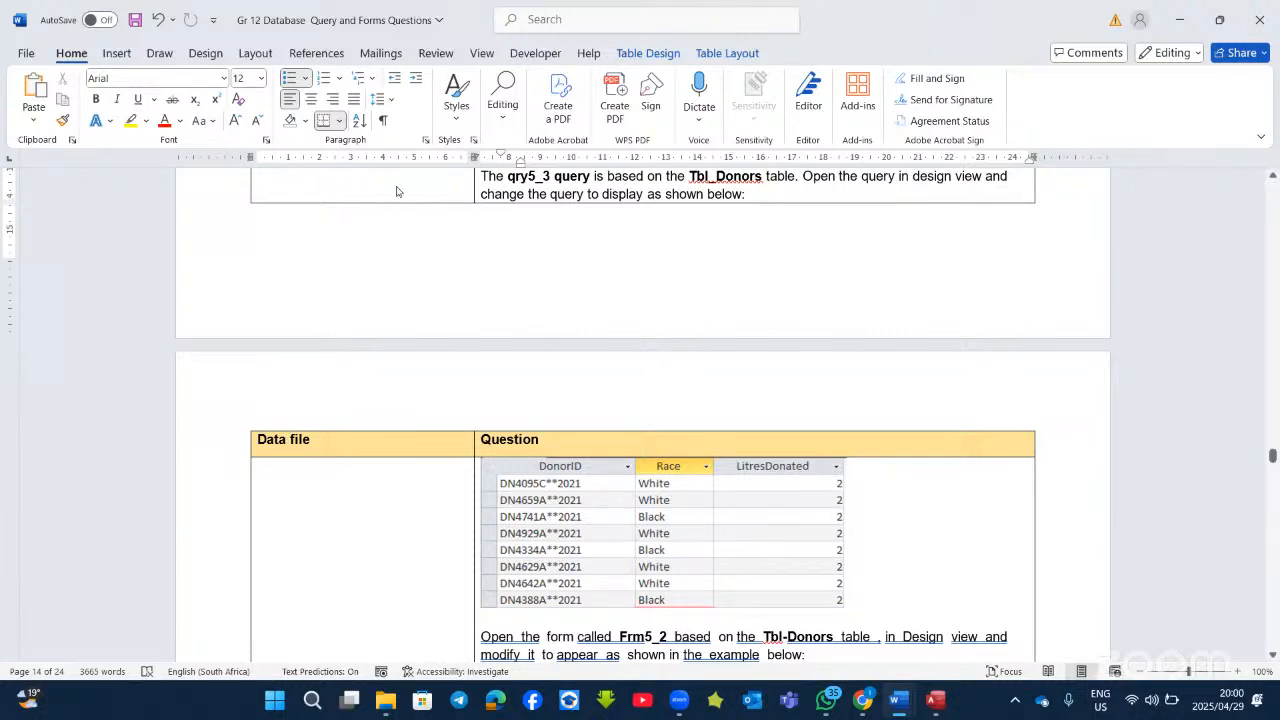
key("alt+Tab")
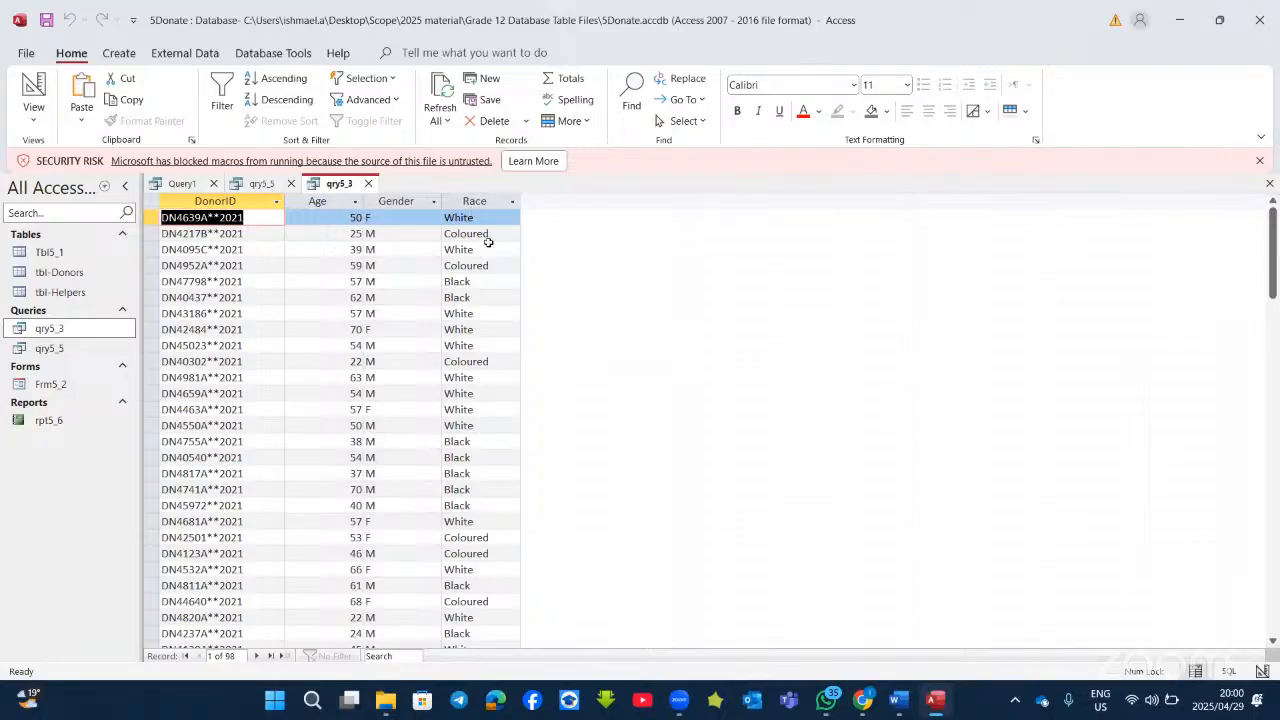
Step: Filter Race with w* or b* criteria and run qry5_3, leaving 78 records
left_click(33, 88)
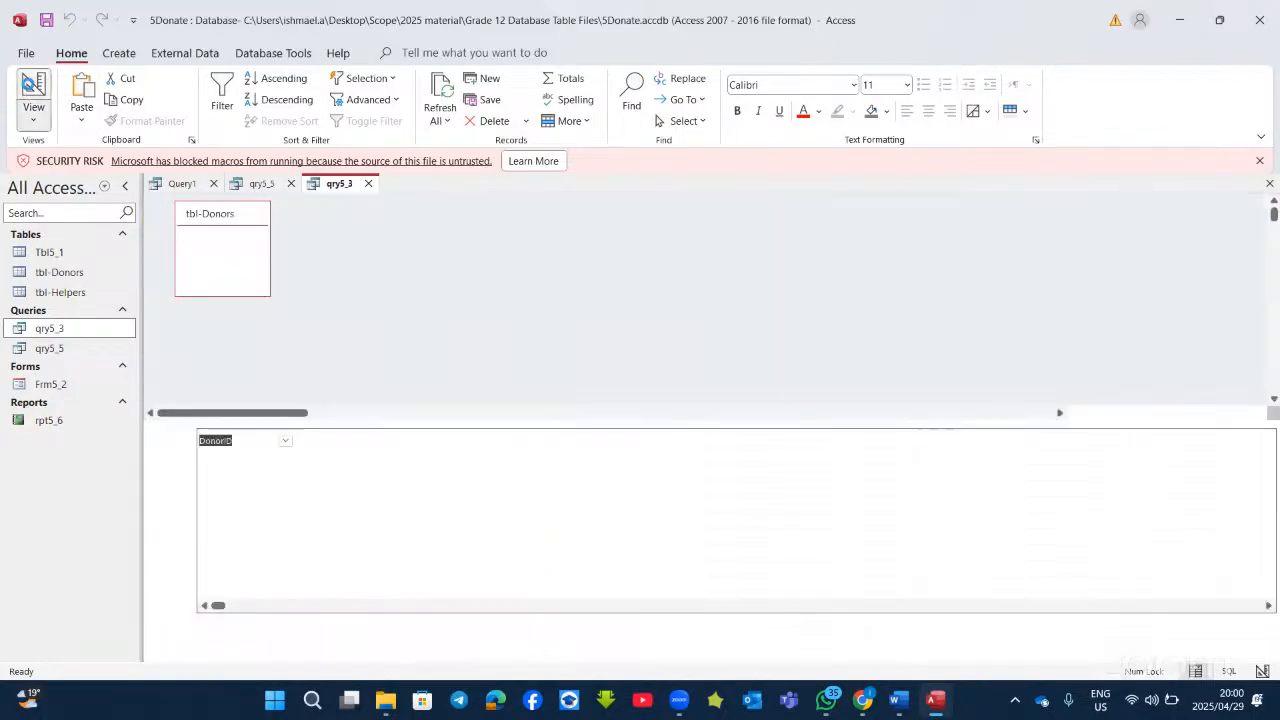
left_click(511, 494)
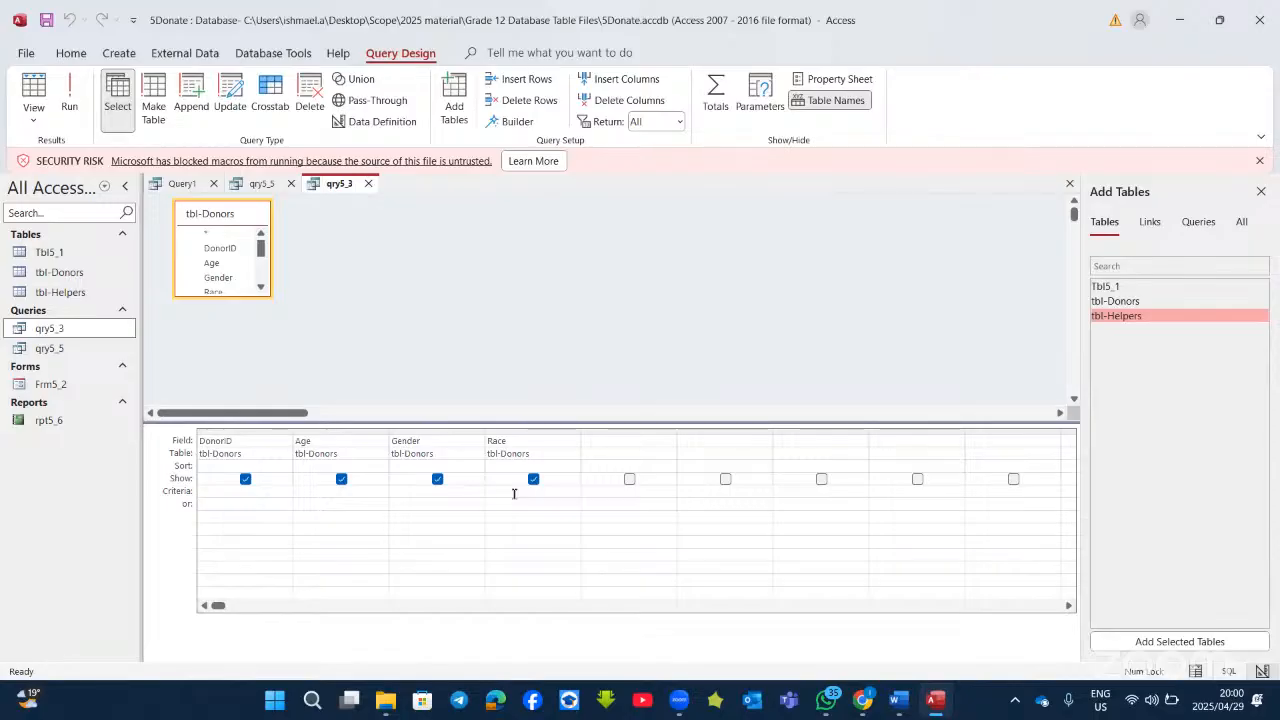
type("w*")
left_click(508, 506)
type("b*")
left_click(81, 103)
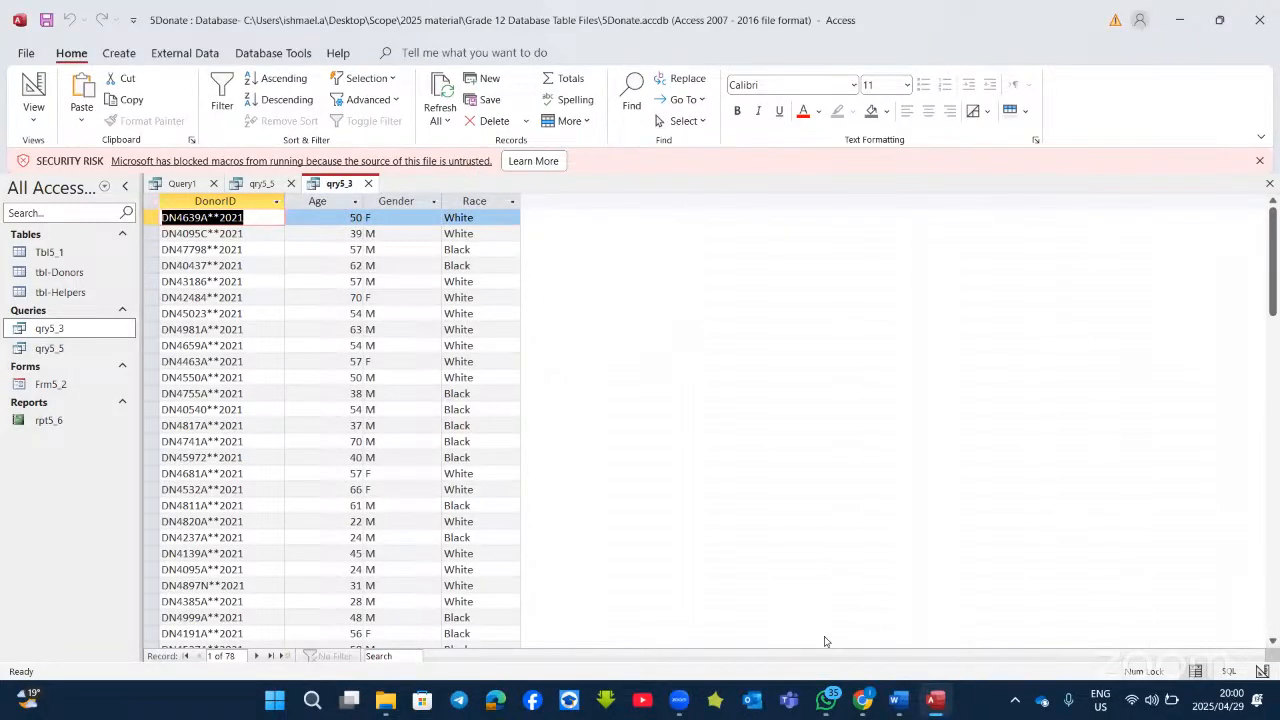
left_click(932, 704)
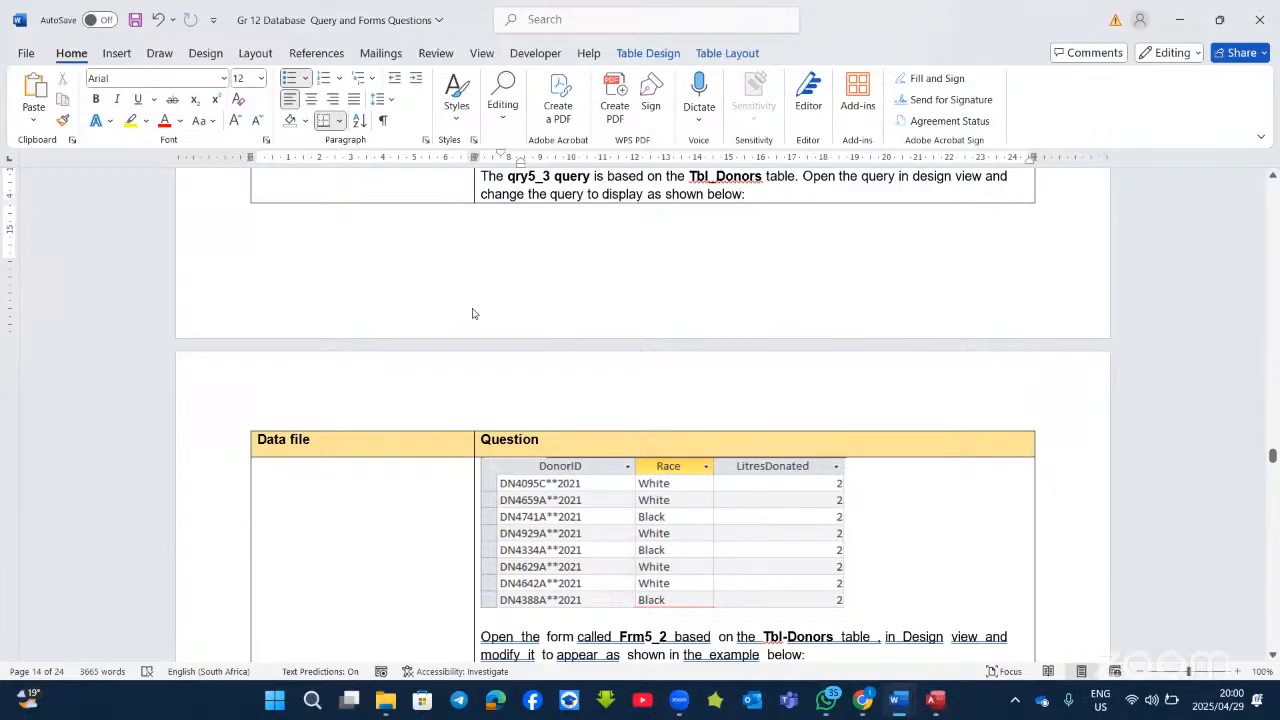
key("alt+Tab")
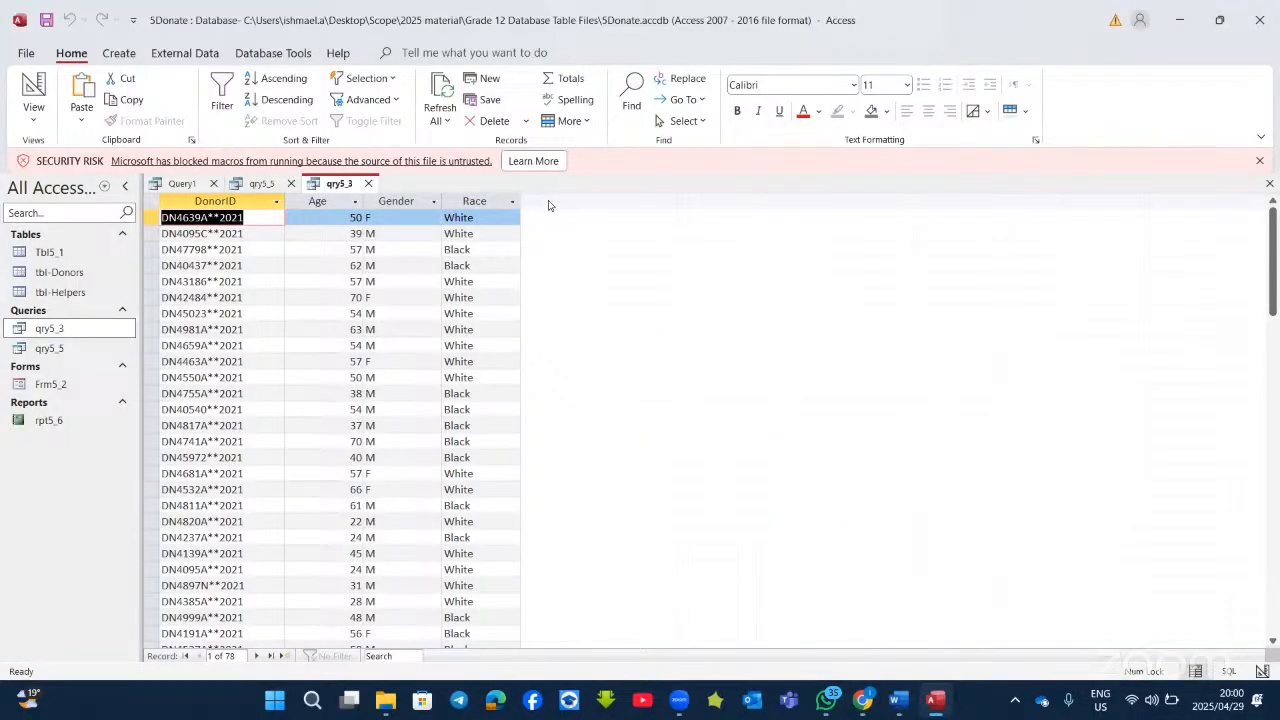
Step: Add LitresDonated as the fifth field with criterion 2 and run, leaving 8 records
left_click(33, 92)
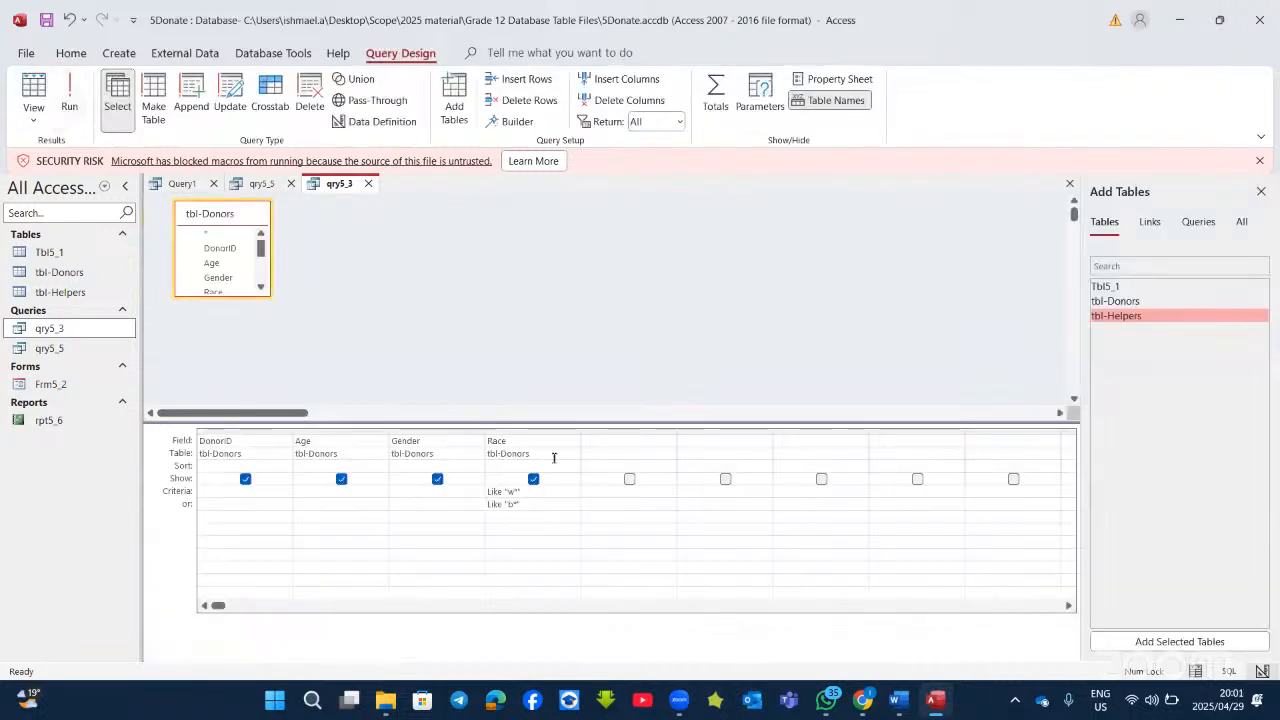
left_click(617, 440)
left_click(669, 440)
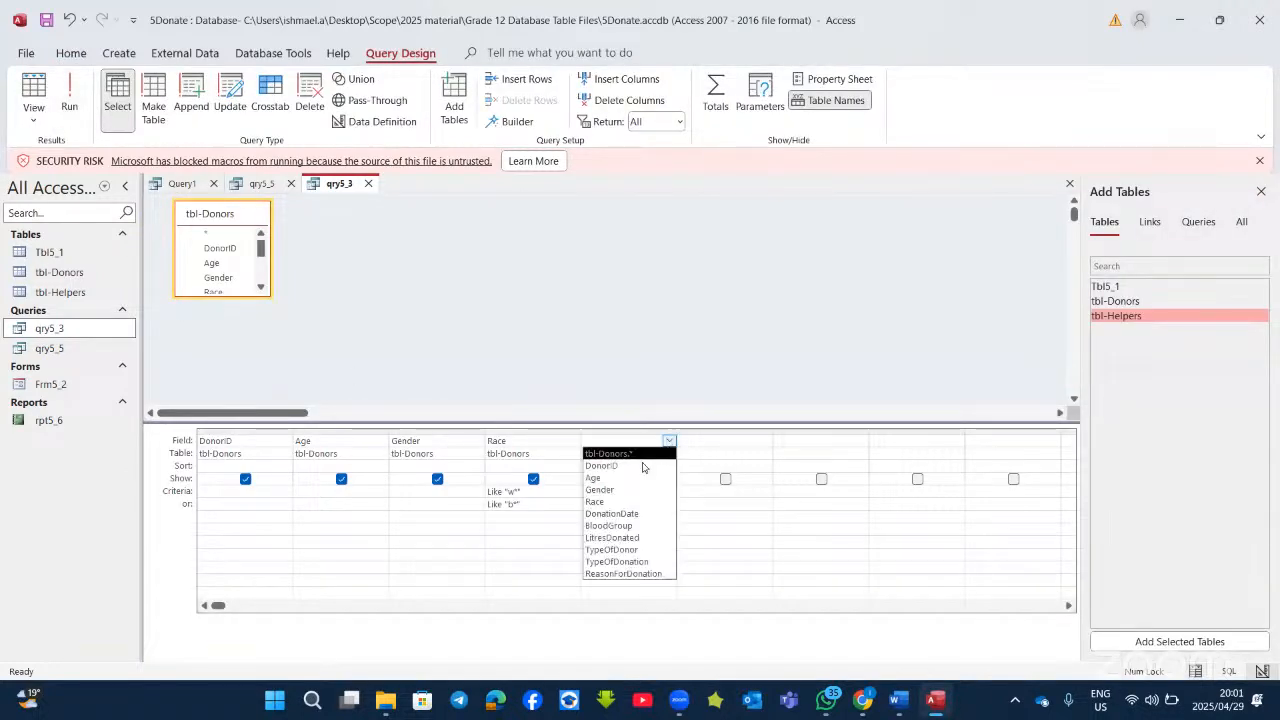
left_click(622, 538)
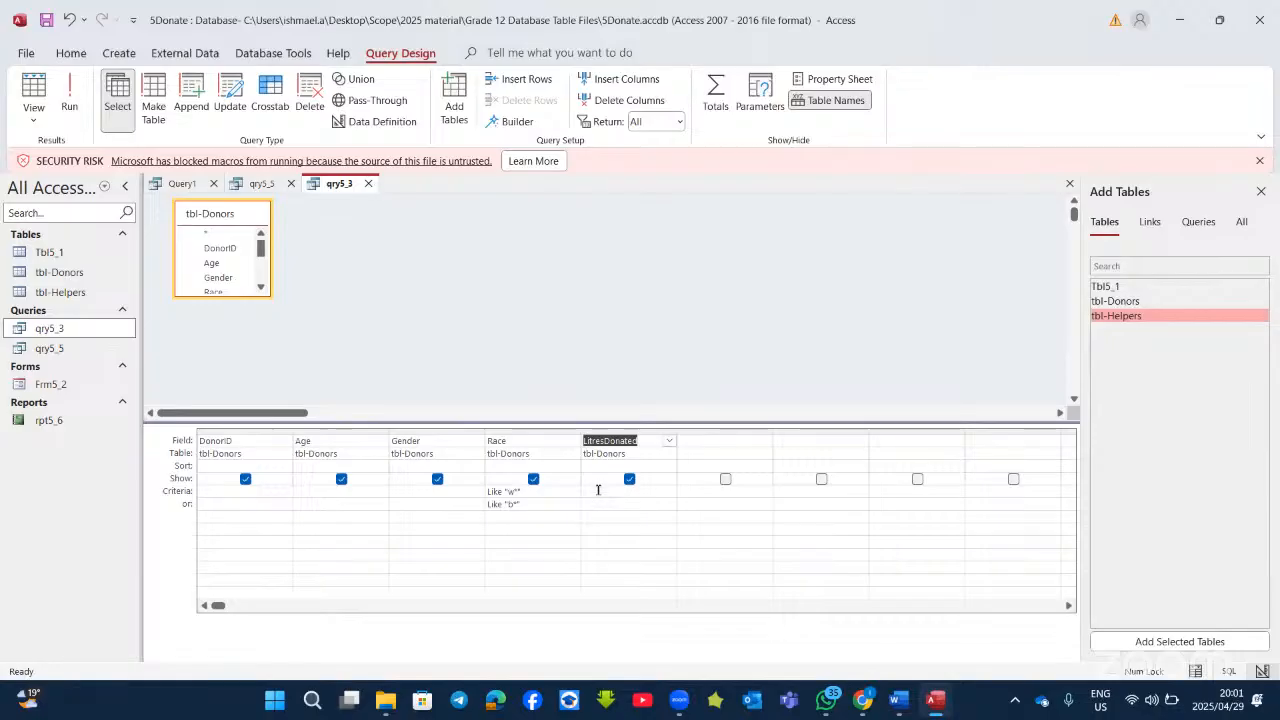
left_click(598, 488)
type("2")
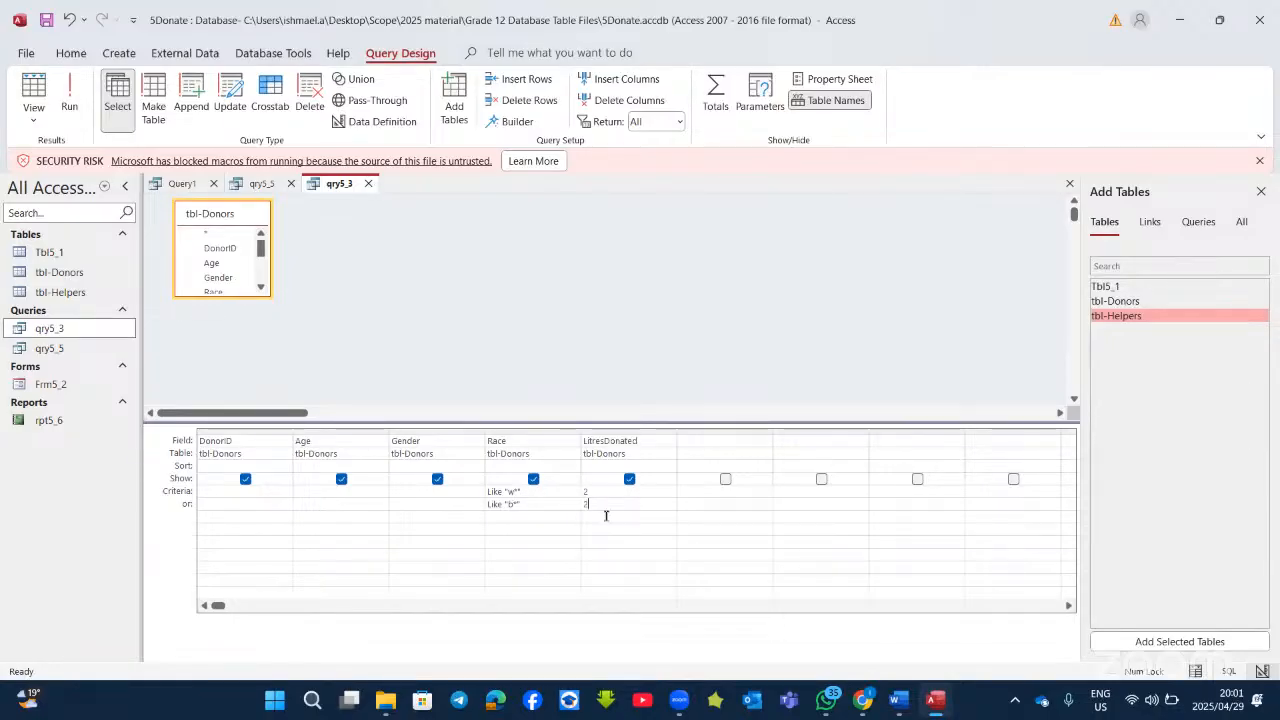
left_click(69, 100)
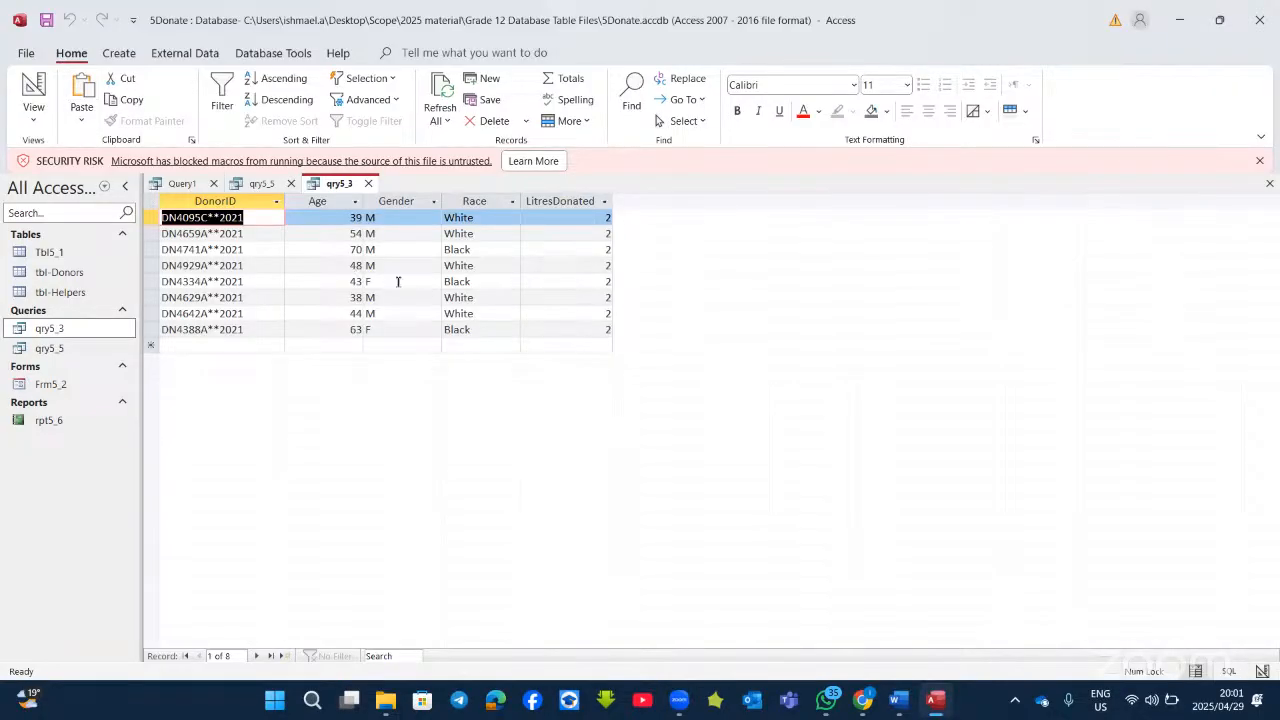
left_click(927, 703)
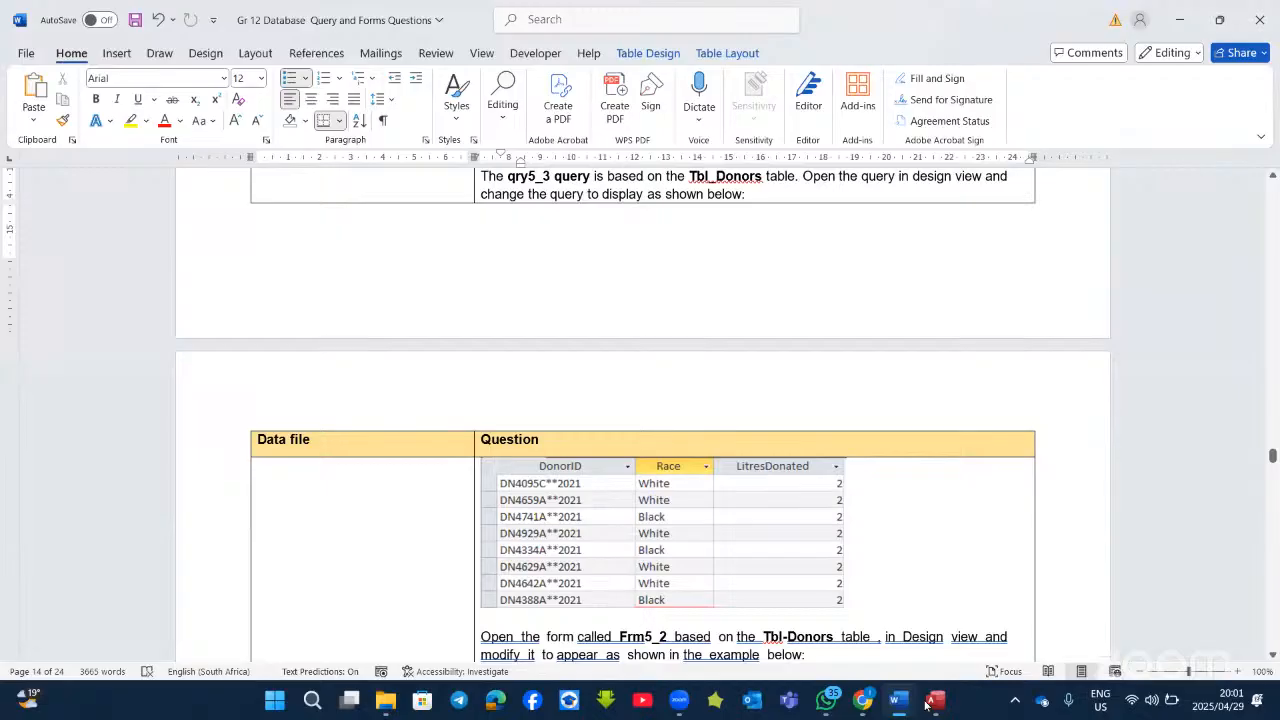
left_click(927, 703)
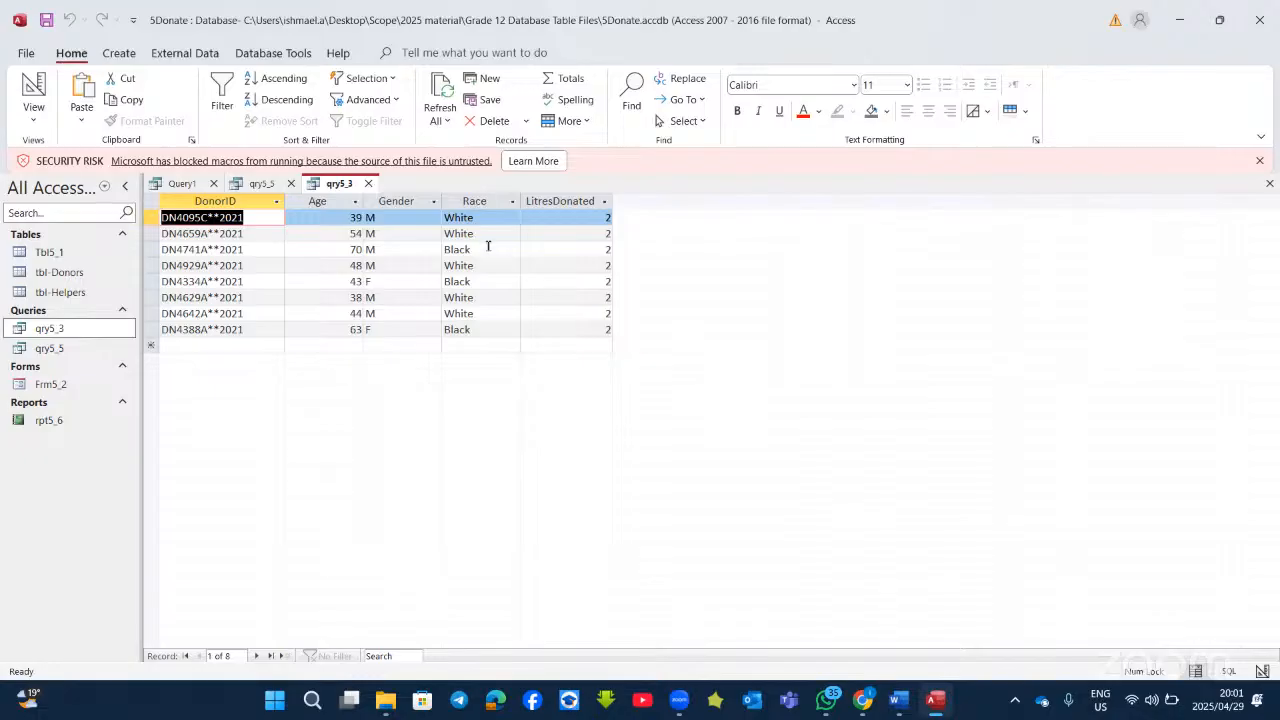
Step: Untick Show for Age and Gender and rerun qry5_3 with three columns
left_click(34, 88)
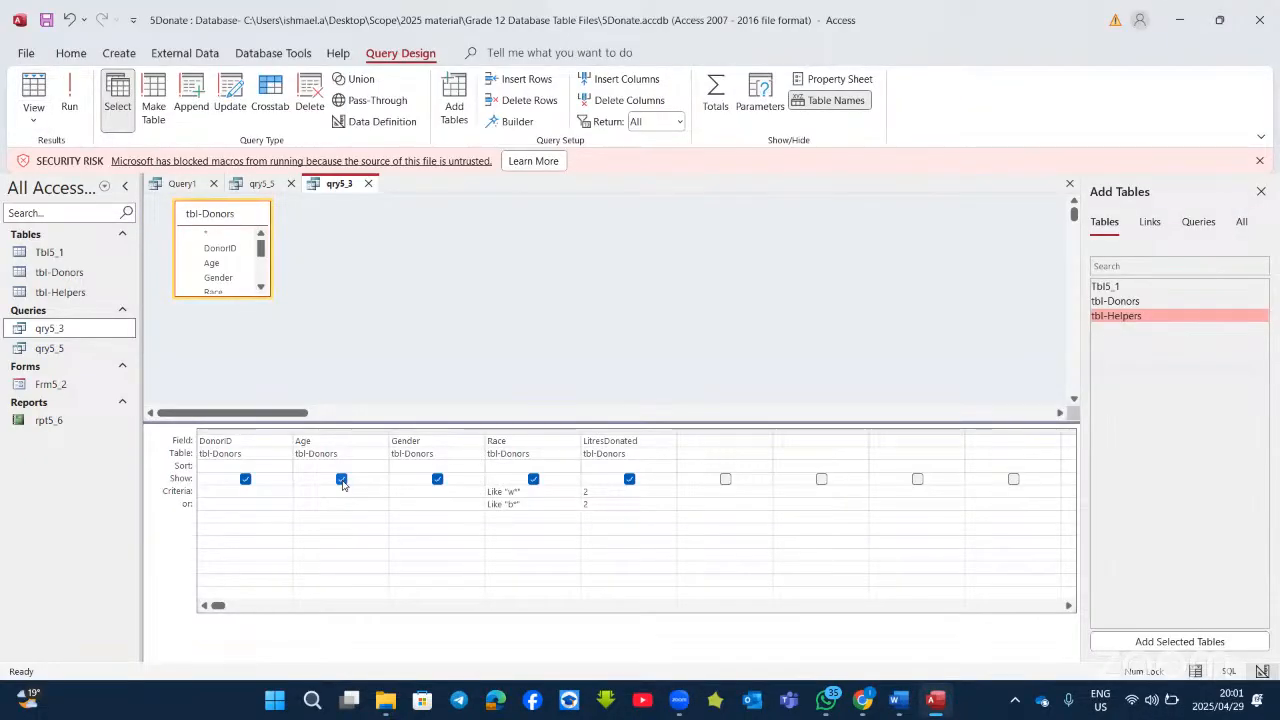
left_click(341, 480)
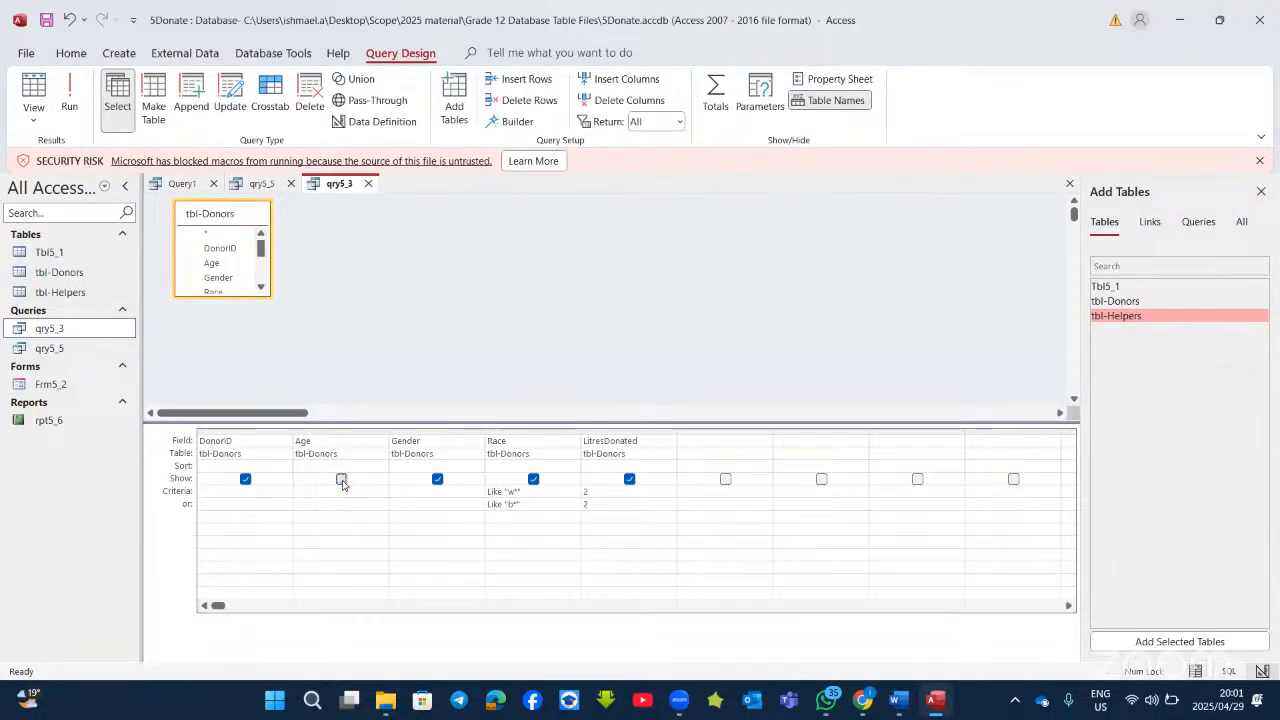
left_click(438, 480)
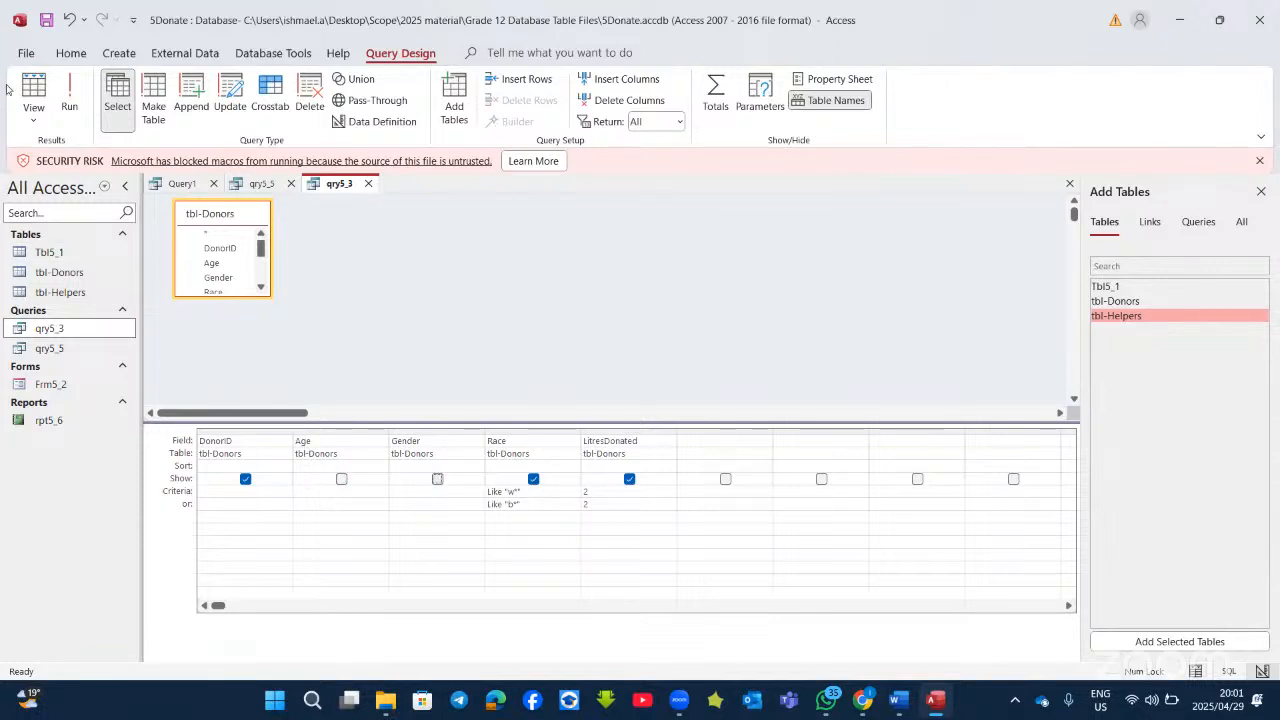
left_click(69, 95)
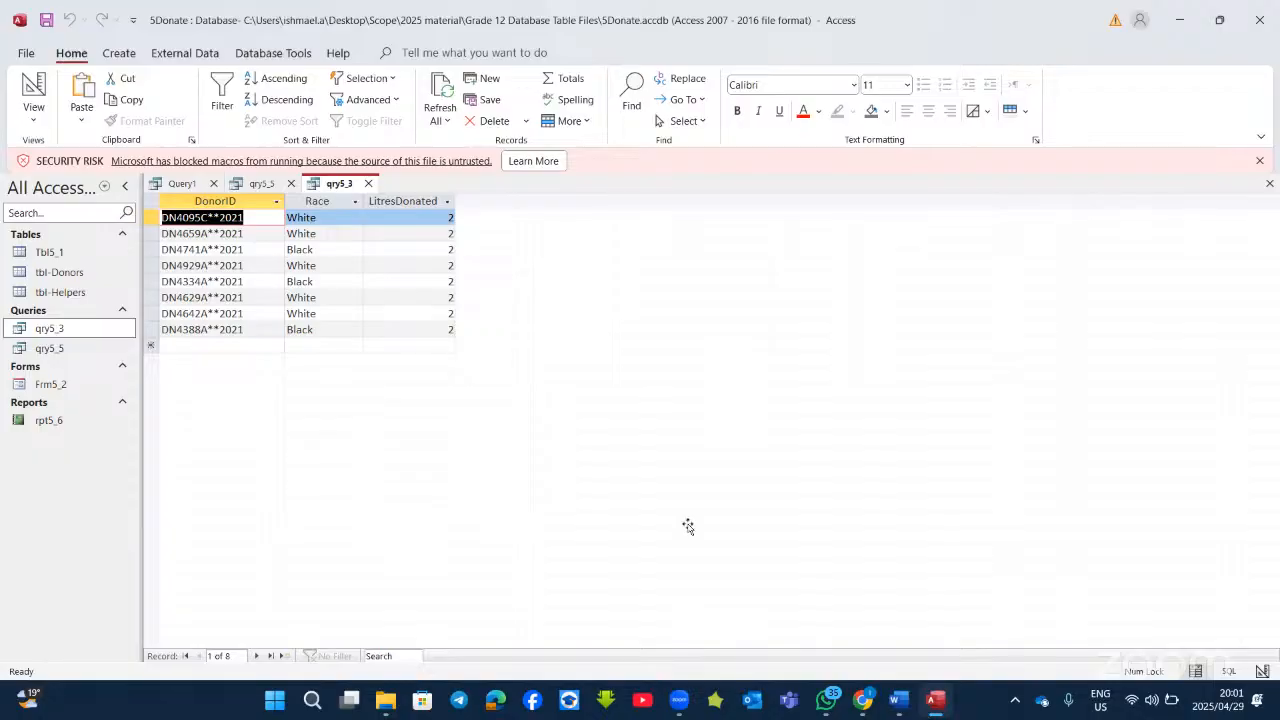
Step: Read the Frm5_2 task and sample form in Word, then return to Frm5_2's Design view
key("alt+Tab")
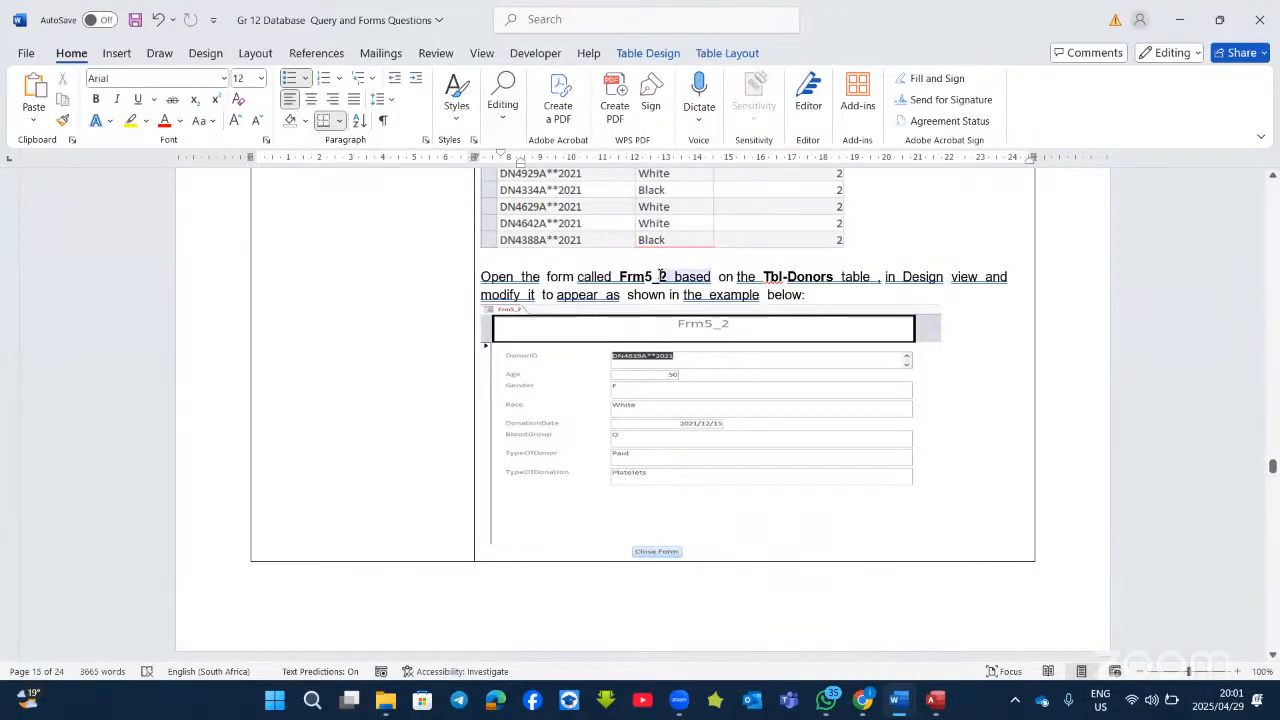
left_click(686, 296)
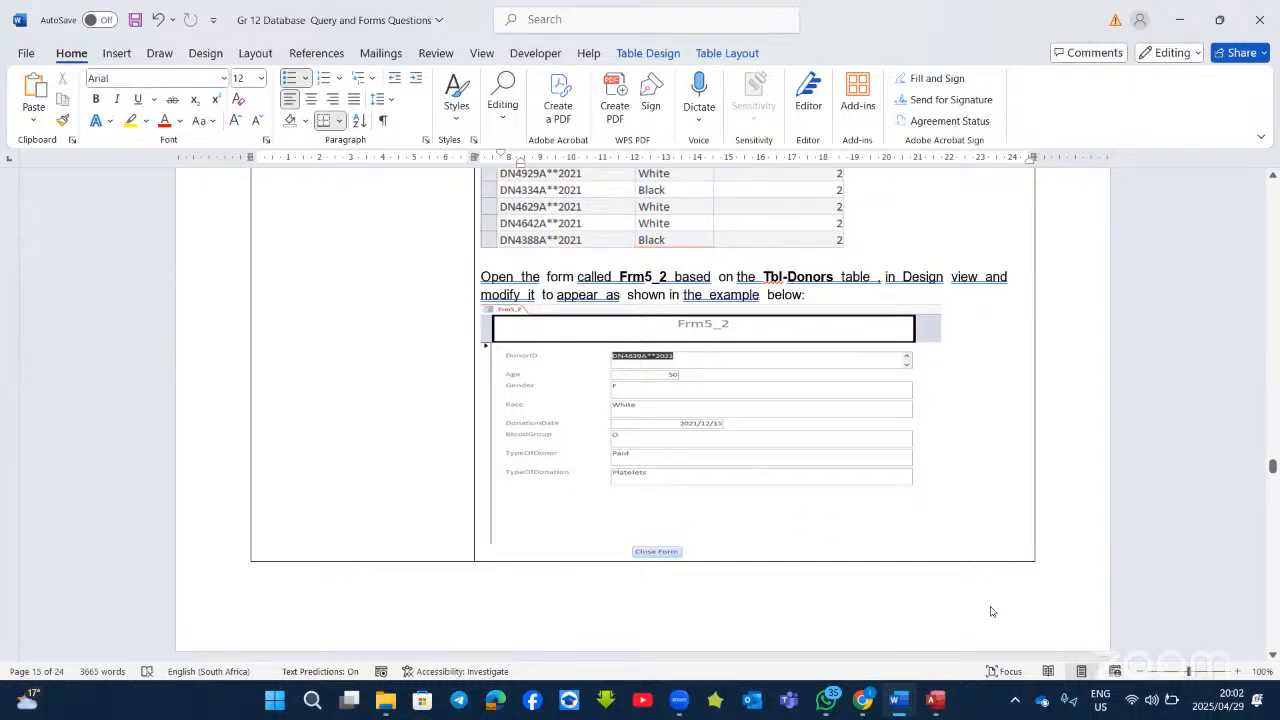
scroll(696, 364, "down", 3)
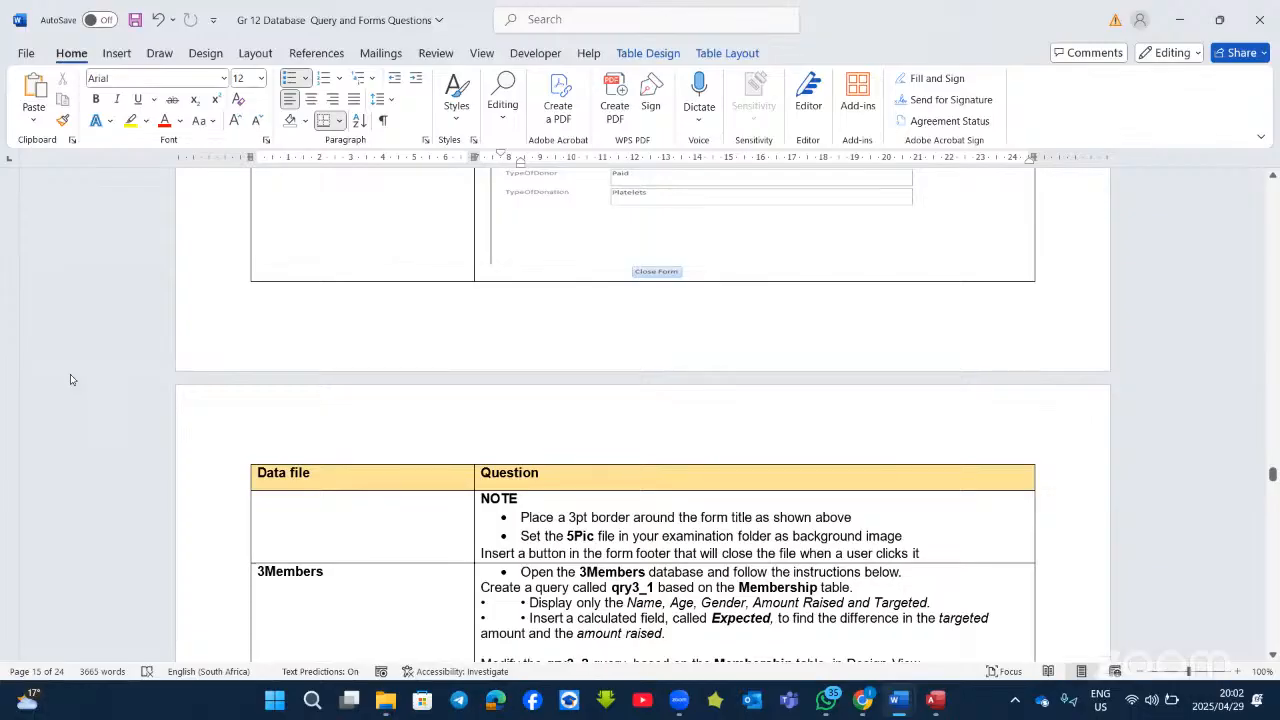
key("alt+Tab")
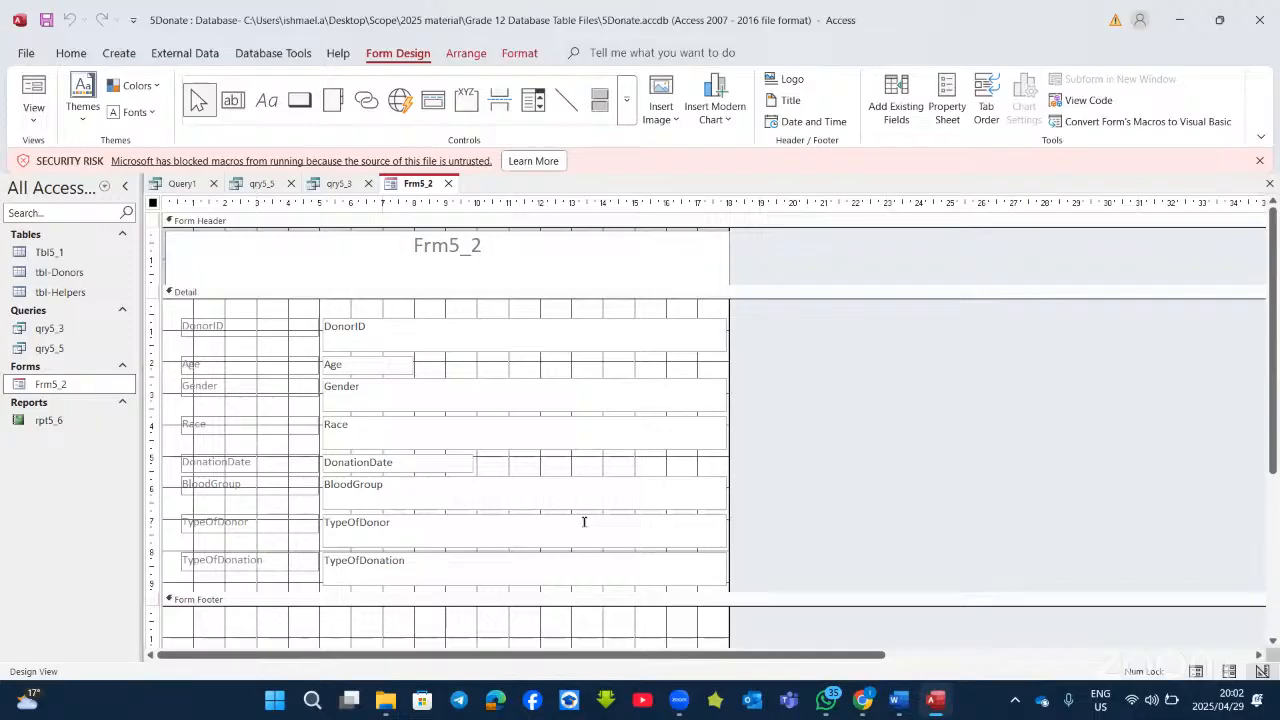
key("alt+Tab")
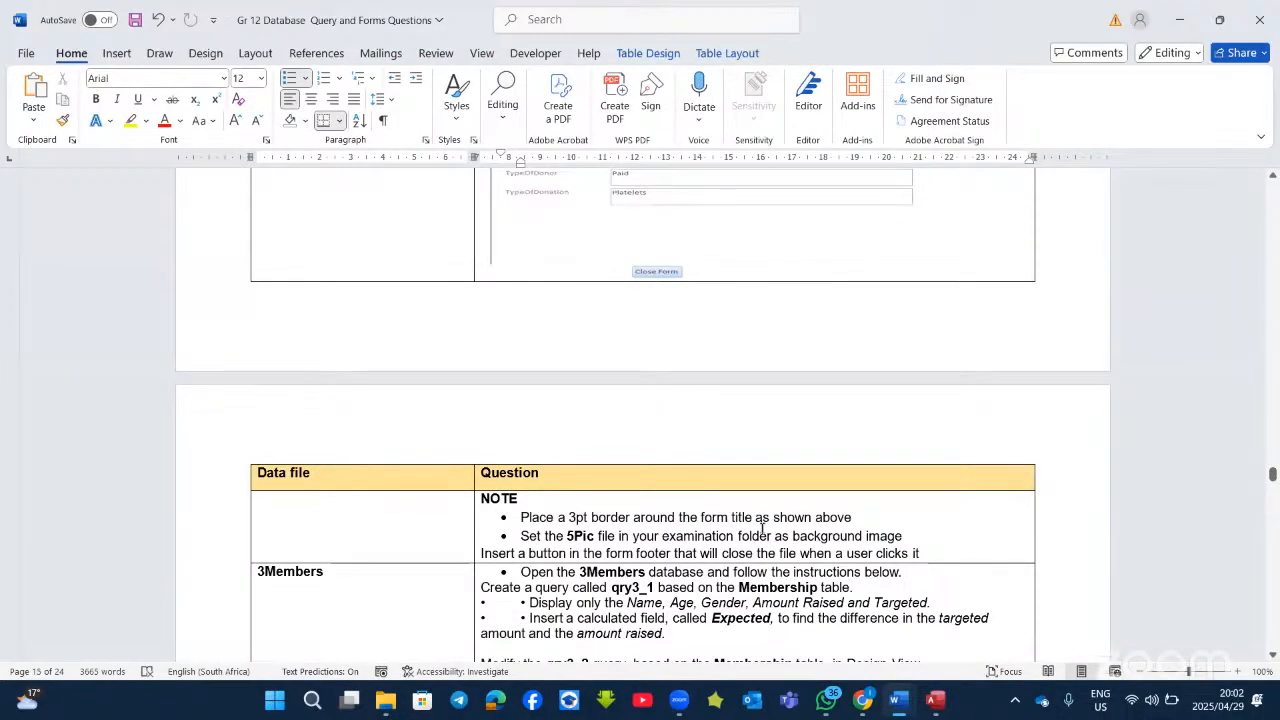
scroll(806, 527, "up", 4)
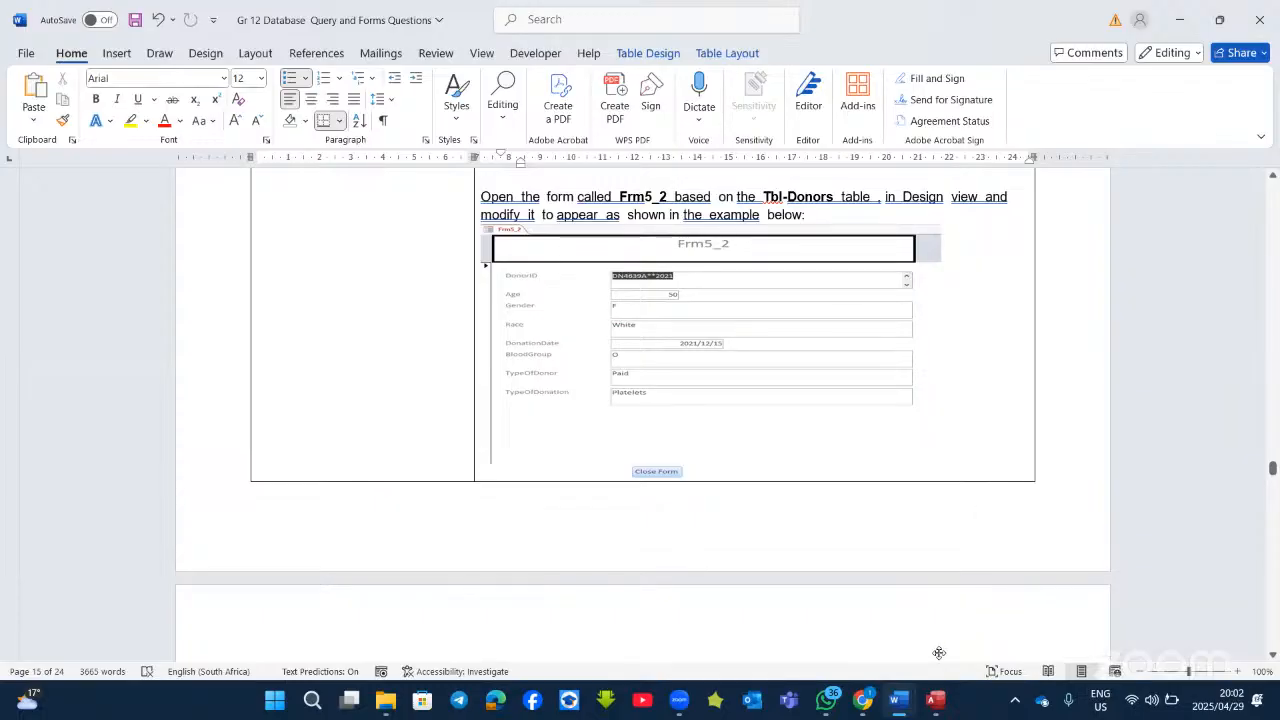
key("alt+Tab")
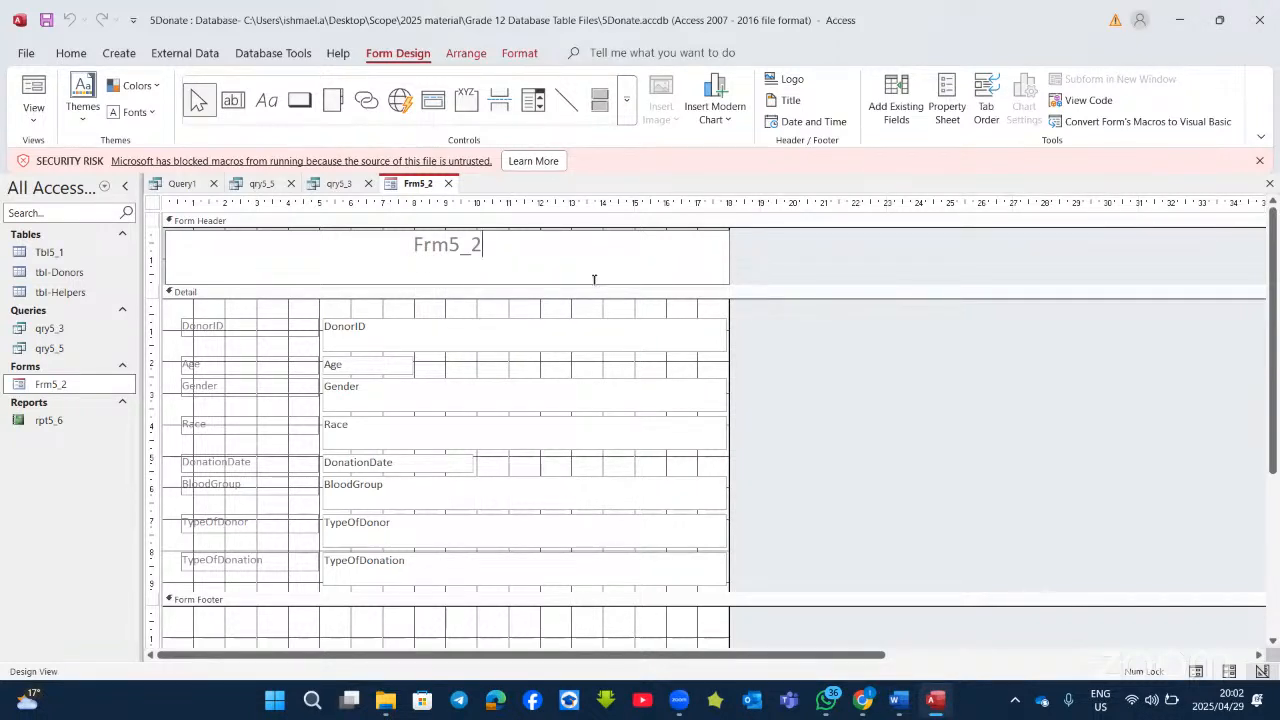
Step: Open the Property Sheet's Format tab for the Frm5_2 form header
left_click(440, 330)
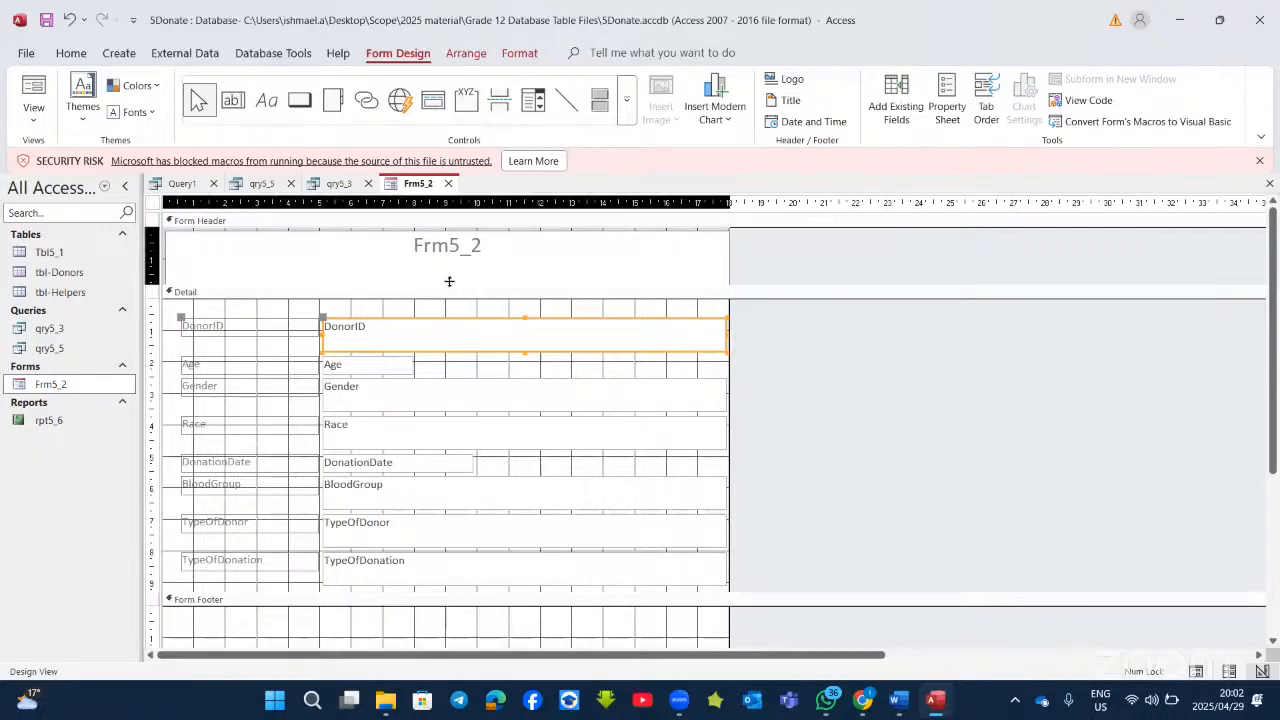
left_click(419, 250)
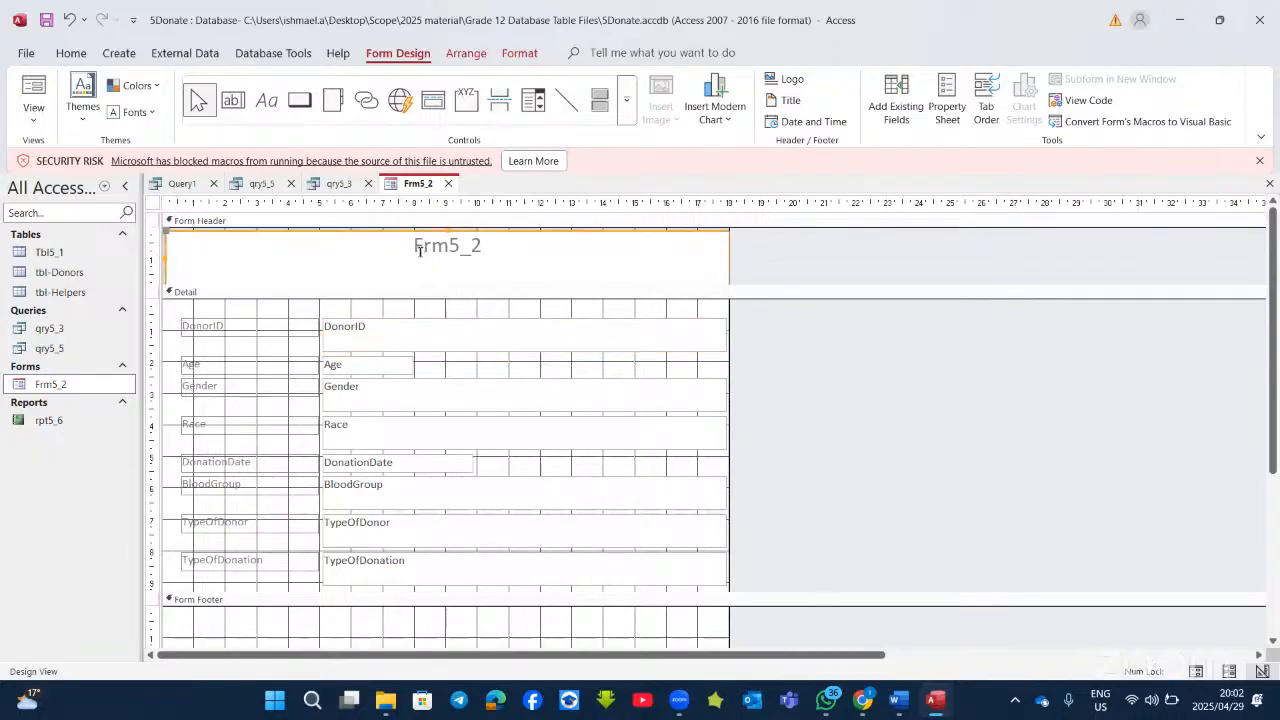
right_click(419, 250)
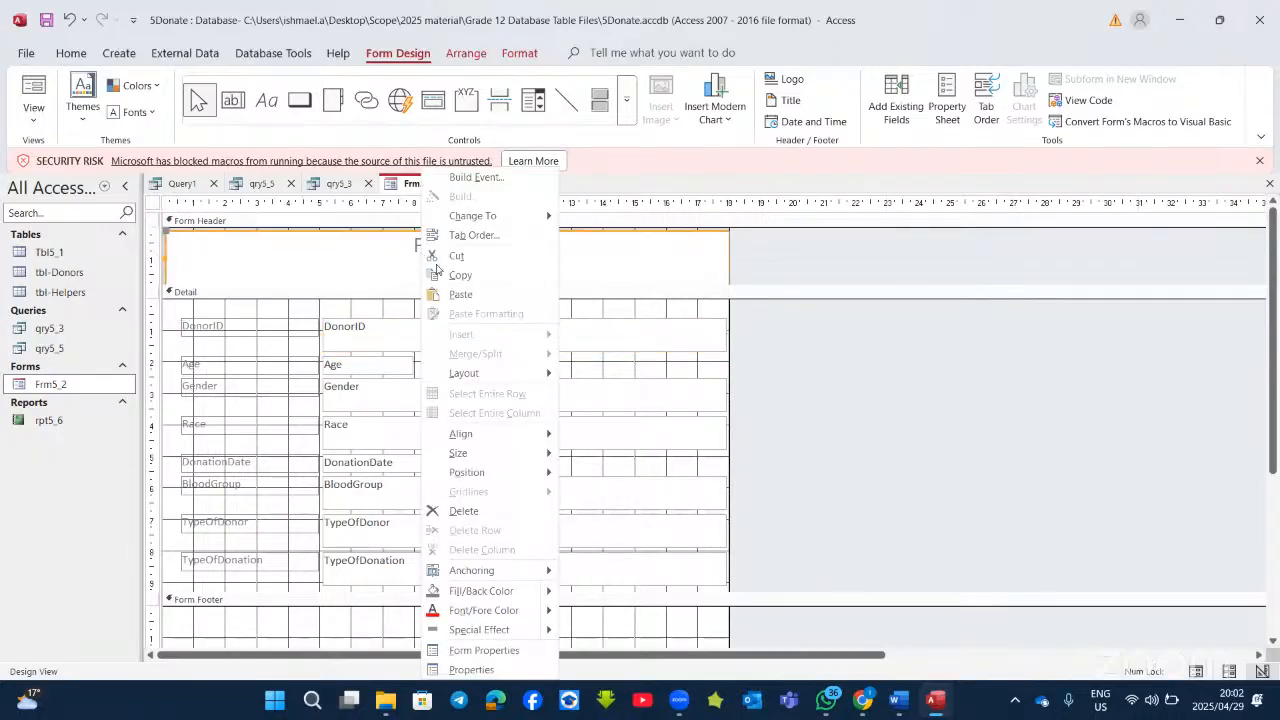
left_click(484, 650)
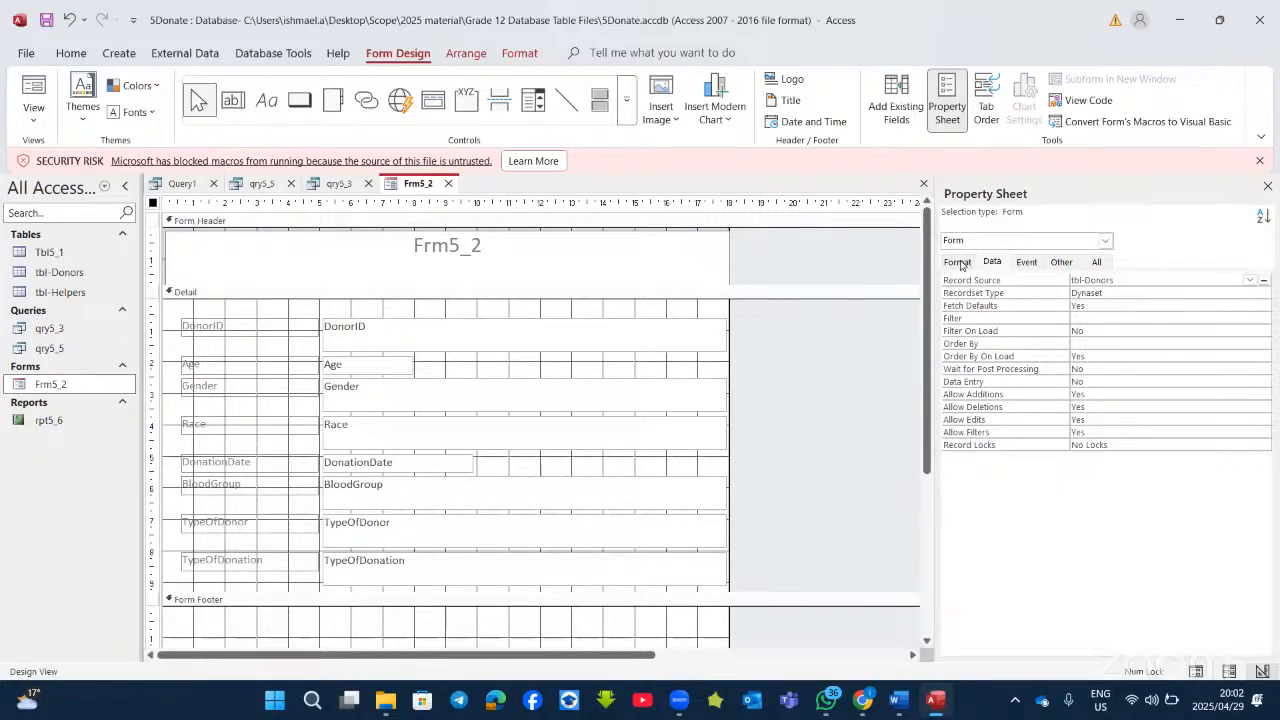
left_click(958, 263)
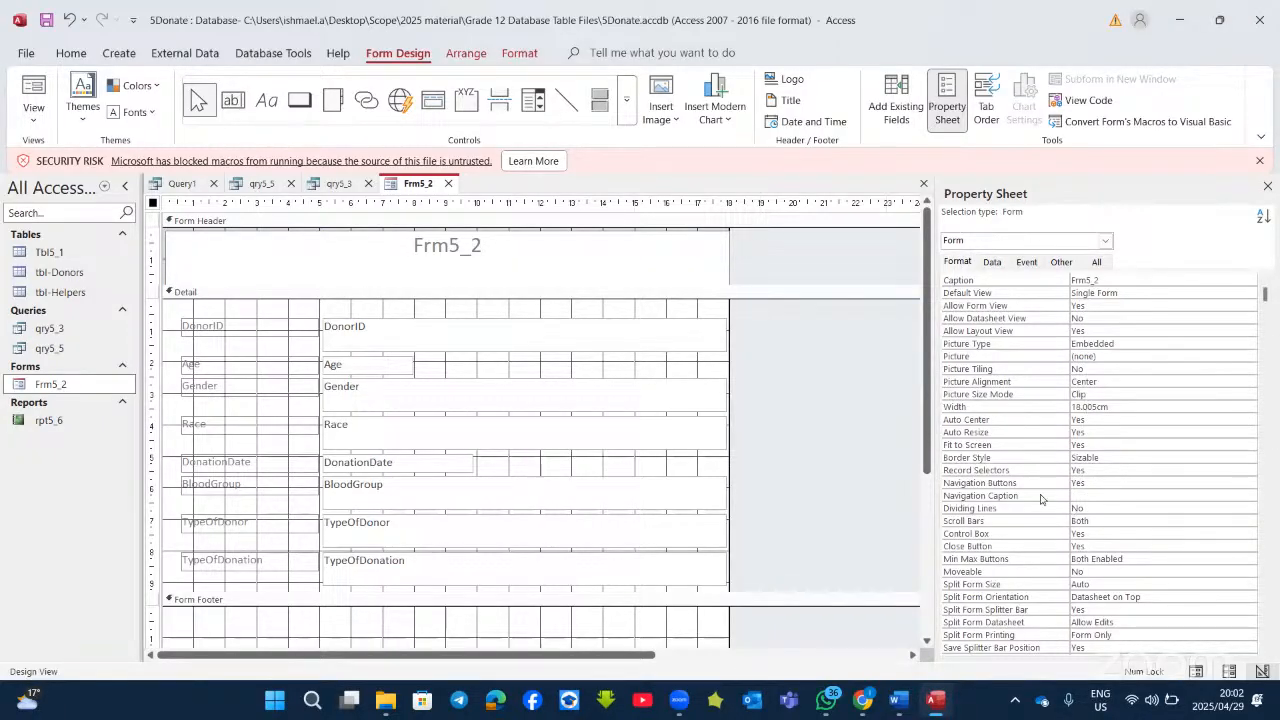
Step: Set the Frm5_2 title label's Border Width to 3 pt
left_click(671, 266)
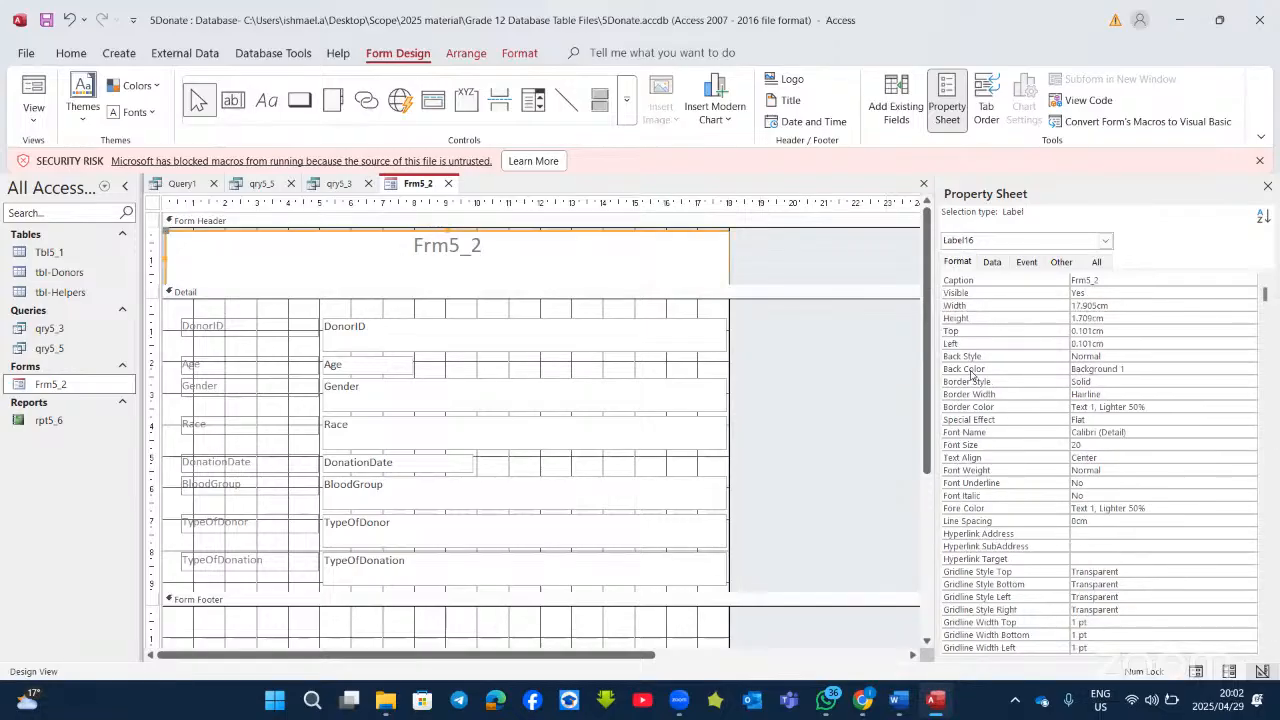
left_click(1112, 381)
left_click(1141, 392)
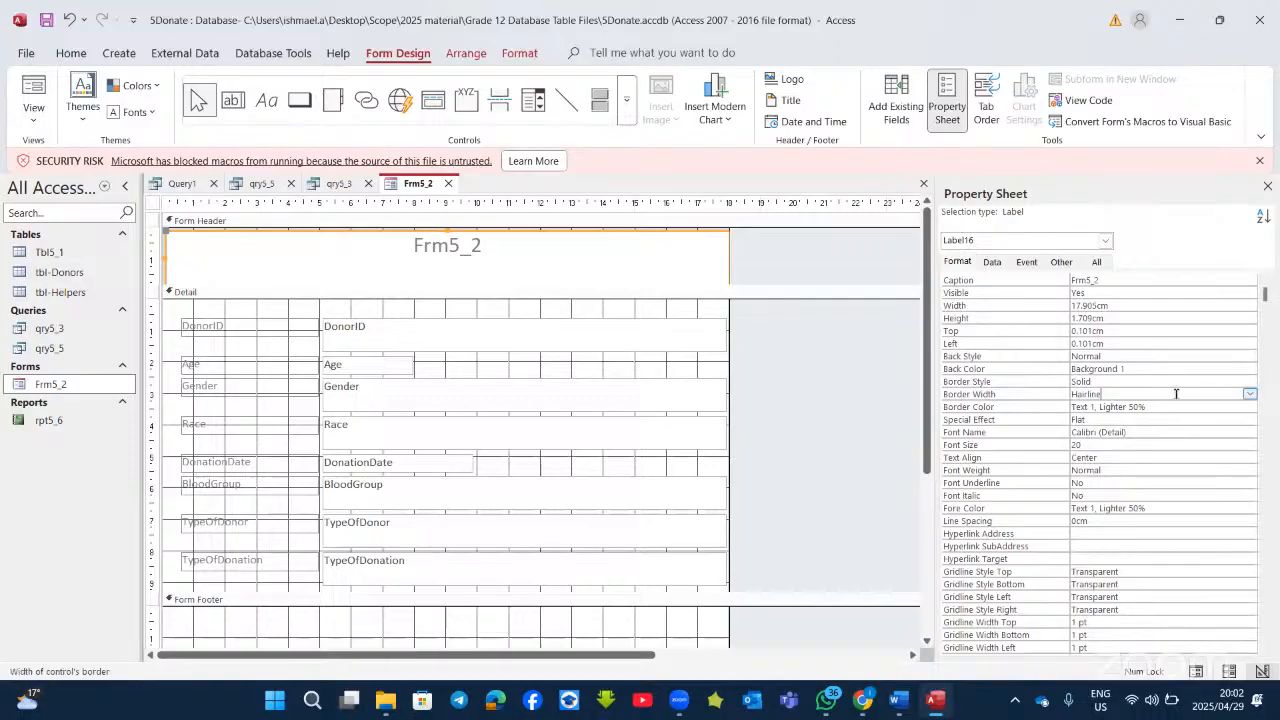
left_click(1250, 393)
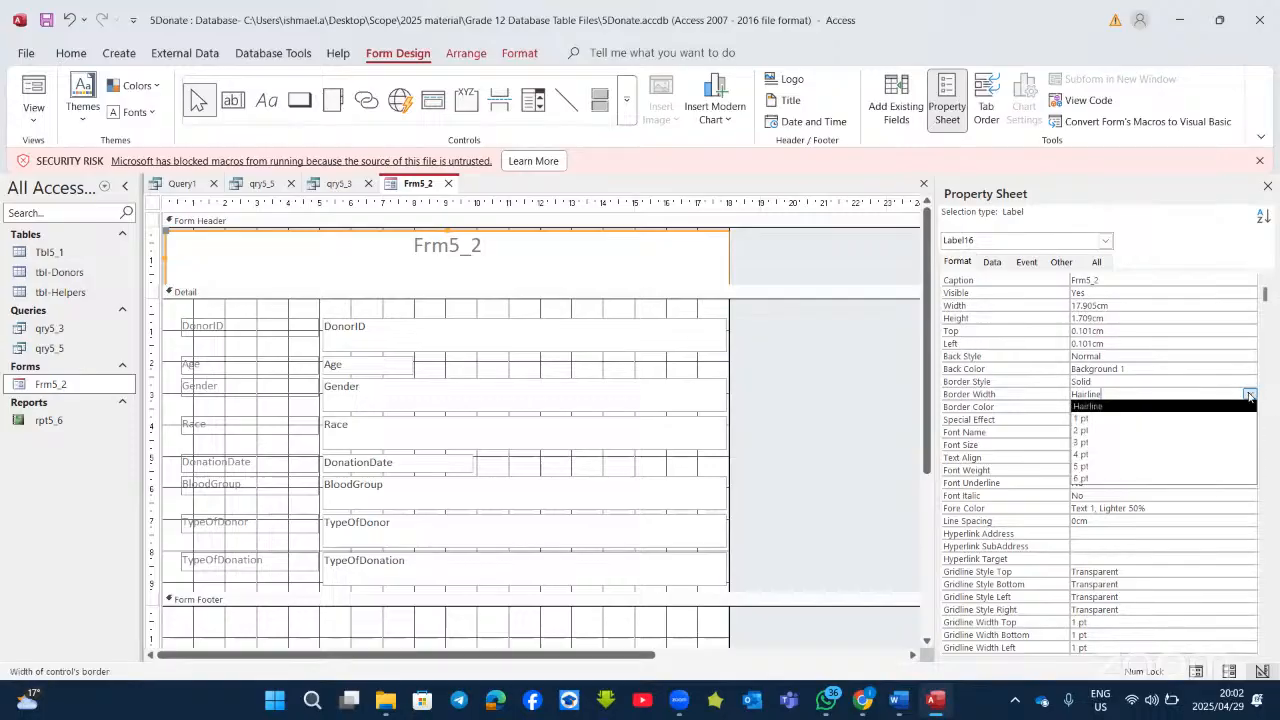
left_click(1104, 440)
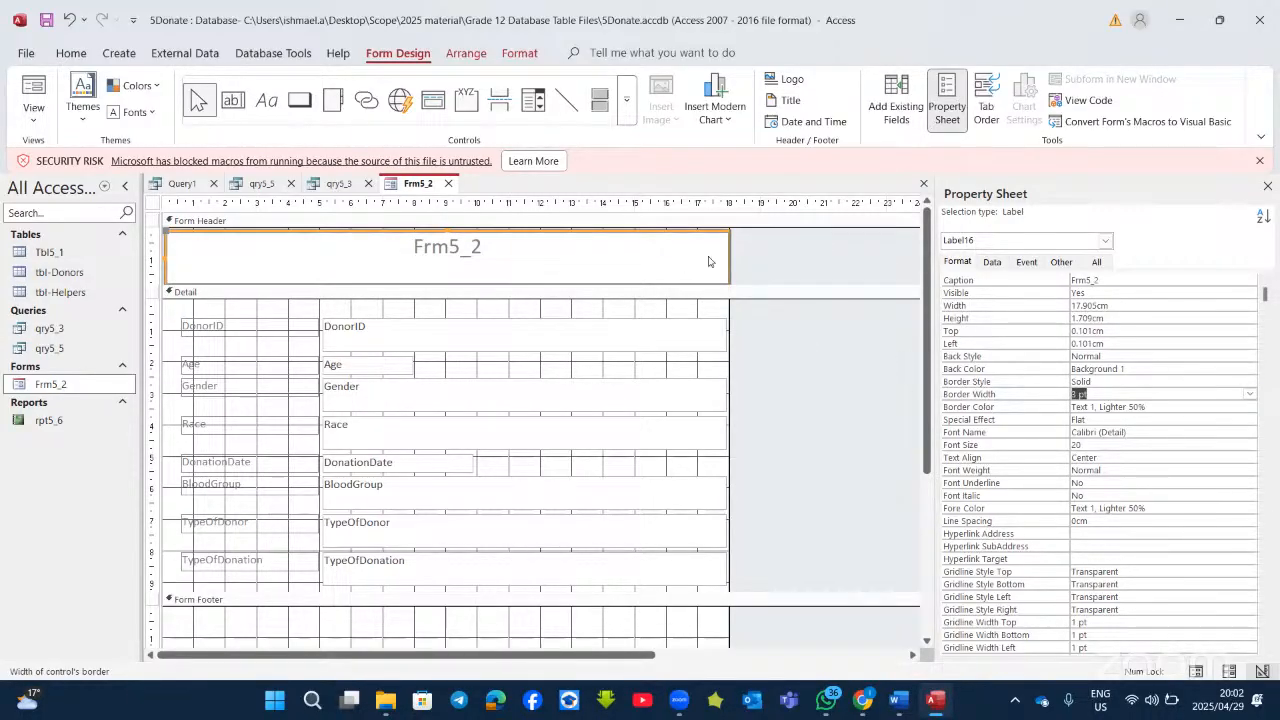
left_click(757, 269)
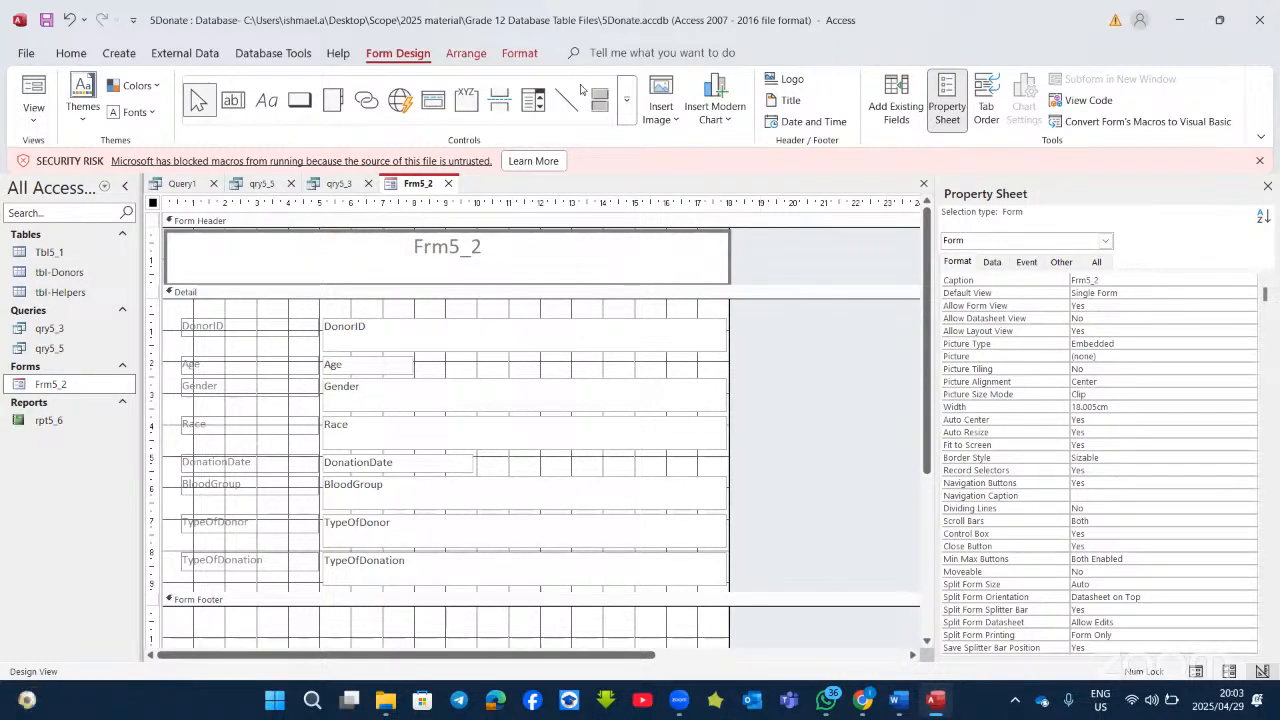
Step: Review the title's shape outline choices without changes, then return to the Word instructions
left_click(520, 53)
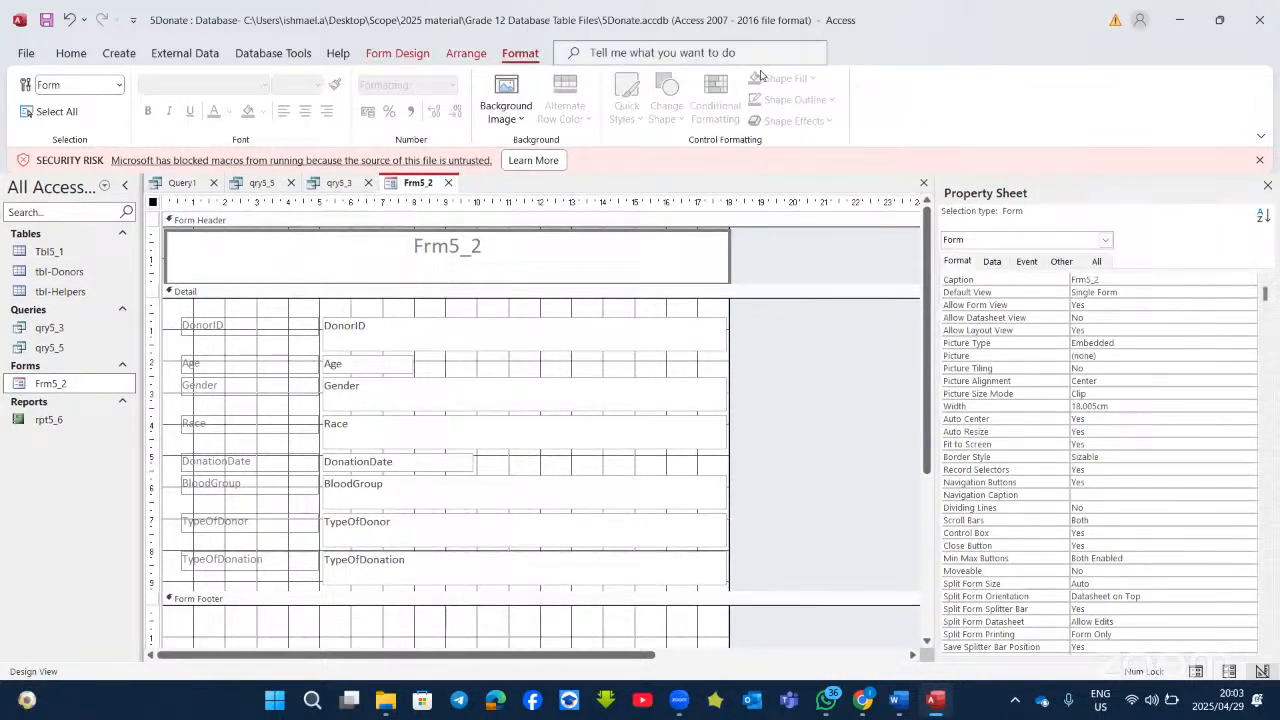
left_click(659, 251)
left_click(831, 100)
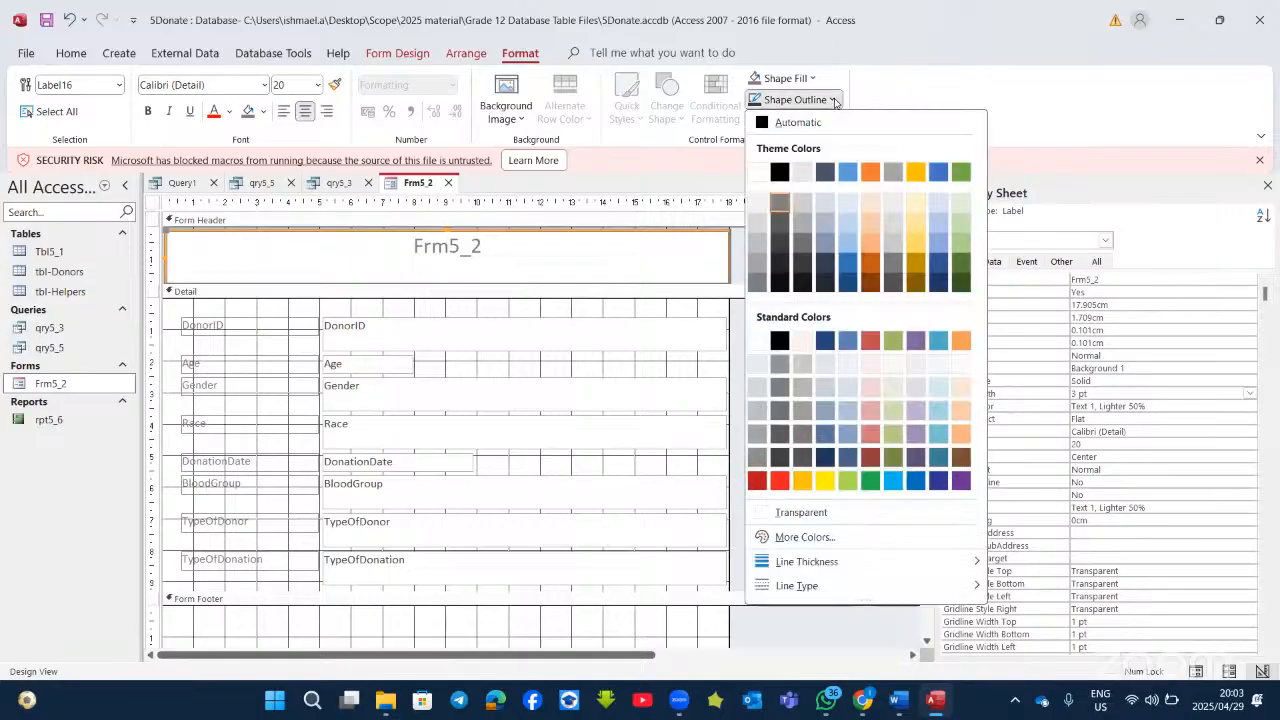
mouse_move(893, 564)
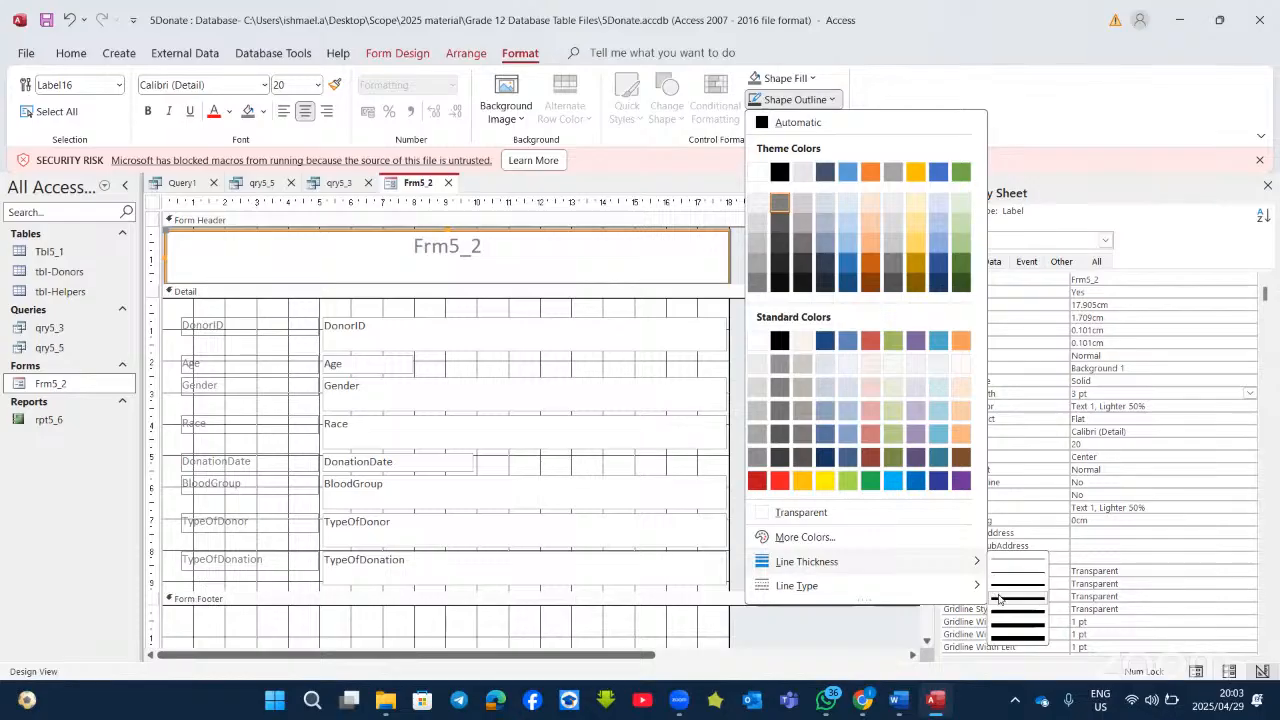
left_click(310, 313)
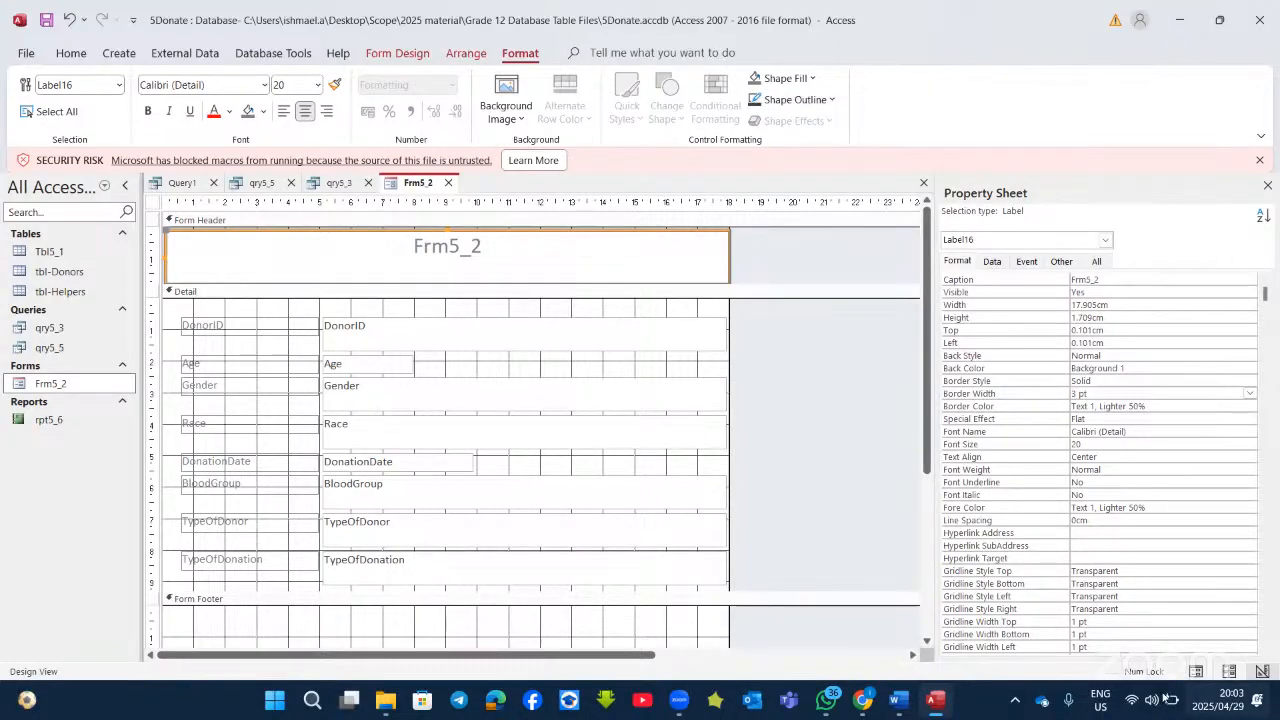
left_click(948, 705)
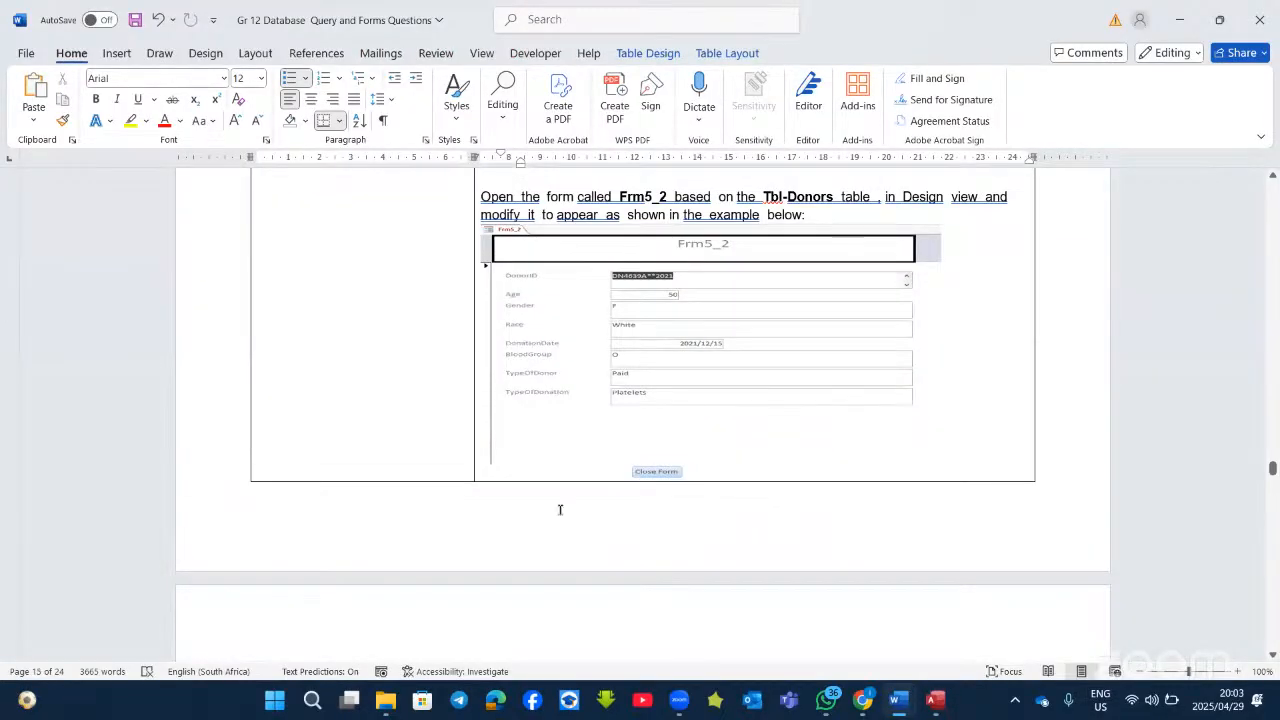
Step: Read the Frm5_2 notes on the 5Pic background and footer close button
scroll(568, 466, "down", 5)
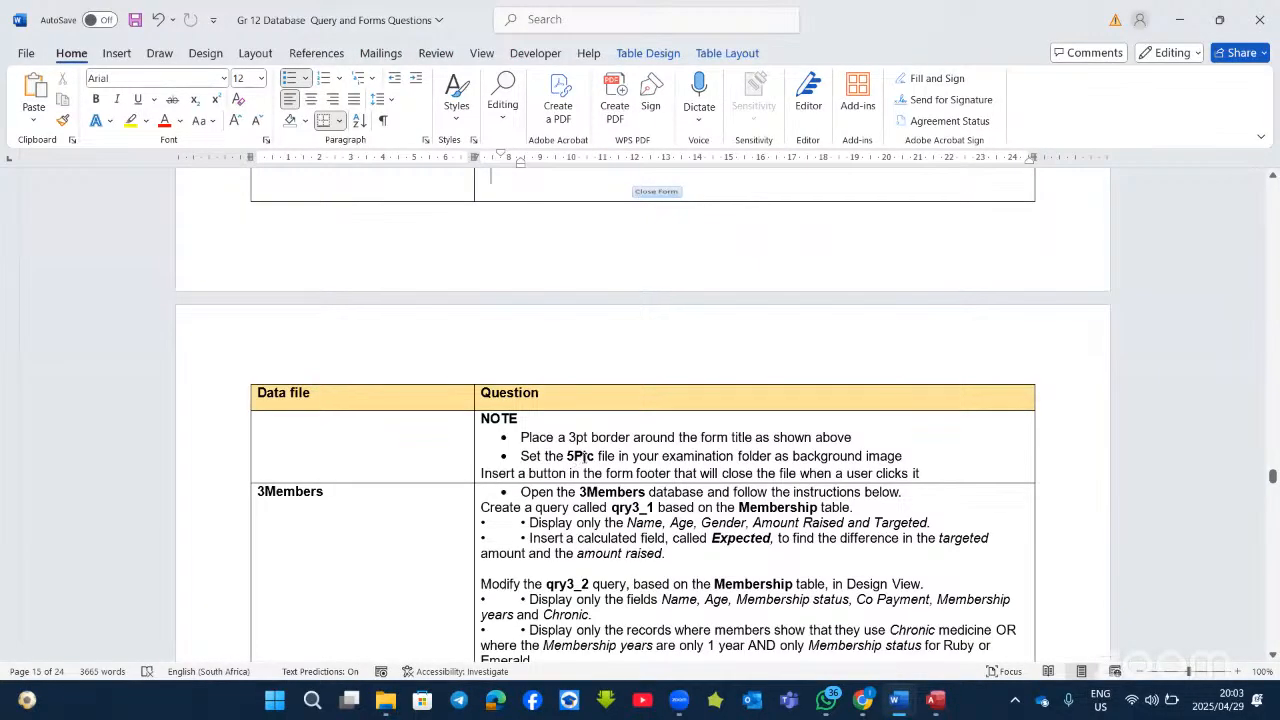
left_click(578, 474)
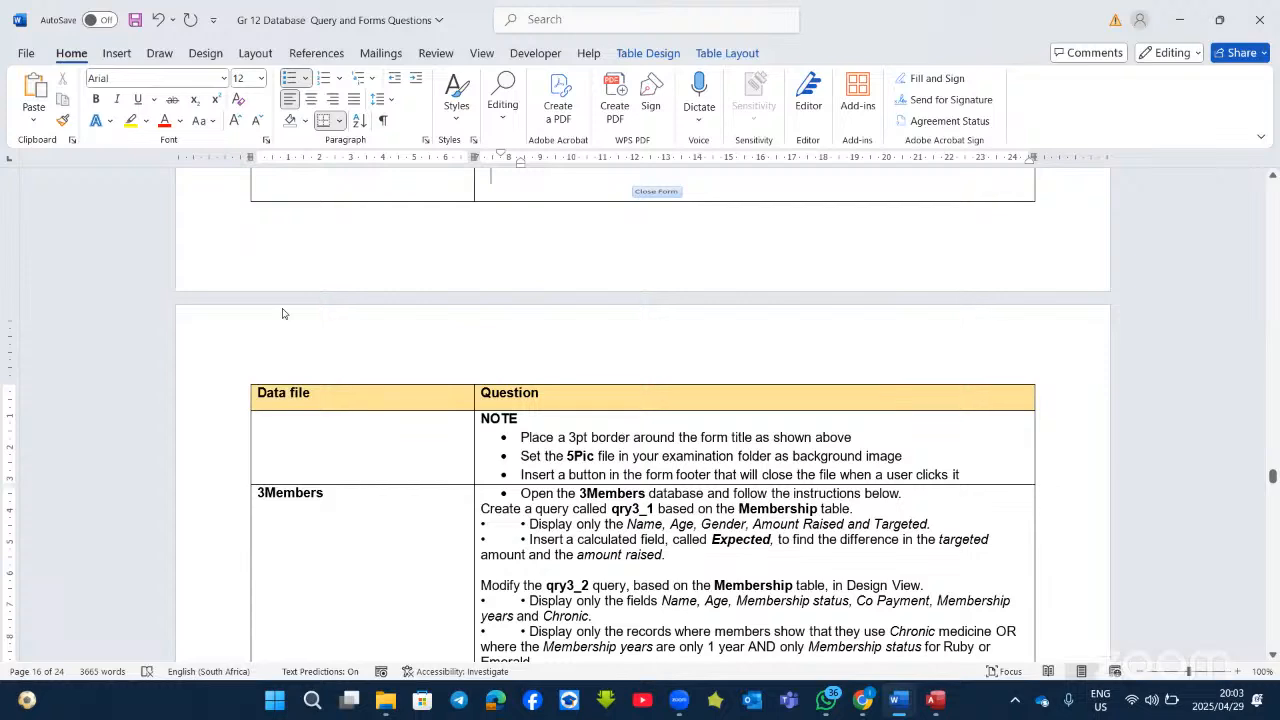
key("alt+Tab")
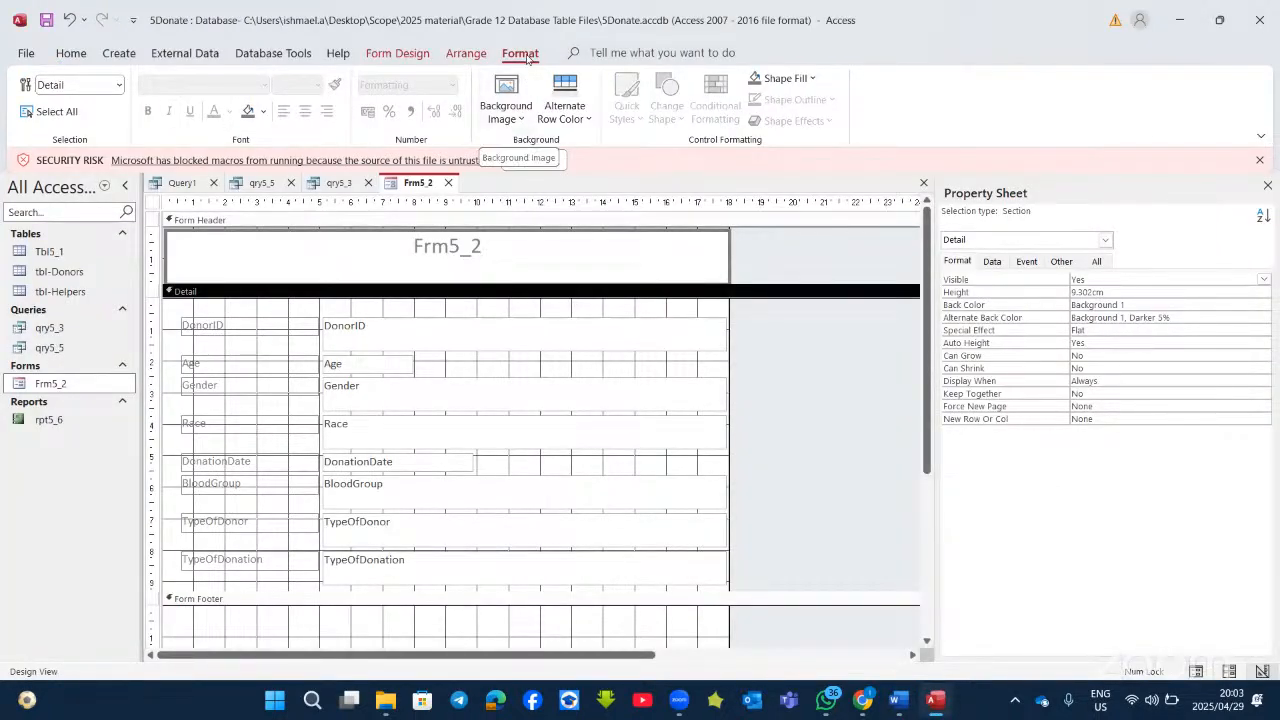
Step: Apply 5Pic from the Image Gallery as the Detail section background
left_click(525, 120)
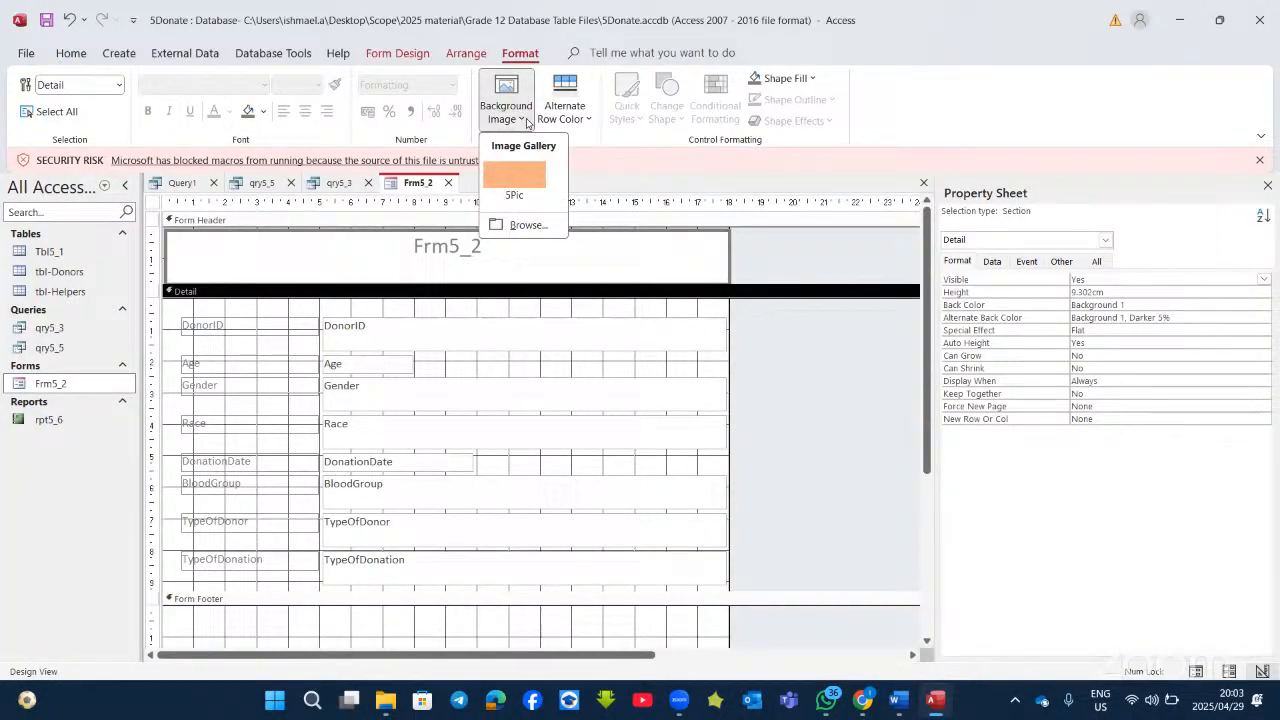
left_click(524, 172)
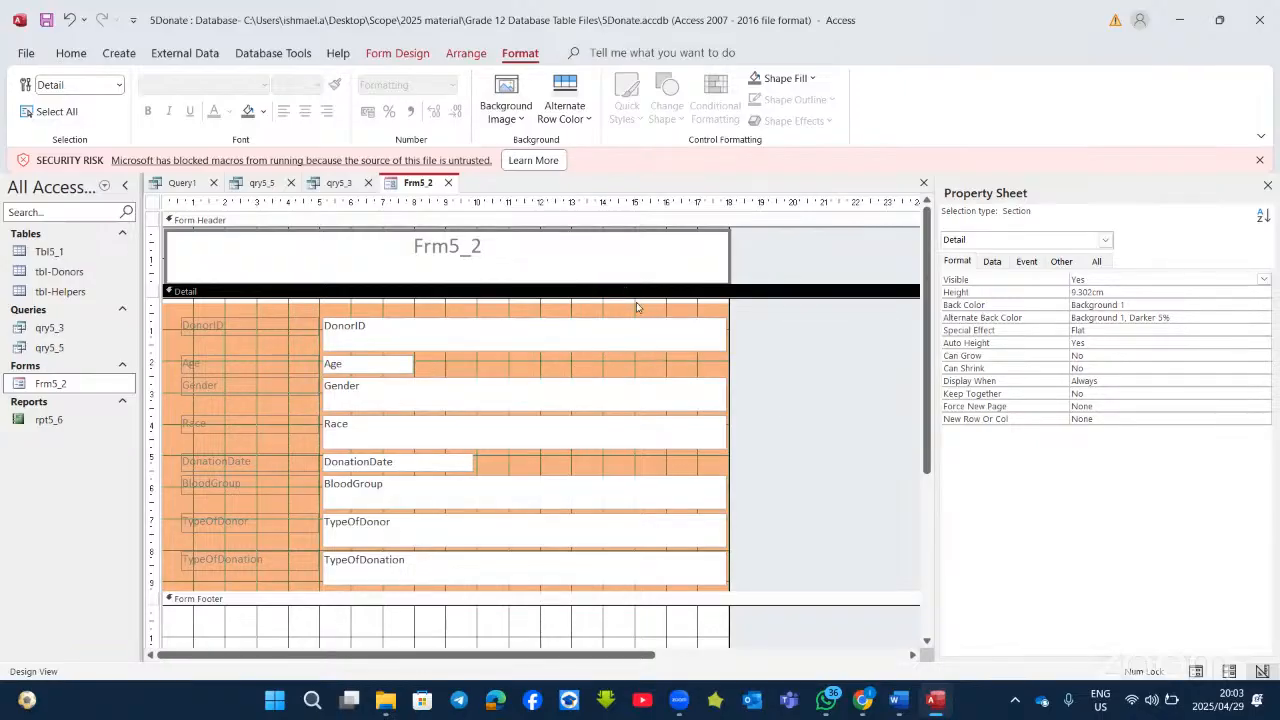
scroll(603, 507, "down", 3)
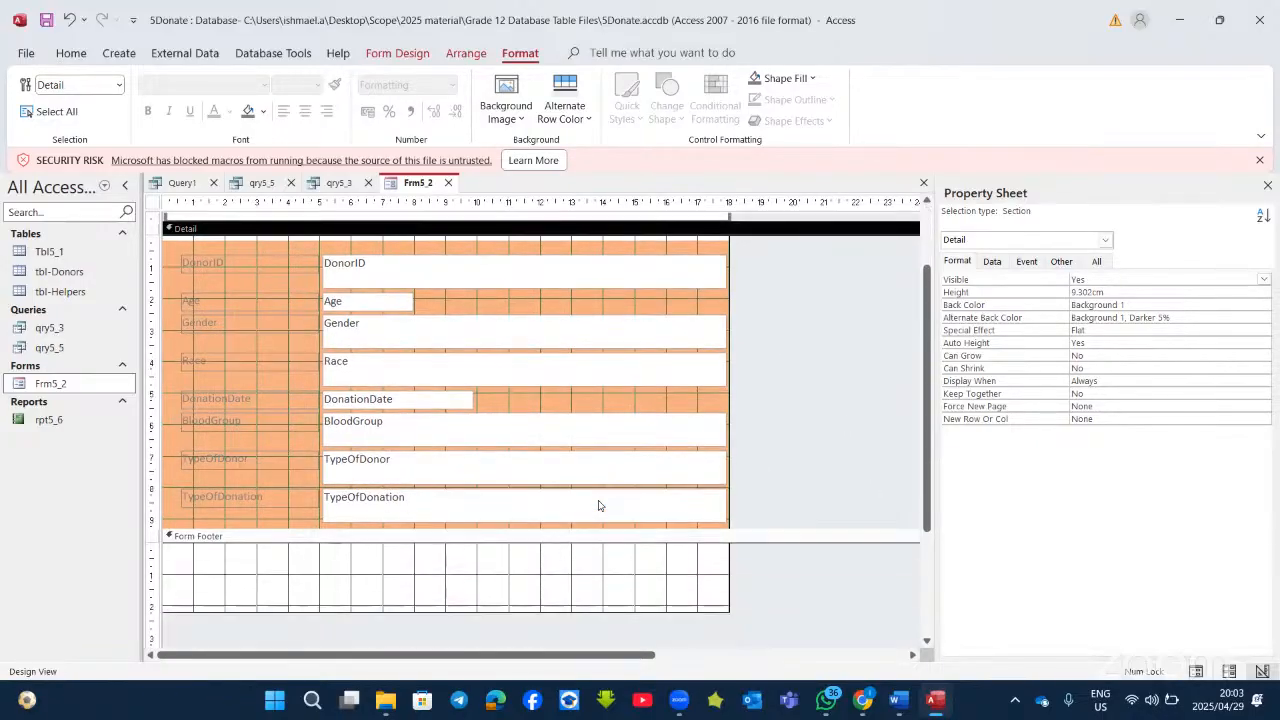
scroll(608, 510, "down", 1)
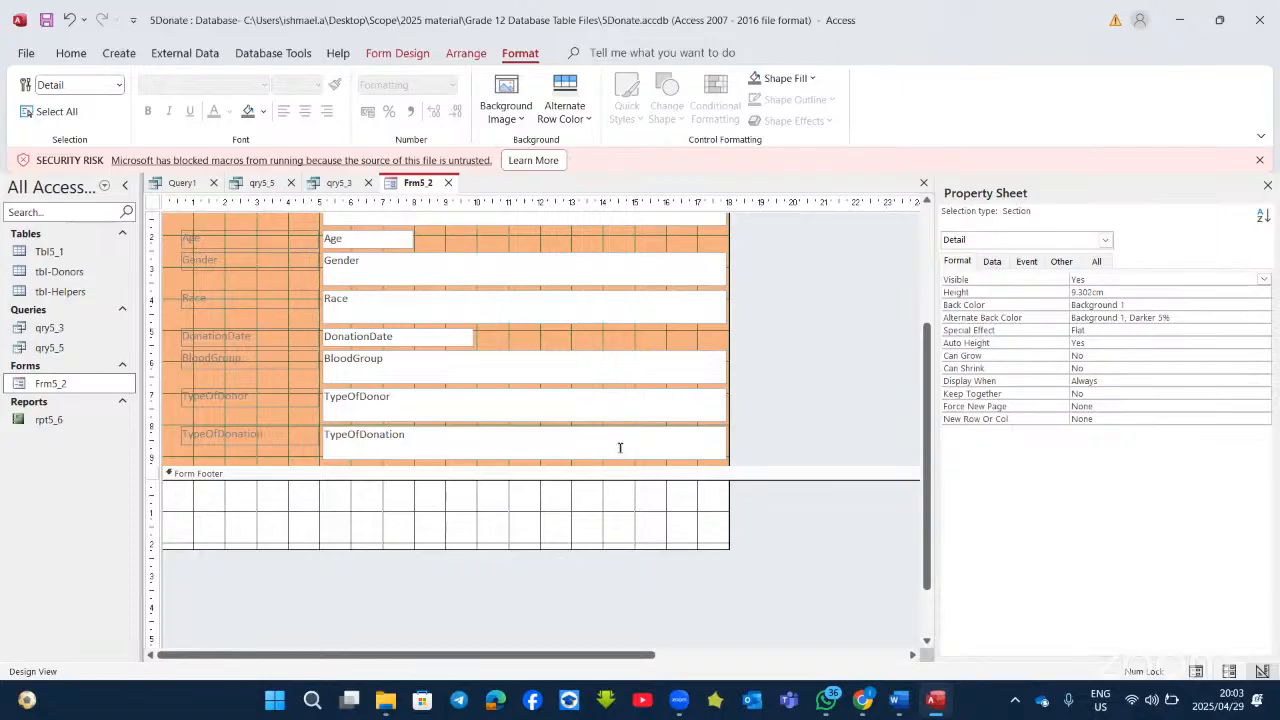
key("alt+Tab")
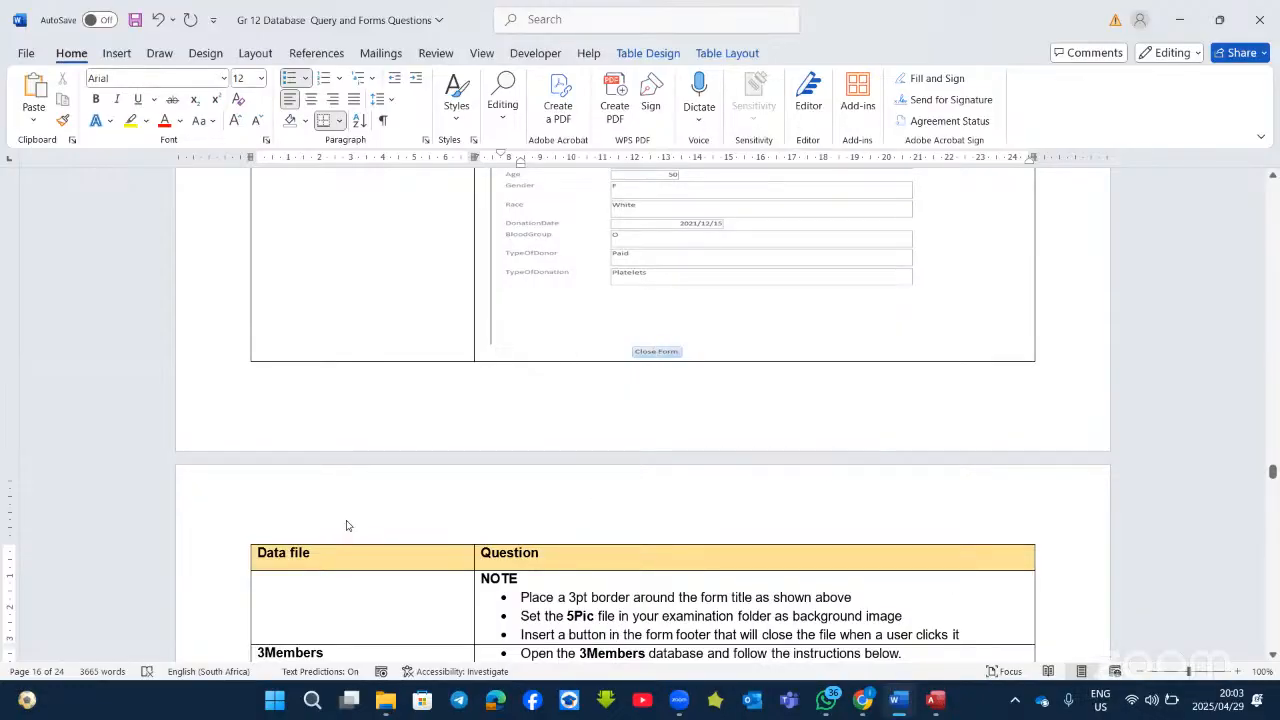
Step: Draw a footer button on Frm5_2 that runs Form Operations > Close Form and shows the text 'Close Form'
key("alt+Tab")
left_click(398, 53)
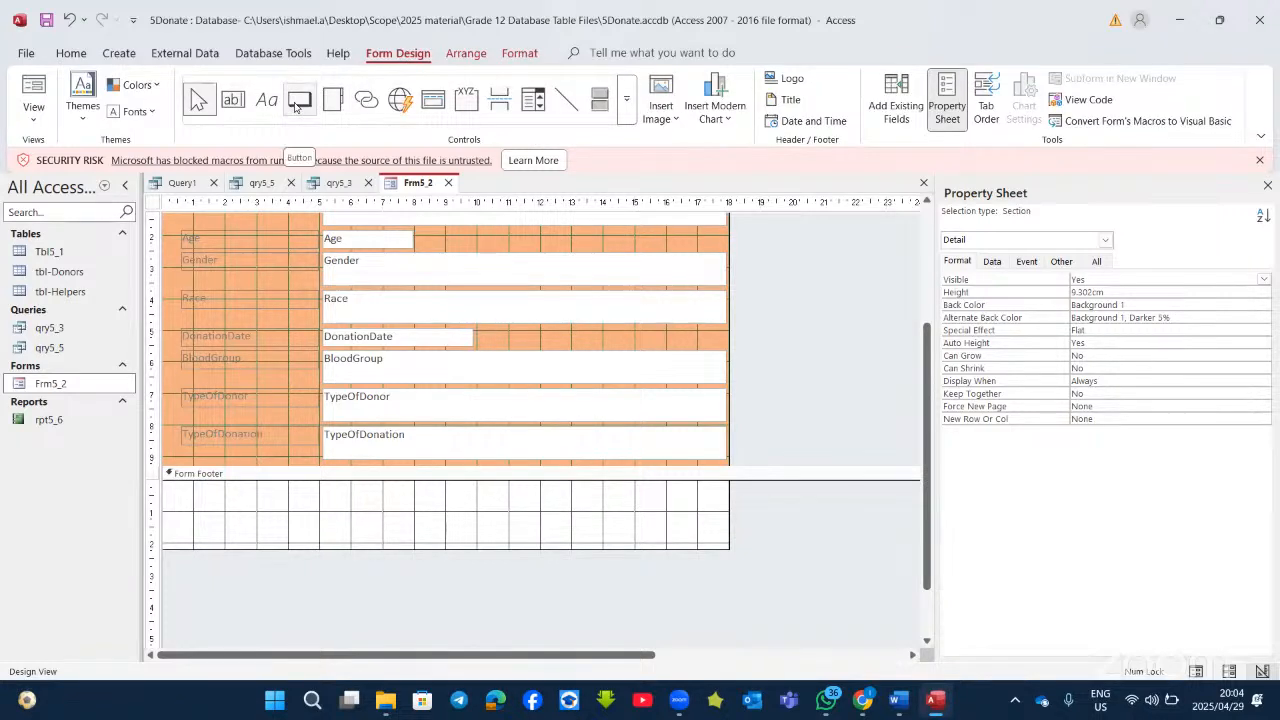
left_click(298, 101)
left_click_drag(314, 498, 432, 521)
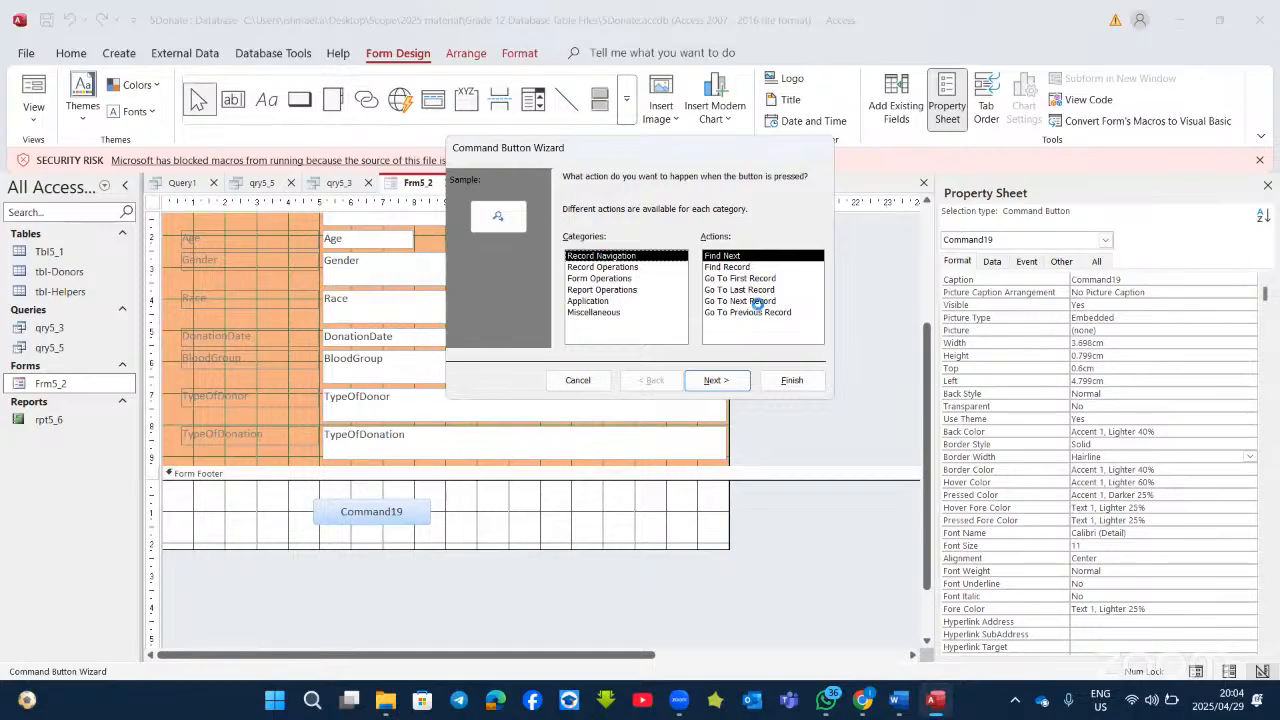
left_click(609, 267)
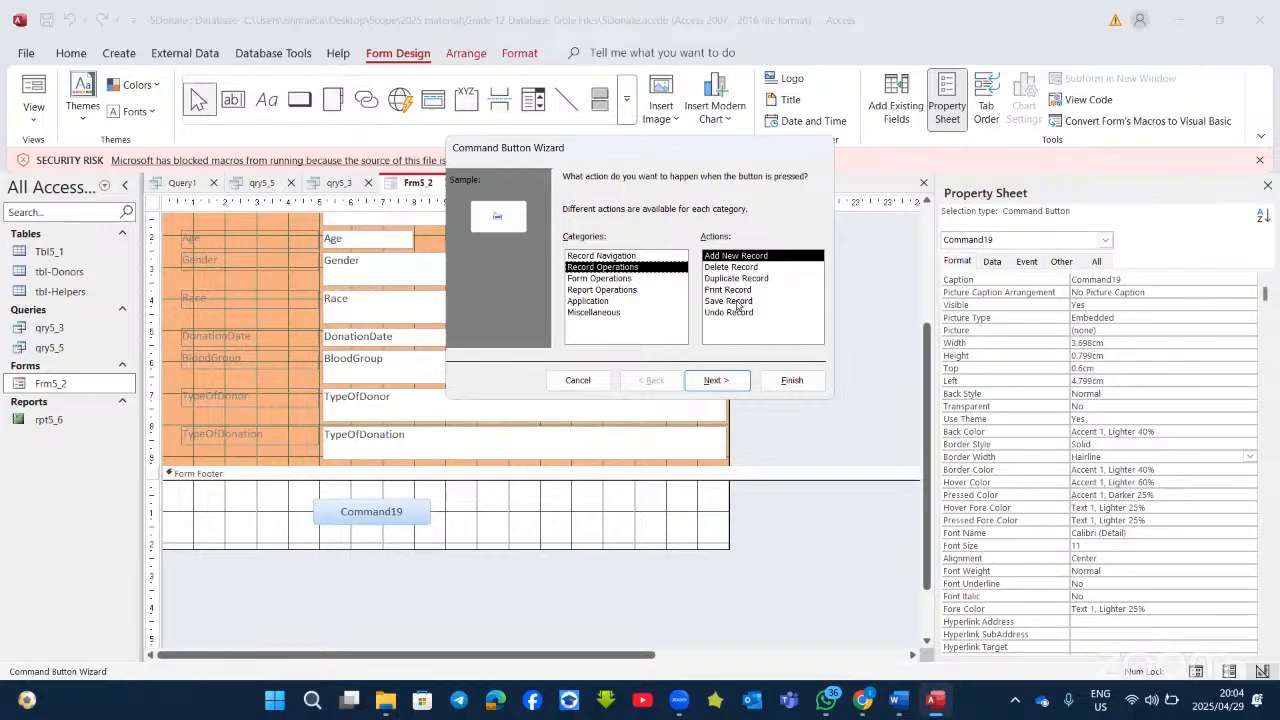
left_click(620, 279)
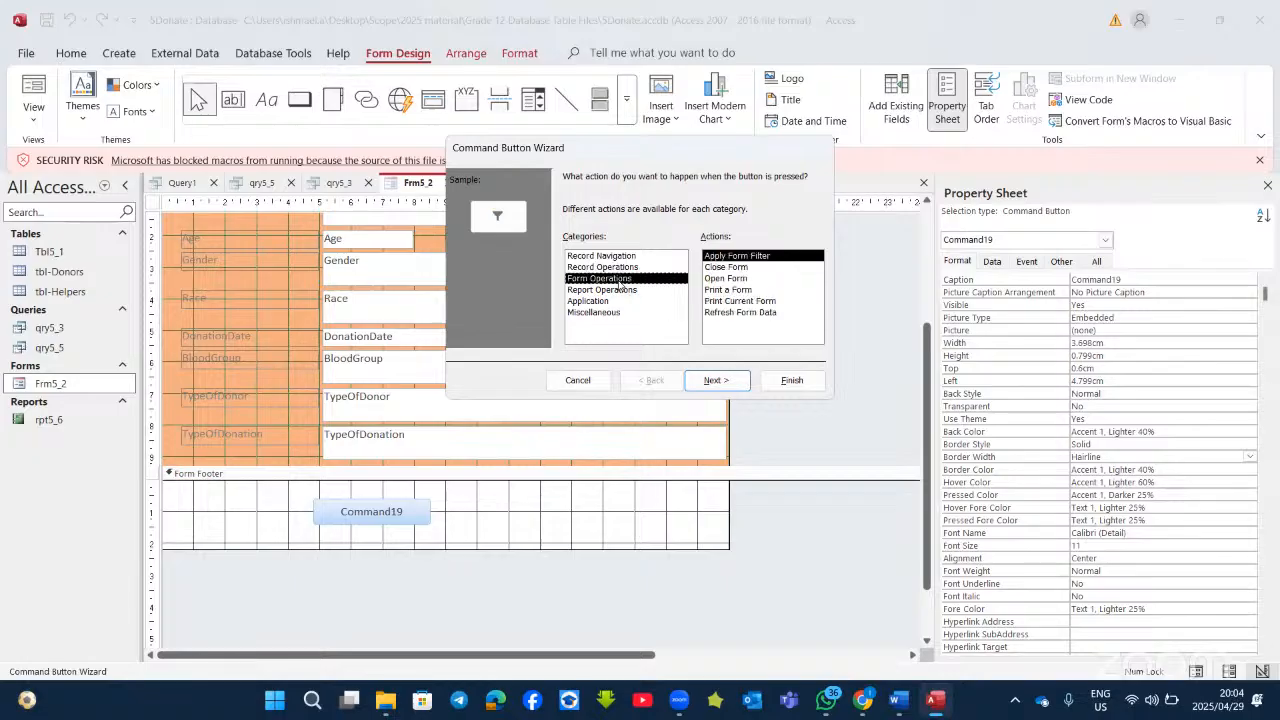
left_click(727, 267)
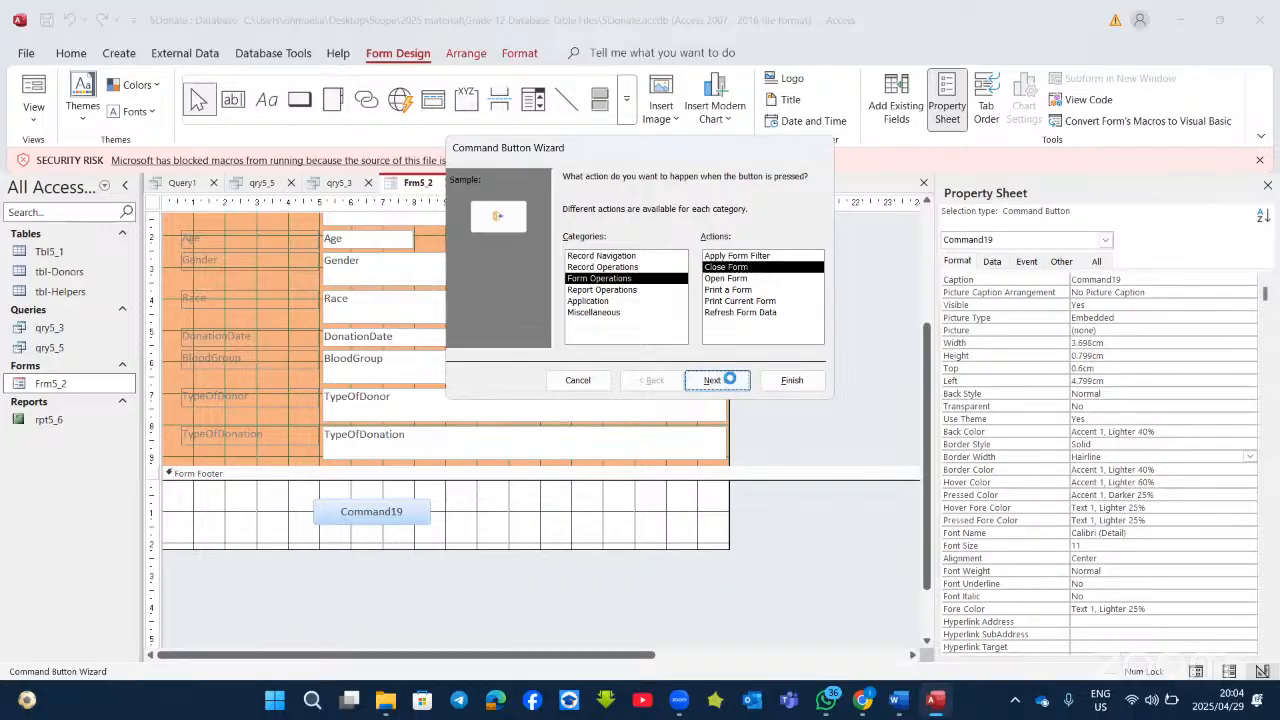
left_click(732, 383)
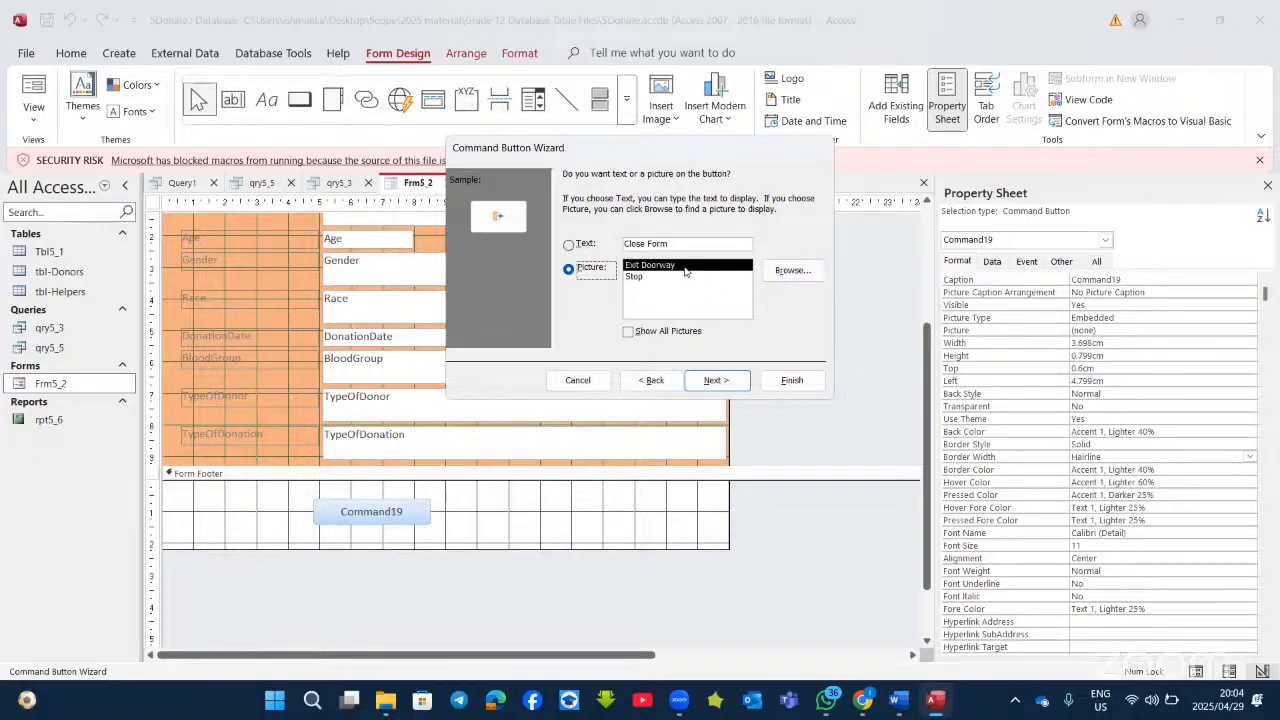
left_click(569, 245)
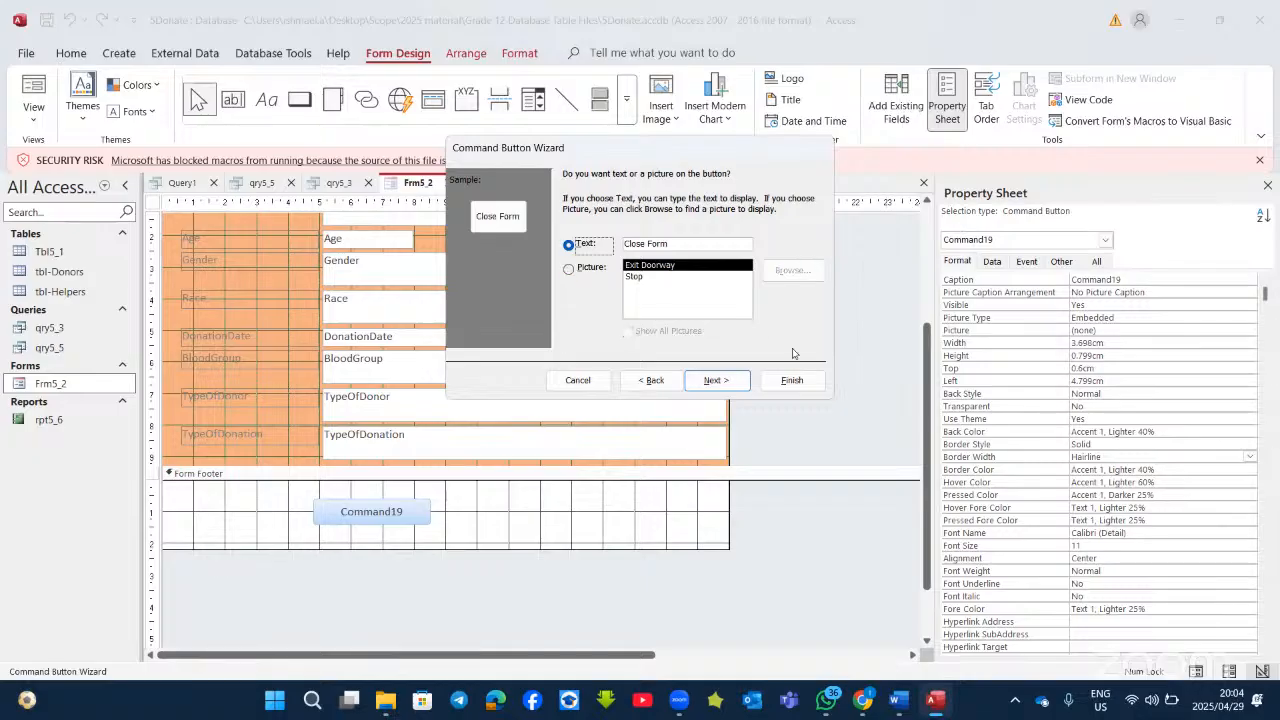
left_click(716, 381)
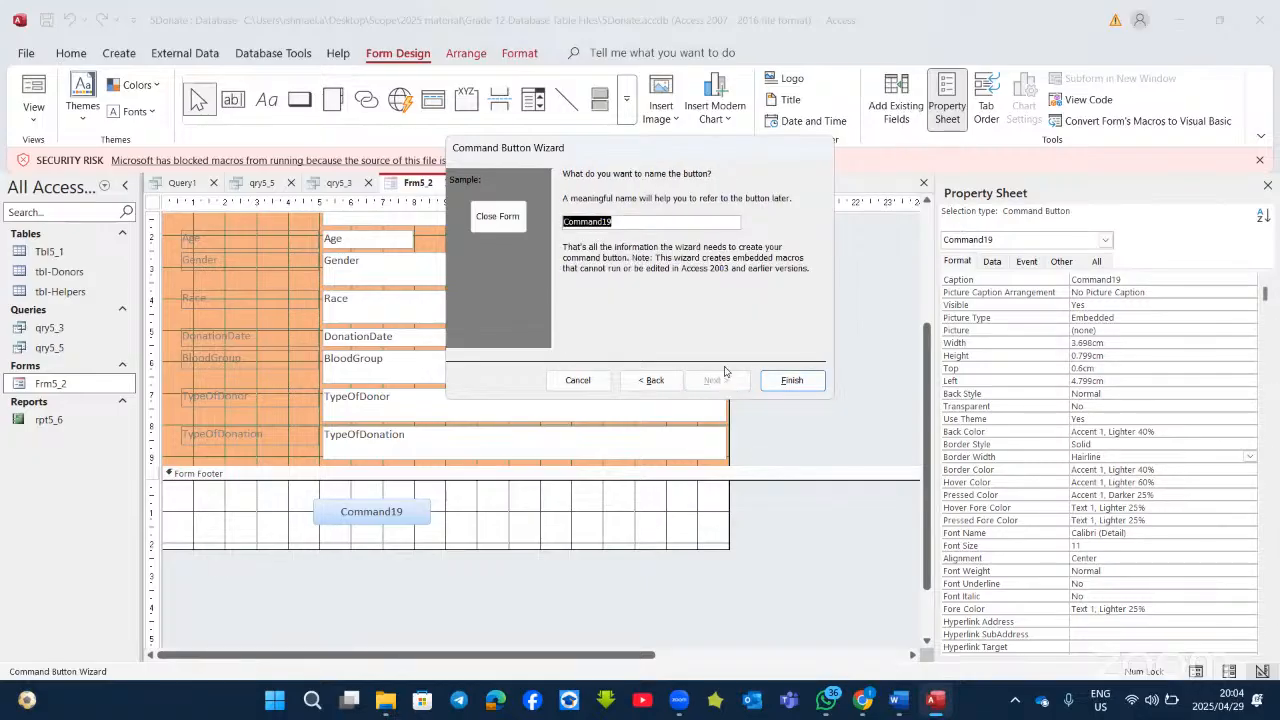
type("Close form")
left_click(785, 378)
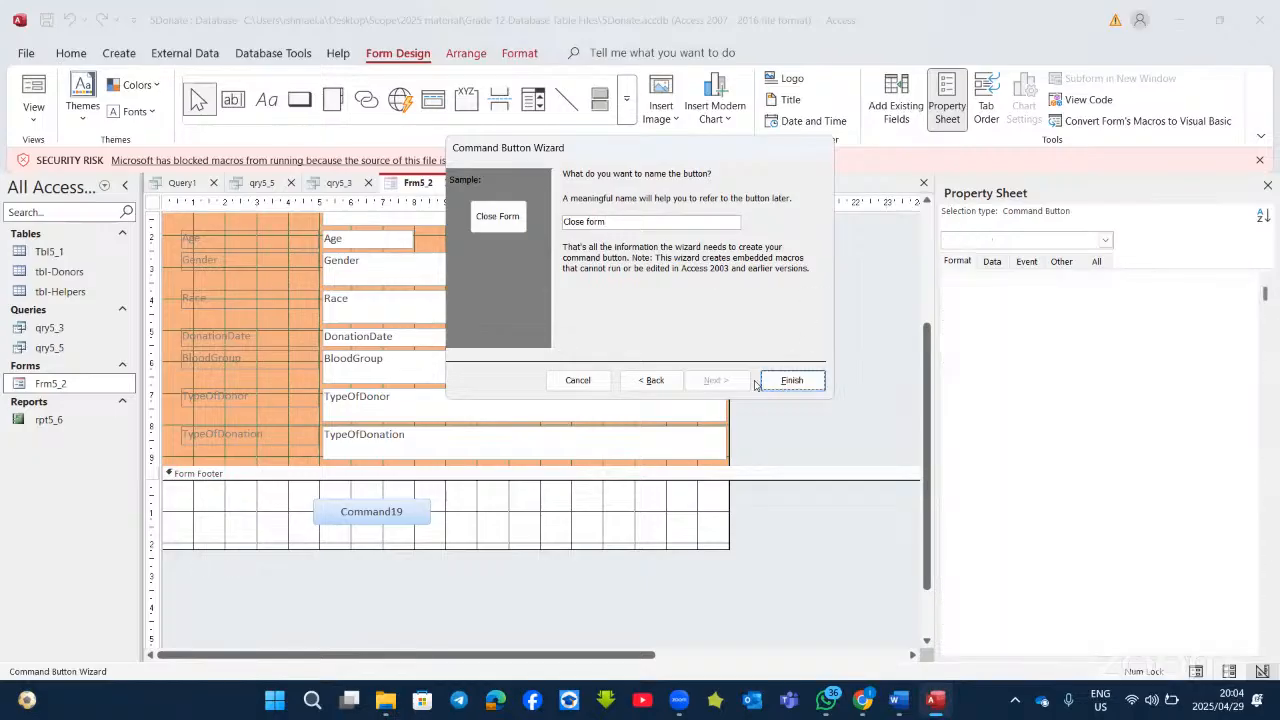
Step: Test the Close Form button in Form View, closing the form without saving design changes
left_click(424, 511)
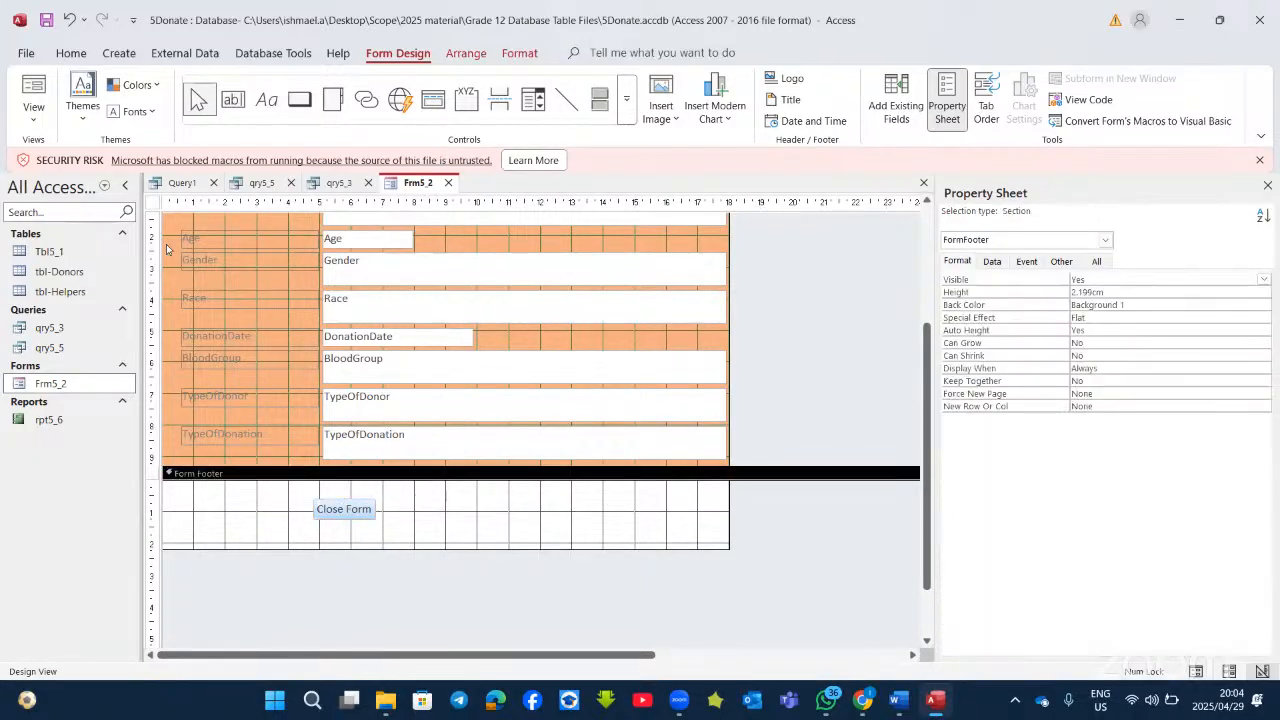
left_click(33, 95)
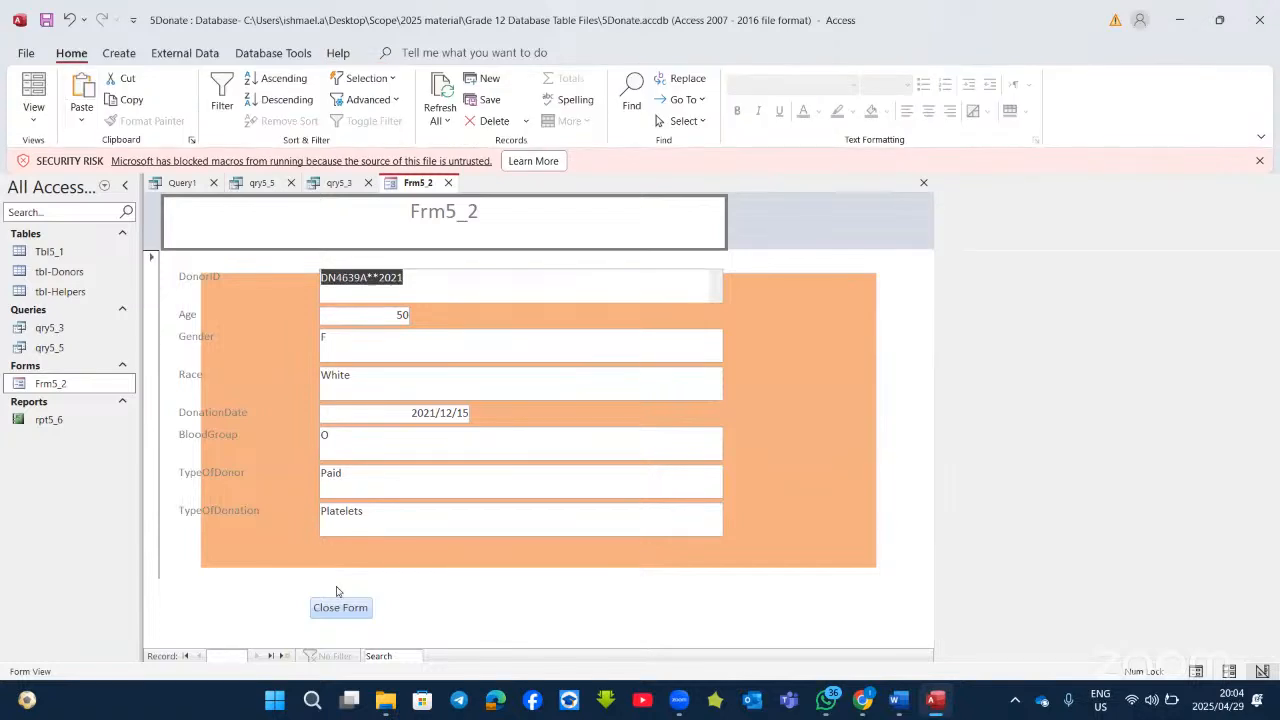
left_click(341, 608)
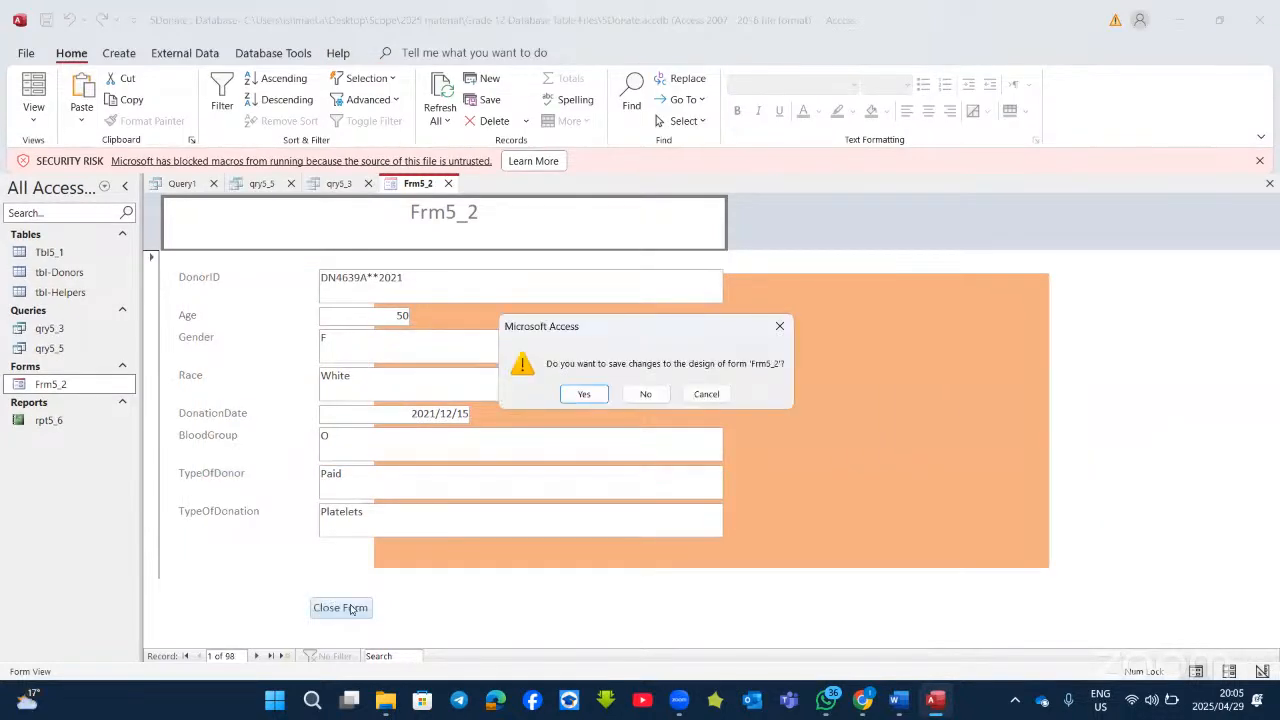
left_click(656, 396)
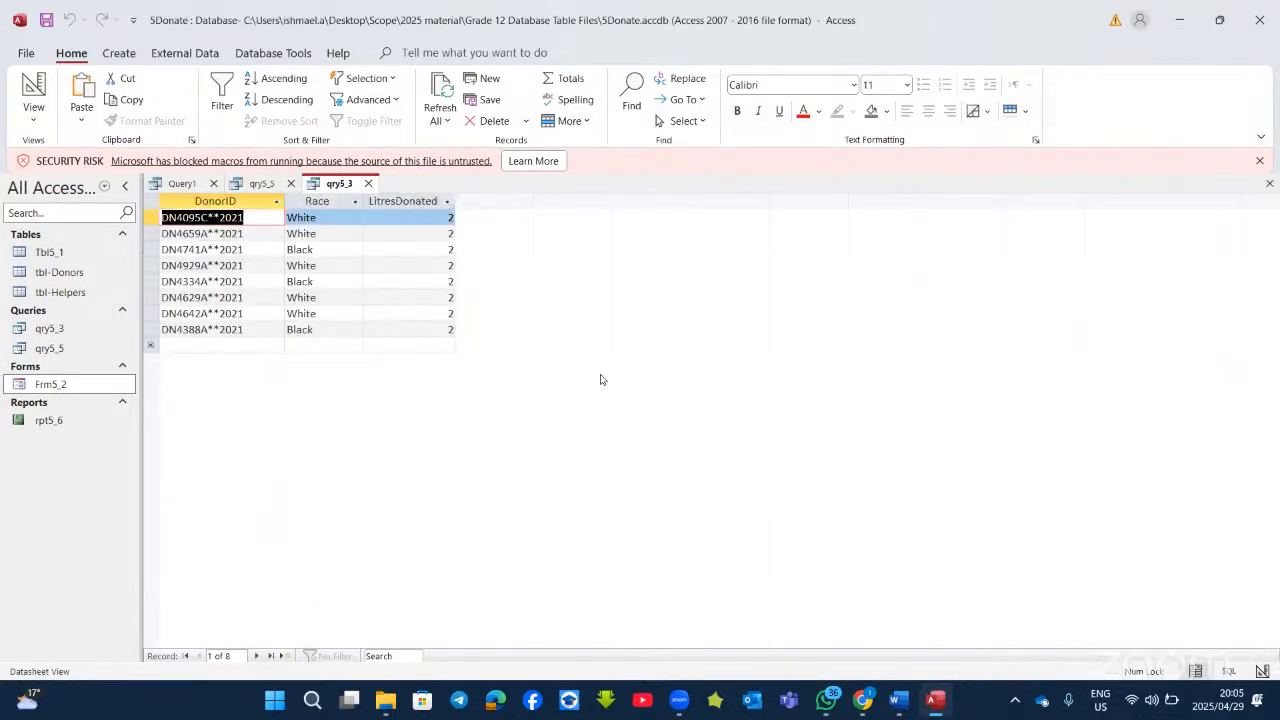
Step: Reopen Frm5_2 in Design View and scroll down to its form footer
right_click(77, 383)
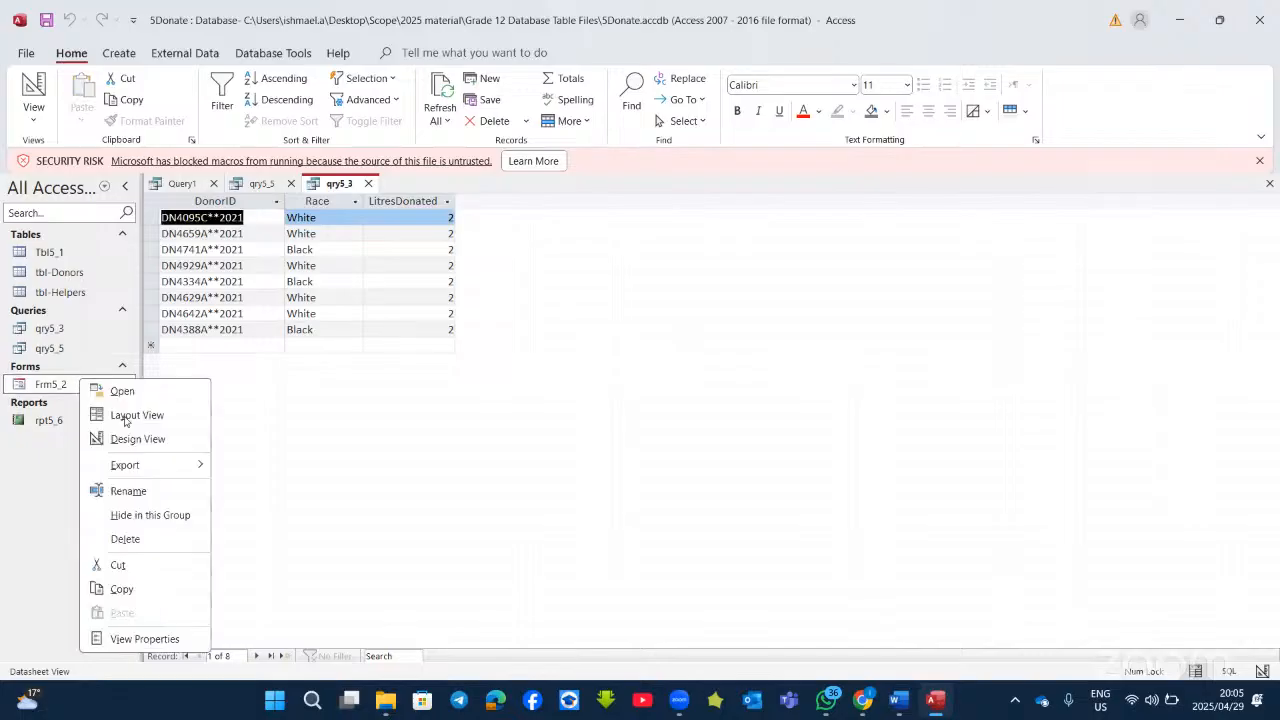
left_click(137, 439)
scroll(491, 514, "down", 5)
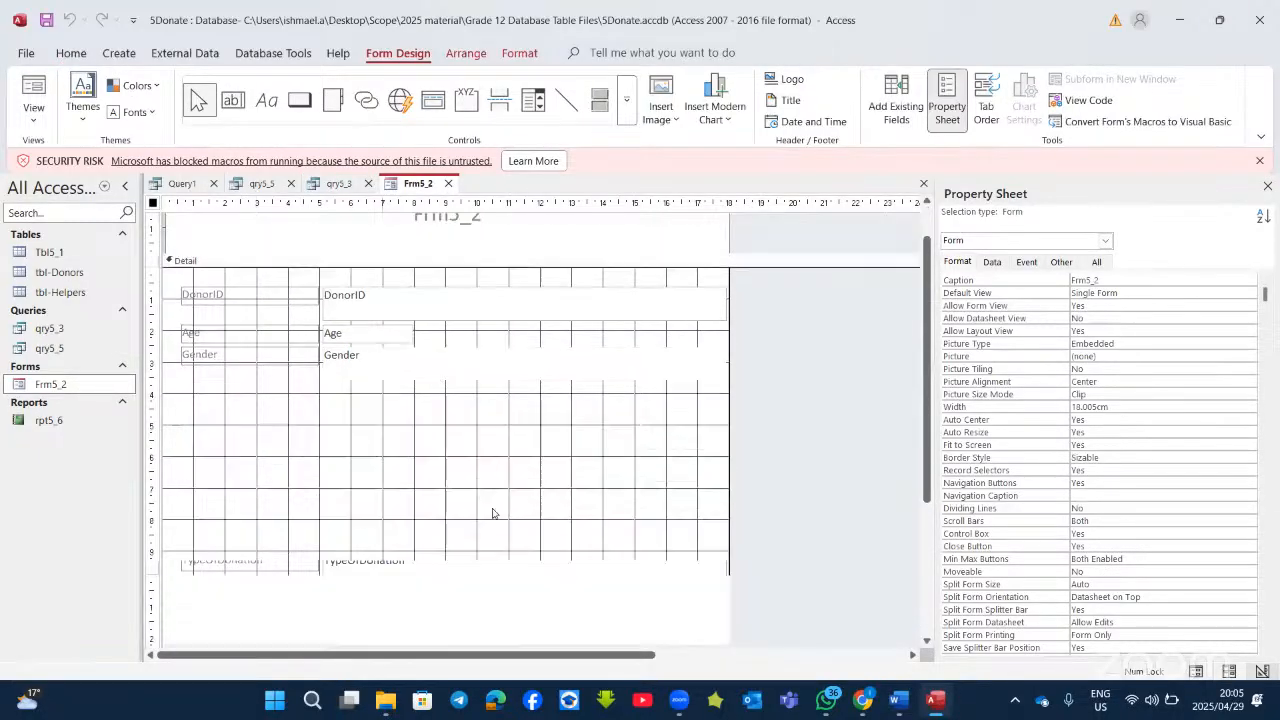
Step: Draw a second footer button set to Record Operations > Delete Record, keeping its trash-can picture
left_click(299, 100)
mouse_move(341, 470)
left_mouse_down()
mouse_move(412, 472)
mouse_move(438, 494)
left_mouse_up()
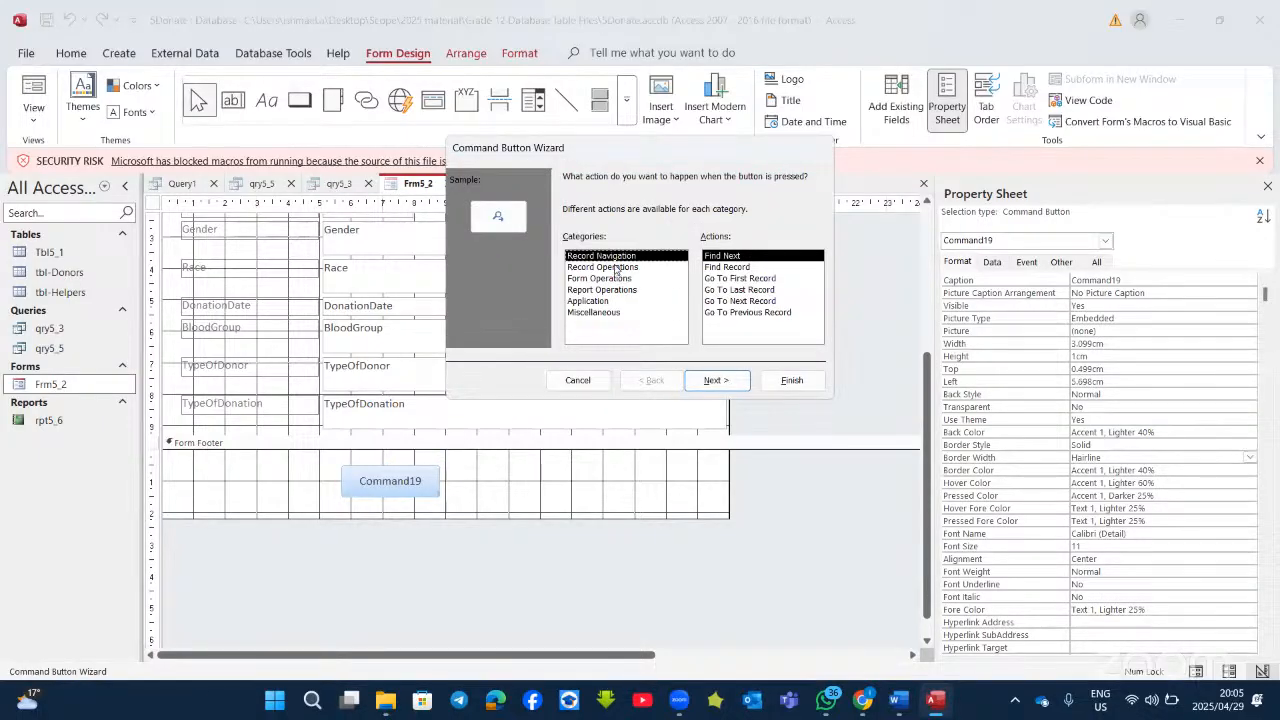
left_click(615, 268)
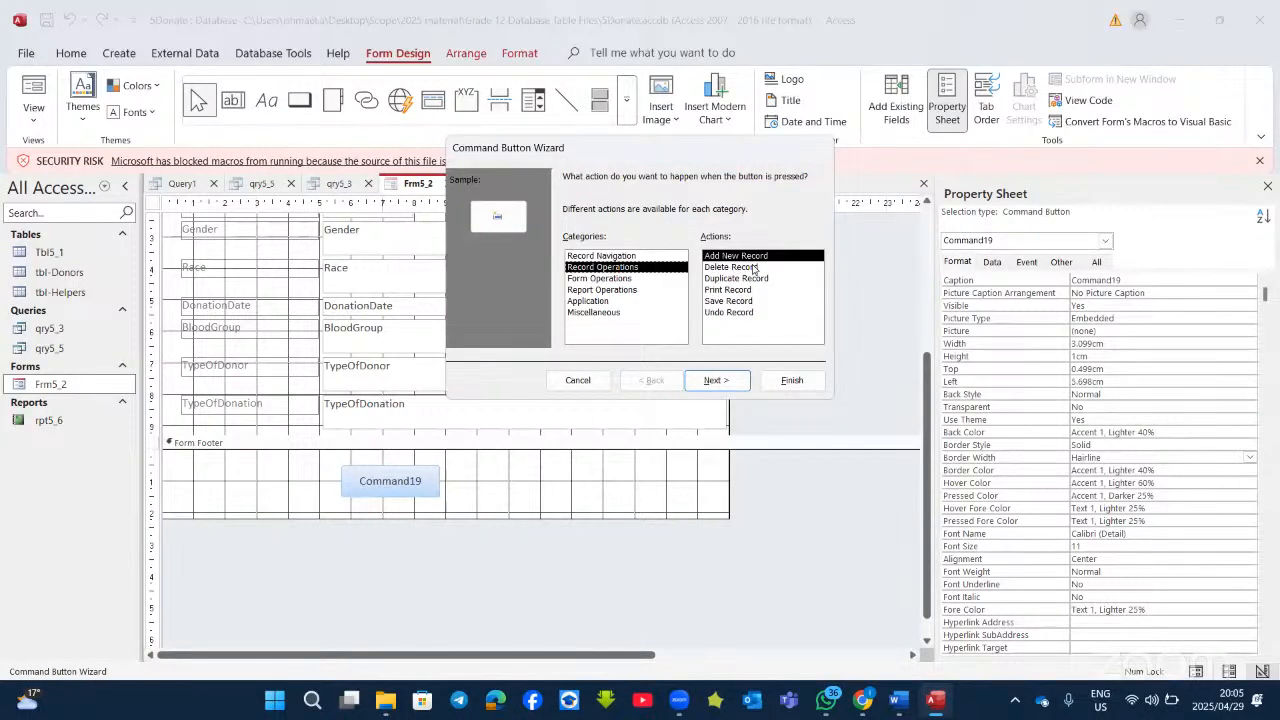
left_click(752, 267)
left_click(706, 379)
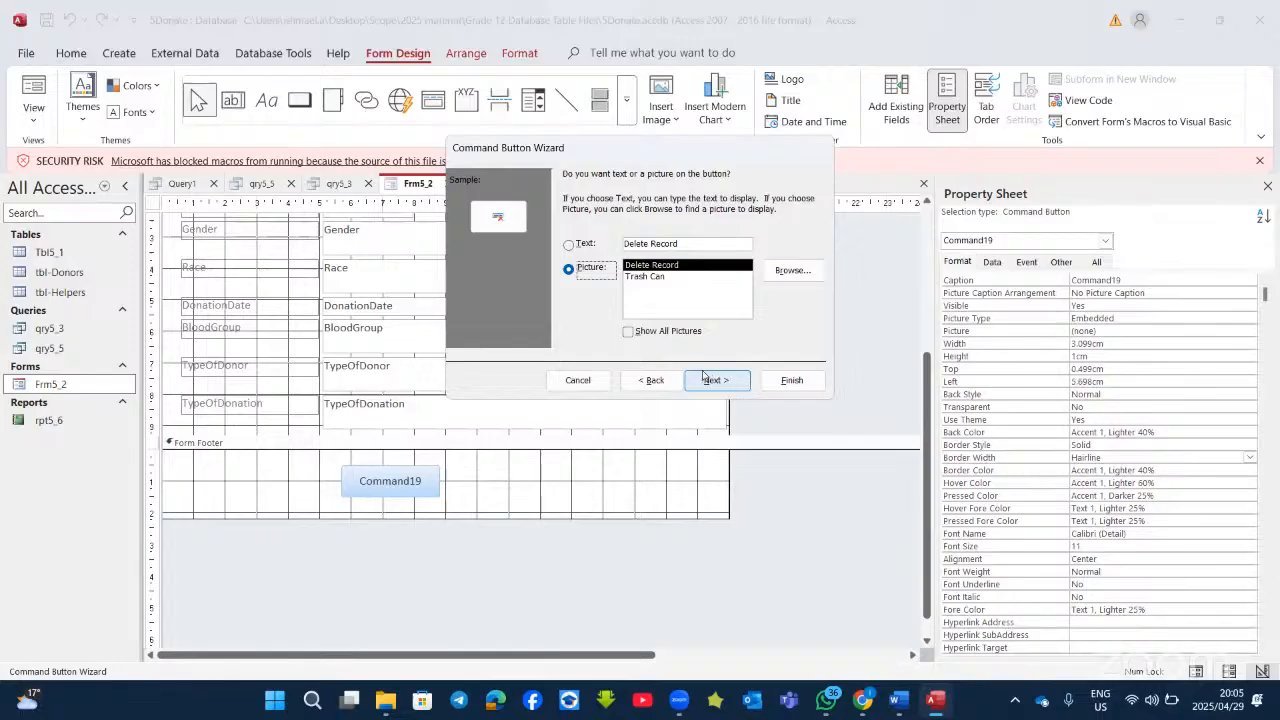
left_click(791, 380)
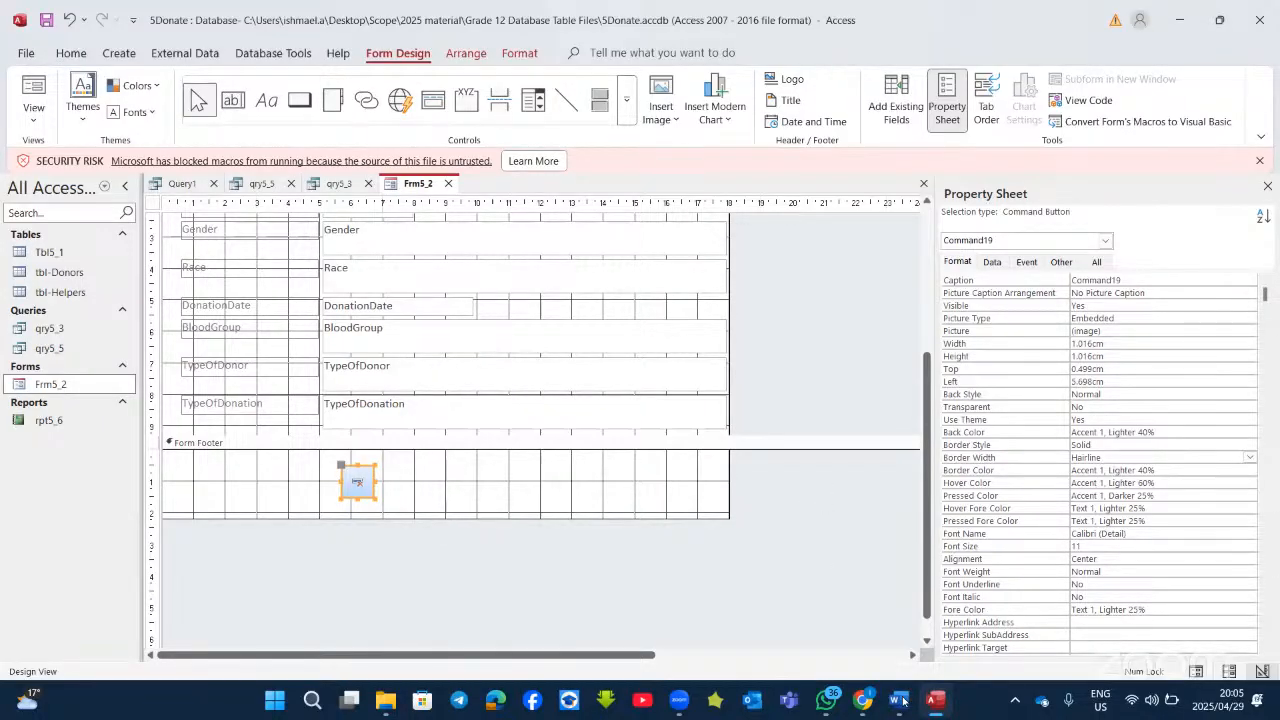
mouse_move(903, 700)
left_click(710, 610)
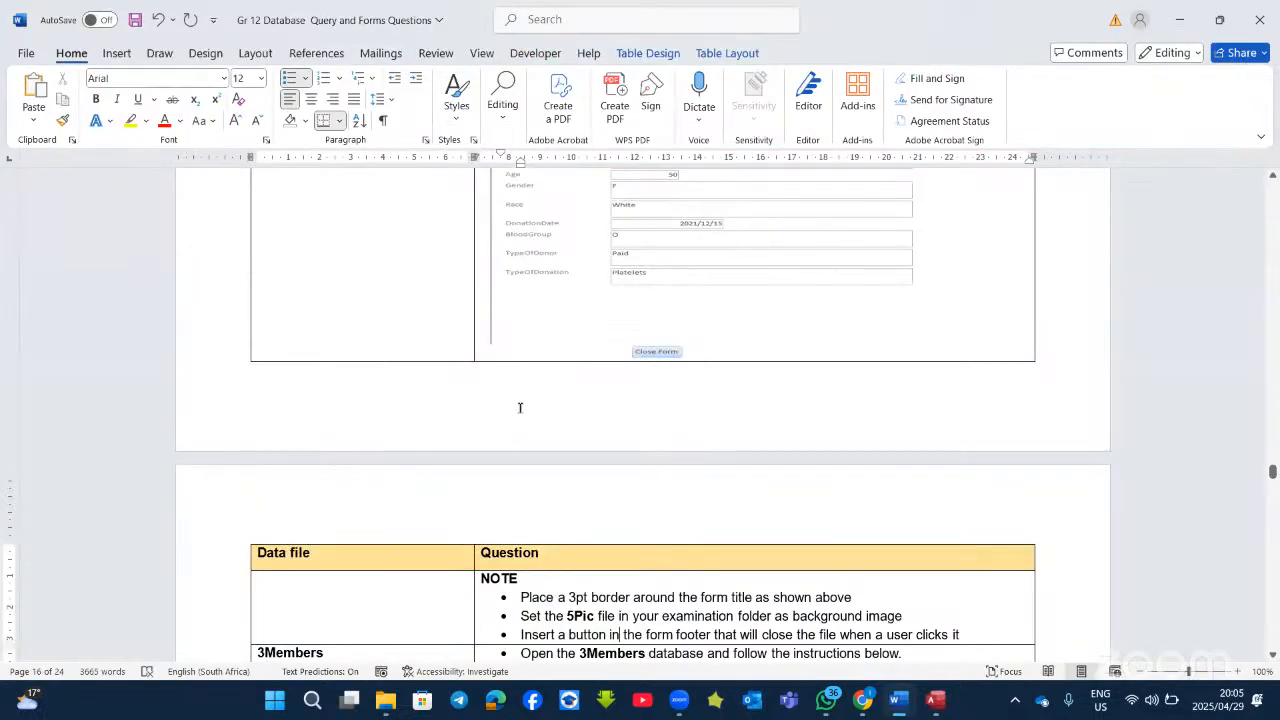
scroll(520, 407, "down", 5)
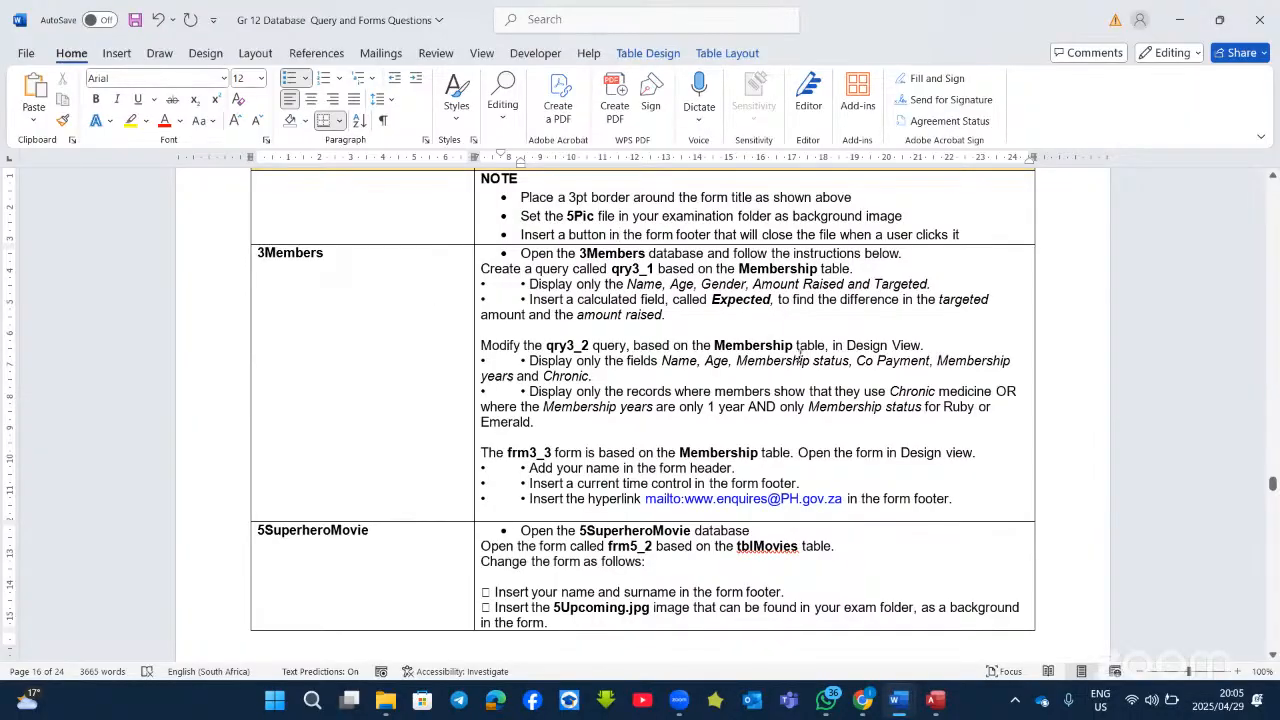
scroll(921, 408, "down", 3)
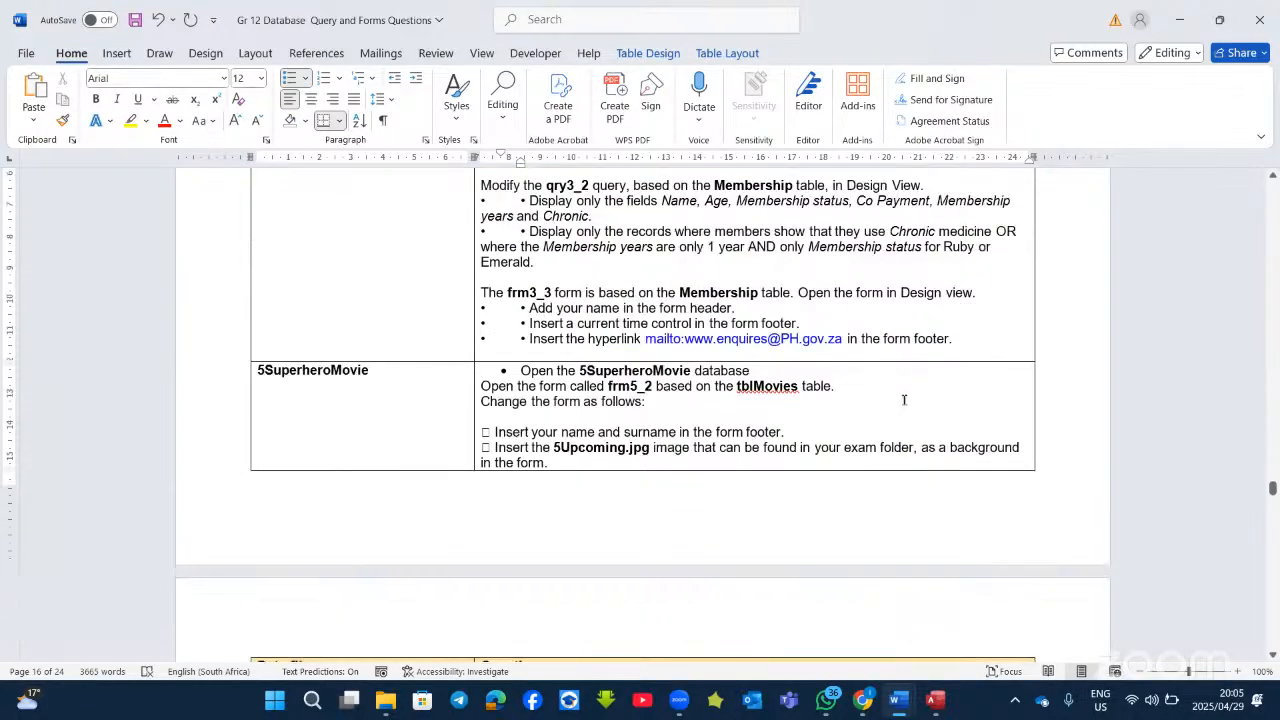
scroll(882, 405, "down", 9)
scroll(878, 408, "down", 8)
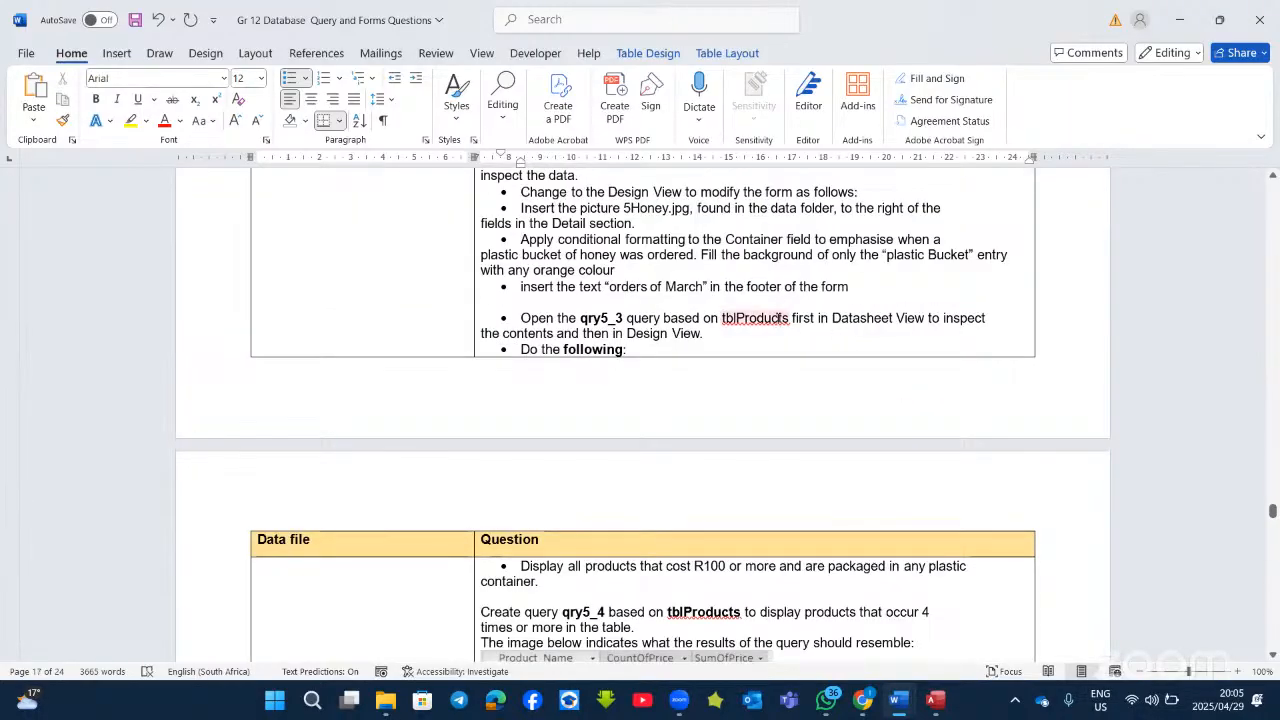
scroll(798, 293, "down", 10)
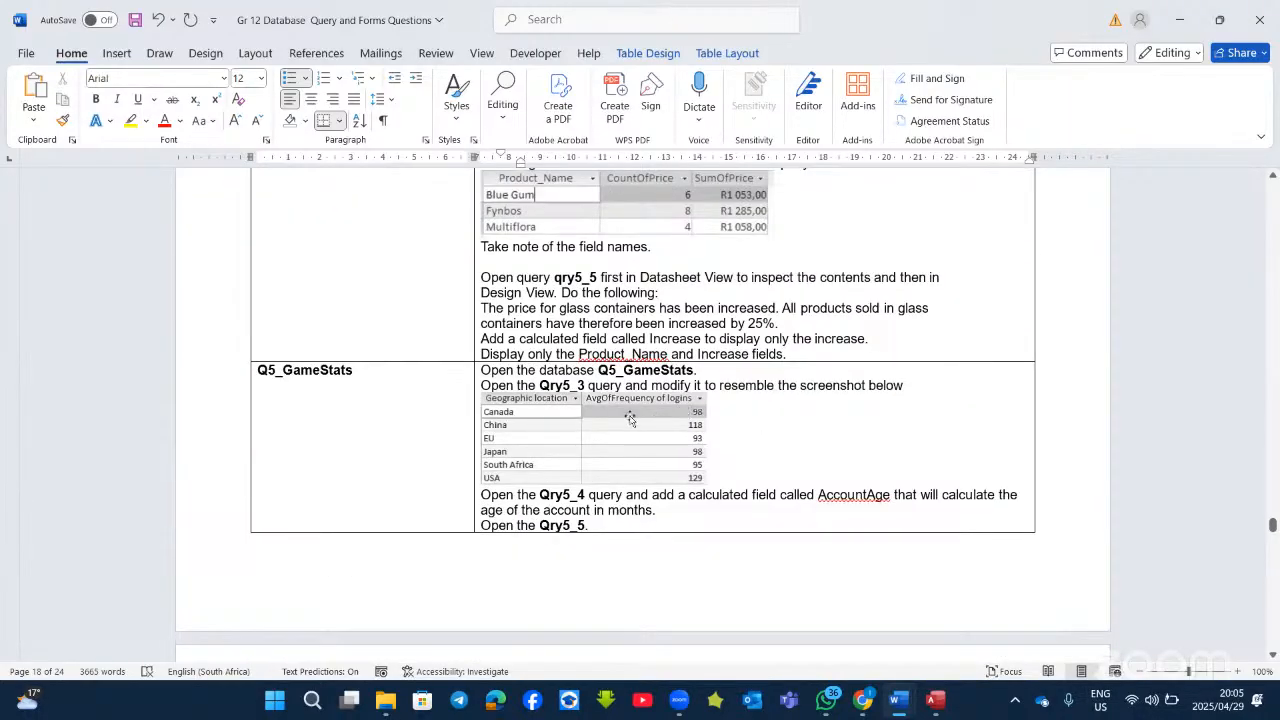
scroll(657, 443, "down", 7)
scroll(657, 443, "down", 5)
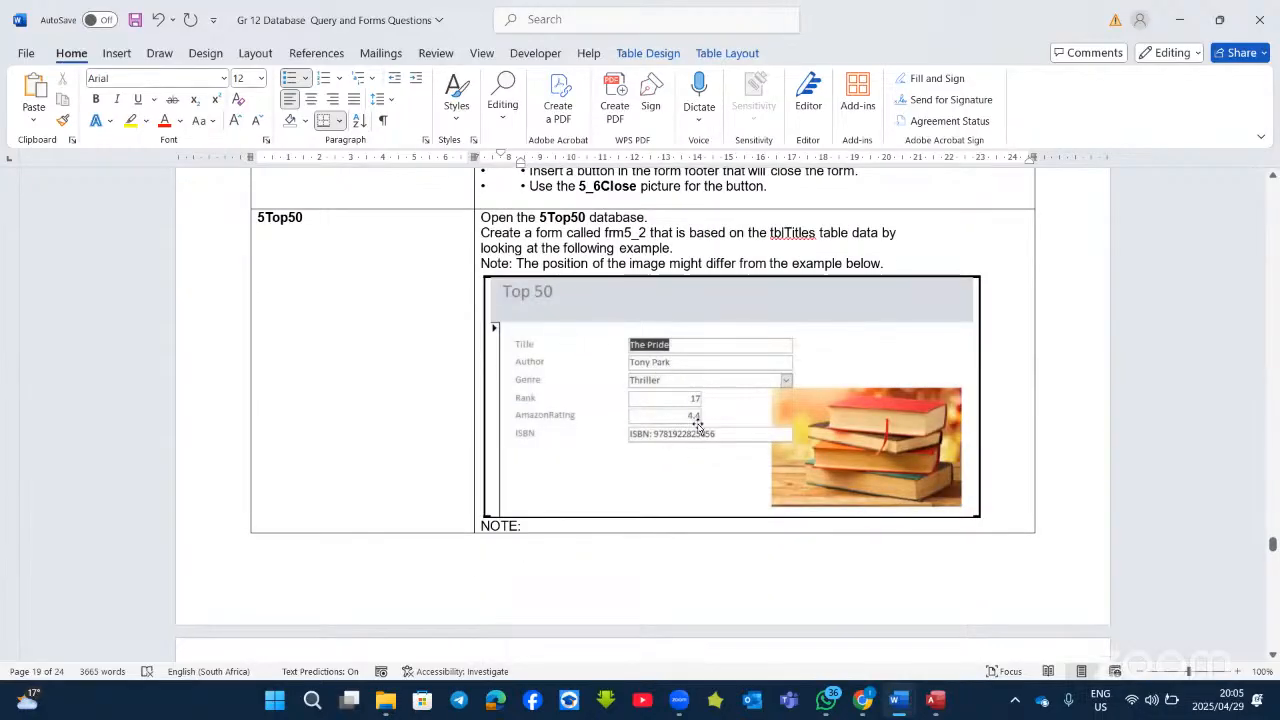
scroll(698, 424, "down", 7)
scroll(672, 452, "down", 3)
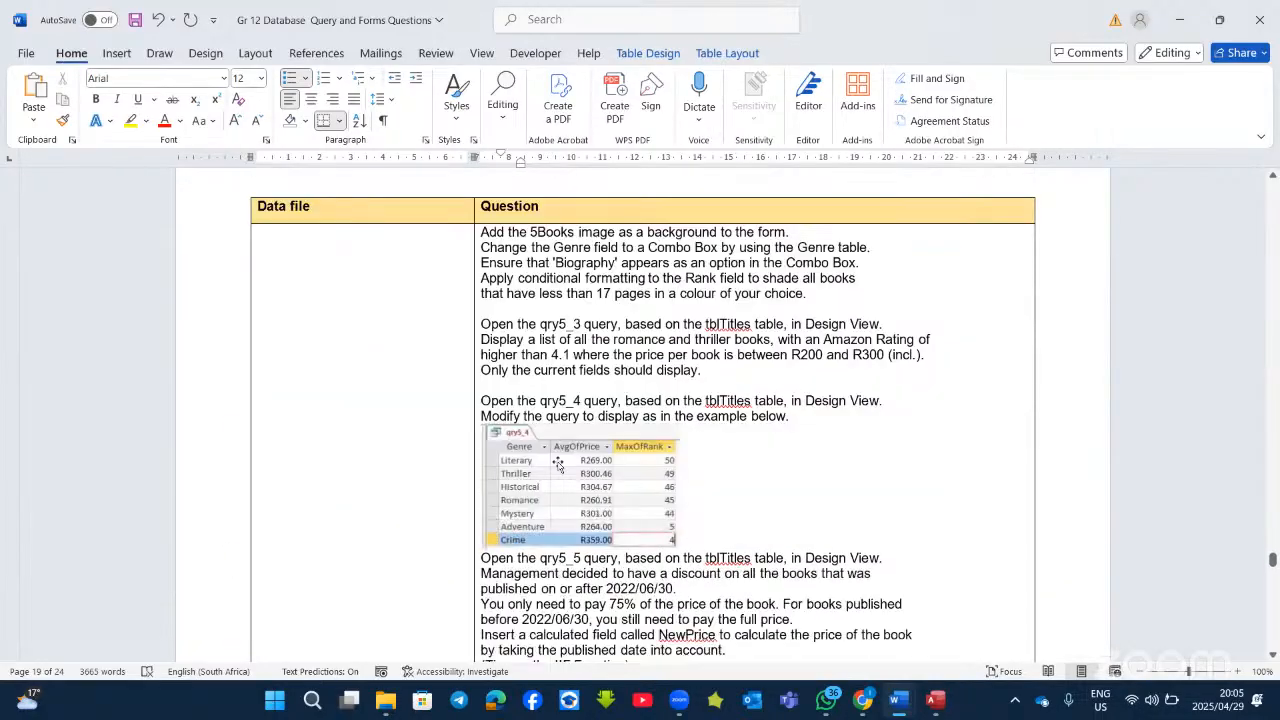
scroll(604, 496, "down", 2)
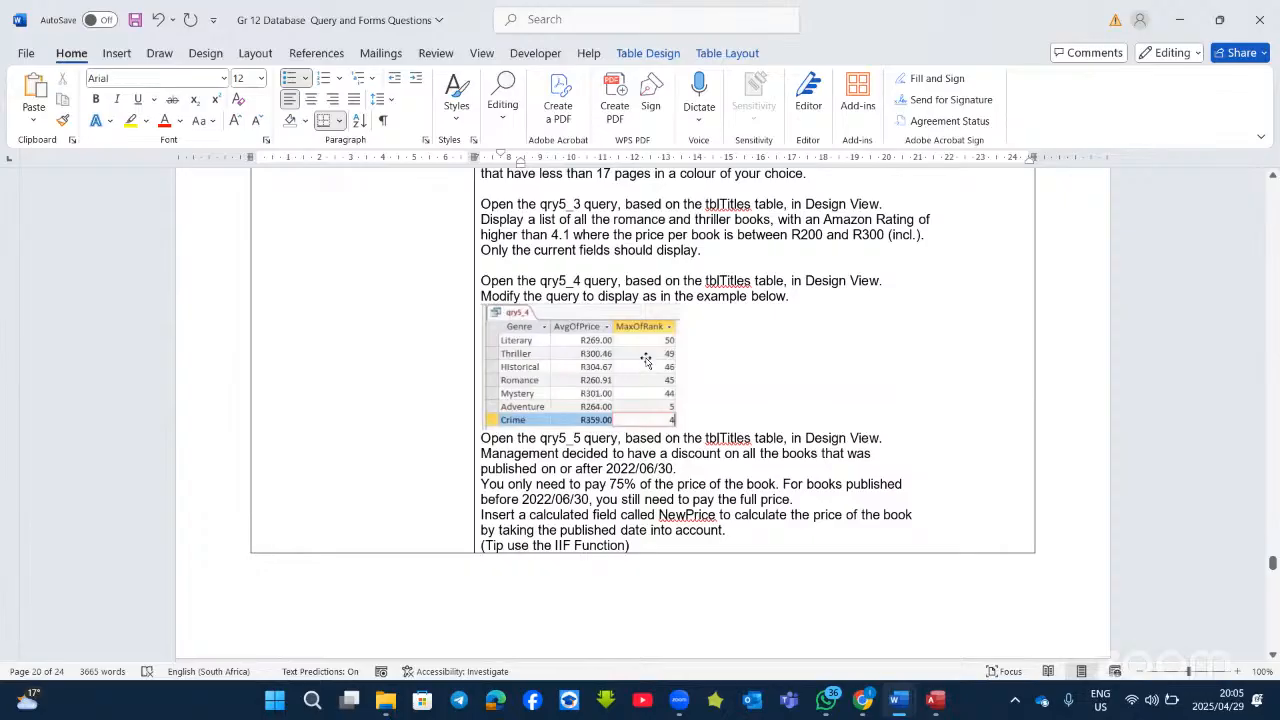
scroll(645, 360, "up", 3)
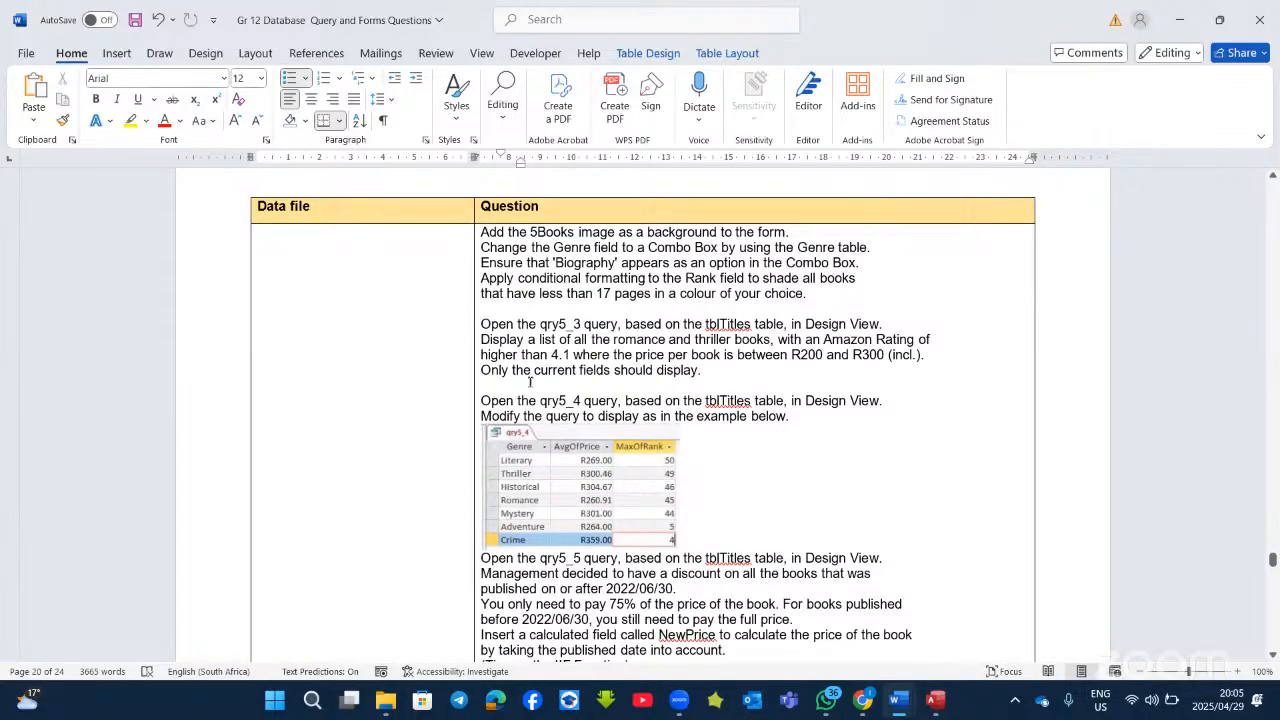
scroll(570, 422, "down", 6)
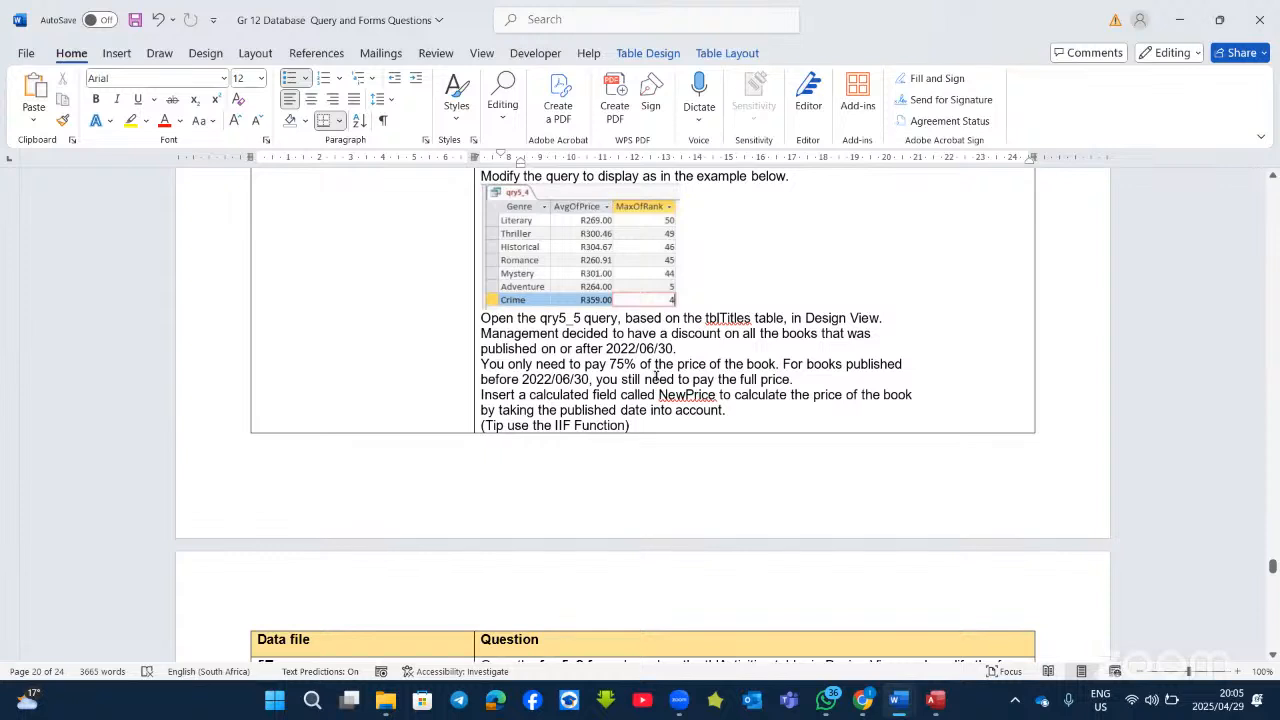
scroll(700, 422, "down", 7)
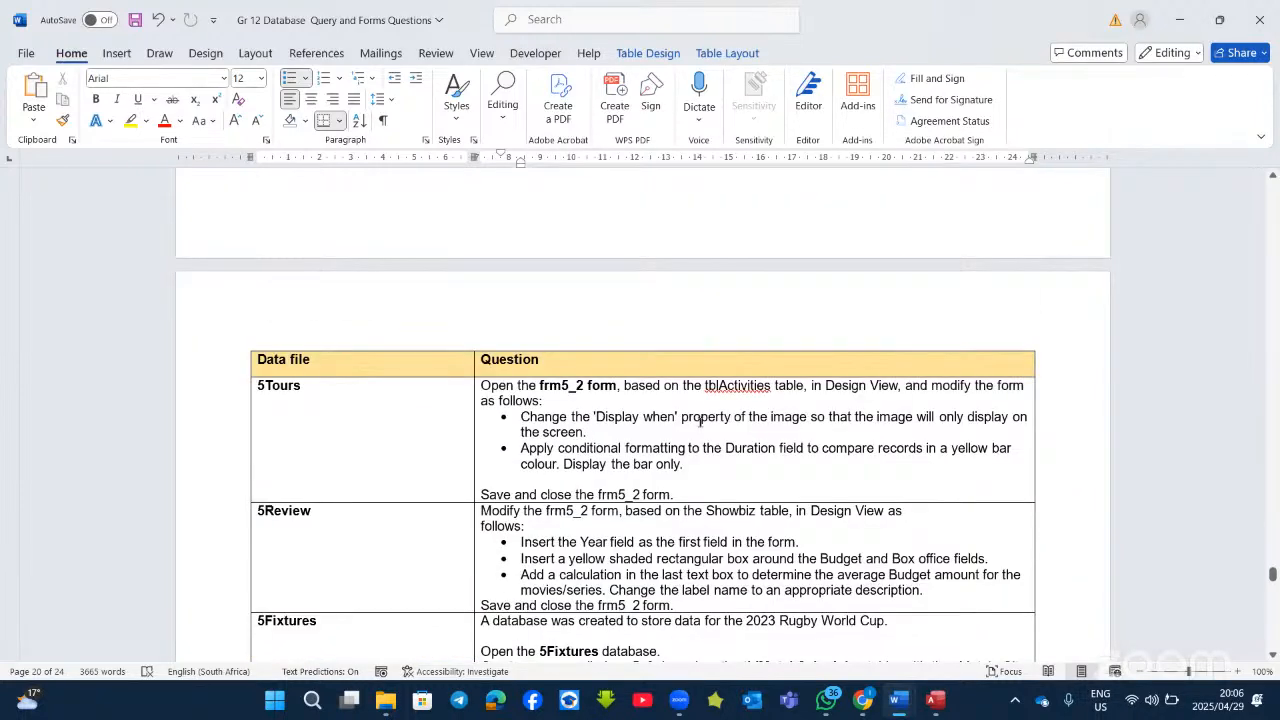
scroll(700, 421, "down", 3)
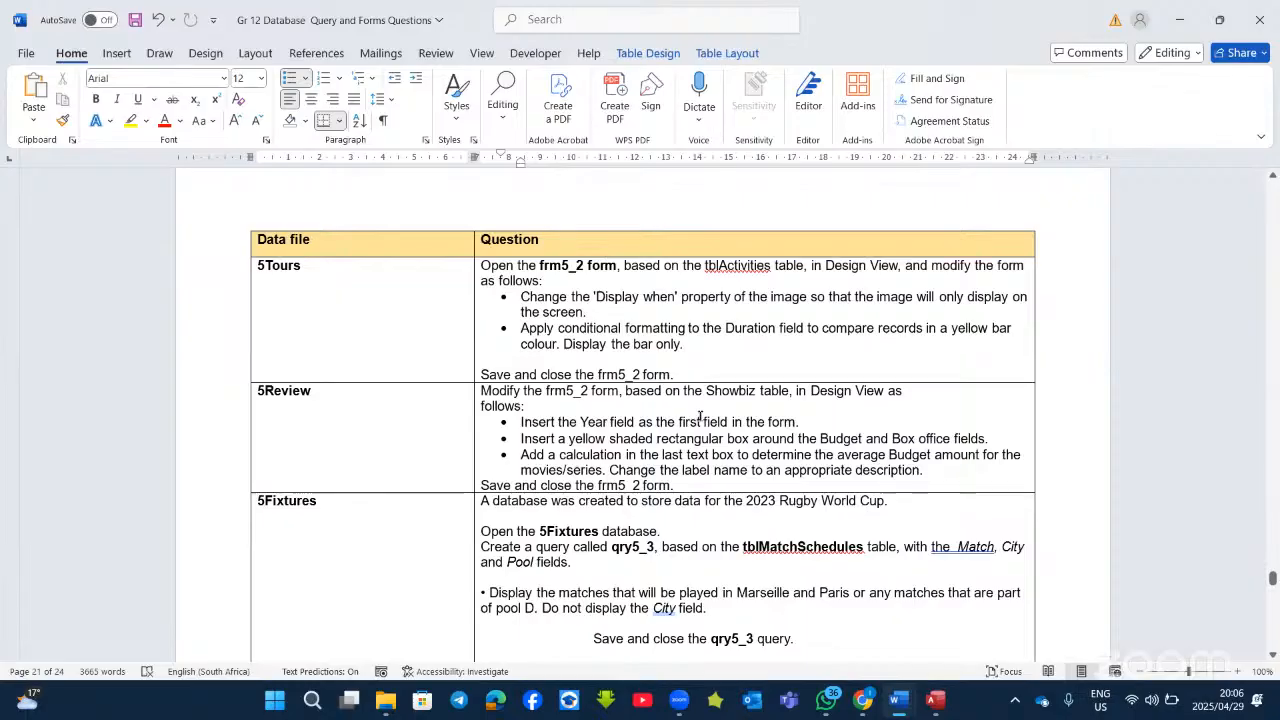
scroll(700, 418, "down", 2)
scroll(683, 455, "down", 12)
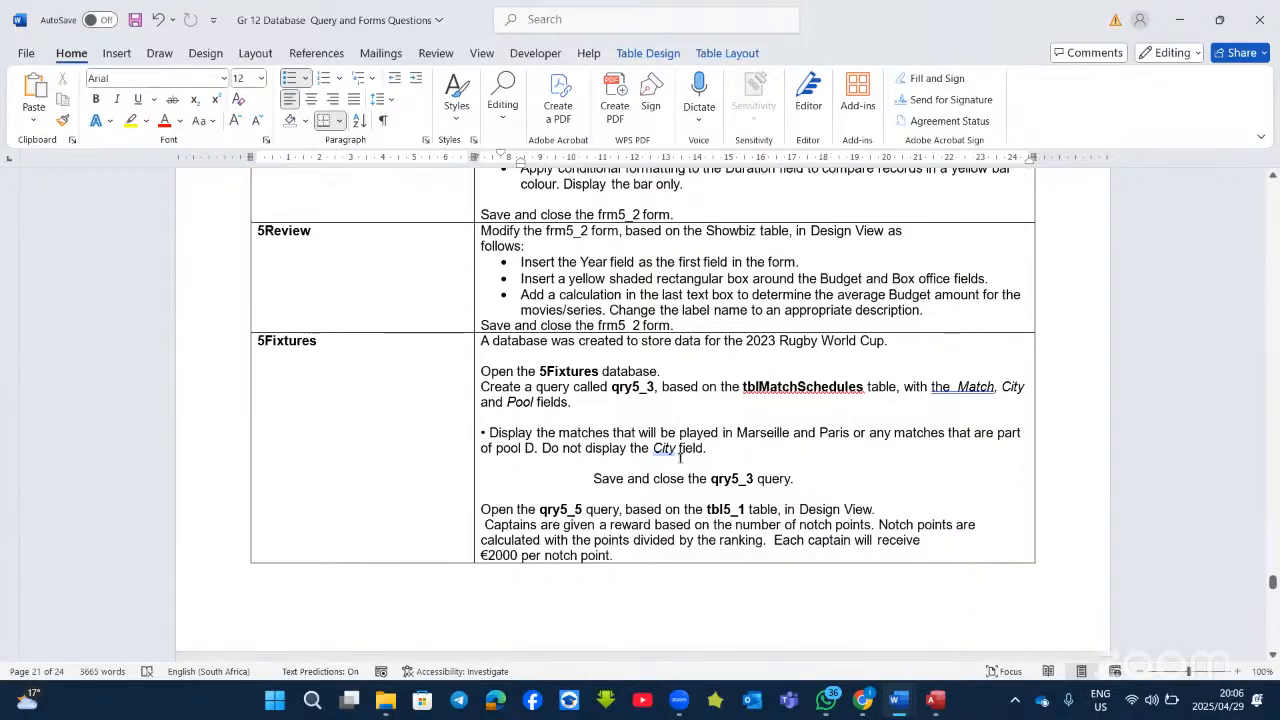
scroll(683, 455, "down", 3)
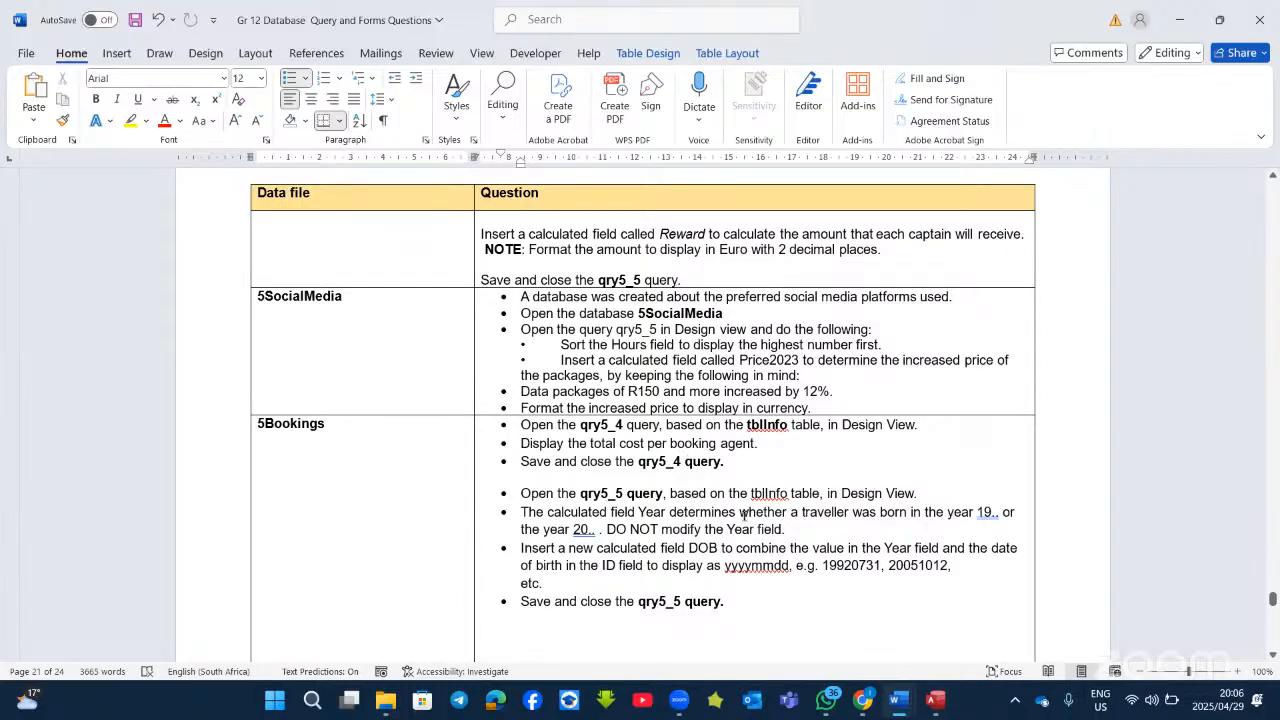
scroll(744, 515, "down", 16)
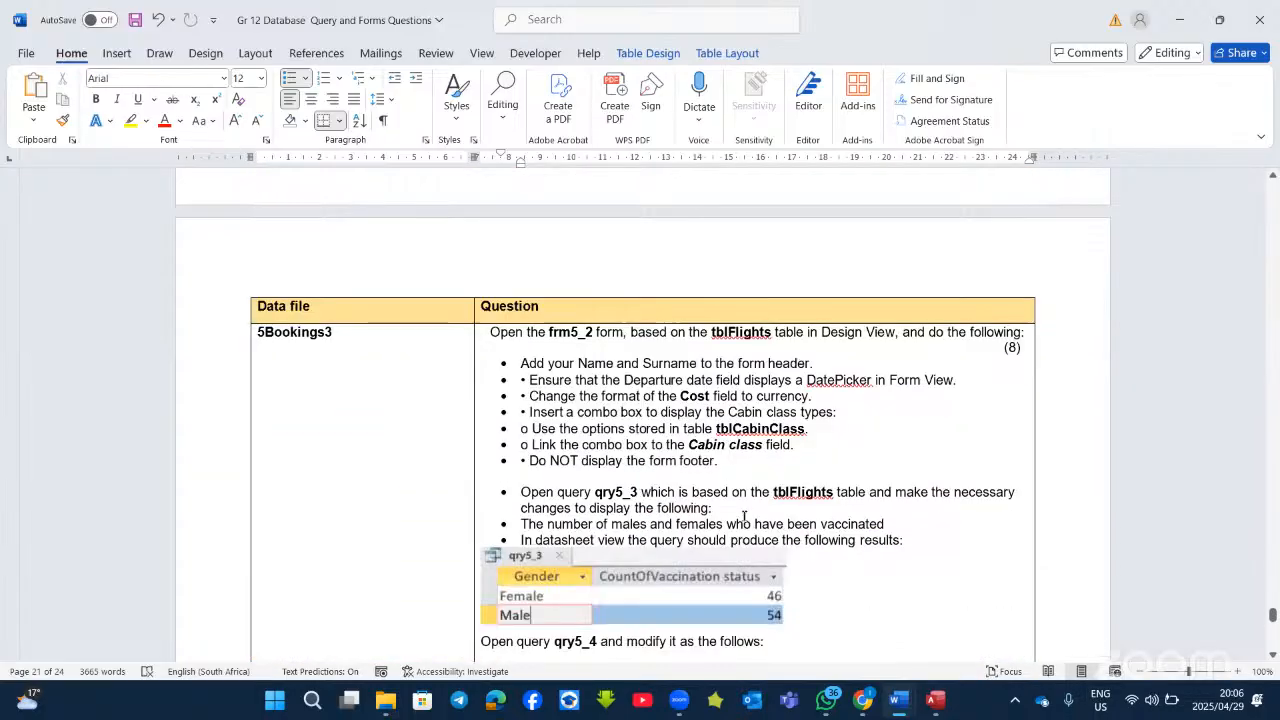
scroll(744, 517, "down", 4)
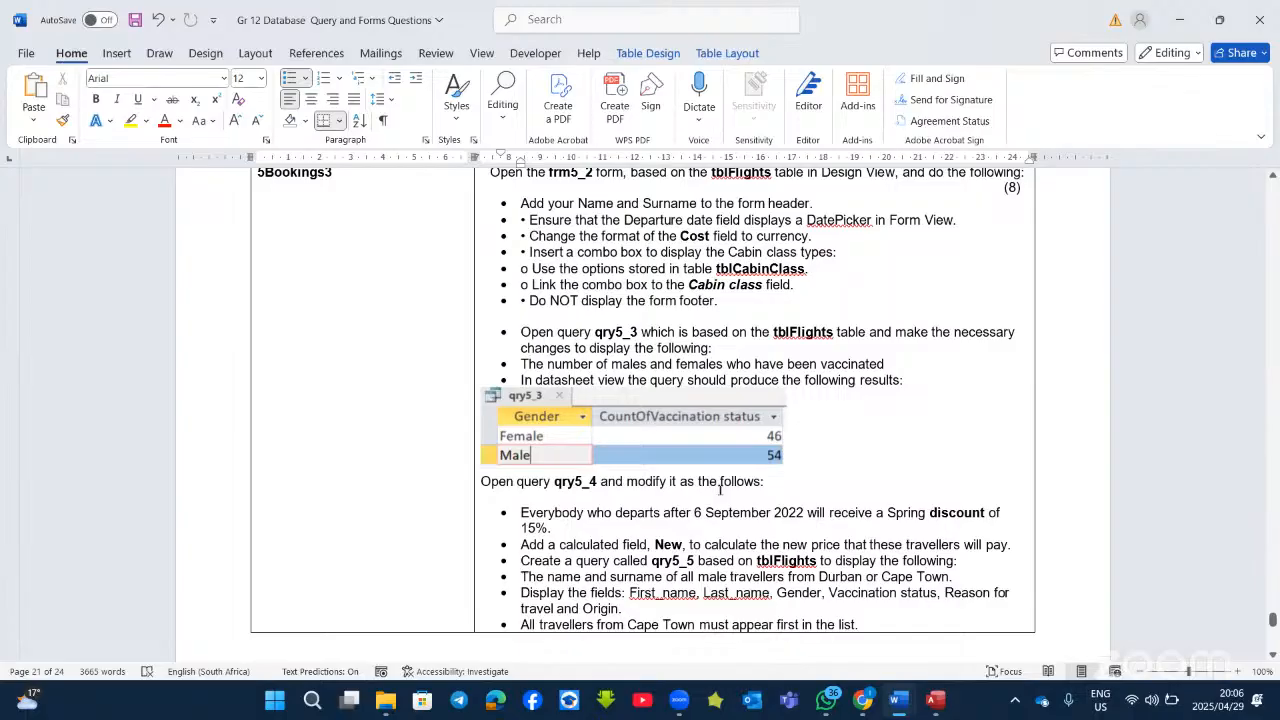
scroll(719, 489, "up", 20)
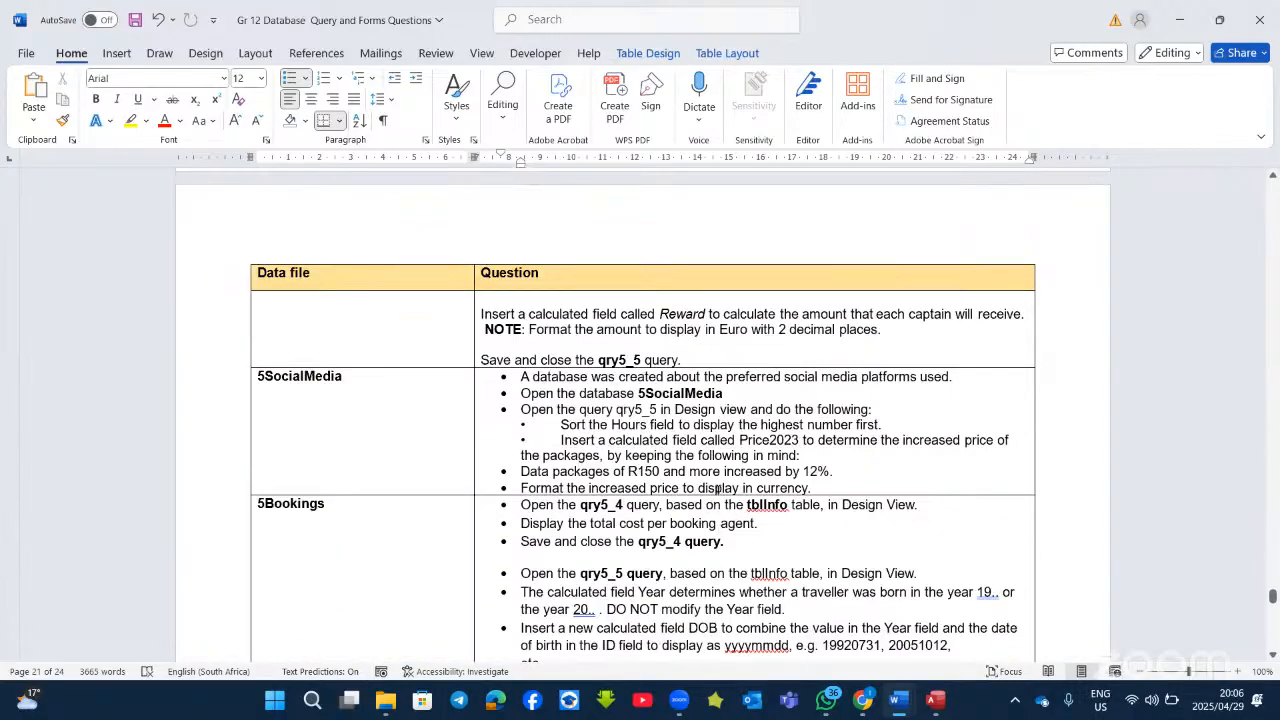
scroll(717, 489, "up", 17)
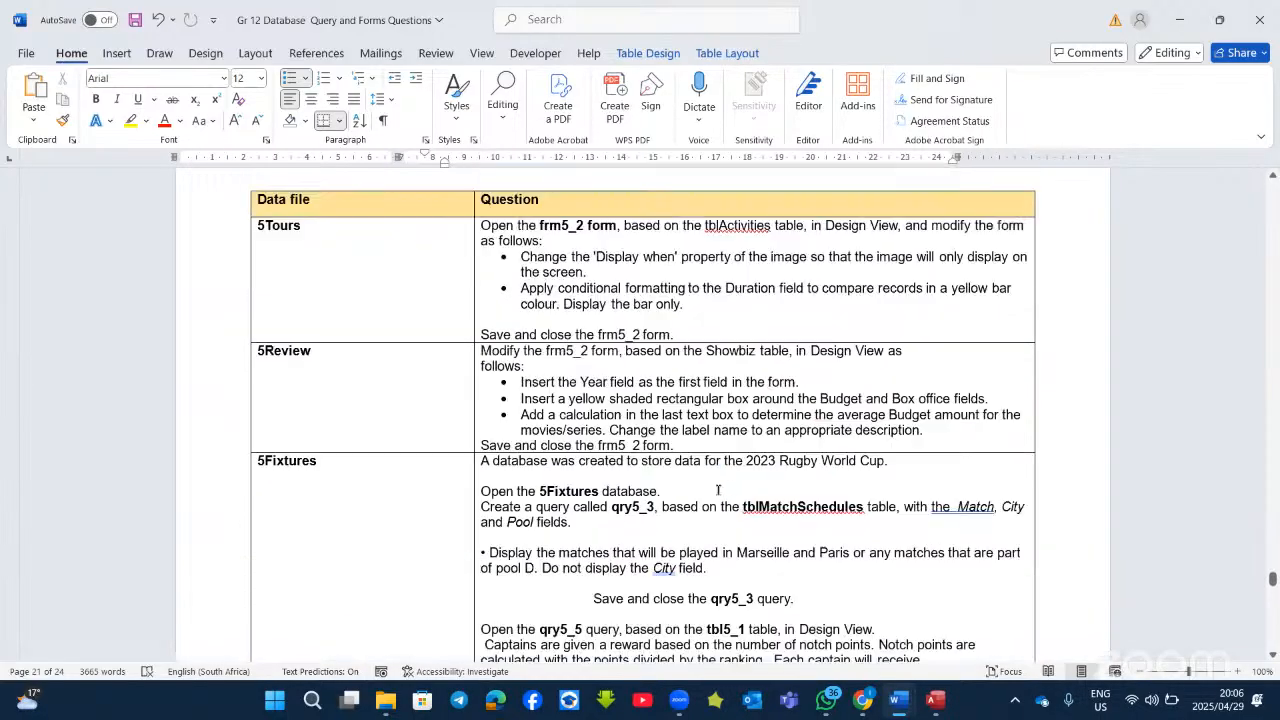
scroll(717, 489, "up", 13)
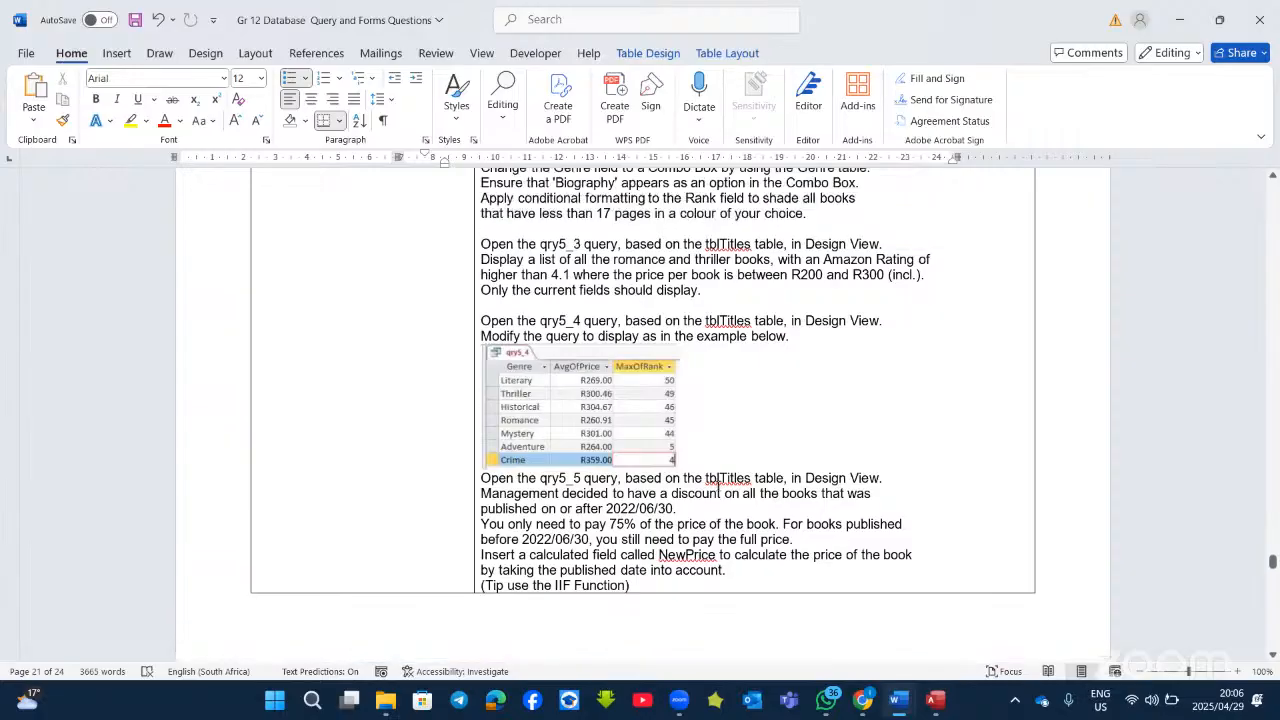
scroll(718, 488, "up", 17)
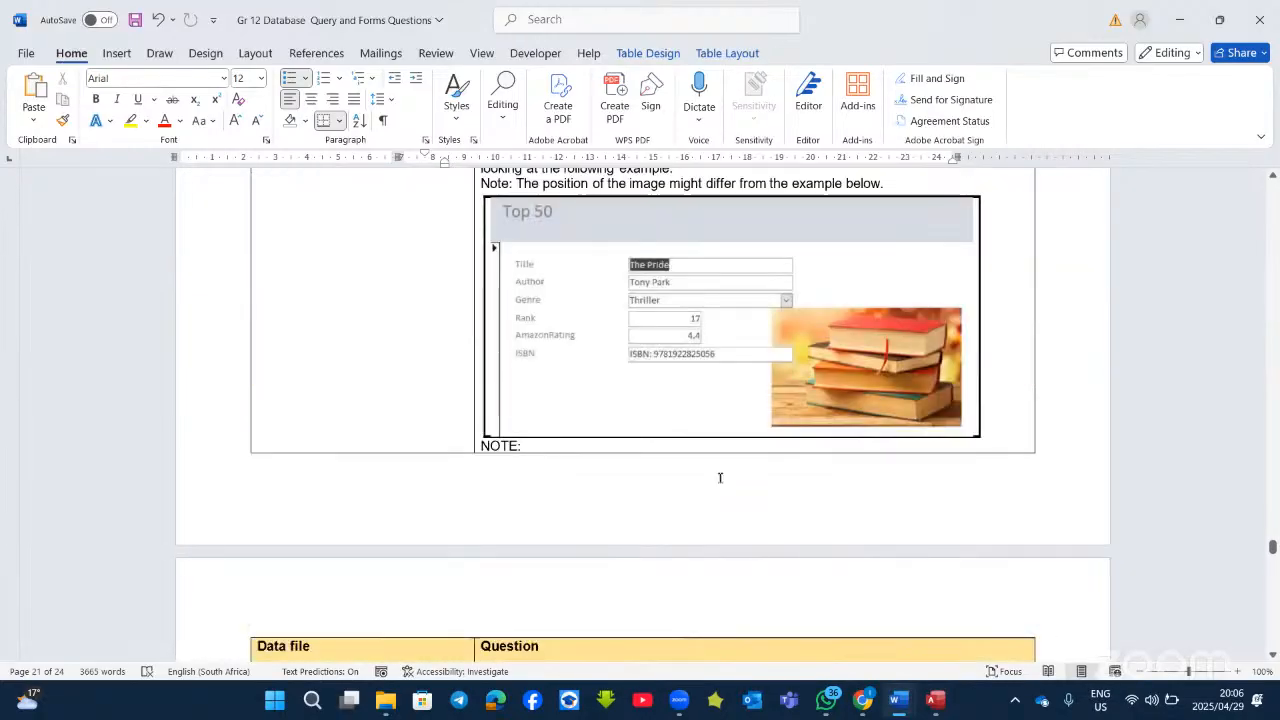
scroll(719, 478, "up", 3)
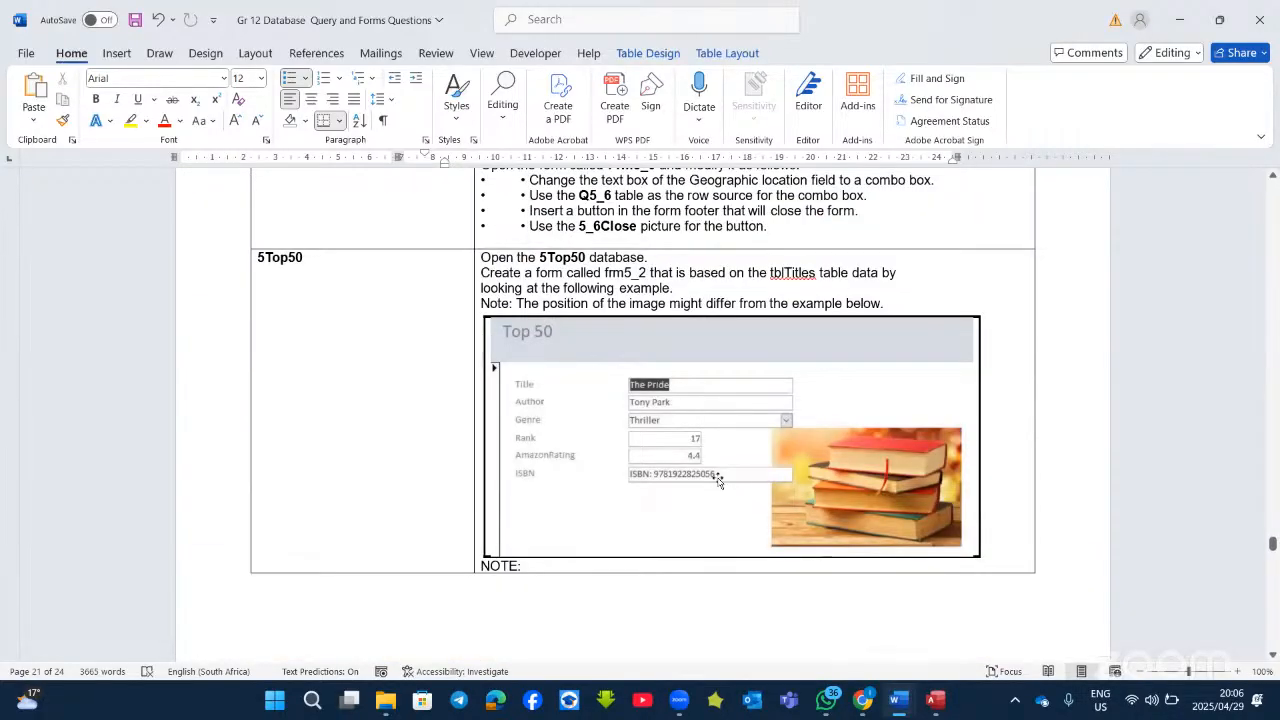
scroll(718, 479, "down", 9)
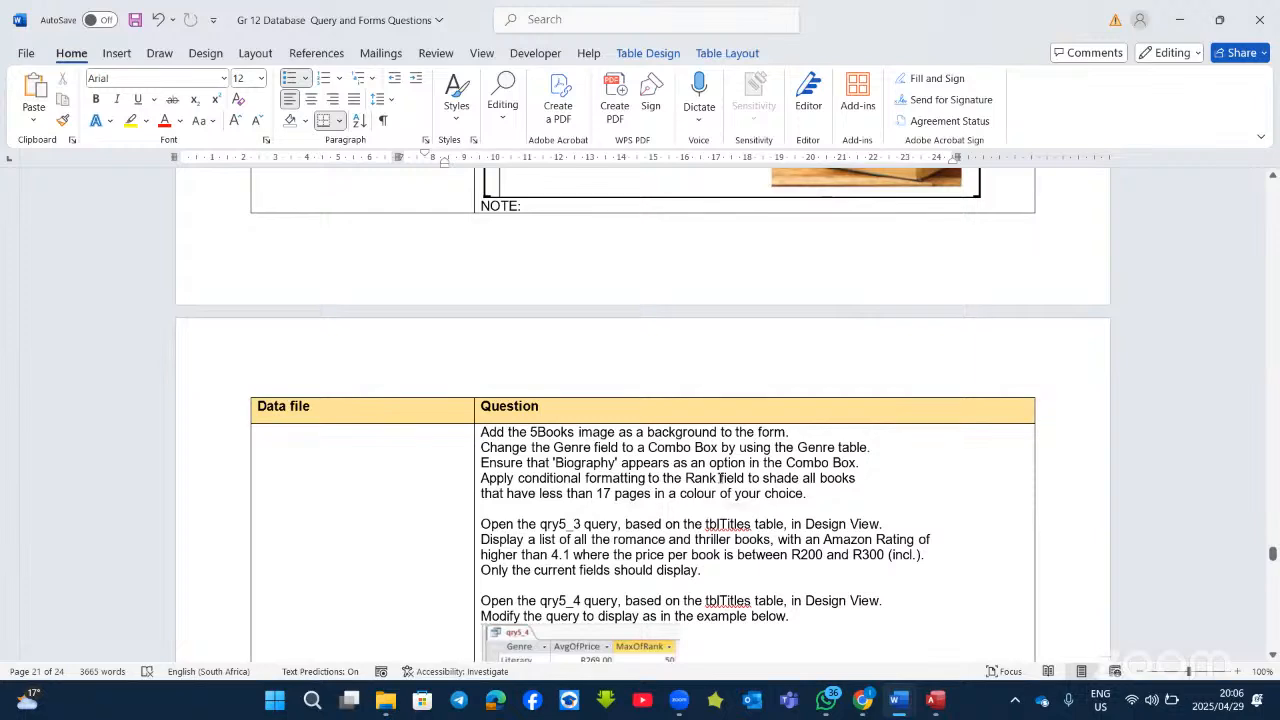
scroll(720, 478, "down", 6)
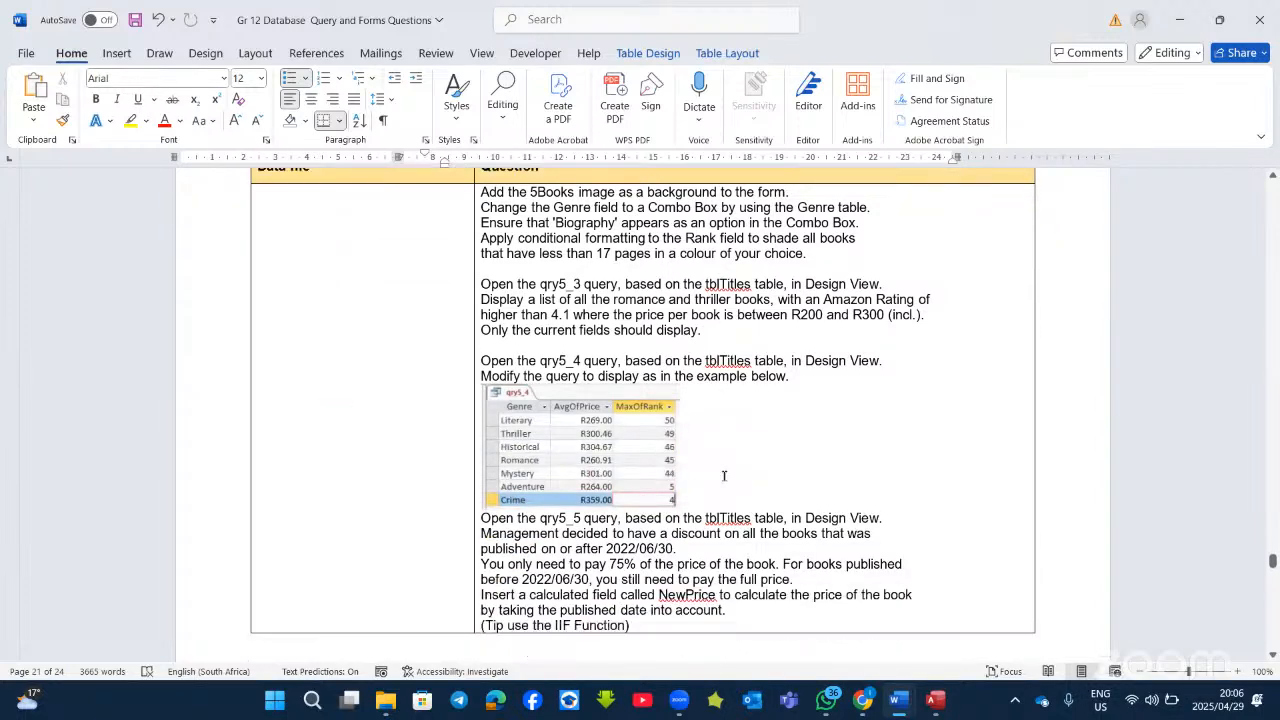
scroll(712, 462, "down", 1)
scroll(562, 339, "up", 1)
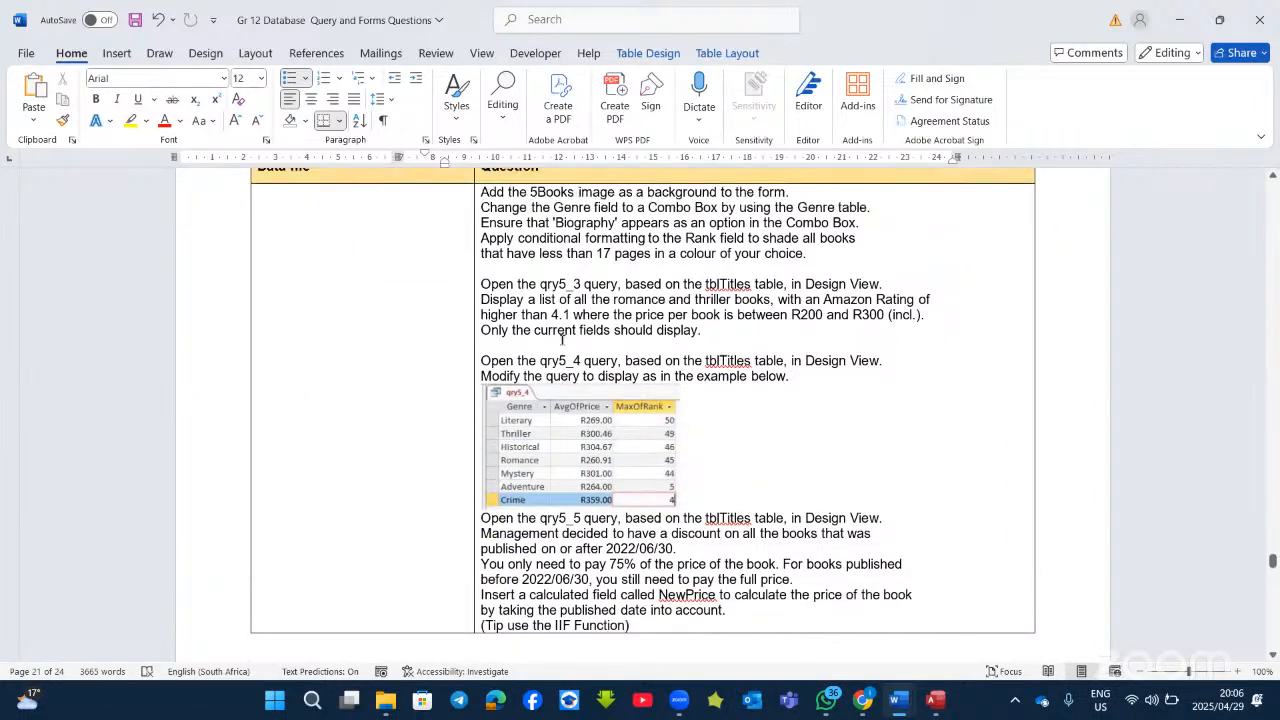
scroll(562, 339, "up", 15)
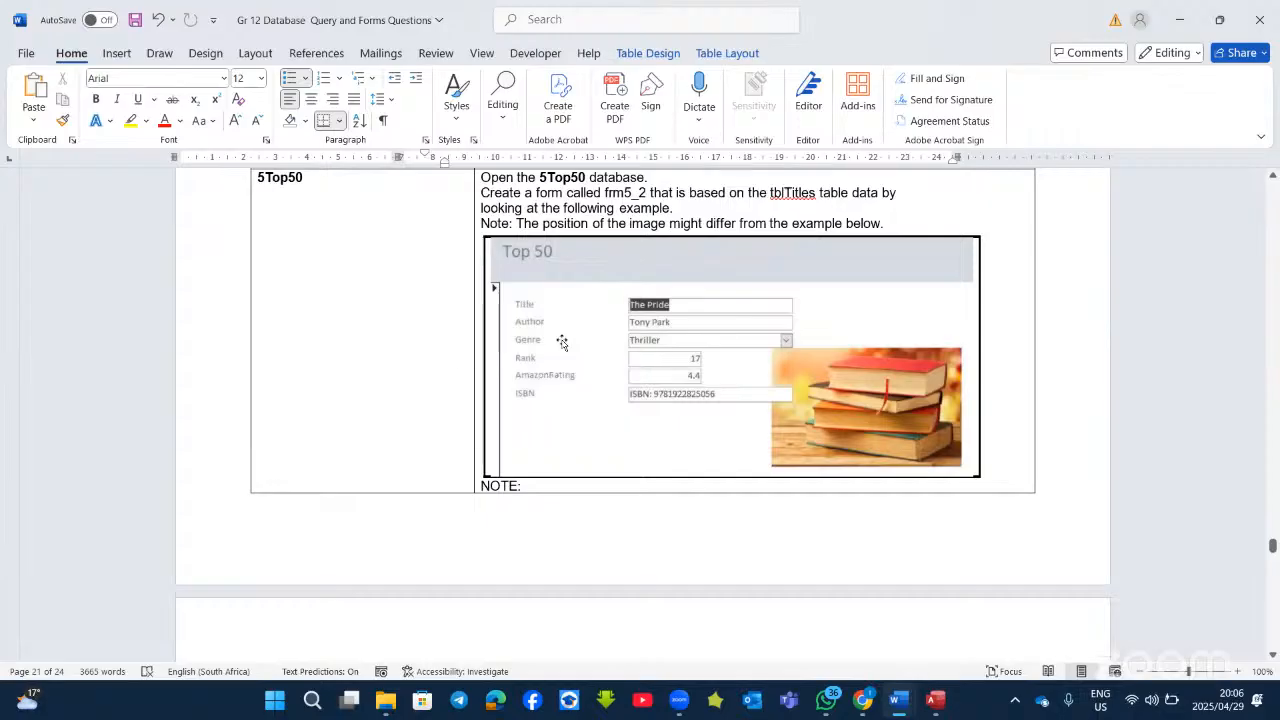
scroll(562, 341, "down", 6)
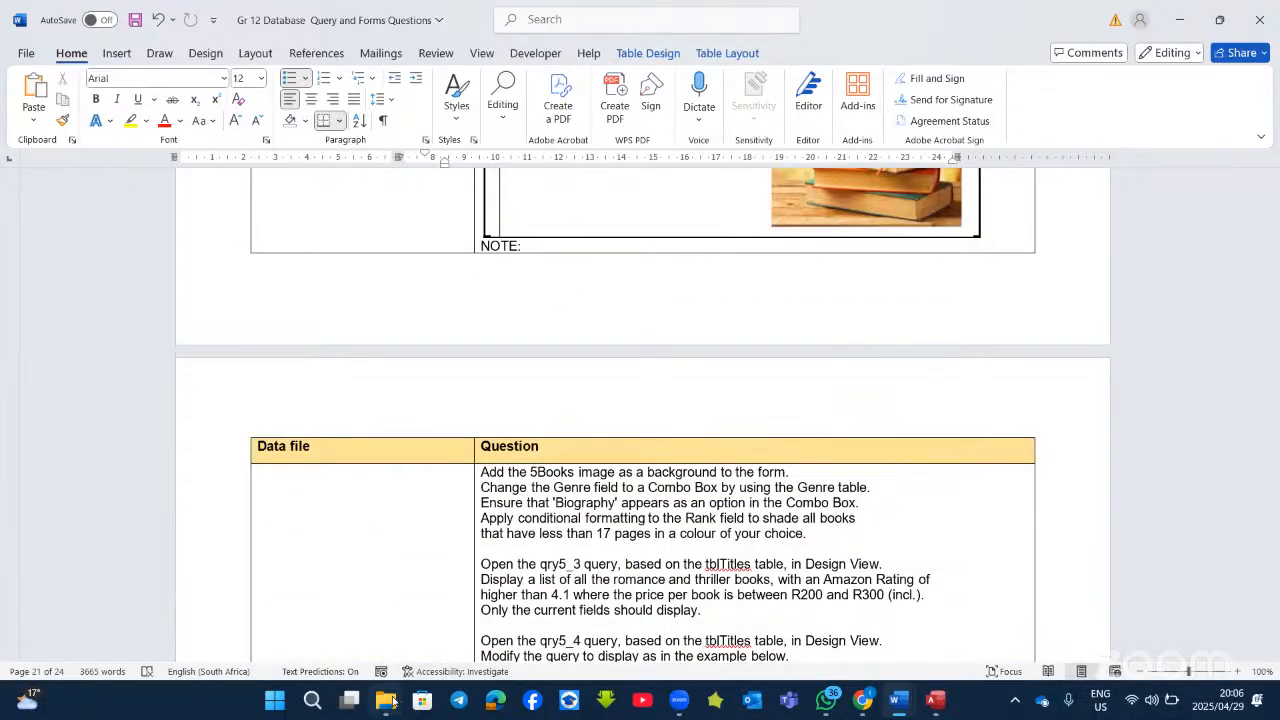
Step: Open Grade 12 Database Table Files and scroll through its 66 files looking for 5Top50
left_click(393, 703)
scroll(300, 540, "down", 2)
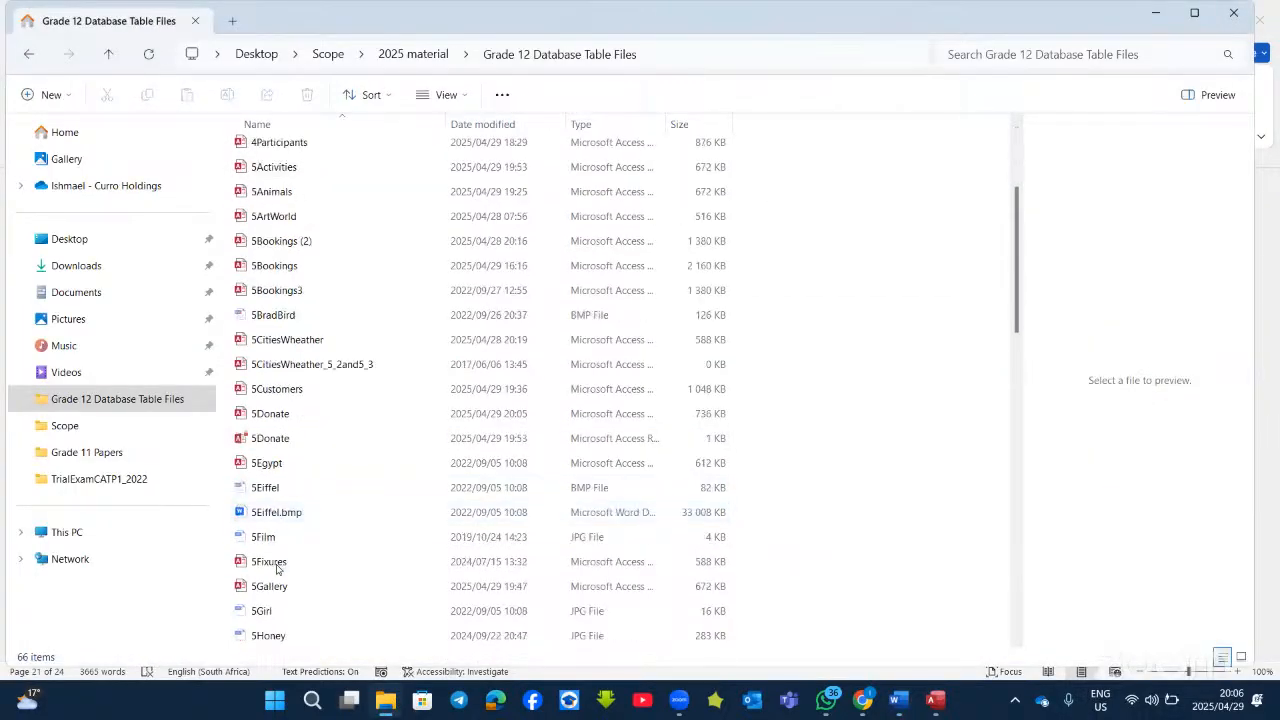
scroll(285, 590, "down", 3)
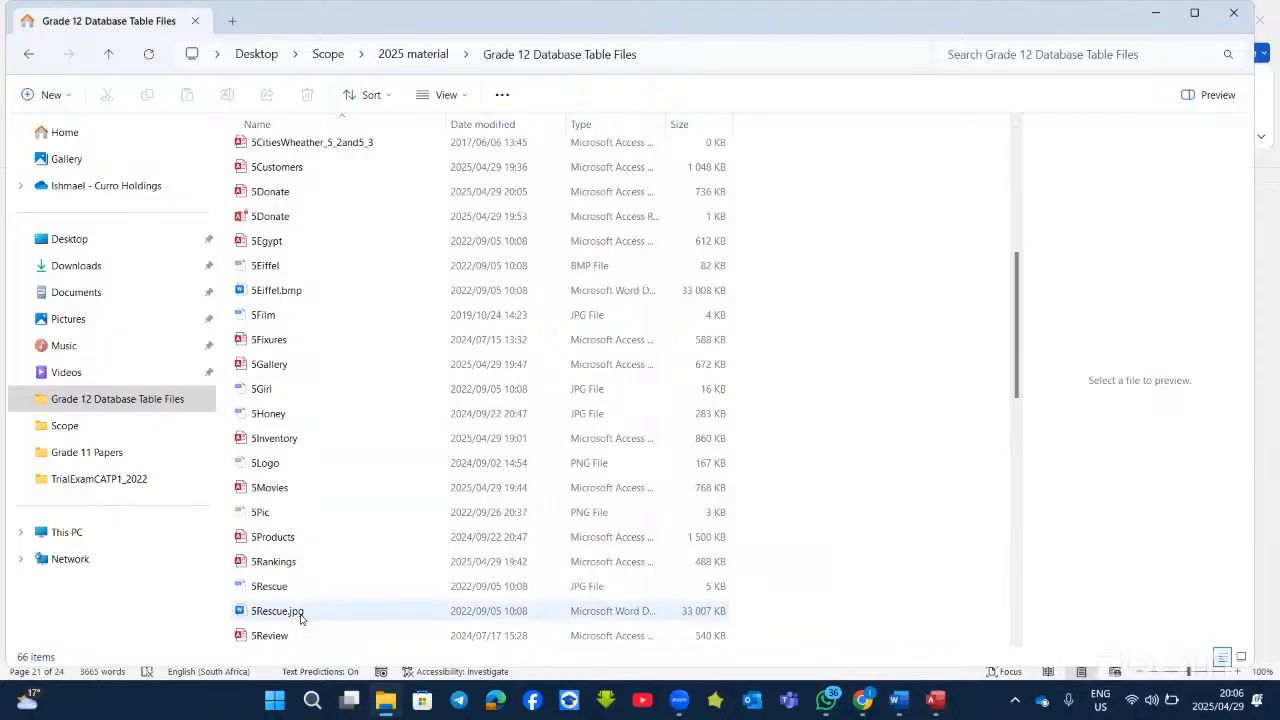
scroll(300, 617, "down", 3)
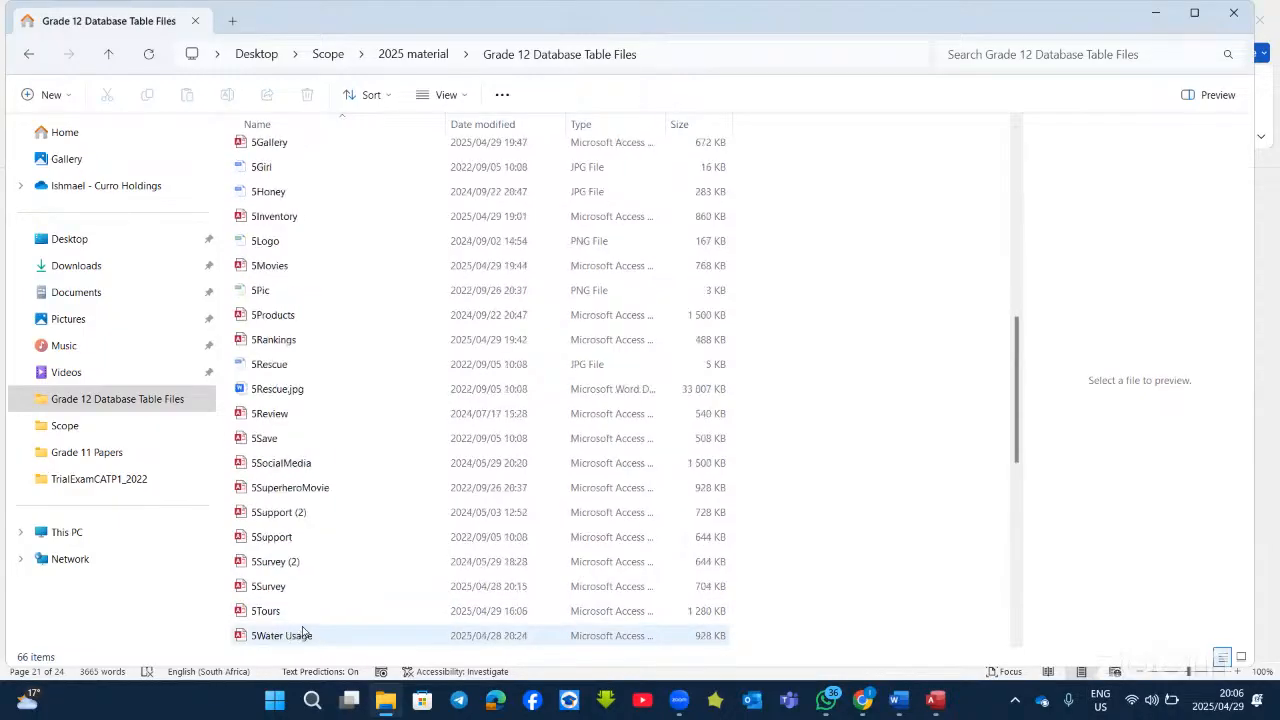
scroll(310, 625, "down", 5)
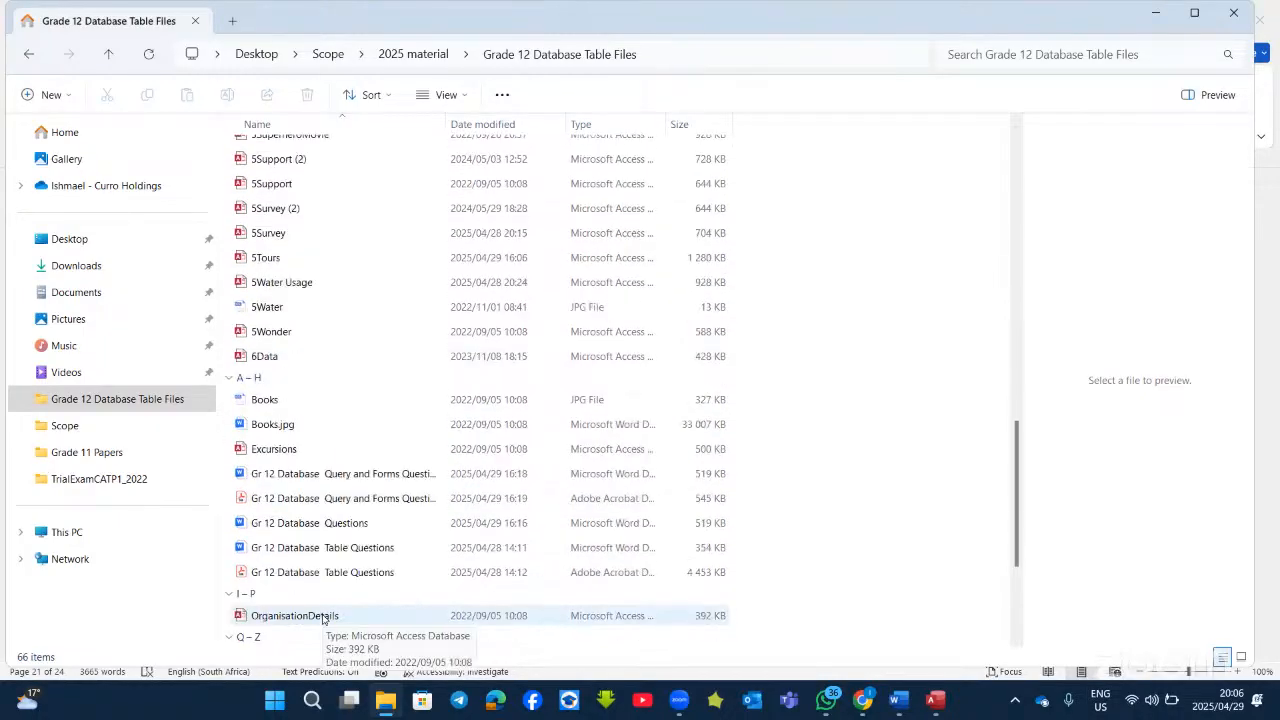
scroll(322, 619, "down", 2)
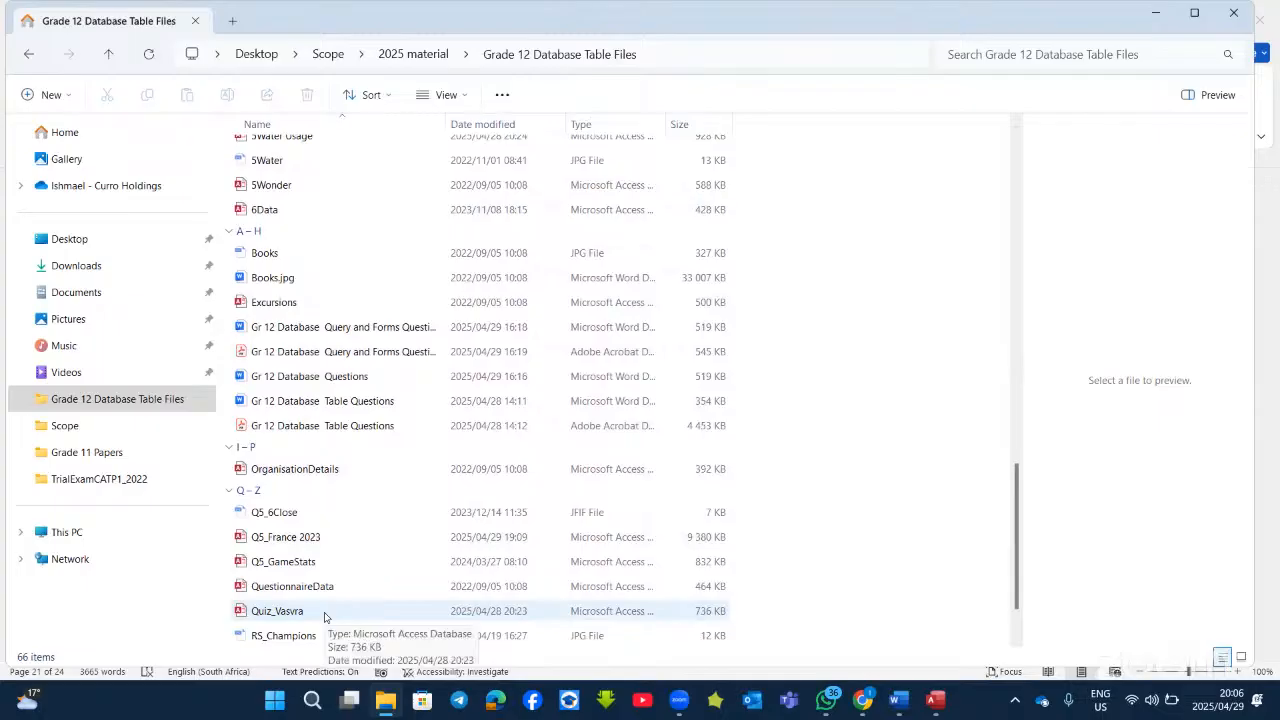
scroll(326, 613, "up", 10)
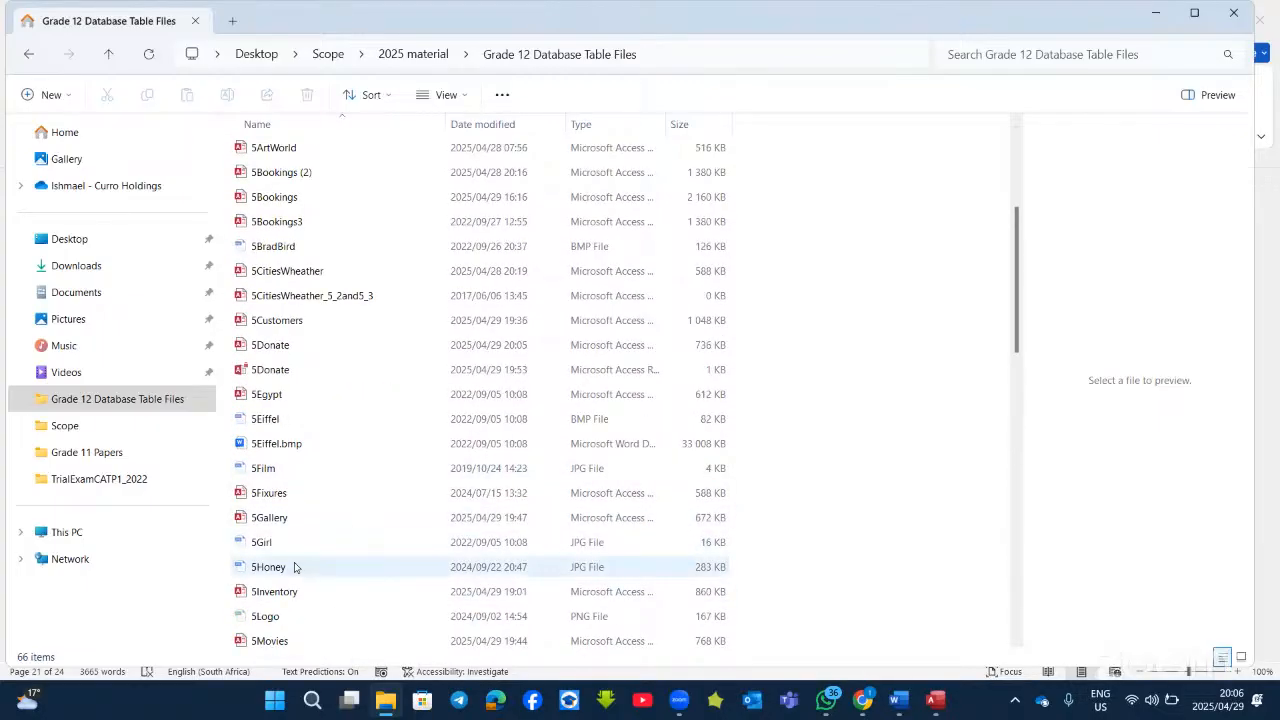
scroll(294, 567, "down", 2)
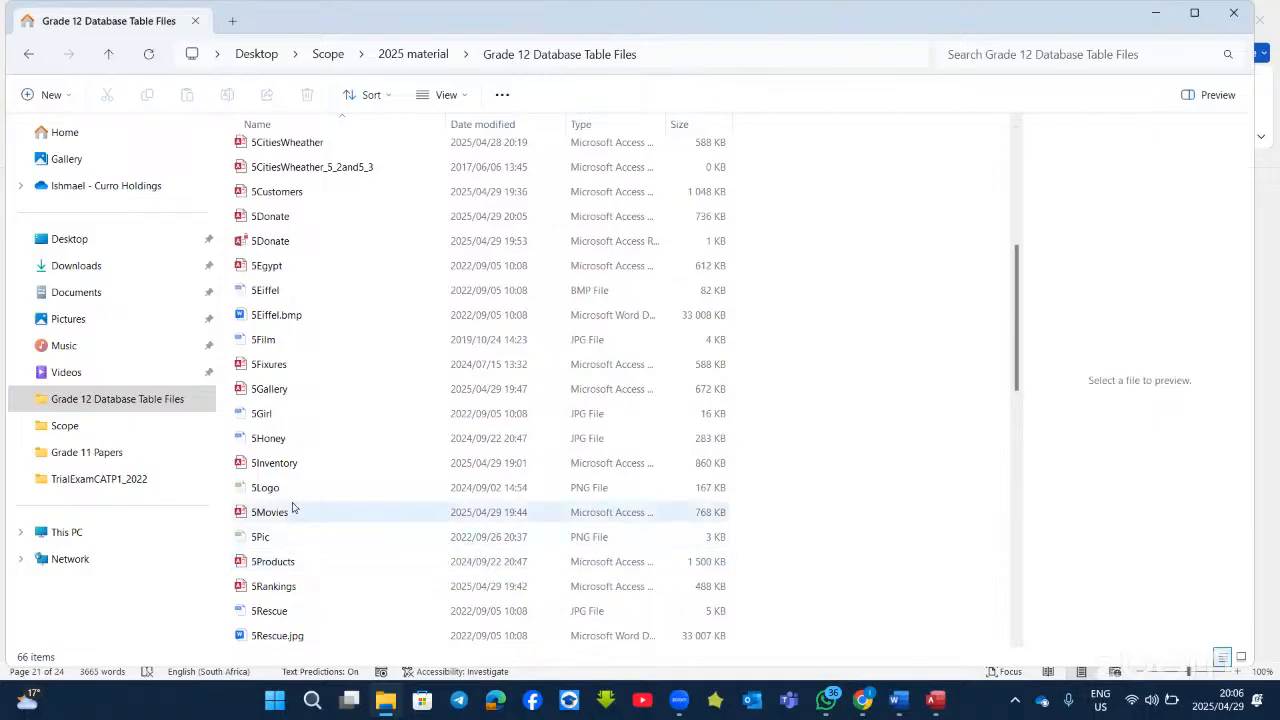
scroll(310, 575, "down", 3)
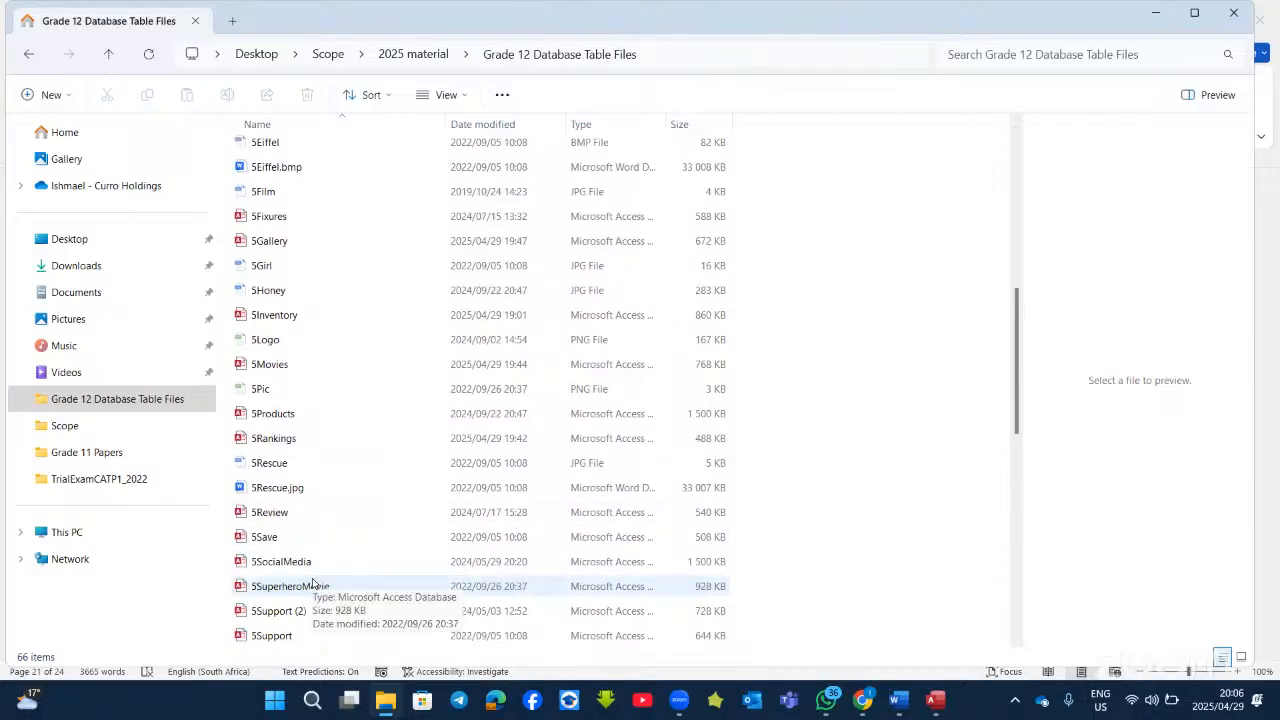
scroll(312, 582, "down", 1)
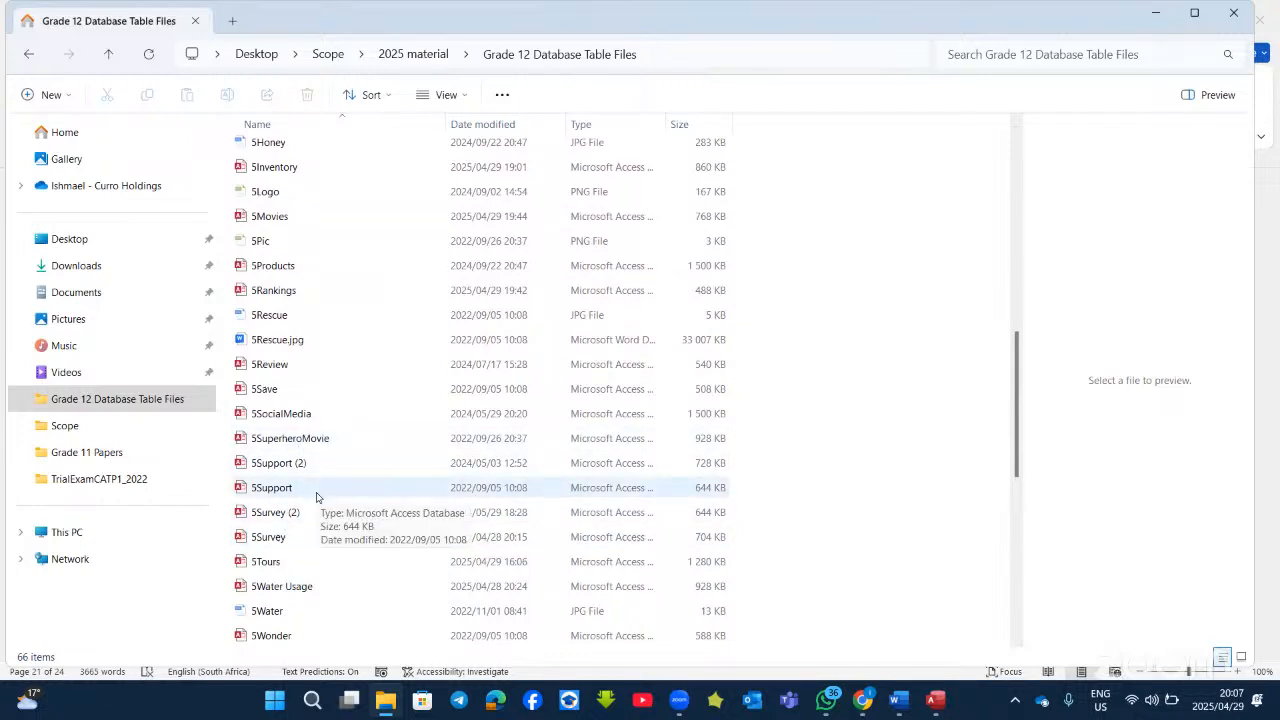
scroll(316, 497, "up", 10)
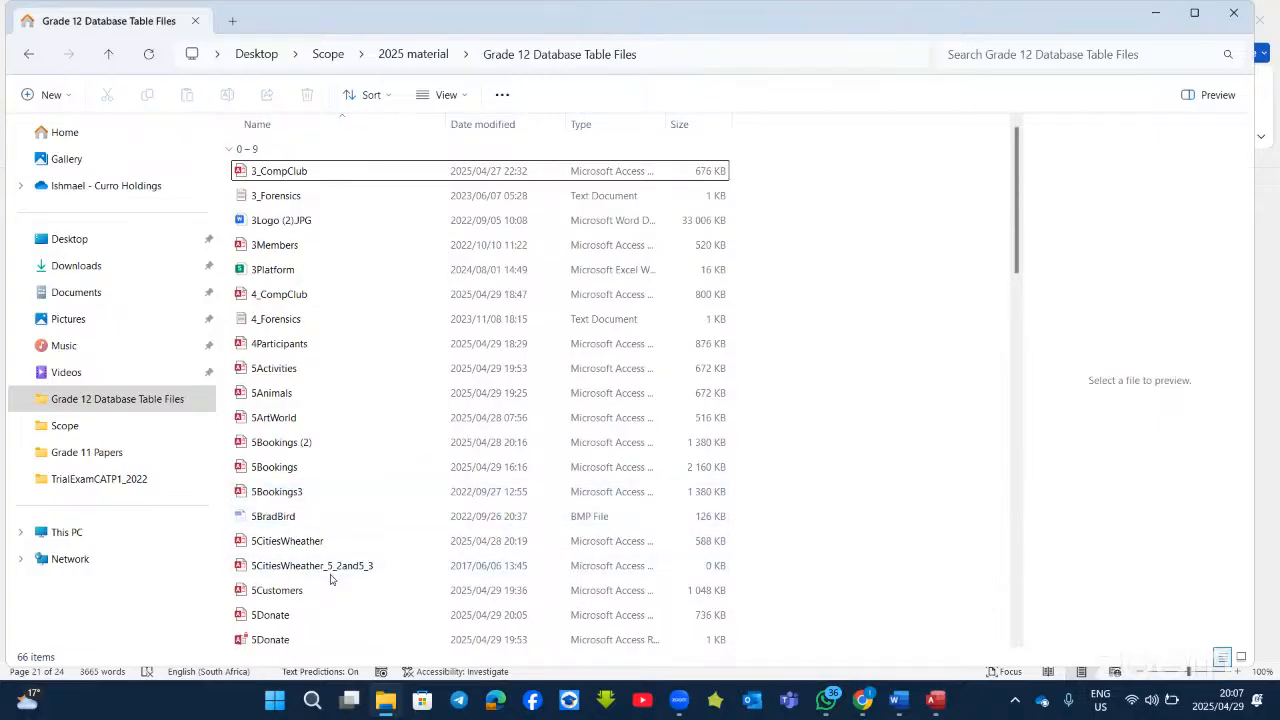
scroll(330, 578, "down", 2)
Step: Search for '5top' and go to the folder containing the 5Top50 database
left_click(273, 697)
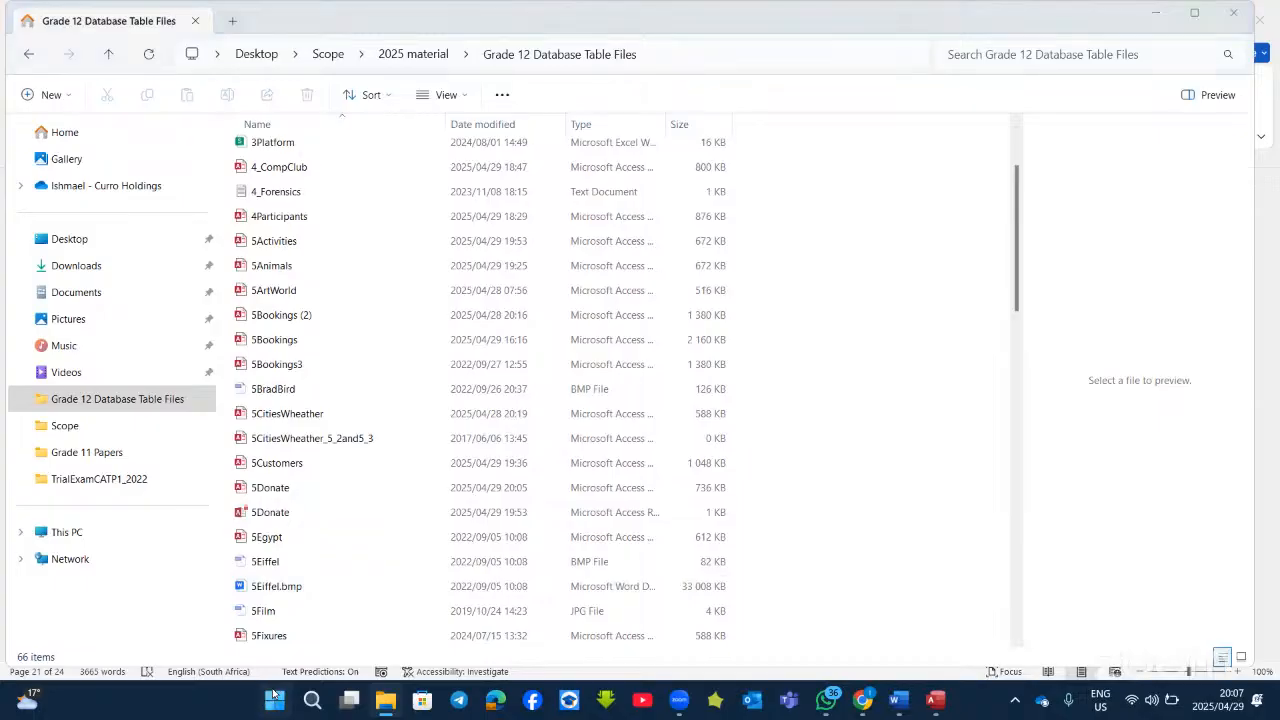
type("5top")
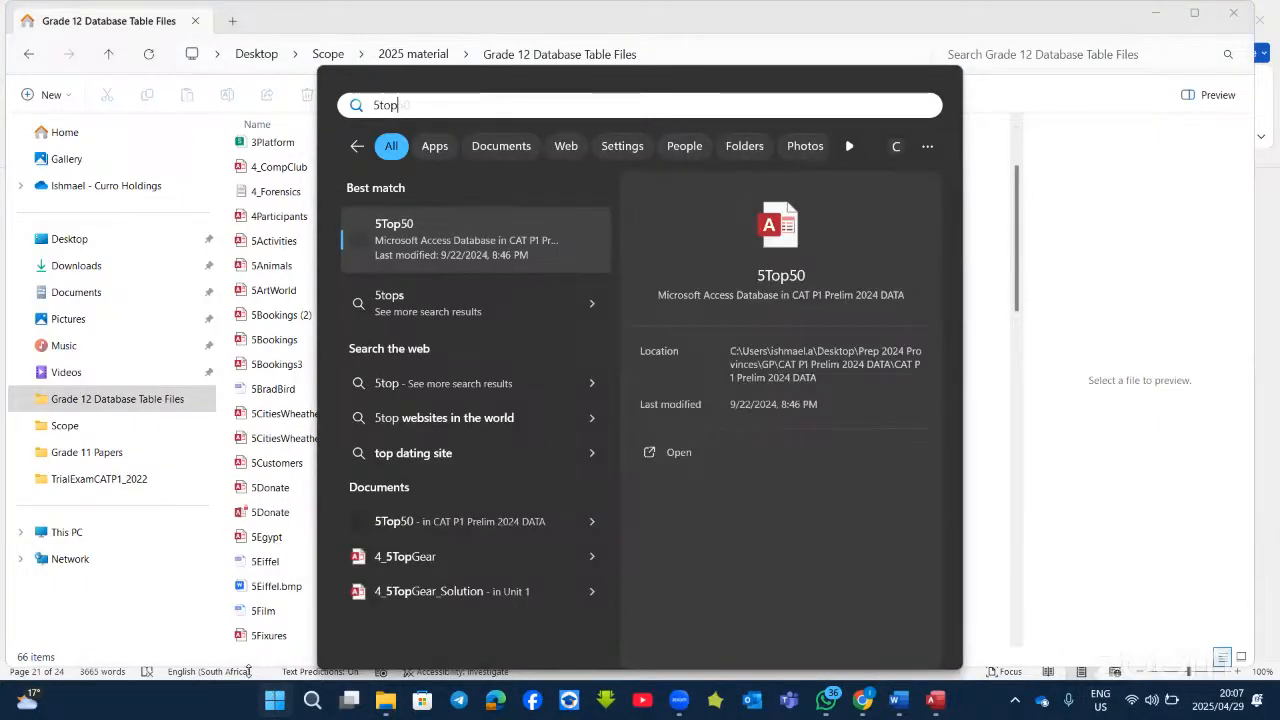
right_click(464, 244)
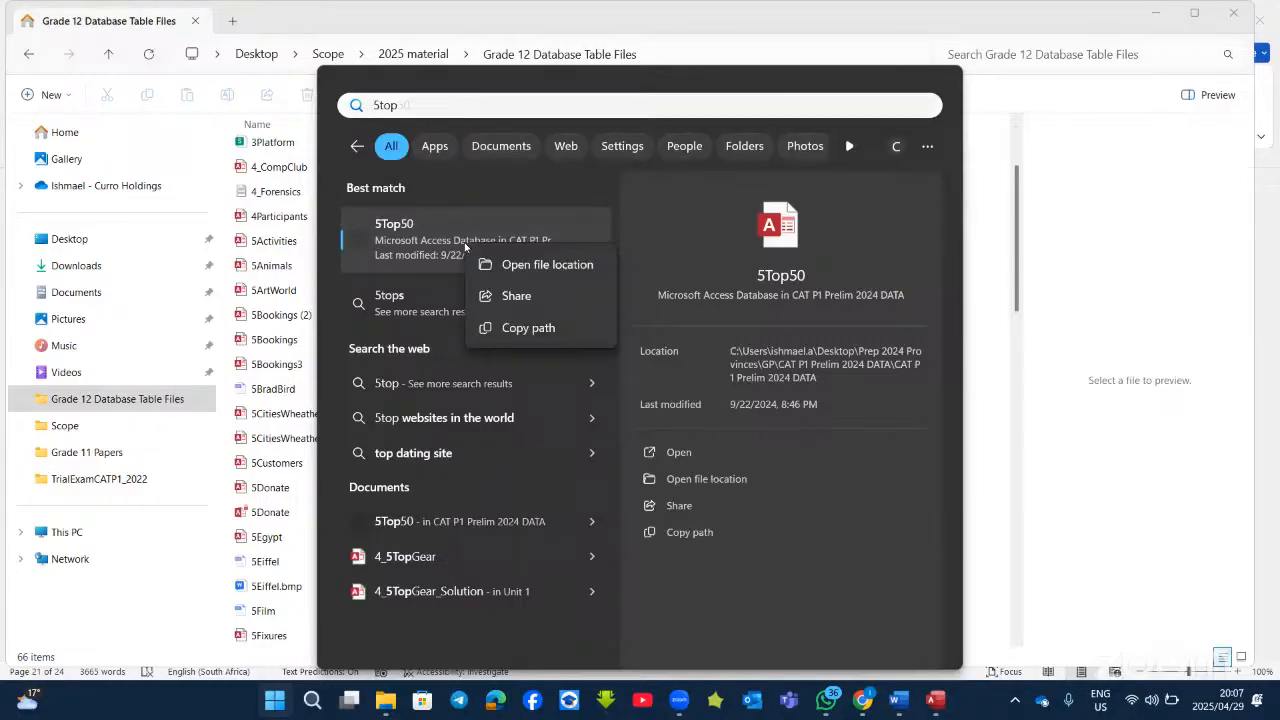
left_click(541, 266)
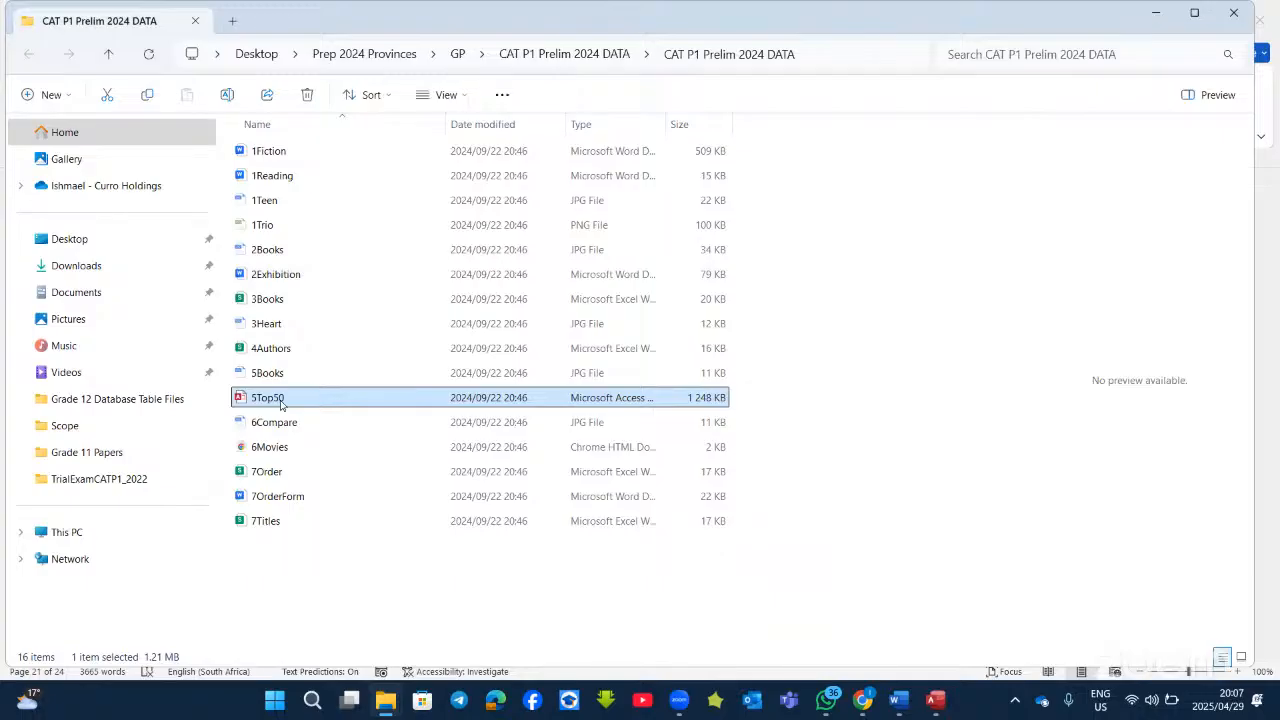
Step: Copy 5Top50 into the Grade 12 Database Table Files folder and open it from there
right_click(333, 400)
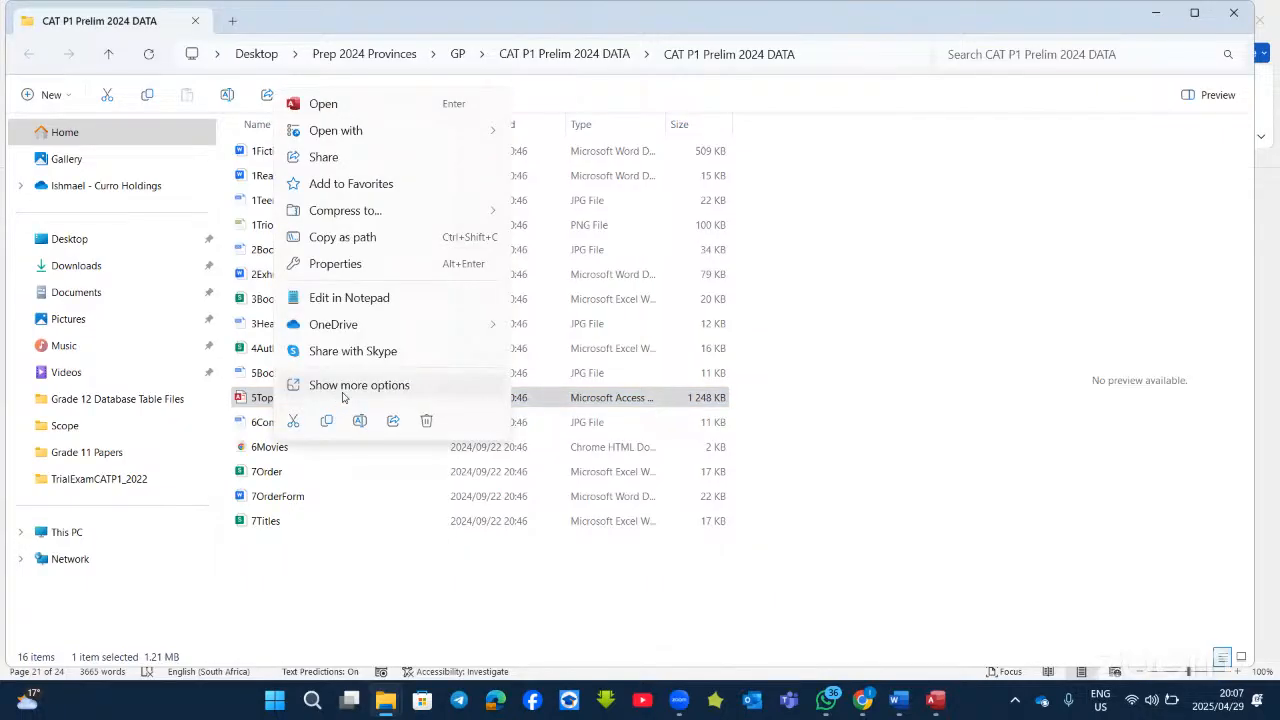
left_click(328, 423)
left_click(388, 699)
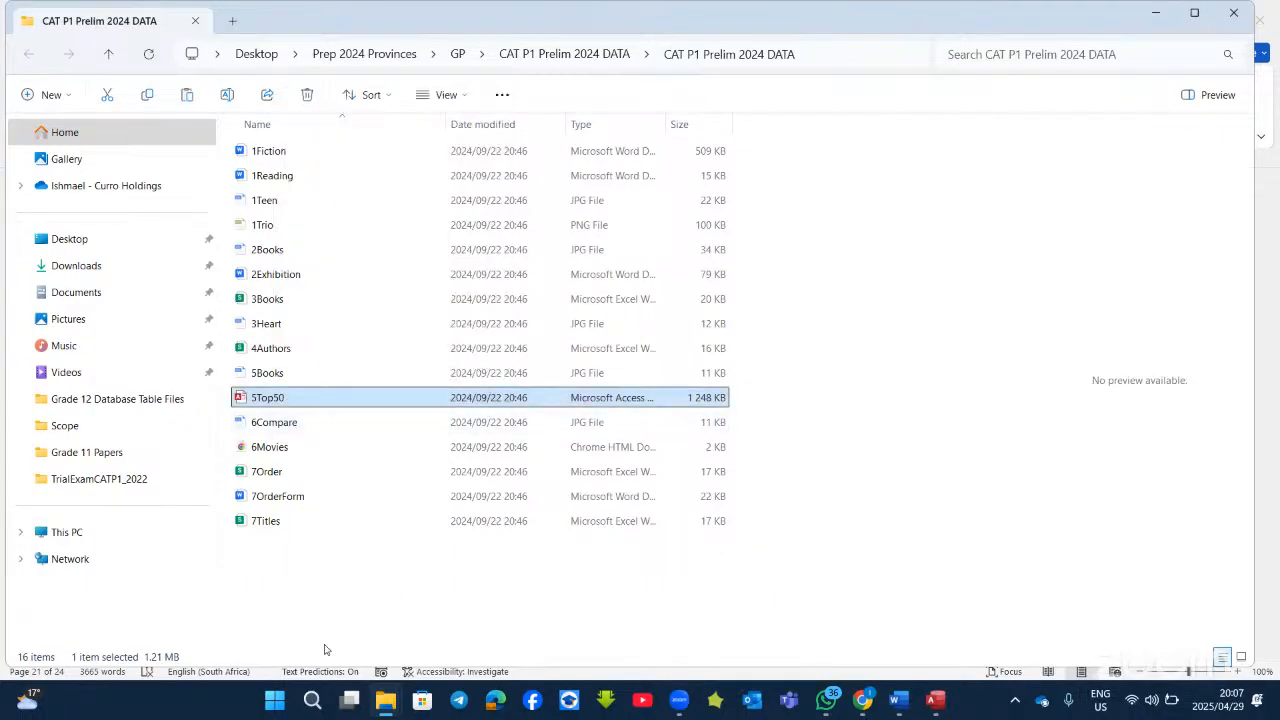
left_click(293, 610)
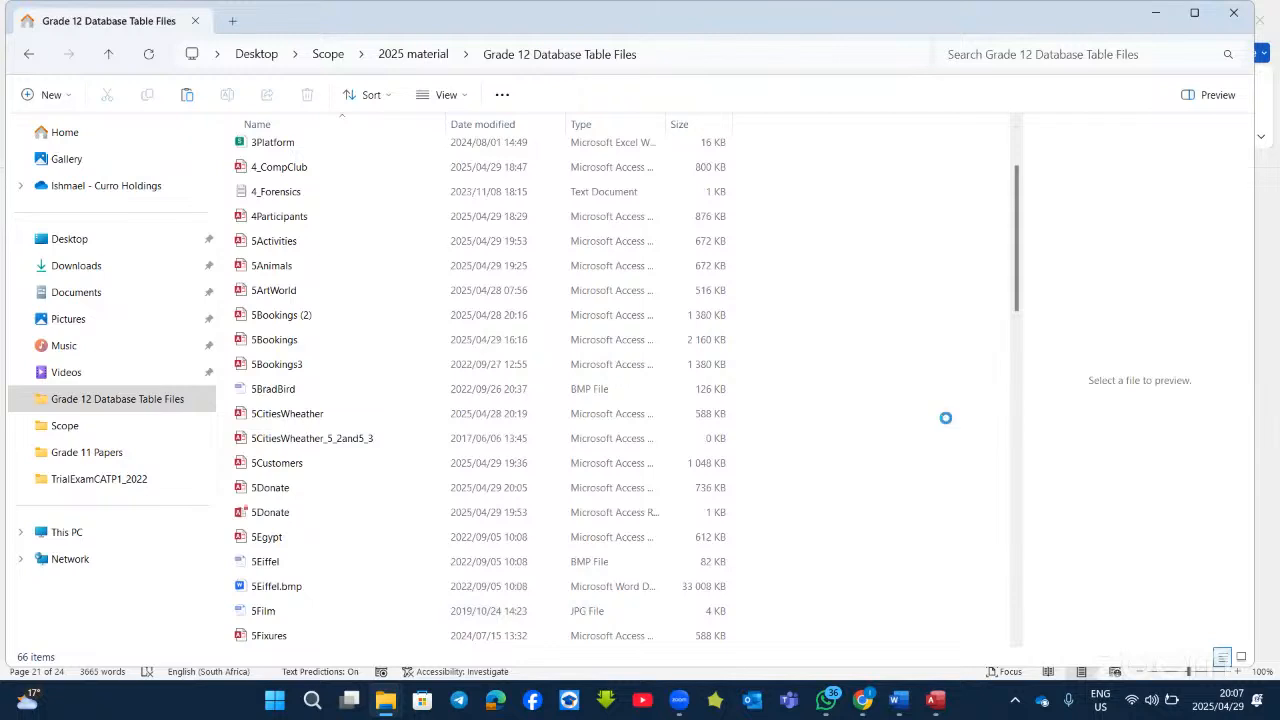
key("ctrl+v")
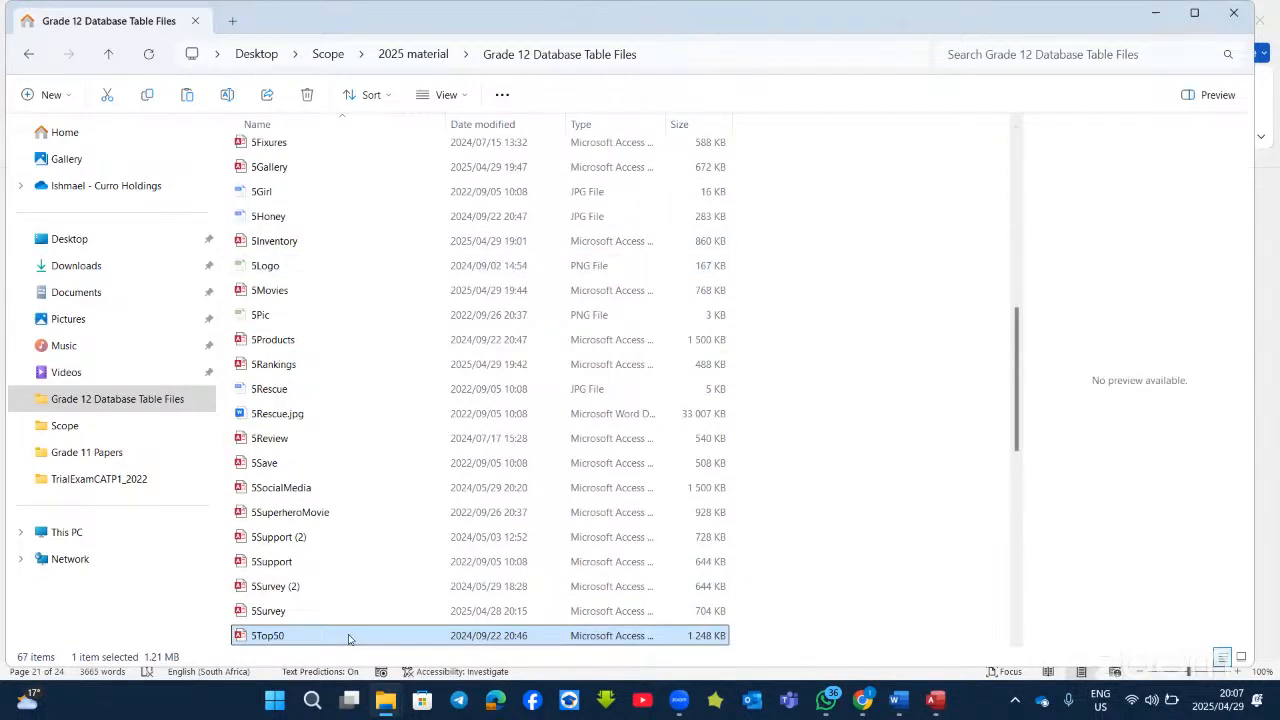
double_click(348, 639)
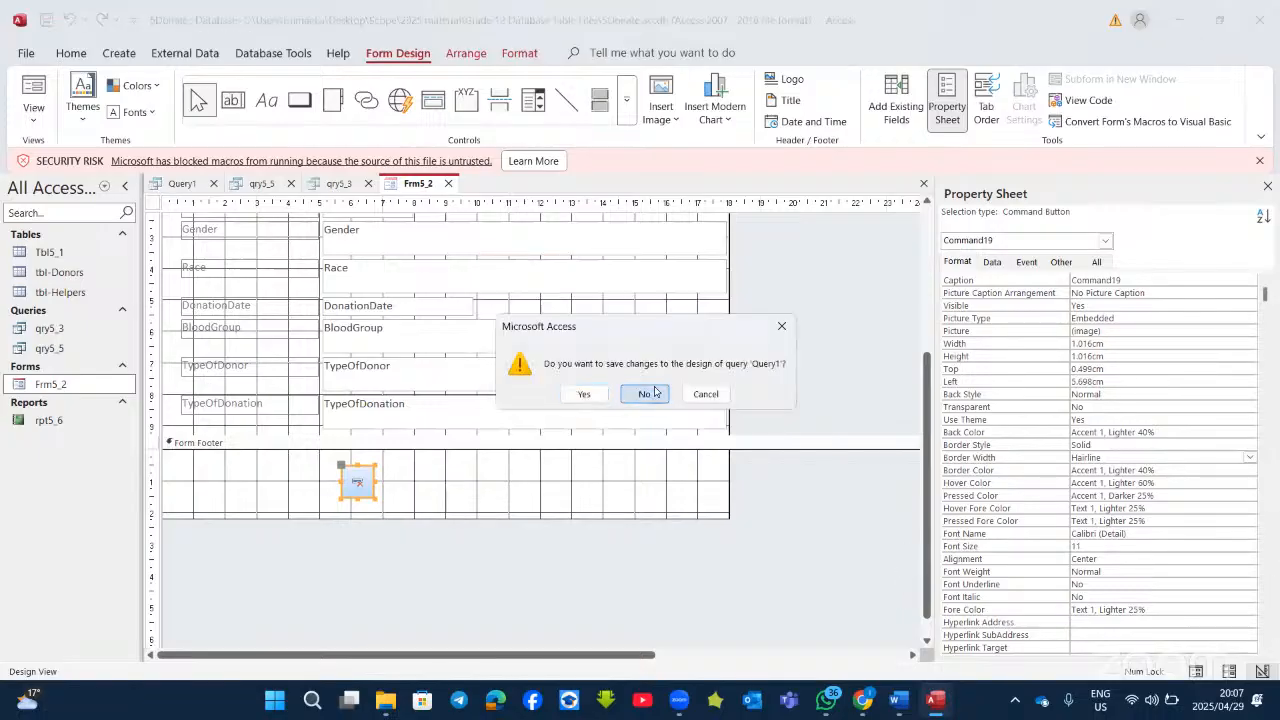
Step: Discard changes to both unsaved queries, then bring back the Word questions document
left_click(646, 393)
left_click(646, 393)
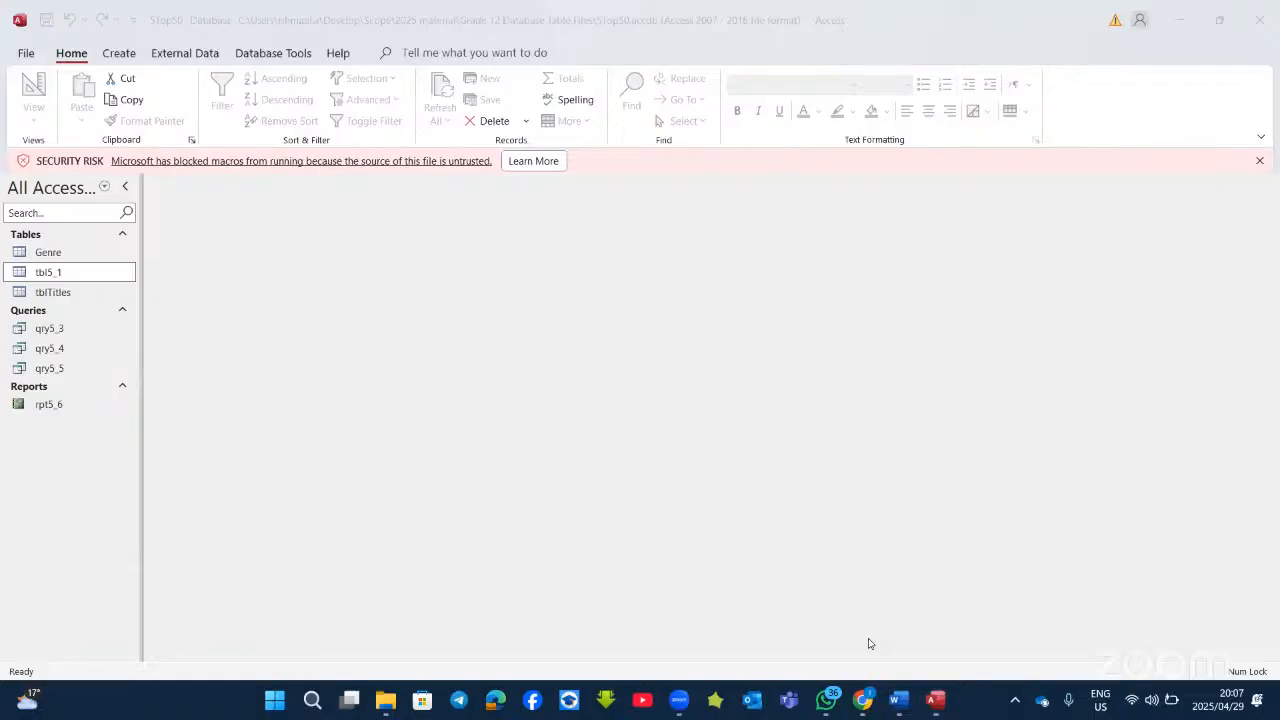
mouse_move(890, 695)
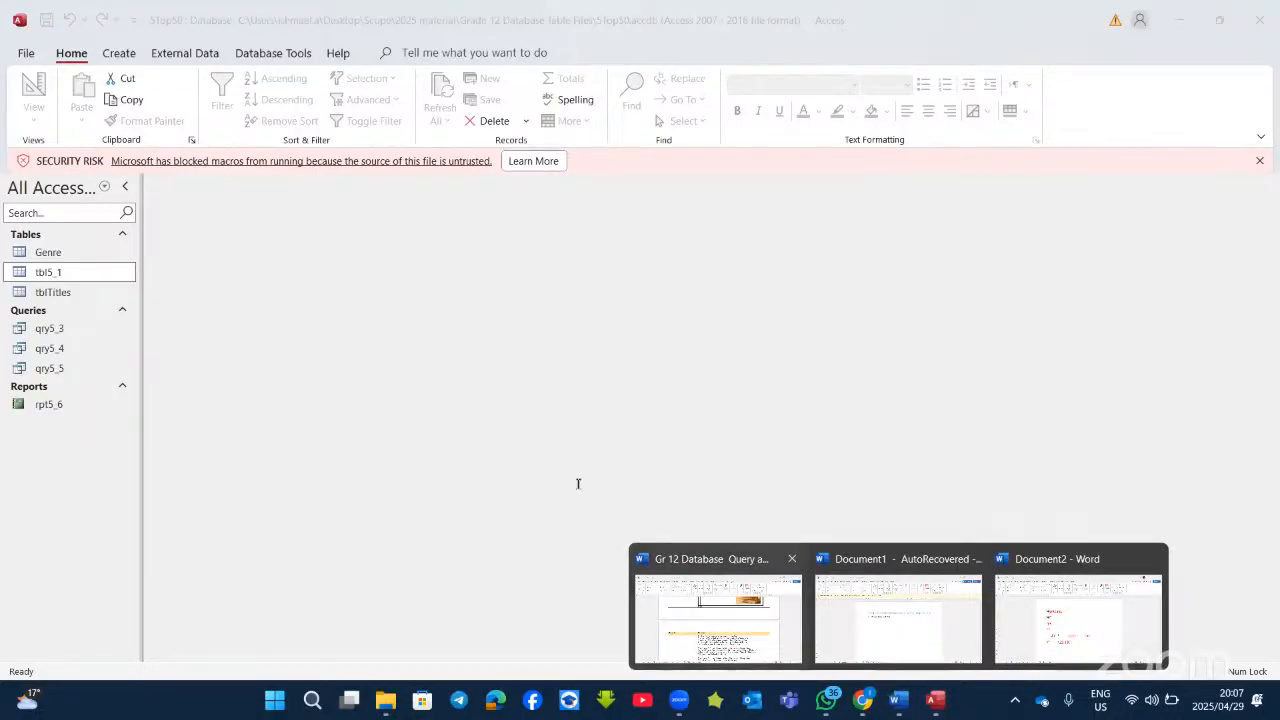
left_click(718, 612)
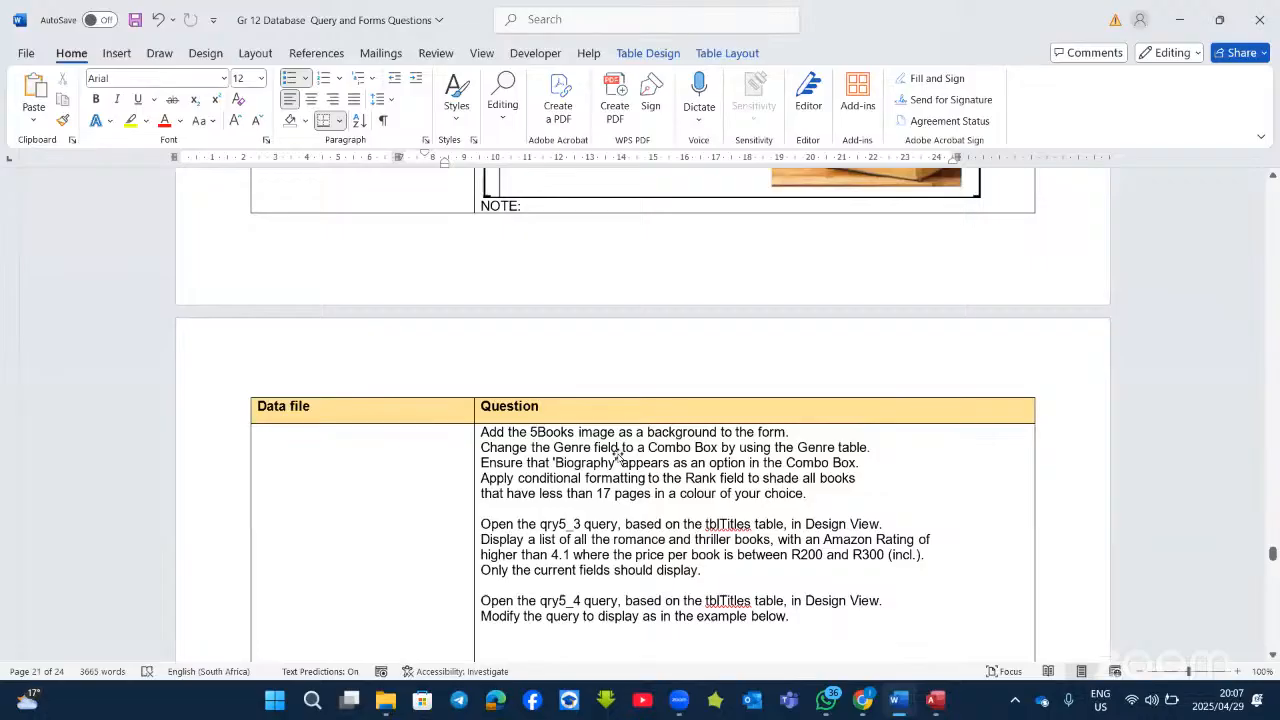
Step: Read through the 5Top50 form and query questions in Word, then return to Access
scroll(618, 452, "up", 6)
scroll(612, 259, "up", 1)
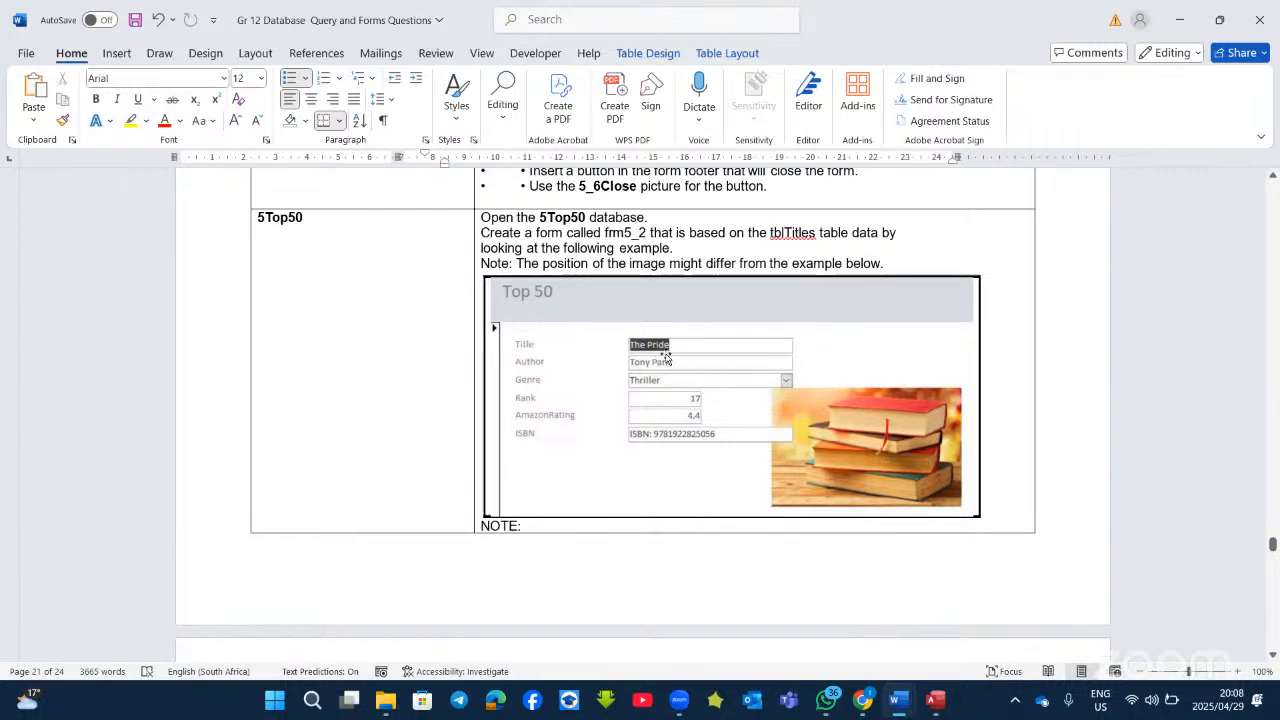
scroll(666, 357, "down", 1)
scroll(666, 357, "down", 7)
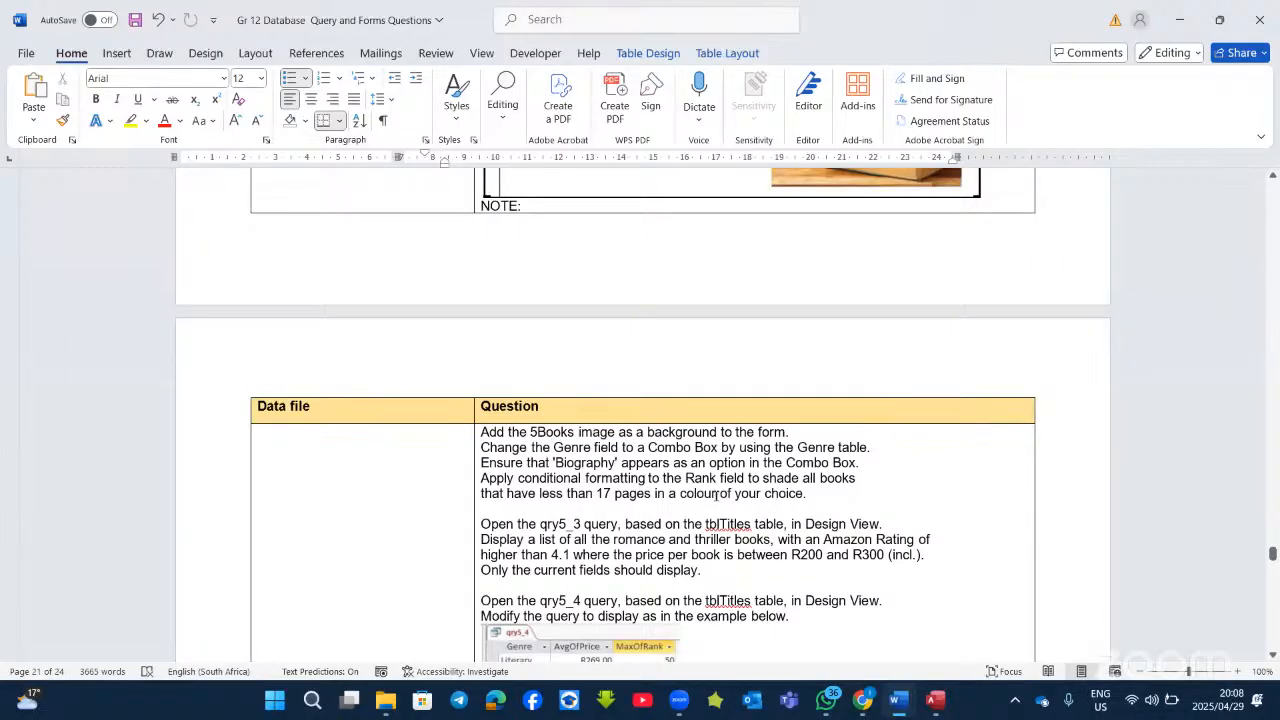
scroll(716, 496, "up", 9)
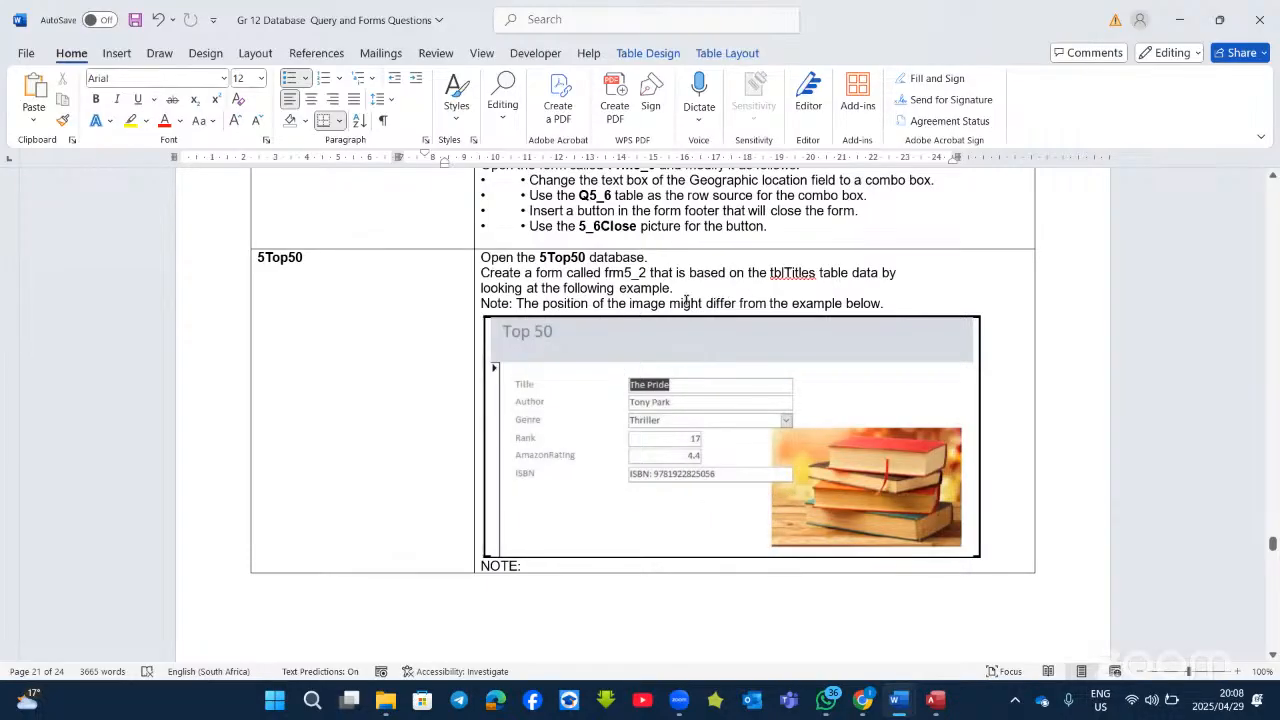
left_click(934, 699)
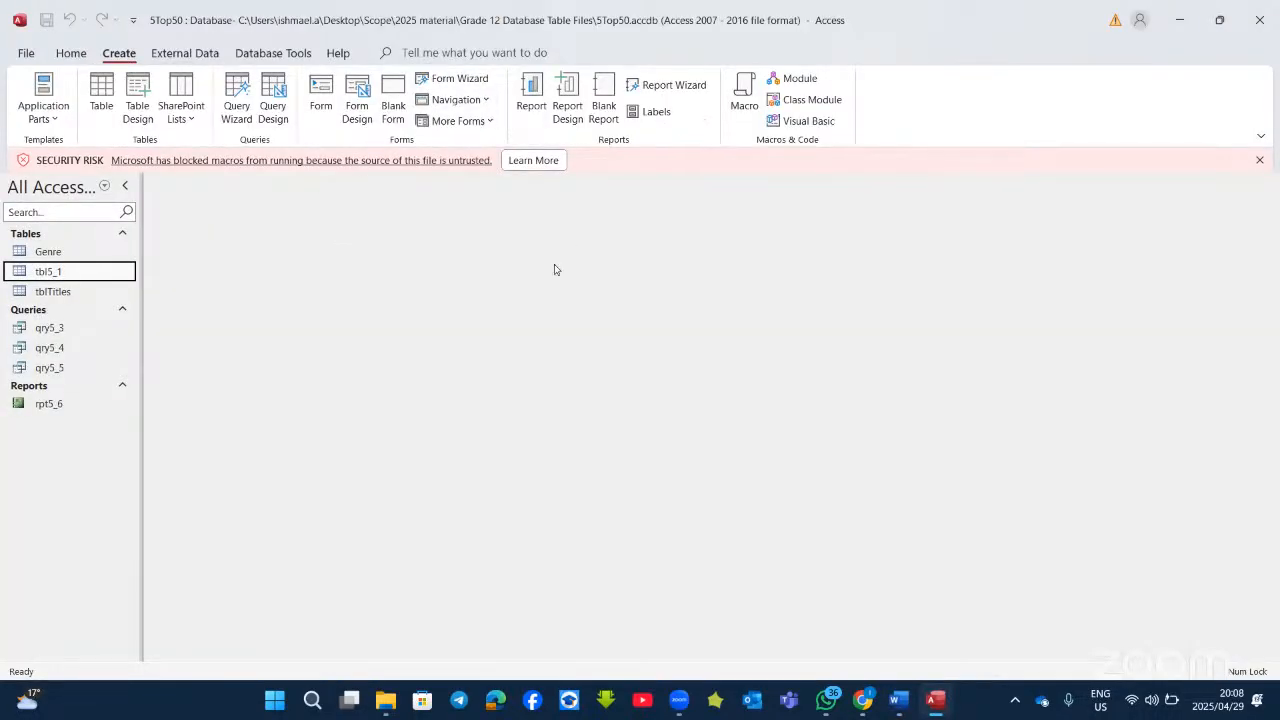
Step: Start the Form Wizard and base the new form on the tblTitles table
left_click(497, 87)
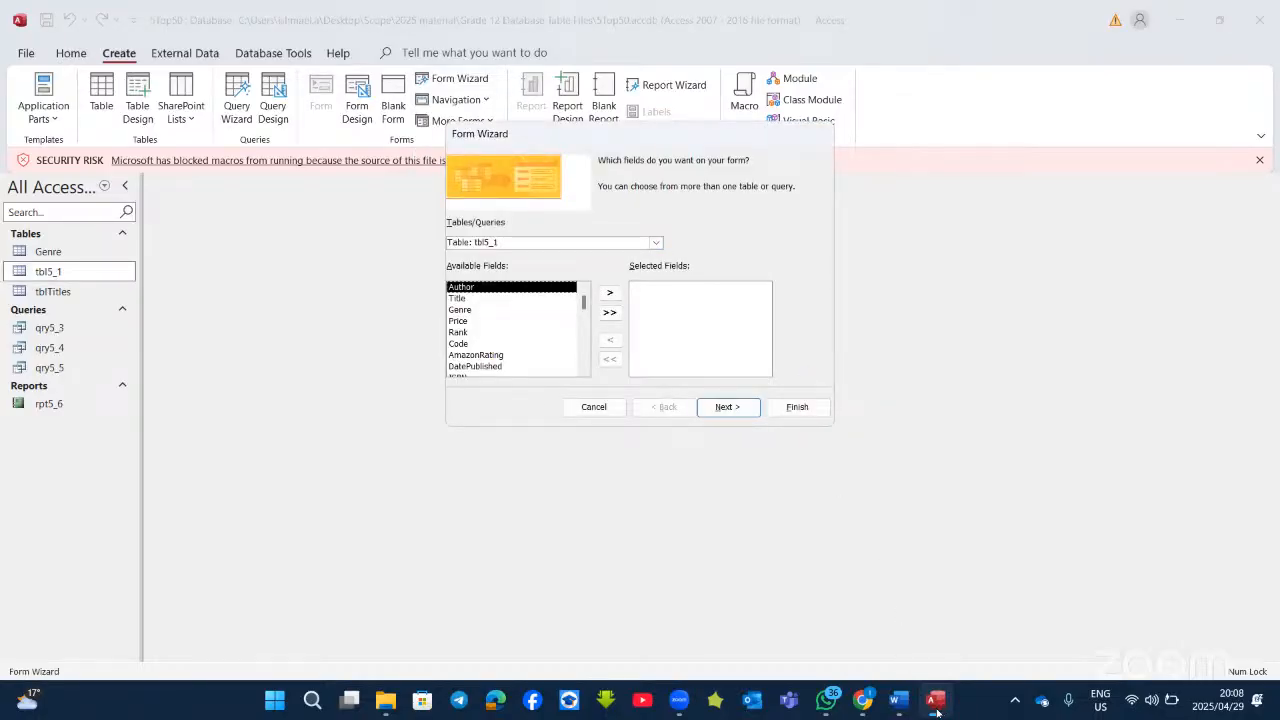
mouse_move(898, 710)
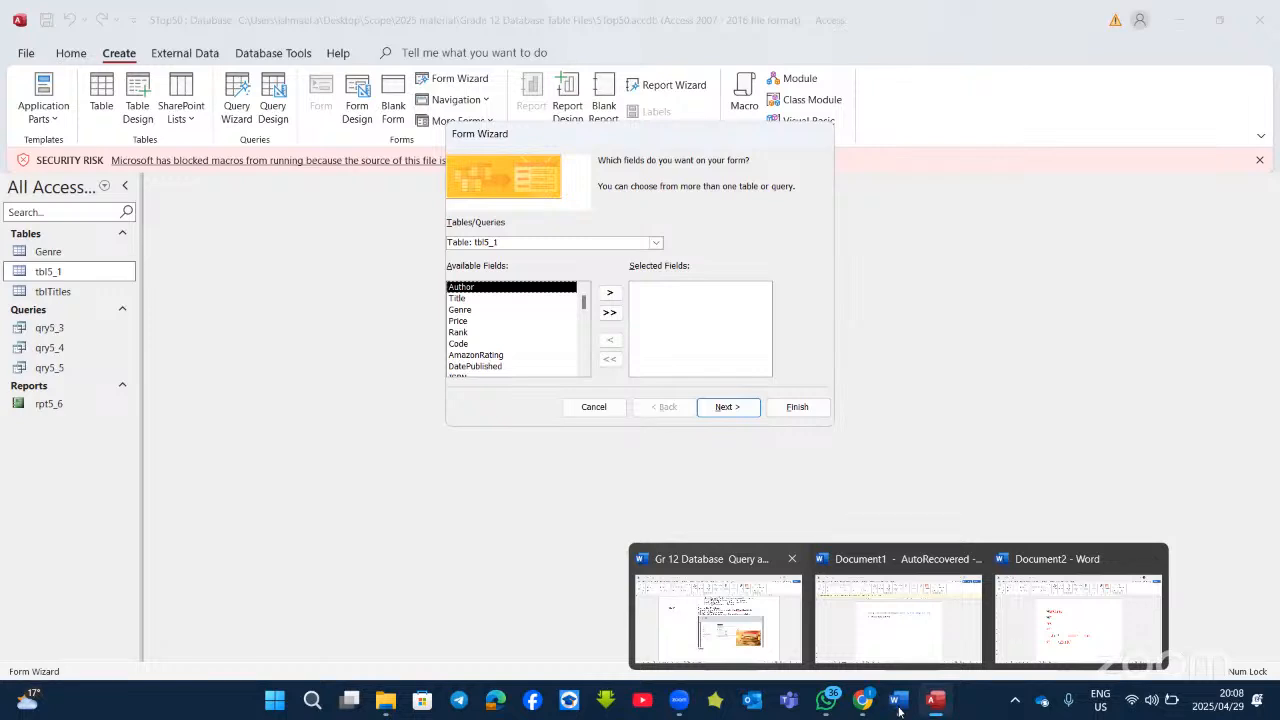
left_click(782, 606)
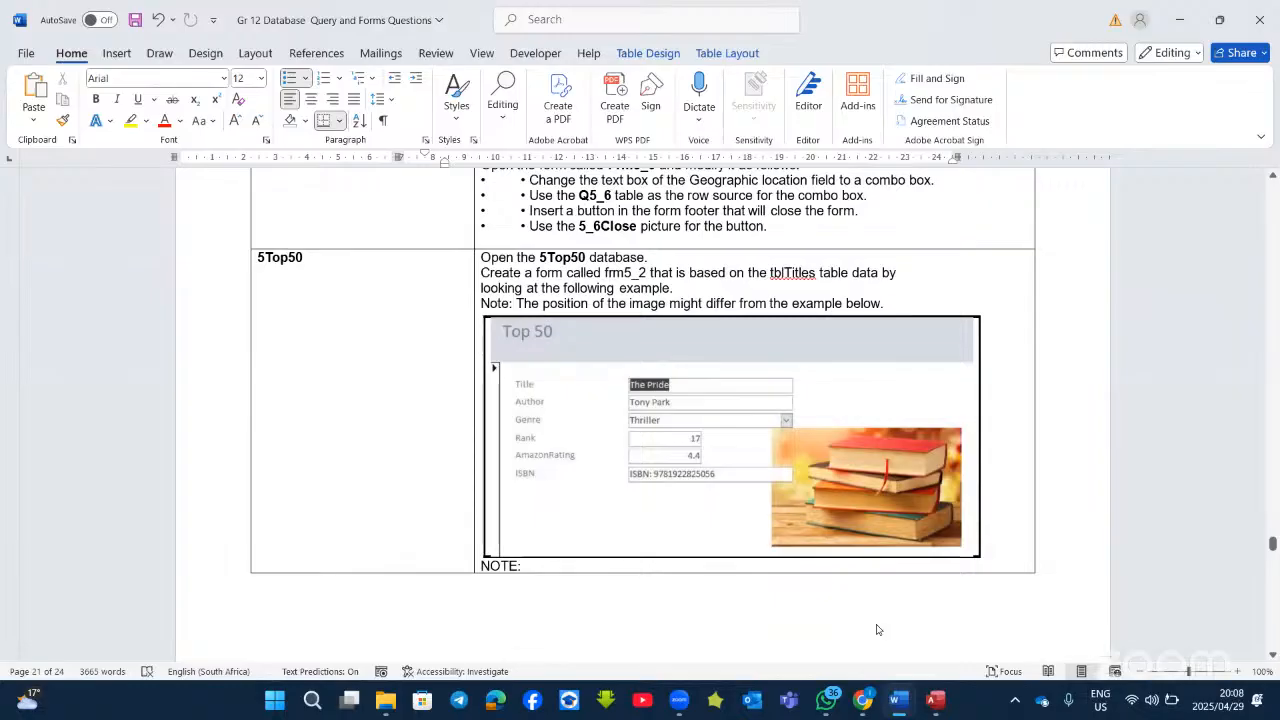
key("alt+Tab")
left_click(580, 272)
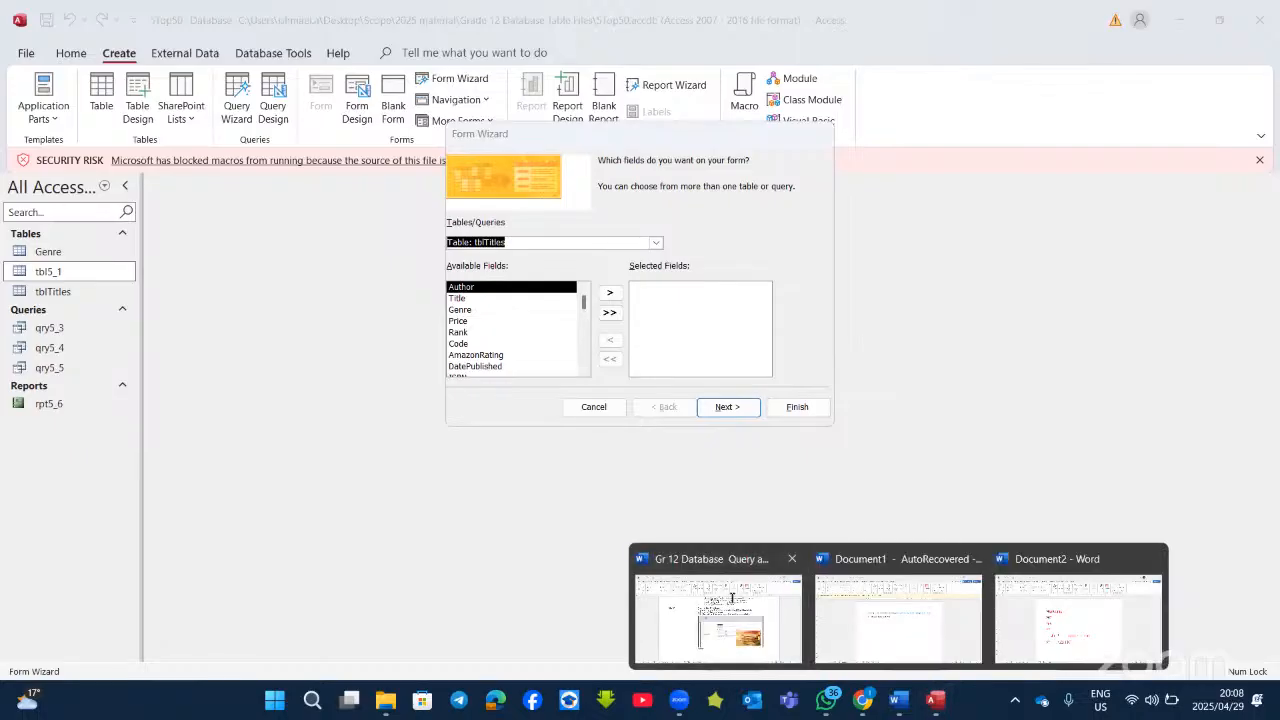
key("alt+Tab")
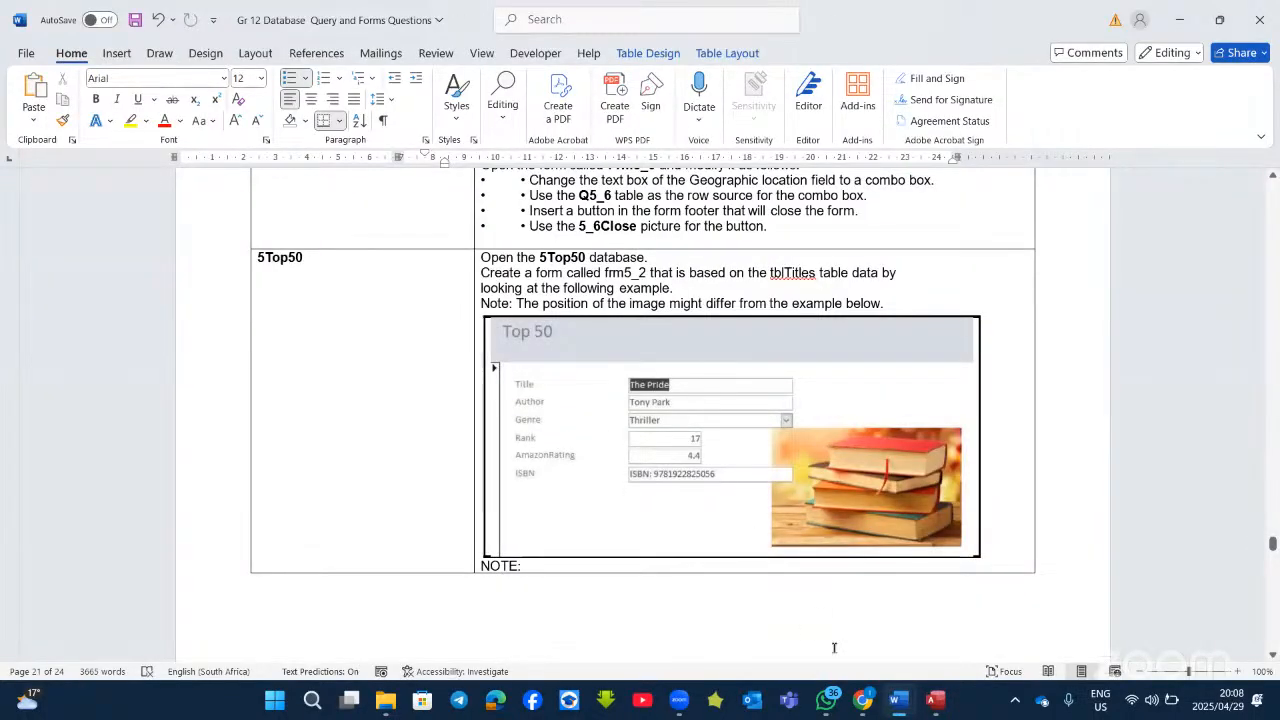
left_click(935, 703)
Step: Add Title, Author, Rank, Genre, AmazonRating and ISBN as selected fields and move to layout
double_click(468, 300)
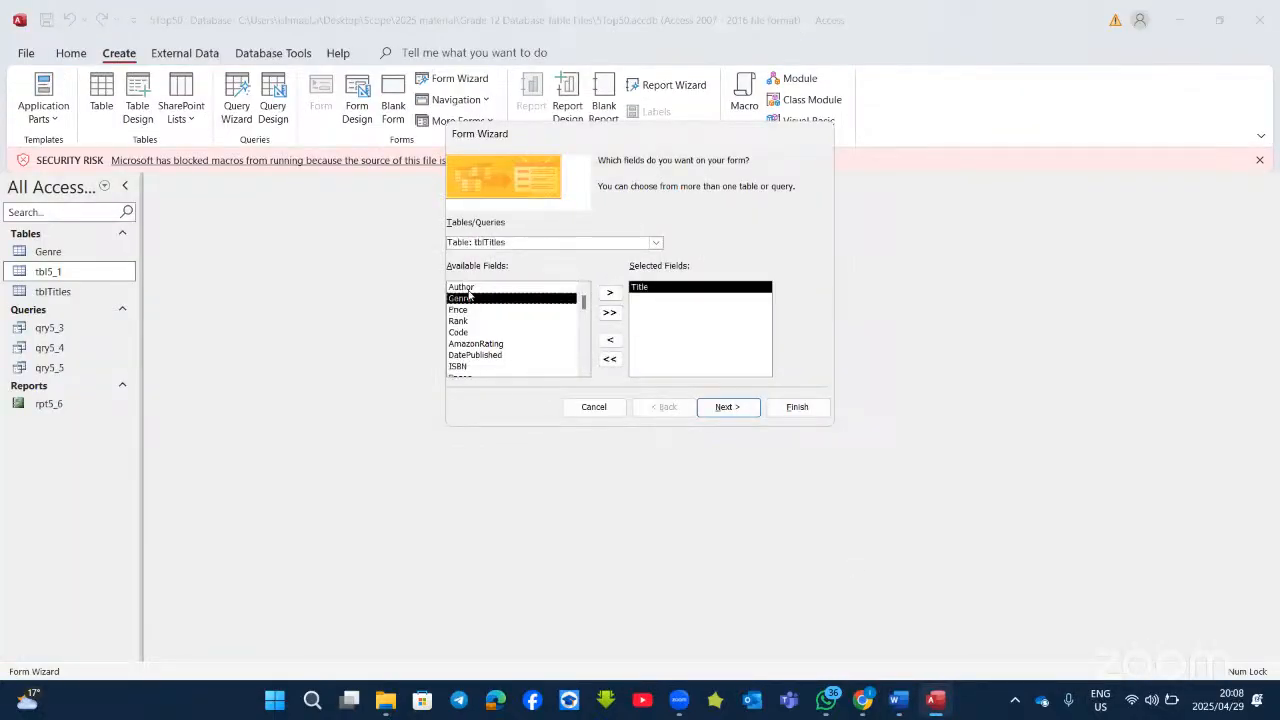
double_click(470, 288)
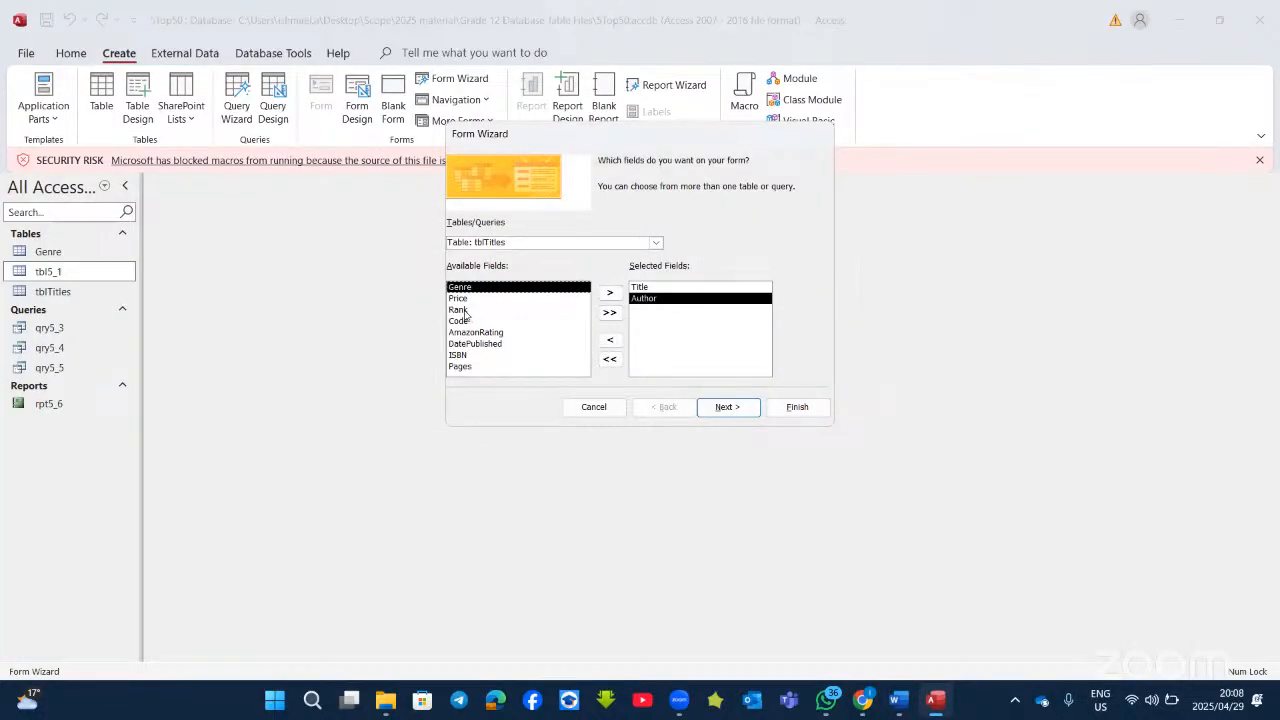
double_click(465, 310)
double_click(468, 288)
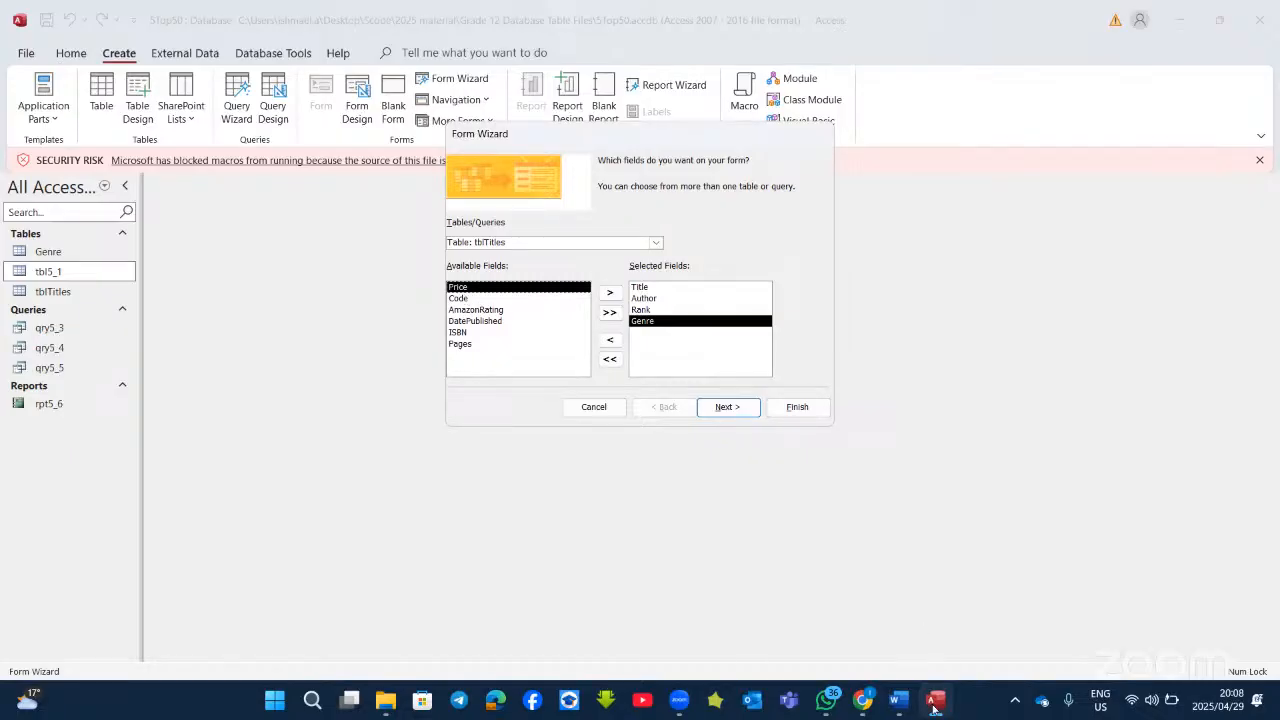
left_click(898, 699)
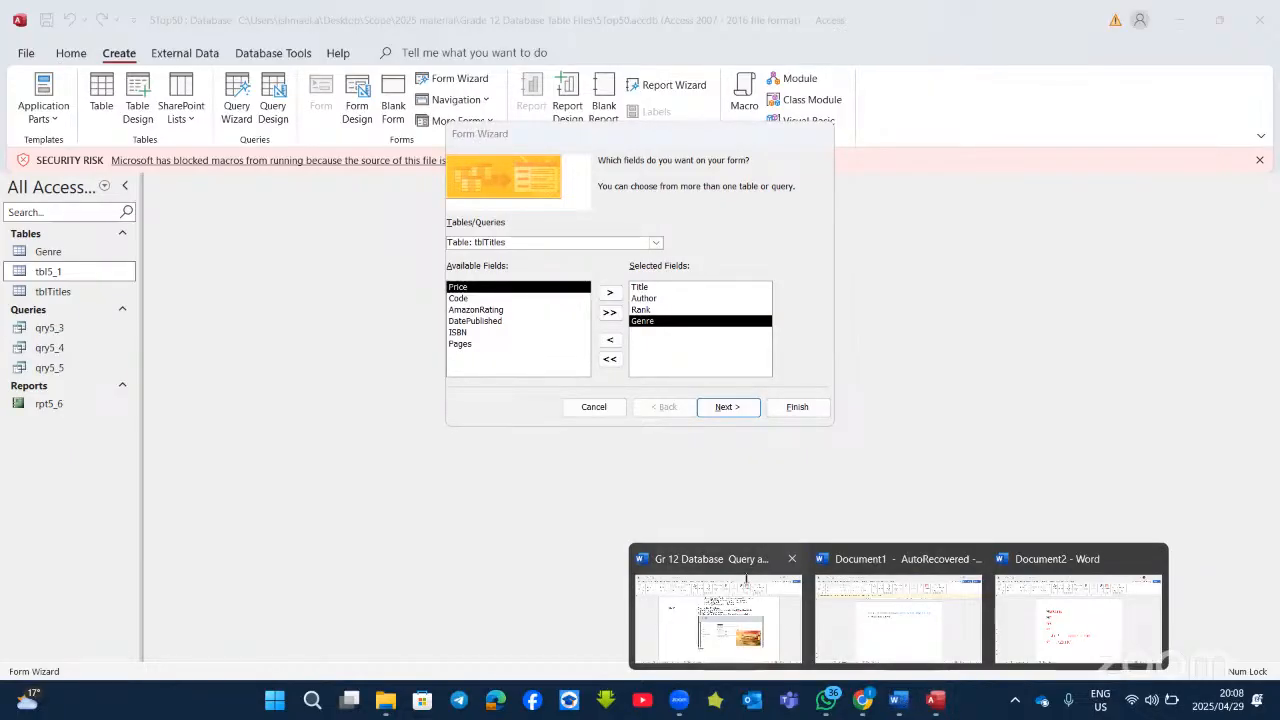
left_click(746, 577)
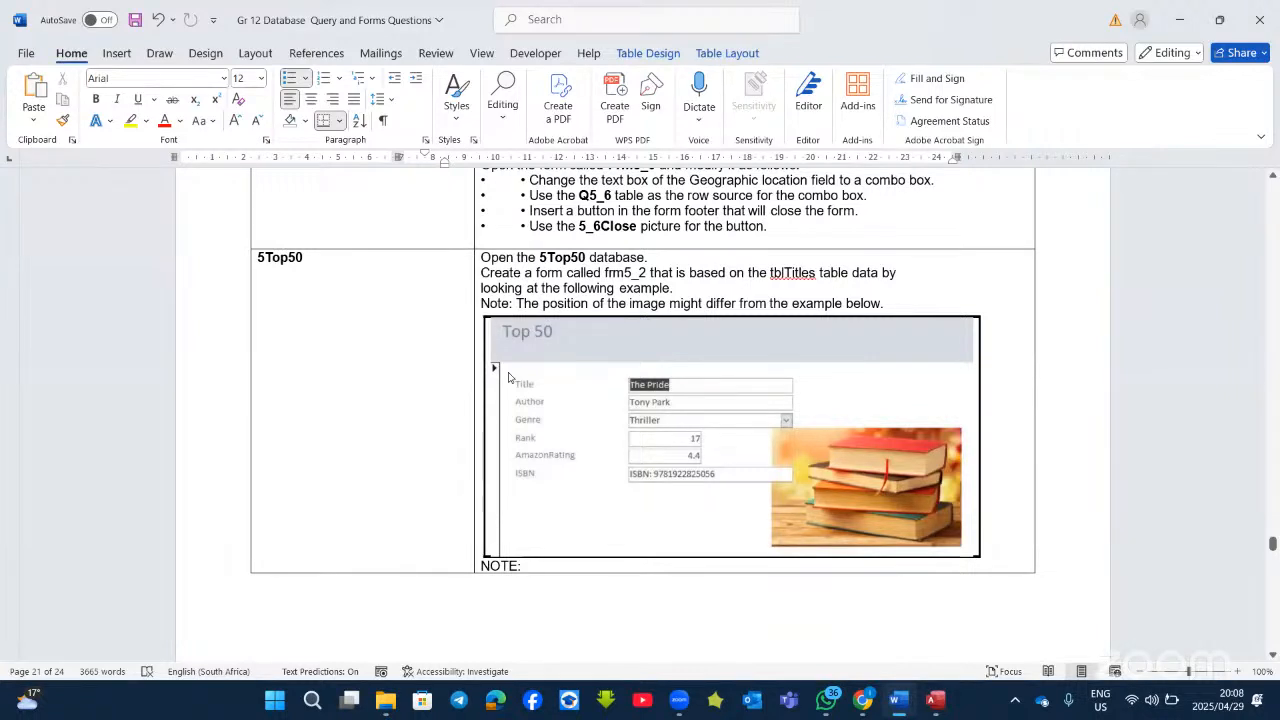
key("alt+Tab")
double_click(467, 323)
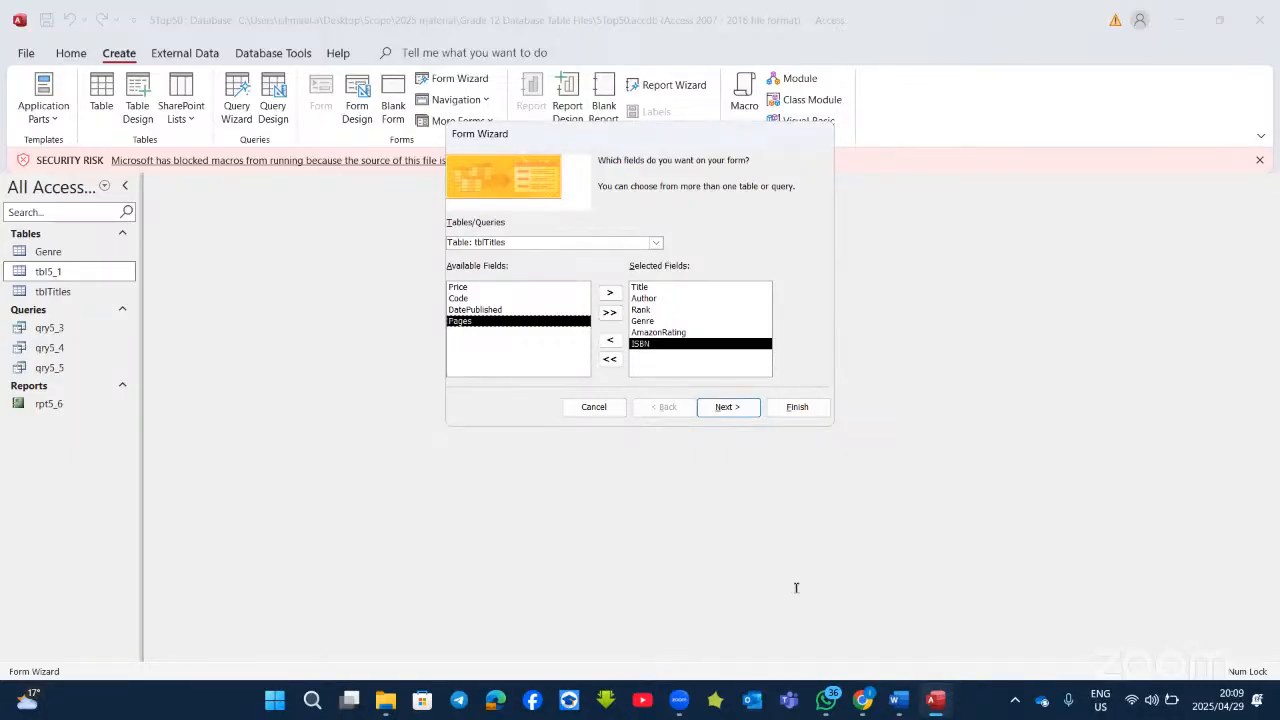
key("alt+Tab")
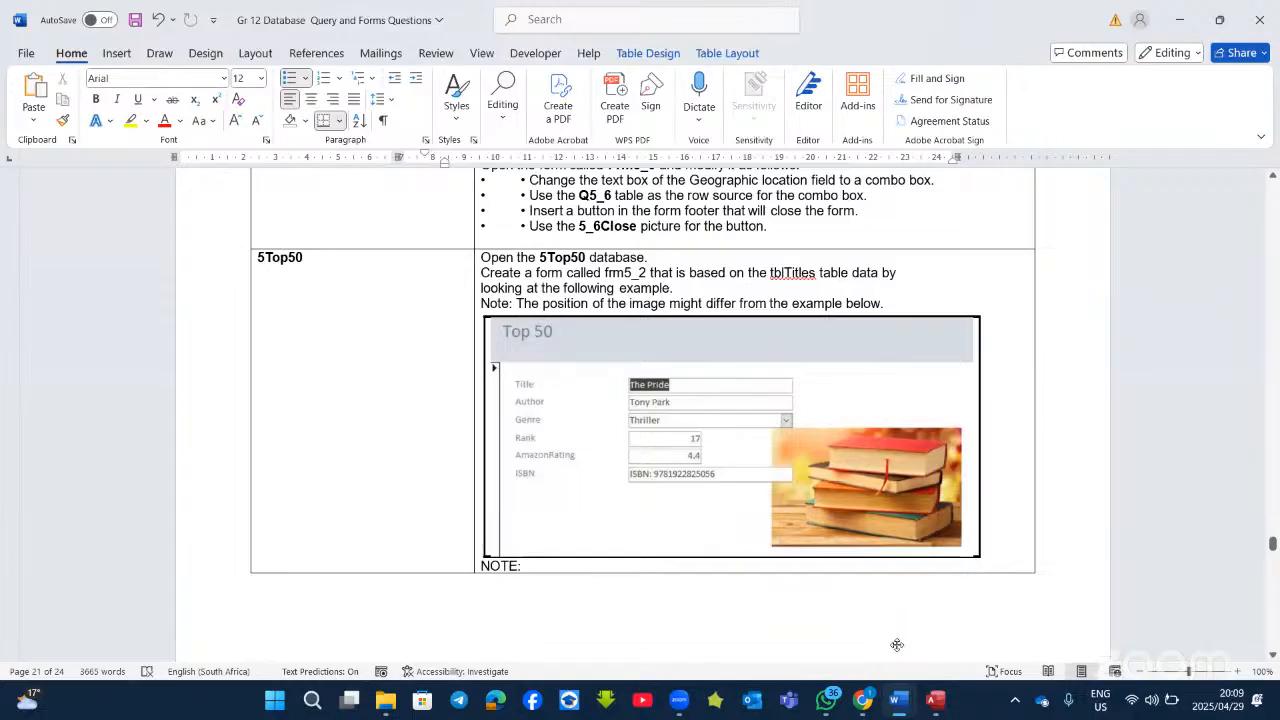
left_click(935, 700)
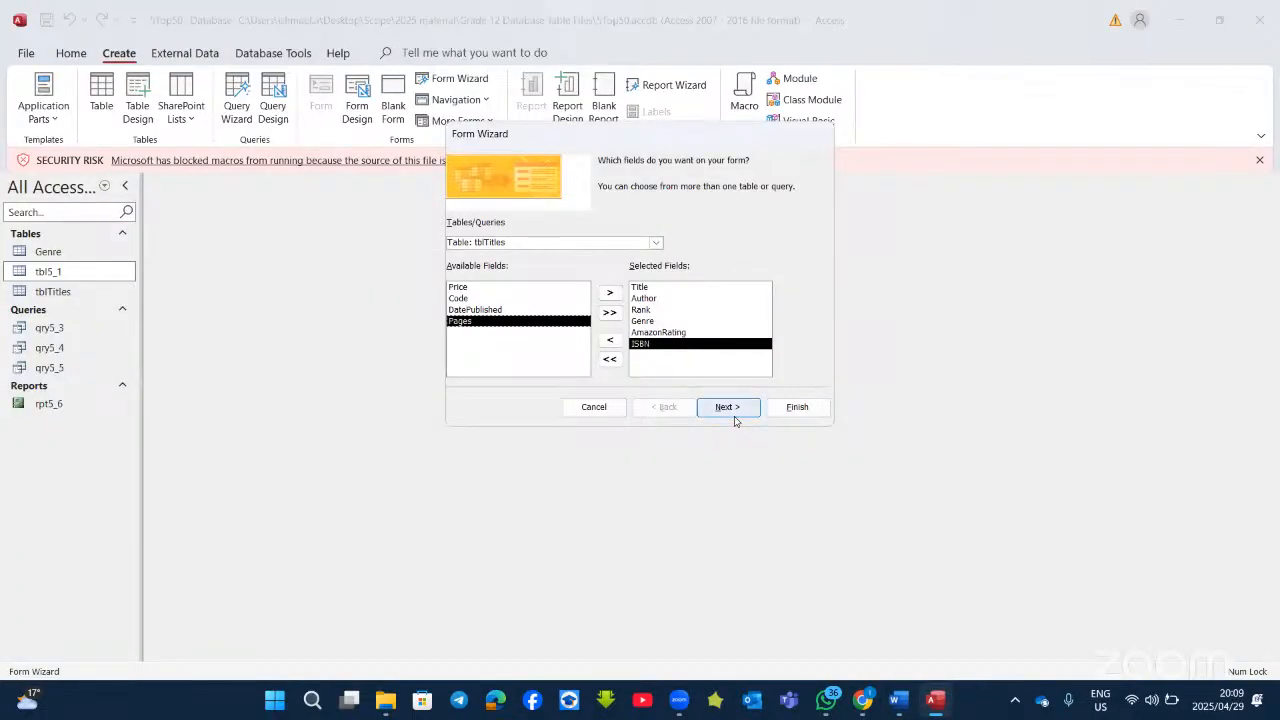
left_click(733, 408)
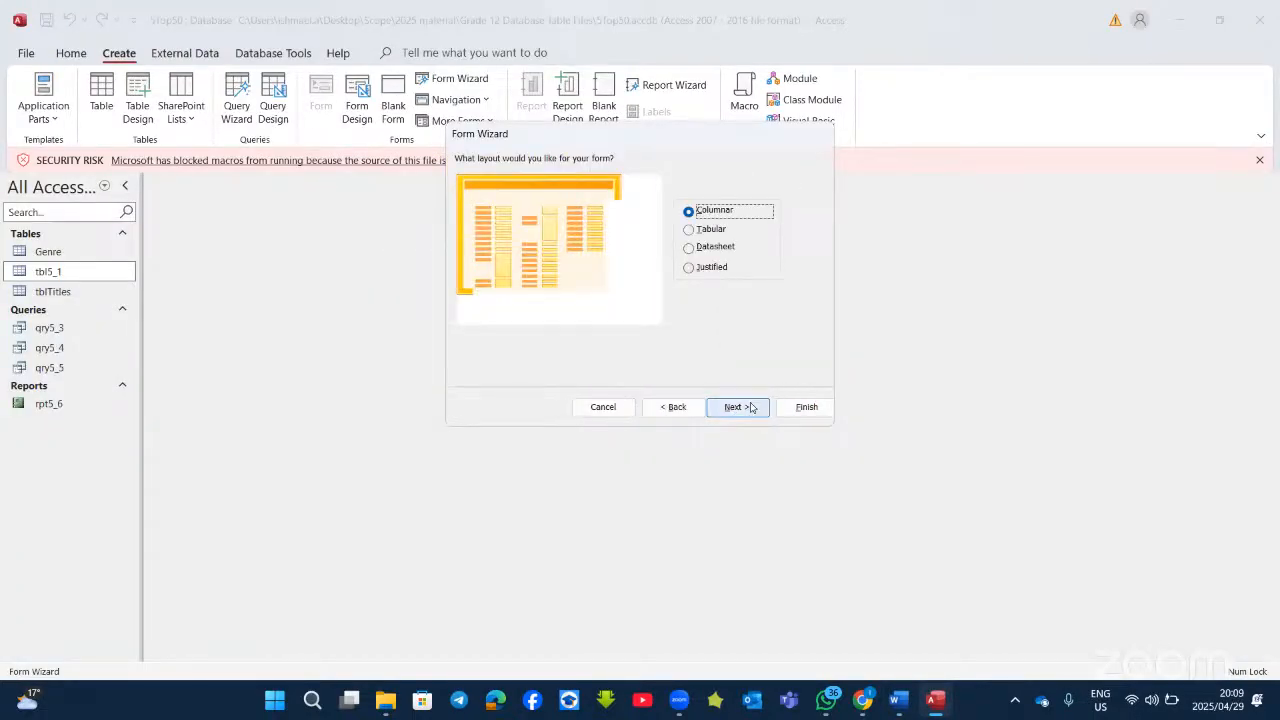
Step: Keep the Columnar layout, title the form frm5_2, and finish it in Design view
key("Return")
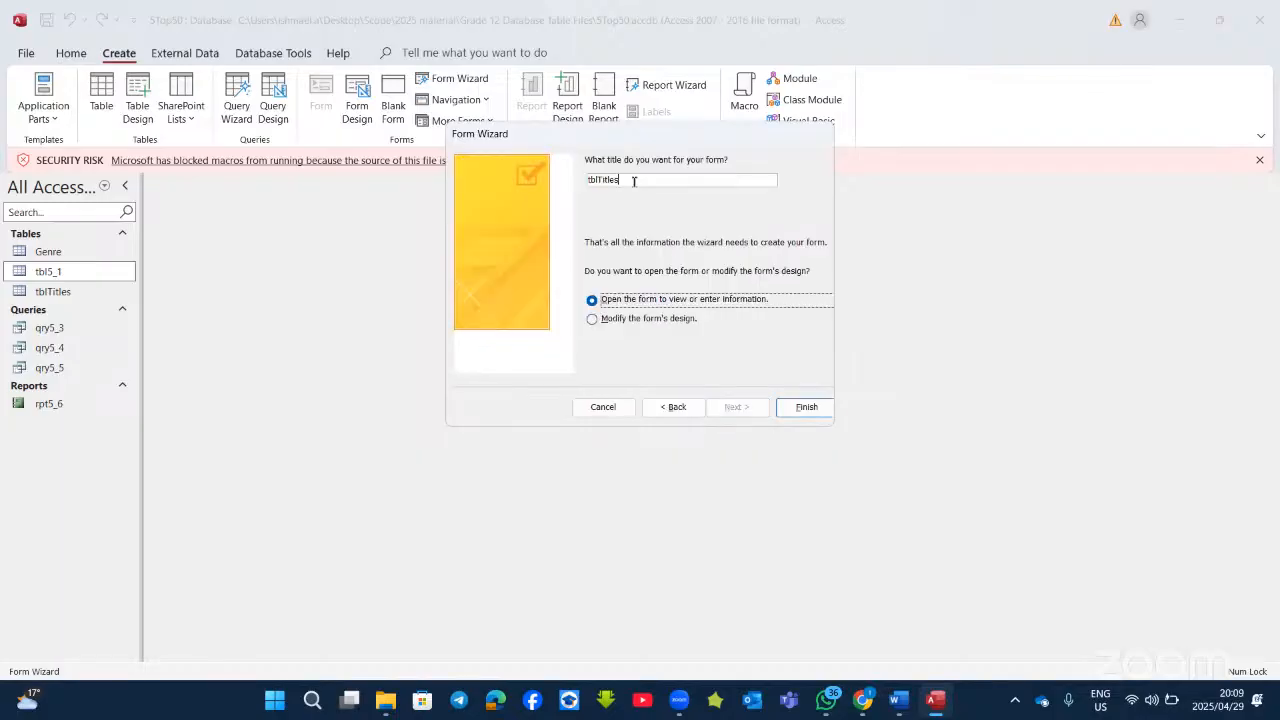
key("BackSpace")
key("BackSpace")
key("BackSpace")
key("BackSpace")
key("BackSpace")
key("BackSpace")
key("BackSpace")
key("BackSpace")
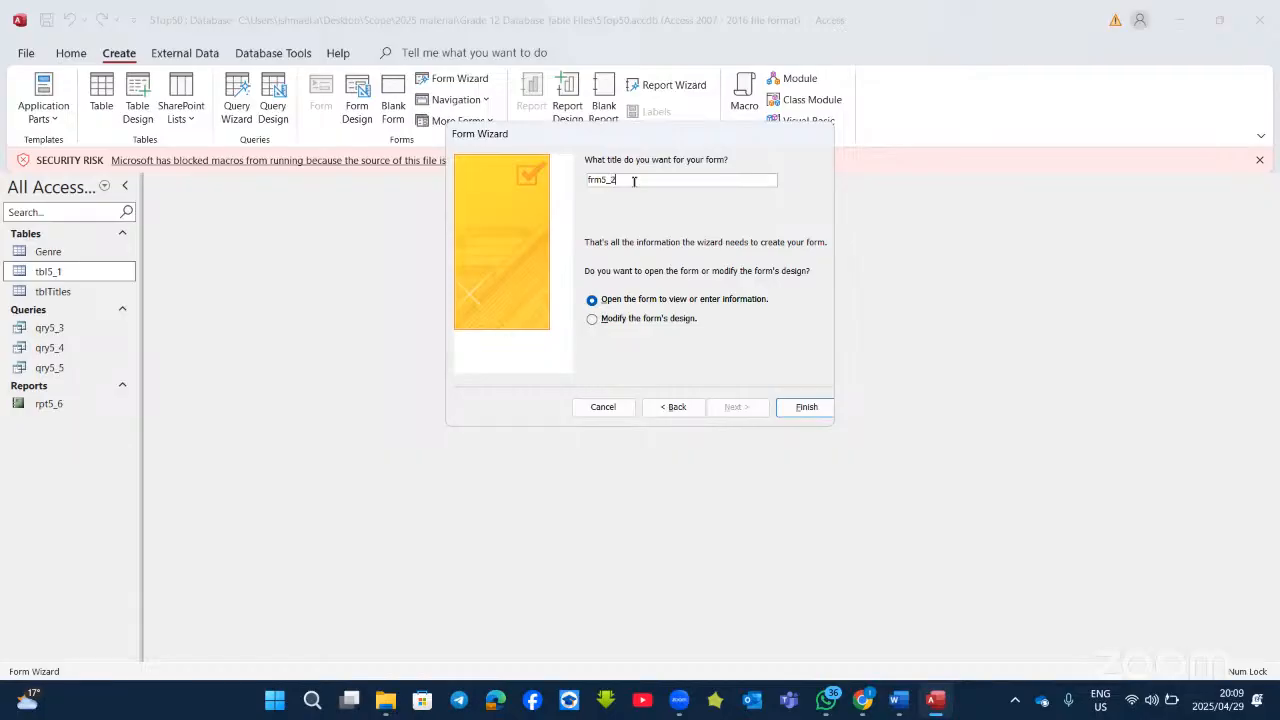
left_click(630, 319)
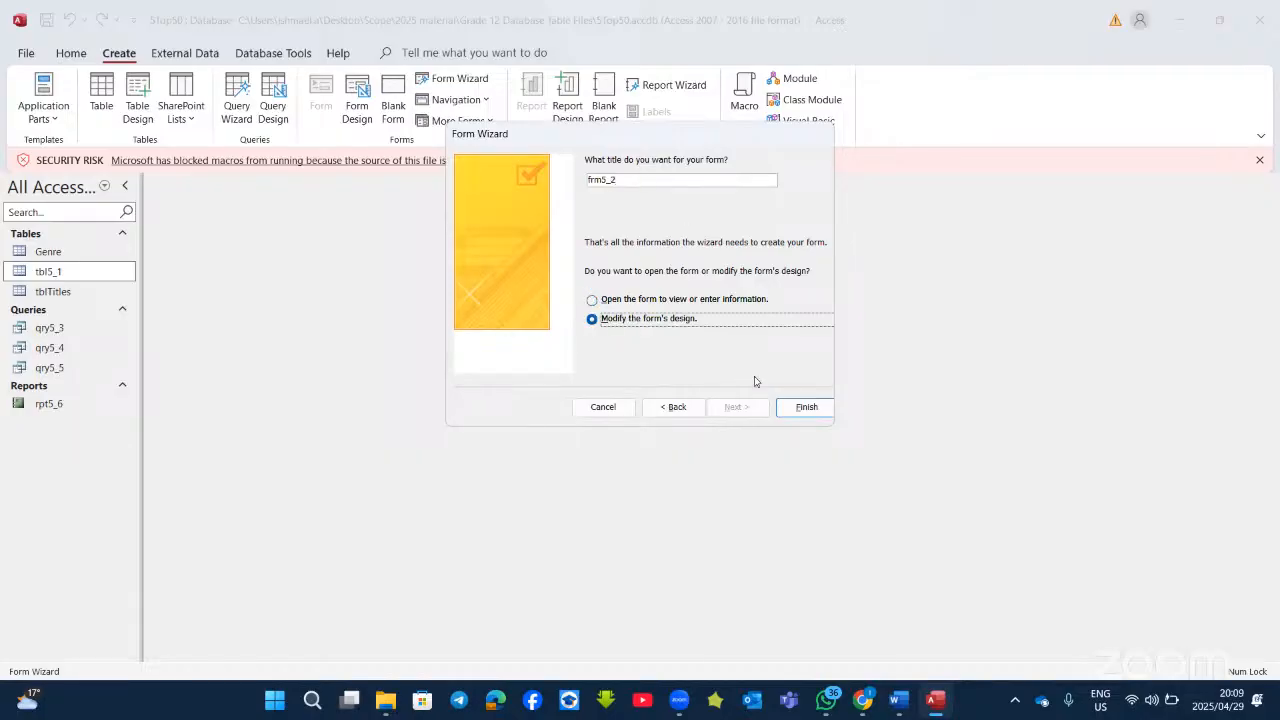
left_click(806, 407)
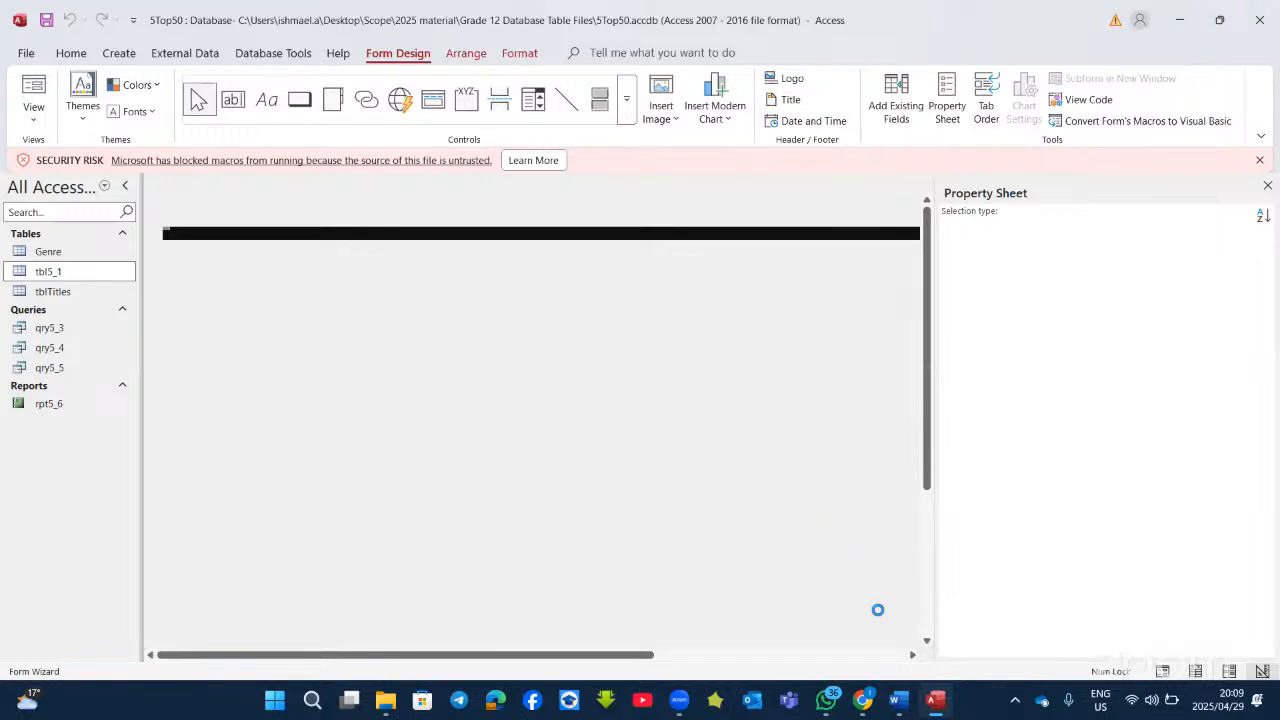
Step: Select frm5_2's Detail section and browse for a Background Image file
left_click(901, 702)
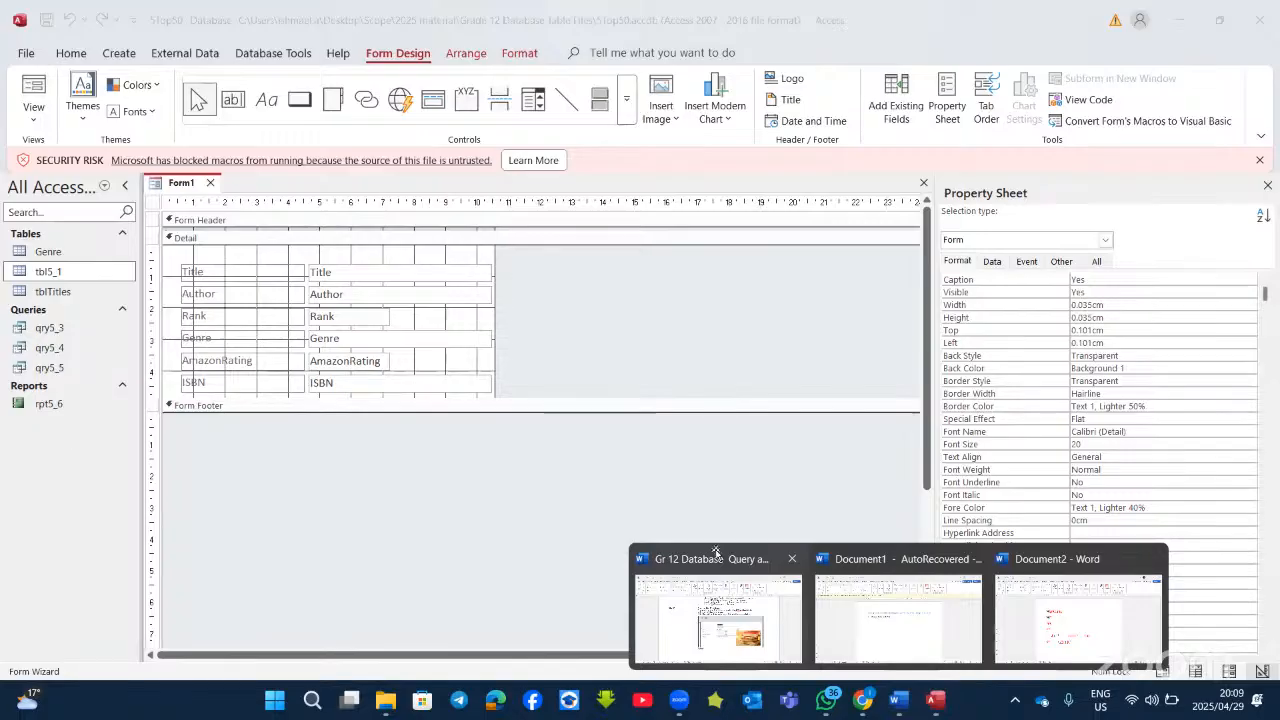
left_click(717, 600)
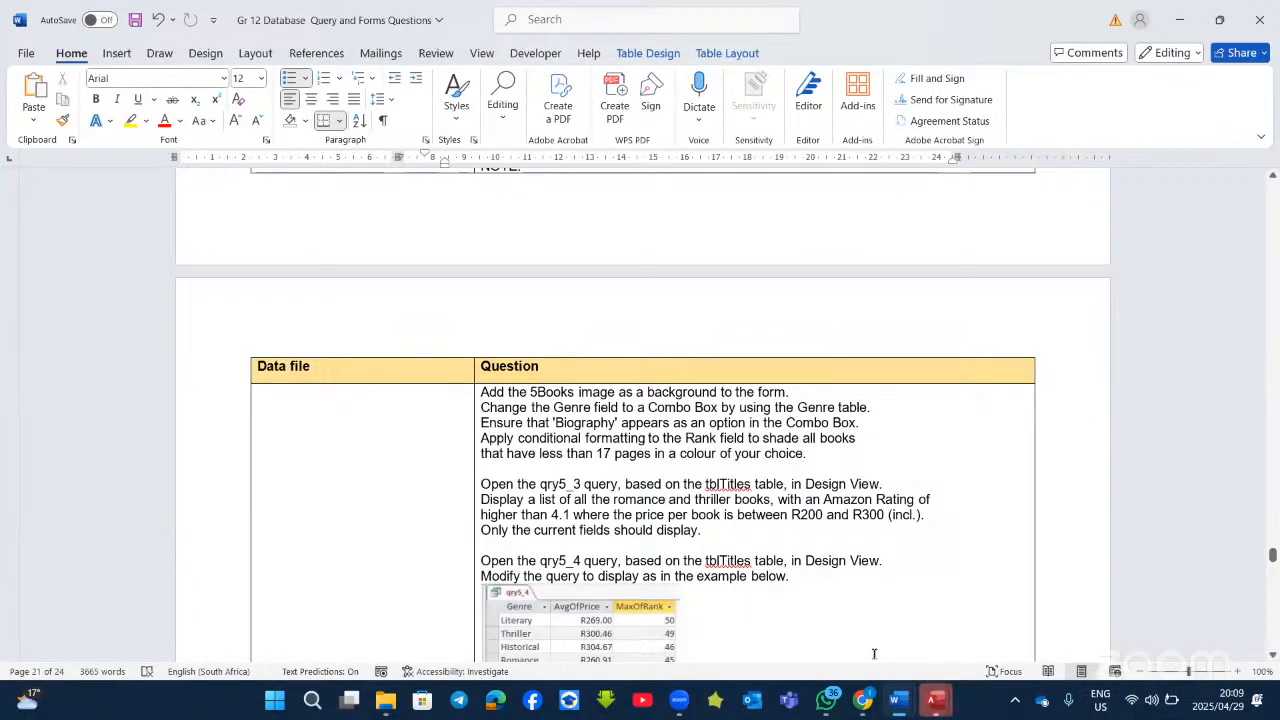
left_click(933, 702)
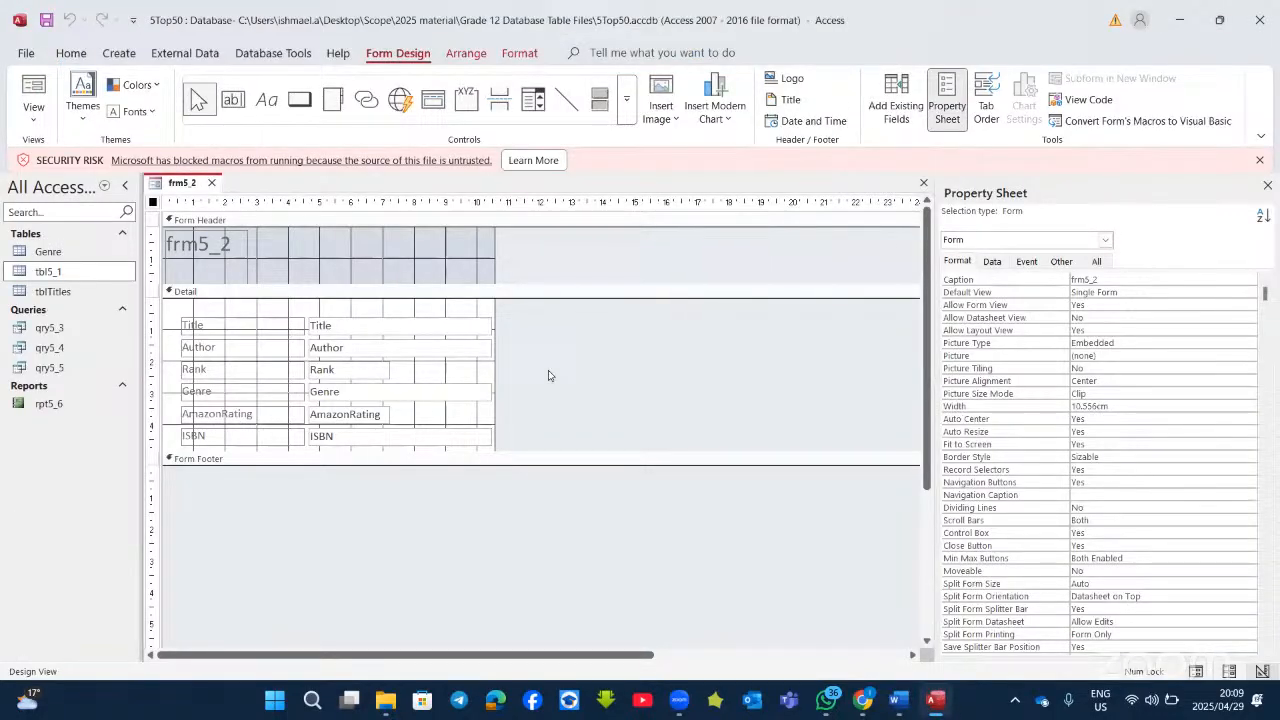
left_click(413, 312)
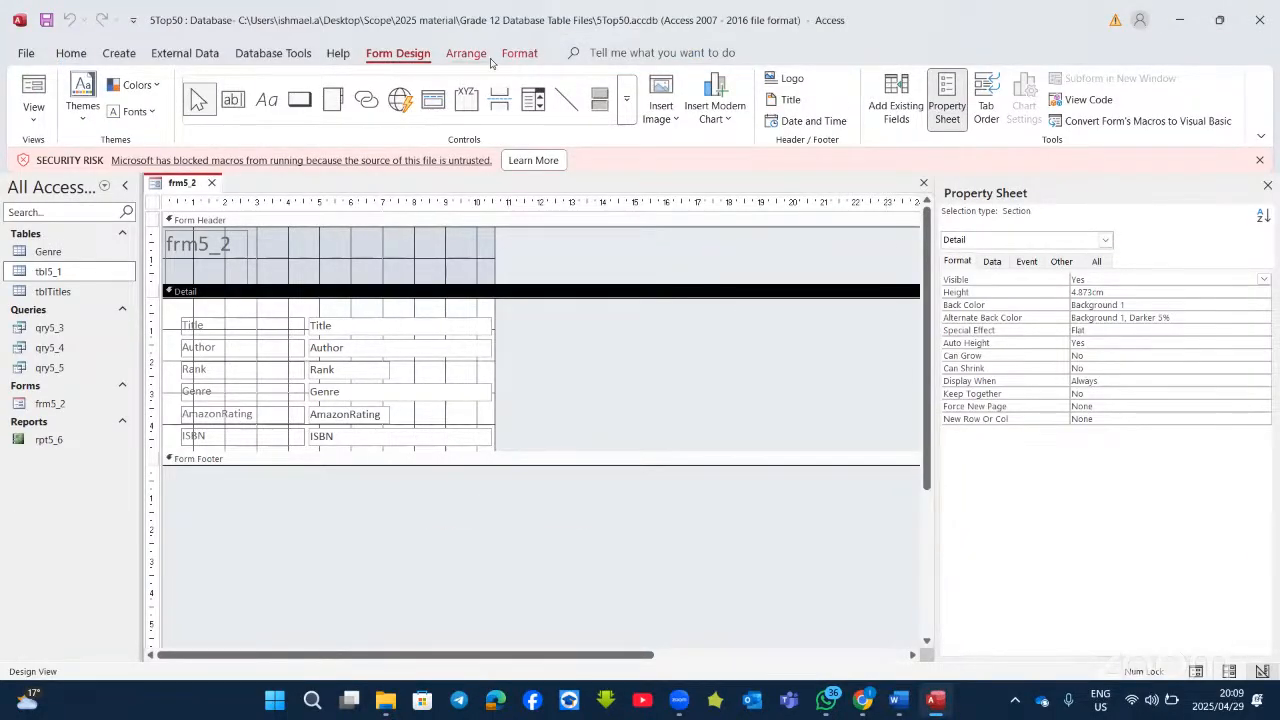
left_click(521, 53)
left_click(528, 119)
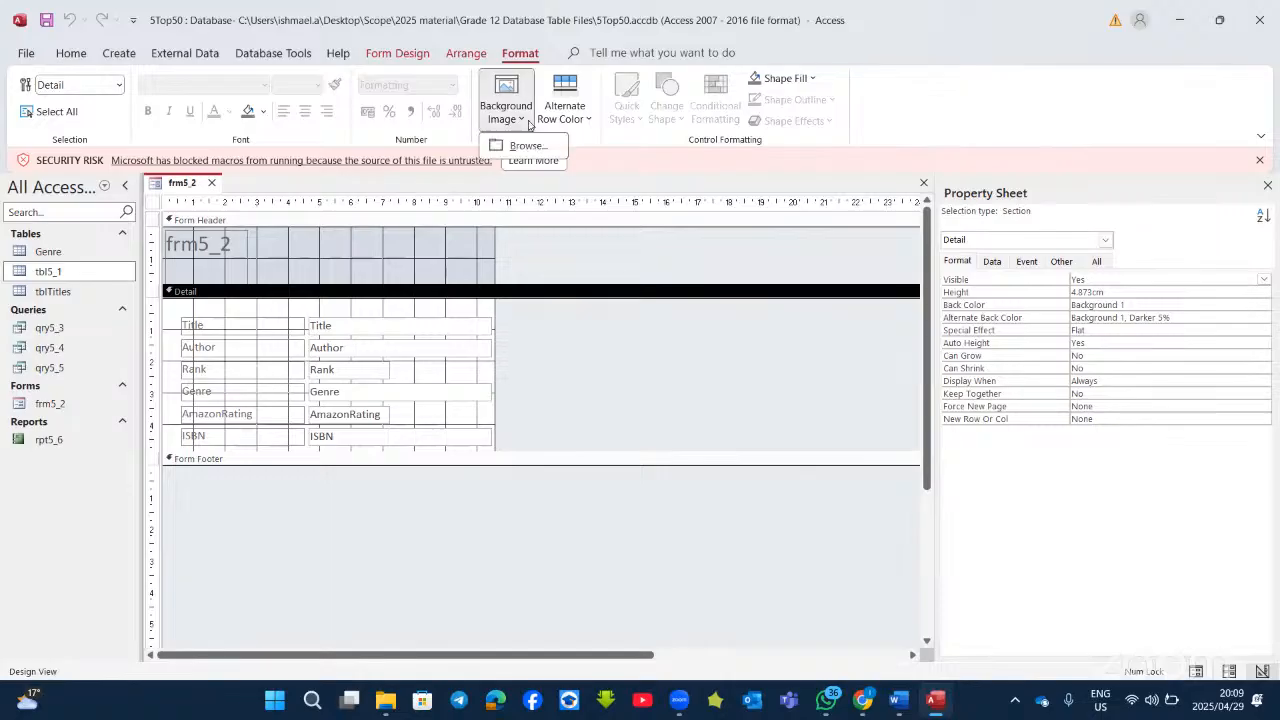
left_click(522, 146)
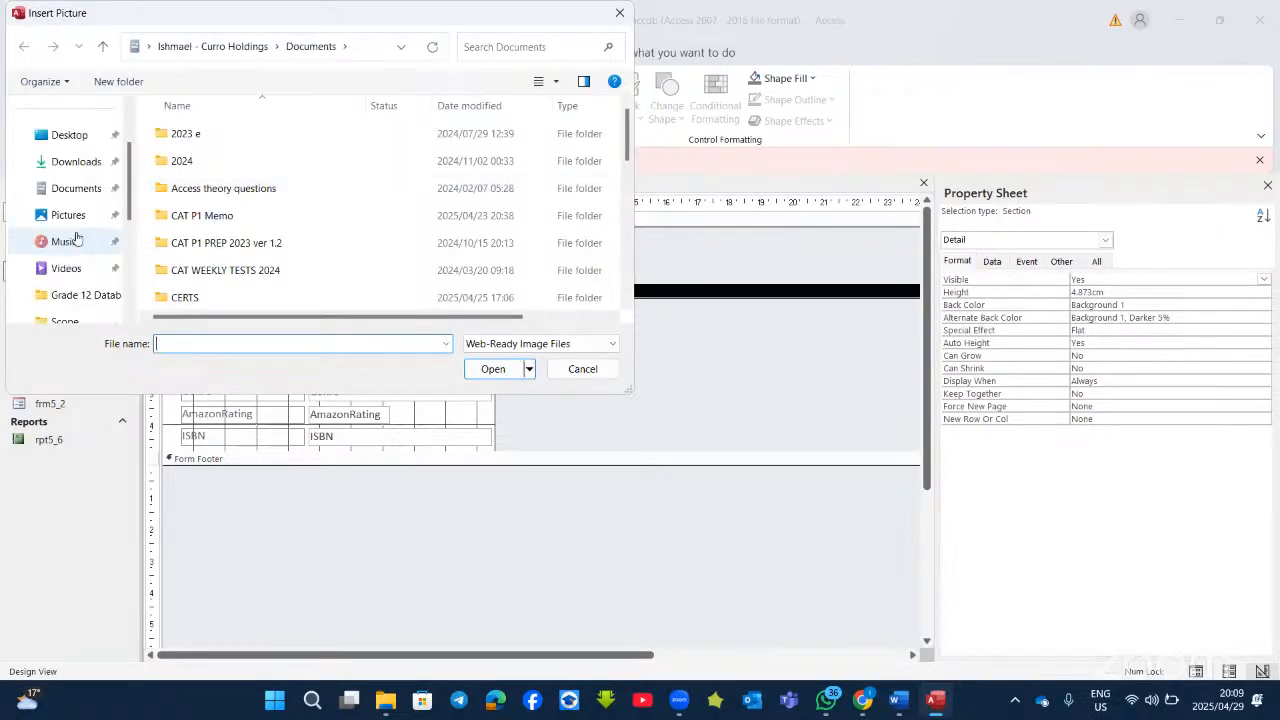
Step: Set the Books picture from Grade 12 Database Table Files as the form's background
scroll(77, 238, "down", 1)
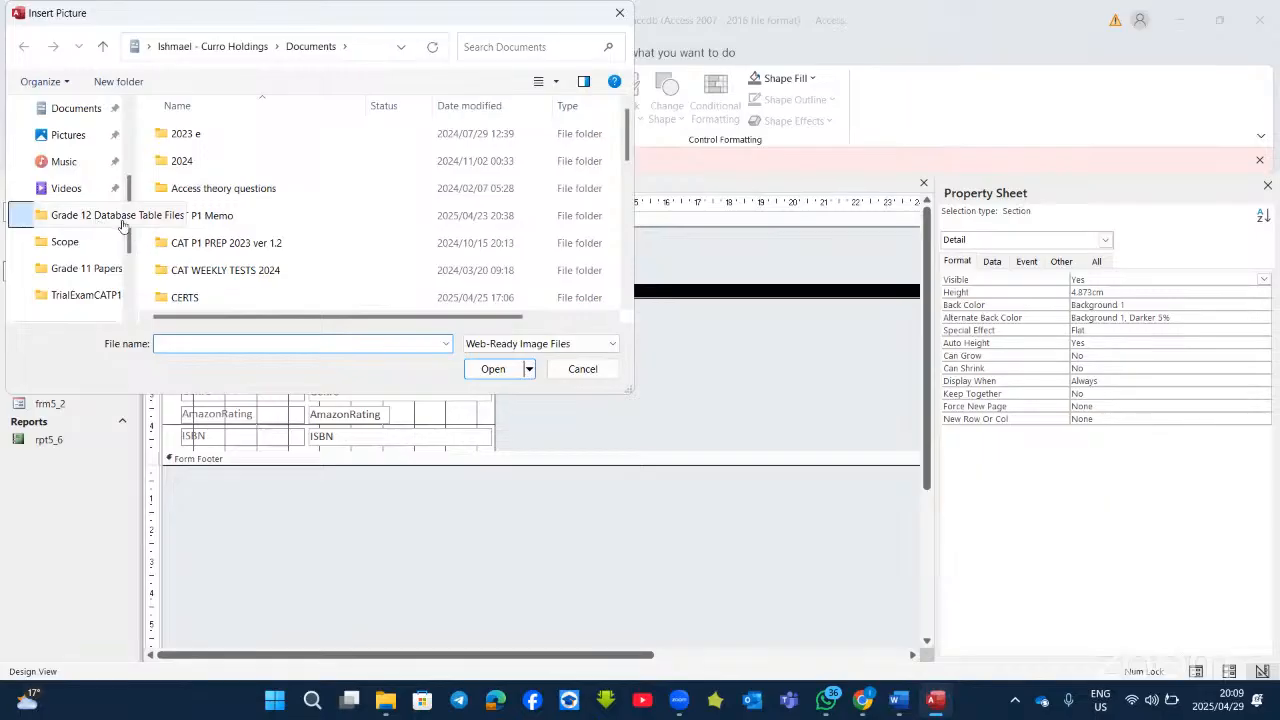
left_click(122, 224)
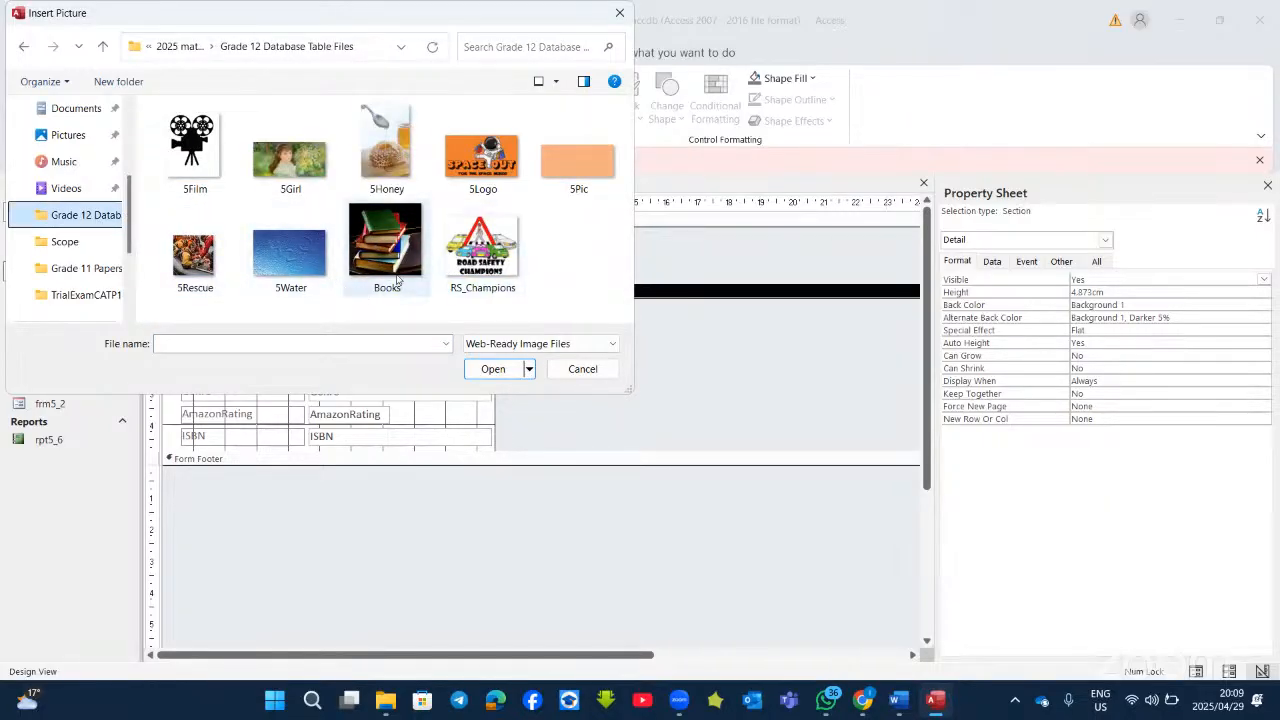
left_click(396, 283)
left_click(491, 368)
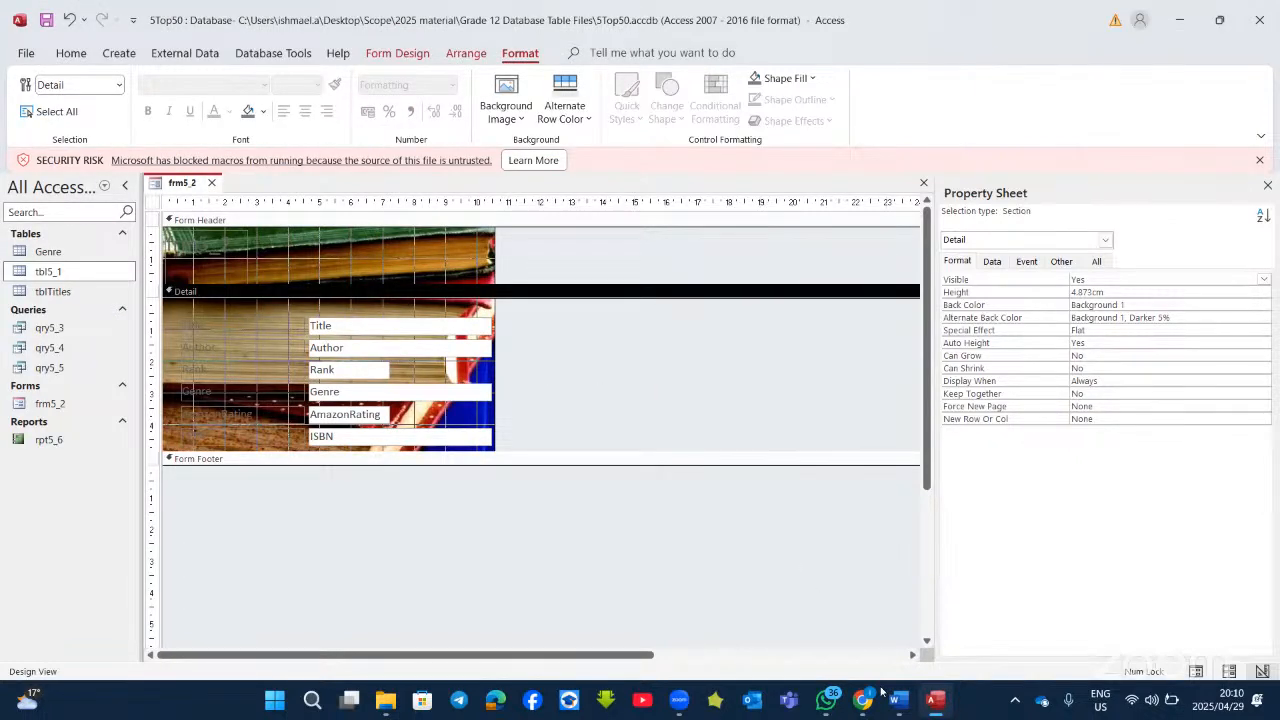
mouse_move(936, 703)
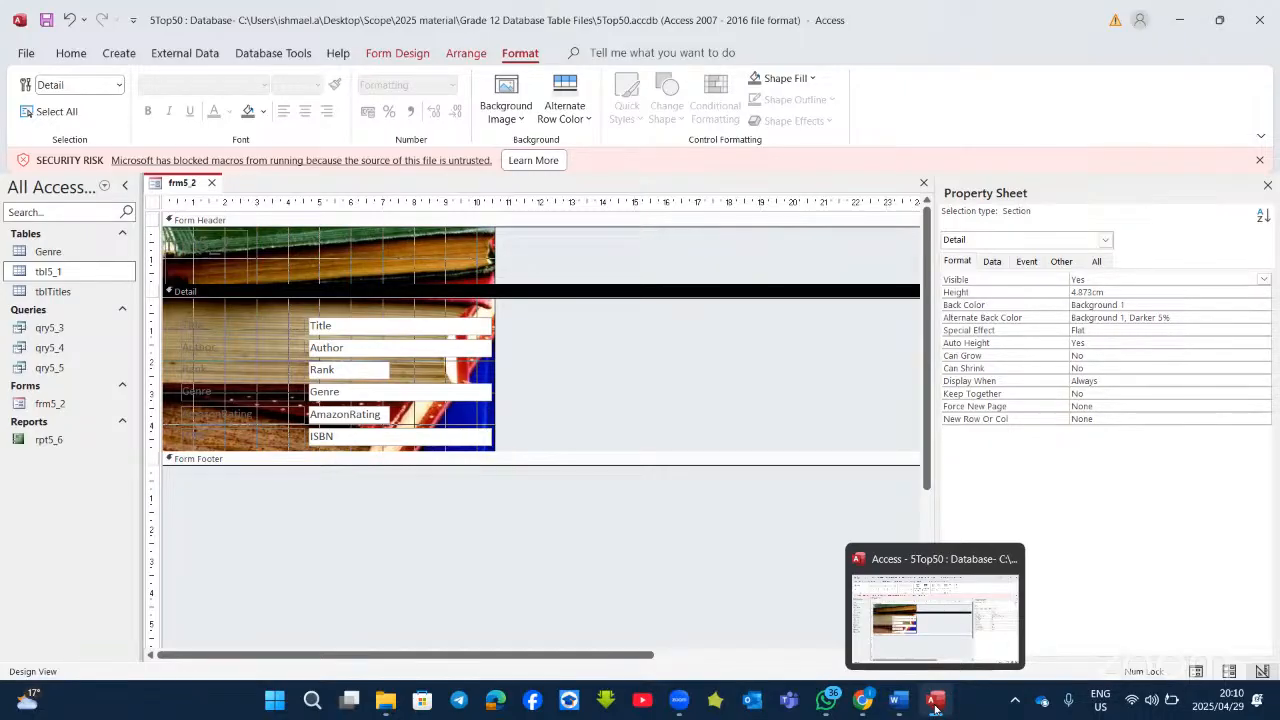
left_click(936, 703)
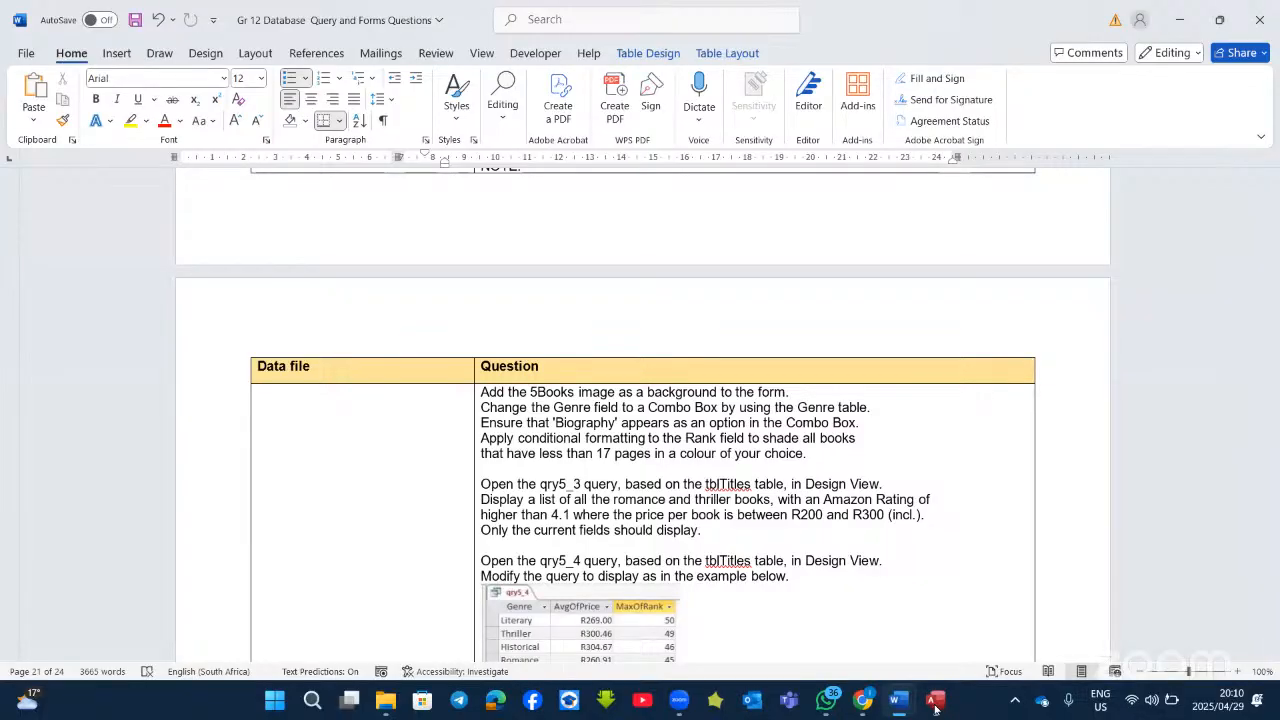
left_click(936, 703)
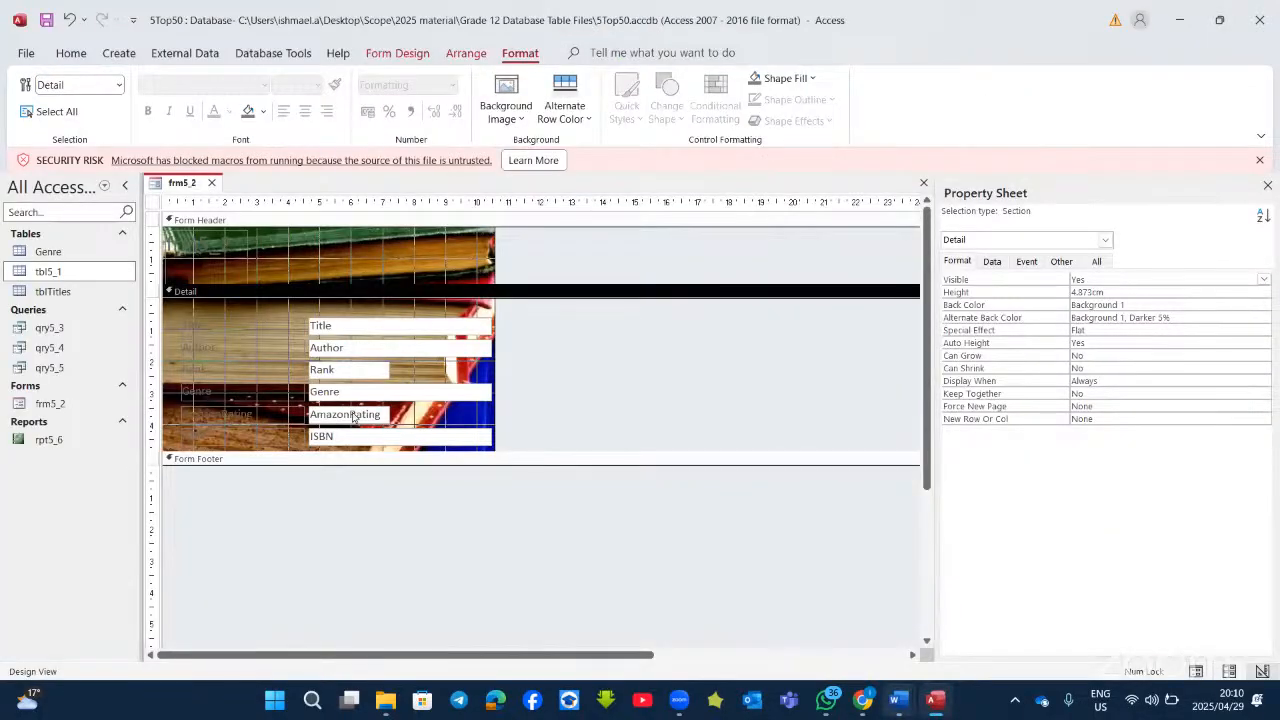
Step: Change the Genre text box on frm5_2 into a combo box
left_click(362, 390)
right_click(362, 390)
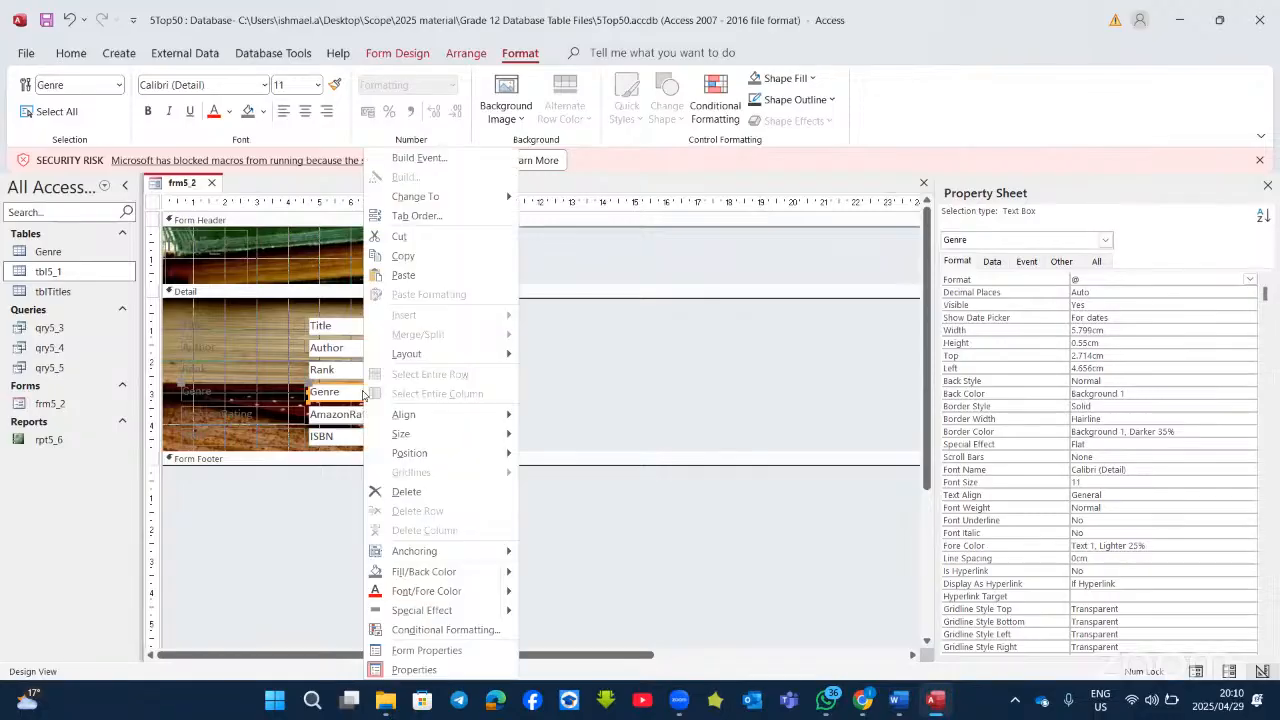
mouse_move(443, 196)
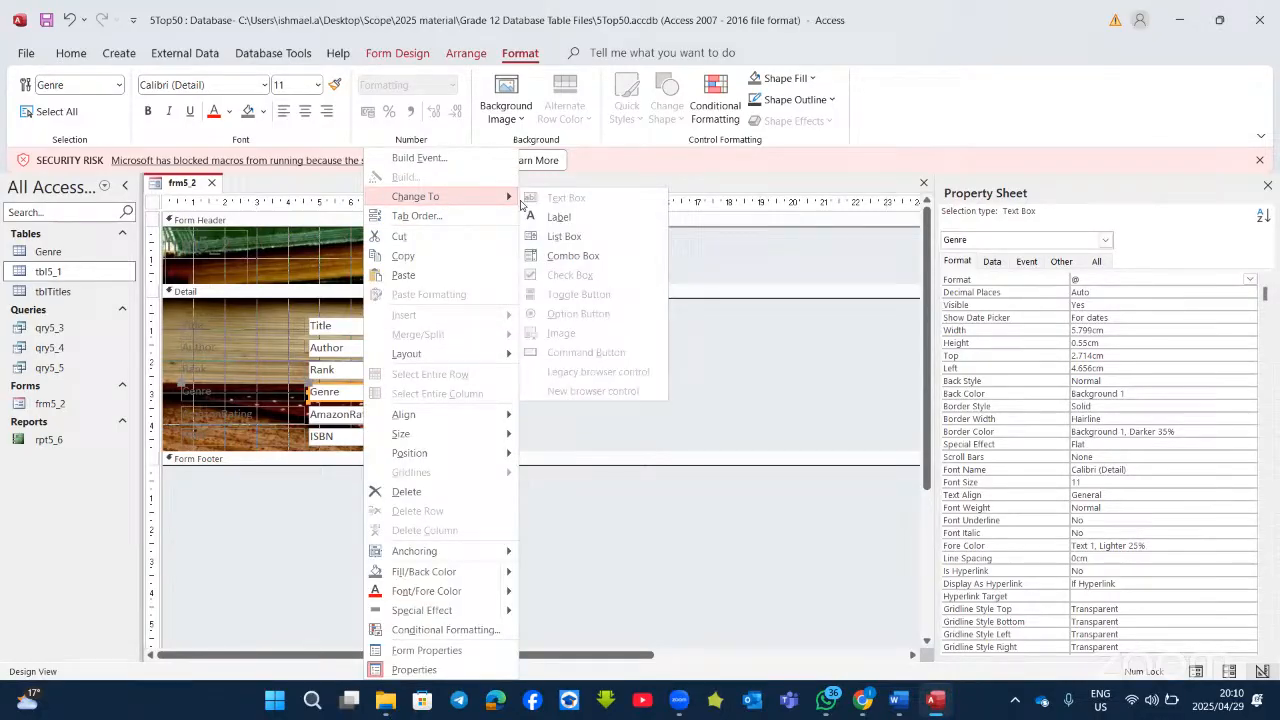
left_click(560, 256)
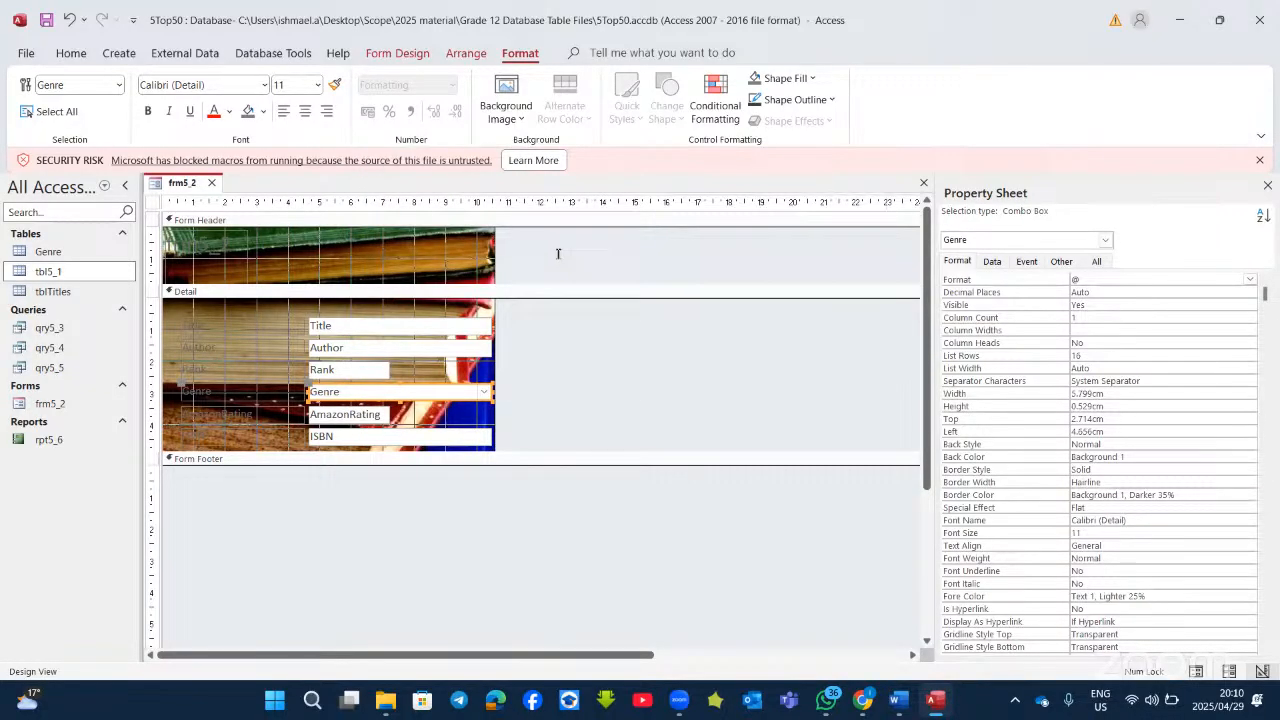
Step: Set the Genre combo box's Row Source to the Genre table and recheck its Data properties
left_click(992, 263)
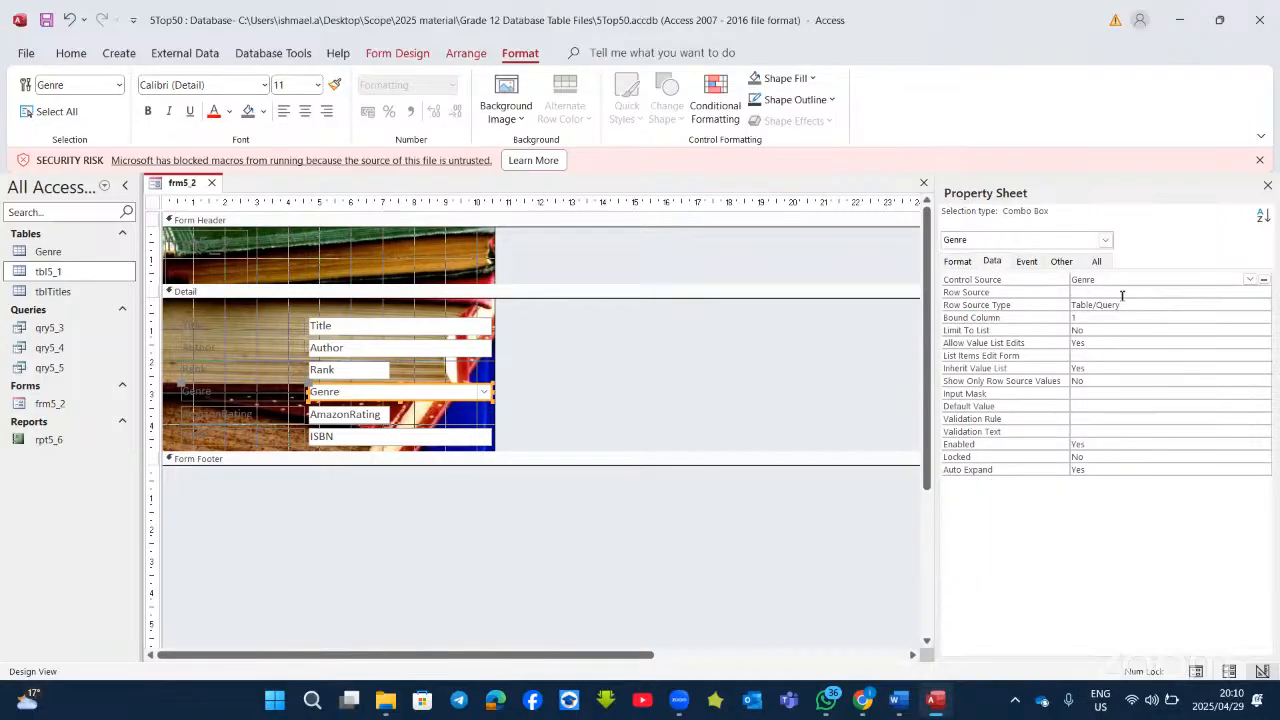
left_click(1122, 292)
left_click(1249, 292)
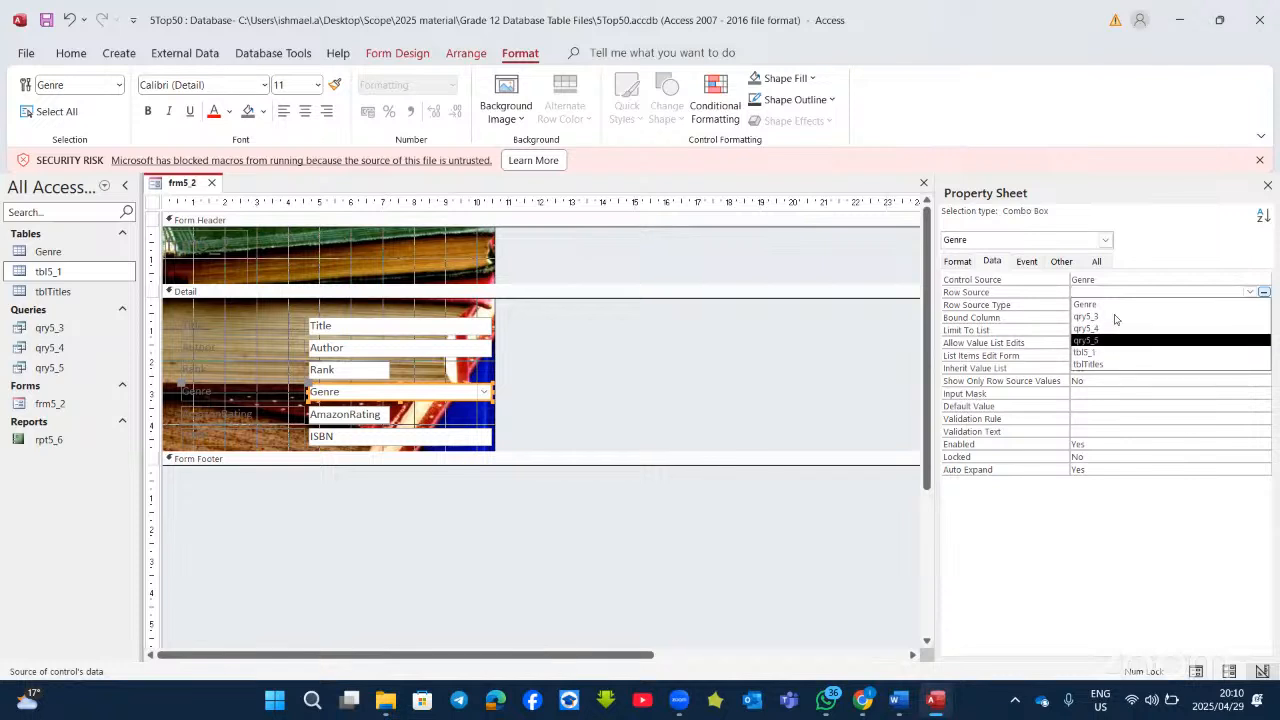
left_click(1106, 305)
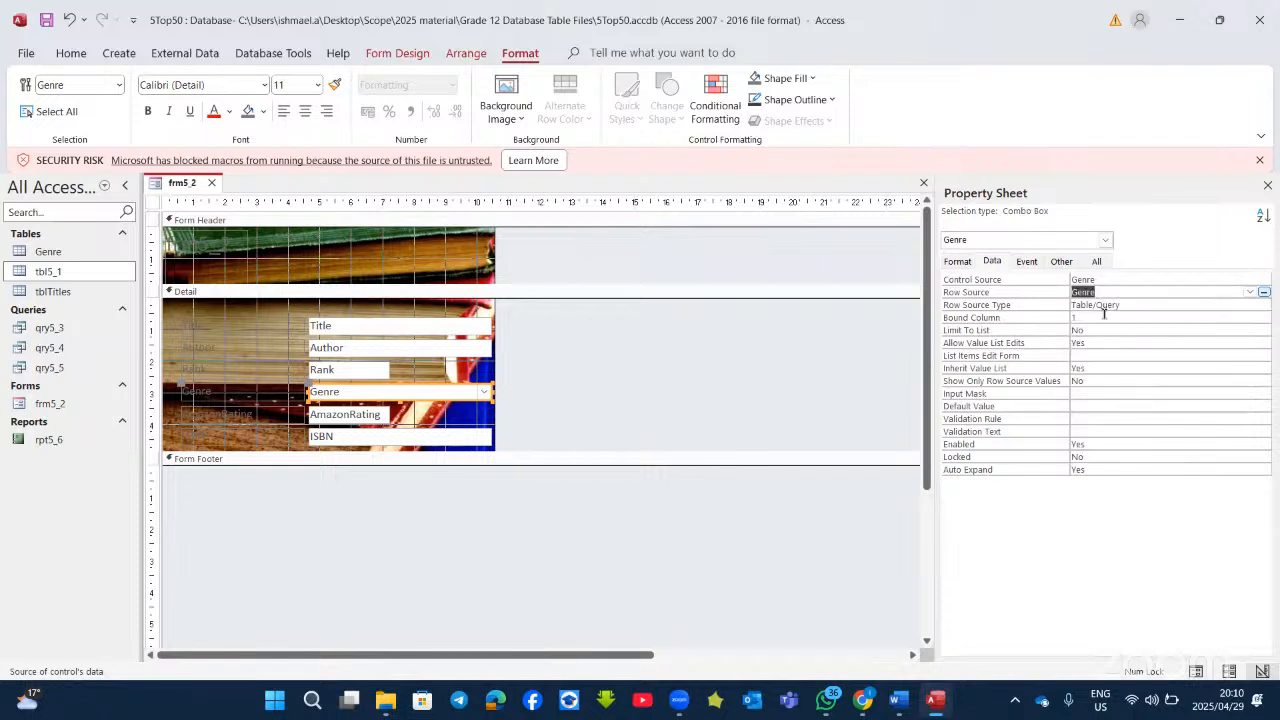
left_click(635, 331)
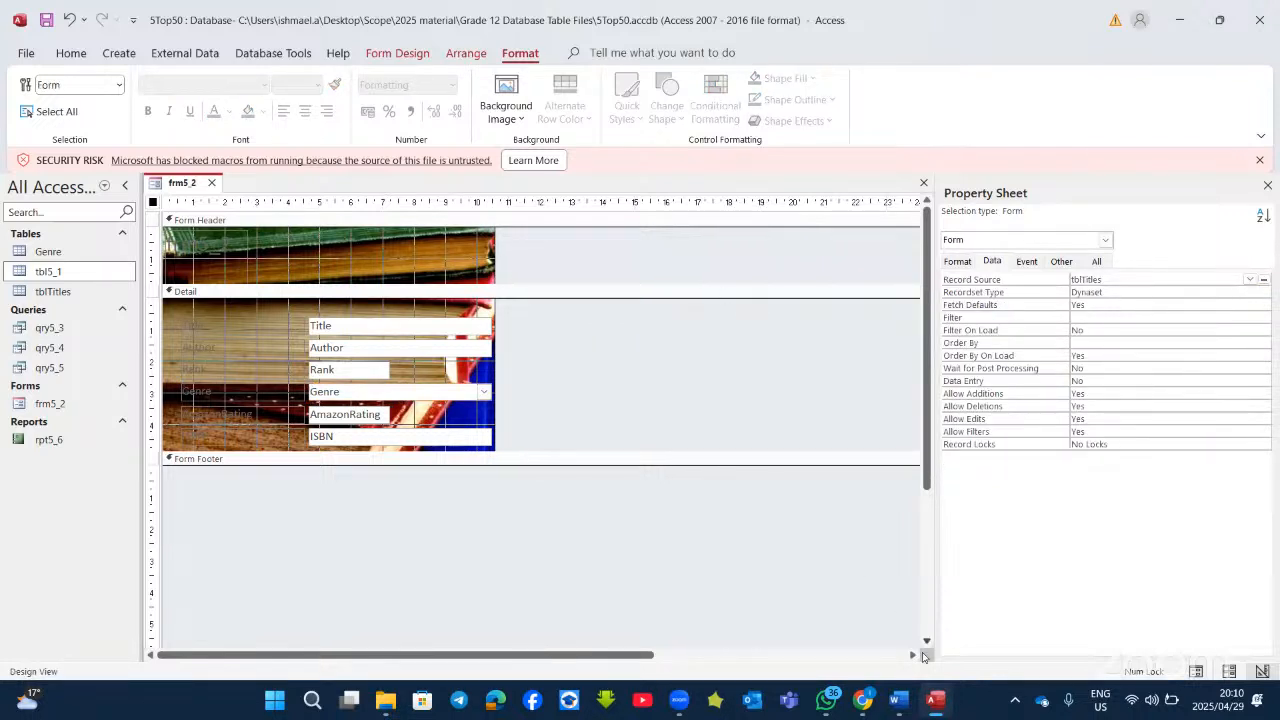
left_click(935, 700)
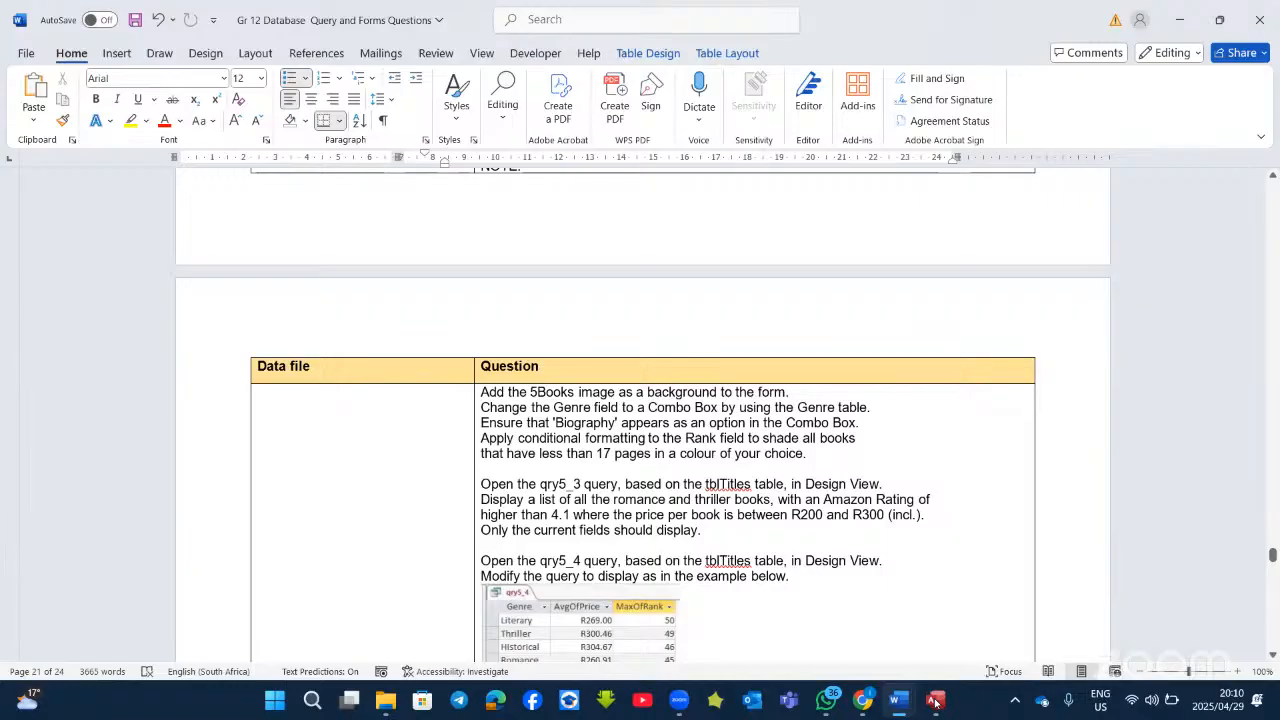
left_click(935, 702)
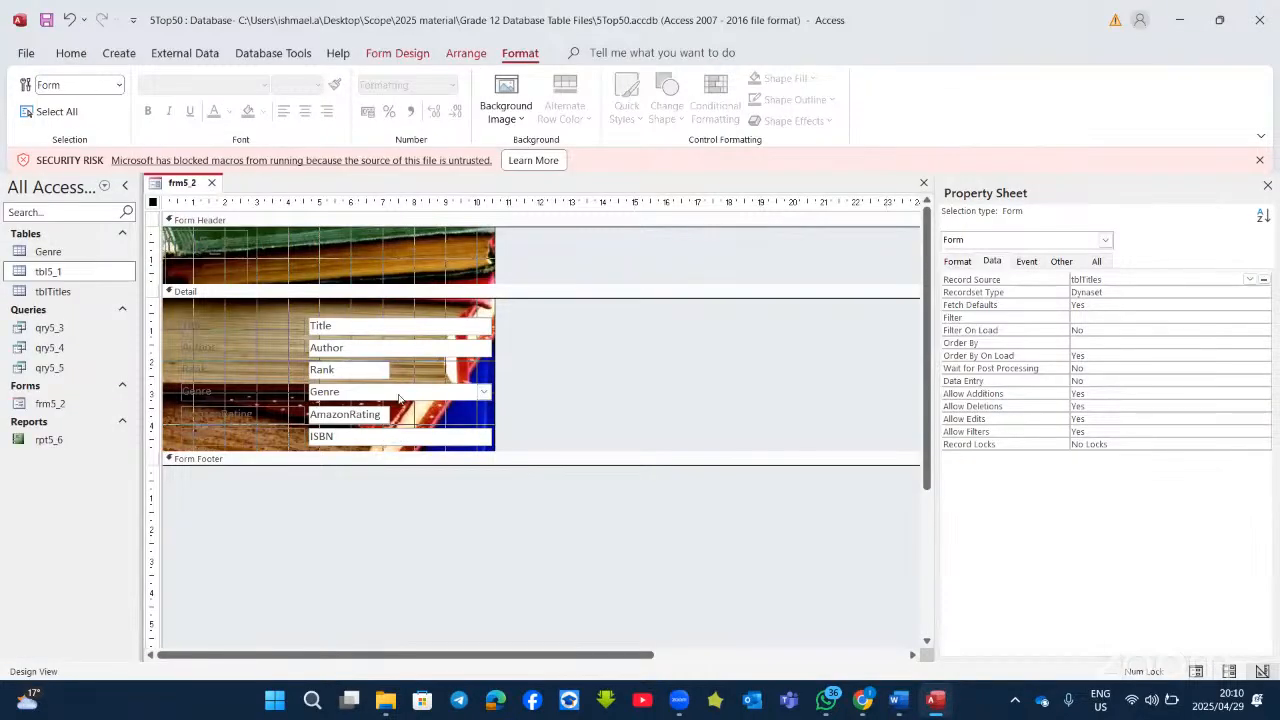
left_click(407, 388)
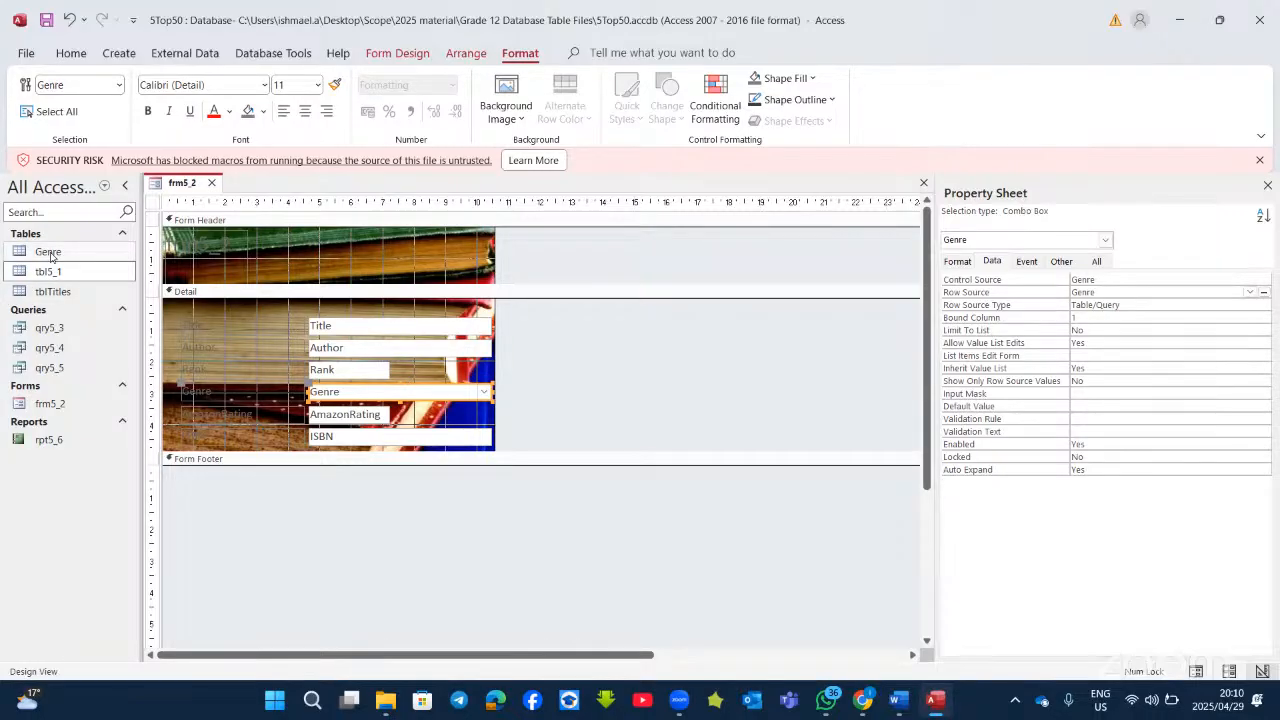
Step: Add a new 'Biography' record to the Genre table and close it
double_click(50, 254)
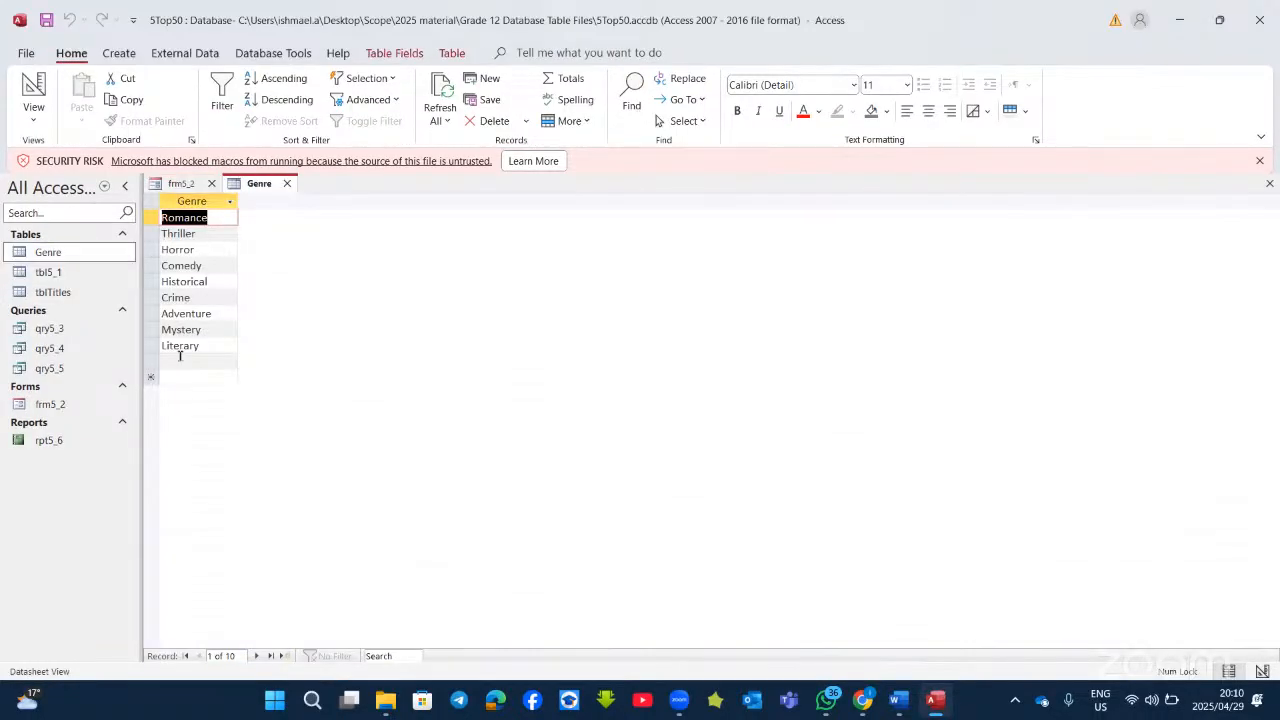
left_click(180, 360)
type("Biograph")
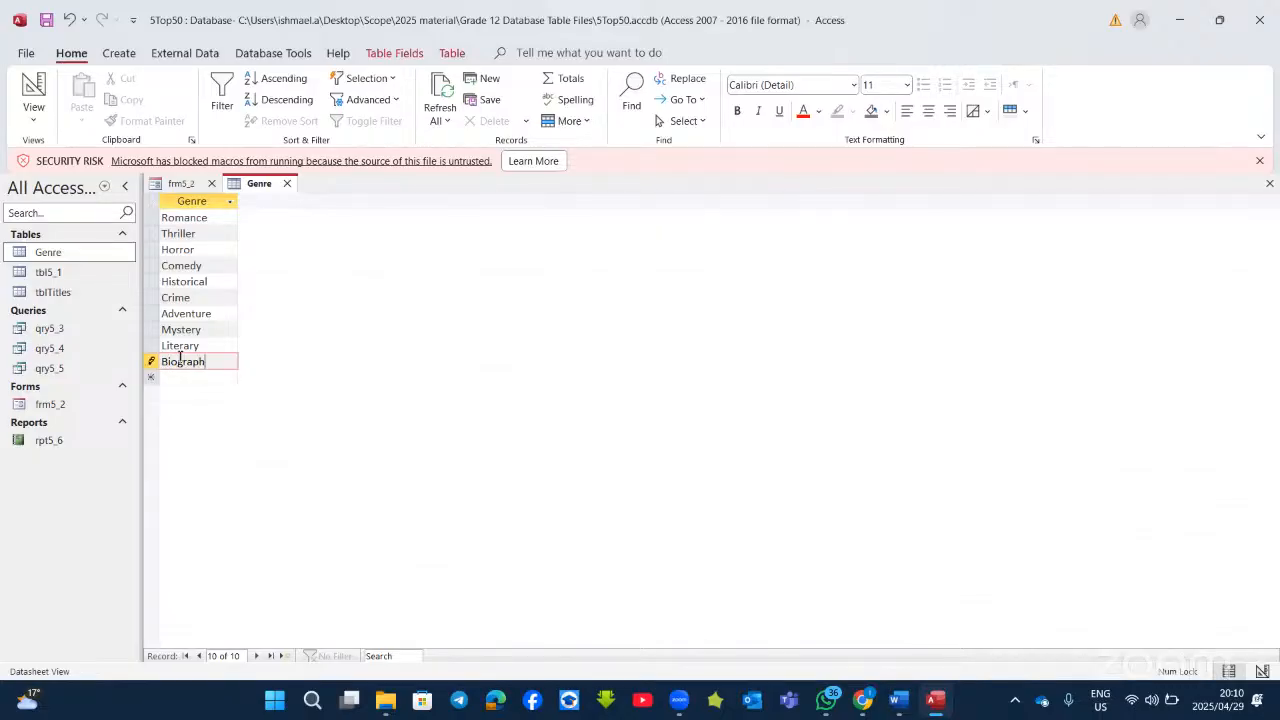
type("y")
left_click(175, 331)
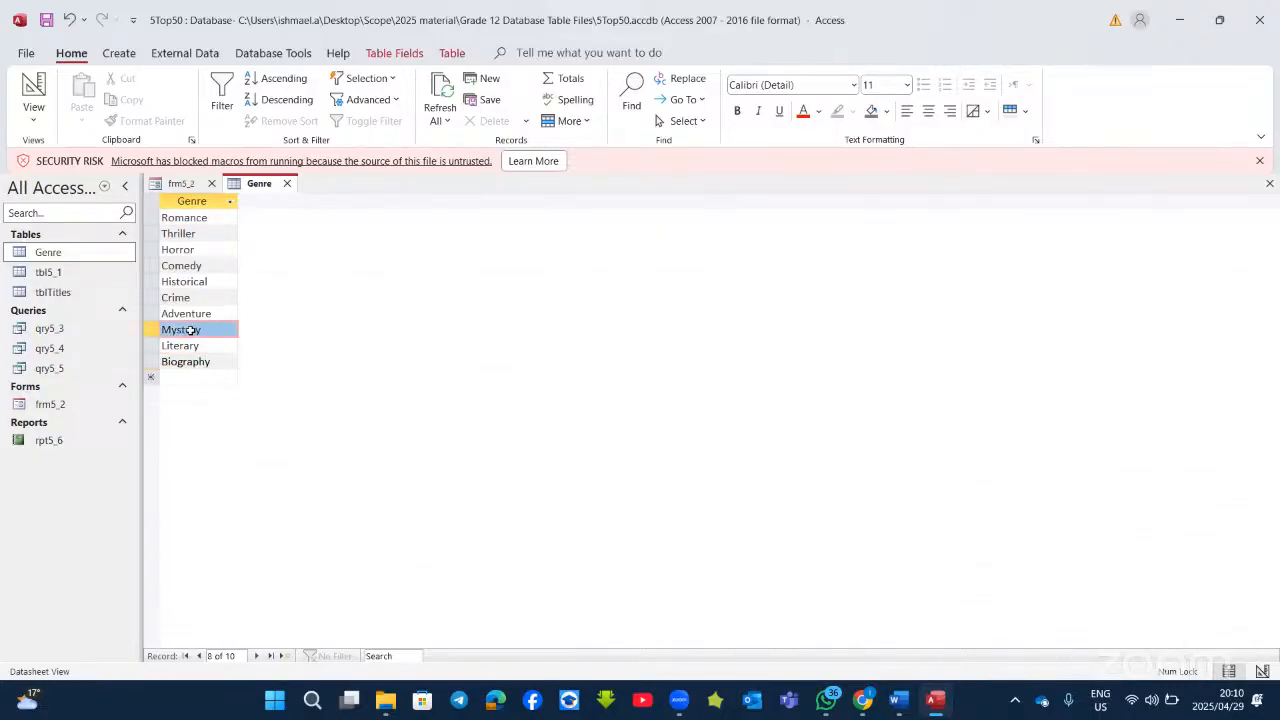
left_click(287, 183)
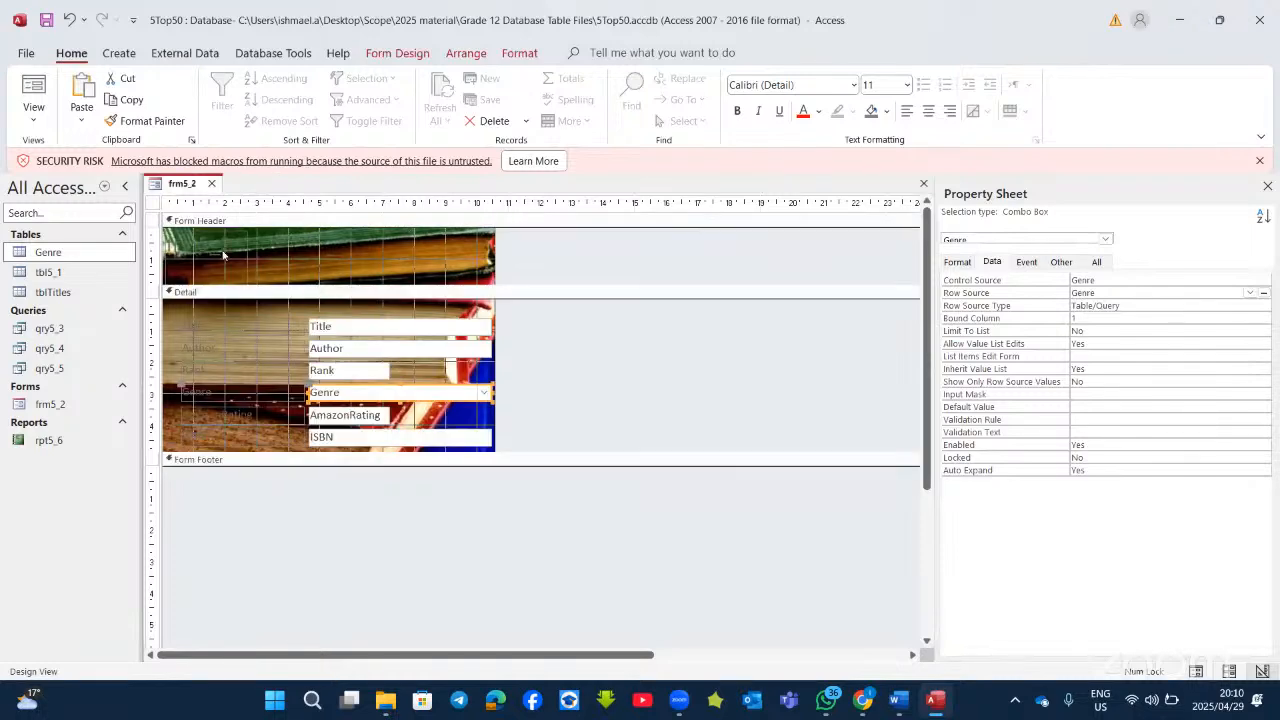
Step: Reopen the Genre table to confirm Biography, then minimize Access
double_click(74, 256)
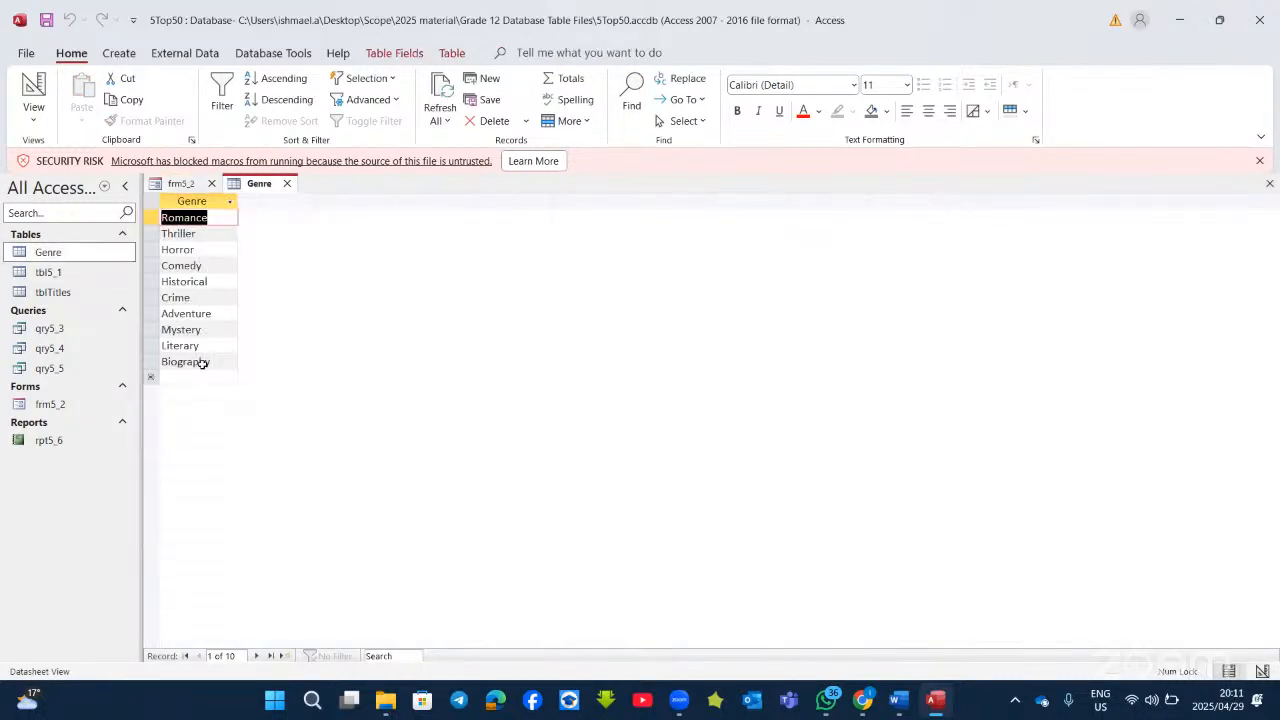
left_click(287, 184)
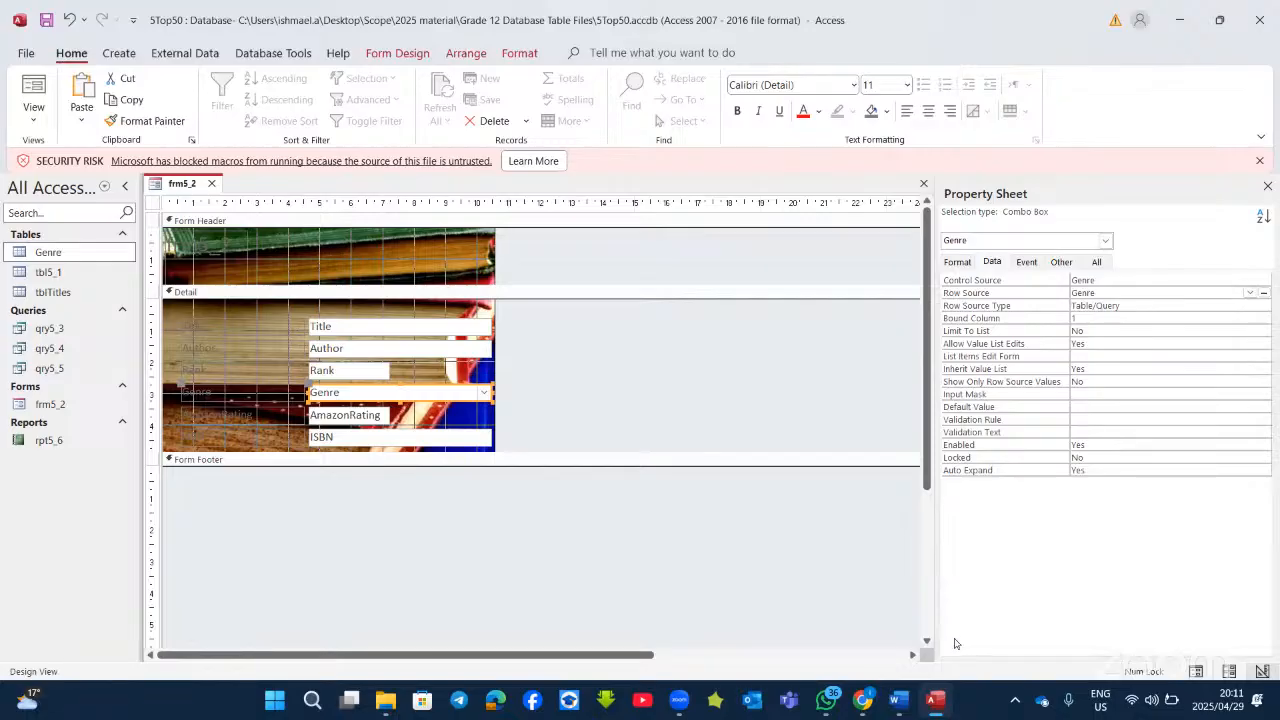
left_click(937, 703)
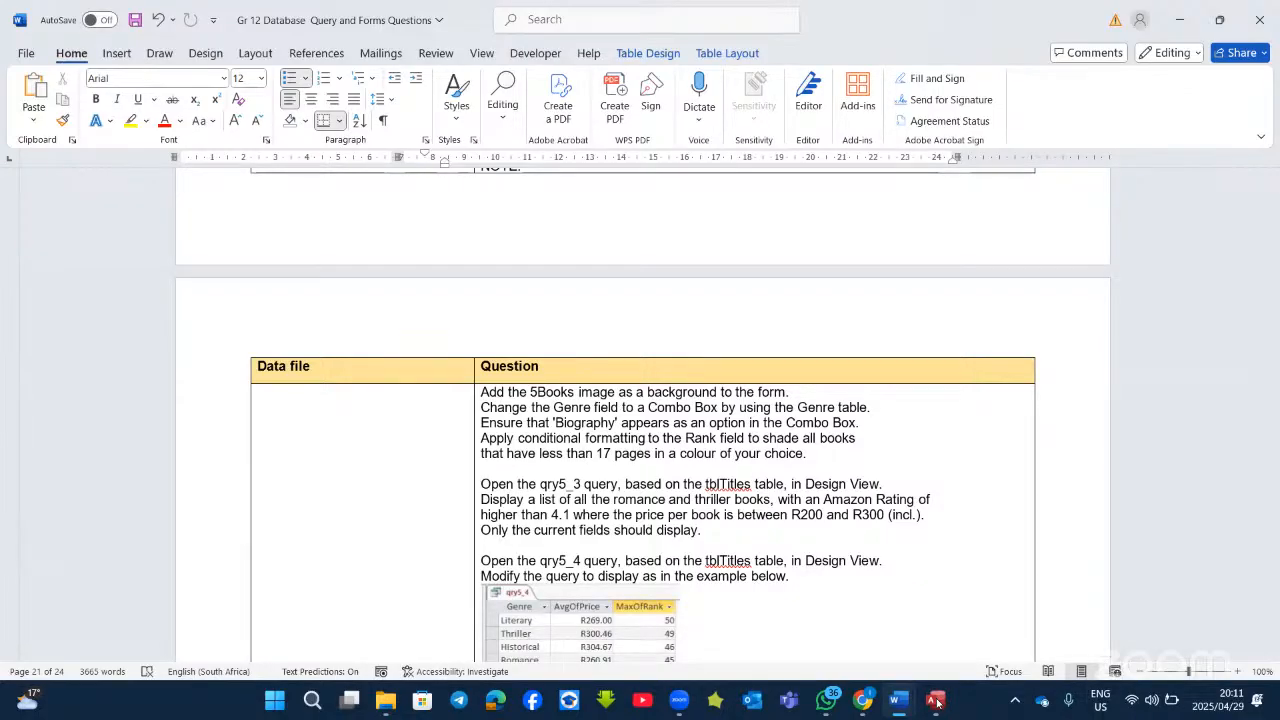
Step: Select the Rank field on frm5_2 and start a new conditional formatting rule
left_click(937, 703)
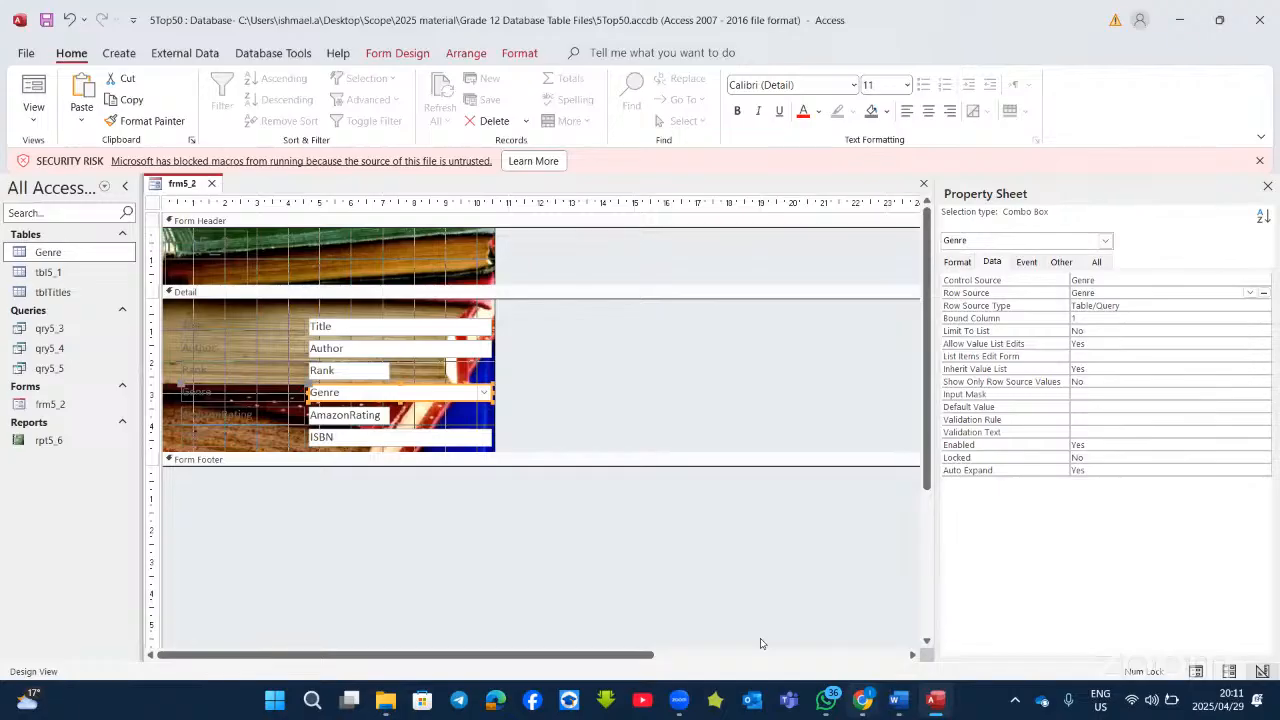
left_click(333, 369)
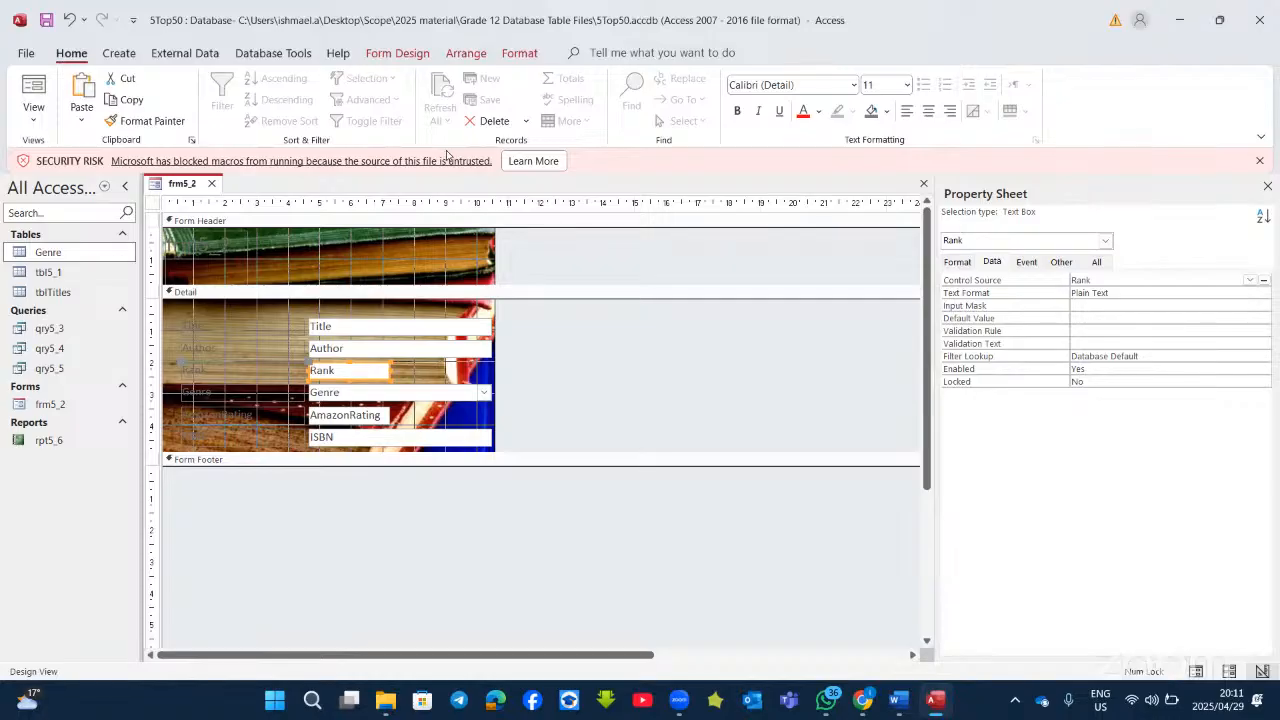
left_click(519, 53)
left_click(716, 105)
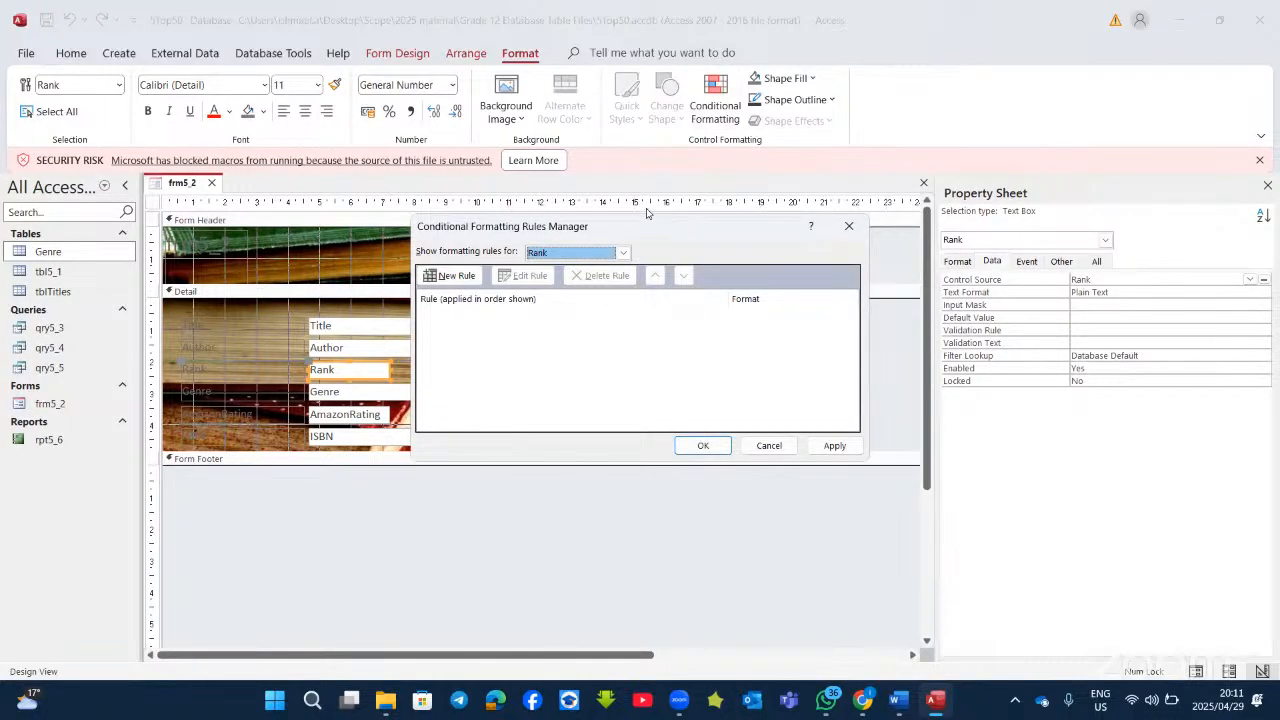
left_click_drag(650, 228, 739, 229)
left_click(535, 280)
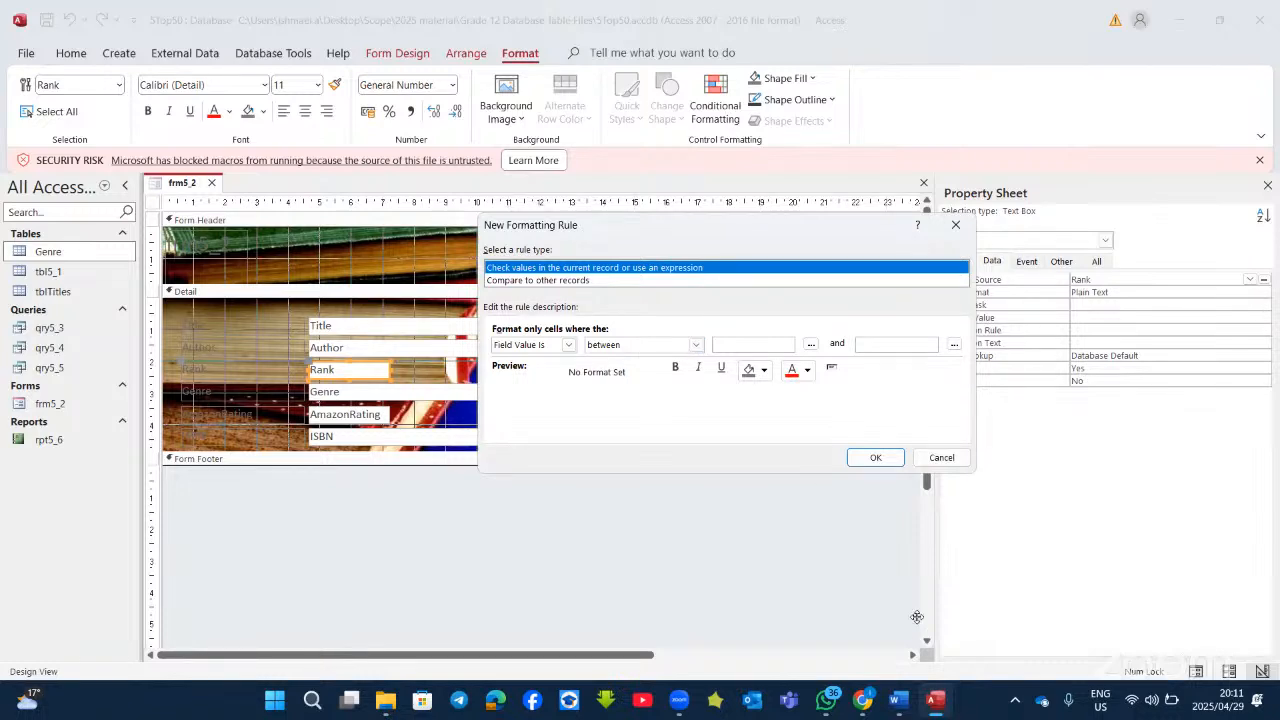
Step: Make the rule Field Value greater than 17 with light green fill and apply it
left_click(898, 700)
left_click(718, 590)
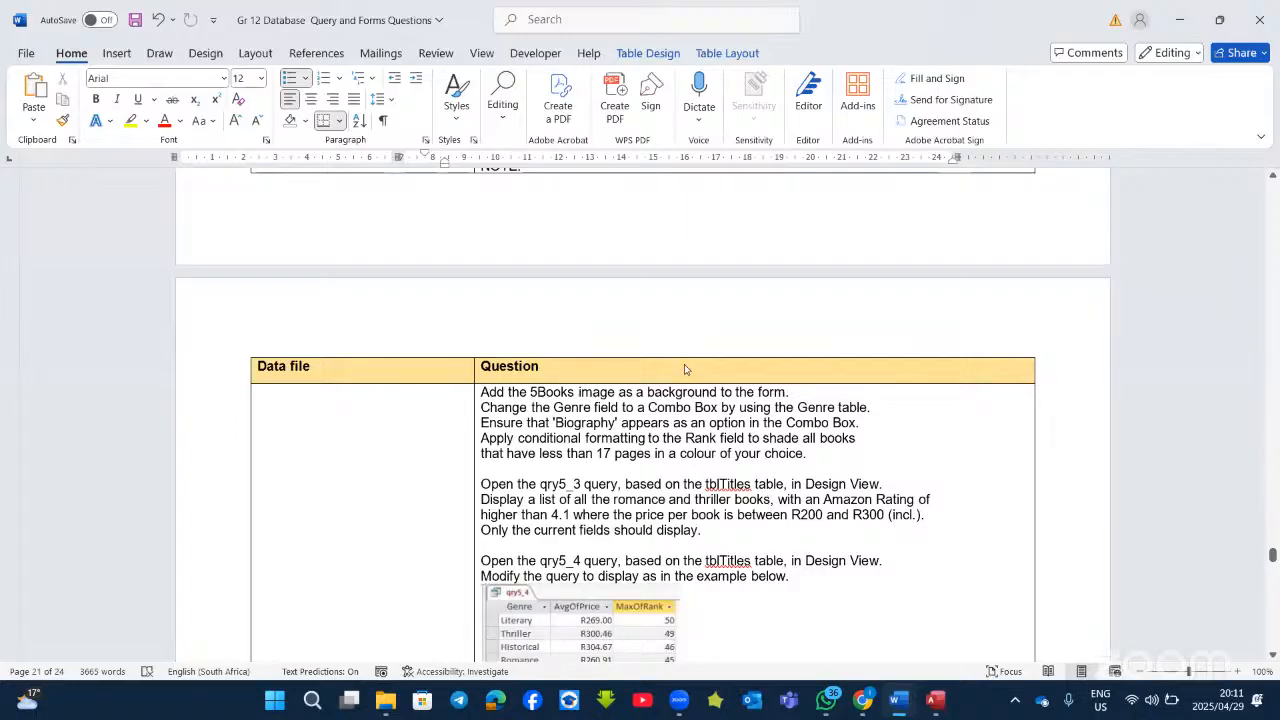
key("alt+Tab")
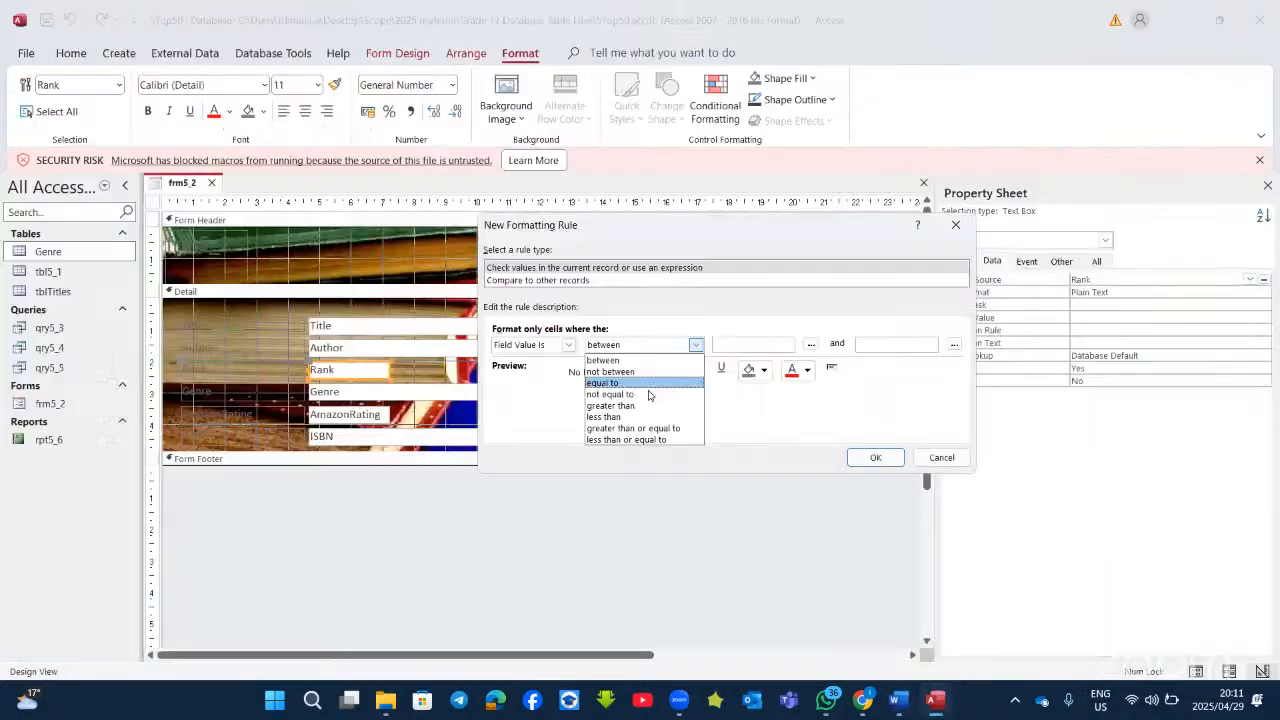
left_click(645, 406)
left_click(734, 345)
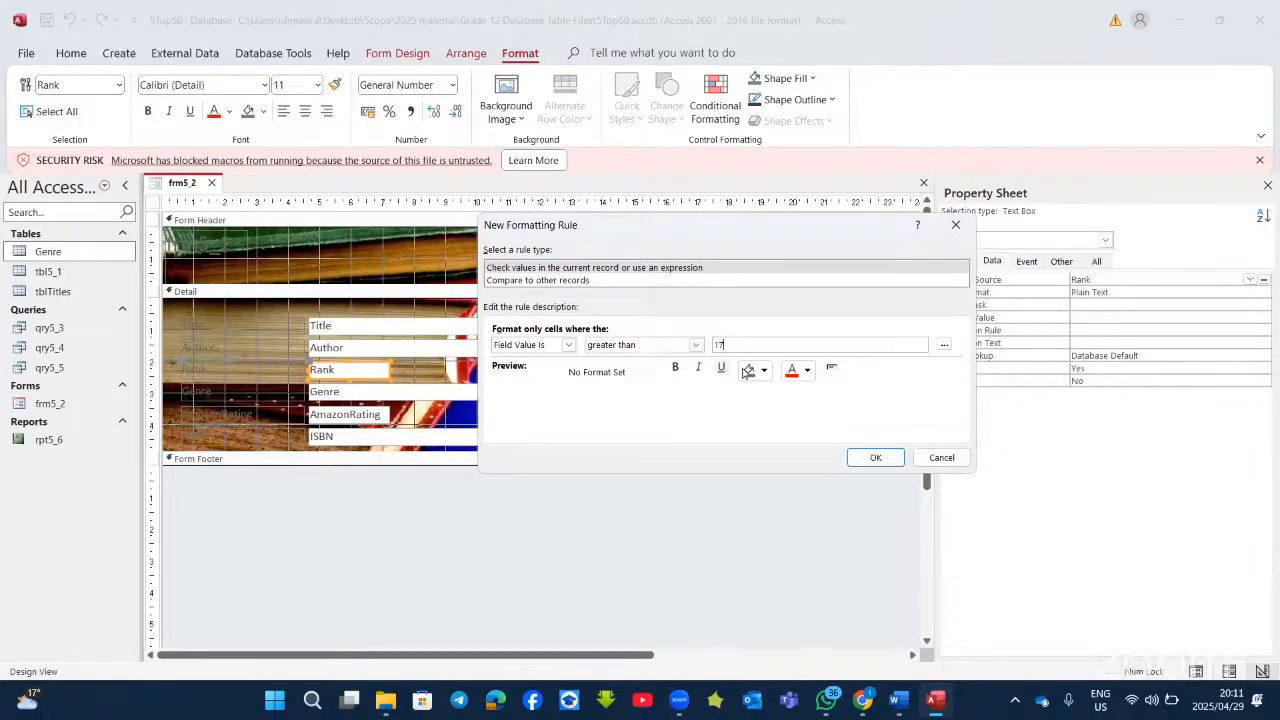
left_click(763, 370)
left_click(843, 581)
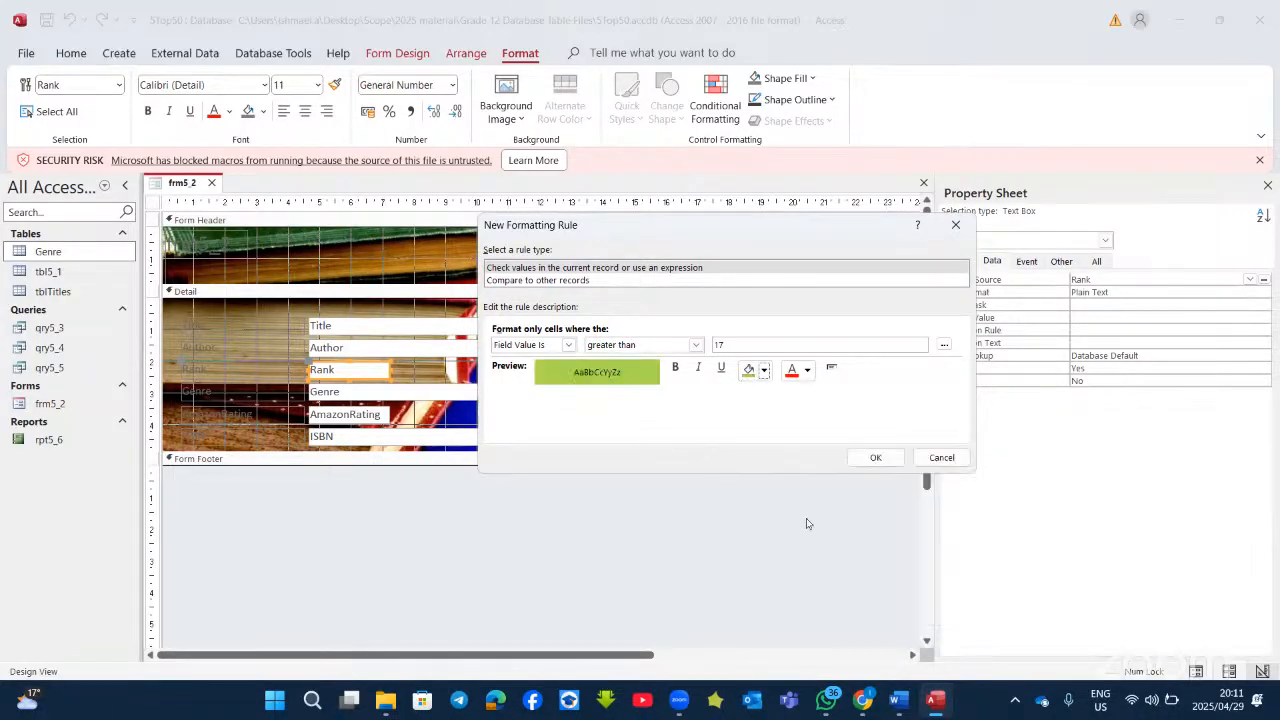
left_click(876, 458)
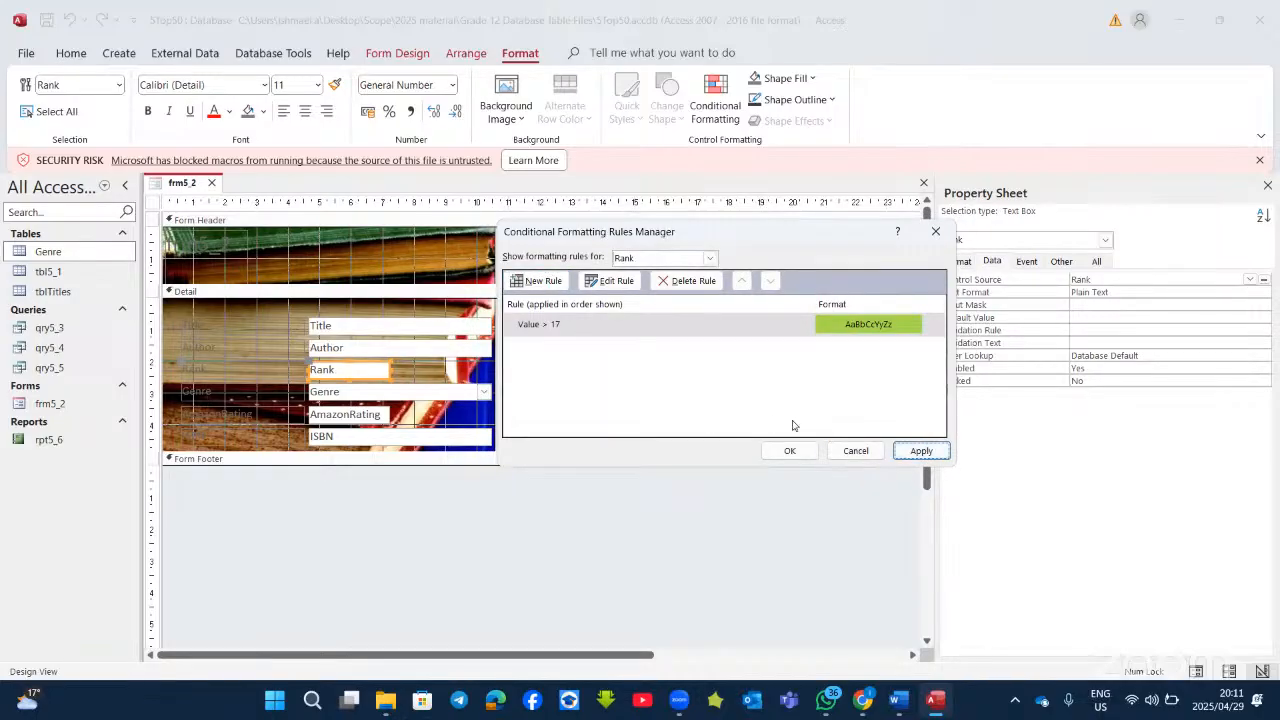
left_click(798, 456)
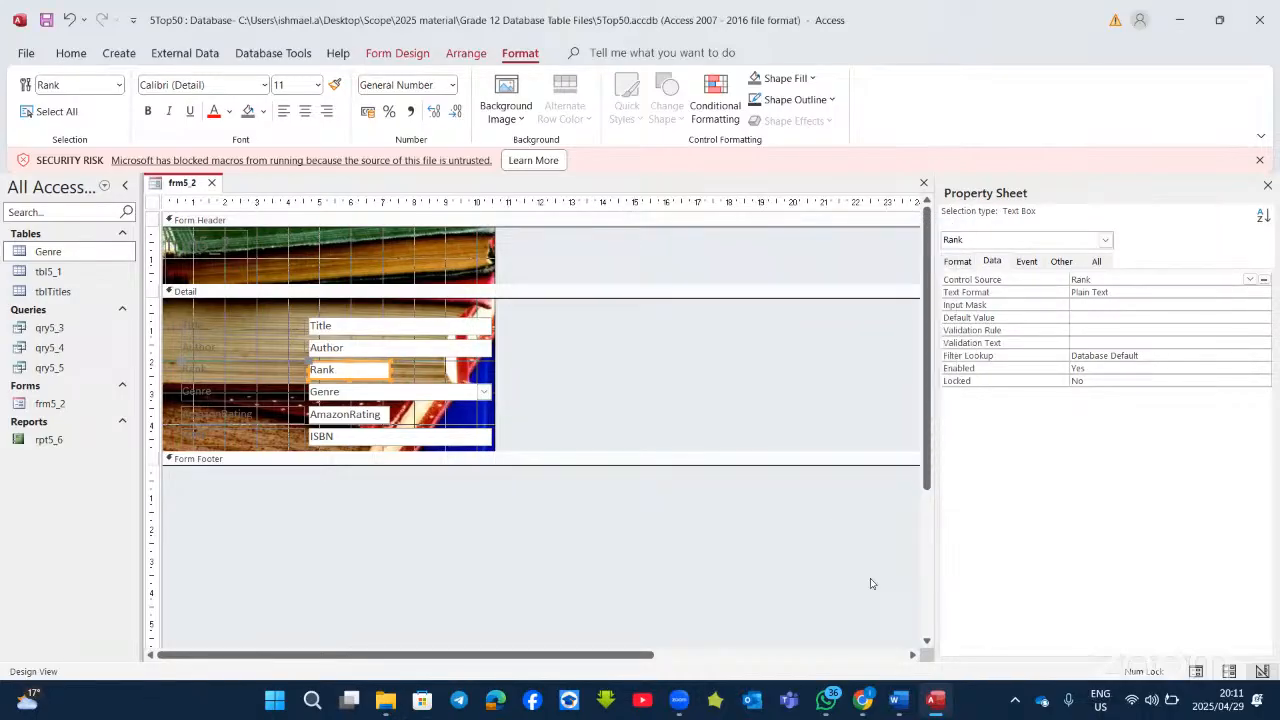
Step: Read the qry5_3 and qry5_4 questions in Word, then return to qry5_3's design in Access
left_click(914, 701)
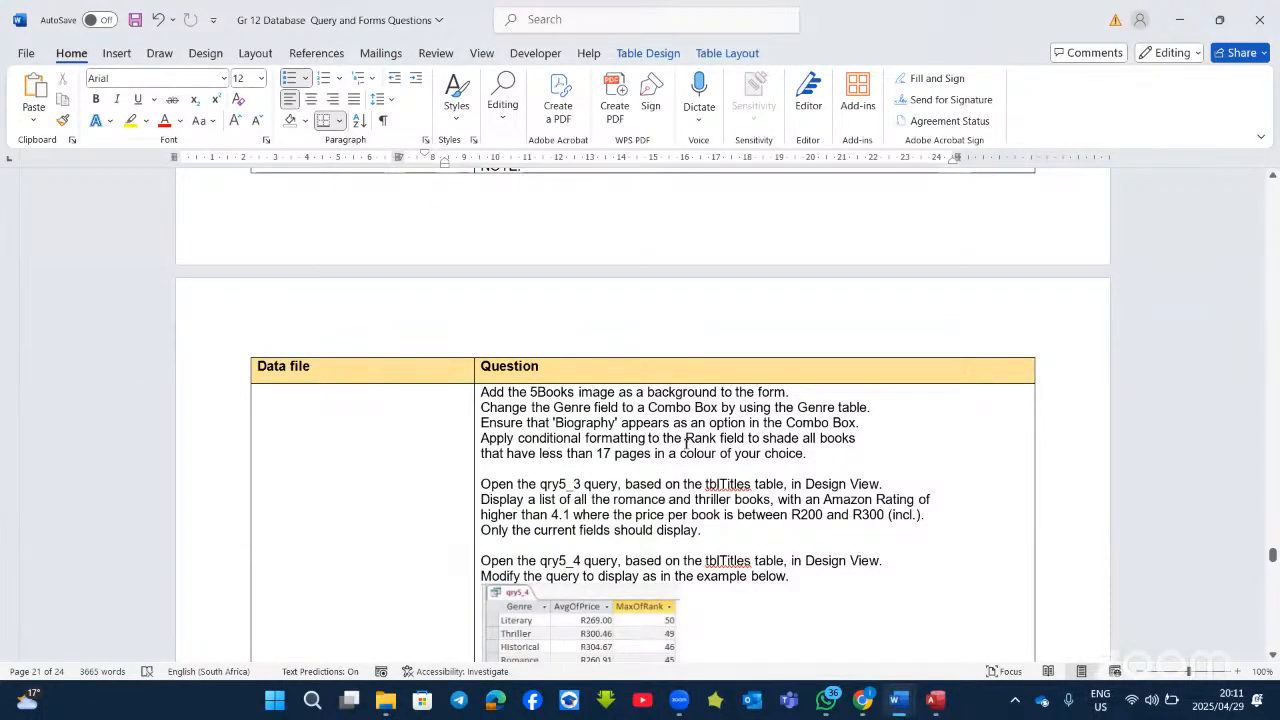
scroll(676, 389, "down", 2)
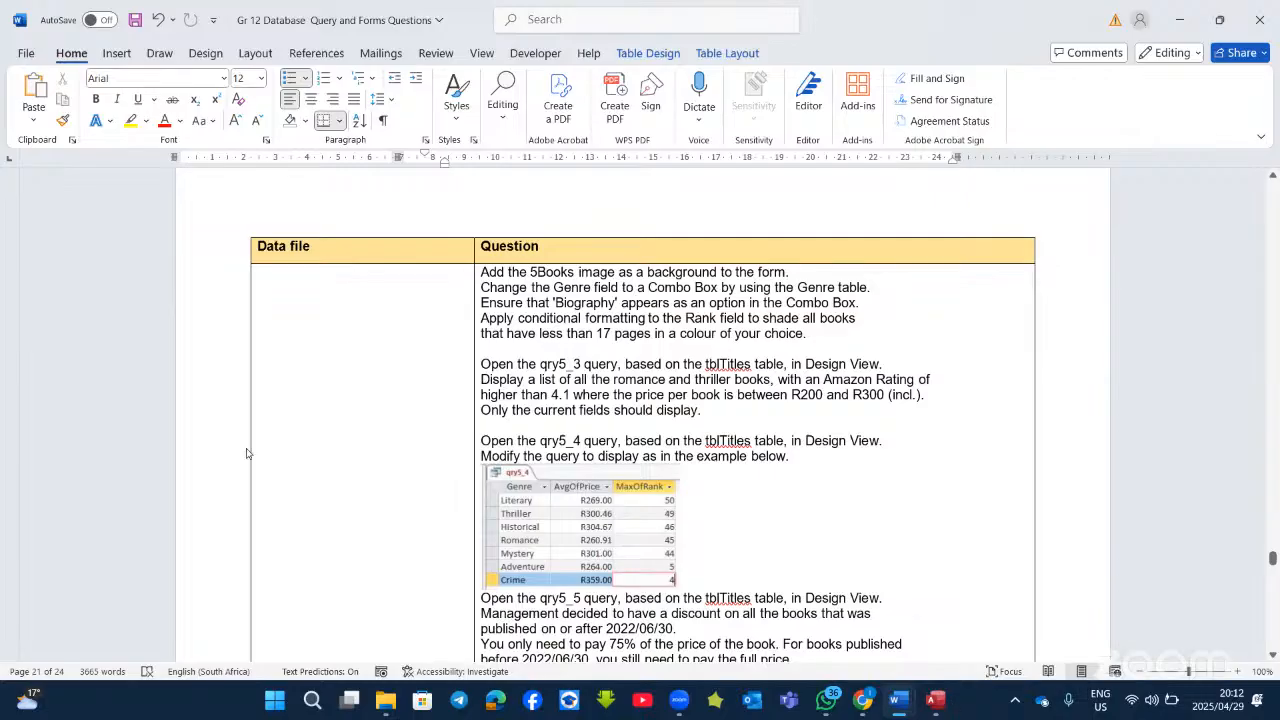
left_click(945, 702)
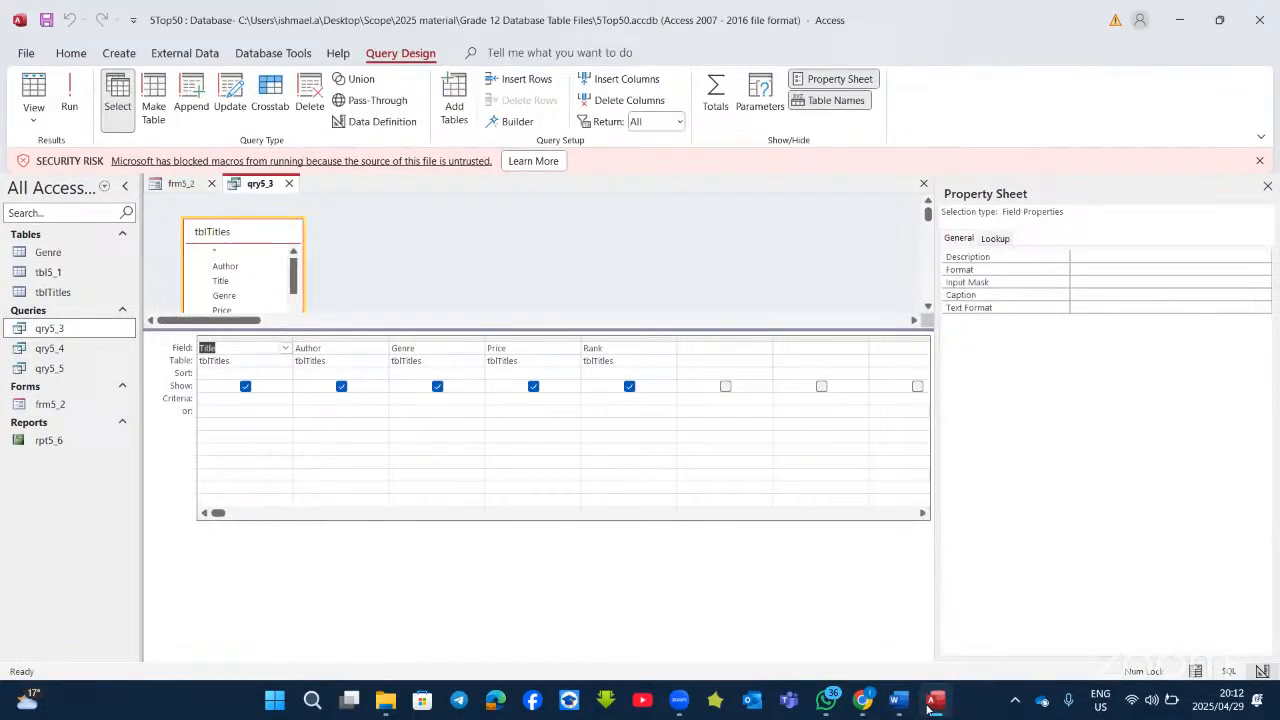
left_click(933, 704)
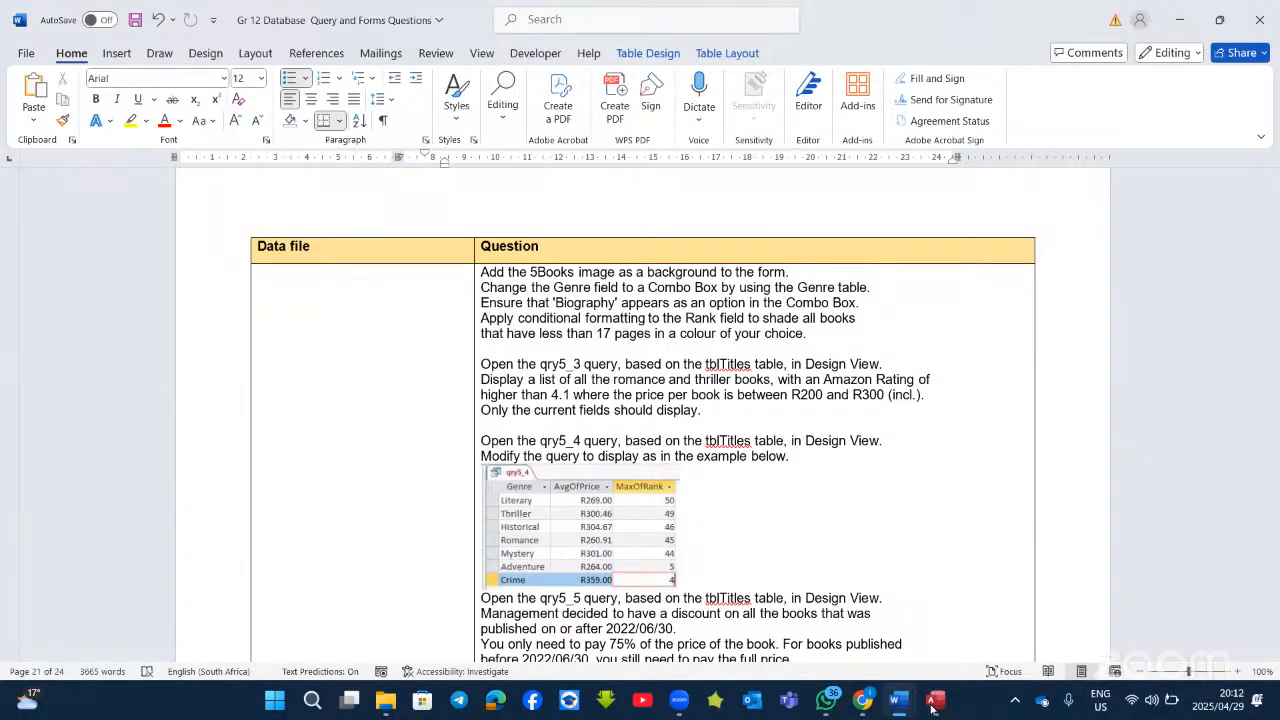
left_click(933, 704)
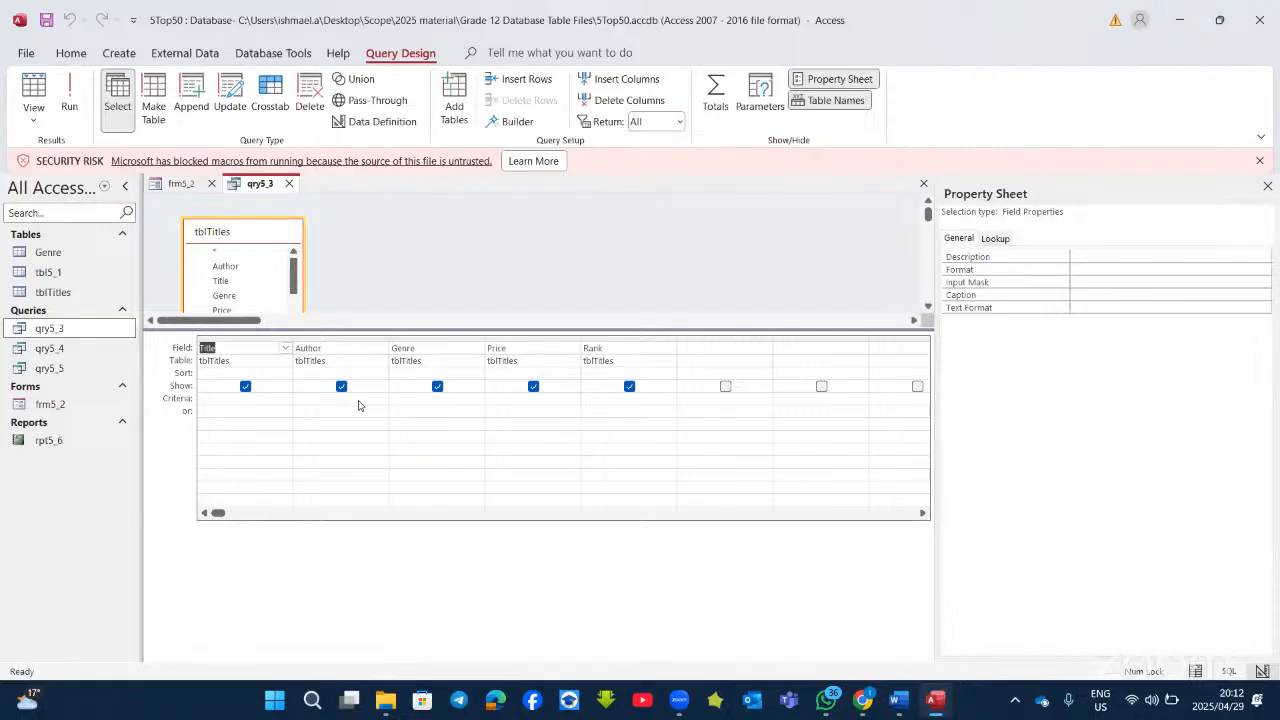
Step: Preview qry5_3's results, then remove the trial Price criteria from both criteria rows
left_click(72, 96)
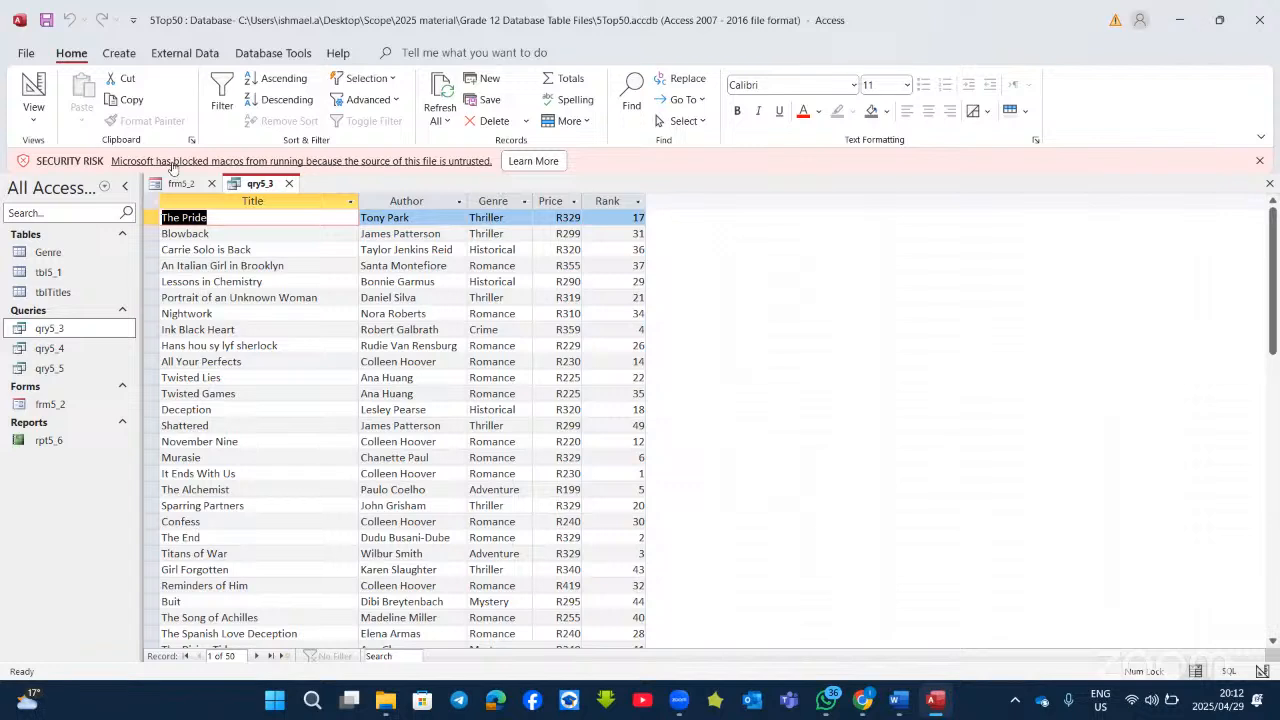
left_click(34, 90)
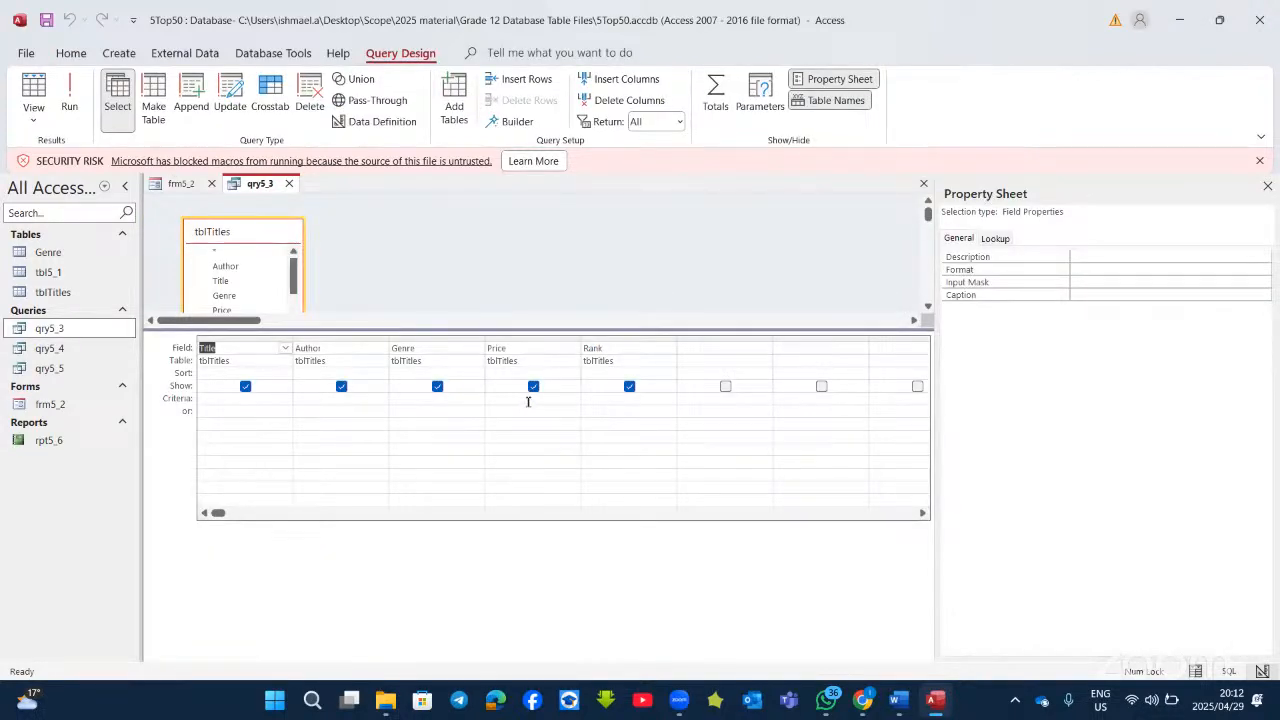
left_click(528, 398)
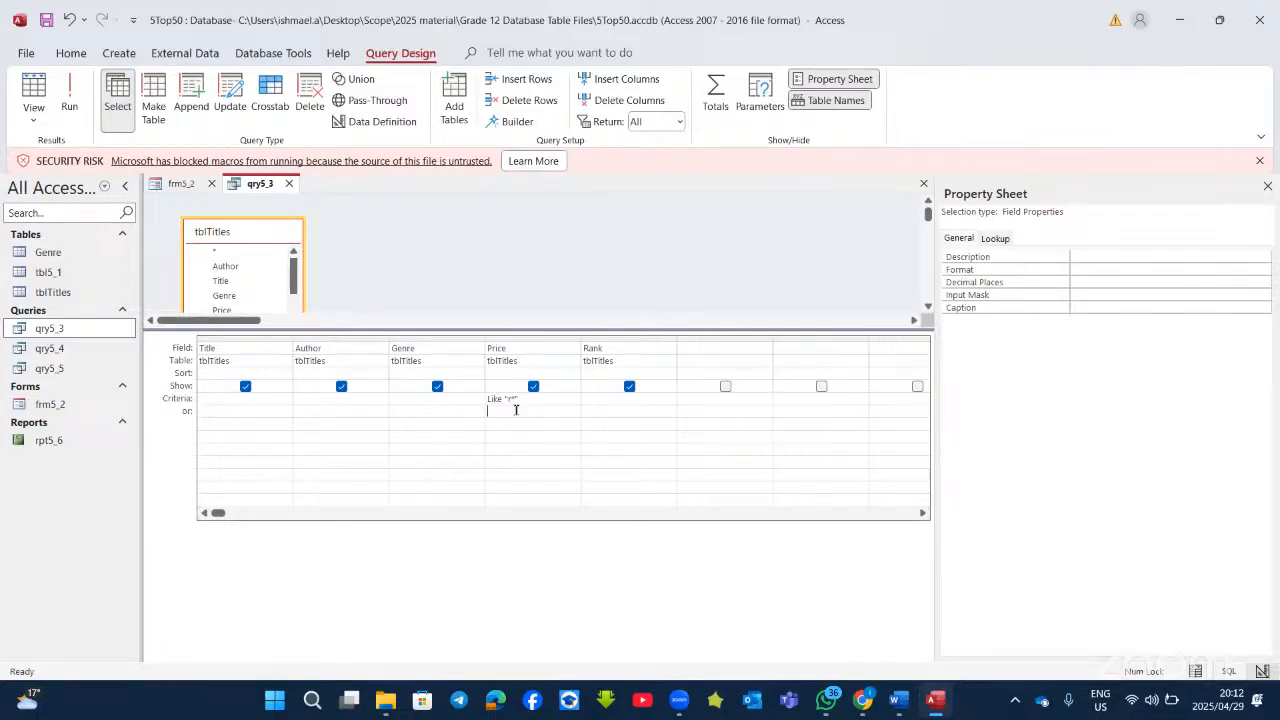
type("t")
key("Escape")
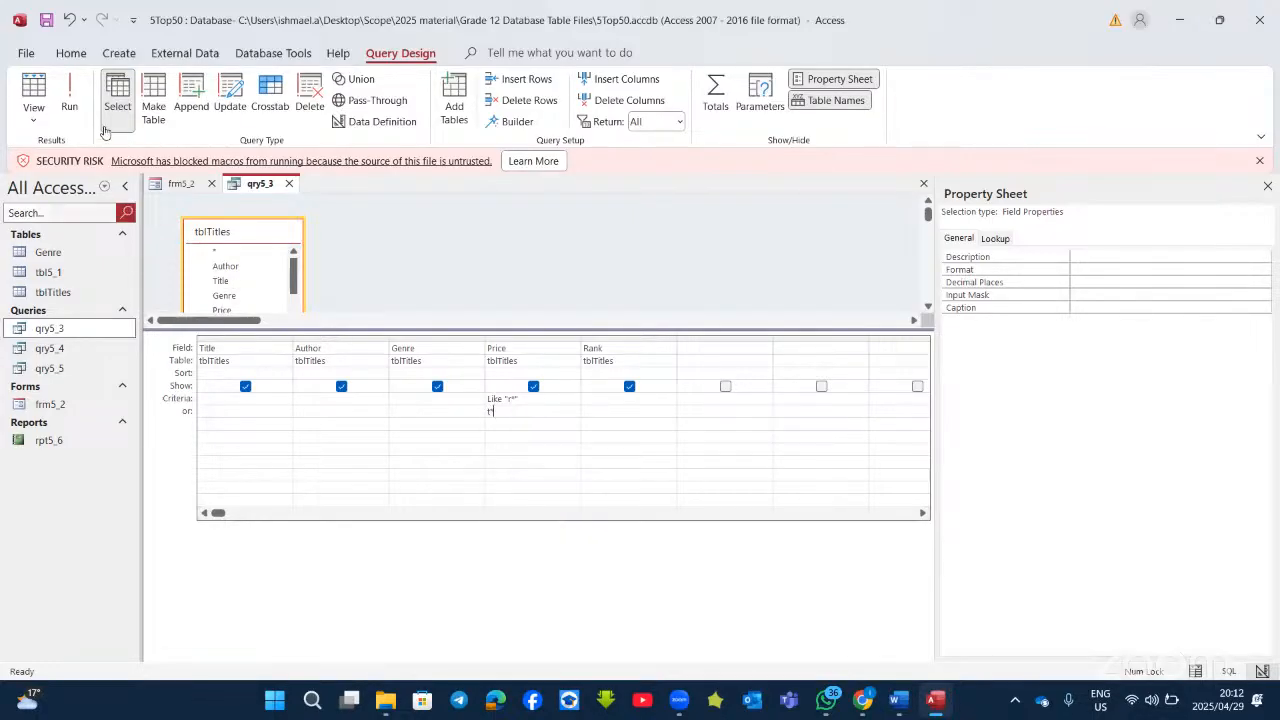
left_click(69, 98)
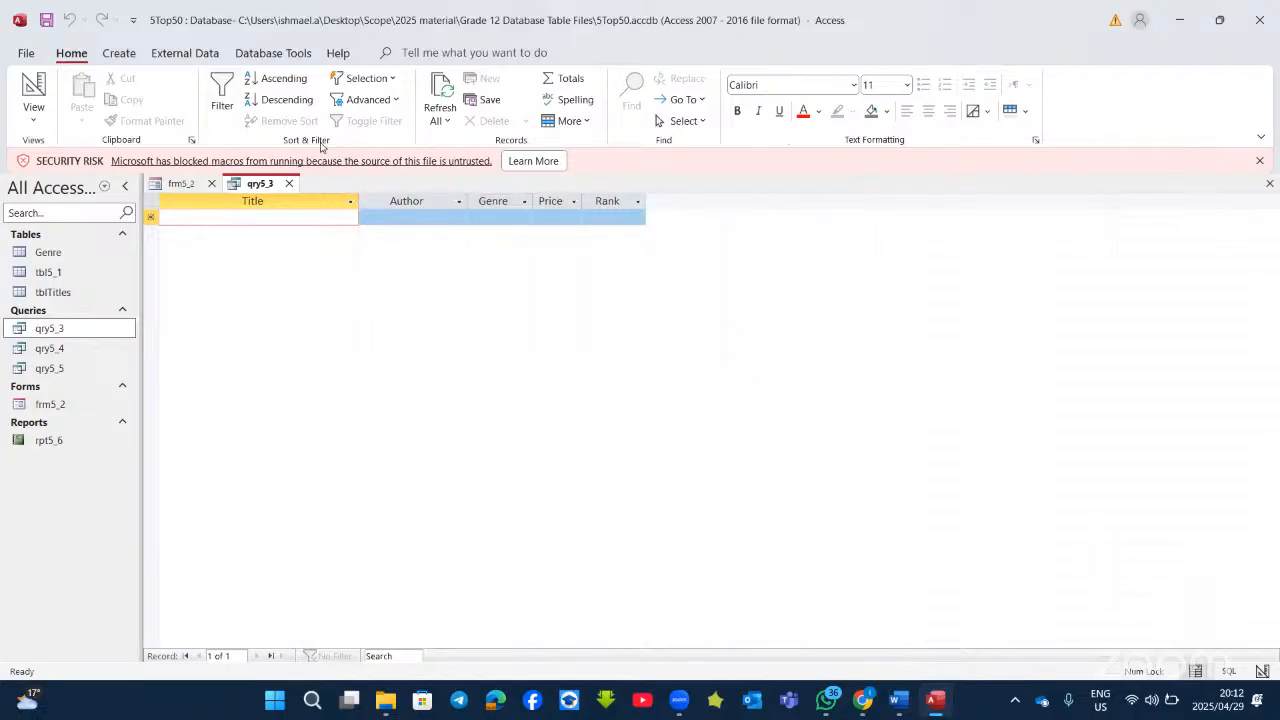
left_click(27, 84)
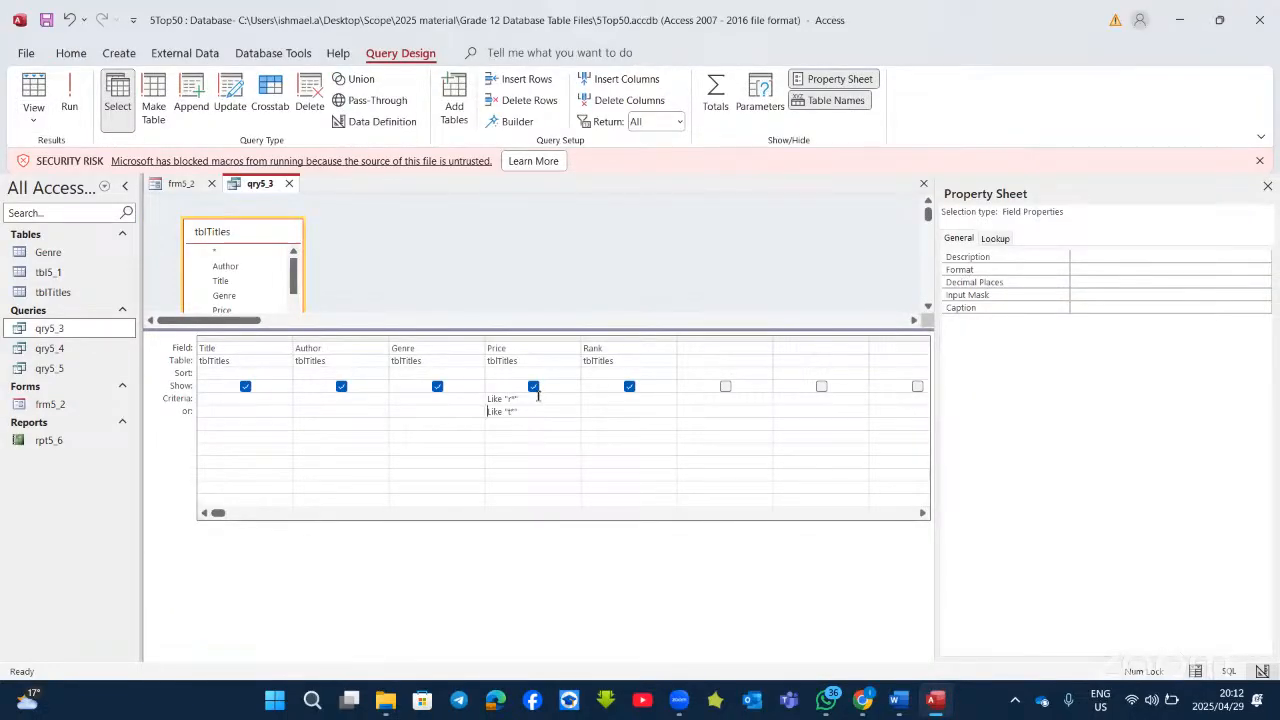
key("BackSpace")
key("BackSpace")
key("BackSpace")
key("BackSpace")
key("BackSpace")
key("BackSpace")
key("BackSpace")
key("BackSpace")
left_click(553, 410)
key("BackSpace")
key("BackSpace")
key("BackSpace")
key("BackSpace")
key("BackSpace")
key("BackSpace")
key("BackSpace")
key("BackSpace")
Step: Filter Genre with r* and t* on the criteria and or rows, reviewing all 36 results
left_click(413, 394)
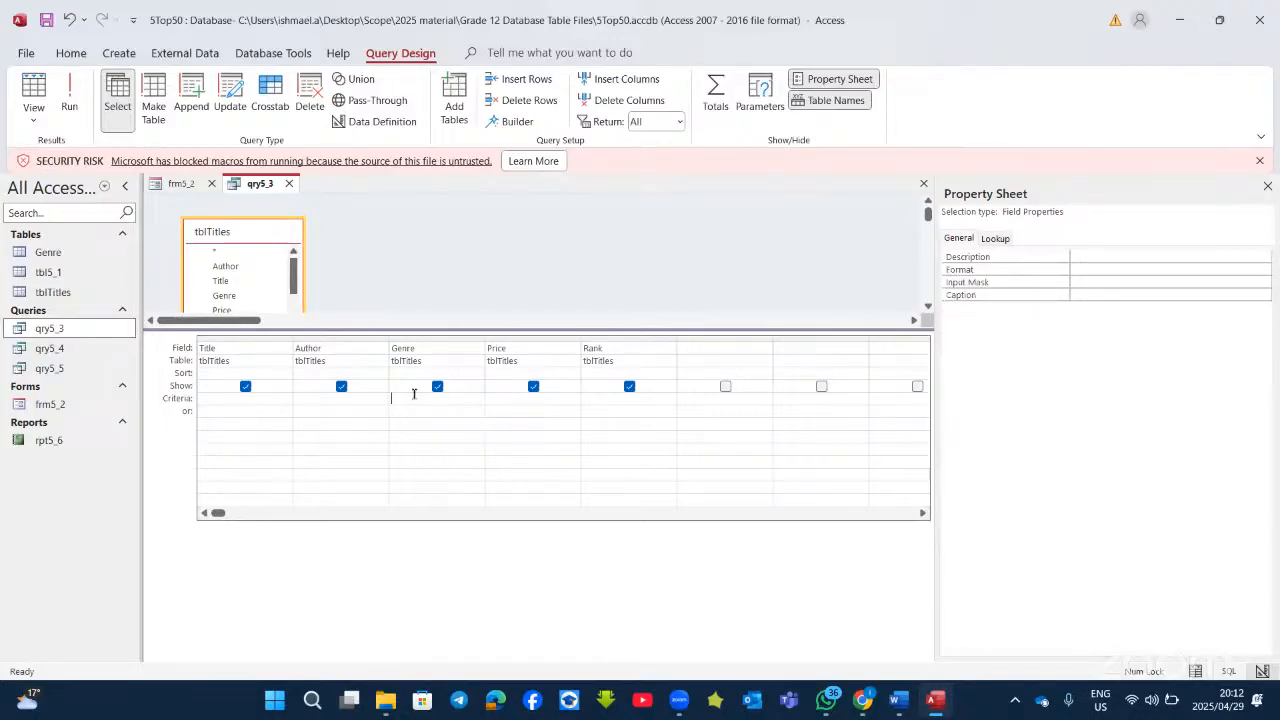
type("r*")
left_click(418, 408)
type("t*")
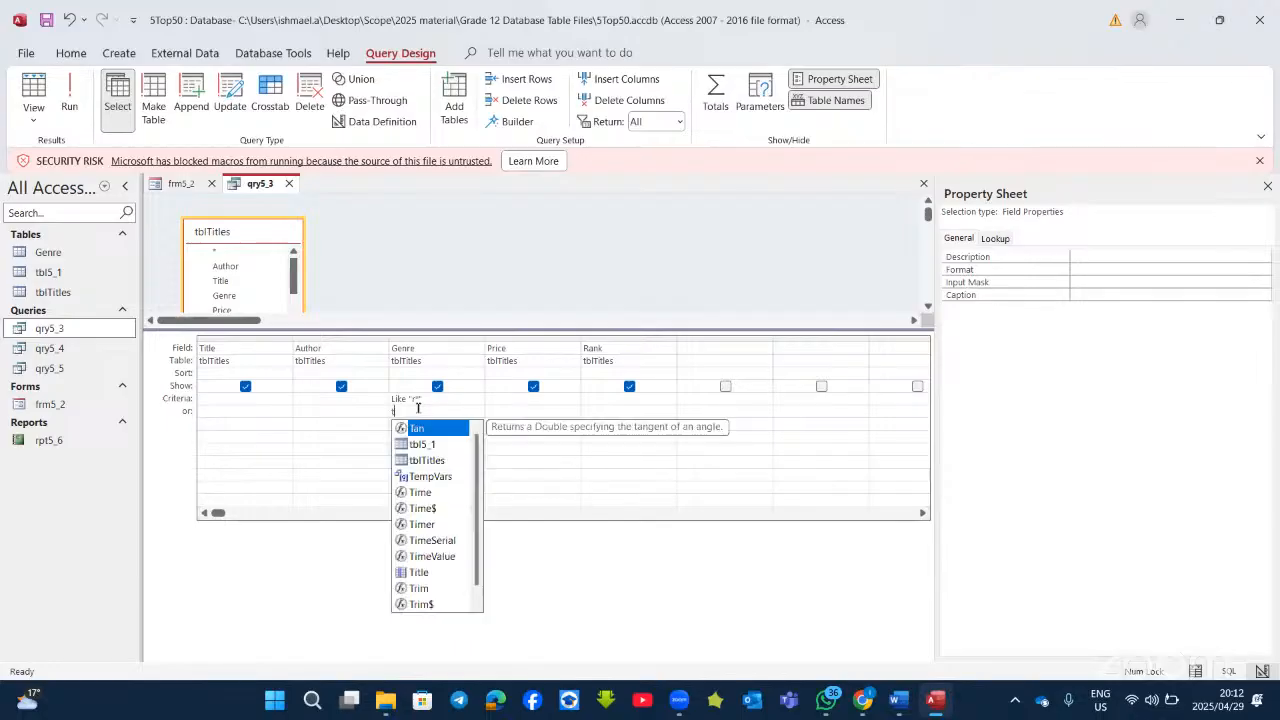
left_click(70, 100)
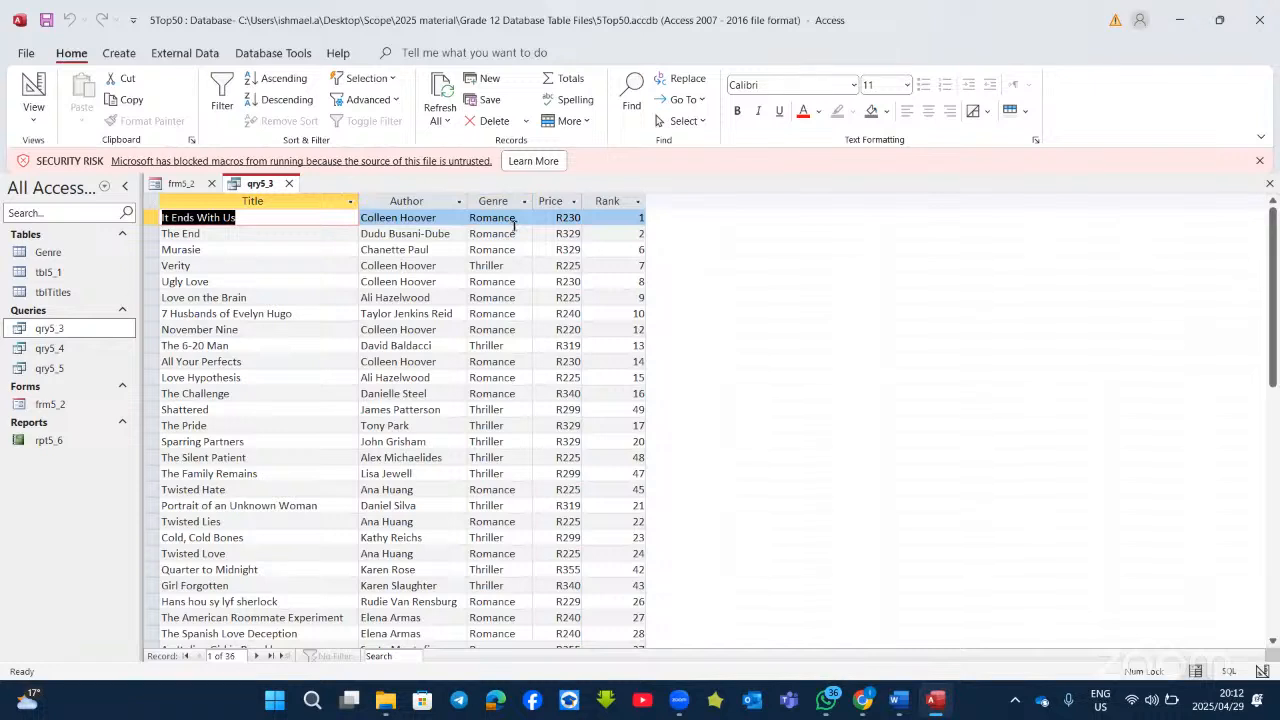
scroll(512, 580, "down", 4)
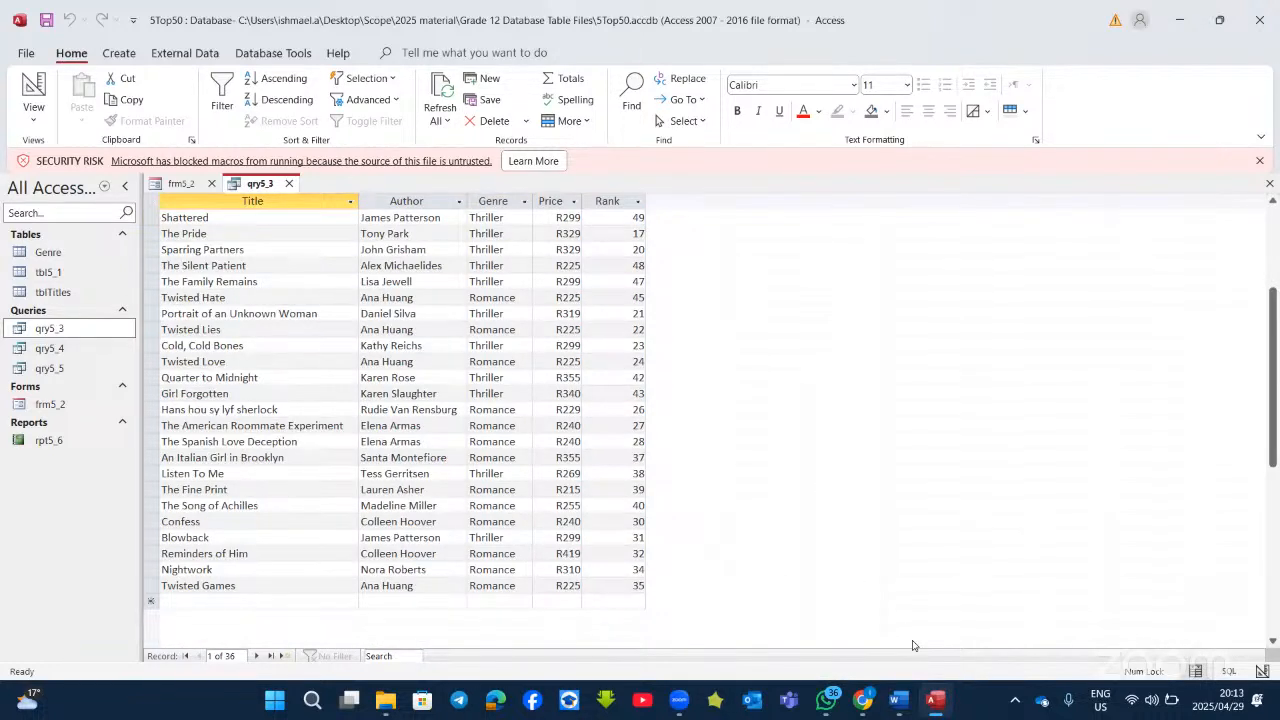
Step: Add AmazonRating as a new field column in qry5_3
left_click(936, 705)
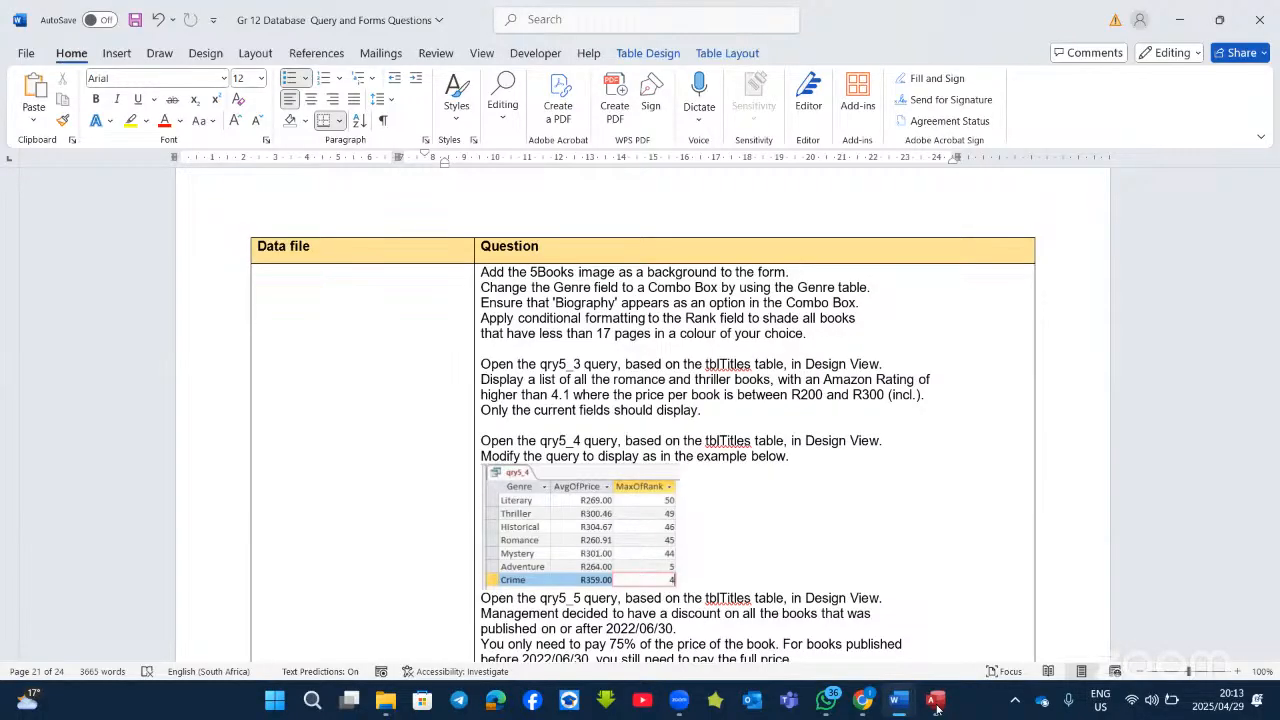
left_click(936, 703)
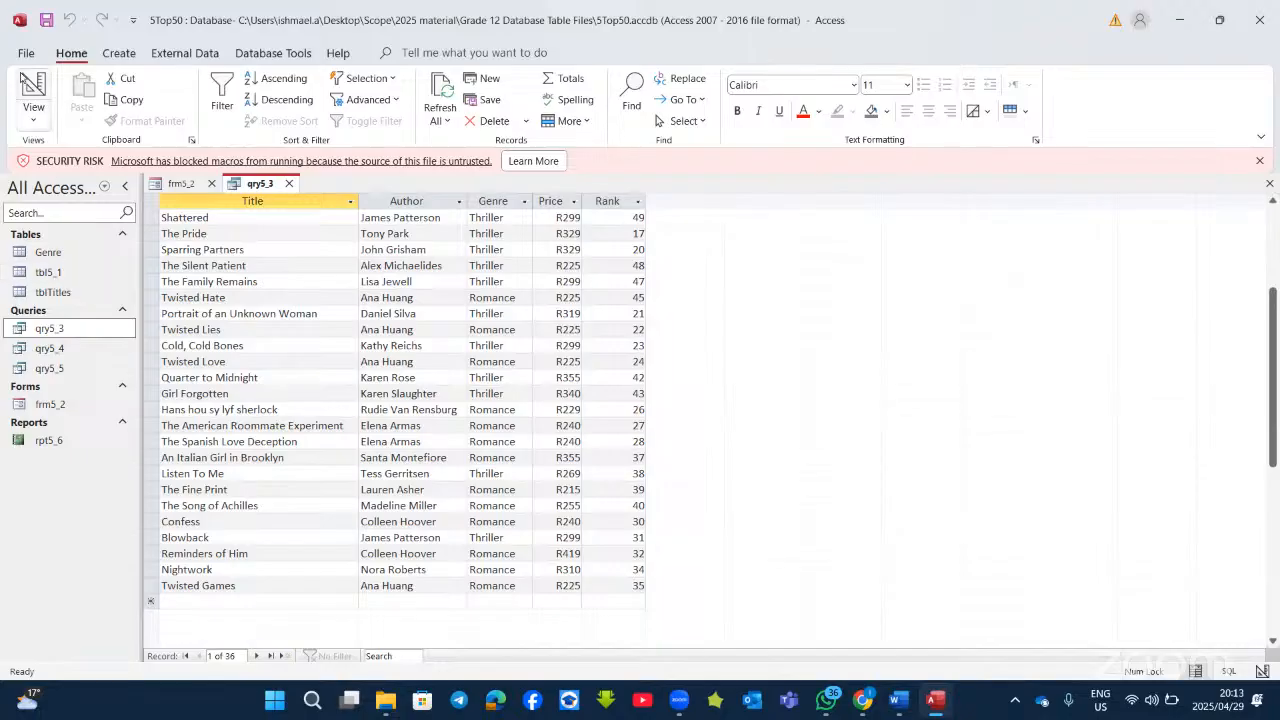
left_click(32, 88)
left_click(710, 347)
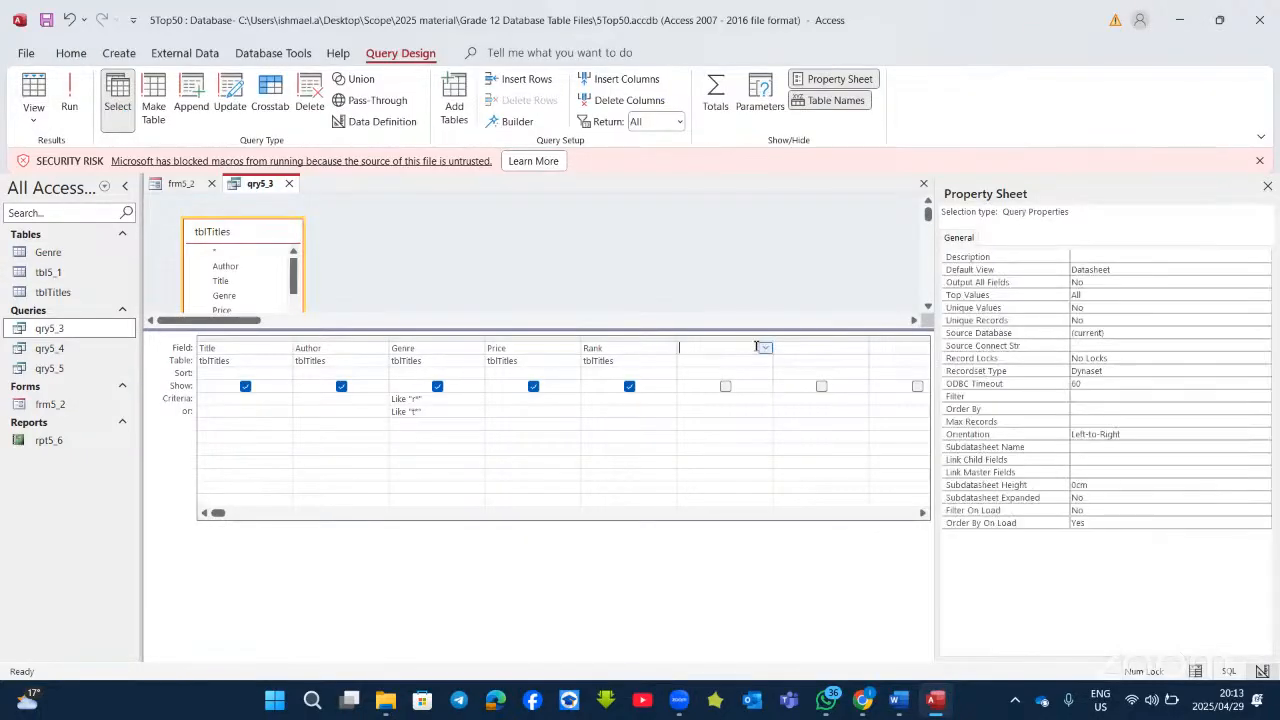
left_click(764, 348)
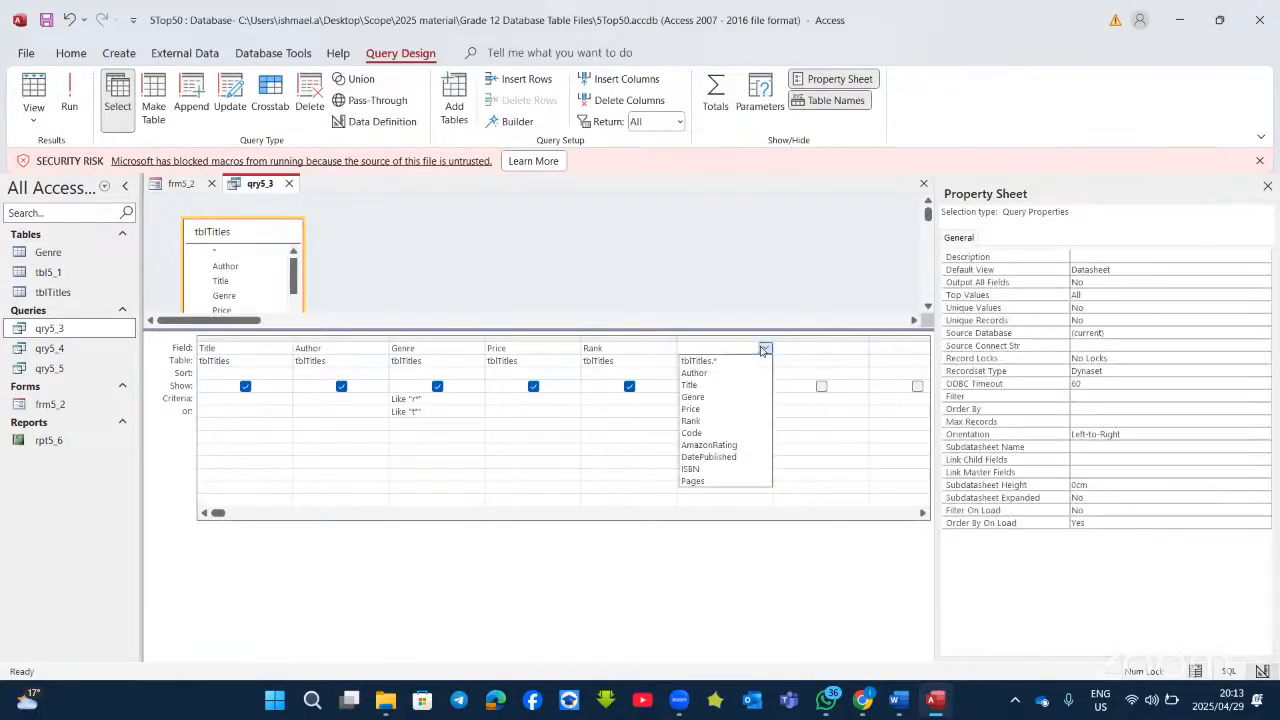
left_click(735, 448)
left_click(70, 90)
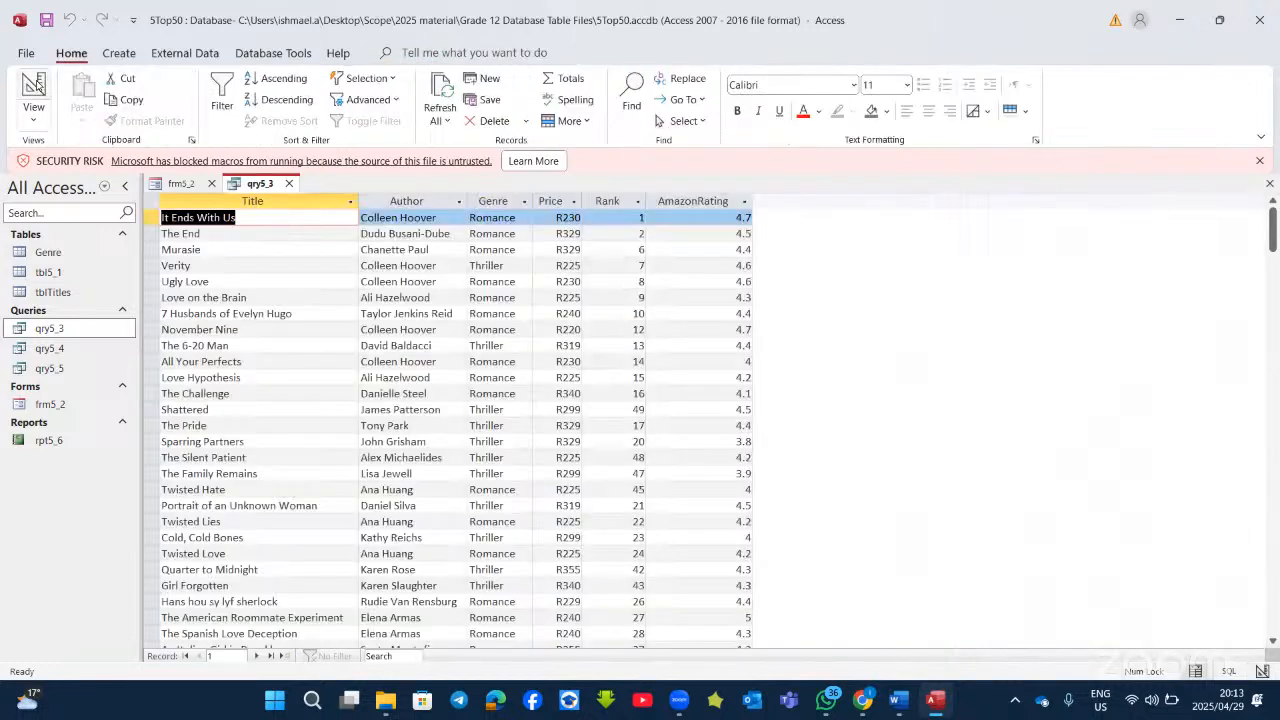
left_click(37, 87)
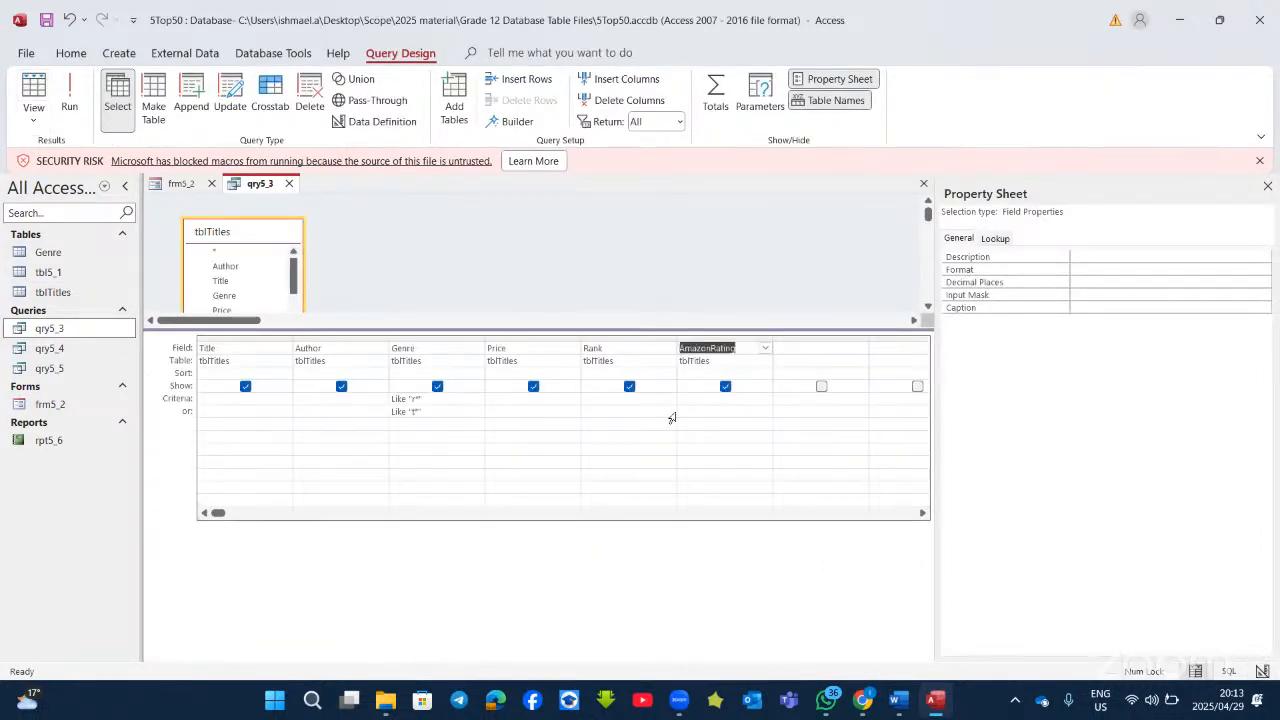
Step: Give AmazonRating a >4.1 criterion on both rows and run, leaving 28 books
left_click(702, 399)
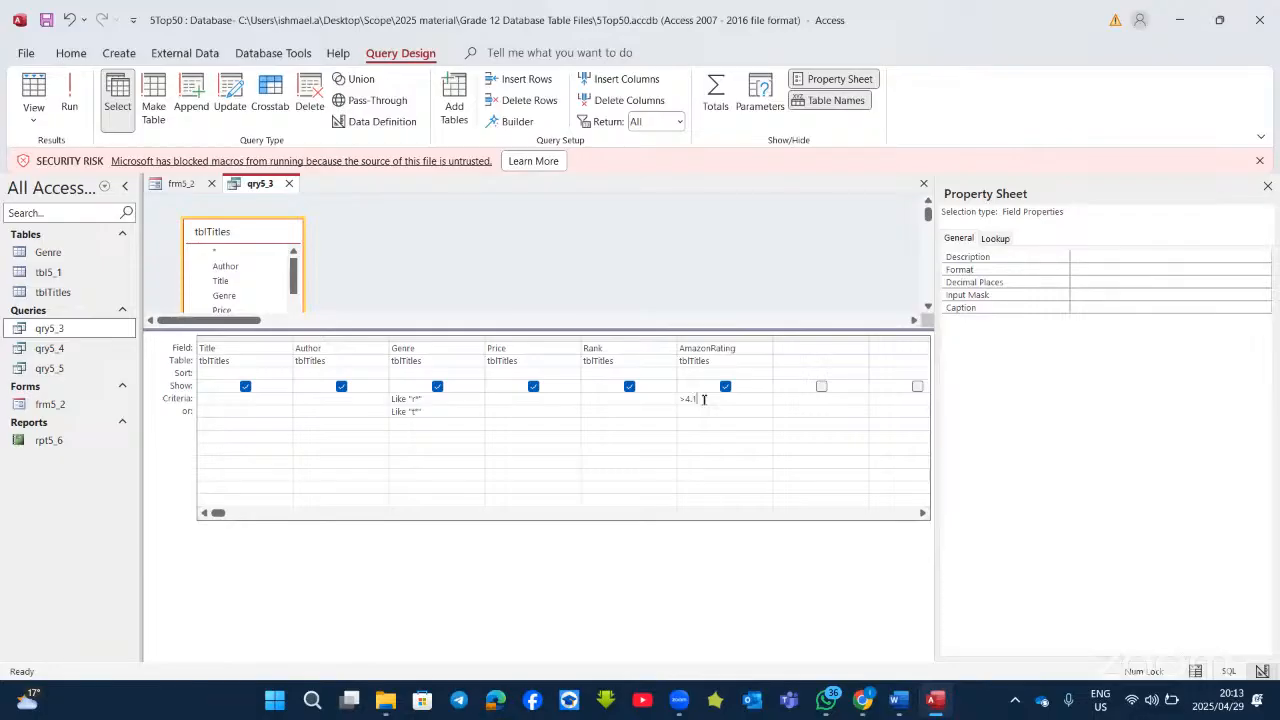
left_click(722, 411)
left_click(69, 100)
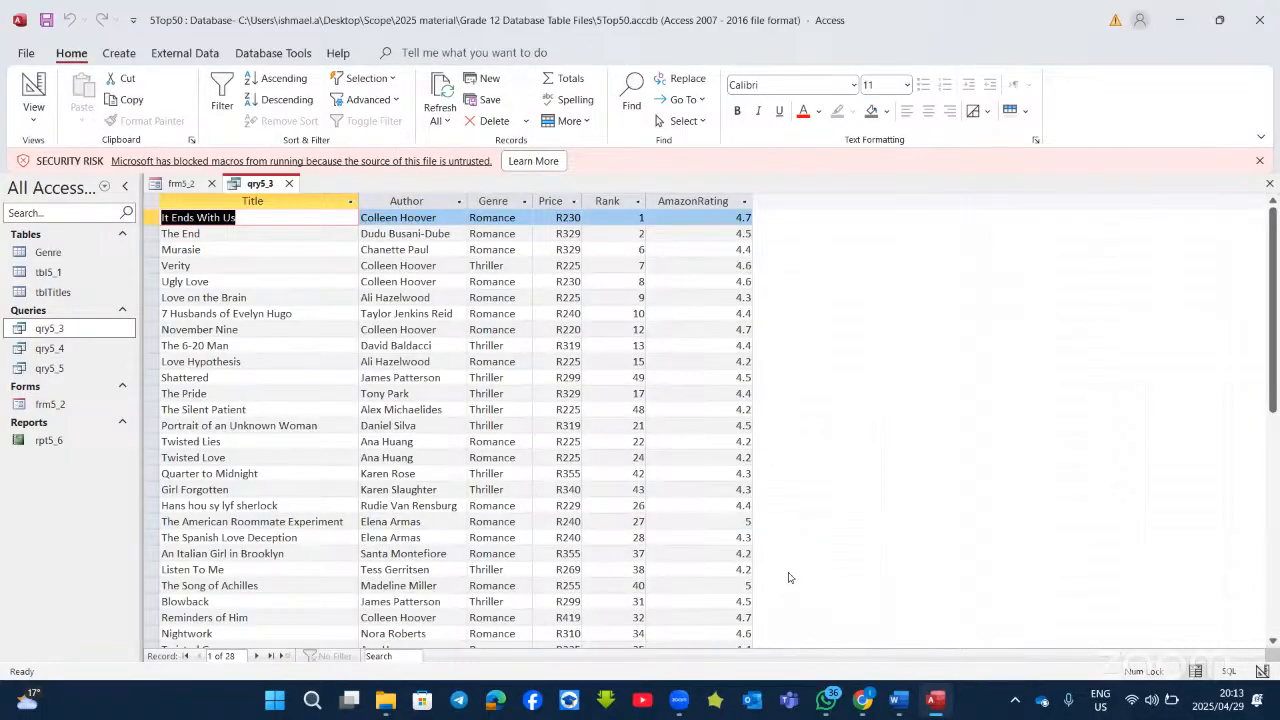
left_click(936, 703)
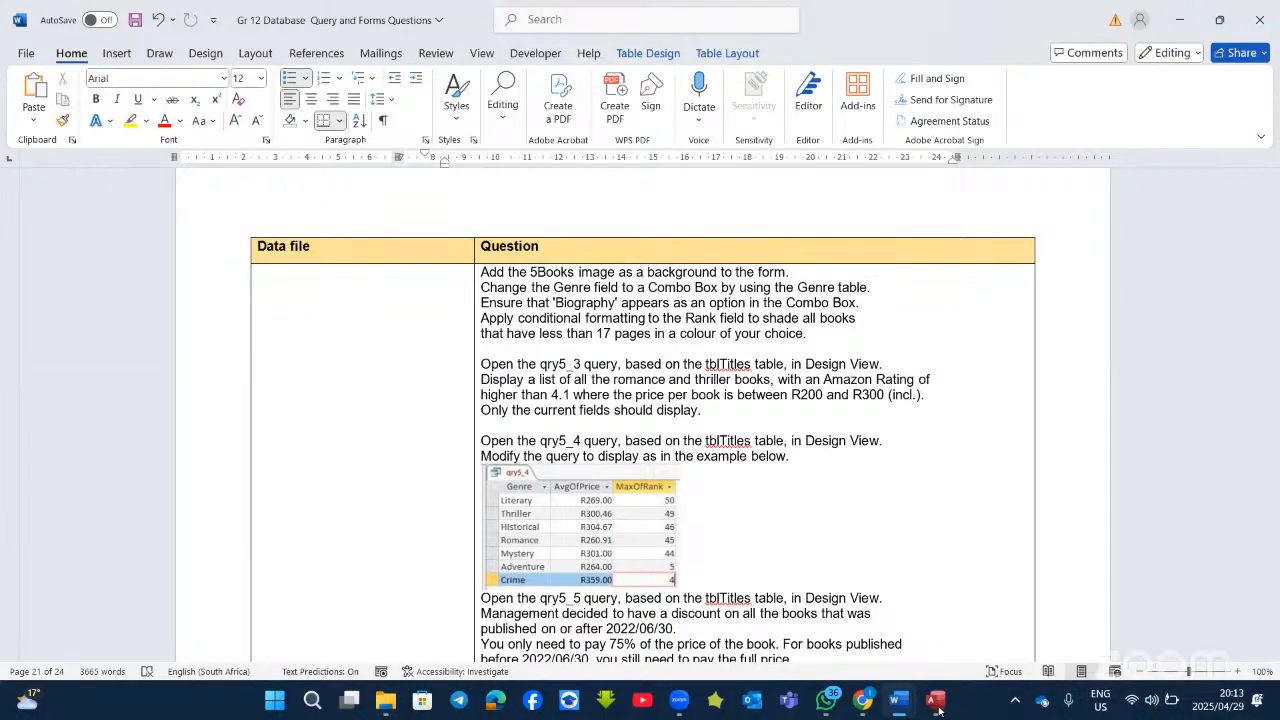
left_click(936, 703)
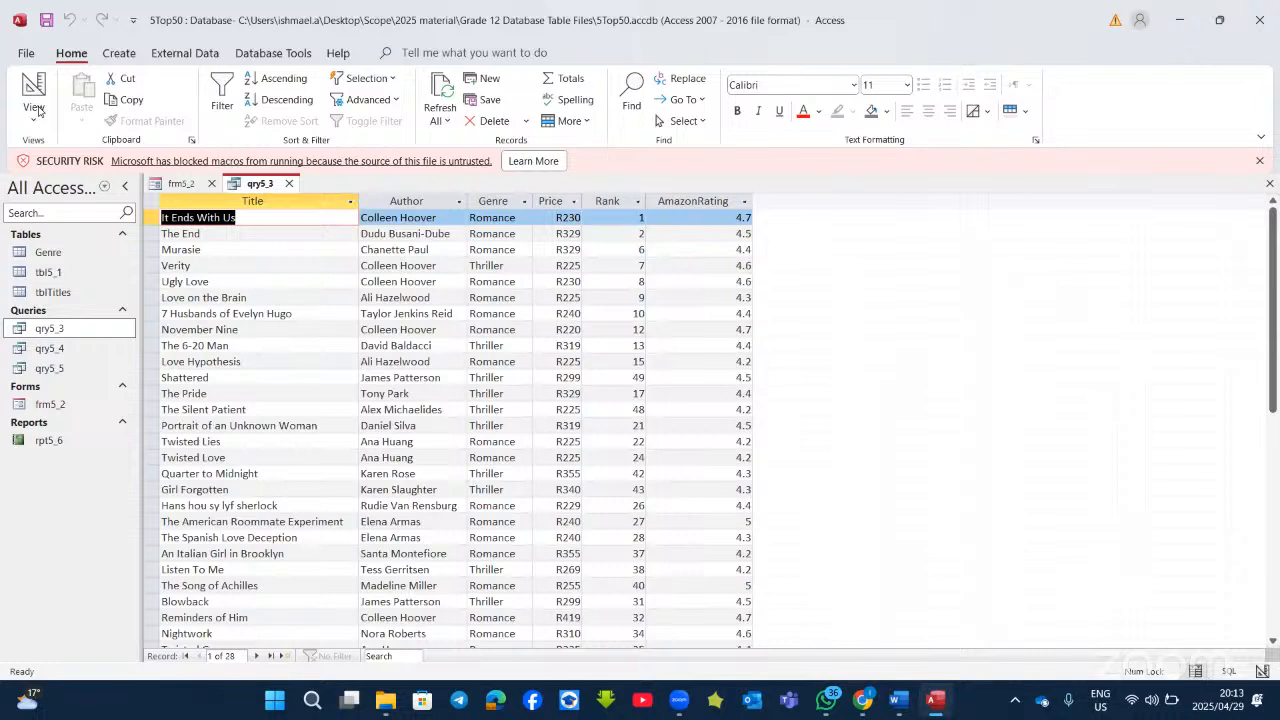
Step: Restrict Price to 'between 200 and 300' on both criteria rows and run qry5_3
left_click(37, 110)
left_click(500, 398)
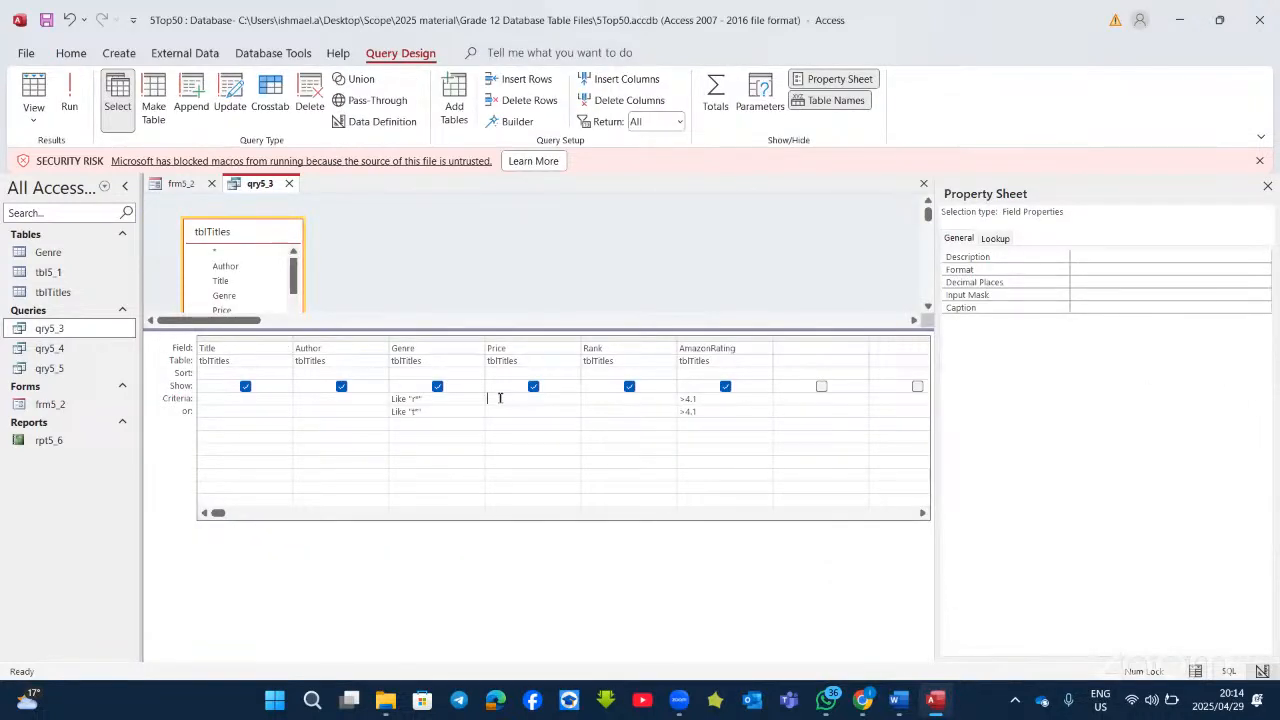
type("between 200 and 300")
left_click(493, 411)
type("between 200 and 300")
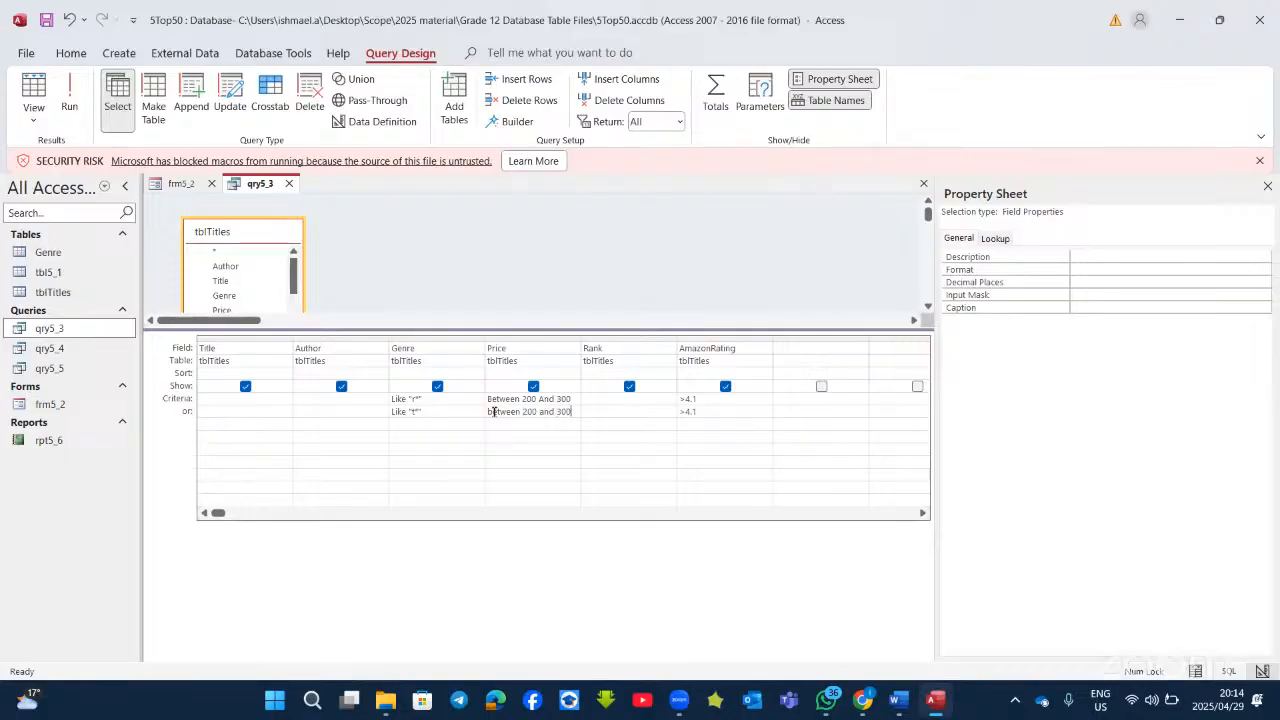
left_click(66, 95)
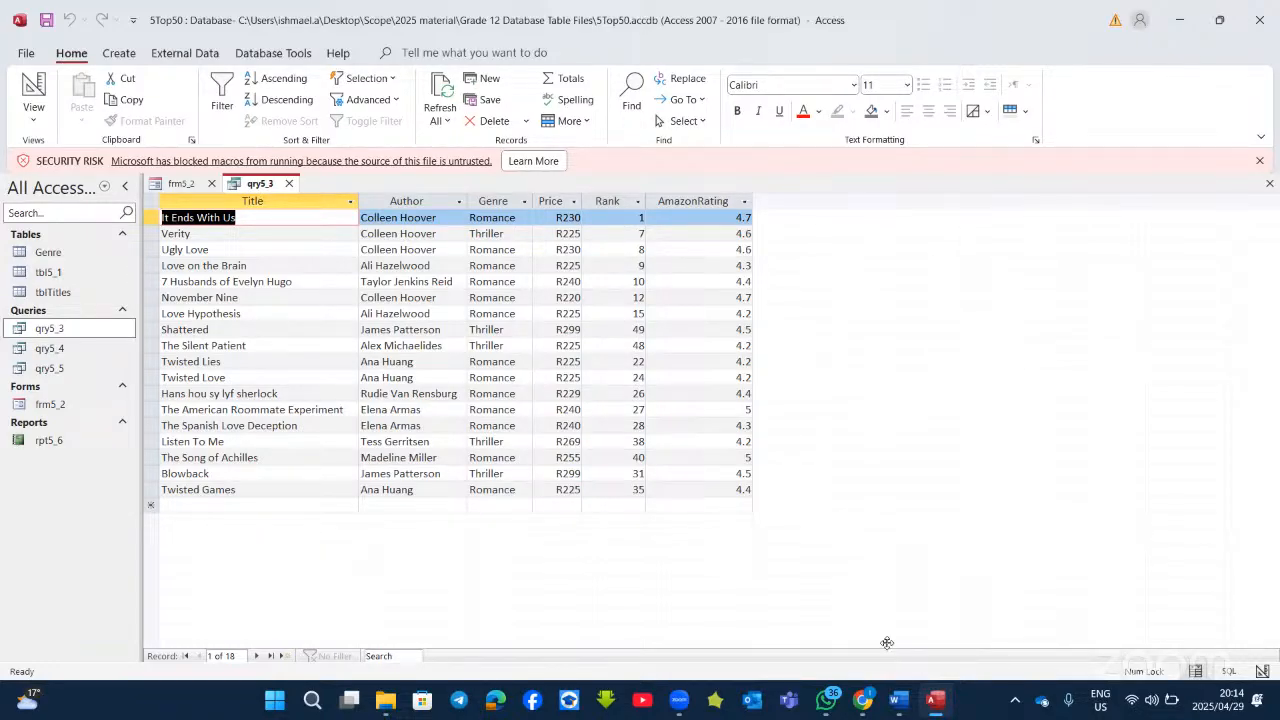
Step: Hide the AmazonRating column, rerun for 18 books, and switch to the Word questions
left_click(930, 703)
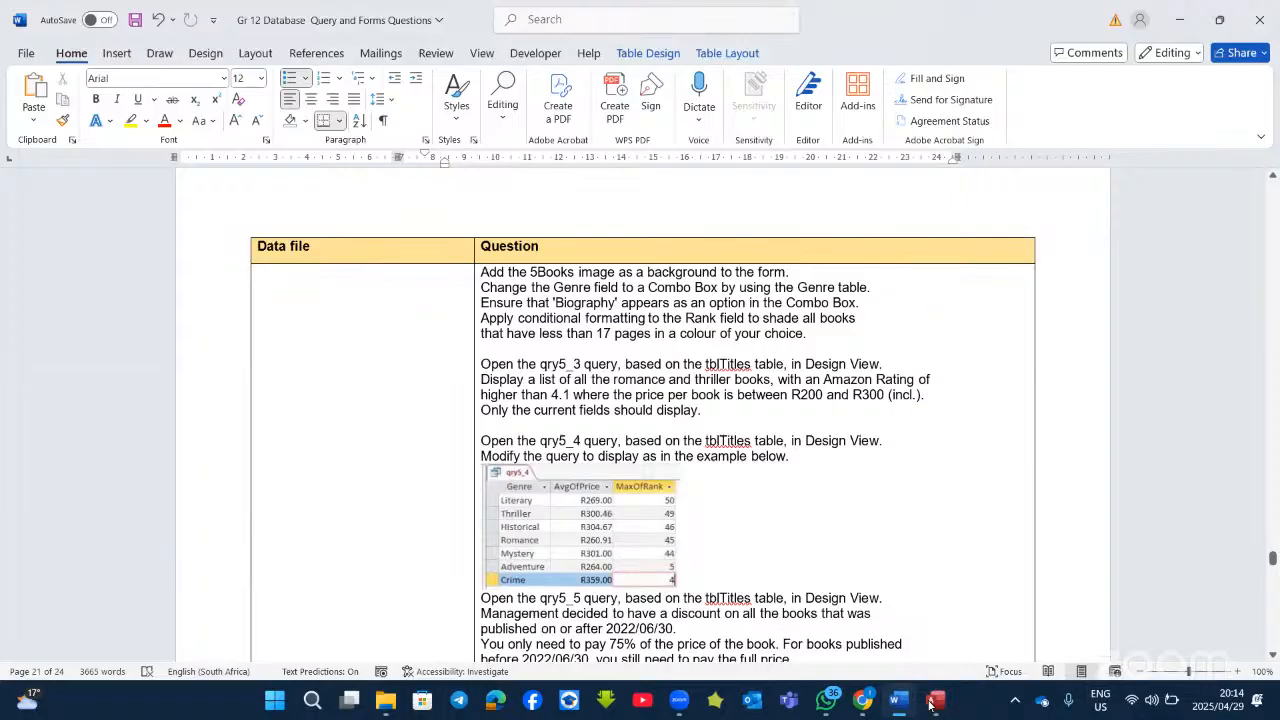
left_click(930, 703)
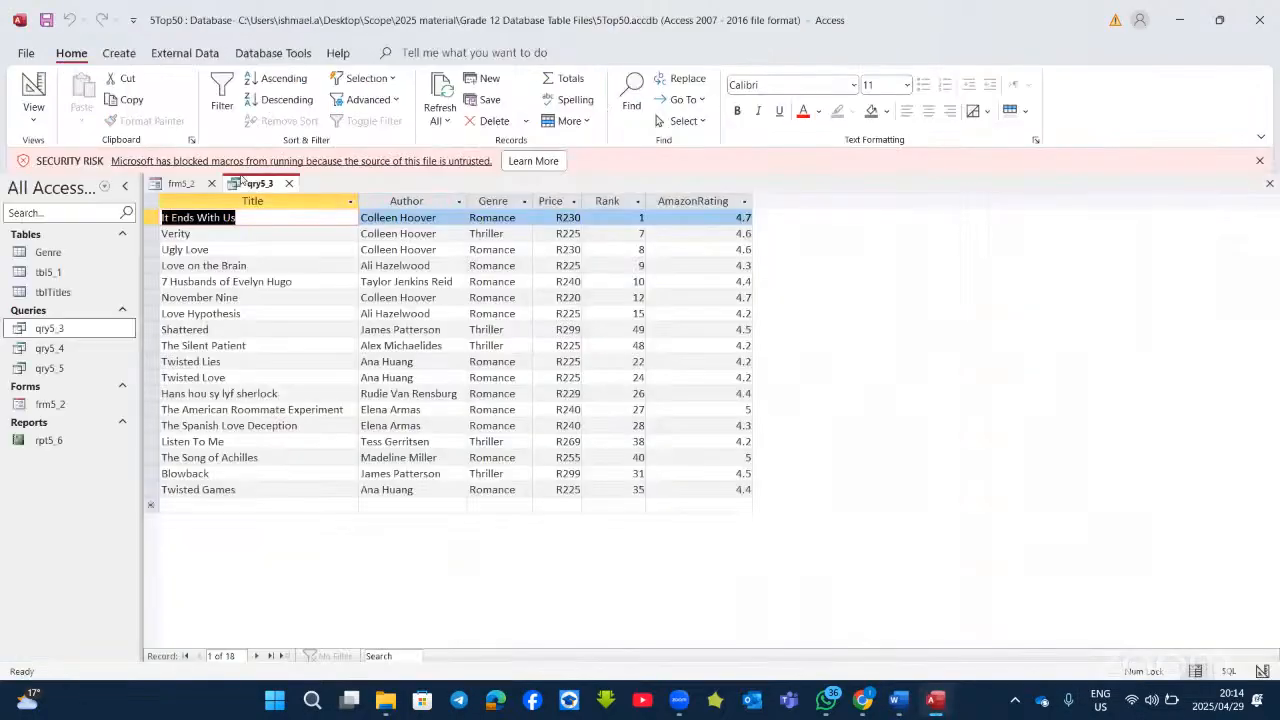
left_click(33, 90)
left_click(726, 386)
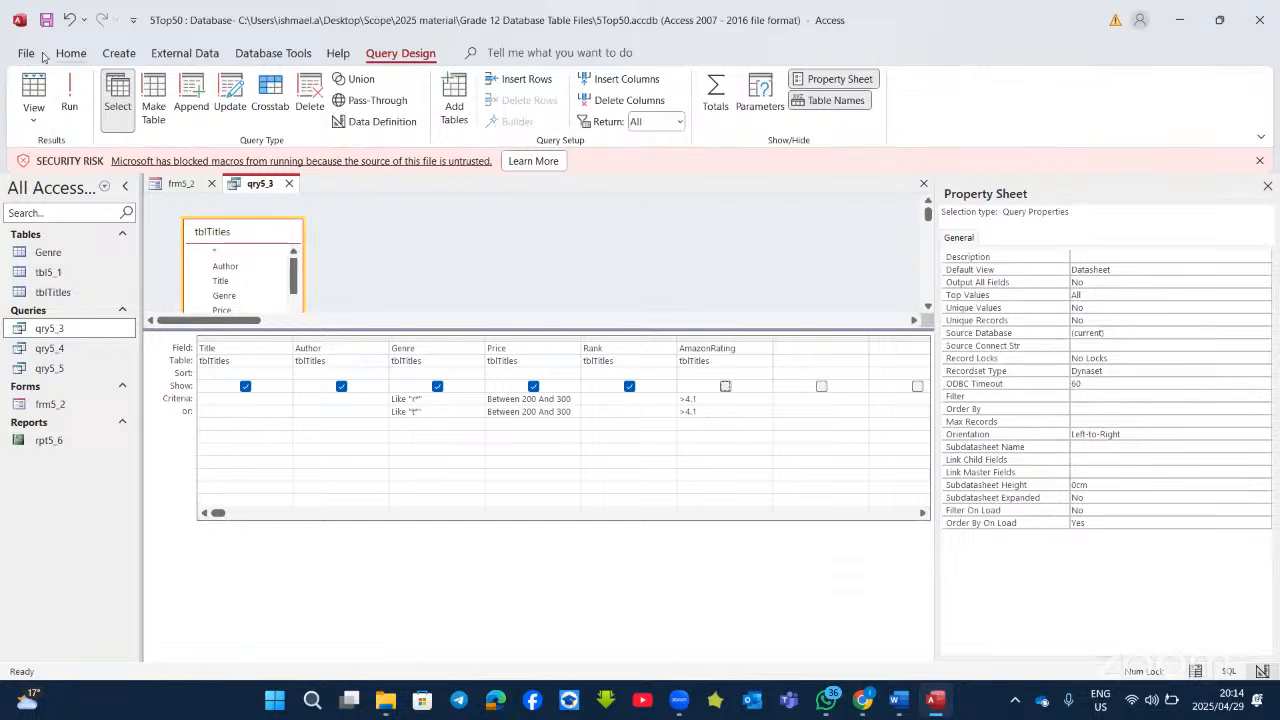
left_click(70, 100)
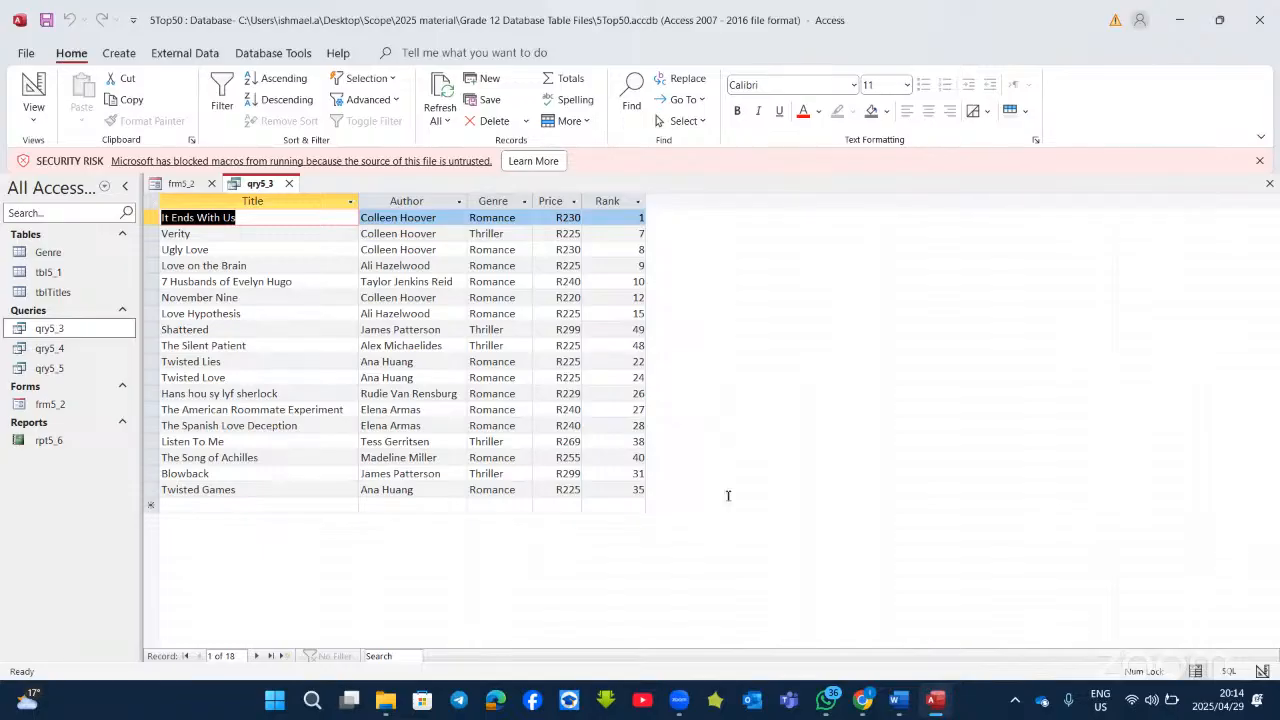
key("alt+Tab")
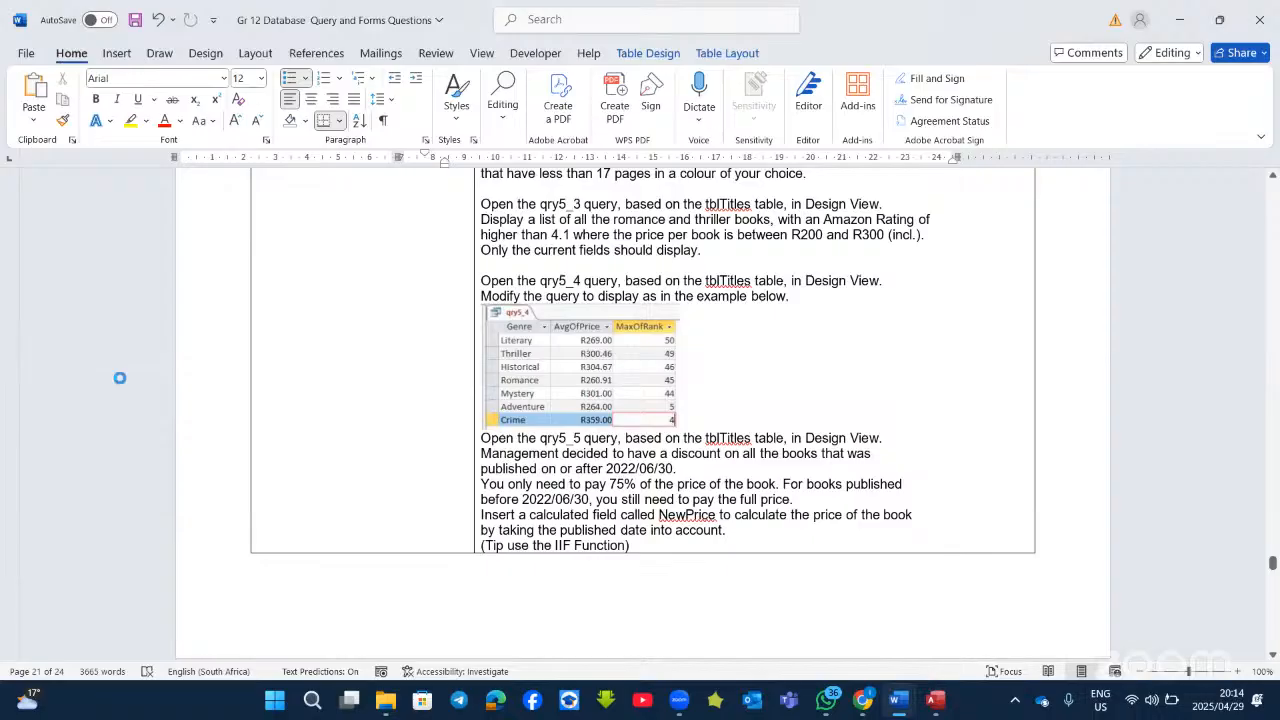
Step: Turn on Totals in qry5_4, set Price to Avg and Rank to Max, and run for seven genres
key("alt+Tab")
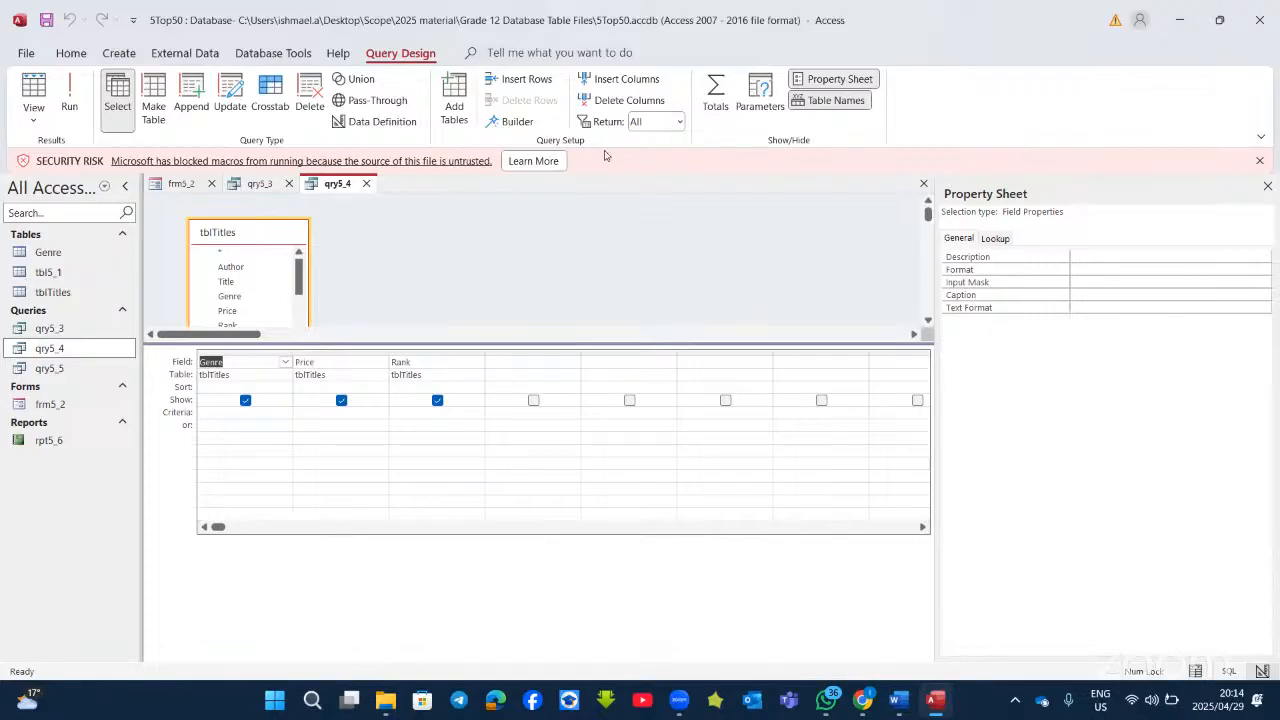
left_click(716, 95)
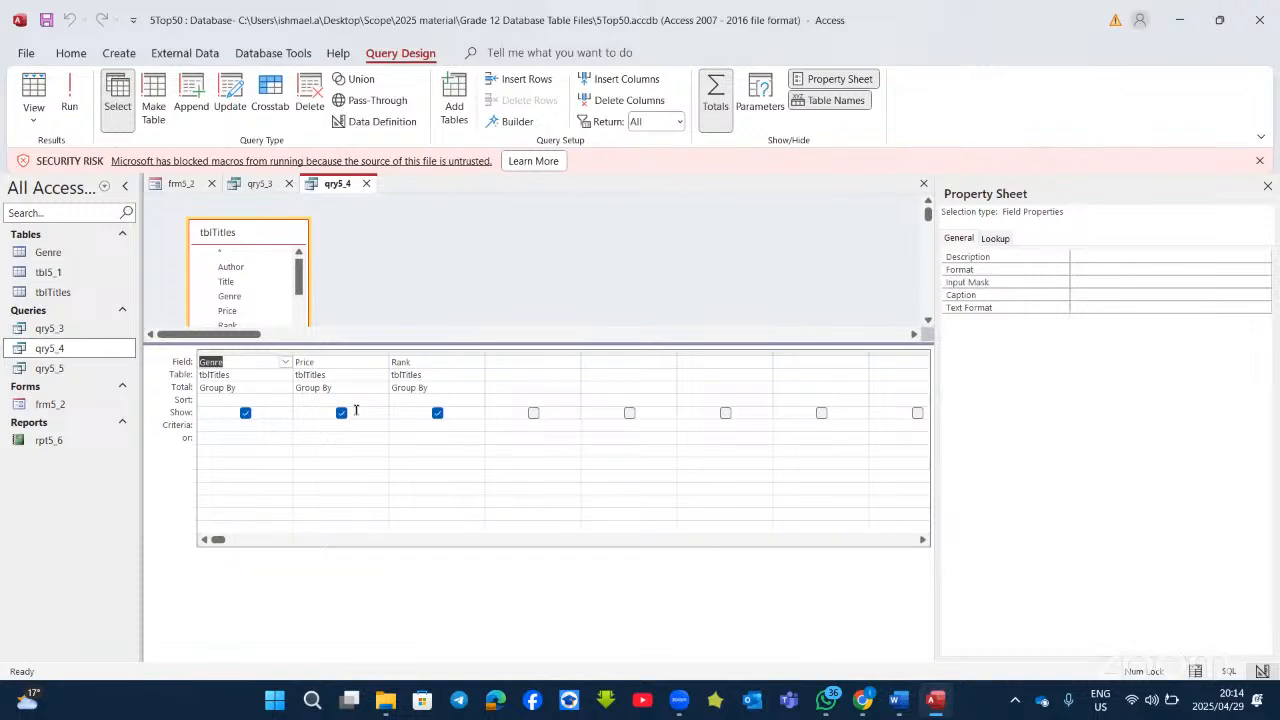
left_click(383, 387)
left_click(310, 425)
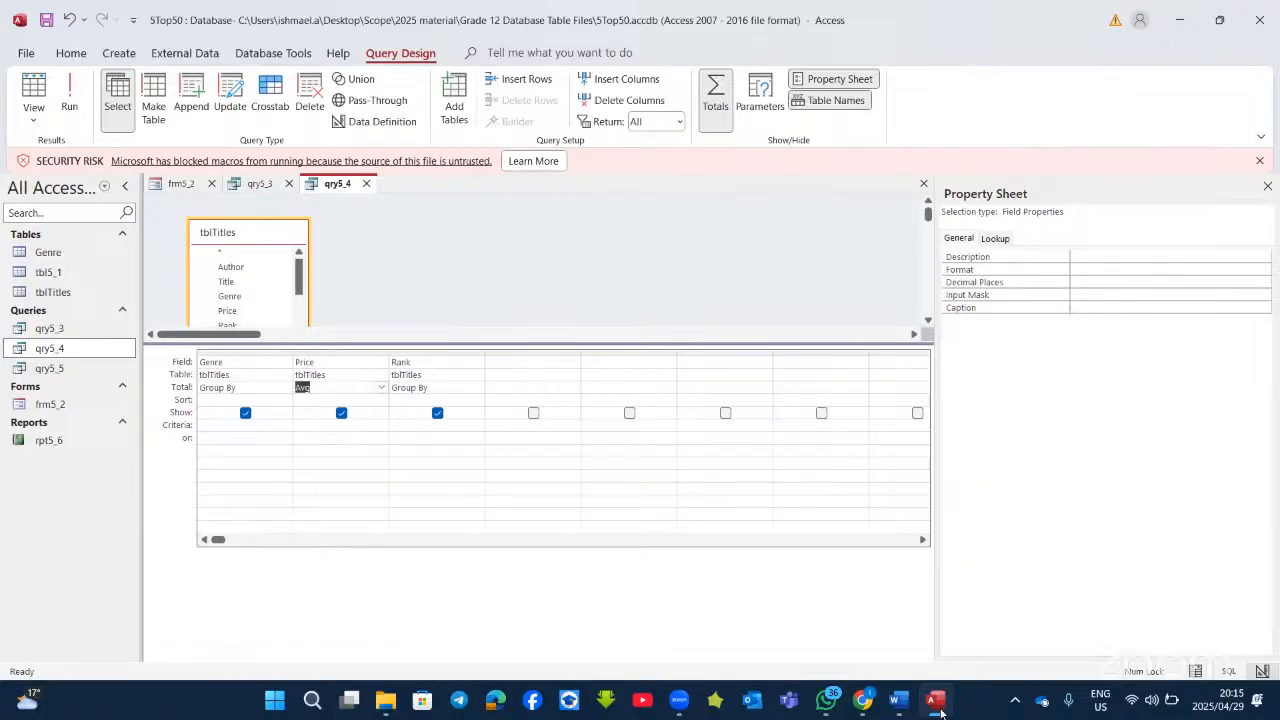
left_click(474, 389)
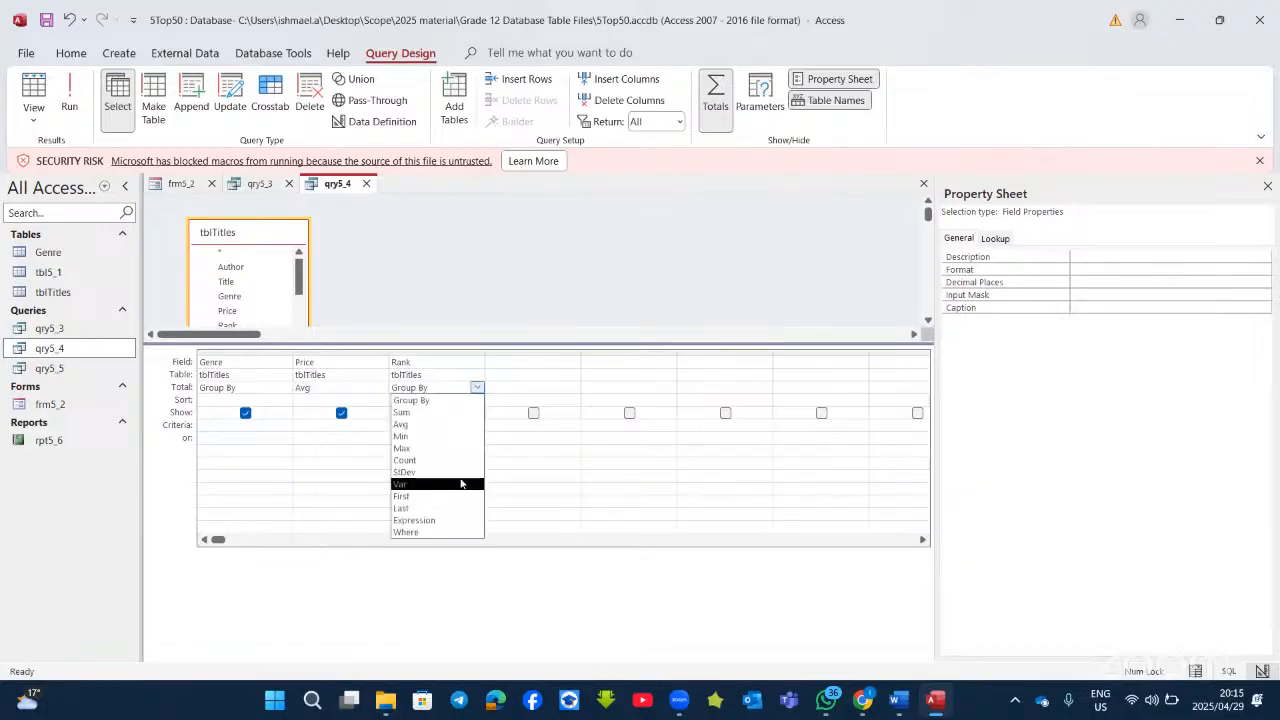
left_click(447, 453)
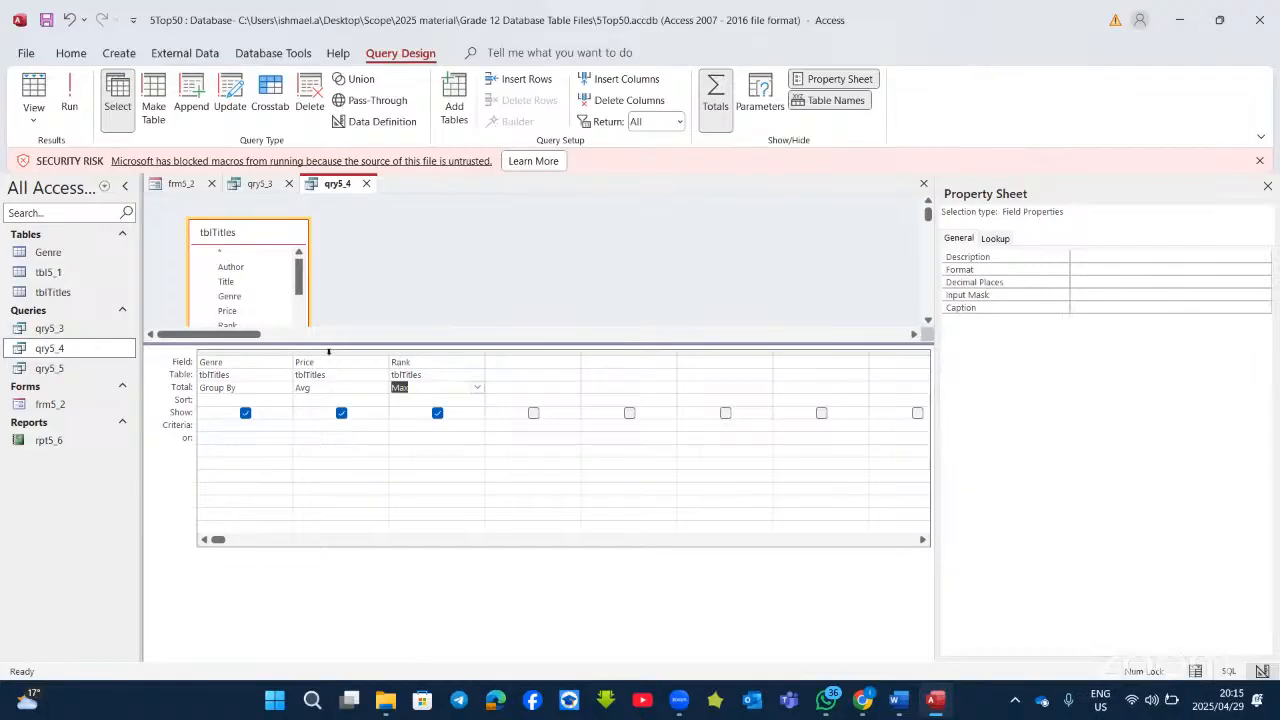
left_click(69, 100)
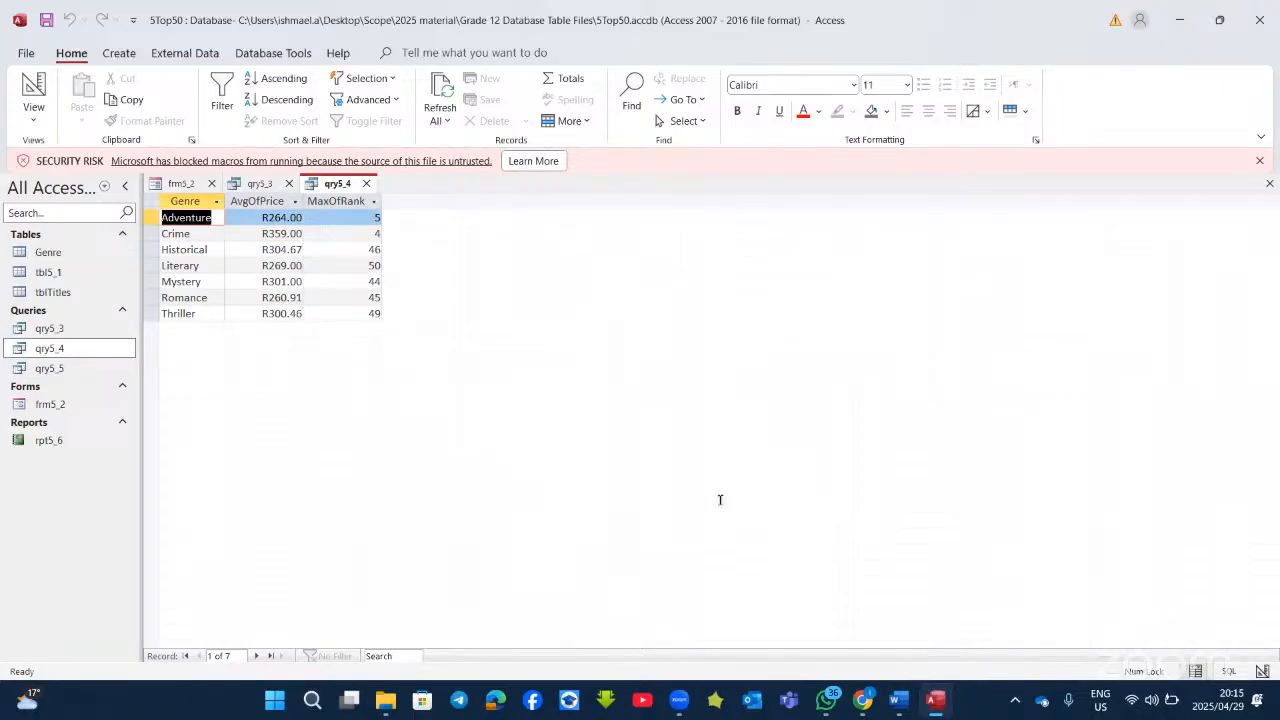
key("alt+Tab")
Step: Bold 'on or after 2022/06/30' and '75%' in the qry5_5 question text
scroll(706, 436, "up", 3)
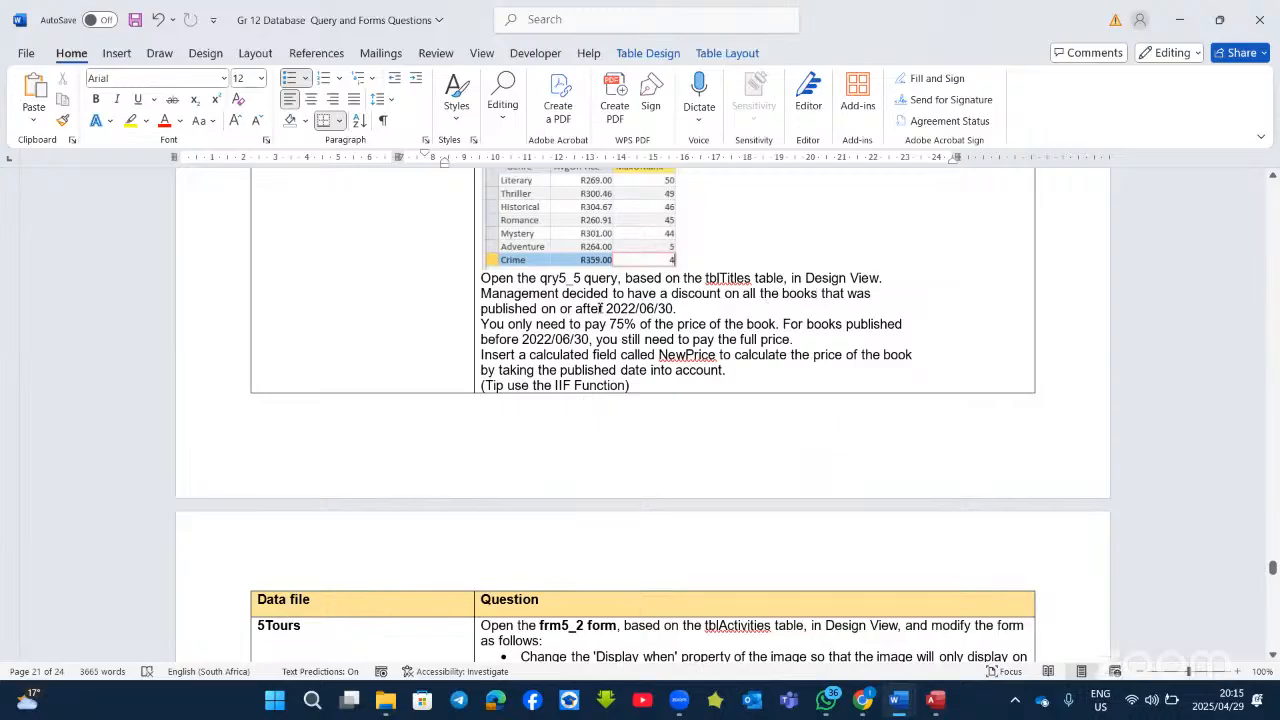
left_click_drag(542, 308, 676, 309)
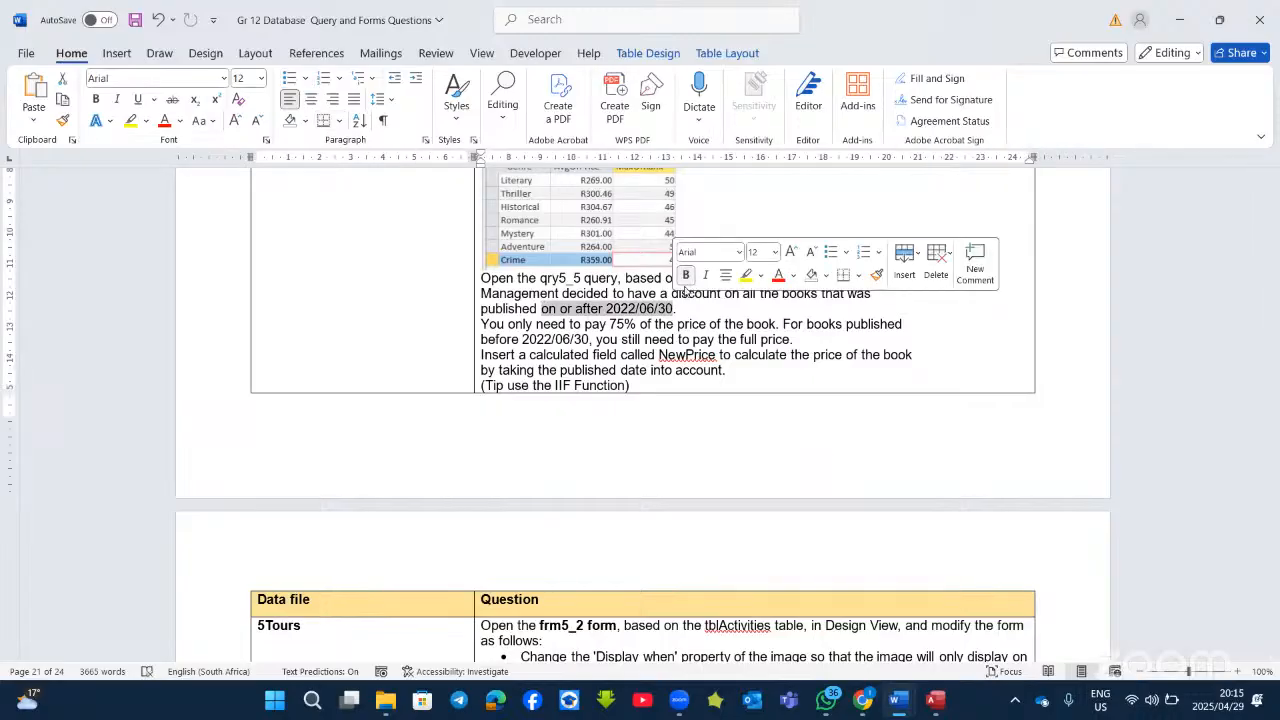
left_click(685, 275)
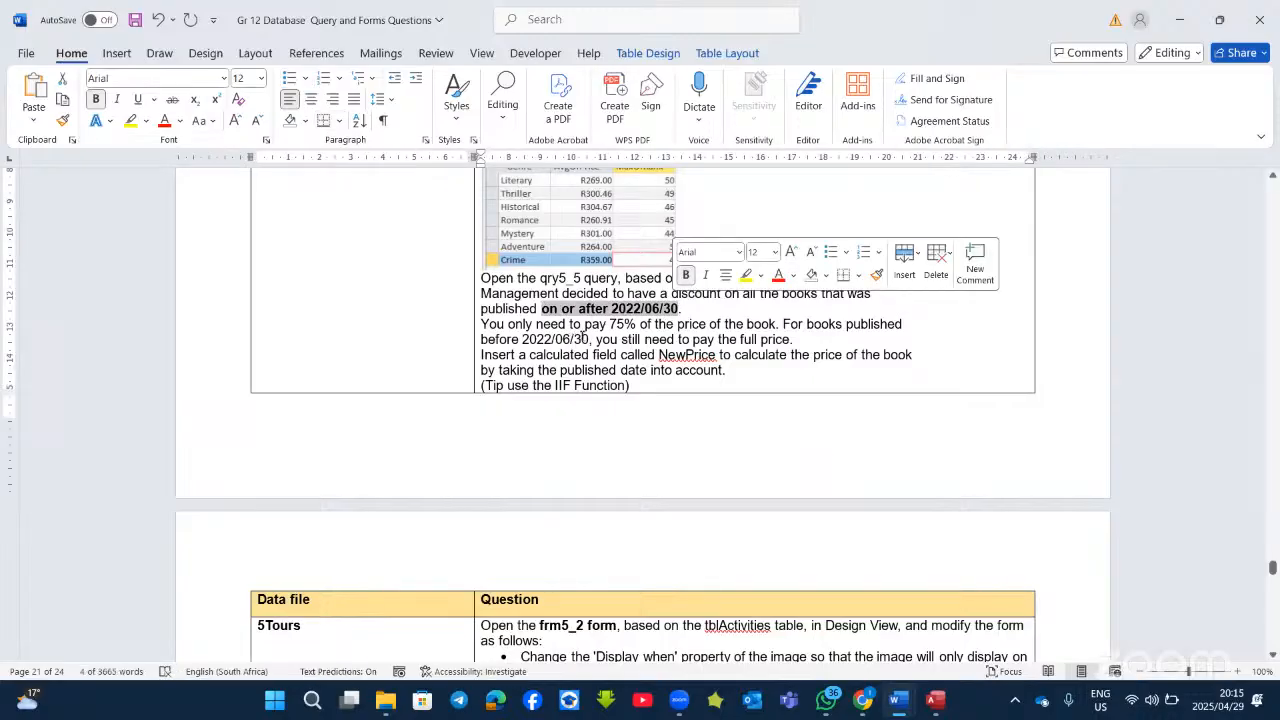
left_click_drag(638, 325, 609, 325)
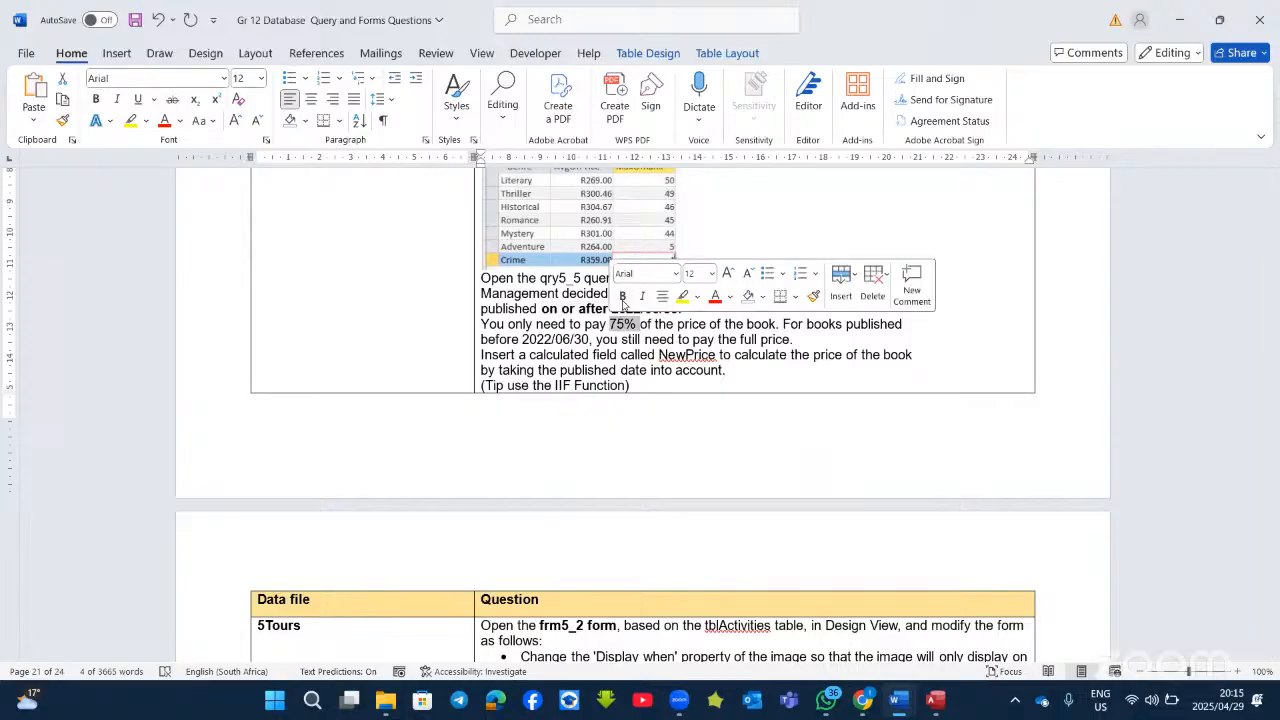
left_click(622, 296)
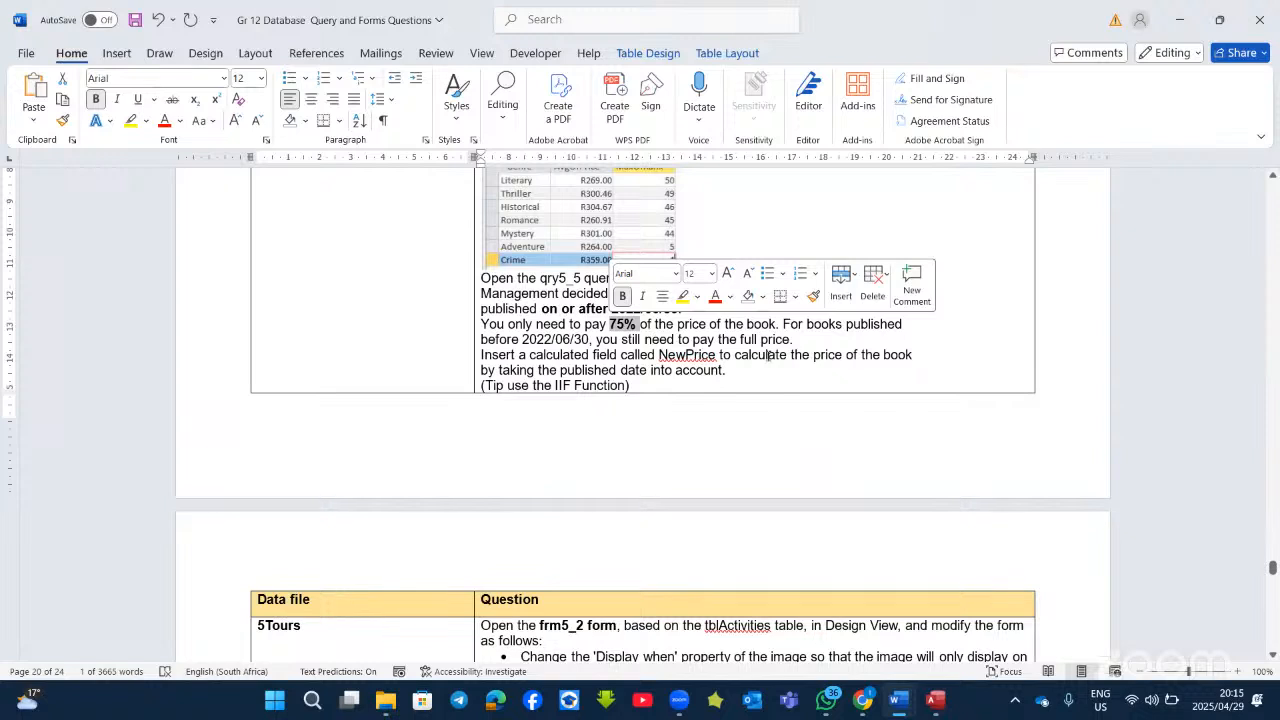
left_click(789, 345)
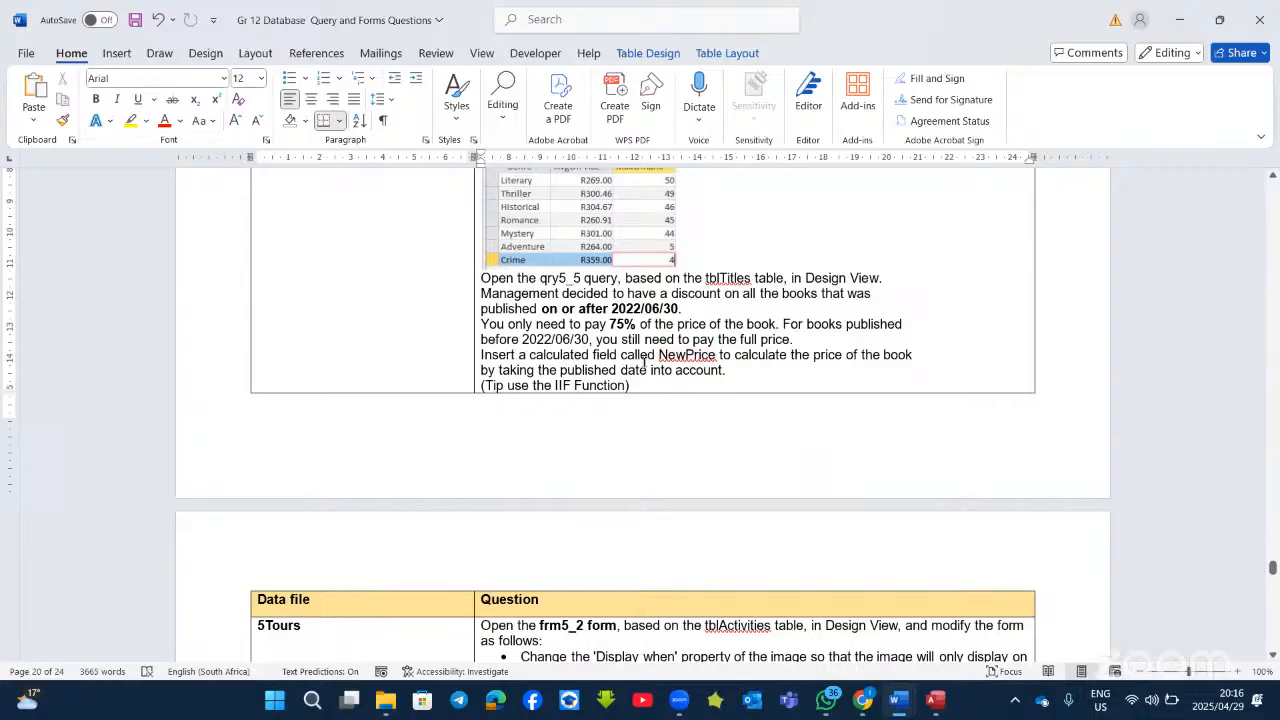
Step: Make NewPrice bold in the qry5_5 question text and go back to Access
left_click_drag(720, 355, 658, 355)
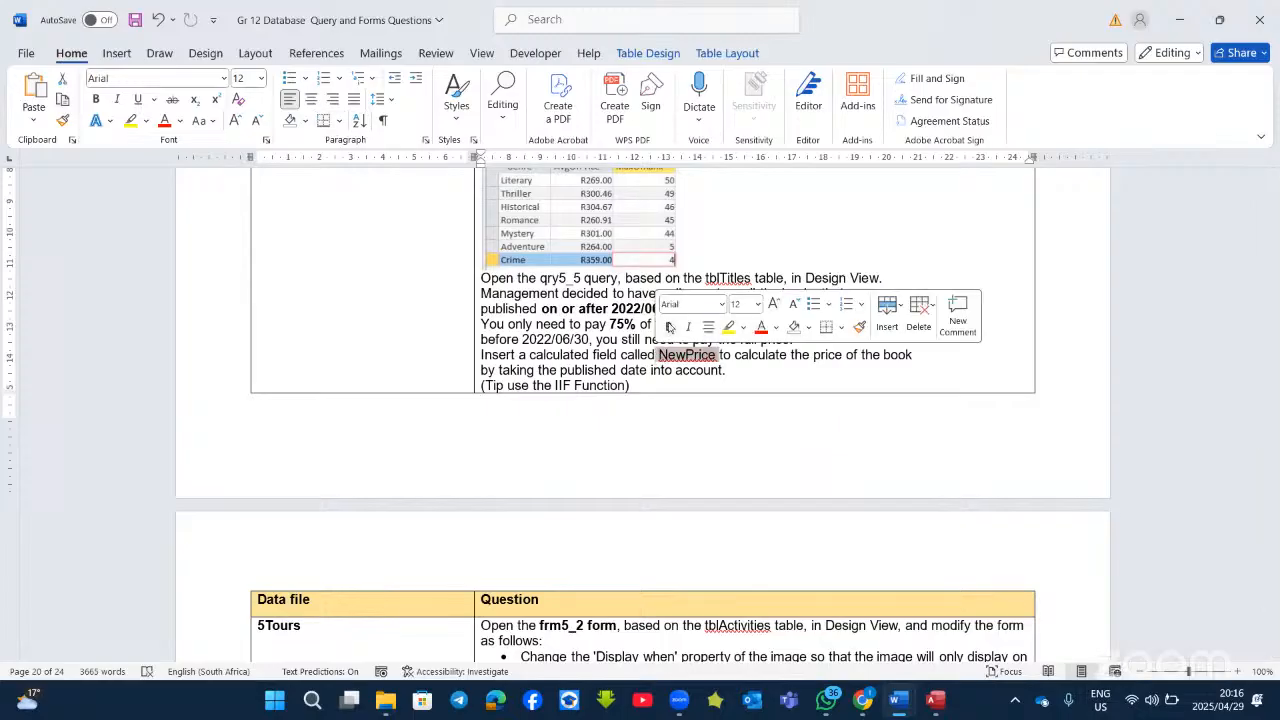
left_click(668, 326)
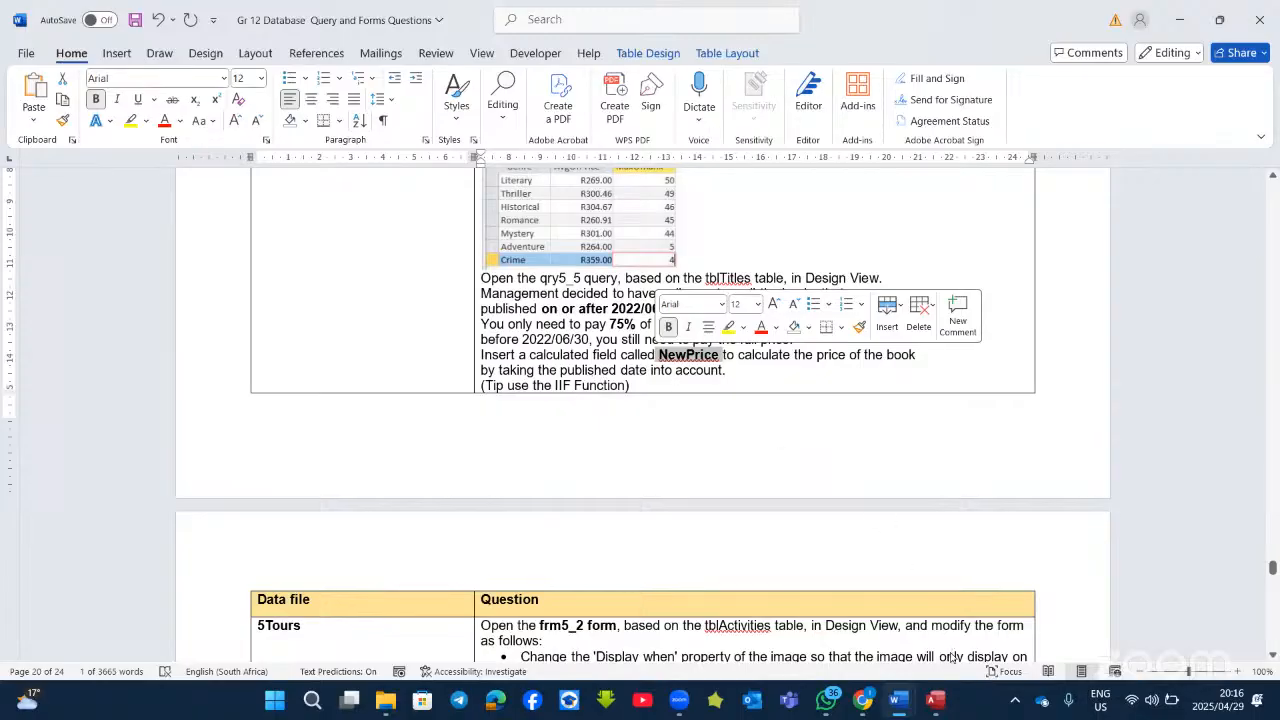
key("alt+Tab")
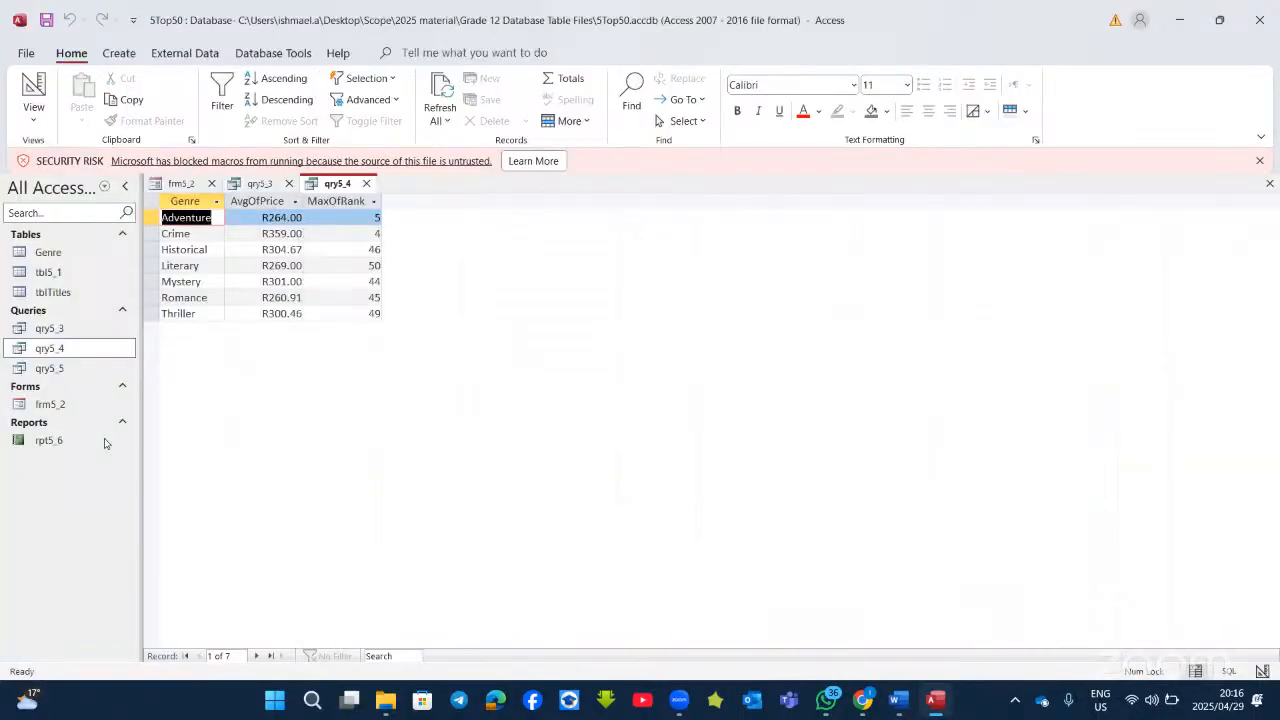
Step: Open qry5_5 in Design View and bring up the options for the empty field after DatePublished
left_click(91, 387)
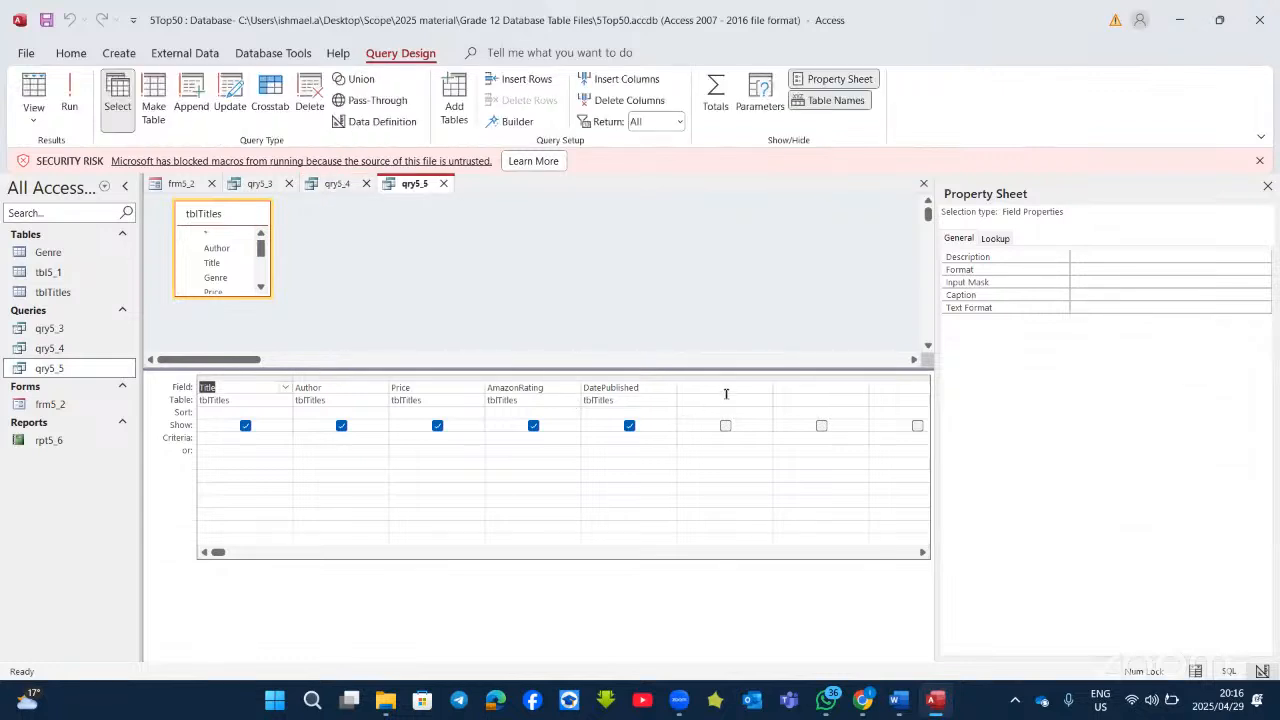
left_click(722, 387)
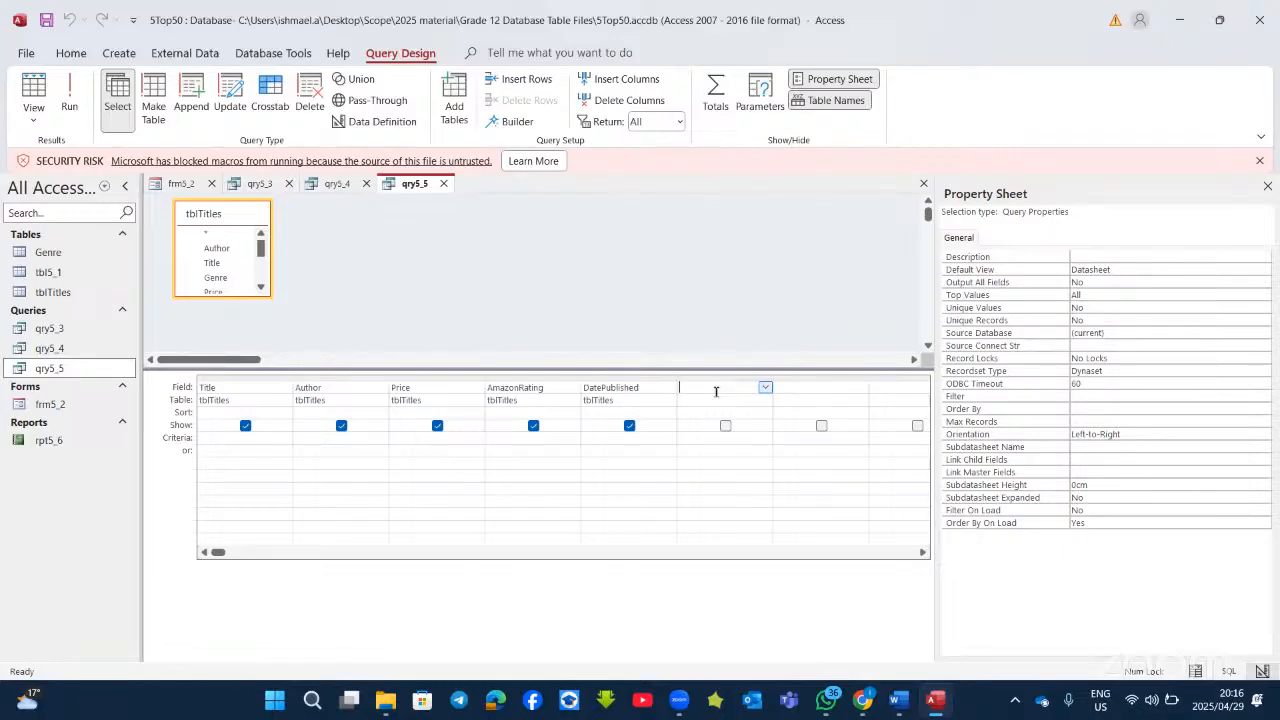
right_click(716, 391)
Step: Start the new field's expression with the IIf function in Expression Builder
left_click(745, 497)
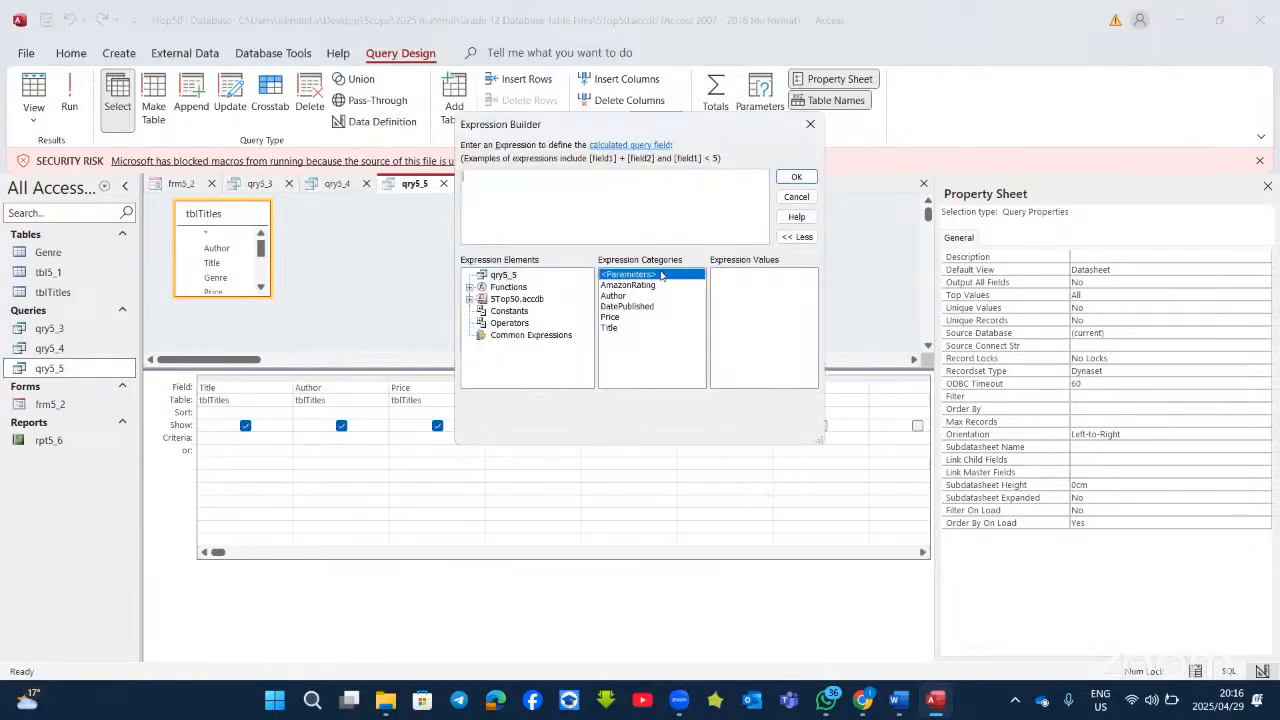
left_click_drag(602, 130, 612, 172)
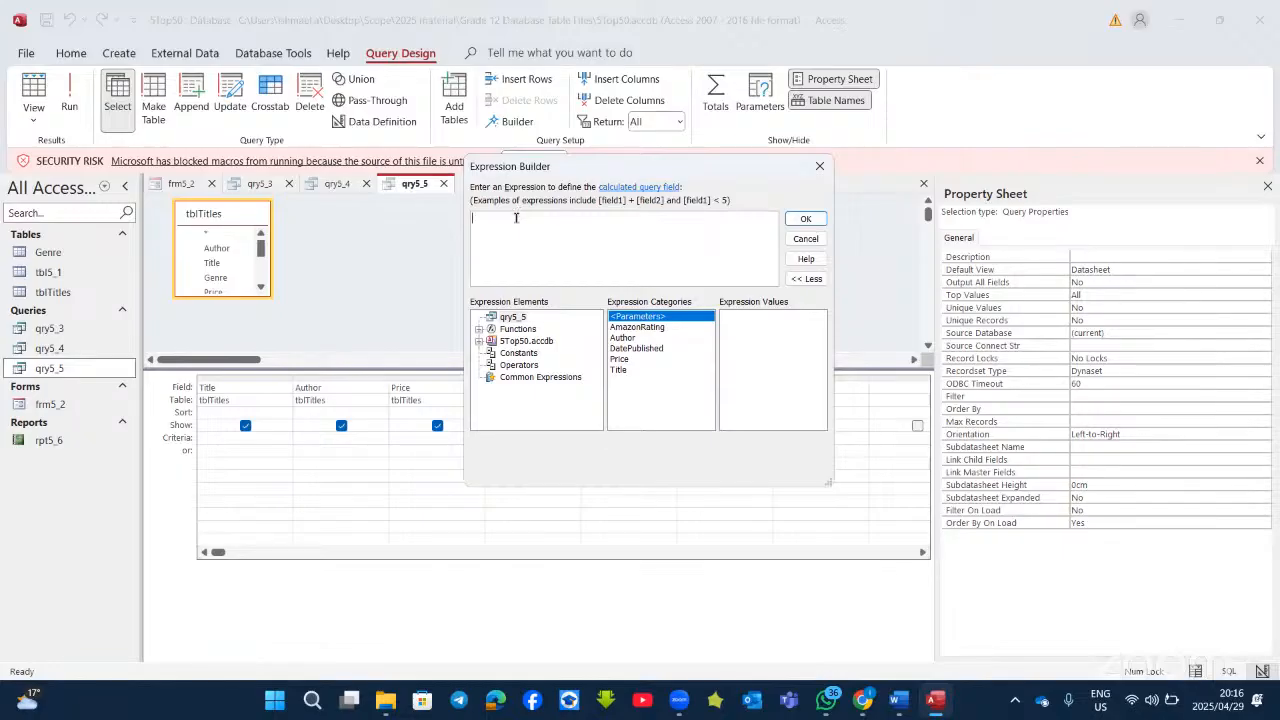
type("i")
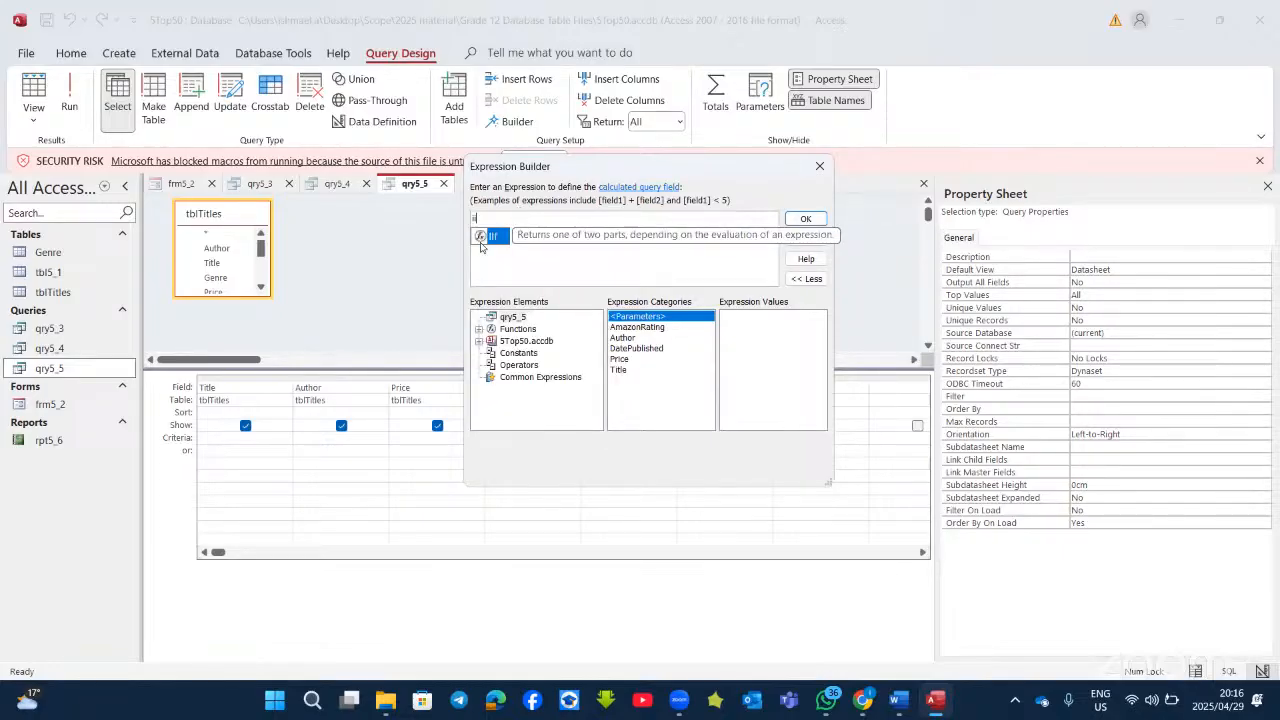
double_click(476, 242)
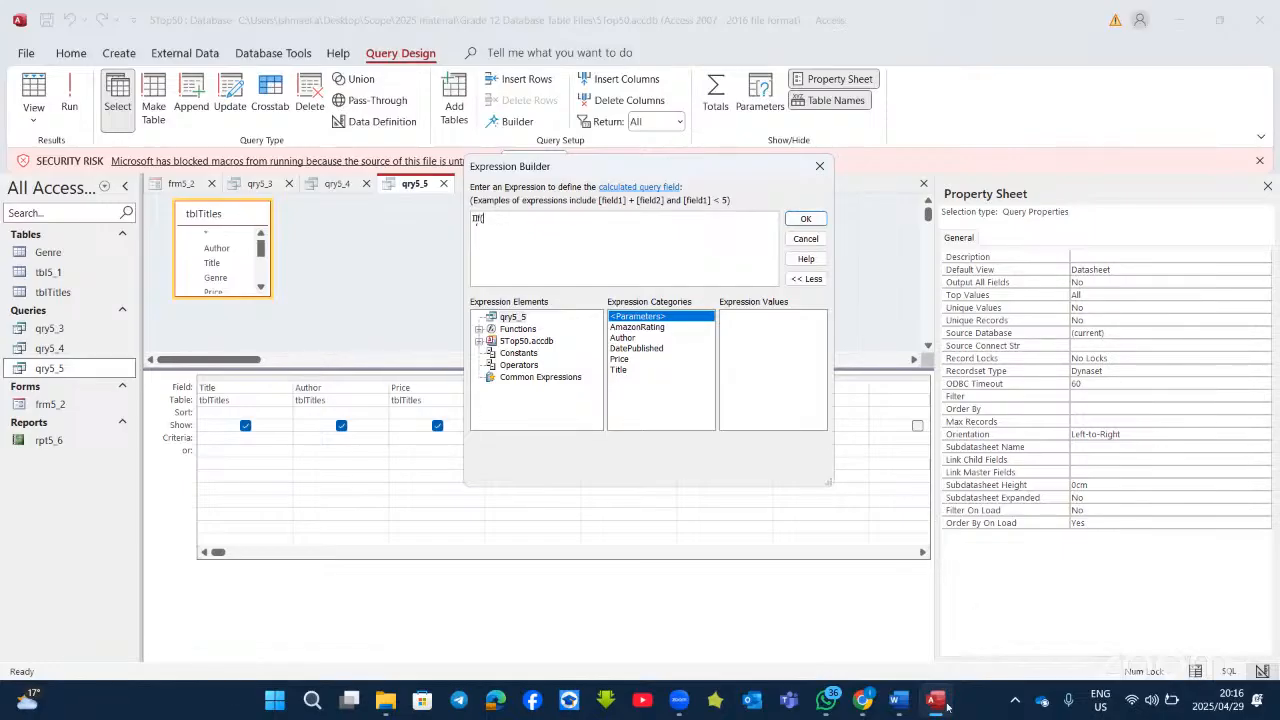
Step: Add [DatePublished] >= as the IIf condition, checking the cutoff date in Word
left_click(893, 698)
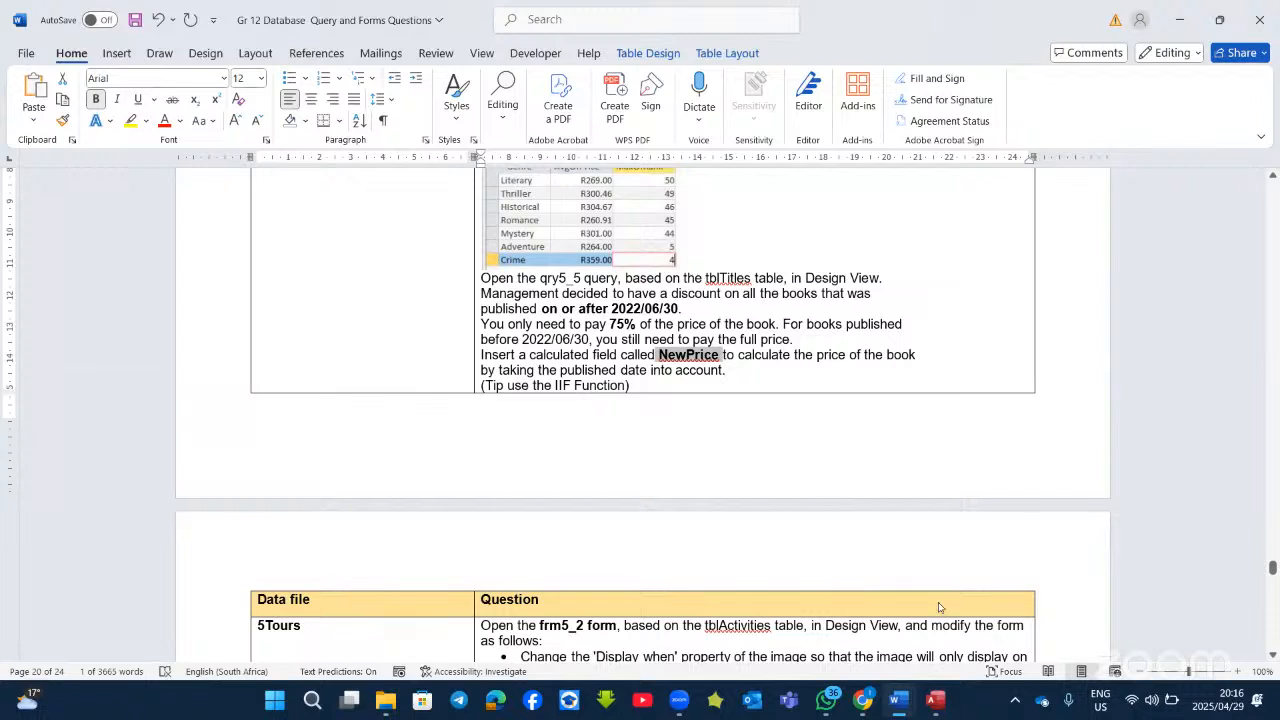
key("alt+Tab")
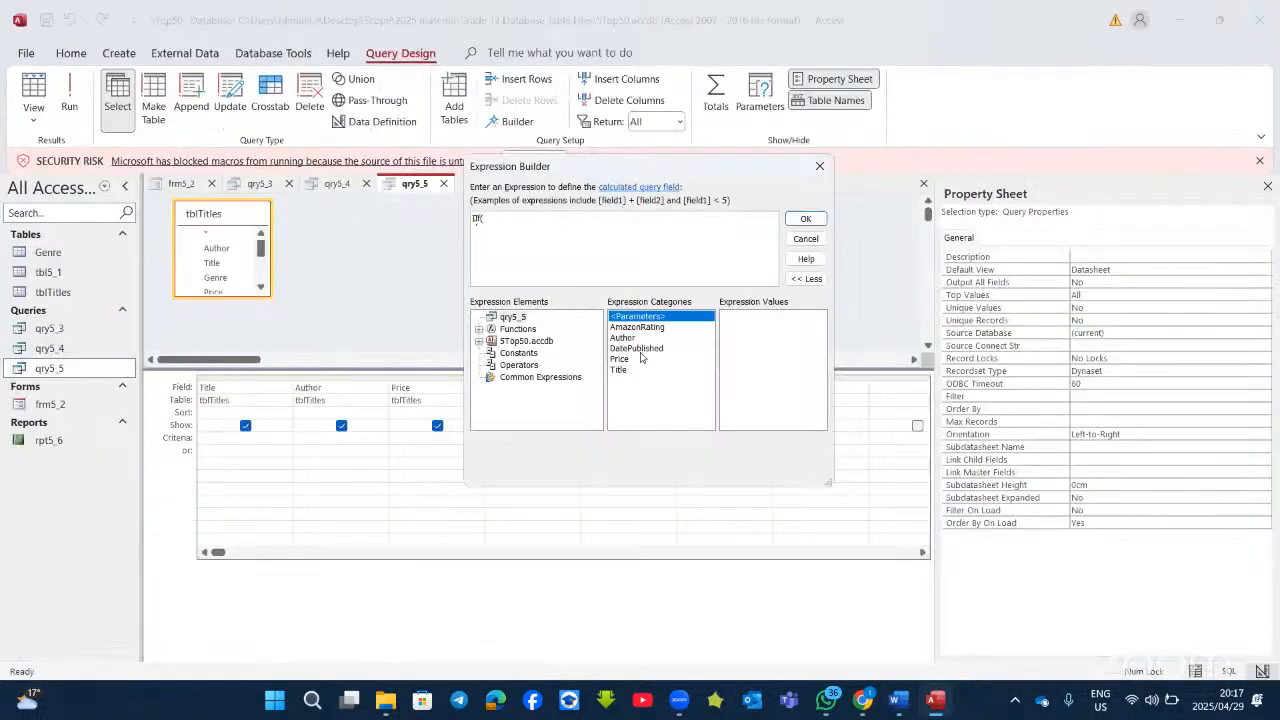
double_click(643, 349)
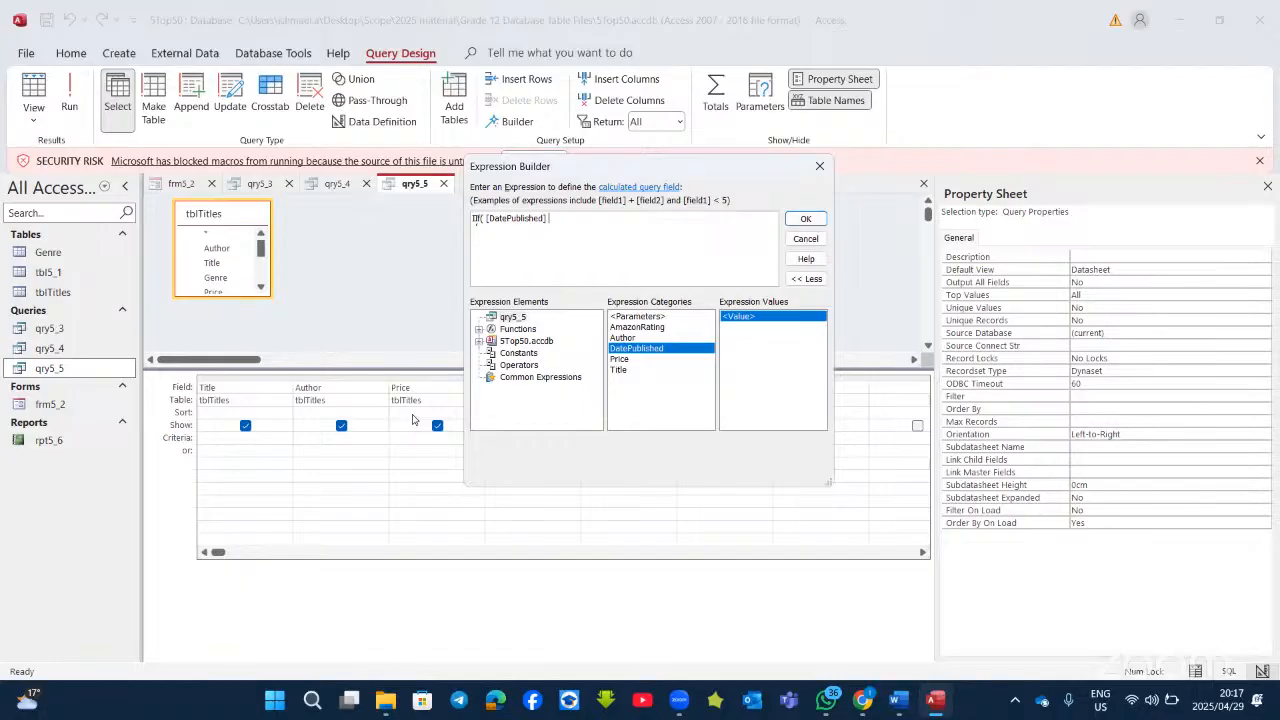
type(">=")
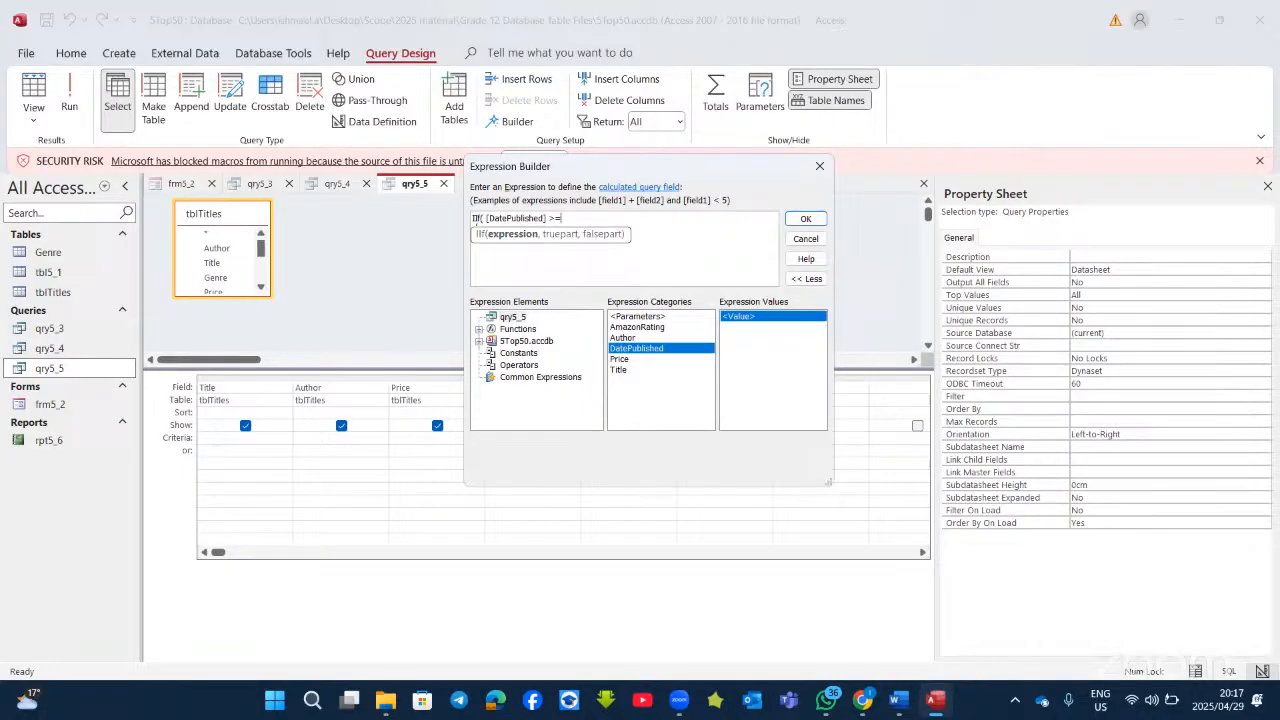
type("30/06/")
left_click(895, 702)
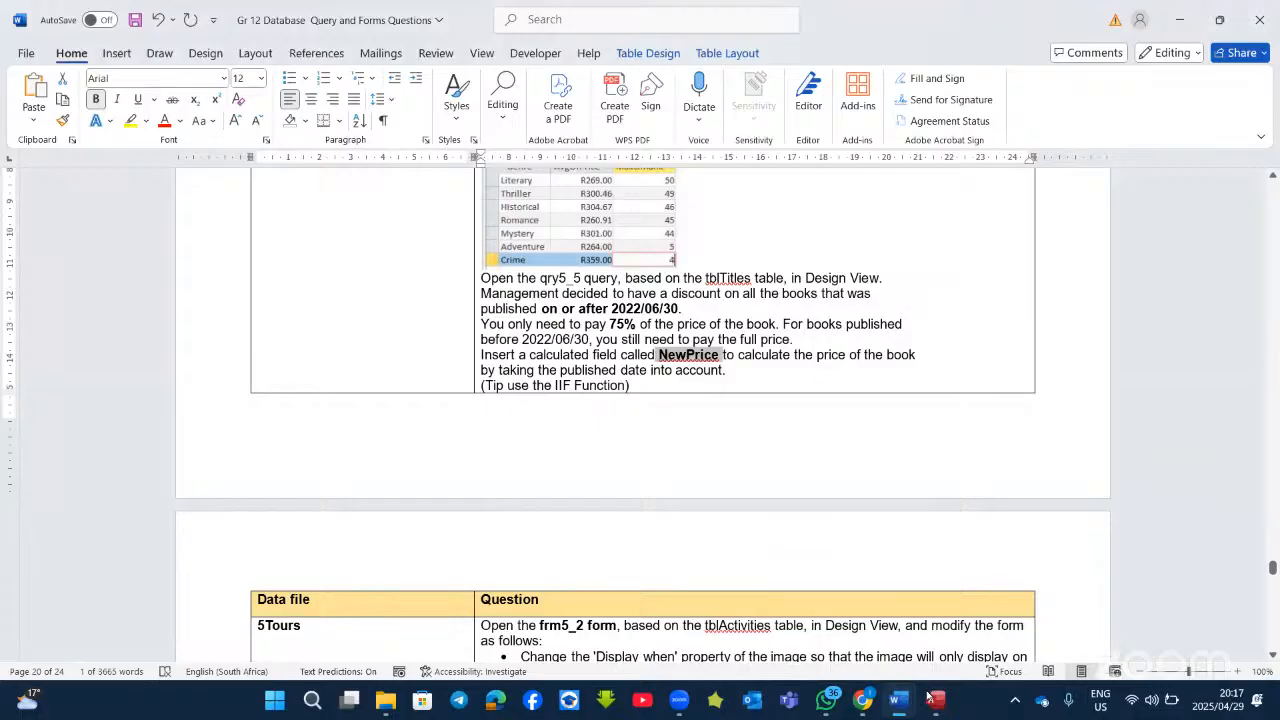
Step: Complete the expression as IIf([DatePublished]>=30/06/2022, 75/100*[Price], [Price]) and confirm it
key("alt+Tab")
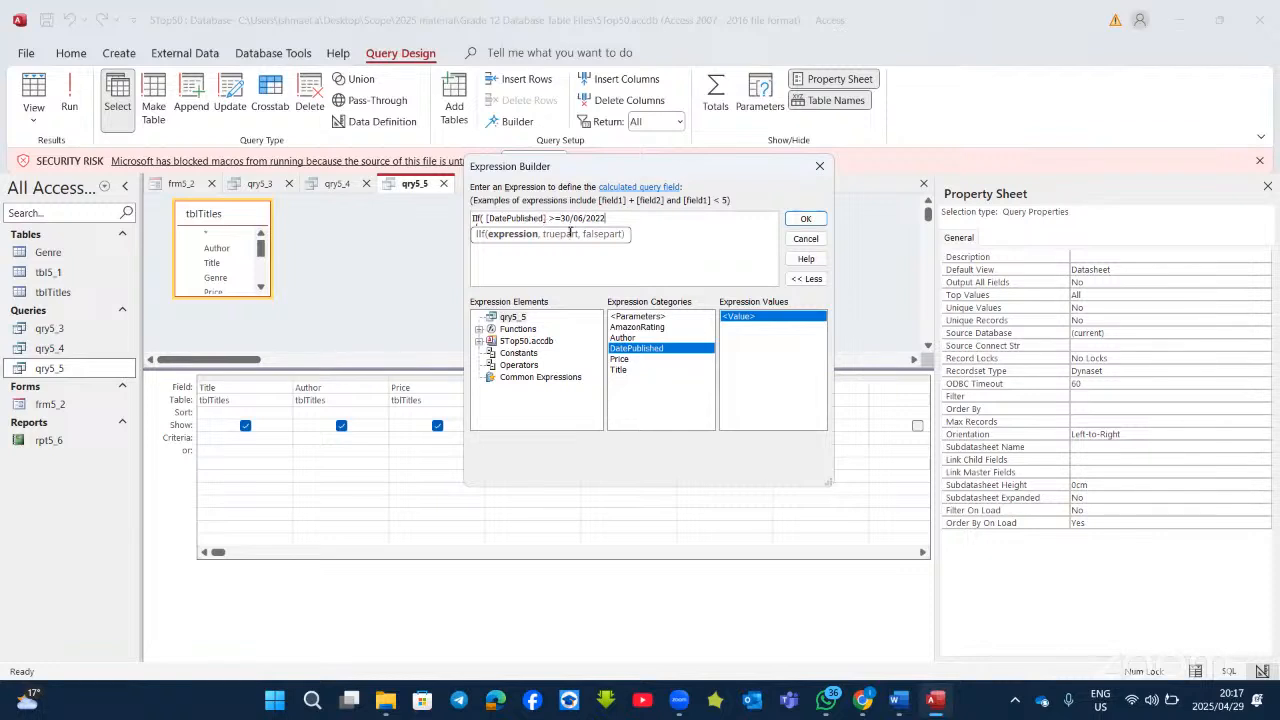
left_click(556, 218)
type("=")
type(",")
type("75/100*")
double_click(621, 360)
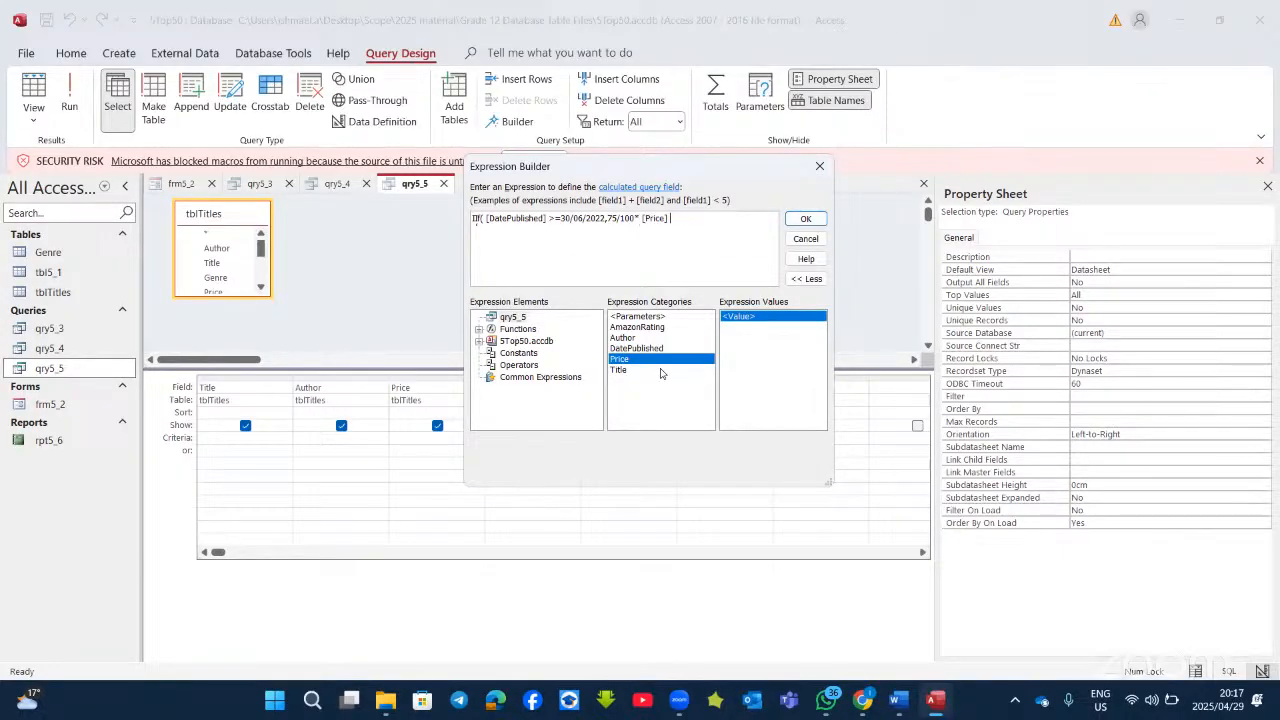
type(",")
double_click(666, 360)
left_click(804, 219)
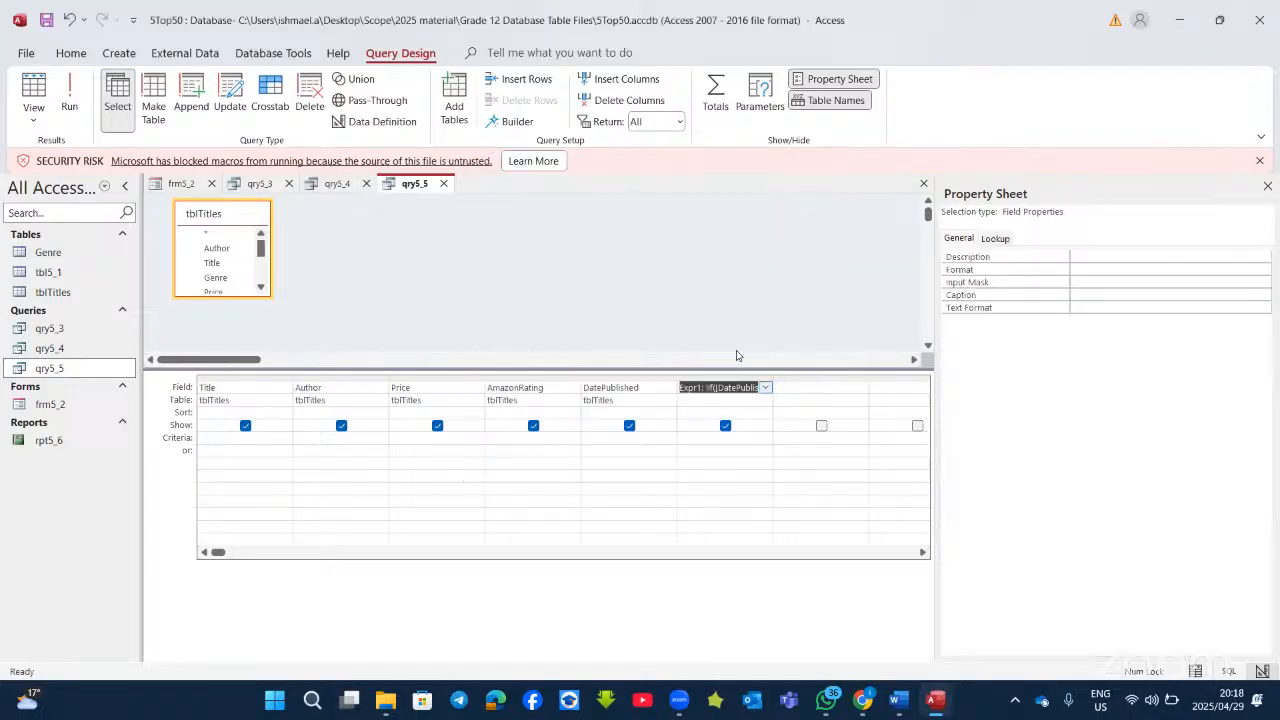
Step: Rename the calculated field from Expr1 to newprice
left_click(700, 388)
key("BackSpace")
key("BackSpace")
key("BackSpace")
key("BackSpace")
key("BackSpace")
key("BackSpace")
type("newprice:")
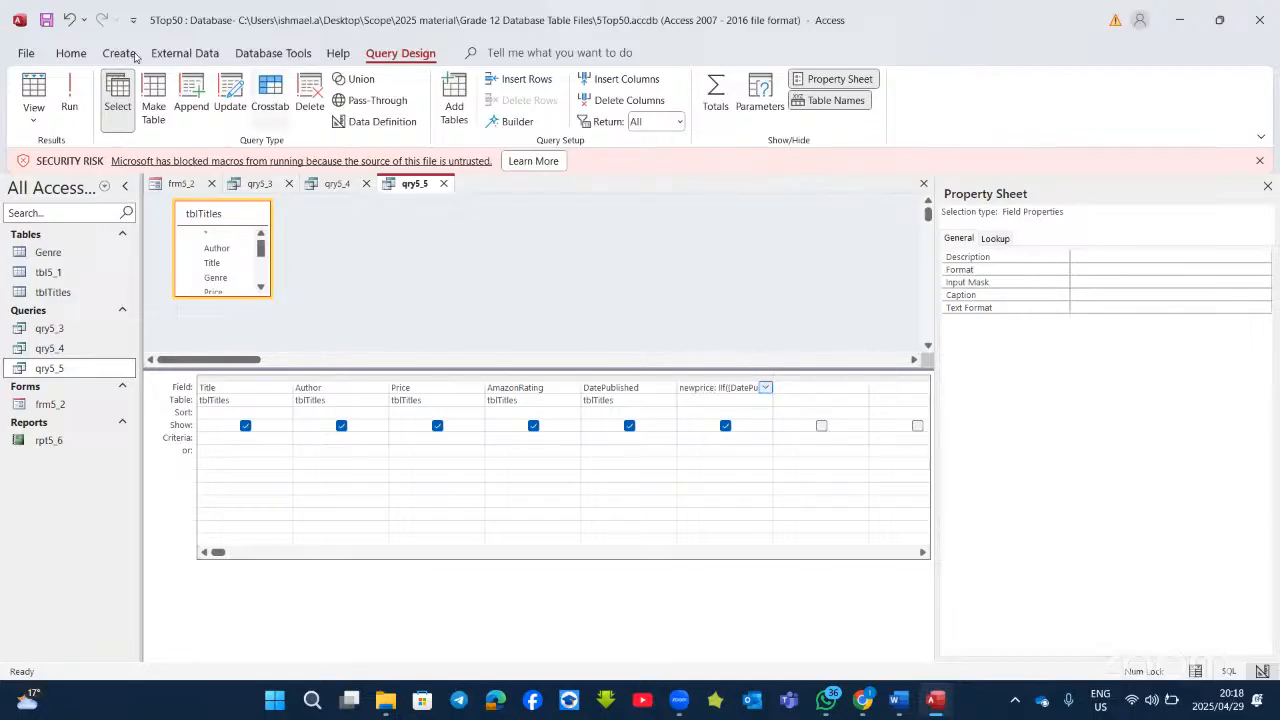
Step: Run qry5_5 to check the discounted newprice values, then return to Design View
left_click(69, 100)
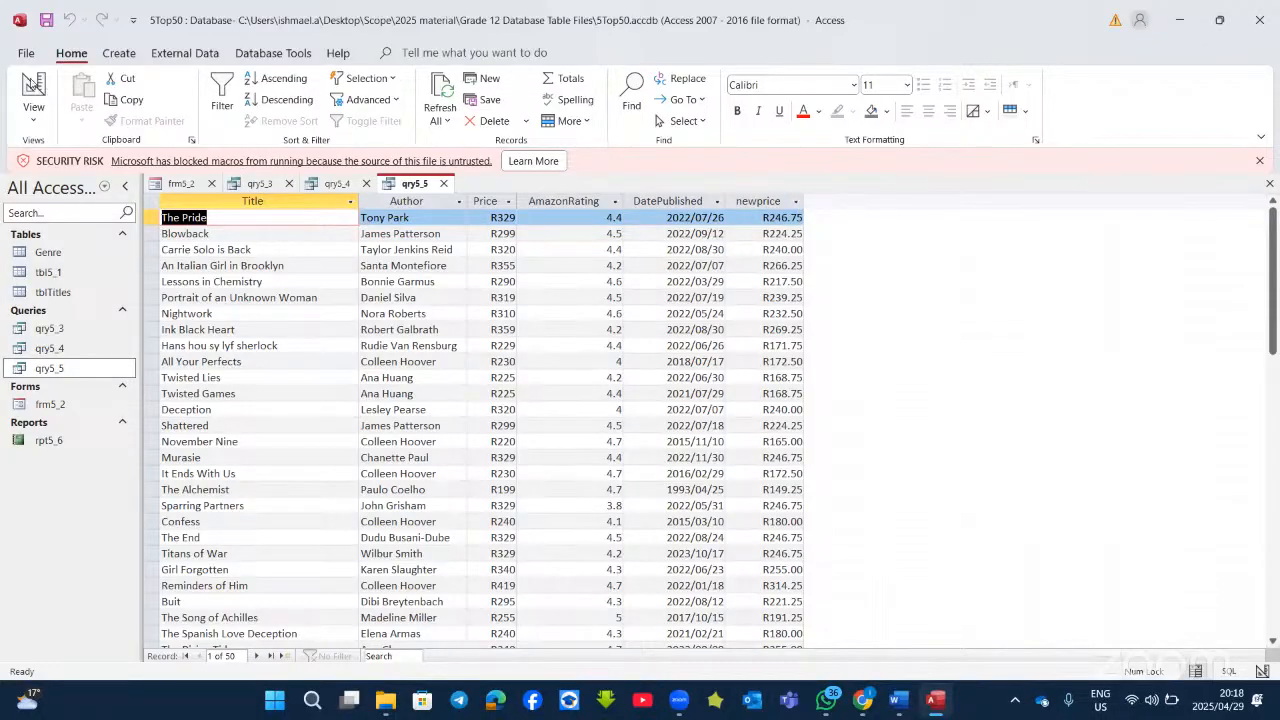
left_click(33, 90)
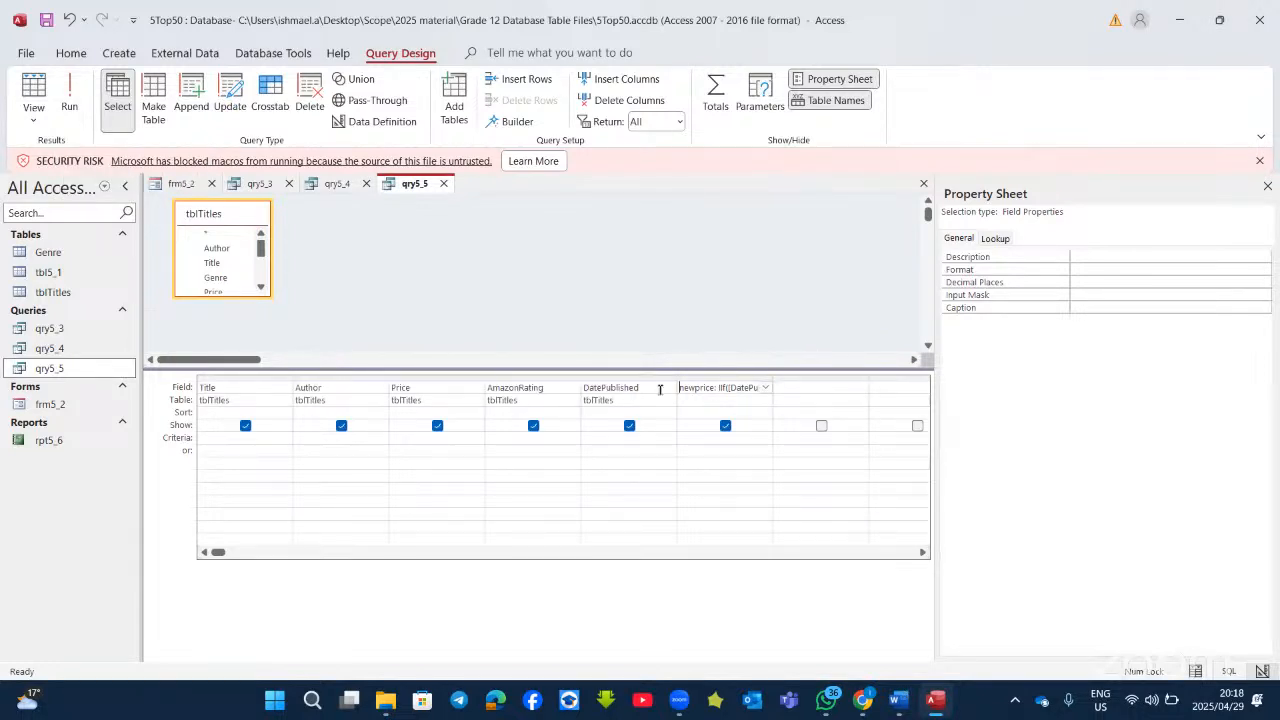
left_click(899, 698)
Step: Review the qry5_5 75% price discount instructions in Word, then go back to Access
scroll(741, 459, "down", 2)
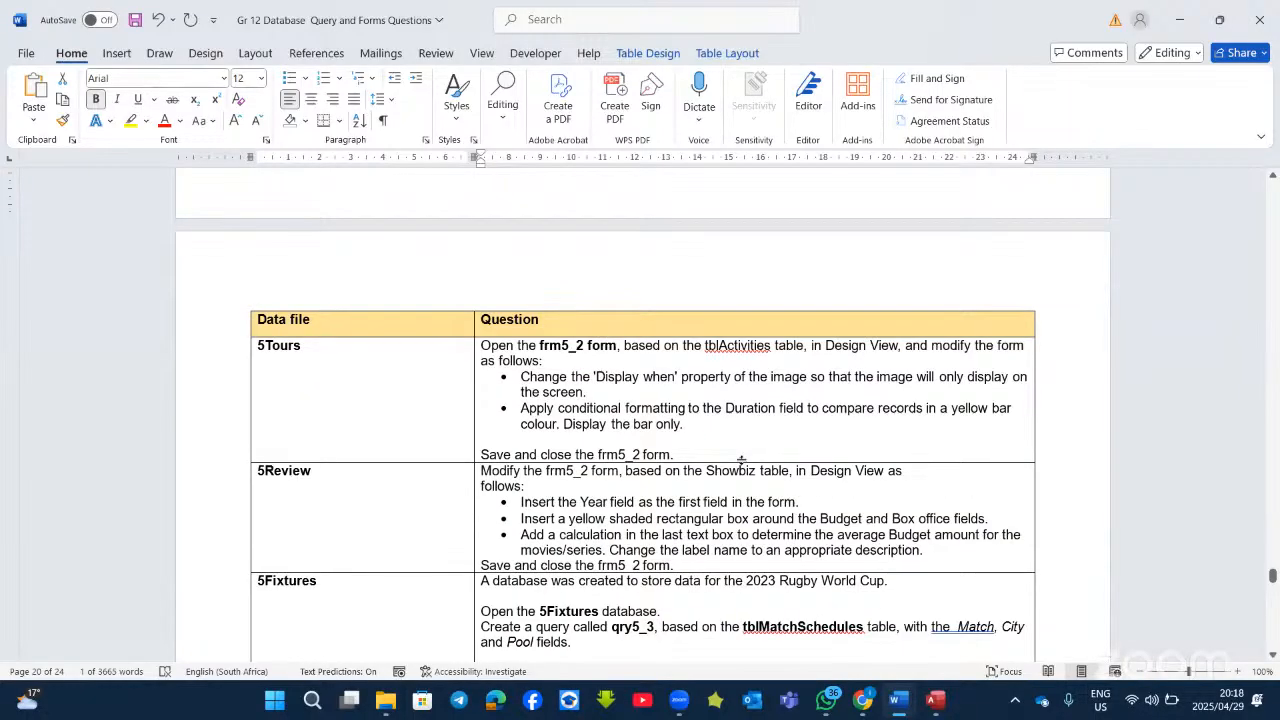
scroll(741, 459, "down", 3)
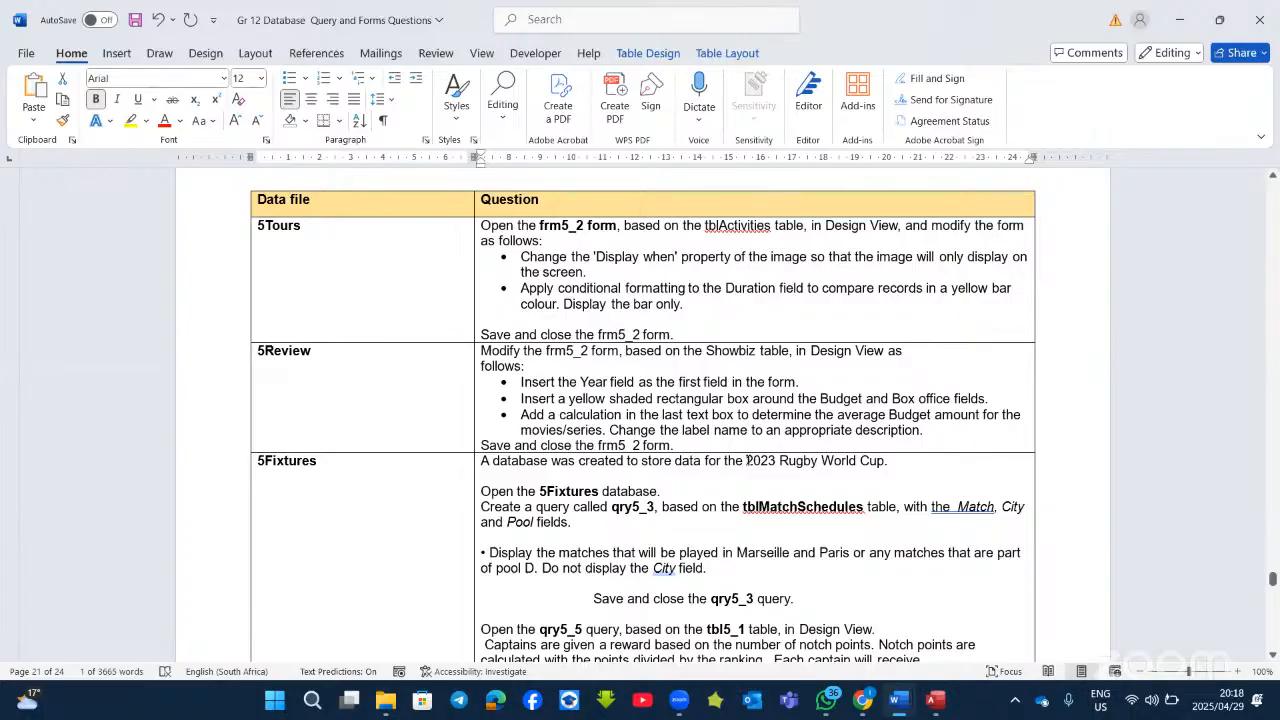
scroll(748, 460, "up", 10)
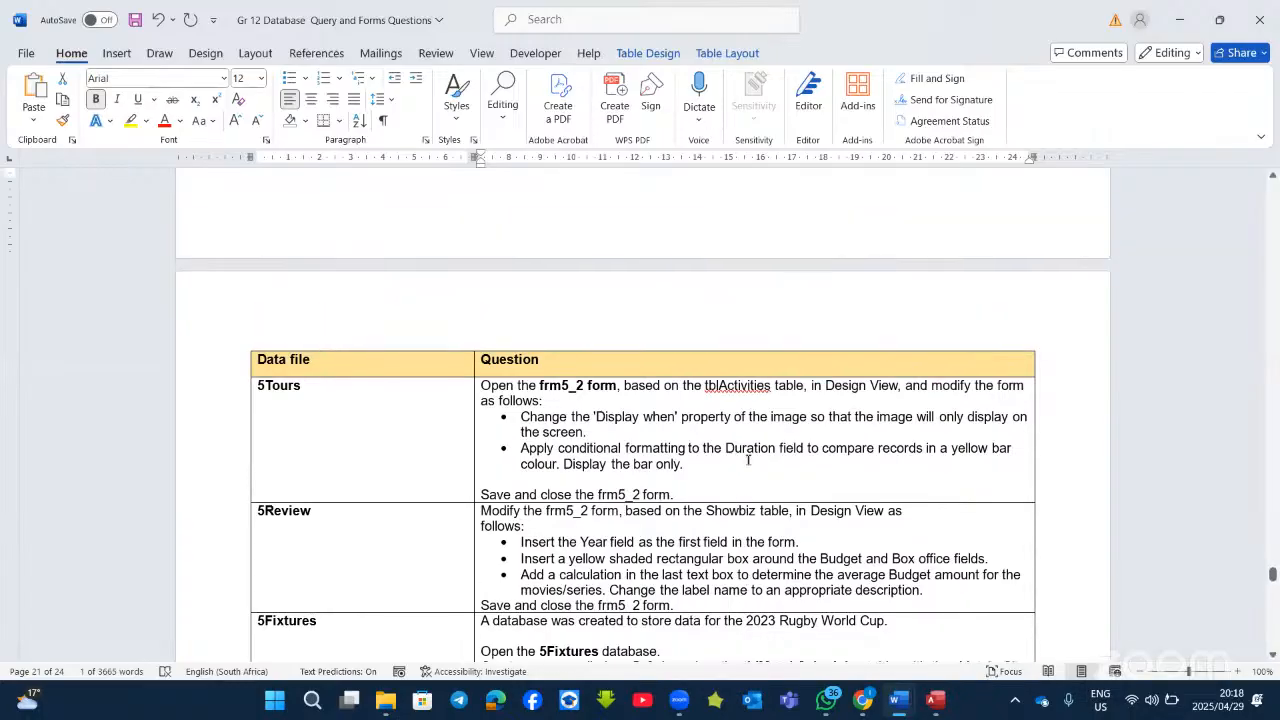
scroll(579, 418, "down", 5)
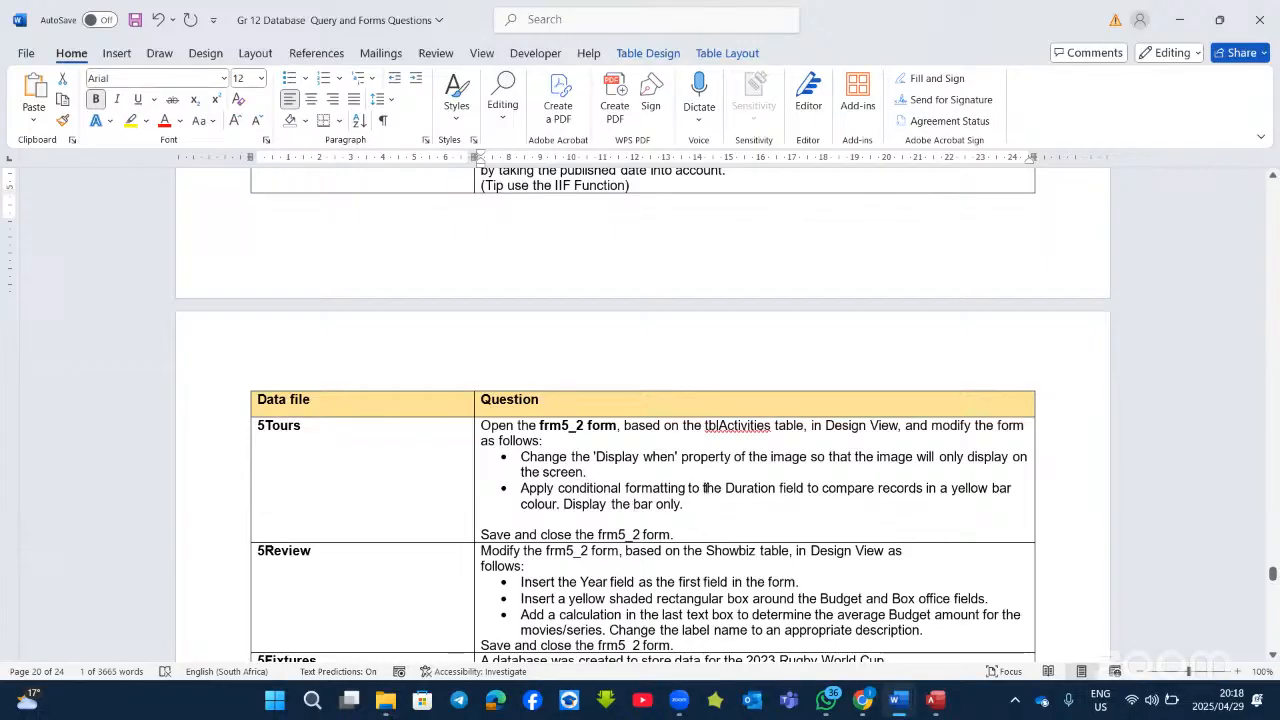
scroll(626, 468, "up", 7)
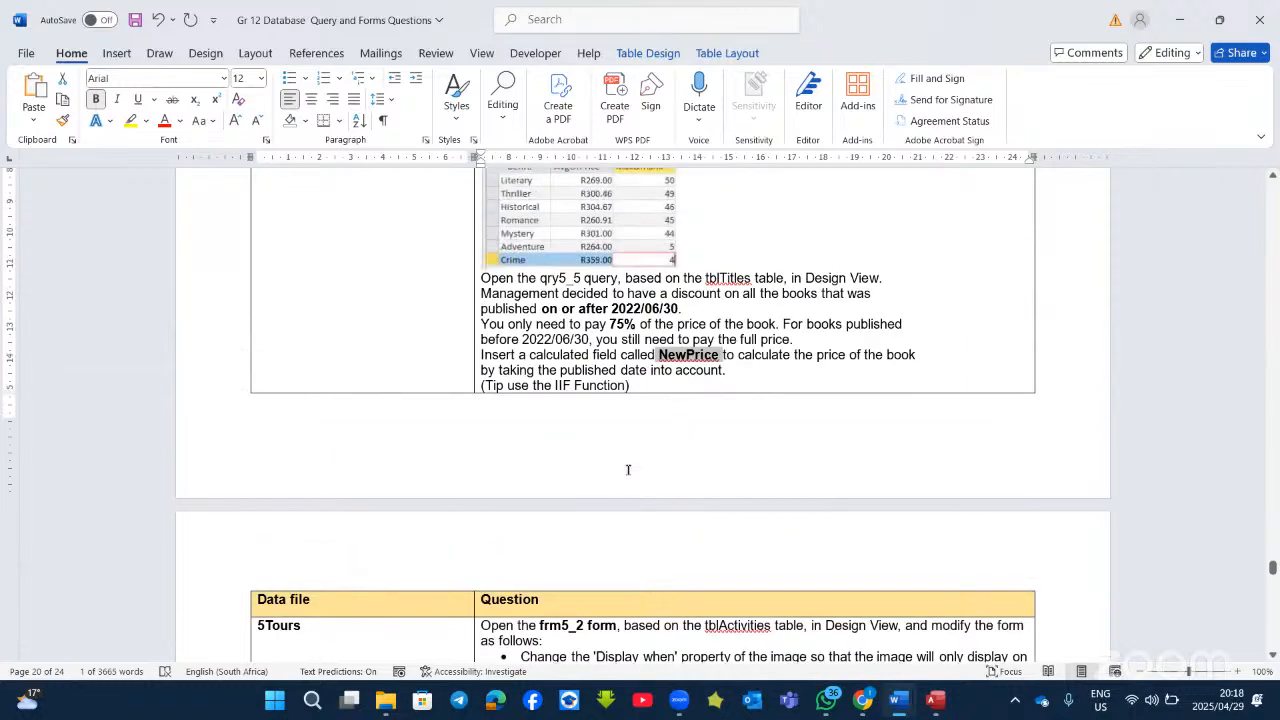
scroll(626, 468, "down", 7)
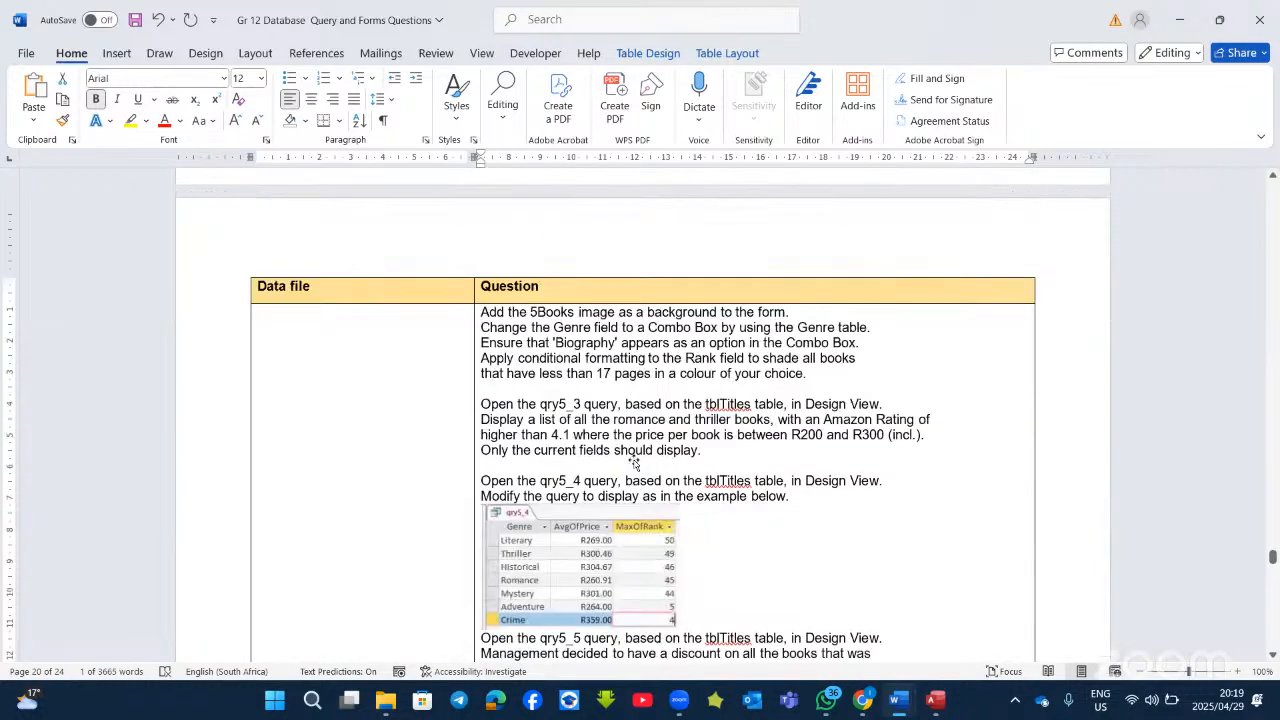
scroll(634, 459, "up", 6)
scroll(634, 459, "down", 4)
left_click(369, 410)
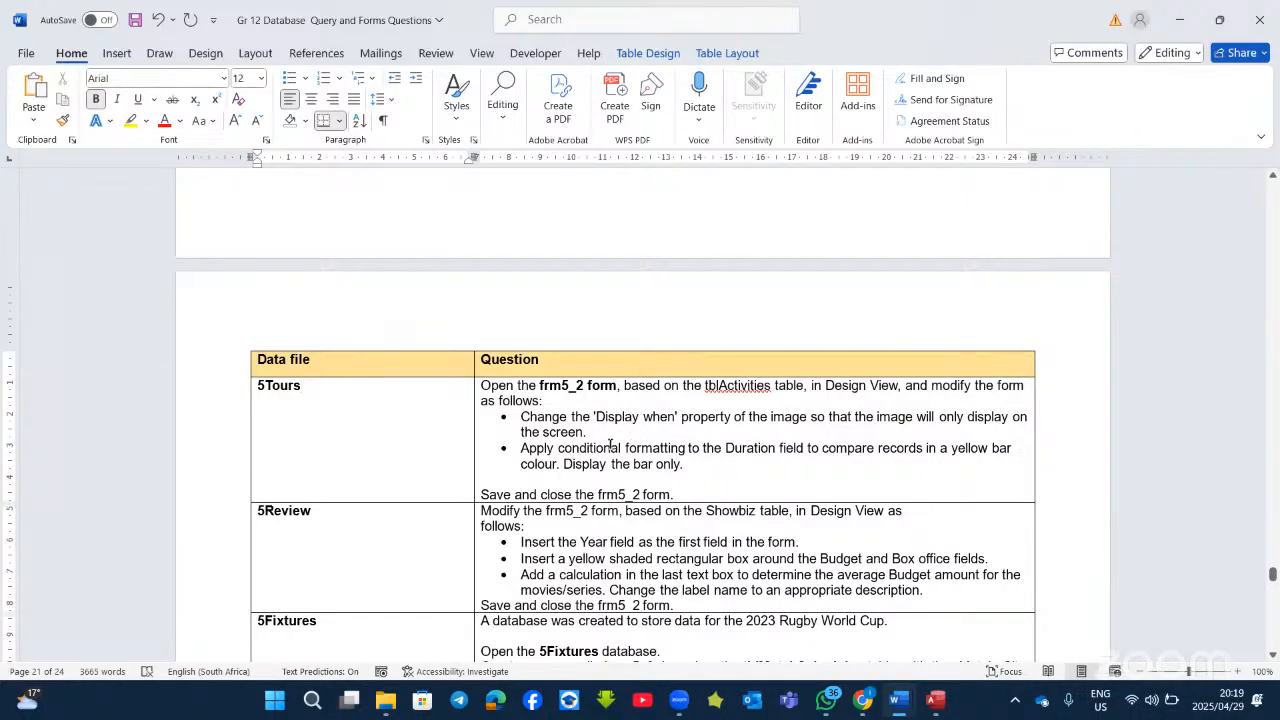
scroll(610, 446, "down", 2)
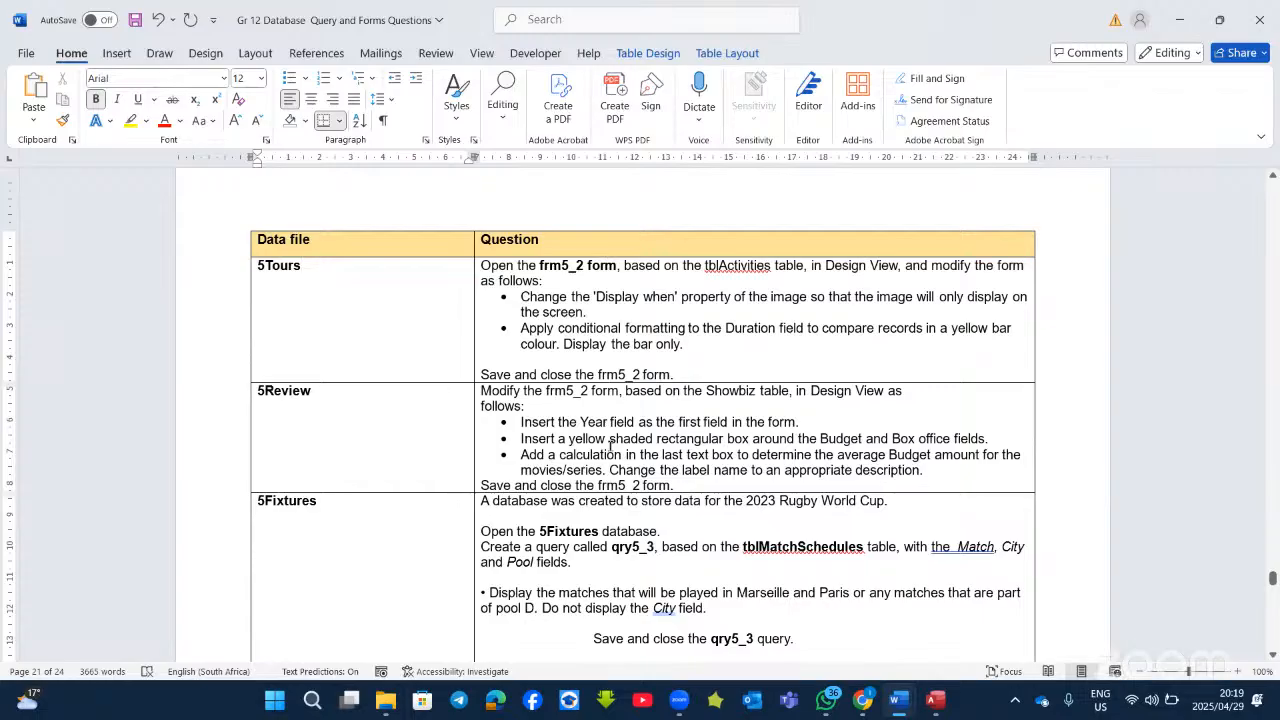
left_click(935, 699)
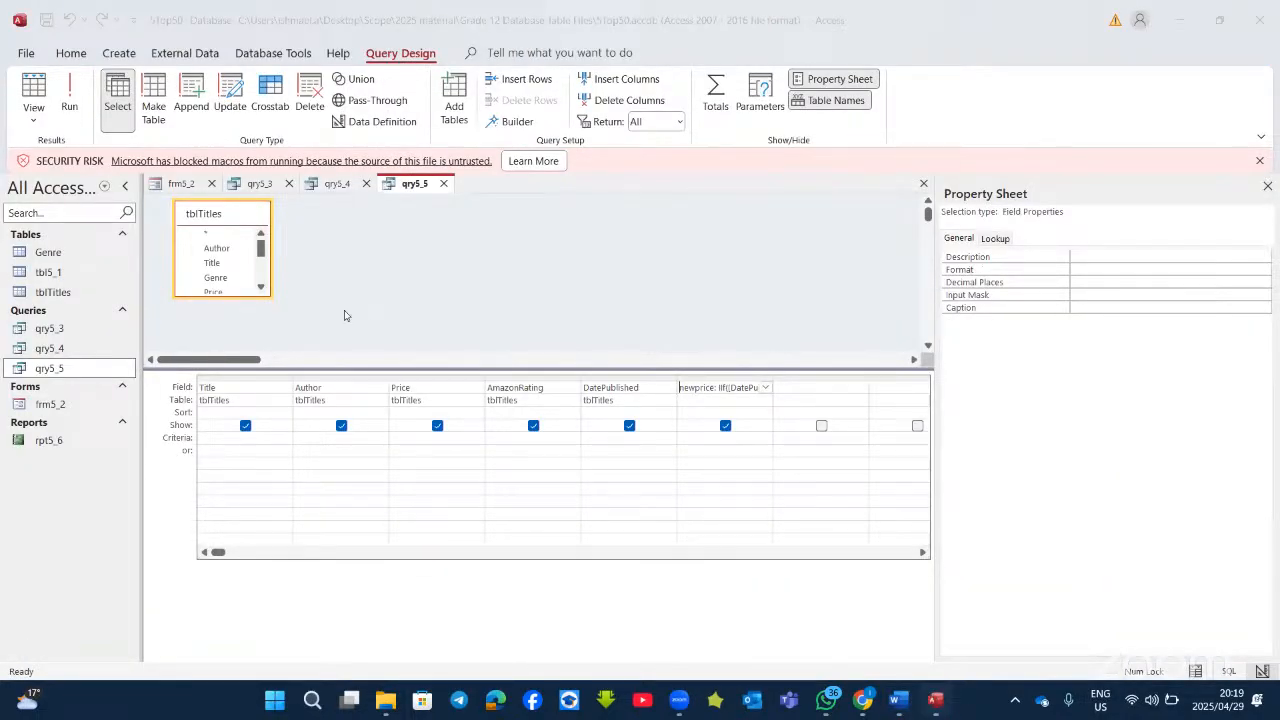
Step: Open the frm5_2 form and switch it to Design View
double_click(70, 405)
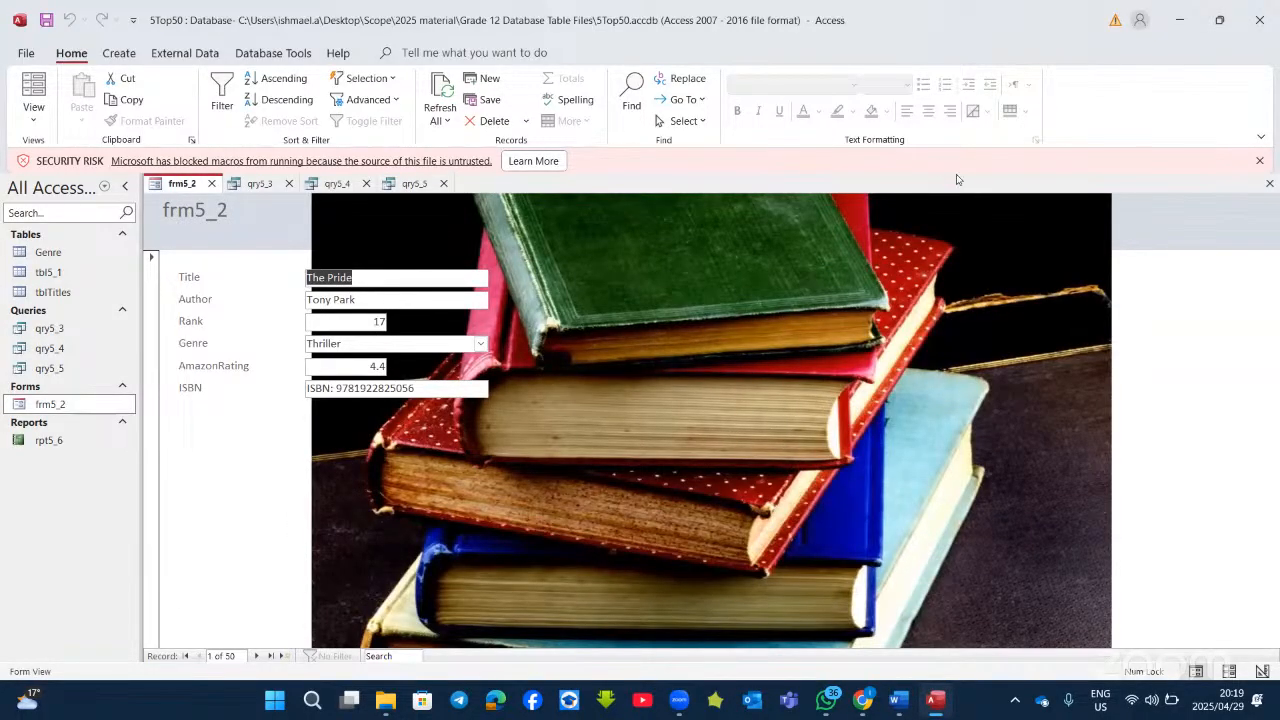
left_click(34, 115)
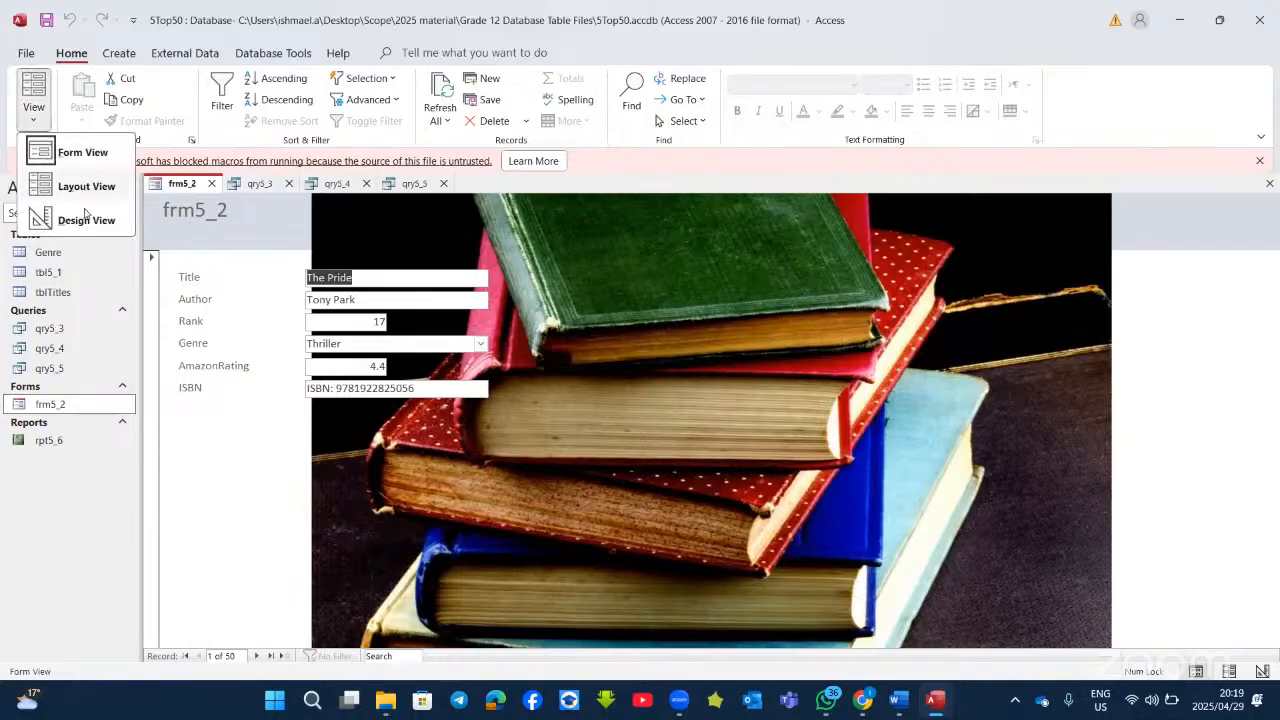
left_click(70, 217)
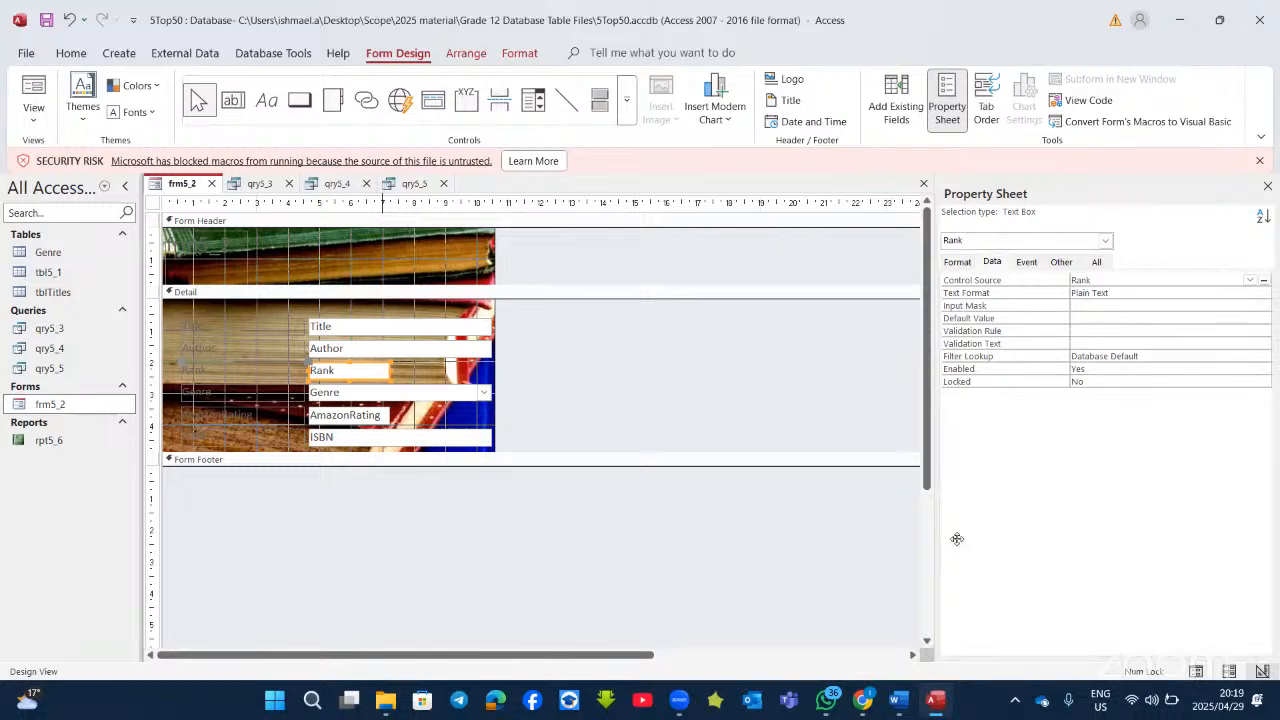
mouse_move(898, 700)
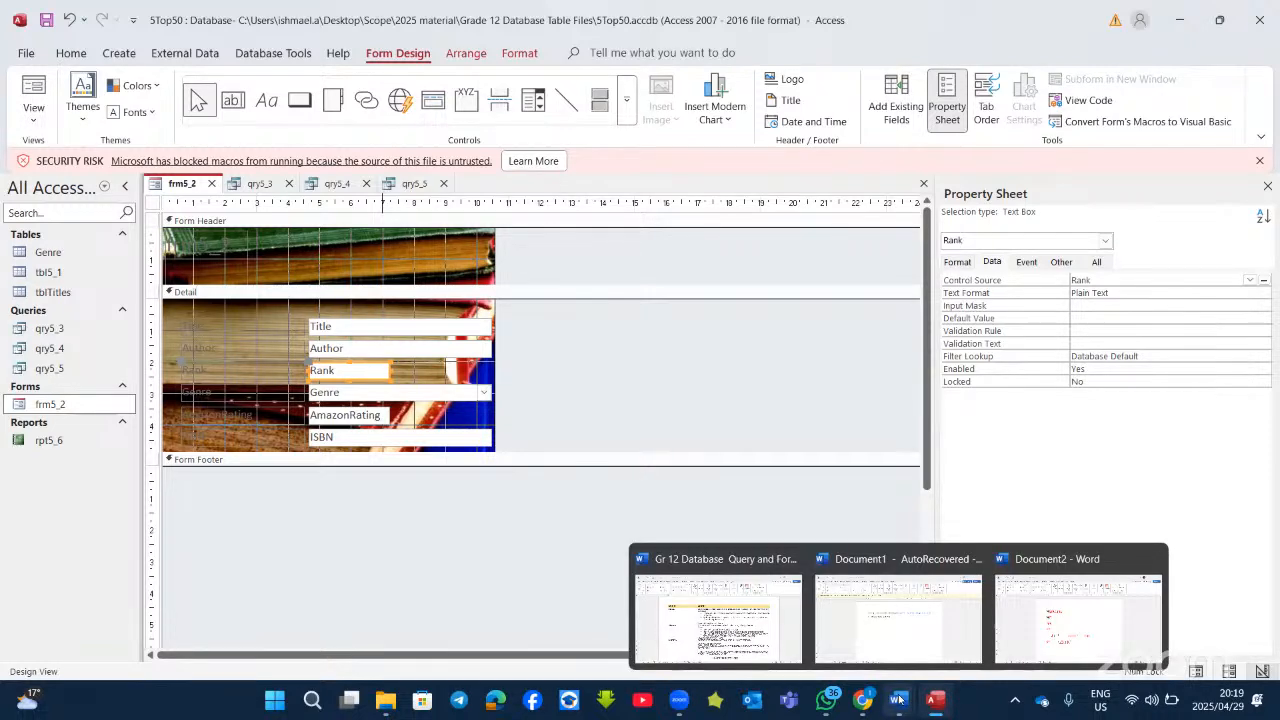
left_click(718, 618)
scroll(878, 424, "down", 2)
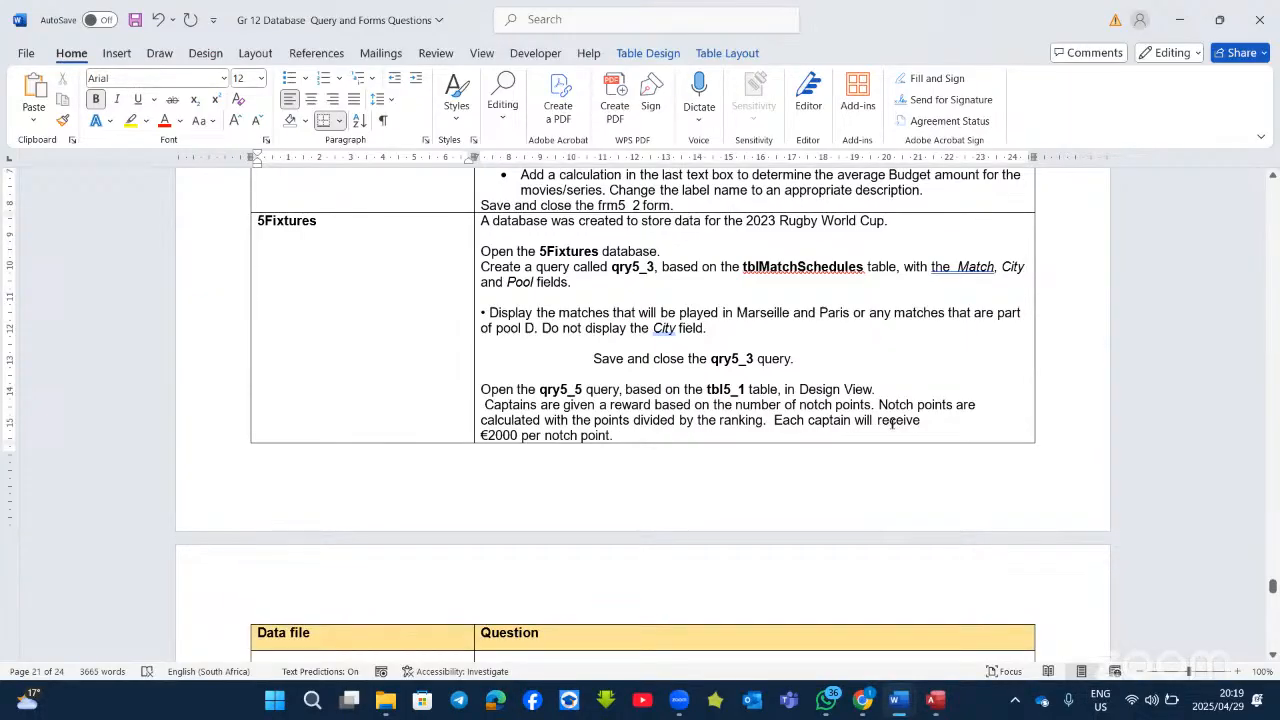
scroll(808, 424, "down", 8)
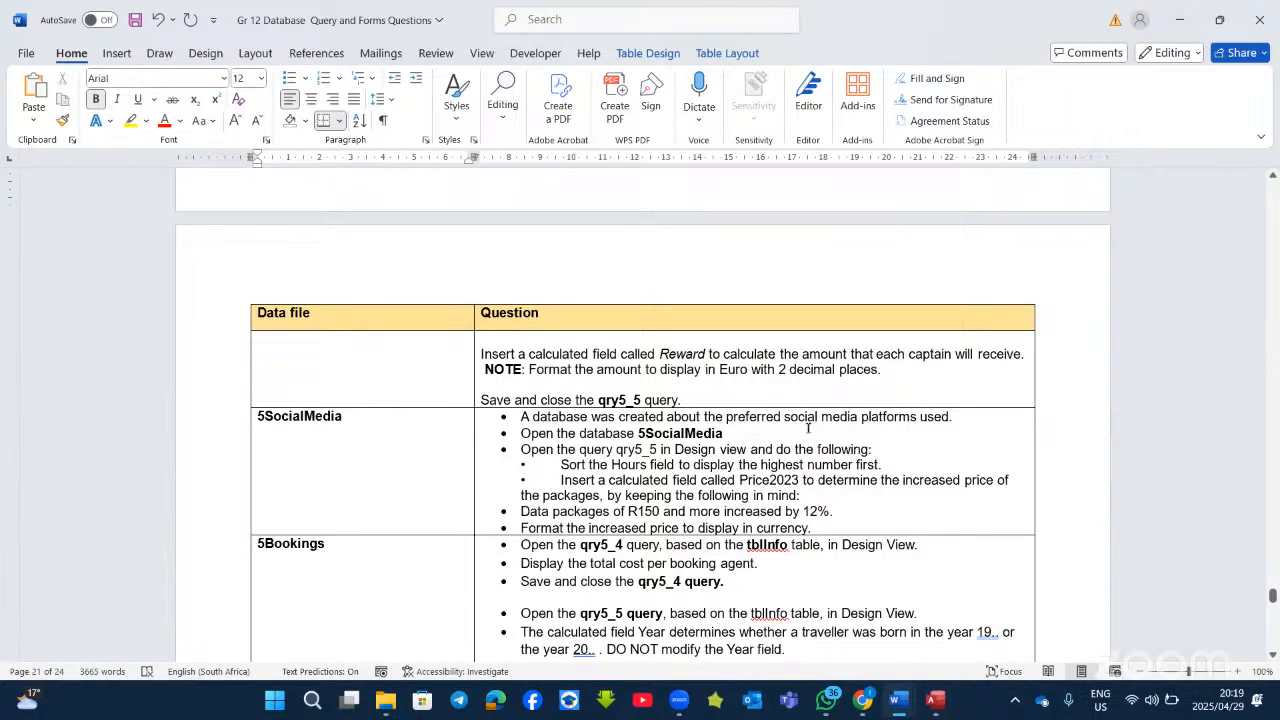
scroll(808, 428, "down", 2)
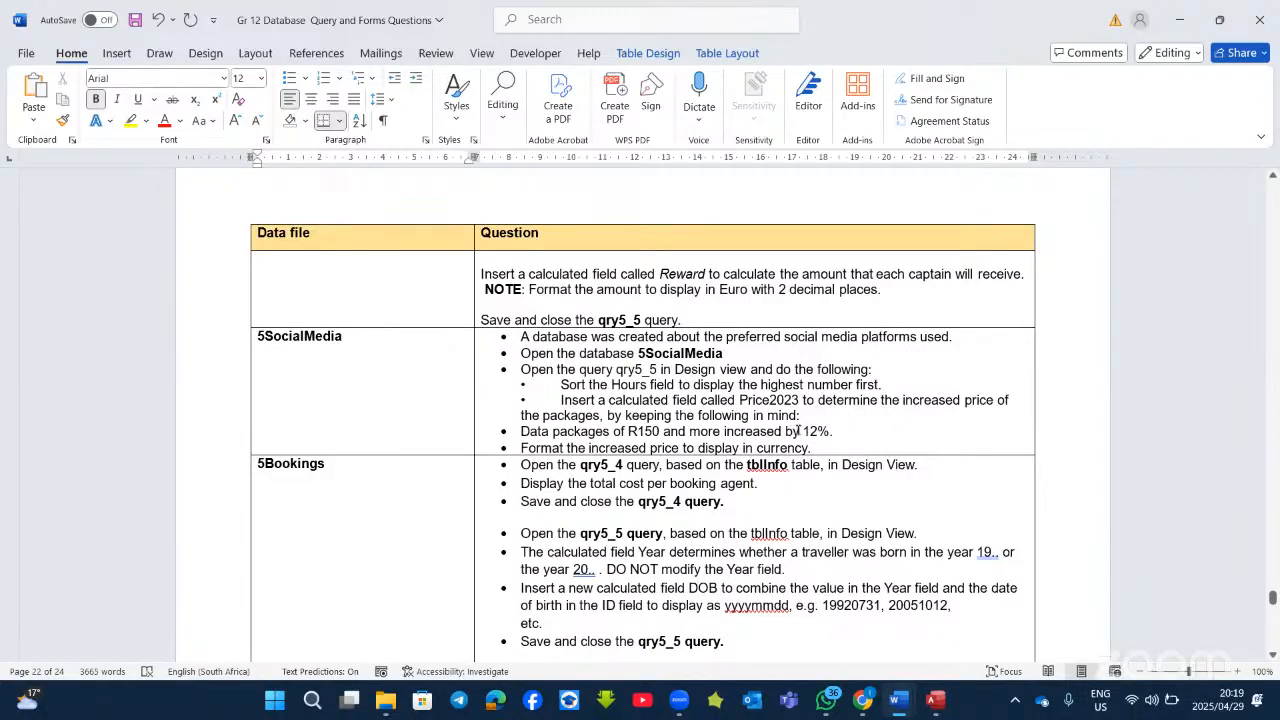
scroll(798, 430, "down", 2)
scroll(812, 466, "down", 10)
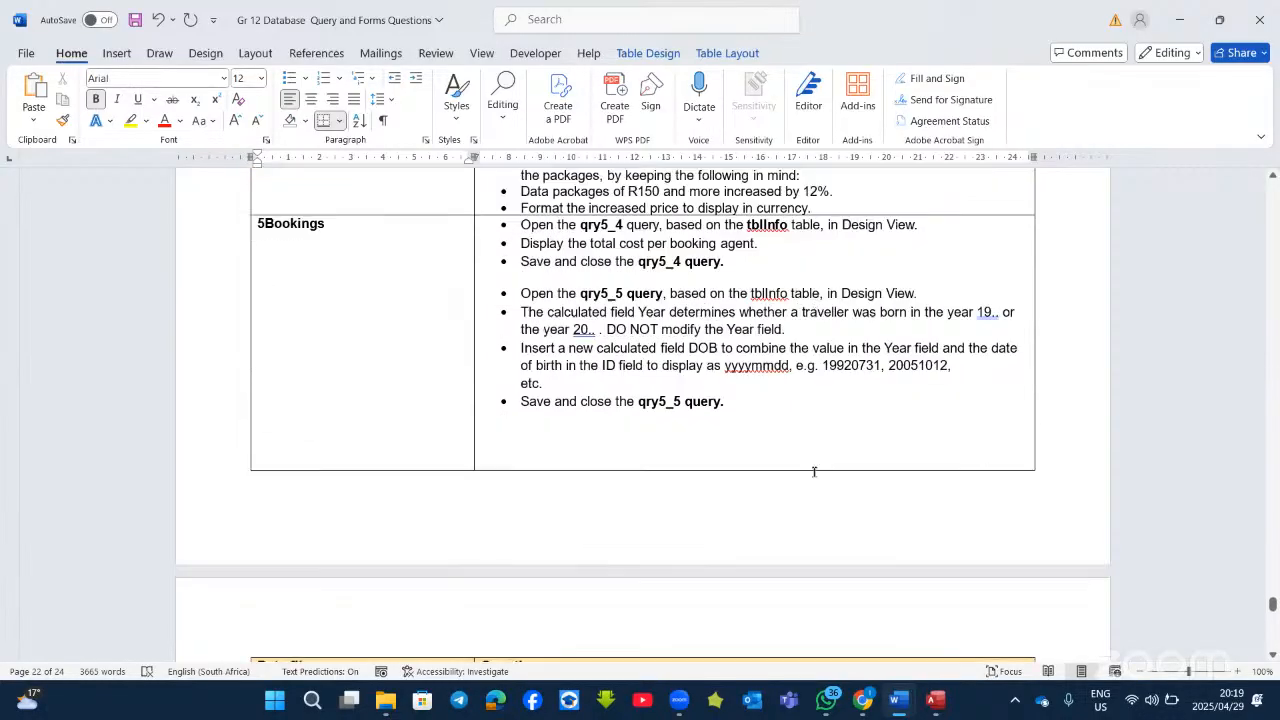
scroll(814, 473, "down", 2)
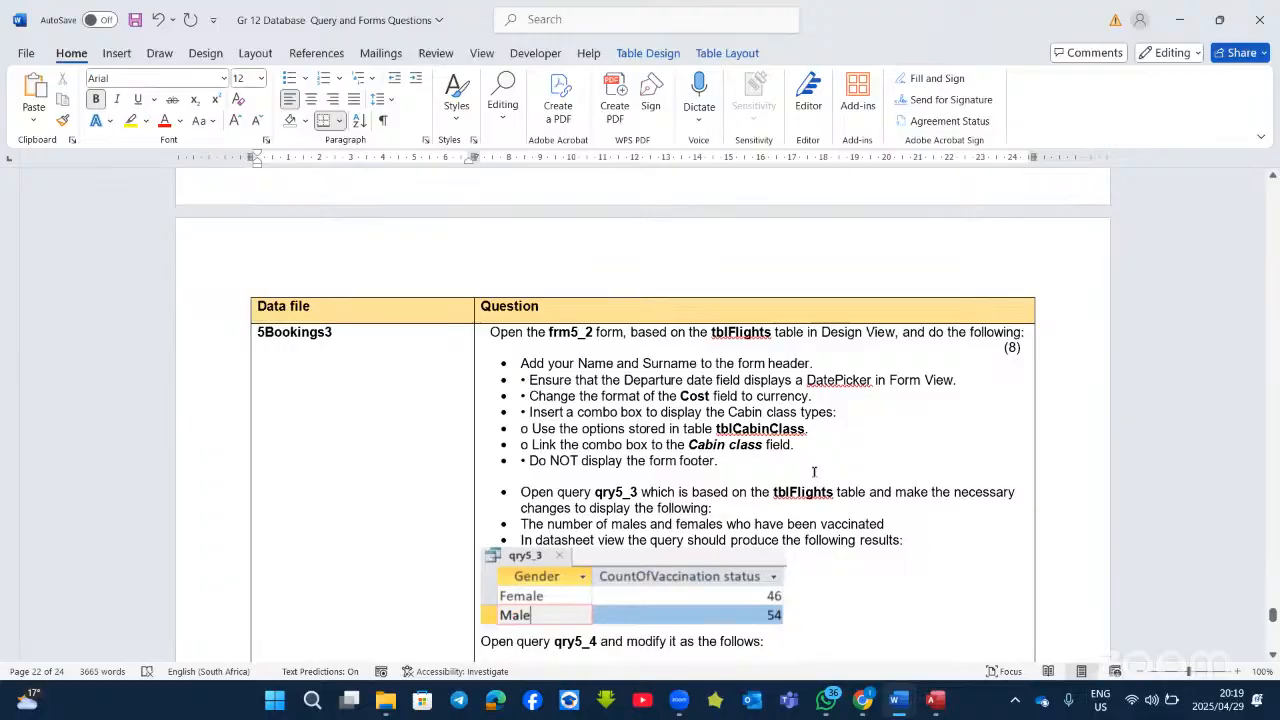
scroll(705, 458, "down", 8)
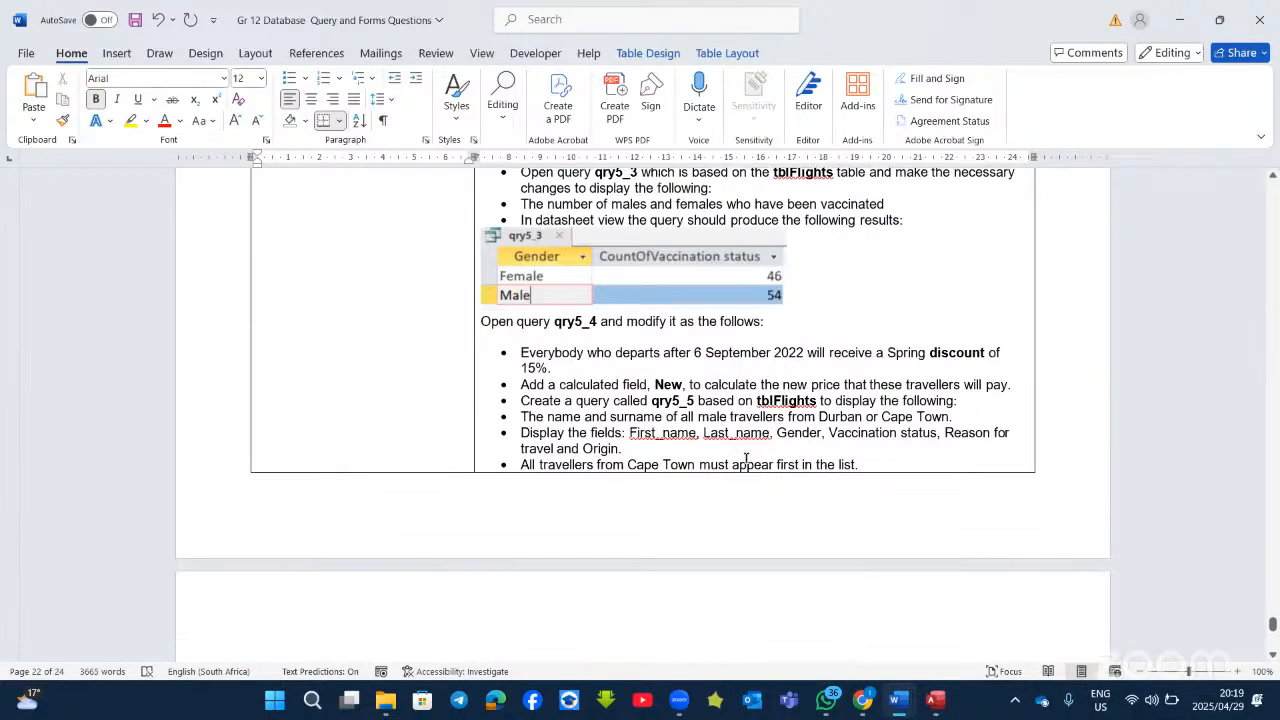
left_click(655, 401)
scroll(690, 436, "down", 10)
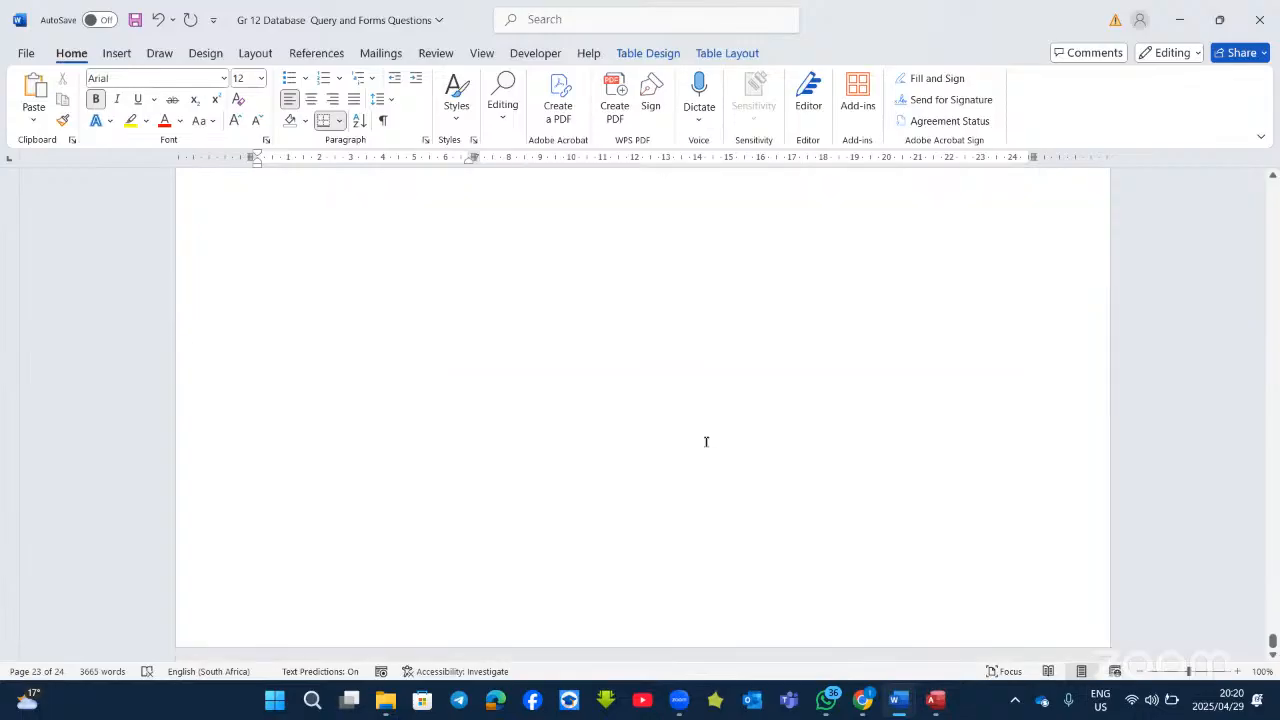
scroll(712, 442, "up", 15)
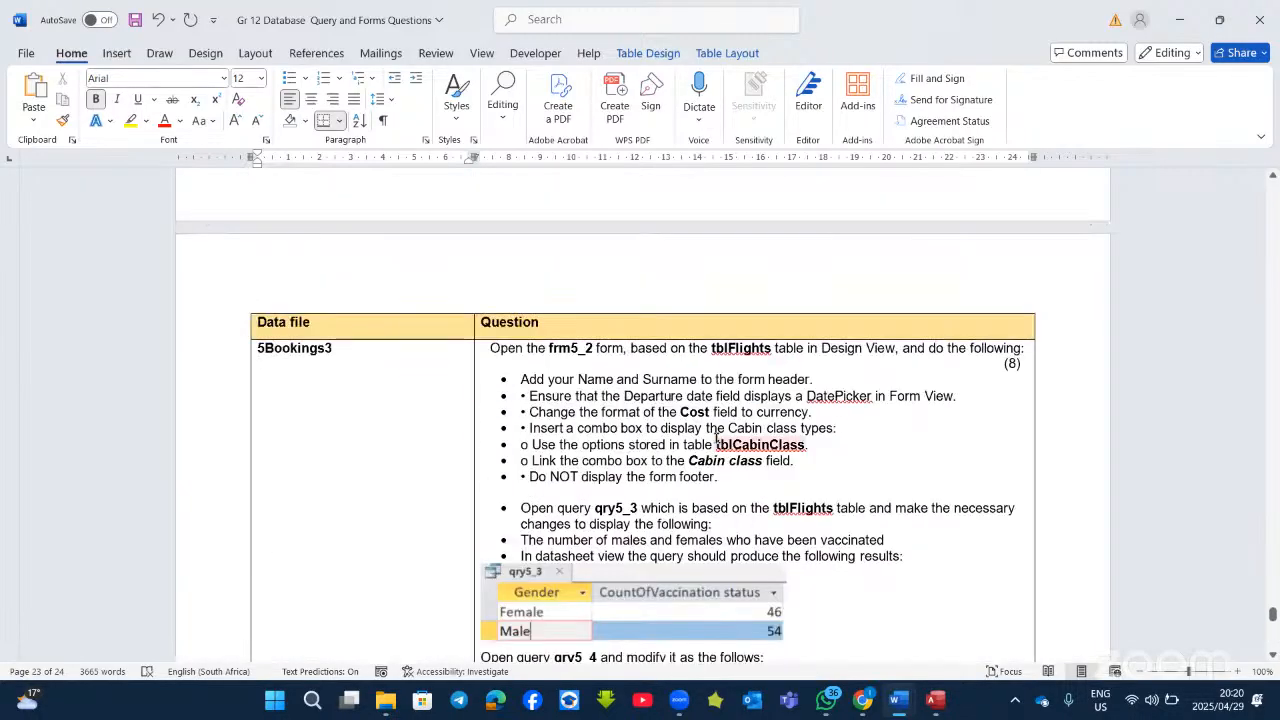
scroll(716, 437, "up", 6)
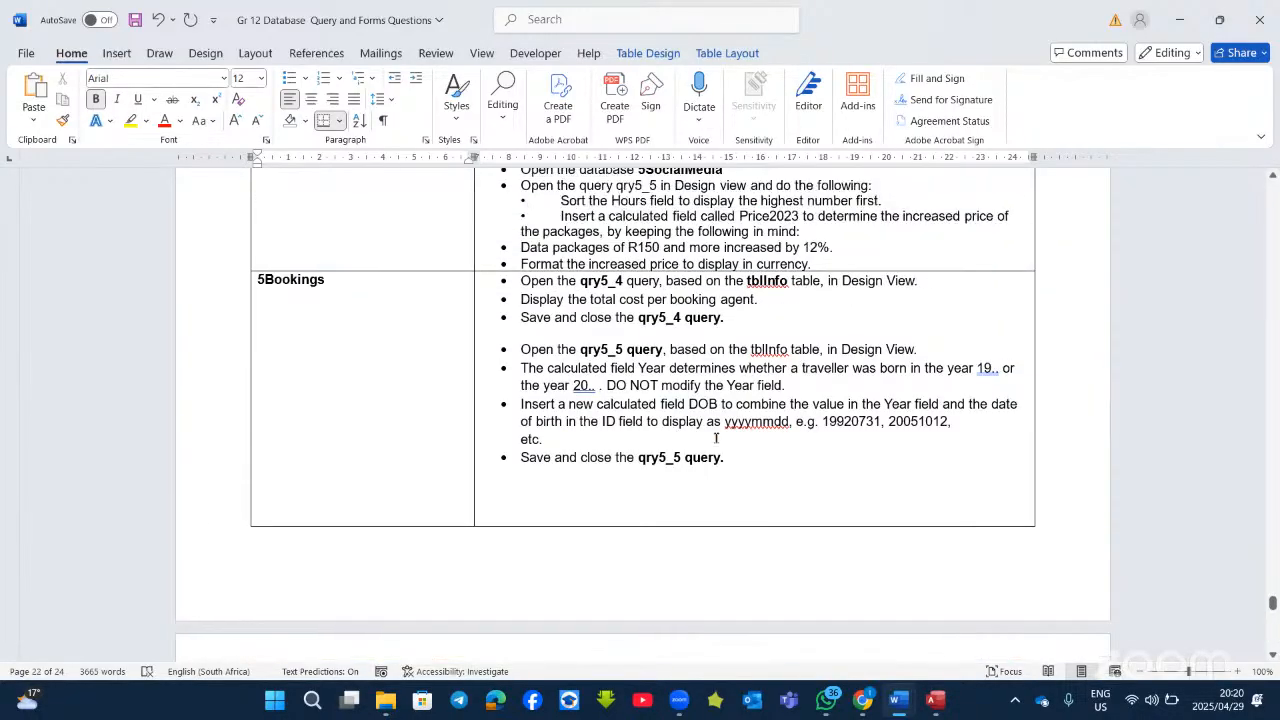
scroll(716, 437, "up", 2)
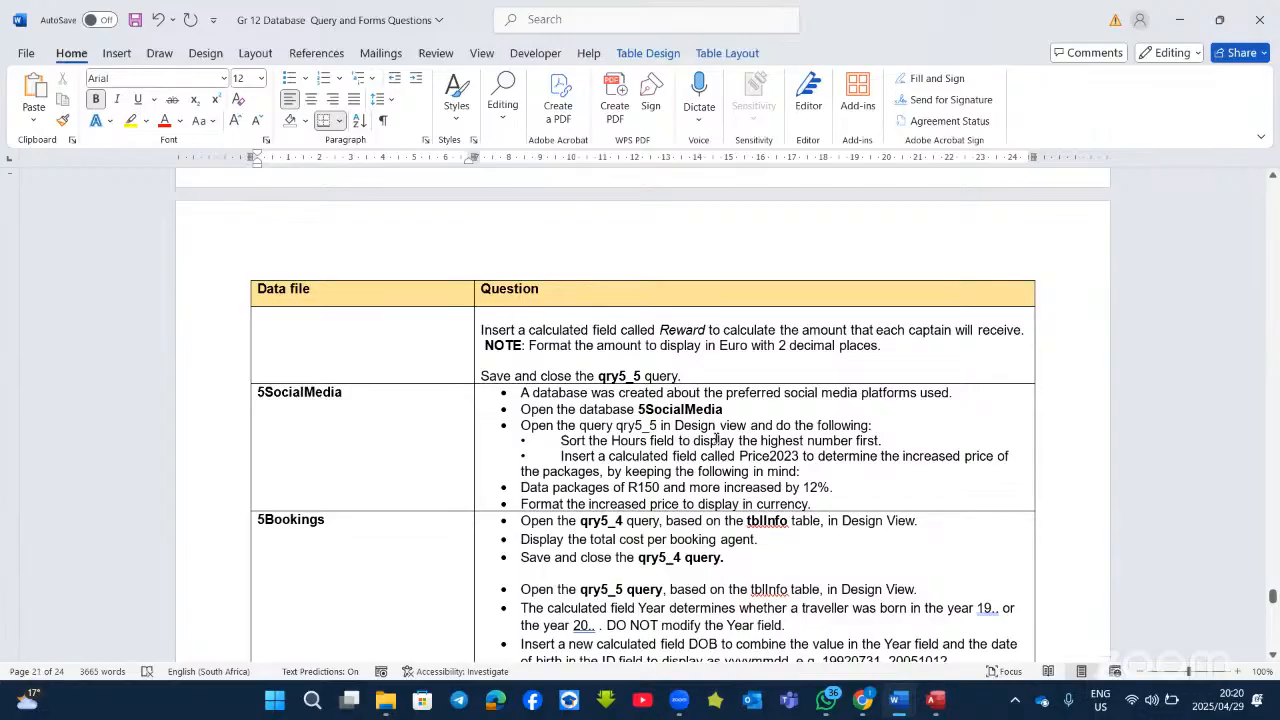